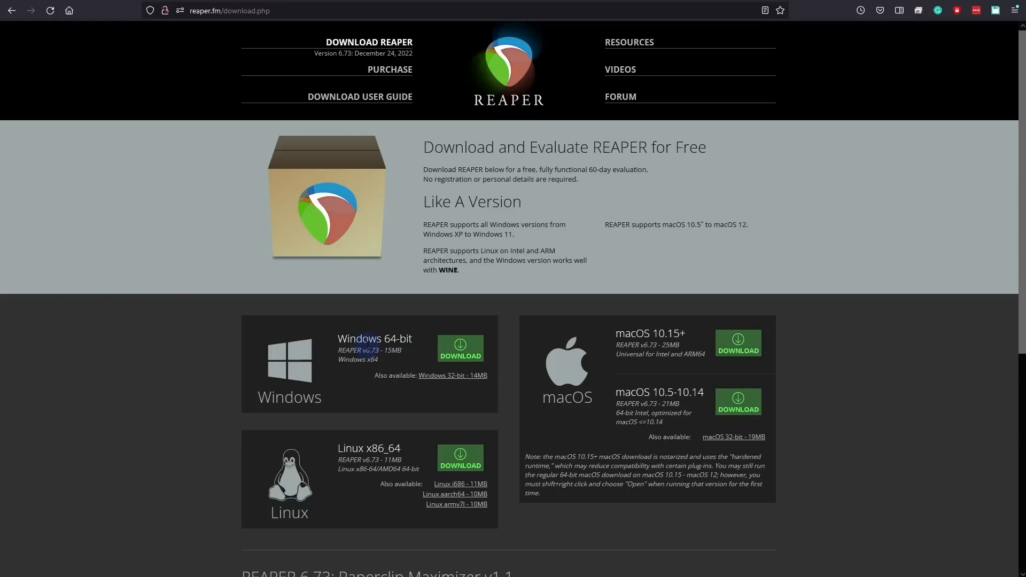
Step: Download the Windows 64-bit REAPER installer and start its setup, accepting the license agreement
click(463, 357)
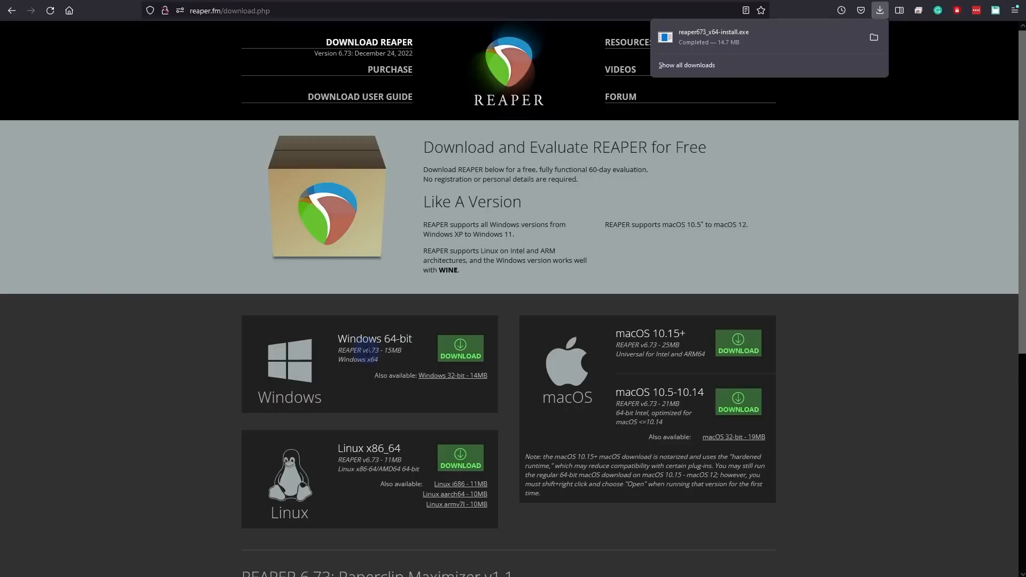
click(820, 39)
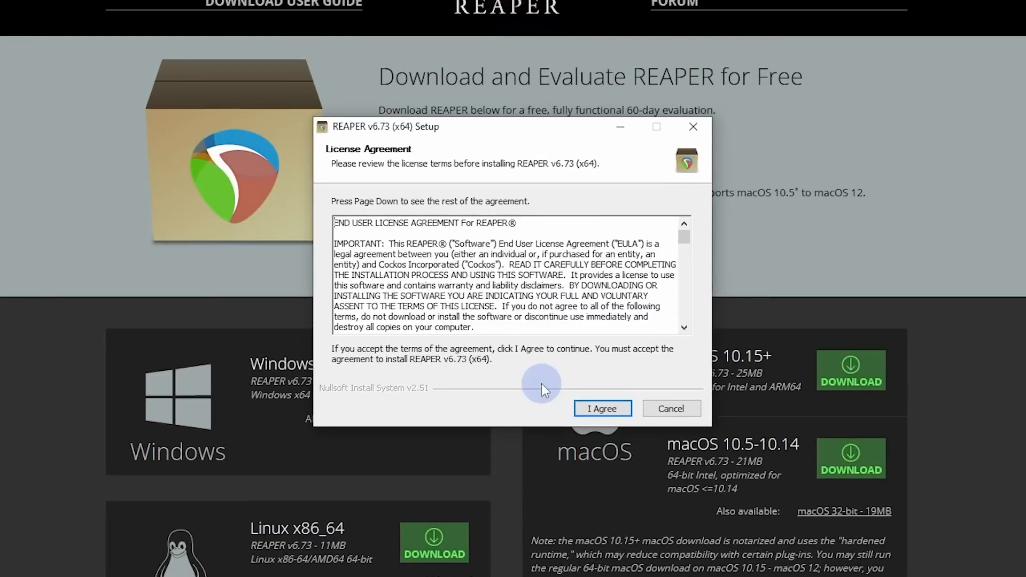
click(604, 408)
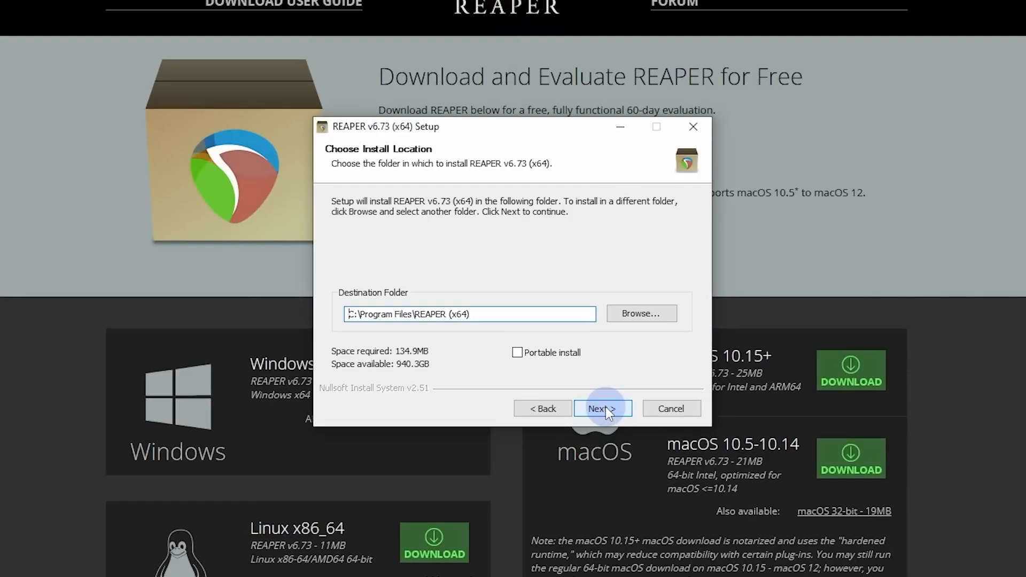
Step: Choose a portable install with the Reaper folder on the Reaper_1 (J:) drive as the destination
click(517, 352)
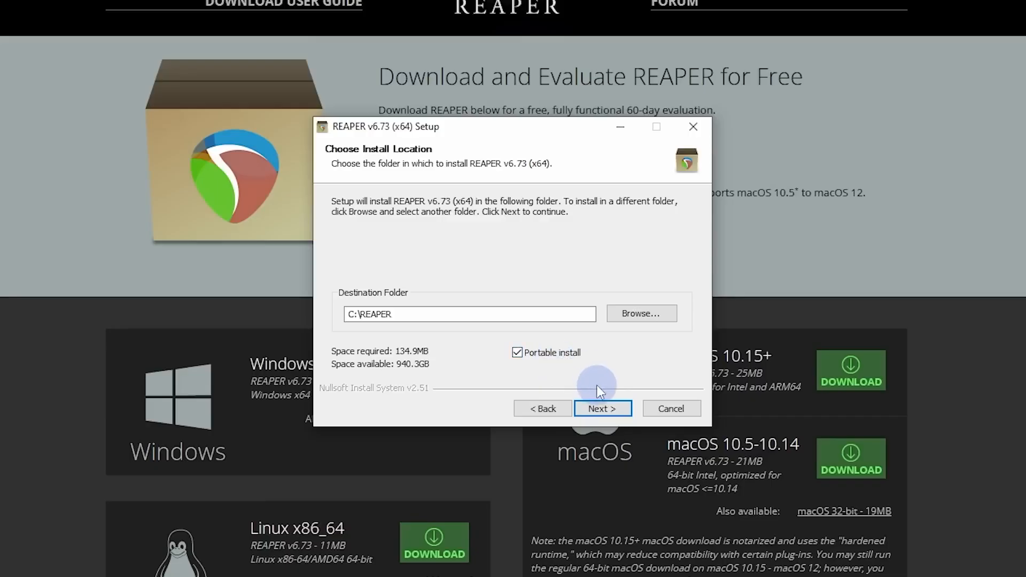
click(609, 410)
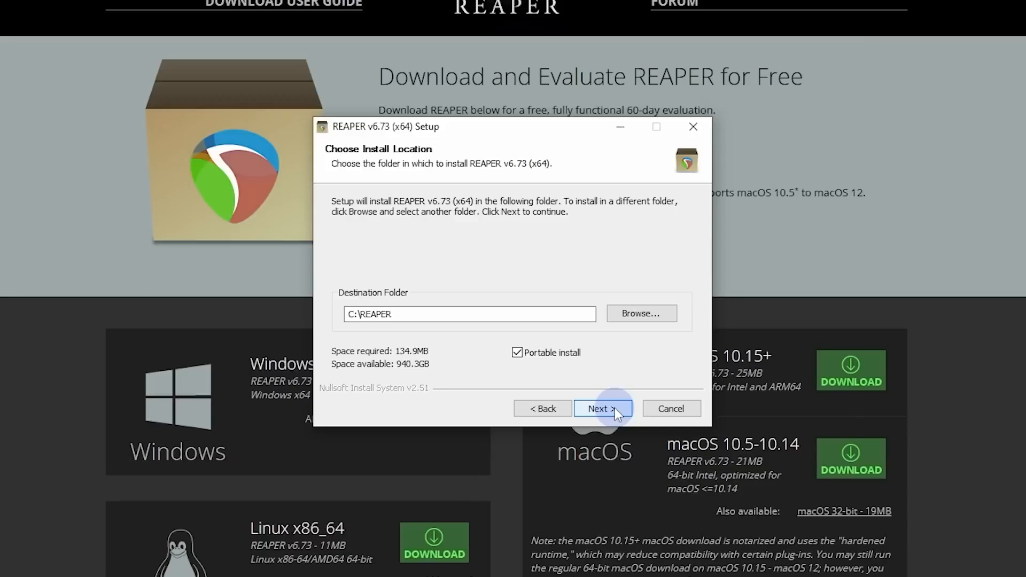
click(660, 314)
click(76, 111)
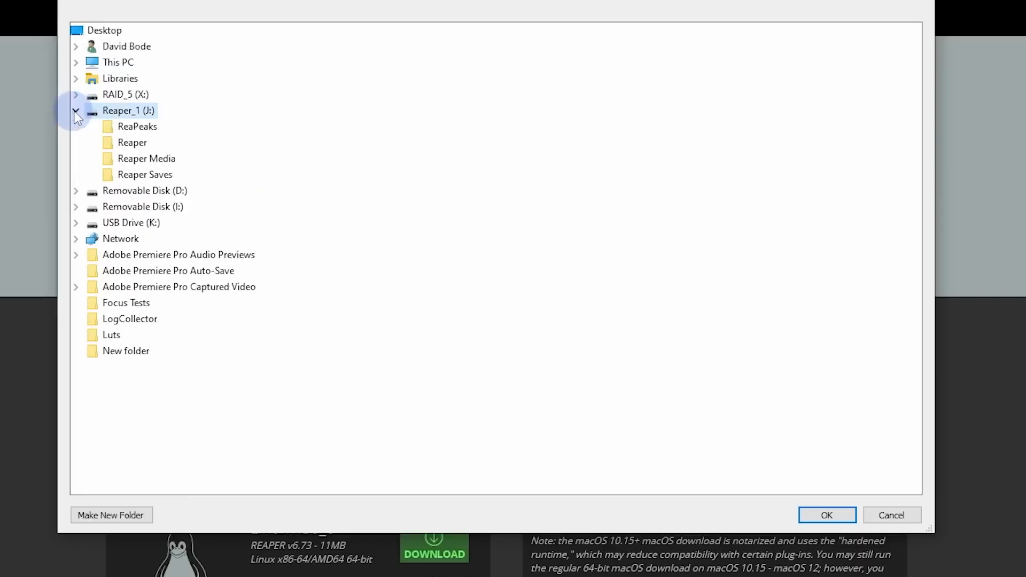
click(132, 143)
click(827, 516)
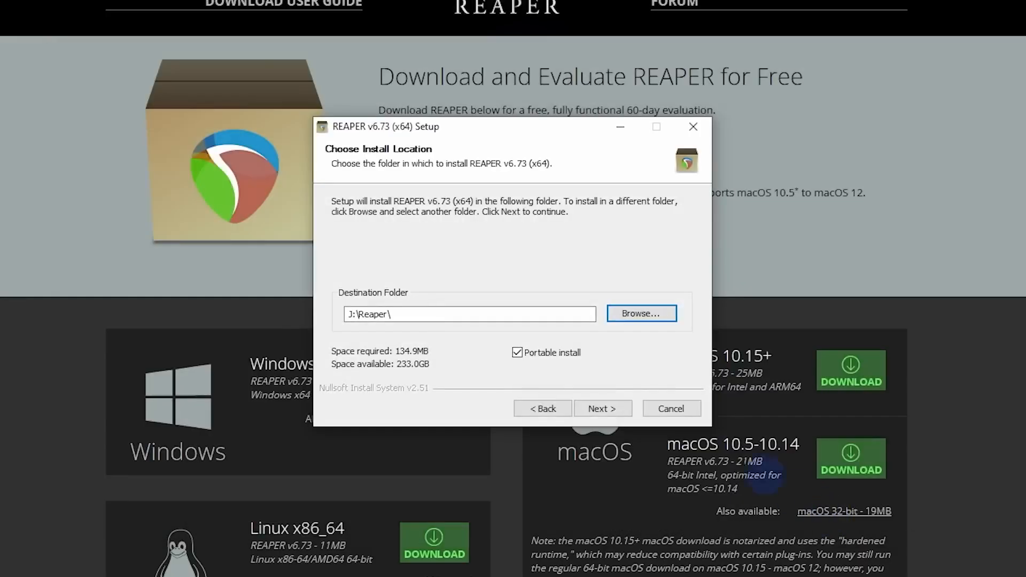
click(593, 411)
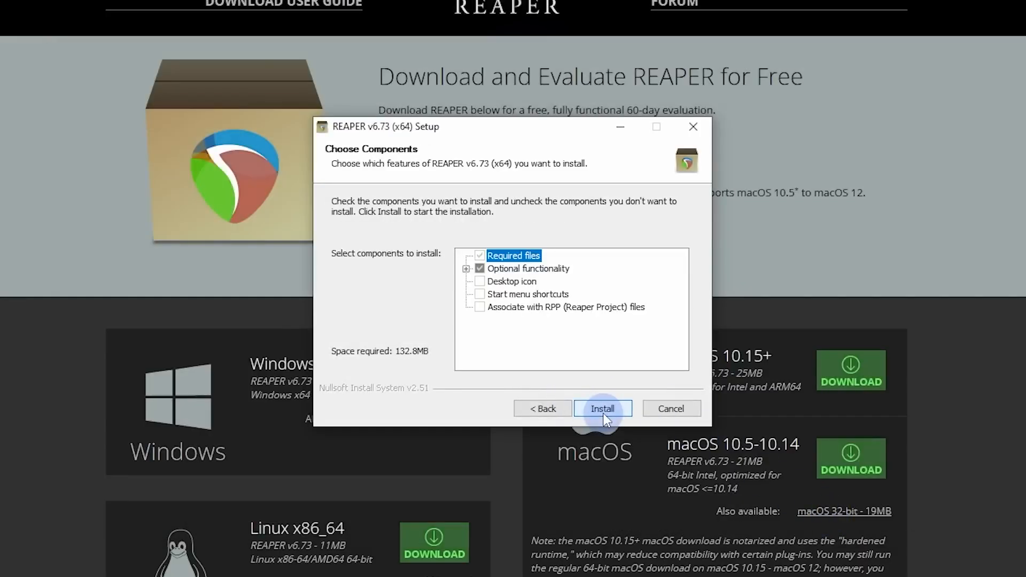
Step: Install REAPER with the preselected components and launch it once setup completes
click(604, 416)
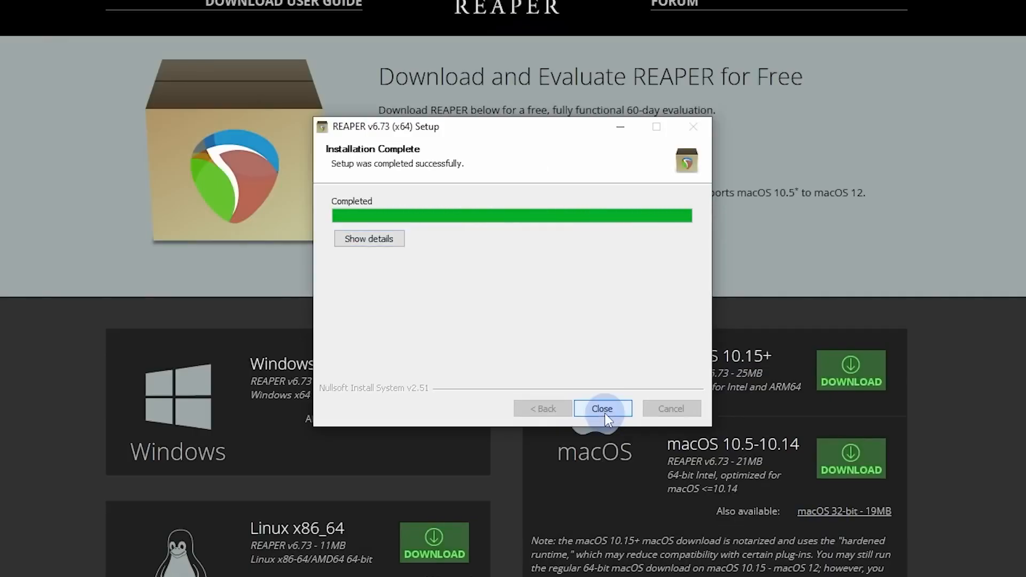
click(605, 410)
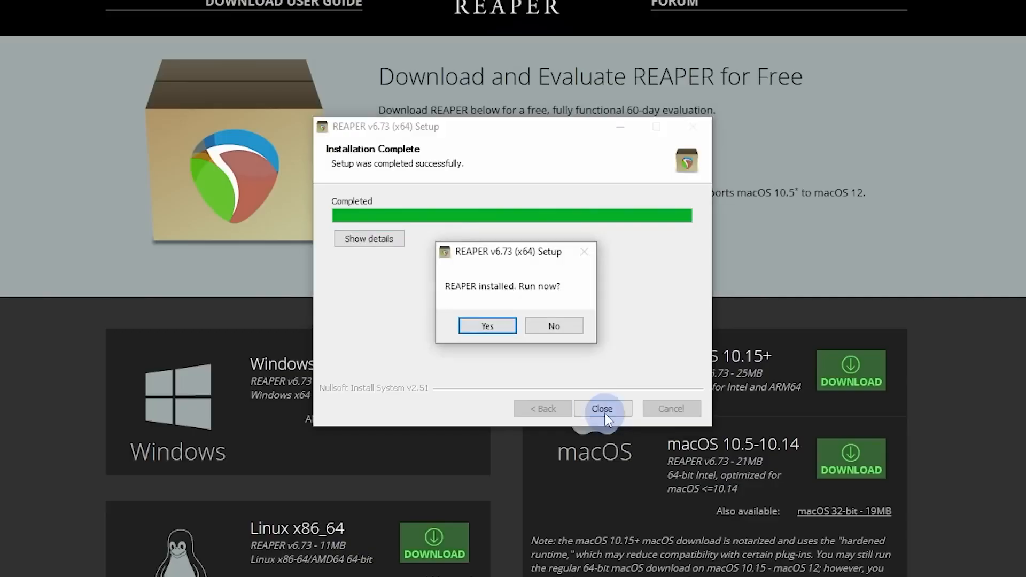
click(484, 328)
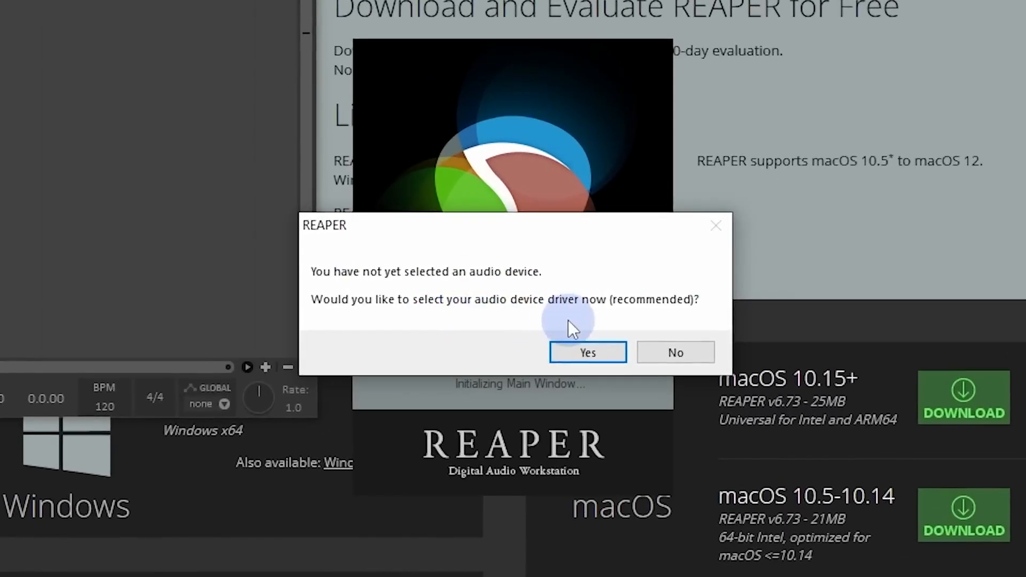
Step: Open the audio device settings and set the audio system to ASIO with the MOTU M Series driver
click(586, 353)
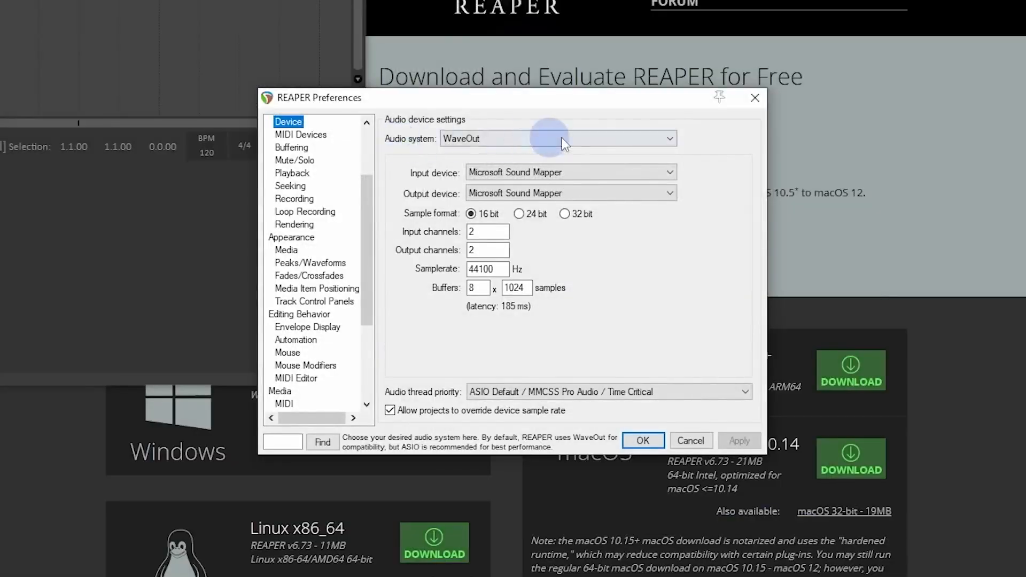
click(624, 138)
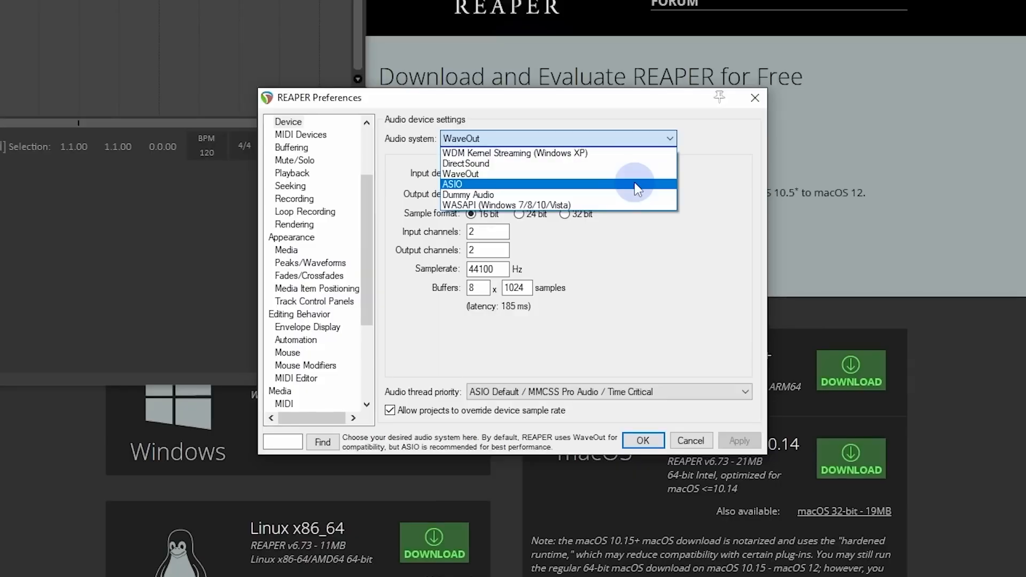
click(484, 187)
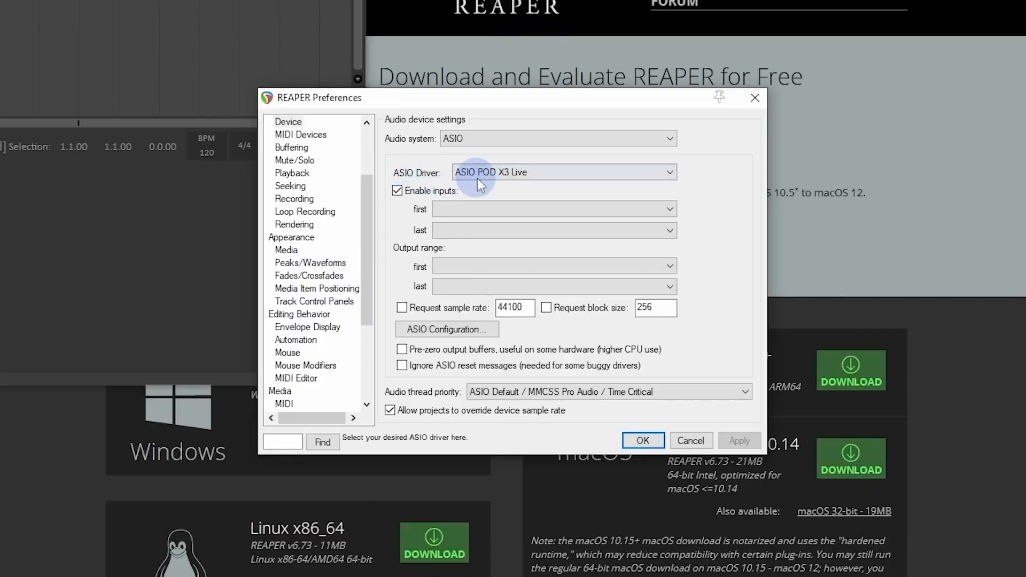
click(483, 179)
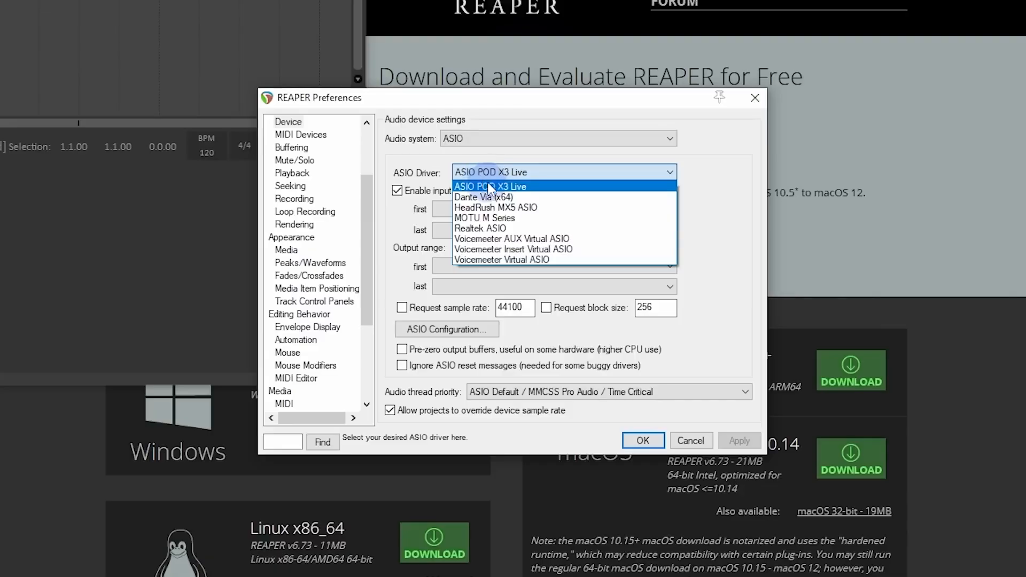
click(541, 219)
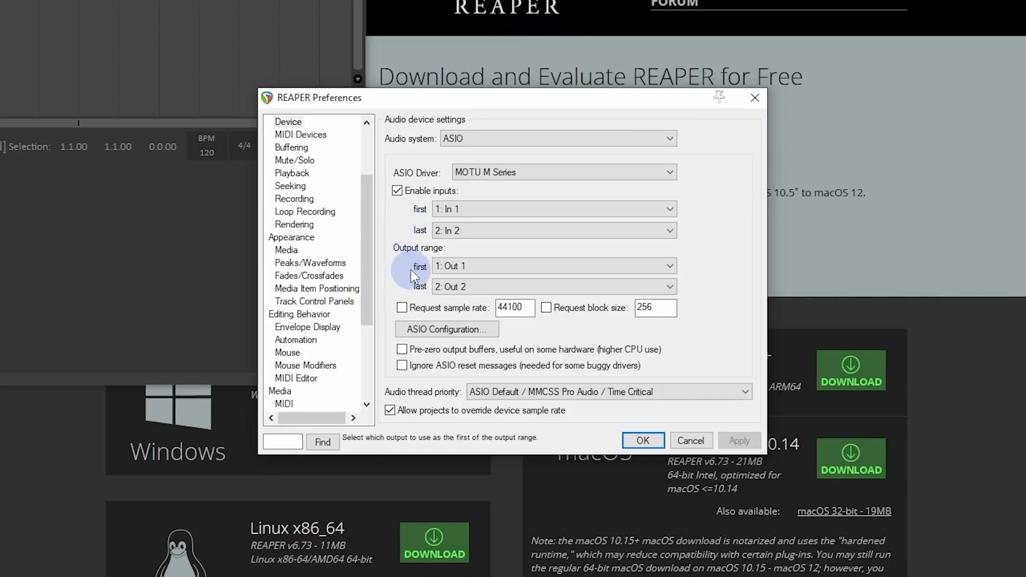
Step: Extend the enabled audio range to last input 4: In 4 and last output 4: Out 4
click(464, 235)
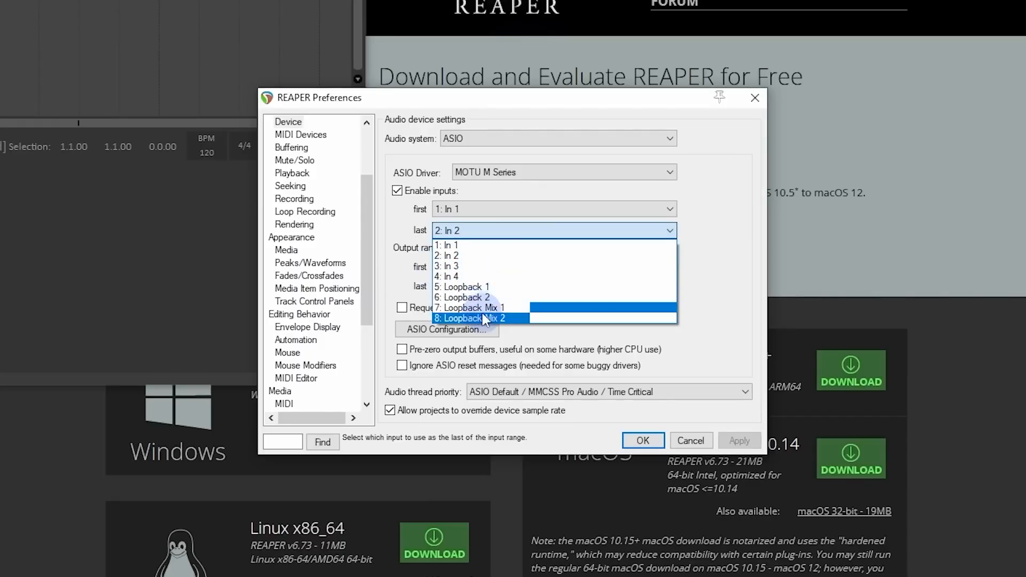
click(486, 278)
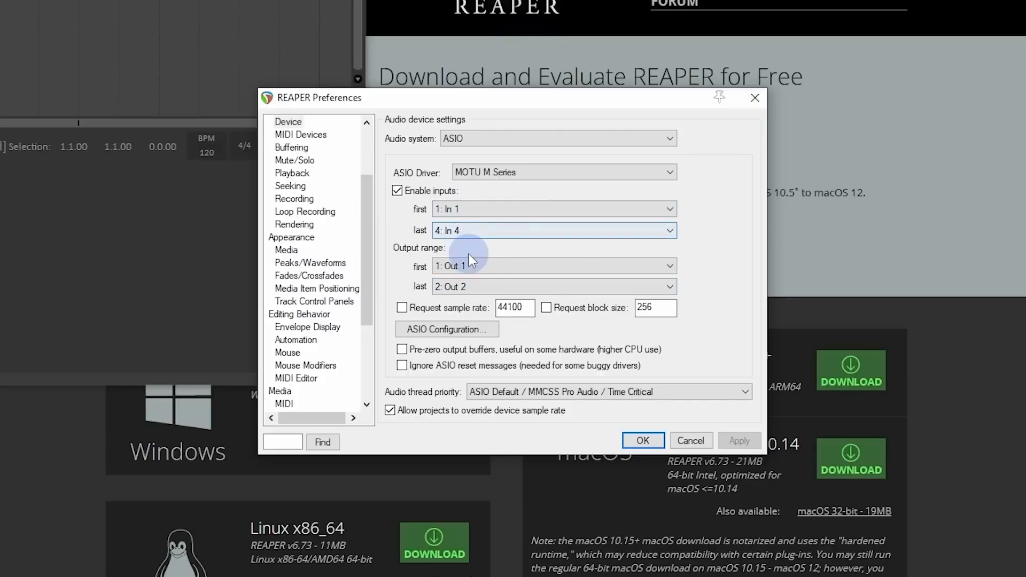
click(463, 286)
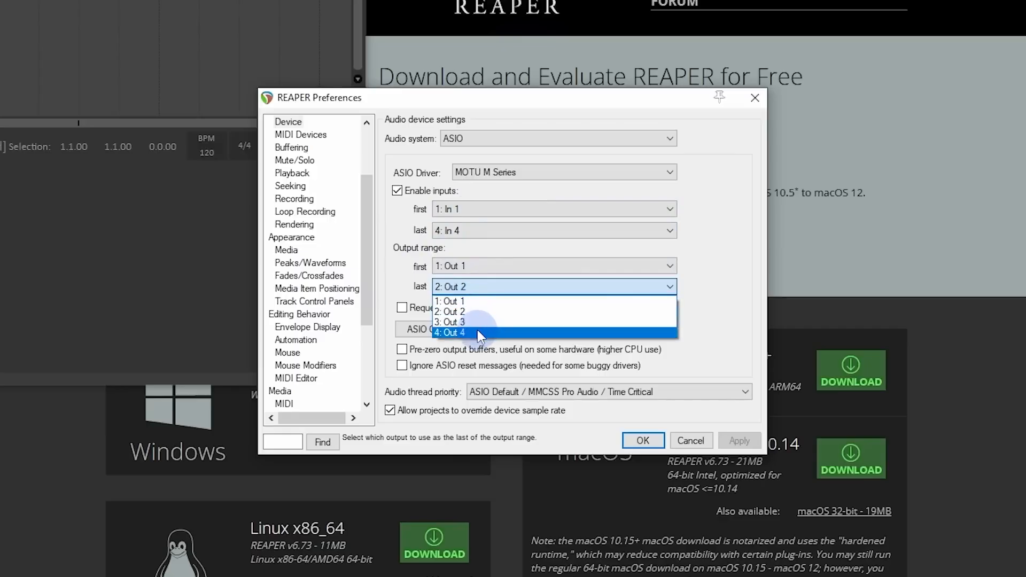
click(481, 333)
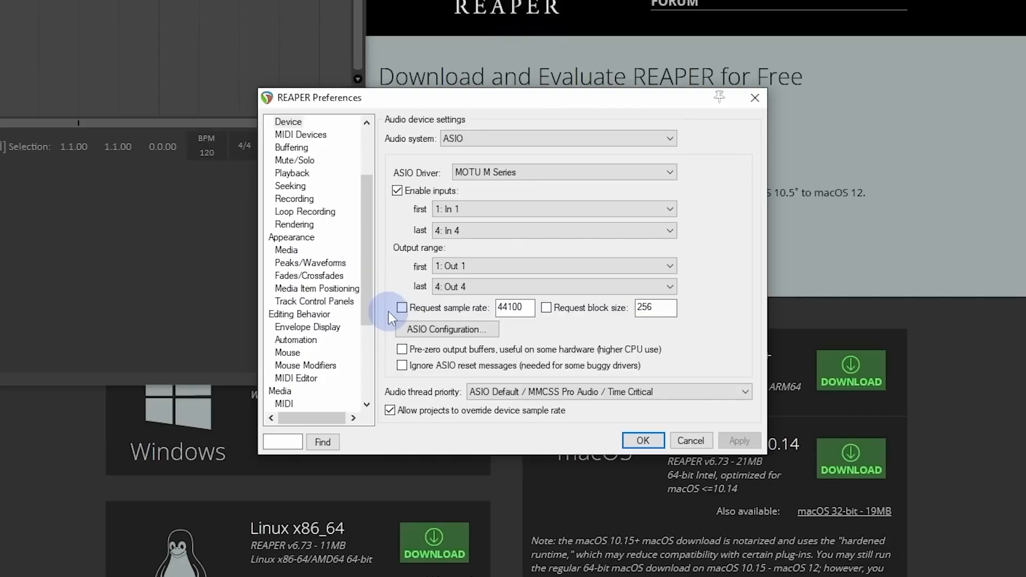
Step: Examine the sample rate and buffer size in the MOTU M Series ASIO configuration
click(416, 330)
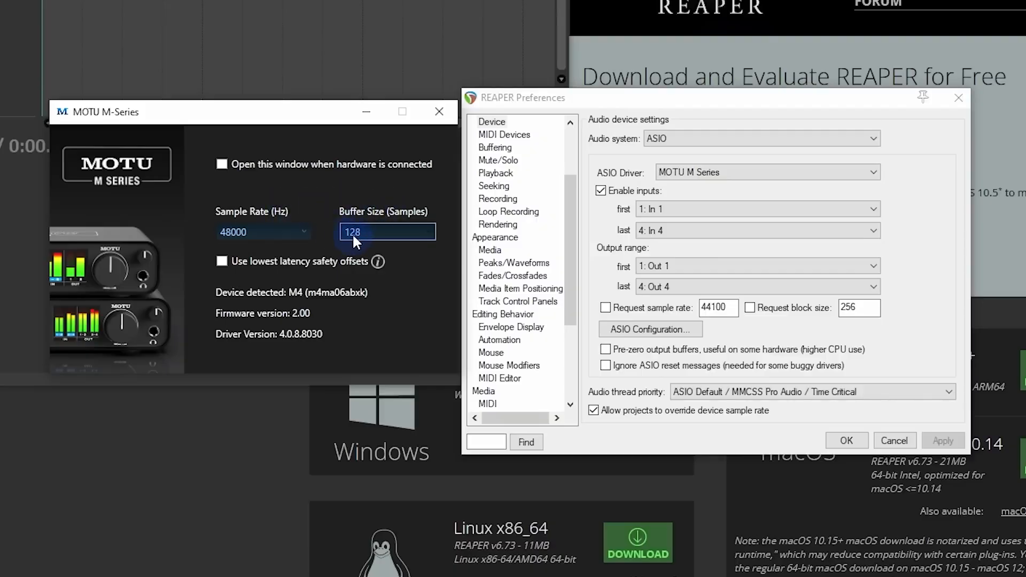
click(439, 113)
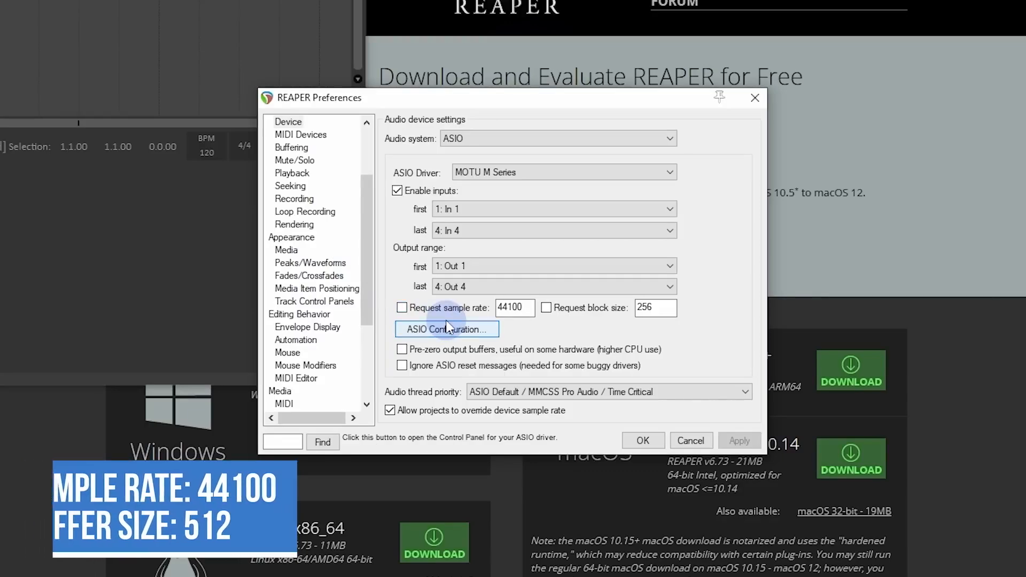
click(448, 328)
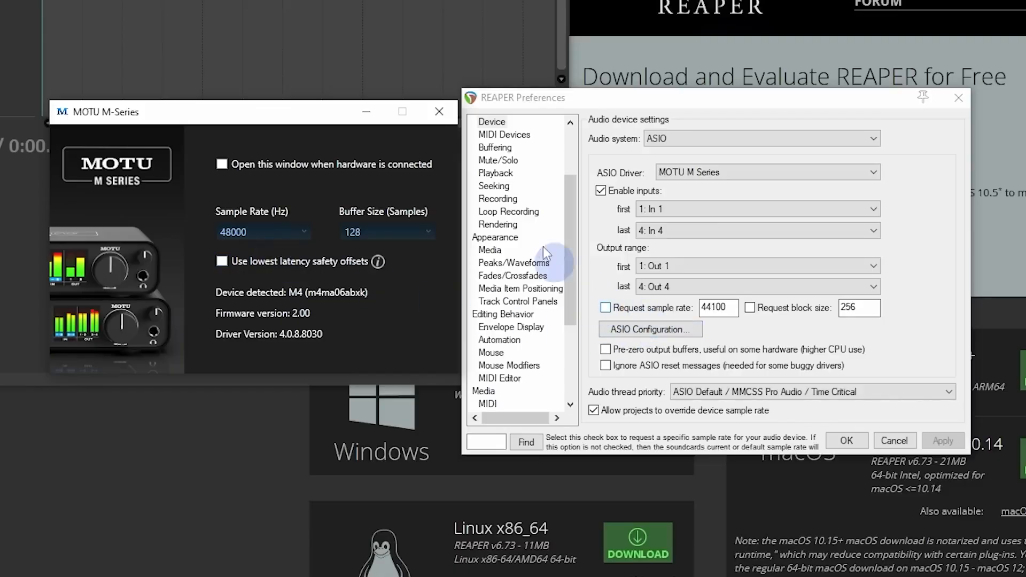
click(439, 112)
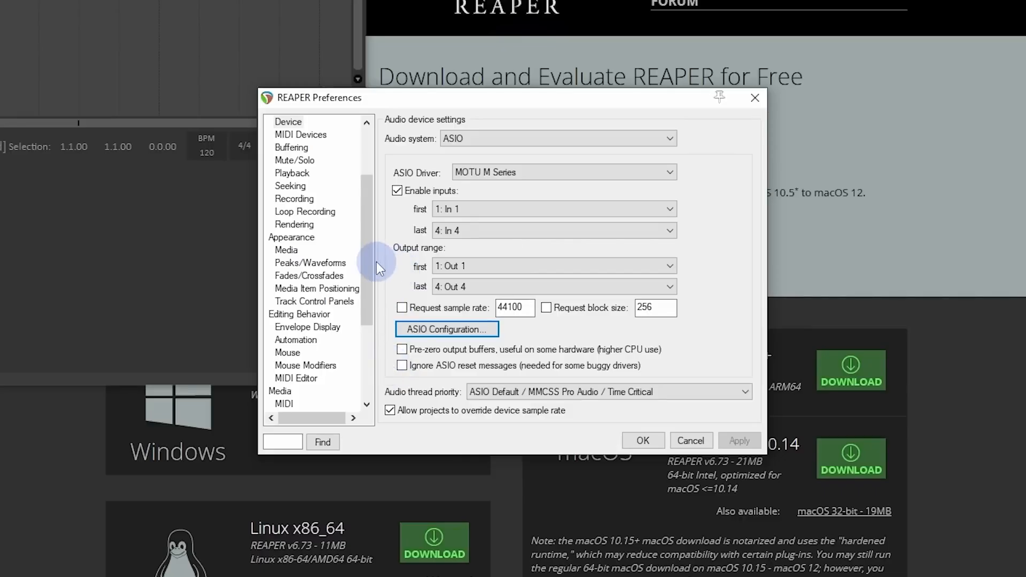
Step: In the path preferences, set the default path for saving new projects to J:\Reaper Saves
drag(365, 259, 364, 200)
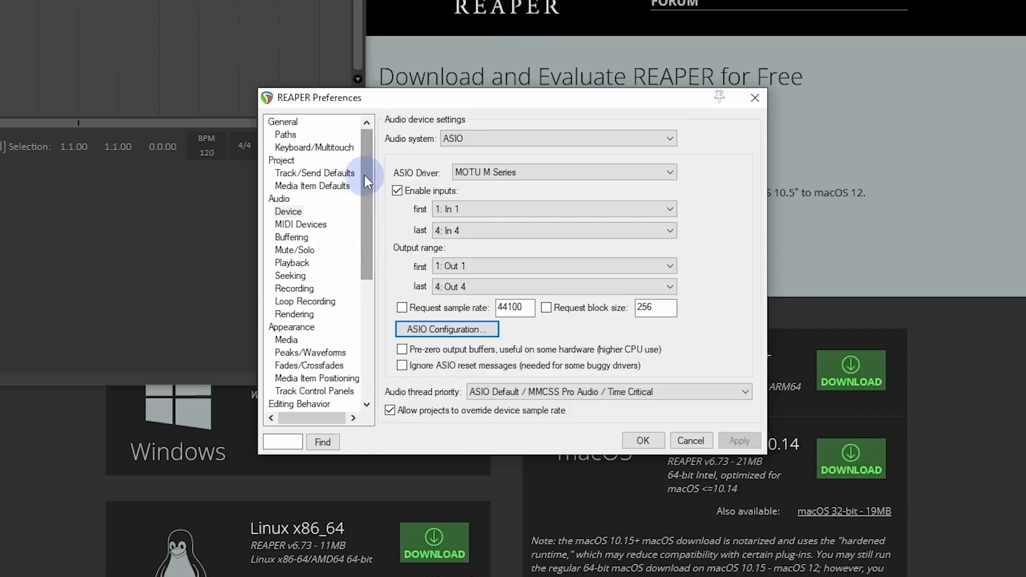
click(285, 135)
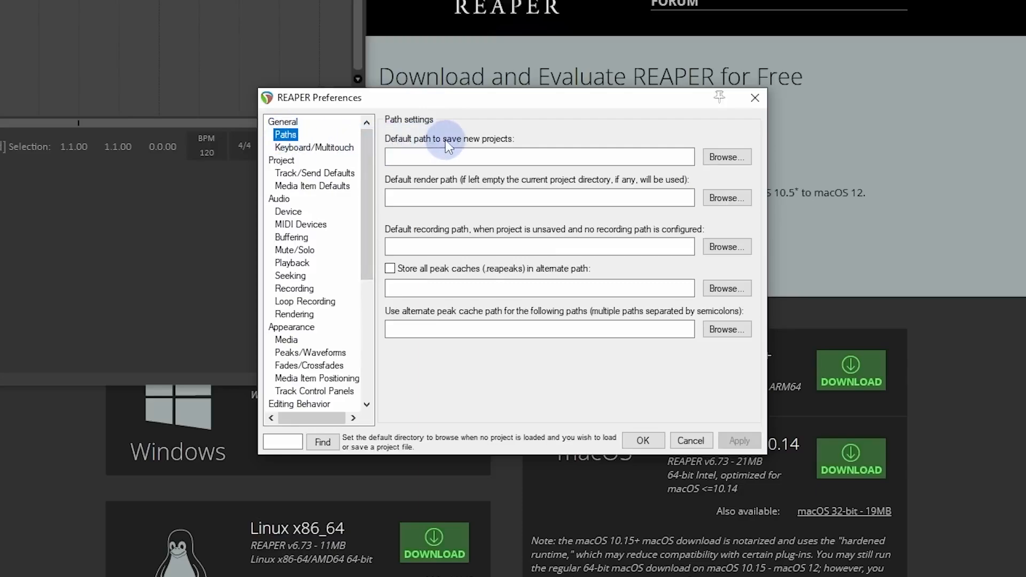
click(728, 156)
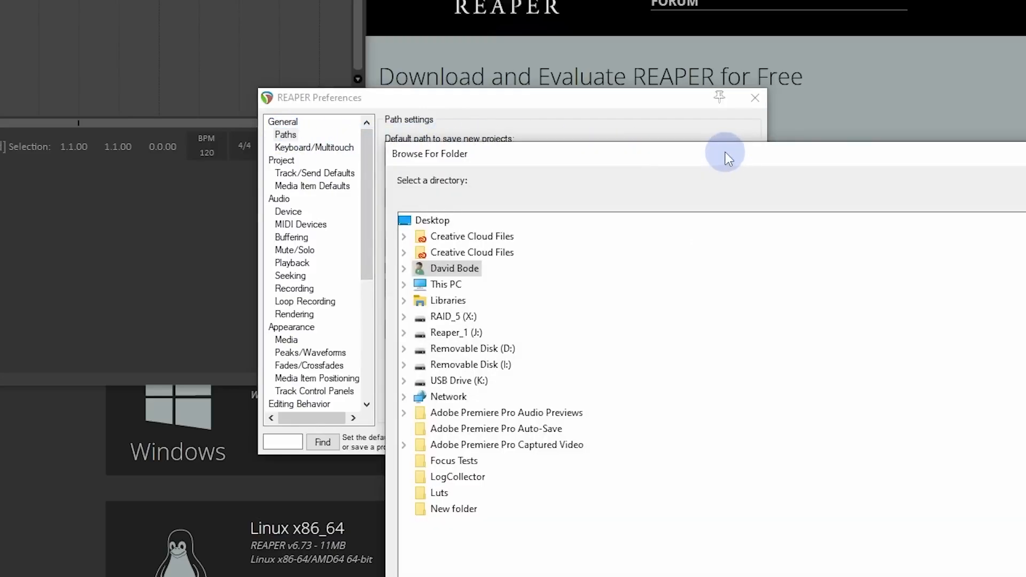
drag(726, 152, 499, 8)
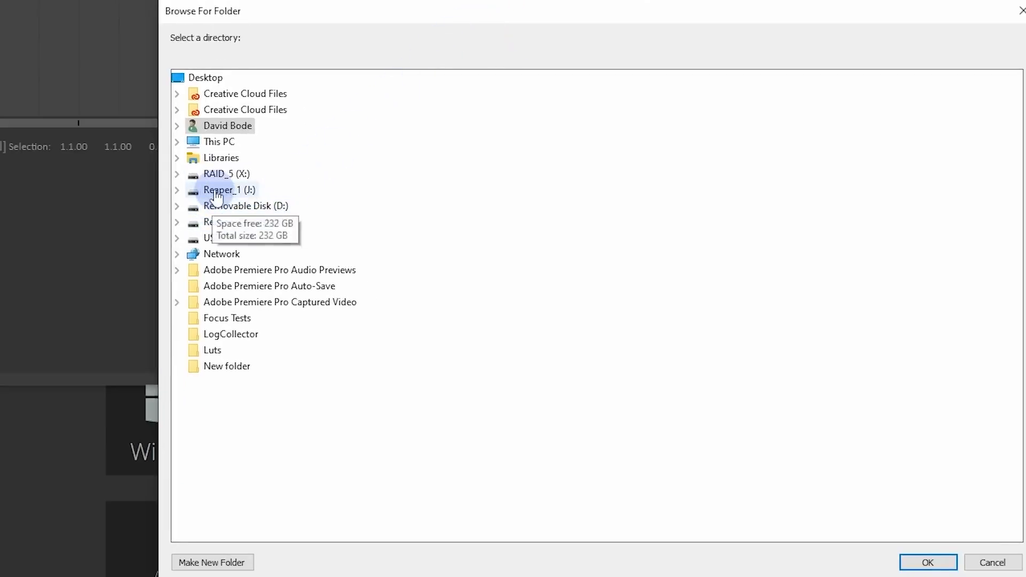
double_click(235, 190)
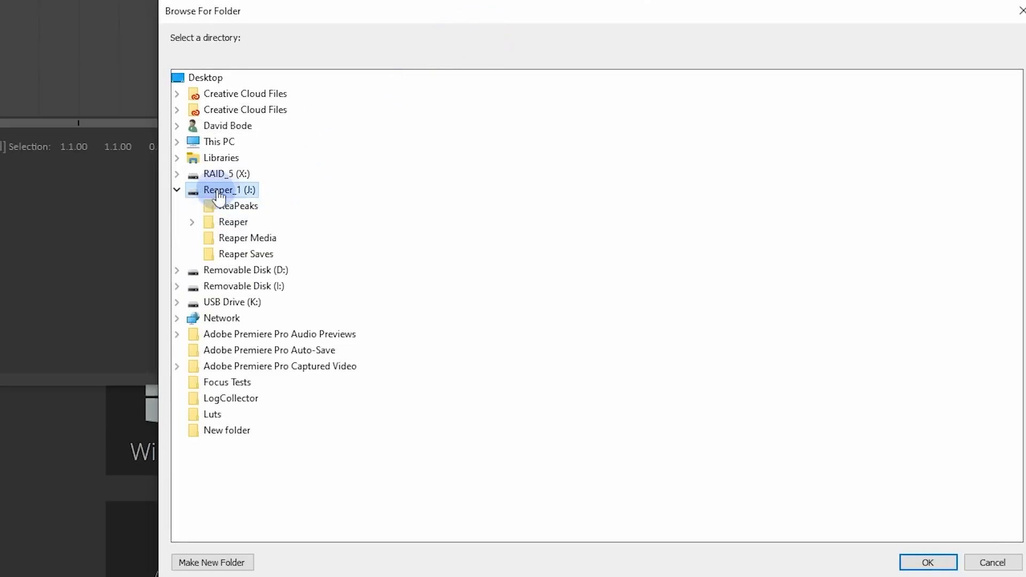
click(235, 256)
click(928, 562)
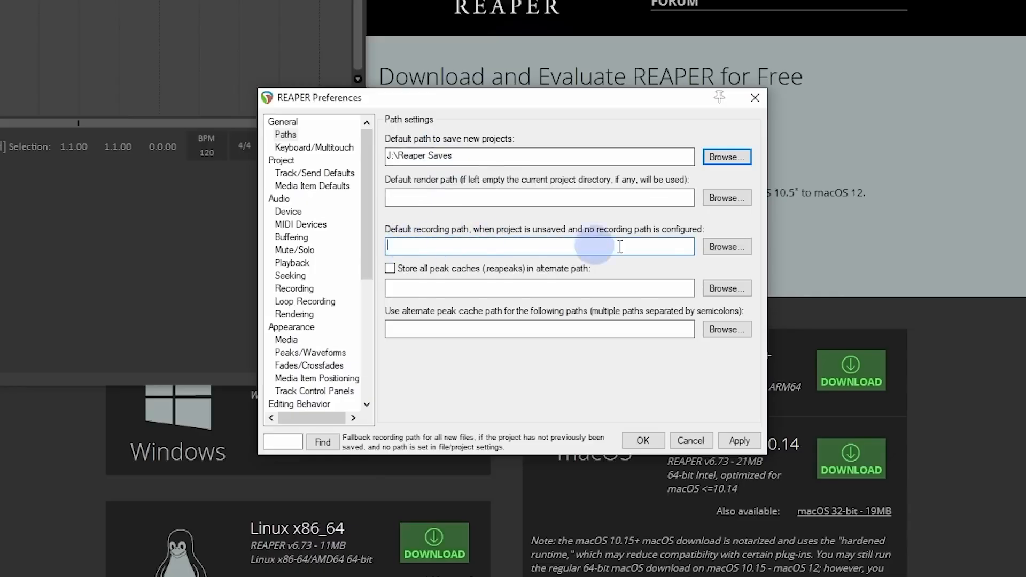
Step: Set the default recording path for unsaved projects to J:\Reaper Media
click(720, 246)
double_click(245, 196)
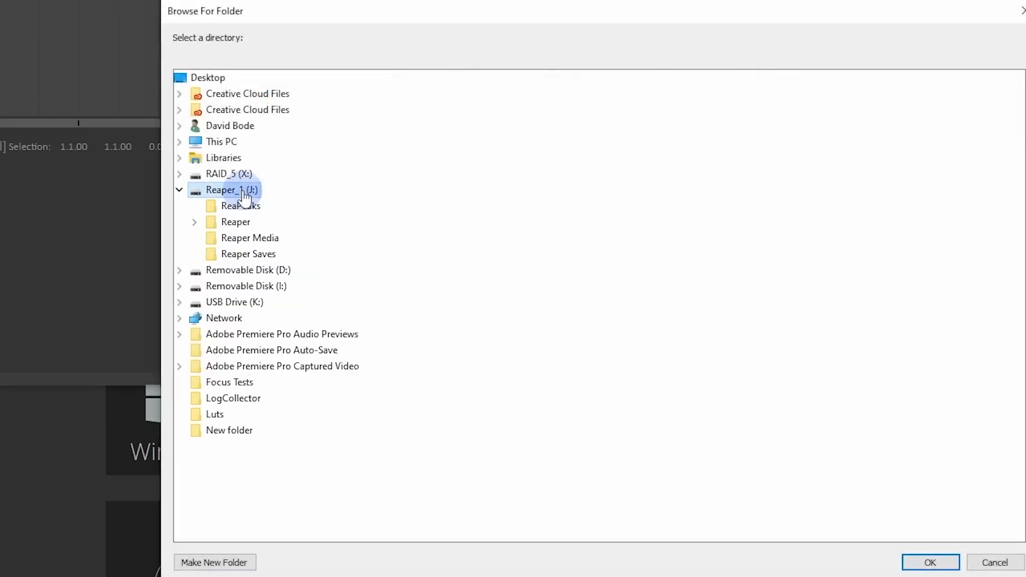
click(233, 241)
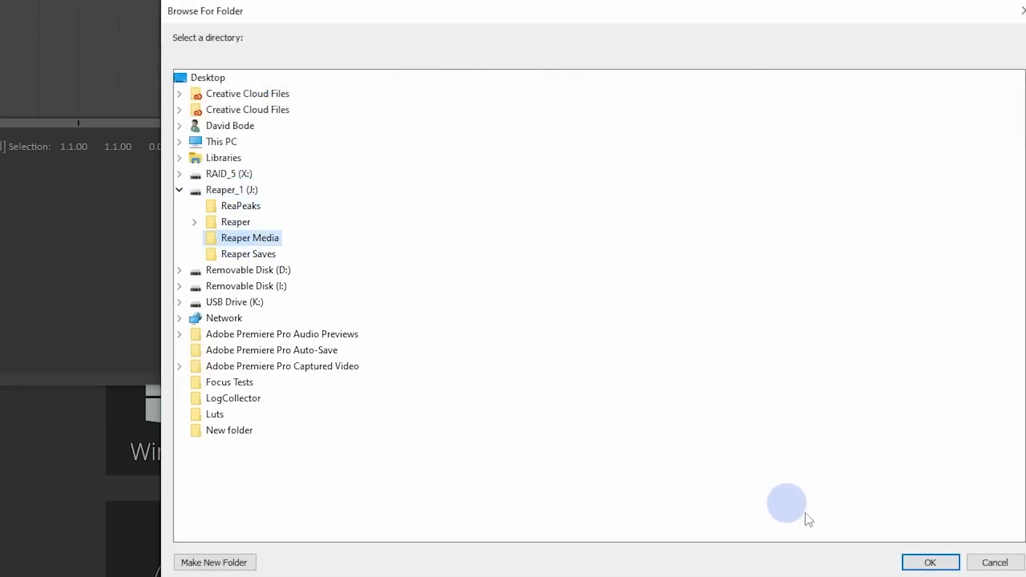
click(931, 563)
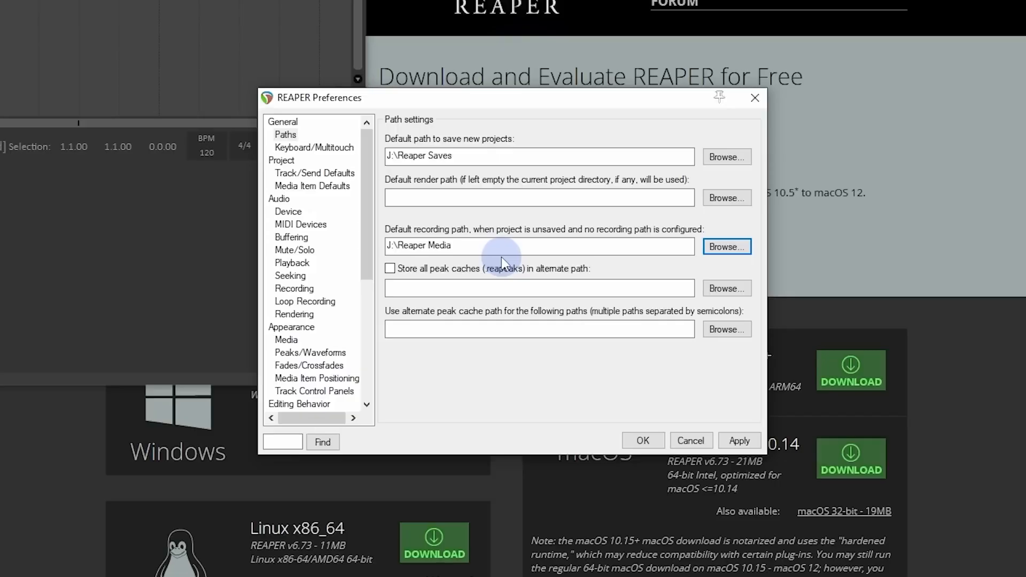
Step: Enable storing all peak caches in an alternate path and set that path to J:\ReaPeaks
click(390, 269)
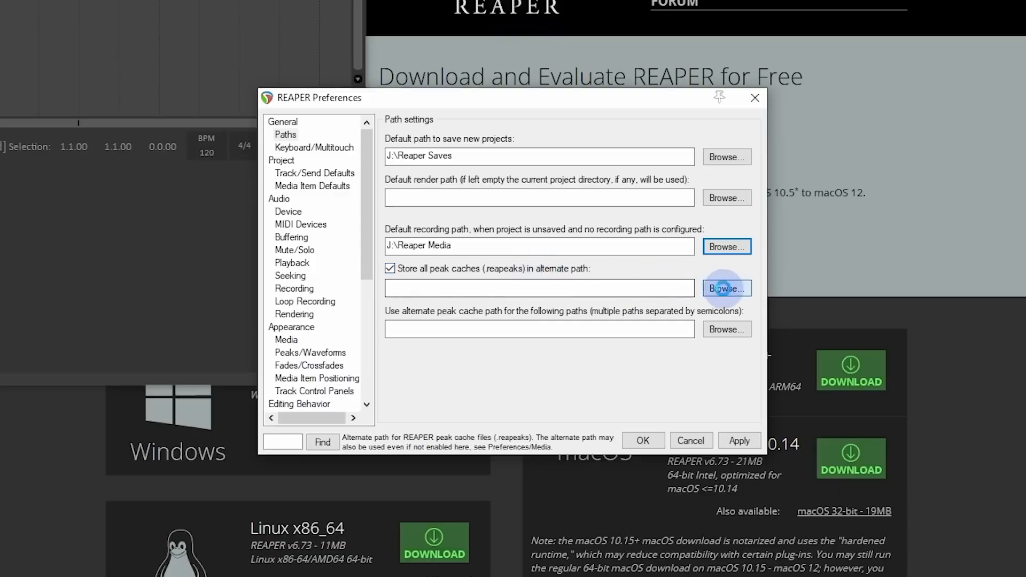
click(728, 288)
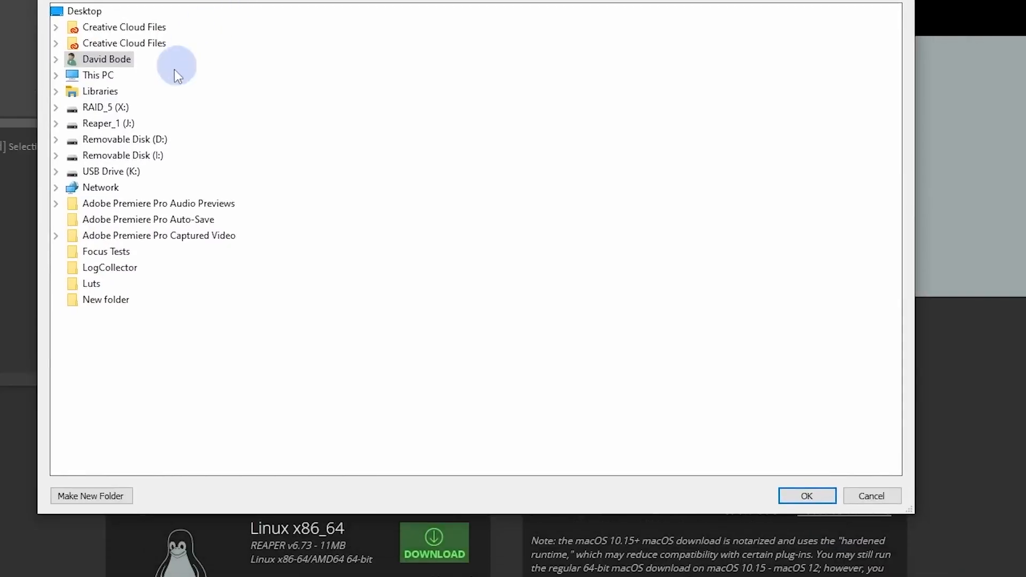
click(113, 125)
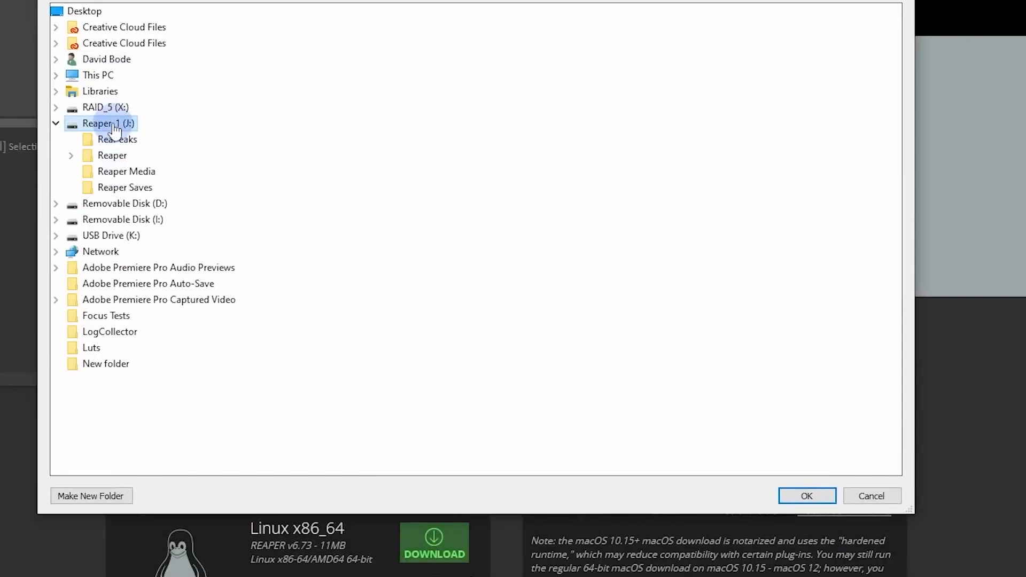
click(91, 141)
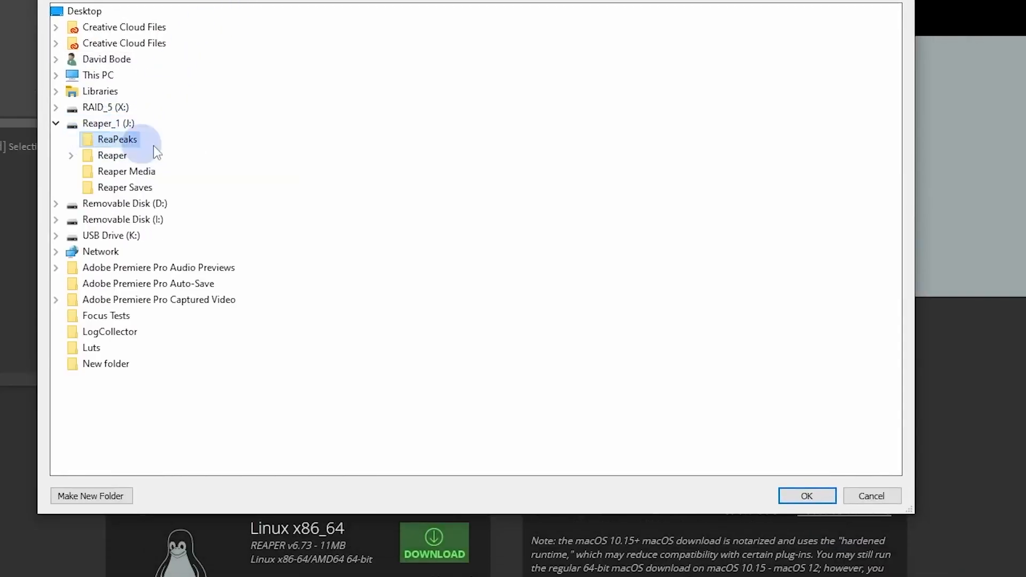
click(808, 496)
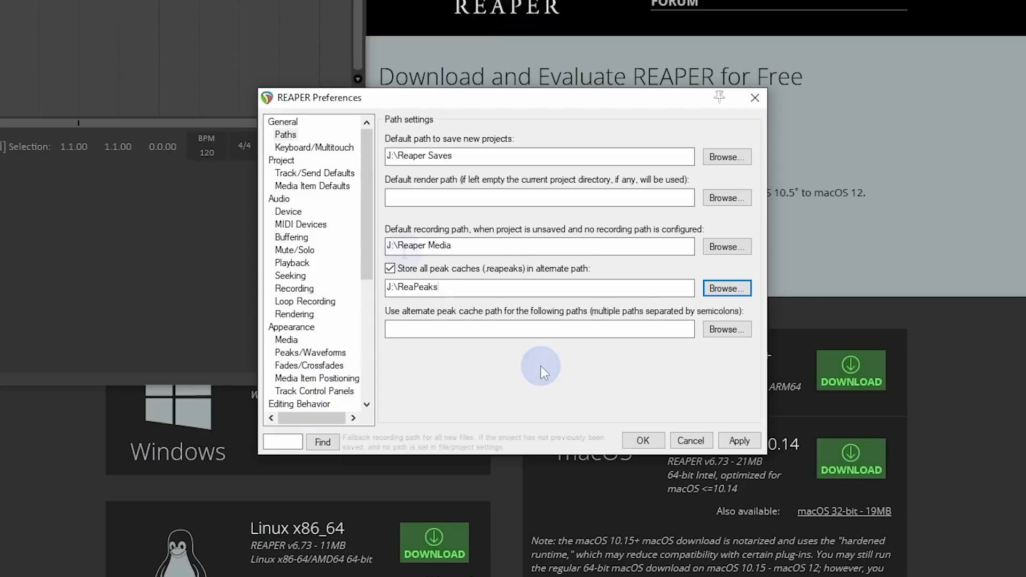
Step: In the project preferences, enable the save prompt for new projects and auto-save every 5 minutes to a timestamped file in the project directory
click(280, 161)
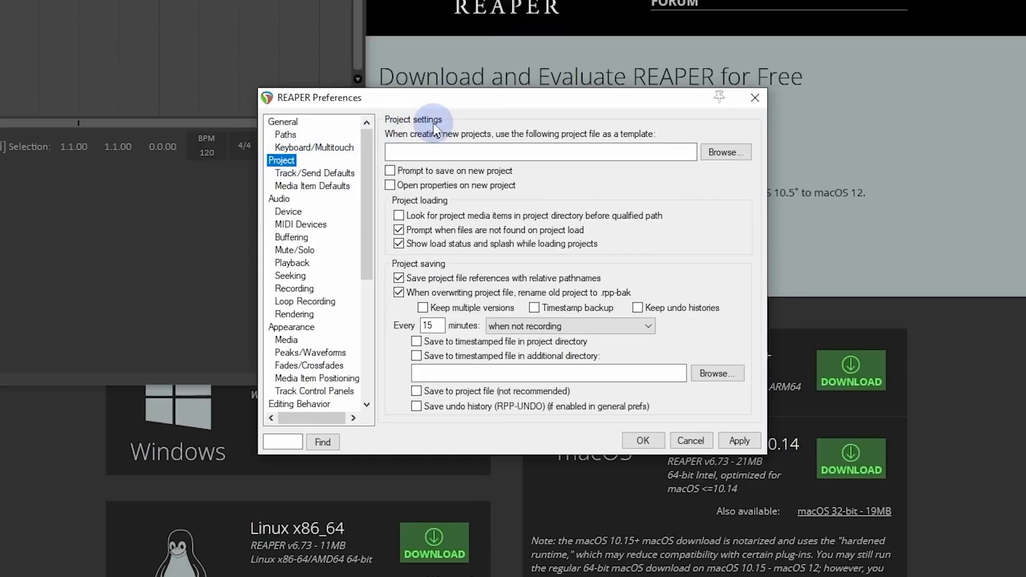
click(390, 171)
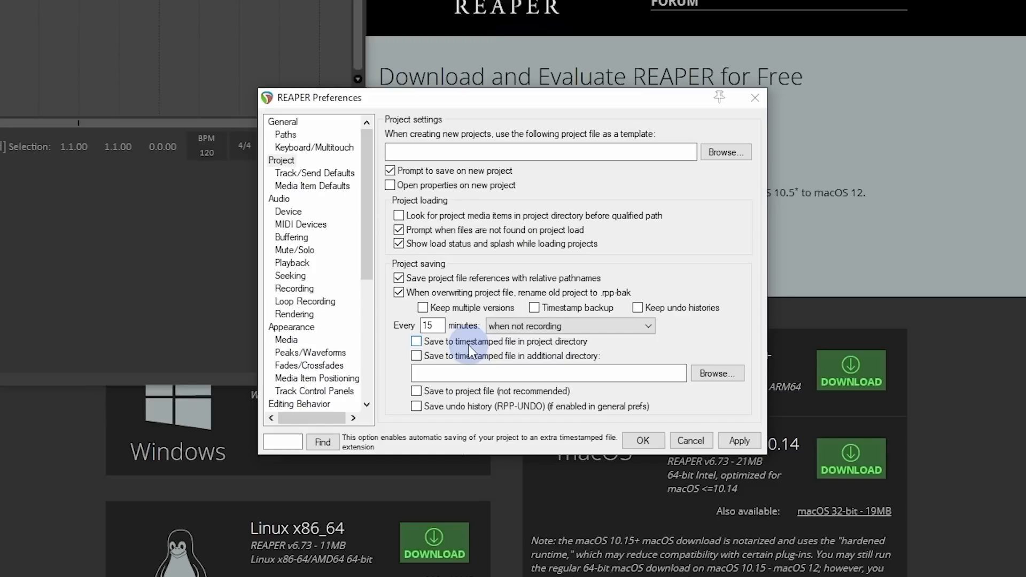
double_click(426, 327)
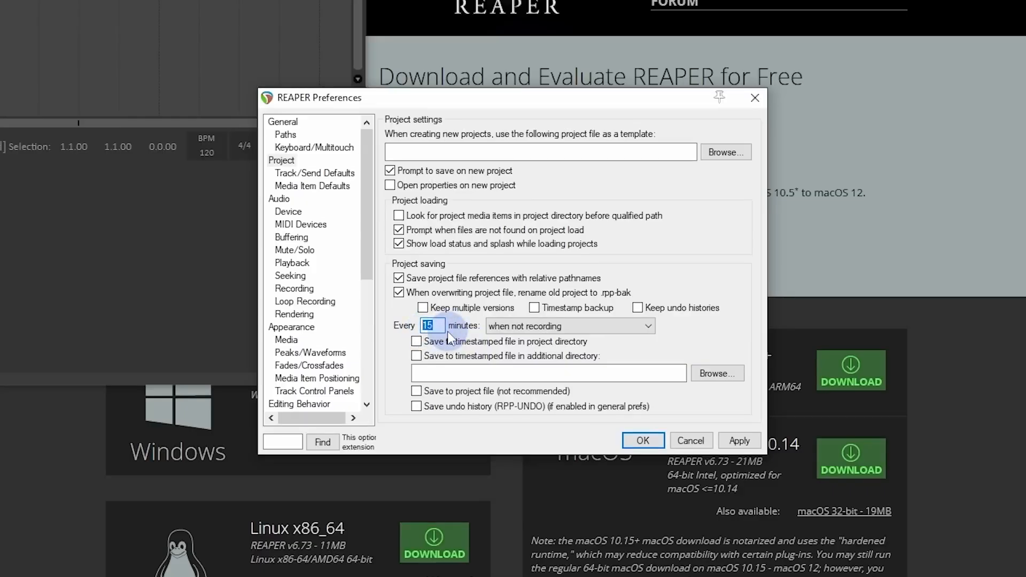
text(5)
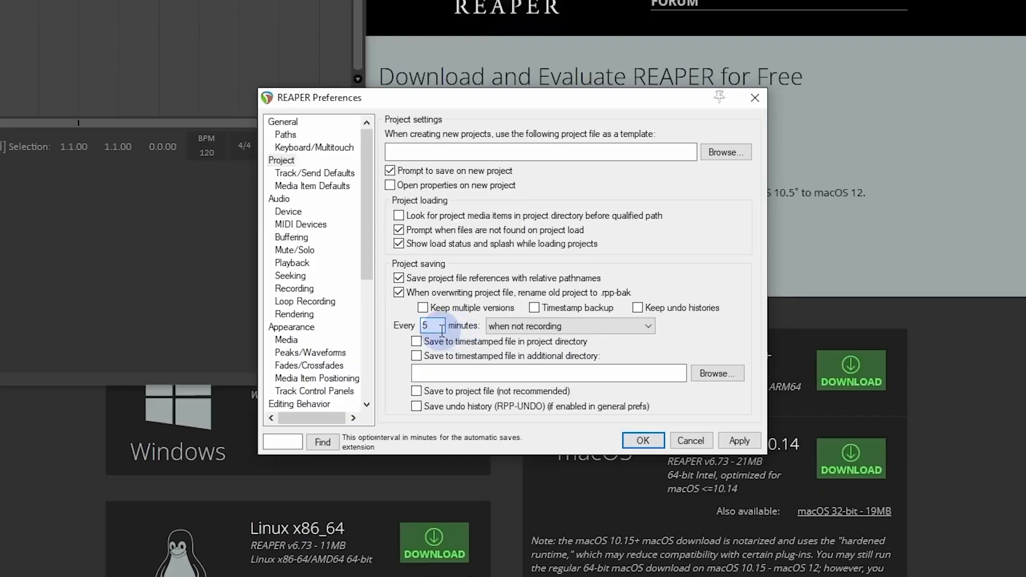
click(425, 345)
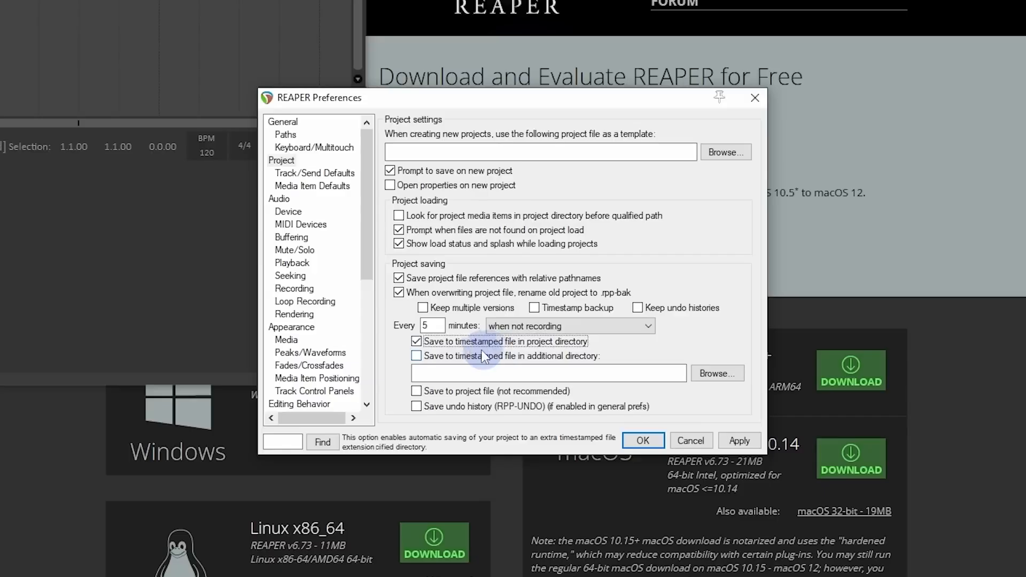
Step: Enable saving to a timestamped file in an additional directory and set that directory to Z:\Reaper Backups
click(427, 358)
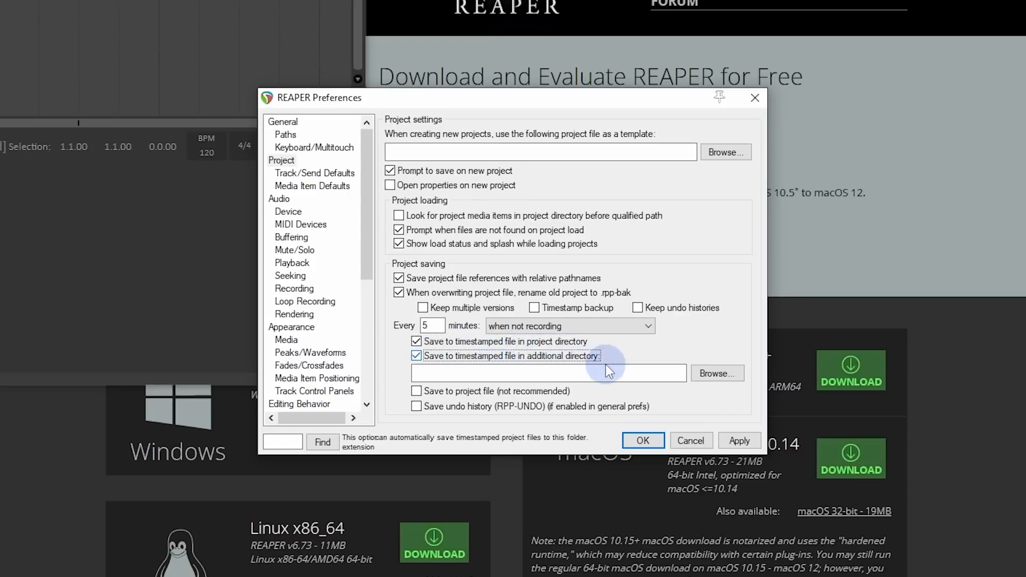
click(700, 374)
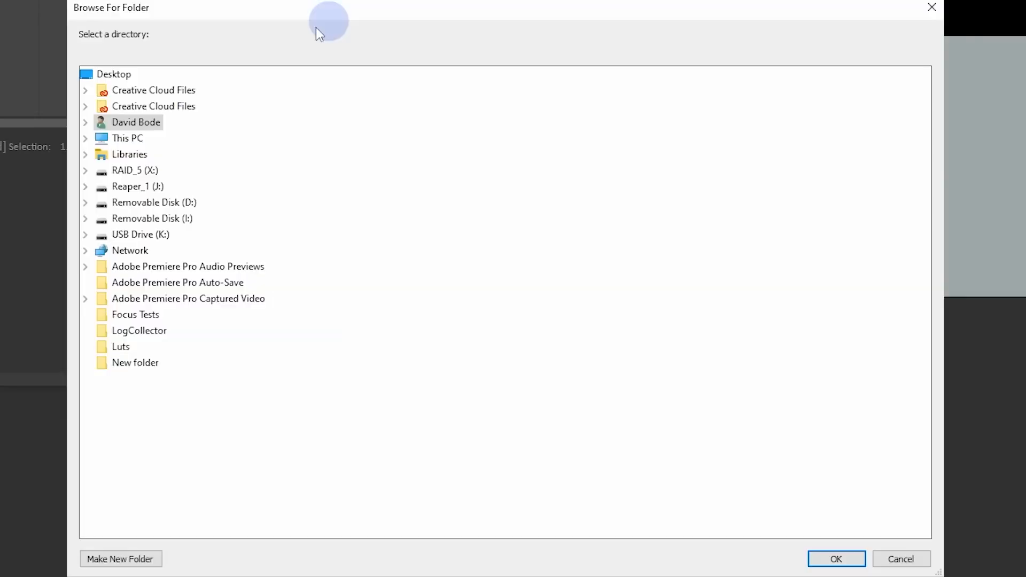
click(86, 138)
click(85, 138)
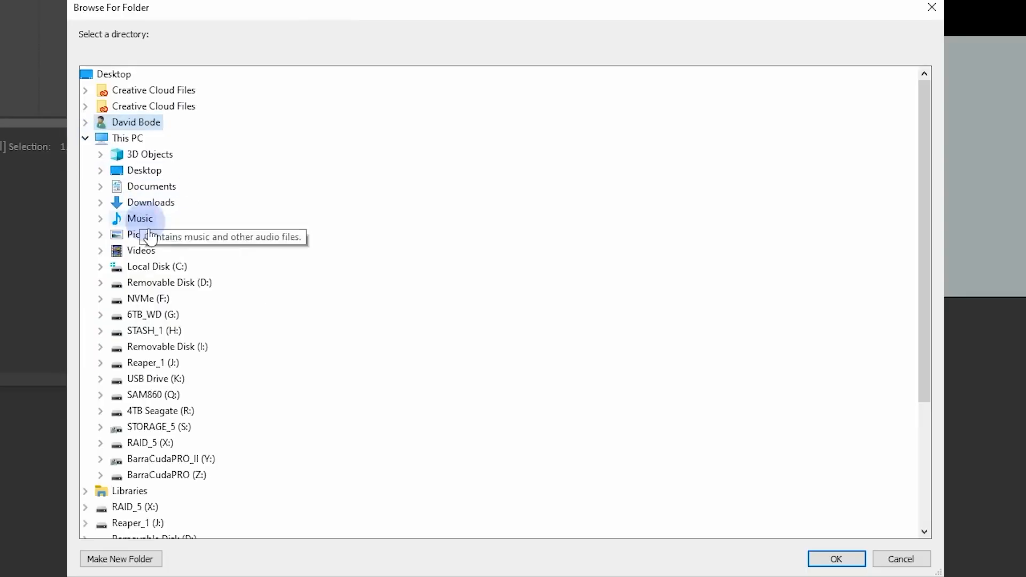
double_click(187, 475)
scroll(214, 348, down, 5)
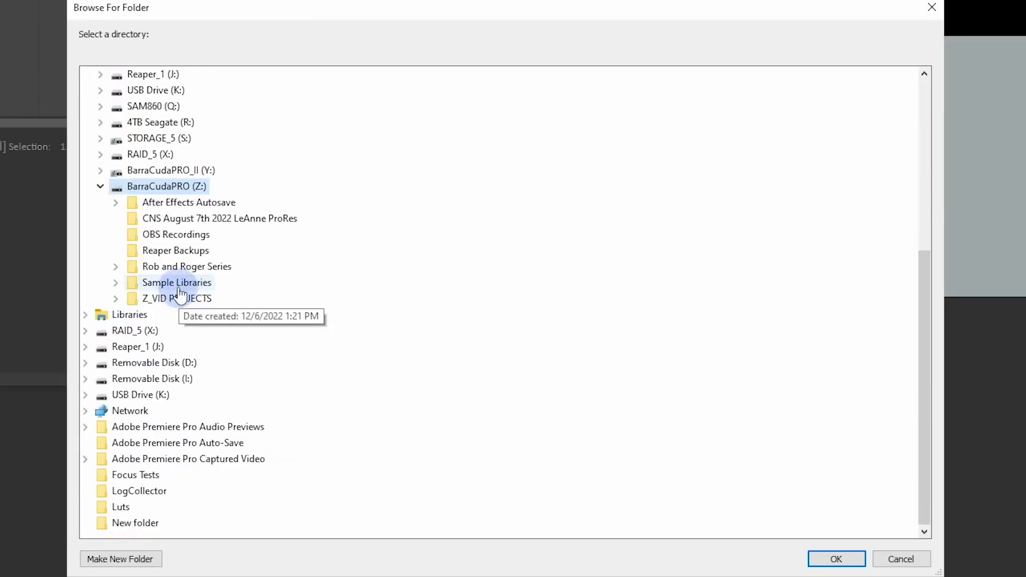
click(177, 251)
click(837, 559)
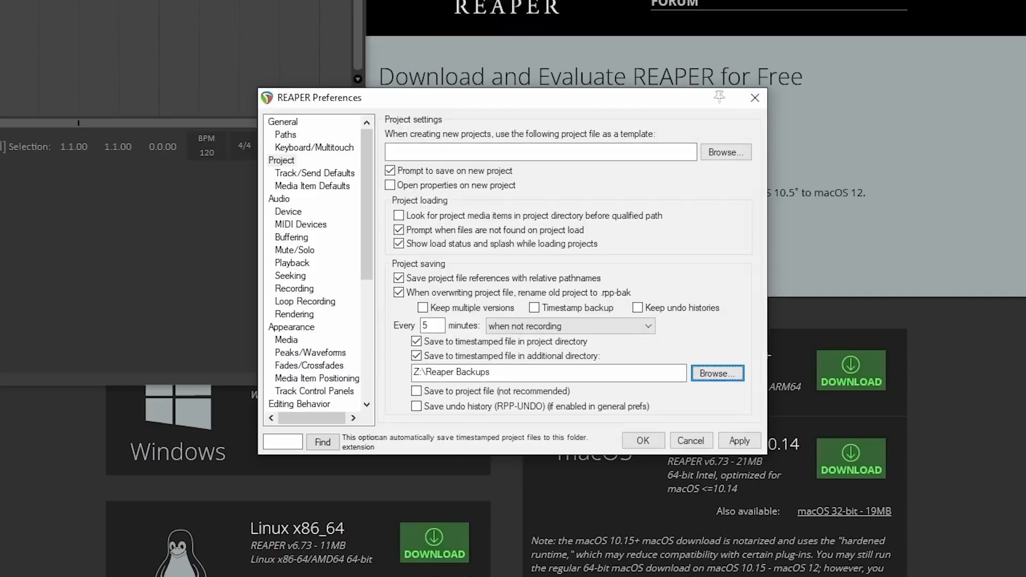
drag(432, 373, 488, 372)
click(516, 375)
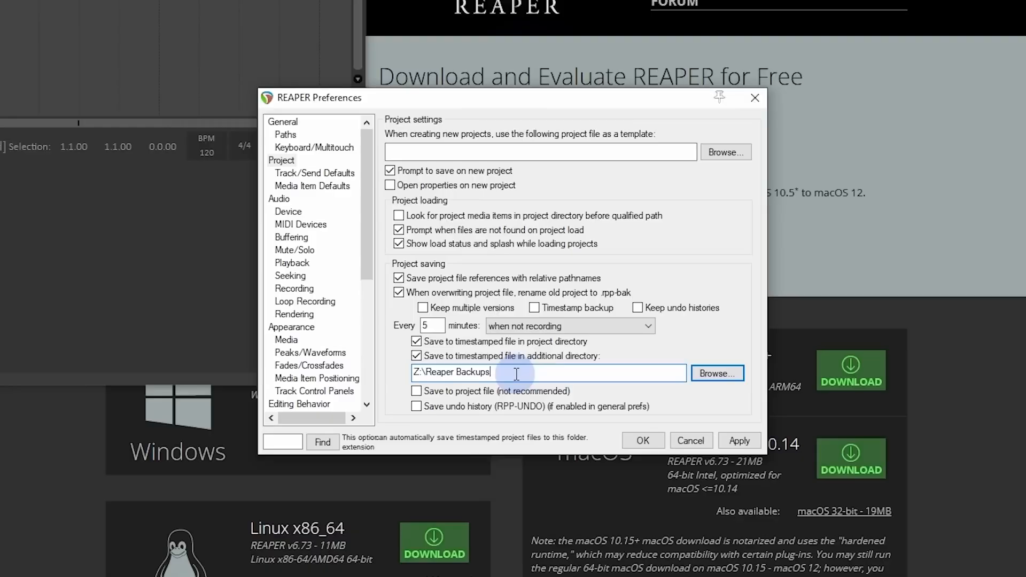
Step: Set automatic project saving to occur when stopped and apply the preferences
click(512, 325)
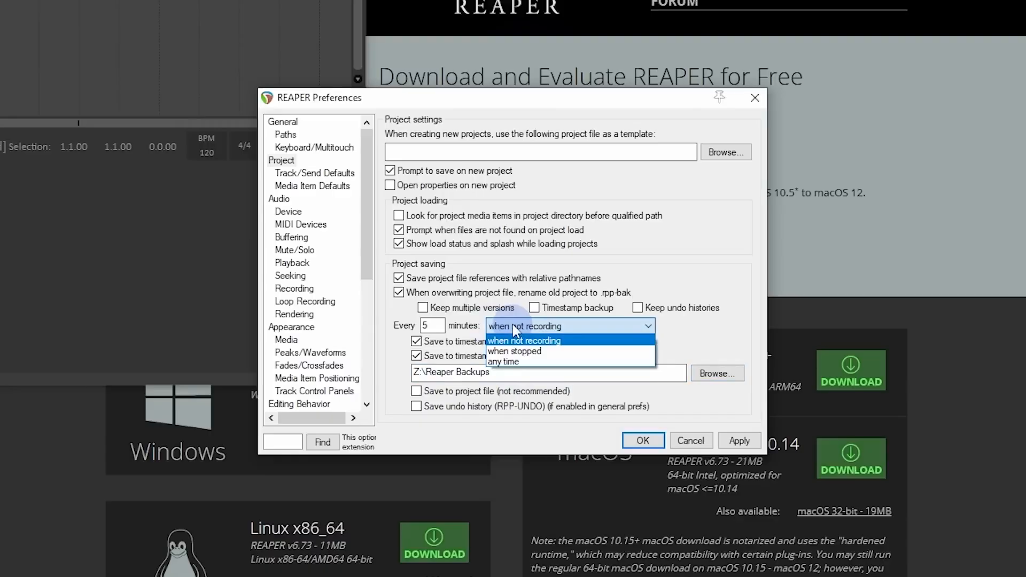
click(557, 352)
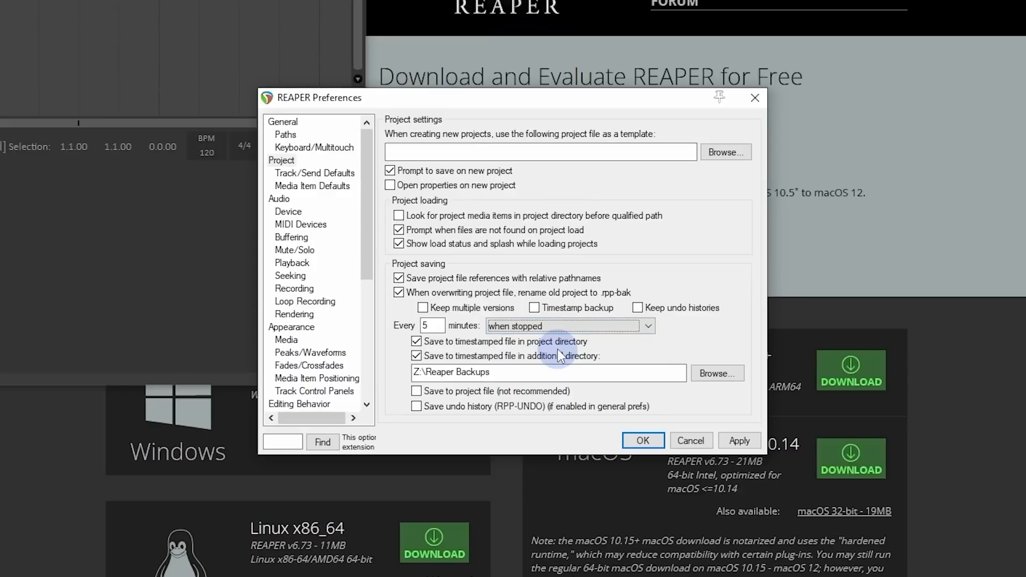
click(643, 440)
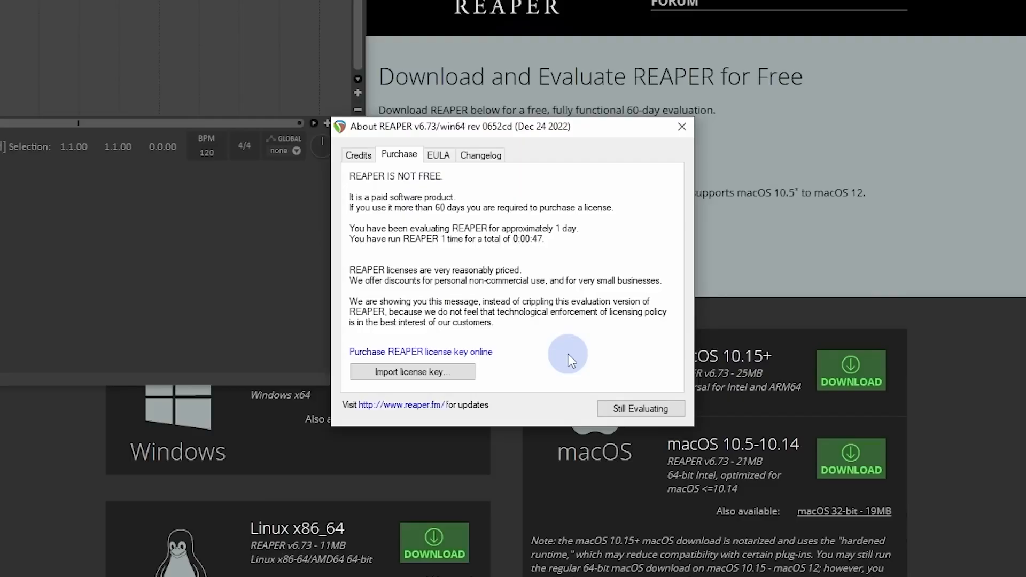
Step: Dismiss the evaluation notice and enlarge the REAPER window to fill the screen
click(641, 407)
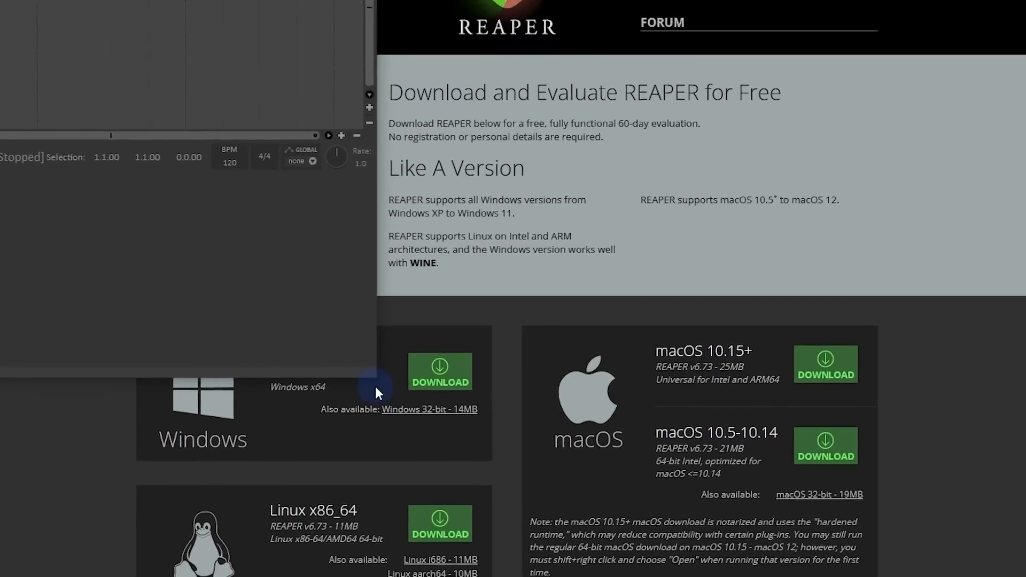
drag(389, 371, 1025, 576)
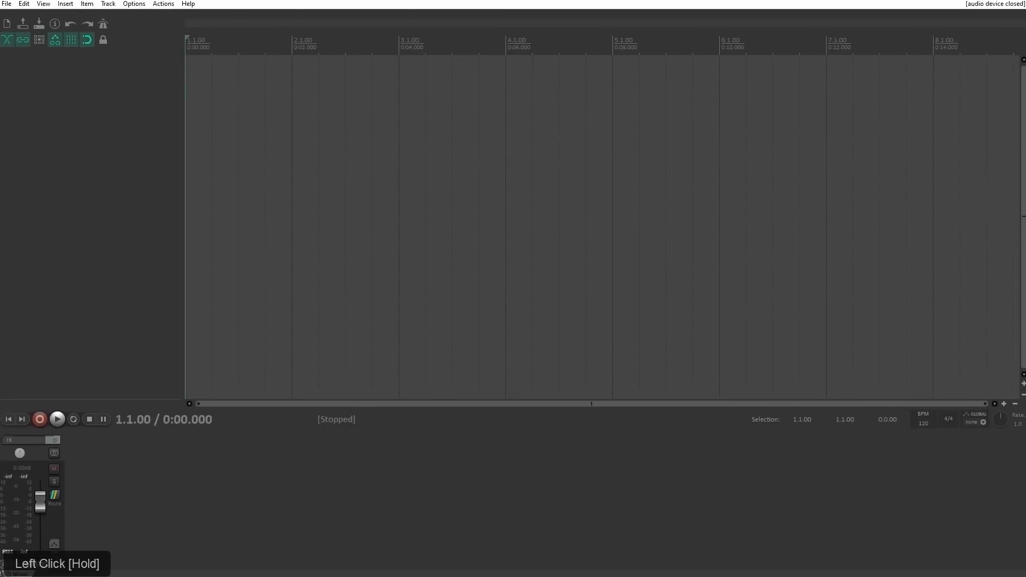
drag(1, 3, 1, 6)
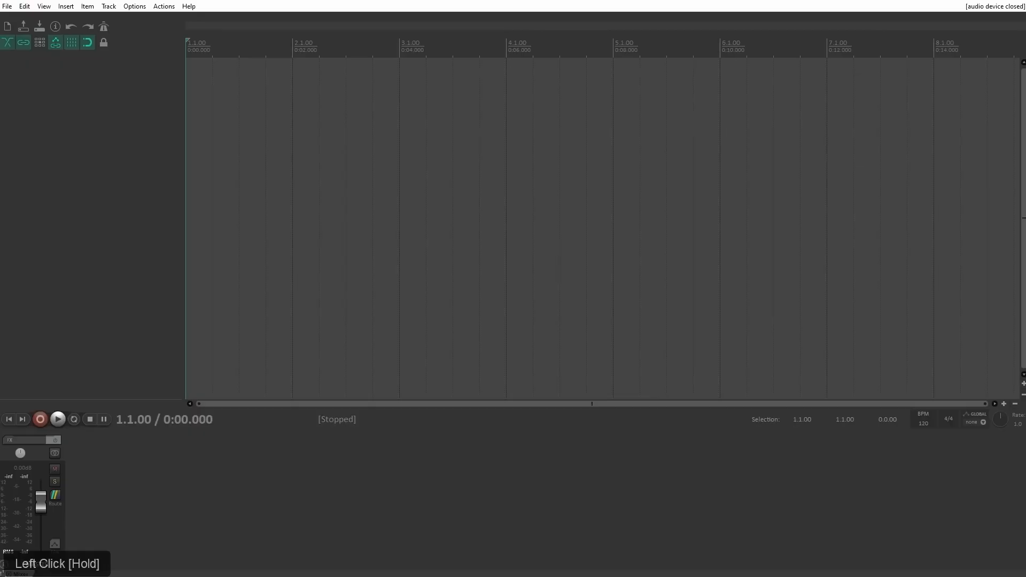
click(88, 171)
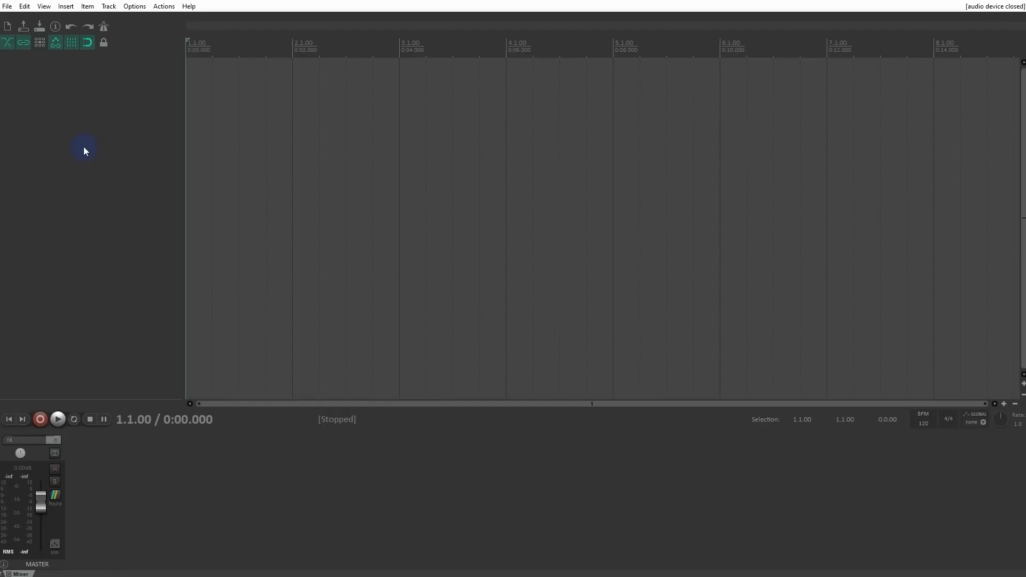
Step: In the project's media settings, set the media files path to Audio Files and save it as the default project settings
click(56, 28)
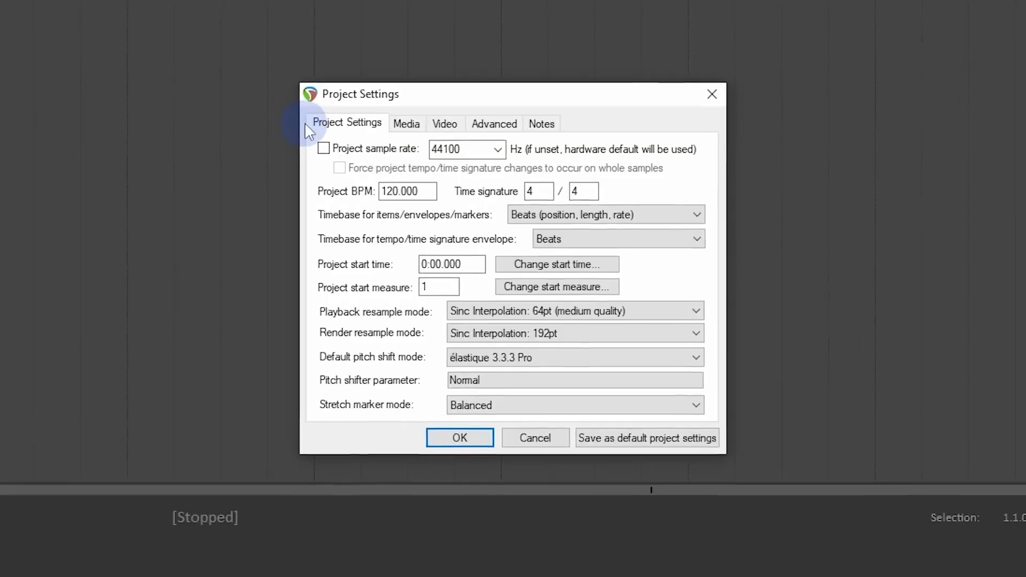
click(405, 126)
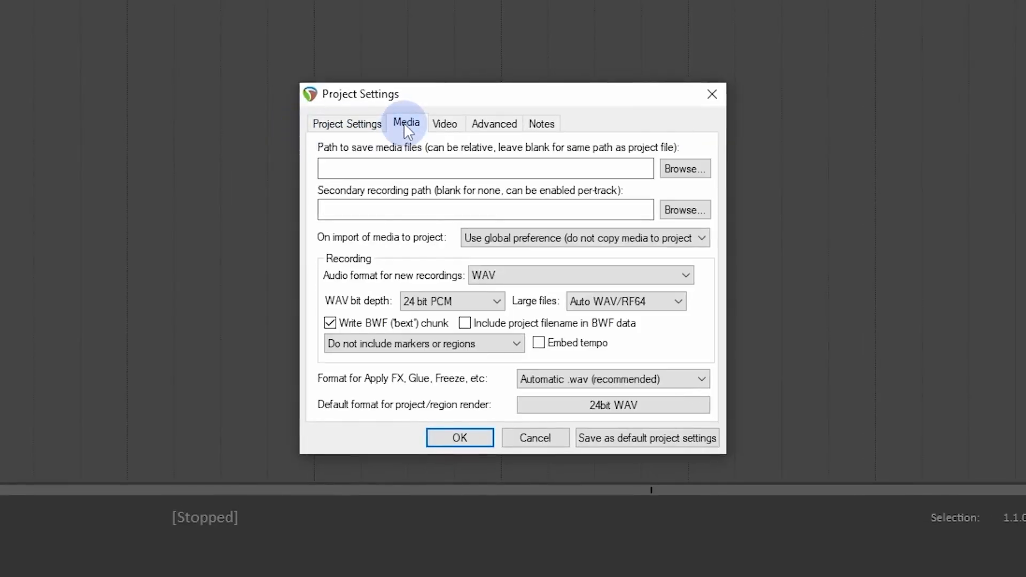
click(408, 166)
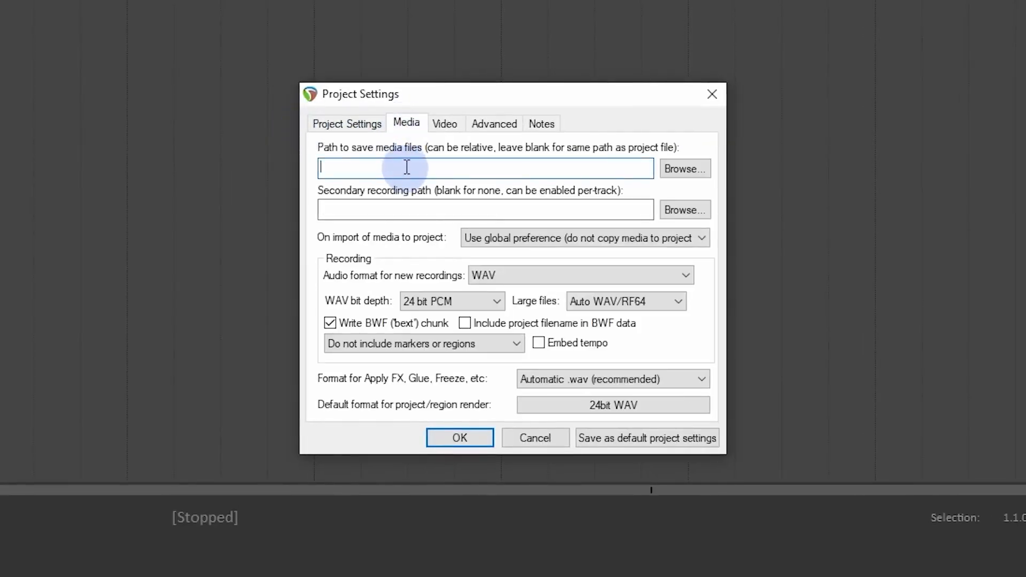
text(Audio Files)
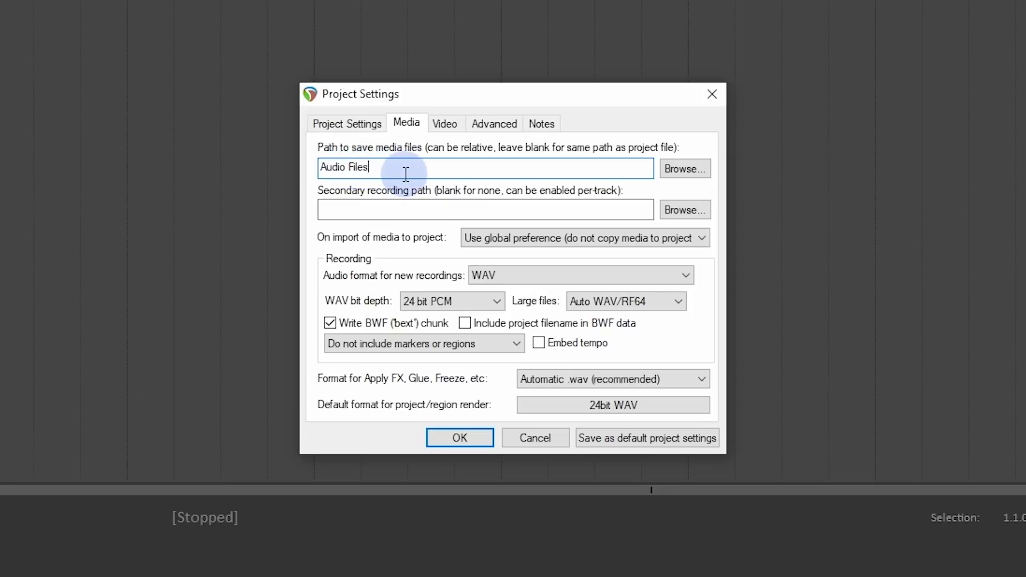
click(641, 442)
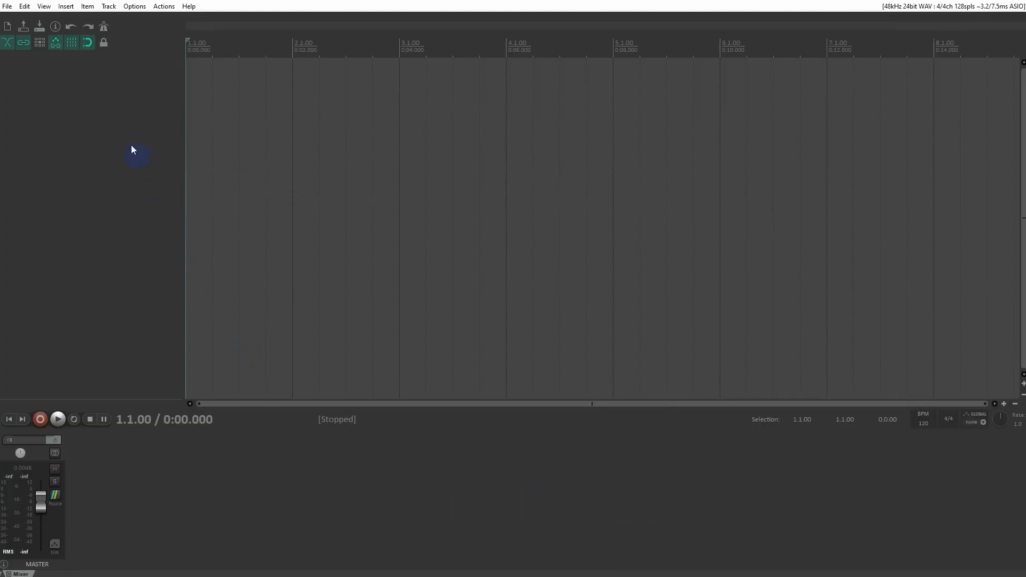
Step: Hide the mixer to leave more room for the arrange view
click(45, 7)
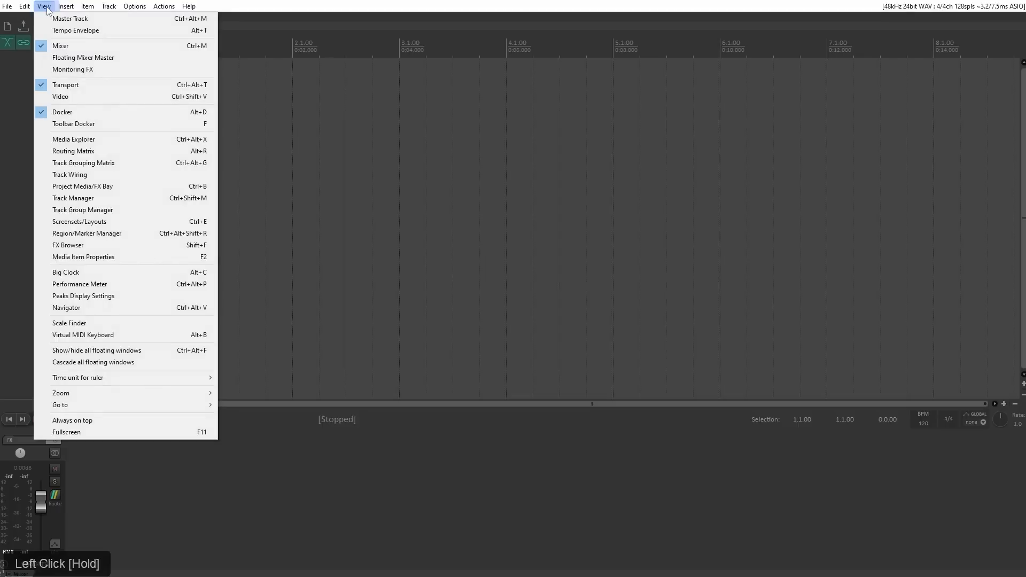
click(66, 51)
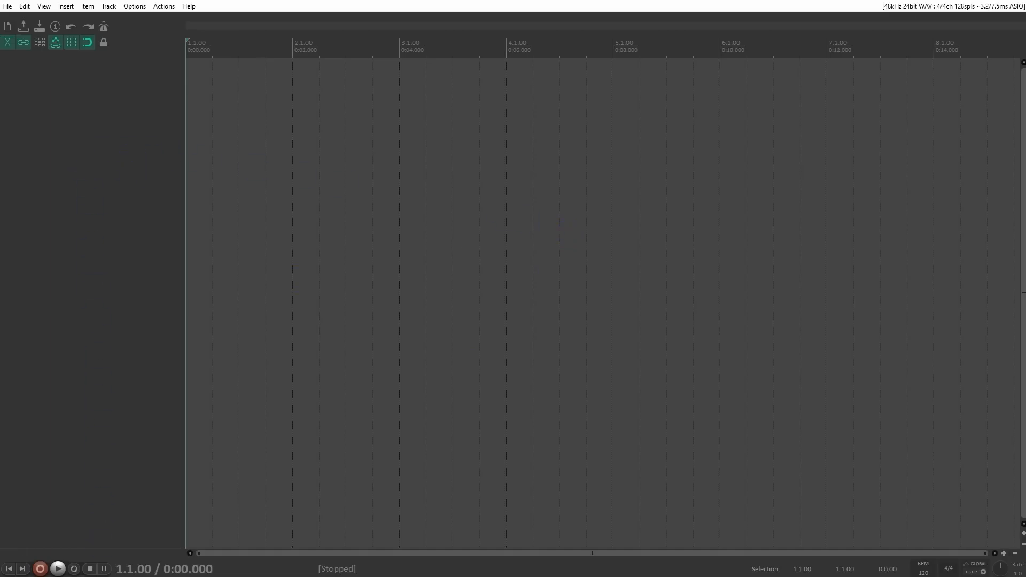
Step: Switch to File Explorer and examine the audio files in the Demo Track 95BPM folder
click(110, 576)
click(169, 560)
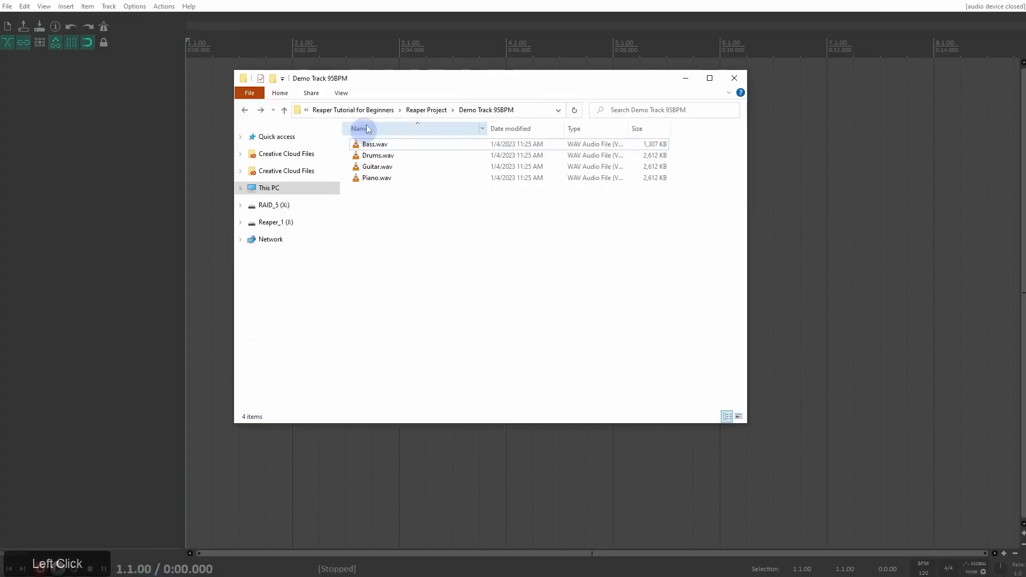
drag(409, 82, 537, 80)
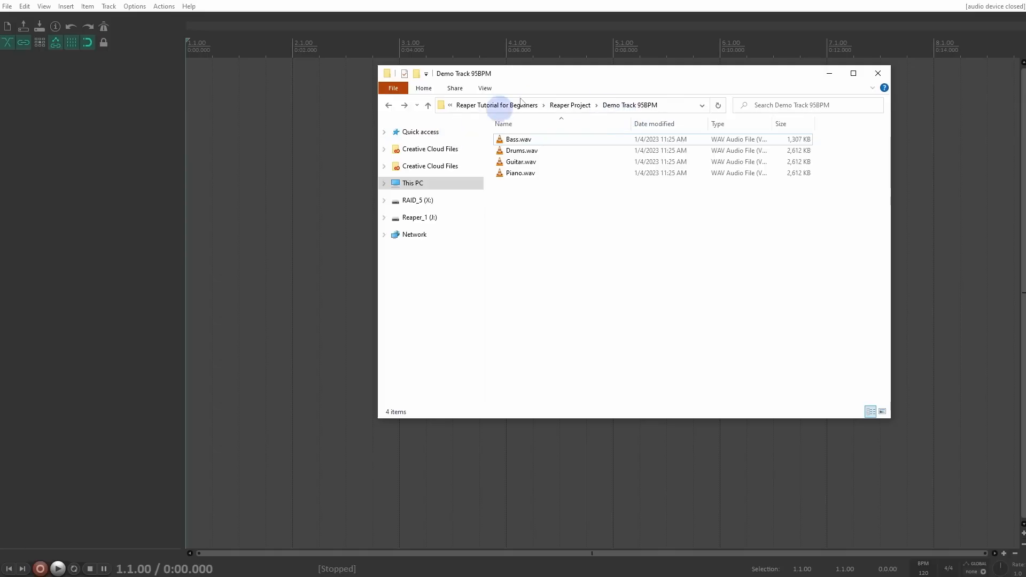
click(667, 4)
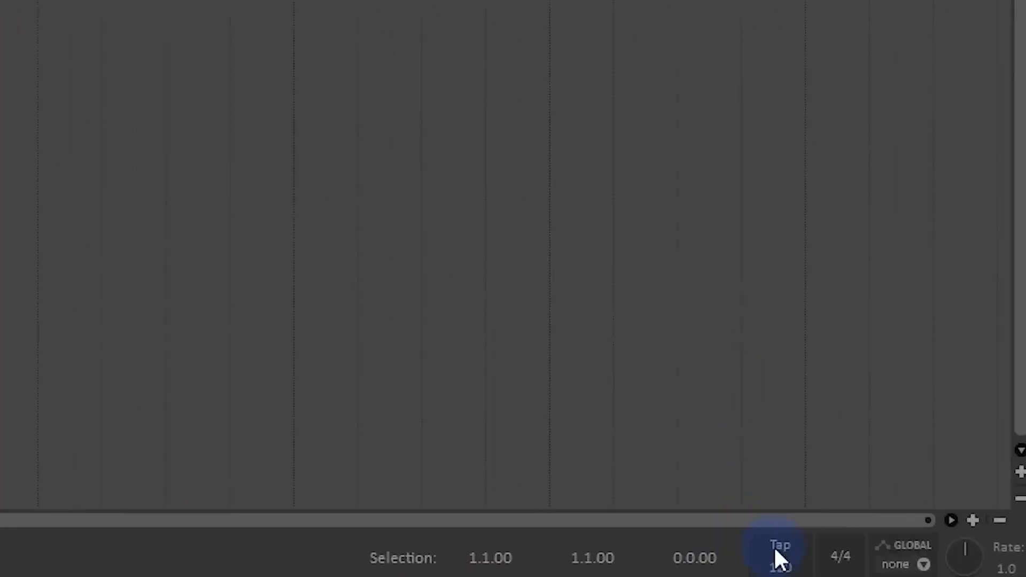
Step: Set the project tempo to 95 BPM
double_click(874, 570)
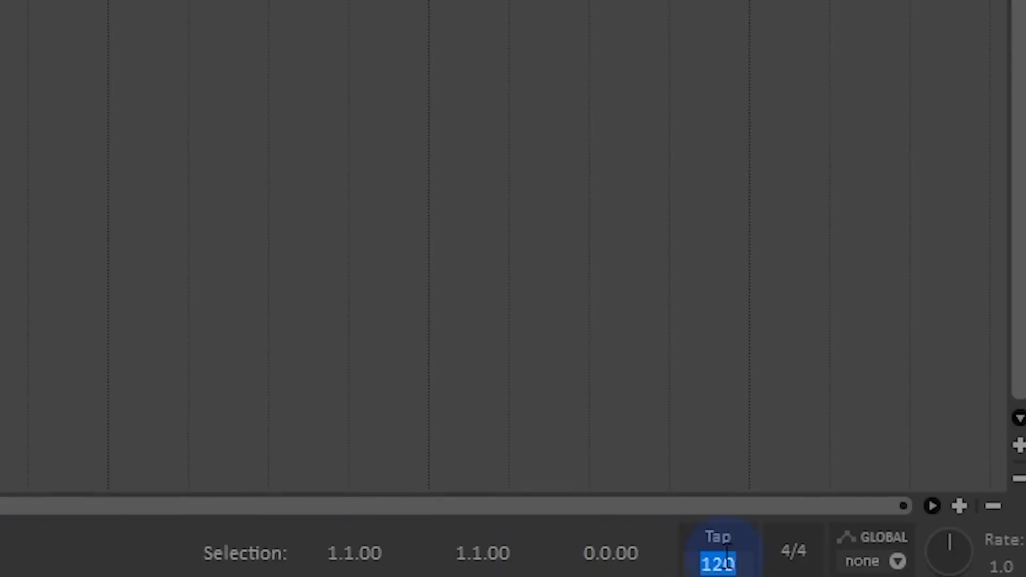
text(95)
key(Return)
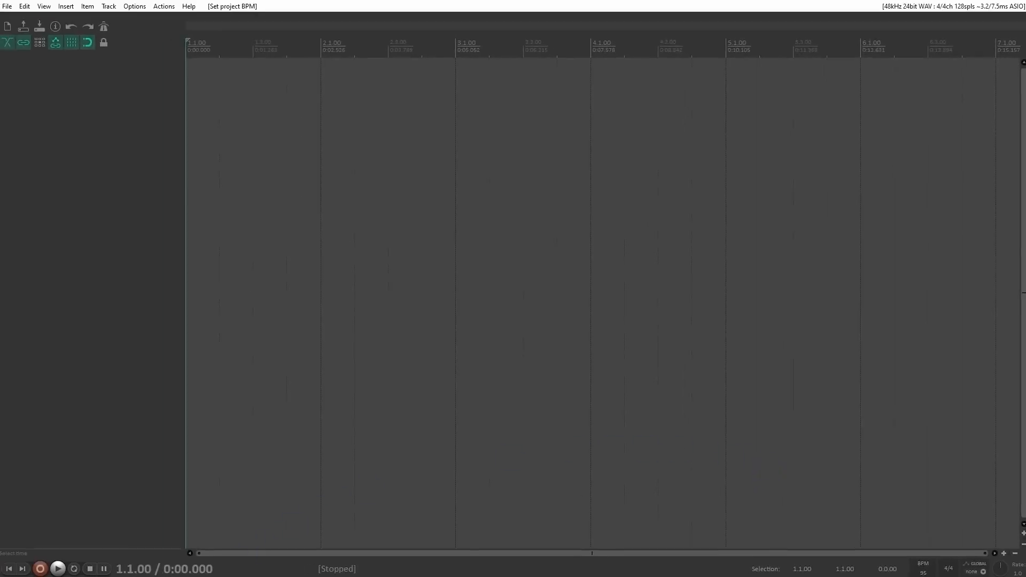
Step: Import Drums.wav from the Demo Track 95BPM folder onto a new track at the start of the project
click(164, 576)
drag(522, 150, 198, 89)
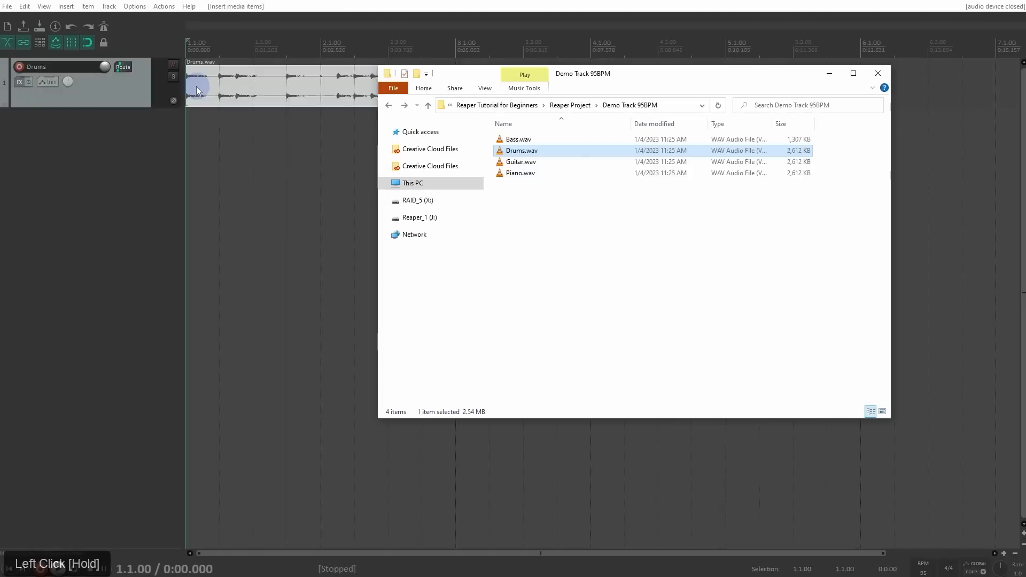
click(447, 21)
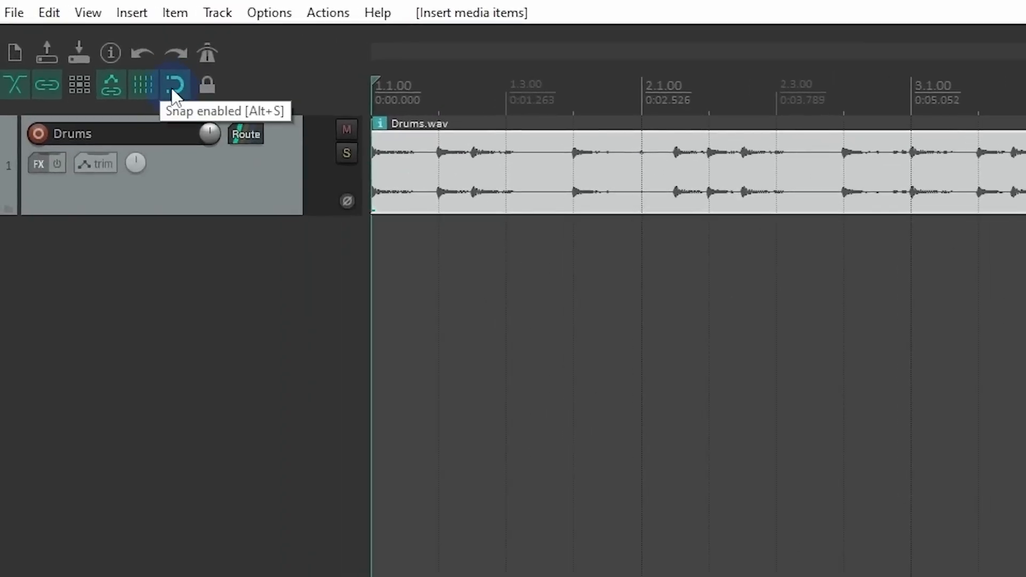
Step: Shift the Drums item freely with snapping off, then re-enable snapping and move the item back to the project start
click(174, 87)
drag(401, 165, 470, 183)
click(174, 86)
drag(599, 161, 518, 159)
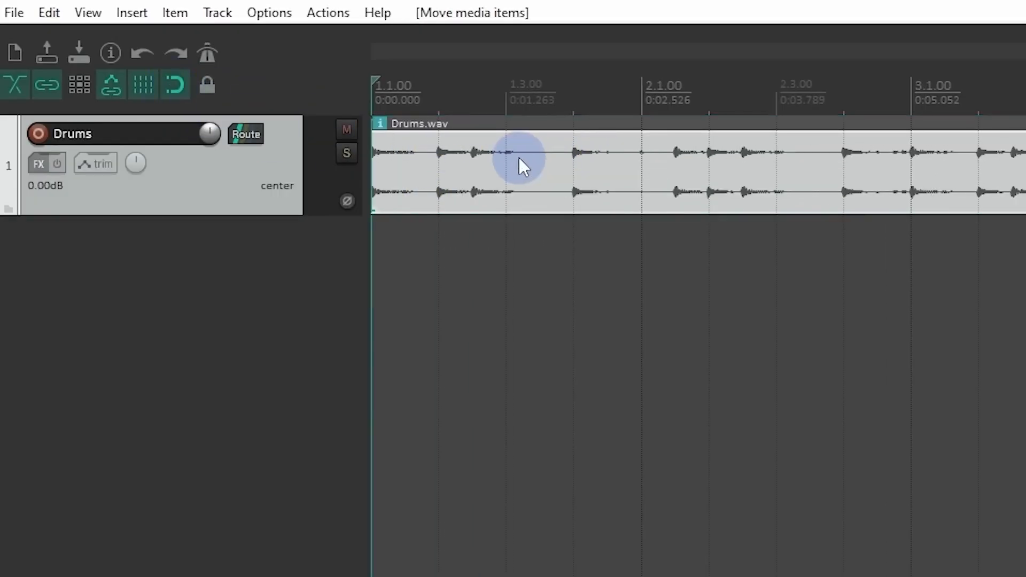
Step: Increase the height of the Drums track and play back the drum loop
drag(269, 215, 283, 452)
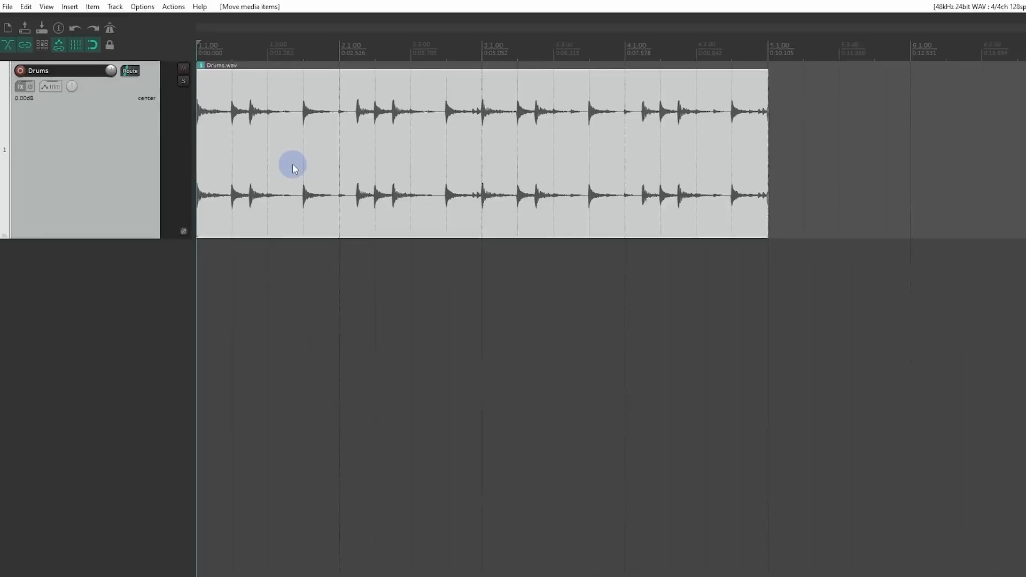
key(space)
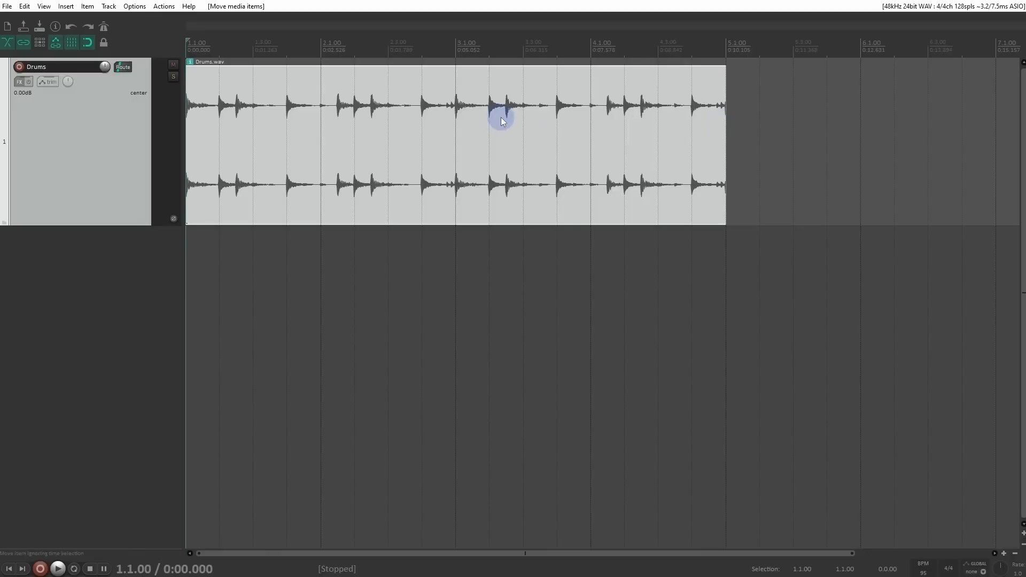
key(space)
key(space)
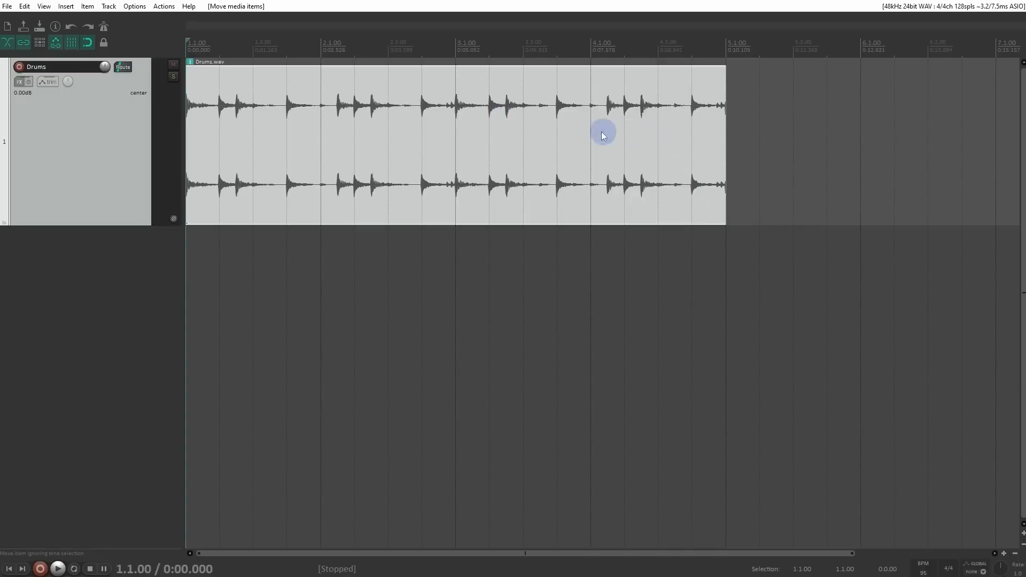
scroll(540, 232, down, 4)
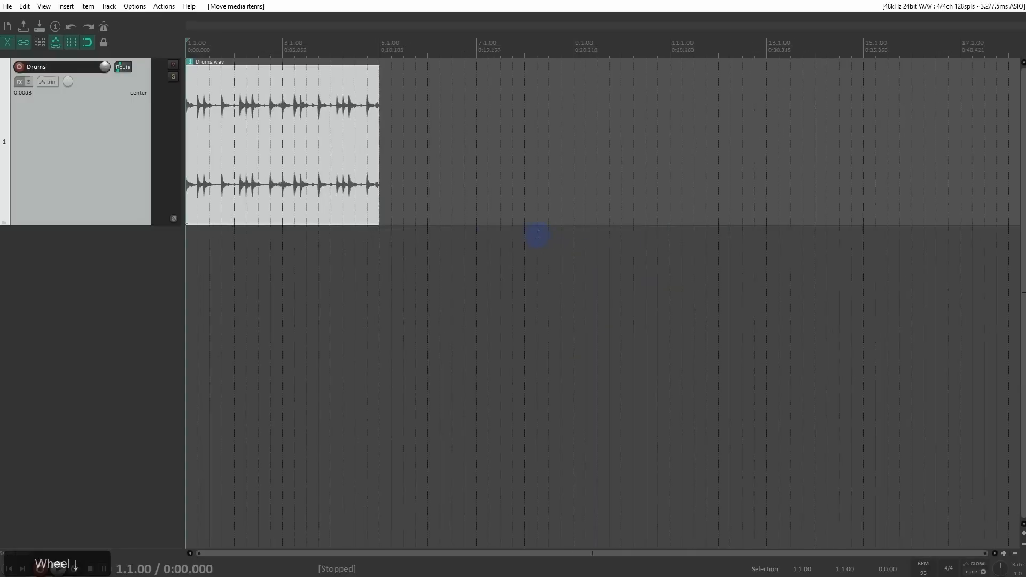
mouse_move(329, 190)
mouse_down()
mouse_move(394, 197)
mouse_move(325, 191)
mouse_move(337, 184)
mouse_up()
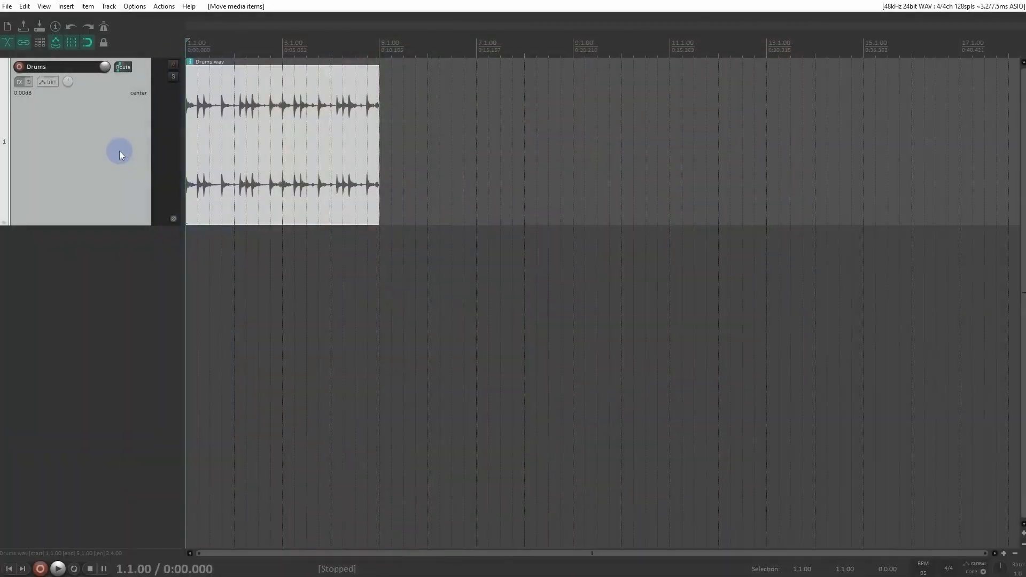
Step: Import Bass.wav onto a new track below Drums at the project start and play both tracks together
key(alt+Tab)
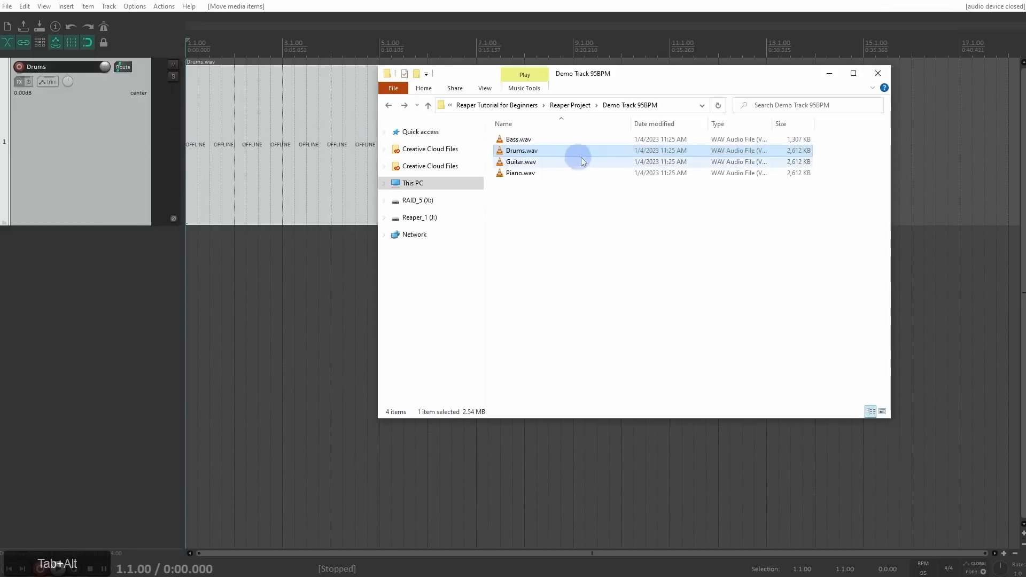
click(515, 141)
drag(348, 250, 184, 250)
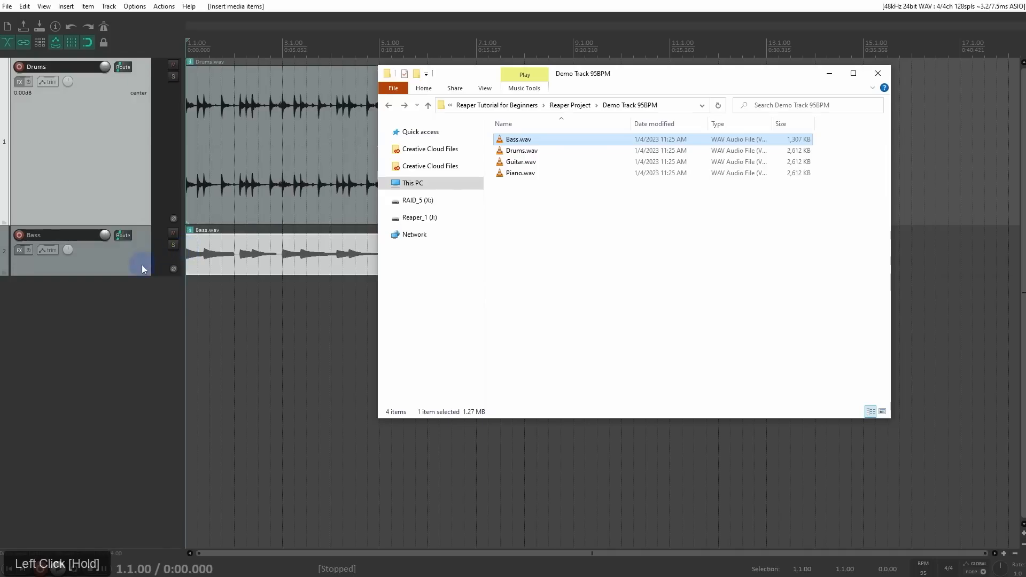
click(142, 264)
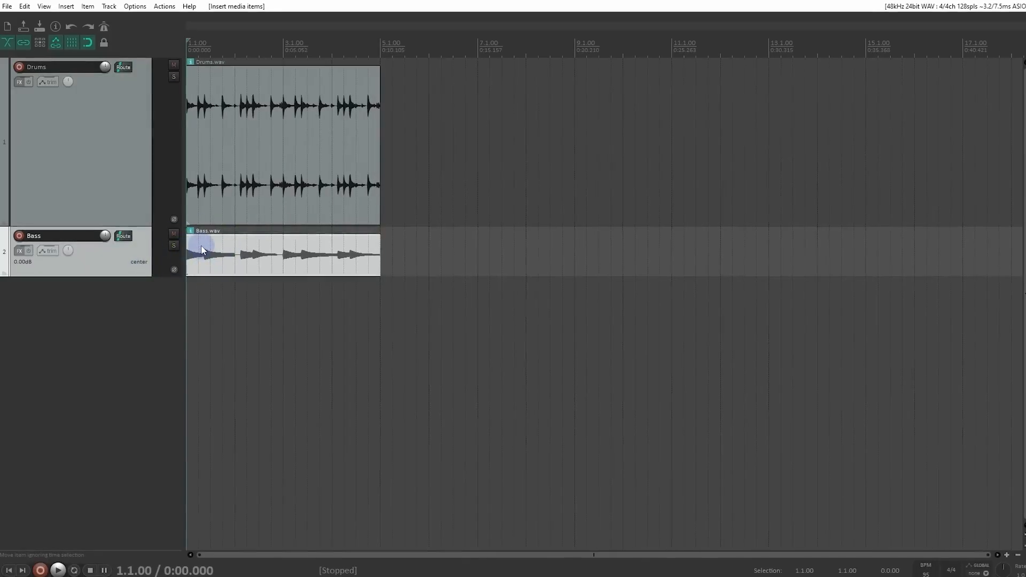
key(space)
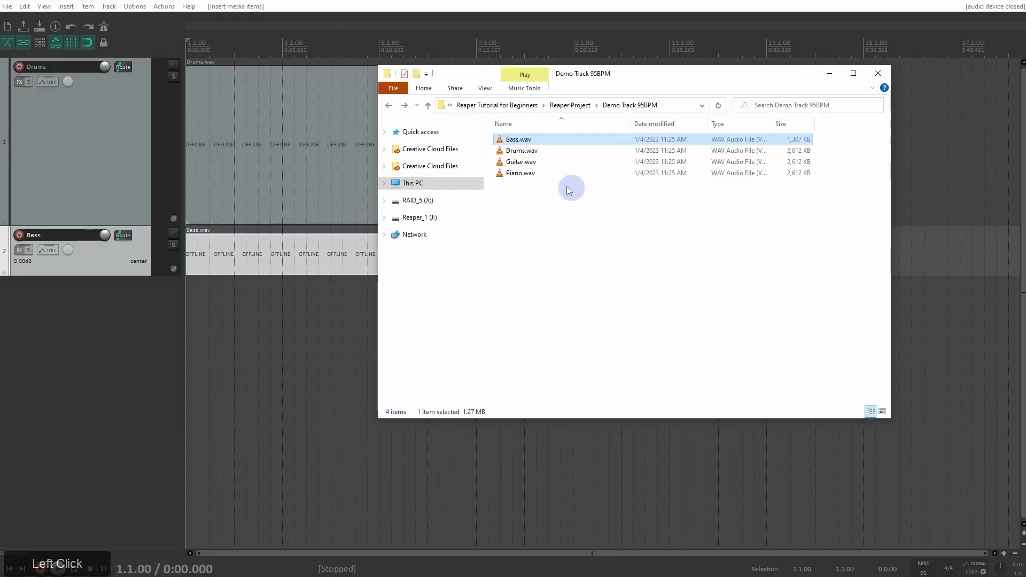
Step: Import Guitar.wav and Piano.wav at the project start on separate tracks below Bass and play back all four tracks
drag(569, 190, 526, 165)
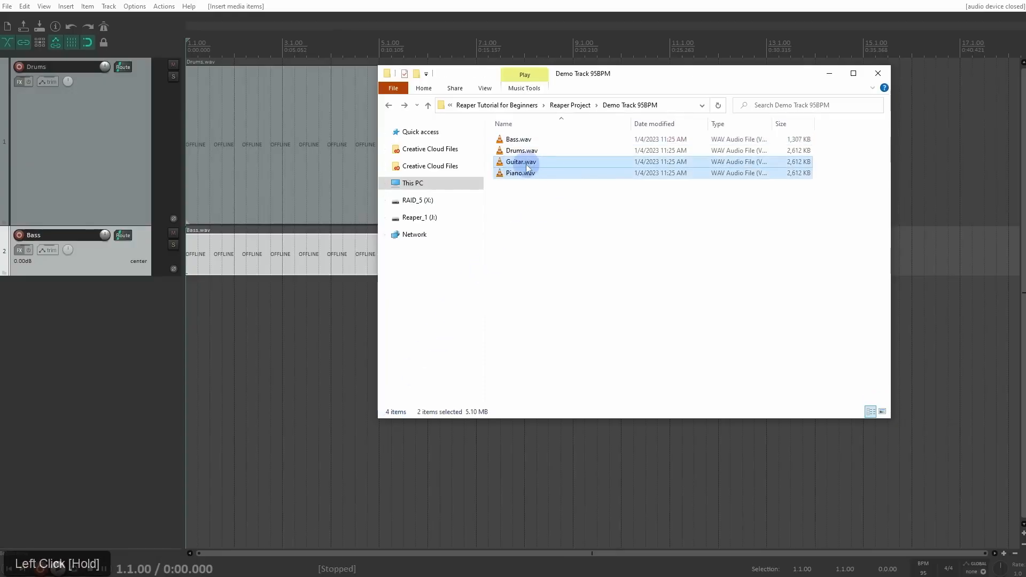
drag(526, 165, 191, 295)
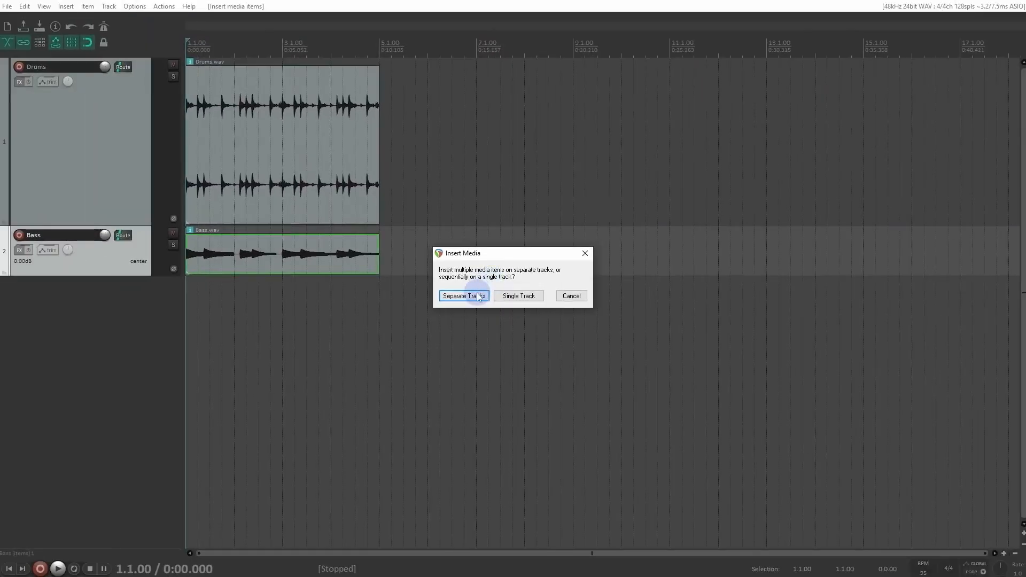
click(464, 296)
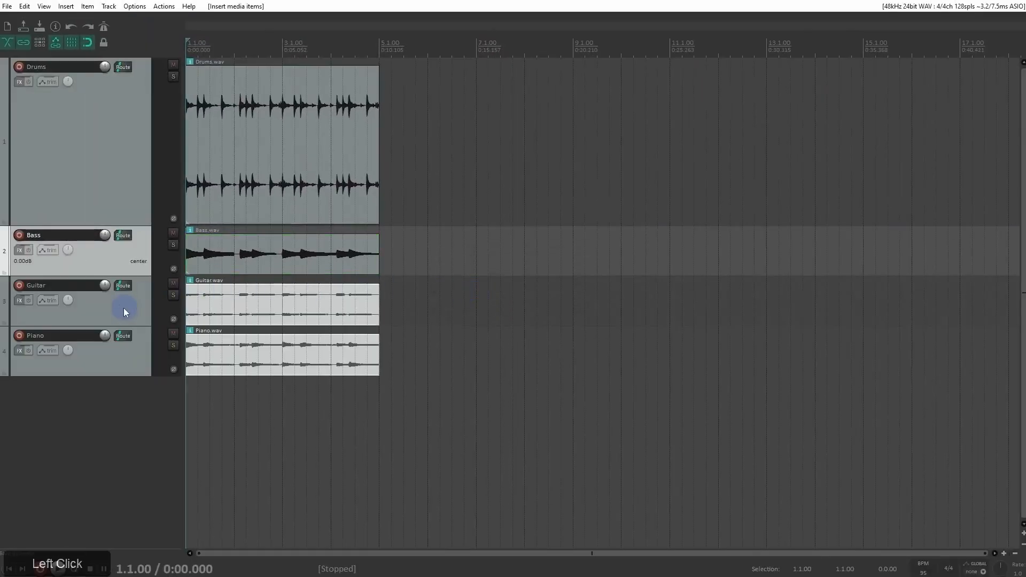
key(space)
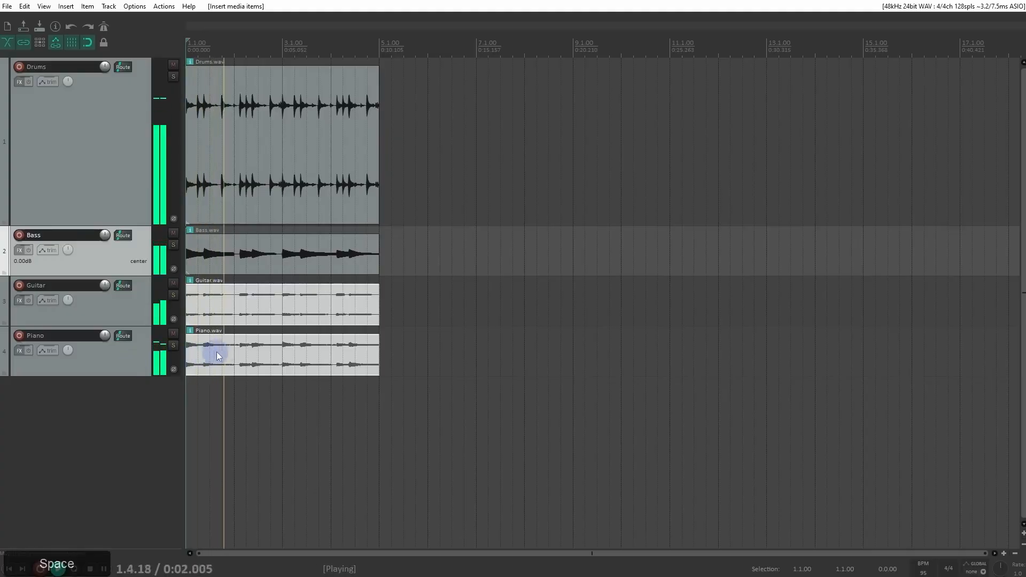
scroll(239, 348, up, 2)
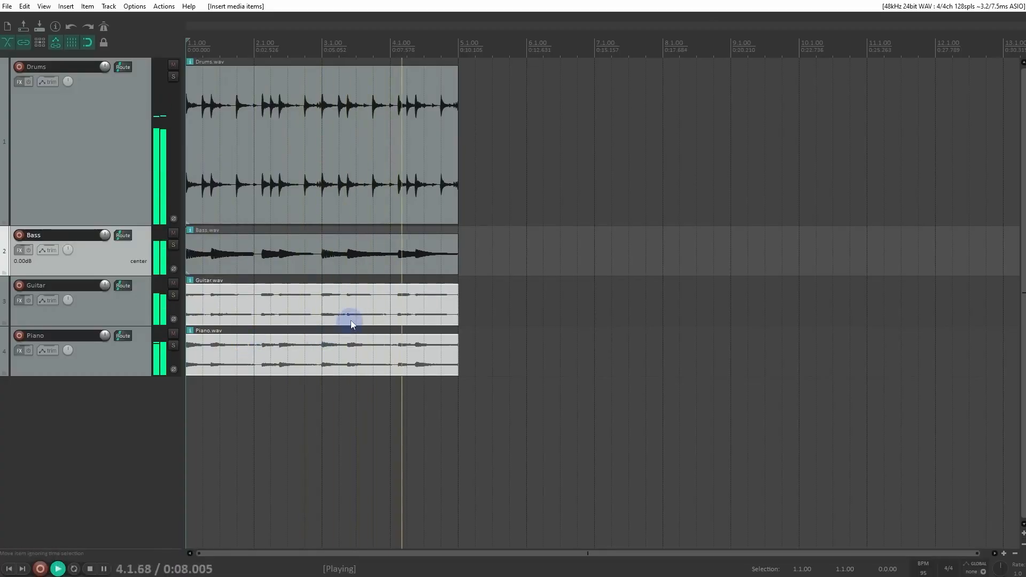
key(space)
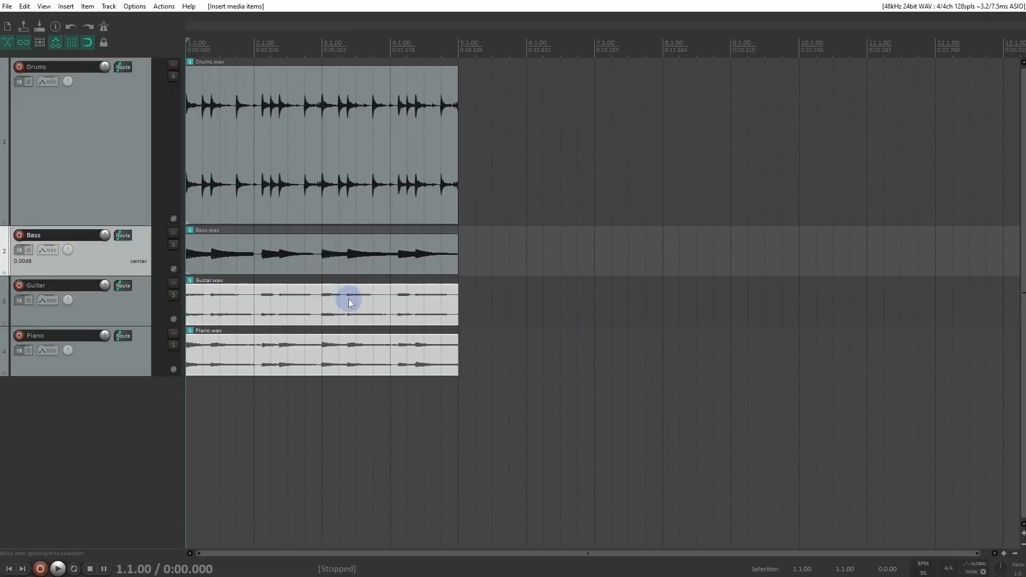
Step: Move the Guitar and Piano items together so they start at bar 3, and practise selecting them individually and as a group
drag(258, 304, 386, 310)
click(244, 290)
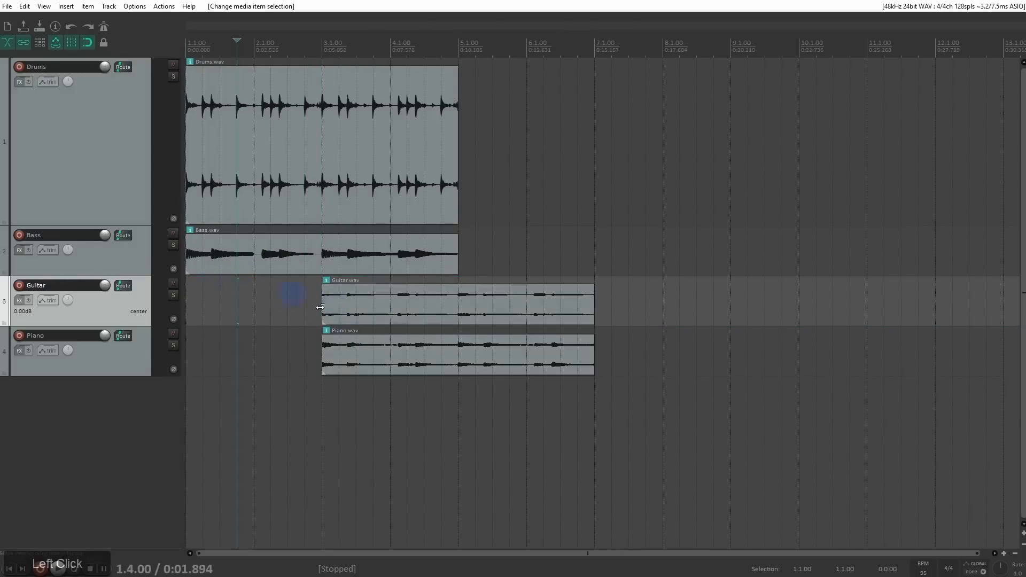
drag(373, 303, 450, 316)
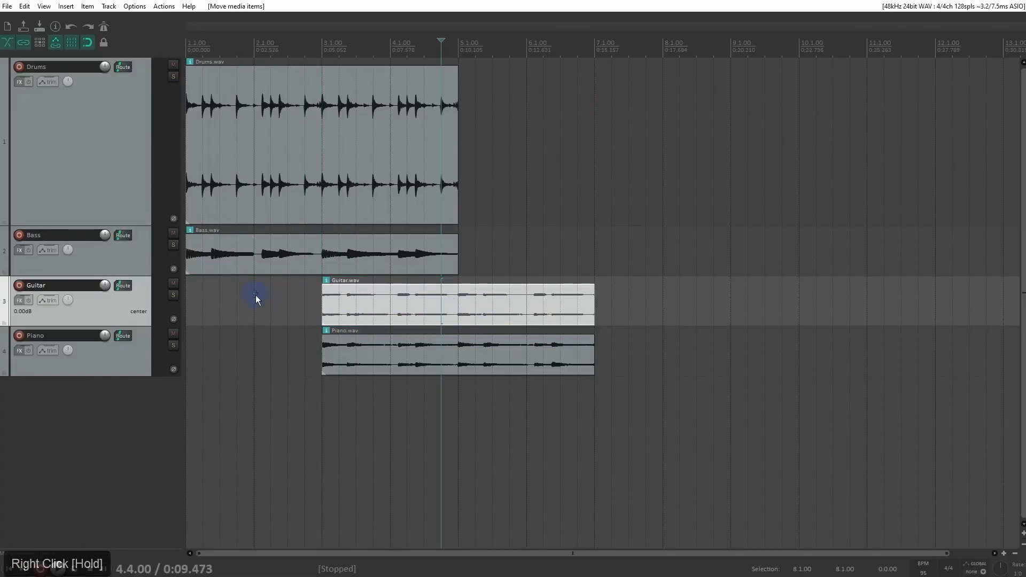
drag(316, 324, 369, 350)
mouse_move(371, 309)
mouse_down()
mouse_move(304, 309)
mouse_move(363, 318)
mouse_up()
Step: Extend the looping Drums item to bar 8 and check the Loop item source option in its item settings
drag(456, 170, 659, 154)
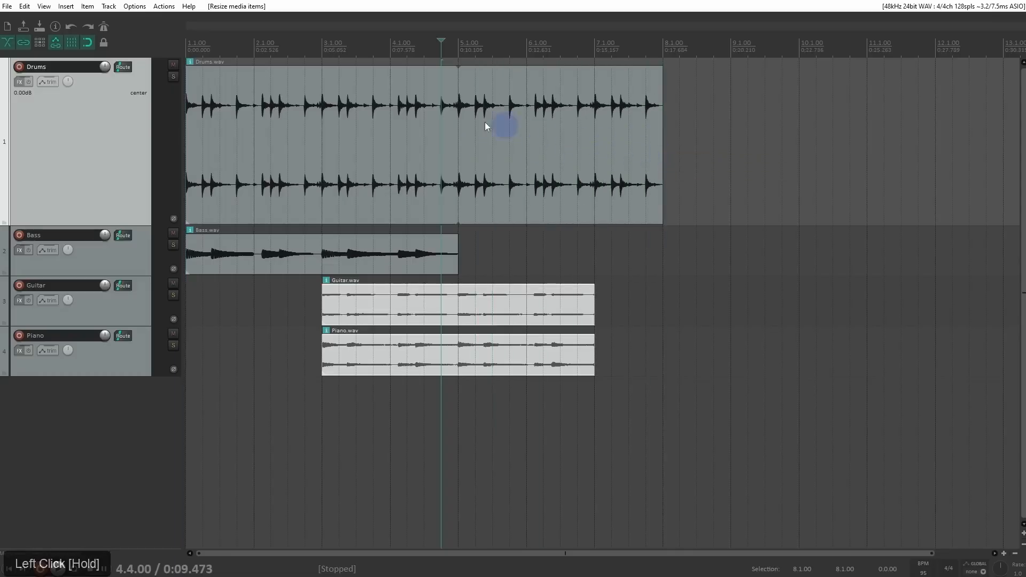
click(392, 111)
right_click(367, 104)
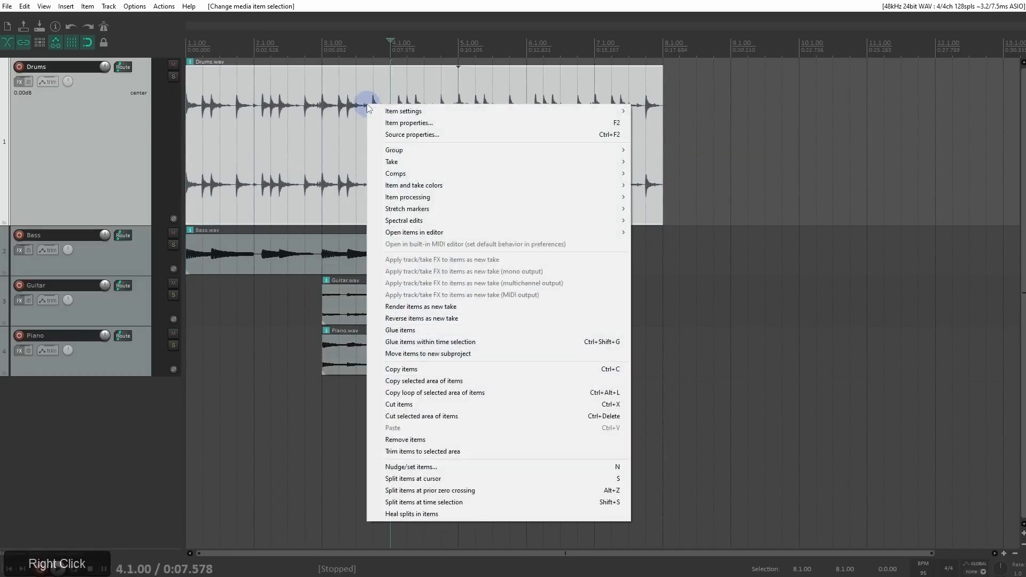
click(404, 111)
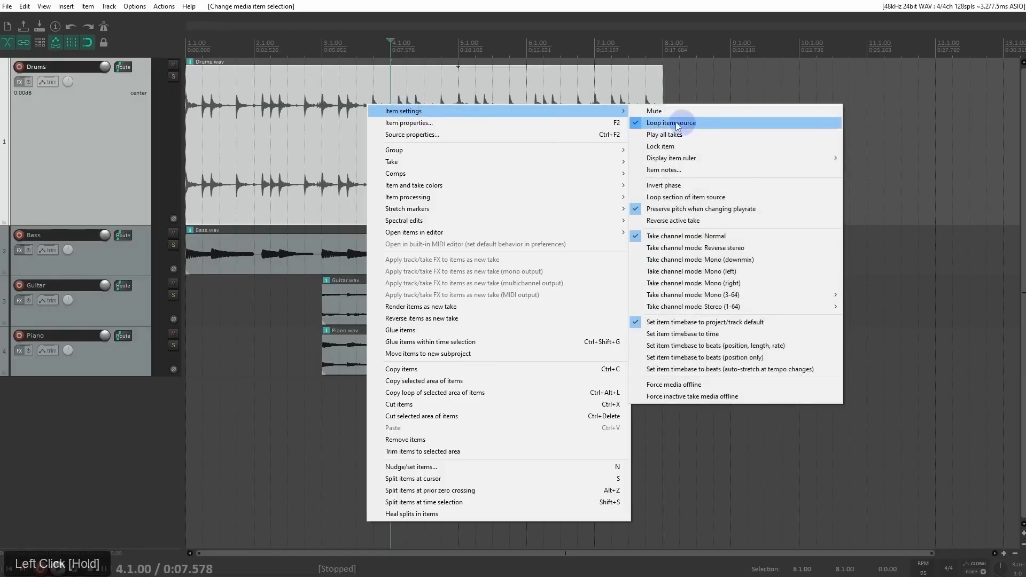
click(367, 96)
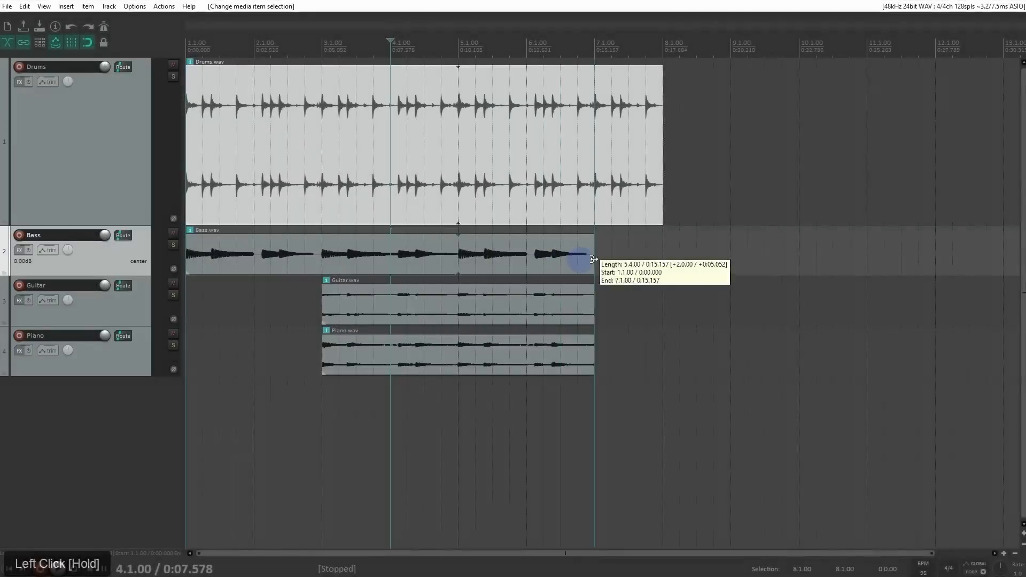
Step: Extend the Bass item to bar 8, then select the Drums and Bass items and extend both to bar 12
drag(577, 257, 663, 257)
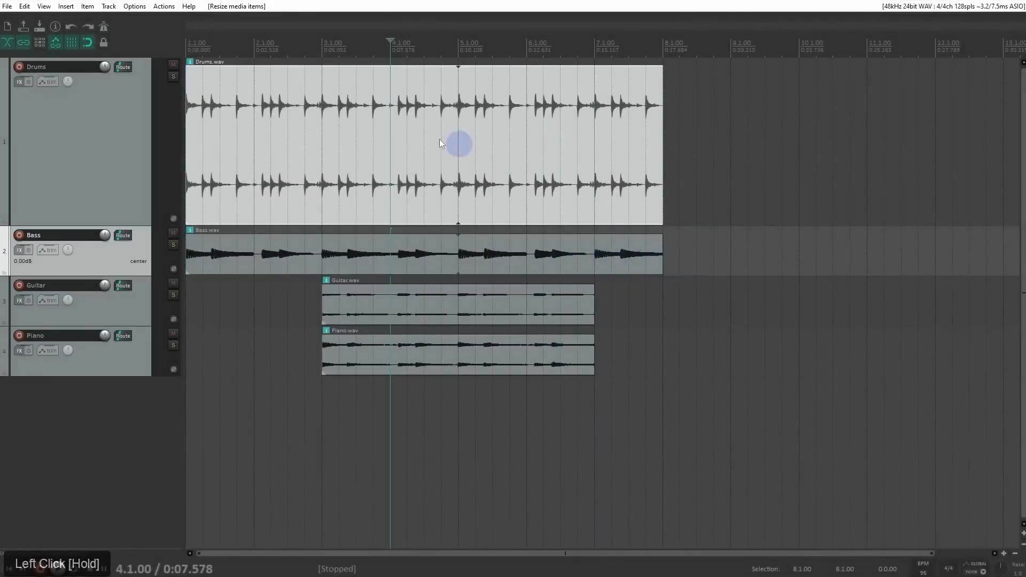
drag(451, 188, 404, 172)
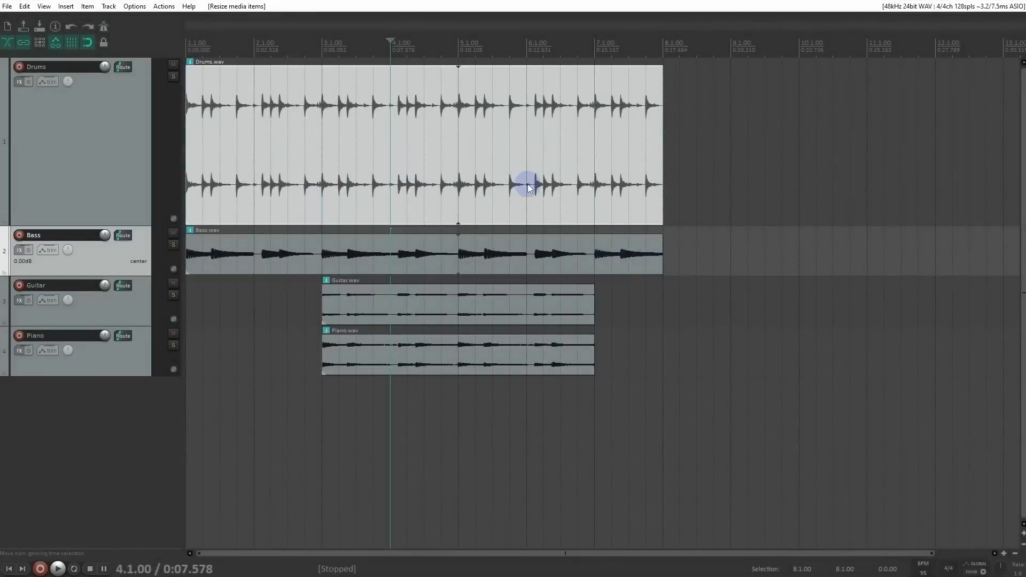
drag(706, 160, 616, 258)
drag(663, 176, 925, 198)
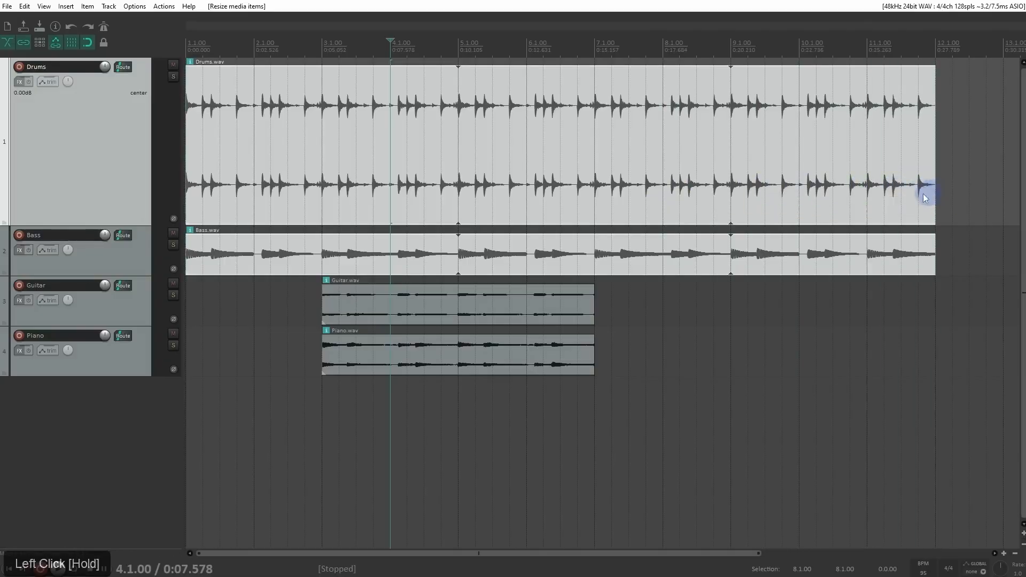
Step: Move the Guitar item to start at bar 5 and extend the Piano and Guitar items to bar 12
click(668, 314)
click(381, 315)
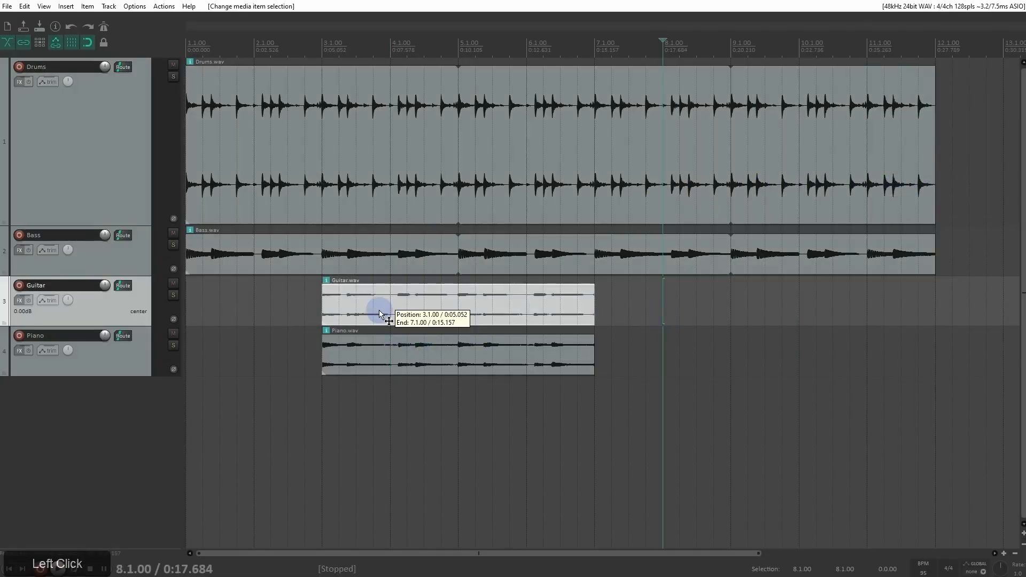
drag(381, 315, 517, 316)
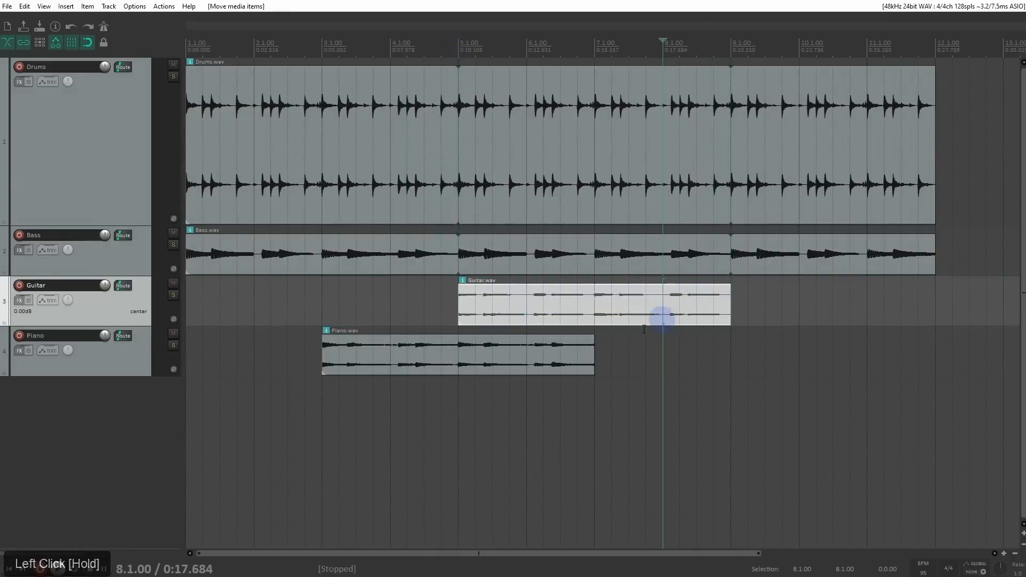
drag(594, 351, 922, 363)
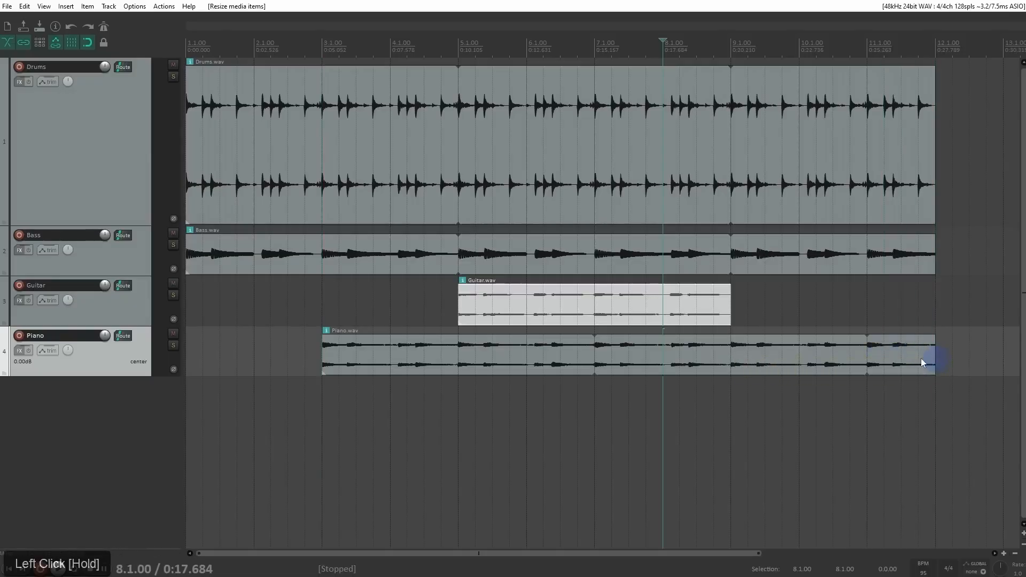
drag(737, 311, 927, 321)
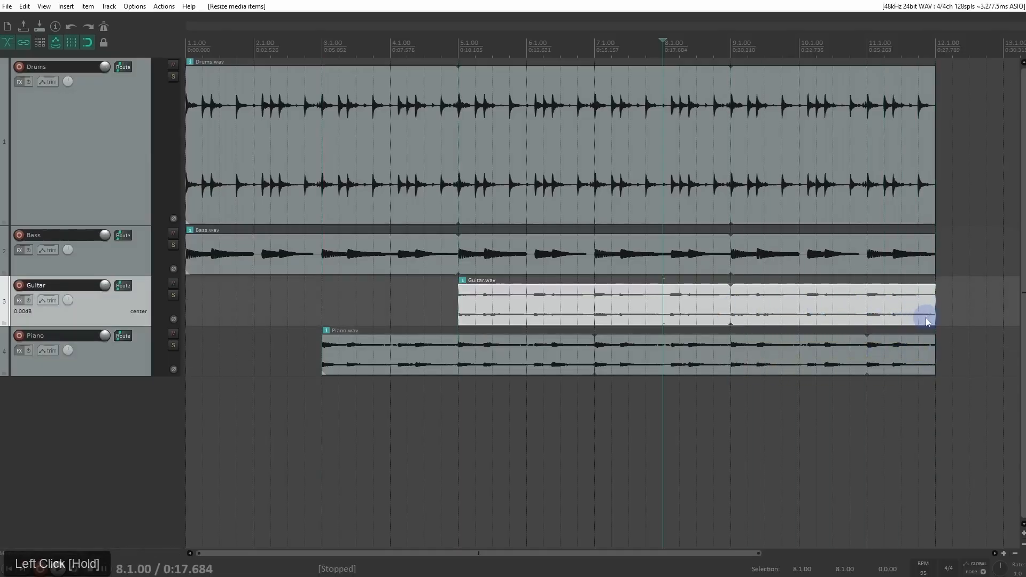
Step: Play the four-track arrangement from the project start, stop playback and clear the item selection
key(w)
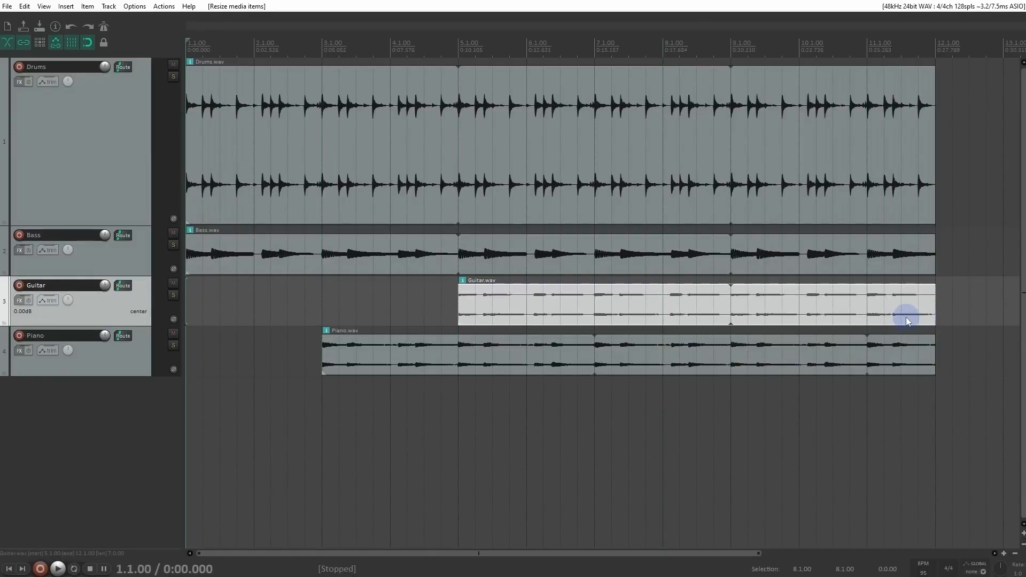
key(space)
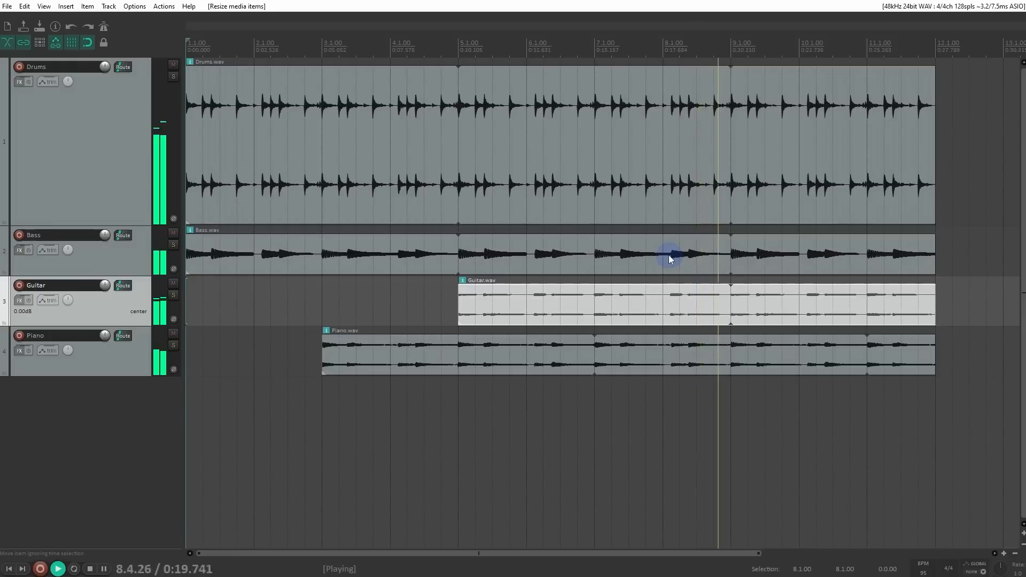
key(space)
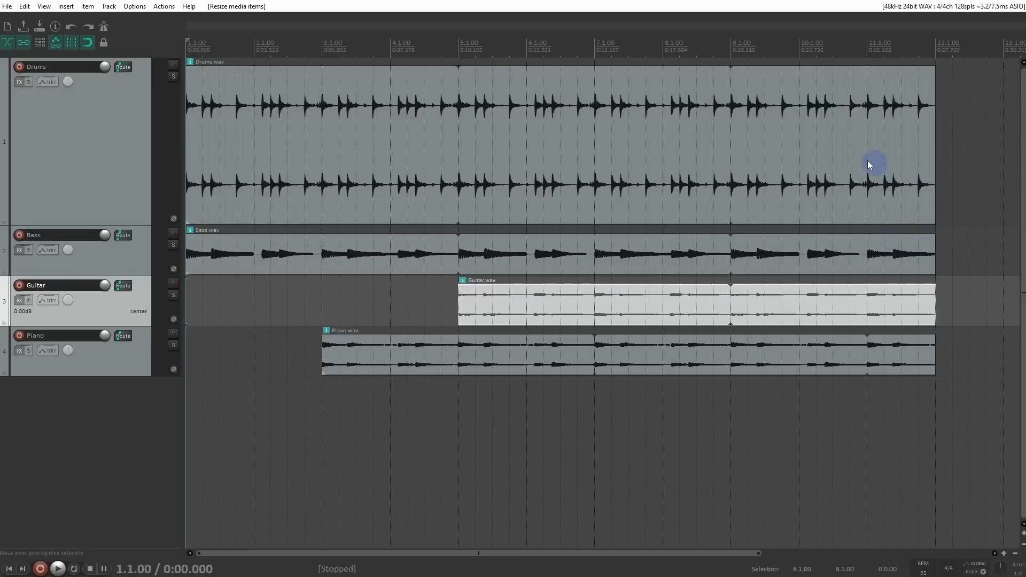
drag(945, 176, 936, 366)
click(441, 297)
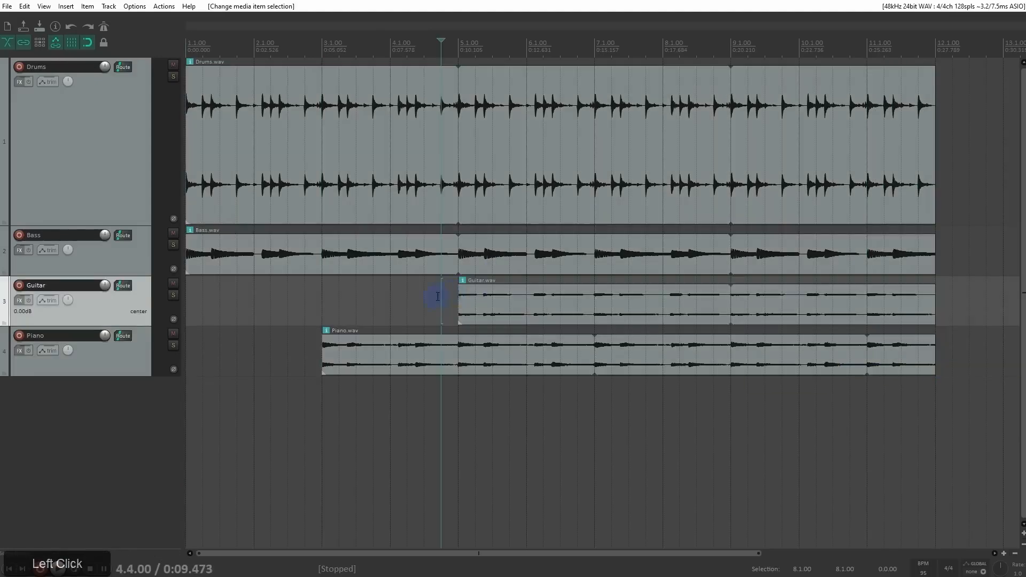
mouse_move(460, 290)
mouse_down()
mouse_move(561, 297)
mouse_move(460, 297)
mouse_up()
mouse_move(933, 289)
mouse_down()
mouse_move(922, 295)
mouse_move(944, 294)
mouse_up()
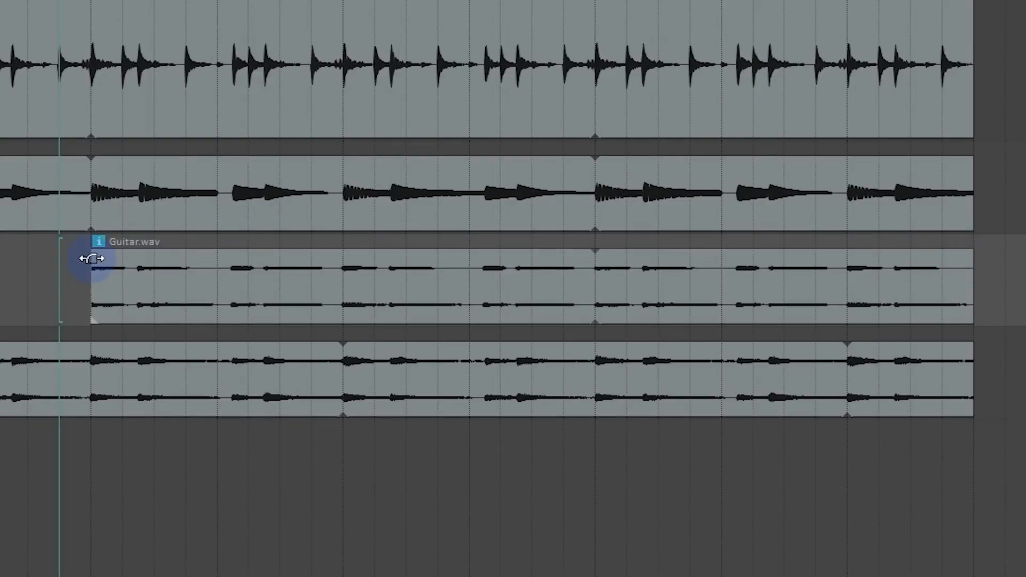
mouse_move(90, 259)
mouse_down()
mouse_move(103, 259)
mouse_move(80, 258)
mouse_up()
drag(94, 293, 106, 299)
key(Delete)
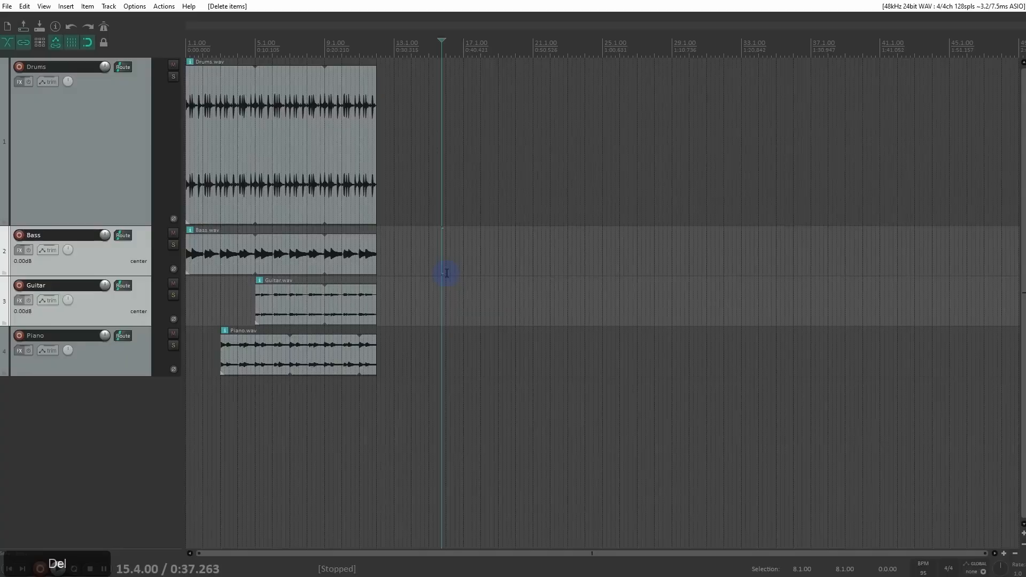
Step: Place the edit cursor at 4.4.00 and examine the empty stretch just before the Guitar item begins
scroll(447, 273, up, 2)
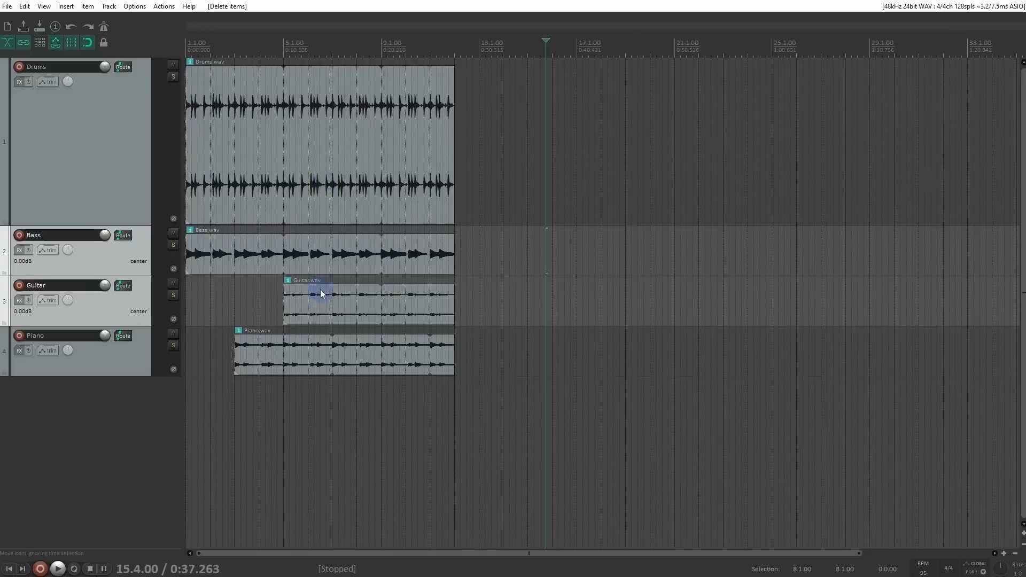
click(278, 45)
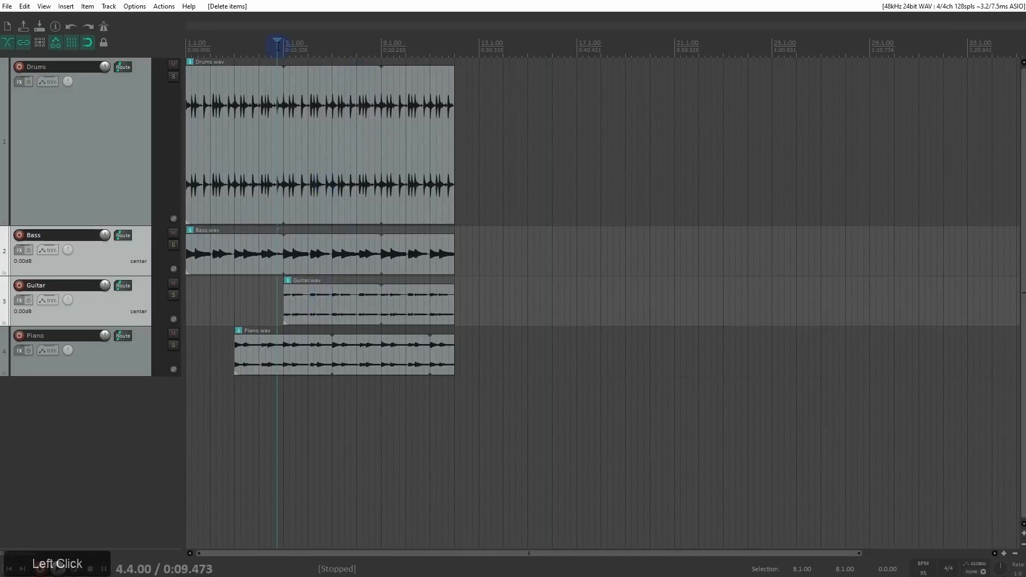
scroll(264, 216, up, 3)
ctrl+scroll(562, 229, up, 4)
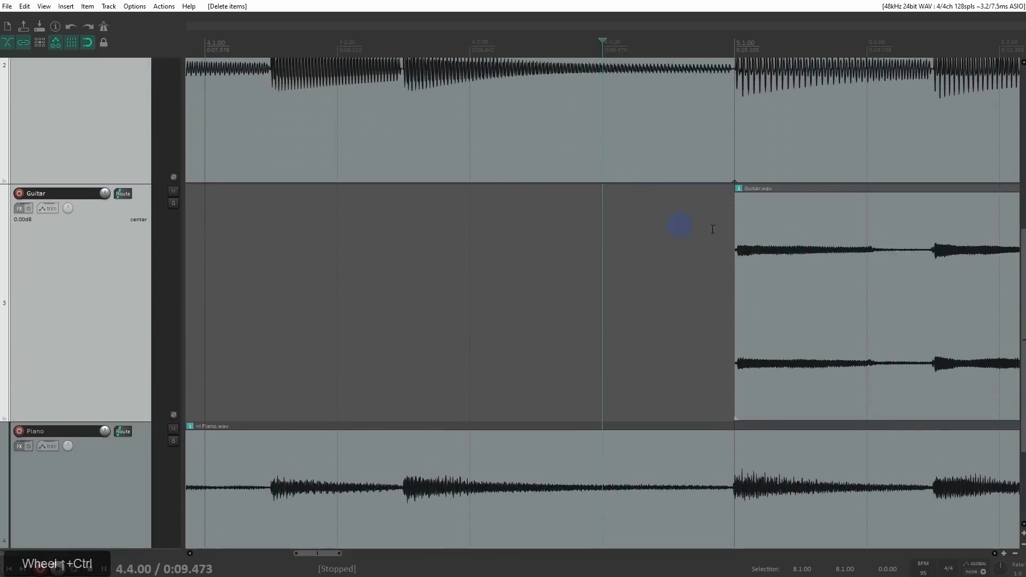
drag(1007, 259, 1007, 67)
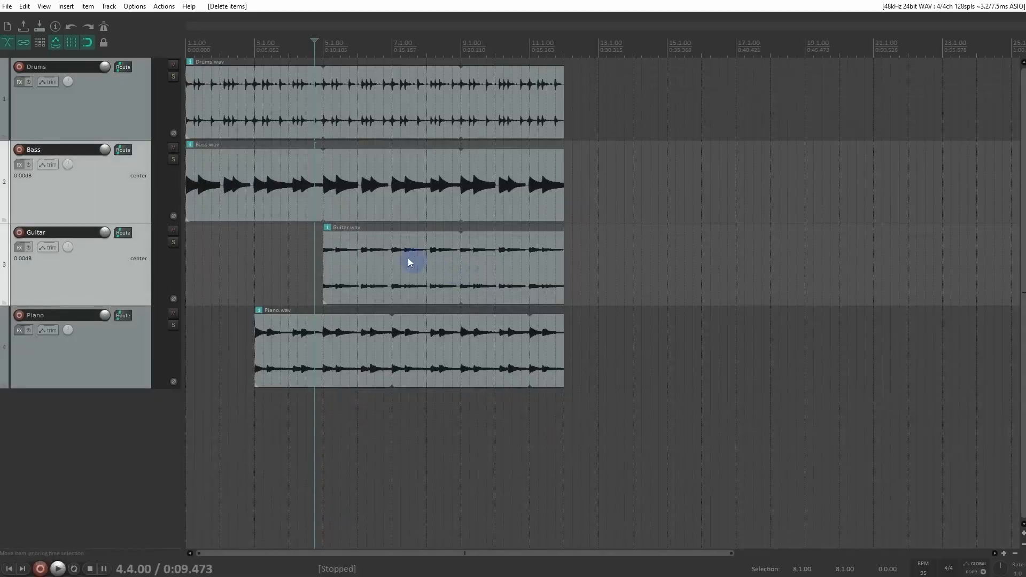
Step: Select the Bass item with the edit cursor at 7.1.00 and 11.3.00, and check the horizontal zoom centering at each position
click(395, 186)
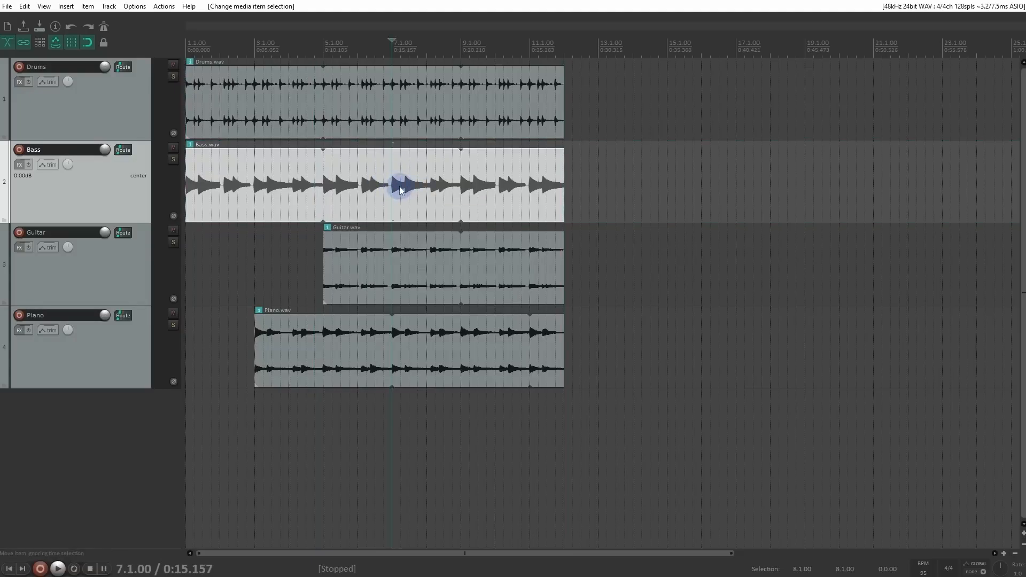
scroll(399, 186, up, 2)
scroll(604, 194, down, 5)
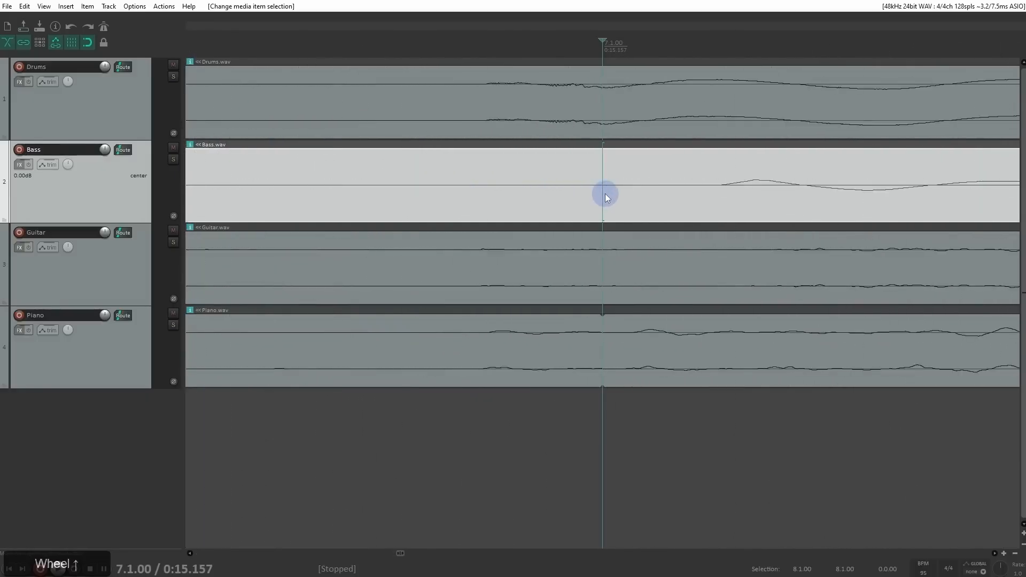
scroll(605, 196, down, 8)
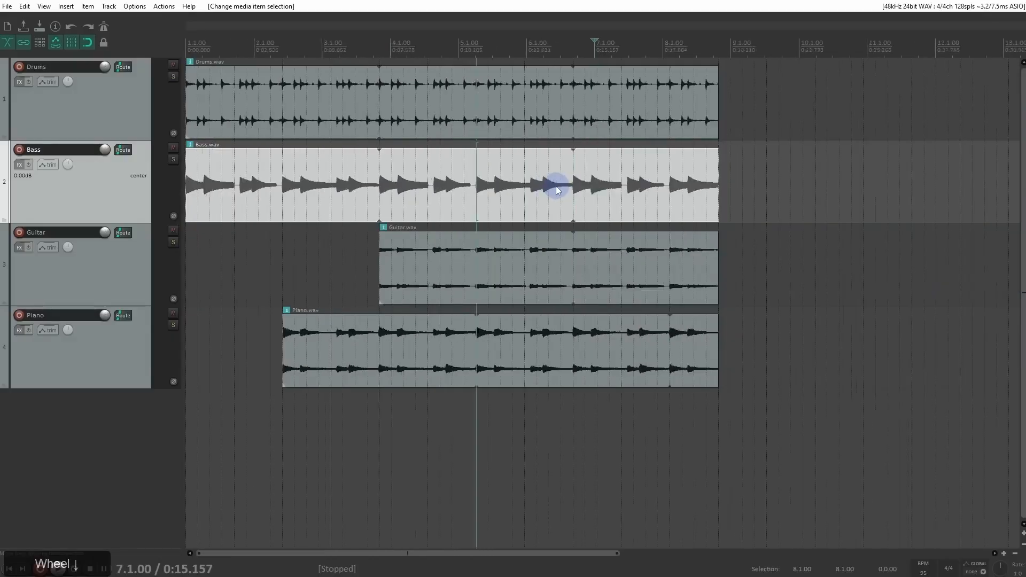
click(278, 173)
scroll(288, 173, up, 3)
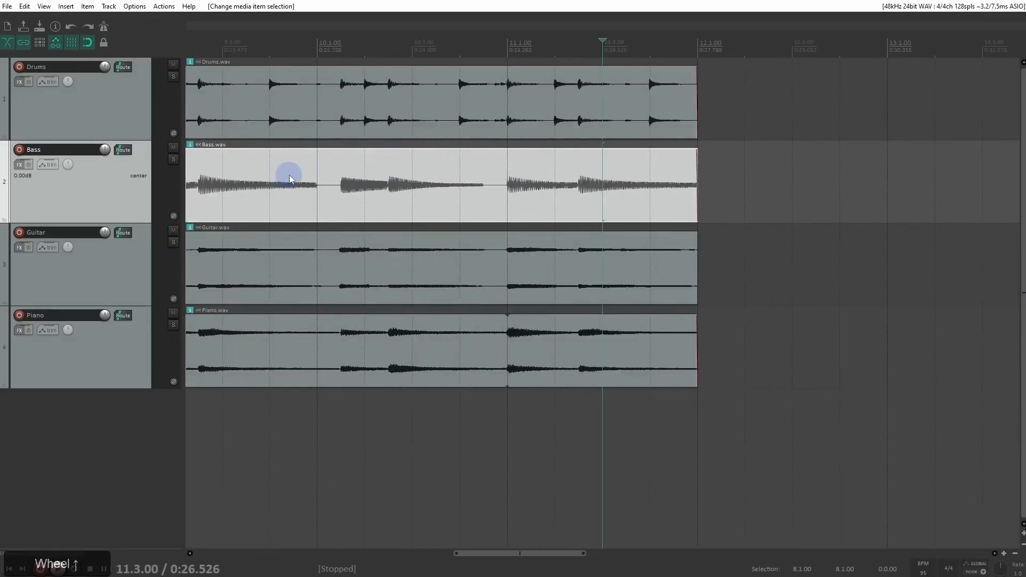
scroll(294, 179, down, 2)
scroll(294, 179, down, 3)
Step: Select the Drums item with the edit cursor at 2.1.00 and check that the horizontal zoom centers there
click(211, 115)
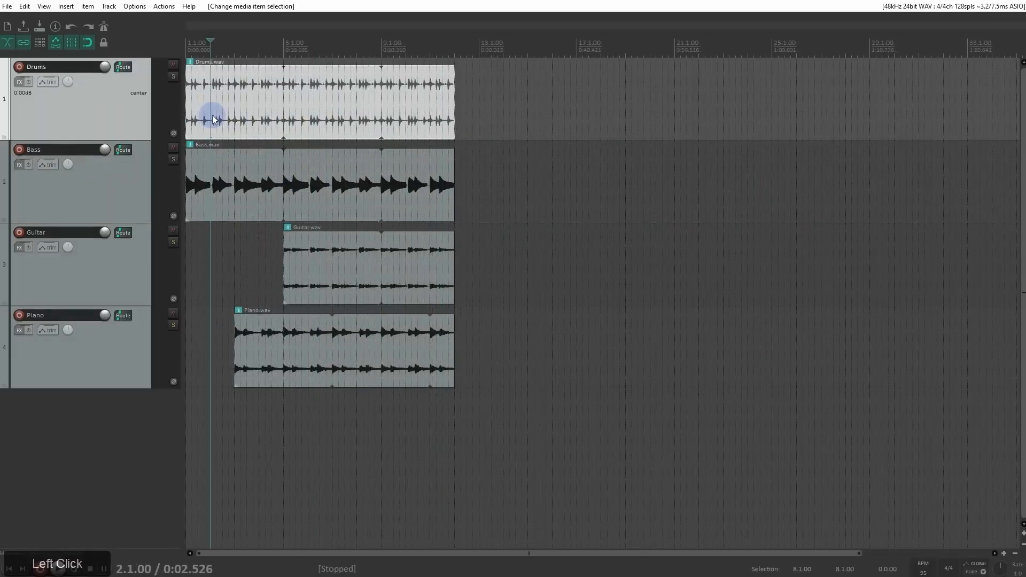
scroll(214, 118, up, 10)
scroll(599, 118, up, 5)
scroll(608, 152, down, 10)
scroll(609, 154, down, 5)
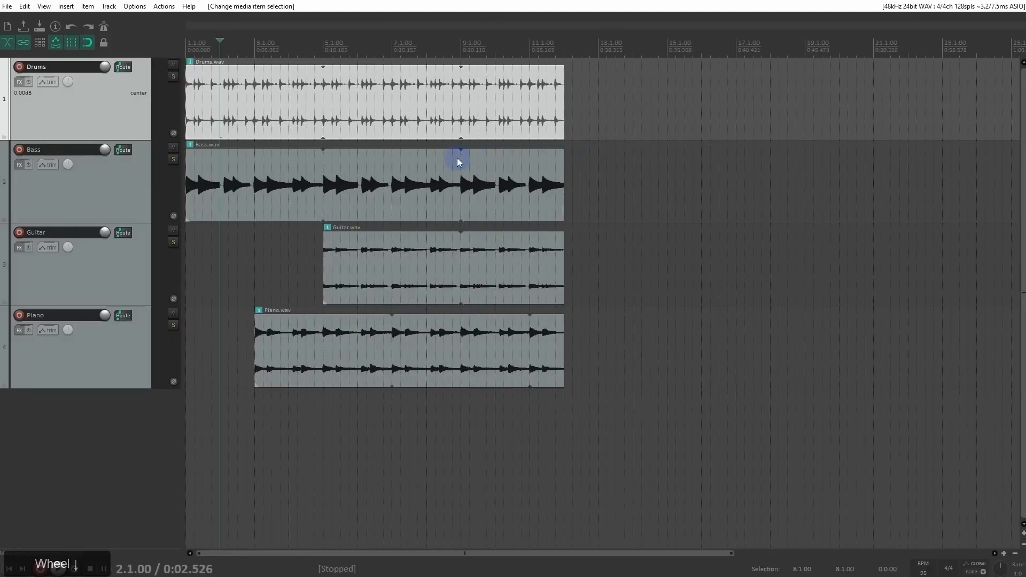
Step: Select the Bass item with the edit cursor at 6.1.00 and check which track vertical zooming centers on
ctrl+scroll(457, 162, down, 2)
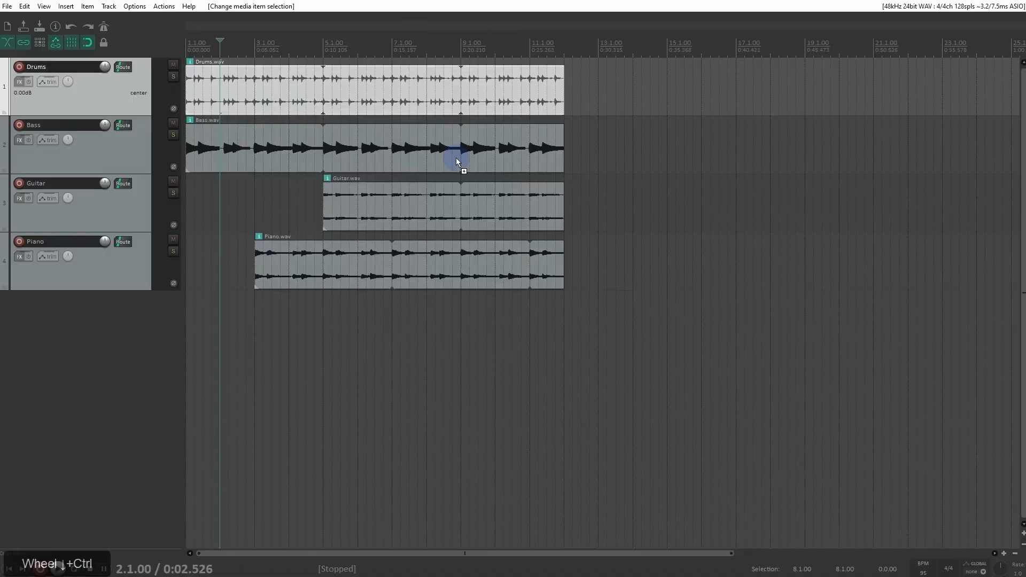
click(350, 150)
click(358, 147)
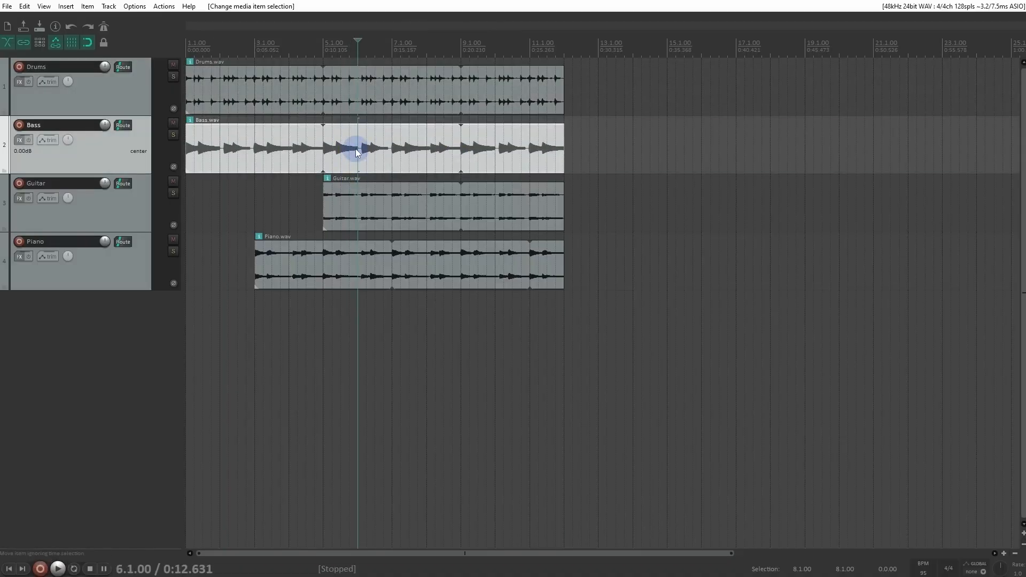
click(358, 150)
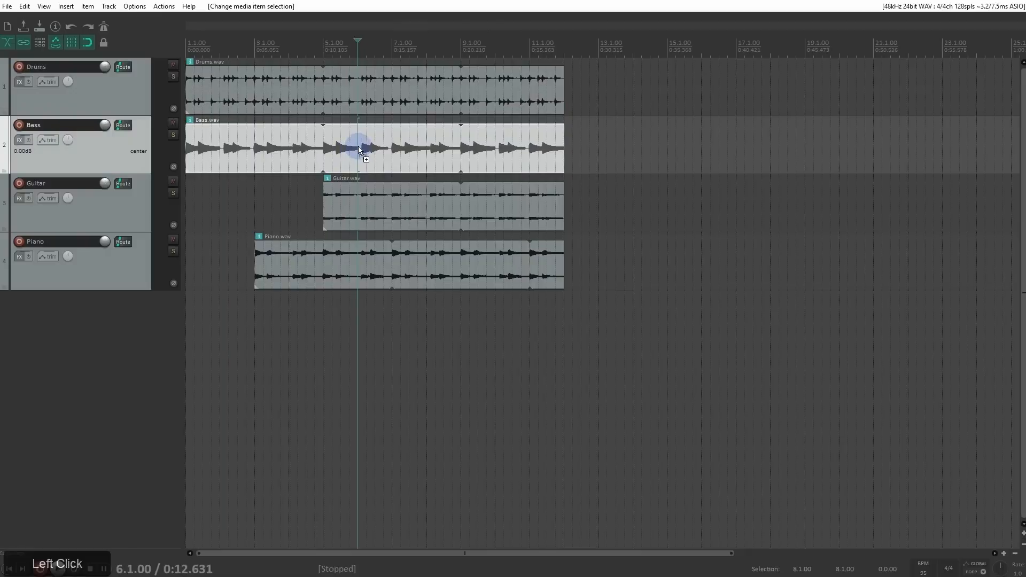
ctrl+scroll(358, 146, up, 5)
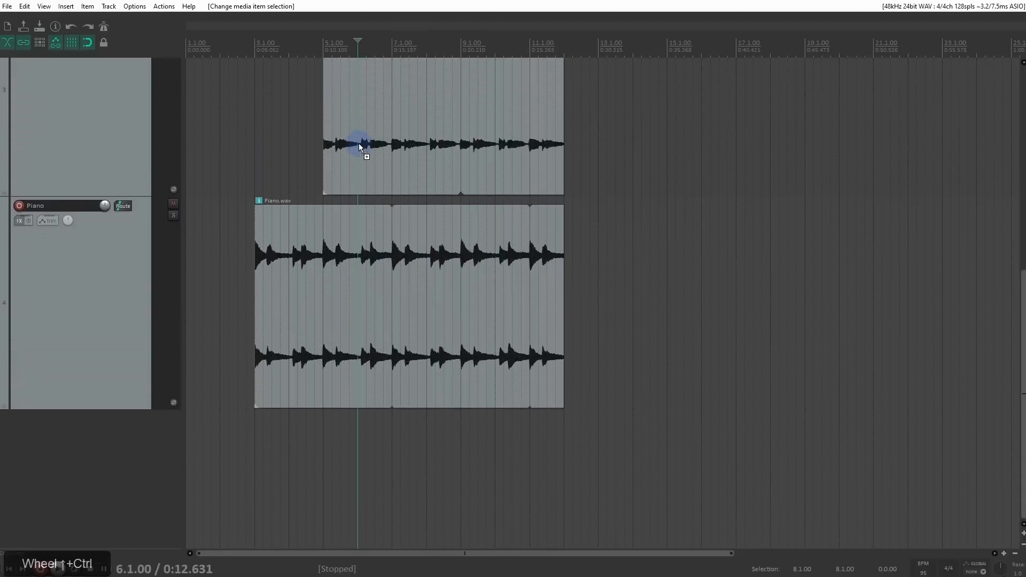
ctrl+scroll(359, 145, down, 5)
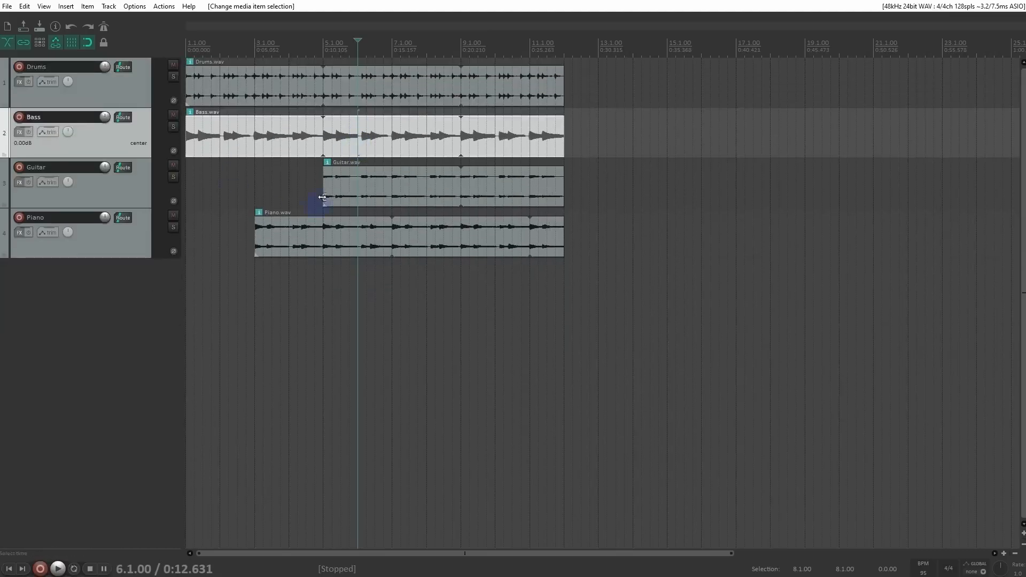
ctrl+scroll(363, 187, up, 3)
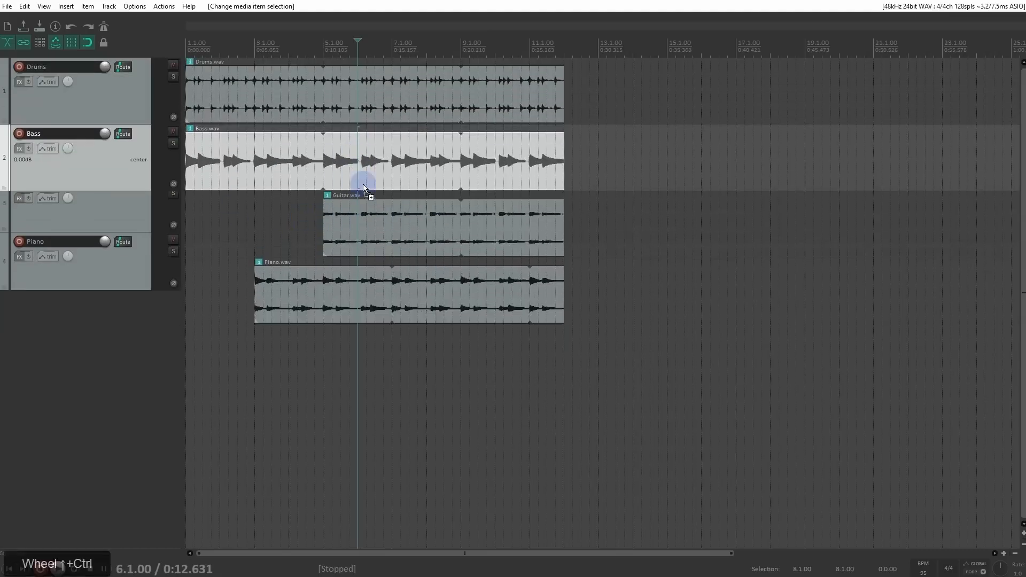
ctrl+scroll(364, 187, up, 4)
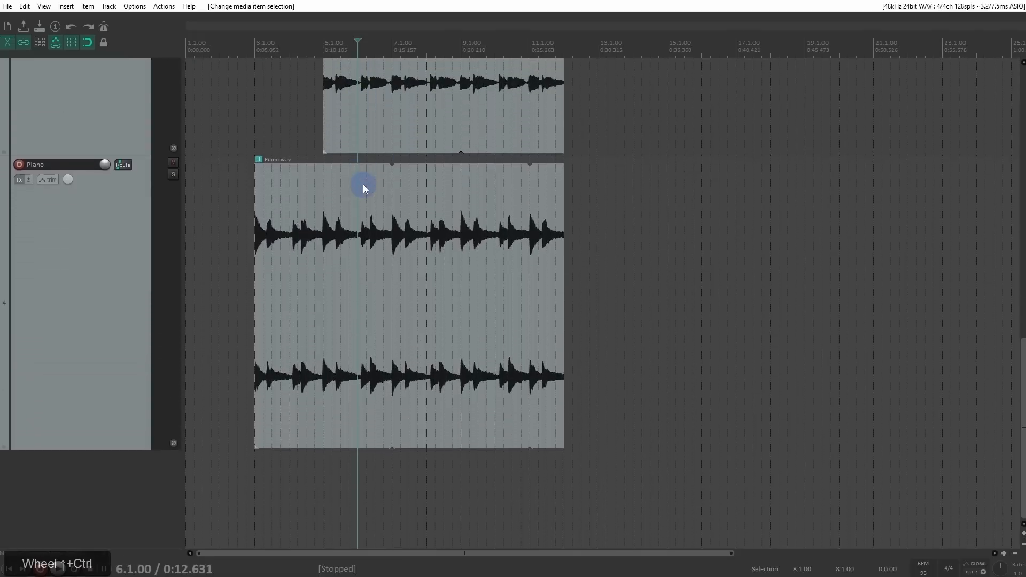
ctrl+scroll(363, 189, up, 3)
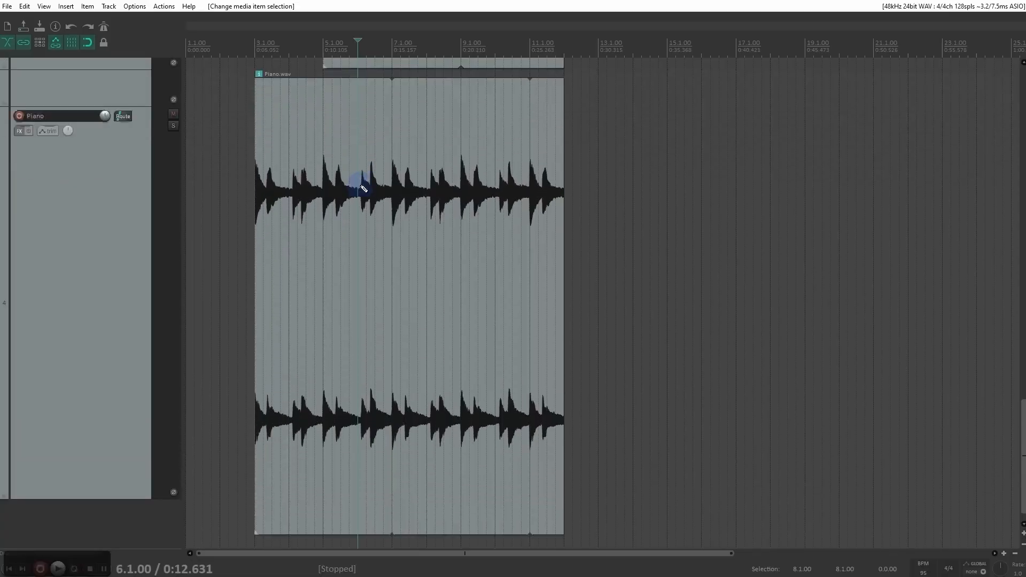
ctrl+scroll(363, 188, down, 8)
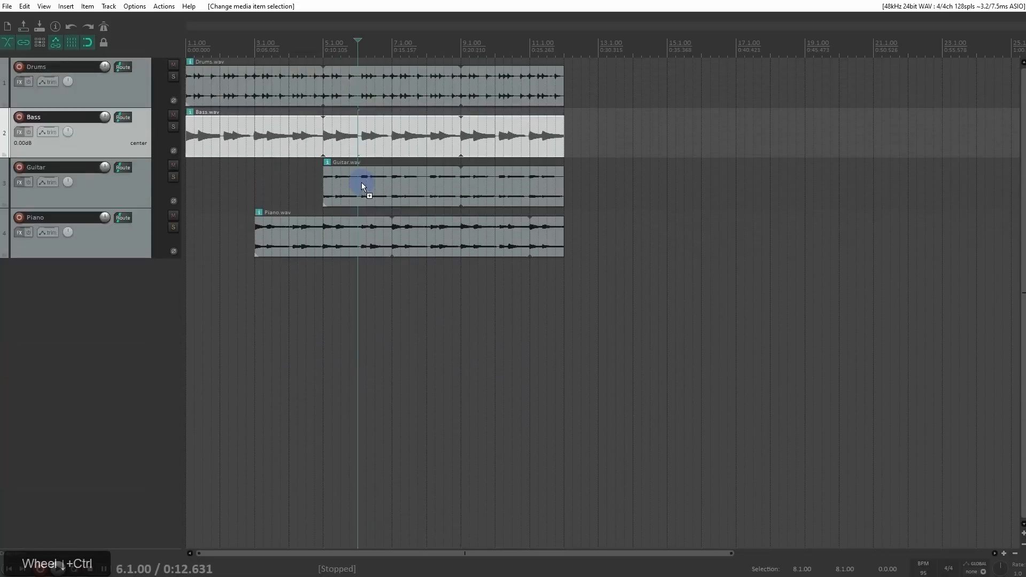
Step: Search the preferences for "vertical zoom" and set the vertical zoom center to Track under mouse cursor
key(ctrl+p)
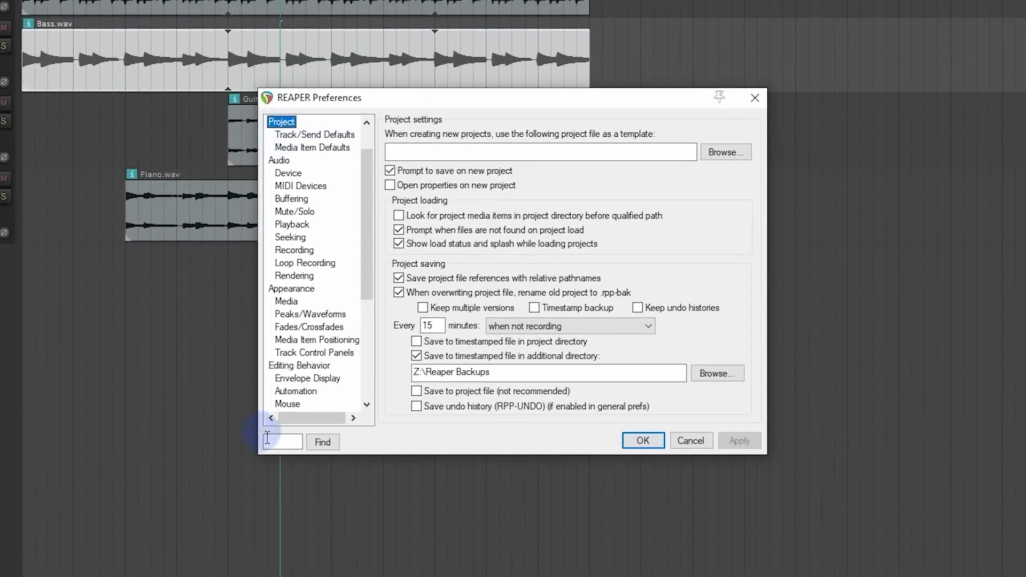
click(283, 443)
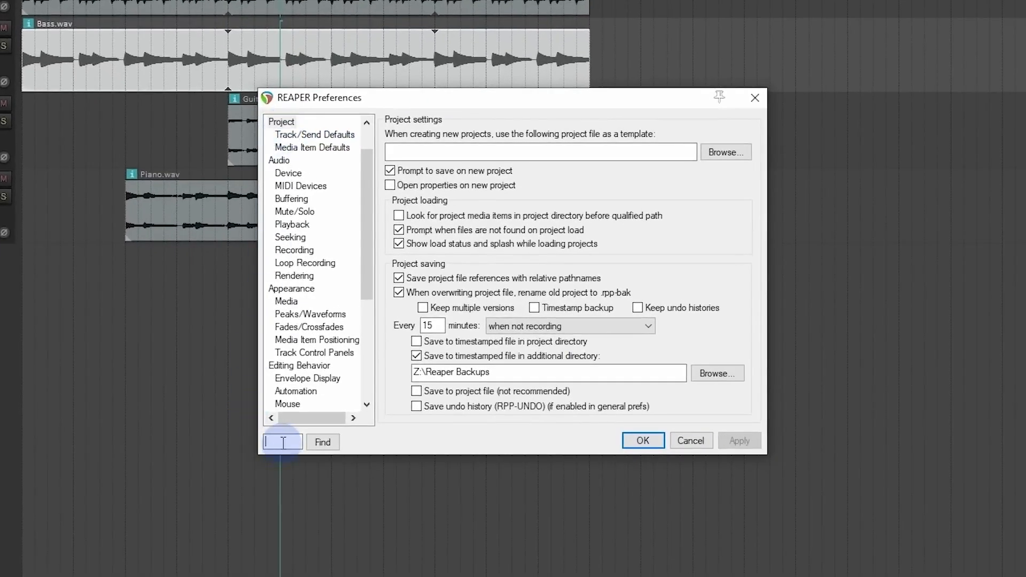
text(vertical)
text( zoom)
key(Return)
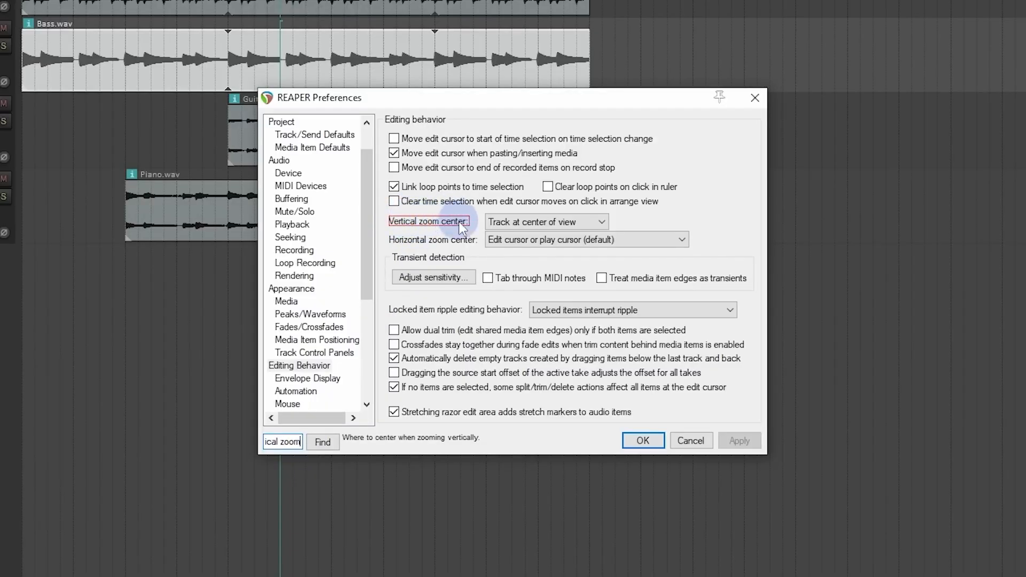
click(601, 223)
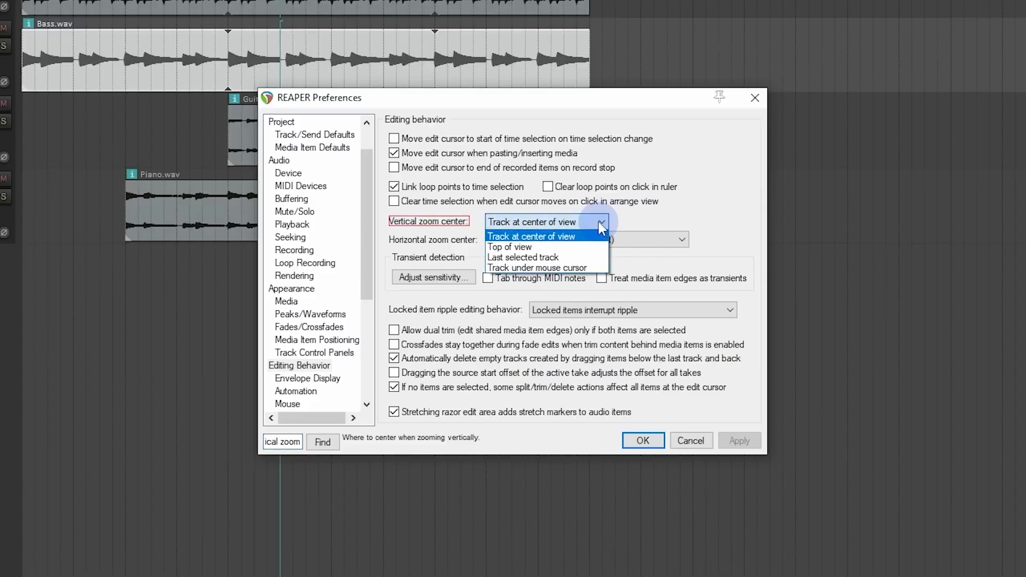
click(582, 268)
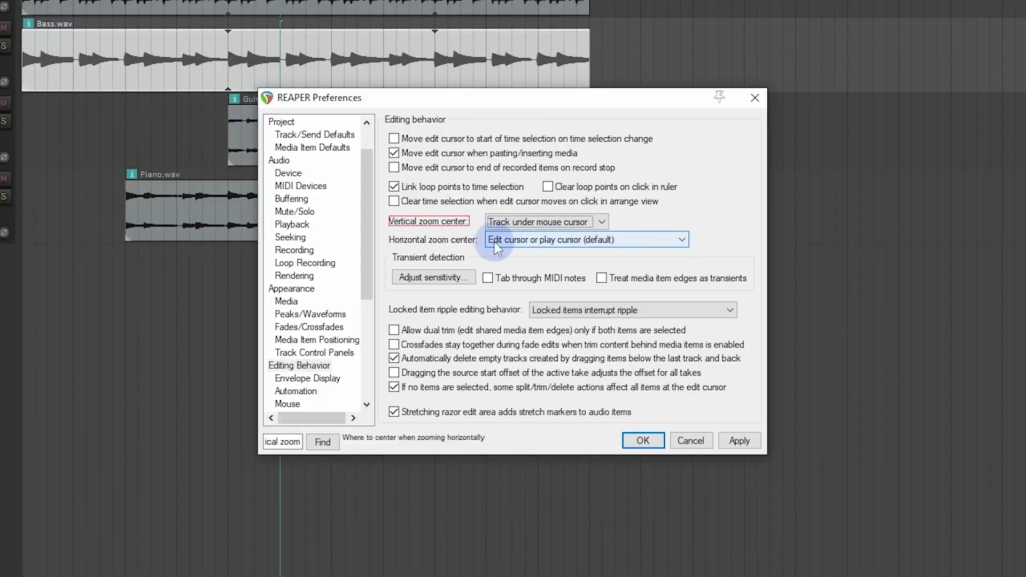
Step: Review the horizontal zoom center choices, keep Edit cursor or play cursor (default), and save the preferences
click(591, 243)
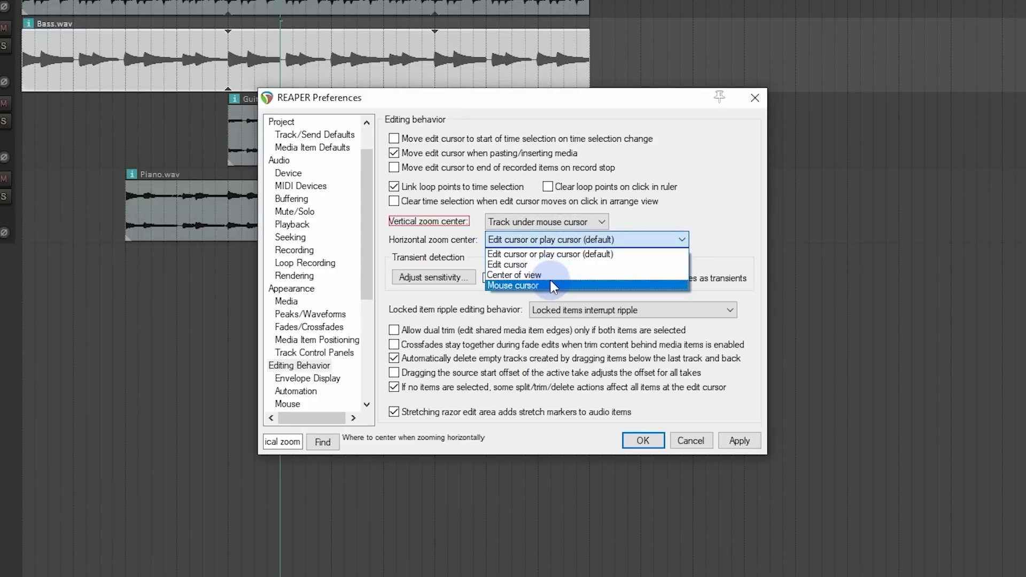
click(551, 255)
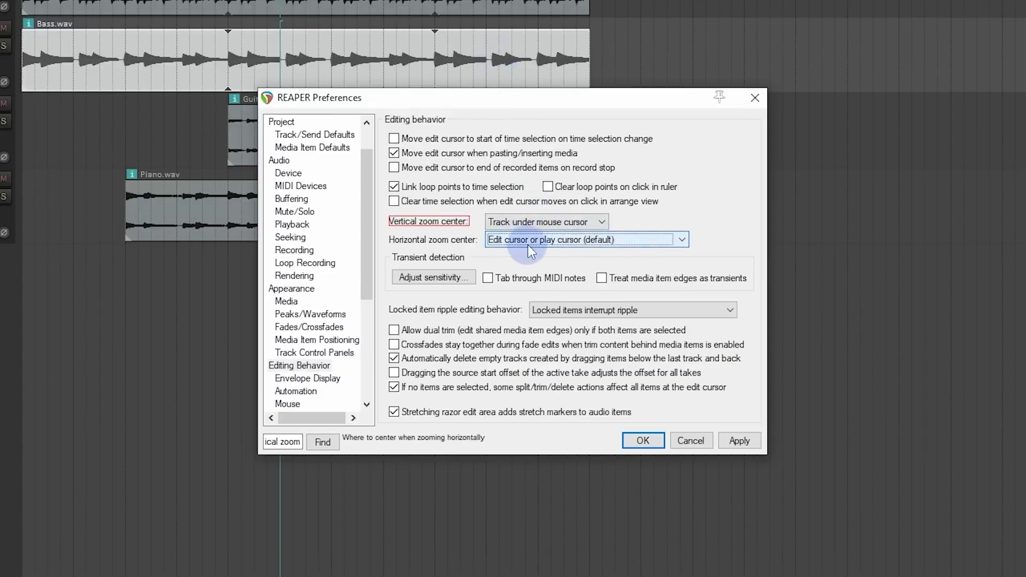
click(643, 442)
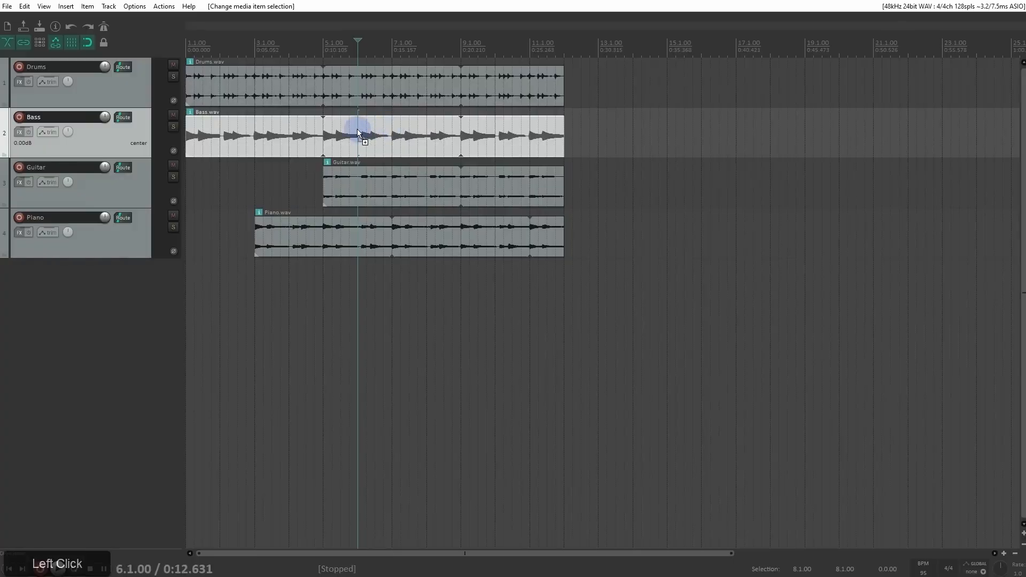
Step: Test vertical zooming over the Bass, Guitar and other tracks, then examine the Drums and Bass waveforms around bar 6
ctrl+scroll(362, 135, up, 5)
ctrl+scroll(361, 230, up, 2)
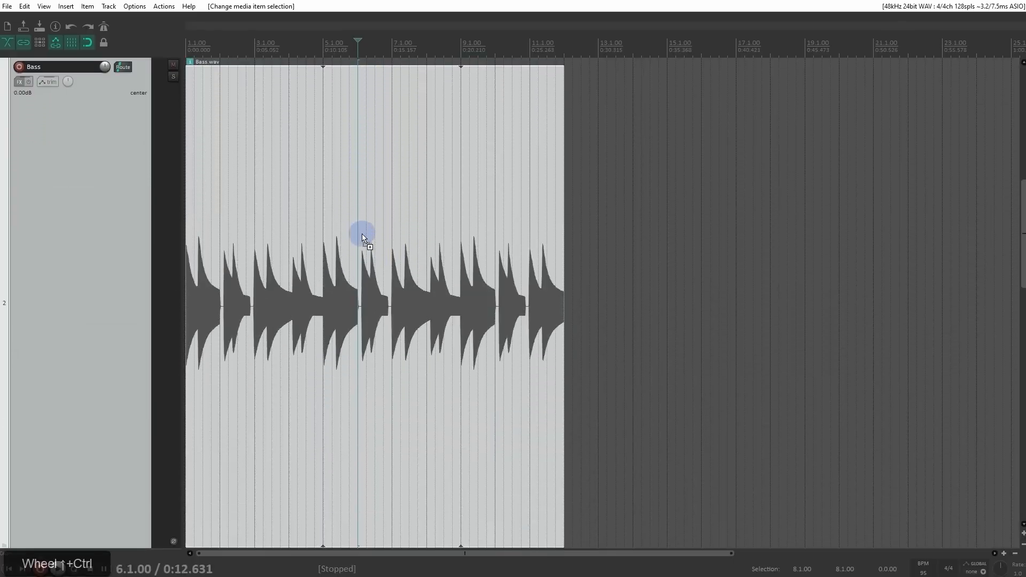
ctrl+scroll(364, 278, down, 6)
ctrl+scroll(362, 262, down, 2)
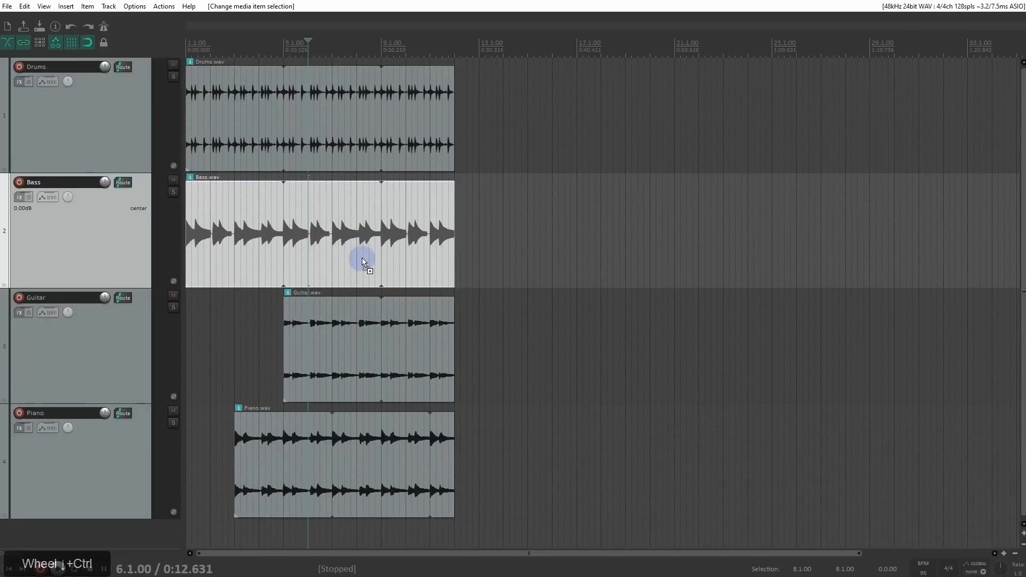
ctrl+scroll(371, 345, up, 3)
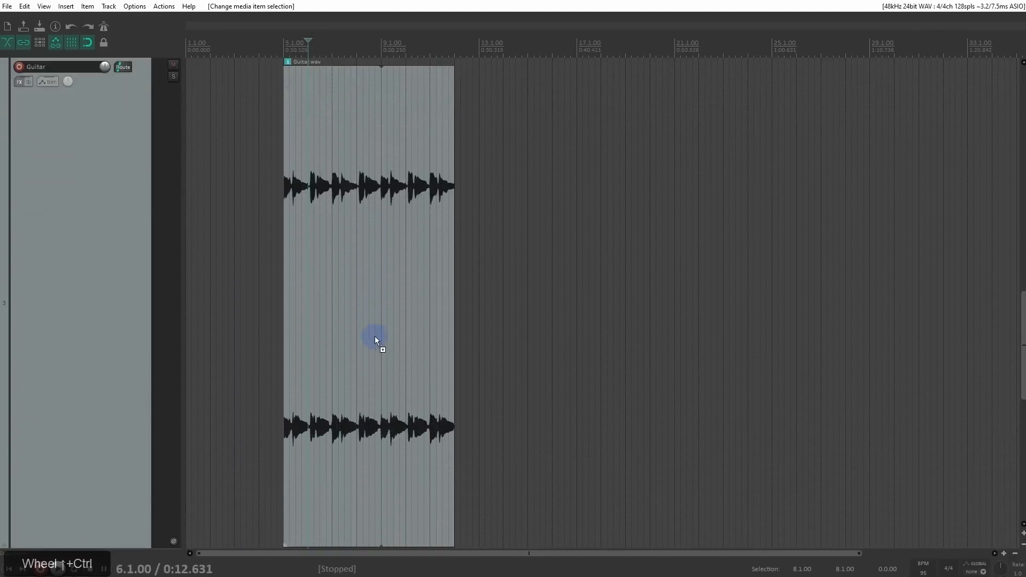
ctrl+scroll(380, 305, down, 2)
scroll(376, 304, down, 5)
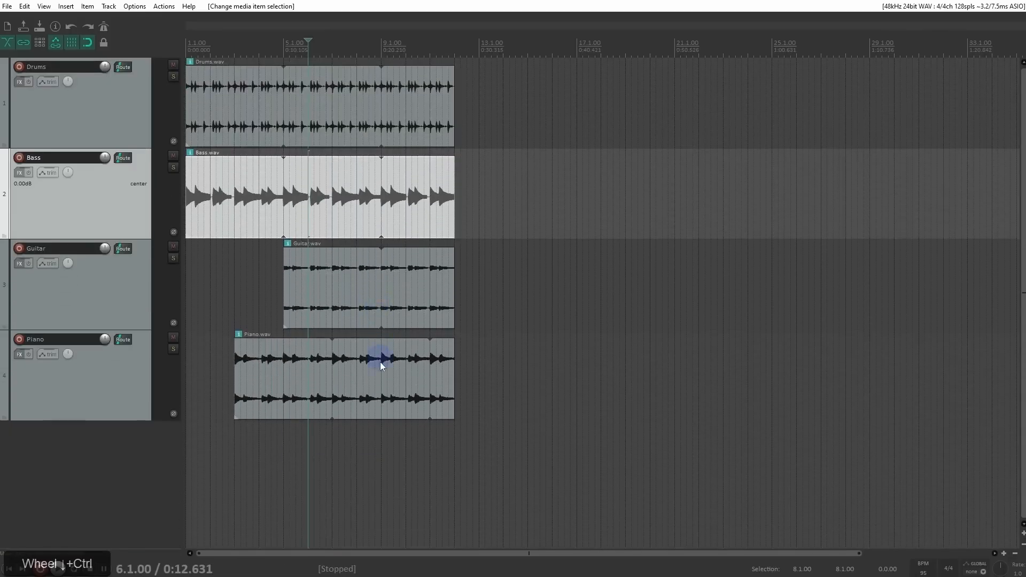
ctrl+scroll(382, 363, up, 5)
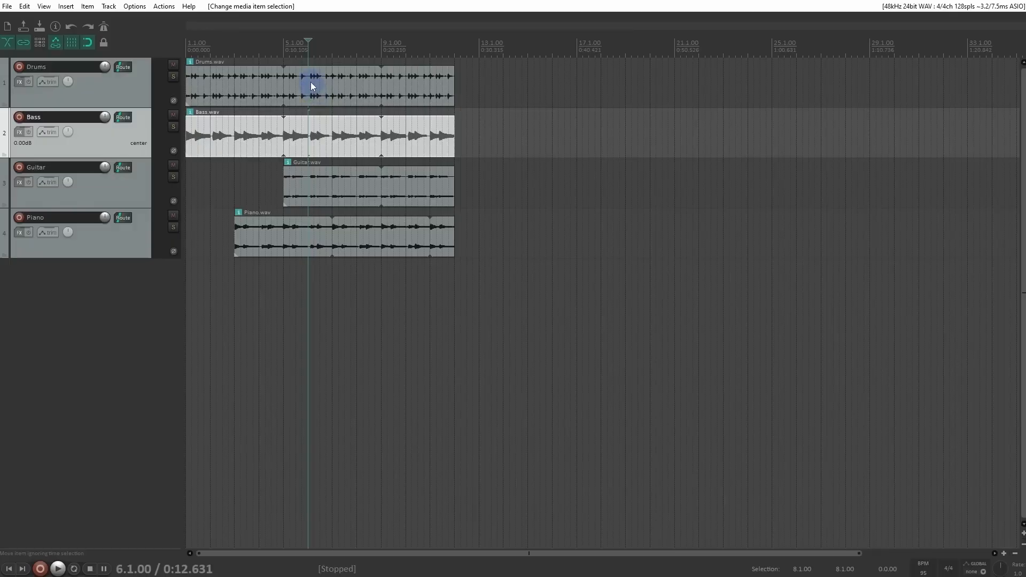
ctrl+scroll(311, 83, up, 2)
drag(288, 72, 385, 142)
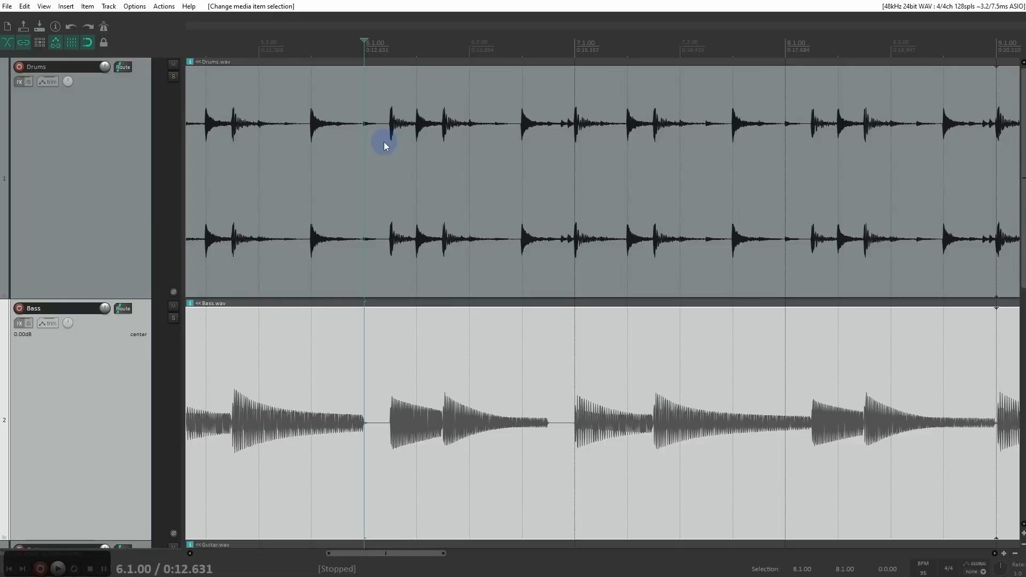
Step: Zoom in on the Drums waveform around bar 5, then zoom back out until all four tracks fit at a readable height
drag(381, 104, 510, 244)
drag(266, 120, 896, 398)
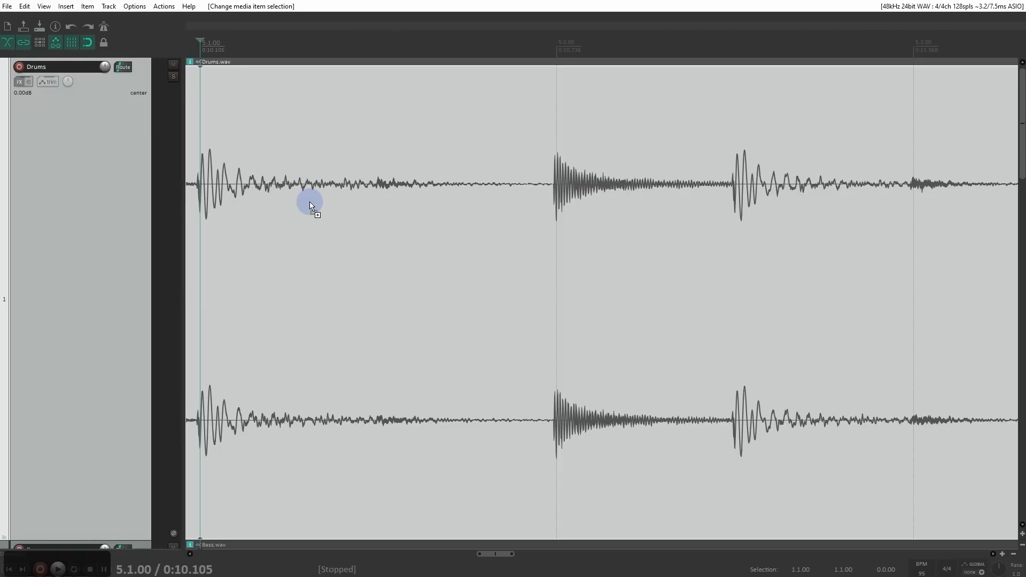
key(ctrl+Page_Down)
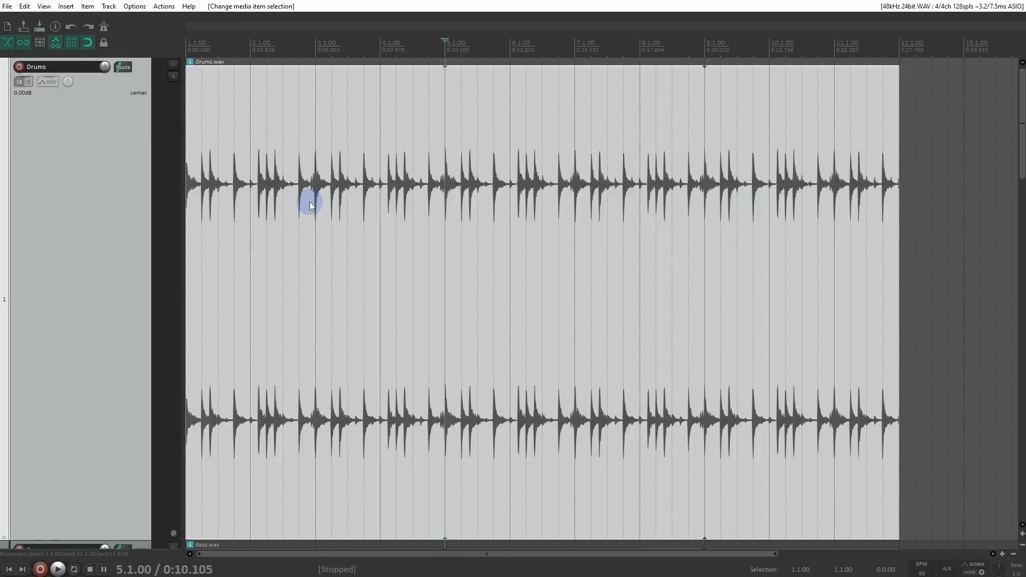
key(Page_Down)
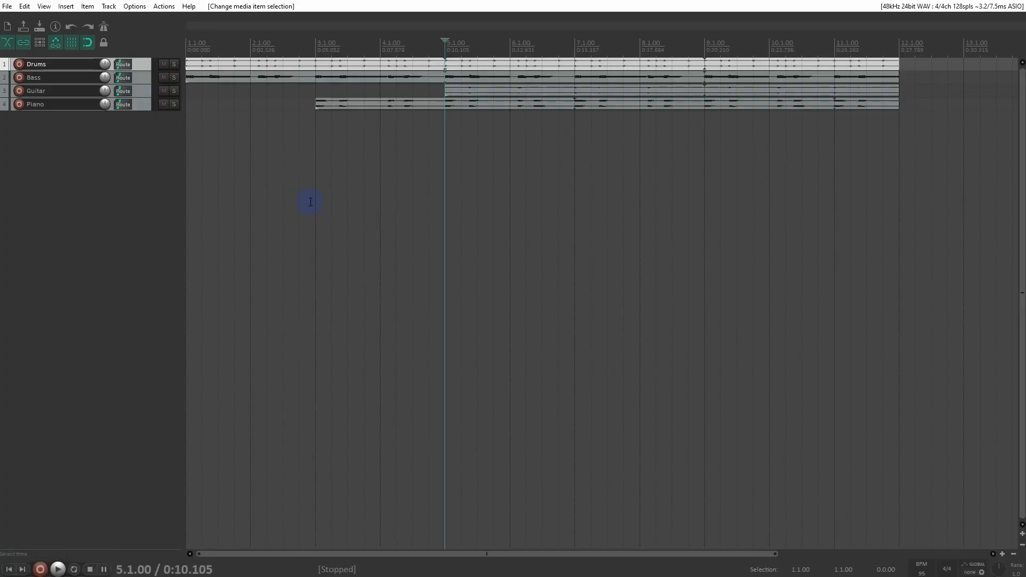
ctrl+scroll(376, 194, up, 3)
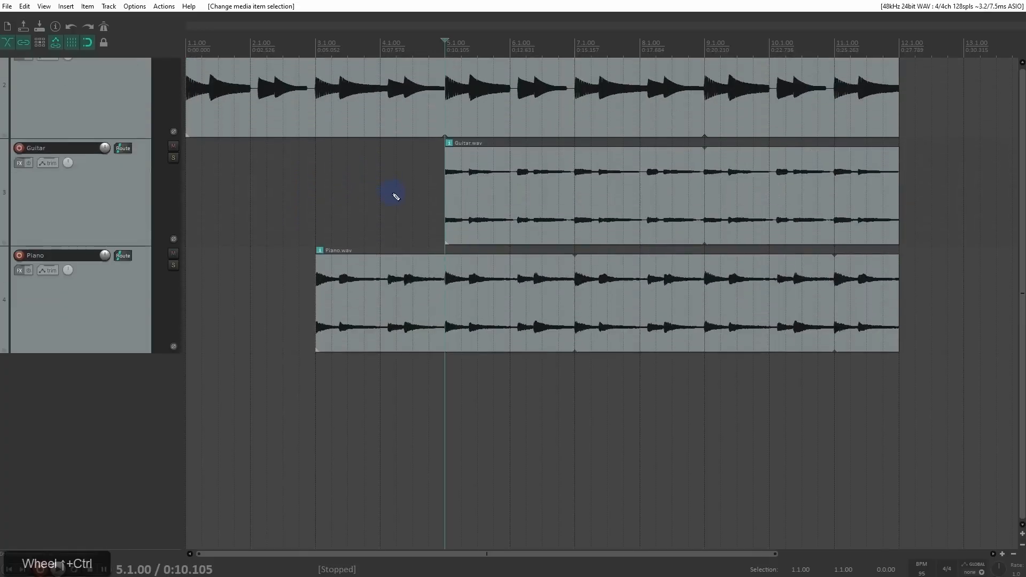
drag(1022, 351, 1023, 301)
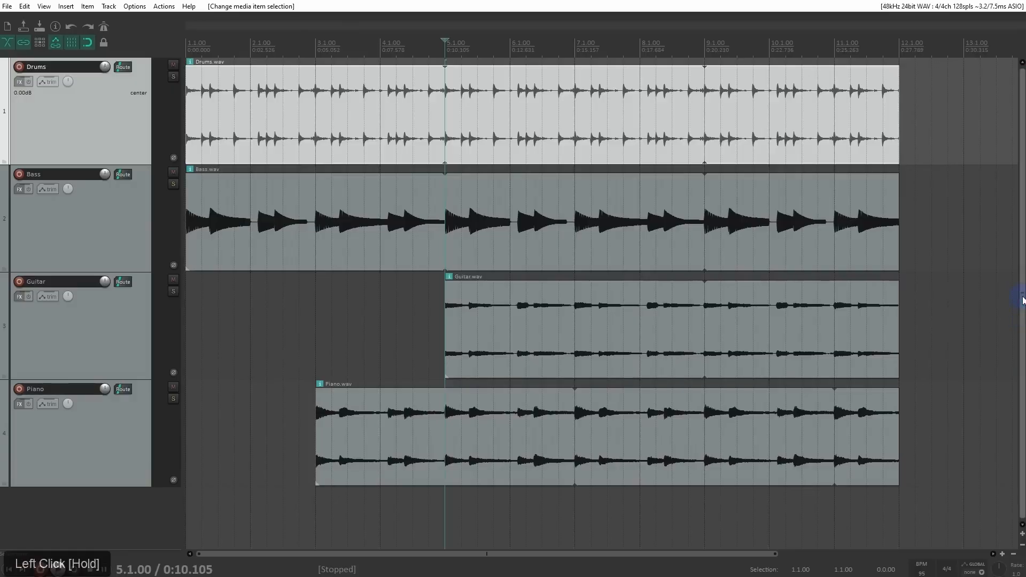
Step: Test the arrange view's vertical zoom controls by enlarging and shrinking the heights of all tracks
mouse_move(1023, 540)
mouse_down()
mouse_move(1024, 505)
mouse_move(1023, 539)
mouse_up()
double_click(1023, 534)
click(1023, 534)
click(1023, 535)
triple_click(1023, 545)
double_click(1022, 536)
click(1022, 536)
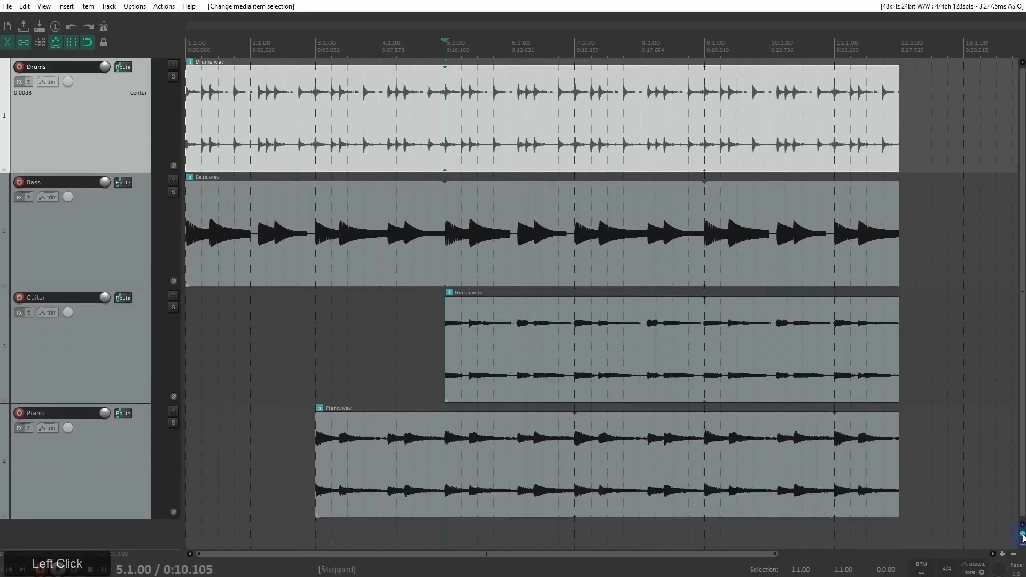
click(1022, 536)
click(1023, 537)
click(1023, 537)
click(1023, 545)
click(1023, 545)
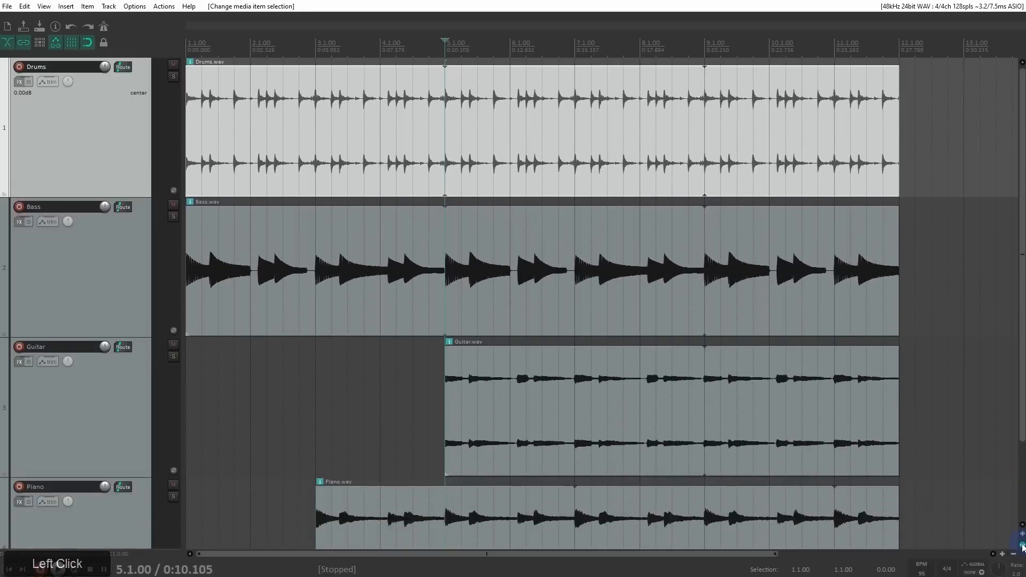
Step: Test the horizontal zoom controls by stretching and compressing the visible timeline of the arrangement
drag(1008, 554, 1009, 554)
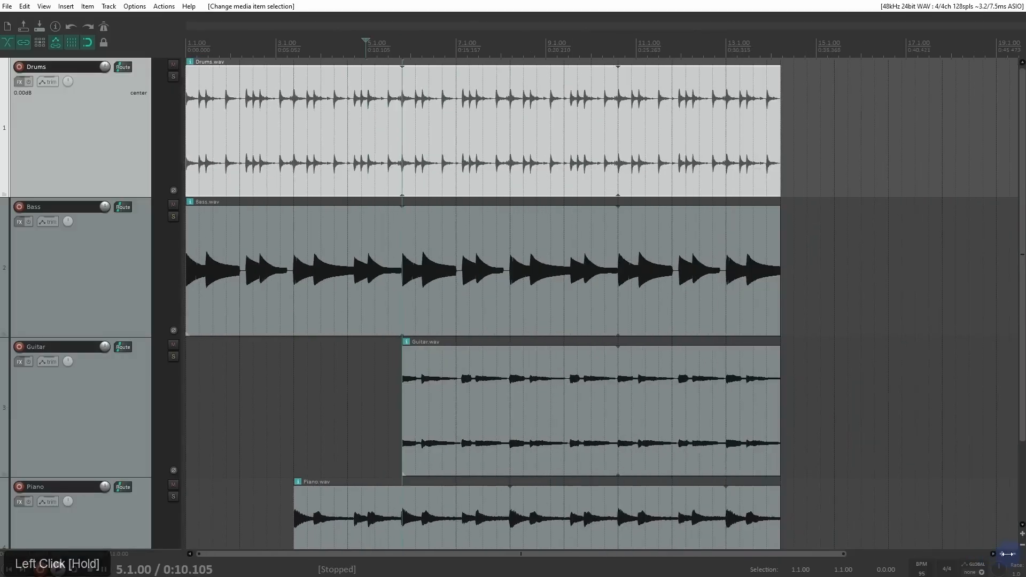
triple_click(1014, 555)
triple_click(1003, 556)
double_click(1003, 556)
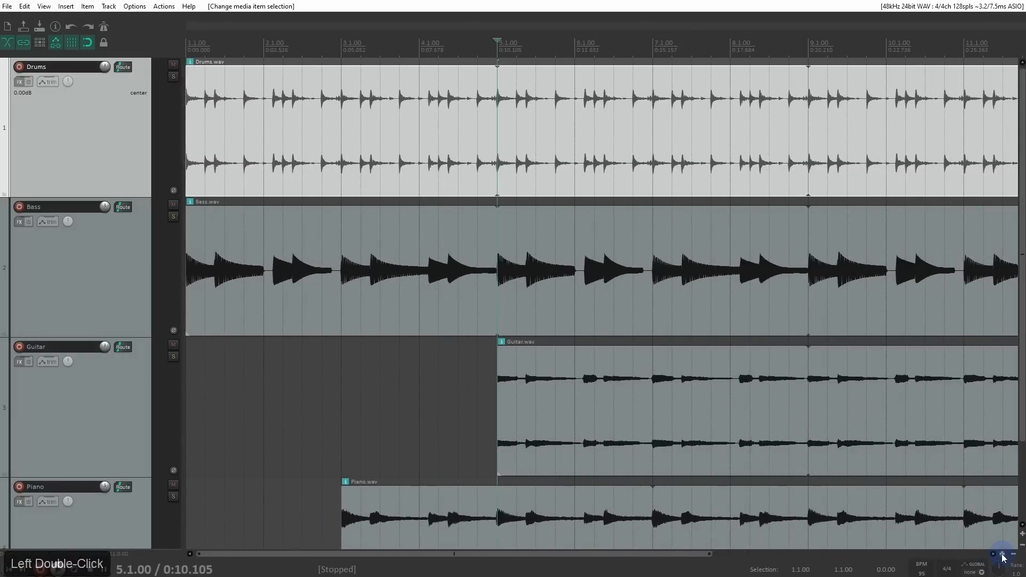
mouse_move(627, 553)
mouse_down()
mouse_move(769, 564)
mouse_move(620, 539)
mouse_up()
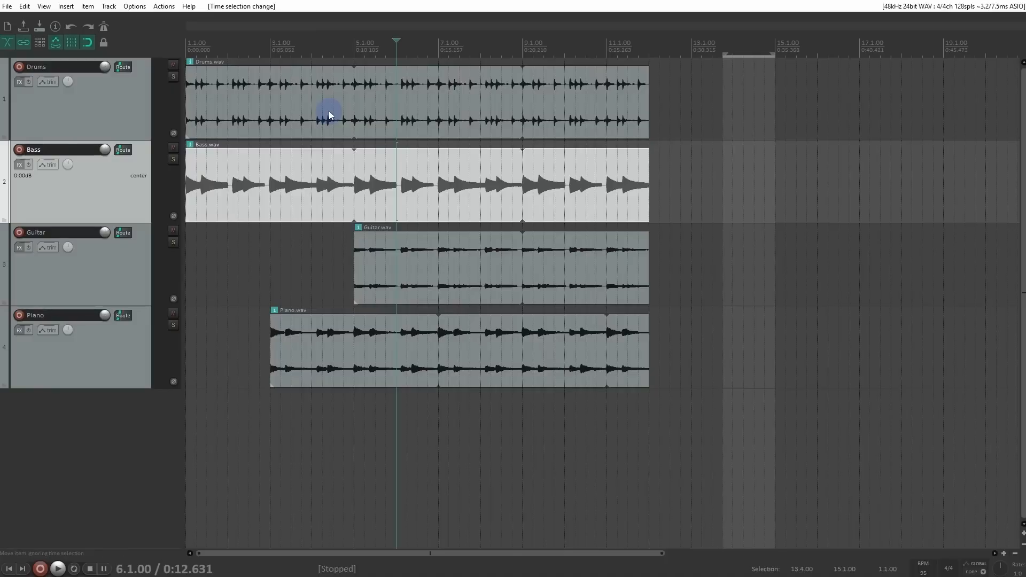
Step: Make a time selection from 3.1.00 to 5.1.00, trying it from the ruler, the empty arrange area and over the Drums item
drag(270, 51, 359, 60)
drag(272, 232, 354, 239)
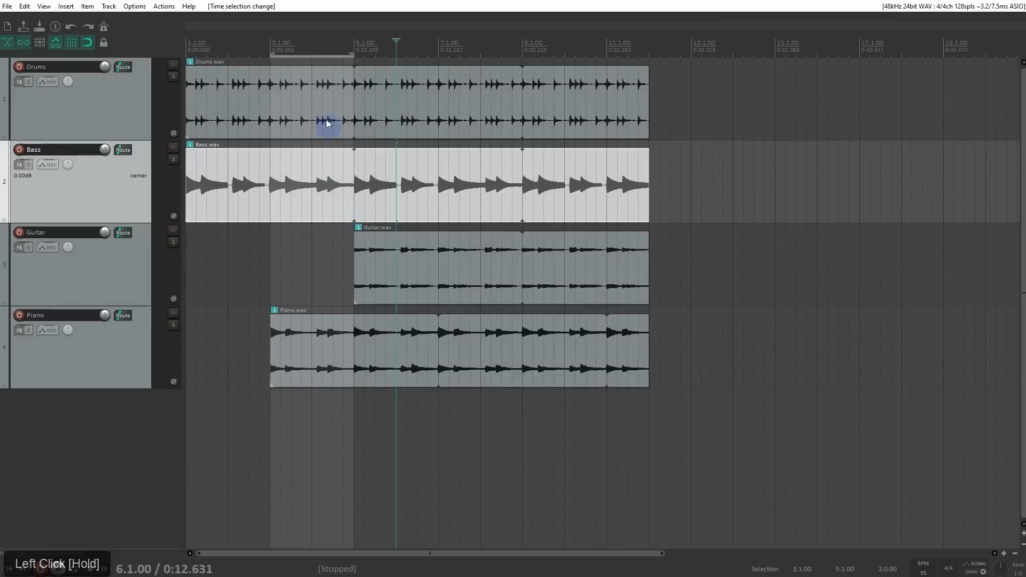
drag(273, 97, 278, 42)
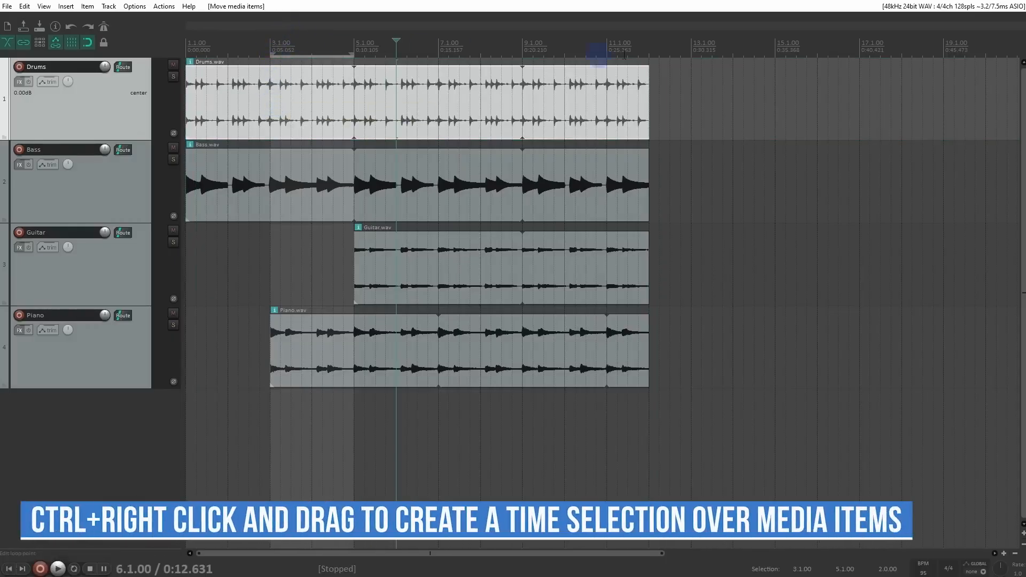
drag(283, 48, 360, 46)
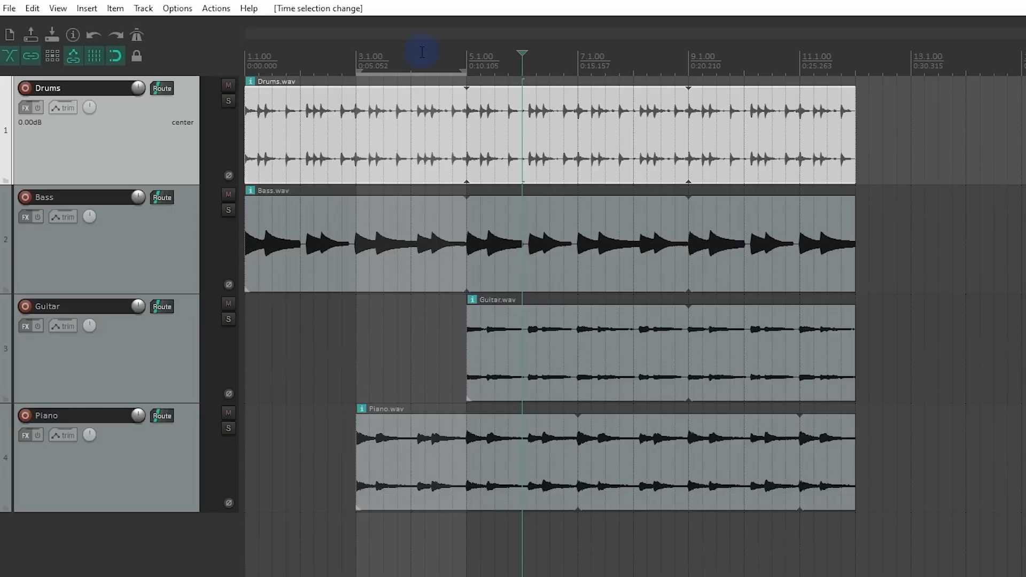
Step: Switch the ruler's time unit to Minutes:Seconds, then return it to Measures.Beats
right_click(423, 54)
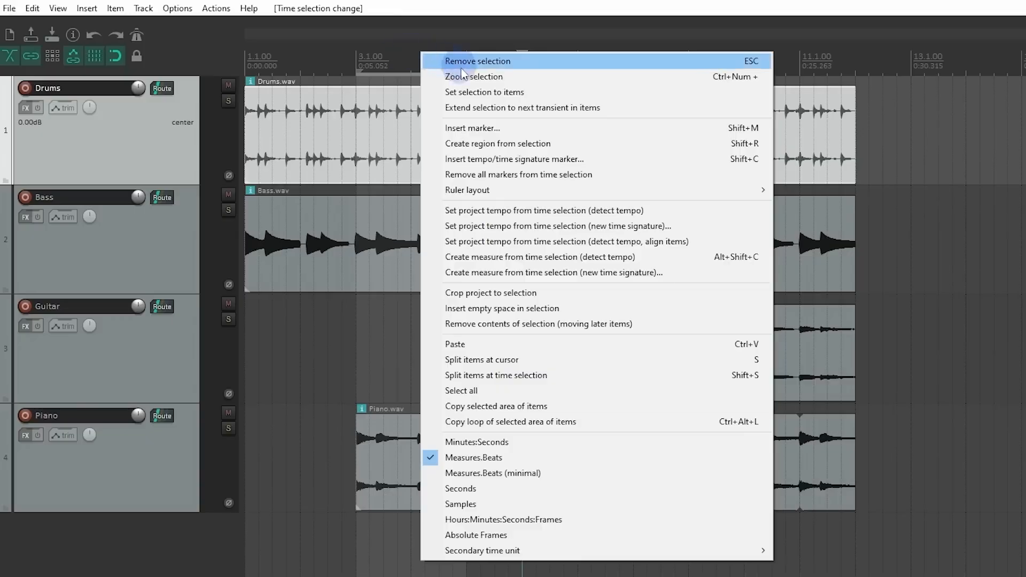
click(499, 443)
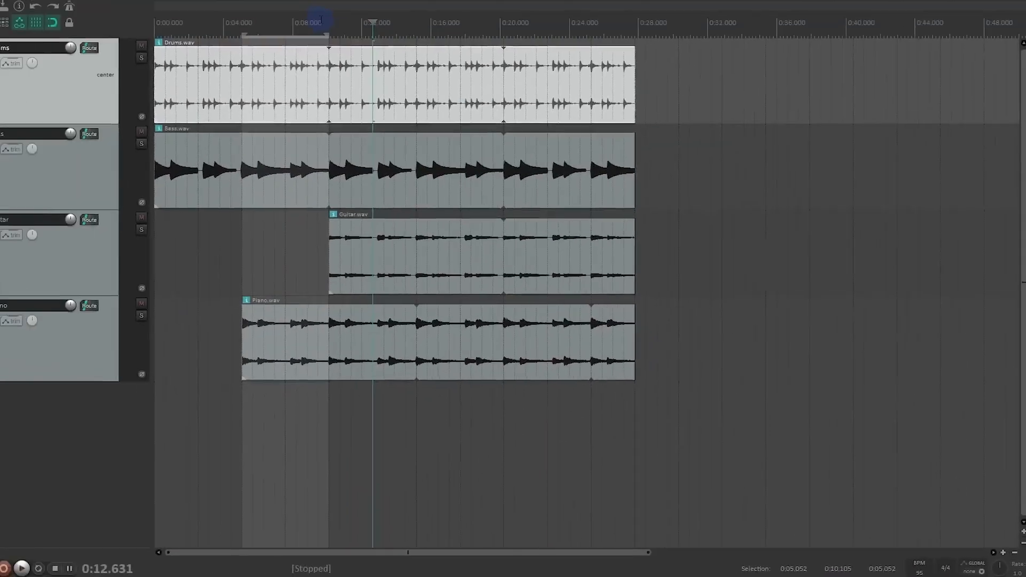
right_click(321, 21)
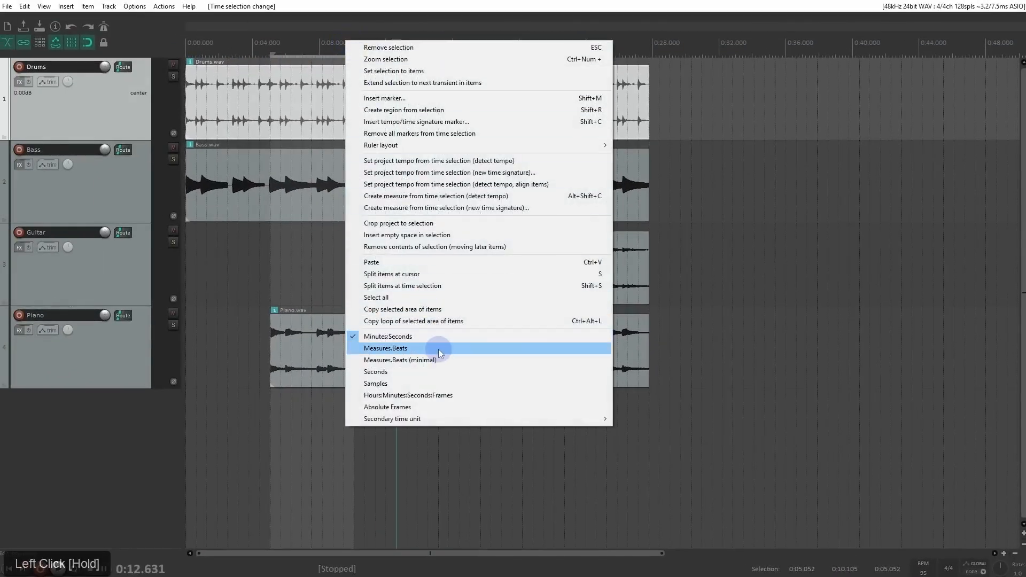
click(439, 349)
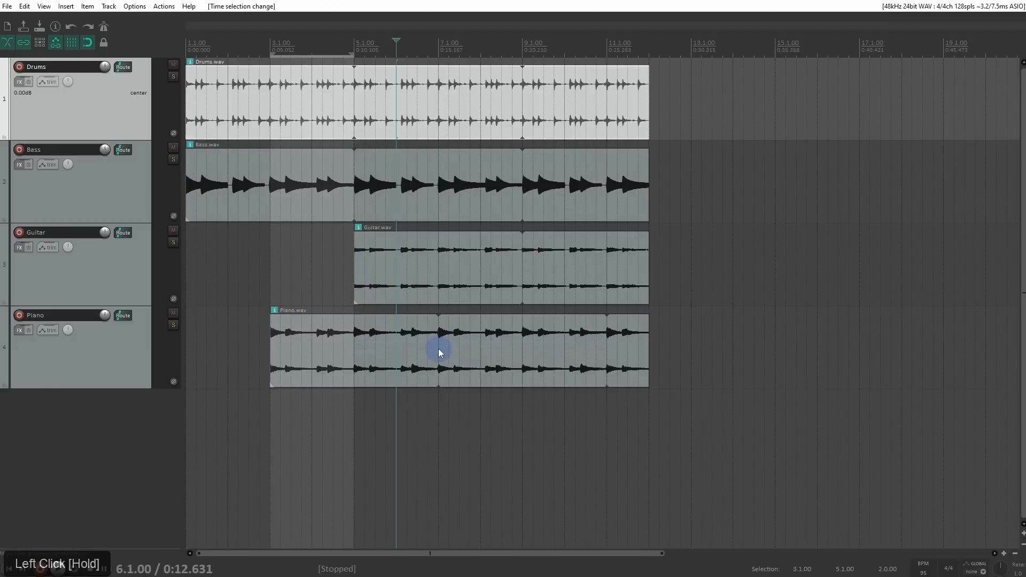
Step: Extend the end of the time selection to 7.1.00 and turn on Repeat for playback
drag(354, 54, 437, 56)
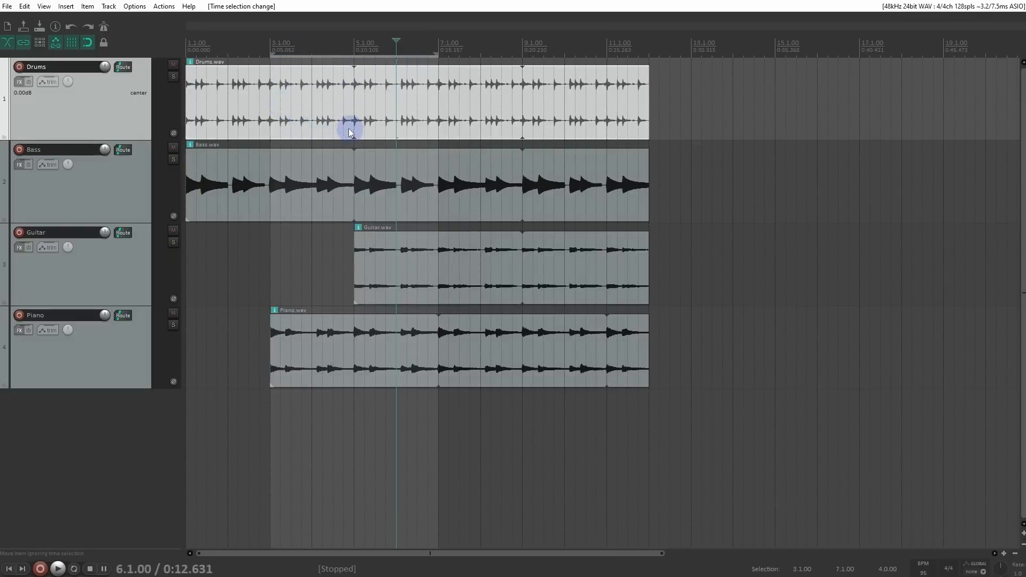
click(75, 570)
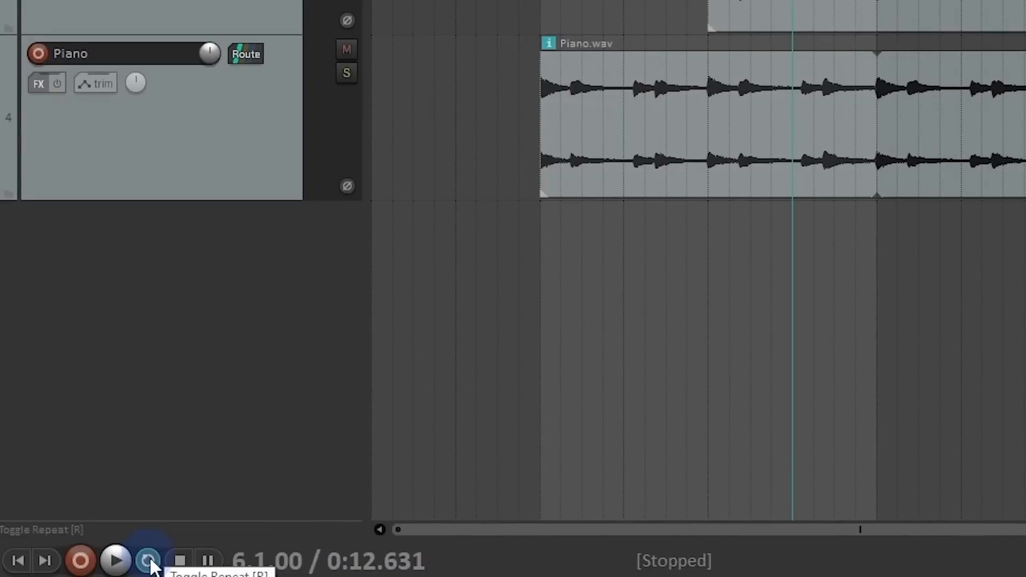
drag(162, 576, 161, 501)
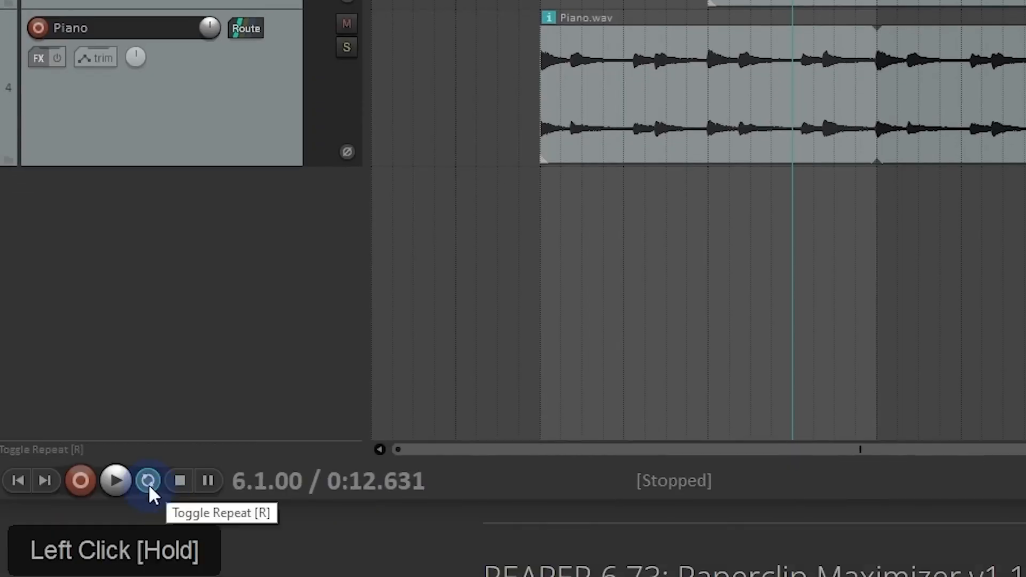
click(148, 484)
drag(173, 500, 173, 575)
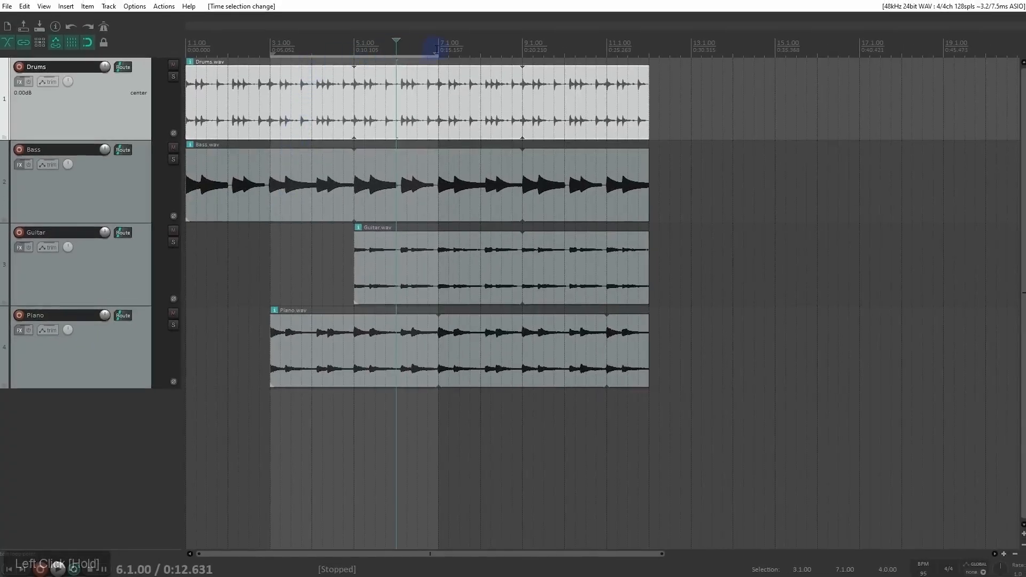
Step: Change the time selection to run from 5.1.00 to 9.1.00, then toggle Repeat off and back on
drag(436, 54, 532, 54)
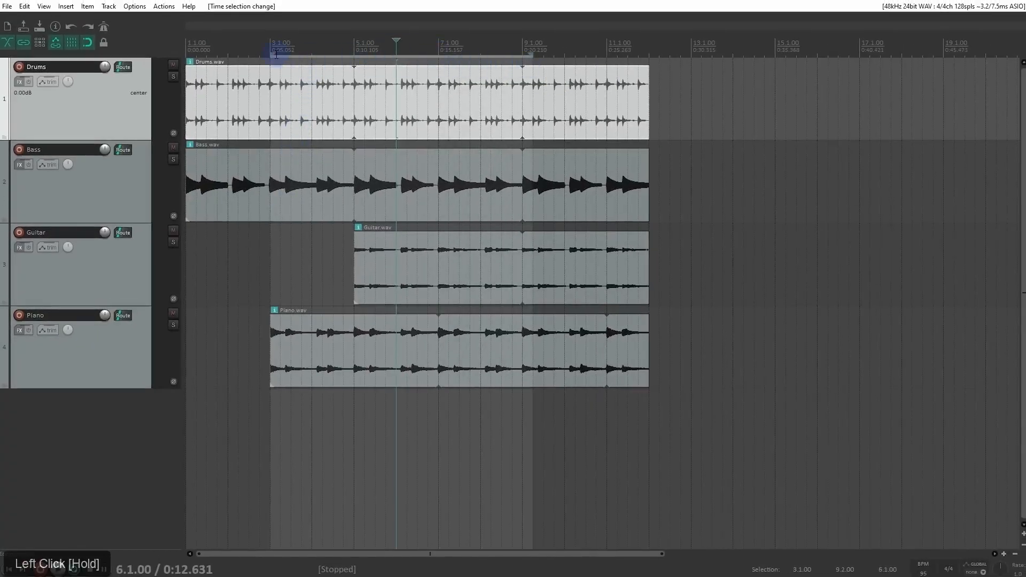
drag(360, 39, 521, 65)
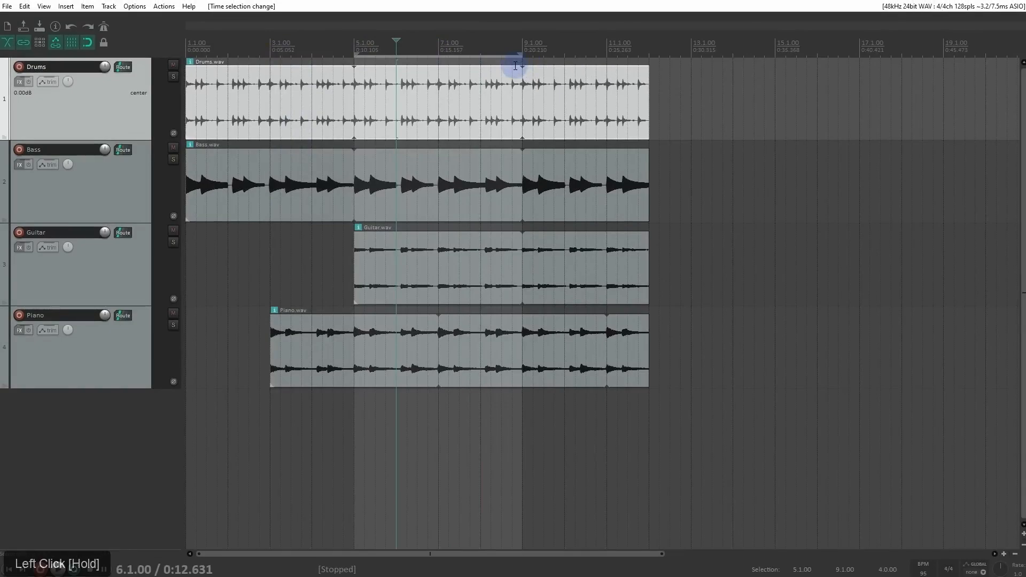
key(r)
key(r)
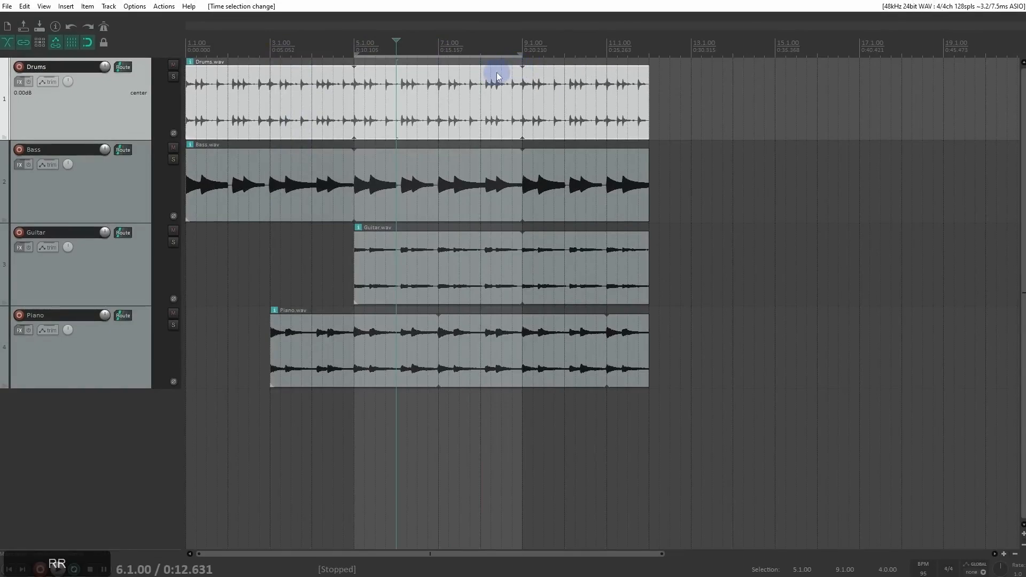
Step: Place the edit cursor at 8.4.00, play through the end of the time selection to check the loop, and stop playback
click(507, 49)
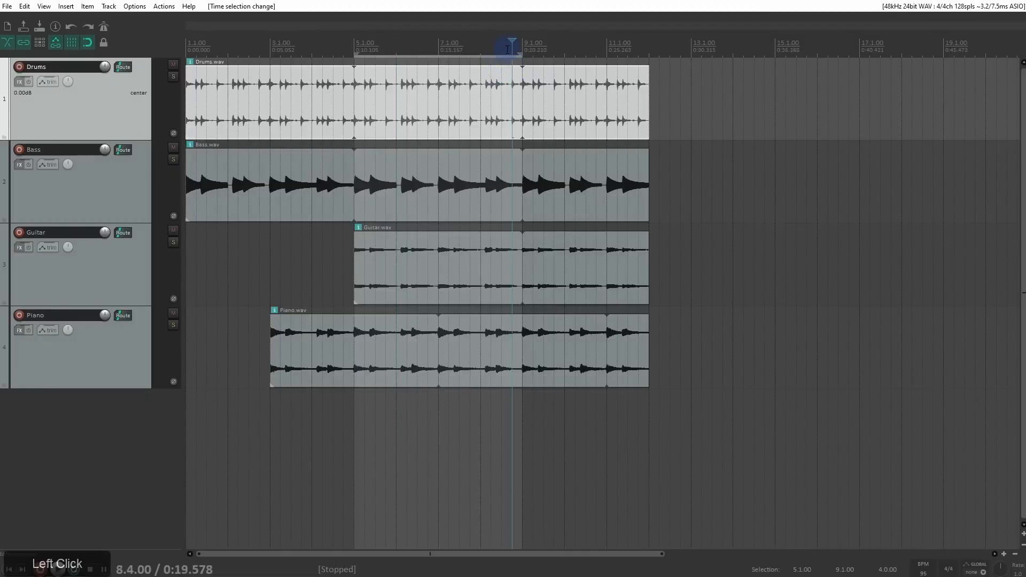
key(space)
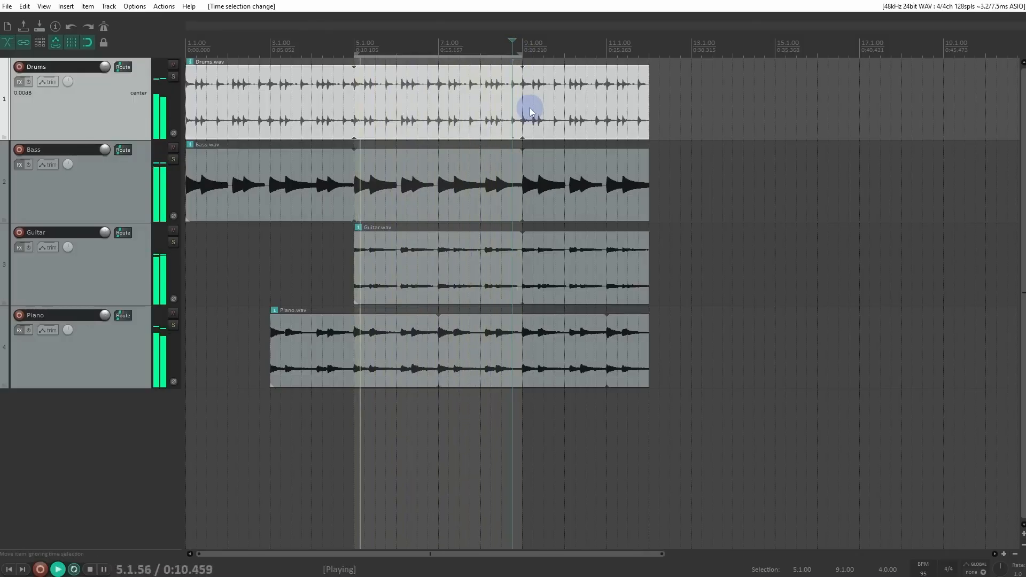
key(space)
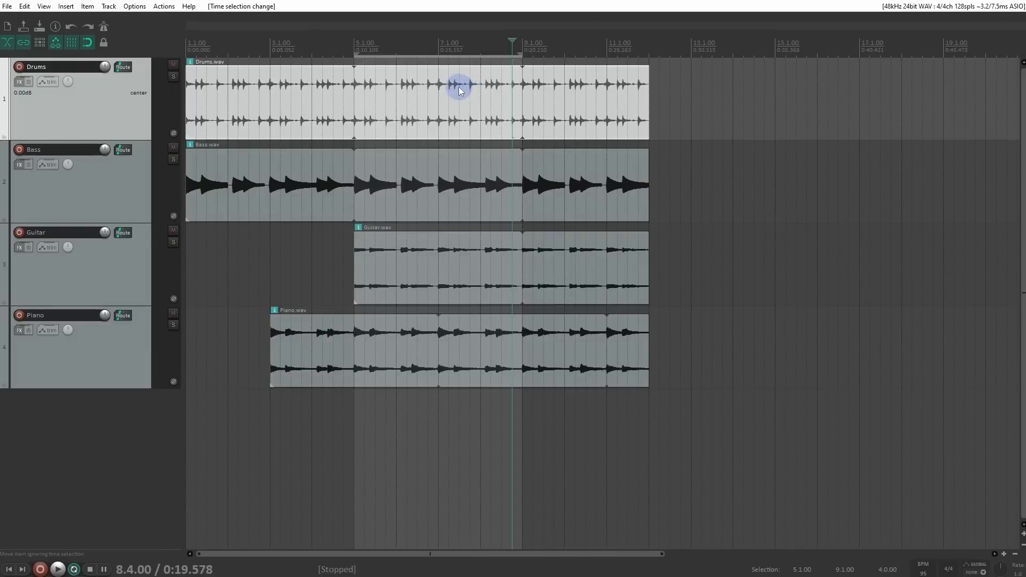
Step: Examine the context menus of the Drums item, the empty arrange area, and the Drums track's meter and mute control
right_click(338, 82)
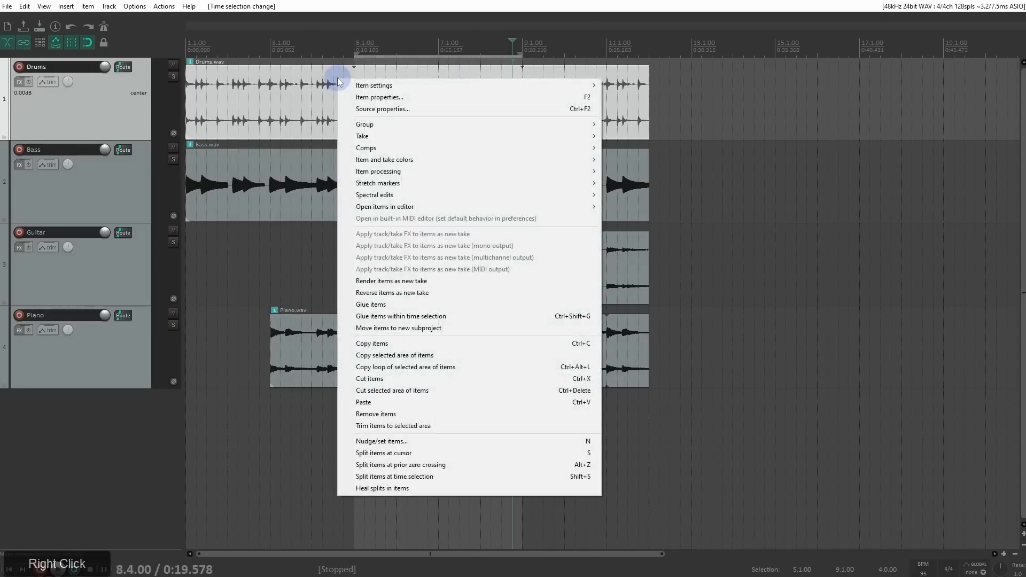
right_click(284, 238)
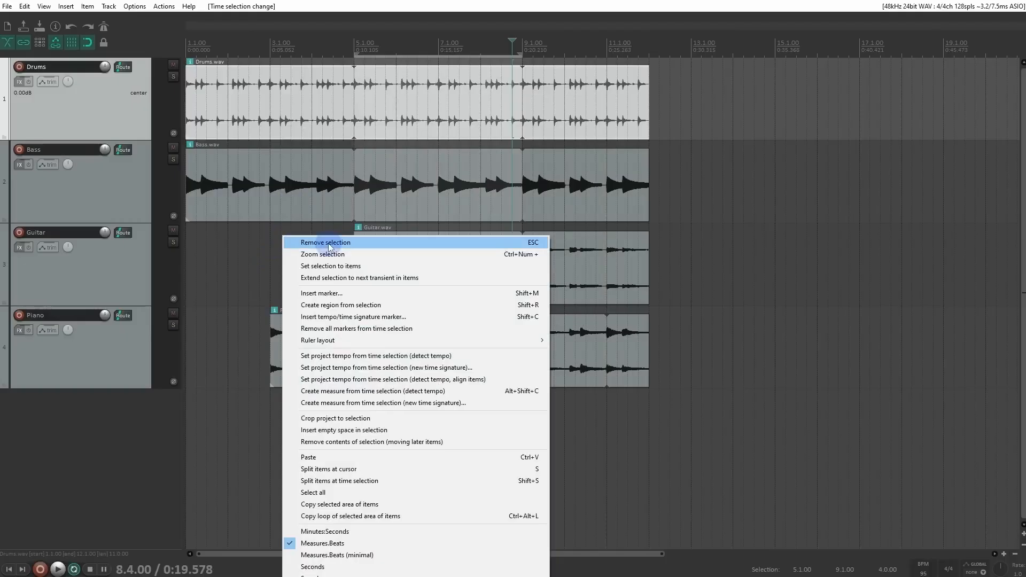
right_click(402, 86)
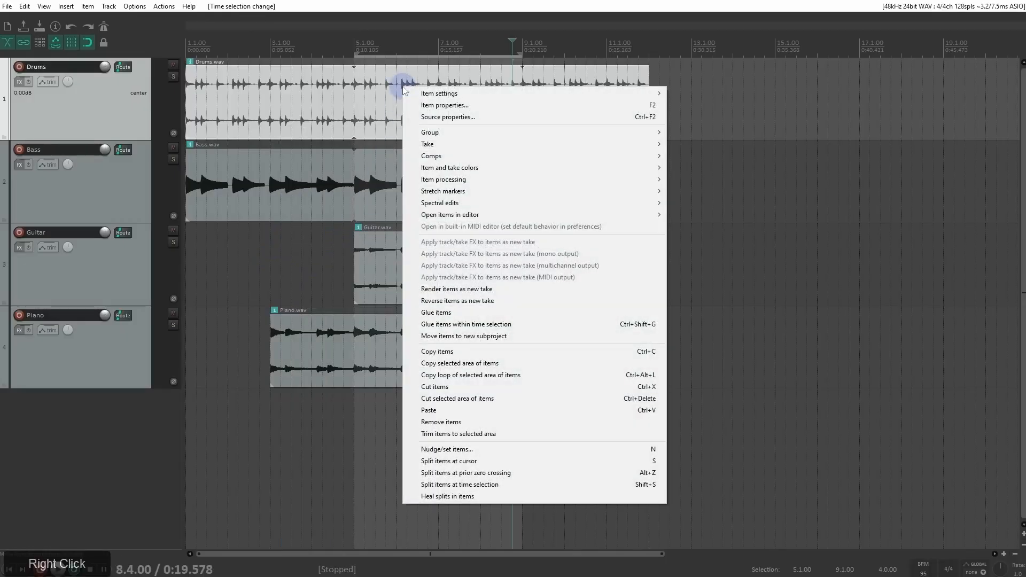
right_click(158, 106)
right_click(158, 106)
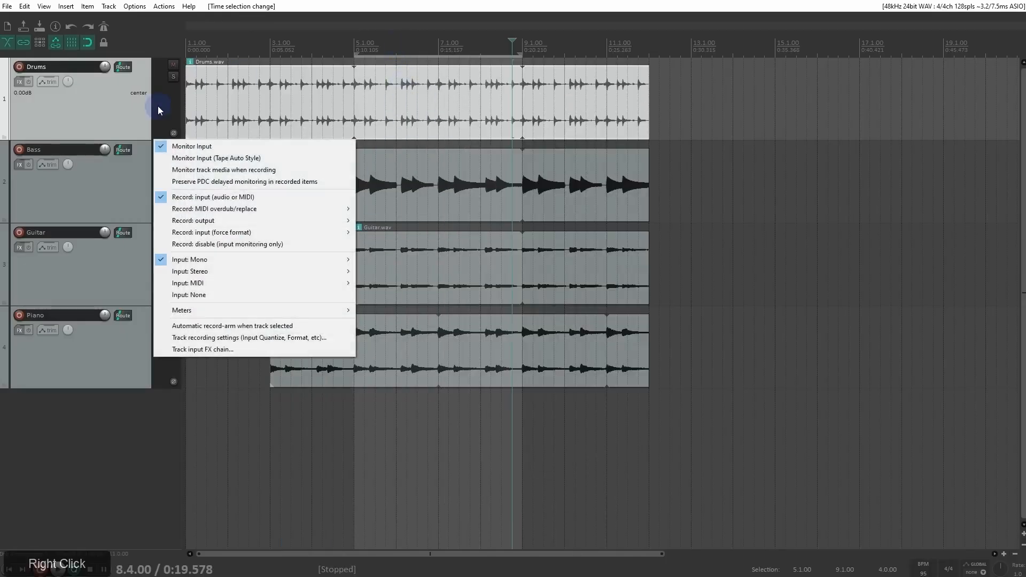
right_click(173, 65)
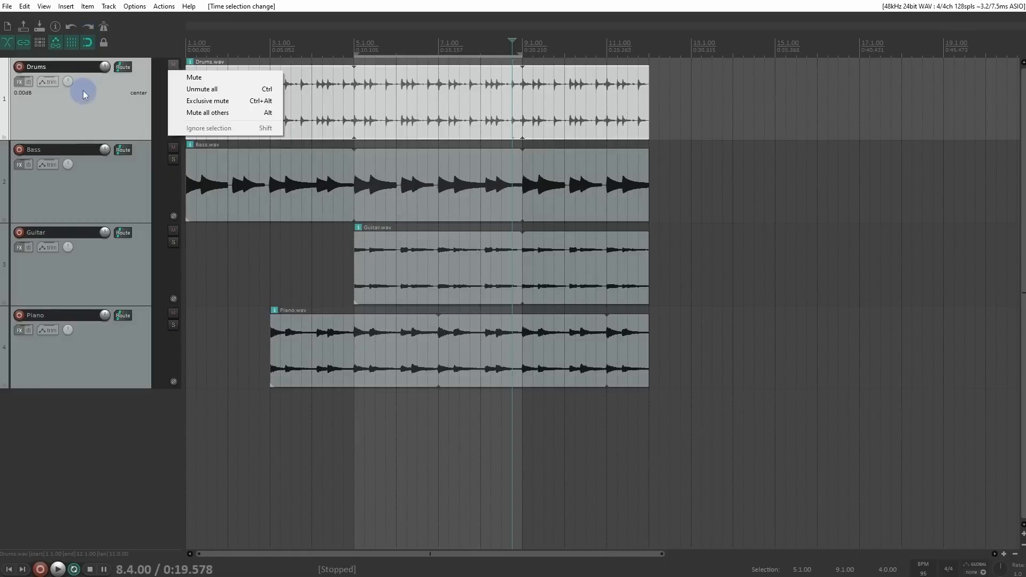
Step: Review the Snap/Grid settings and the Metronome and pre-roll settings, leaving both unchanged
right_click(87, 42)
right_click(87, 42)
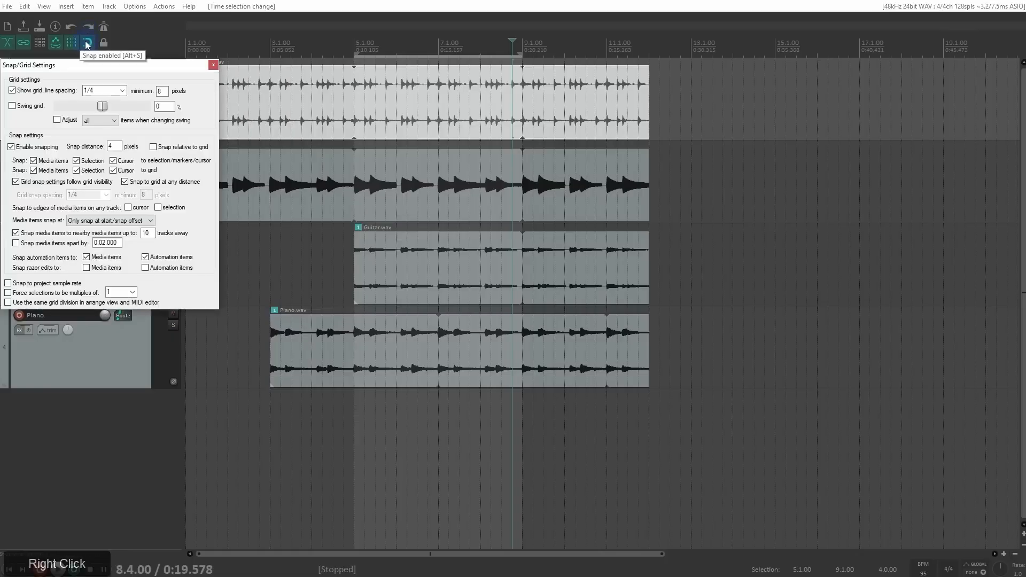
right_click(104, 27)
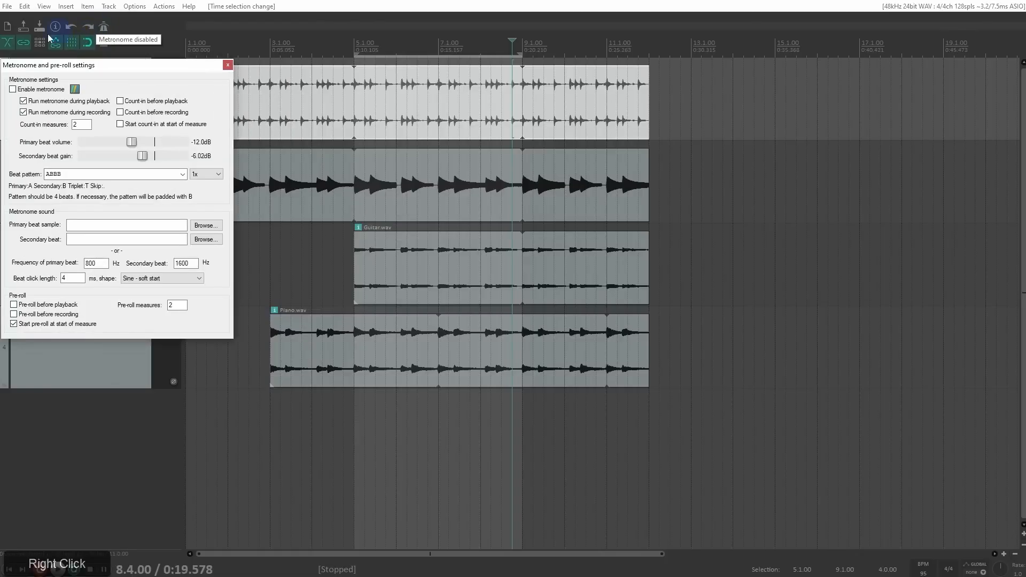
click(145, 30)
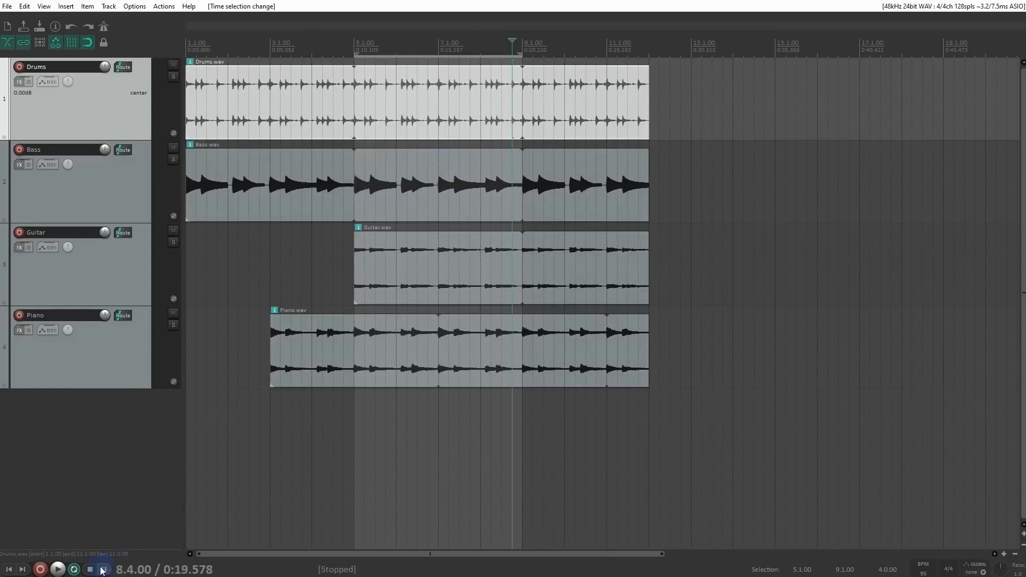
Step: Turn Repeat off and play the arrangement from 5.1.00 with the playback rate lowered to 0.778, restoring the rate to 1.0 before stopping
click(70, 571)
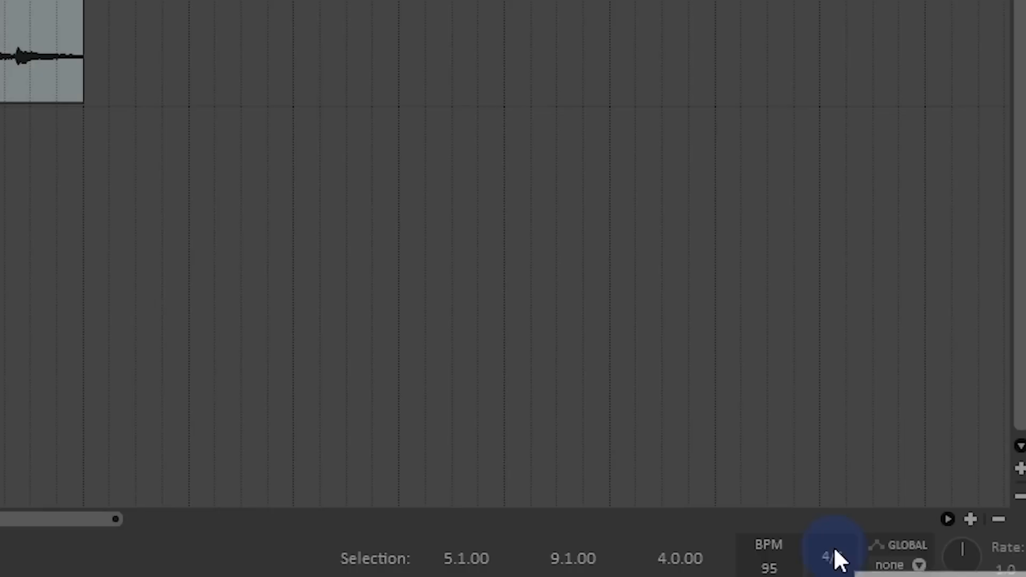
drag(974, 550, 974, 565)
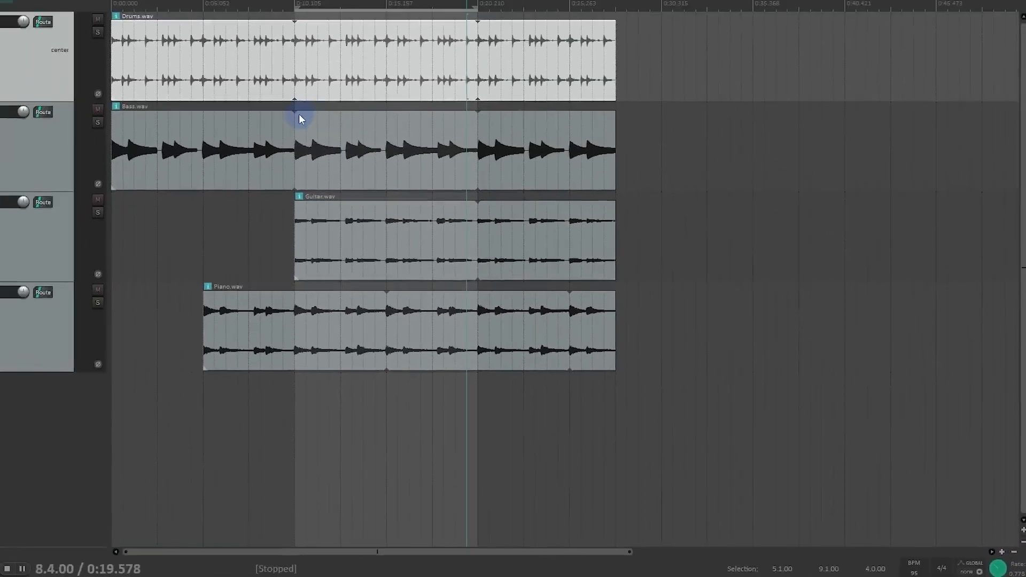
click(357, 156)
key(space)
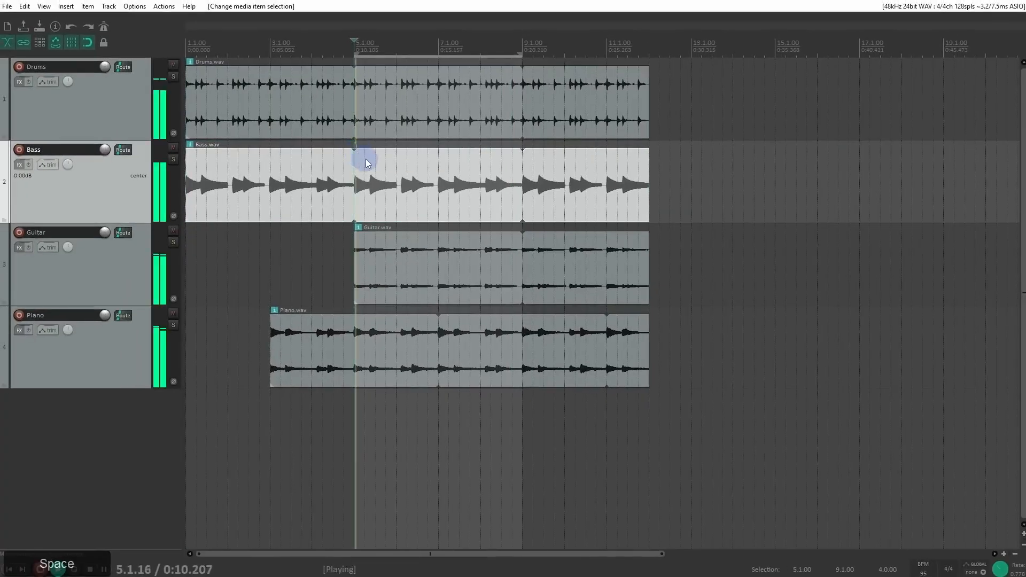
drag(1001, 572, 1001, 573)
key(space)
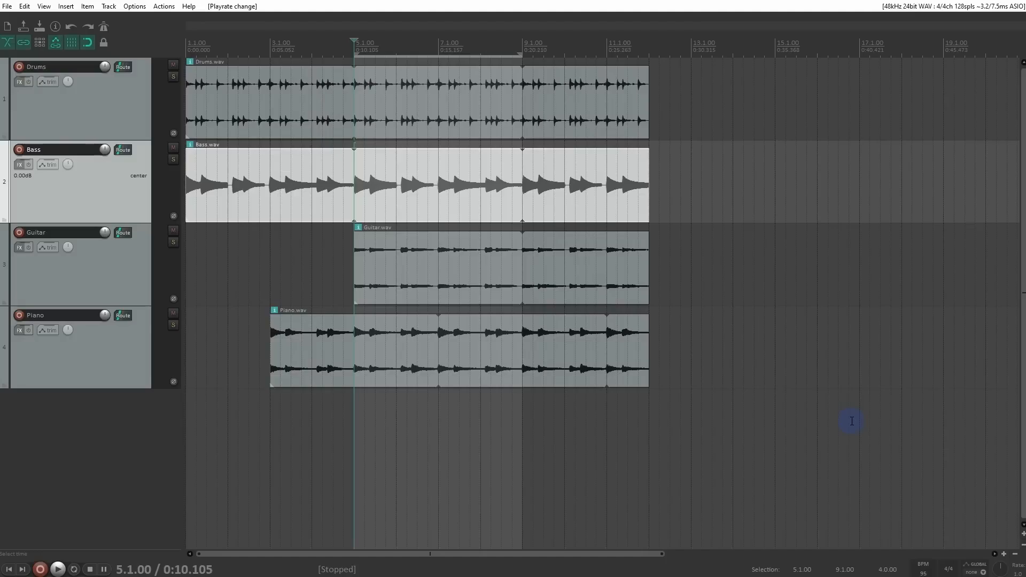
Step: Enable preserving pitch in audio items when the master playrate changes, and play from 5.1.00 at a changed rate to check it
right_click(999, 567)
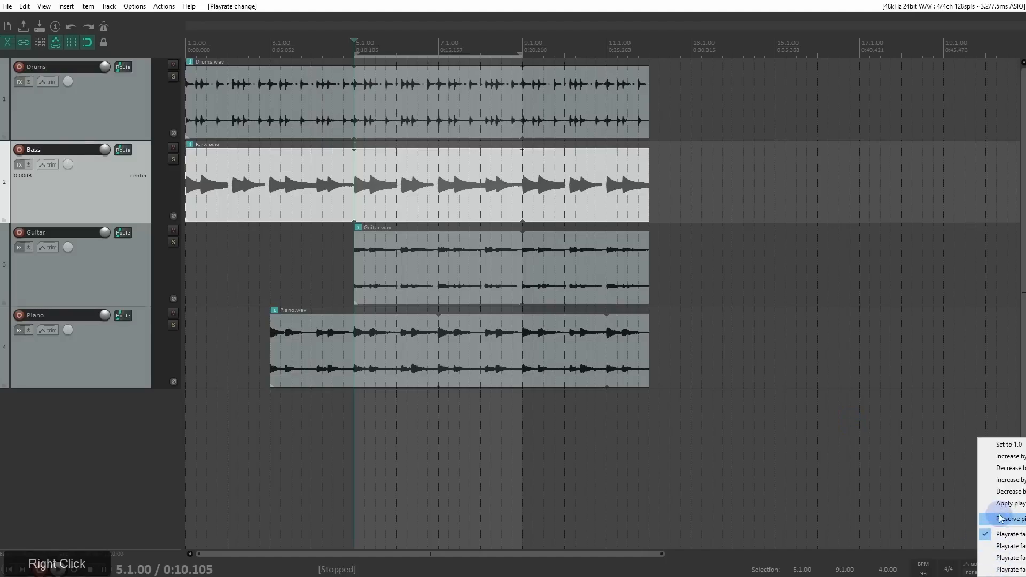
click(1022, 347)
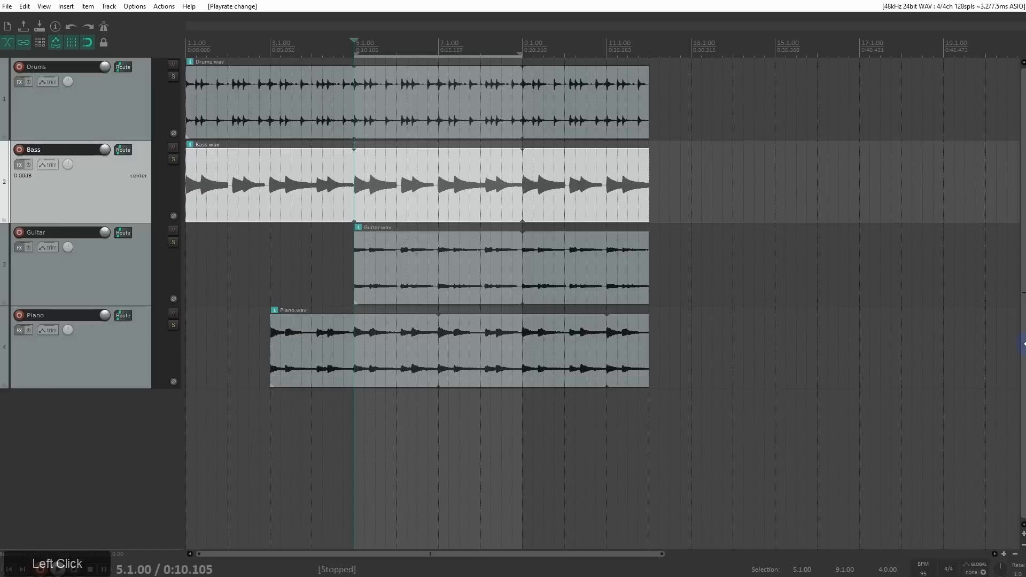
drag(1025, 347, 905, 361)
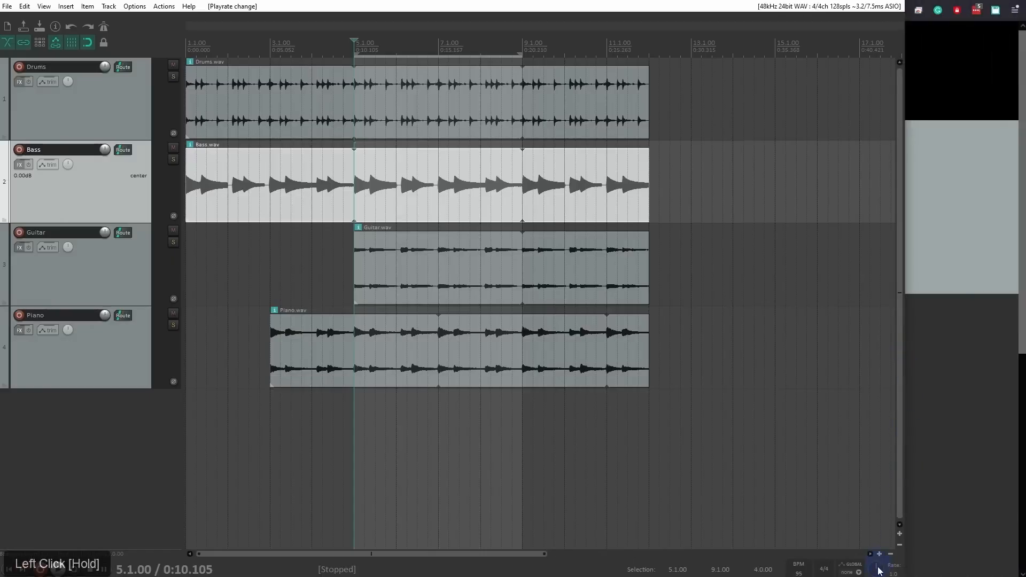
right_click(879, 569)
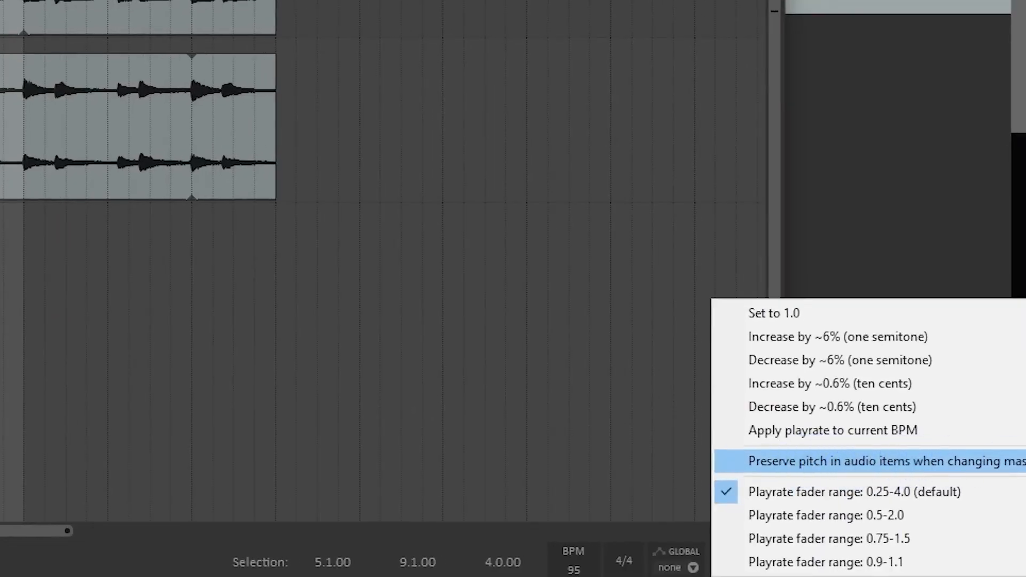
click(771, 463)
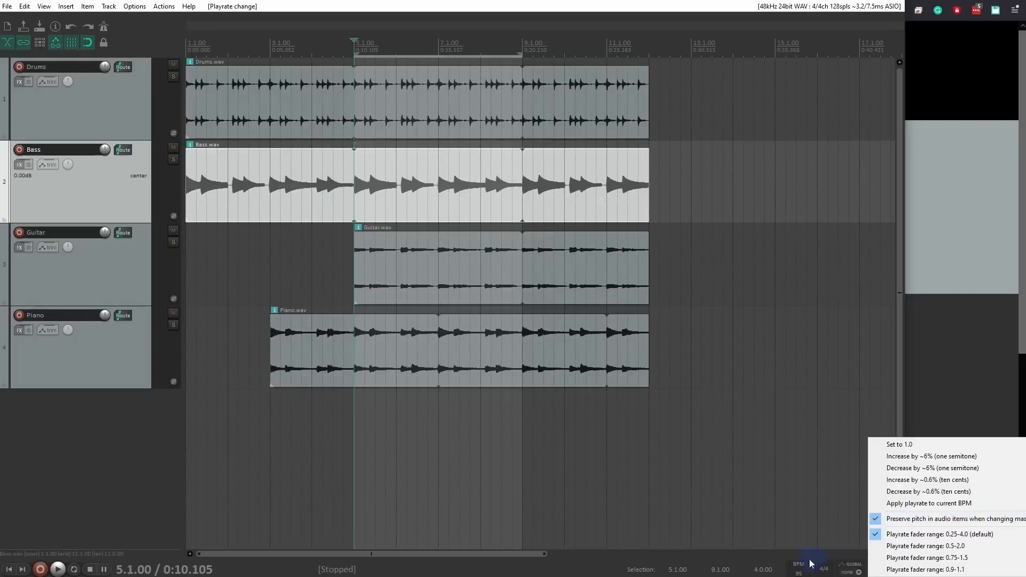
click(599, 568)
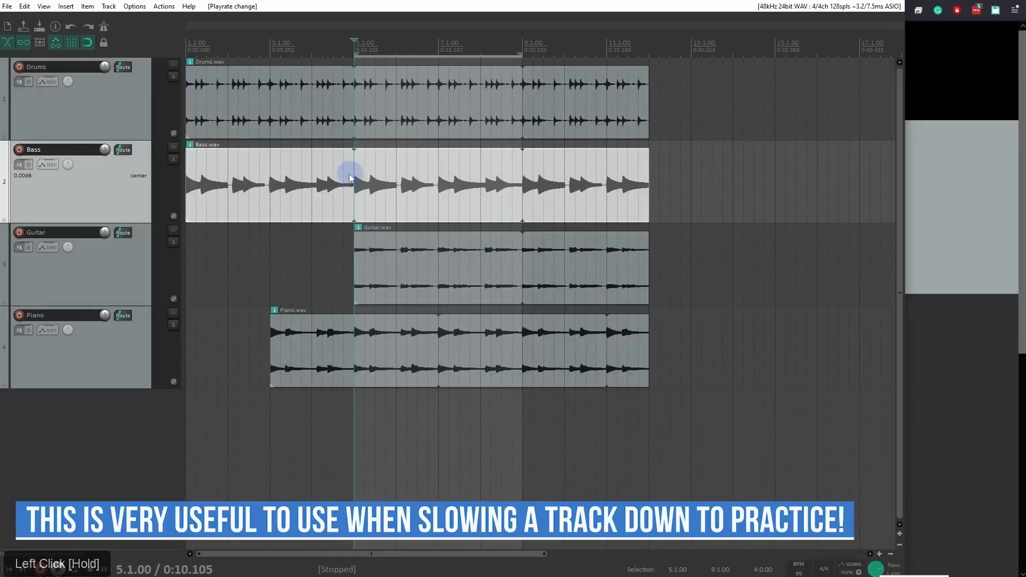
key(space)
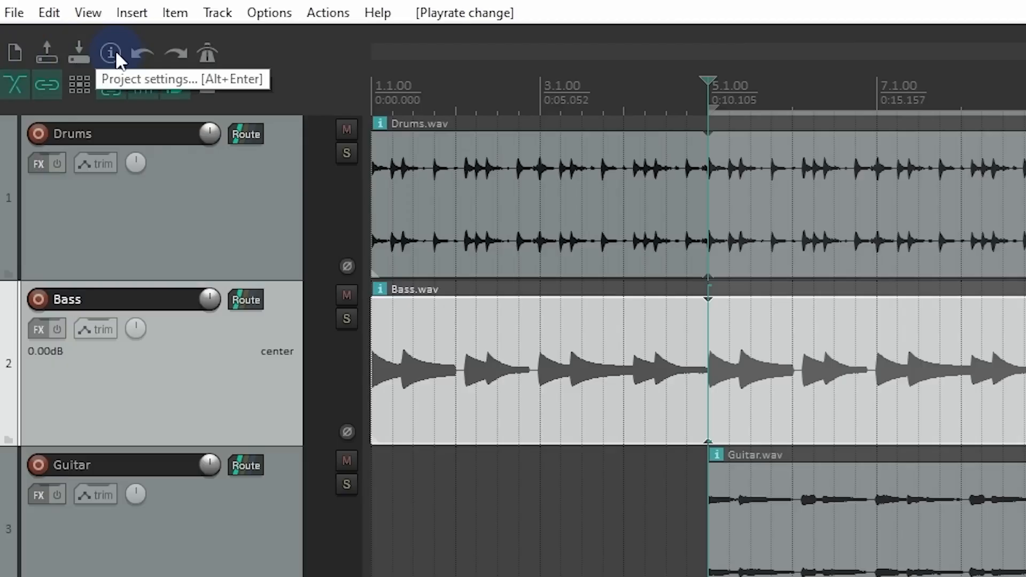
Step: Examine the main toolbar's context options, including the list of toolbars it can switch to, and leave them unchanged
right_click(288, 55)
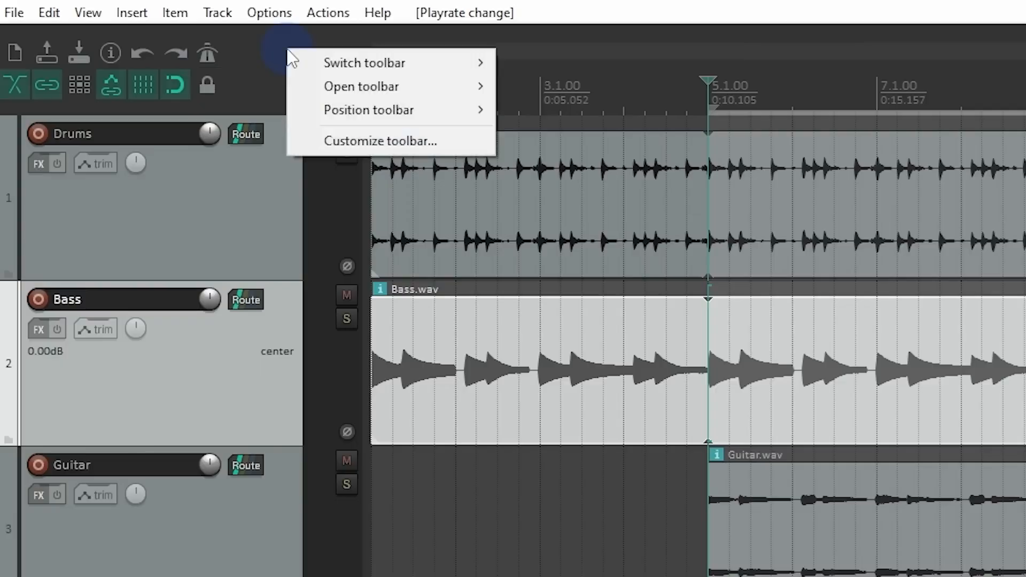
mouse_move(324, 57)
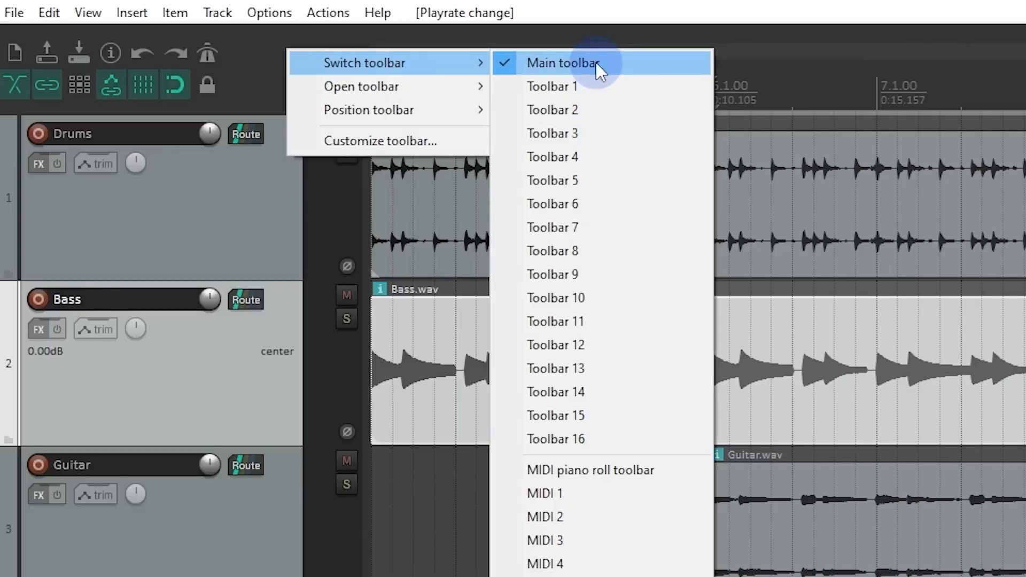
click(261, 59)
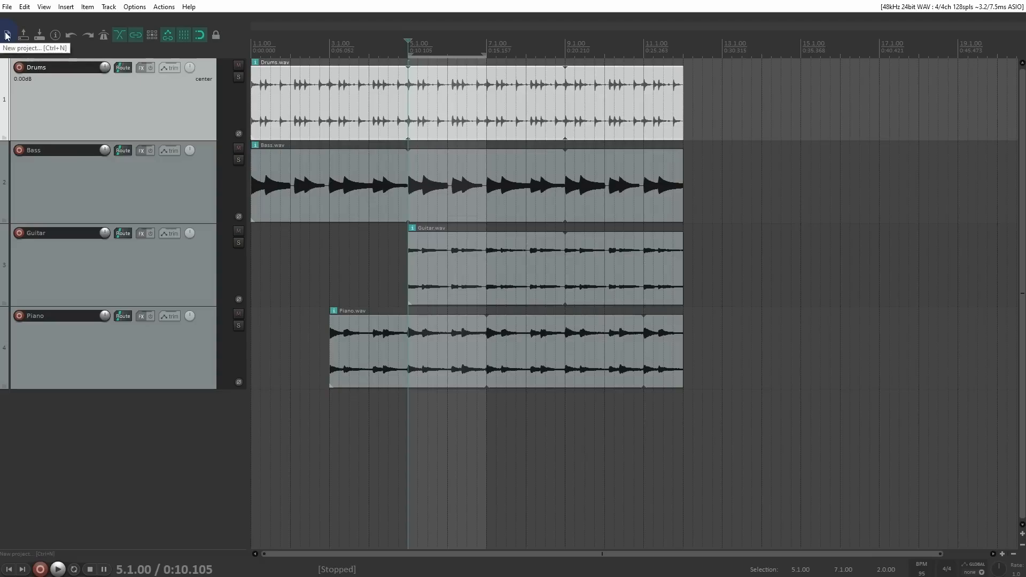
Step: Create a new project and set it up for saving in Reaper Saves as Tracks, with a subdirectory for the project
click(7, 6)
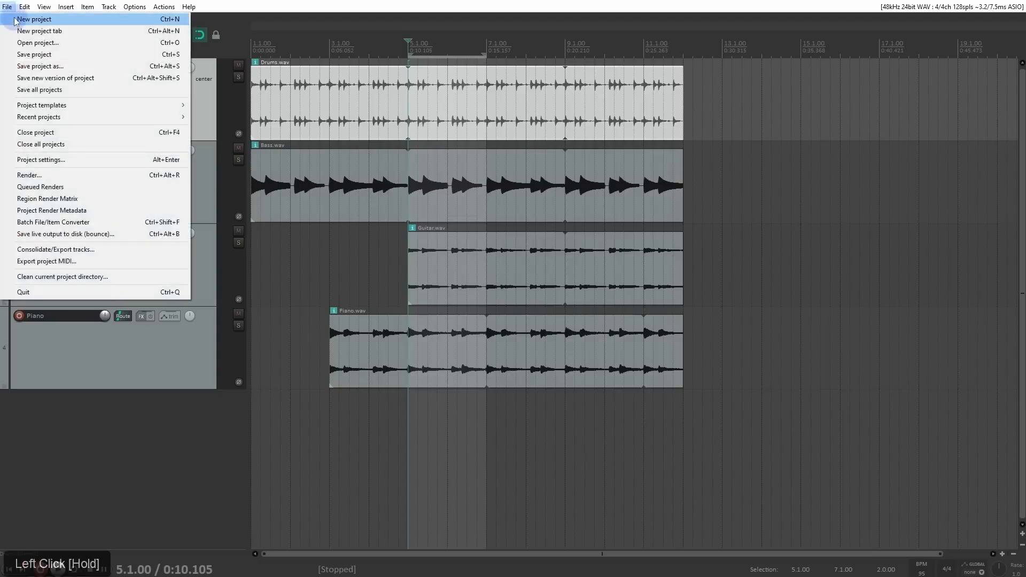
click(14, 20)
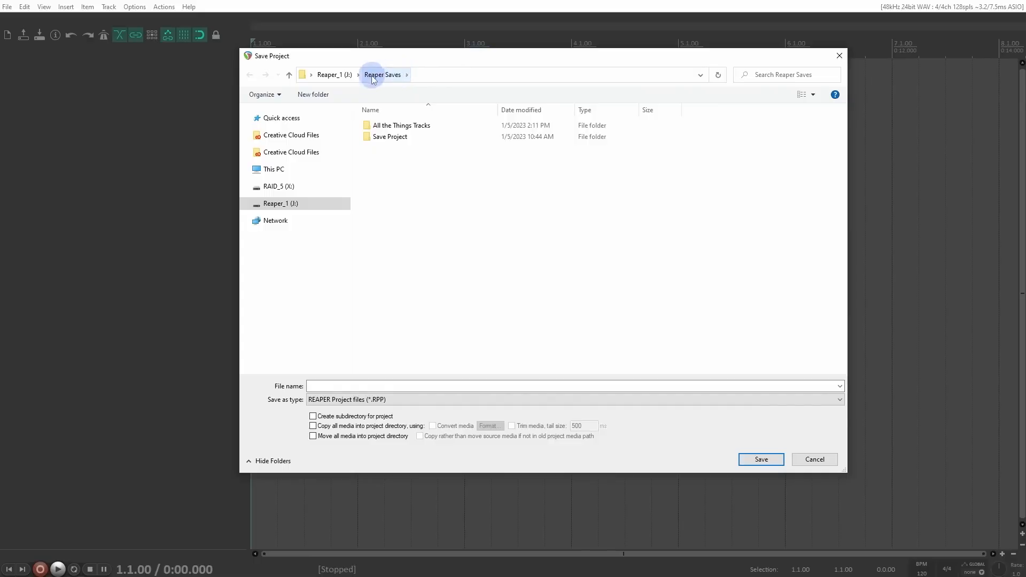
click(342, 386)
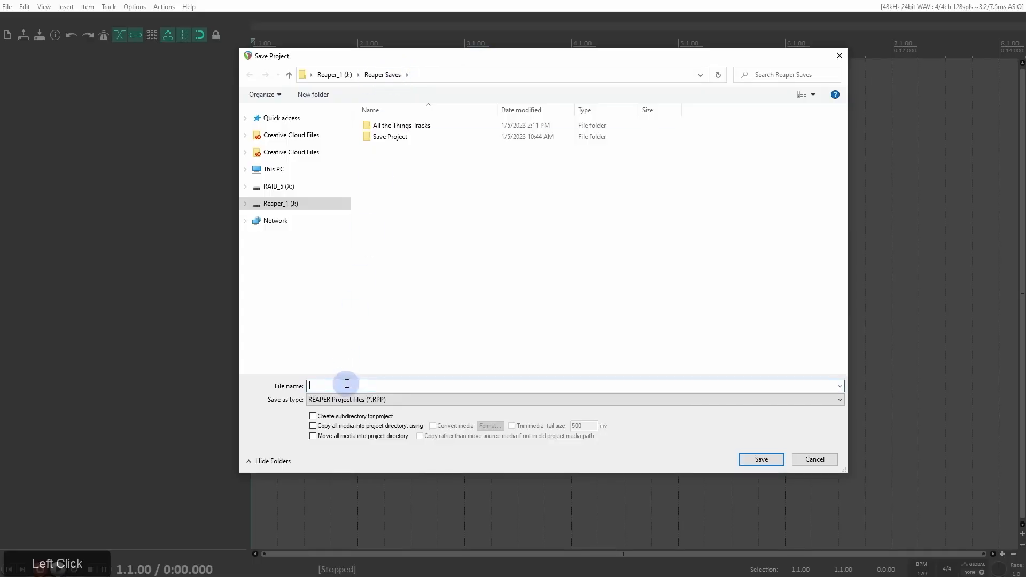
text(Tracks)
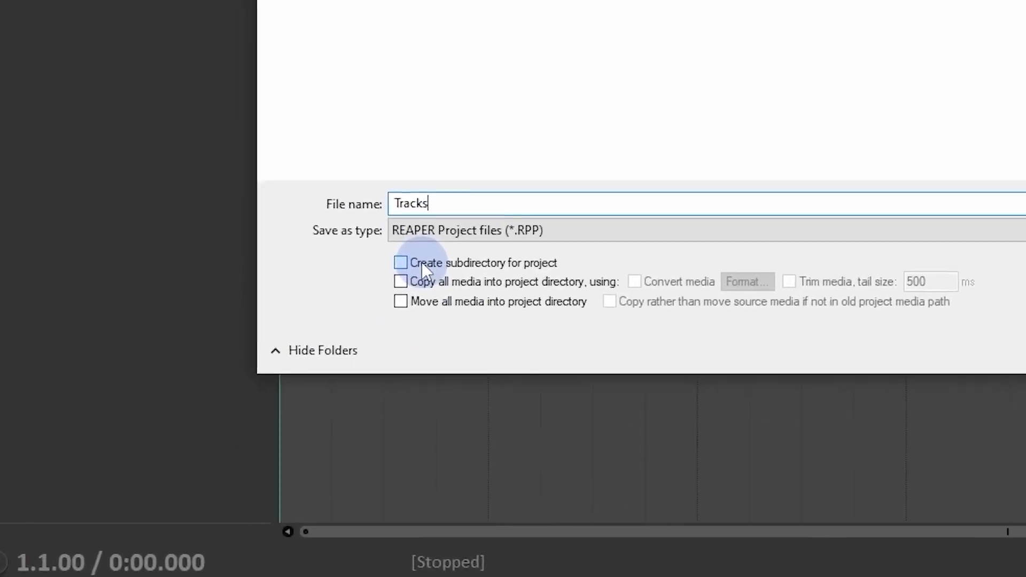
click(420, 265)
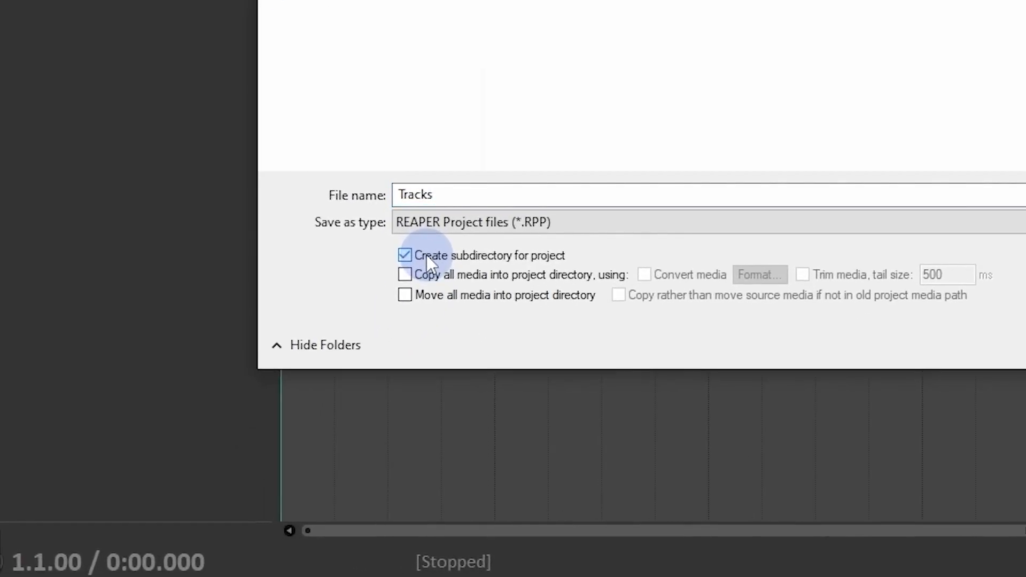
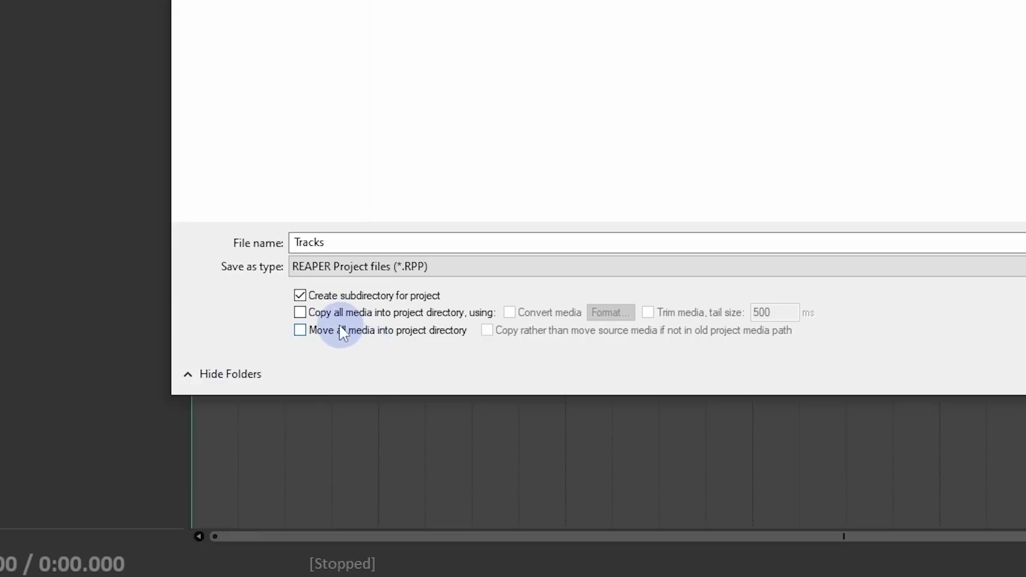
Step: Save the Tracks project with its own subdirectory, leaving moving all media into the project directory disabled
click(300, 330)
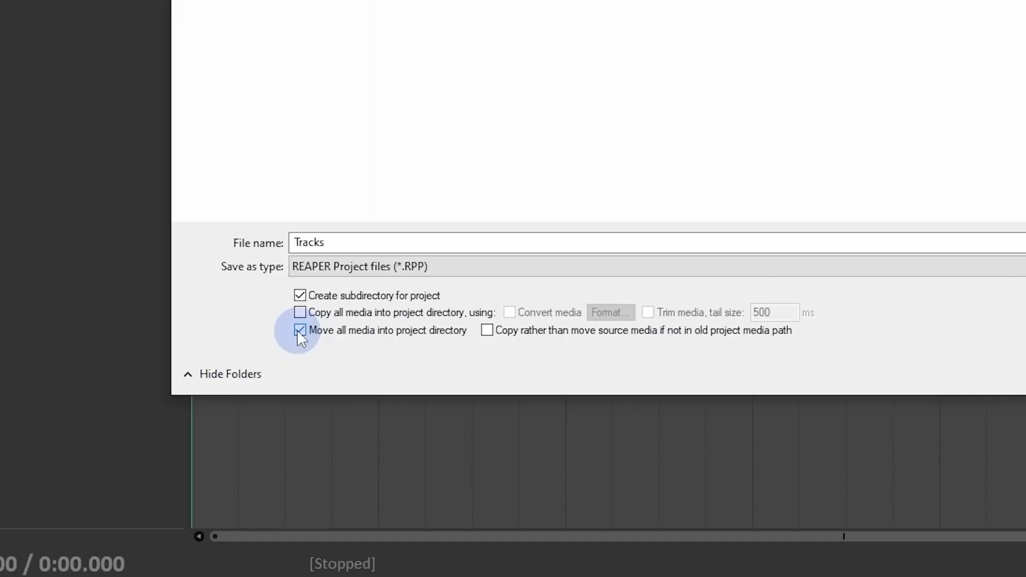
click(299, 329)
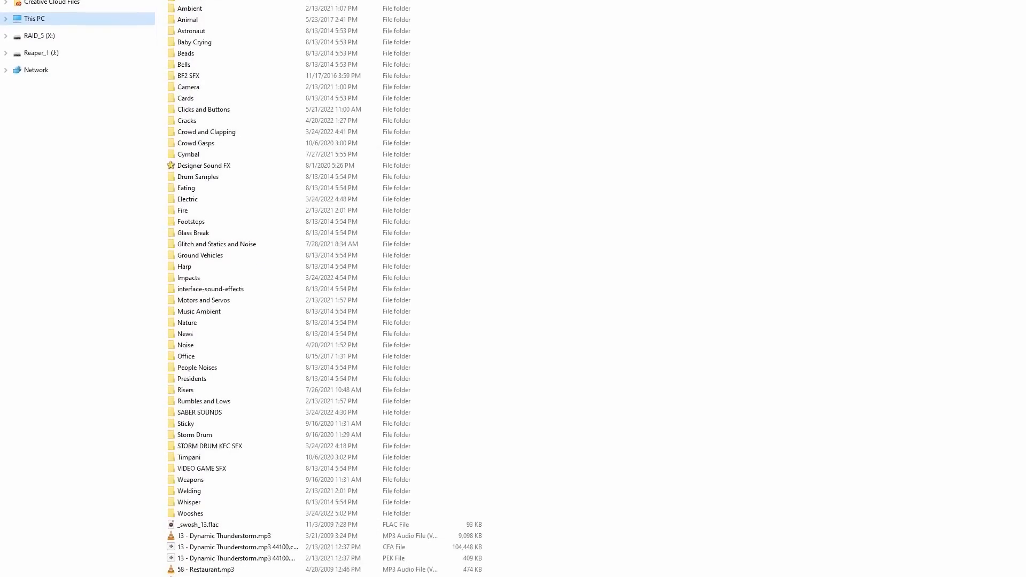
click(300, 330)
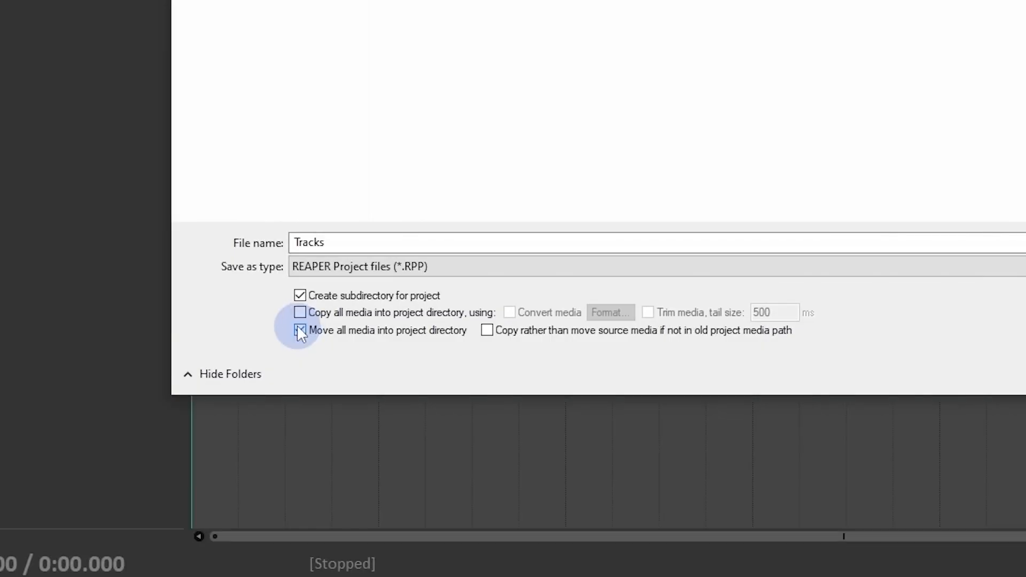
click(298, 327)
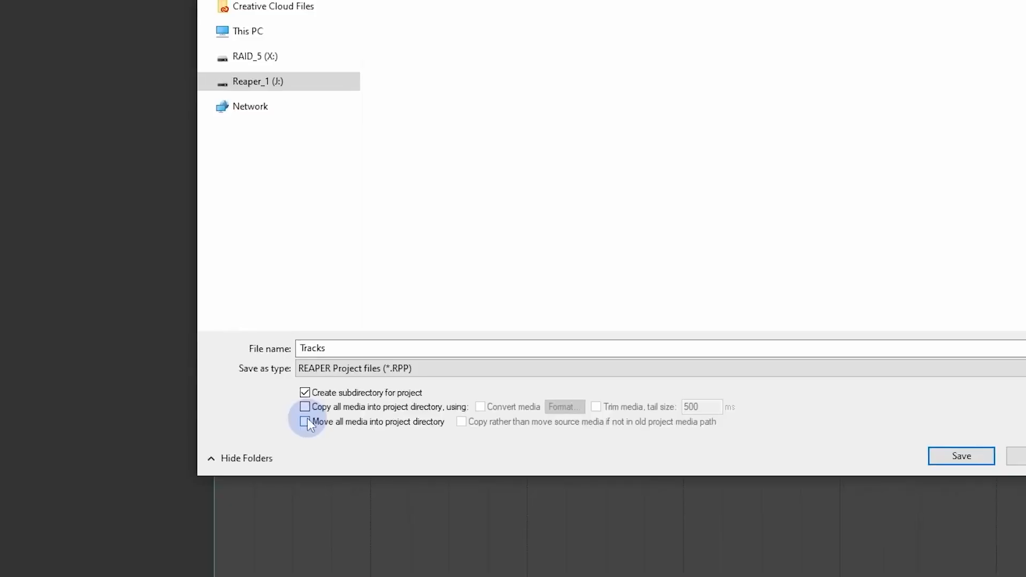
click(965, 453)
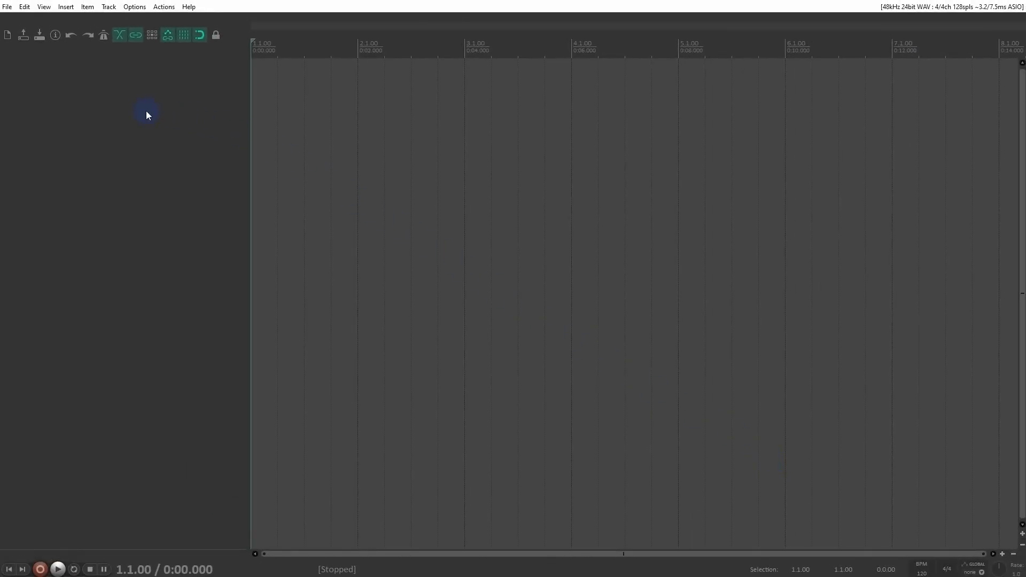
Step: Insert two new unnamed tracks into the empty project
right_click(71, 90)
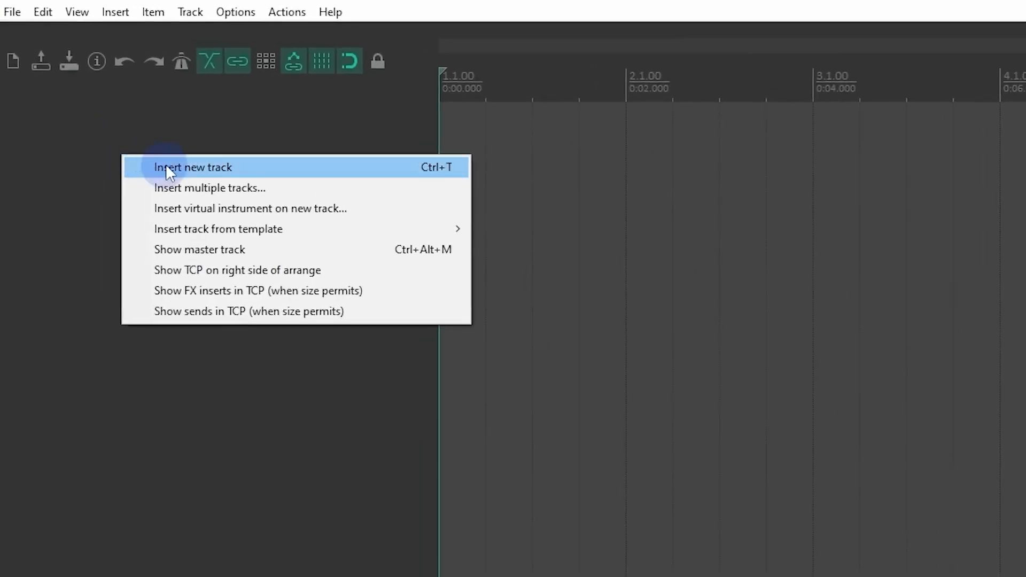
click(203, 175)
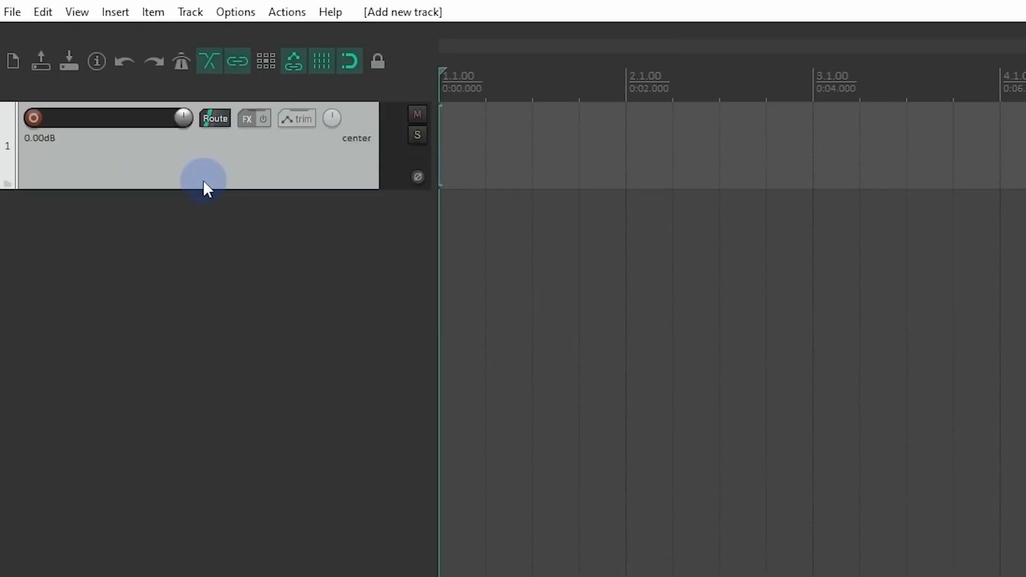
double_click(203, 182)
Step: Insert three tracks named Vocal at the end of the project
right_click(218, 313)
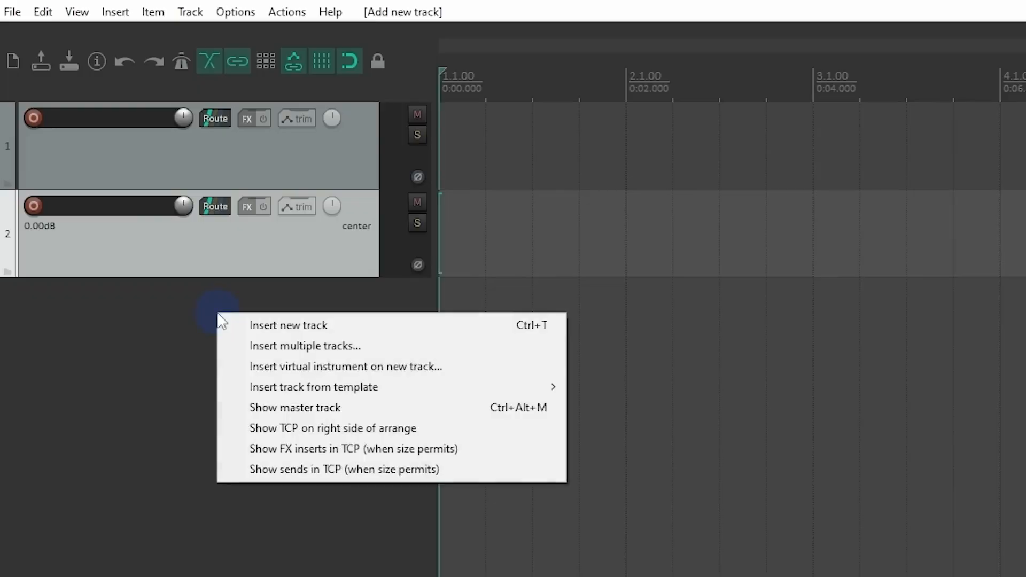
click(250, 344)
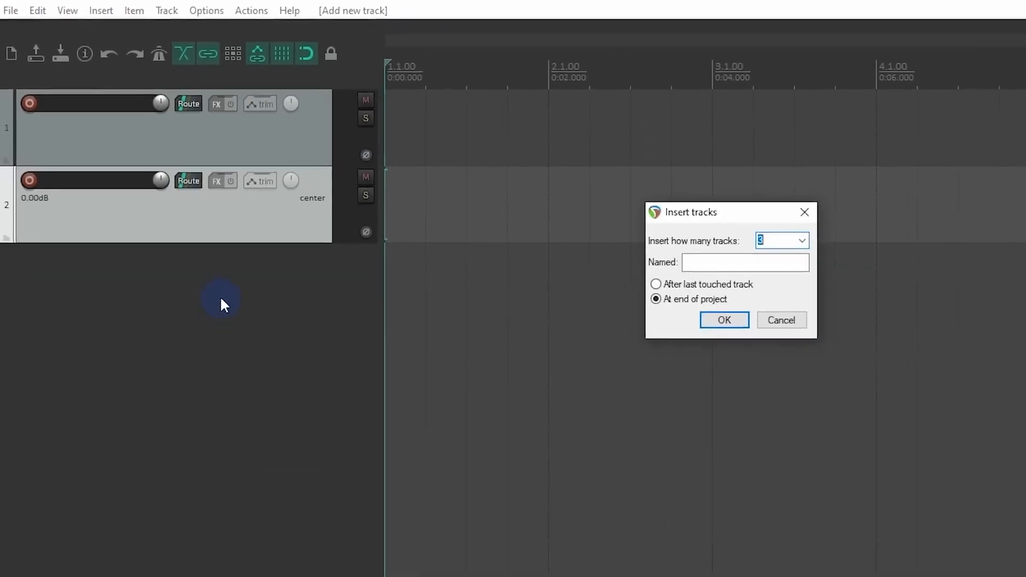
click(811, 305)
text(Vo)
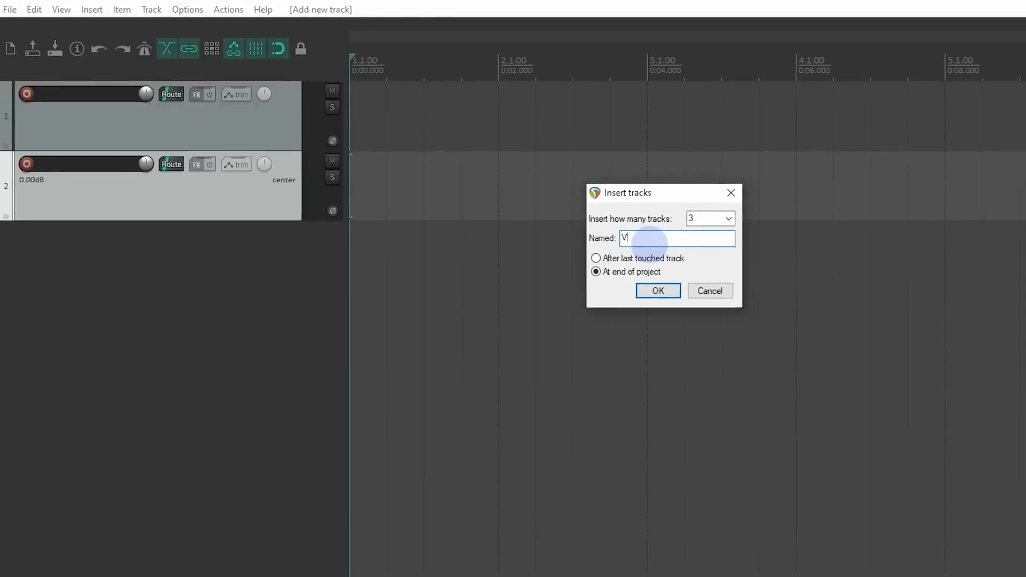
text(cal)
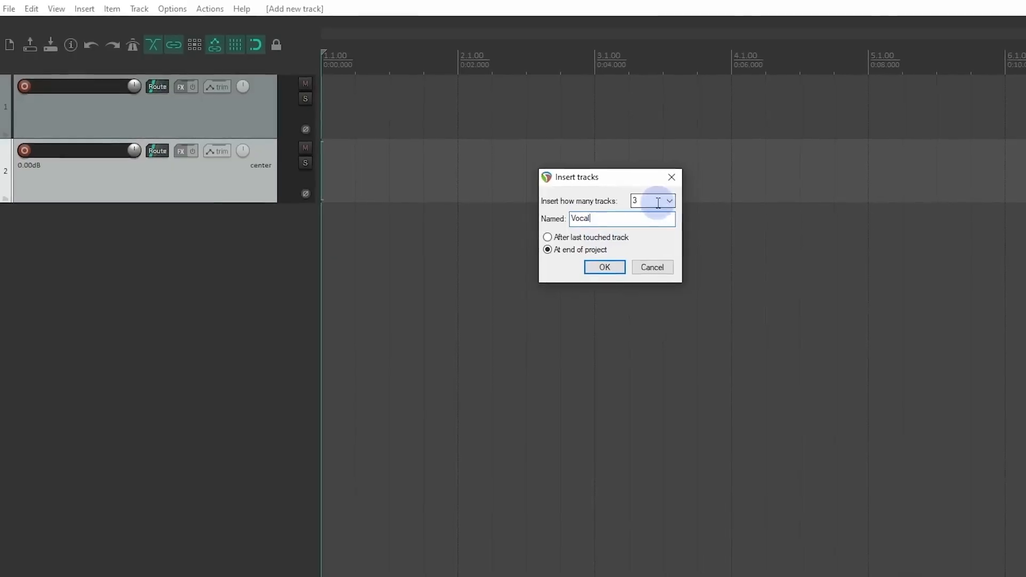
click(675, 203)
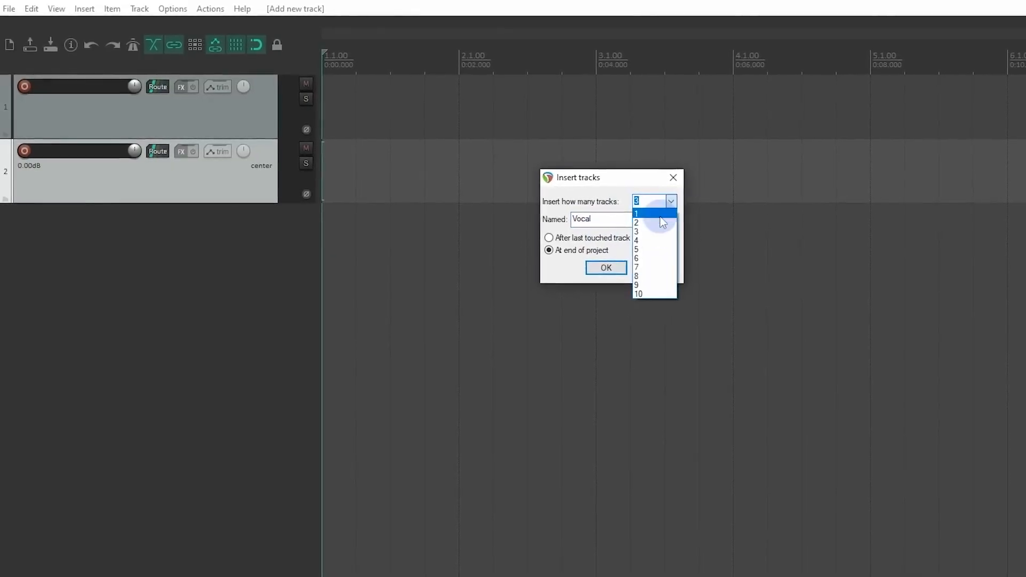
click(600, 203)
click(571, 240)
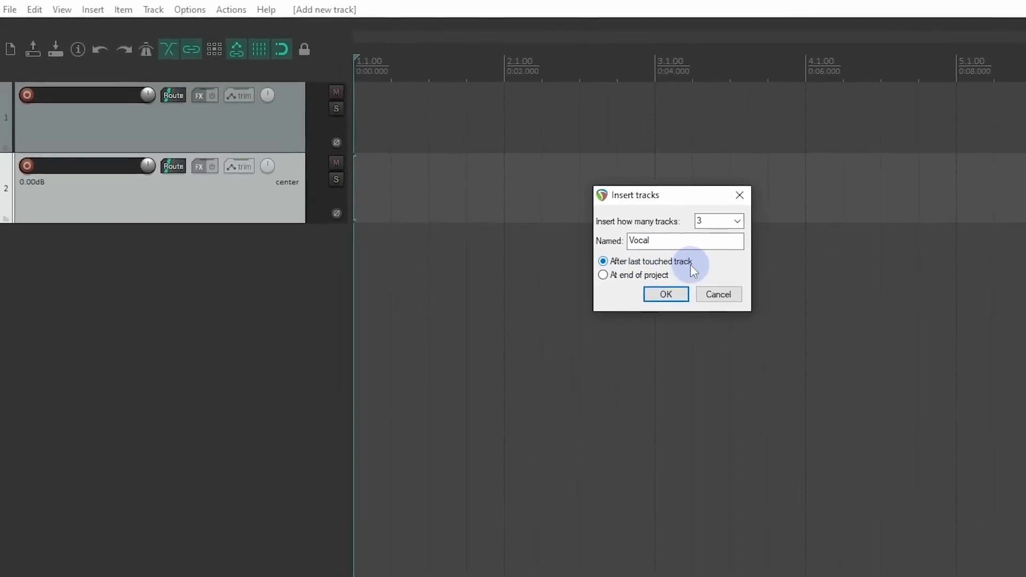
click(636, 271)
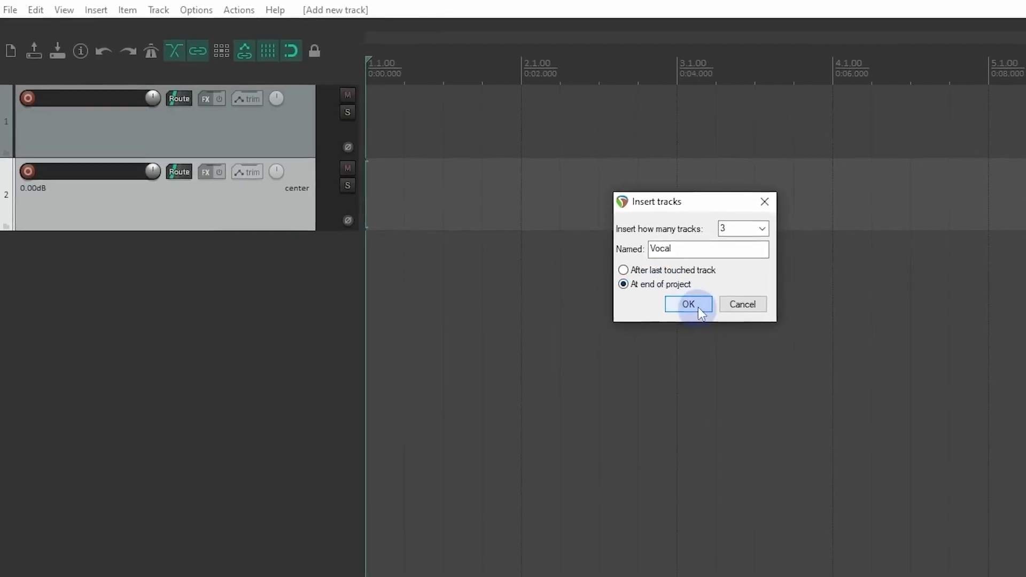
click(681, 299)
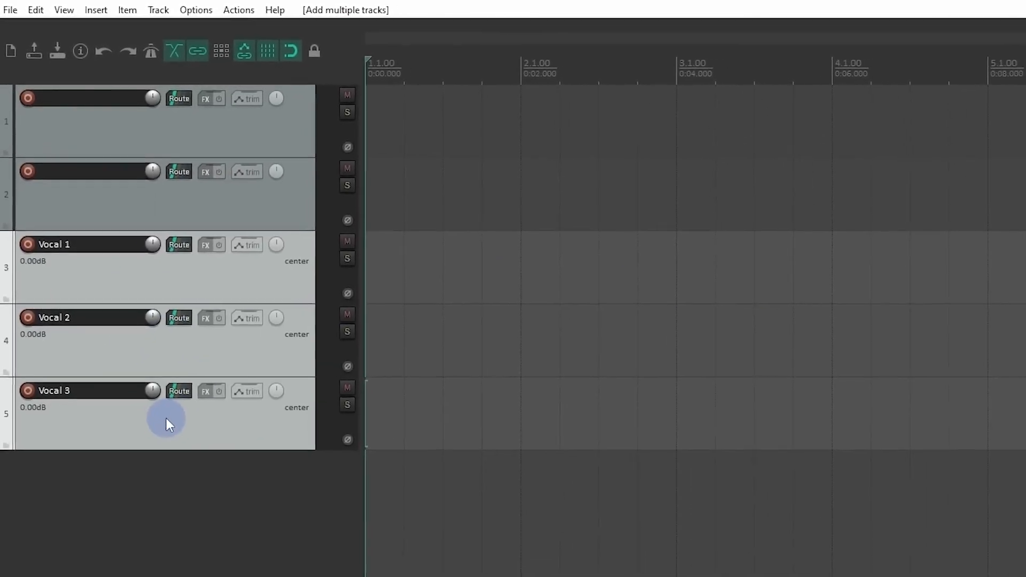
Step: Insert the ReaSynth (Cockos) virtual instrument on a new track below the vocal tracks
right_click(102, 413)
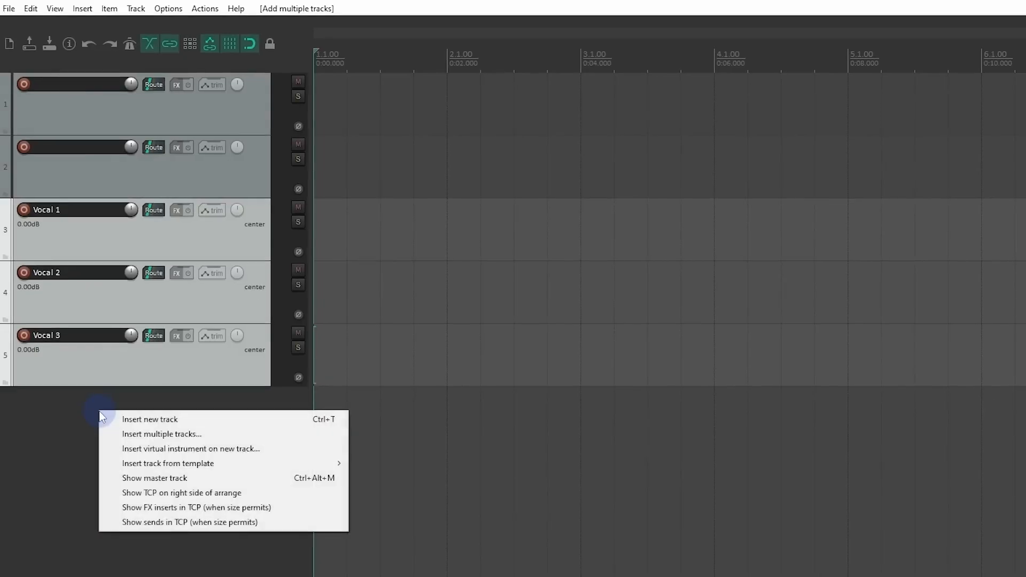
click(156, 449)
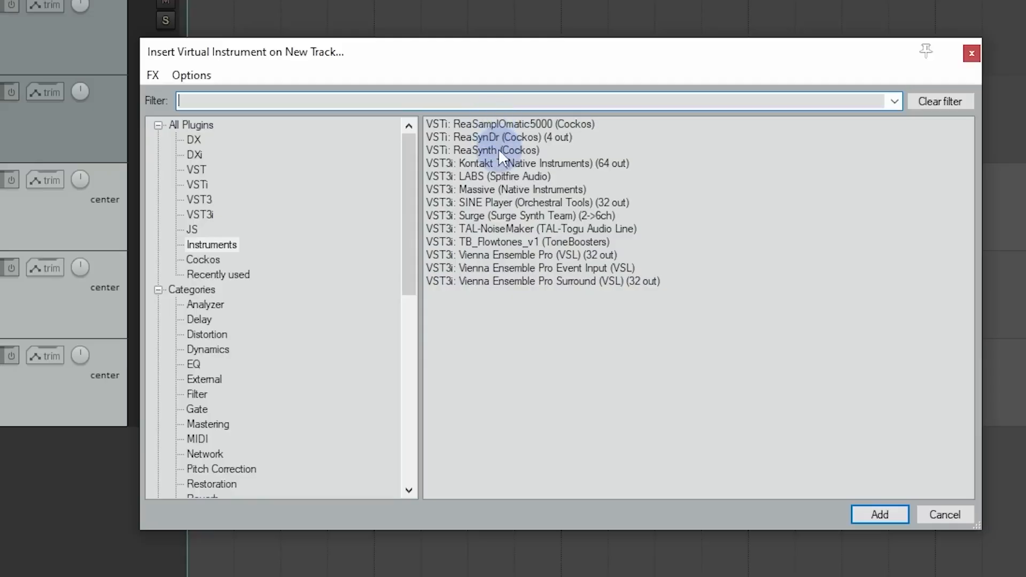
click(499, 150)
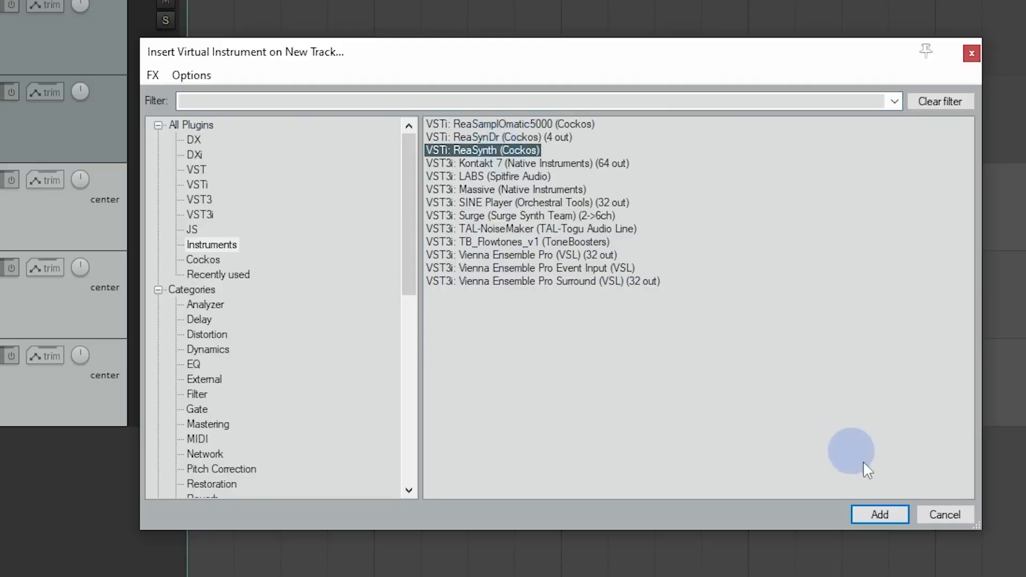
click(899, 513)
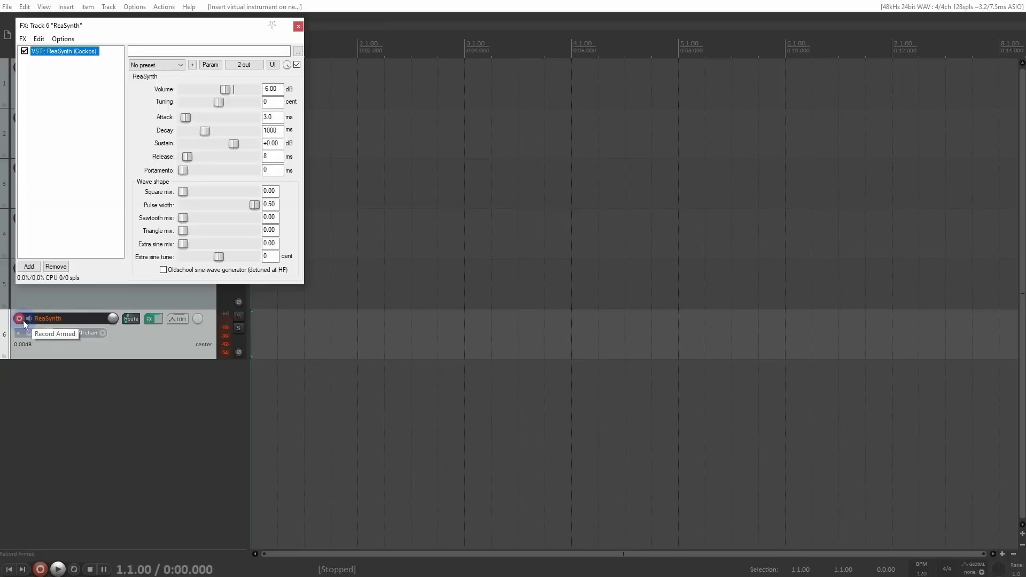
Step: Delete the ReaSynth track and confirm its removal
click(152, 340)
key(Delete)
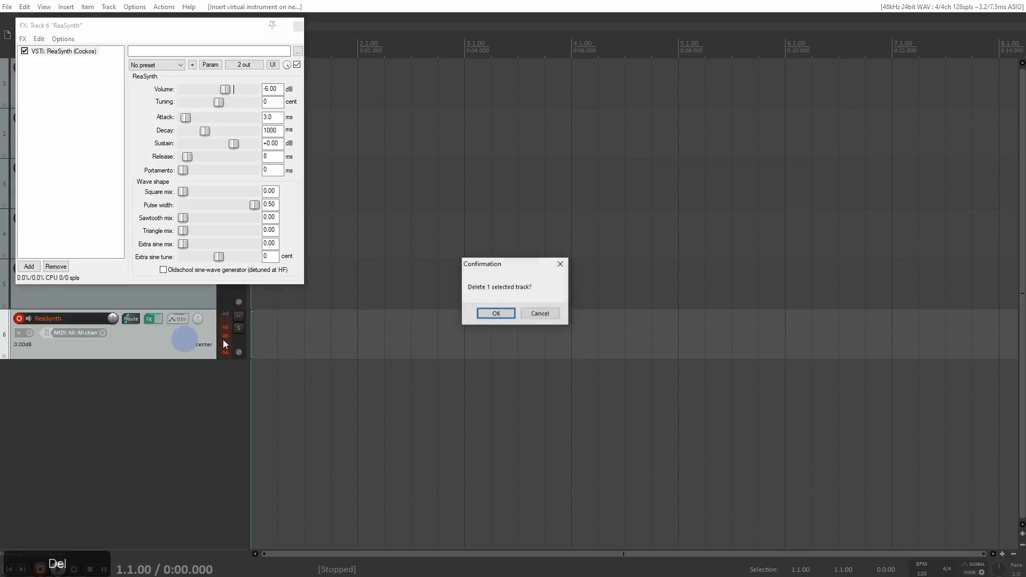
click(496, 315)
Step: Switch to the main REAPER install and insert the Kontakt 5 track template with its MIDI and audio return tracks
right_click(62, 323)
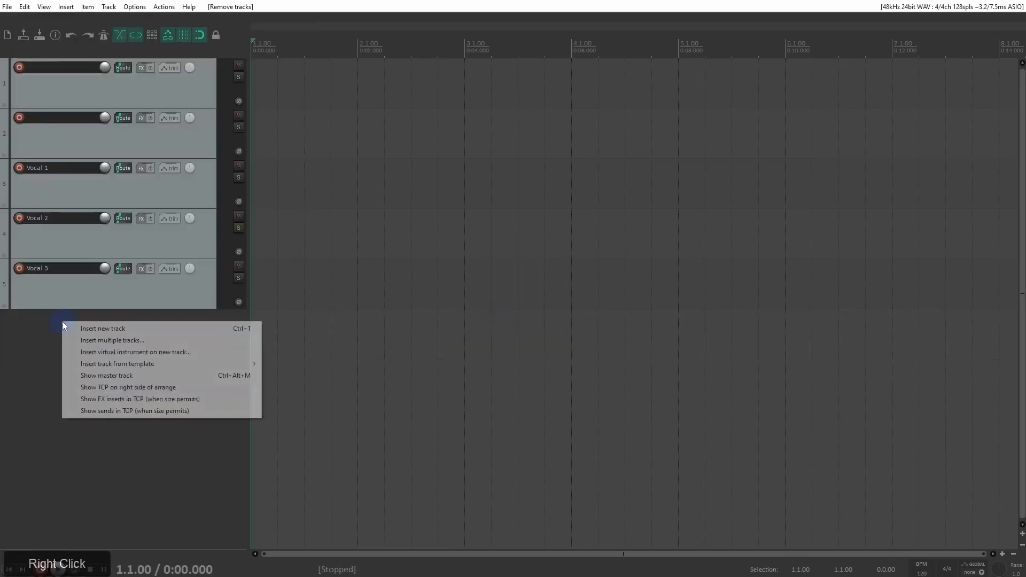
click(98, 365)
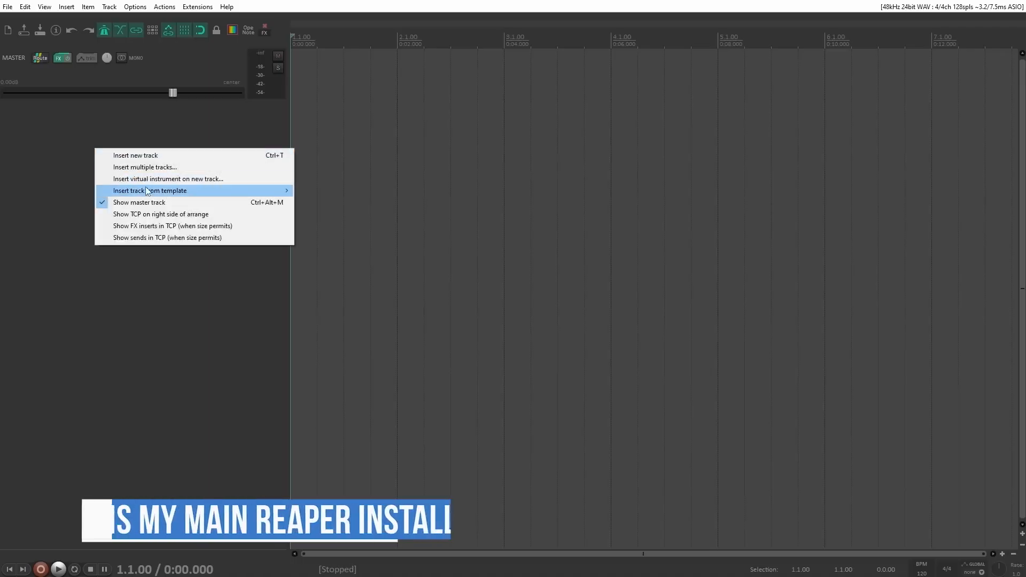
mouse_move(278, 193)
click(364, 230)
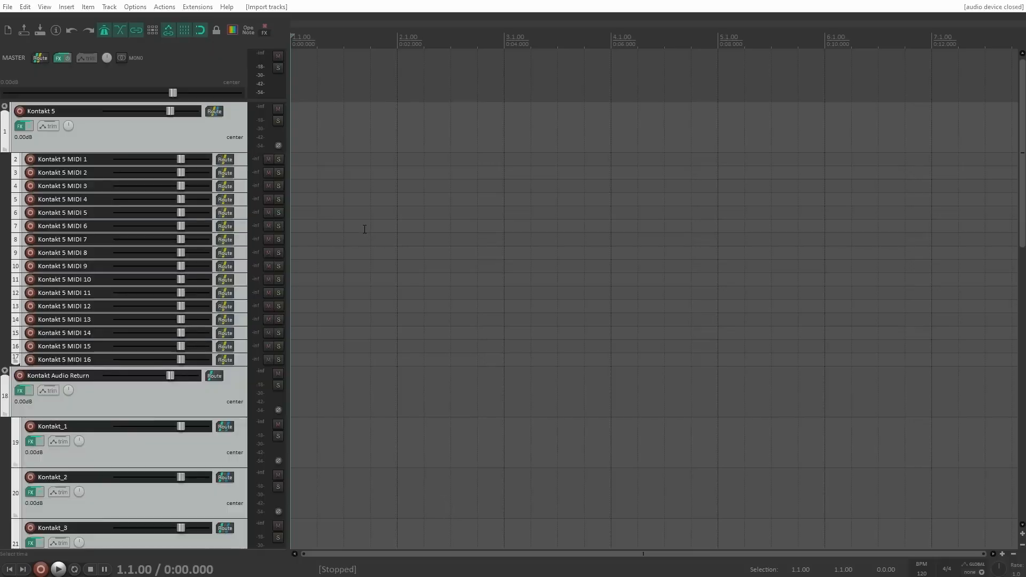
scroll(155, 282, down, 3)
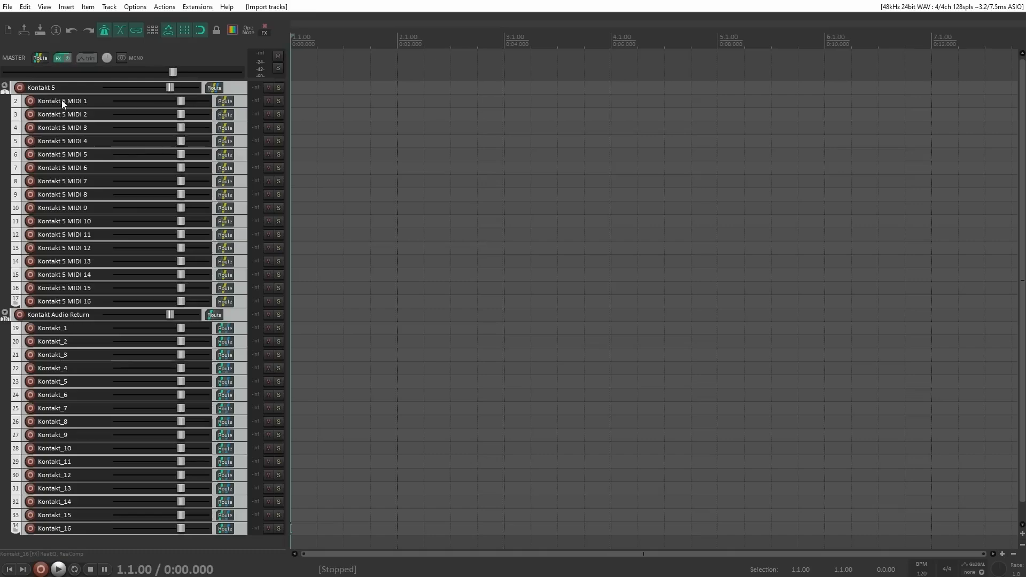
Step: Enlarge the Kontakt 5 track and open its Kontakt instrument to examine the loaded instruments in minimized and full header view
drag(64, 95, 63, 127)
click(34, 108)
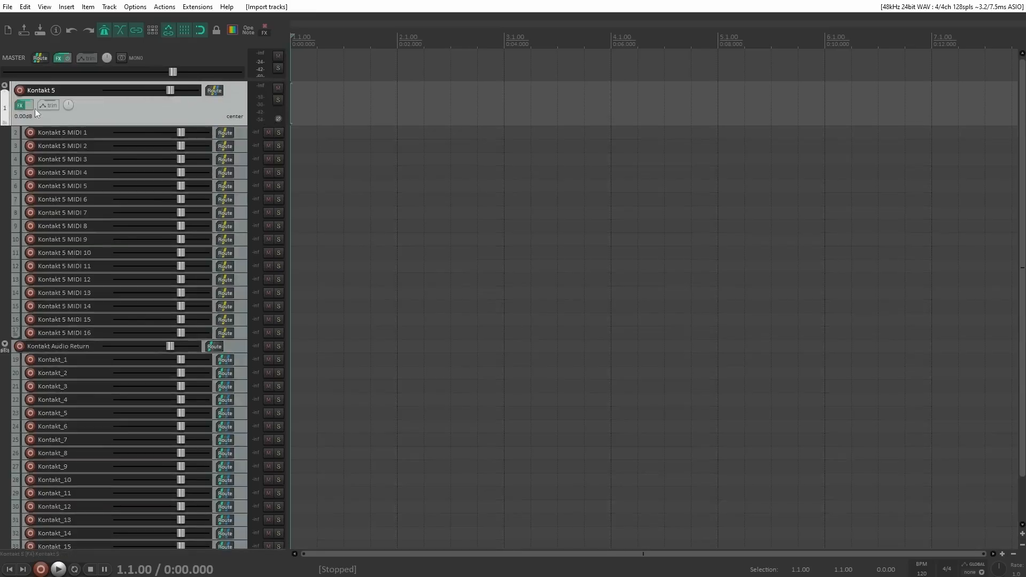
click(20, 107)
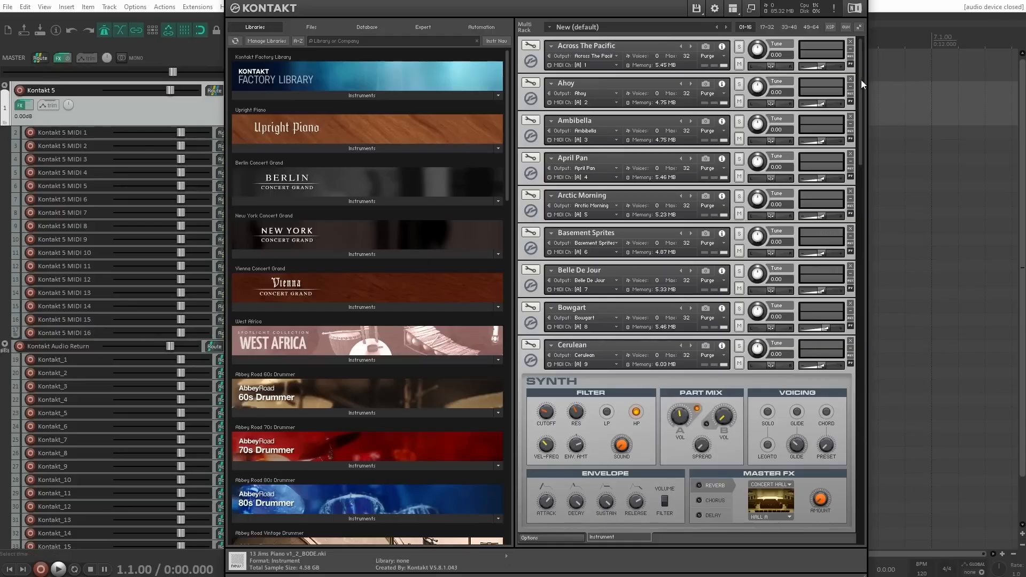
click(858, 26)
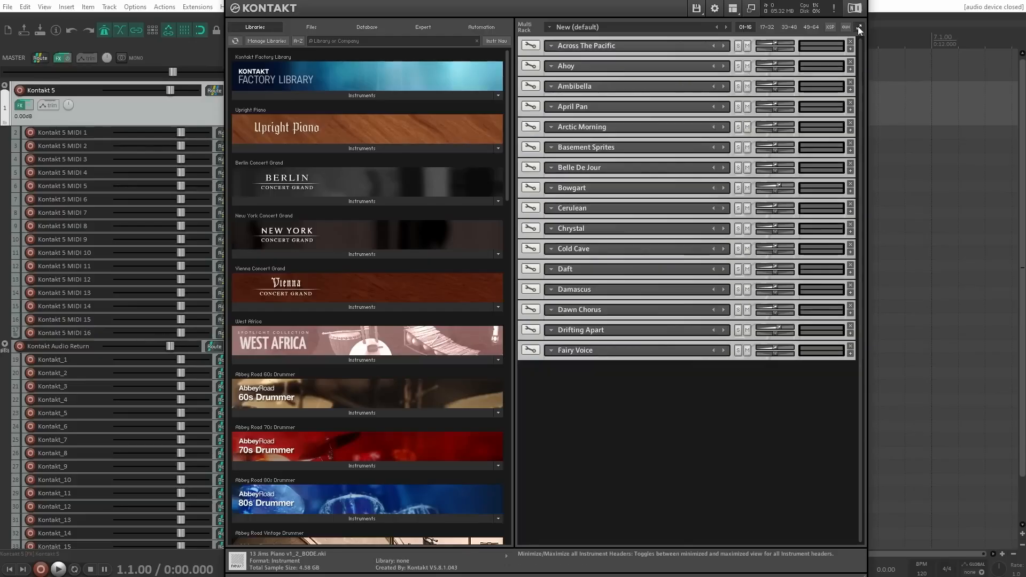
click(858, 27)
mouse_move(859, 51)
mouse_down()
mouse_move(855, 513)
mouse_move(868, 45)
mouse_up()
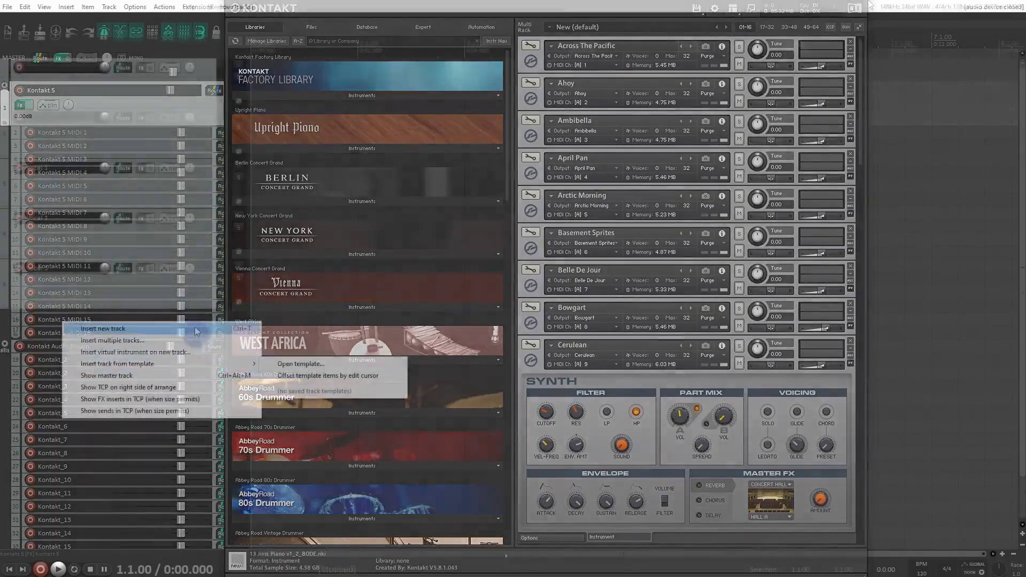
Step: Return to the Tracks project, select all five tracks and view the options for saving them as a track template without saving
click(192, 294)
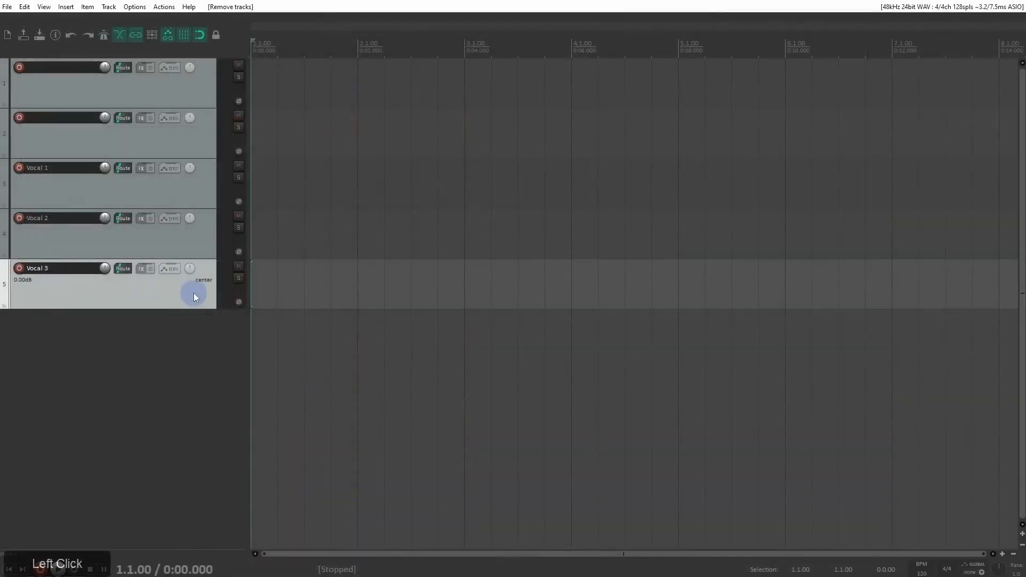
shift+click(197, 88)
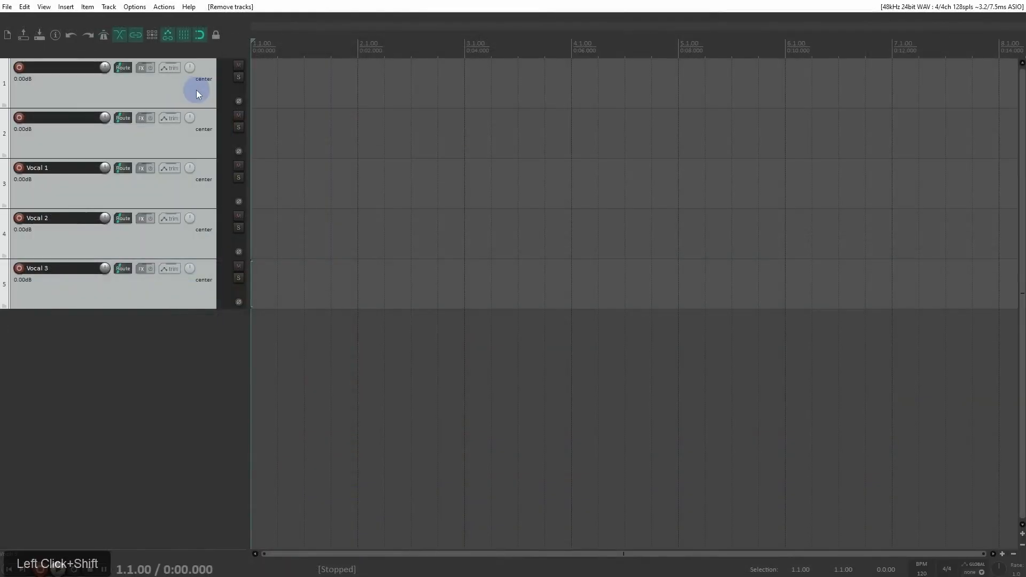
right_click(198, 93)
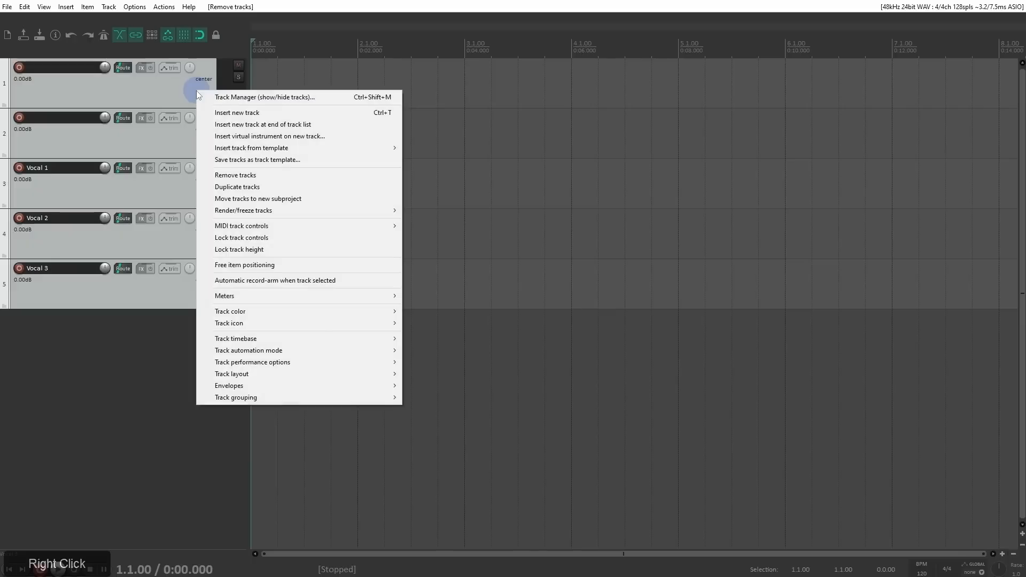
click(227, 159)
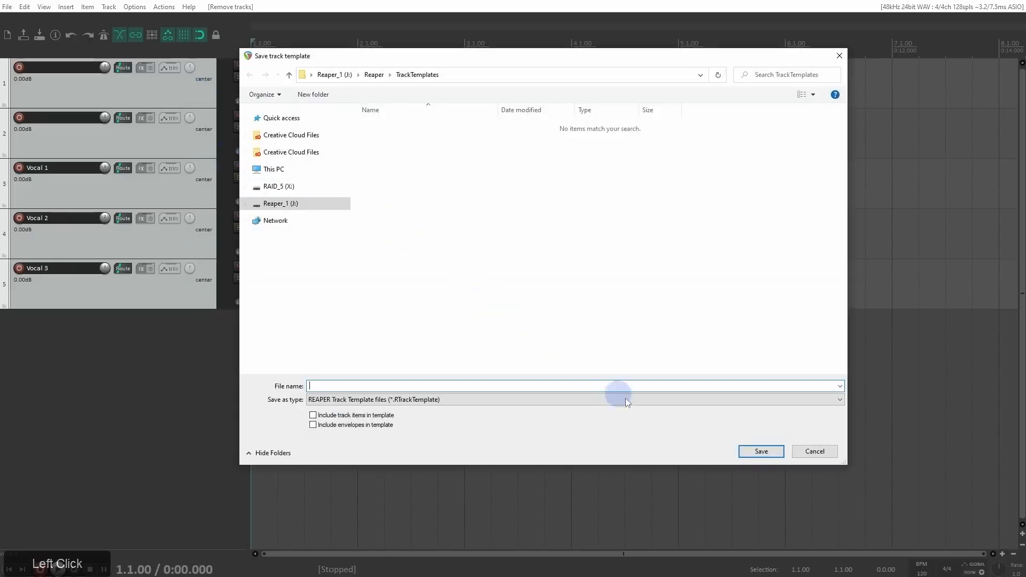
click(815, 452)
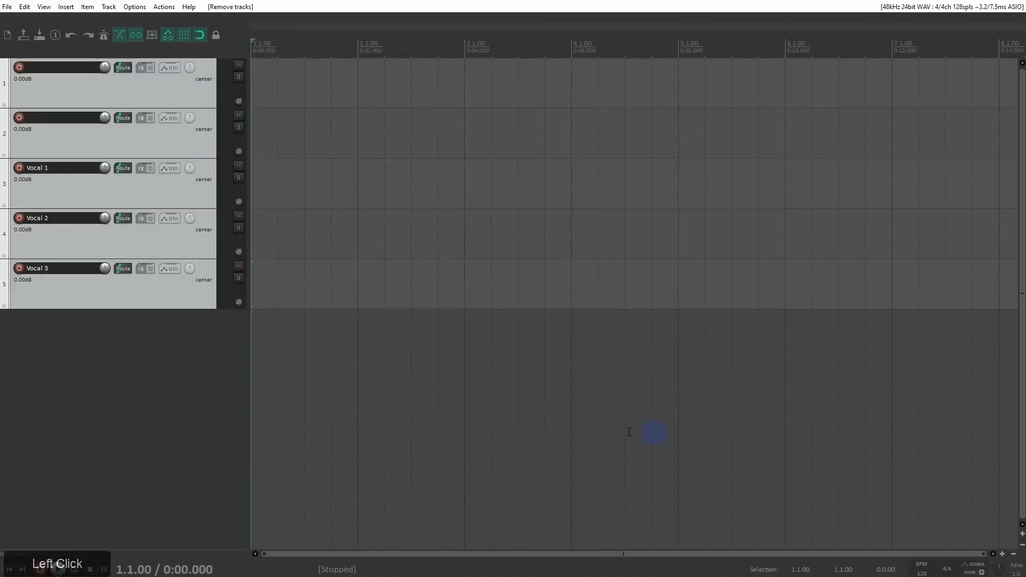
Step: Show the master track above the other tracks in the track panel
right_click(97, 355)
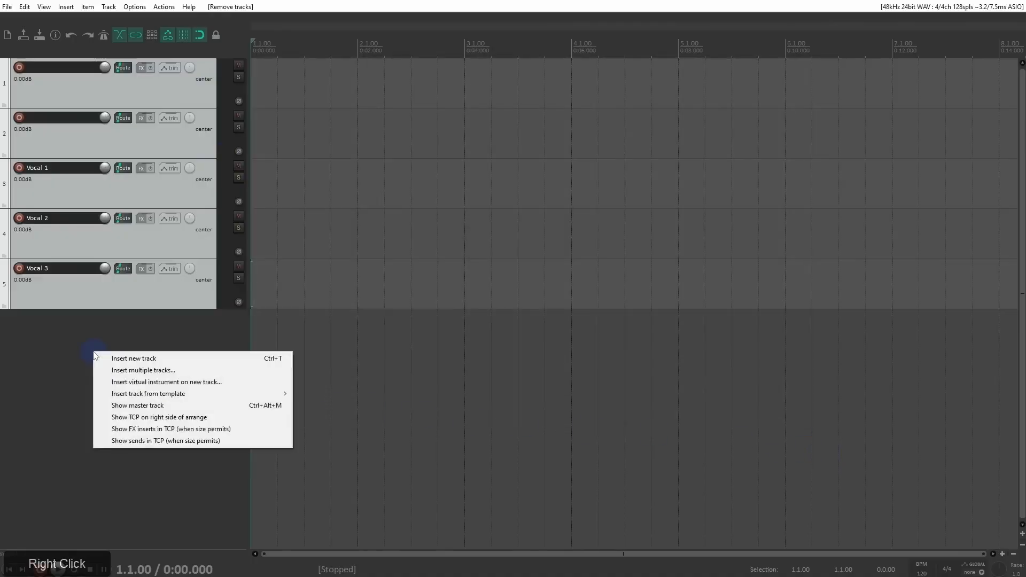
click(147, 407)
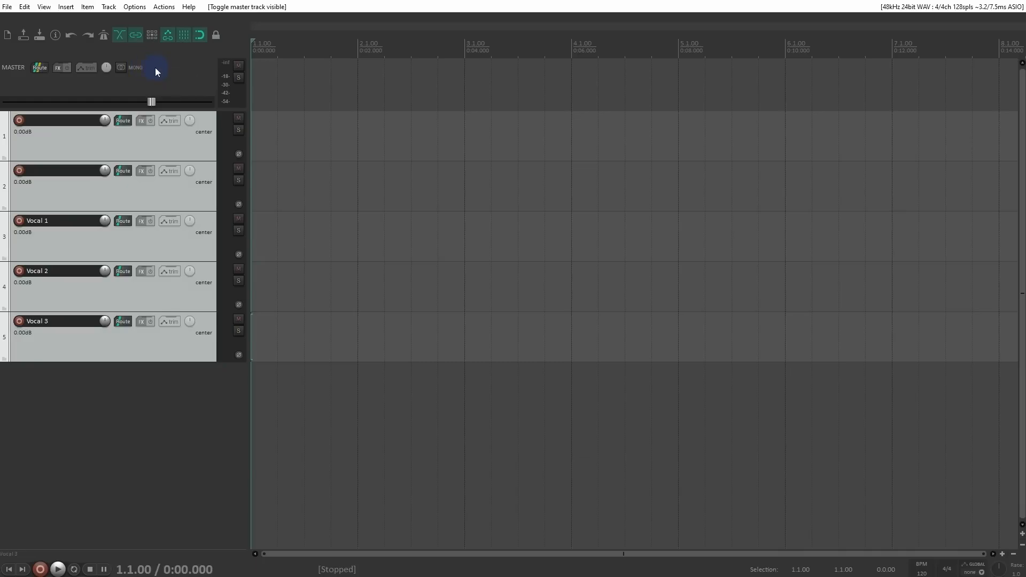
Step: Delete all five tracks and import Drums, Guitar, Piano and Bass WAV files onto separate tracks at the project start
key(Delete)
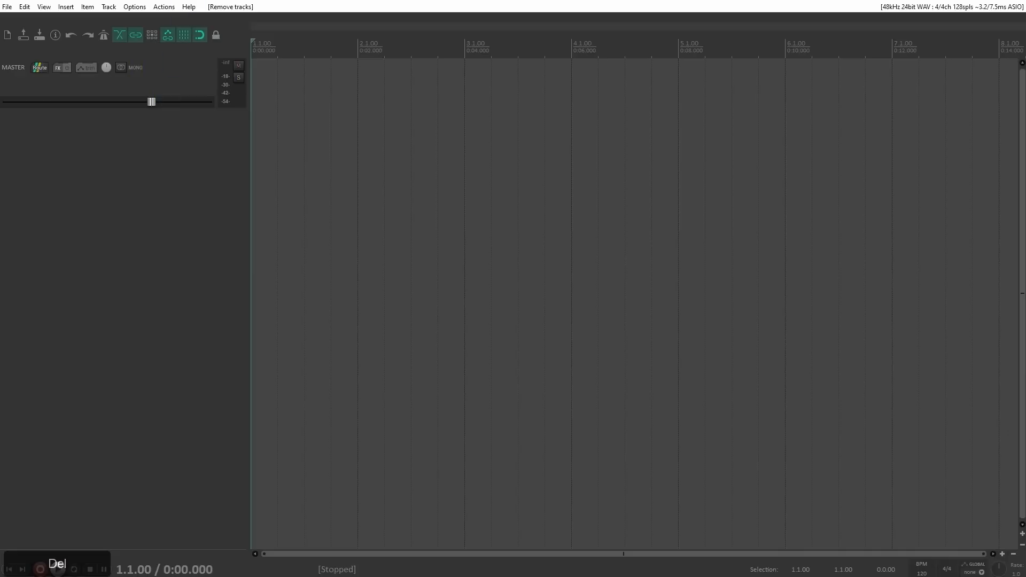
drag(0, 163, 255, 163)
click(457, 296)
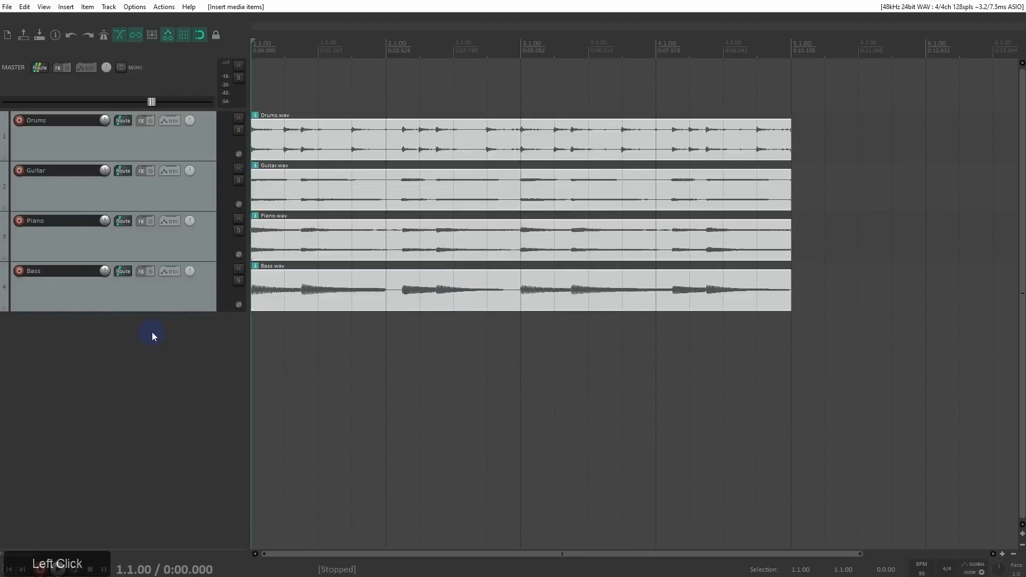
Step: Enlarge the Drums track and try out its name field and volume control, resetting the volume to 0.00 dB
drag(160, 160, 155, 256)
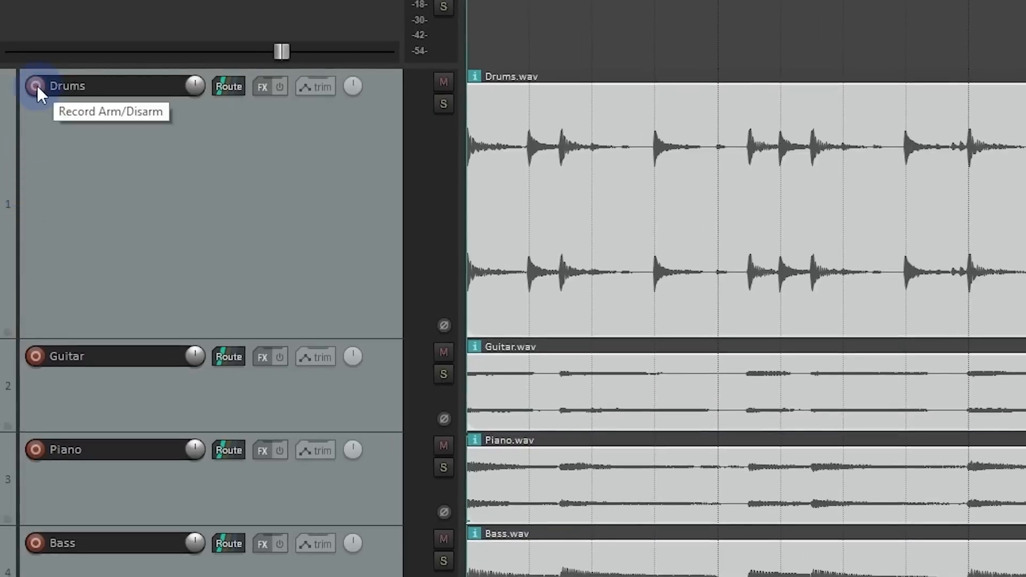
click(82, 88)
double_click(112, 87)
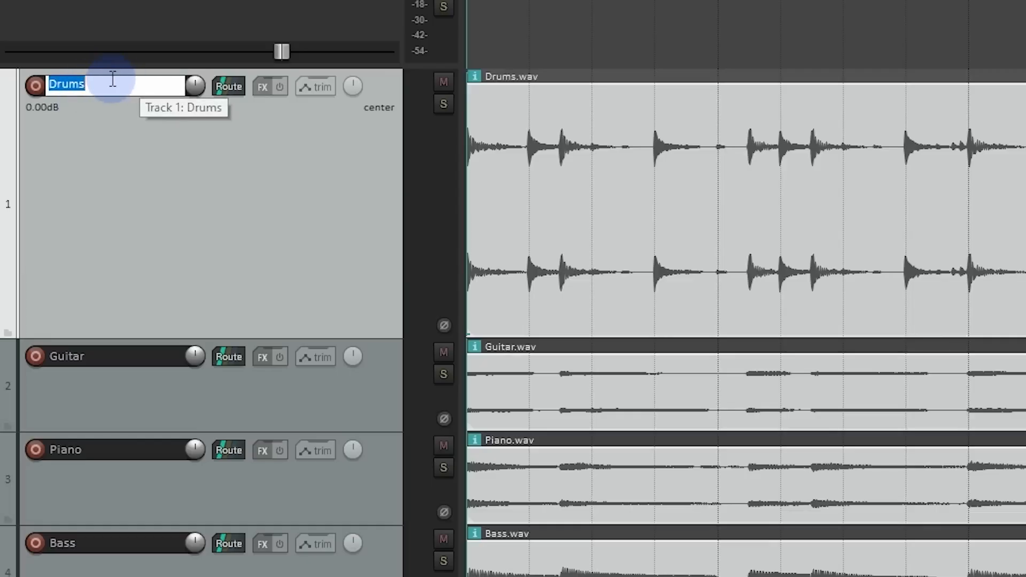
click(113, 80)
drag(192, 86, 191, 86)
double_click(191, 86)
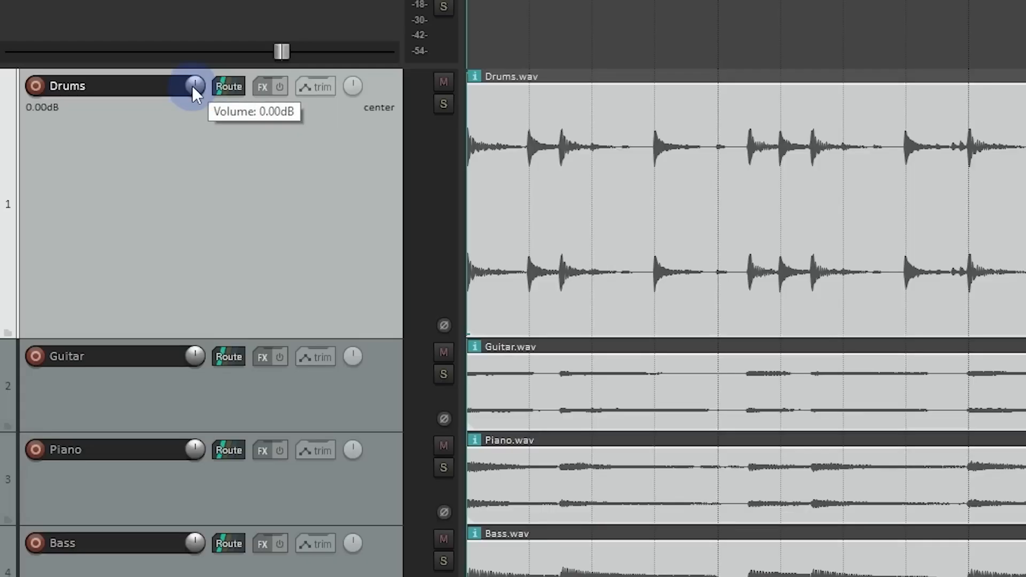
Step: View the Drums track's routing options and add ReaEQ (Cockos) to its effects chain
click(229, 87)
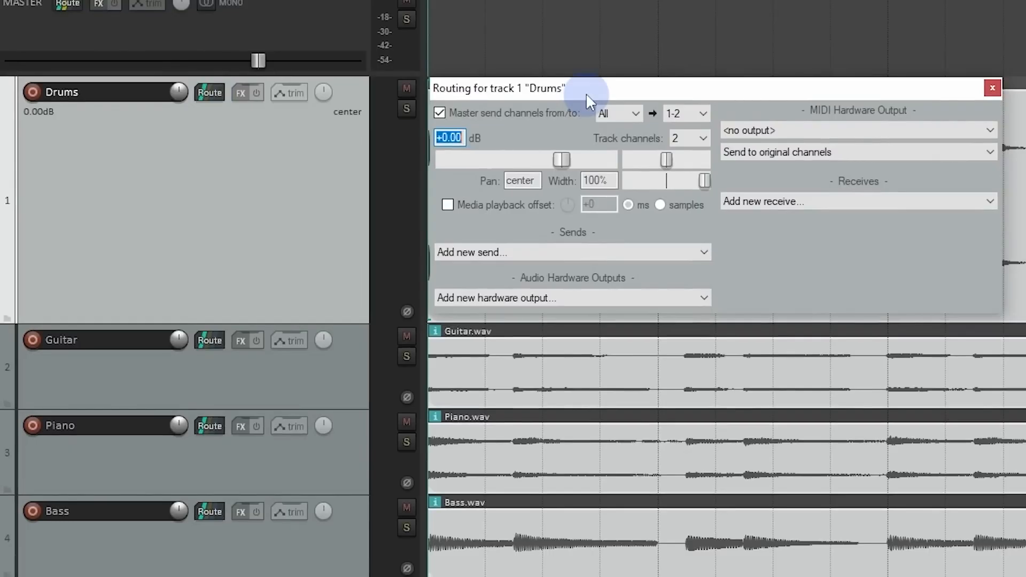
click(992, 85)
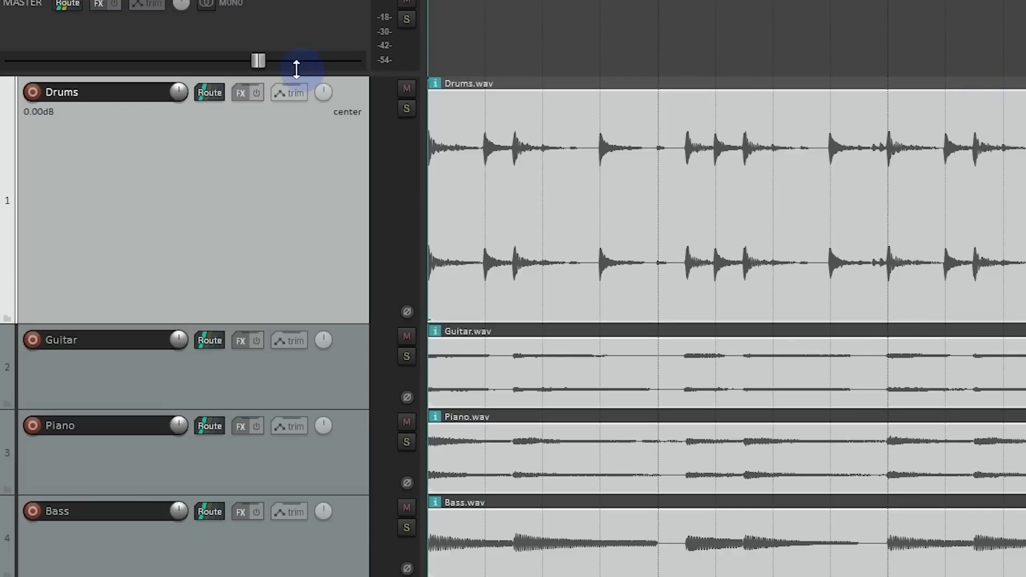
click(238, 90)
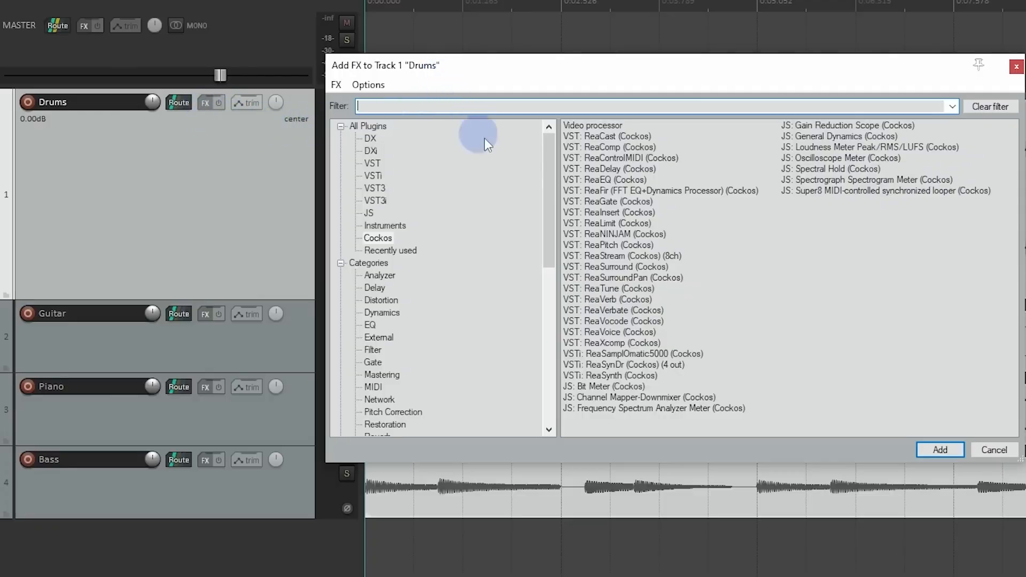
click(606, 180)
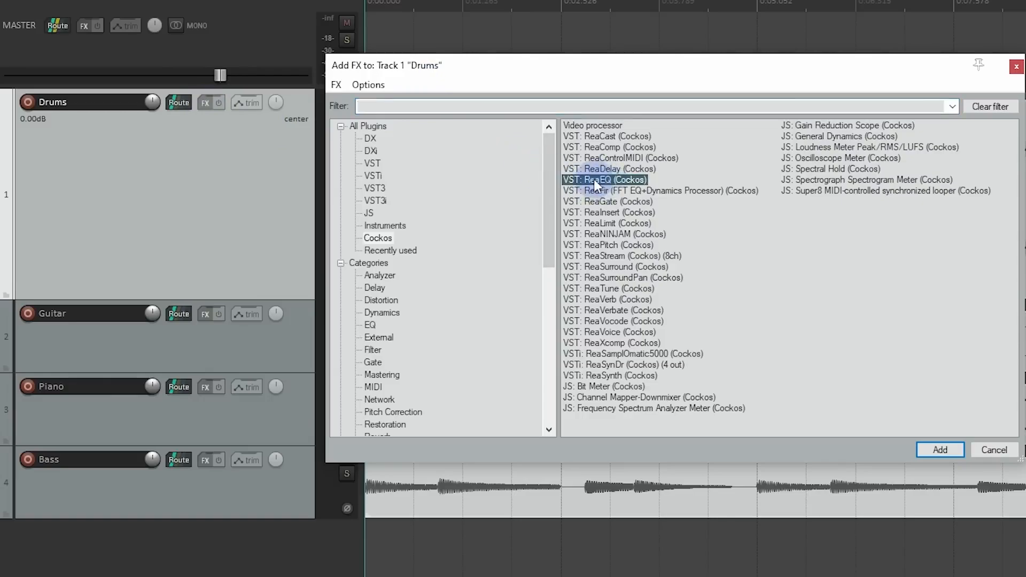
double_click(594, 179)
drag(412, 0, 730, 45)
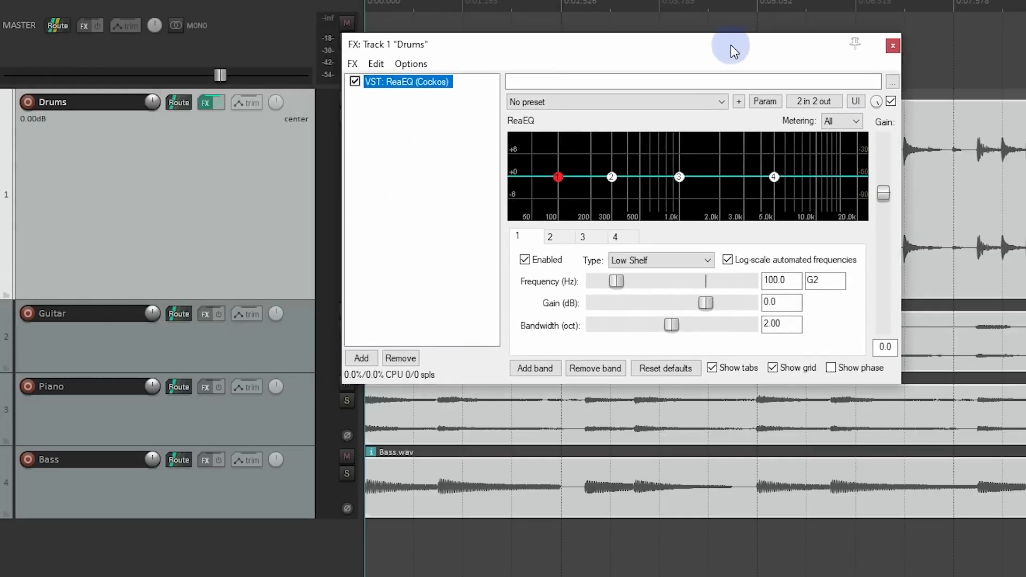
click(893, 46)
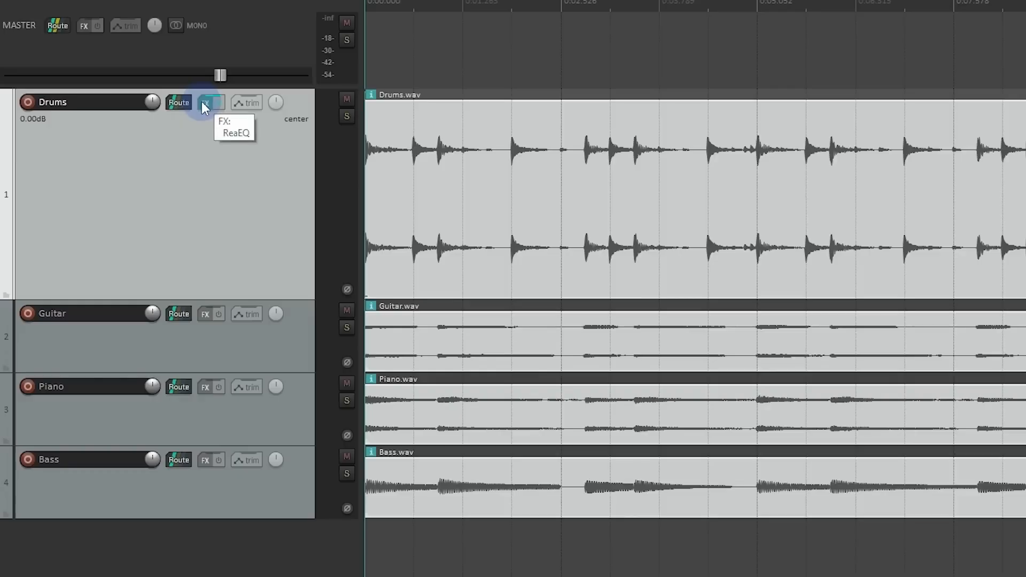
Step: Examine the track and ReaEQ envelopes available for the Drums track
click(241, 103)
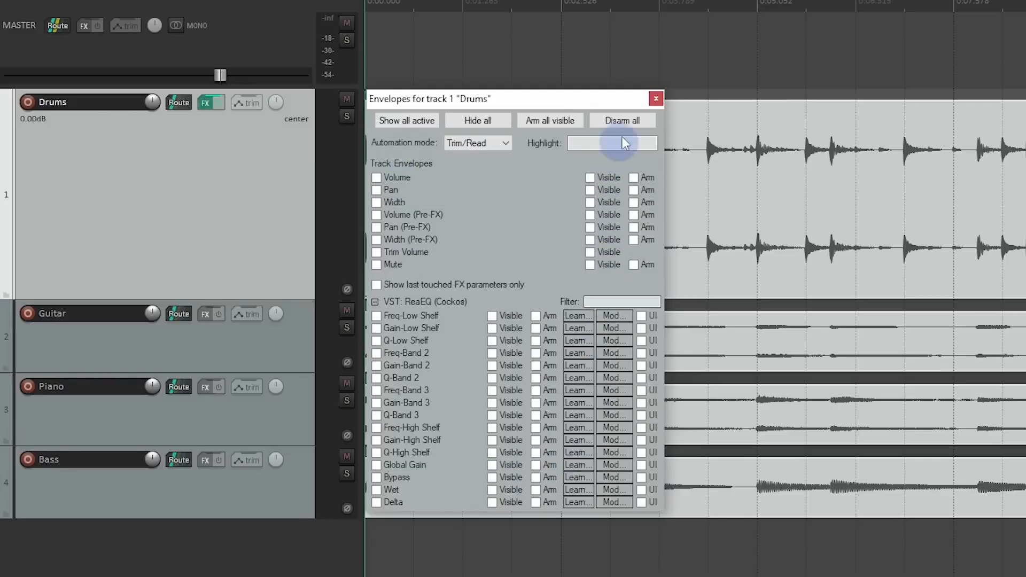
click(656, 98)
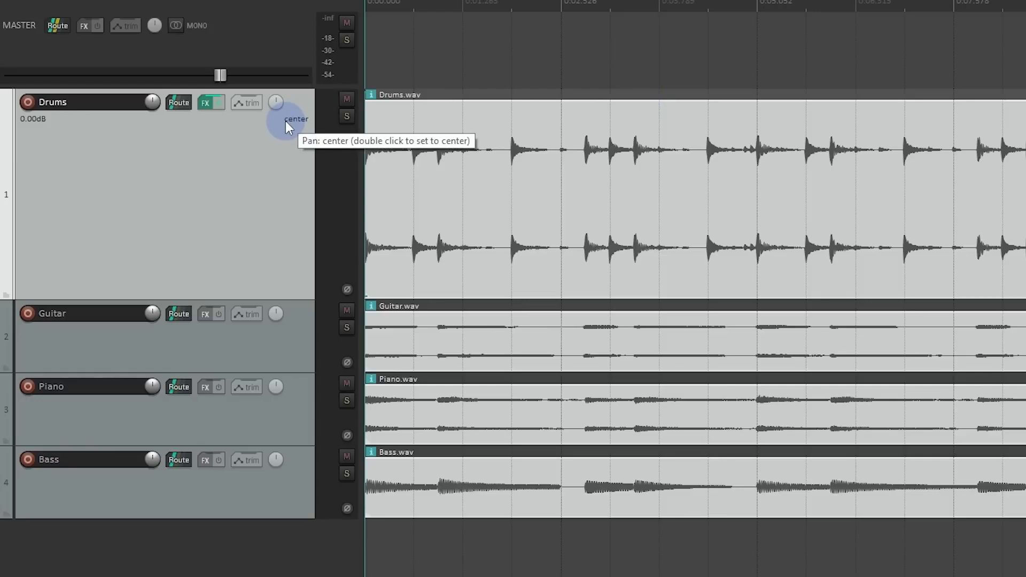
Step: Try panning the Drums track 68% right and 45% left, resetting its pan to center each time
drag(276, 101, 325, 89)
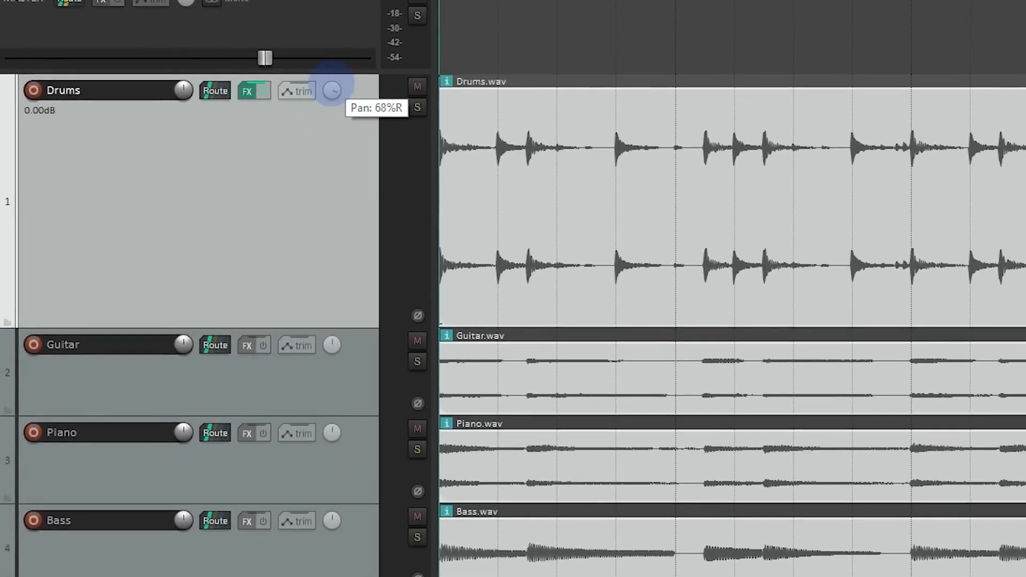
drag(332, 86, 332, 84)
double_click(332, 89)
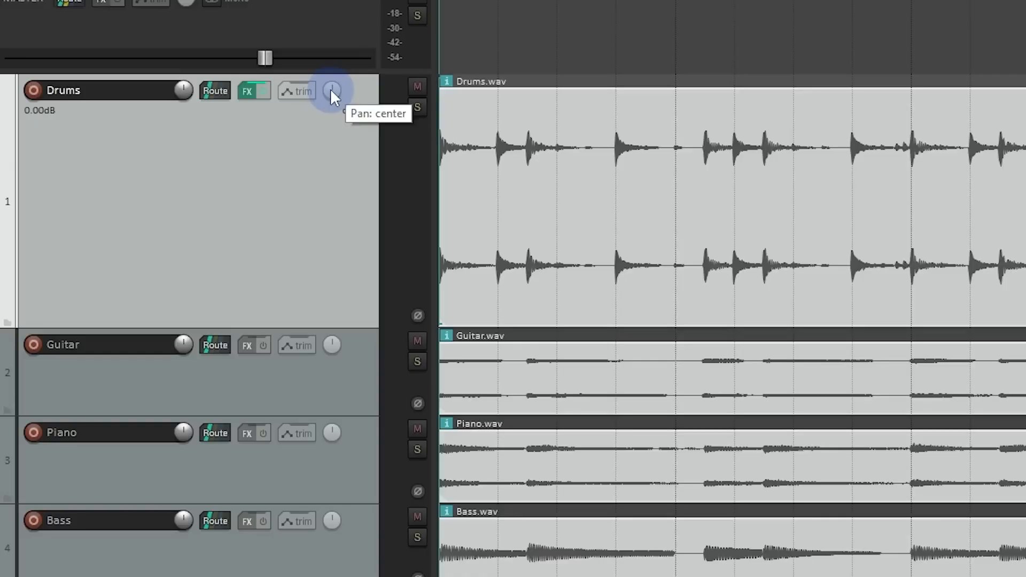
mouse_move(331, 91)
mouse_down()
mouse_move(331, 70)
mouse_move(329, 103)
mouse_up()
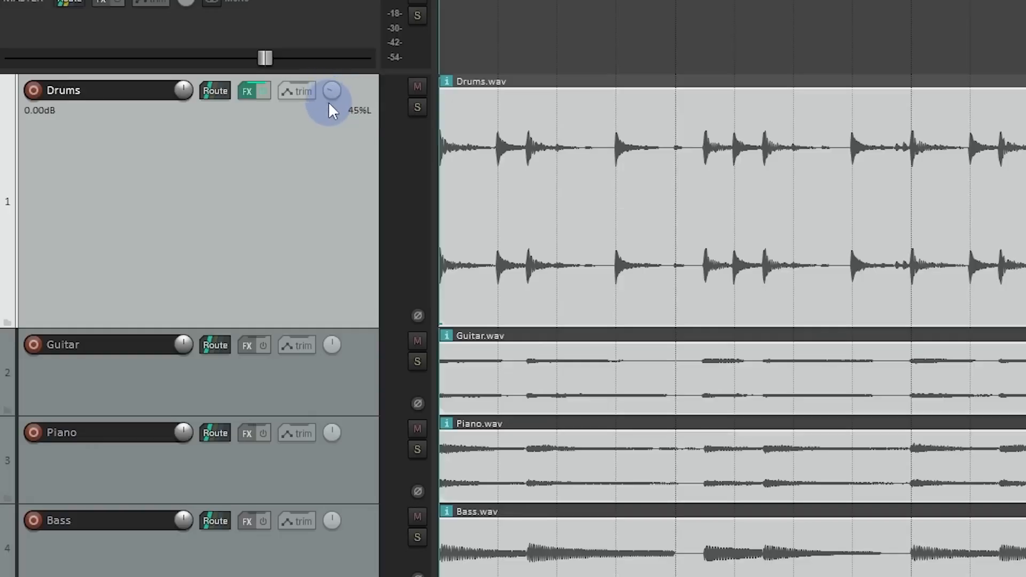
double_click(332, 89)
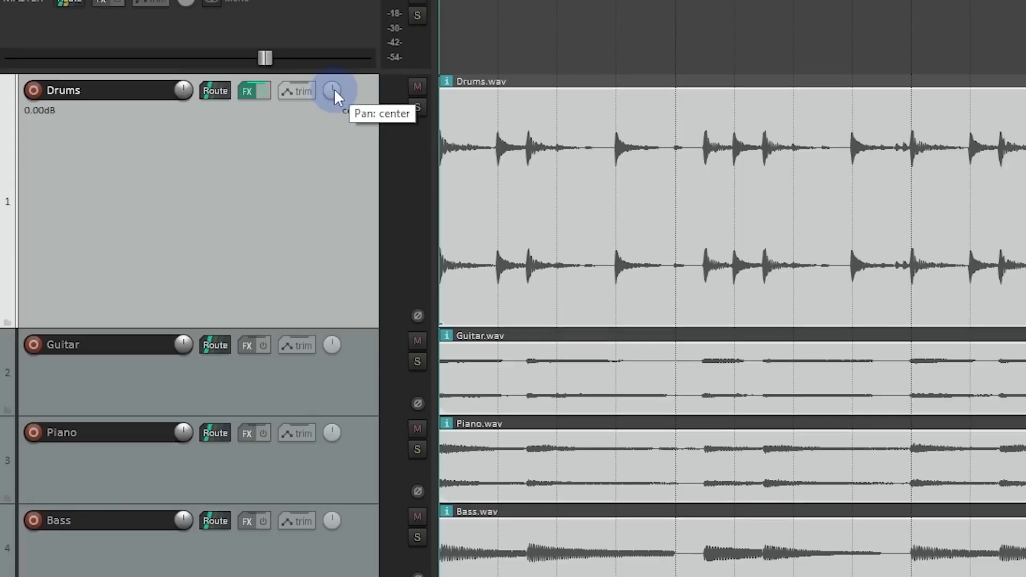
Step: Mute the Drums track, play the project briefly to hear the other instruments, and unmute the track
click(417, 84)
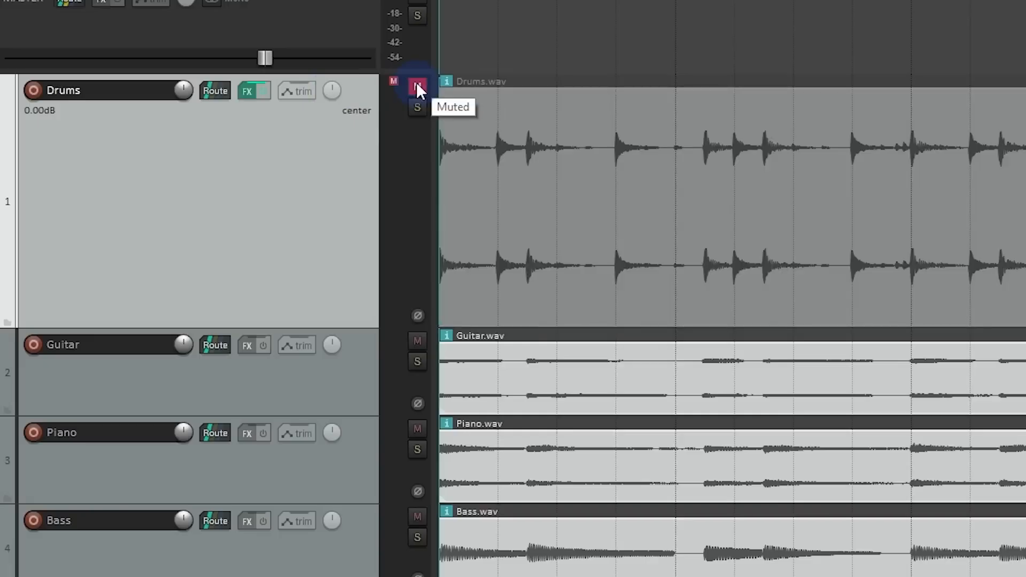
click(416, 85)
click(416, 84)
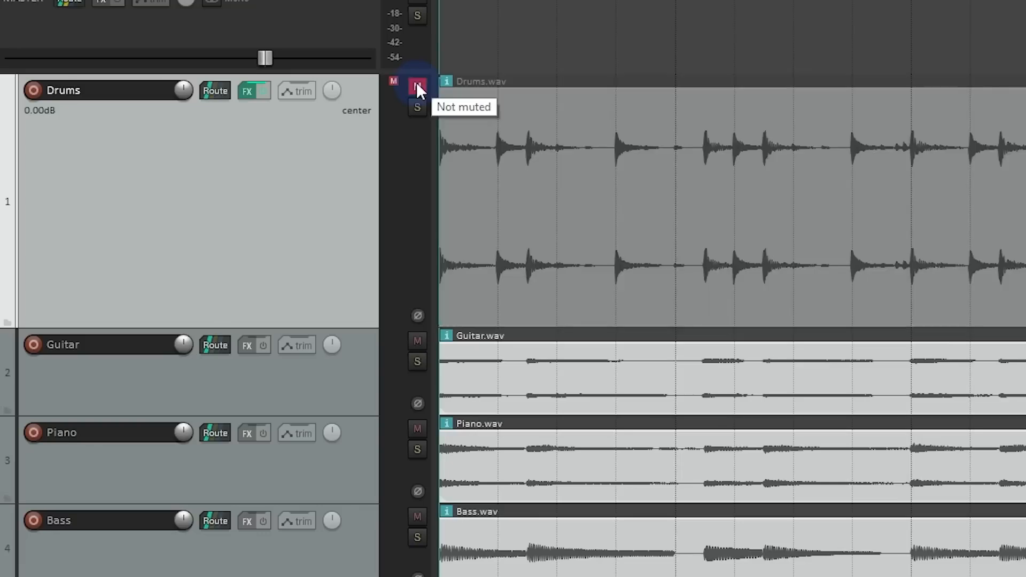
key(space)
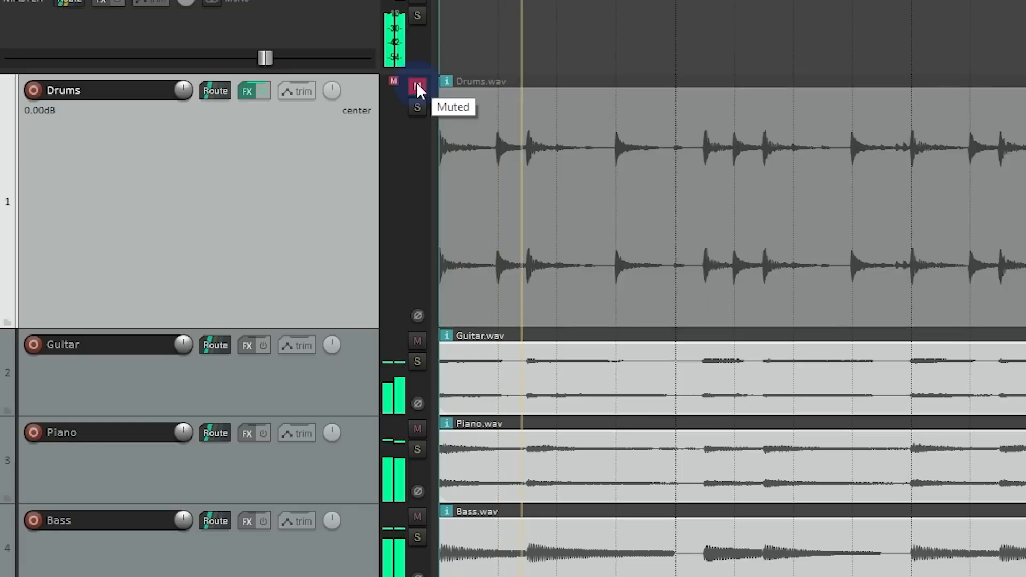
key(space)
click(417, 88)
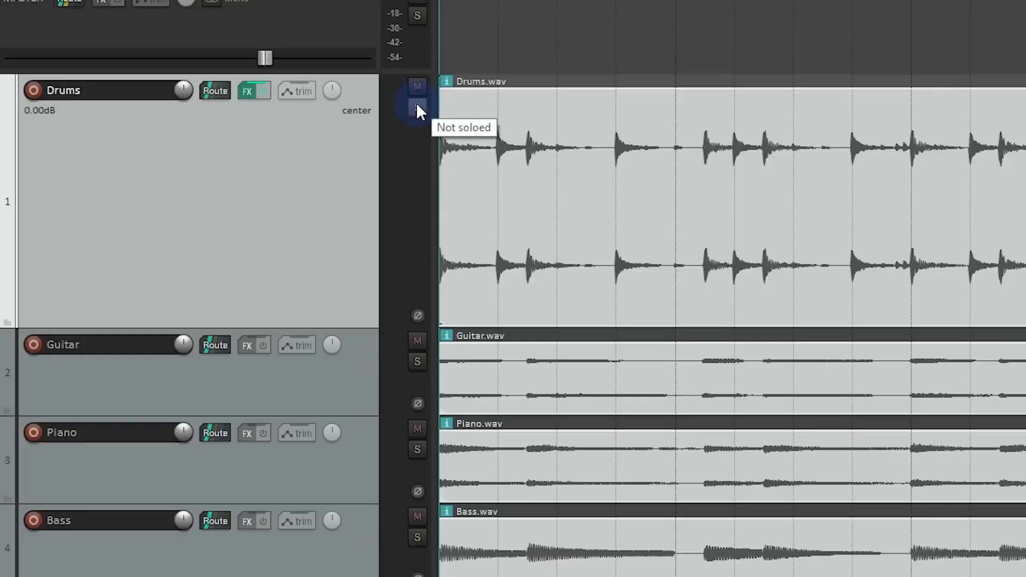
Step: Solo the Drums track for a short playback, clear the solo, and toggle the track's mute on and off
click(417, 109)
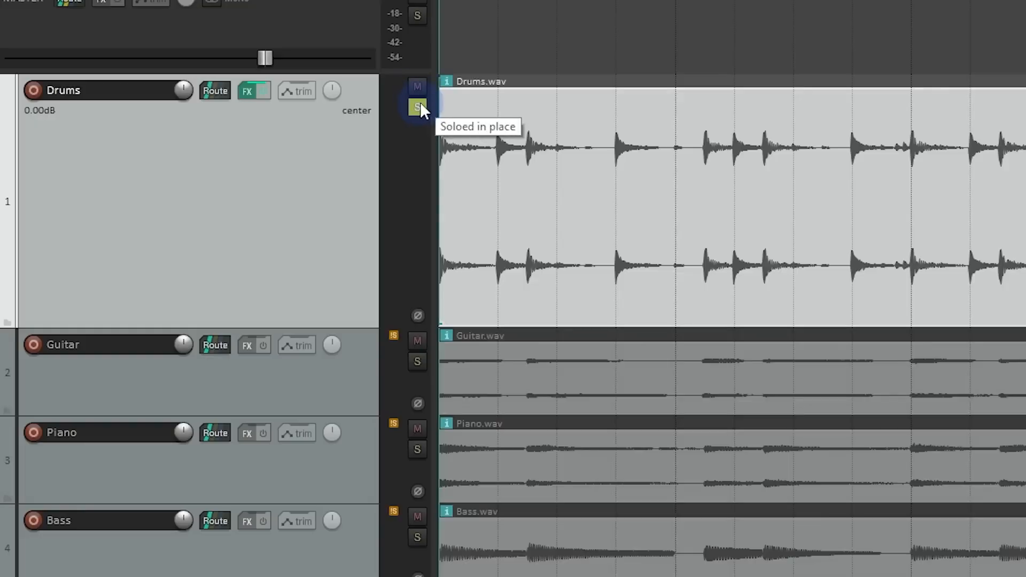
key(space)
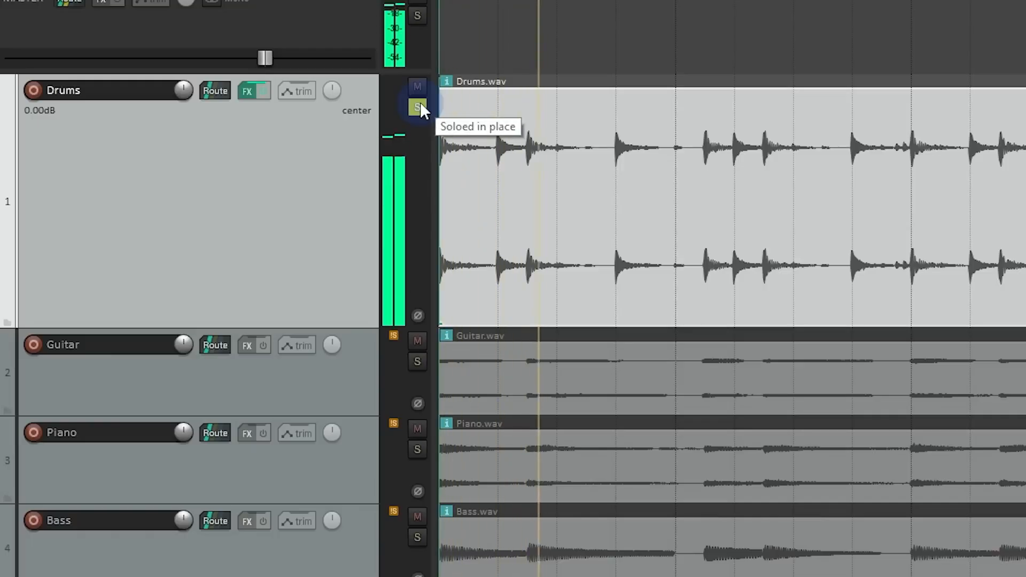
key(space)
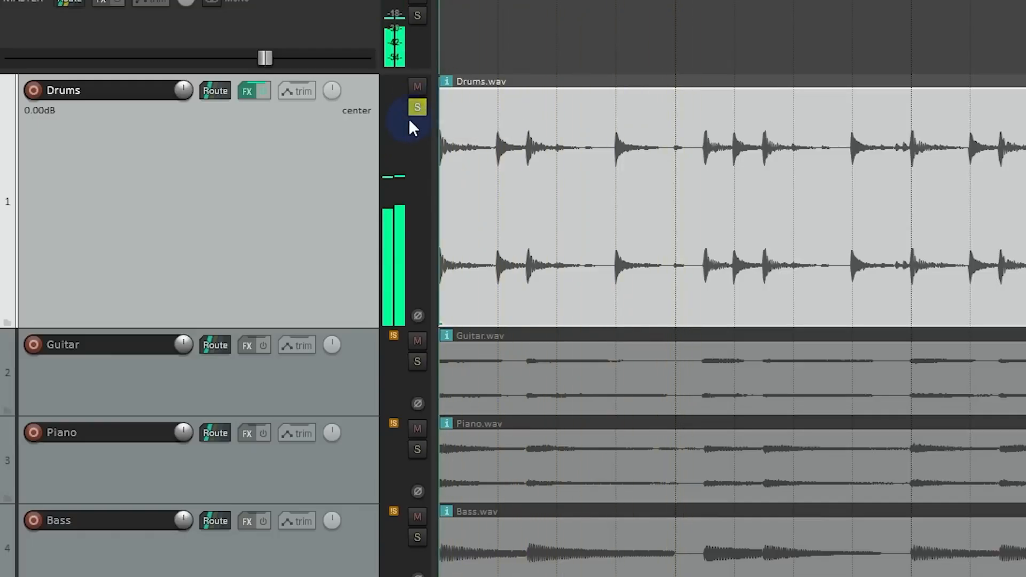
click(417, 108)
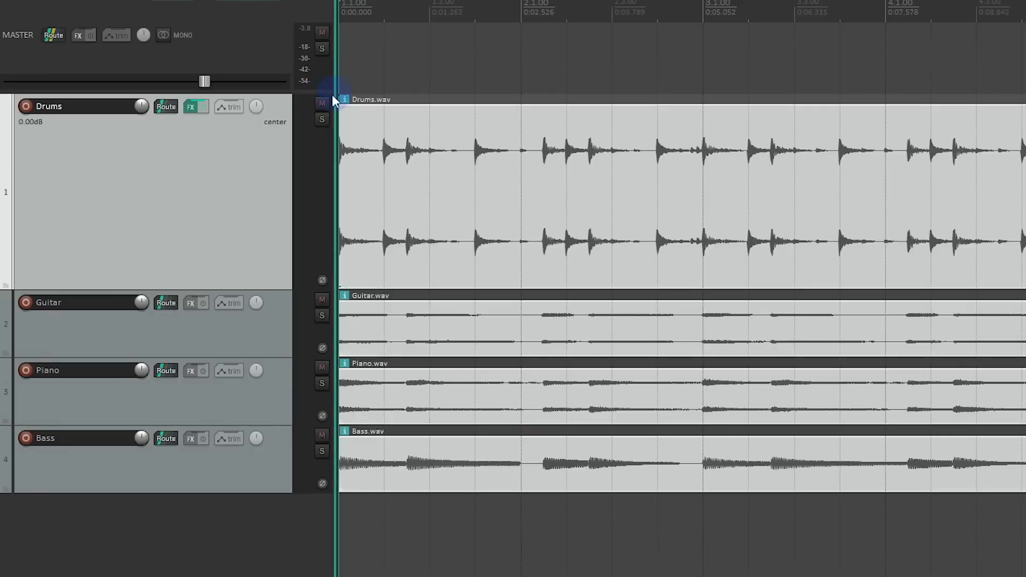
click(323, 103)
click(323, 104)
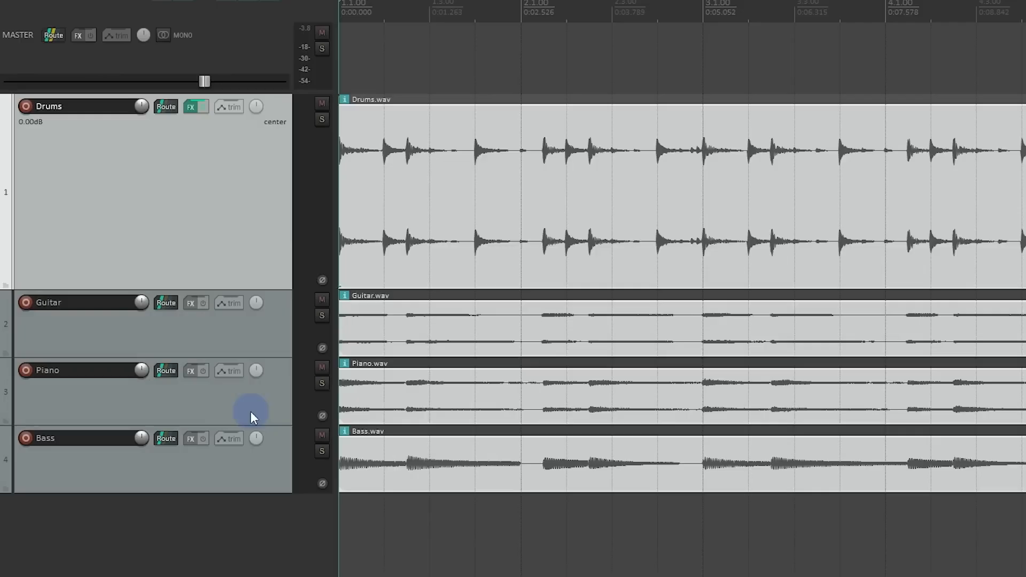
Step: Select all four tracks, try changing their volume, mute and solo together, restore the settings, and reselect only the Drums track
click(260, 453)
shift+click(249, 233)
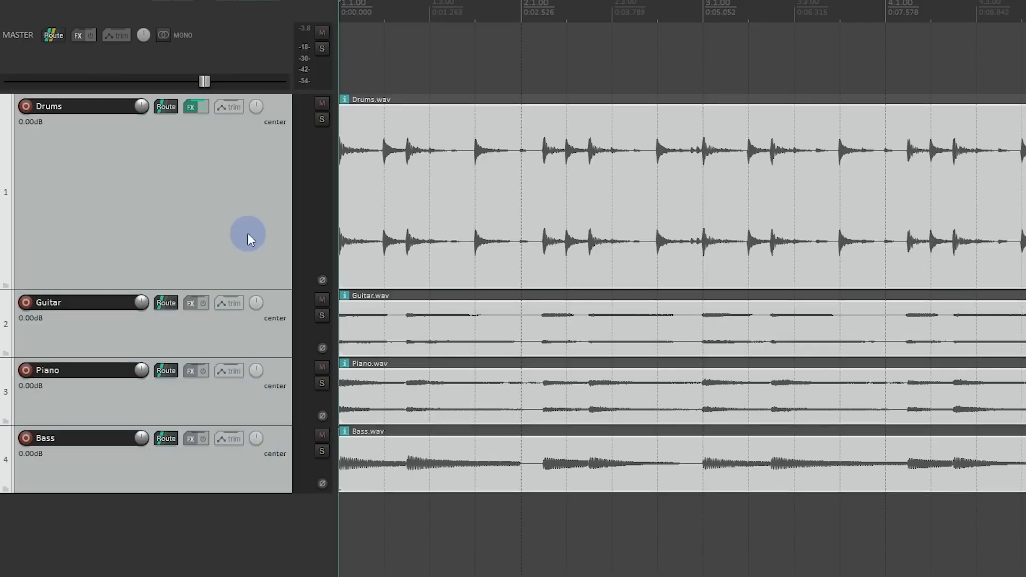
drag(141, 106, 144, 105)
double_click(143, 106)
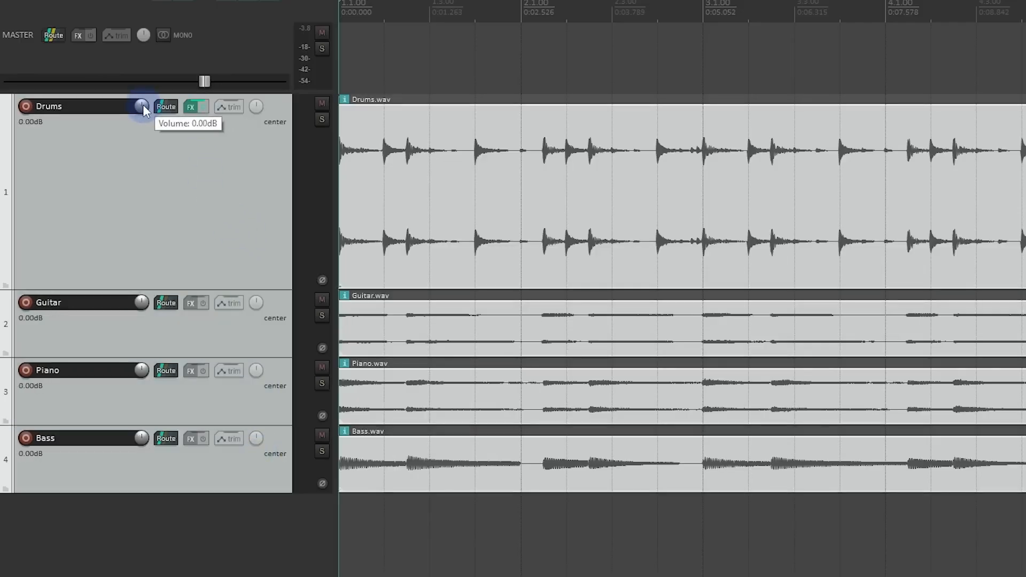
click(321, 103)
click(322, 119)
click(322, 120)
click(322, 103)
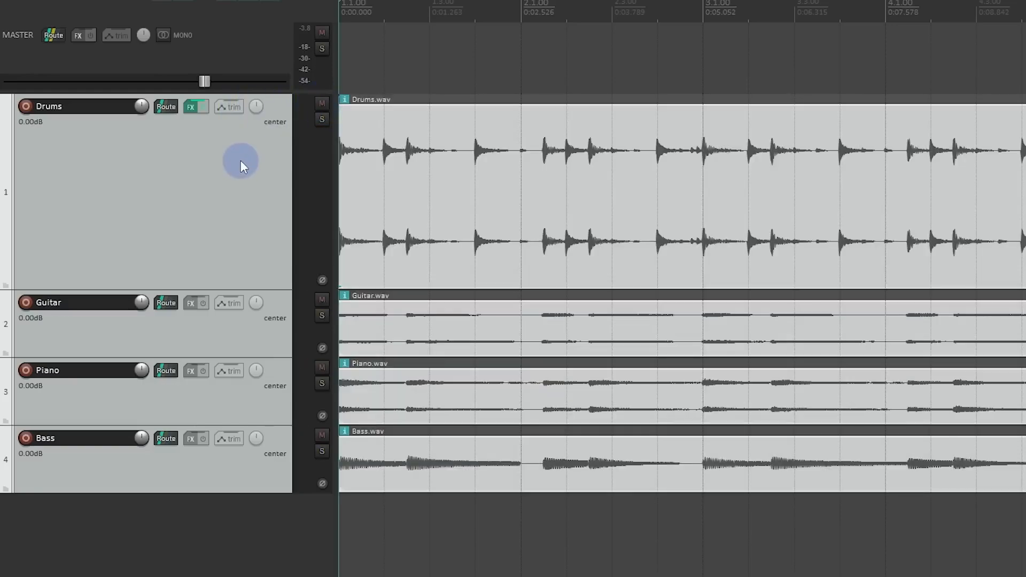
click(241, 162)
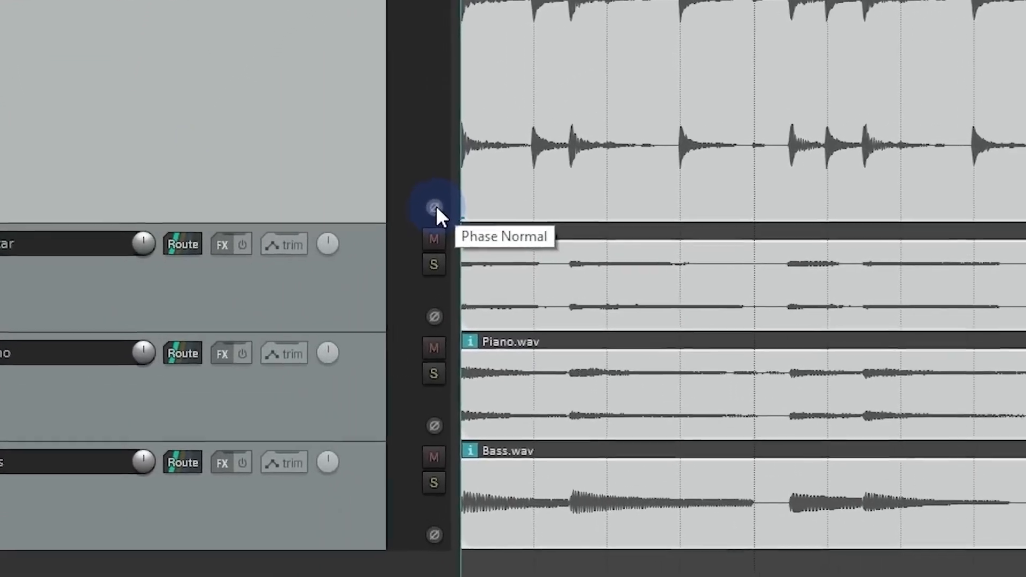
Step: Invert the Drums track's phase and return it to normal, repeating the toggle once more
click(435, 208)
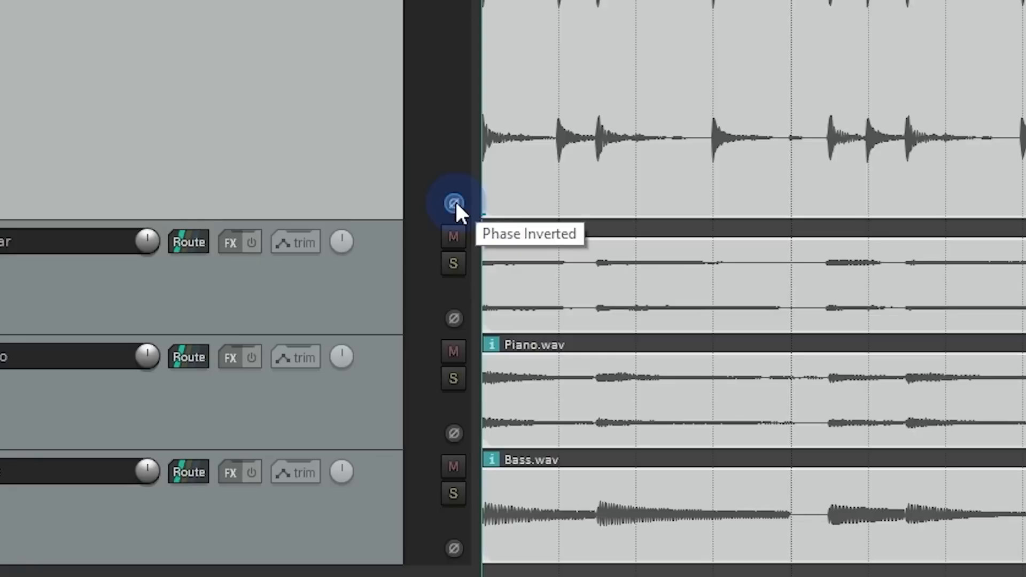
click(455, 204)
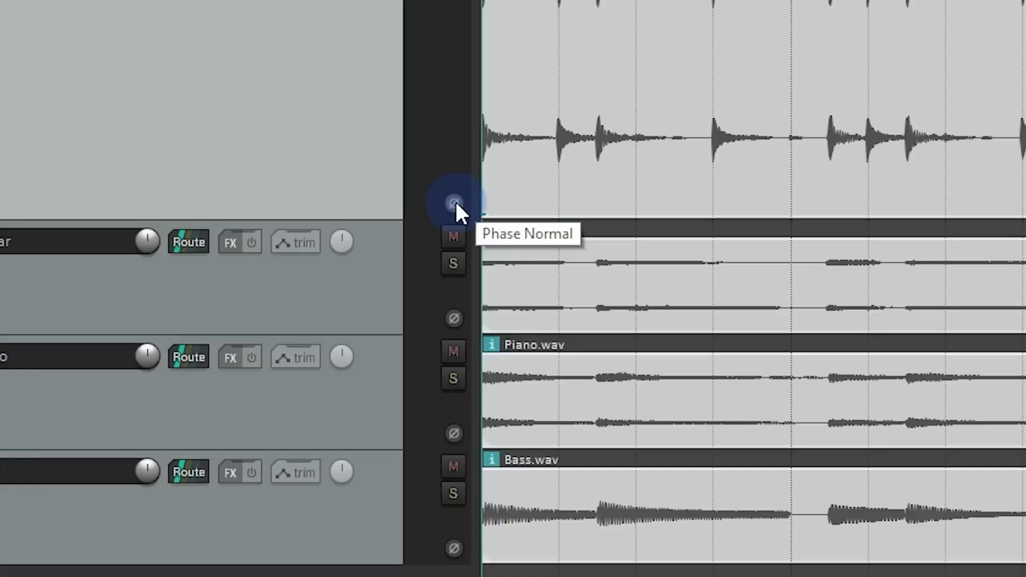
click(455, 204)
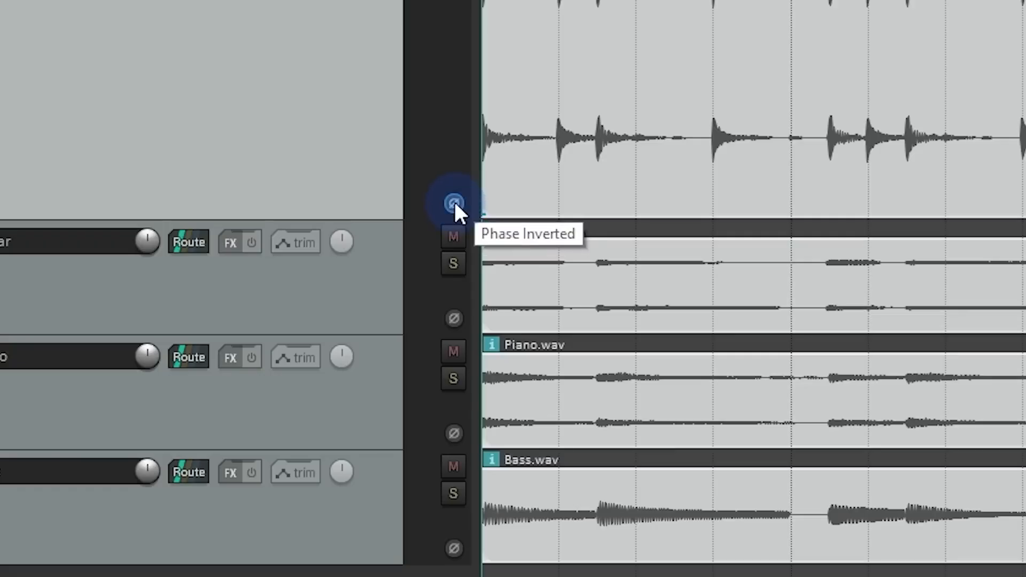
click(455, 204)
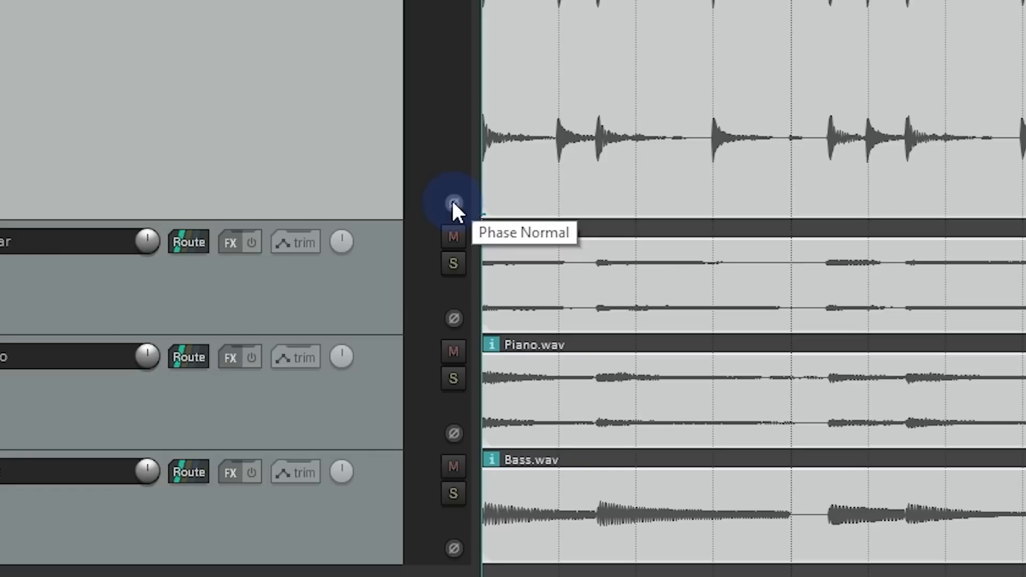
Step: Play the snare project and toggle the phase of the 03-Snare Bottom track between inverted and normal
key(space)
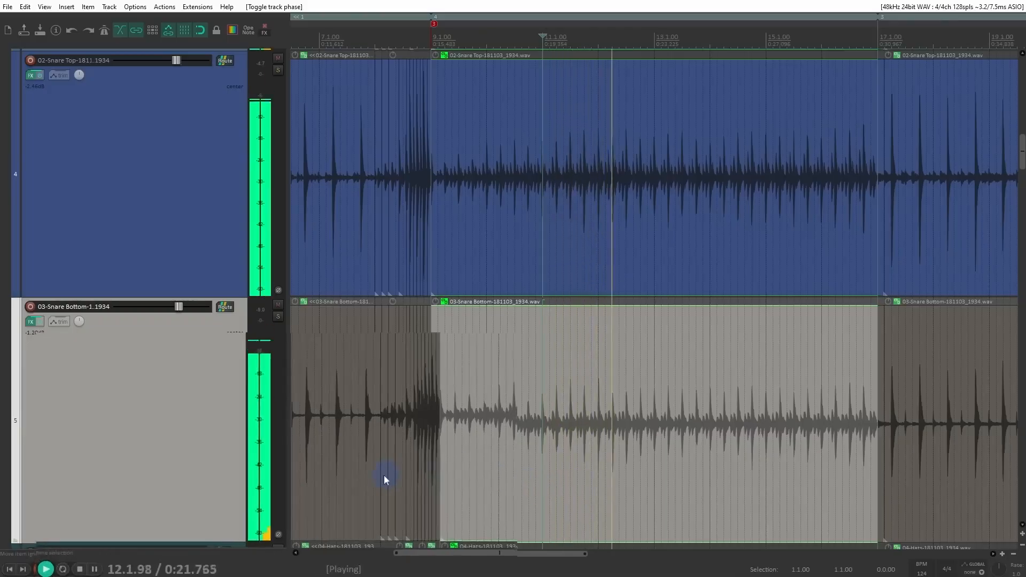
click(279, 519)
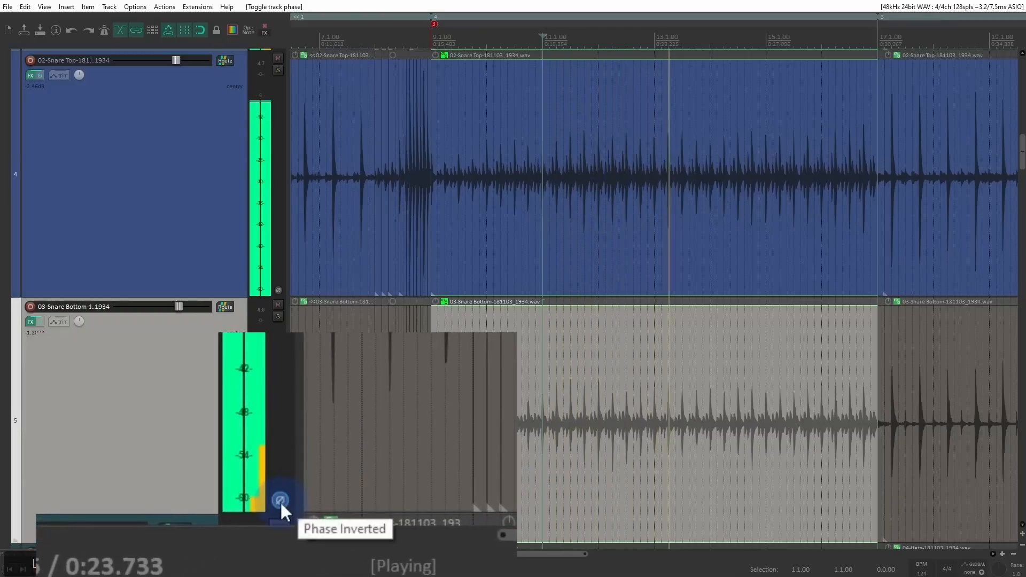
click(279, 501)
click(279, 501)
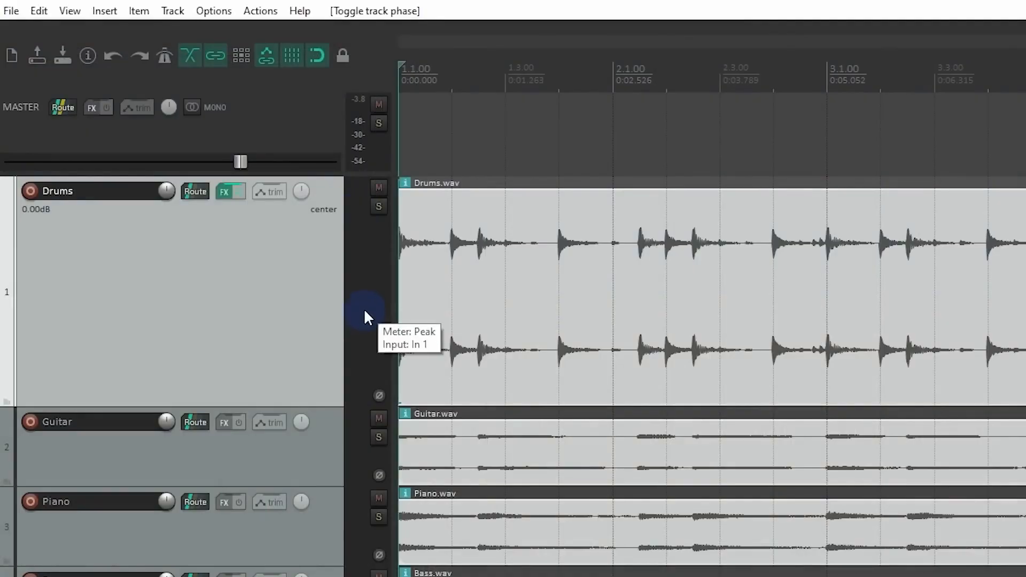
Step: Play the project briefly to watch the Drums track's meter, and try its volume knob before resetting it to 0.00 dB
key(space)
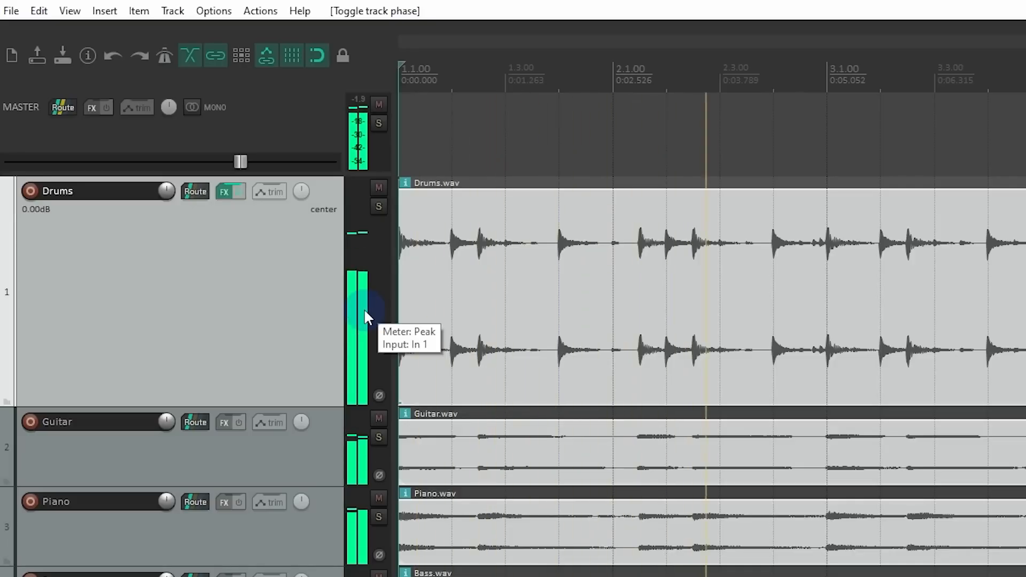
key(space)
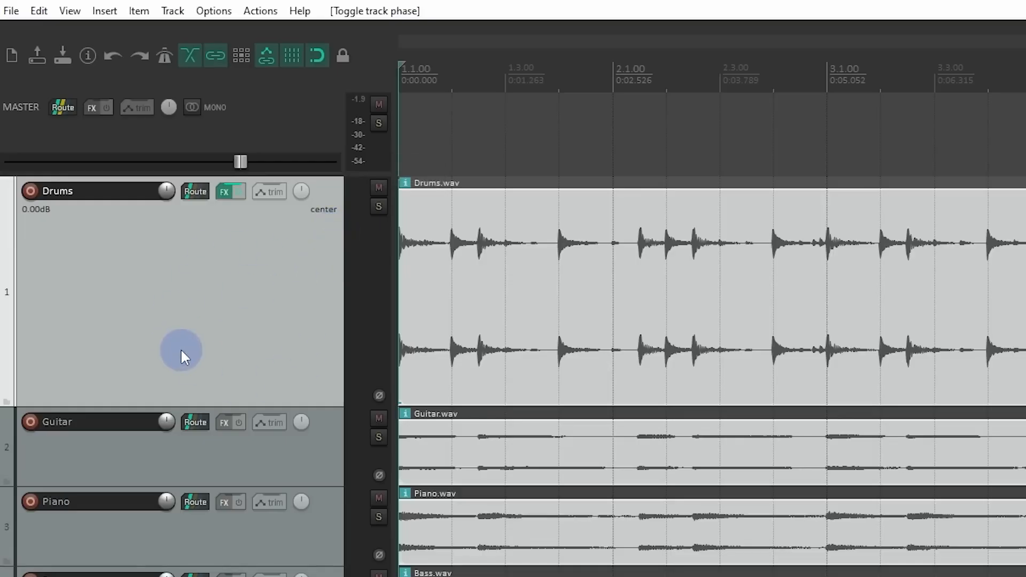
drag(159, 200, 170, 193)
double_click(169, 193)
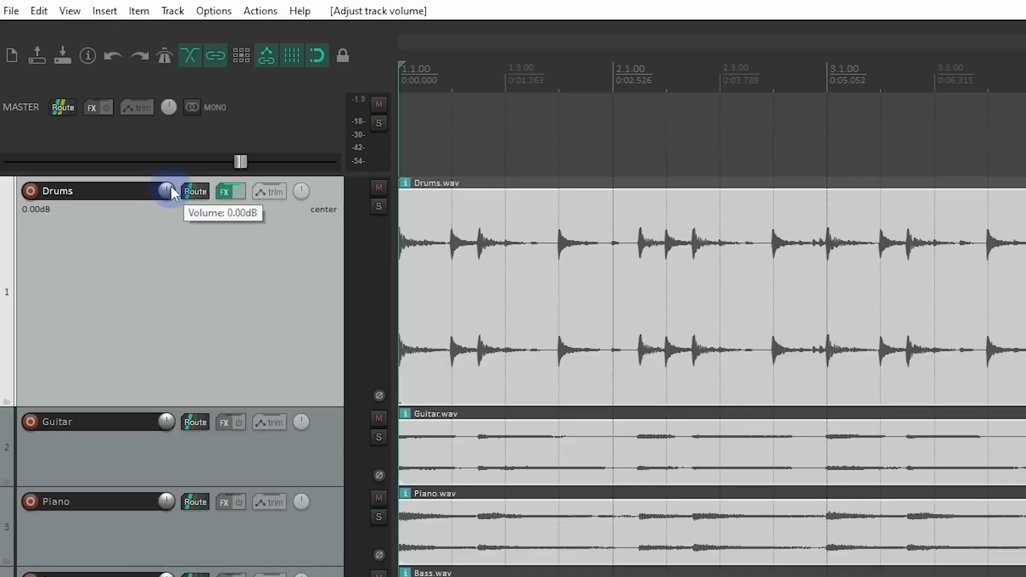
Step: Open the Default_6.0 theme adjuster at its Track Control Panel settings and move its window clear of the track controls
click(212, 10)
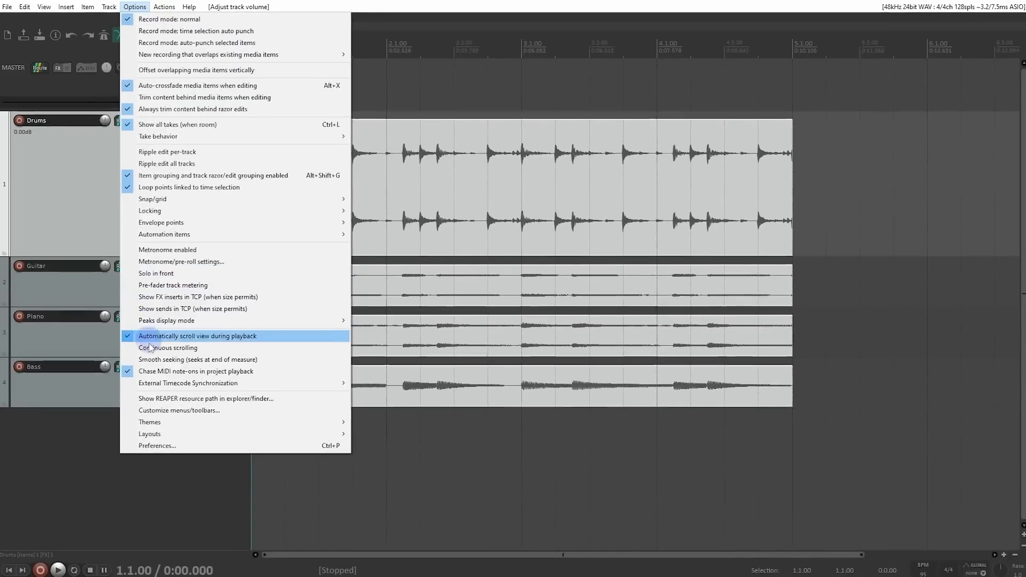
drag(166, 464, 428, 469)
drag(389, 425, 389, 425)
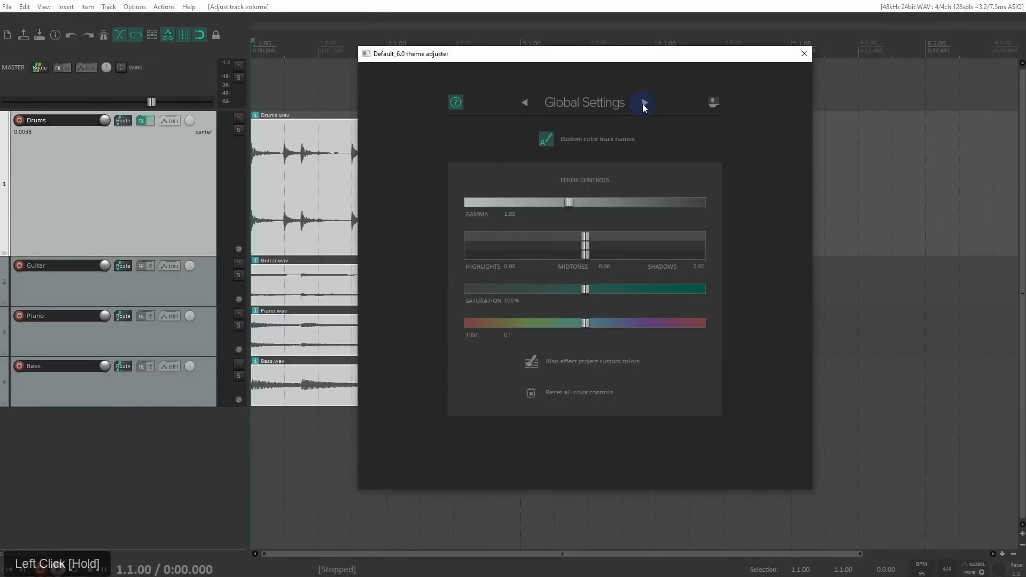
click(644, 103)
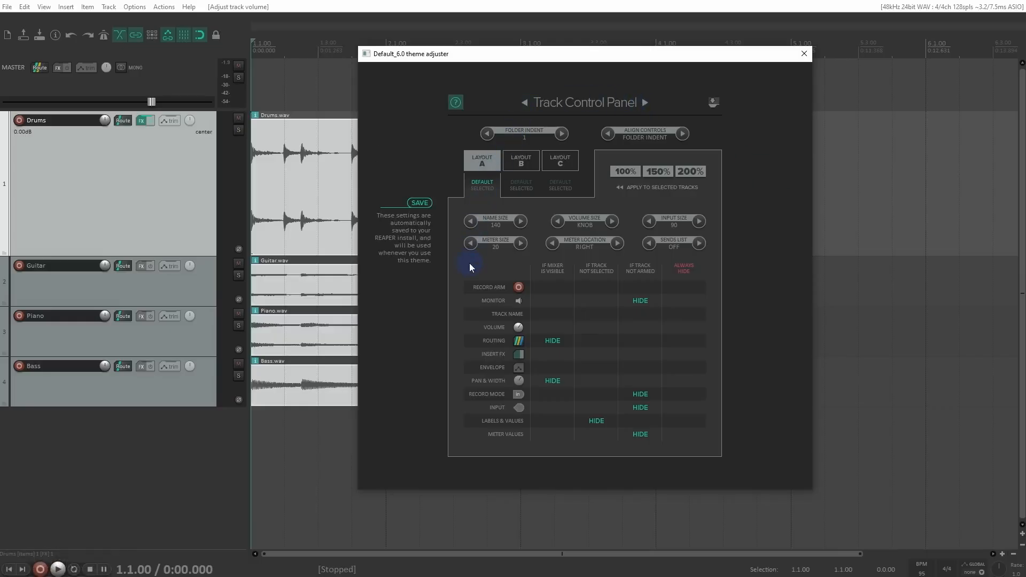
drag(578, 54, 545, 36)
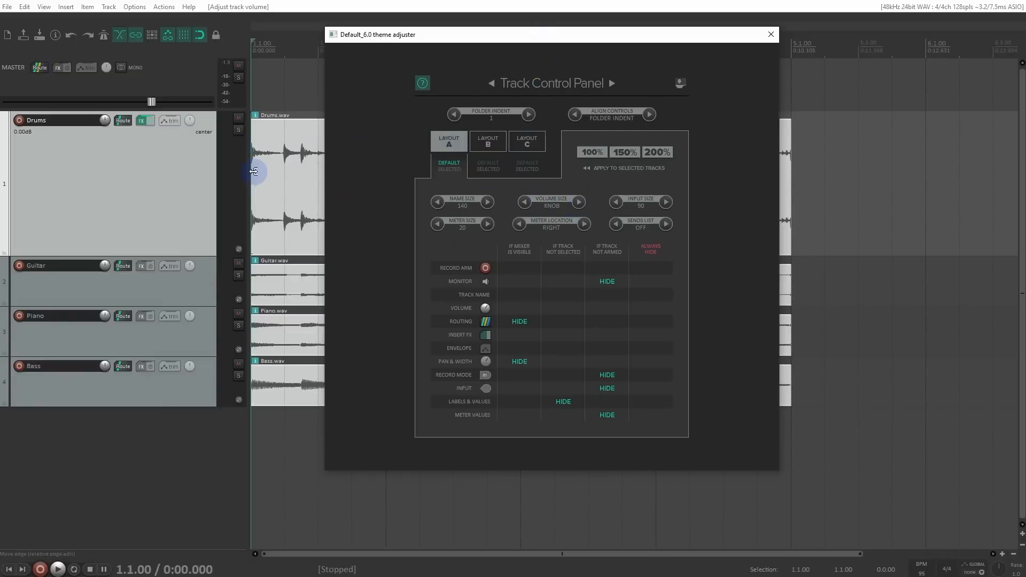
Step: Try volume sizes 40, 100 and 160 for the track panels, and return the volume size to Knob
click(579, 204)
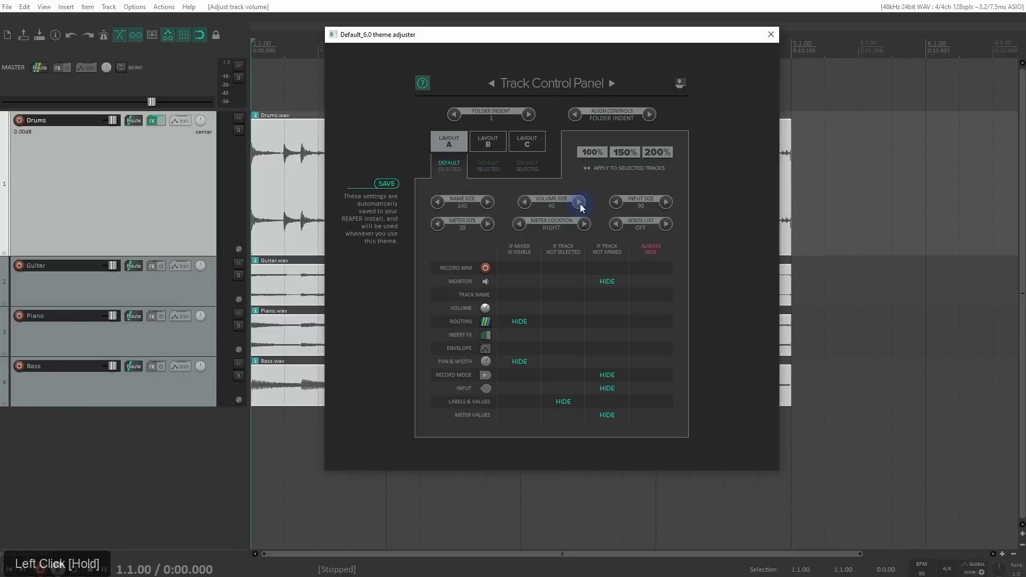
click(580, 203)
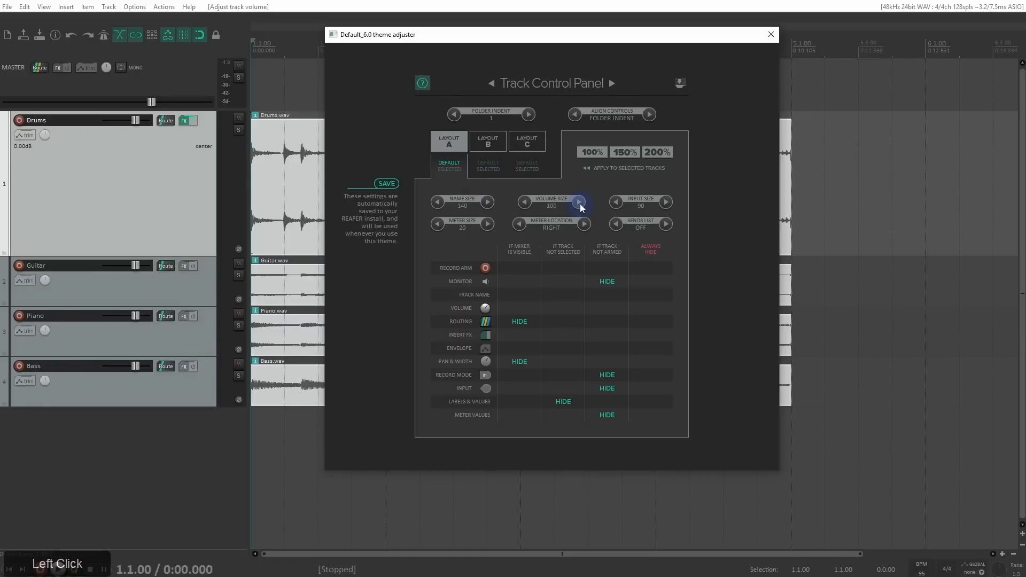
double_click(579, 203)
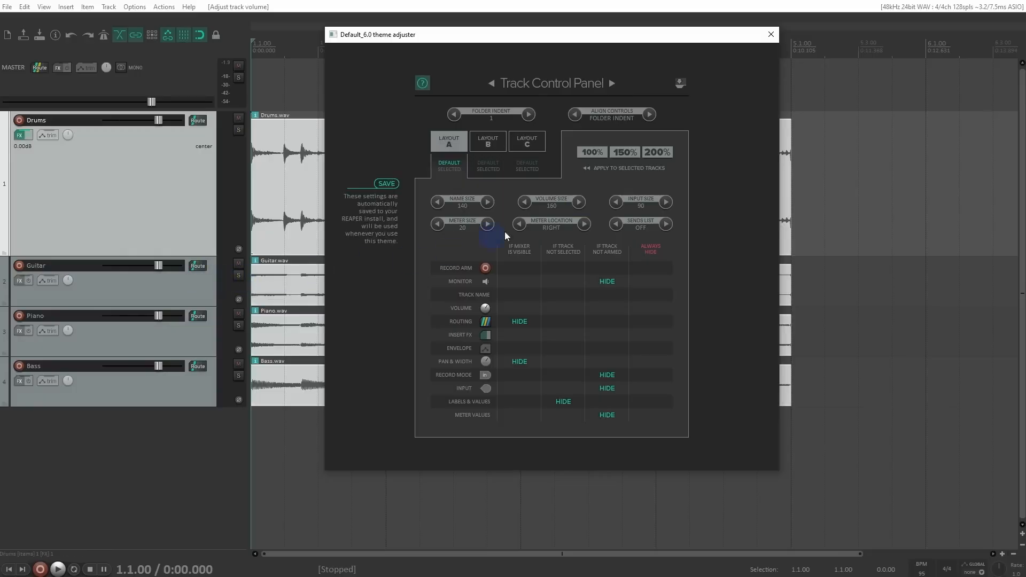
triple_click(527, 203)
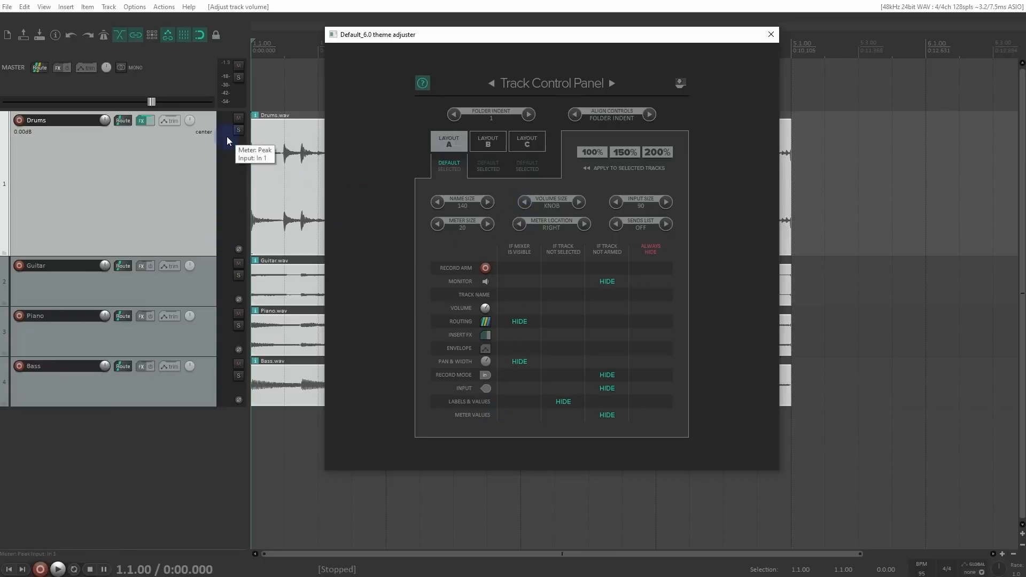
Step: Arm and disarm the Drums track for recording, and stop hiding meter values on tracks that are not armed
click(19, 120)
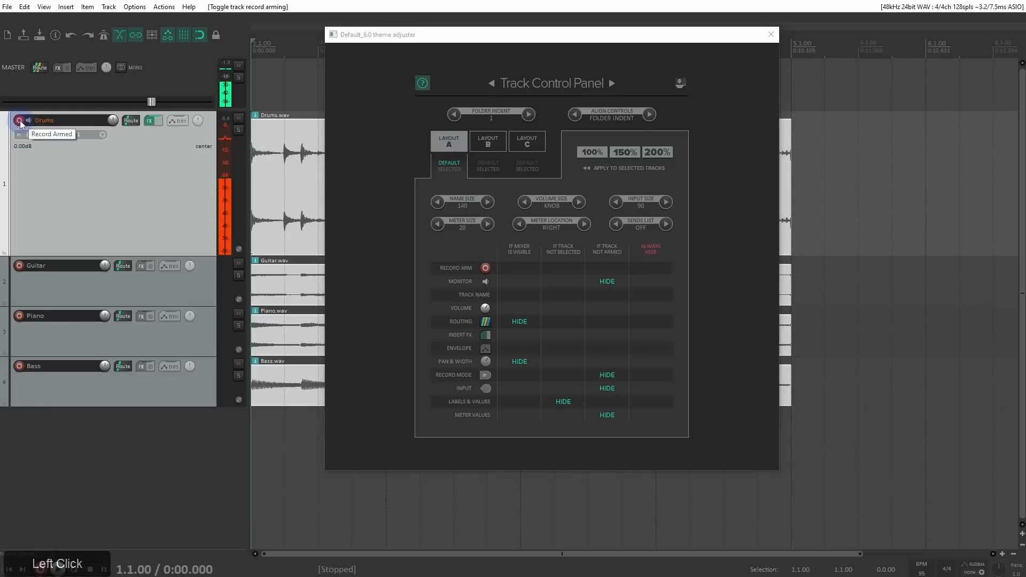
click(19, 120)
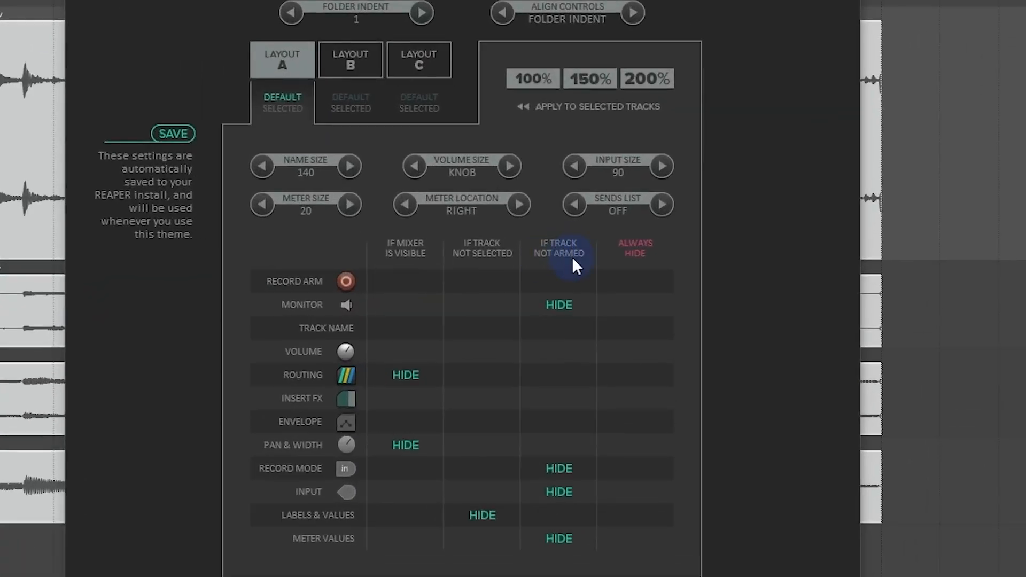
click(560, 536)
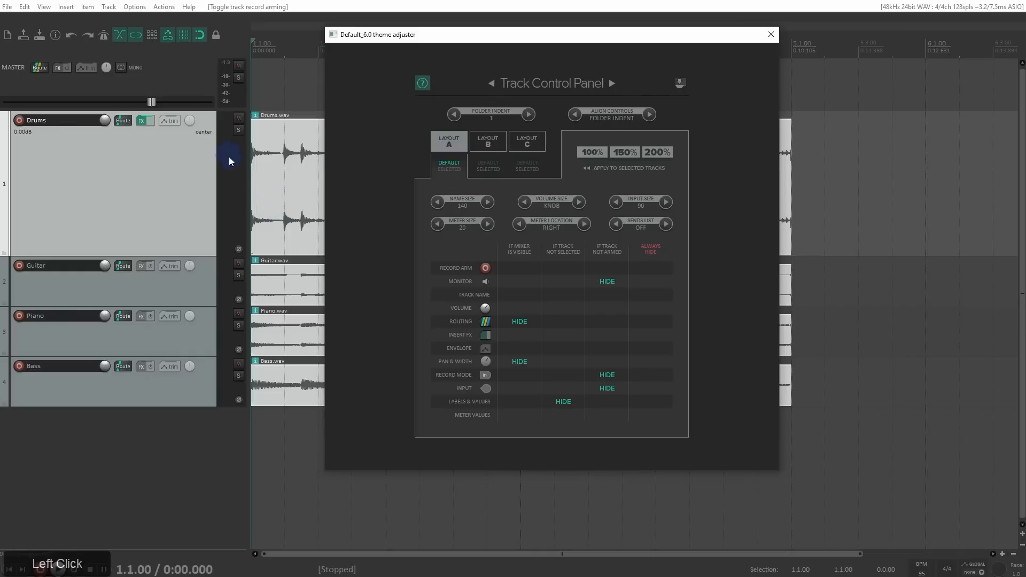
key(space)
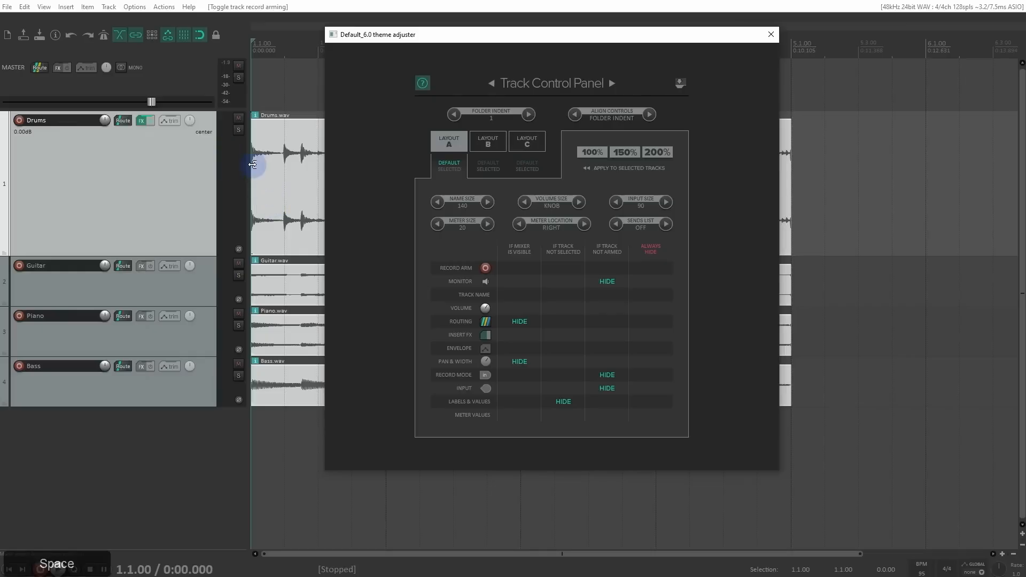
click(273, 171)
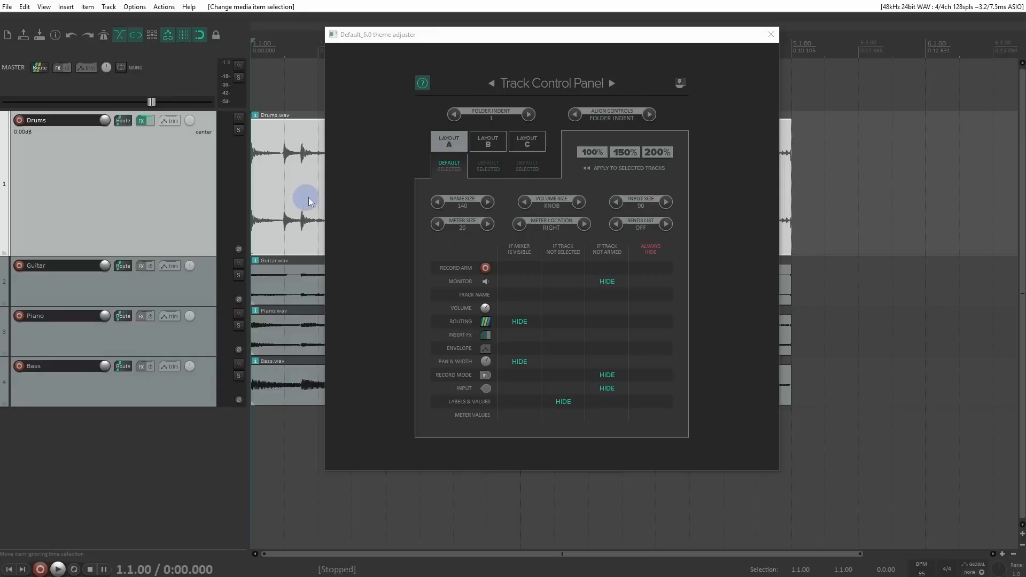
Step: Try a meter size of 40 and a left meter location, restoring the size to 20 and the location to Right
click(486, 224)
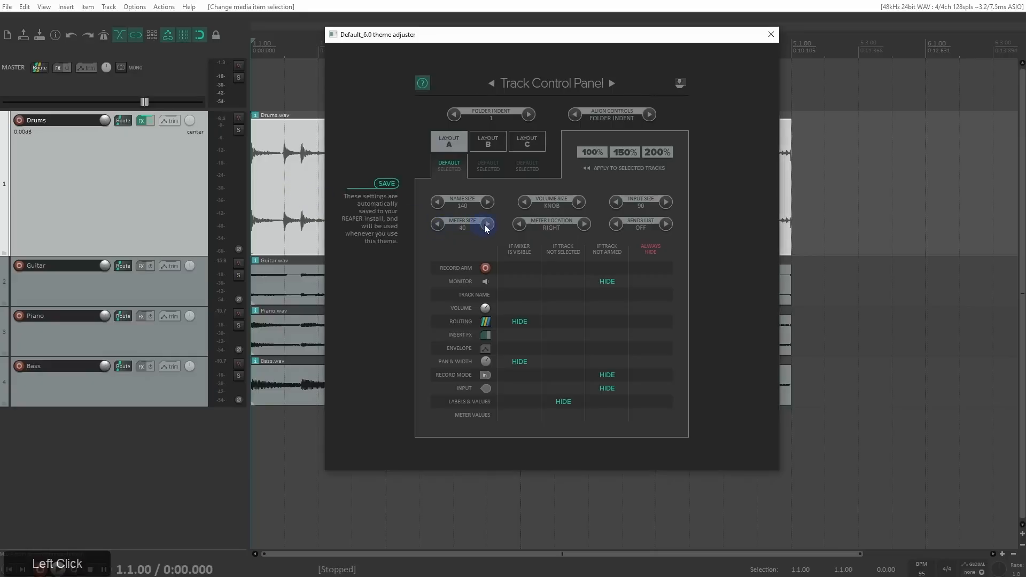
click(438, 224)
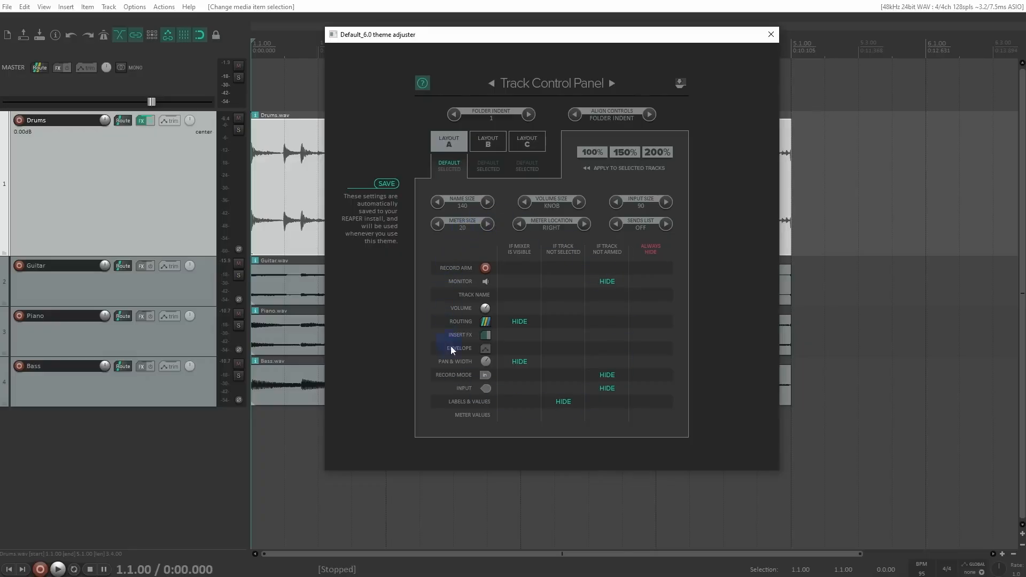
click(488, 224)
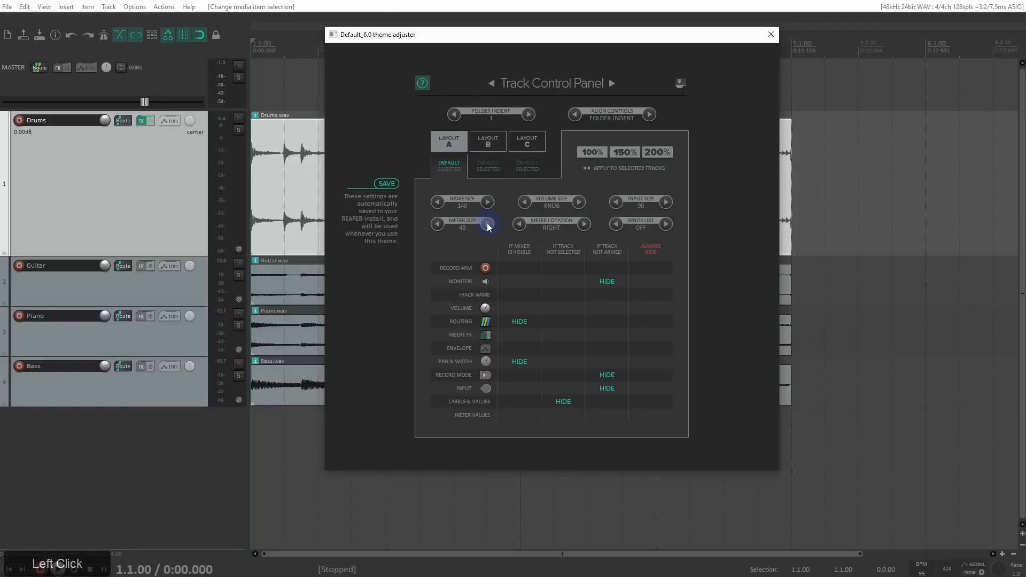
click(438, 224)
click(519, 224)
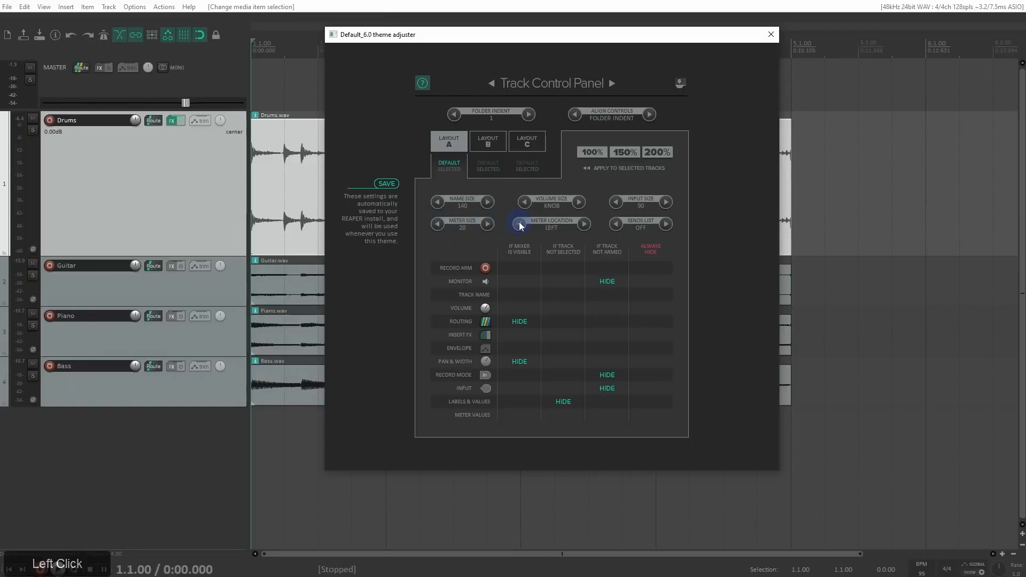
click(585, 225)
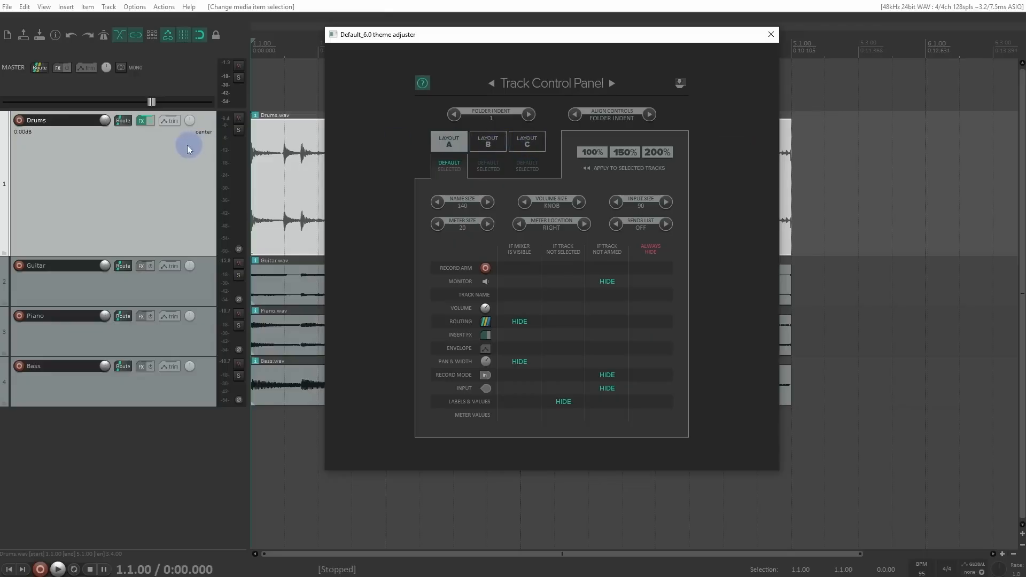
right_click(158, 153)
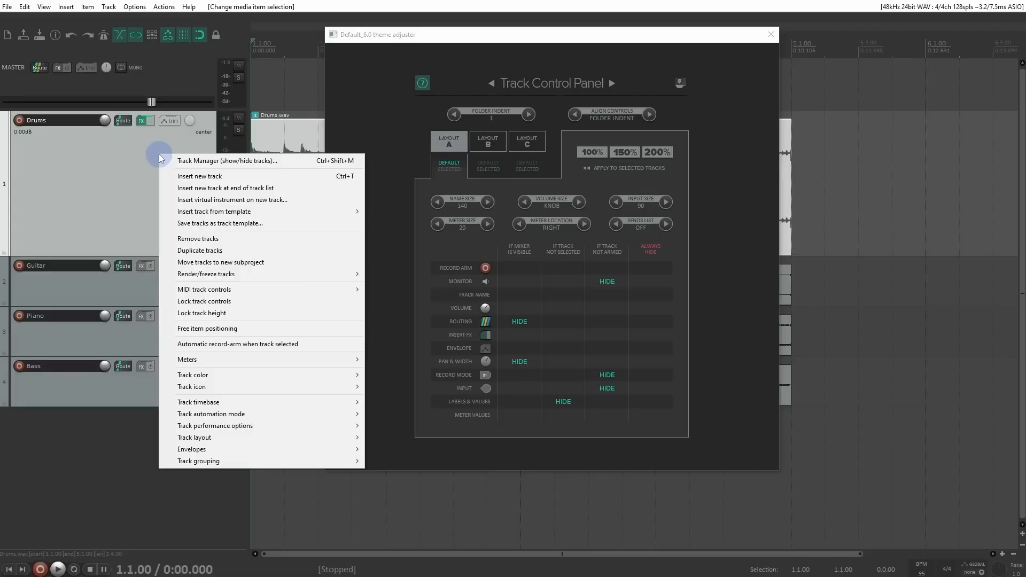
mouse_move(217, 380)
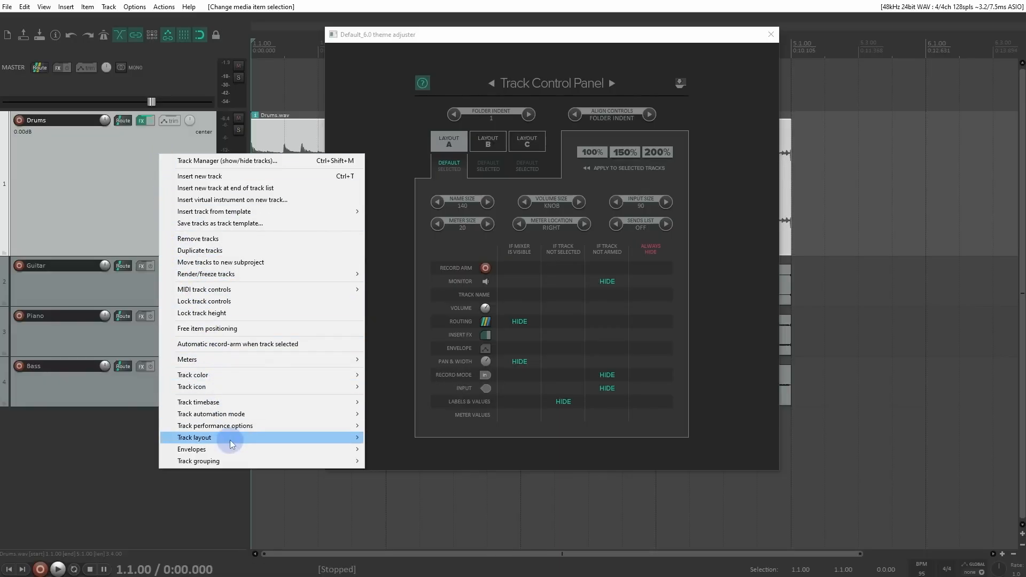
mouse_move(224, 439)
mouse_move(419, 461)
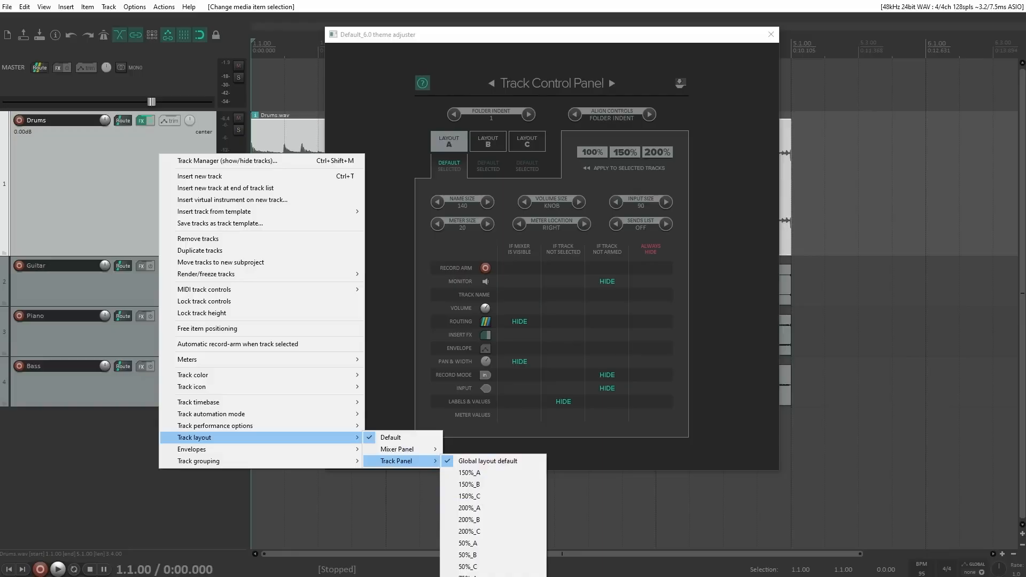
ctrl+click(129, 190)
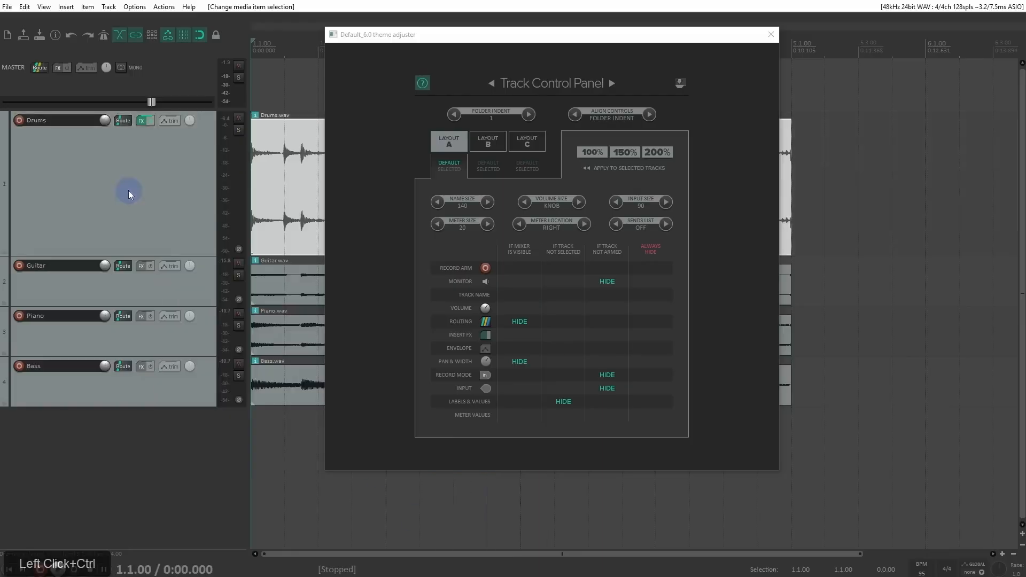
Step: Shrink the tracks to minimum height and set the Drums track's Track Panel layout to B
ctrl+scroll(130, 191, down, 1)
ctrl+scroll(129, 190, down, 2)
ctrl+scroll(154, 149, down, 1)
right_click(211, 98)
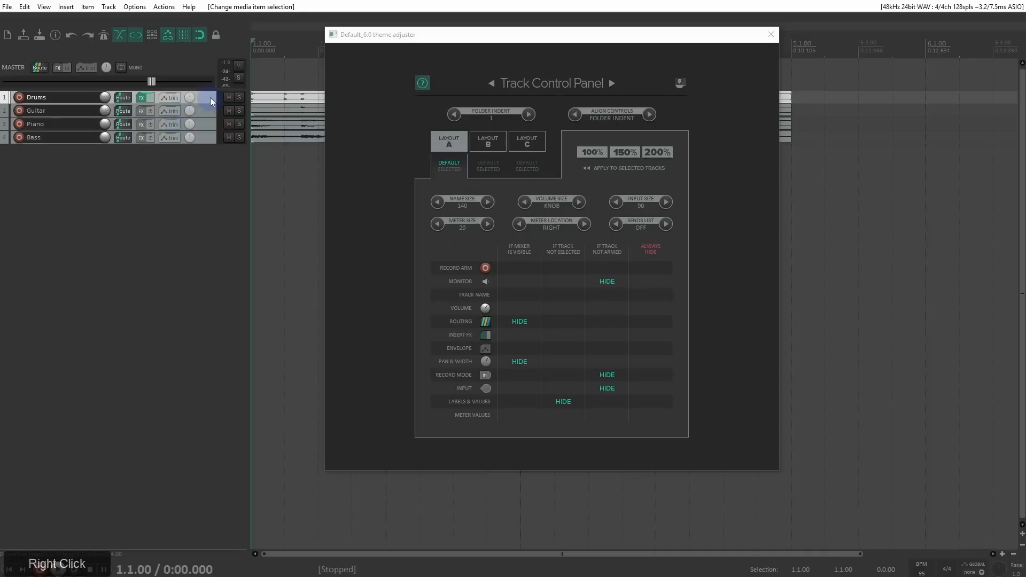
mouse_move(320, 381)
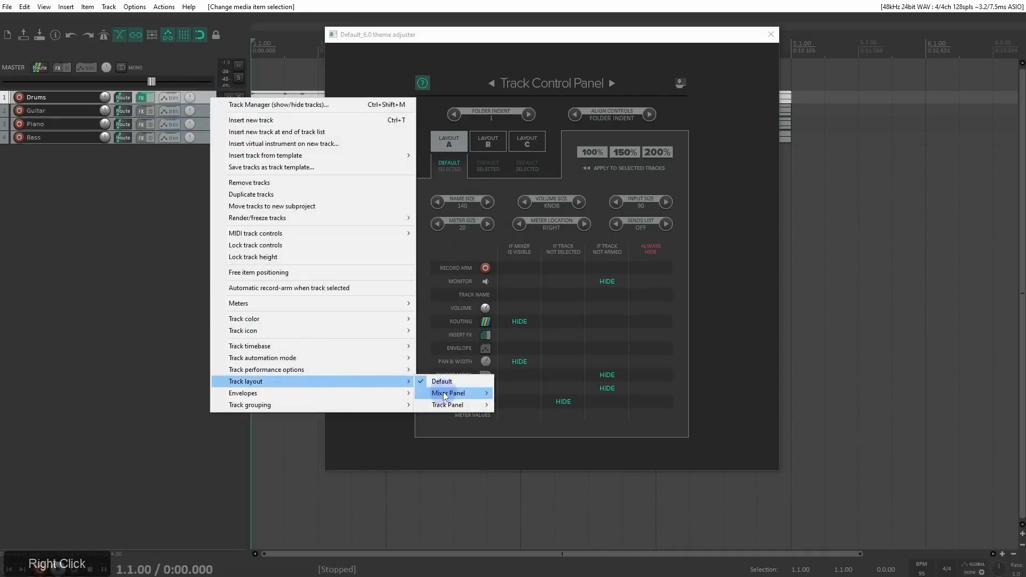
mouse_move(453, 405)
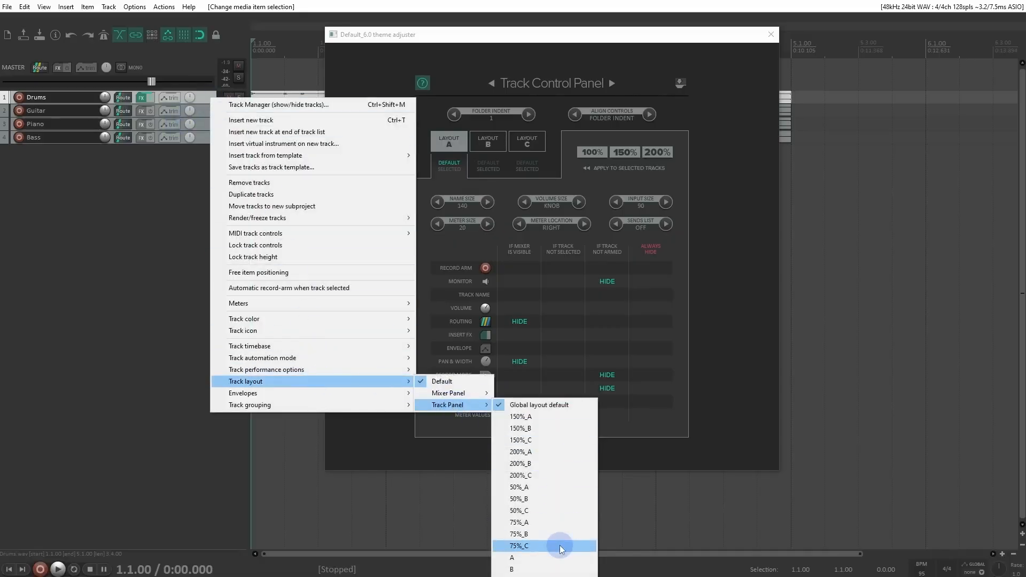
click(560, 570)
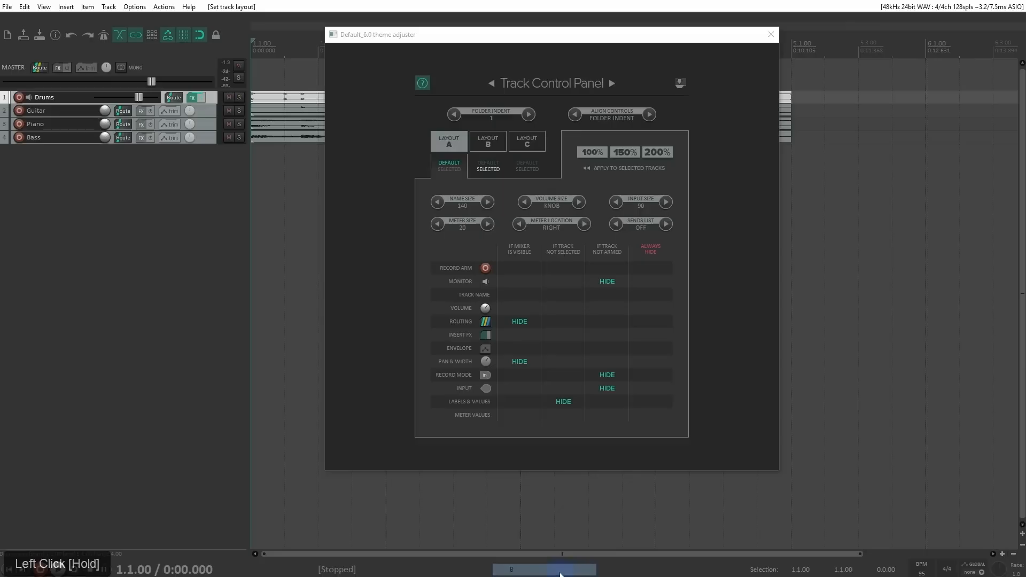
Step: Select all four tracks from Drums to Bass and set their Track Panel layout to B
shift+click(210, 98)
right_click(210, 96)
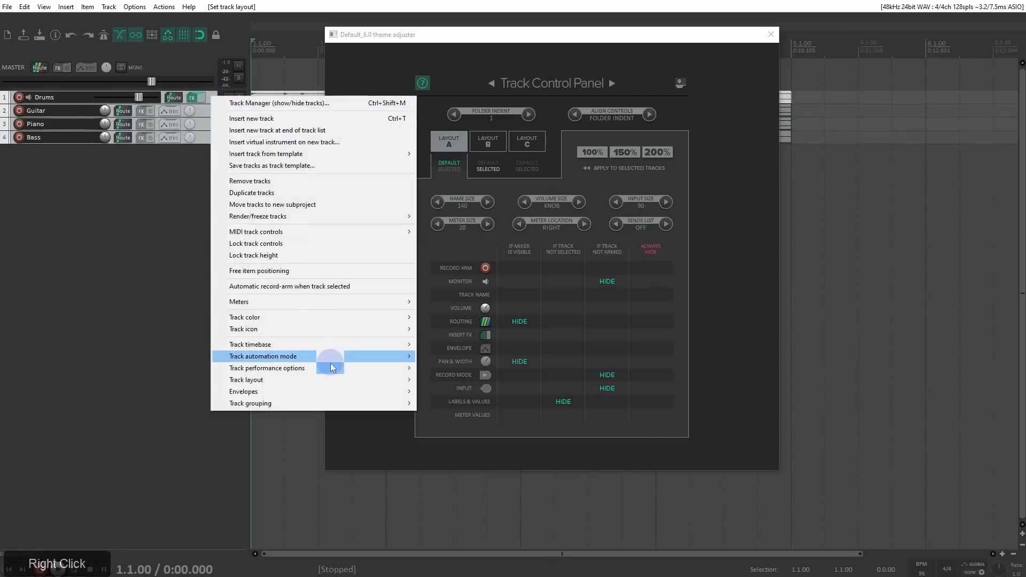
mouse_move(331, 378)
mouse_move(459, 404)
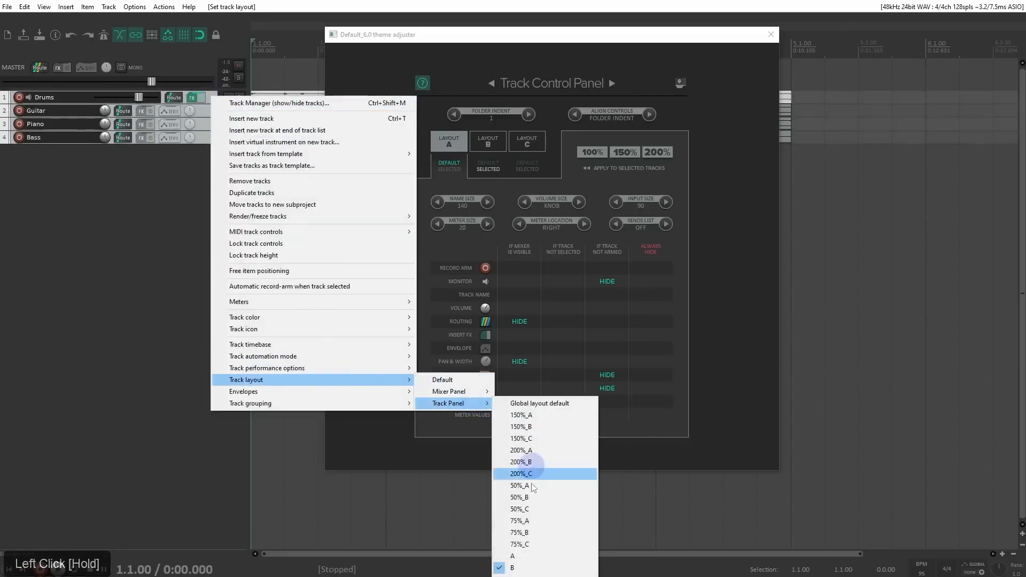
click(533, 570)
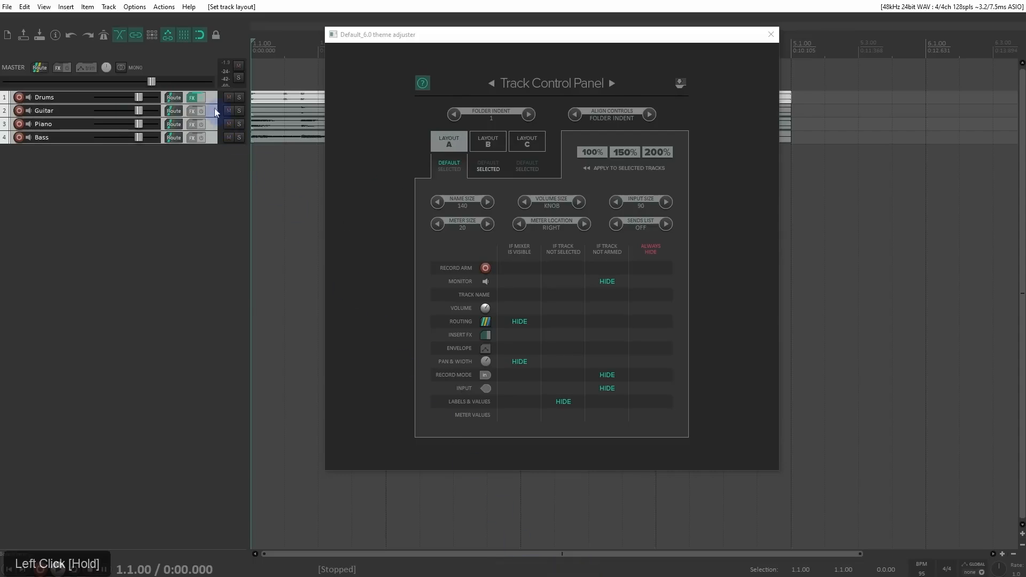
Step: Make the Drums track taller and set the four selected tracks' Track Panel layout to C
drag(213, 103, 213, 136)
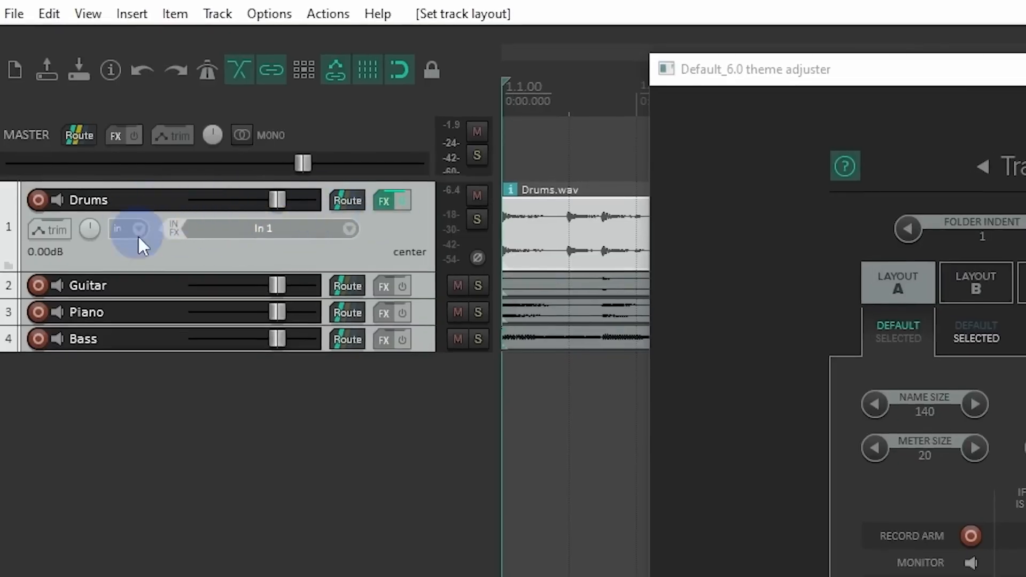
right_click(416, 220)
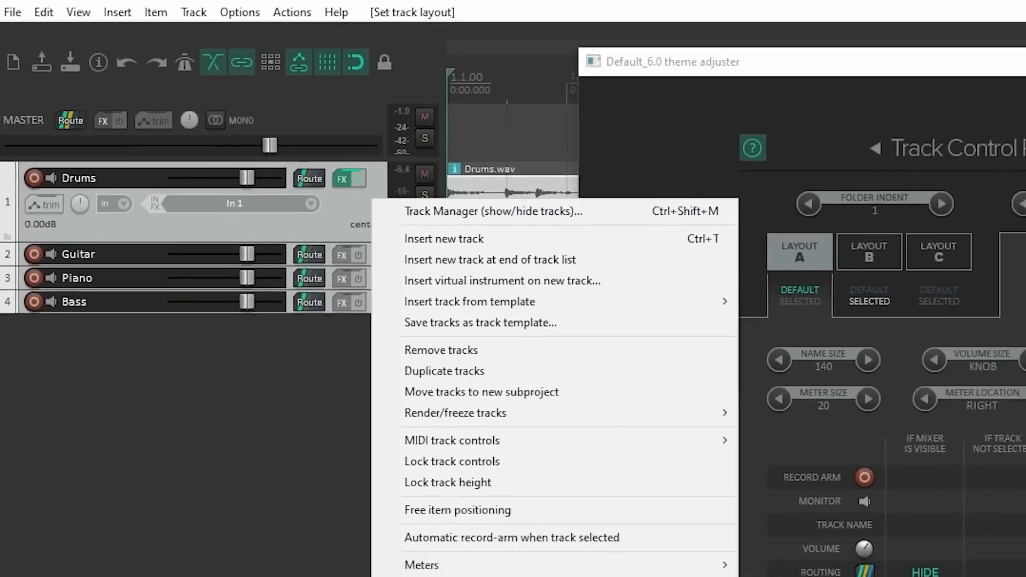
mouse_move(347, 395)
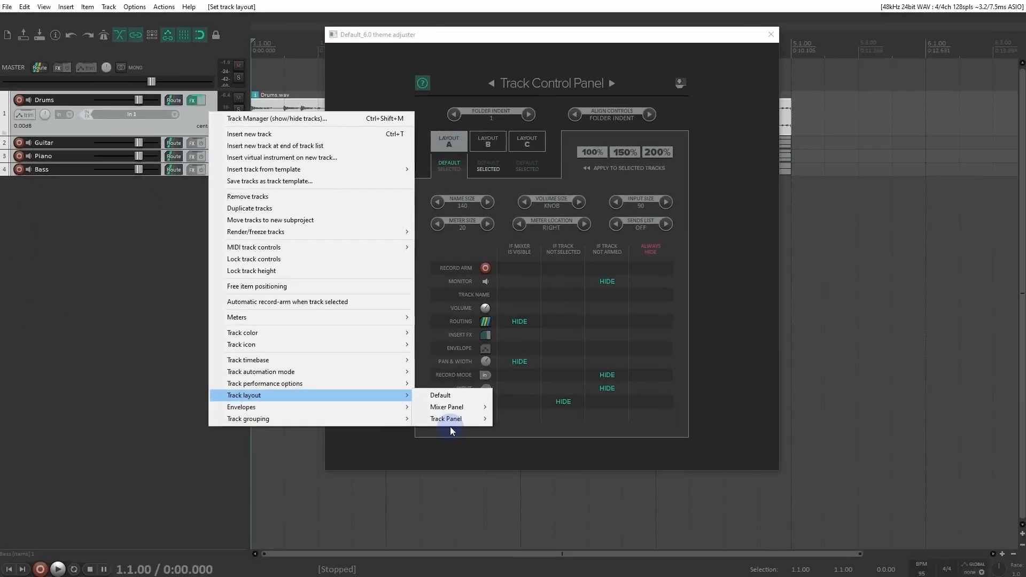
click(455, 422)
click(511, 576)
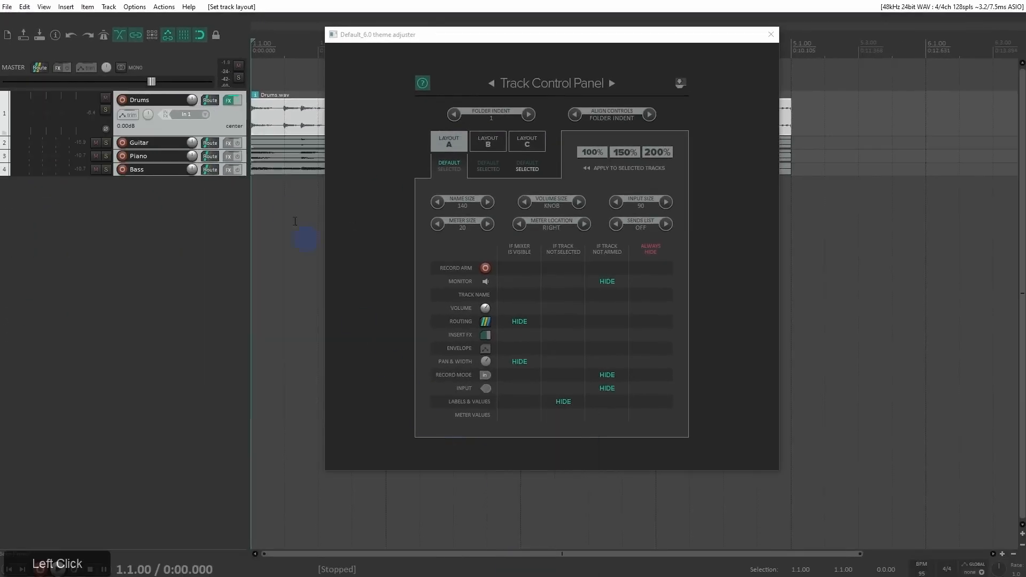
Step: Return the four selected tracks to the default Track Panel layout A, then close the theme adjuster and enlarge all tracks vertically
right_click(238, 114)
drag(343, 399, 568, 573)
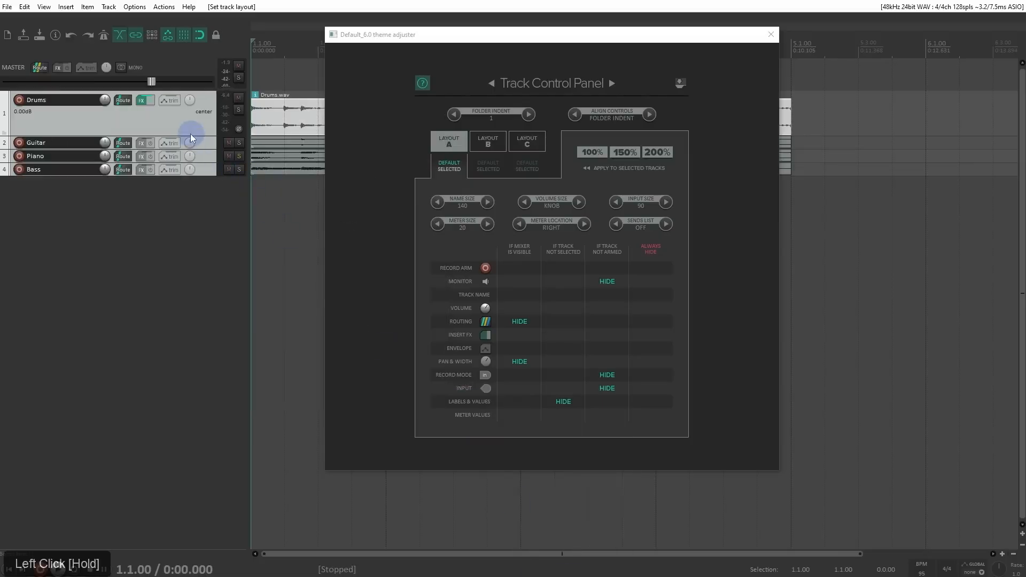
click(770, 35)
scroll(175, 252, up, 6)
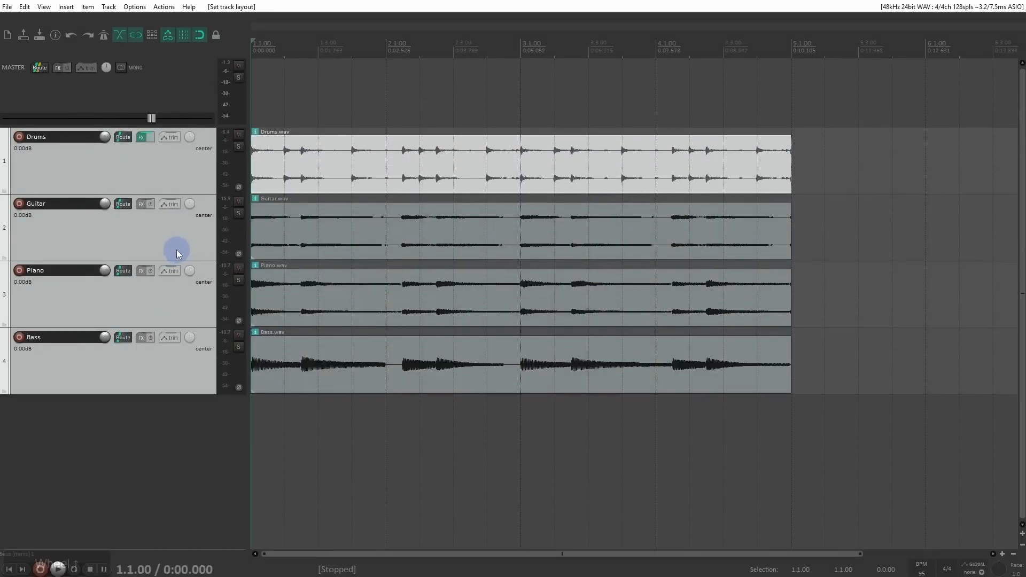
Step: Set the four selected tracks to random colors and deselect them
right_click(175, 169)
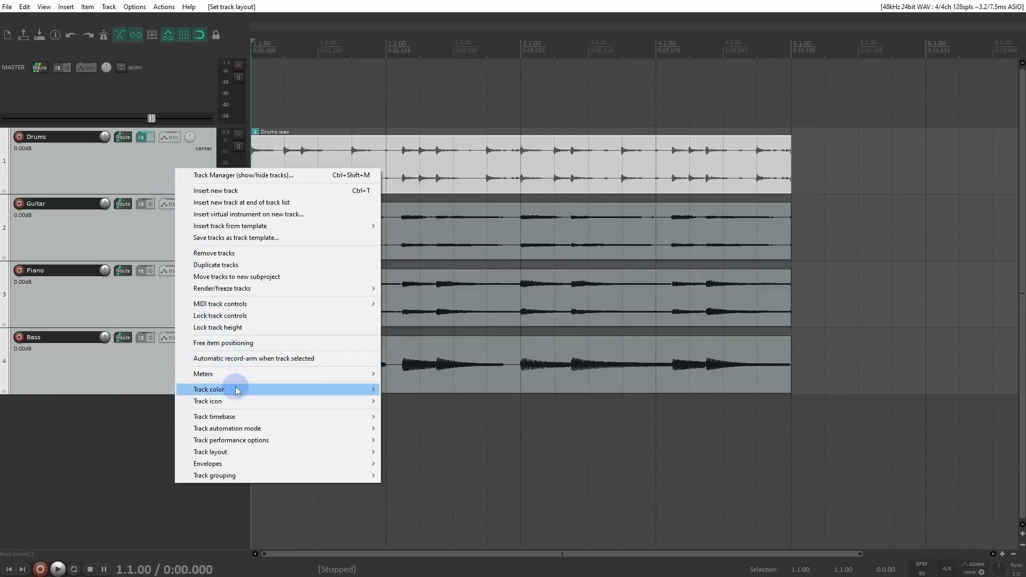
mouse_move(237, 391)
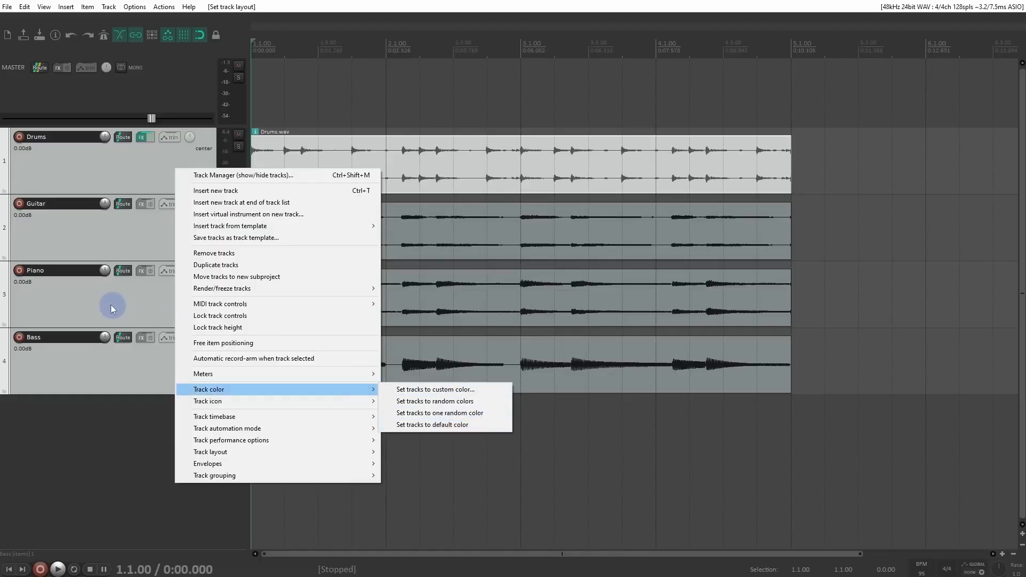
click(369, 390)
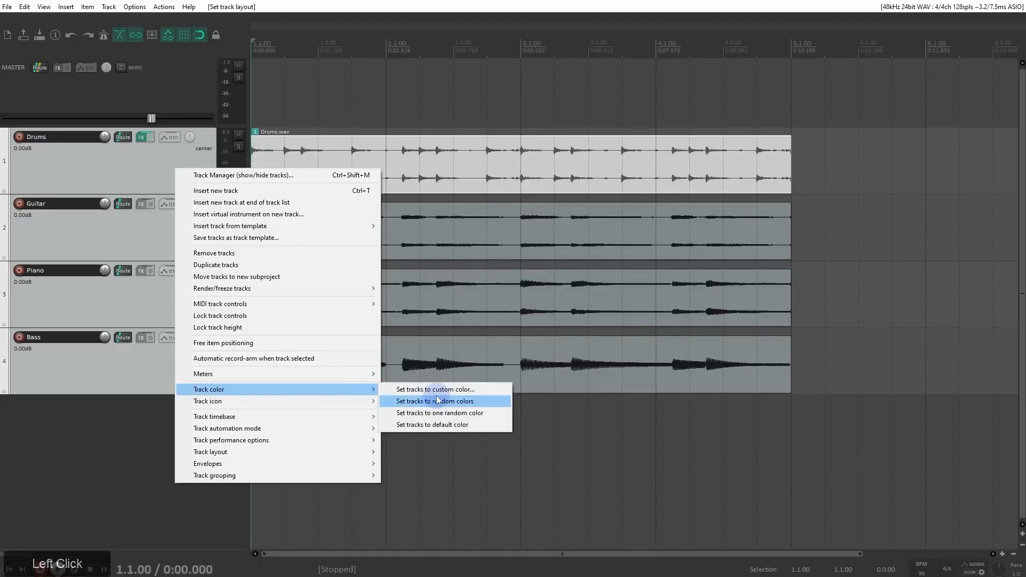
click(439, 401)
click(151, 433)
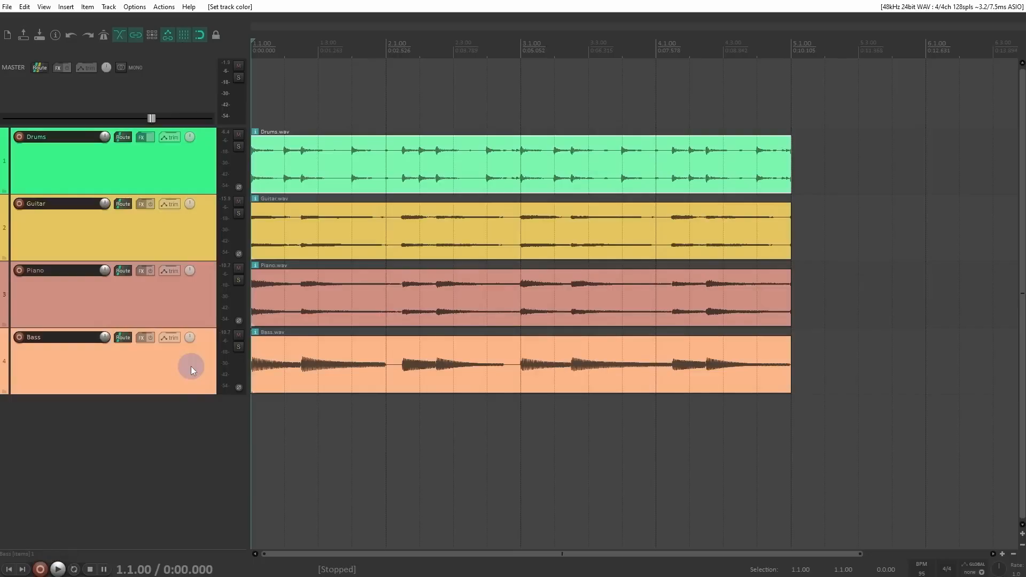
right_click(175, 148)
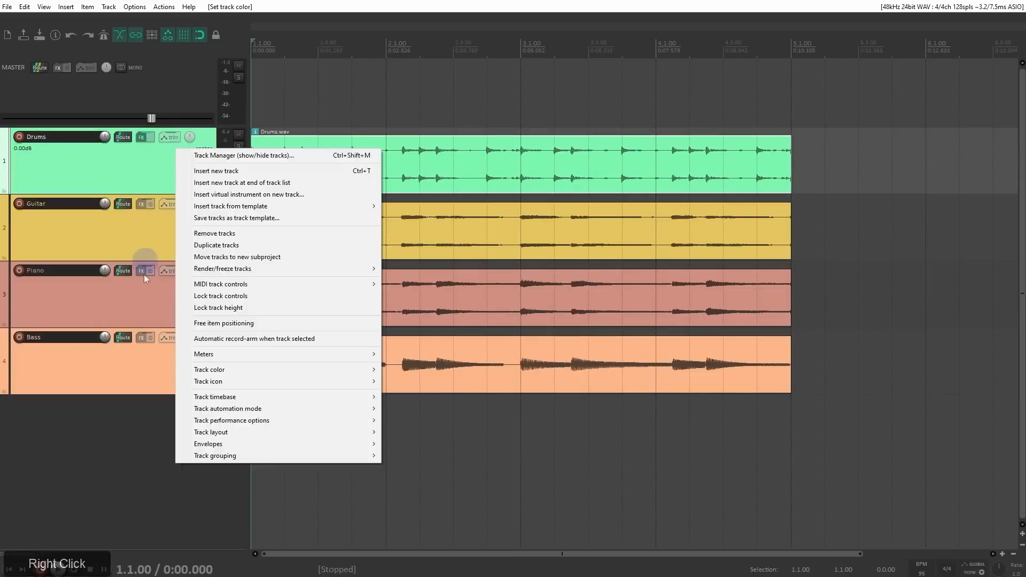
click(139, 359)
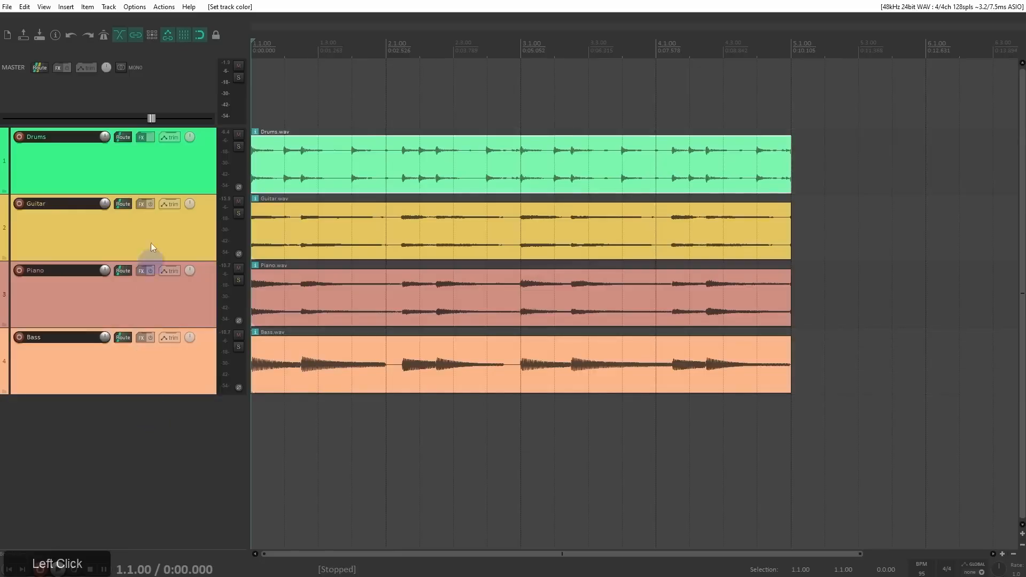
Step: Open the theme adjuster and go to its Custom Colors page
click(135, 9)
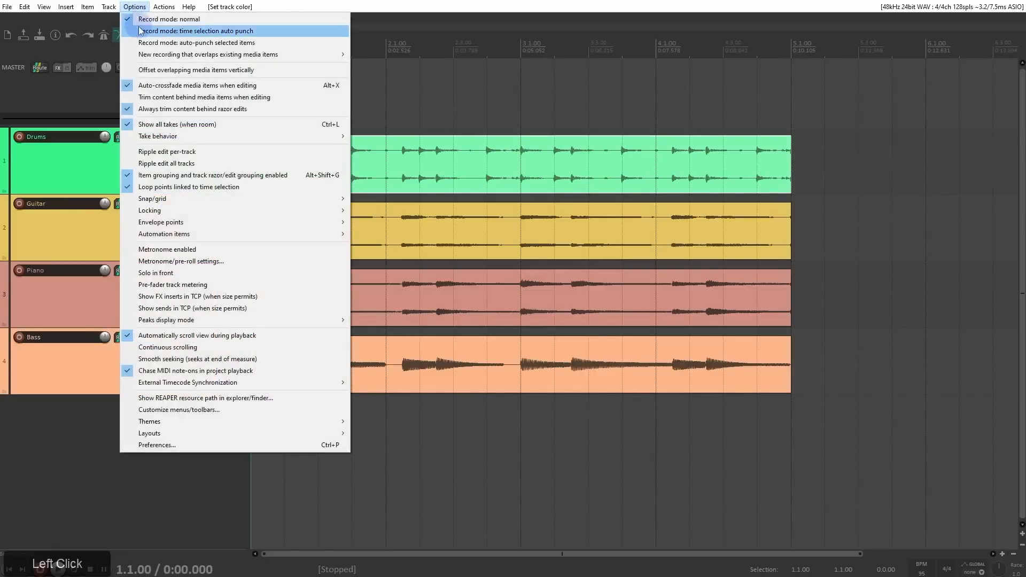
click(193, 422)
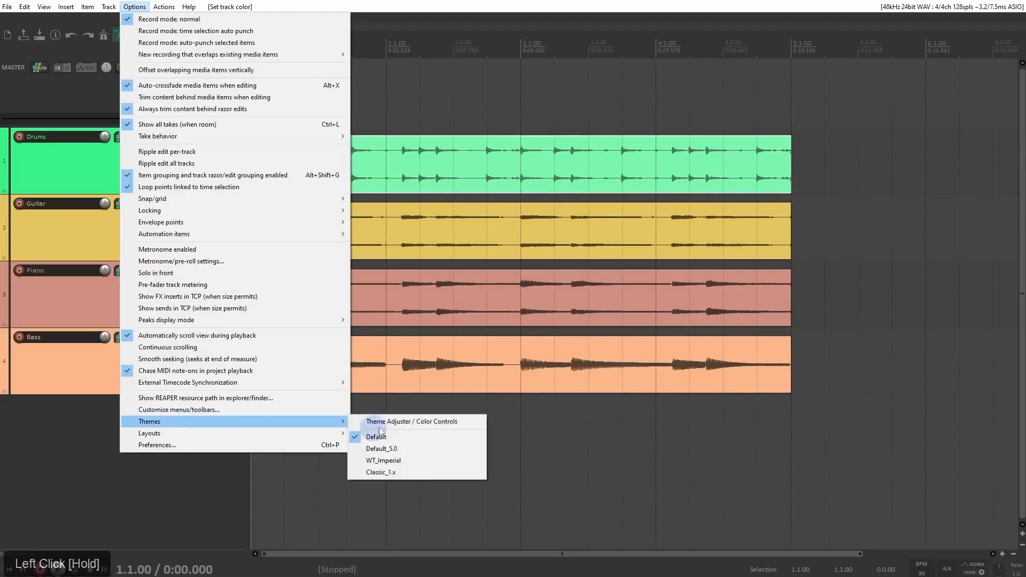
click(406, 422)
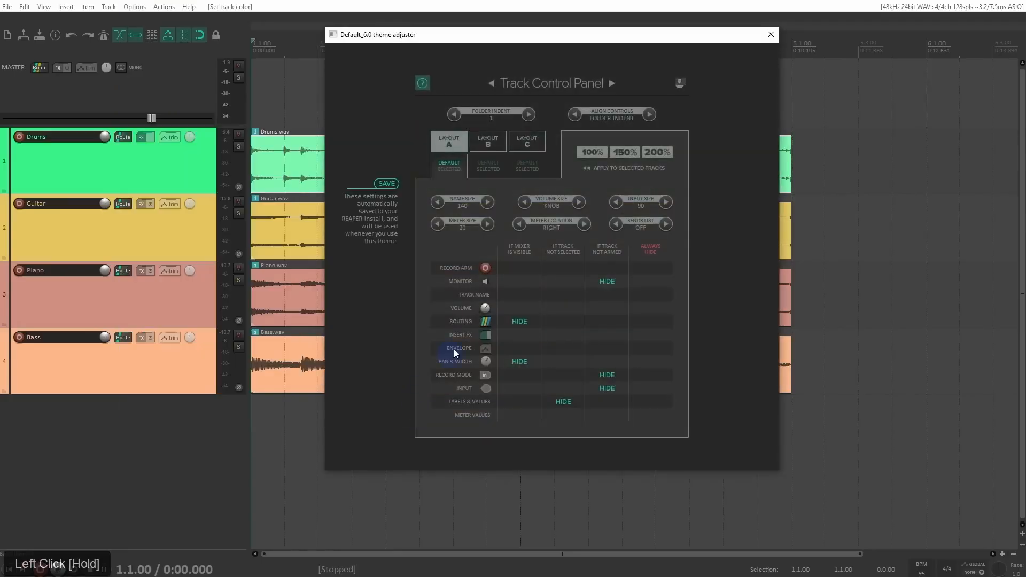
click(612, 84)
click(612, 84)
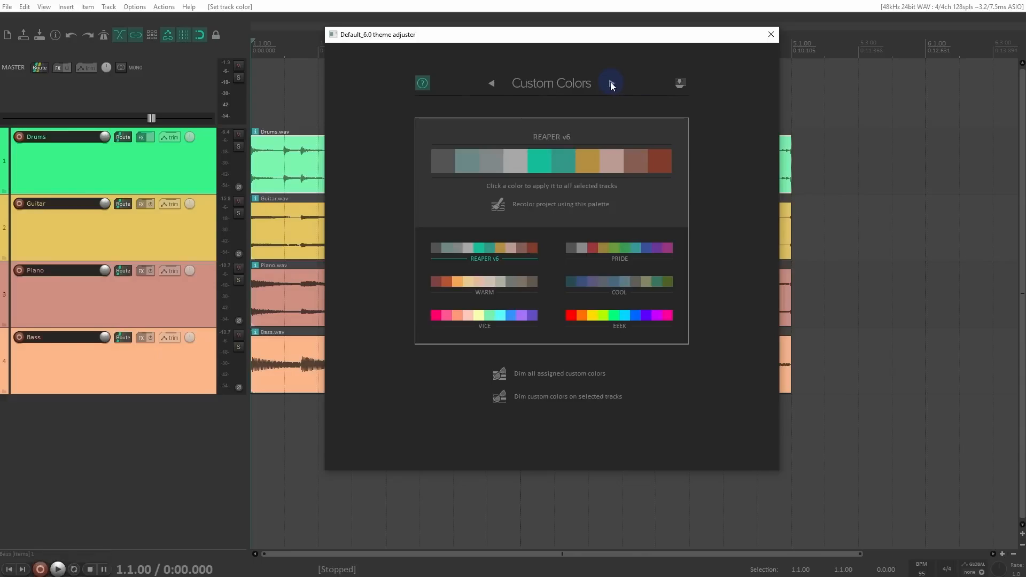
Step: Recolor the project repeatedly with random colors from the REAPER v6 palette
mouse_move(503, 216)
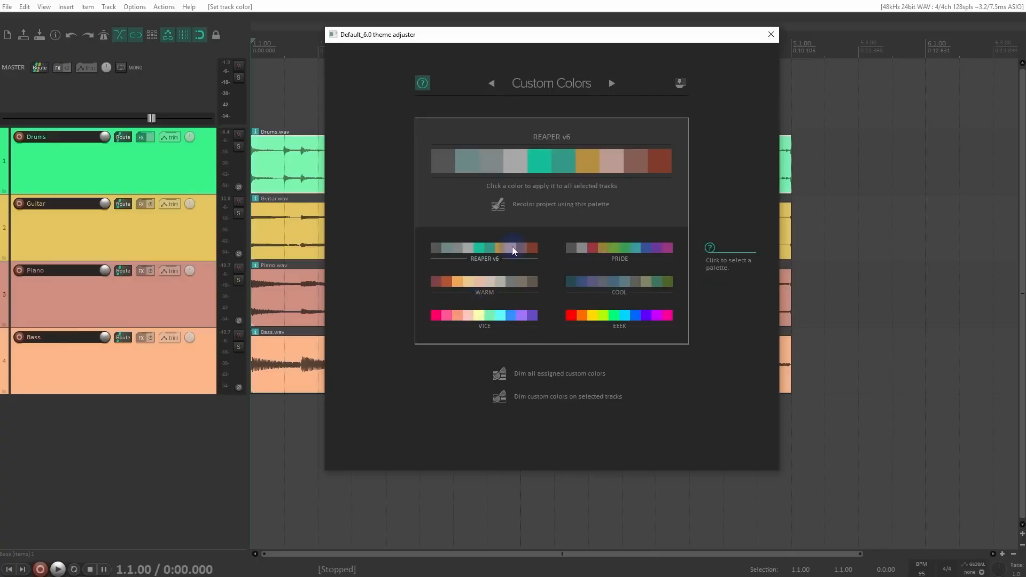
click(499, 206)
click(500, 206)
click(499, 206)
click(500, 208)
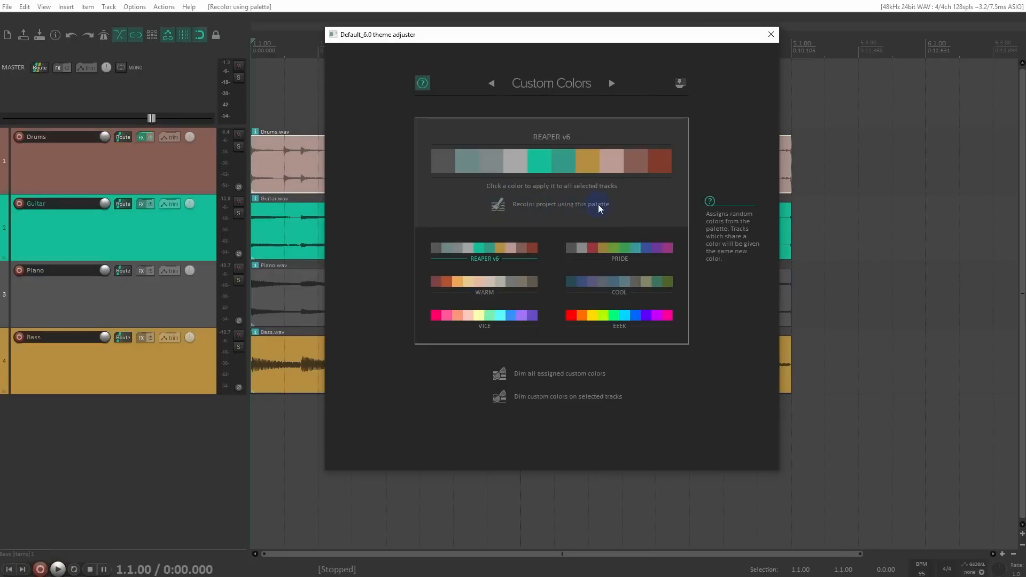
triple_click(499, 207)
click(498, 205)
click(497, 206)
click(498, 206)
click(497, 206)
click(497, 205)
click(497, 205)
click(497, 204)
click(497, 205)
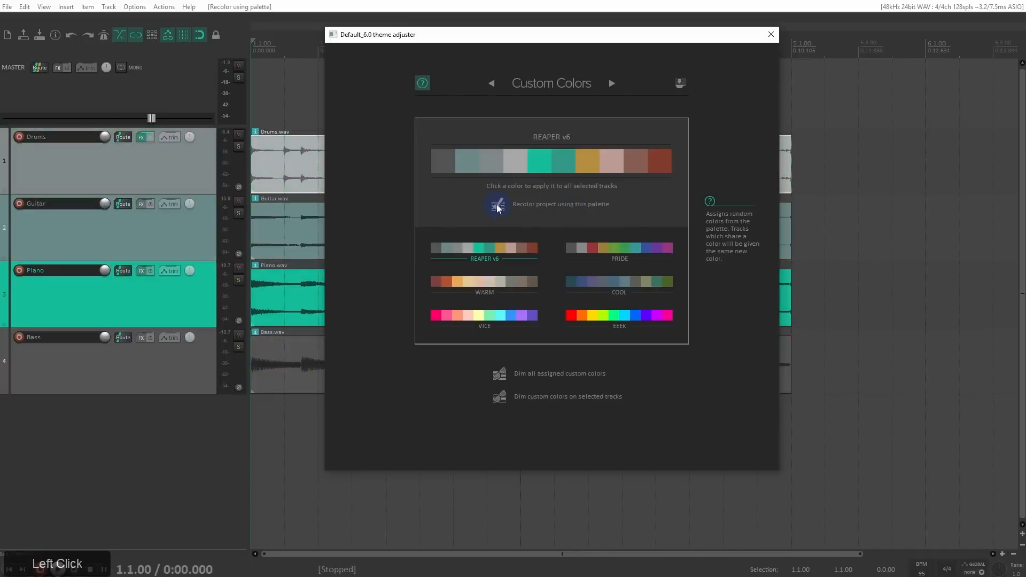
click(498, 206)
click(497, 206)
Step: Select all four tracks from Drums to Bass, try the palette's gold color on them, and undo it
click(196, 177)
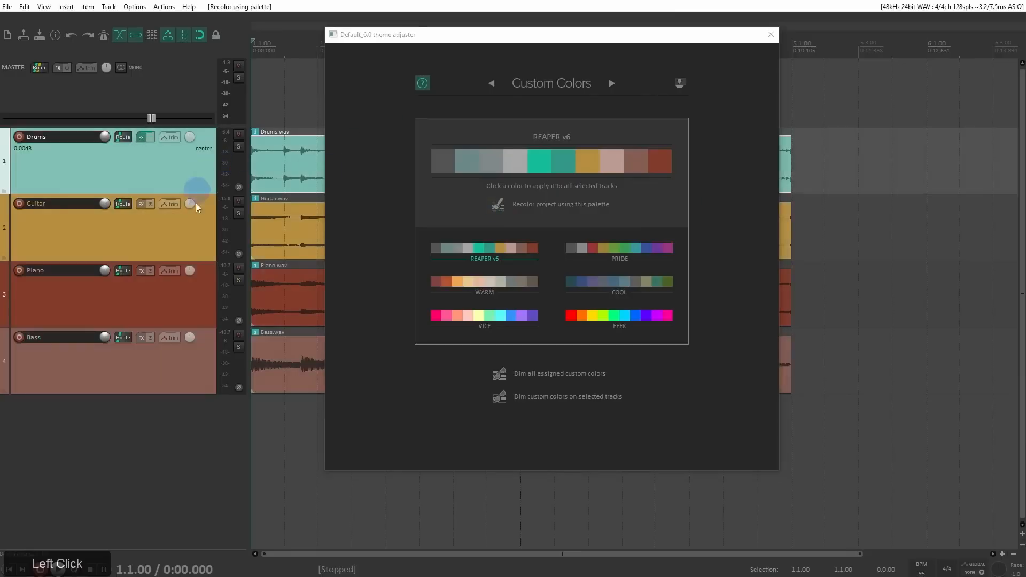
shift+click(195, 359)
click(589, 162)
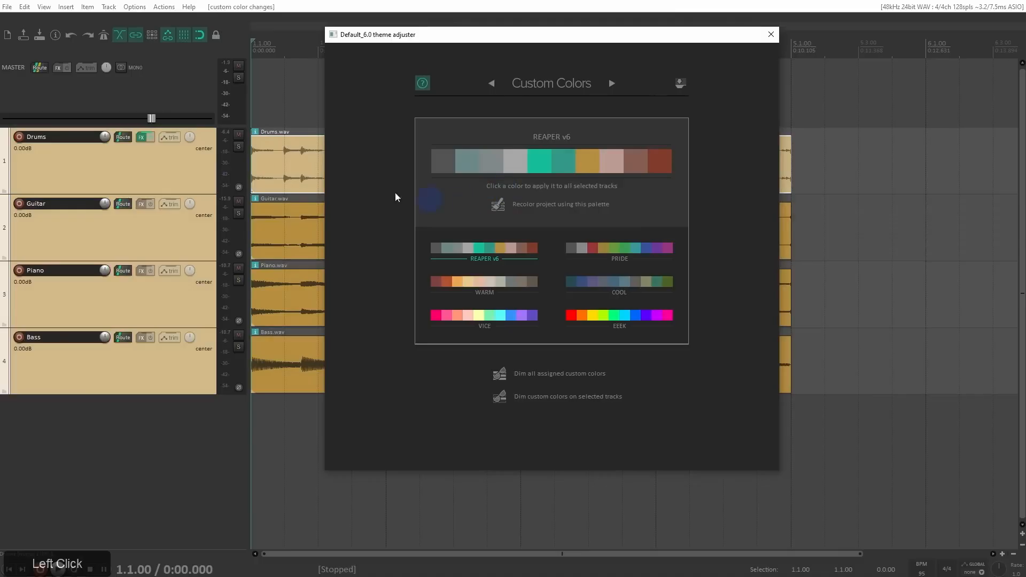
key(ctrl+z)
Step: Recolor the project with the Warm palette, and switch to the Vice palette and recolor several times
click(485, 282)
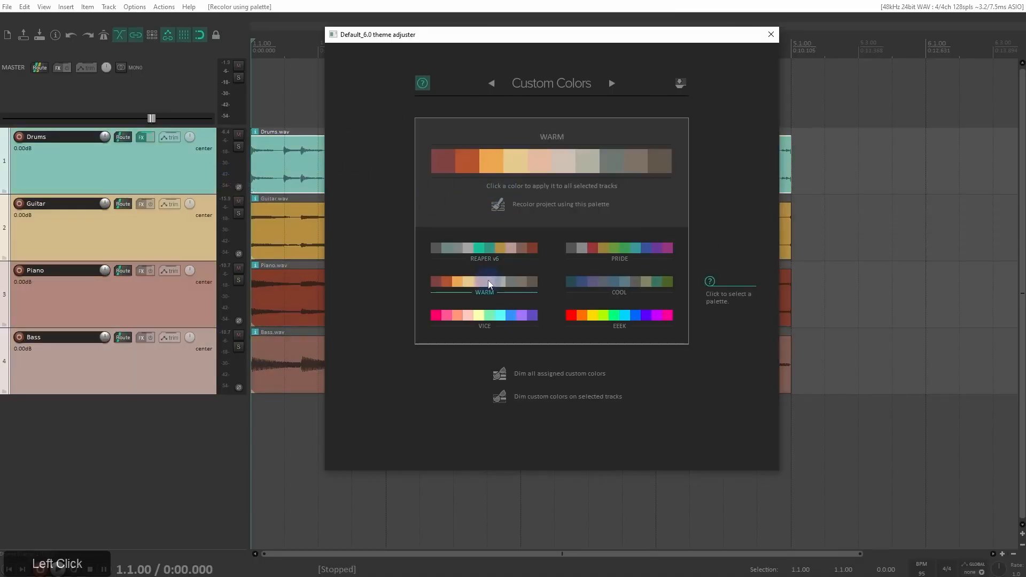
click(498, 205)
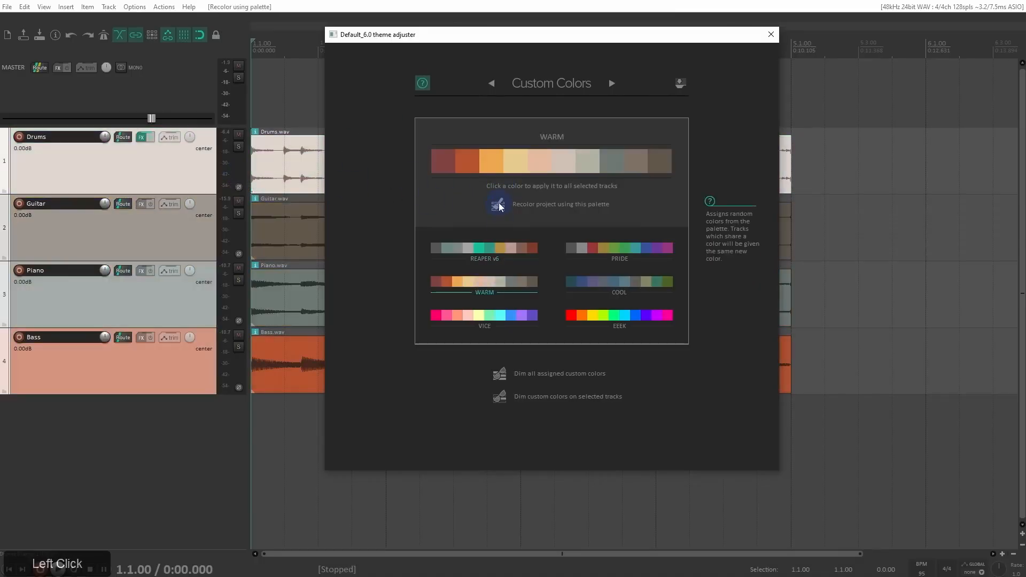
click(502, 315)
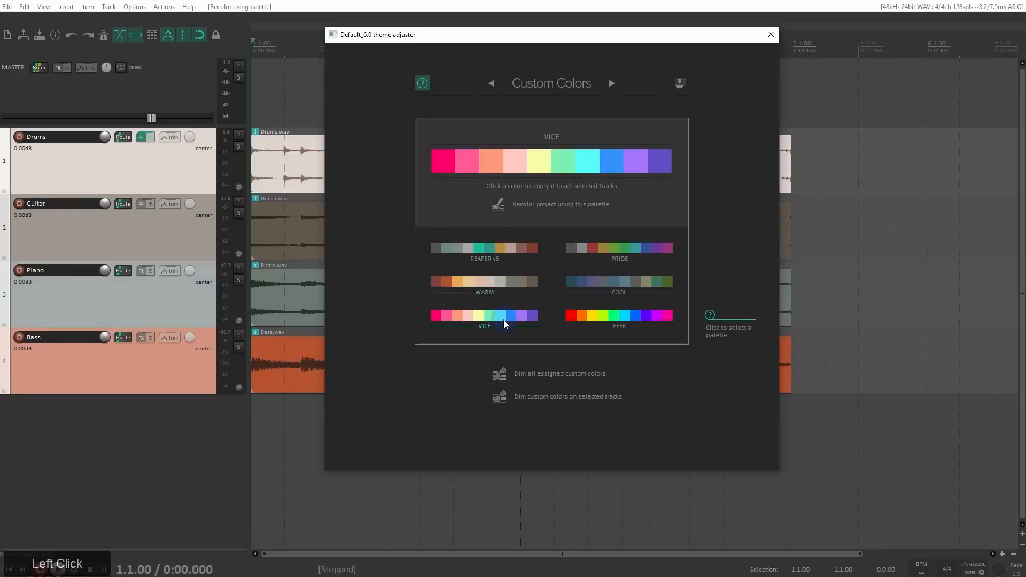
click(499, 204)
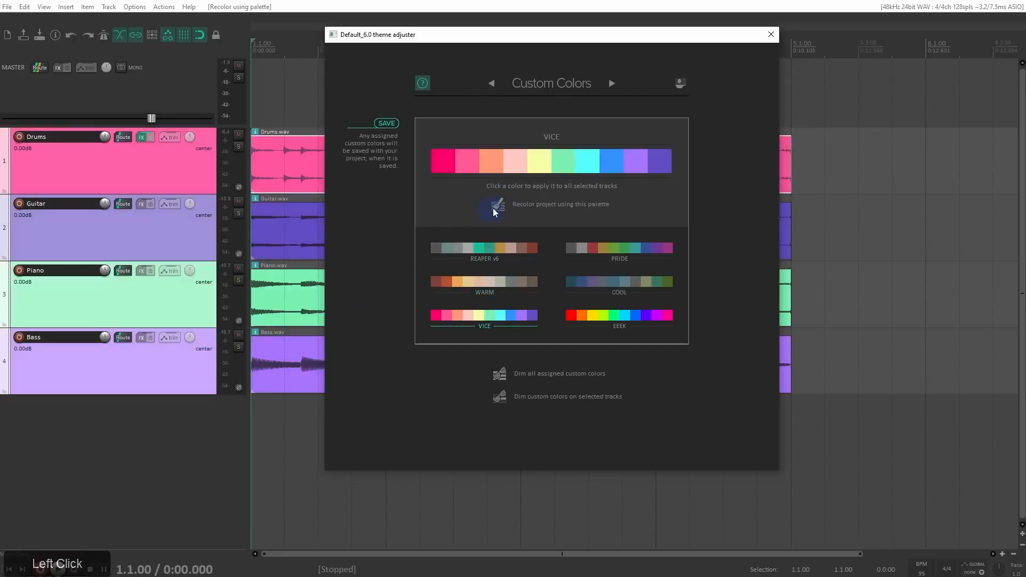
double_click(497, 207)
click(497, 208)
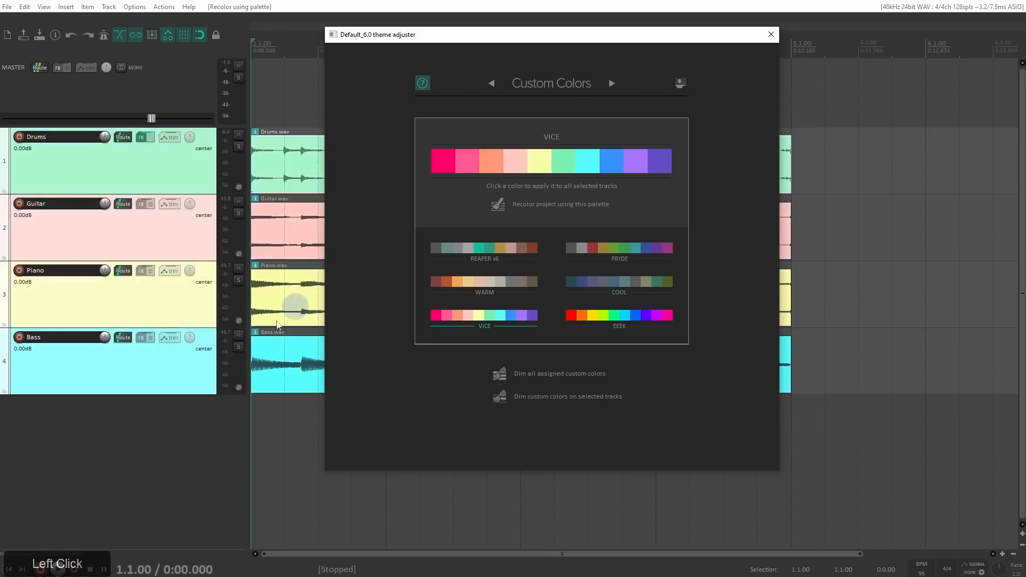
Step: Deselect the tracks, close the theme adjuster and select only the Drums track
click(164, 440)
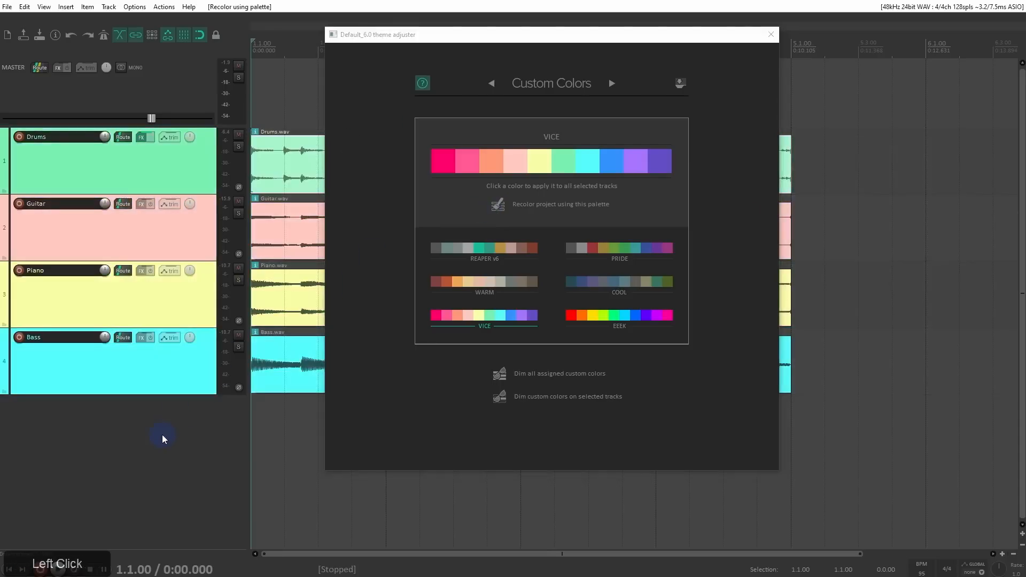
click(771, 35)
click(193, 157)
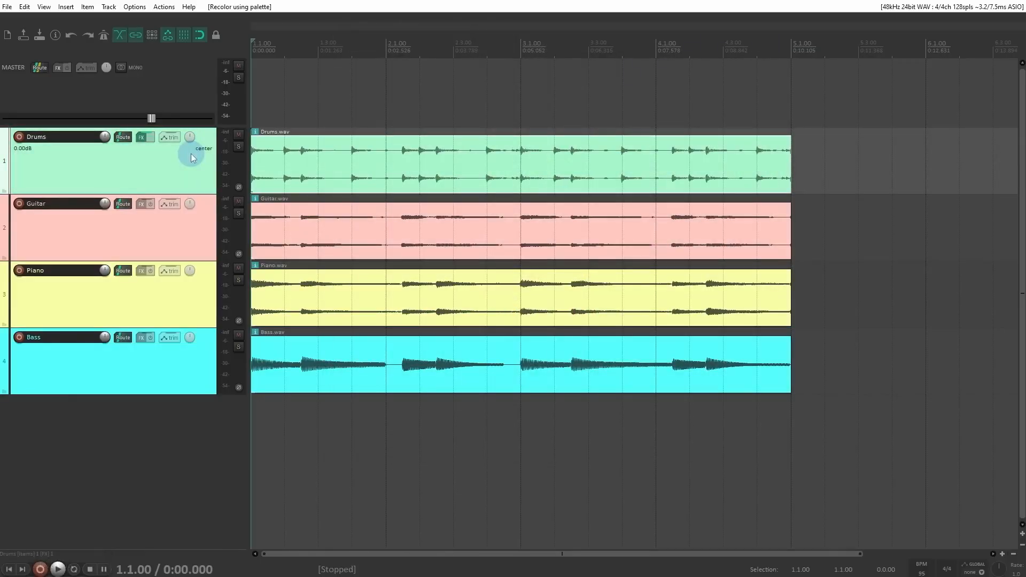
Step: Switch to File Explorer, load WT_Imperial.ReaperThemeZip from the BarraCudaPRO (Z:) drive into REAPER, and select the Drums track
drag(321, 0, 695, 74)
click(556, 216)
click(562, 217)
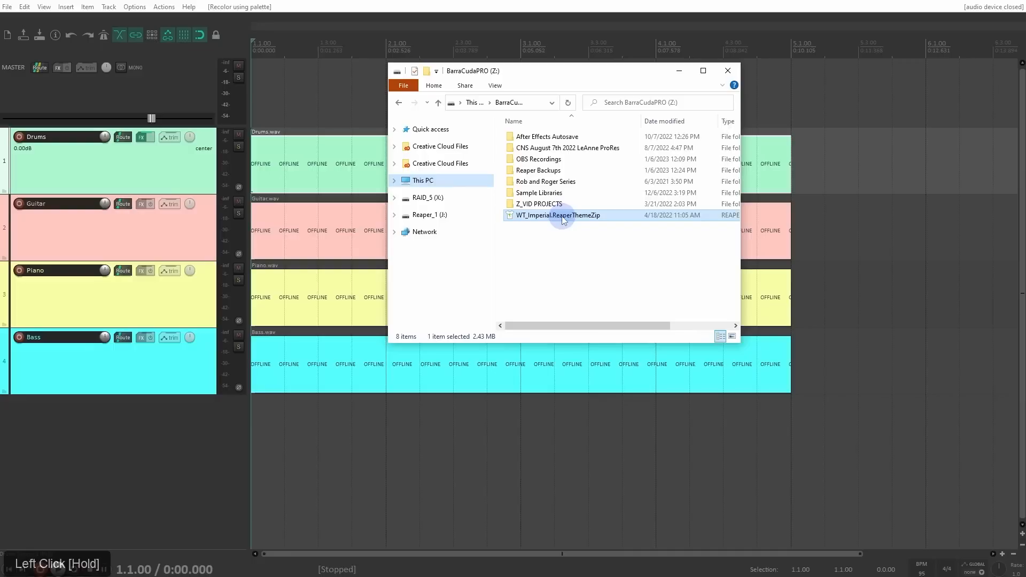
drag(564, 220, 337, 298)
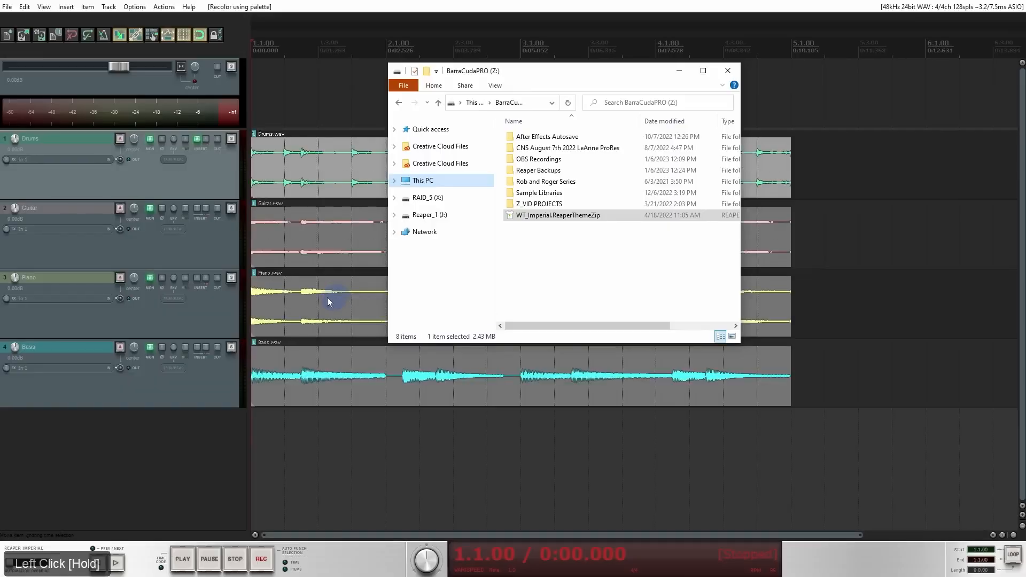
click(208, 323)
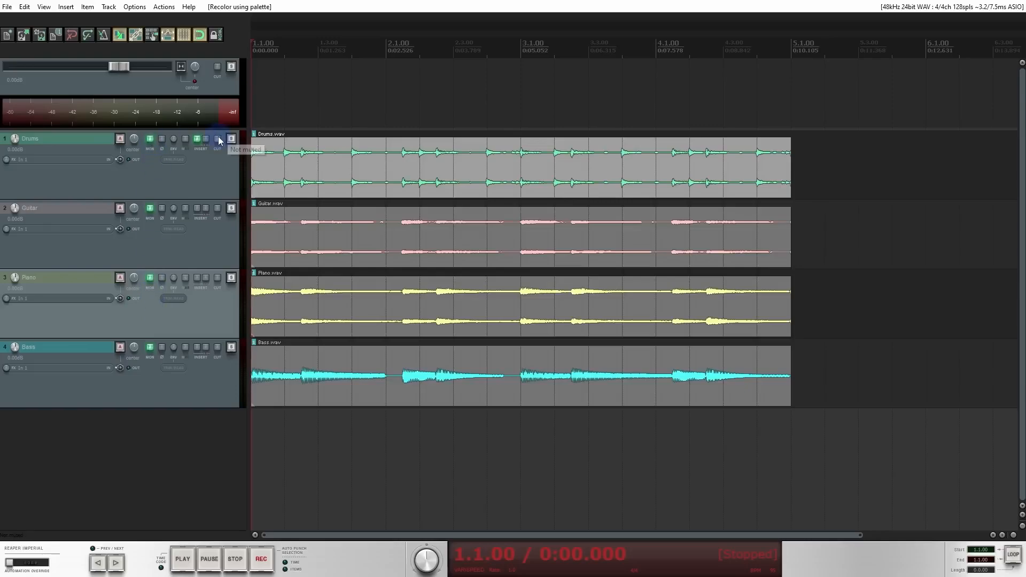
click(208, 185)
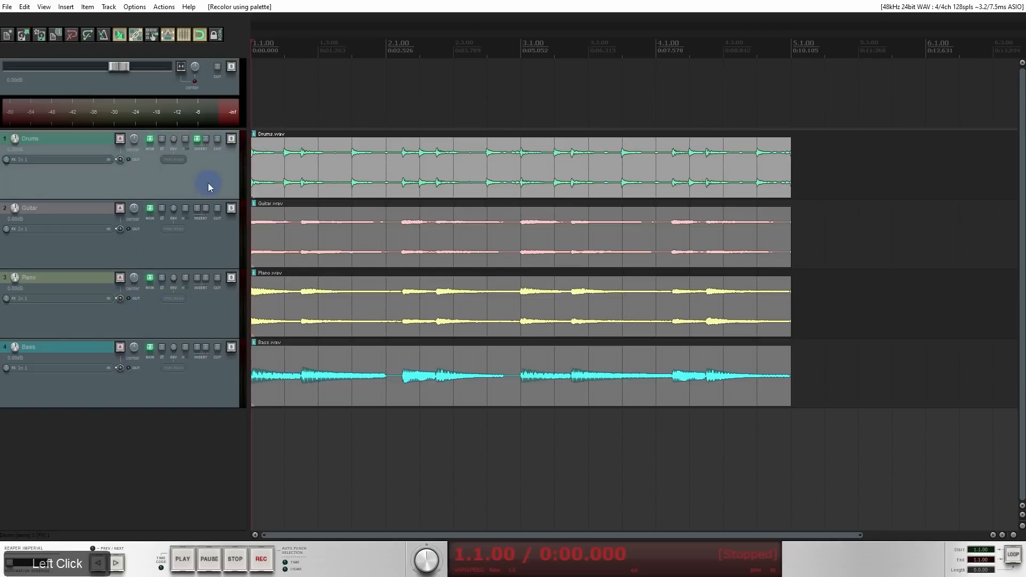
Step: Switch to the web browser and browse the uploaded themes and their preview images on stash.reaper.fm
middle_click(820, 161)
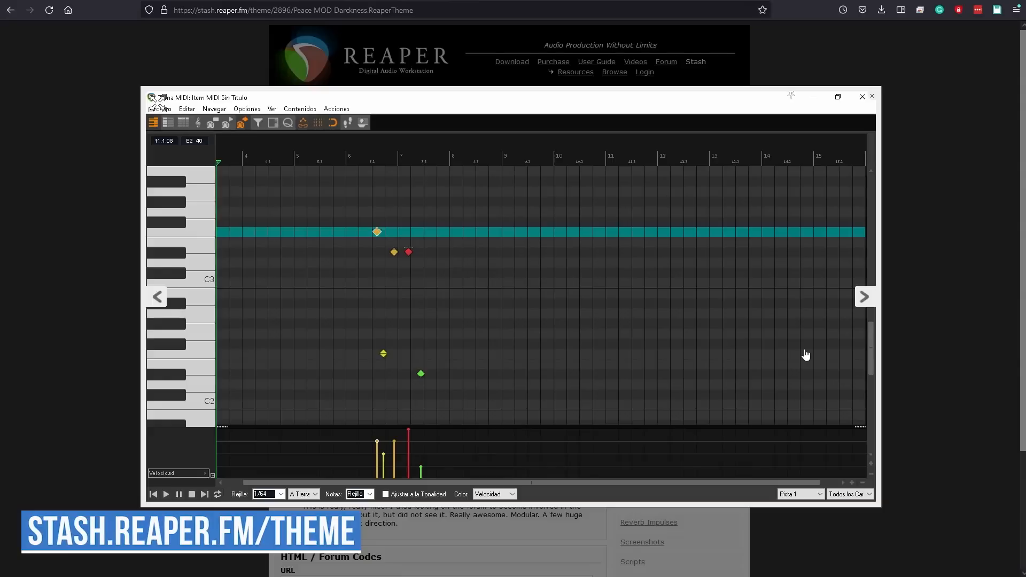
click(866, 302)
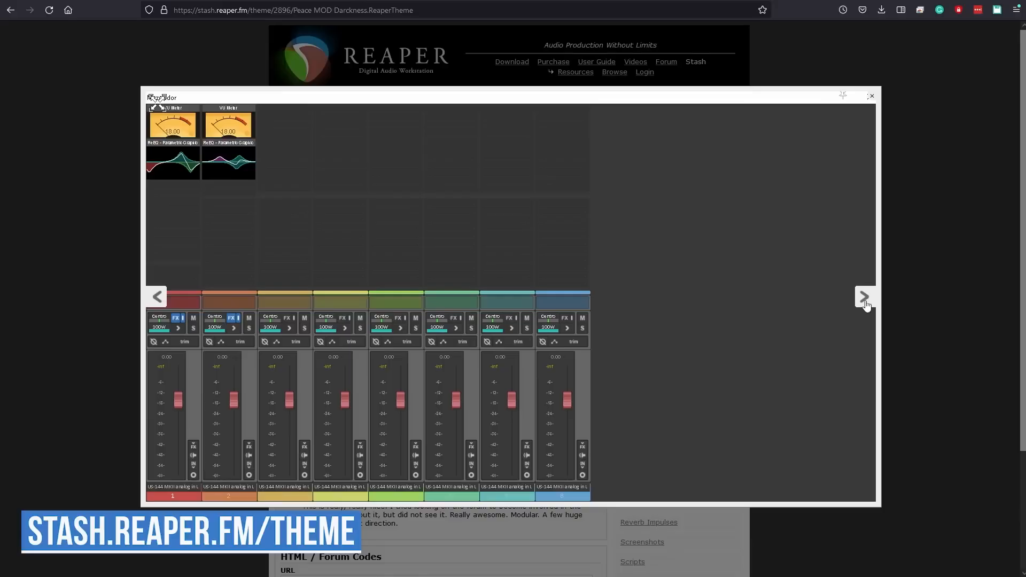
click(866, 299)
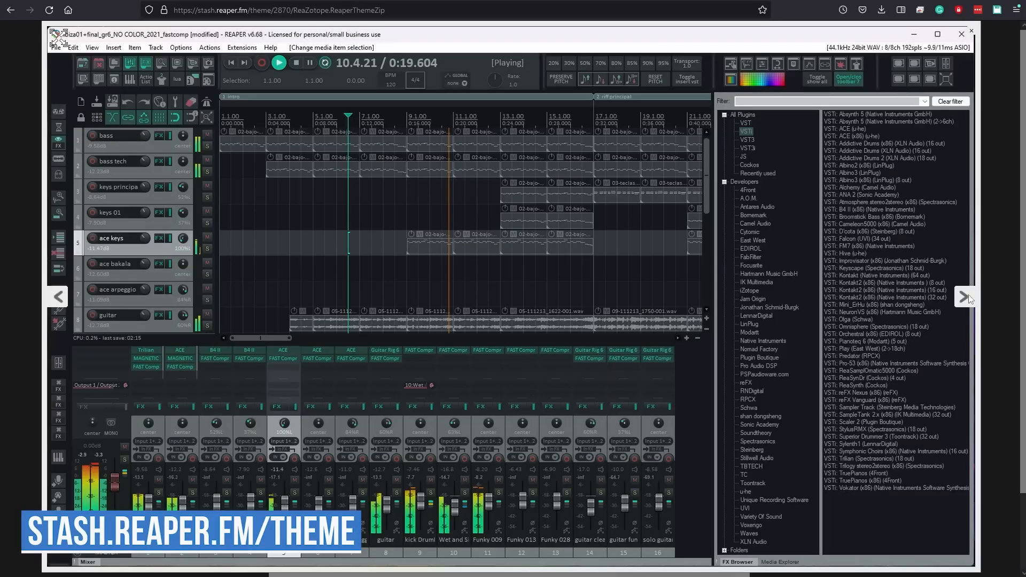
Step: View the next theme preview image, switch back to REAPER and apply the Default theme
click(969, 295)
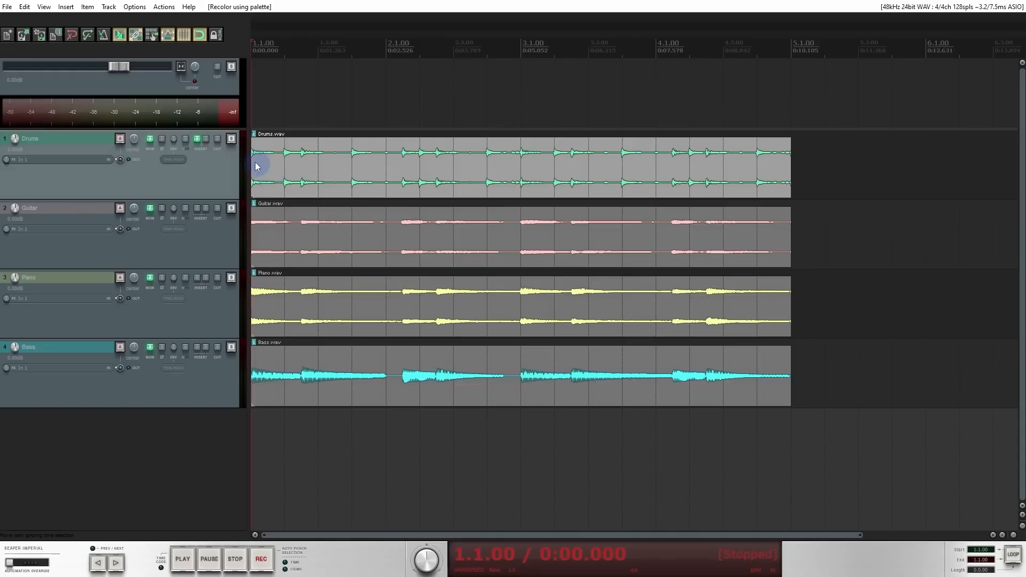
click(140, 8)
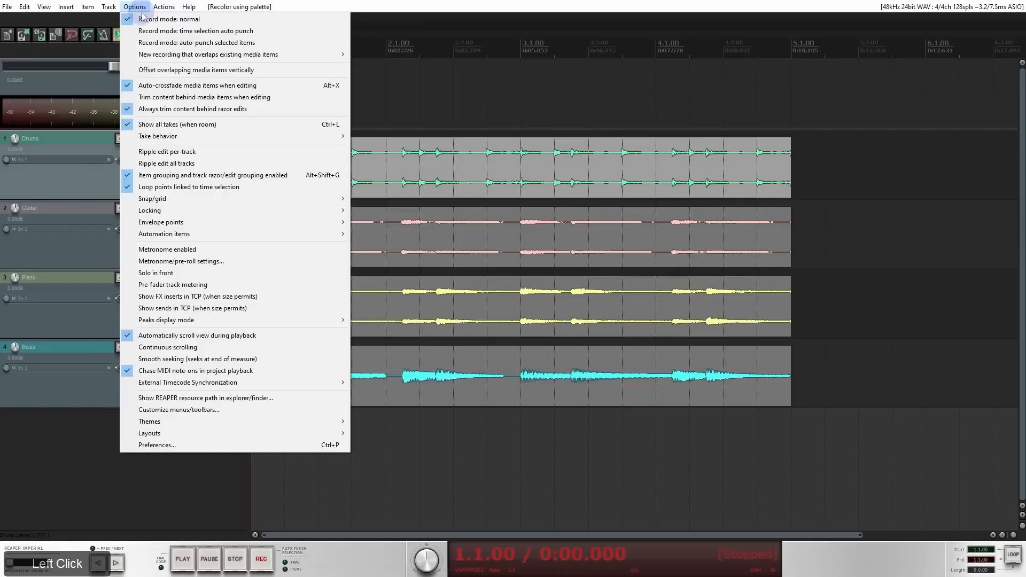
mouse_move(204, 422)
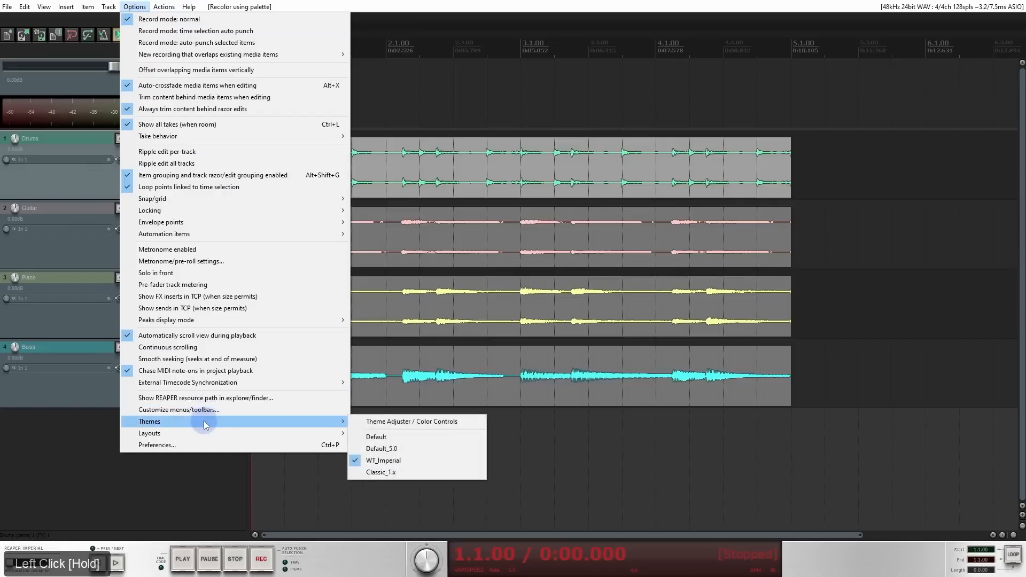
click(400, 438)
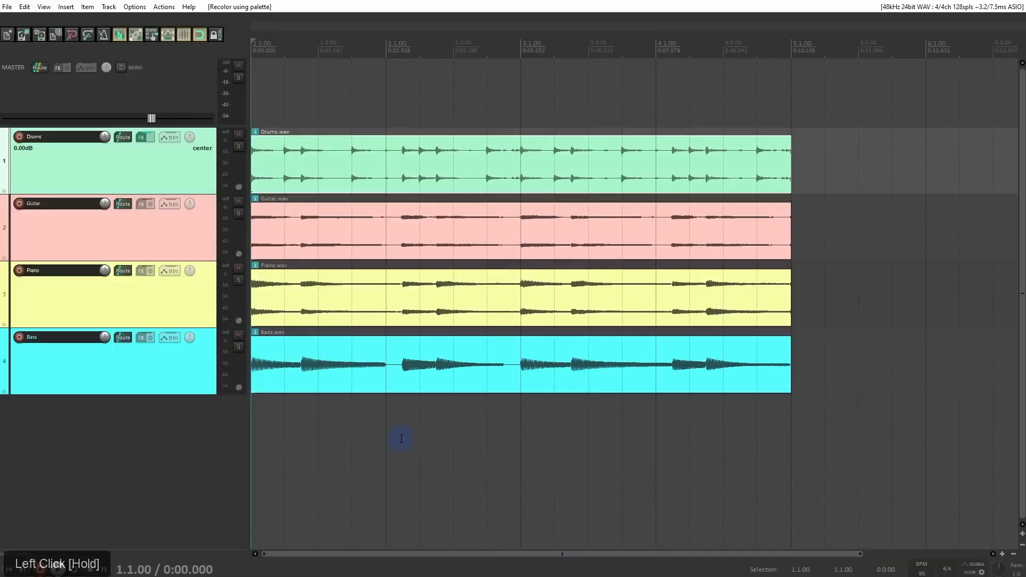
Step: Select the Guitar track and the Bass track in turn to view the track panel
click(239, 170)
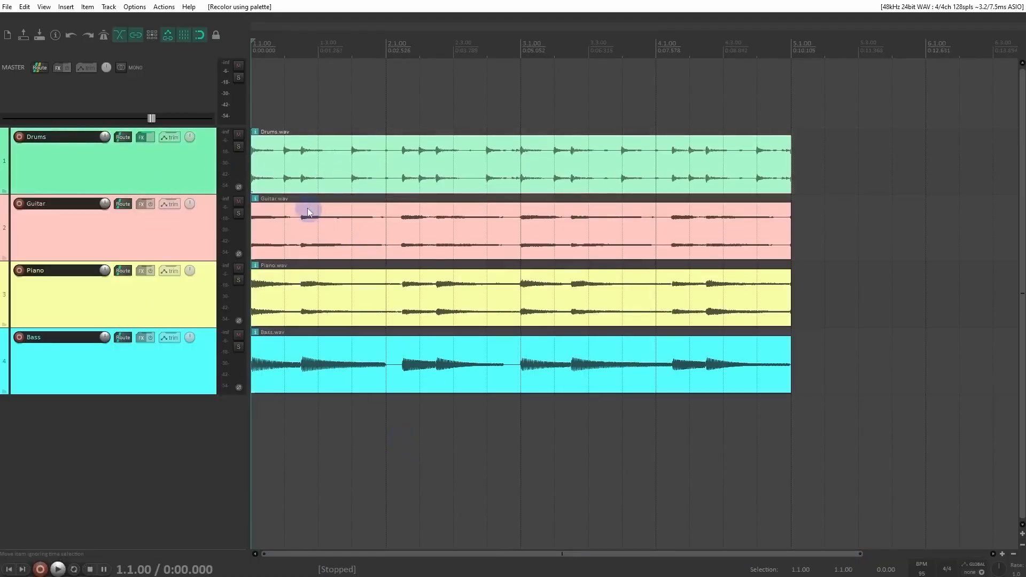
click(202, 246)
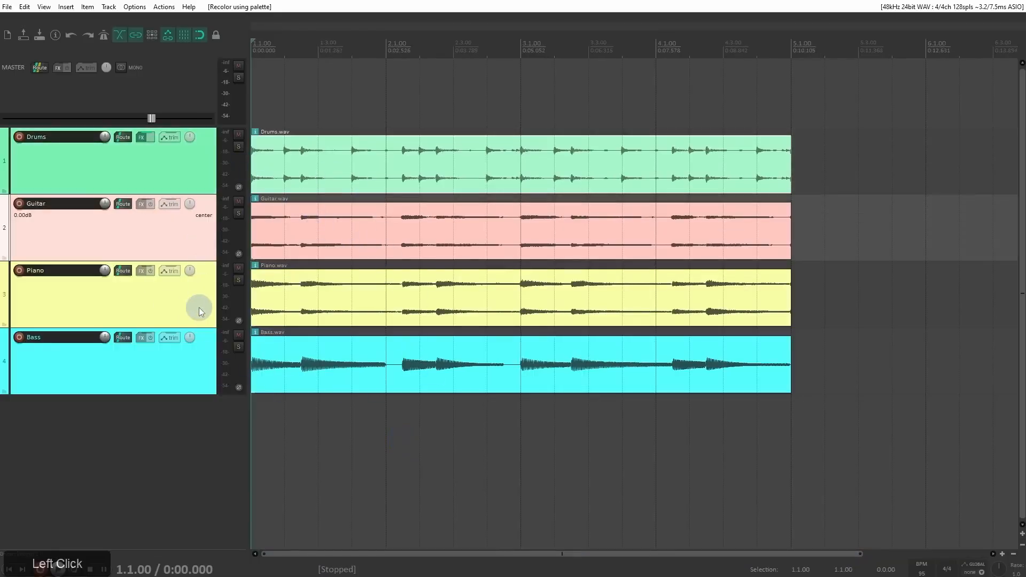
click(202, 371)
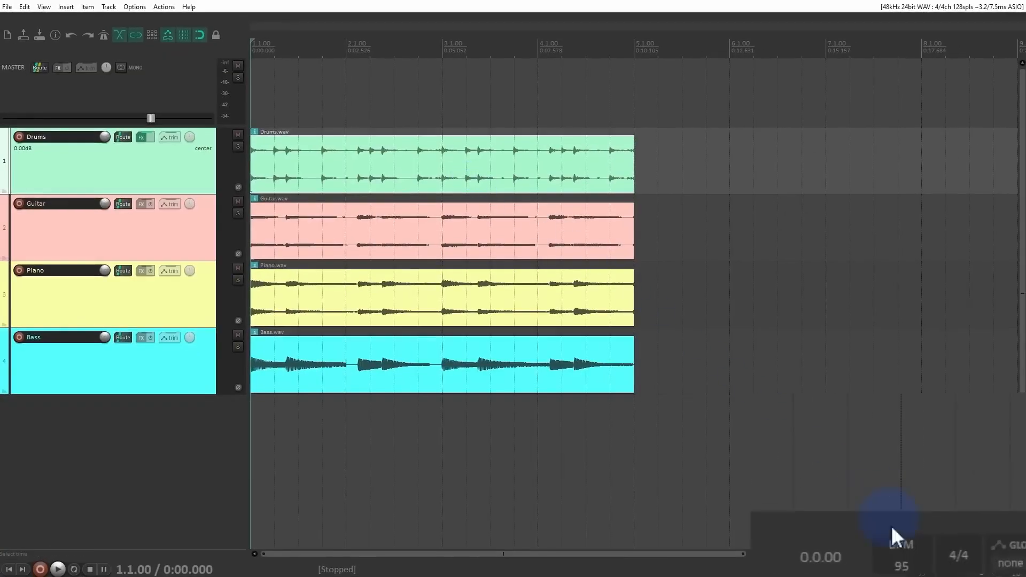
Step: Set the project tempo to 110 BPM and play the arrangement from the start
click(902, 558)
text(110)
key(KP_Enter)
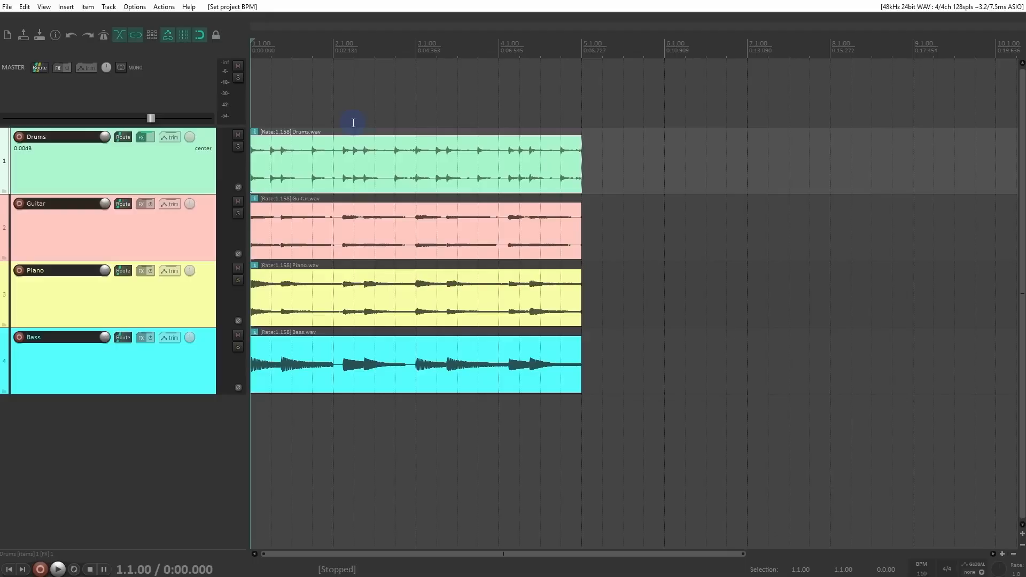
key(space)
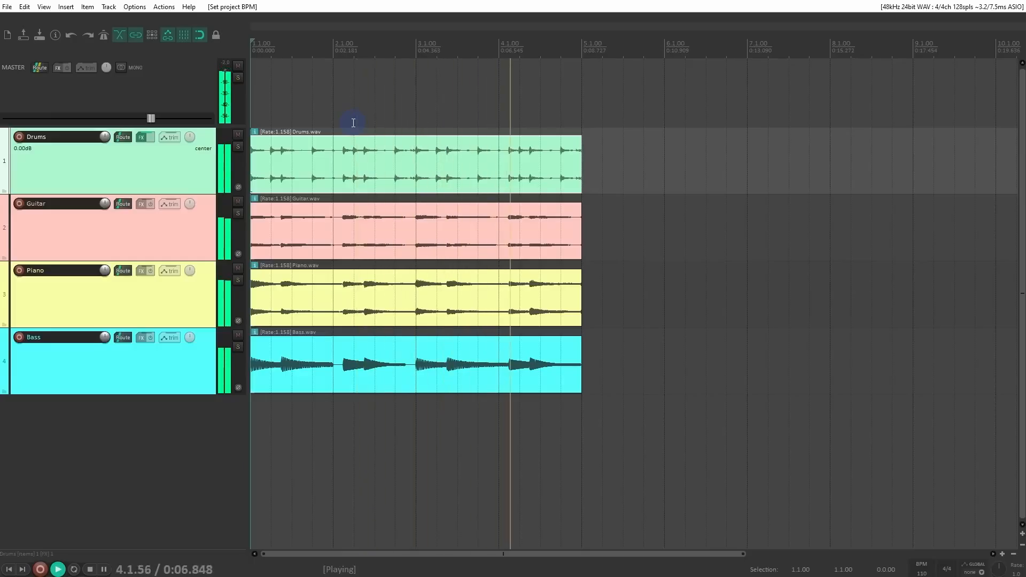
key(space)
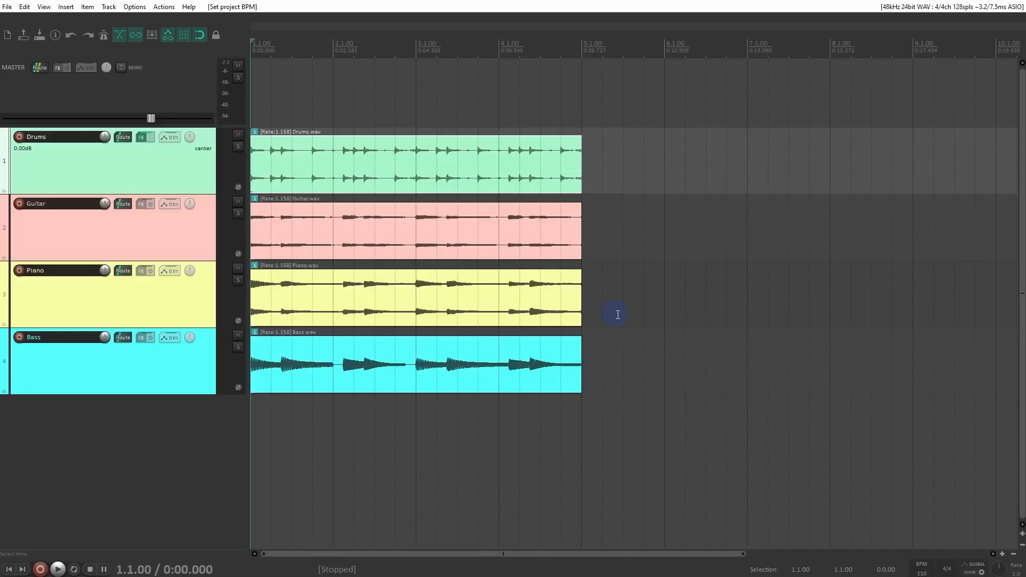
Step: Set the project tempo to 80 BPM and play the arrangement
click(921, 568)
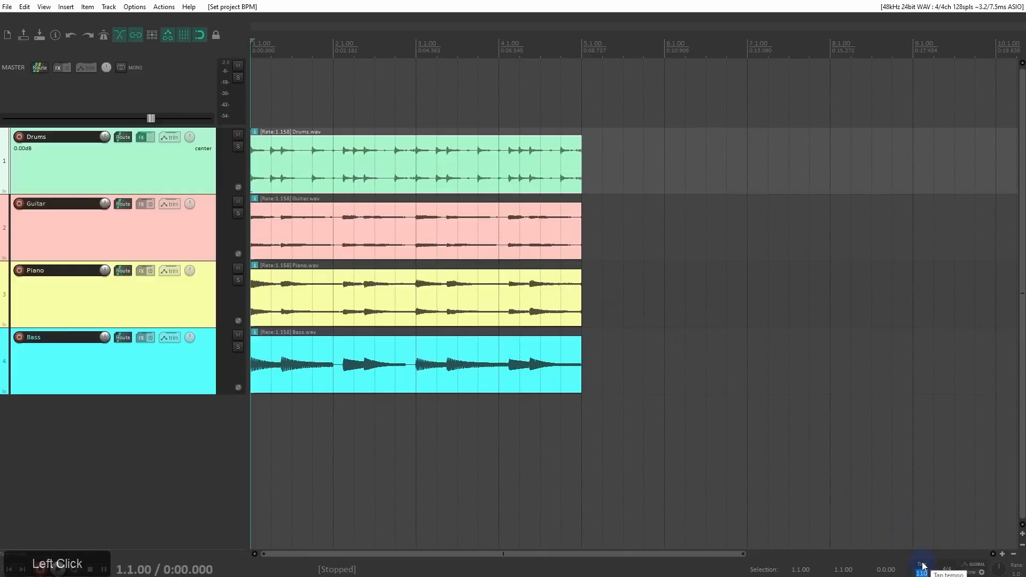
text(80)
key(Return)
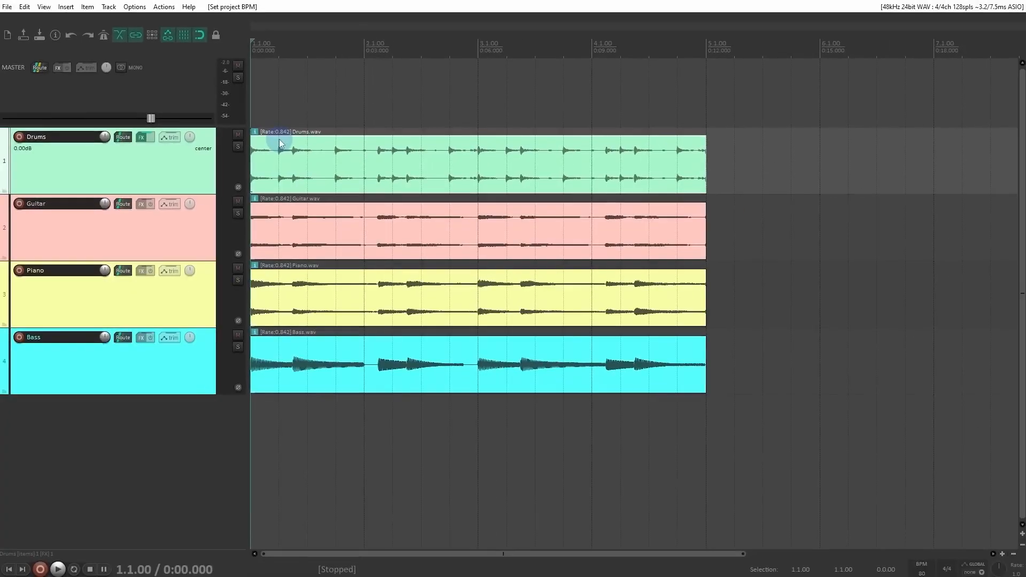
key(space)
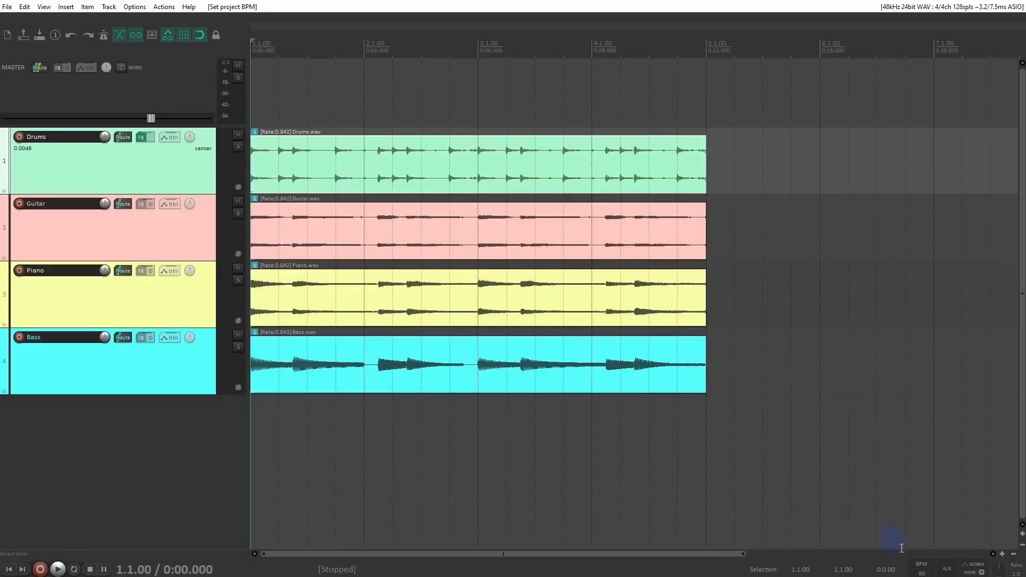
Step: Set the project tempo to 95 BPM
click(923, 571)
text(95)
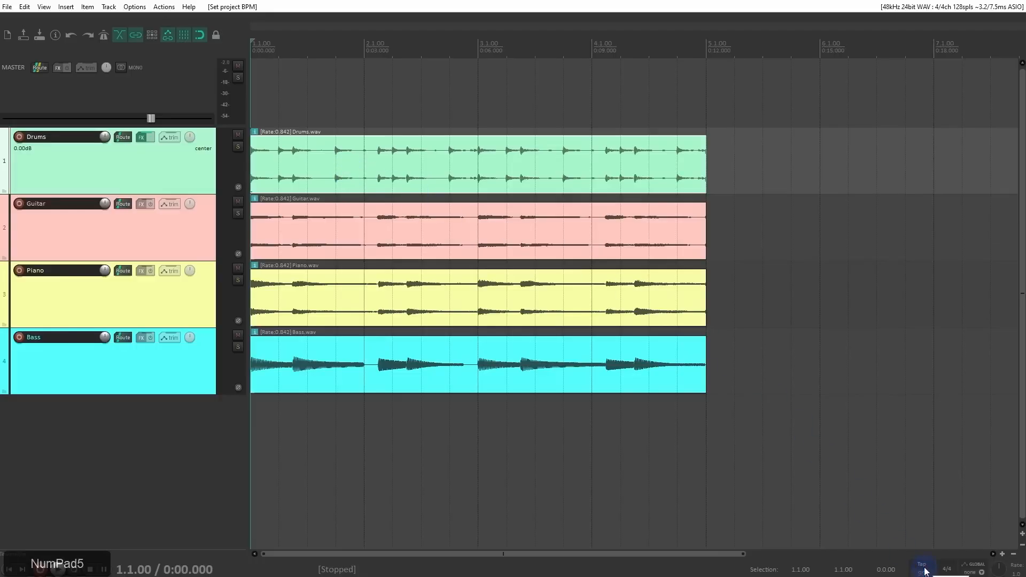
key(KP_Enter)
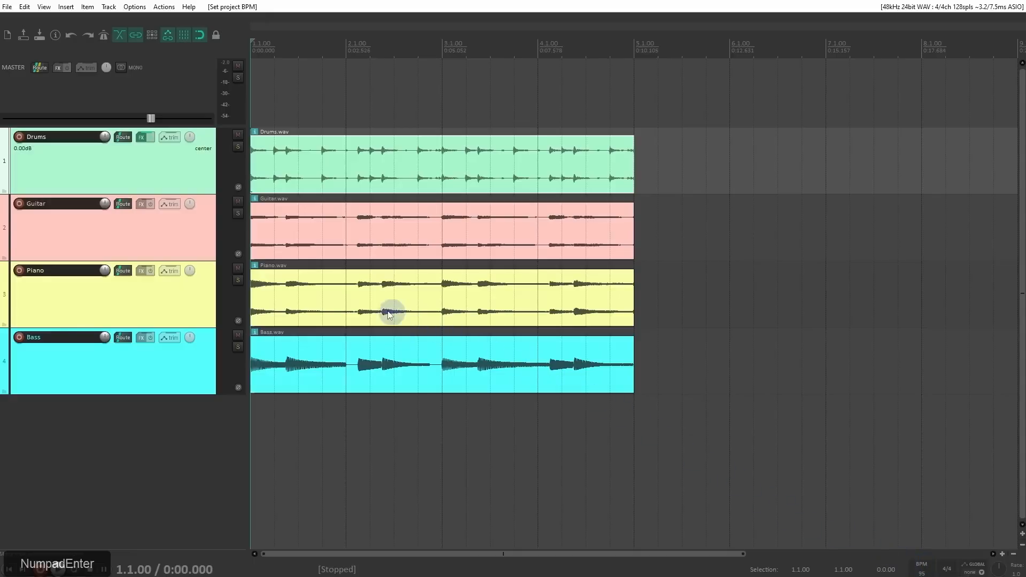
Step: In the project settings, set the timebase for items, envelopes and markers to Time
click(55, 35)
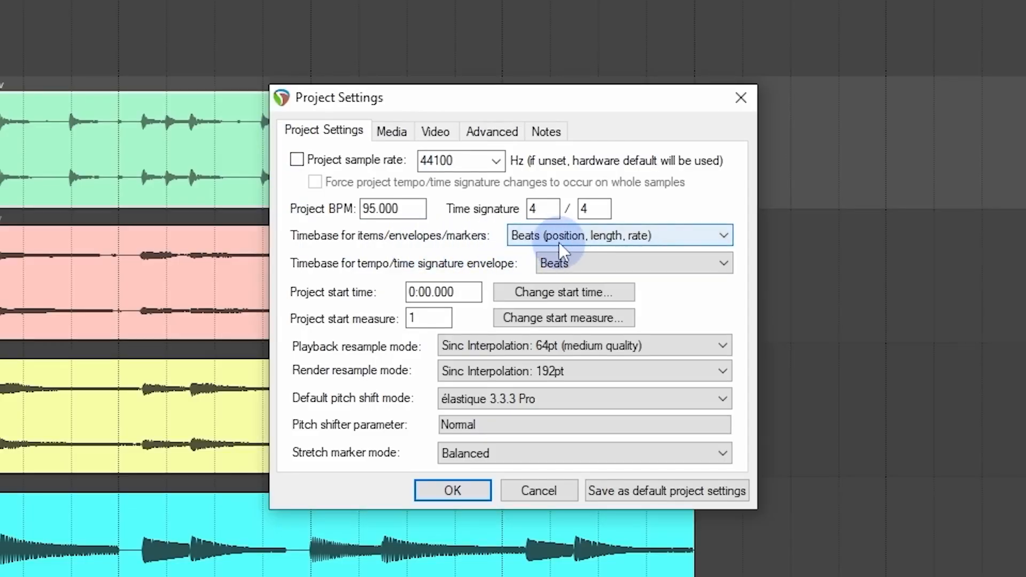
click(638, 241)
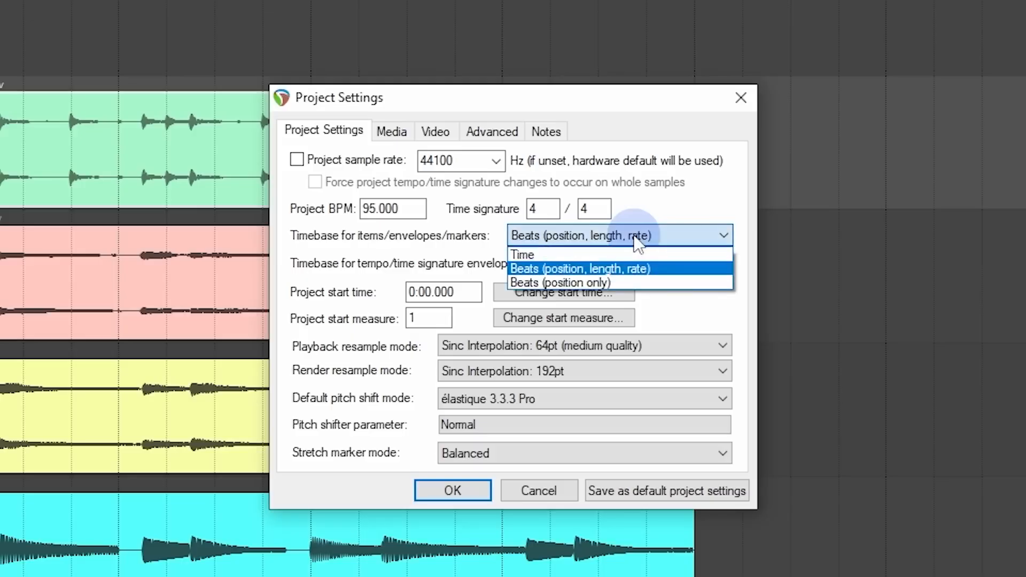
click(609, 251)
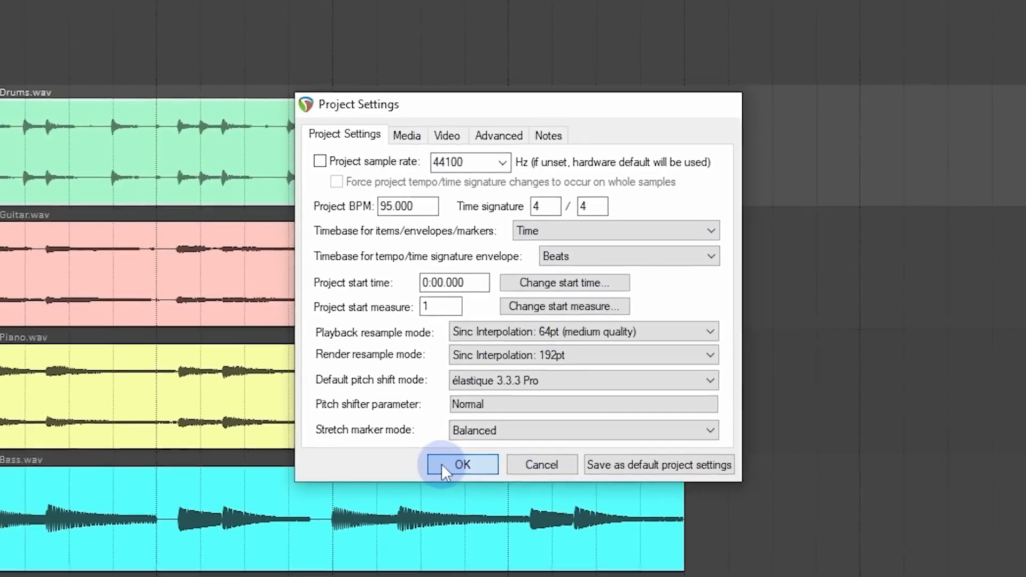
click(439, 493)
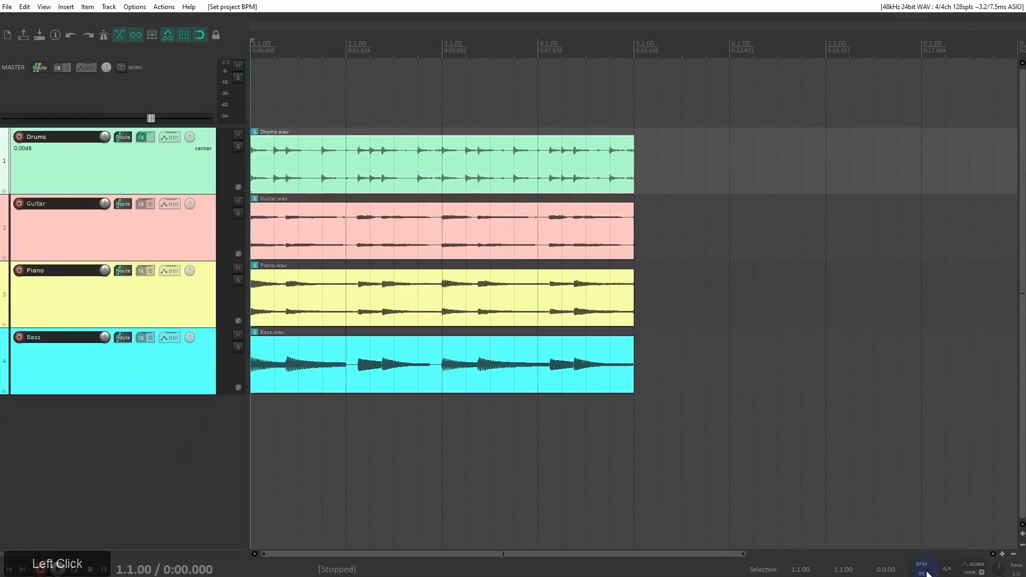
Step: Set the project tempo to 110 BPM using the Time timebase
click(922, 573)
text(1)
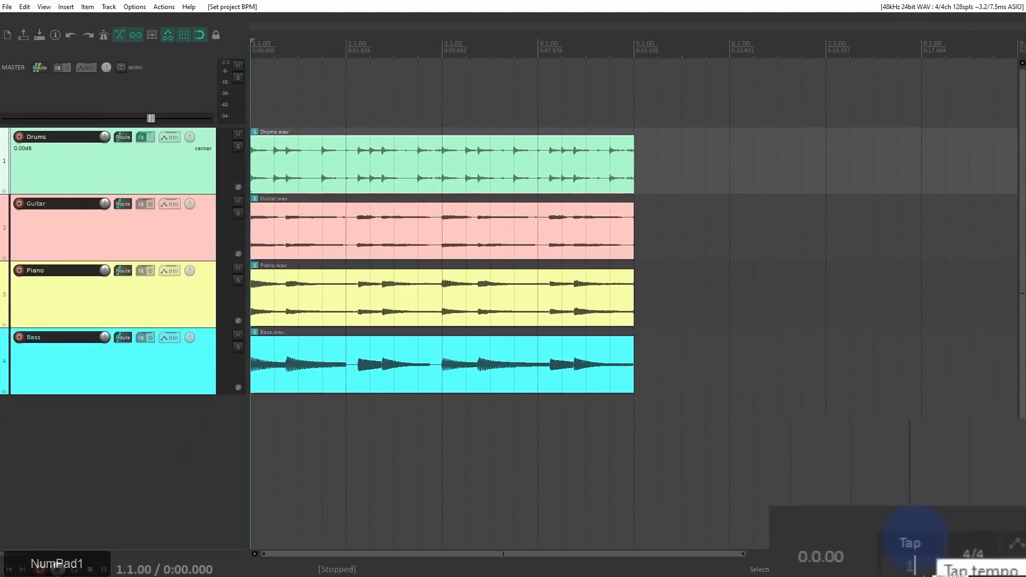
text(10)
key(Return)
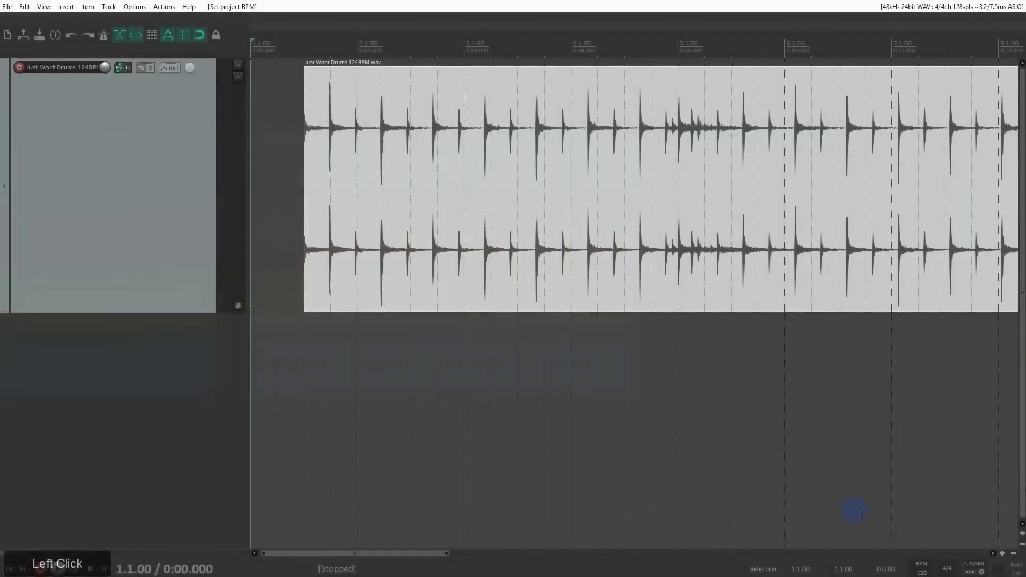
Step: Set the Just Wont Drums 124BPM project's tempo to 124 BPM and move its drum item to the start of measure 2 (2.1.00)
click(918, 570)
double_click(919, 571)
text(124)
key(KP_Enter)
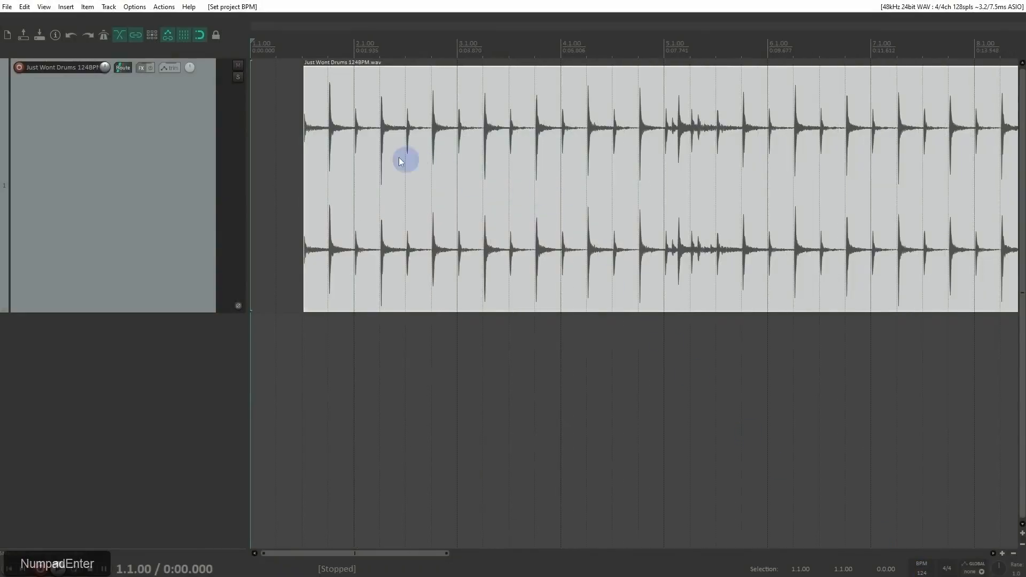
drag(344, 149, 393, 146)
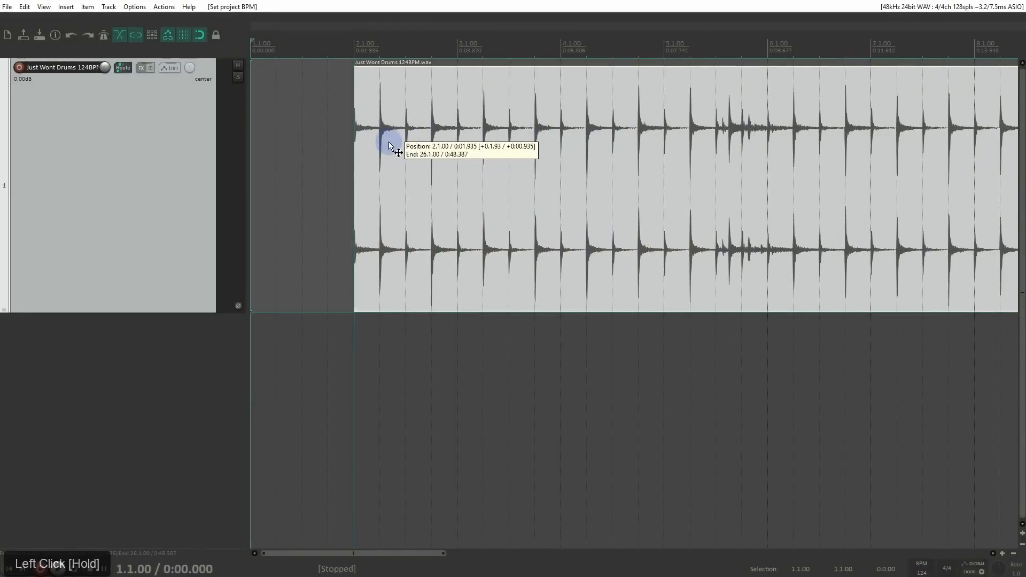
drag(360, 90, 360, 89)
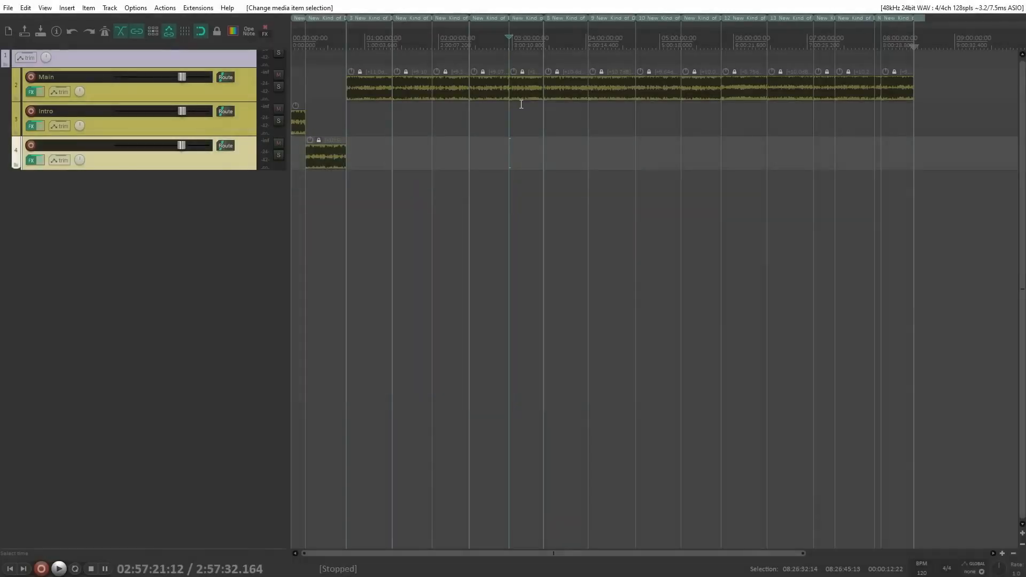
Step: Play the long recording on the Main track from about 03:09:09 and examine its waveform up close
click(522, 90)
key(space)
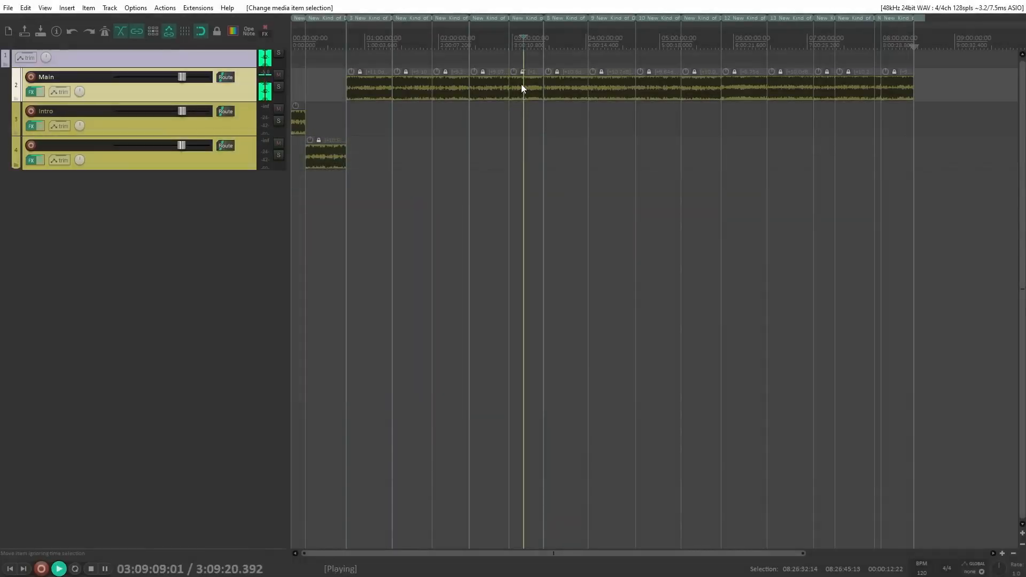
drag(523, 81, 535, 106)
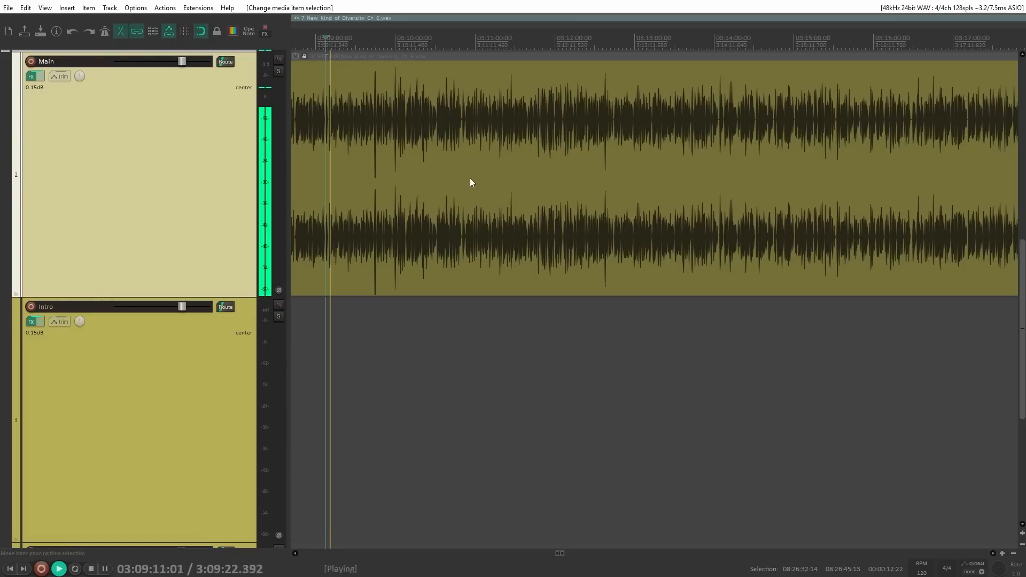
drag(329, 110, 442, 205)
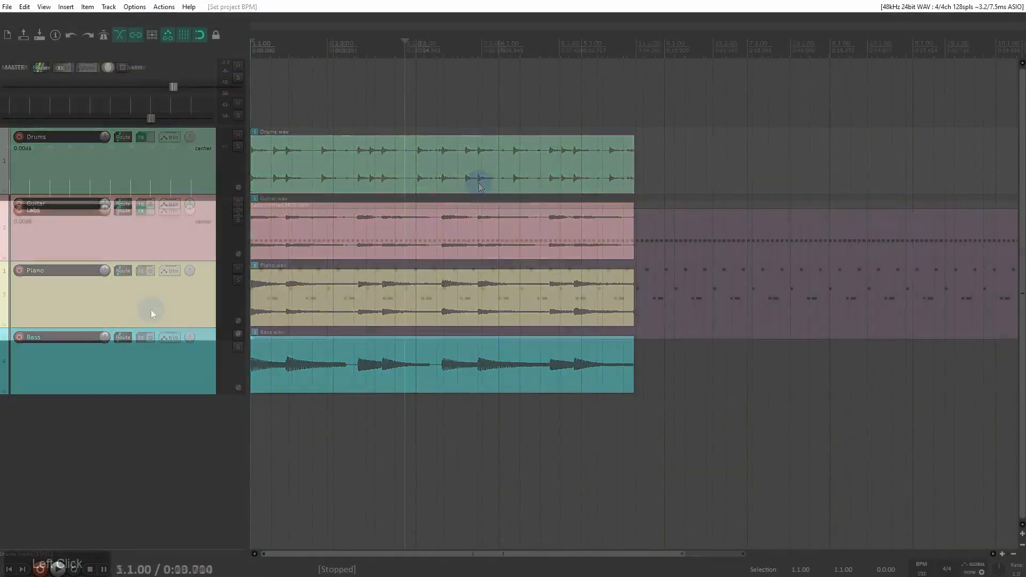
Step: View the Labs track's FX chain, close it, and play the MIDI item from the start of the project
click(151, 309)
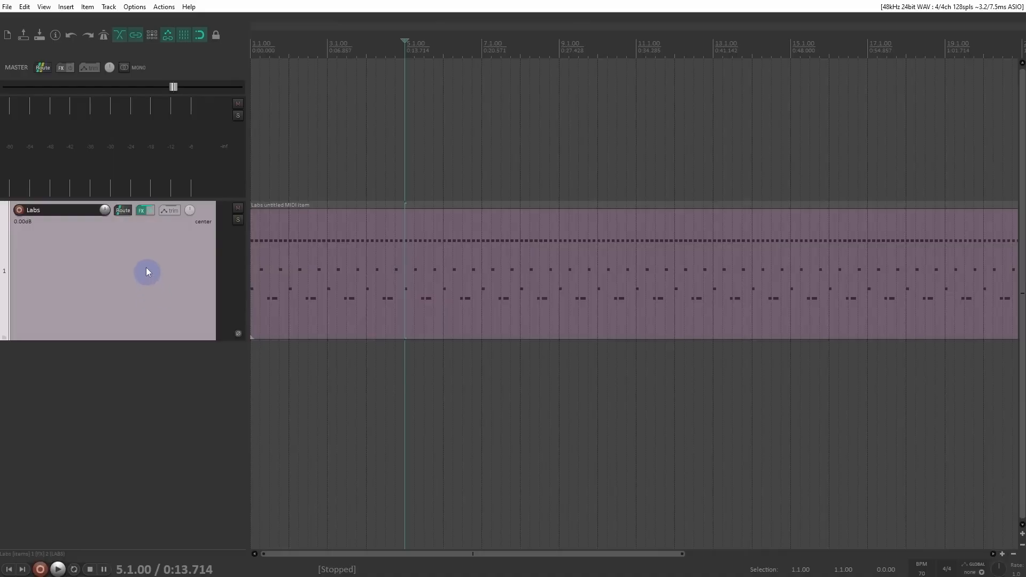
click(144, 212)
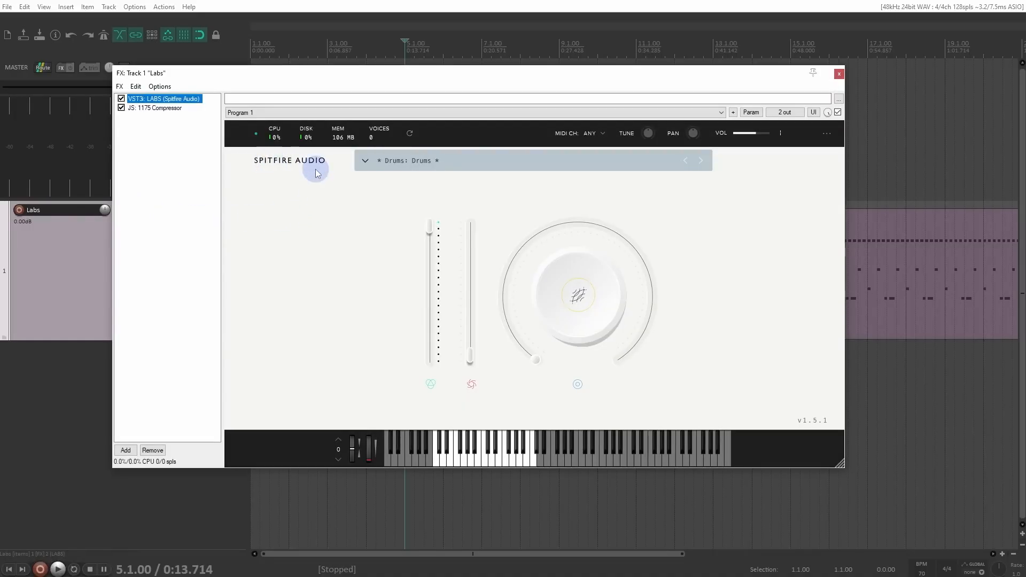
click(839, 73)
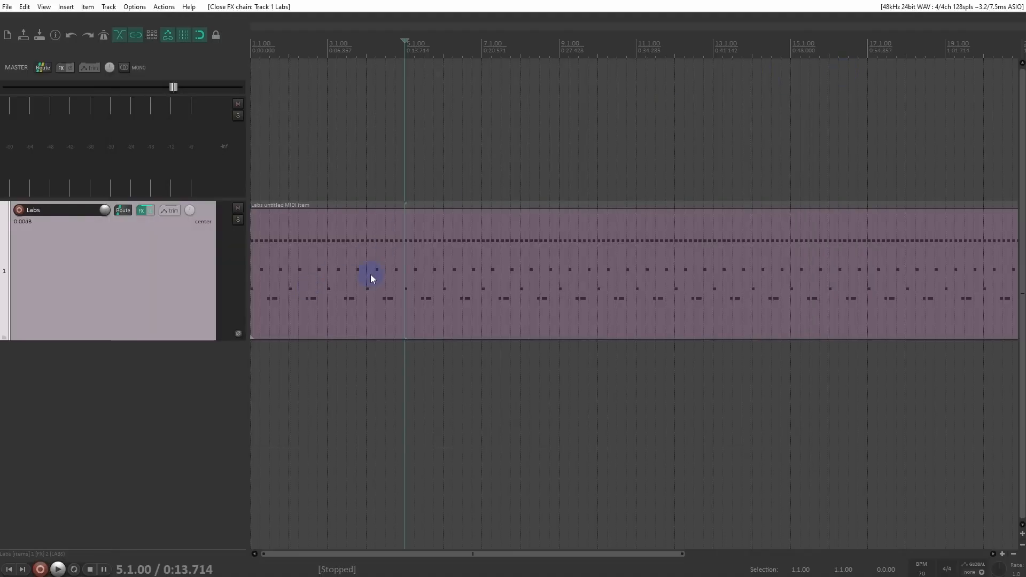
drag(371, 274, 333, 269)
key(space)
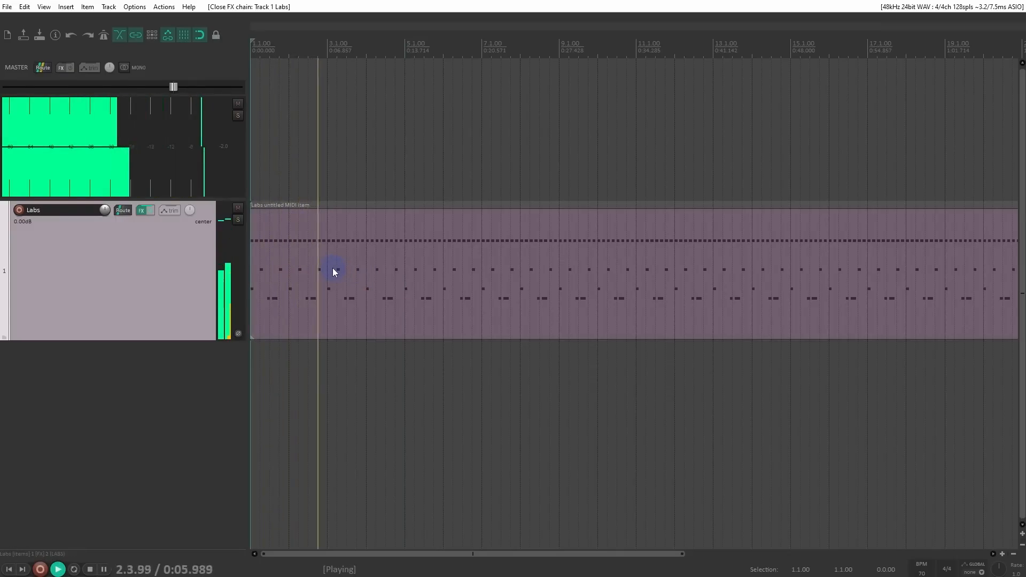
key(space)
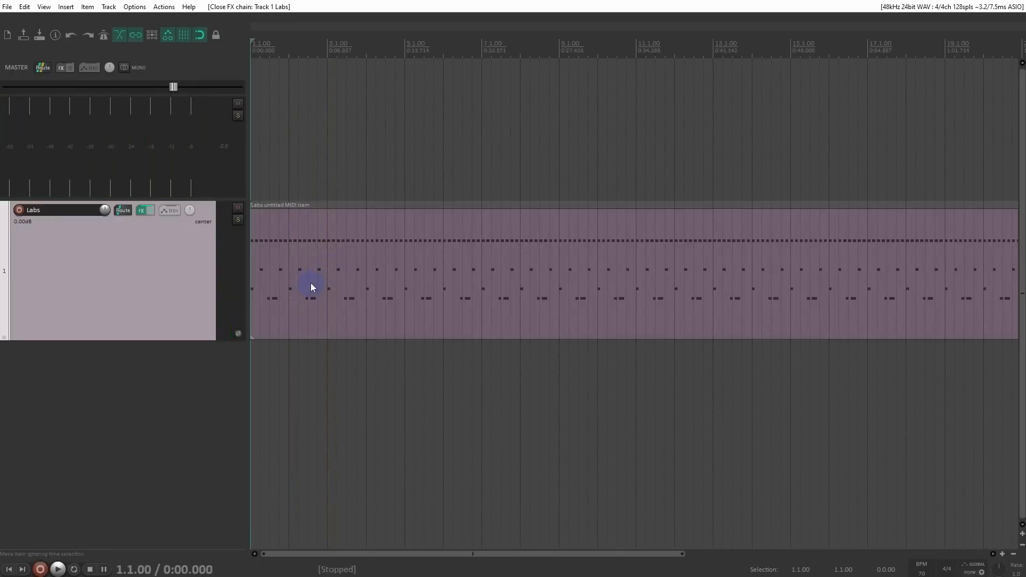
Step: Check the timebase in the Labs project's settings, and set the project tempo to 80 BPM
click(55, 35)
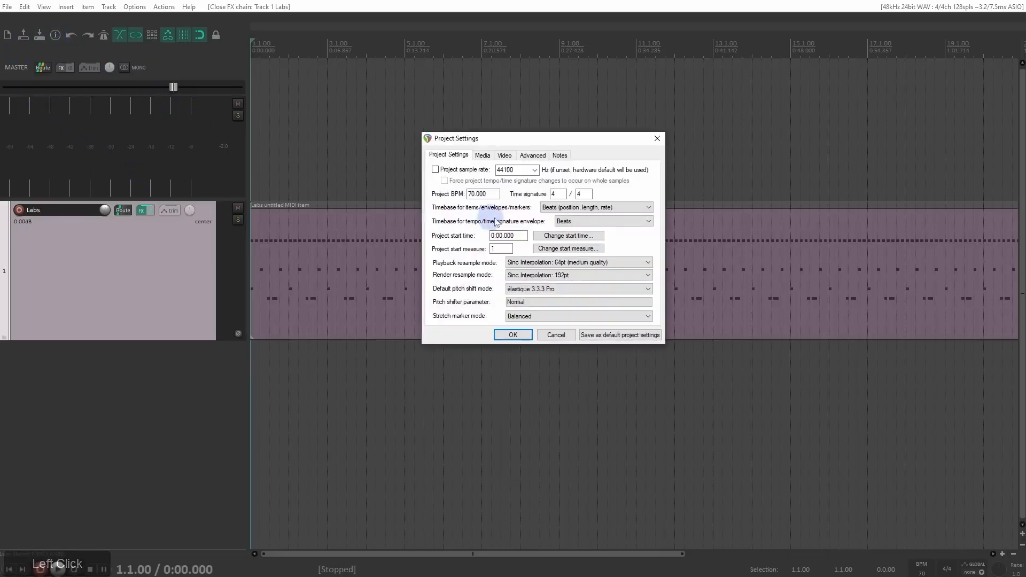
click(510, 335)
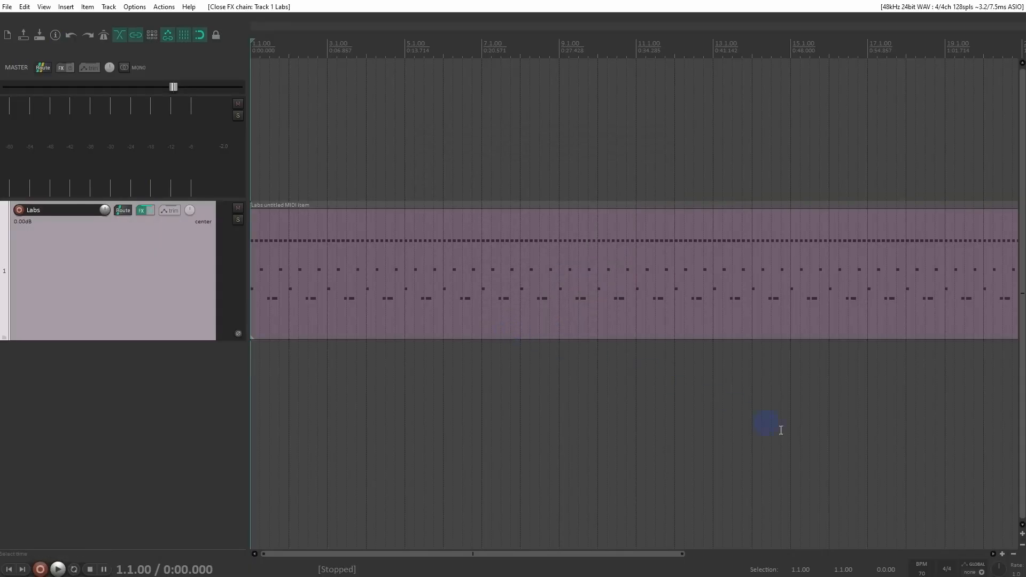
click(922, 571)
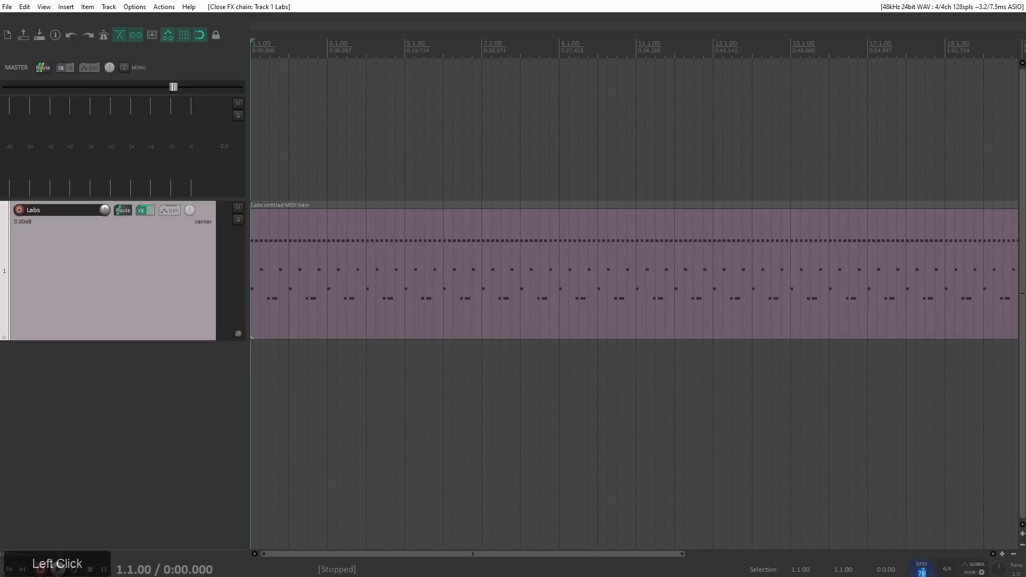
text(80)
key(KP_Enter)
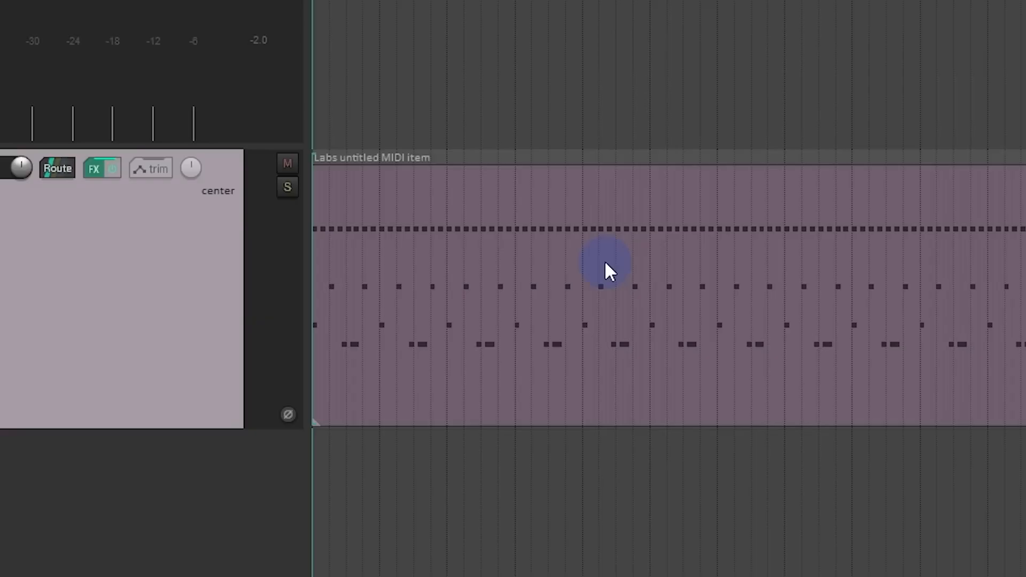
Step: Play the Labs MIDI item from the project start to hear it at the new tempo
scroll(399, 345, up, 3)
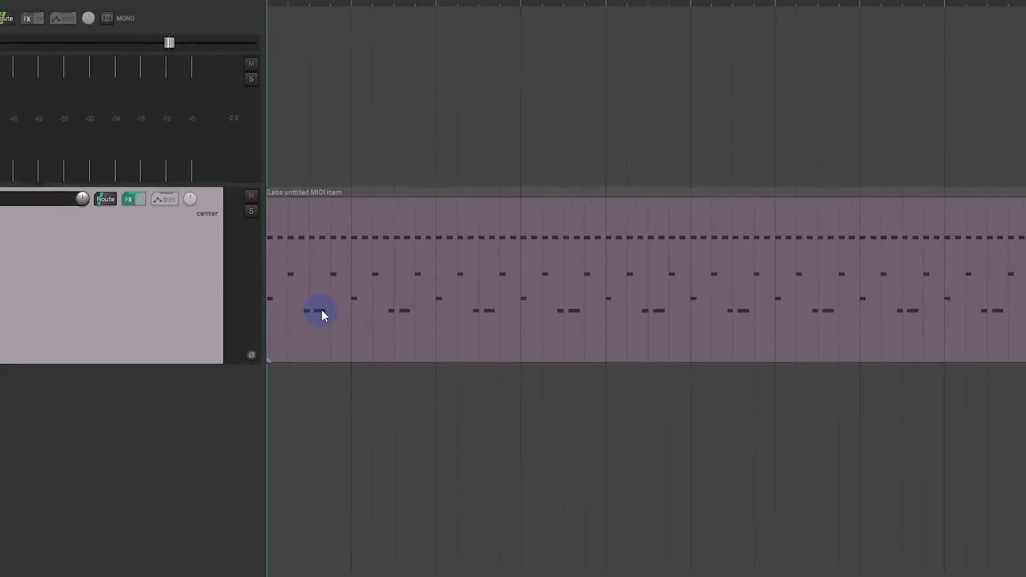
key(space)
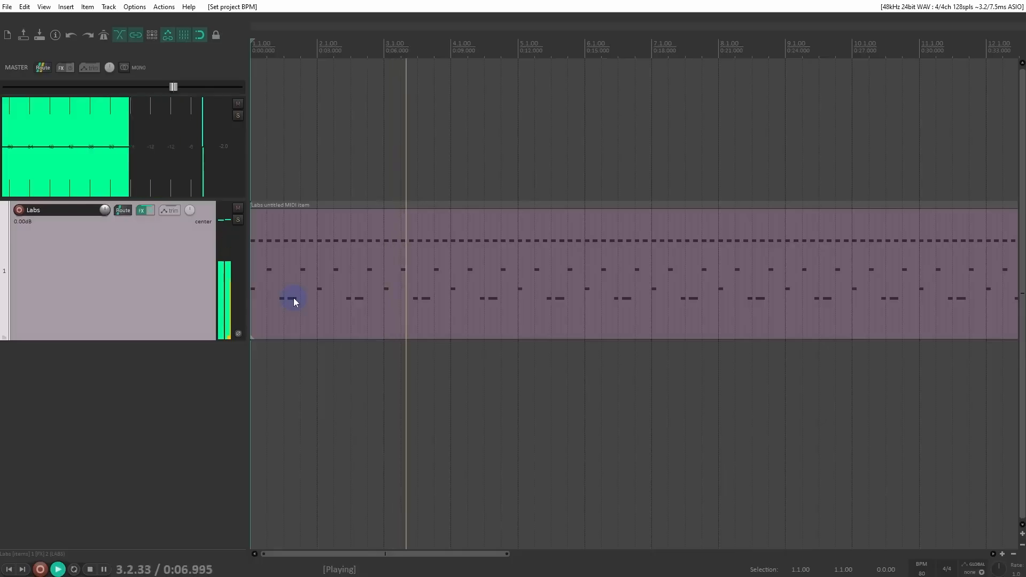
key(space)
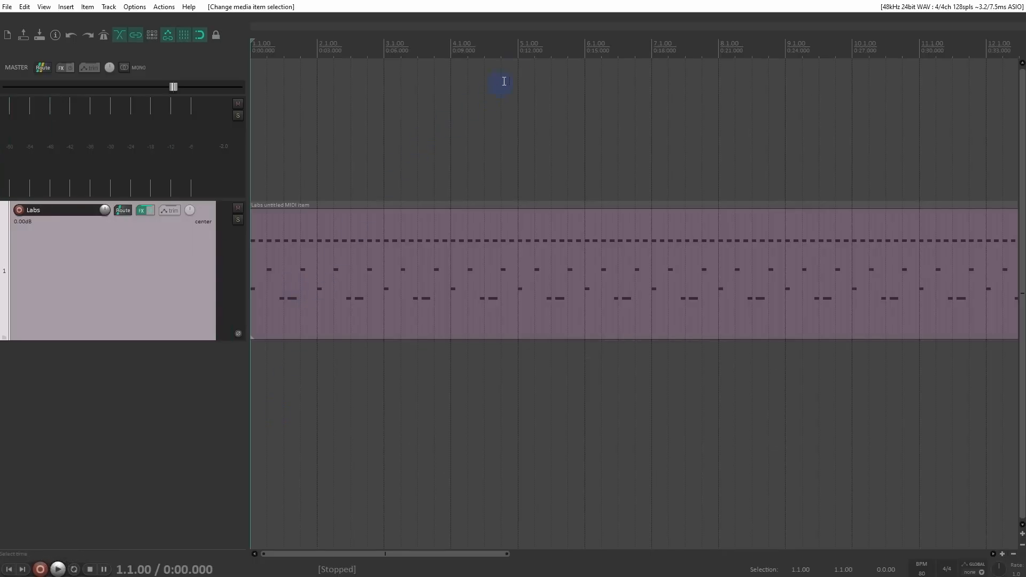
Step: Begin a tempo/time signature marker at the start of measure 5 (5.1.00) with the tempo set to 120 BPM
click(521, 50)
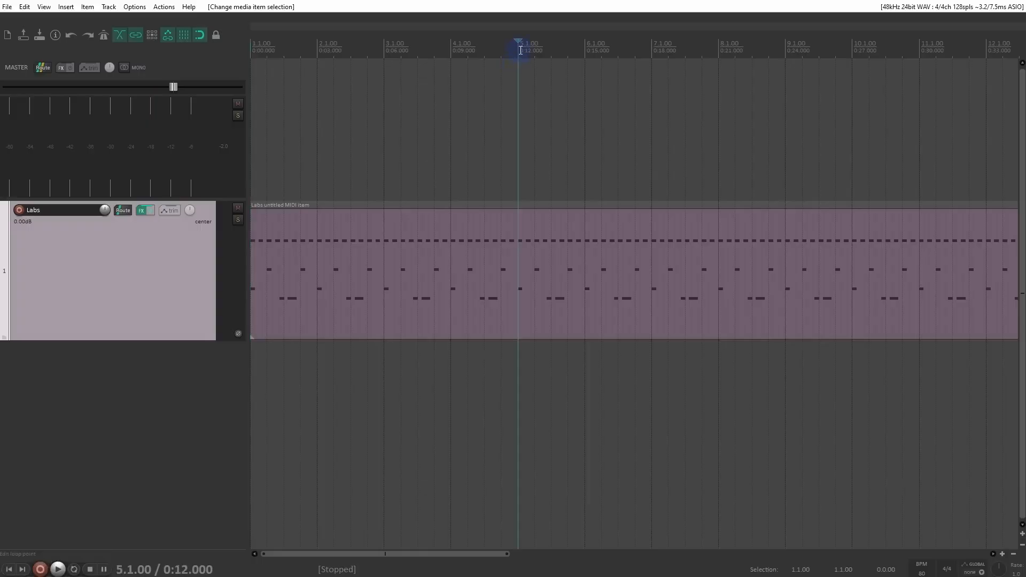
right_click(521, 43)
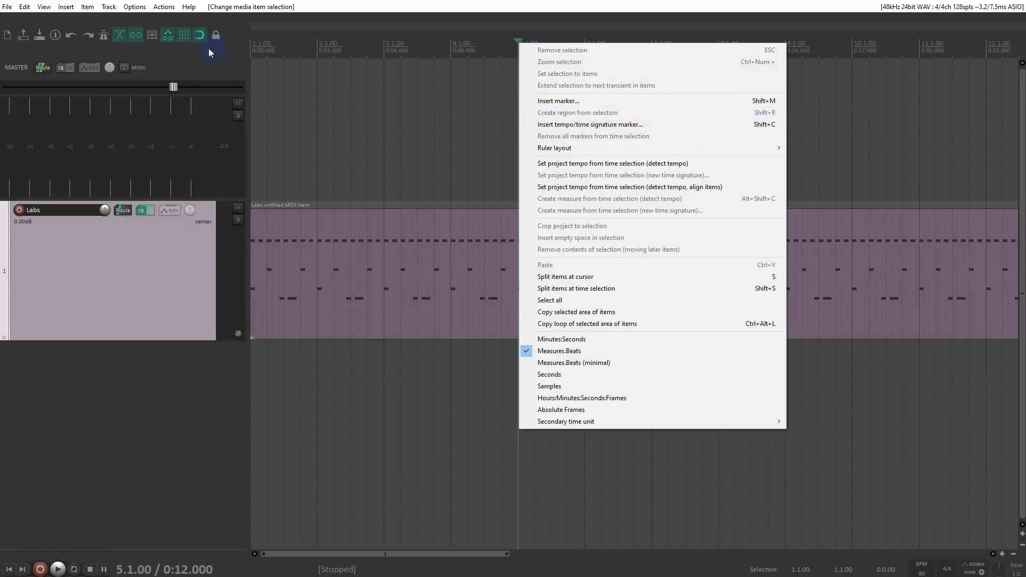
click(61, 7)
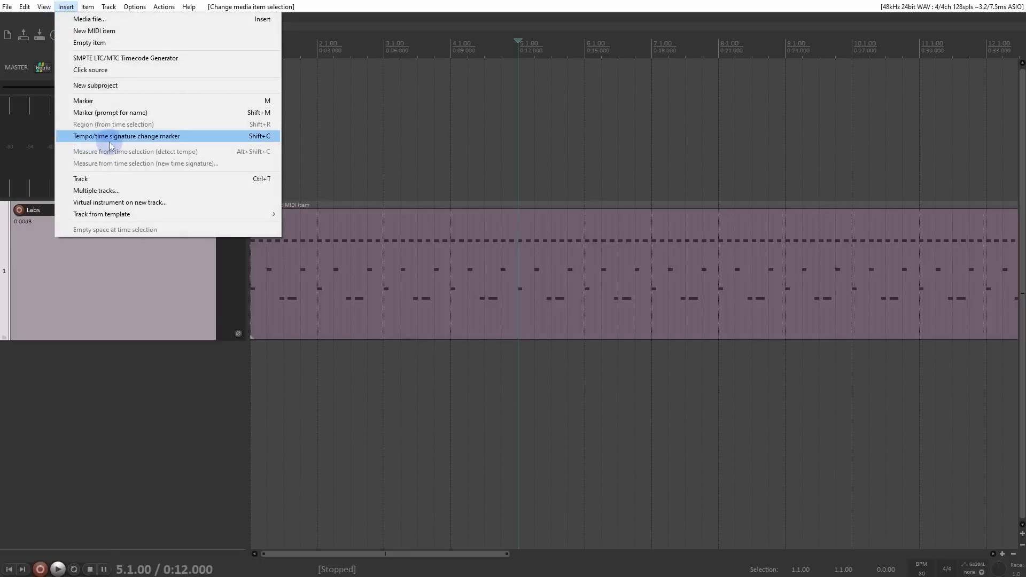
click(257, 138)
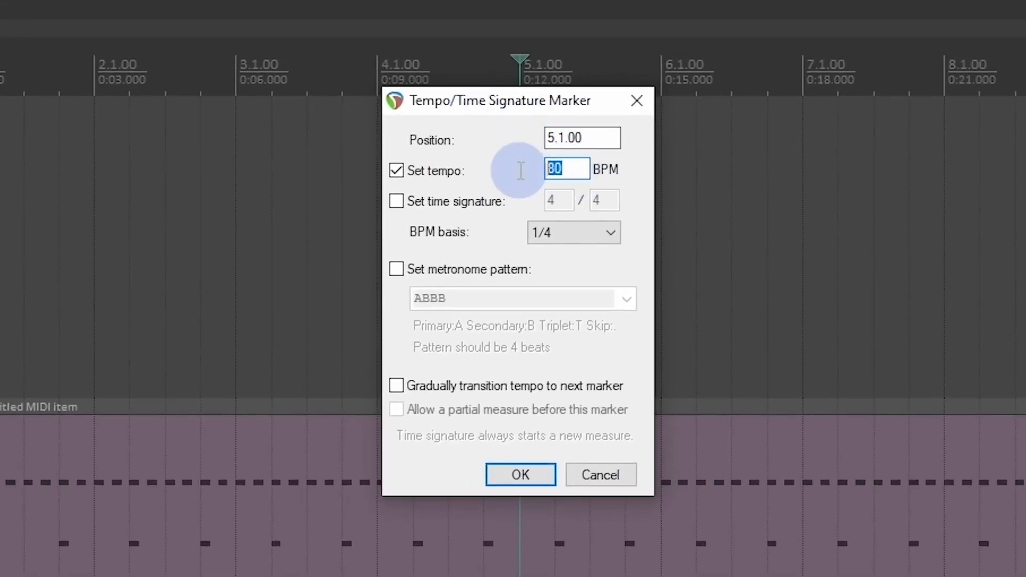
text(120)
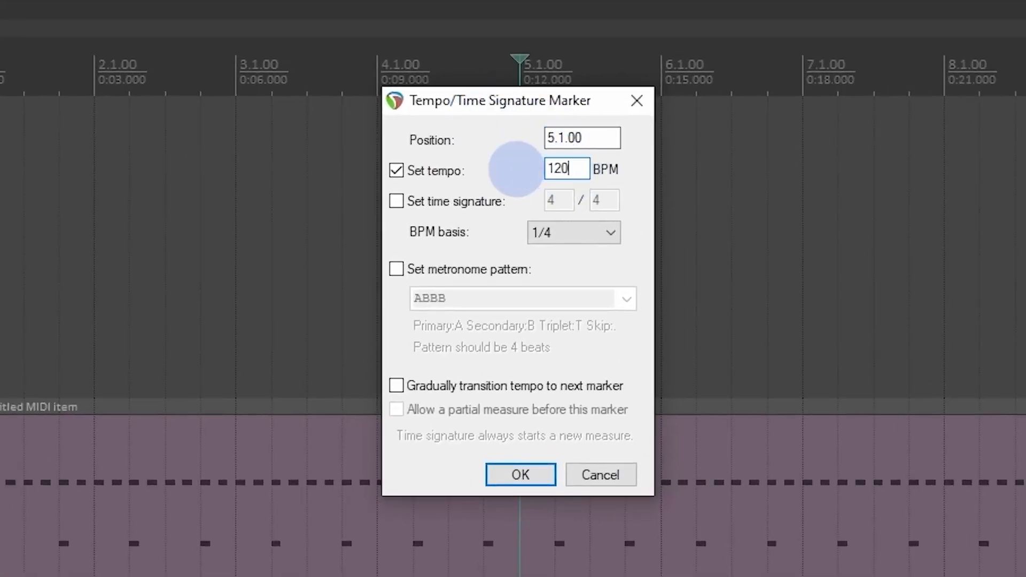
Step: Try out the marker's time signature, BPM basis and metronome pattern options
click(467, 201)
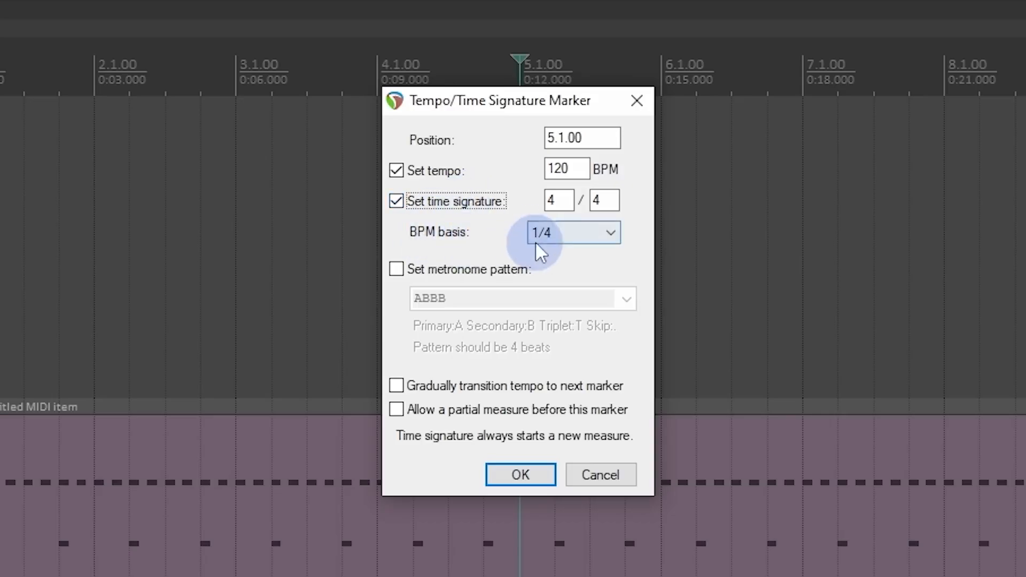
click(597, 246)
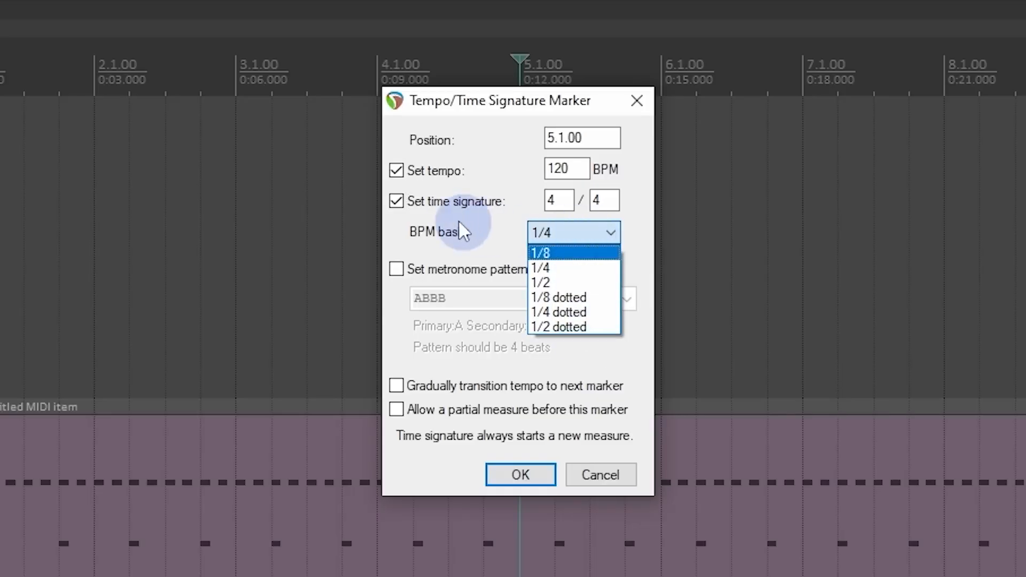
click(416, 195)
click(416, 199)
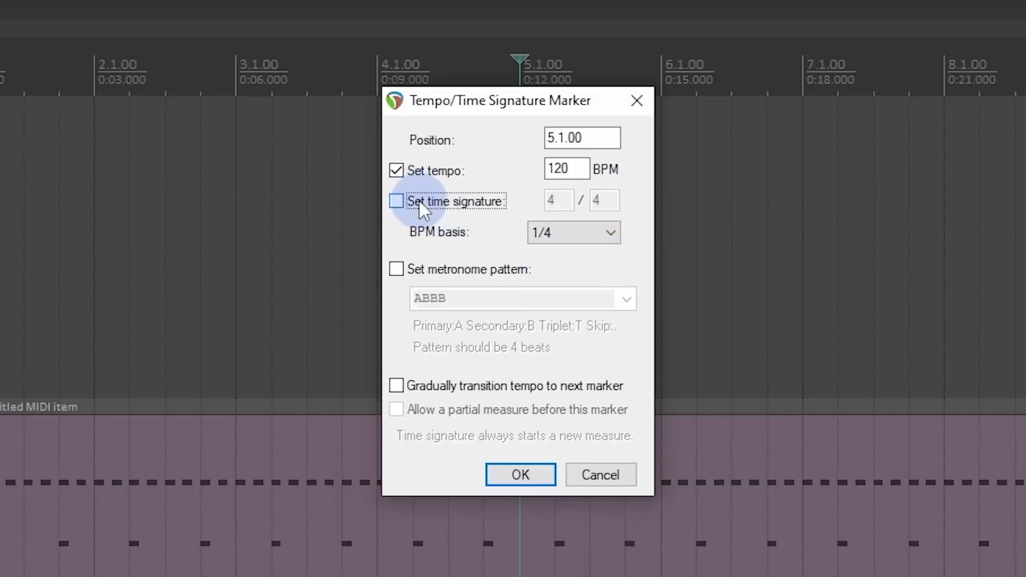
click(437, 270)
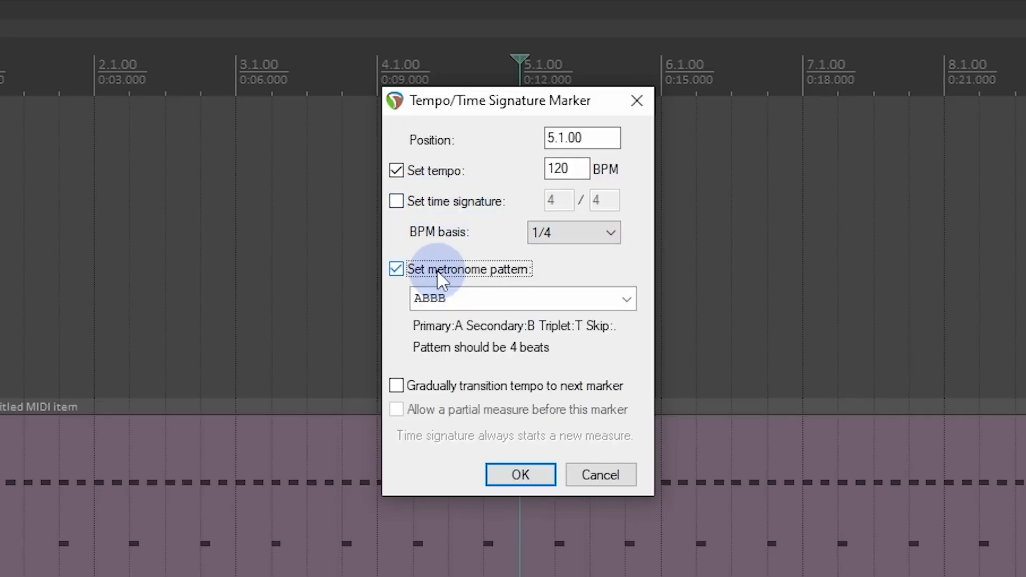
click(437, 269)
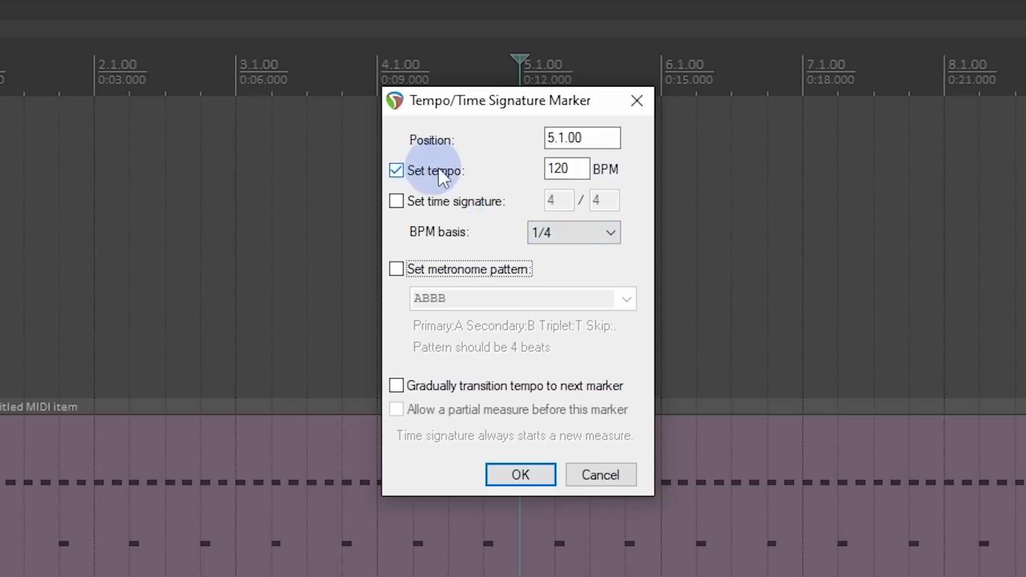
Step: Add the 120 BPM tempo marker at measure 5 and play the item from measure 4 across the tempo change
click(577, 169)
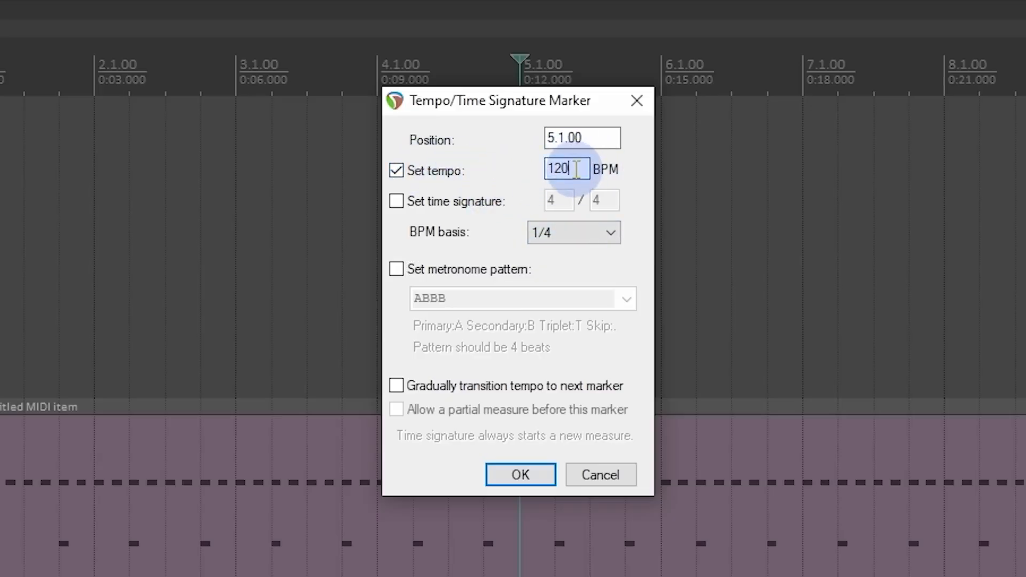
click(507, 472)
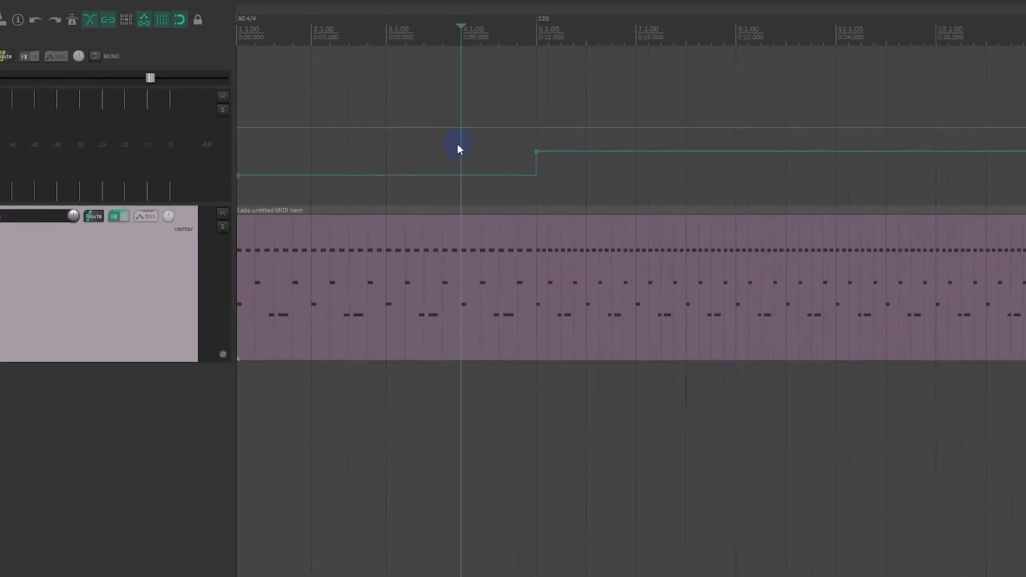
key(space)
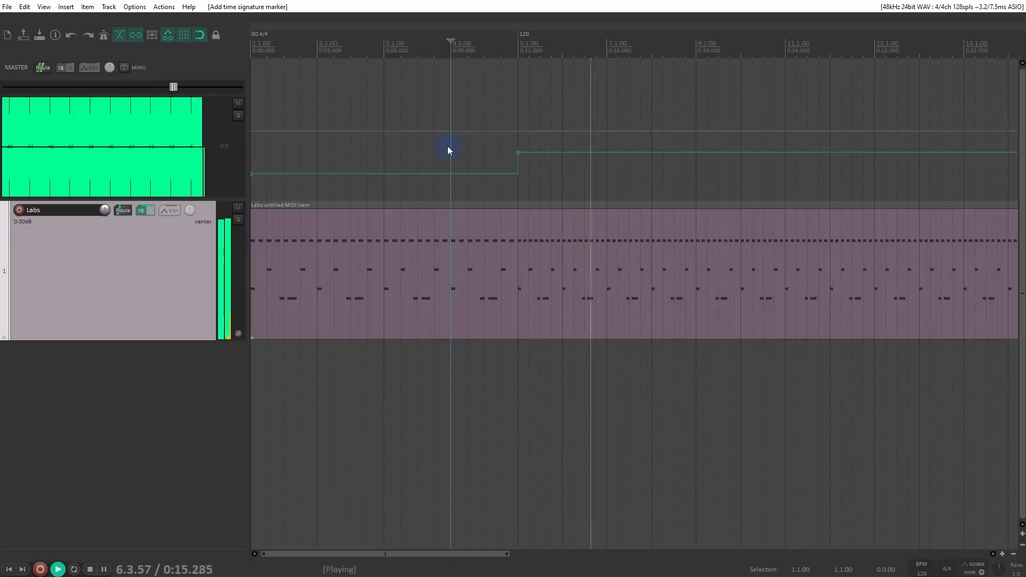
key(space)
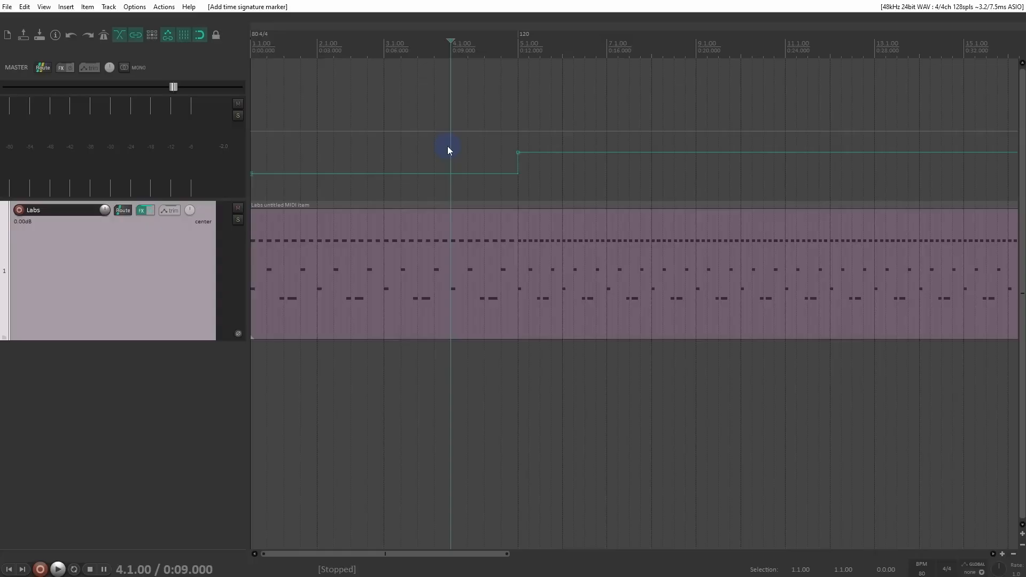
Step: Make the tempo marker at 1.1.00 transition gradually to the next marker, and play the result from the project start
double_click(256, 35)
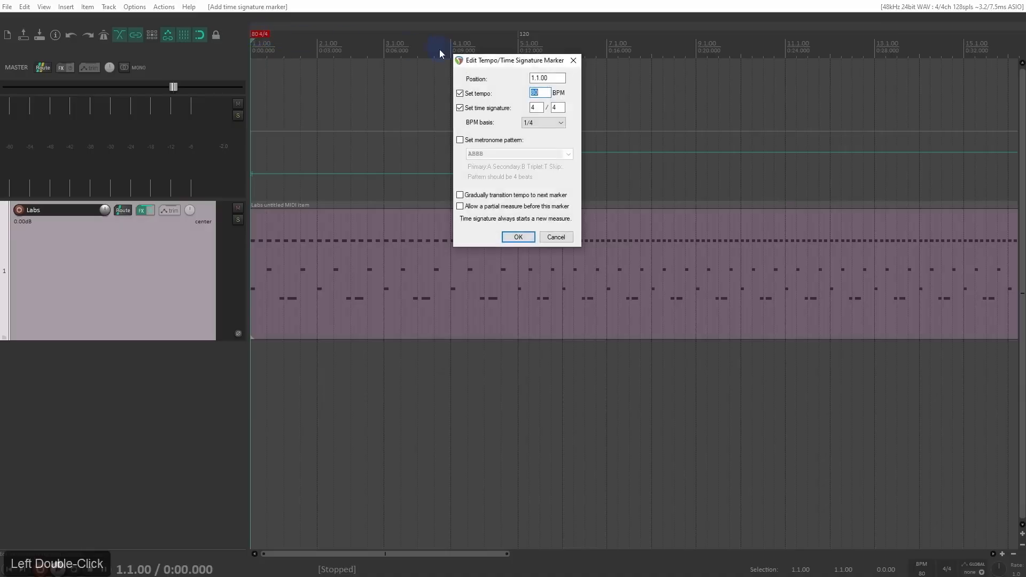
click(460, 195)
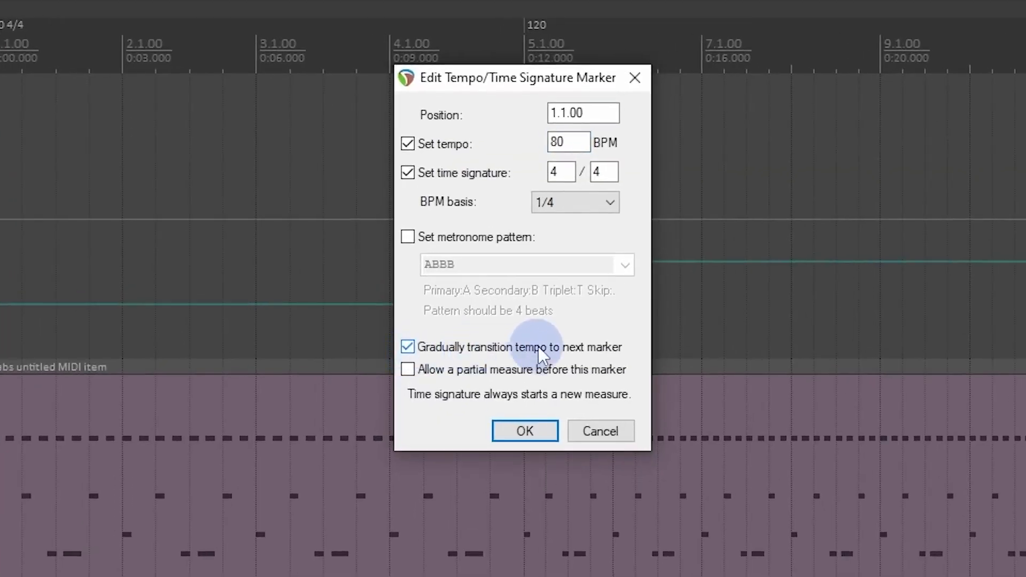
drag(527, 88, 824, 135)
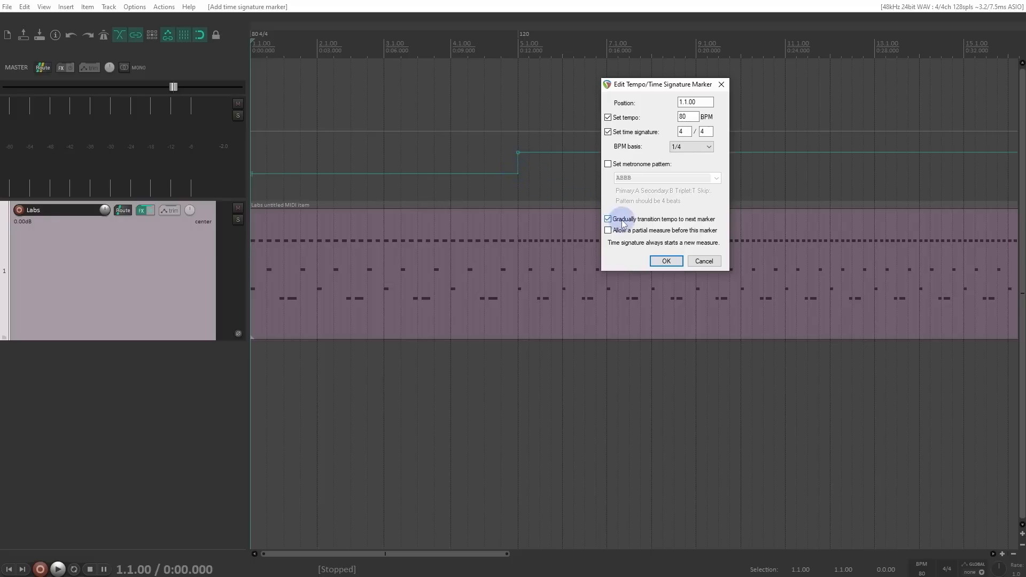
click(665, 260)
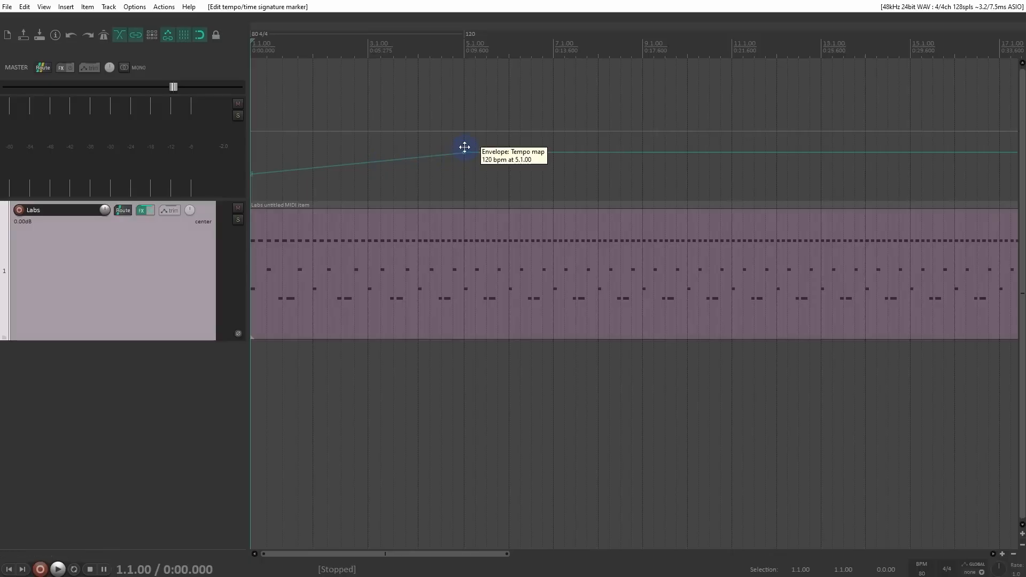
key(space)
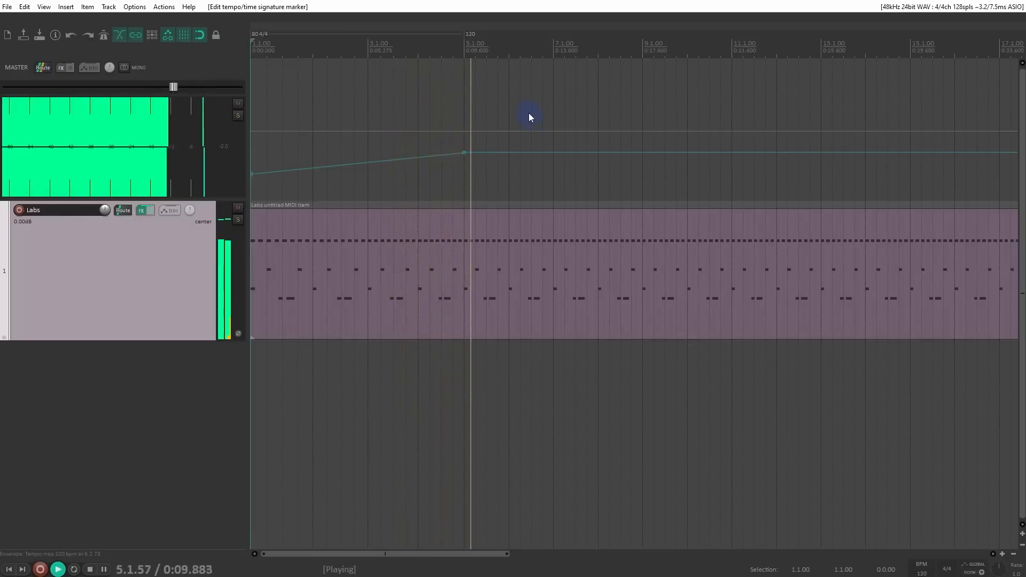
key(space)
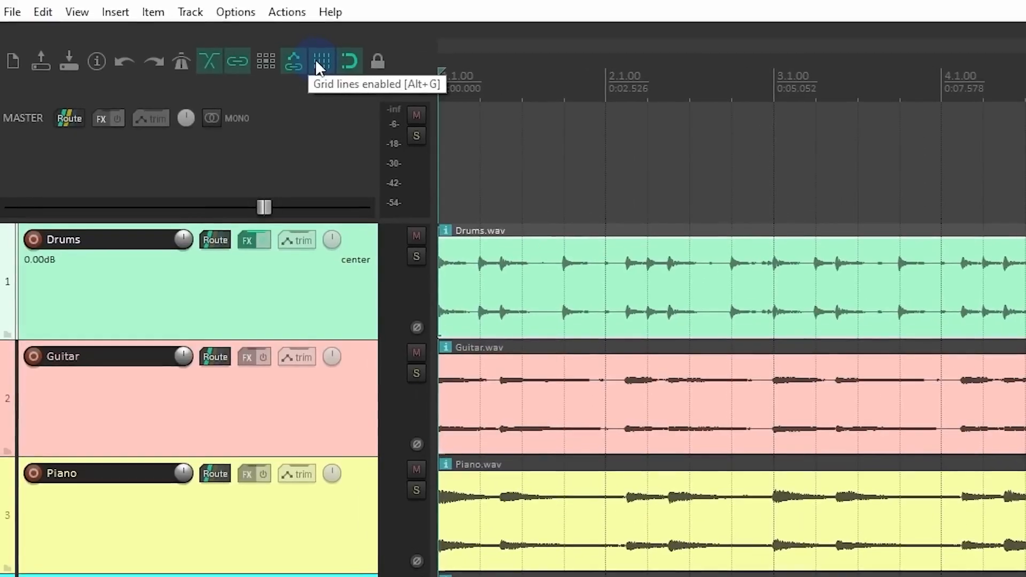
Step: Open the snap and grid settings for the Drums, Guitar, Piano and Bass project, and try a 1/8 grid line spacing before setting 1/16
click(317, 63)
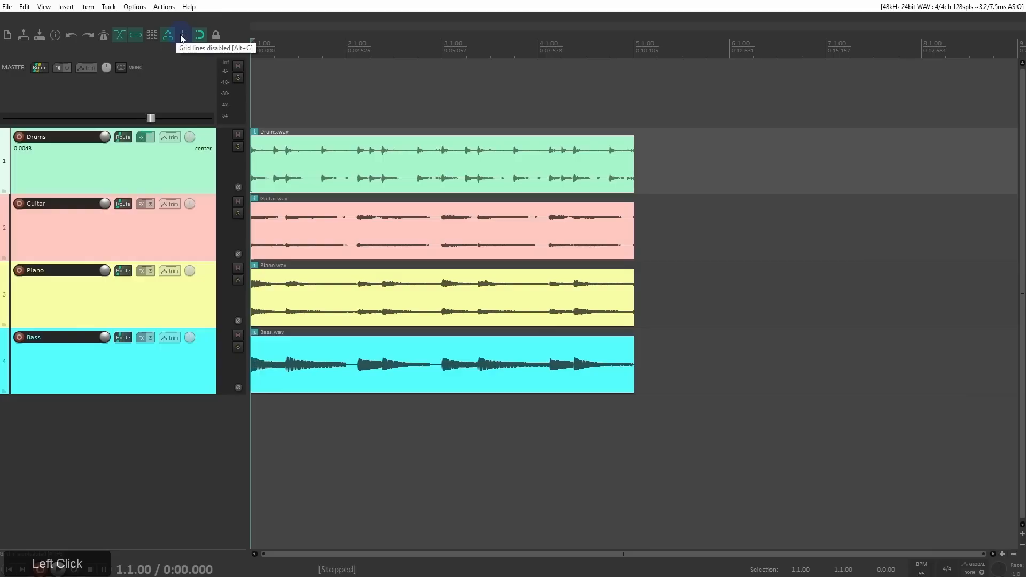
click(182, 36)
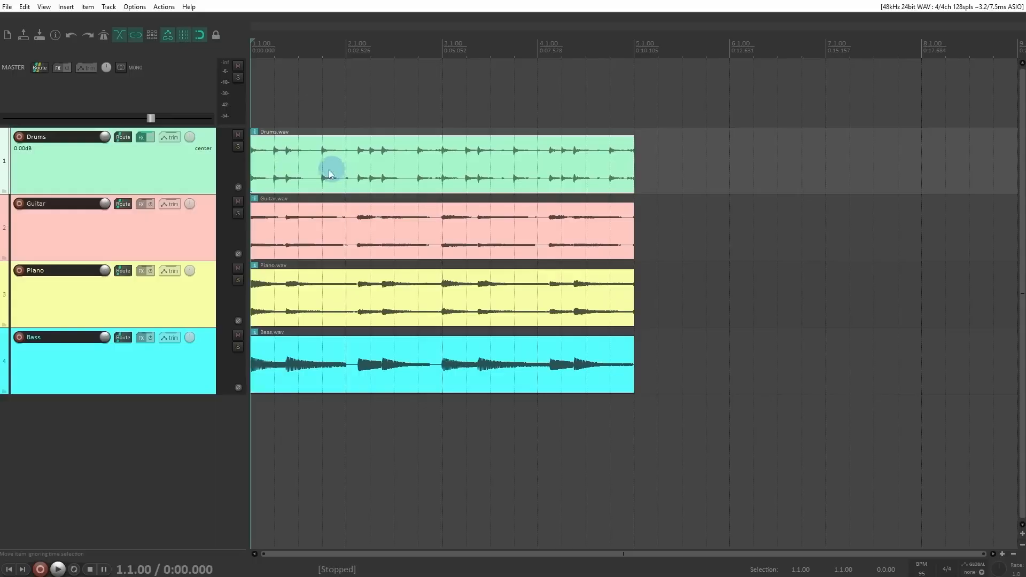
right_click(185, 36)
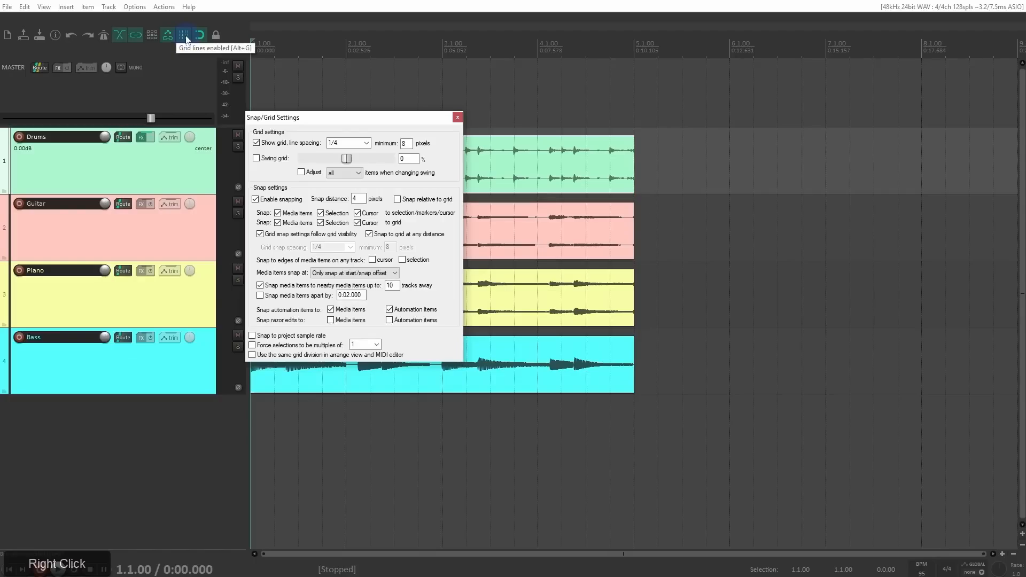
drag(290, 123, 382, 125)
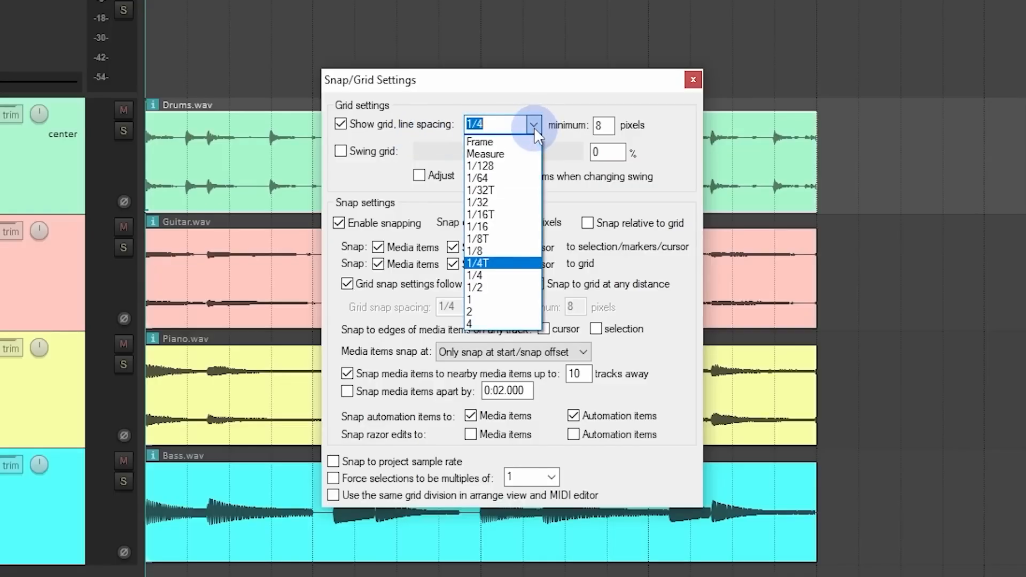
click(493, 252)
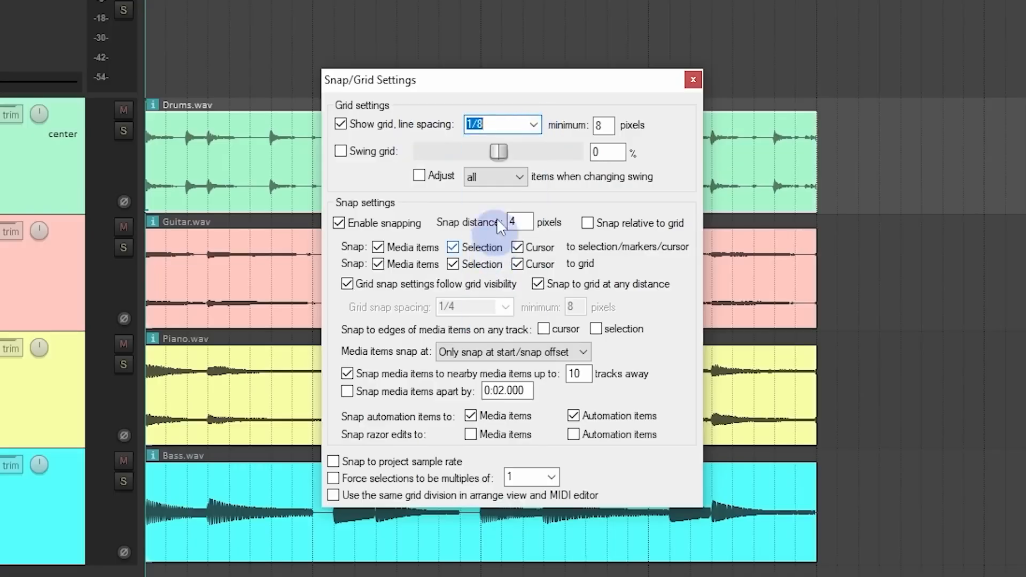
click(531, 124)
click(513, 227)
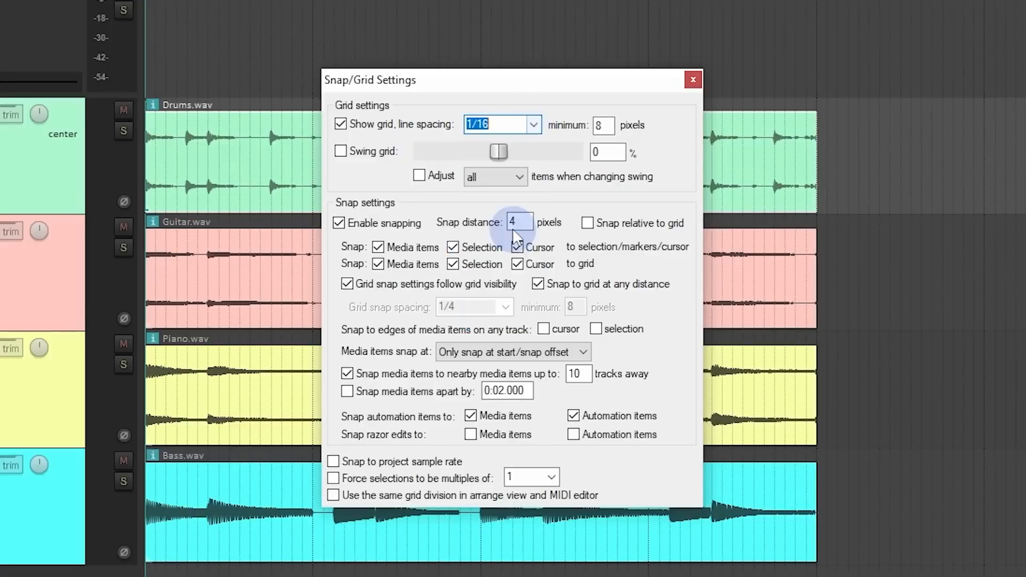
scroll(242, 131, up, 3)
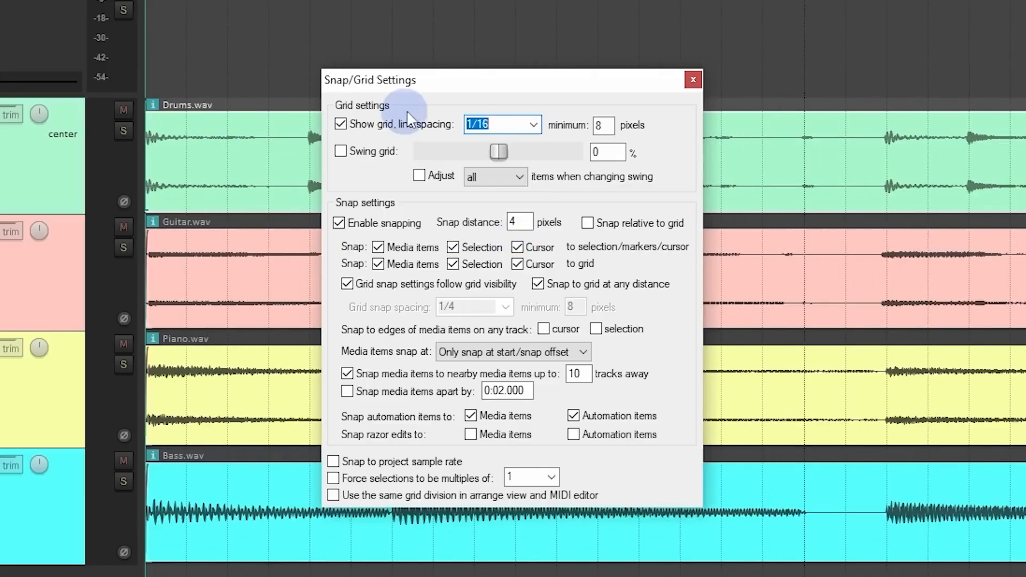
drag(476, 82, 728, 194)
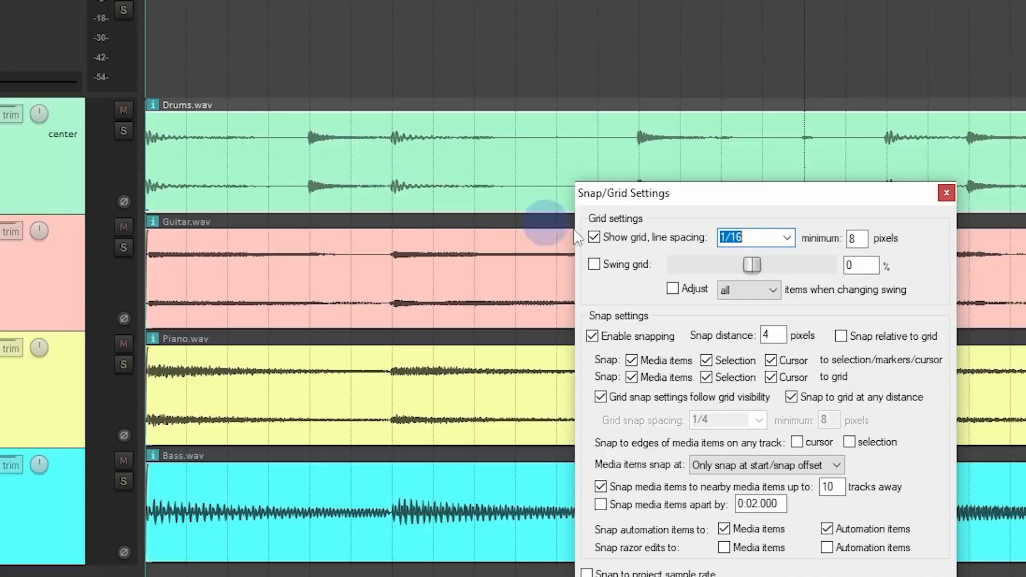
Step: Try out the swing grid option with a small positive swing amount on the 1/16 grid
click(788, 237)
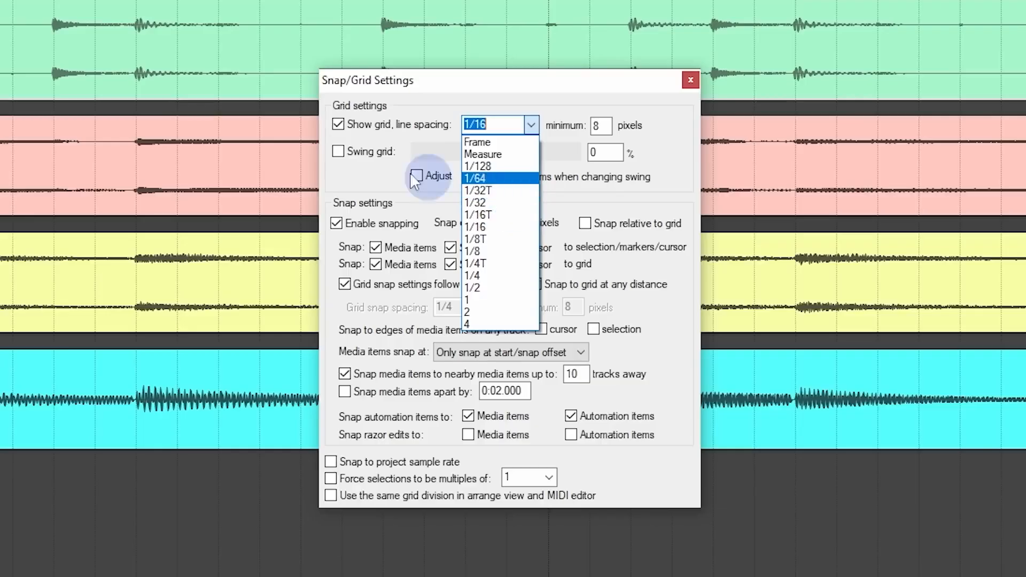
click(340, 170)
click(350, 155)
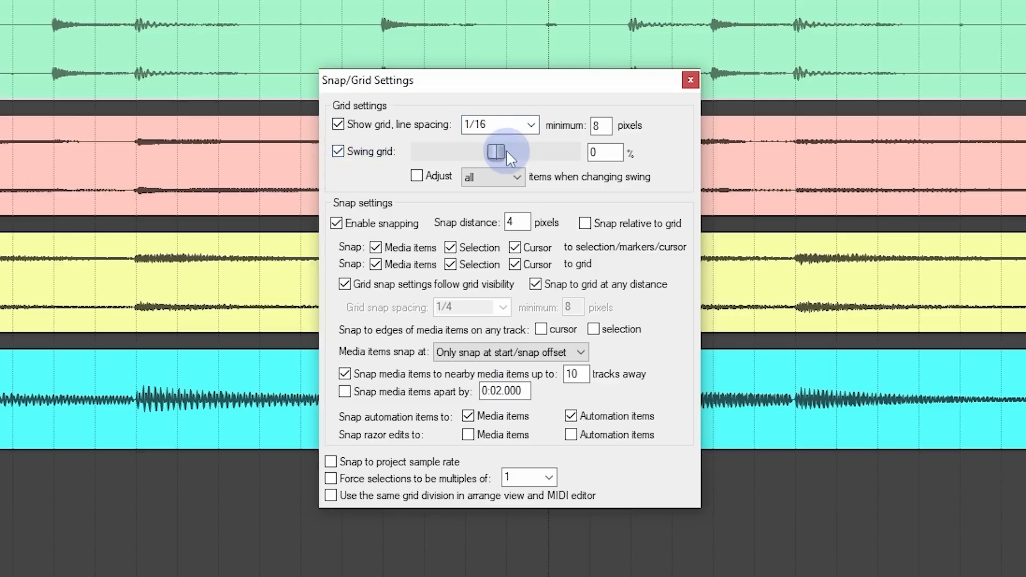
drag(496, 152, 519, 151)
double_click(519, 151)
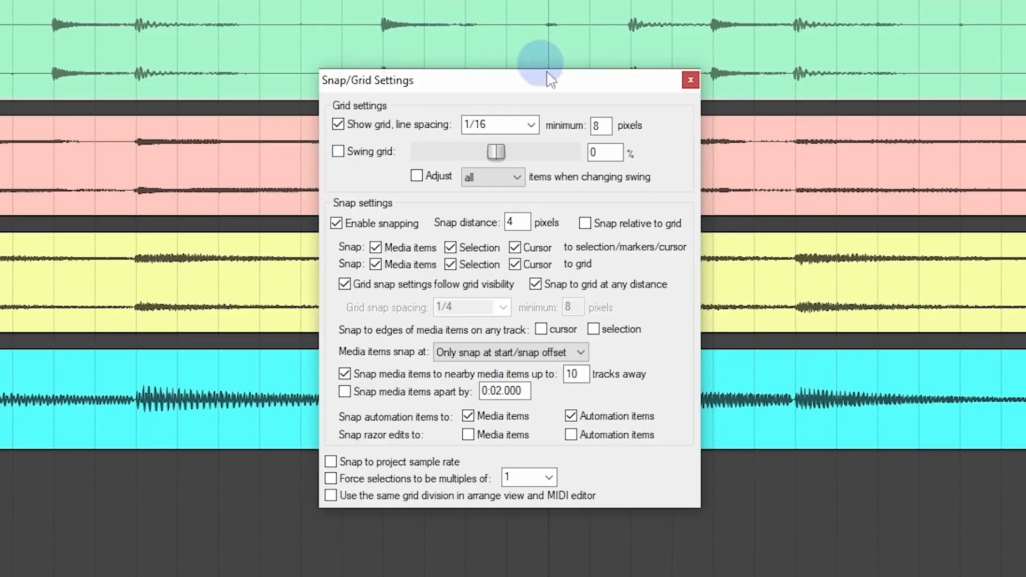
Step: Set the grid line spacing to eighth-note triplets (1/8T)
click(532, 124)
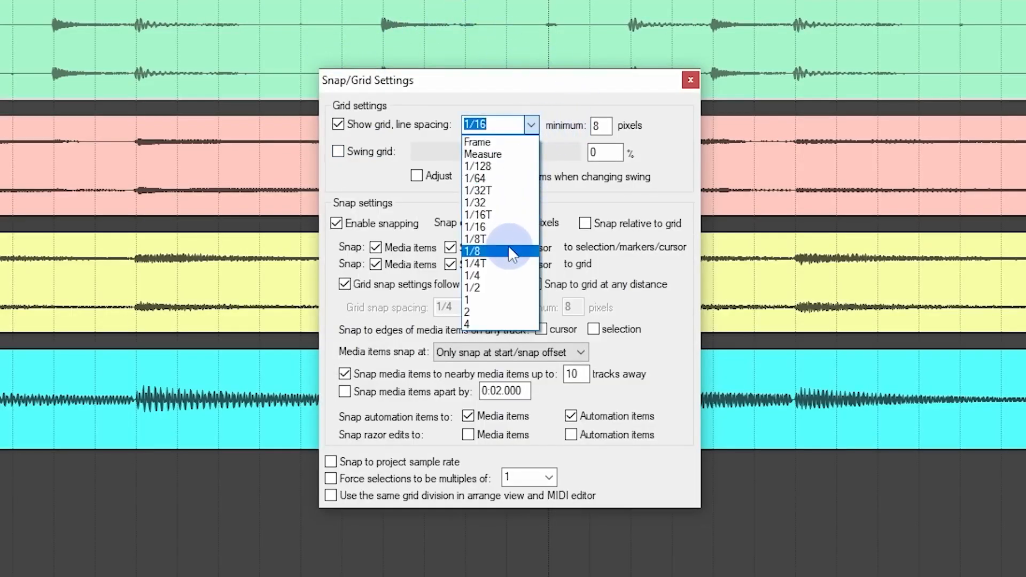
click(508, 246)
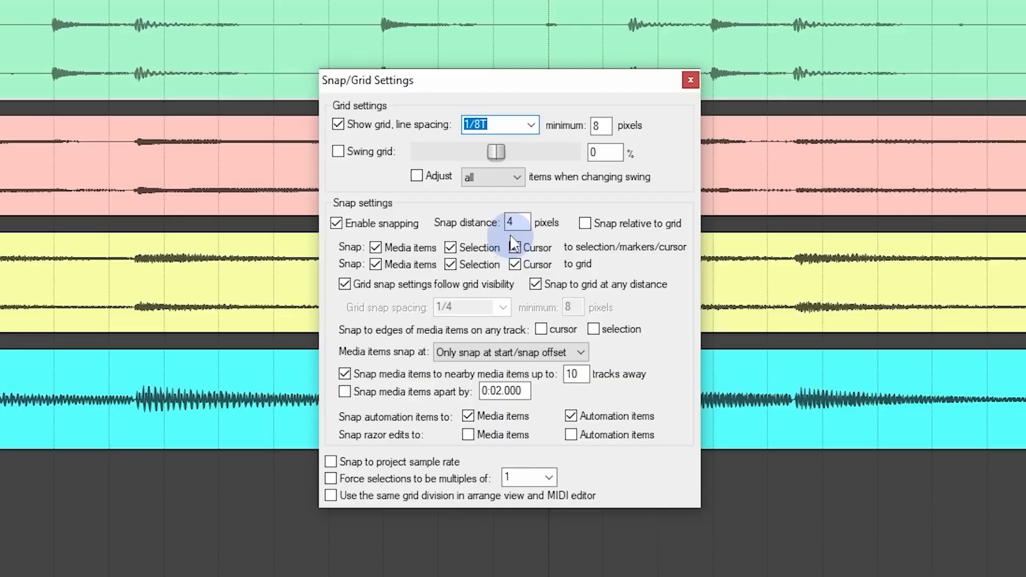
Step: Set the grid line spacing to 1/4 and close the snap and grid settings
click(533, 124)
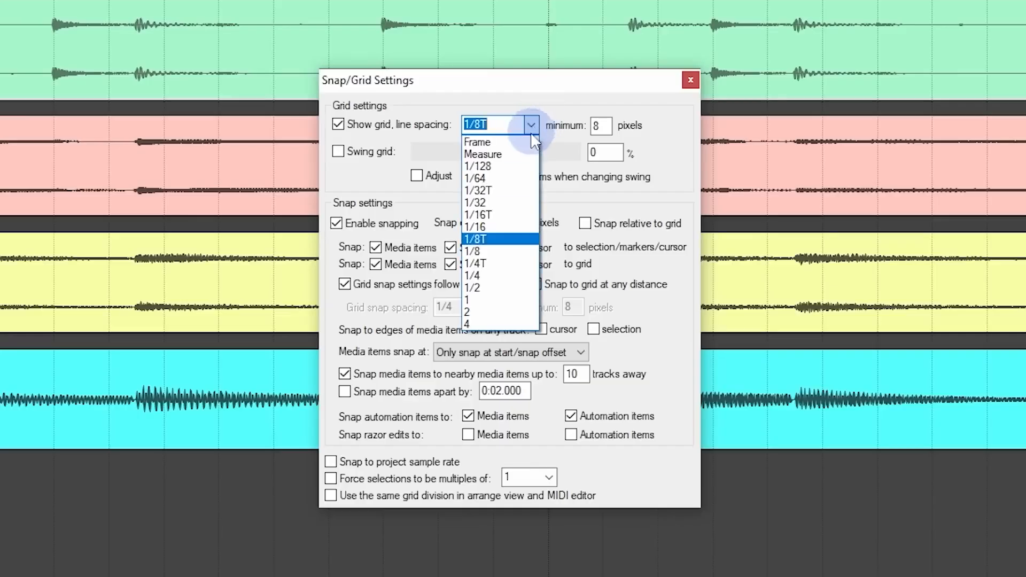
click(520, 276)
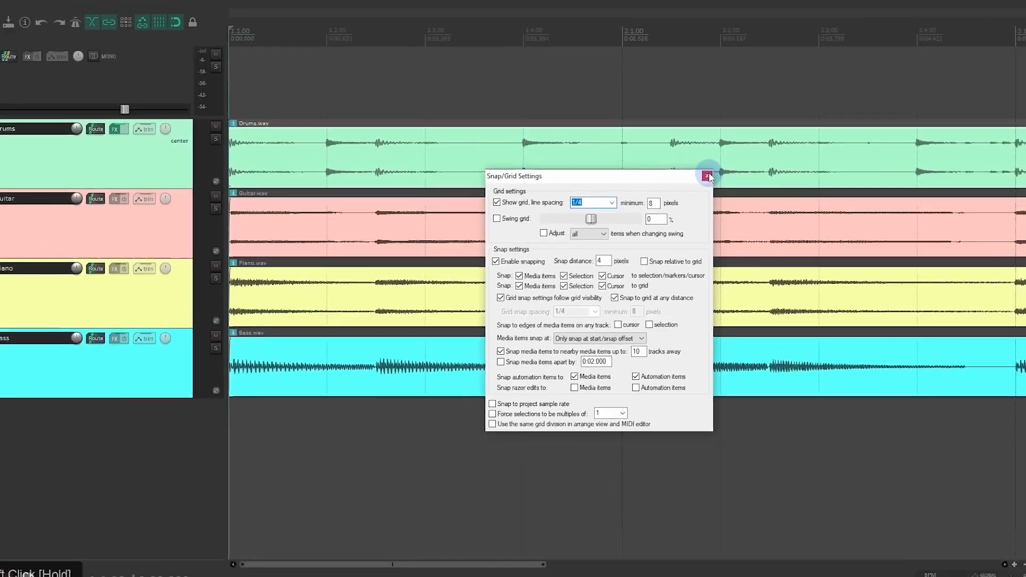
click(692, 84)
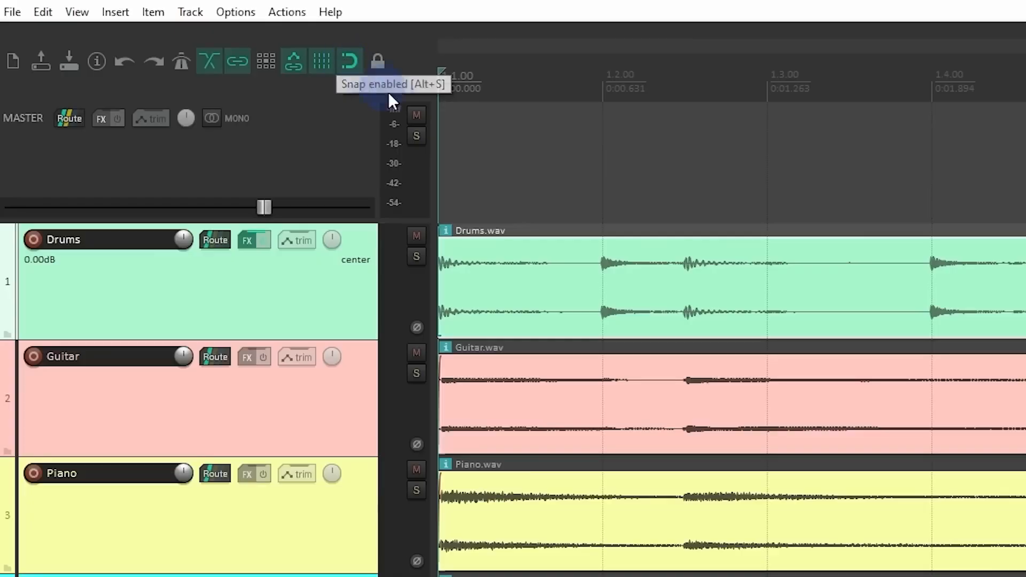
Step: Move the Drums item one quarter note forward so that it snaps to the 1.2.00 grid line
scroll(674, 319, down, 5)
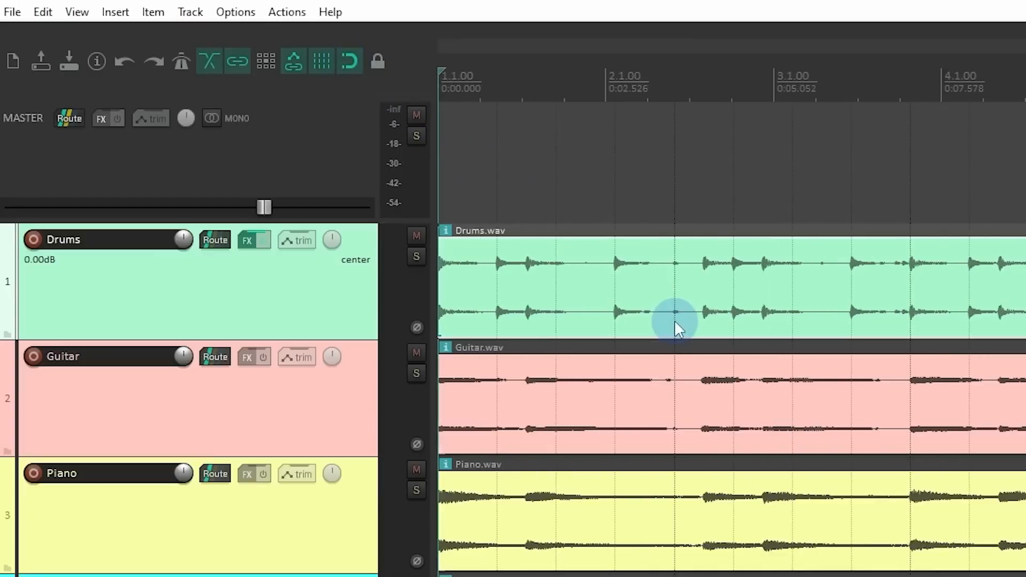
scroll(675, 320, up, 2)
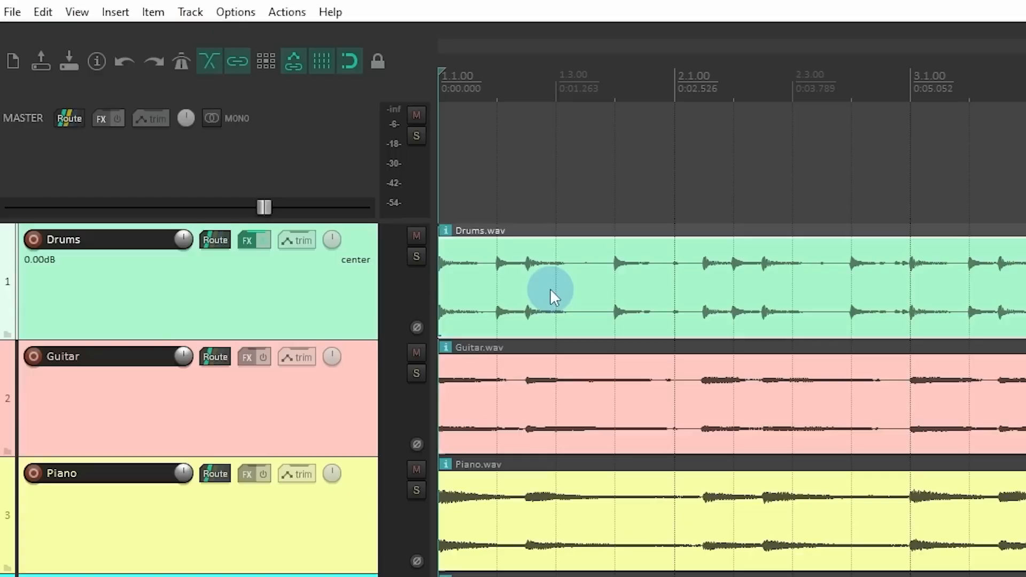
drag(547, 284, 584, 298)
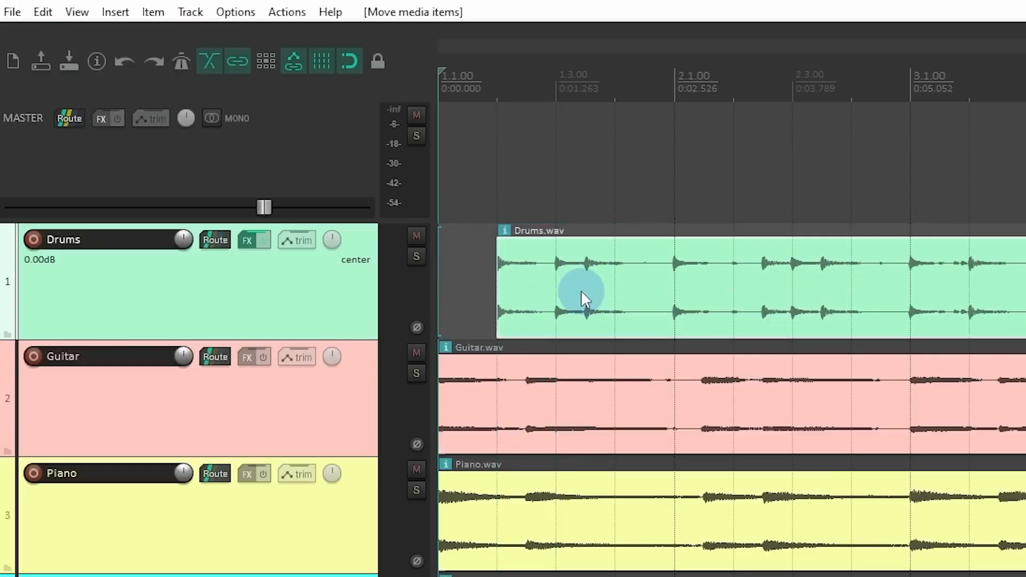
Step: Turn snapping off and move the Drums item freely to a spot slightly past the 1.2.00 grid line
click(353, 61)
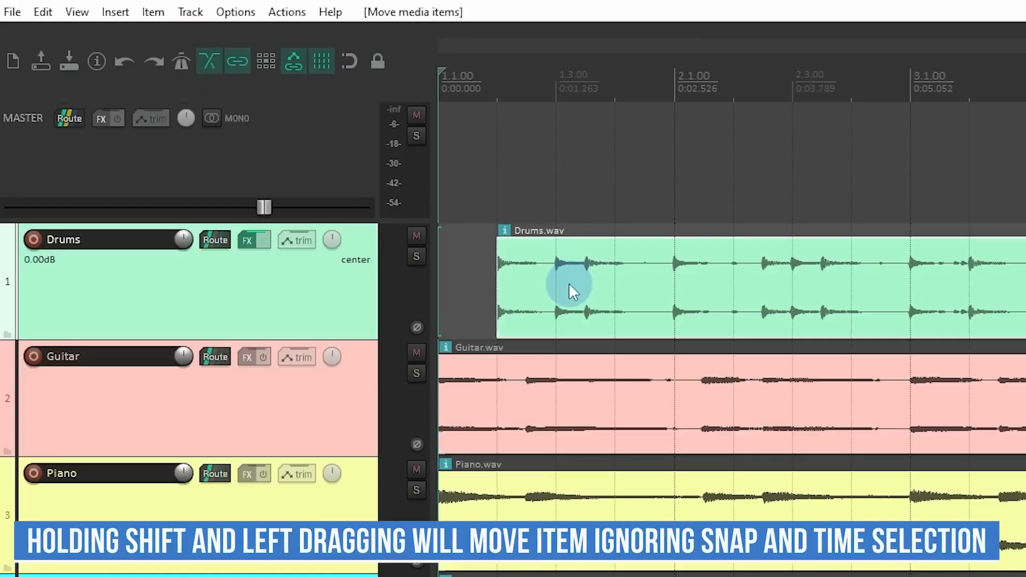
mouse_move(565, 284)
mouse_down()
mouse_move(590, 286)
mouse_move(578, 292)
mouse_up()
scroll(572, 297, up, 3)
scroll(573, 300, up, 2)
drag(672, 291, 720, 314)
scroll(720, 313, down, 2)
scroll(717, 323, down, 1)
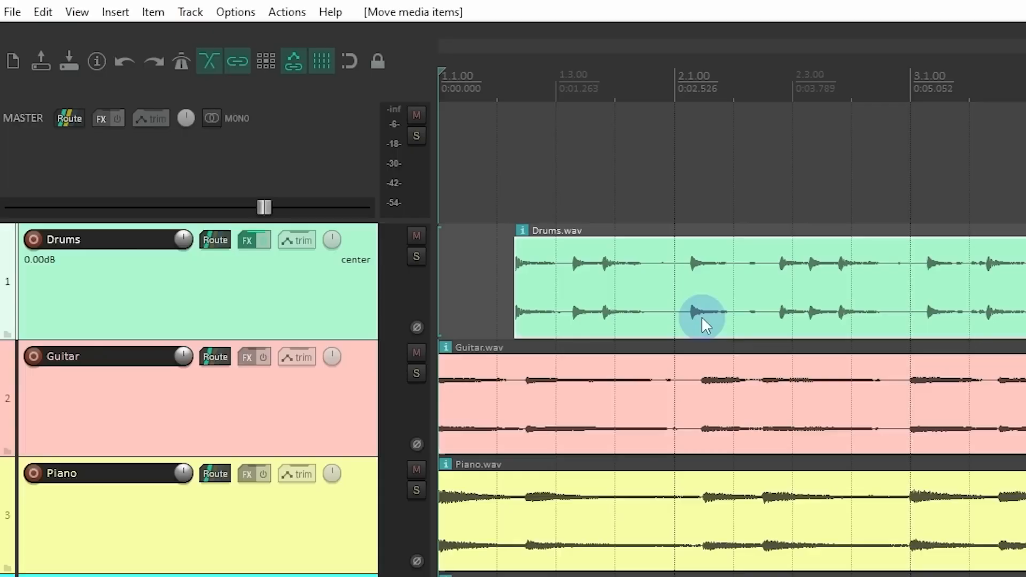
Step: Turn snapping back on and return the Drums item to the project start
key(r)
drag(701, 317, 564, 312)
Step: Step the edit cursor along the quarter-note grid lines from 1.2.00 to 2.4.00
click(496, 88)
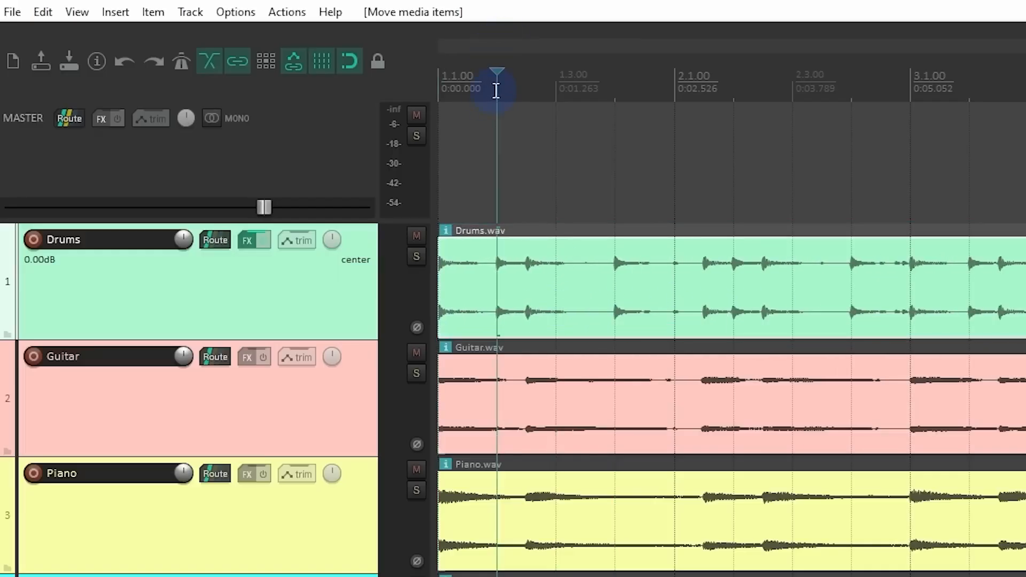
click(556, 88)
click(610, 88)
click(678, 89)
click(737, 95)
click(799, 97)
click(852, 92)
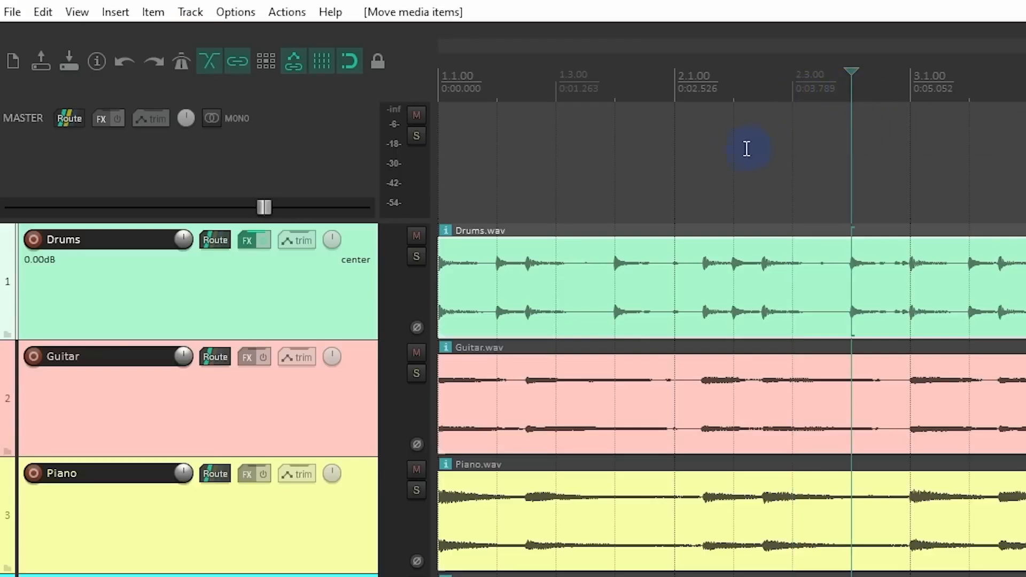
Step: Turn off snapping of media items to the grid, and snap the Drums item's start to the edit cursor at 2.4.00
right_click(355, 65)
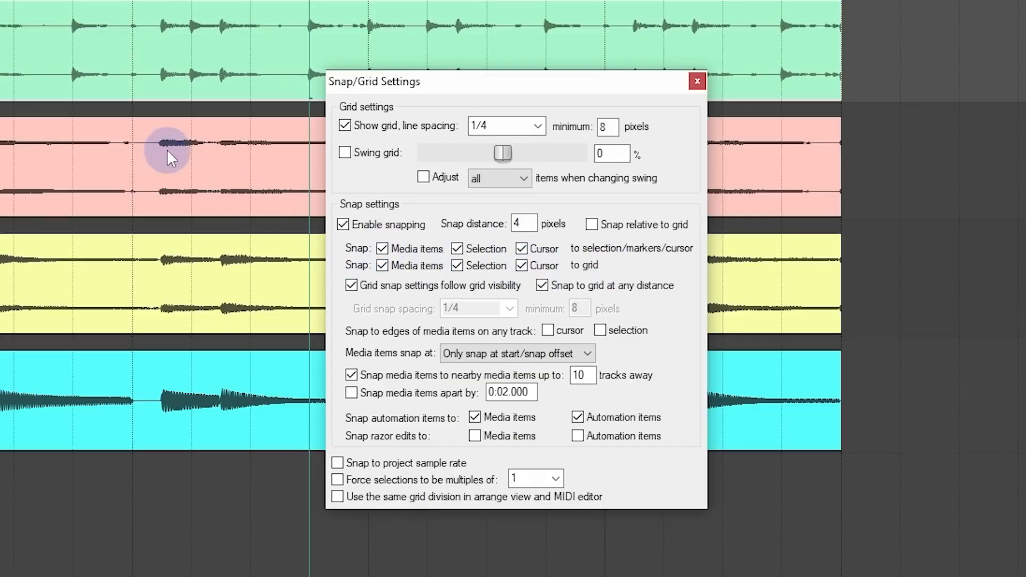
click(397, 264)
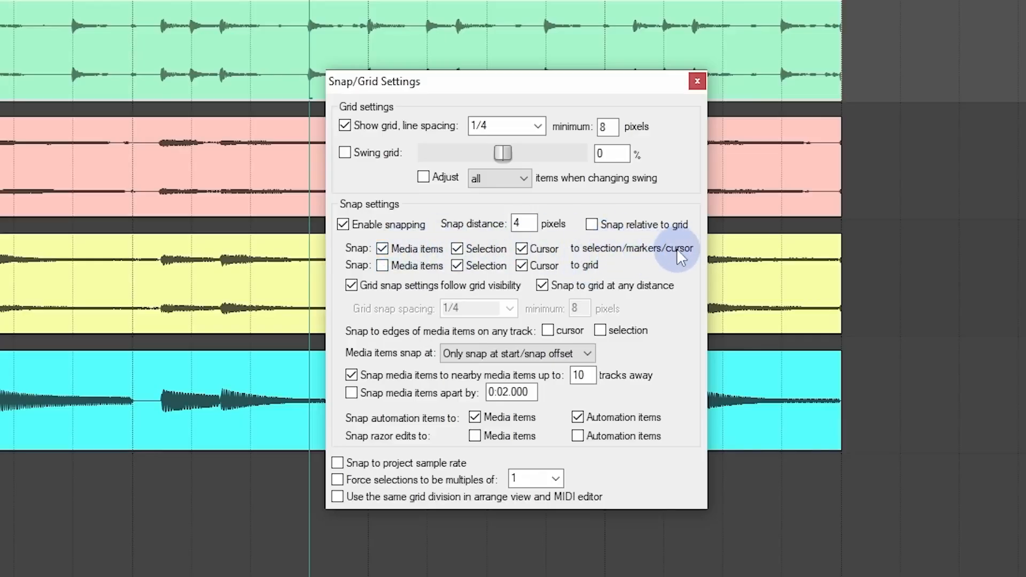
drag(320, 164, 420, 177)
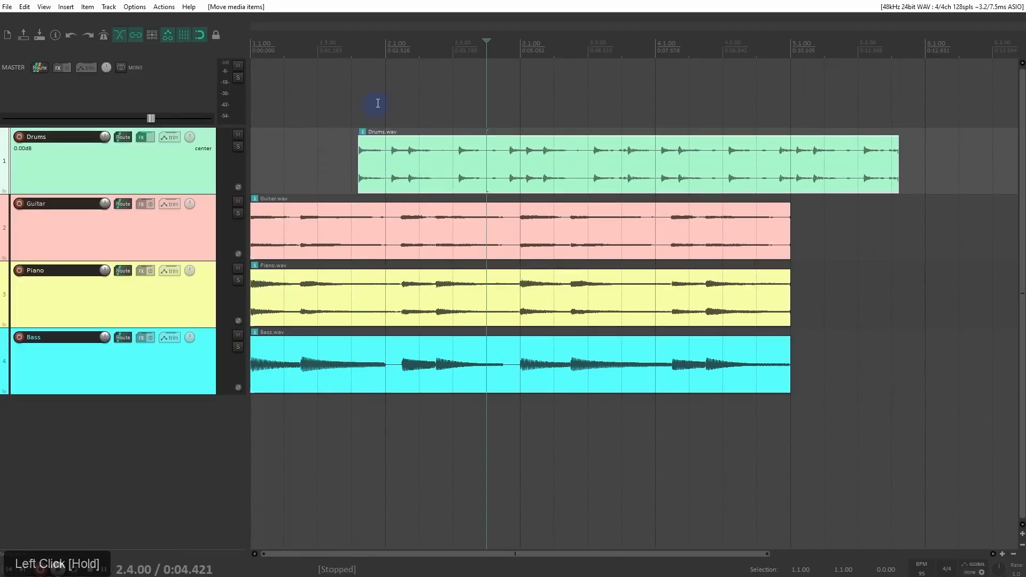
drag(444, 165, 570, 181)
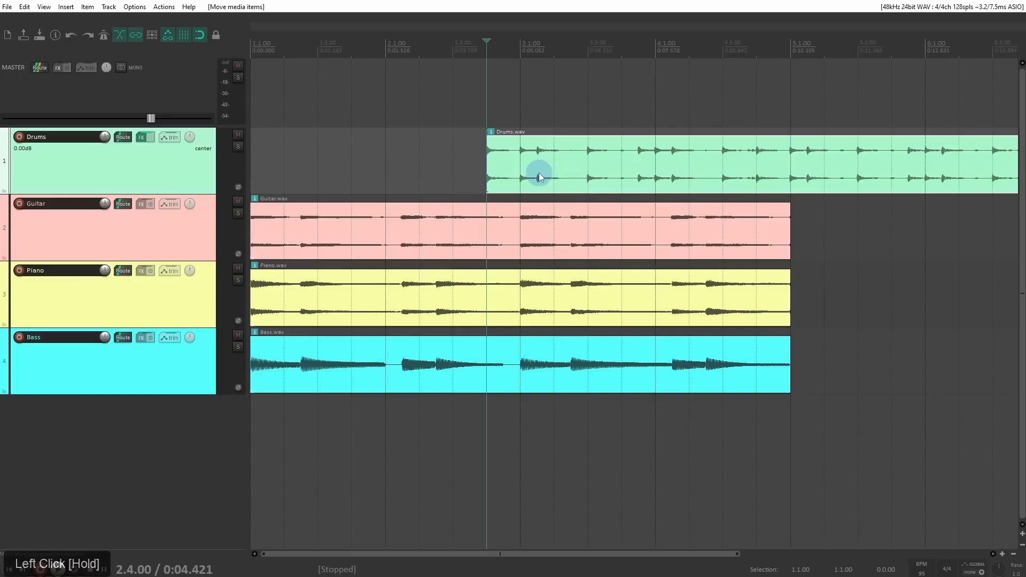
Step: Make a time selection from 1.3.00 to 2.1.00 and move the Drums item back to about its start
drag(347, 116, 401, 50)
drag(548, 166, 380, 163)
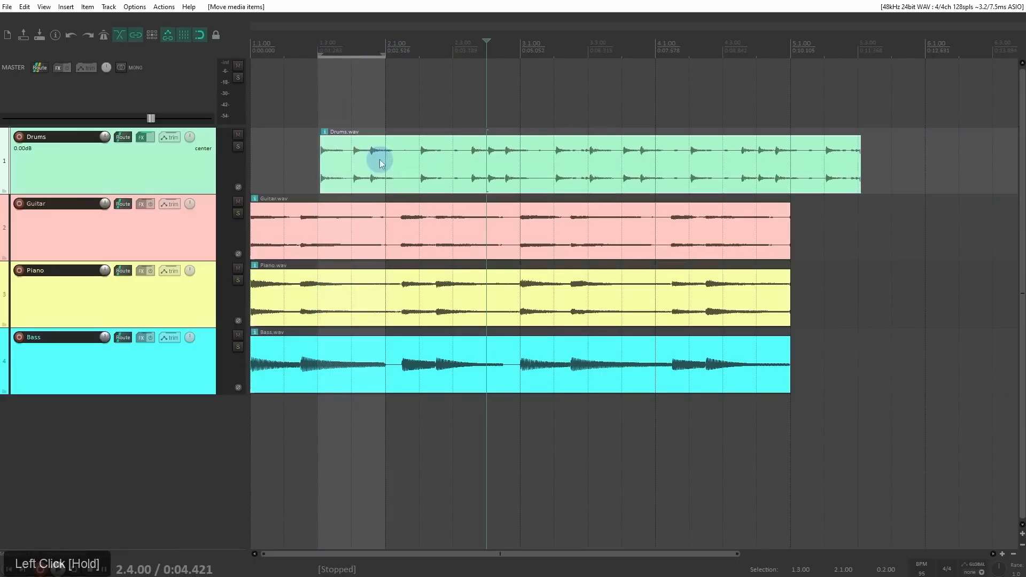
Step: Turn off snapping of selections to the grid, and make an off-grid time selection from 1.2.69 to 2.1.89
right_click(200, 34)
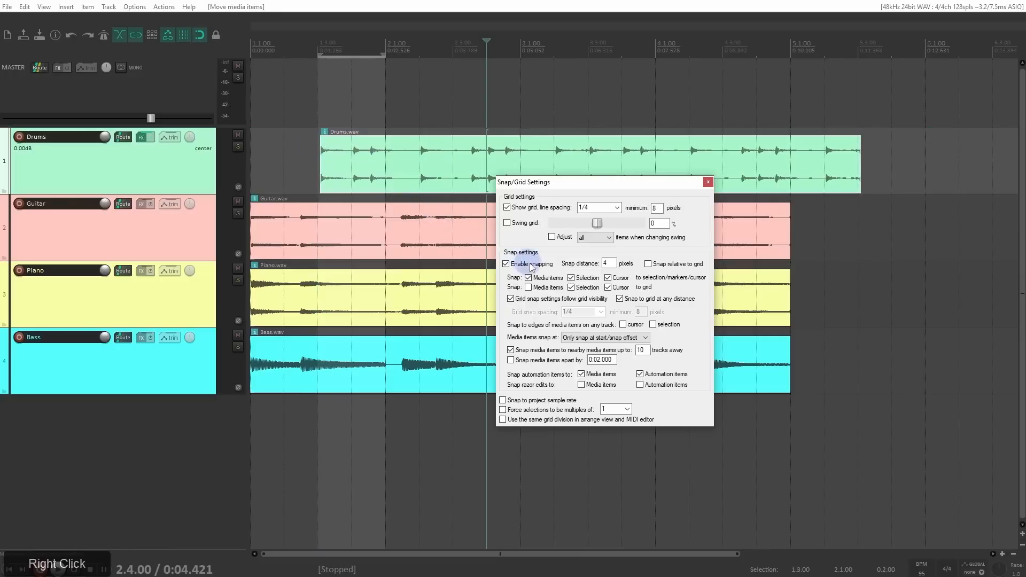
click(571, 287)
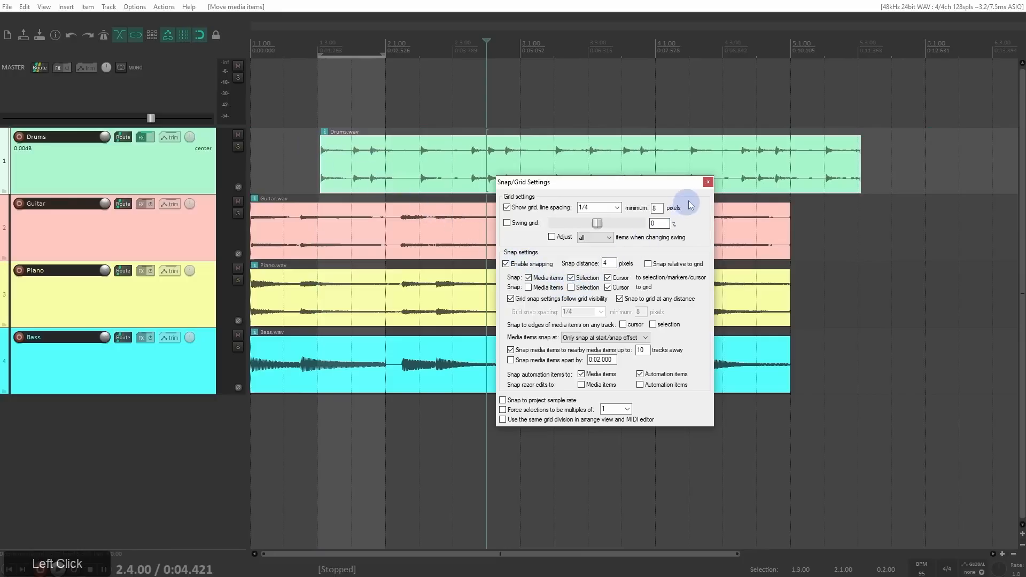
click(708, 182)
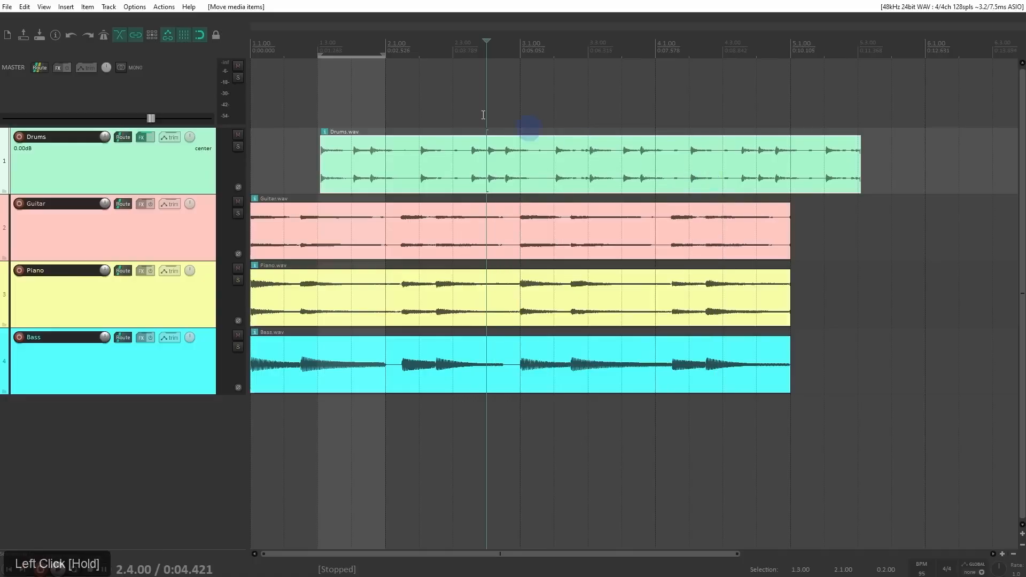
drag(307, 91, 416, 101)
Step: Set the snap distance to 30 pixels, and try snapping the Drums item's start to the time selection's end at 2.1.89
drag(362, 170, 488, 181)
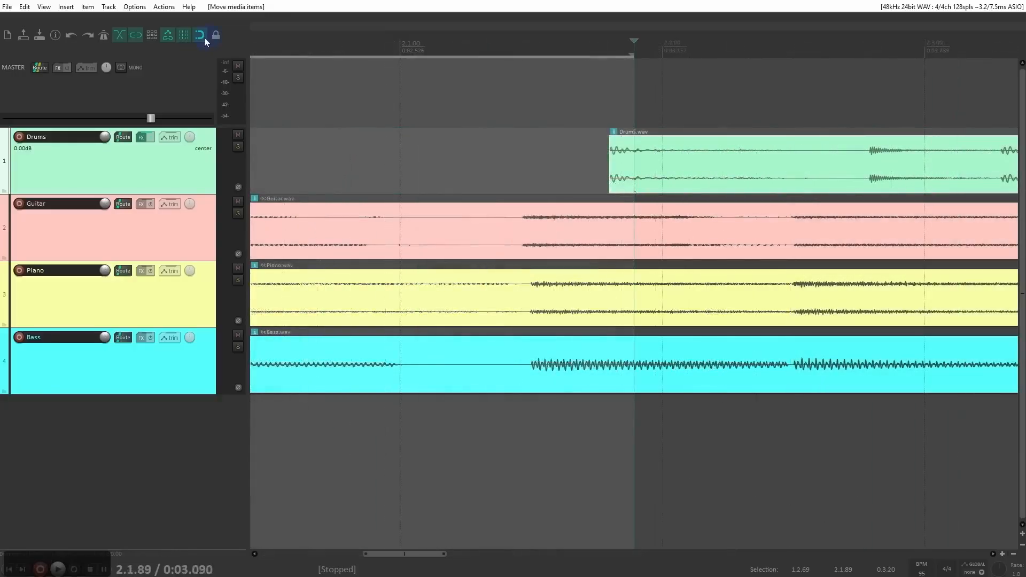
right_click(203, 38)
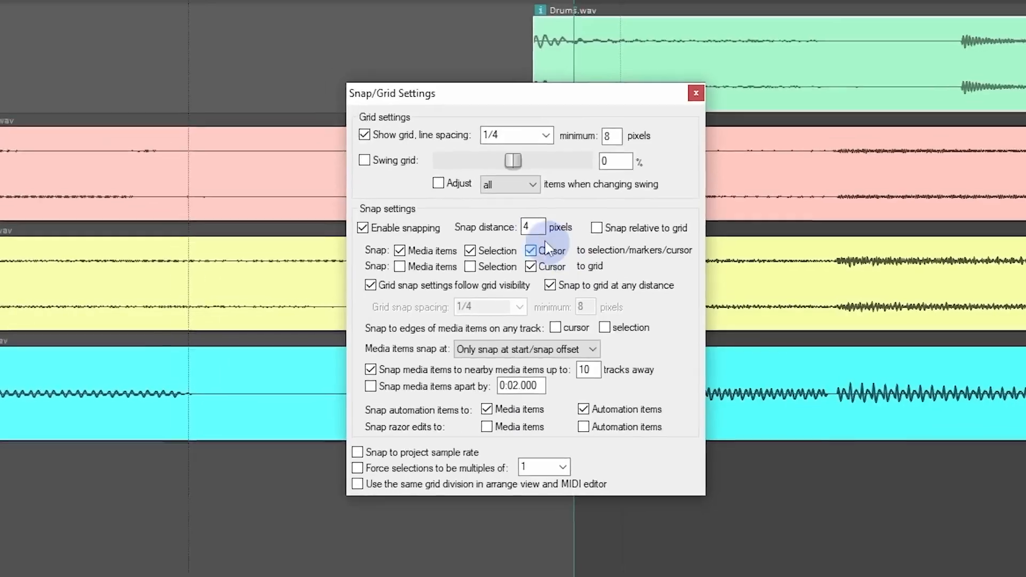
drag(612, 263, 573, 259)
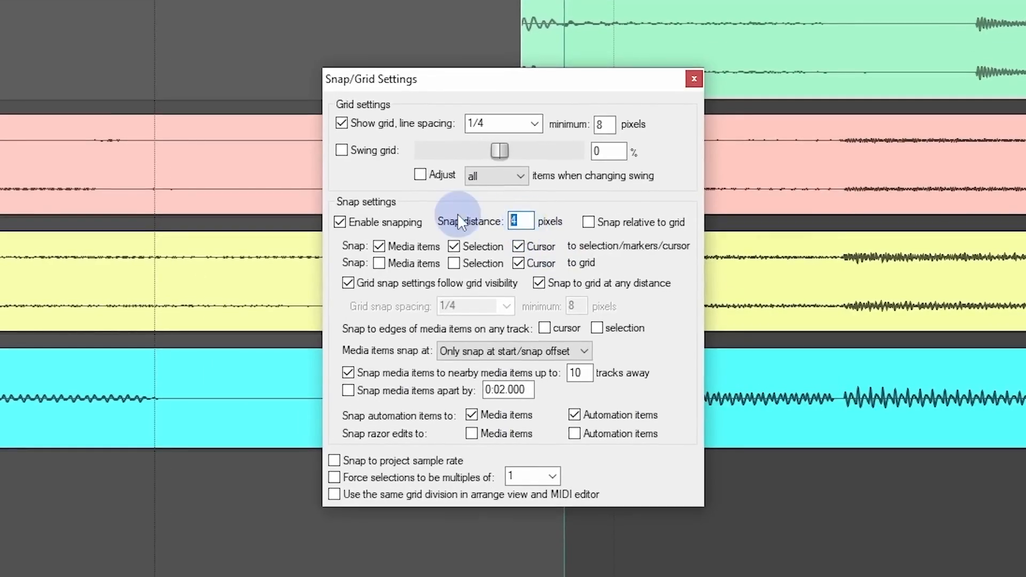
text(30)
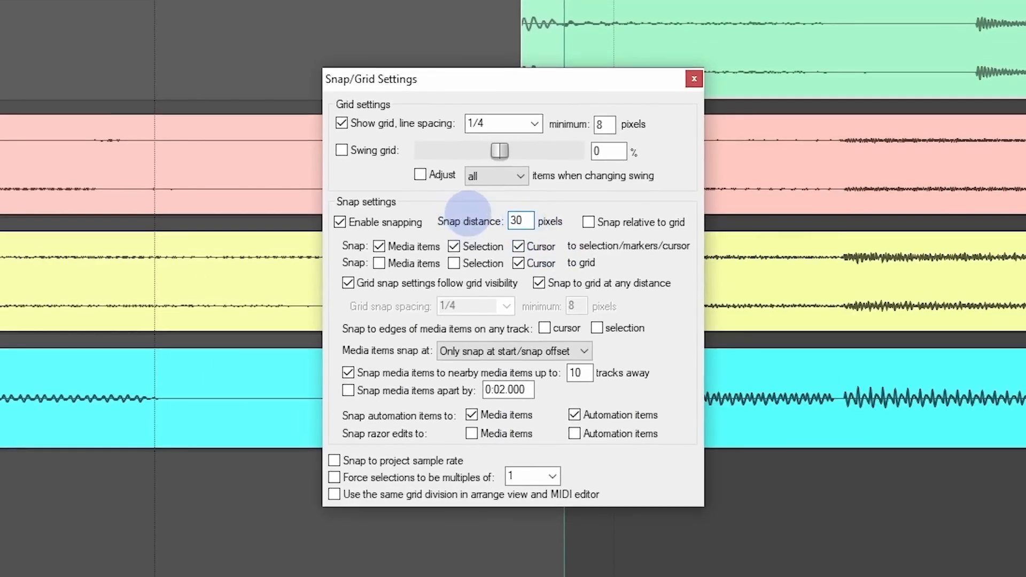
click(694, 79)
drag(687, 172, 744, 182)
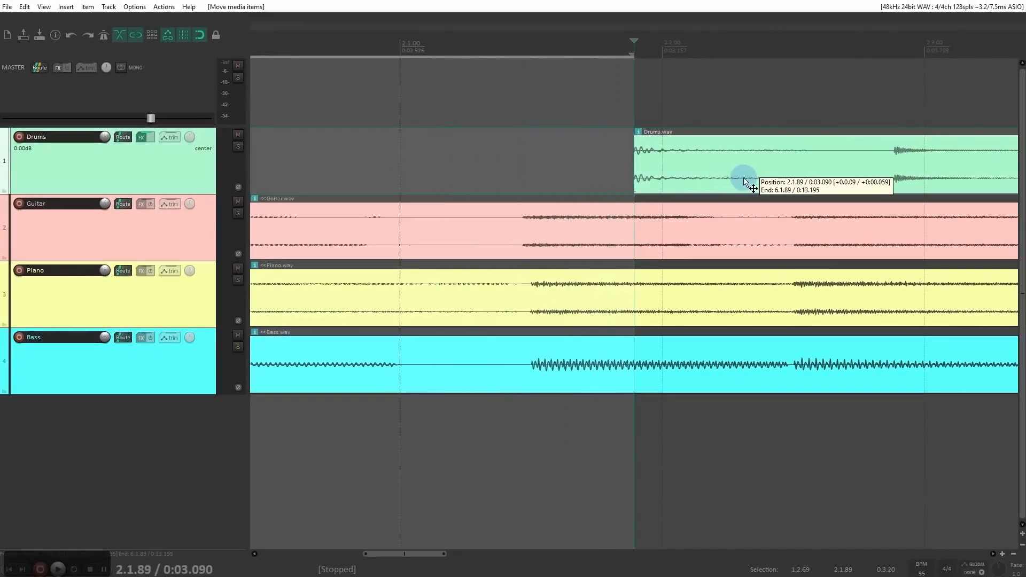
drag(744, 182, 557, 167)
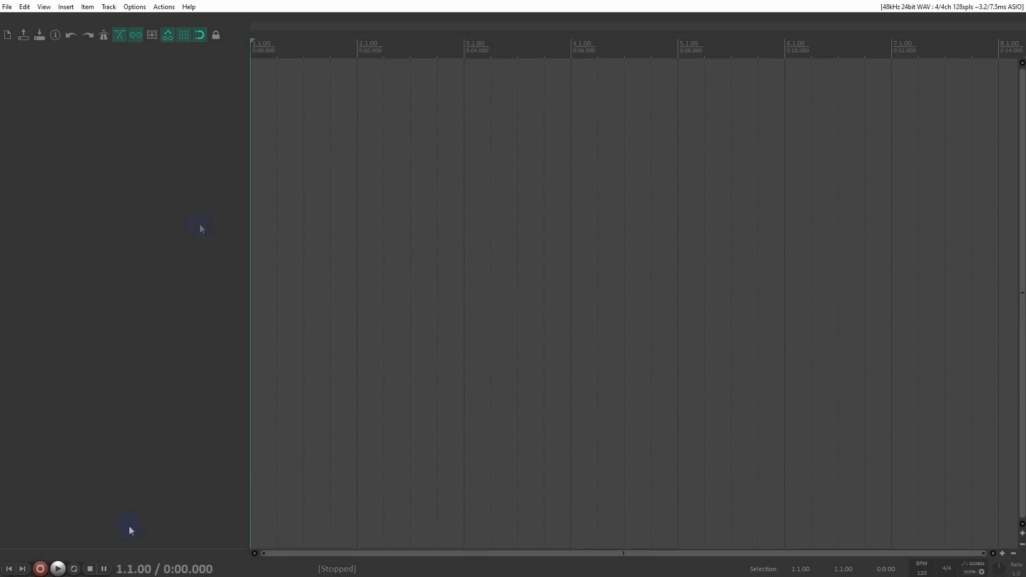
Step: Switch to File Explorer and bring Just Wont Drums 124BPM.wav into the empty project's timeline at 1.3.00
click(119, 576)
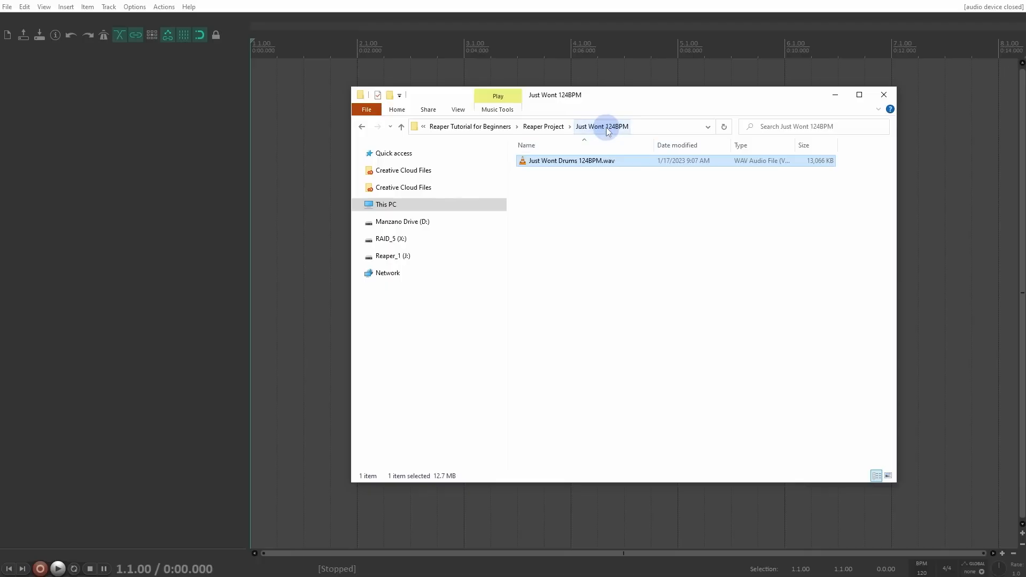
click(533, 164)
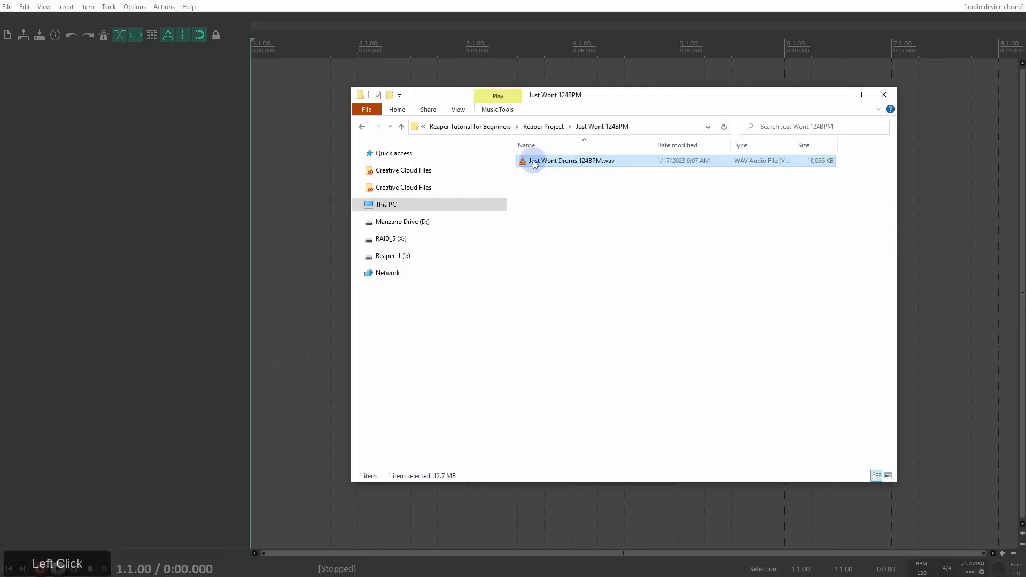
drag(533, 164, 297, 121)
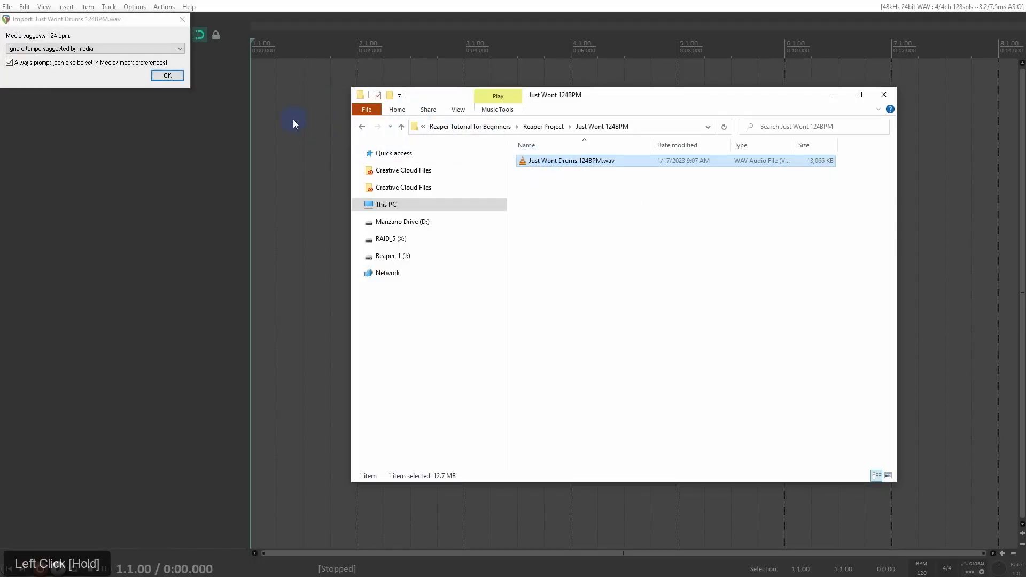
Step: Try the option to adjust media based on this tempo, and finish the import with the media's suggested tempo ignored
click(98, 23)
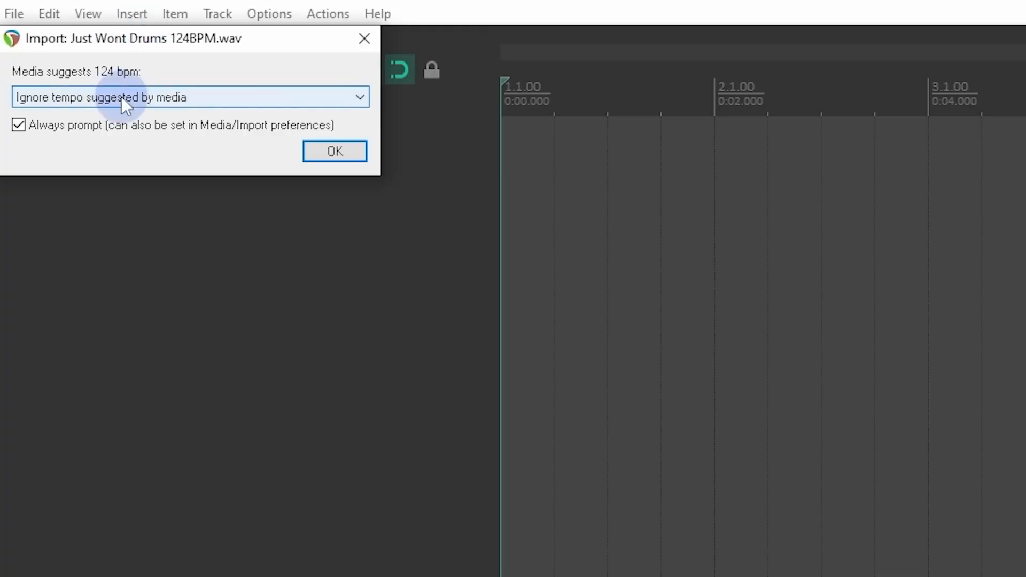
click(120, 98)
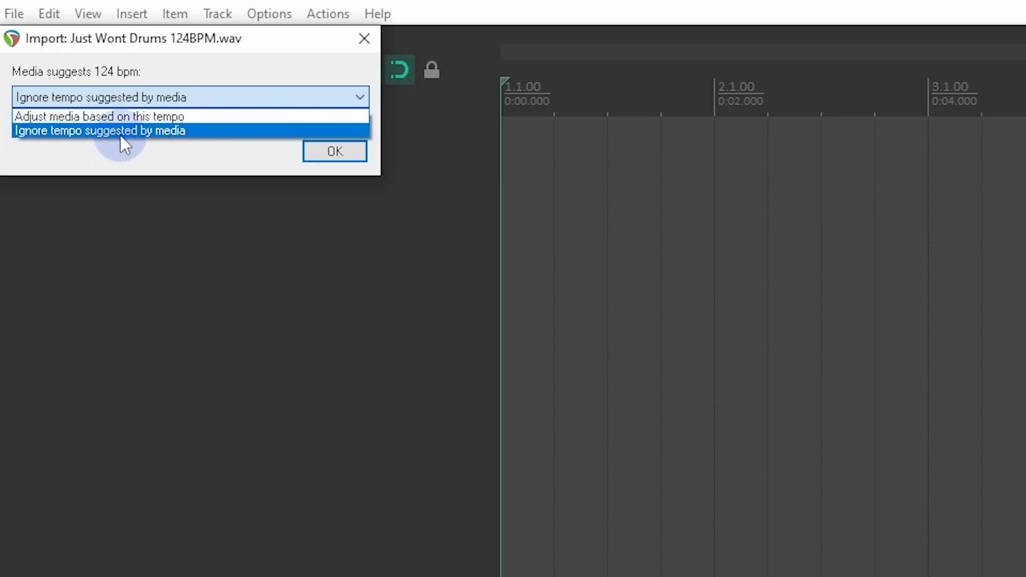
click(219, 150)
click(226, 96)
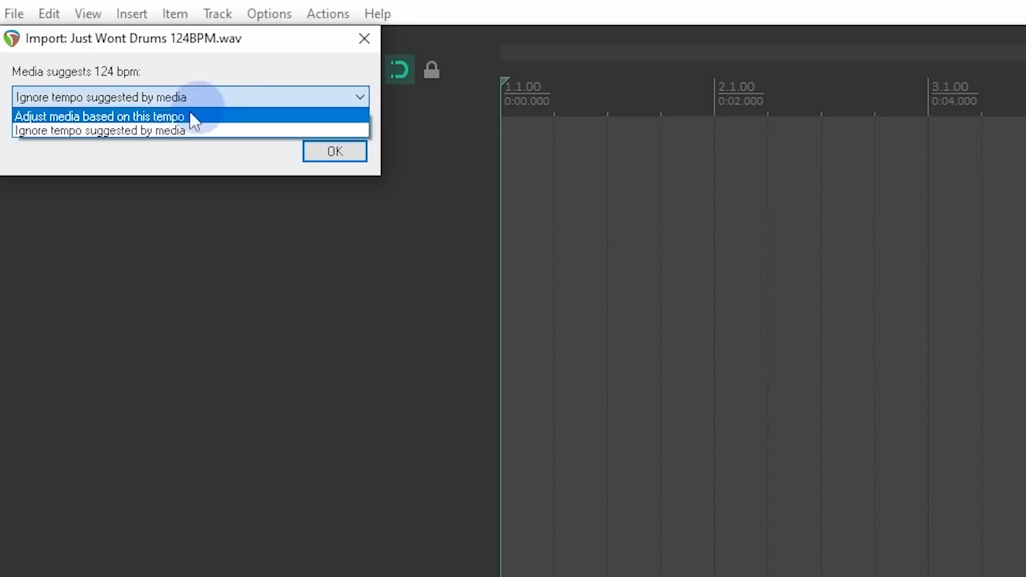
click(168, 116)
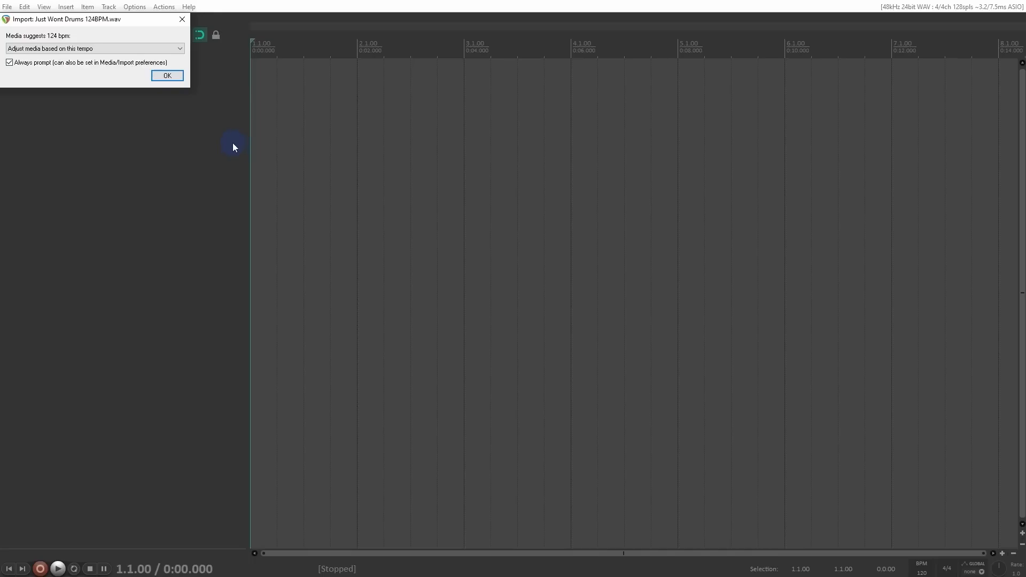
click(102, 49)
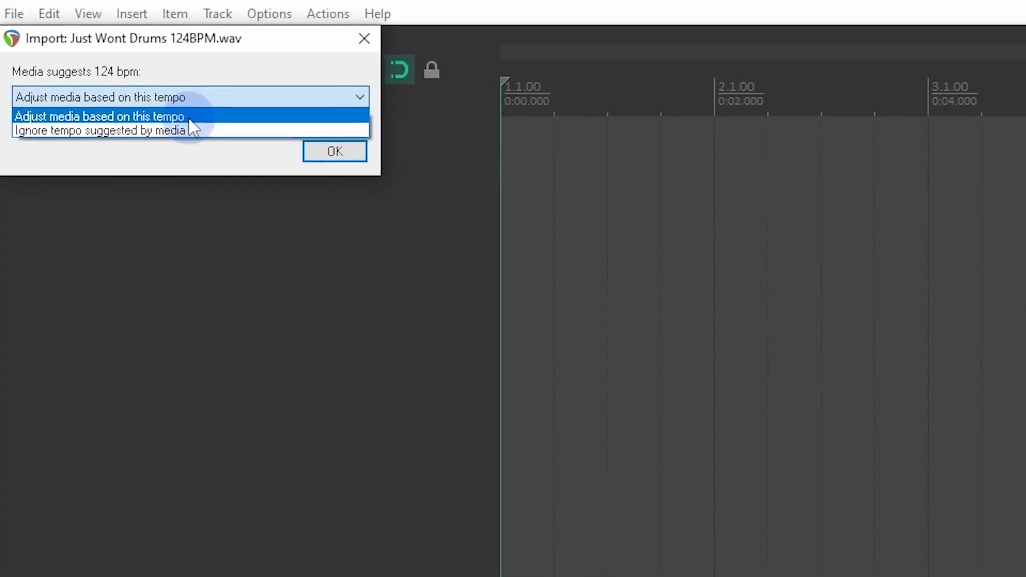
click(97, 68)
click(340, 152)
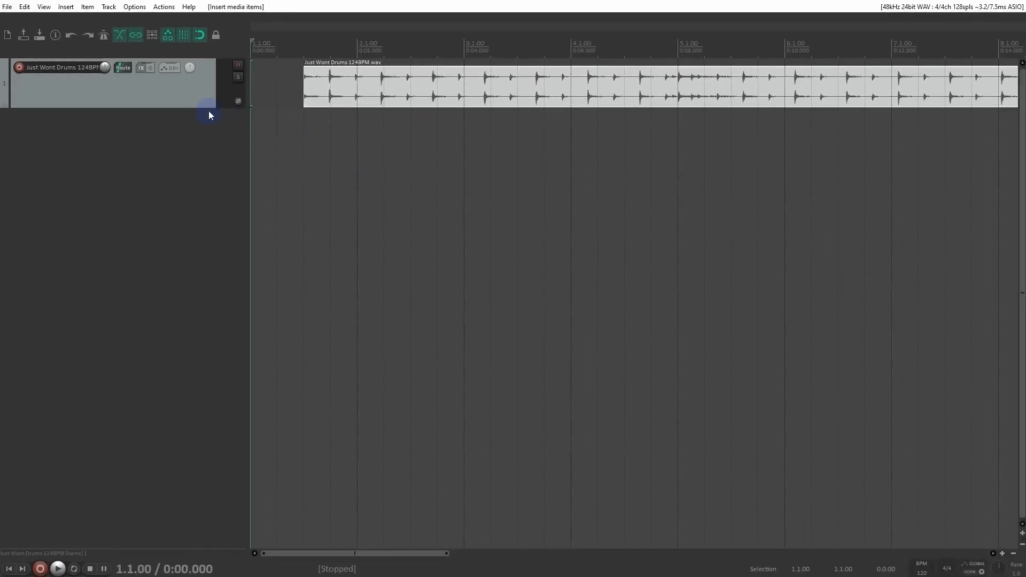
Step: Enlarge the drums track's height and set the project timebase for items/envelopes/markers to Time
drag(204, 108, 202, 312)
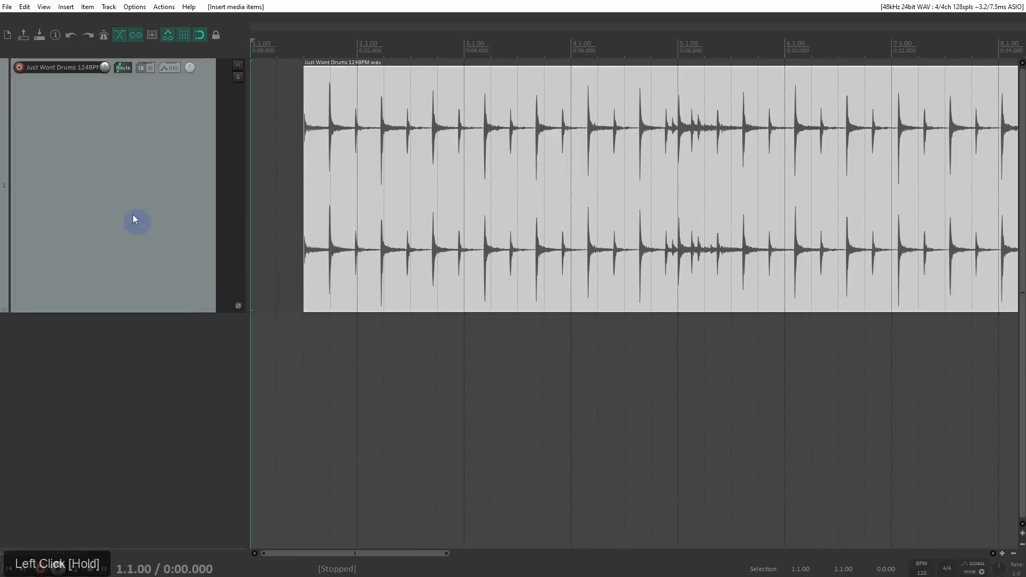
click(55, 35)
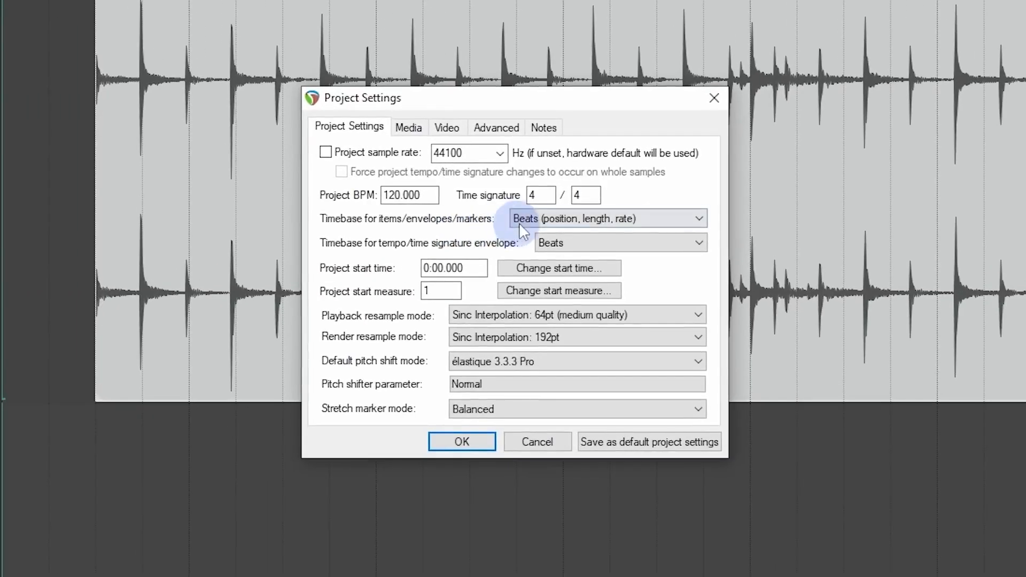
click(561, 210)
click(550, 236)
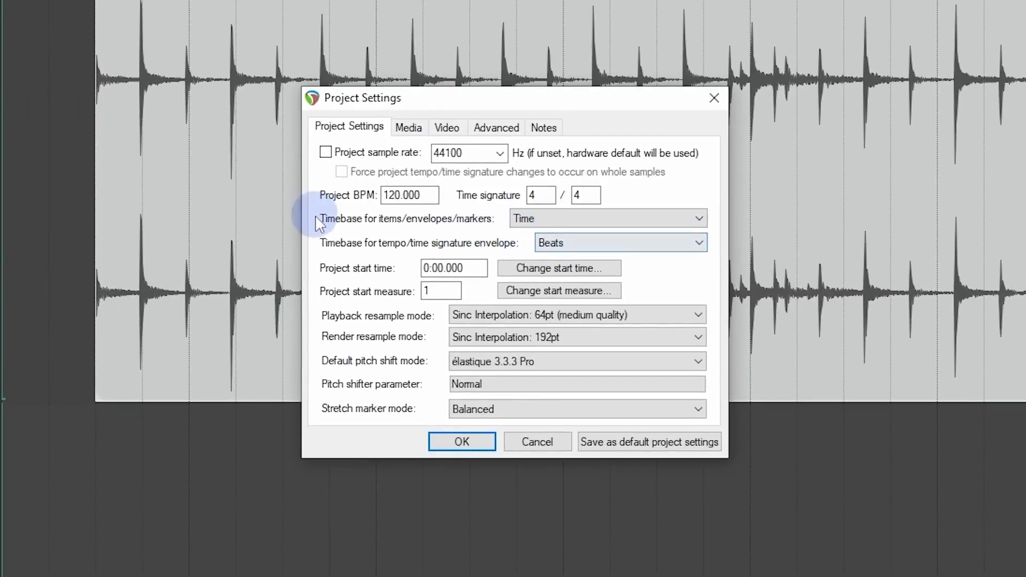
click(462, 441)
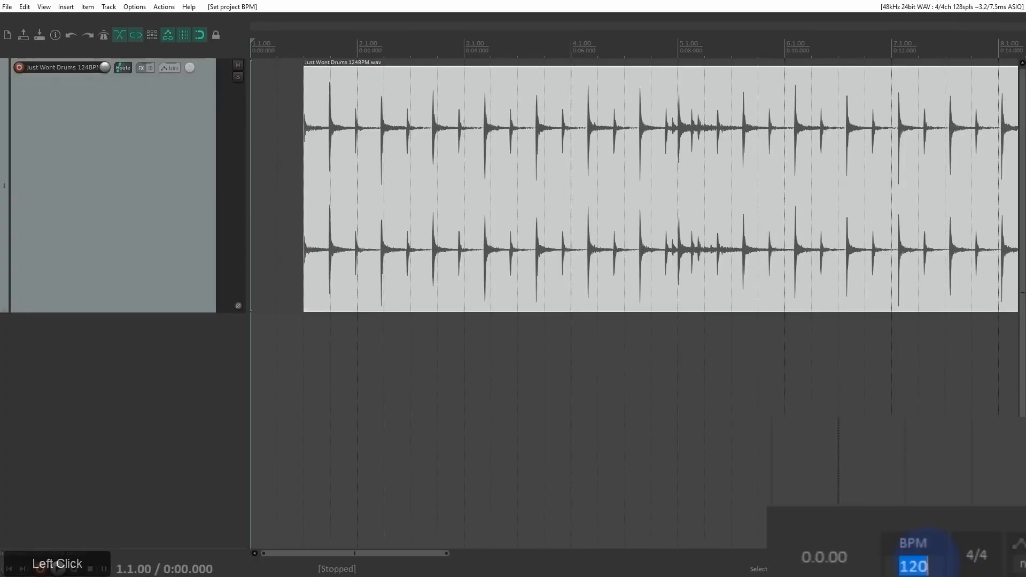
Step: Set the project tempo to 124 BPM and move the drums item so it starts at 2.1.00
text(124)
key(KP_Enter)
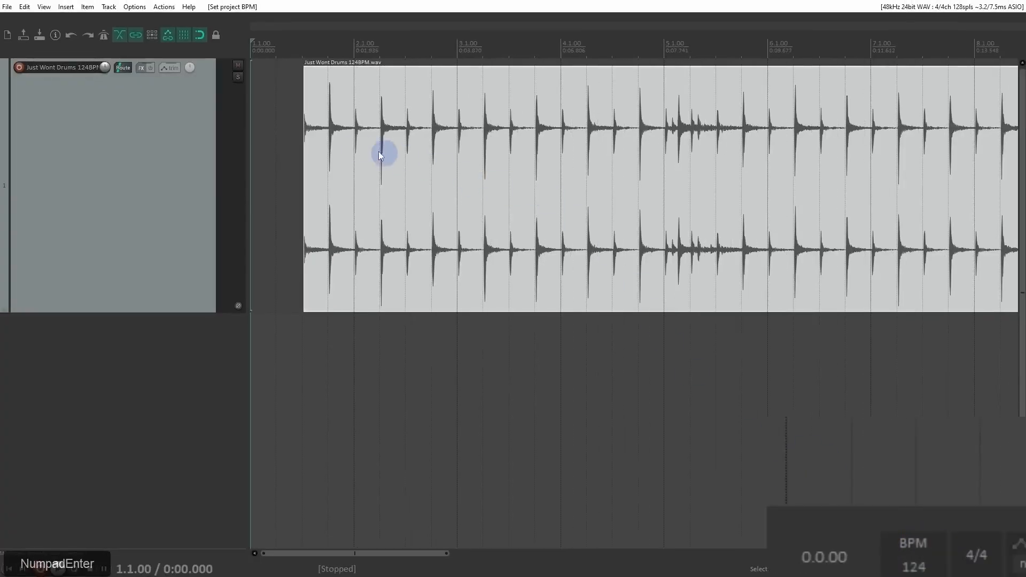
drag(339, 145, 389, 143)
Step: Place the edit cursor at 2.1.00 and remove the short fade-in at the drums item's start
click(360, 92)
scroll(692, 101, up, 5)
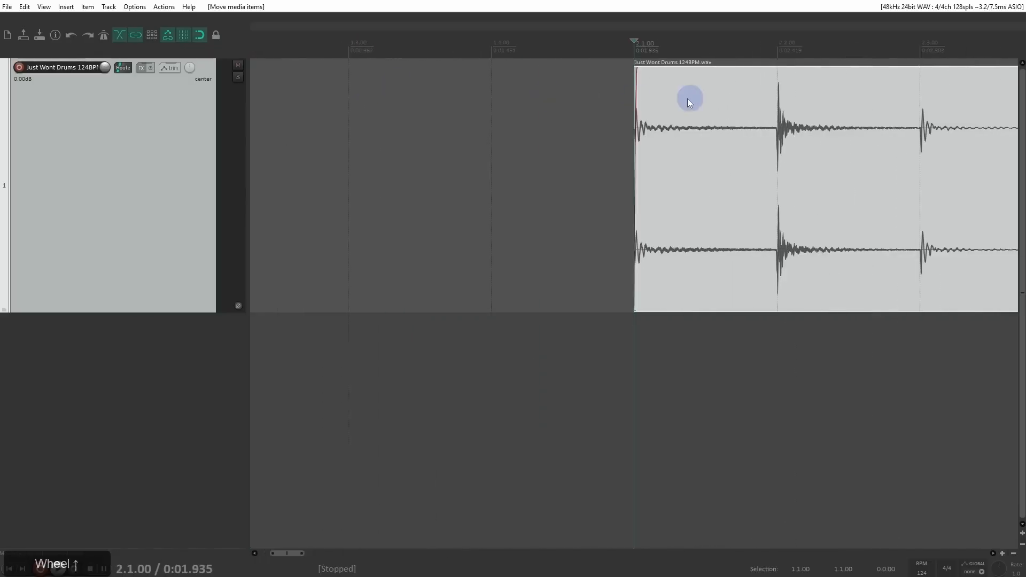
mouse_move(639, 86)
mouse_down()
mouse_move(604, 87)
mouse_move(650, 85)
mouse_up()
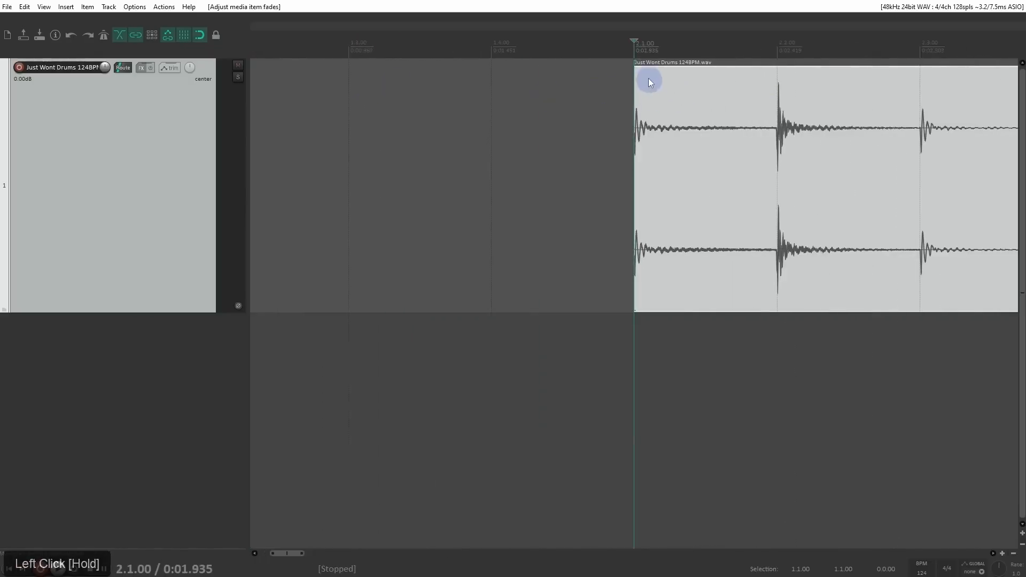
Step: Play back the drums from 2.1.00 to check them against the grid, and stop playback
scroll(580, 82, down, 6)
scroll(467, 119, down, 3)
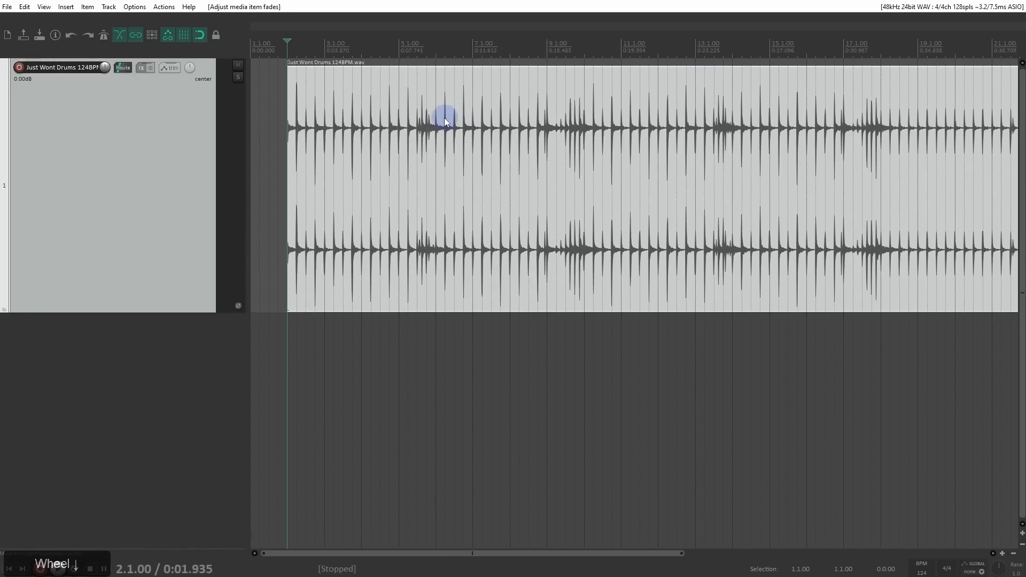
key(space)
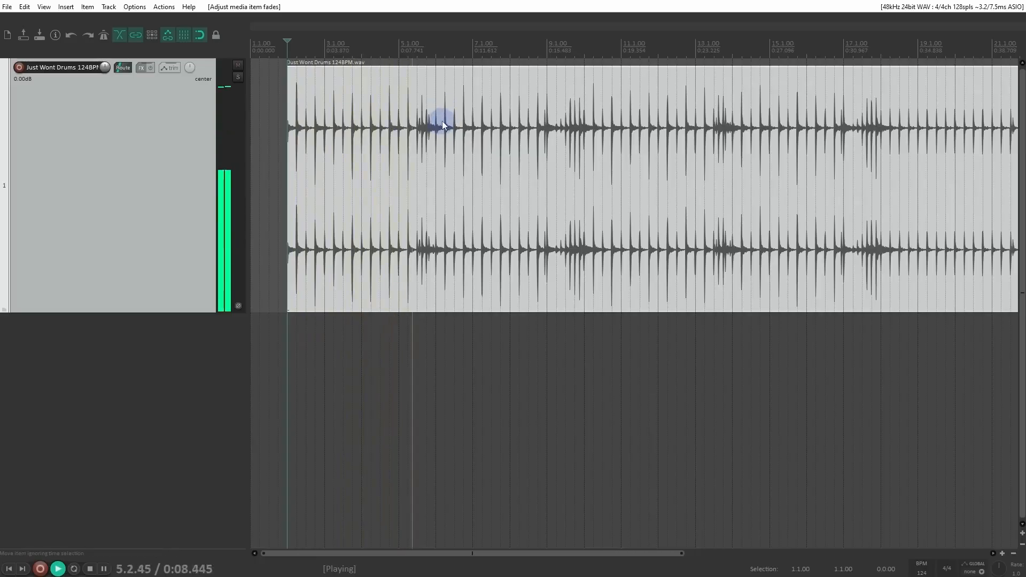
key(space)
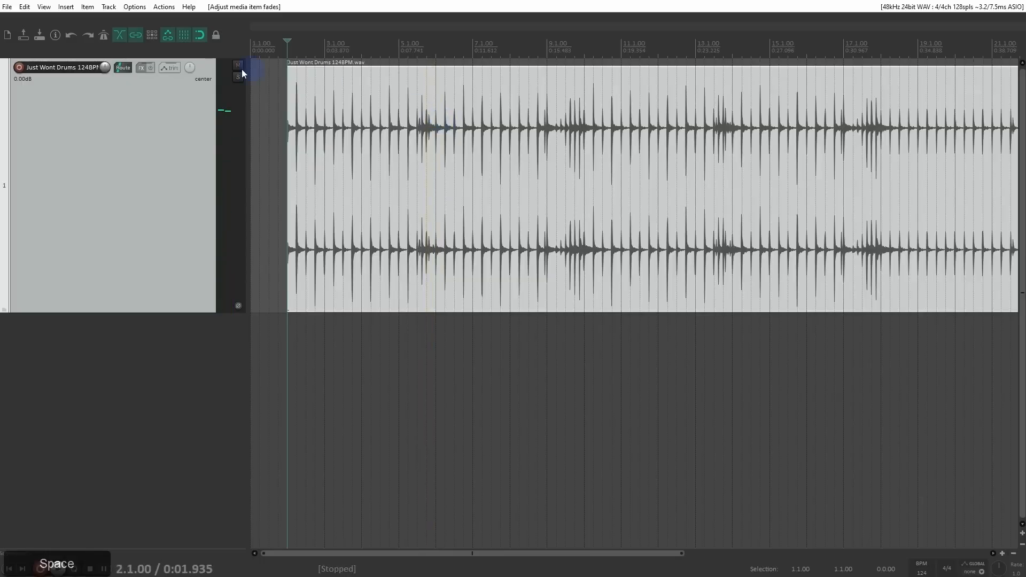
Step: Give the drums track a blue track color
right_click(132, 143)
mouse_move(236, 378)
drag(237, 370, 408, 380)
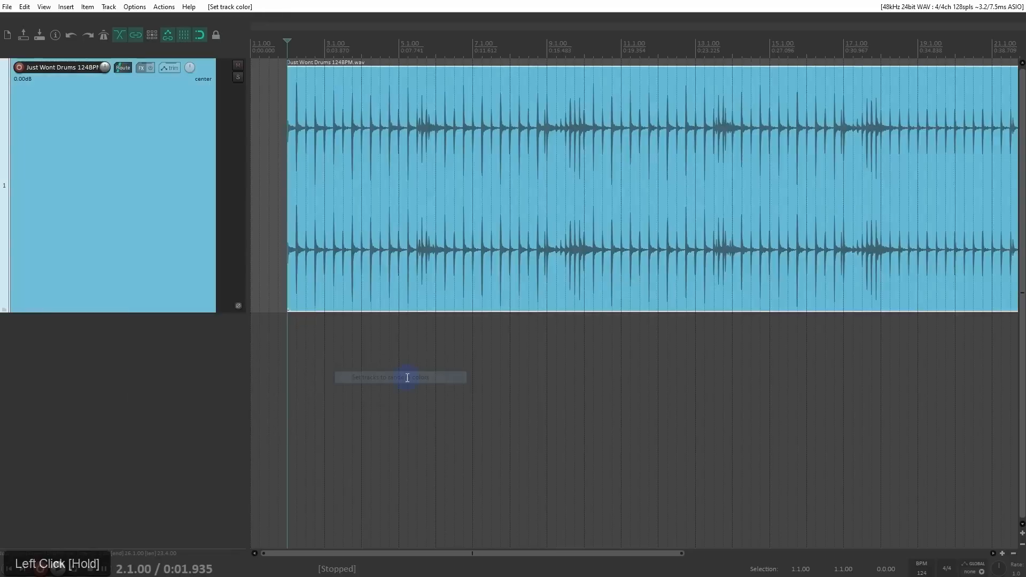
Step: Insert a new track below the drums, make it taller, and name it Bass
click(166, 346)
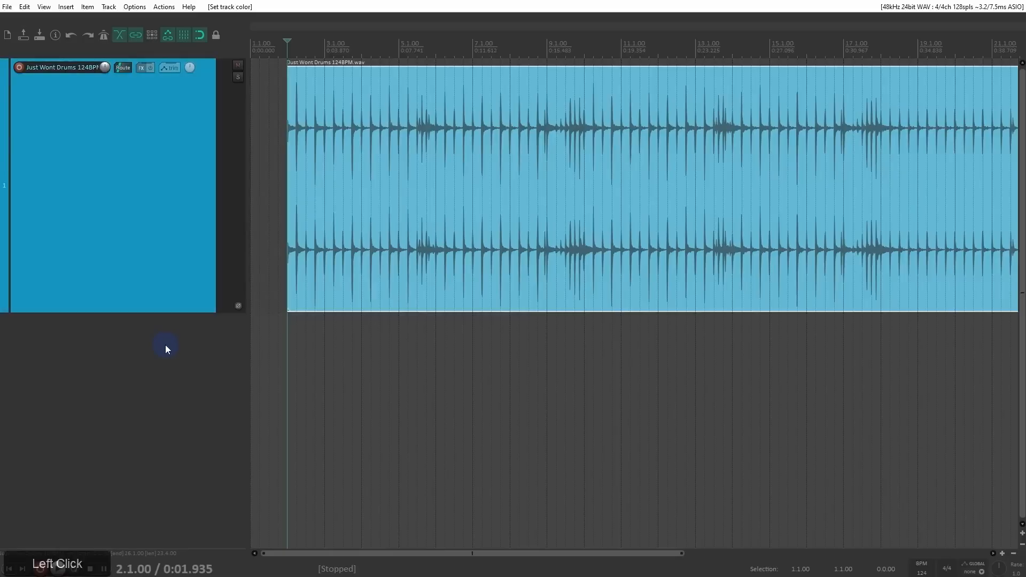
right_click(165, 346)
click(169, 352)
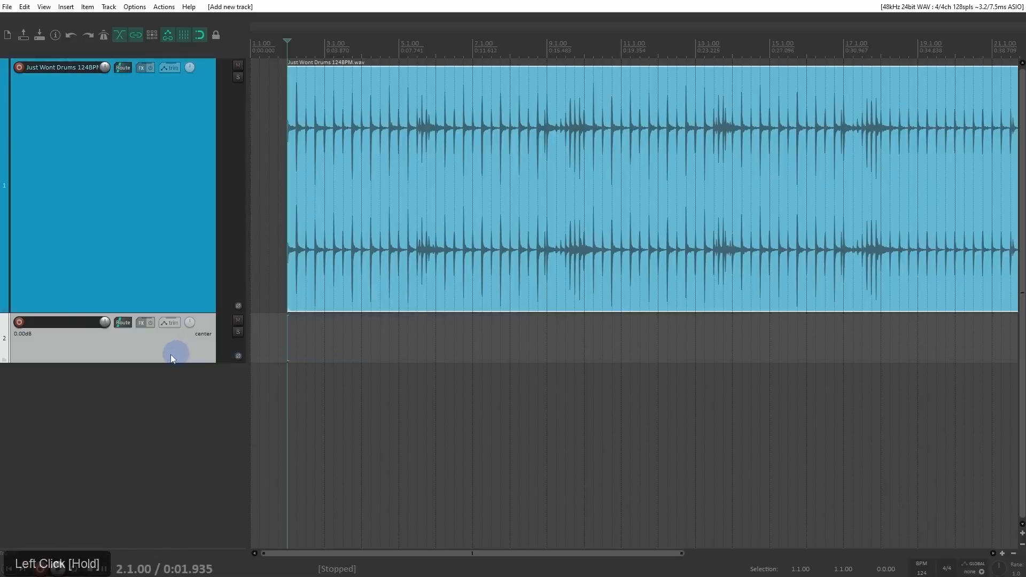
drag(157, 315, 166, 374)
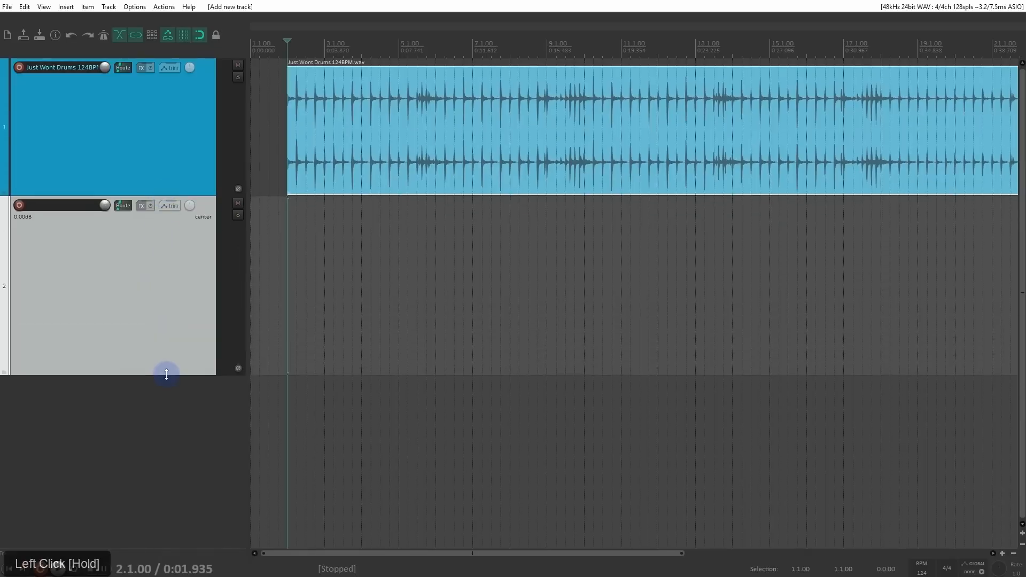
double_click(61, 207)
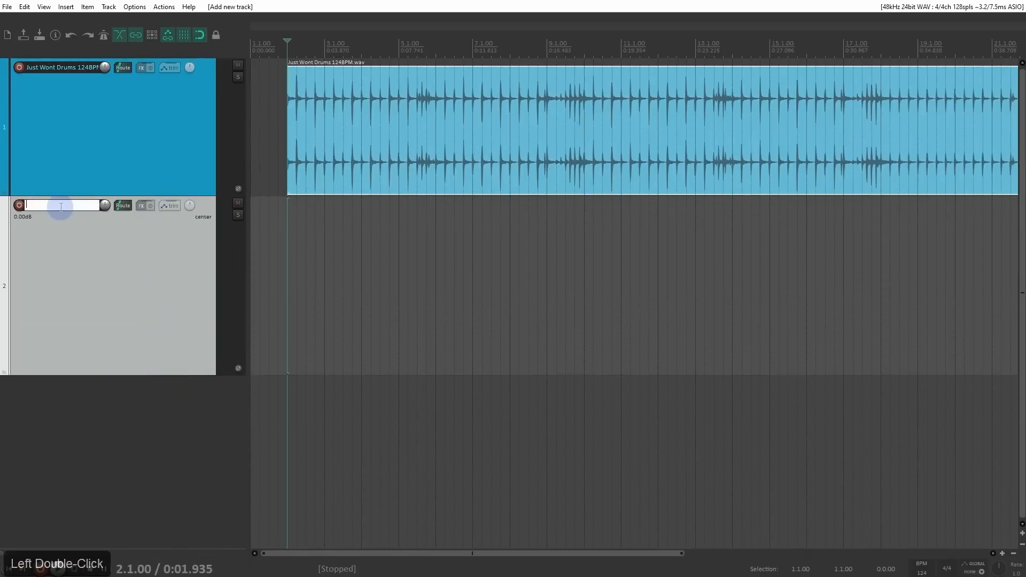
text(Bass)
key(Return)
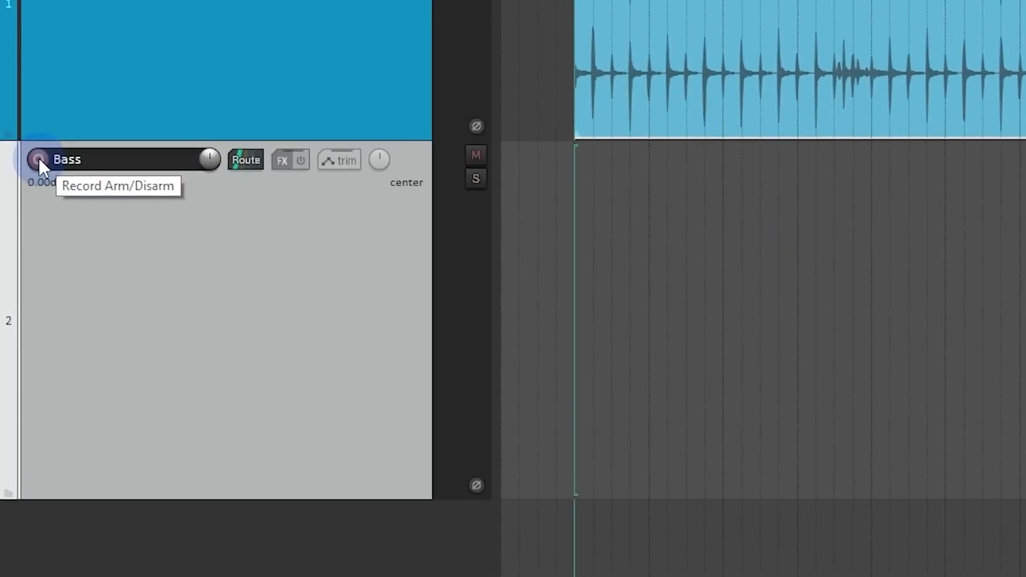
Step: Arm the Bass track for recording and cycle its record monitoring through AUTO and OFF back to on
click(38, 160)
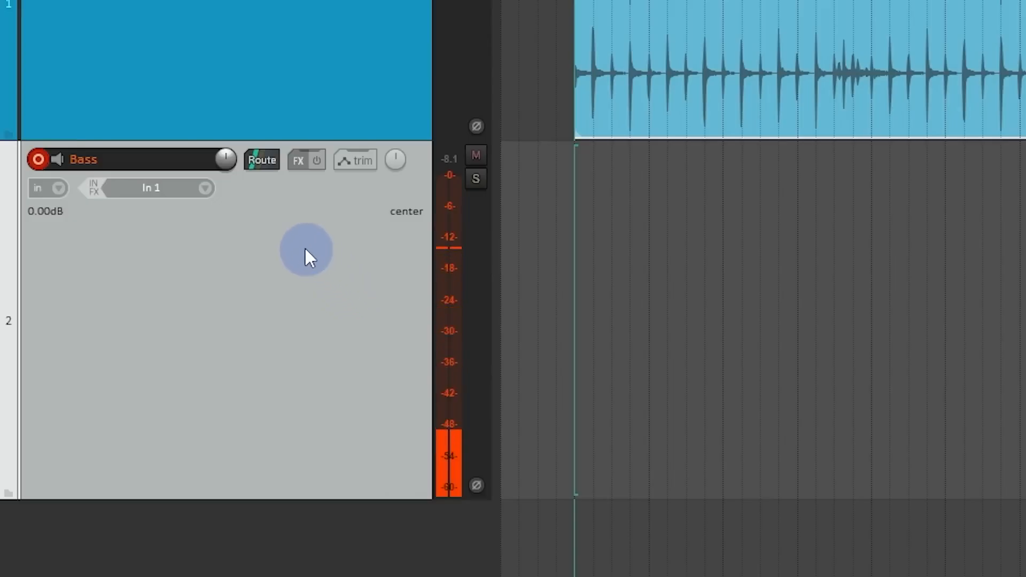
click(57, 160)
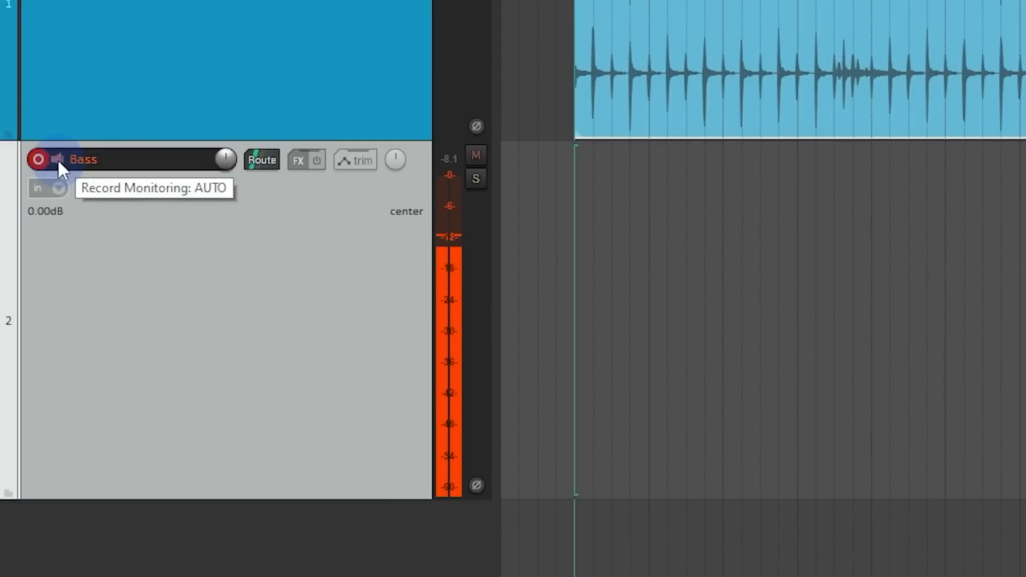
click(60, 159)
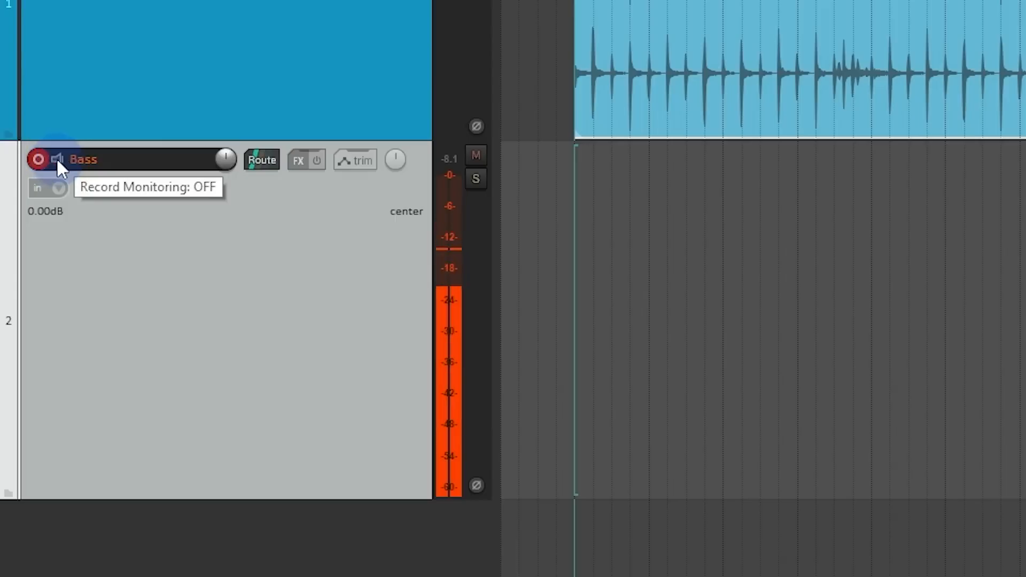
click(56, 159)
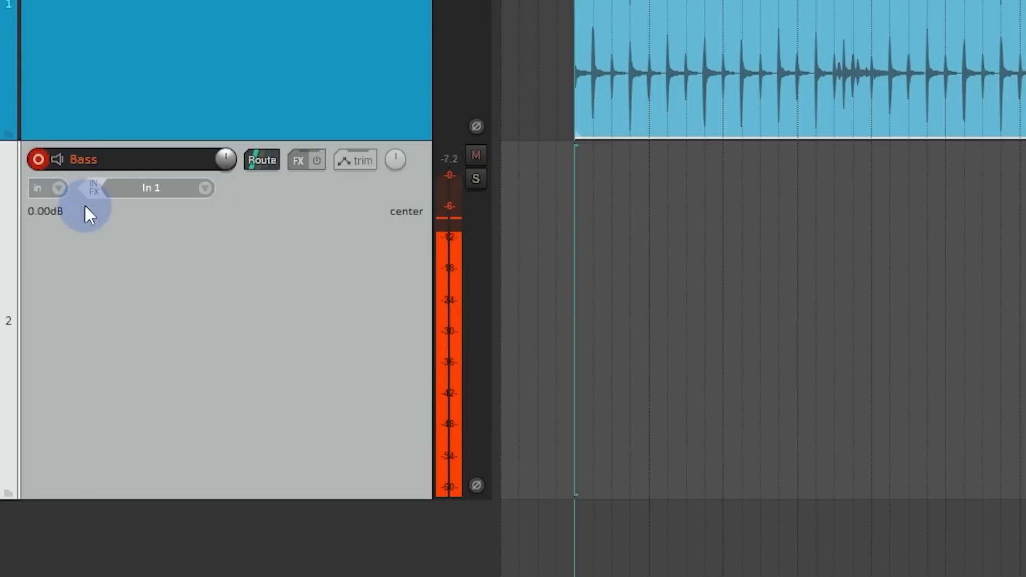
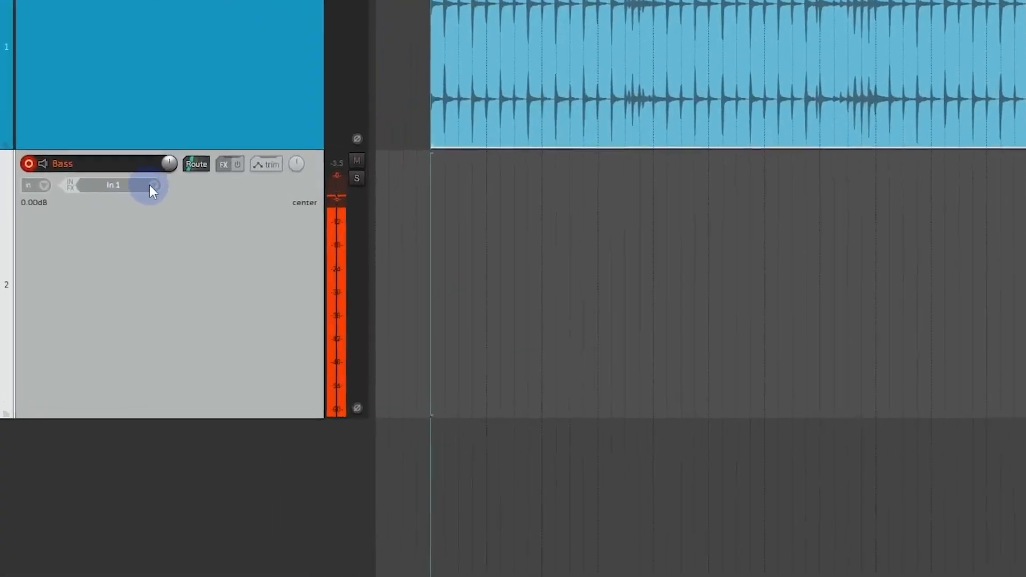
Step: Set the Bass track's recording input to mono input 2
click(153, 186)
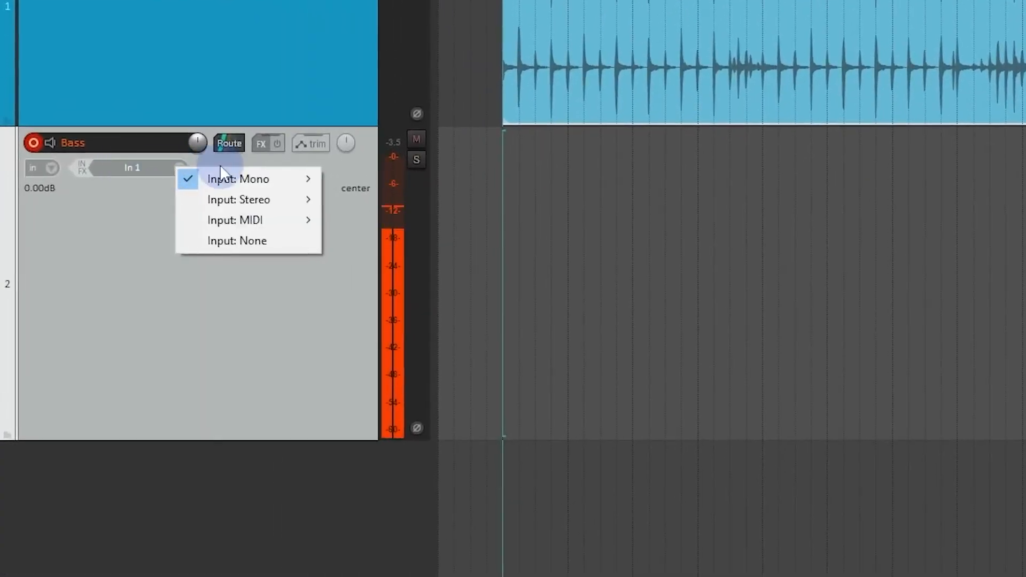
mouse_move(230, 178)
click(367, 197)
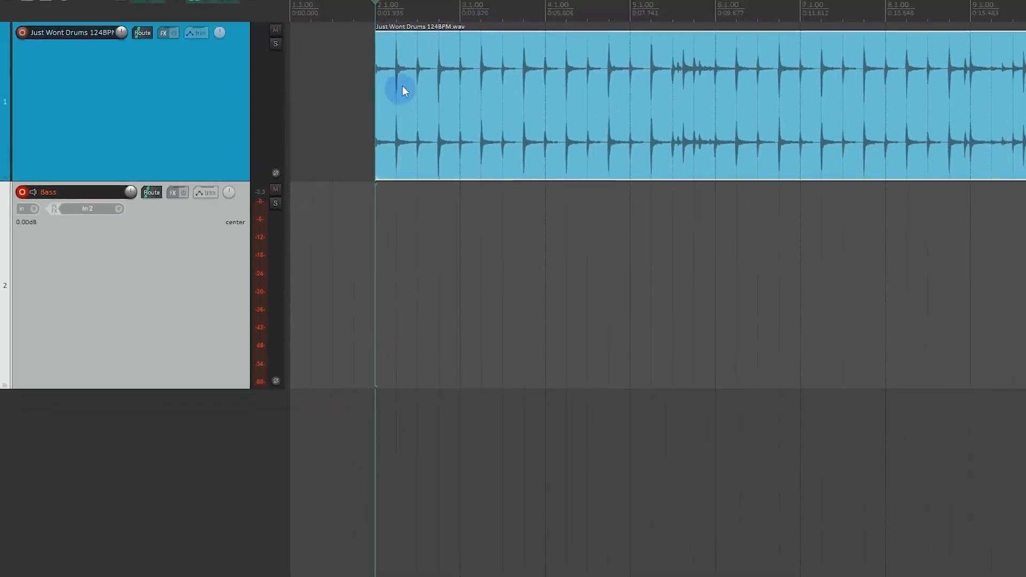
Step: Move the drums item to the start of the project at 1.1.00 and back to 2.1.00
scroll(402, 88, up, 2)
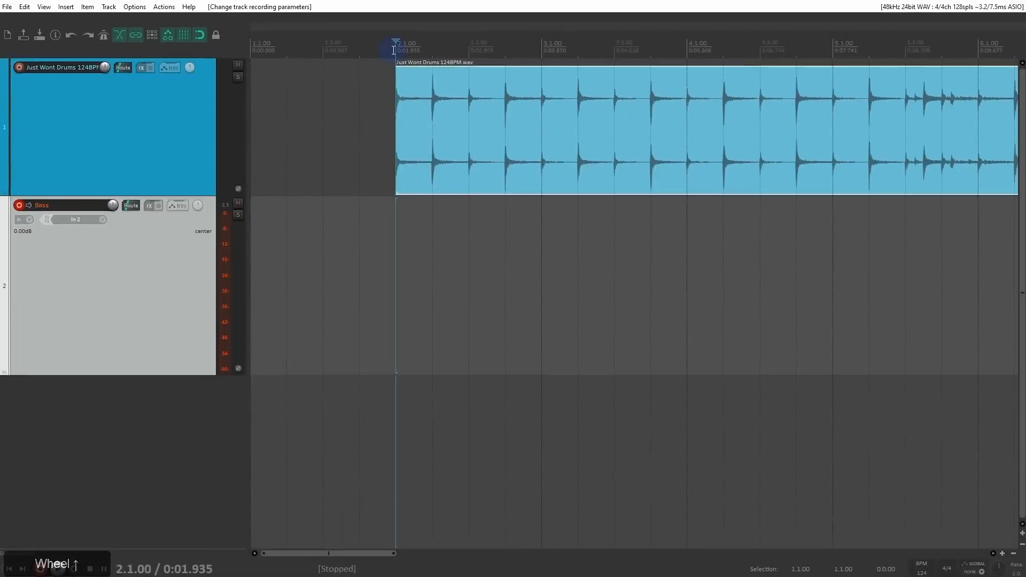
drag(395, 124, 302, 125)
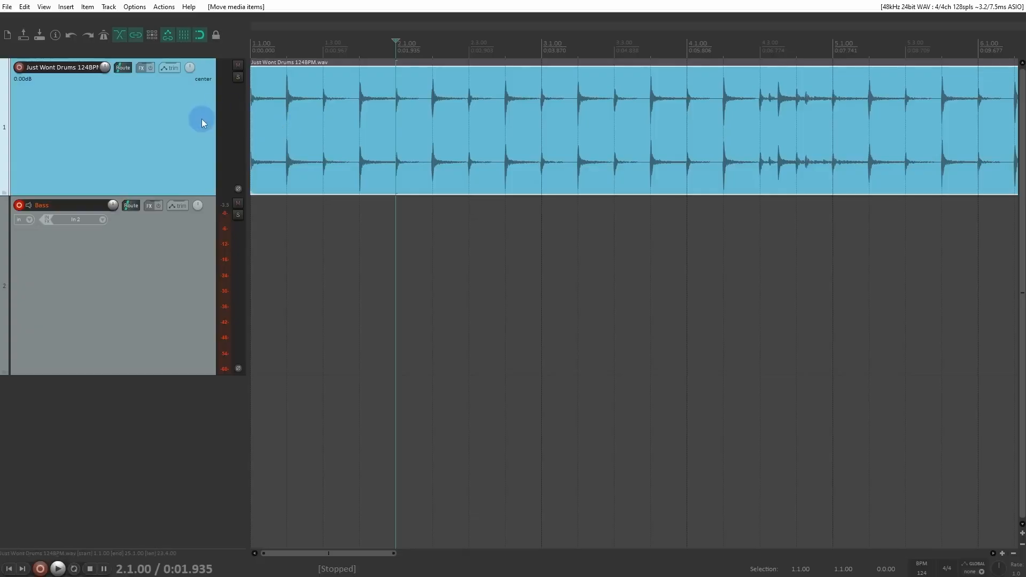
drag(311, 130, 450, 134)
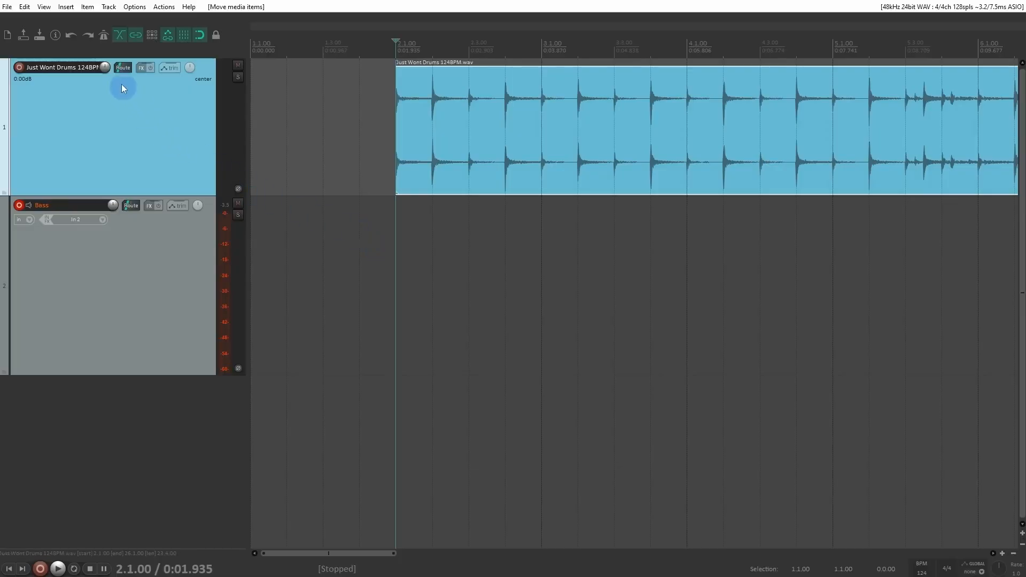
Step: Enable the metronome and play from the project start to hear its one-measure lead-in before the drums
click(103, 36)
key(w)
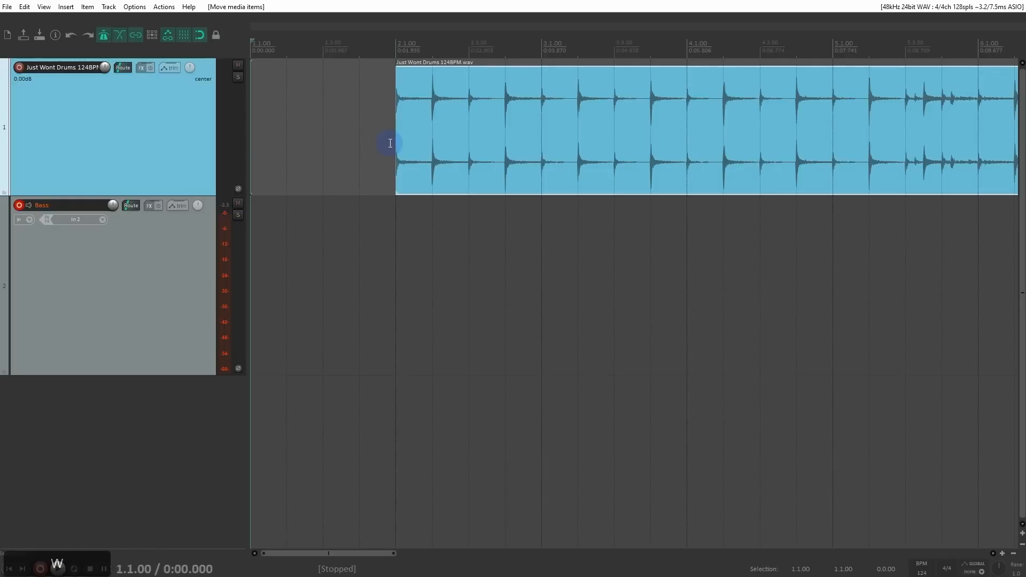
key(space)
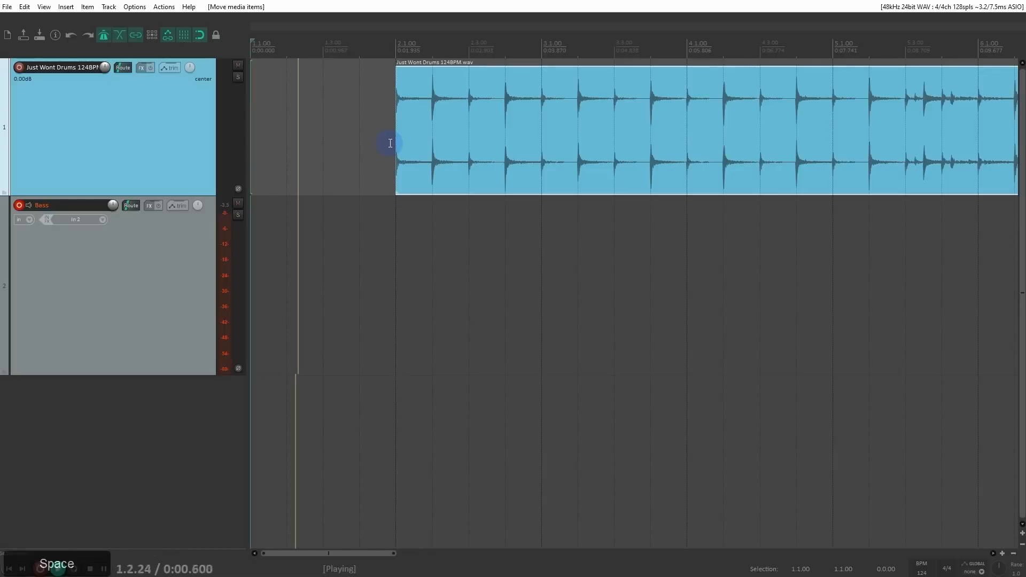
key(space)
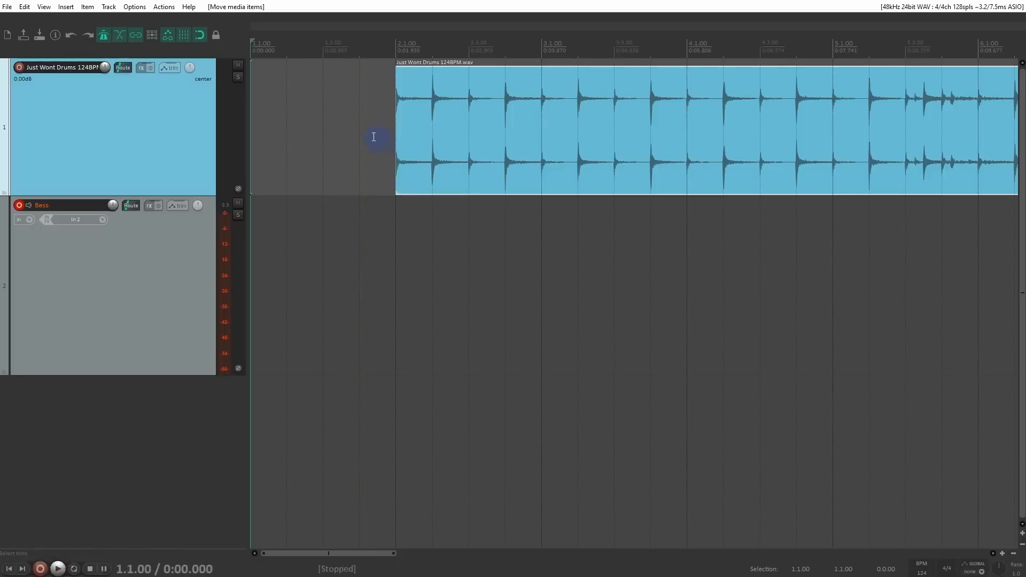
Step: In the metronome settings, set the primary beat volume to -3.73 dB and the secondary beat gain to -4.42 dB
right_click(104, 37)
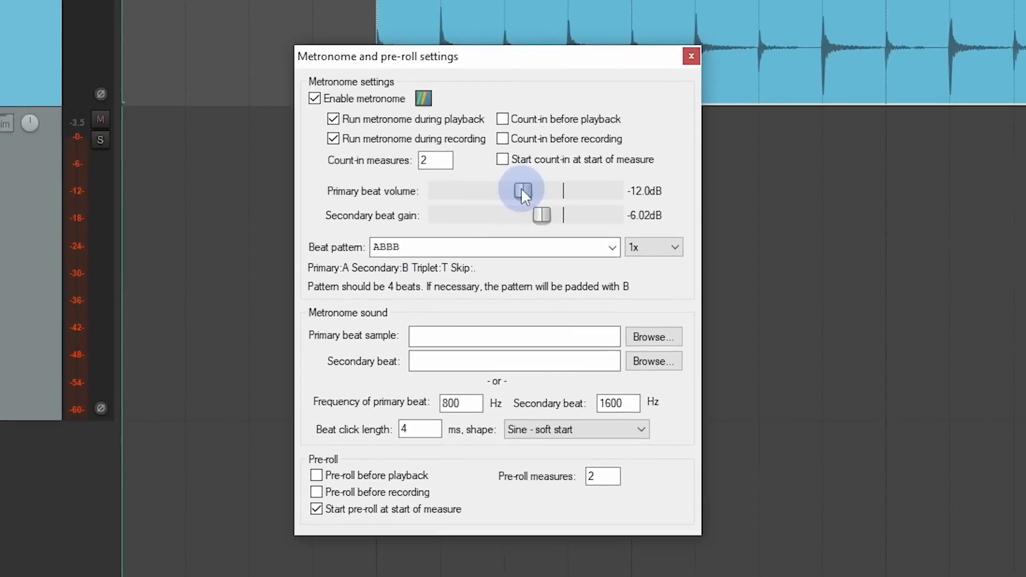
drag(499, 218, 548, 218)
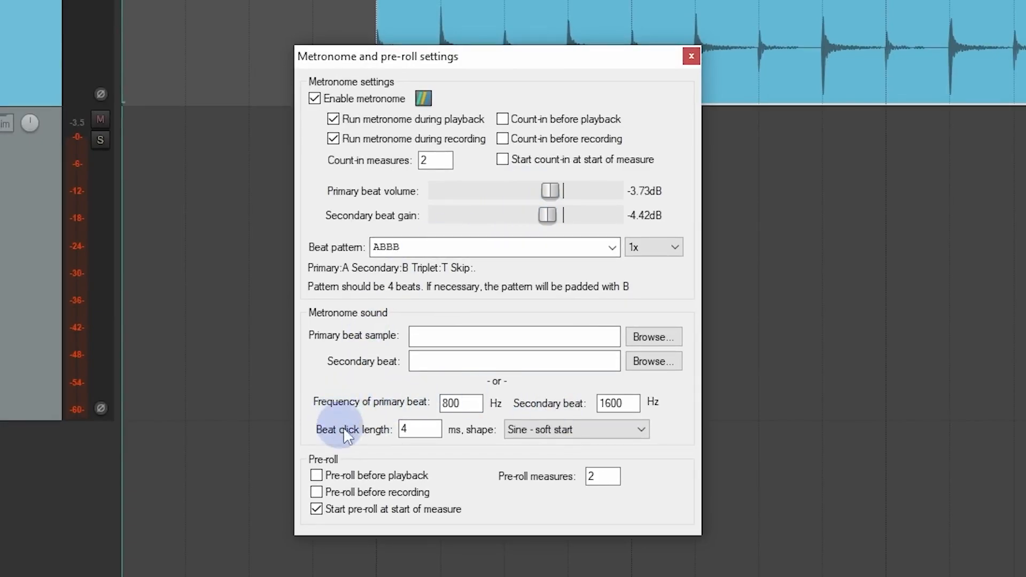
Step: Set the metronome's primary beat to 1600 Hz and secondary beat to 800 Hz, and play from the start to audition the click
double_click(450, 404)
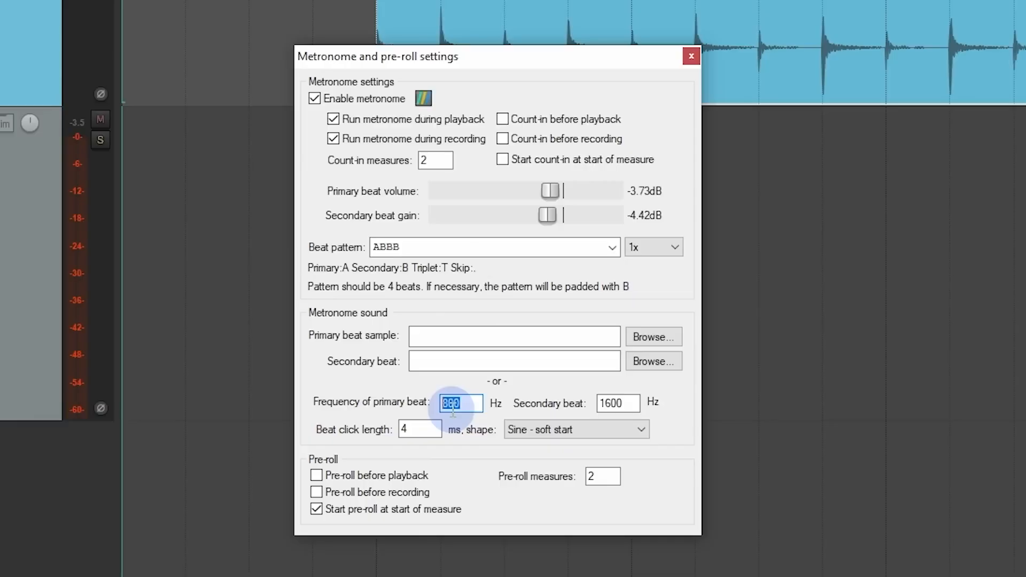
text(1600)
key(Tab)
text(8)
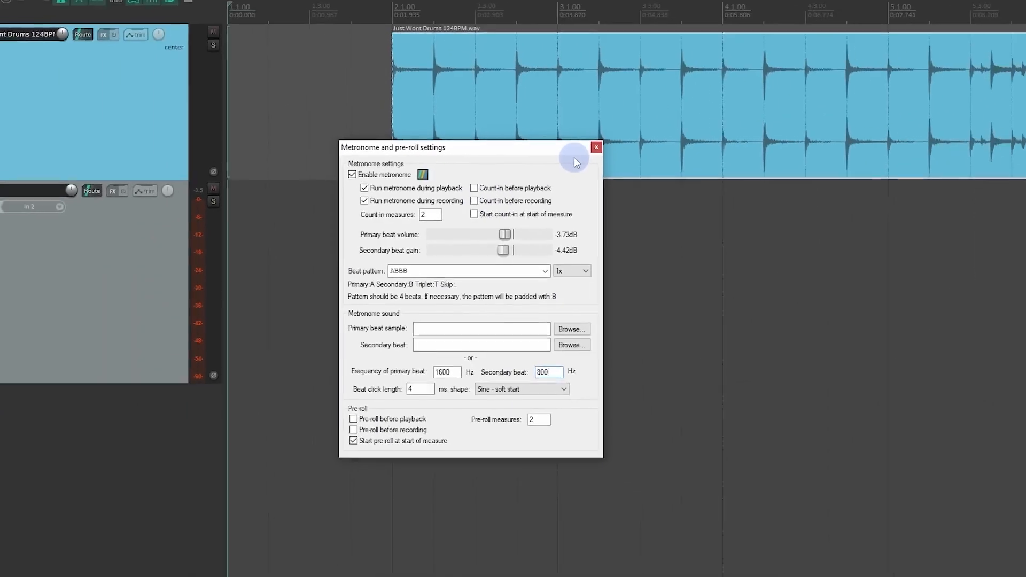
click(596, 148)
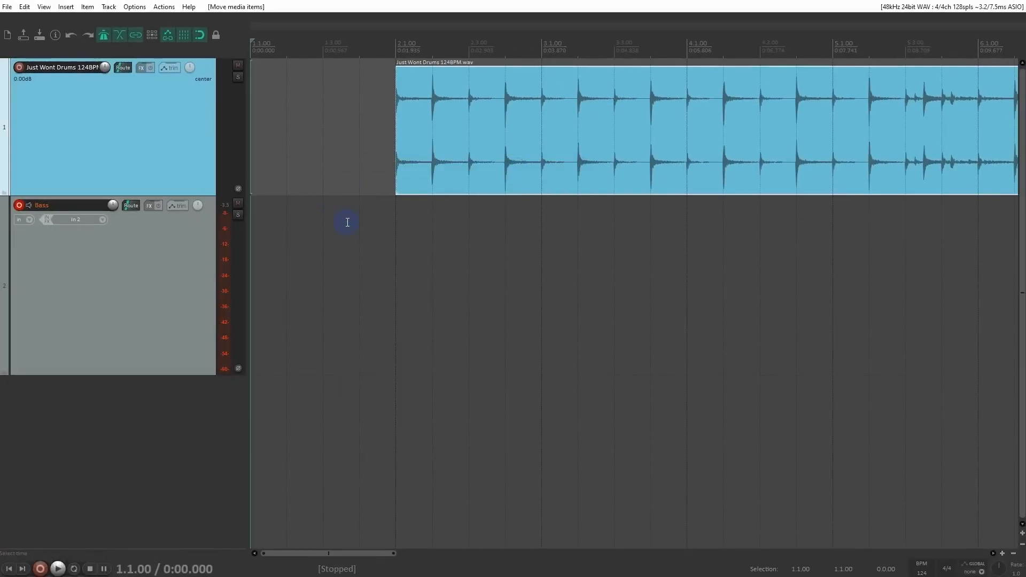
key(space)
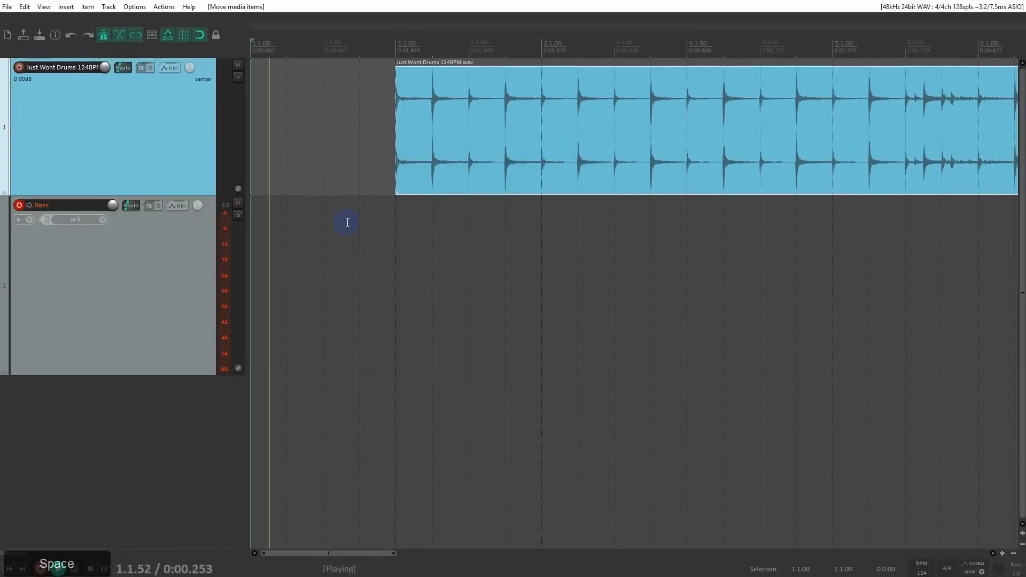
key(space)
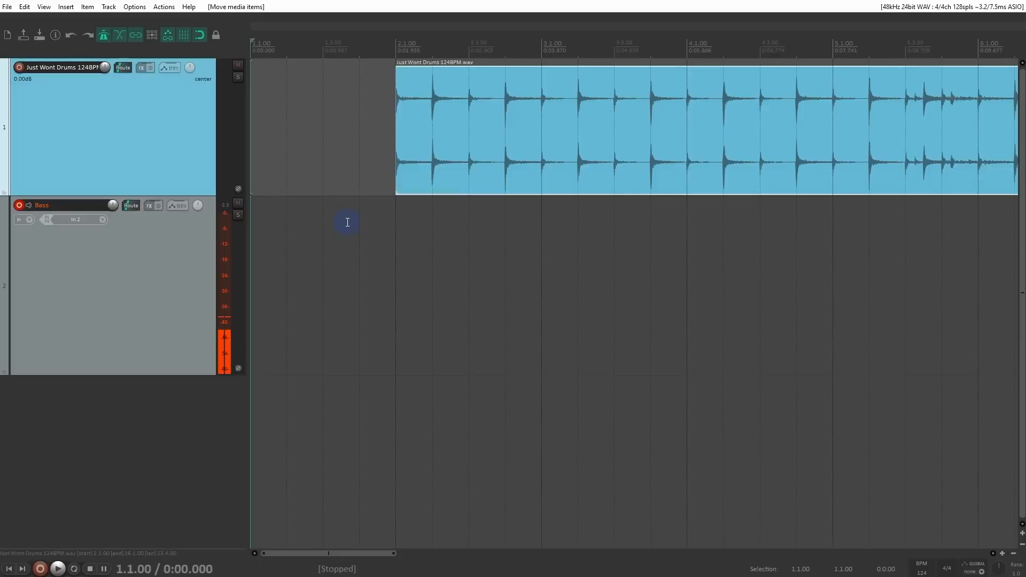
Step: Record a bass take from the project start, disable the save prompt on stop, and save the recorded file
key(ctrl+r)
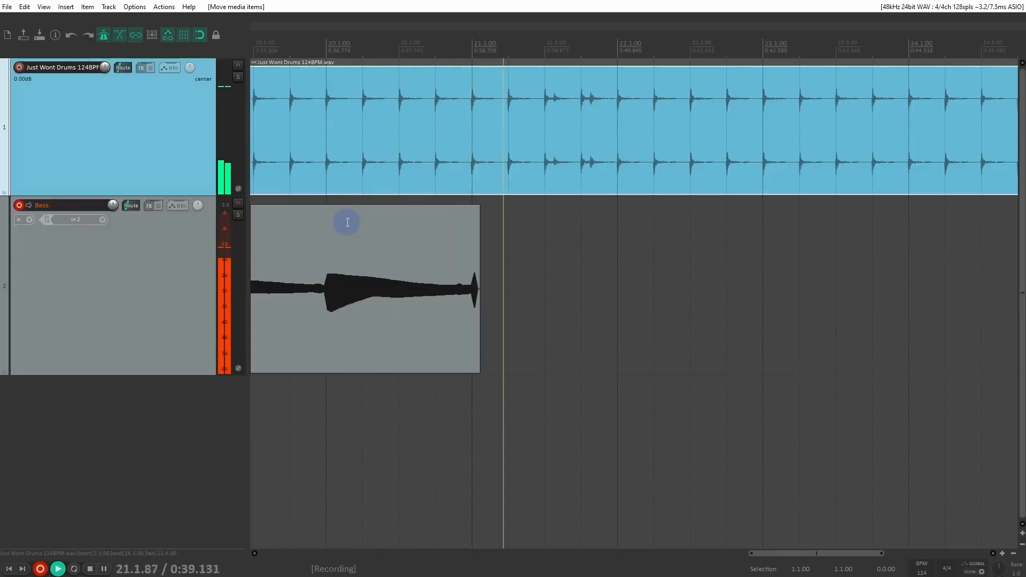
key(space)
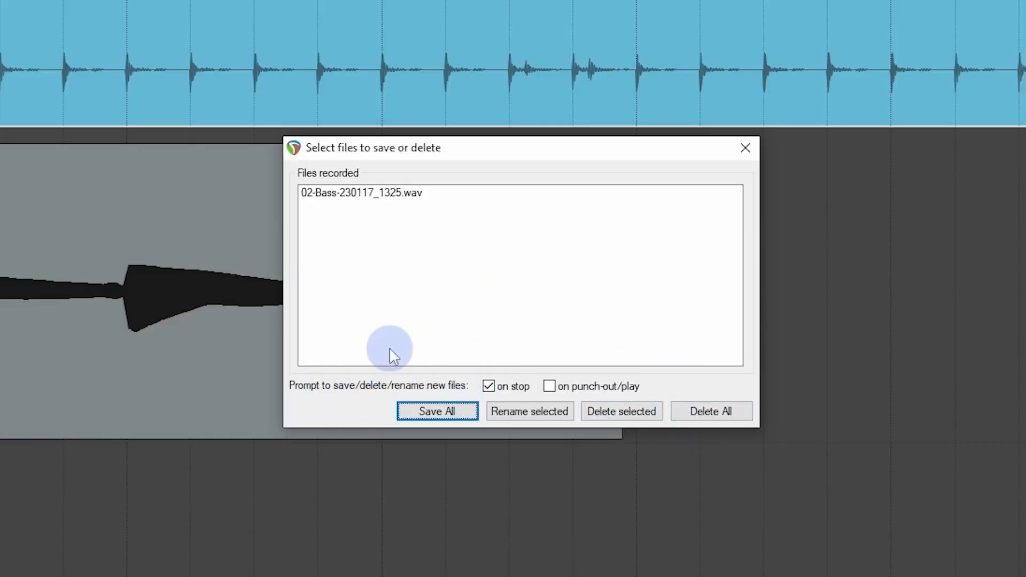
click(490, 387)
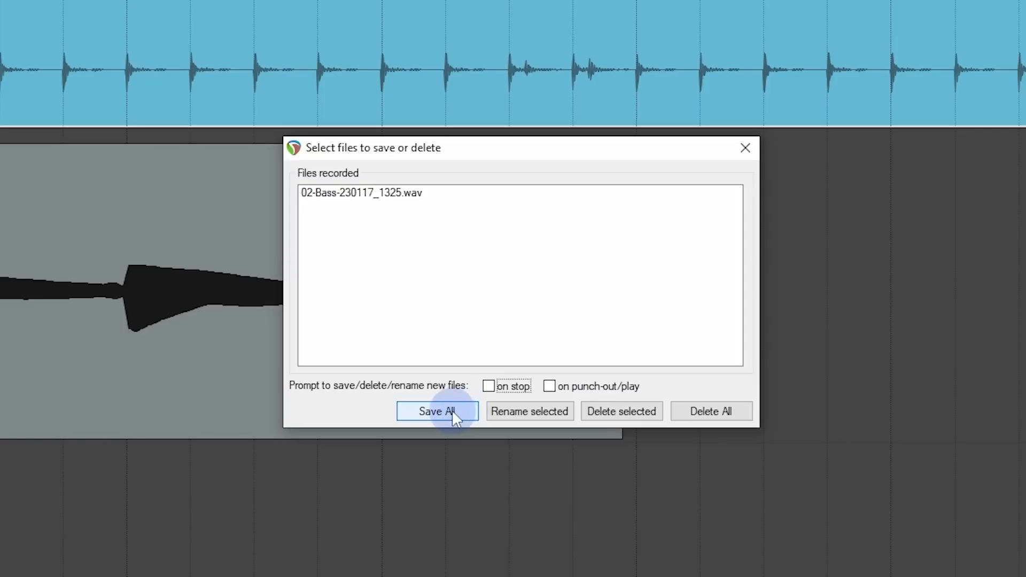
click(437, 411)
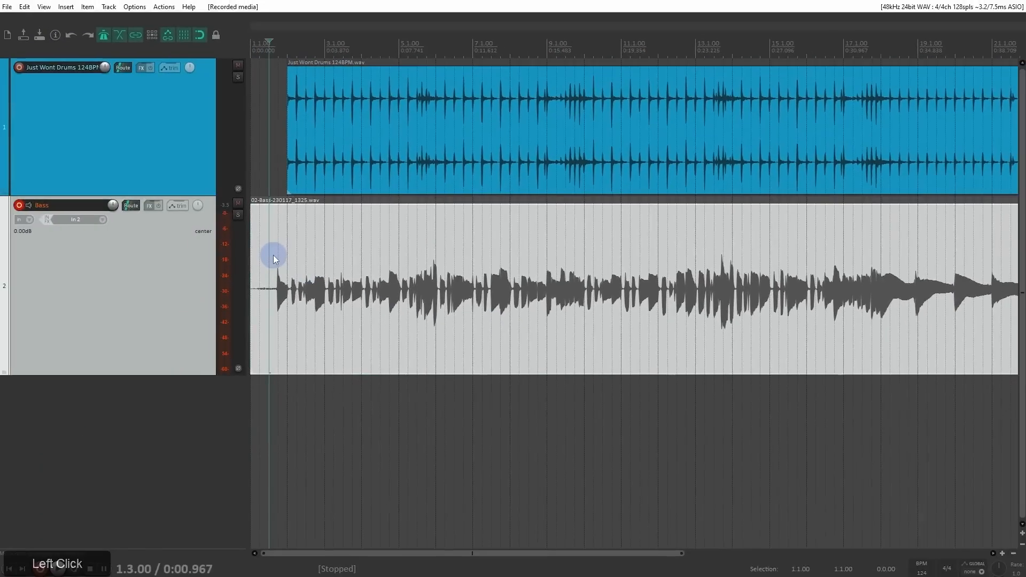
Step: Play back the recorded bass with the drums from 1.3.00, and stop playback
key(space)
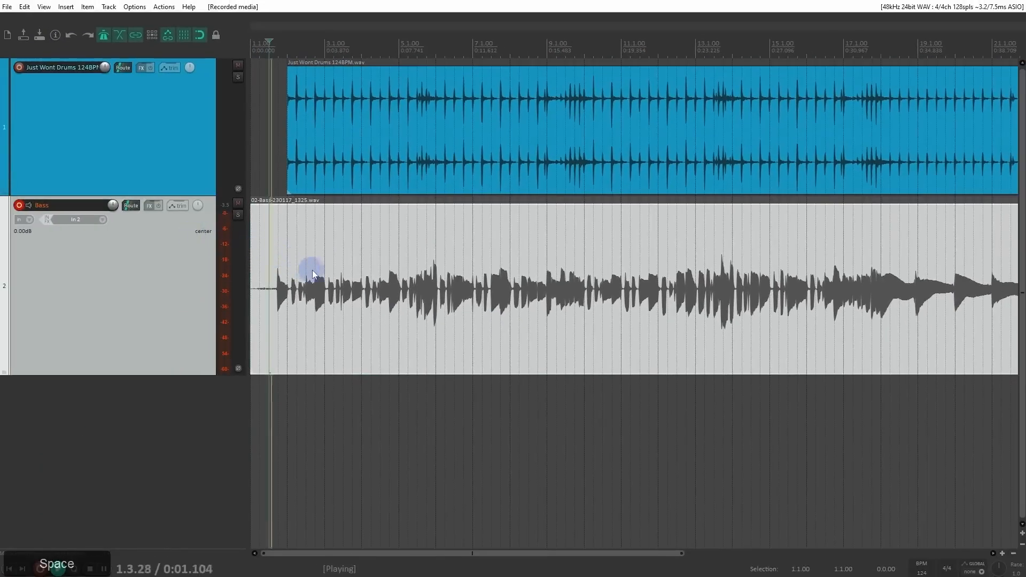
scroll(318, 272, up, 3)
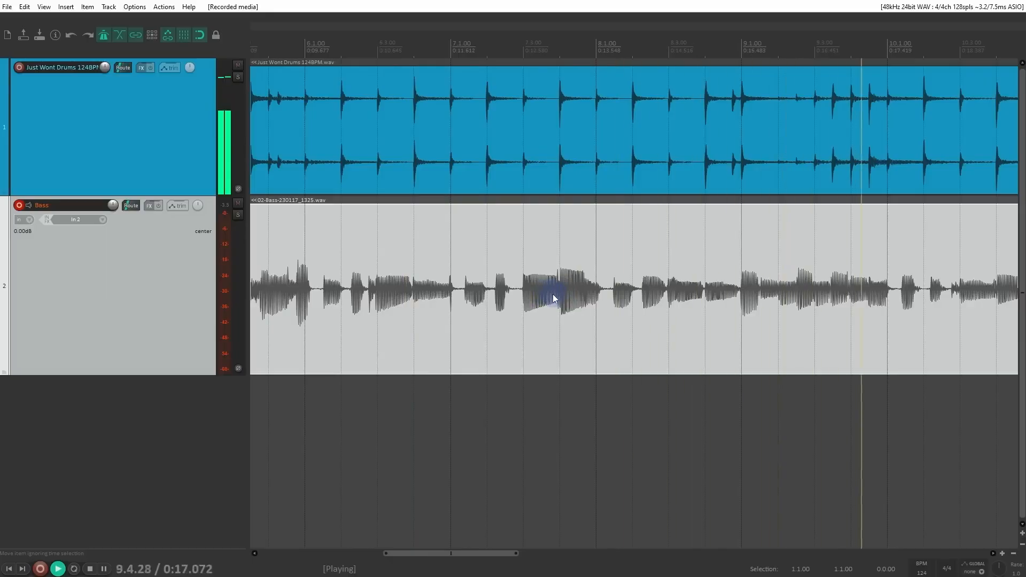
key(space)
scroll(529, 268, down, 4)
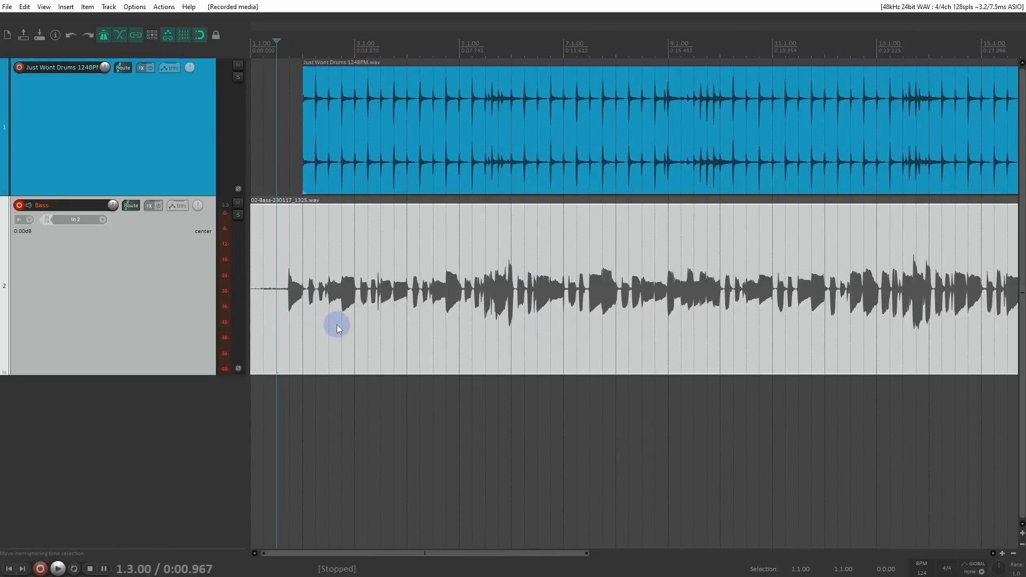
Step: Make the Bass track taller and set the grid line spacing to 1/16
scroll(338, 325, up, 5)
drag(166, 373, 101, 513)
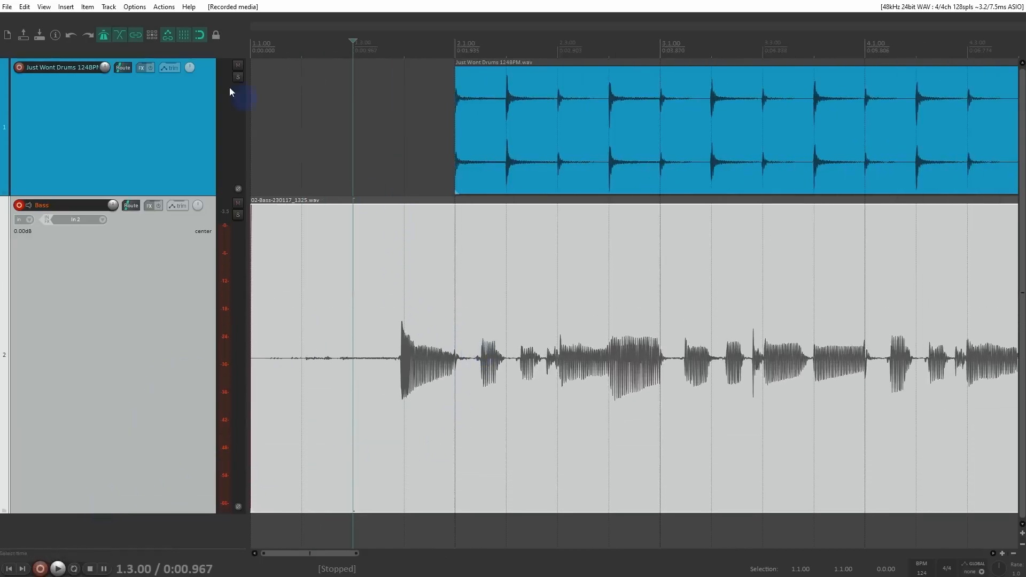
right_click(188, 32)
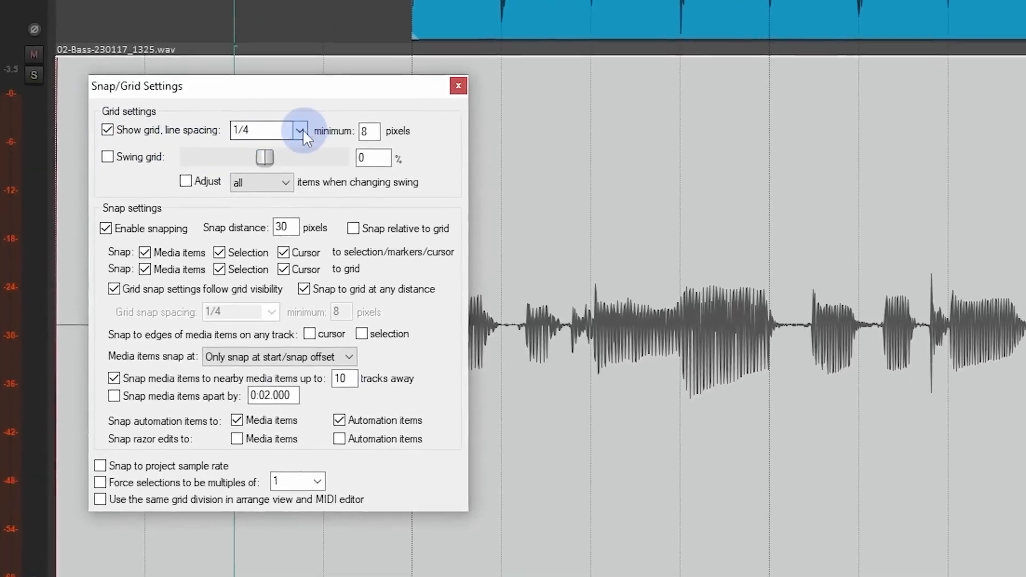
click(302, 129)
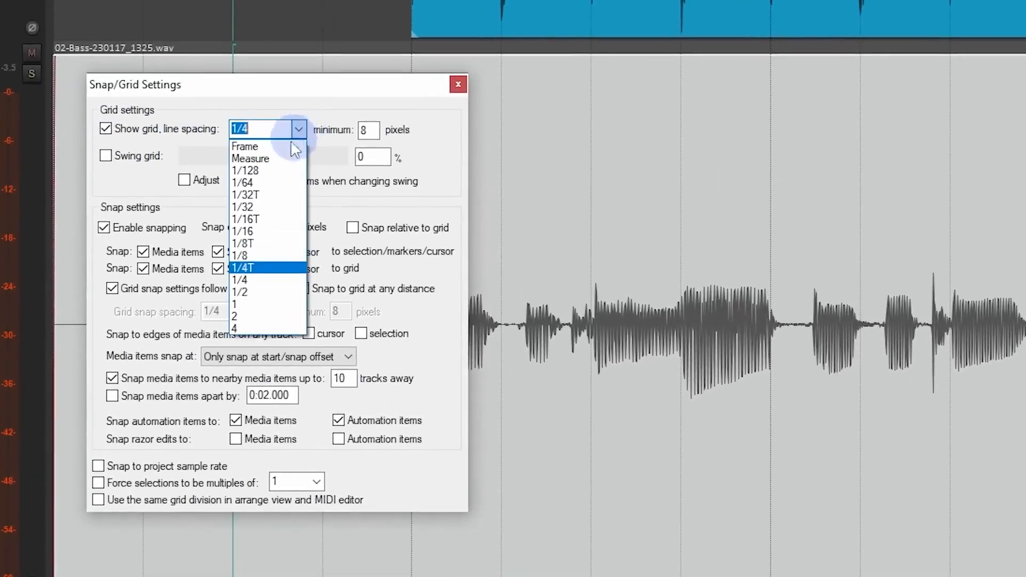
click(266, 229)
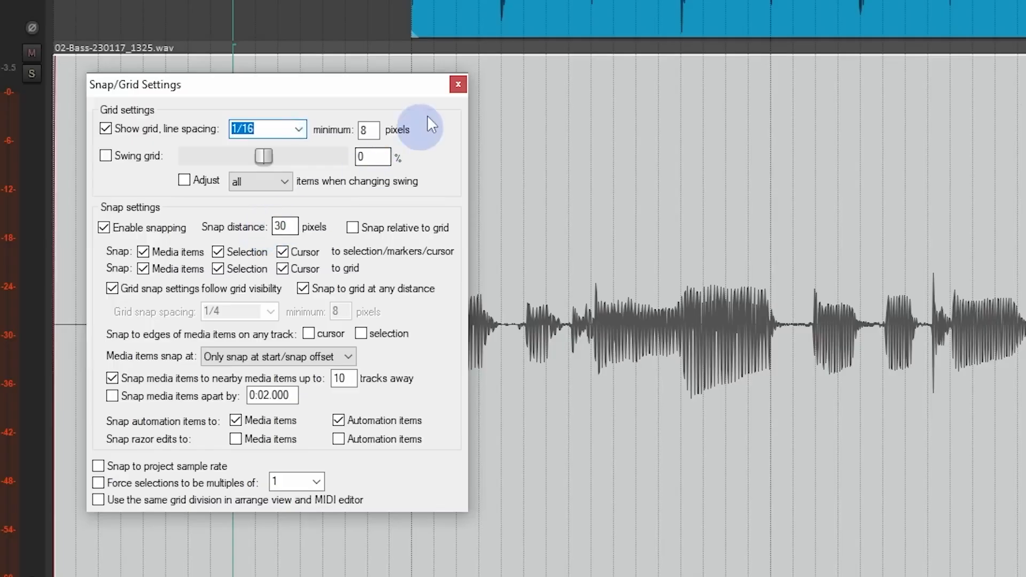
click(458, 84)
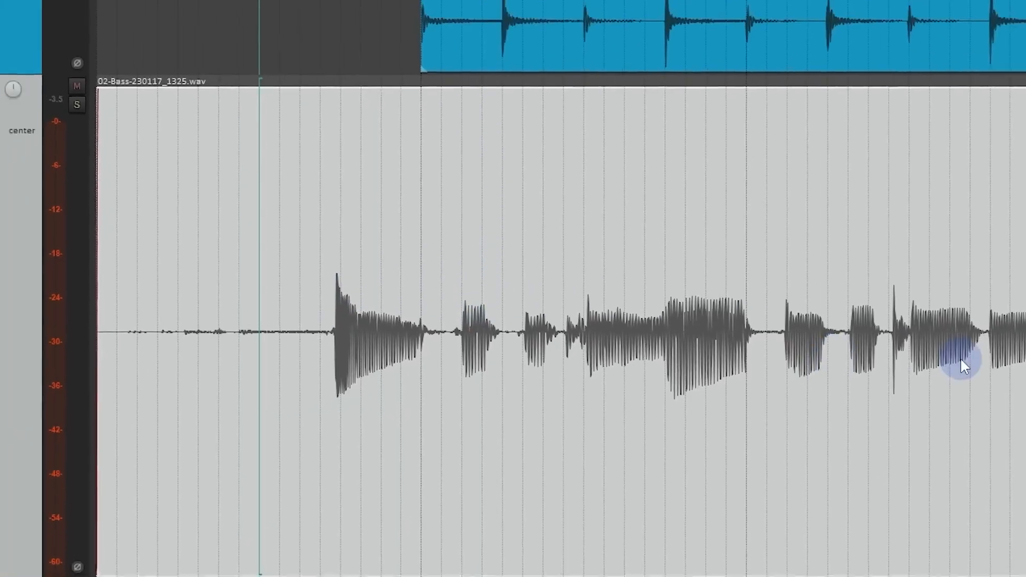
Step: Play back the bass take from 1.3.50 to check its timing against the drums and finer grid, and stop playback
scroll(845, 371, down, 2)
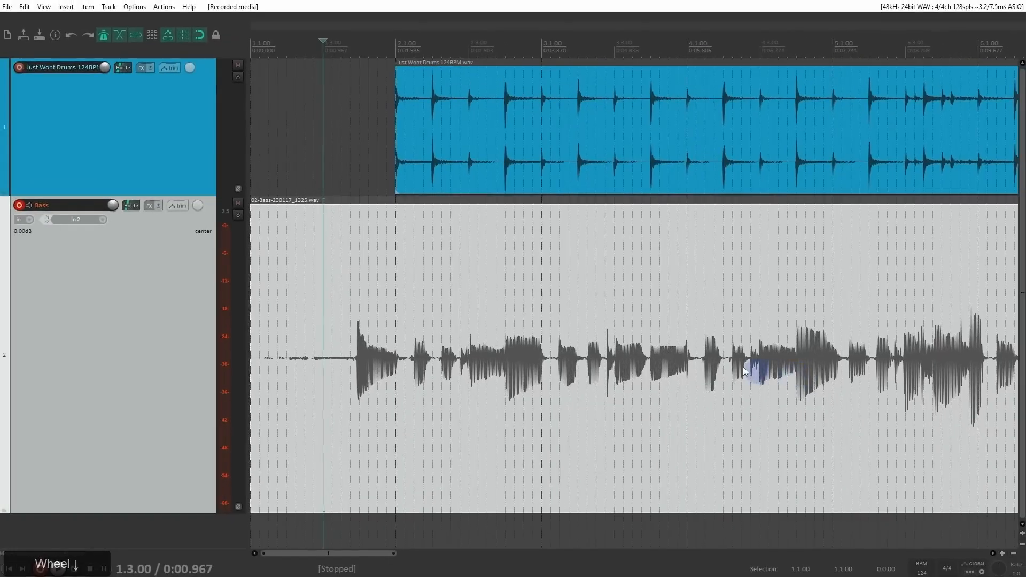
click(345, 339)
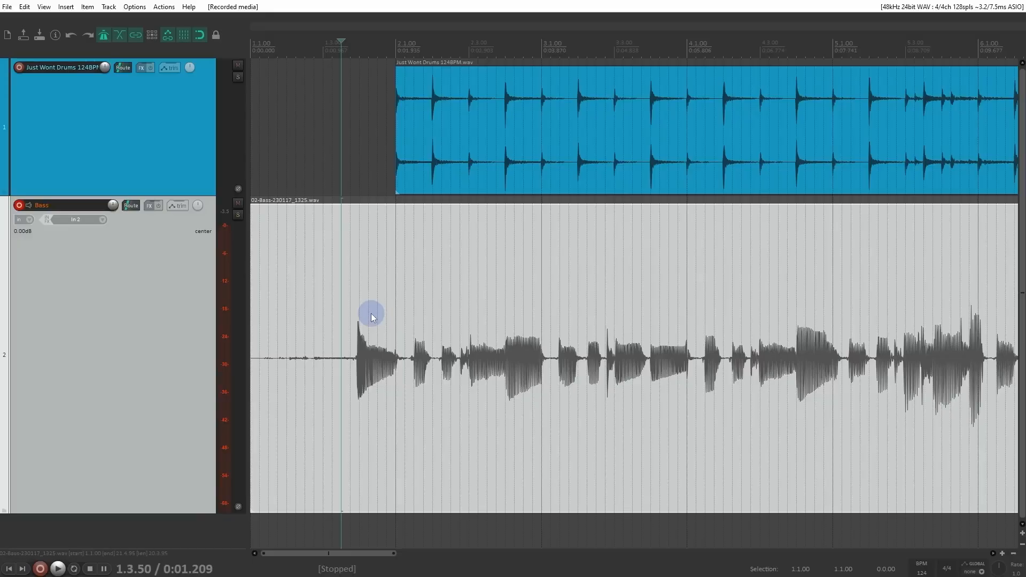
key(space)
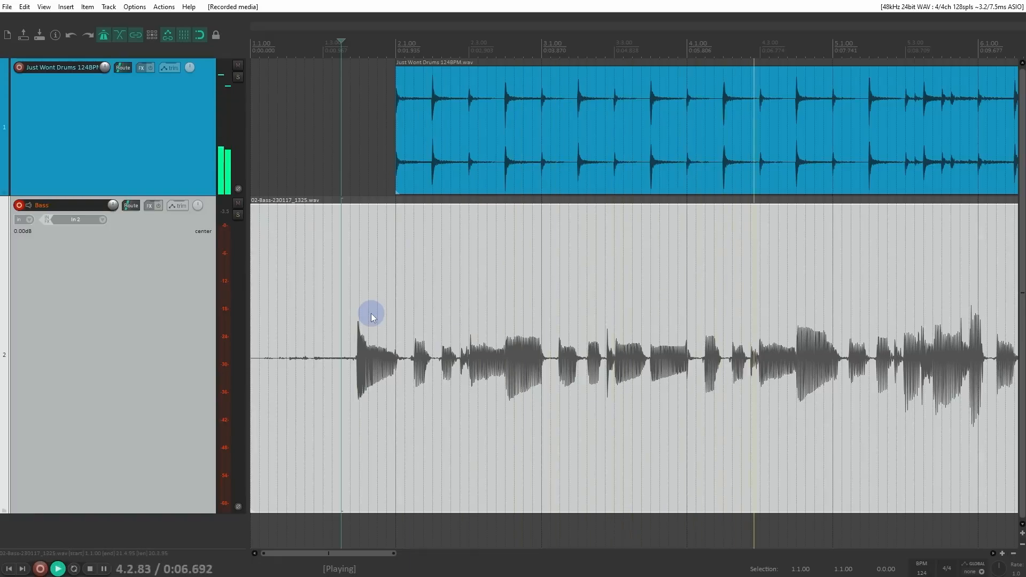
key(space)
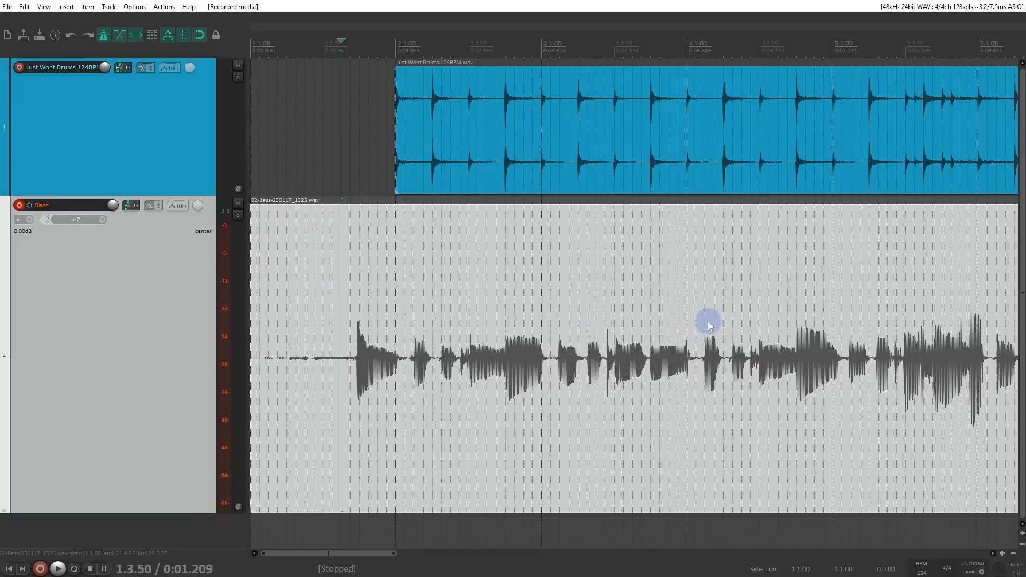
Step: Record a second, shorter bass take from the project start over the existing one, and stop recording
key(w)
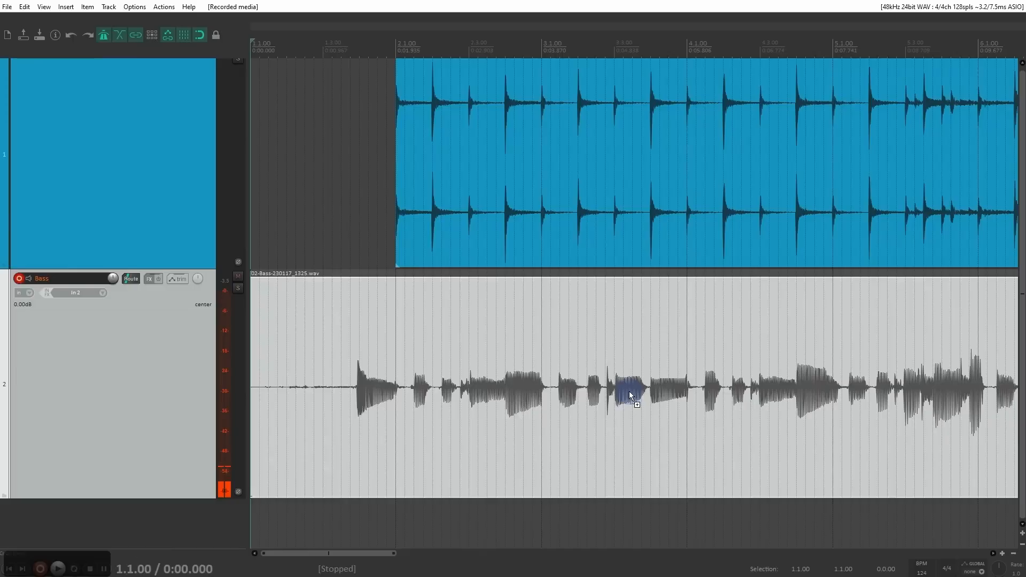
key(ctrl+r)
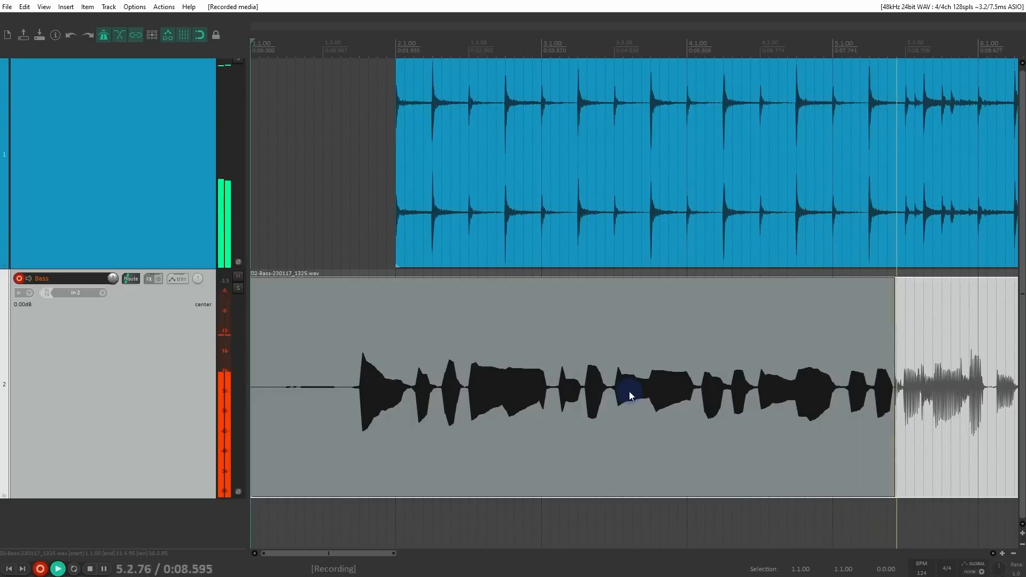
key(space)
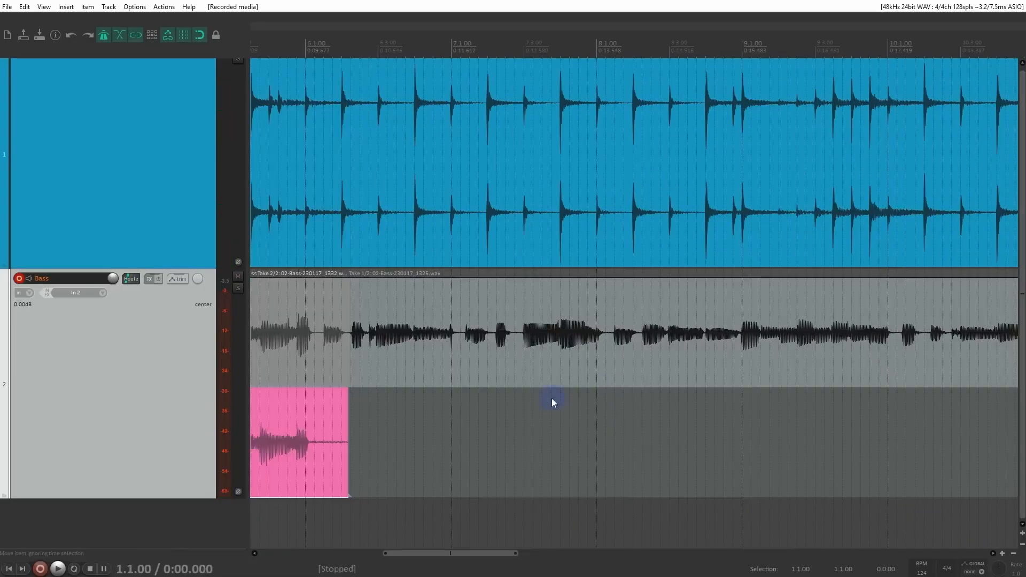
scroll(553, 398, down, 4)
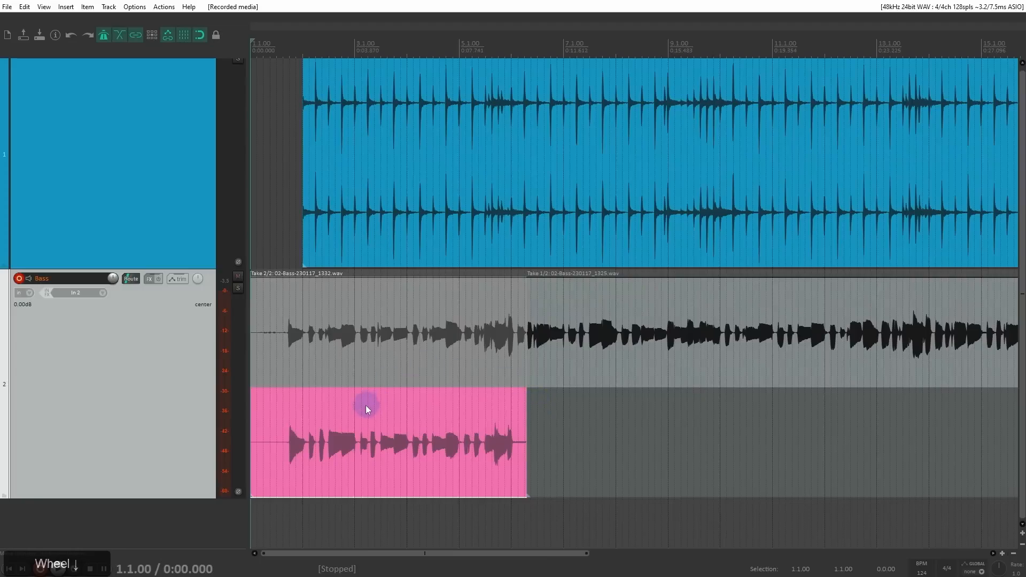
Step: Switch the Bass item to its first take and back to its second, with the edit cursor at 1.4.00
click(367, 410)
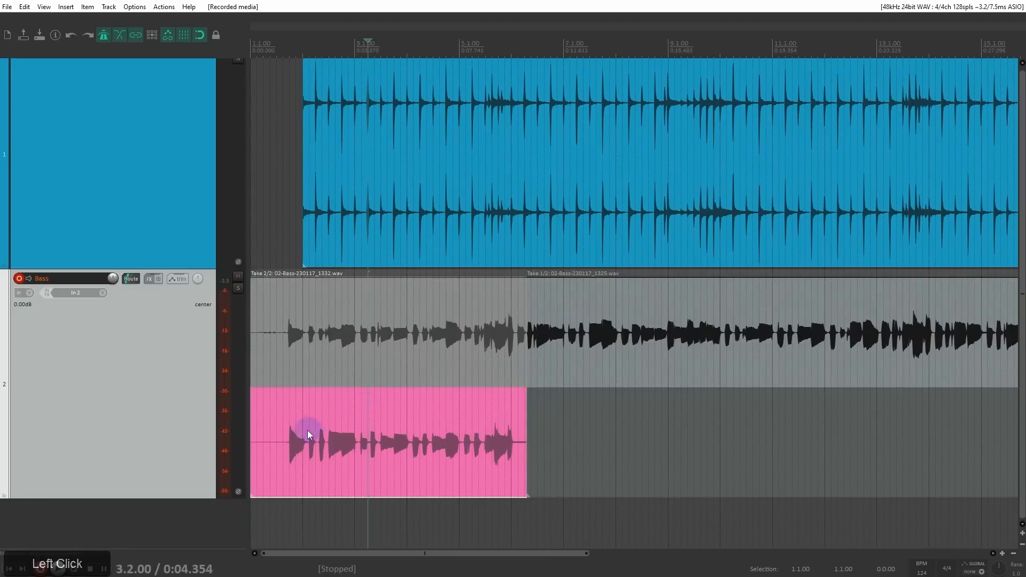
click(289, 425)
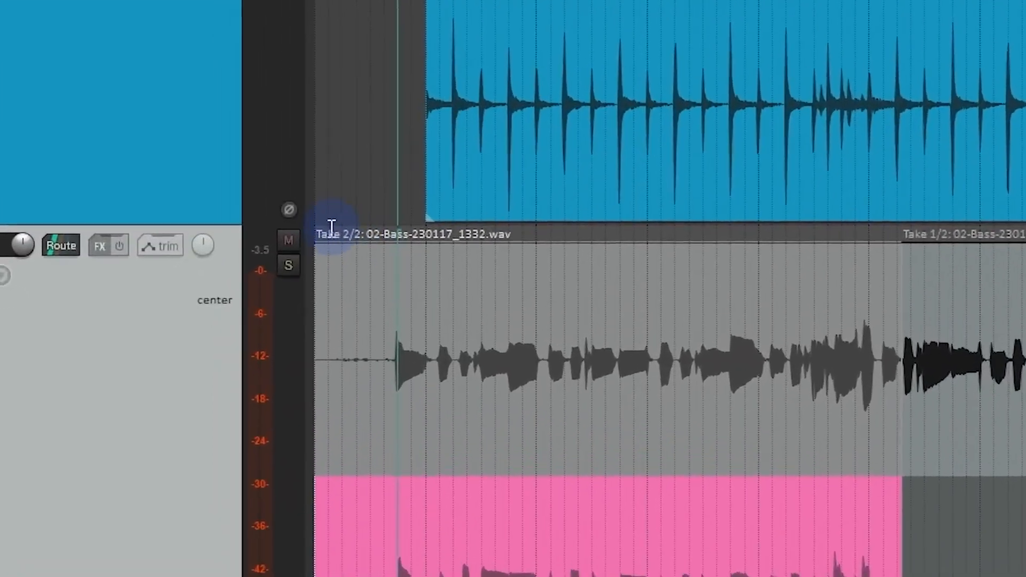
click(426, 338)
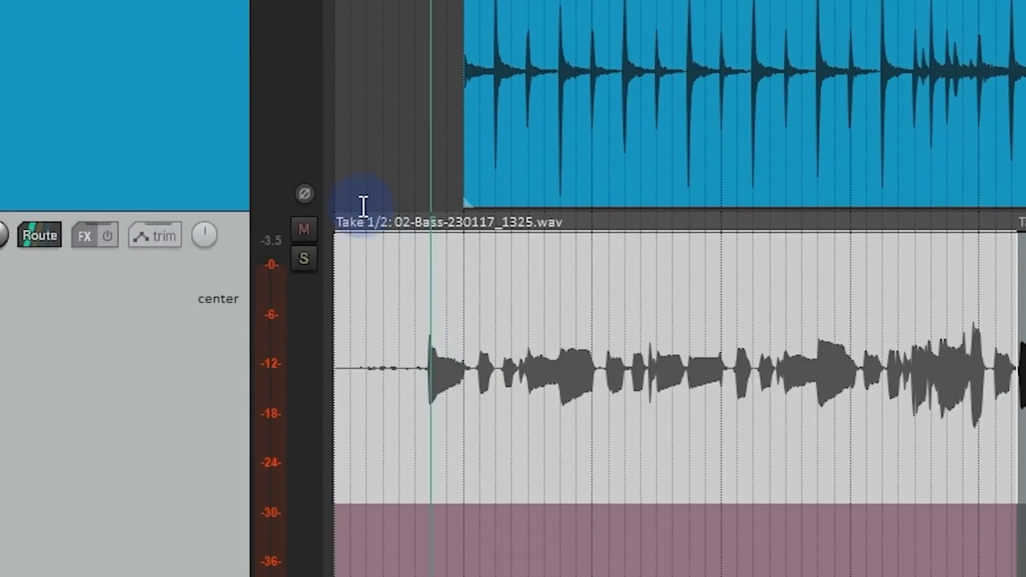
click(487, 574)
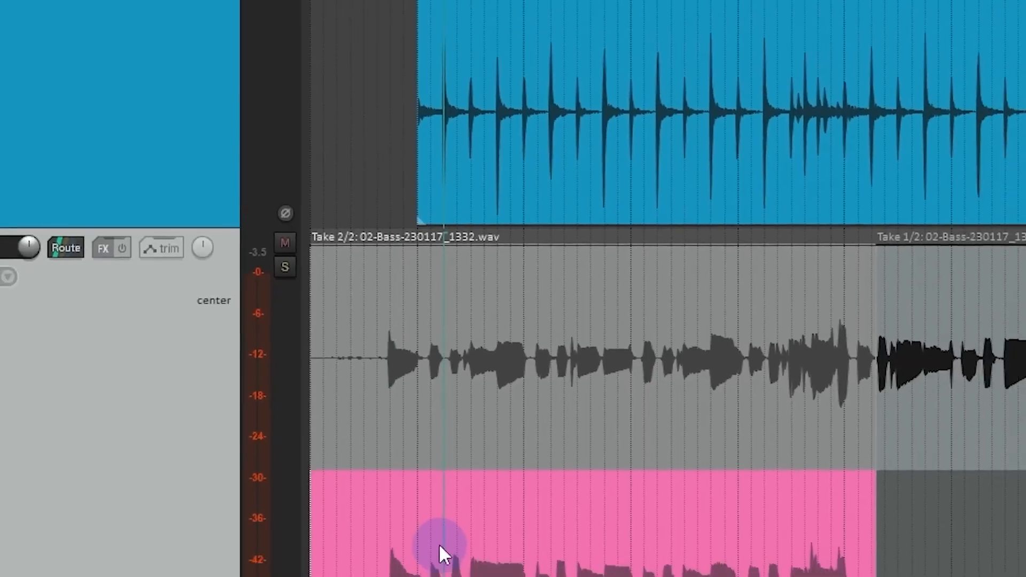
click(431, 575)
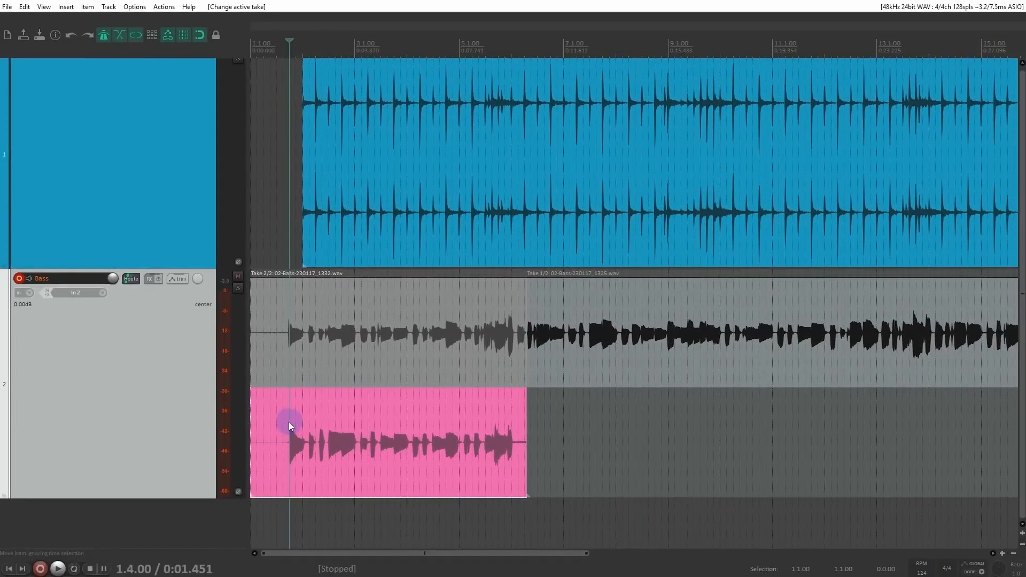
Step: Play back the second bass take with the drums from 1.4.00, and stop playback
key(space)
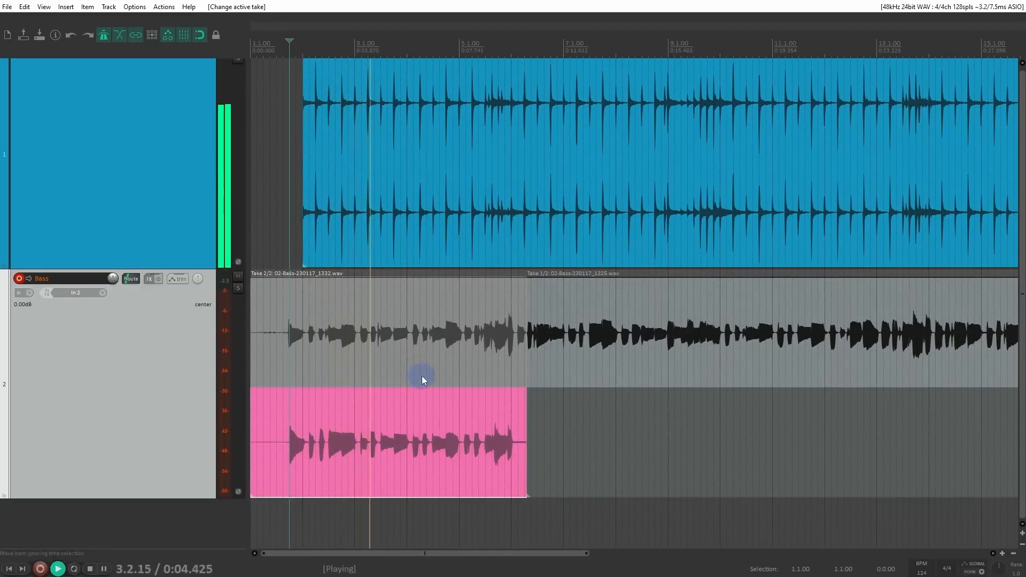
scroll(518, 394, up, 3)
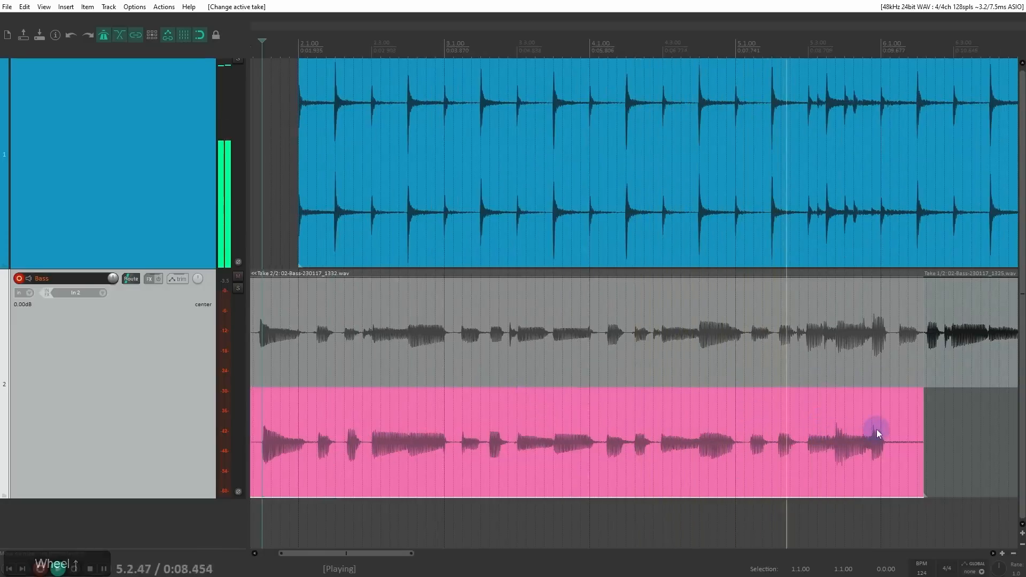
key(space)
scroll(709, 403, down, 3)
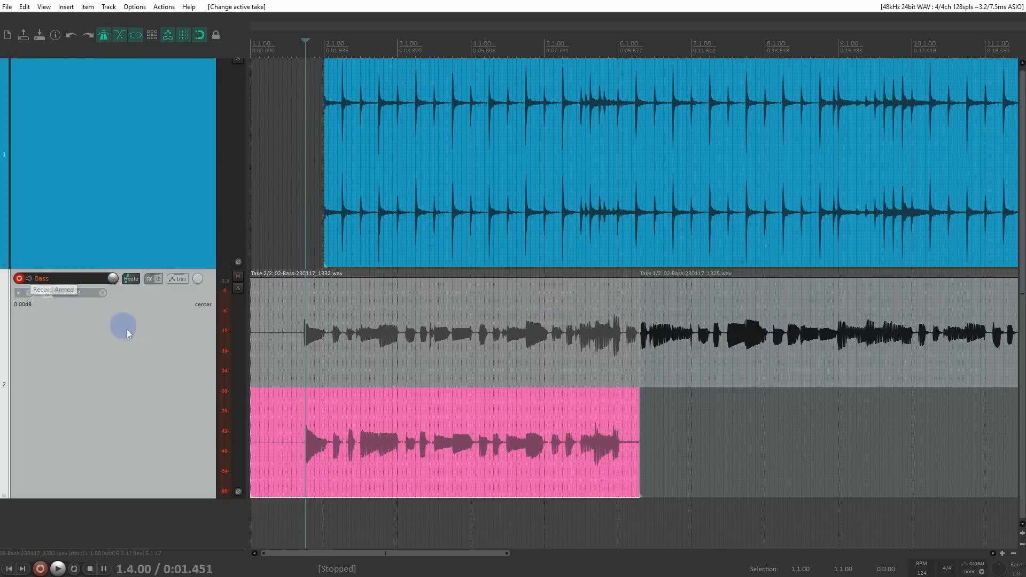
Step: Play from 8.3.75, punch in a short bass recording from about bar 10 to bar 12 on the fly, and stop playback
click(819, 362)
scroll(807, 371, down, 2)
key(space)
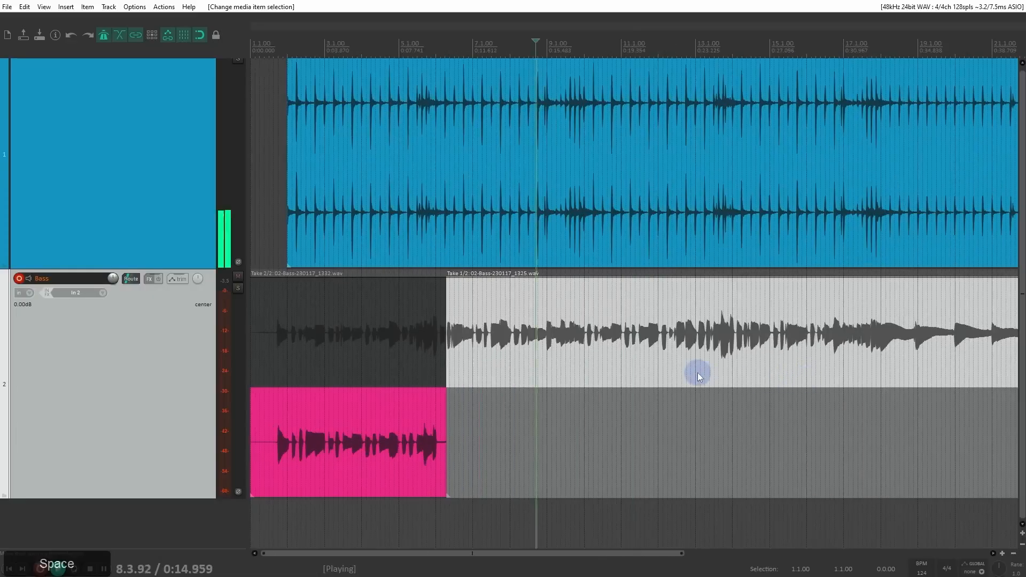
key(ctrl+r)
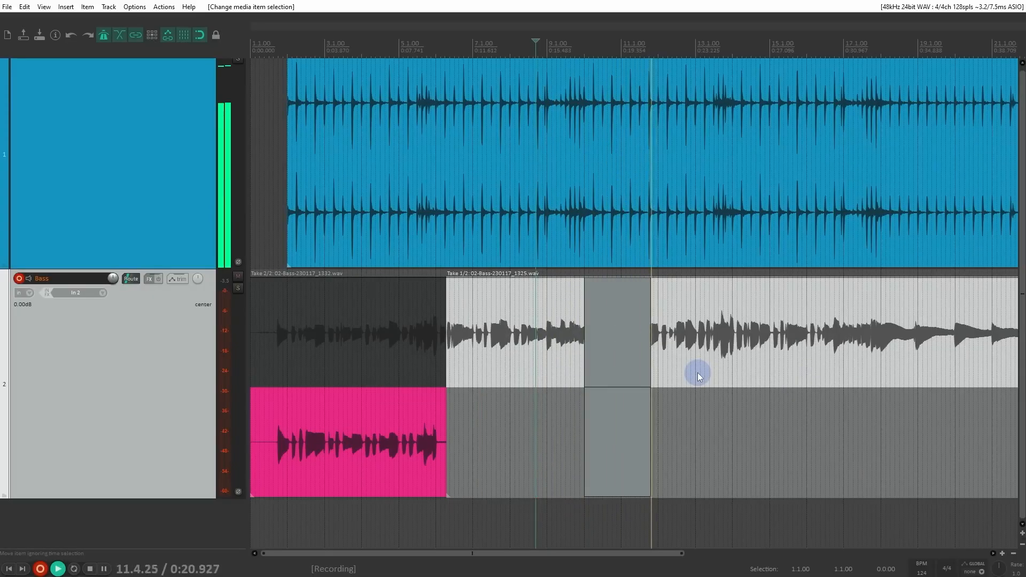
key(ctrl+r)
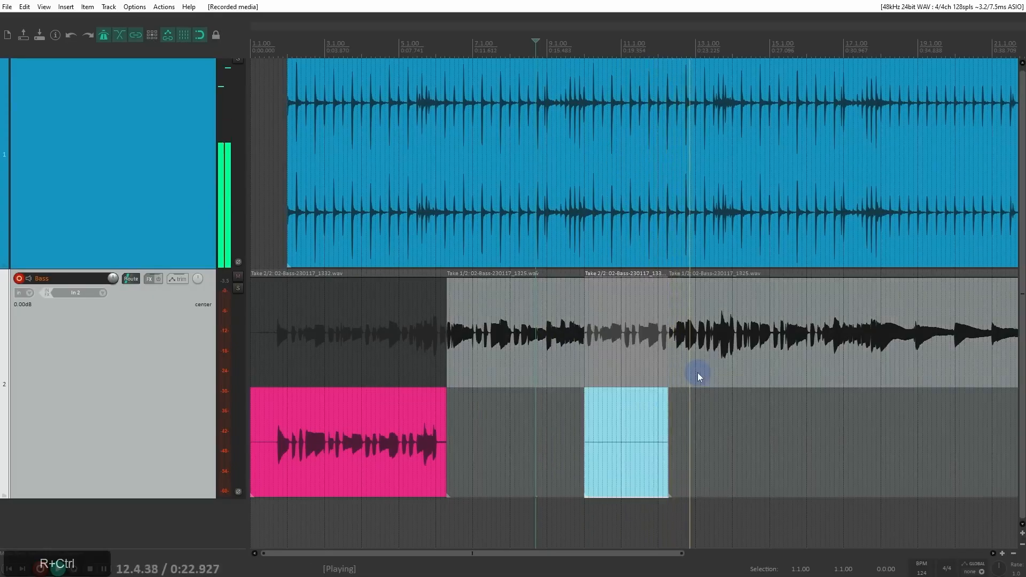
key(space)
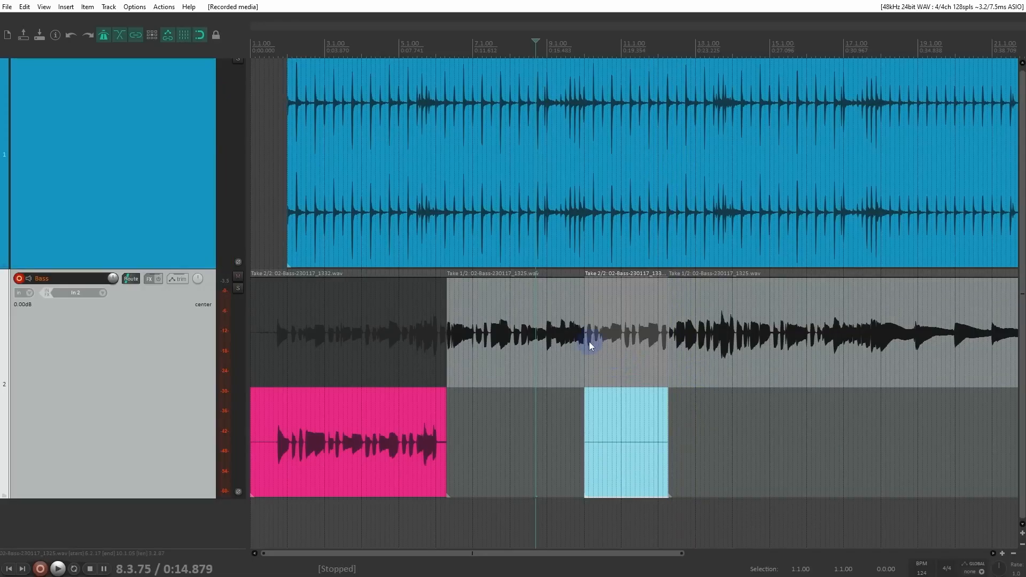
Step: Undo the punch-in and the second bass take, and return to the project start
scroll(615, 345, up, 2)
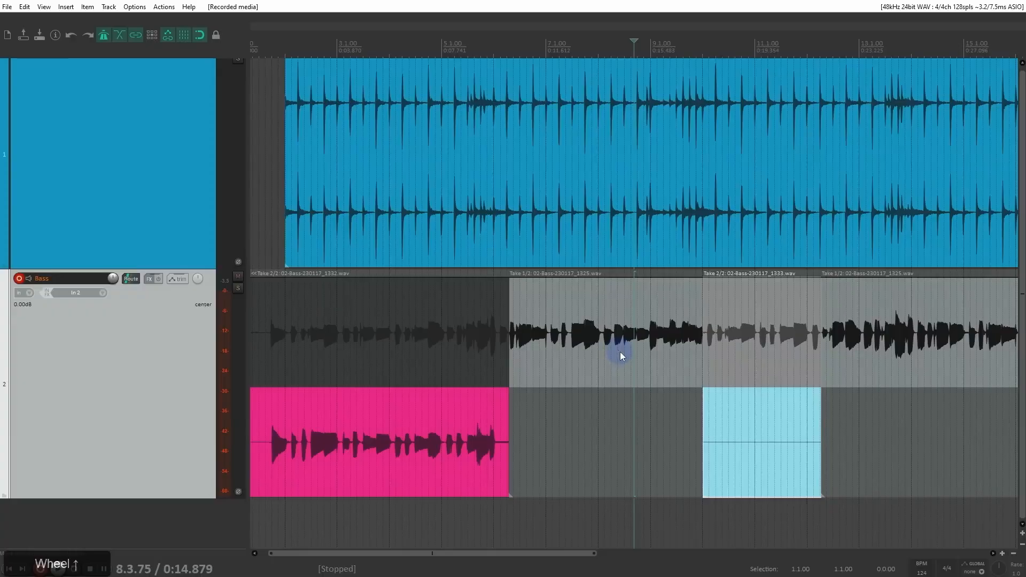
click(770, 337)
scroll(677, 335, down, 2)
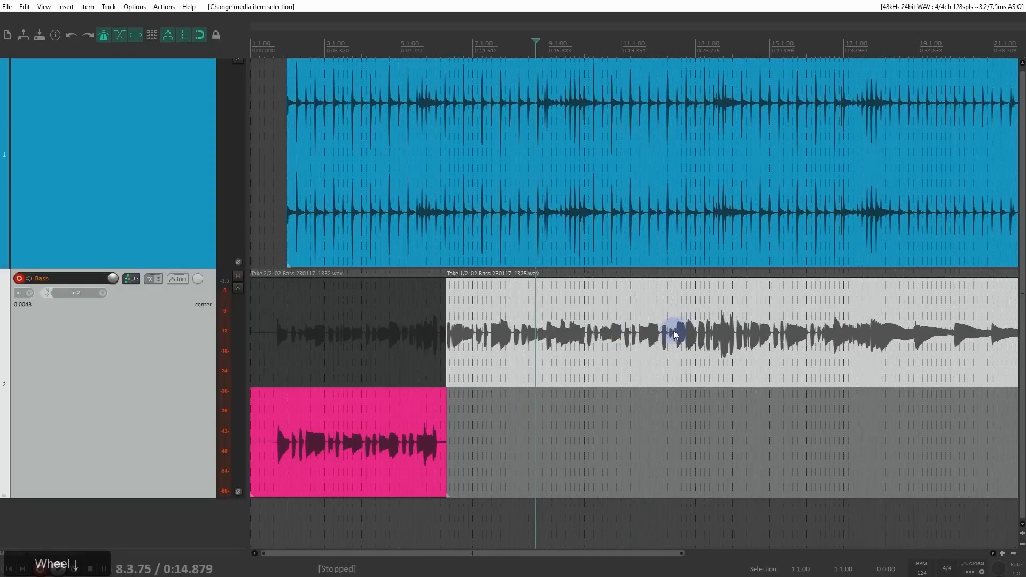
key(ctrl+z)
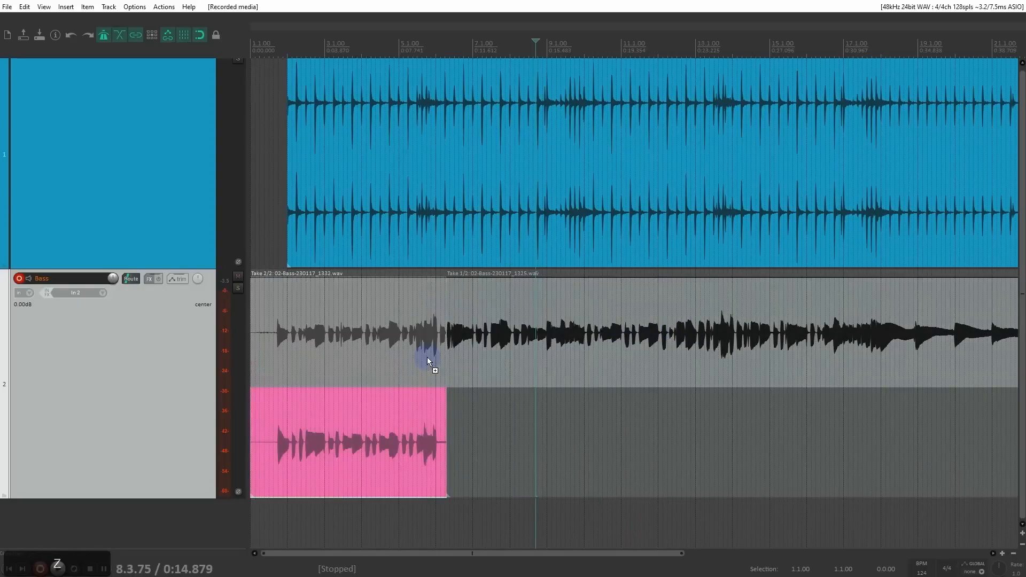
key(ctrl+z)
key(Home)
scroll(409, 421, up, 3)
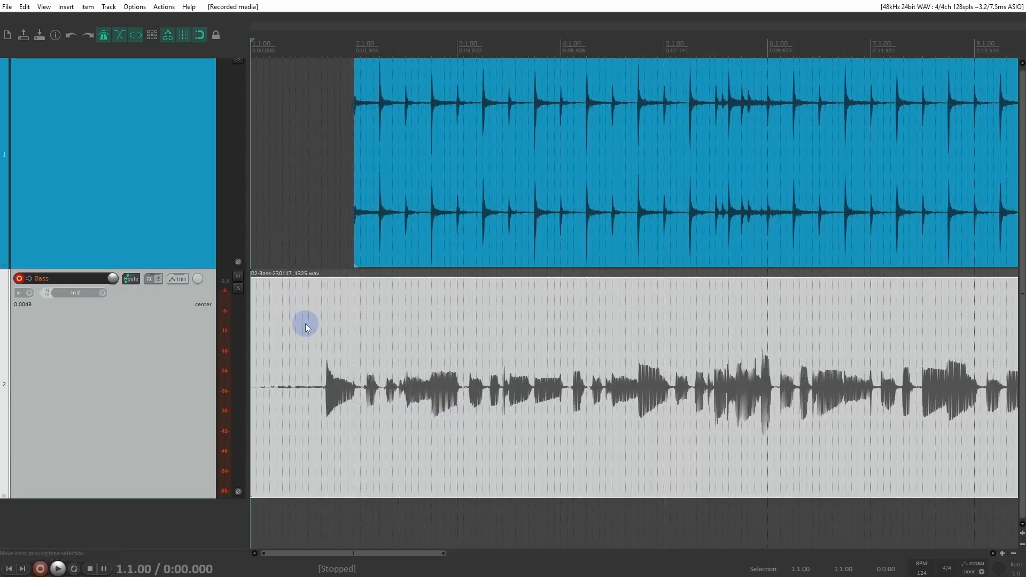
Step: Set the record mode to time selection auto punch and make a time selection from 1.3.75 to 6.1.25
click(138, 9)
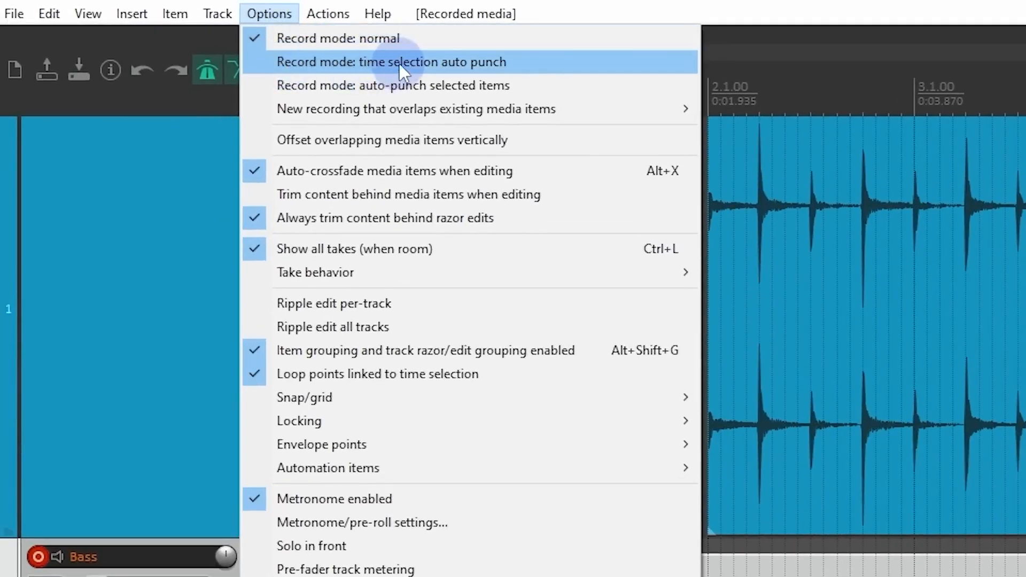
click(434, 63)
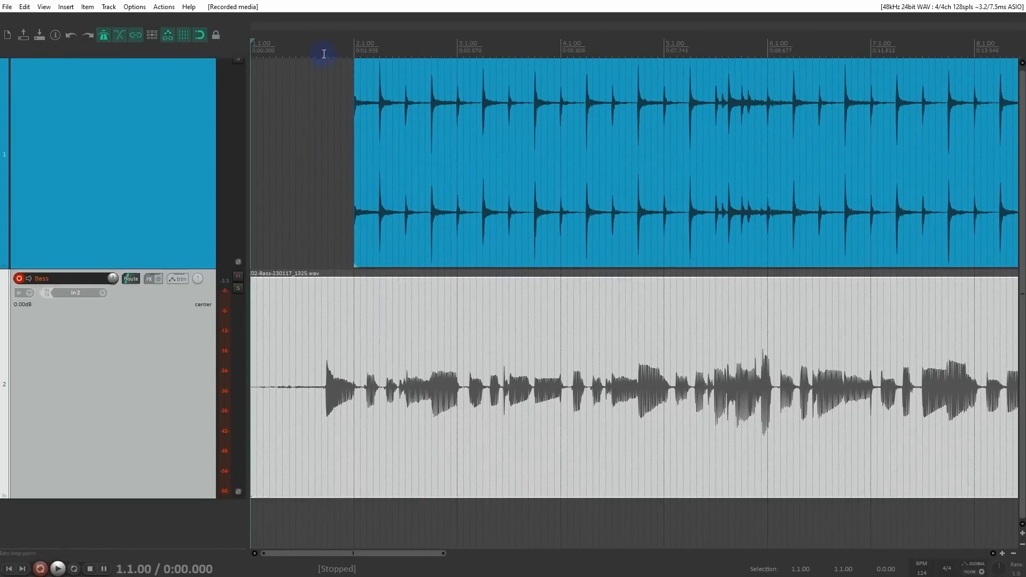
drag(324, 54, 776, 150)
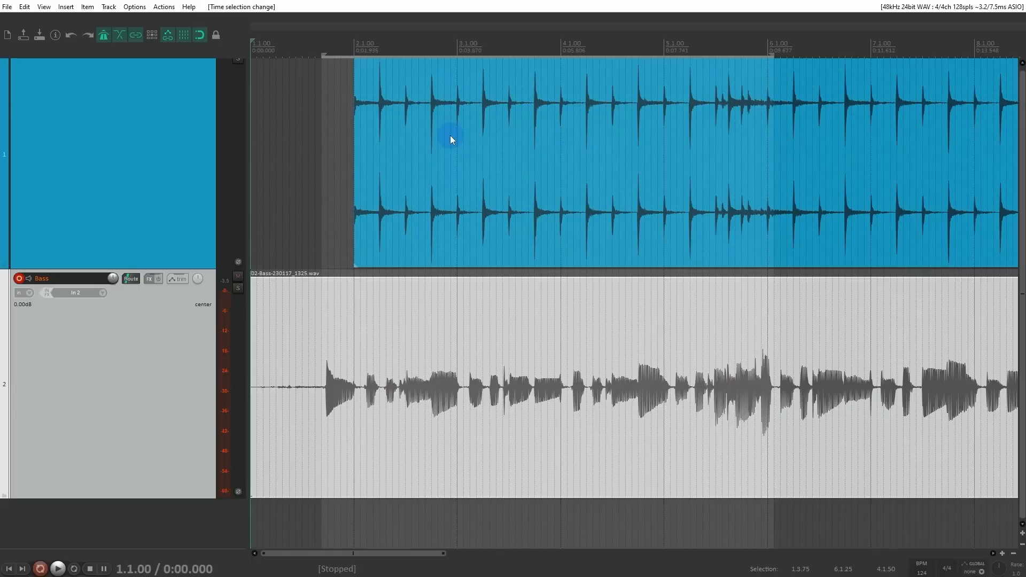
Step: Record a new bass take from the project start with auto punch over the time selection, and stop recording
key(ctrl+r)
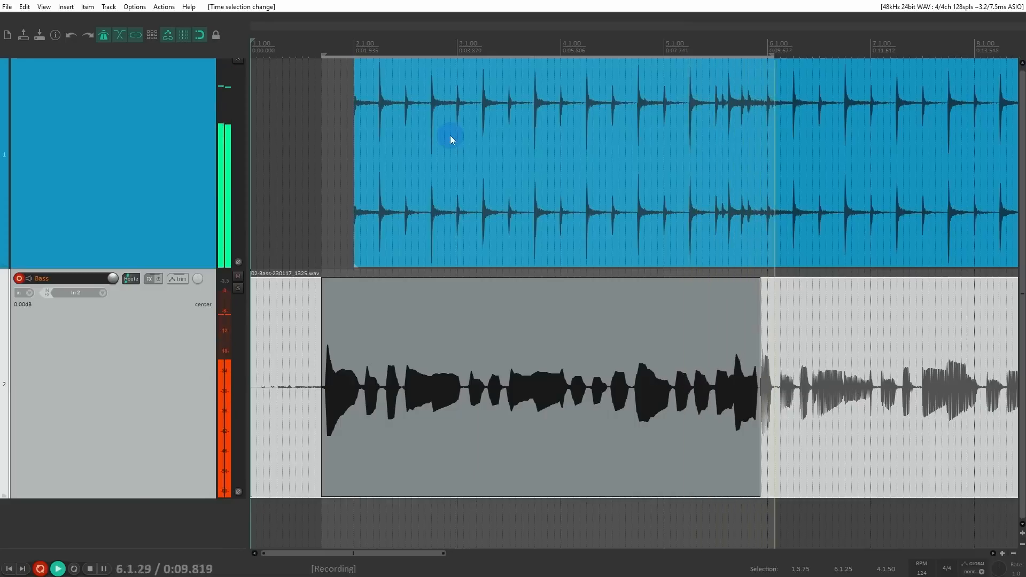
key(space)
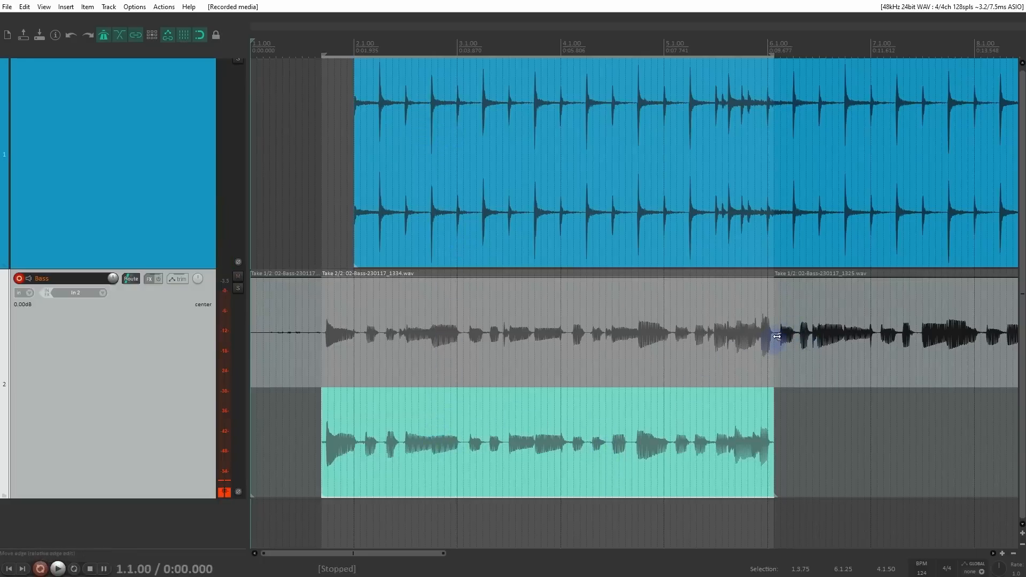
scroll(779, 367, down, 3)
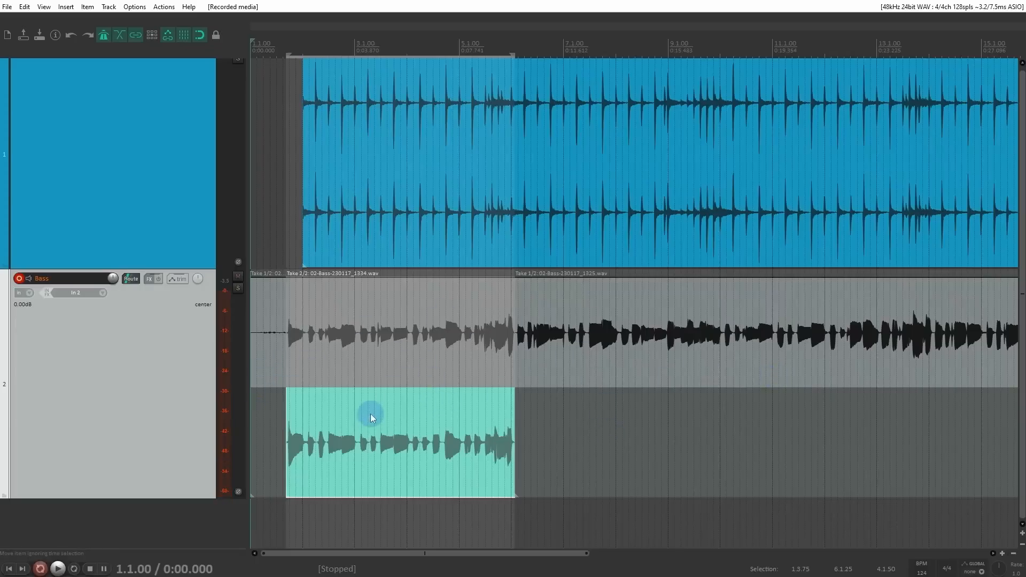
Step: Hide the empty take lanes so that only the punched-in section of the Bass track is divided into takes
scroll(793, 479, down, 3)
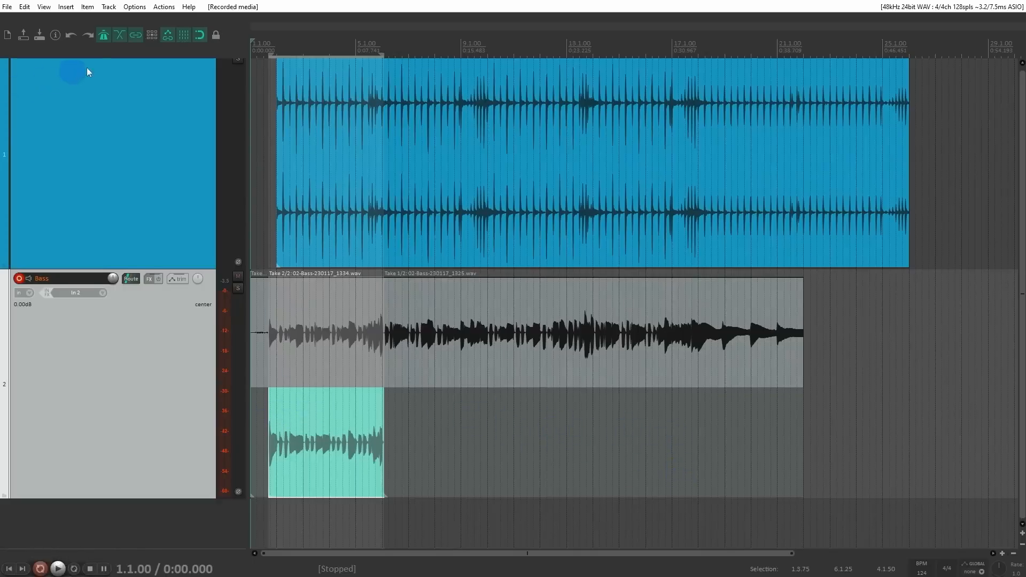
drag(140, 11, 394, 139)
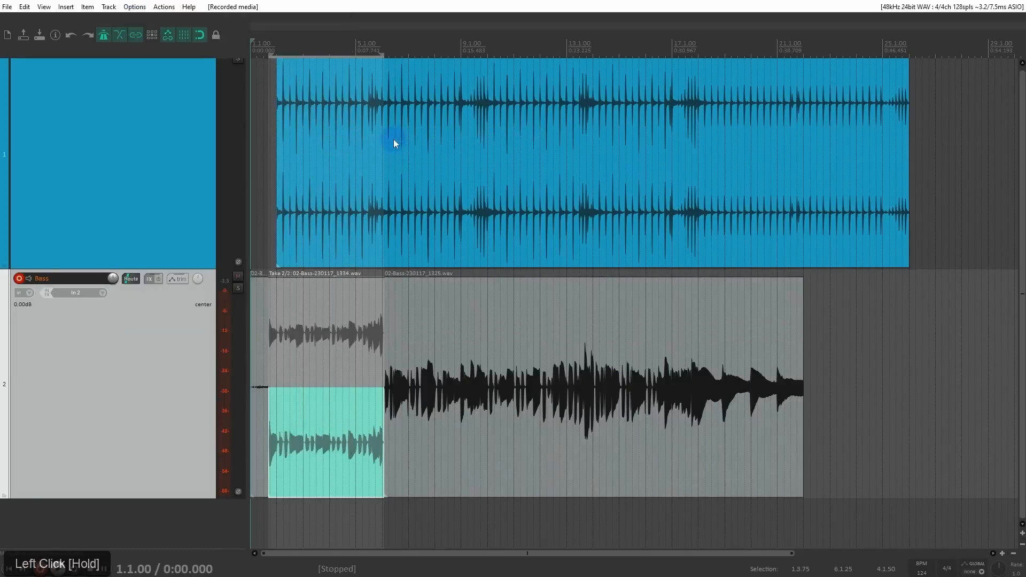
scroll(348, 352, up, 4)
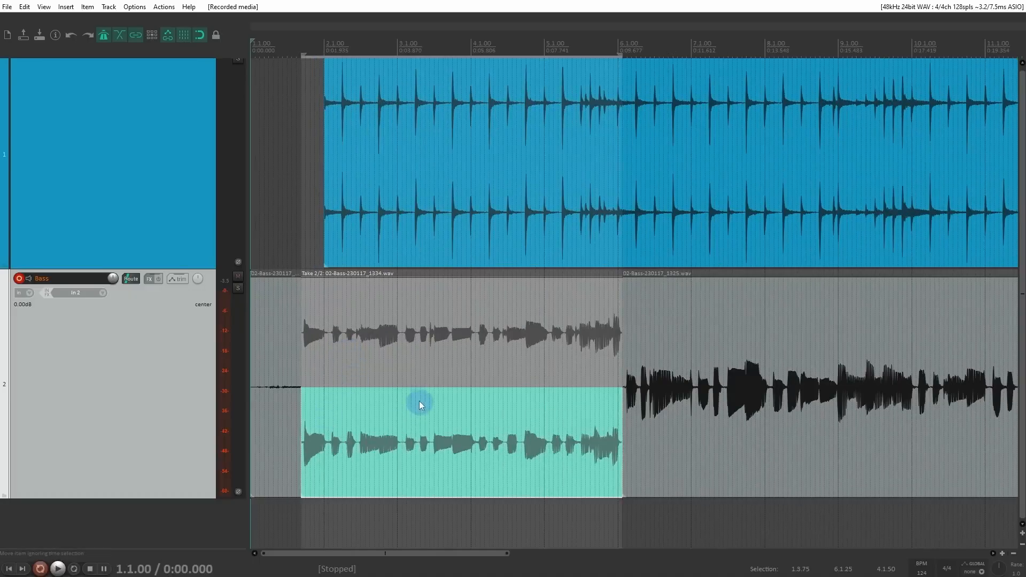
scroll(645, 409, down, 2)
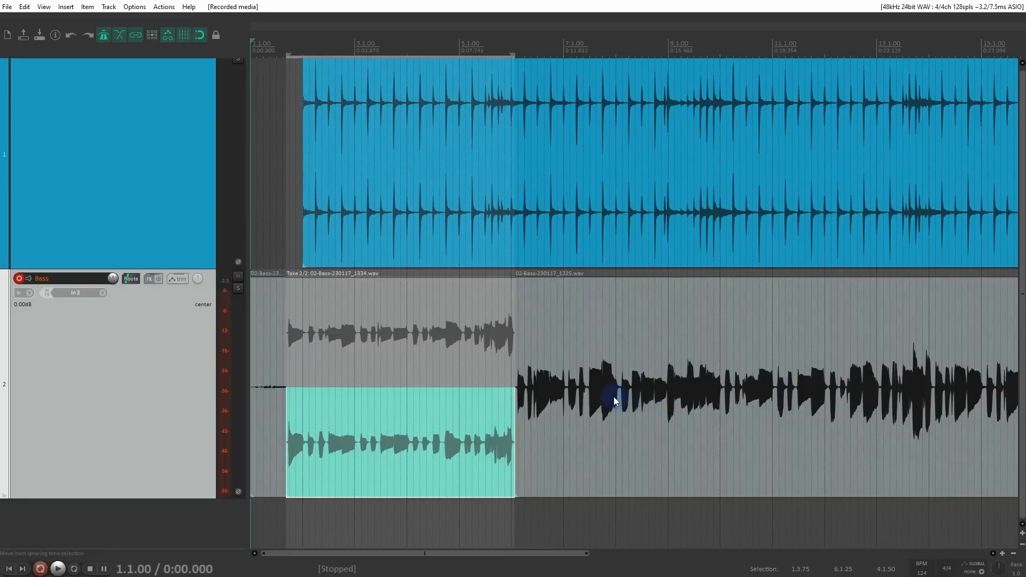
scroll(608, 395, down, 1)
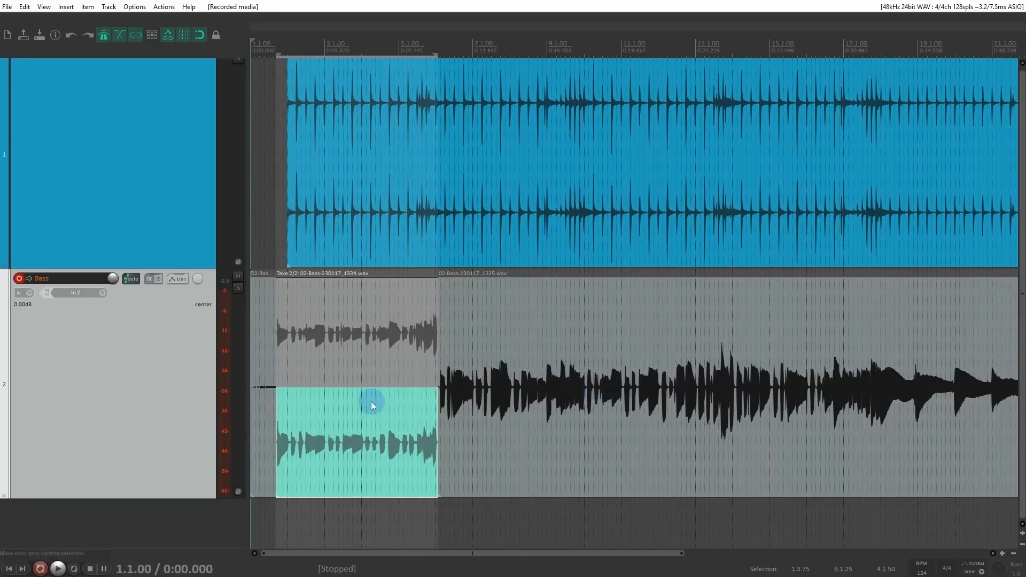
Step: Select the bass item after the punched-in section and set the record mode to auto-punch selected items
click(409, 369)
click(135, 7)
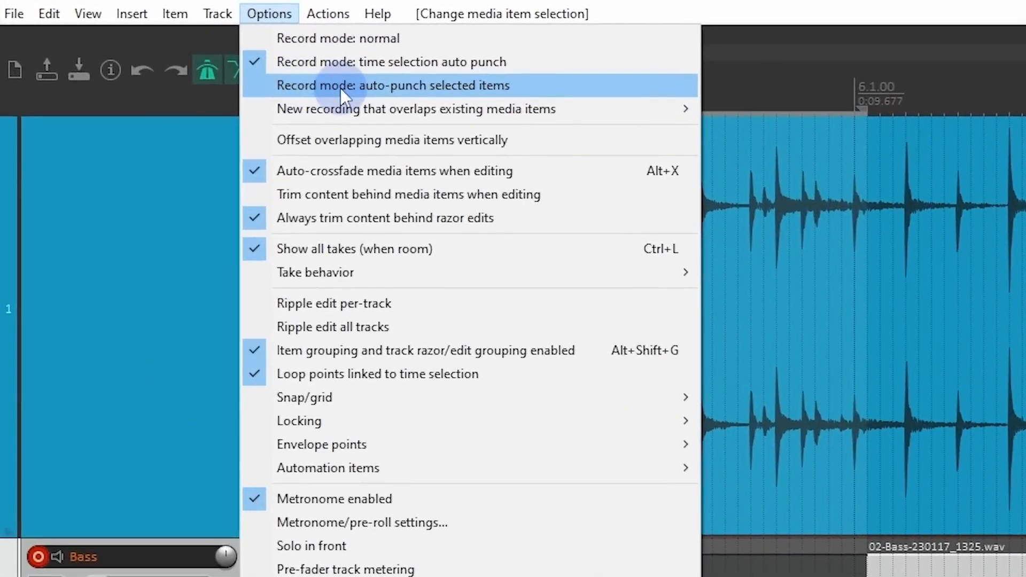
click(402, 87)
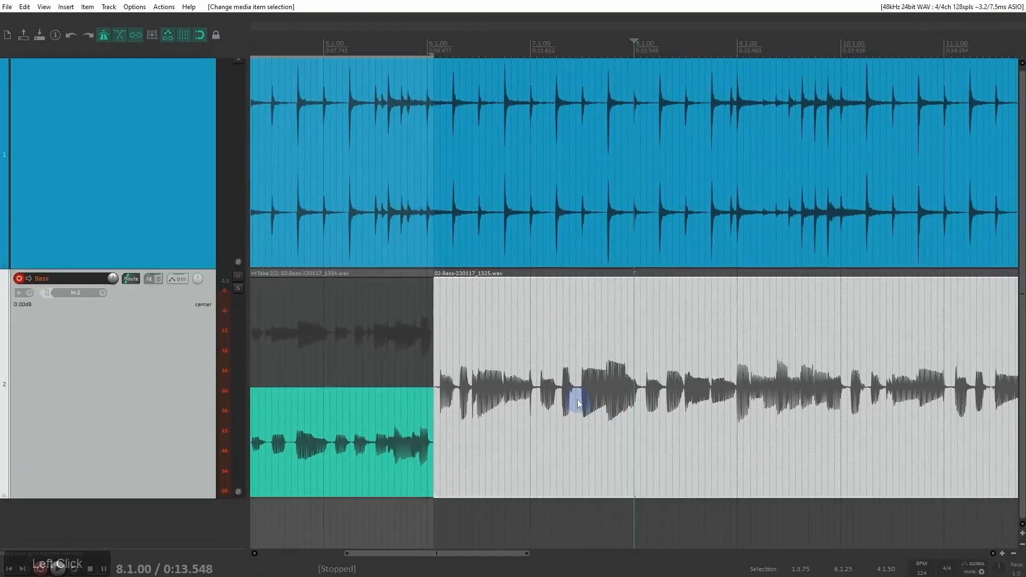
Step: Play back the unsplit bass item from 7.2.75 and look for a section around bar 10 to replace
click(577, 399)
scroll(578, 402, down, 3)
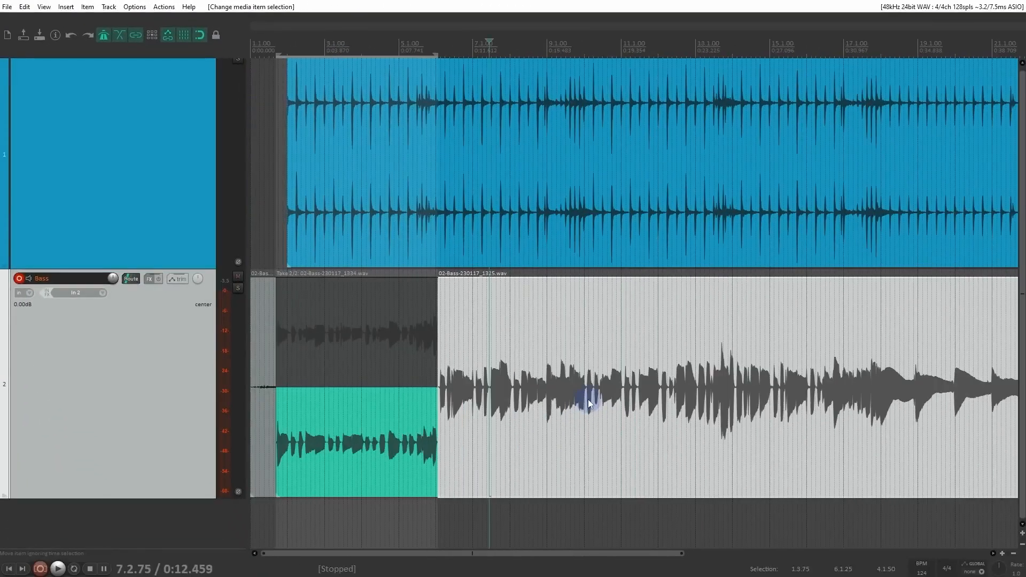
scroll(621, 379, up, 3)
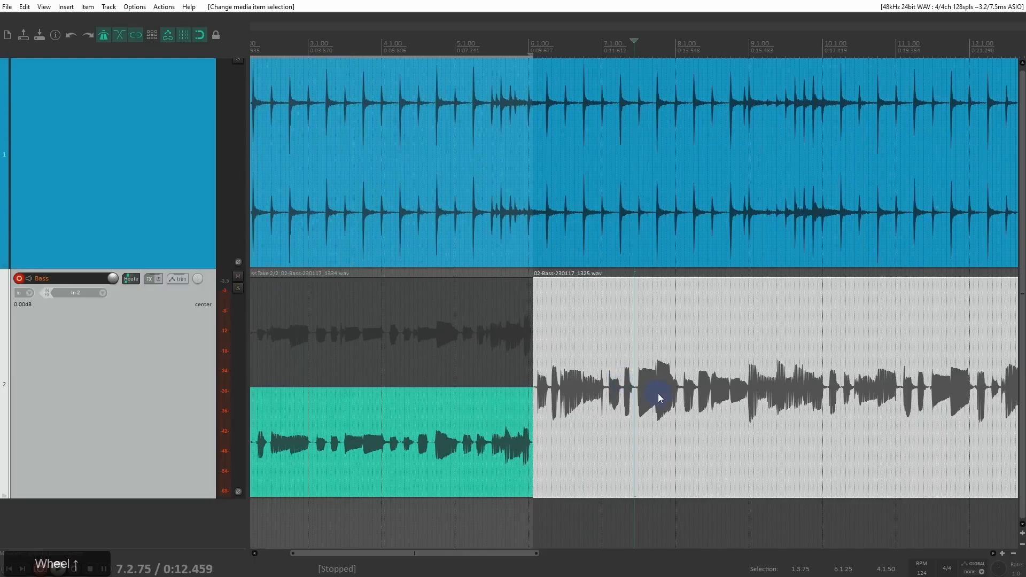
key(space)
scroll(740, 417, up, 2)
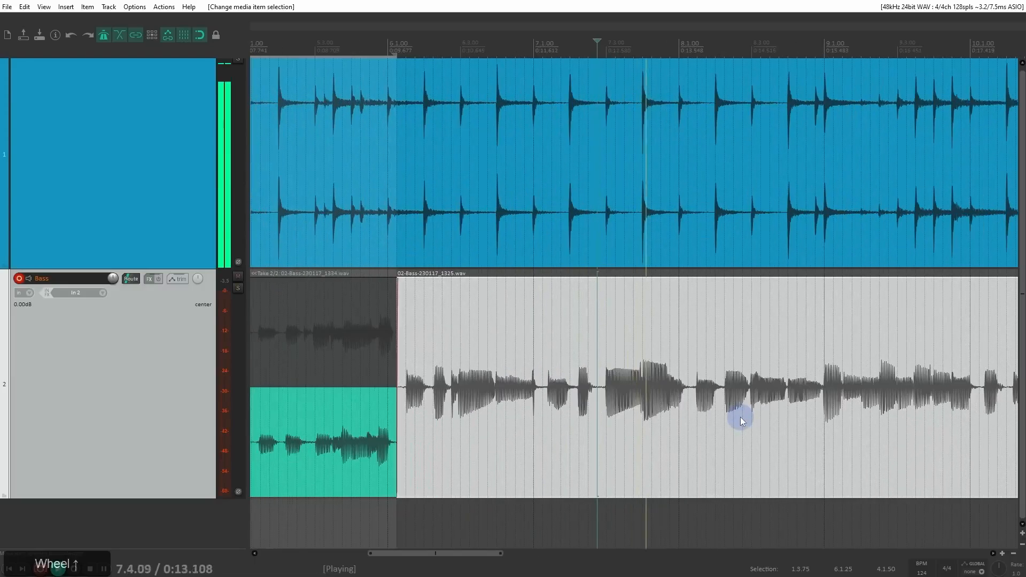
scroll(747, 417, up, 2)
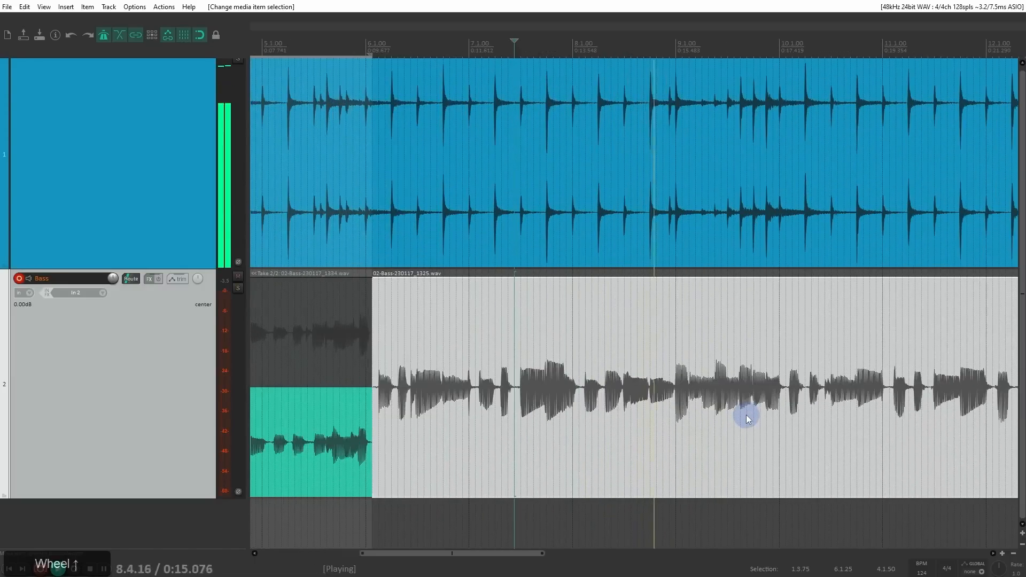
scroll(747, 413, up, 2)
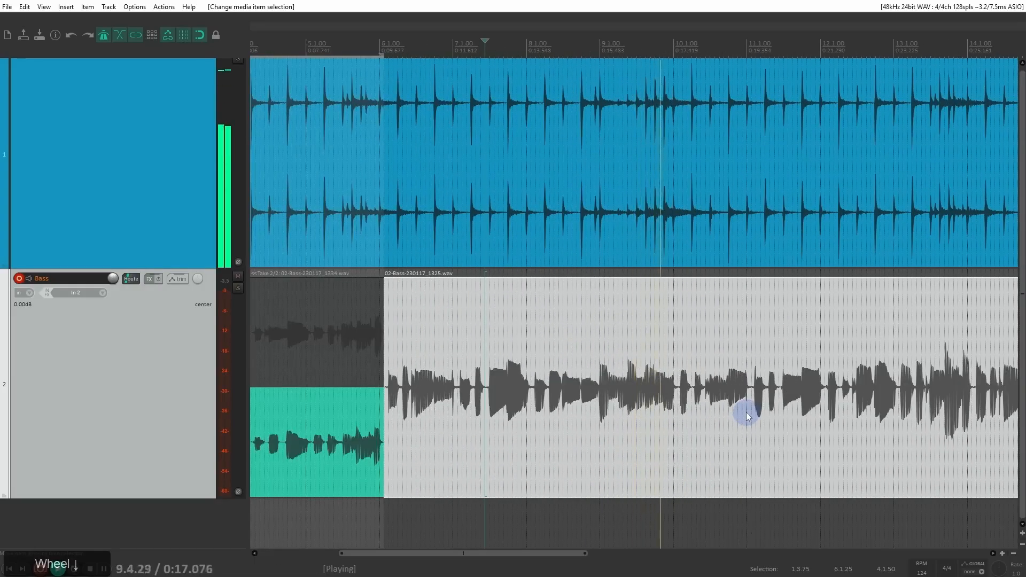
scroll(738, 412, up, 1)
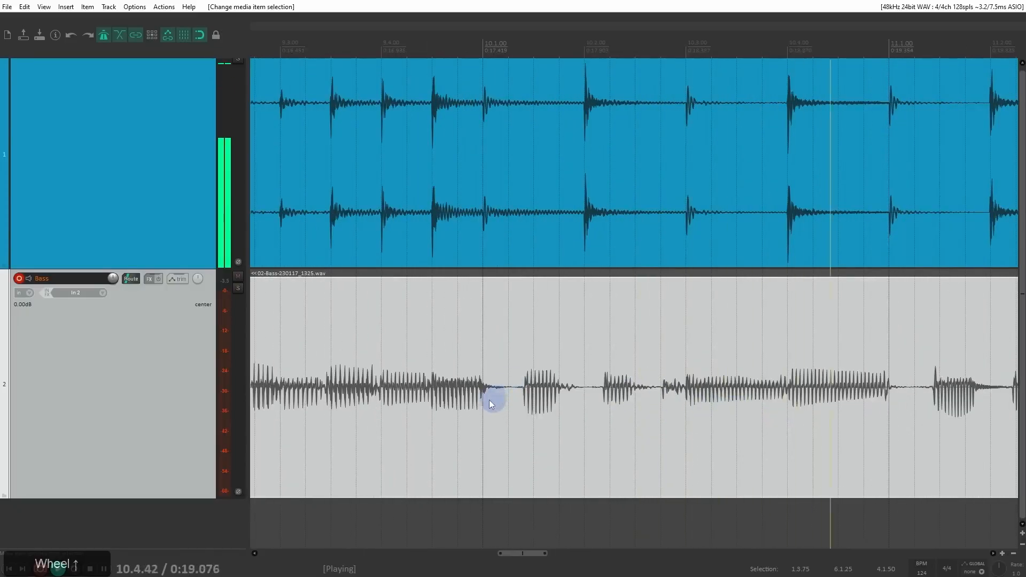
Step: Stop playback and split the bass item at 10.1.25 and 11.1.25
key(space)
click(508, 379)
key(s)
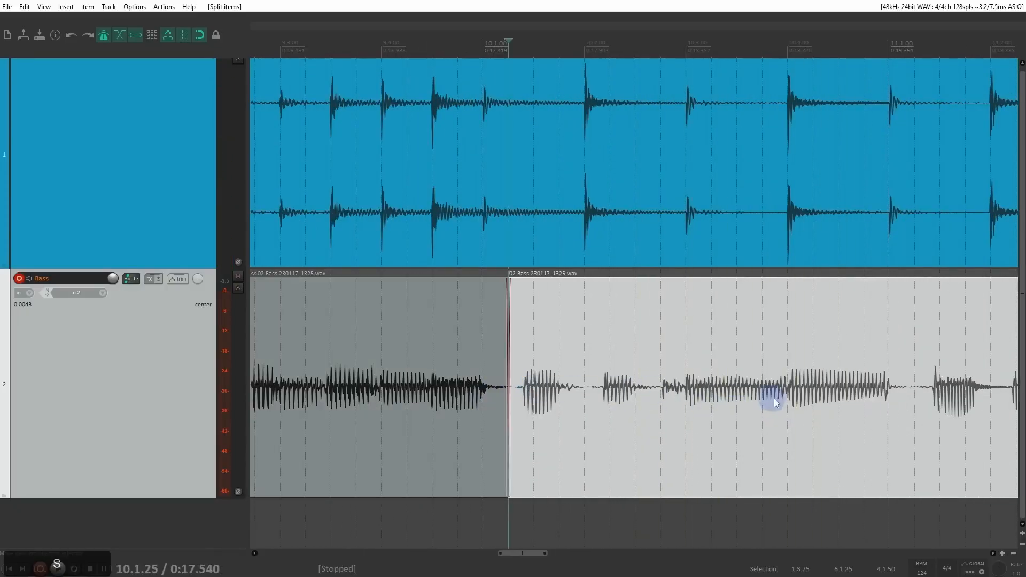
click(914, 391)
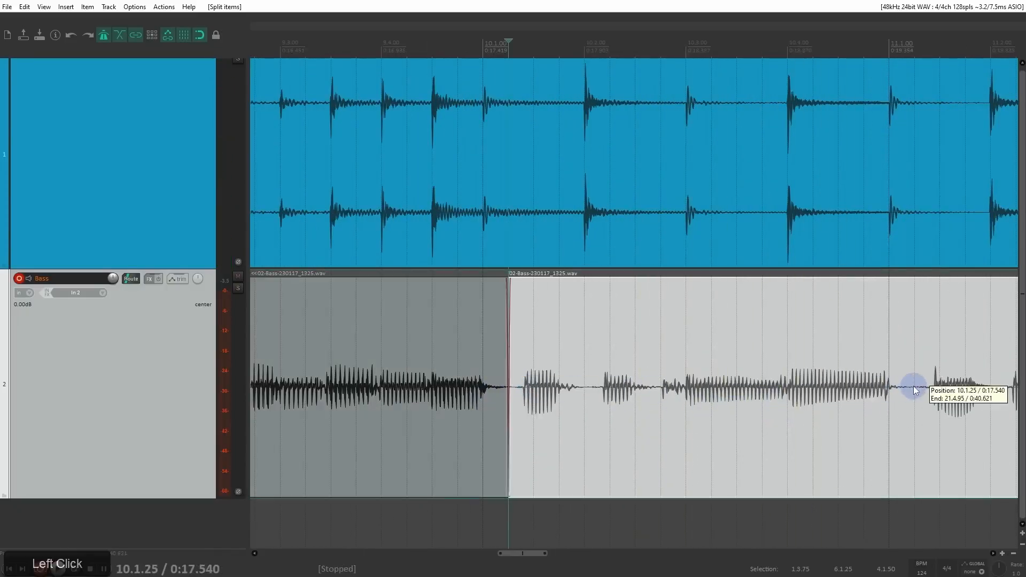
key(s)
scroll(905, 396, down, 2)
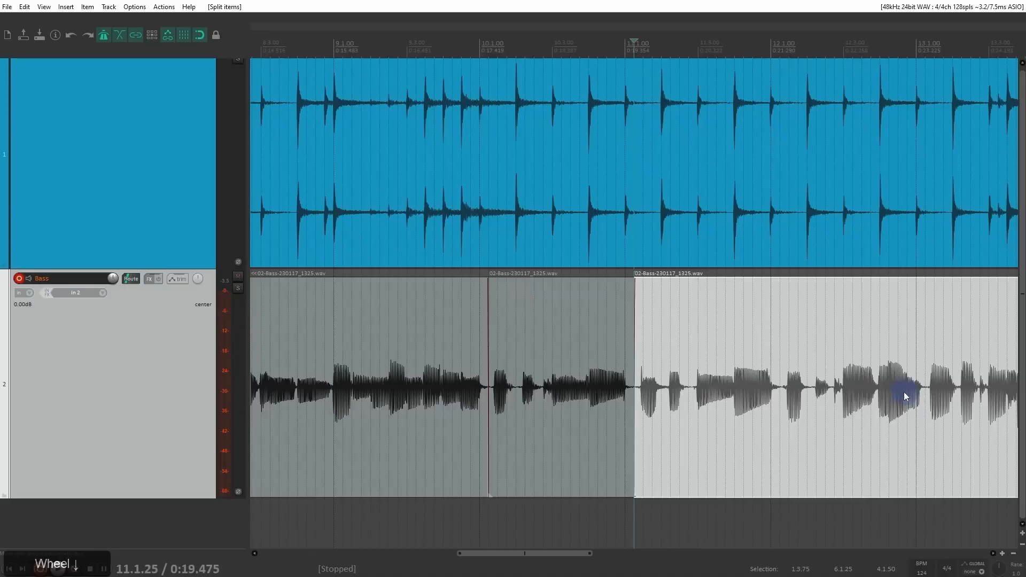
Step: Play the rest of the bass from 12.1.25, stop, and split the last bass item at 13.1.25 and 14.1.25
click(598, 357)
click(791, 395)
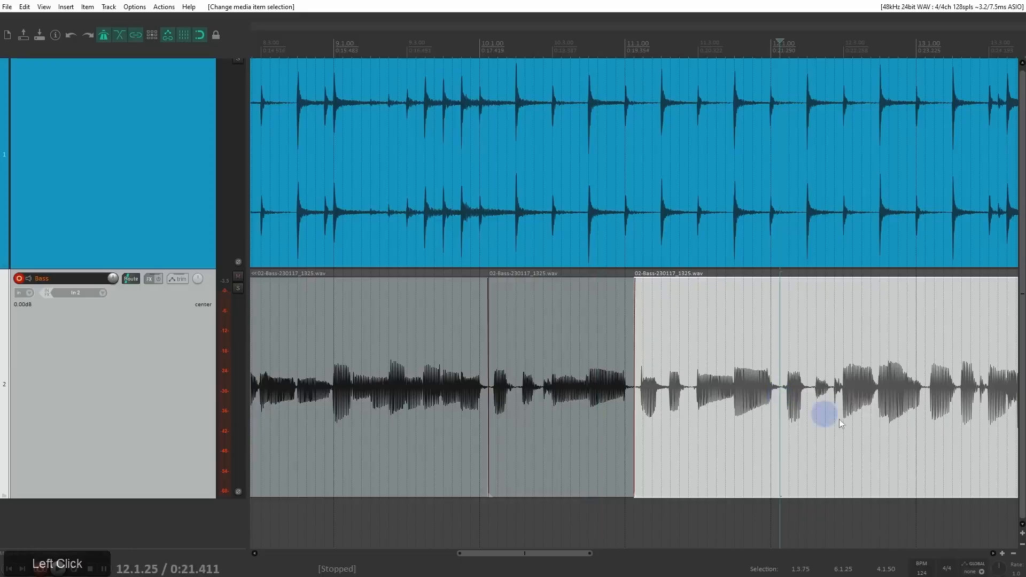
key(space)
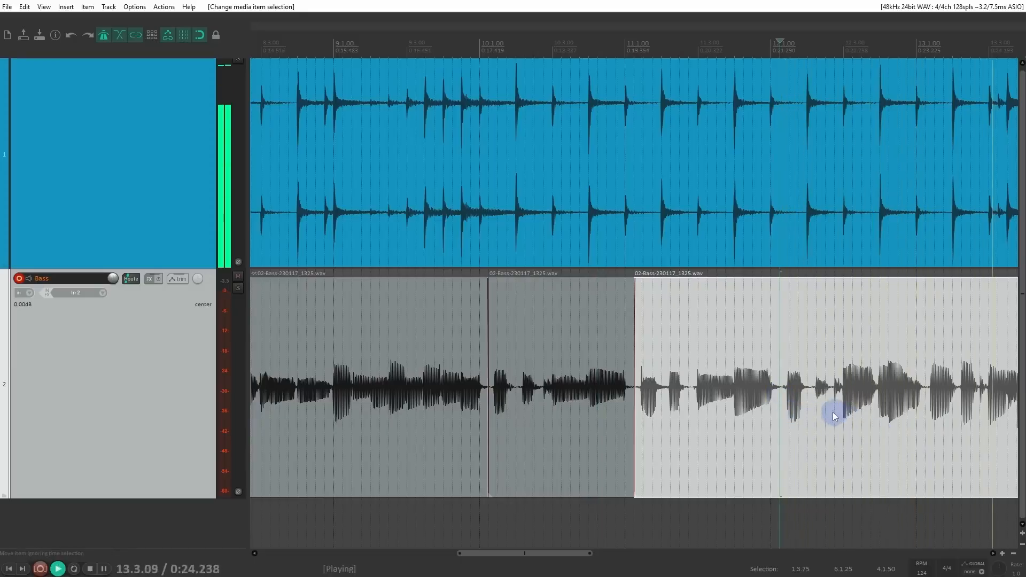
scroll(832, 412, down, 2)
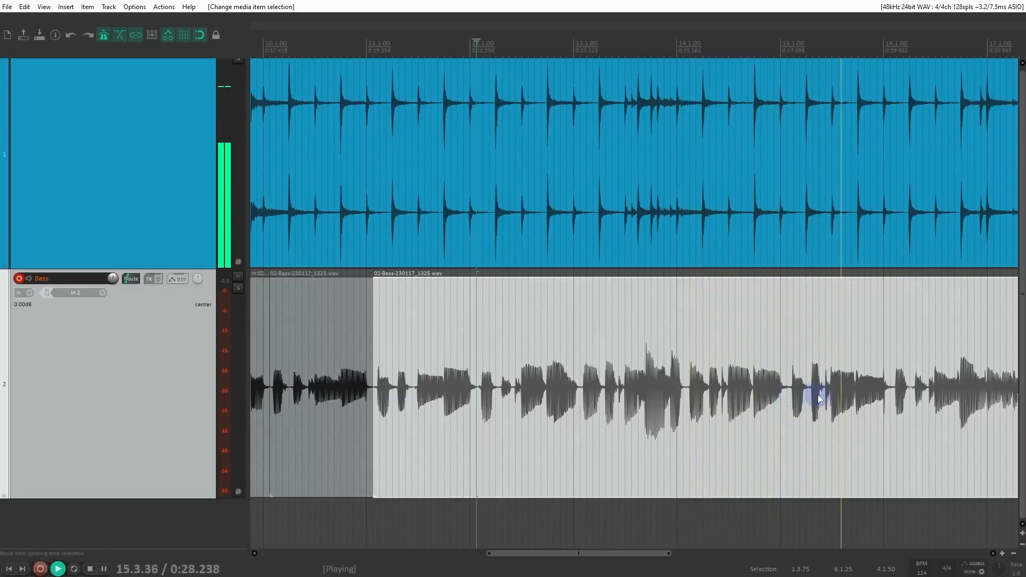
key(space)
click(582, 382)
scroll(598, 388, up, 3)
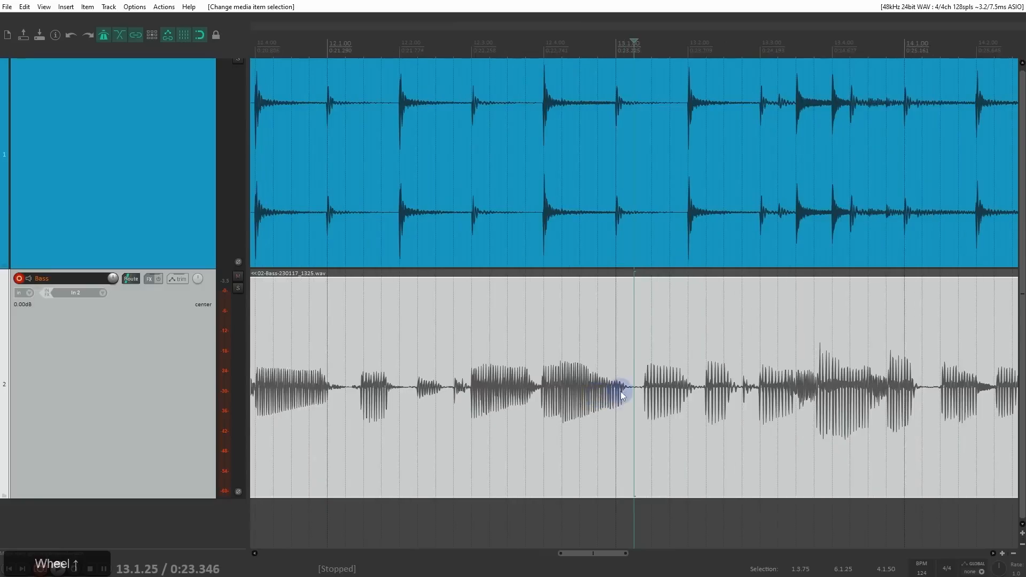
key(s)
click(925, 396)
scroll(870, 392, down, 5)
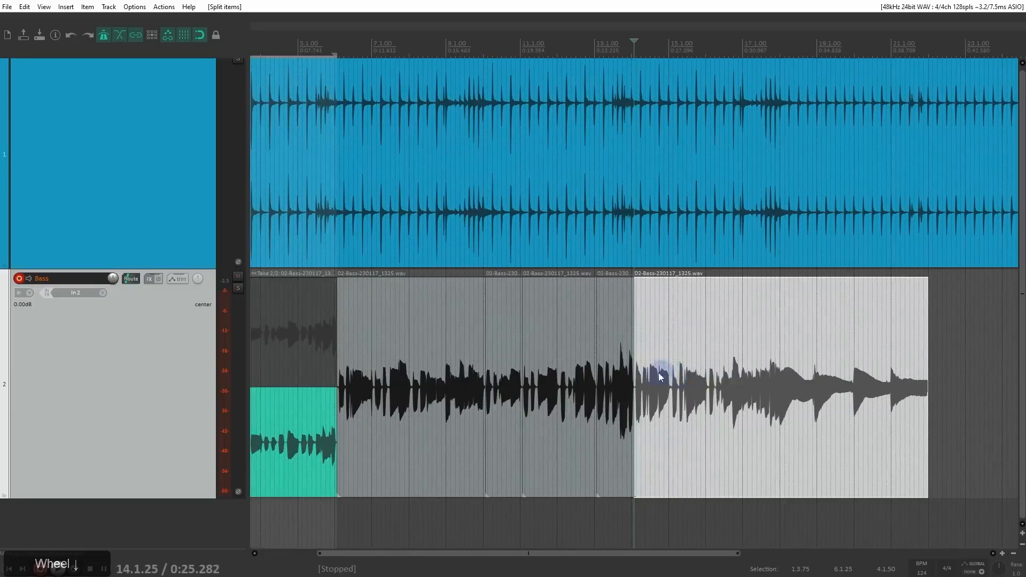
Step: Select both short bass items together, the one starting at 13.1.25 and the one starting at 10.1.25
scroll(658, 374, up, 2)
click(607, 366)
ctrl+click(455, 358)
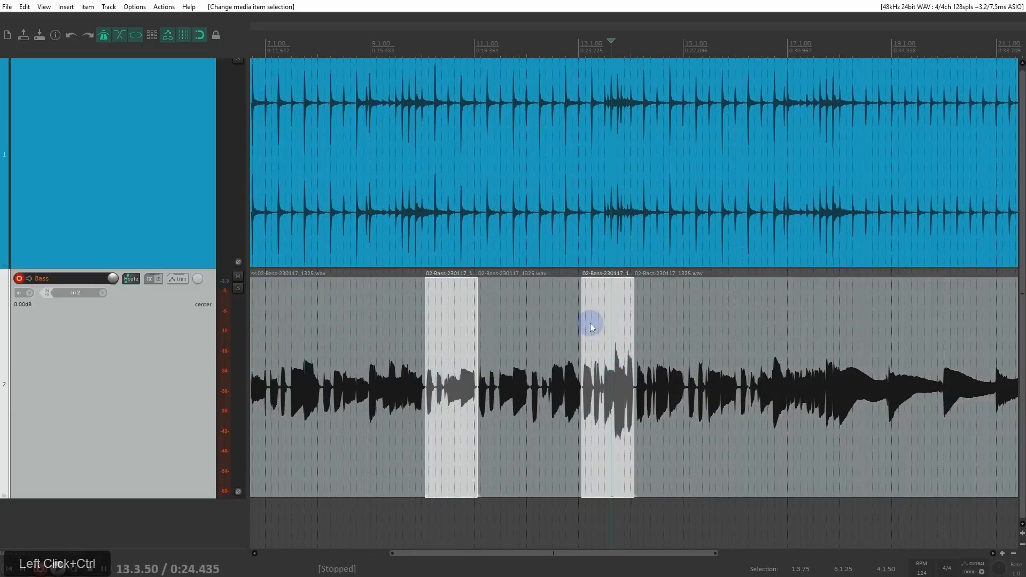
Step: Record bass from 8.1.00 with auto-punch over the two selected items, and stop recording after the second item
click(369, 44)
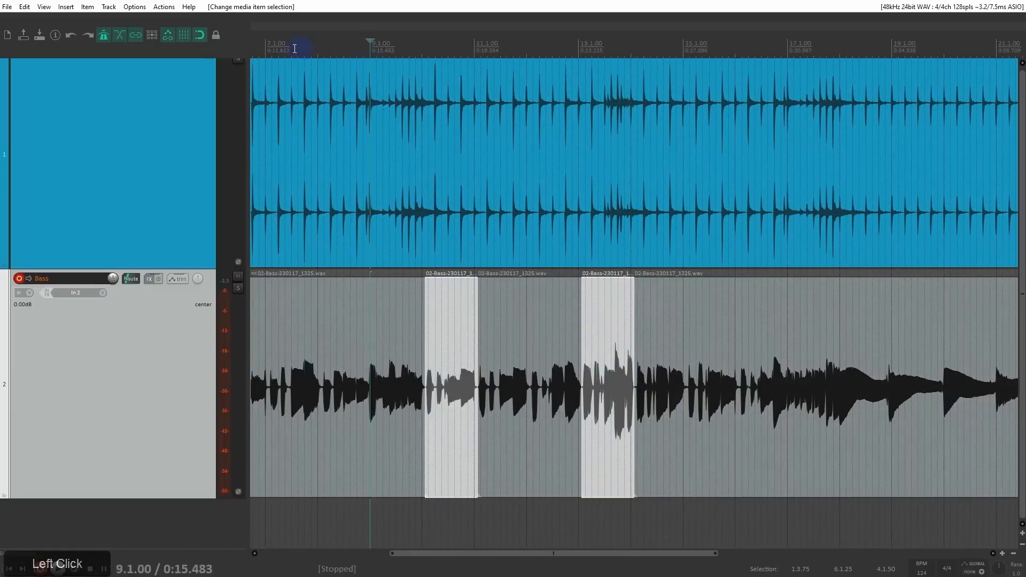
click(313, 46)
click(317, 44)
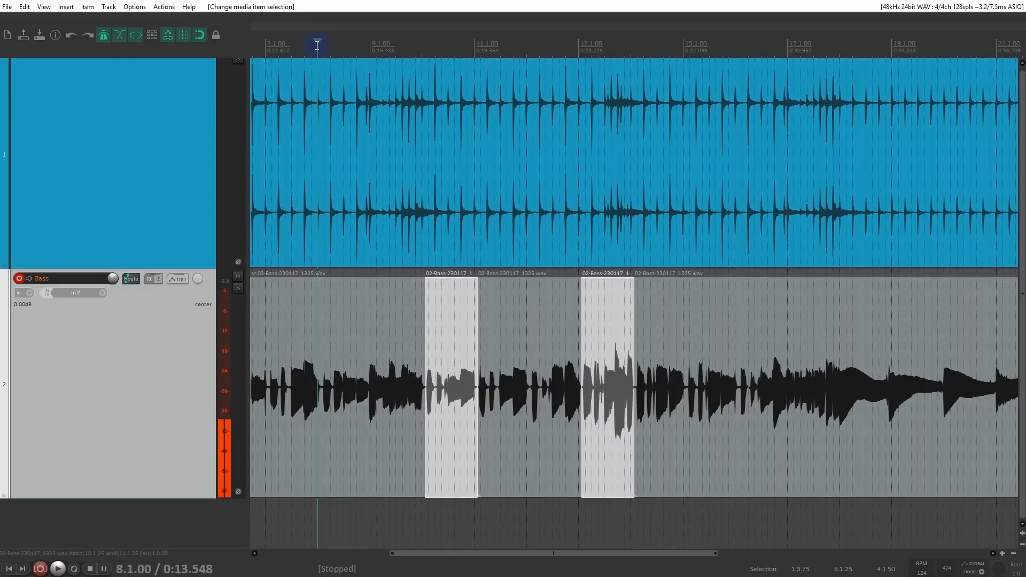
key(ctrl+r)
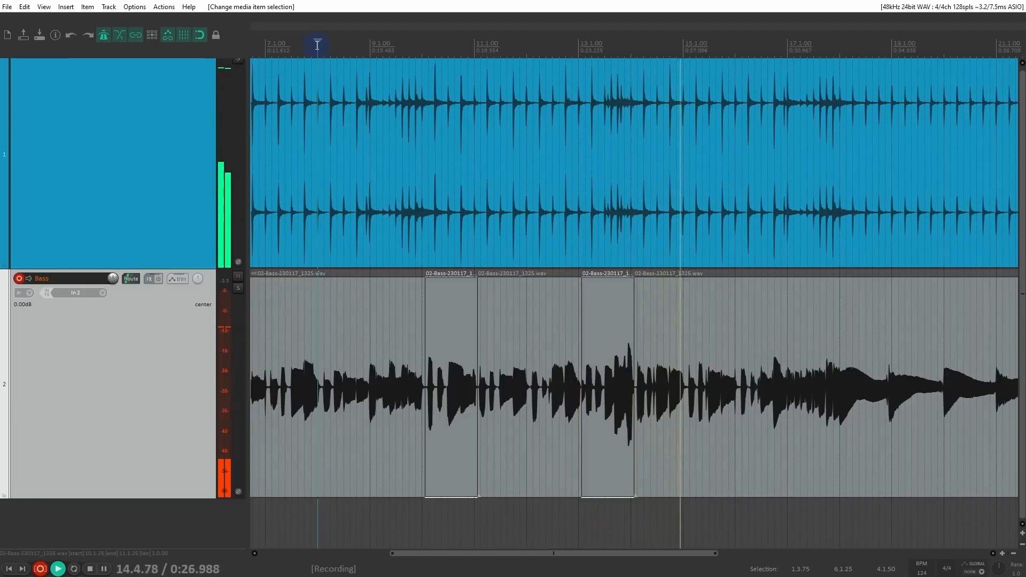
key(space)
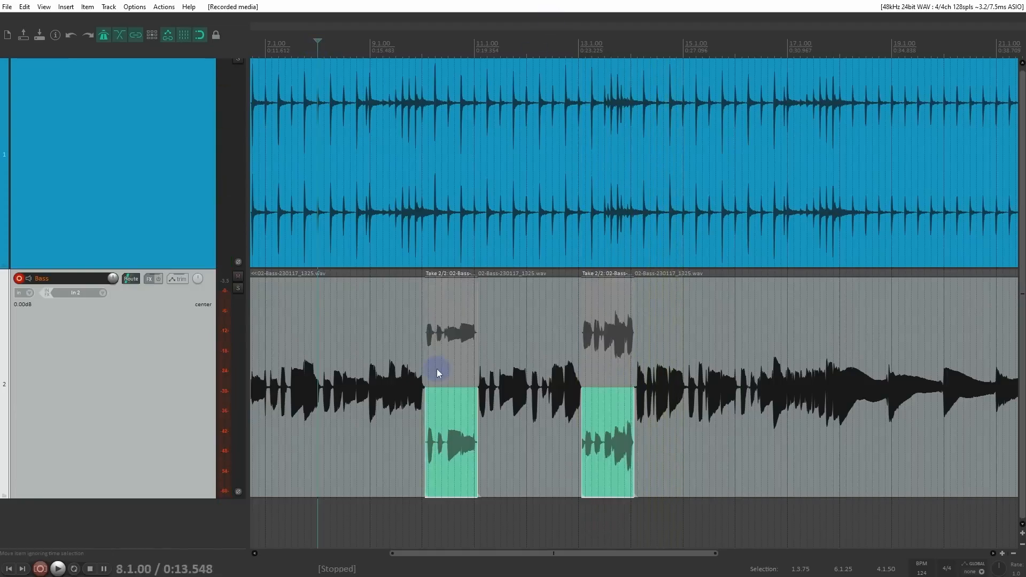
scroll(484, 399, down, 3)
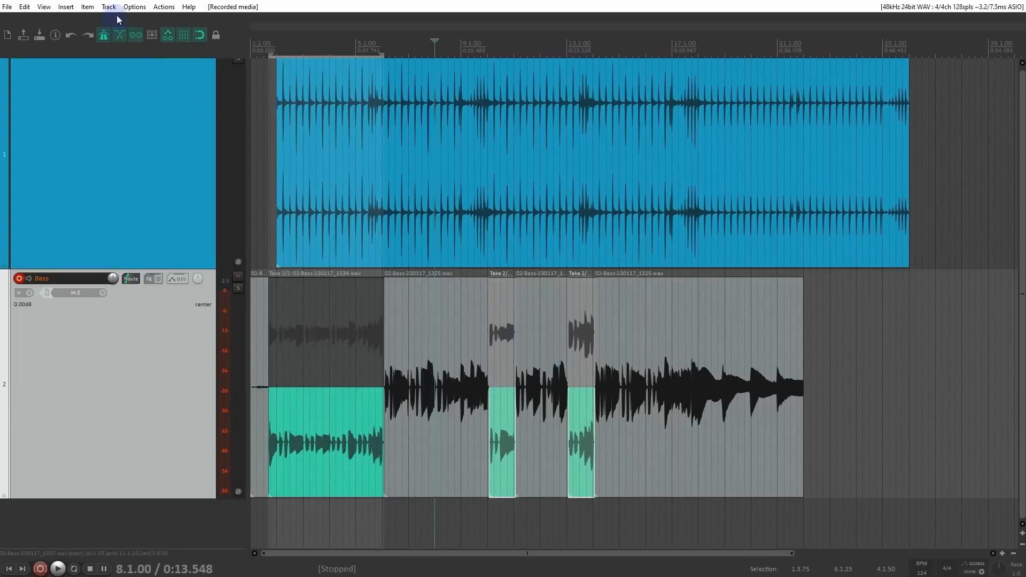
Step: Review the available record modes, both in the program options and on the transport's record control
click(134, 6)
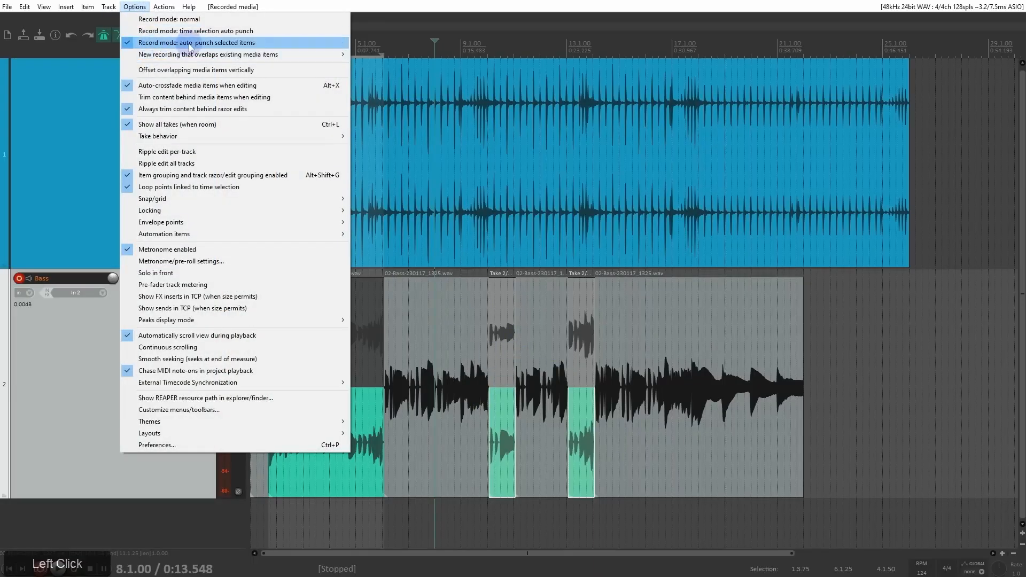
click(250, 30)
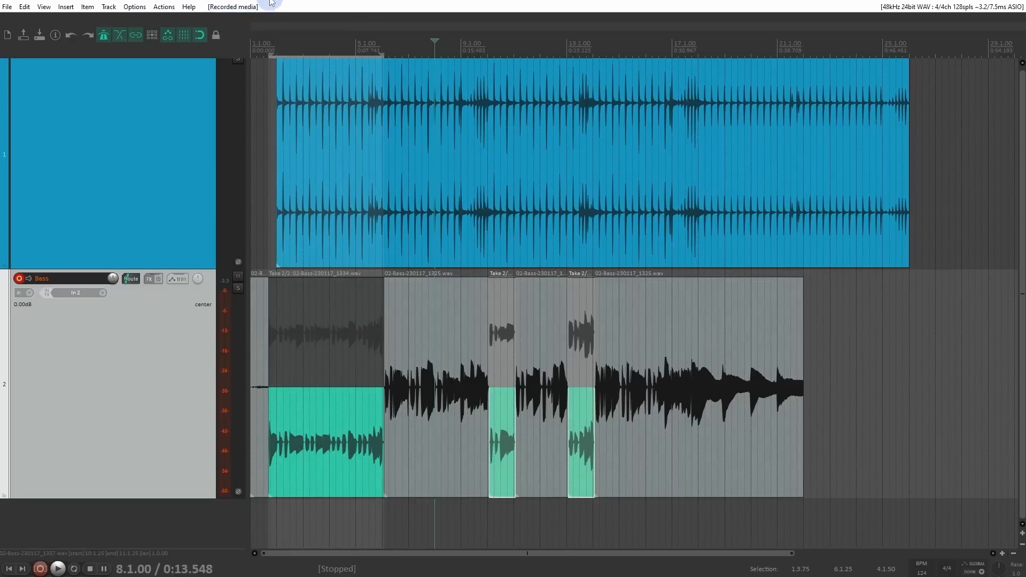
drag(285, 575, 70, 454)
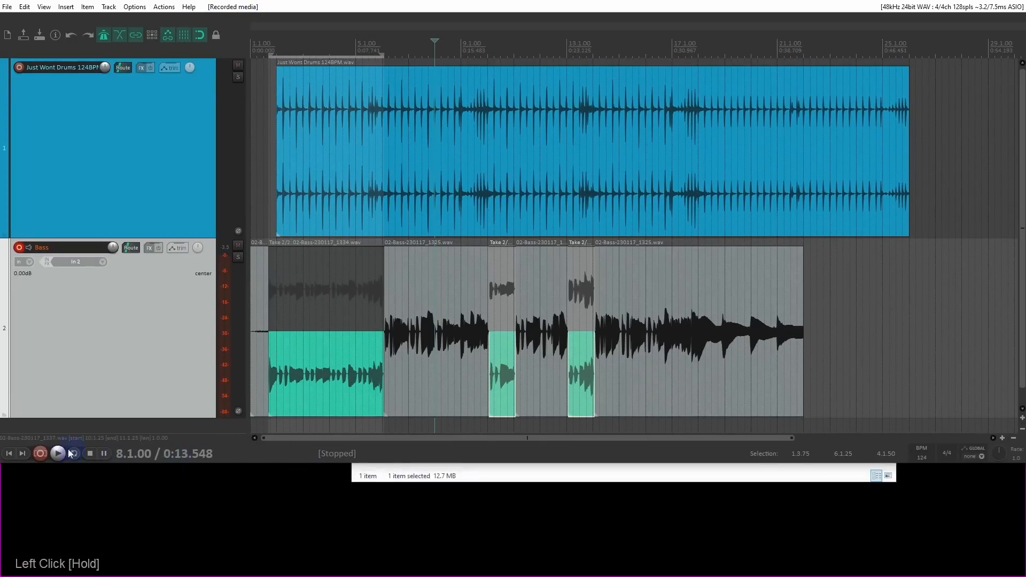
right_click(40, 454)
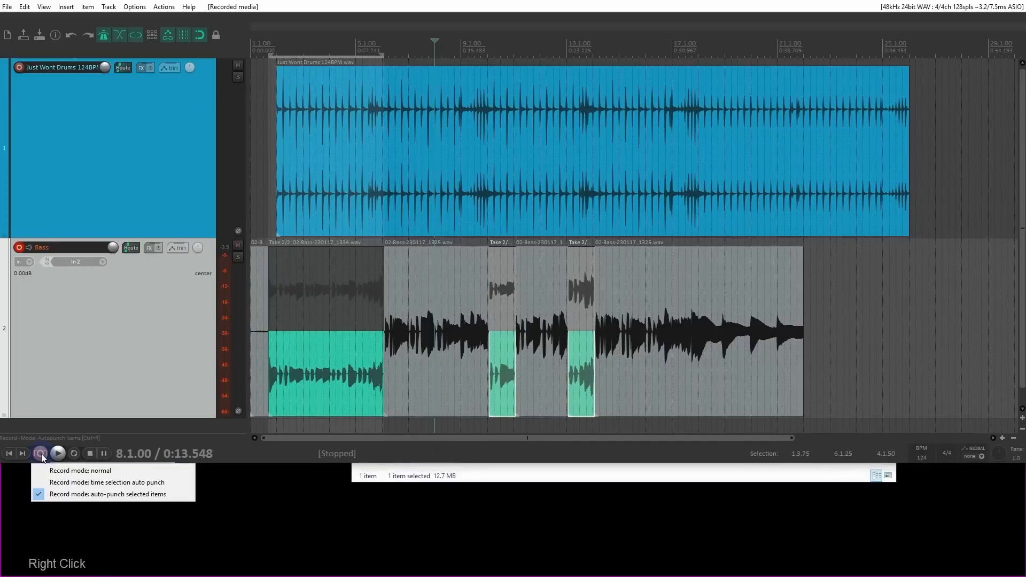
click(231, 461)
drag(220, 462, 220, 575)
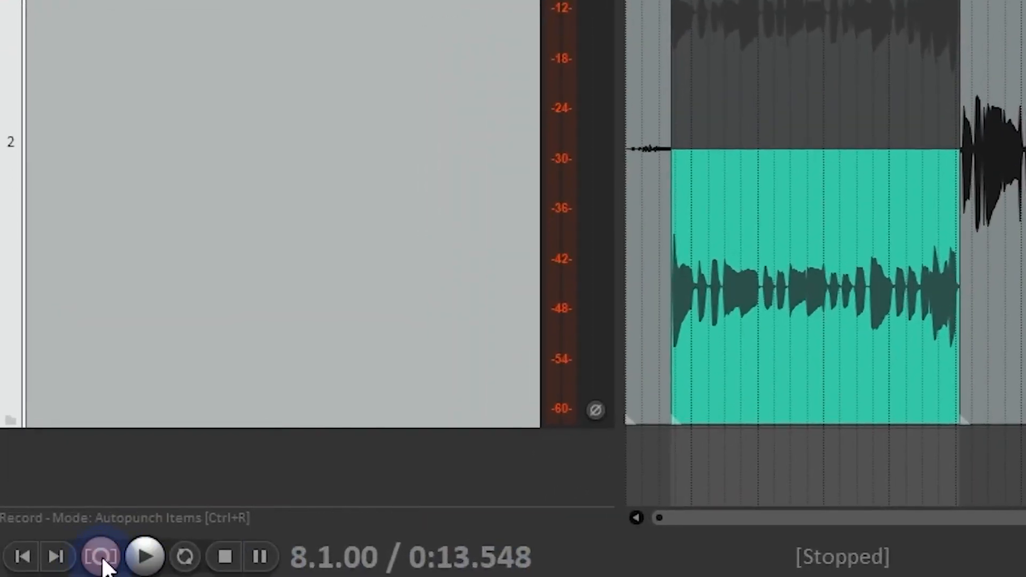
Step: Set the record mode to time selection auto punch using the transport's record control
right_click(102, 557)
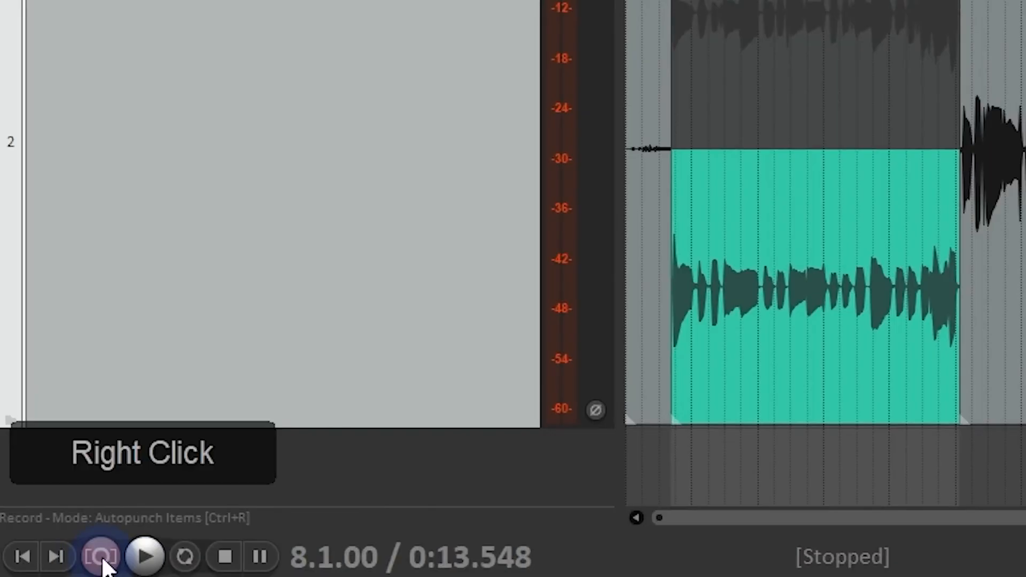
click(95, 481)
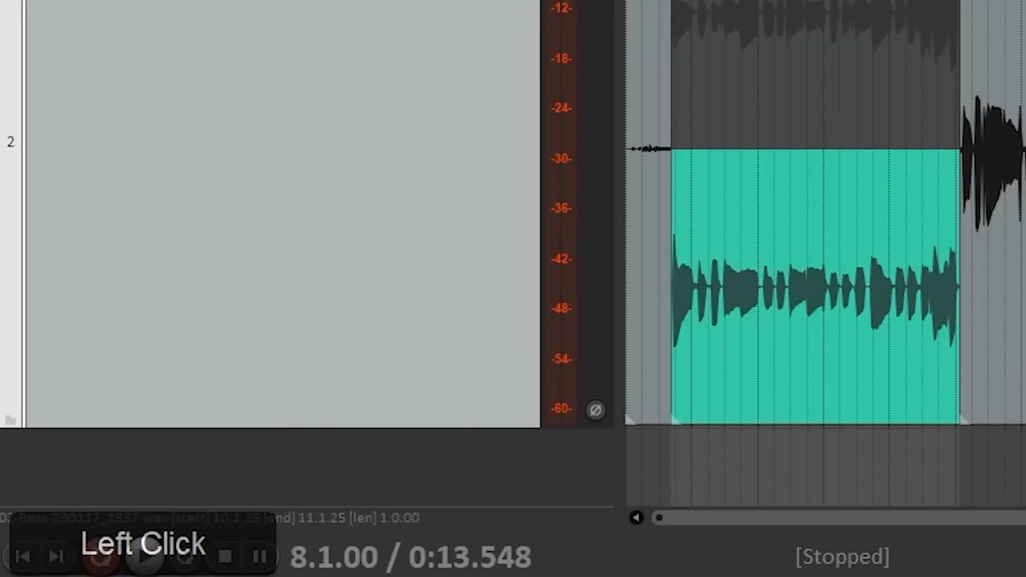
right_click(106, 569)
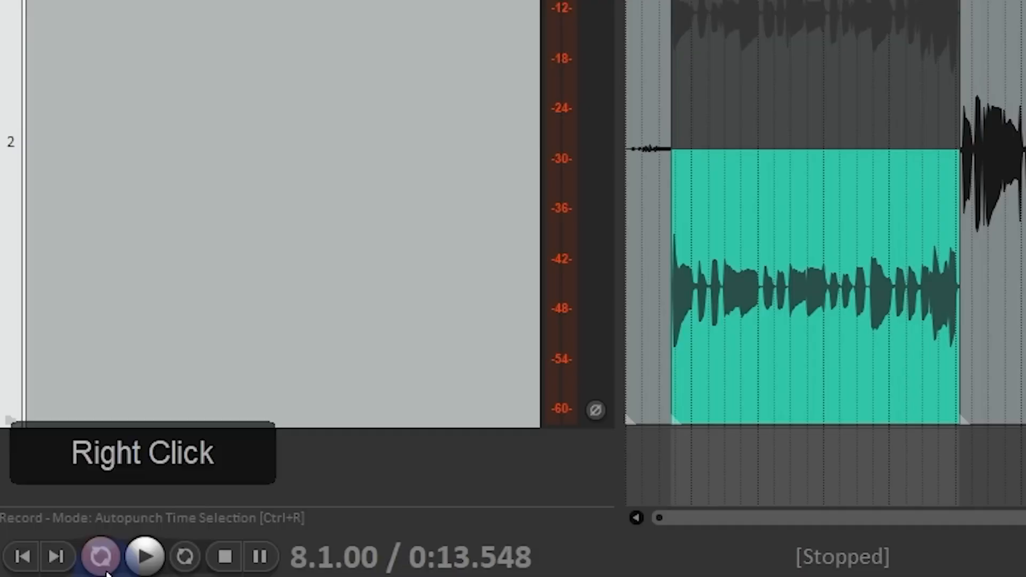
click(114, 576)
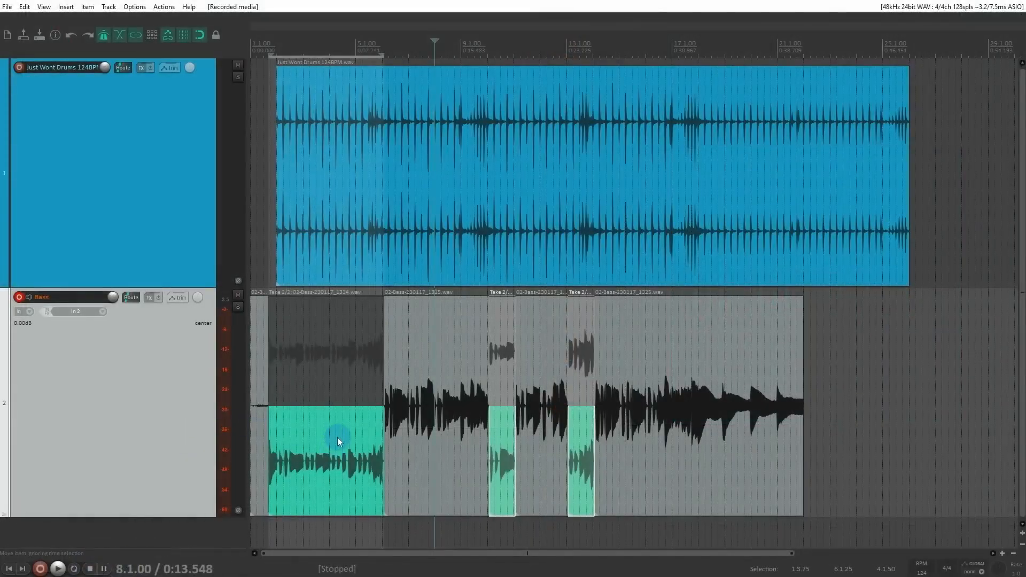
Step: Alternate the punched-in bass section at bar 10 between its original and new takes, leaving take 2 active
click(508, 352)
click(510, 428)
click(505, 360)
scroll(506, 361, up, 5)
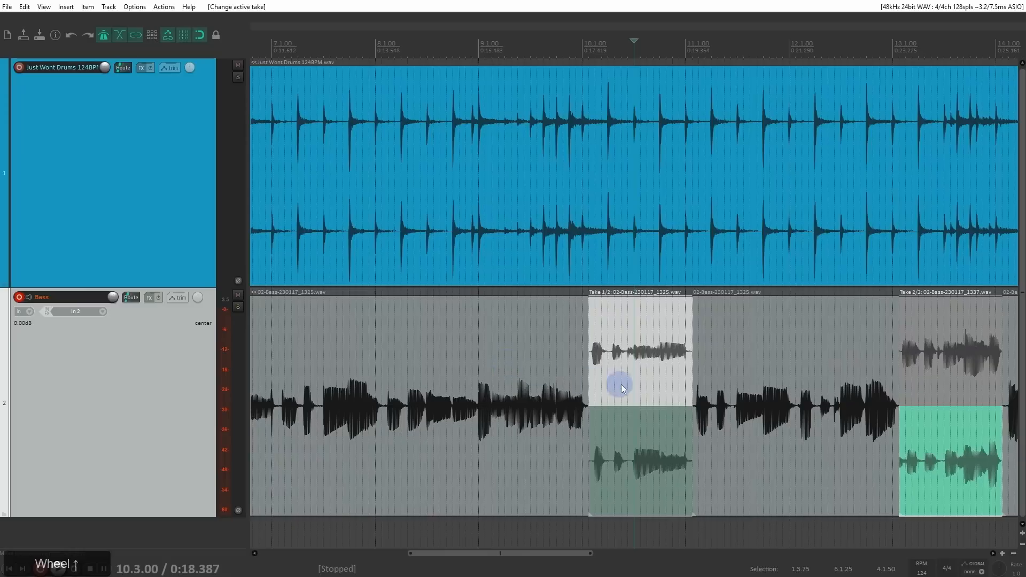
click(604, 365)
click(631, 461)
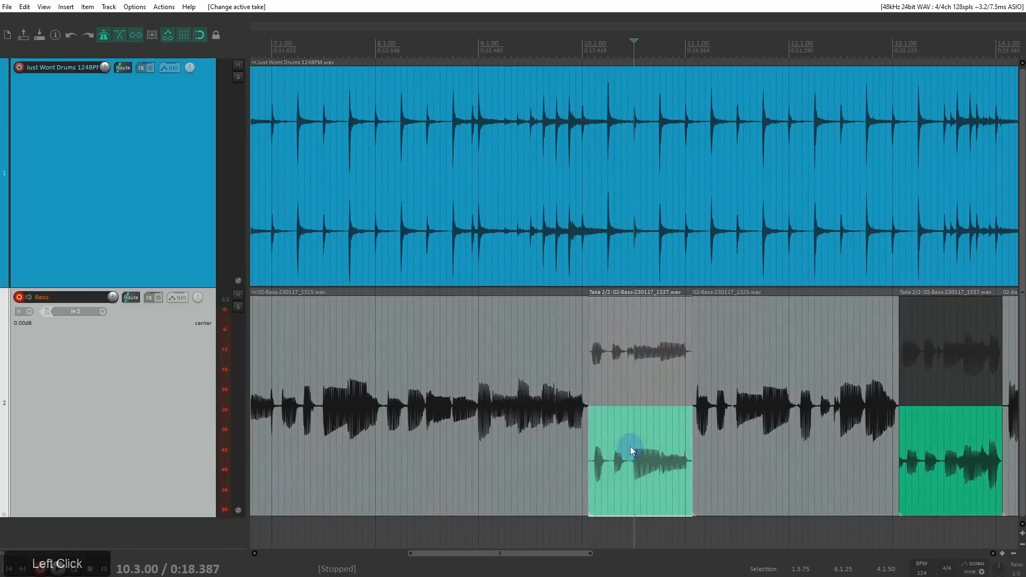
scroll(630, 449, down, 2)
click(646, 373)
click(647, 454)
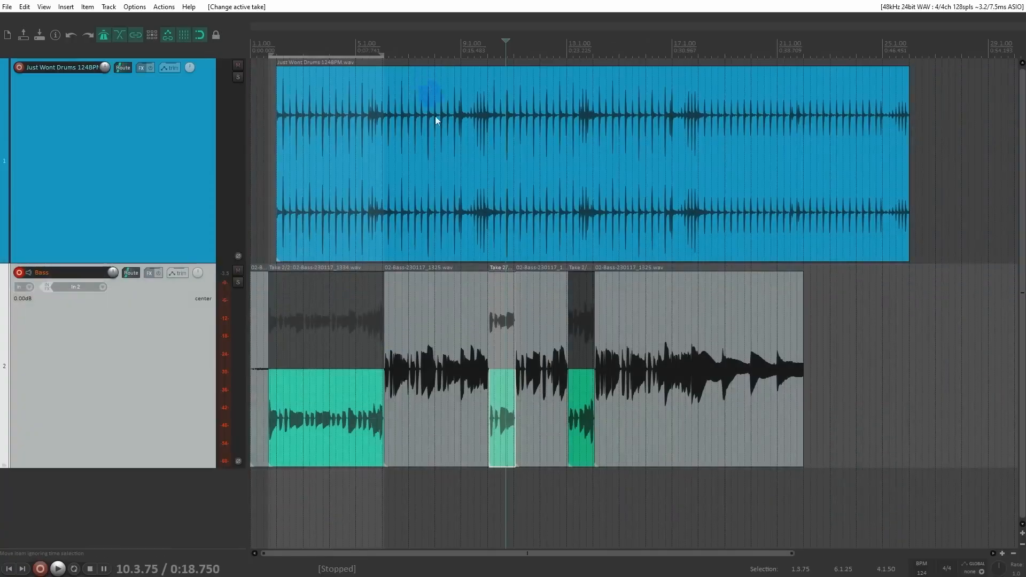
Step: Leave take 2 active in the first punched-in bass section, select all three punched-in items, and lock them to their active takes
click(359, 321)
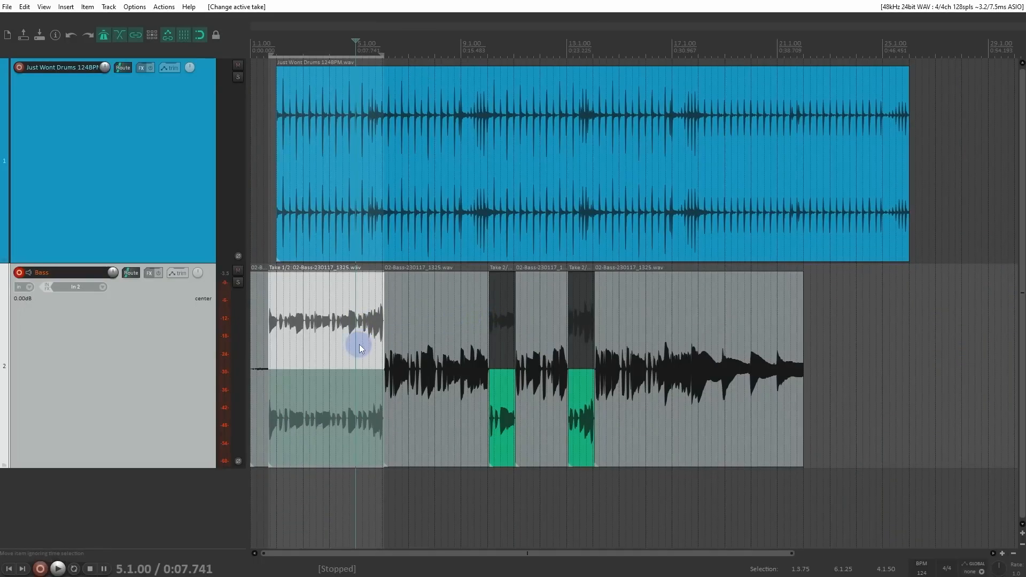
click(362, 398)
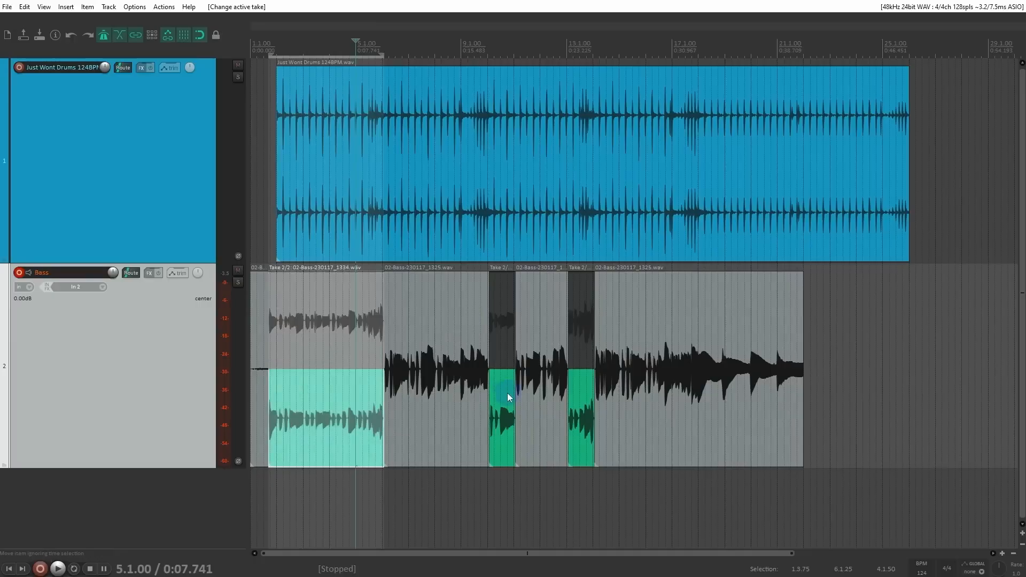
ctrl+click(508, 393)
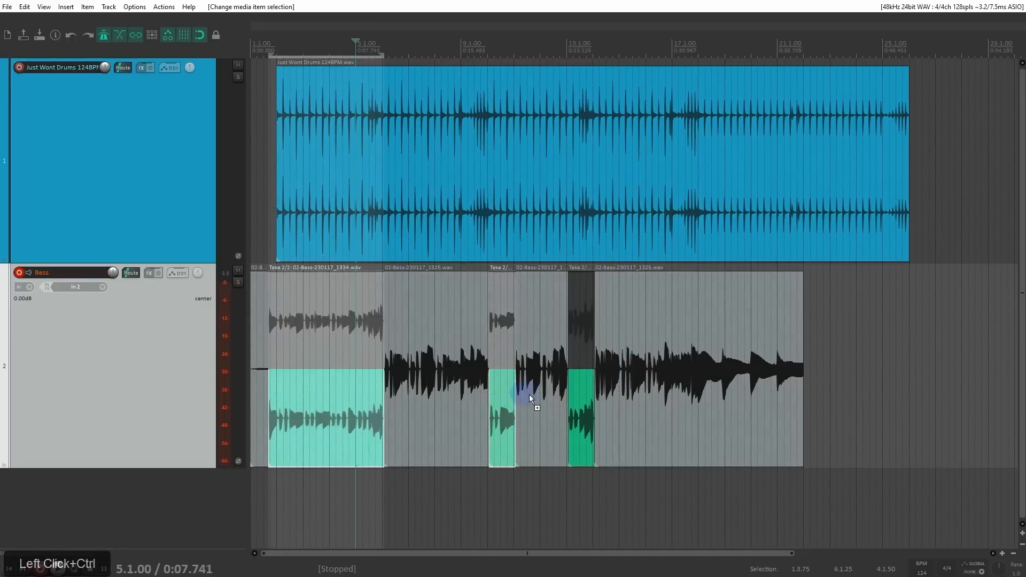
ctrl+click(582, 397)
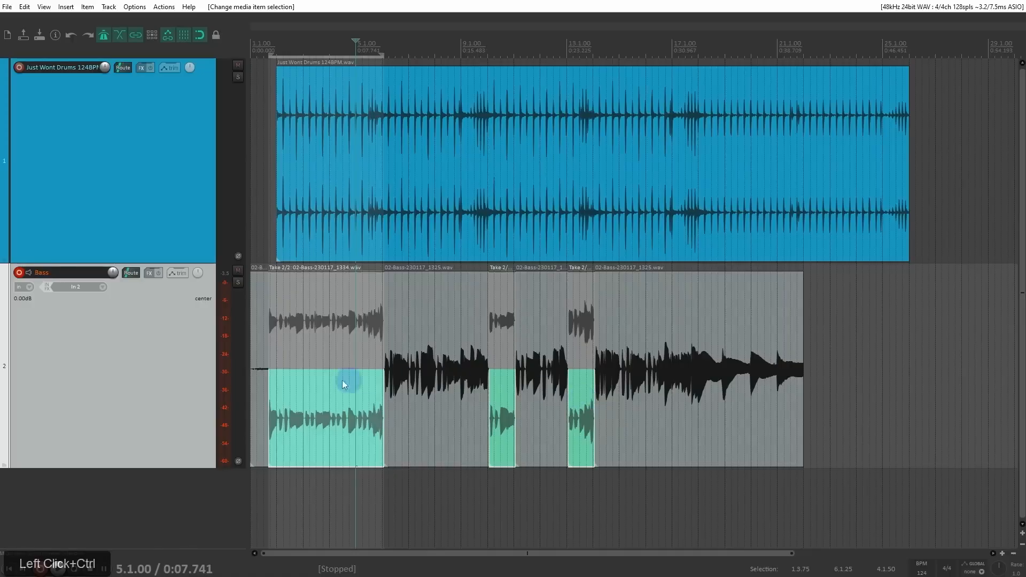
right_click(318, 400)
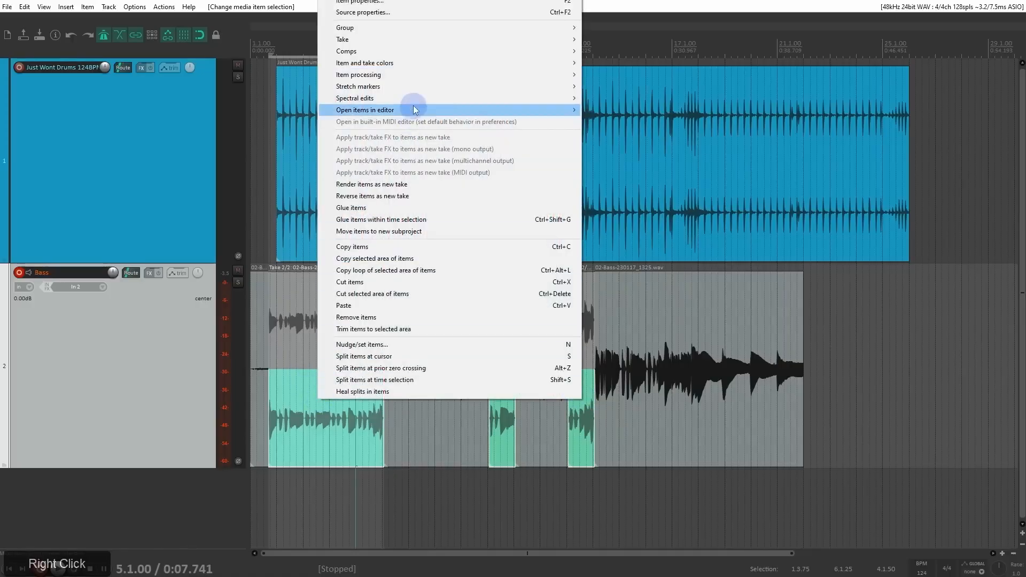
click(431, 40)
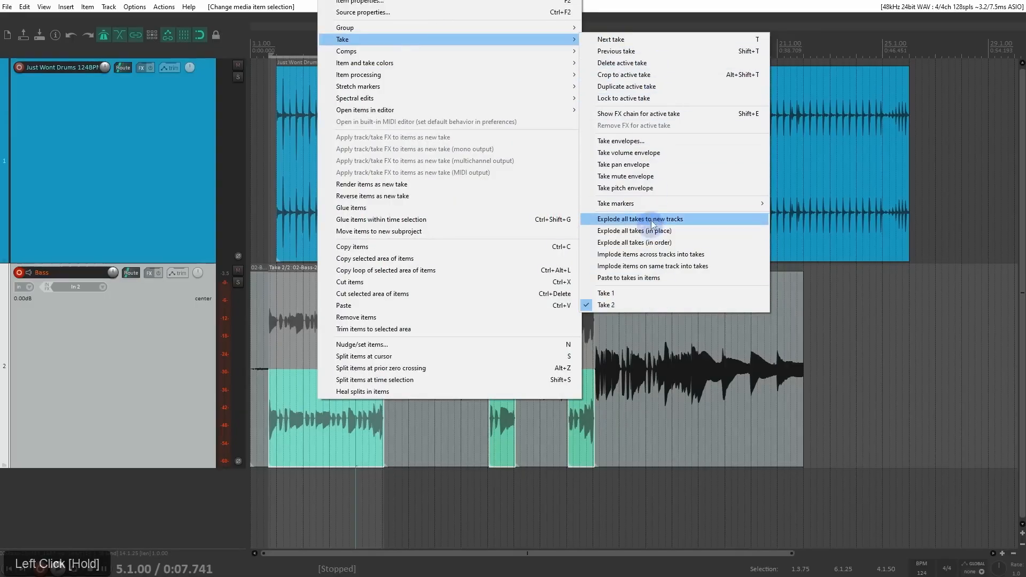
click(684, 98)
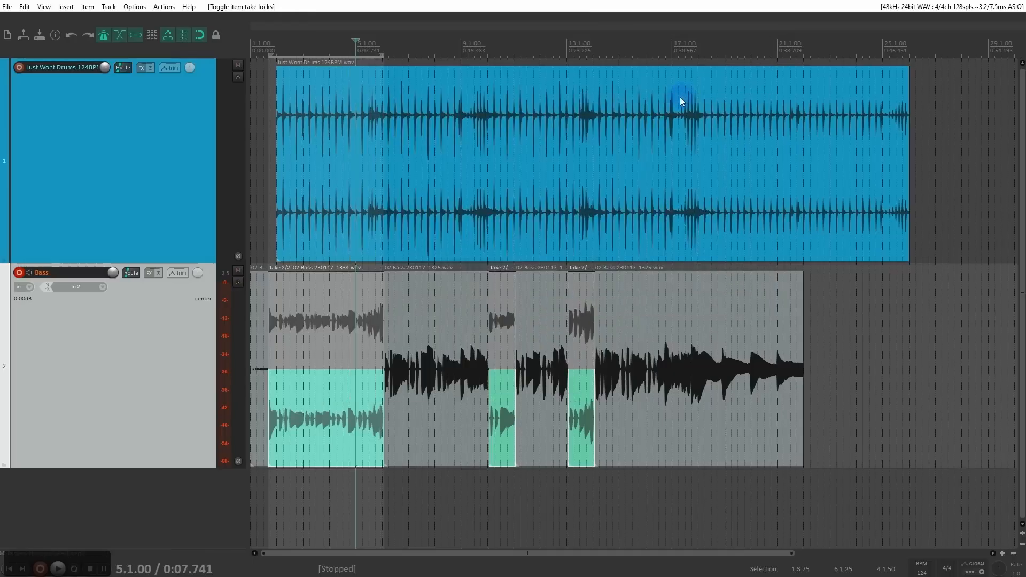
Step: Try switching takes in the locked first bass section, and remove the active-take lock from all three punched-in items
click(329, 313)
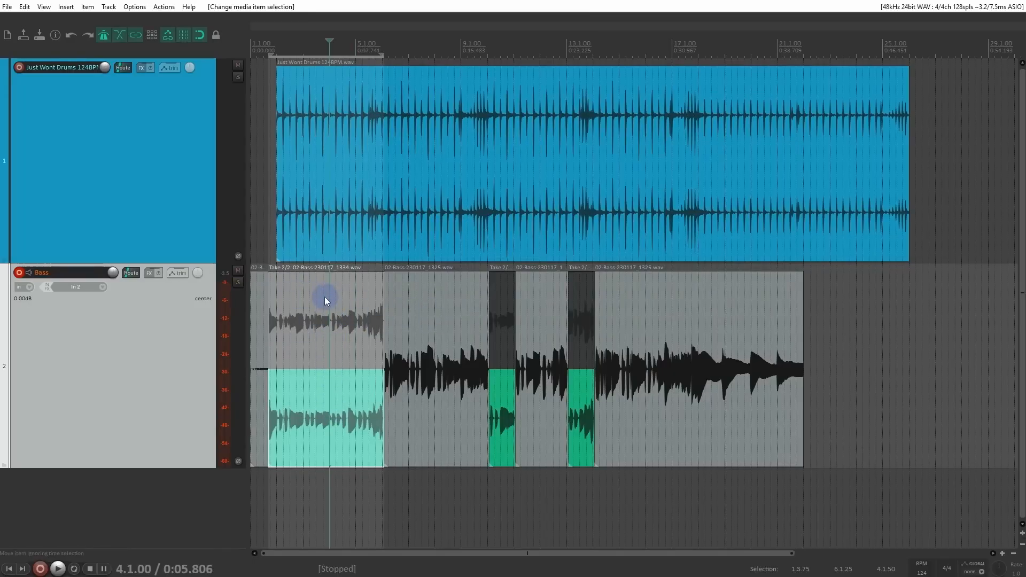
click(309, 376)
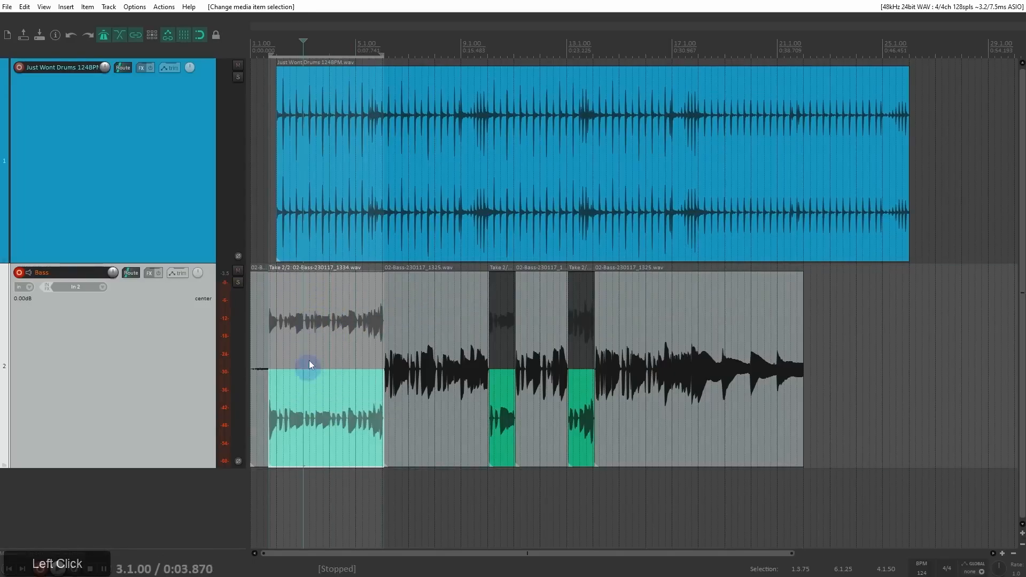
ctrl+click(502, 439)
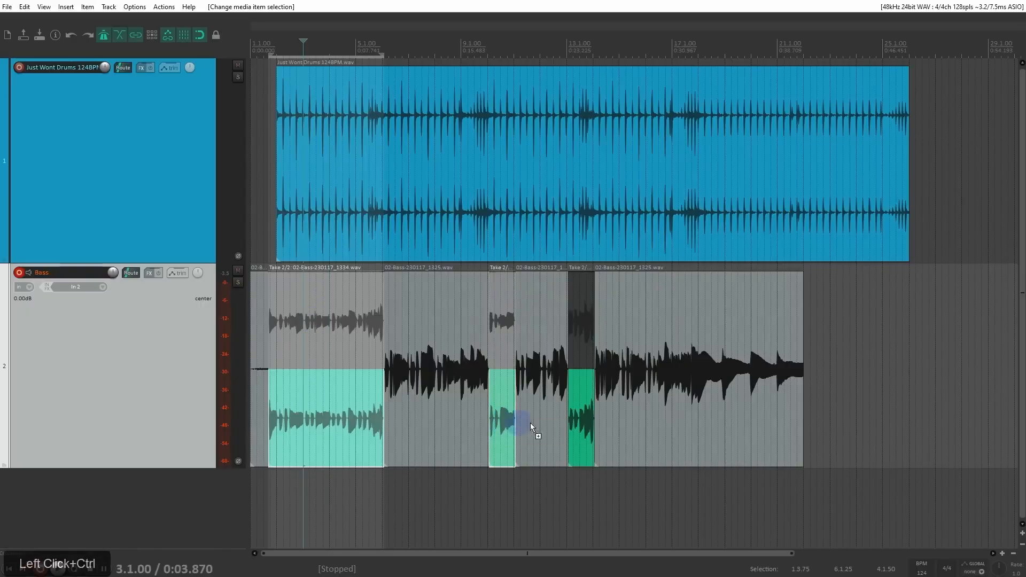
ctrl+click(581, 420)
right_click(581, 416)
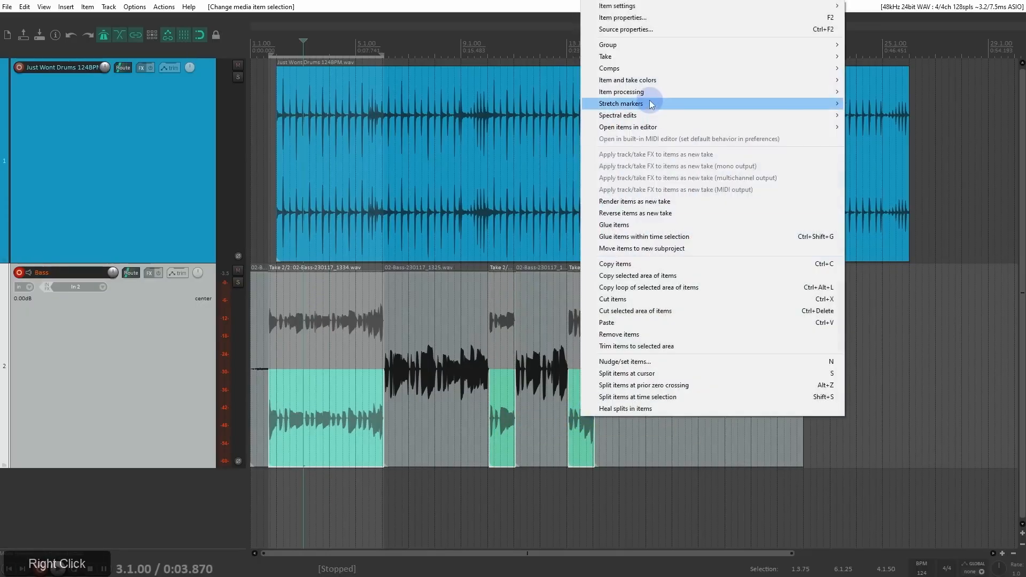
mouse_move(669, 55)
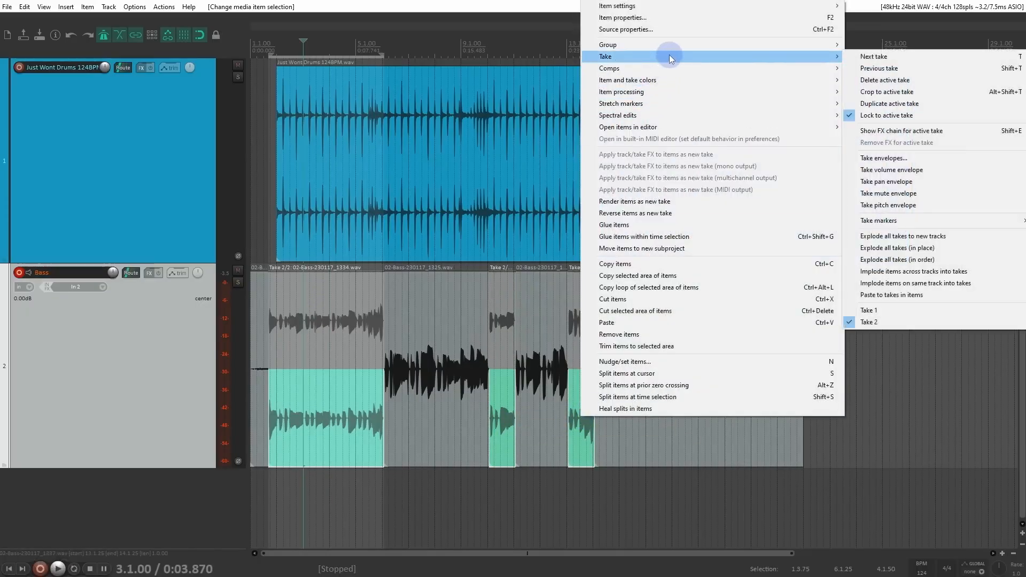
click(898, 115)
Step: Crop the three selected bass items to their active takes
right_click(324, 394)
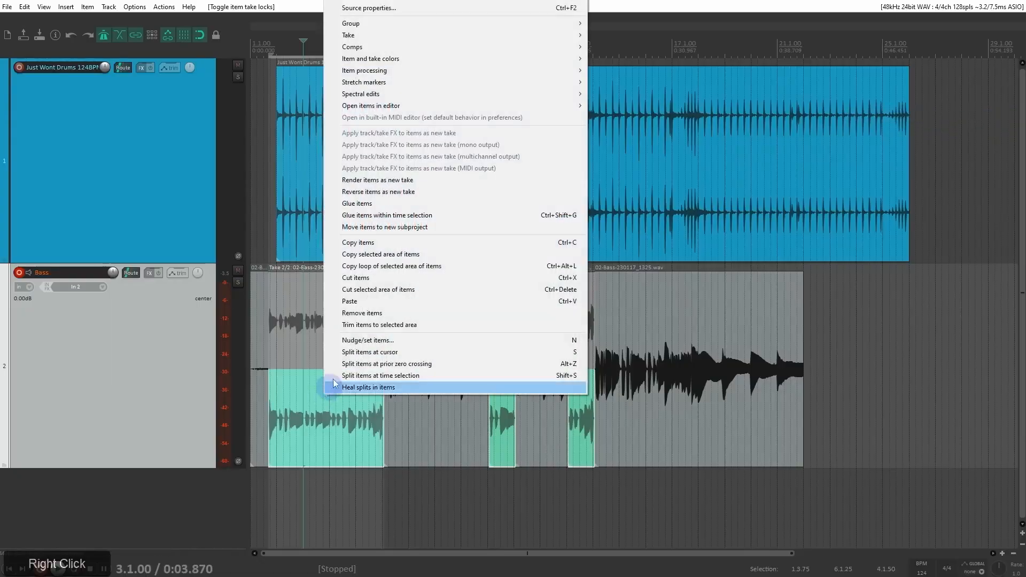
mouse_move(365, 36)
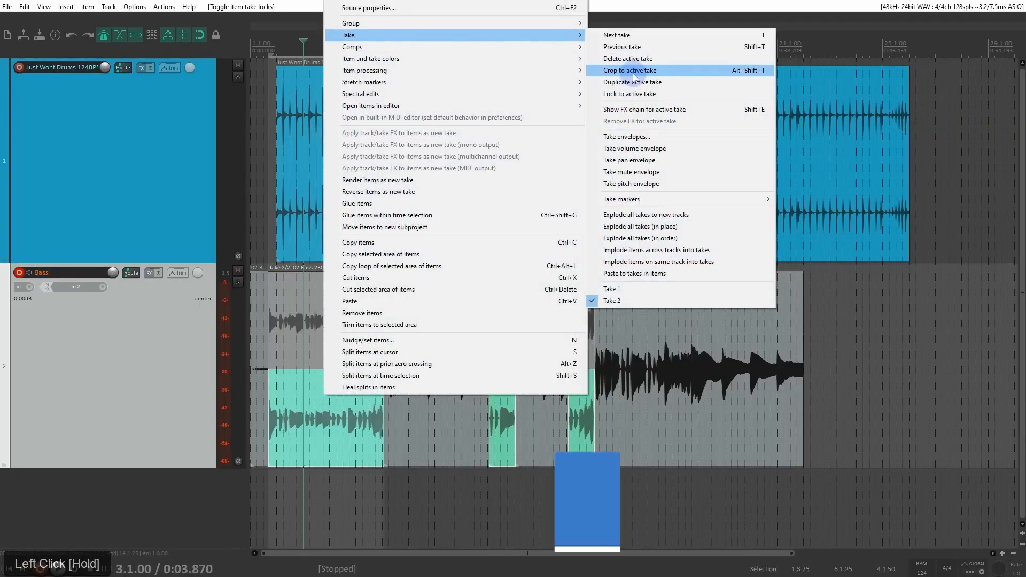
click(633, 73)
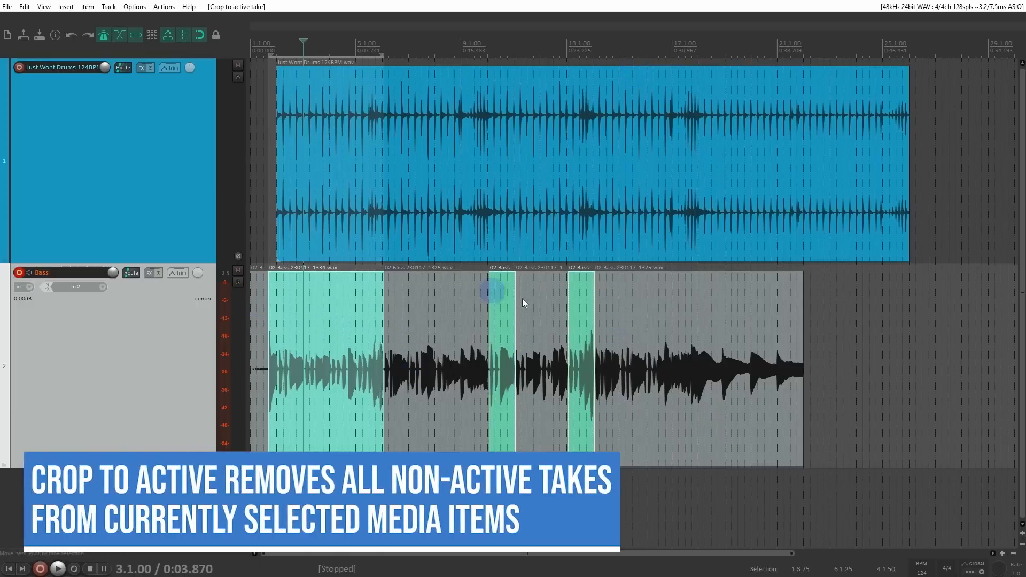
Step: Set new recordings that overlap existing media items to trim the existing items behind them (tape mode)
scroll(579, 323, up, 3)
click(132, 7)
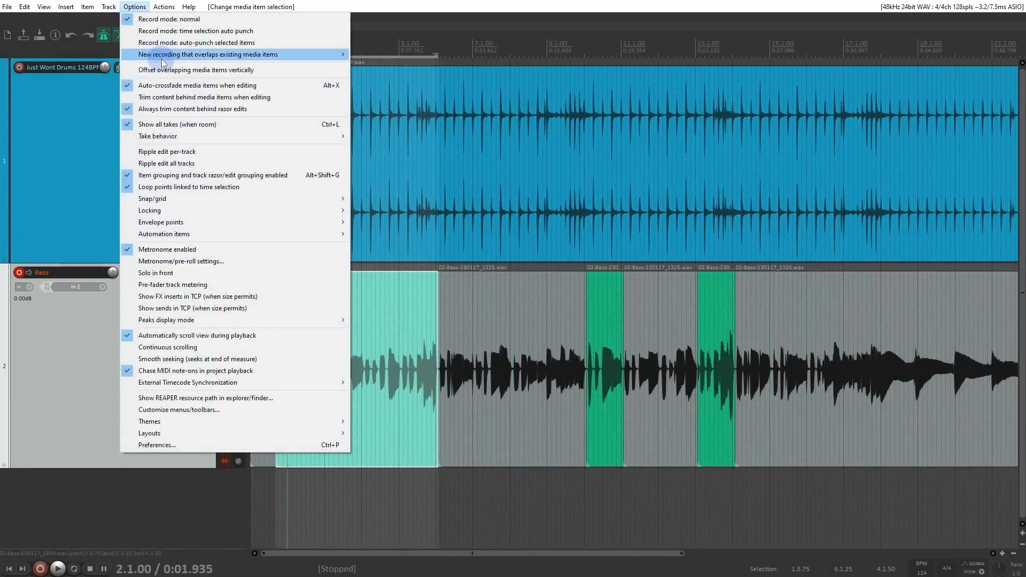
mouse_move(161, 55)
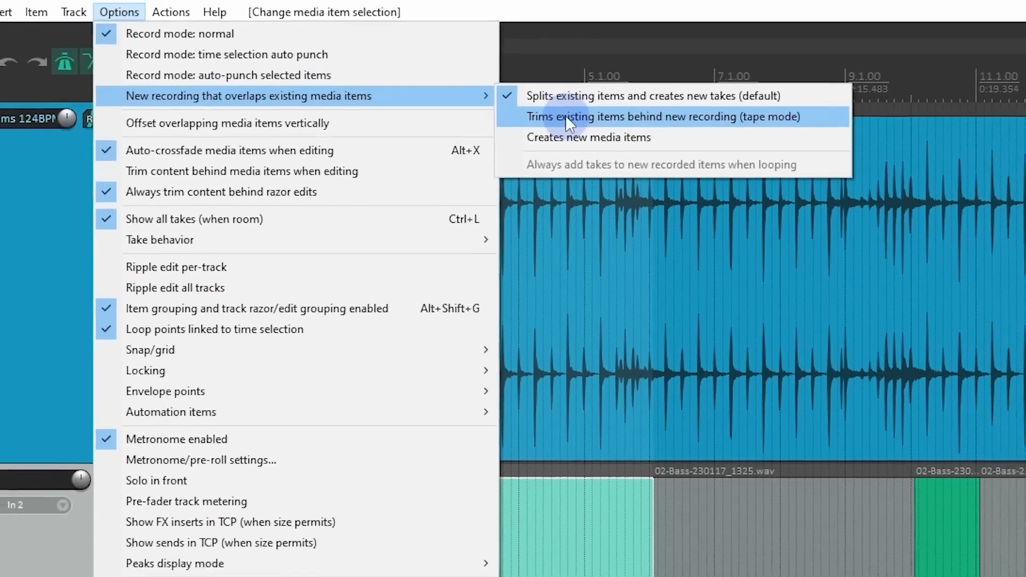
click(596, 124)
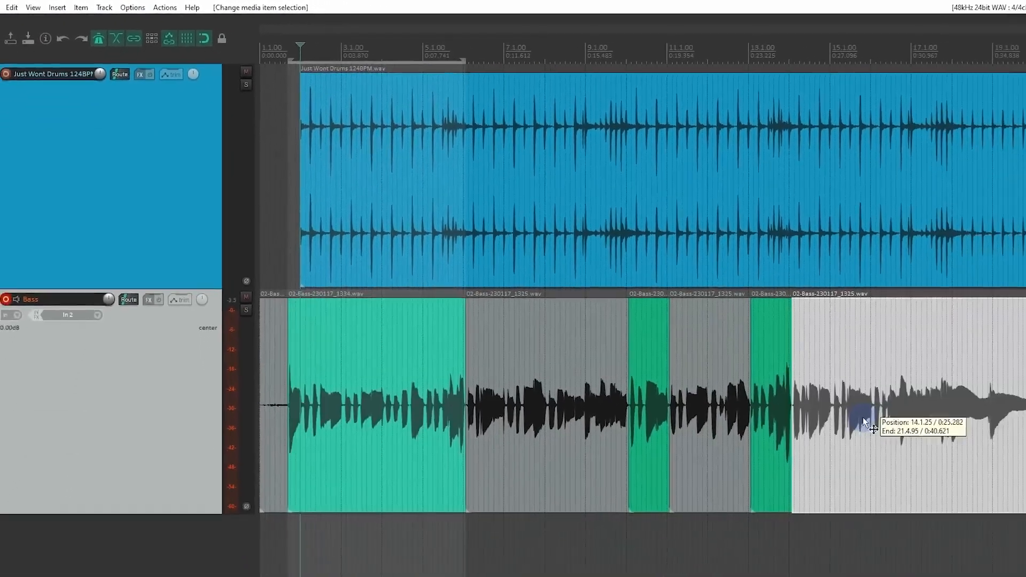
Step: Make a time selection from 14.4.50 to 16.3.50 and set the record mode to time selection auto punch
click(862, 420)
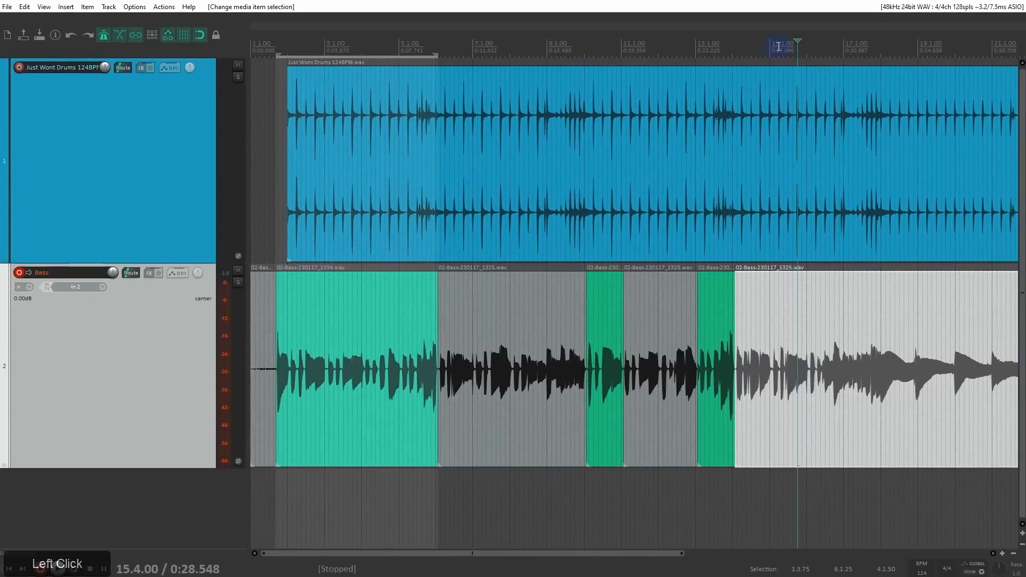
drag(766, 47, 830, 48)
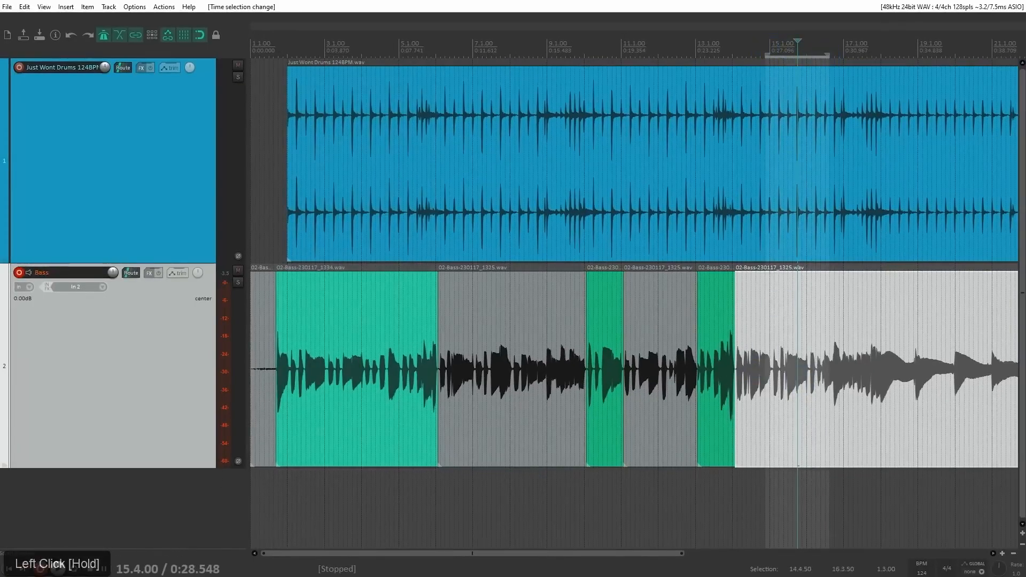
click(132, 8)
click(140, 30)
Step: Record bass from about bar 14 with auto punch over the time selection, and stop after the selection ends
click(739, 48)
key(ctrl+r)
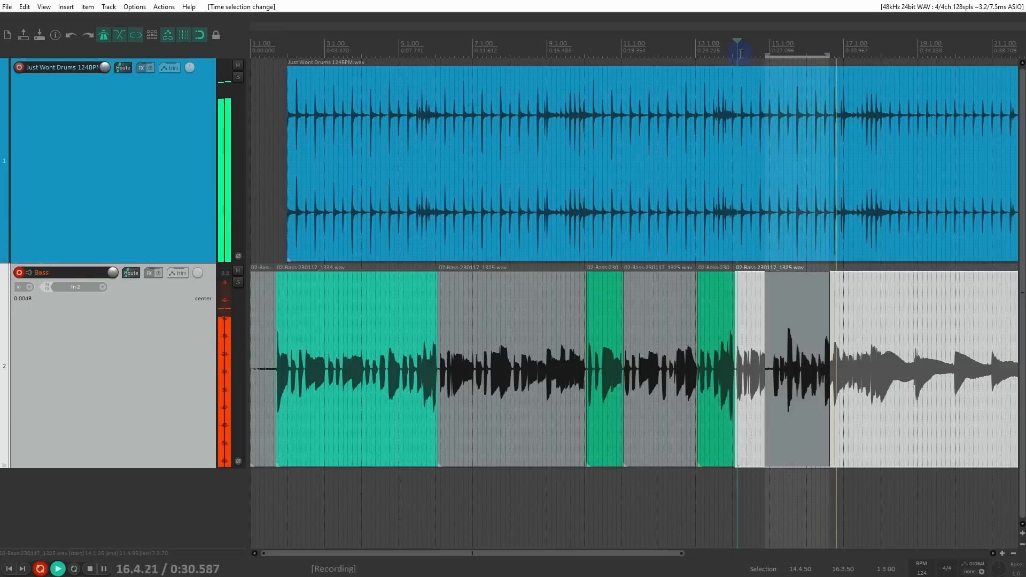
key(space)
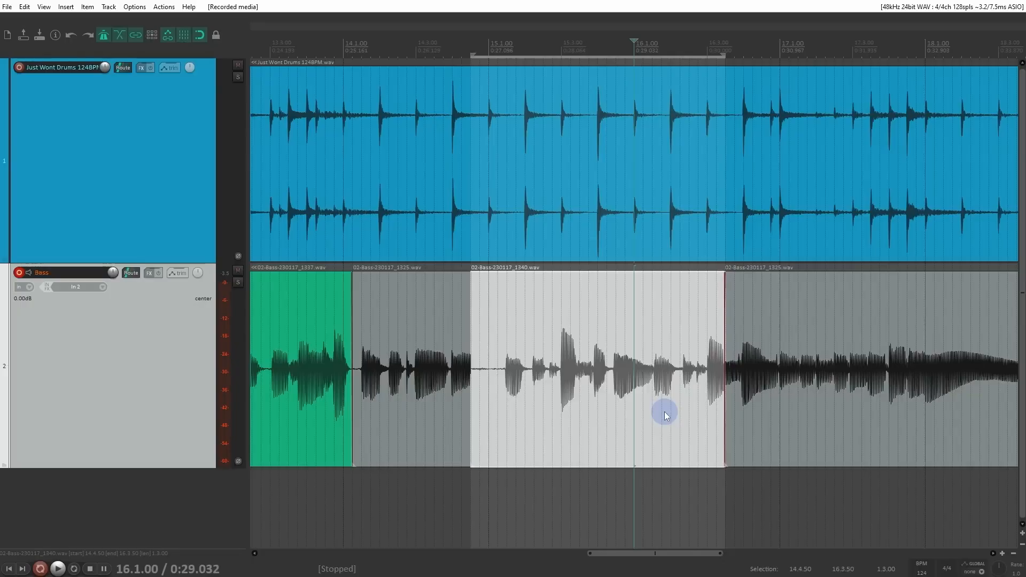
Step: Move the newly punched-in bass item onto a new track below to check behind it, and undo the move and the recording
drag(569, 421, 563, 483)
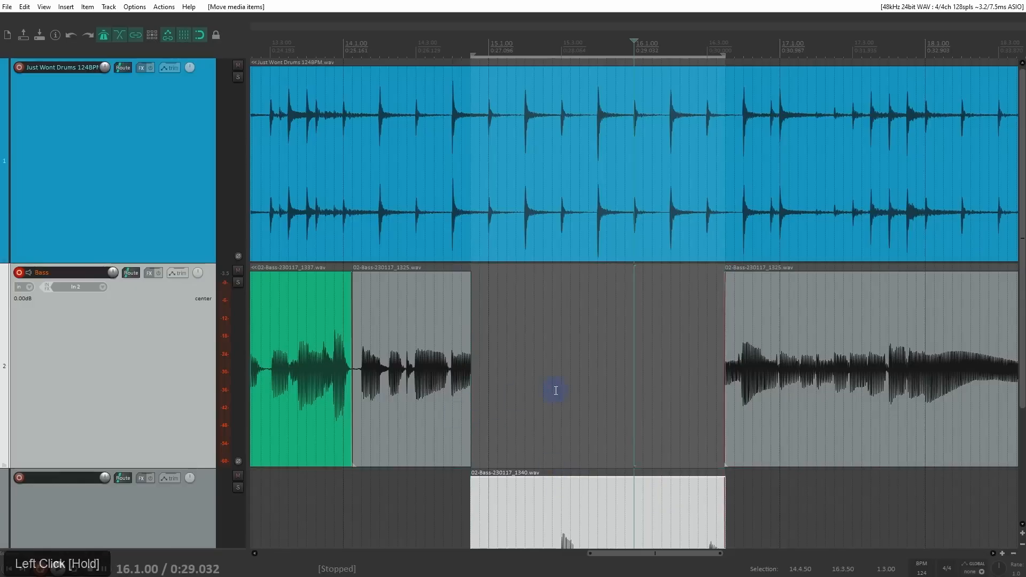
key(ctrl+z)
key(ctrl+z)
key(ctrl+z)
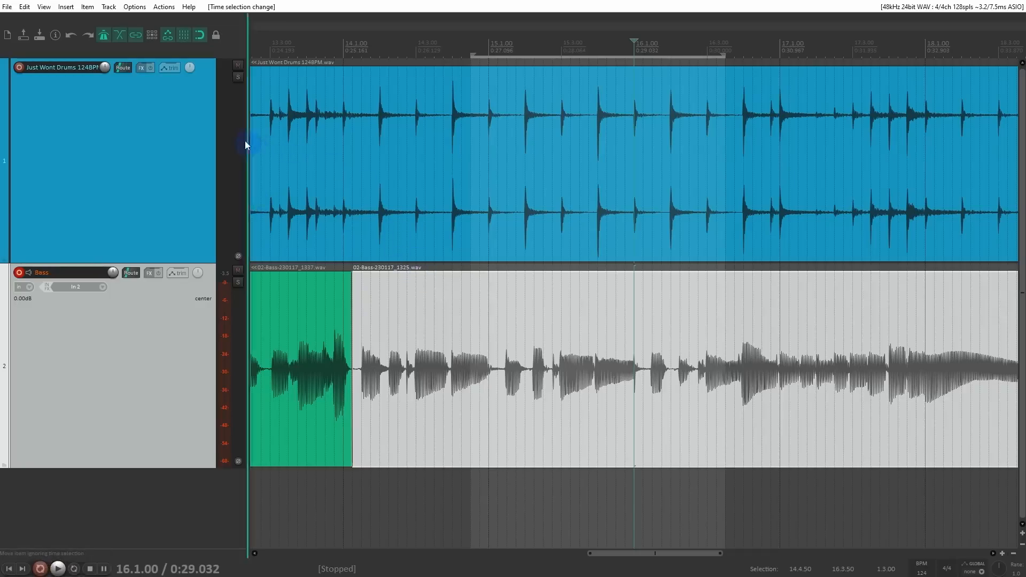
Step: Set overlapping new recordings to create new media items, and record a bass punch-in over the time selection starting from 14.3.50
drag(134, 9, 368, 86)
click(433, 51)
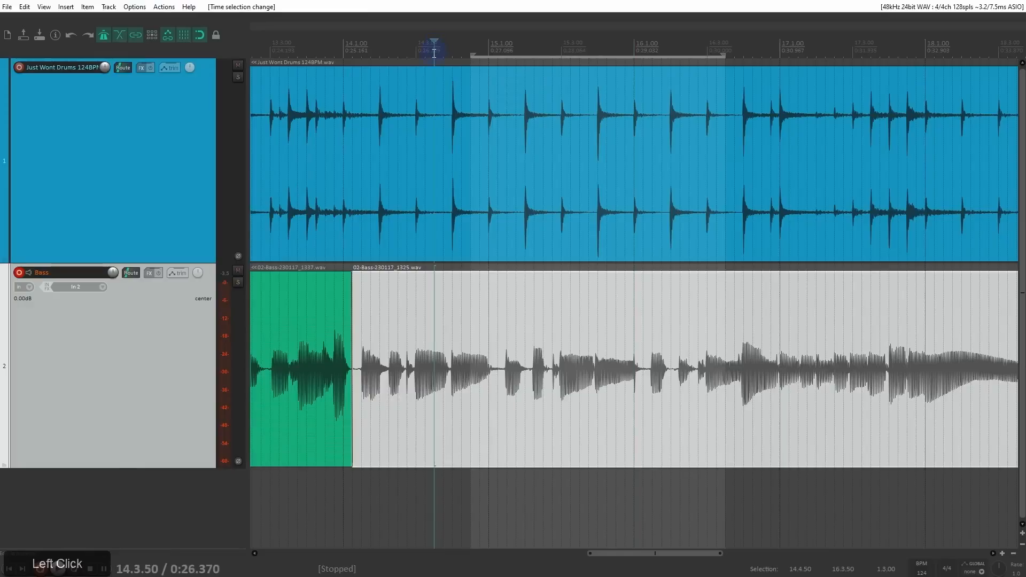
key(ctrl+r)
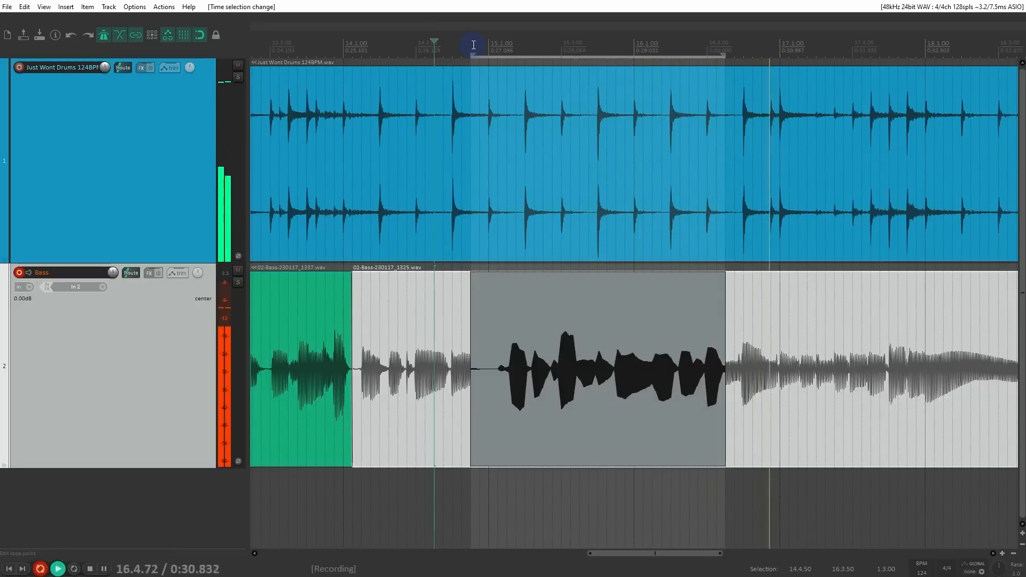
key(space)
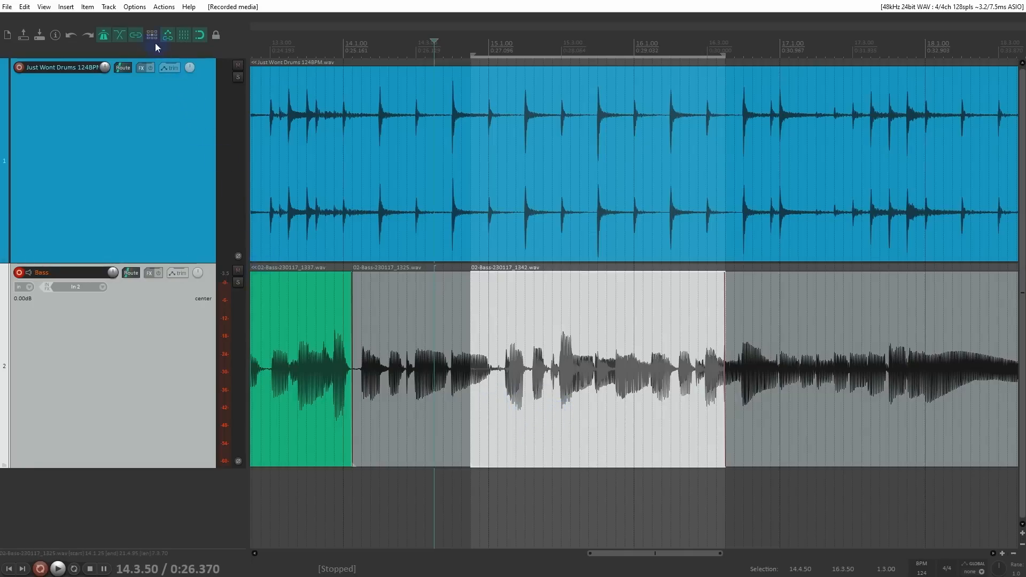
Step: Audition the overlapping bass items from 15.2.75, and turn on offsetting of overlapping media items vertically
scroll(604, 418, up, 4)
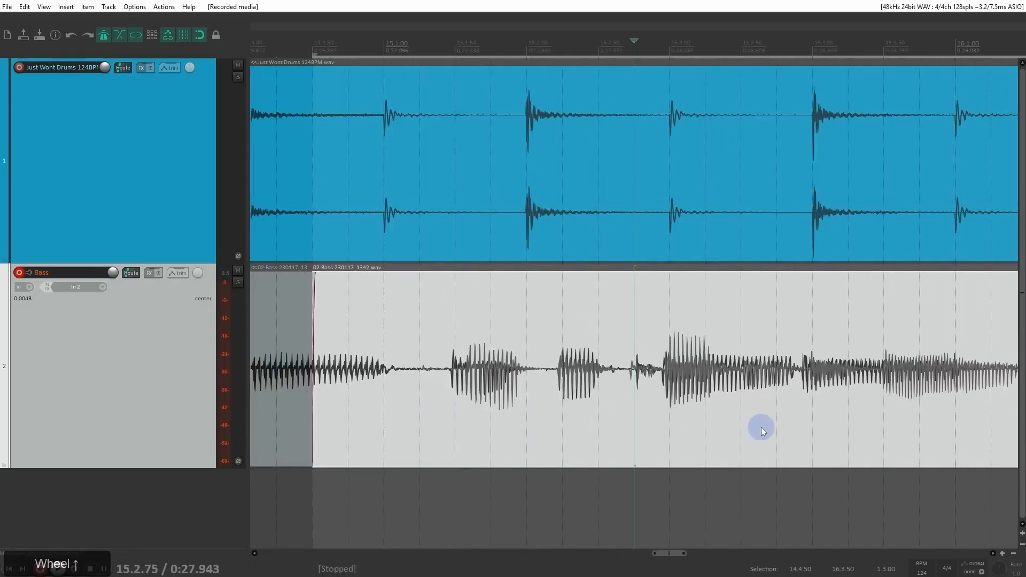
scroll(740, 422, down, 3)
key(space)
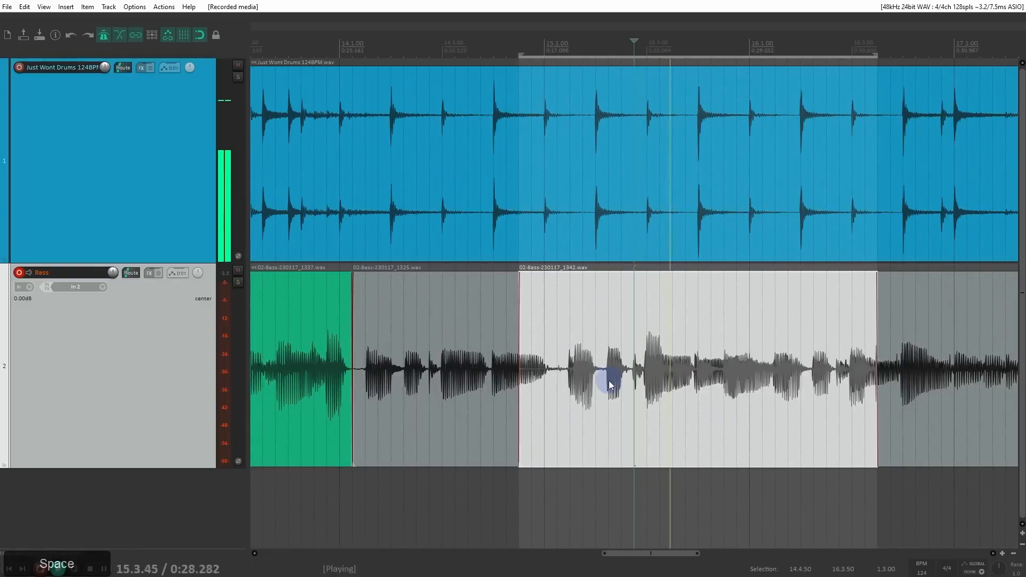
key(space)
click(135, 7)
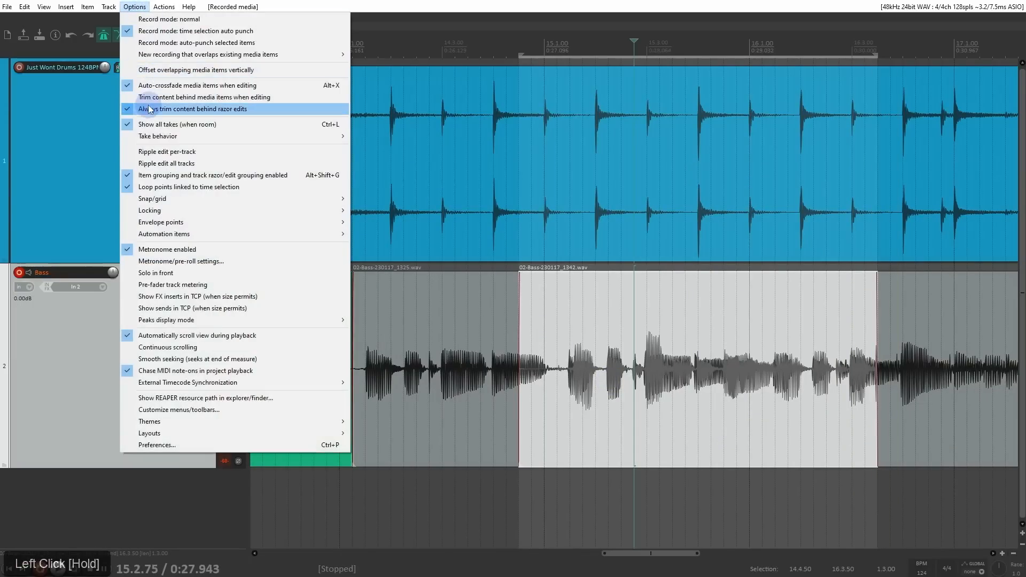
click(153, 73)
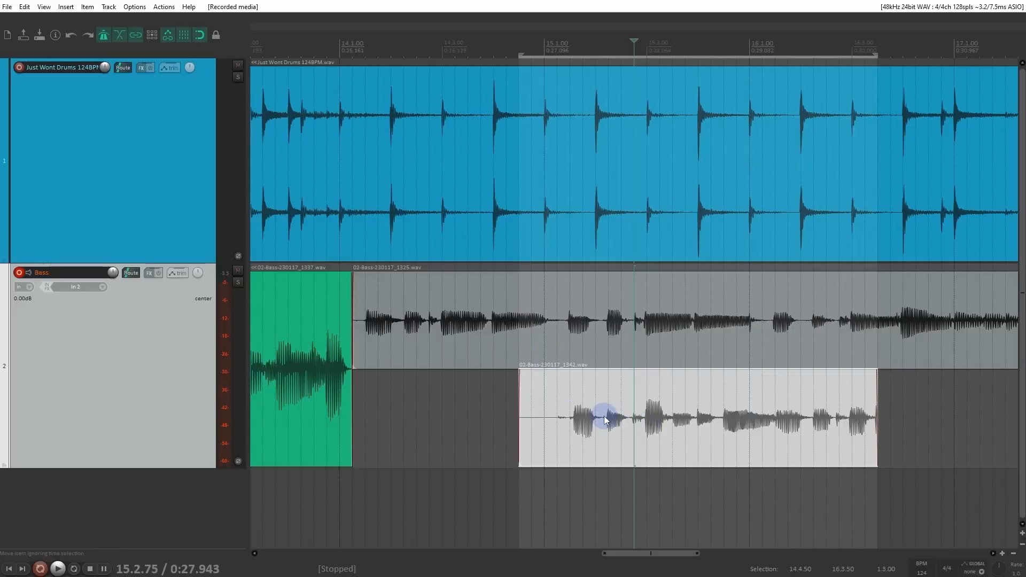
Step: Undo the last bass recording and set overlapping new recordings back to splitting existing items and creating new takes (default)
key(ctrl+z)
drag(134, 6, 367, 54)
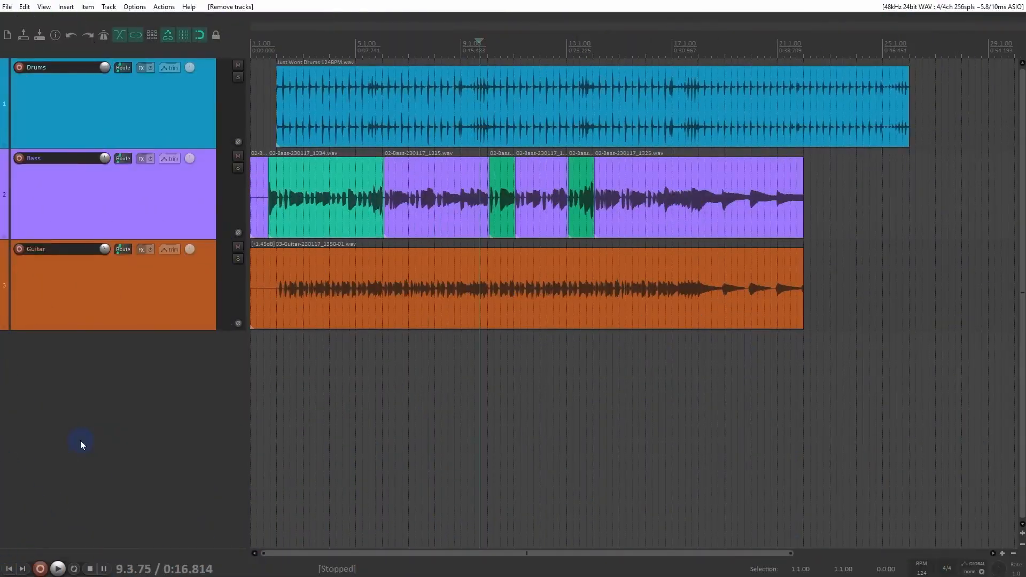
Step: Select the Guitar track and play the drums, bass and guitar together from 1.3.00, stopping playback when finished listening
click(79, 306)
click(266, 49)
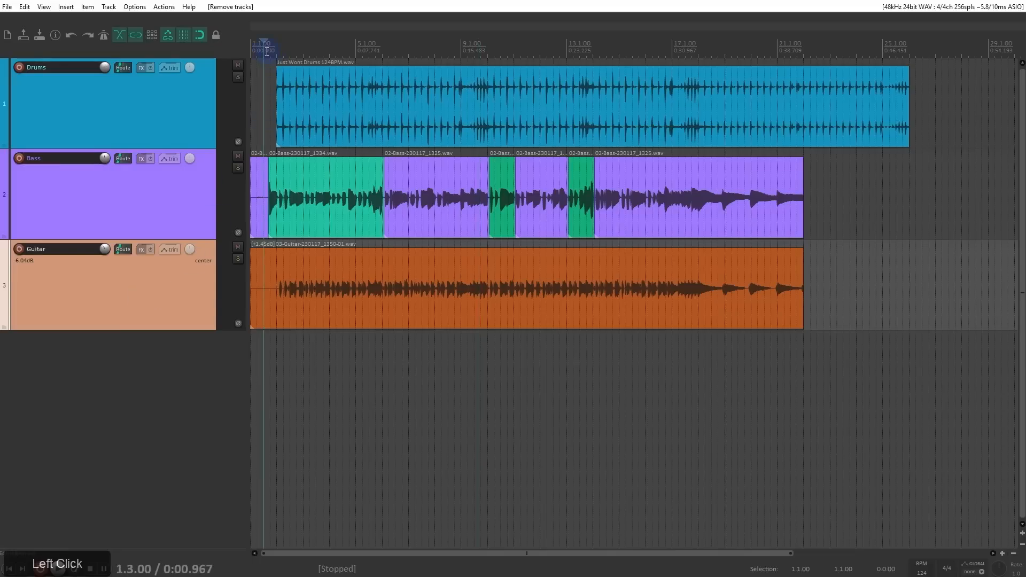
key(space)
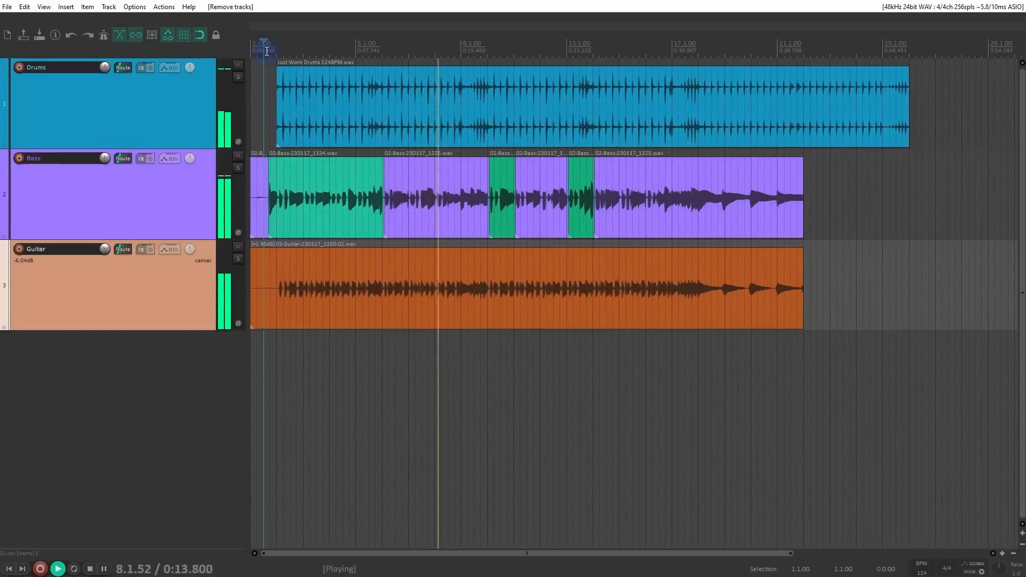
key(space)
click(441, 289)
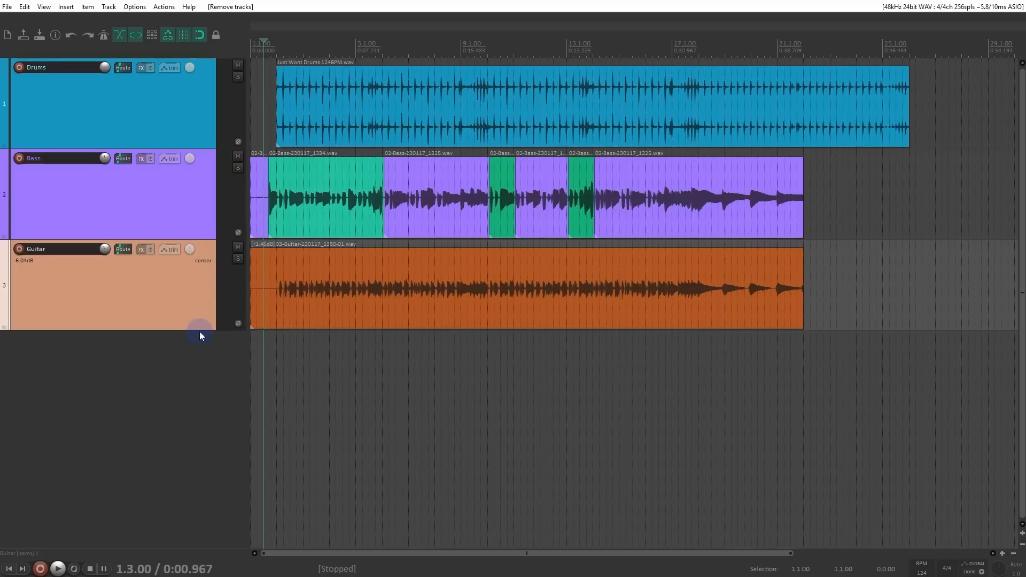
Step: Enable the Impact GX61 as a MIDI input in the preferences' MIDI device settings
key(ctrl+p)
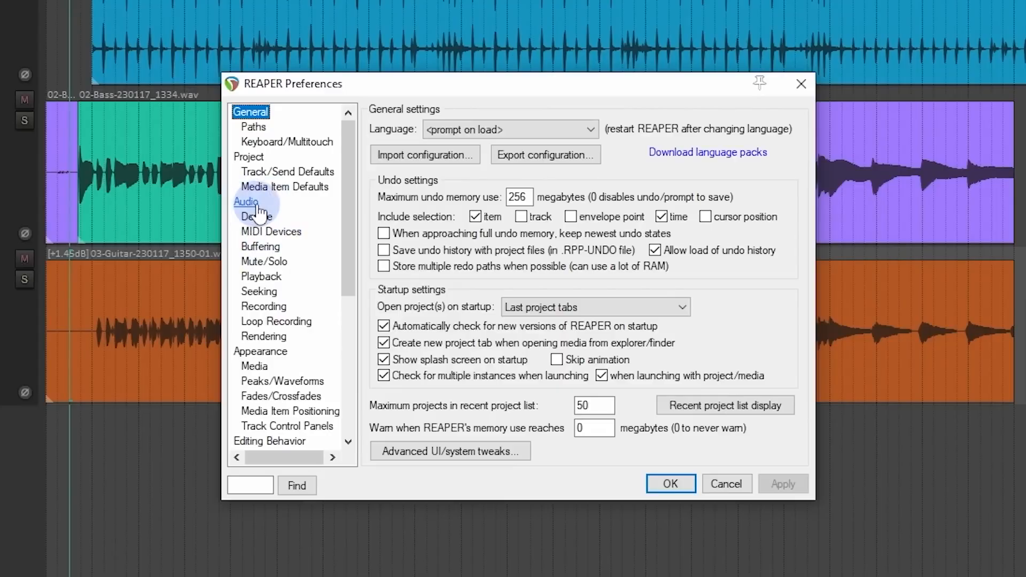
click(262, 233)
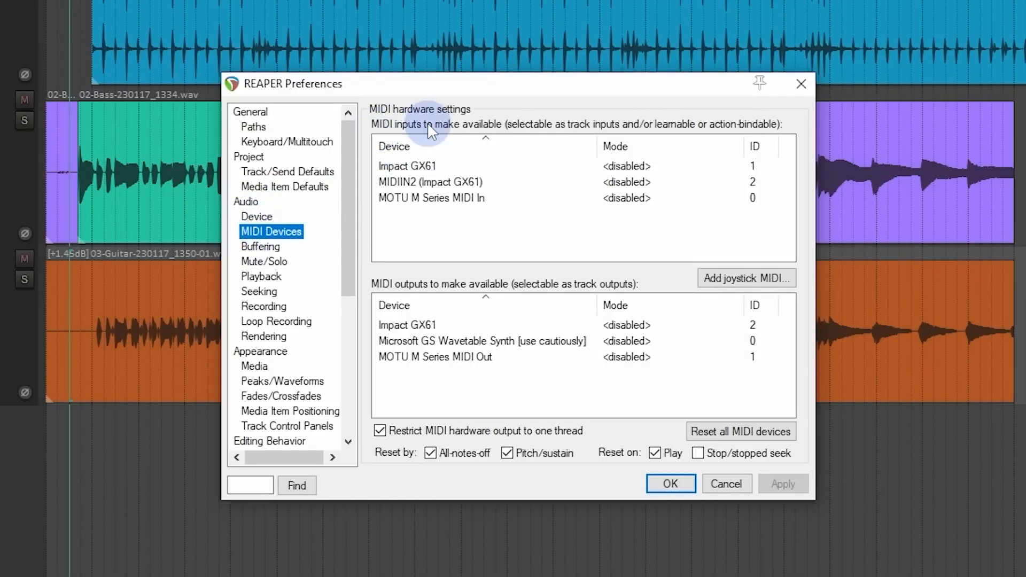
click(397, 167)
right_click(473, 167)
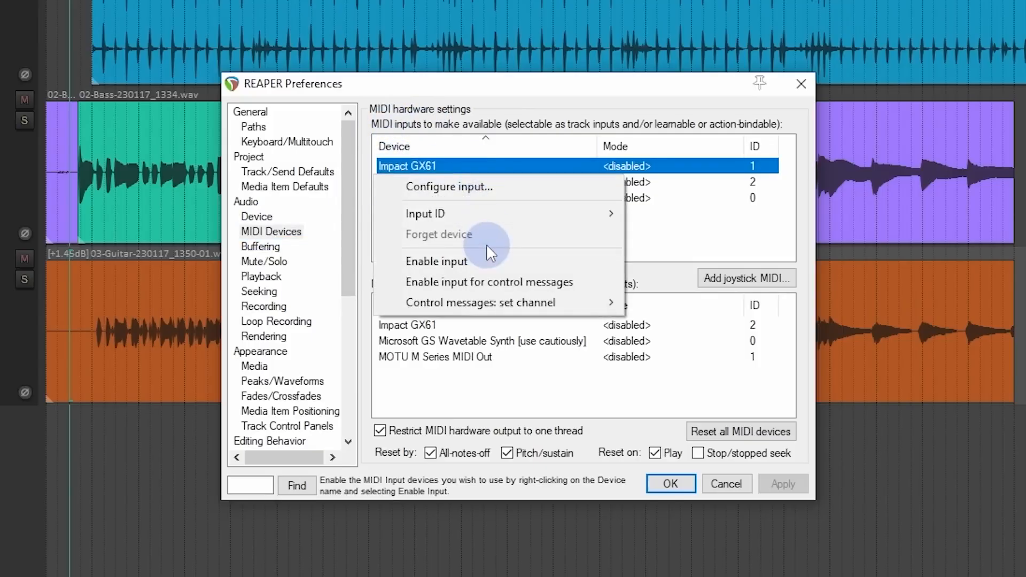
click(492, 260)
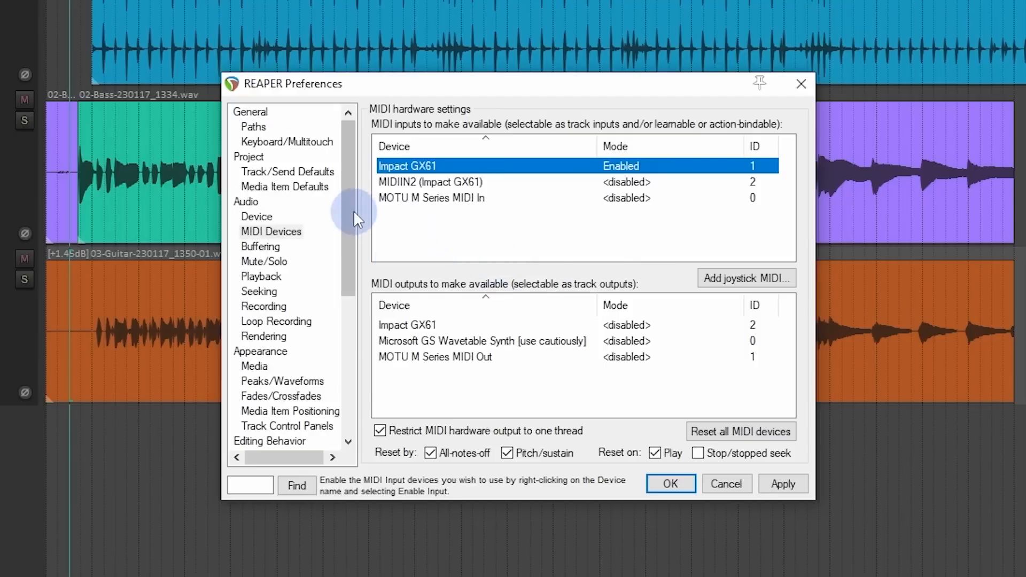
Step: Check the VST plug-in path list, re-scan the VST paths for new/modified plug-ins, and accept the preferences
drag(350, 208, 352, 348)
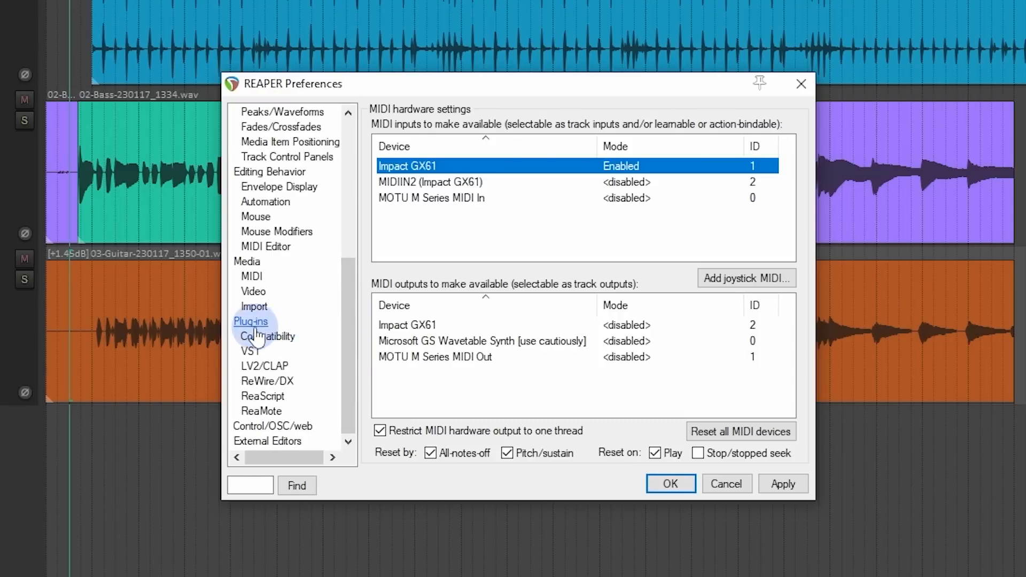
click(250, 355)
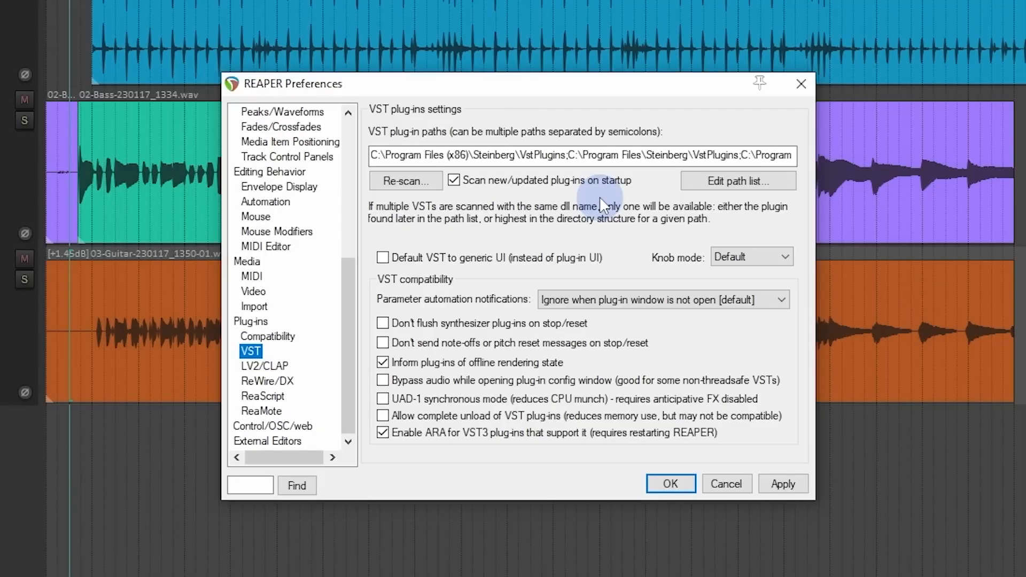
click(759, 182)
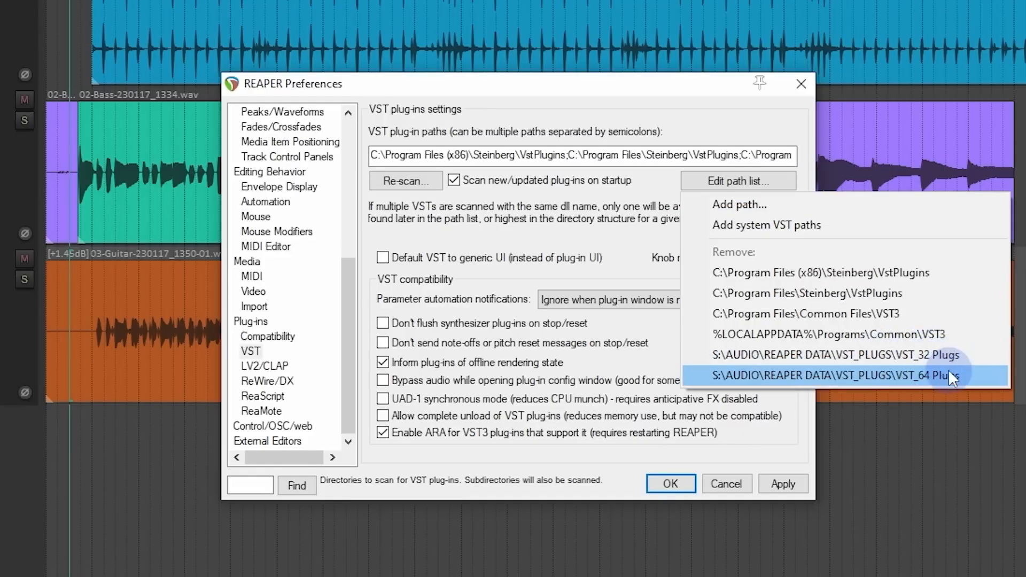
click(631, 215)
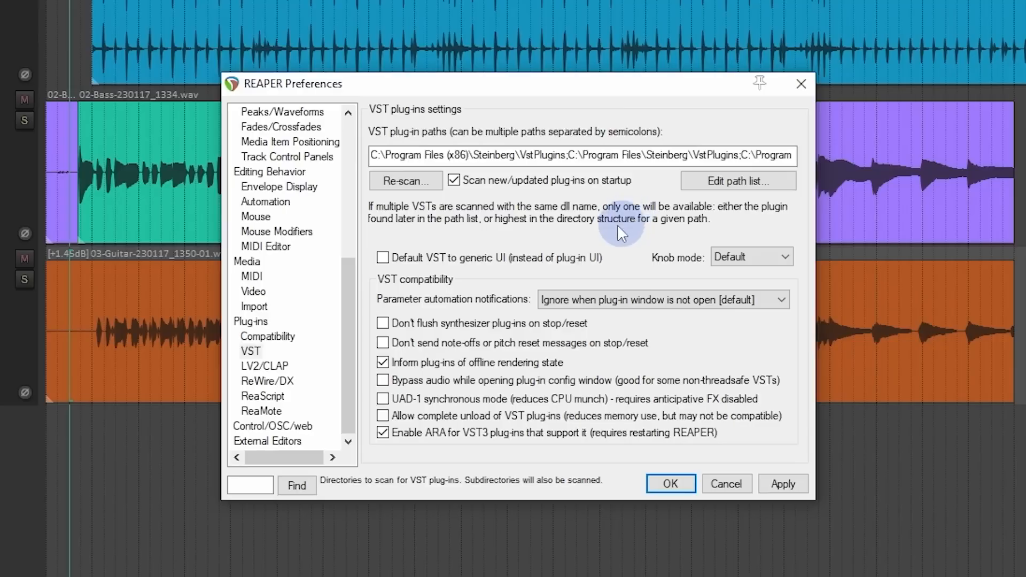
click(412, 185)
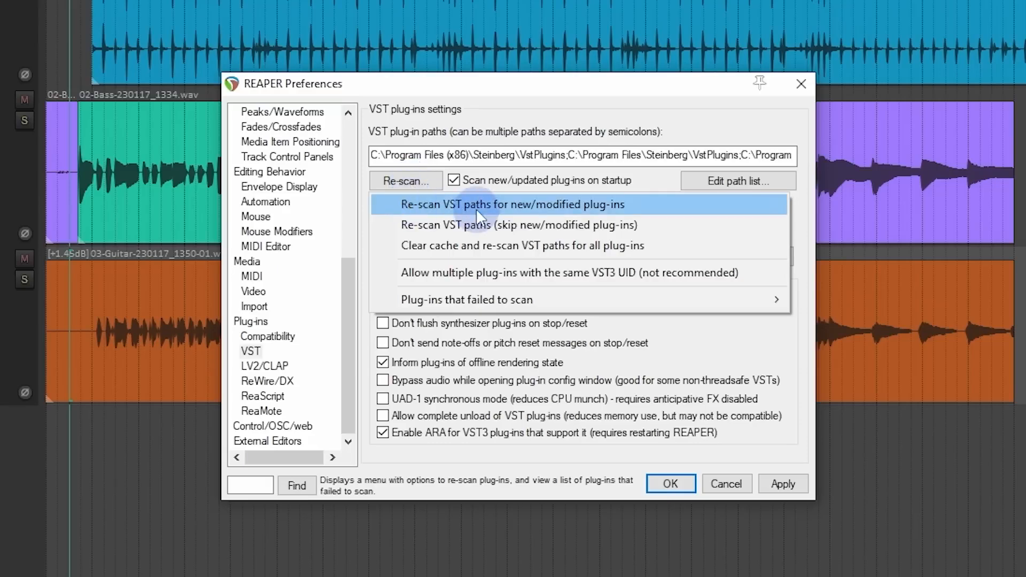
click(592, 206)
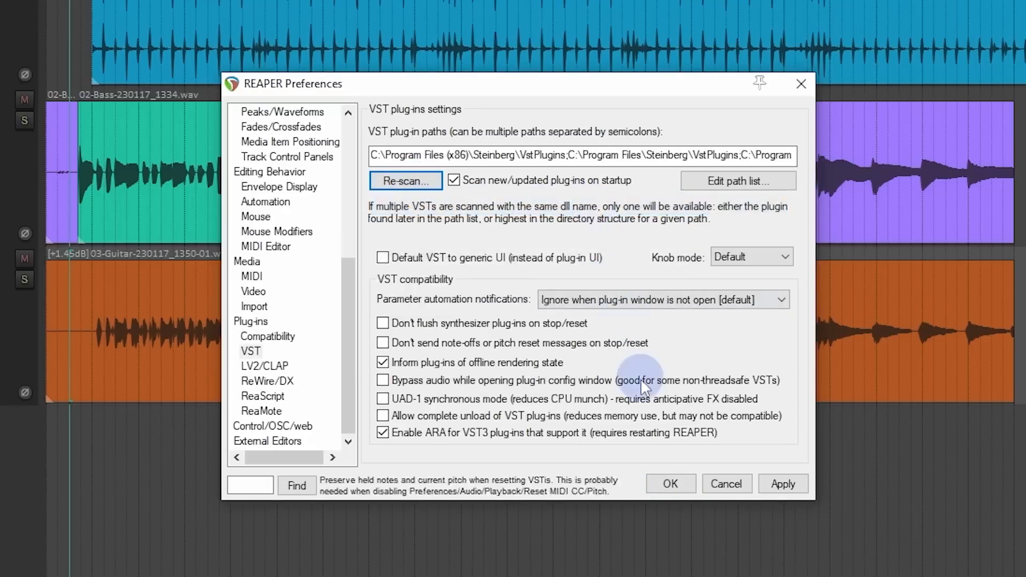
click(668, 484)
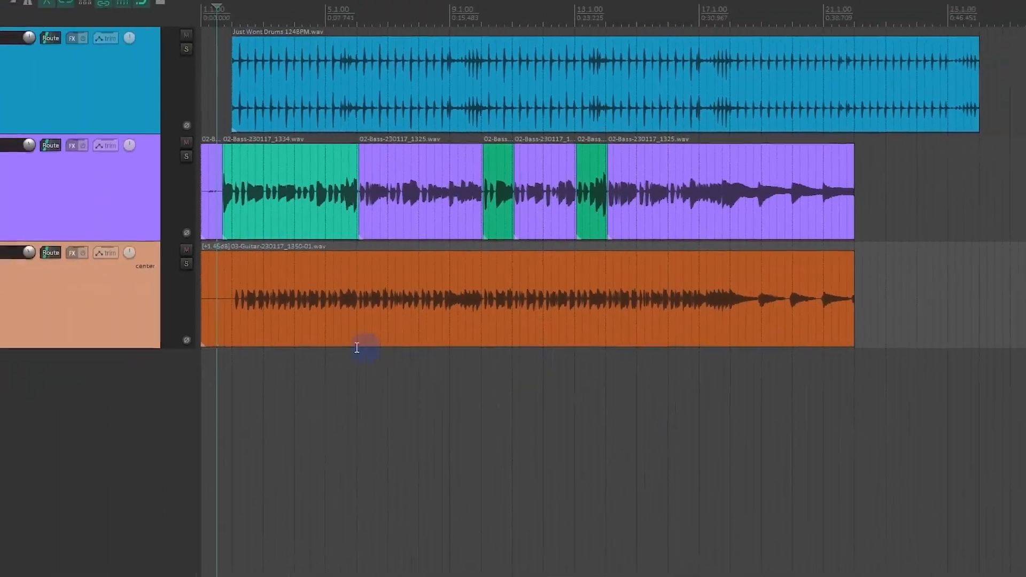
Step: Insert the MrTramp2 (x86) virtual instrument on a new track, move its interface into view and close the track's FX chain window
right_click(76, 365)
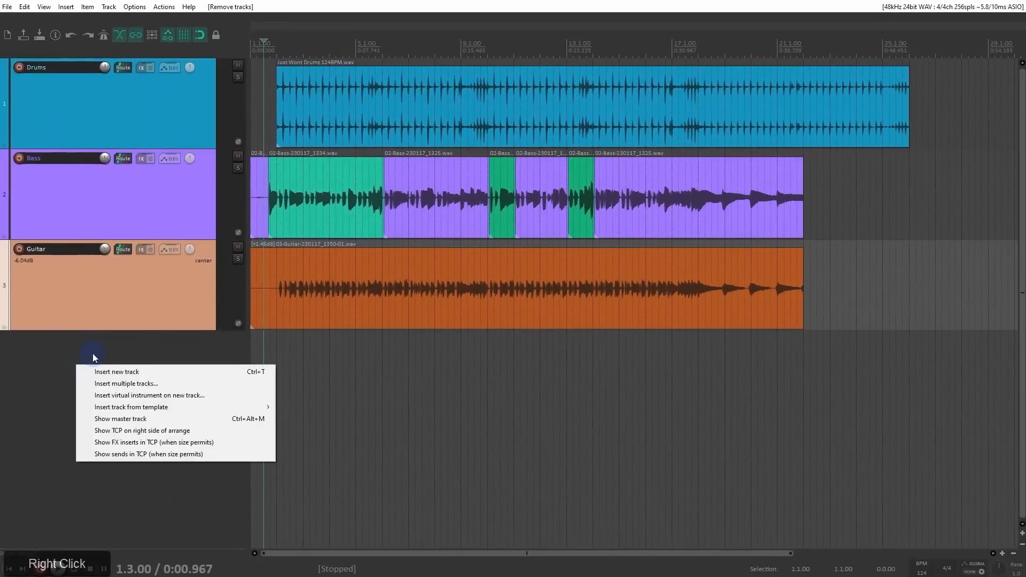
click(118, 396)
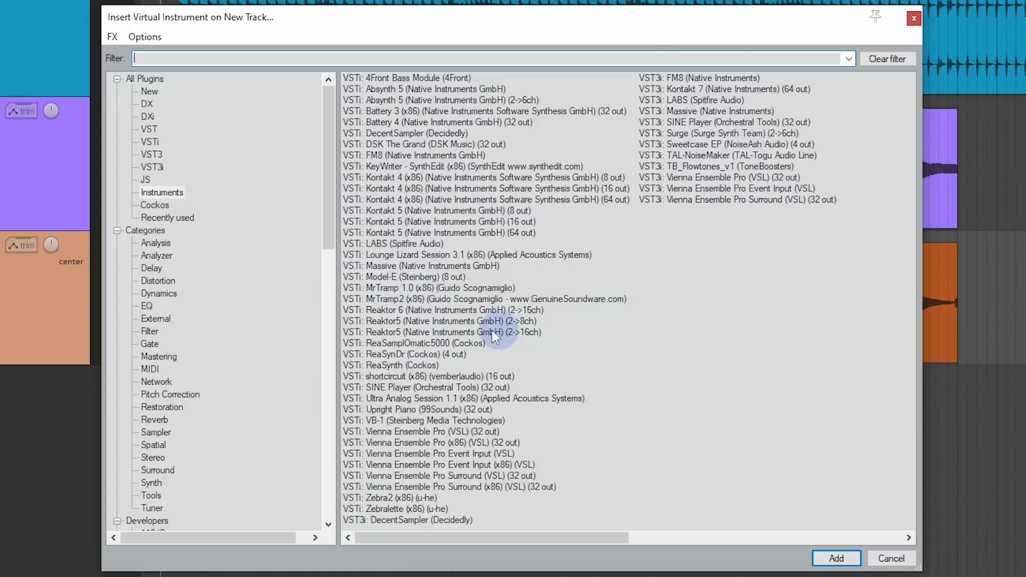
click(400, 343)
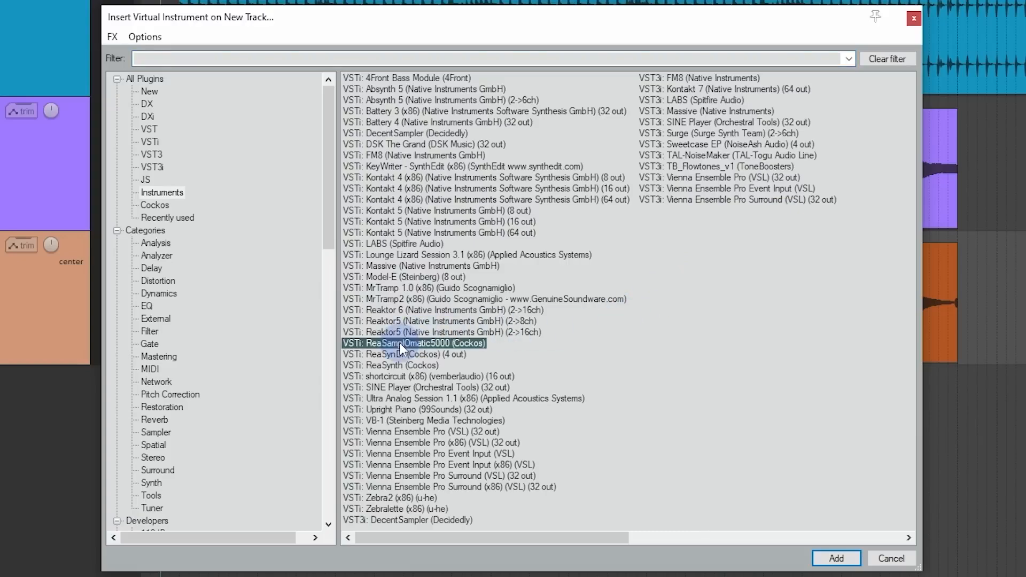
click(436, 356)
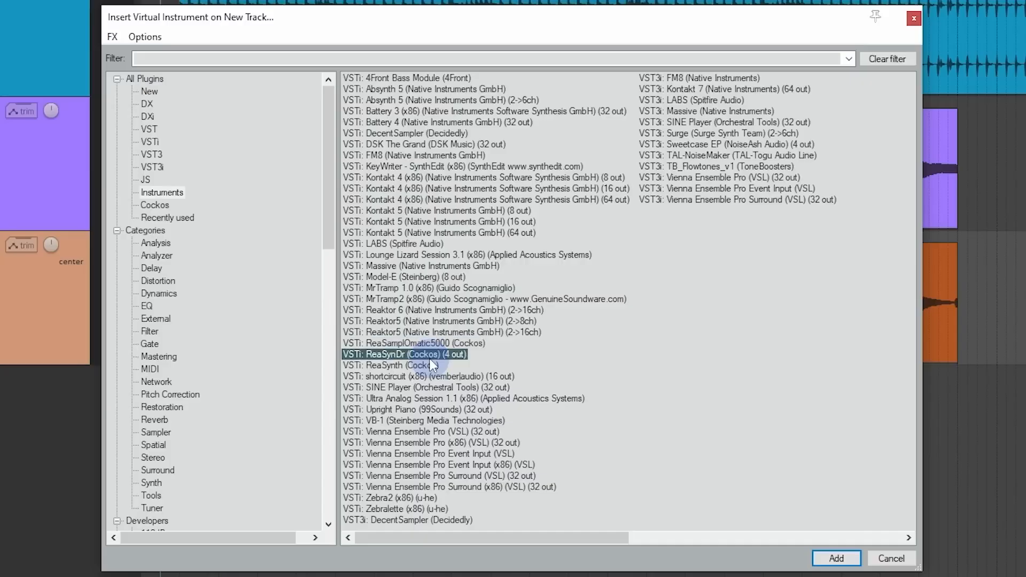
click(430, 366)
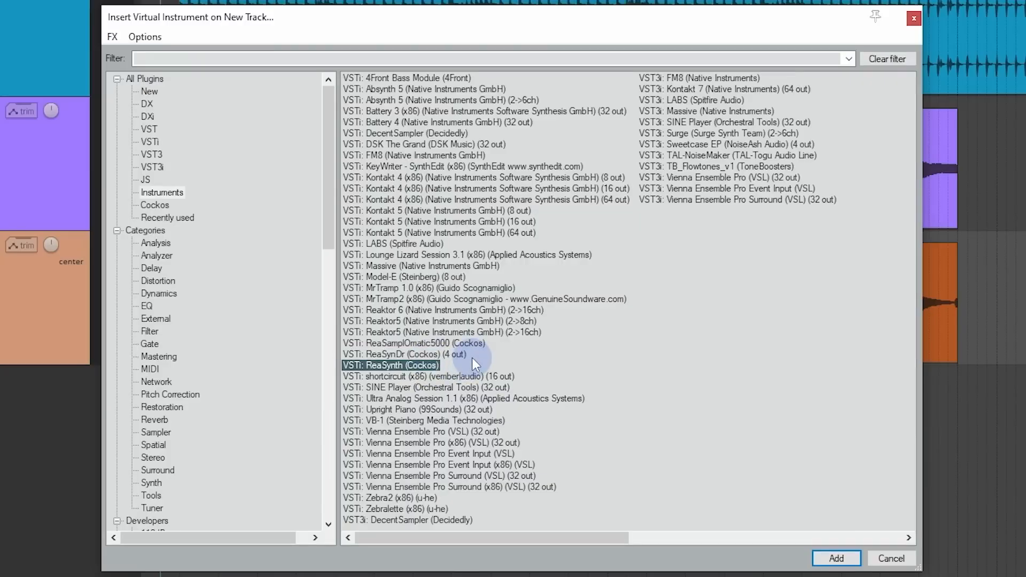
click(454, 343)
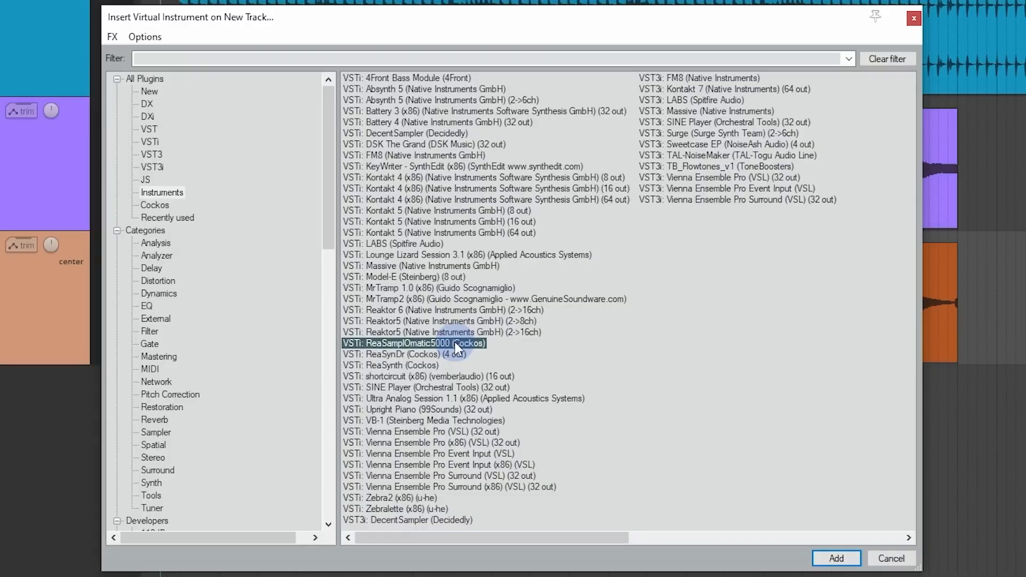
click(447, 299)
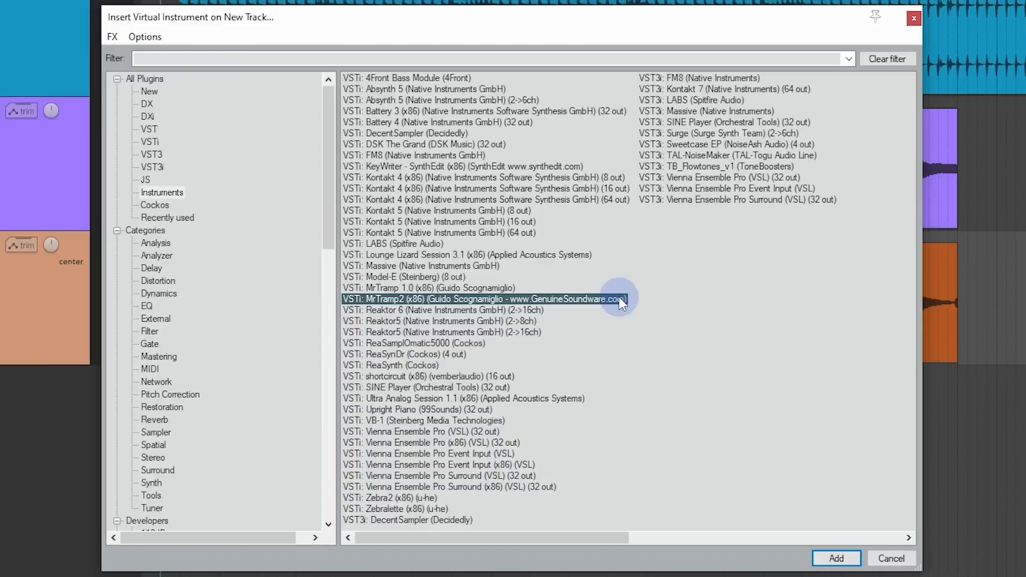
click(842, 558)
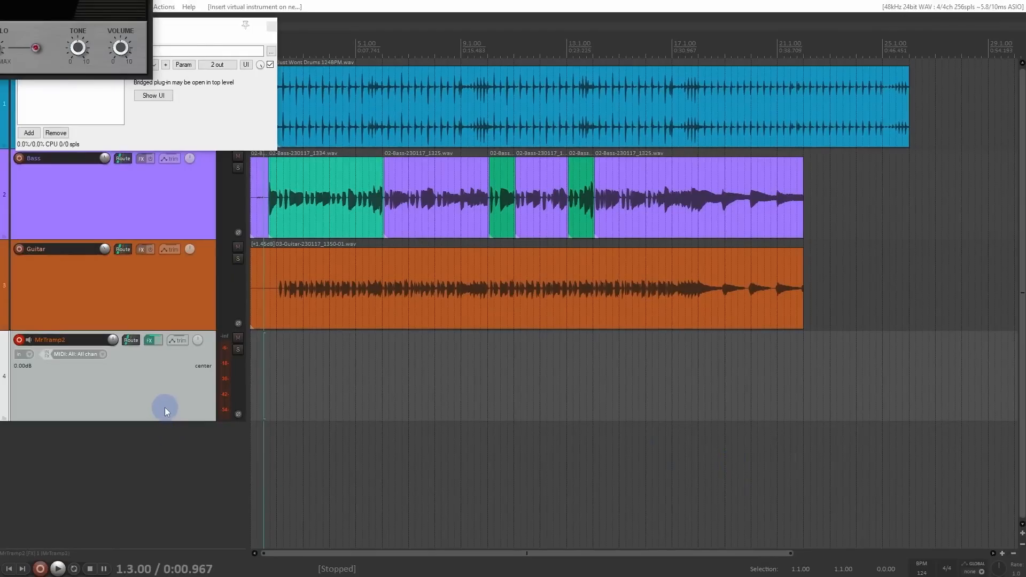
drag(86, 0, 661, 241)
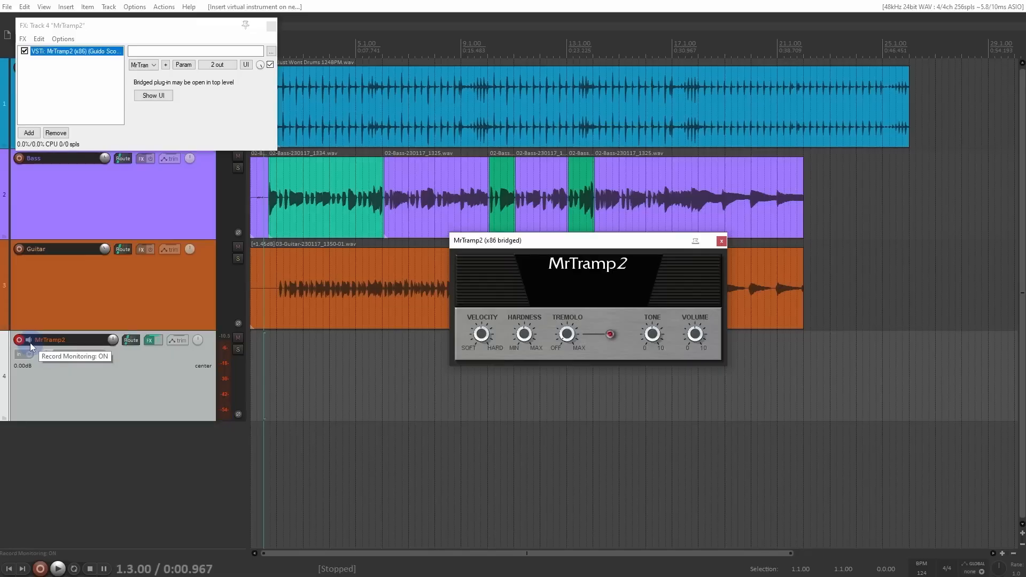
click(271, 28)
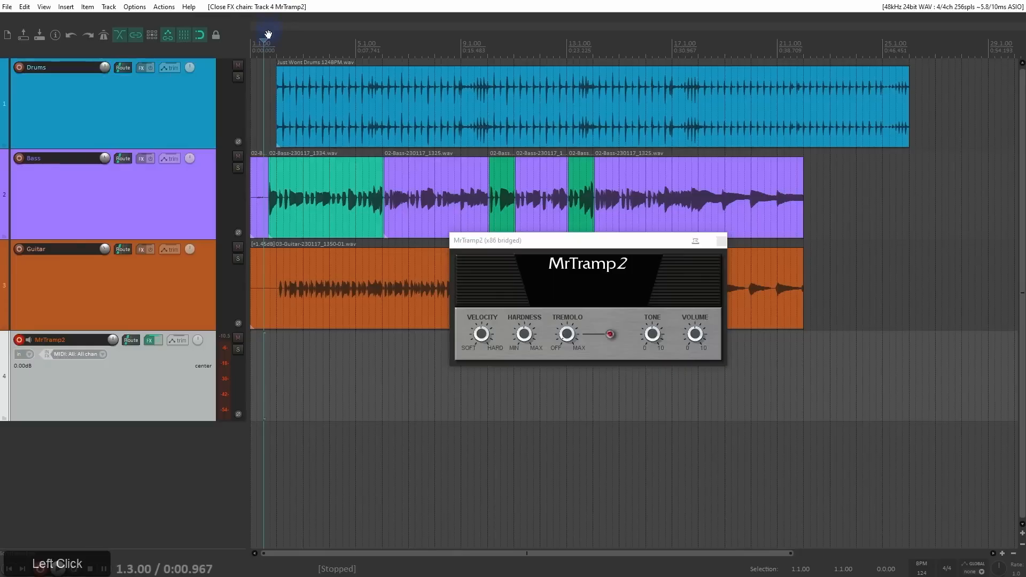
Step: Enable the metronome, record a MIDI chord part on the MrTramp2 track from 1.1.00, and close the instrument's window
key(w)
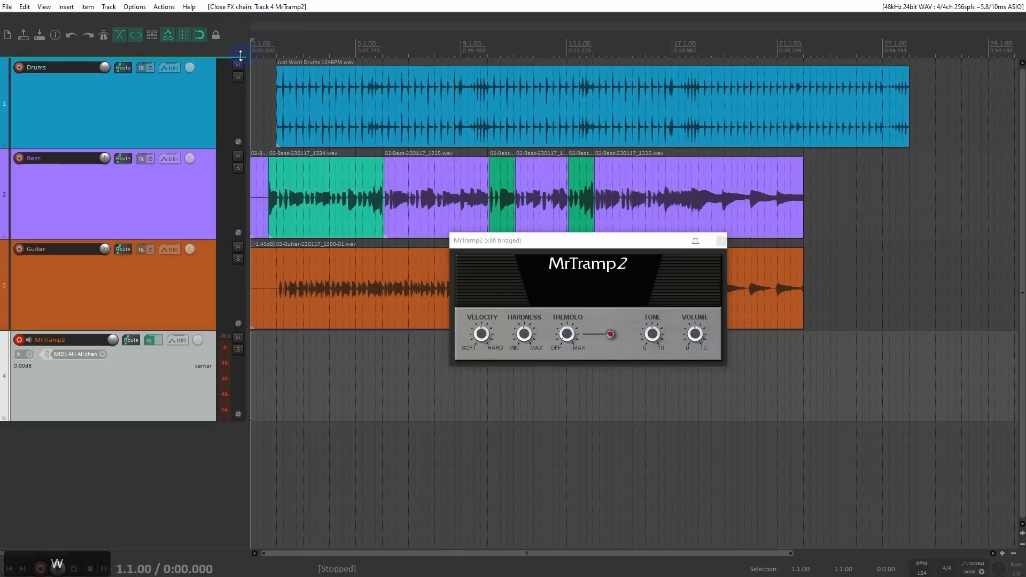
click(103, 37)
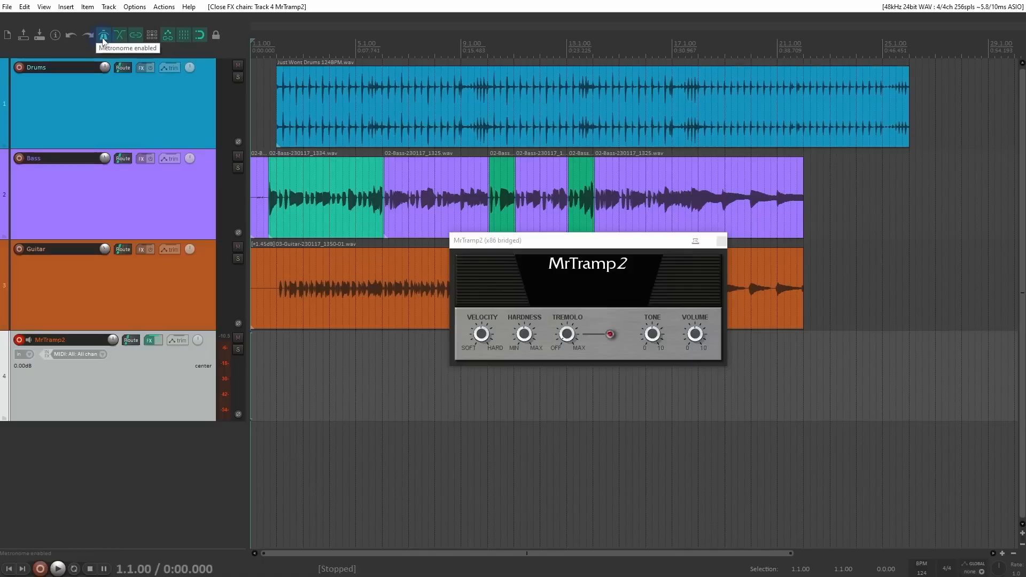
key(ctrl+r)
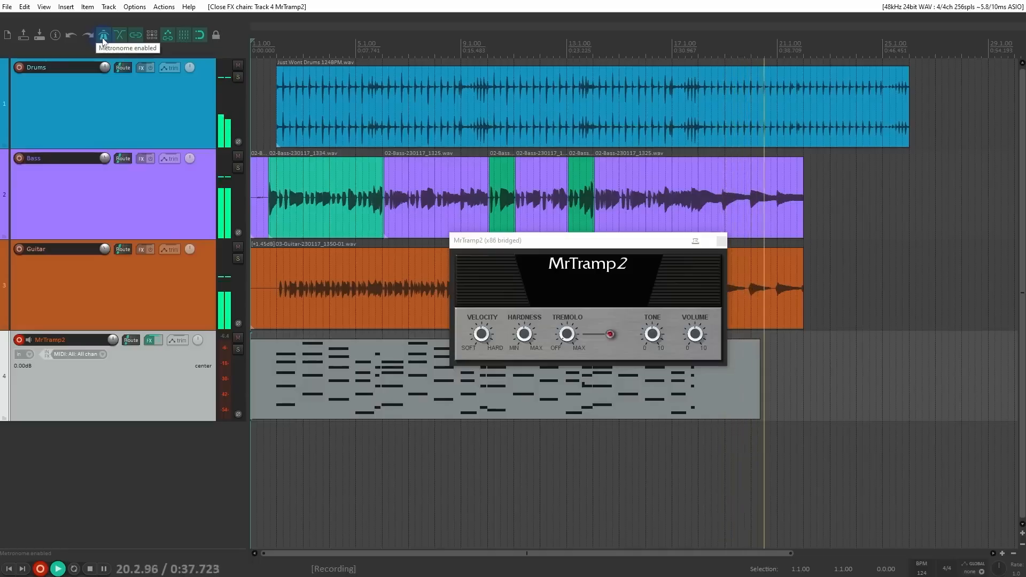
key(space)
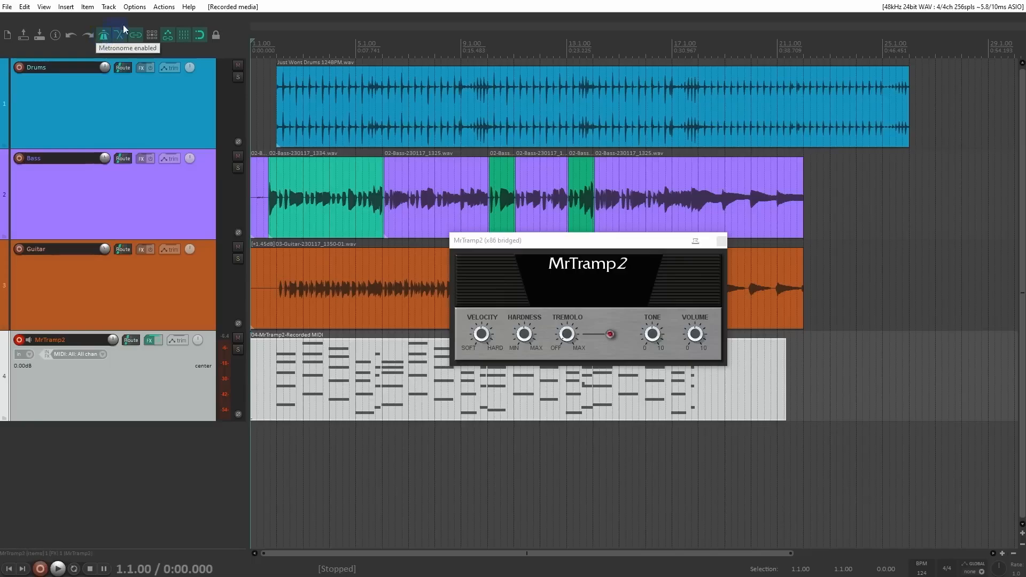
click(721, 243)
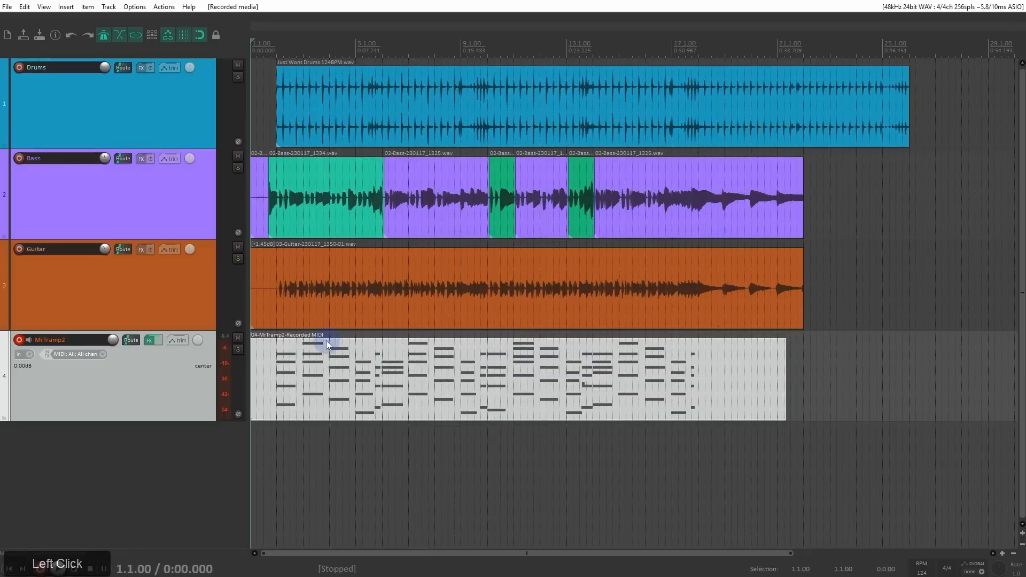
click(352, 376)
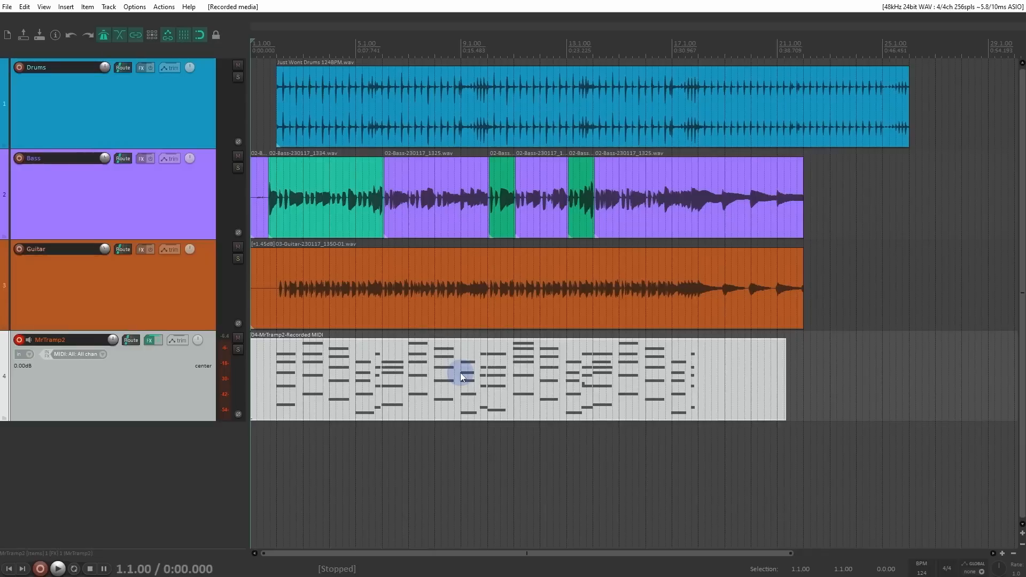
Step: Set the MrTramp2 track's record mode to MIDI overdub and add low notes to the opening bars of its MIDI item from 1.1.00
click(88, 367)
right_click(20, 341)
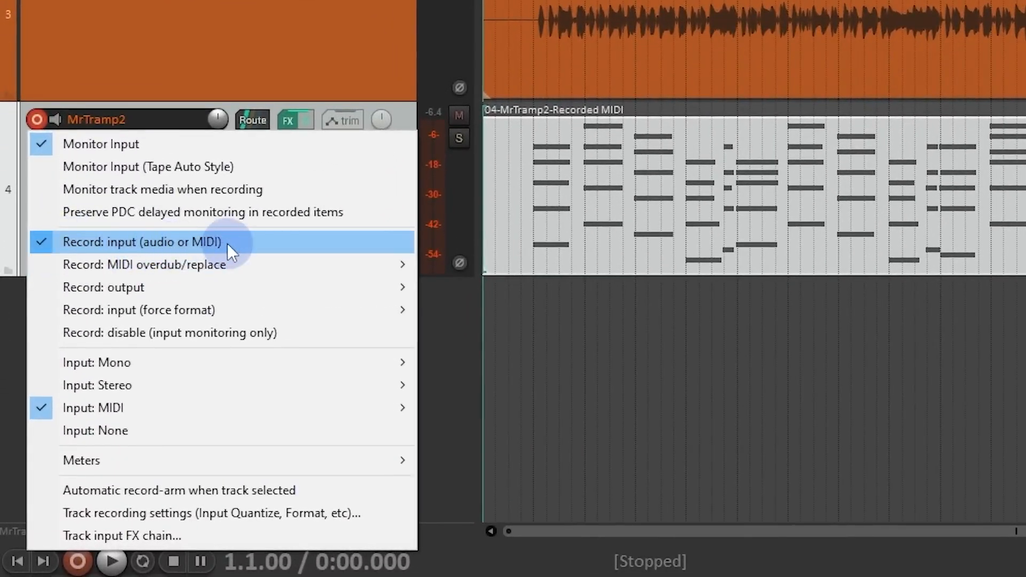
mouse_move(241, 262)
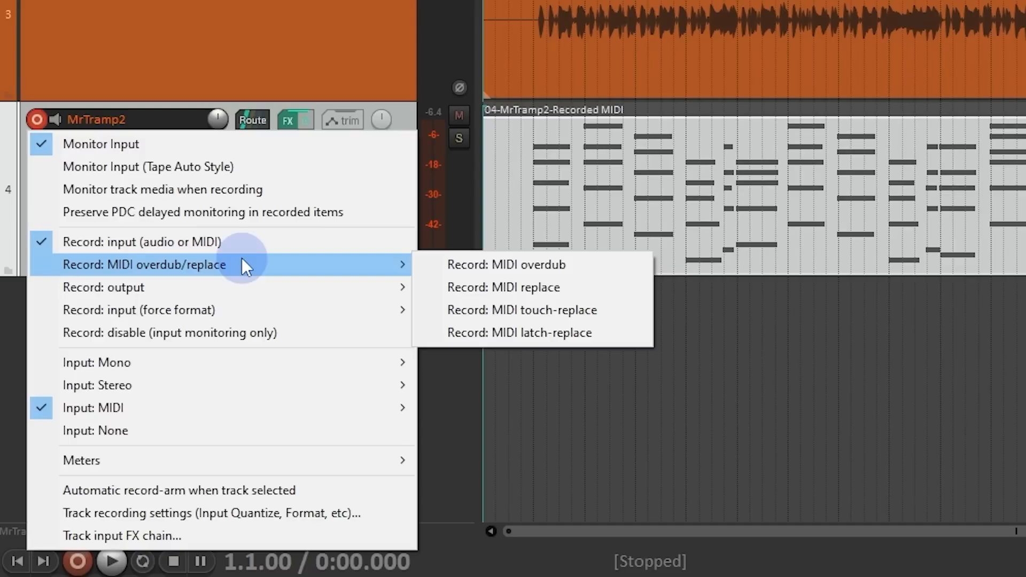
click(607, 264)
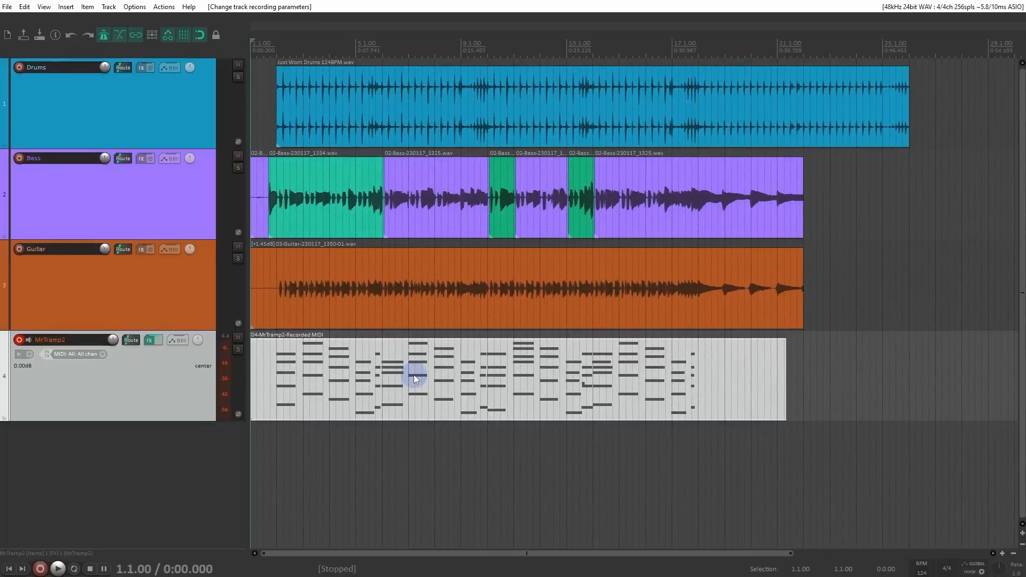
key(ctrl+r)
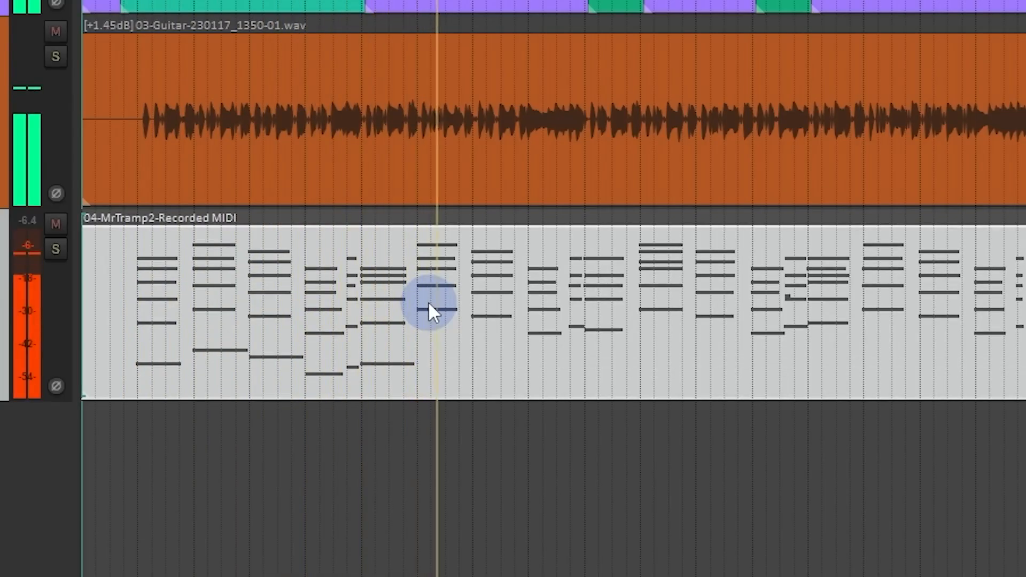
key(space)
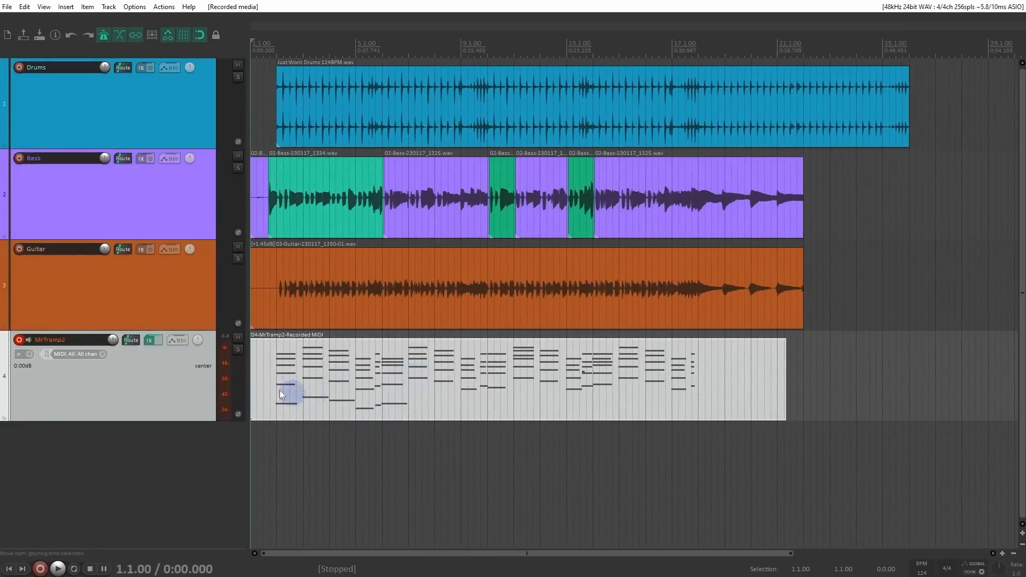
Step: Set the MrTramp2 track's record mode to MIDI replace, try a replace take from 1.1.00 and undo the recording
click(54, 358)
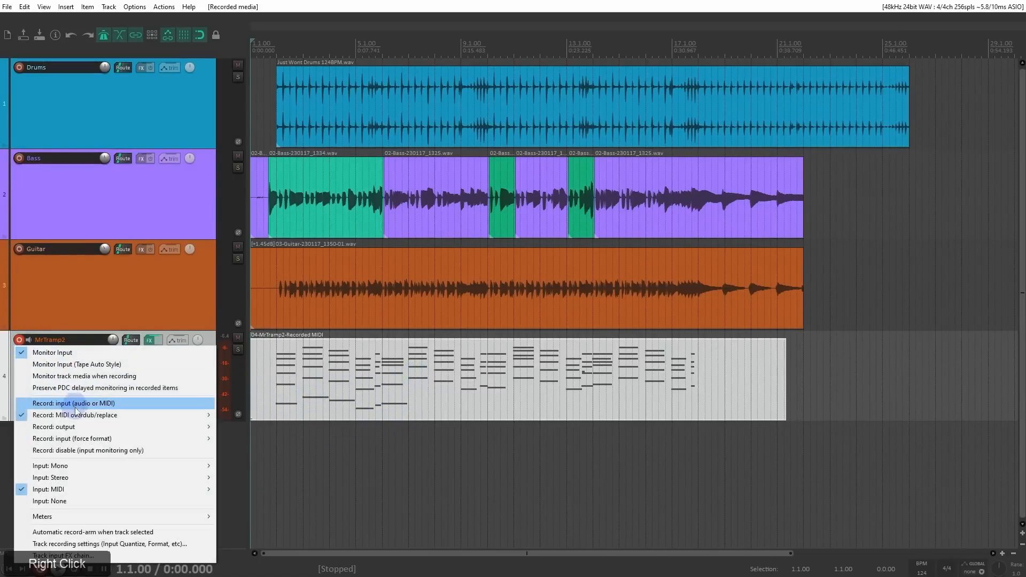
mouse_move(204, 416)
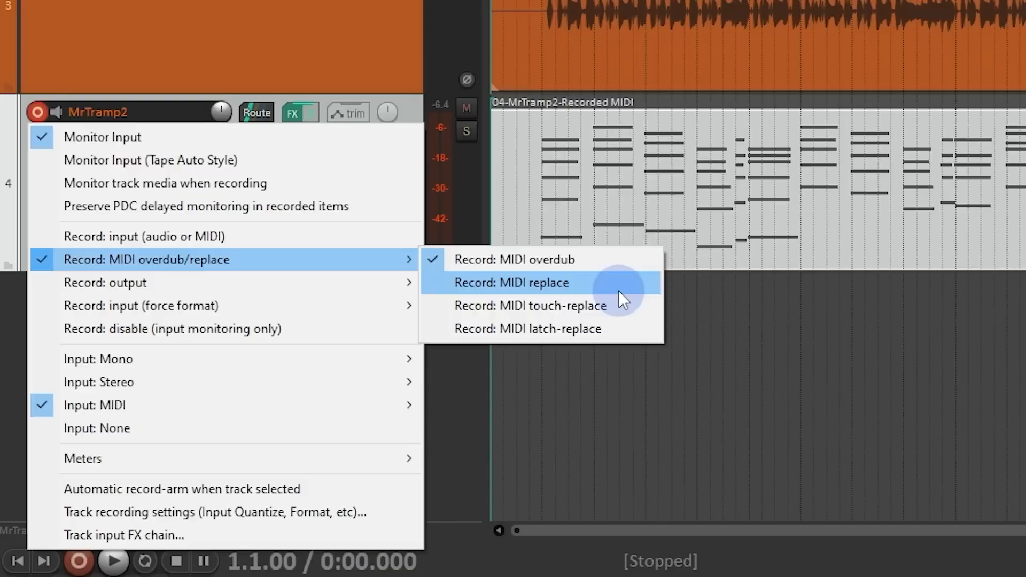
click(618, 290)
key(ctrl+r)
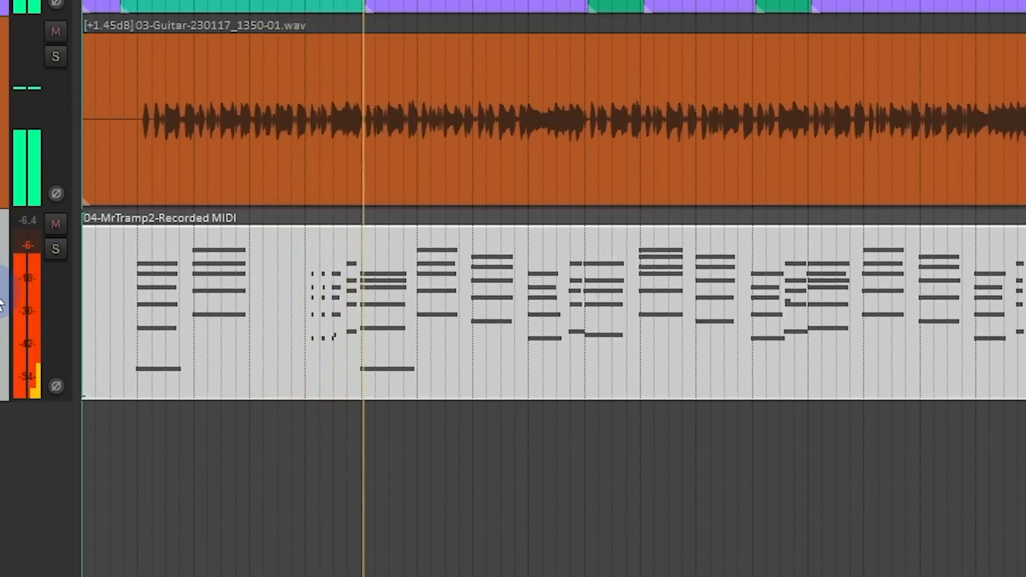
key(space)
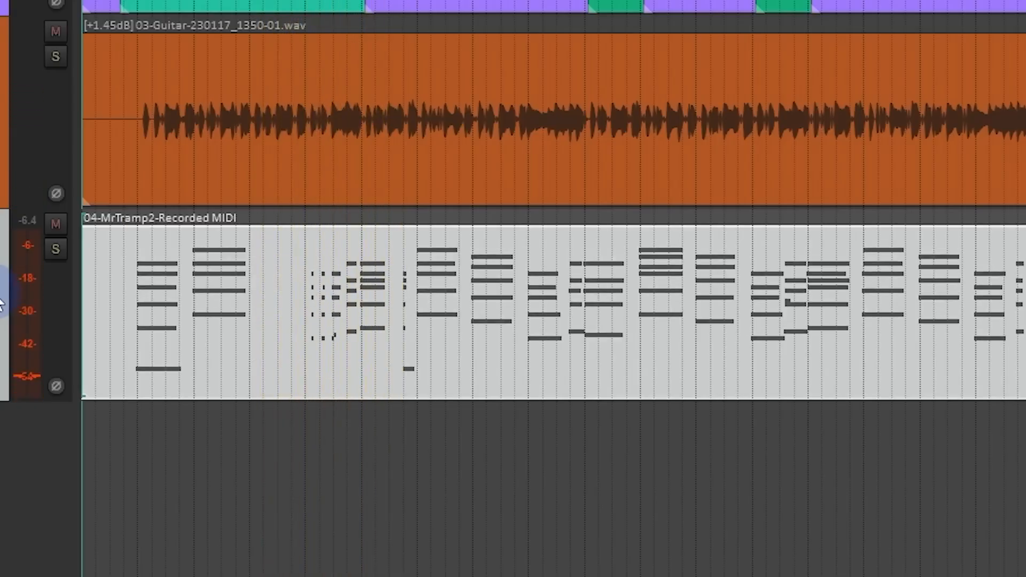
key(ctrl+z)
Step: Set the MrTramp2 track's record mode to MIDI touch-replace, try recording over the opening bars from 1.1.00 and undo the take
right_click(19, 340)
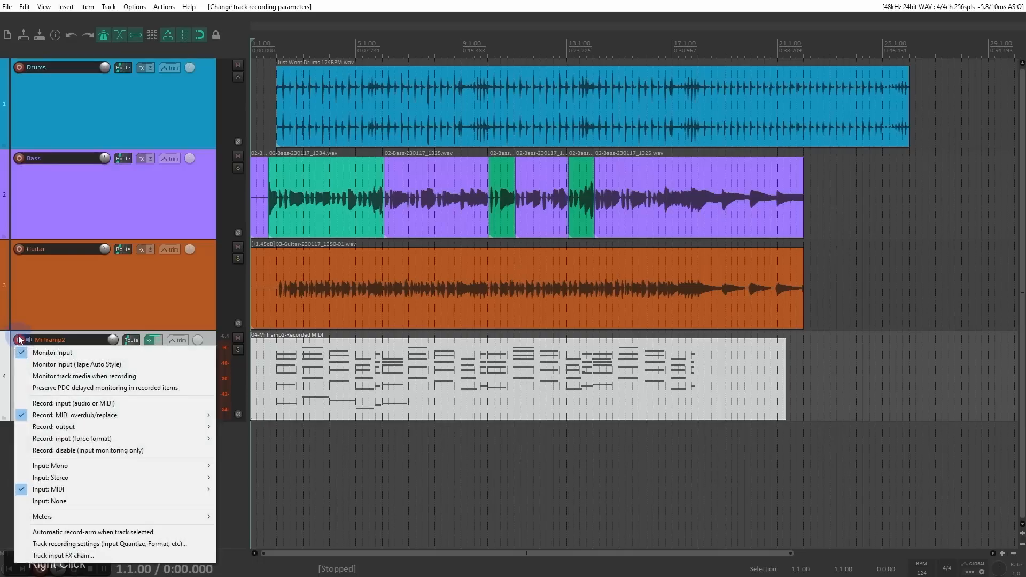
mouse_move(104, 416)
click(281, 440)
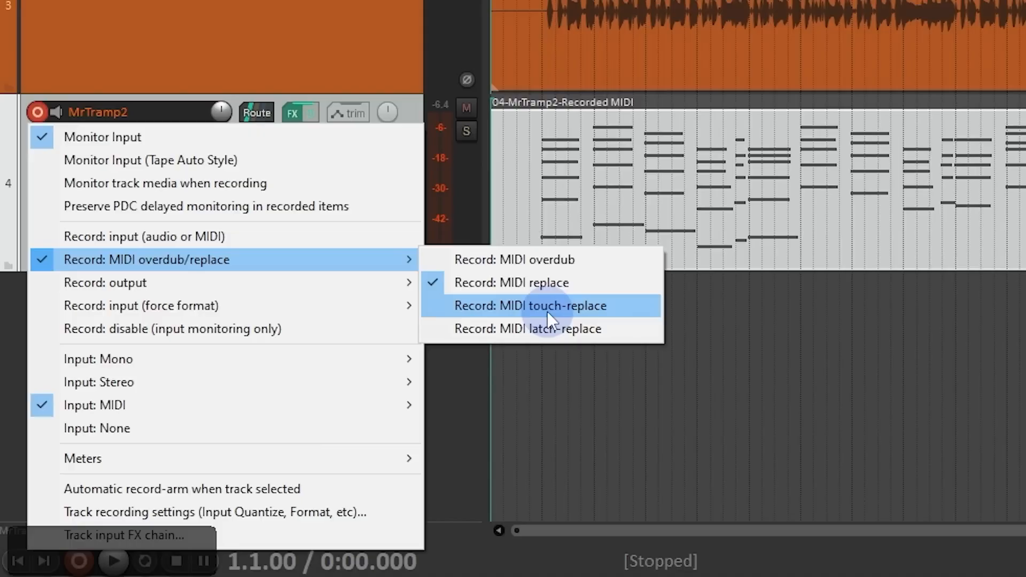
click(547, 312)
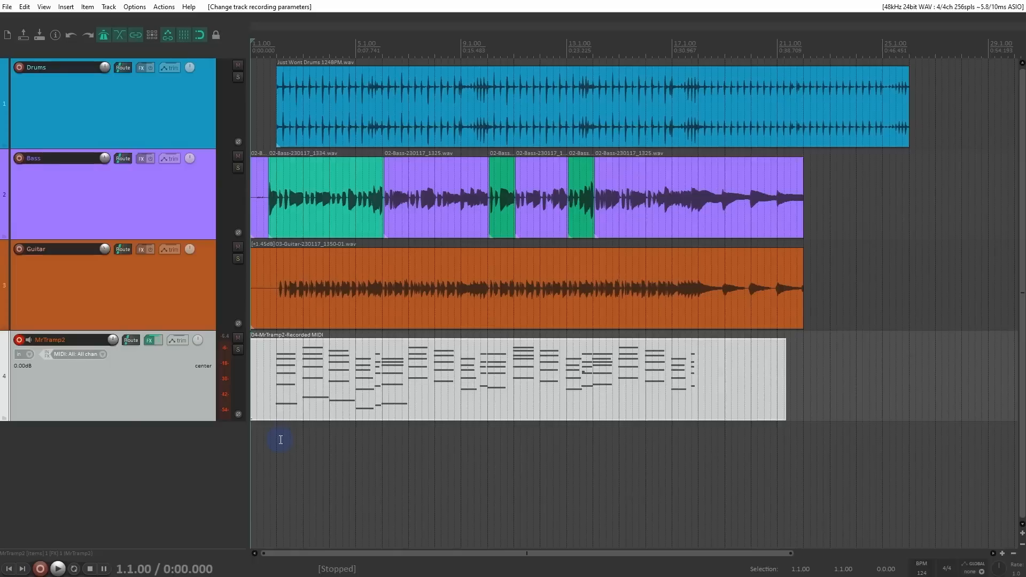
key(space)
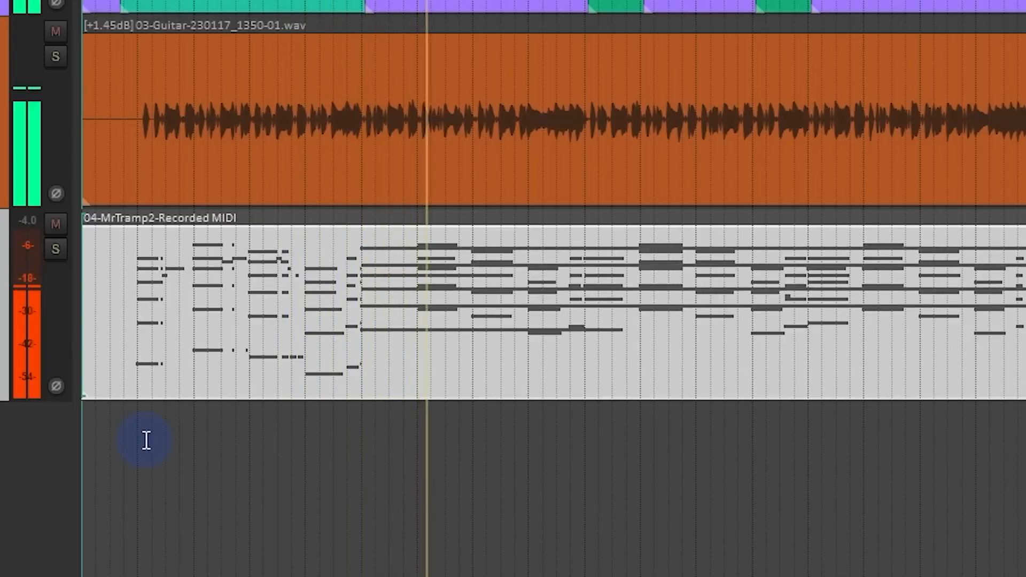
key(space)
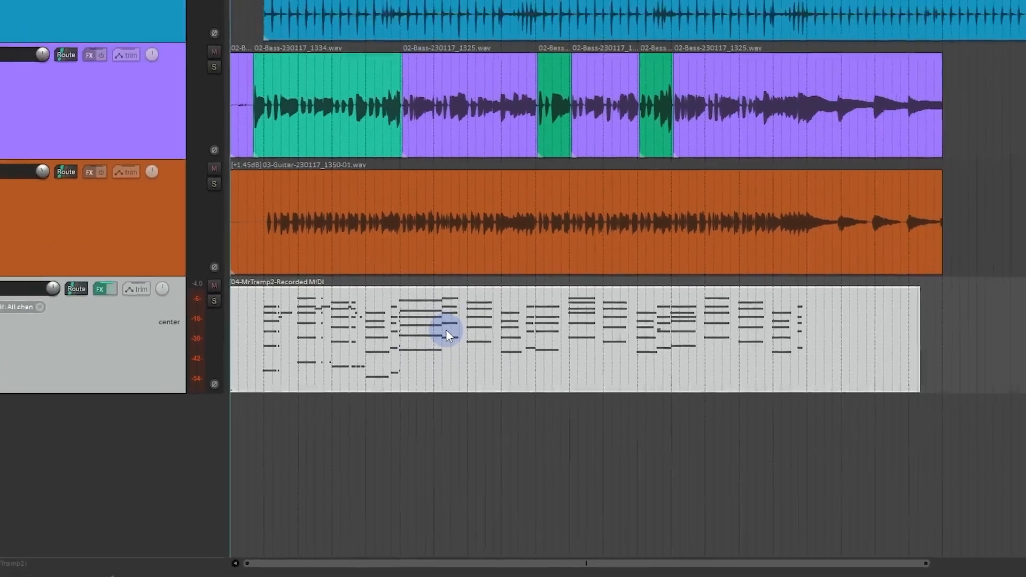
key(ctrl+z)
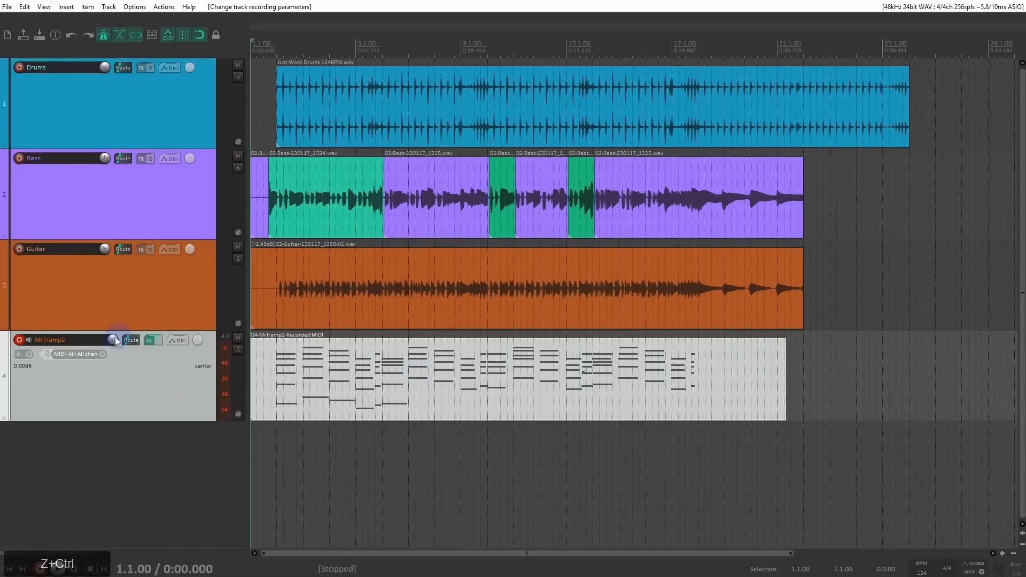
Step: Set the MrTramp2 track's record mode to MIDI latch-replace, try a take from 1.1.00 and undo it
right_click(20, 342)
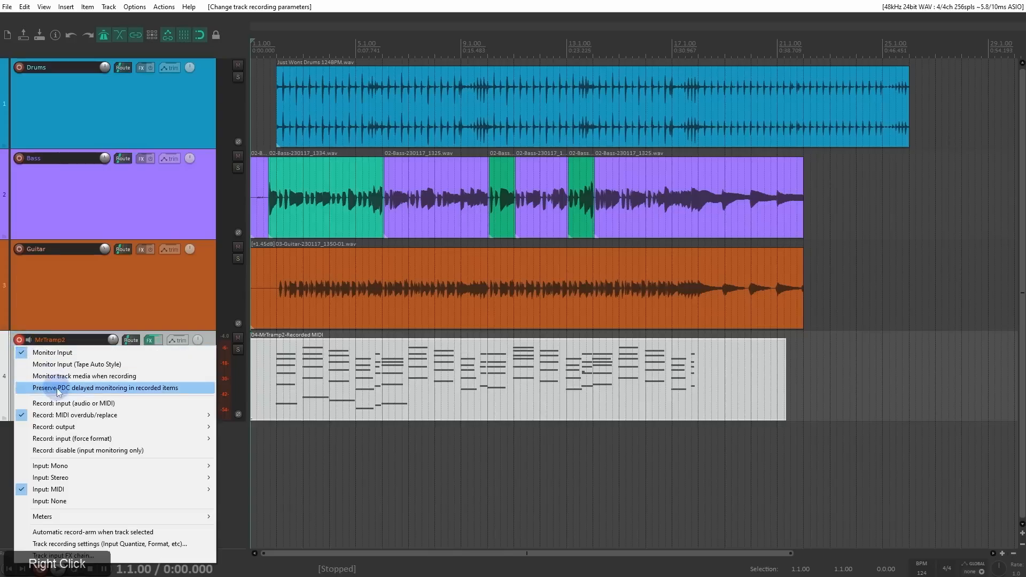
click(74, 415)
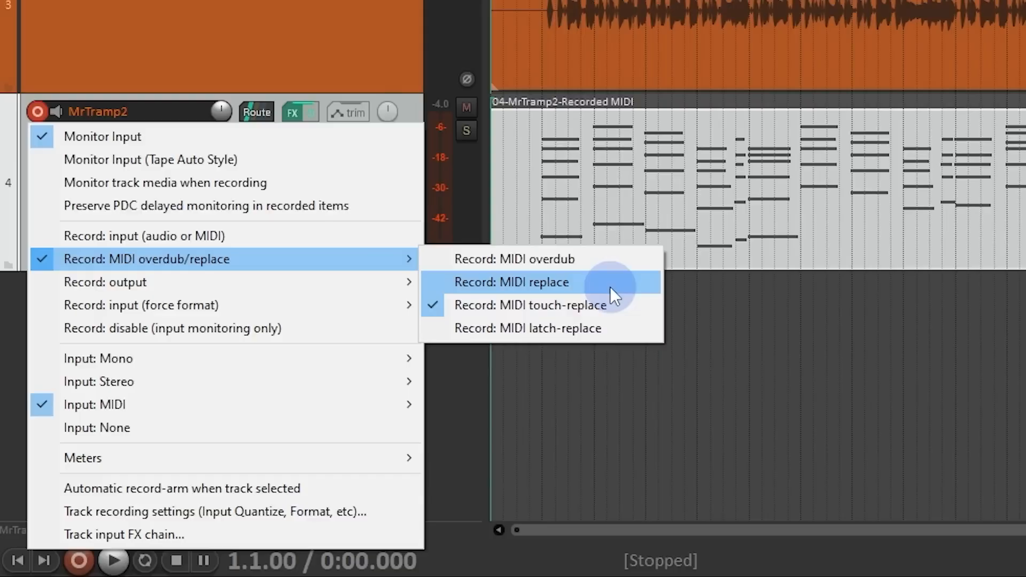
click(612, 327)
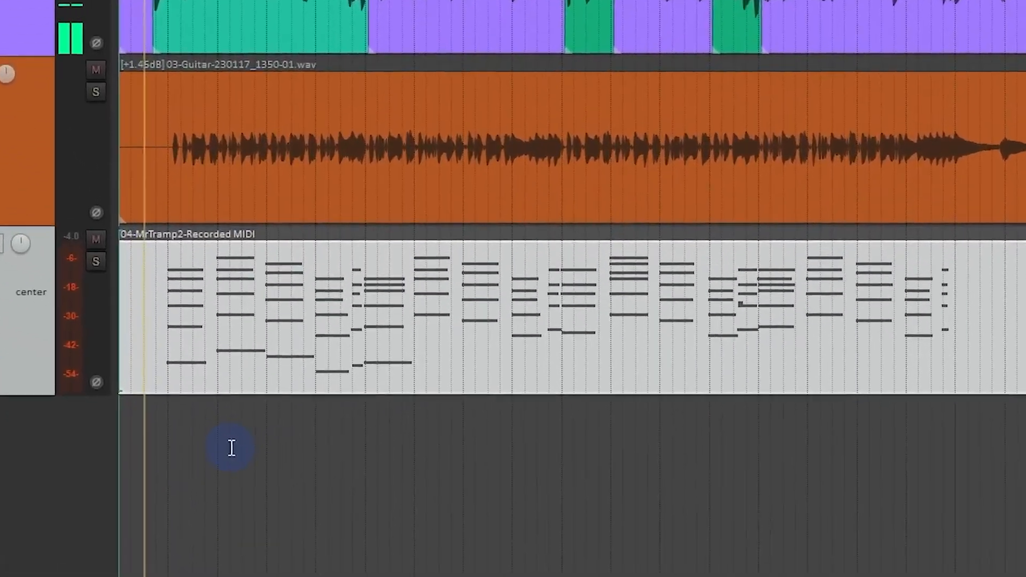
key(space)
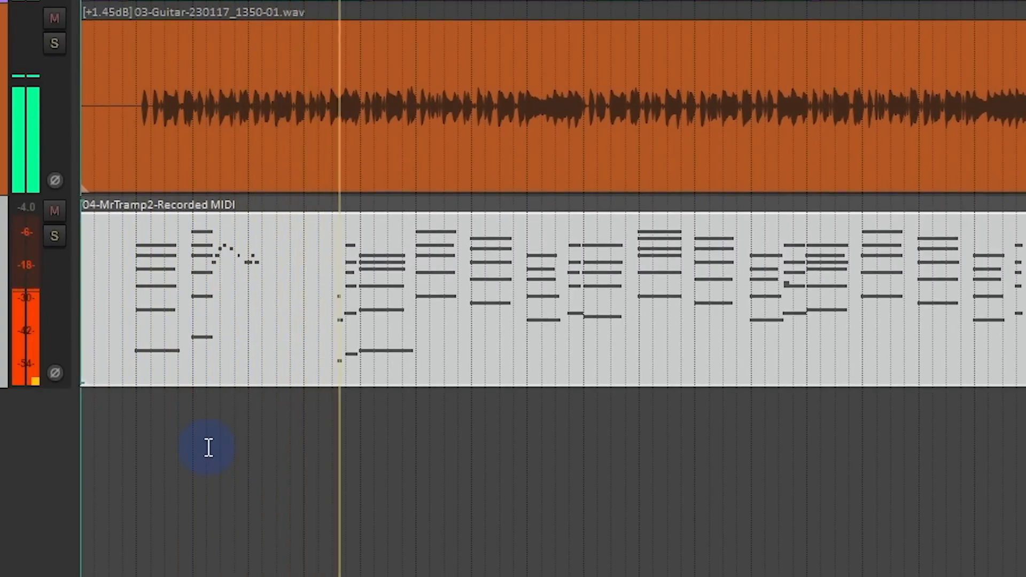
key(space)
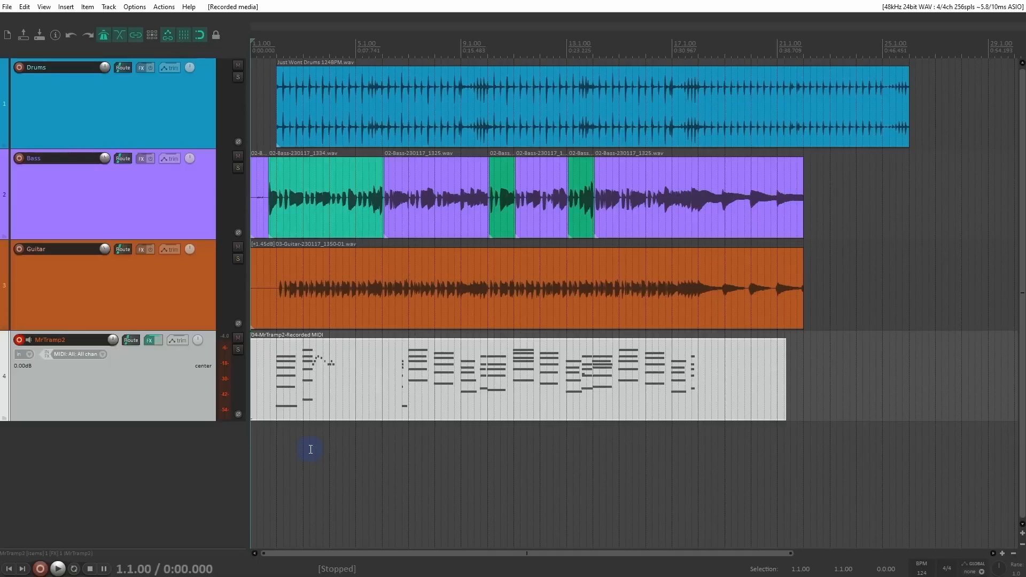
key(ctrl+z)
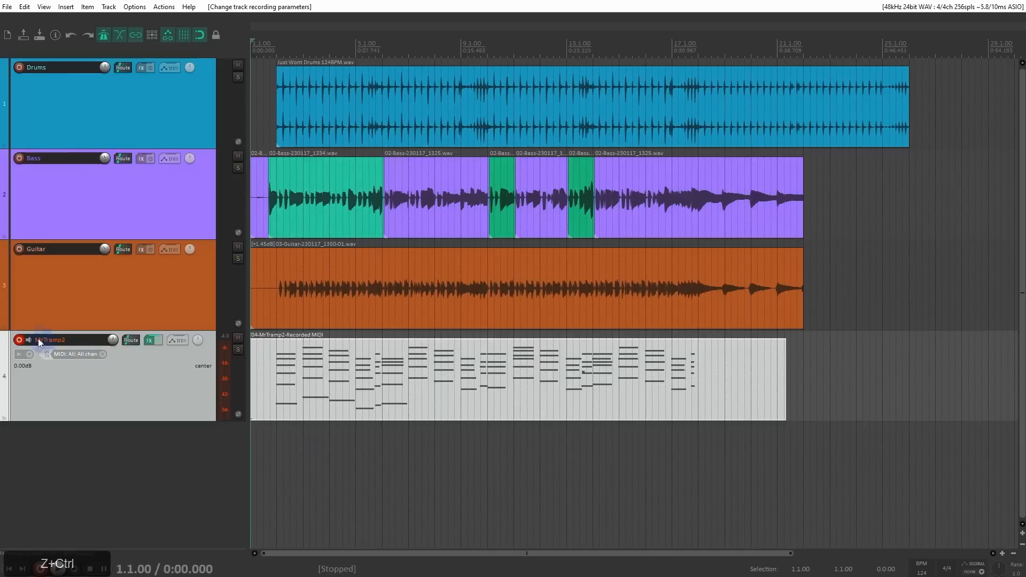
Step: Return the MrTramp2 track's record mode to MIDI overdub
right_click(19, 340)
mouse_move(80, 415)
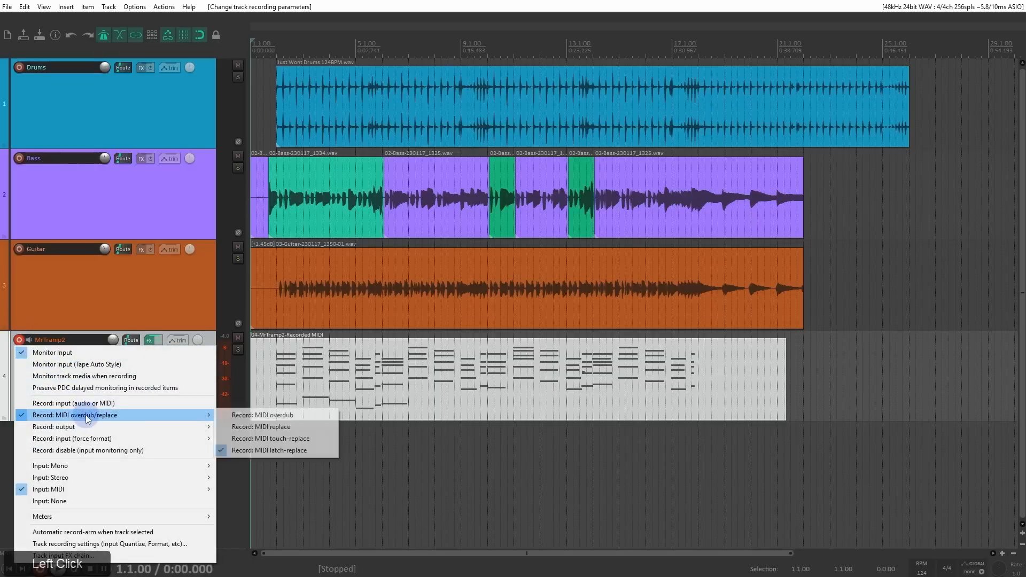
click(281, 417)
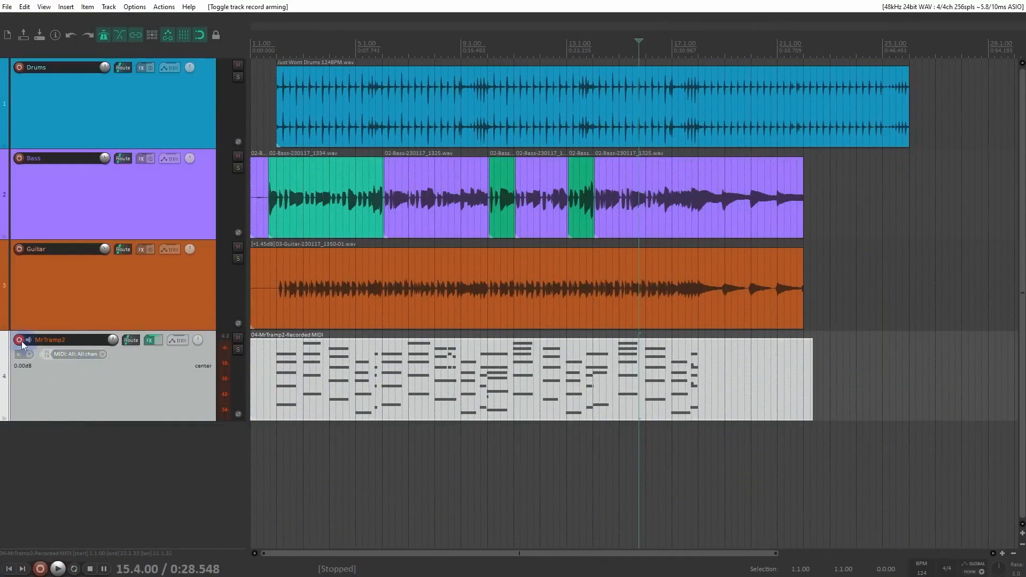
Step: Disarm and solo the MrTramp2 track, and open its recorded MIDI item in the MIDI editor
click(19, 341)
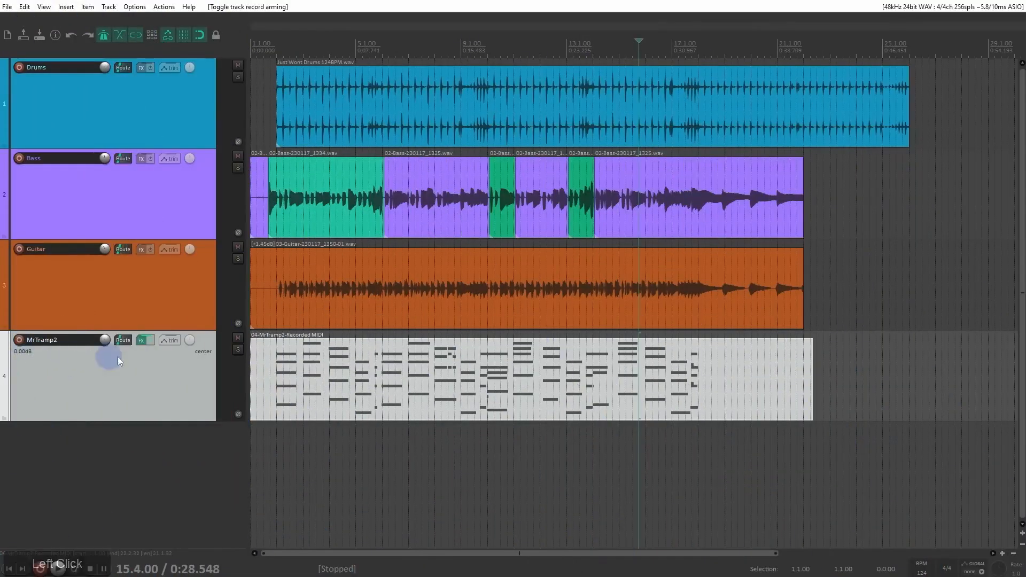
click(243, 348)
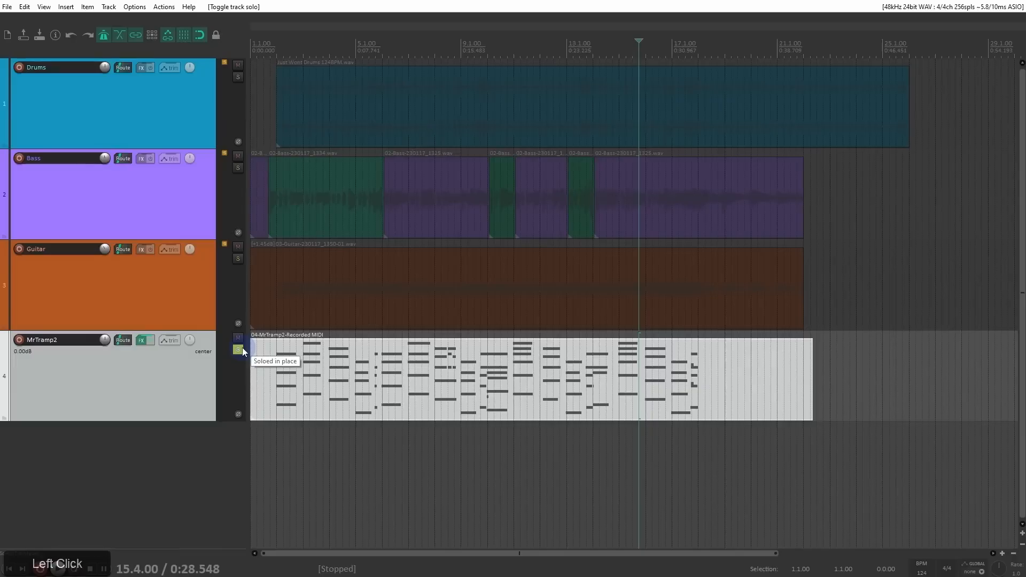
double_click(377, 383)
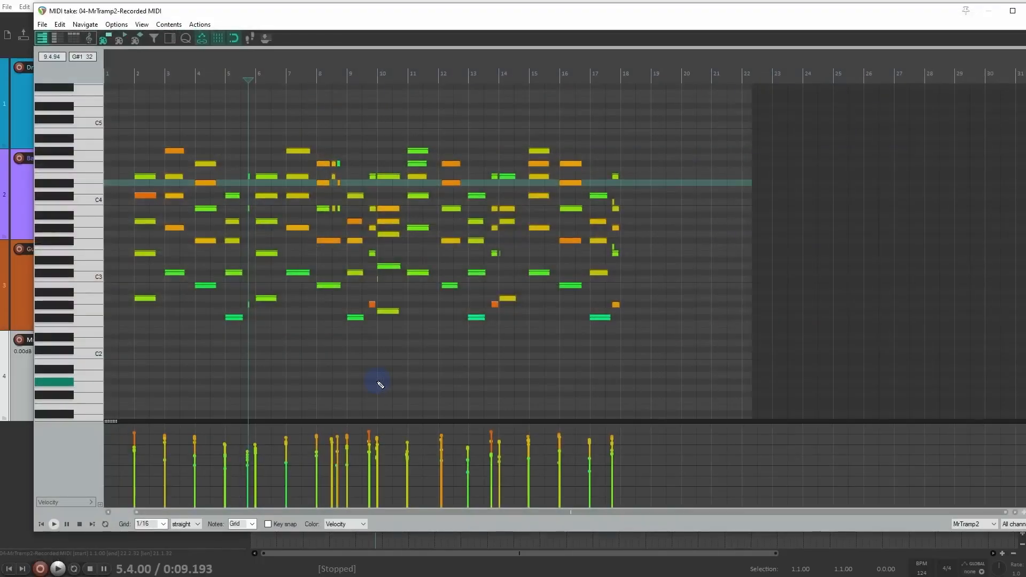
Step: Place the edit cursor at 2.2.00 and draw an ascending run of six short notes above the bar 2 chord
scroll(378, 383, up, 3)
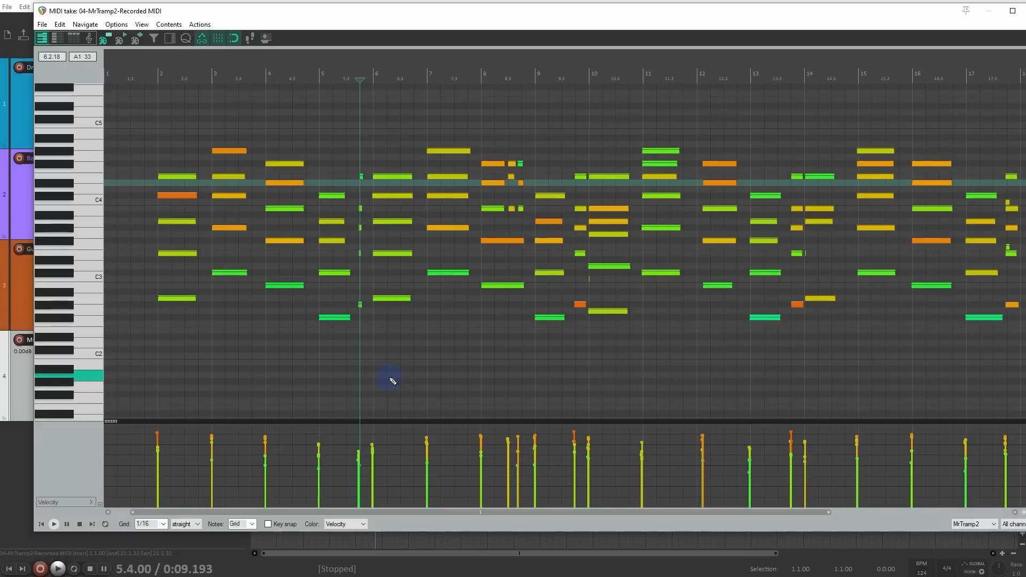
click(170, 79)
scroll(188, 121, up, 3)
scroll(264, 137, up, 2)
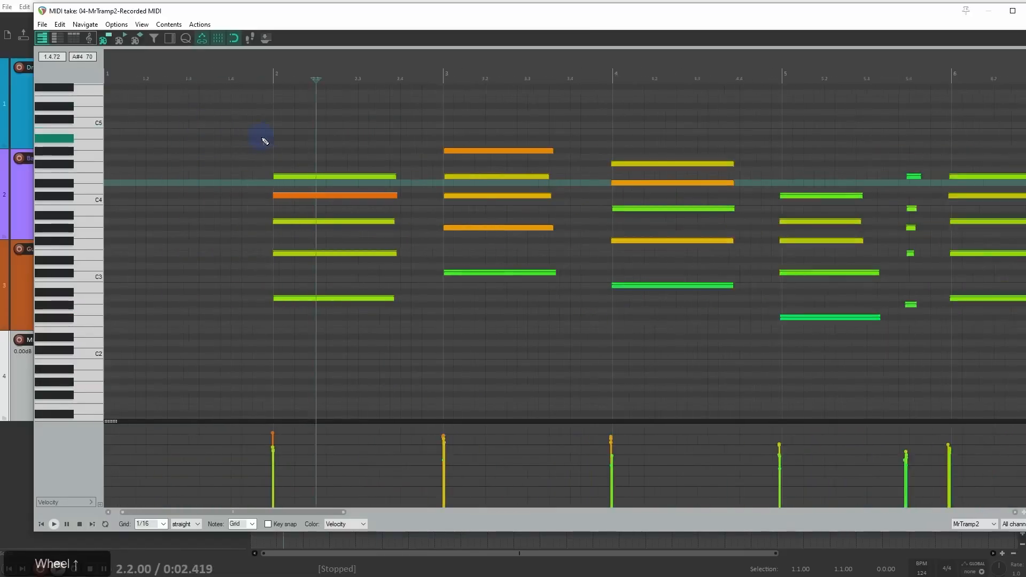
click(331, 157)
click(353, 138)
click(377, 125)
click(383, 112)
drag(402, 99, 453, 99)
click(480, 87)
Step: Select the five chord notes at bar 2, try lowering their velocity directly on the notes, and undo the change
drag(280, 149, 328, 324)
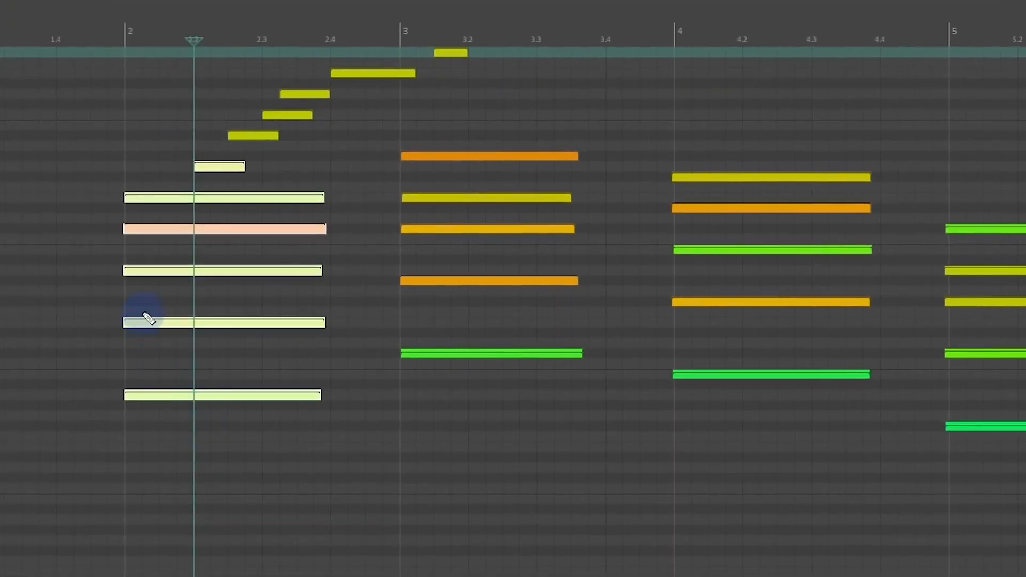
scroll(157, 302, up, 3)
mouse_move(334, 196)
mouse_down()
mouse_move(314, 202)
mouse_move(346, 201)
mouse_move(290, 204)
mouse_move(355, 201)
mouse_move(336, 201)
mouse_up()
drag(757, 174, 600, 459)
drag(666, 402, 684, 402)
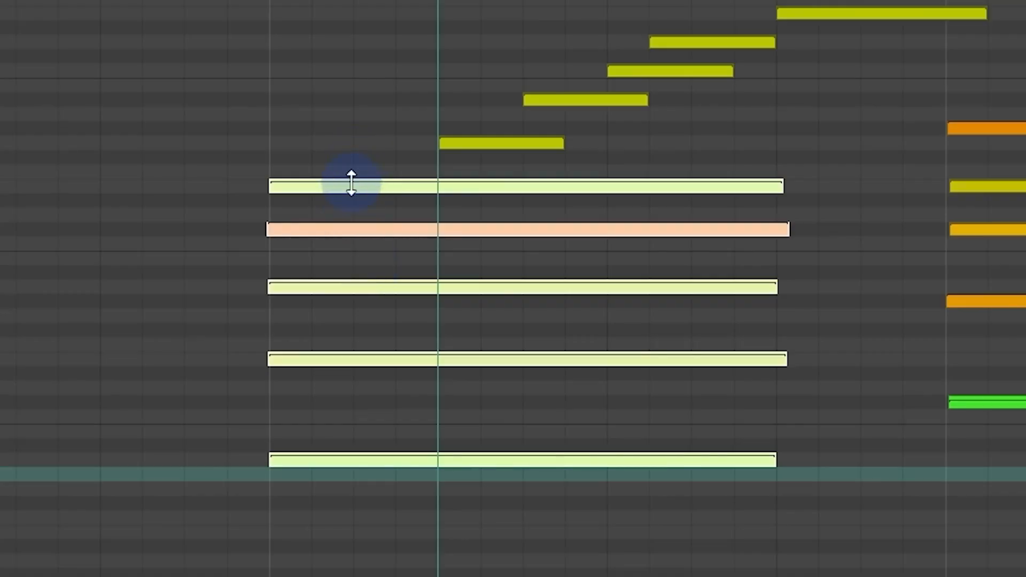
drag(351, 183, 350, 283)
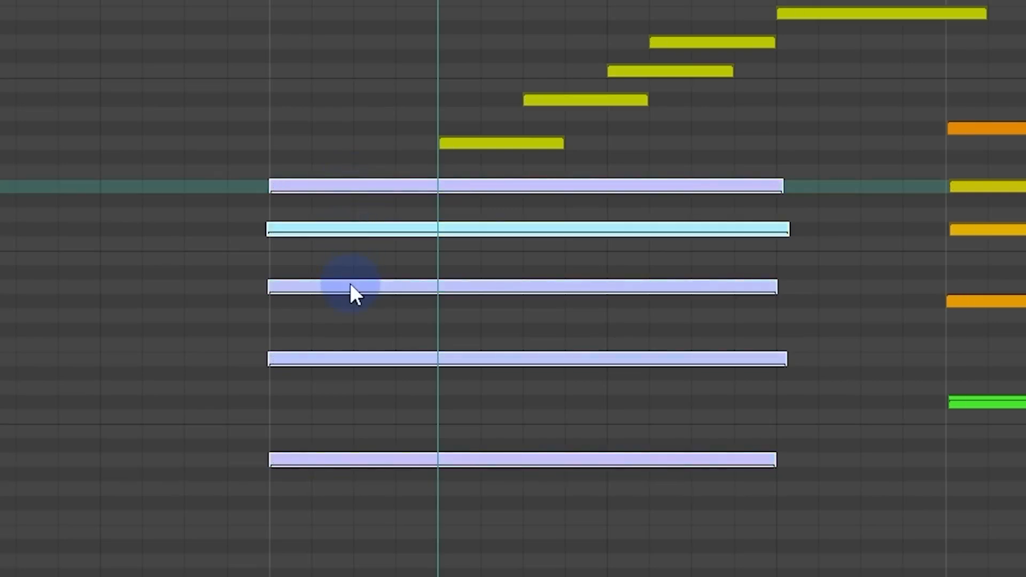
key(ctrl+z)
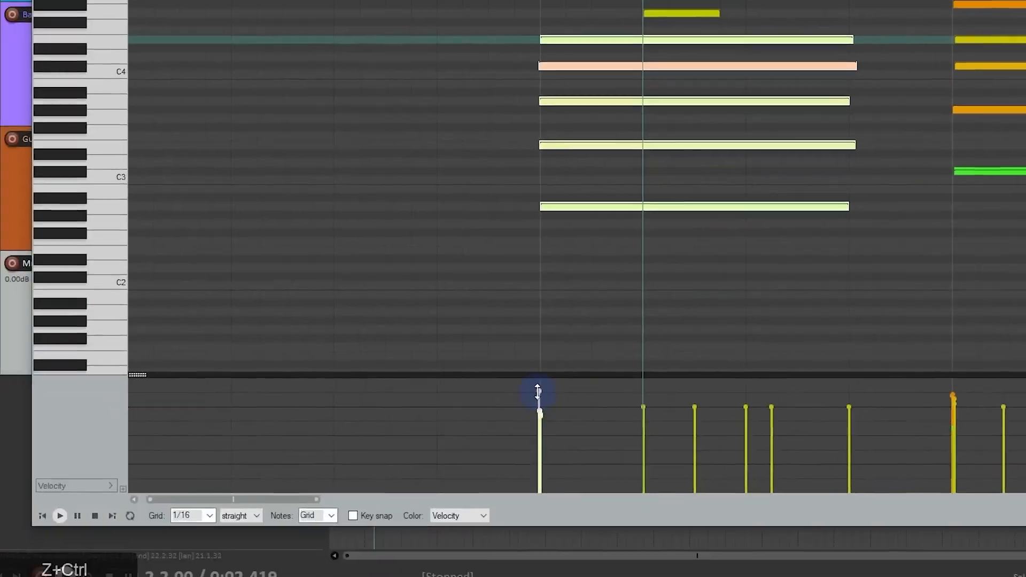
Step: Adjust the bar 2 chord's velocities together in the velocity lane, down to 1, up to the maximum, and finally to a low level
drag(543, 385, 130, 461)
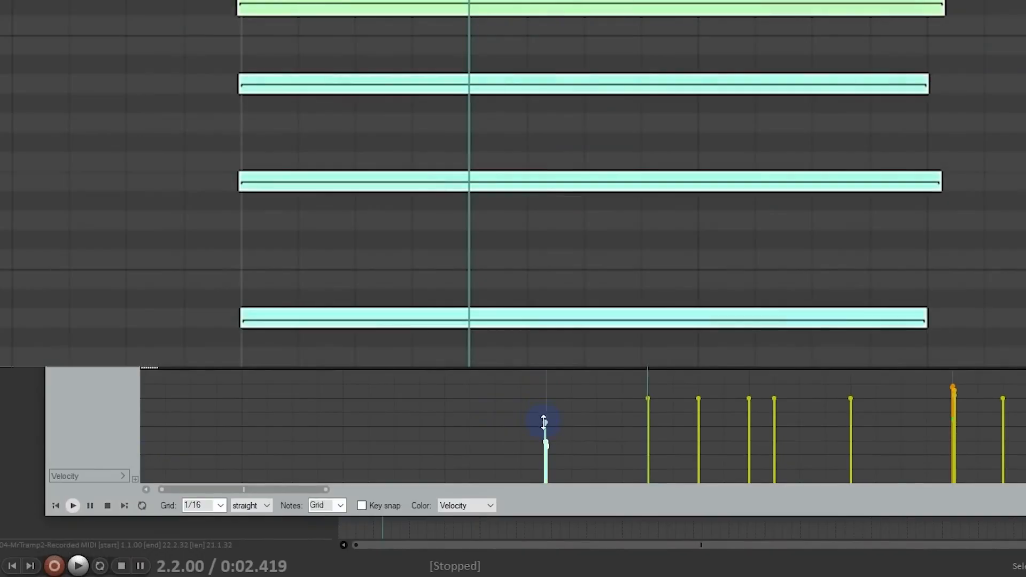
drag(546, 424, 535, 488)
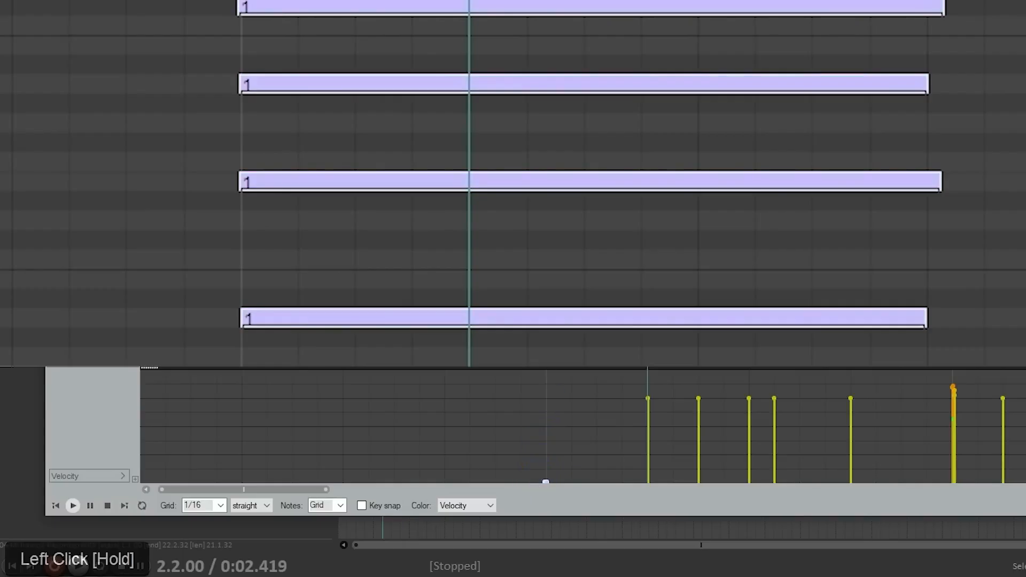
drag(545, 481, 556, 431)
drag(564, 409, 568, 369)
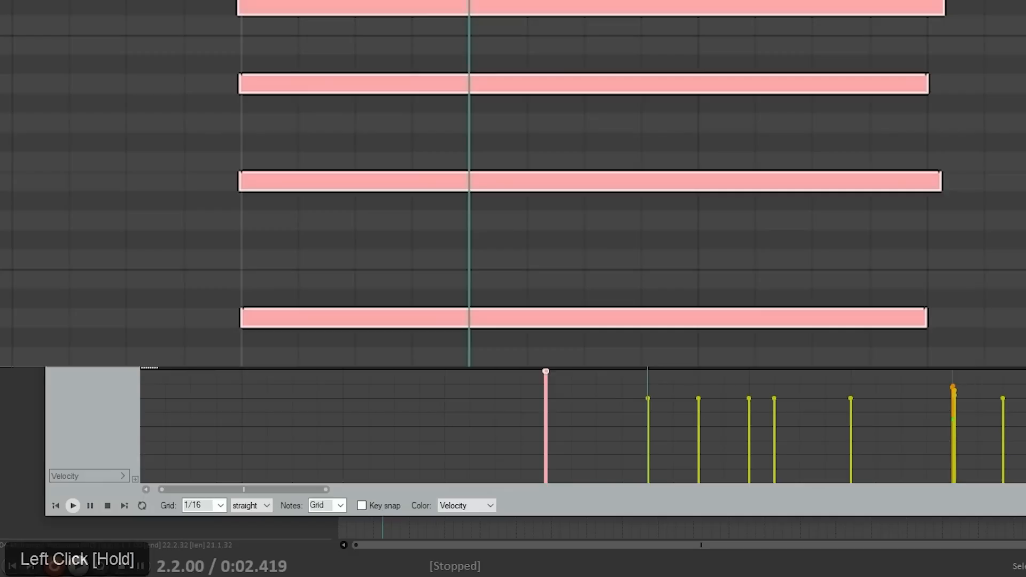
drag(546, 371, 615, 451)
Step: Play back the passage from 1.4.75, just before bar 2, to hear the softened chord, and stop playback
scroll(666, 165, down, 2)
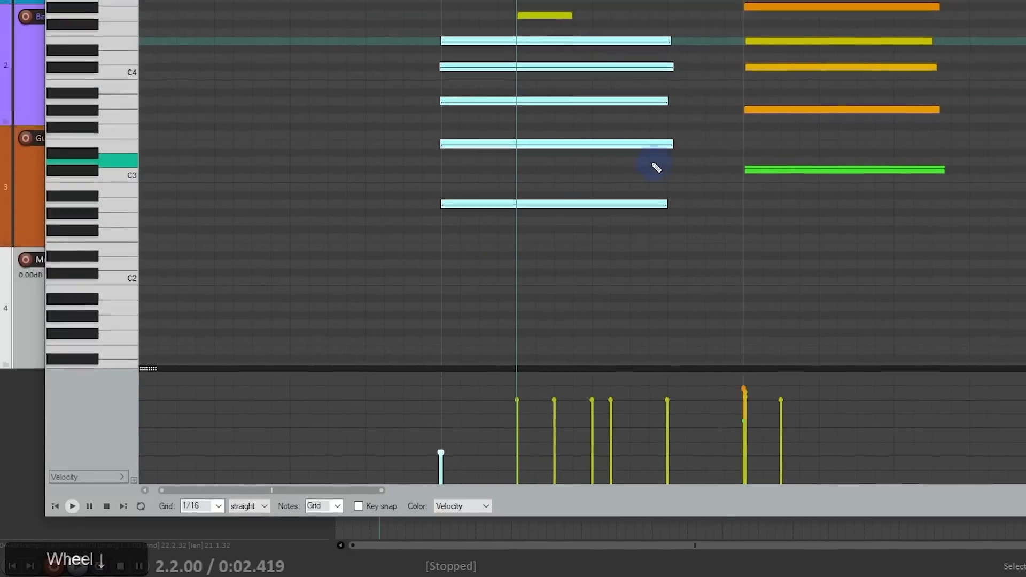
click(323, 78)
key(space)
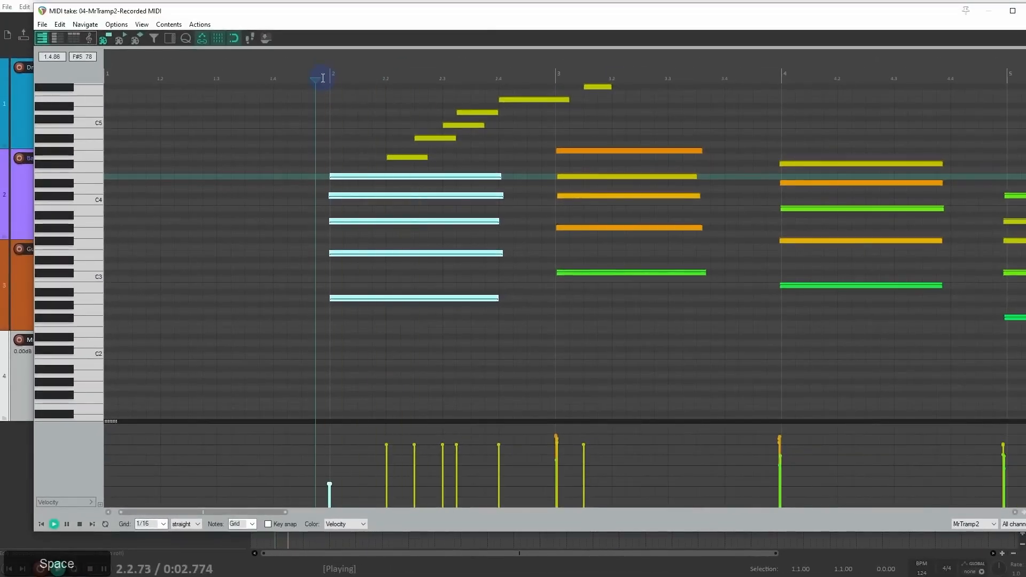
key(space)
Step: Delete the six short notes drawn above the bar 2 chord
drag(363, 162, 657, 73)
key(Delete)
key(Delete)
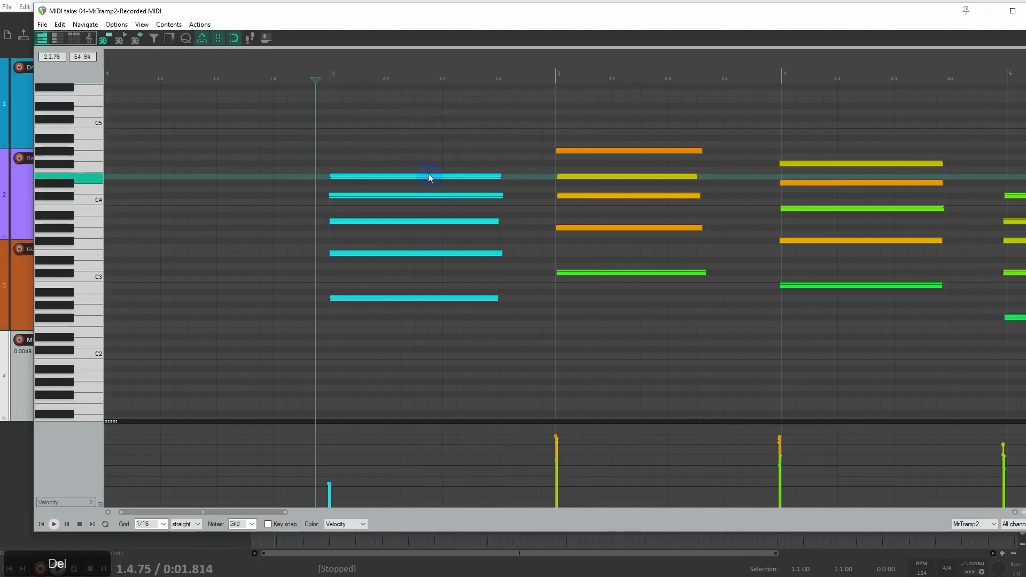
Step: Reselect the five chord notes at bar 2, raise their velocity together to a medium level, and clear the selection
drag(429, 175, 374, 327)
drag(329, 484, 333, 446)
scroll(589, 182, down, 2)
scroll(589, 183, down, 6)
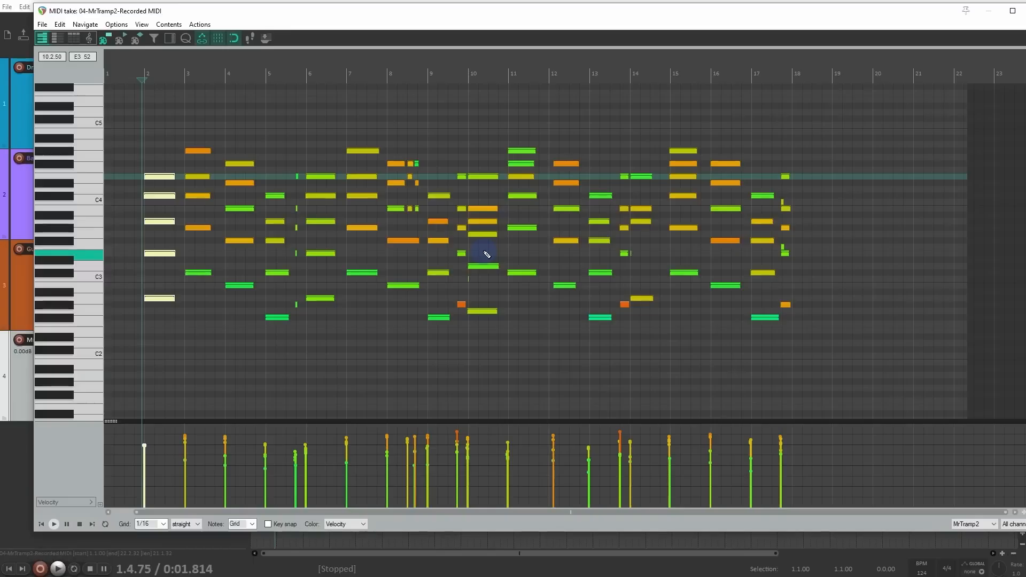
click(152, 435)
drag(150, 150, 169, 332)
drag(168, 329, 169, 329)
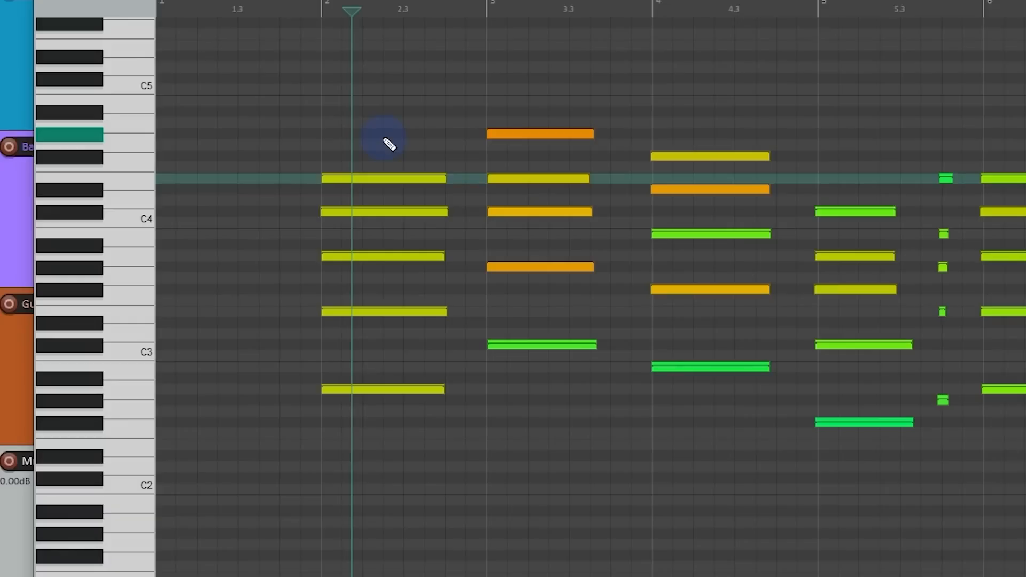
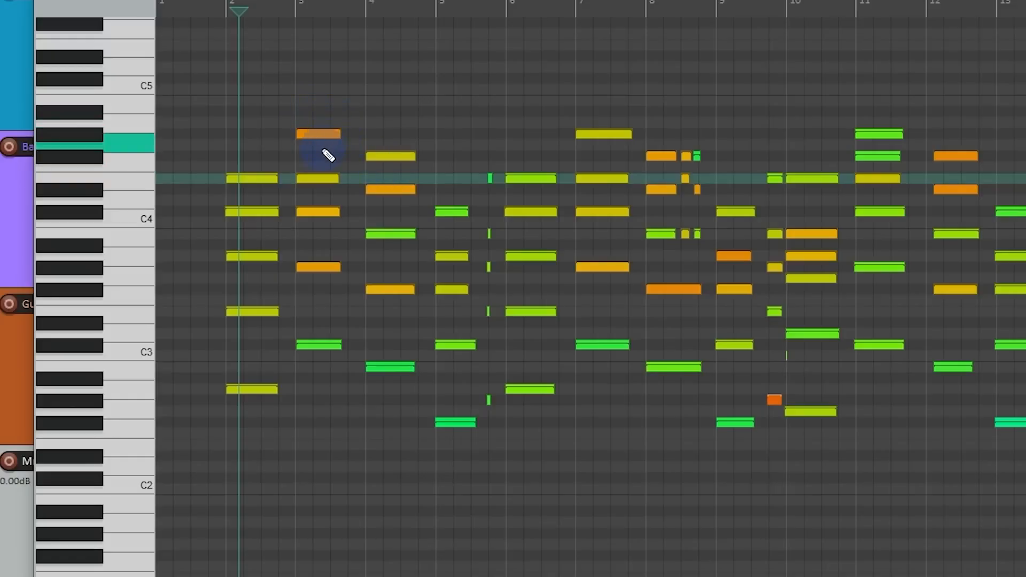
Step: Review the grid divisions and grid types (straight, triplet, dotted, swing) available for the piano roll
scroll(327, 155, up, 4)
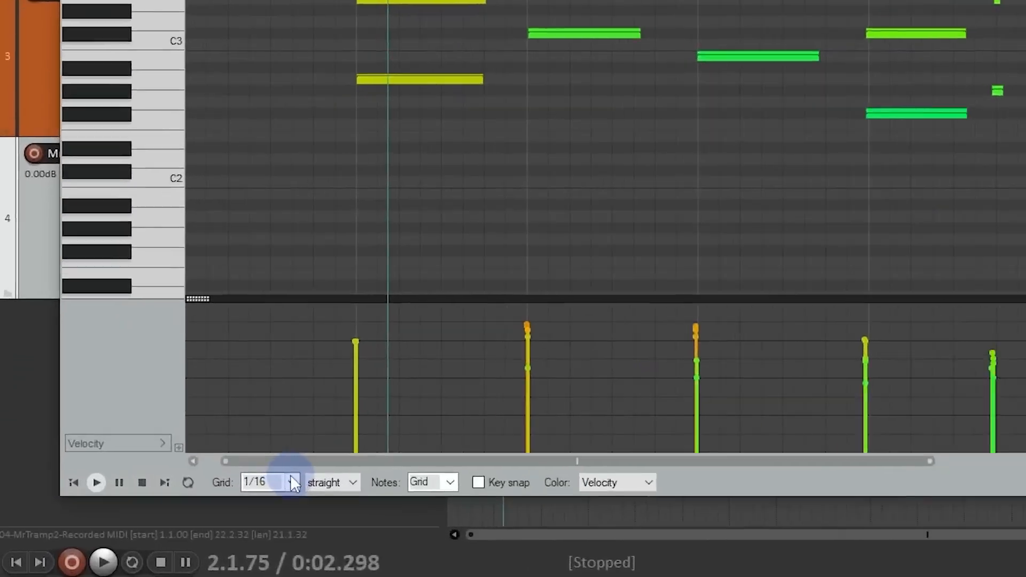
click(164, 524)
click(389, 538)
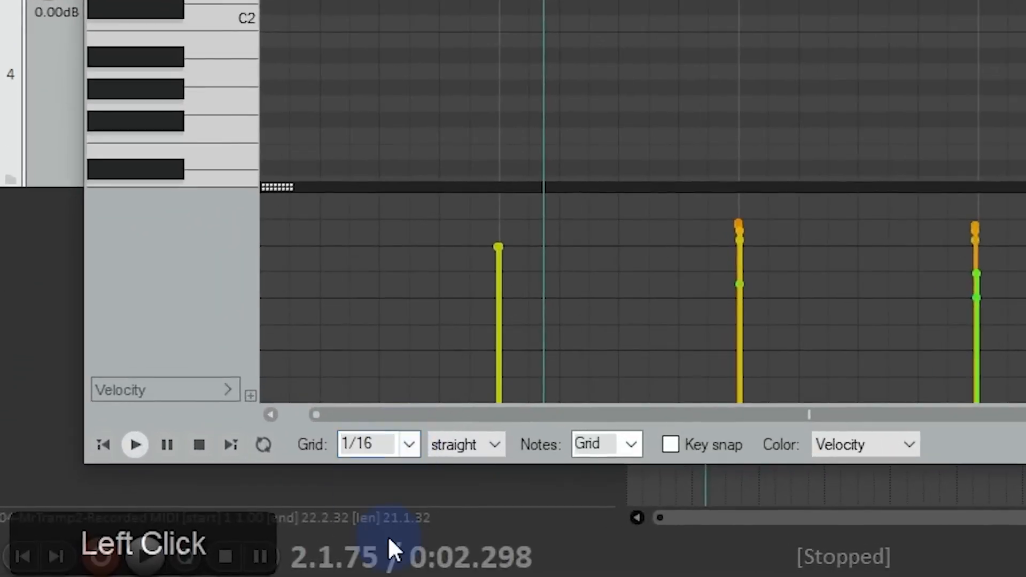
click(471, 447)
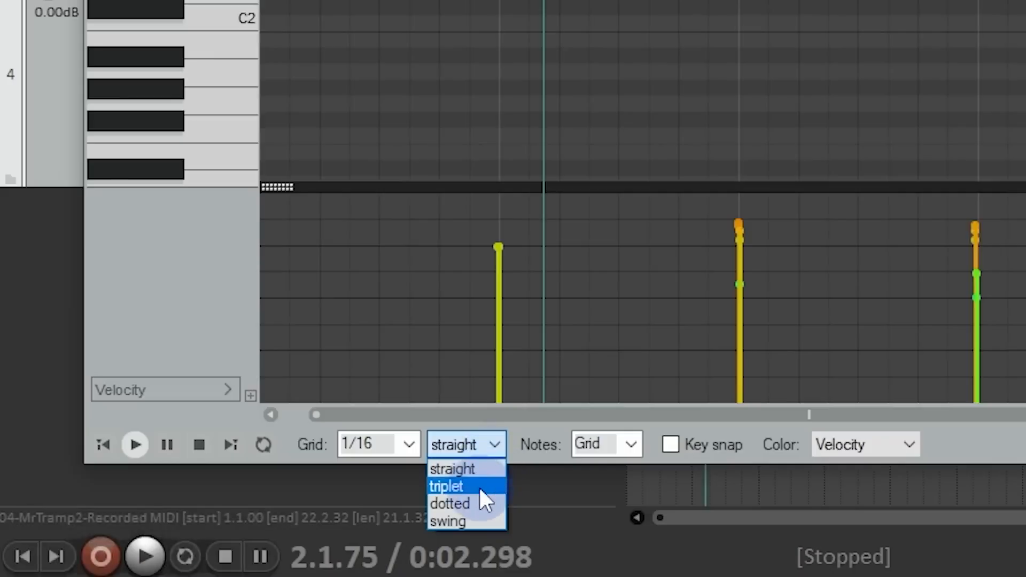
click(497, 450)
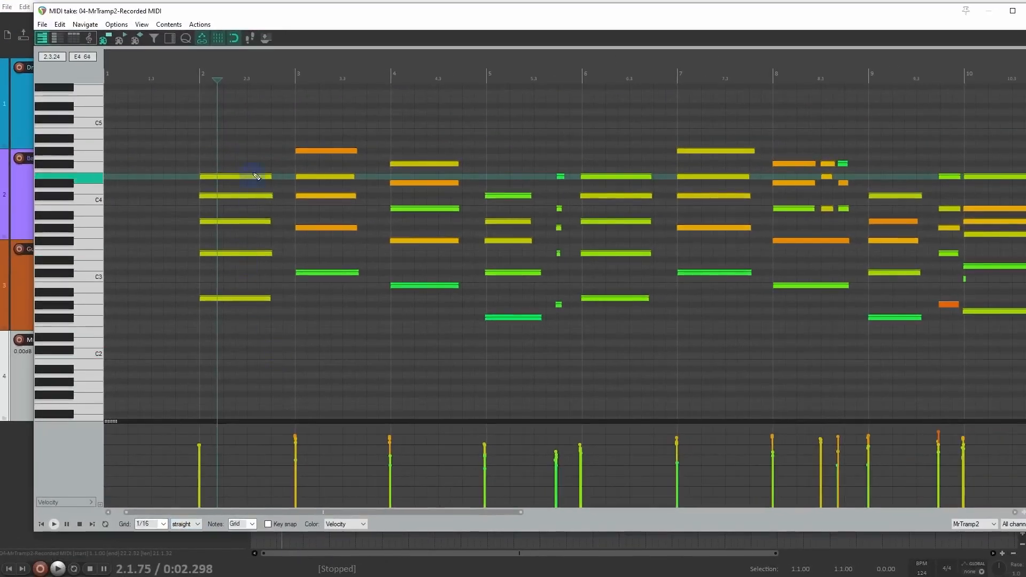
Step: Examine how closely the recorded chord notes line up with the grid lines from bar 2 through bar 10
scroll(247, 171, up, 3)
scroll(305, 170, up, 3)
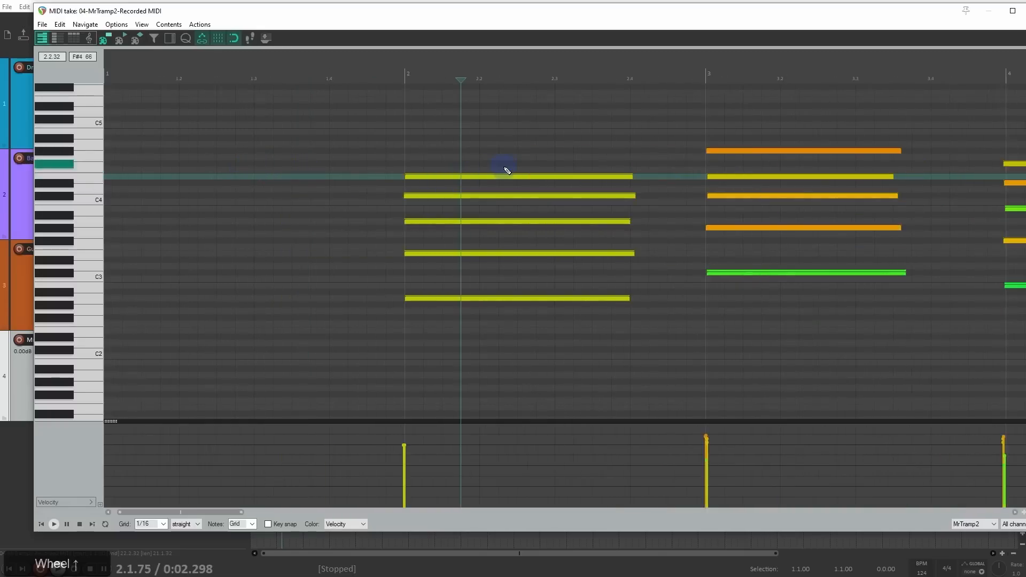
scroll(481, 309, up, 2)
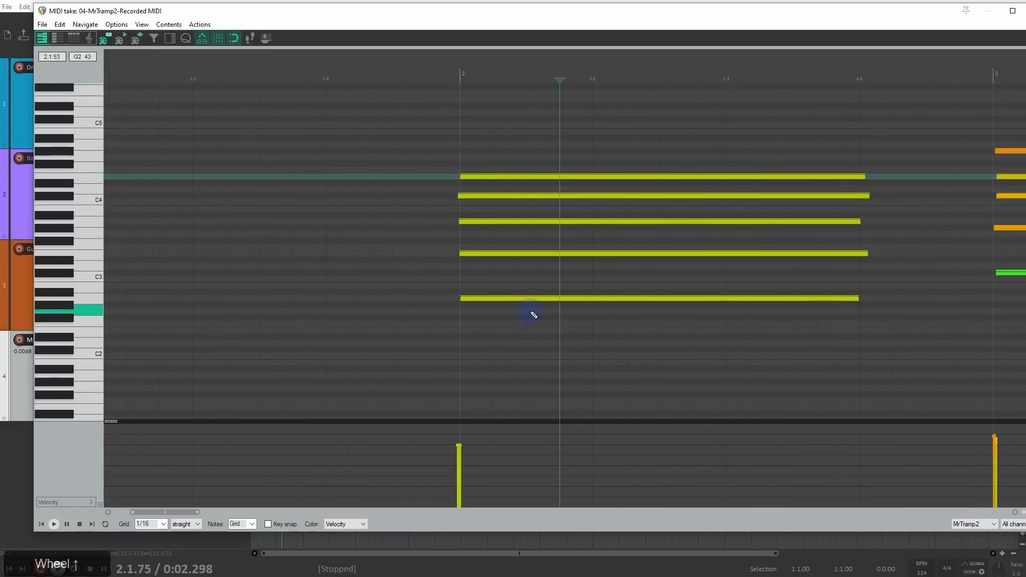
scroll(540, 312, down, 2)
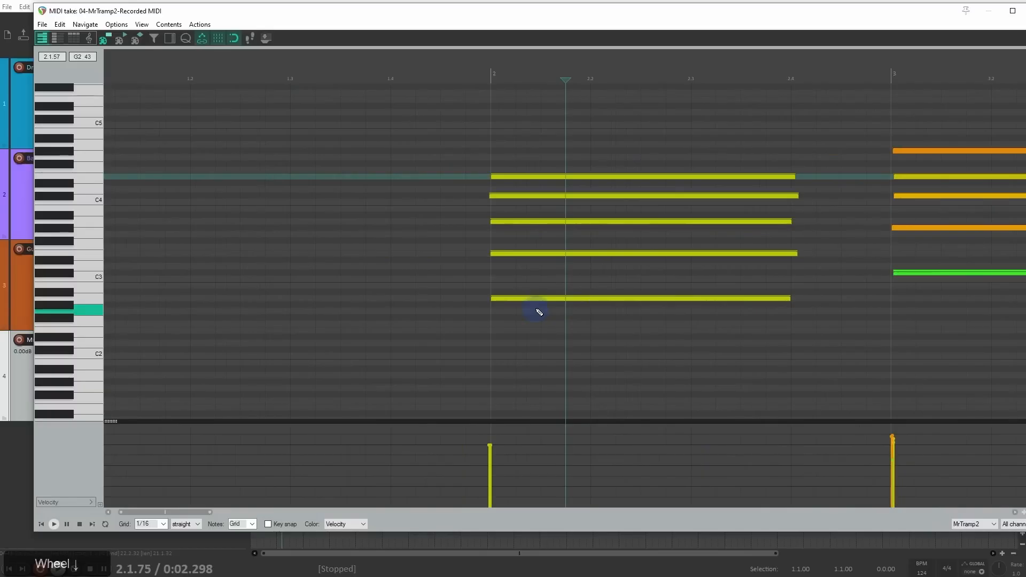
drag(648, 325, 383, 320)
scroll(387, 319, down, 4)
drag(658, 307, 365, 308)
drag(691, 332, 479, 327)
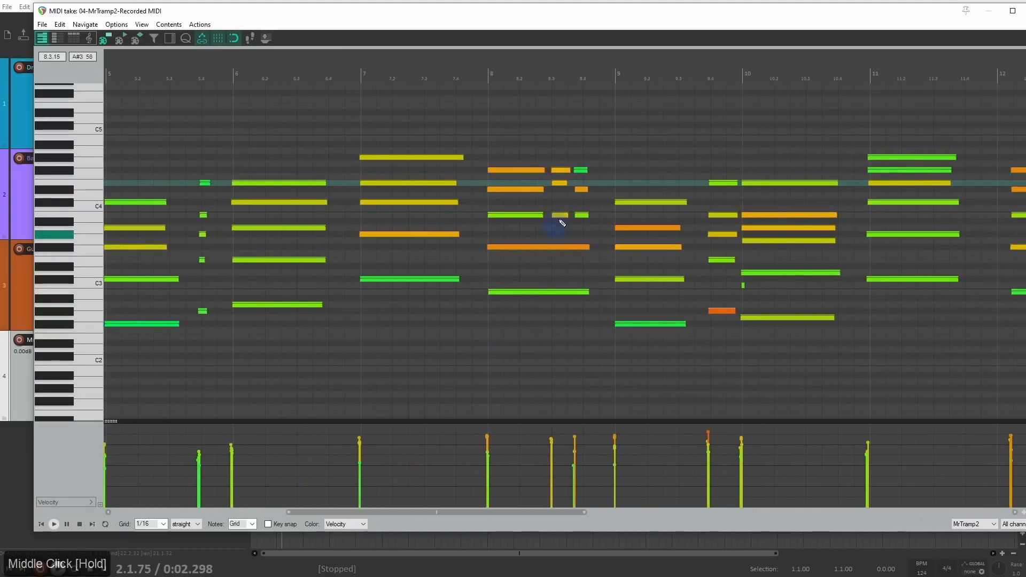
scroll(580, 165, up, 4)
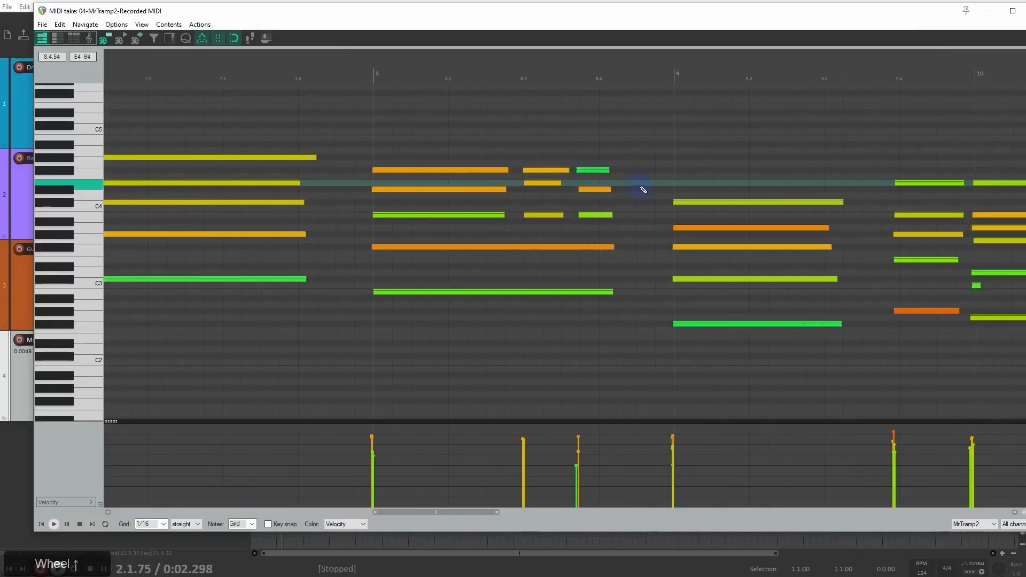
scroll(625, 199, down, 3)
drag(614, 206, 401, 195)
scroll(292, 168, up, 3)
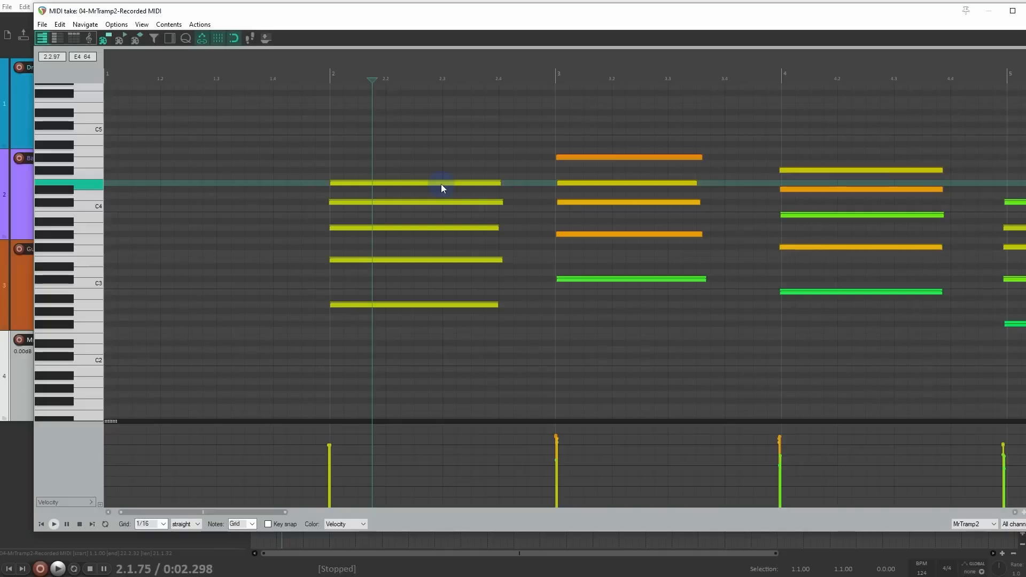
Step: Open the quantize settings for all notes and set them to quantize position and note length
key(q)
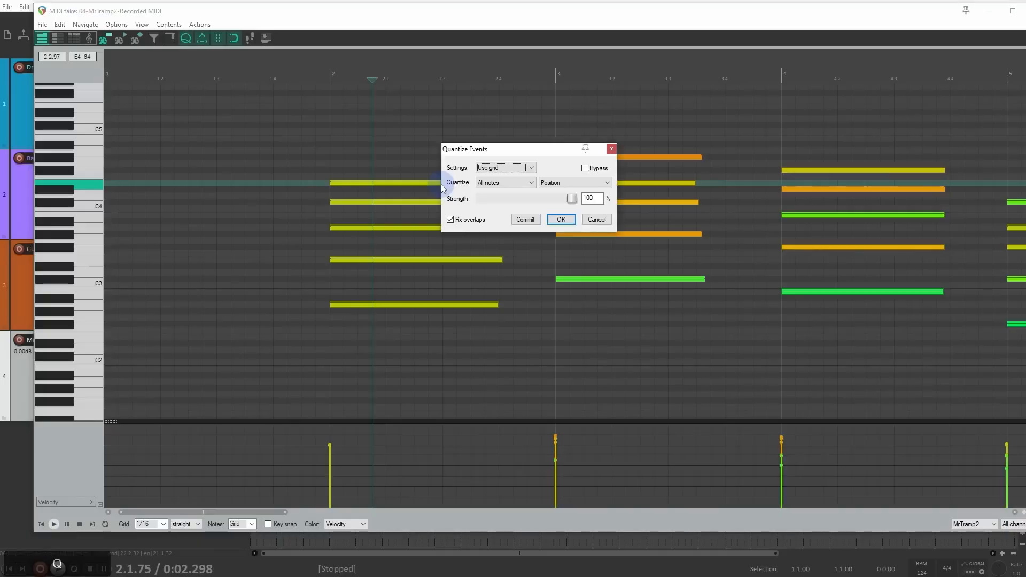
drag(476, 150, 571, 154)
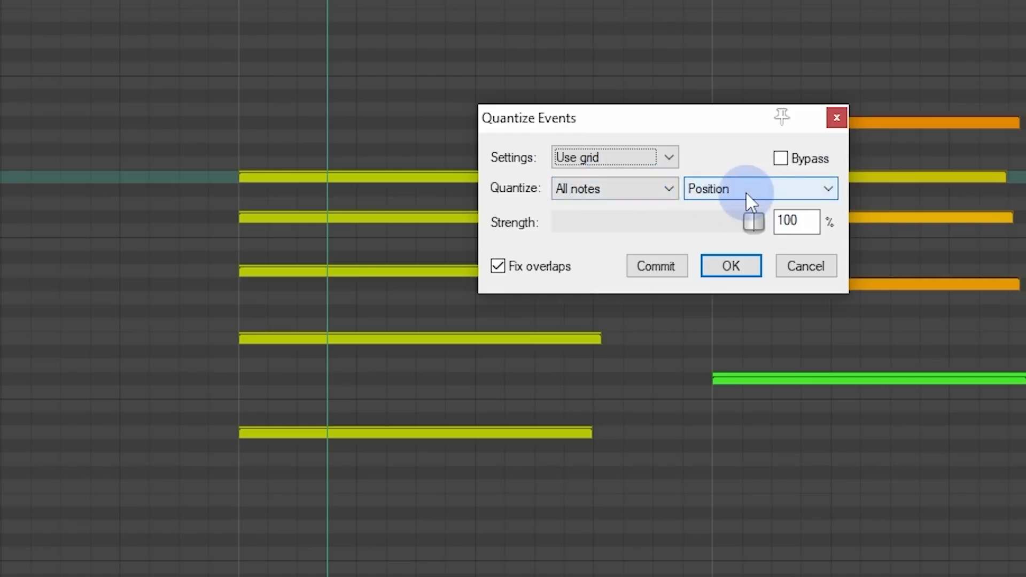
click(829, 189)
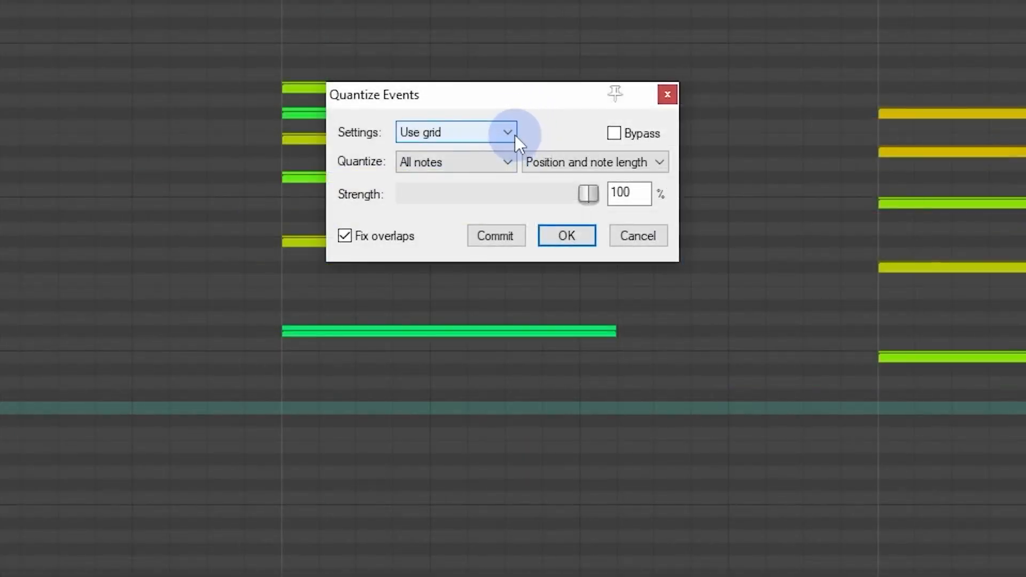
Step: Switch the quantize settings source to Manual to view its options, and return it to Use grid
click(515, 133)
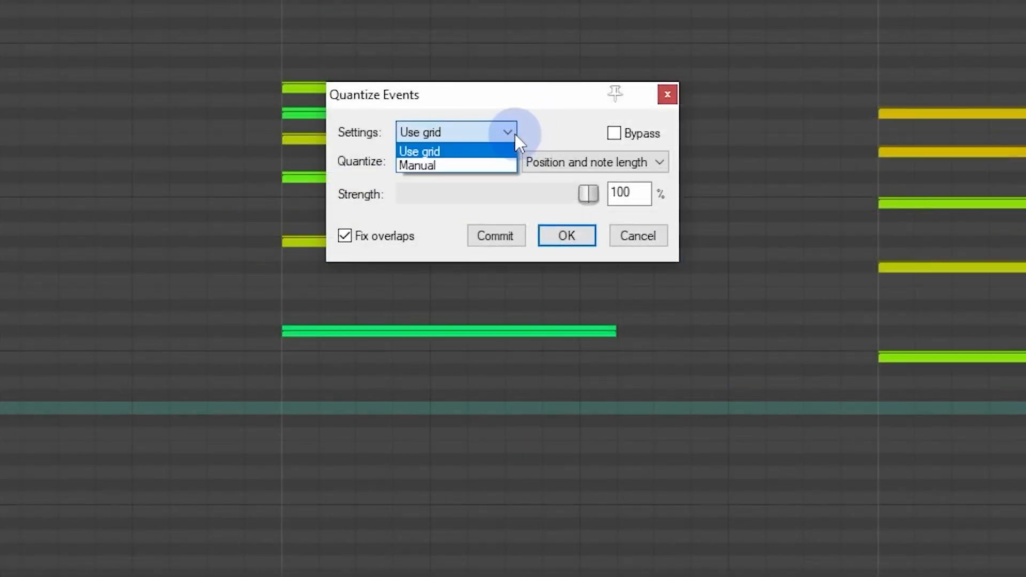
click(465, 165)
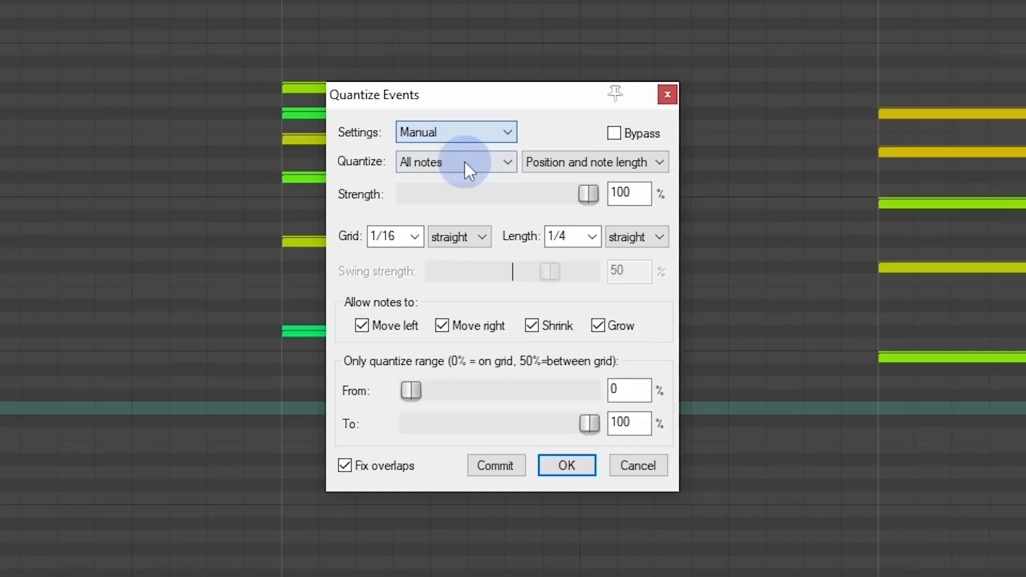
click(478, 133)
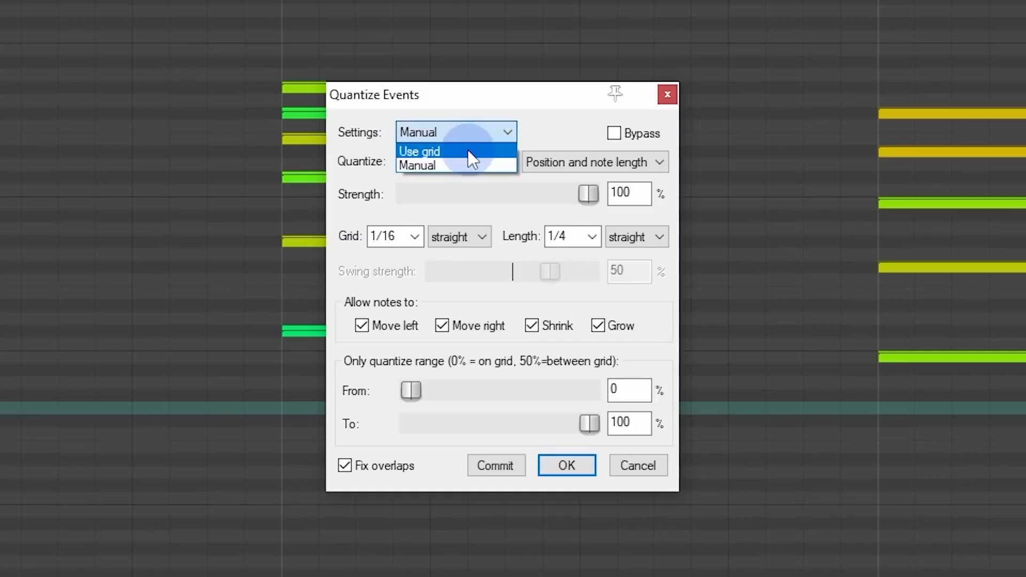
click(467, 151)
Step: Try quantizing position and note end, and return to position and note length
click(562, 167)
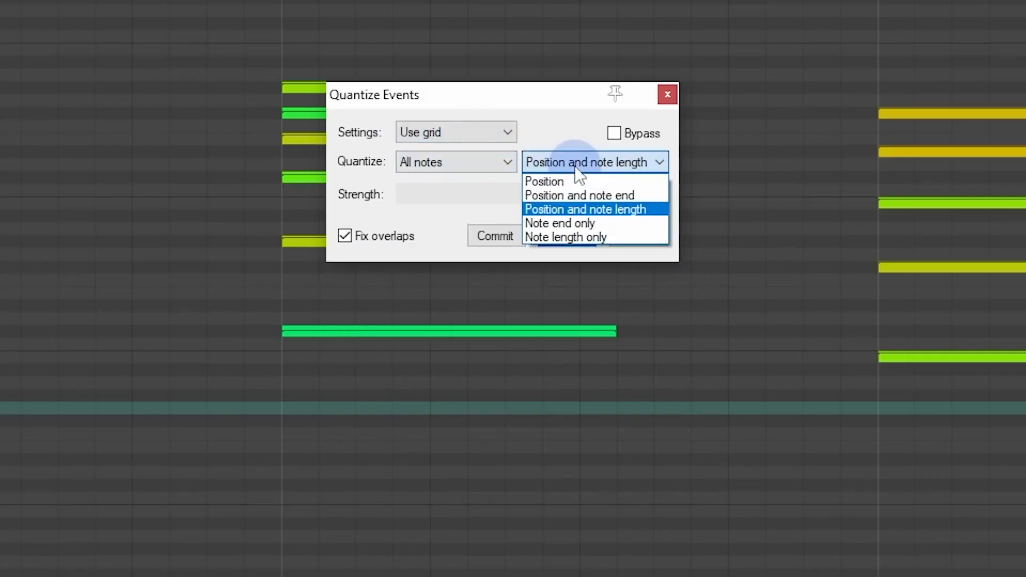
click(585, 197)
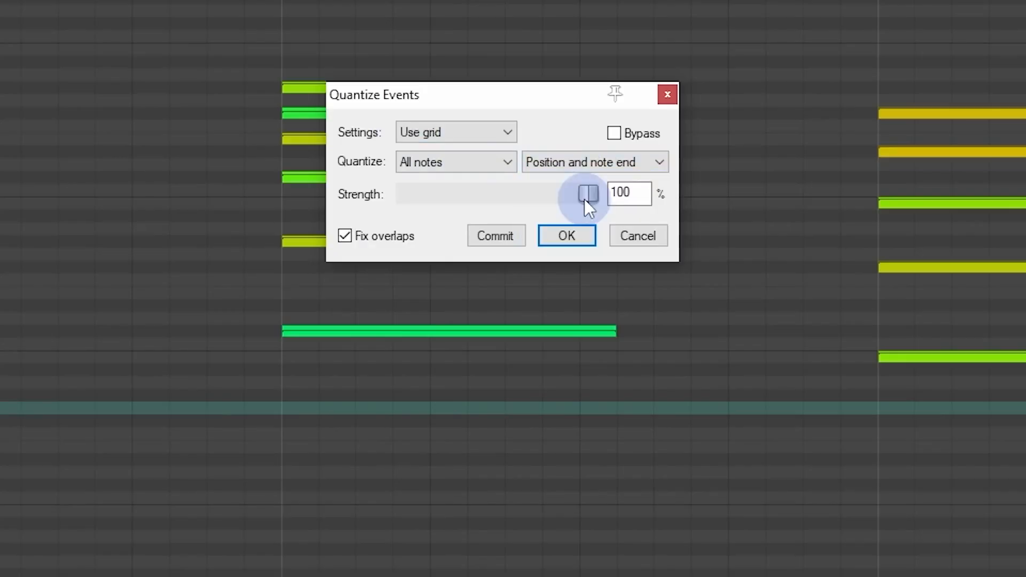
click(640, 167)
click(633, 204)
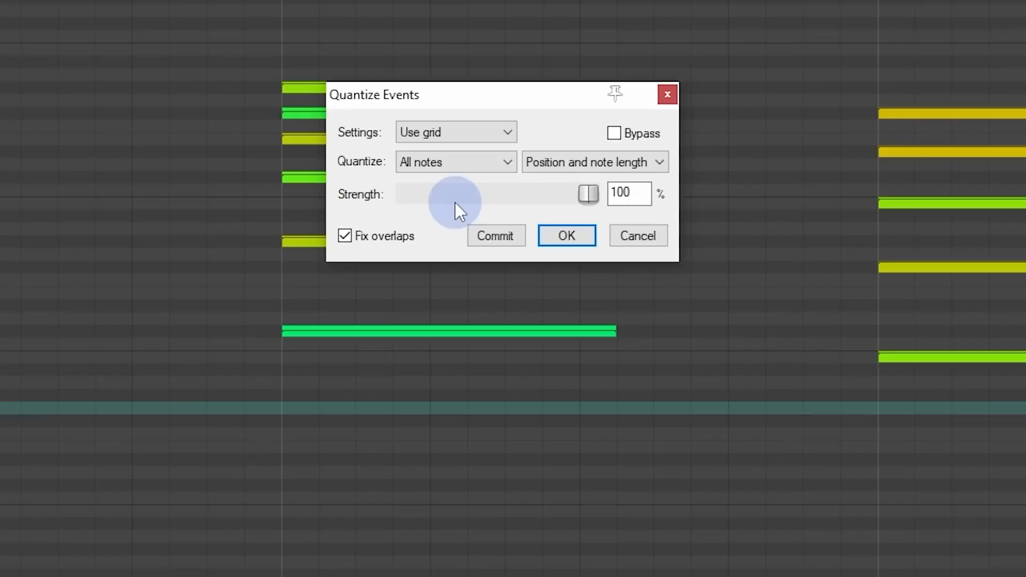
Step: In Manual quantize settings, try note lengths of 1/2 and 1, and set the length back to 1/4
click(495, 133)
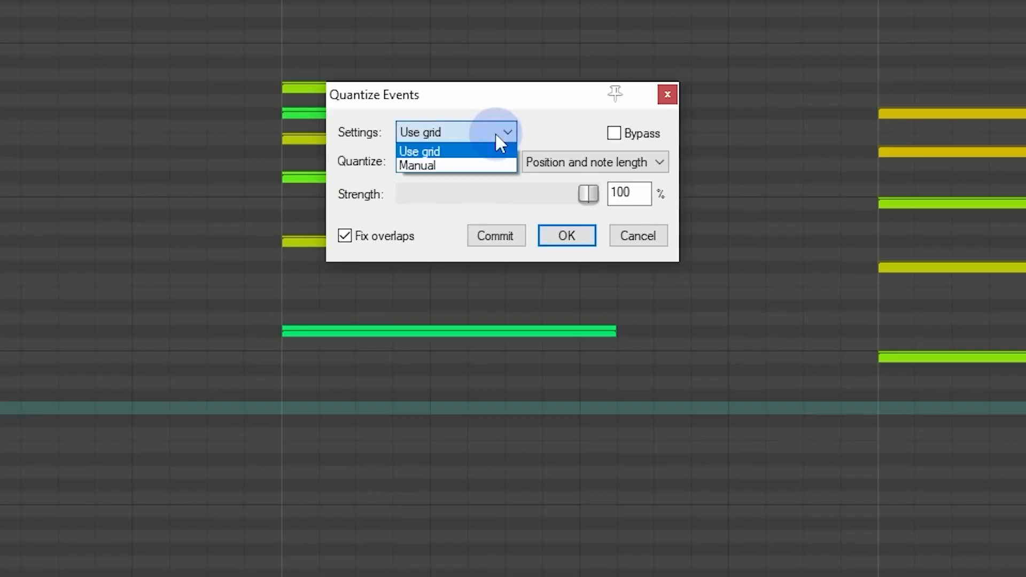
click(485, 161)
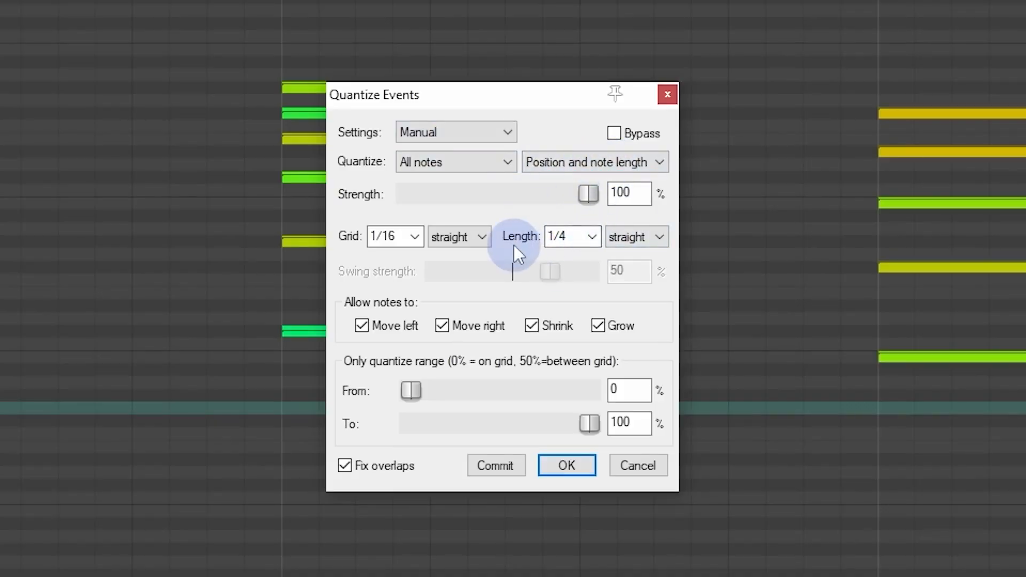
click(592, 237)
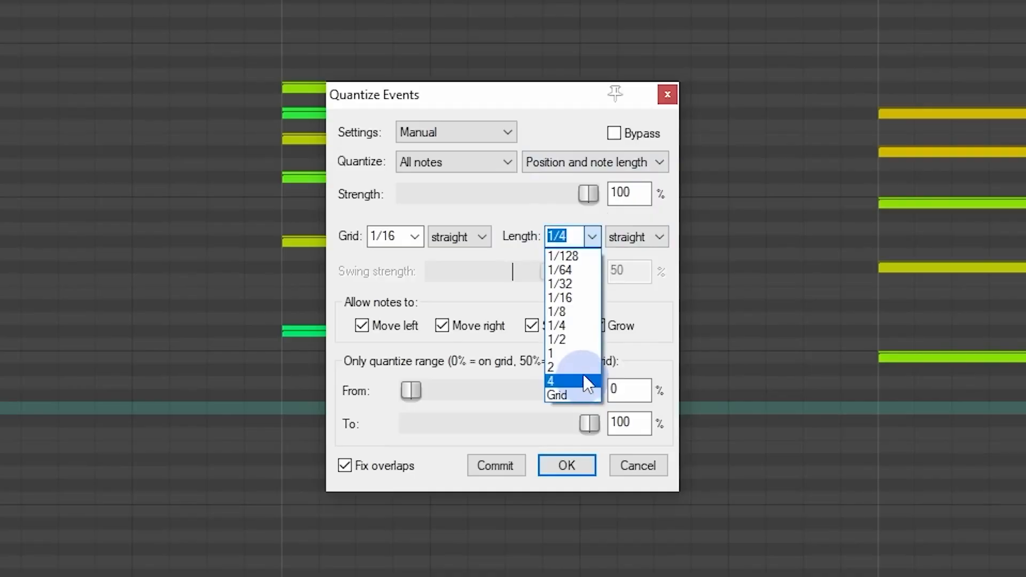
click(589, 339)
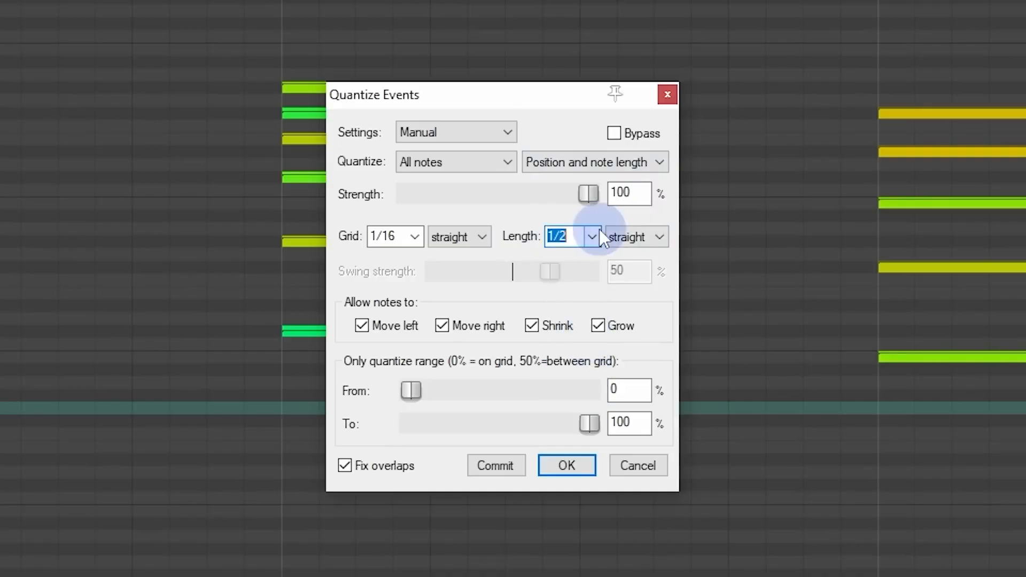
click(592, 236)
click(576, 353)
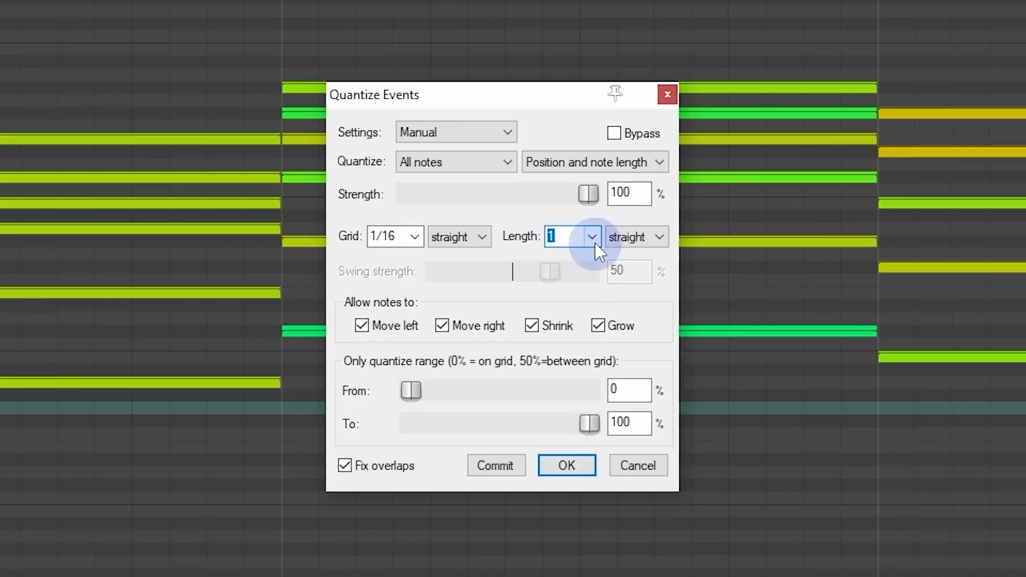
click(595, 242)
click(579, 326)
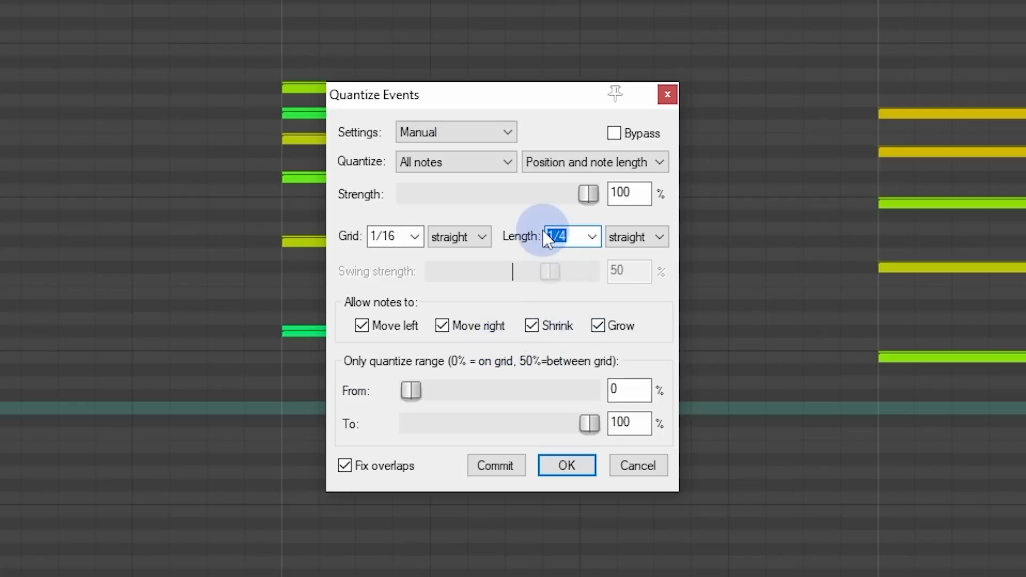
Step: Quantize all notes to the grid by position and note length at 100% strength, check the take, and undo the quantization
click(509, 133)
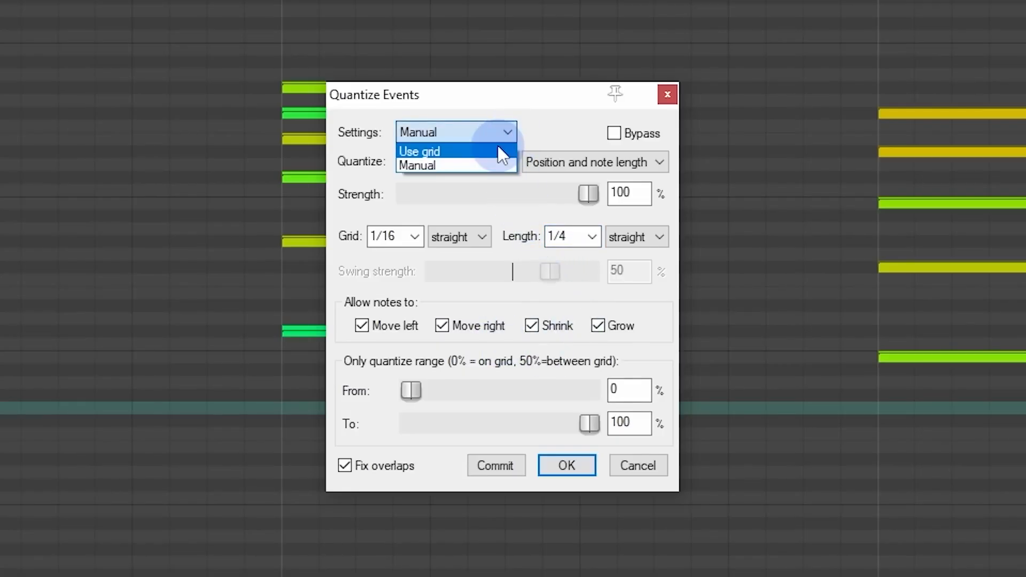
click(498, 147)
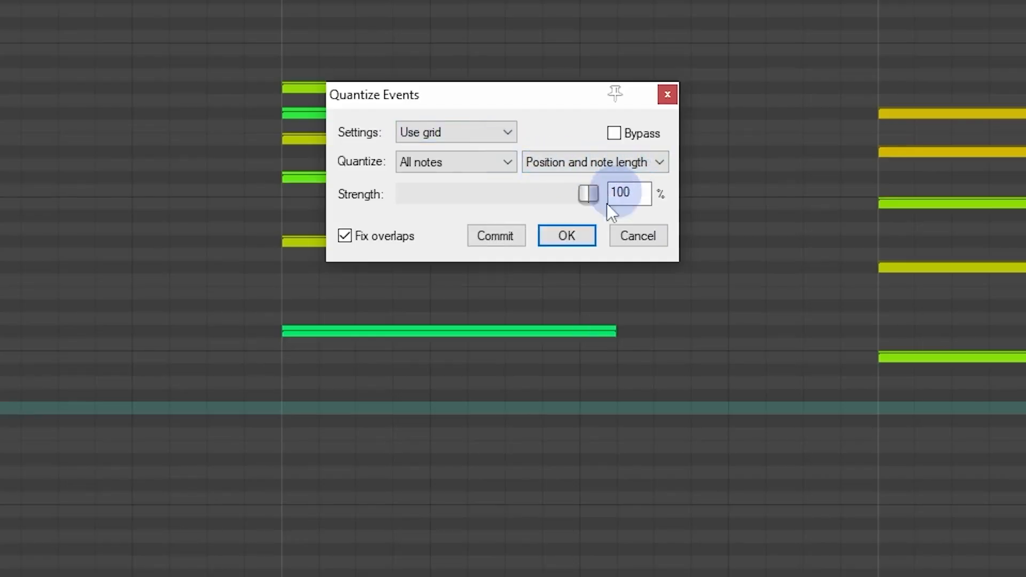
click(566, 236)
scroll(580, 239, down, 5)
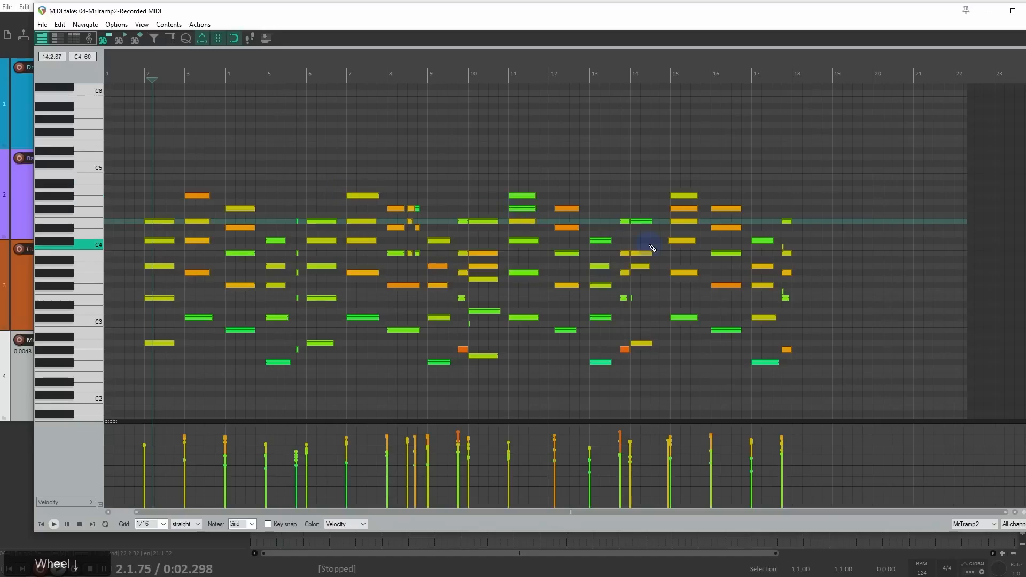
scroll(299, 219, up, 5)
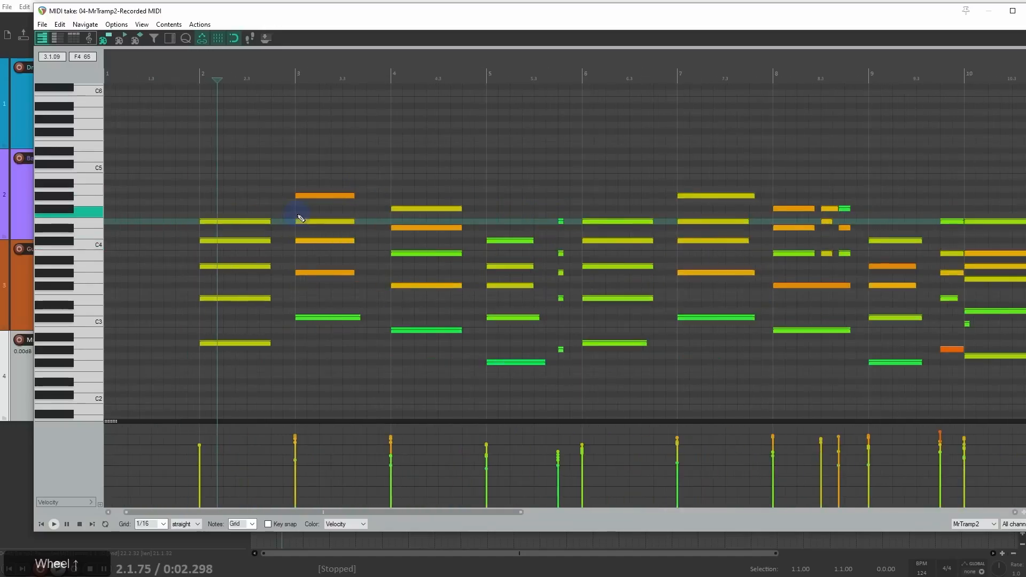
scroll(303, 219, down, 5)
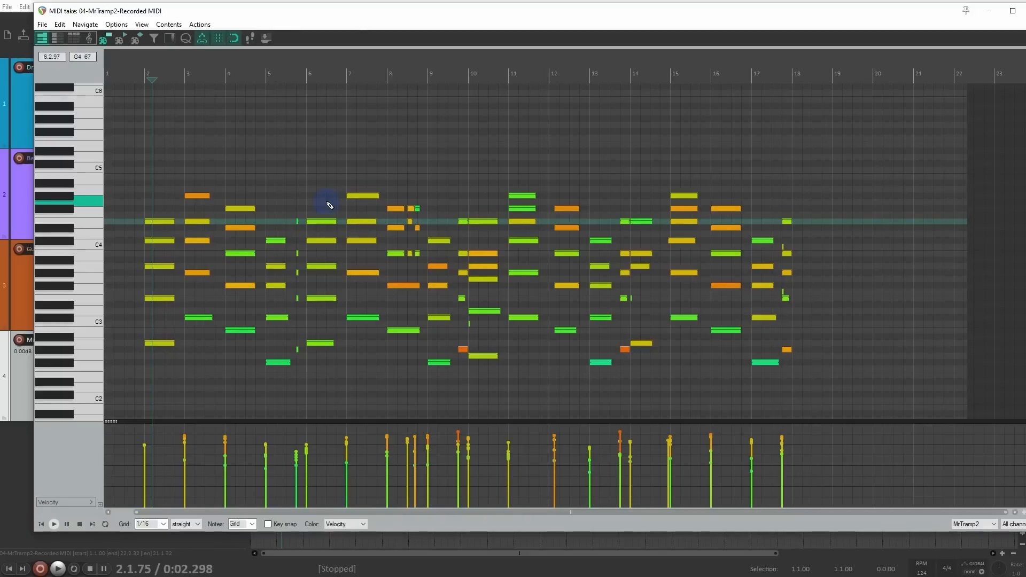
key(ctrl+z)
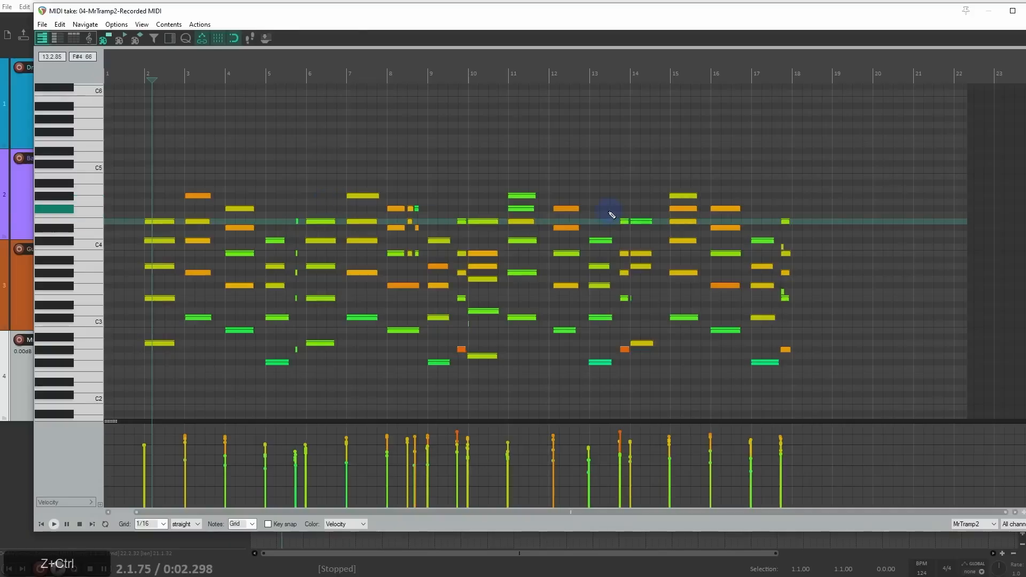
Step: Select all notes from bar 11 onward, turn off snapping, and move them slightly earlier, off the grid
drag(521, 157, 820, 378)
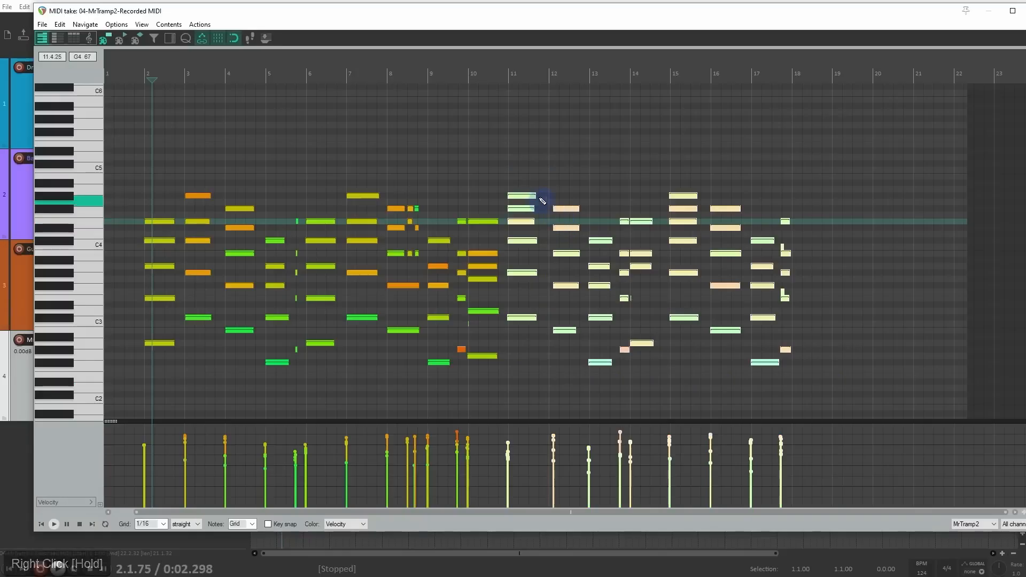
key(alt+s)
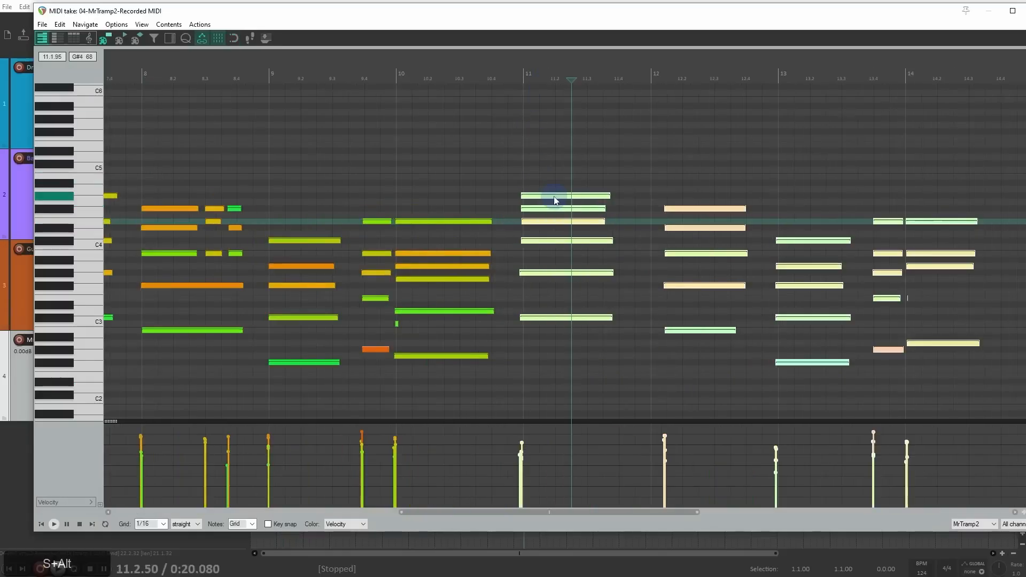
drag(553, 197, 542, 200)
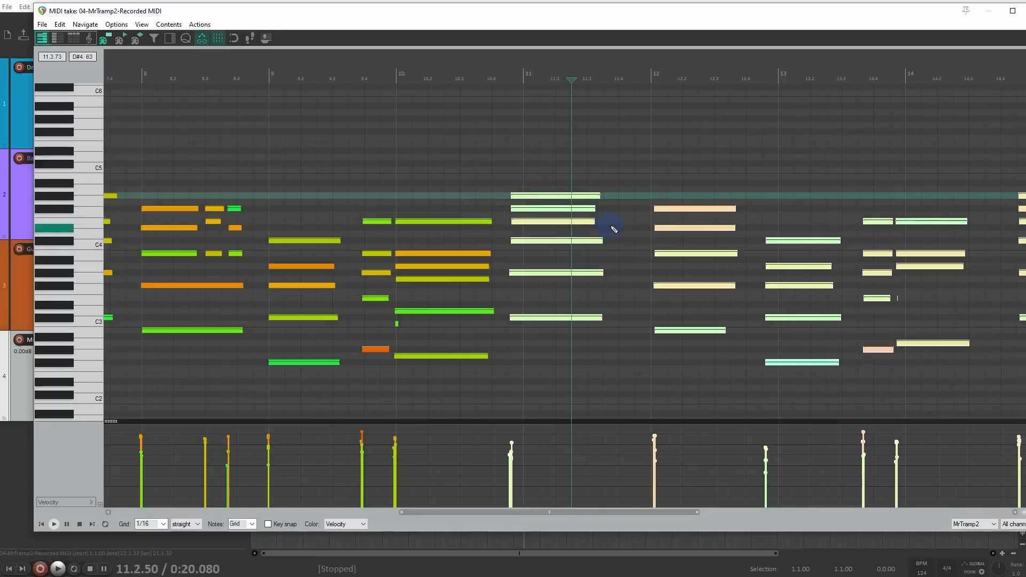
Step: Try quantizing all notes to the grid by position and note length, inspect the previewed notes from bar 11 onward, and cancel the quantization
key(q)
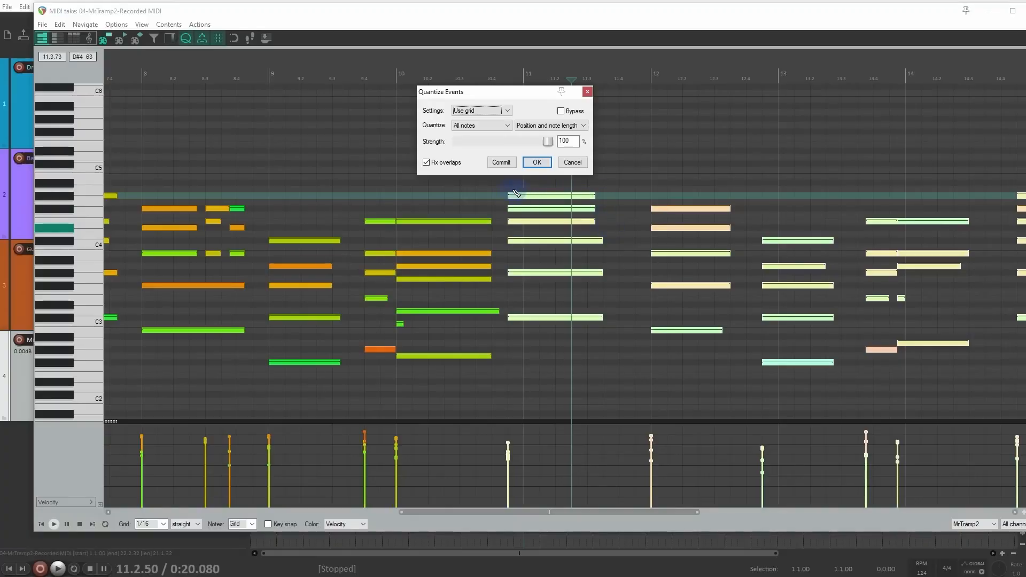
scroll(610, 237, down, 5)
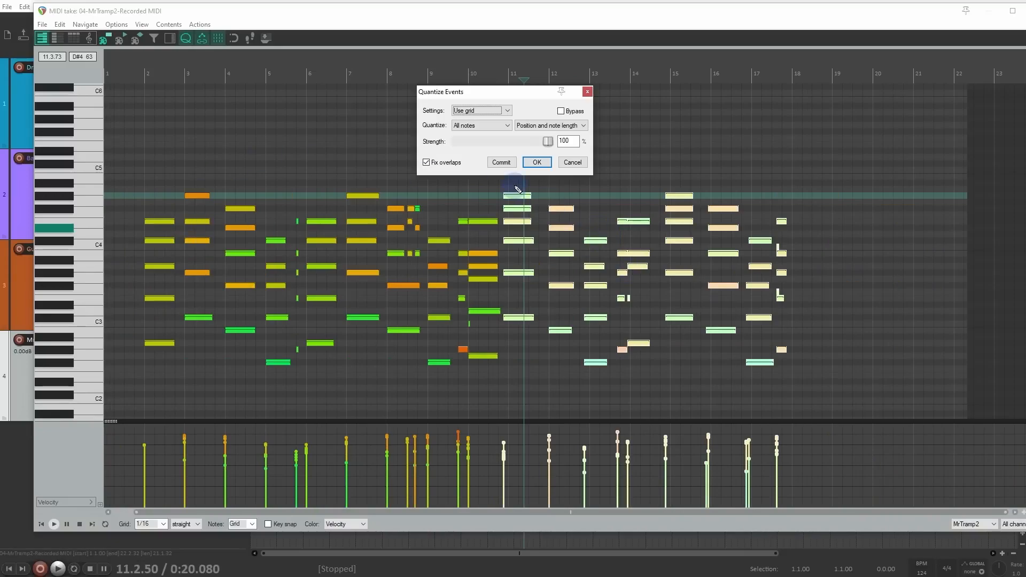
drag(828, 156, 512, 387)
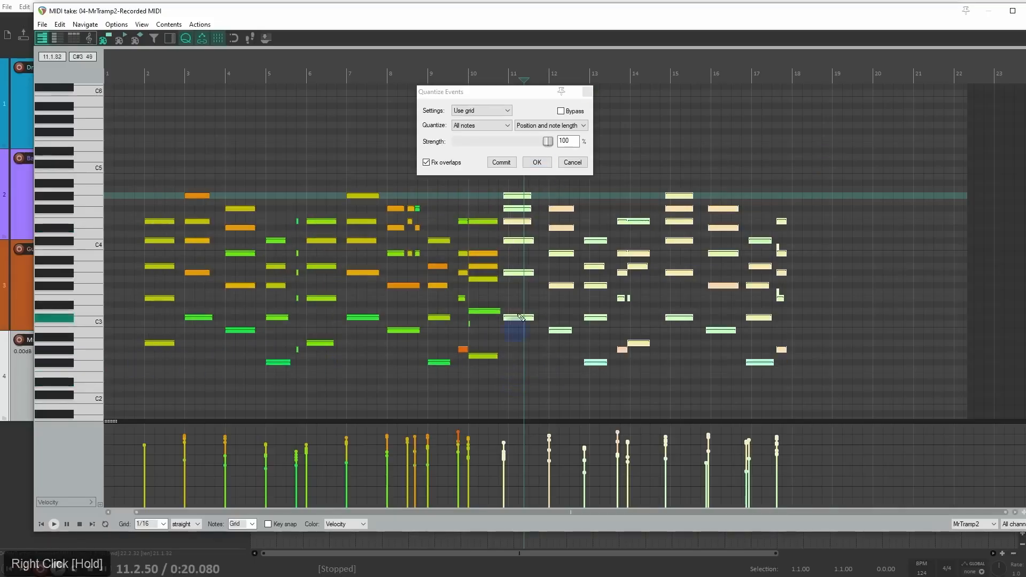
scroll(550, 207, up, 4)
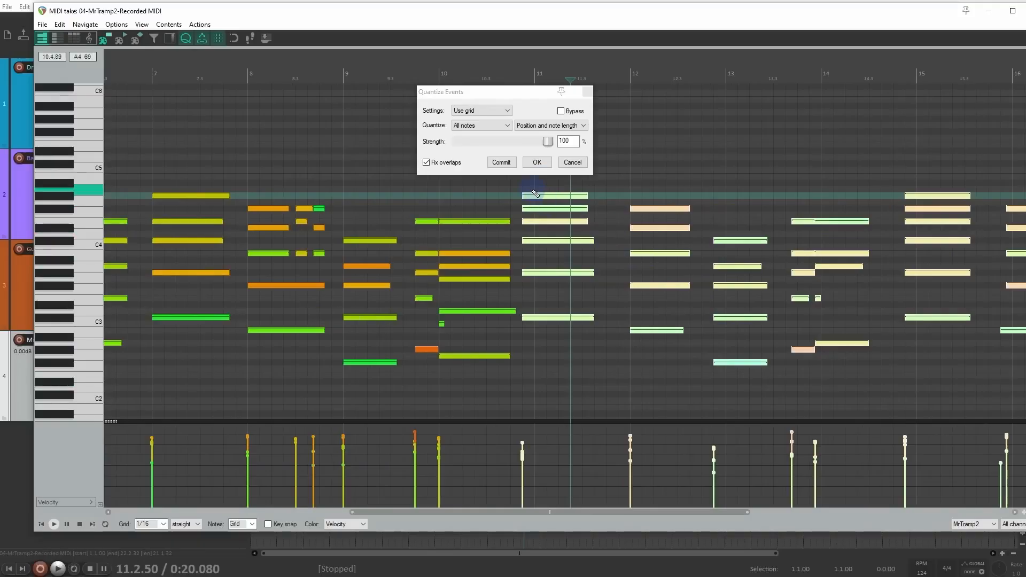
click(573, 162)
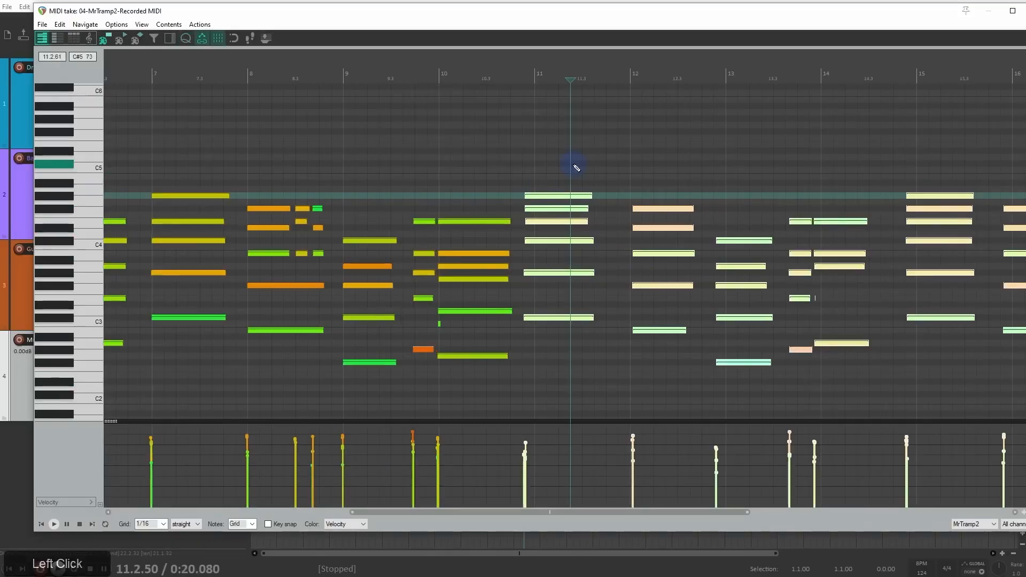
Step: Move the selected notes later so the first chord starts on bar 11, and quantize all notes by position and note length at 100% strength
scroll(561, 200, up, 2)
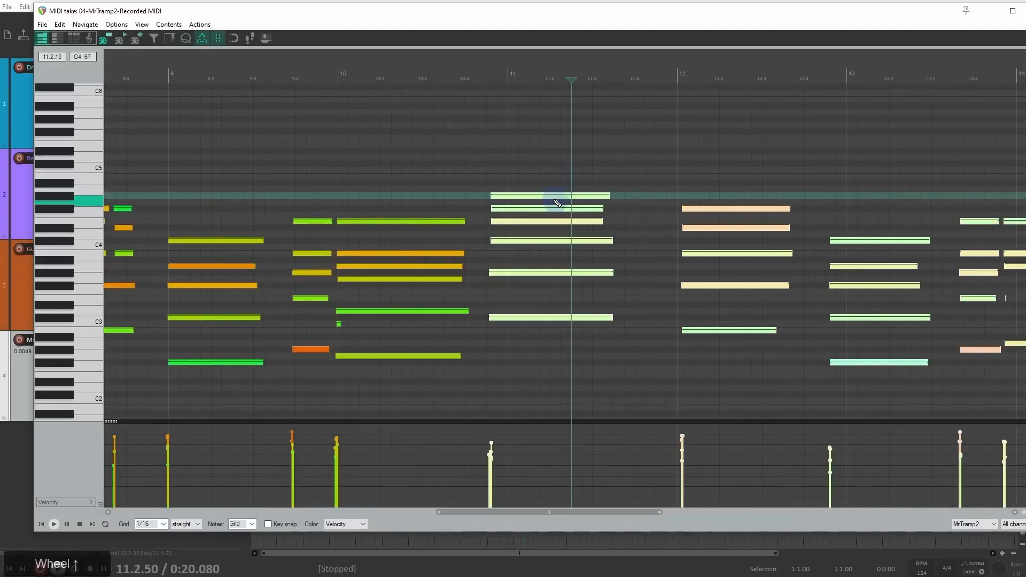
drag(508, 200, 526, 201)
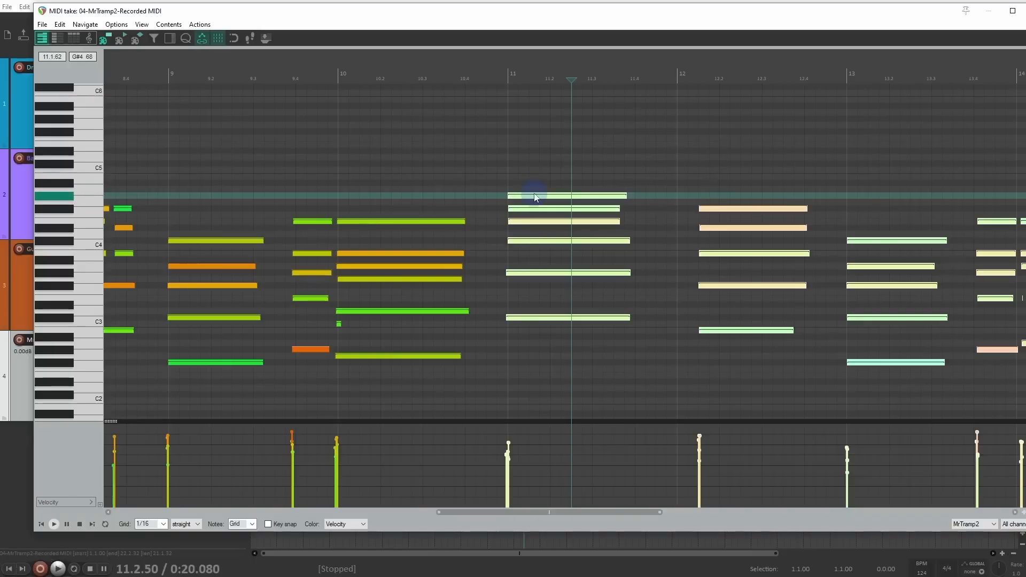
key(q)
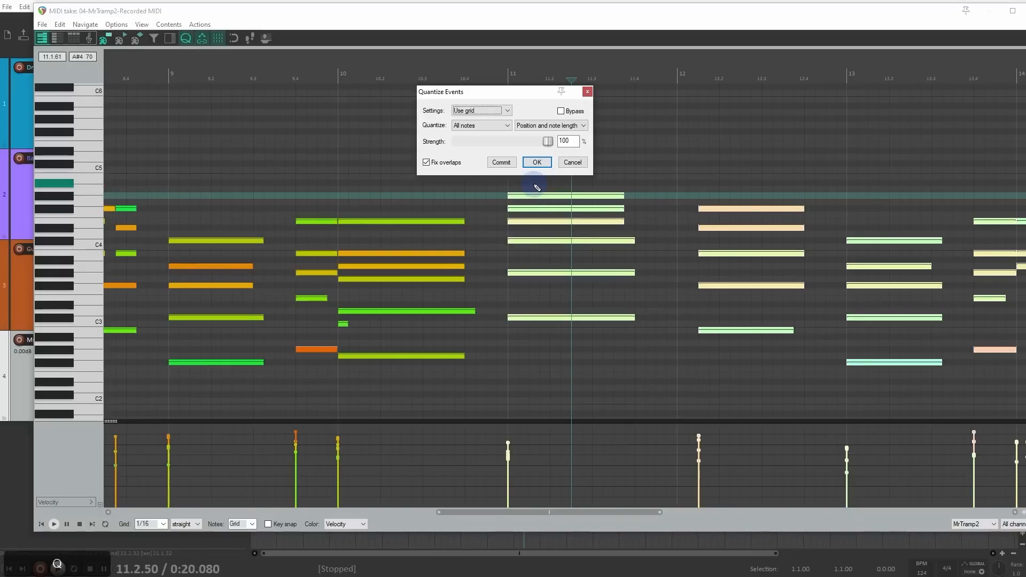
click(533, 162)
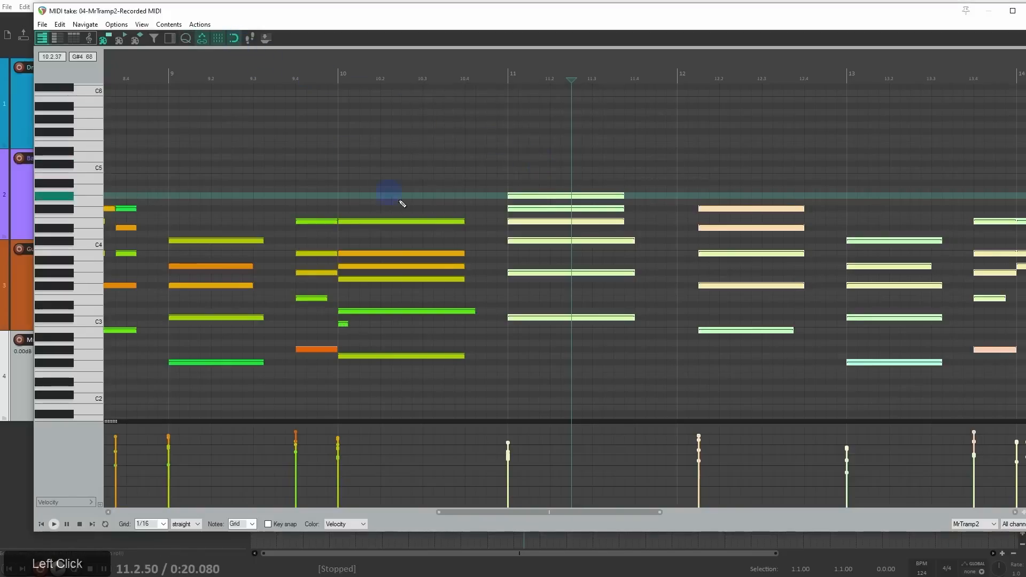
Step: Place the edit cursor just before bar 2 and briefly start and stop playback
scroll(409, 216, down, 6)
click(148, 72)
scroll(176, 81, up, 2)
key(space)
key(space)
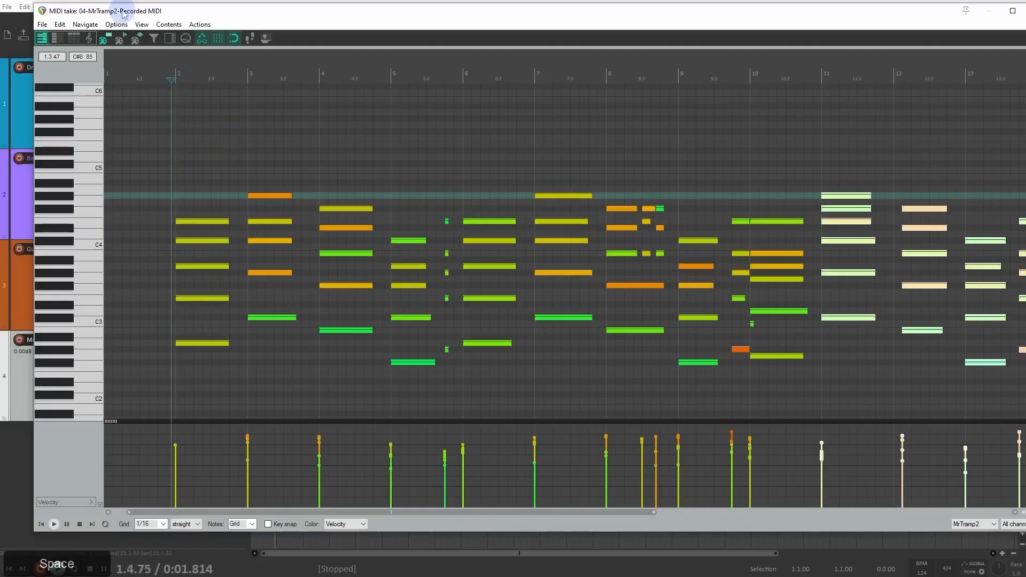
Step: Reposition and narrow the MIDI editor window to fit the screen, and play back the quantized take
drag(122, 11, 169, 83)
click(114, 31)
drag(249, 85, 195, 19)
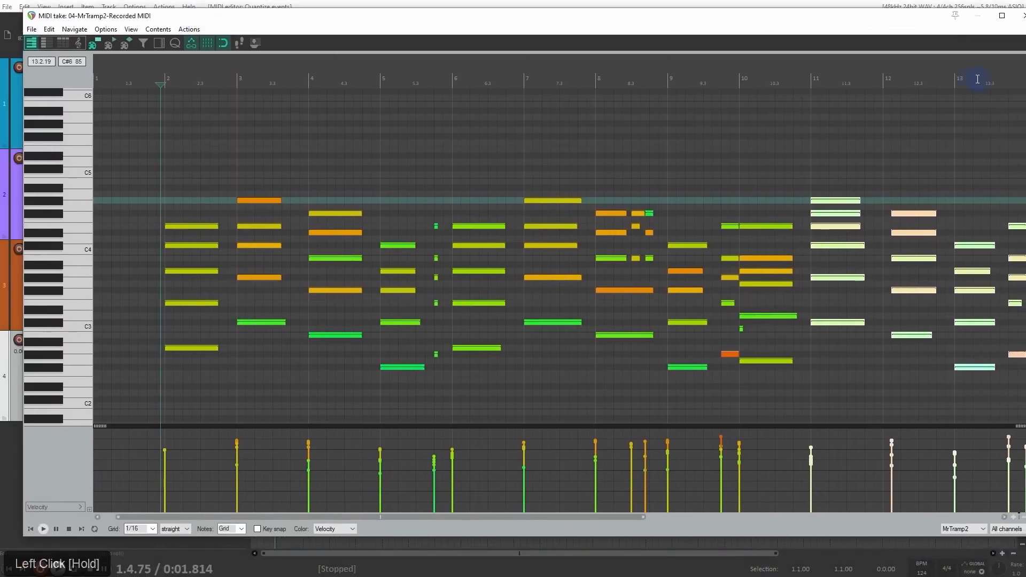
drag(1025, 79, 999, 80)
key(space)
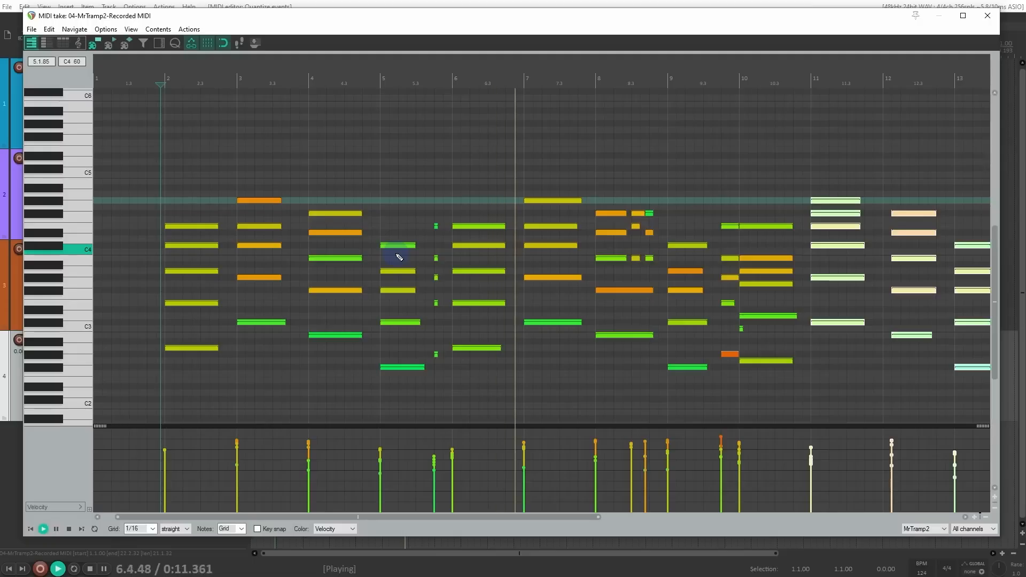
key(space)
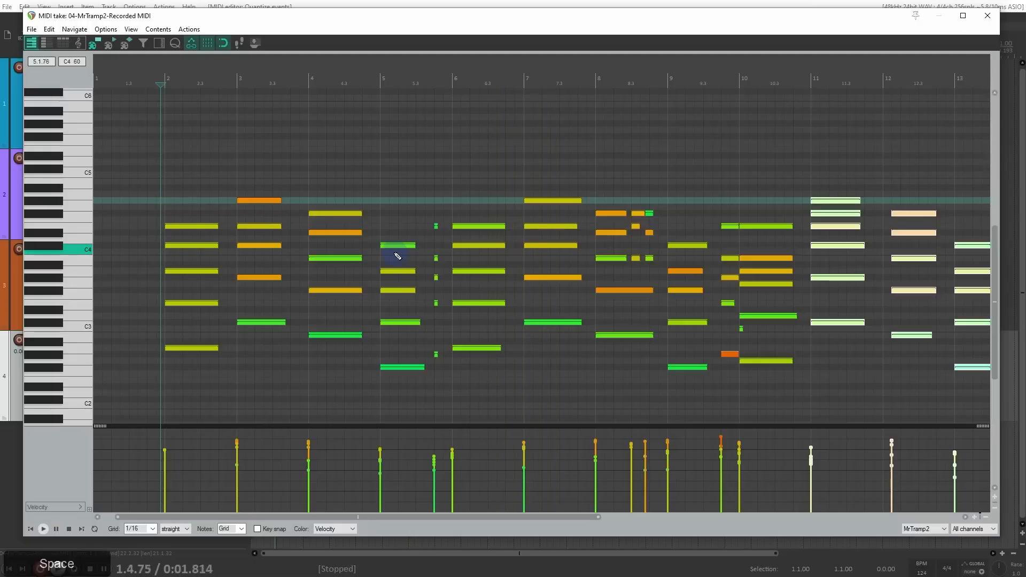
Step: Select the chords in bars 2 to 4 and extend their note ends to just before the following bar lines
scroll(399, 256, up, 3)
drag(556, 211, 483, 179)
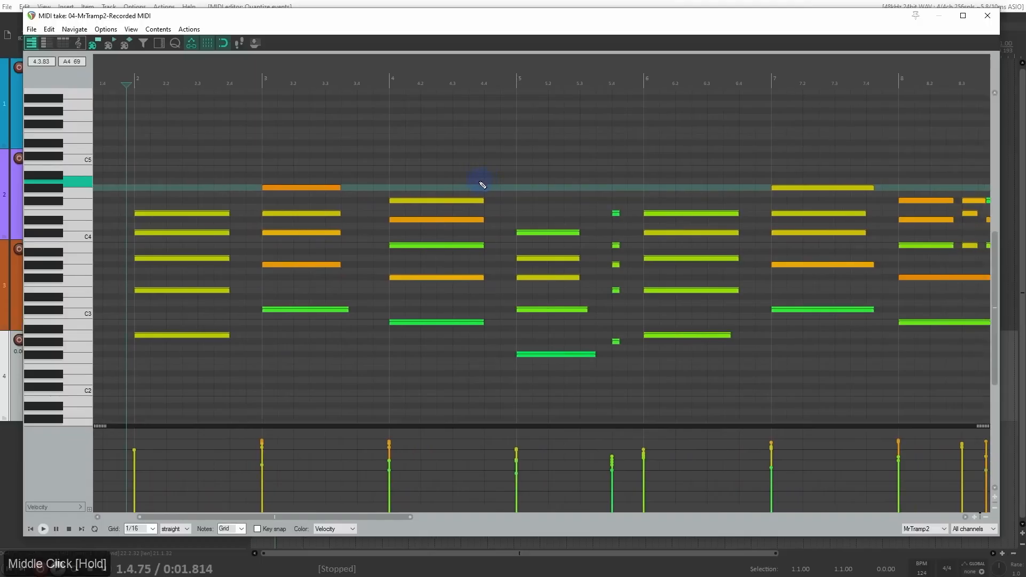
scroll(482, 185, down, 2)
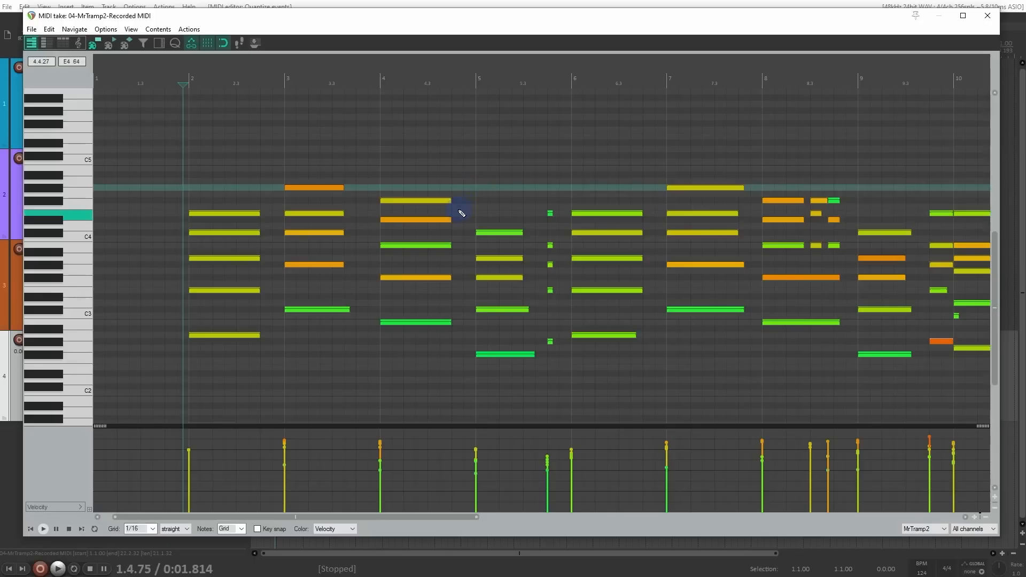
drag(230, 152, 458, 367)
scroll(456, 351, up, 2)
scroll(456, 351, up, 1)
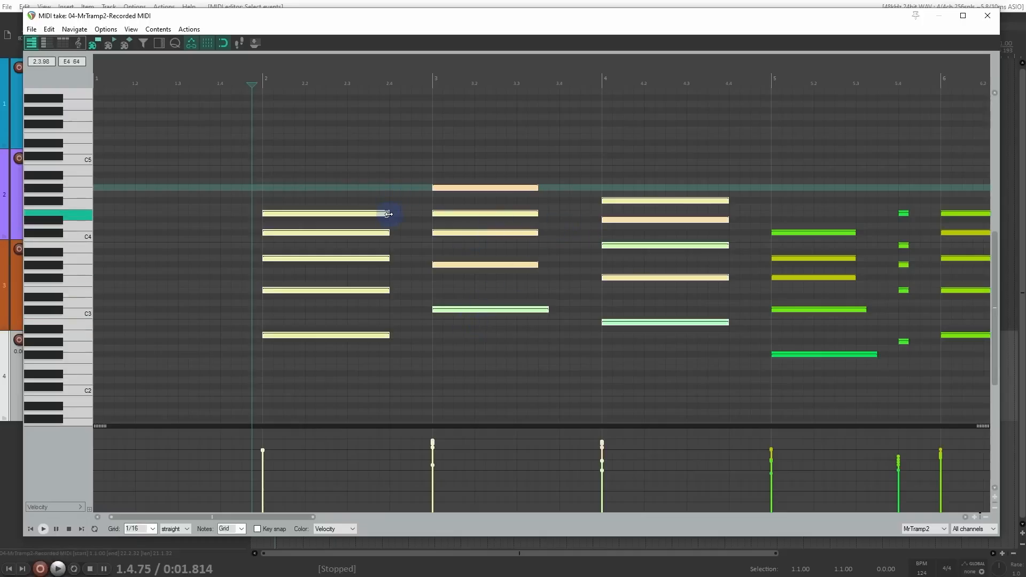
drag(388, 214, 422, 214)
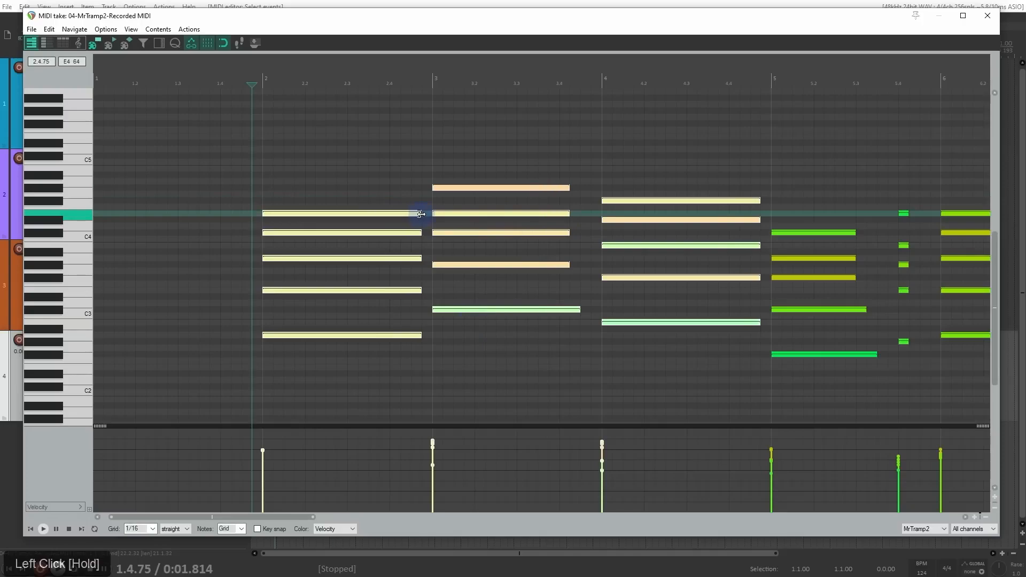
Step: Even out the note ends of the bar 3 chord, lengthening them to just before bar 4
drag(476, 143, 582, 267)
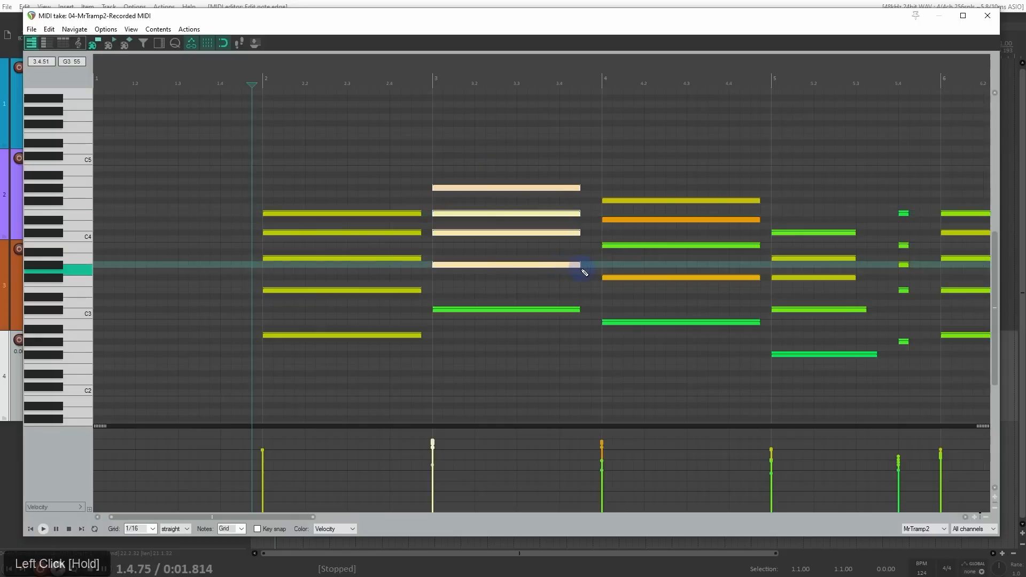
drag(607, 276, 452, 269)
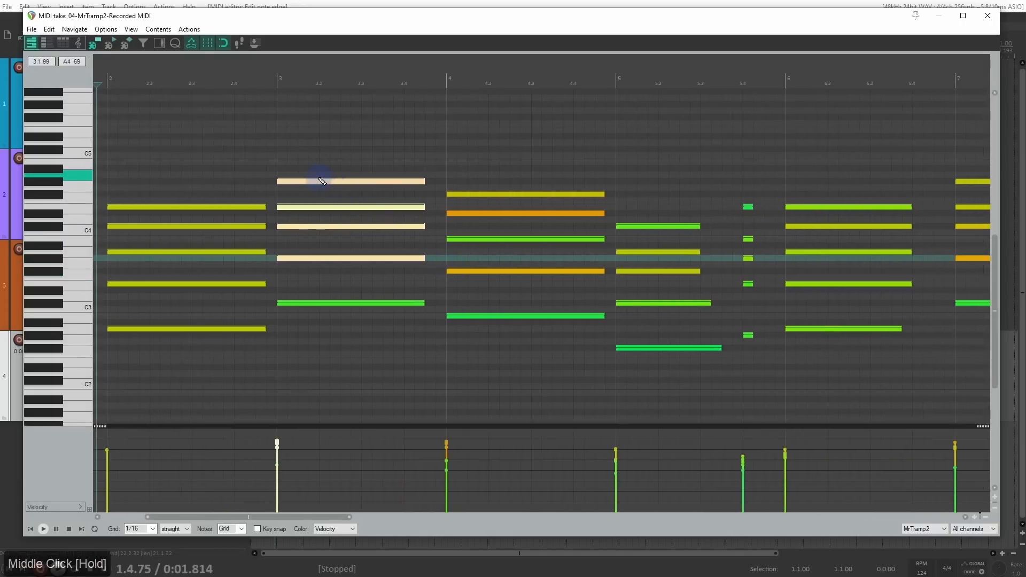
drag(350, 165, 436, 303)
Step: Select all the chords in bars 2 to 4 and play them back
drag(222, 146, 550, 378)
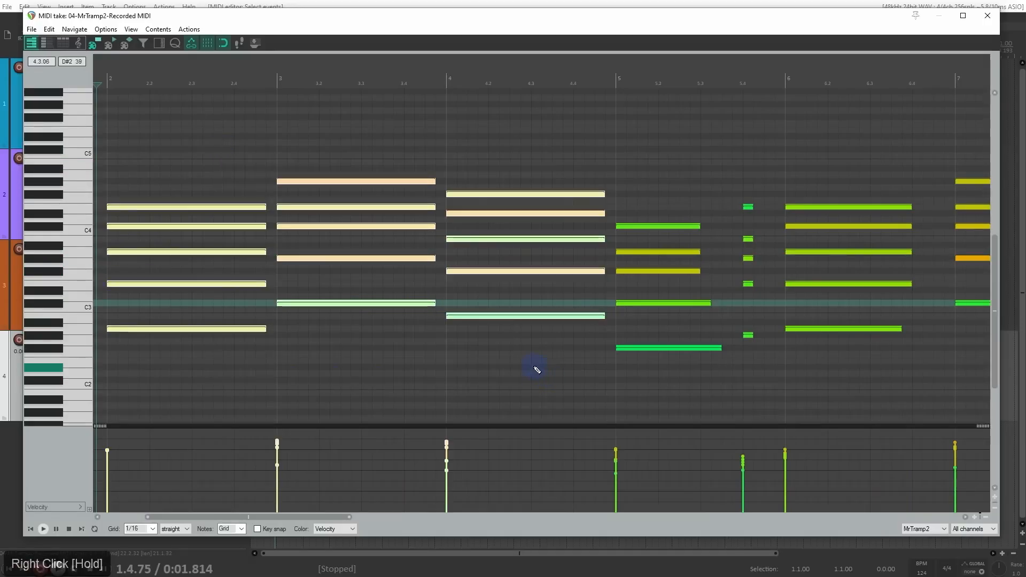
key(space)
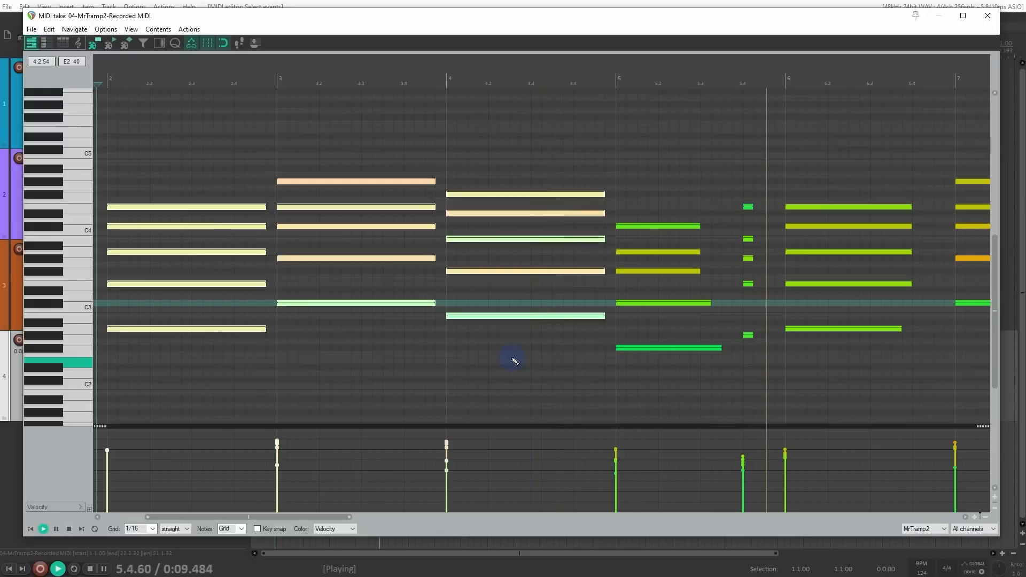
key(space)
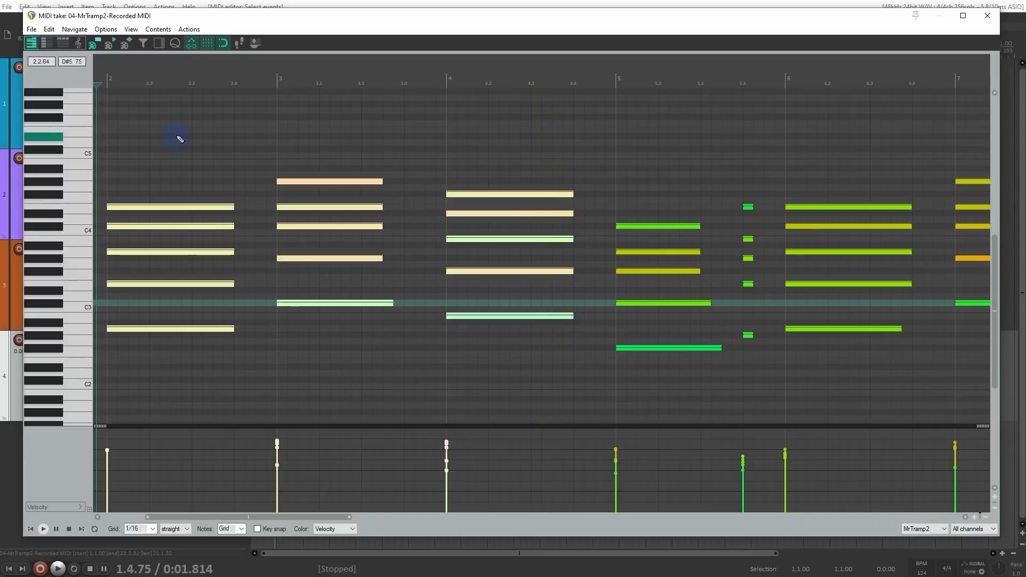
Step: In the event properties of the selected chords in bars 2 to 4, set the note length to 0.3.75 and apply it
key(ctrl+F2)
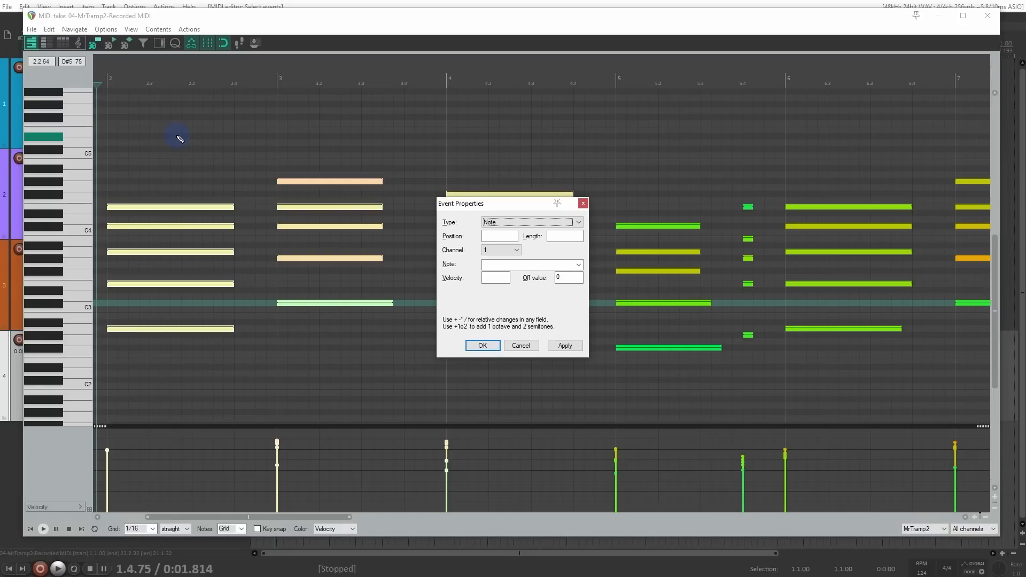
click(132, 30)
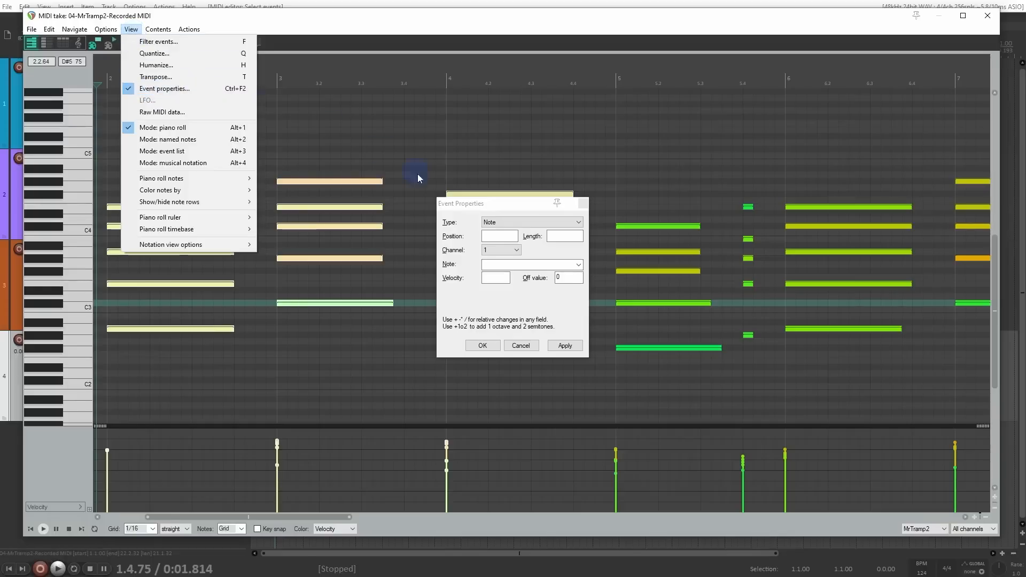
click(500, 209)
drag(502, 213, 669, 178)
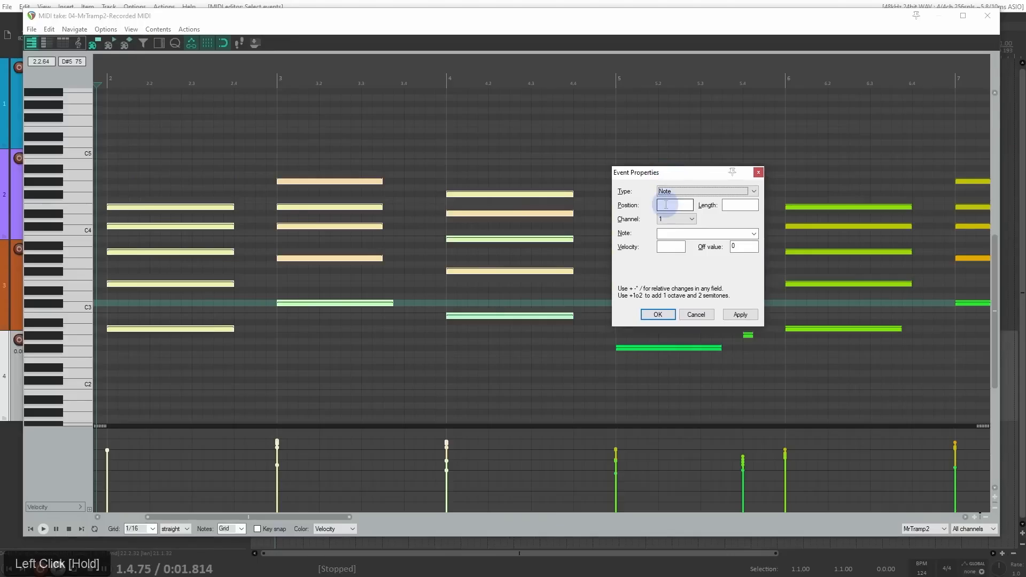
click(741, 205)
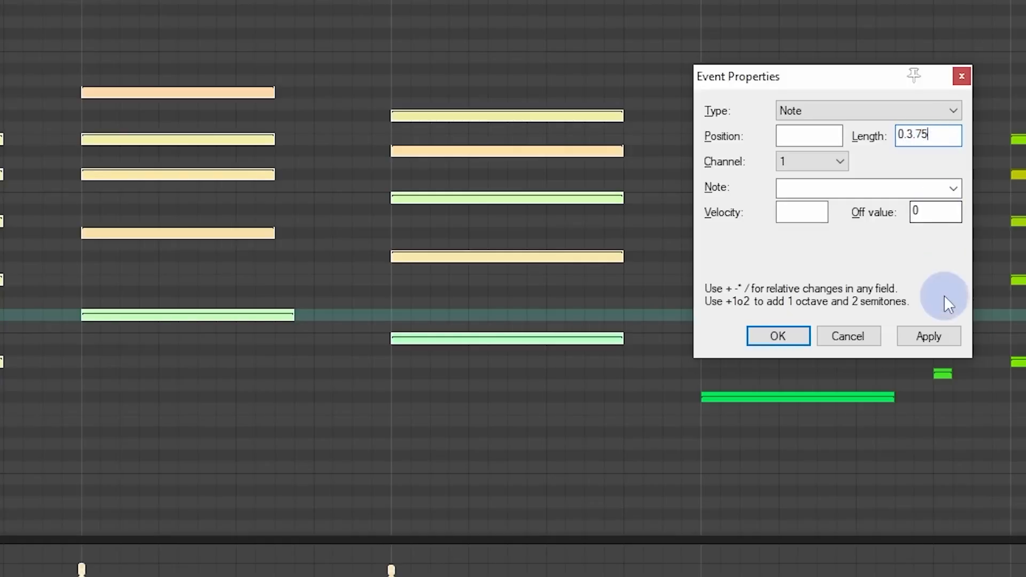
click(935, 335)
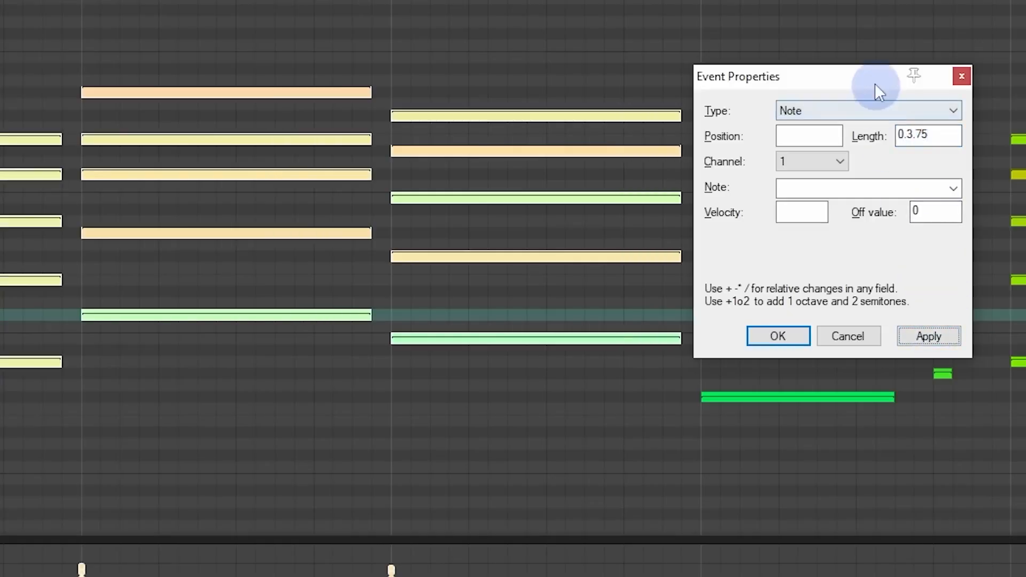
Step: Select the chords in bars 6 and 7 and set their note length to 0.3.75 in the event properties
drag(888, 92, 696, 72)
scroll(779, 142, down, 5)
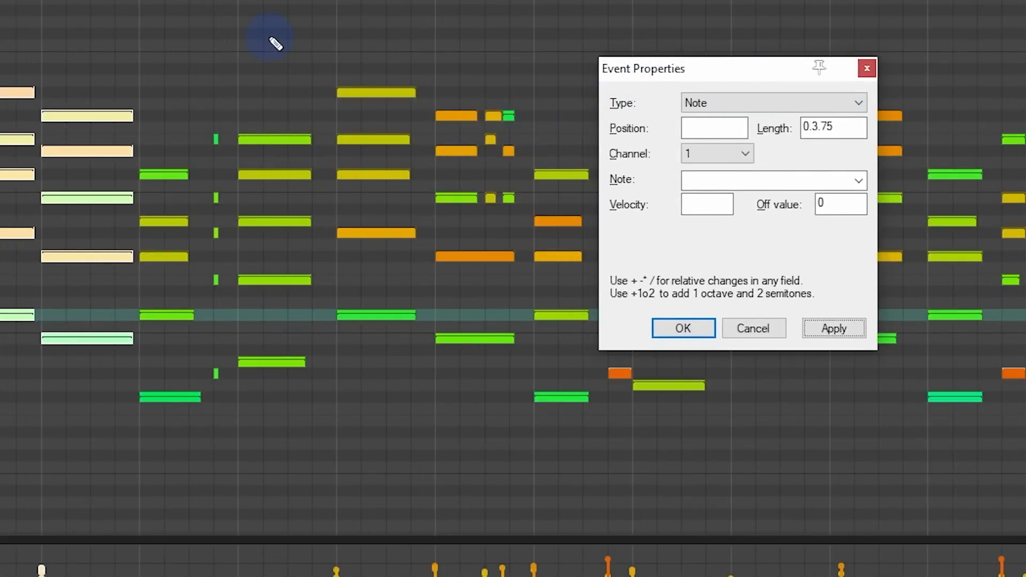
drag(259, 33, 377, 413)
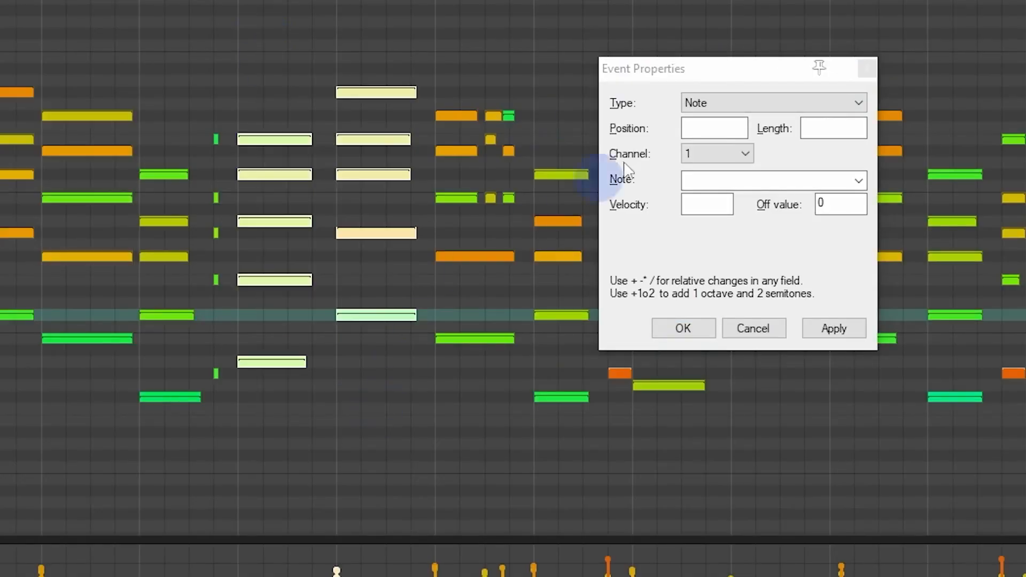
click(833, 131)
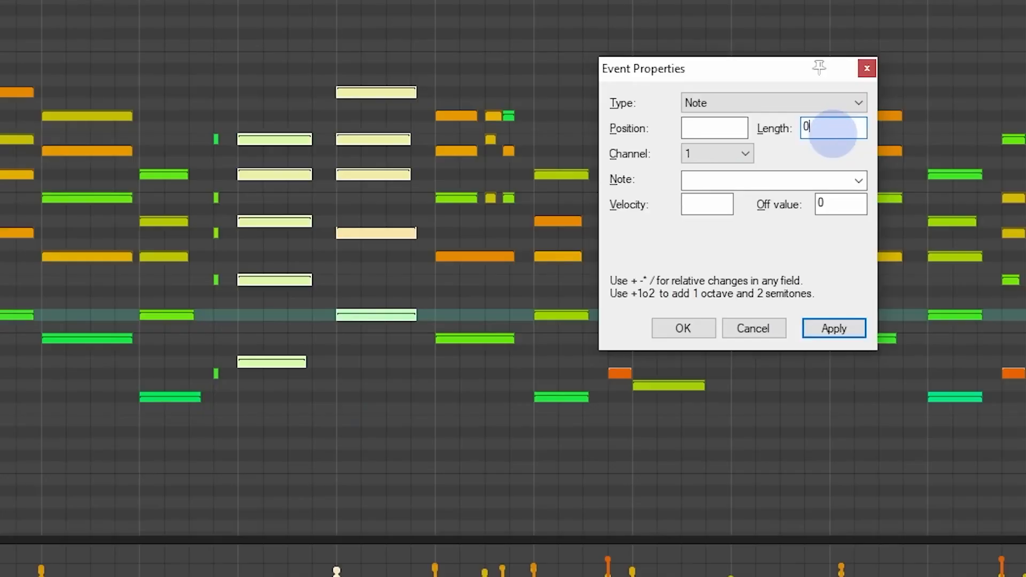
key(Return)
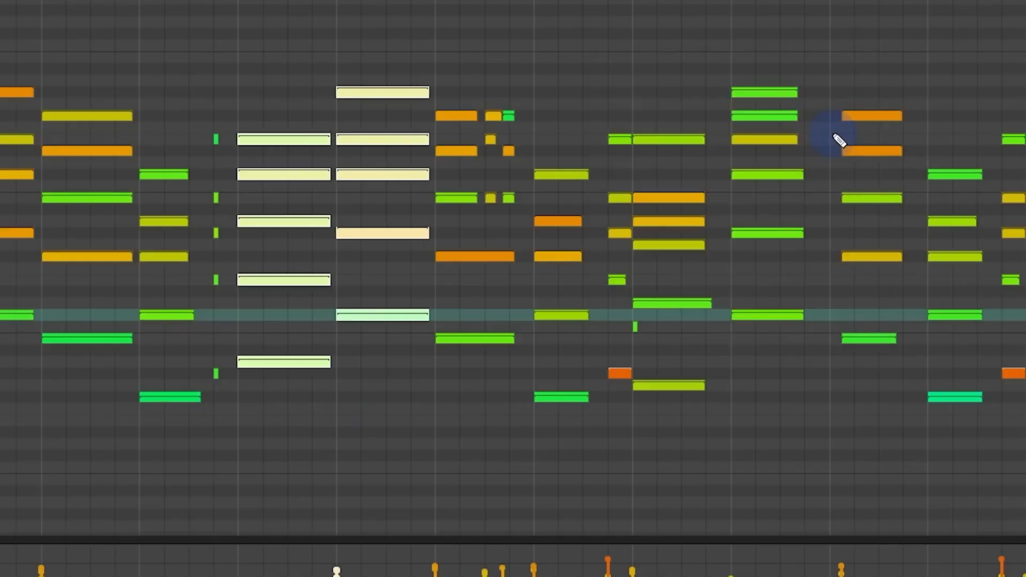
Step: Select the long chords starting in bars 10, 11, 12, 15 and 16 together, and set their note length to 0.3.75
drag(1024, 163, 775, 153)
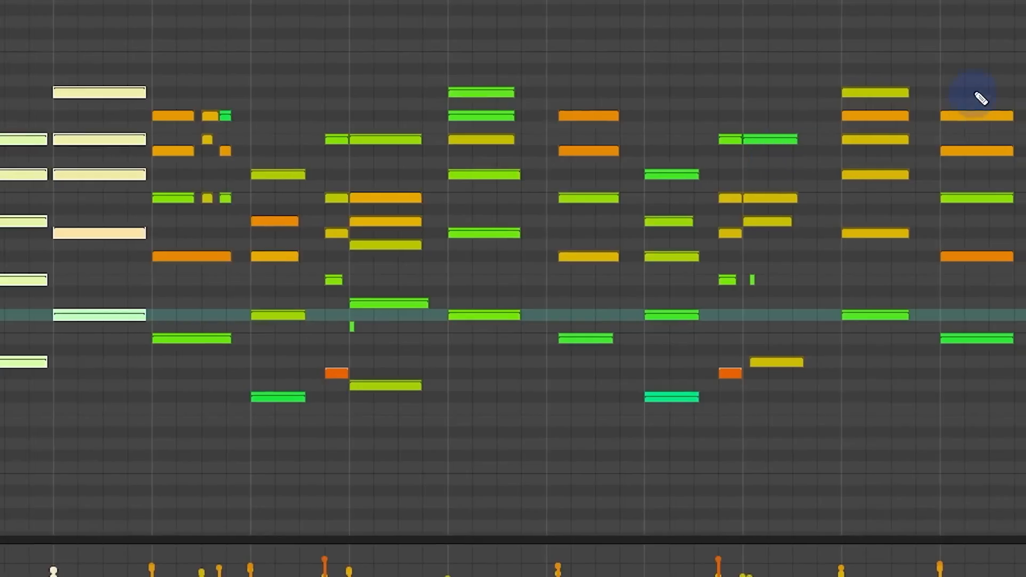
drag(874, 28, 992, 470)
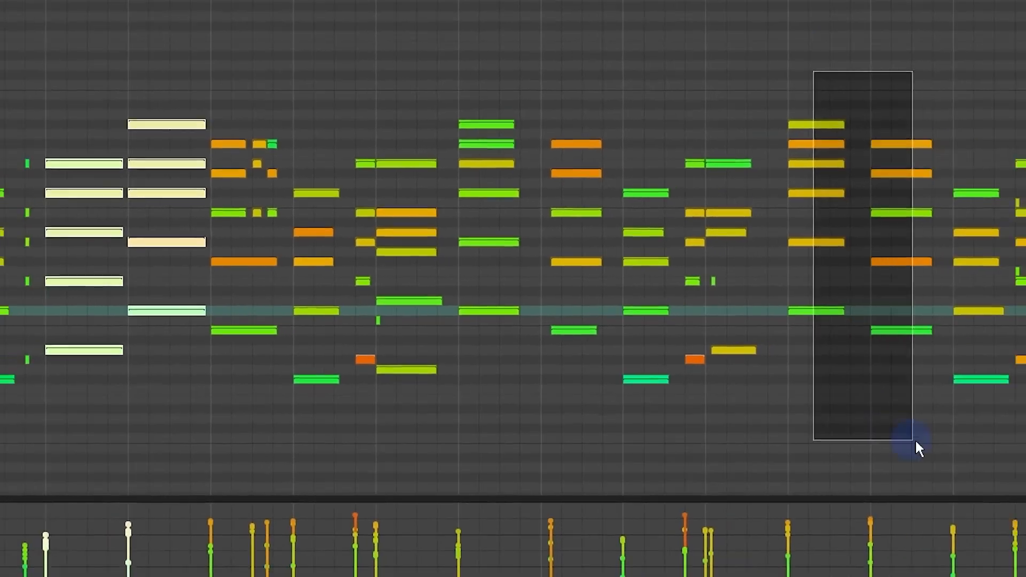
drag(915, 444, 934, 443)
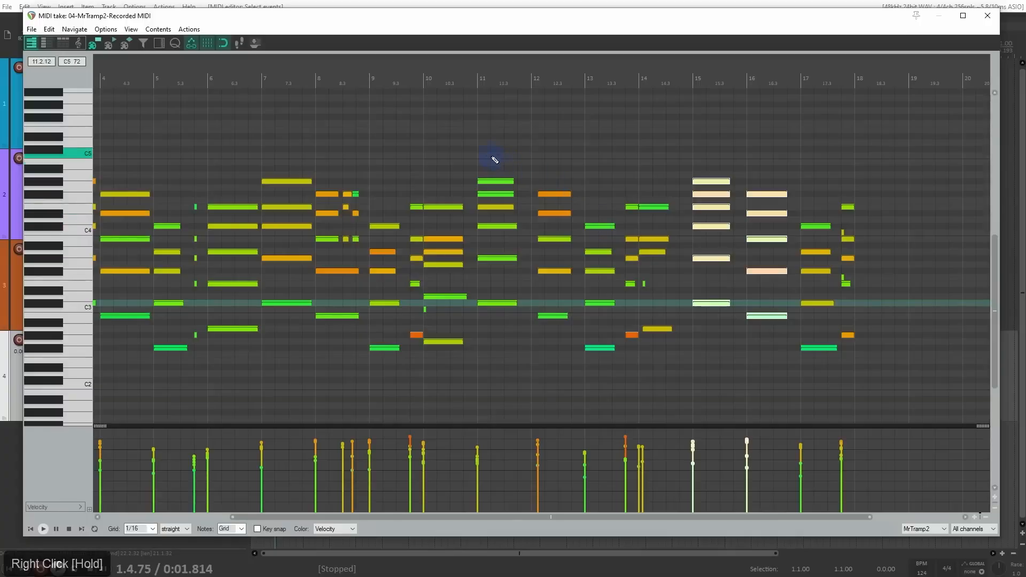
drag(495, 160, 561, 398)
drag(463, 175, 444, 388)
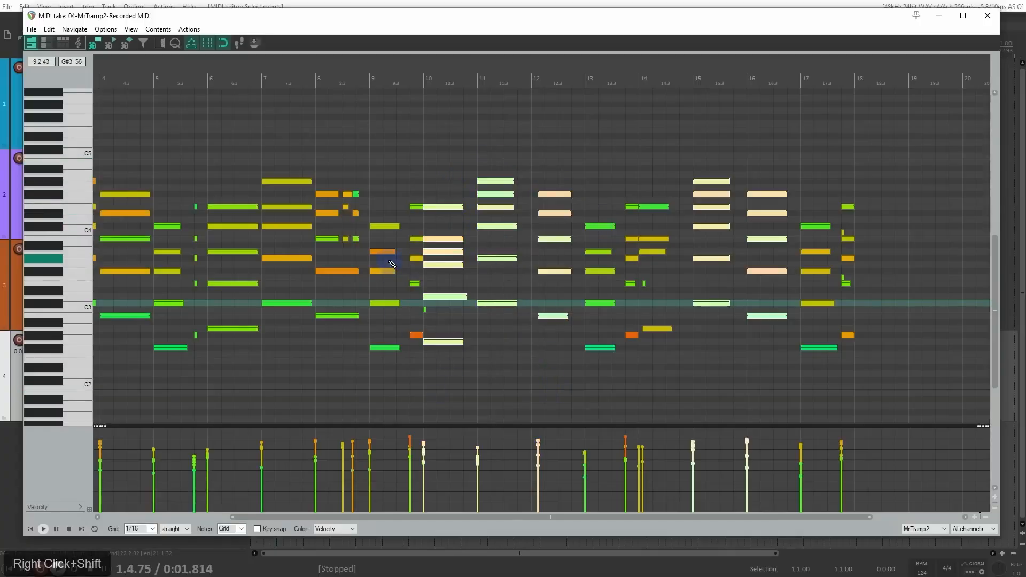
key(F2)
click(572, 239)
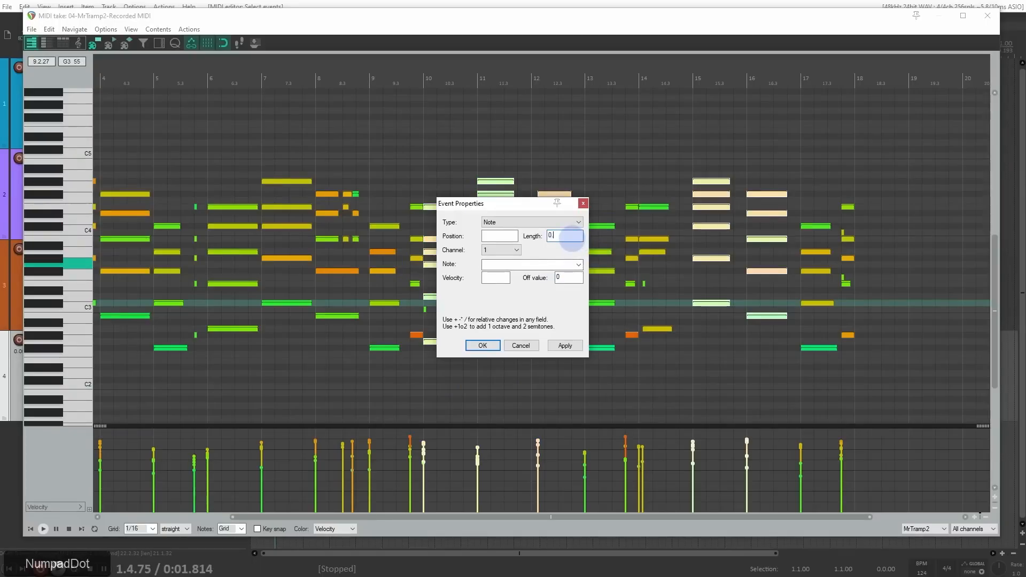
text(0.3.75)
key(Return)
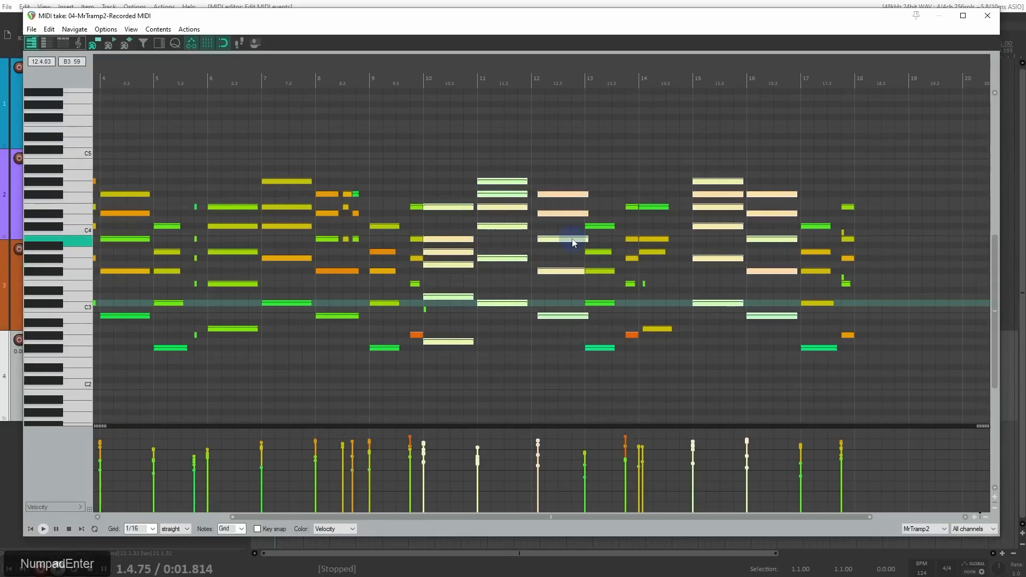
Step: Move the late chord in bar 12 earlier so it starts exactly on the bar line
drag(556, 160, 576, 364)
scroll(584, 246, up, 6)
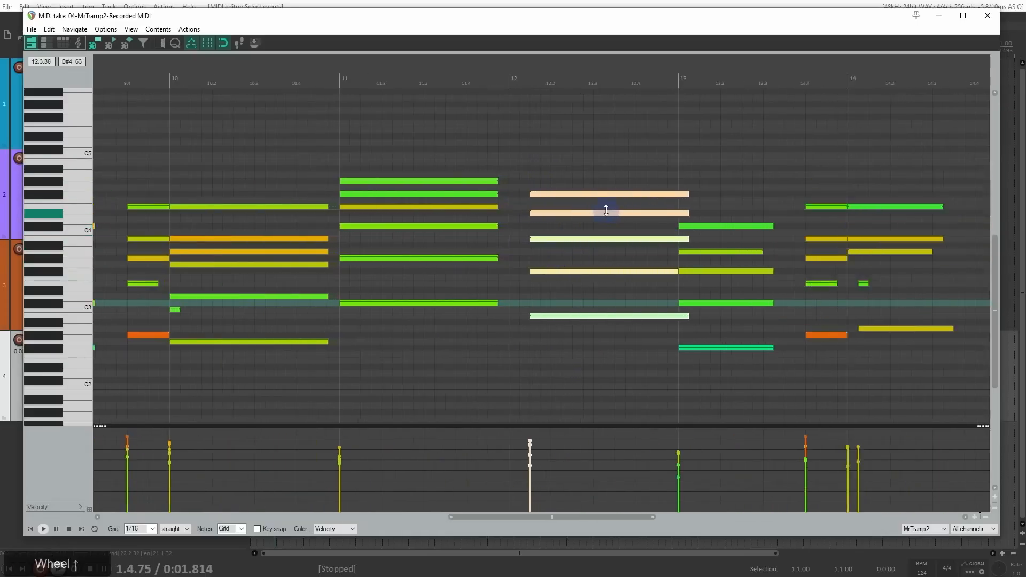
click(561, 194)
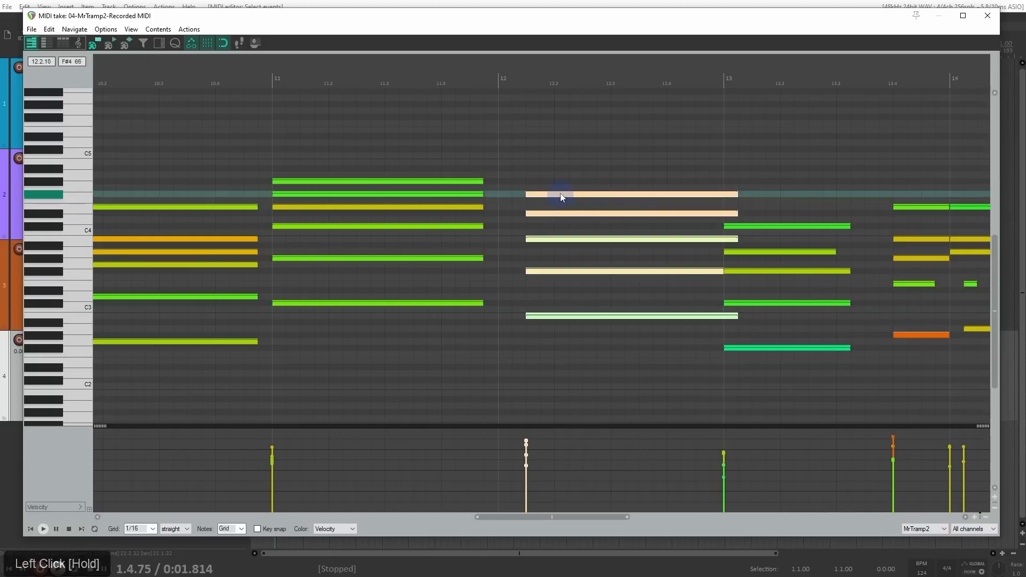
drag(561, 194, 531, 199)
scroll(535, 203, down, 4)
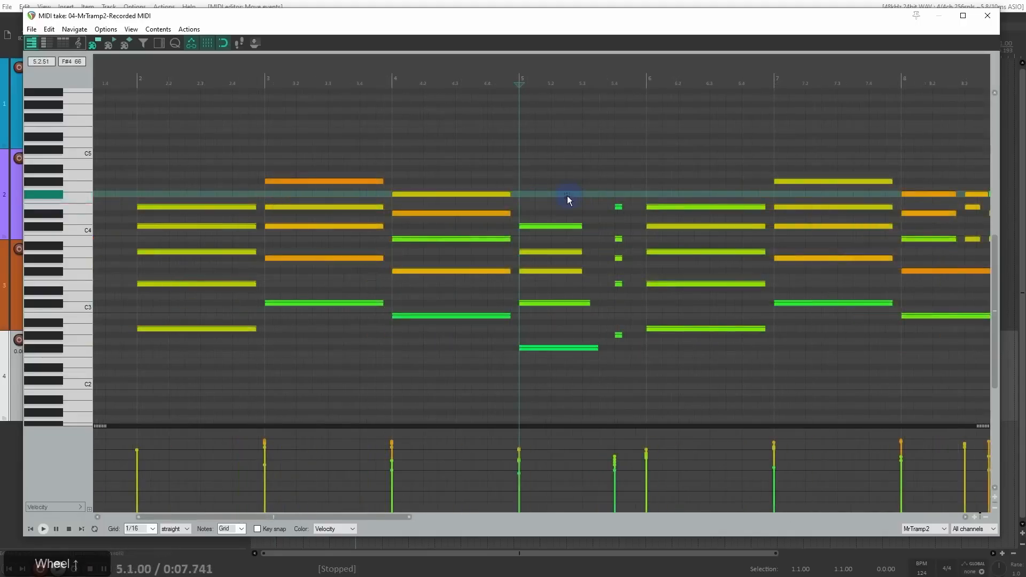
Step: Lengthen the chord in bar 5, including its bass note, so all its notes end together just before beat 5.4
drag(567, 196, 589, 269)
scroll(589, 268, up, 3)
drag(615, 193, 662, 338)
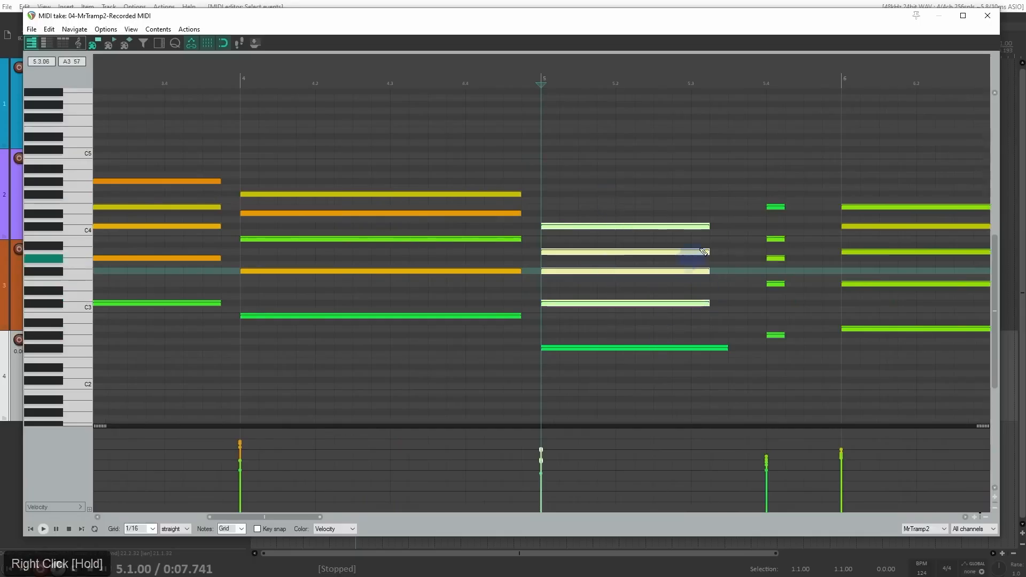
drag(704, 225, 737, 230)
mouse_move(721, 359)
mouse_down()
mouse_move(724, 348)
mouse_move(749, 349)
mouse_up()
Step: Lengthen the short chord on beat 5.4 to end just before bar 6, and play it back from bar 5
mouse_move(769, 189)
mouse_down()
mouse_move(793, 341)
mouse_move(783, 336)
mouse_move(831, 341)
mouse_up()
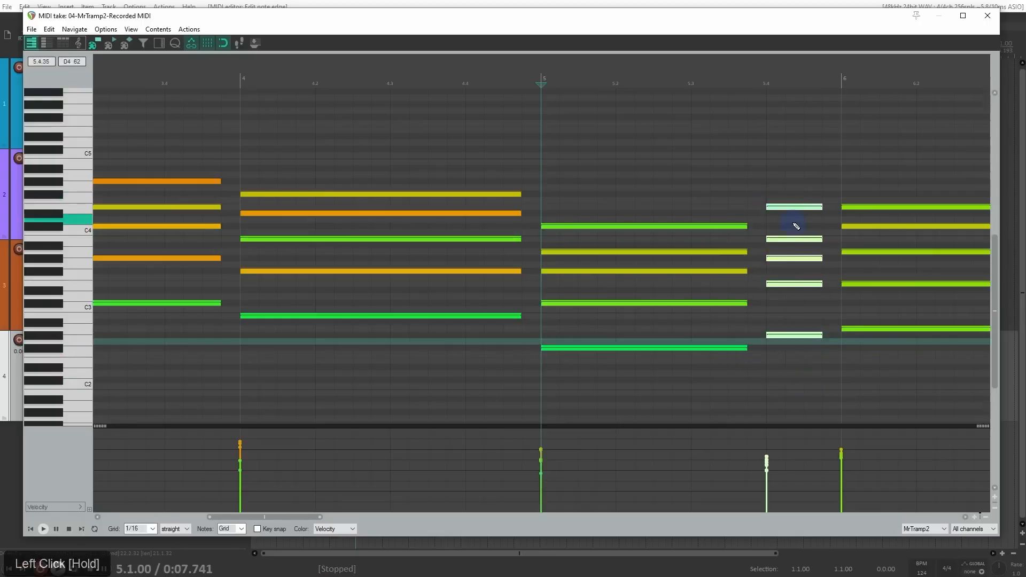
key(space)
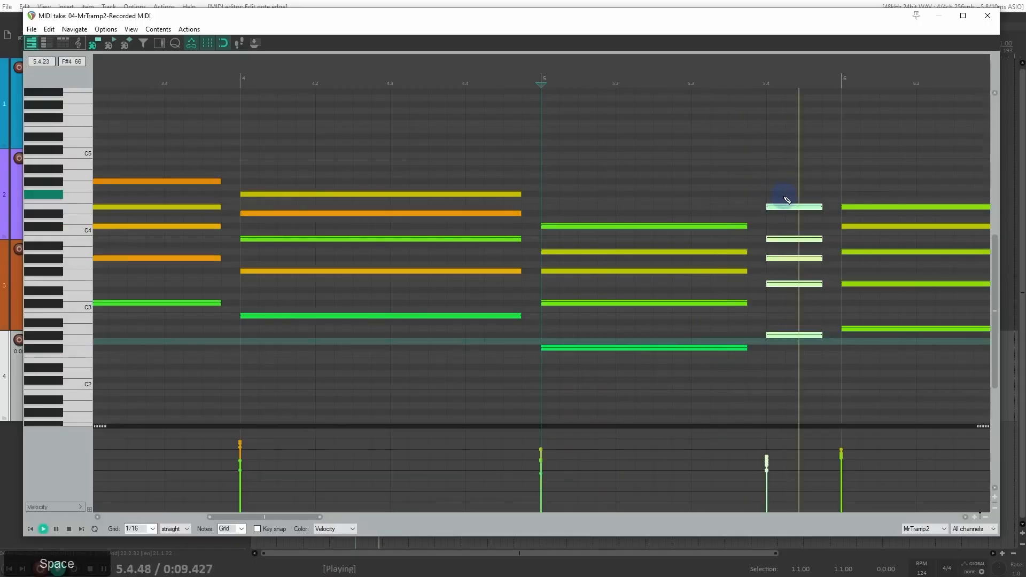
key(space)
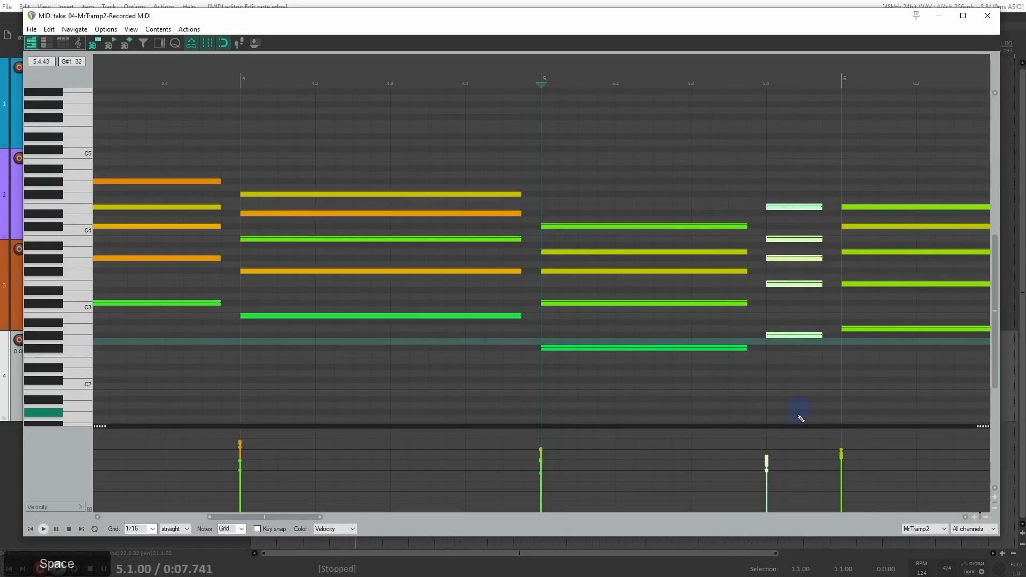
Step: Raise the velocities of the chord on beat 5.4 moderately, playing back from bar 5 to judge the level
drag(769, 457, 775, 439)
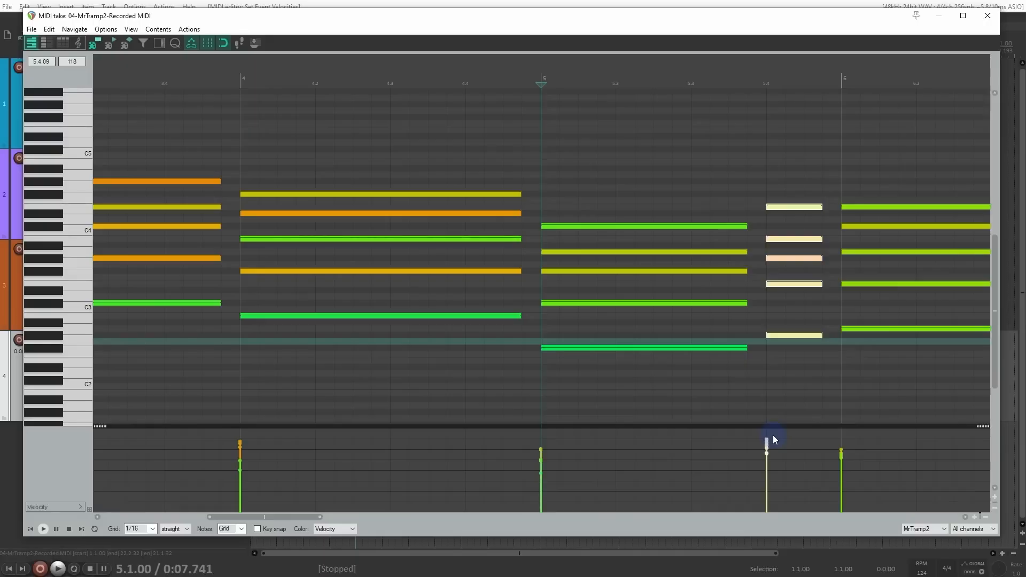
key(space)
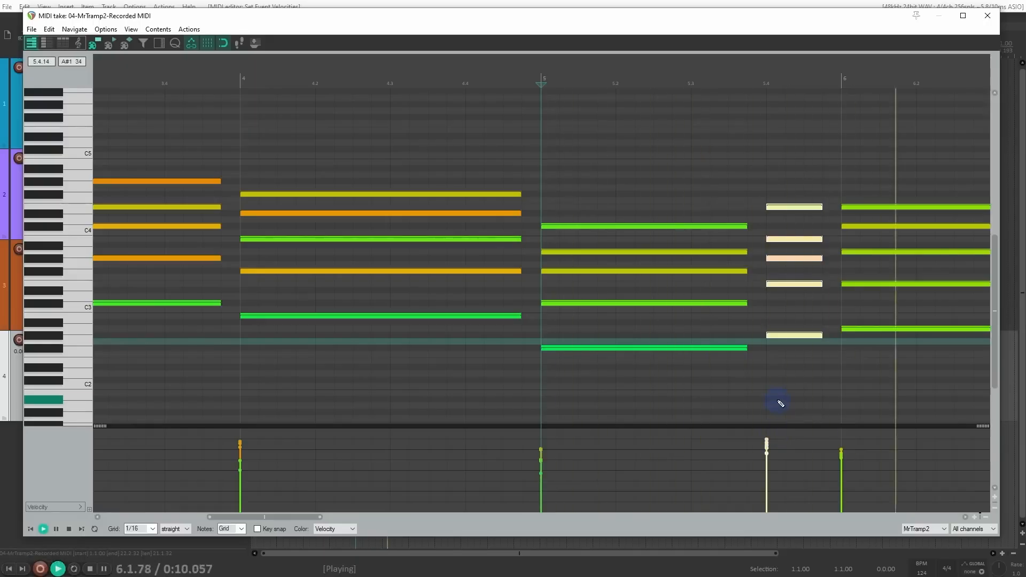
key(space)
drag(771, 452, 767, 453)
scroll(764, 452, down, 1)
key(space)
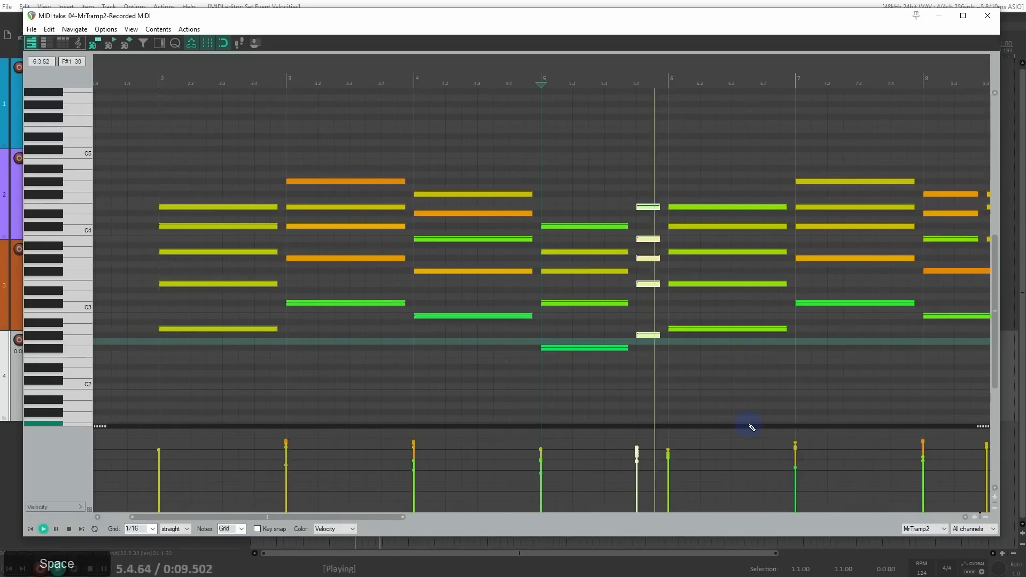
key(space)
Step: Play the chord on beat 9.4 from 9.3.75 and lower its bass note's velocity to 67
drag(862, 325, 506, 317)
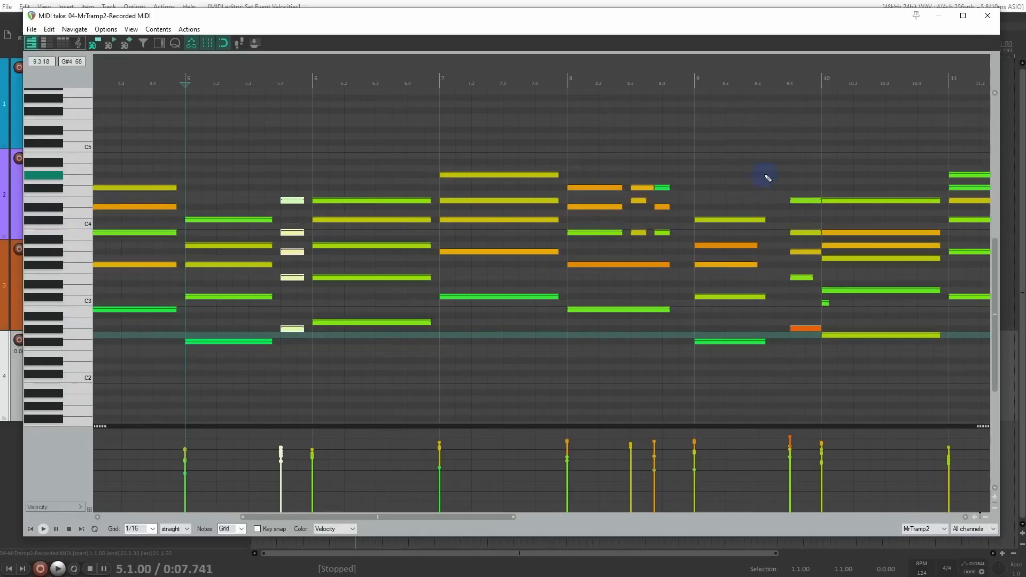
click(782, 85)
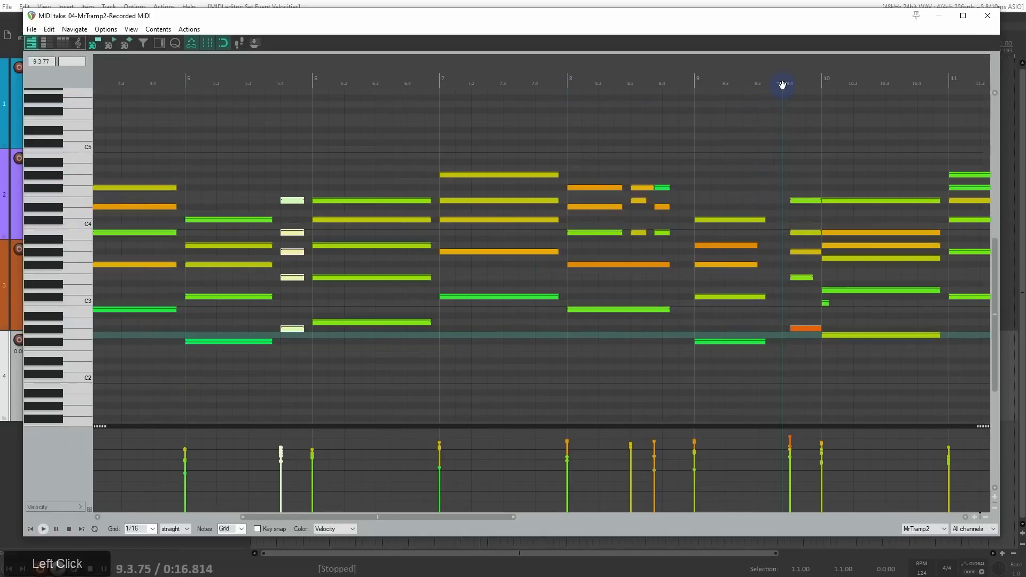
key(space)
key(space)
drag(866, 167, 618, 167)
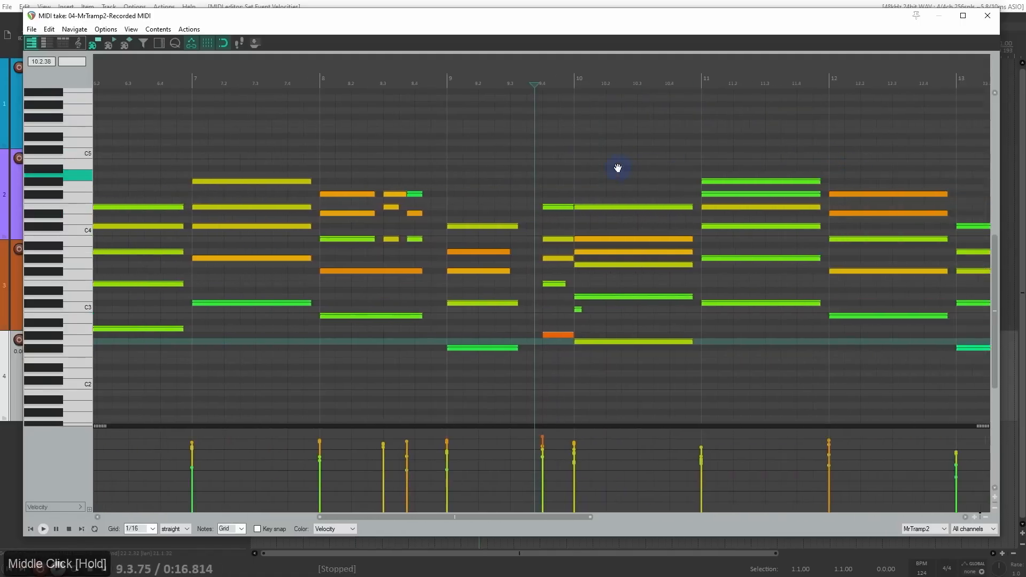
scroll(591, 298, up, 3)
drag(574, 316, 597, 383)
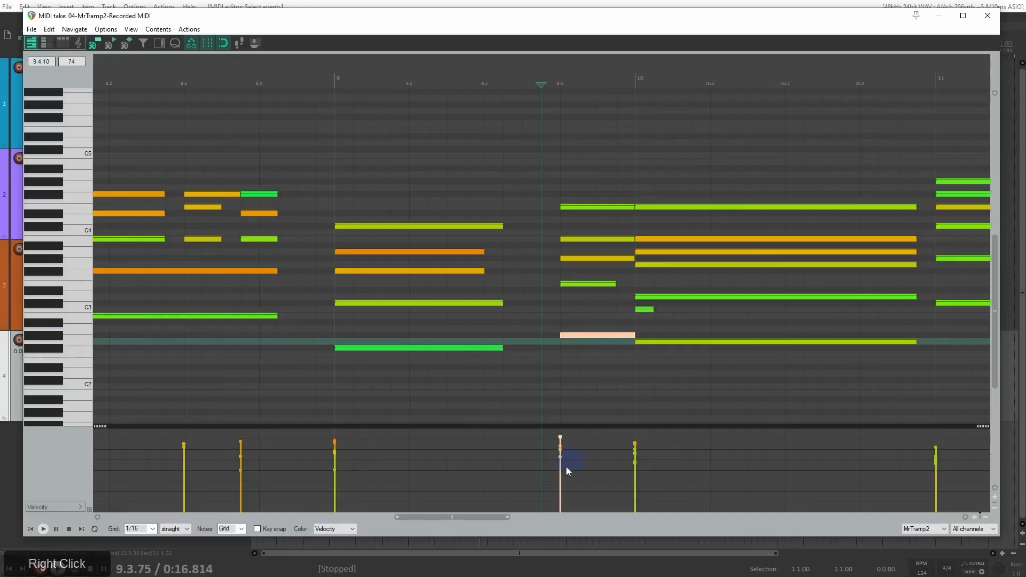
drag(560, 437, 560, 441)
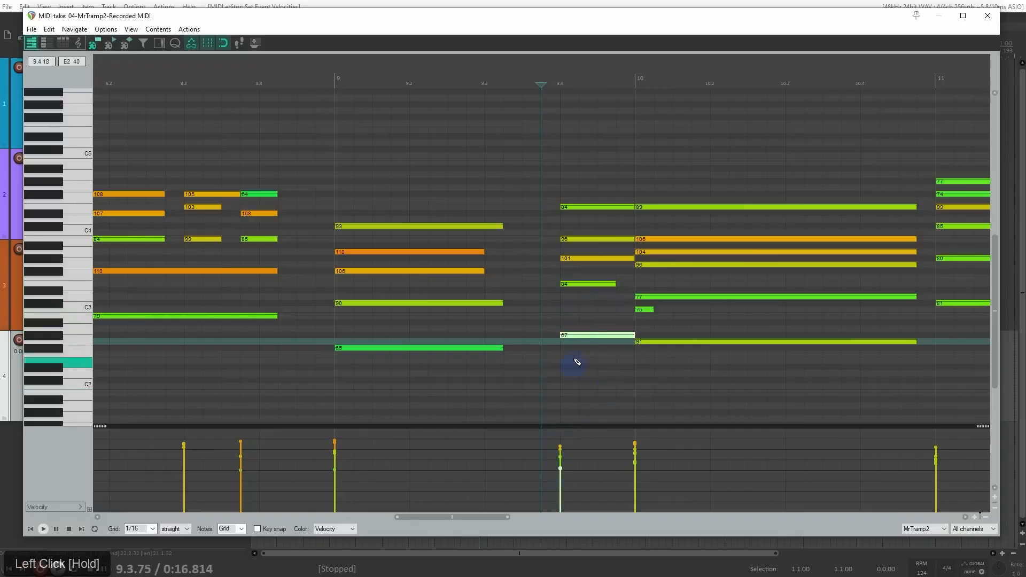
Step: Shorten the chord on beat 9.4 to end just before bar 10, and play it back
drag(607, 181, 622, 338)
key(space)
key(space)
scroll(641, 264, up, 2)
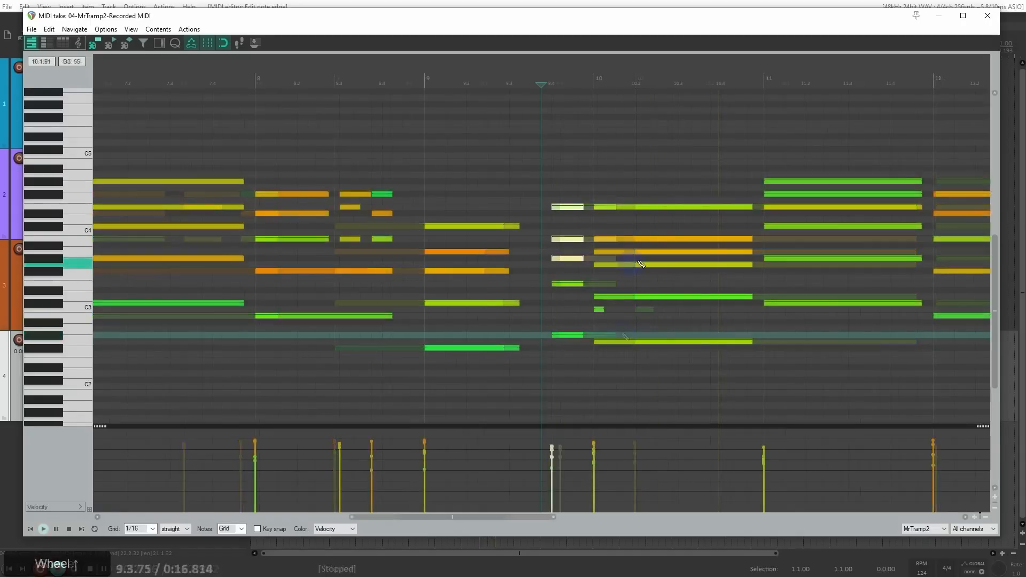
scroll(644, 275, down, 5)
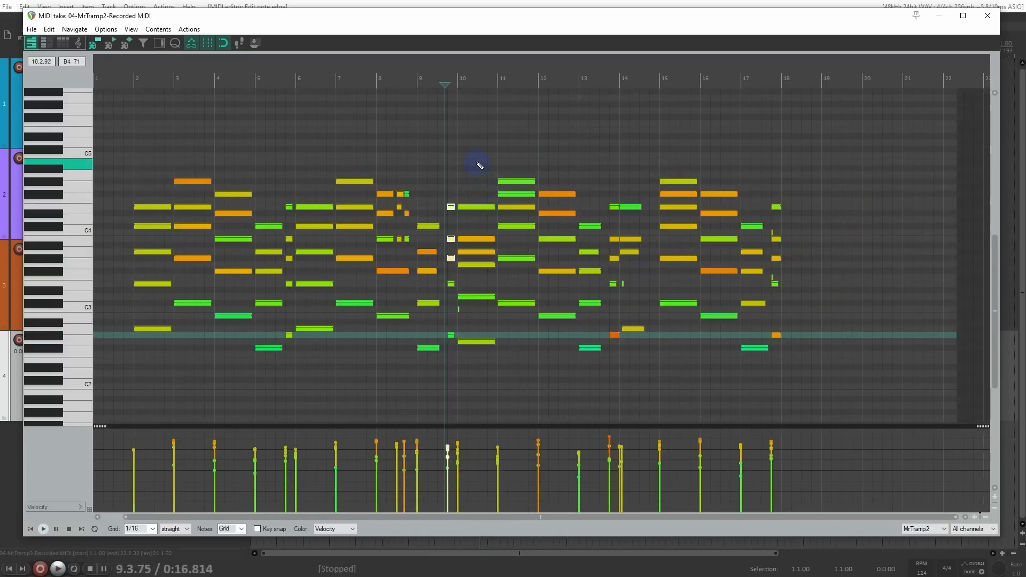
Step: Delete the chords from bar 10 to the end of the take
drag(468, 143, 784, 380)
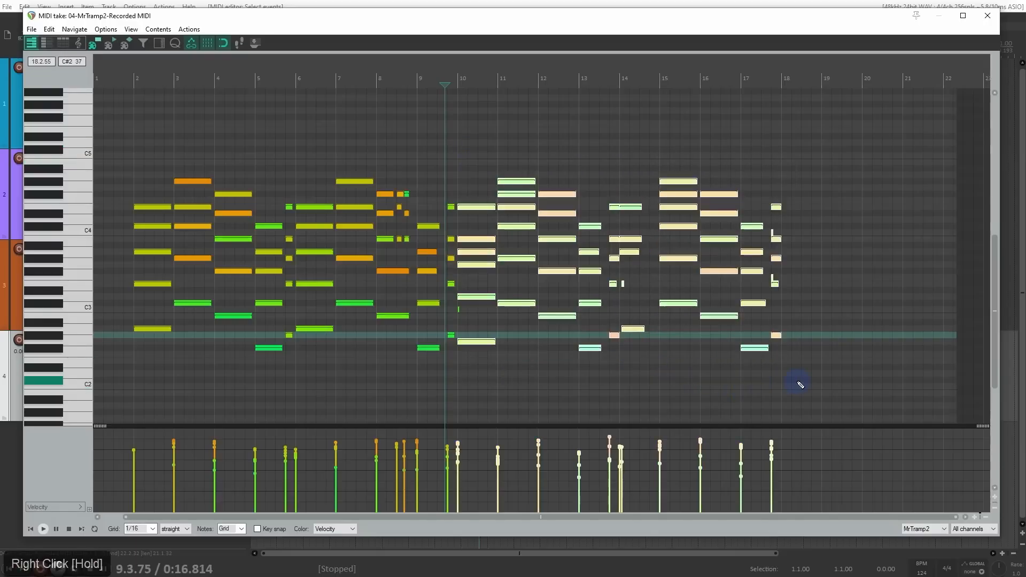
key(Delete)
Step: Copy the remaining notes starting in bar 2, delete the stray short note at bar 10, and paste the copy at bar 10
drag(154, 150, 533, 411)
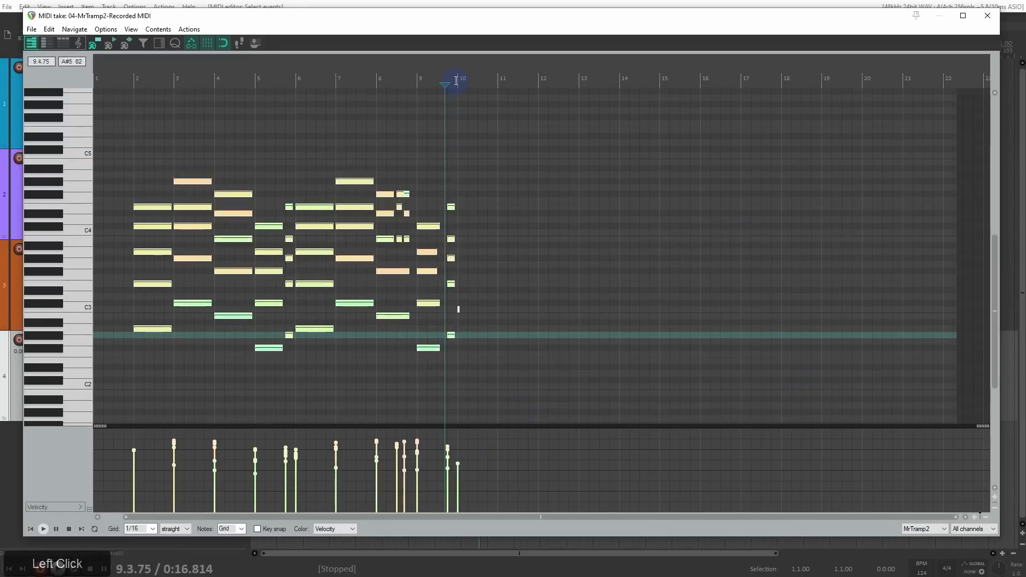
scroll(456, 80, up, 5)
click(562, 131)
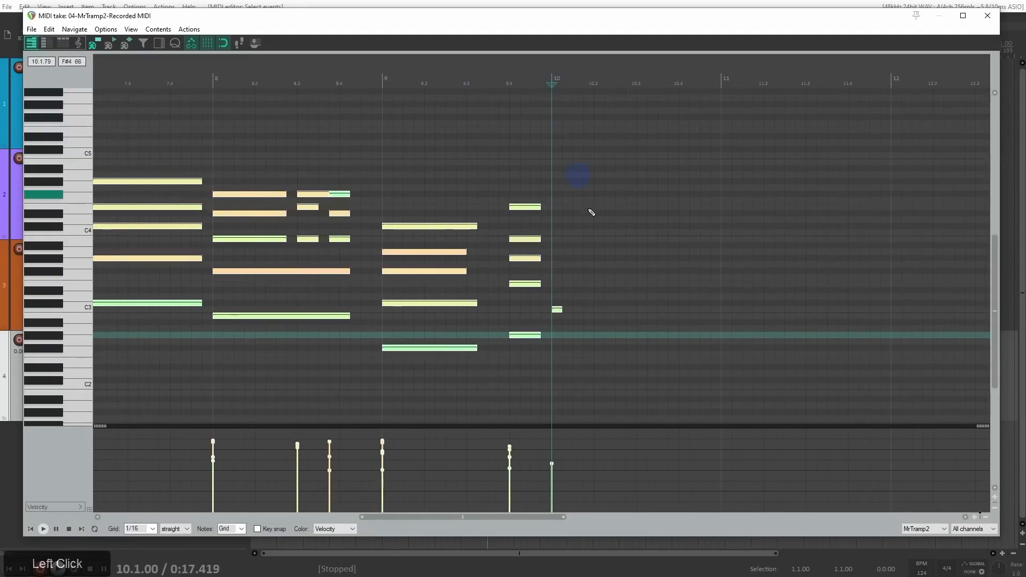
drag(589, 282, 561, 330)
key(Delete)
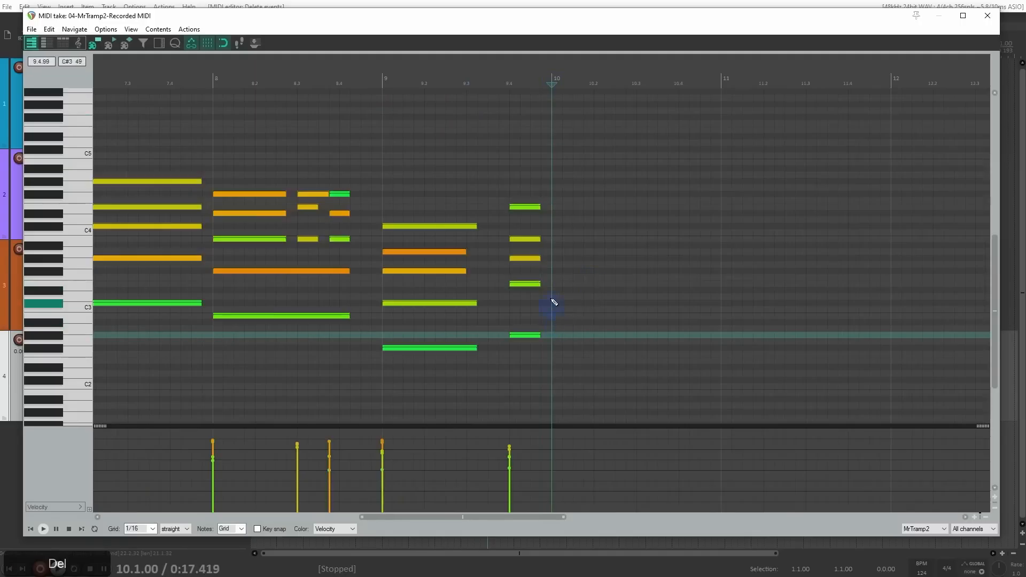
key(ctrl+v)
scroll(550, 144, down, 5)
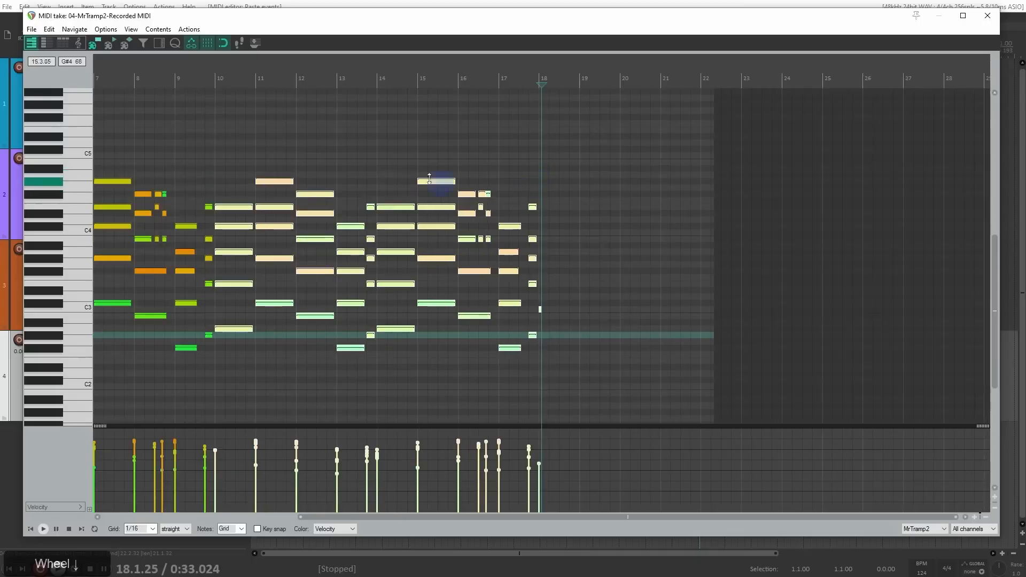
Step: Play back the pasted section from just before bar 10 to check the transition
click(209, 75)
key(space)
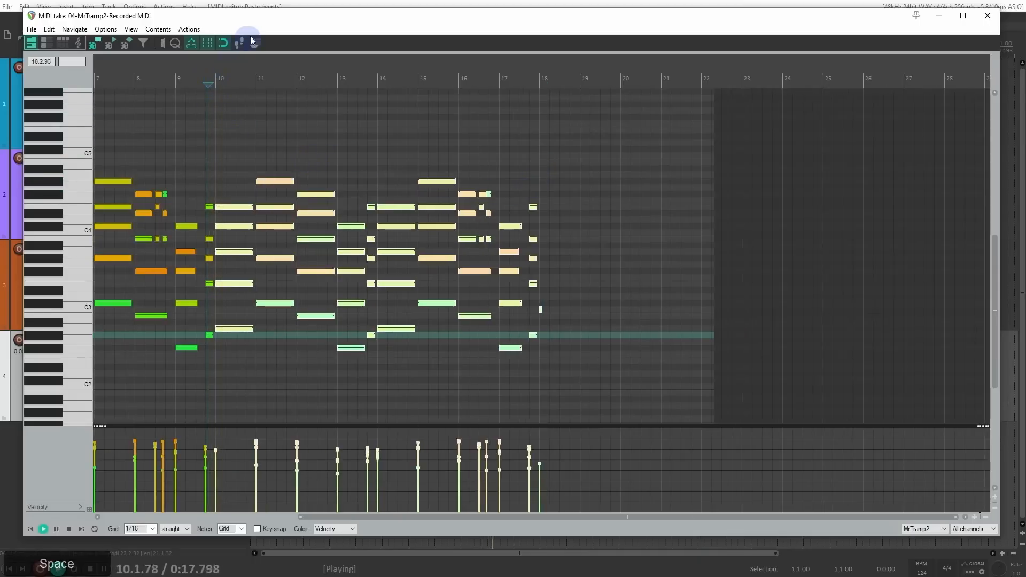
scroll(258, 199, up, 4)
scroll(536, 234, down, 2)
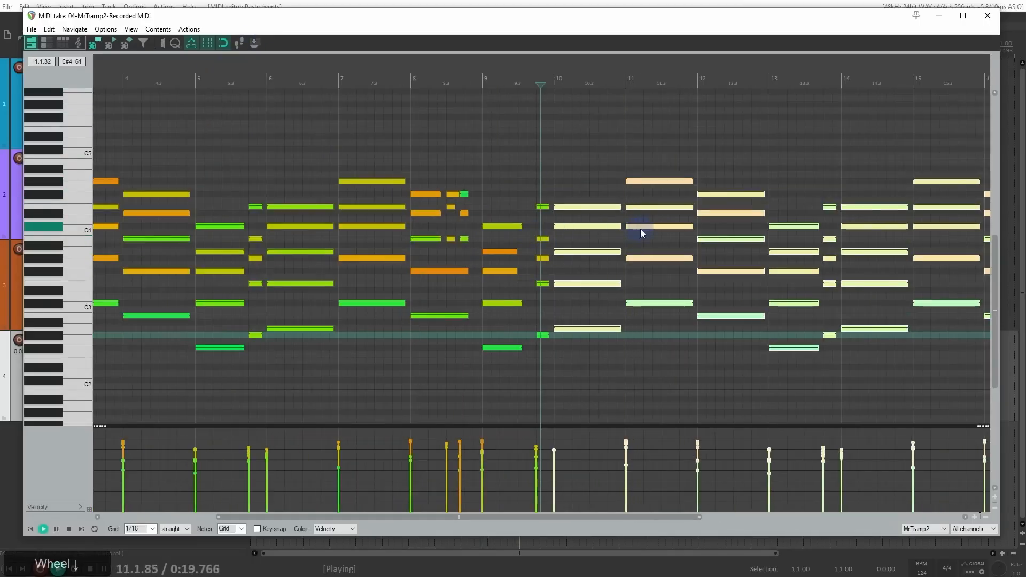
scroll(638, 228, down, 1)
drag(241, 20, 276, 90)
key(space)
drag(199, 82, 337, 28)
drag(188, 315, 248, 351)
key(space)
Step: Delete the stray short note at bar 18 while the pasted section plays
drag(631, 24, 370, 20)
scroll(663, 188, up, 3)
drag(738, 144, 401, 156)
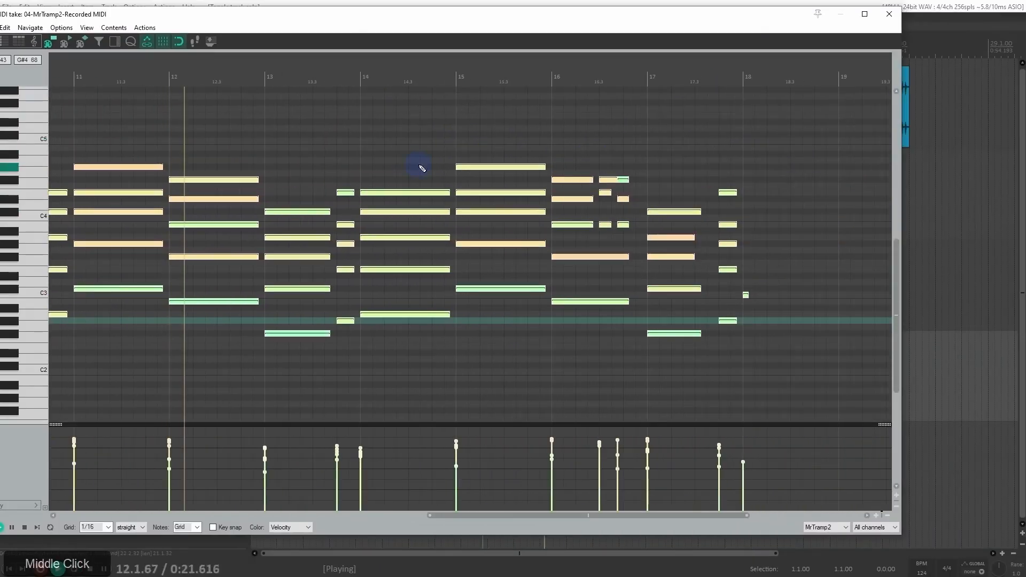
right_click(745, 295)
key(Delete)
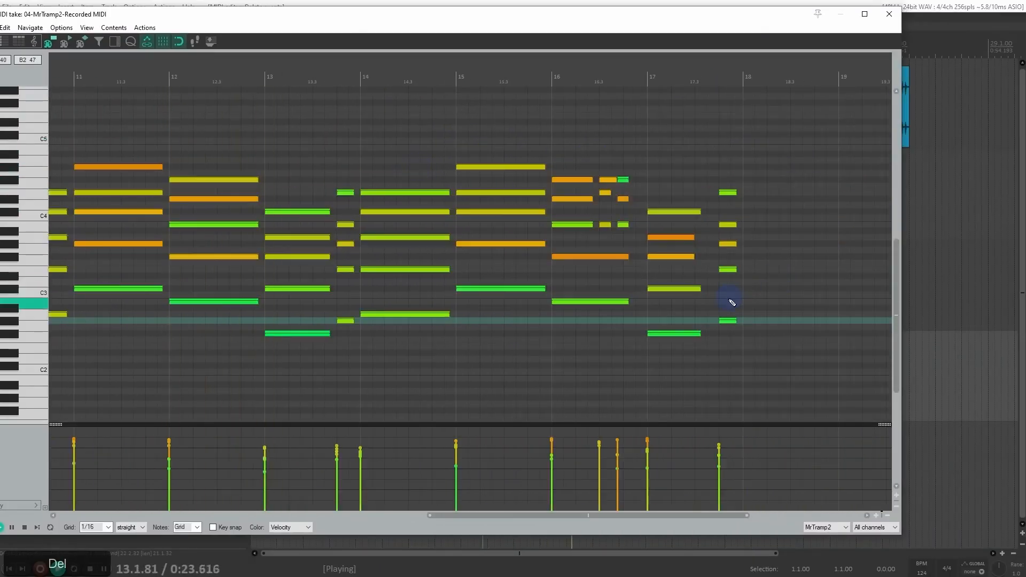
Step: Move the MIDI editor window back into full view, stop playback and place the edit cursor at bar 17
drag(398, 22, 449, 23)
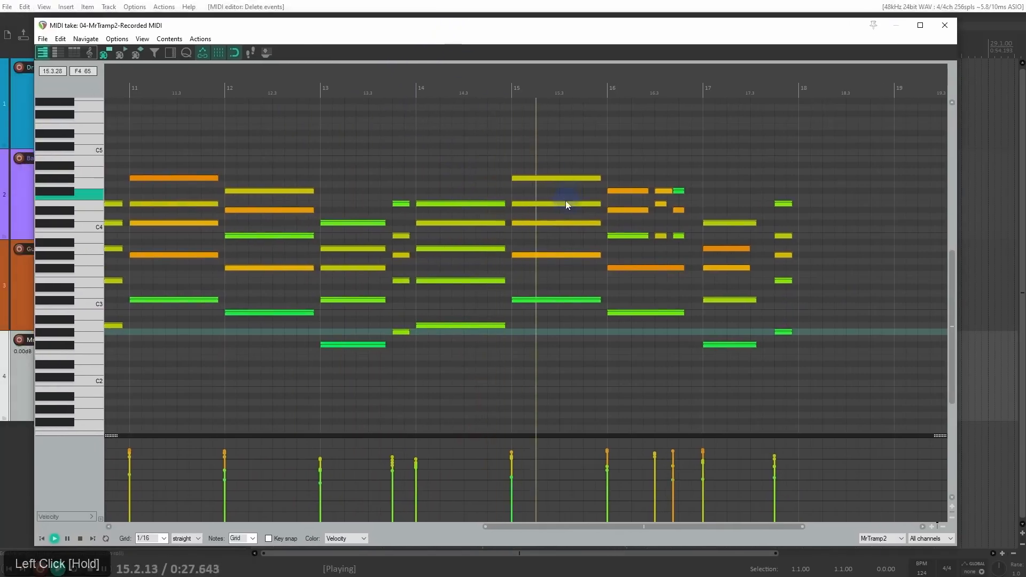
click(632, 229)
scroll(632, 229, down, 6)
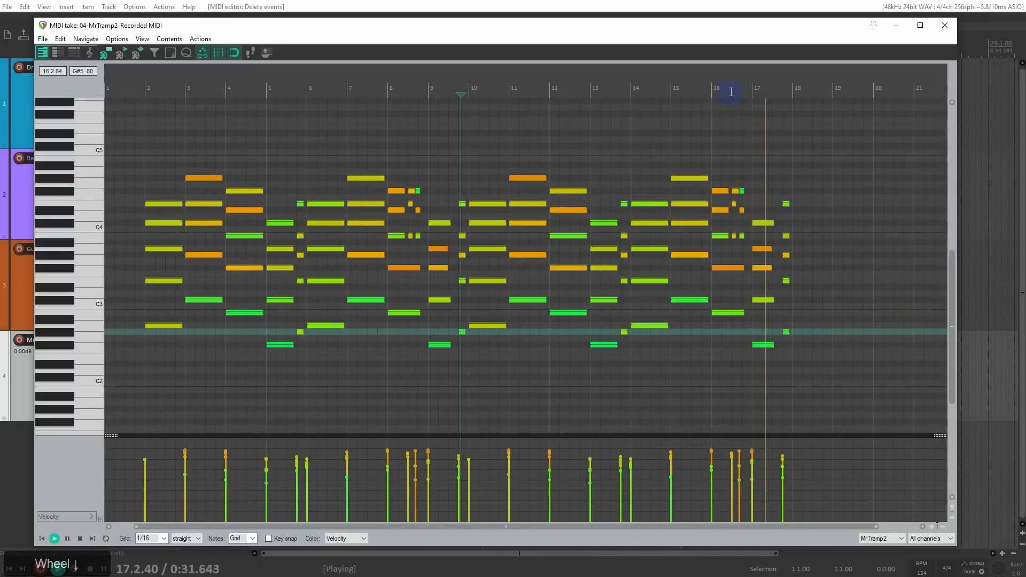
click(753, 224)
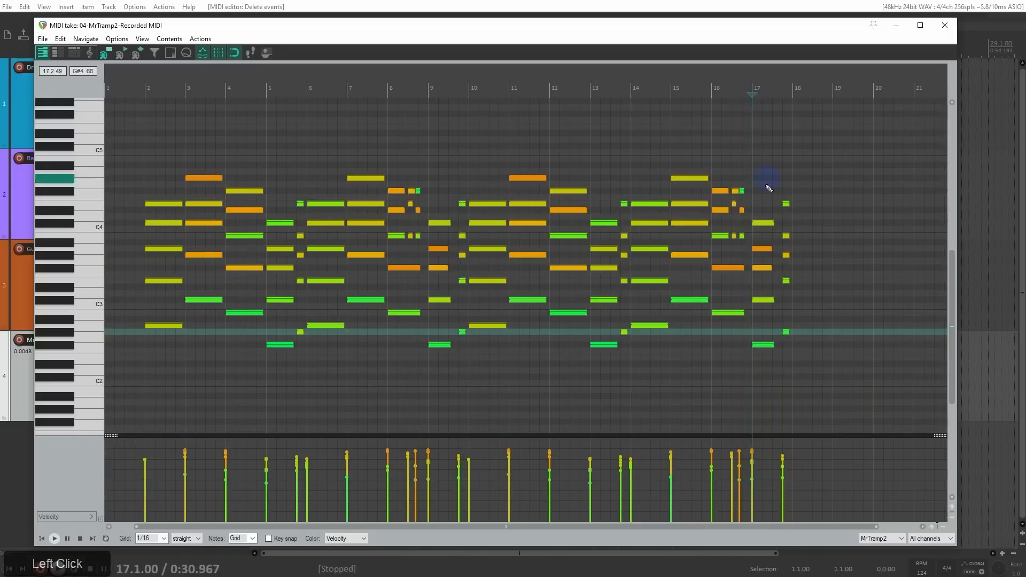
Step: Lengthen the short three-note chord at the end of bar 16 to just before bar 17, and play from bar 16
scroll(754, 225, up, 5)
scroll(529, 224, up, 2)
drag(412, 164, 459, 247)
drag(384, 195, 488, 237)
scroll(434, 132, down, 3)
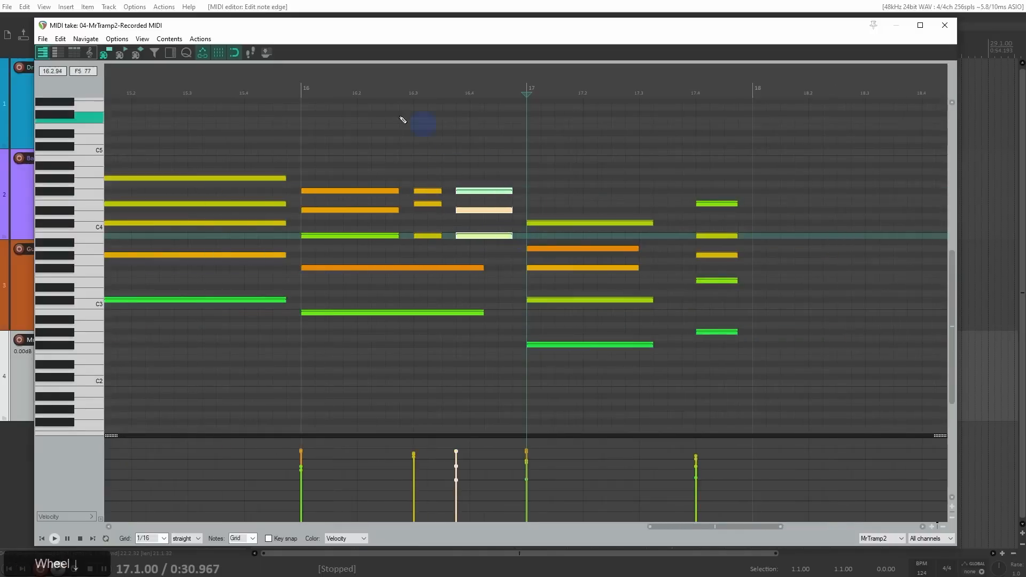
click(303, 84)
key(space)
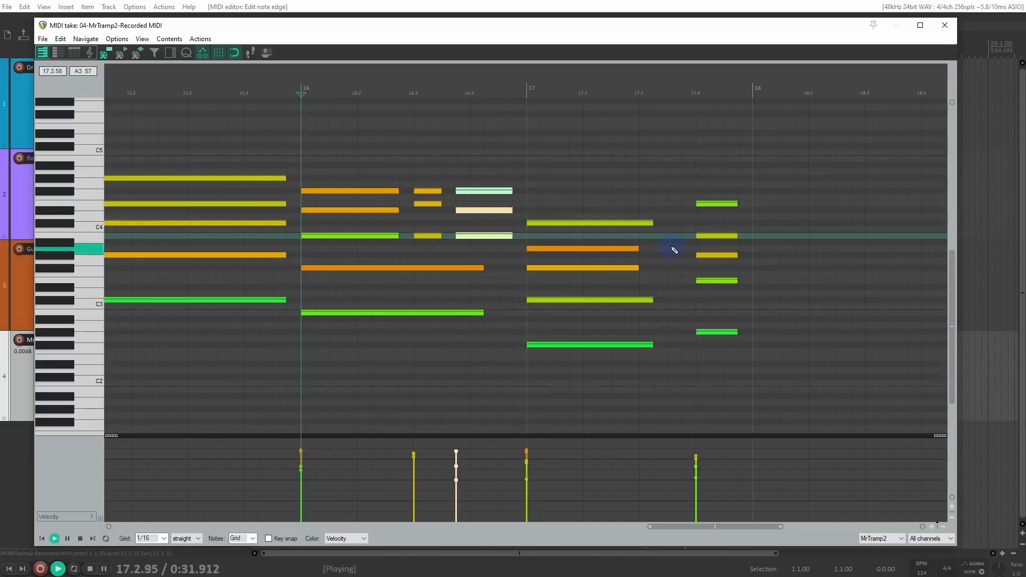
key(space)
Step: Lengthen all notes of the chord starting bar 17 by about half a beat, and start playback from bar 18
drag(598, 194, 665, 373)
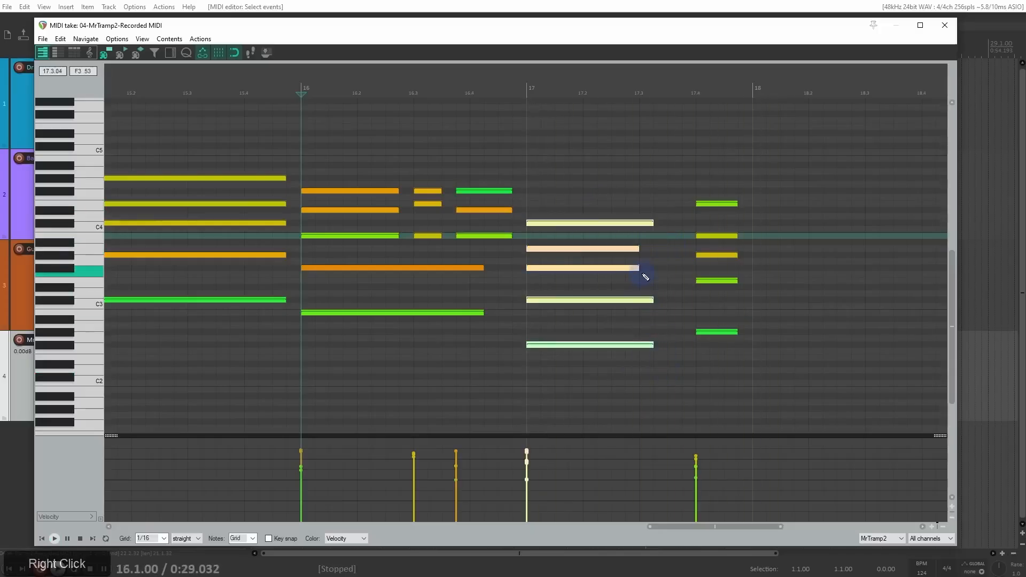
drag(635, 268, 657, 270)
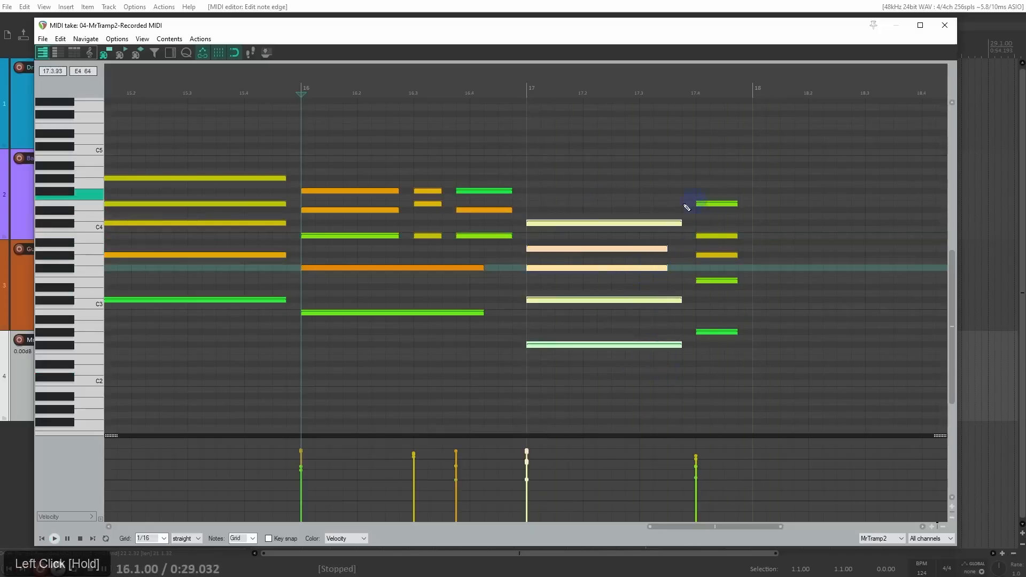
scroll(596, 195, down, 5)
click(626, 93)
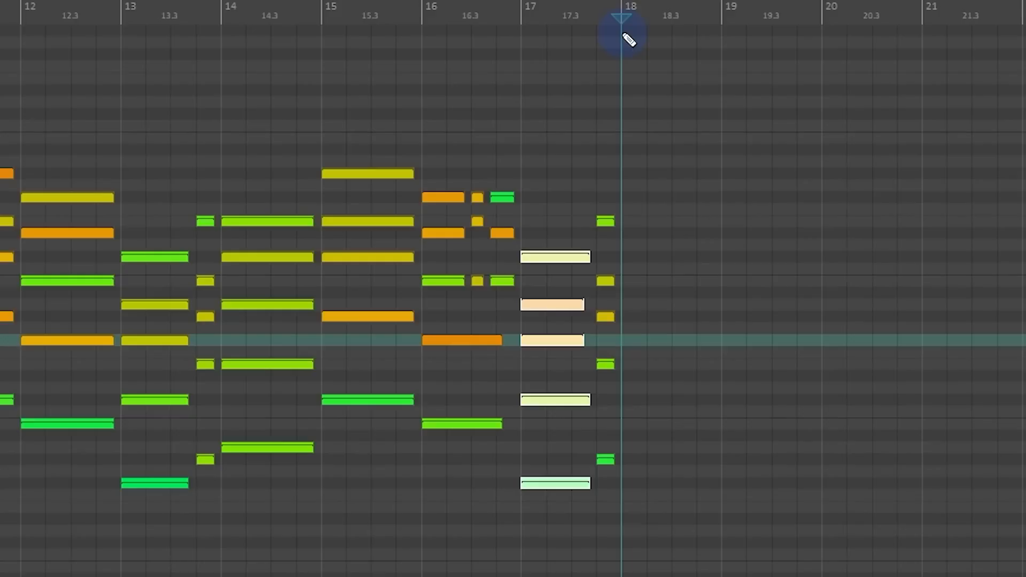
key(space)
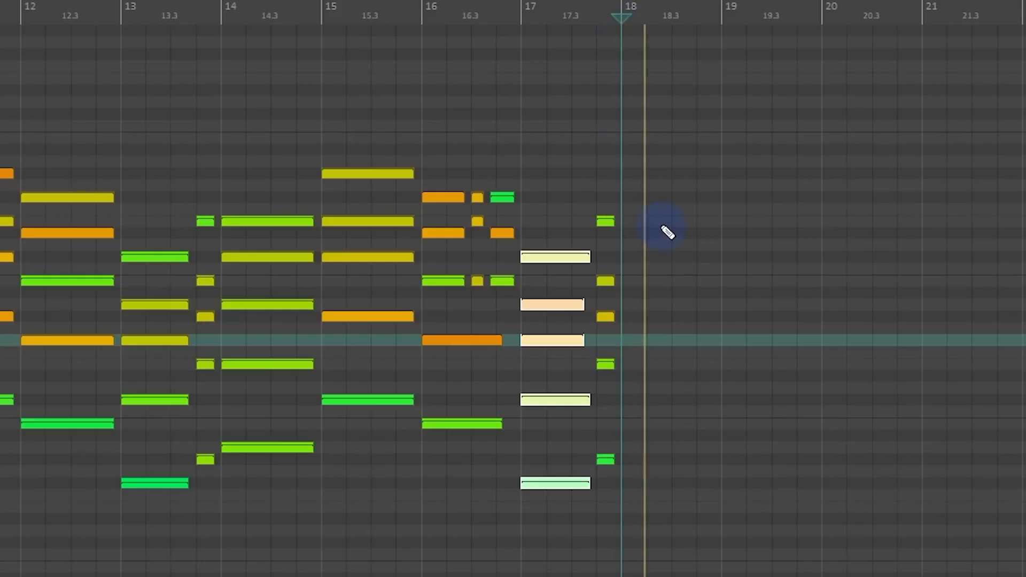
Step: Draw a one-bar chord of A2, E3, A3, E4 and C#5 at bar 18, and play it from just before the bar
key(space)
scroll(682, 510, up, 3)
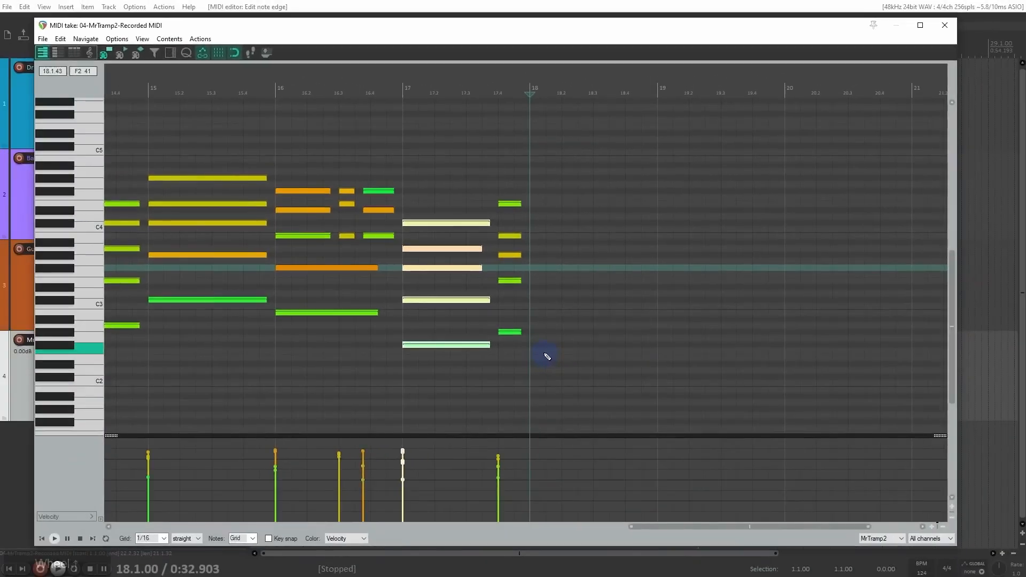
drag(536, 327, 619, 327)
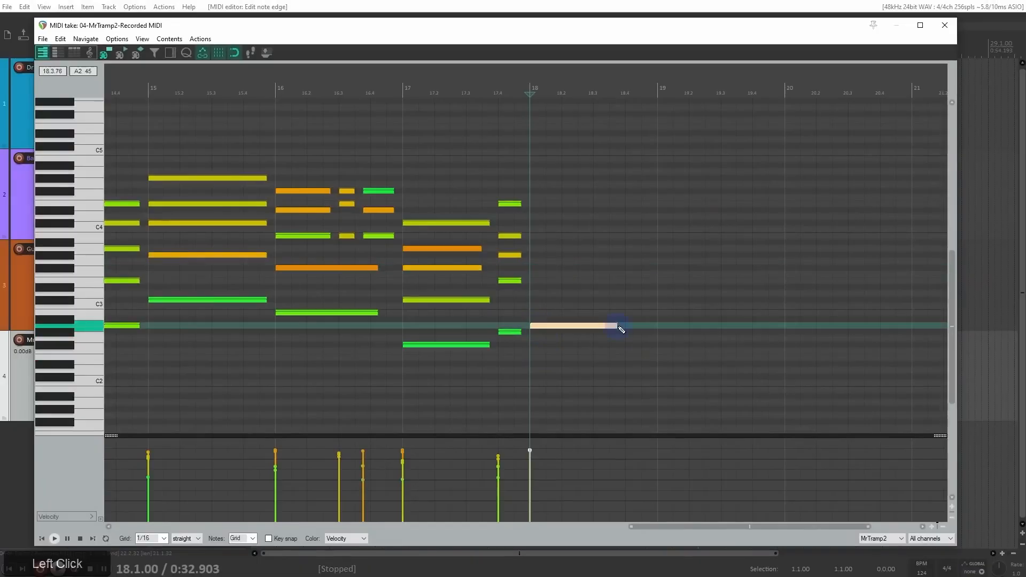
mouse_move(538, 257)
mouse_down()
mouse_move(603, 254)
mouse_move(631, 289)
mouse_move(657, 287)
mouse_up()
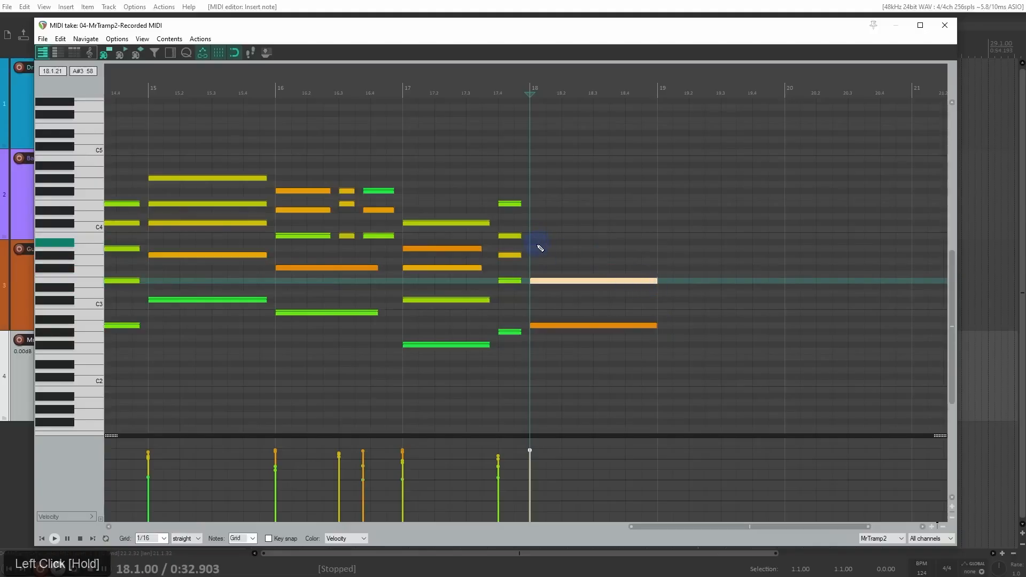
mouse_move(540, 255)
mouse_down()
mouse_move(624, 261)
mouse_move(658, 249)
mouse_up()
drag(539, 212, 646, 215)
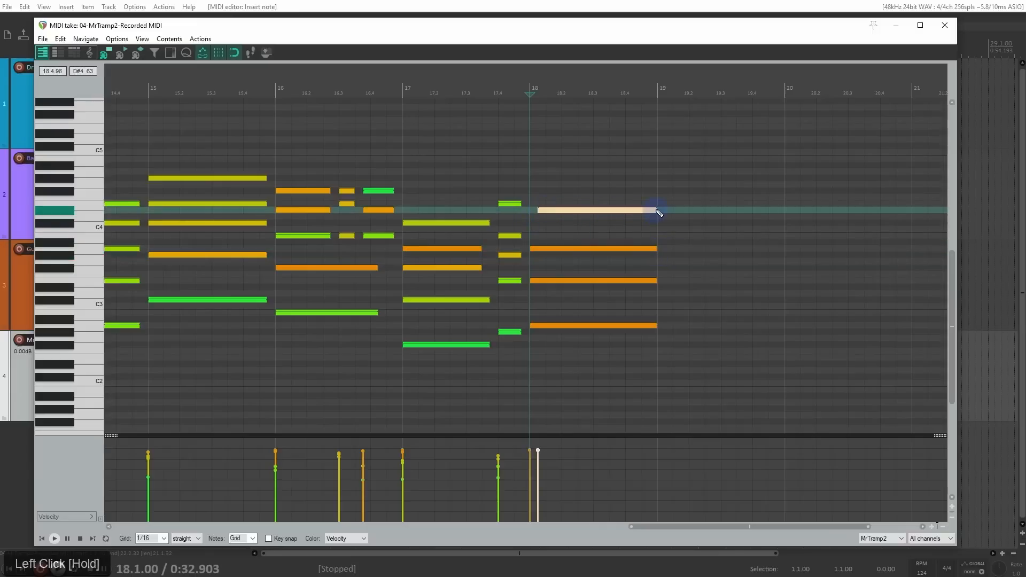
drag(656, 215, 630, 208)
mouse_move(538, 167)
mouse_down()
mouse_move(642, 169)
mouse_move(642, 147)
mouse_up()
click(523, 95)
key(space)
key(space)
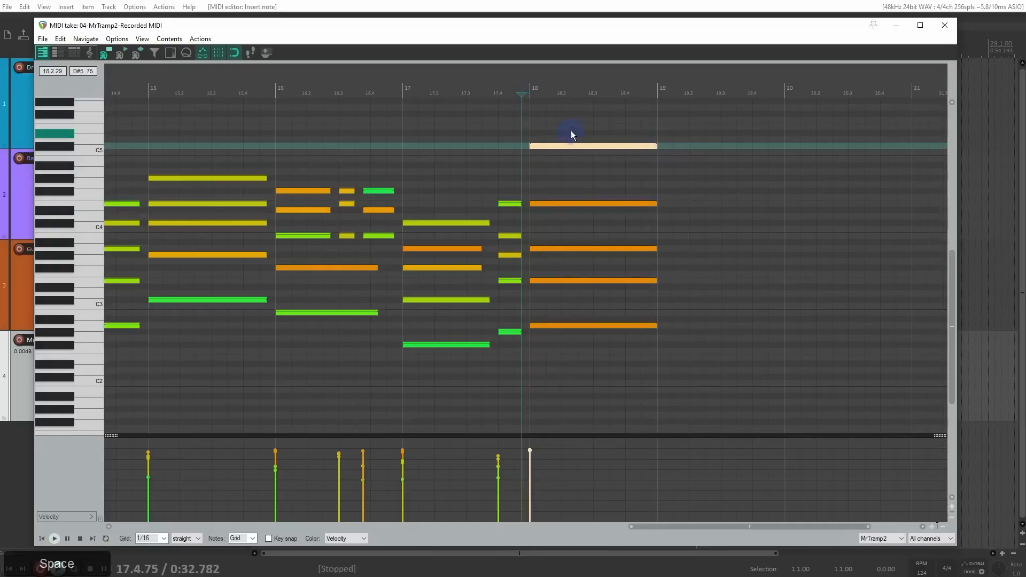
Step: Audition the drawn bar 18 chord at a lower velocity and delete it
drag(573, 137, 623, 343)
drag(532, 452, 532, 467)
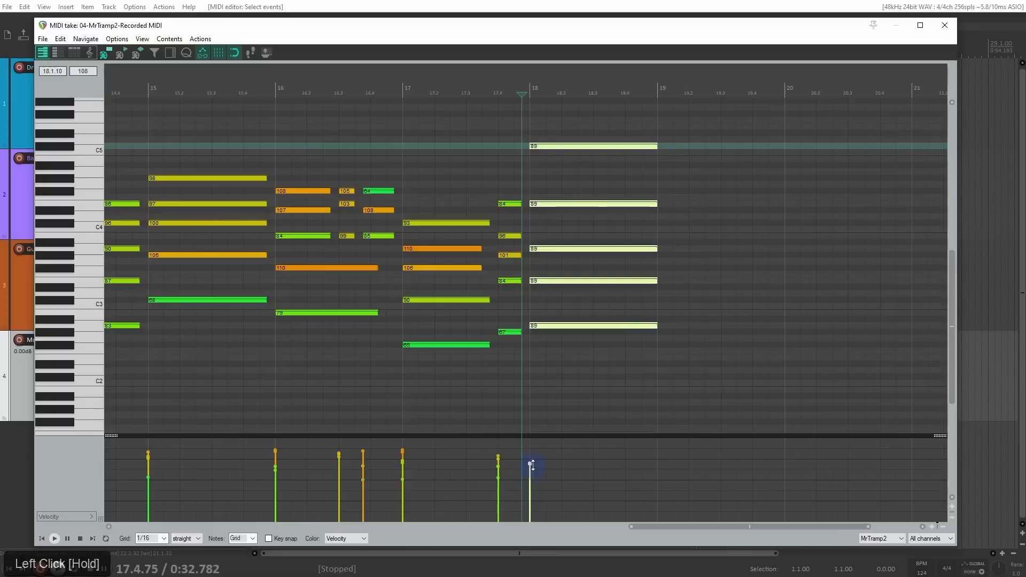
key(space)
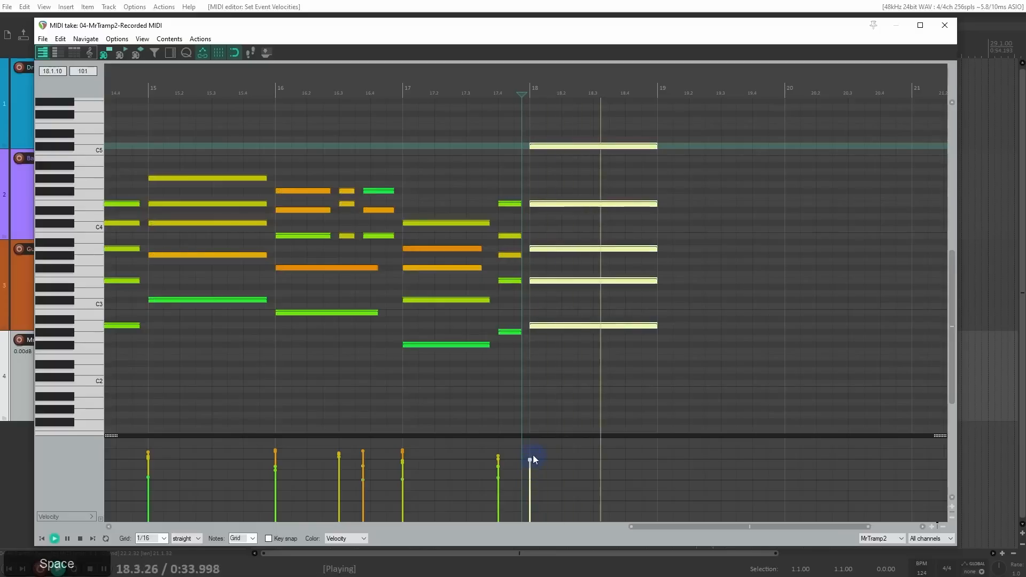
key(space)
drag(575, 120, 651, 366)
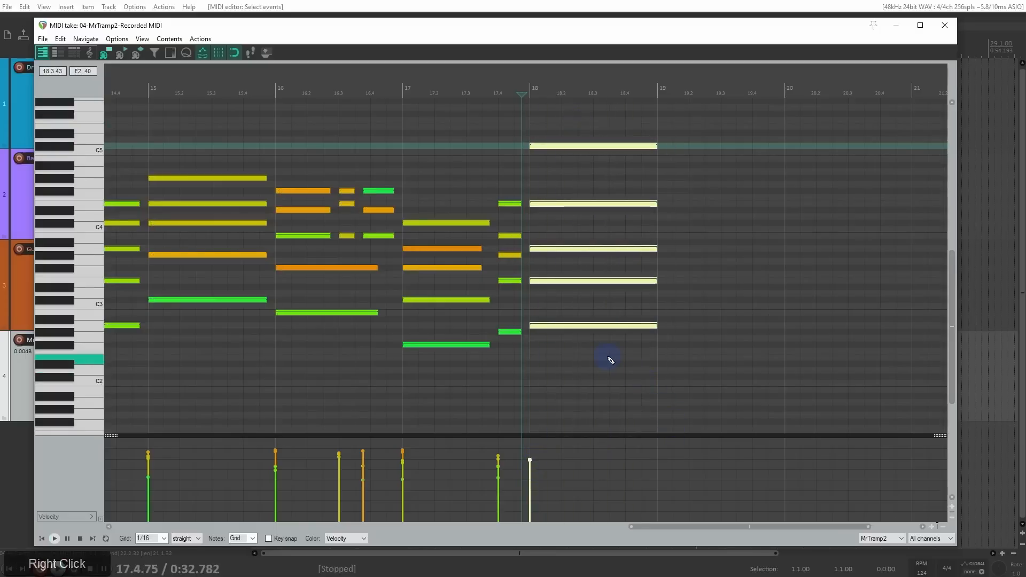
key(Delete)
Step: Copy the bar 2 chord to the start of bar 18 and play it from there
scroll(604, 355, down, 6)
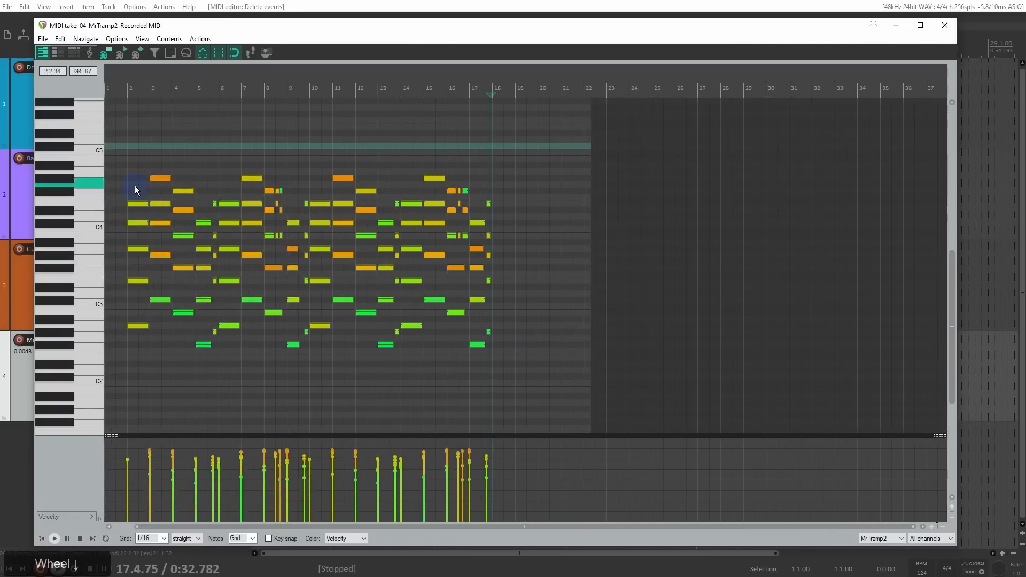
drag(138, 188, 141, 343)
key(ctrl+c)
key(ctrl+v)
scroll(412, 220, up, 6)
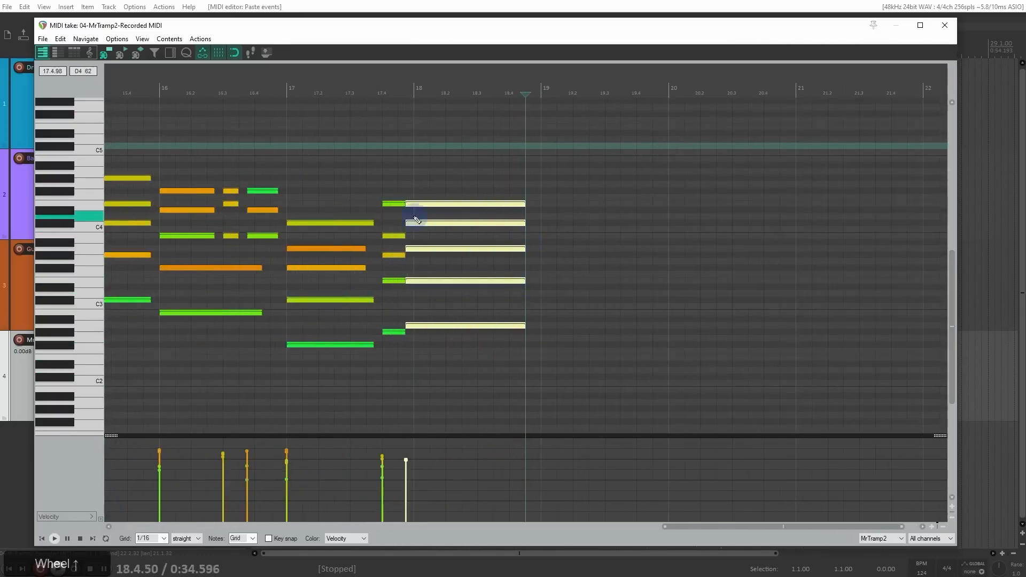
click(426, 205)
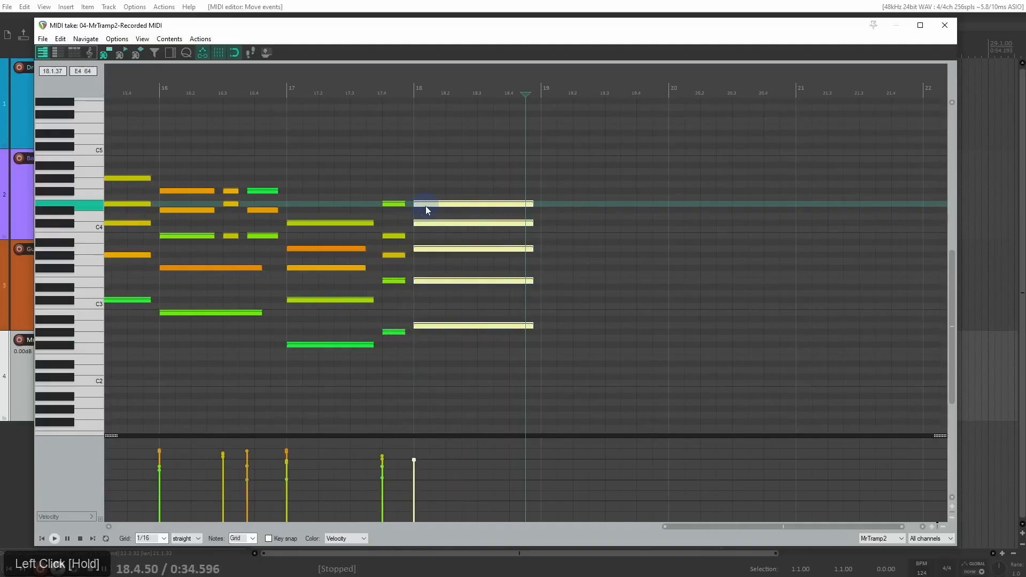
click(415, 90)
key(space)
key(space)
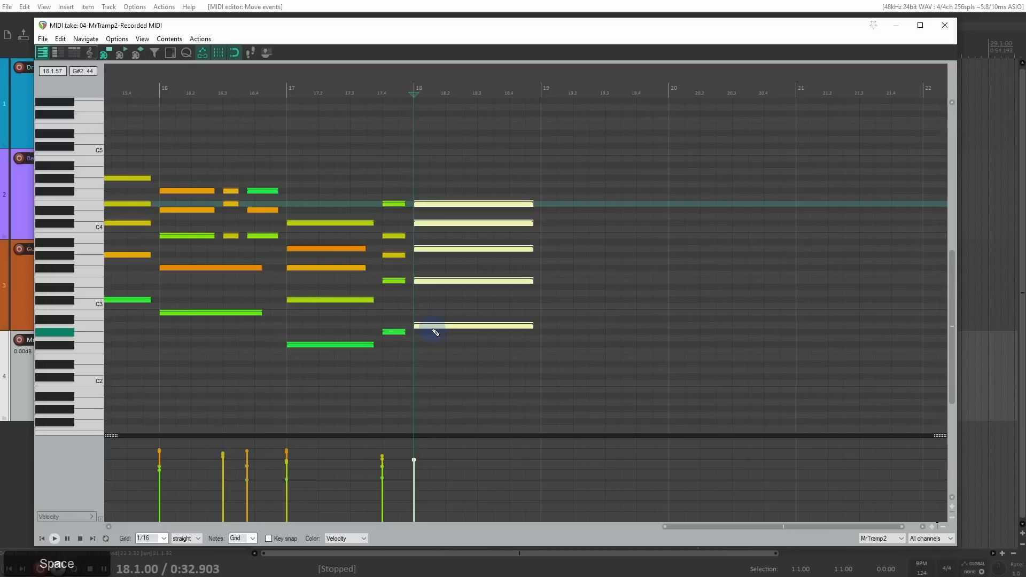
Step: Copy the bar 18 chord to bar 19 and transpose the copy up four semitones so its lowest note is C#3
ctrl+click(432, 327)
drag(431, 327, 568, 325)
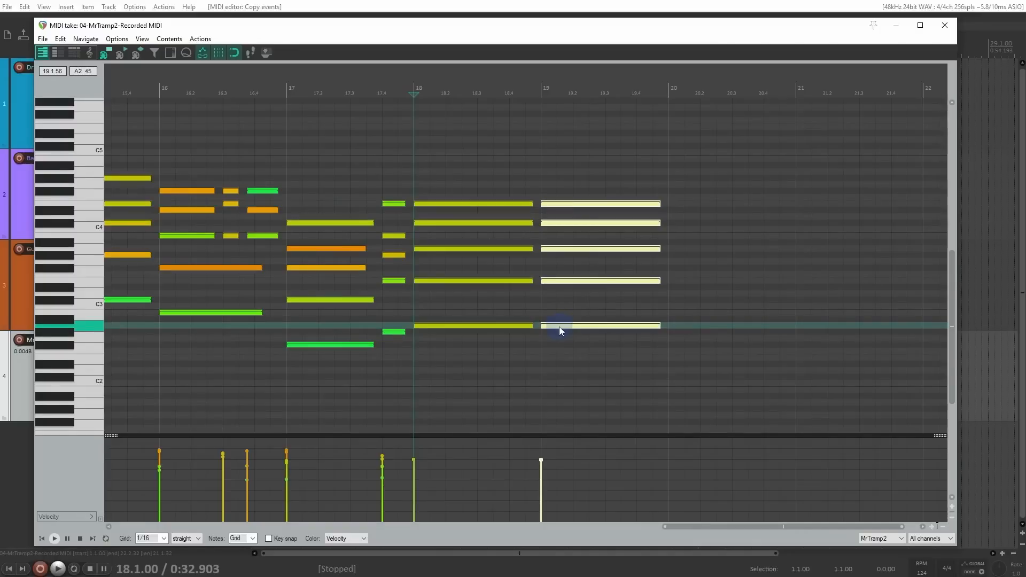
drag(559, 326, 563, 300)
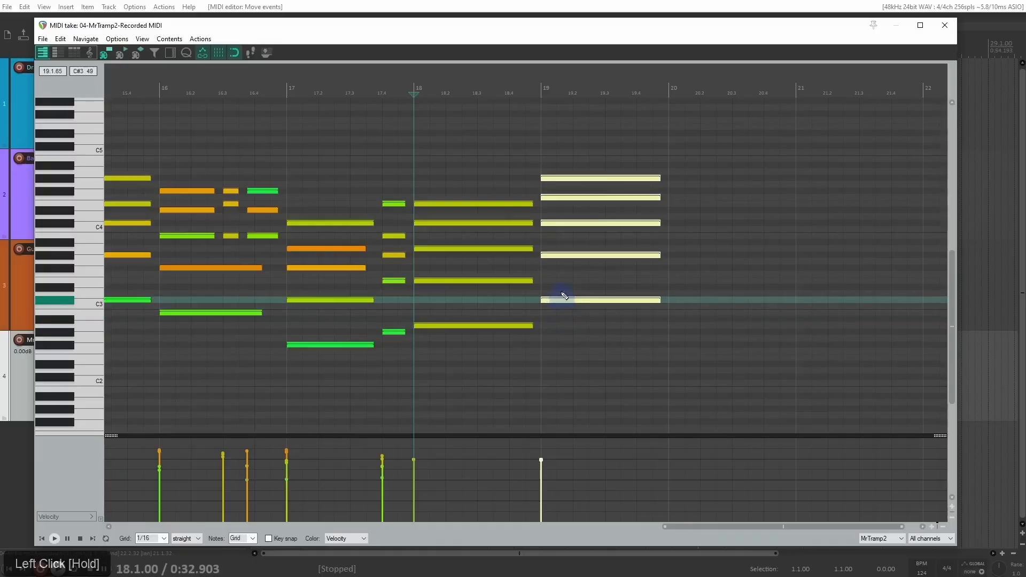
Step: Lower the second-highest note of the bar 19 chord by one semitone to E4, and play from bar 18
drag(483, 176, 513, 382)
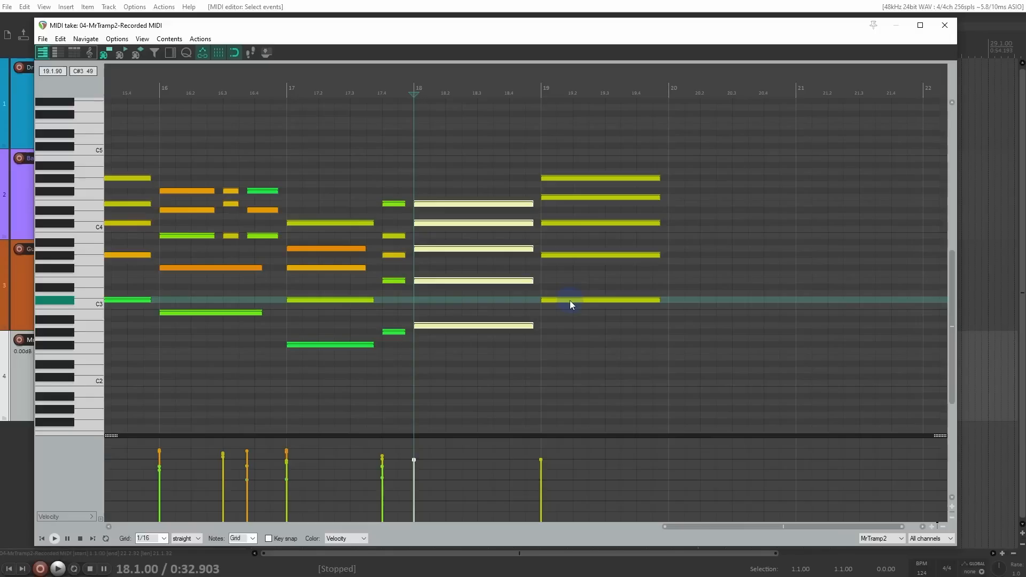
click(561, 198)
drag(560, 198, 560, 205)
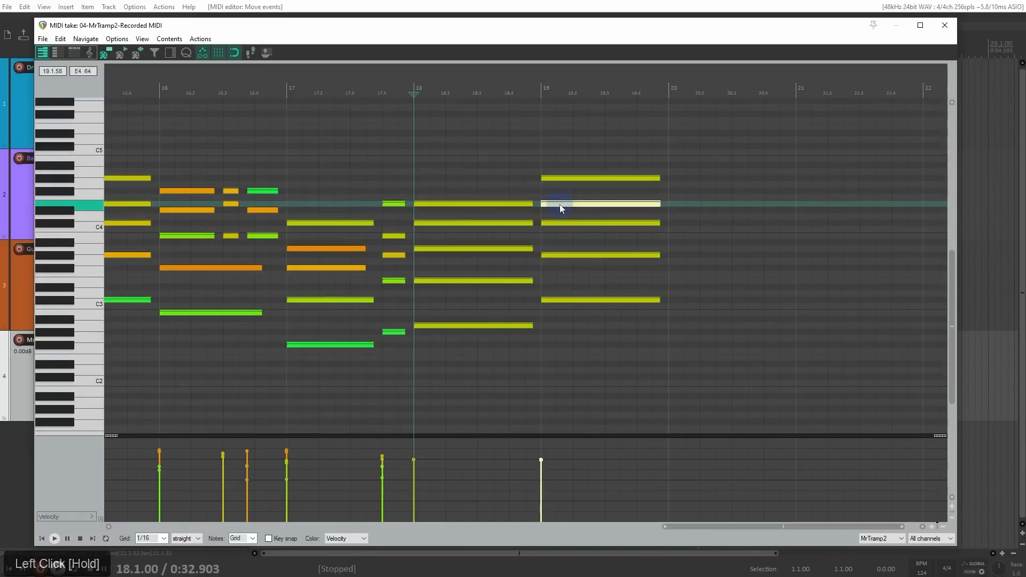
key(space)
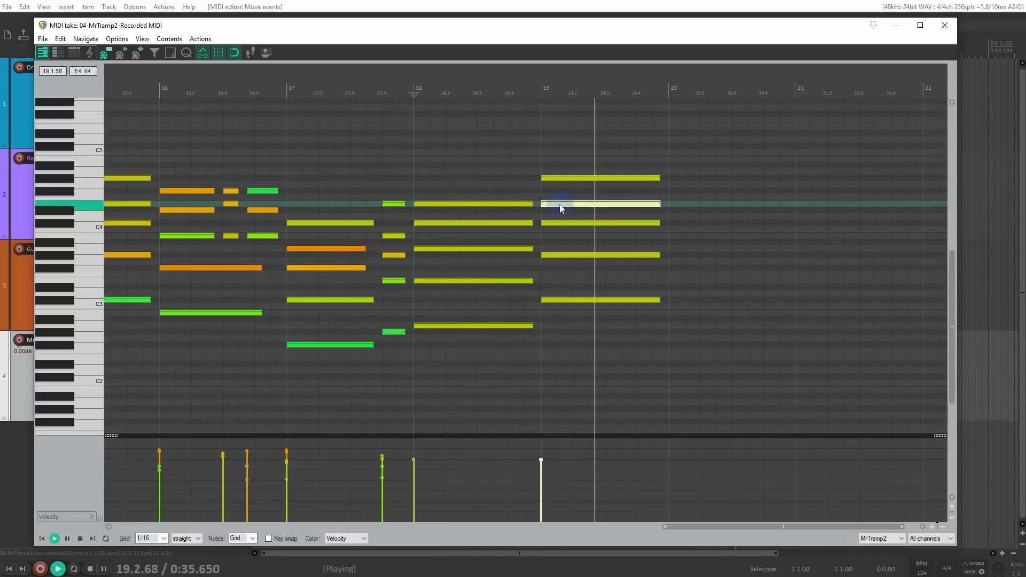
key(space)
Step: Copy the bar 18 chord to bar 20, two semitones higher, and play from the middle of bar 19
drag(481, 178, 723, 313)
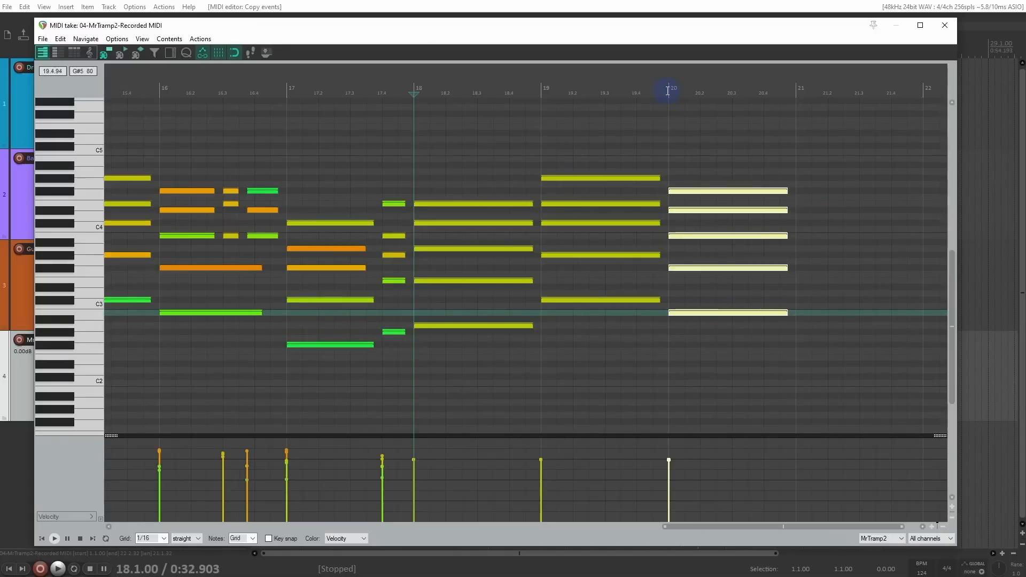
click(615, 92)
key(space)
scroll(710, 163, down, 2)
scroll(710, 164, up, 2)
key(space)
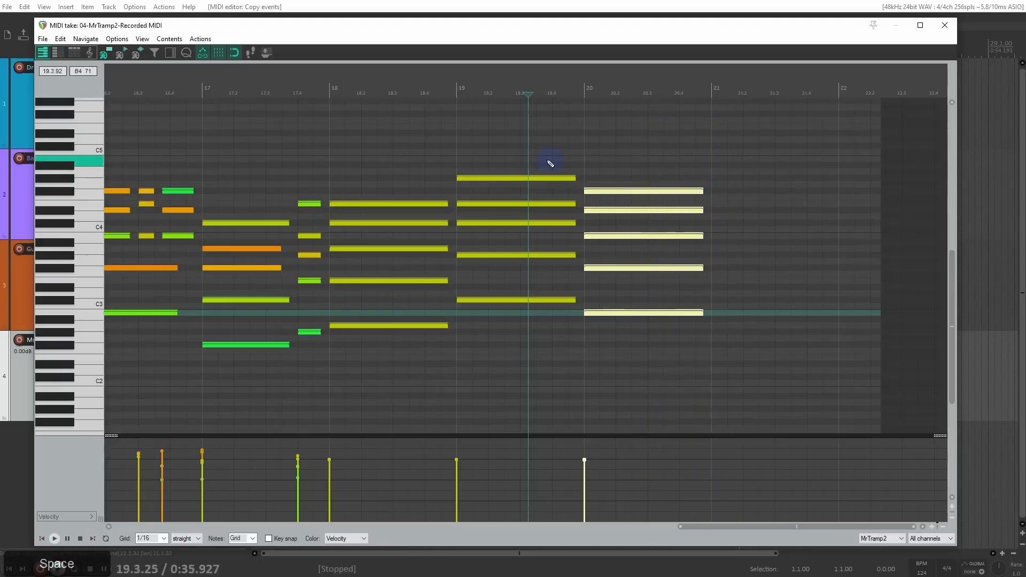
Step: Copy the bar 19 chord to bar 21, transpose the copy down to a lowest note of F#2, and play it
drag(561, 165, 524, 350)
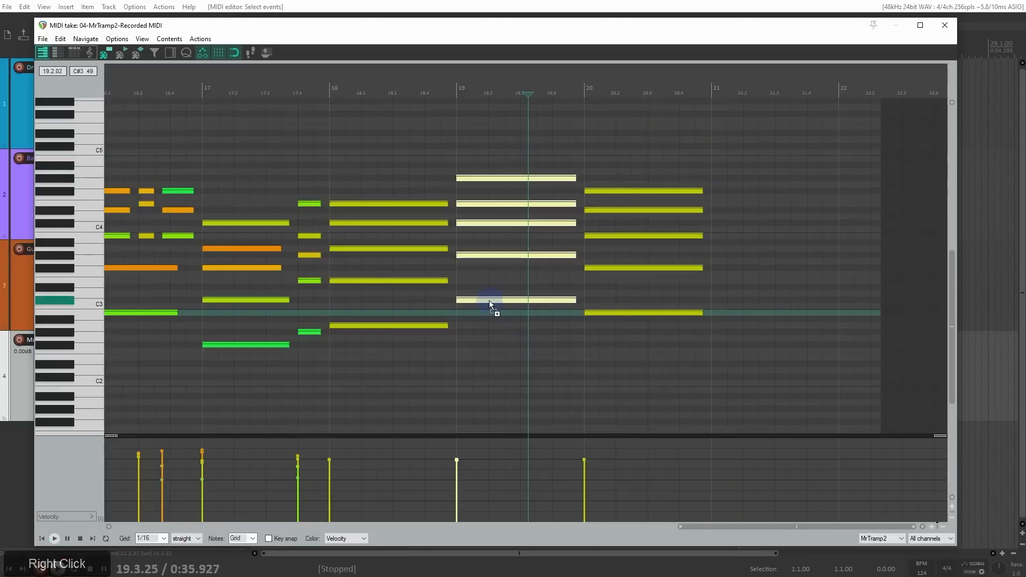
drag(489, 300, 743, 300)
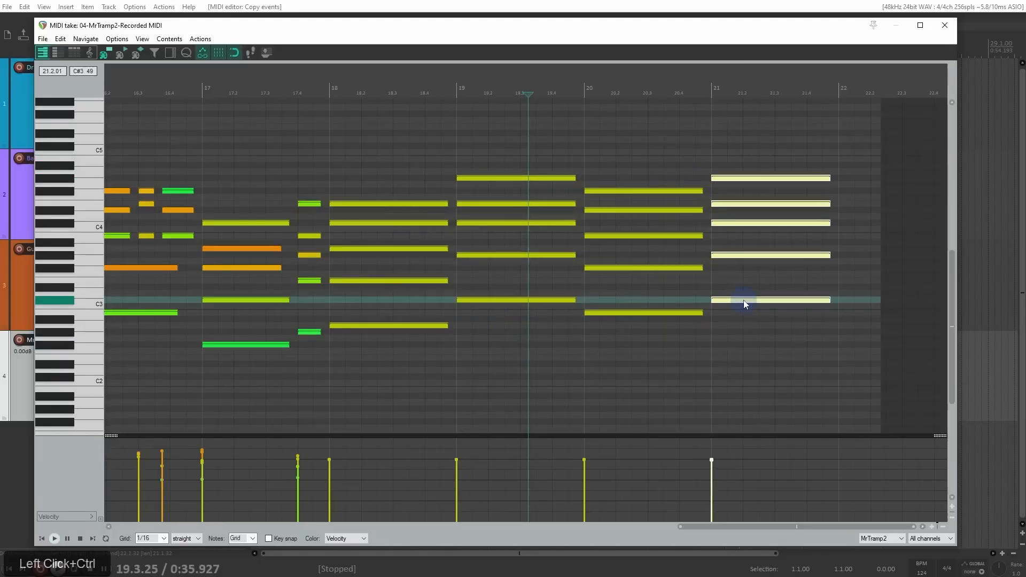
drag(745, 301, 745, 346)
key(space)
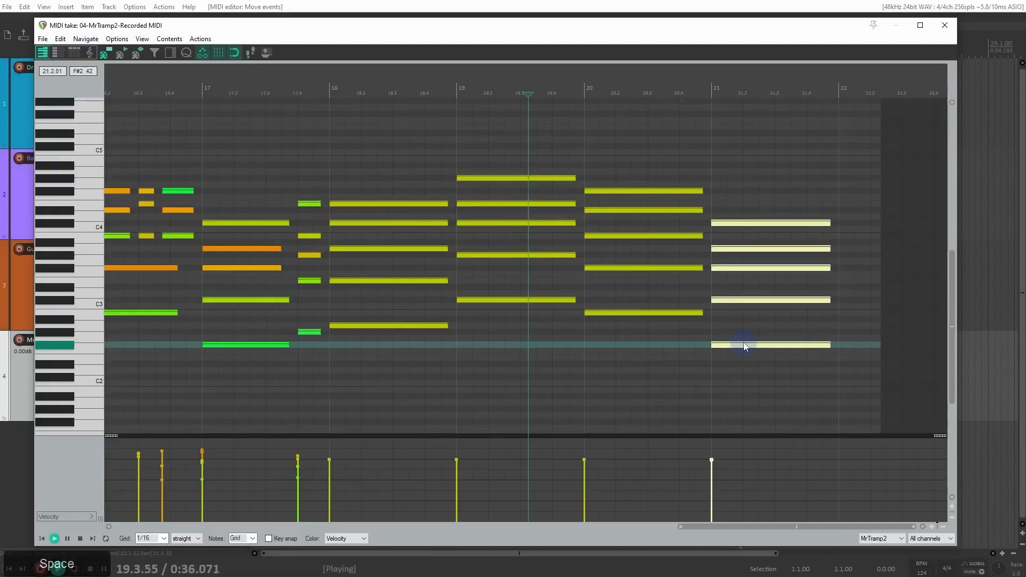
key(space)
click(711, 92)
key(space)
key(space)
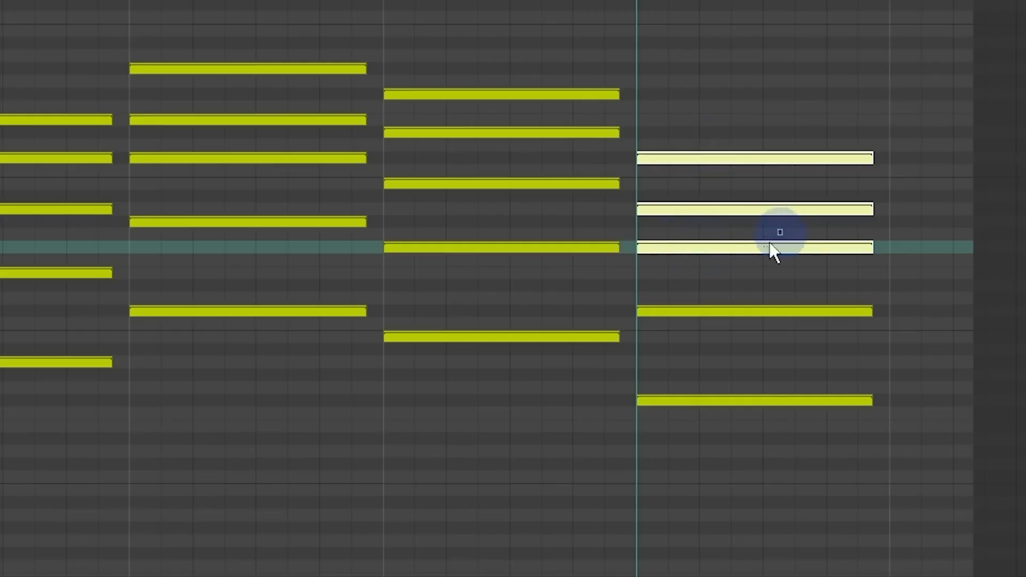
Step: Move the middle note of the bar 21 chord up an octave to F#4, keeping its start on the bar line
click(728, 249)
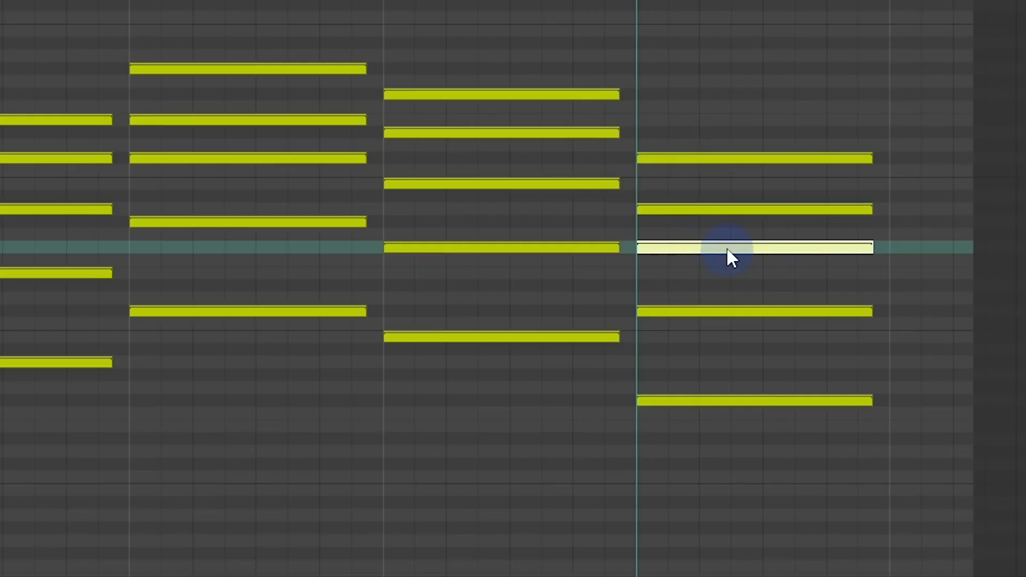
drag(727, 249, 753, 101)
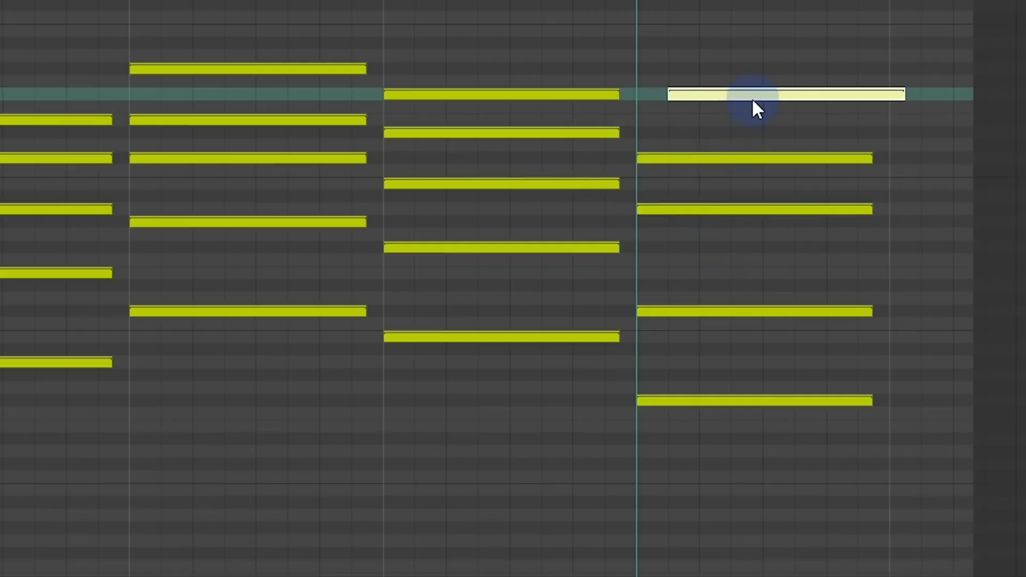
key(space)
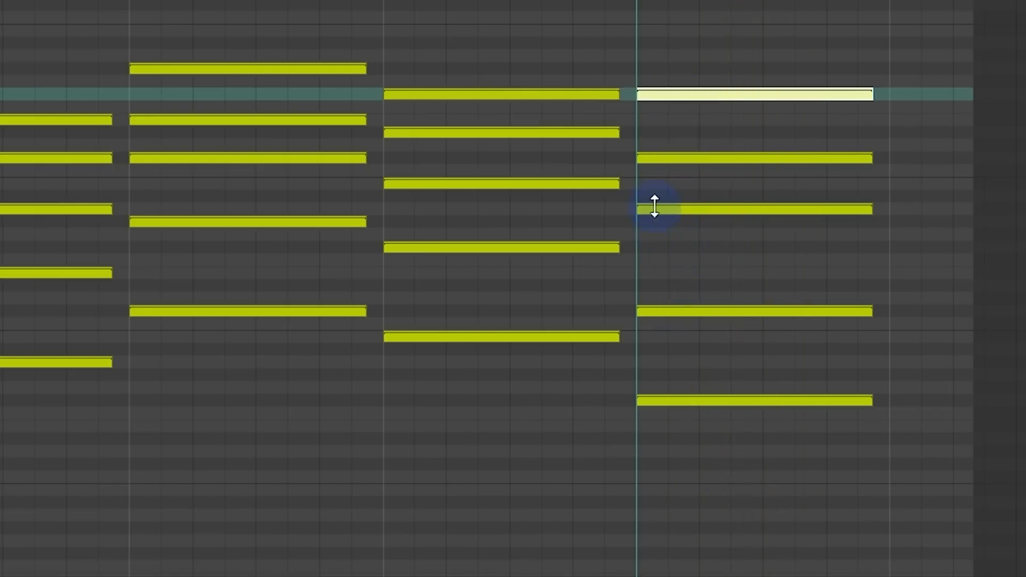
Step: Raise the second-lowest note of the bar 21 chord to F#3 and lower its top note to E4, auditioning the chord
click(666, 311)
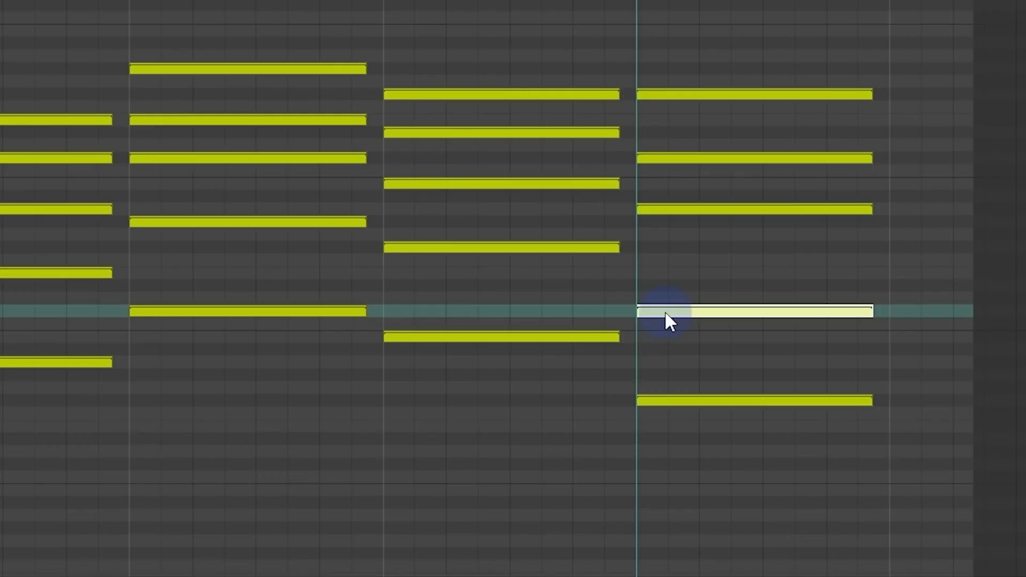
drag(665, 310, 668, 274)
key(space)
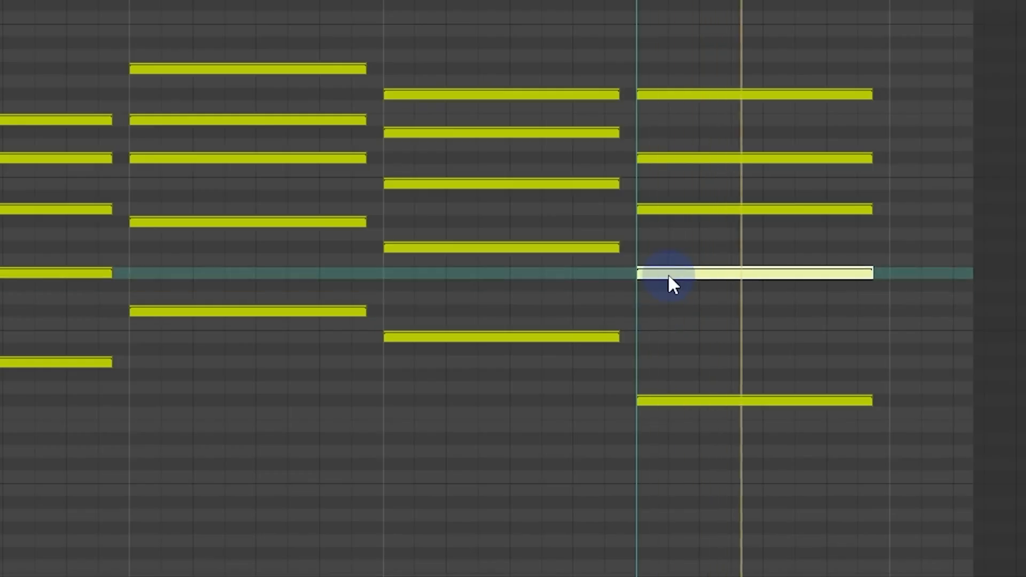
drag(669, 274, 669, 251)
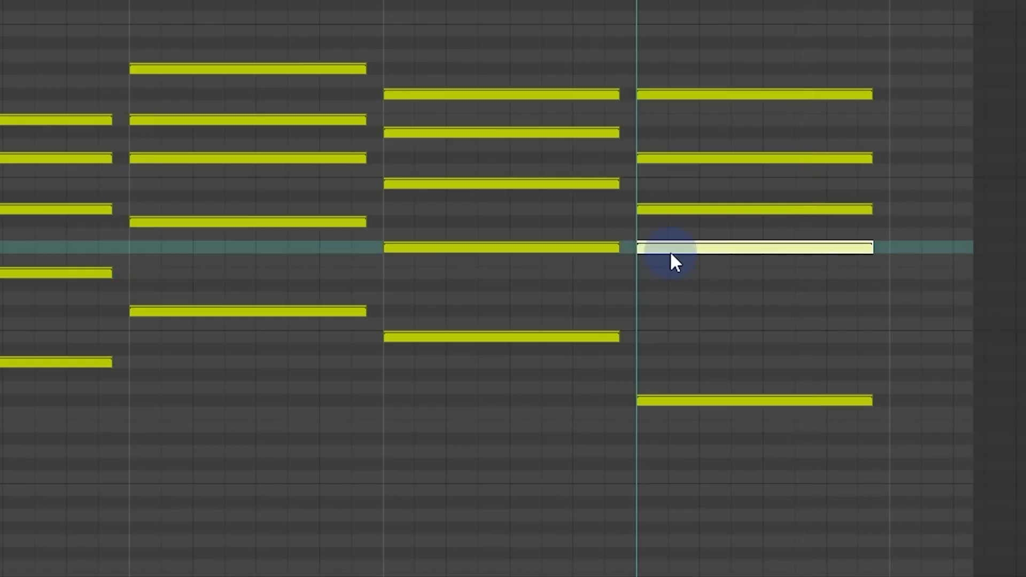
drag(679, 94, 676, 118)
key(space)
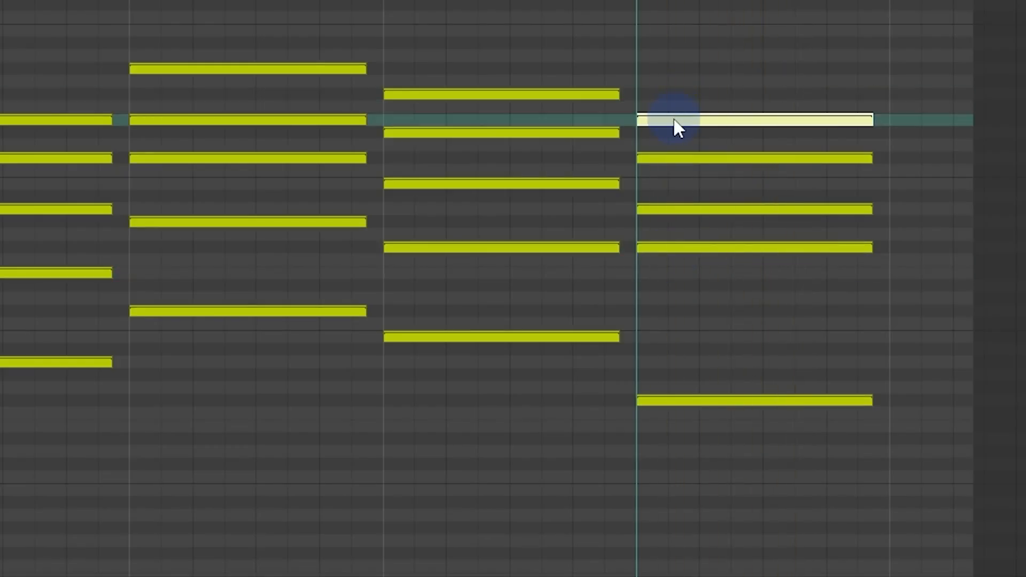
Step: Place the edit cursor just before bar 2 and open Humanize Notes with all notes as its target
scroll(671, 125, down, 6)
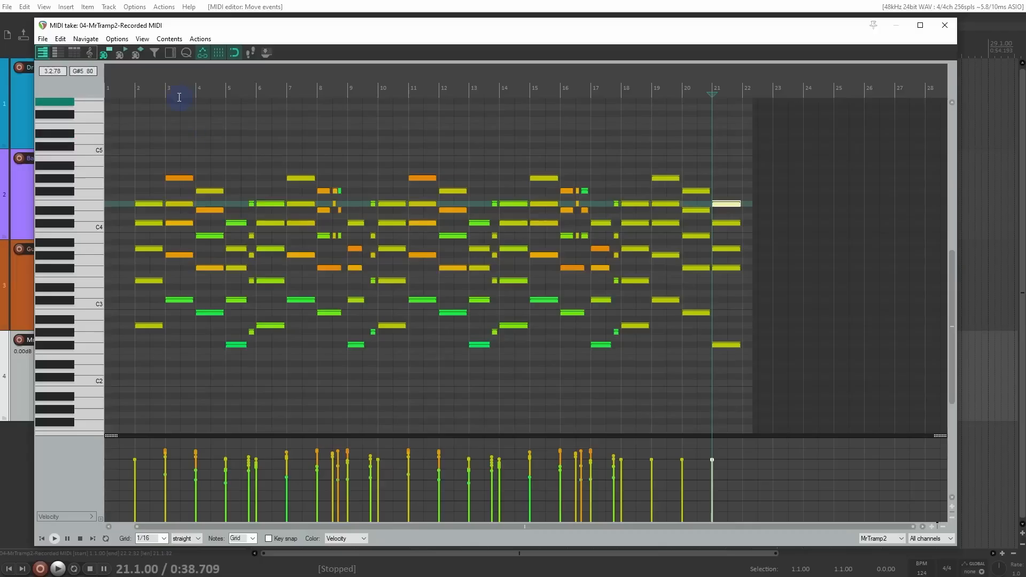
click(133, 90)
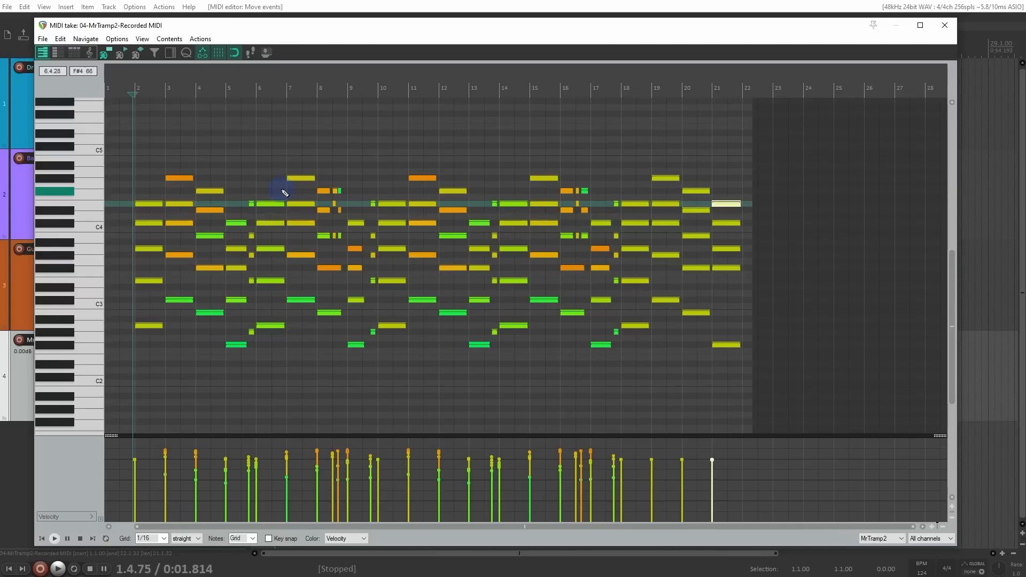
scroll(285, 193, up, 2)
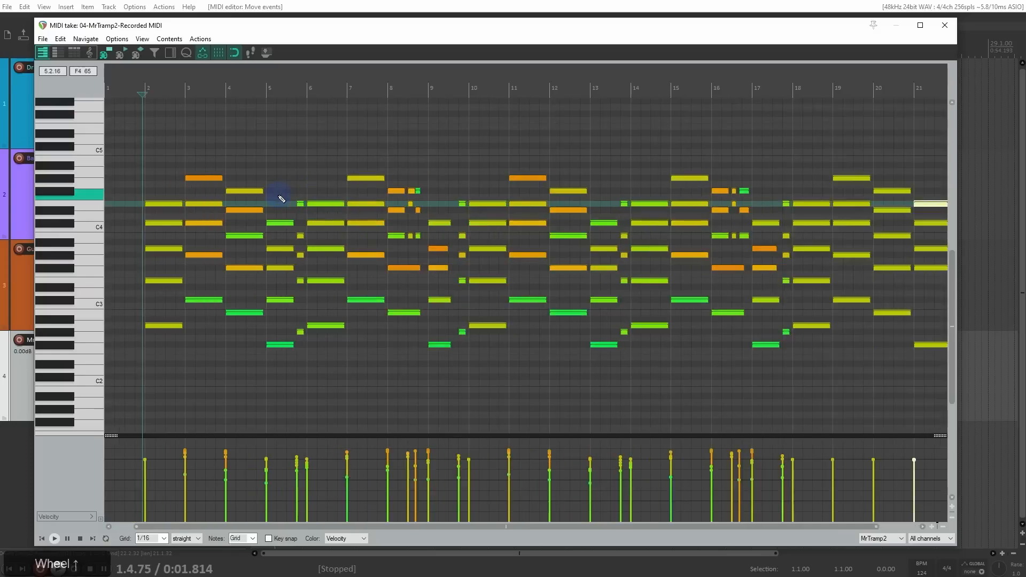
scroll(345, 198, down, 2)
key(h)
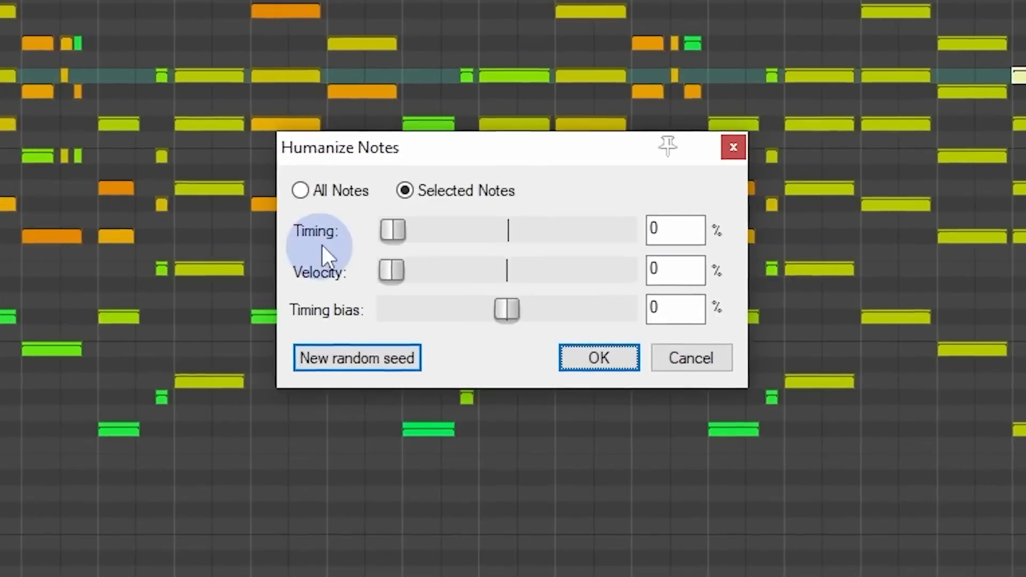
click(342, 191)
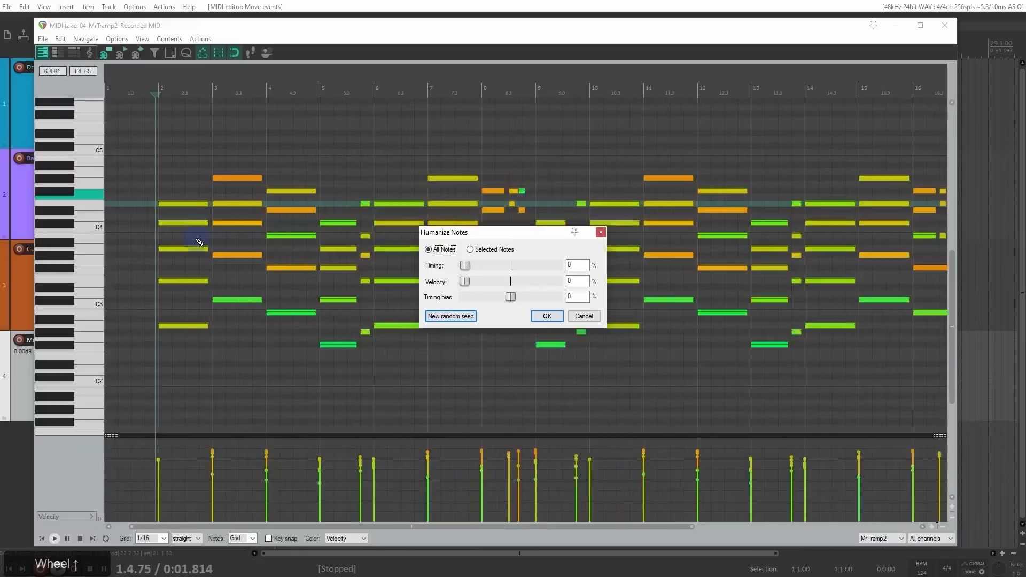
scroll(198, 243, up, 5)
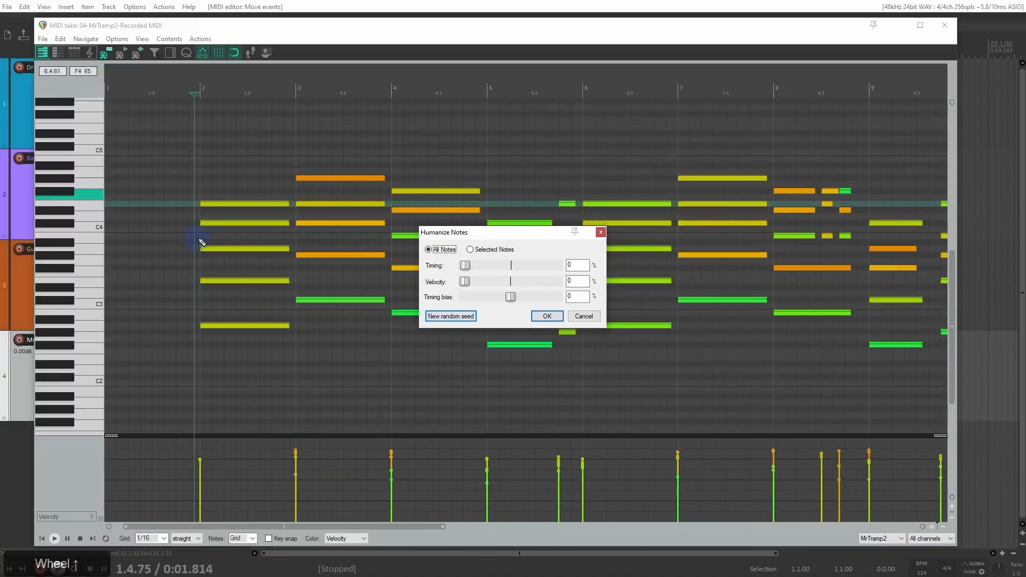
Step: Move the Humanize Notes dialog clear of the first chord and set the timing amount to 22%
drag(480, 233, 556, 221)
click(507, 239)
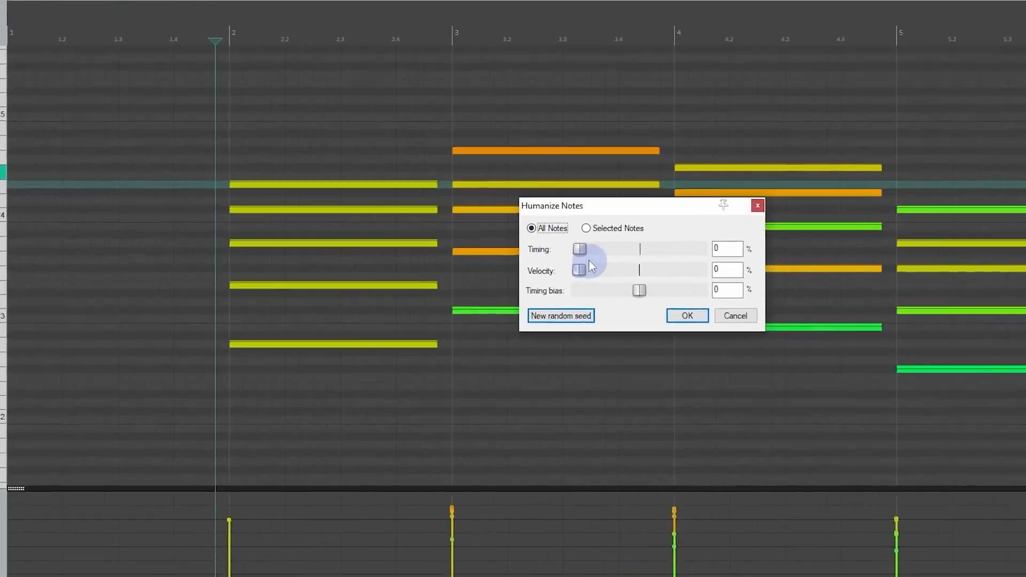
drag(541, 254, 548, 254)
drag(720, 240, 761, 243)
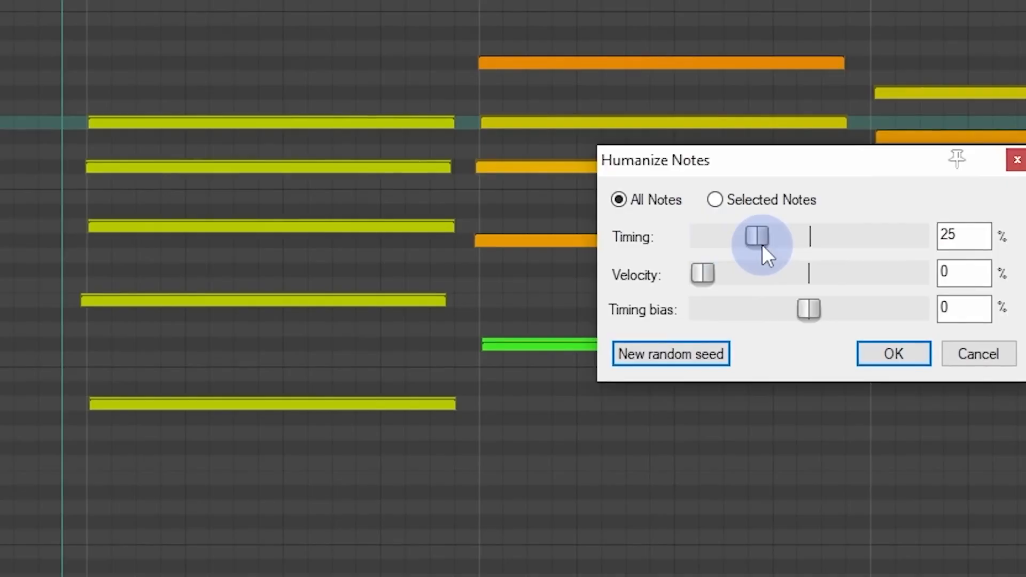
drag(760, 236, 752, 235)
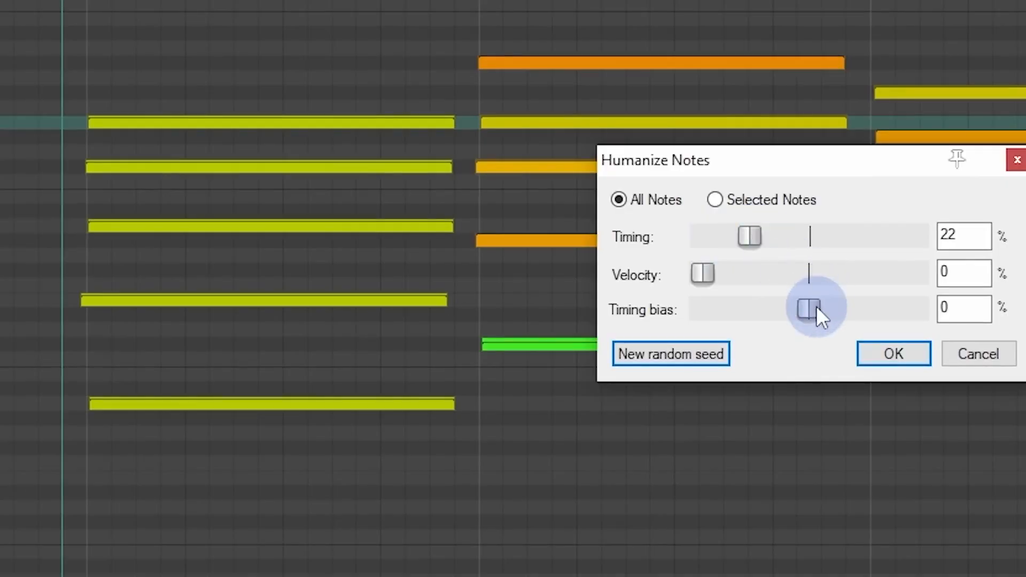
Step: Try the timing bias and velocity amounts, return both to 0%, and apply the humanizing to all notes
mouse_move(816, 306)
mouse_down()
mouse_move(713, 303)
mouse_move(877, 307)
mouse_move(759, 309)
mouse_move(876, 315)
mouse_move(800, 316)
mouse_move(809, 312)
mouse_up()
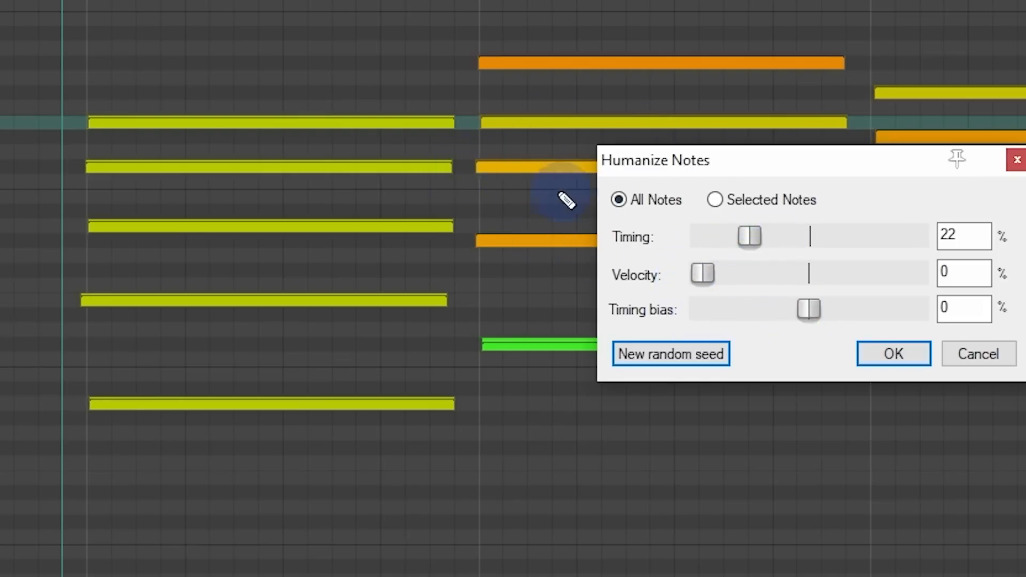
scroll(558, 192, up, 3)
drag(653, 174, 869, 227)
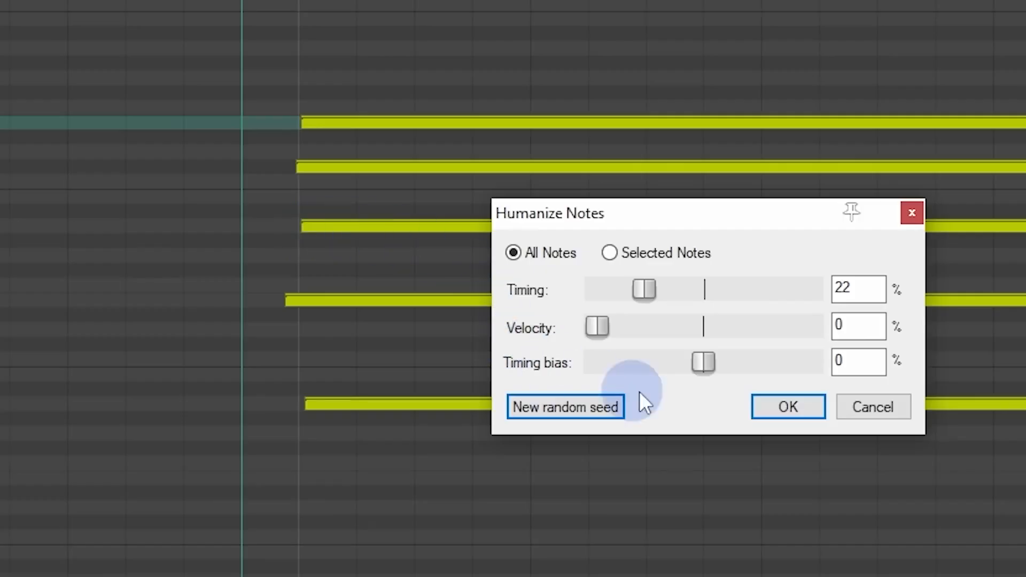
mouse_move(694, 364)
mouse_down()
mouse_move(581, 373)
mouse_move(659, 368)
mouse_move(581, 353)
mouse_move(688, 364)
mouse_up()
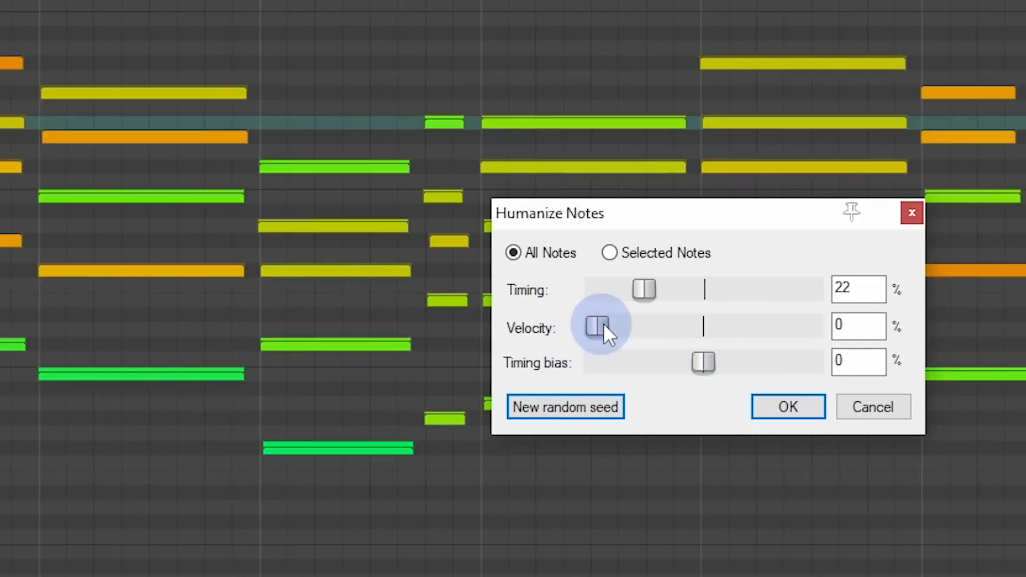
mouse_move(602, 327)
mouse_down()
mouse_move(657, 327)
mouse_move(596, 324)
mouse_up()
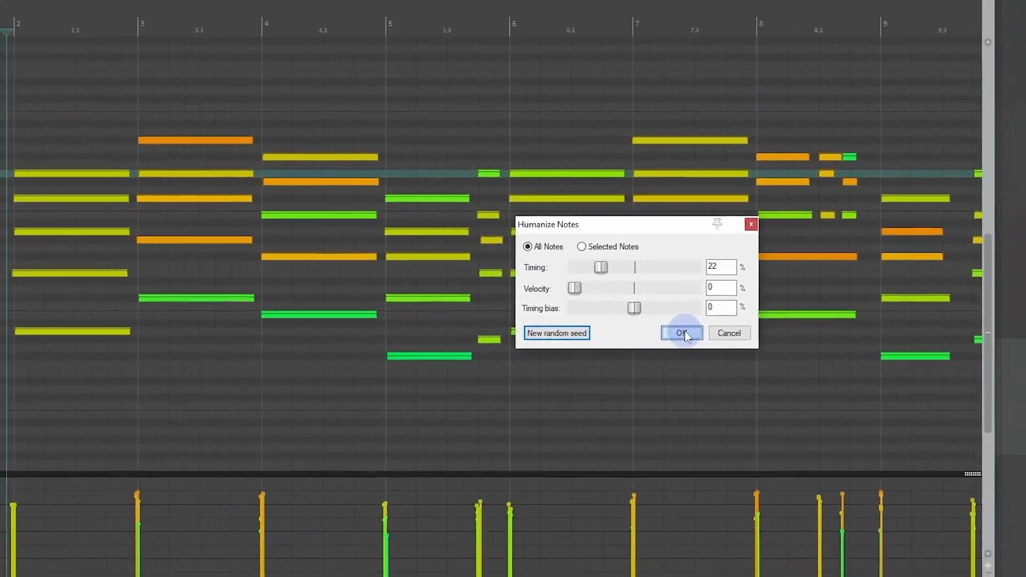
click(623, 343)
Step: Select the bar 2 chord and set Humanize Notes to selected notes with 0% timing and 40% velocity
drag(236, 156, 253, 336)
scroll(216, 316, up, 4)
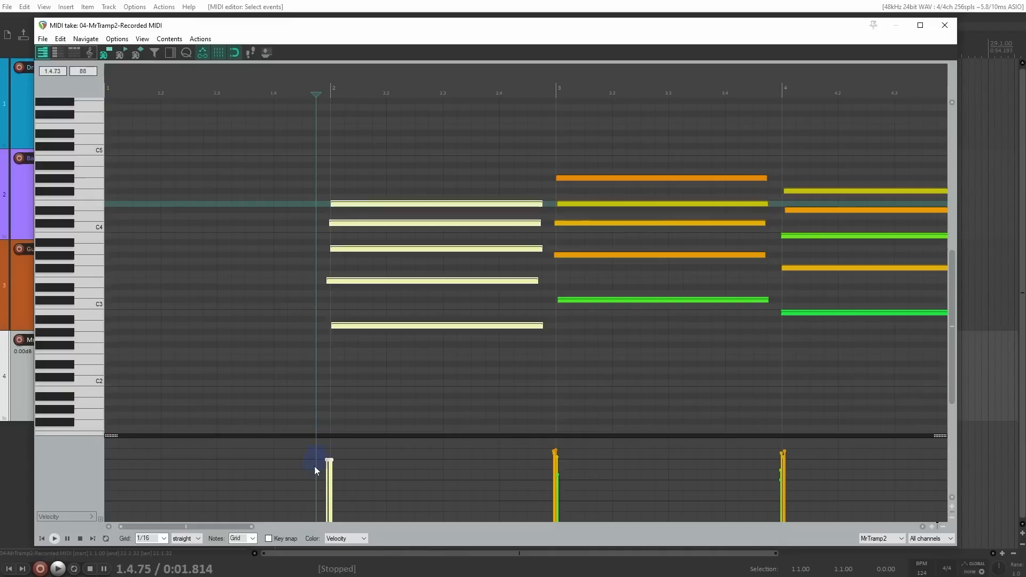
key(h)
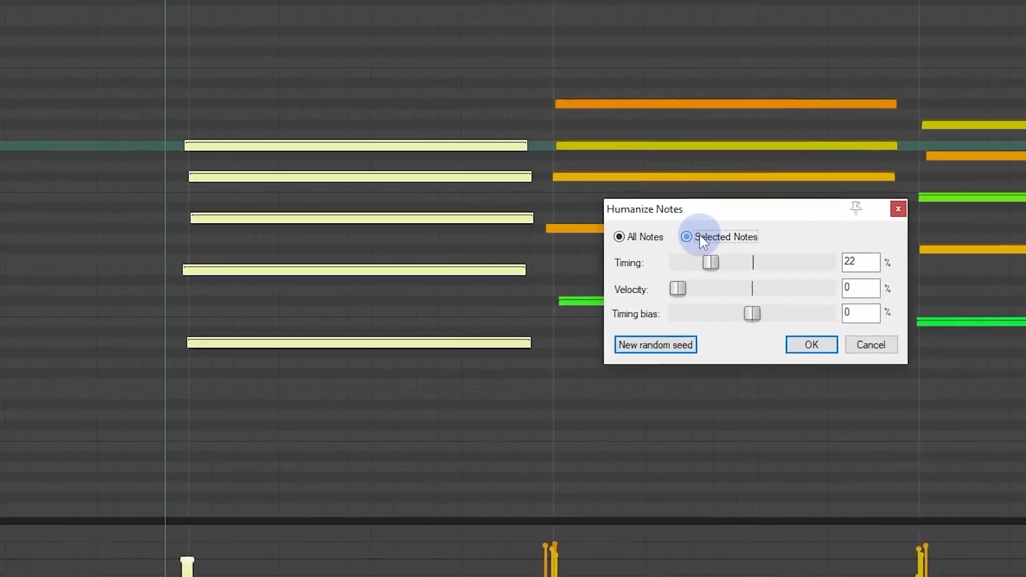
click(637, 260)
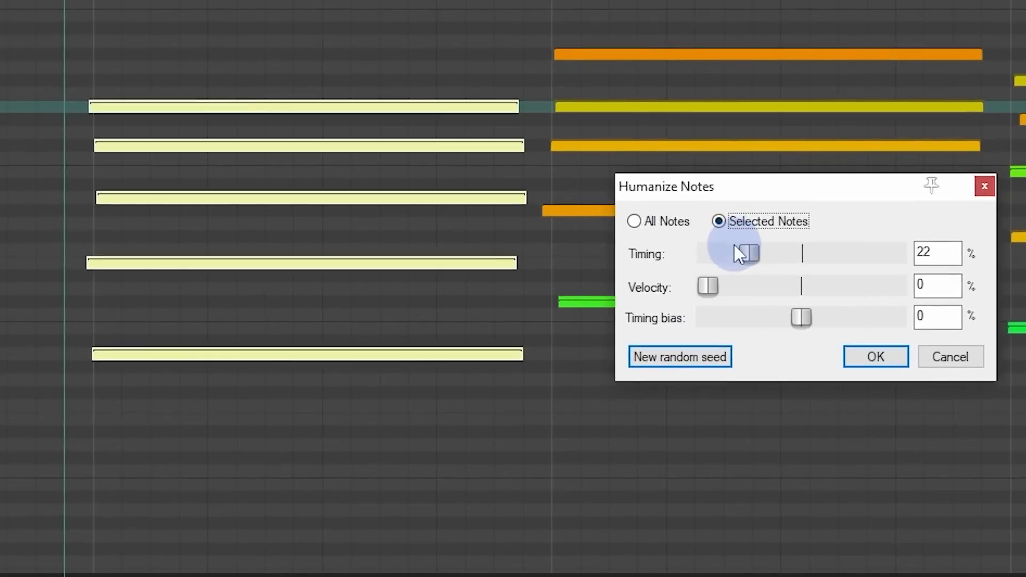
drag(740, 254, 554, 255)
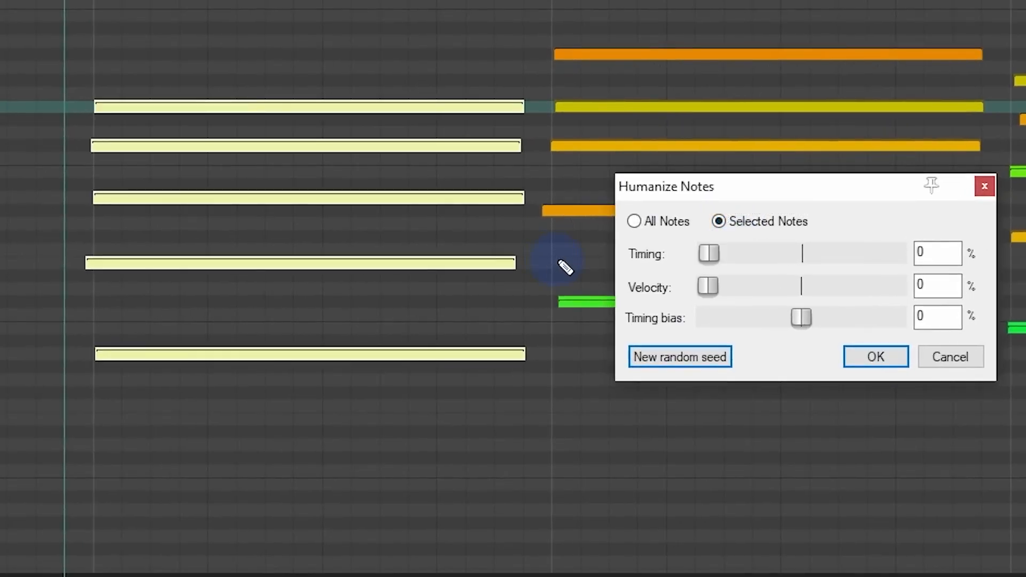
drag(708, 287, 814, 286)
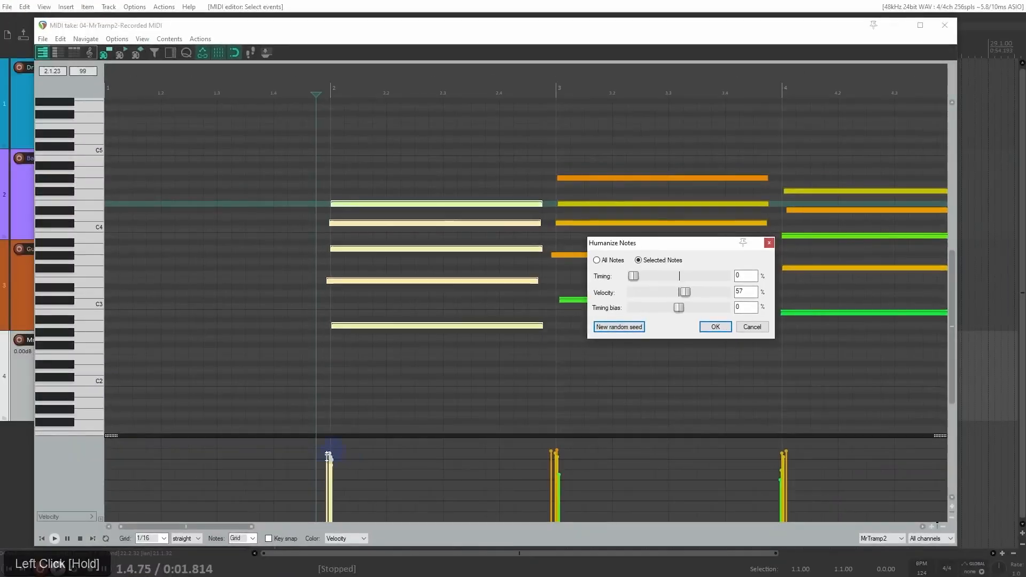
mouse_move(682, 291)
mouse_down()
mouse_move(728, 288)
mouse_move(653, 293)
mouse_move(671, 293)
mouse_up()
Step: Play the chords from just before bar 2, stop playback, and apply the velocity humanizing to the selected chord
key(space)
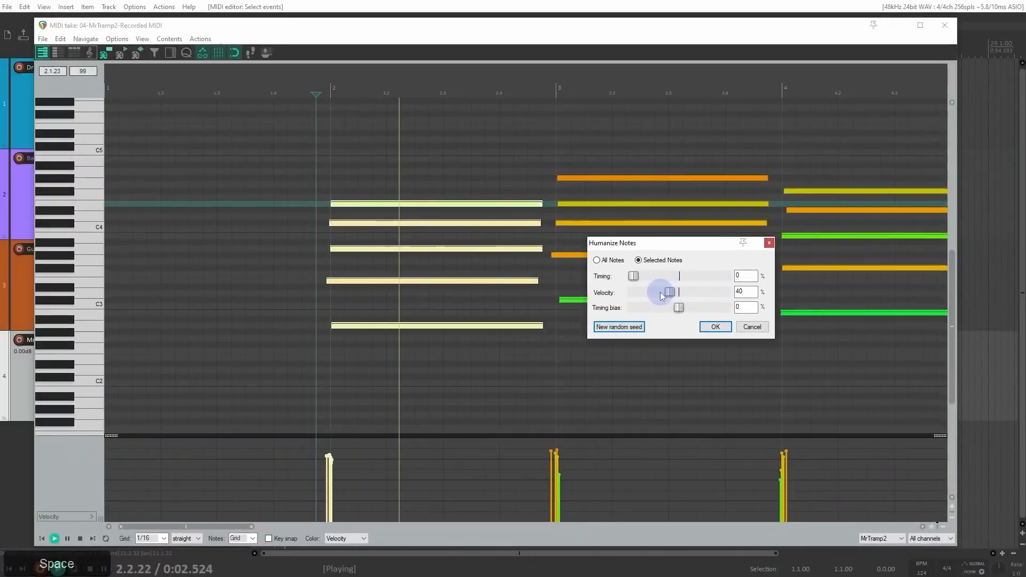
scroll(591, 214, down, 3)
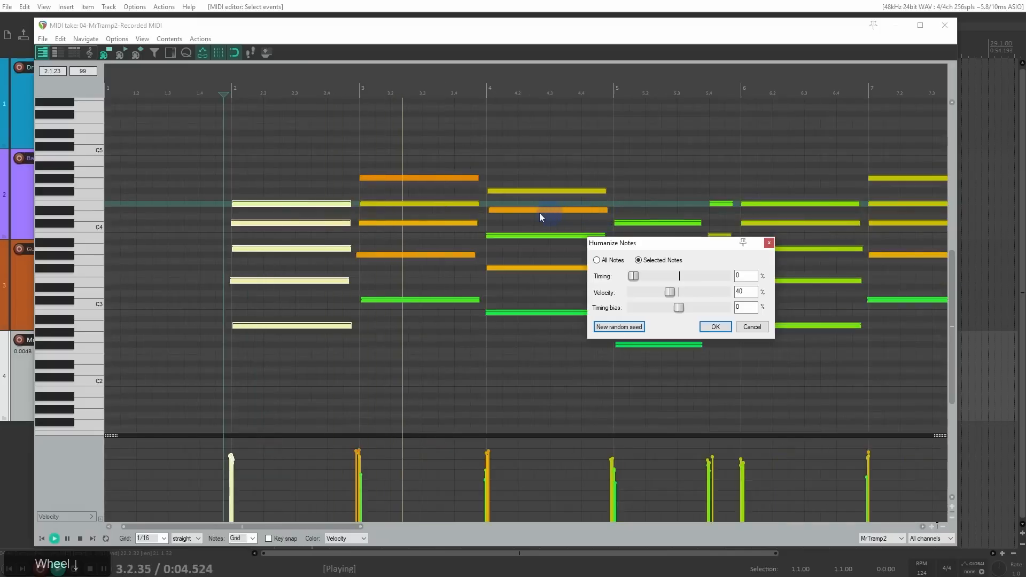
scroll(445, 209, down, 2)
scroll(444, 211, up, 2)
key(space)
click(715, 327)
Step: Quantize the position of all notes to the grid at 52% strength
scroll(591, 275, down, 5)
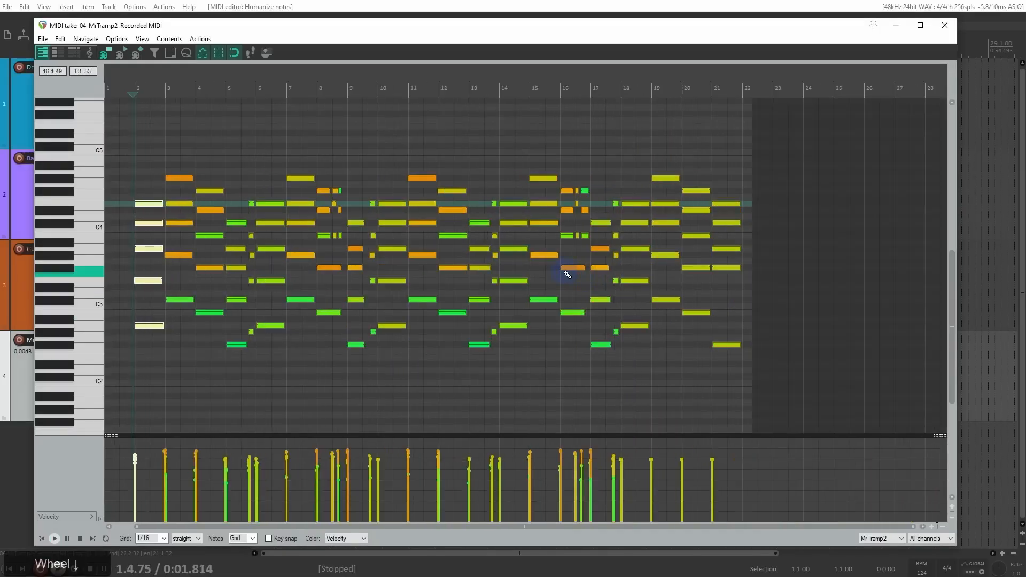
key(q)
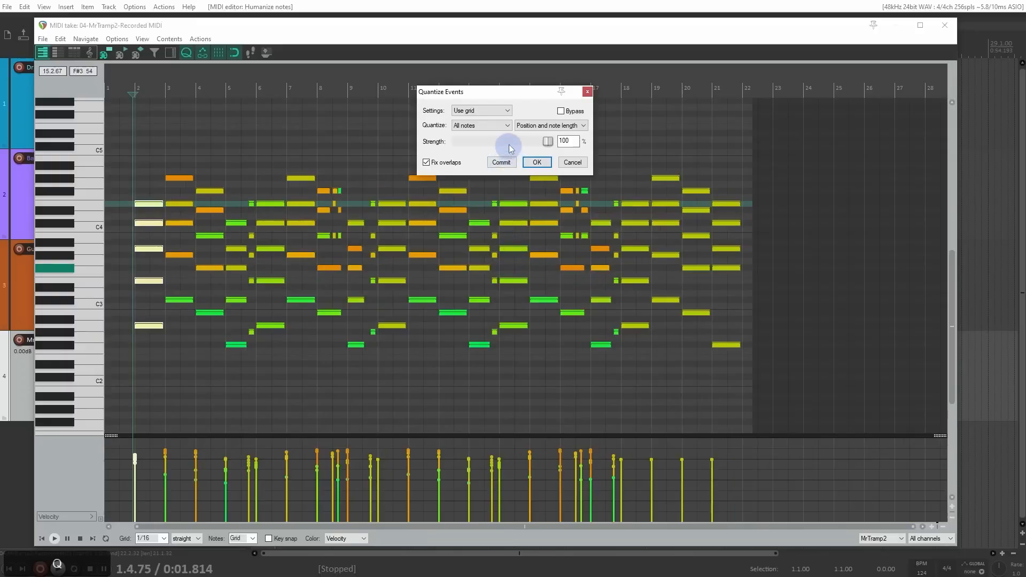
click(548, 125)
click(548, 137)
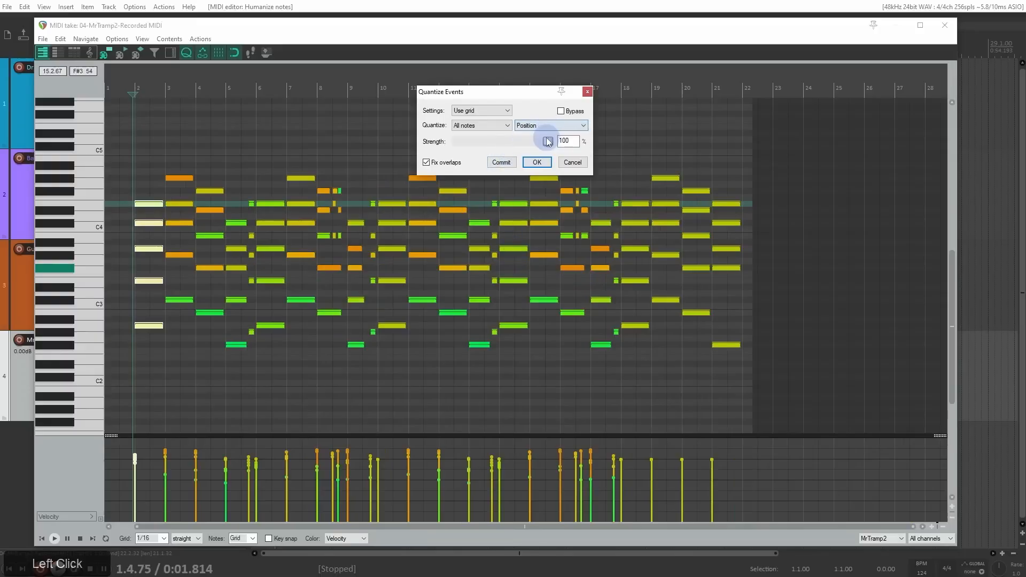
drag(550, 142, 513, 144)
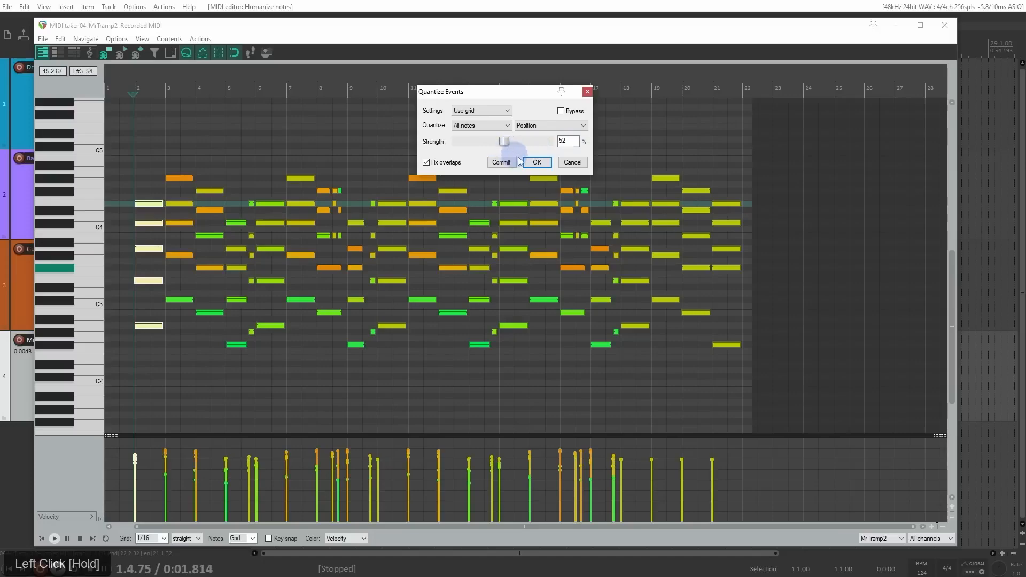
click(537, 162)
Step: Play the quantized chords from just before bar 2 to check their timing, then stop playback
scroll(292, 246, up, 5)
key(space)
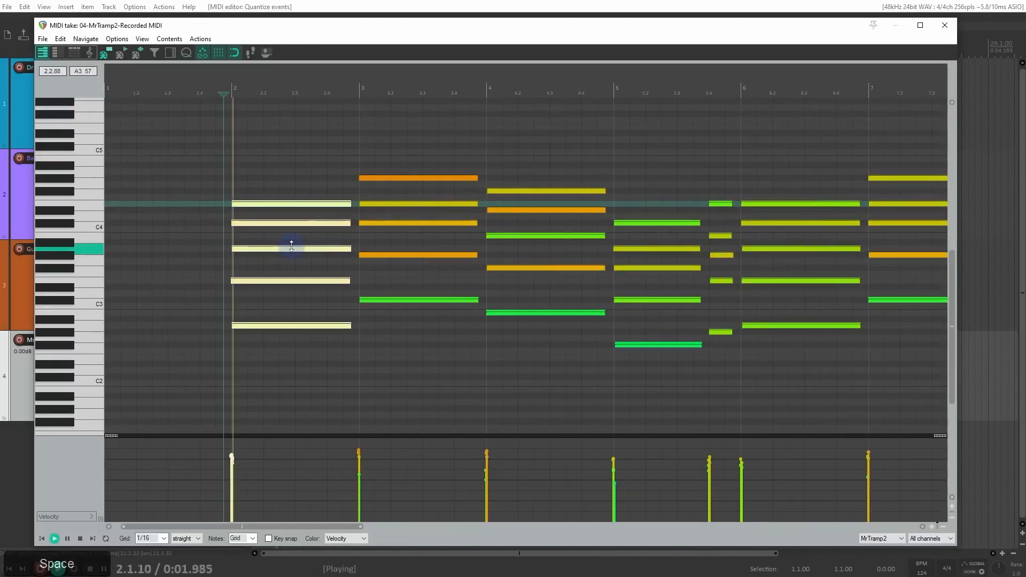
scroll(292, 246, up, 4)
scroll(321, 254, down, 5)
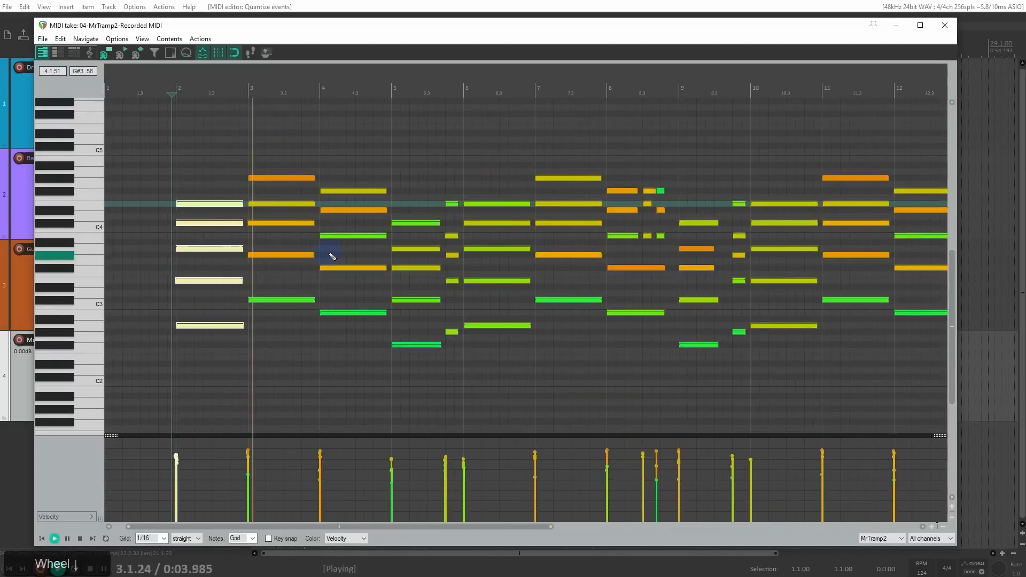
scroll(333, 255, up, 3)
scroll(484, 273, down, 6)
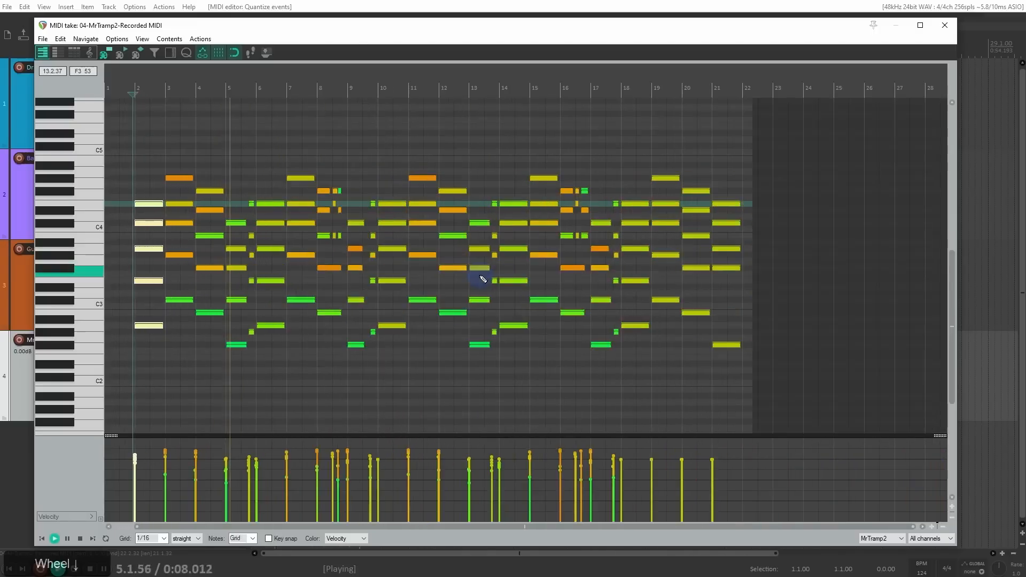
scroll(481, 279, up, 2)
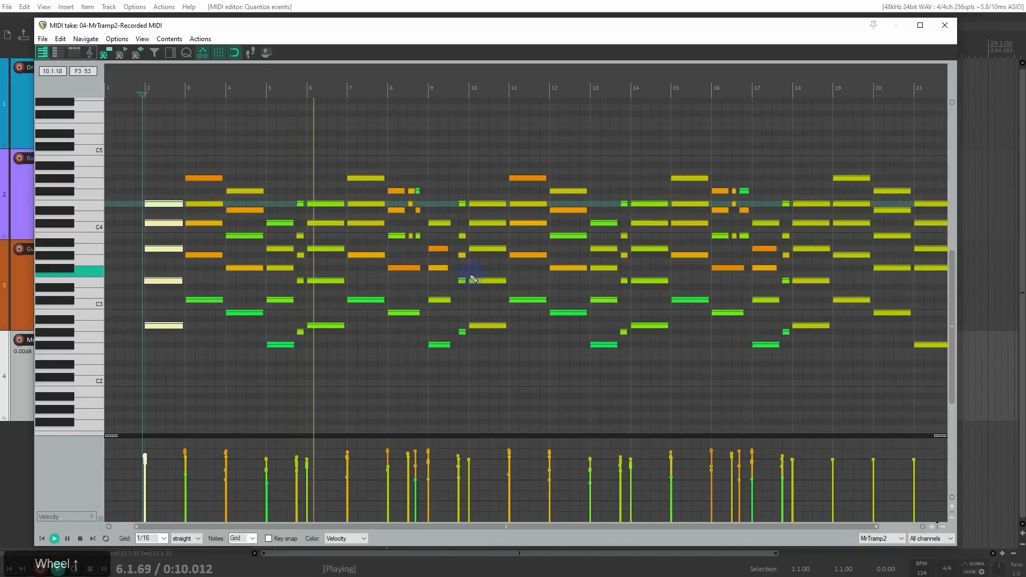
key(space)
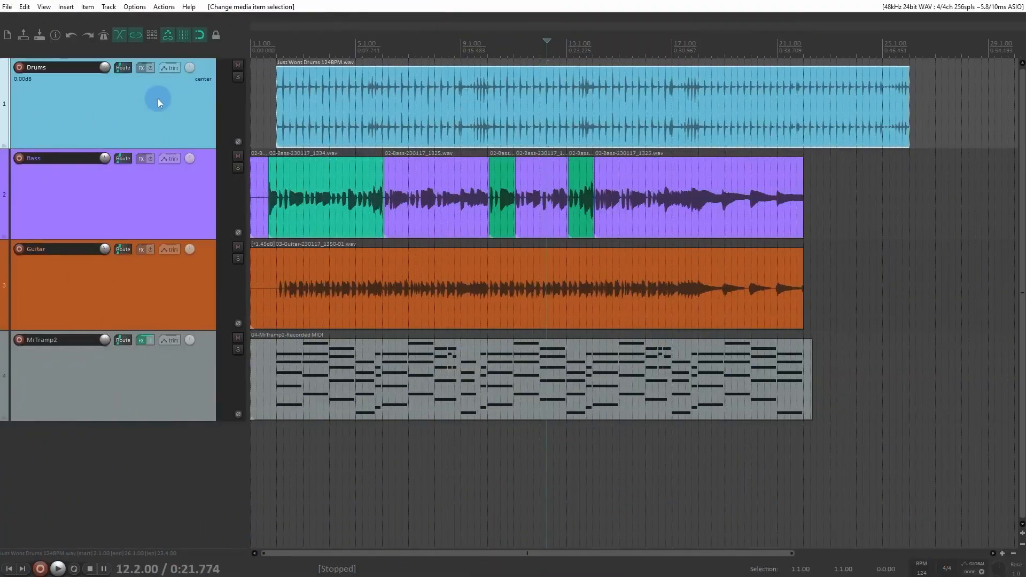
Step: Open the project Just Wont_EDITING.rpp without saving the current project
click(7, 6)
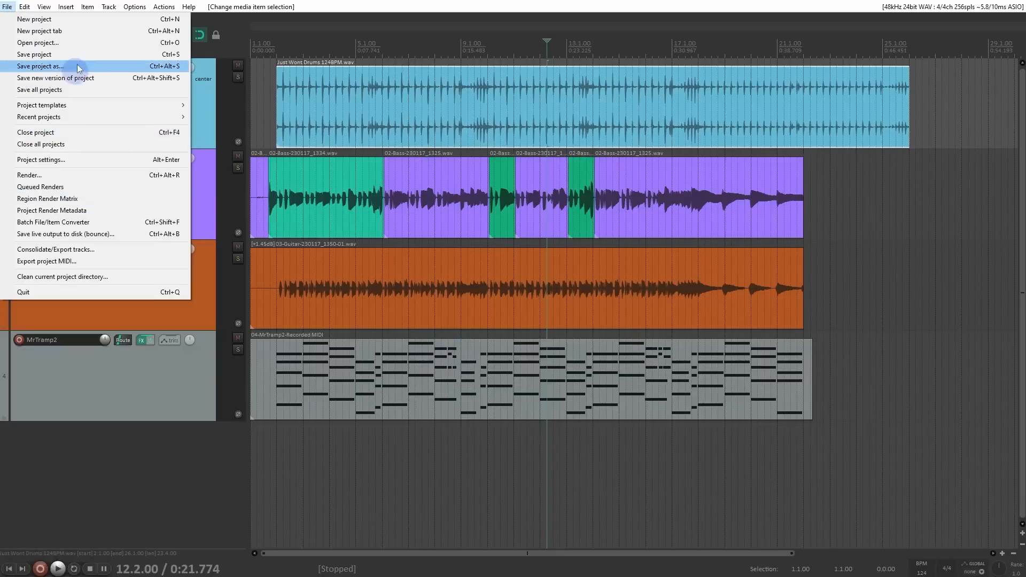
click(82, 43)
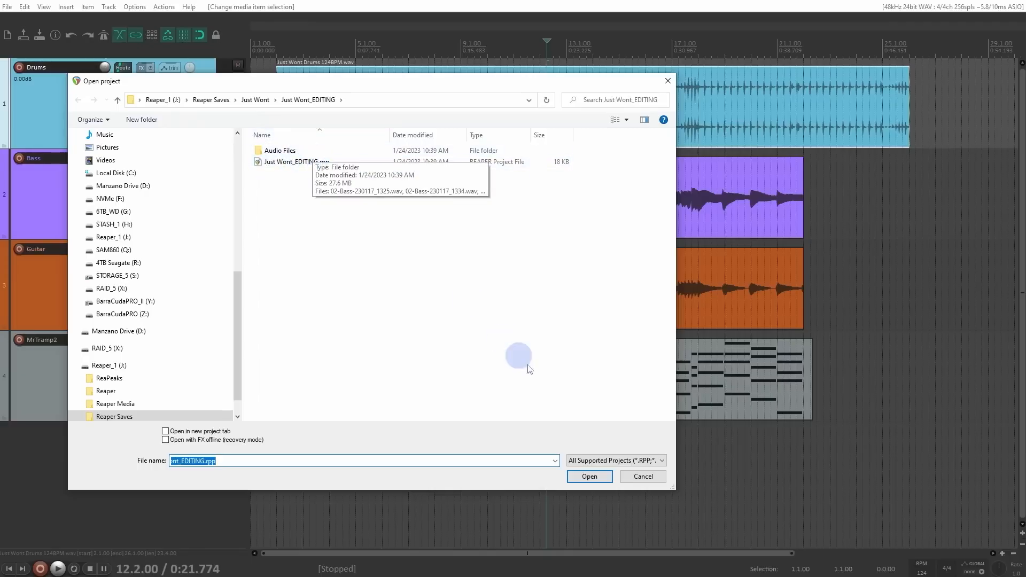
click(606, 479)
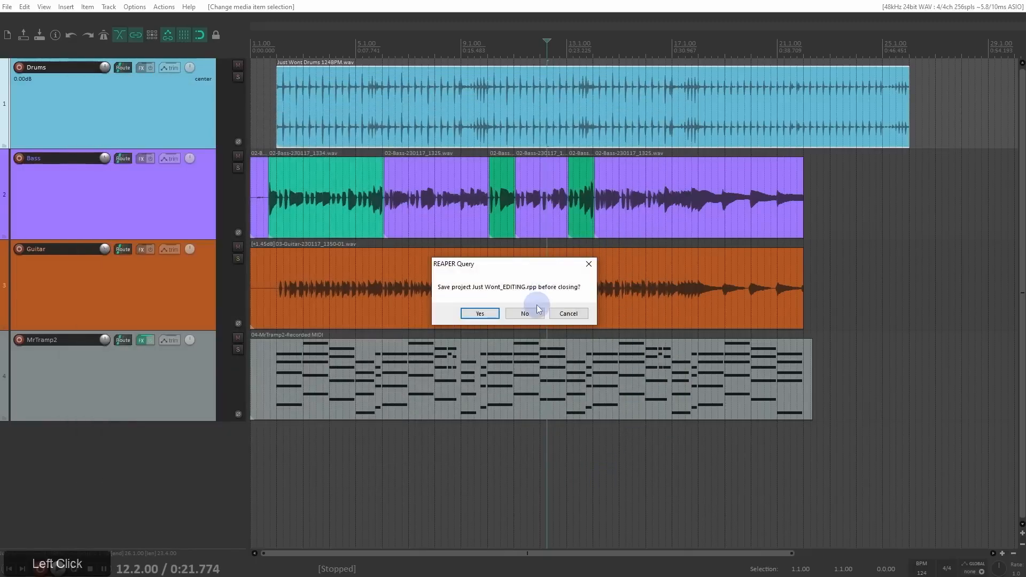
click(527, 314)
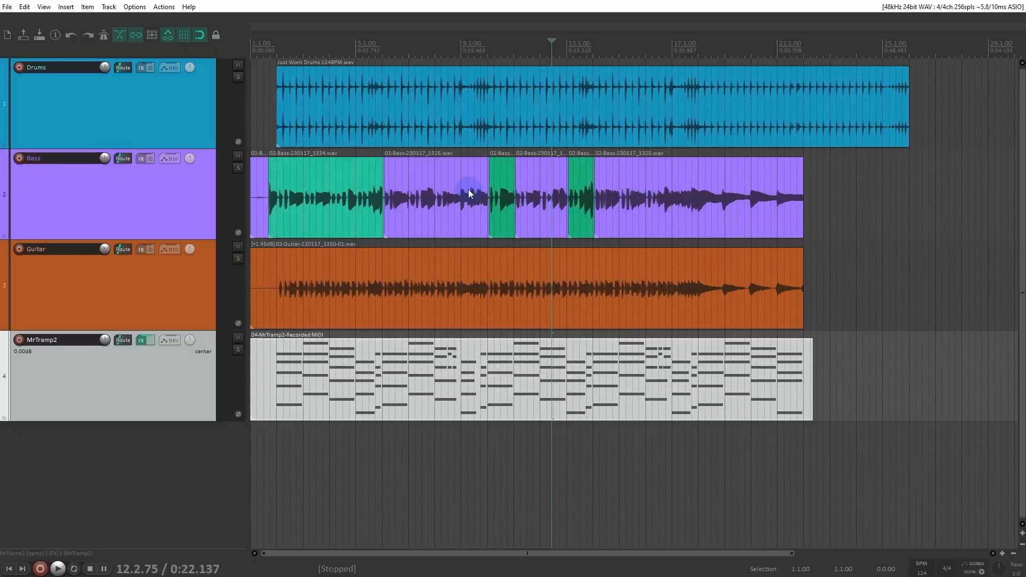
Step: Show the MrTramp2 track's instrument plug-in, then close its window and the track's FX chain
key(f)
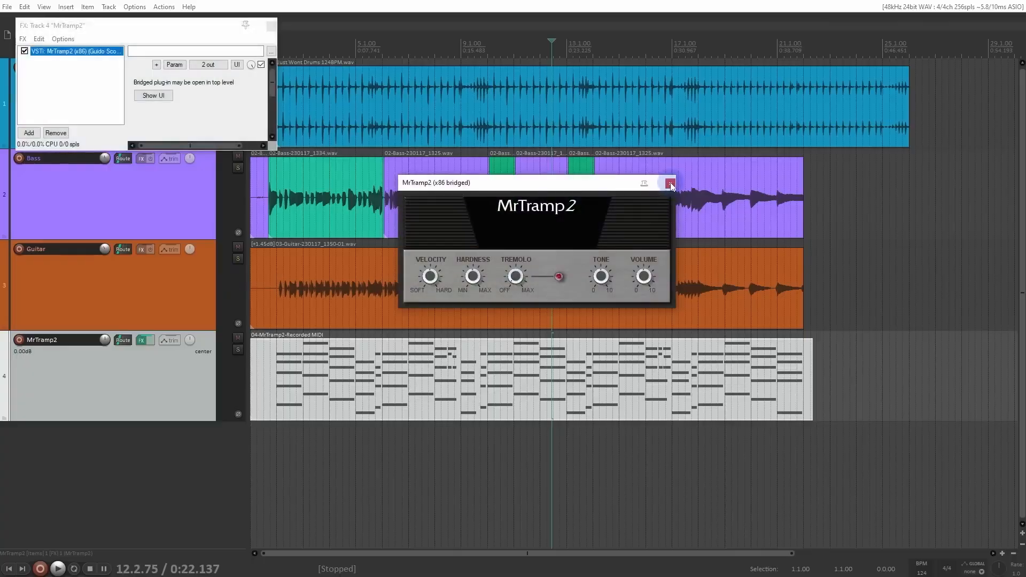
click(669, 187)
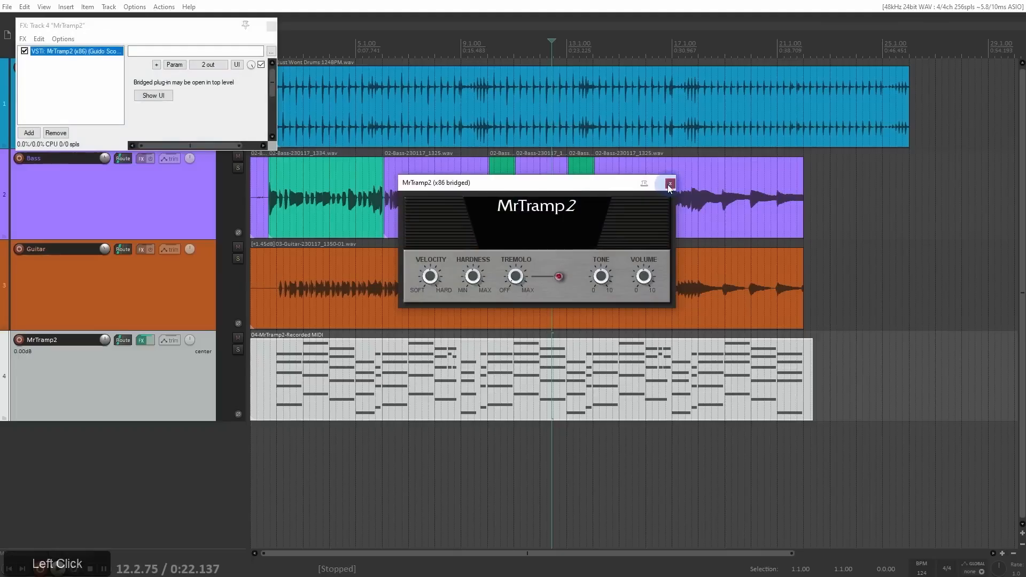
click(271, 26)
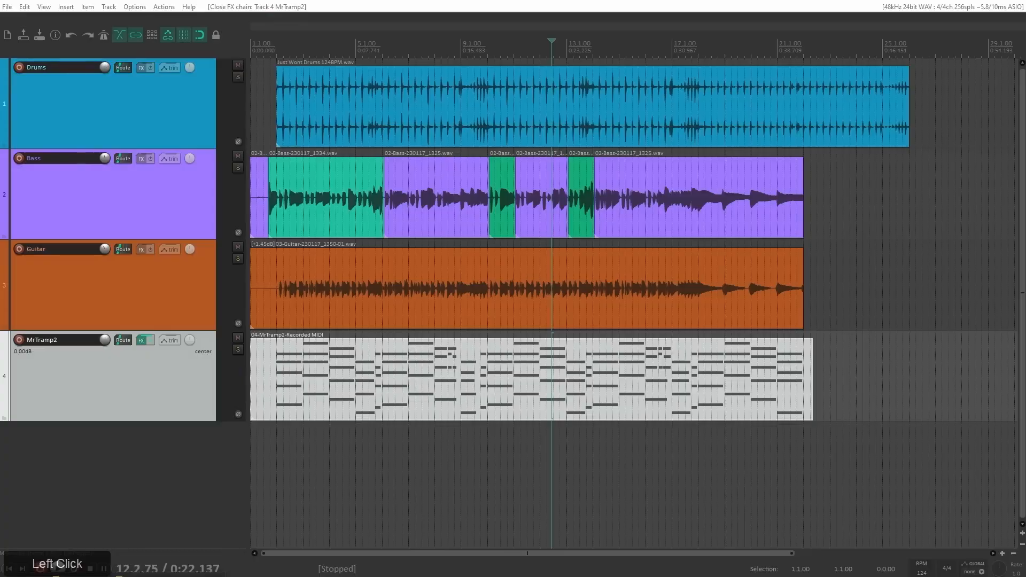
click(113, 397)
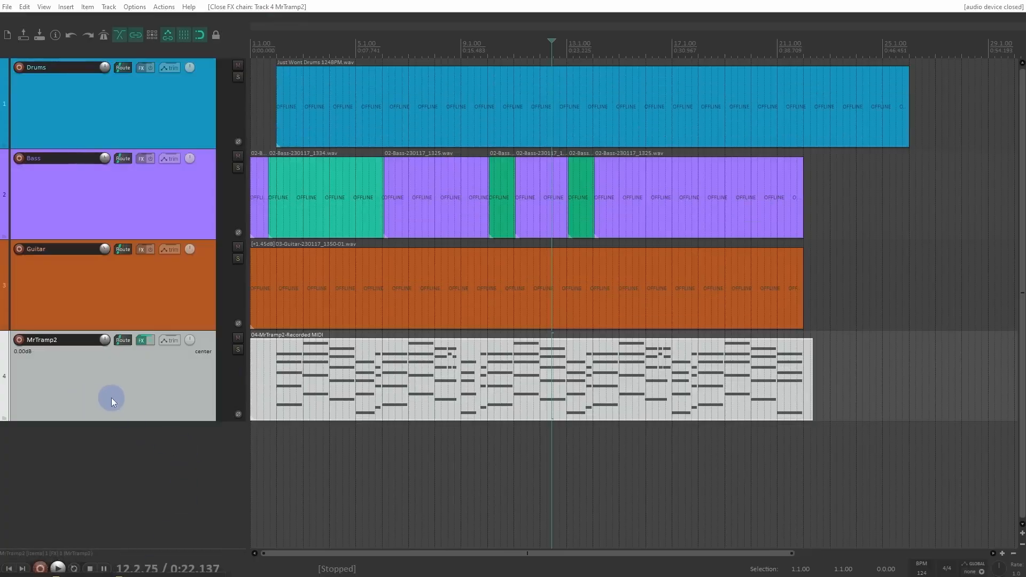
Step: Switch to File Explorer, locate MrTramp2.dll in the download's Windows folder, then return to REAPER and close the FX chain
click(168, 575)
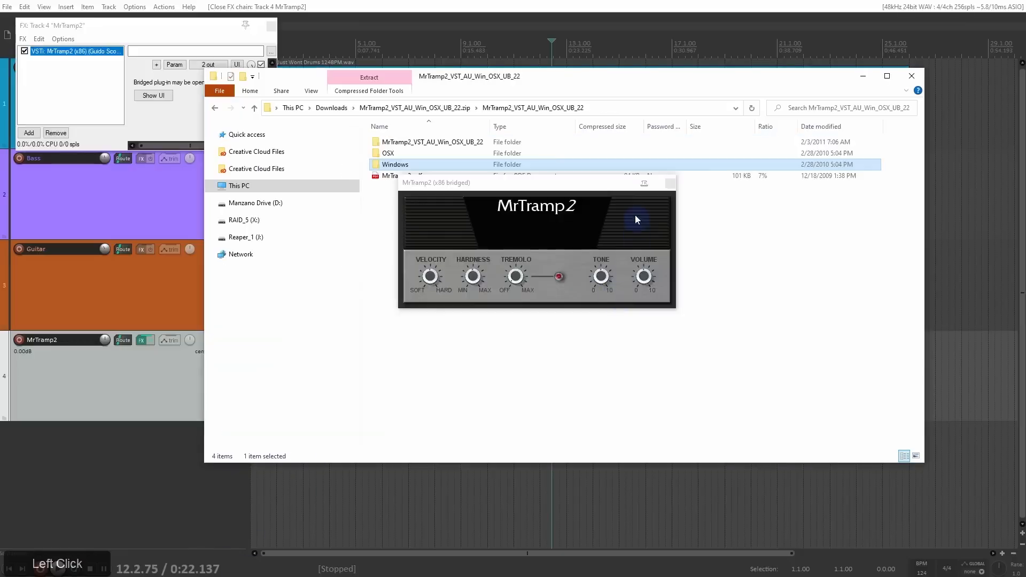
click(669, 184)
click(426, 169)
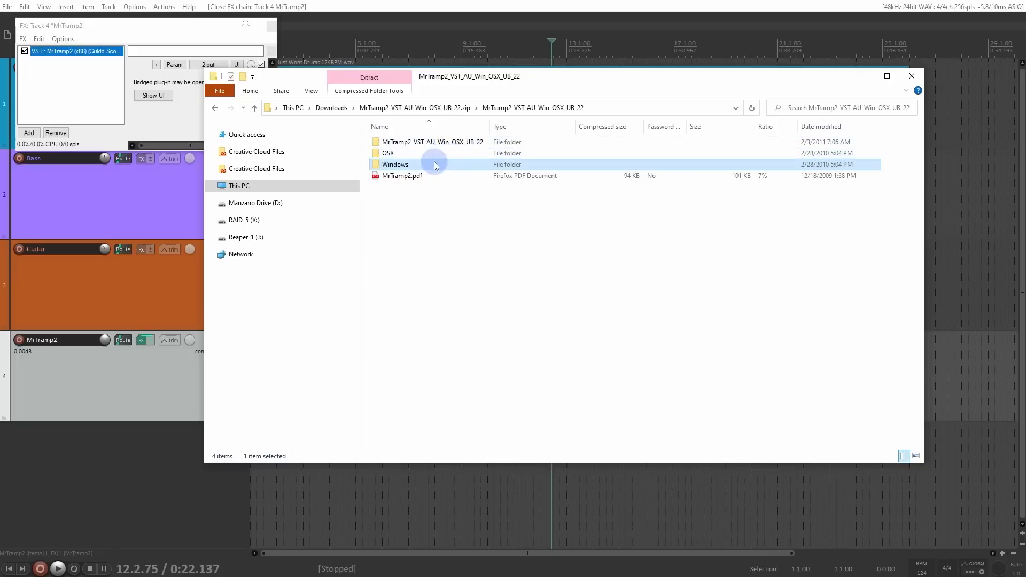
double_click(436, 166)
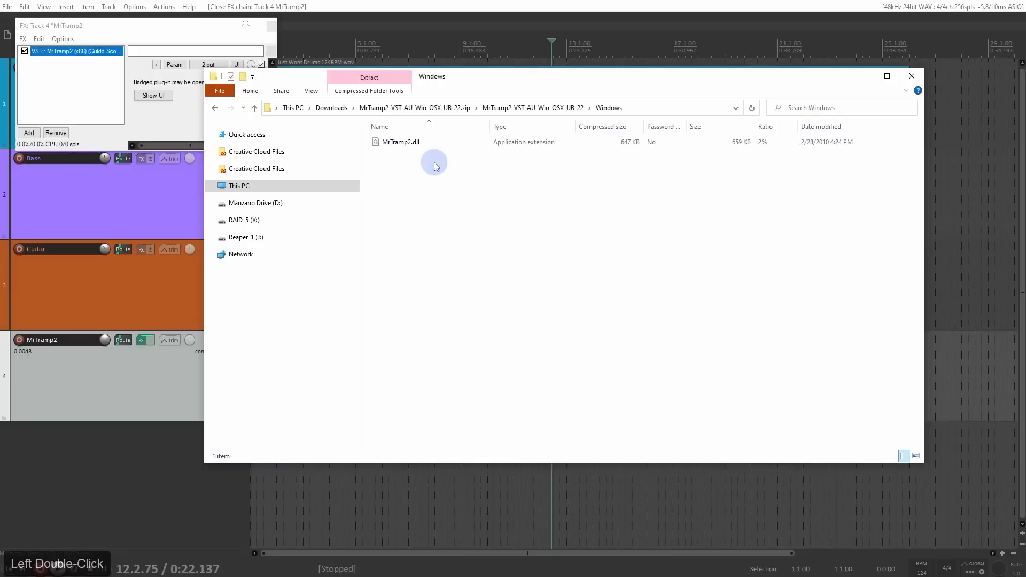
click(422, 142)
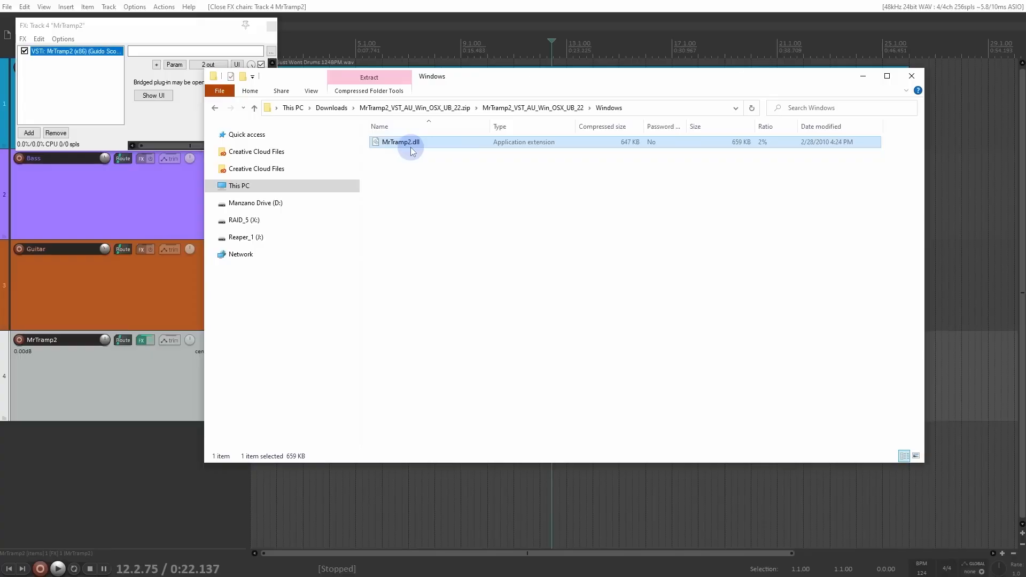
click(423, 36)
click(272, 26)
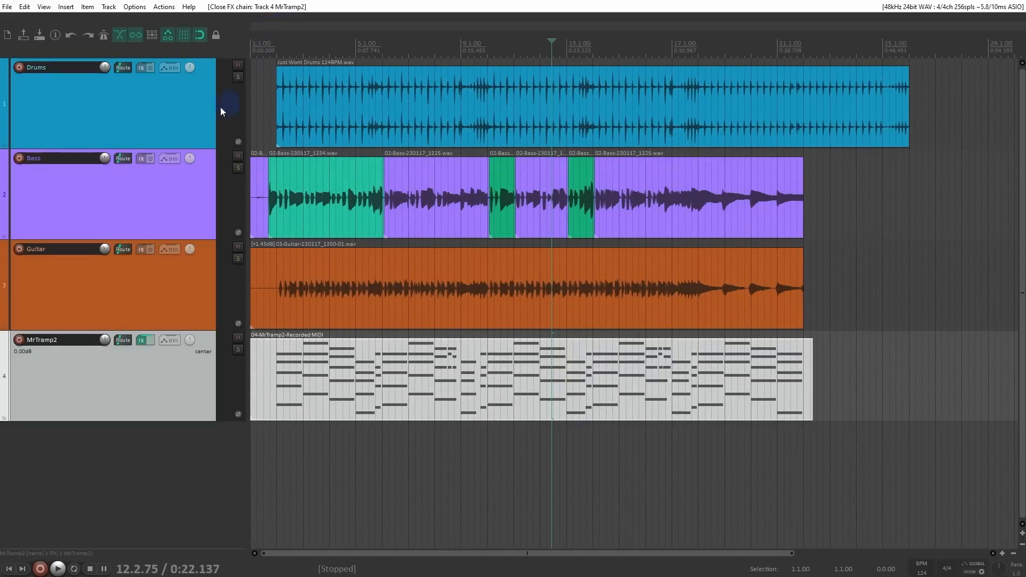
Step: Marquee-select all items on the Drums, Bass, Guitar and MrTramp2 tracks and try to move them together
click(184, 120)
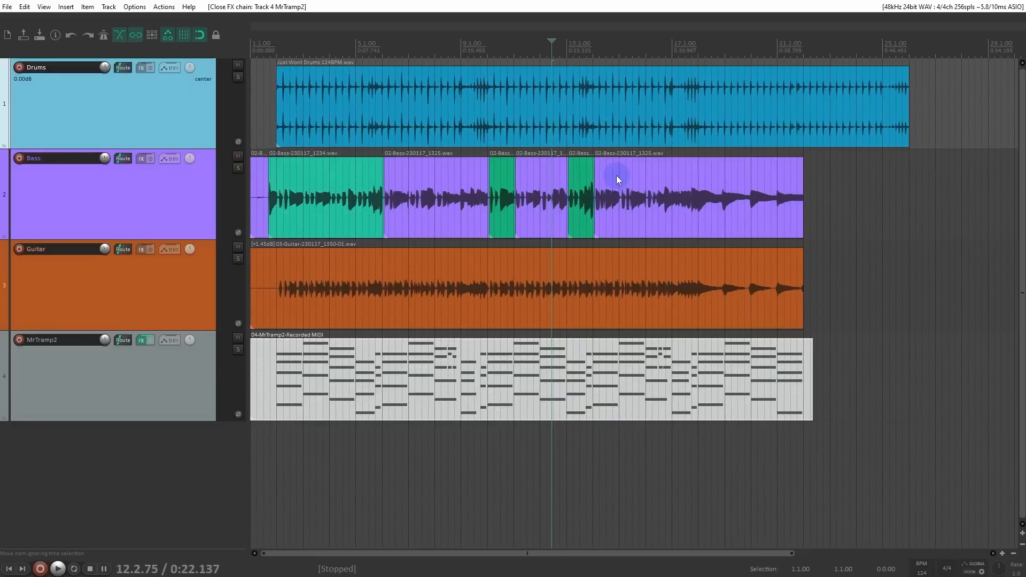
drag(378, 121, 697, 461)
key(ctrl+z)
drag(971, 96, 220, 380)
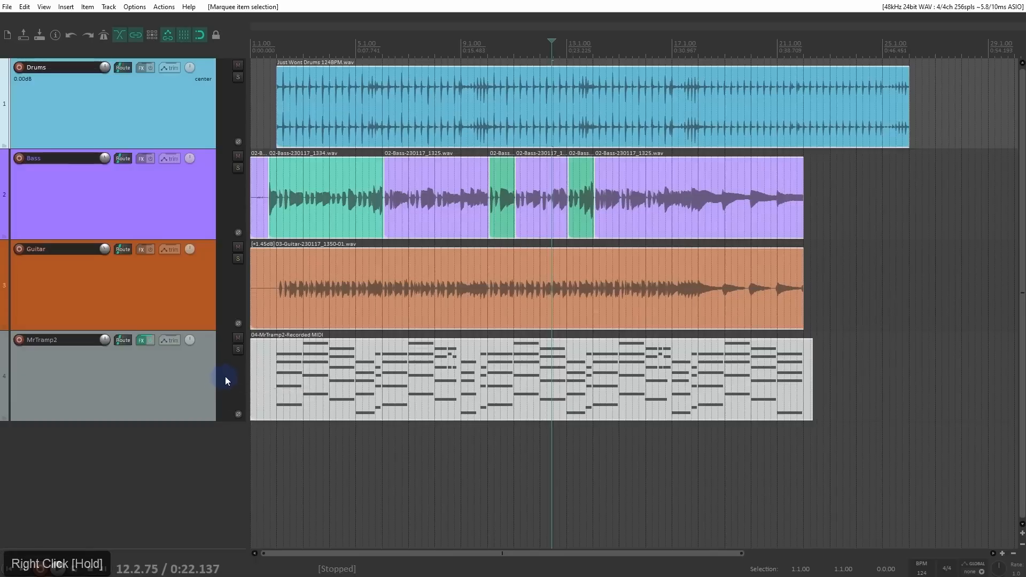
drag(954, 96, 266, 370)
drag(980, 77, 253, 380)
drag(333, 85, 309, 91)
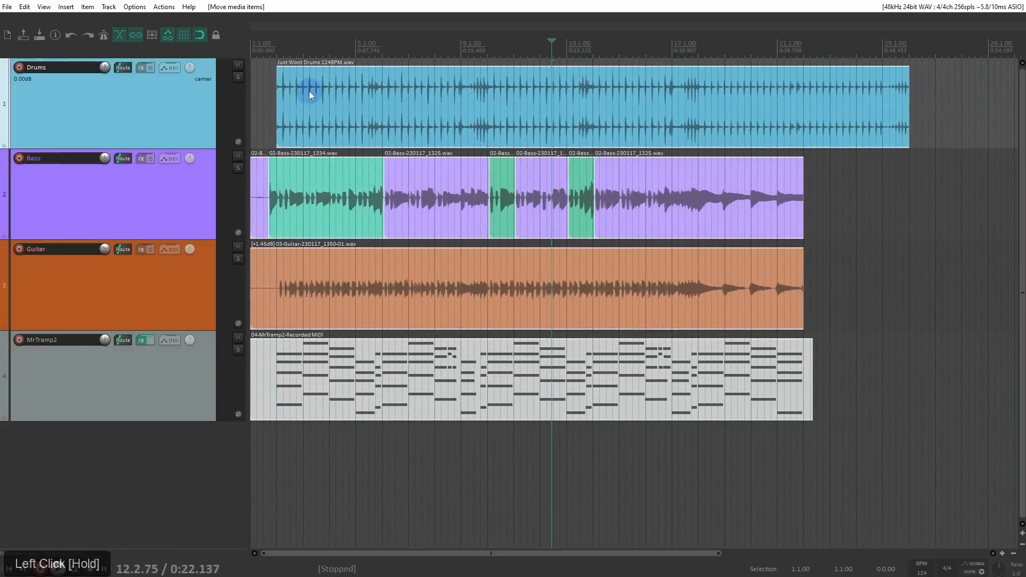
Step: Select the drum item, extend the selection to two neighbouring bass items and the guitar item, then deselect everything
click(265, 93)
click(318, 137)
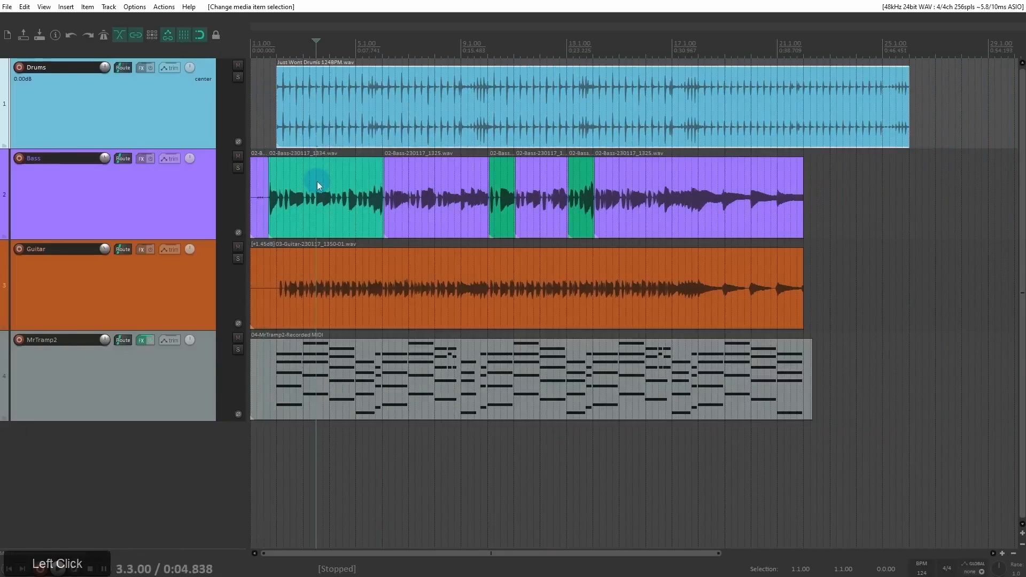
shift+click(317, 185)
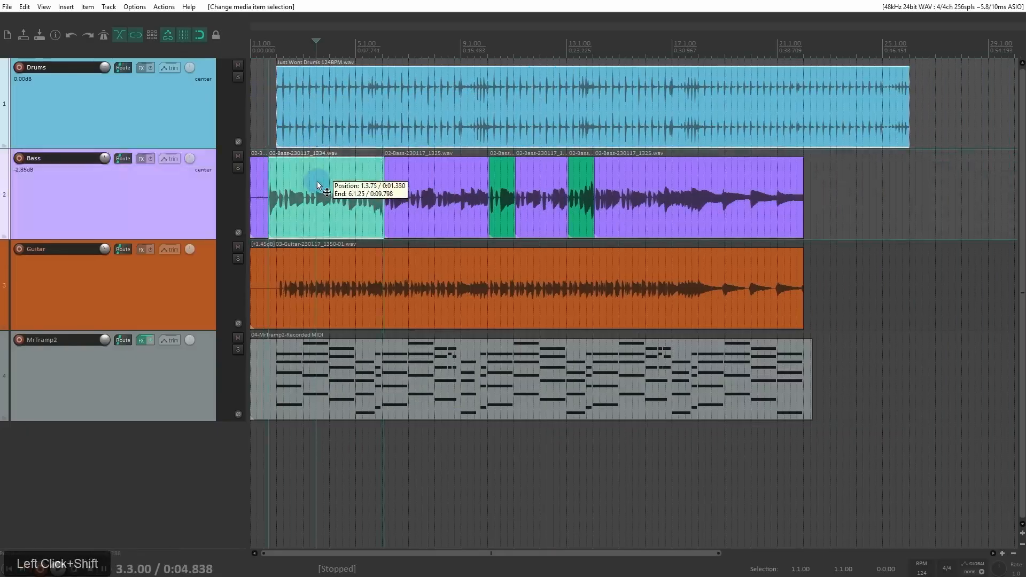
shift+click(423, 184)
shift+click(431, 262)
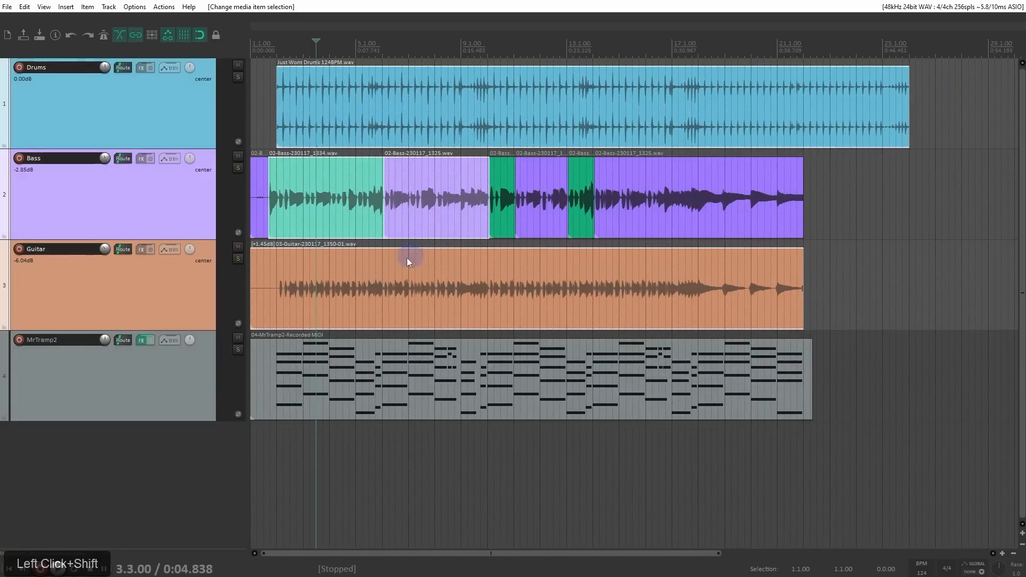
click(894, 248)
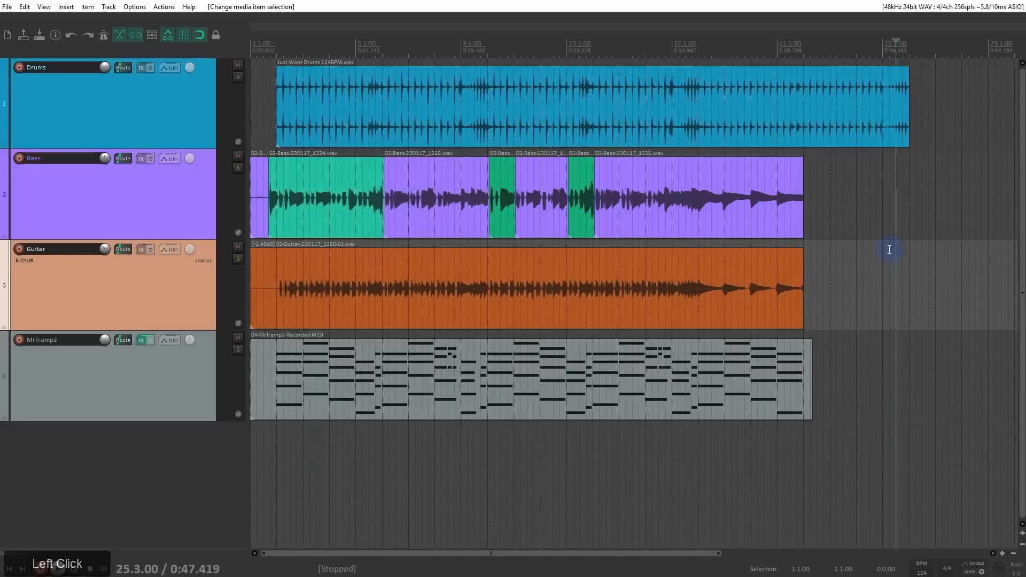
Step: Select the whole row of bass items as a range, then range-select across the drum, bass and guitar tracks
click(261, 191)
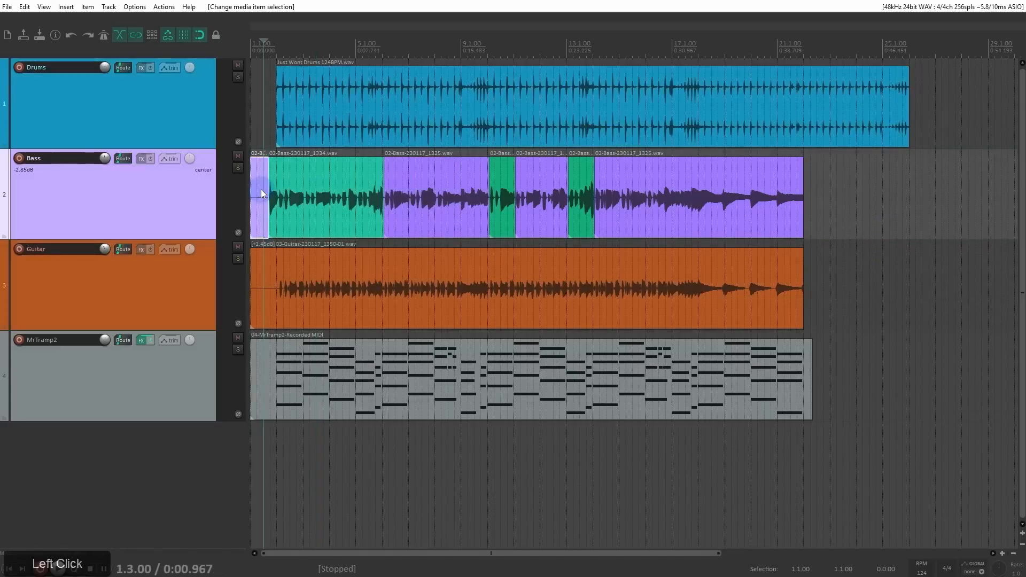
shift+click(675, 193)
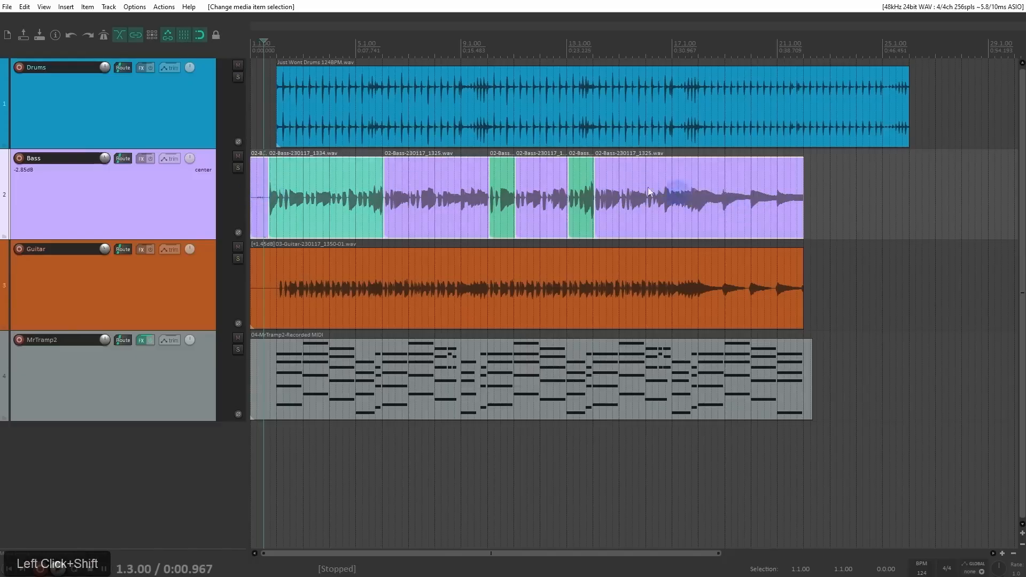
click(421, 110)
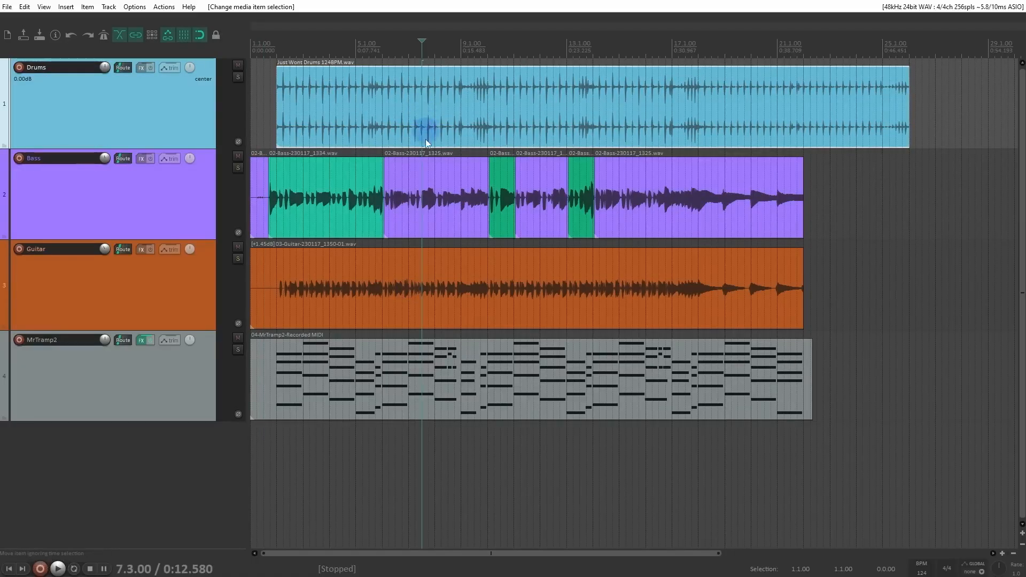
shift+click(425, 271)
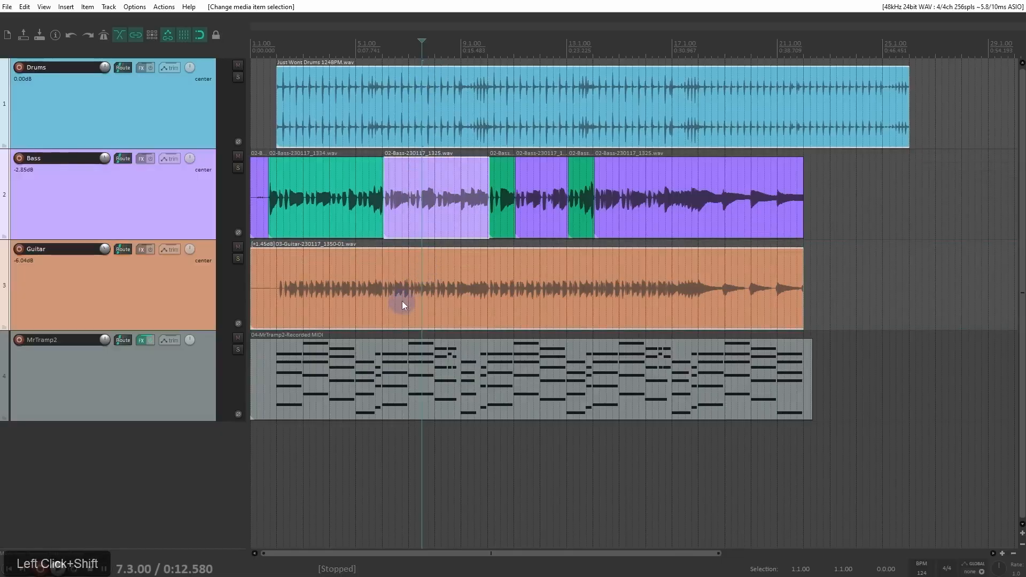
click(342, 128)
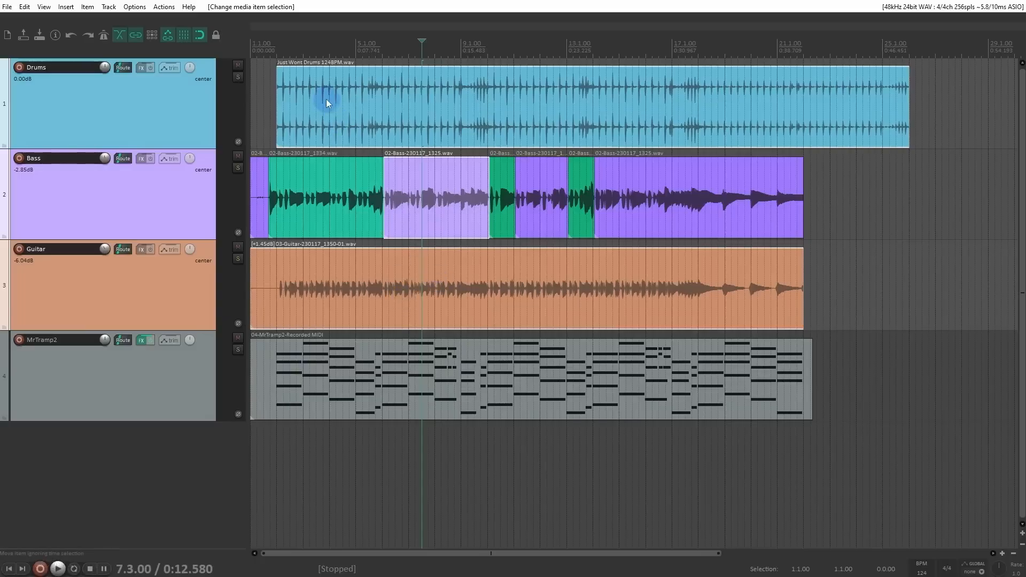
click(448, 283)
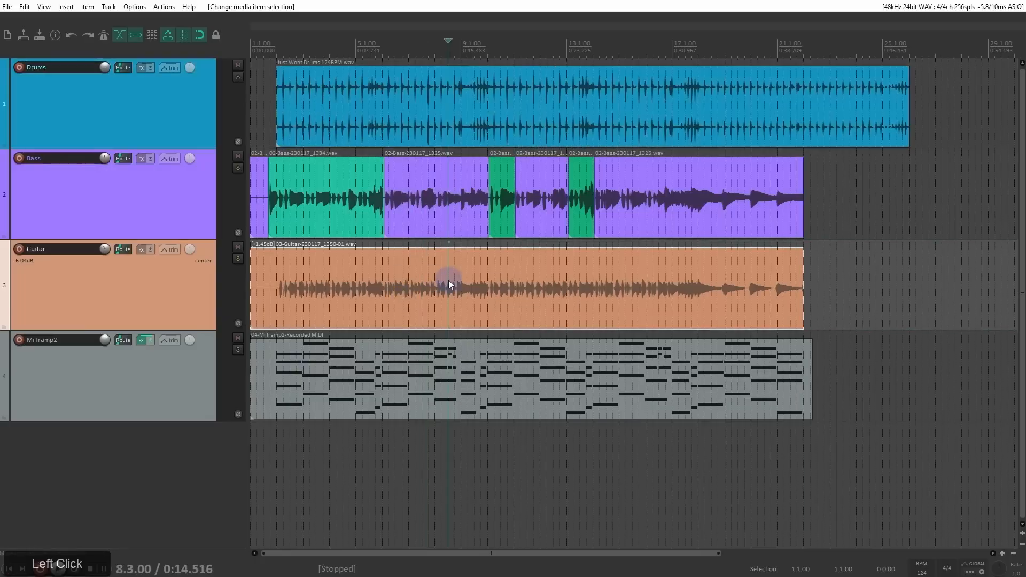
shift+click(335, 111)
shift+click(359, 180)
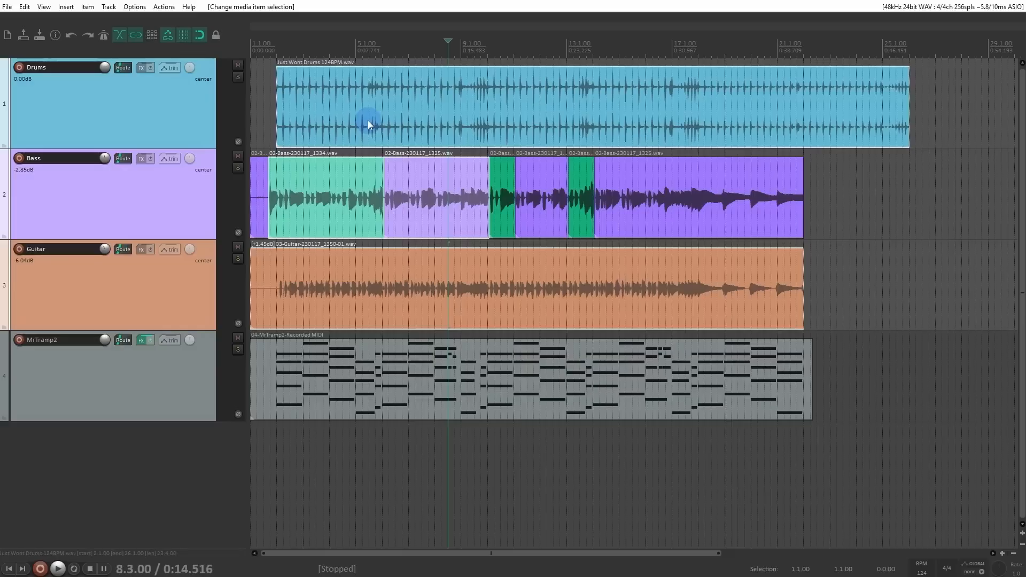
Step: Select the drum item and three non-adjacent bass items individually, try moving them together, and undo the change
click(368, 121)
ctrl+click(362, 185)
ctrl+click(545, 187)
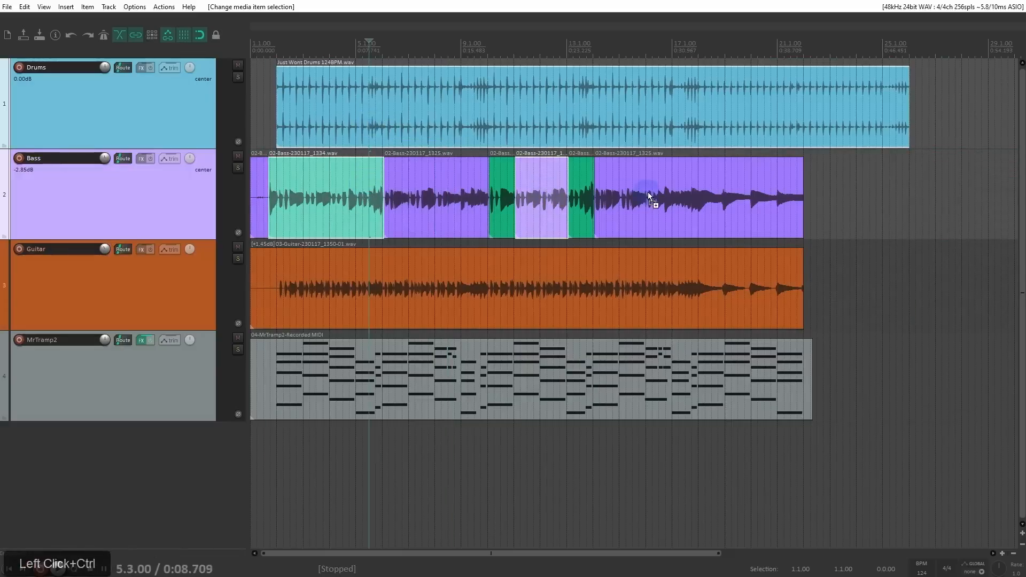
ctrl+click(648, 196)
scroll(451, 122, down, 2)
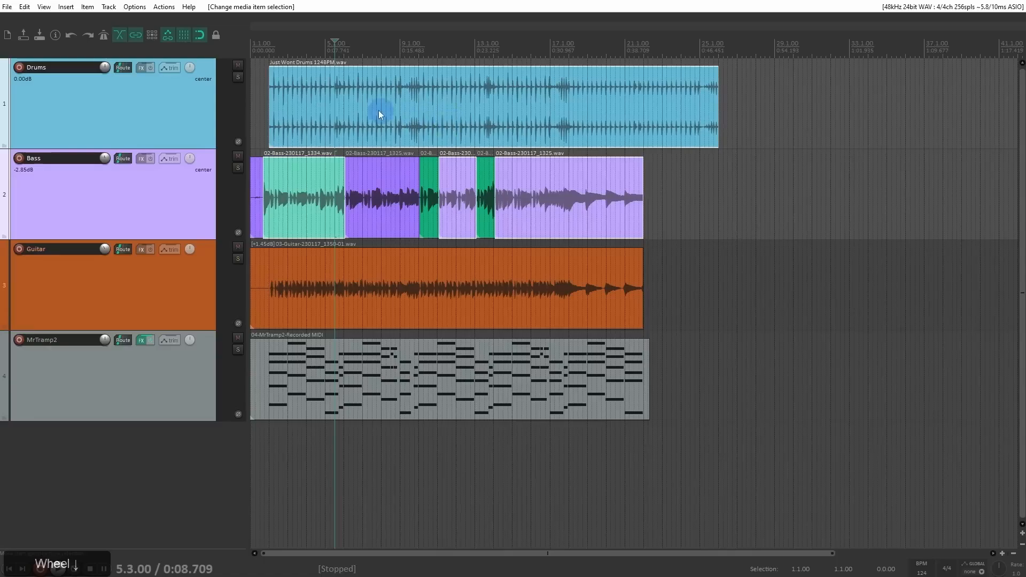
mouse_move(332, 105)
mouse_down()
mouse_move(571, 113)
mouse_move(321, 107)
mouse_move(347, 103)
mouse_move(336, 102)
mouse_up()
key(ctrl+z)
Step: Try the edge trimming handles at the drum item's end at bar 26 and its start at bar 2
click(716, 101)
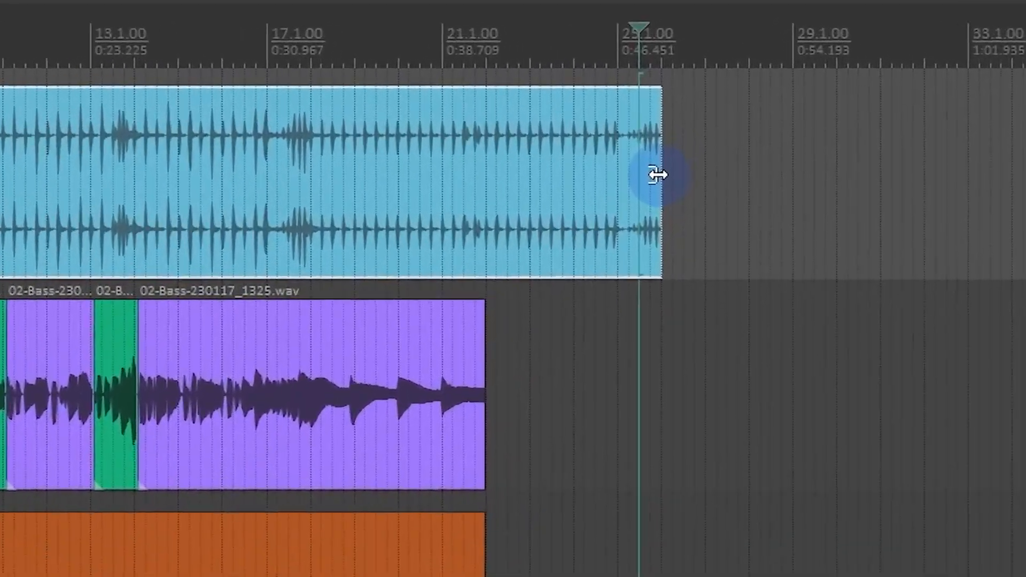
click(690, 137)
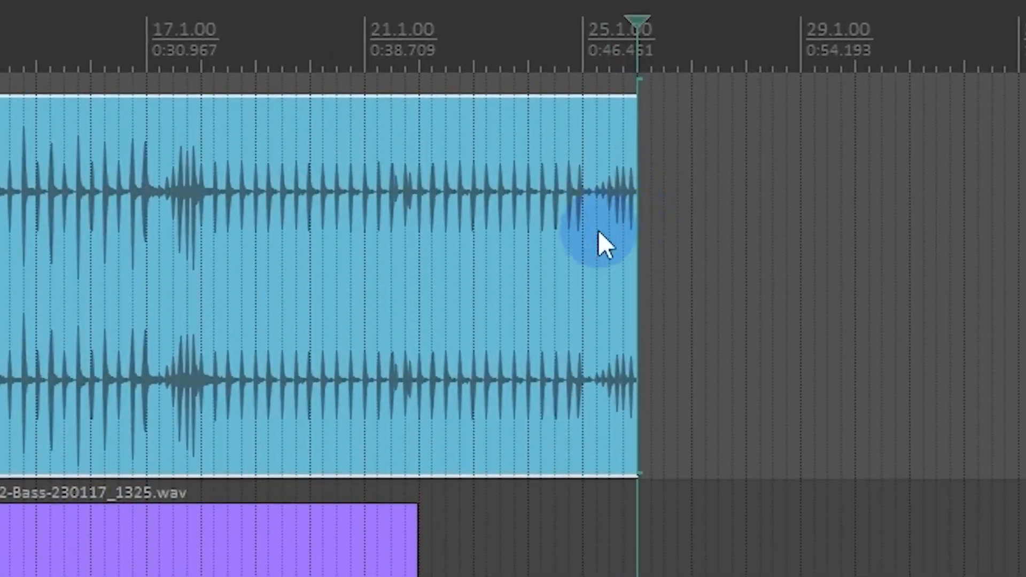
drag(525, 161, 737, 367)
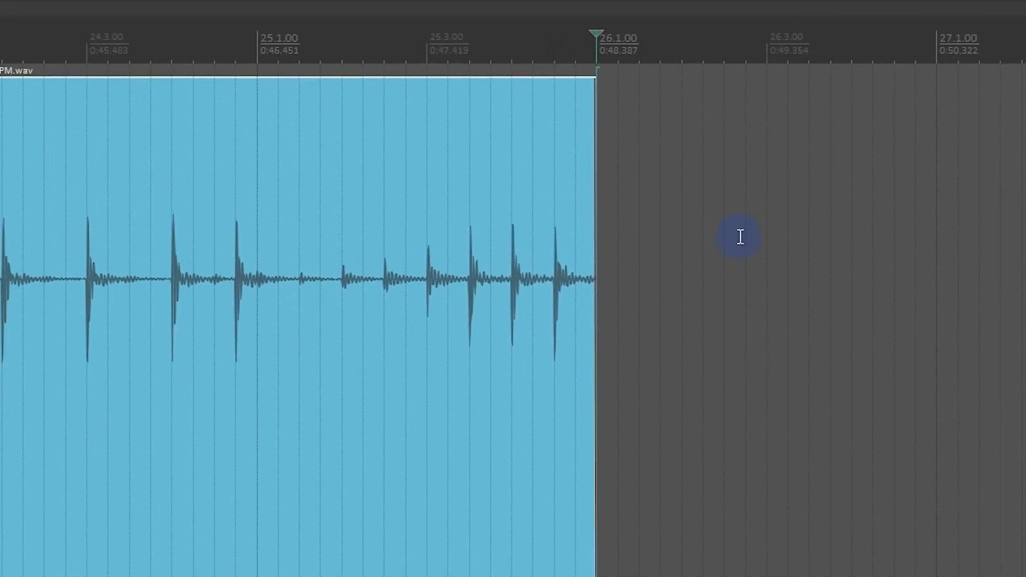
click(596, 302)
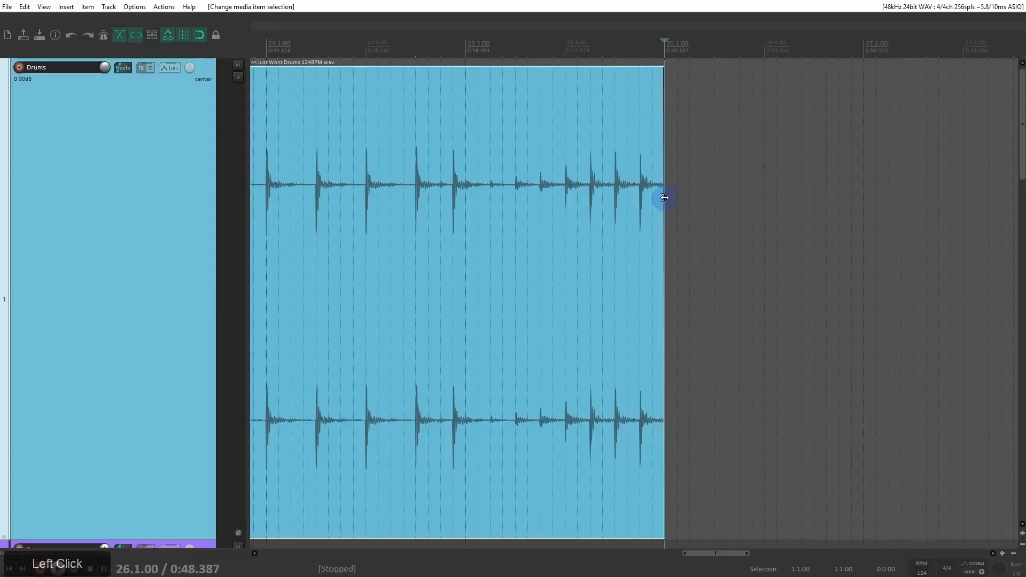
drag(664, 198, 665, 229)
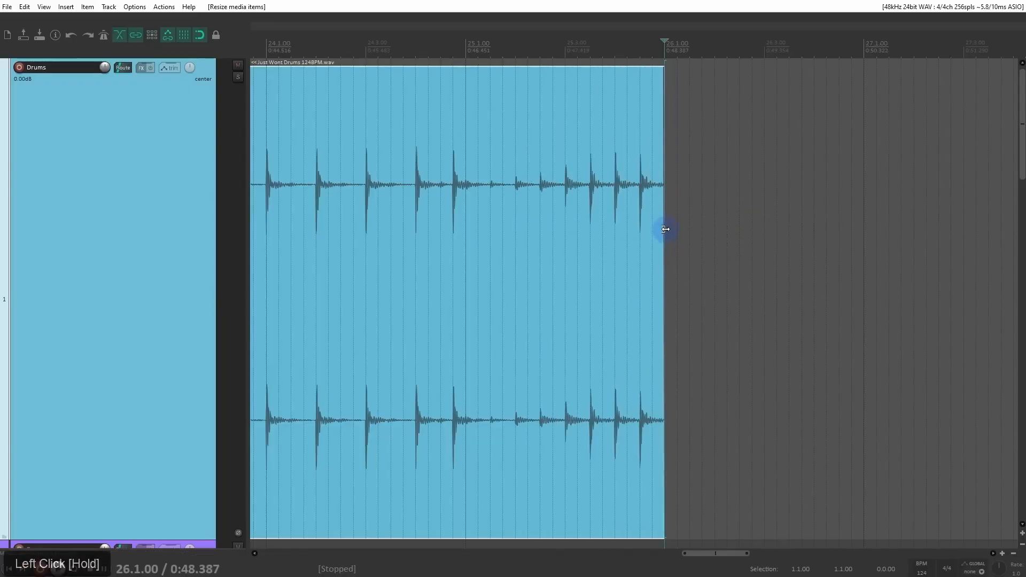
key(Home)
drag(451, 202, 451, 244)
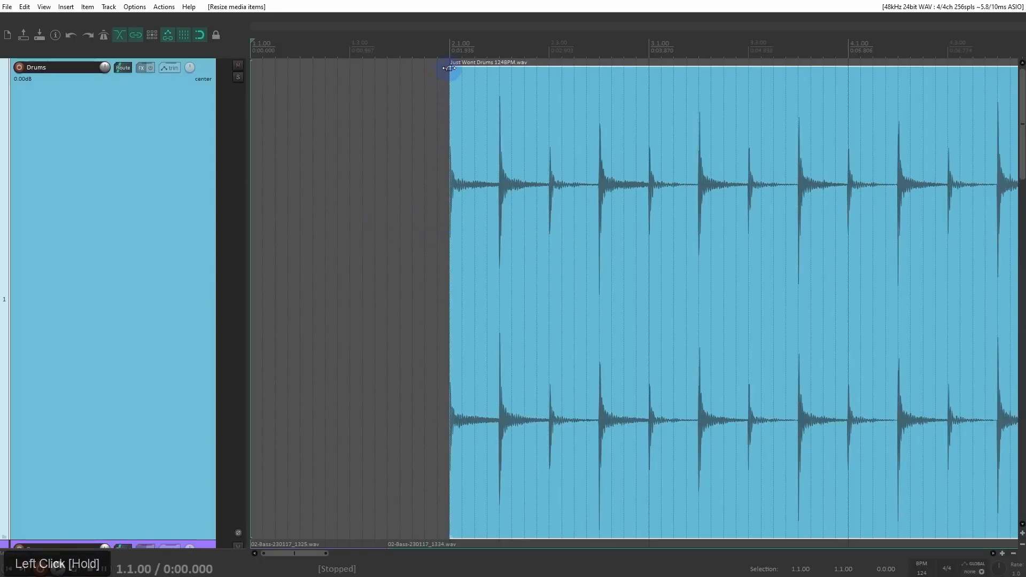
Step: Add a fade-in of about 2.66 s to the drum item and give it a steep, slow-starting curve
drag(450, 66, 724, 140)
right_click(646, 105)
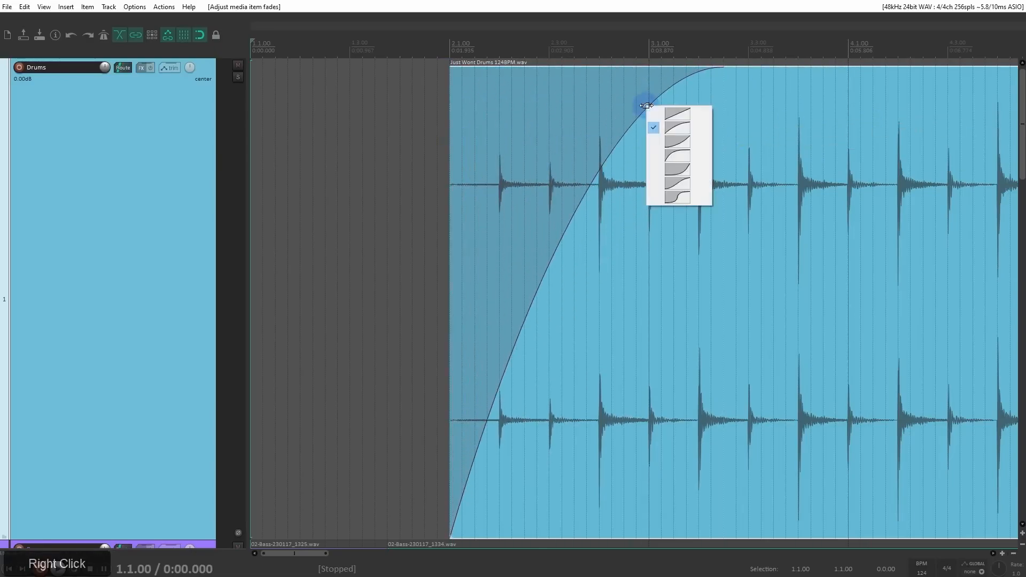
click(687, 152)
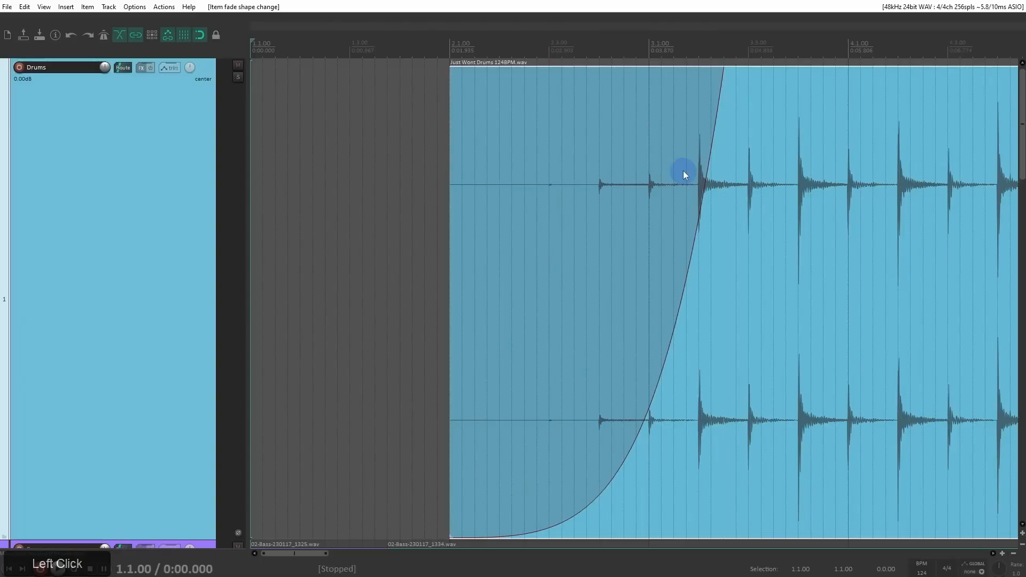
Step: Solo the Drums track and play the fade-in from just before bar 2, then stop playback
scroll(512, 165, down, 1)
click(238, 77)
click(440, 87)
key(space)
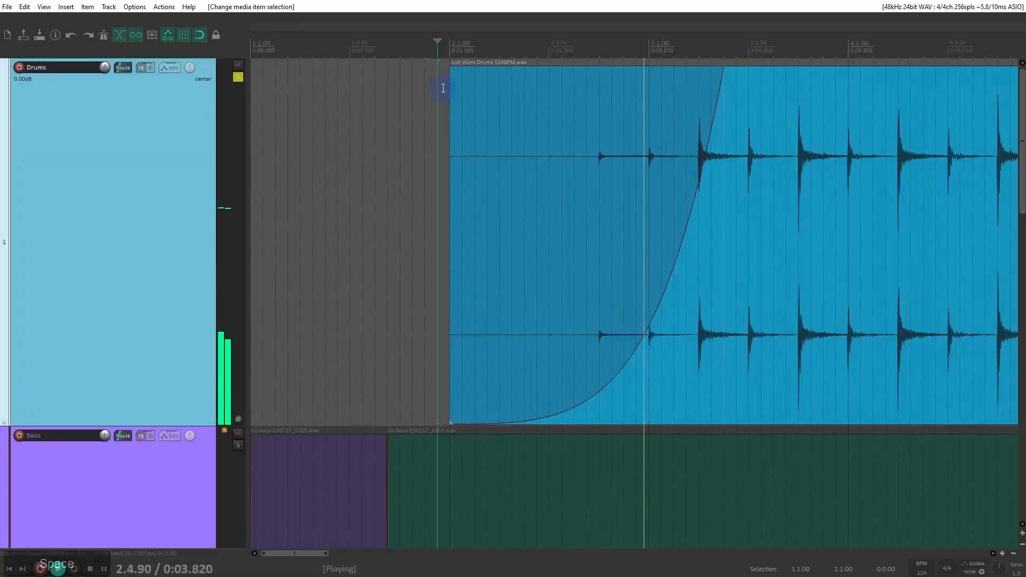
key(space)
Step: Remove the drum item's fade-in completely and unsolo the Drums track
drag(717, 122, 724, 123)
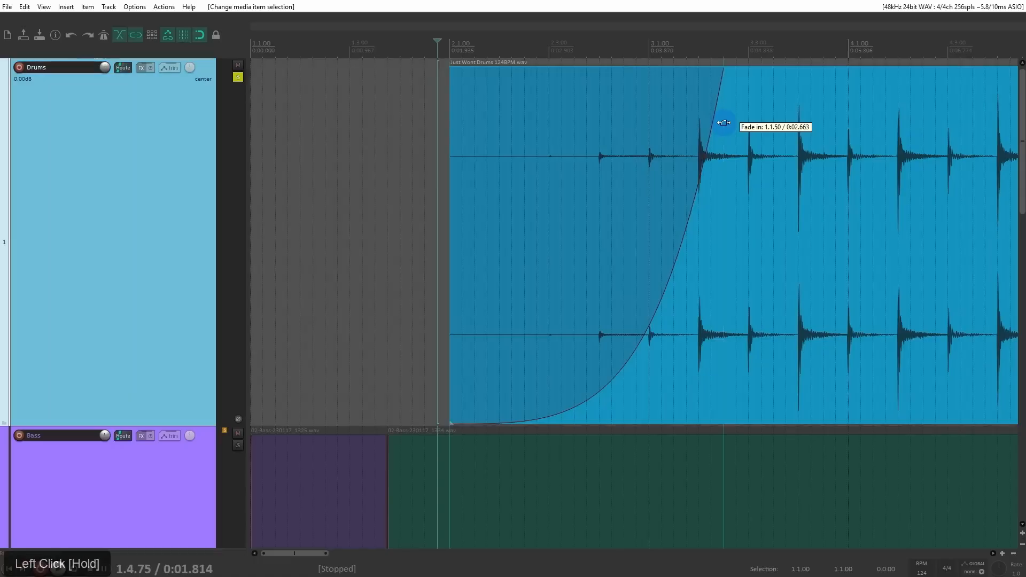
drag(724, 123, 366, 191)
click(238, 77)
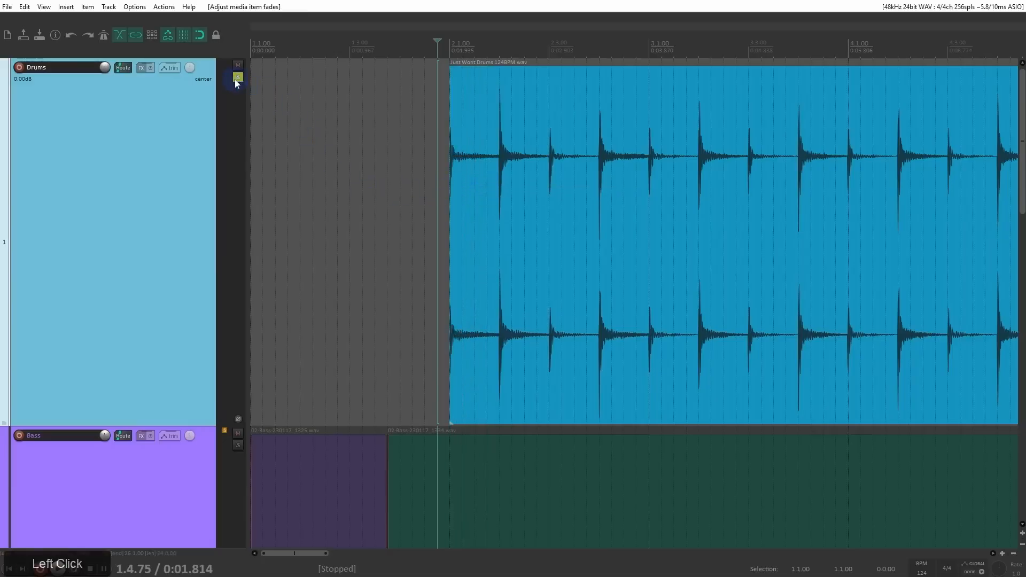
Step: Add a fade-out at the end of the drum item, view its curve shapes, and remove the fade
scroll(456, 155, down, 6)
drag(888, 68, 816, 87)
right_click(816, 87)
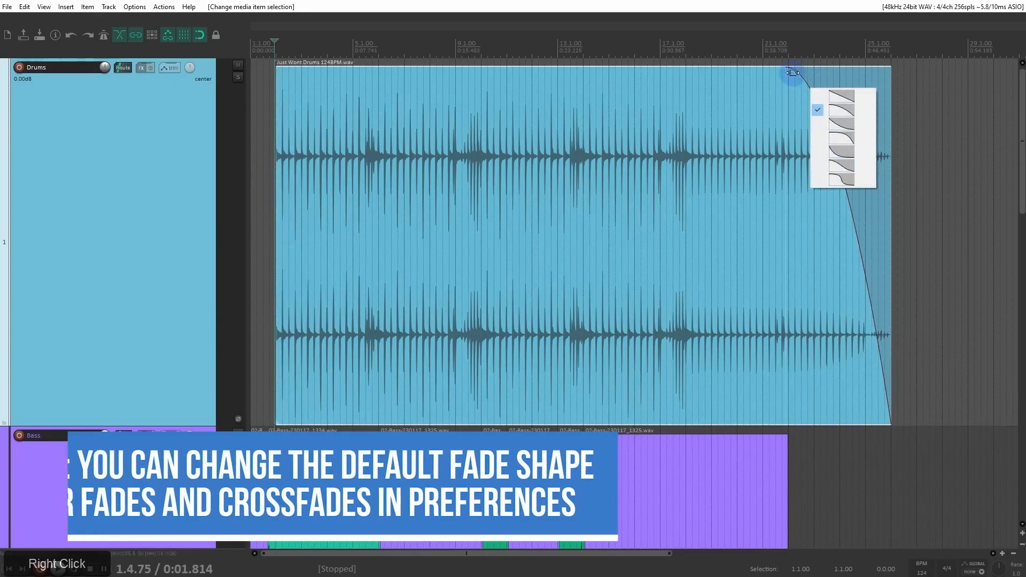
click(793, 74)
drag(788, 74, 892, 97)
Step: Select the last bass item and the guitar item, add a fade-out of about one and a half beats to both, and undo it
scroll(653, 268, down, 6)
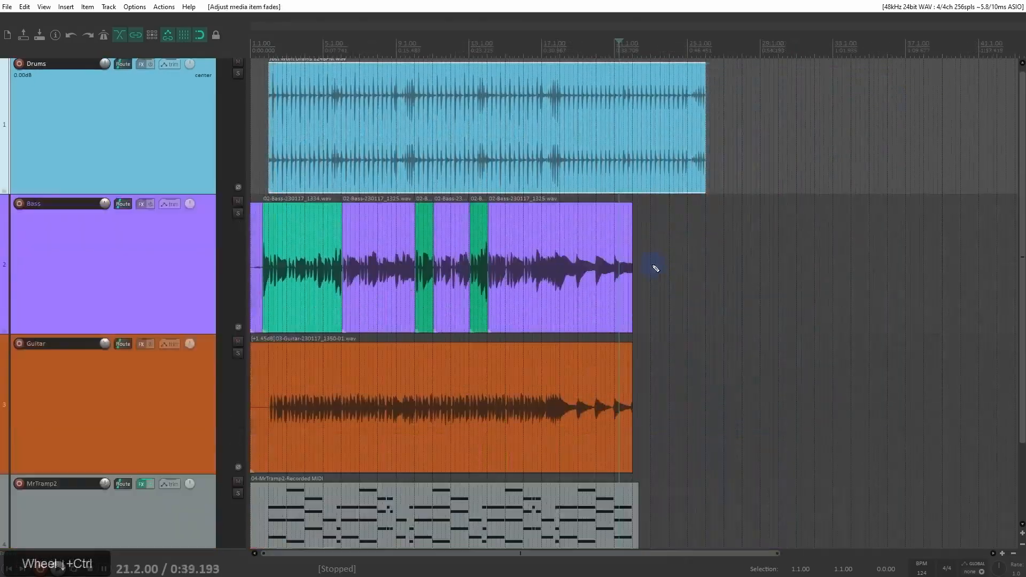
click(629, 231)
scroll(639, 240, up, 6)
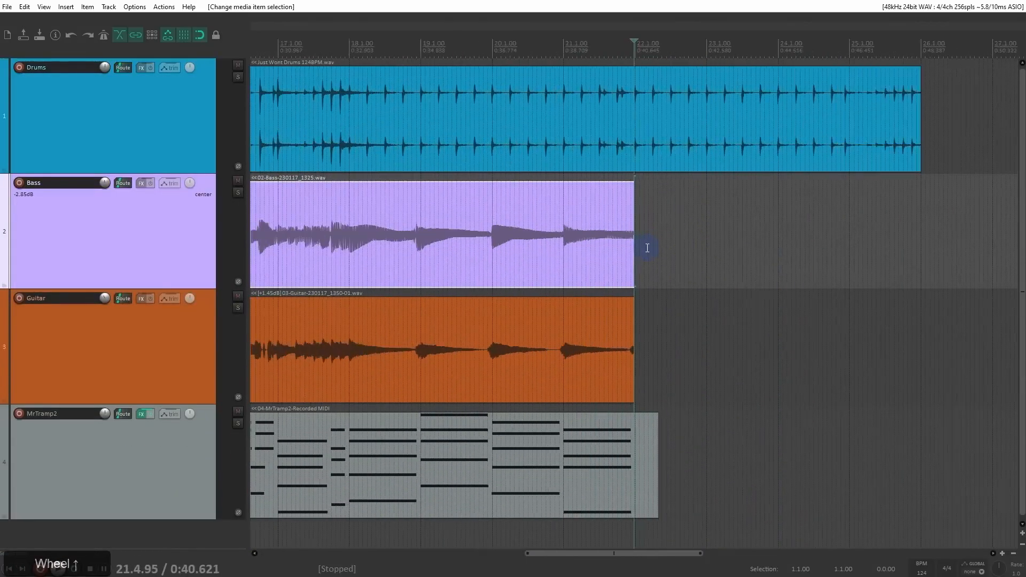
drag(661, 248, 493, 317)
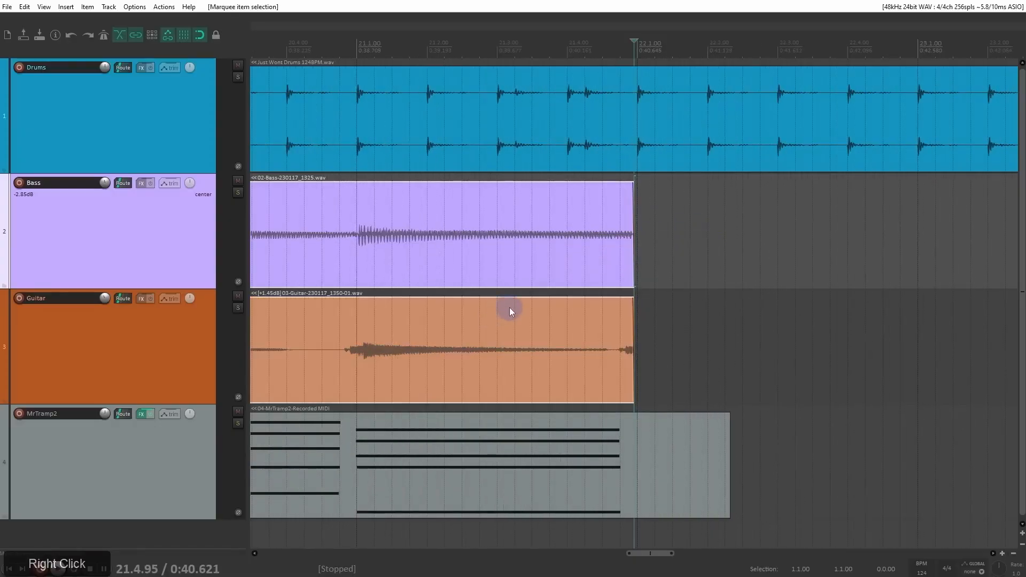
drag(631, 242, 629, 270)
drag(634, 187, 523, 217)
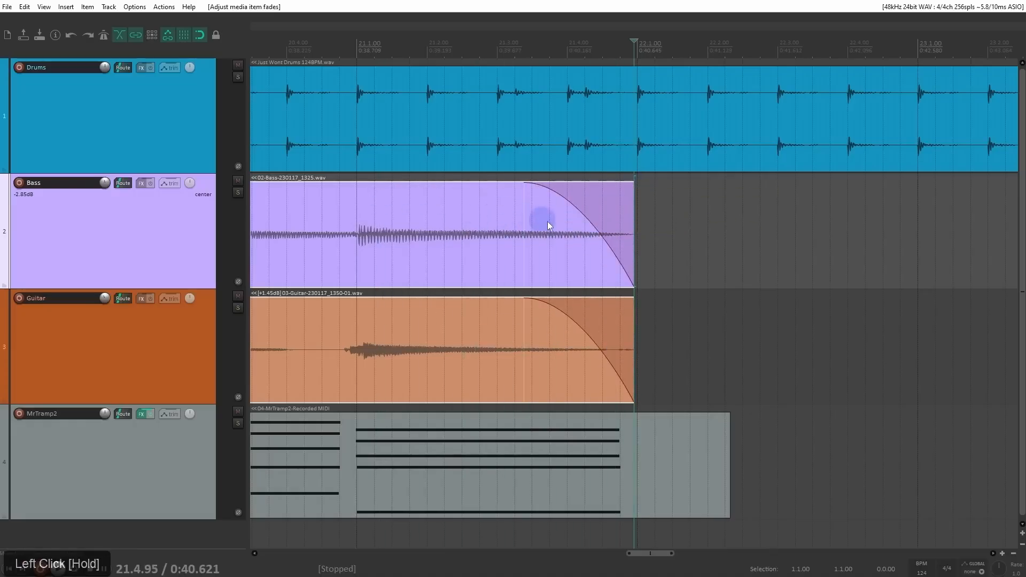
key(ctrl+z)
Step: Add the drum item to the selected bass and guitar items with a marquee, and remove it from the selection again
scroll(584, 231, down, 5)
scroll(585, 243, down, 3)
mouse_move(925, 135)
mouse_down()
mouse_move(662, 344)
mouse_move(700, 143)
mouse_up()
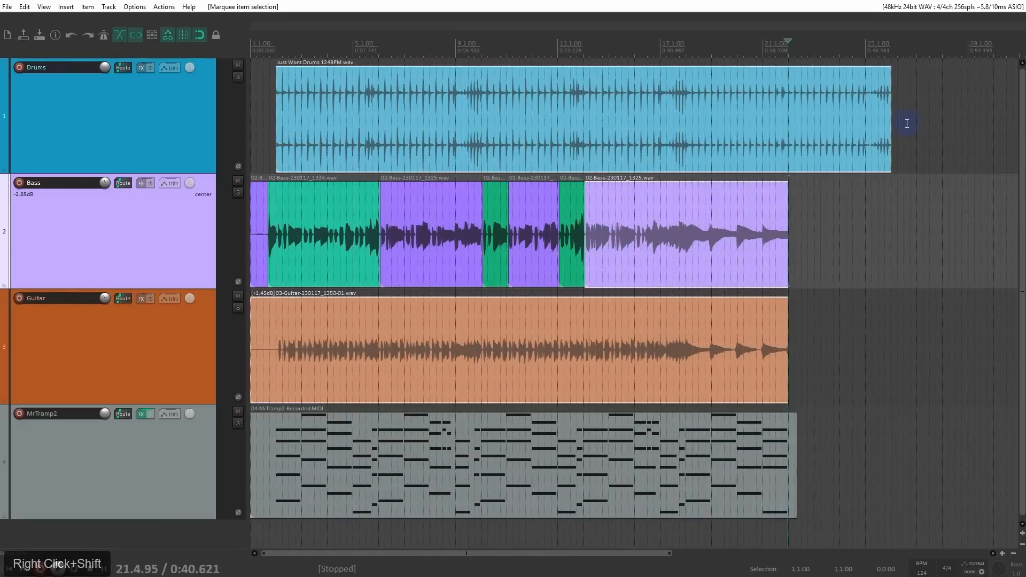
drag(860, 130, 839, 137)
key(ctrl+z)
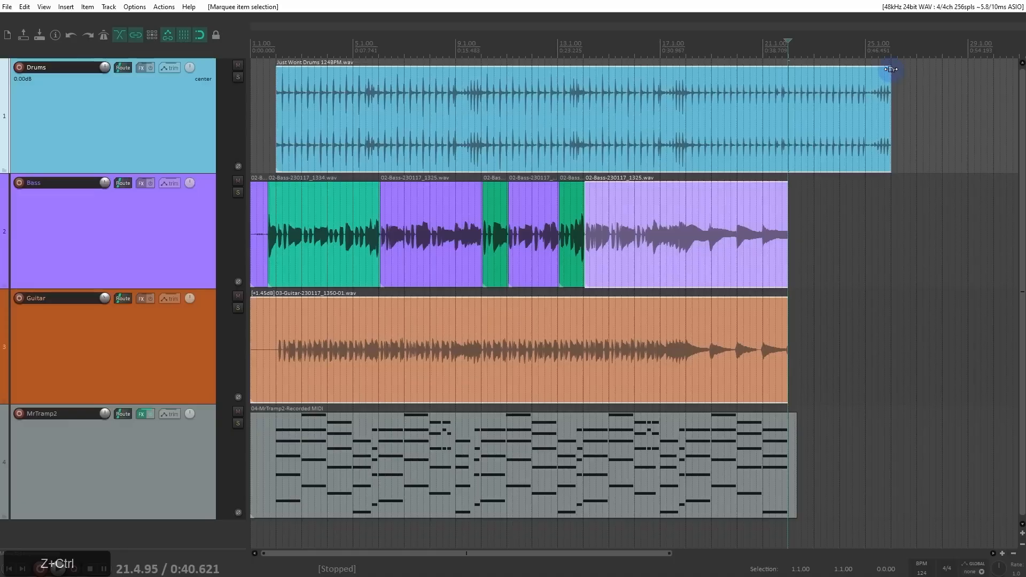
drag(889, 68, 891, 96)
right_click(704, 359)
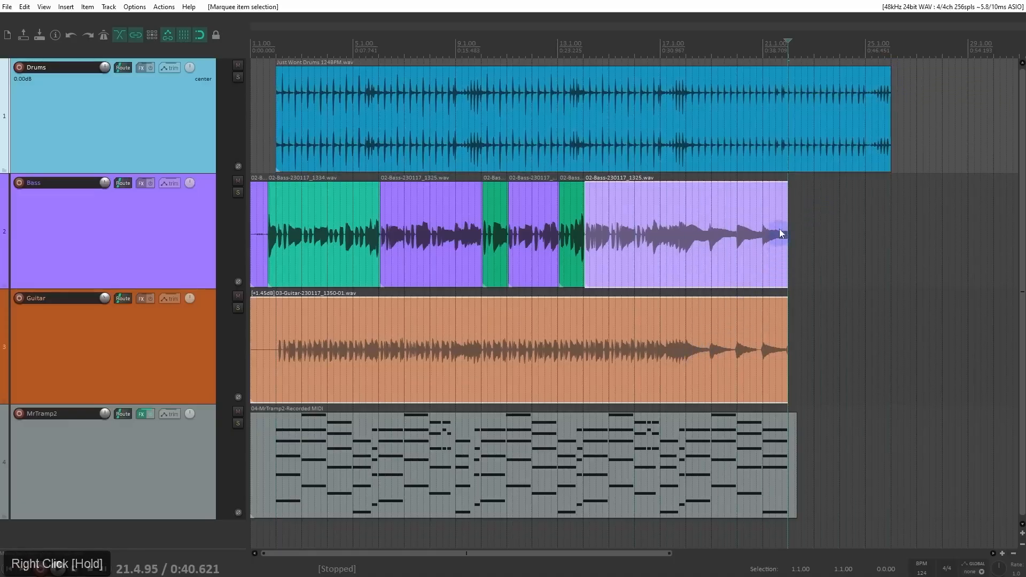
Step: Add a fade-out of about three beats to the ends of the selected bass and guitar items together, and remove it from both
drag(785, 188, 781, 206)
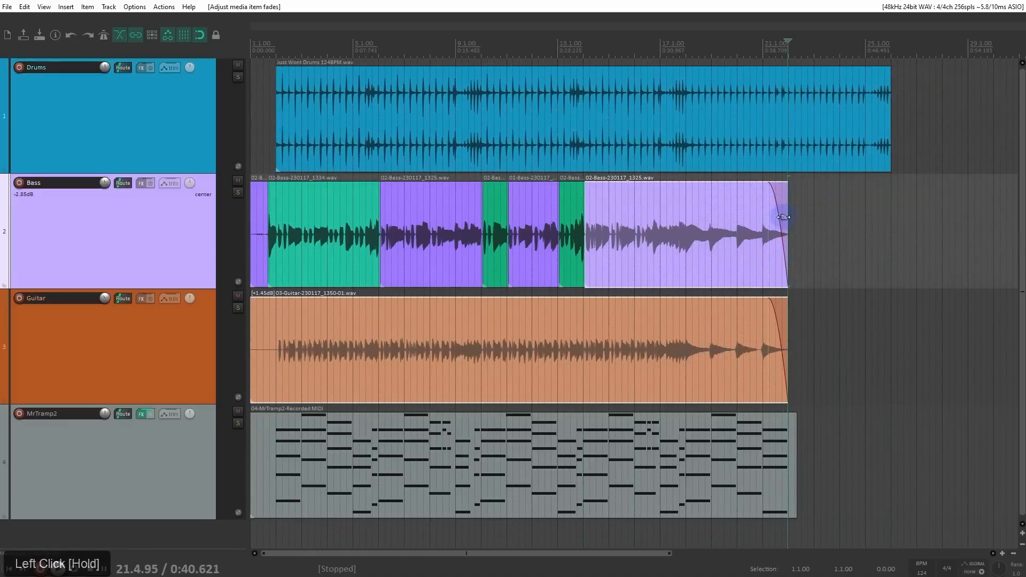
scroll(780, 207, up, 10)
scroll(640, 276, down, 10)
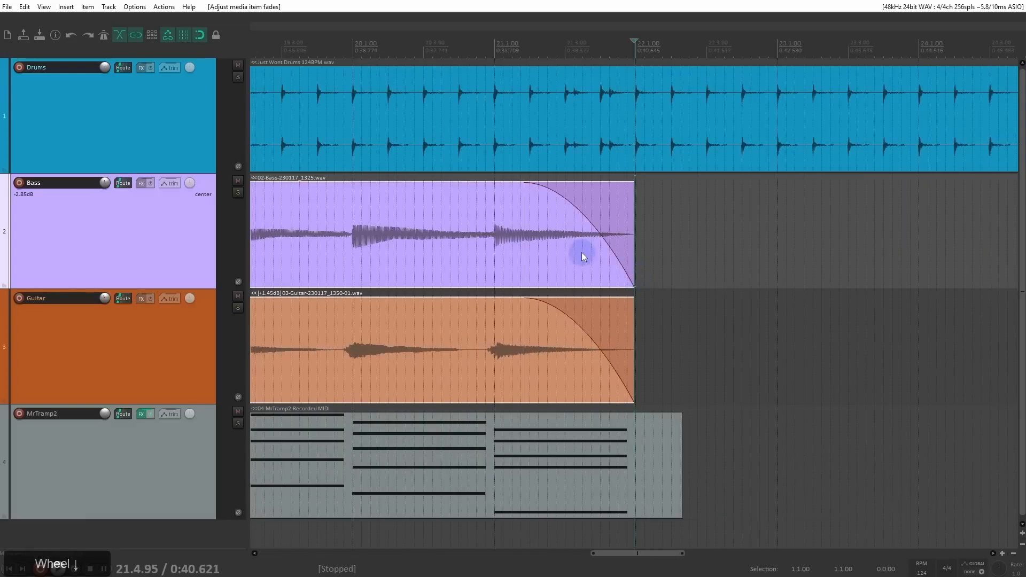
drag(522, 245, 643, 255)
scroll(682, 261, down, 10)
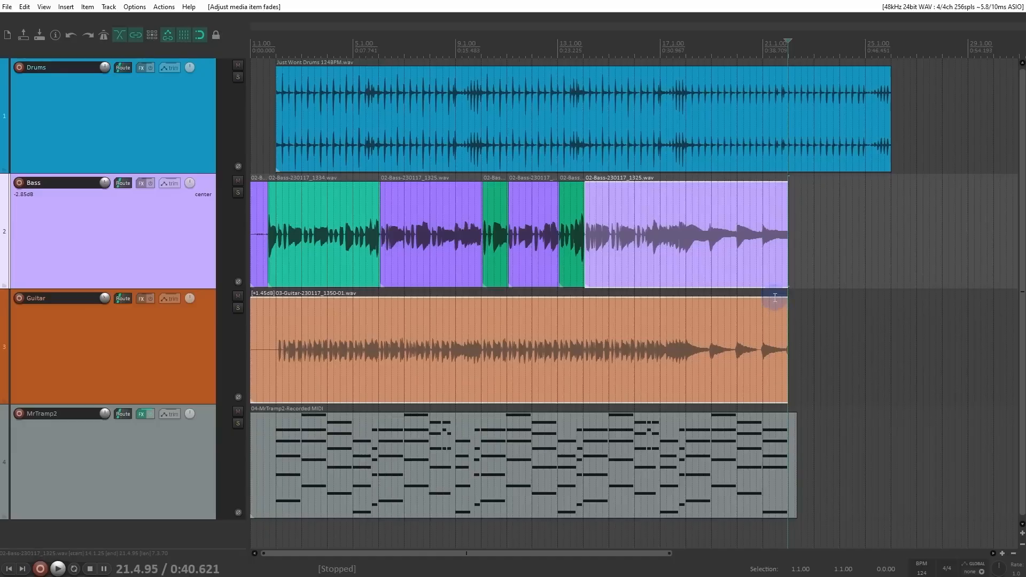
Step: Enlarge the Drums track and split the drum item at 25.1.00
click(866, 101)
scroll(859, 125, up, 5)
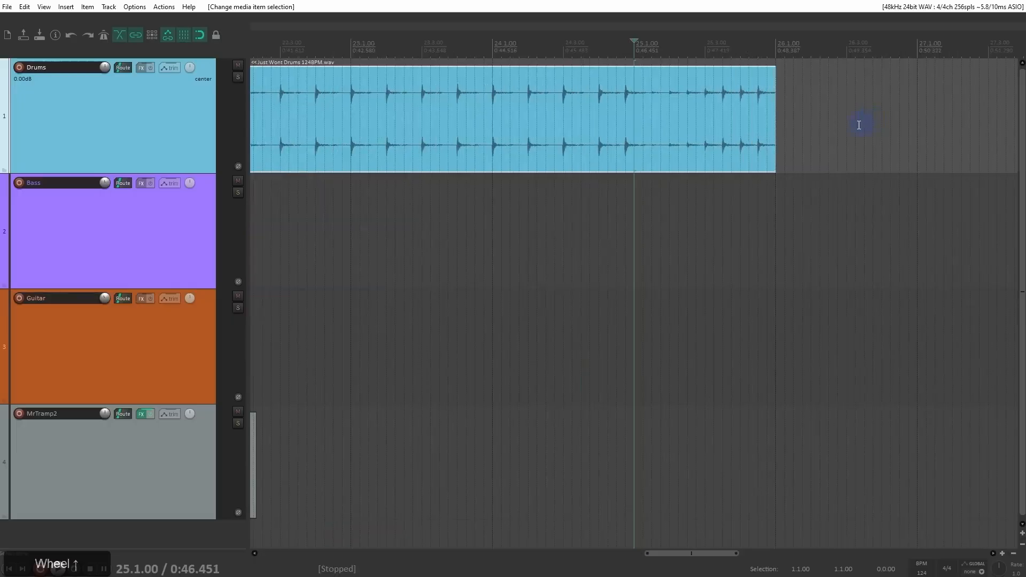
drag(214, 174, 321, 404)
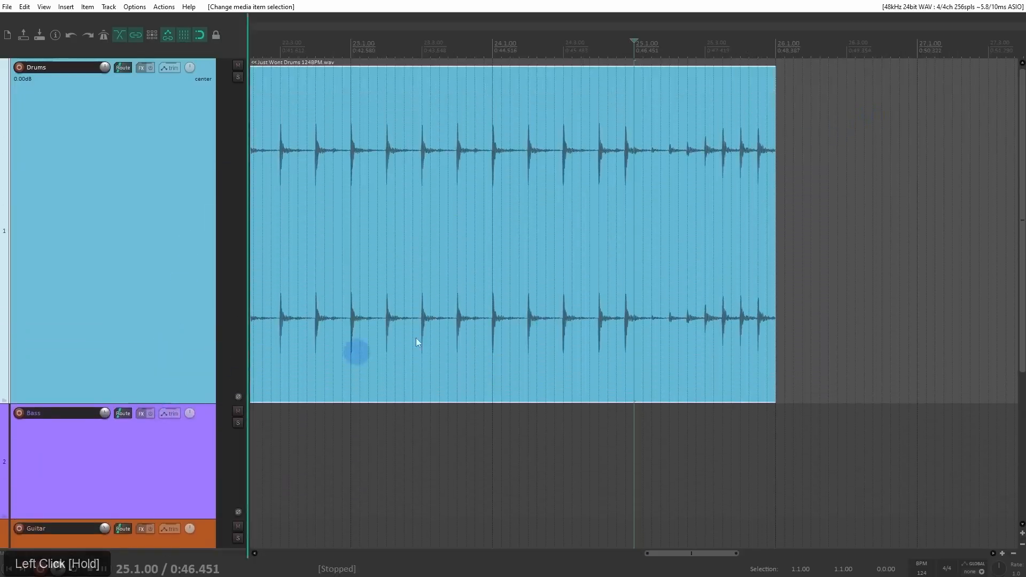
scroll(659, 242, up, 2)
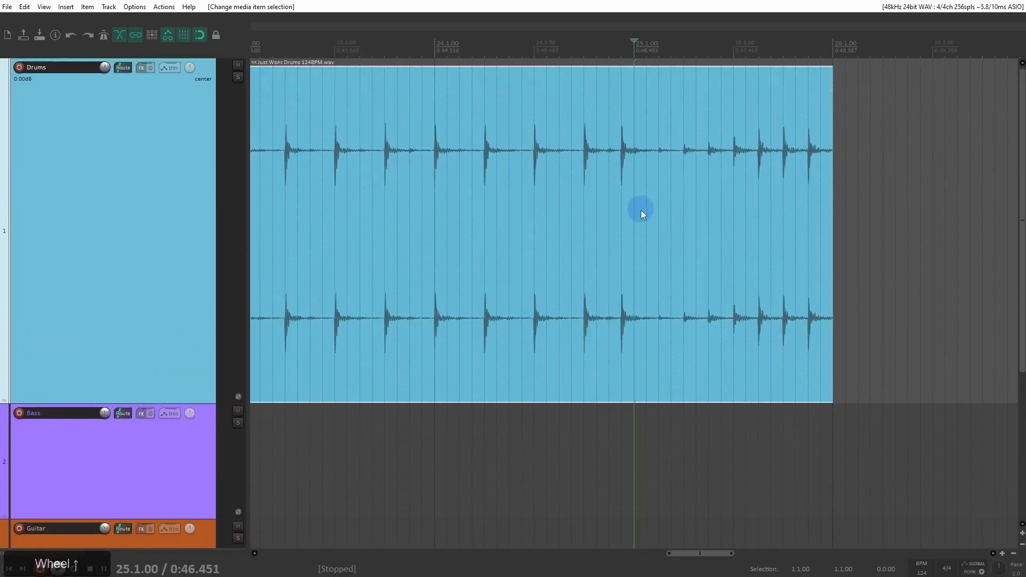
click(633, 91)
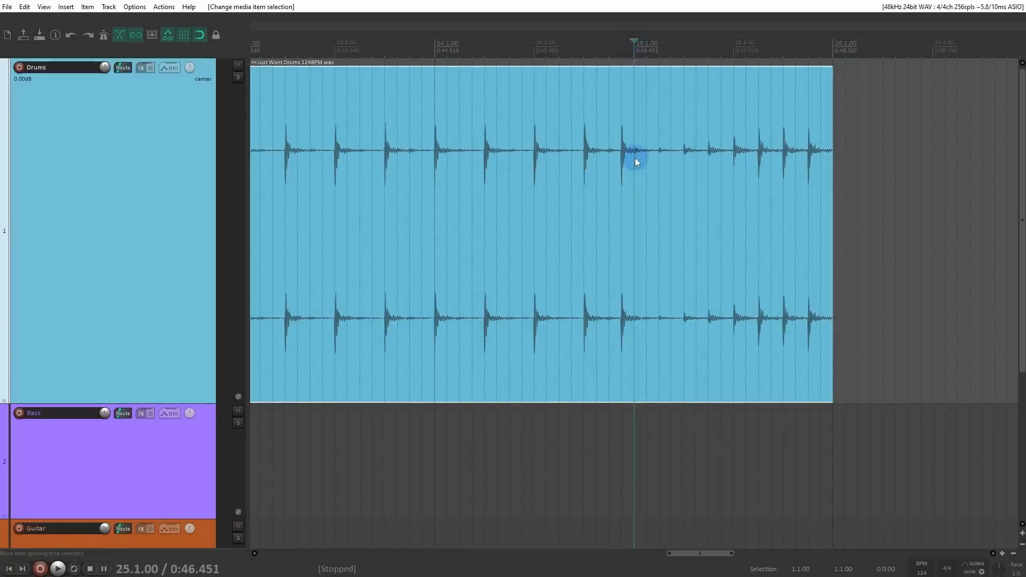
key(s)
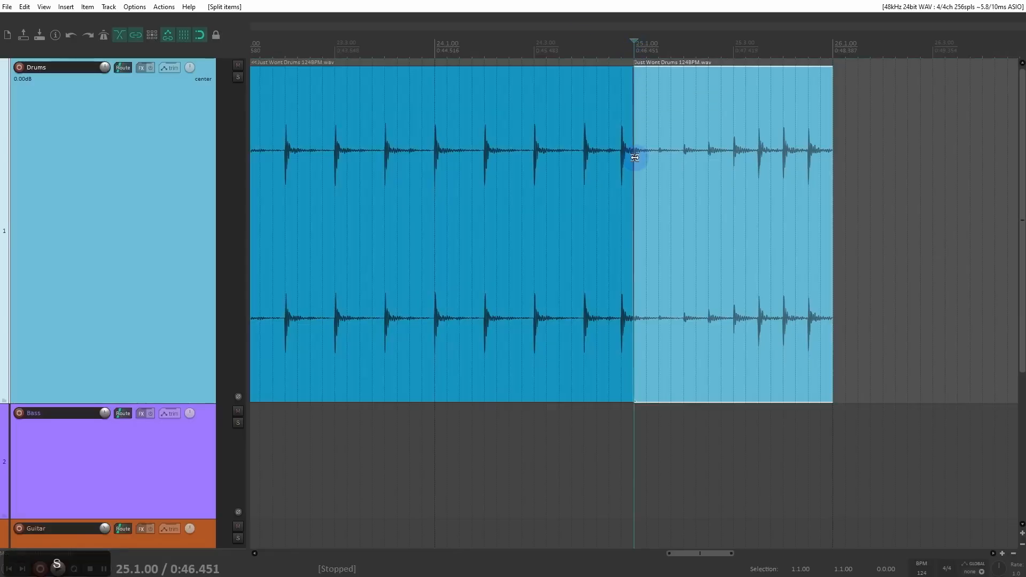
Step: With no items selected, split the items on all tracks at 9.1.00 and undo the split, doing this twice
scroll(635, 158, down, 5)
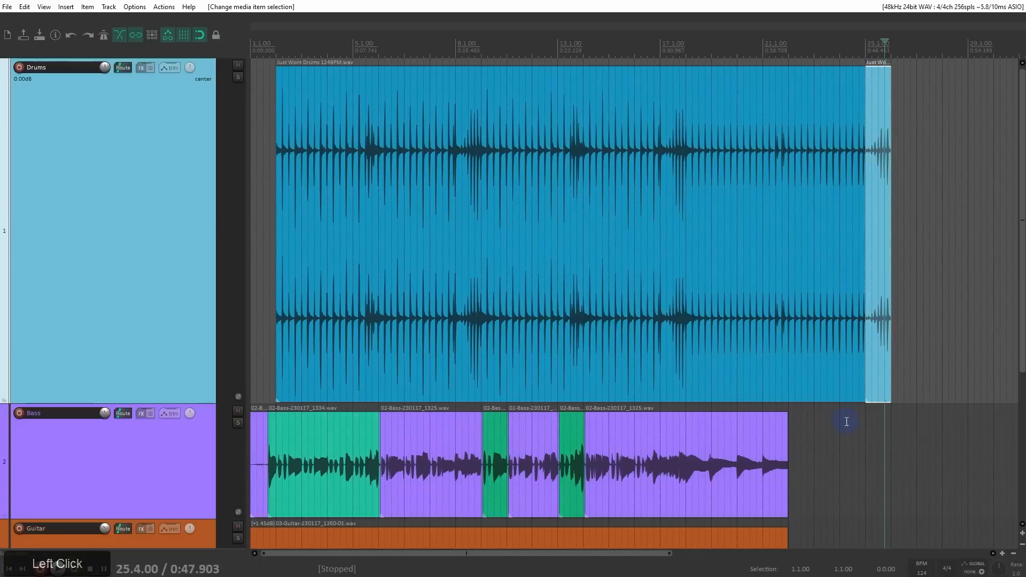
click(847, 422)
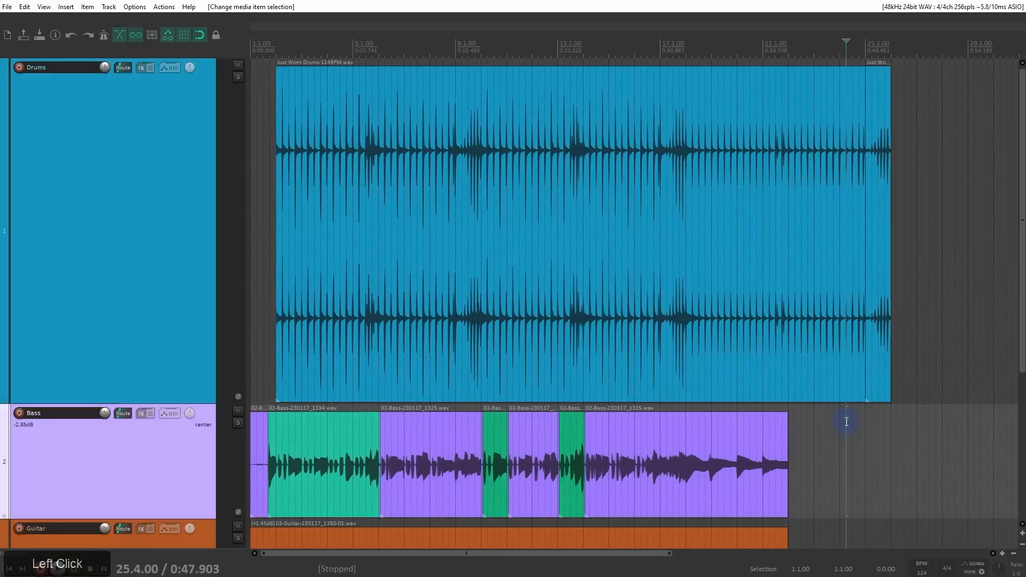
click(493, 51)
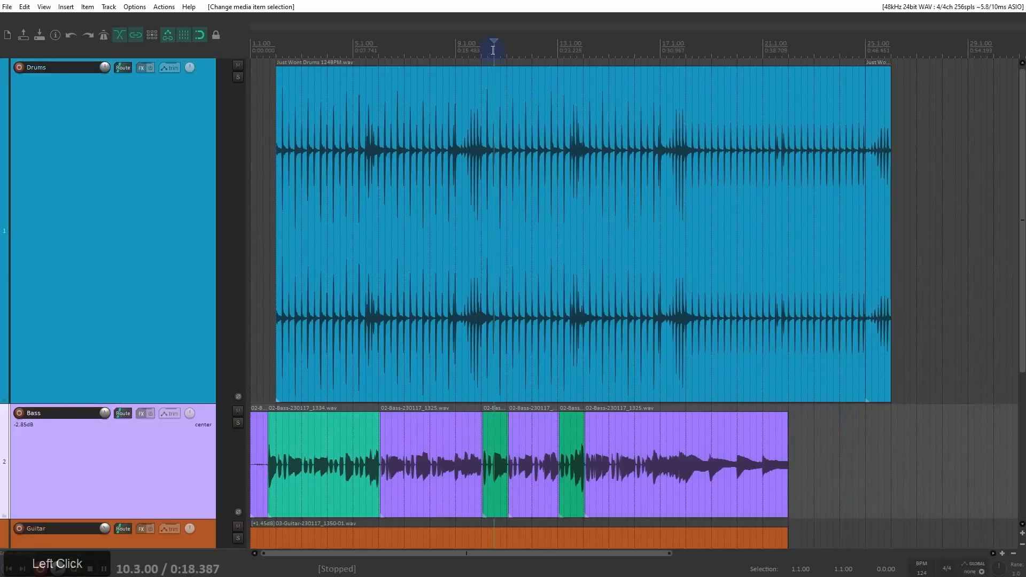
click(457, 47)
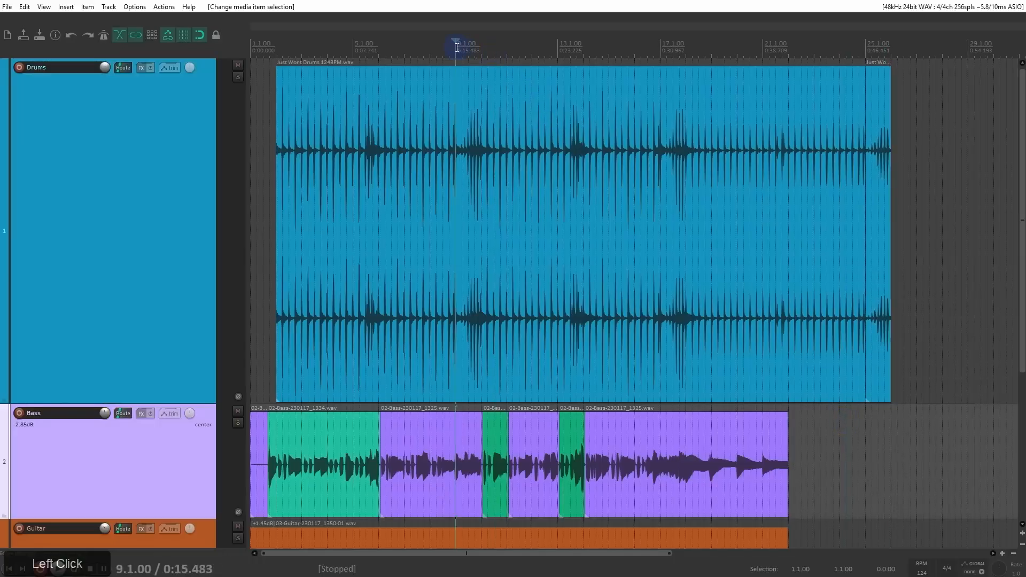
key(s)
scroll(502, 105, down, 2)
scroll(492, 124, down, 3)
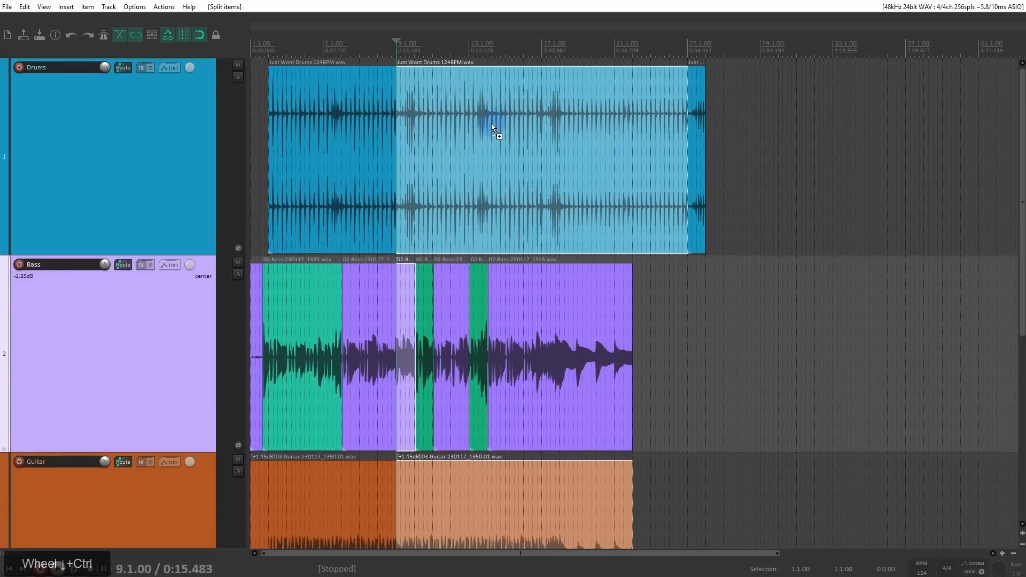
scroll(481, 127, down, 2)
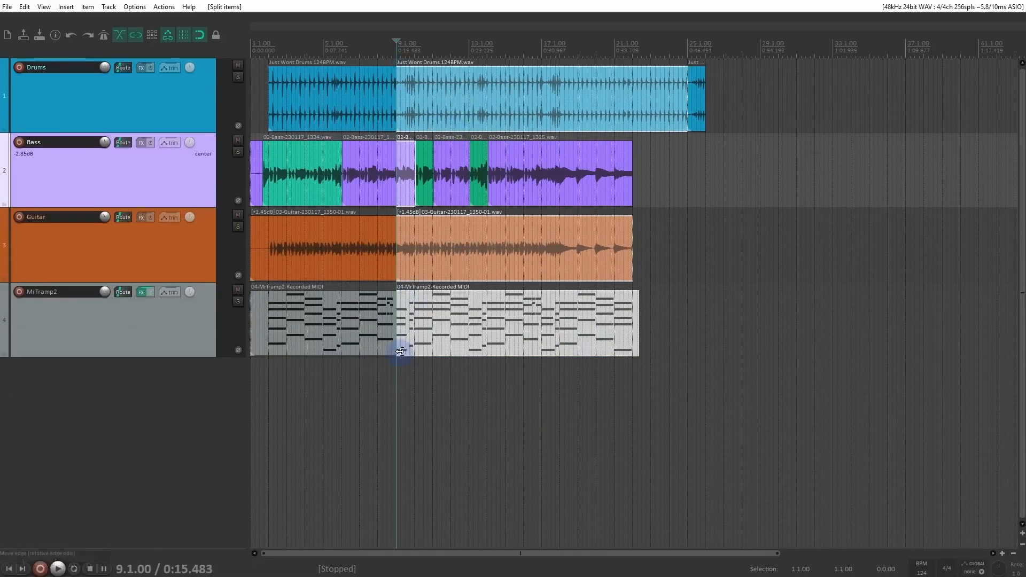
key(ctrl+z)
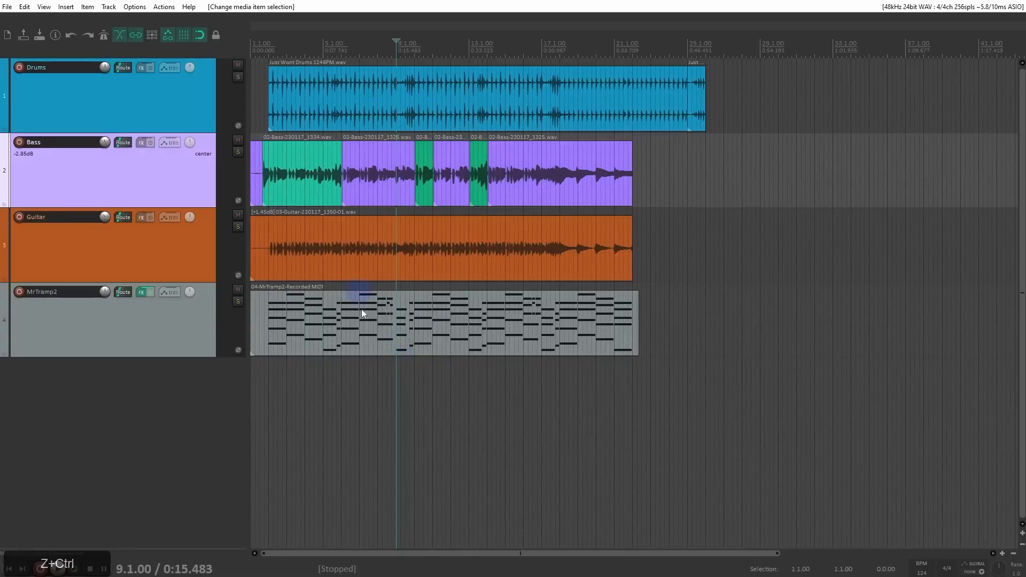
key(s)
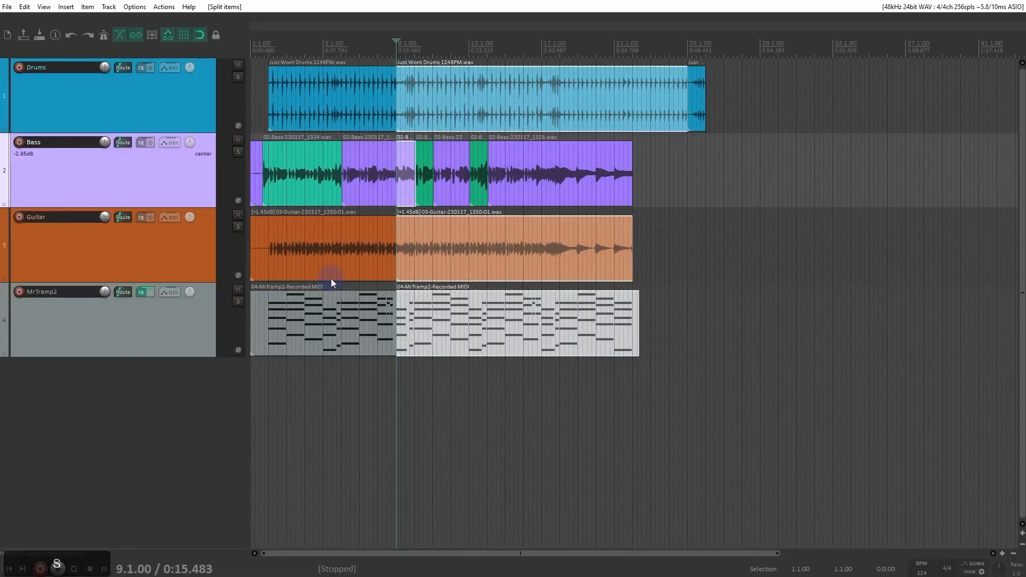
key(ctrl+z)
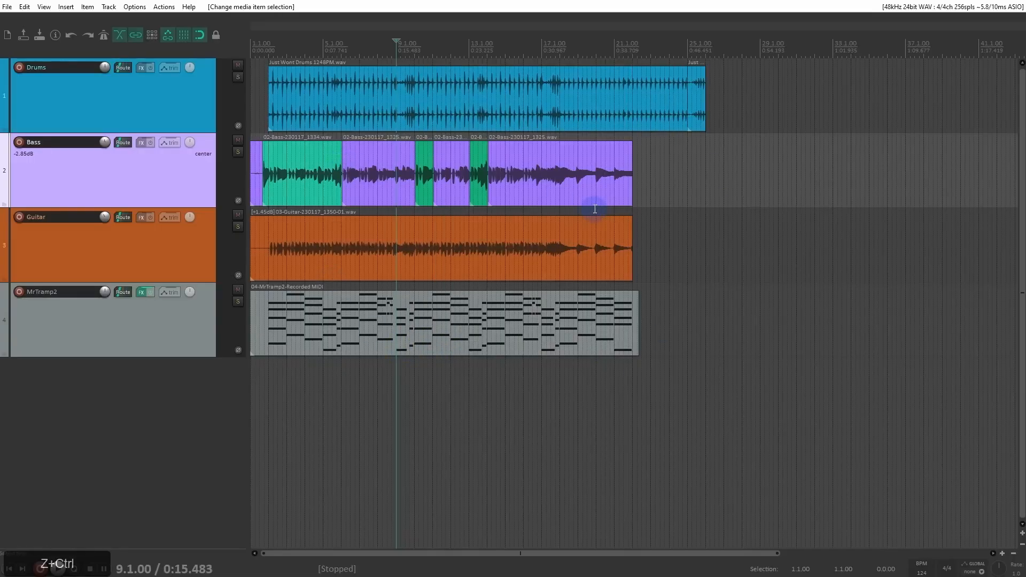
Step: Select only the last drum item, split it at 25.2.00, and undo the split
click(693, 104)
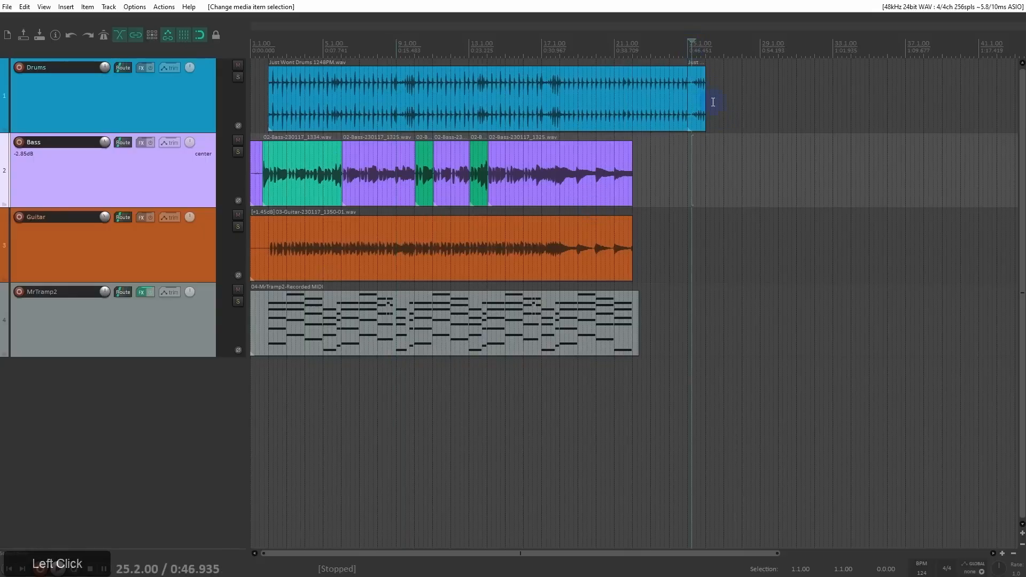
scroll(694, 109, up, 6)
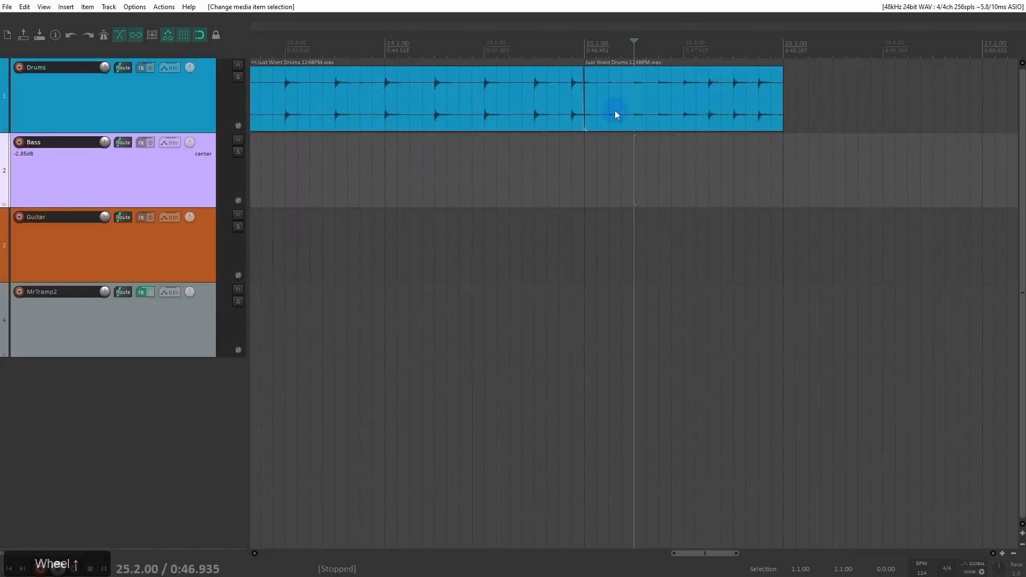
click(640, 100)
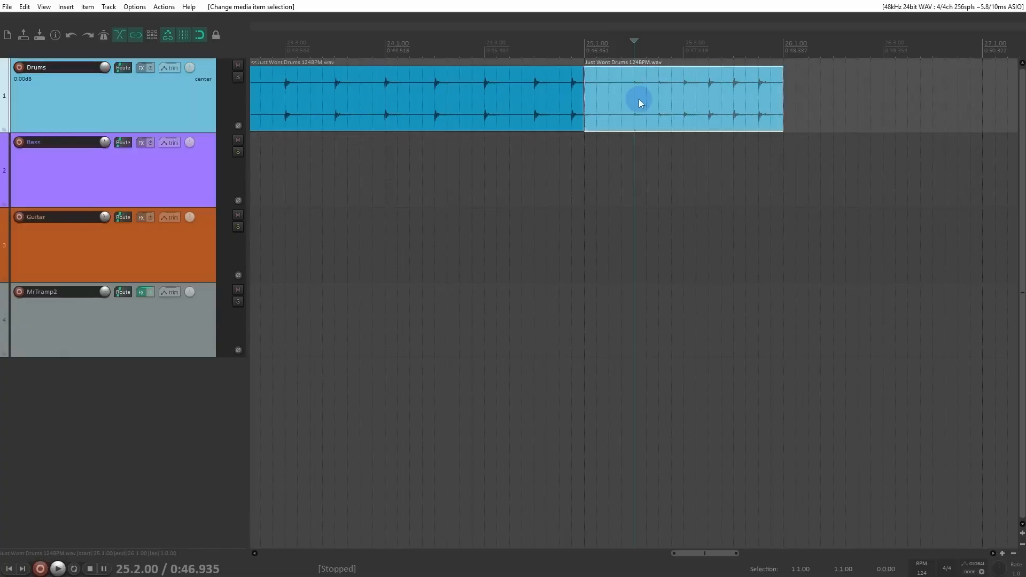
key(s)
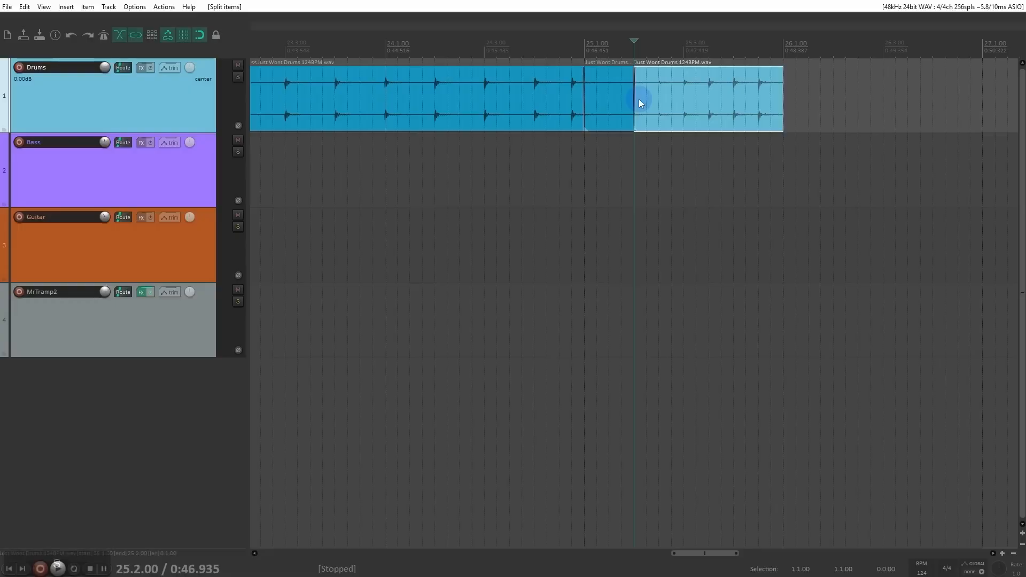
key(ctrl+z)
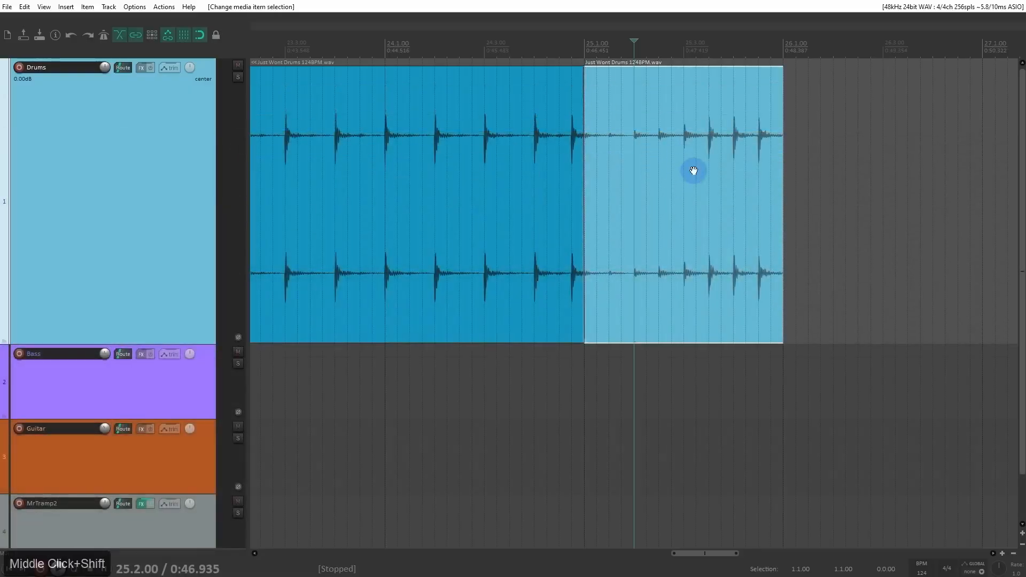
Step: Copy the last drum item and paste it on the Drums track at 26.3.25
drag(694, 171, 550, 180)
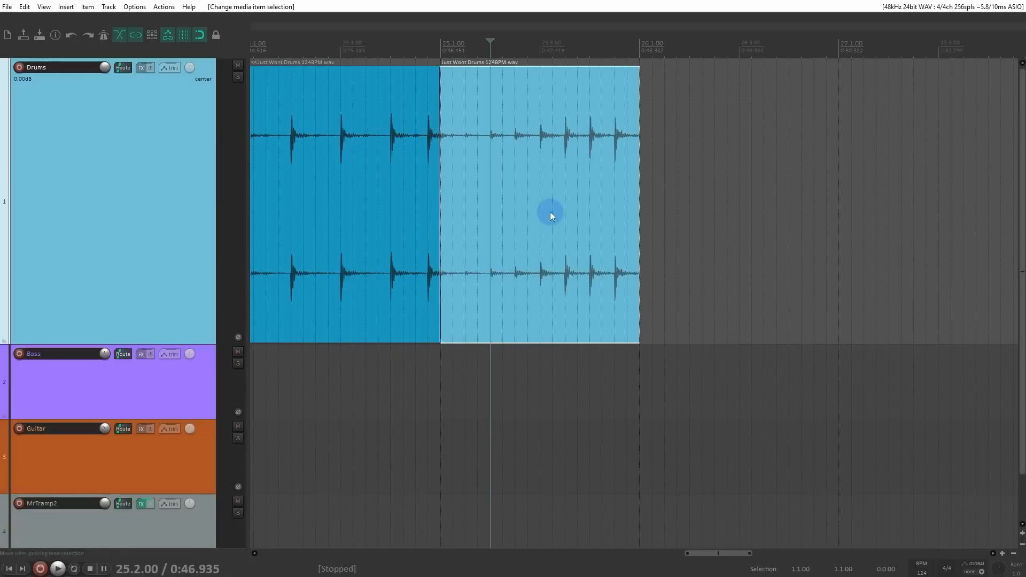
click(751, 175)
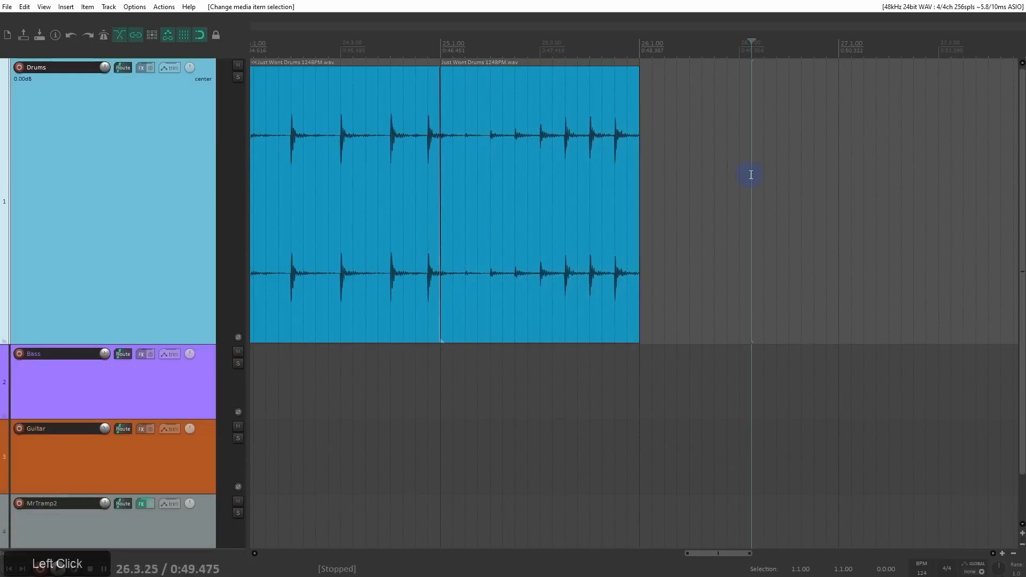
key(ctrl+v)
Step: Cut the original last drum item and undo the cut, and delete the pasted copy
click(517, 158)
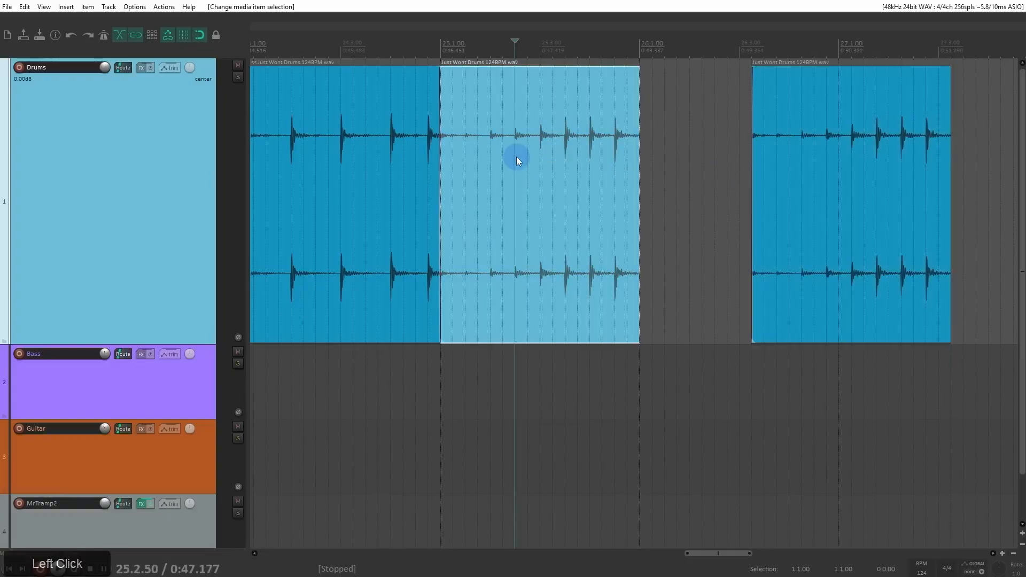
key(ctrl+x)
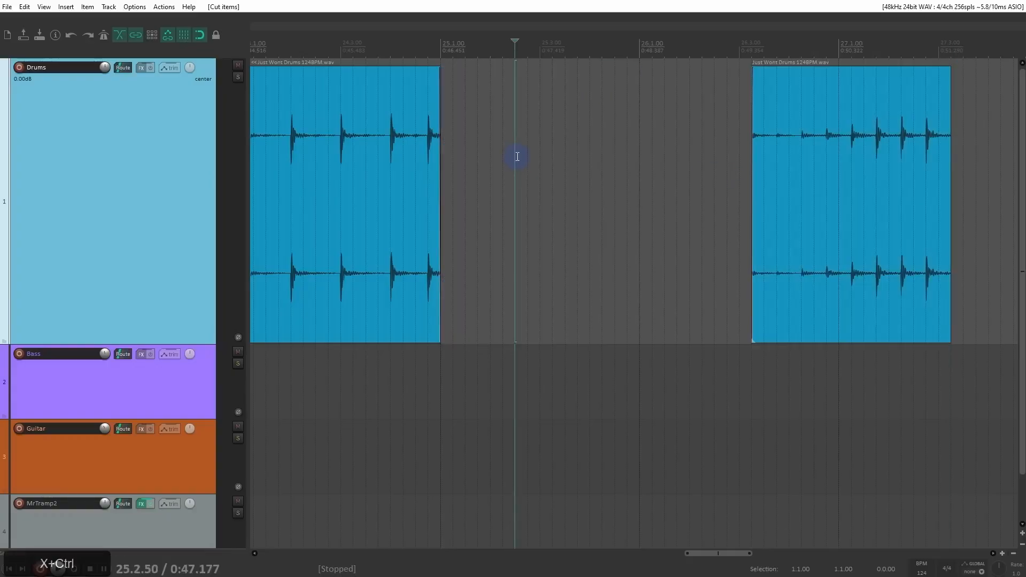
key(ctrl+z)
click(780, 160)
key(Delete)
Step: Duplicate the last drum item directly into the empty space after it on the Drums track, and delete the duplicate
drag(470, 131, 869, 203)
right_click(818, 172)
key(Delete)
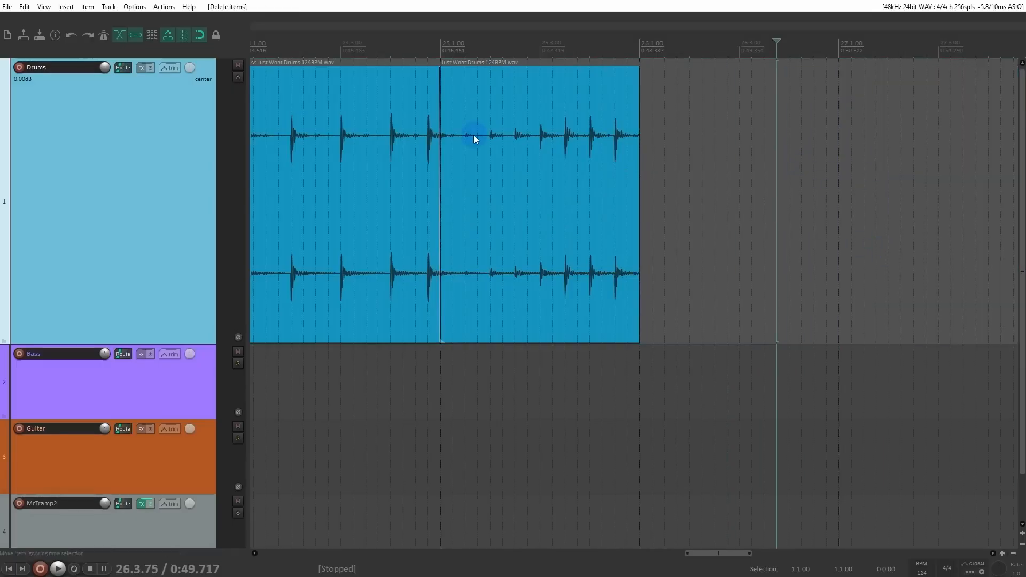
Step: Move the last drum item slightly later than bar 25 and undo the move
drag(474, 136, 480, 182)
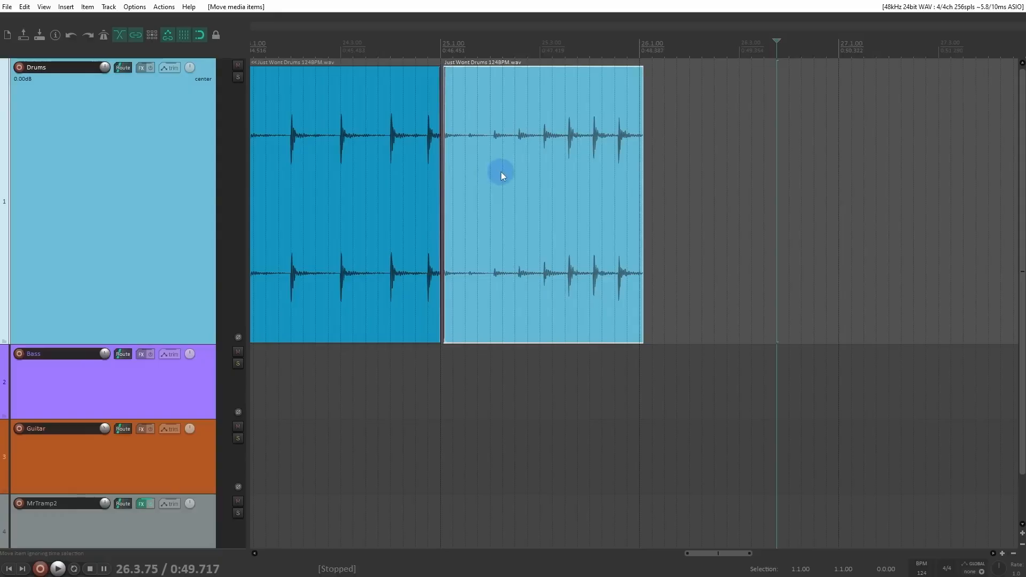
key(ctrl+z)
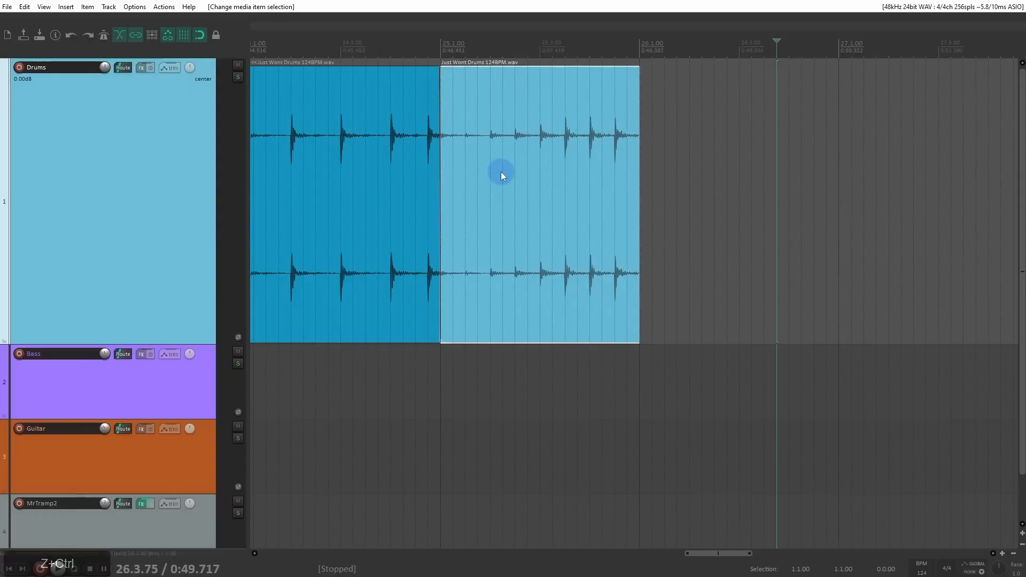
Step: Duplicate the last drum item four times in a row on the Drums track, checking the seam at 26.1.00 after the first duplicate
key(ctrl+d)
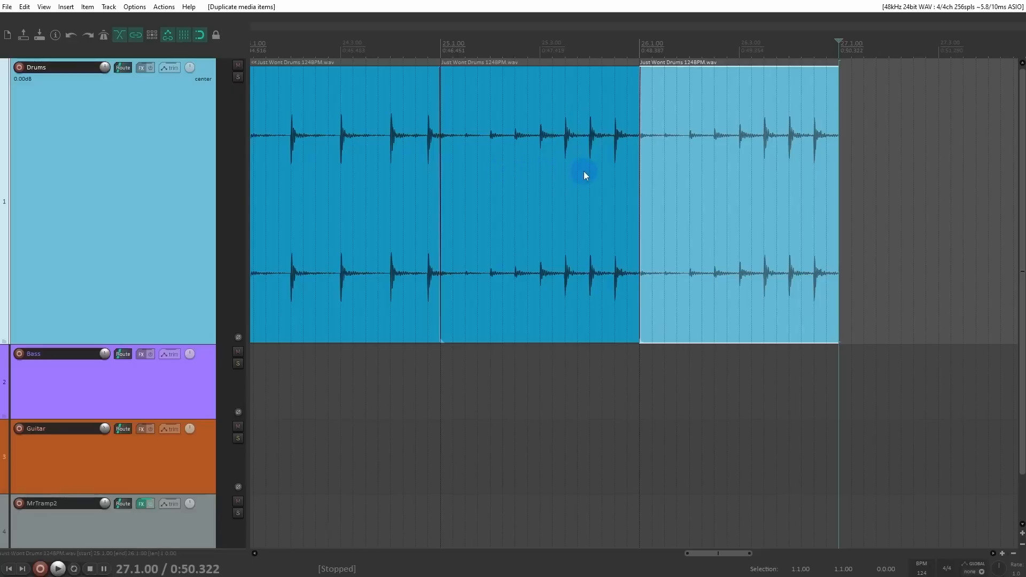
scroll(535, 118, down, 2)
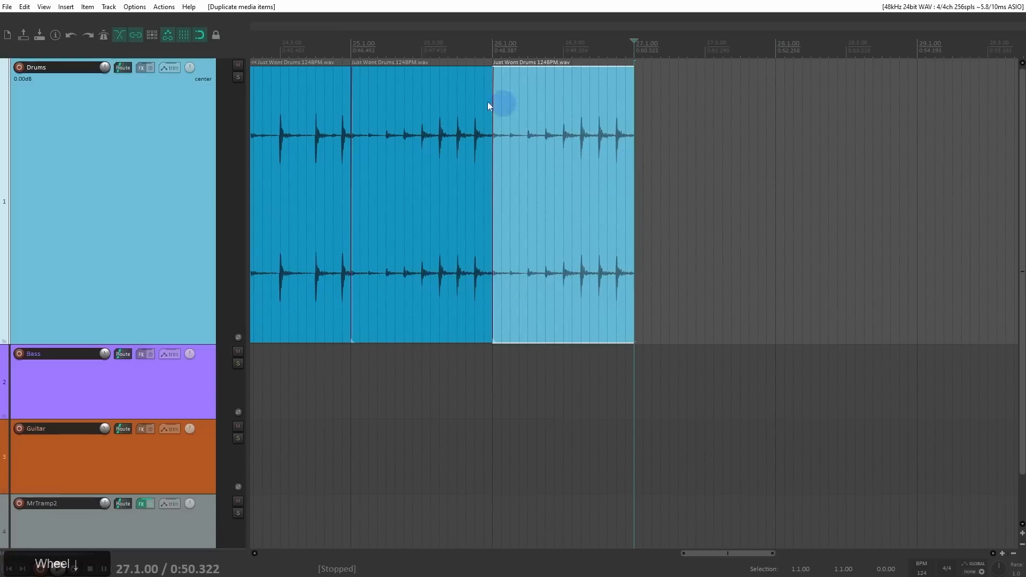
click(494, 62)
scroll(514, 140, up, 10)
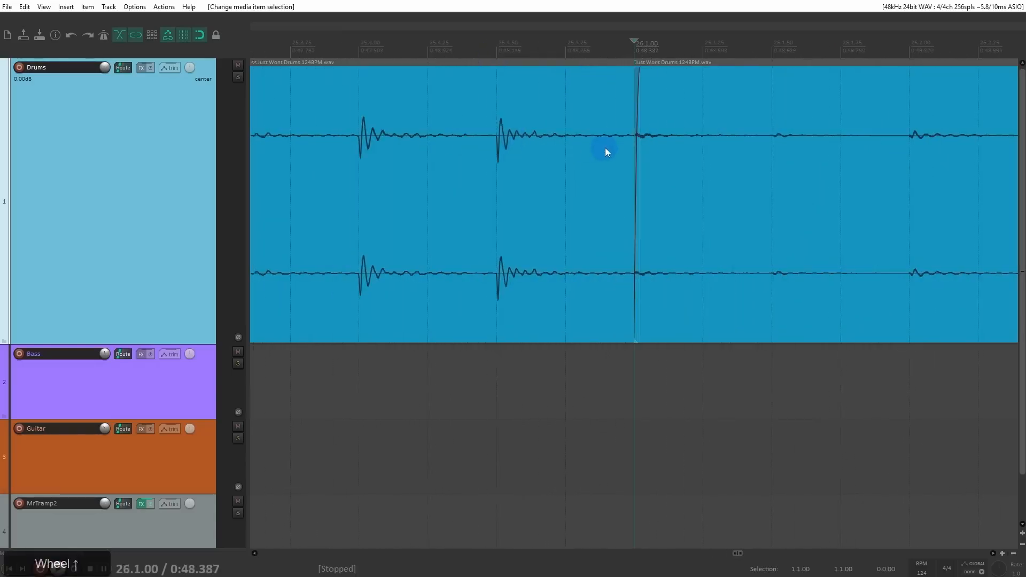
scroll(610, 151, down, 11)
click(662, 159)
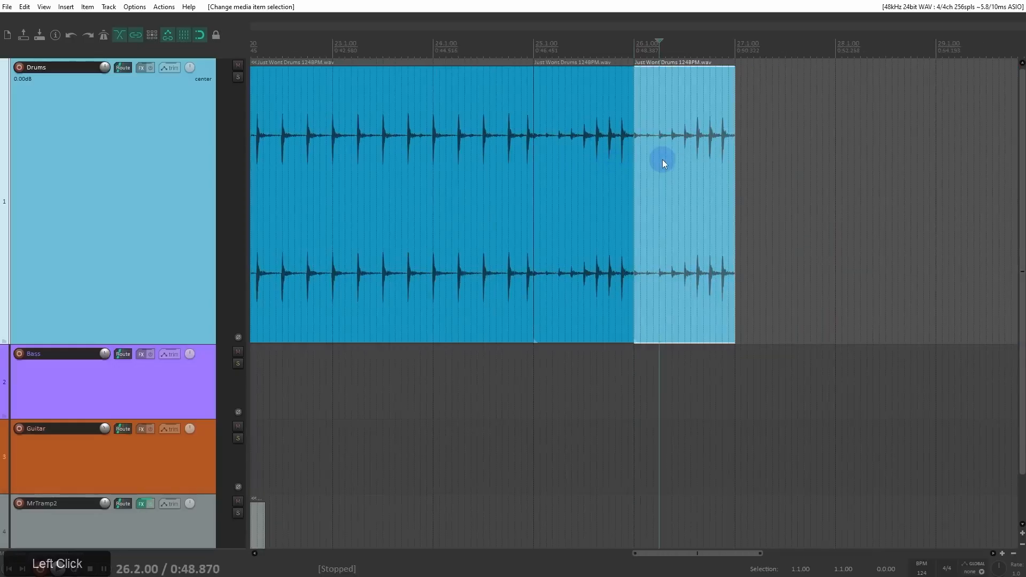
key(ctrl+d)
key(ctrl+d)
key(ctrl+d)
Step: Select all the duplicated drum items after bar 26 with a marquee and delete them
scroll(565, 158, down, 2)
scroll(610, 159, down, 4)
scroll(695, 162, up, 3)
drag(707, 133, 469, 220)
key(Delete)
Step: Copy the last drum item, paste it over itself at 25.4.00, and undo the paste
click(418, 181)
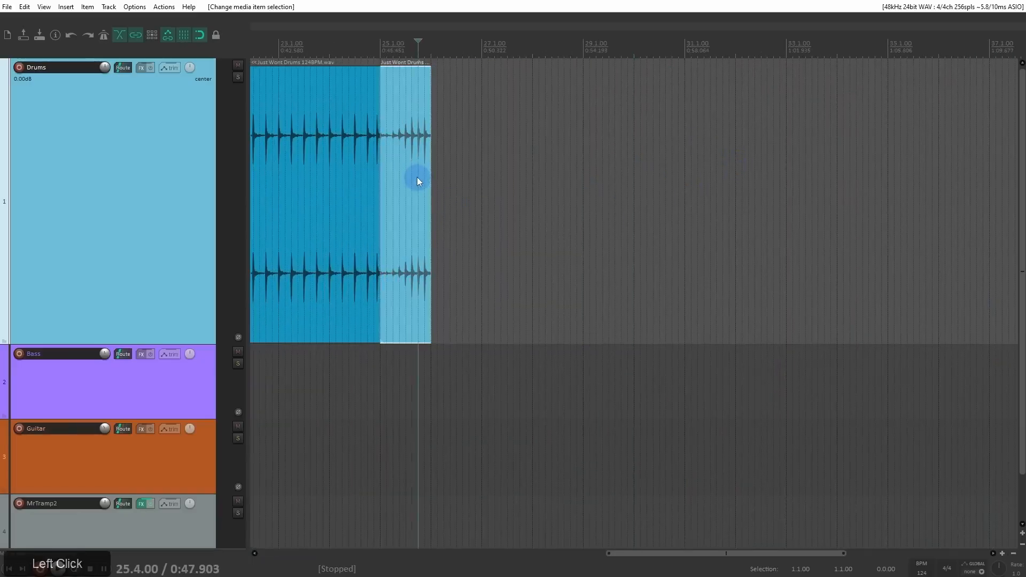
key(ctrl+c)
key(ctrl+v)
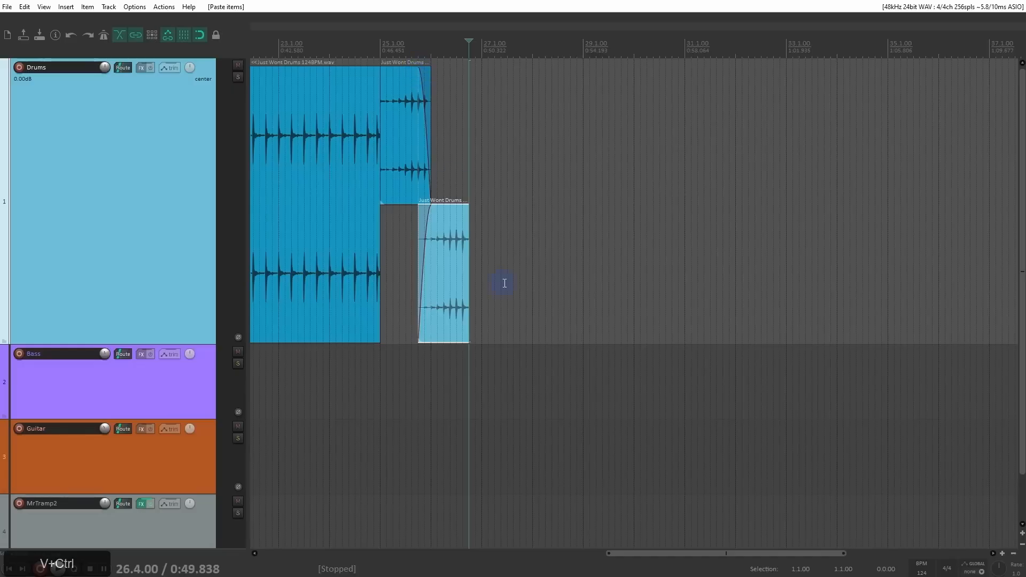
key(ctrl+z)
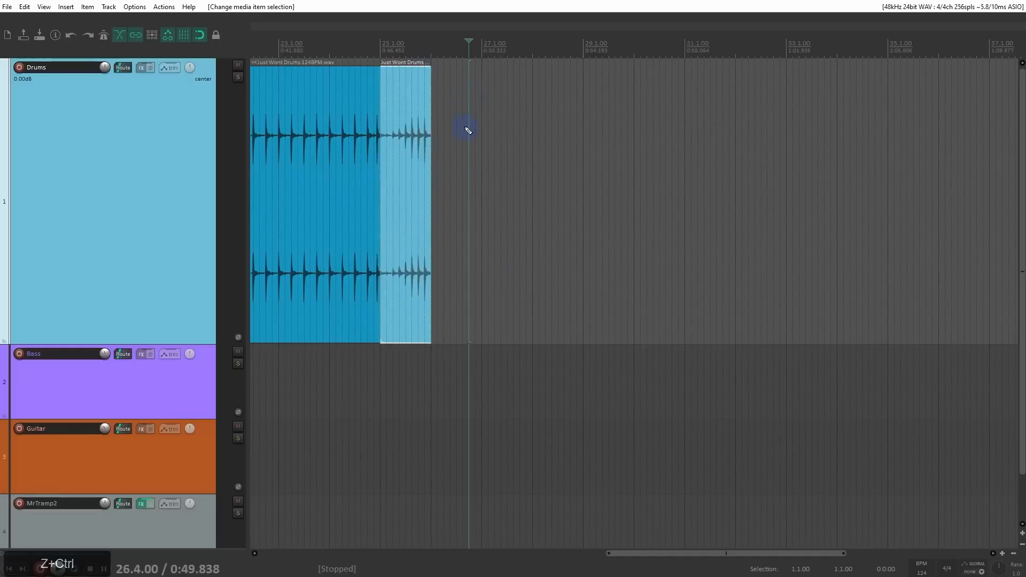
Step: Copy the last drum item so the copy overlaps its second half, and turn off vertical offsetting of overlapping media items
click(401, 49)
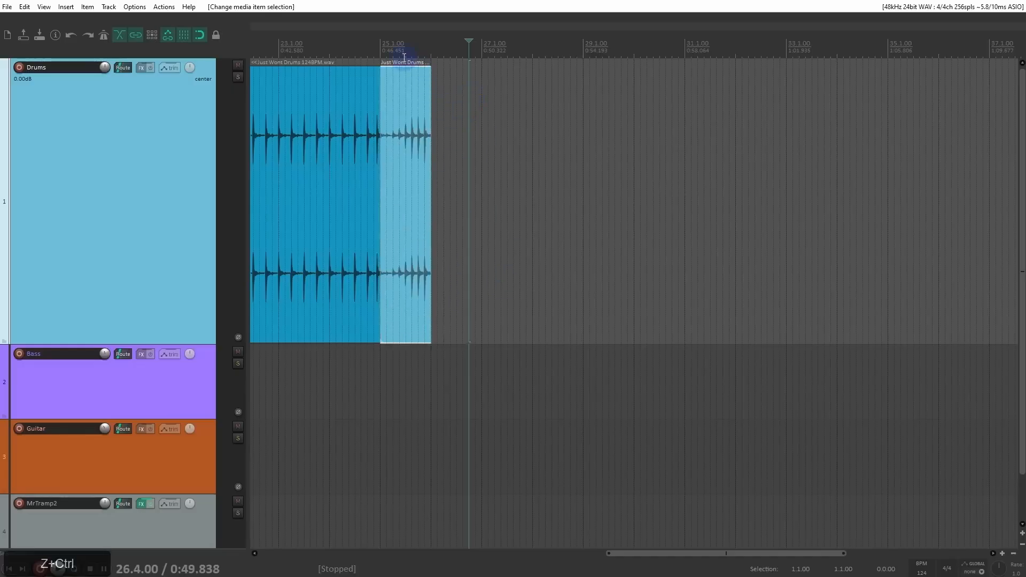
scroll(425, 104, up, 5)
drag(612, 236, 721, 252)
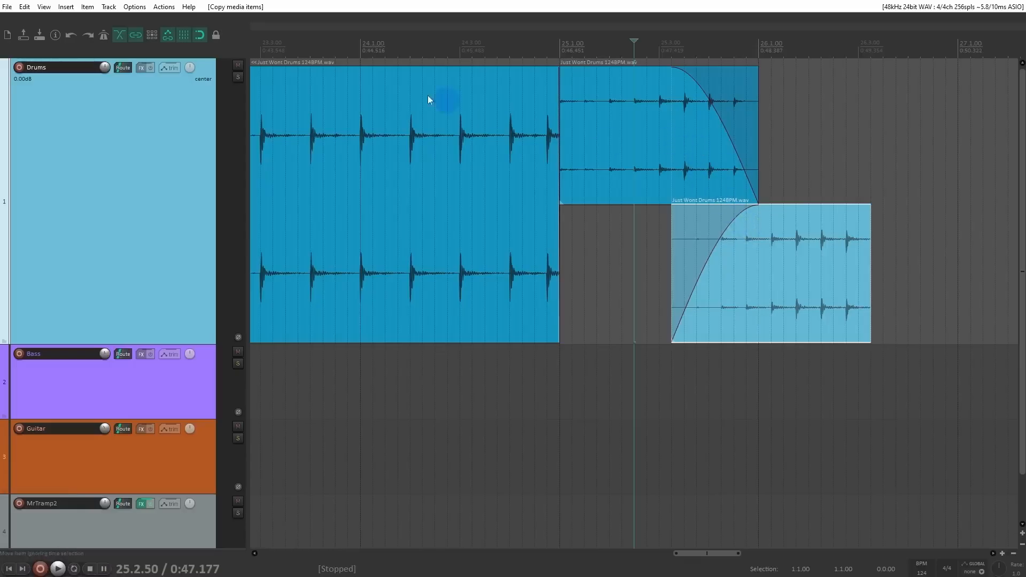
click(134, 7)
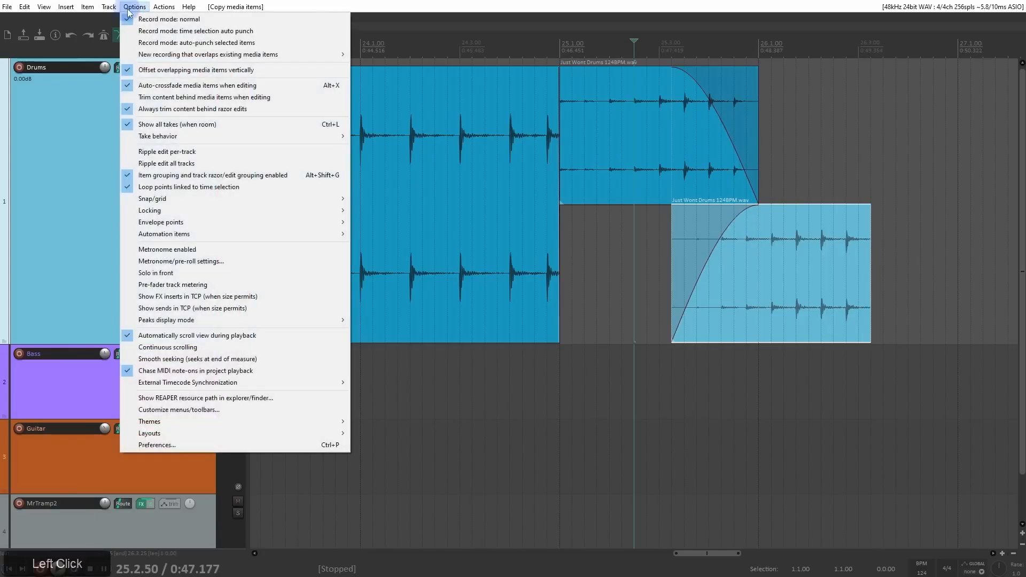
click(150, 70)
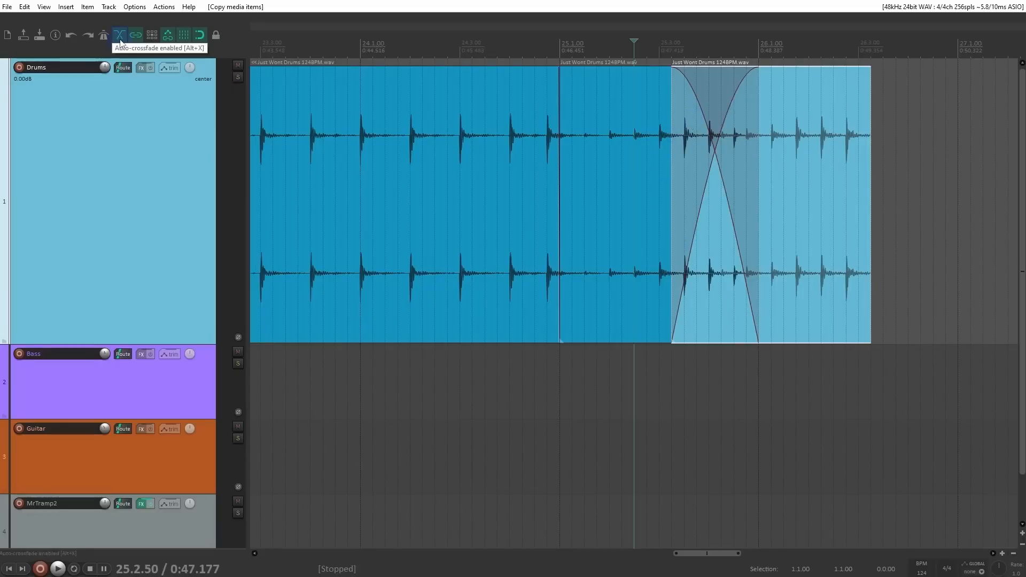
Step: Disable auto-crossfade, and make another overlapping copy of the selected drum item at 26.2.25
click(121, 41)
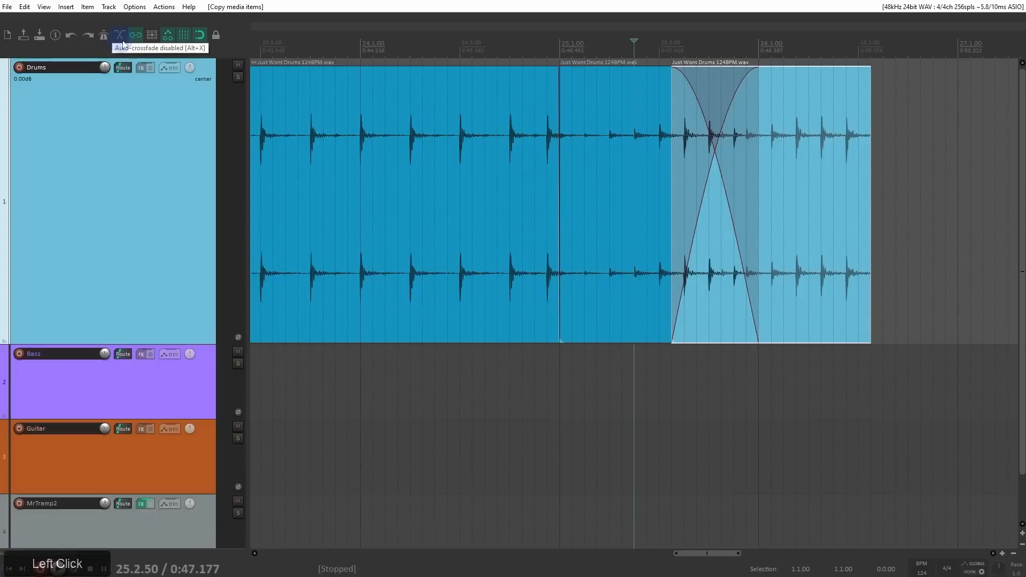
drag(796, 195, 944, 232)
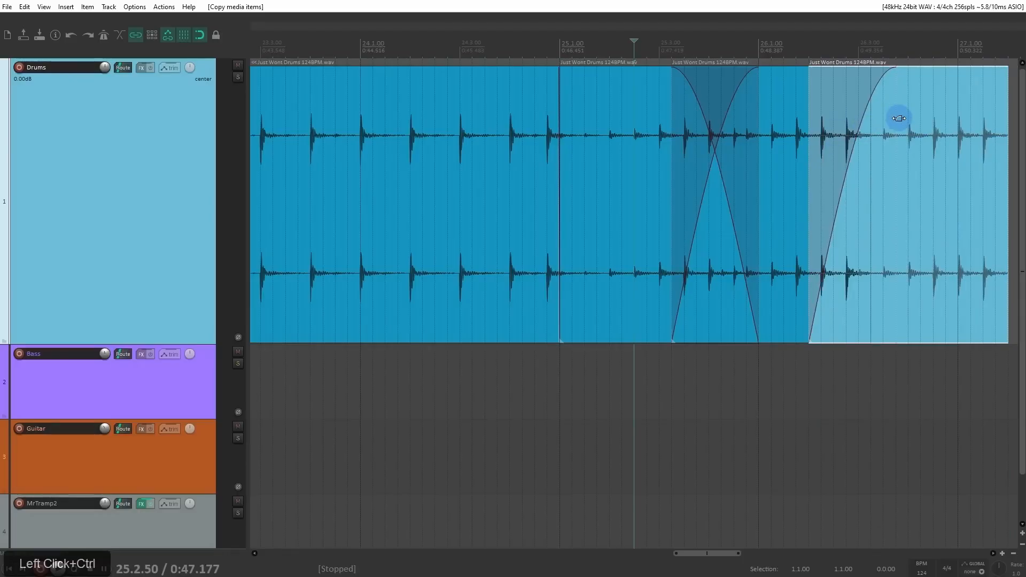
drag(898, 119, 900, 161)
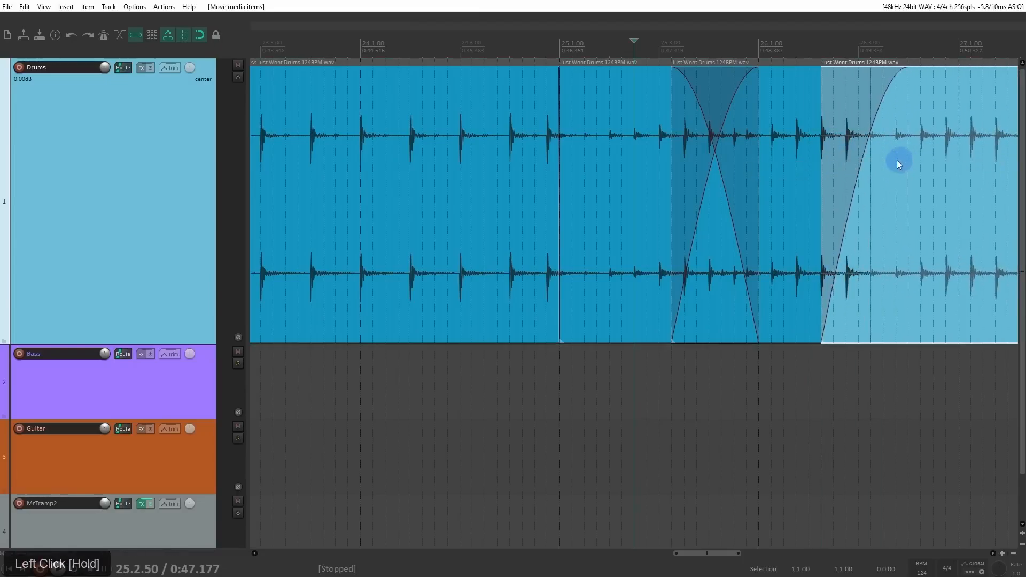
Step: Turn auto-crossfade back on to crossfade the last drum copy in place at 26.2.25, and delete both overlapping copies
scroll(735, 174, down, 2)
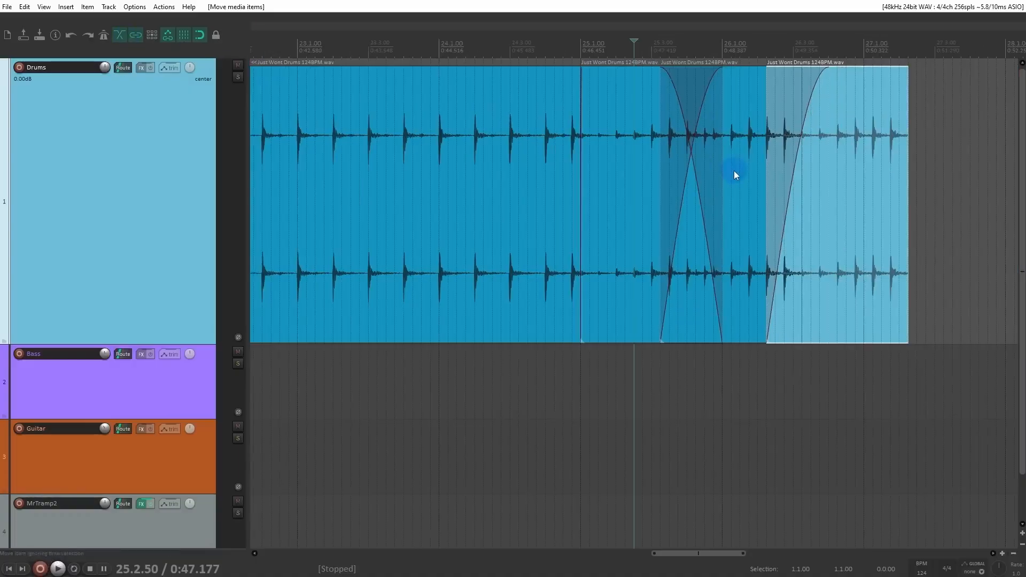
click(814, 170)
mouse_move(814, 170)
mouse_down()
mouse_move(838, 174)
mouse_move(811, 173)
mouse_up()
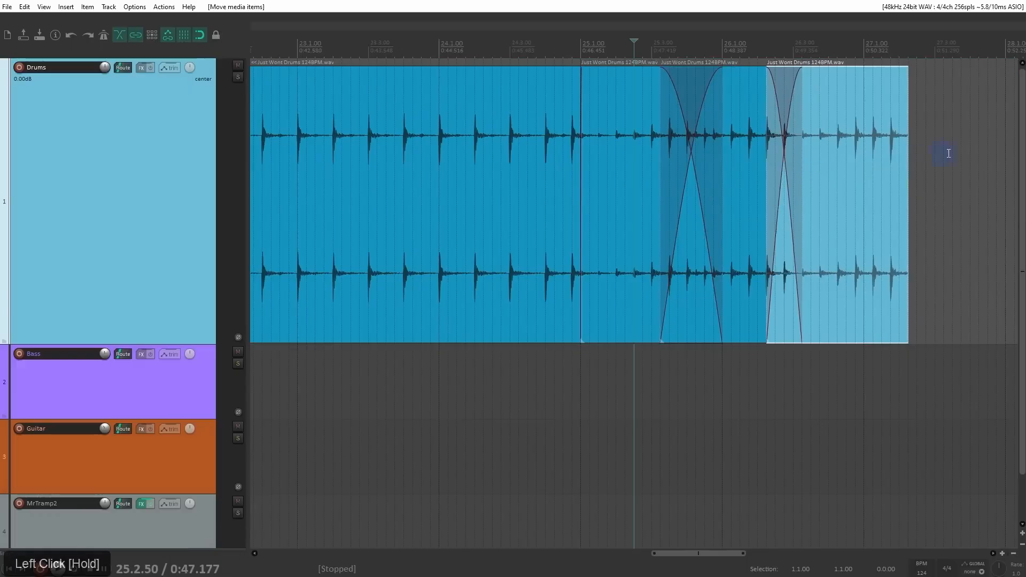
drag(949, 154, 750, 204)
key(Delete)
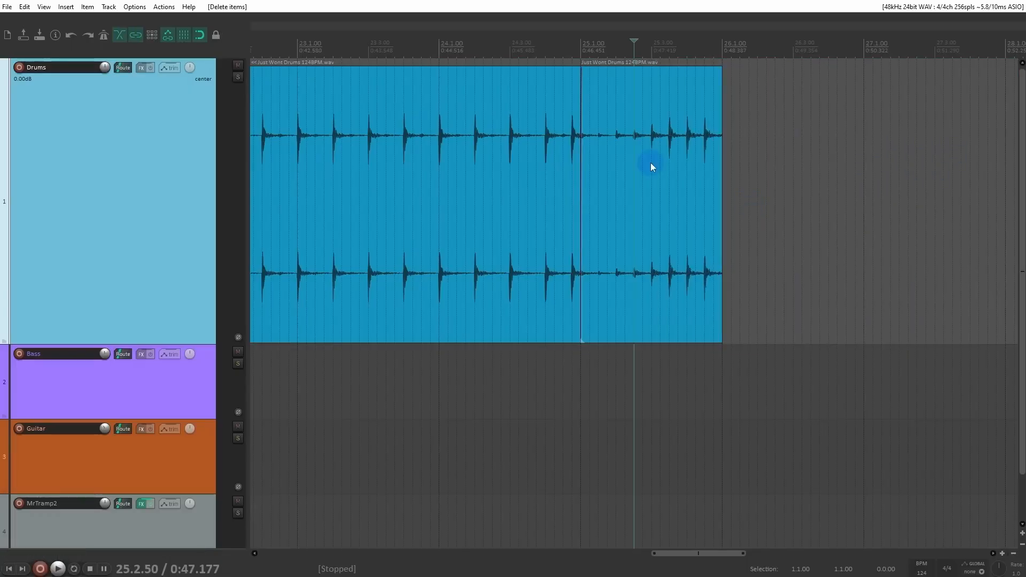
Step: Examine the short fade-out and fade-in at the split between the last two drum items at 25.1.00
click(651, 166)
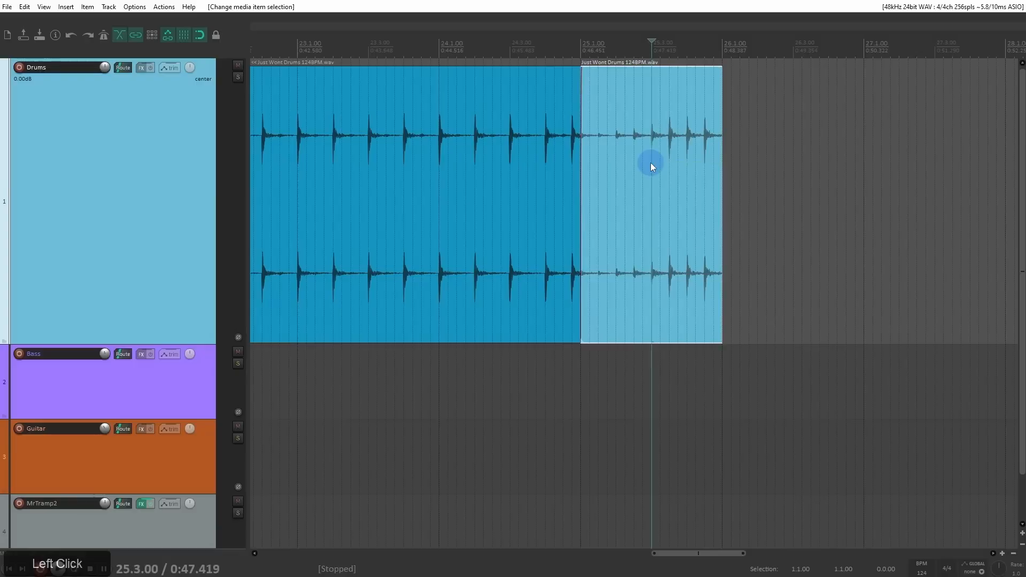
click(580, 150)
scroll(588, 149, up, 10)
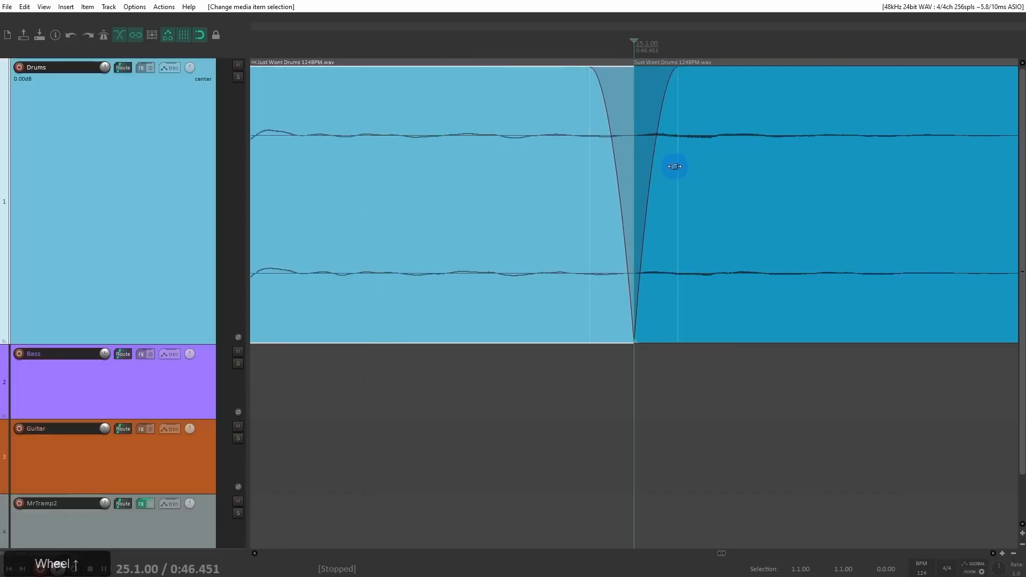
drag(675, 167, 540, 133)
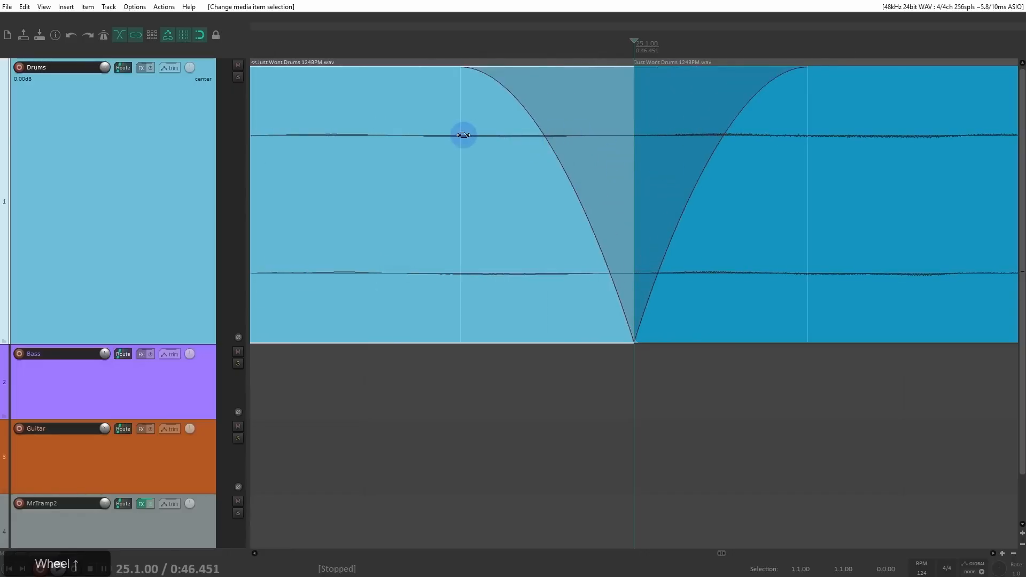
scroll(779, 162, down, 6)
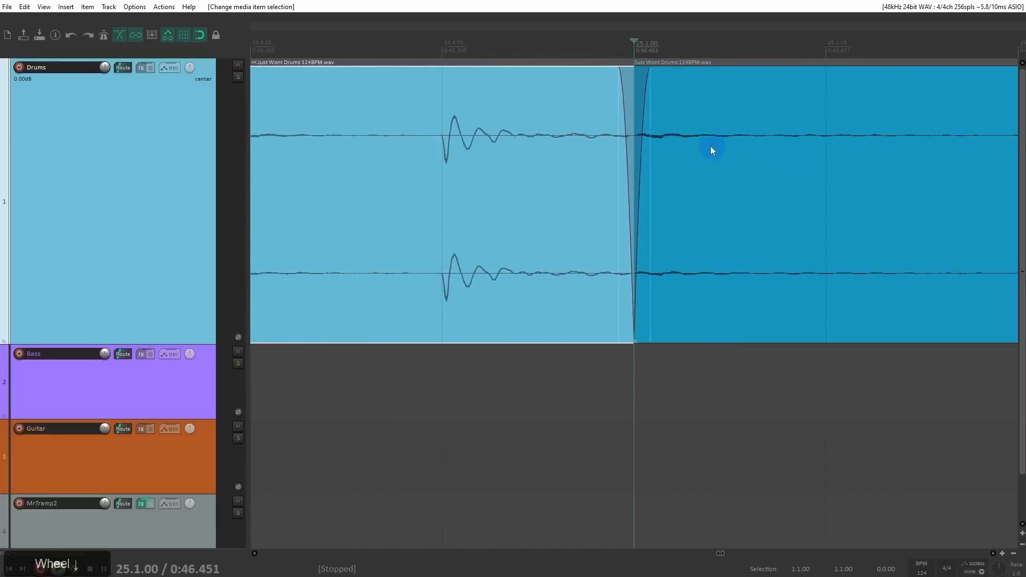
scroll(697, 151, down, 8)
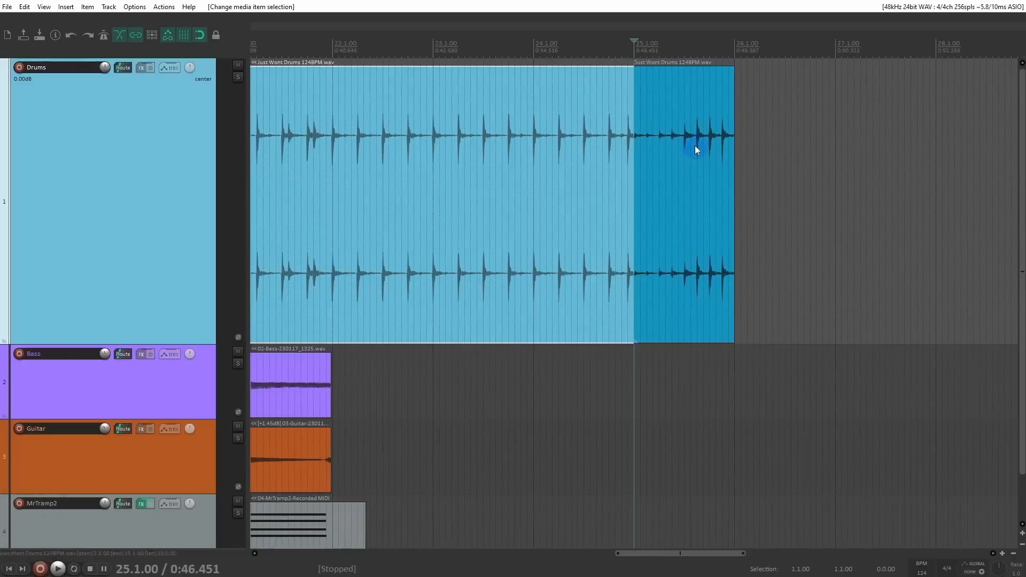
Step: Open the Preferences at Media Item Defaults and reposition the window to view the automatic fade and crossfade settings
key(ctrl+p)
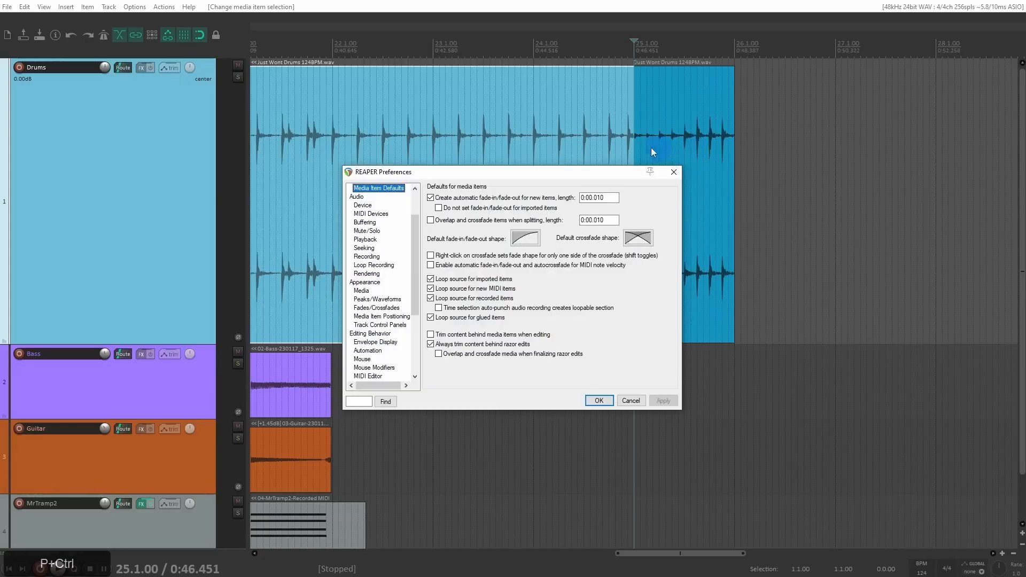
drag(598, 174, 619, 105)
drag(432, 162, 432, 117)
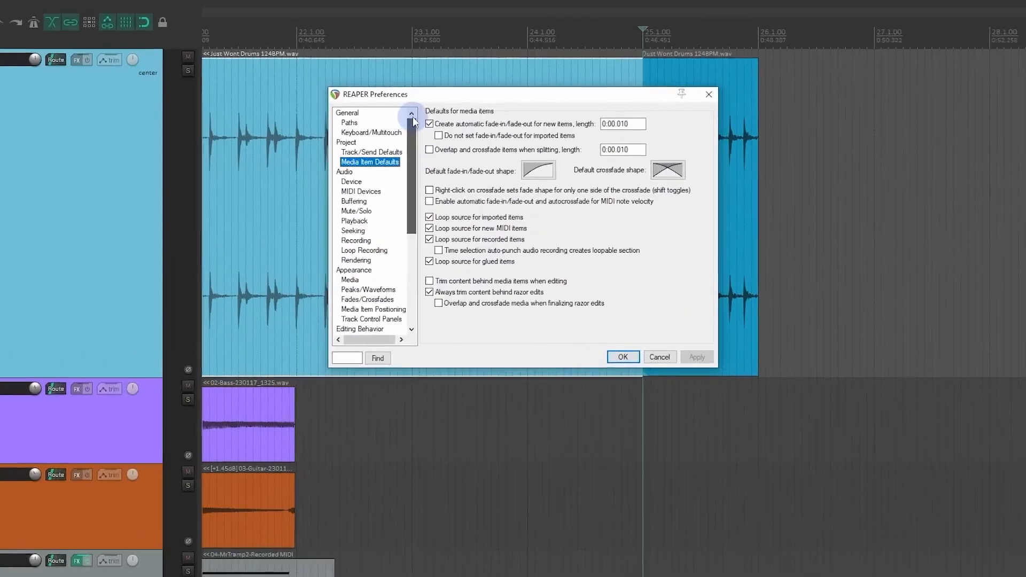
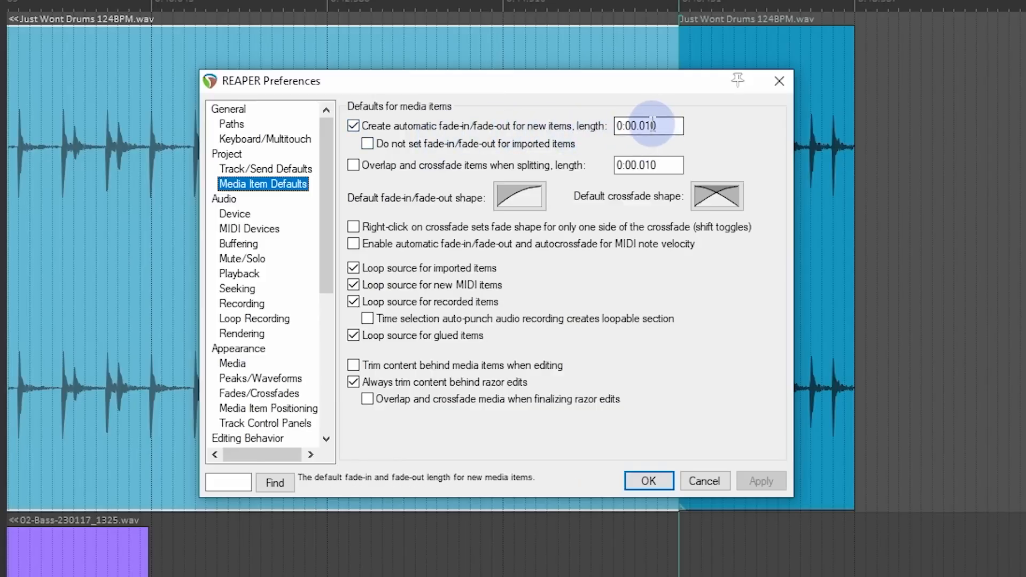
Step: Move the Preferences window clear of the drum split and inspect the fades at the split point
drag(620, 81, 457, 68)
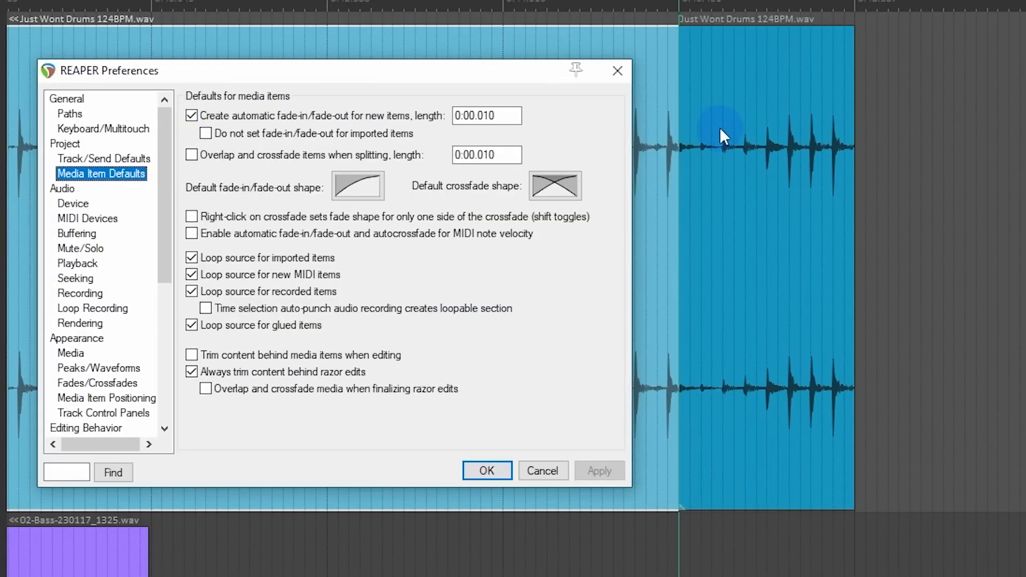
click(689, 125)
scroll(687, 159, up, 3)
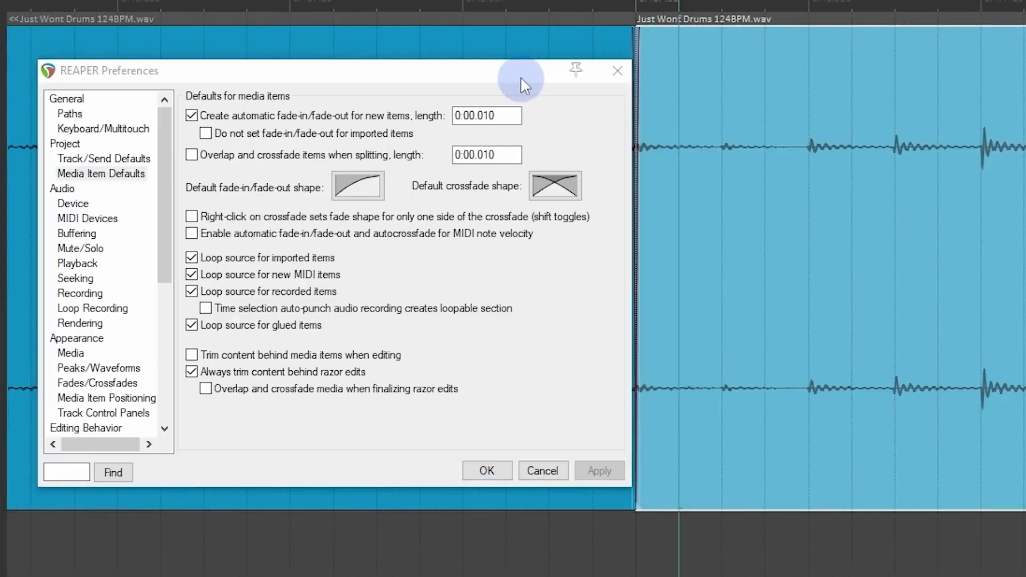
drag(516, 74, 435, 84)
scroll(800, 151, down, 3)
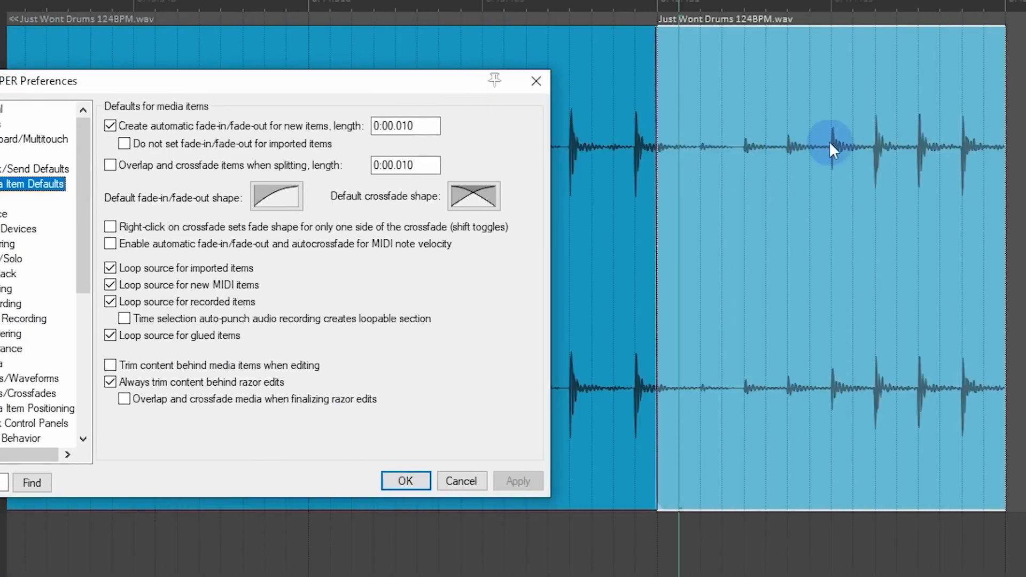
Step: Disable the automatic fade-in/fade-out for new items and apply the change
click(832, 147)
click(110, 125)
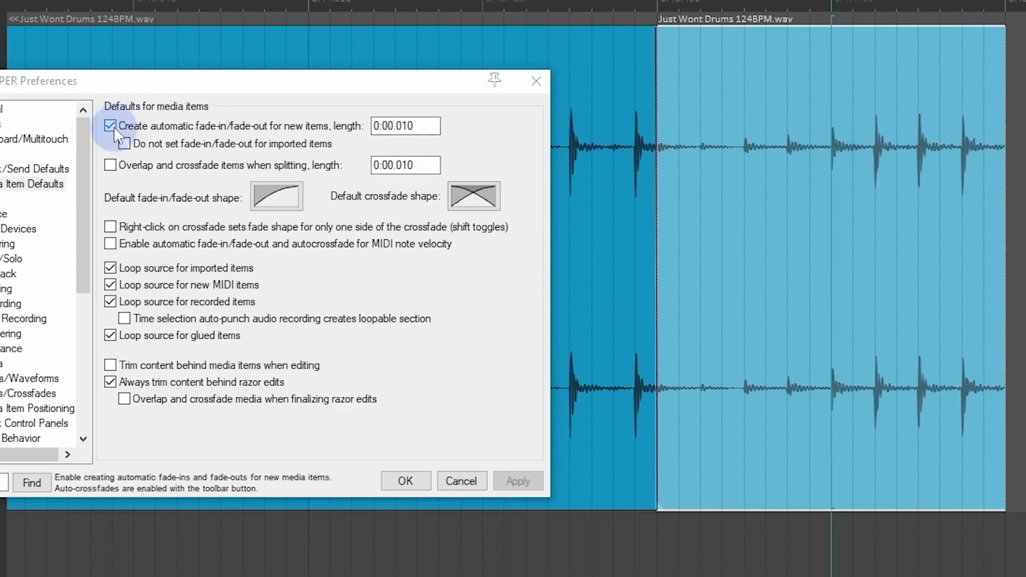
click(531, 481)
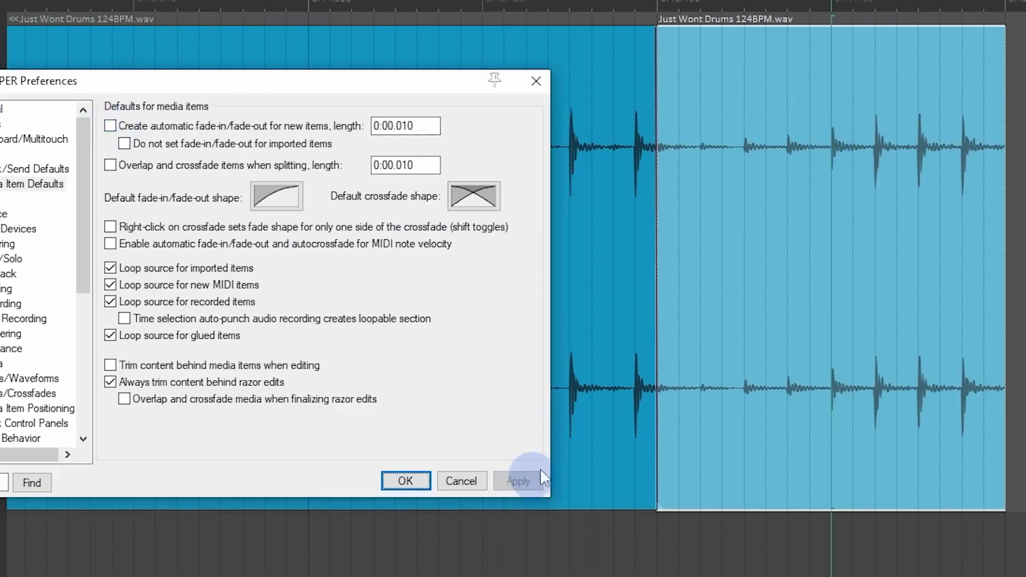
Step: Split the drum item at the edit cursor on the drum hit and inspect the edges of the cut
click(834, 270)
scroll(836, 269, up, 3)
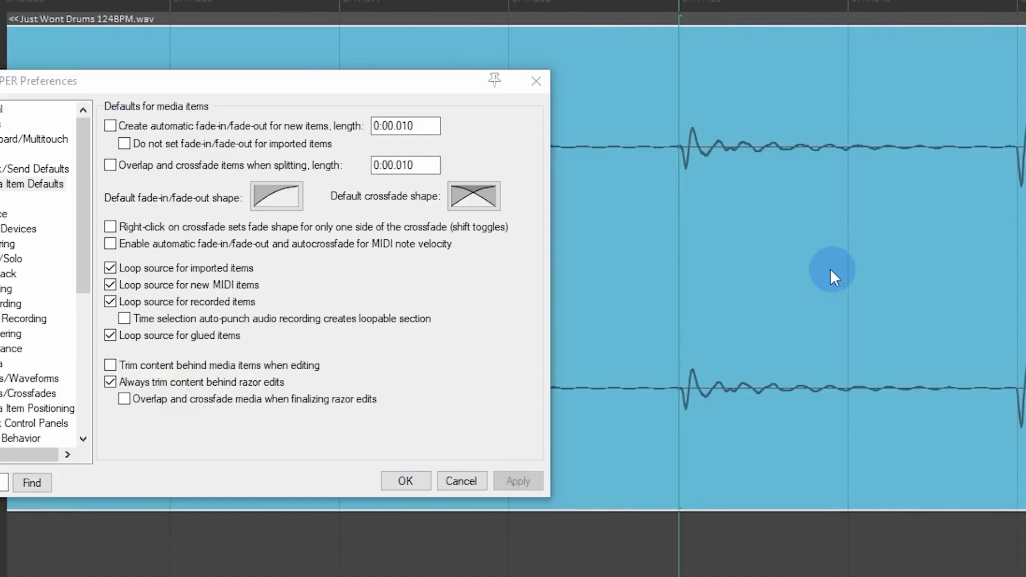
key(s)
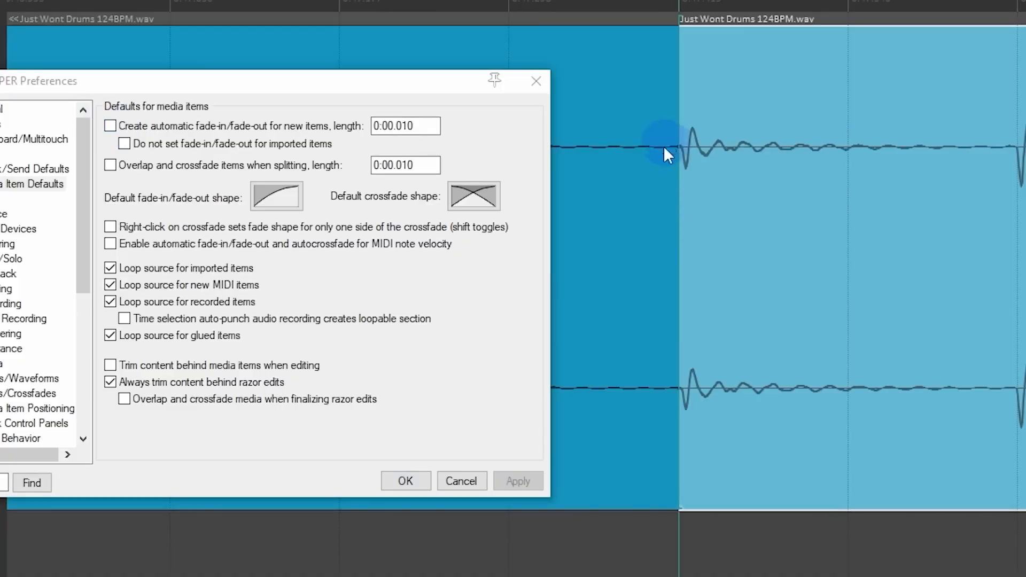
scroll(680, 177, up, 2)
scroll(680, 176, down, 4)
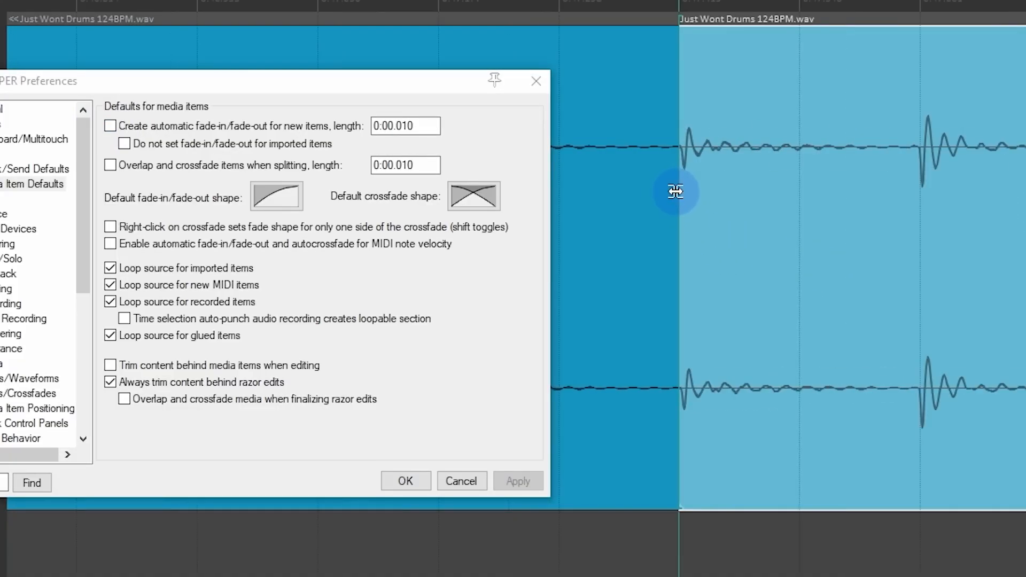
Step: Re-enable automatic fade-in/fade-out for new items, turn on overlap and crossfade when splitting, and apply the changes
click(133, 126)
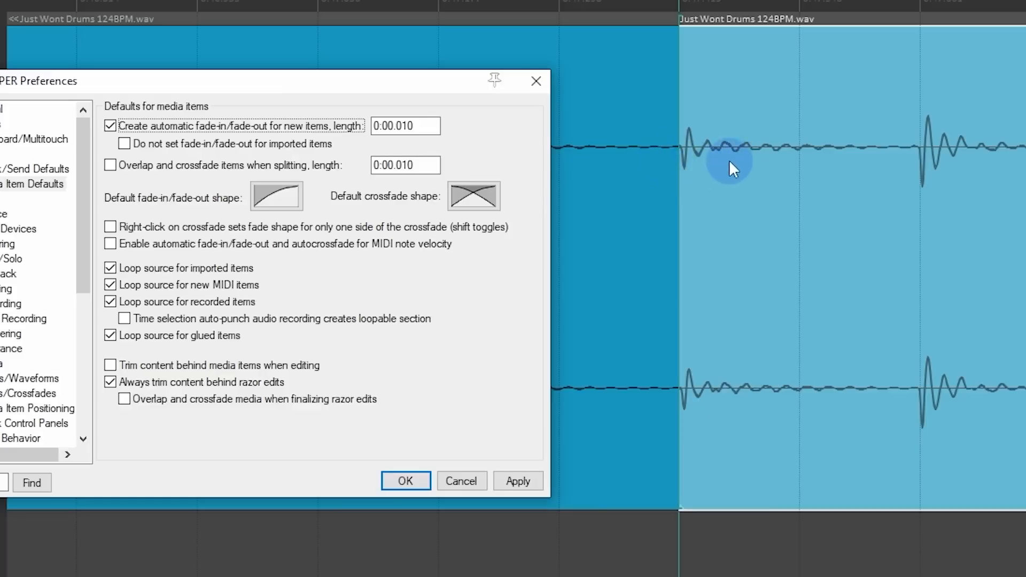
scroll(673, 192, down, 3)
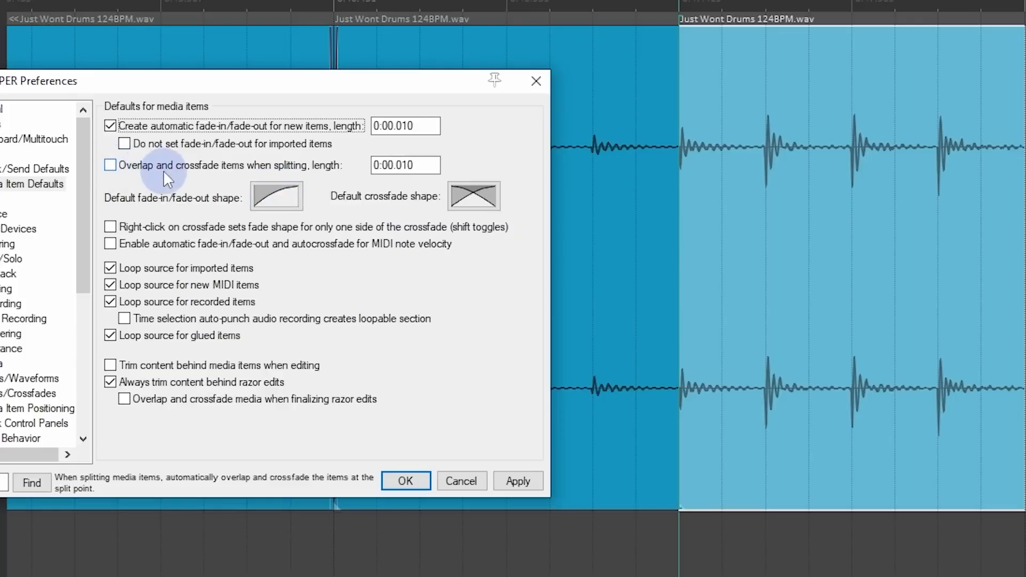
click(326, 166)
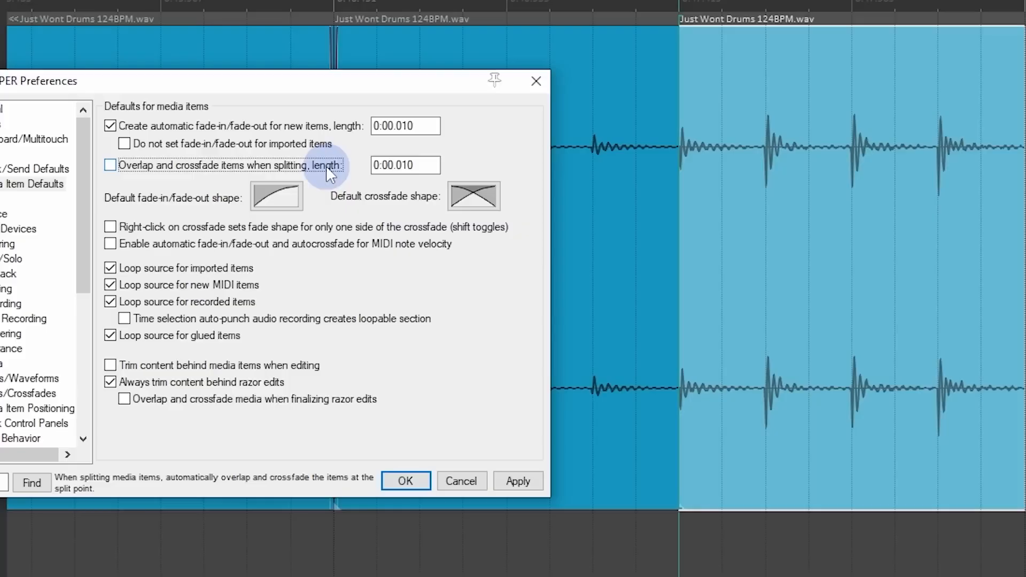
click(514, 478)
Step: Select the two drum items on either side of the new cut and heal the split between them
click(678, 301)
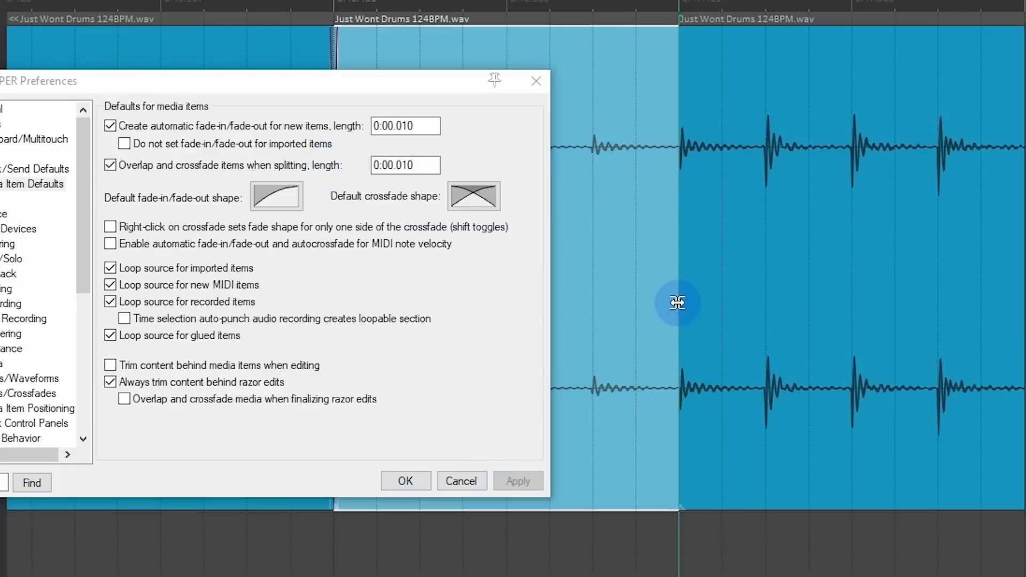
click(694, 299)
ctrl+click(632, 292)
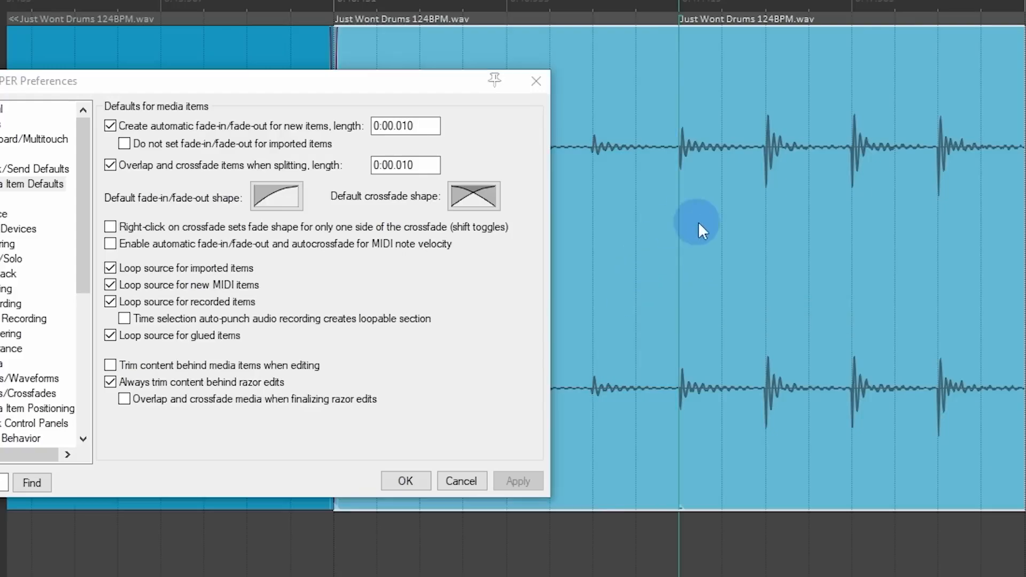
right_click(712, 232)
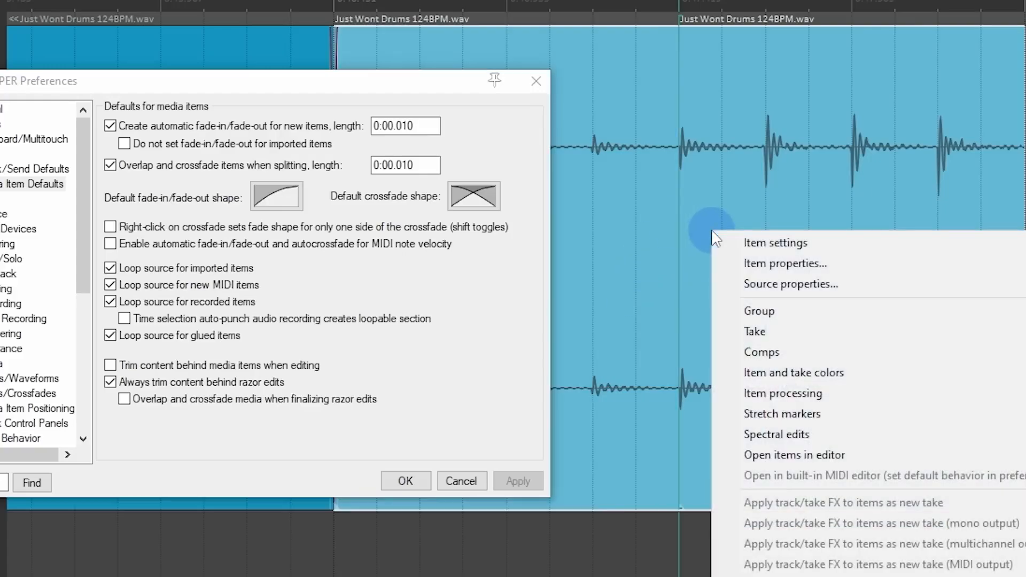
right_click(772, 52)
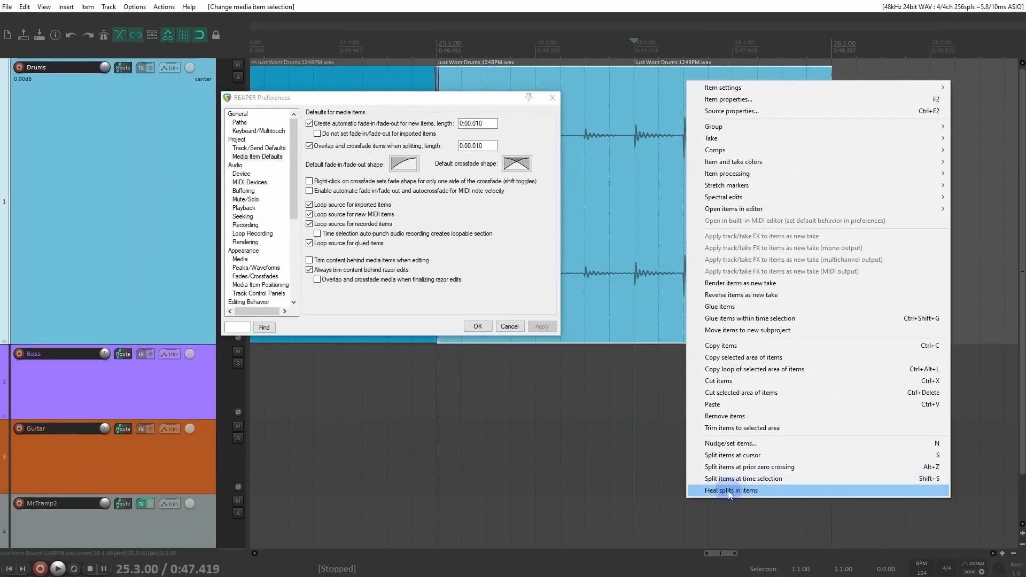
click(787, 492)
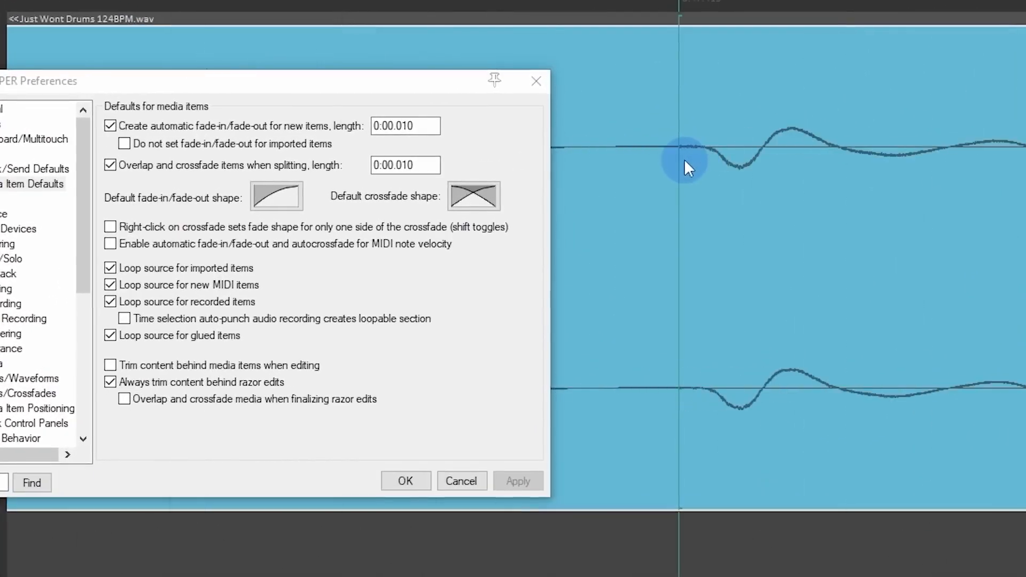
Step: Split the healed drum item at the edit cursor and inspect the overlapping crossfade
key(s)
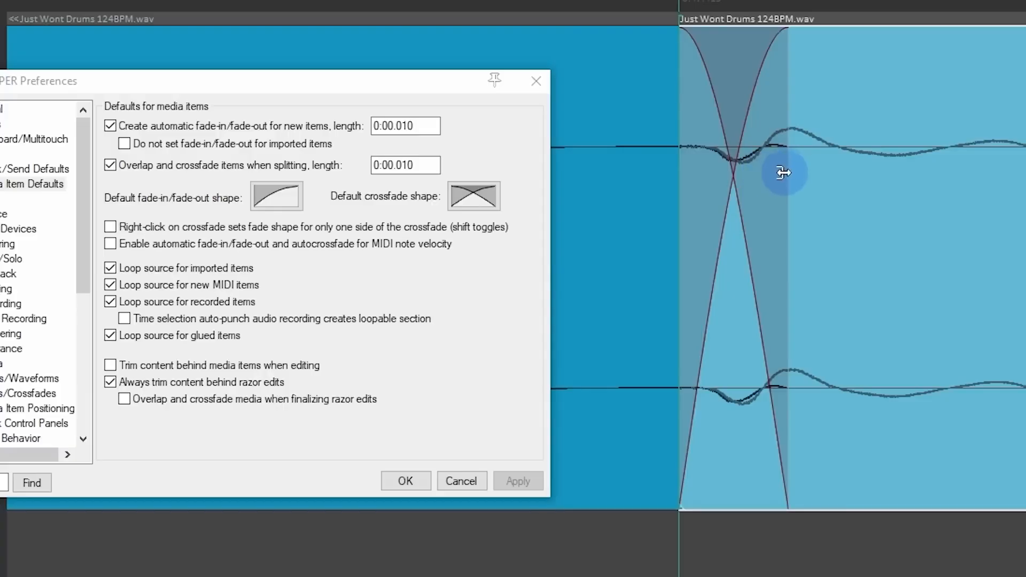
scroll(781, 177, down, 3)
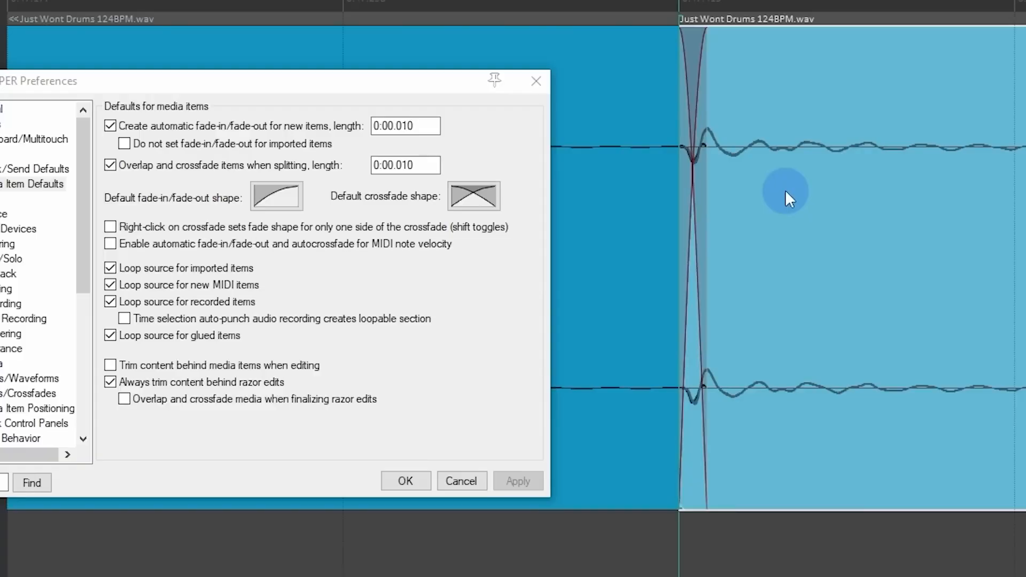
scroll(785, 191, down, 2)
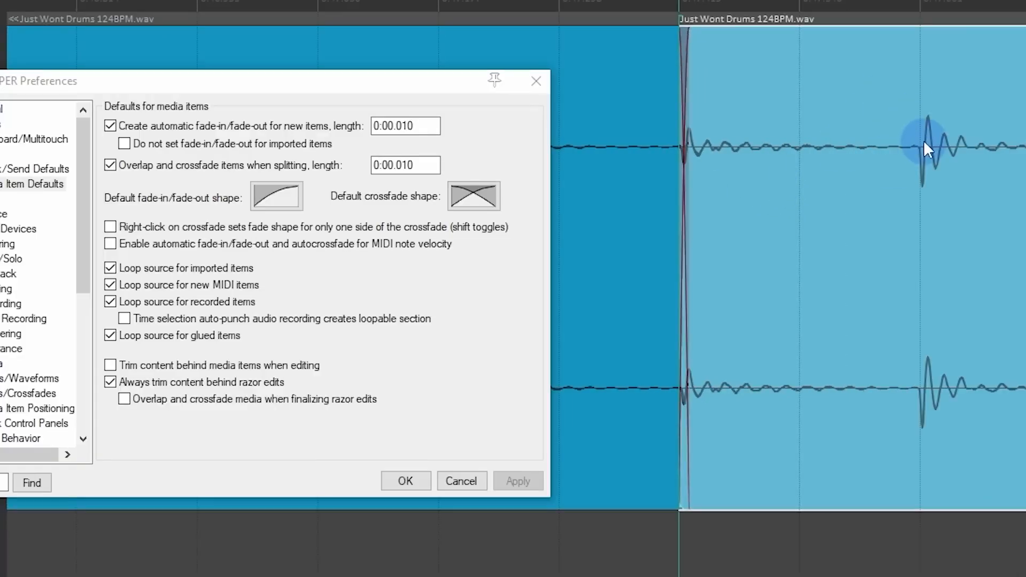
scroll(682, 145, up, 5)
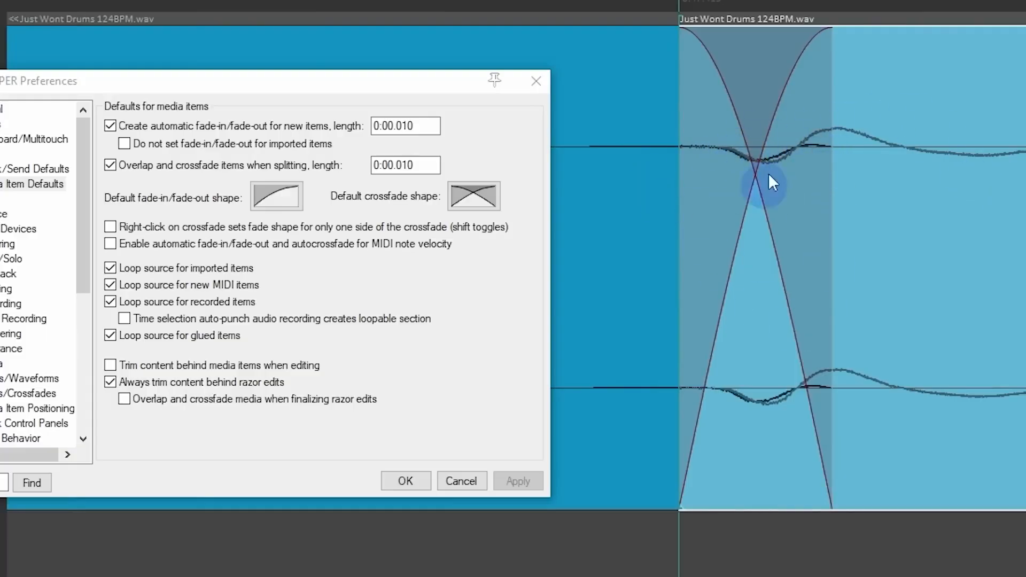
Step: Undo the split on the hit and split the drum item in the quiet section just before the transient
key(ctrl+z)
key(s)
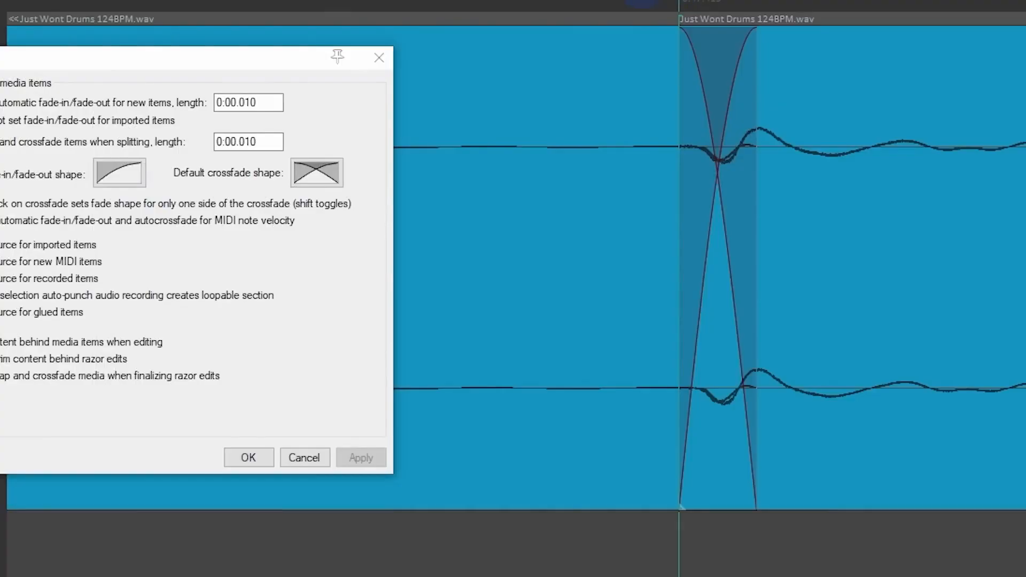
click(540, 2)
click(609, 70)
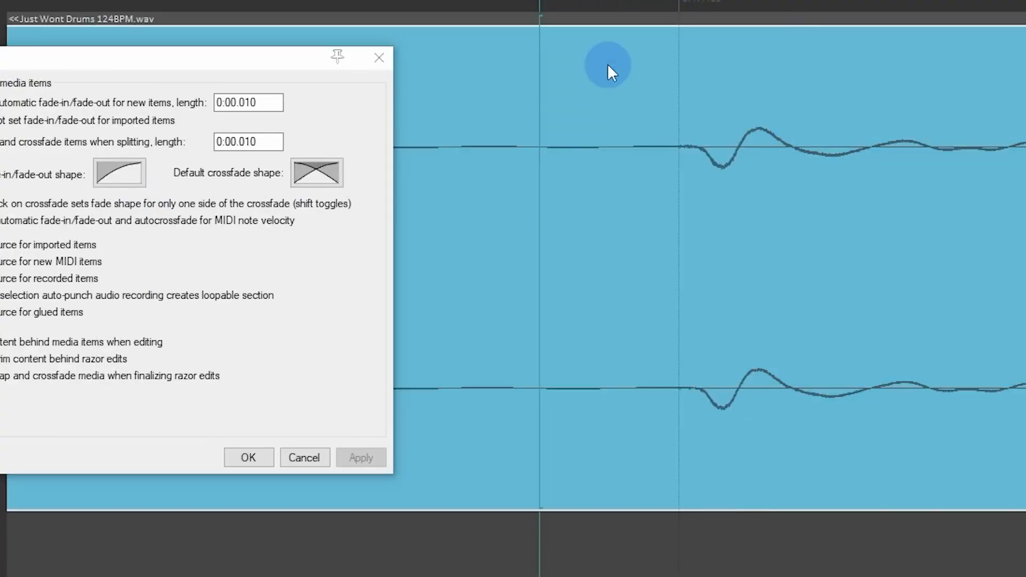
key(s)
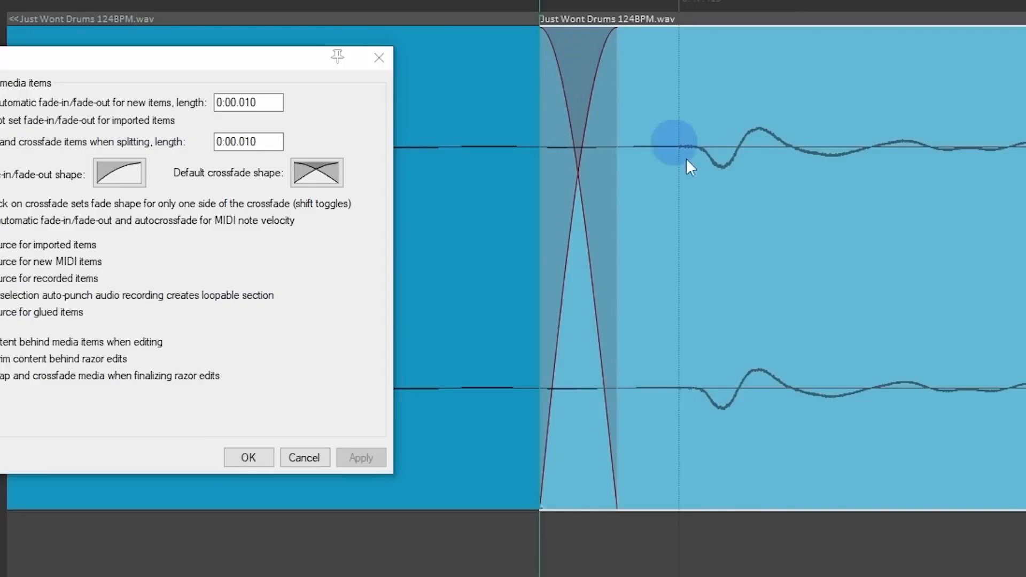
scroll(717, 152, down, 2)
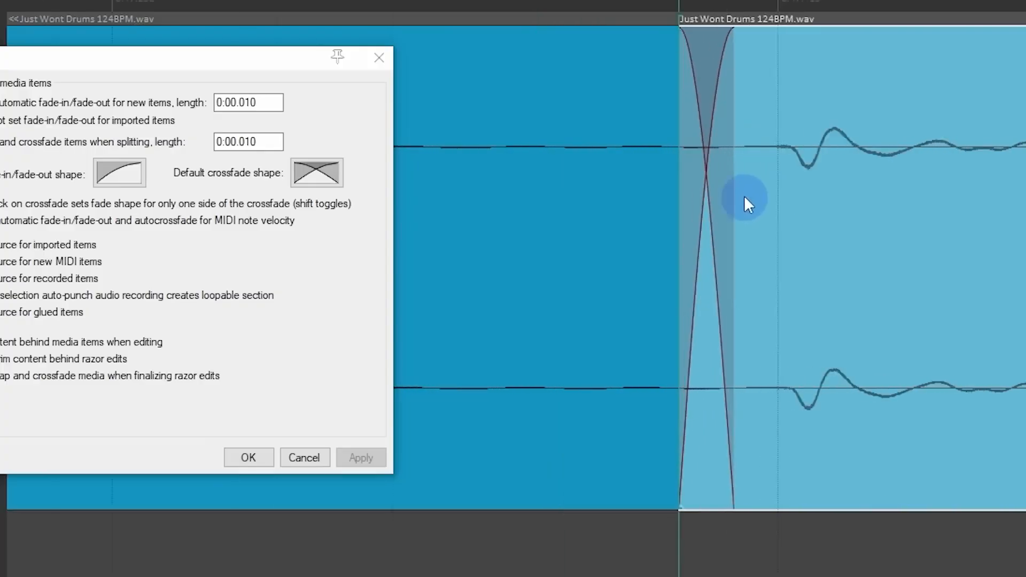
scroll(745, 197, up, 1)
scroll(745, 197, down, 2)
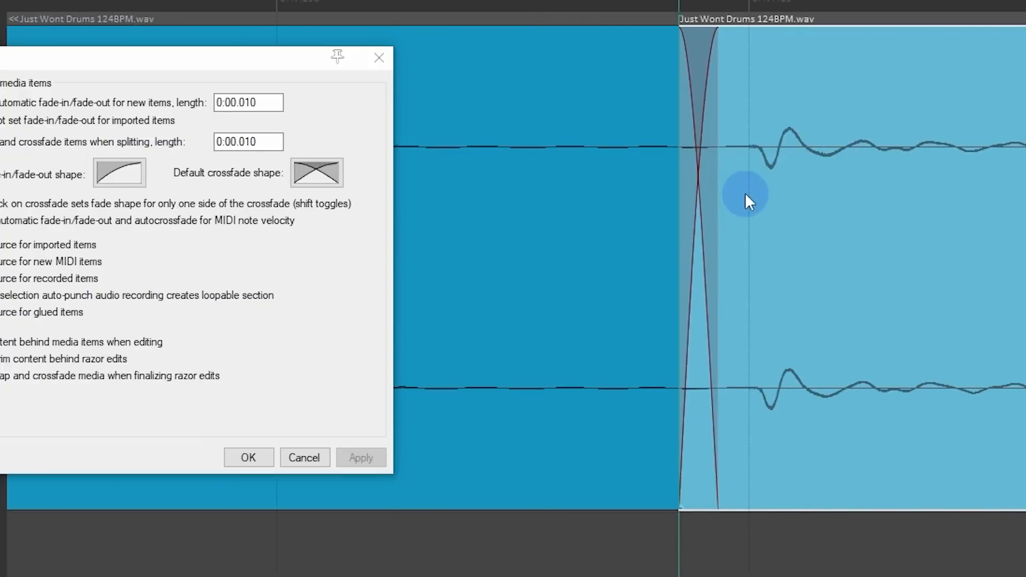
Step: Set the overlap and crossfade length for splitting items to 0:00.05 and apply it
drag(372, 69, 542, 95)
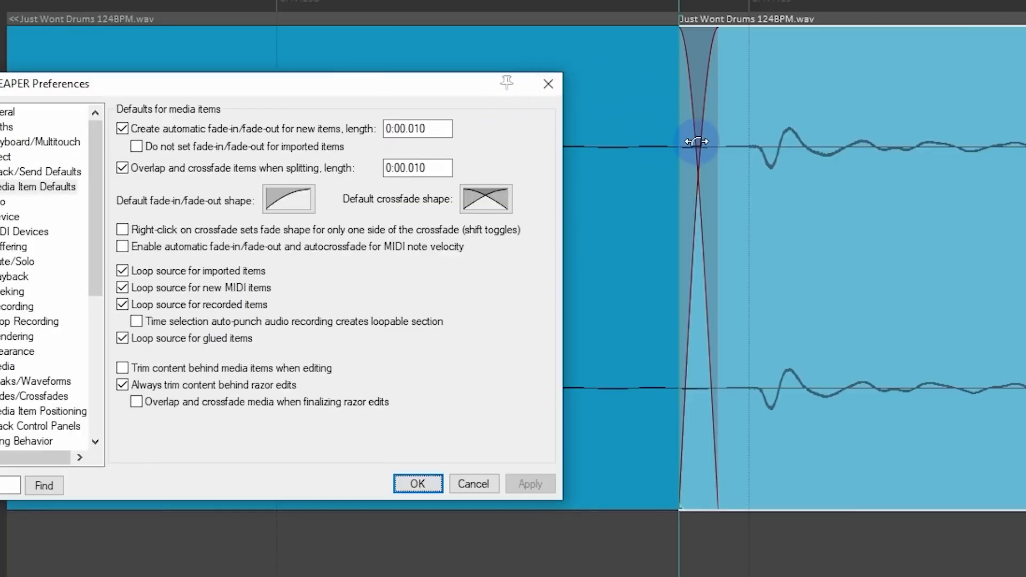
drag(415, 168, 447, 172)
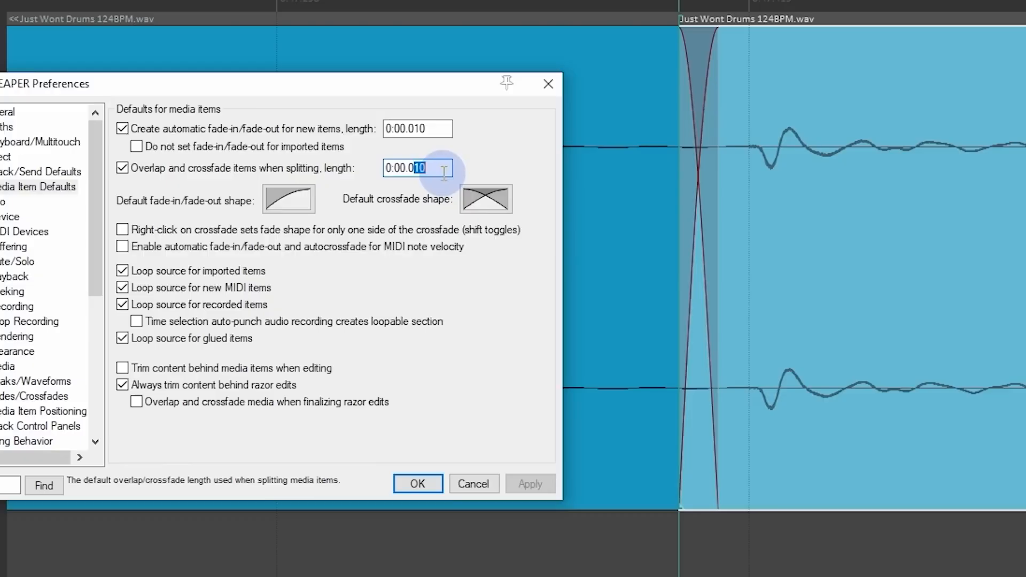
click(436, 129)
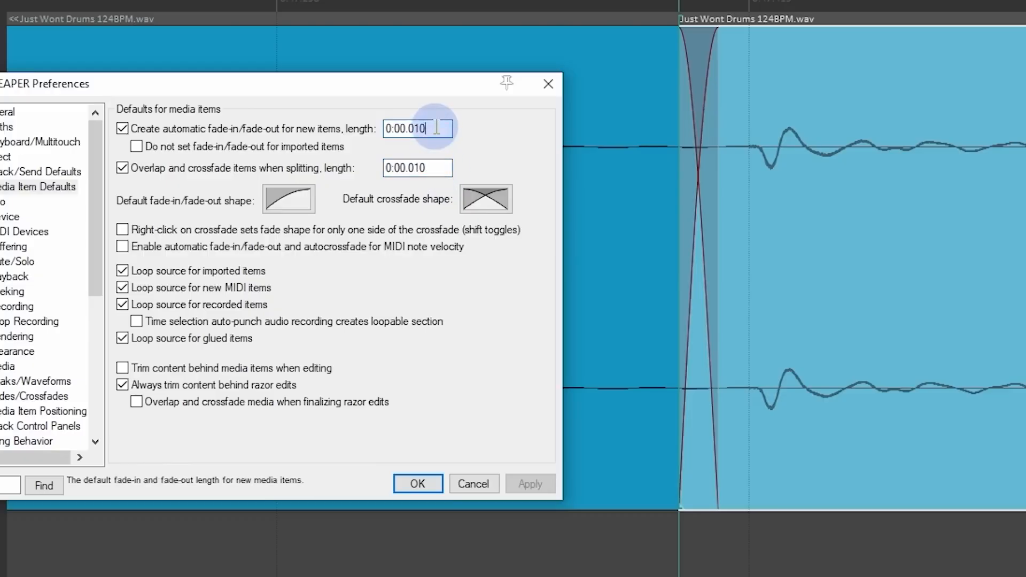
drag(421, 169, 444, 170)
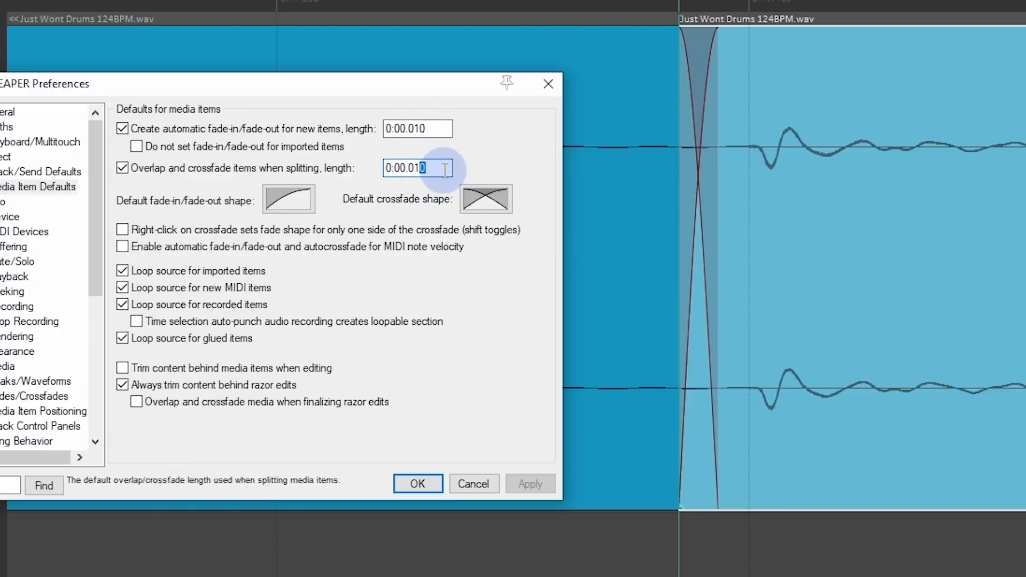
key(BackSpace)
key(BackSpace)
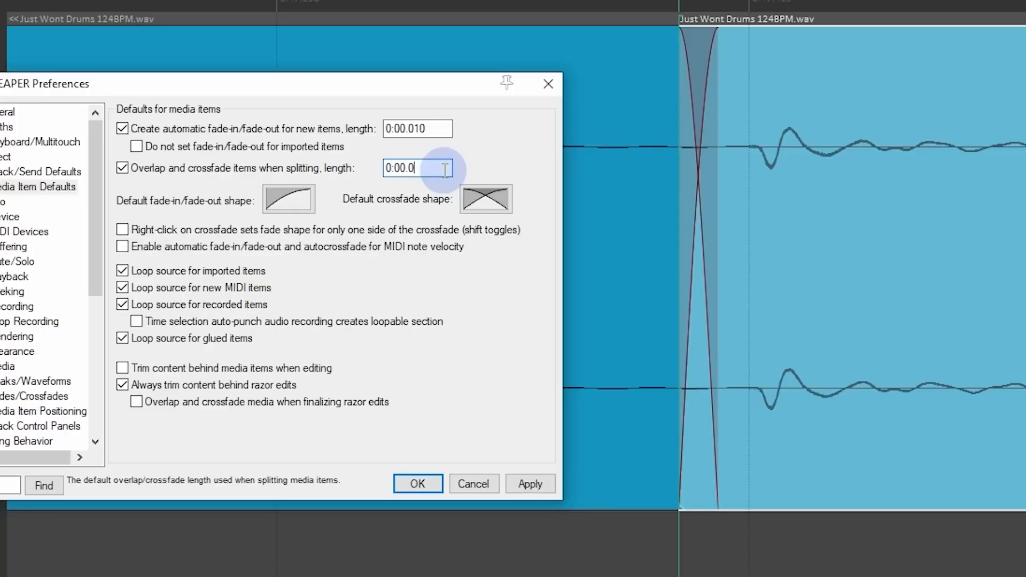
text(5)
click(531, 484)
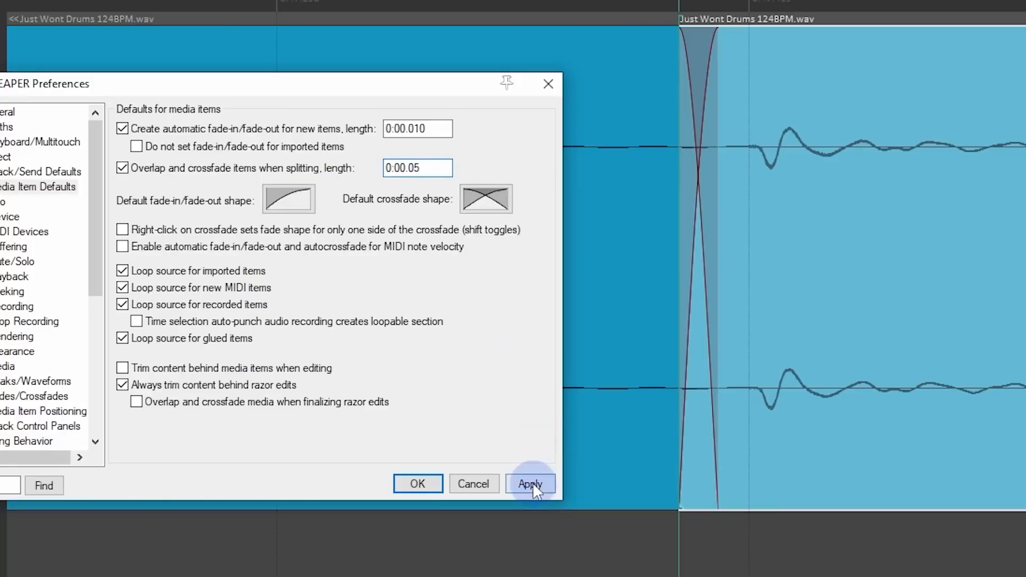
Step: Test the longer crossfade by splitting the drum item just ahead of the hit, and undo that split
click(726, 249)
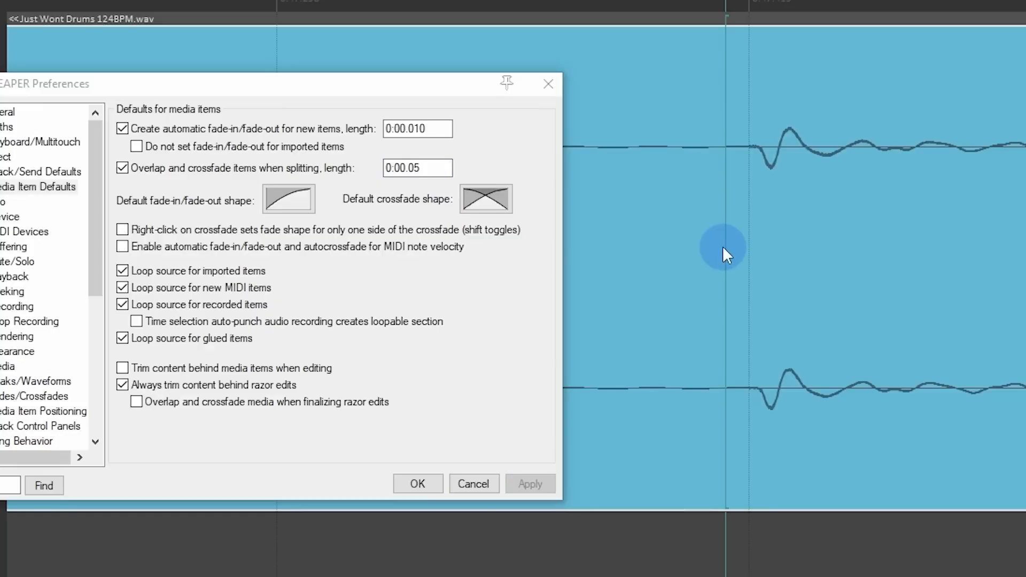
key(s)
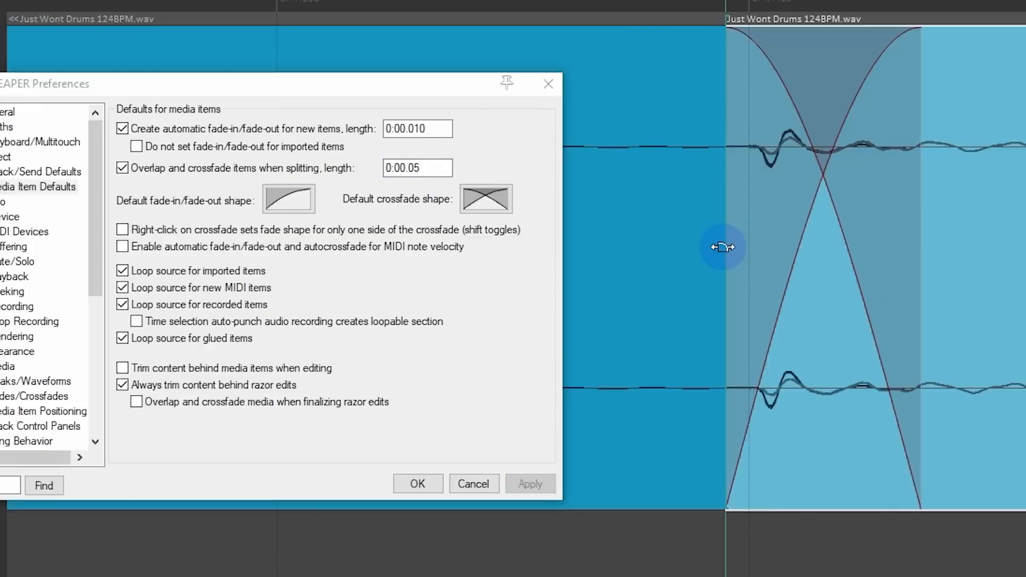
key(ctrl+z)
Step: Set the splitting crossfade length to 0:00.005, apply it, and split the drum item in the quiet section before the hit
double_click(438, 167)
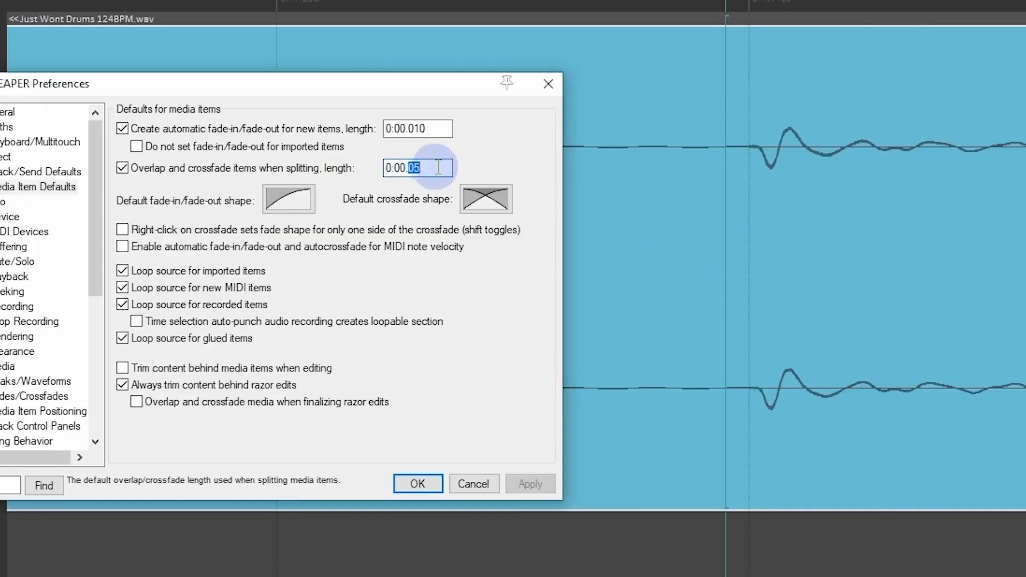
text(005)
click(540, 480)
click(669, 241)
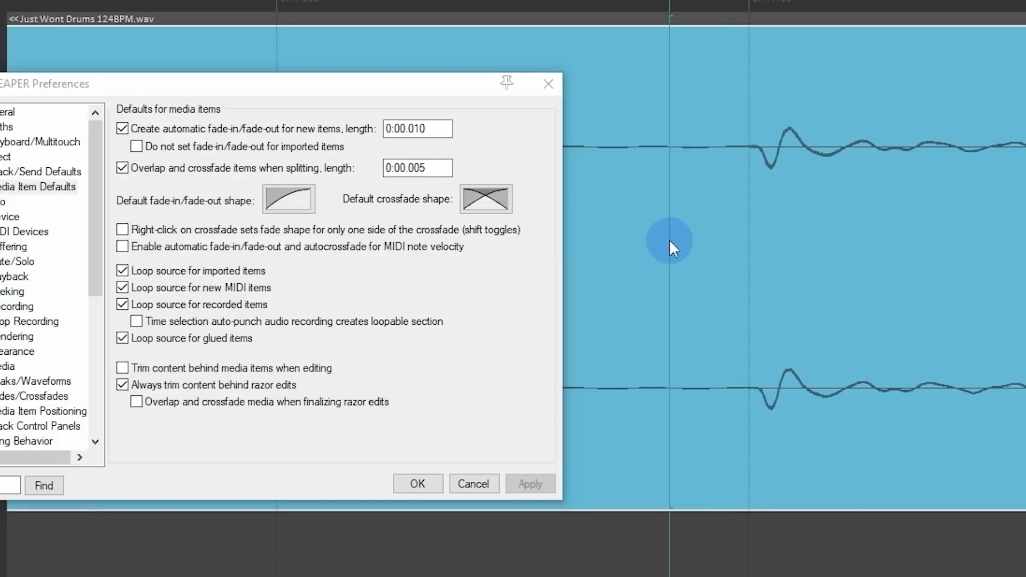
key(s)
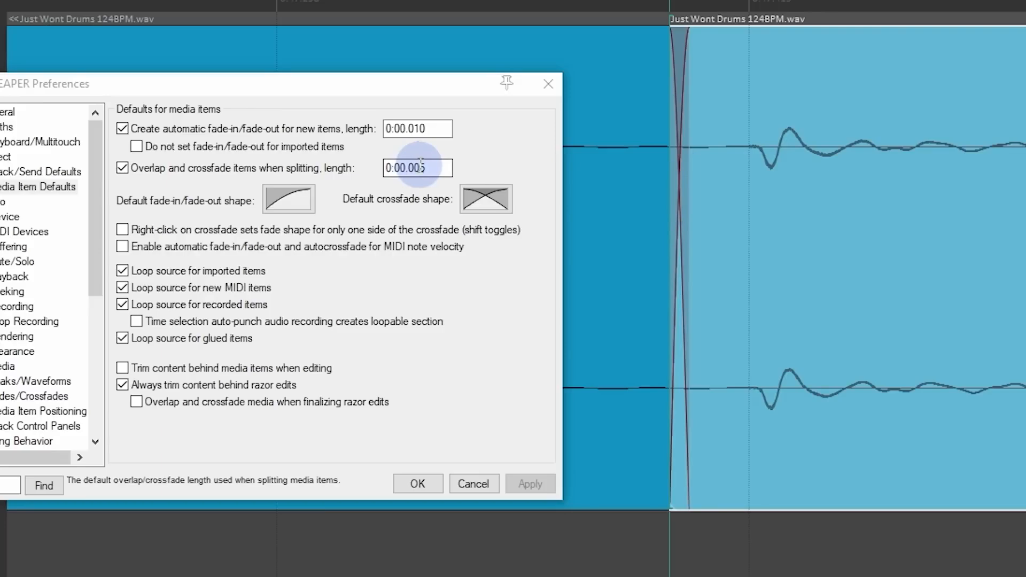
Step: Set the overlap and crossfade length for splitting items to 0:00.002 and apply it
click(423, 168)
key(BackSpace)
text(2)
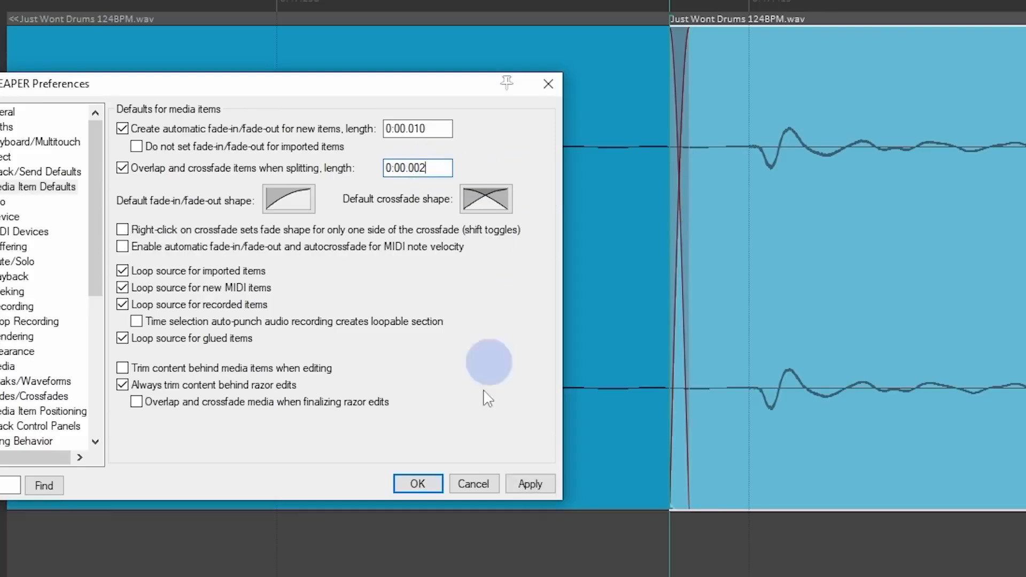
click(525, 479)
Step: Undo the previous split, split the drum item again just before the hit, and inspect the new crossfade up close
click(707, 341)
key(ctrl+z)
key(s)
scroll(727, 299, down, 2)
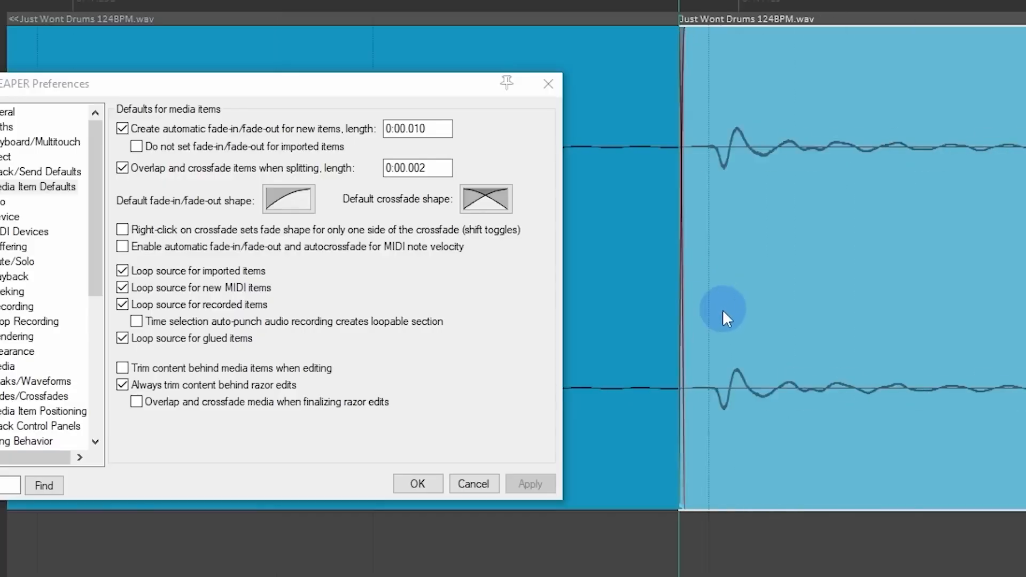
scroll(722, 313, down, 1)
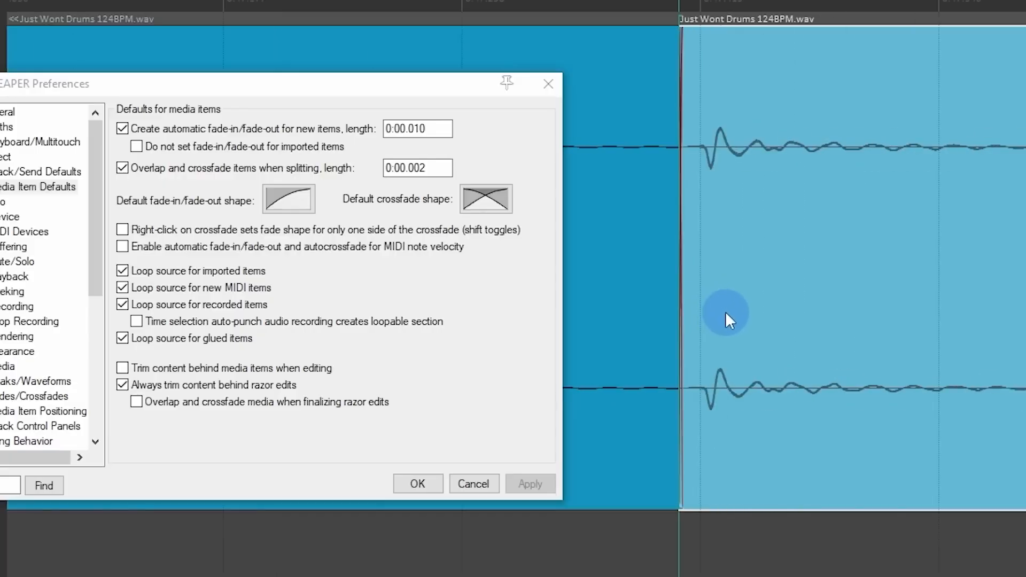
scroll(726, 309, up, 5)
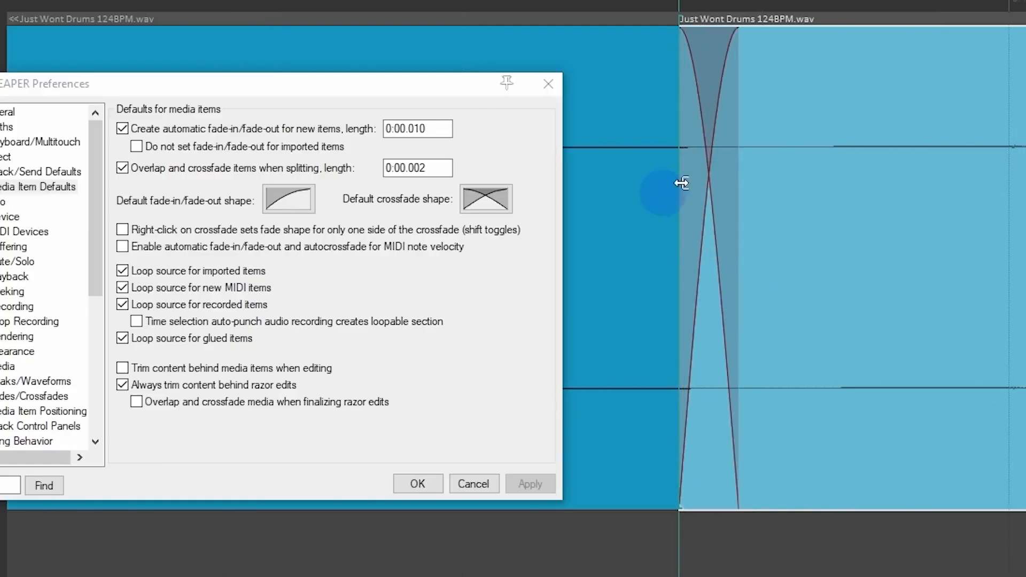
scroll(724, 238, down, 3)
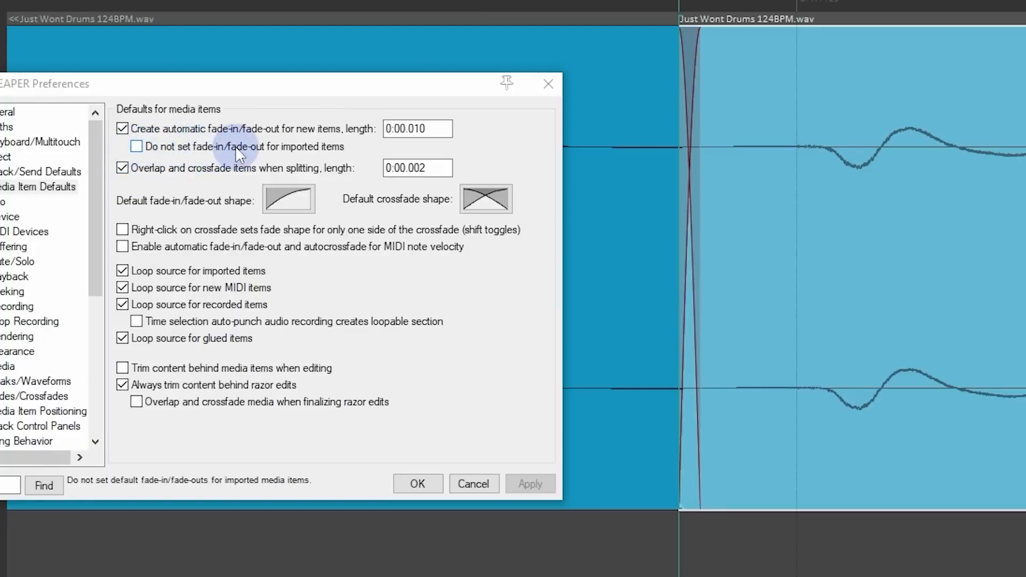
Step: Disable fades for imported items, turn off automatic fade-in/fade-out for new items, and apply the changes
click(312, 152)
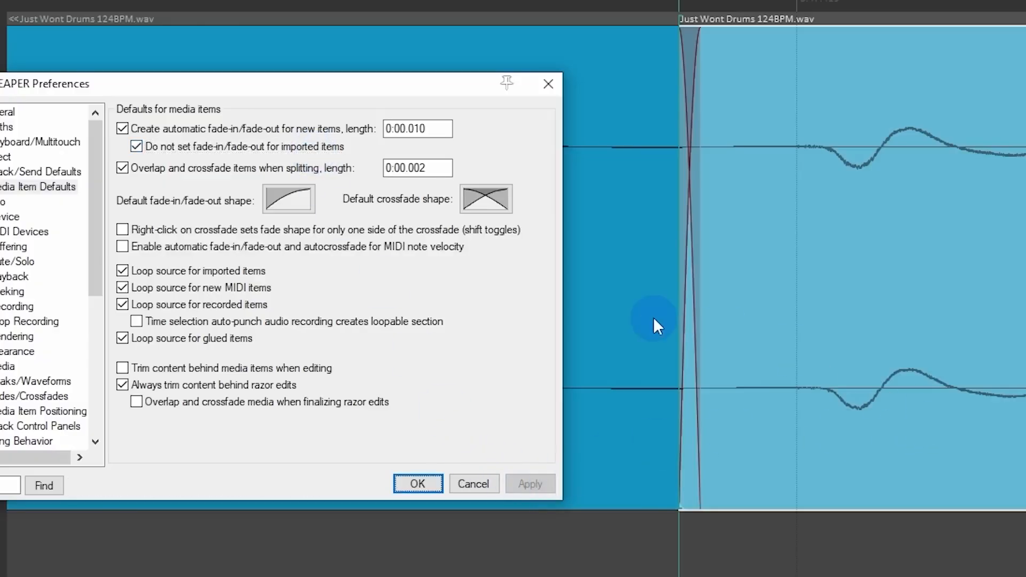
scroll(647, 320, down, 5)
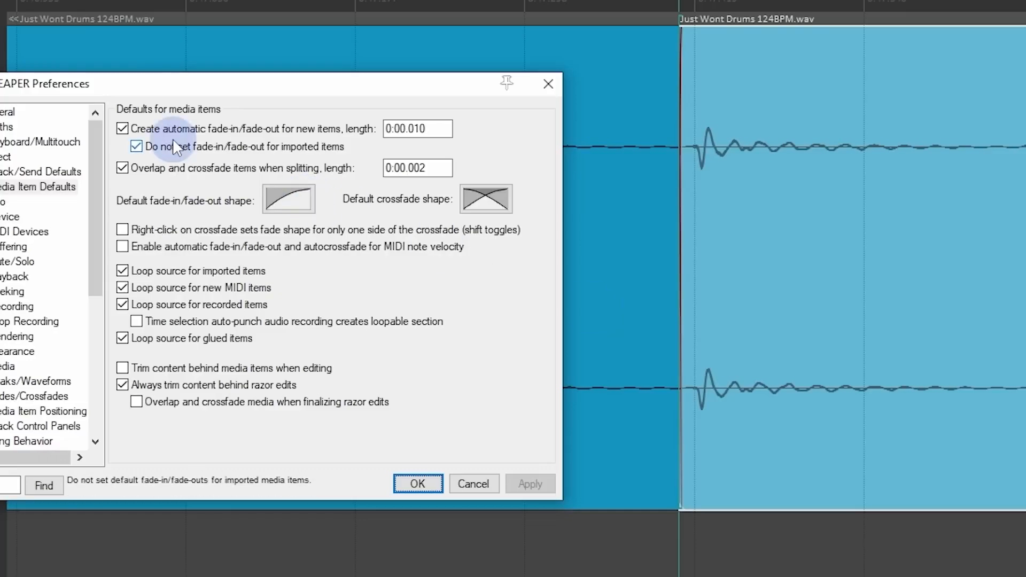
click(154, 125)
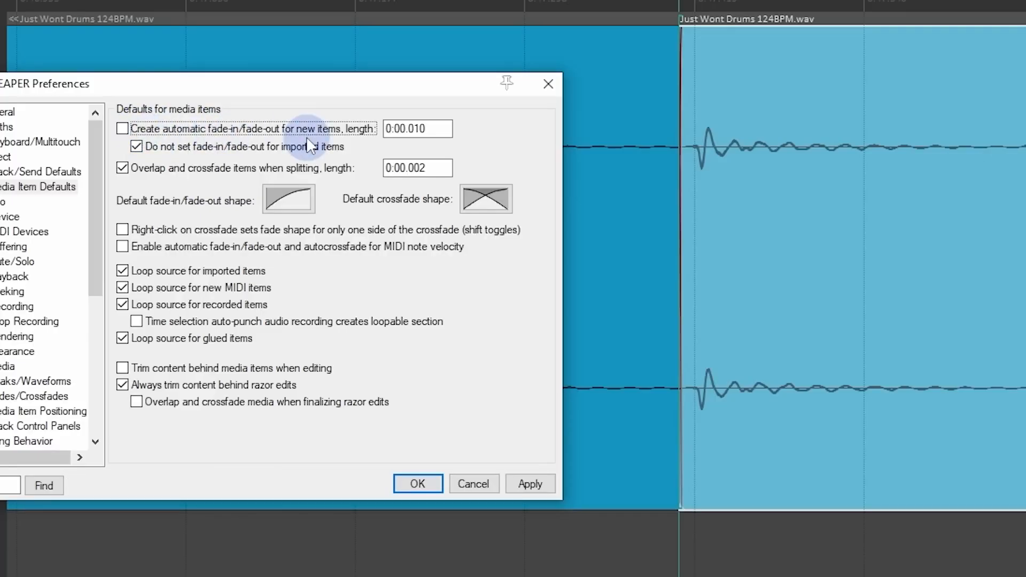
click(531, 484)
scroll(657, 321, down, 3)
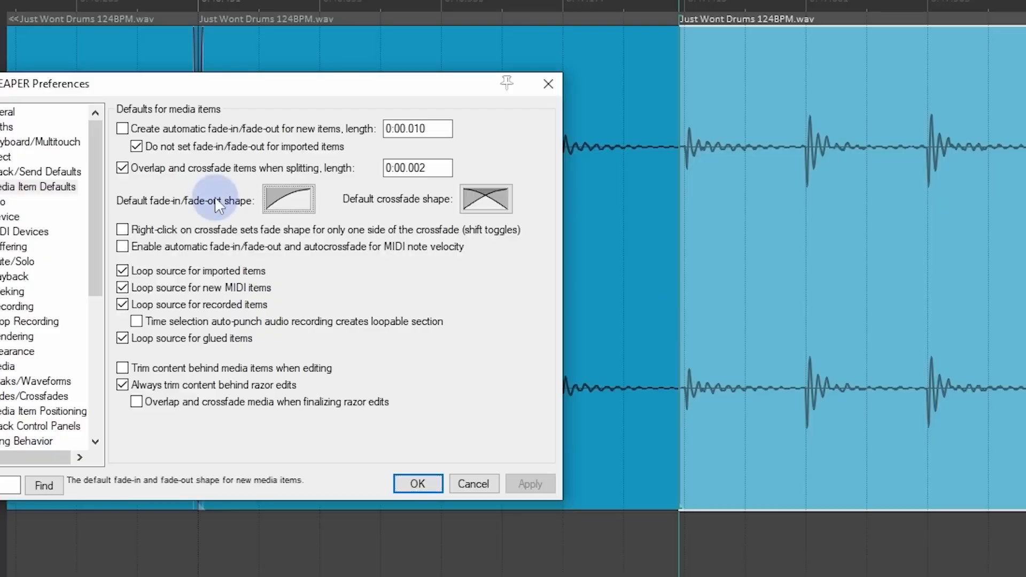
Step: Look through the available default fade and crossfade shapes without changing them, and close the preferences
click(306, 199)
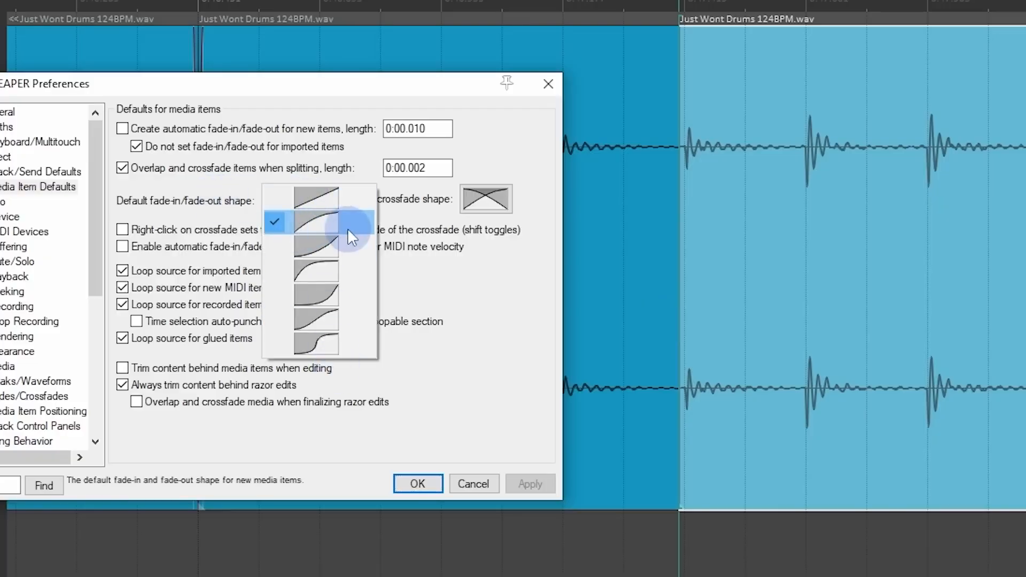
click(481, 197)
click(483, 199)
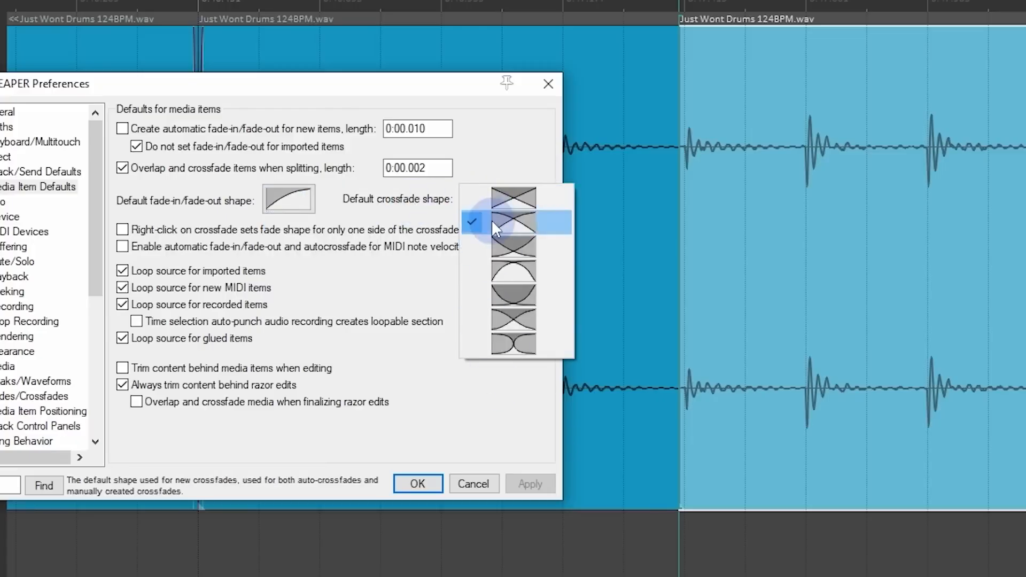
click(425, 201)
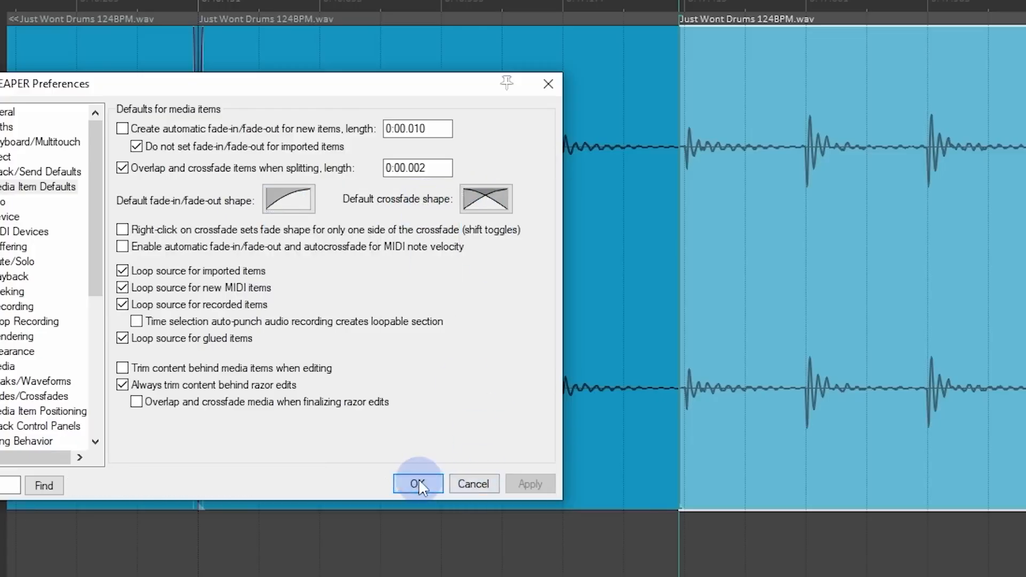
click(420, 481)
Step: Select the last two drum items on either side of the split and heal the split
scroll(742, 226, down, 3)
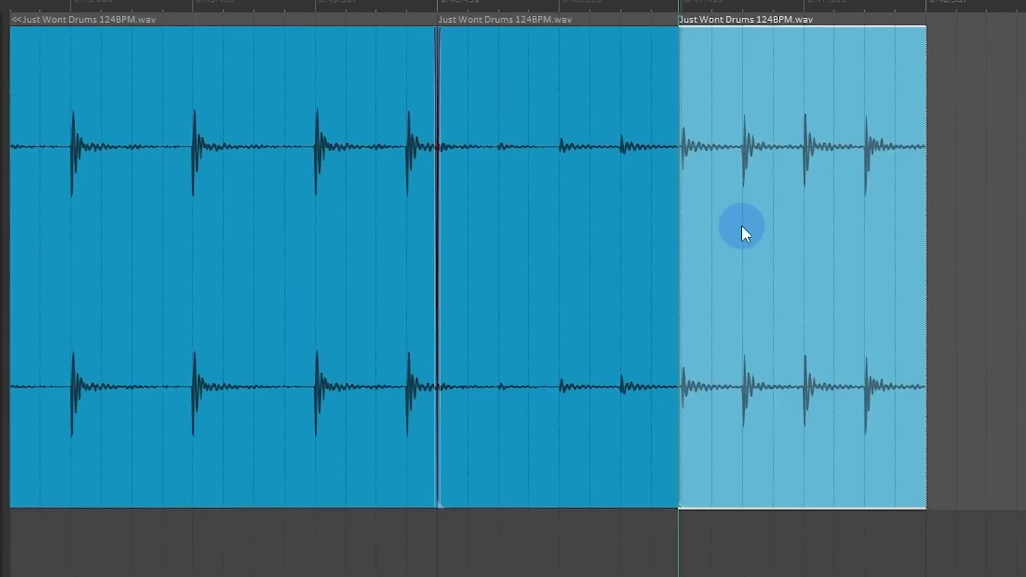
click(742, 226)
shift+click(606, 227)
right_click(606, 228)
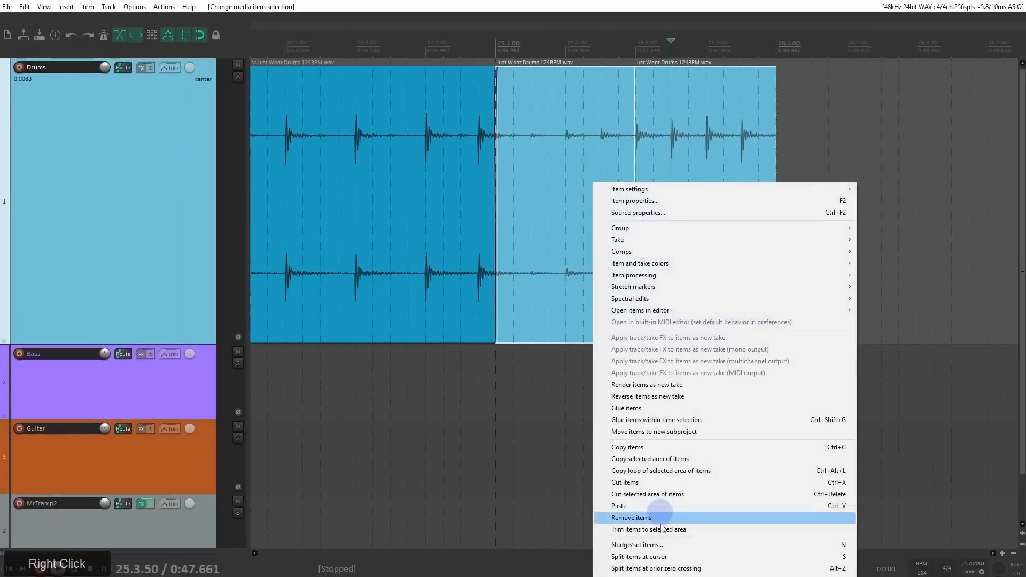
click(636, 573)
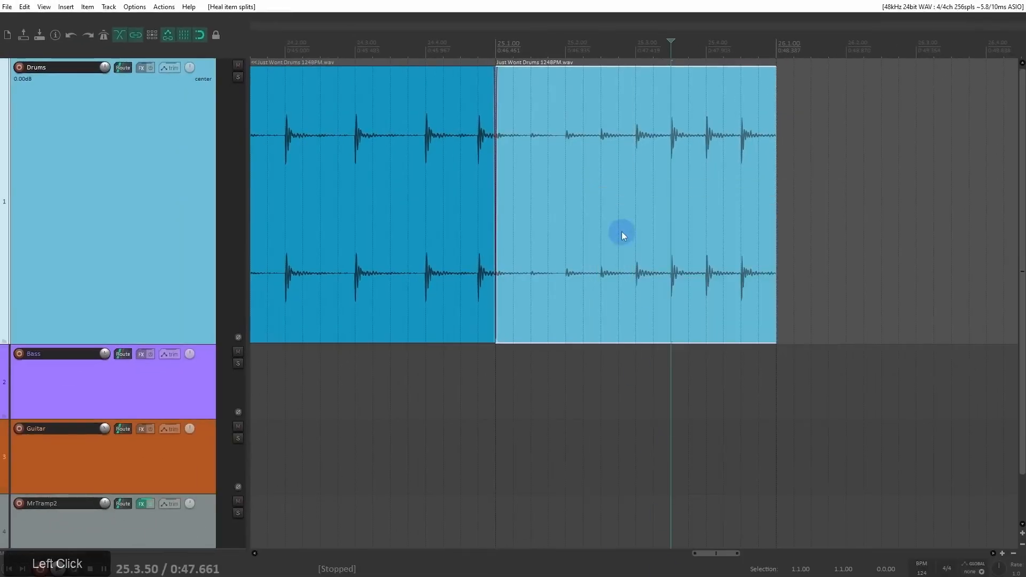
Step: Split the healed drum item at 25.3.00 and move the part after the split very slightly later
click(638, 136)
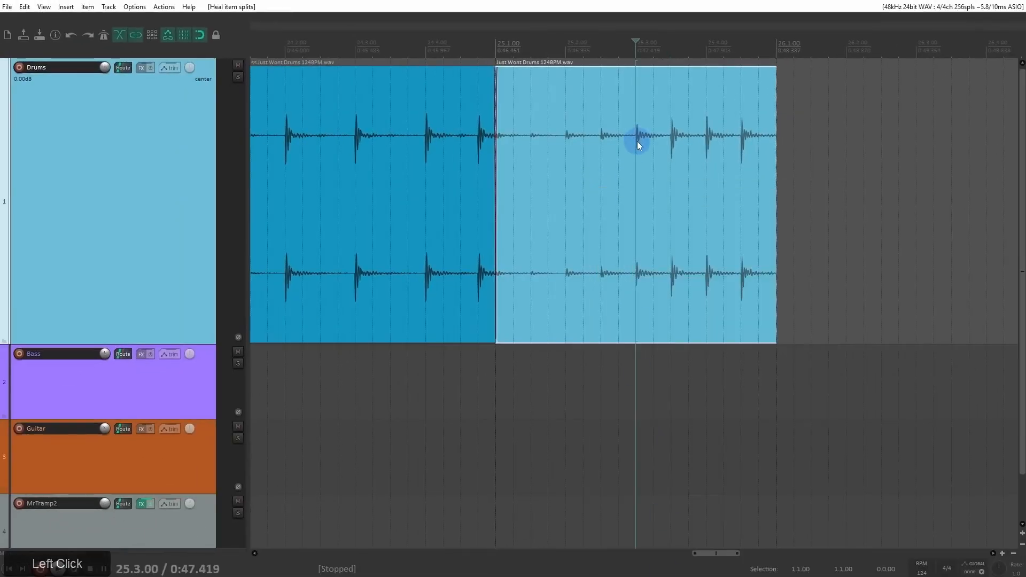
scroll(638, 141, up, 8)
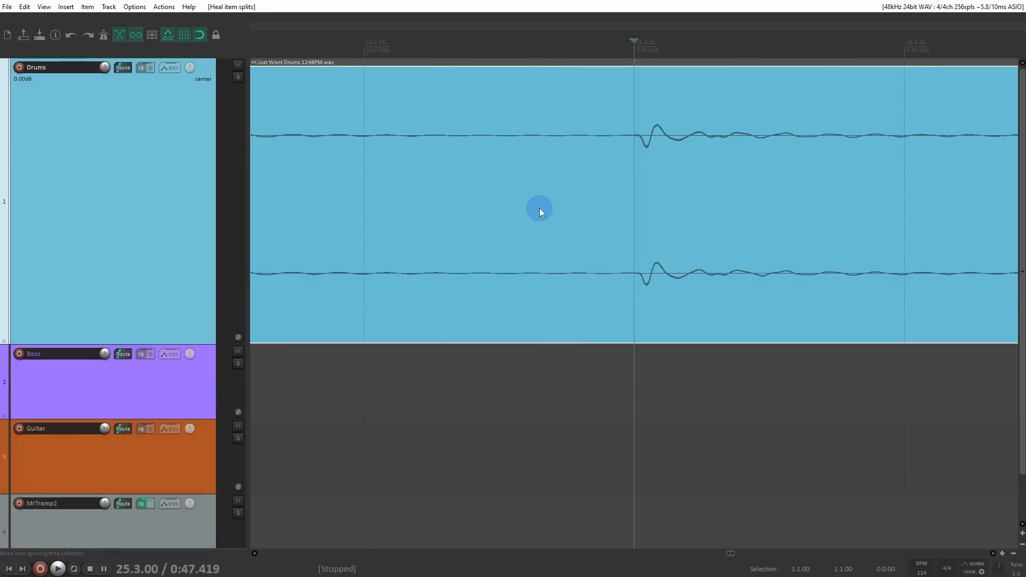
scroll(545, 208, down, 2)
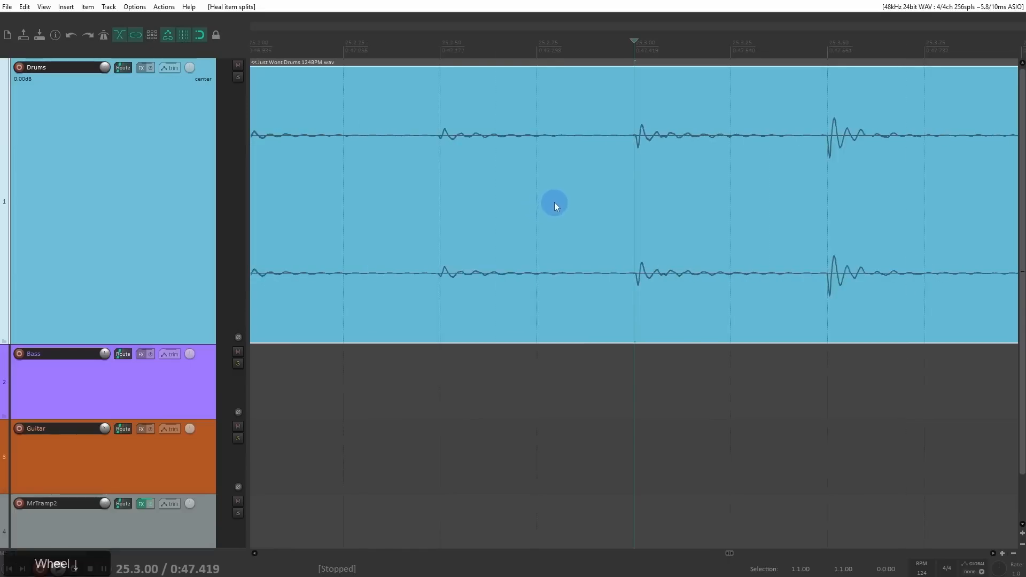
key(s)
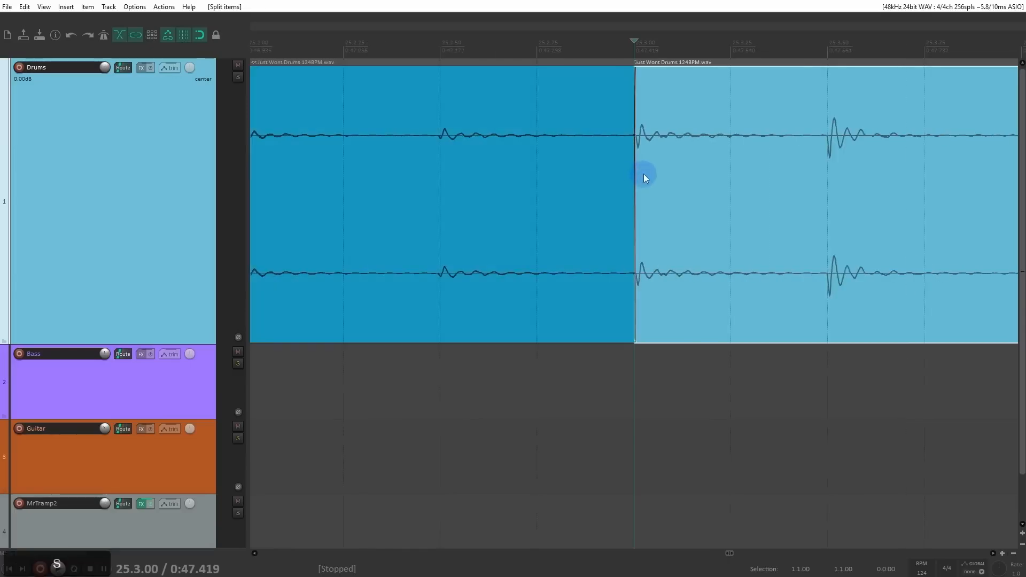
drag(679, 174, 684, 174)
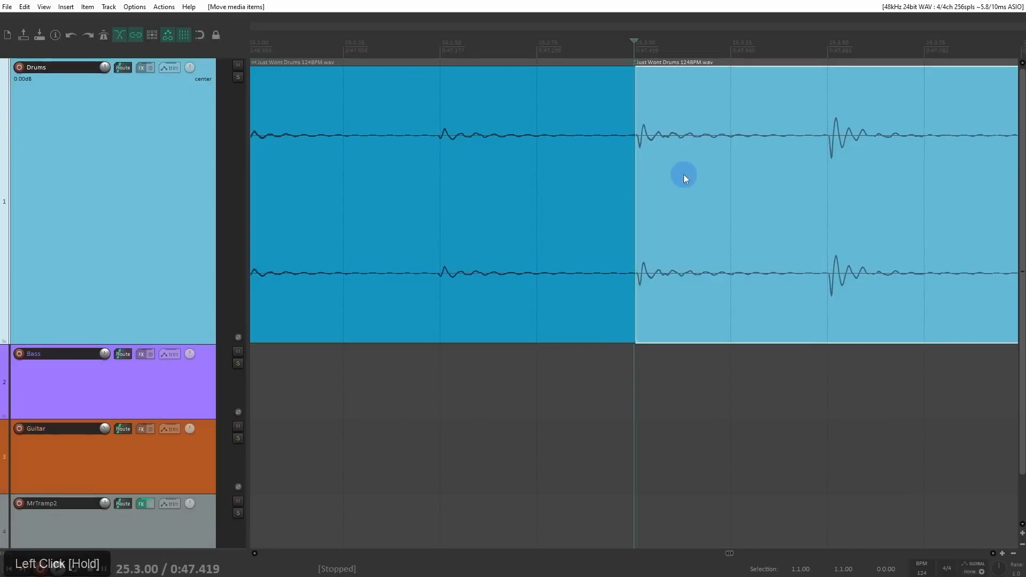
shift+click(582, 194)
right_click(582, 194)
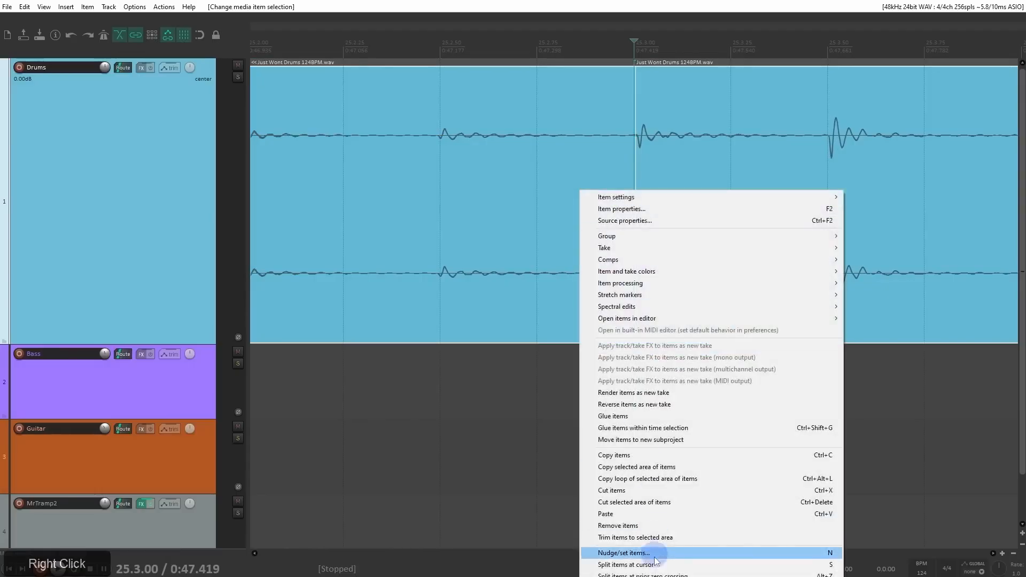
key(Escape)
scroll(618, 222, down, 5)
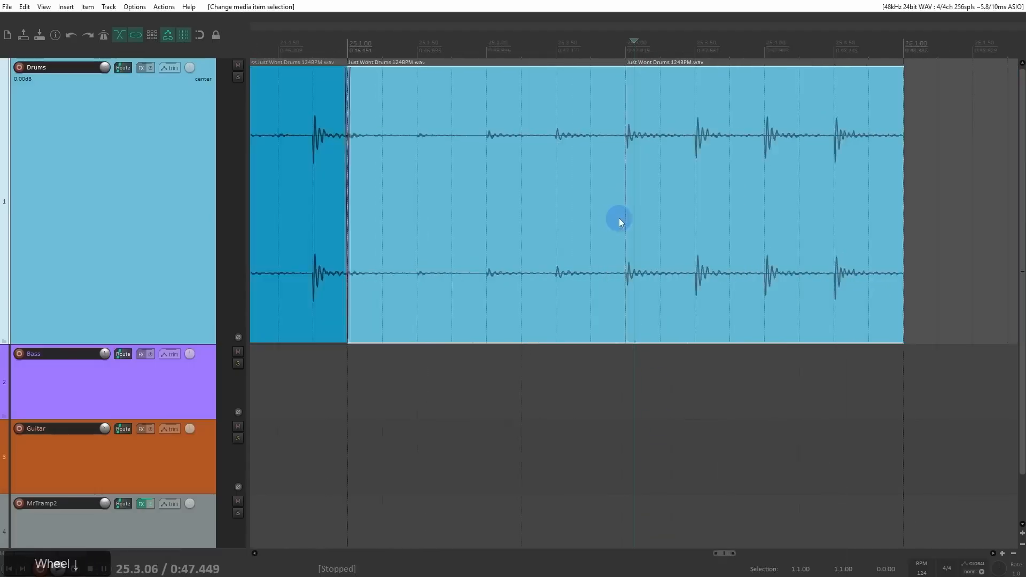
Step: Delete the last drum item and extend the end of the preceding item to 26.1.00
click(683, 210)
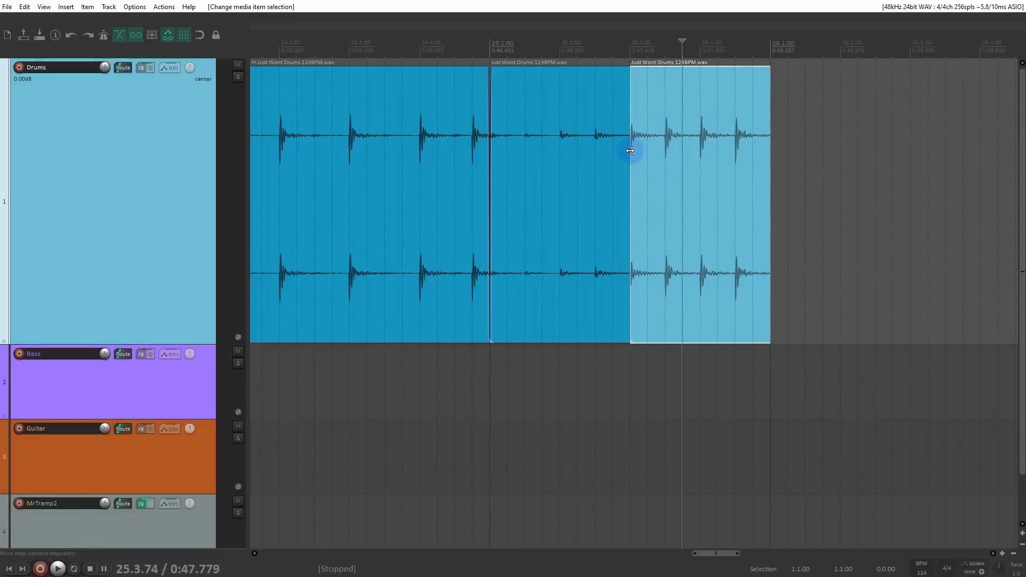
key(Delete)
drag(629, 151, 769, 157)
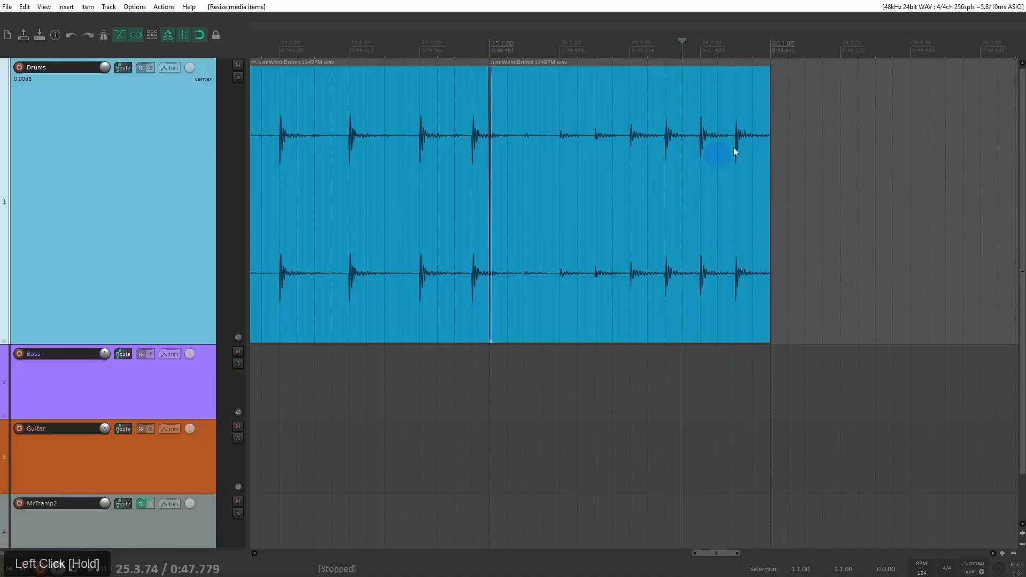
Step: Extend the last drum item's end to just past 27.1.00 so its source loops
scroll(730, 156, down, 3)
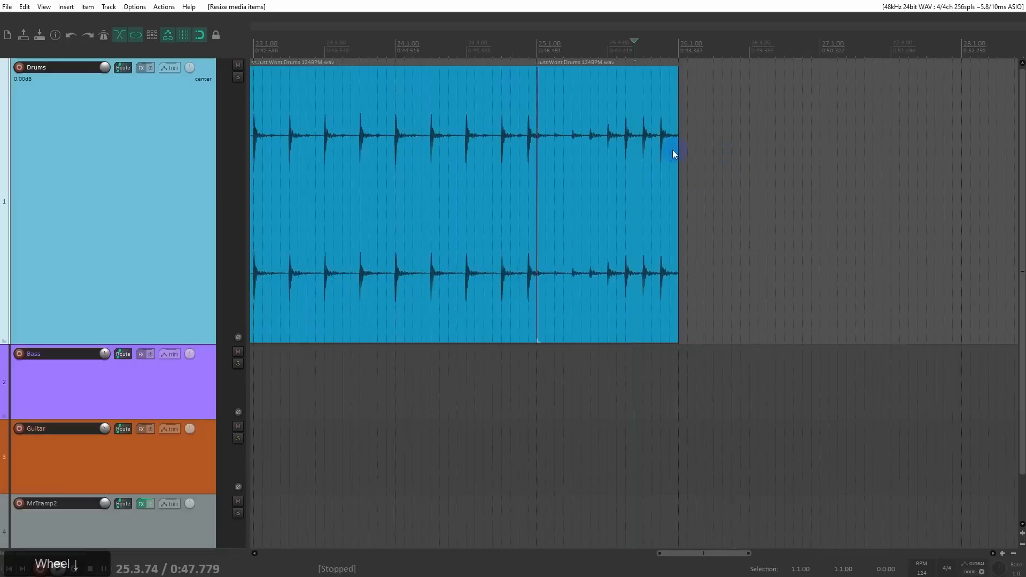
drag(676, 148, 838, 164)
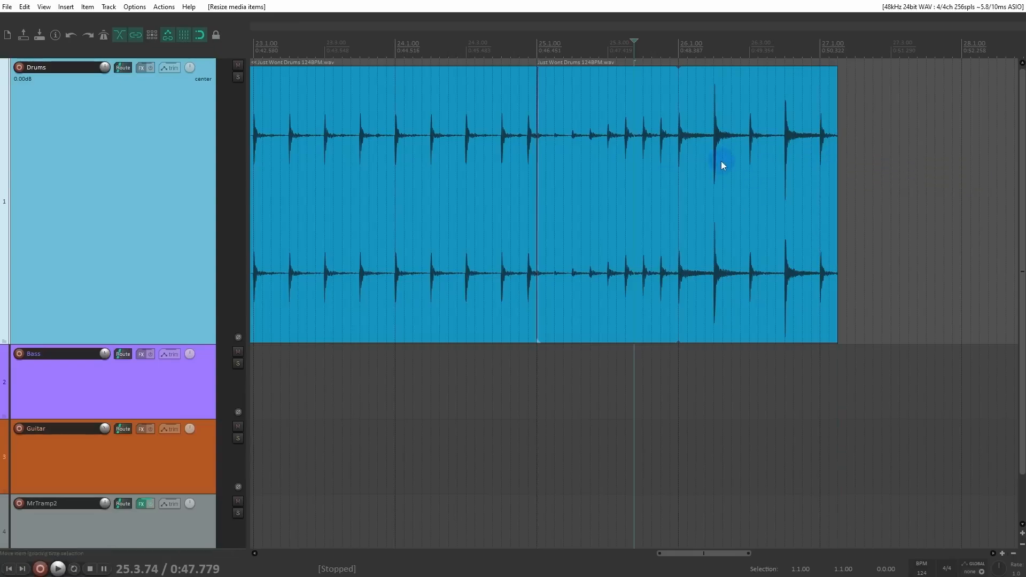
scroll(720, 162, down, 2)
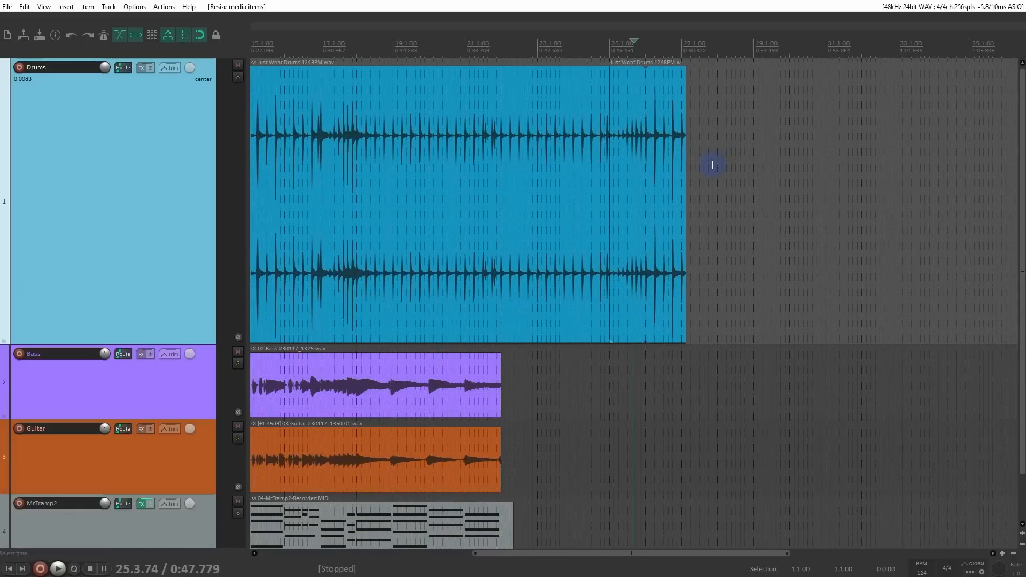
ctrl+scroll(676, 169, up, 5)
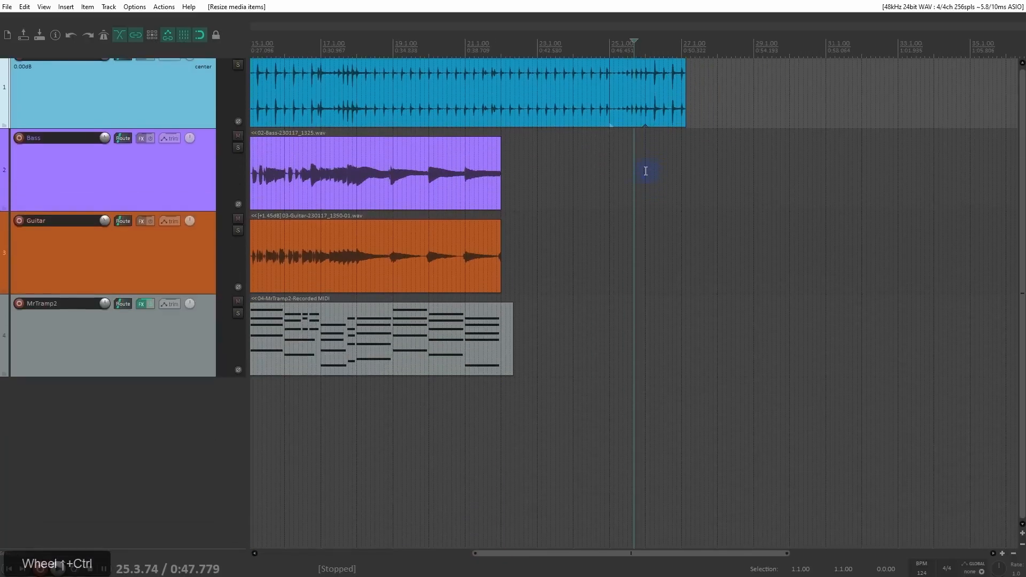
Step: Test source looping on the MrTramp2 MIDI item by extending its end past 31.1.00, and undo the resize
shift+middle_click(645, 172)
drag(504, 357, 835, 380)
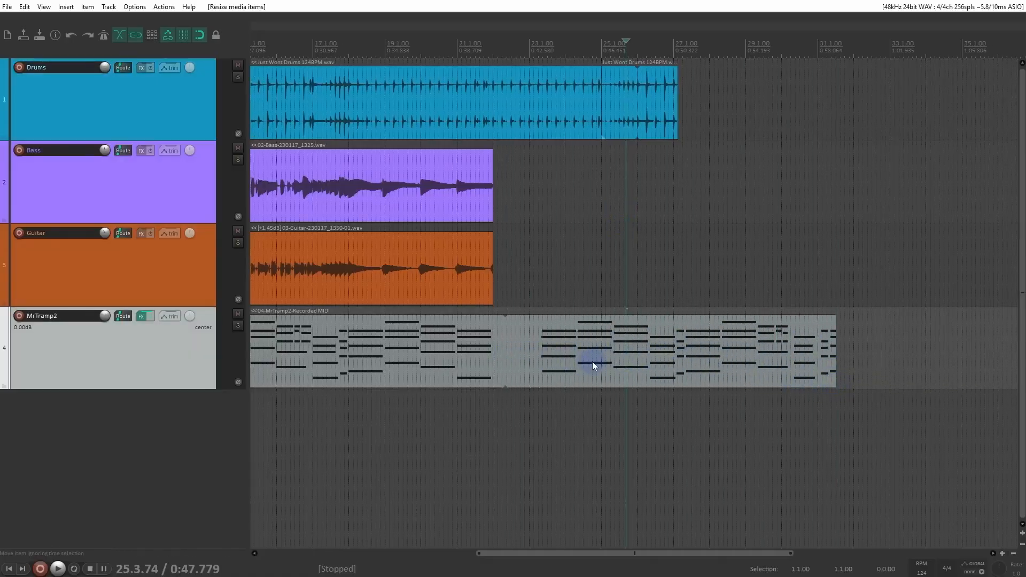
key(ctrl+z)
Step: Select the last drum item and trim its end back to 26.1.00
click(631, 108)
scroll(631, 111, up, 5)
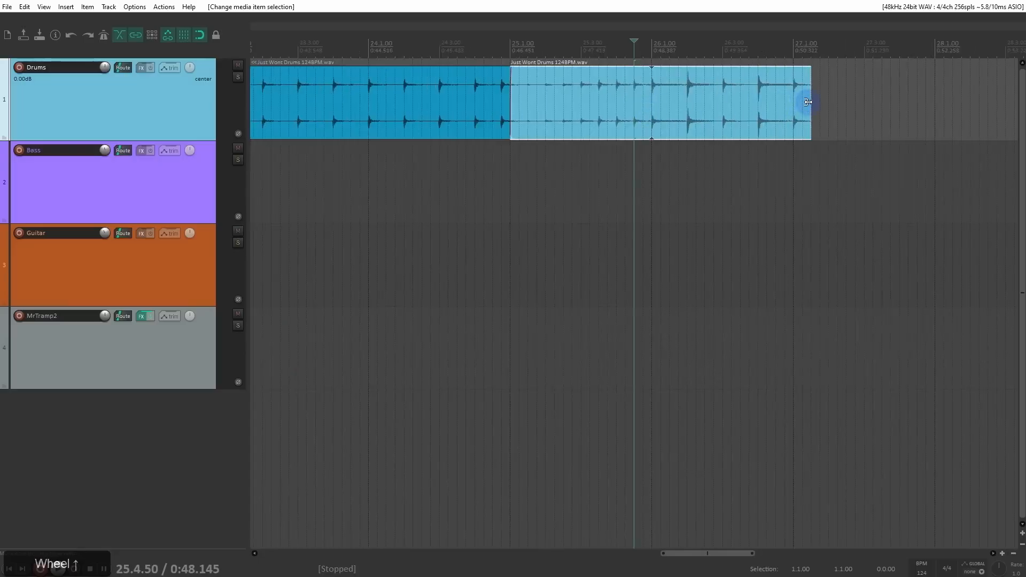
drag(808, 102, 647, 113)
scroll(620, 126, down, 4)
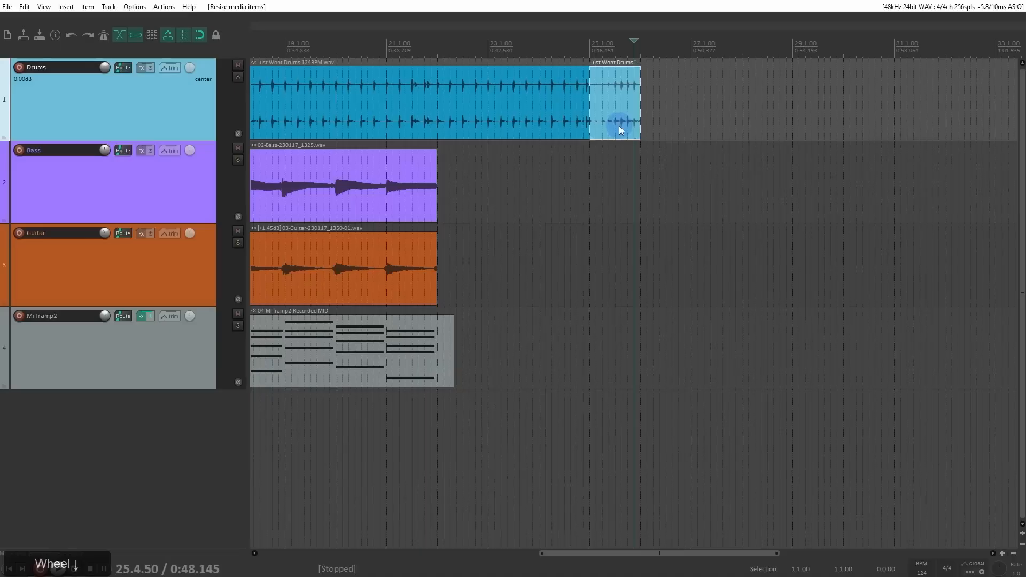
Step: In the media item defaults, turn off loop source for imported, new MIDI, recorded and glued items, and apply the changes
key(ctrl+p)
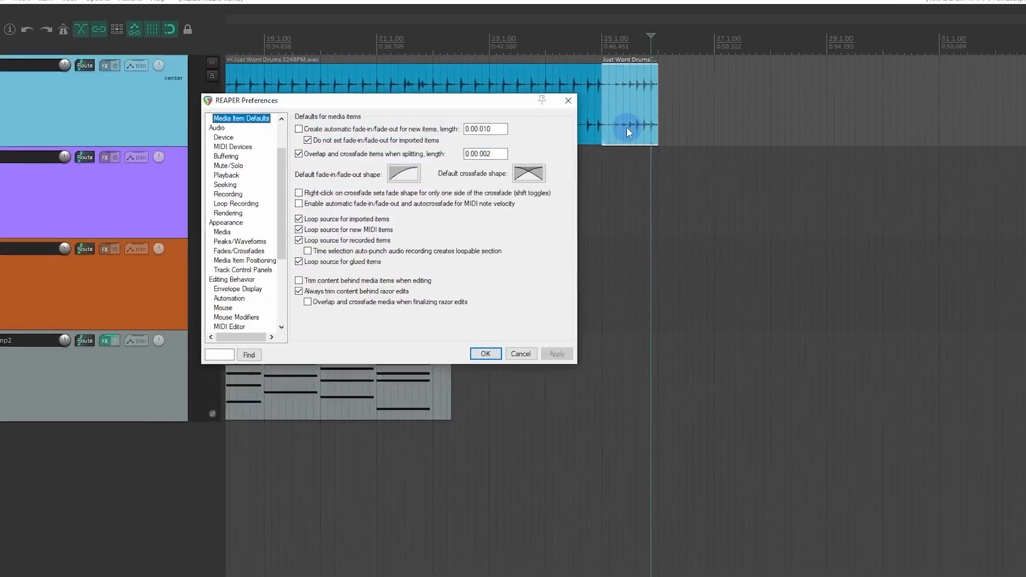
drag(461, 96, 551, 85)
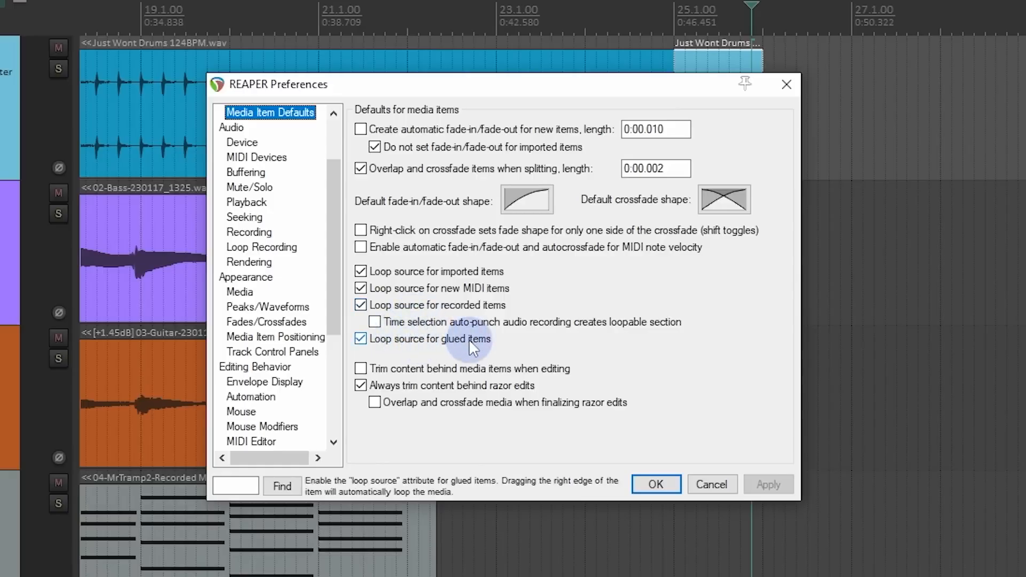
click(361, 338)
click(361, 306)
click(360, 288)
click(361, 271)
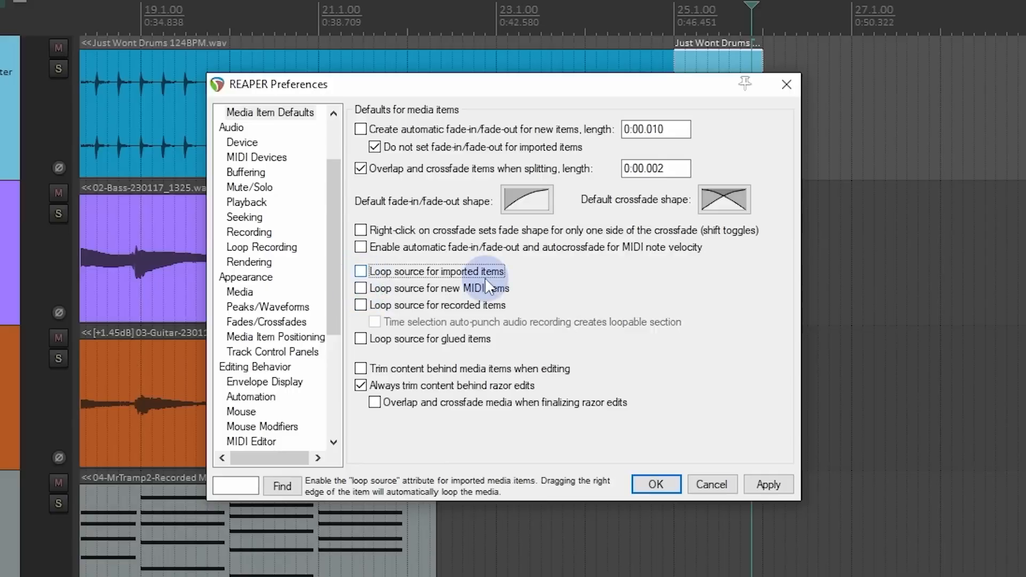
click(765, 485)
click(667, 486)
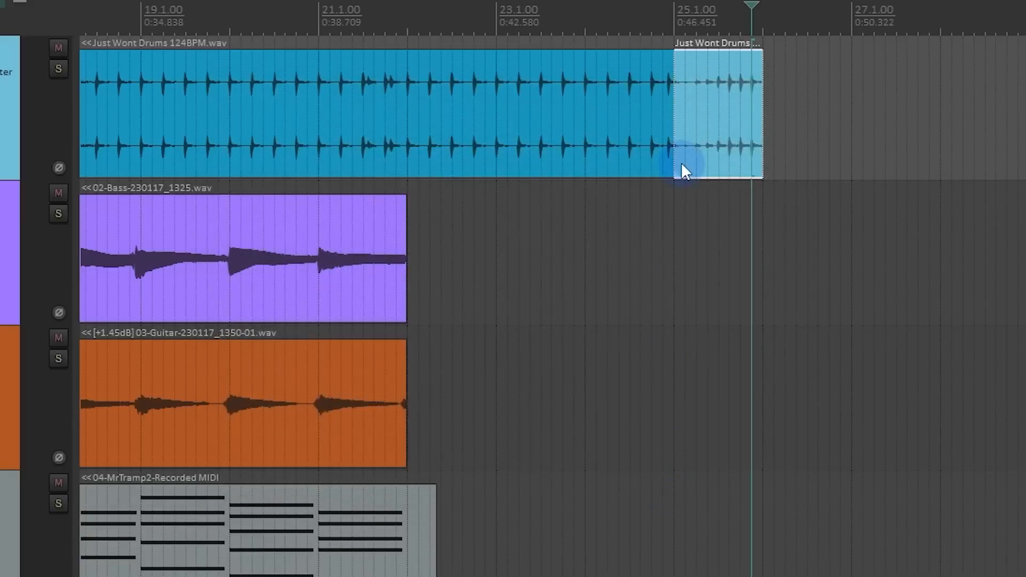
Step: Test the looping of the last drum item by extending its end past 29.1.00, and undo the resize
scroll(778, 215, down, 4)
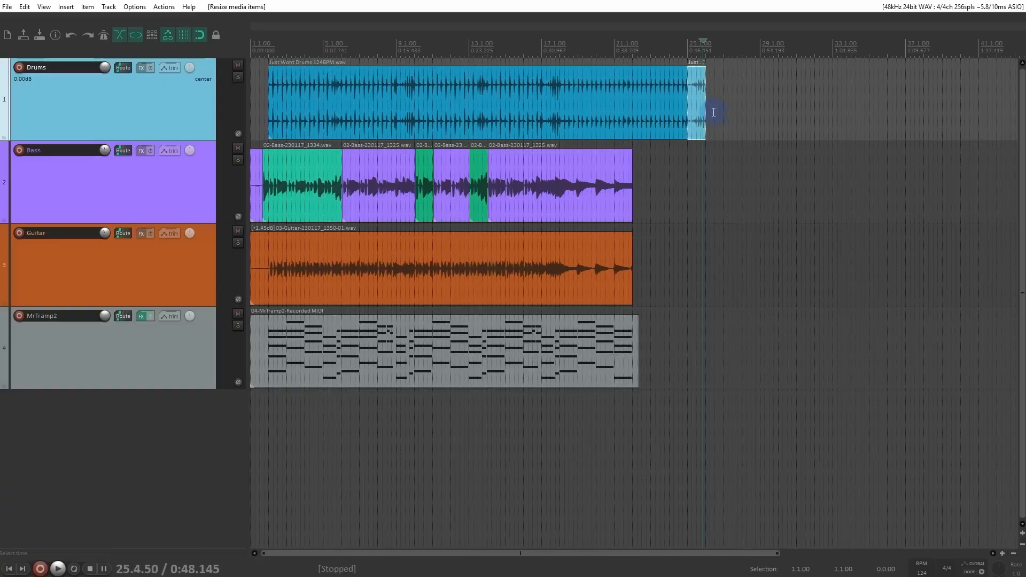
drag(705, 107, 807, 114)
key(ctrl+z)
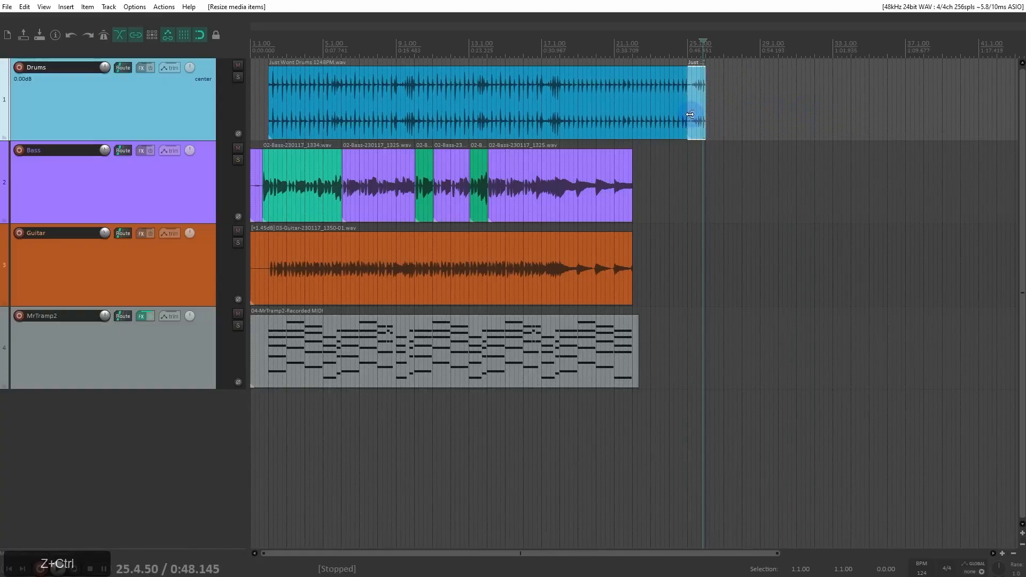
Step: Draw an empty MIDI item on the MrTramp2 track, after the end of the recorded MIDI item
click(683, 330)
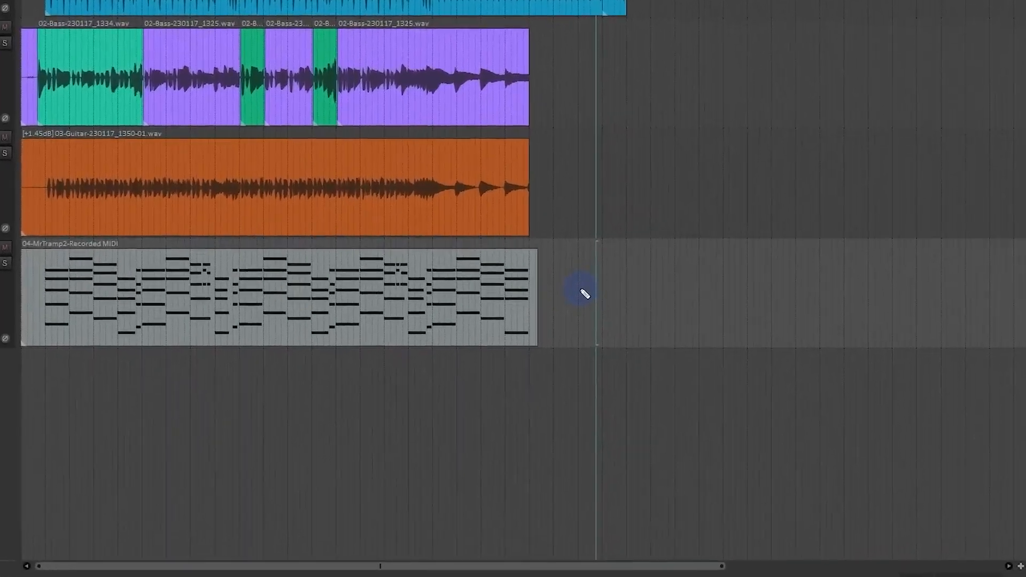
drag(673, 348, 700, 354)
mouse_move(582, 276)
mouse_down()
mouse_move(627, 280)
mouse_move(646, 293)
mouse_up()
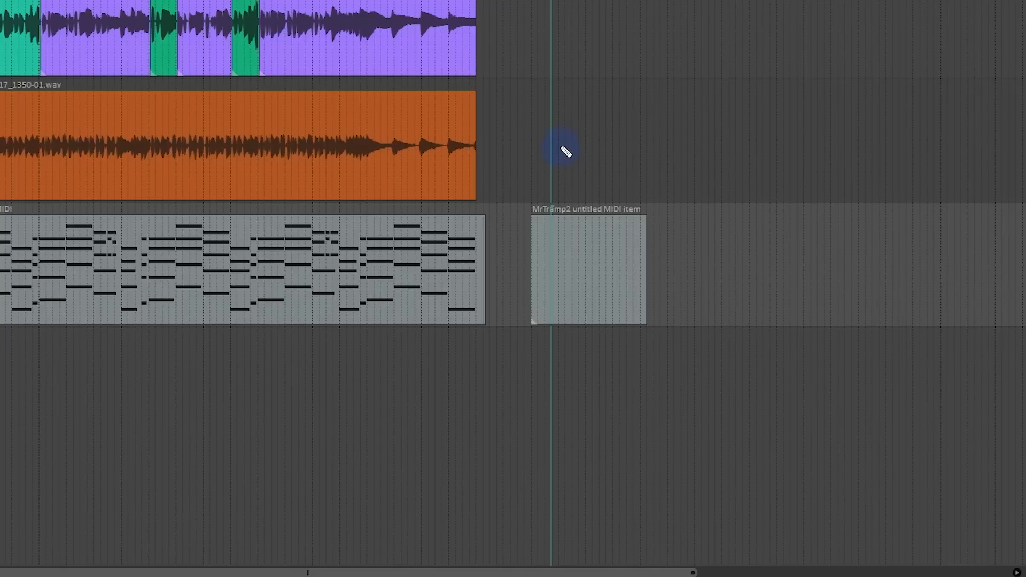
Step: Test the looping of the empty MIDI item by extending its end, and delete the item
click(560, 241)
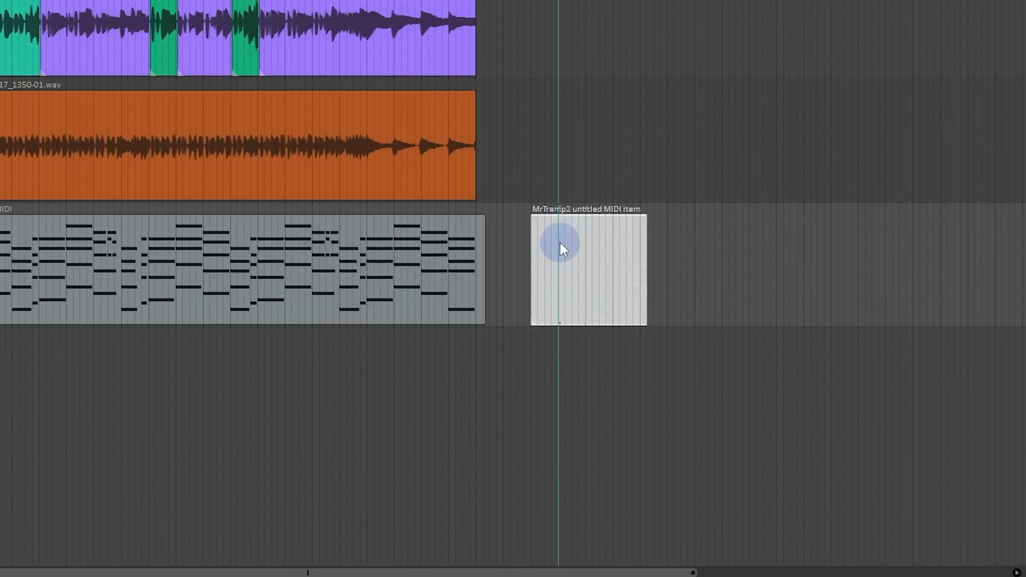
drag(642, 247, 955, 270)
click(890, 269)
key(Delete)
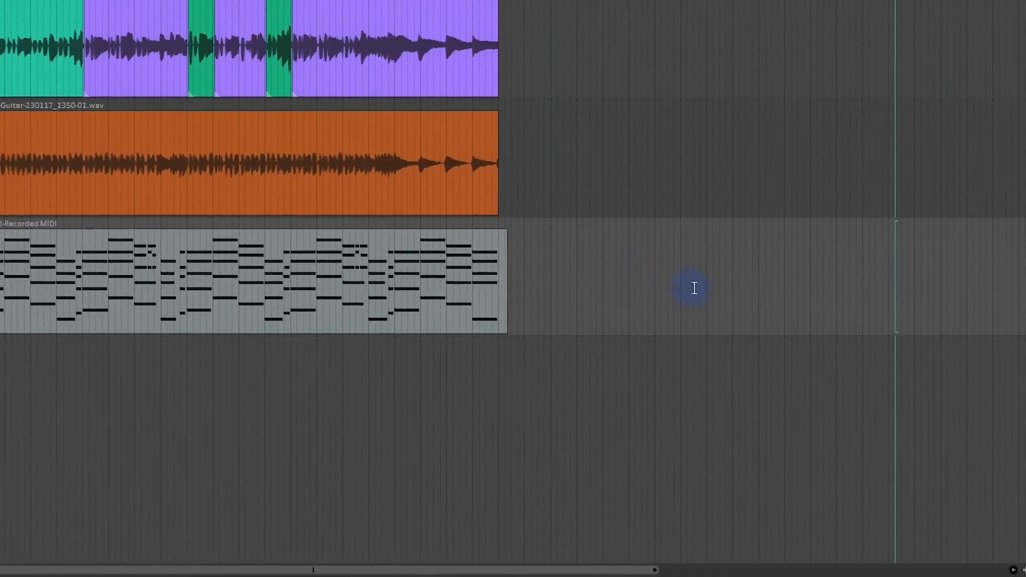
Step: Select all items on the four tracks and turn off Loop item source for them
drag(695, 288, 224, 70)
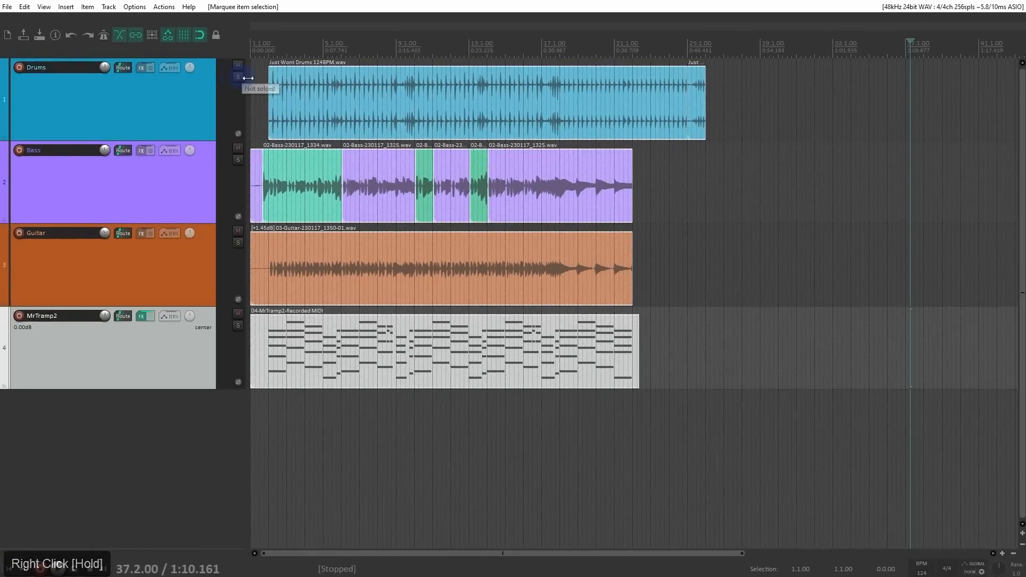
right_click(347, 88)
mouse_move(542, 96)
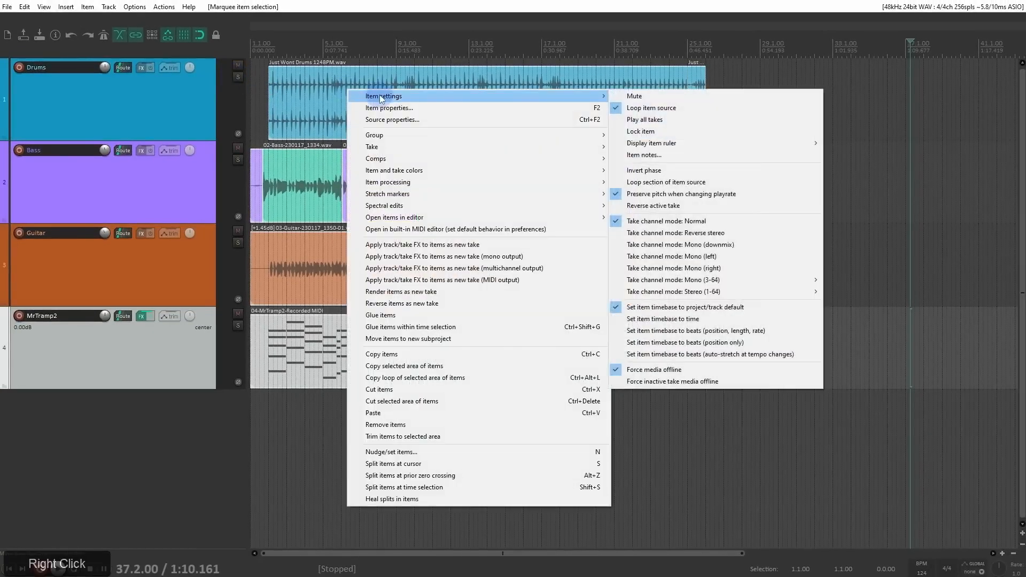
click(692, 106)
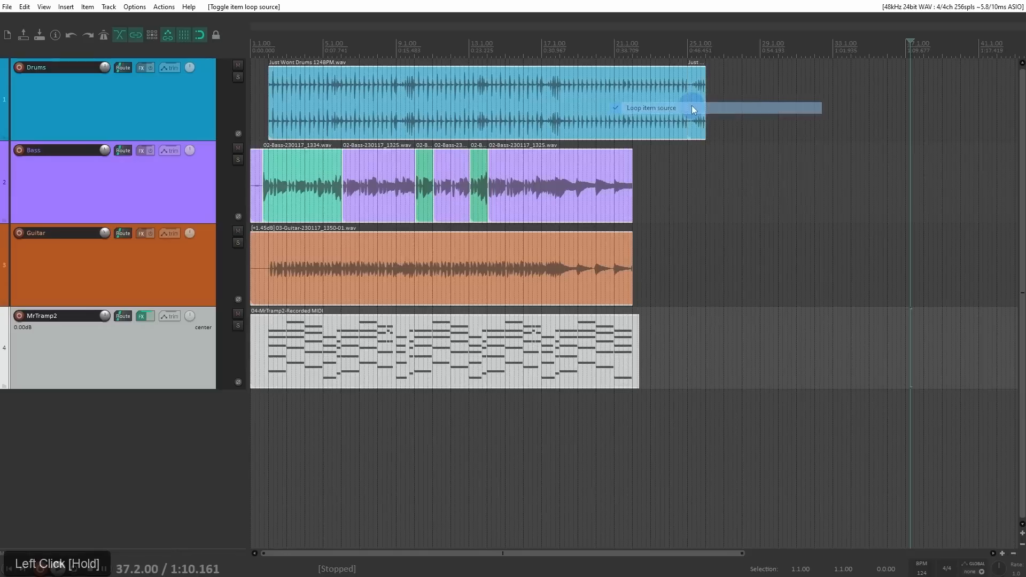
Step: Extend the end of the last drum item to 37.1.00 and place the edit cursor at the source end at 26.1.00
click(692, 106)
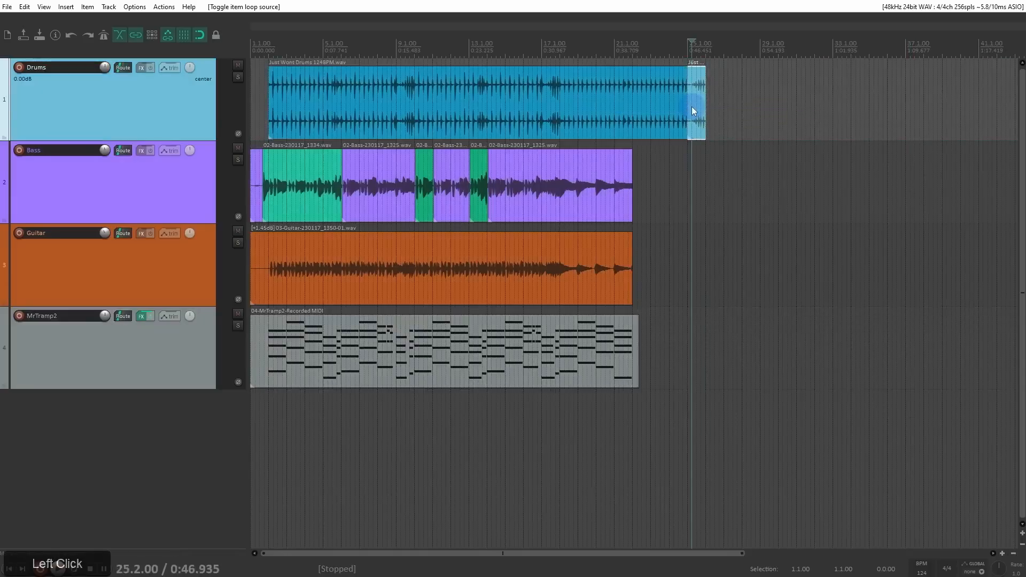
drag(705, 107, 904, 112)
scroll(747, 120, up, 4)
scroll(716, 100, up, 2)
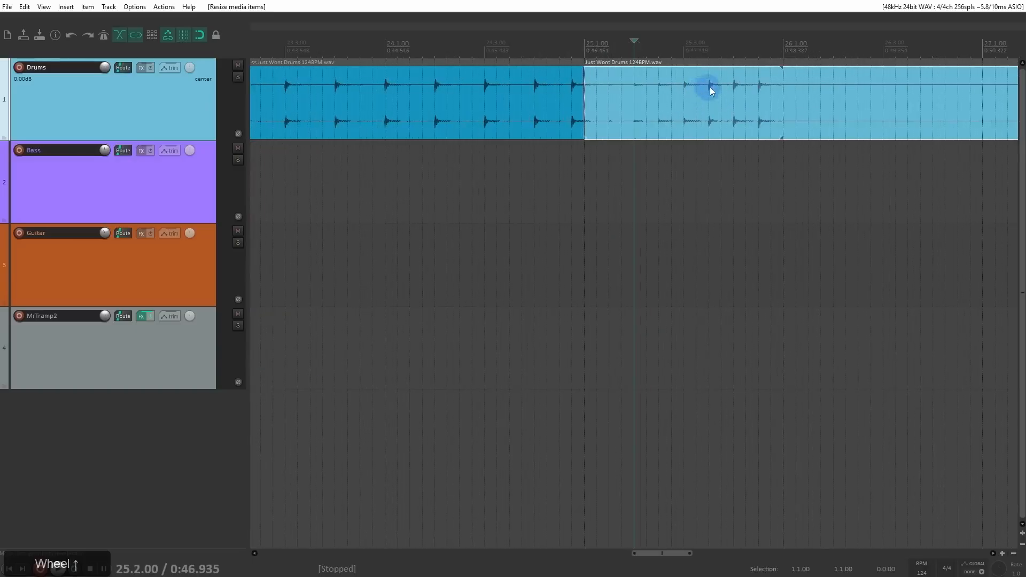
click(784, 64)
scroll(782, 72, up, 5)
scroll(636, 80, down, 5)
scroll(656, 92, down, 4)
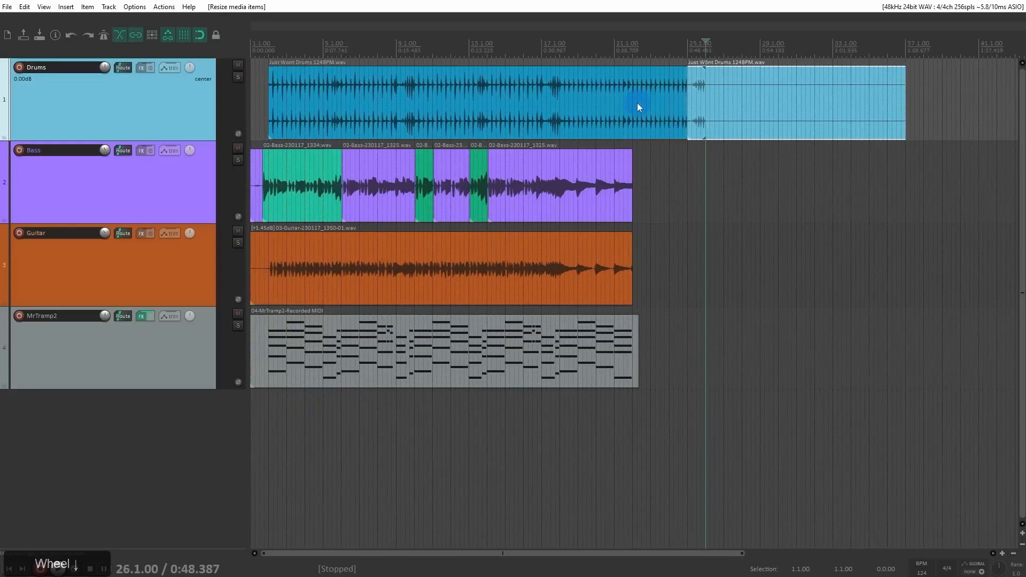
Step: Trim the last drum item's end back to 26.1.00 and heal the split between the drum items
drag(902, 93, 704, 107)
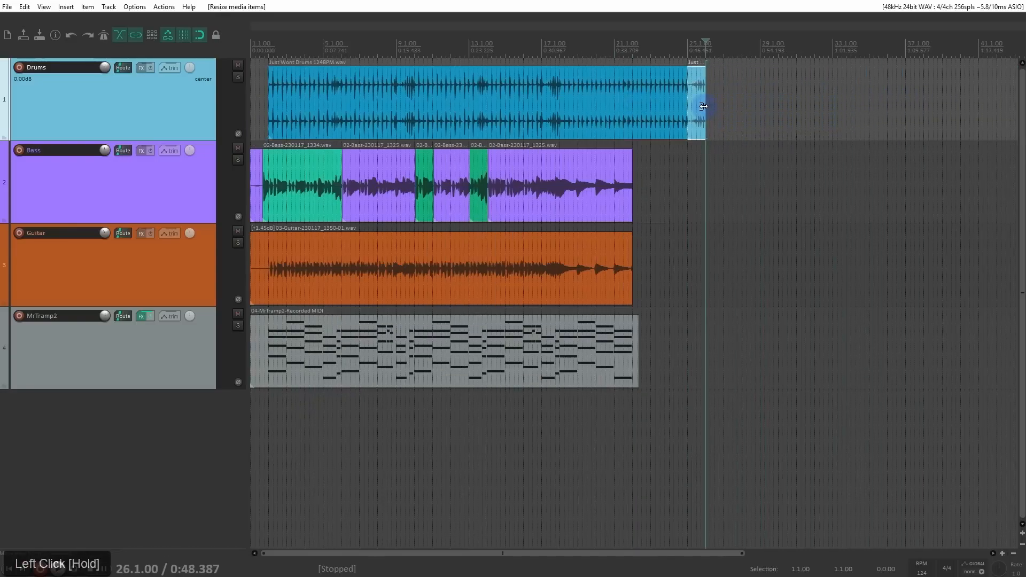
right_click(641, 102)
click(731, 512)
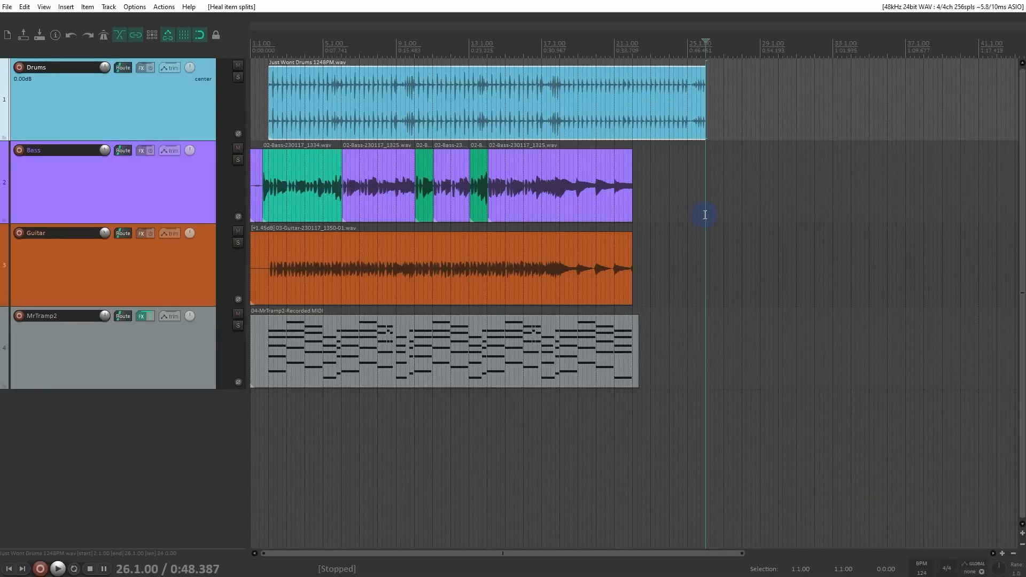
Step: Split the drum item at 21.1.00 and at 23.1.00
drag(674, 187, 386, 155)
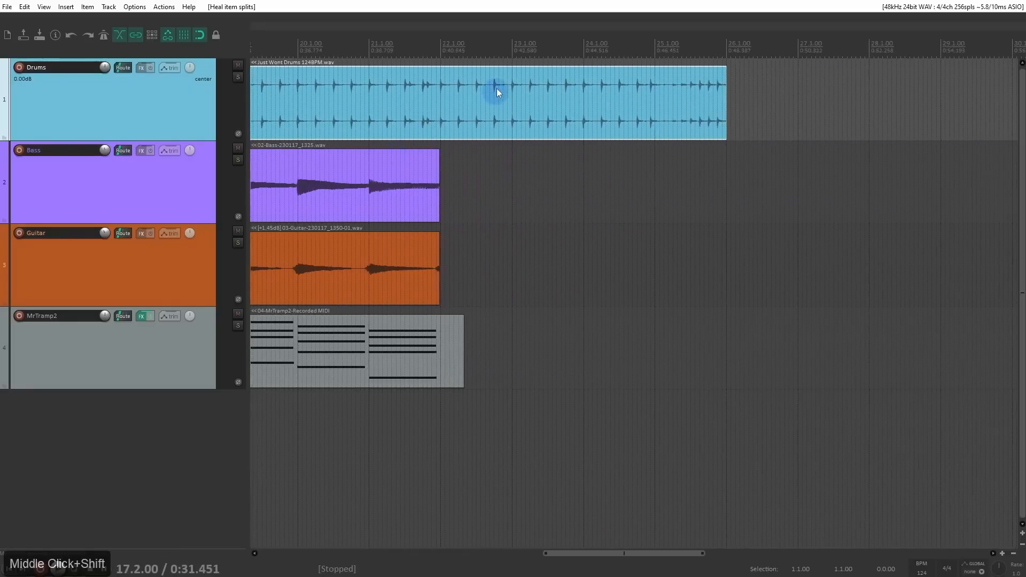
click(444, 50)
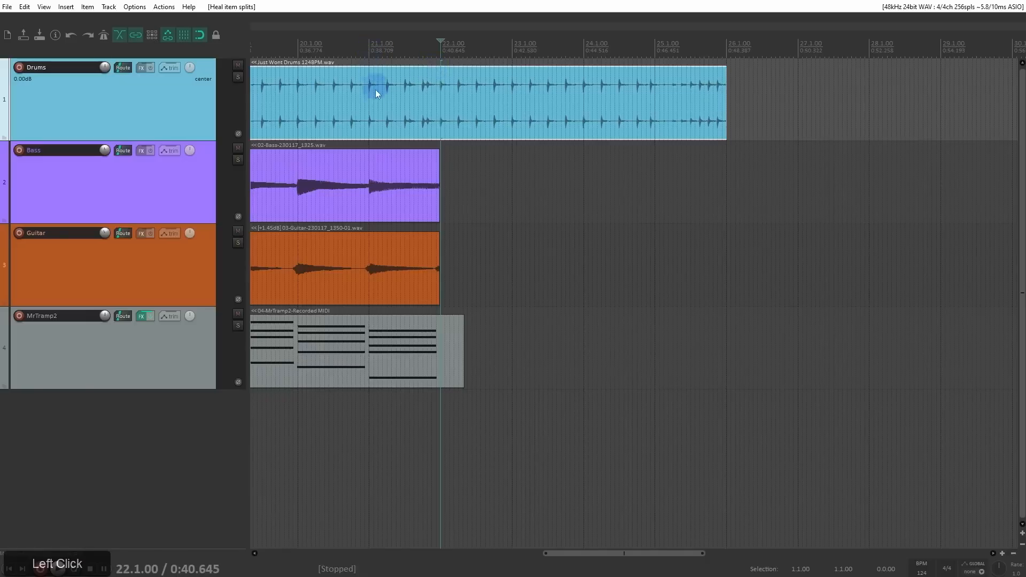
click(512, 75)
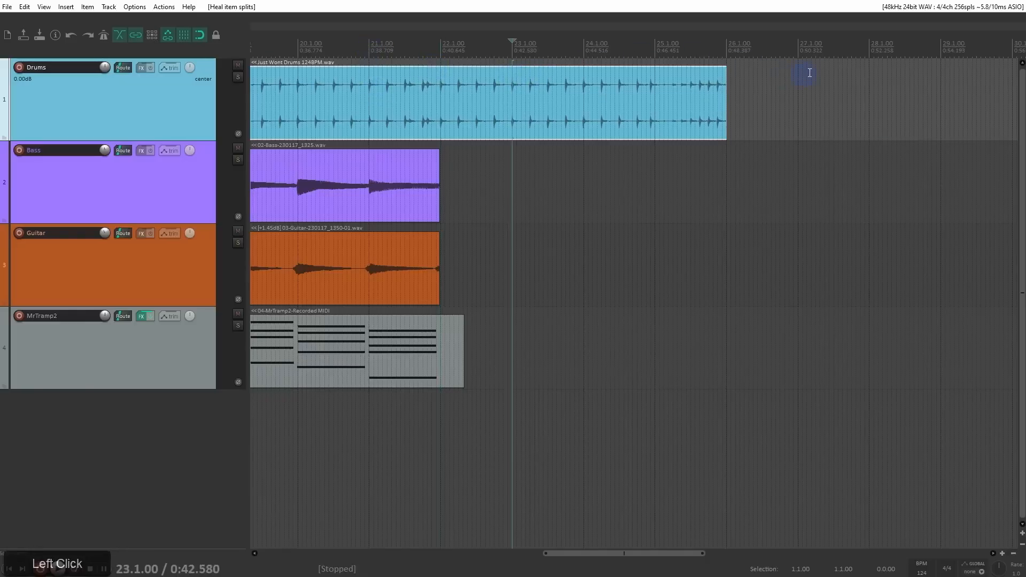
click(371, 91)
click(363, 91)
click(367, 87)
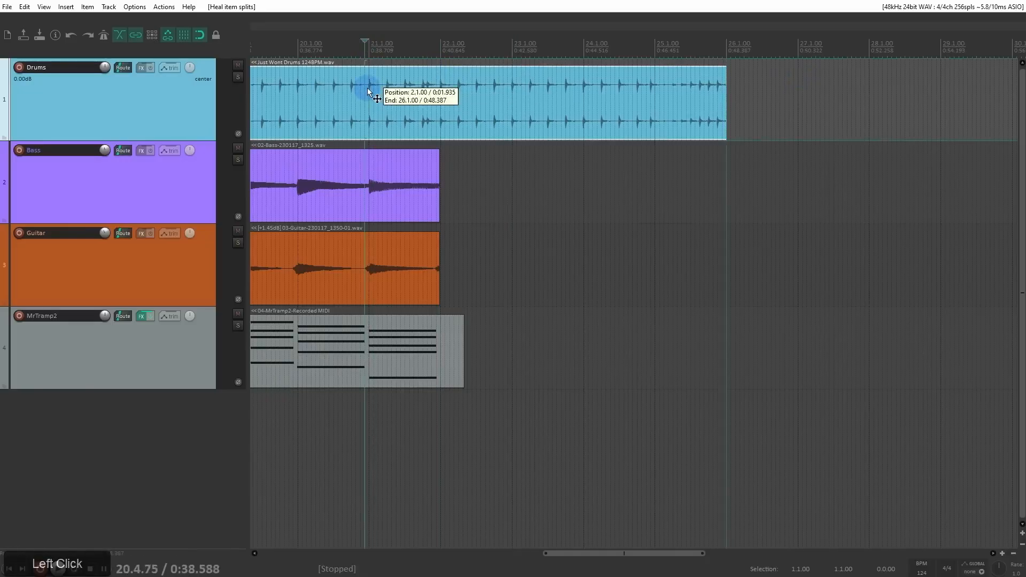
key(s)
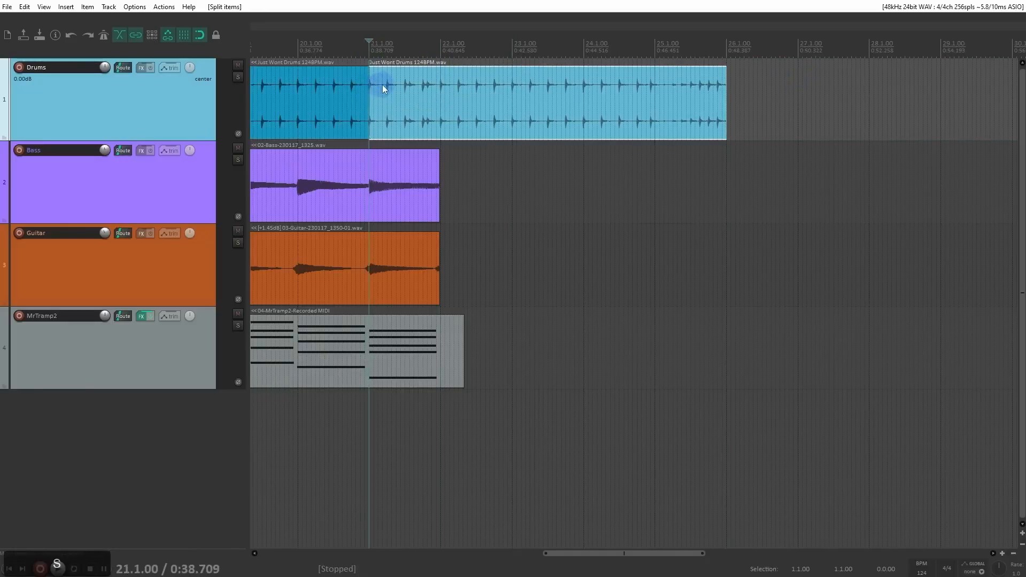
click(512, 86)
key(s)
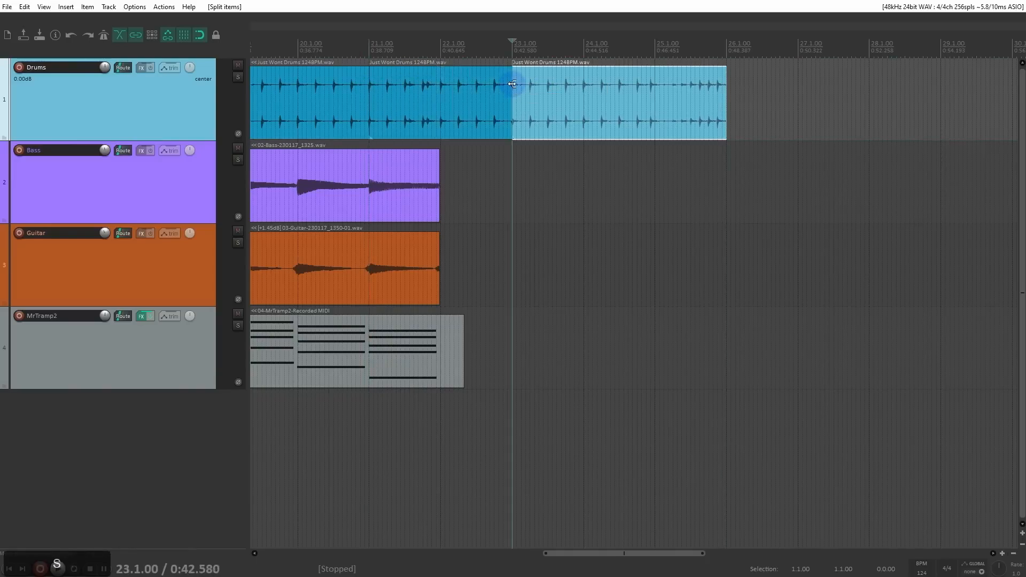
Step: Copy the drum item between 21.1.00 and 23.1.00 and paste it at 27.1.00
click(444, 86)
key(ctrl+c)
click(800, 60)
key(ctrl+v)
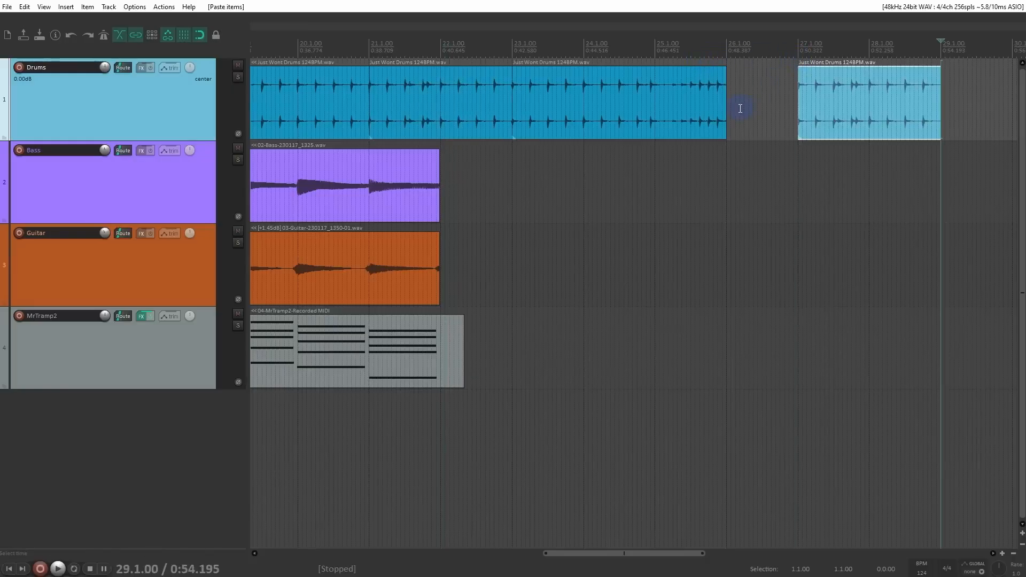
Step: Undo the paste and both splits on the drum track
key(ctrl+z)
key(ctrl+z)
key(ctrl+z)
key(ctrl+z)
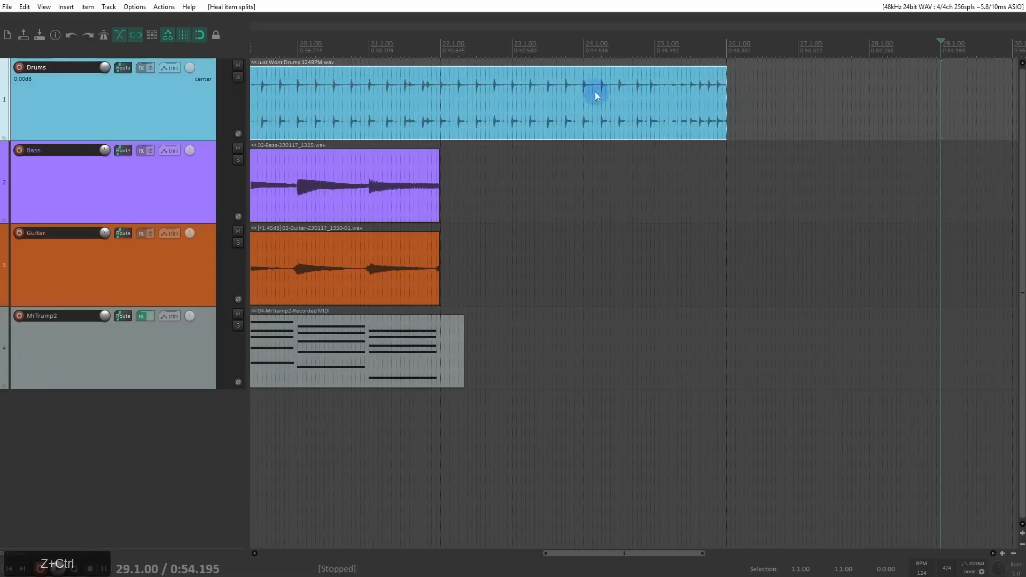
key(ctrl+z)
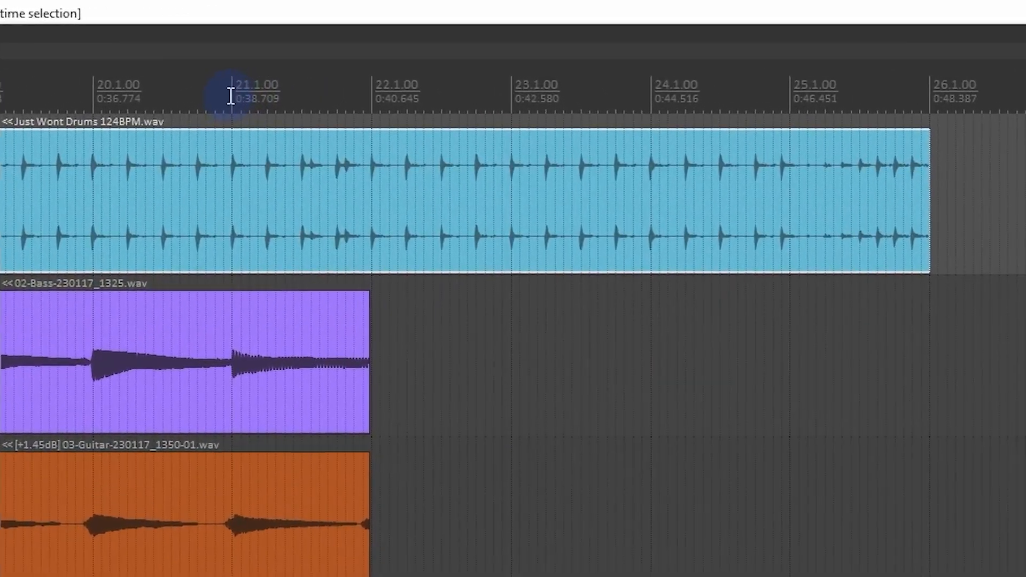
Step: Make a time selection from 21.1.00 to 23.1.00
drag(369, 51, 381, 53)
drag(254, 102, 512, 134)
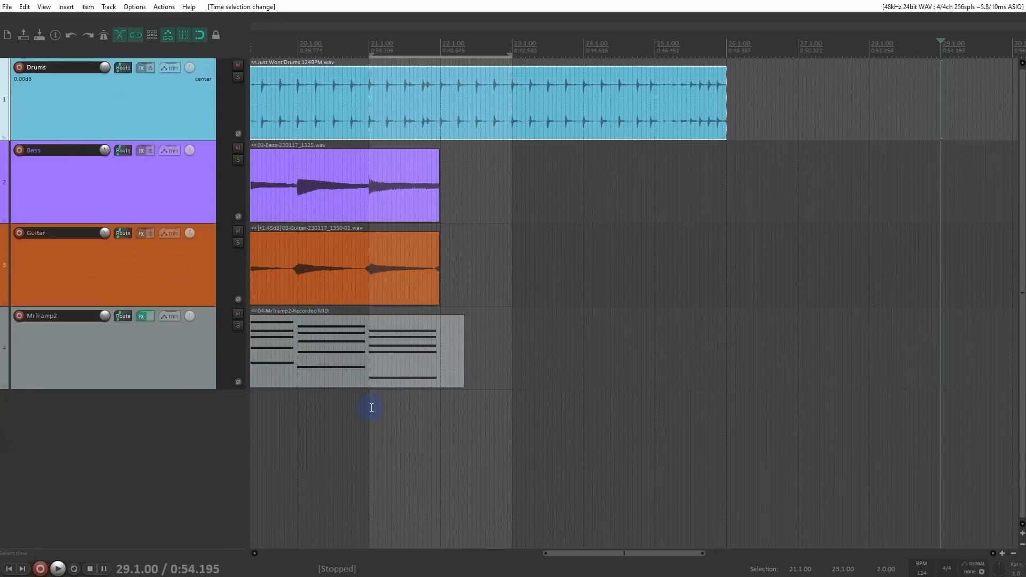
drag(372, 408, 511, 426)
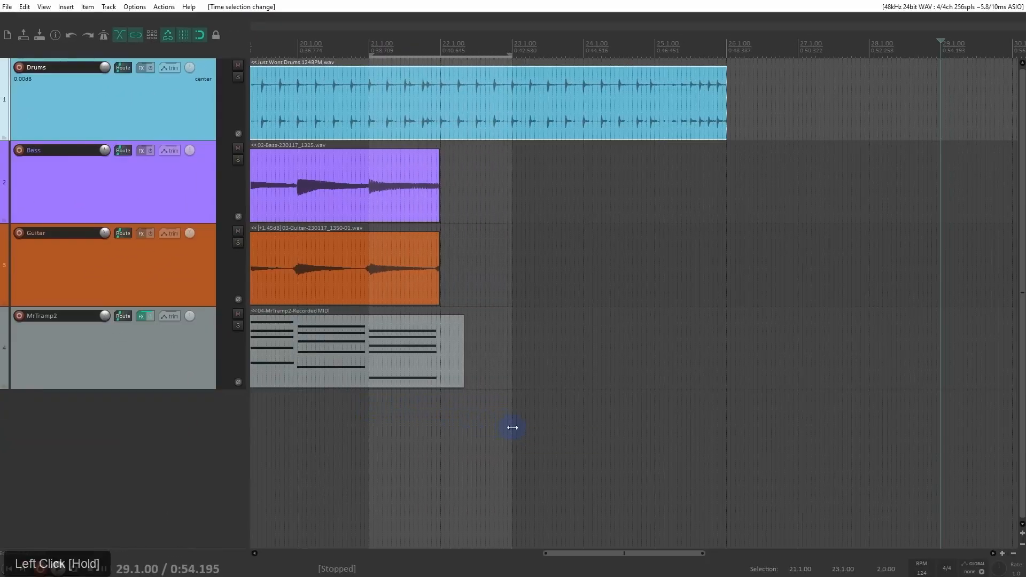
Step: Try to move the MrTramp2 MIDI item further along the timeline, and undo the move
click(404, 367)
drag(404, 366, 596, 381)
key(ctrl+z)
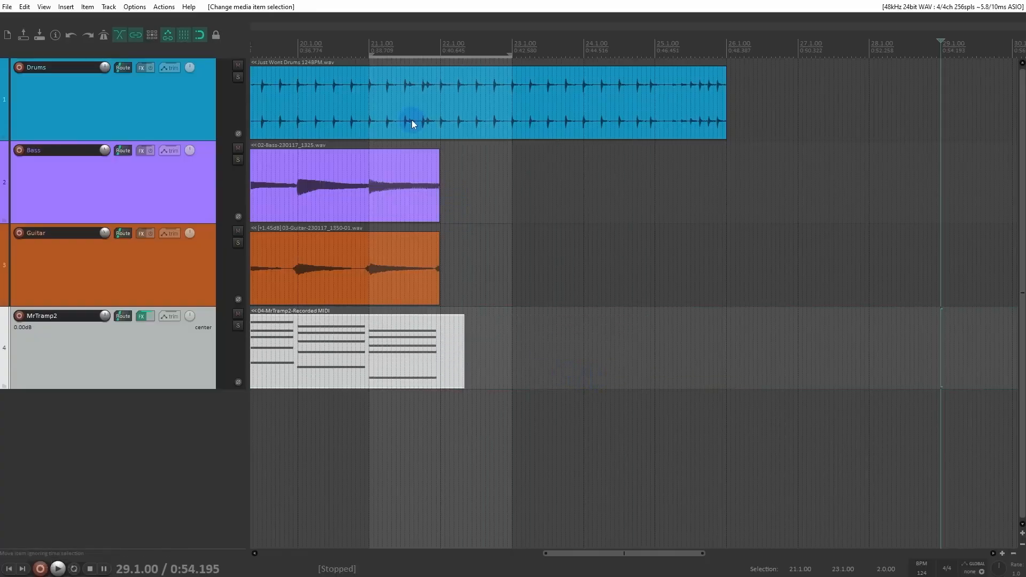
Step: Copy only the selected area of the drum item between 21.1.00 and 23.1.00, and paste it at 27.1.00
drag(374, 92, 514, 136)
drag(369, 84, 512, 128)
click(441, 110)
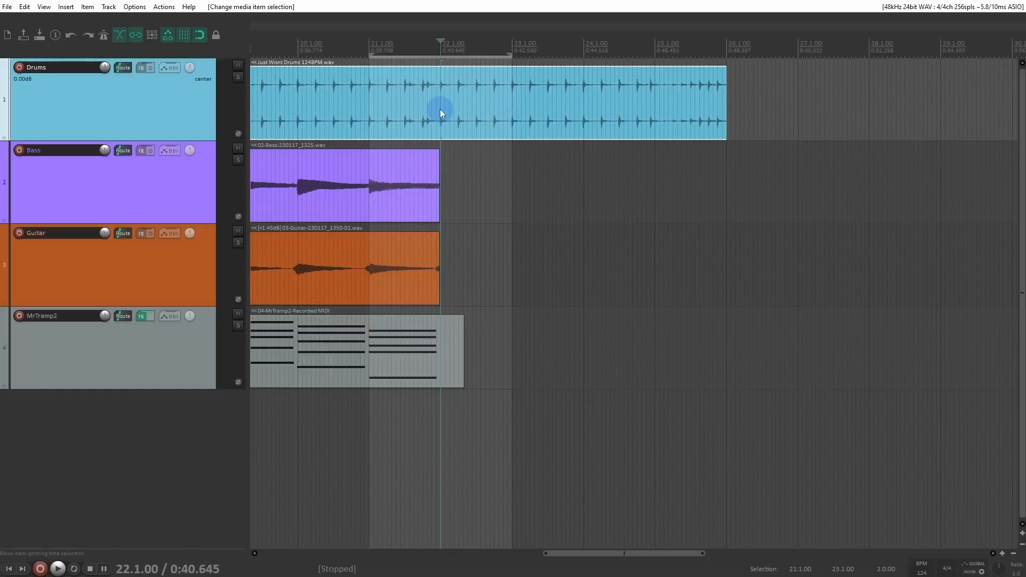
click(440, 110)
key(ctrl+shift+c)
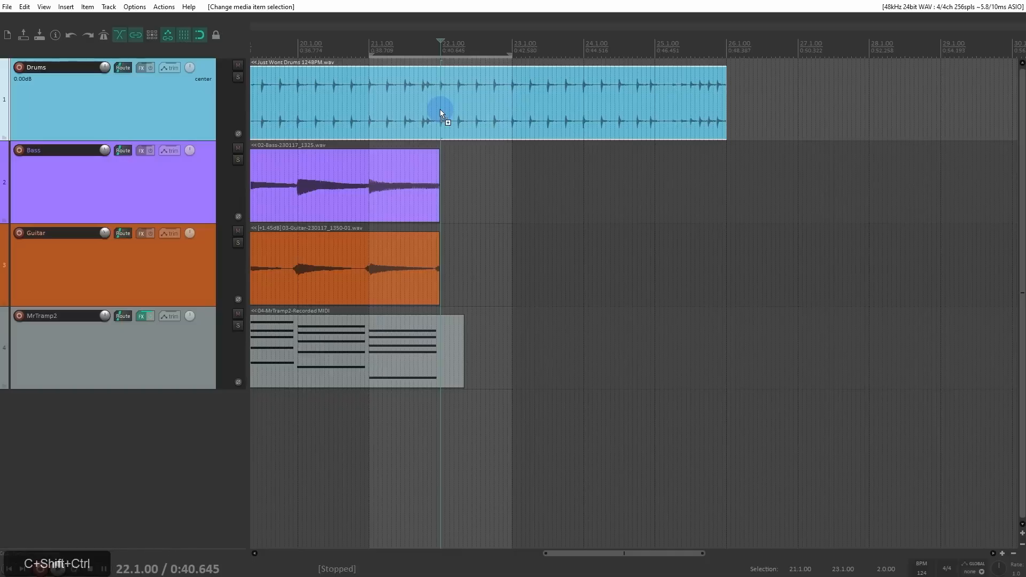
click(798, 49)
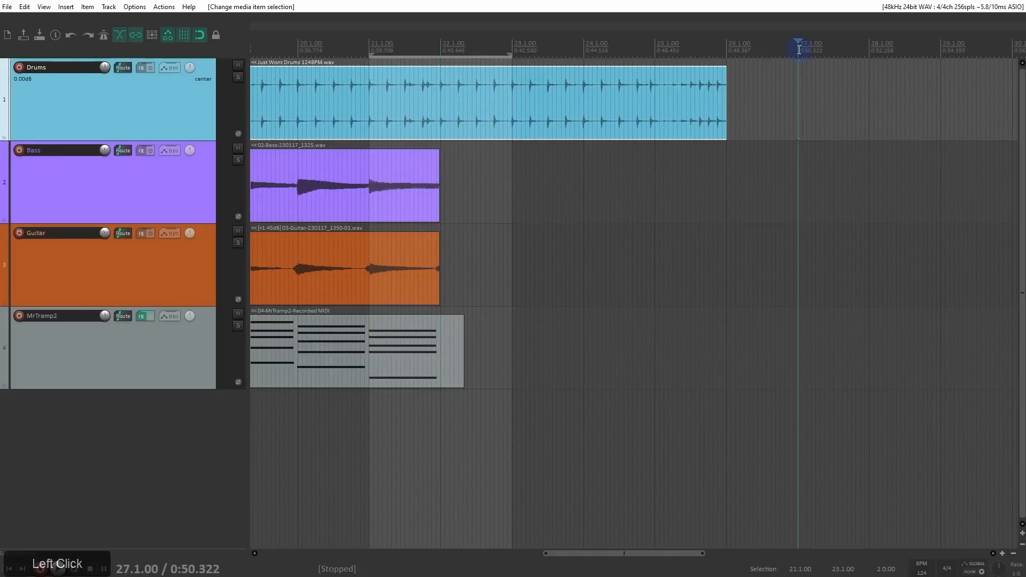
key(ctrl+v)
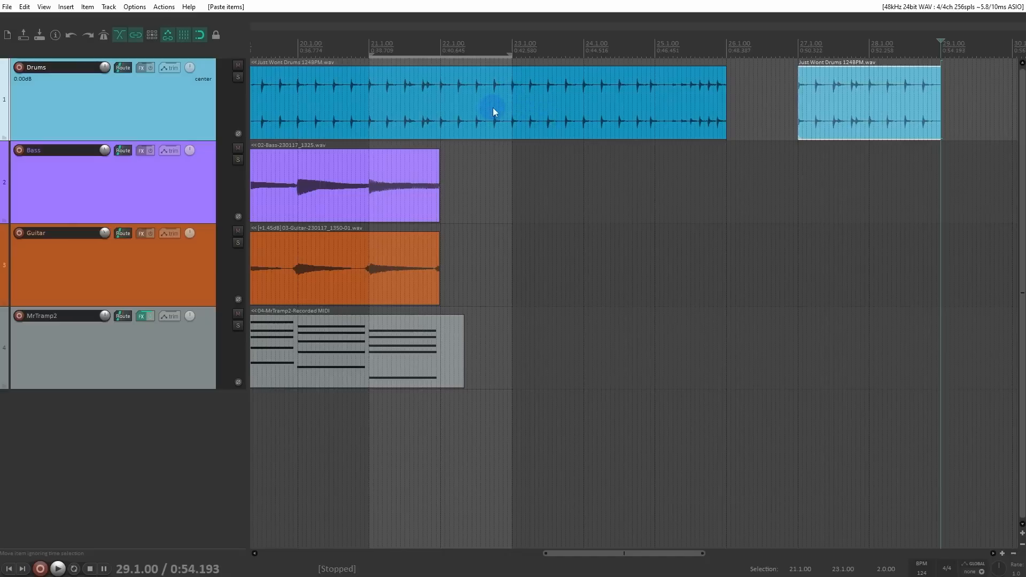
Step: Remove the time selection and delete the pasted drum item at 27.1.00
key(Escape)
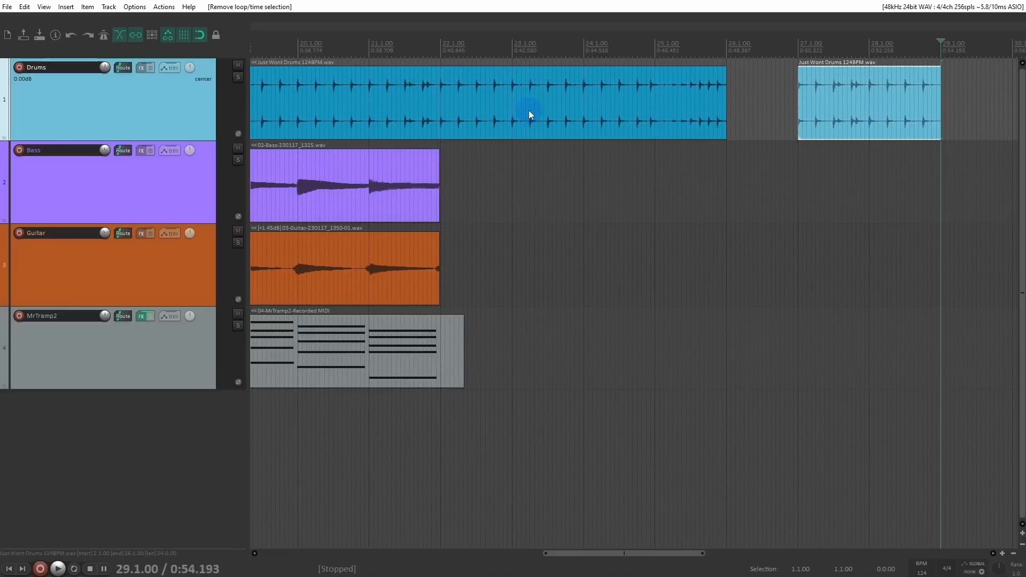
click(442, 50)
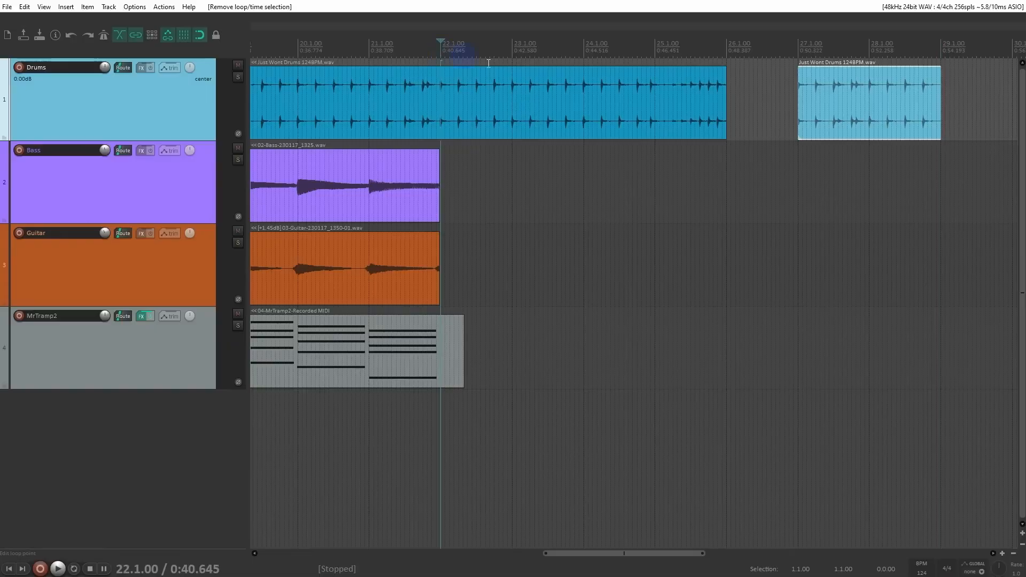
click(874, 134)
key(Delete)
Step: Select the last bass item and split it at the note attack at 21.1.00
scroll(487, 244, down, 2)
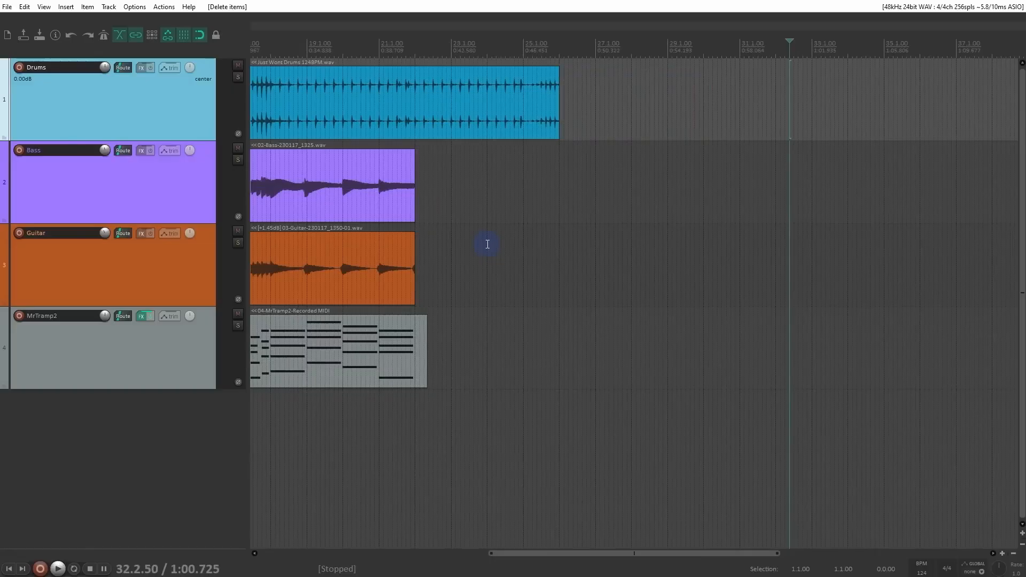
click(379, 187)
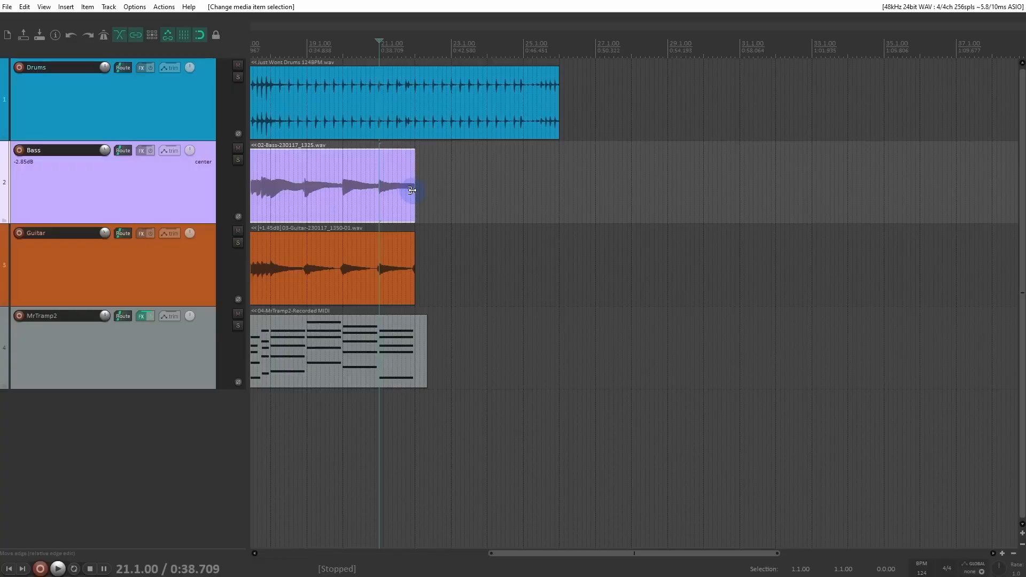
click(381, 156)
drag(374, 152, 418, 207)
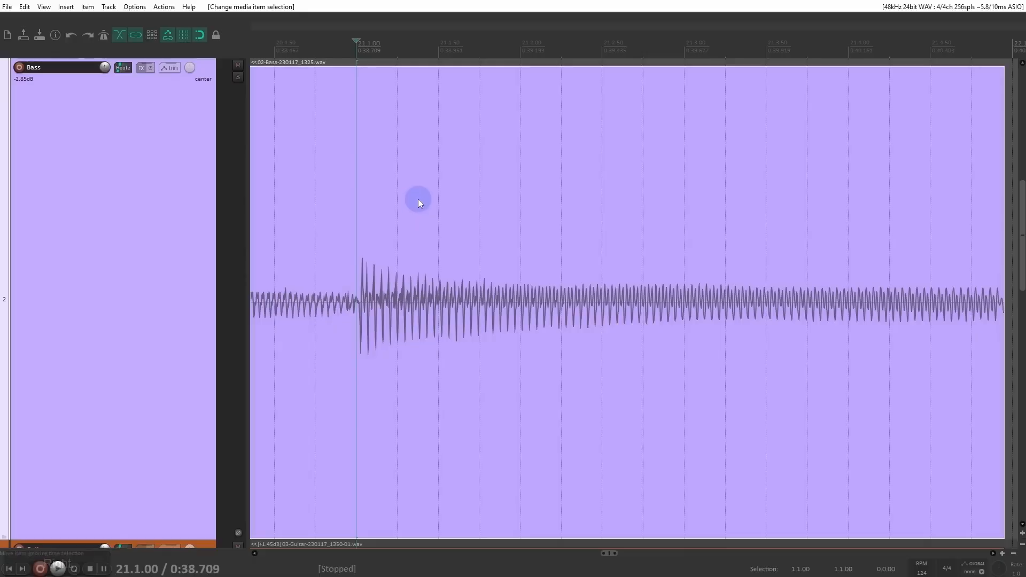
scroll(420, 202, down, 2)
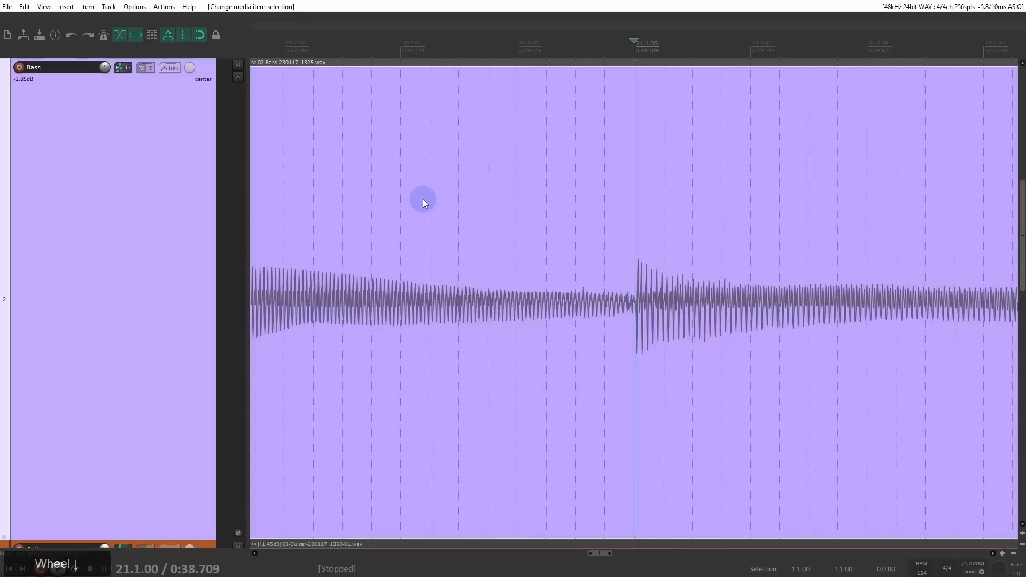
drag(725, 216, 497, 218)
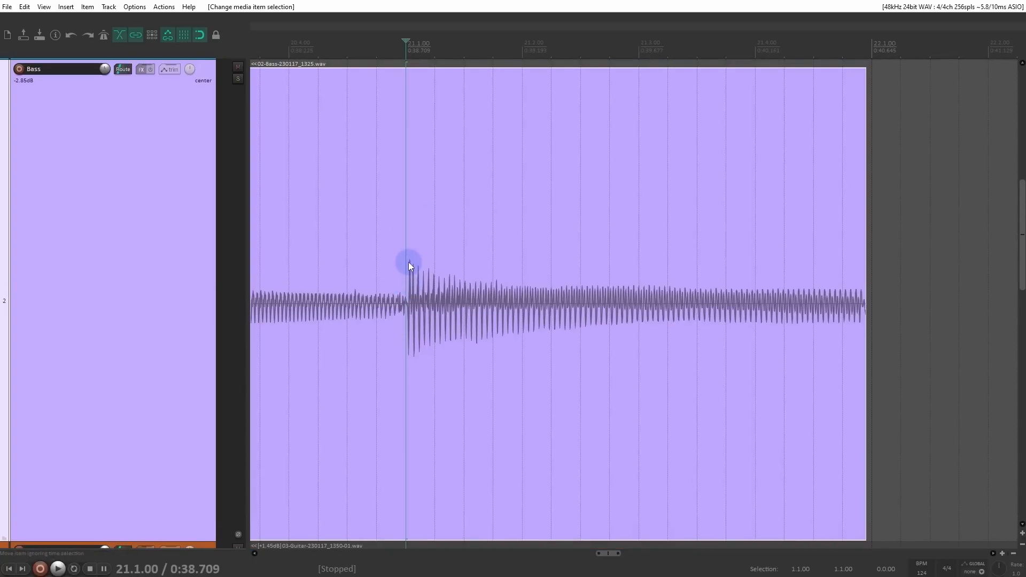
key(s)
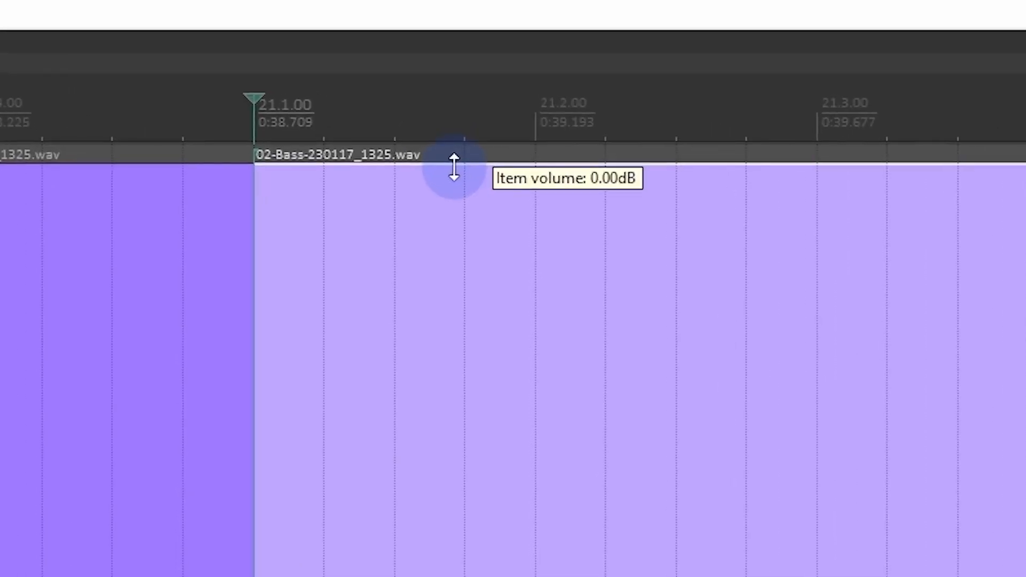
Step: Raise the volume of the split-off bass item after 21.1.00 to about +3.83 dB
drag(454, 167, 437, 576)
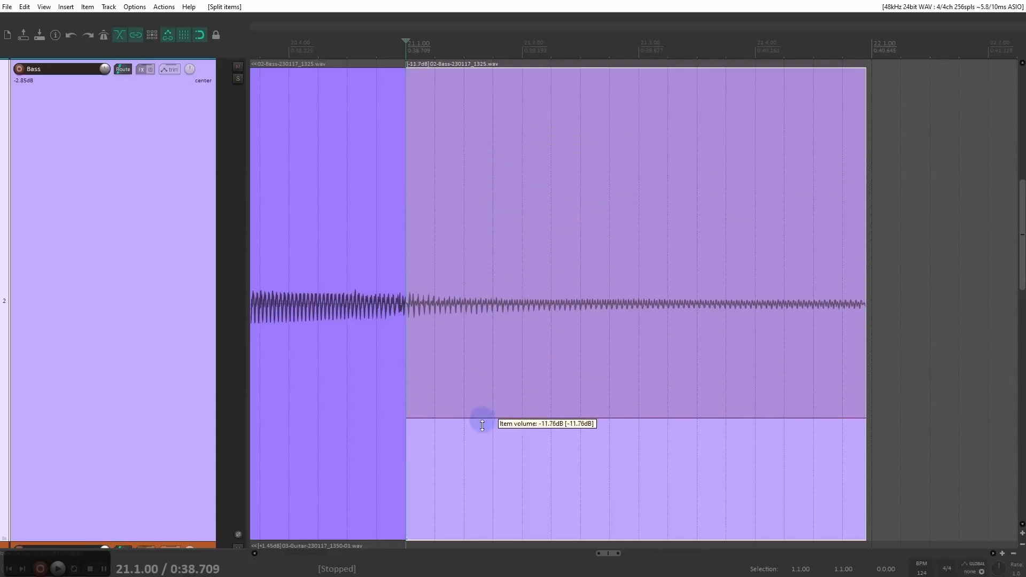
drag(483, 425, 662, 52)
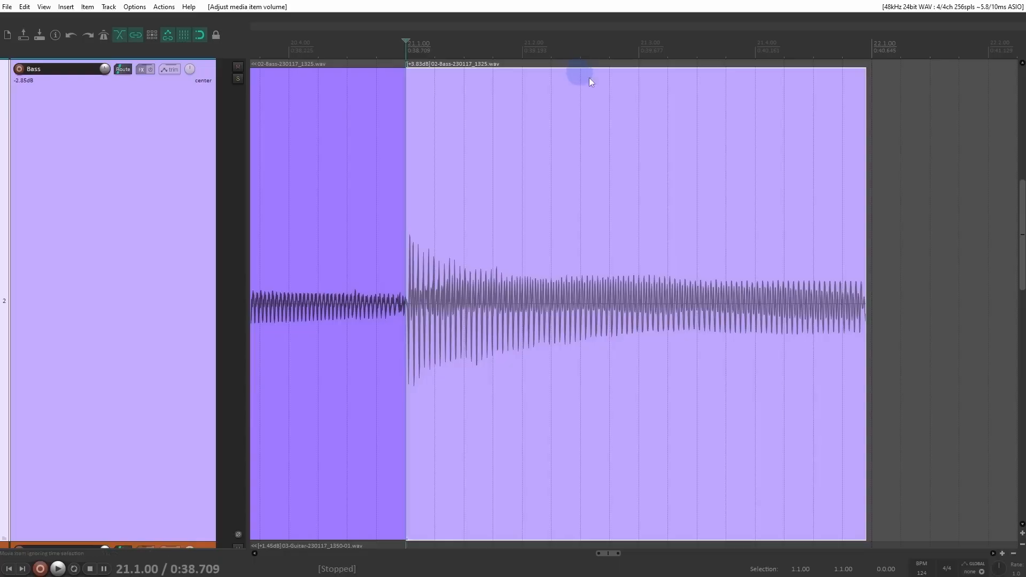
ctrl+scroll(676, 193, down, 3)
drag(1024, 230, 576, 175)
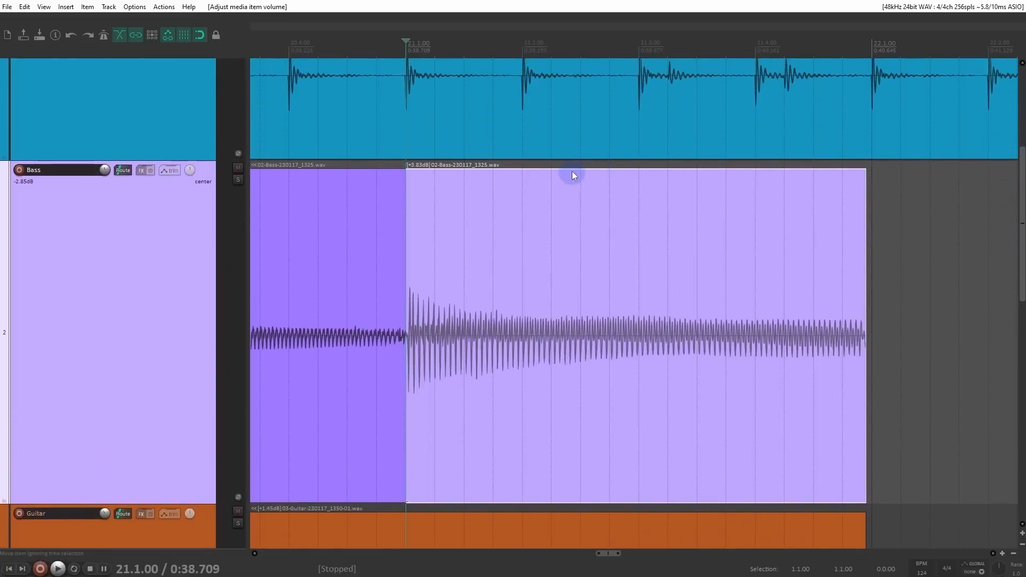
ctrl+scroll(568, 186, down, 3)
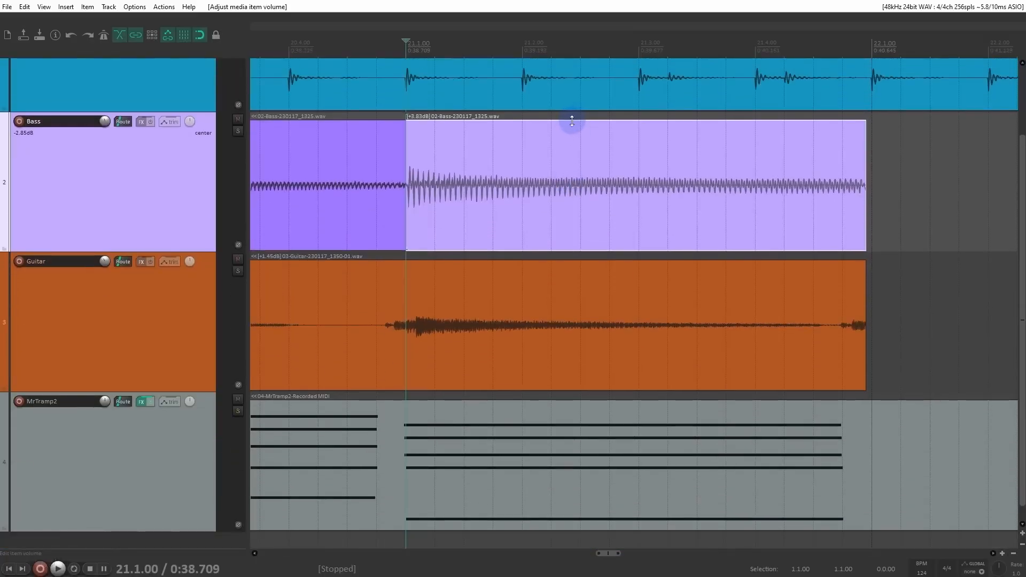
click(572, 125)
click(566, 116)
click(564, 127)
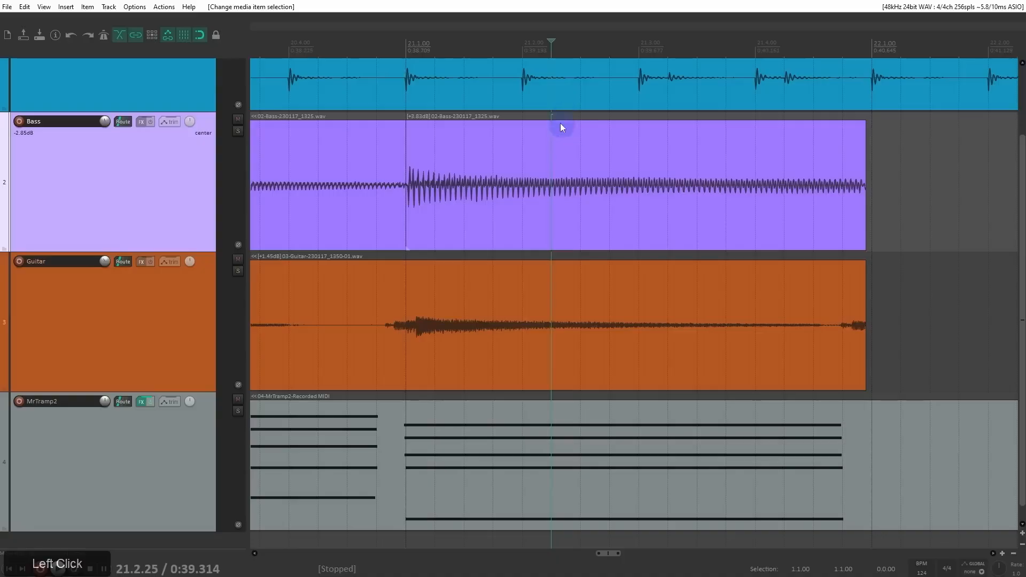
mouse_move(563, 131)
mouse_down()
mouse_move(580, 134)
mouse_move(539, 135)
mouse_move(561, 121)
mouse_up()
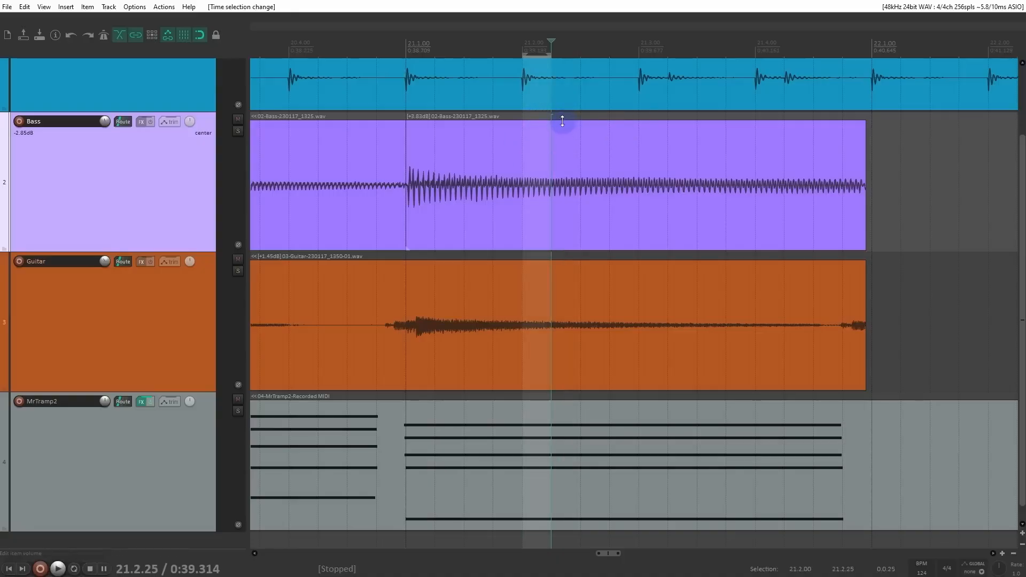
key(ctrl+z)
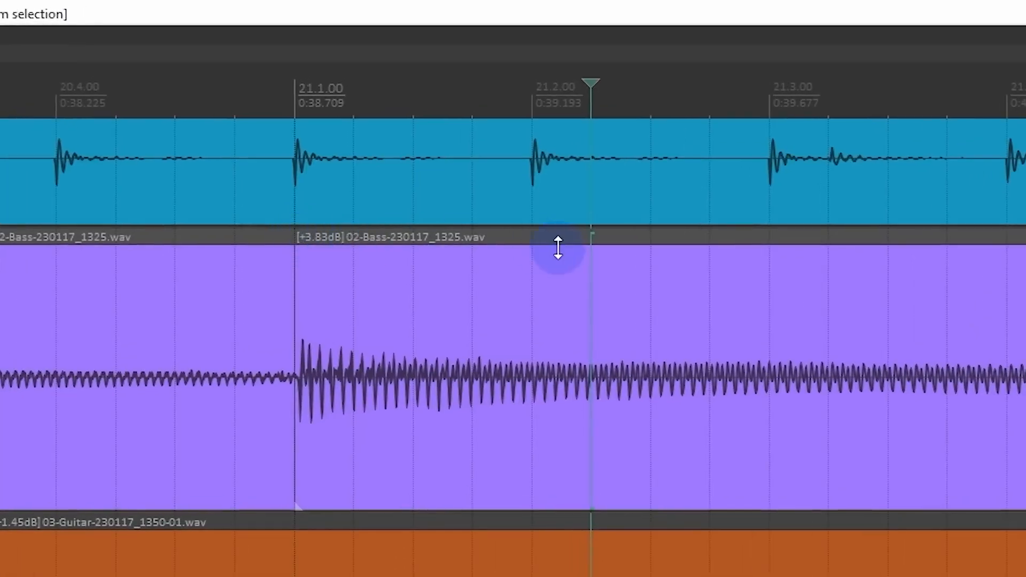
Step: Try lowering the split-off bass item's volume to 0.00 dB, undo that, and raise it to about +4.54 dB
mouse_move(558, 247)
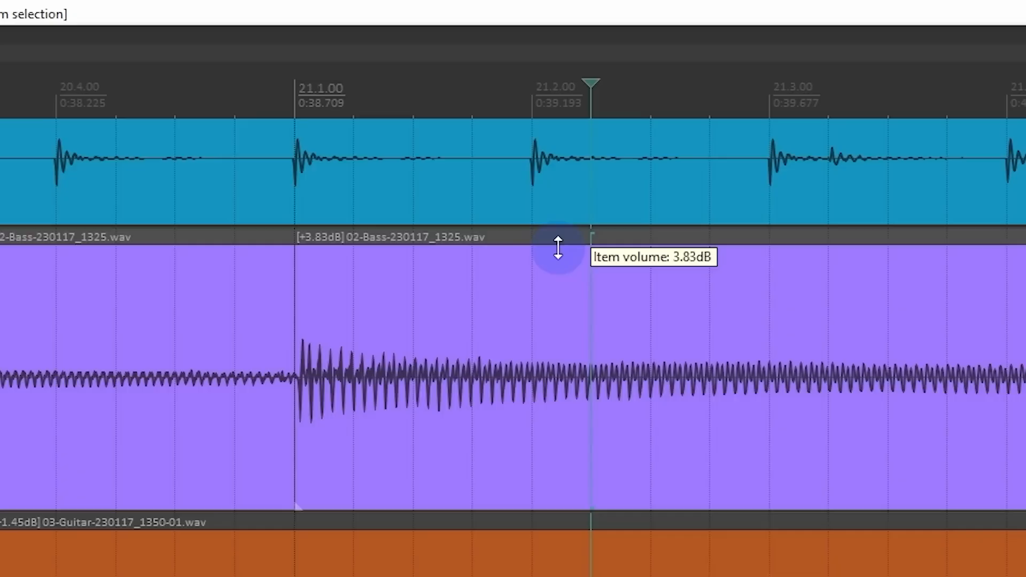
drag(558, 246, 555, 259)
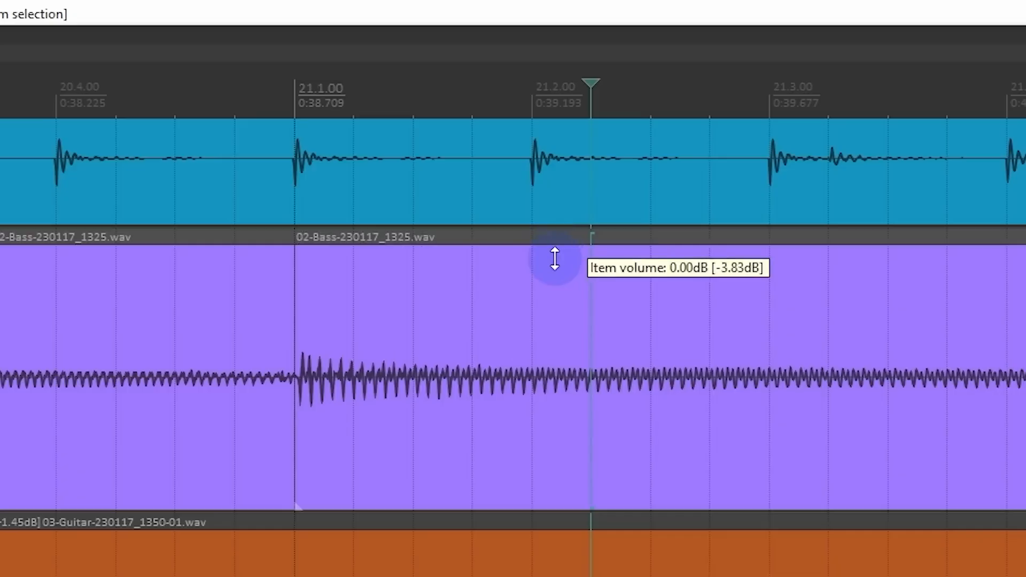
drag(555, 259, 599, 88)
key(ctrl+z)
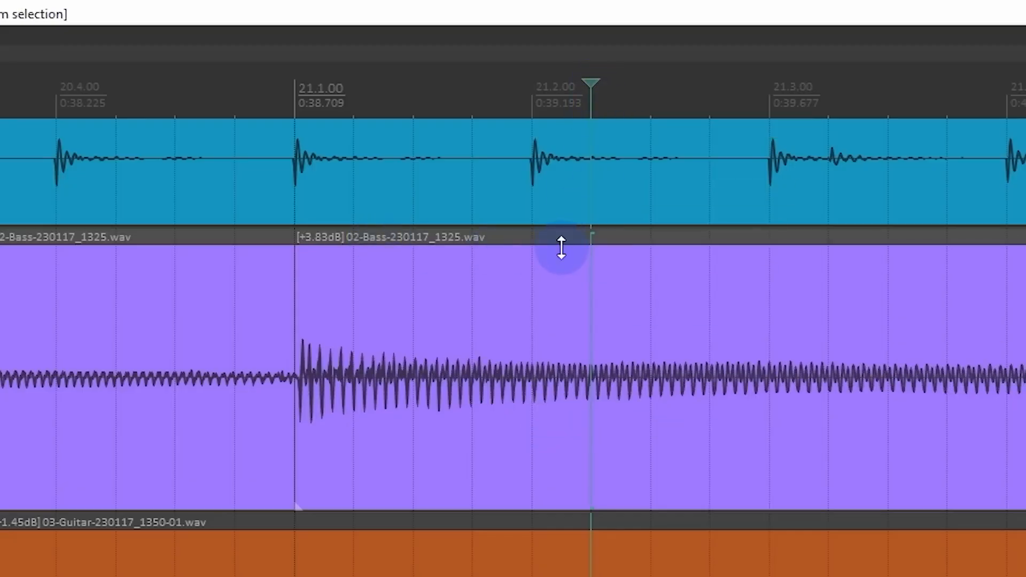
drag(561, 247, 565, 217)
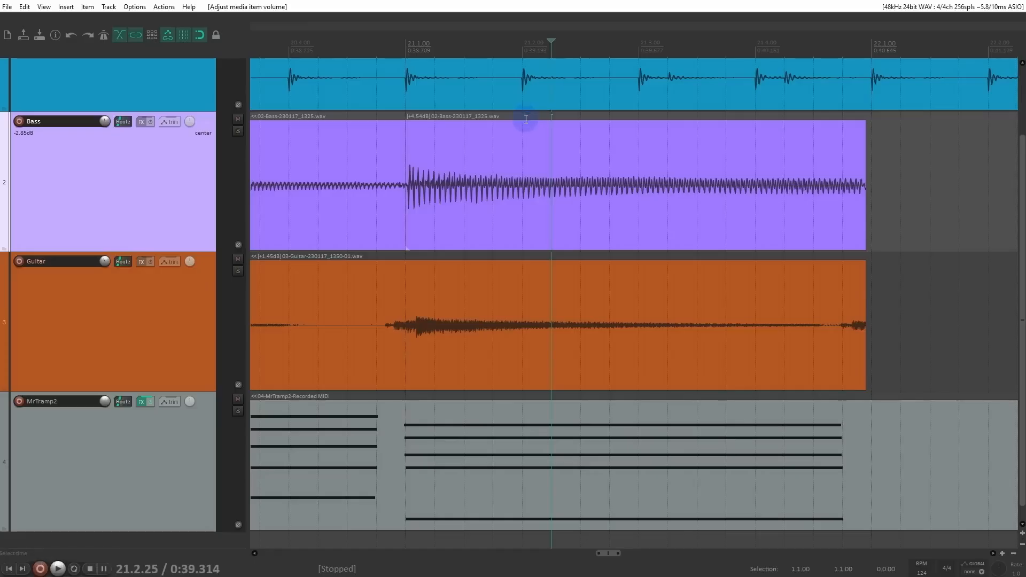
Step: Search the preferences for "knob" and enable the Volume knob button on media items
key(ctrl+p)
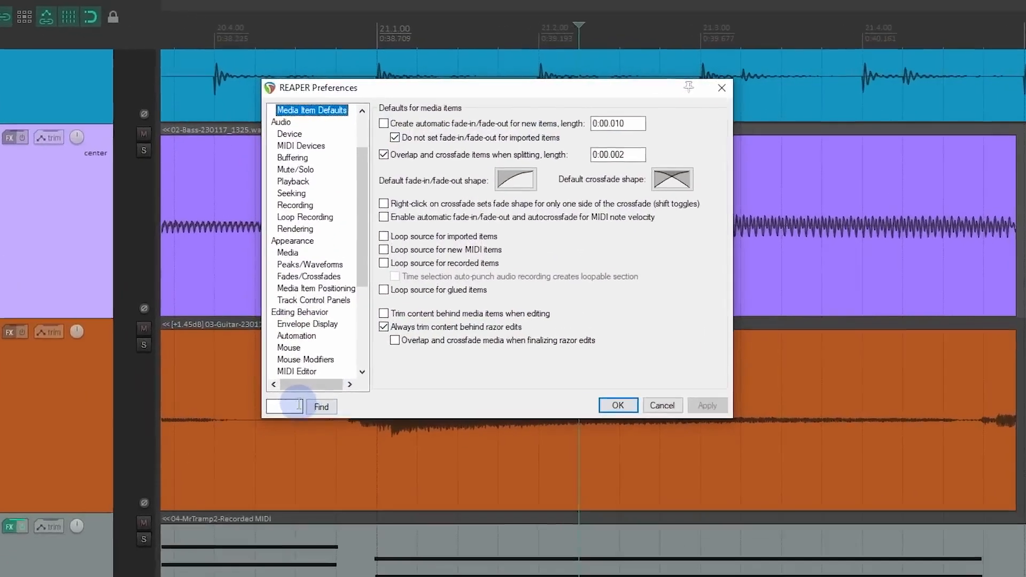
click(299, 405)
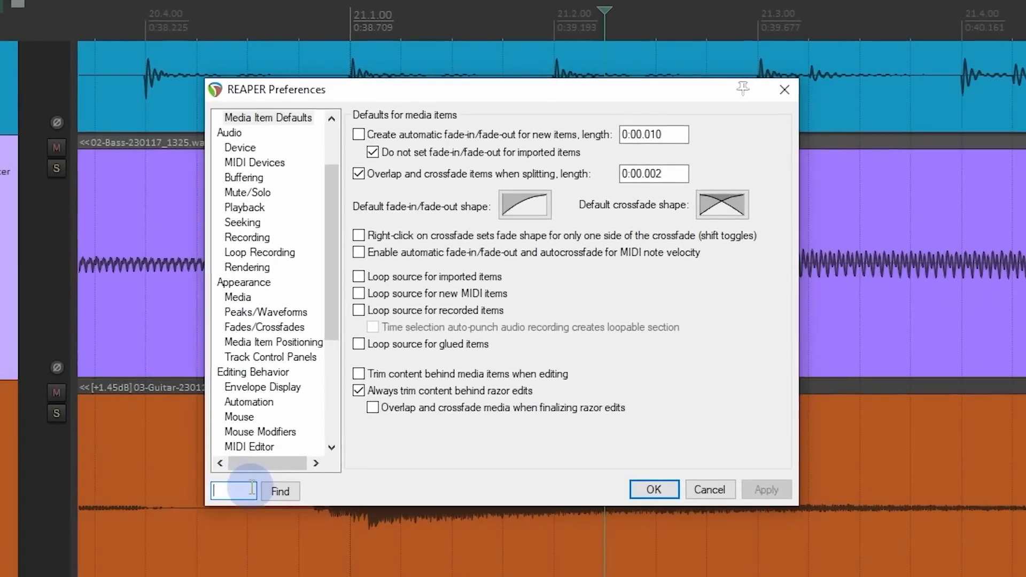
text(knog)
key(Return)
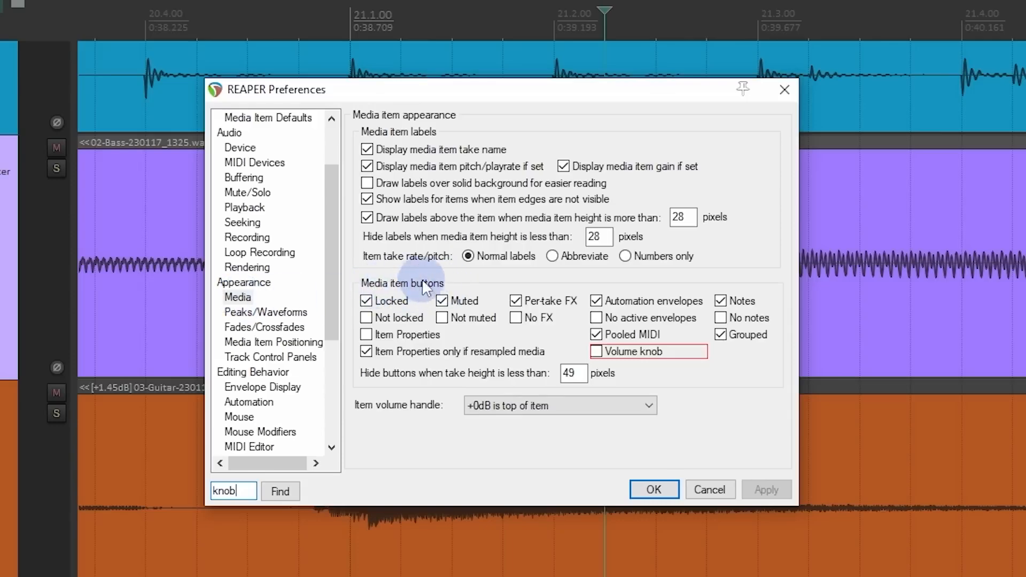
click(598, 351)
click(777, 491)
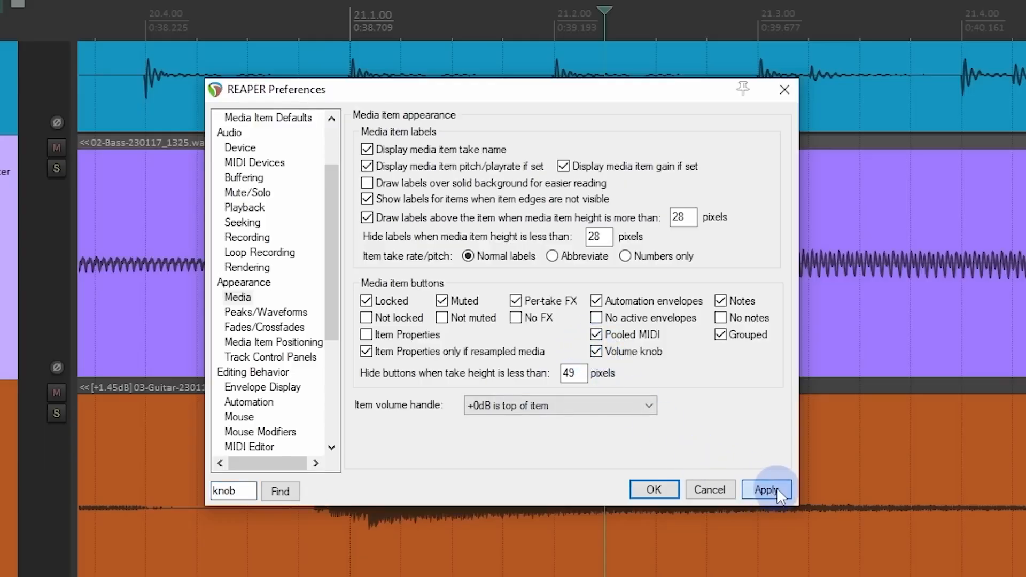
click(653, 490)
Step: Vary the split-off bass item's volume with its knob between about +5.20 and +3.10 dB, and reset it to 0 dB
mouse_move(367, 152)
mouse_down()
mouse_move(360, 142)
mouse_move(351, 199)
mouse_move(372, 133)
mouse_up()
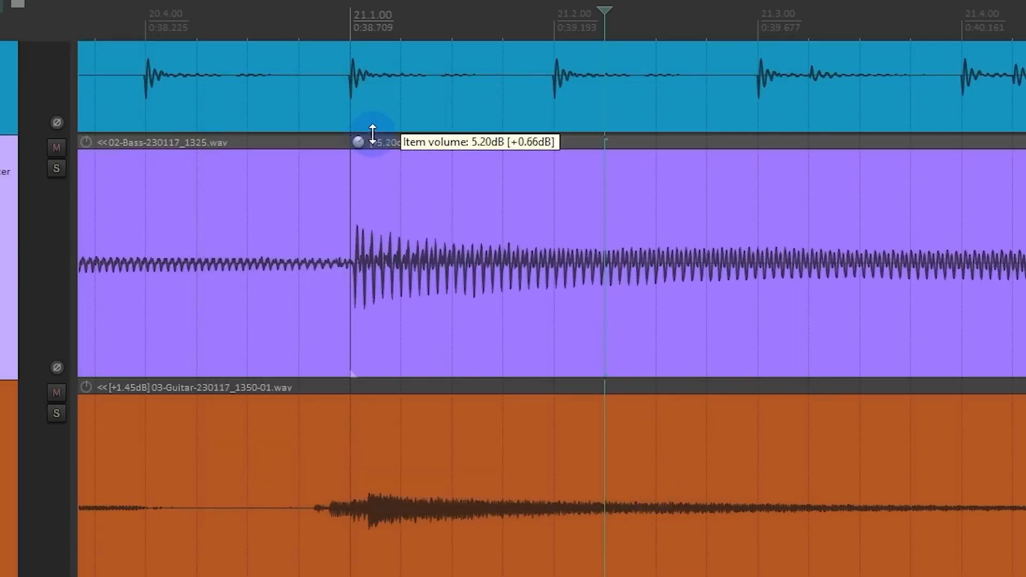
mouse_move(83, 151)
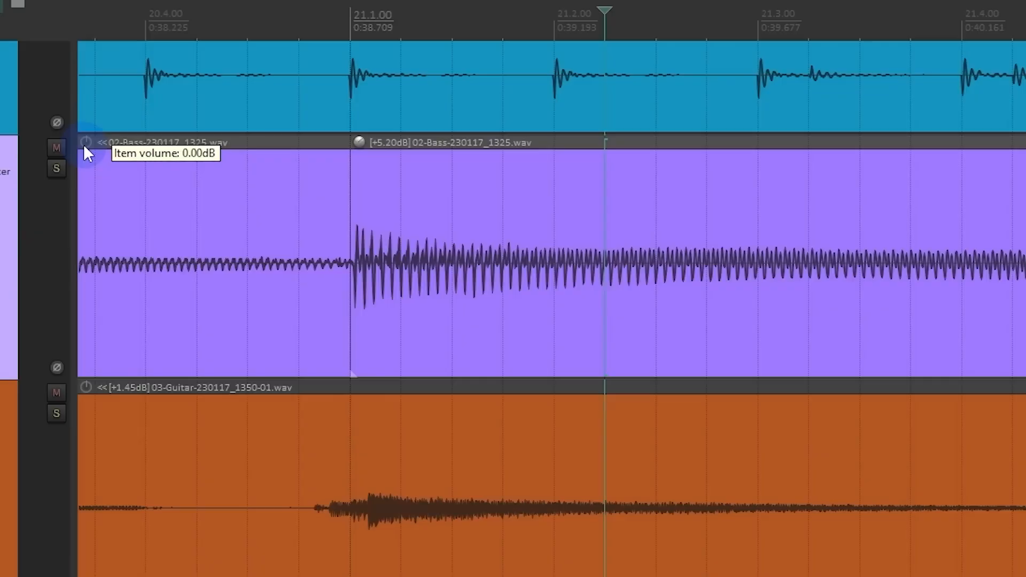
drag(361, 146, 339, 145)
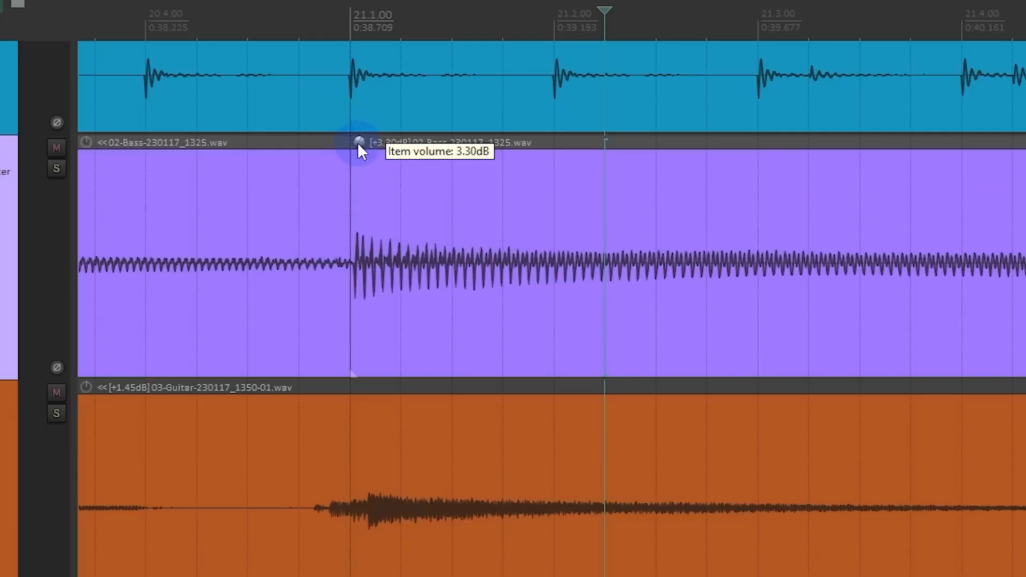
mouse_move(358, 144)
mouse_down()
mouse_move(335, 232)
mouse_move(358, 147)
mouse_move(368, 150)
mouse_move(367, 119)
mouse_move(348, 232)
mouse_move(373, 120)
mouse_move(359, 152)
mouse_up()
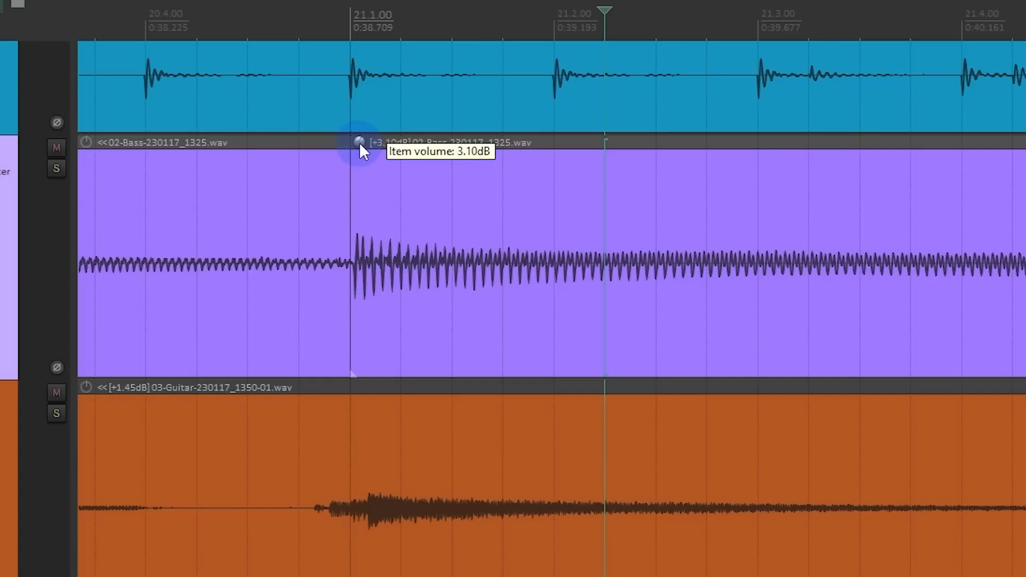
double_click(359, 144)
mouse_move(360, 144)
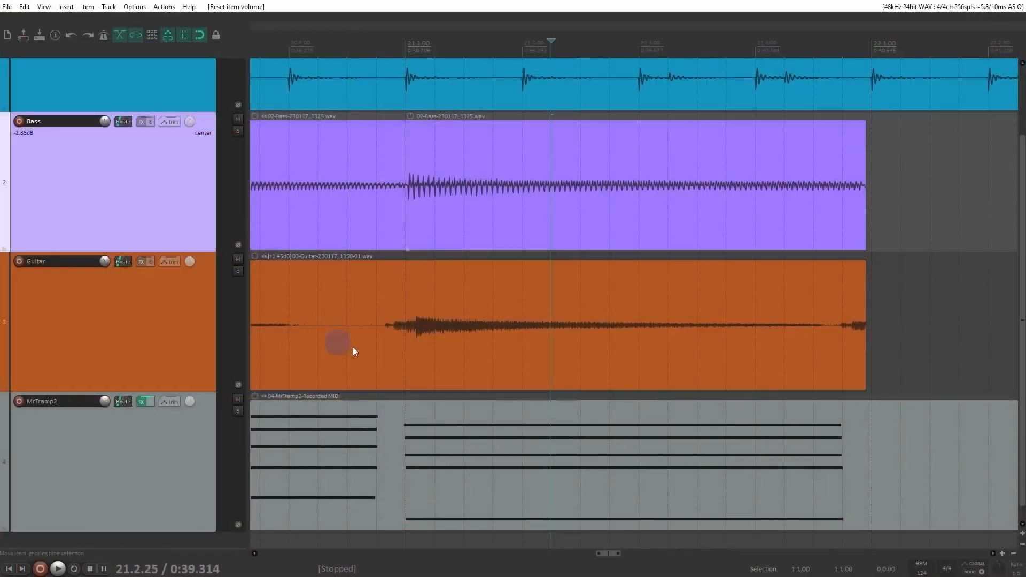
Step: Set the guitar item's take volume to about +2.83 dB in its item properties, cancelling the Normalize dialog
click(376, 314)
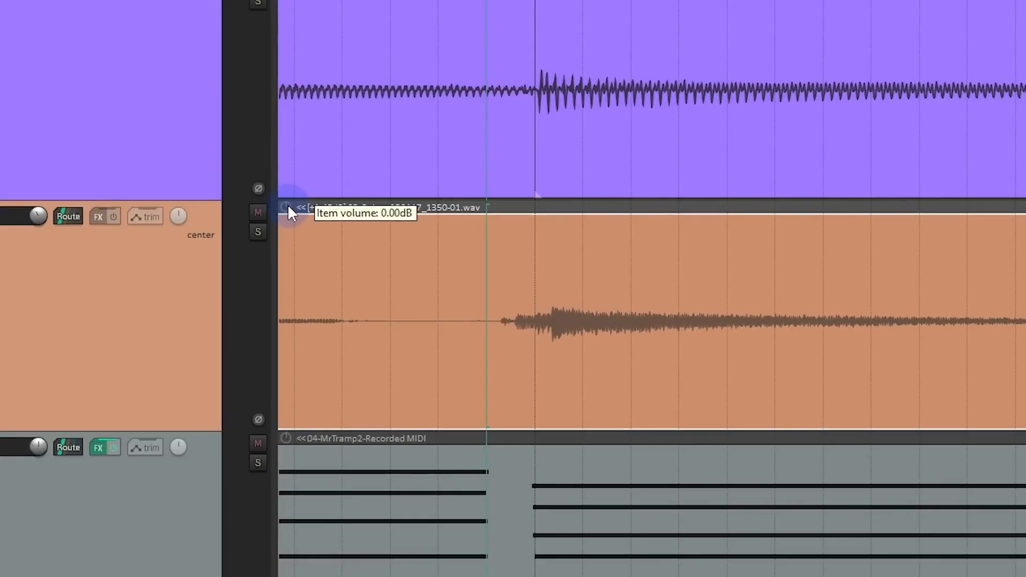
right_click(487, 252)
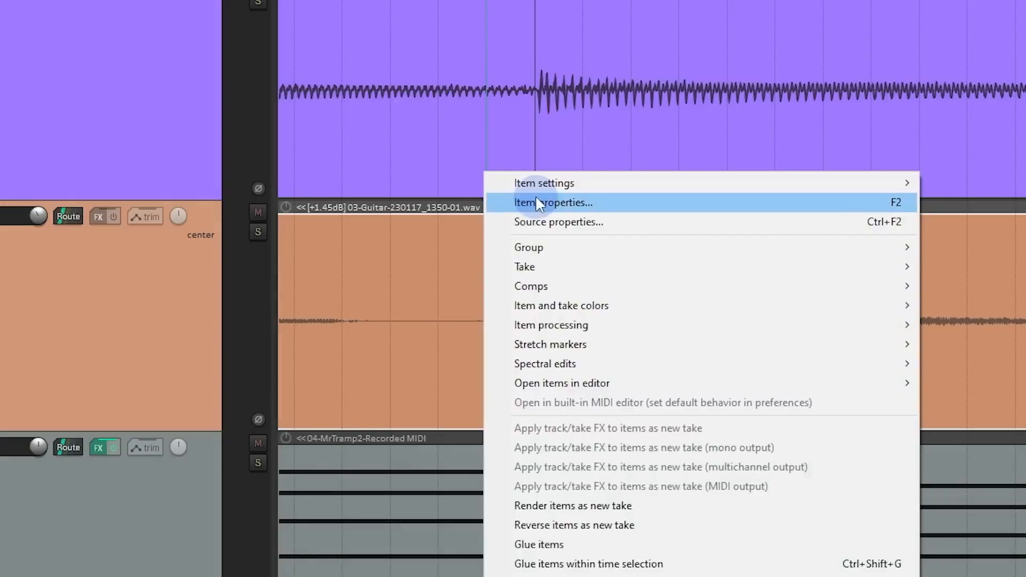
click(607, 203)
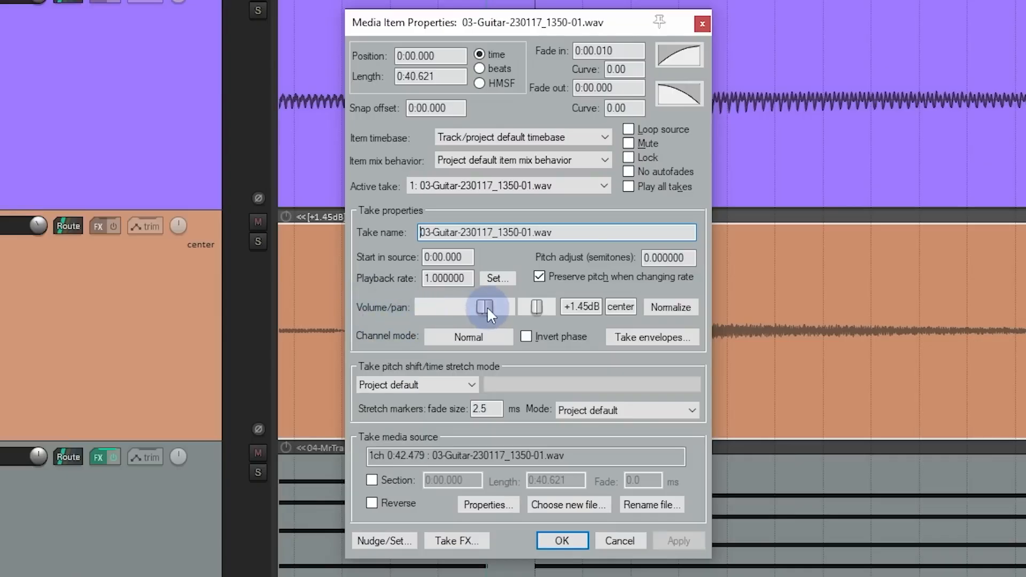
drag(486, 307, 493, 316)
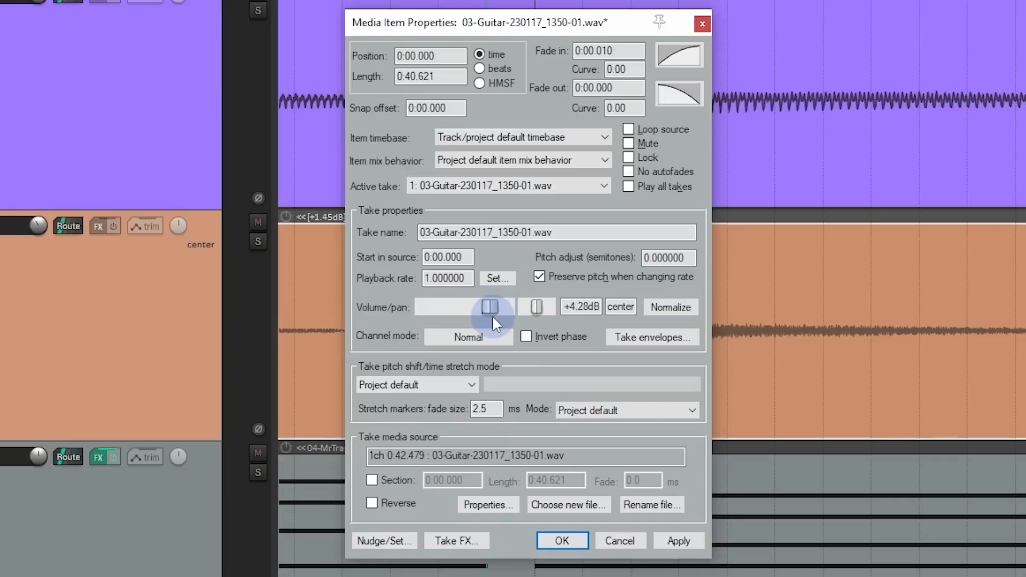
click(663, 309)
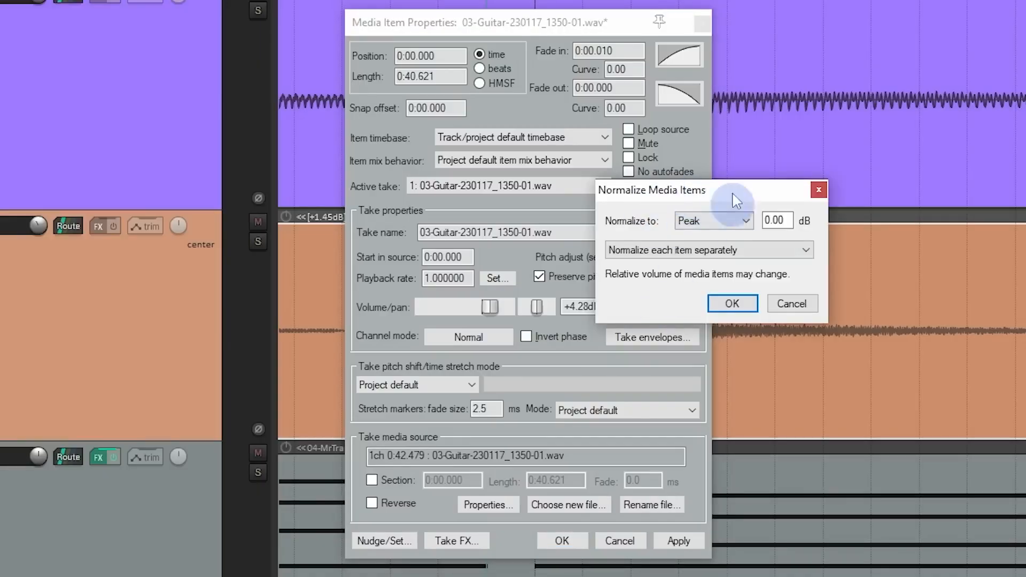
click(791, 302)
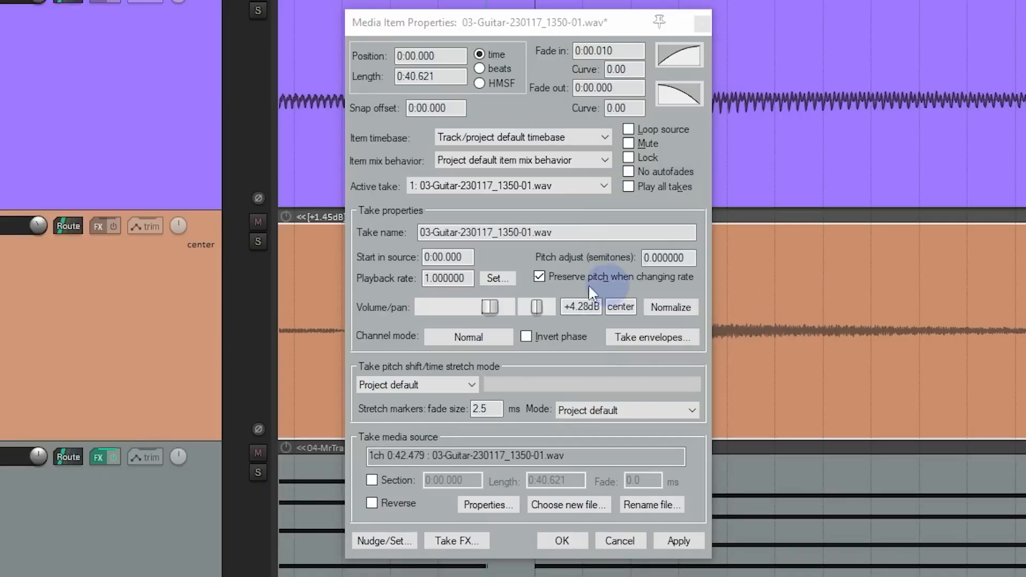
drag(489, 309, 486, 309)
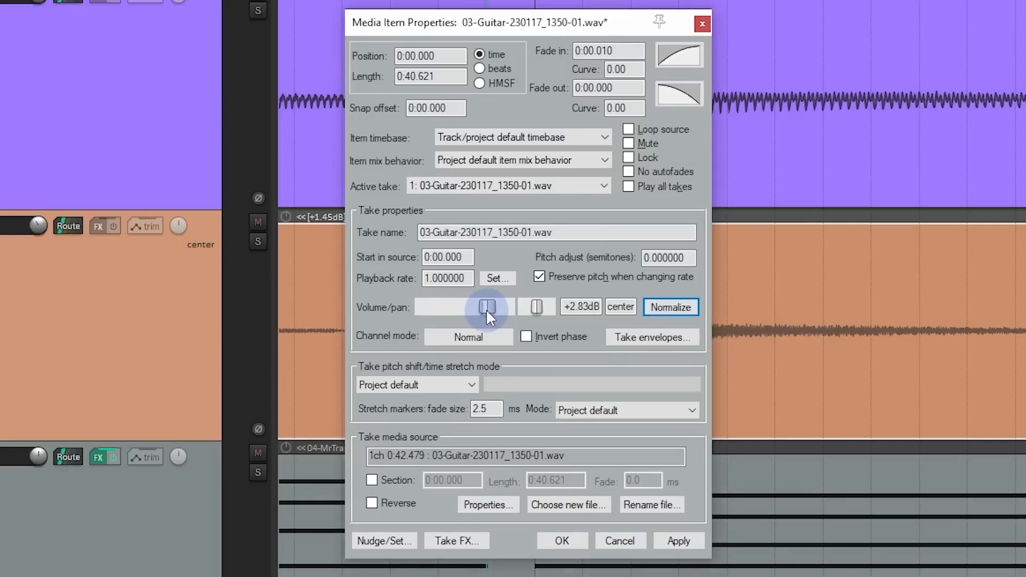
click(581, 541)
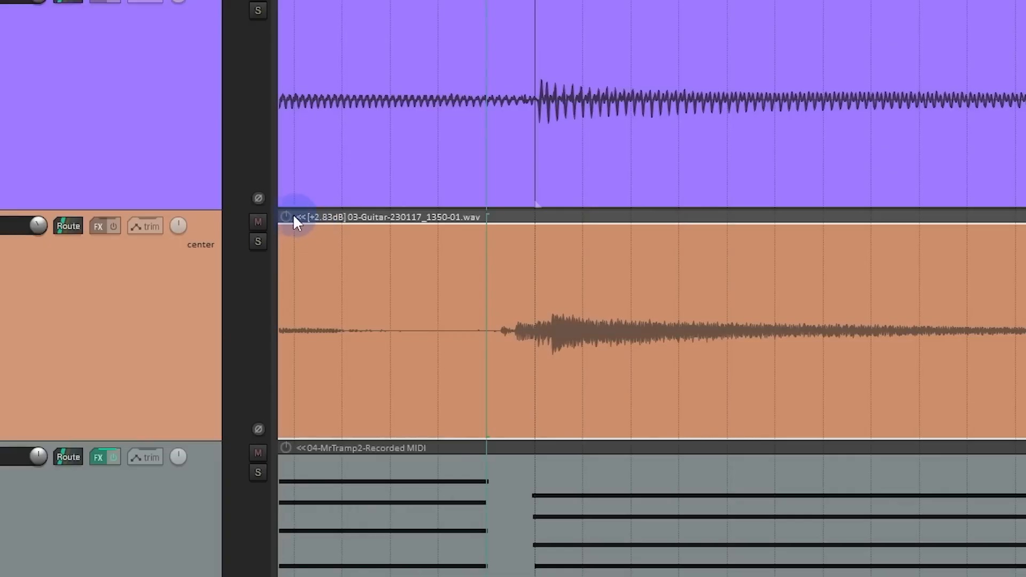
mouse_move(286, 218)
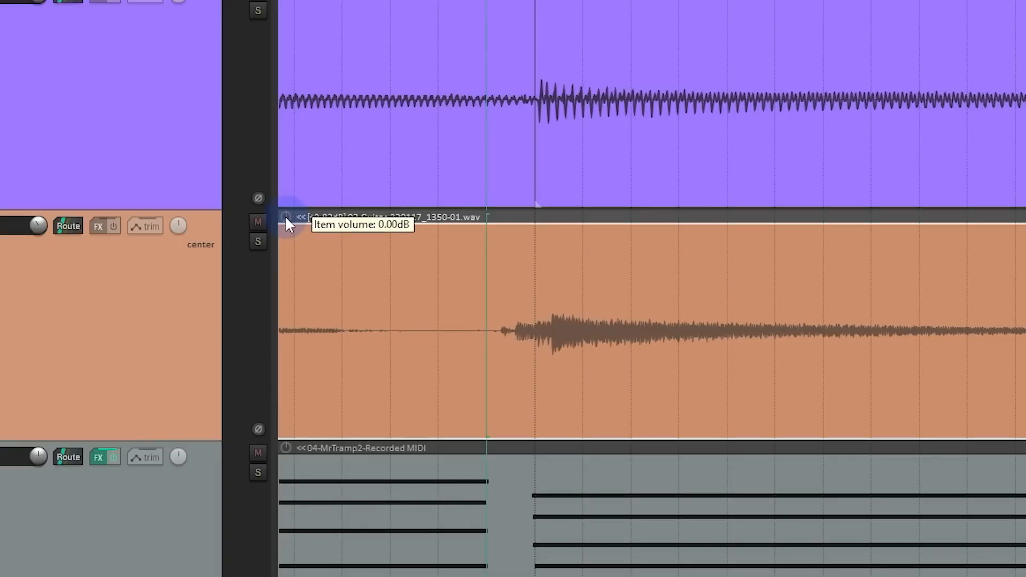
Step: Solo the Bass track and reset its track volume to 0.00 dB
scroll(576, 320, down, 6)
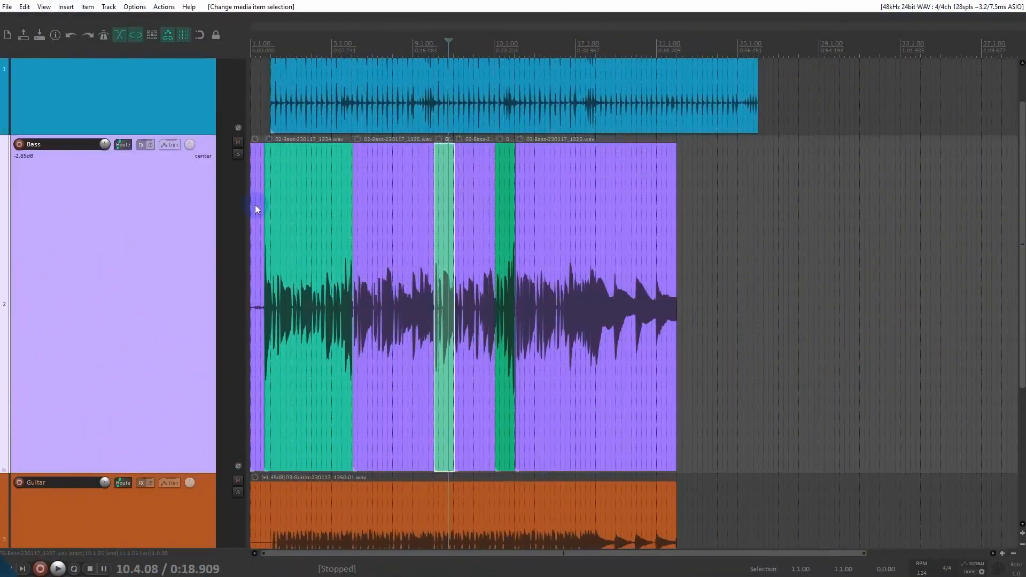
click(238, 154)
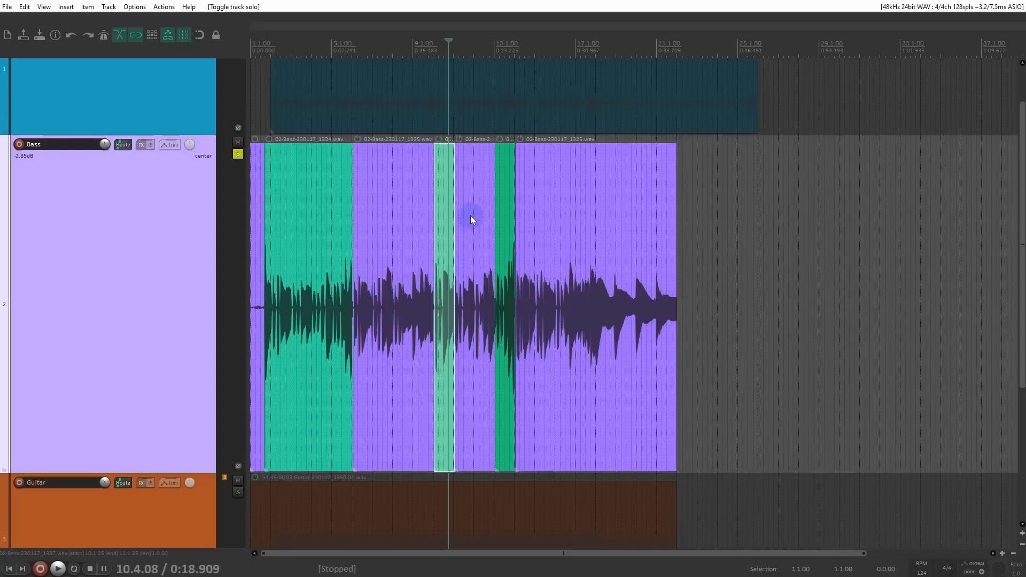
click(238, 154)
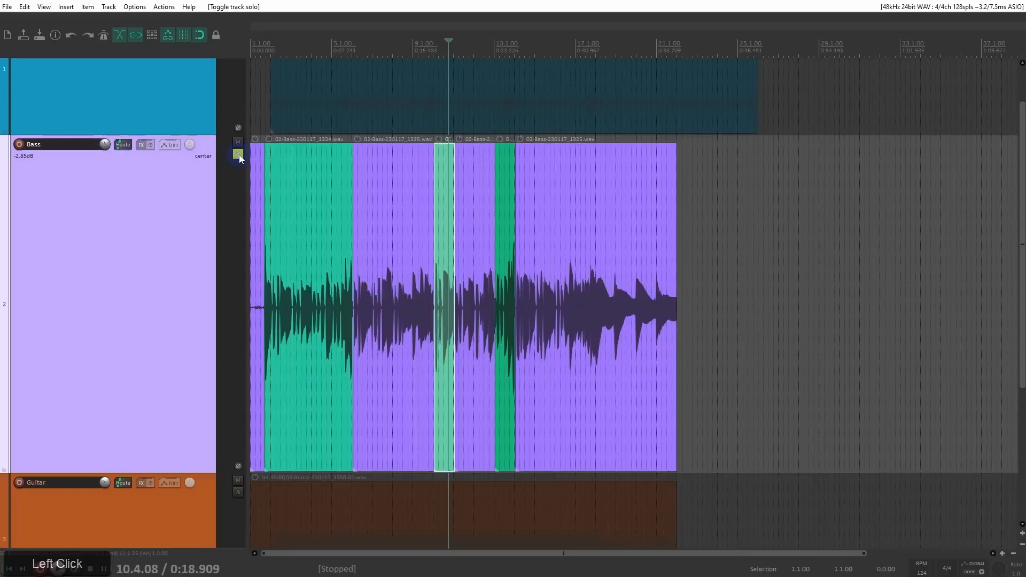
double_click(105, 145)
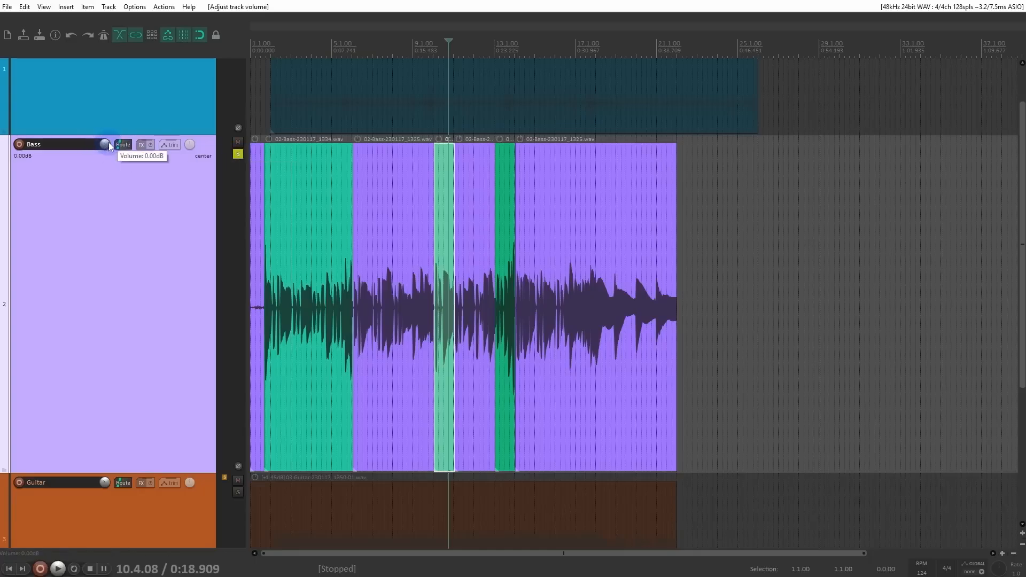
Step: Split the last item on the soloed Bass track at 21.1.00, where the final note begins
click(655, 266)
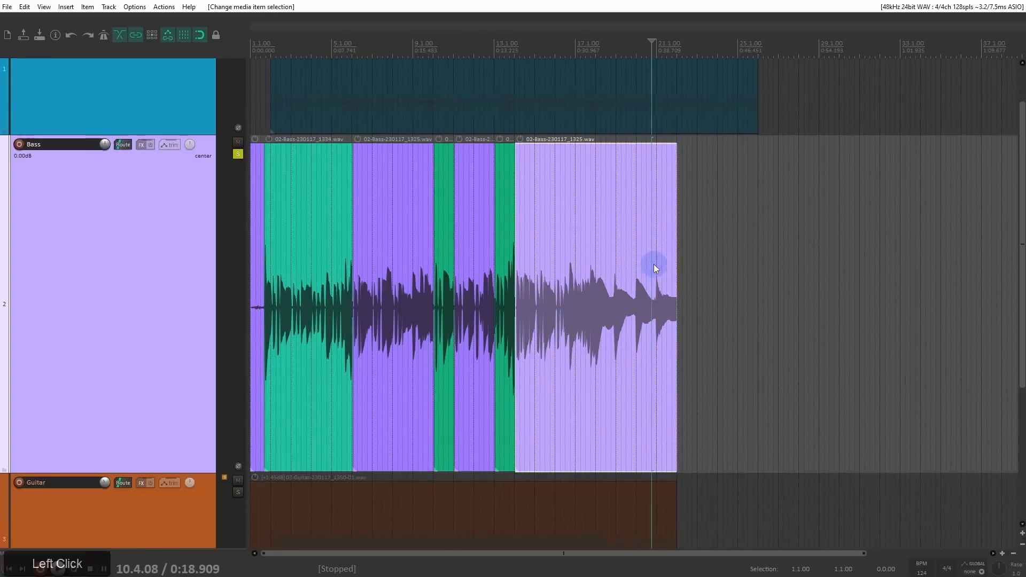
scroll(654, 265, up, 6)
drag(679, 297, 356, 325)
click(410, 301)
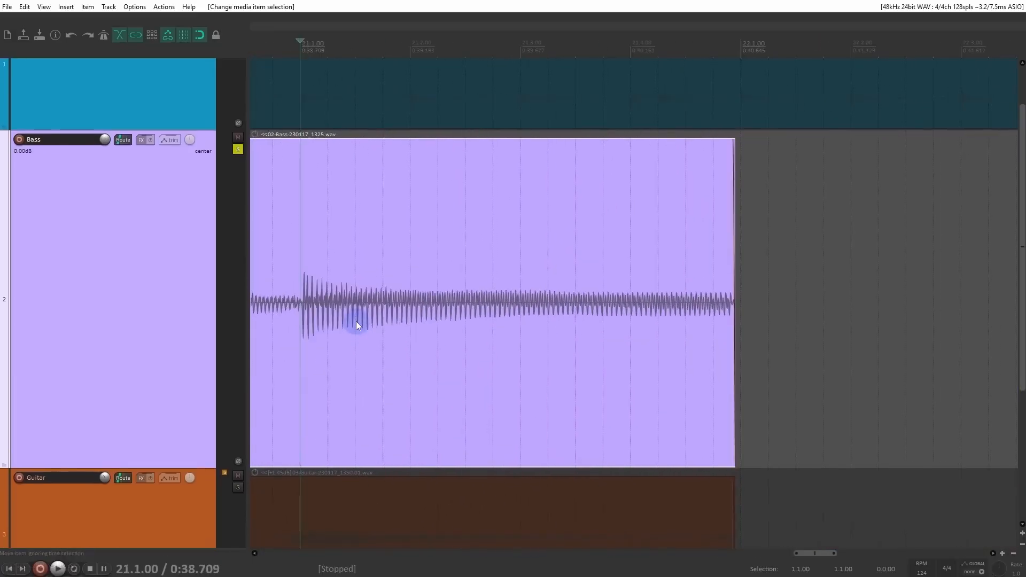
key(s)
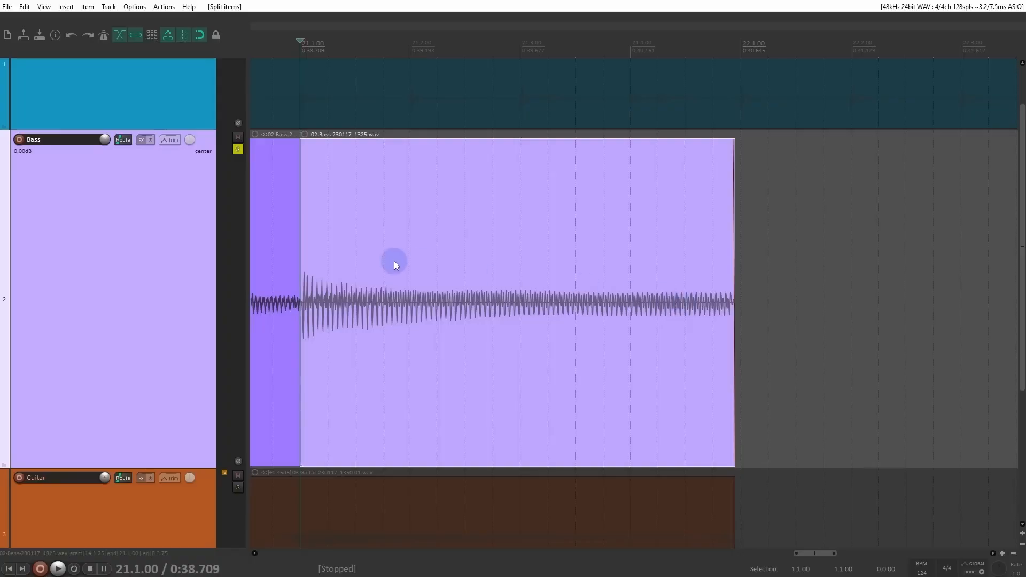
Step: Play back the split-off final bass note from 21.1.00 to hear it at its original length
key(space)
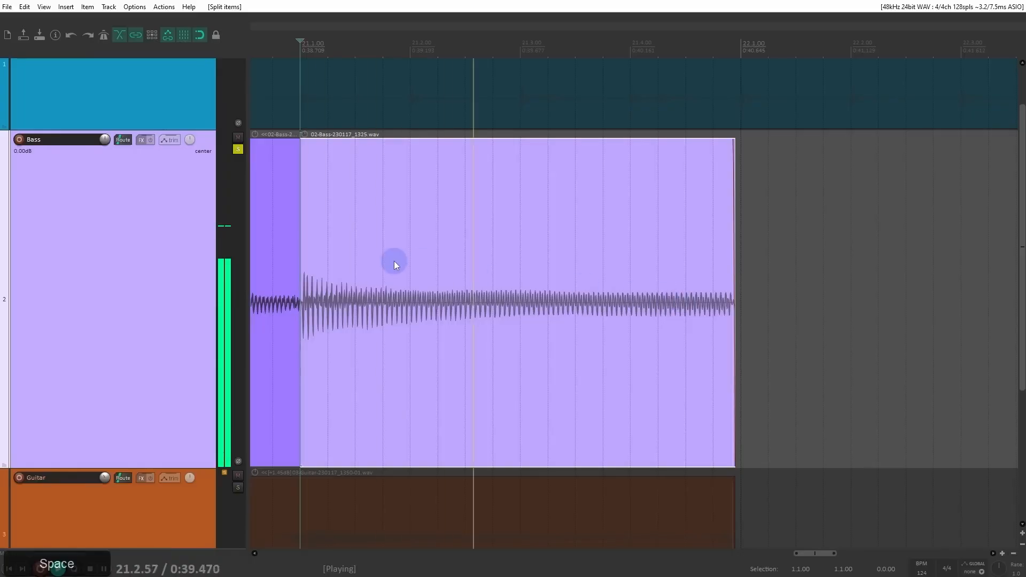
key(space)
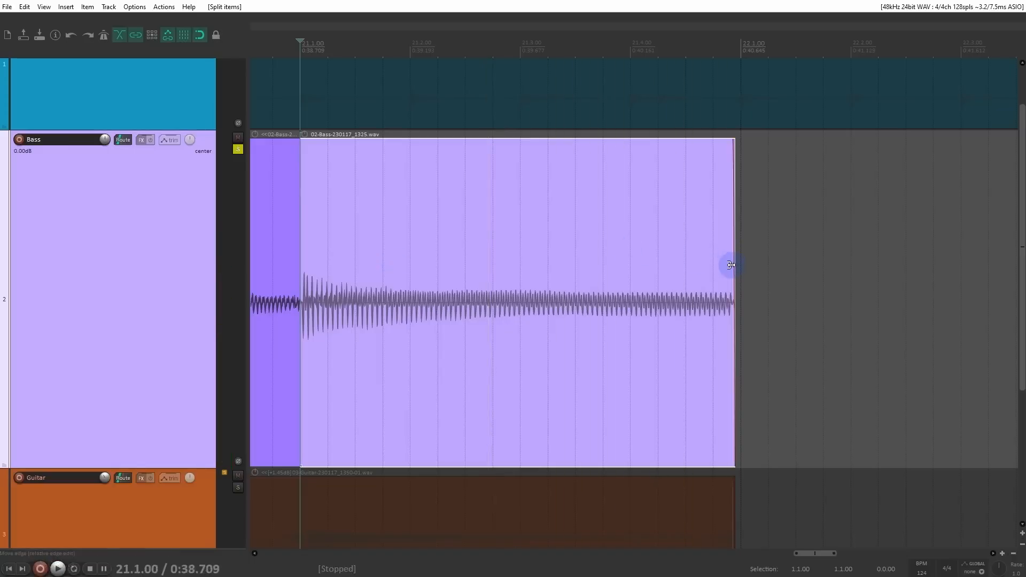
key(space)
Step: Time-stretch the split-off bass item by its right edge, trying longer and shorter lengths, to a rate of about 0.510, and play it back
alt+drag(732, 265, 698, 347)
scroll(661, 339, down, 2)
scroll(662, 340, down, 2)
shift+drag(732, 289, 598, 303)
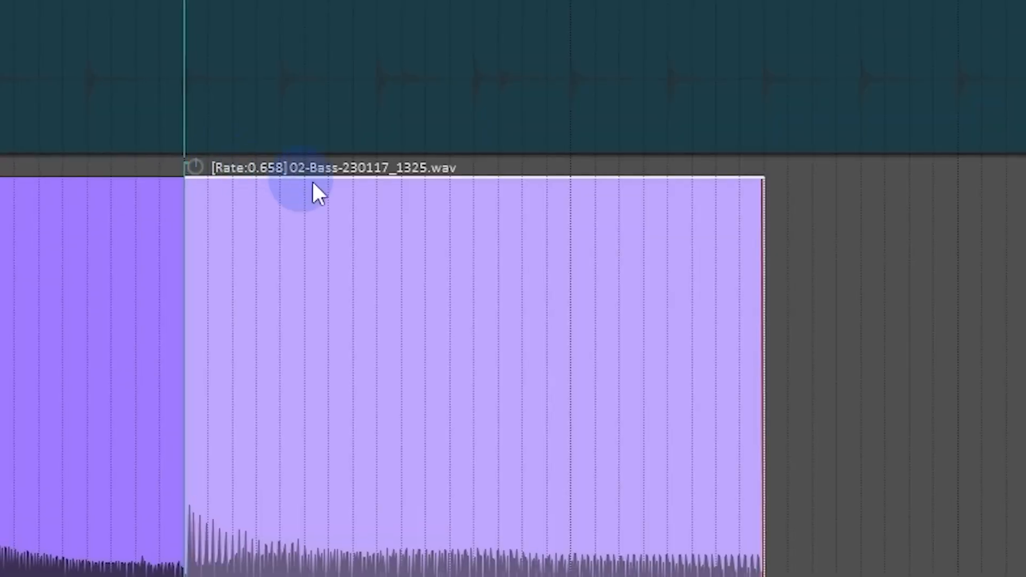
drag(766, 342, 786, 390)
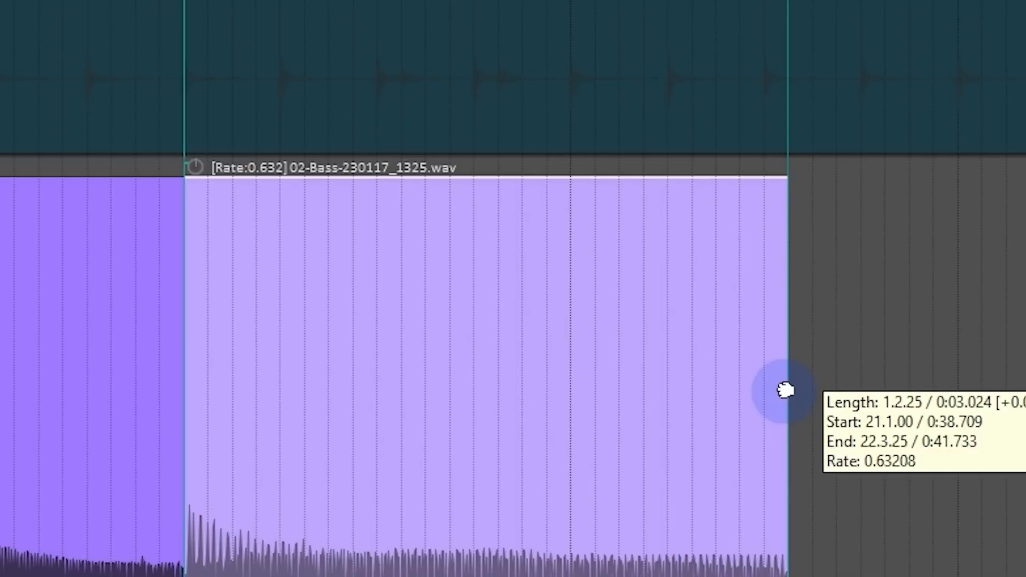
drag(785, 391, 403, 404)
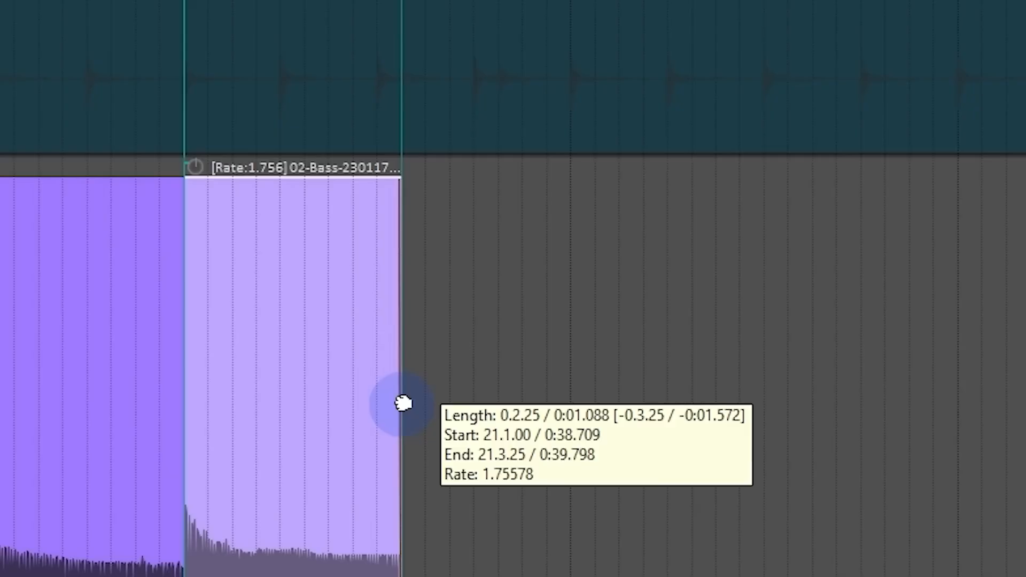
drag(771, 428, 930, 468)
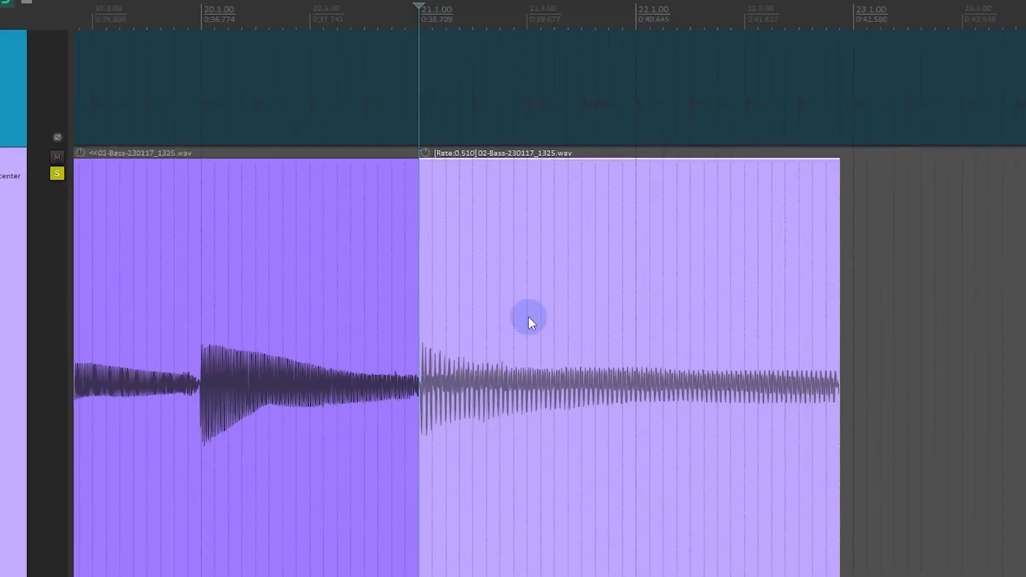
key(space)
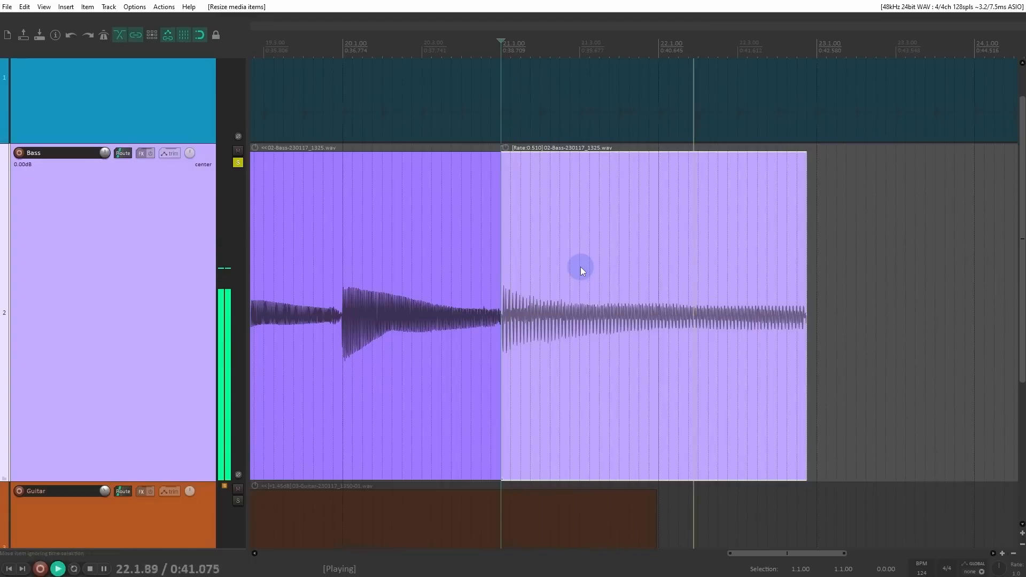
key(space)
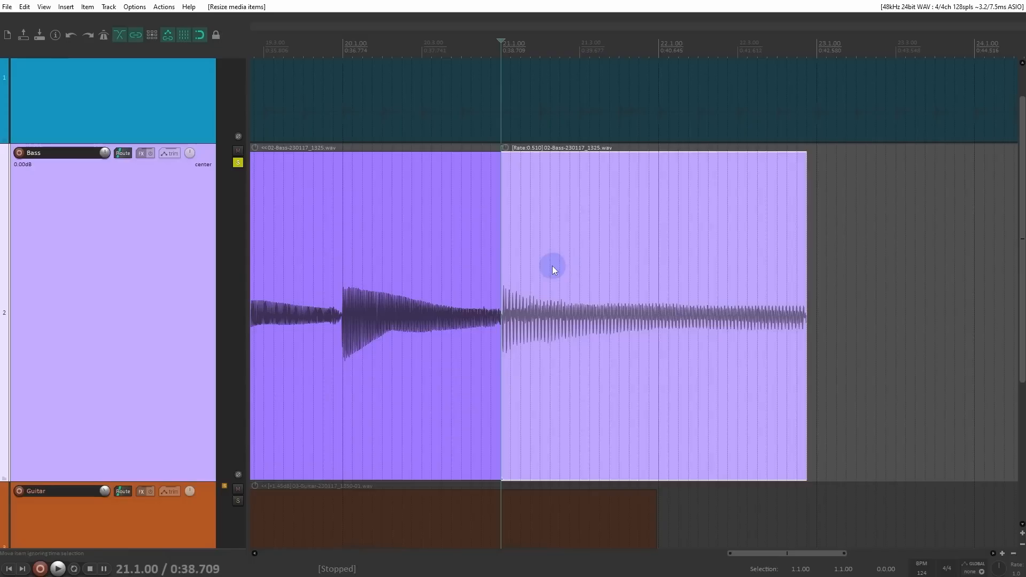
Step: Check the available default pitch shift modes in the project settings, keeping élastique 3.3.3 Pro
click(51, 35)
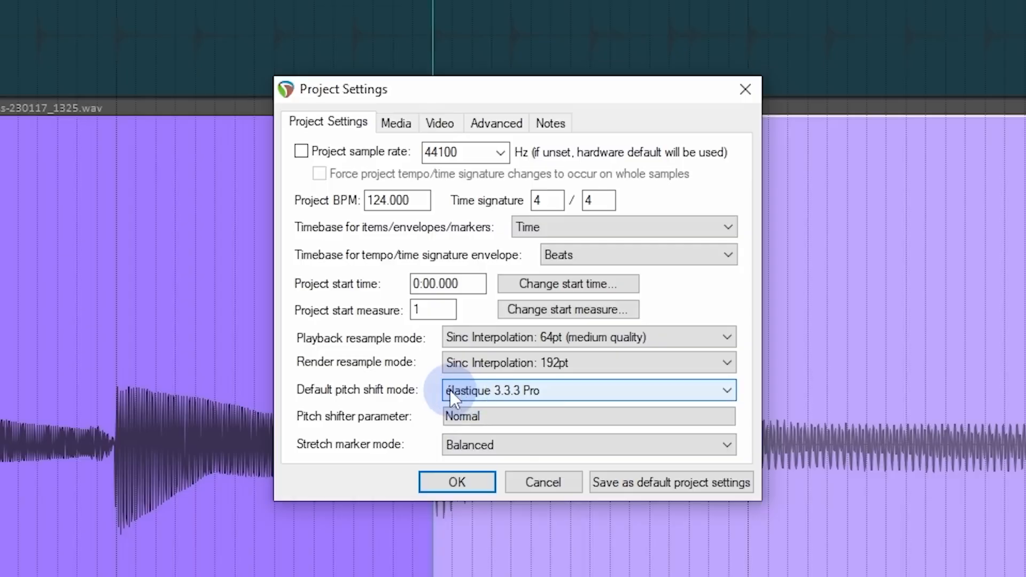
click(539, 397)
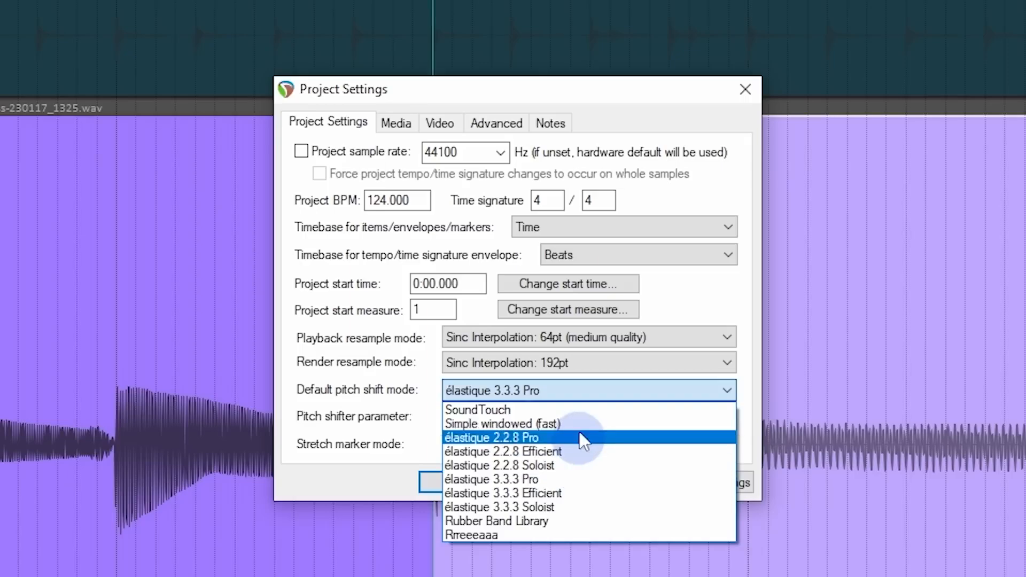
click(434, 394)
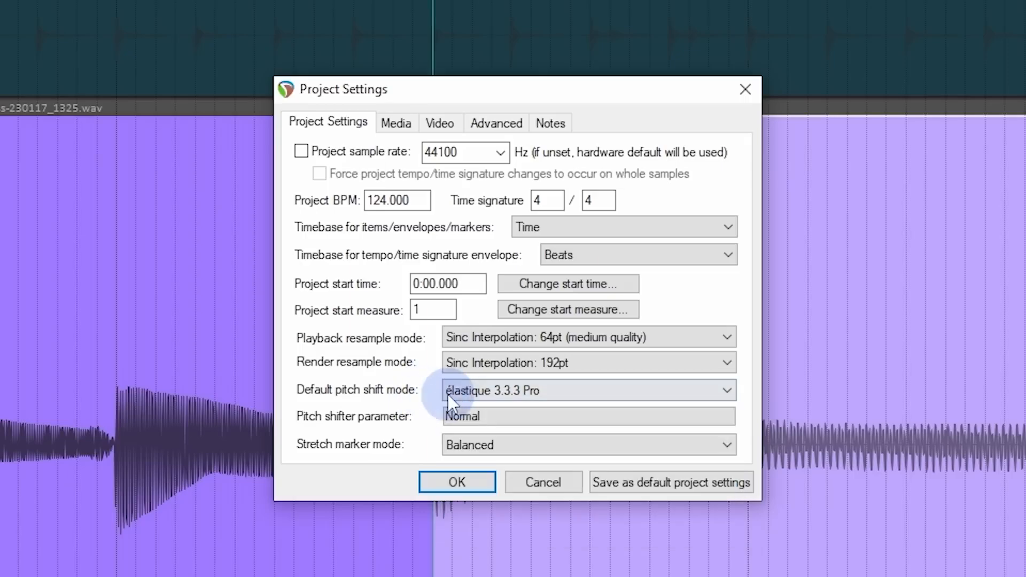
click(480, 474)
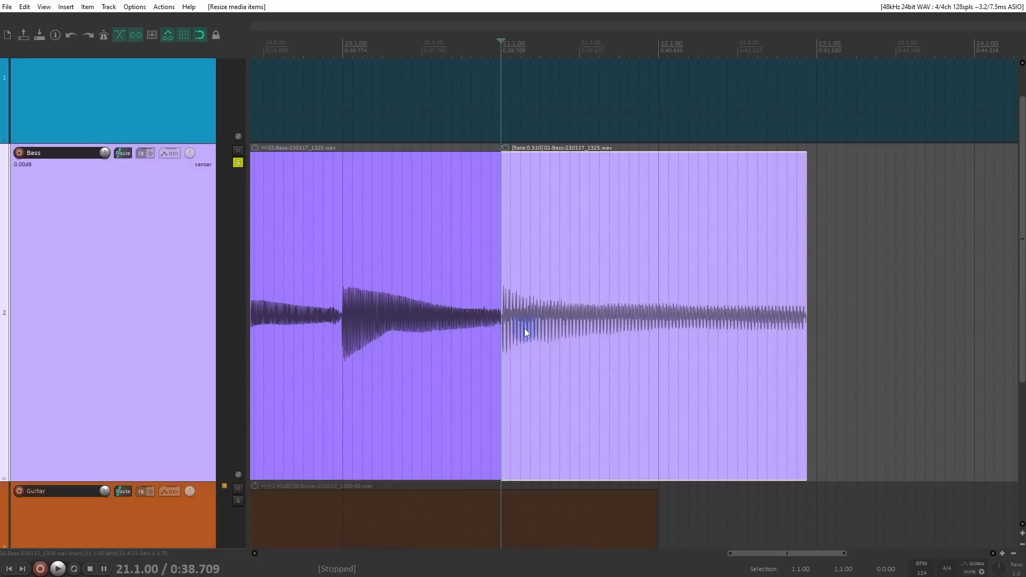
Step: Open the stretched bass item's properties and place the dialog clear of the item
key(F2)
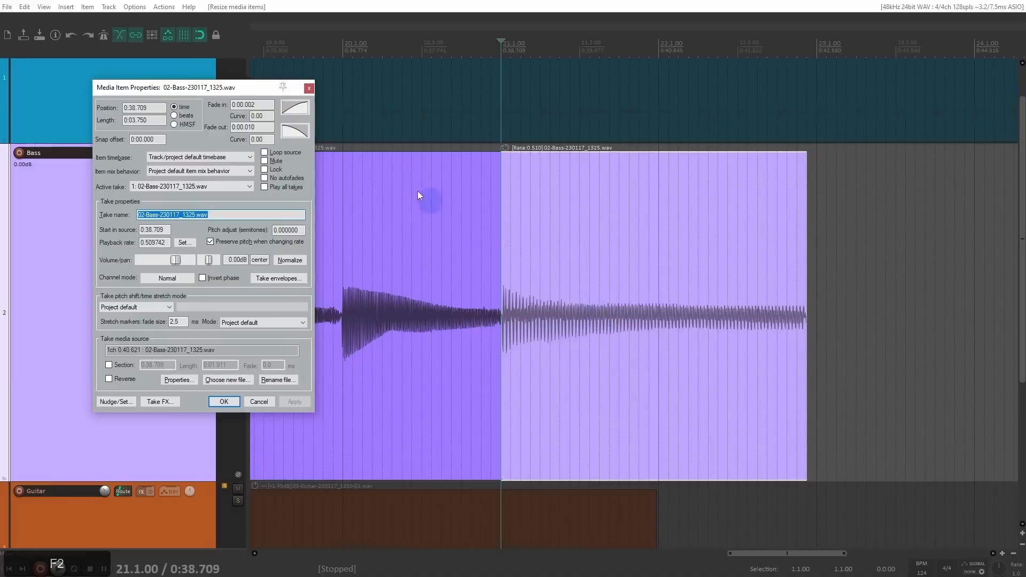
drag(229, 89, 373, 158)
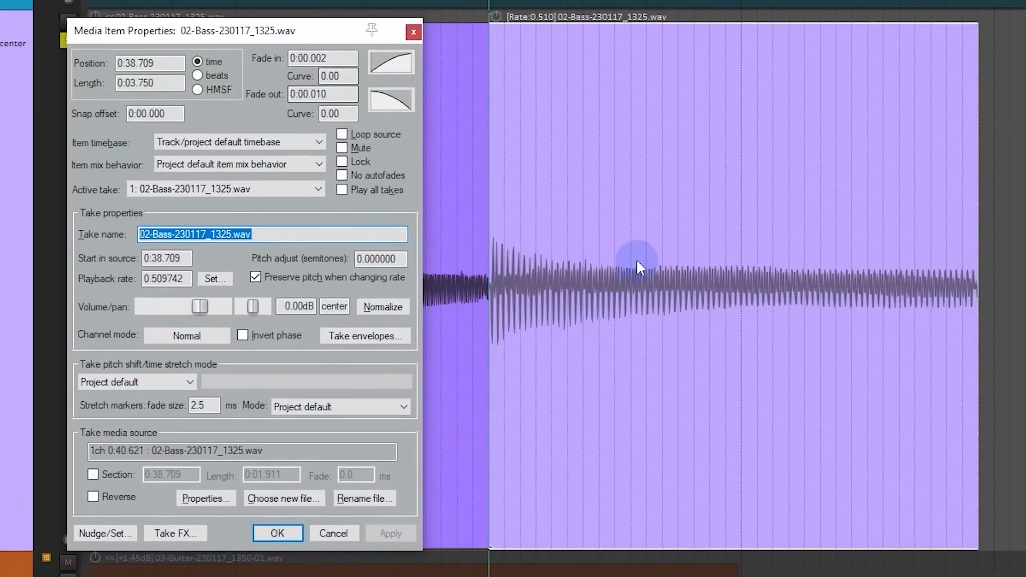
click(637, 262)
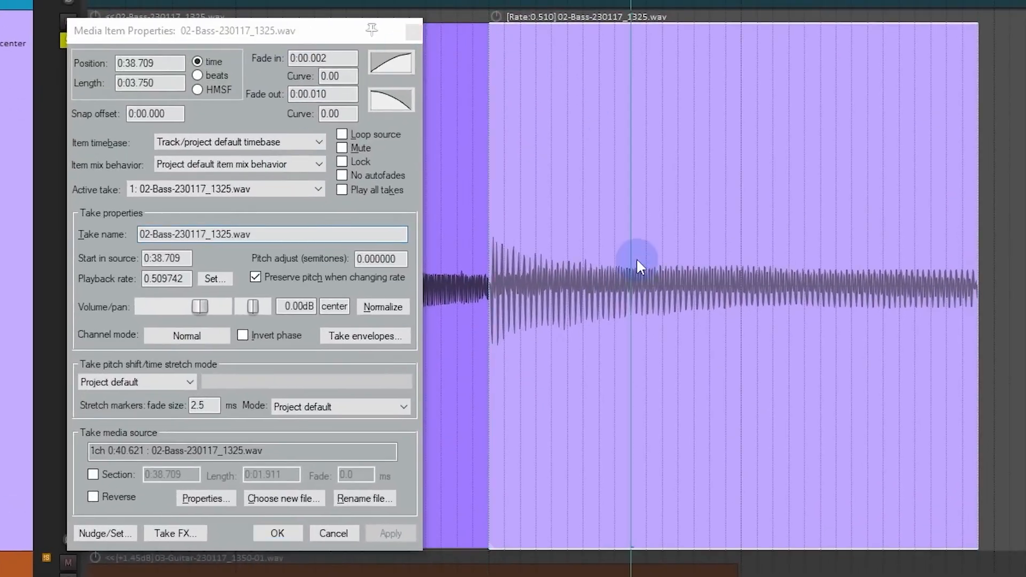
click(234, 34)
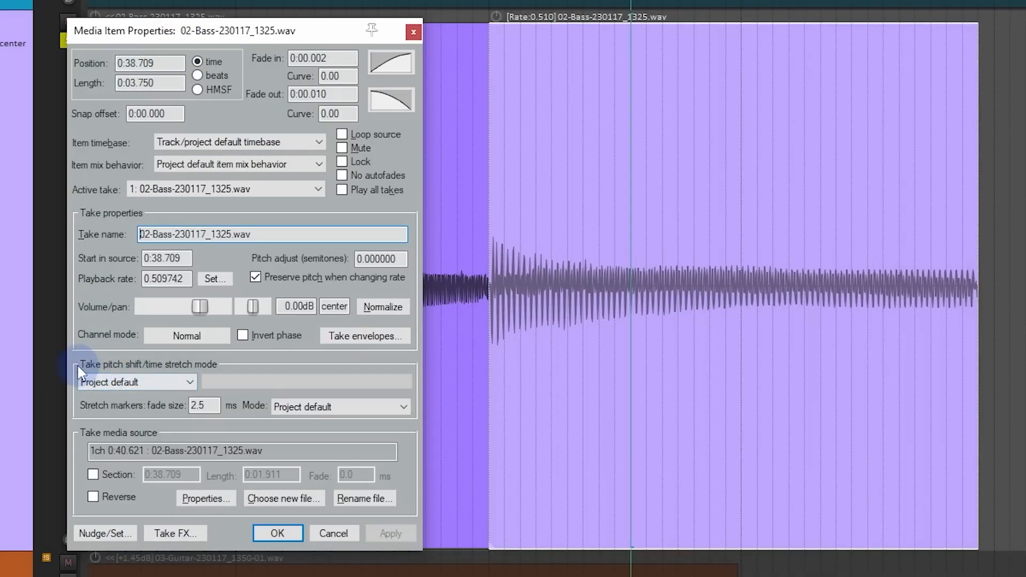
Step: Set the take's pitch shift/time stretch mode to élastique 3.3.3 Pro and view its formant options, keeping Normal
click(86, 383)
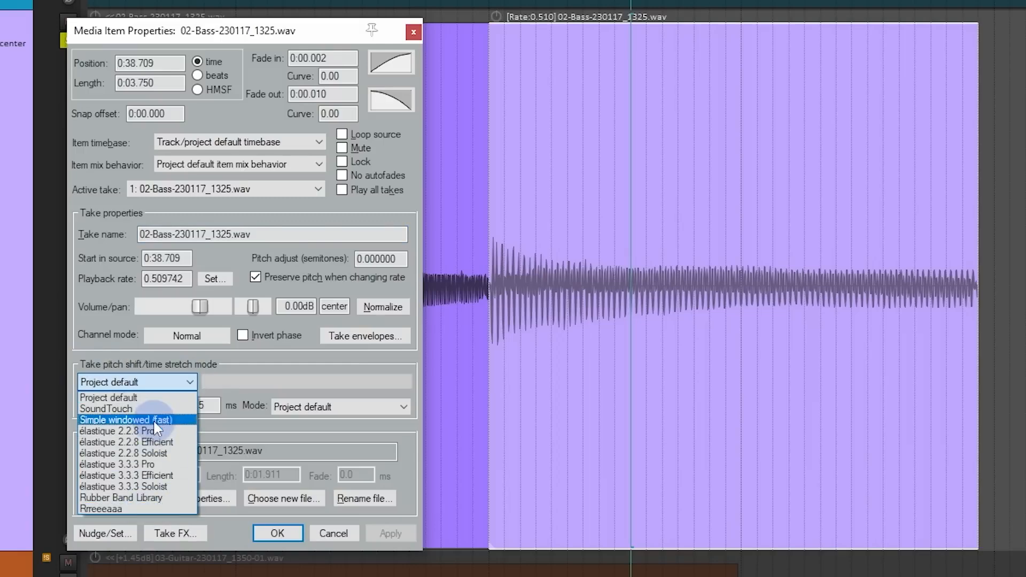
click(226, 367)
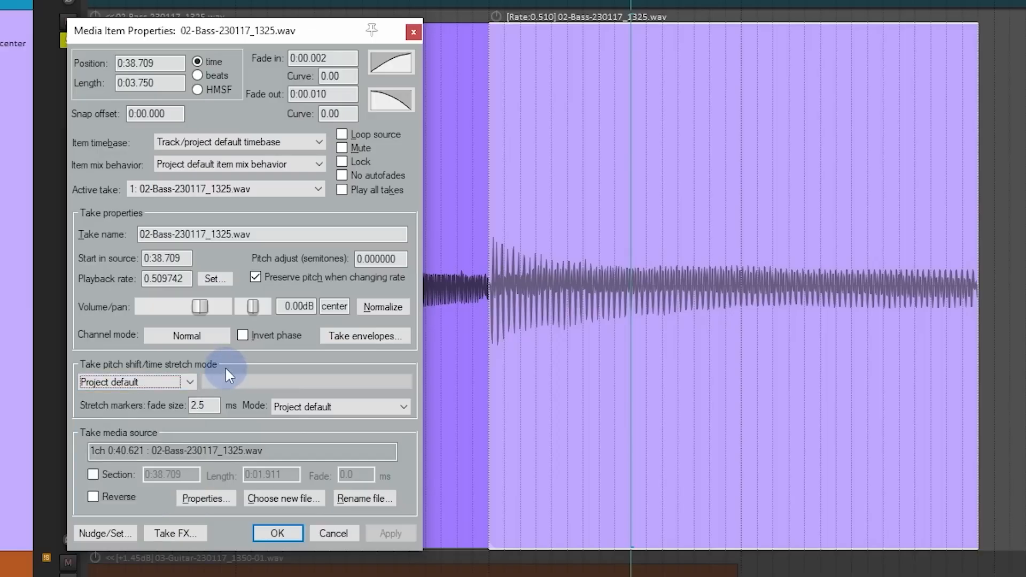
click(190, 381)
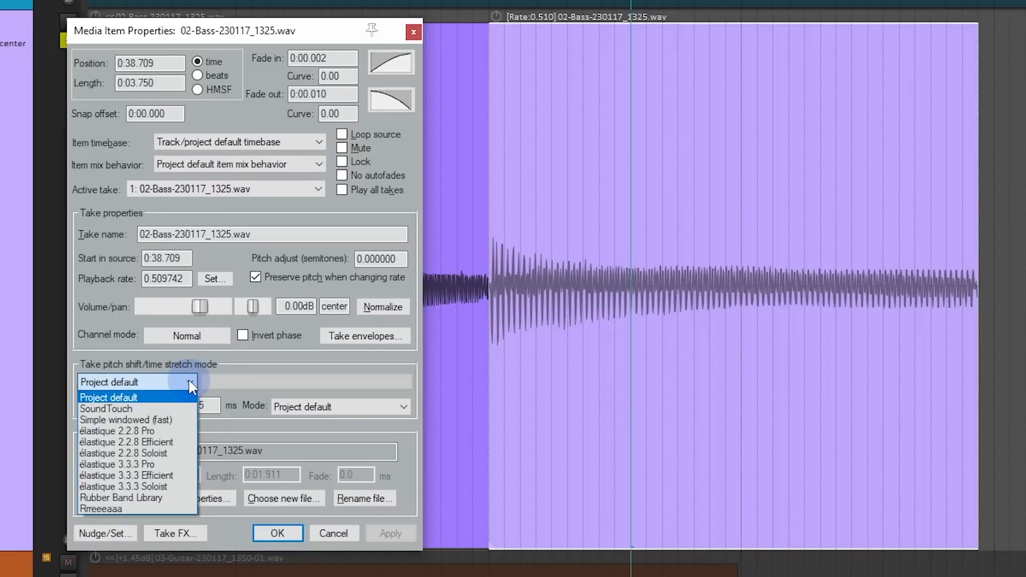
click(178, 464)
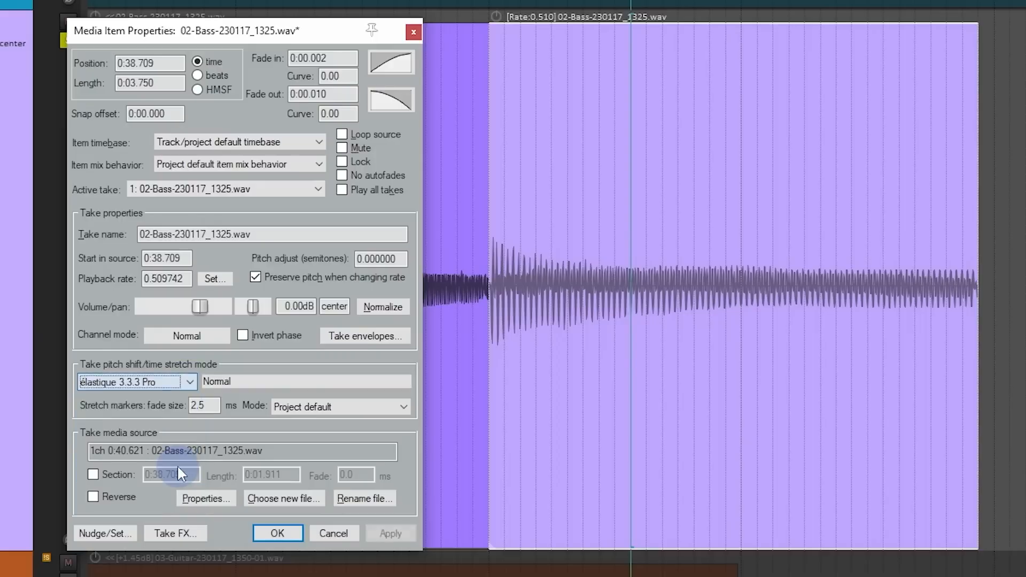
click(274, 382)
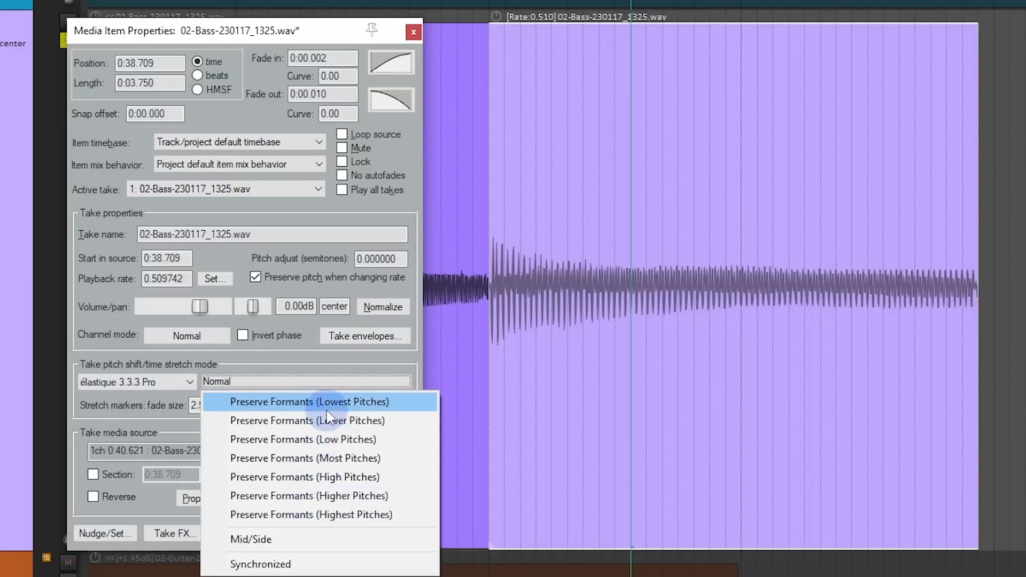
click(329, 361)
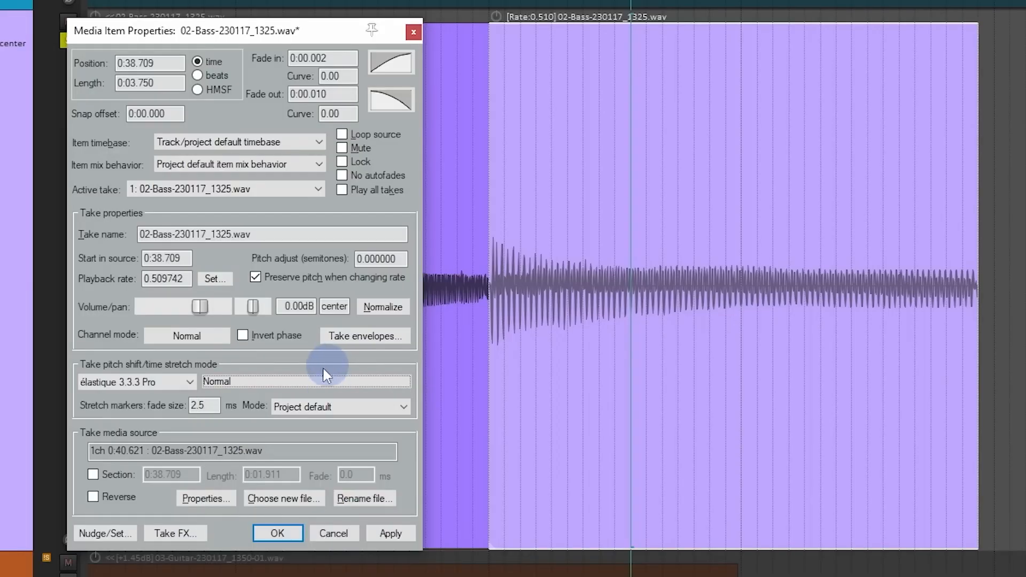
Step: Apply the Rrreeeaaa pitch shift mode to the bass take and play the item from its start
click(188, 380)
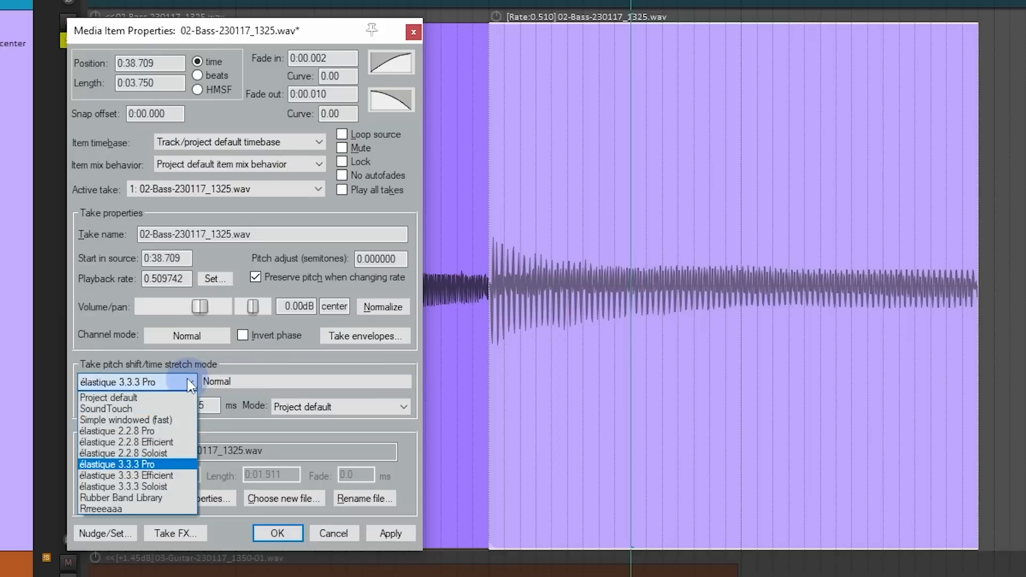
click(153, 508)
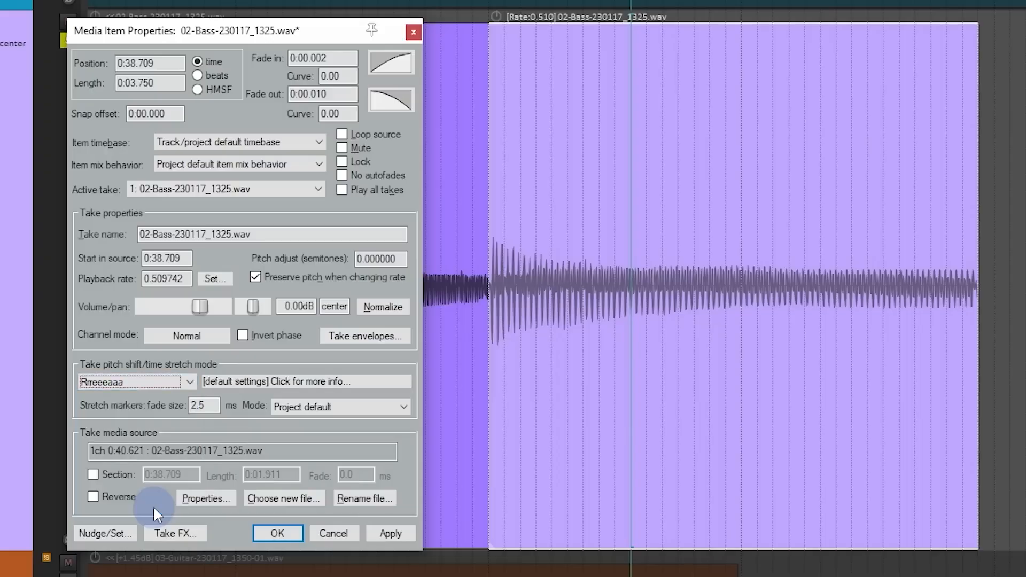
click(397, 532)
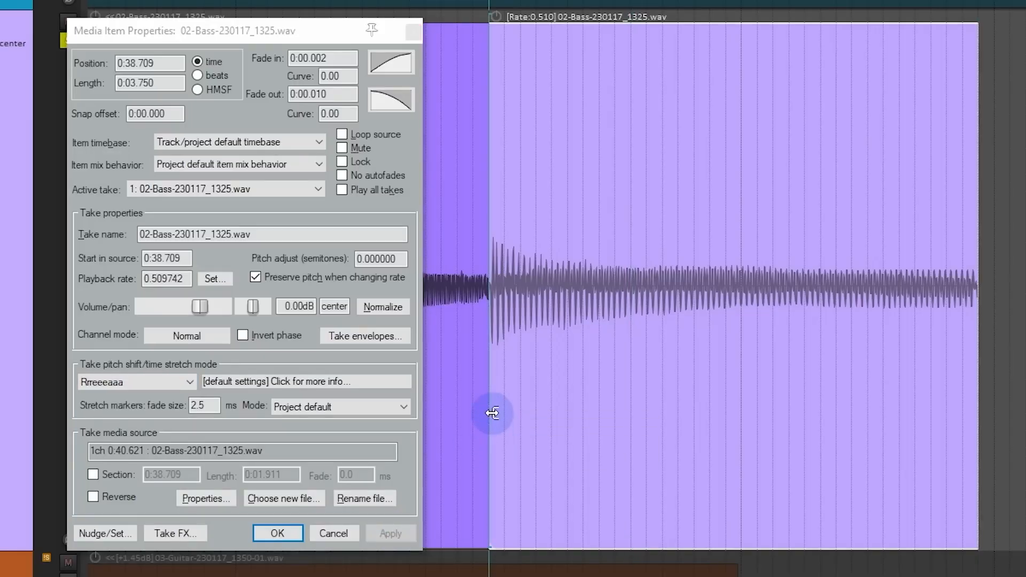
key(space)
key(space)
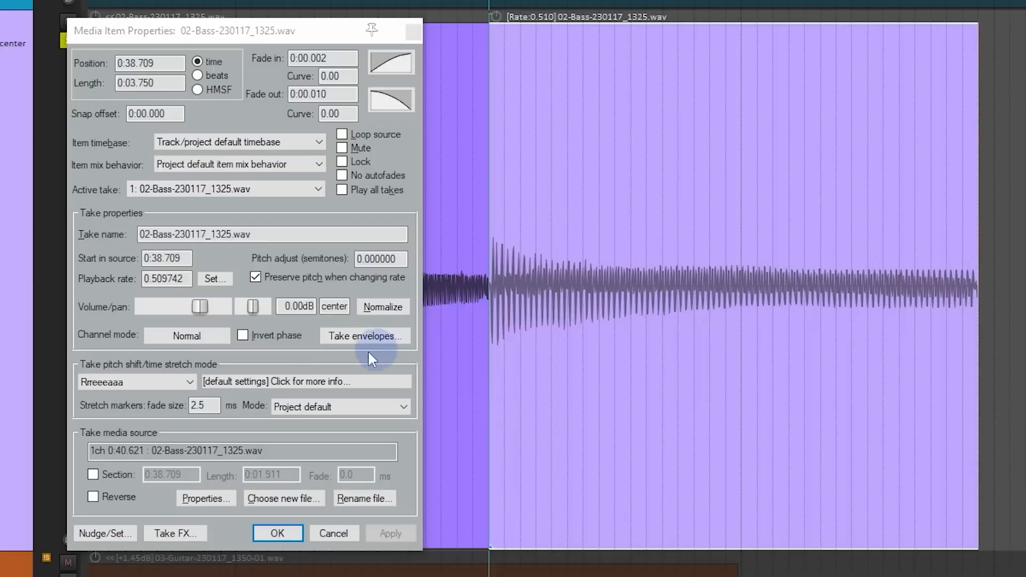
Step: Return the bass take's pitch shift/time stretch mode to Project default and apply it
click(180, 384)
click(172, 397)
click(393, 531)
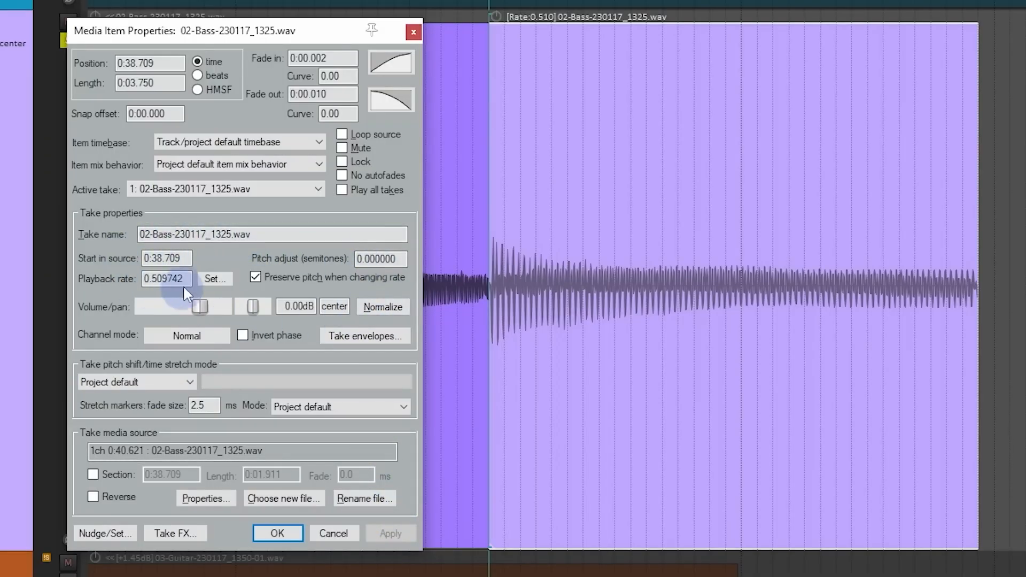
Step: Set the bass take's playback rate to 1 and apply it
drag(188, 279, 140, 277)
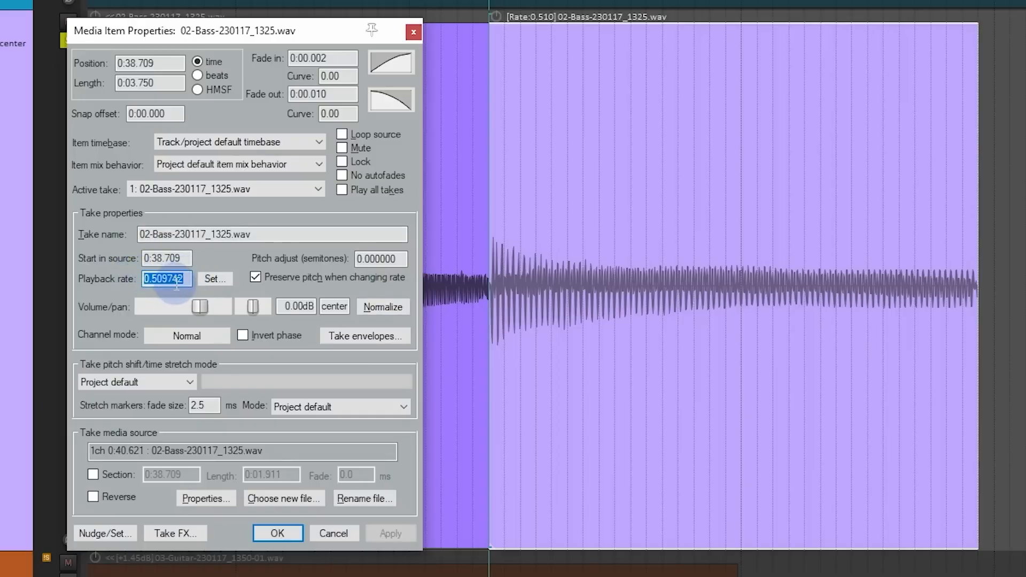
text(1)
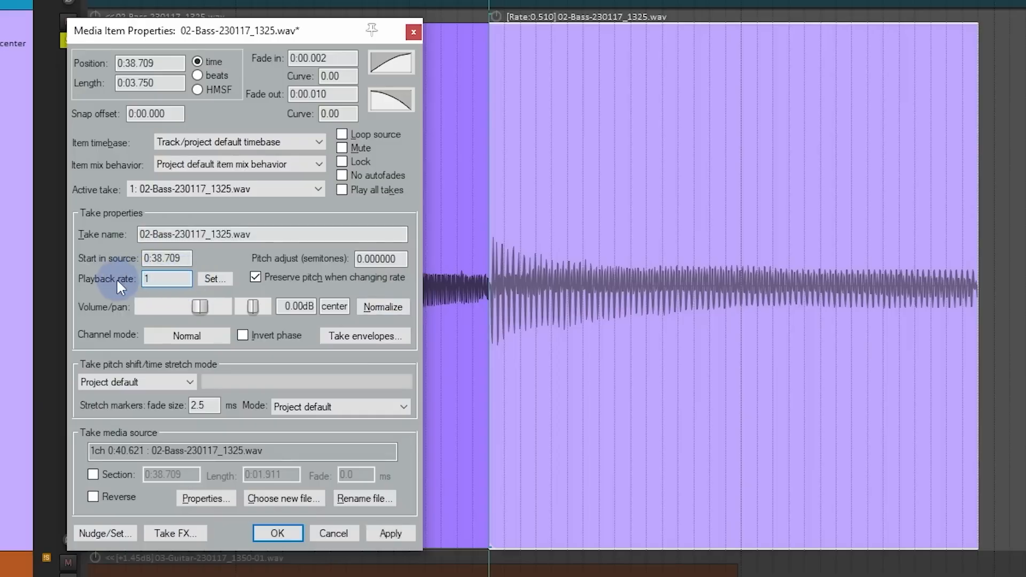
click(400, 530)
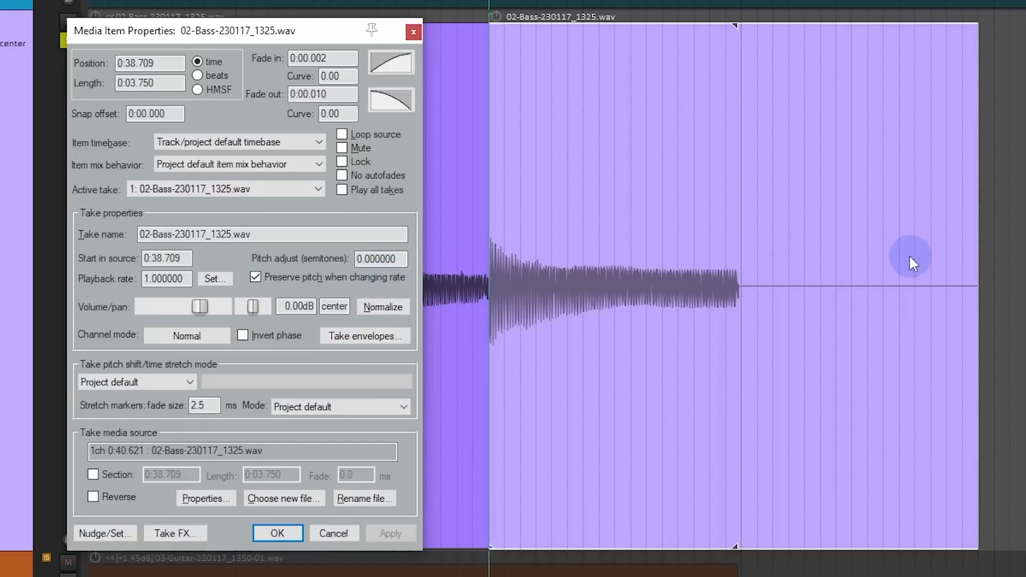
Step: Turn off pitch preservation for the bass take, stretch the item to a rate of about 0.500, and play it back
click(291, 274)
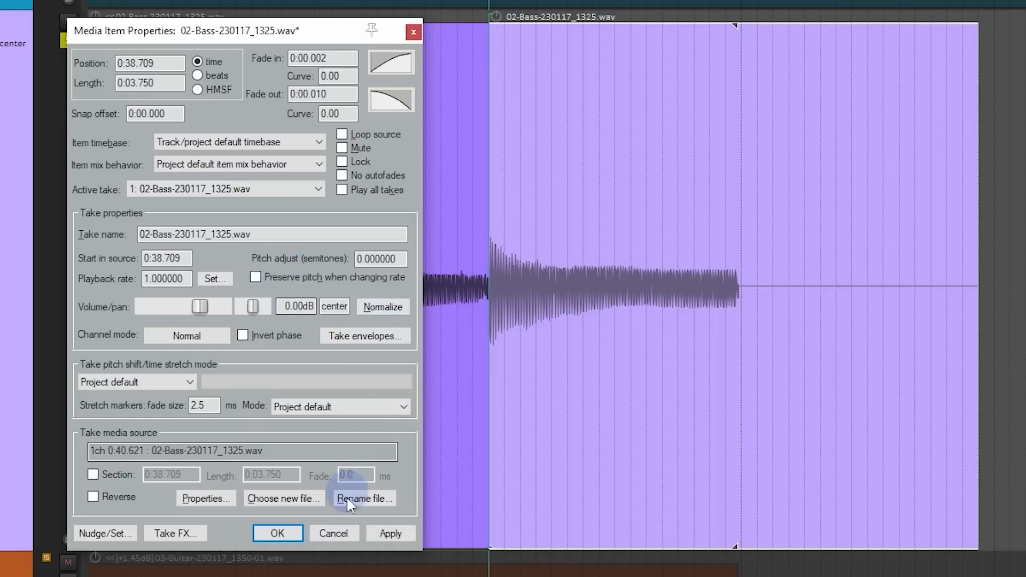
click(392, 532)
drag(975, 301, 962, 329)
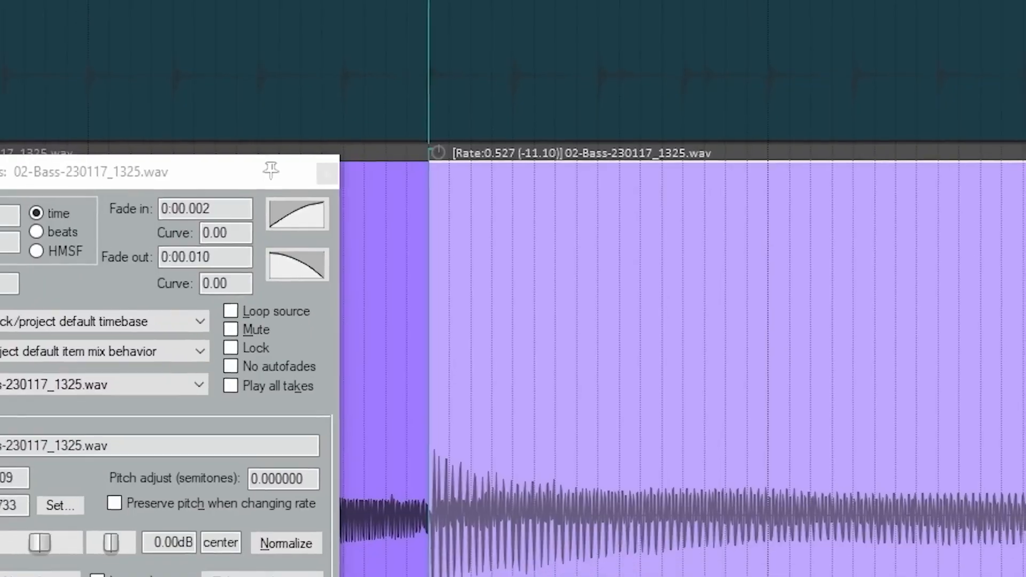
drag(1015, 266, 1025, 264)
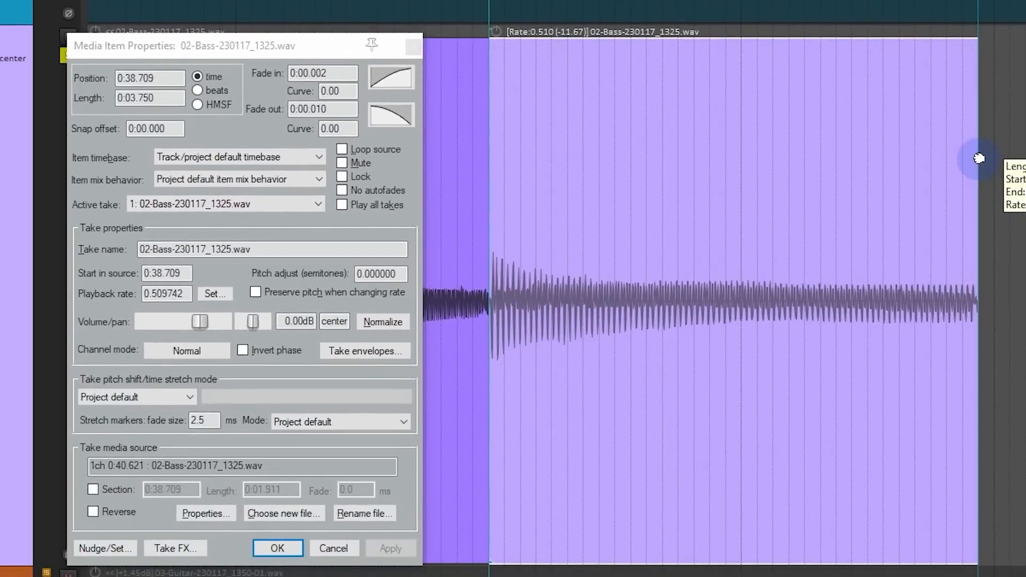
drag(980, 158, 989, 165)
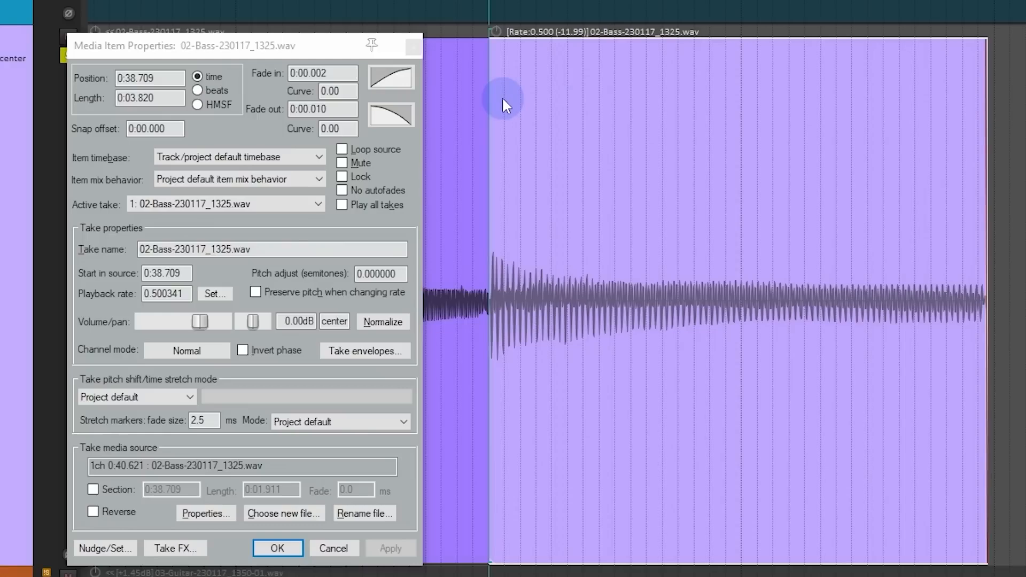
key(space)
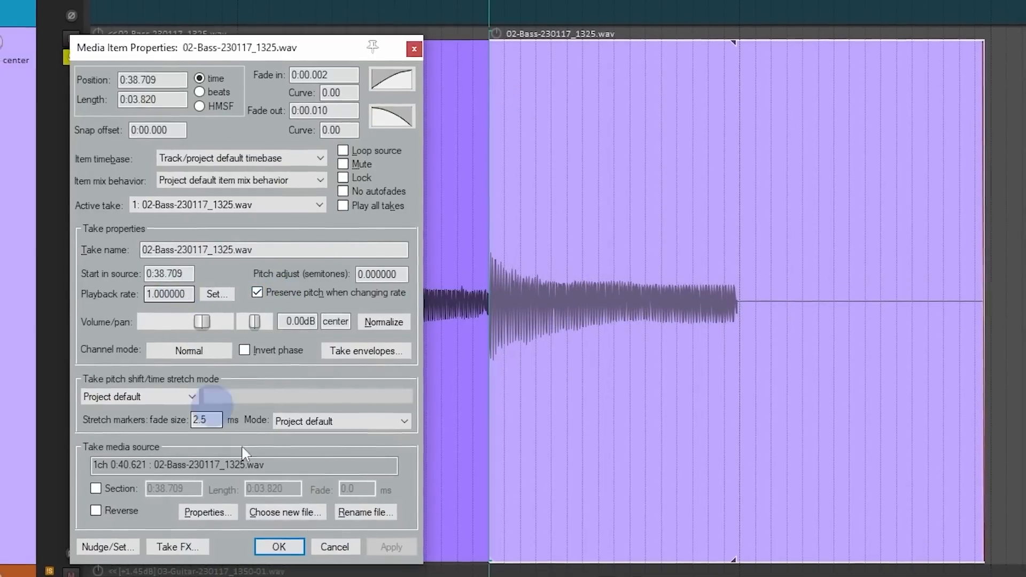
Step: Close the bass item's properties and shorten the item so that it ends where its audio stops
click(299, 544)
drag(971, 257, 698, 304)
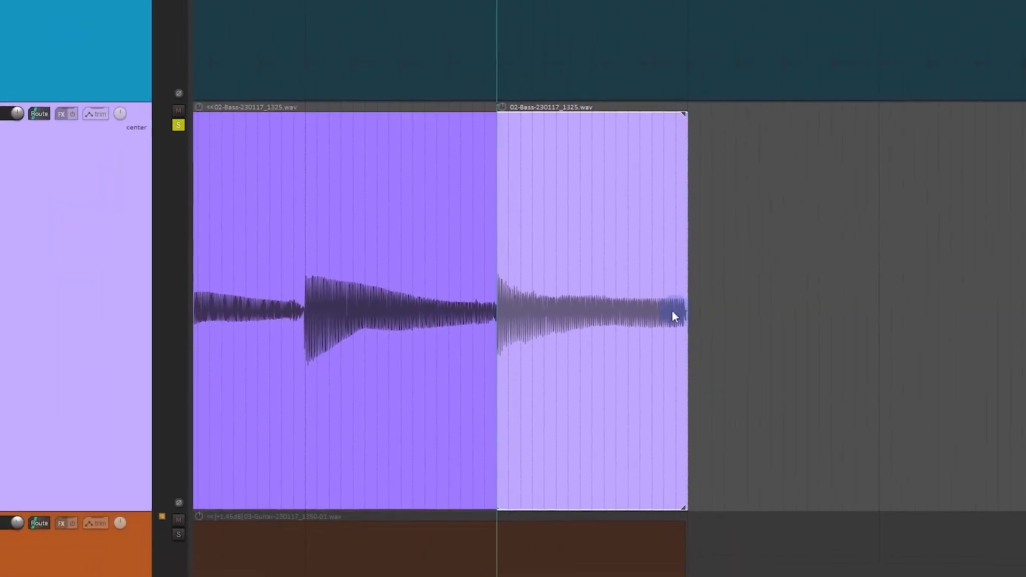
Step: Select the green 02-Bass-230117_1337.wav item at measure 13 and turn off snapping
scroll(669, 311, down, 5)
scroll(599, 309, down, 5)
click(414, 305)
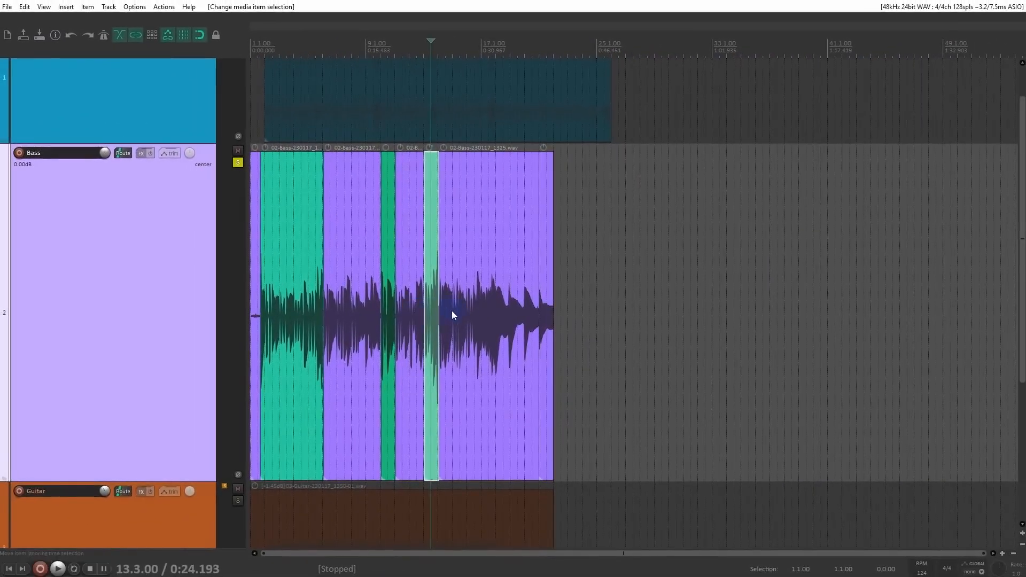
scroll(451, 310, up, 10)
drag(459, 328, 382, 319)
scroll(526, 286, down, 10)
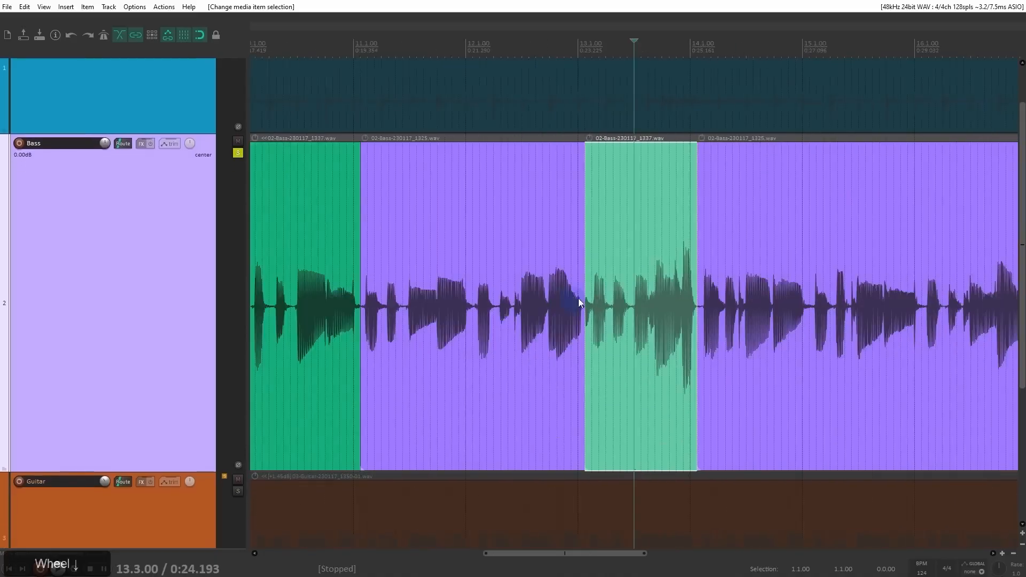
scroll(606, 289, up, 8)
drag(609, 300, 415, 309)
click(388, 311)
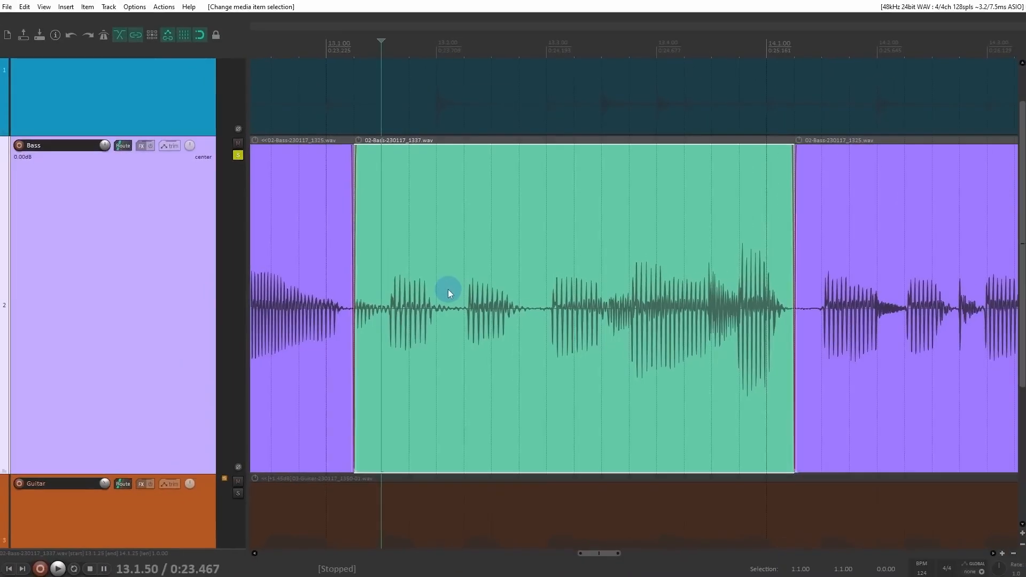
key(alt+s)
Step: Play the green bass item from 13.1.31, near its start
click(448, 290)
mouse_move(515, 320)
mouse_down()
mouse_move(470, 313)
mouse_move(506, 304)
mouse_up()
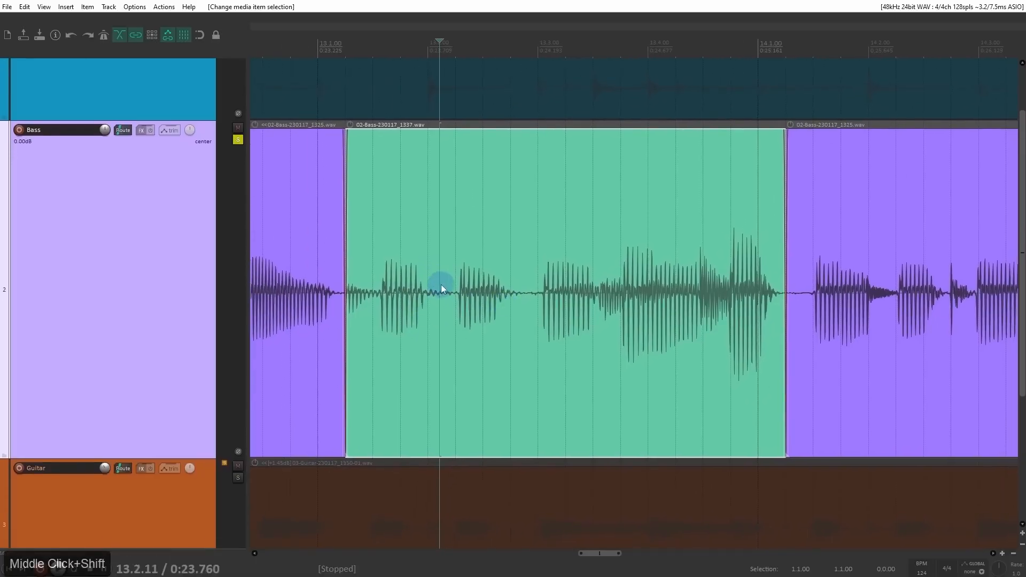
scroll(446, 290, up, 3)
drag(687, 313, 522, 321)
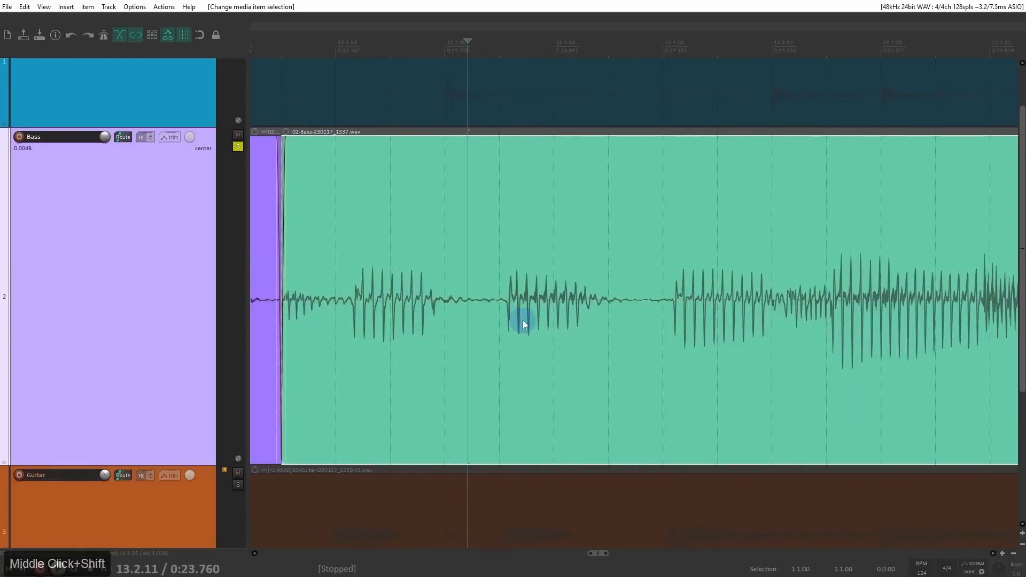
scroll(522, 319, down, 3)
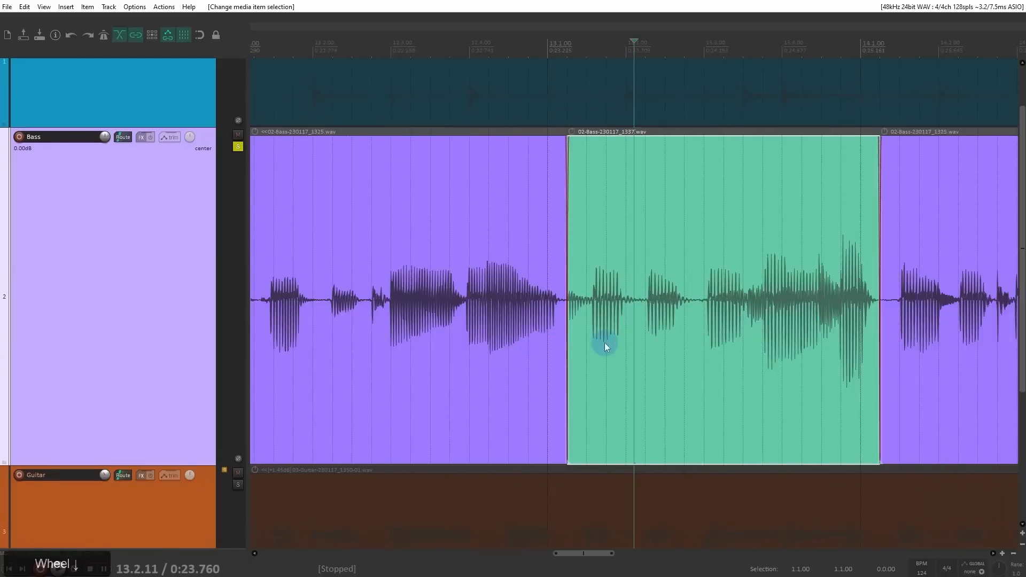
drag(603, 343, 491, 342)
click(478, 334)
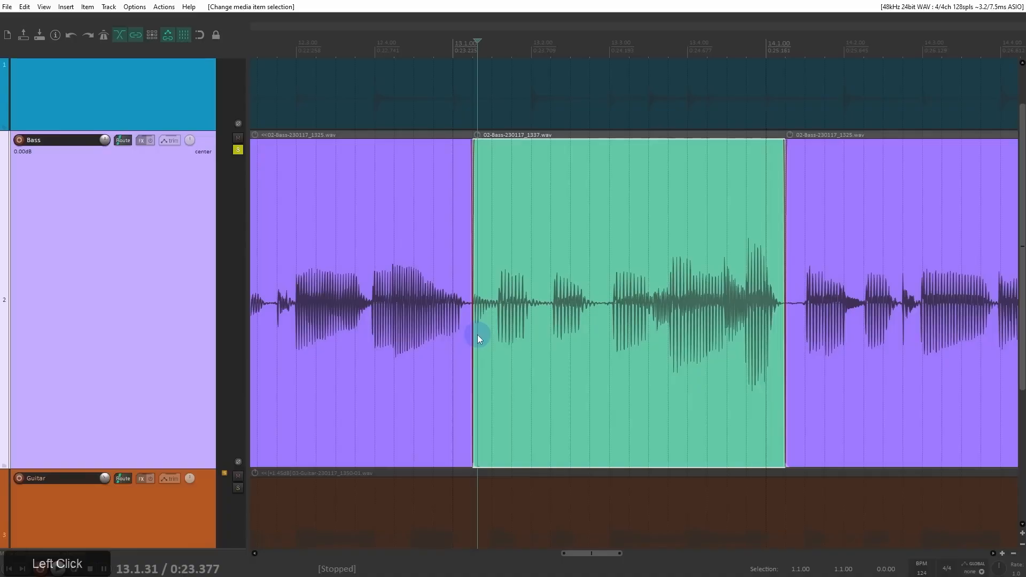
key(space)
key(space)
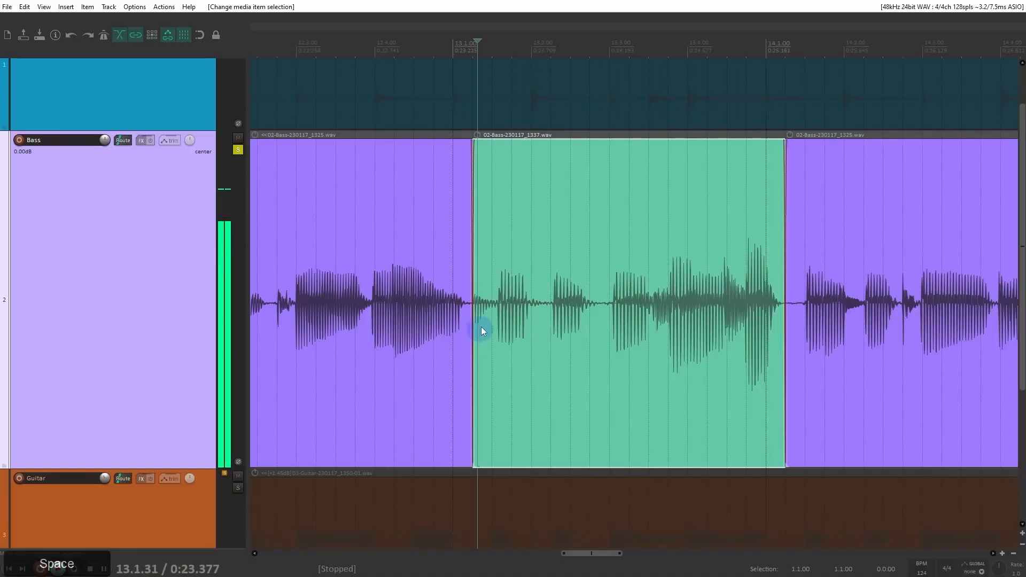
Step: Split the green bass item at 13.2.11 and slip the first piece's contents earlier so its main note starts on the 13.1.50 grid line
click(537, 303)
scroll(550, 312, up, 3)
click(642, 317)
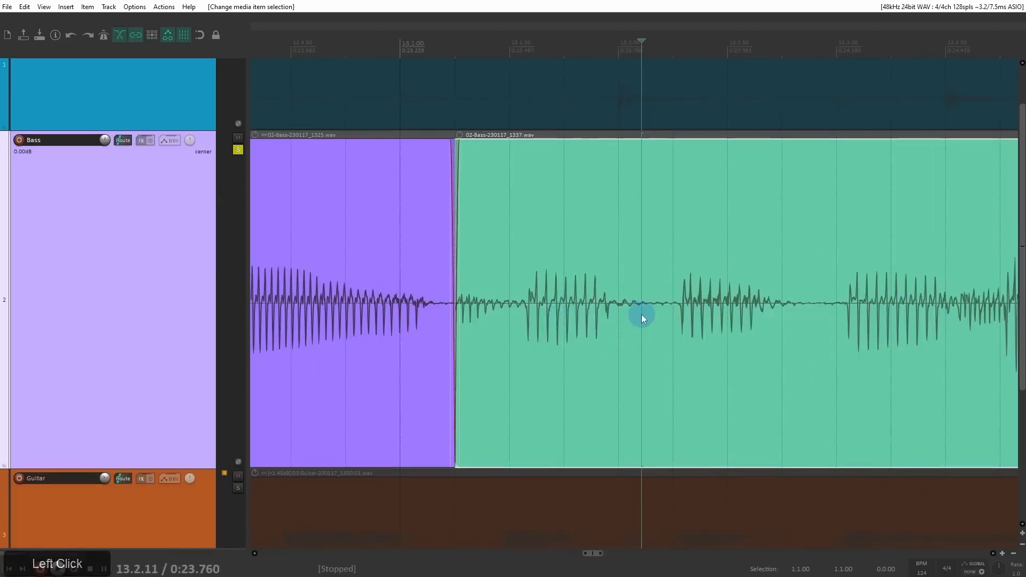
key(s)
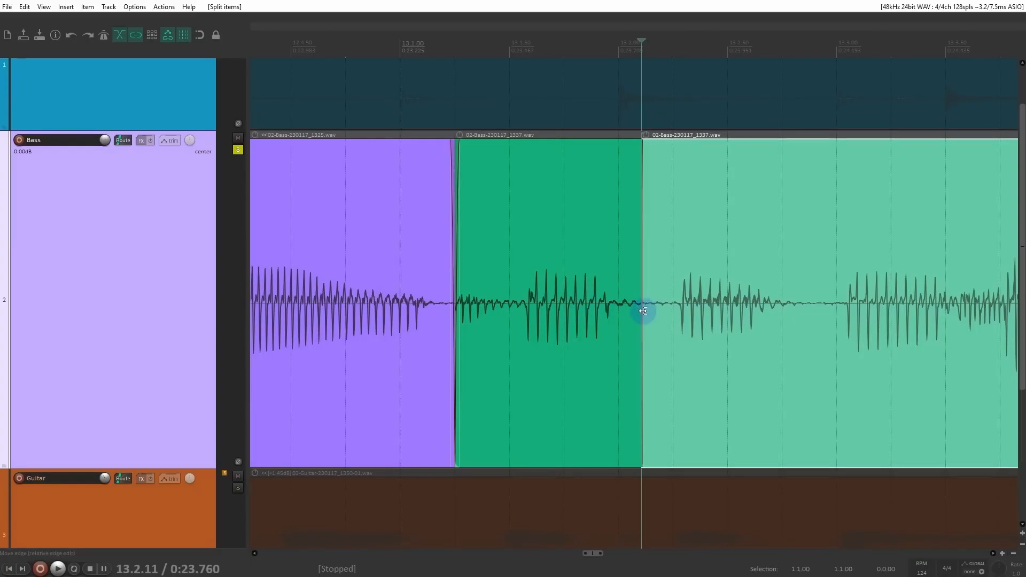
alt+click(582, 322)
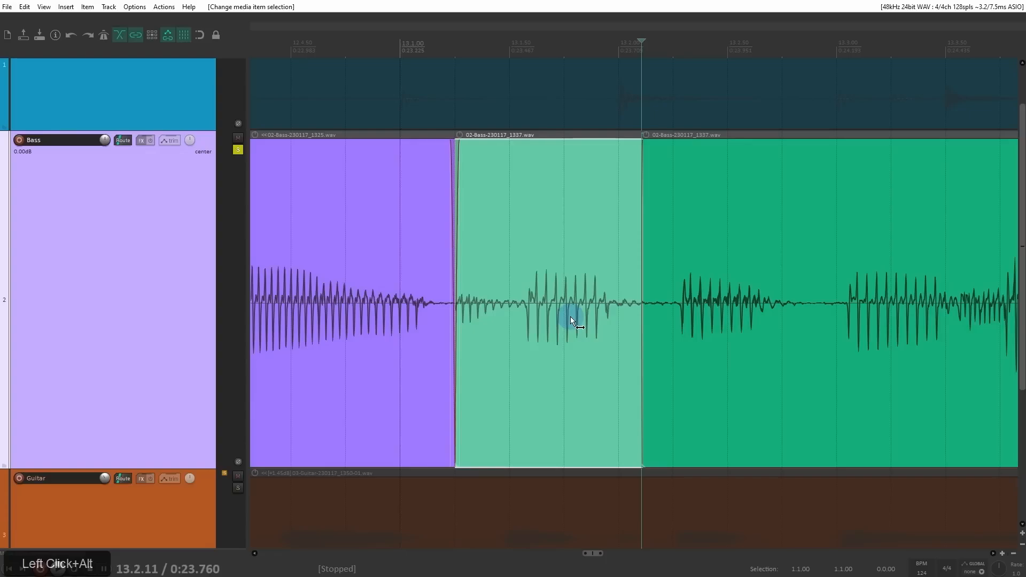
drag(570, 317, 549, 322)
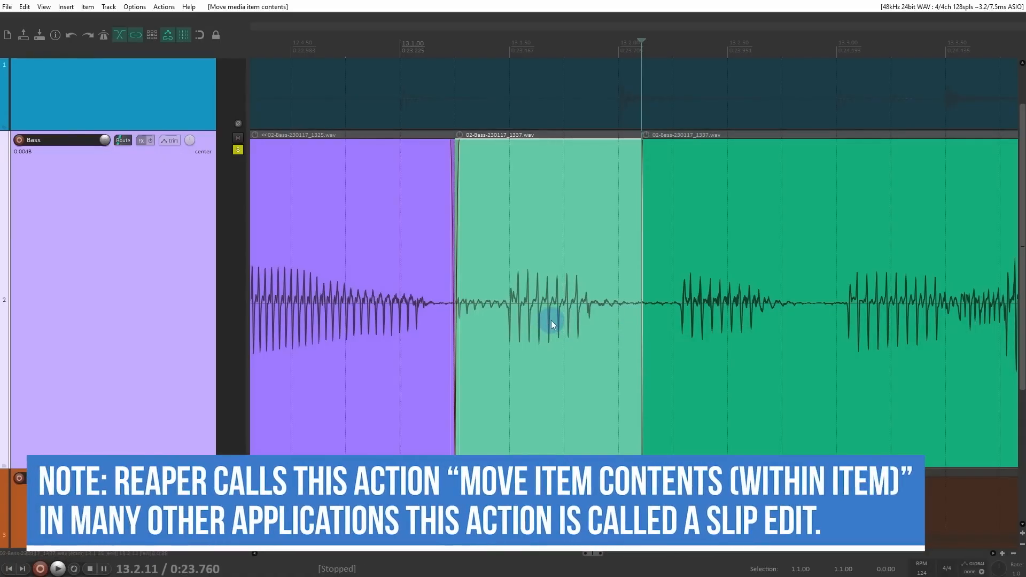
Step: Split the following green bass item at 13.2.87 and slip the second piece's contents earlier so its note starts on the 13.2.25 grid line
drag(718, 332, 616, 335)
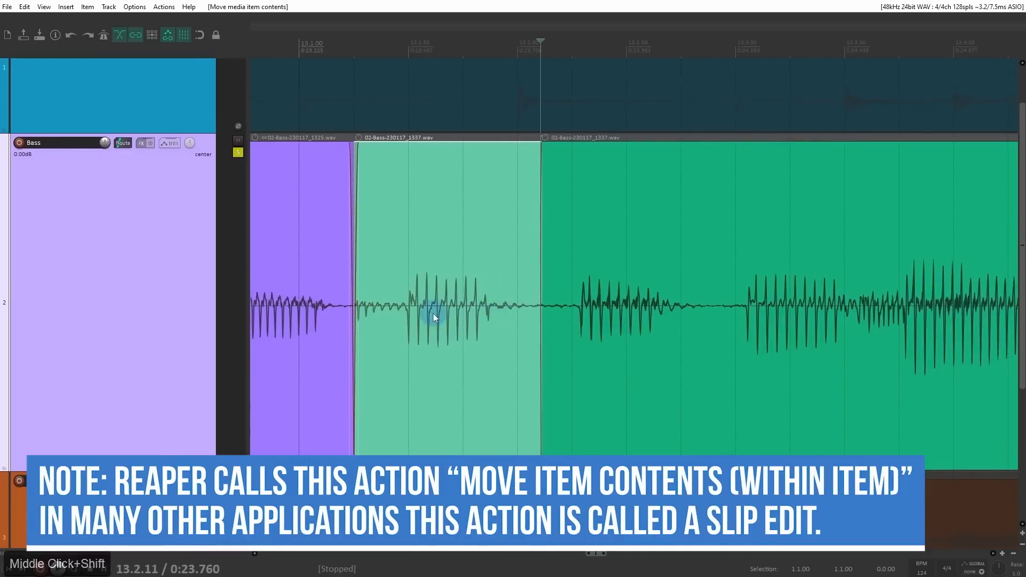
click(707, 315)
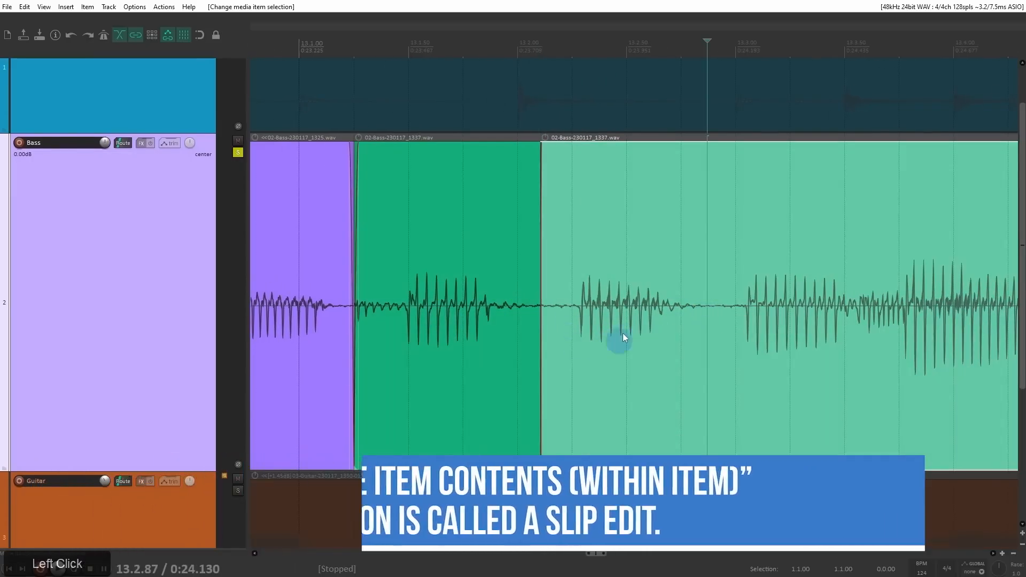
key(s)
drag(633, 311, 626, 316)
Step: Play the remaining green bass item from 13.2.95 and split it at 13.3.49
drag(742, 319, 477, 297)
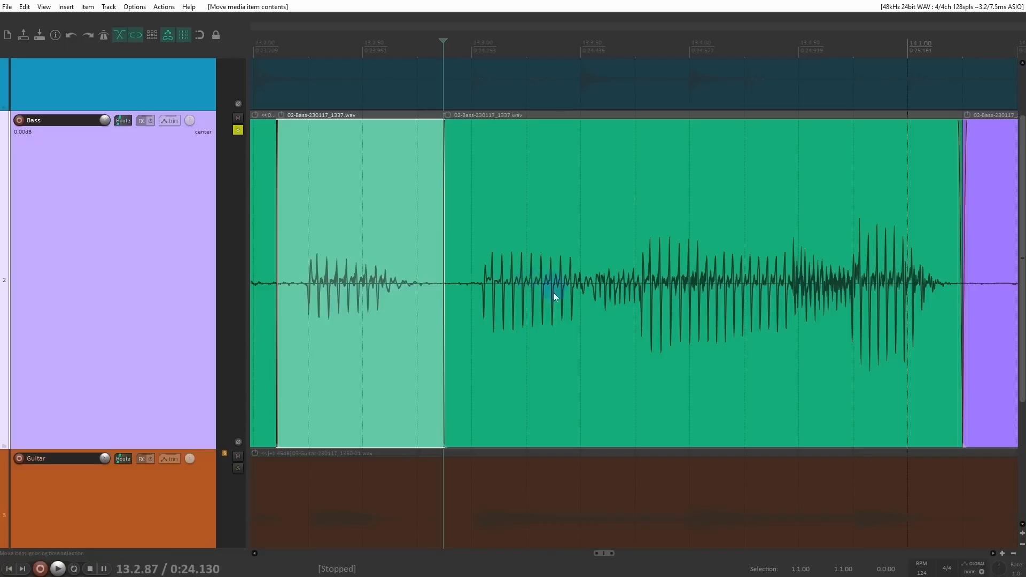
click(460, 274)
key(space)
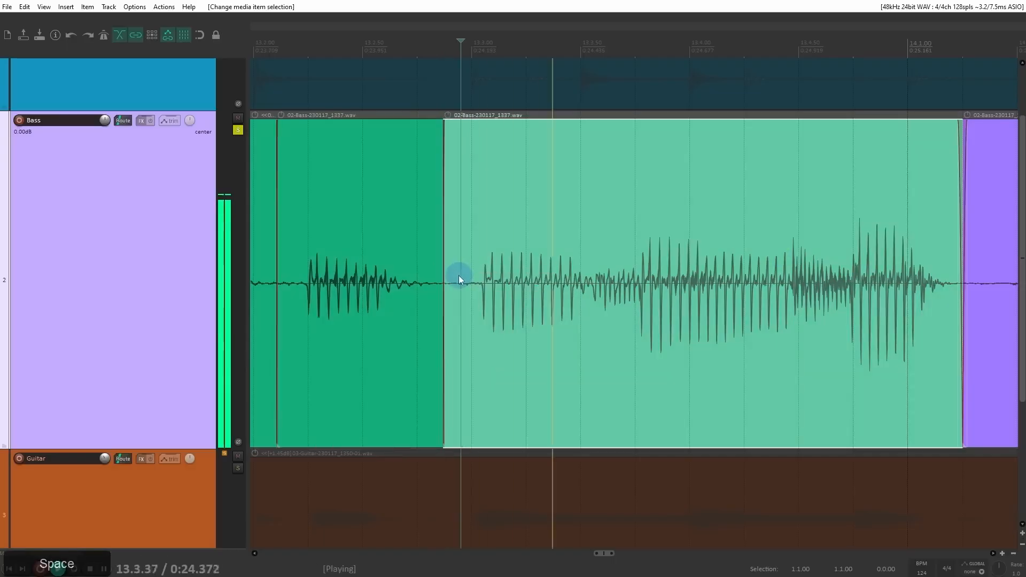
key(space)
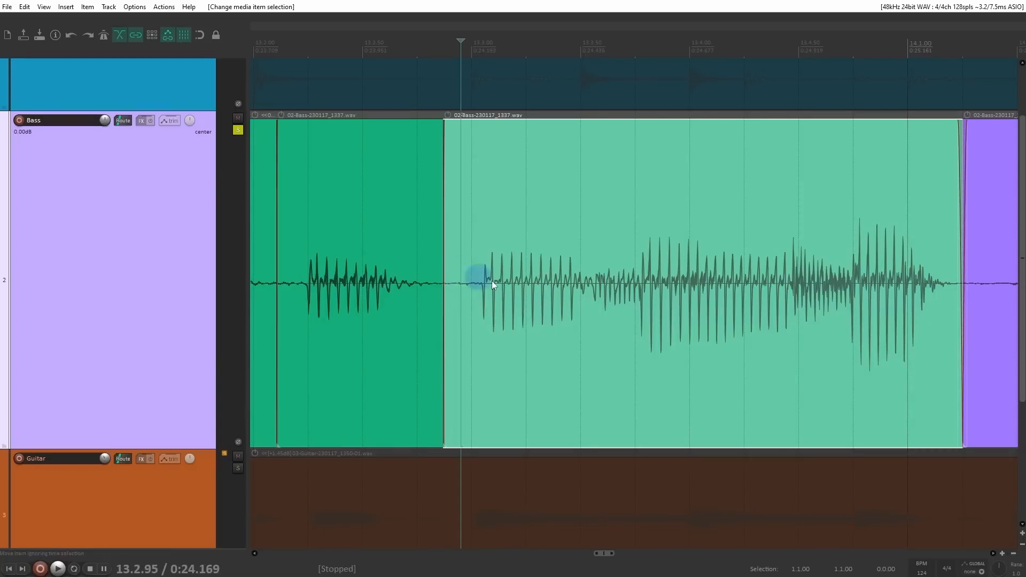
click(578, 288)
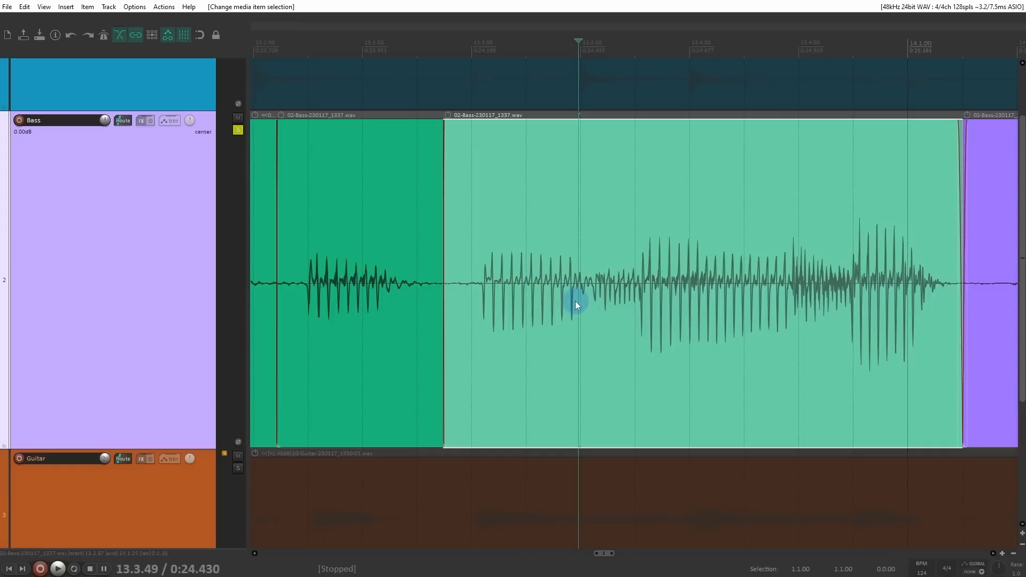
key(s)
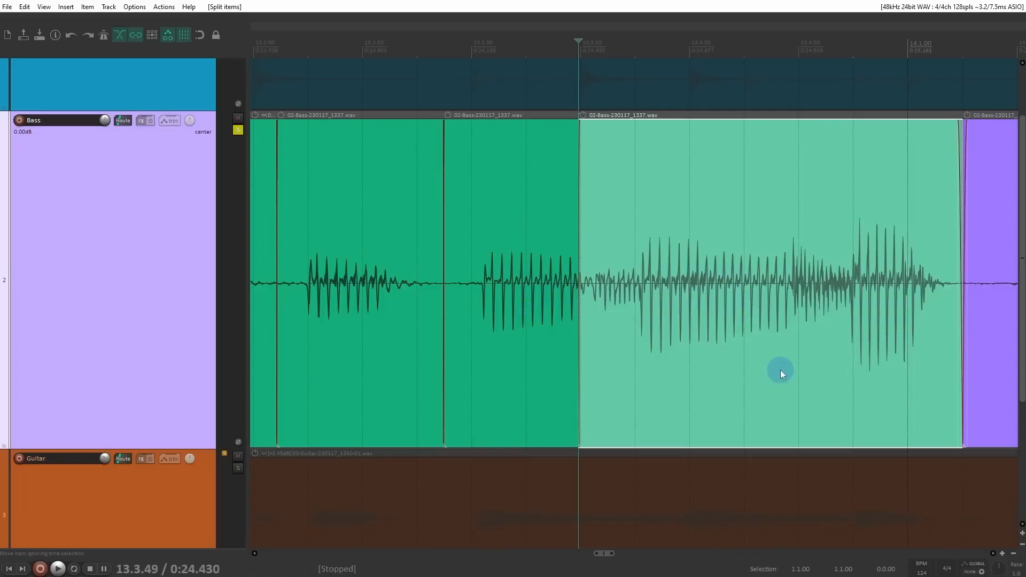
Step: Try slipping the contents of the whole purple bass item after 14.1.00 slightly earlier, and undo it
drag(709, 272, 256, 278)
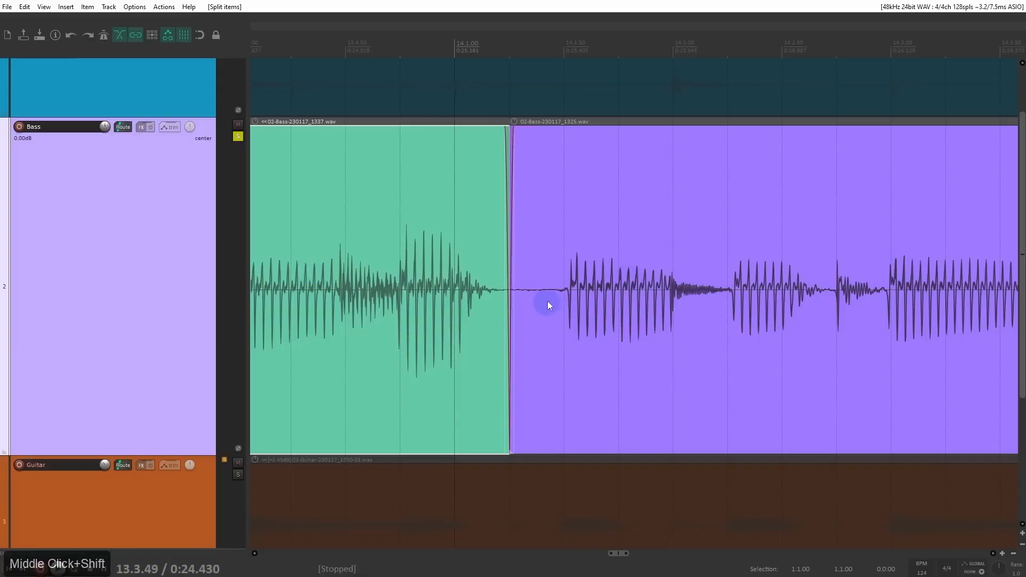
click(643, 303)
drag(689, 310, 679, 314)
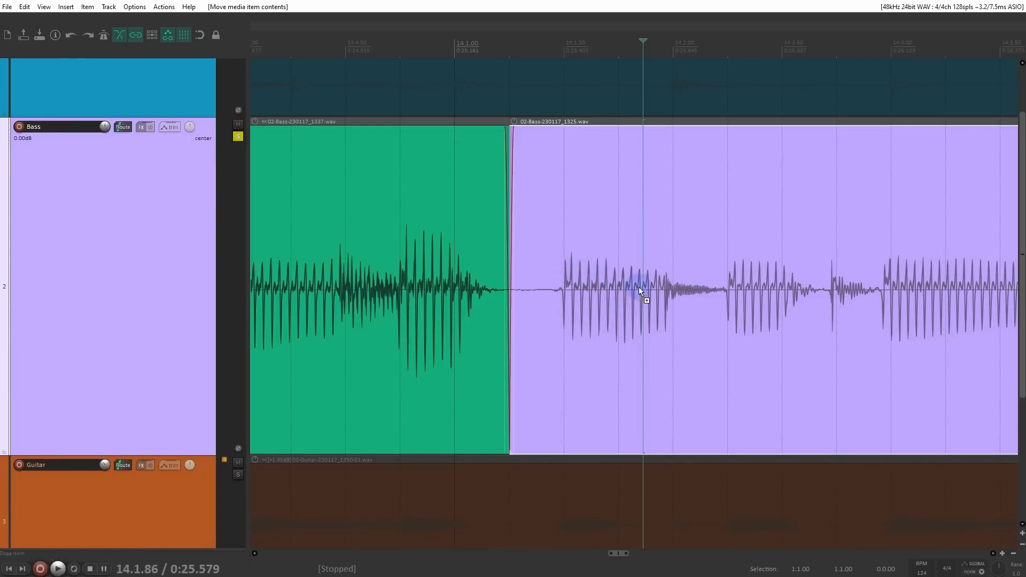
key(ctrl+z)
Step: Try splitting the purple bass item at 14.2.25 and slipping its first piece's contents slightly earlier, and undo both edits
click(724, 304)
key(s)
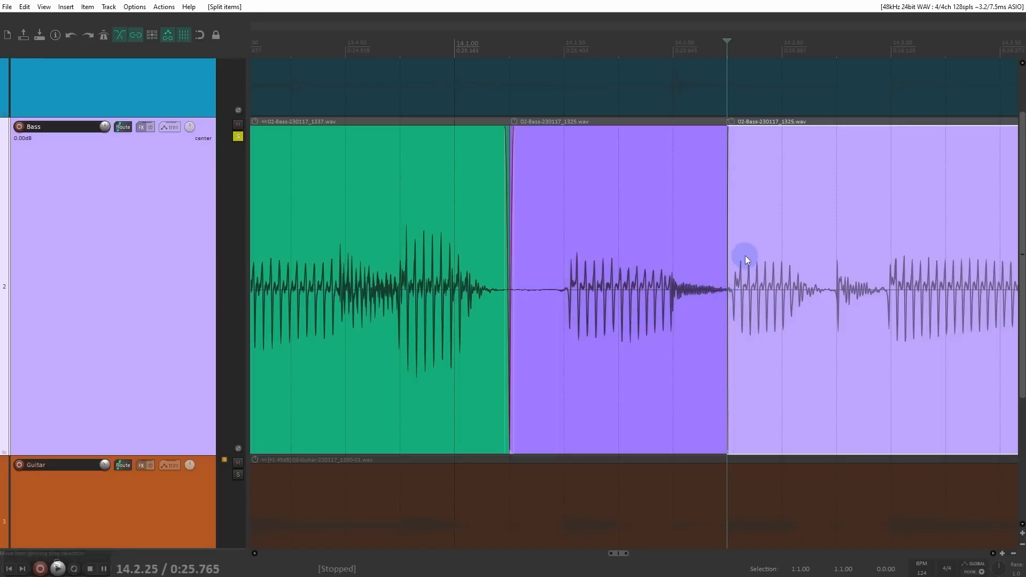
alt+drag(675, 319, 669, 321)
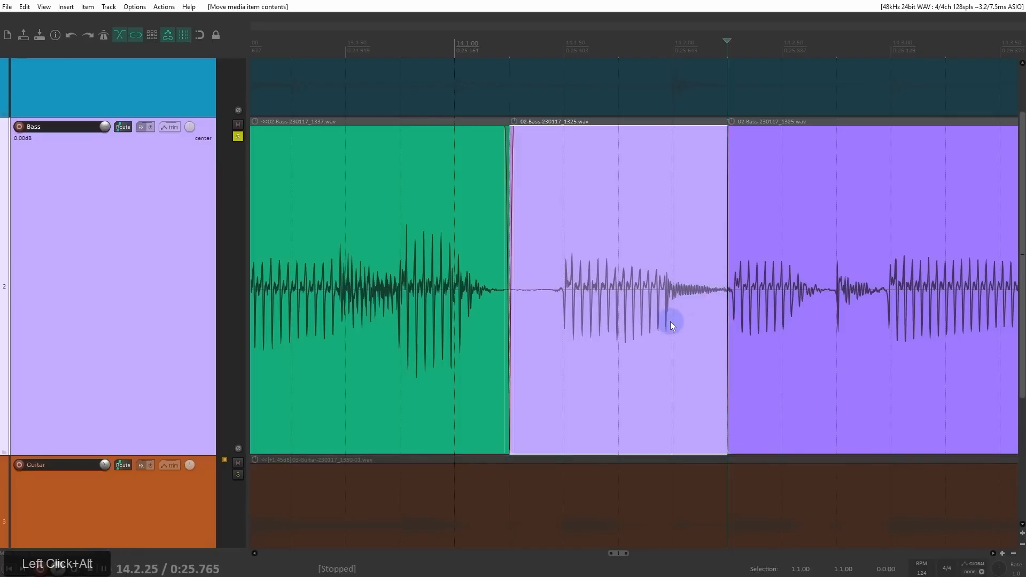
key(ctrl+z)
key(ctrl+z)
Step: Slip the contents of the green bass piece between 13.2.87 and 13.3.49 earlier so its note starts on the 13.3.00 grid line
shift+drag(311, 297, 664, 298)
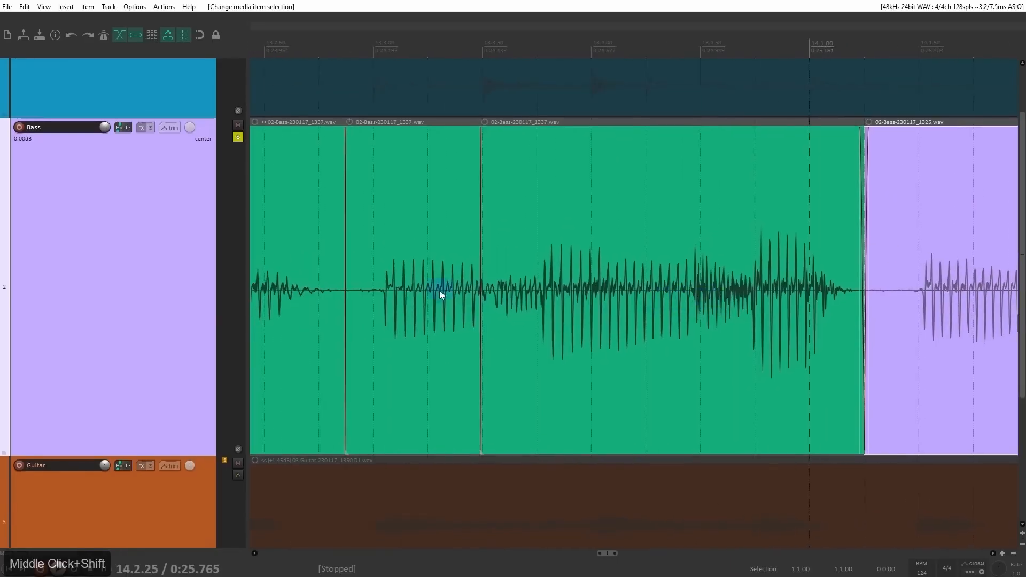
shift+drag(436, 290, 491, 290)
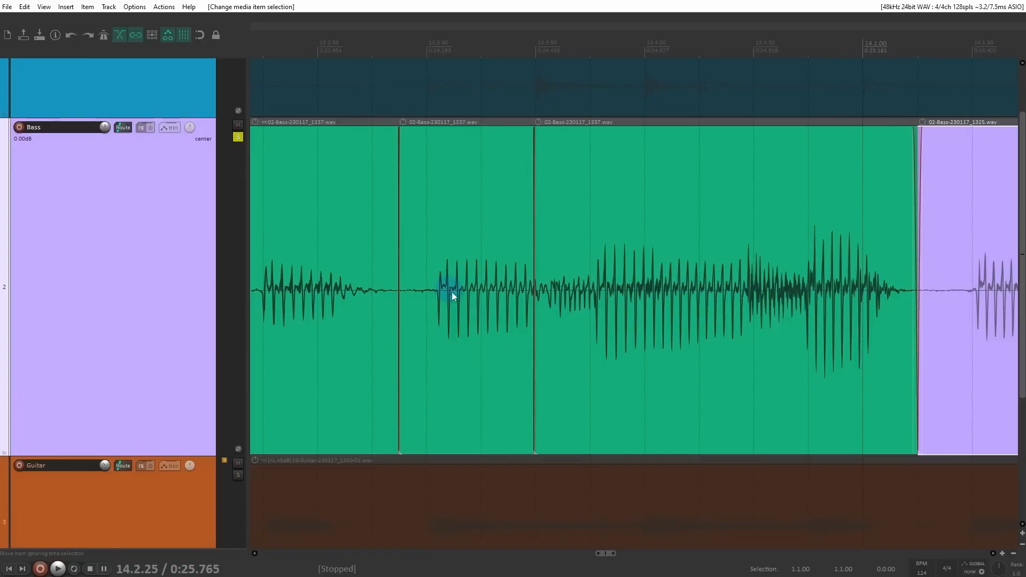
alt+drag(492, 303, 476, 303)
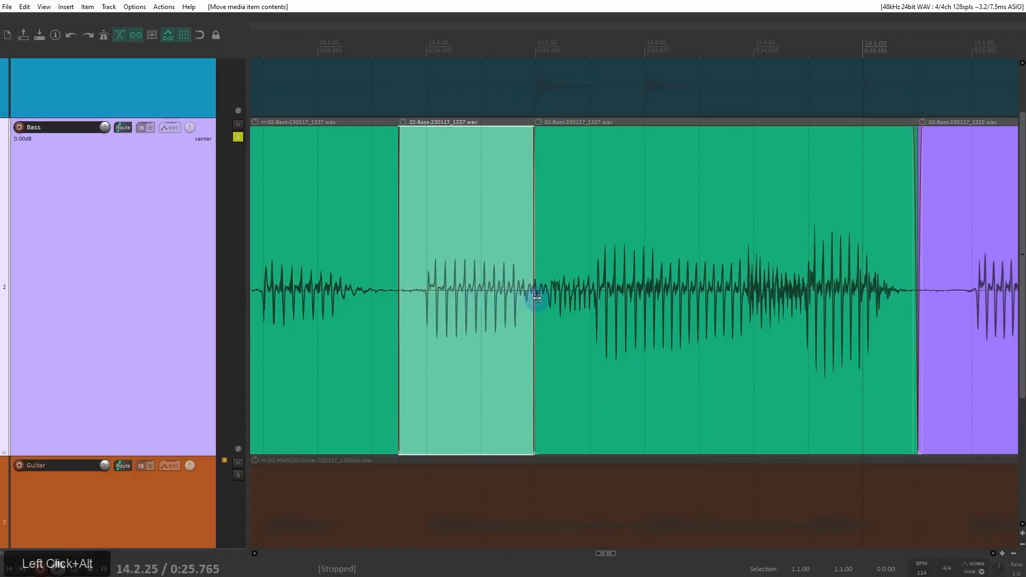
Step: Place the edit cursor at 13.2.97, just before the slipped note, and check the Snap/Grid settings
shift+drag(457, 255, 441, 267)
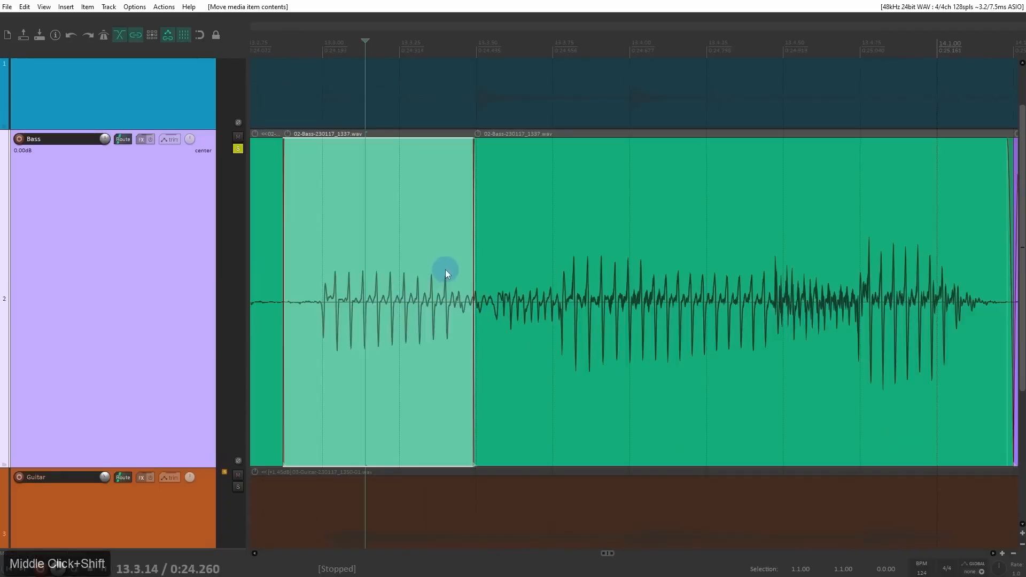
click(314, 269)
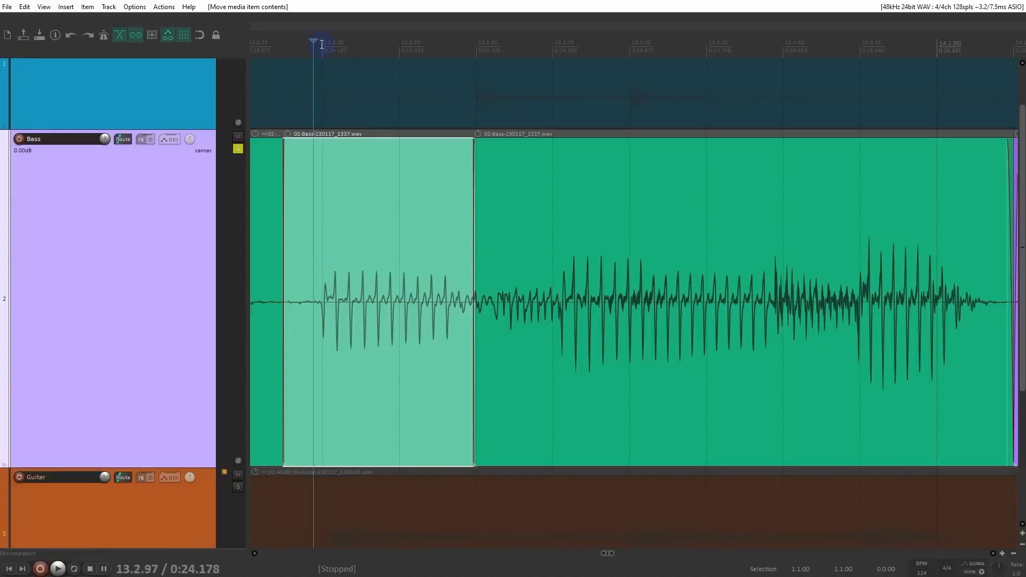
right_click(183, 36)
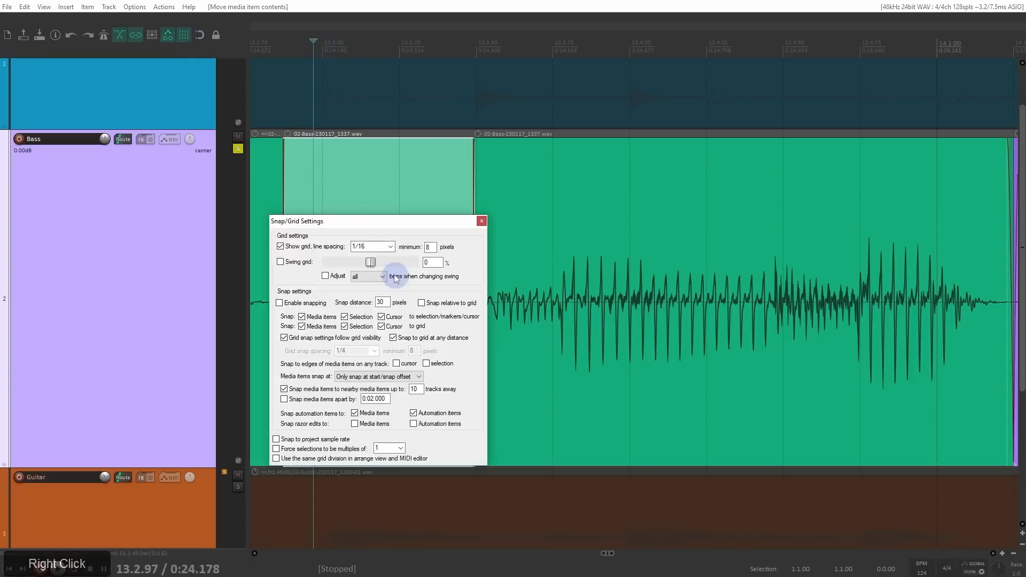
click(483, 222)
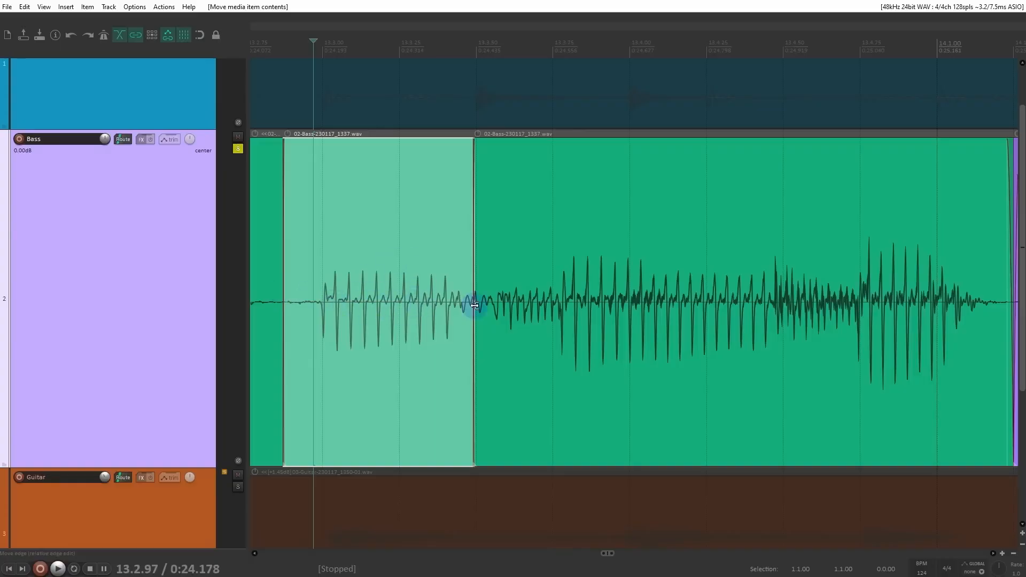
Step: Try stretching the end of the slipped green bass piece to a rate of 0.532, and undo the stretch
drag(476, 305, 641, 332)
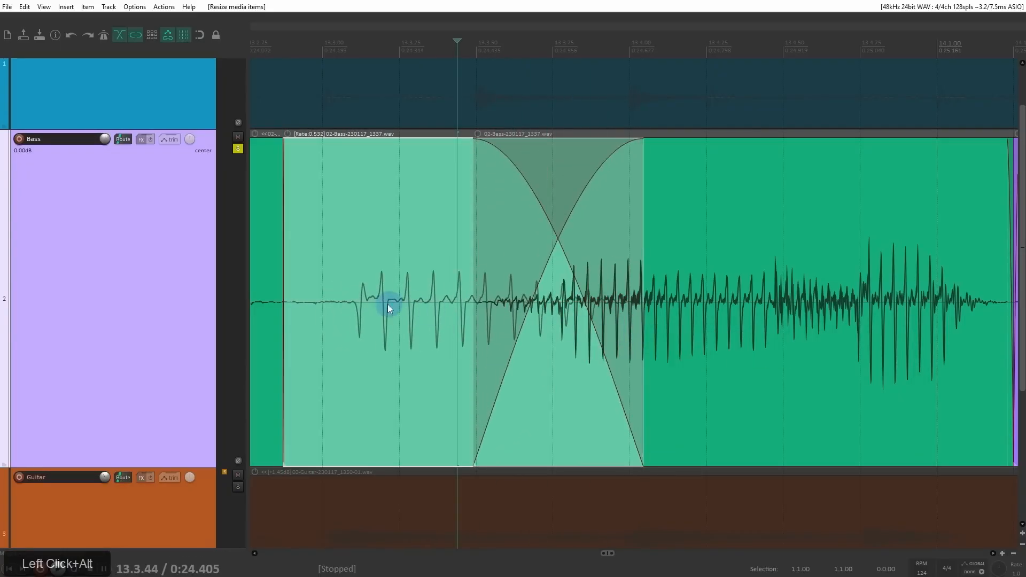
key(ctrl+z)
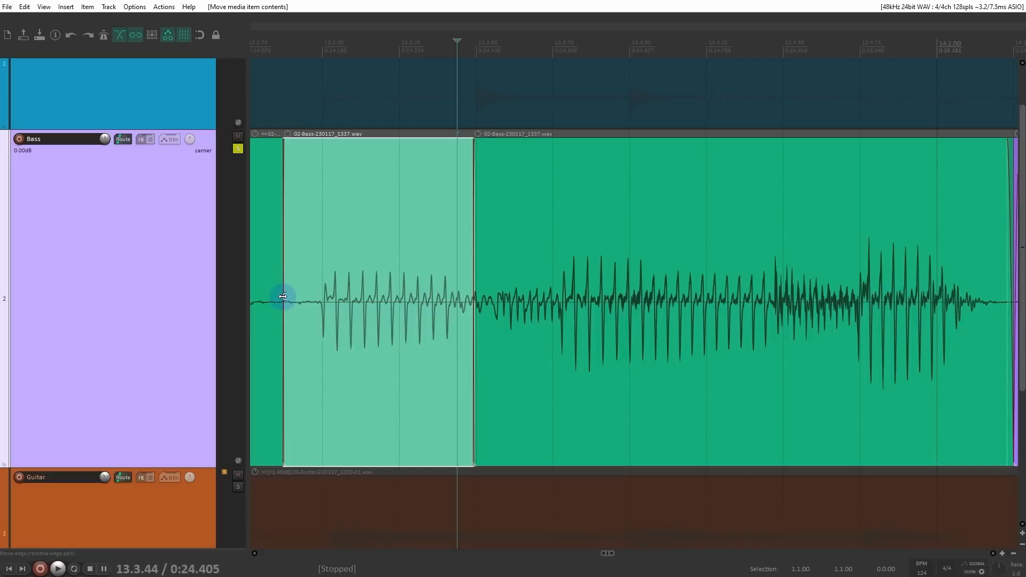
key(ctrl+z)
Step: Move the boundary between the slipped piece and the preceding green piece to just before the note at 13.3.00
drag(283, 297, 322, 318)
scroll(322, 319, up, 5)
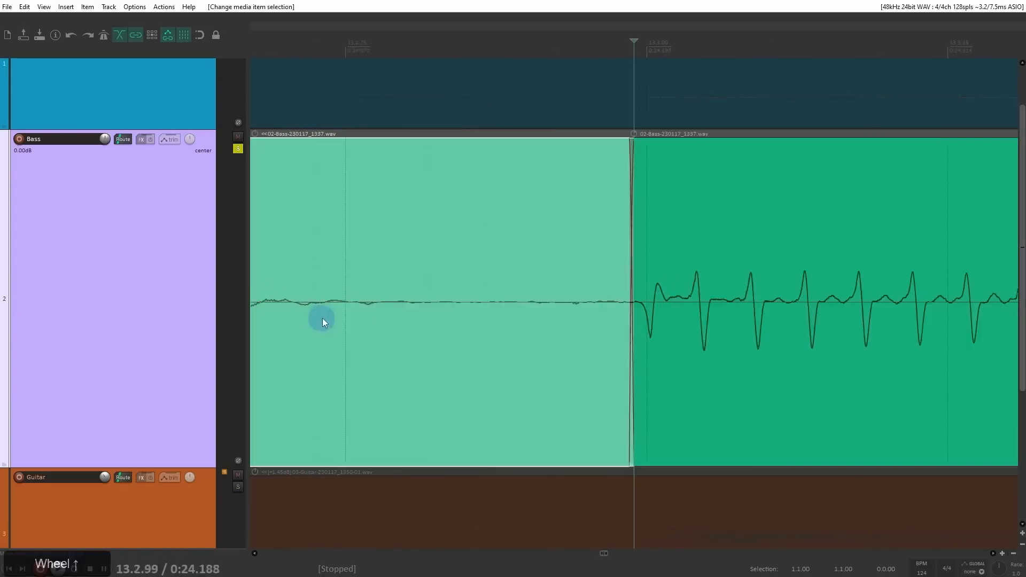
Step: Move the crossfade between the two green bass pieces later, right onto the note's onset at 13.3.00
drag(629, 314, 646, 321)
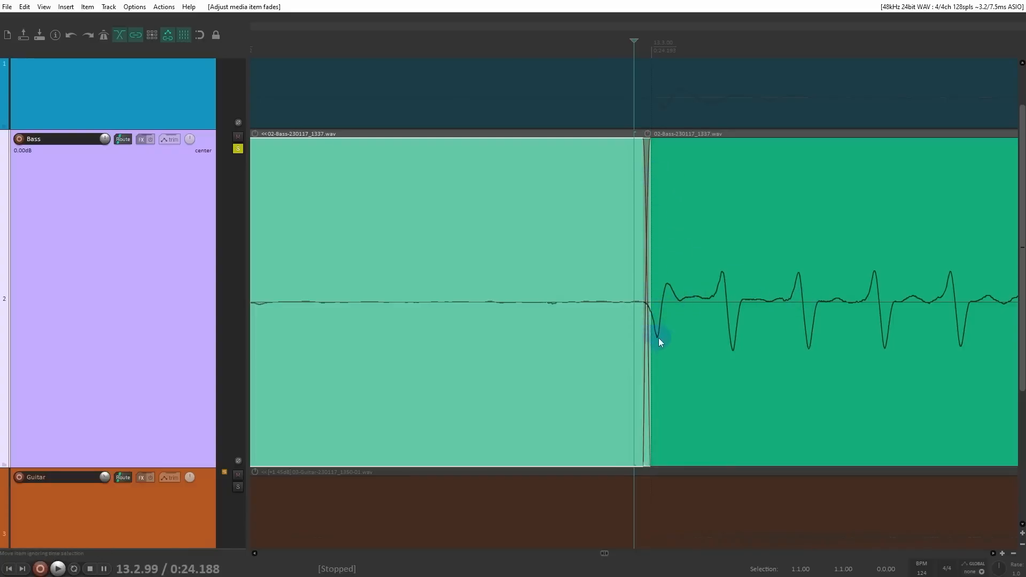
drag(711, 310, 402, 303)
scroll(510, 307, down, 2)
drag(510, 306, 494, 286)
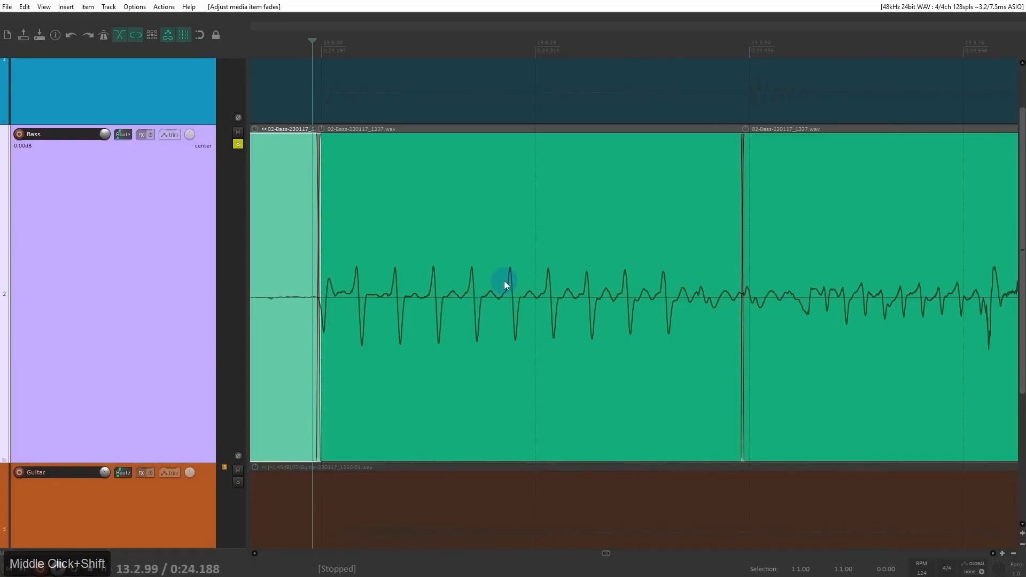
Step: Trim the end of the green piece before 13.3.49, and stretch it to meet the next piece at a rate of 0.840
click(742, 317)
scroll(650, 319, up, 5)
drag(651, 319, 356, 319)
scroll(365, 322, down, 4)
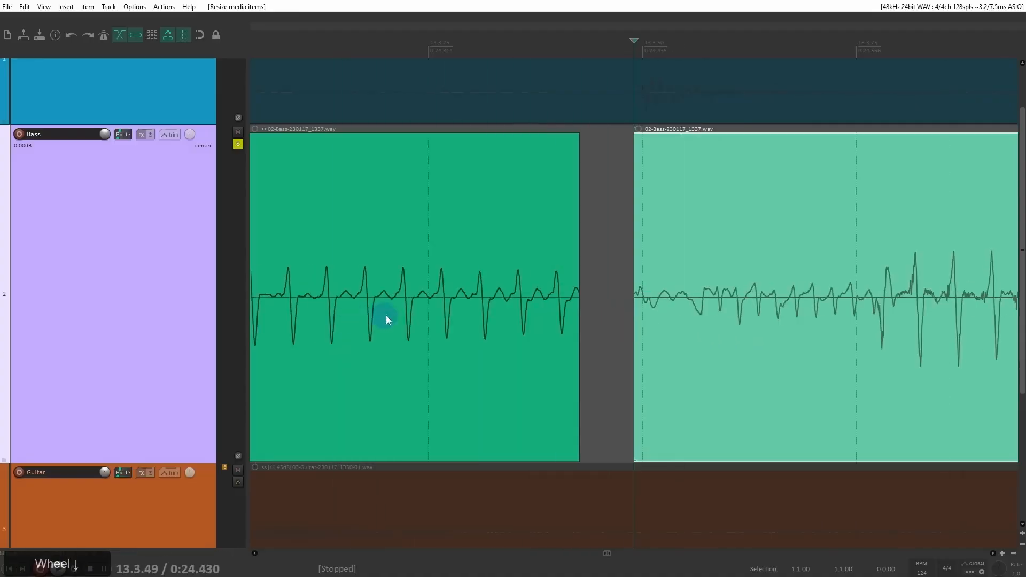
drag(574, 310, 592, 291)
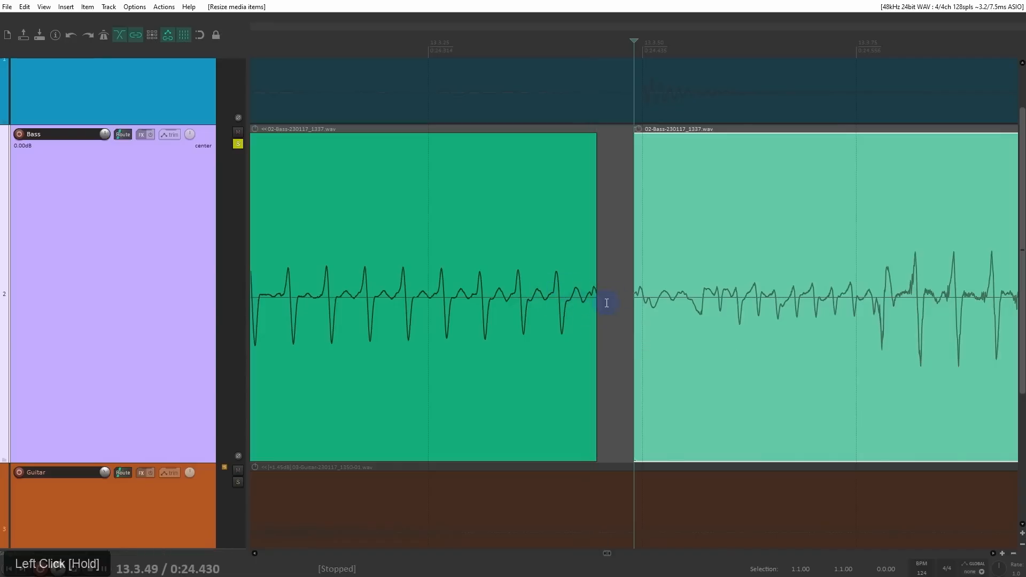
drag(597, 299, 637, 327)
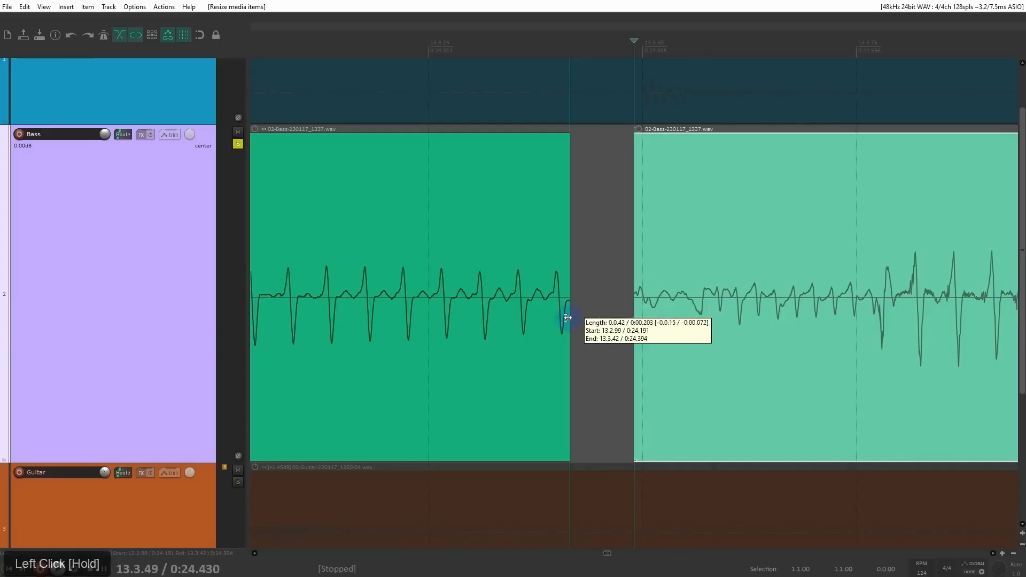
scroll(635, 328, down, 5)
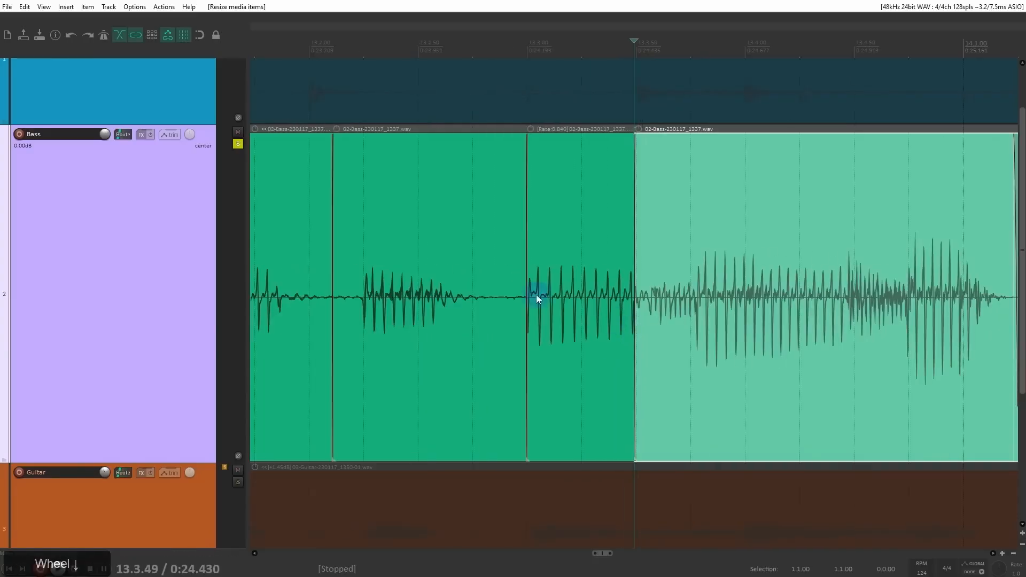
Step: Split the green bass item at 13.3.77 and slip the preceding piece's contents slightly earlier
drag(560, 294, 417, 289)
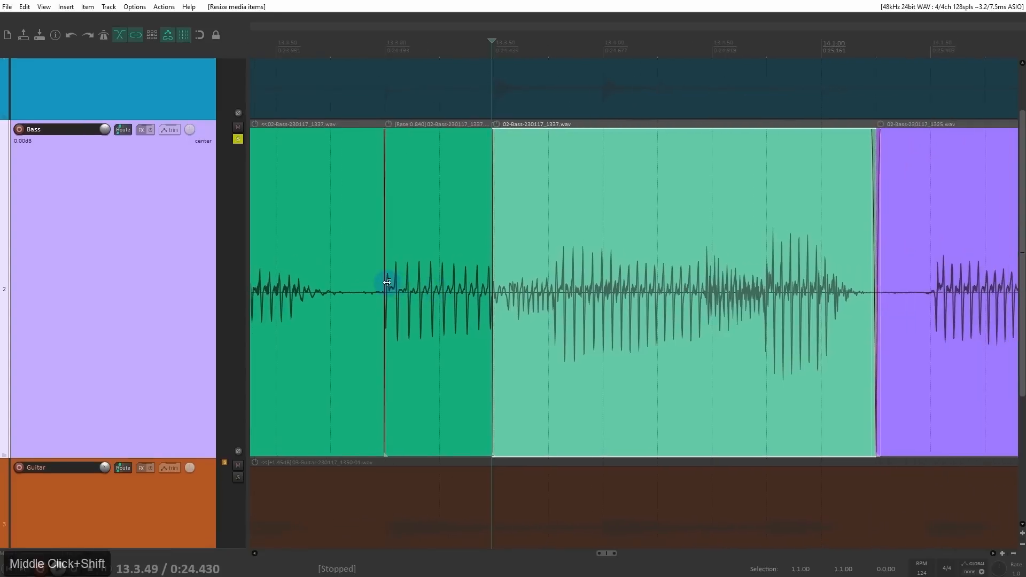
scroll(527, 294, up, 2)
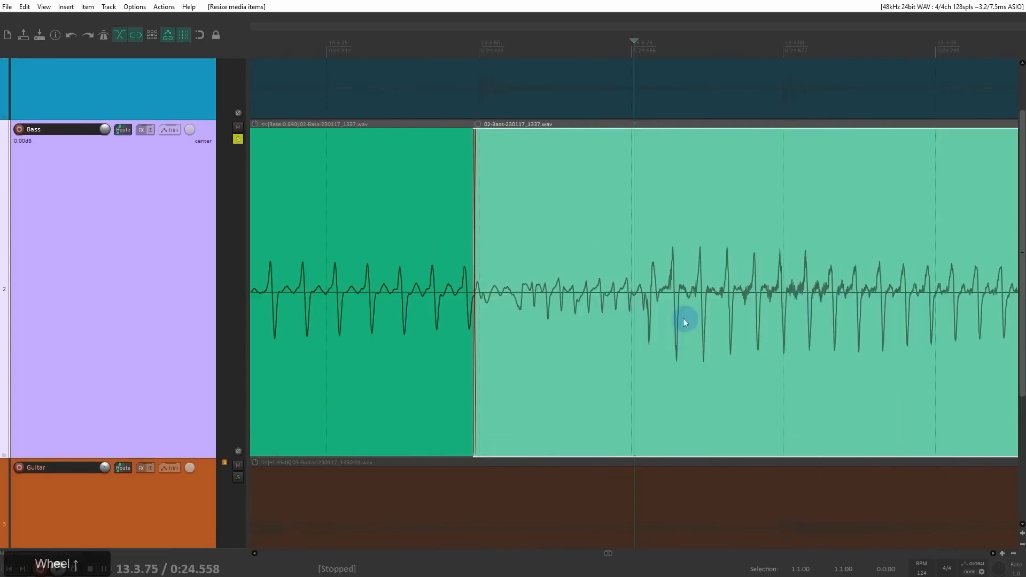
click(646, 303)
key(s)
drag(628, 306, 607, 306)
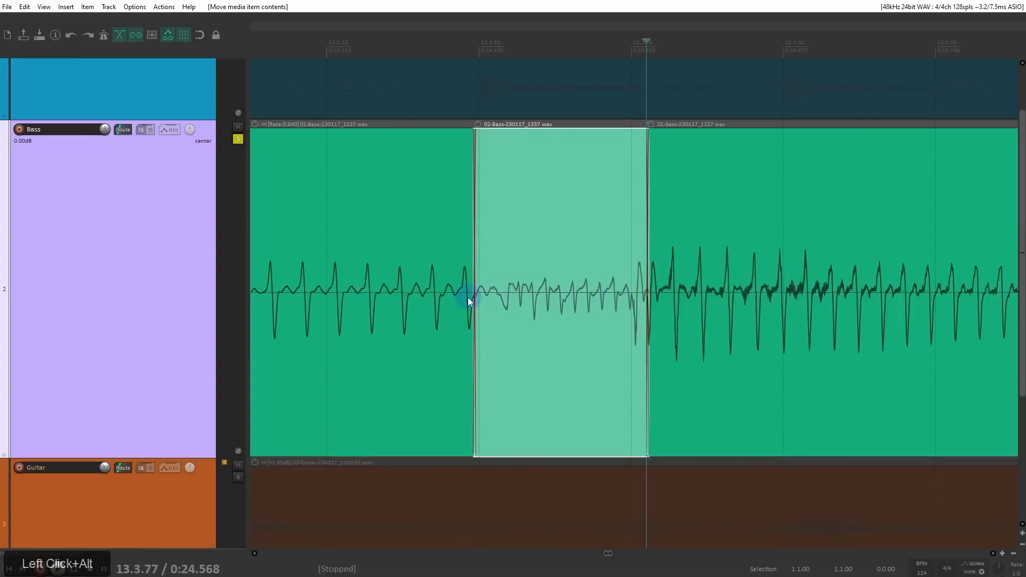
Step: Play back the edited bass pieces from just after 13.3.00
click(487, 248)
scroll(498, 252, down, 2)
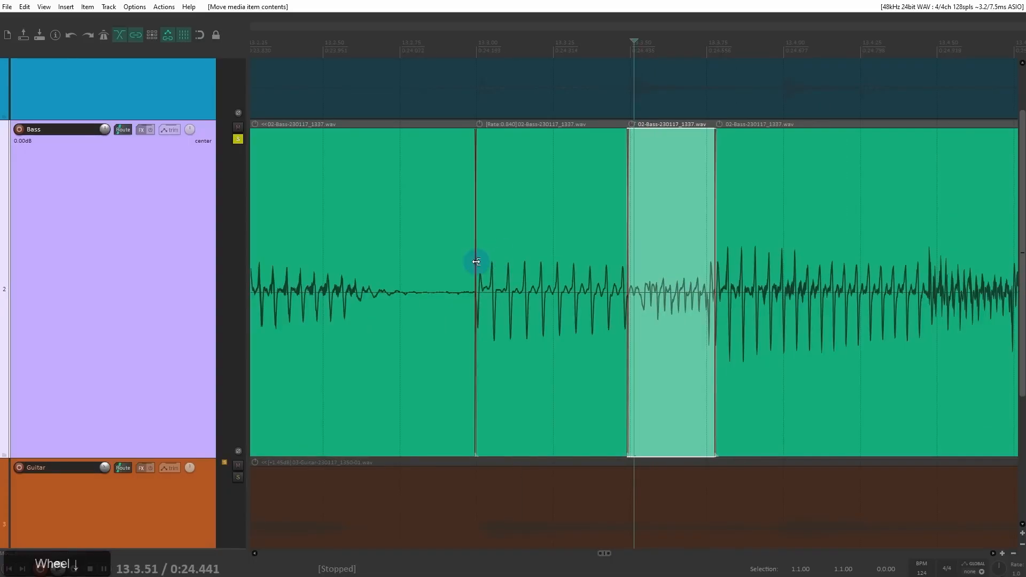
click(484, 258)
key(space)
key(space)
key(space)
key(space)
key(space)
key(space)
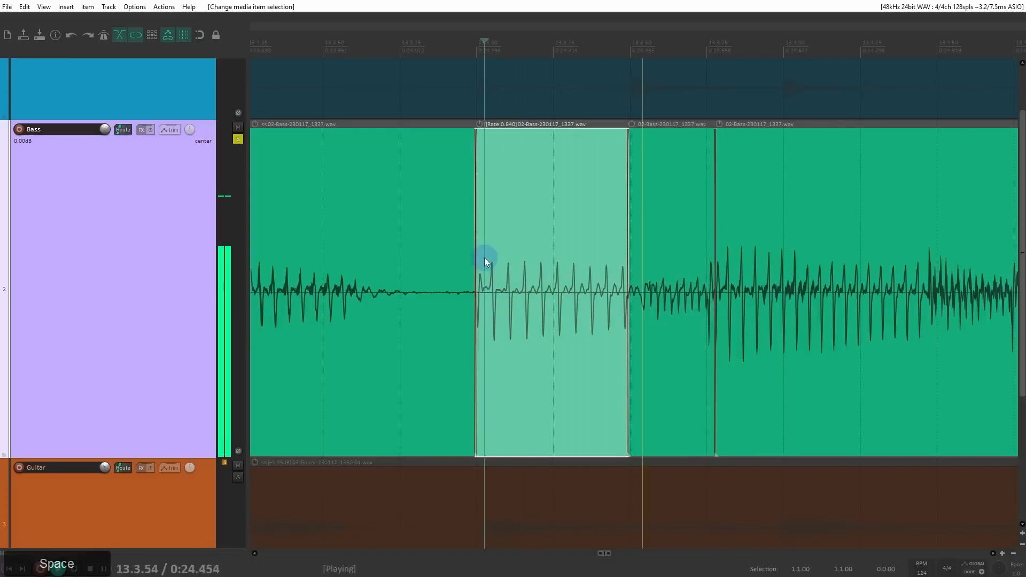
Step: Move the boundary between the green pieces at 13.3.77 earlier to the 13.3.75 grid line
scroll(537, 291, right, 2)
scroll(541, 293, down, 1)
scroll(575, 298, up, 1)
click(512, 288)
scroll(513, 289, up, 3)
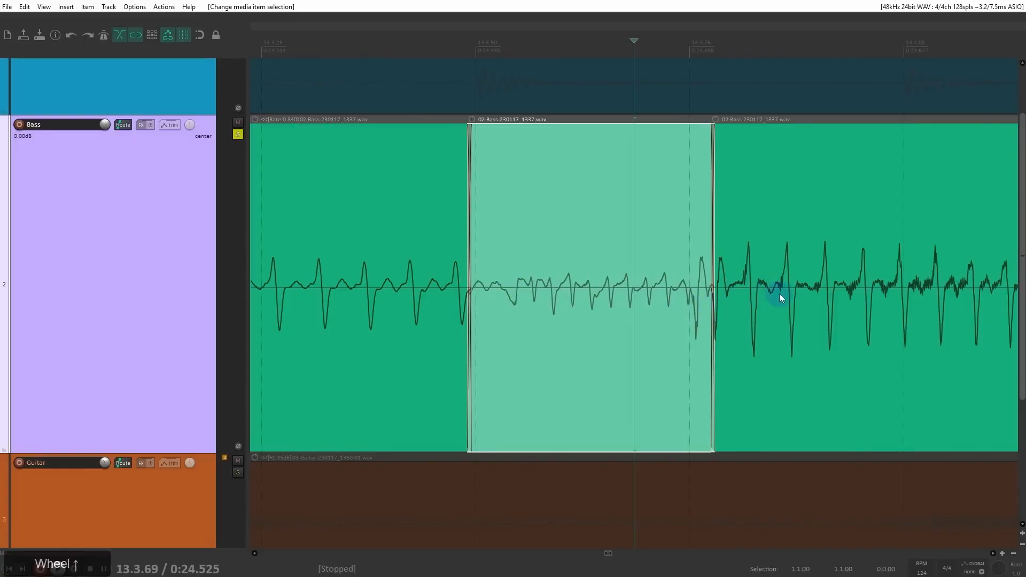
drag(779, 295, 583, 292)
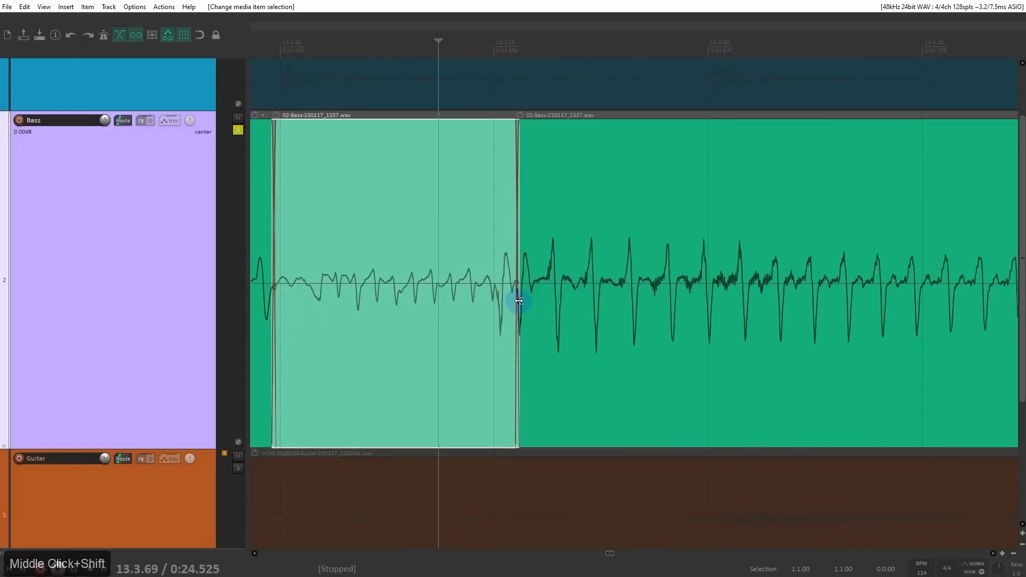
drag(517, 301, 496, 311)
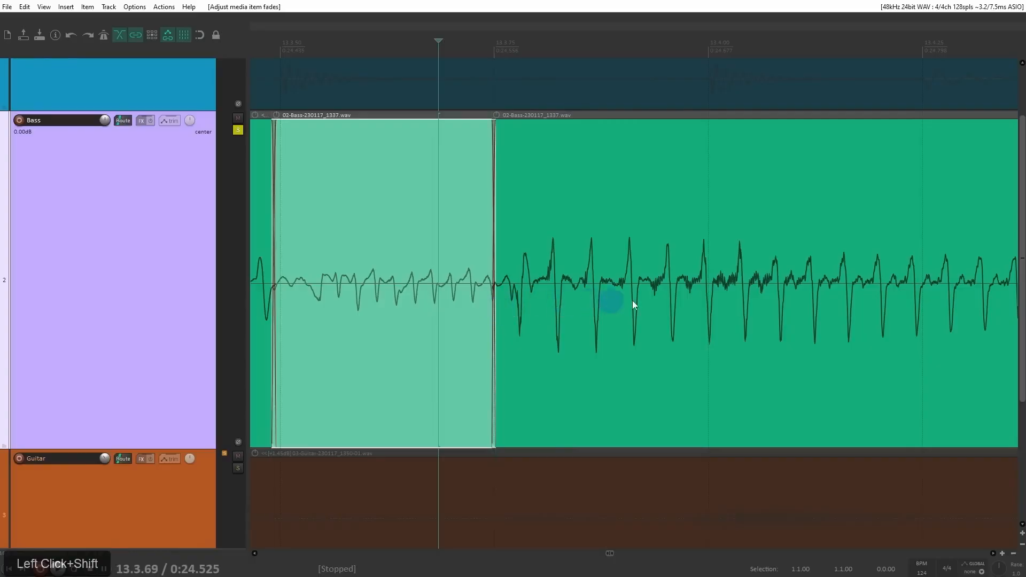
Step: Split the long green bass piece at 13.4.47, at the onset of its next note
scroll(637, 299, down, 4)
click(803, 280)
scroll(806, 280, up, 5)
click(640, 273)
key(s)
scroll(641, 276, down, 5)
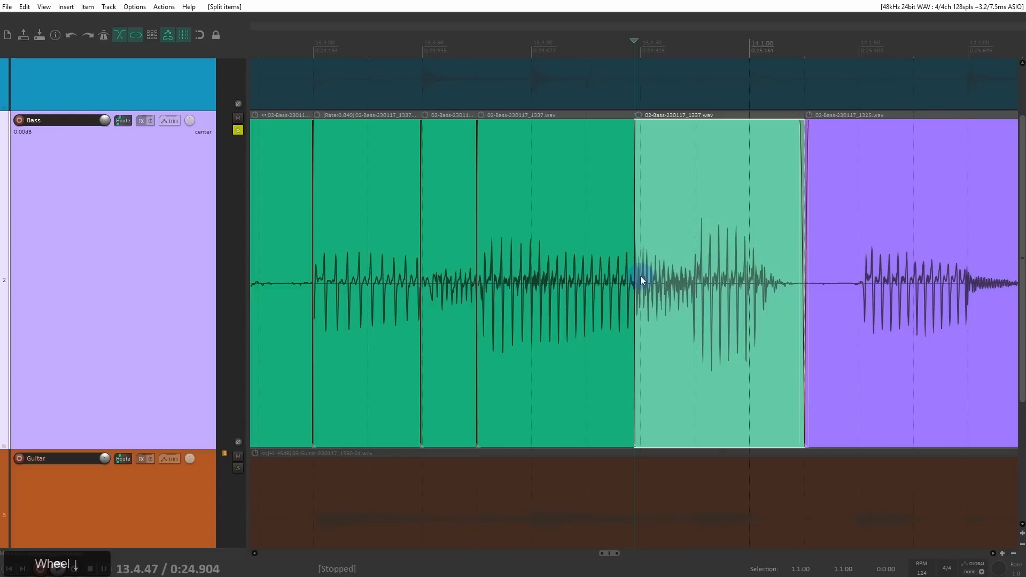
Step: Slip the contents of the green piece between 13.3.75 and 13.4.47 earlier so its note starts on the 13.3.75 grid line
click(505, 287)
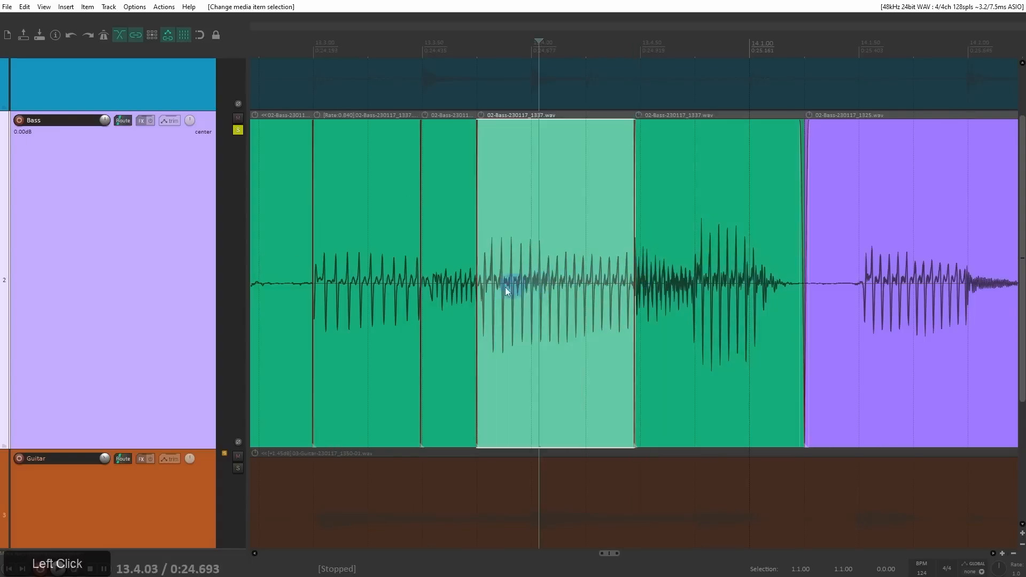
scroll(534, 318, up, 3)
mouse_move(551, 315)
mouse_down()
mouse_move(572, 316)
mouse_move(542, 319)
mouse_up()
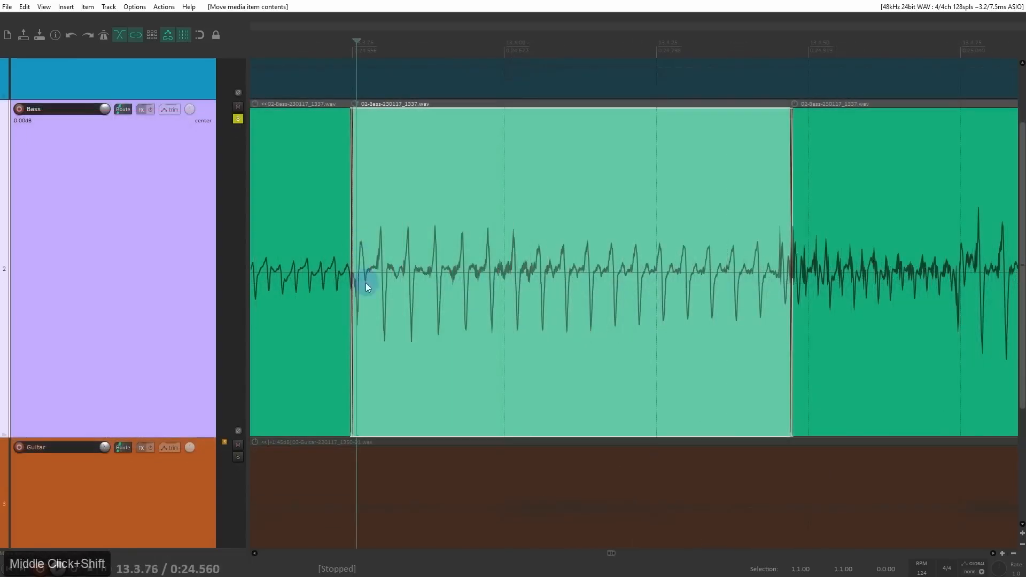
drag(365, 283, 393, 306)
drag(627, 323, 390, 306)
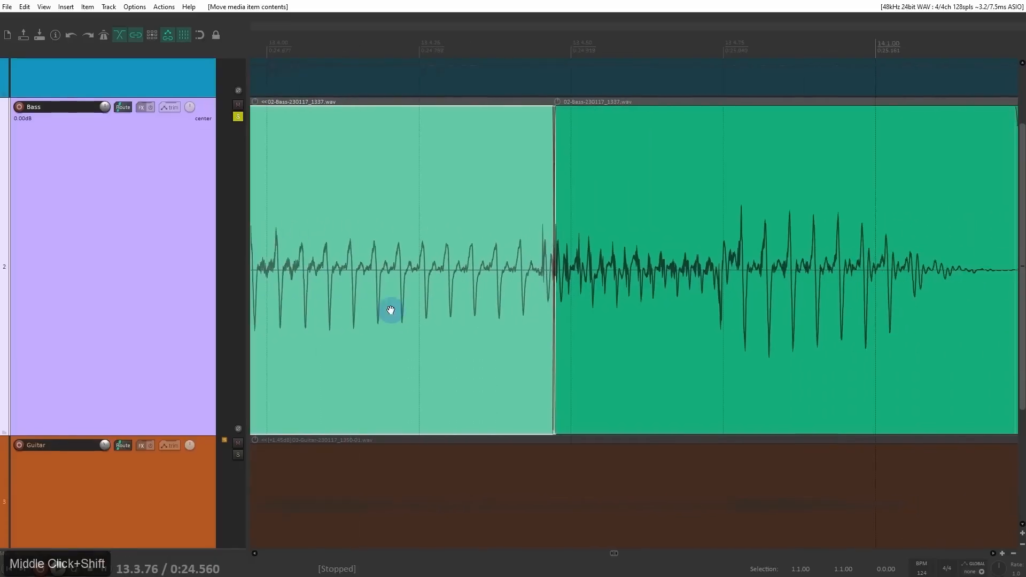
scroll(407, 297, down, 2)
drag(733, 275, 396, 259)
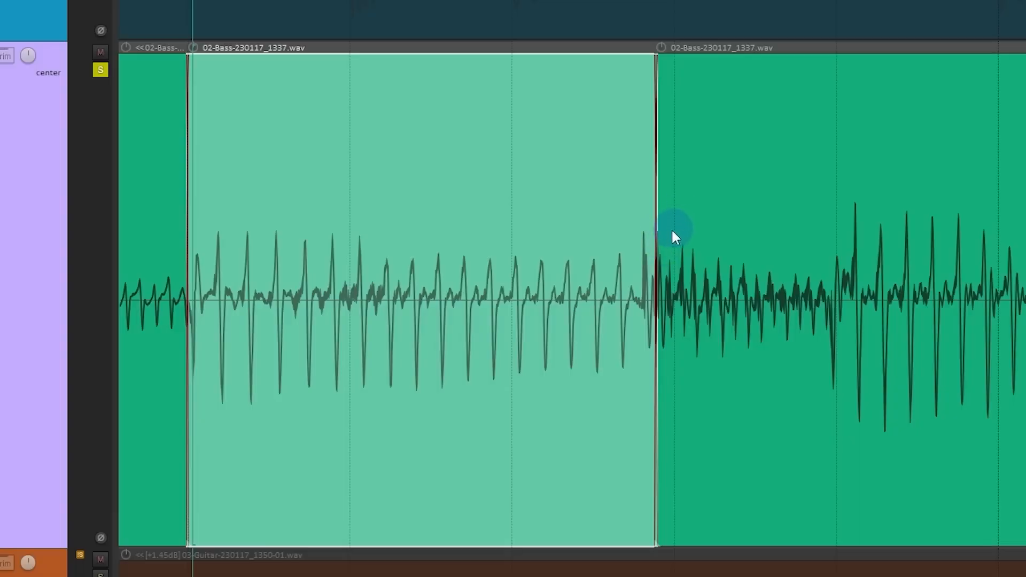
Step: Split the last green piece just before the note at 13.4.75, and slip its first part's contents later to start the note on 13.4.50
click(835, 284)
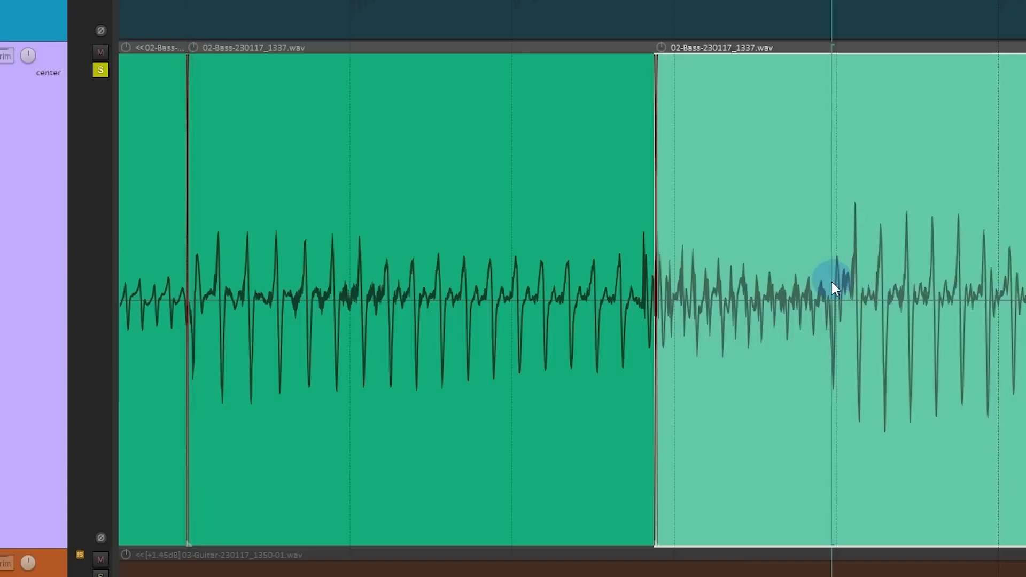
drag(826, 361, 826, 381)
click(680, 309)
click(830, 307)
key(s)
drag(723, 310, 738, 316)
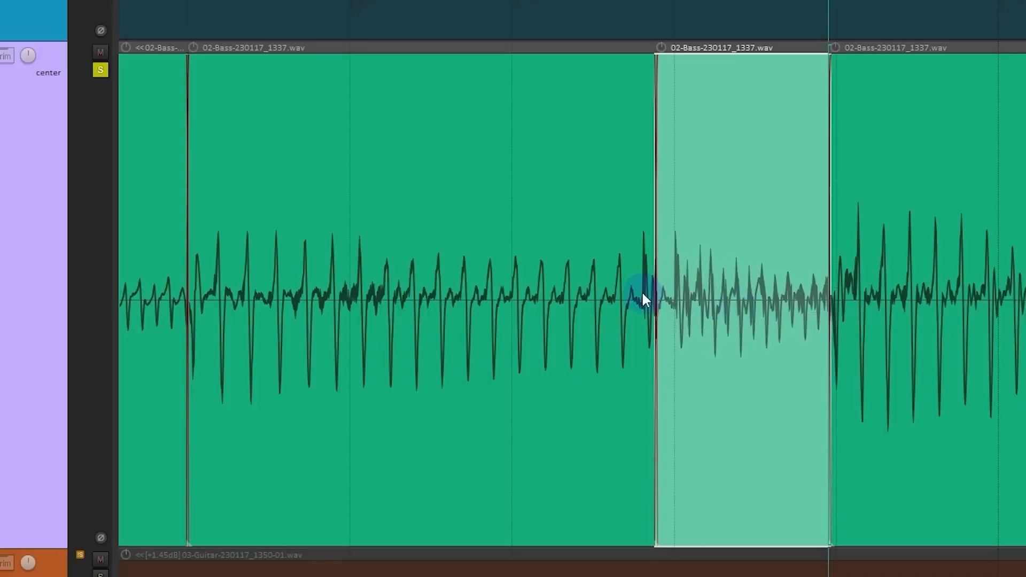
Step: Stretch the end of the piece before 13.4.50 to a rate of 0.932 and close the gap to the next piece
drag(648, 302, 674, 312)
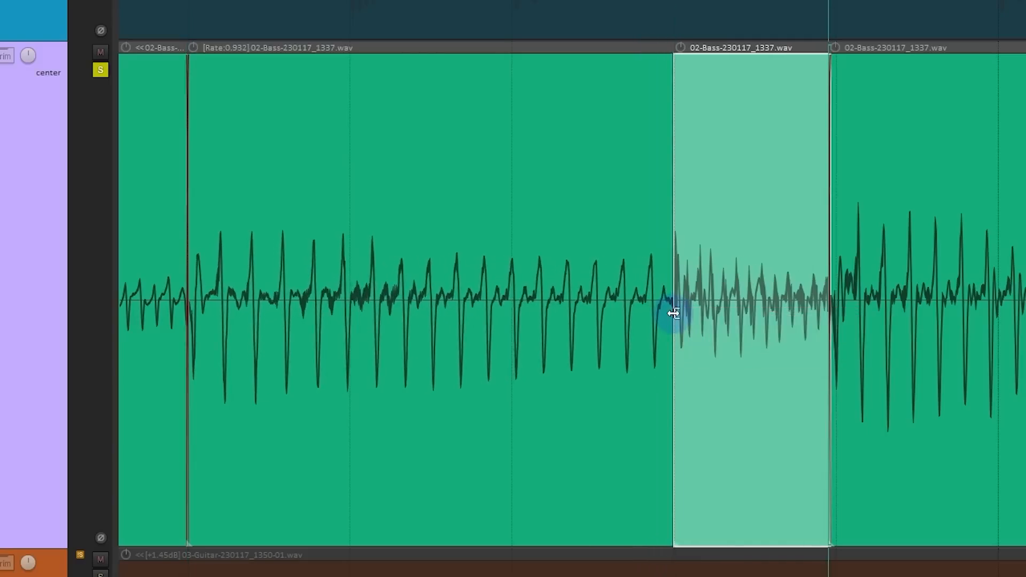
scroll(674, 311, up, 5)
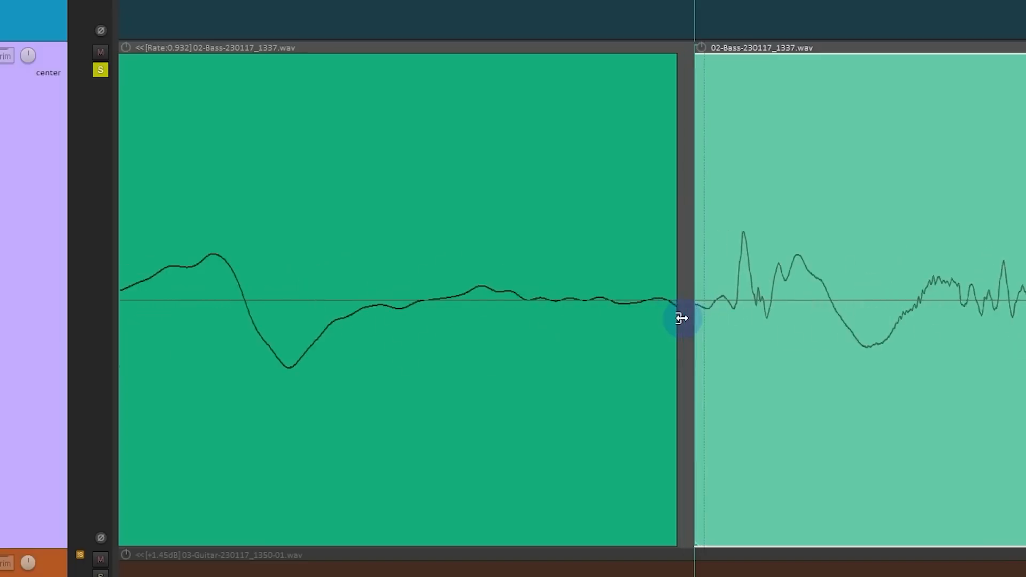
drag(695, 318, 648, 323)
scroll(650, 323, down, 5)
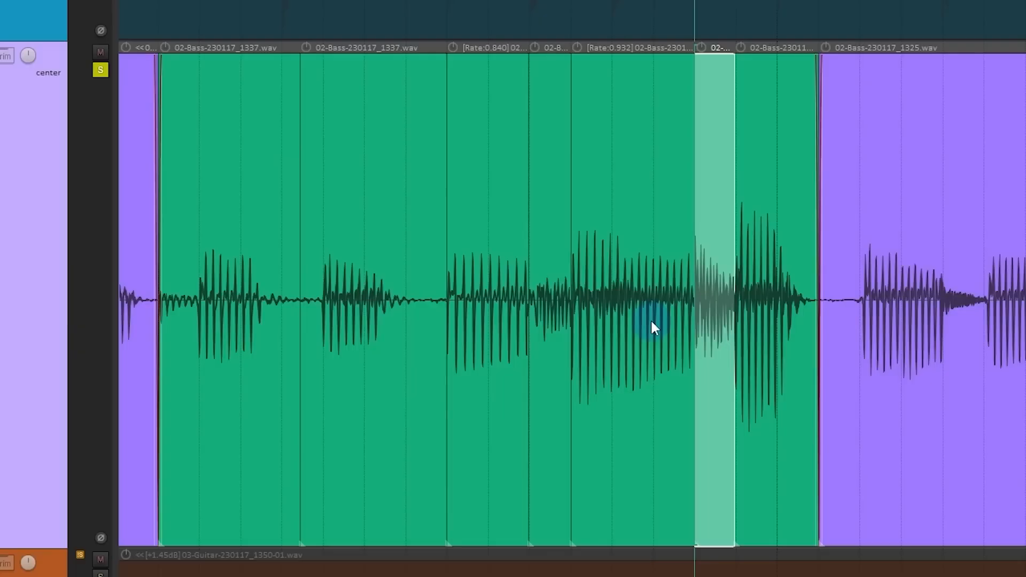
Step: Play back the edited green bass section from 13.1.29 to check its timing
click(165, 216)
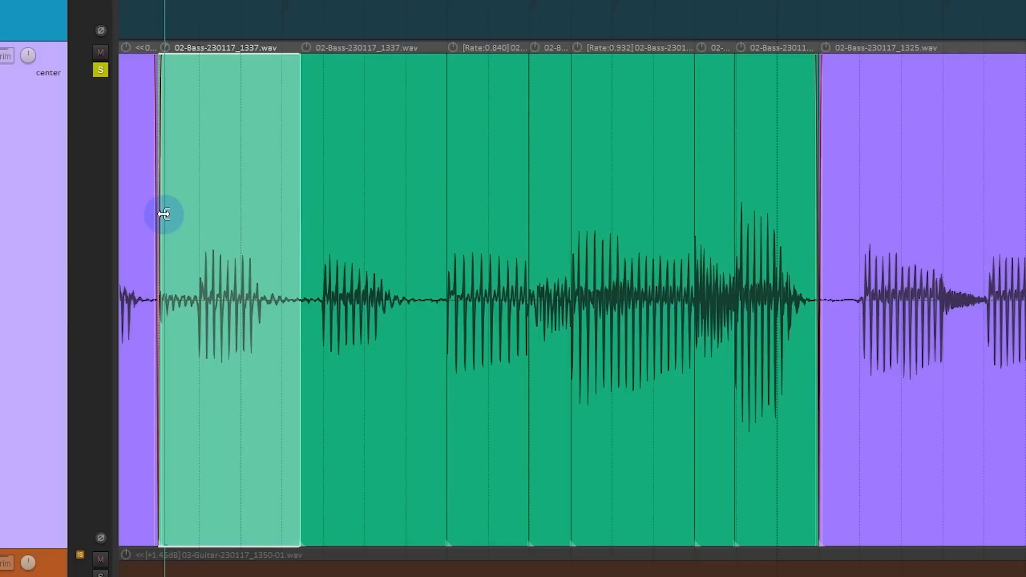
key(space)
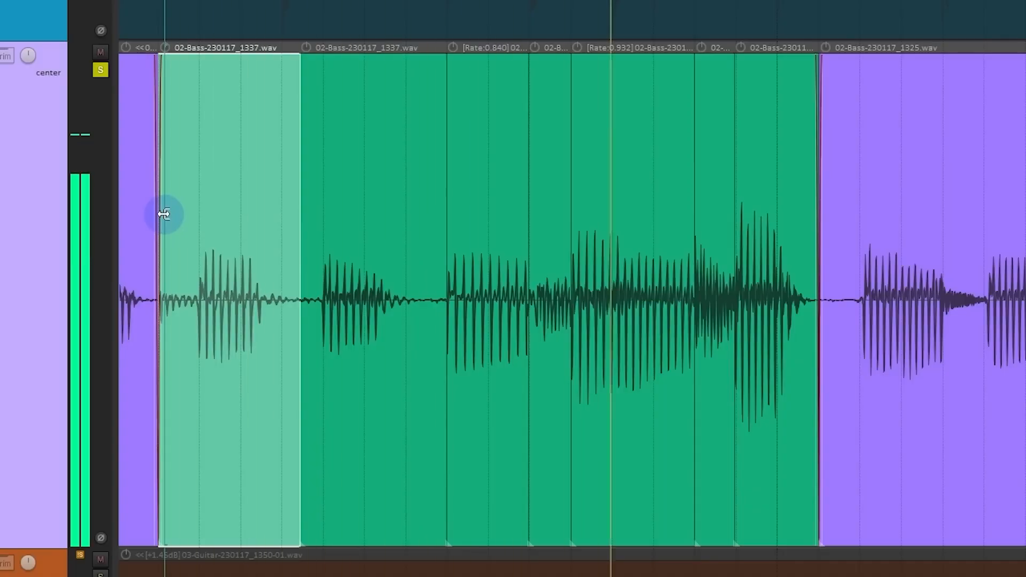
key(space)
key(space)
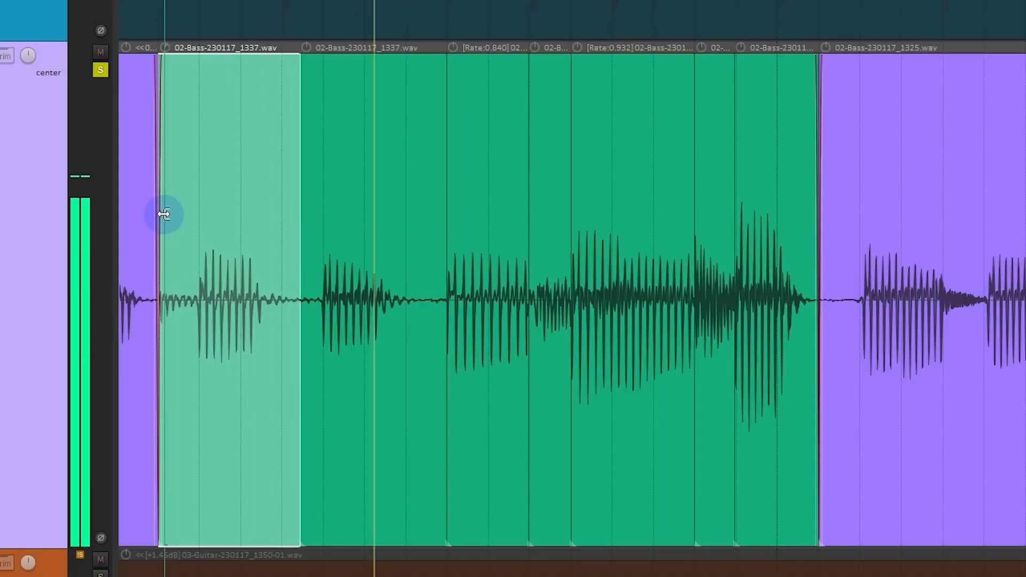
key(space)
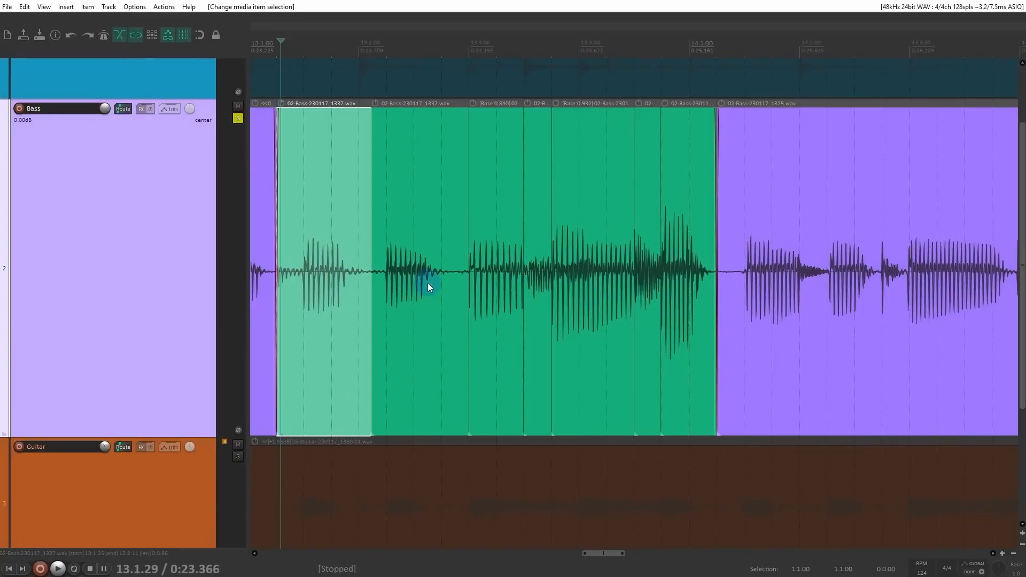
Step: Undo all the splits, slips and stretches of the green bass section back to one unsplit item
scroll(392, 288, down, 2)
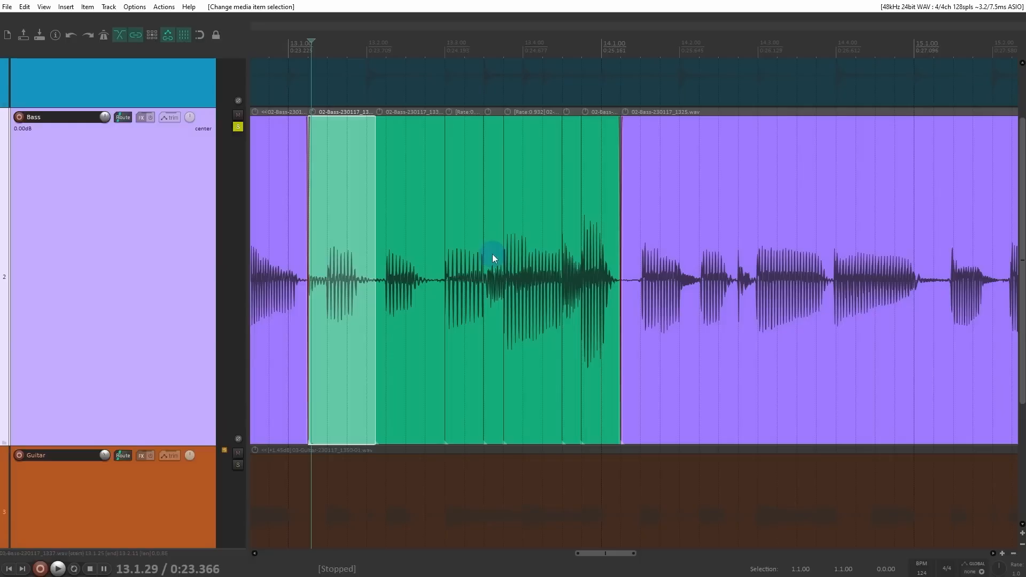
key(ctrl+z)
key(ctrl+z)
key(ctrl+z)
key(ctrl+z)
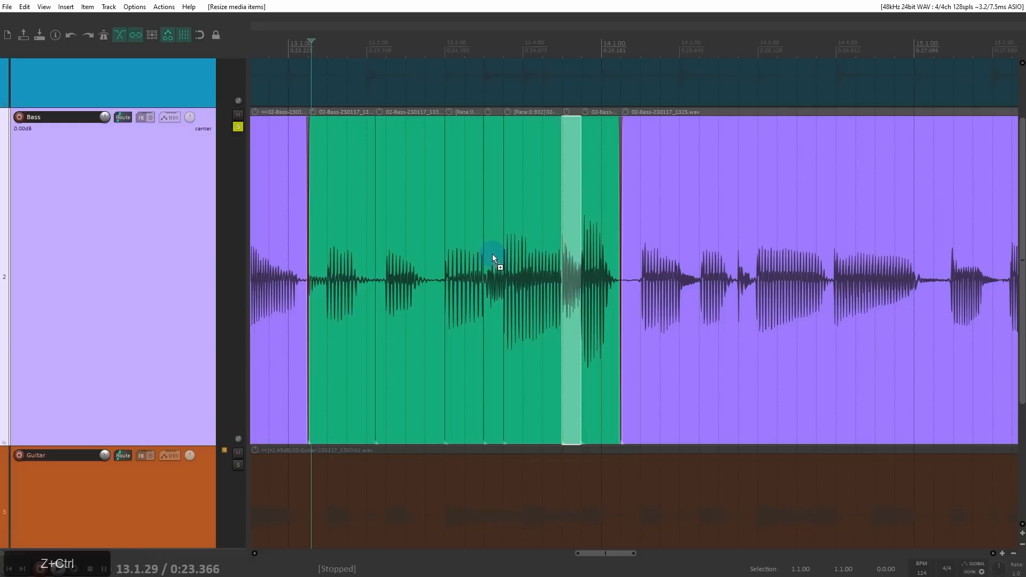
key(ctrl+z)
key(ctrl+z)
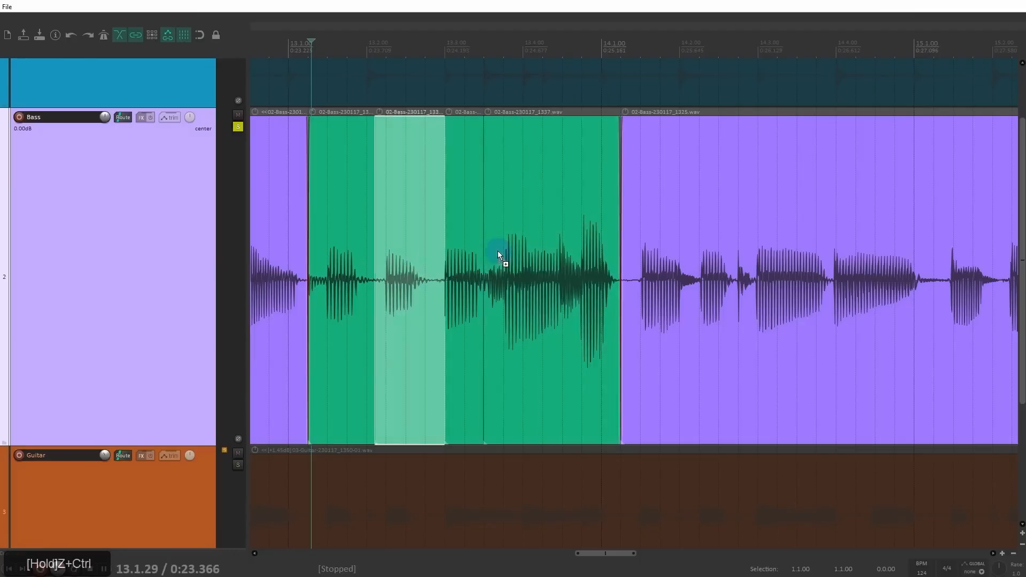
key(ctrl+z)
key(ctrl+z)
key(ctrl+z)
key(ctrl+z)
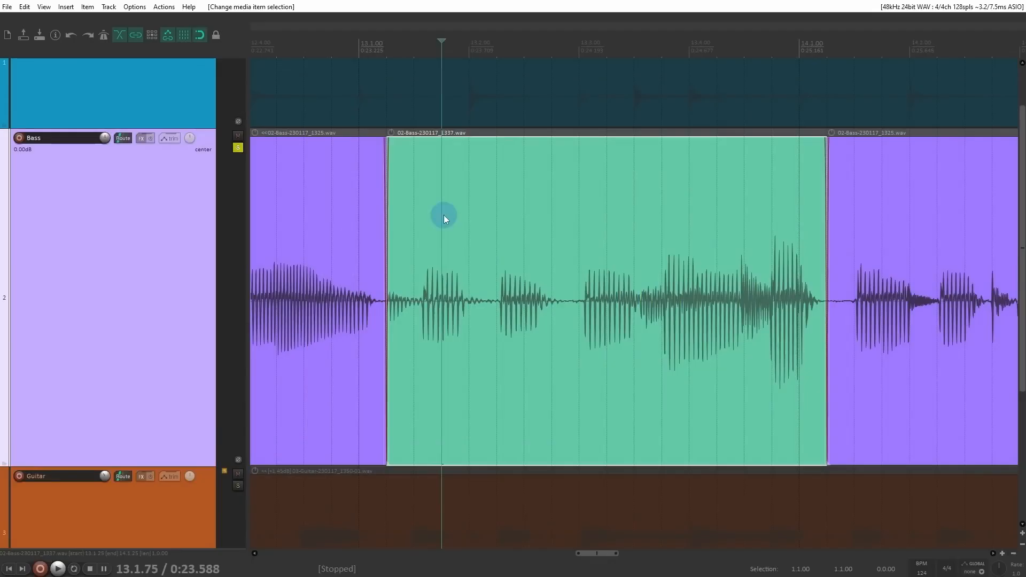
Step: Turn off snapping, place the edit cursor at the note just after 13.2.25 in the green bass item, and inspect its onset
click(497, 308)
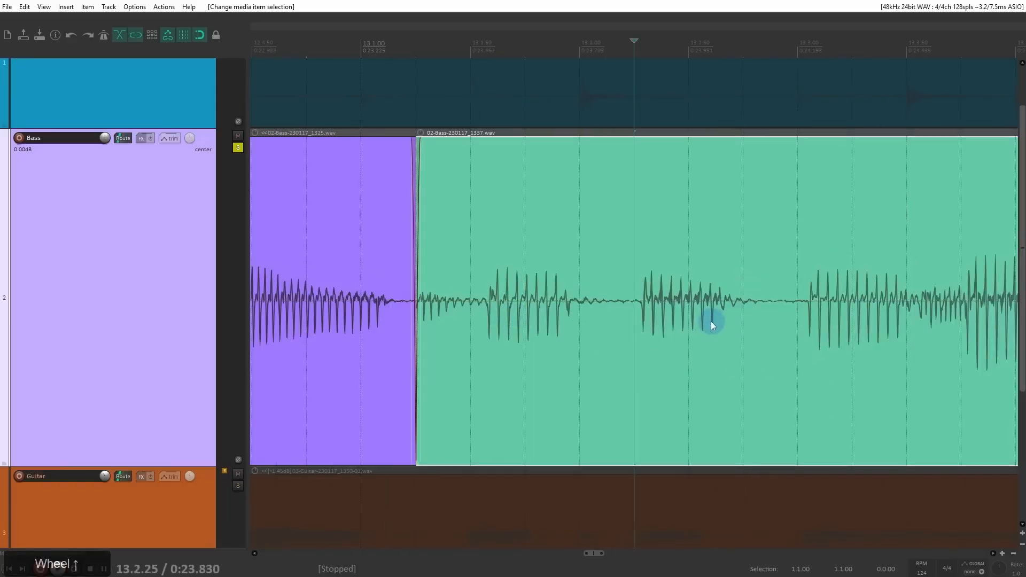
key(alt+s)
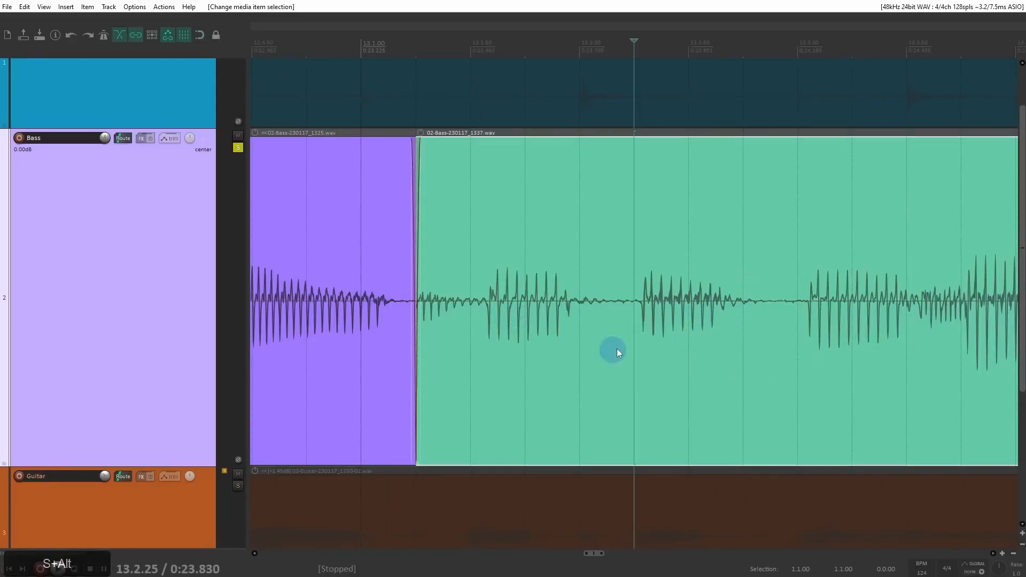
click(644, 320)
scroll(637, 315, up, 6)
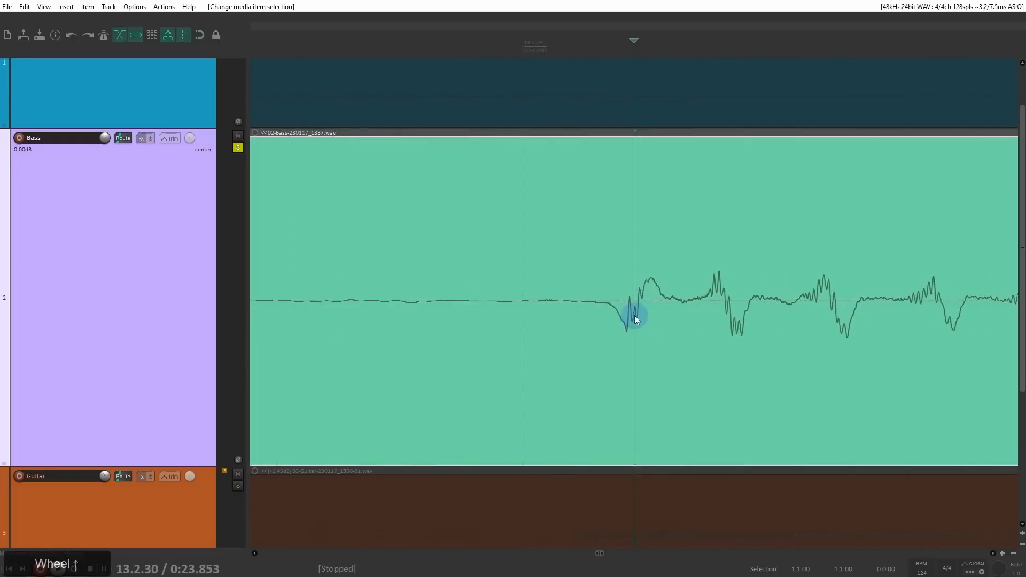
scroll(588, 316, up, 4)
drag(568, 299, 978, 316)
drag(294, 343, 552, 303)
scroll(665, 295, down, 3)
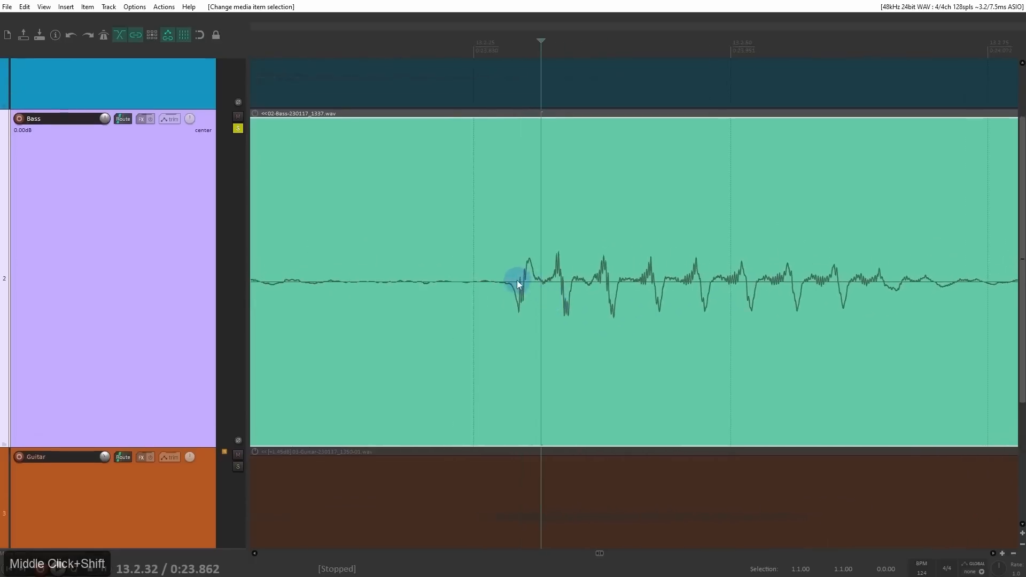
scroll(519, 293, down, 4)
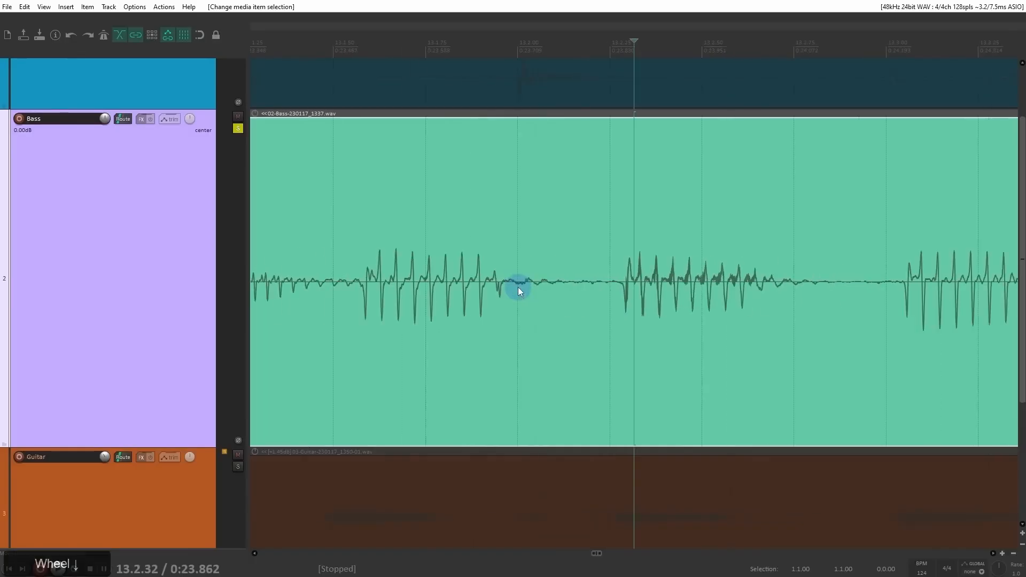
Step: Add a stretch marker at the onset of the note near 13.1.58 in the green bass item
scroll(497, 286, up, 6)
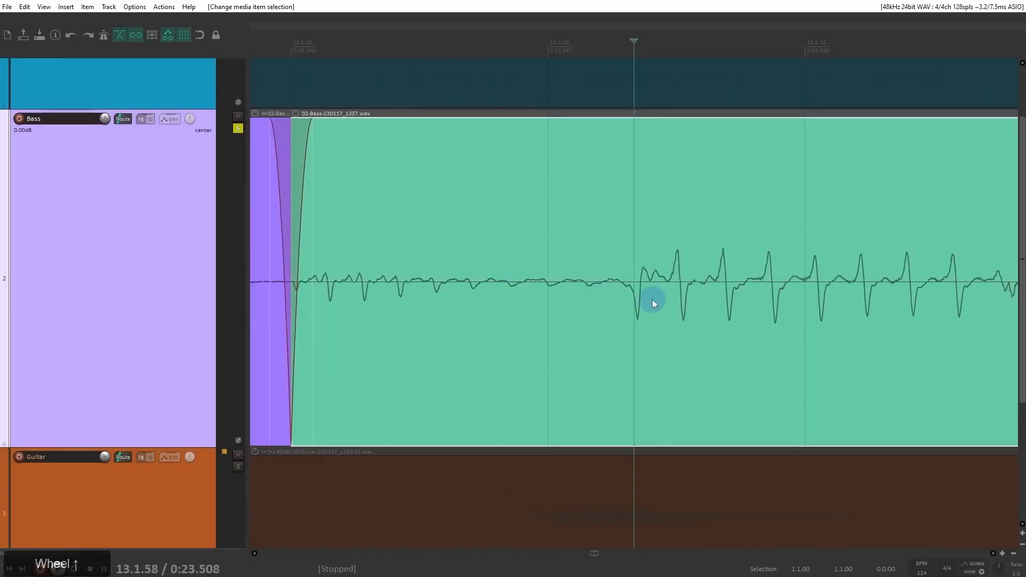
drag(650, 297, 545, 298)
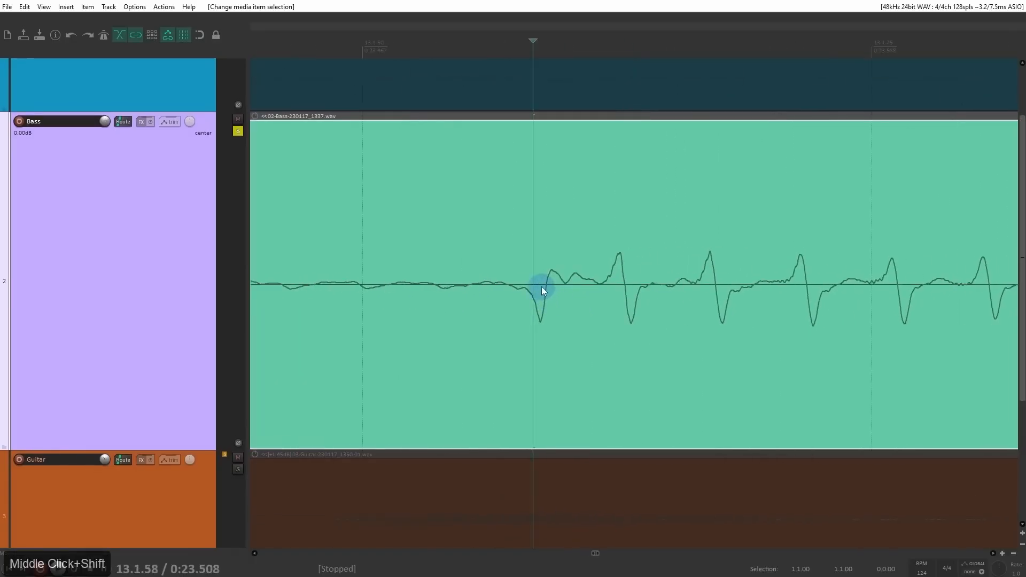
ctrl+alt+click(541, 286)
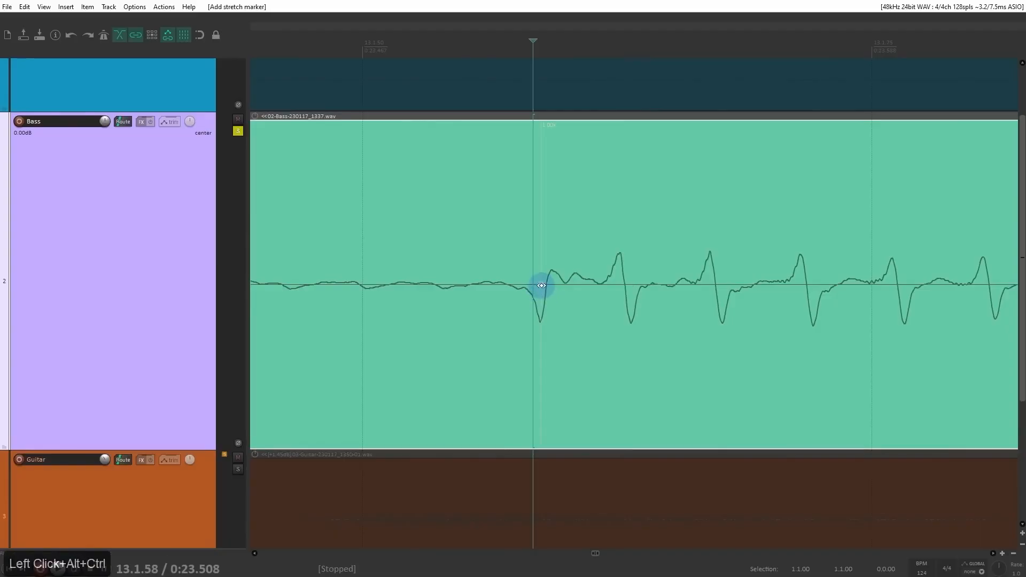
Step: Set the bass take's color to a dark blue, about red 1, green 16, blue 192
right_click(345, 148)
drag(426, 229, 704, 280)
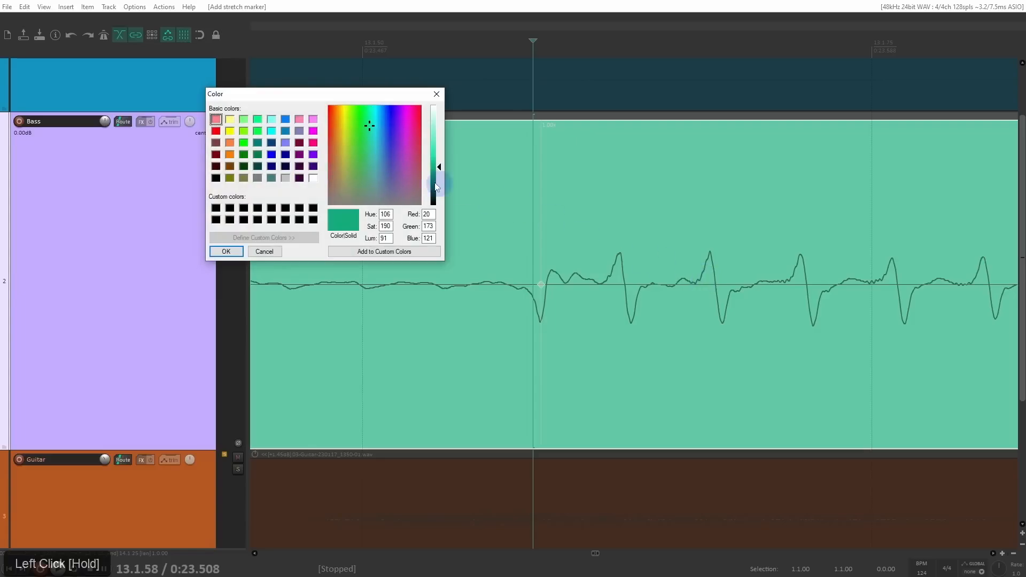
click(389, 108)
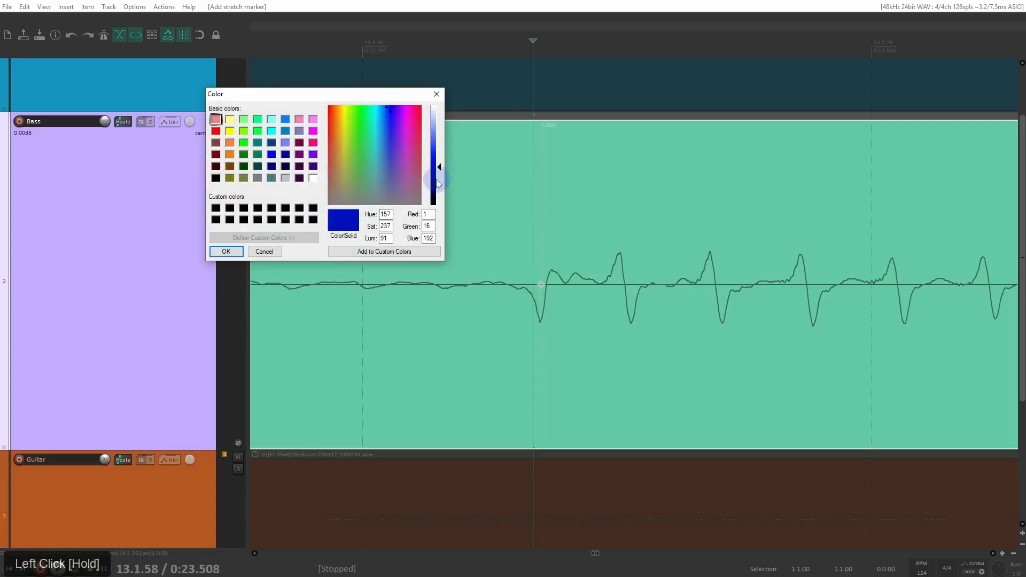
click(226, 252)
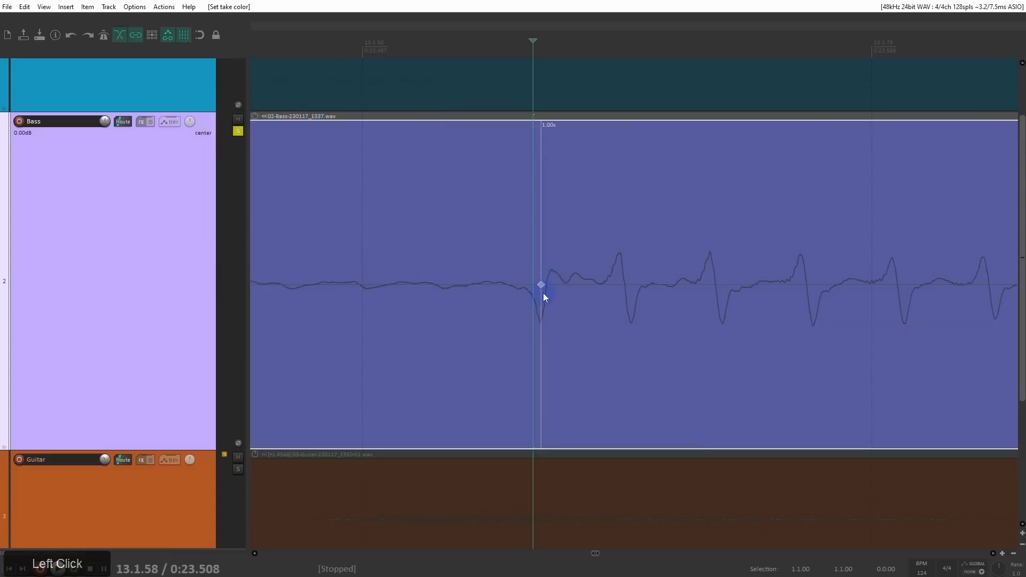
Step: Add a stretch marker at the onset of the next bass note, just after 13.2.25
drag(818, 260, 694, 279)
scroll(717, 253, down, 2)
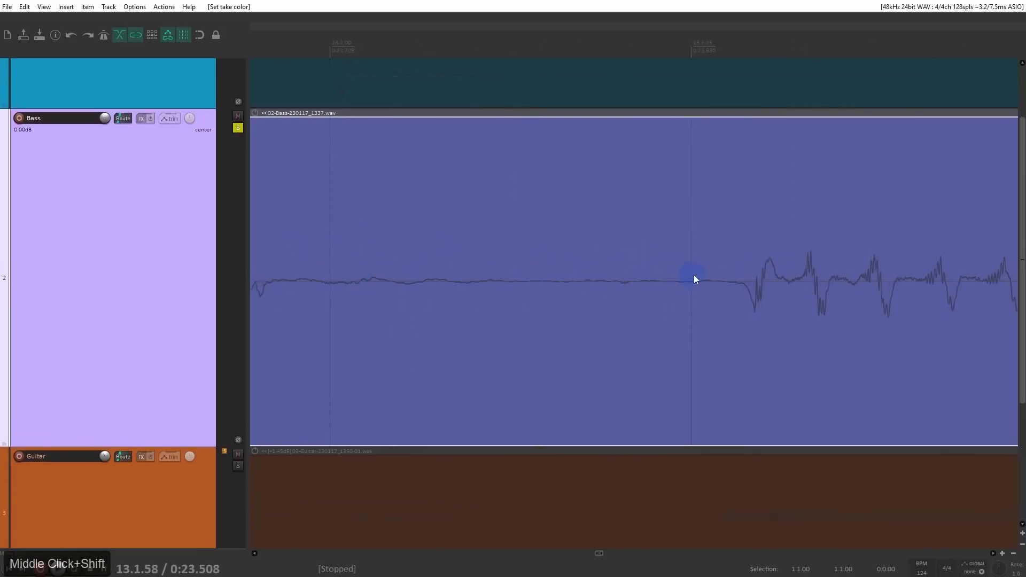
ctrl+alt+click(756, 286)
scroll(755, 297, down, 4)
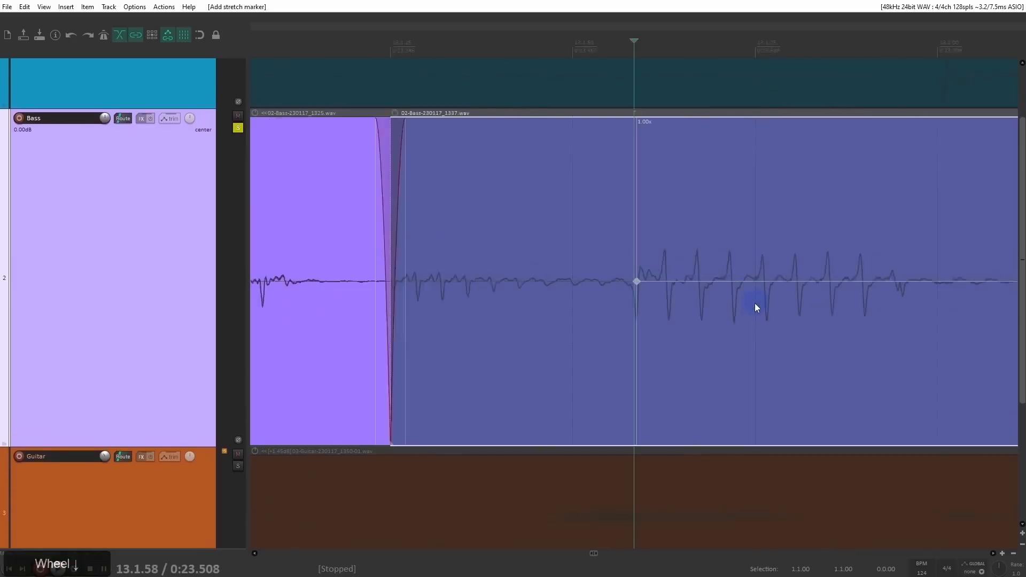
mouse_move(746, 299)
mouse_down()
mouse_move(520, 317)
mouse_move(474, 344)
mouse_move(501, 322)
mouse_up()
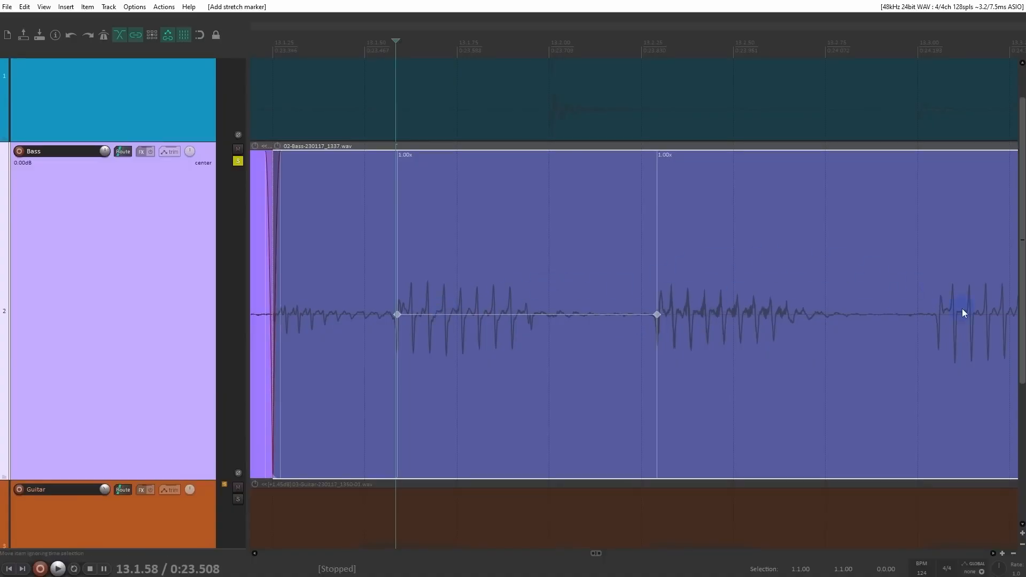
Step: Move the bass item's first stretch marker earlier onto the 13.1.50 grid line
click(395, 314)
drag(396, 314, 392, 318)
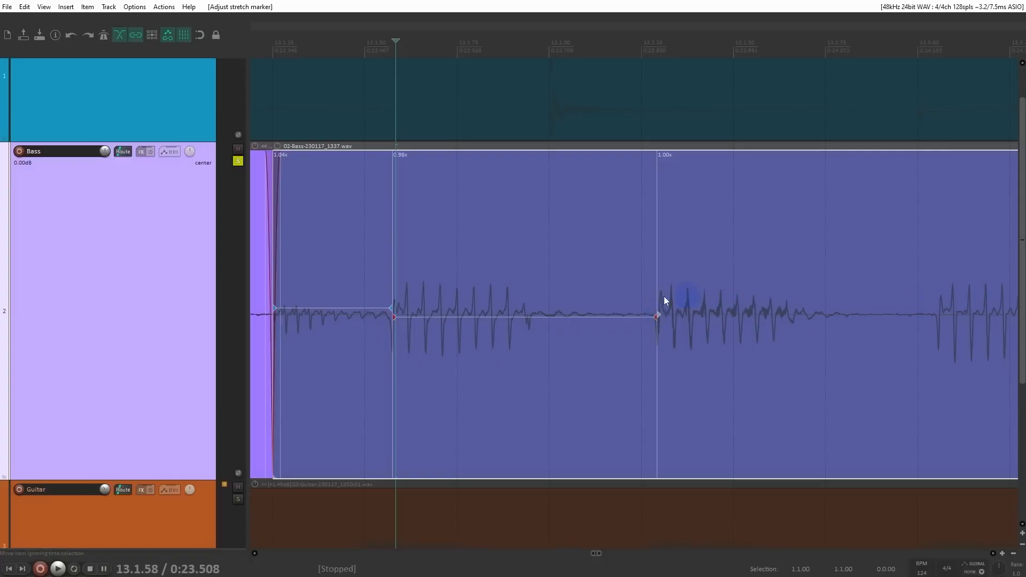
mouse_move(393, 318)
mouse_down()
mouse_move(434, 326)
mouse_move(364, 325)
mouse_up()
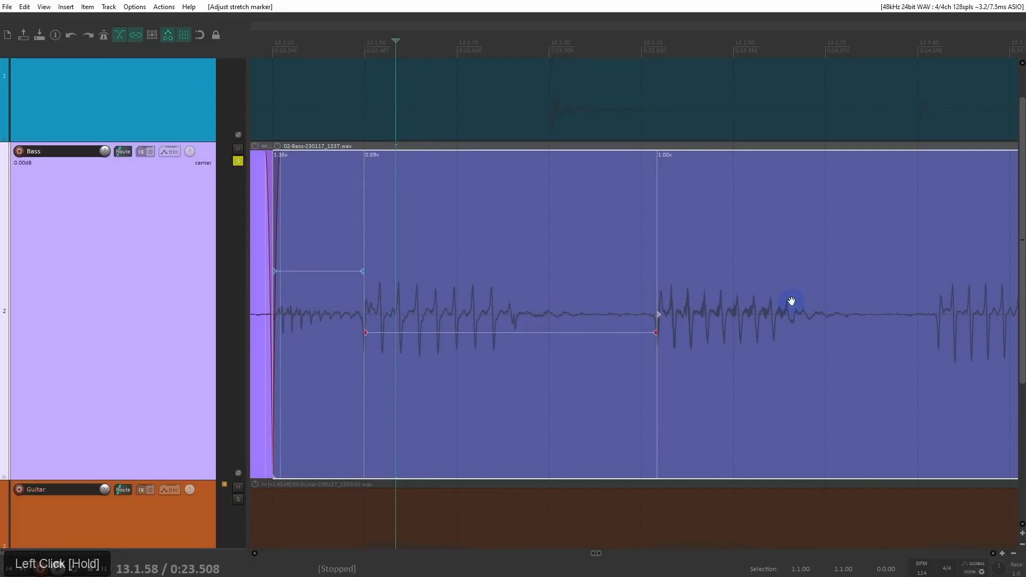
Step: Add stretch markers at the five remaining note onsets, near 13.3.00, 13.3.50, 13.3.75, 13.4.50 and 13.4.75
drag(791, 301, 507, 308)
ctrl+alt+click(653, 320)
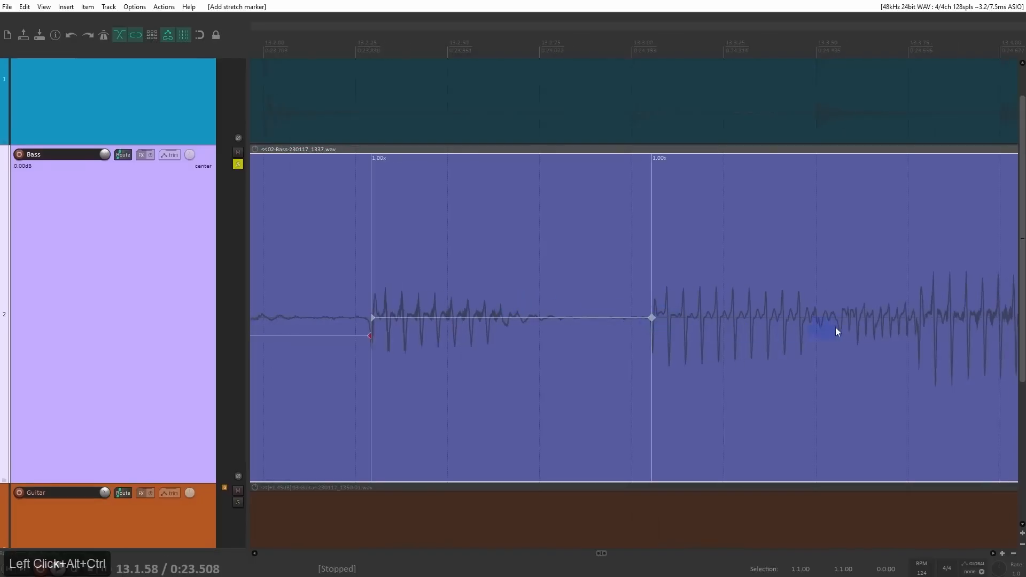
ctrl+alt+click(842, 320)
ctrl+alt+click(919, 320)
drag(919, 320, 391, 327)
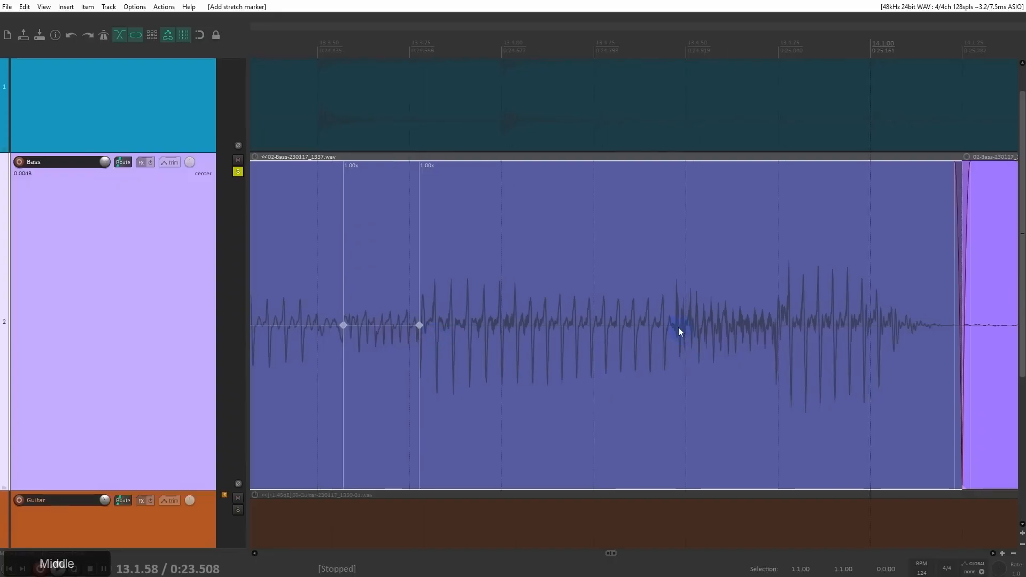
ctrl+alt+click(677, 323)
ctrl+alt+click(775, 325)
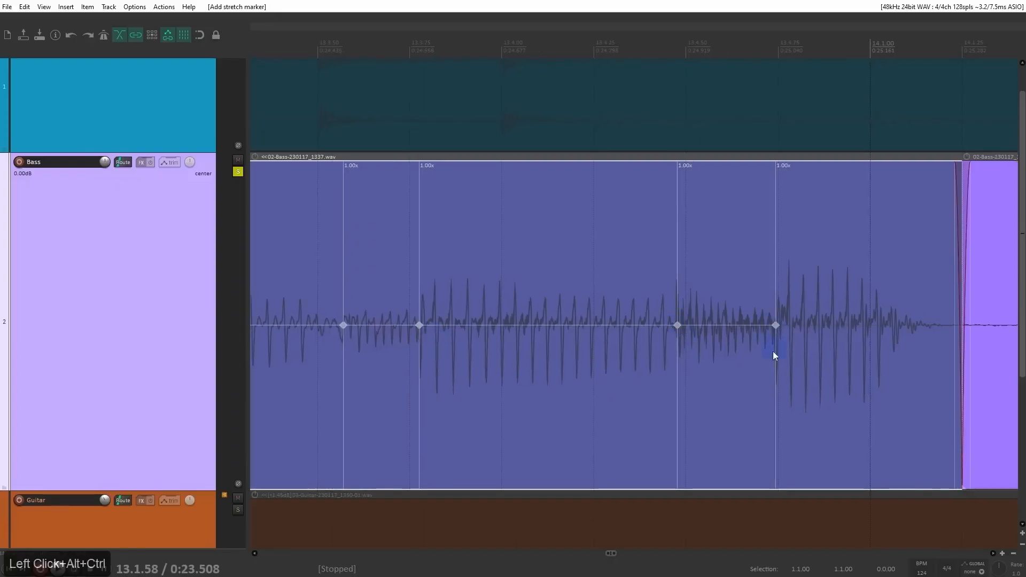
Step: Try moving the stretch markers near 13.2.25 and 13.3.00 earlier toward the grid, and undo both moves
drag(773, 351, 619, 344)
scroll(619, 341, down, 2)
drag(700, 342, 406, 332)
drag(625, 296, 542, 288)
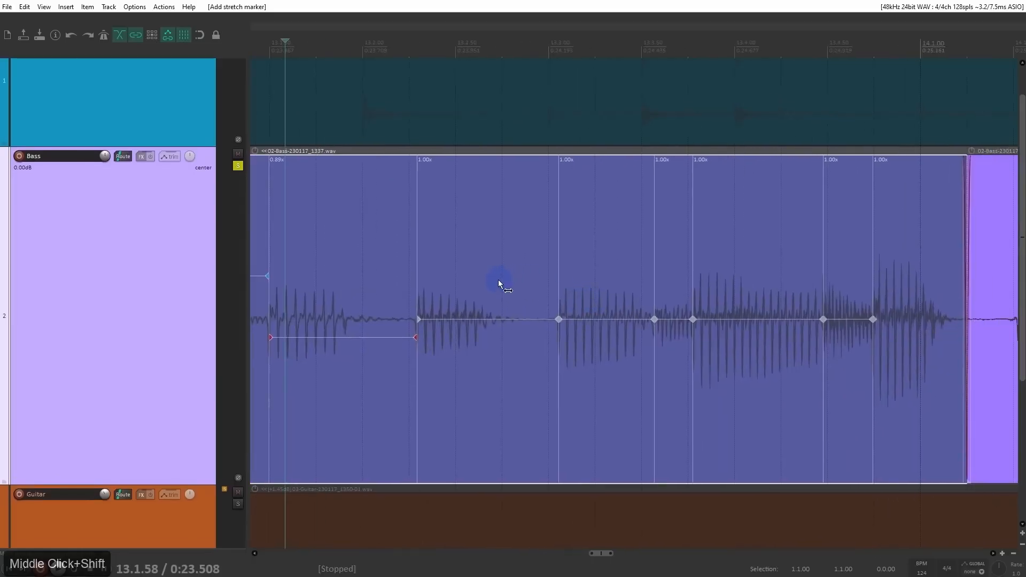
drag(418, 319, 412, 321)
drag(559, 323, 552, 321)
key(ctrl+z)
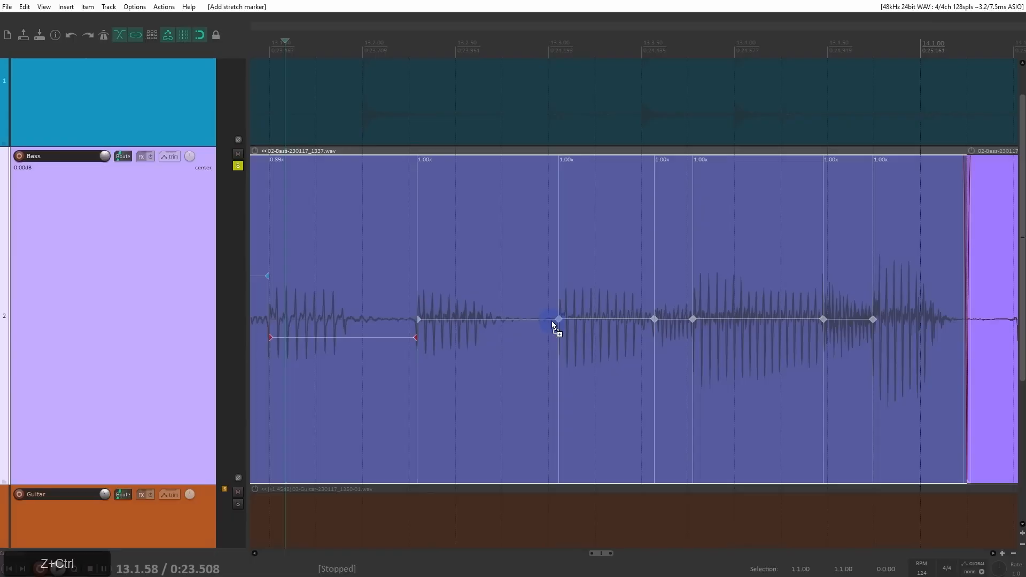
Step: Snap all stretch markers in the selected bass item to the grid
right_click(365, 216)
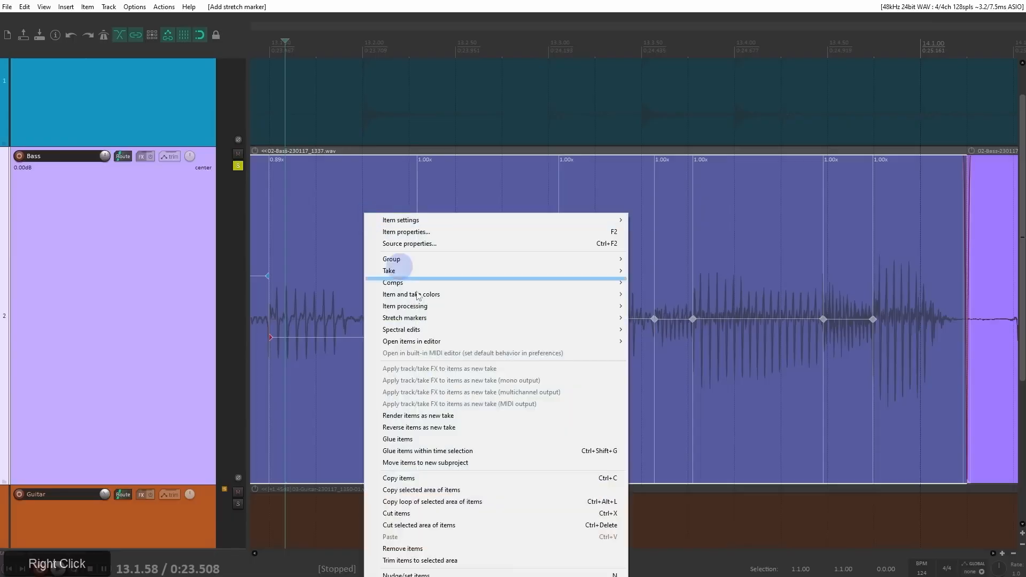
mouse_move(442, 319)
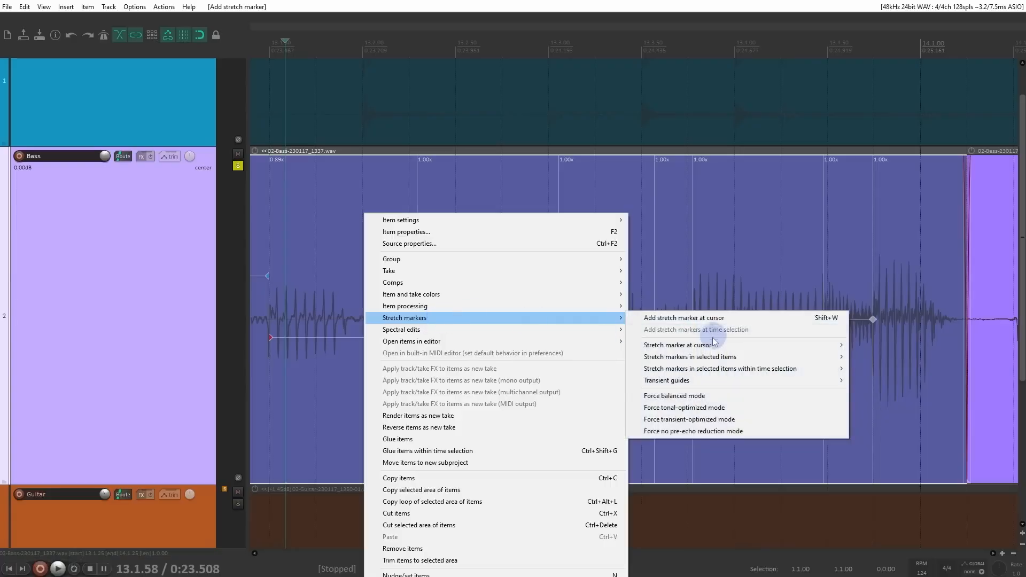
mouse_move(711, 362)
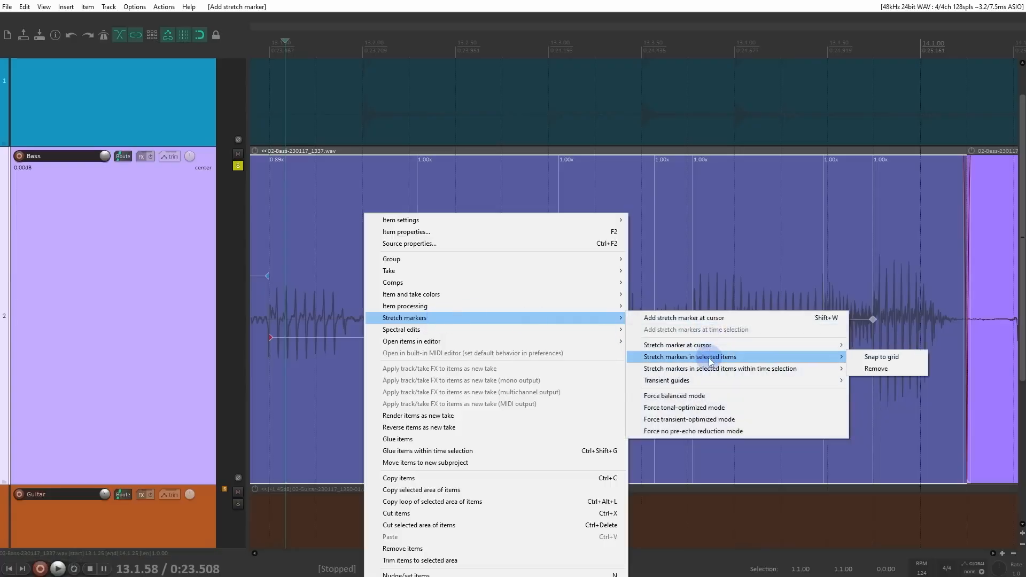
click(899, 360)
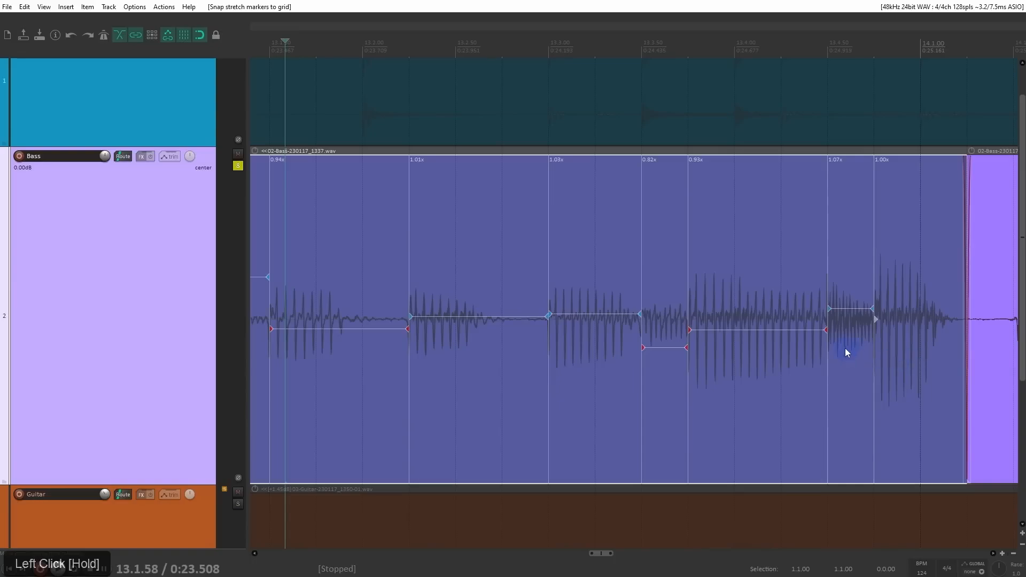
Step: Play back the stretched blue bass item from its start at 13.1.25 to check its timing
scroll(604, 296, down, 2)
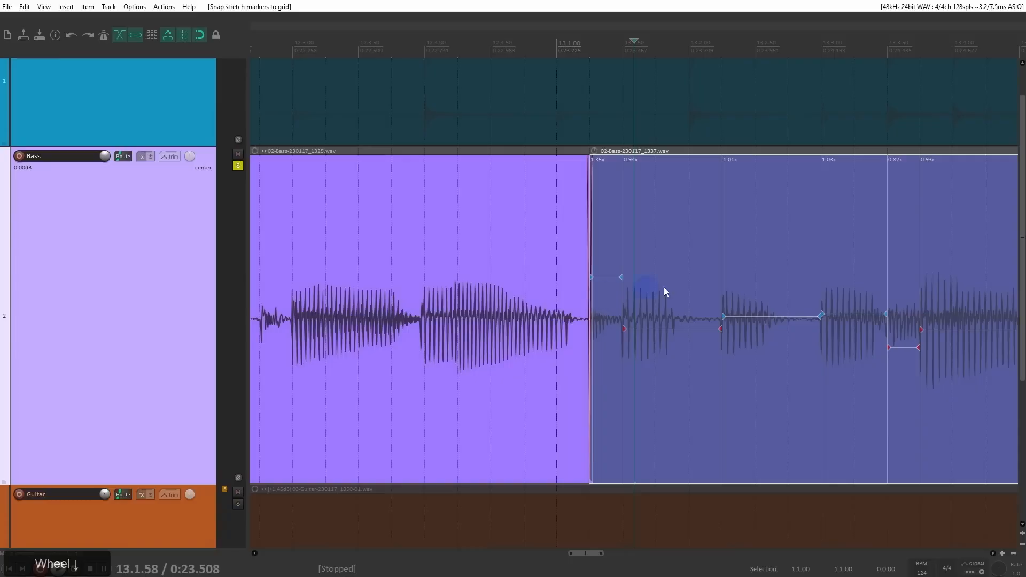
scroll(664, 292, right, 5)
click(286, 236)
key(space)
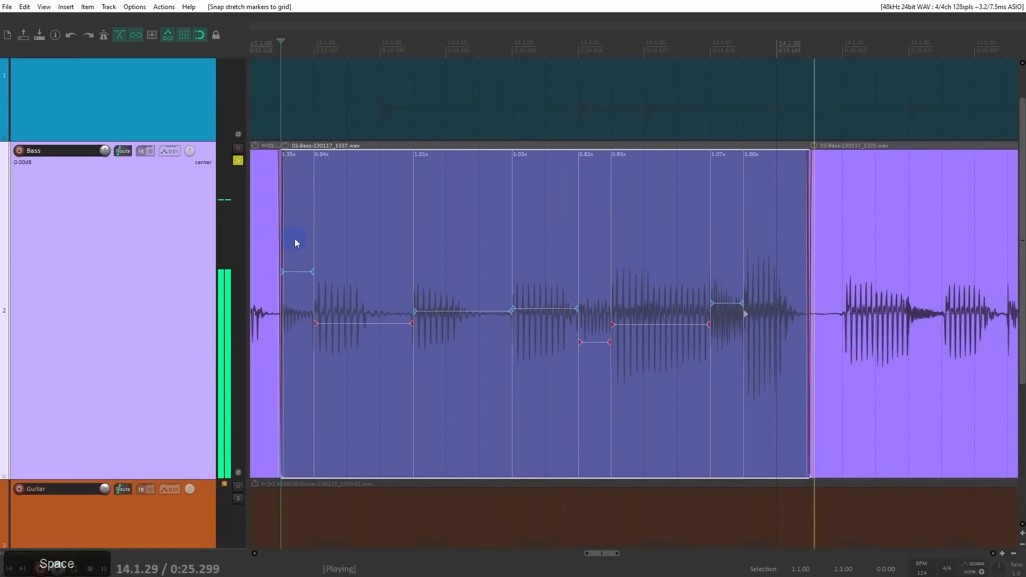
key(space)
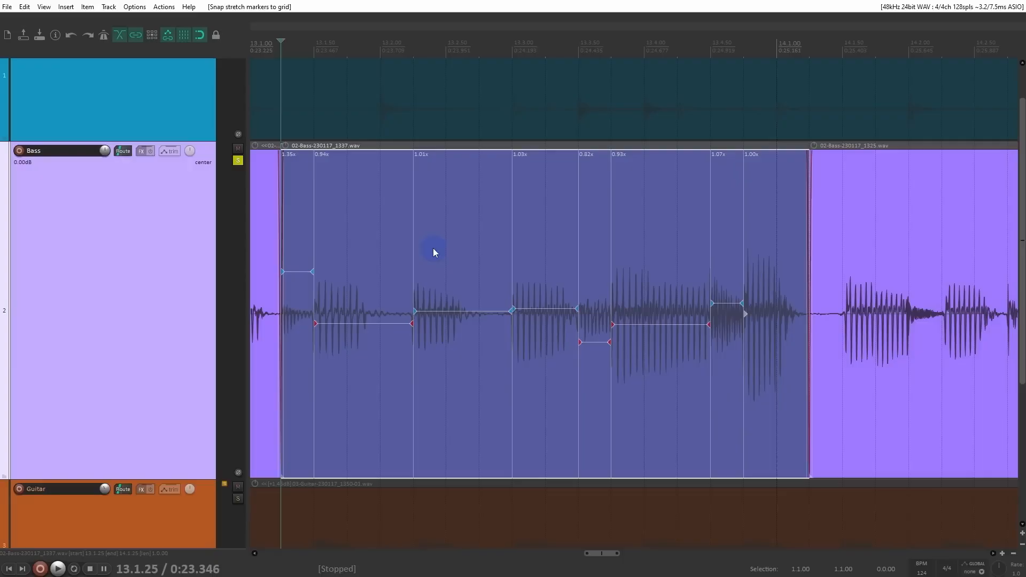
Step: Try removing all stretch markers from the selected bass item, and undo the removal
right_click(380, 236)
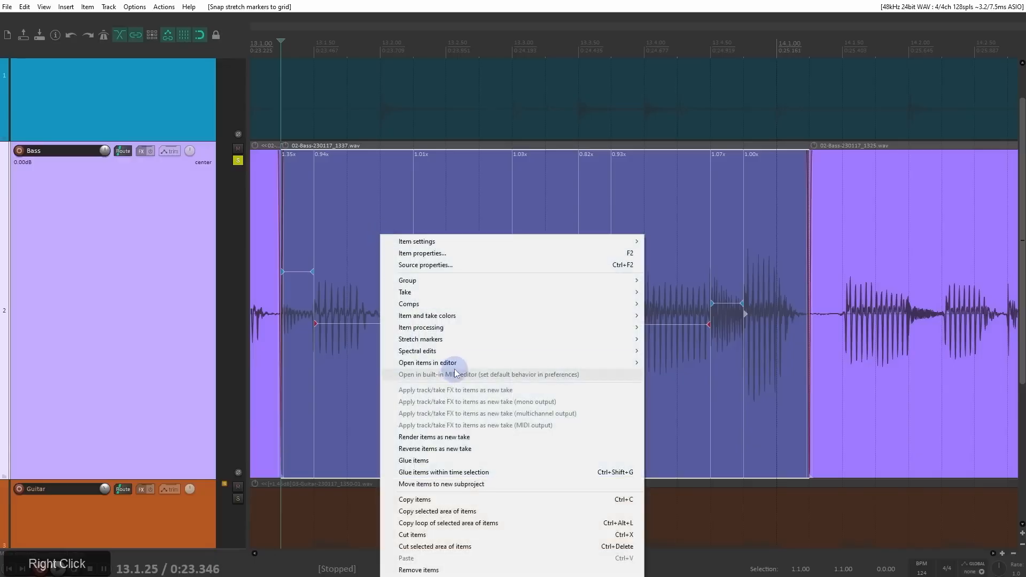
click(467, 343)
mouse_move(675, 380)
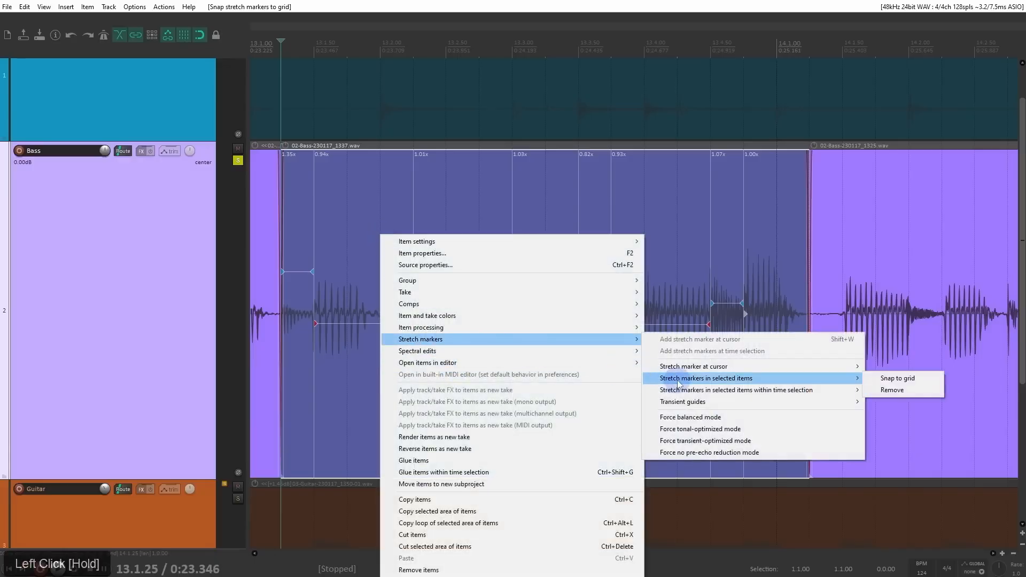
click(922, 394)
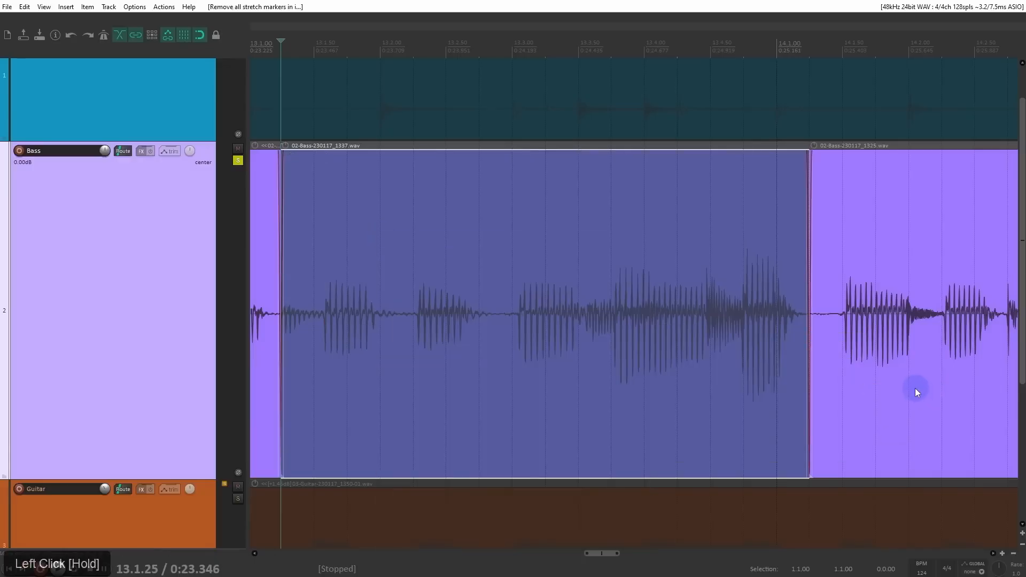
key(ctrl+z)
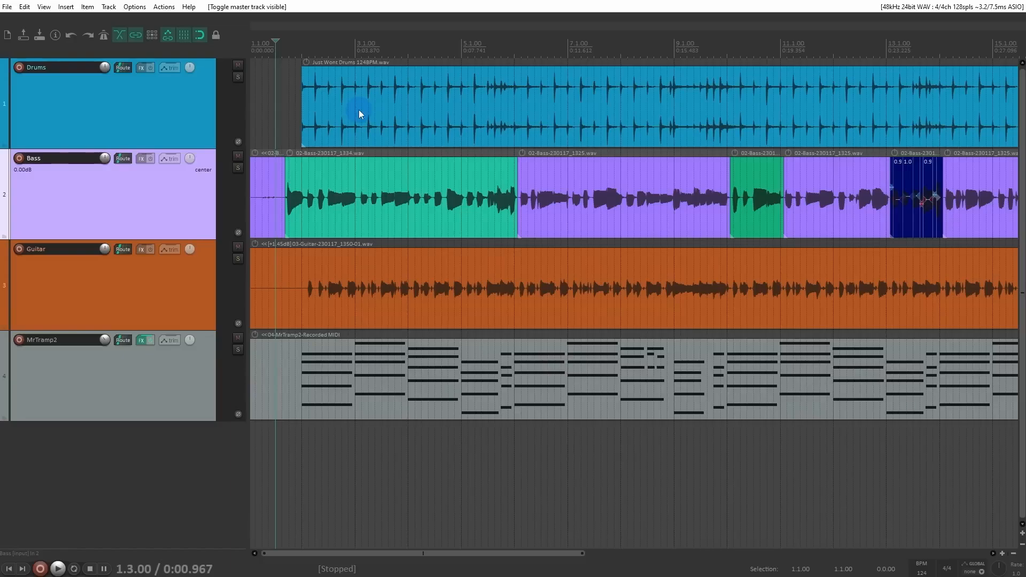
Step: Open the plugin browser for the Drums track, search it for "nova", "comp" and "rough", and clear the filter
click(136, 107)
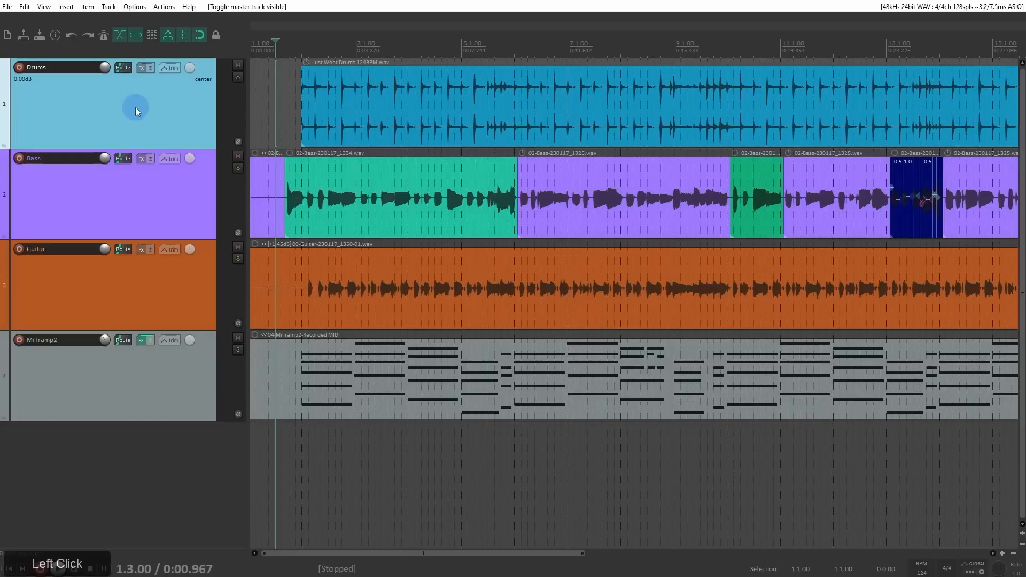
click(139, 71)
drag(169, 79, 285, 98)
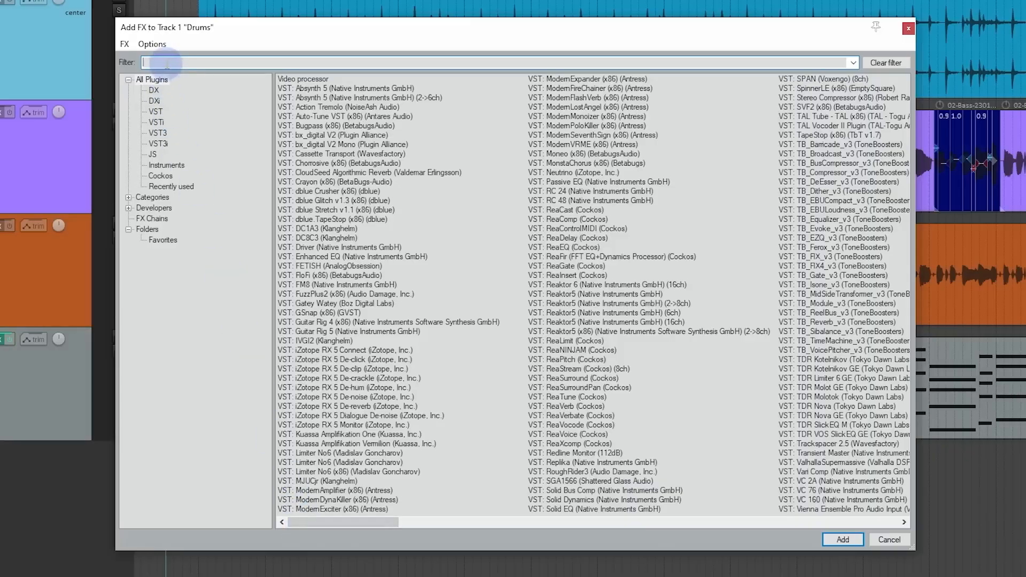
text(ova)
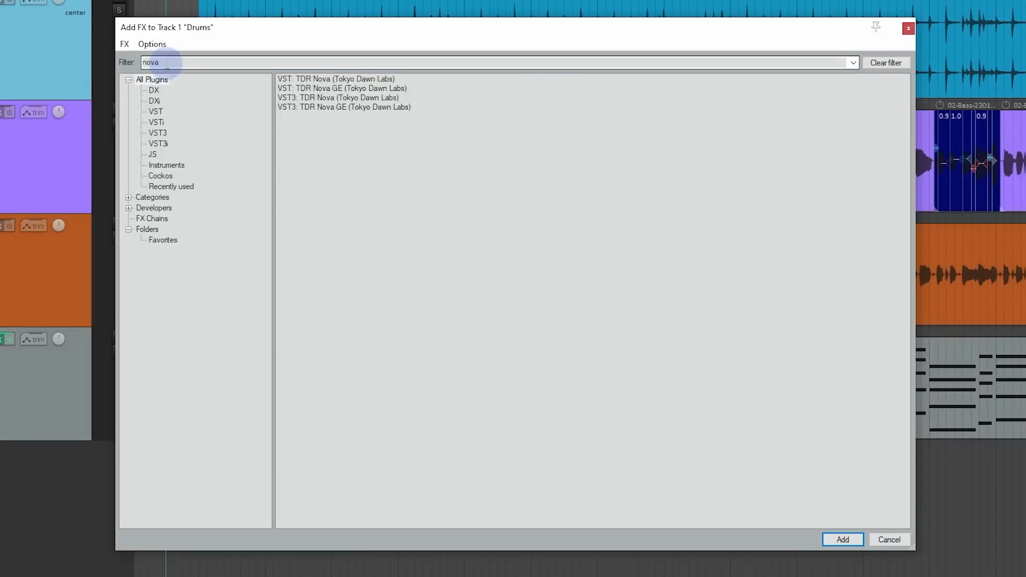
double_click(167, 63)
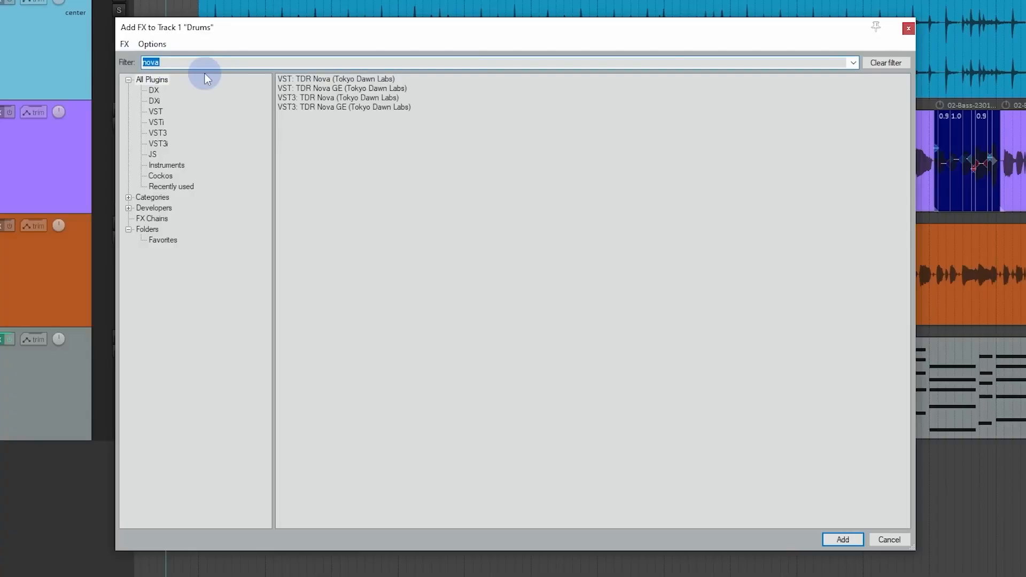
text(comp)
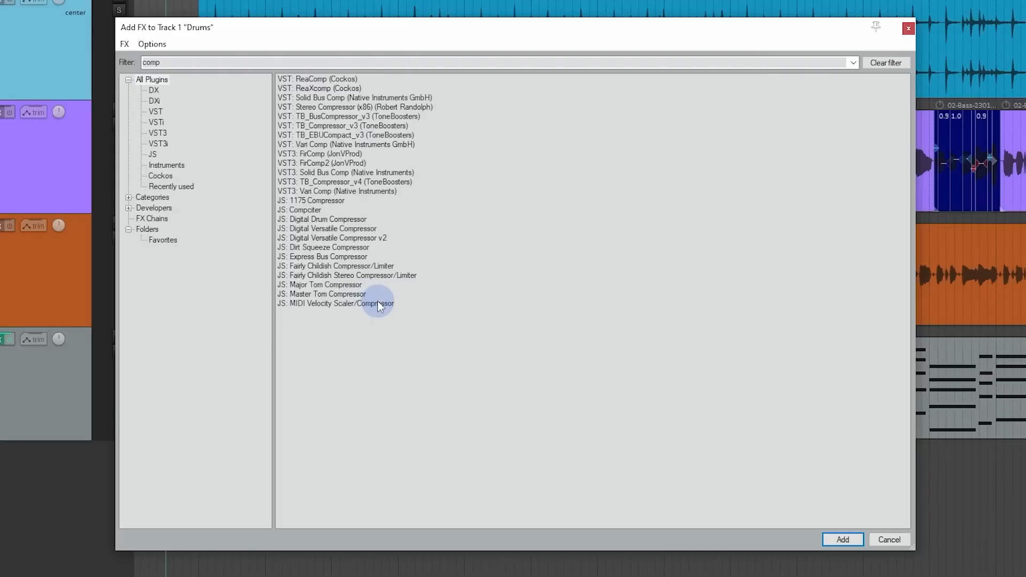
drag(181, 64, 121, 66)
text(rough)
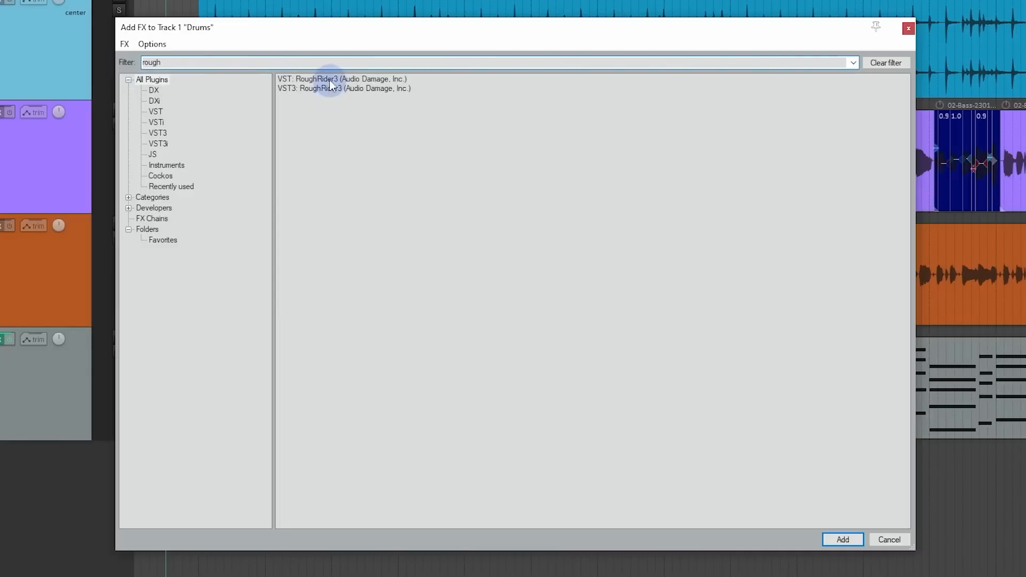
drag(183, 63, 121, 63)
text(comp)
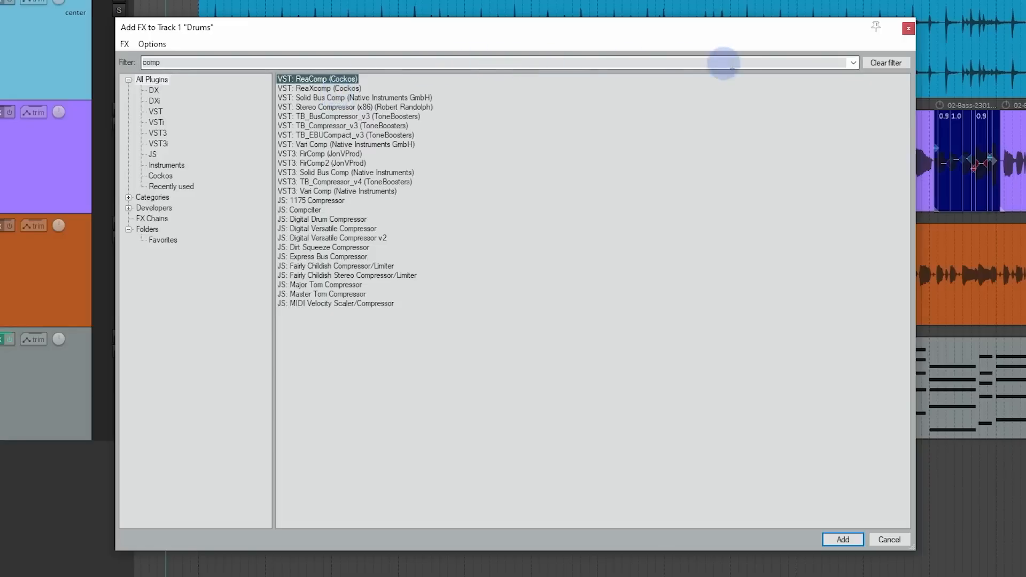
click(887, 62)
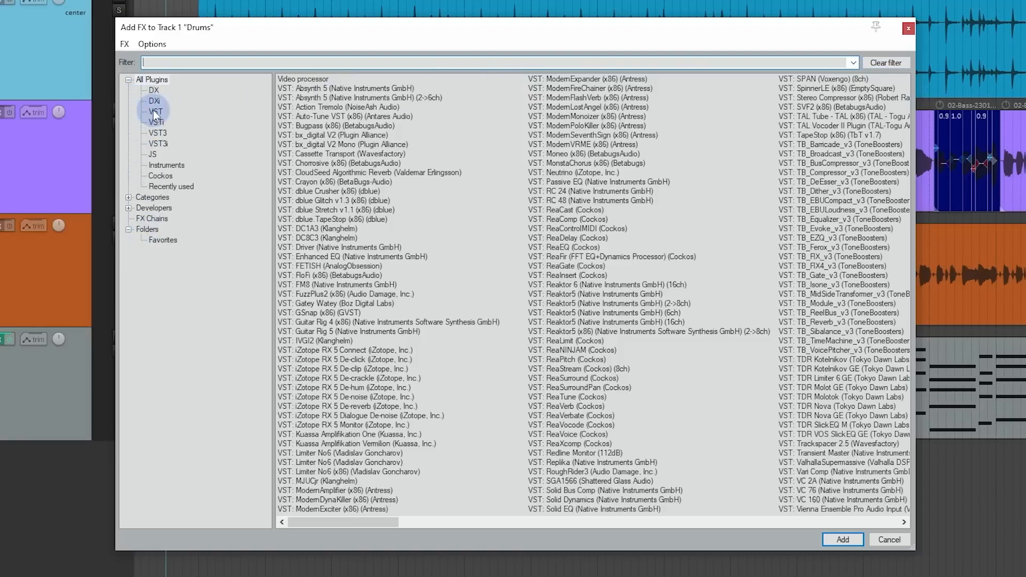
Step: Browse the available plugins by VST, VST3, JS and Cockos type, and by the EQ category
click(155, 112)
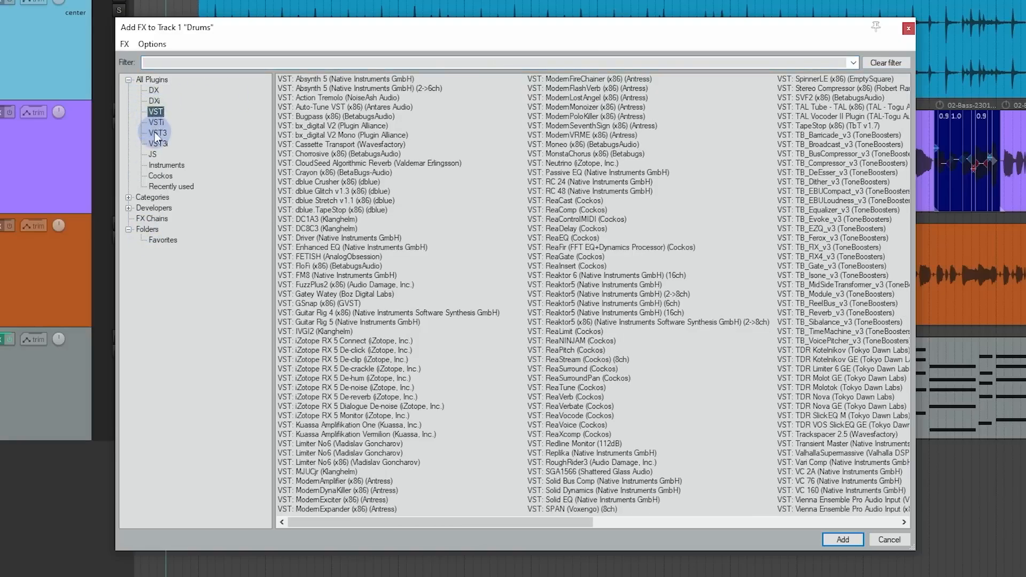
click(156, 133)
click(153, 154)
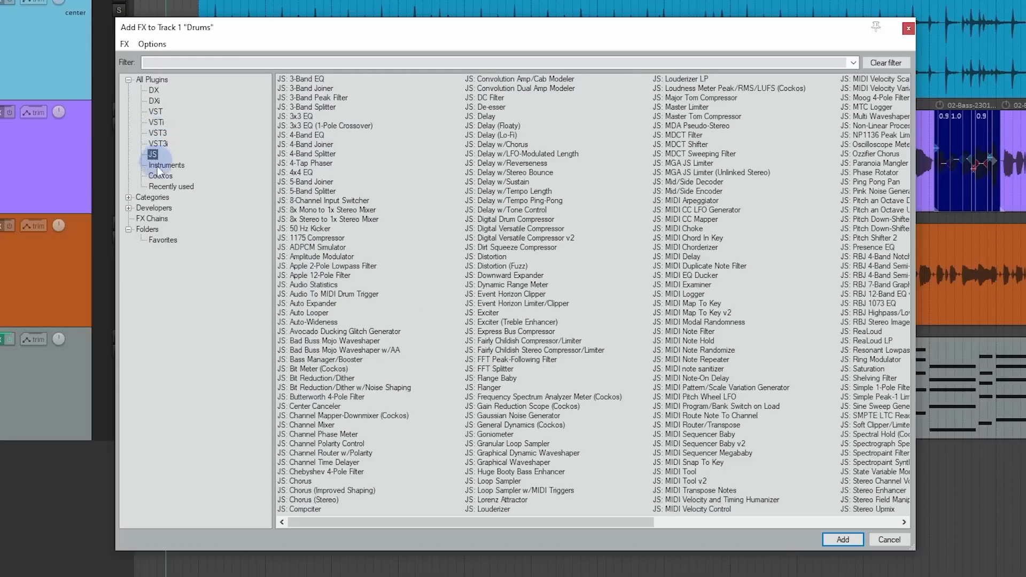
click(161, 176)
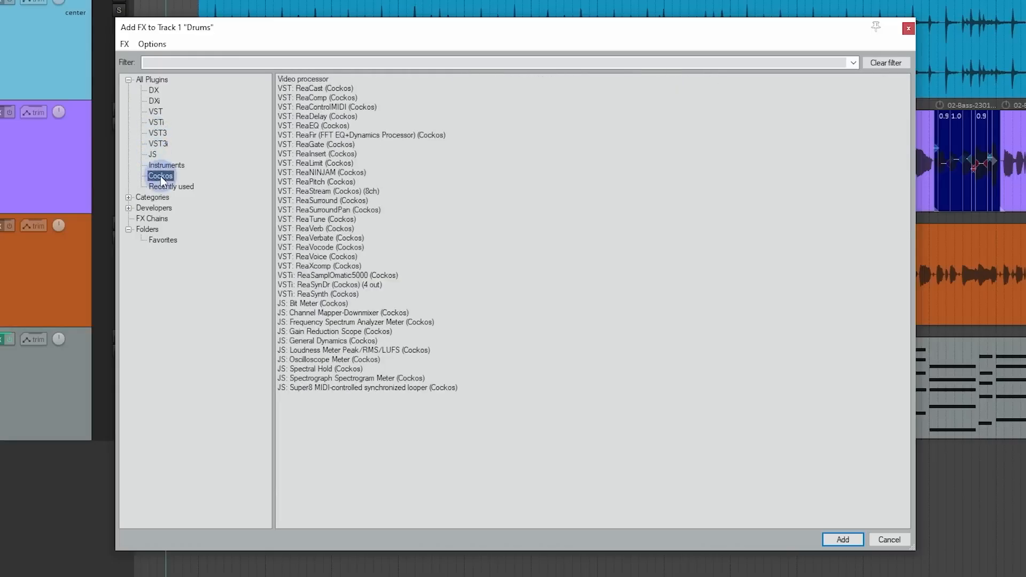
click(129, 197)
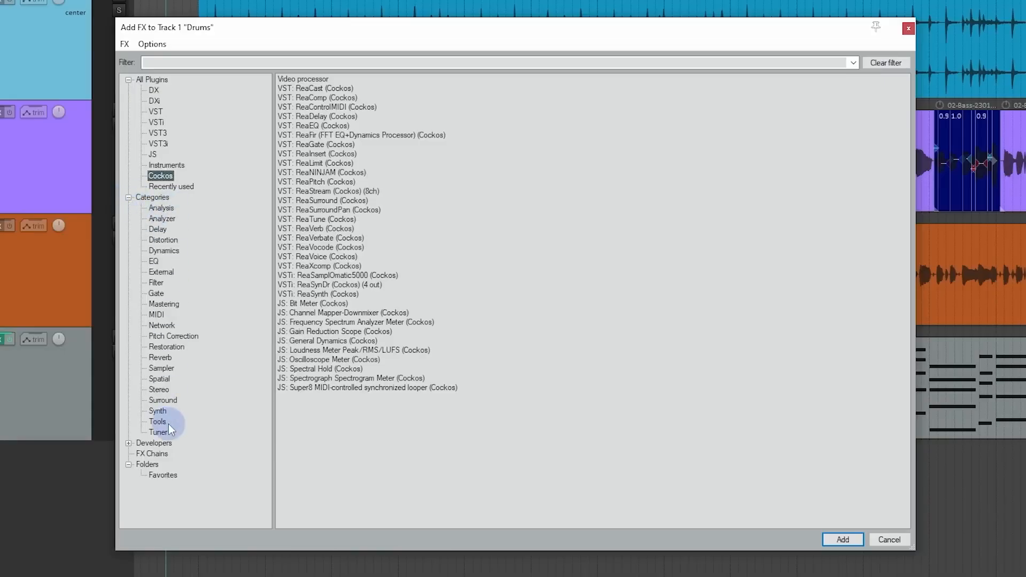
click(154, 262)
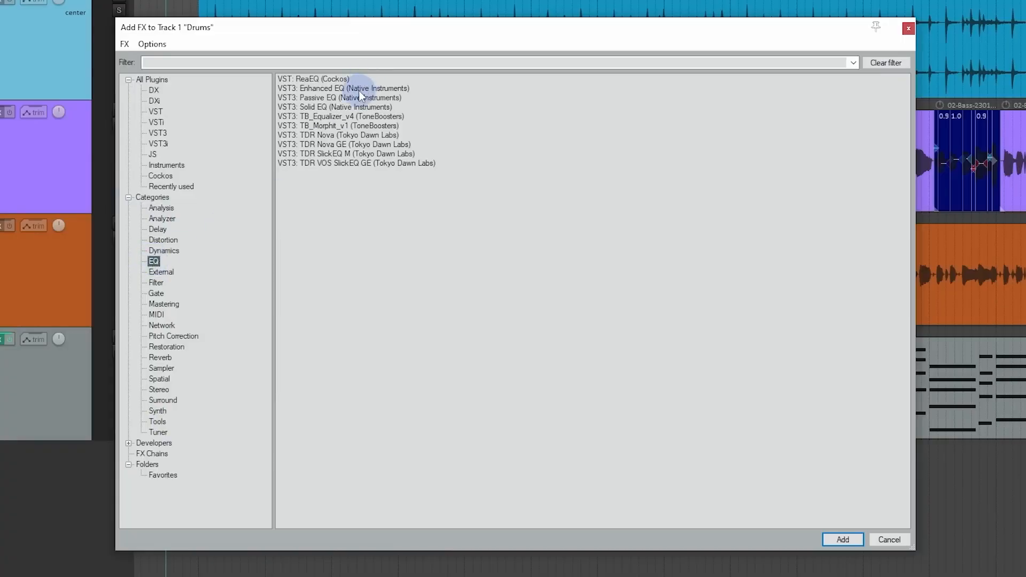
Step: Collapse the plugin categories and look through the plugins grouped by developer
click(246, 65)
click(128, 198)
click(129, 208)
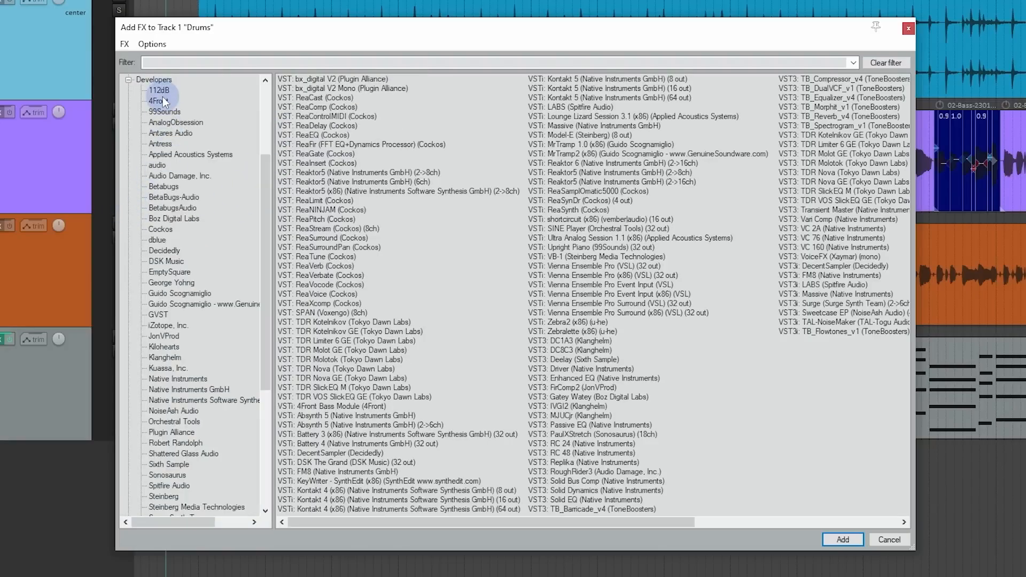
scroll(163, 107, down, 7)
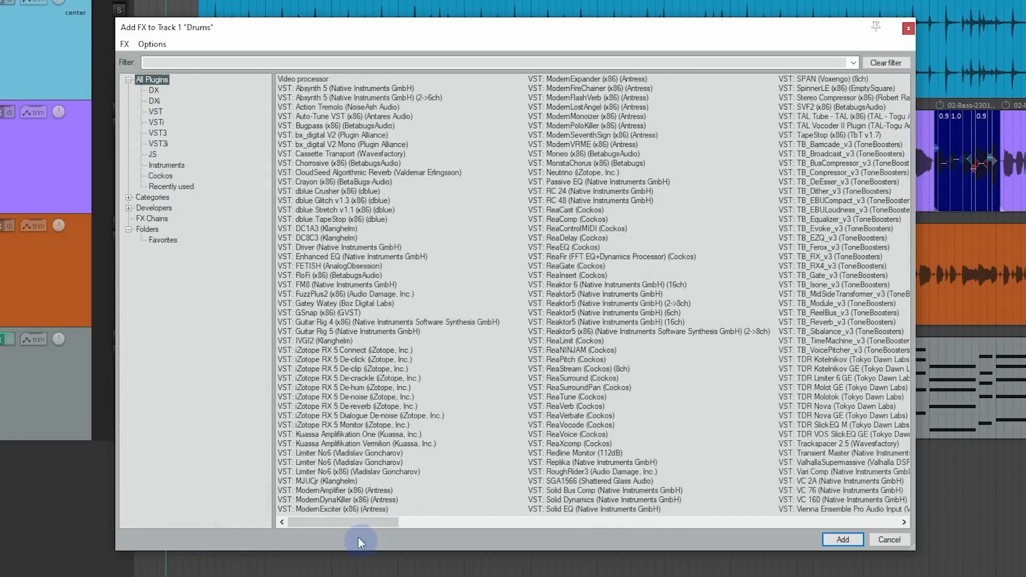
drag(357, 522, 332, 525)
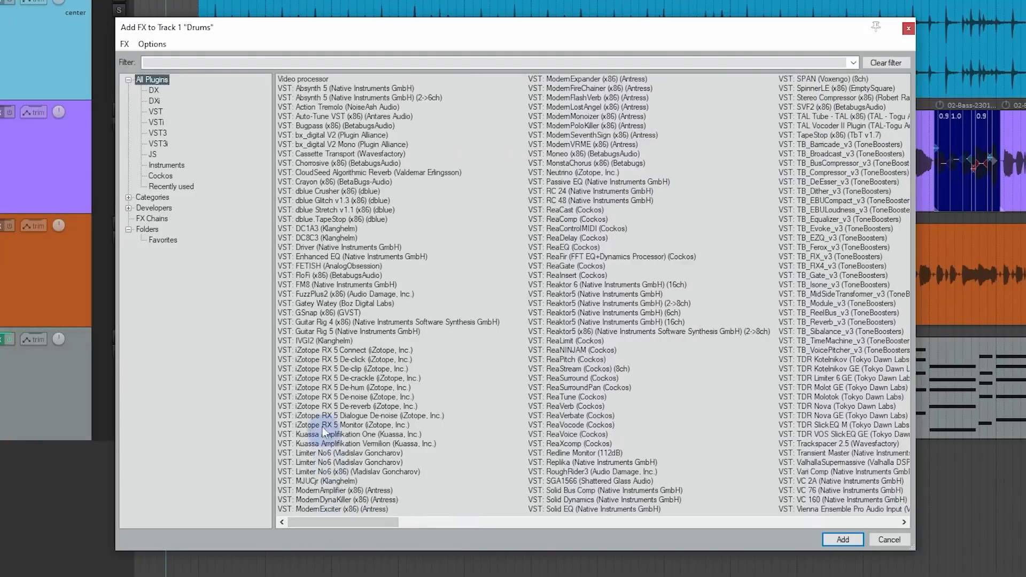
Step: Add the Cockos ReaEQ plugin to the Drums track
click(160, 177)
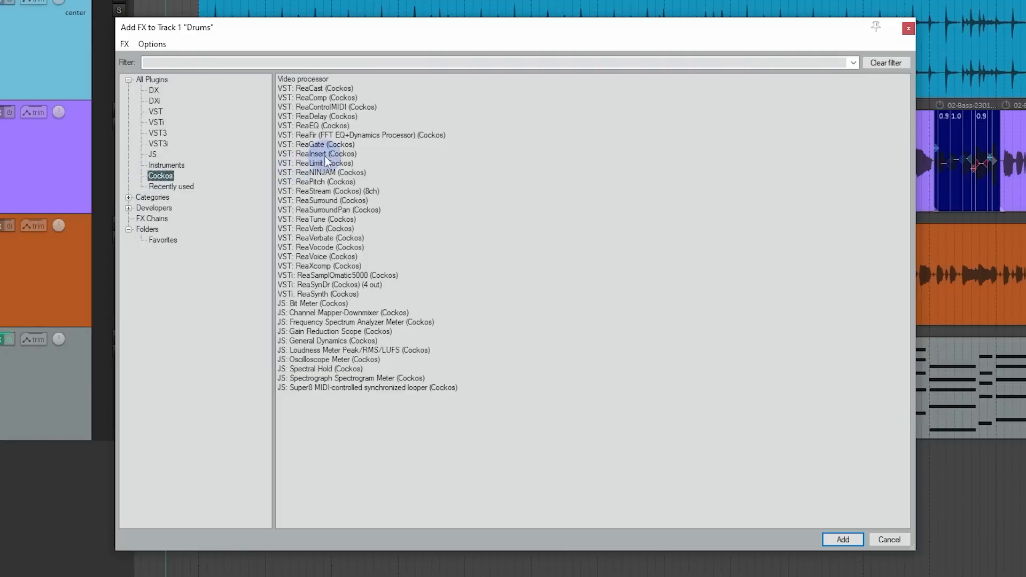
click(339, 126)
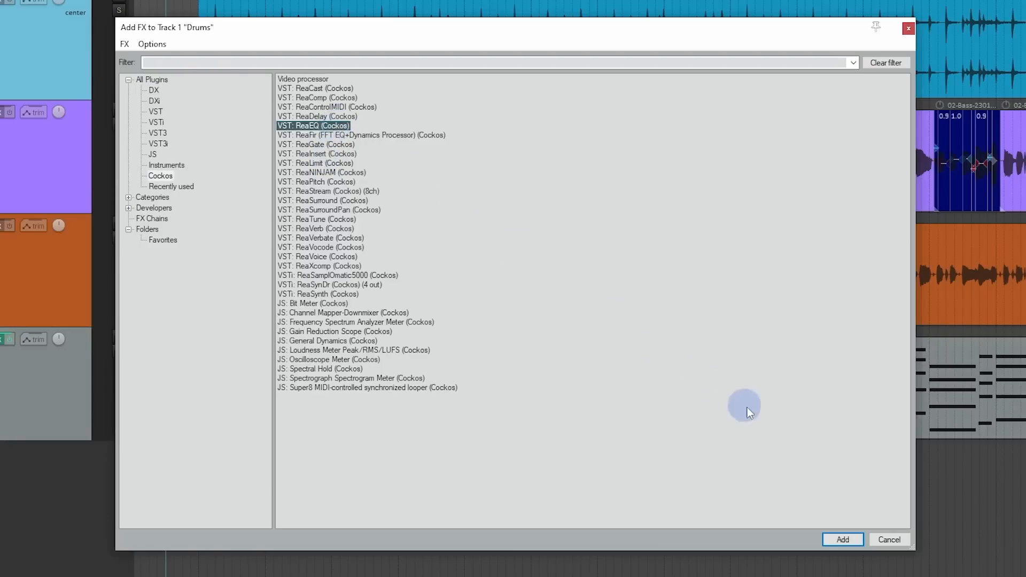
click(849, 539)
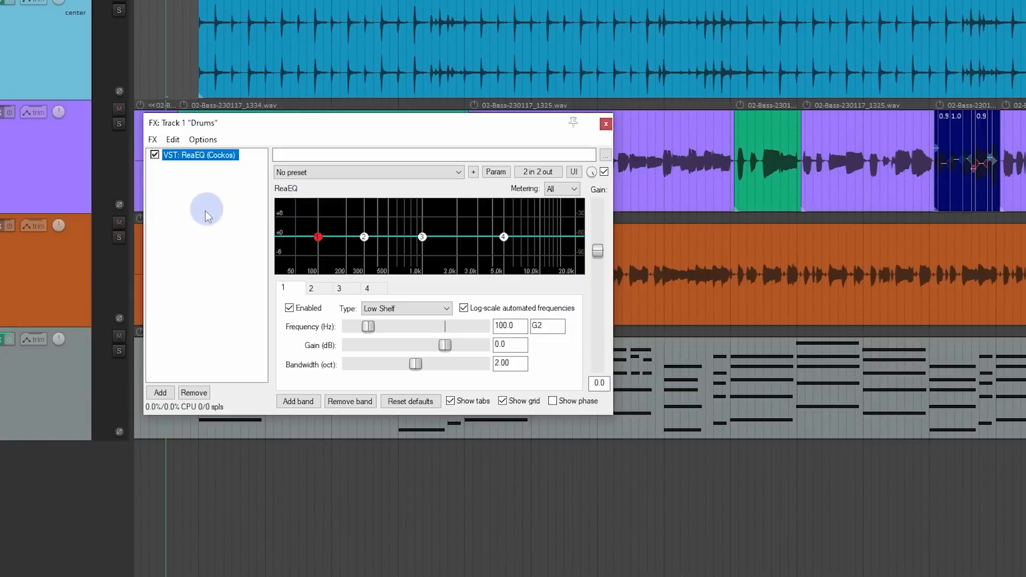
double_click(187, 192)
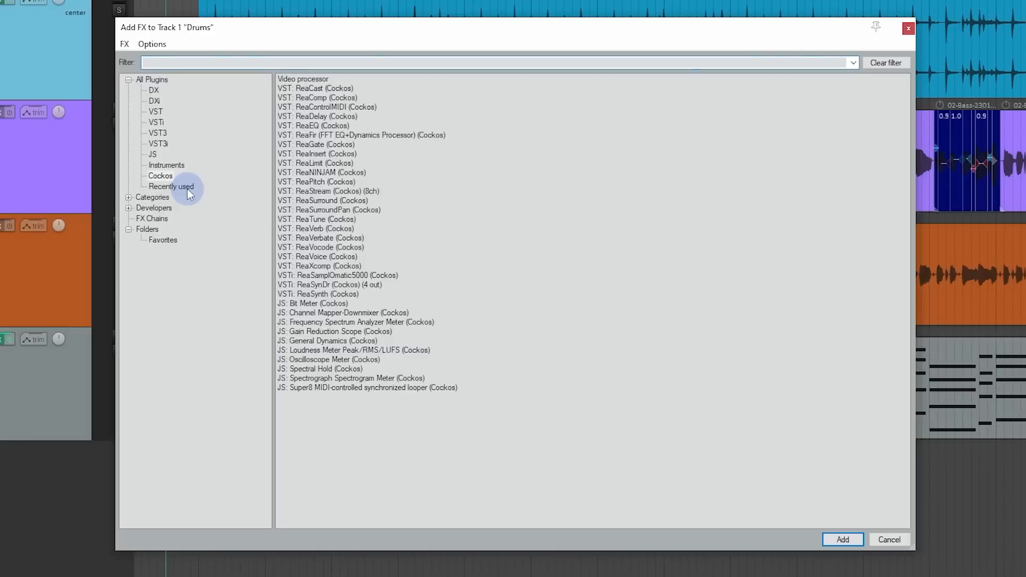
click(909, 28)
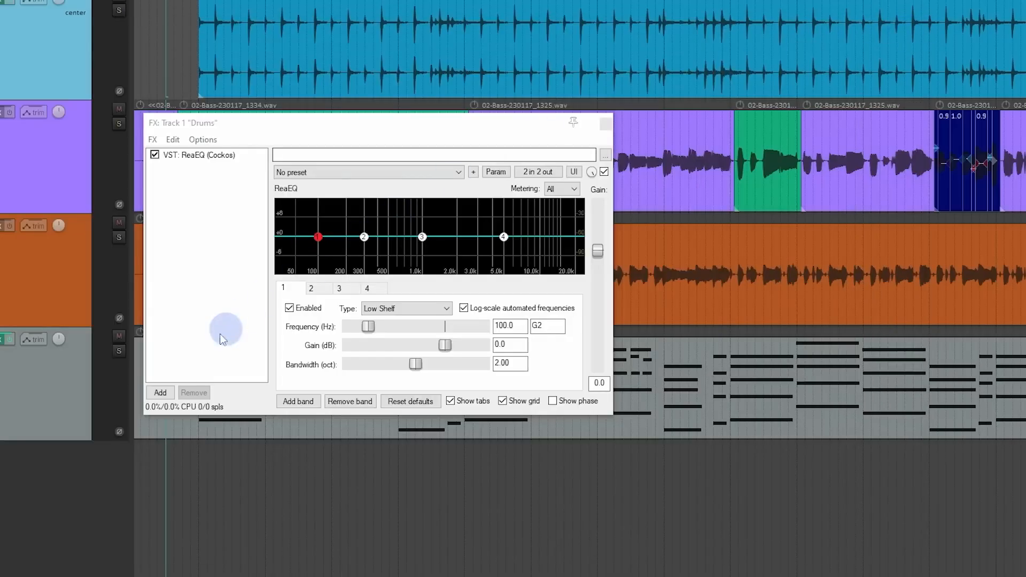
click(160, 392)
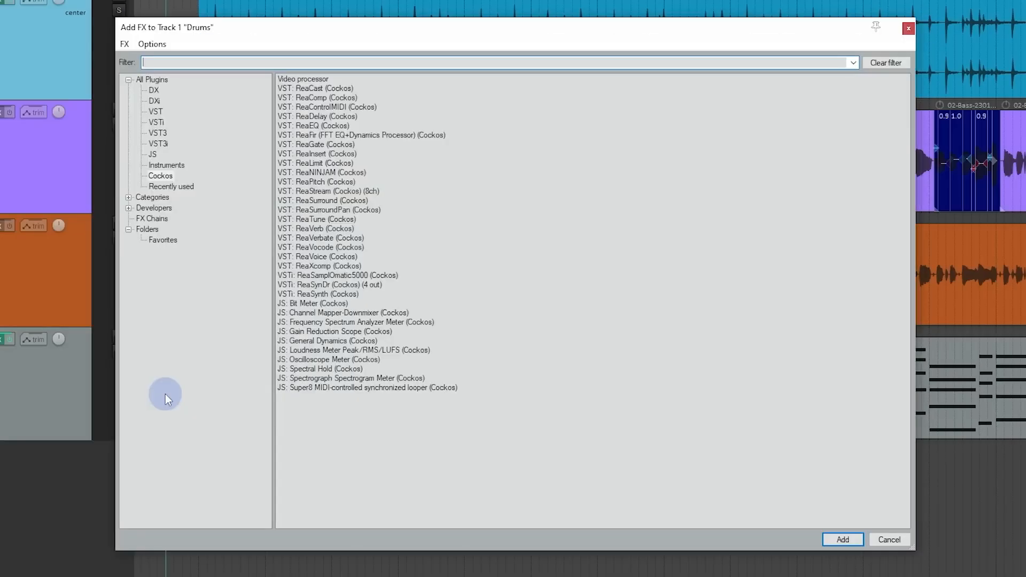
click(909, 29)
Step: Add the Cockos ReaComp plugin after ReaEQ in the Drums track's FX chain
click(152, 140)
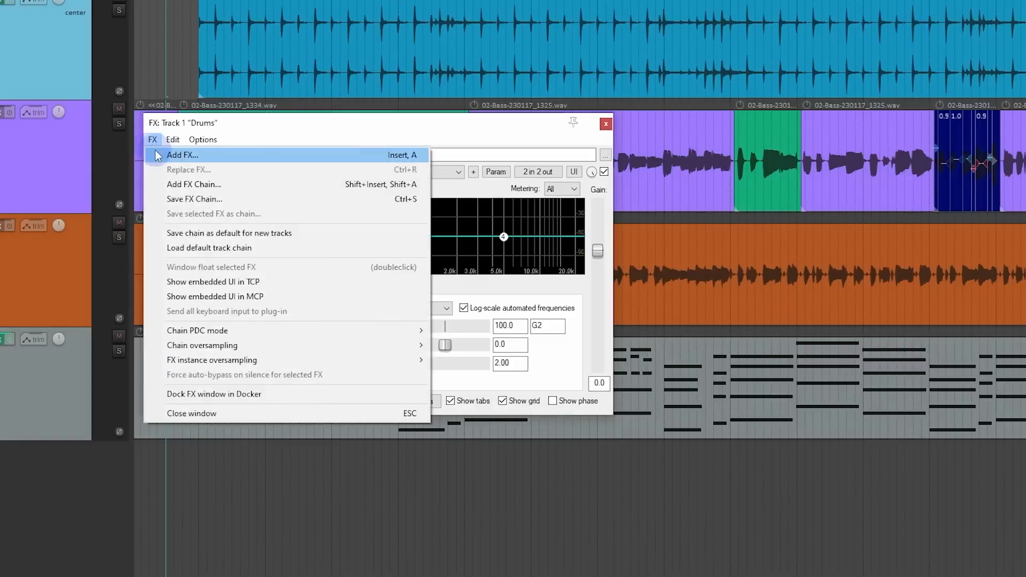
click(377, 158)
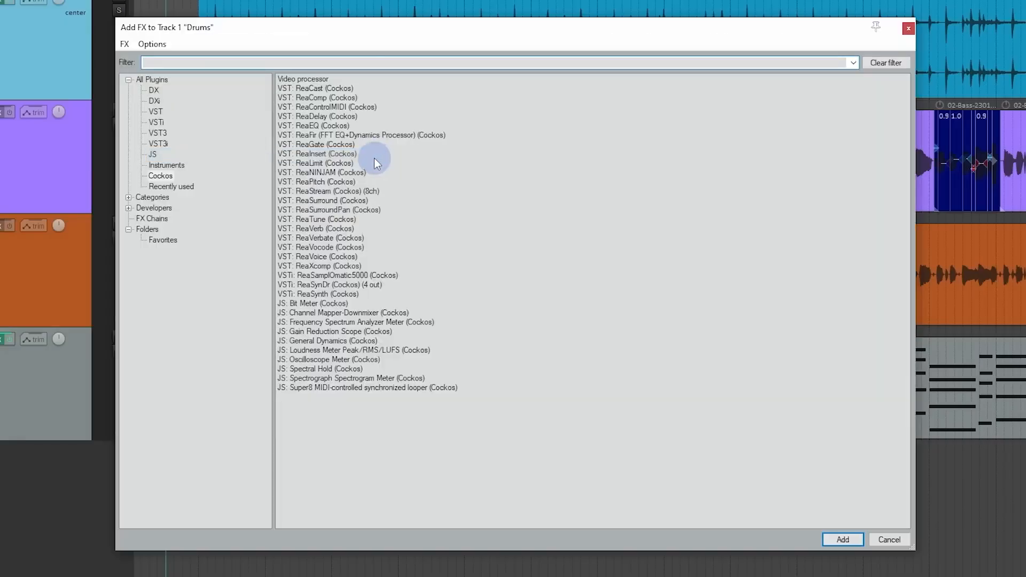
click(336, 99)
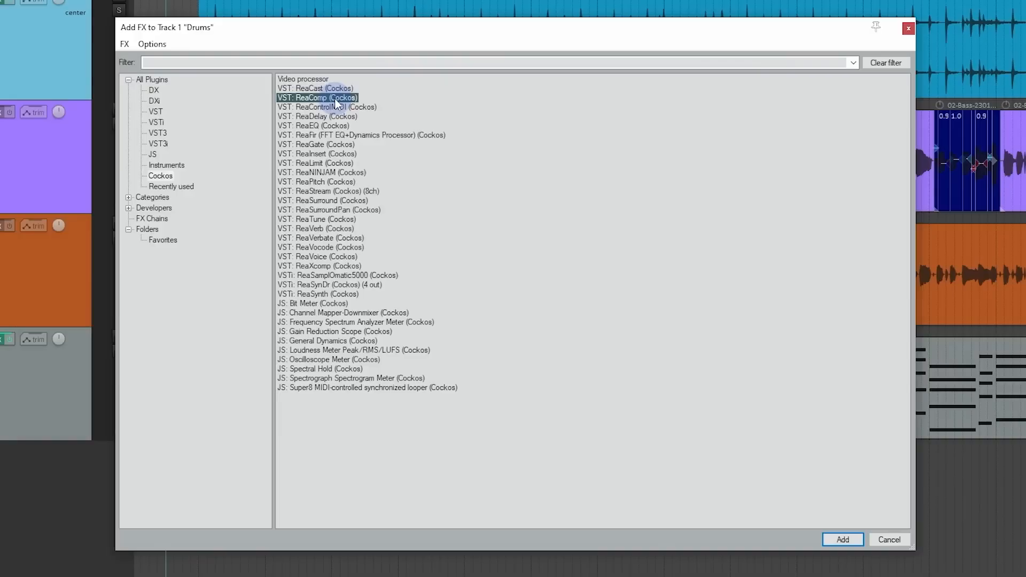
double_click(336, 99)
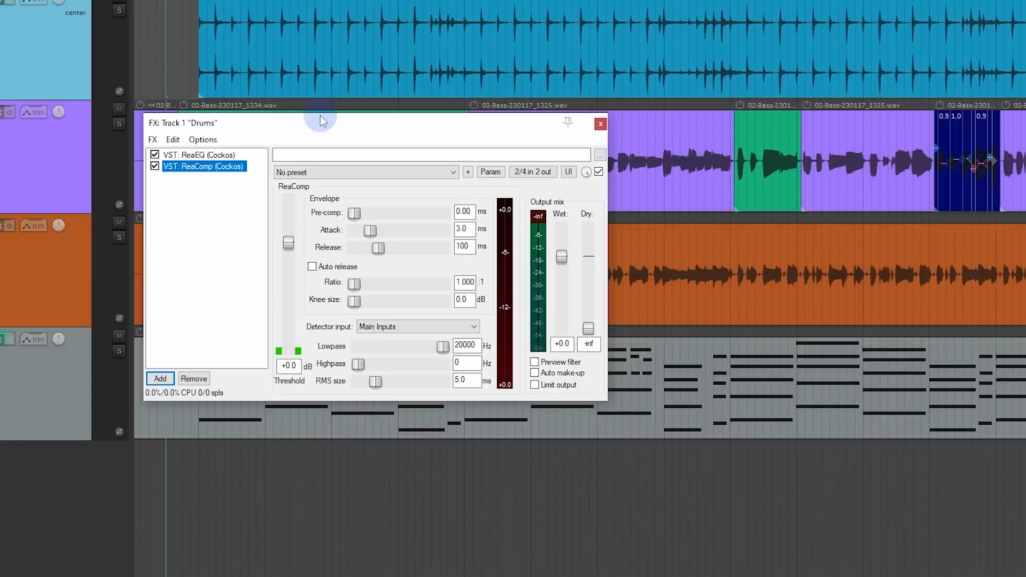
Step: Select both ReaEQ and ReaComp and save the chain as the default for new tracks
shift+click(181, 154)
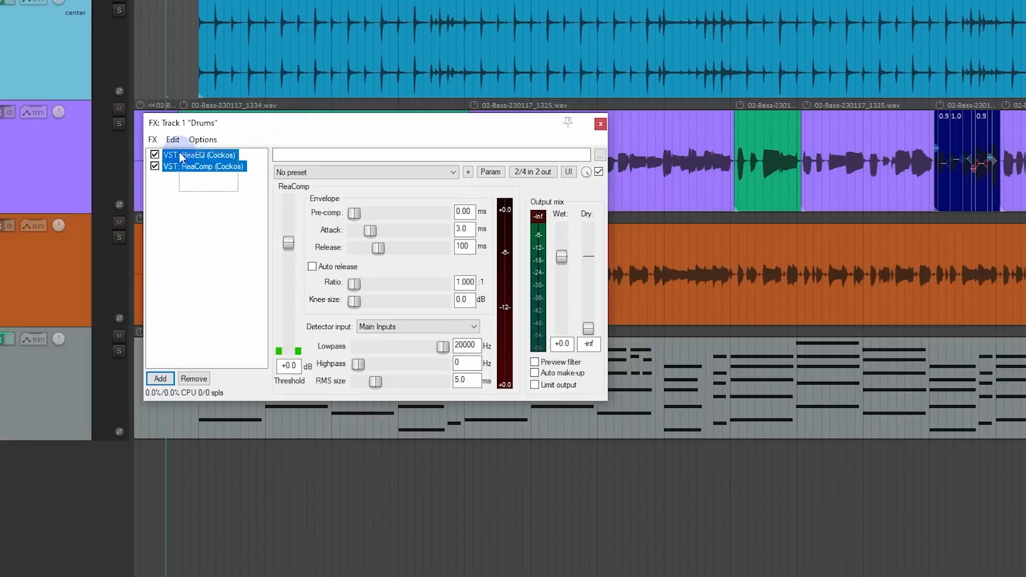
click(153, 140)
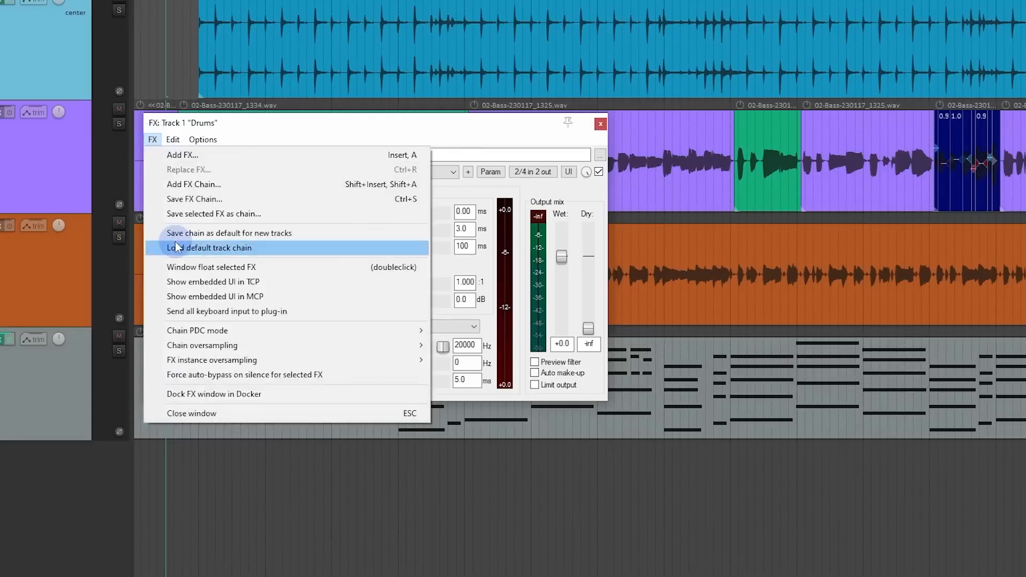
click(301, 236)
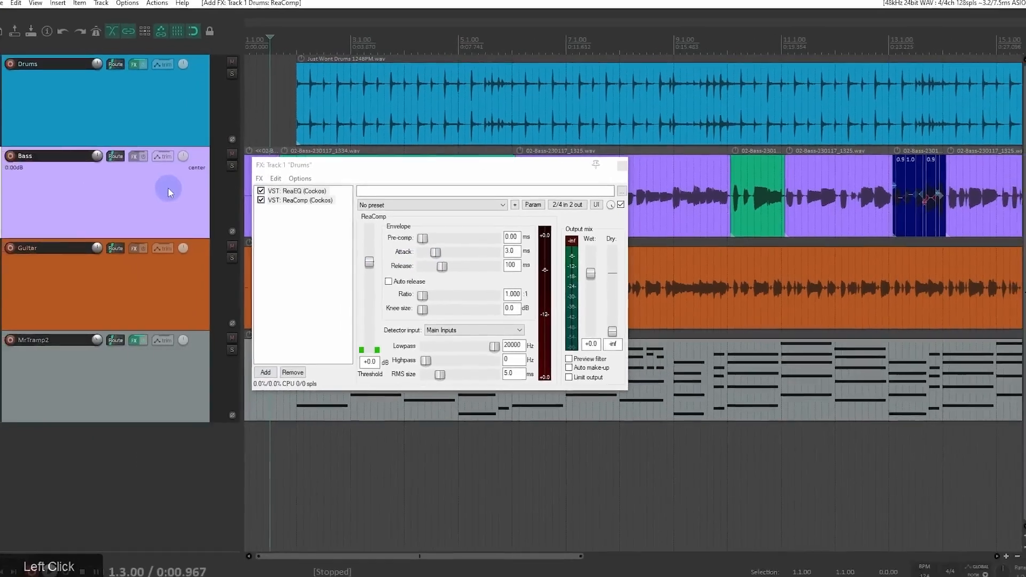
Step: Insert a new track below Bass, move the Drums FX window aside, and open the new track's FX chain
key(ctrl+t)
drag(297, 168, 518, 164)
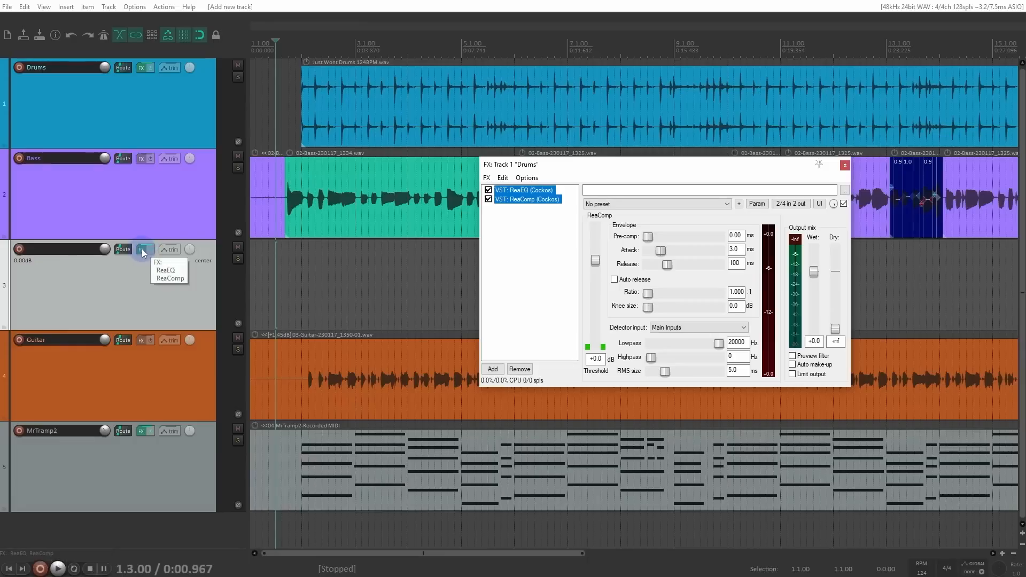
click(143, 250)
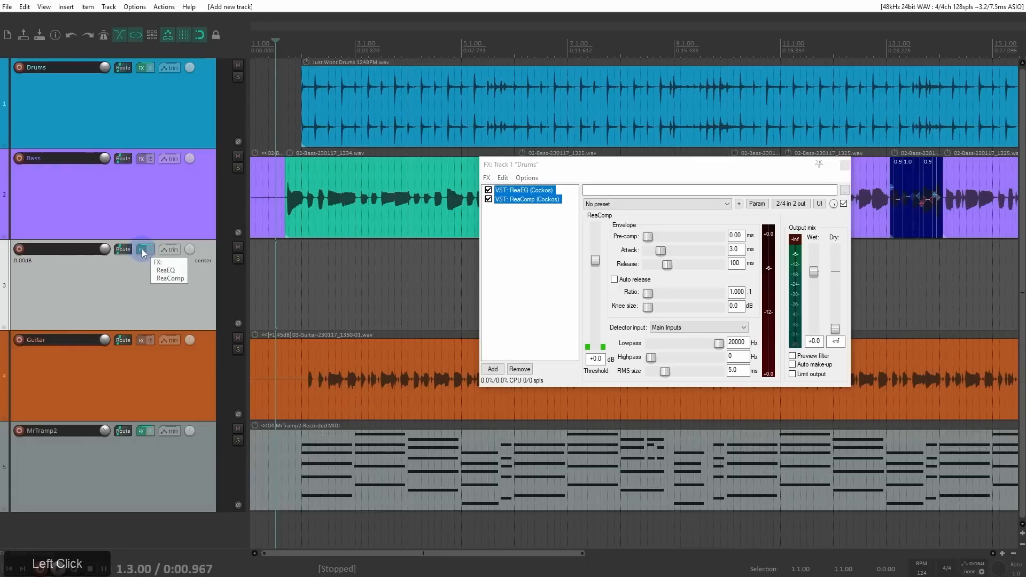
Step: Inspect ReaComp and ReaEQ in the new track's default FX chain and close that chain's window
drag(614, 185, 286, 99)
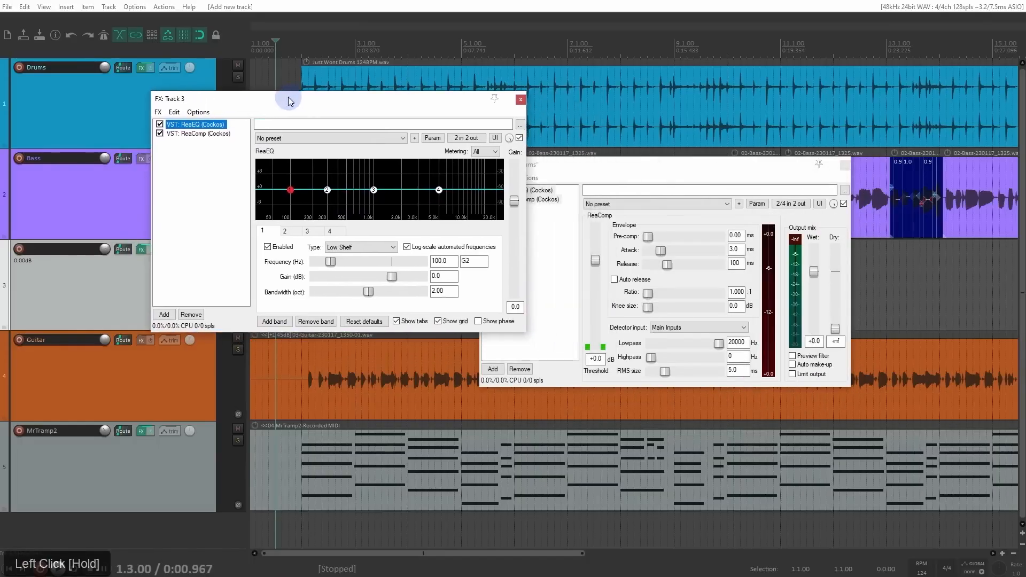
click(217, 134)
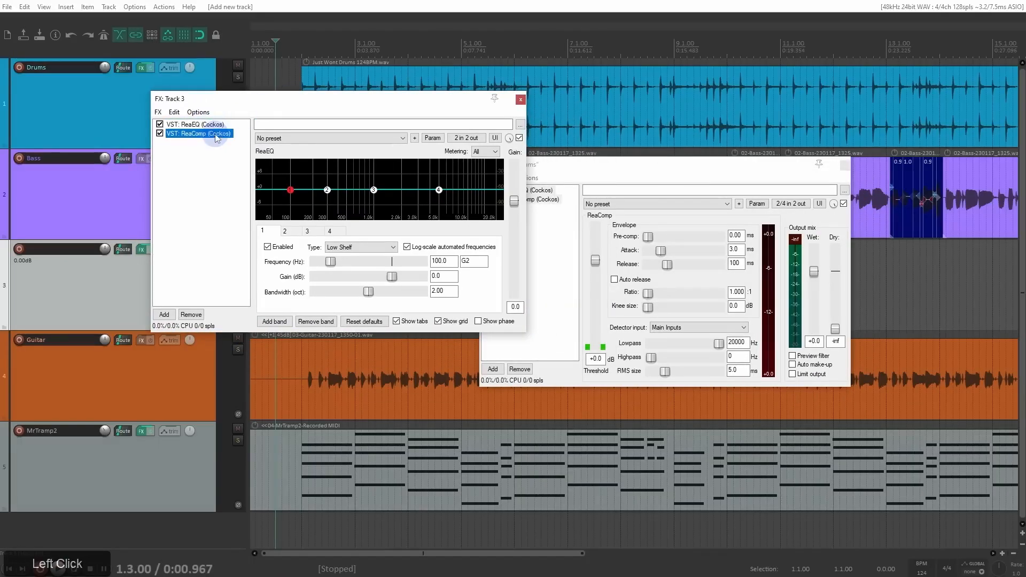
click(216, 126)
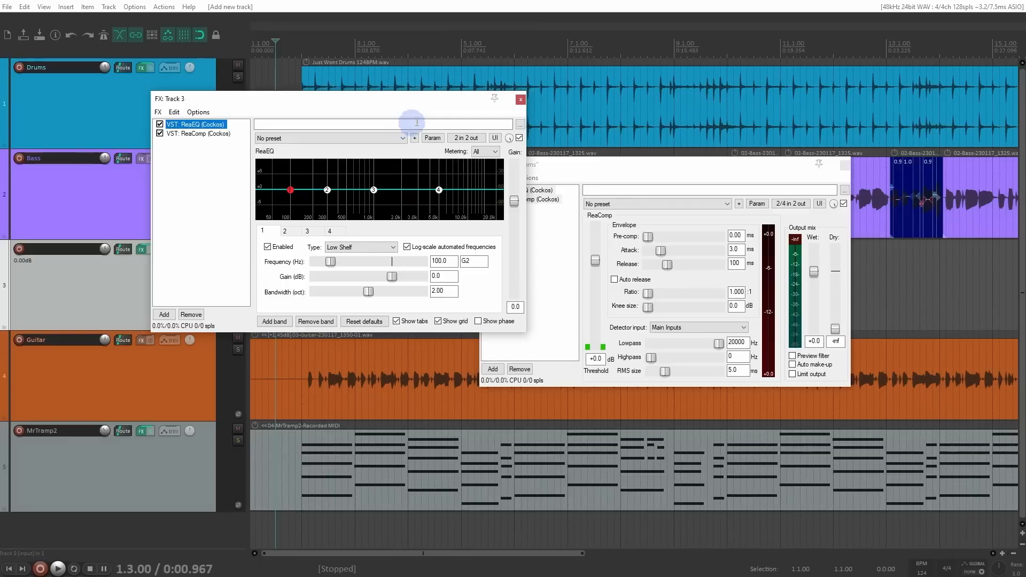
click(520, 100)
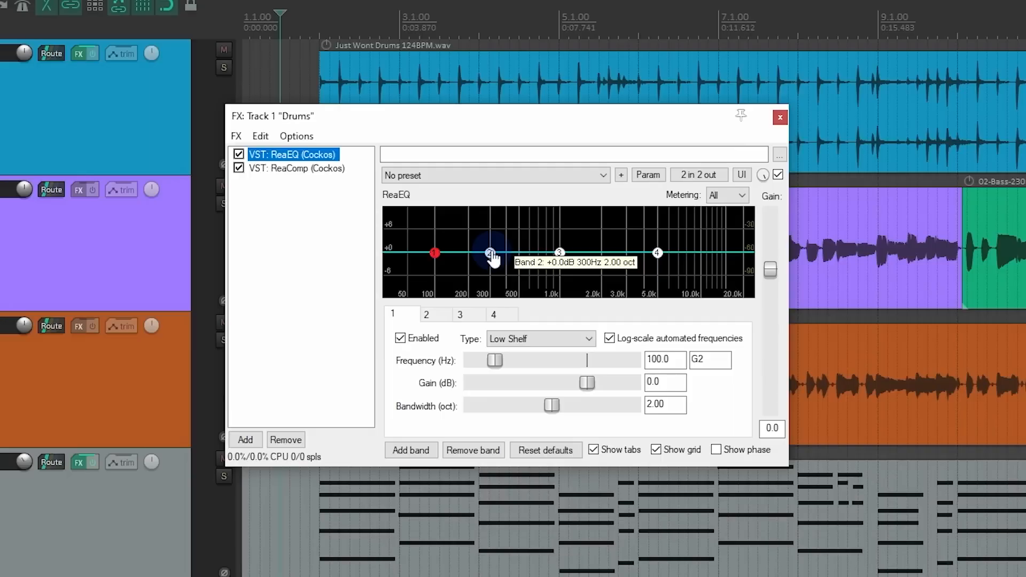
Step: Shape the Drums ReaEQ: boost band 2 between 100 and 200 Hz, cut band 3 near 1 kHz, and raise band 4 to about 10.2 dB at 3905 Hz
drag(491, 253, 449, 215)
drag(559, 252, 556, 279)
drag(658, 252, 642, 213)
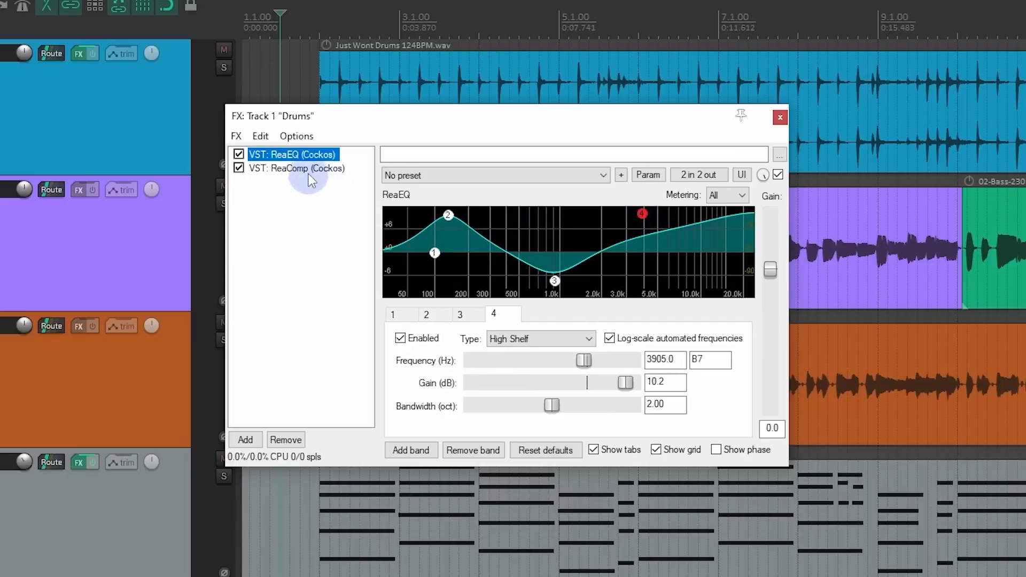
Step: Set the Drums ReaComp to about -18.4 dB threshold, 2.37:1 ratio and 6.2 ms pre-comp, with auto make-up enabled
click(309, 174)
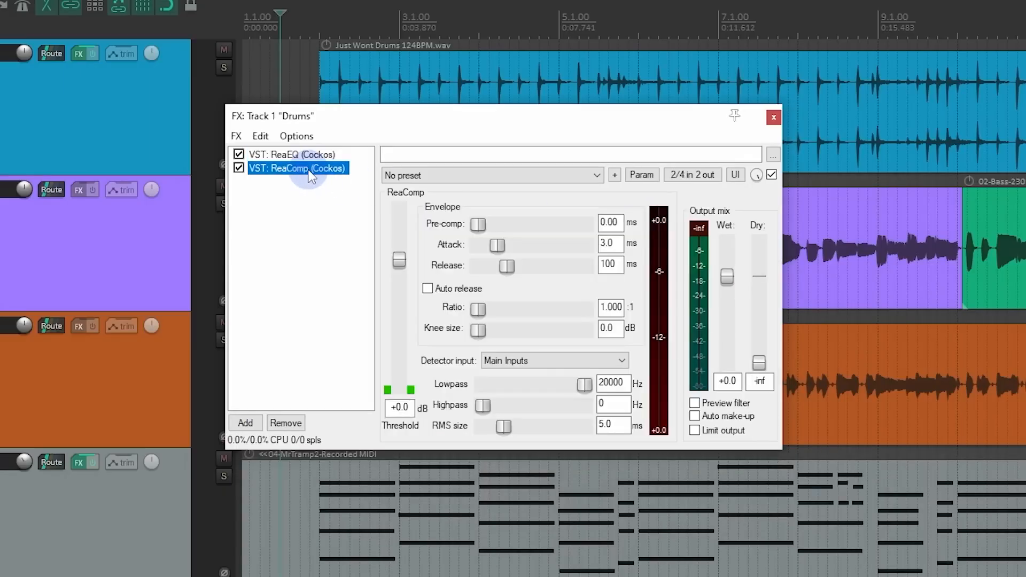
drag(399, 262, 399, 318)
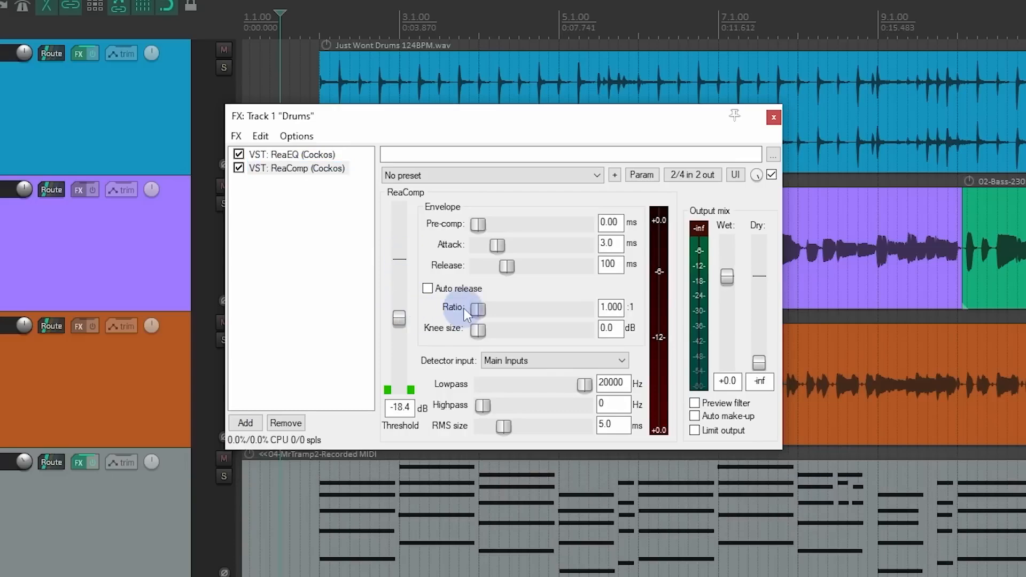
drag(474, 309, 508, 309)
drag(479, 224, 509, 227)
click(695, 416)
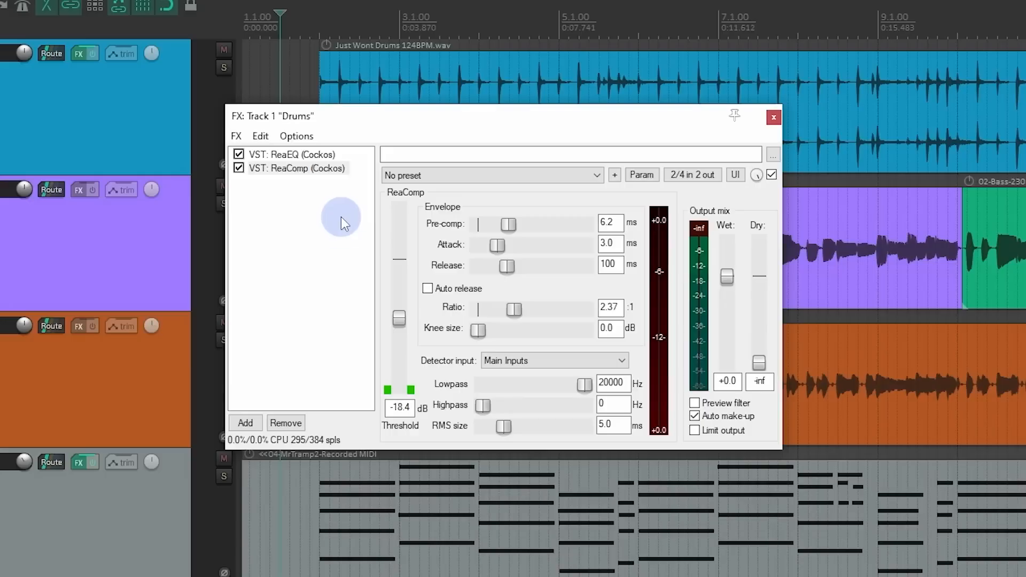
Step: Save the Drums track's ReaEQ and ReaComp as an FX chain, overwriting Drum FX.RfxChain
drag(348, 208, 260, 150)
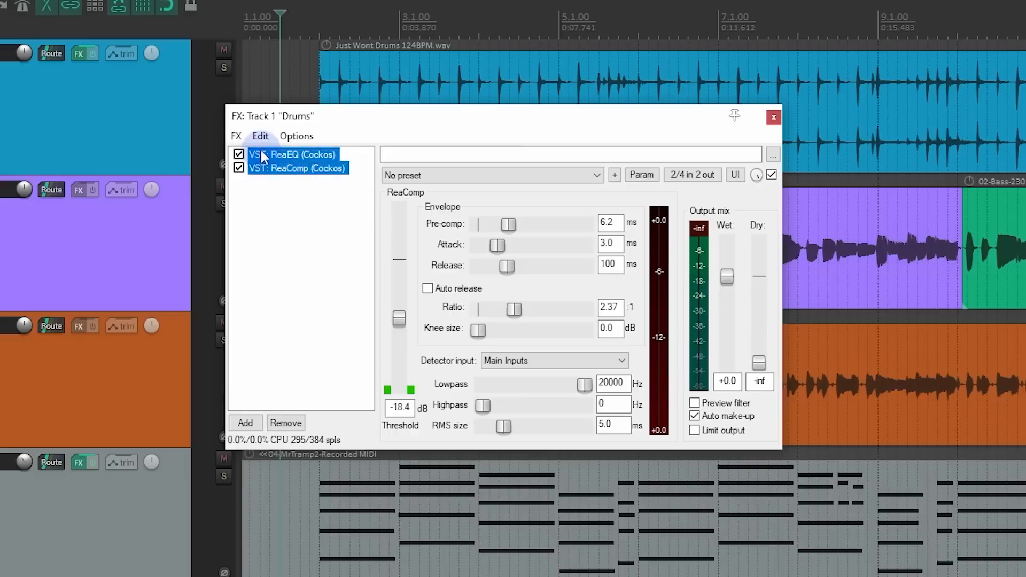
click(236, 137)
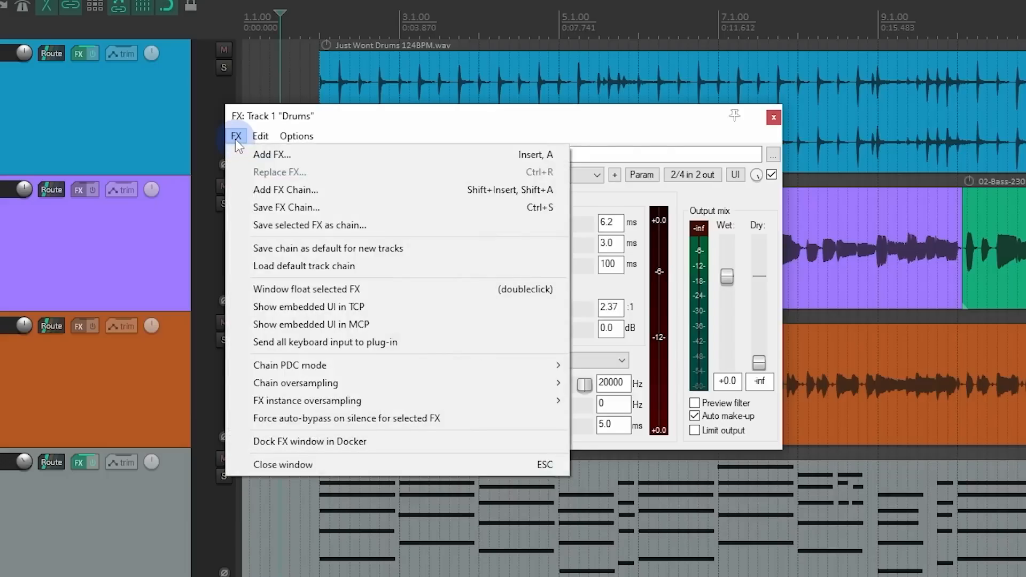
click(254, 208)
drag(470, 161, 397, 35)
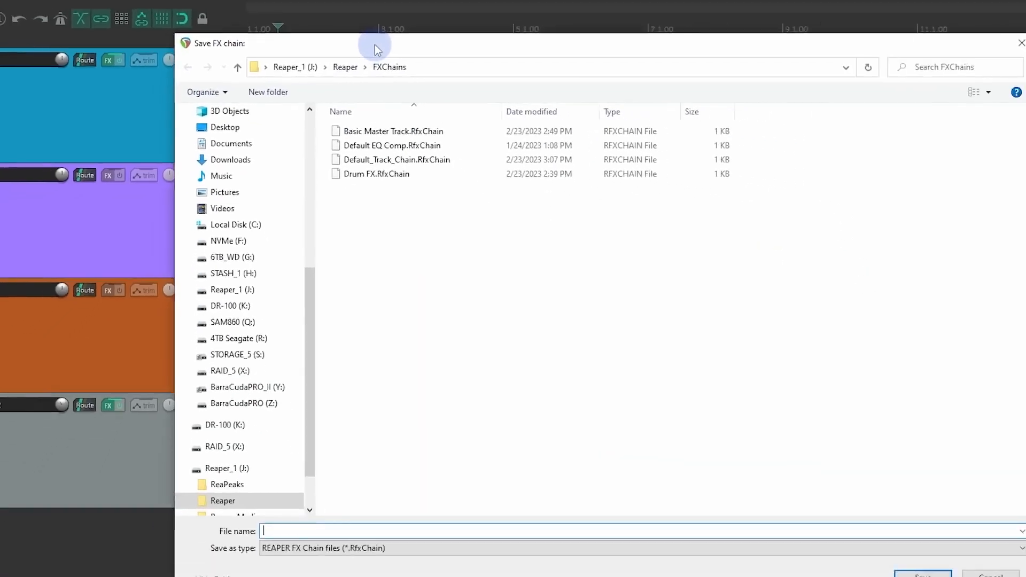
click(358, 178)
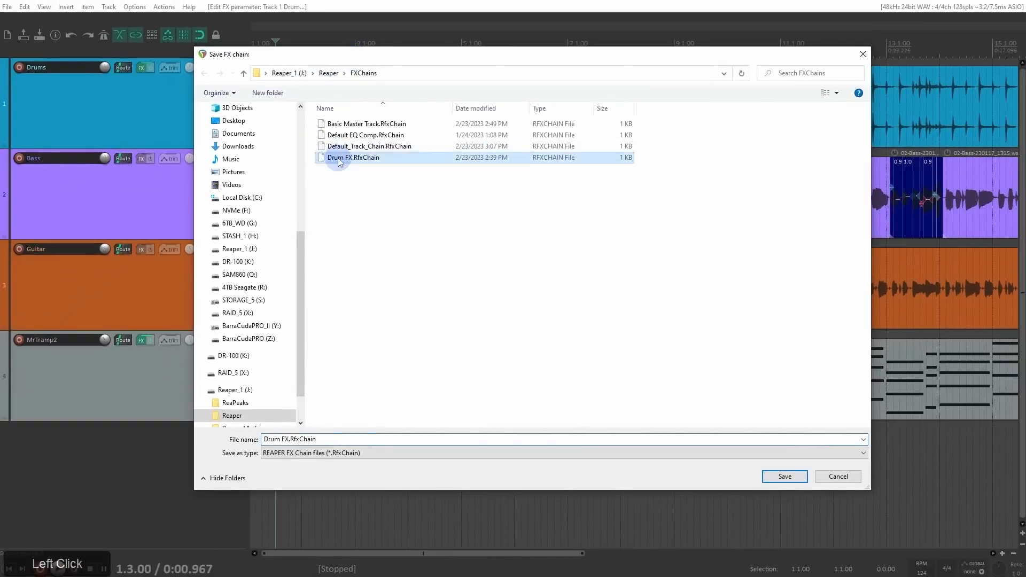
click(770, 476)
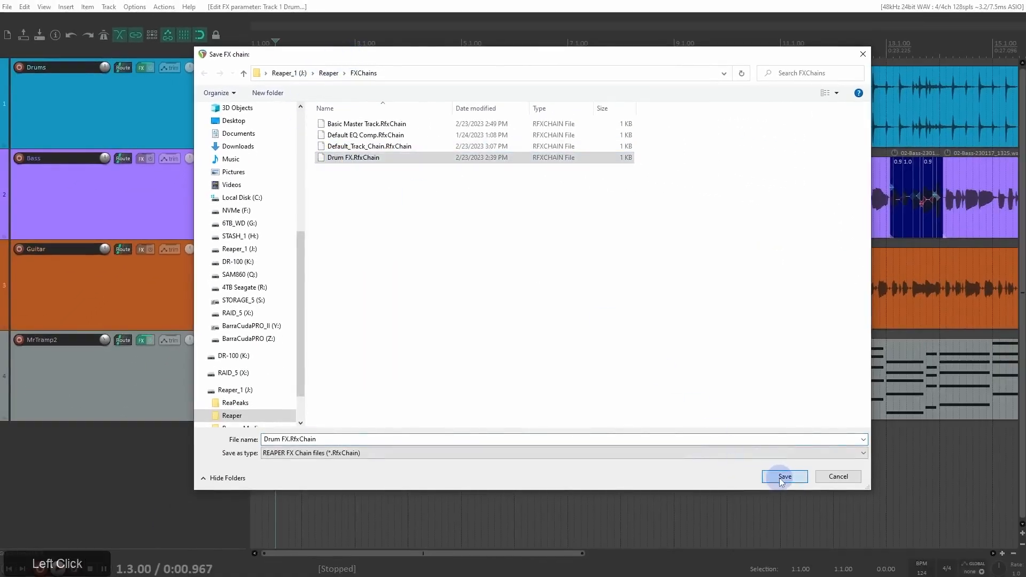
click(544, 286)
Step: Remove both plugins from the Drums track and load the saved Drum FX.RfxChain back into it
click(263, 123)
key(Delete)
click(249, 123)
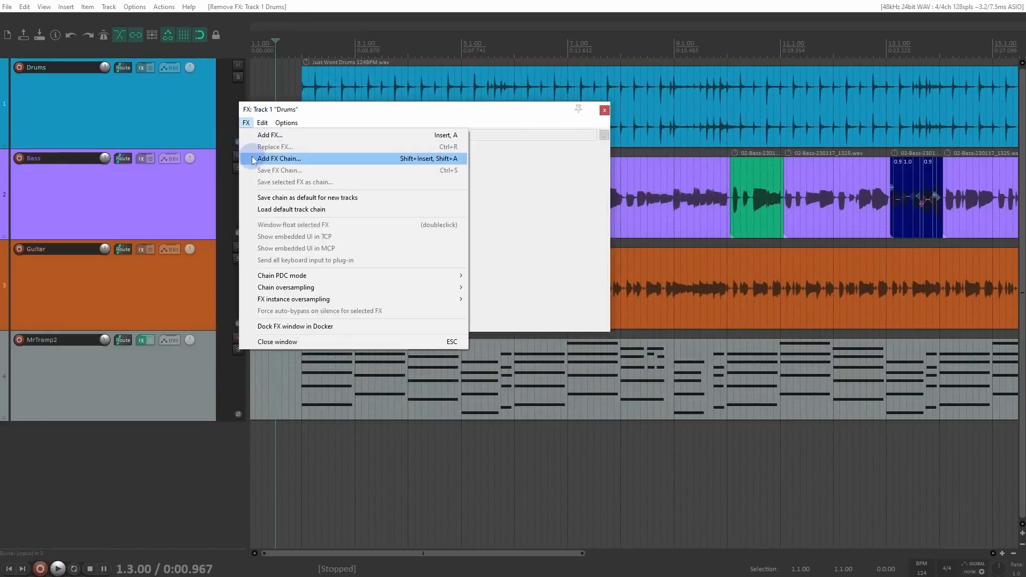
click(278, 159)
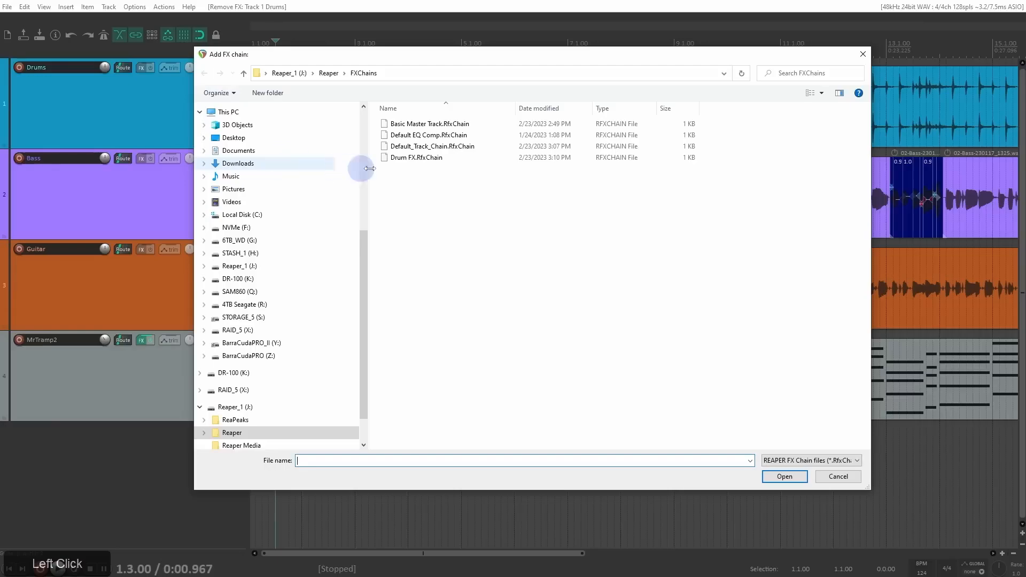
double_click(412, 158)
click(289, 169)
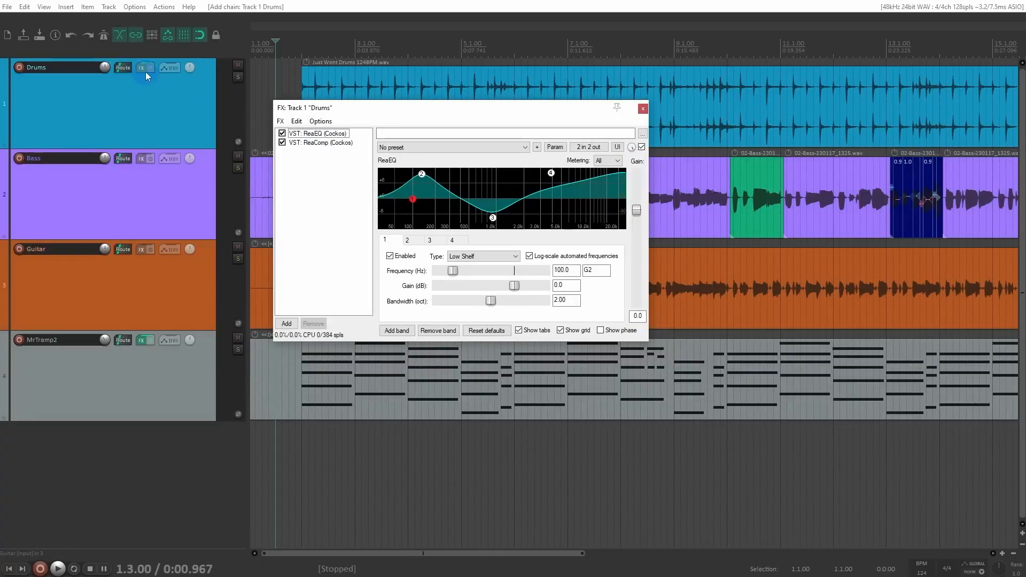
Step: Copy the entire Drums FX chain to the Bass track and check the copied ReaEQ and ReaComp
mouse_move(146, 71)
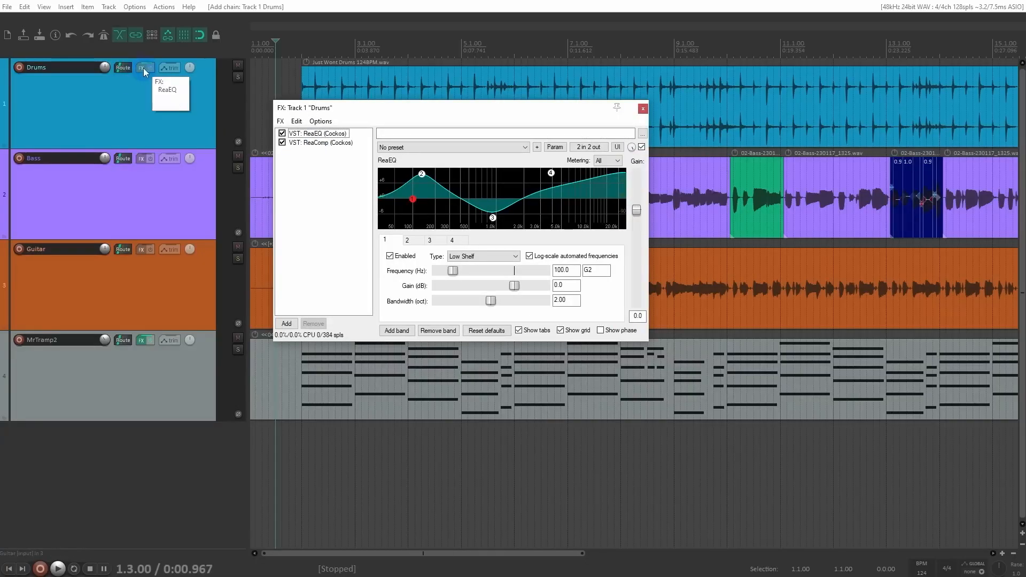
click(143, 67)
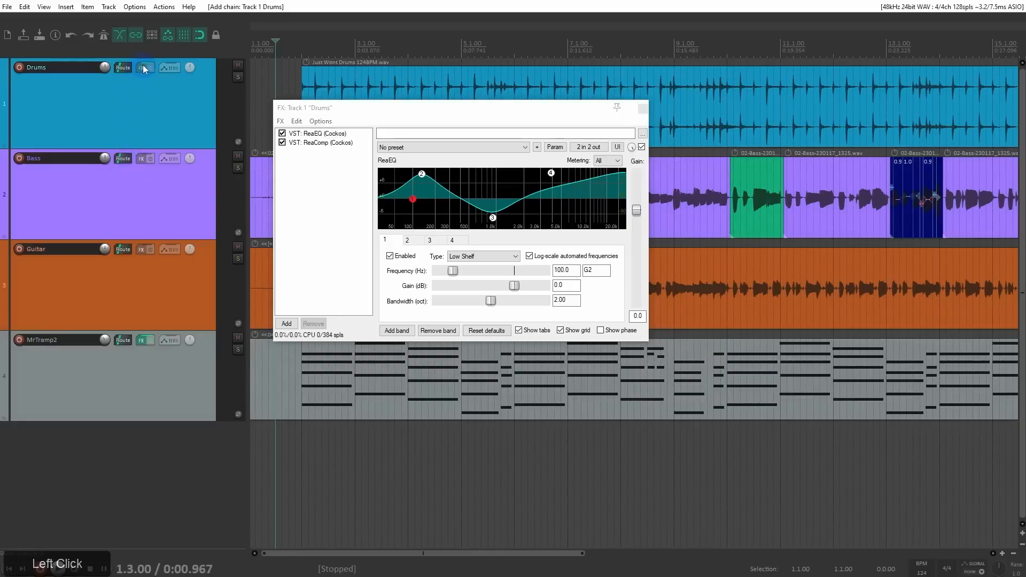
drag(143, 66, 141, 157)
click(375, 183)
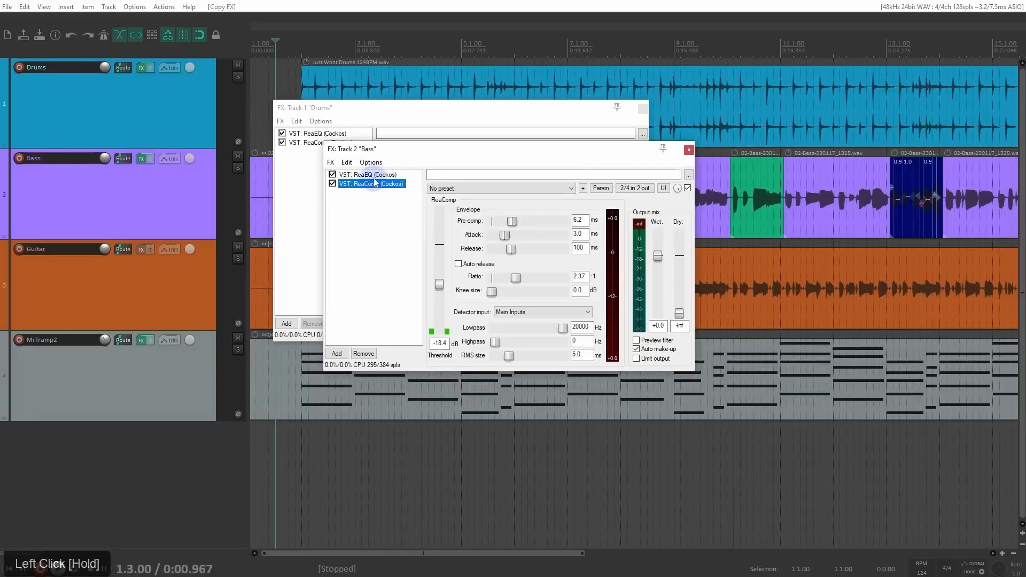
click(380, 174)
click(379, 184)
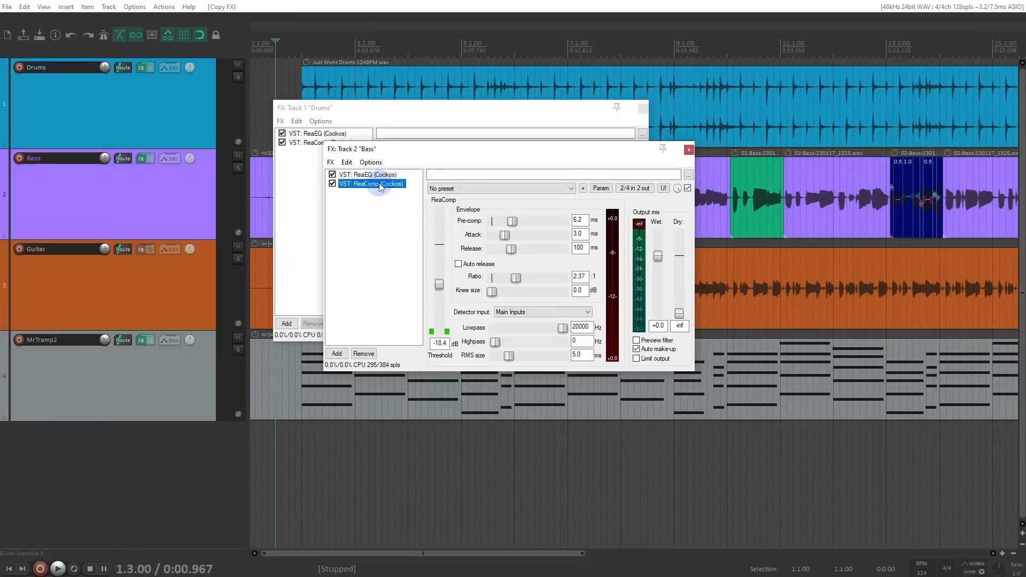
click(373, 207)
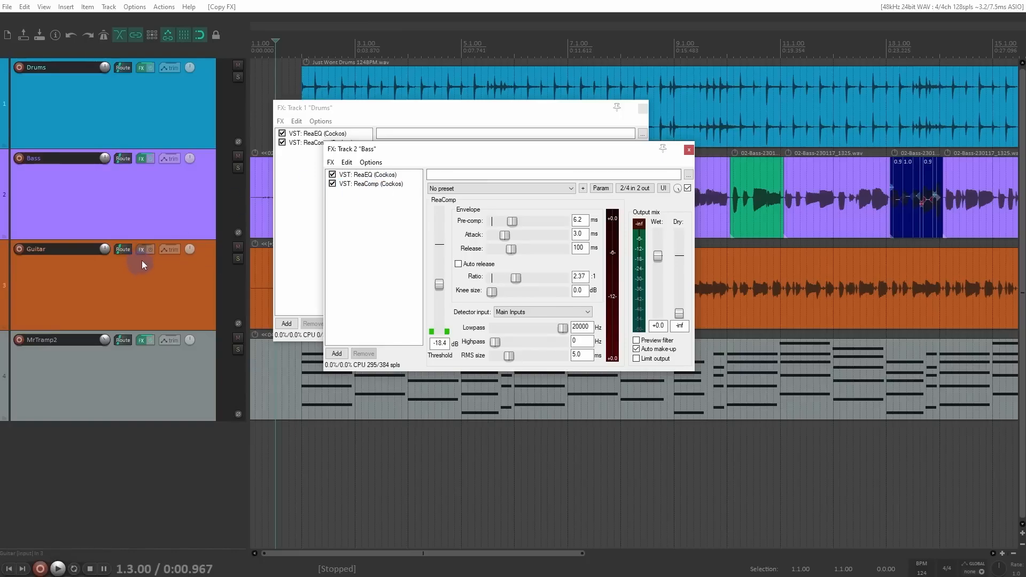
Step: Copy only ReaComp from the Bass FX chain to the Guitar track, and clear it from Guitar again
click(369, 184)
drag(388, 190, 209, 235)
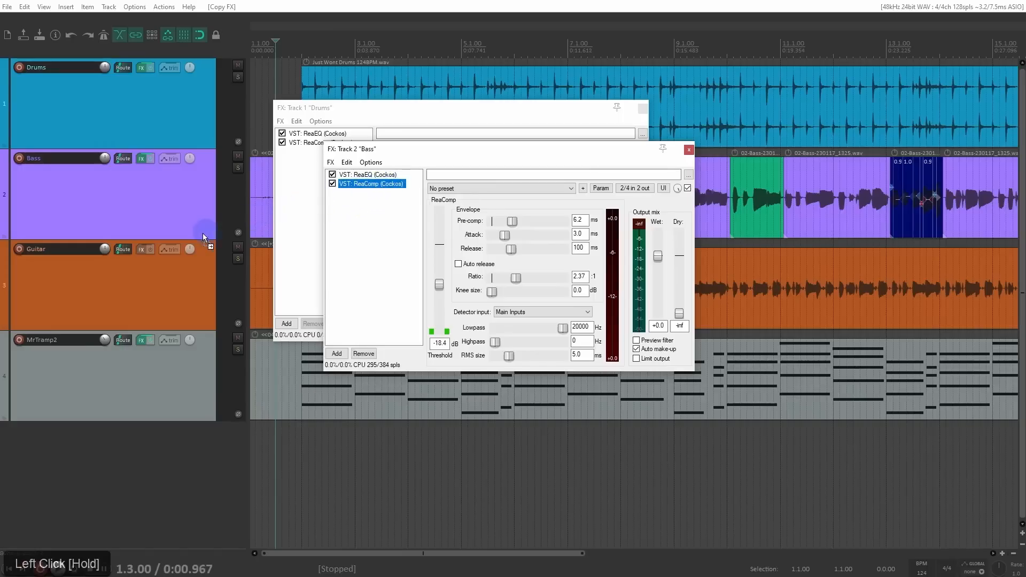
drag(143, 249, 142, 249)
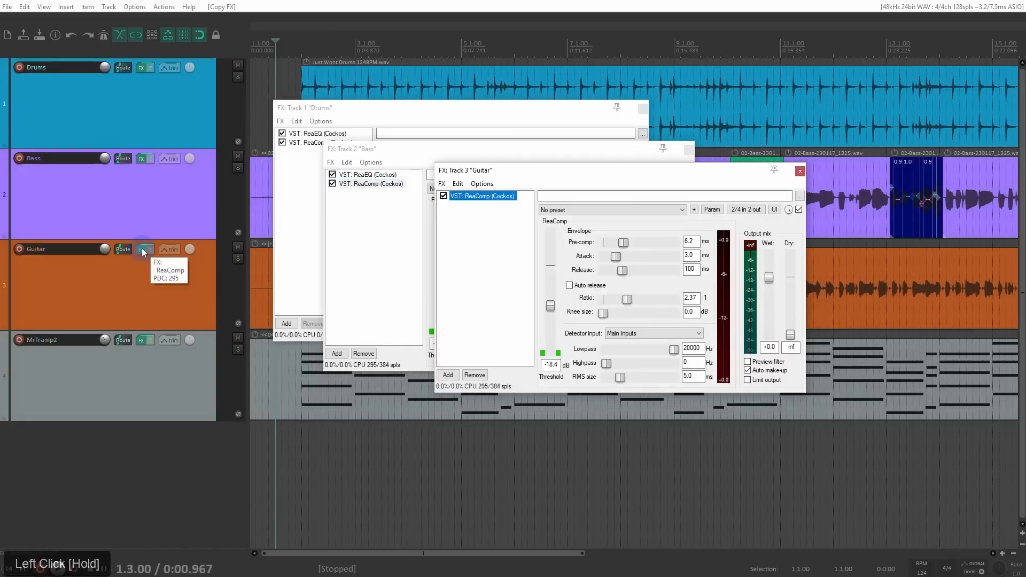
click(142, 249)
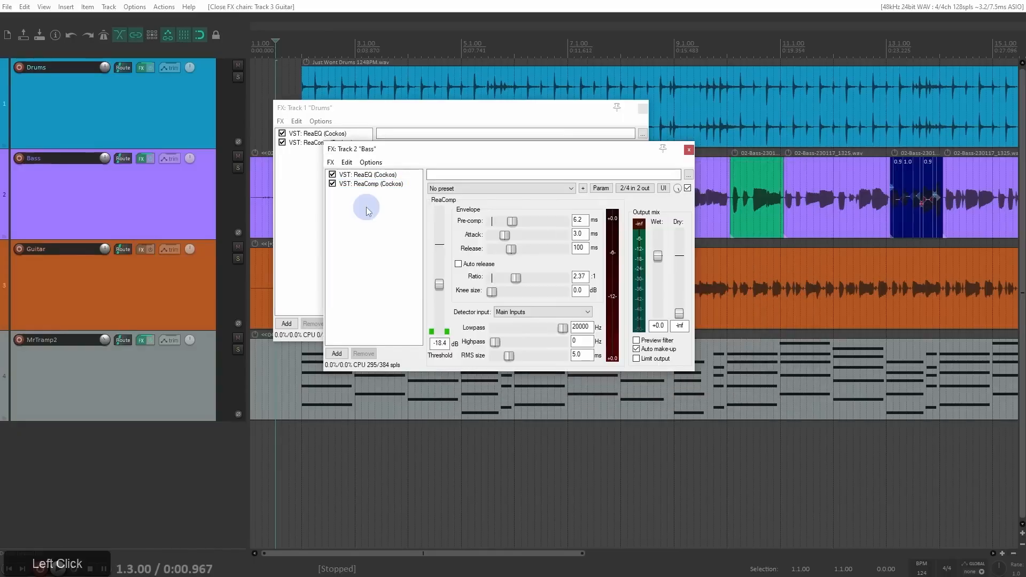
click(373, 198)
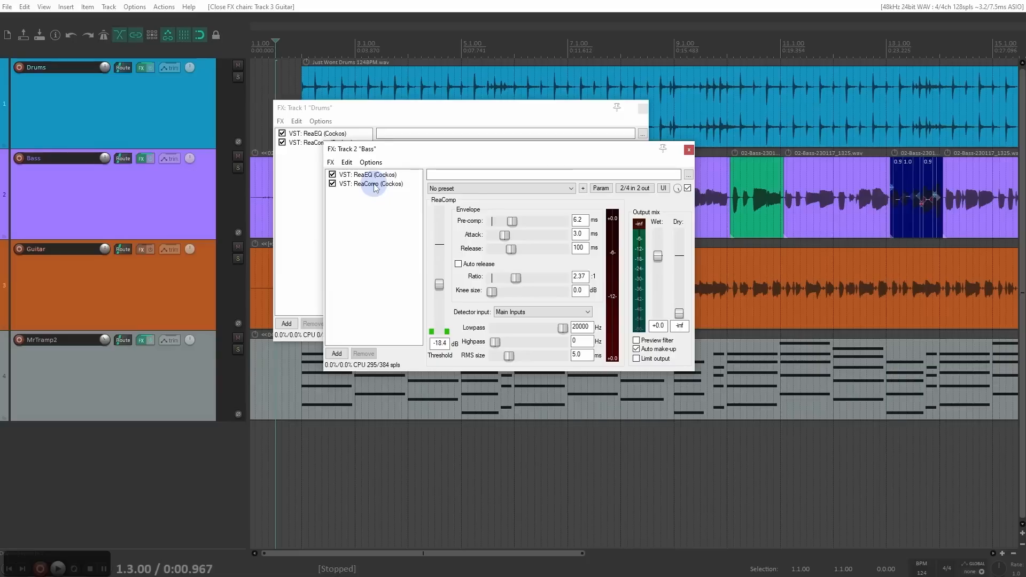
Step: Move ReaComp from the Bass FX chain to the Guitar track and close all three FX windows
drag(374, 184, 139, 252)
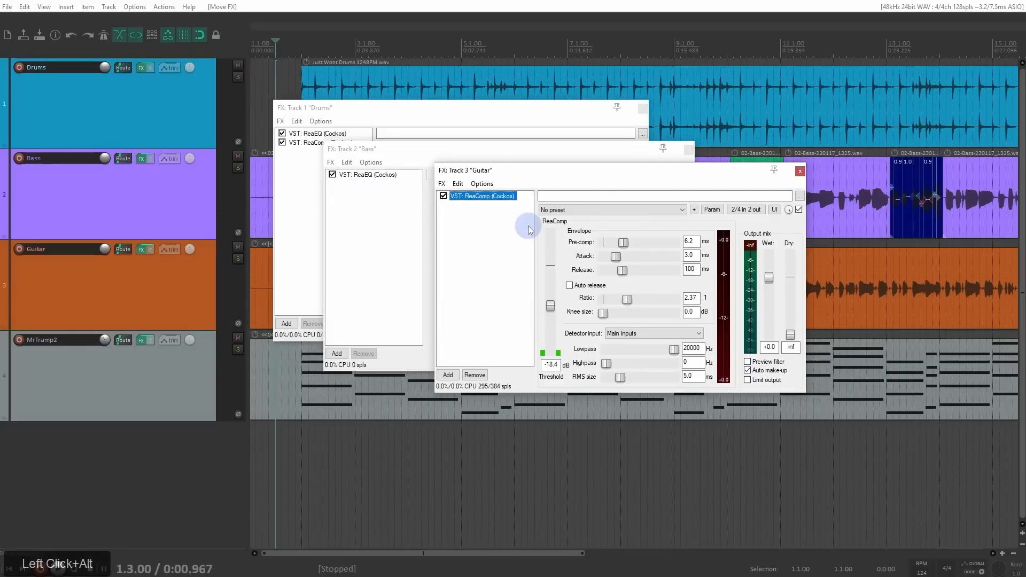
click(800, 171)
click(688, 149)
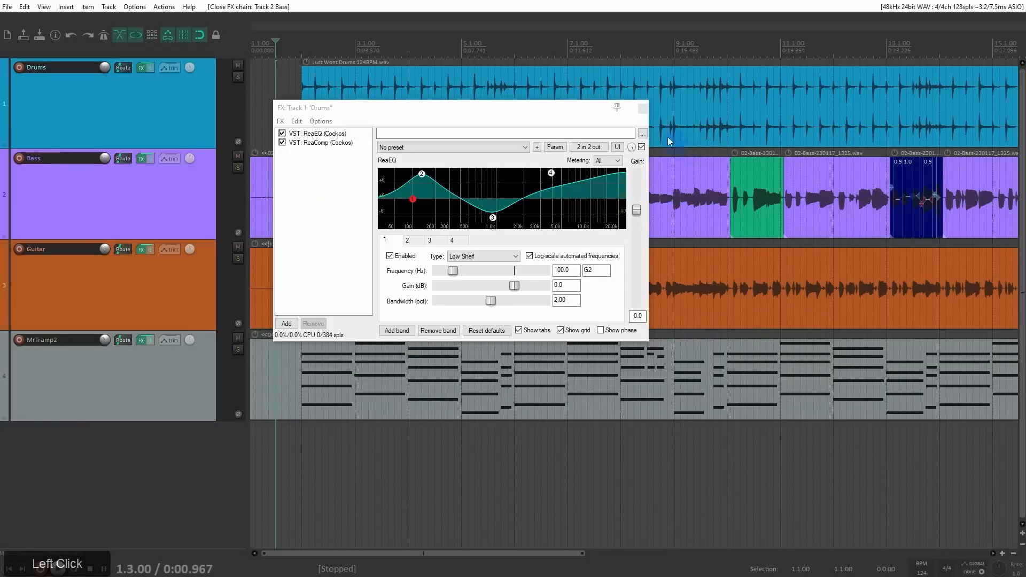
click(641, 108)
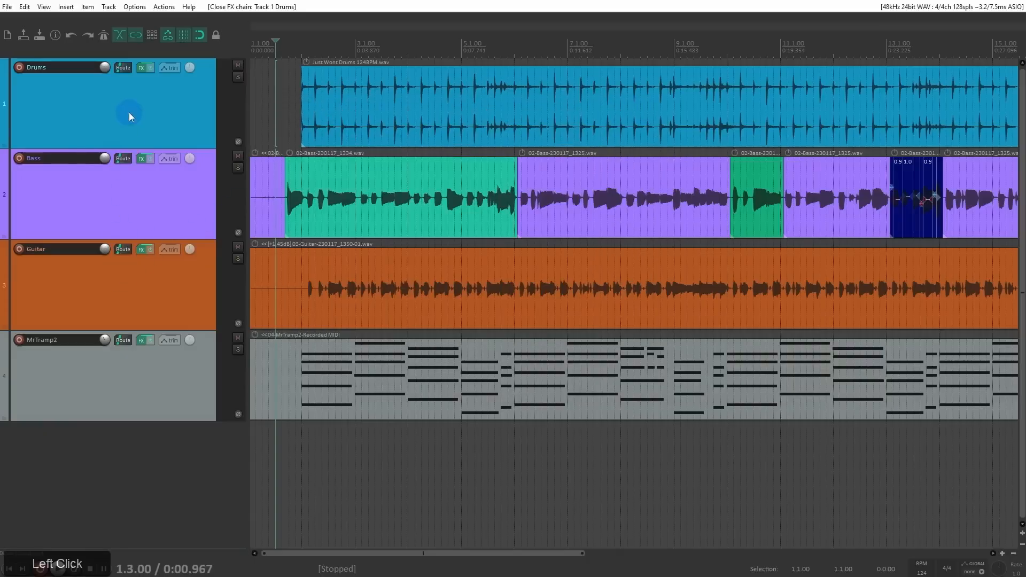
Step: Remove all effects from the Guitar, Bass and Drums tracks
alt+click(142, 249)
alt+click(142, 158)
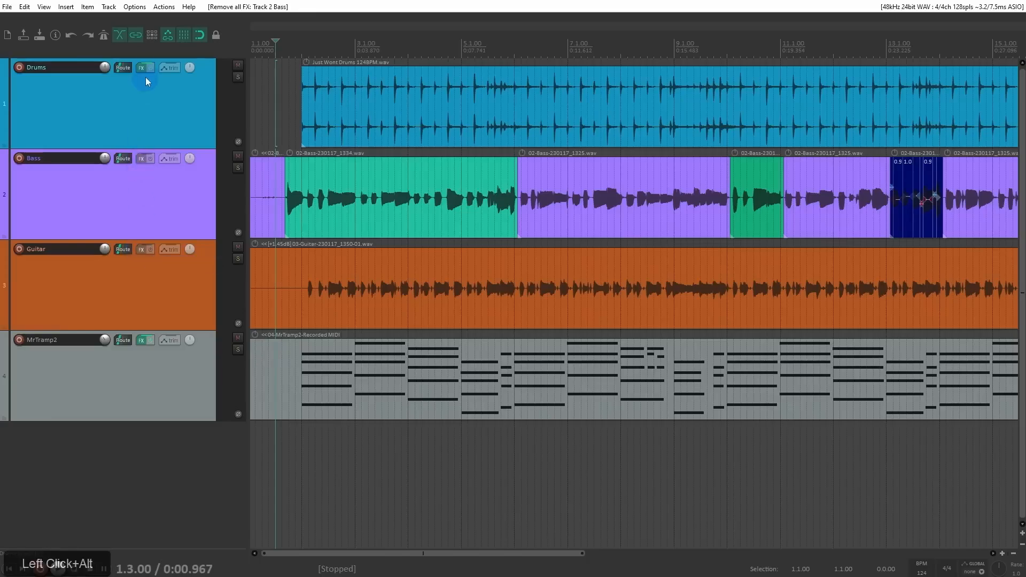
alt+click(141, 68)
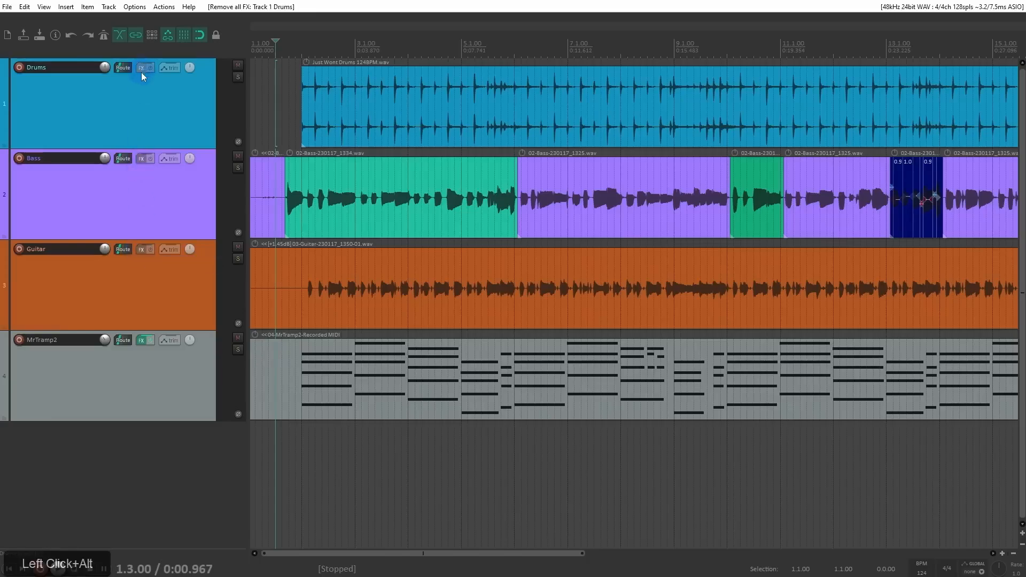
Step: Select the 02-Bass-230117_1334.wav item on the Bass track, open the FX Browser and list the JS plugins
click(154, 107)
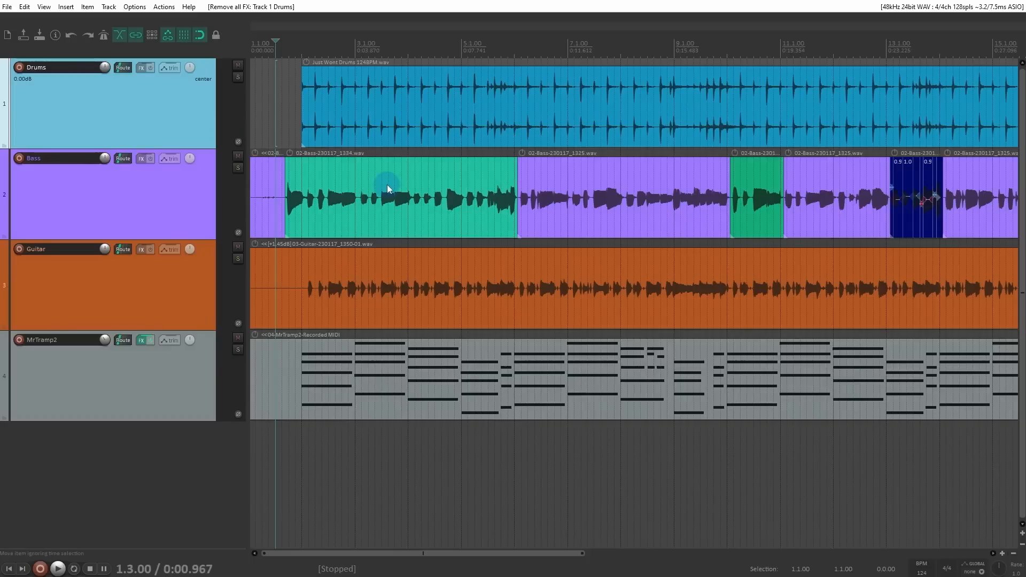
click(323, 179)
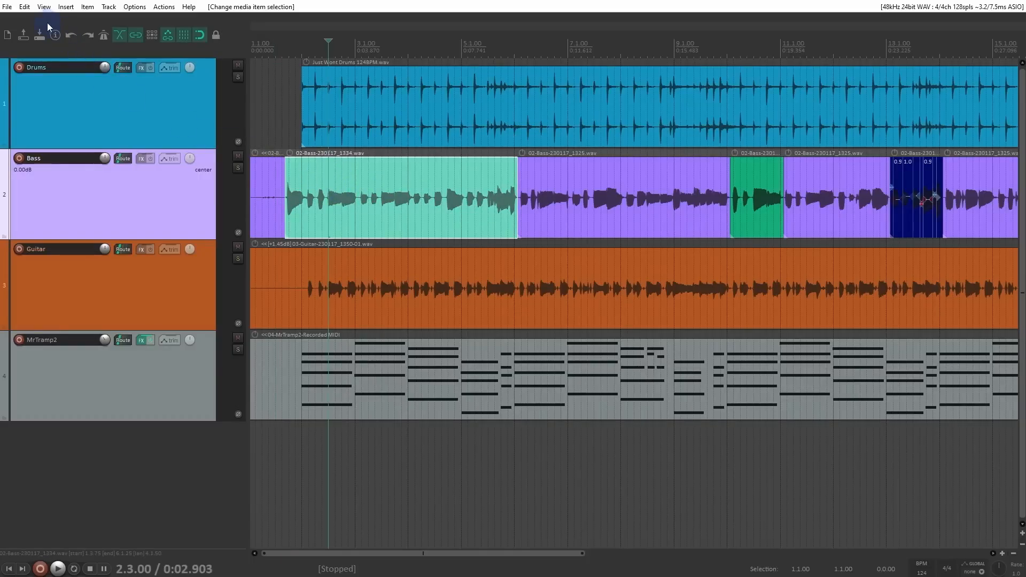
click(43, 8)
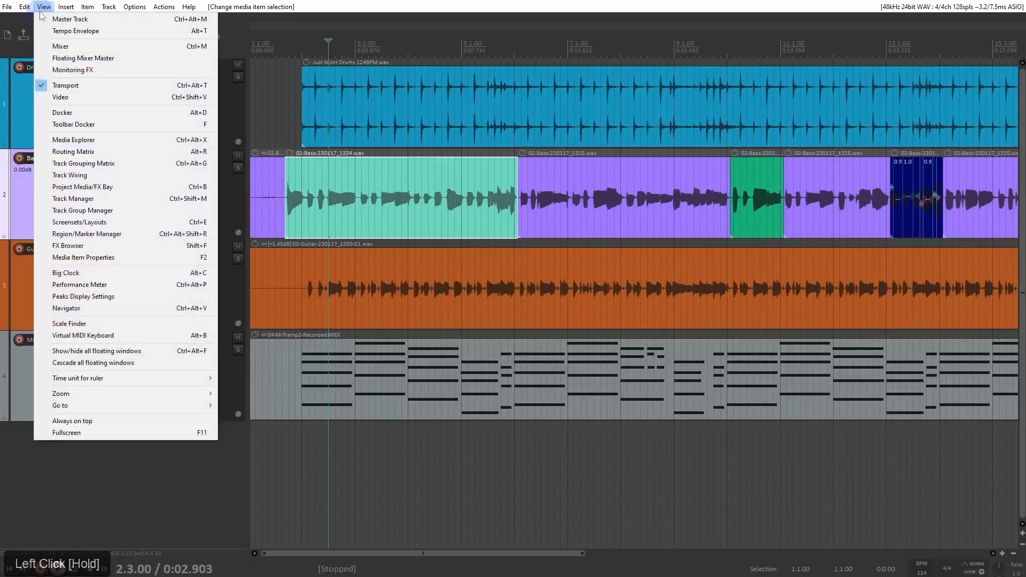
drag(41, 15, 88, 245)
drag(371, 91, 616, 82)
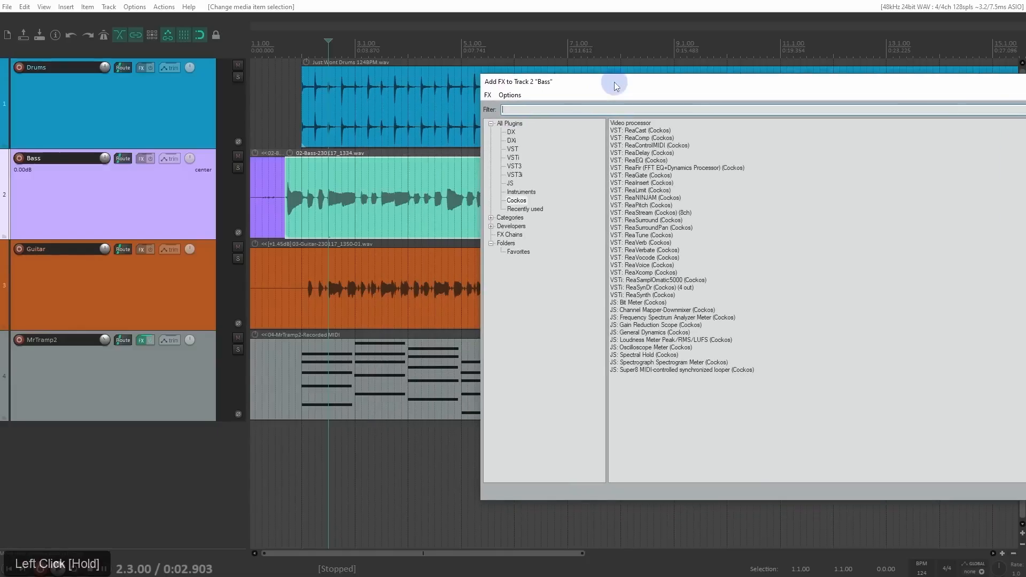
click(510, 183)
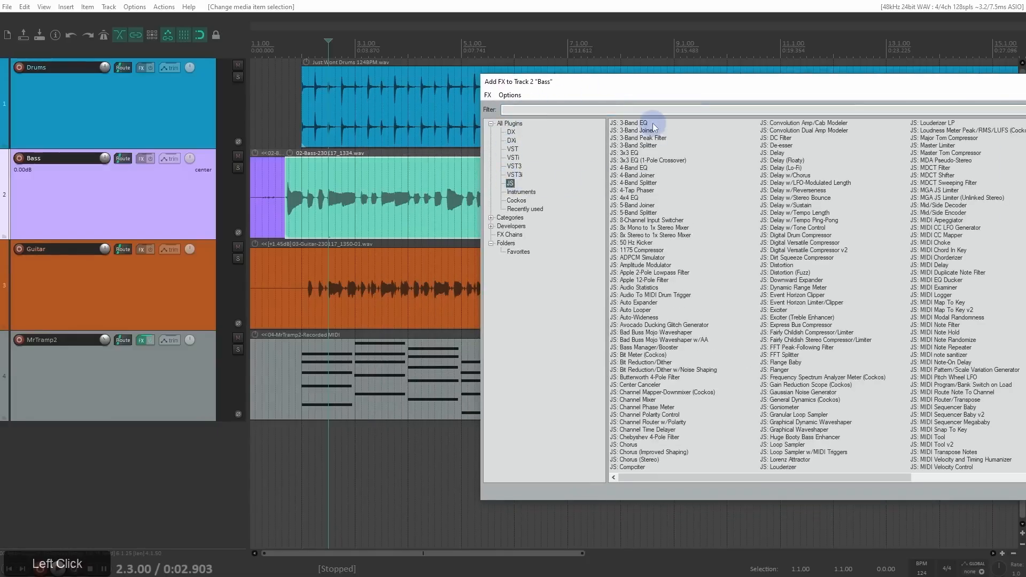
Step: Add JS: 3-Band EQ to the 02-Bass-230117_1334.wav item and move its FX window clear of the item
click(638, 122)
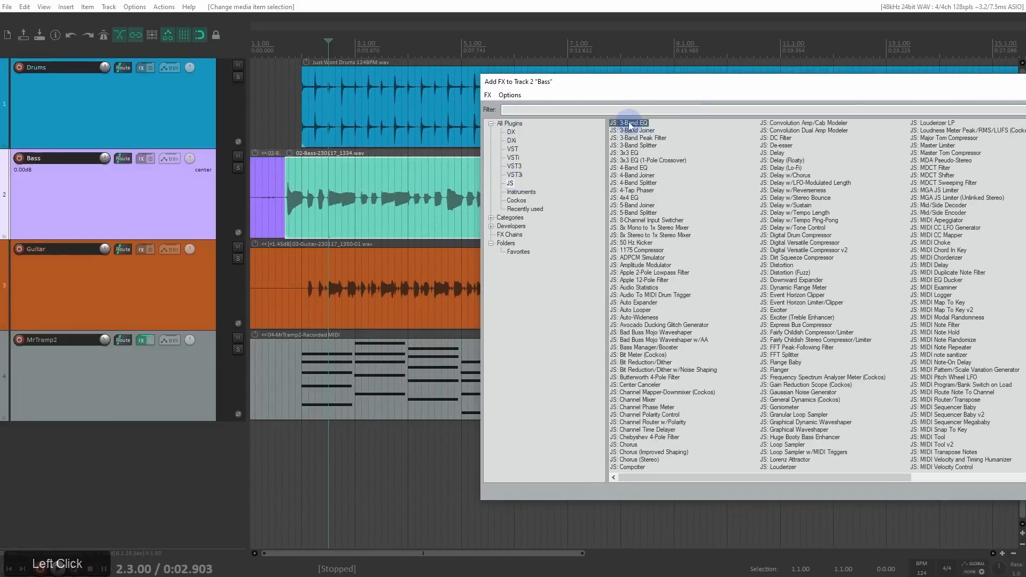
drag(630, 124, 369, 204)
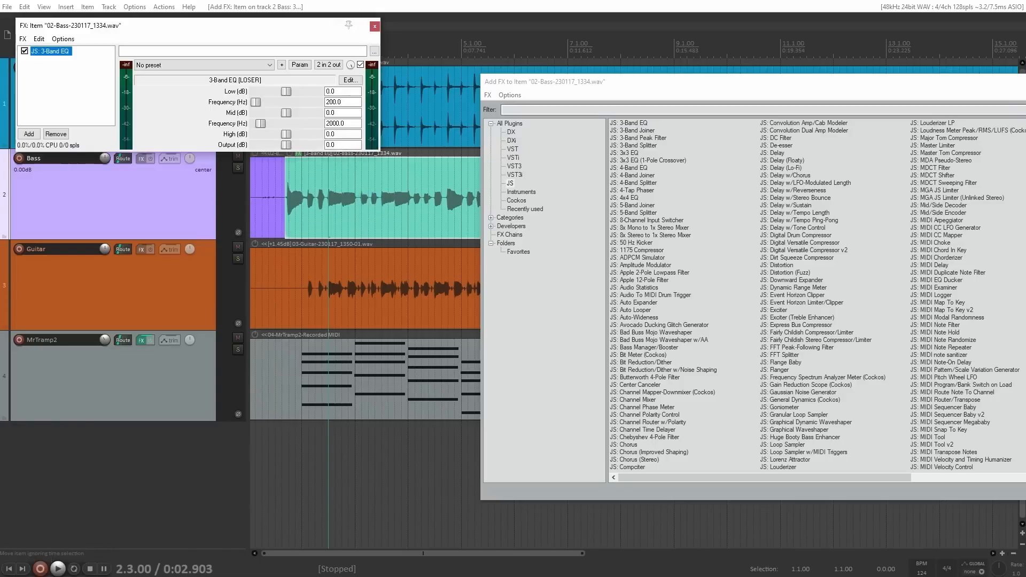
click(314, 38)
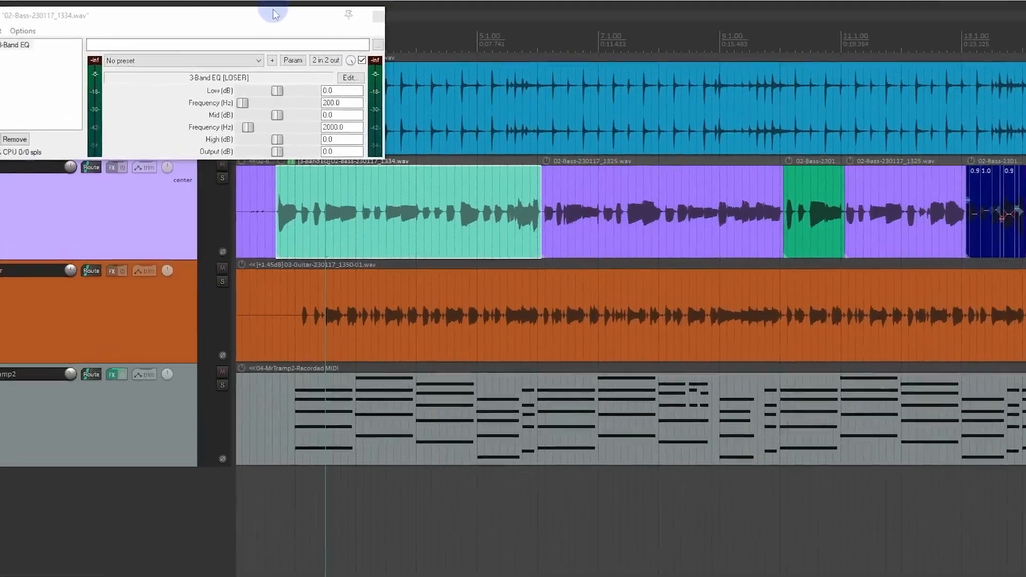
drag(284, 26, 754, 196)
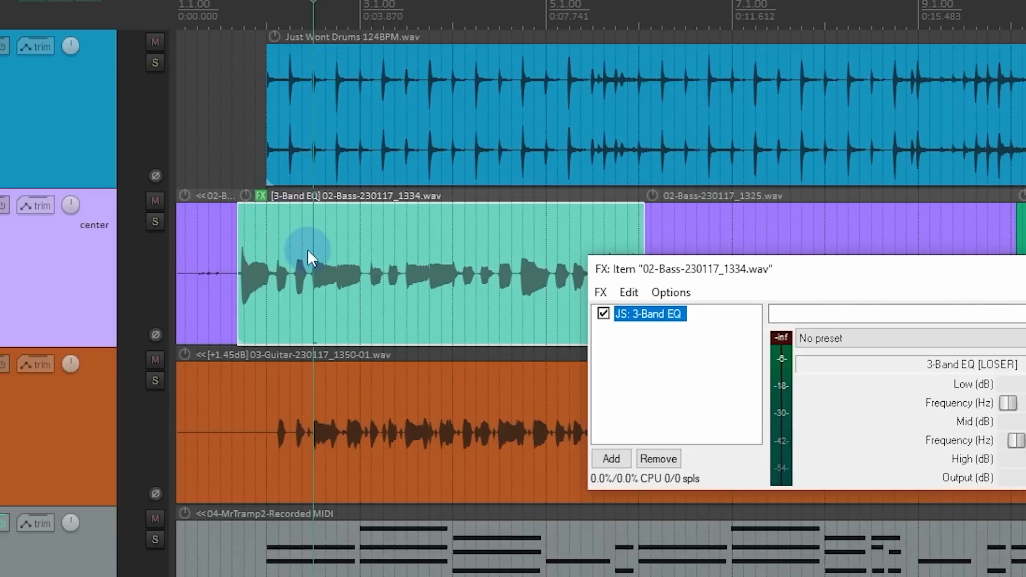
Step: Enable the No FX media item button in the media appearance preferences and apply it to the project's items
key(ctrl+p)
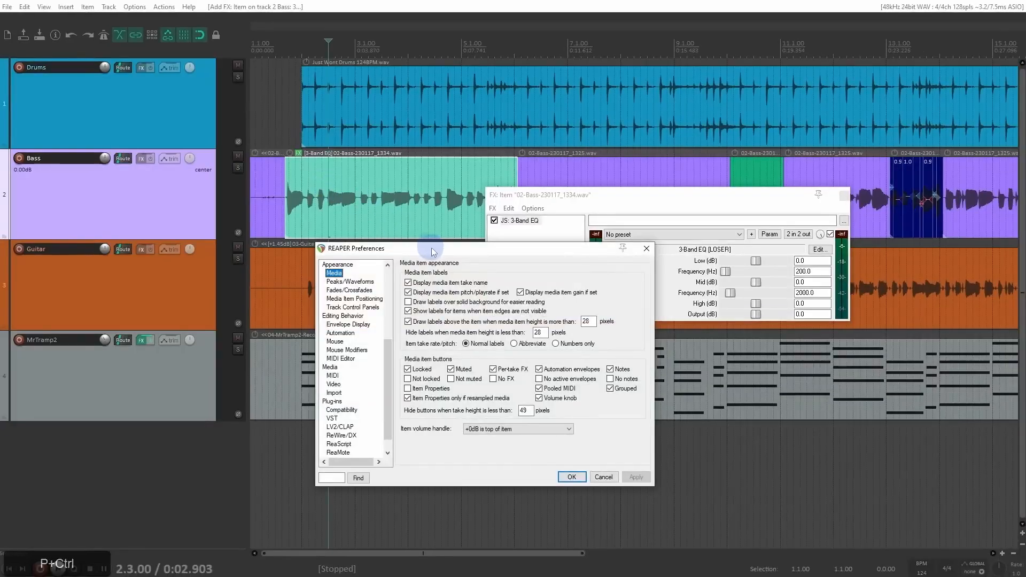
drag(431, 248, 443, 73)
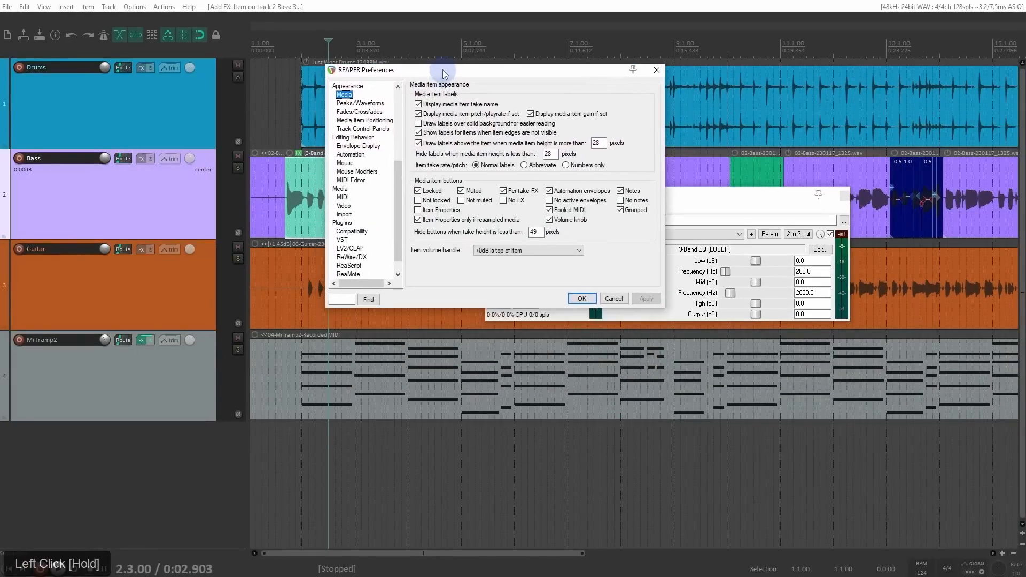
drag(400, 172, 400, 149)
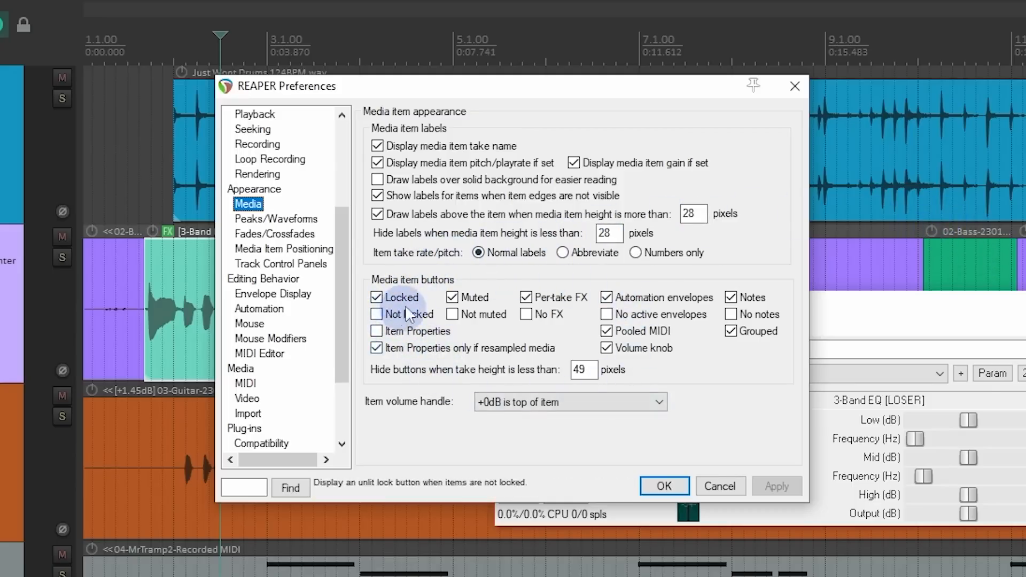
click(527, 314)
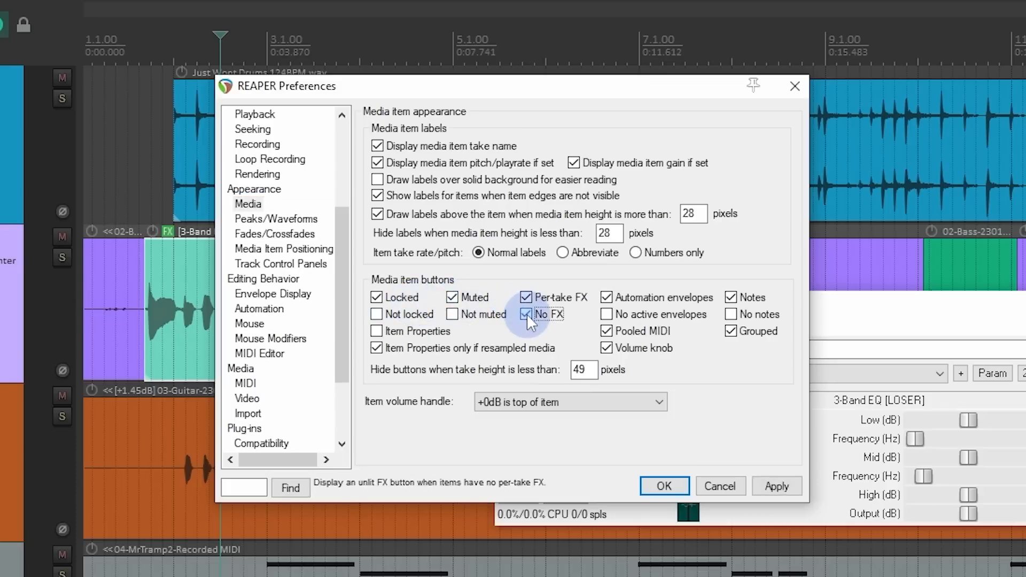
click(783, 483)
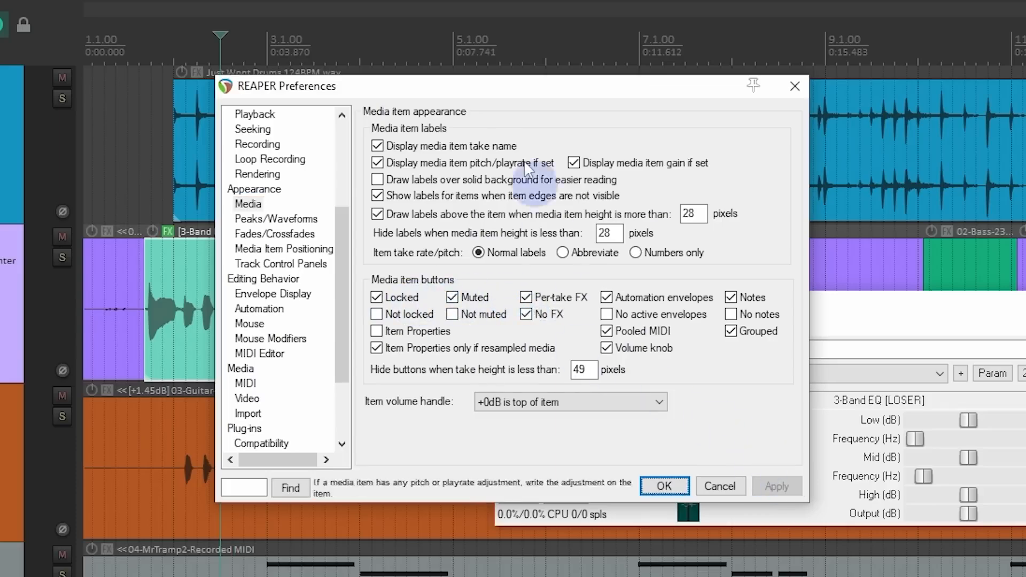
drag(509, 88, 475, 344)
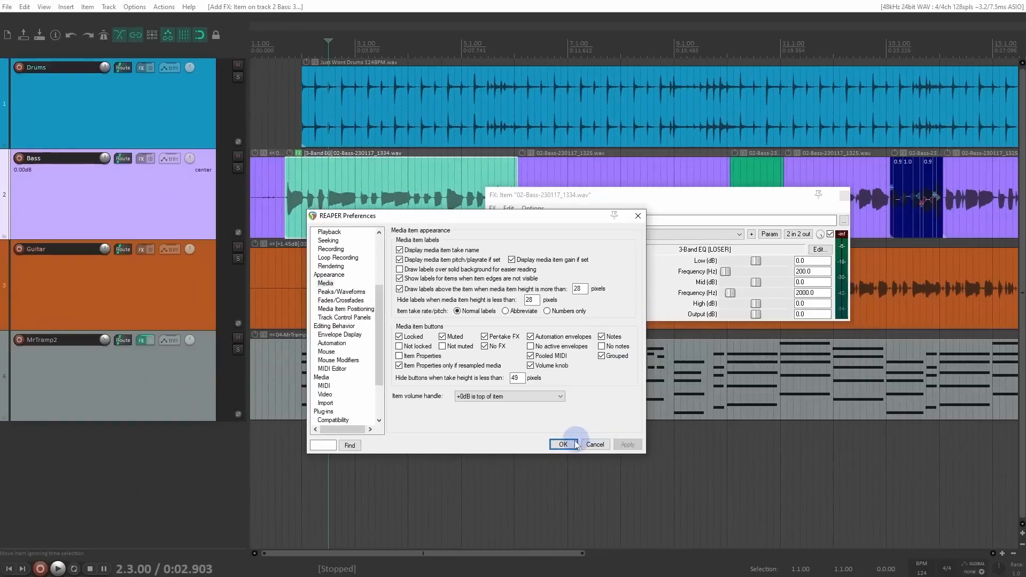
click(569, 465)
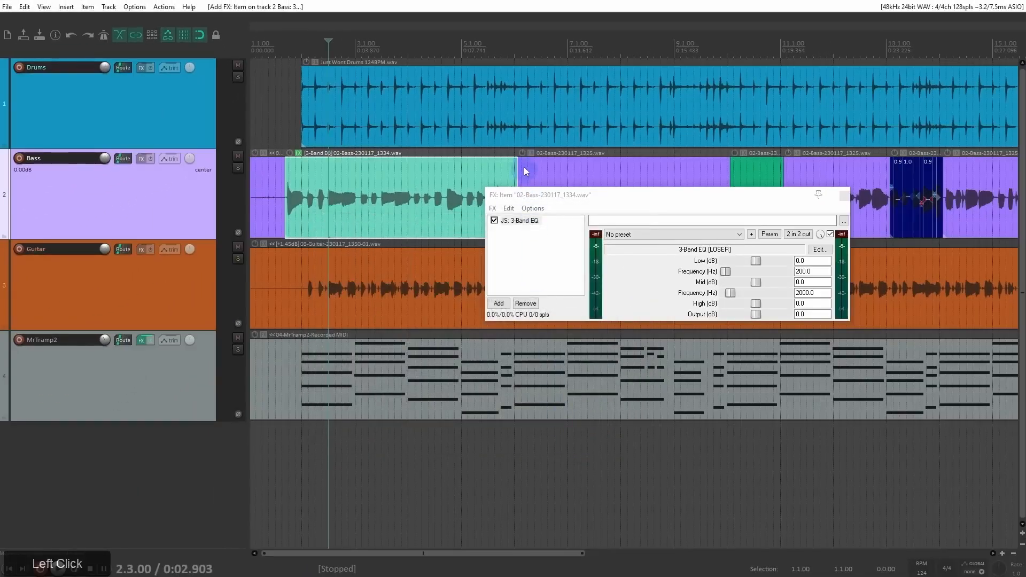
Step: Add JS: Delay w/Stereo Bounce to the neighbouring 02-Bass-230117_1325.wav item and move its FX window aside
click(531, 153)
drag(577, 73, 284, 69)
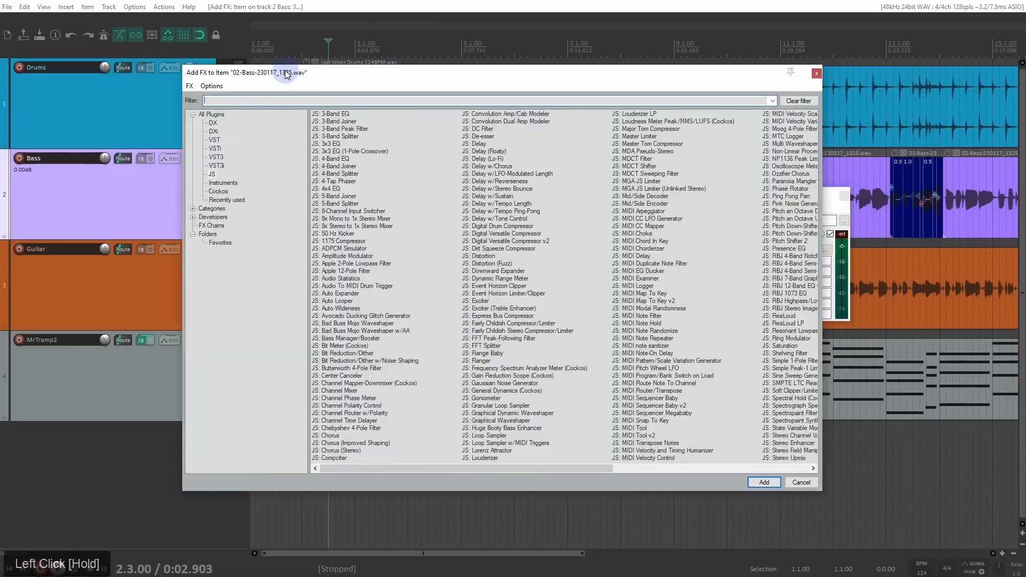
double_click(480, 189)
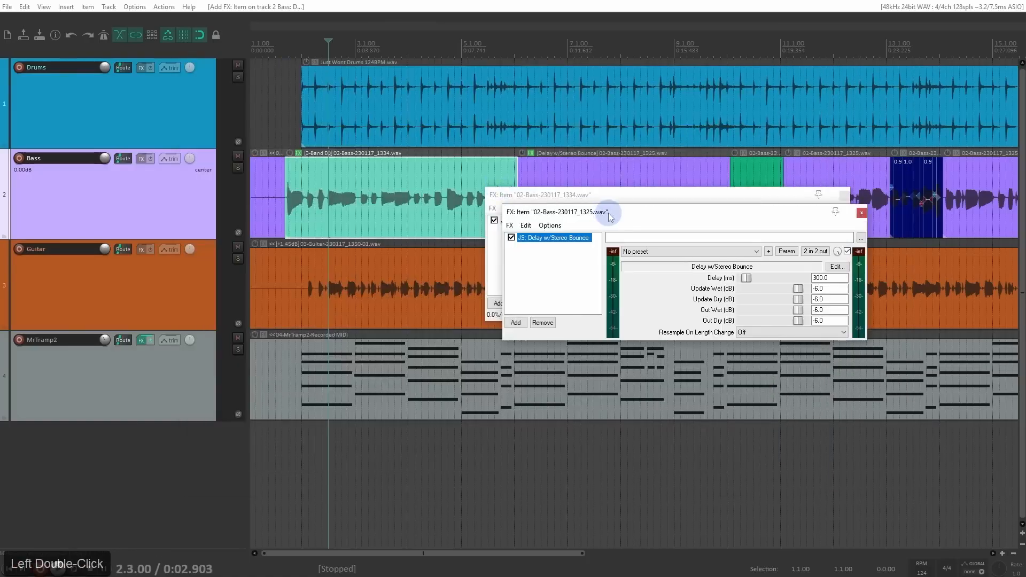
drag(607, 212, 400, 296)
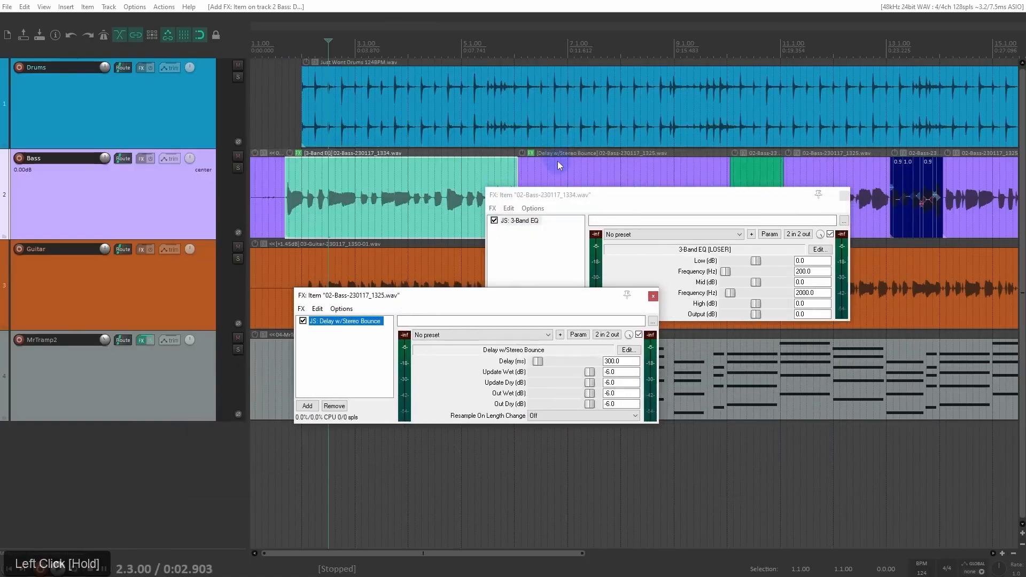
Step: Close both item FX windows and remove the delay and the 3-Band EQ from the two Bass items
click(653, 297)
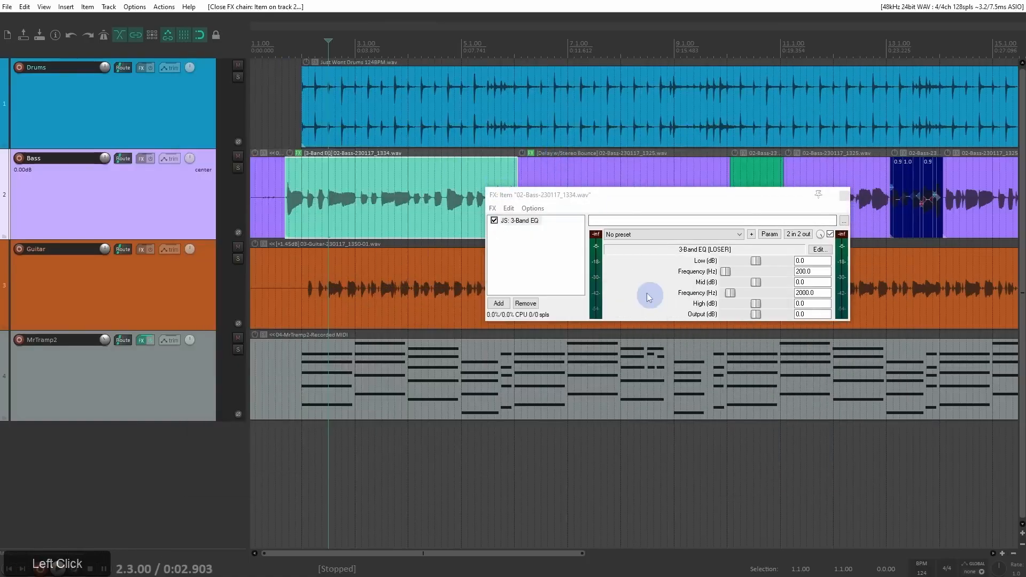
click(844, 195)
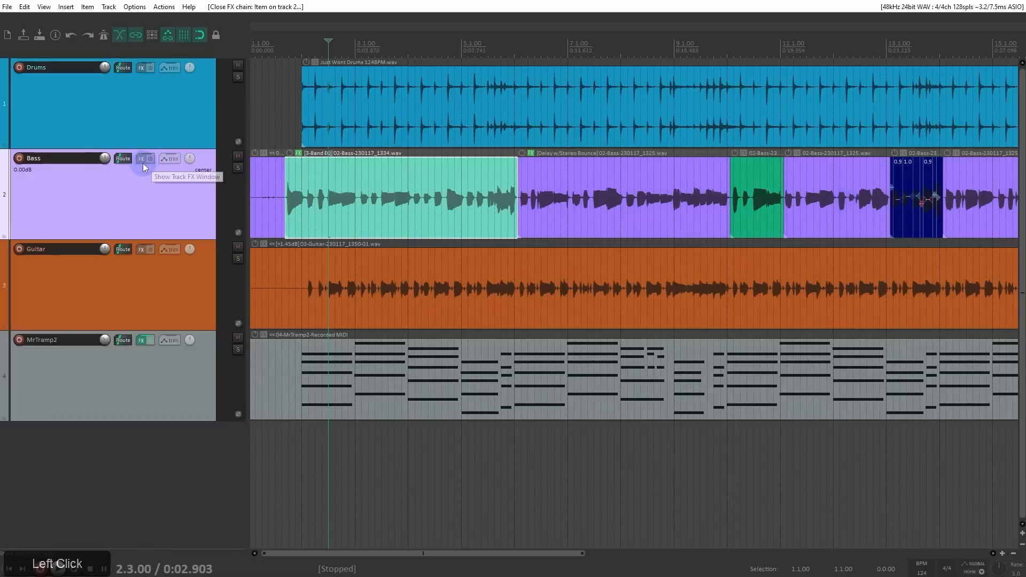
alt+click(532, 153)
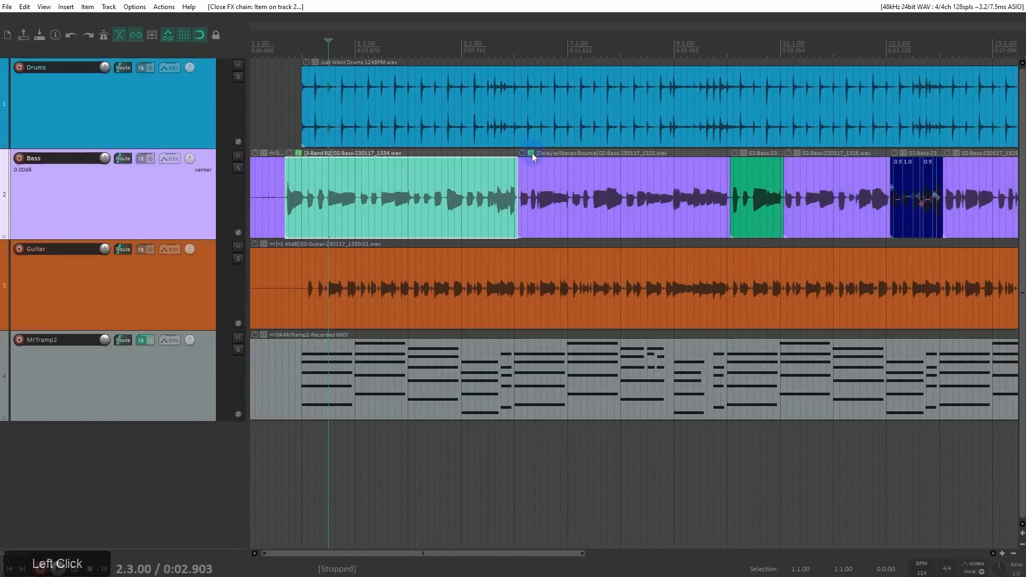
alt+click(297, 153)
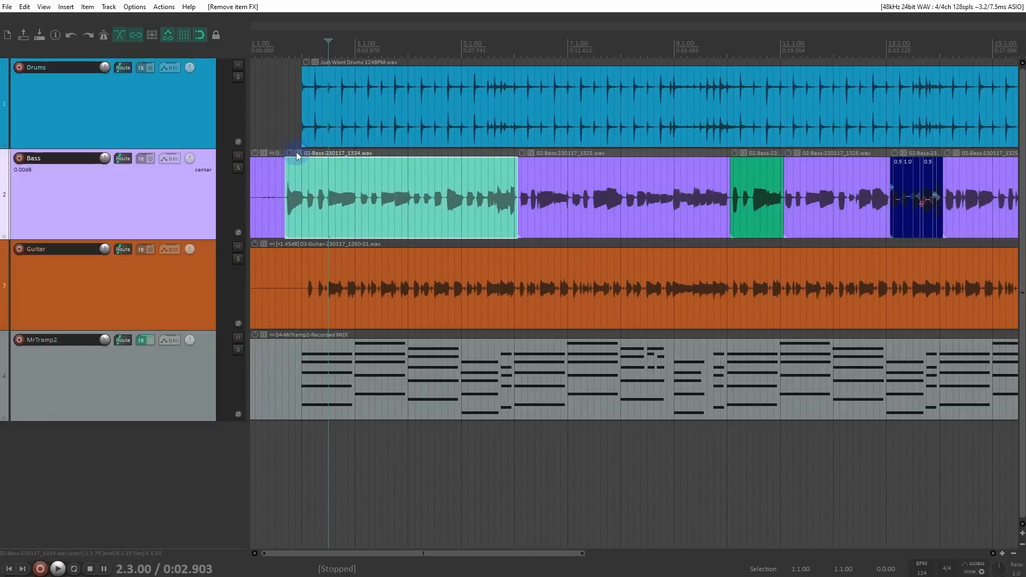
Step: Turn off the No FX media item button in the media appearance preferences and apply the change
key(ctrl+p)
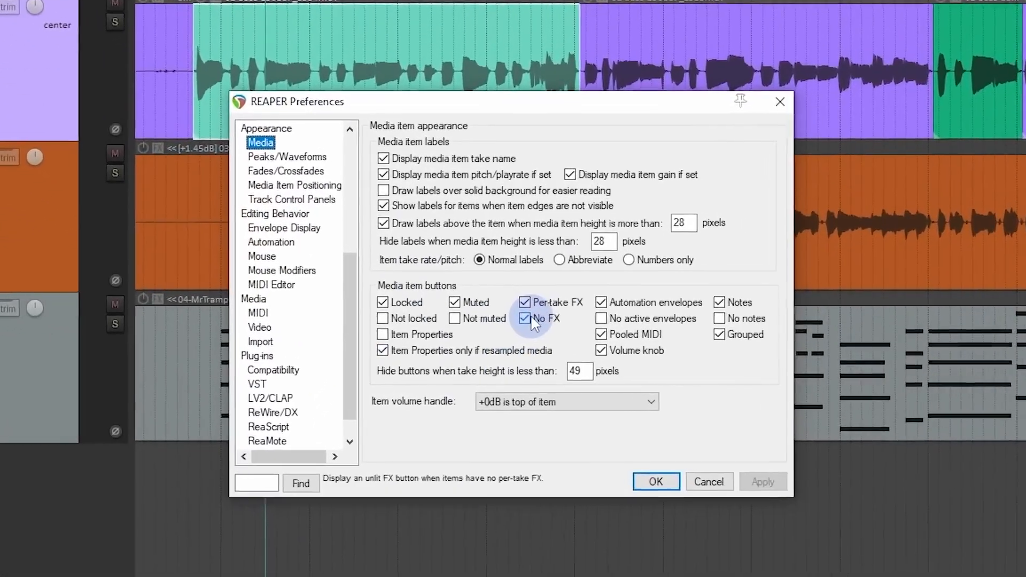
click(532, 319)
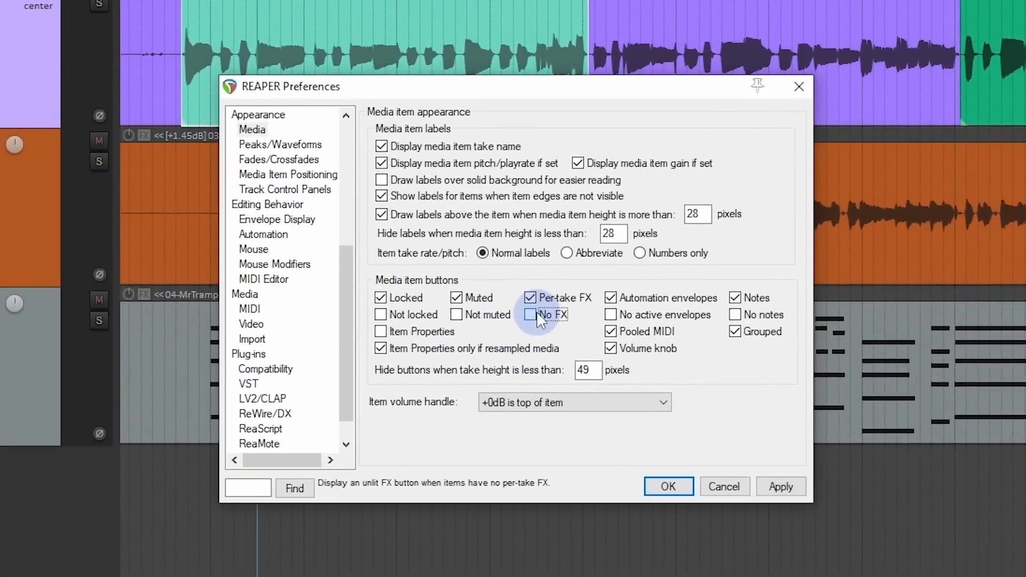
click(781, 486)
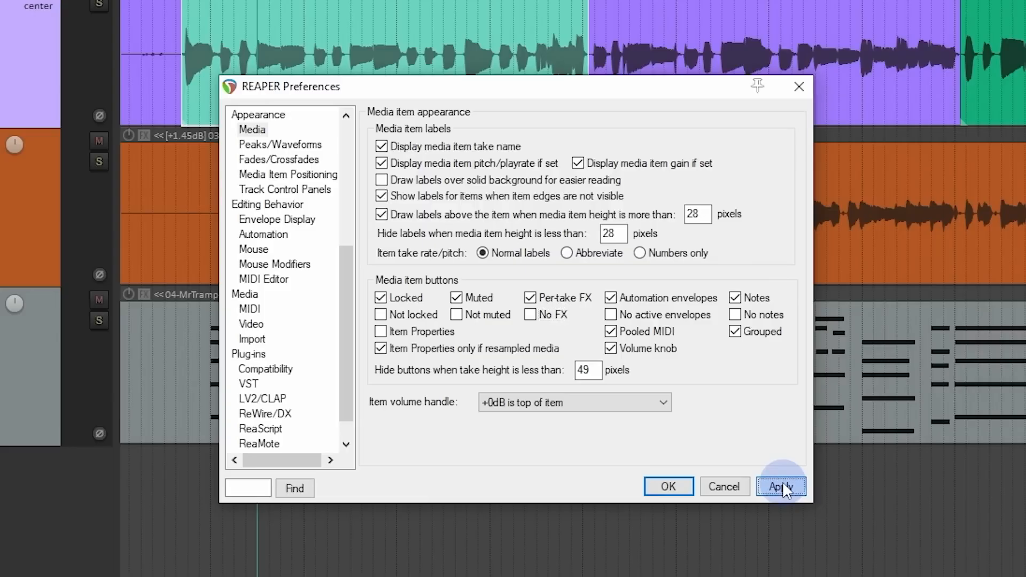
click(683, 483)
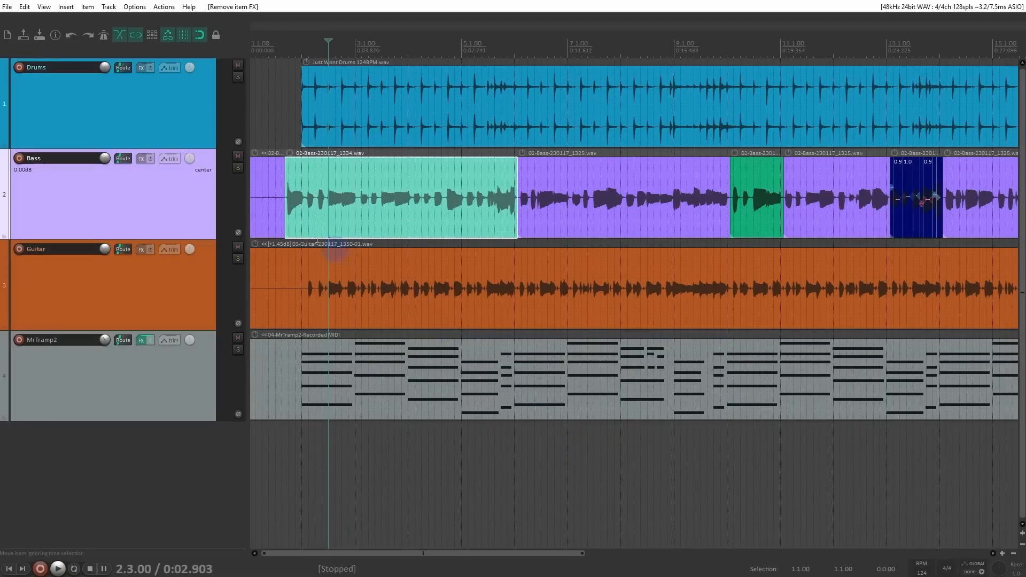
Step: Select the Drums track and show the master track above it
click(191, 136)
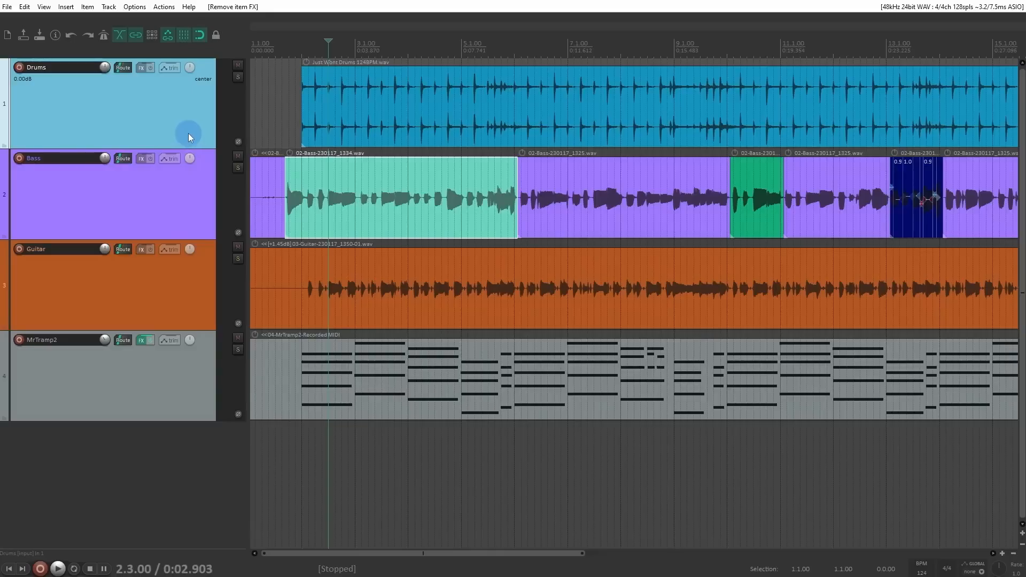
click(44, 6)
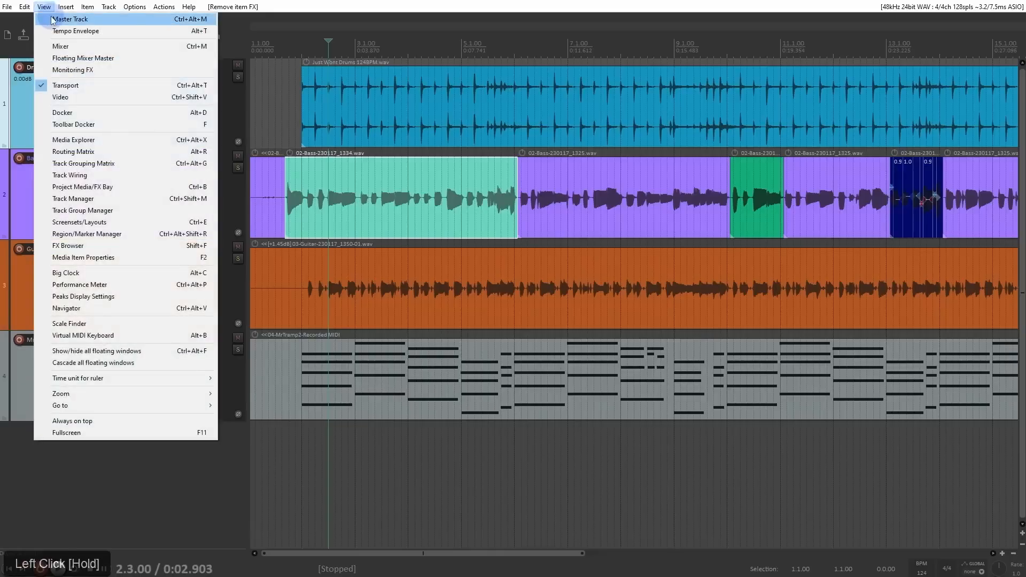
click(124, 16)
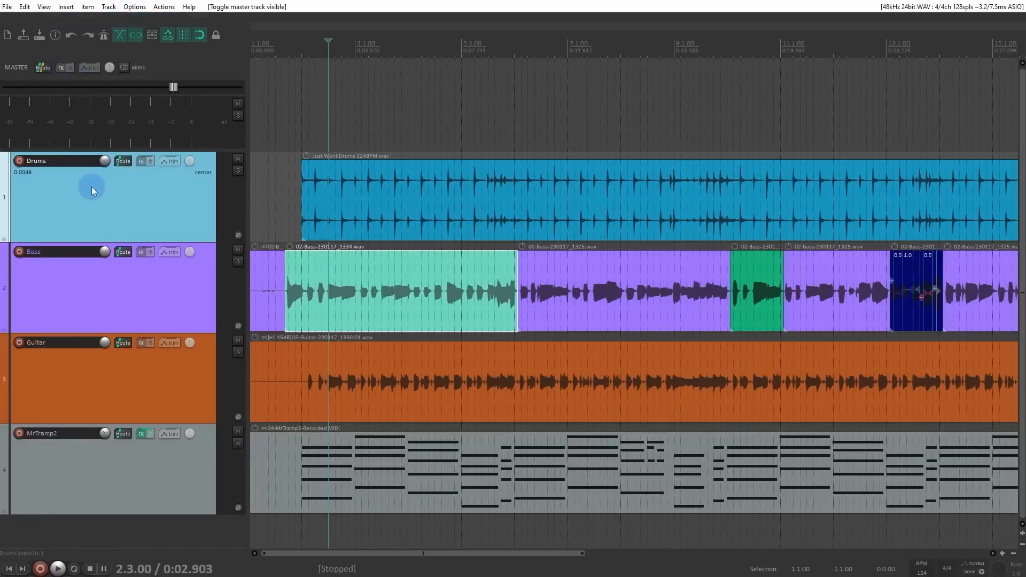
Step: Add VST: ReaLimit (Cockos) to the master track from the Cockos plugins and reposition its FX window
click(62, 67)
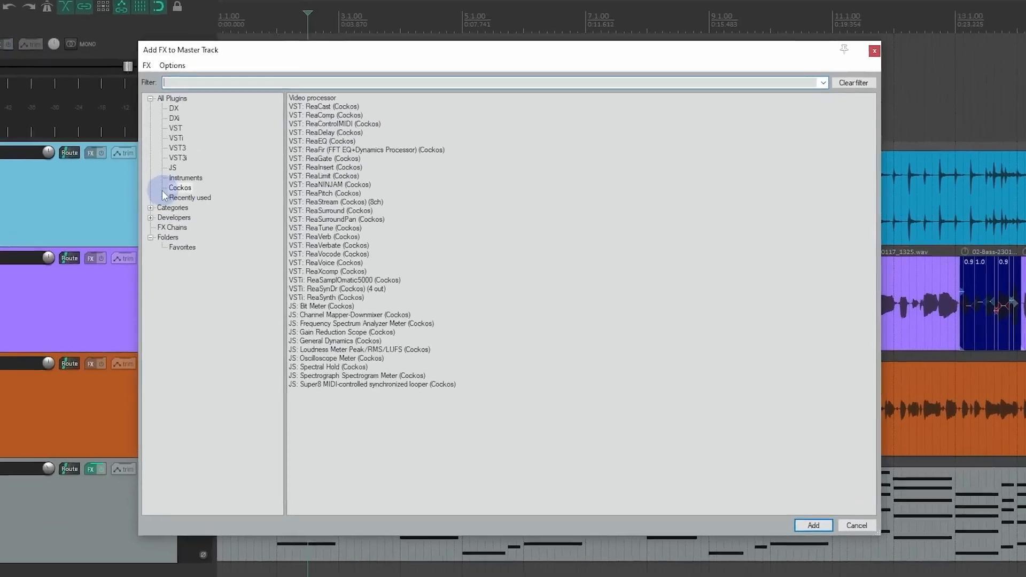
click(217, 192)
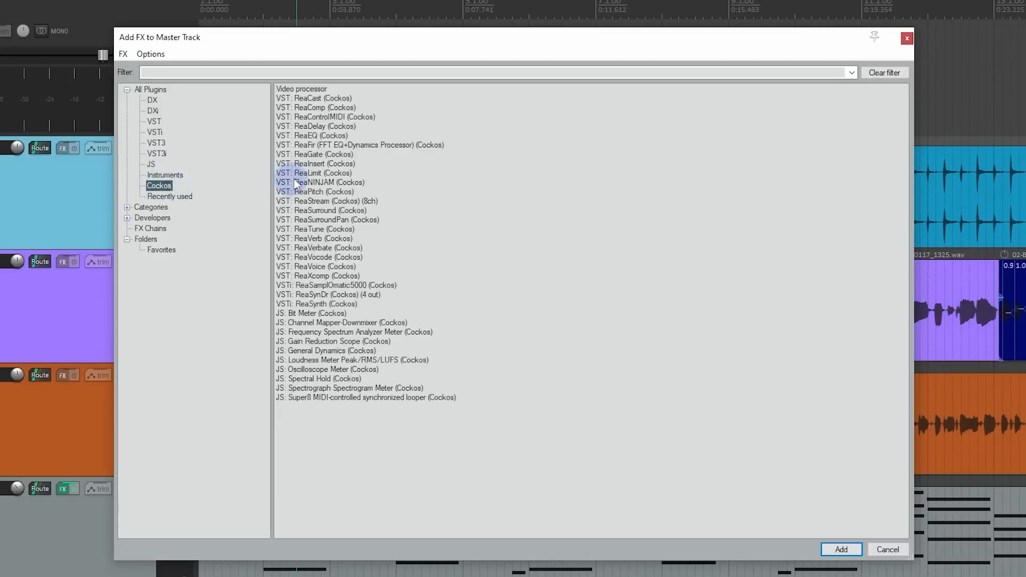
double_click(315, 173)
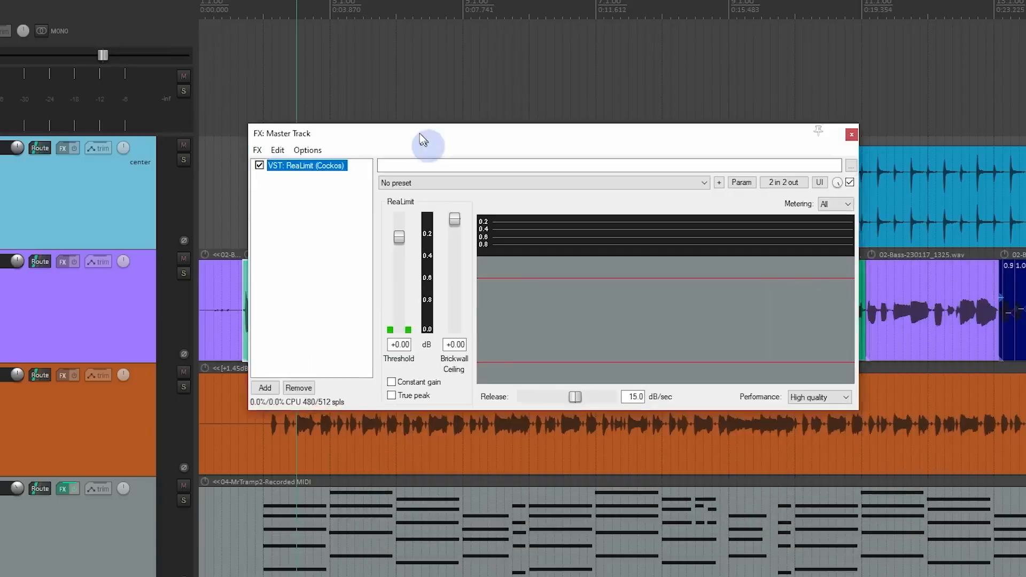
drag(420, 135, 396, 79)
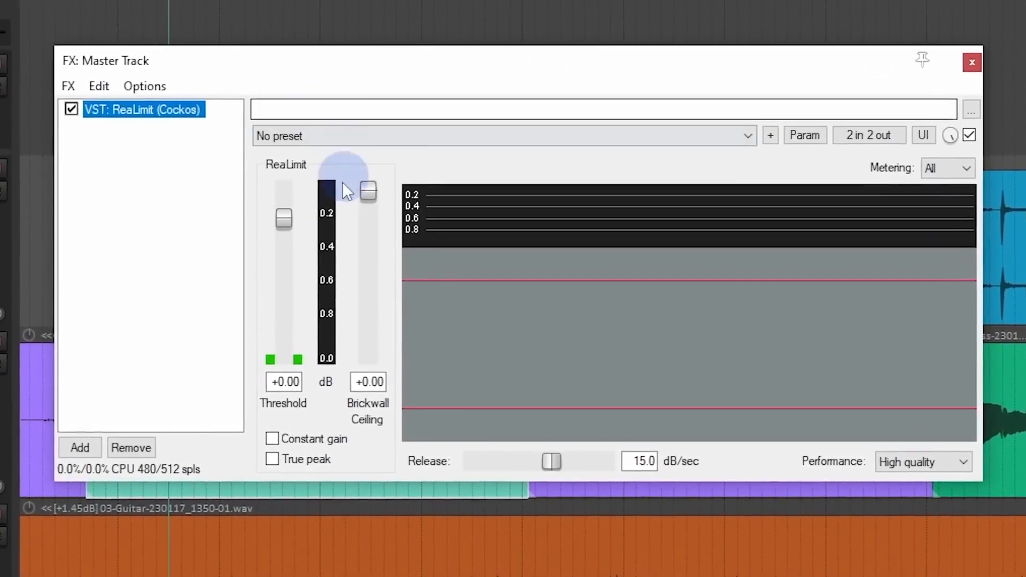
Step: Set ReaLimit's brickwall ceiling and threshold to -1 dB each and enable True peak
double_click(361, 380)
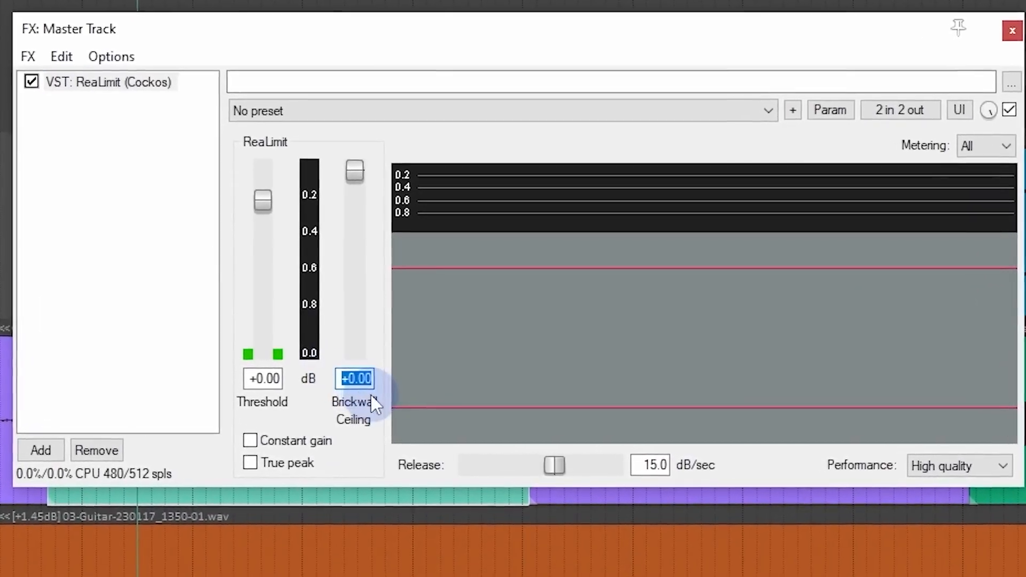
key(BackSpace)
text(-1)
click(271, 379)
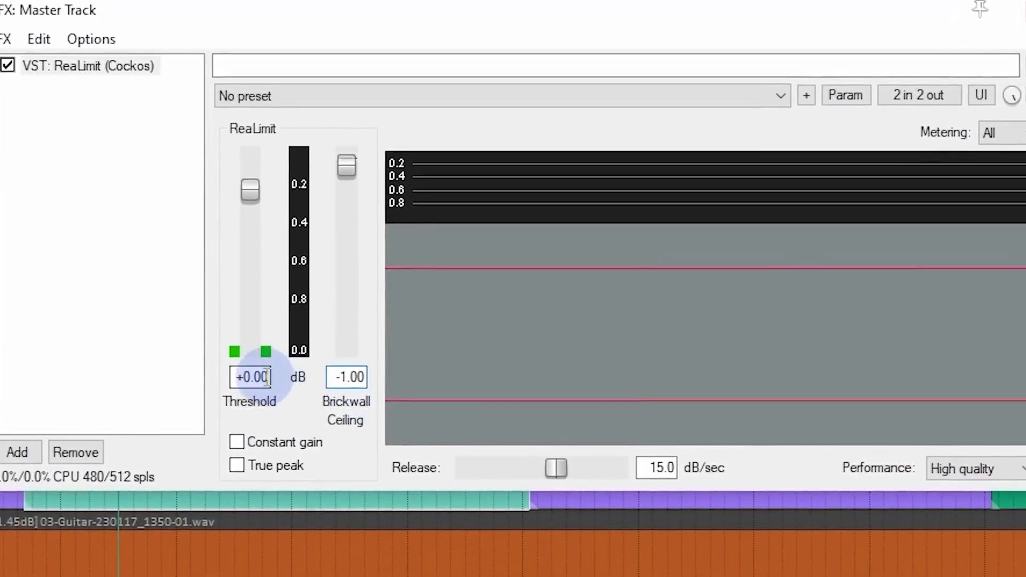
double_click(268, 378)
key(BackSpace)
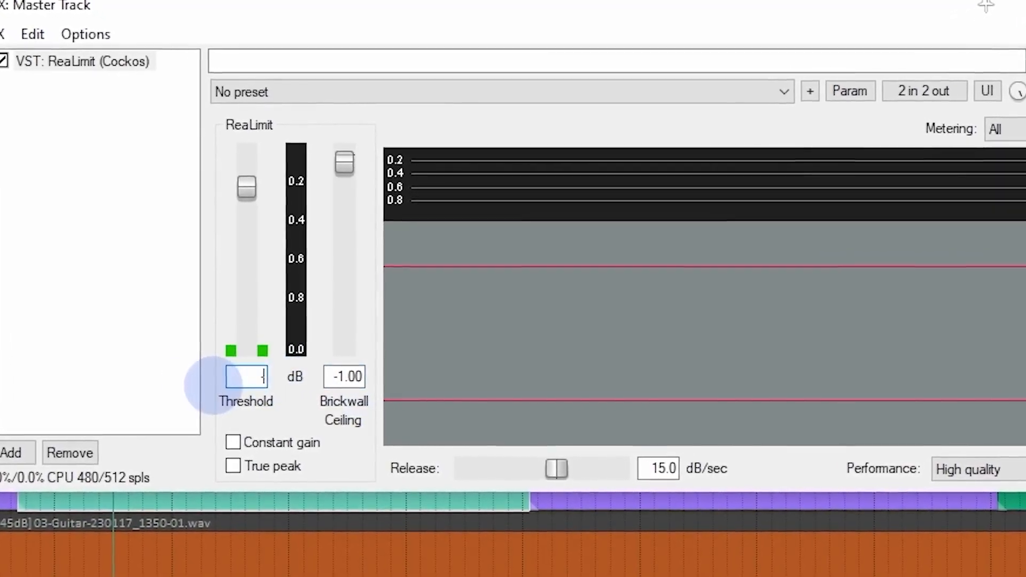
text(-1)
click(234, 466)
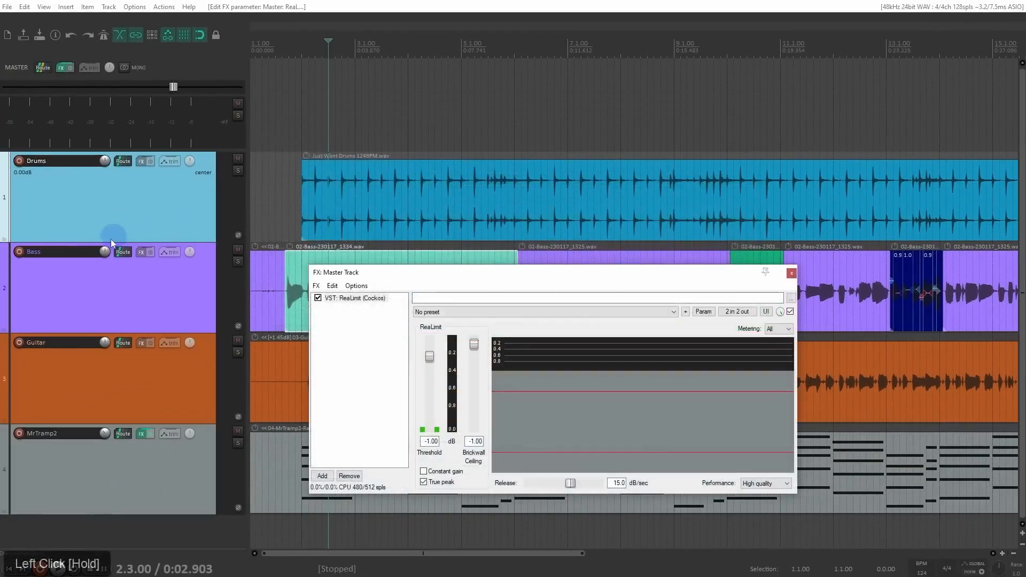
Step: Select the Drums, Bass and Guitar tracks together and raise their volume to 12 dB
click(111, 239)
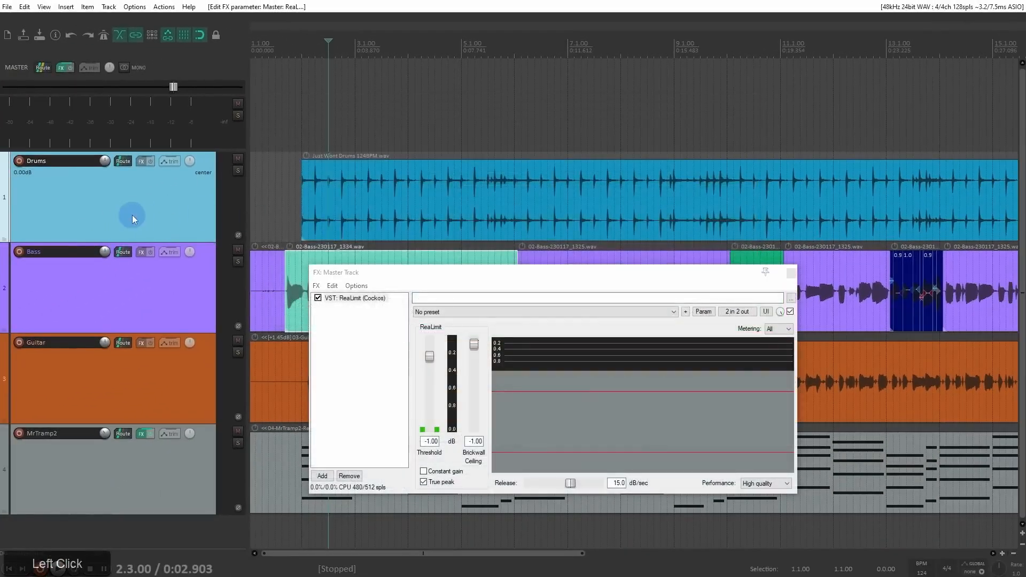
shift+click(137, 307)
shift+click(140, 381)
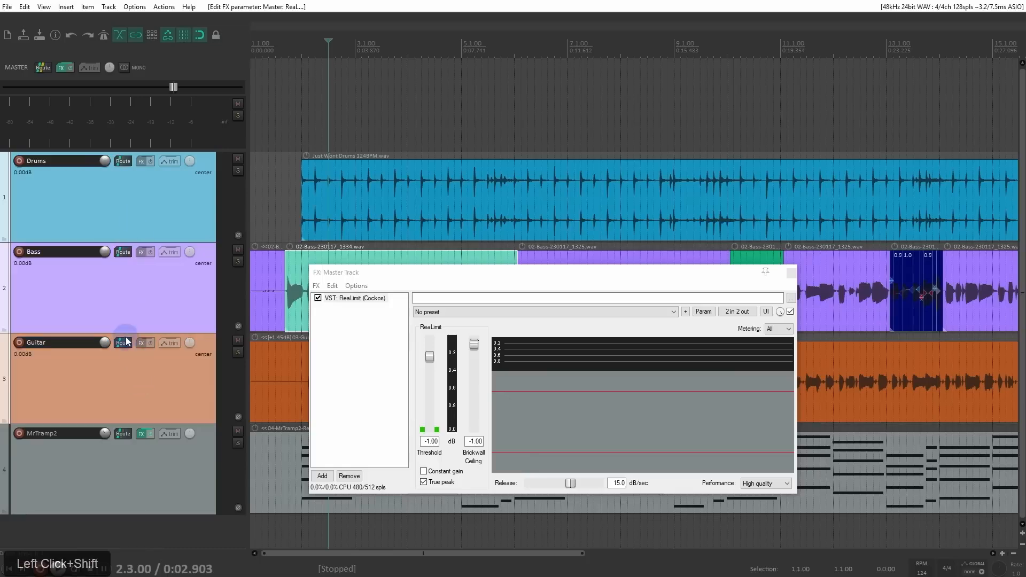
drag(107, 348, 107, 324)
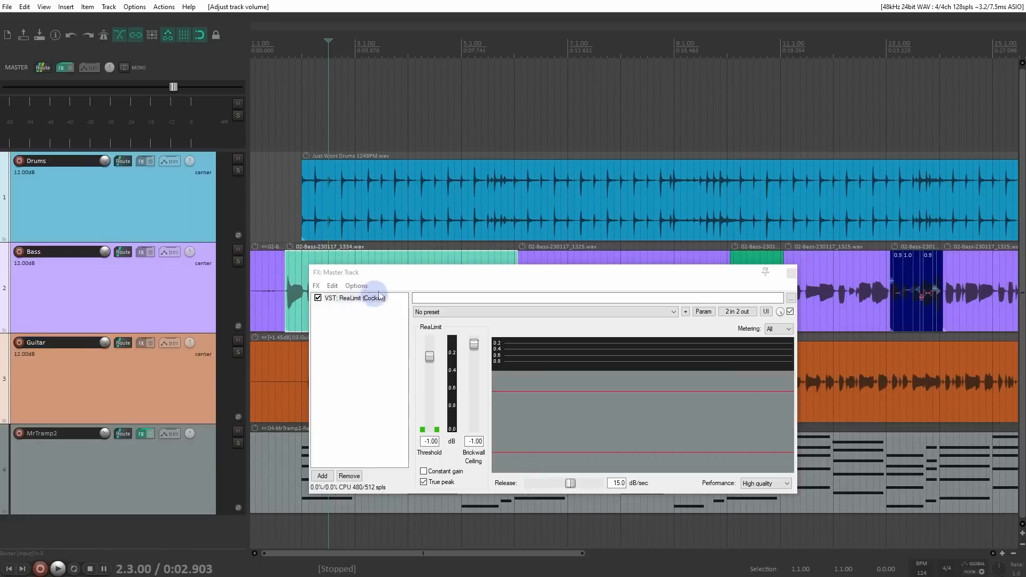
Step: Play the song from position 1.4.00 to check ReaLimit's gain reduction on the master, and stop playback
click(288, 199)
key(space)
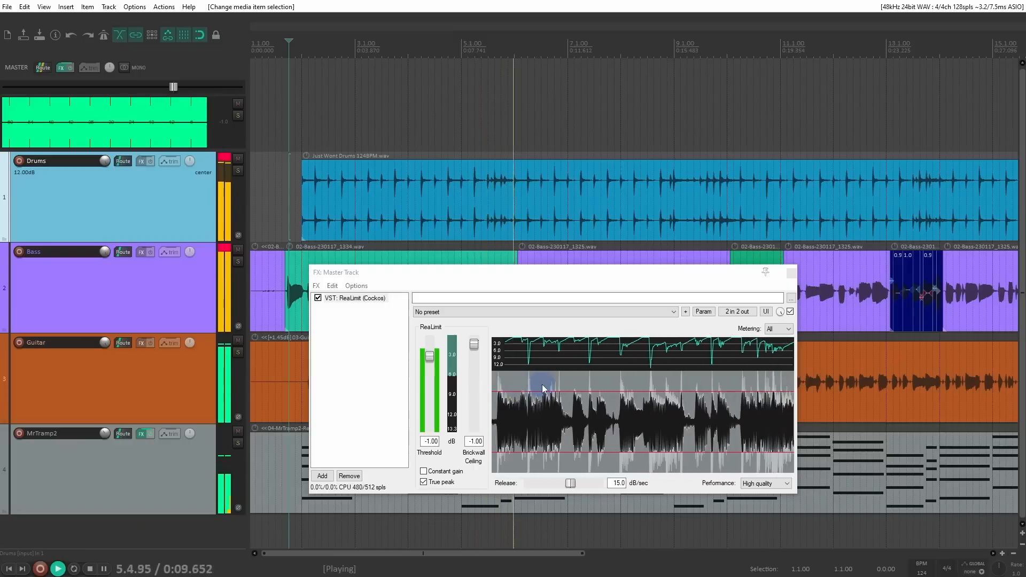
key(space)
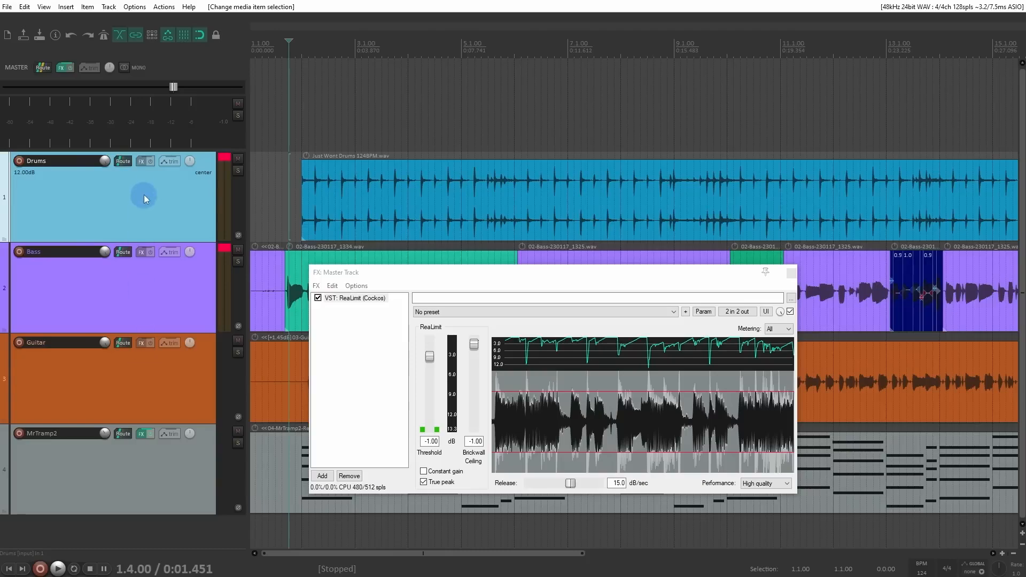
Step: Reset the Drums track volume to 0 dB and add JS: Loudness Meter Peak/RMS/LUFS (Cockos) after ReaLimit on the master track
double_click(107, 162)
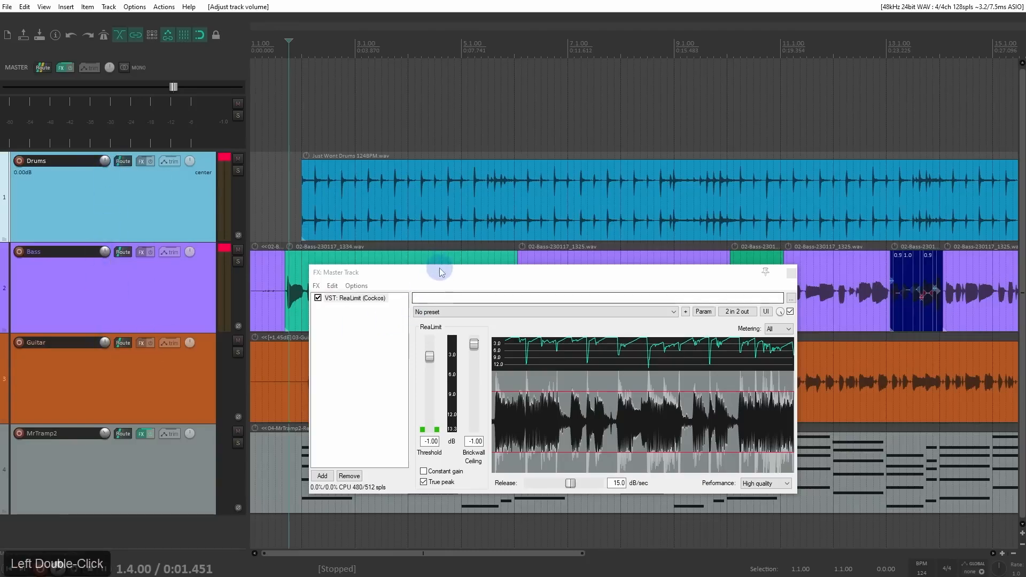
drag(442, 273, 373, 110)
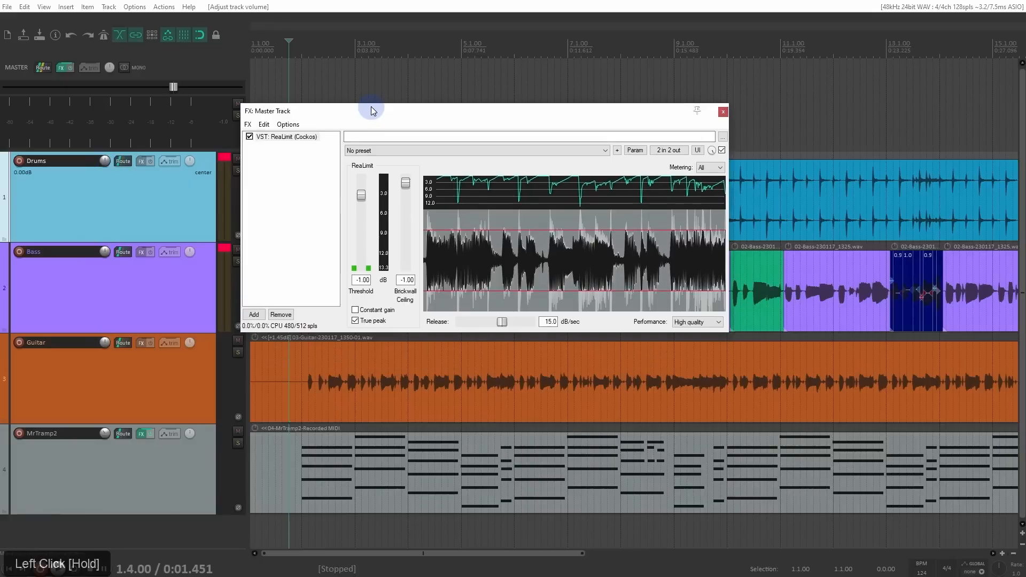
double_click(271, 170)
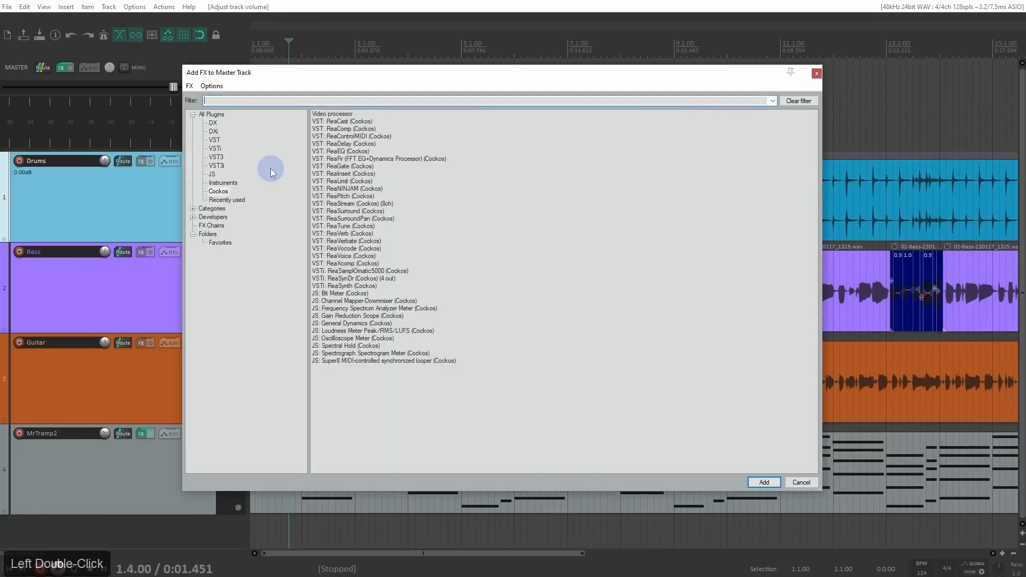
click(330, 331)
click(770, 483)
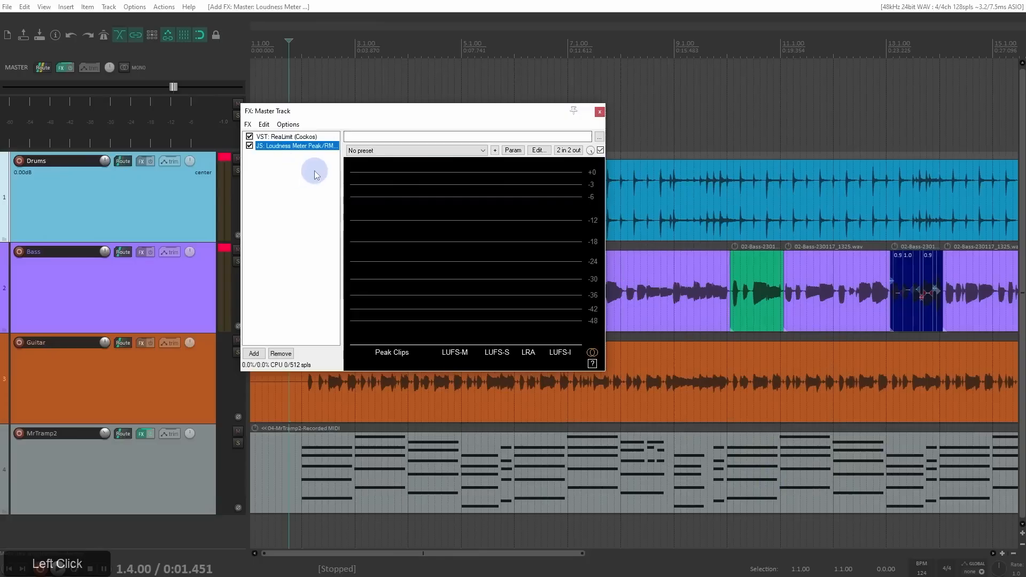
drag(274, 151, 278, 179)
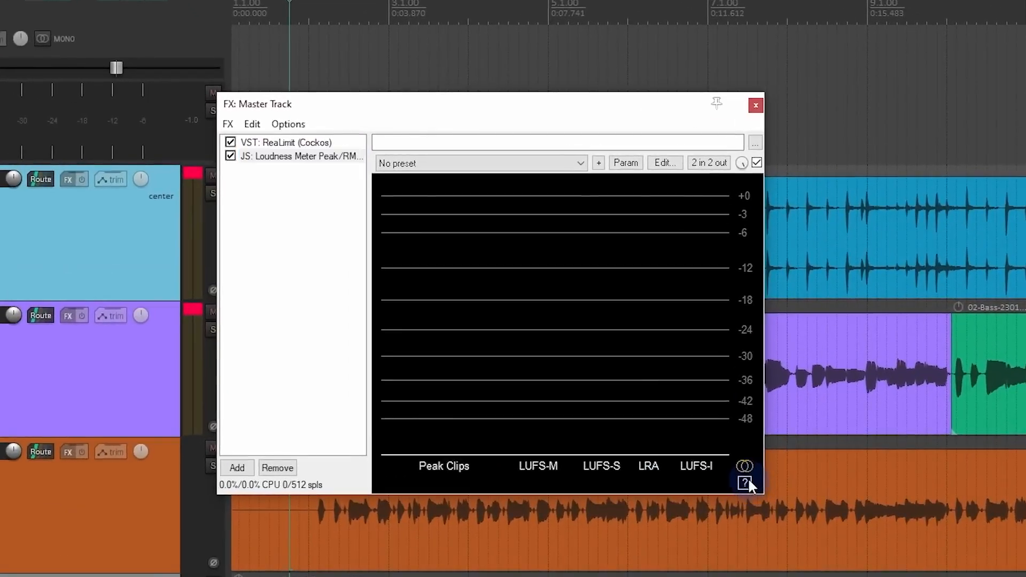
Step: Set the loudness meter's Peak option to true peak and turn off LUFS short-term and LRA loudness range
click(748, 477)
click(609, 207)
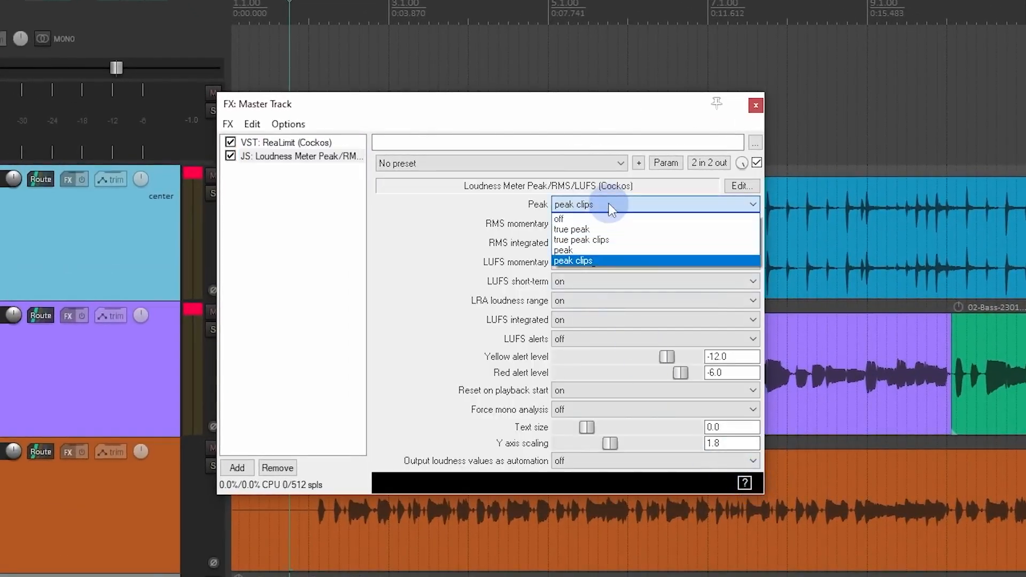
click(600, 230)
click(594, 284)
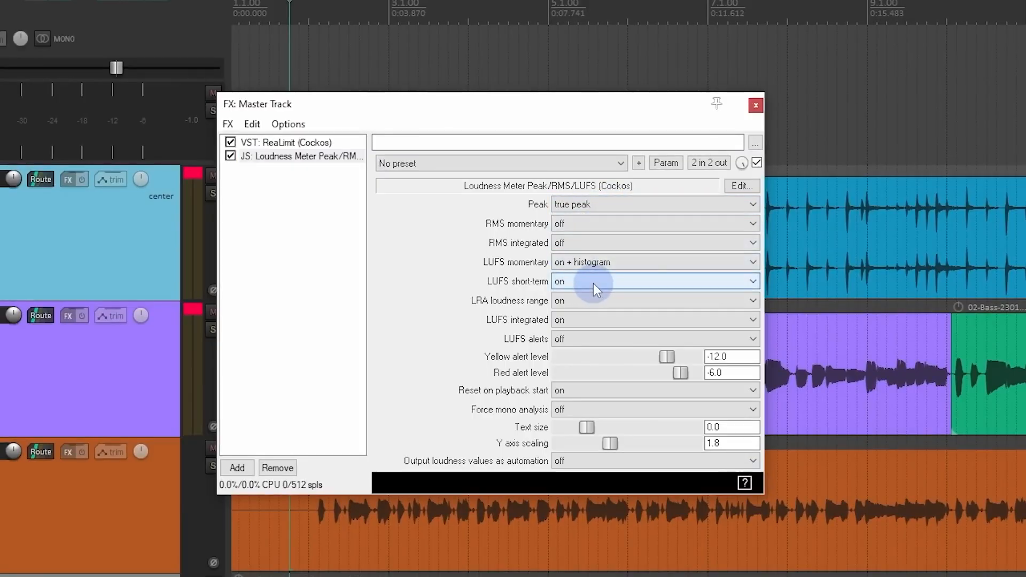
click(592, 291)
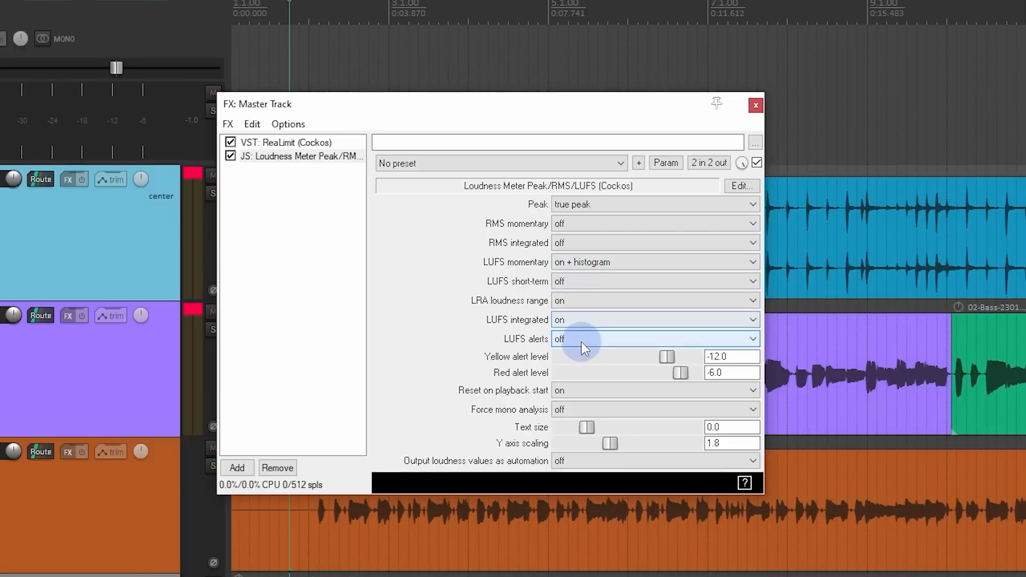
click(582, 301)
click(582, 311)
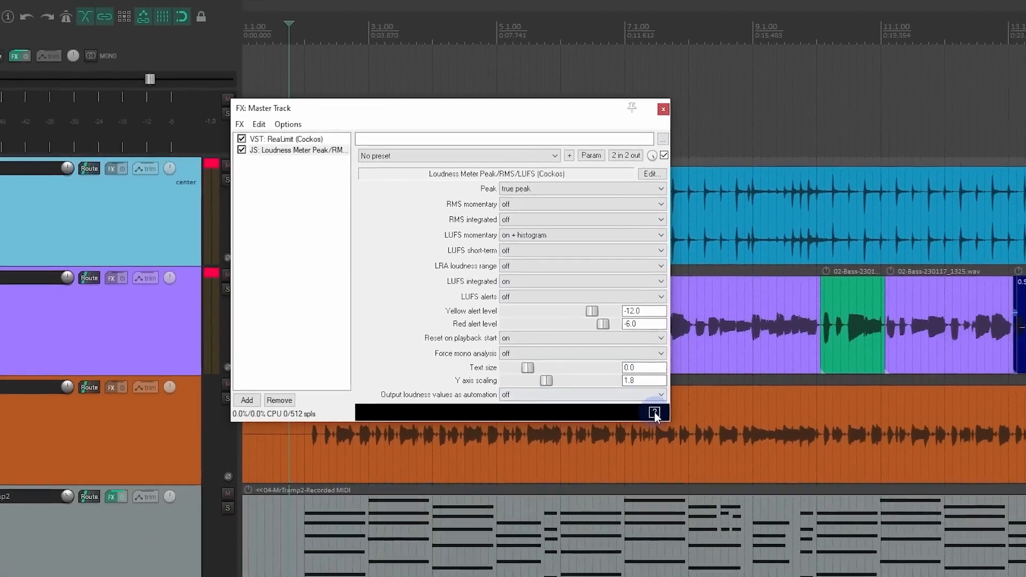
click(744, 483)
Step: Play the song from position 1.3.50 to check true peak and LUFS on the master, stop playback and close the master FX window
drag(424, 115, 512, 249)
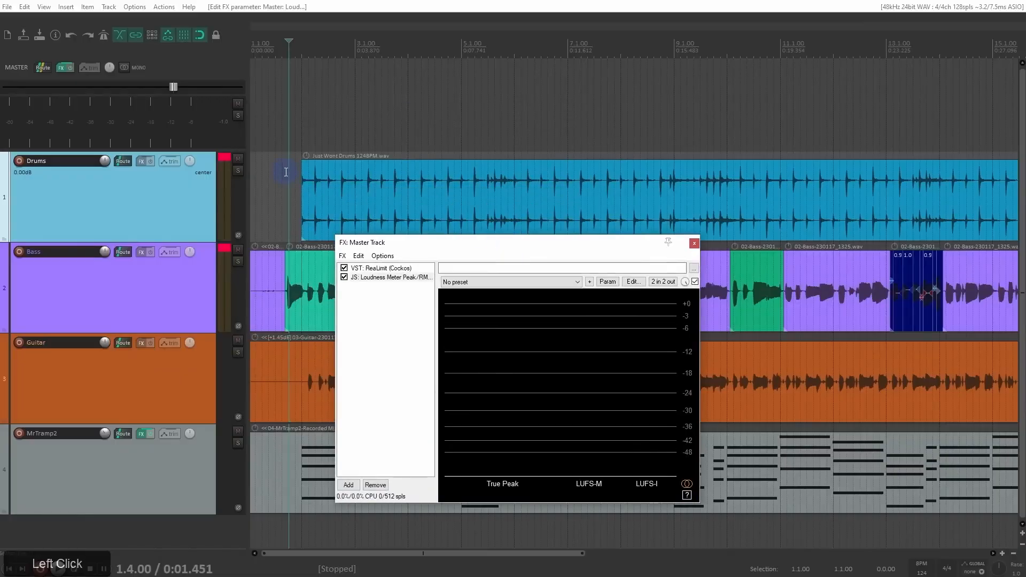
click(286, 172)
key(space)
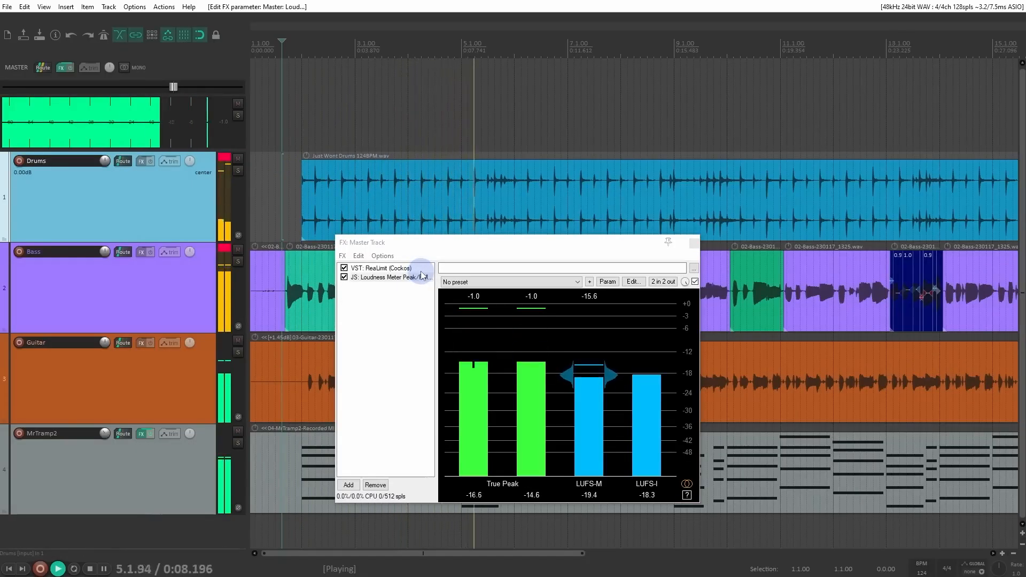
key(space)
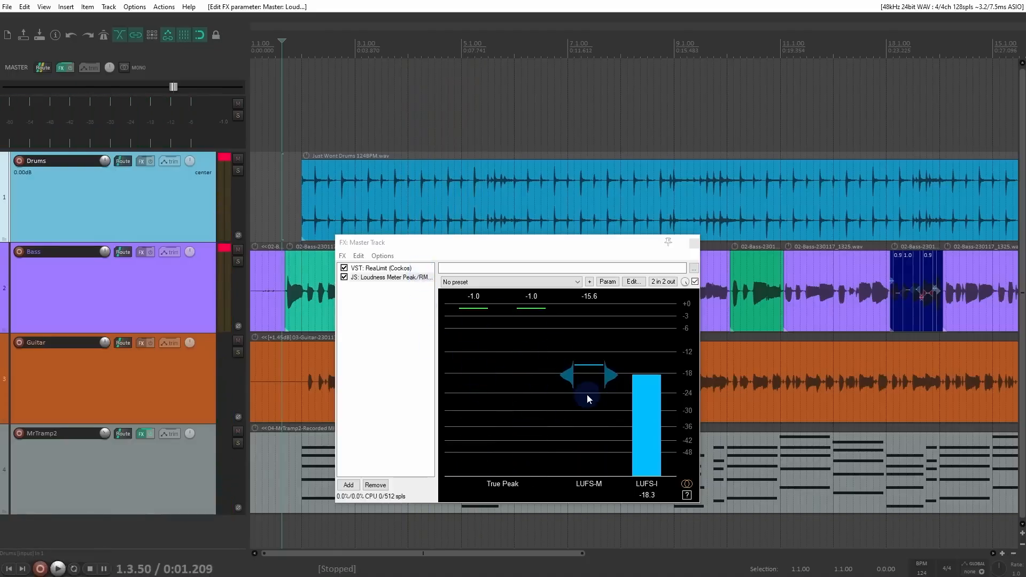
click(693, 245)
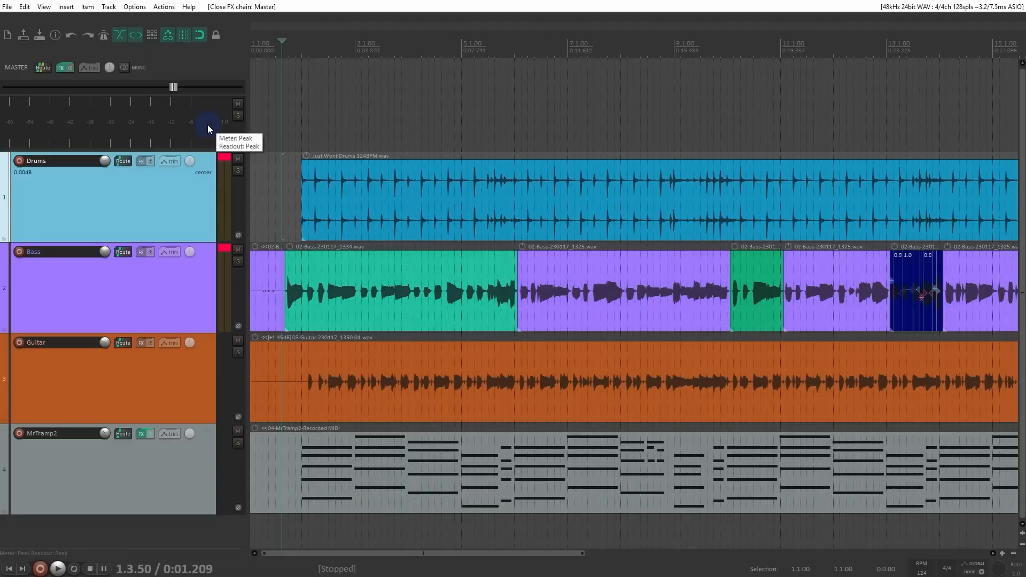
Step: Add VST3: TB_Morphit_v1 (ToneBoosters) to the Monitoring FX chain by filtering the plugins for morphit
drag(47, 8, 121, 72)
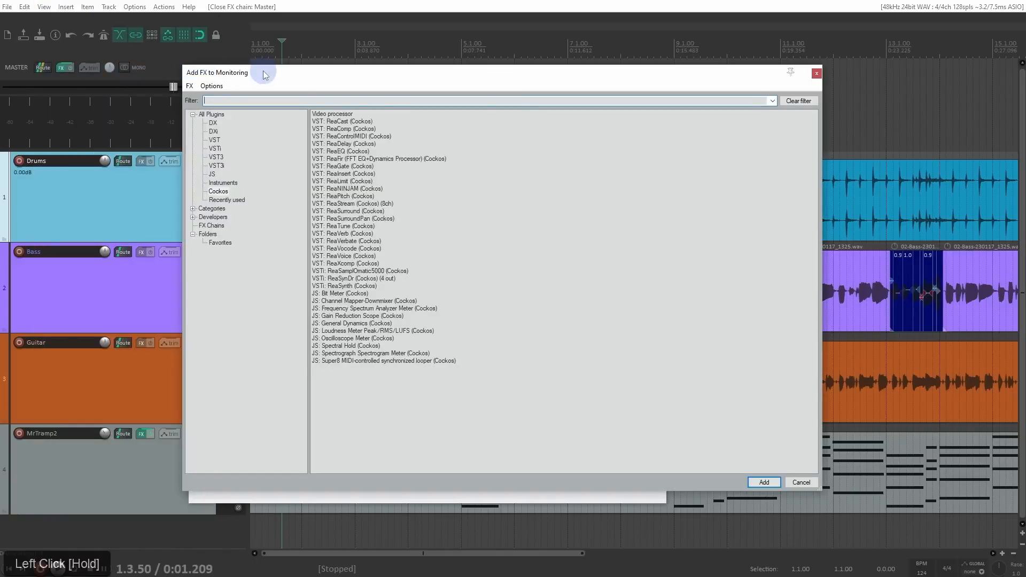
click(276, 102)
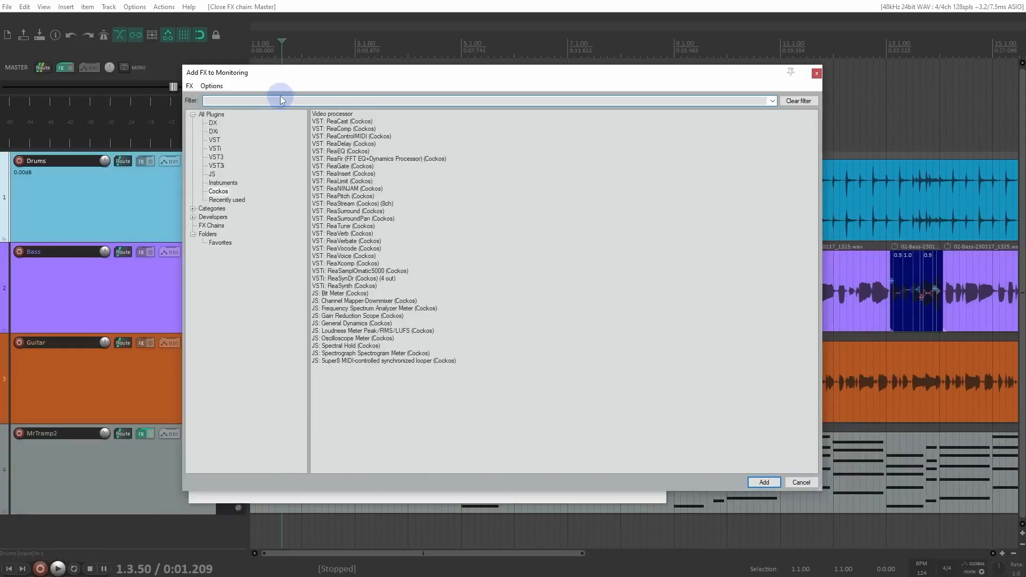
text(morphit)
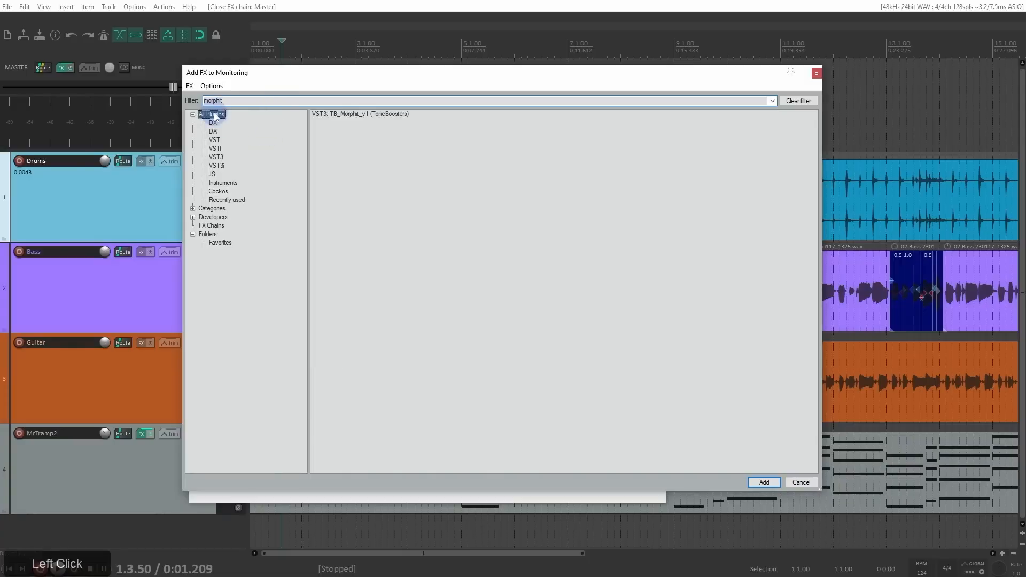
double_click(367, 114)
drag(394, 190, 461, 66)
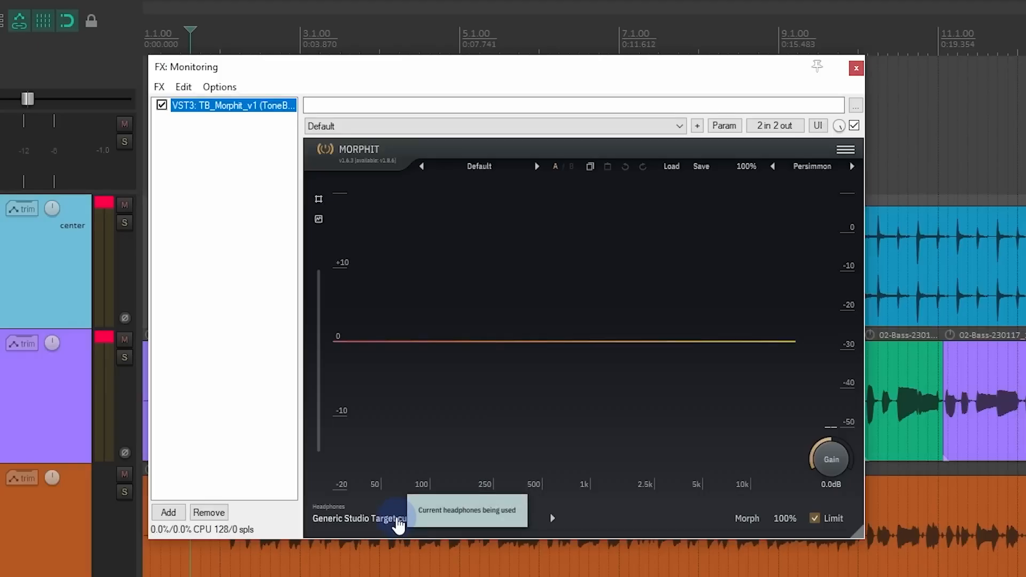
Step: Choose Sennheiser HD598 as the headphones in Morphit by searching the headphone list for 598
click(399, 523)
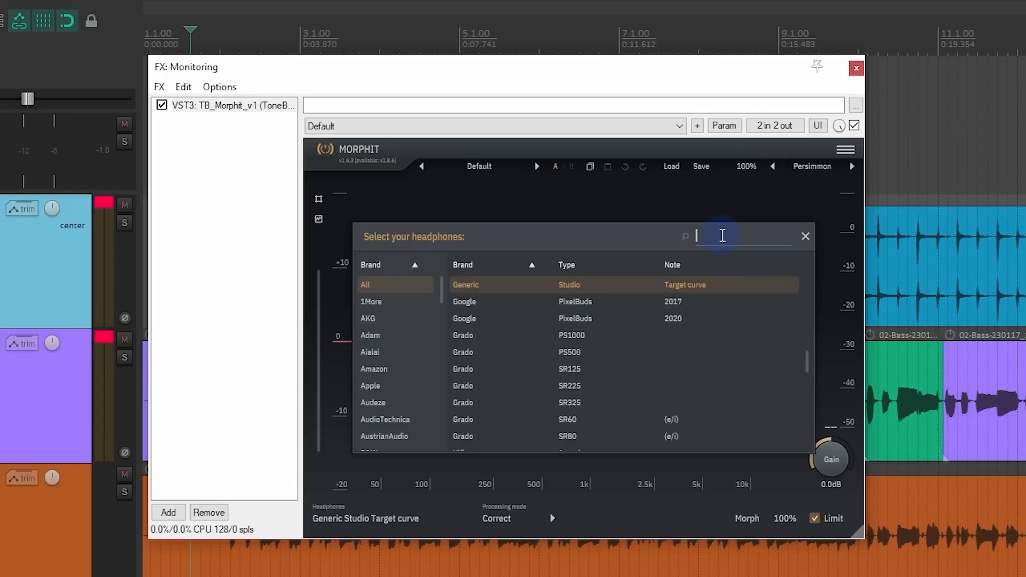
text(598)
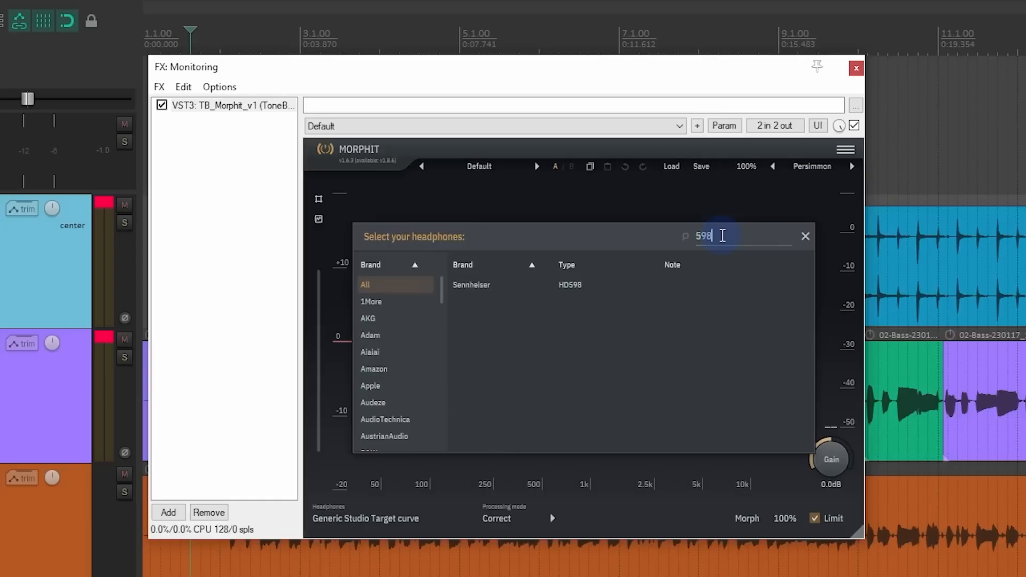
click(555, 287)
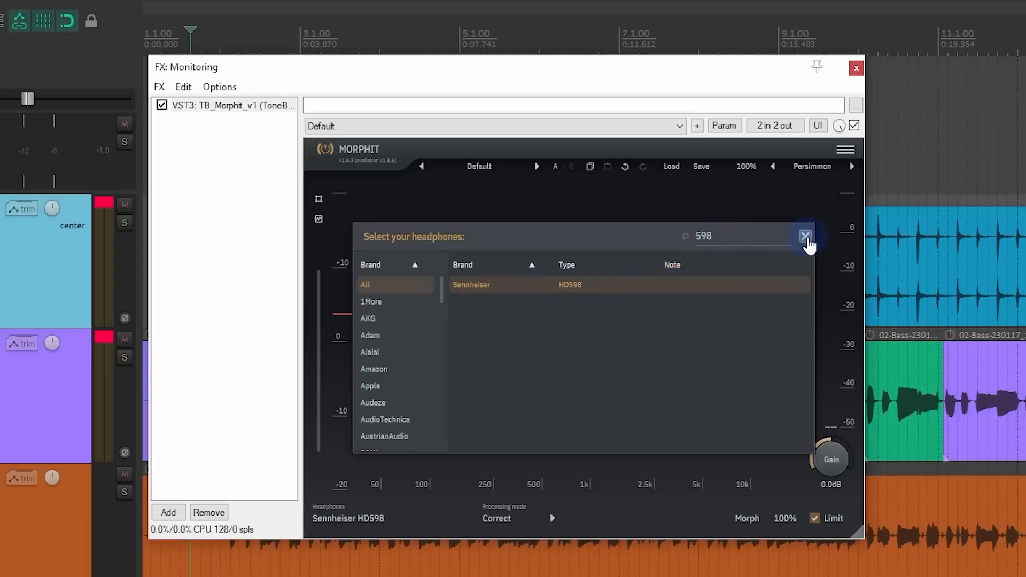
click(540, 285)
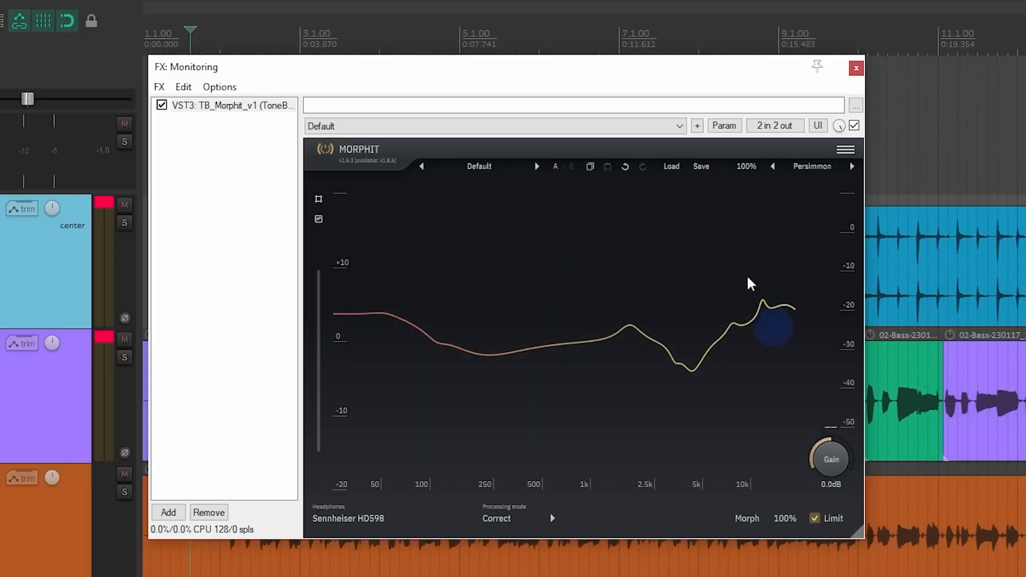
Step: Play the song through Morphit's headphone correction, stop playback and close the Monitoring FX window
drag(687, 69, 890, 275)
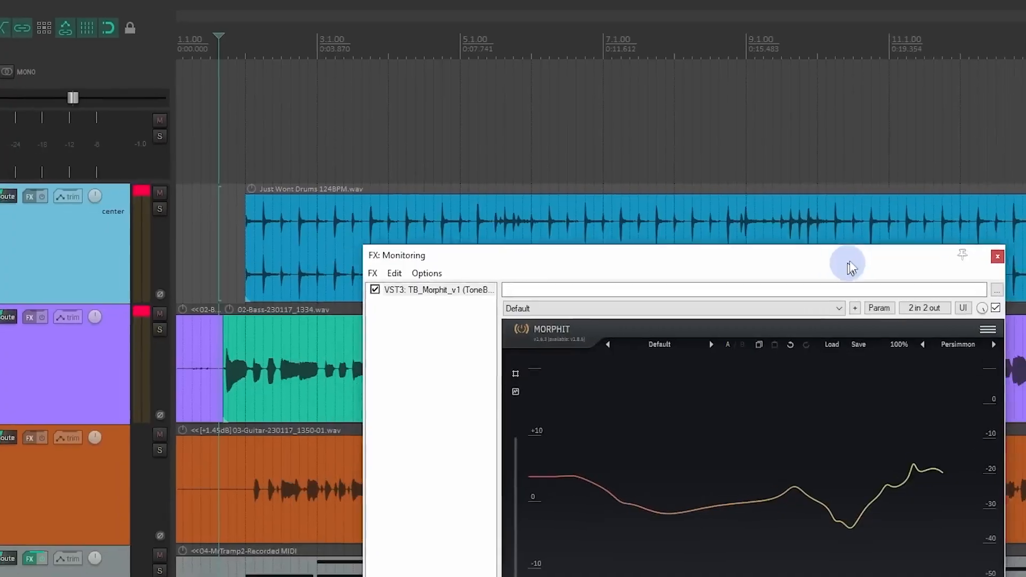
key(space)
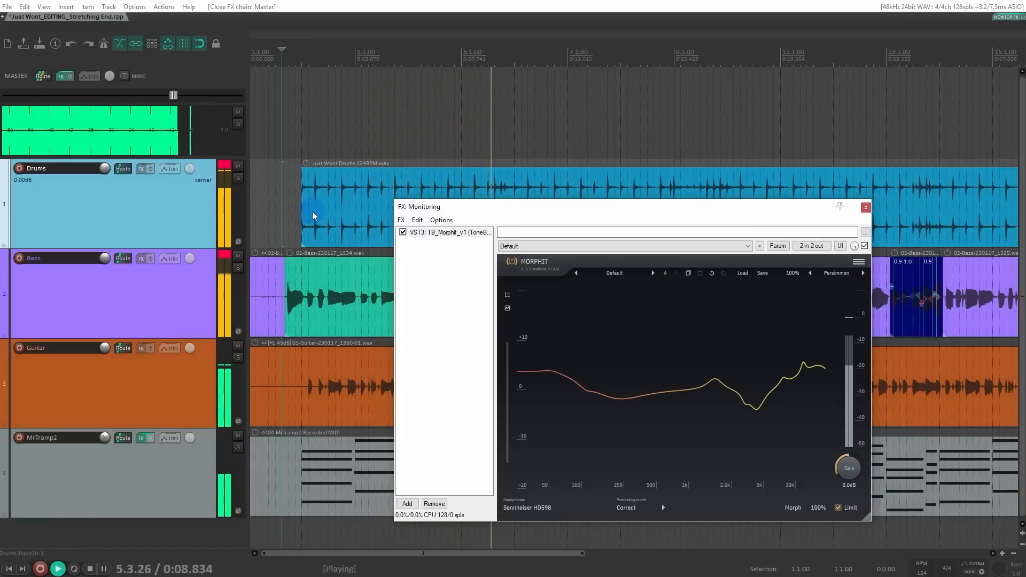
key(space)
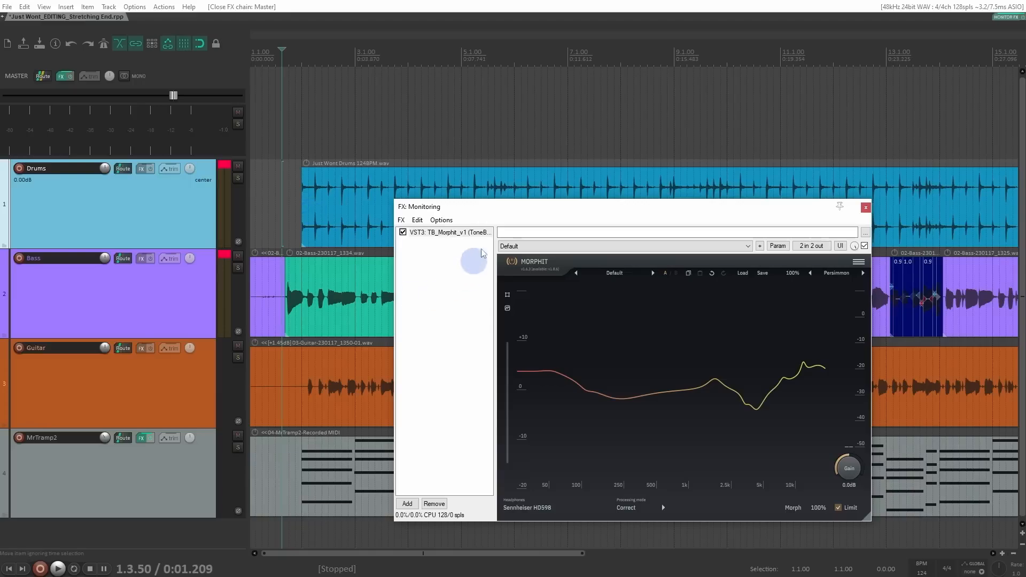
drag(499, 210, 415, 115)
click(387, 138)
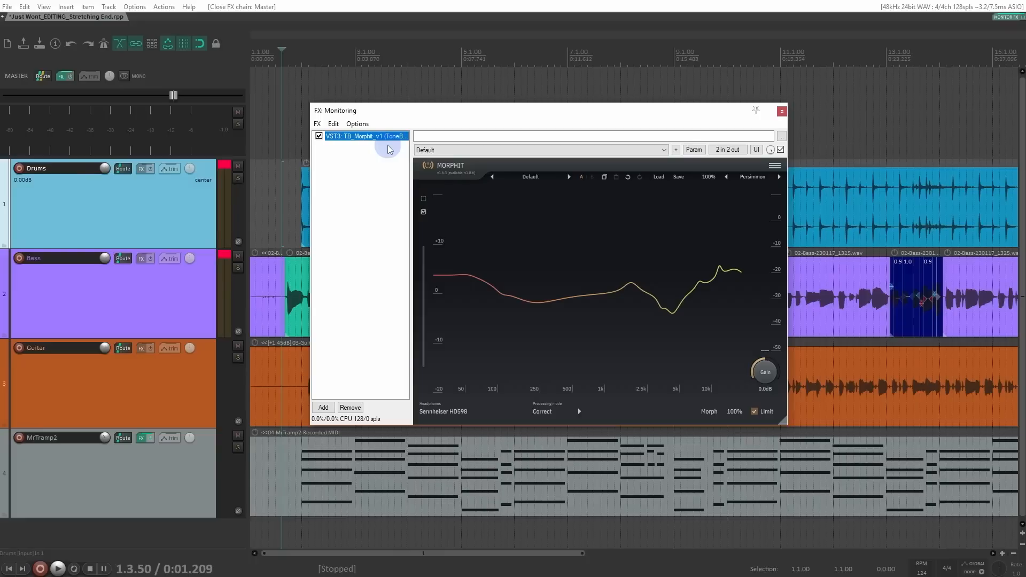
click(782, 112)
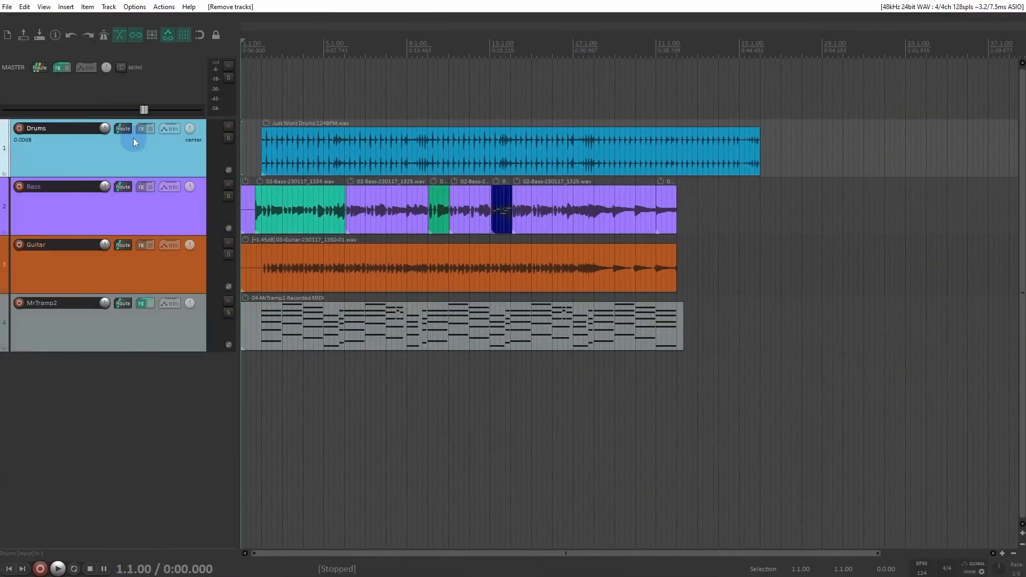
Step: Examine the Drums track's routing options and the Guitar track's Add FX browser, closing both without changes
click(130, 131)
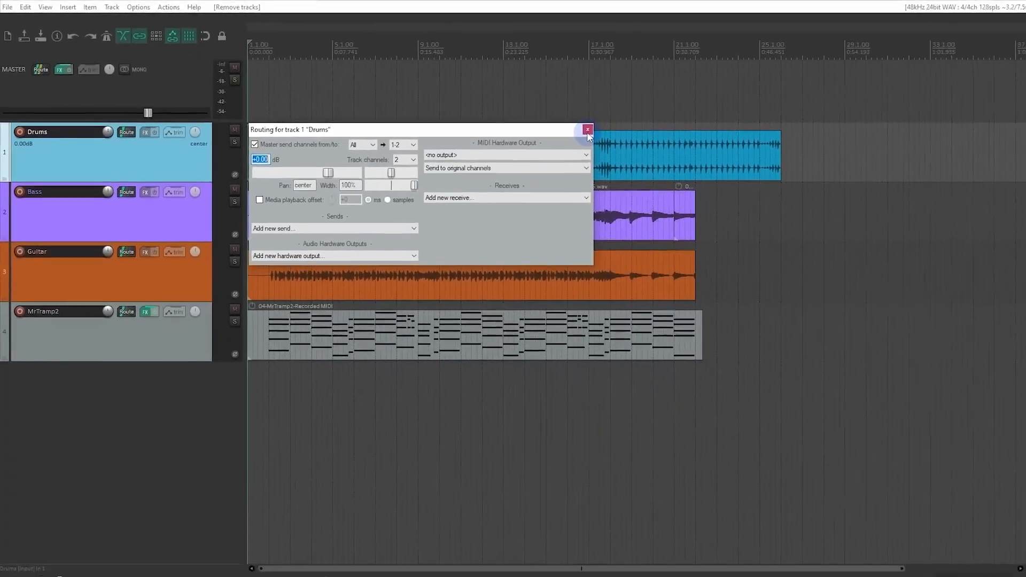
click(588, 130)
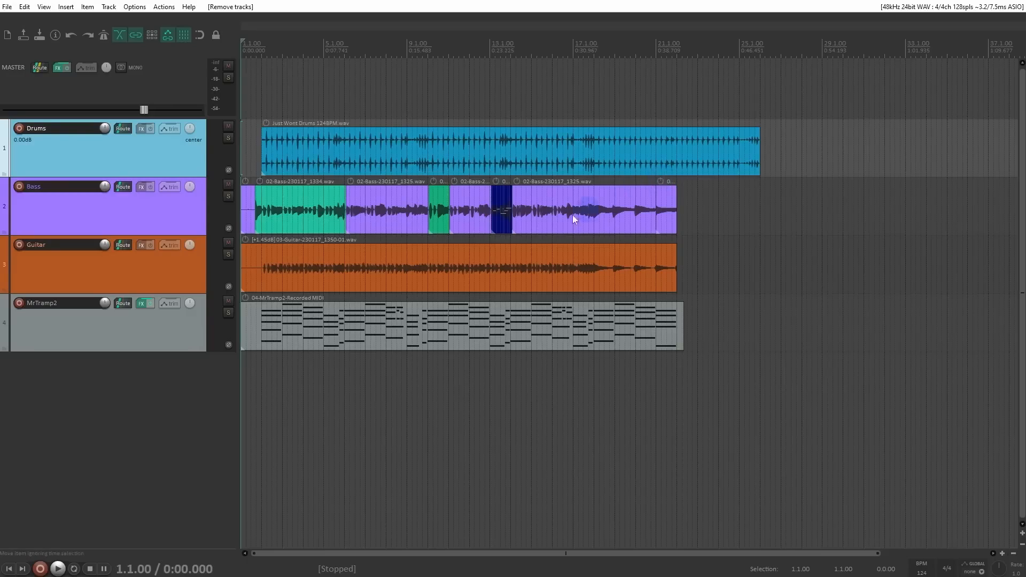
click(140, 258)
click(138, 245)
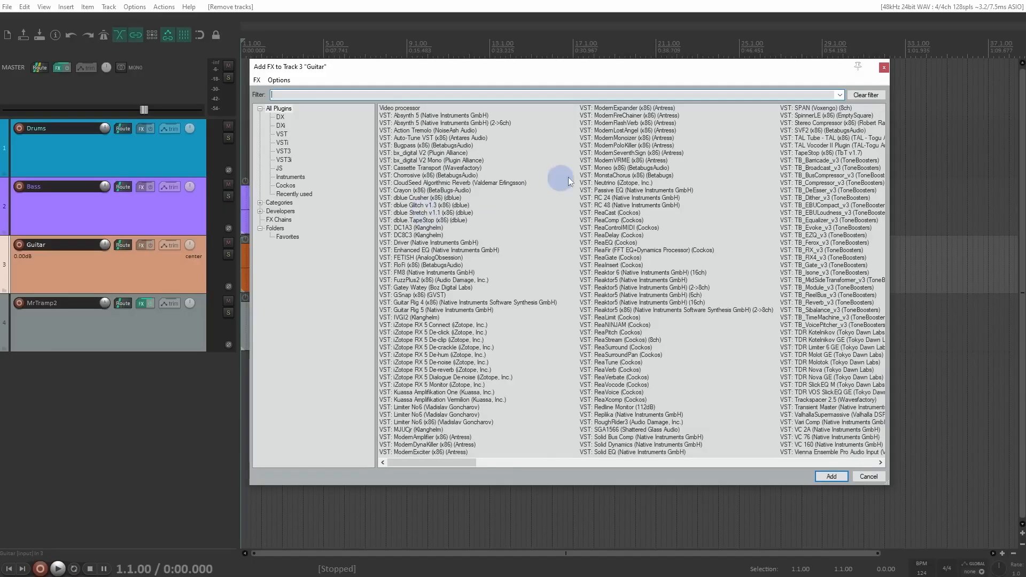
click(885, 68)
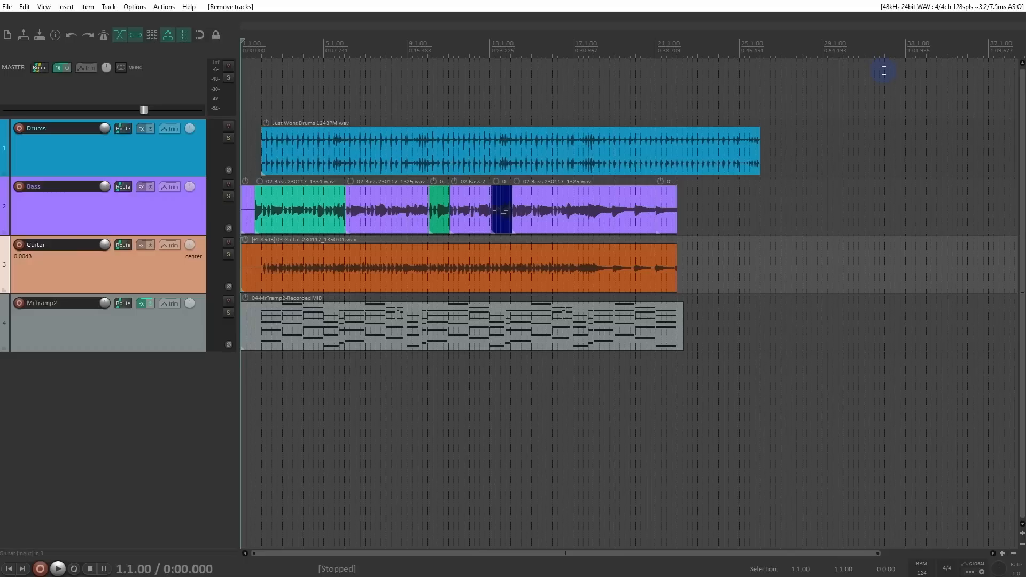
Step: Add a new track below MrTramp2 and name it Reverb Return
click(135, 382)
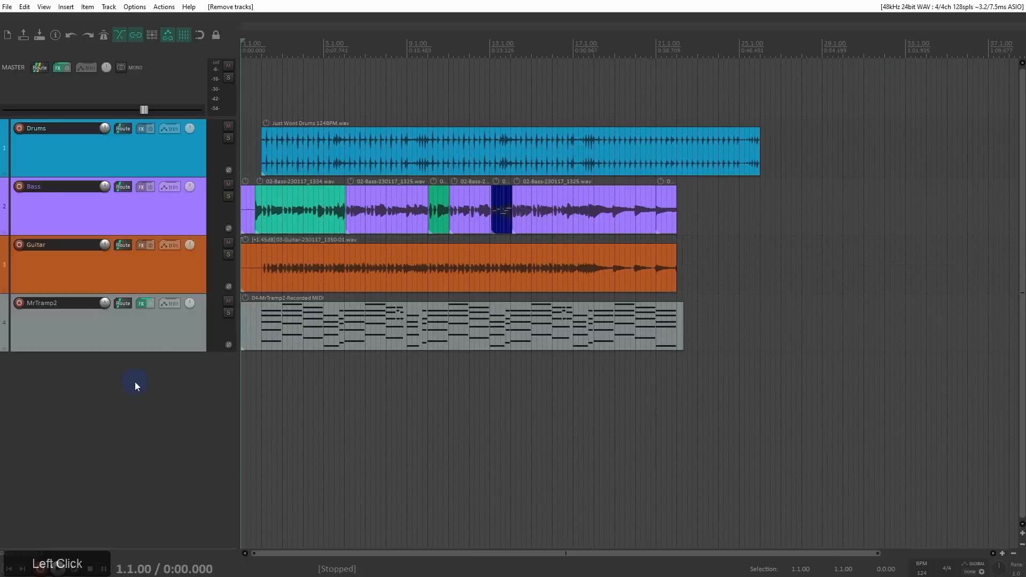
double_click(135, 382)
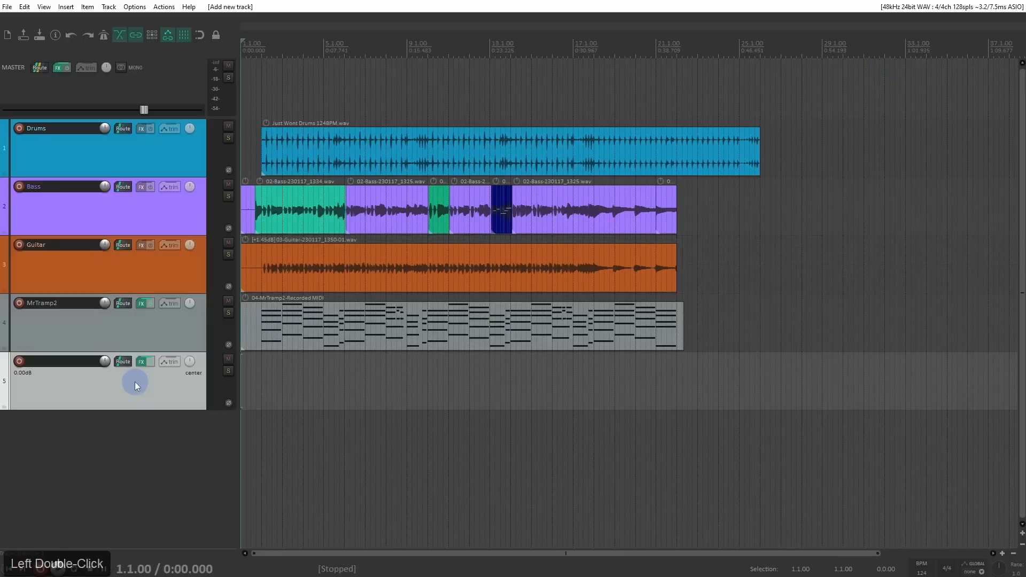
double_click(56, 364)
text(Reverb Return)
key(Return)
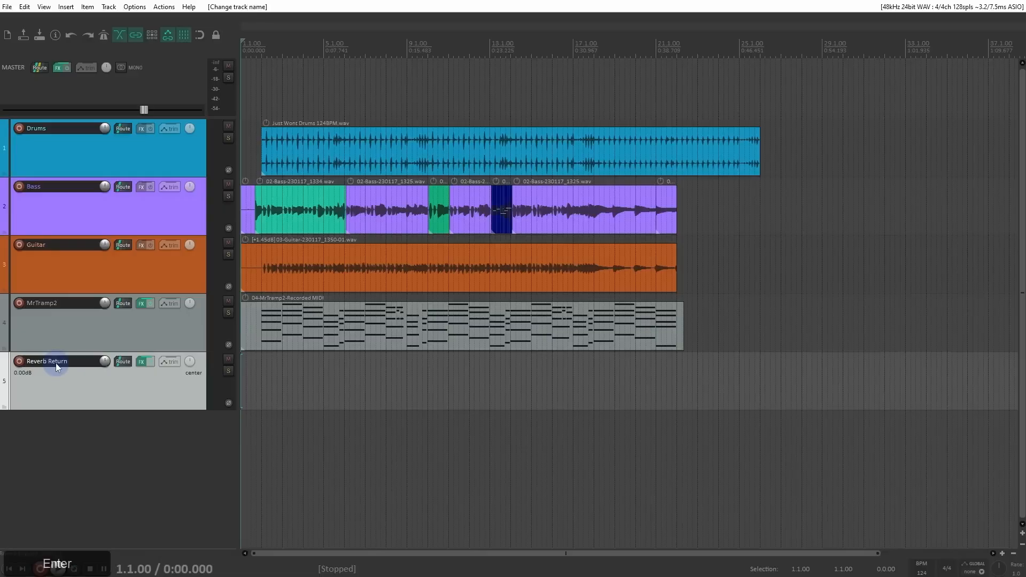
Step: Remove ReaEQ and ReaComp from the Reverb Return track's FX chain
click(142, 362)
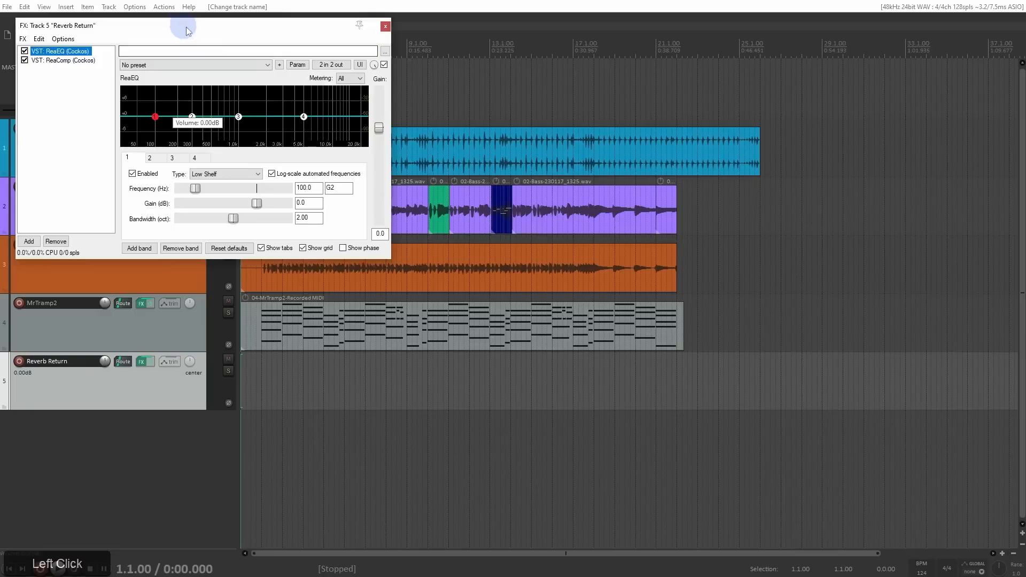
drag(178, 25, 451, 88)
drag(355, 143, 320, 121)
key(Delete)
Step: Add the Cockos ReaVerbate plug-in to the Reverb Return track's empty FX chain
double_click(319, 123)
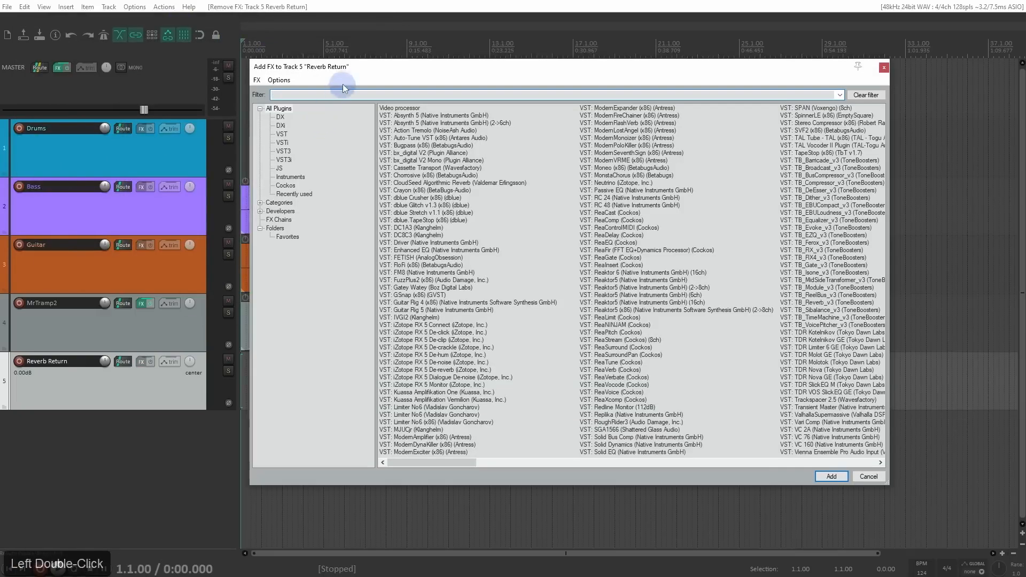
drag(349, 72, 387, 57)
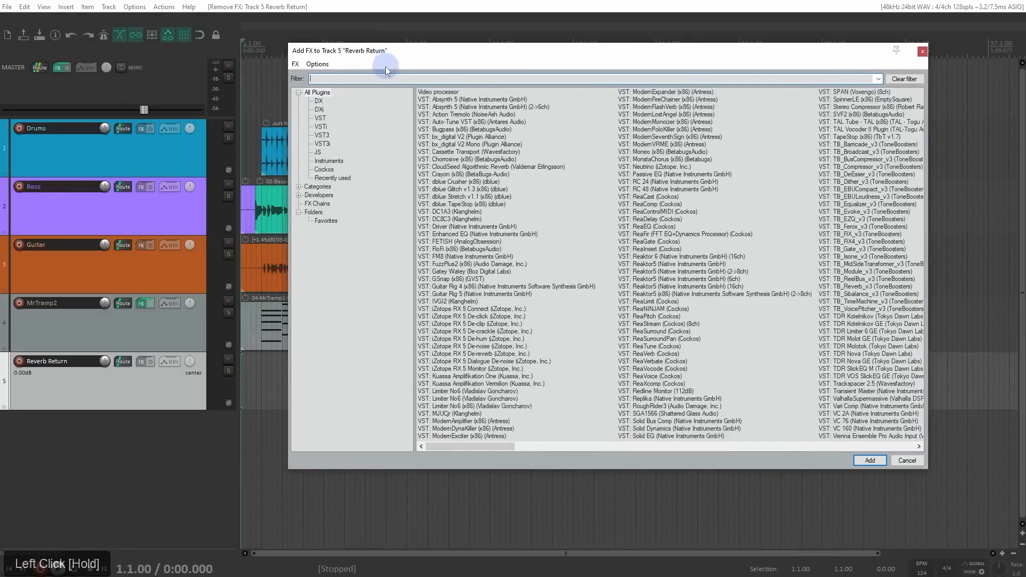
click(334, 169)
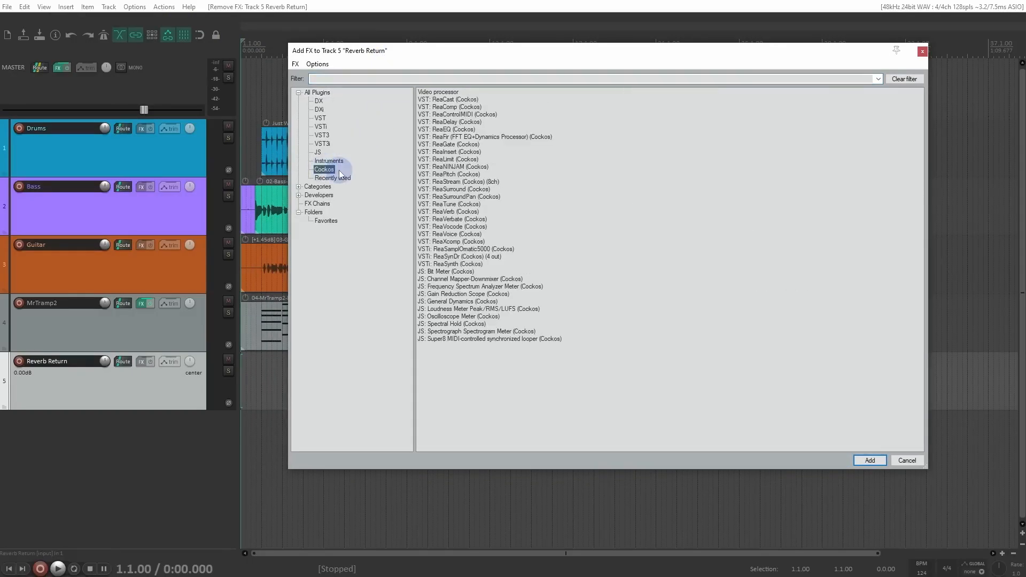
click(447, 219)
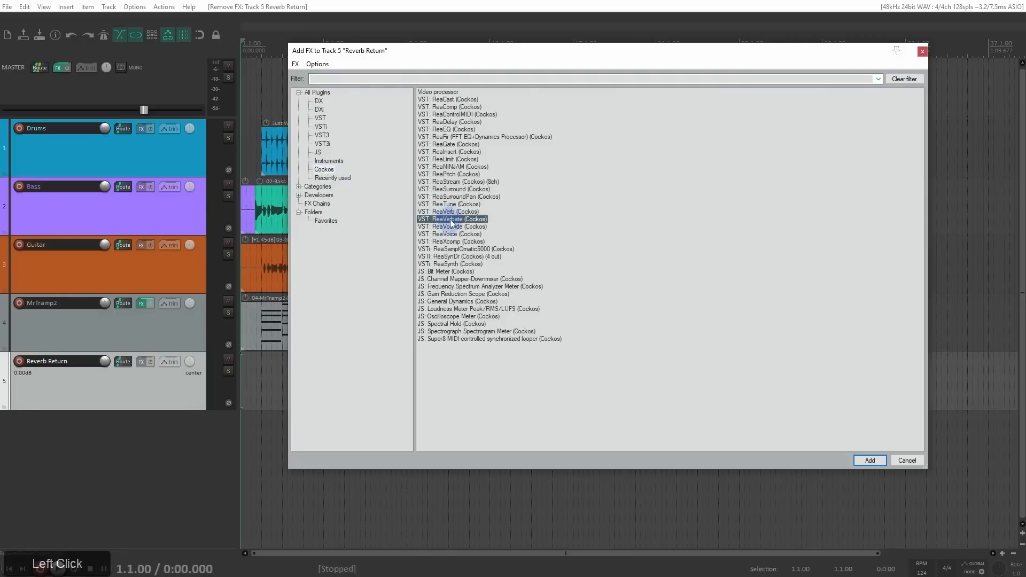
double_click(450, 220)
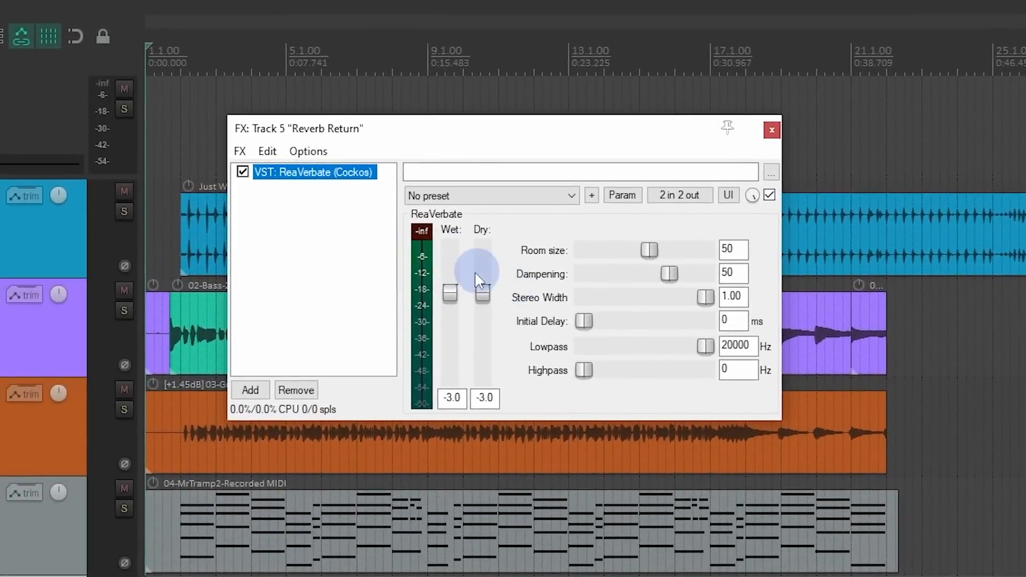
Step: Set ReaVerbate's Wet level to +0.0 and its Dry level to -inf
drag(483, 292, 484, 402)
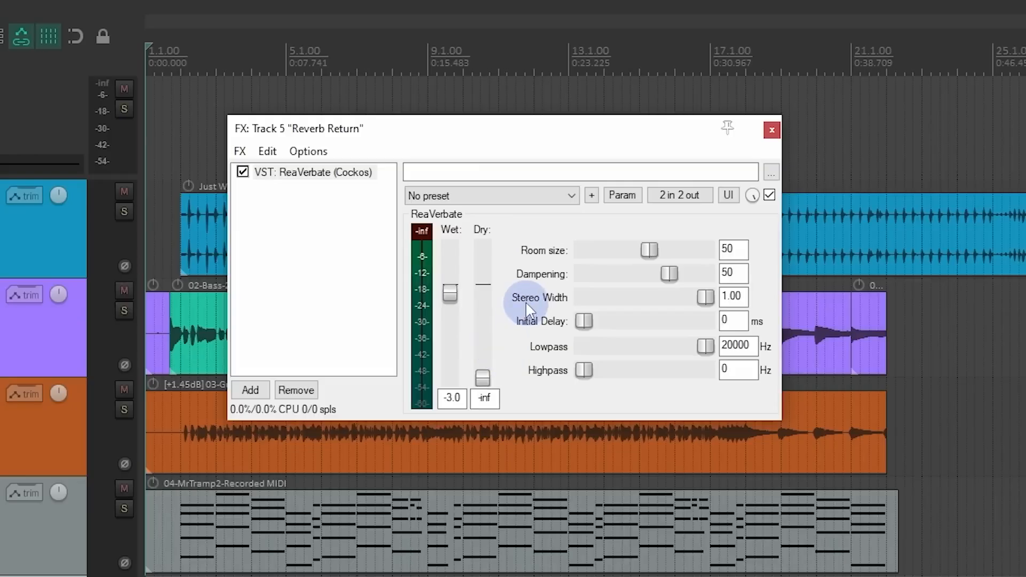
drag(436, 283, 485, 283)
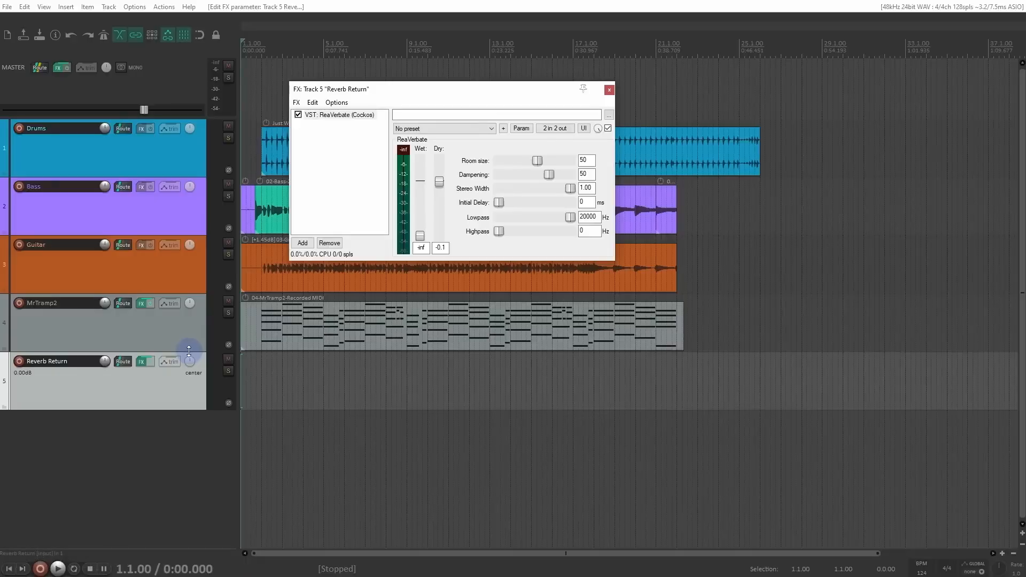
drag(438, 183, 441, 218)
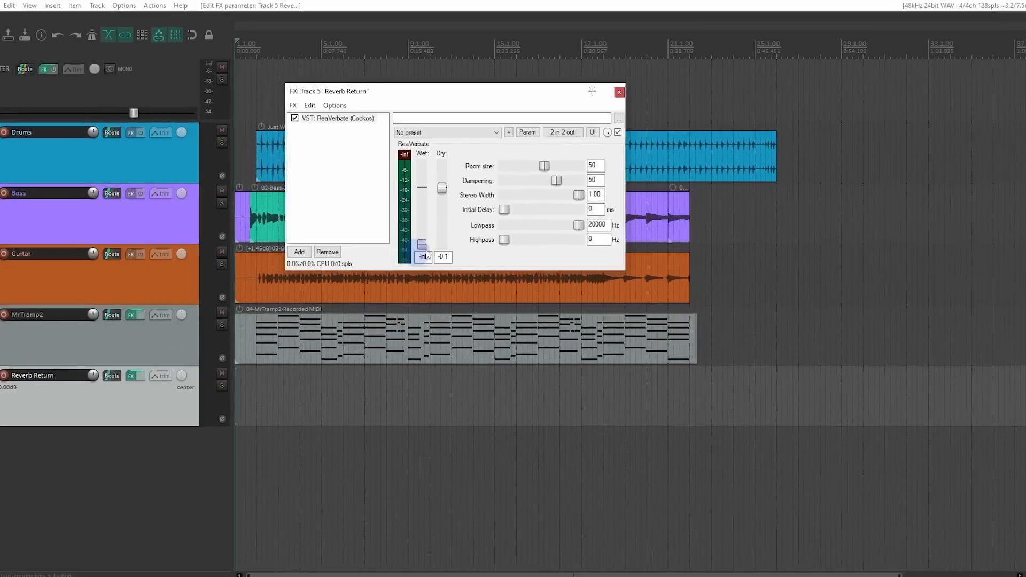
drag(481, 336, 482, 386)
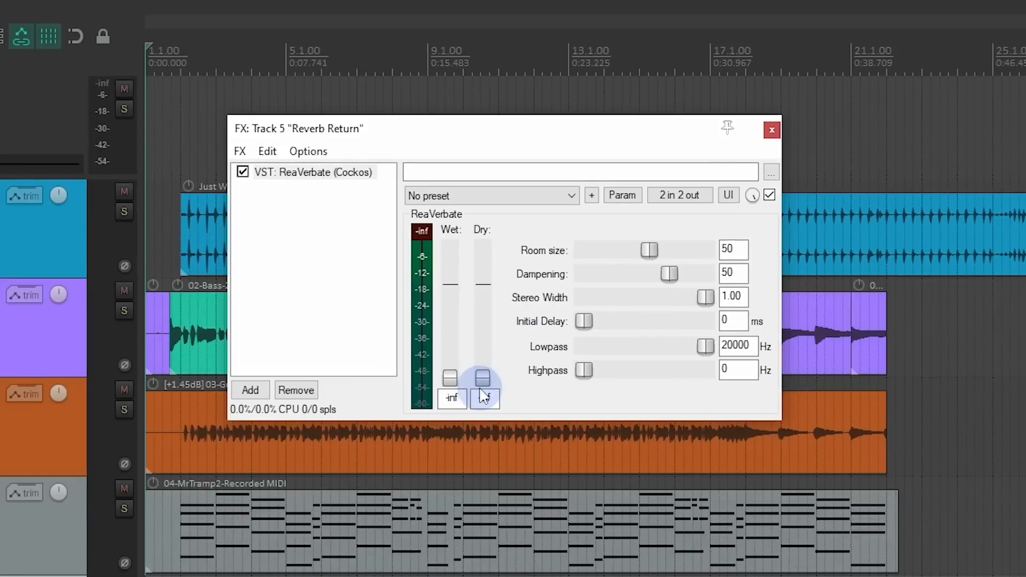
double_click(450, 380)
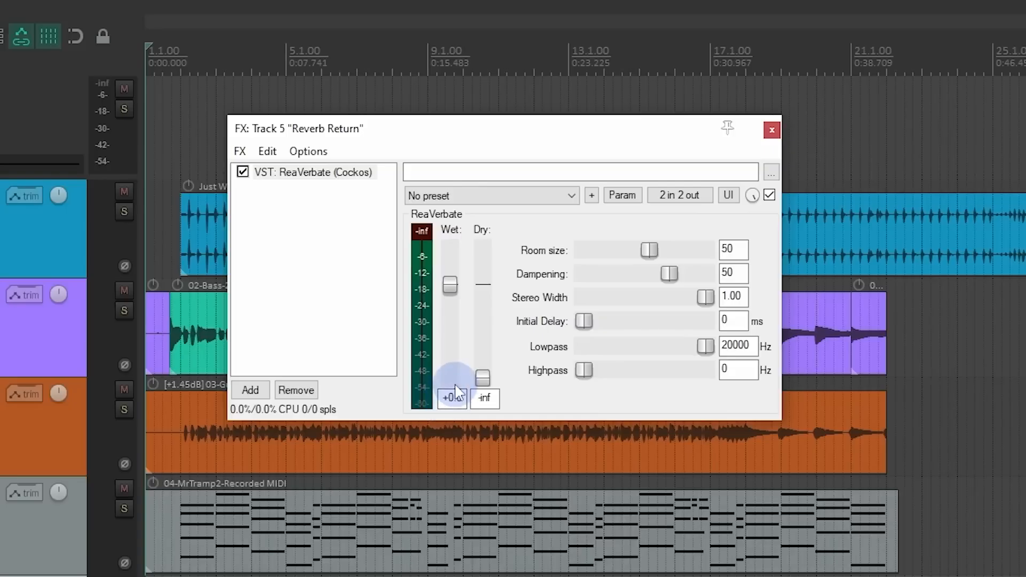
click(483, 377)
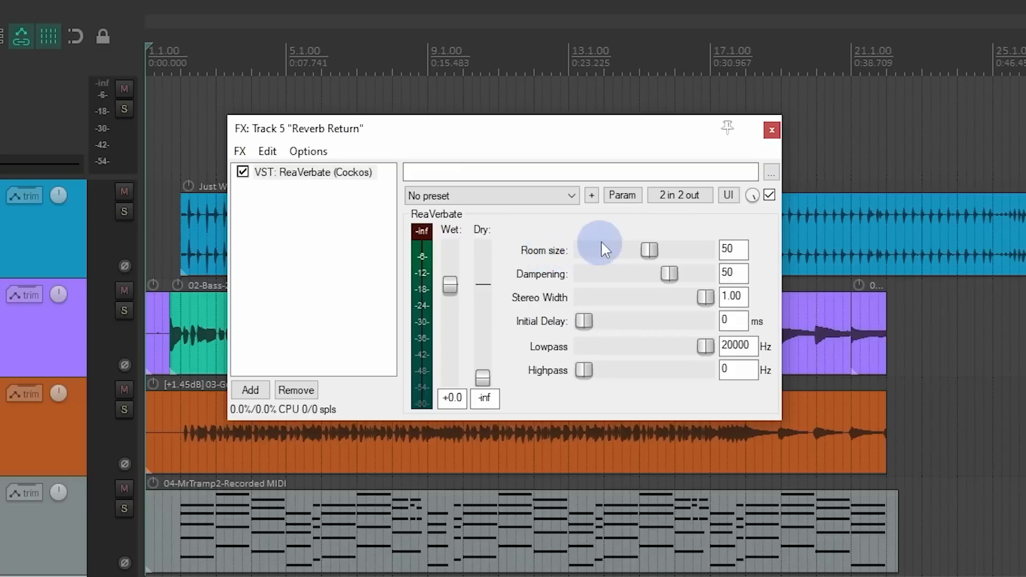
Step: Raise ReaVerbate's room size to 93 and close the Reverb Return FX window
drag(650, 249, 701, 259)
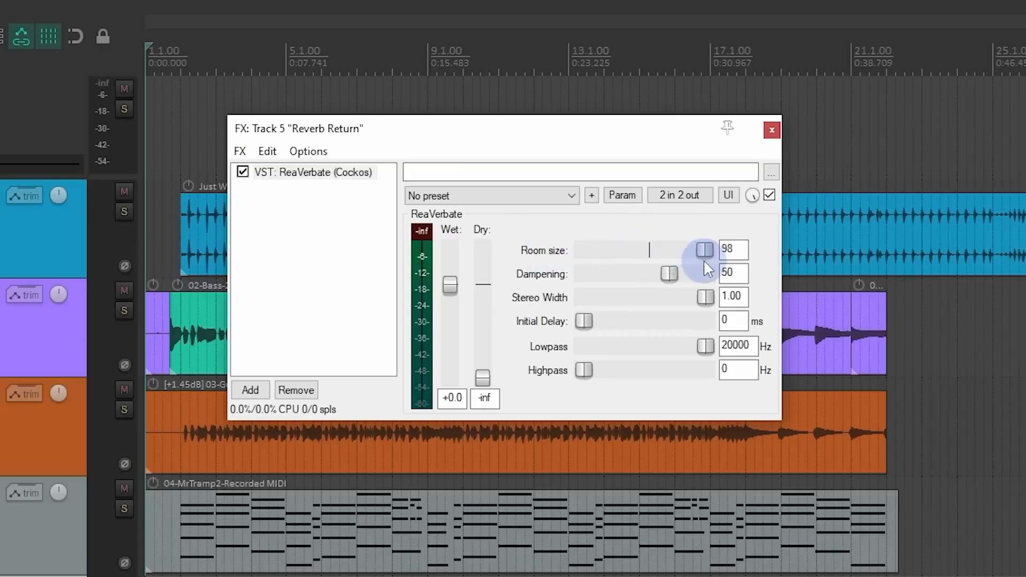
drag(698, 262, 699, 263)
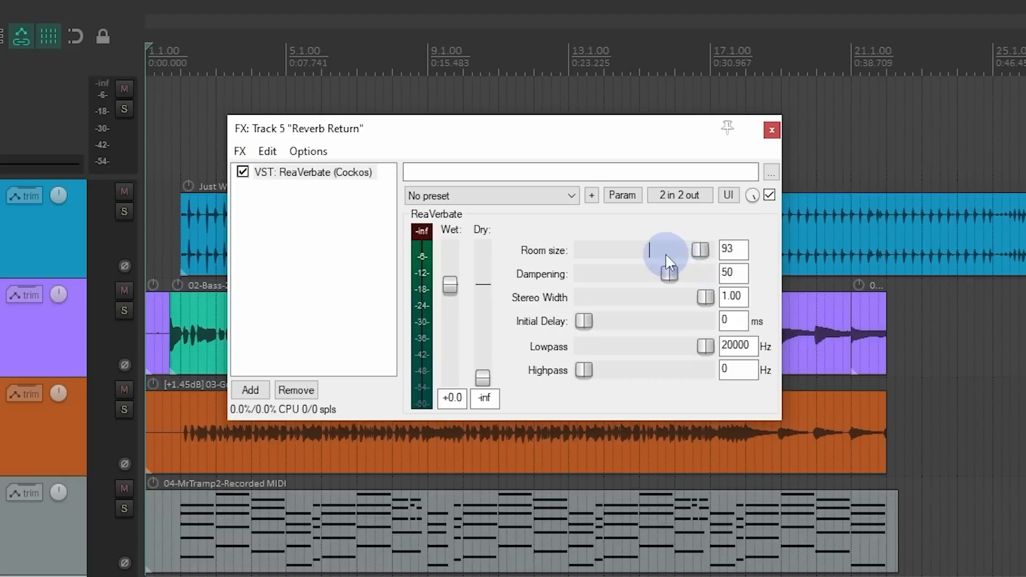
click(772, 130)
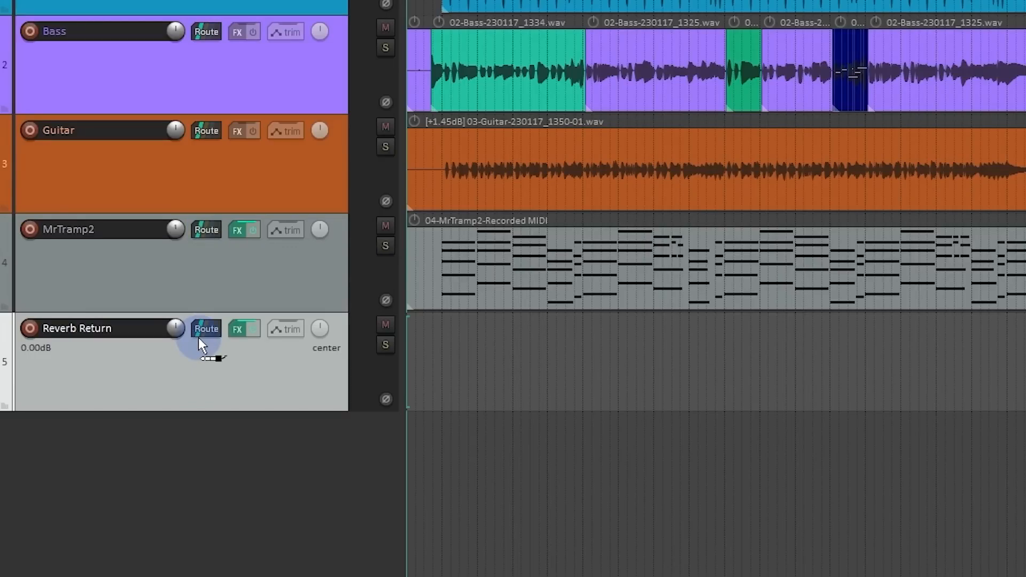
Step: Create a post-fader send from the MrTramp2 track to Reverb Return and close its send controls
drag(199, 338, 199, 339)
drag(262, 348, 462, 124)
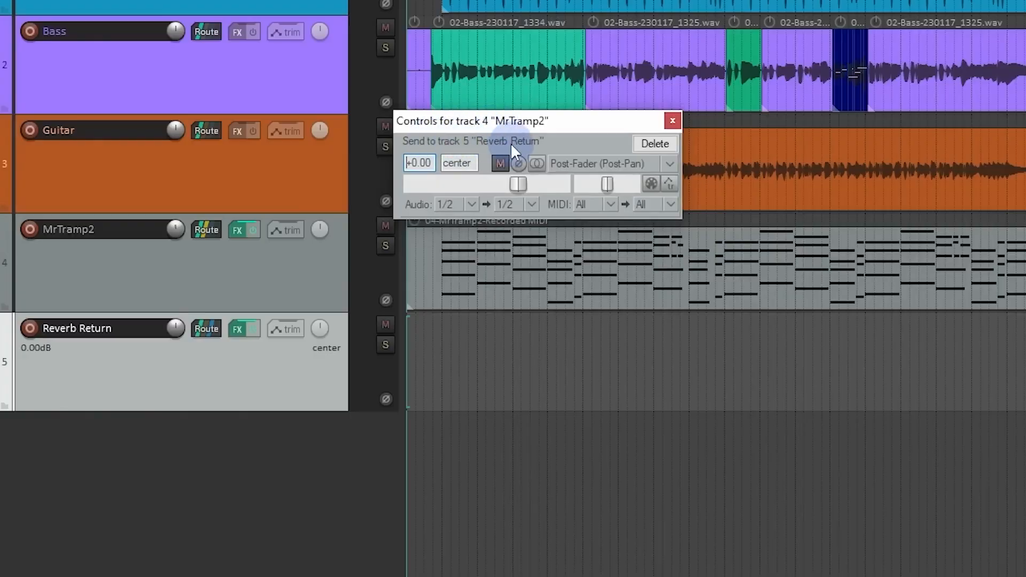
click(672, 121)
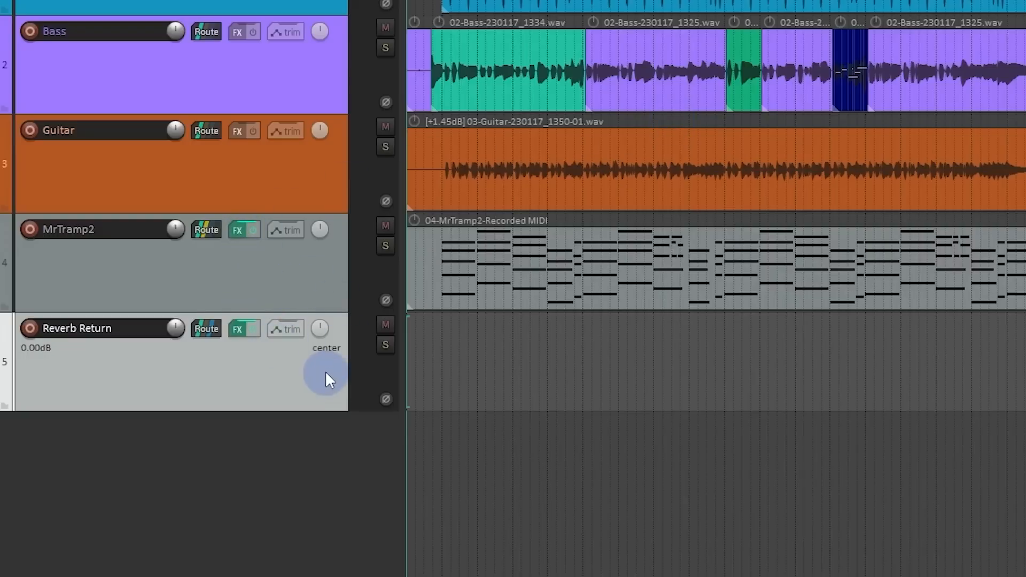
Step: Solo MrTramp2 and compare its playback with Reverb Return active and muted, then stop and clear the mute and solo
click(385, 247)
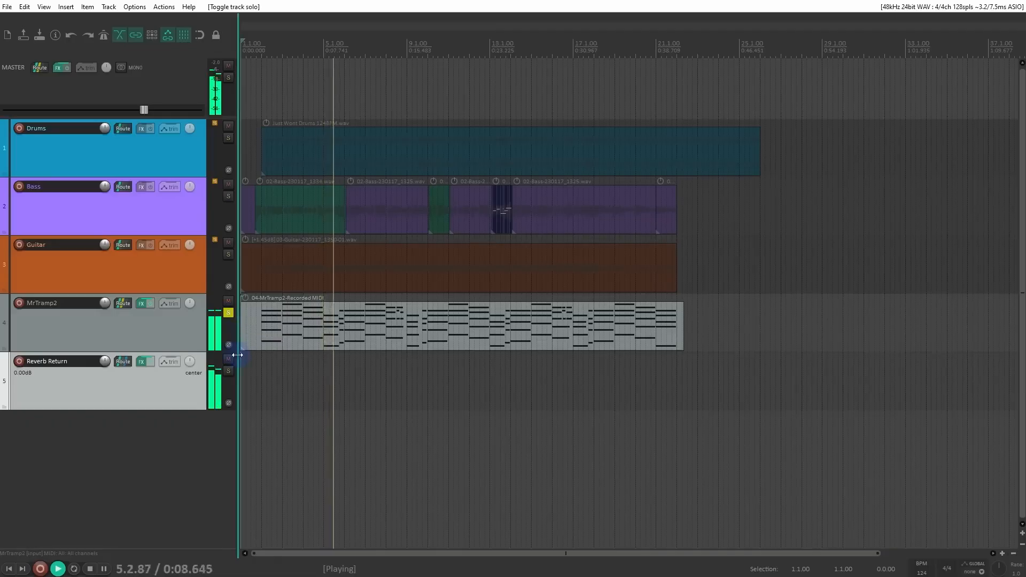
click(228, 359)
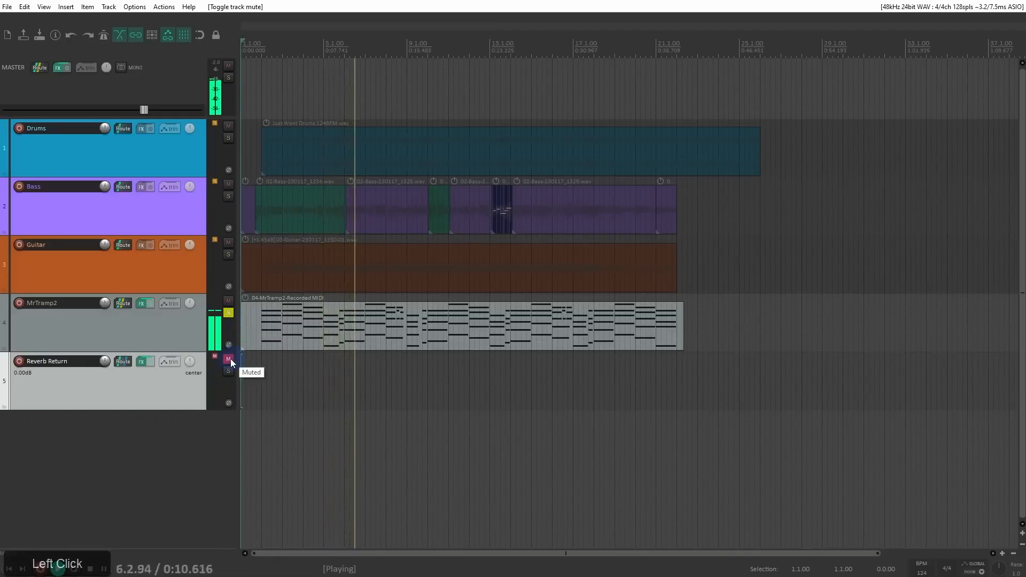
key(space)
click(230, 359)
click(229, 313)
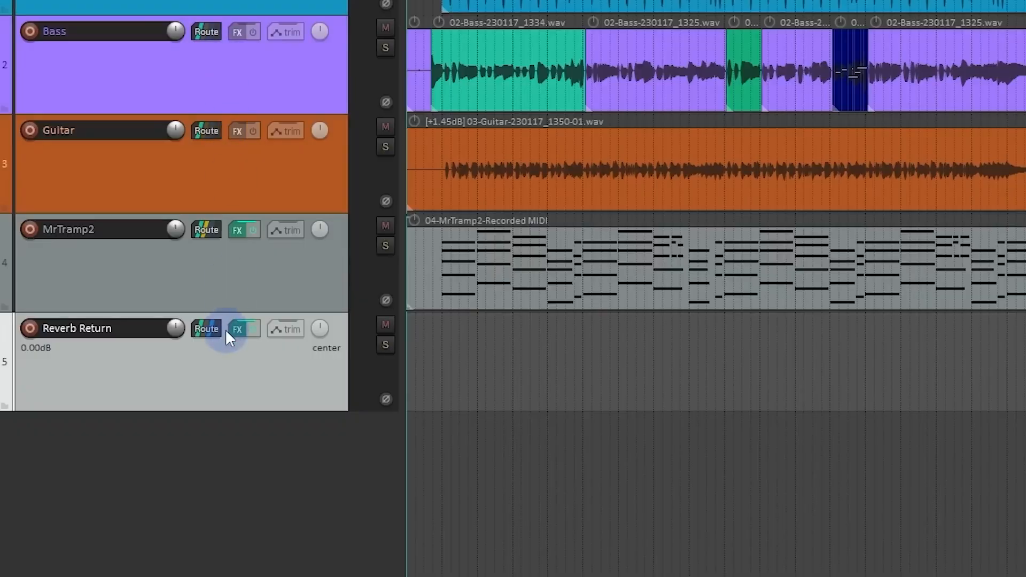
Step: Replace Reverb Return's receive from MrTramp2 with receives from all tracks in its routing settings
click(216, 329)
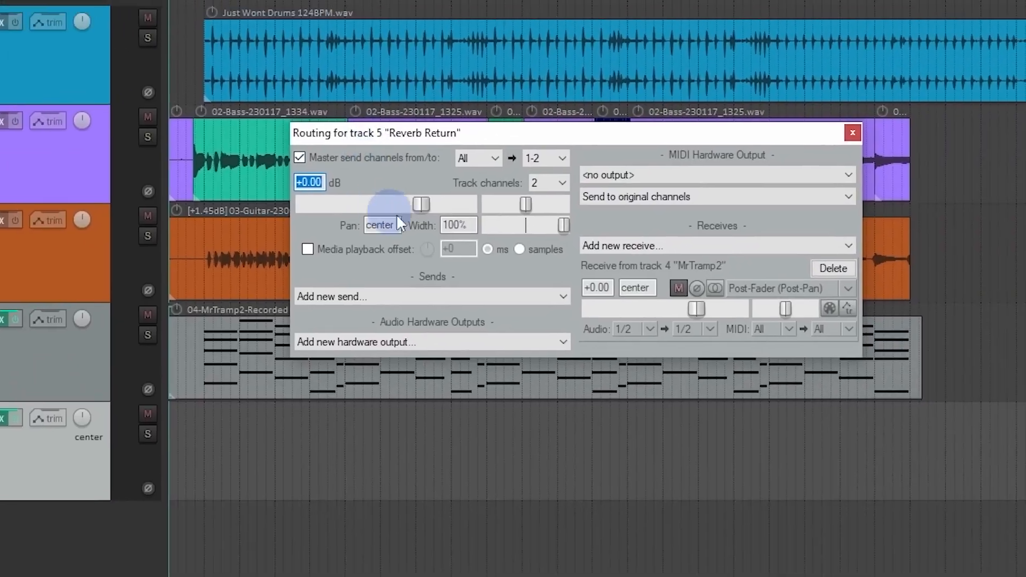
click(741, 245)
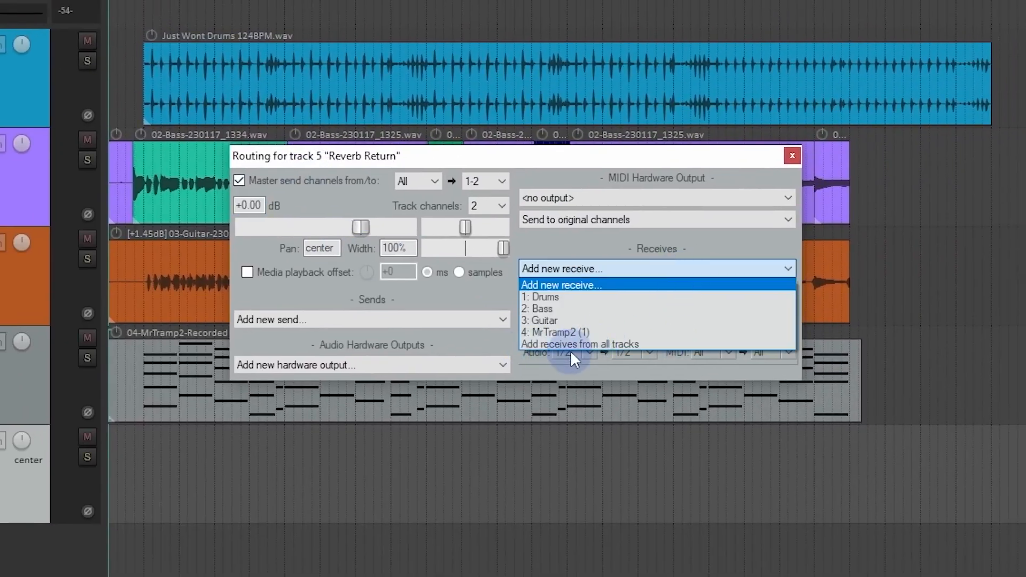
click(702, 250)
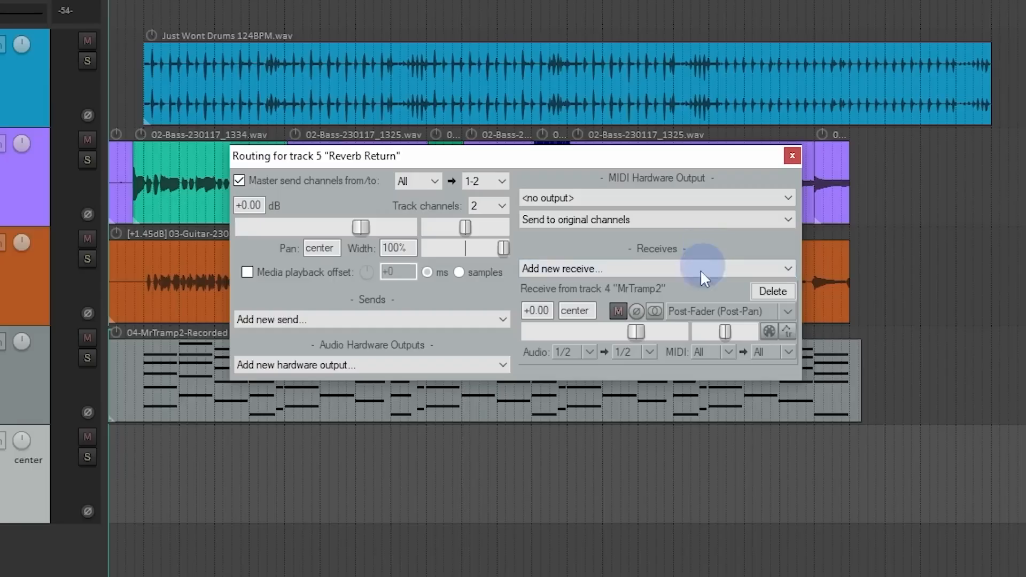
click(766, 293)
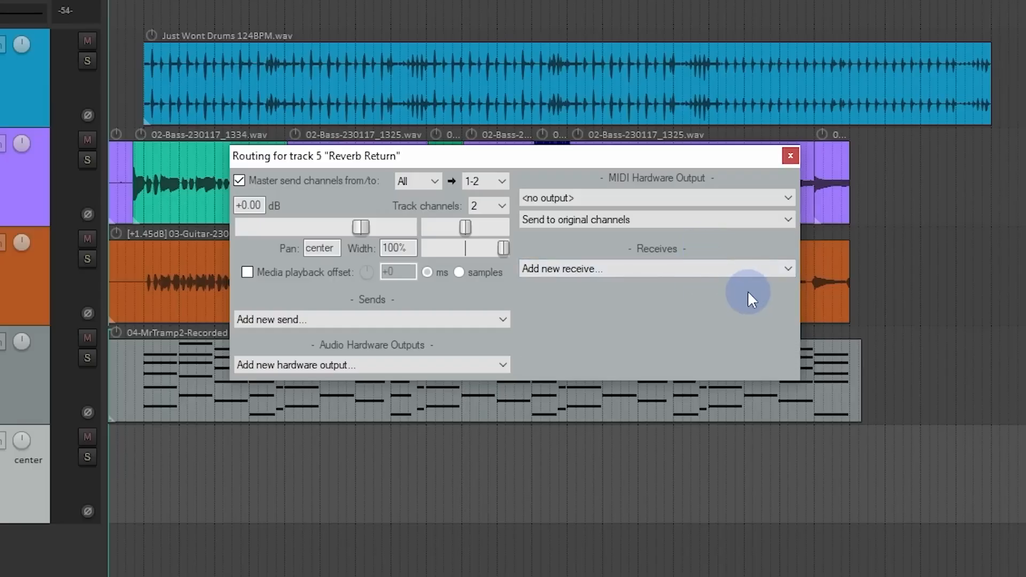
click(742, 269)
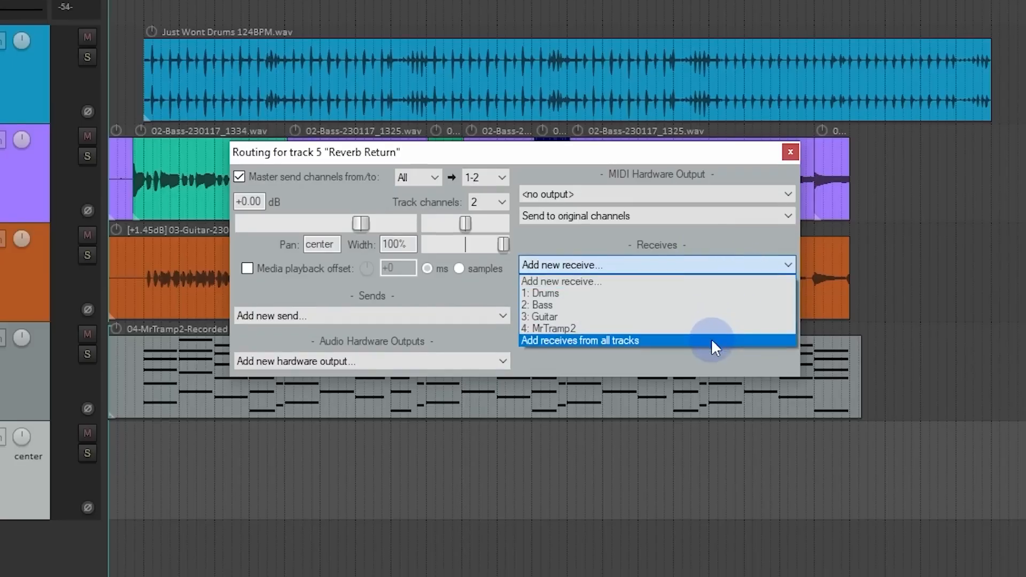
click(714, 345)
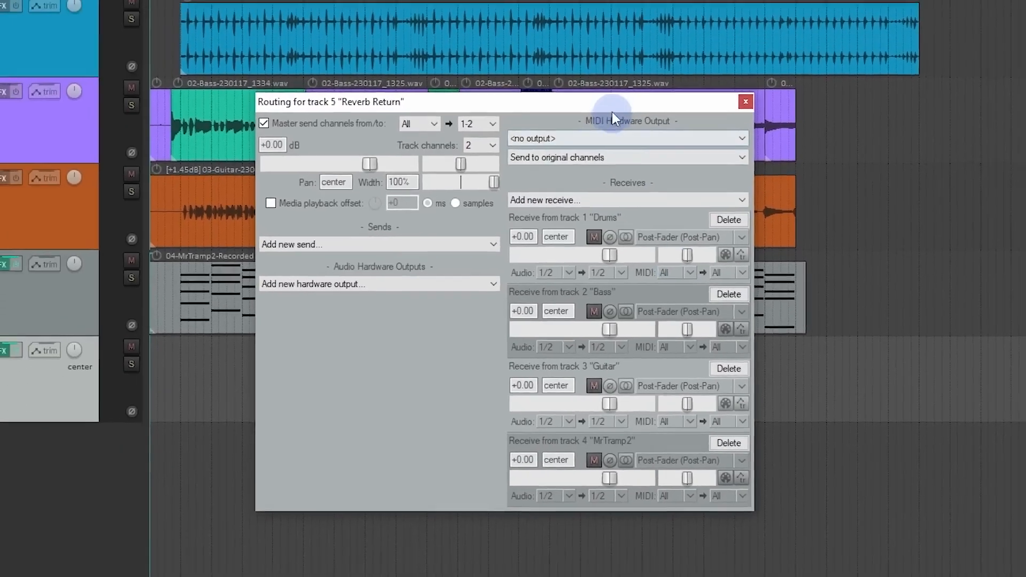
drag(631, 68, 613, 140)
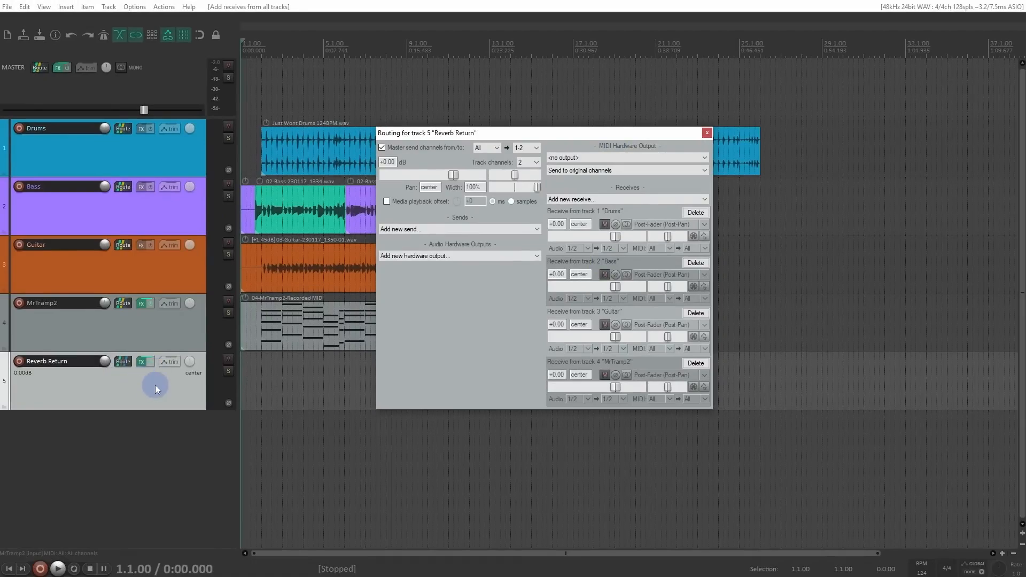
Step: Play the song from 1.4.50 with all tracks feeding the reverb, and stop playback
click(260, 80)
key(space)
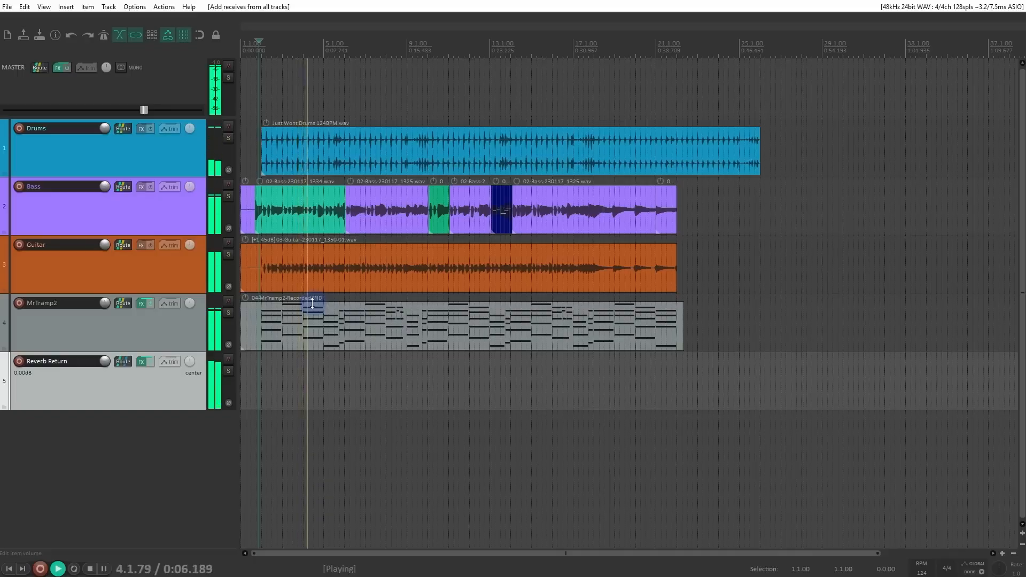
key(space)
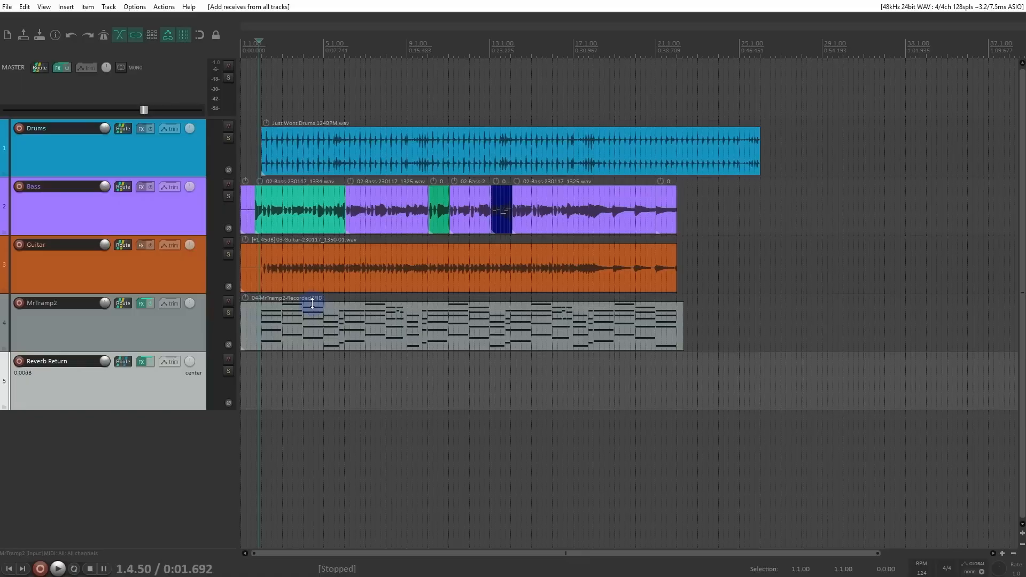
Step: Delete the receive from the Bass track in Reverb Return's routing settings
click(123, 362)
drag(398, 361, 533, 63)
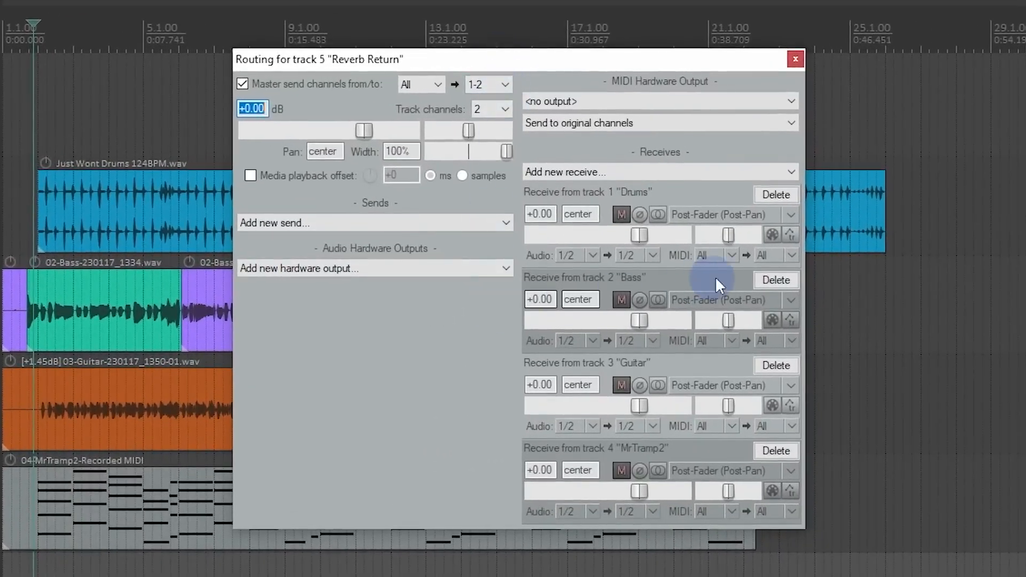
click(775, 280)
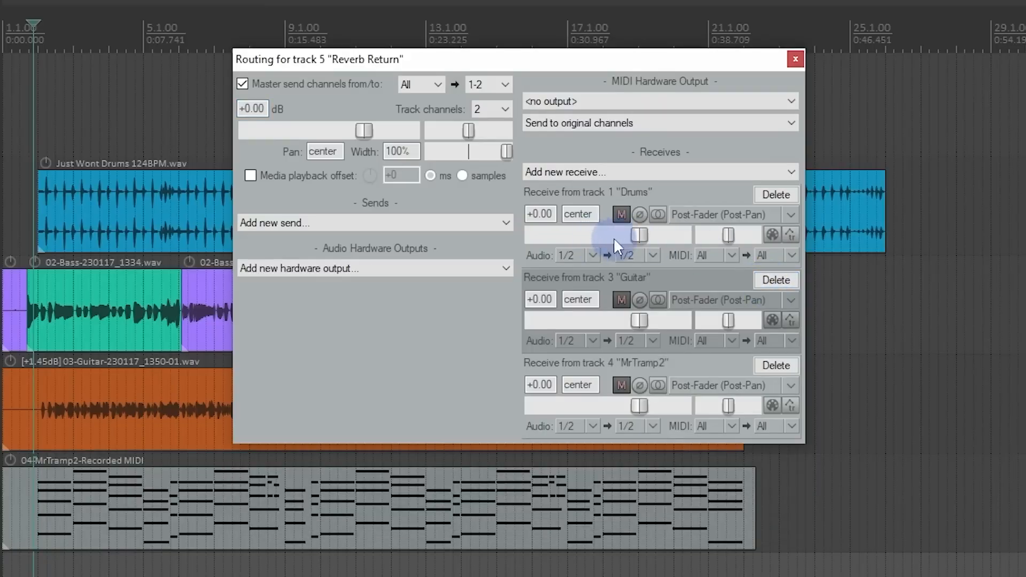
Step: Lower Reverb Return's receive levels to -13.70 dB for Drums, -16.47 dB for Guitar and -7.67 dB for MrTramp2
drag(636, 235, 616, 236)
drag(638, 320, 625, 321)
drag(639, 407, 615, 409)
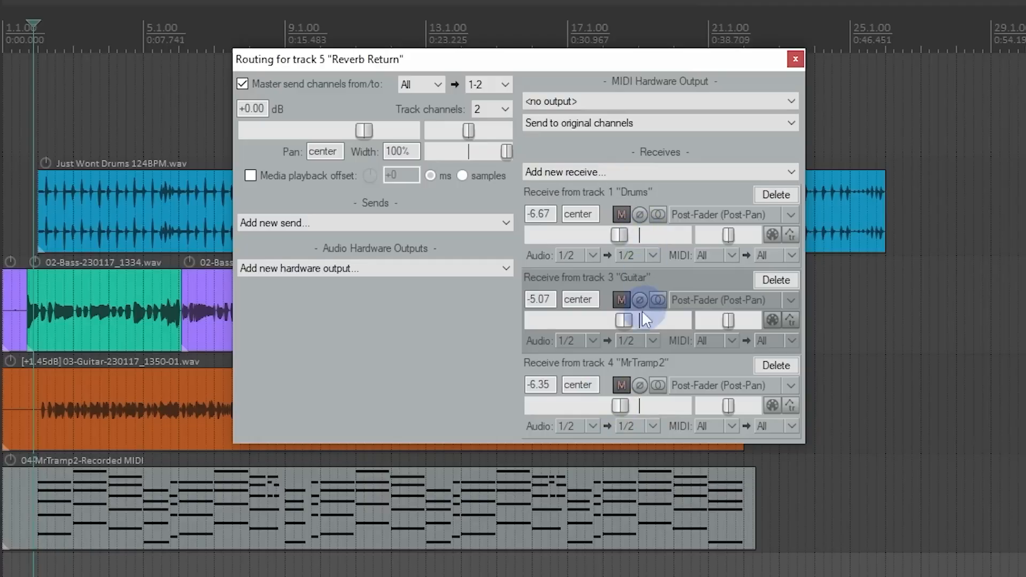
drag(621, 320, 592, 324)
mouse_move(619, 405)
mouse_down()
mouse_move(610, 405)
mouse_move(616, 413)
mouse_up()
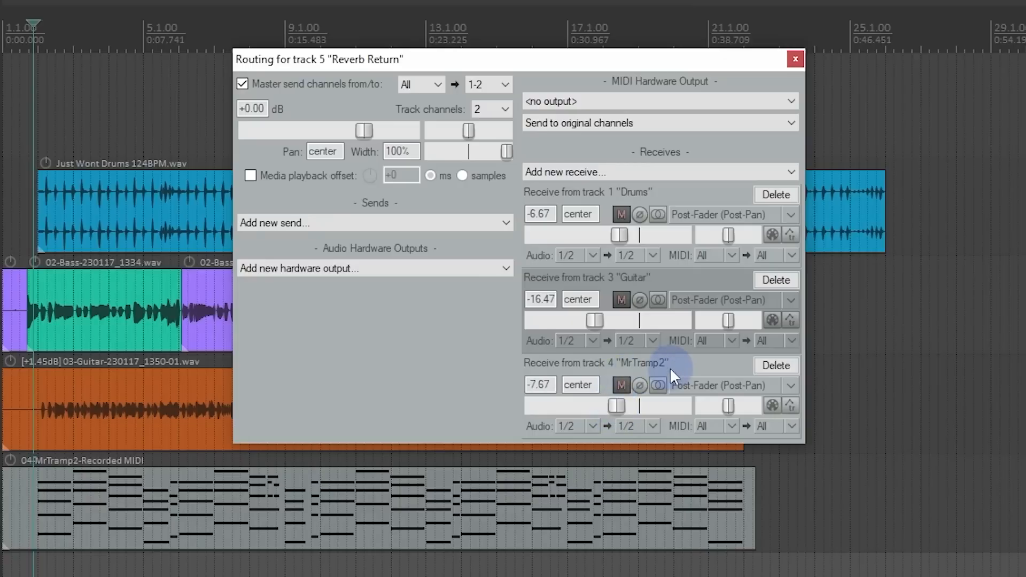
drag(620, 229, 601, 244)
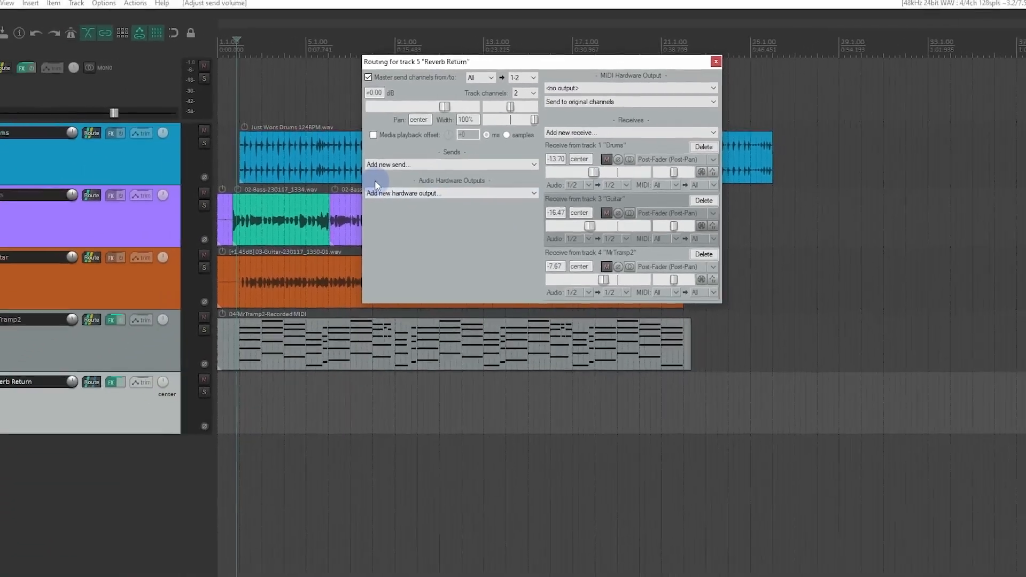
Step: Play the song to hear the adjusted reverb receive levels, moving the routing window aside, and stop playback
key(space)
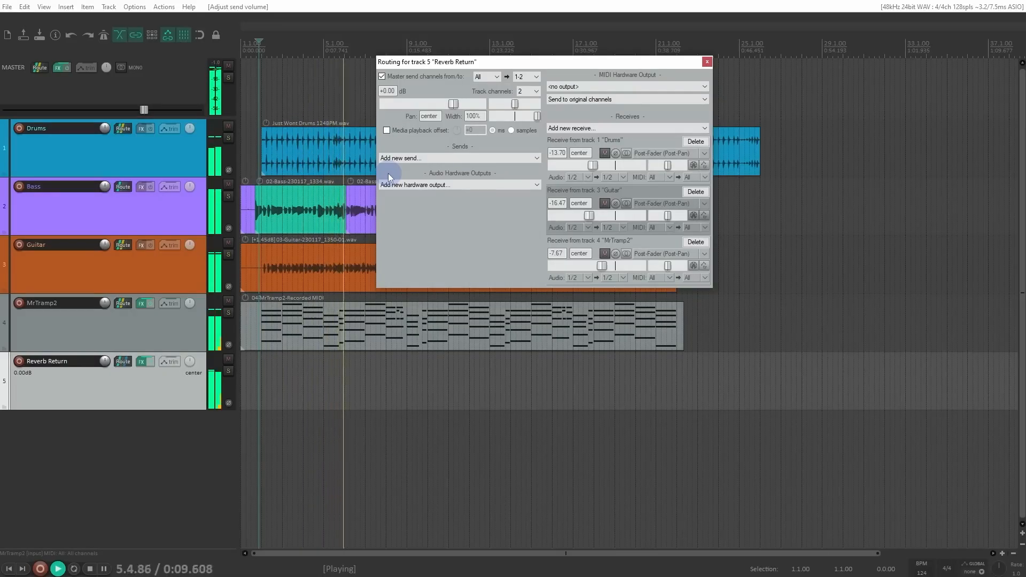
drag(474, 62, 578, 146)
key(space)
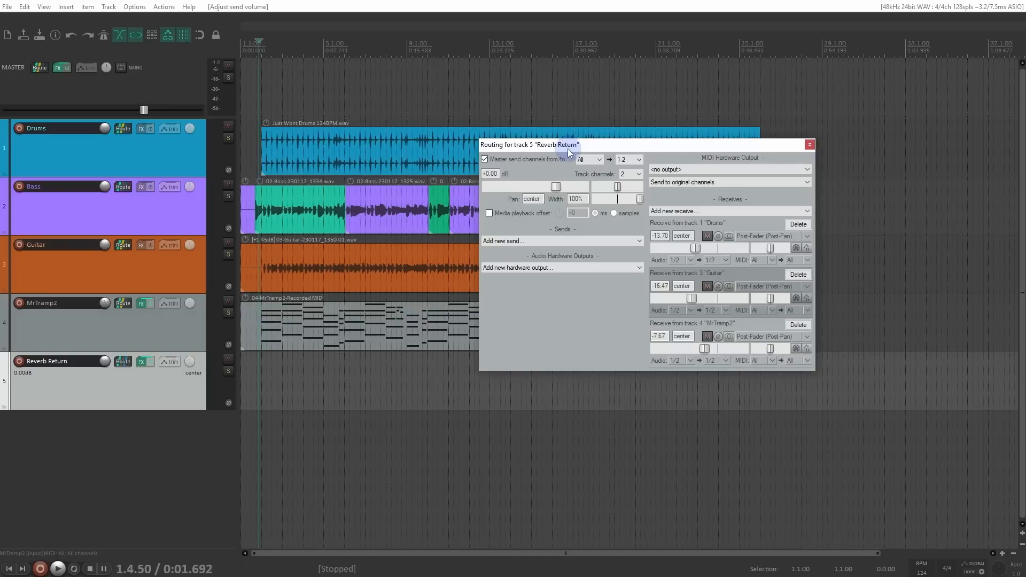
Step: Lower the wet level of ReaVerbate on the Reverb Return track to -7.2 dB
click(142, 363)
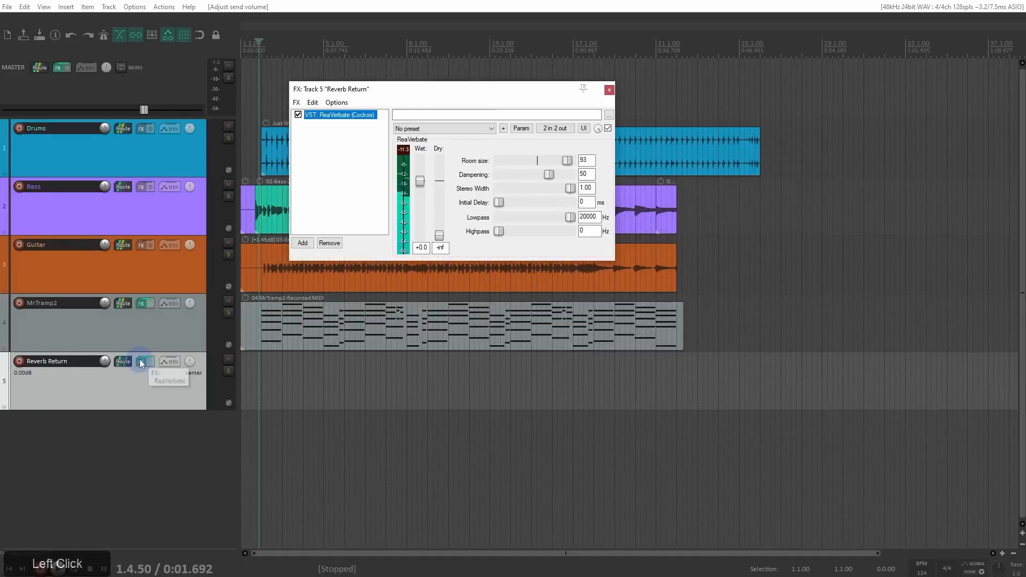
drag(423, 184, 421, 249)
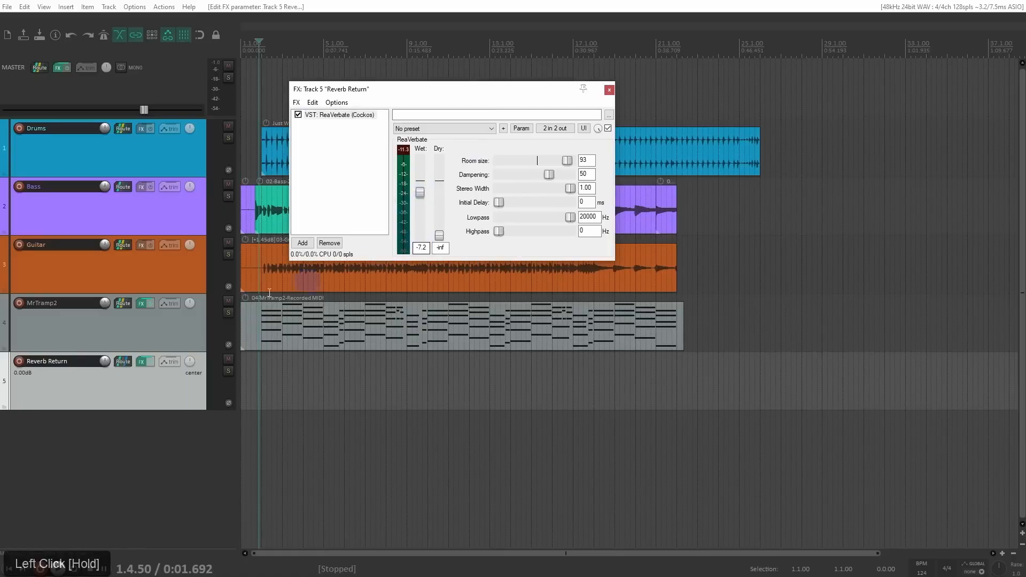
Step: Raise Reverb Return's receive levels to -8.10 dB for Drums, -10.09 dB for Guitar and -3.28 dB for MrTramp2
click(123, 362)
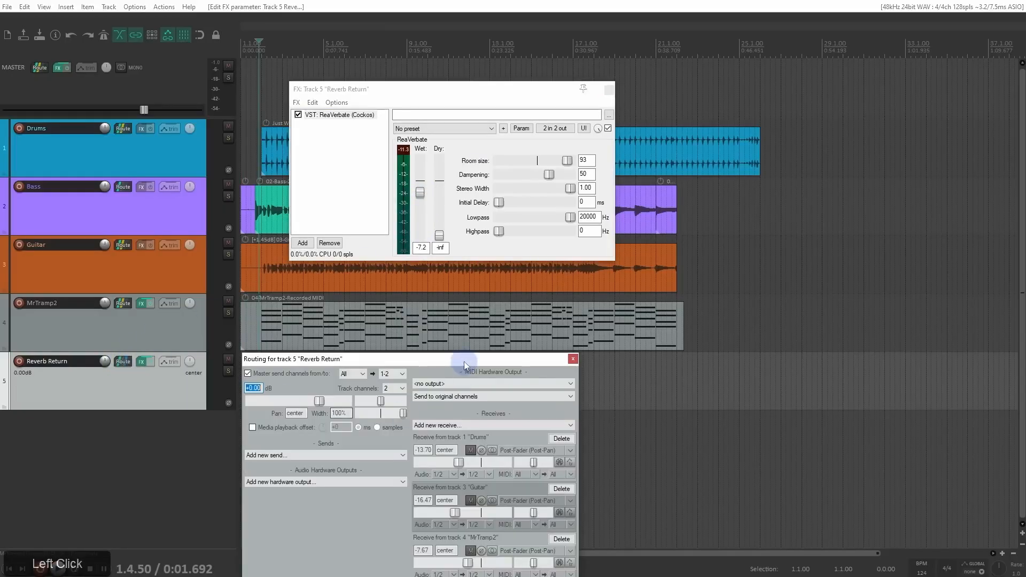
drag(458, 359, 627, 136)
drag(629, 238, 638, 244)
drag(625, 290, 634, 290)
drag(638, 339, 646, 343)
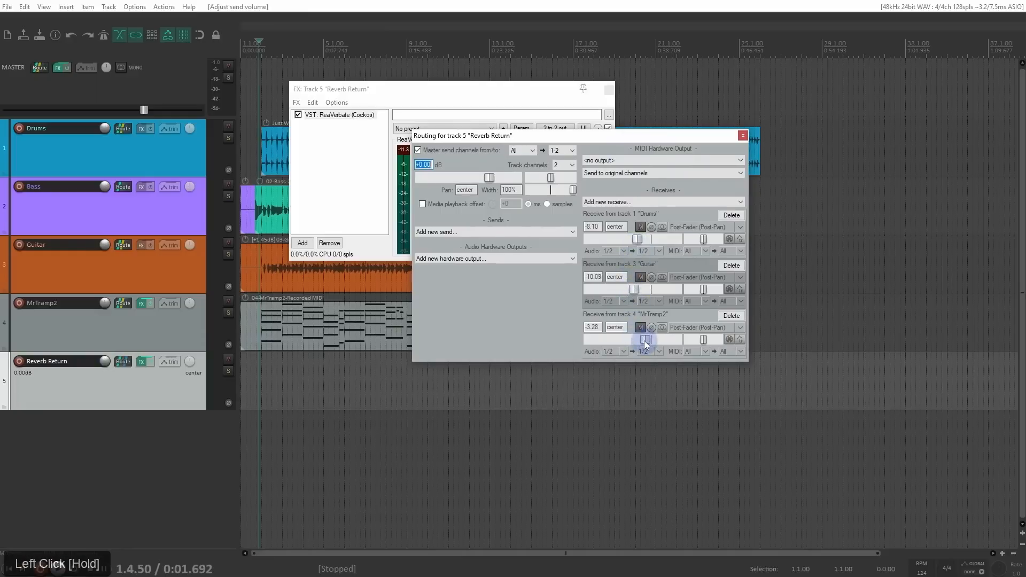
Step: Play the song while lowering Reverb Return's receives to -6.41 dB for MrTramp2 and -11.18 dB for Guitar, stop playback, and close the routing window
click(609, 90)
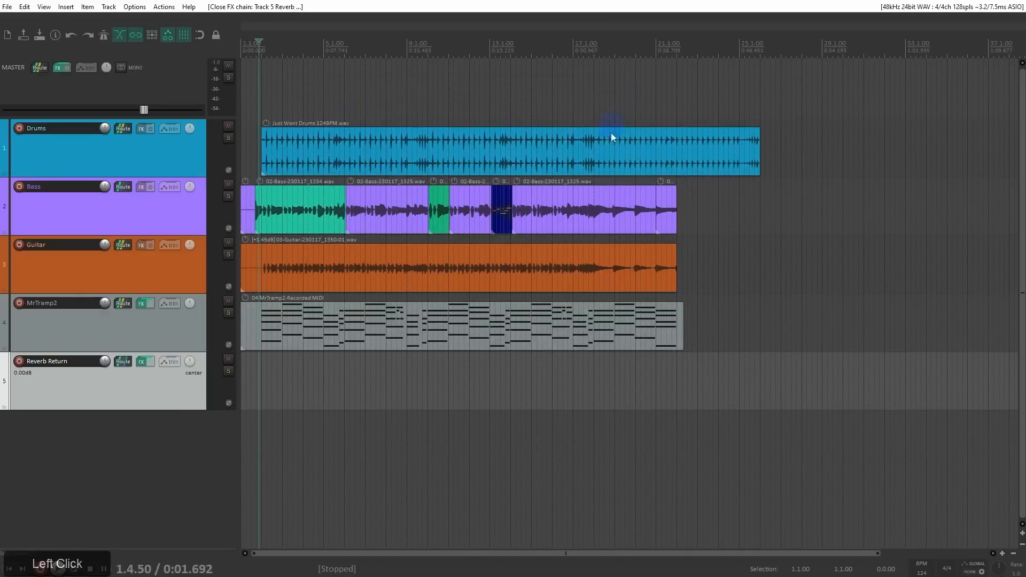
click(124, 365)
drag(419, 359, 713, 75)
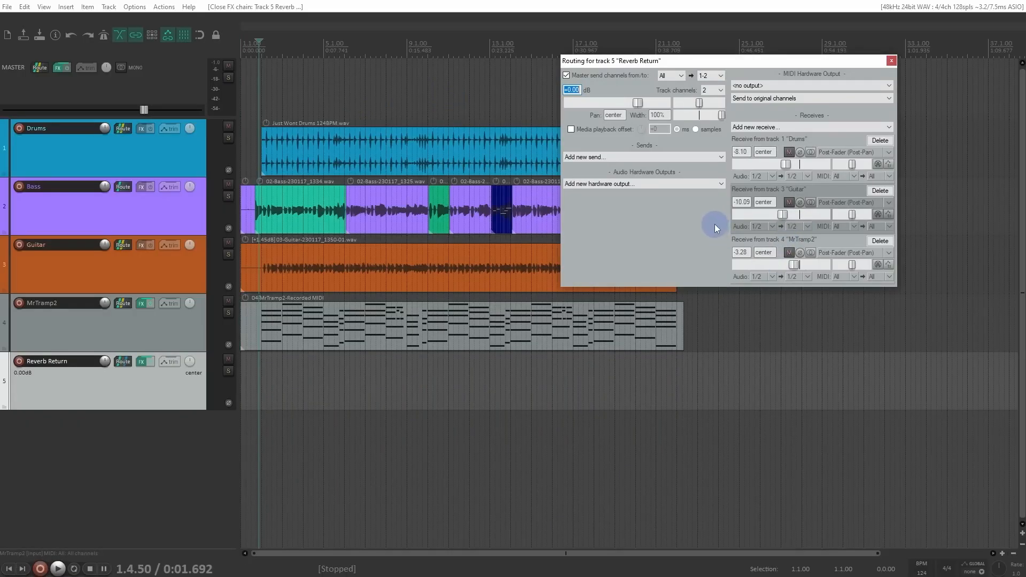
mouse_move(795, 265)
mouse_down()
mouse_move(758, 274)
mouse_move(792, 269)
mouse_up()
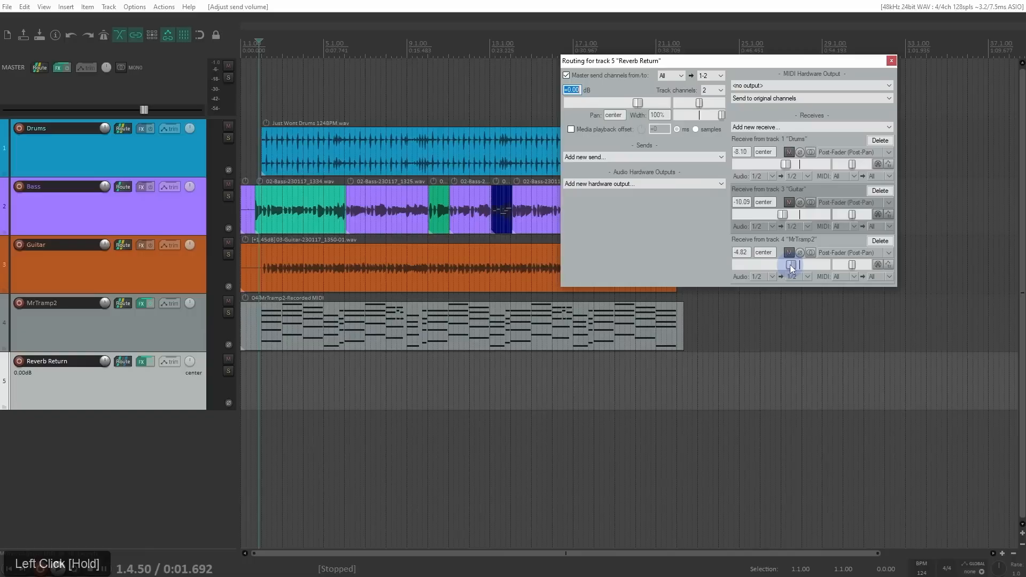
key(space)
drag(791, 264, 781, 217)
drag(761, 68, 637, 83)
key(space)
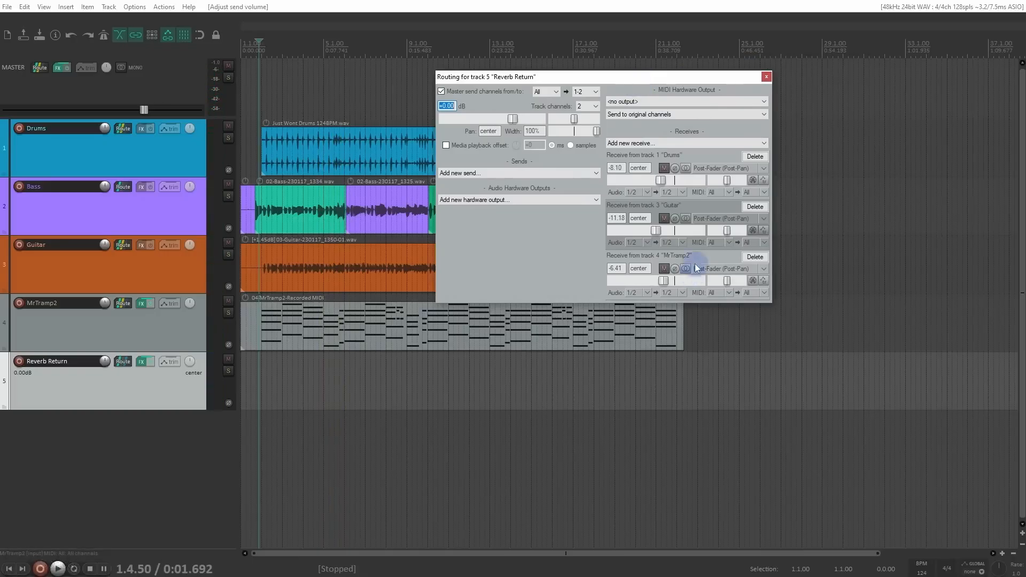
click(767, 77)
Step: Add a new track below Reverb Return and name it Headphone MIX
click(102, 454)
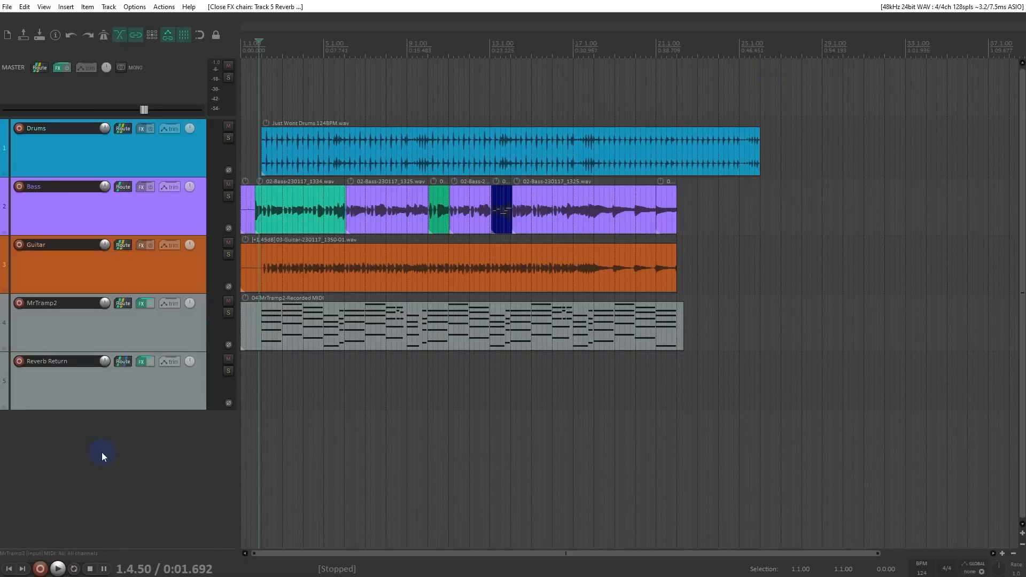
double_click(100, 446)
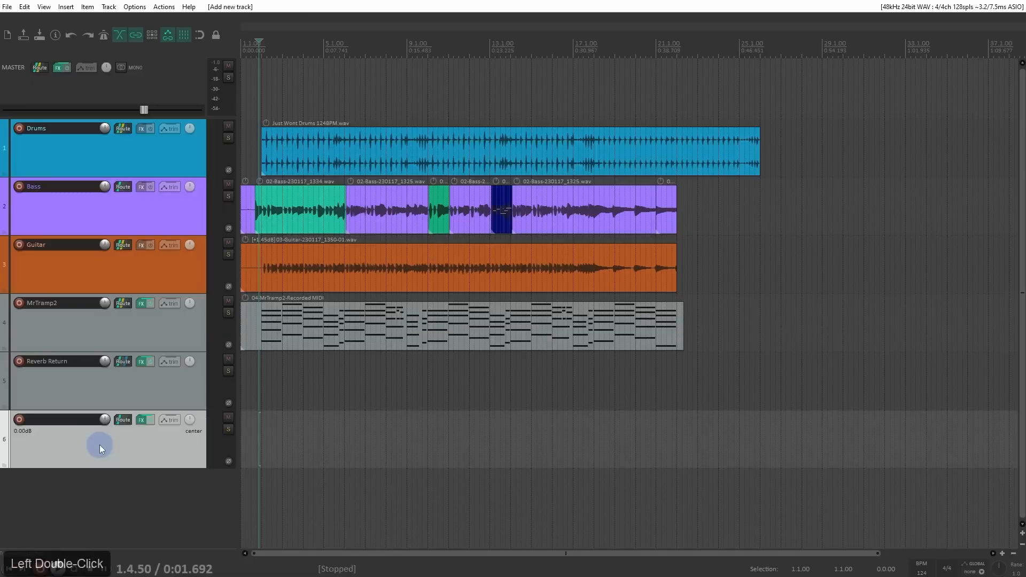
double_click(47, 419)
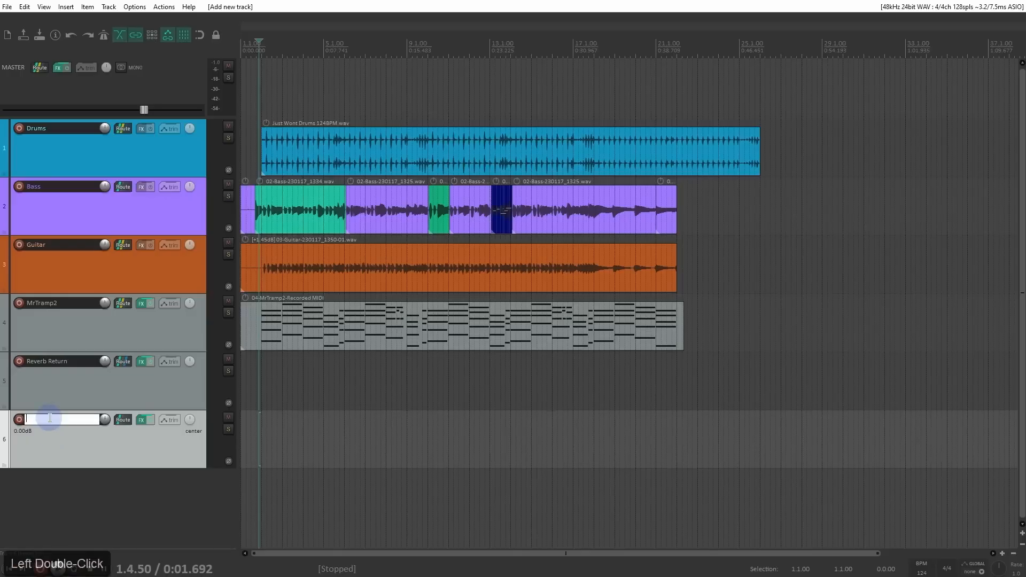
text(Headphone MIX)
key(Return)
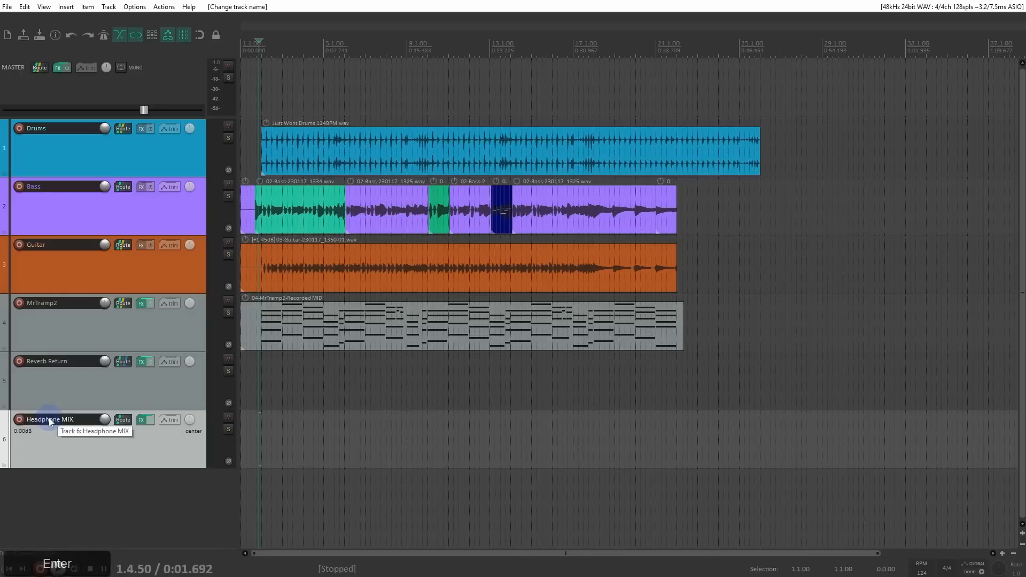
Step: In Headphone MIX's routing, disable the master send and add the hardware output Out 3 / Out 4
click(122, 420)
drag(338, 416, 425, 155)
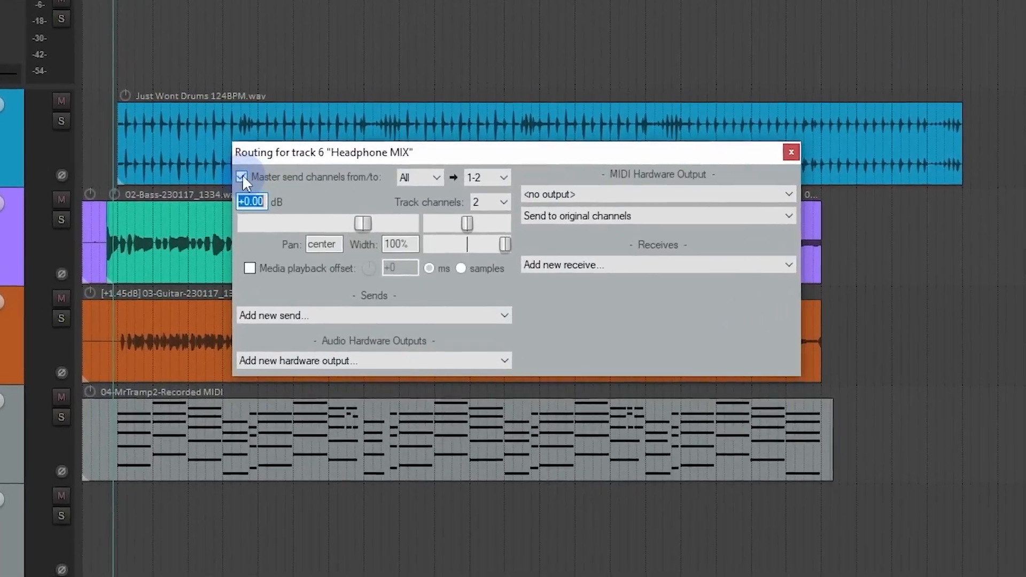
click(242, 176)
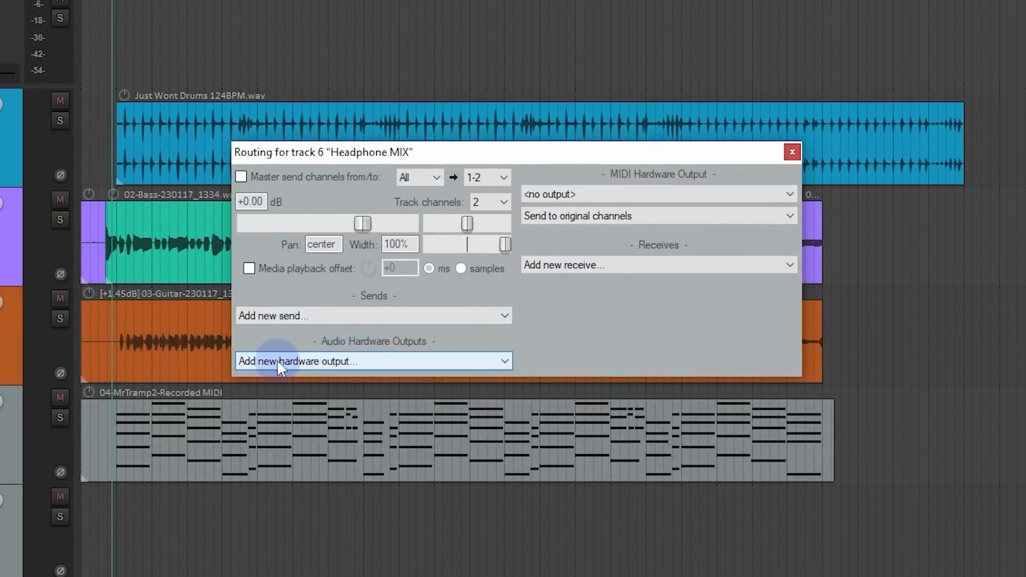
click(501, 361)
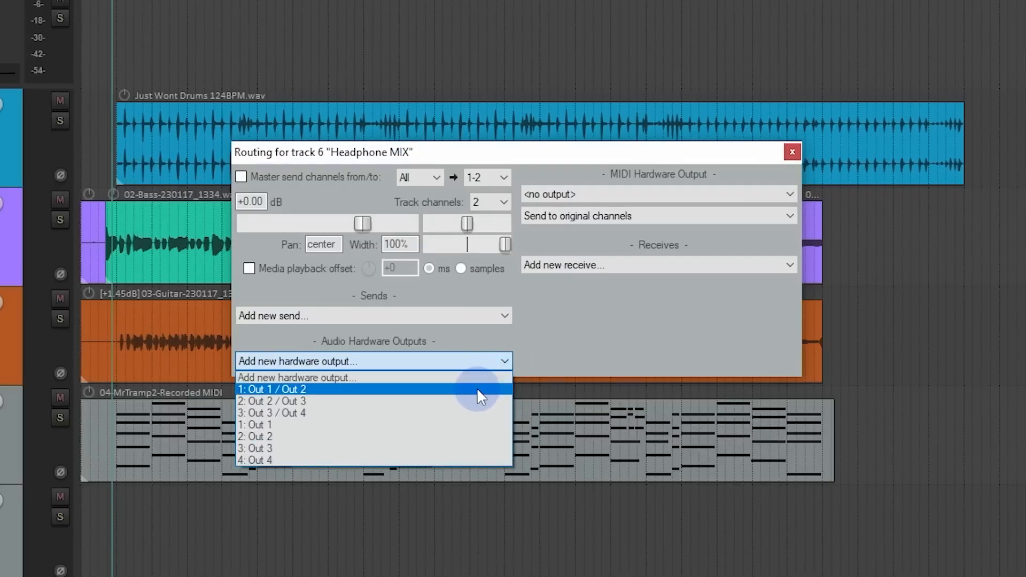
click(463, 414)
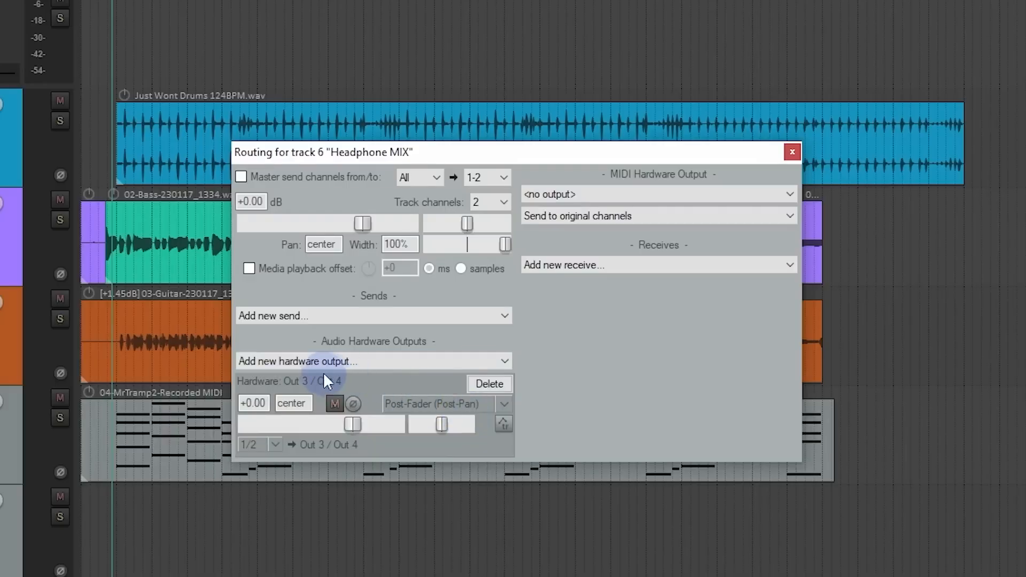
Step: Add receives from all tracks to the Headphone MIX track
drag(550, 157, 471, 63)
click(534, 170)
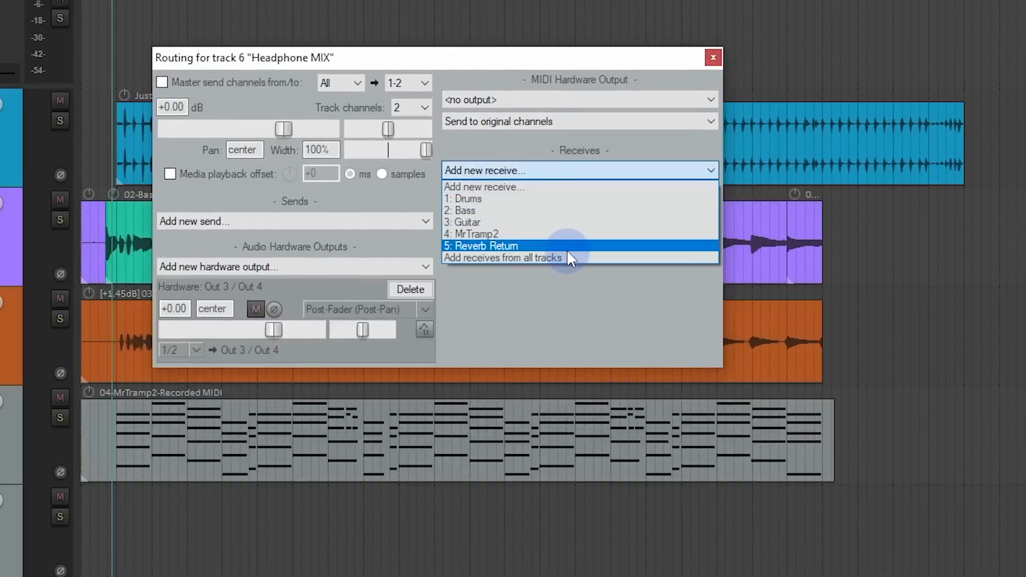
click(566, 256)
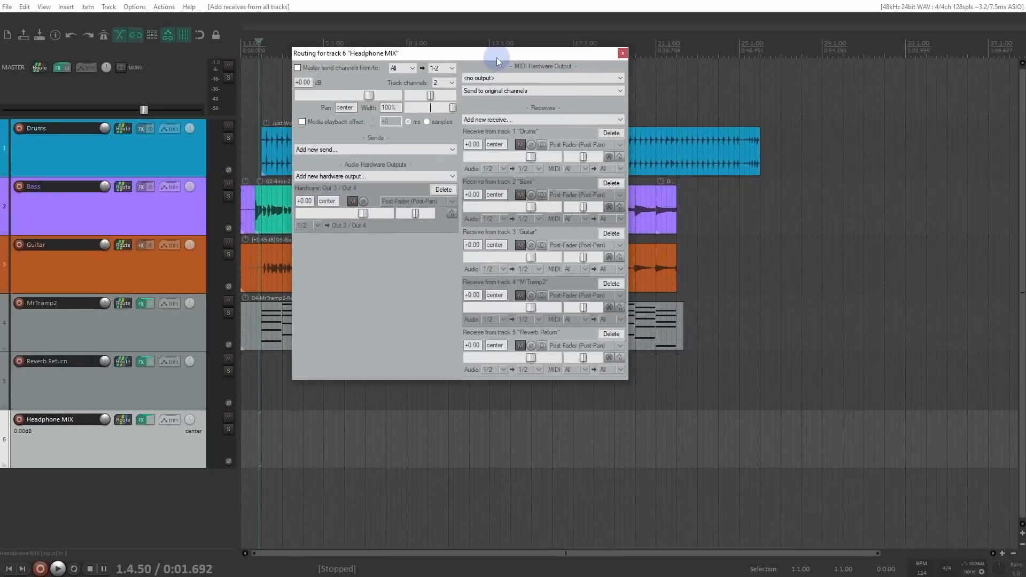
drag(496, 51, 570, 64)
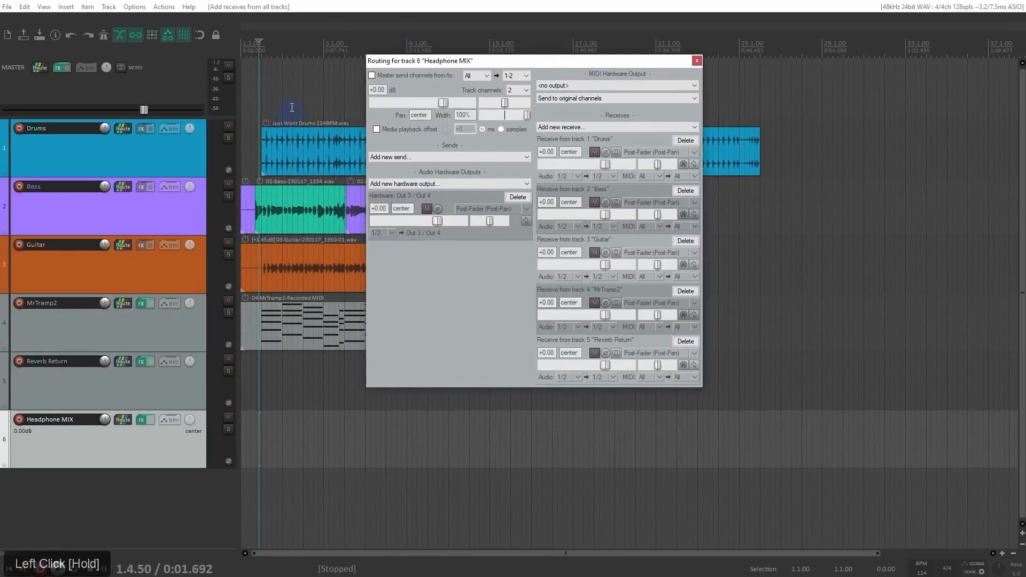
Step: Play the song with all tracks feeding Headphone MIX, solo that track, play again, and stop playback
key(space)
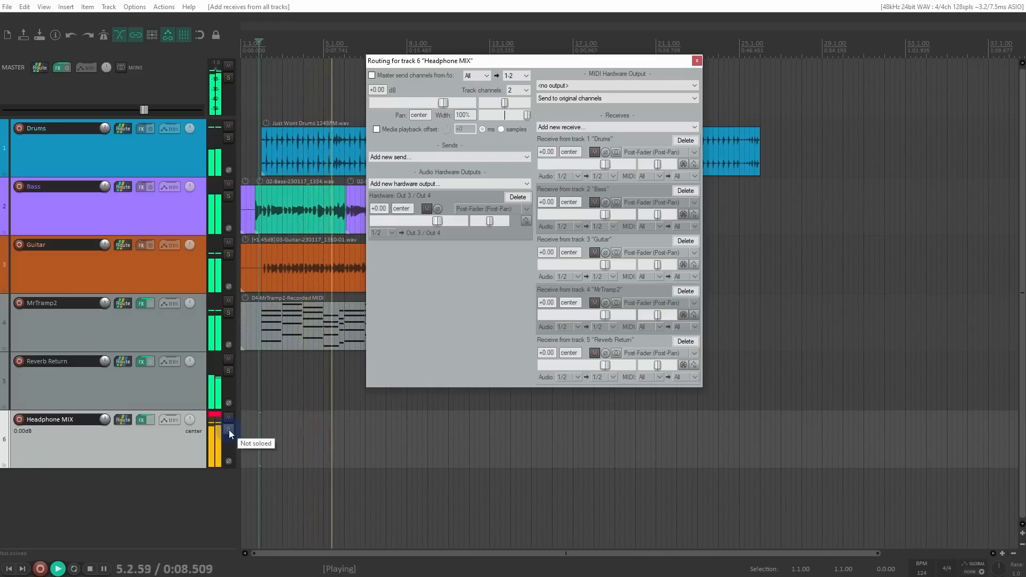
key(space)
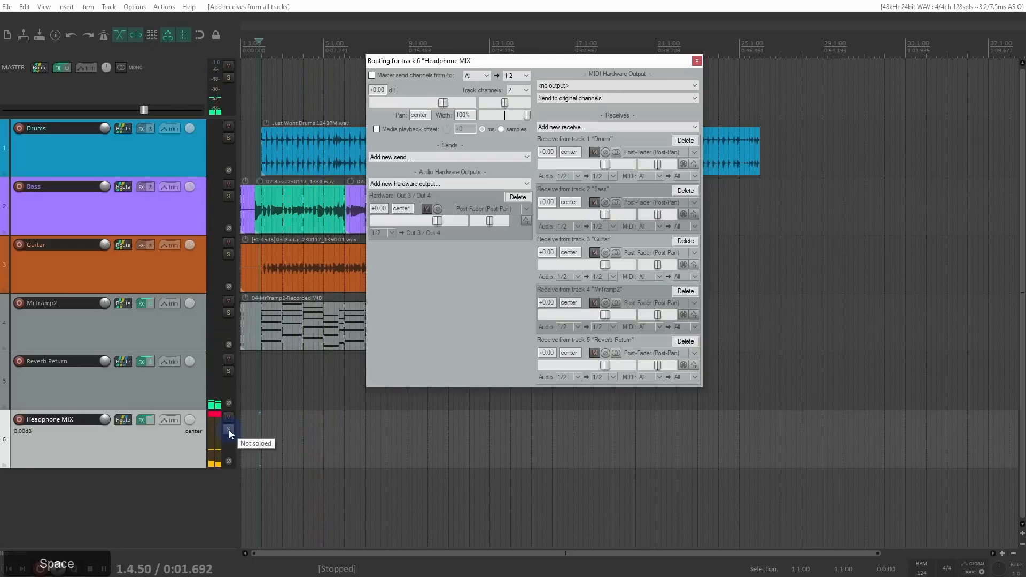
click(169, 439)
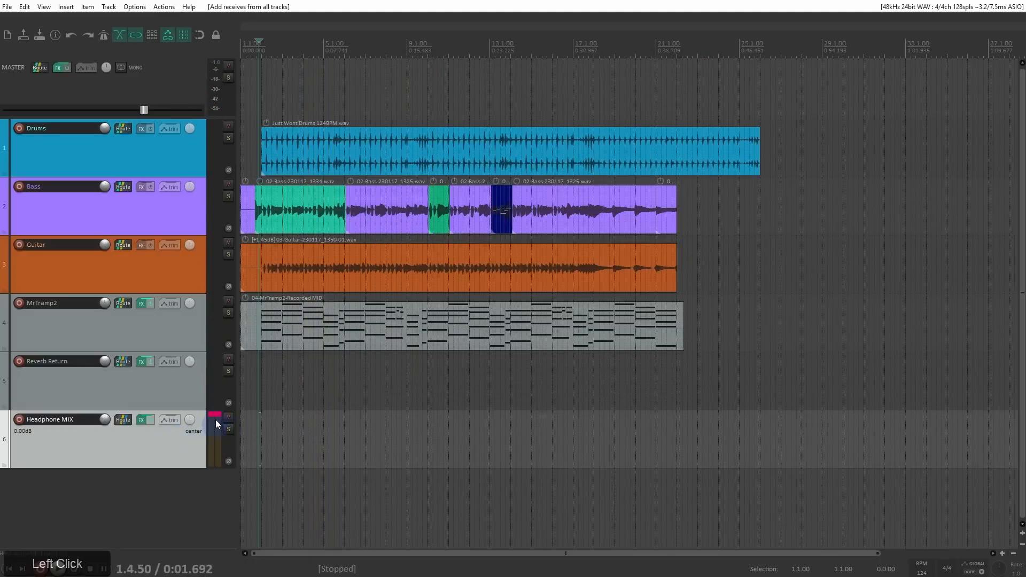
click(228, 429)
key(space)
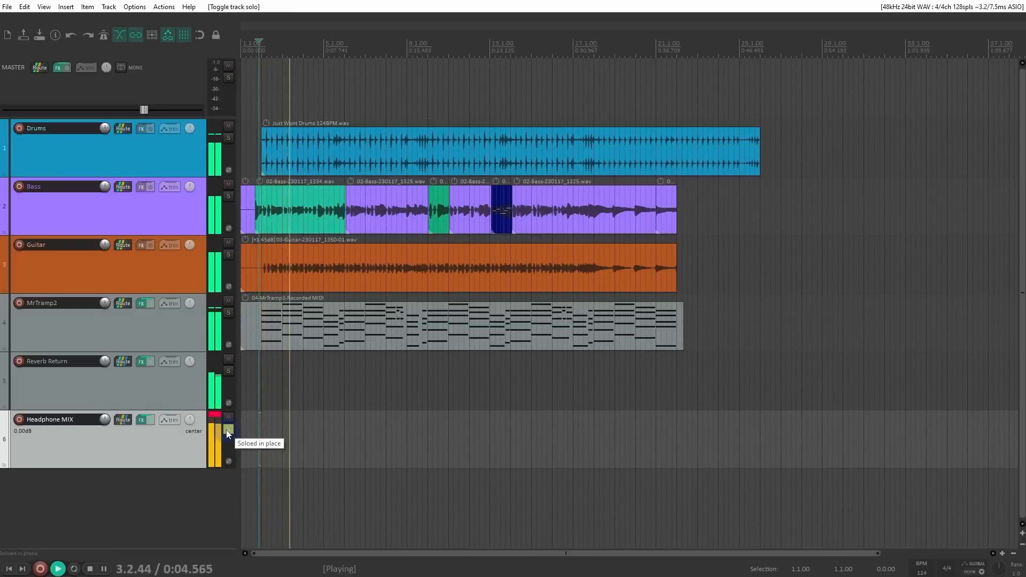
key(space)
Step: Lower Headphone MIX's receive levels to -5.07 dB for Bass, -25.61 dB for Guitar and -21.88 dB for Reverb Return
click(119, 420)
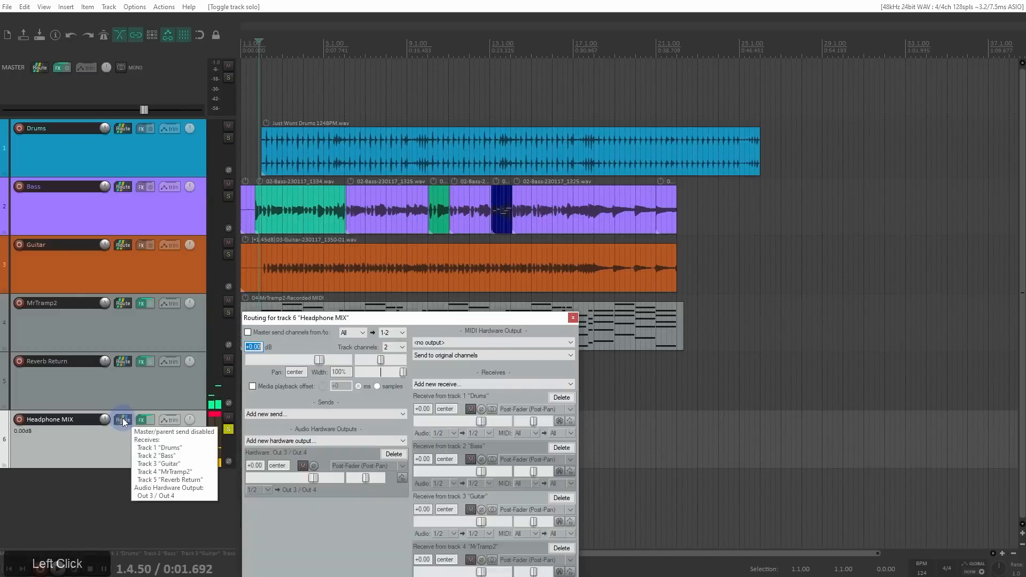
drag(337, 318, 518, 92)
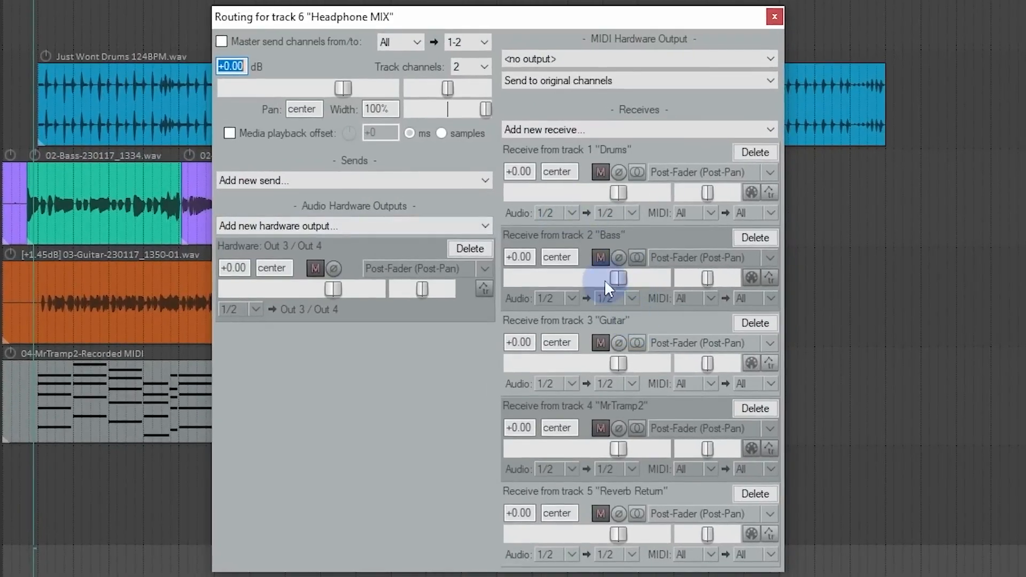
drag(617, 276, 609, 307)
drag(618, 362, 565, 371)
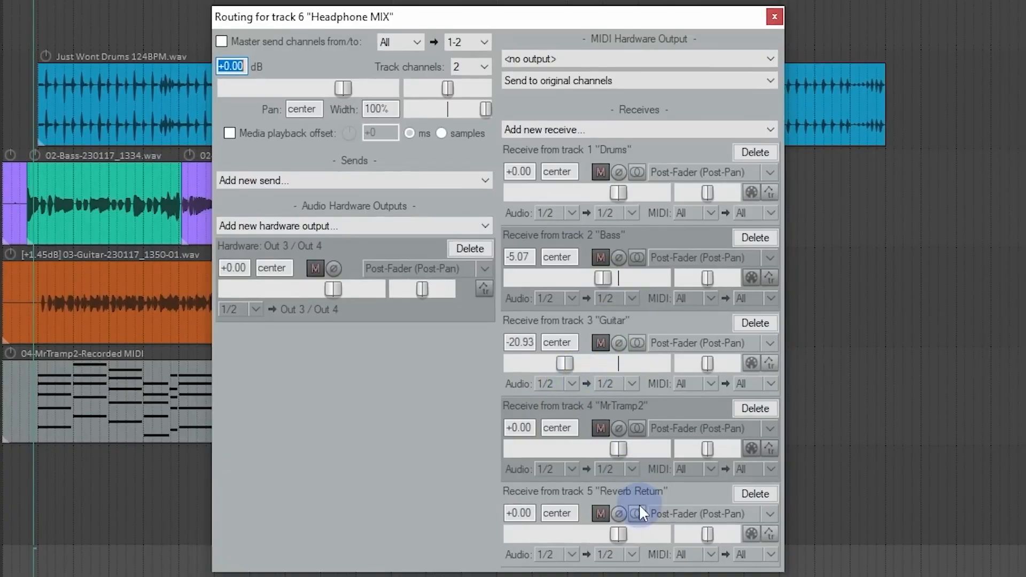
drag(571, 365, 564, 364)
drag(638, 540, 568, 540)
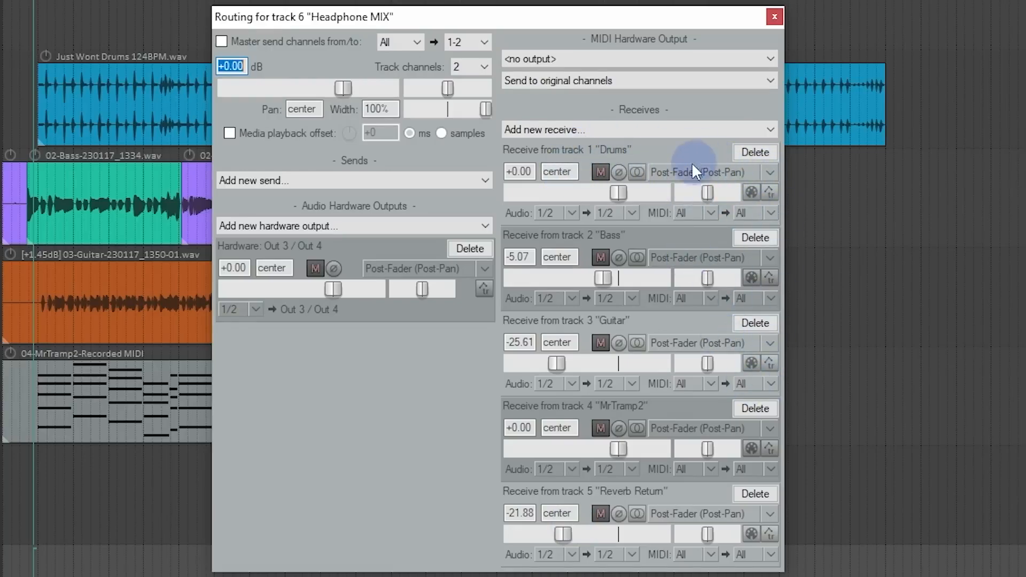
click(759, 172)
click(745, 214)
click(734, 176)
click(729, 194)
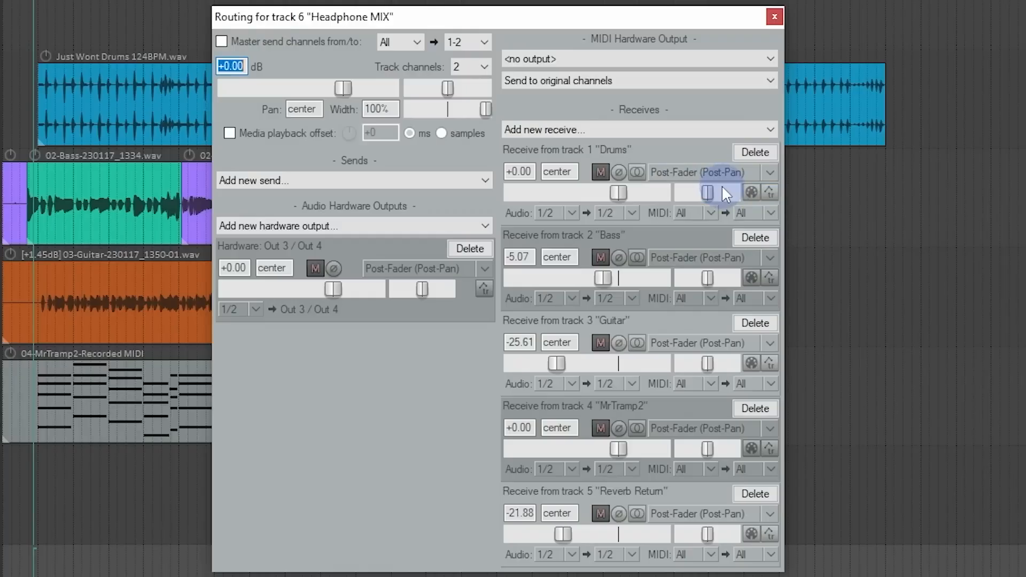
Step: Set the Drums, Bass, Guitar, MrTramp2 and Reverb Return receives of Headphone MIX to Pre-Fader (Post-FX)
click(768, 177)
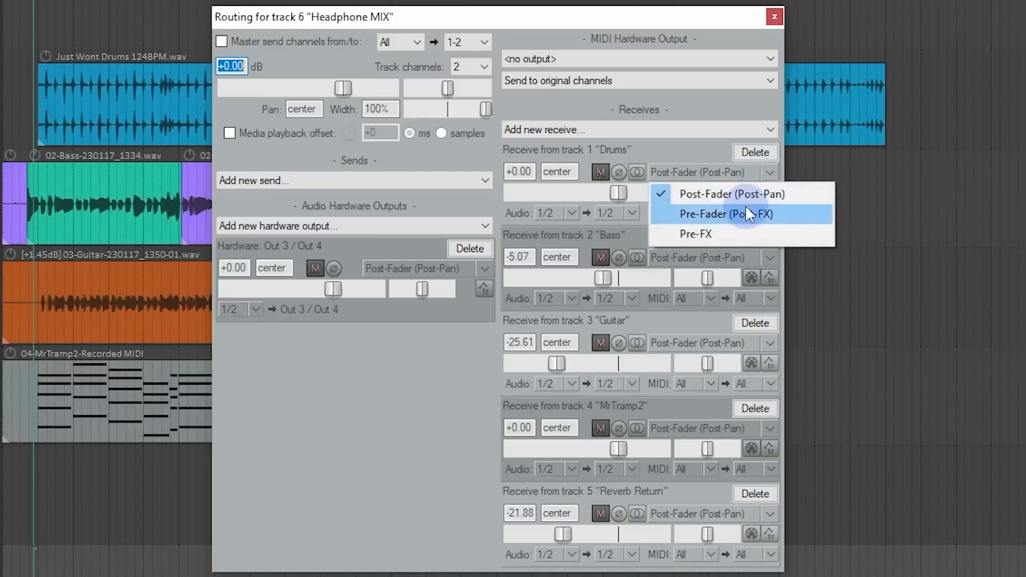
click(791, 214)
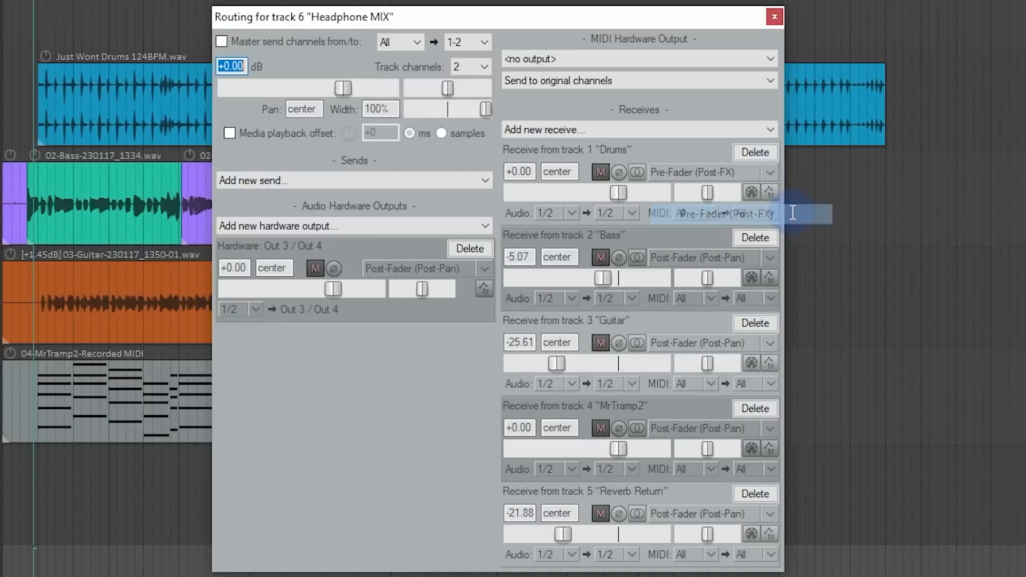
drag(481, 11, 543, 31)
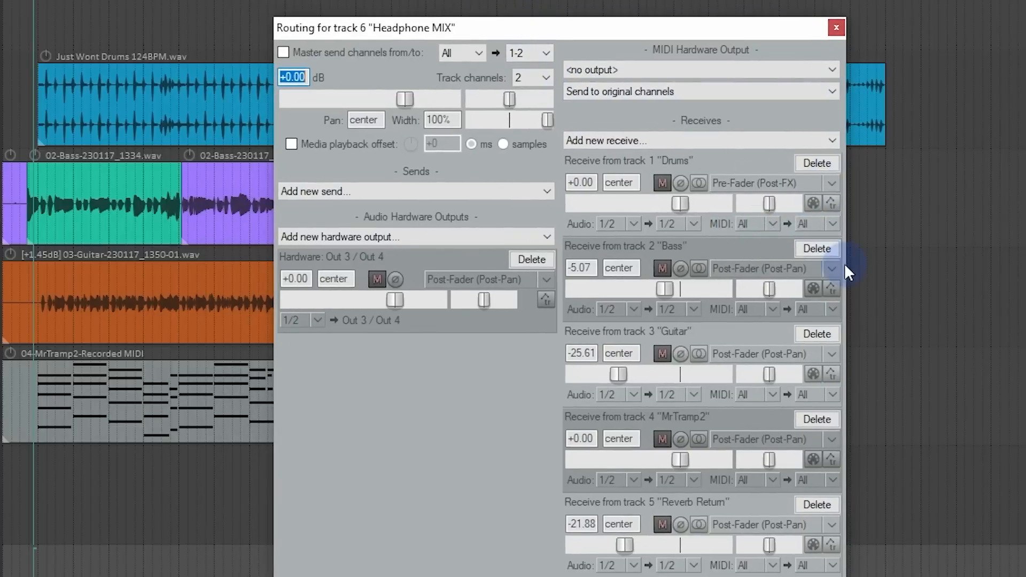
click(826, 265)
click(804, 310)
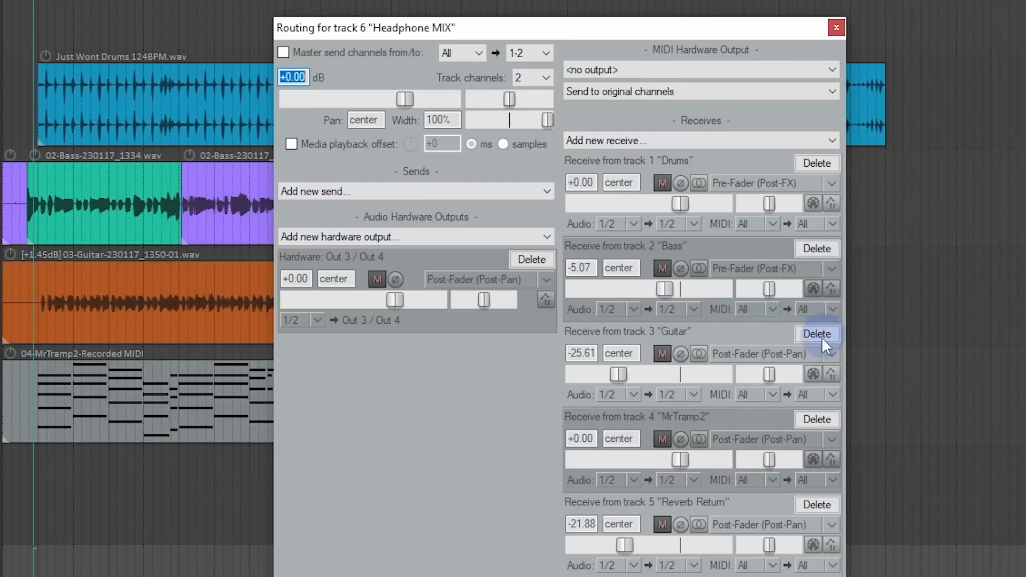
click(831, 353)
click(799, 393)
click(831, 437)
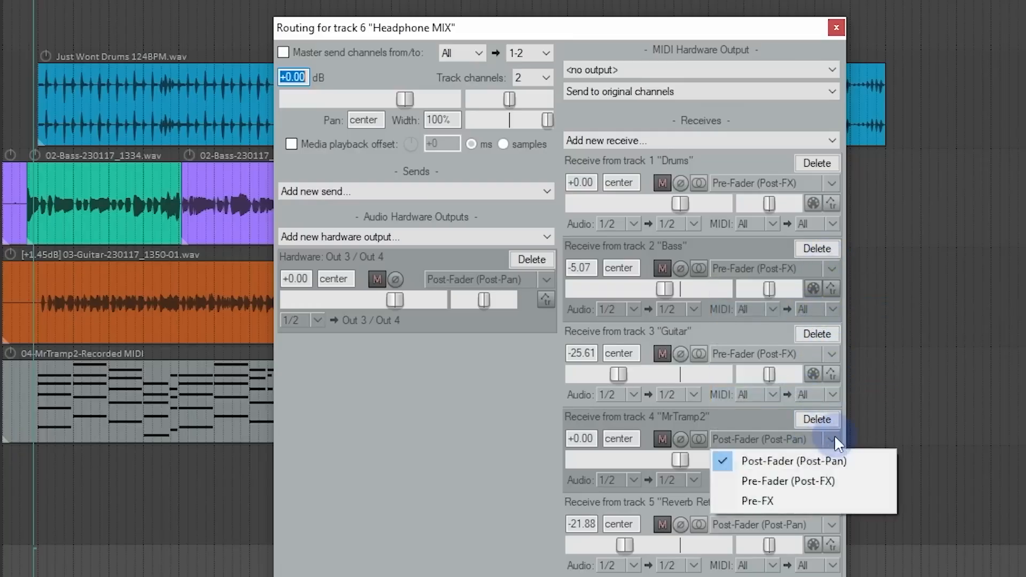
click(793, 479)
click(826, 525)
click(796, 566)
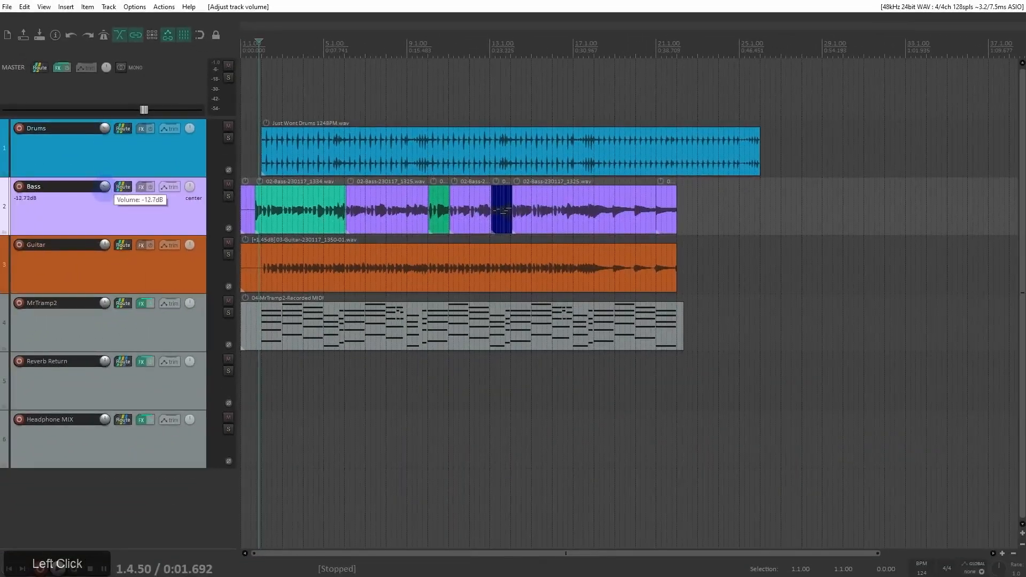
Step: Lower the Bass track's volume to -20.86 dB and reopen Headphone MIX's routing settings
drag(103, 188, 104, 251)
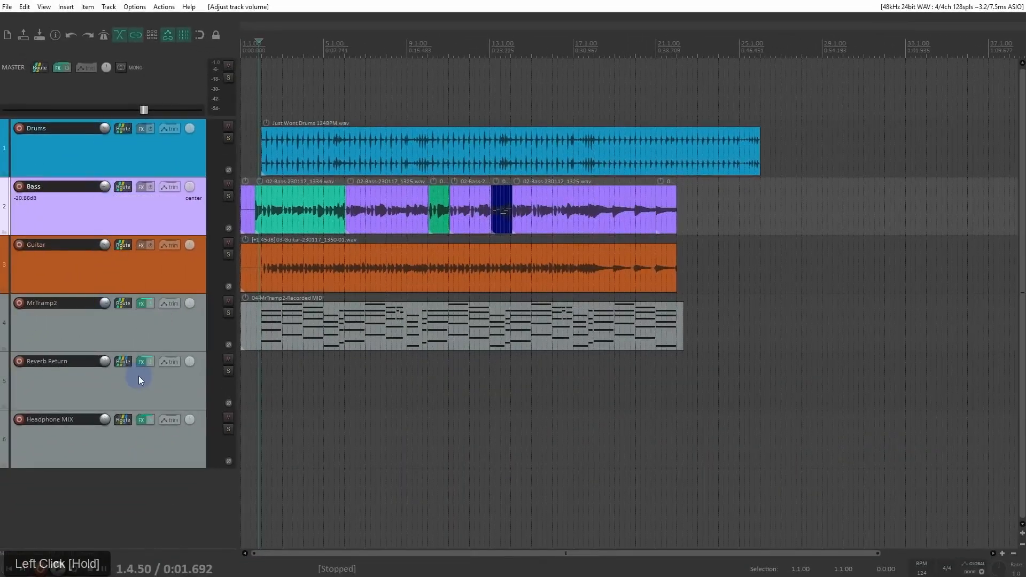
click(123, 419)
drag(382, 320, 511, 98)
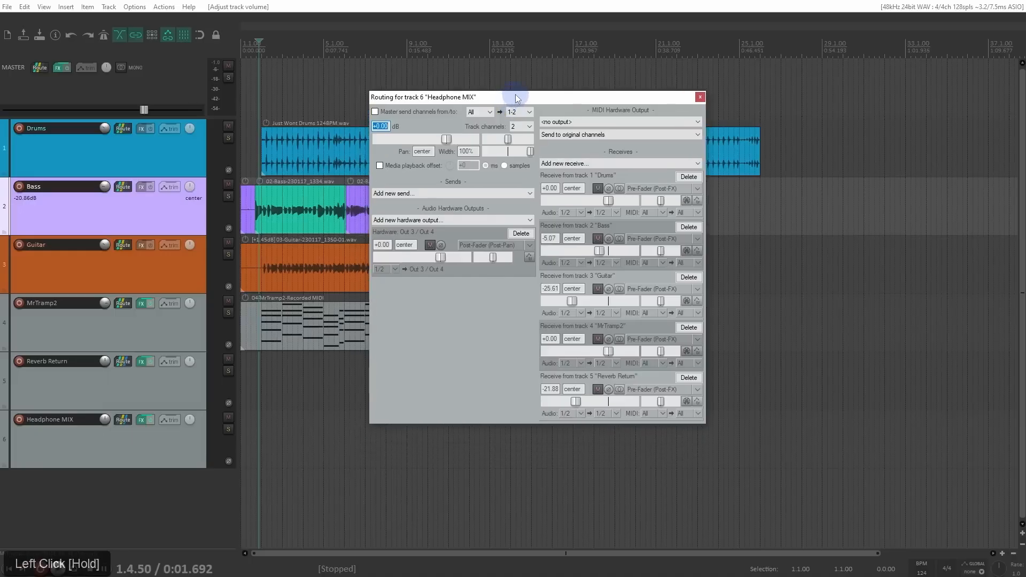
Step: View the Drums receive's signal point options, and try panning that receive left before resetting it to center
click(673, 187)
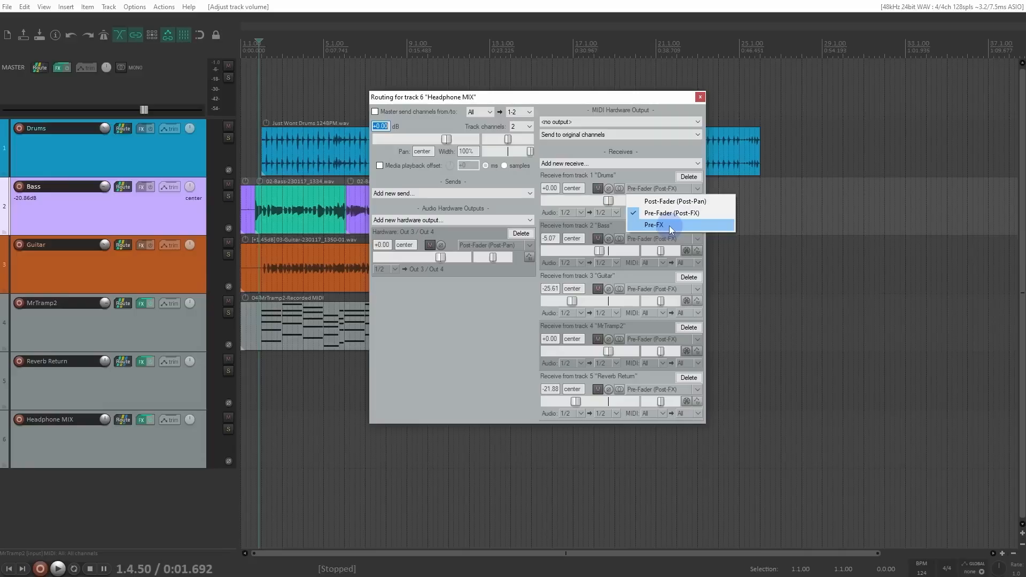
click(672, 183)
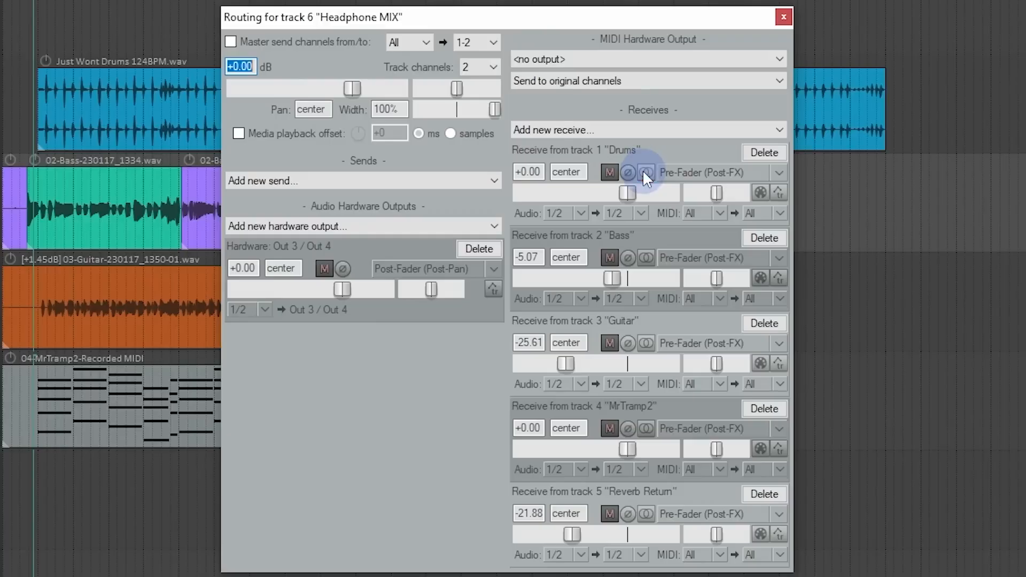
mouse_move(716, 190)
mouse_down()
mouse_move(688, 189)
mouse_move(743, 190)
mouse_move(705, 193)
mouse_up()
double_click(705, 193)
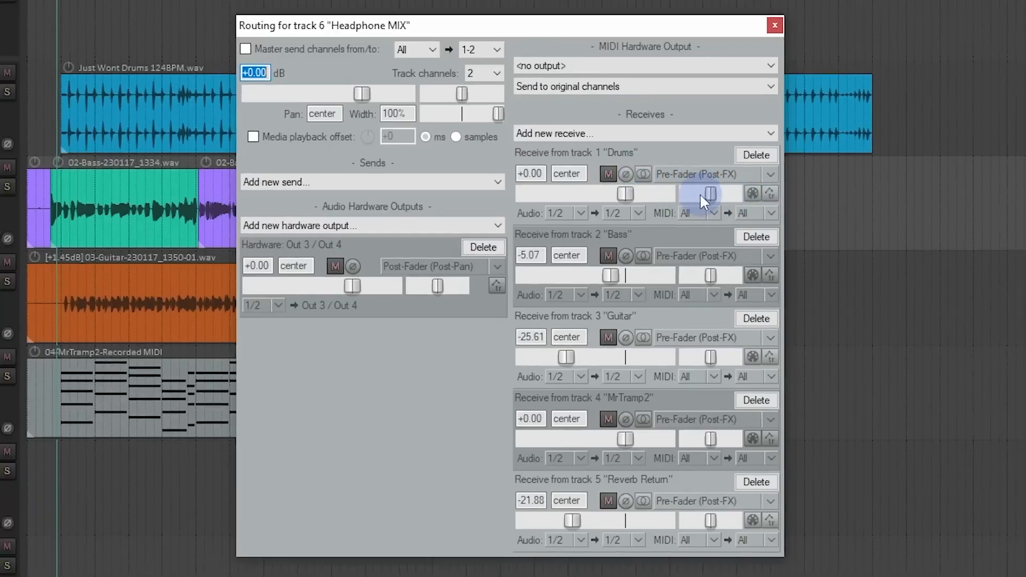
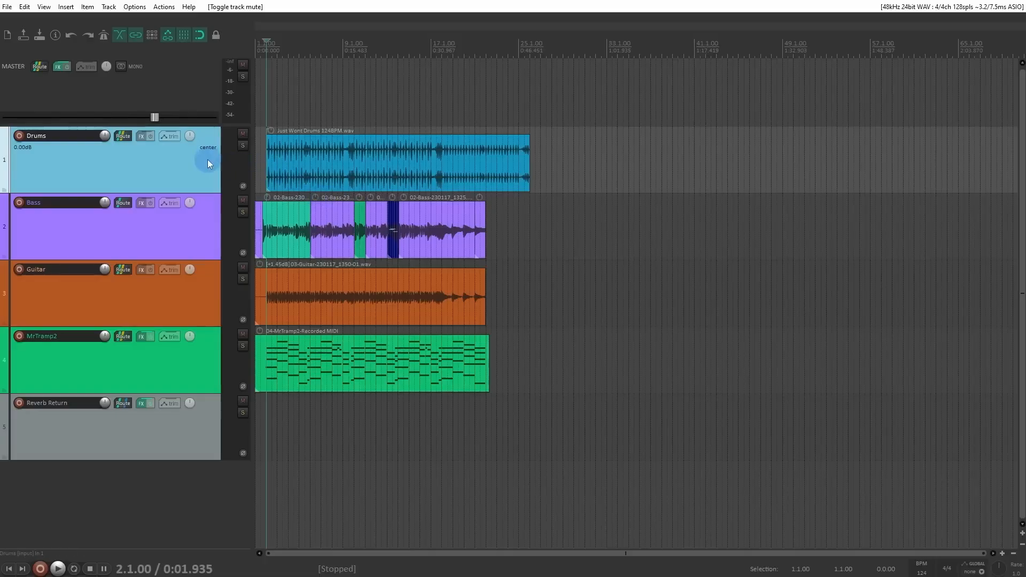
Step: Open the Default_6.0 theme adjuster and show its Track Control Panel page
click(79, 164)
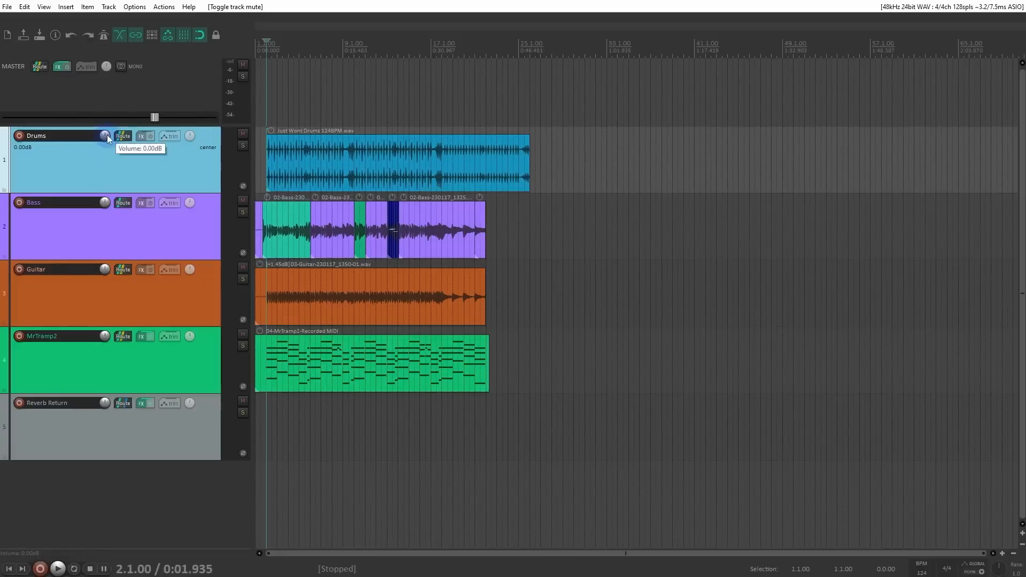
click(134, 7)
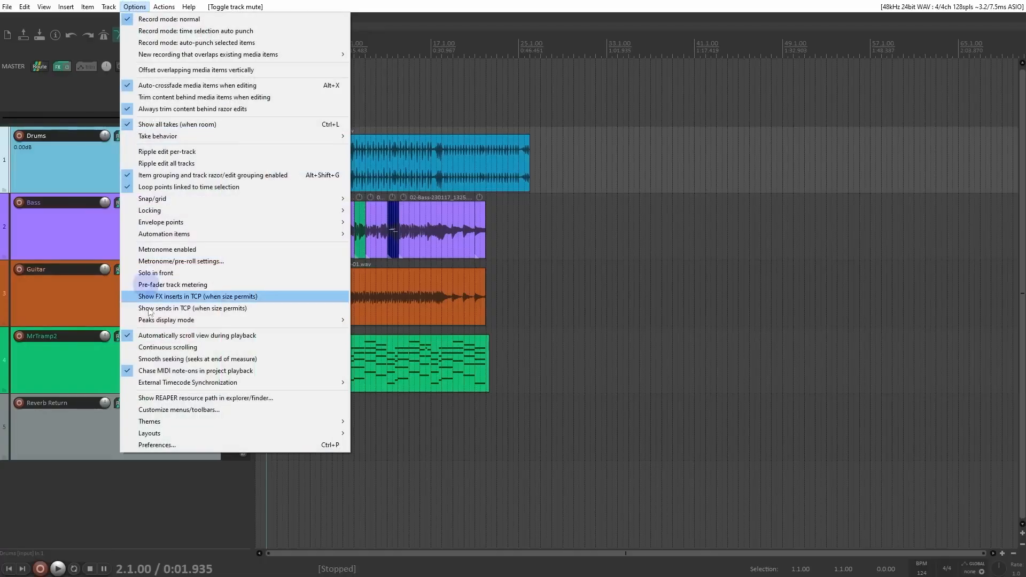
mouse_move(190, 426)
click(418, 421)
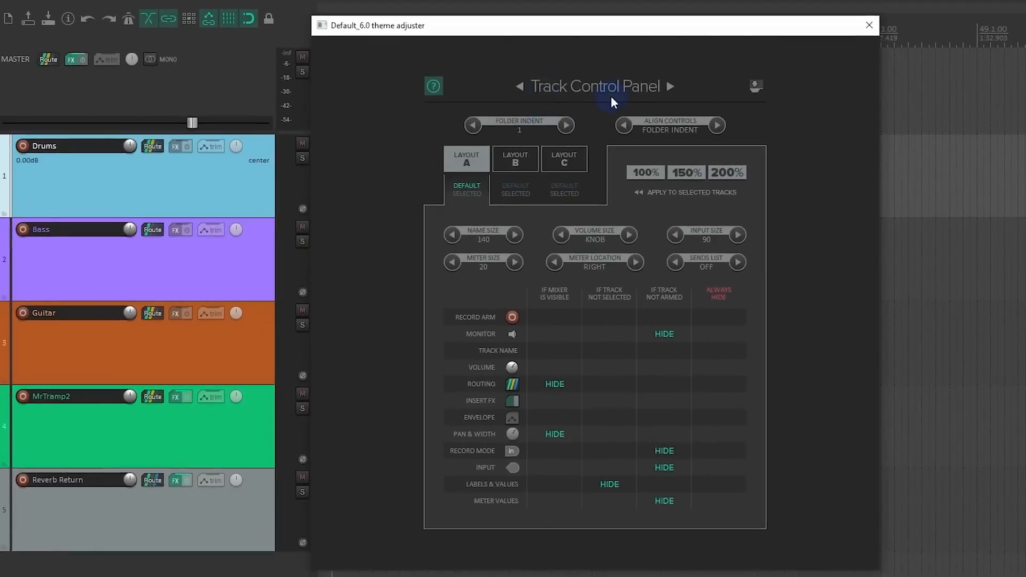
click(670, 86)
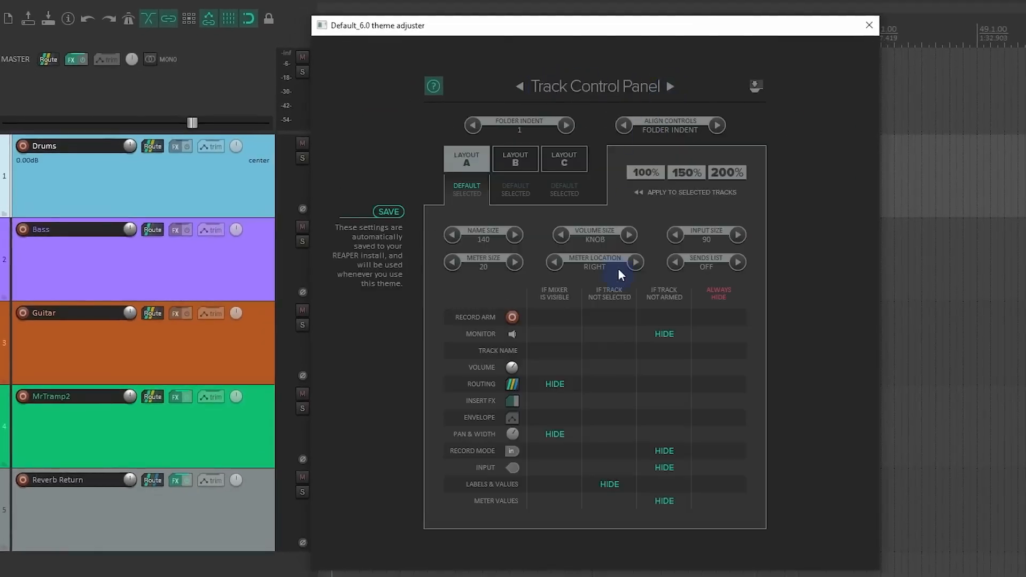
Step: Set the track control panel's volume size to 160 and name size to 80, and close the theme adjuster
click(629, 235)
click(629, 235)
click(629, 236)
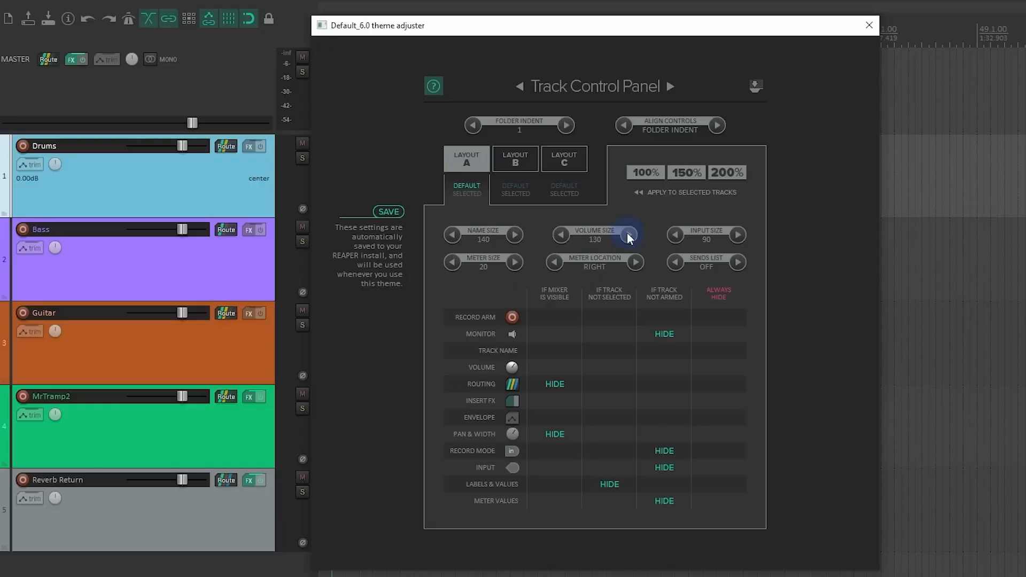
click(628, 236)
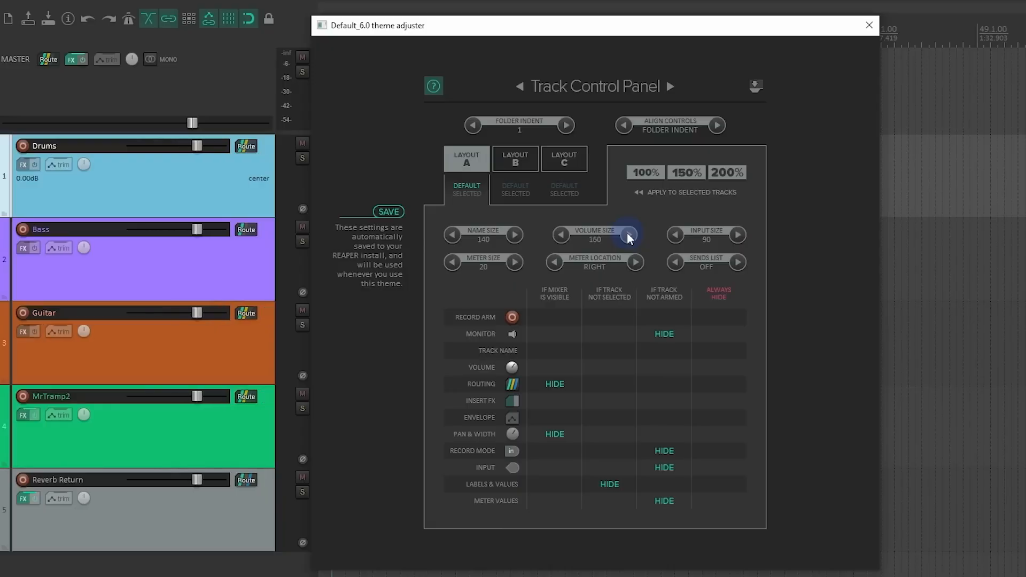
click(450, 235)
click(450, 235)
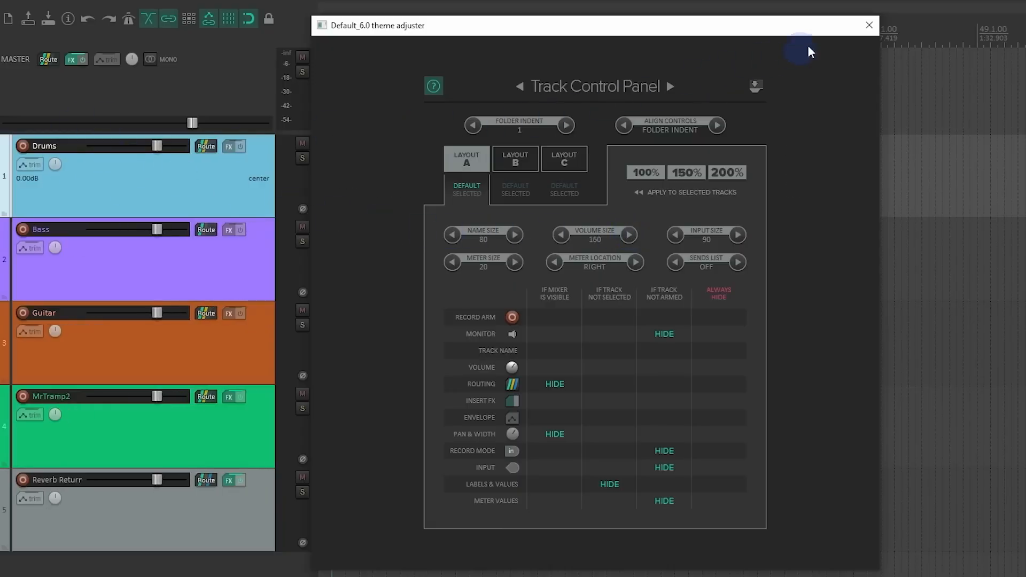
click(869, 25)
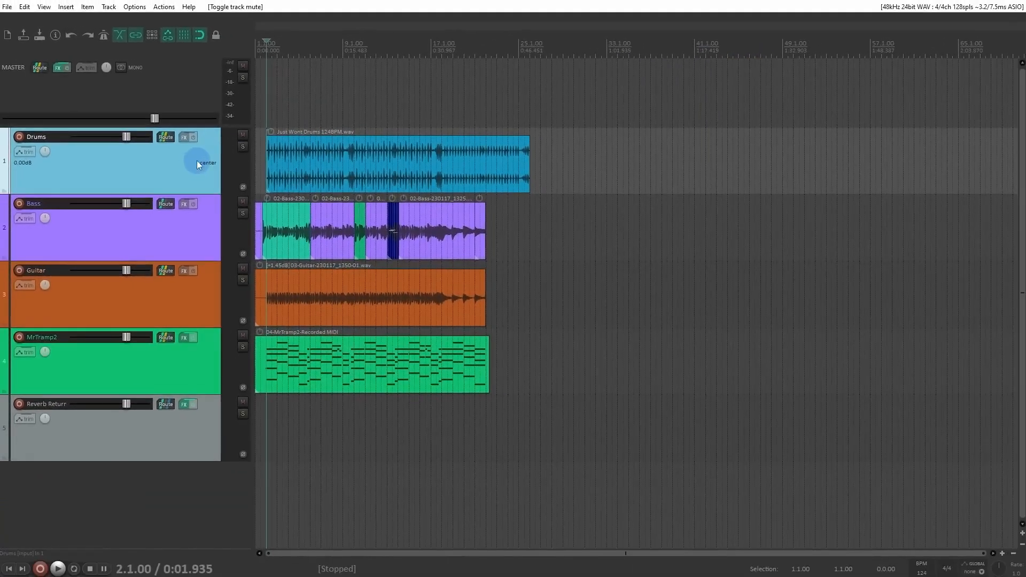
Step: Try moving the Drums track's volume fader and reset it to 0.00 dB
drag(137, 147, 118, 136)
double_click(118, 135)
click(147, 180)
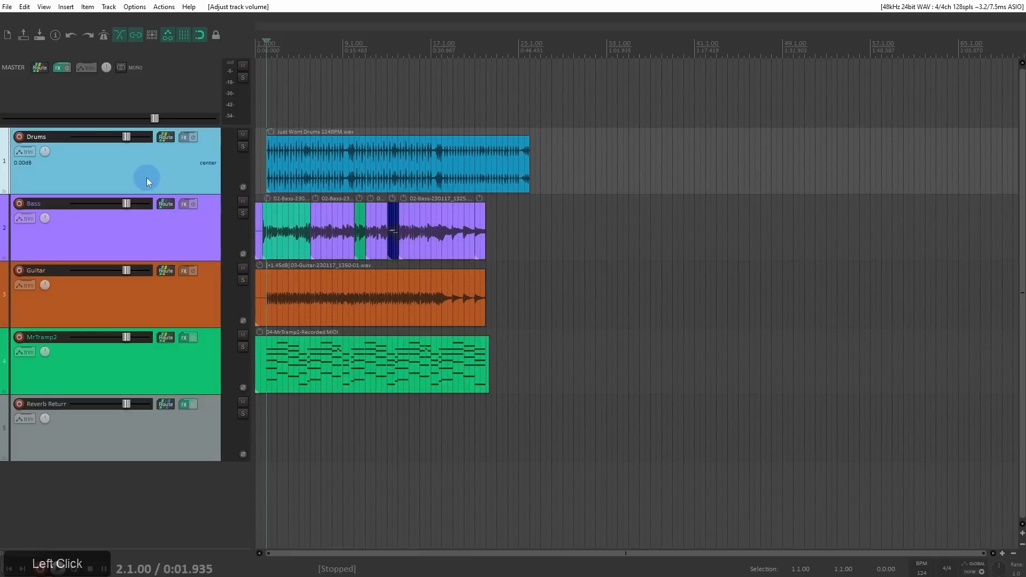
Step: Set the Drums track's automation mode to Write and lower its volume to -22.68 dB with the cursor at bar 2
right_click(30, 152)
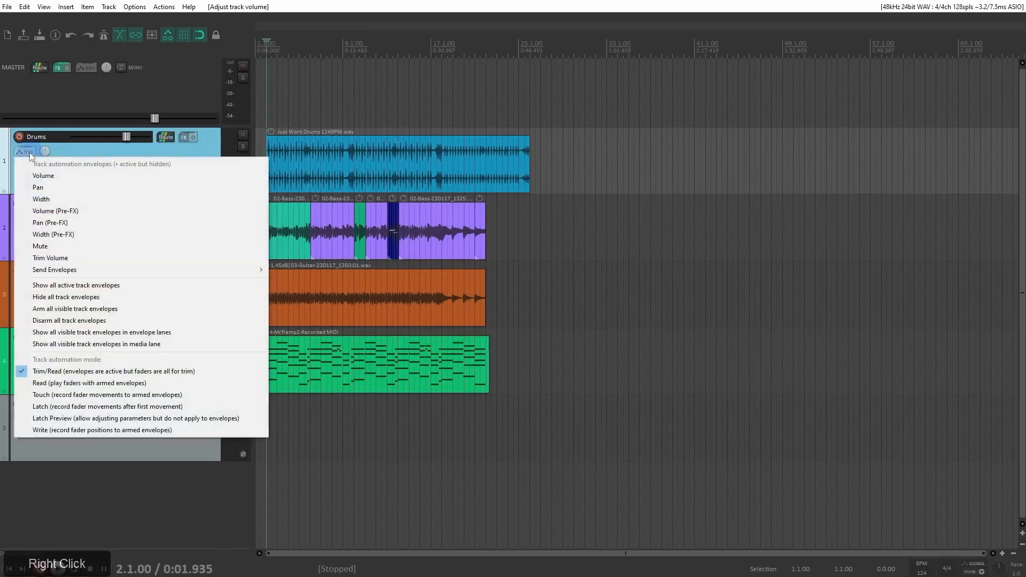
click(82, 430)
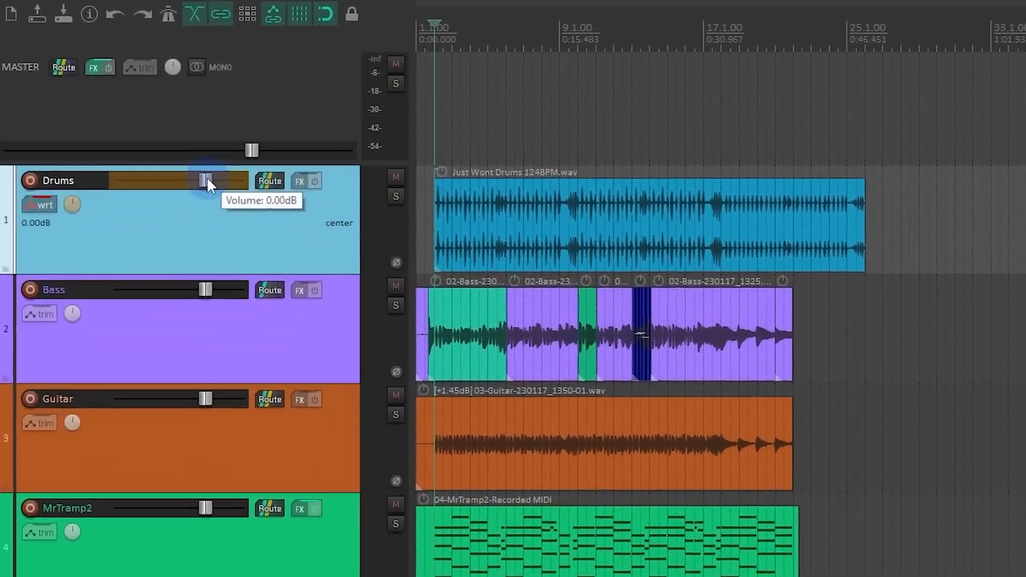
drag(127, 137, 126, 138)
drag(208, 181, 153, 197)
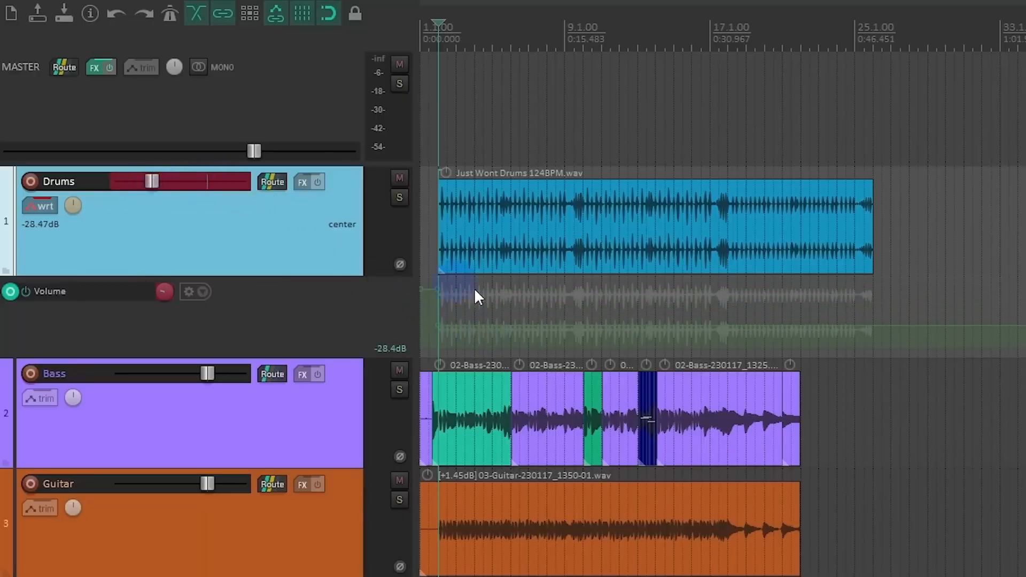
mouse_move(421, 287)
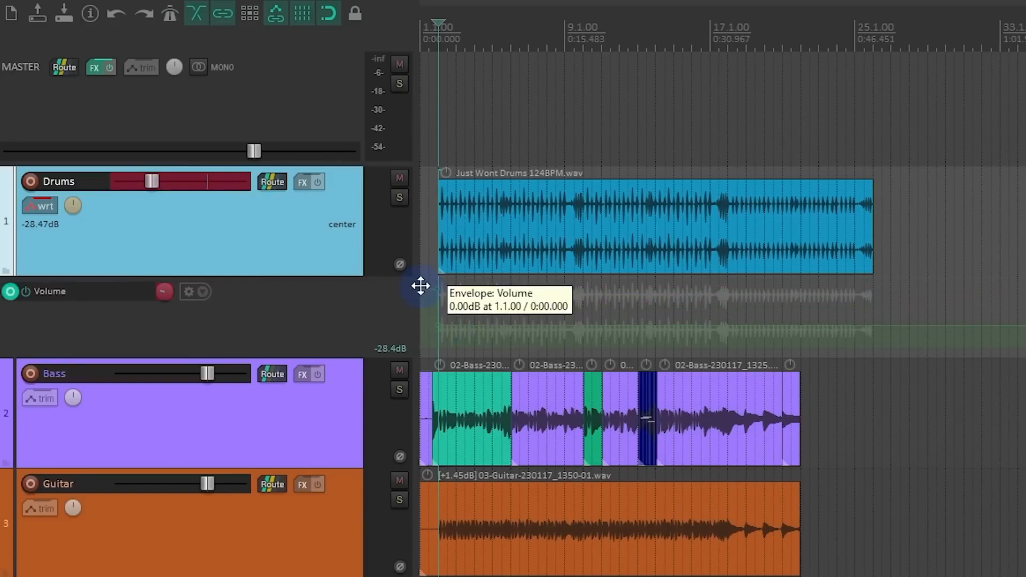
scroll(442, 295, up, 5)
mouse_move(149, 179)
mouse_down()
mouse_move(175, 188)
mouse_move(156, 188)
mouse_up()
Step: Record rising and falling volume automation on Drums by riding its fader during playback from bar 2 to nearly bar 7
mouse_move(532, 324)
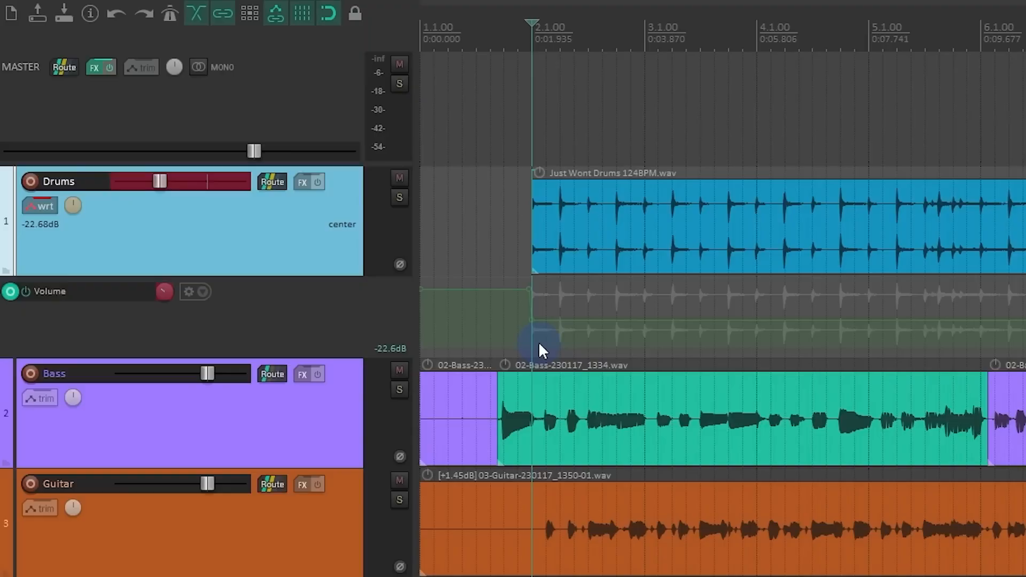
key(space)
mouse_move(159, 182)
mouse_down()
mouse_move(205, 185)
mouse_move(151, 189)
mouse_move(200, 197)
mouse_move(101, 198)
mouse_move(190, 200)
mouse_move(99, 197)
mouse_move(176, 198)
mouse_up()
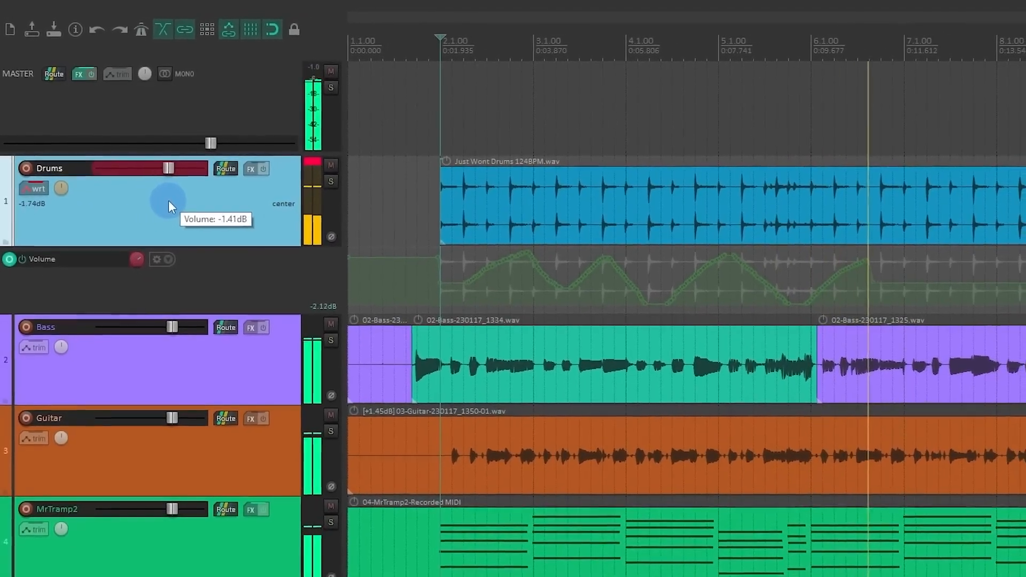
key(space)
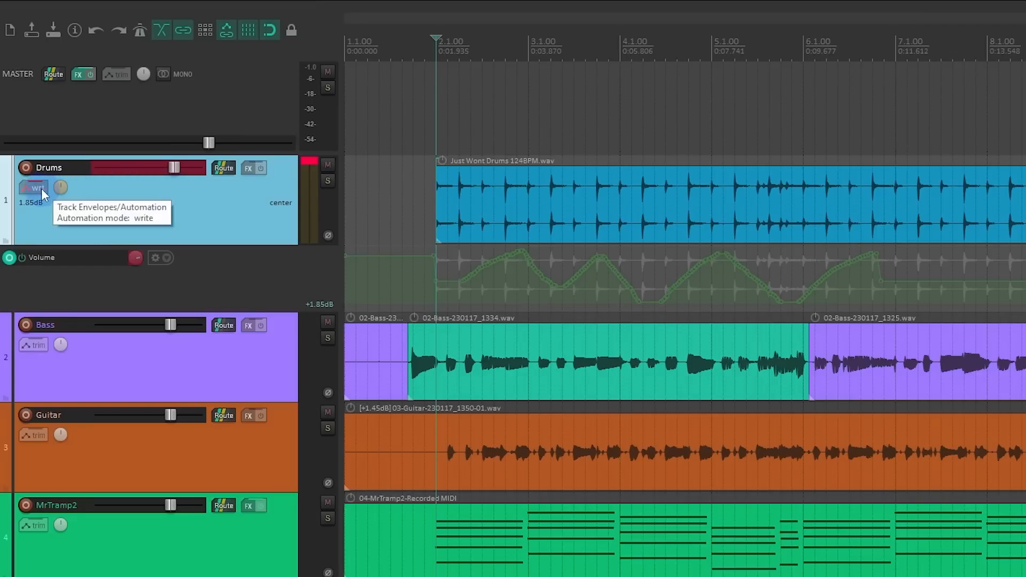
Step: Try playing from bar 2 with Drums still in Write mode, and undo the overwritten volume automation
key(space)
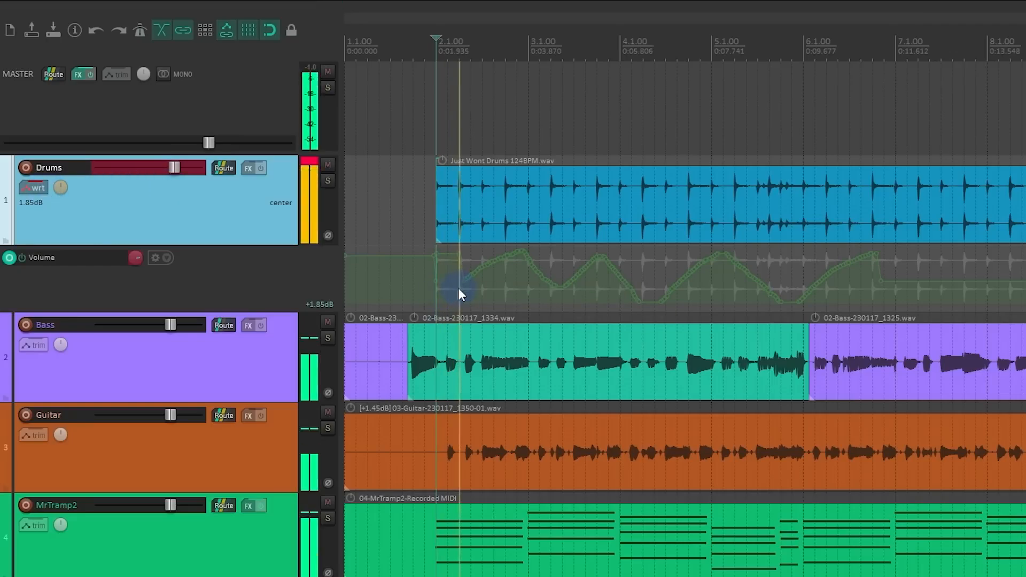
key(space)
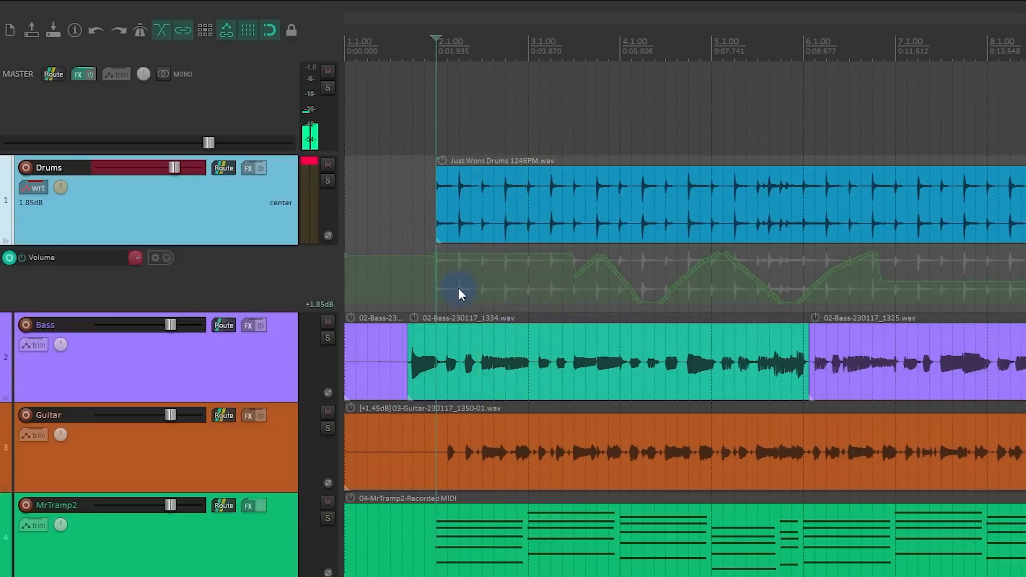
key(ctrl+z)
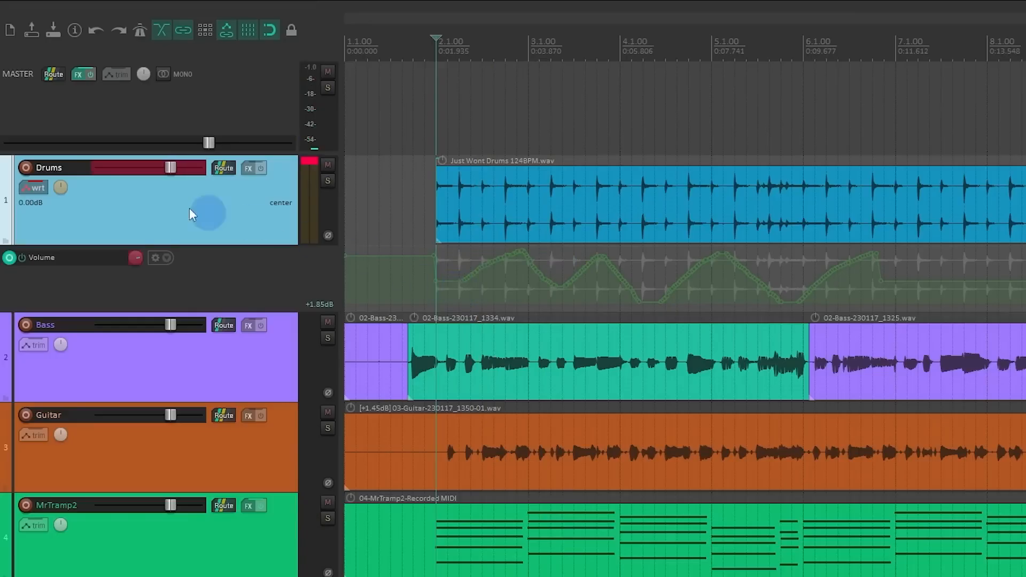
Step: Set the Drums track's automation mode to Trim/Read and play back the recorded volume envelope from bar 2
click(33, 188)
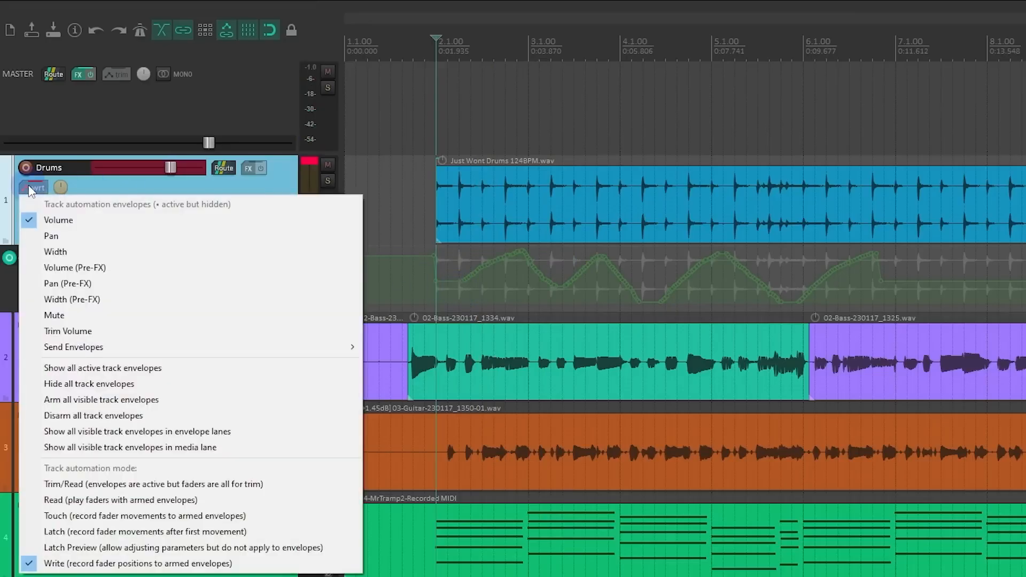
click(114, 487)
key(space)
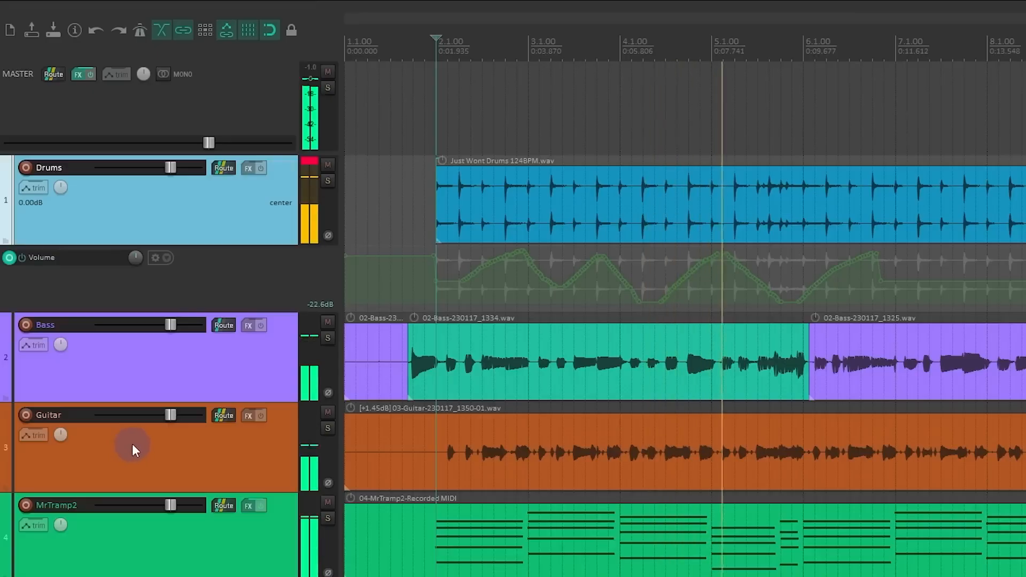
key(space)
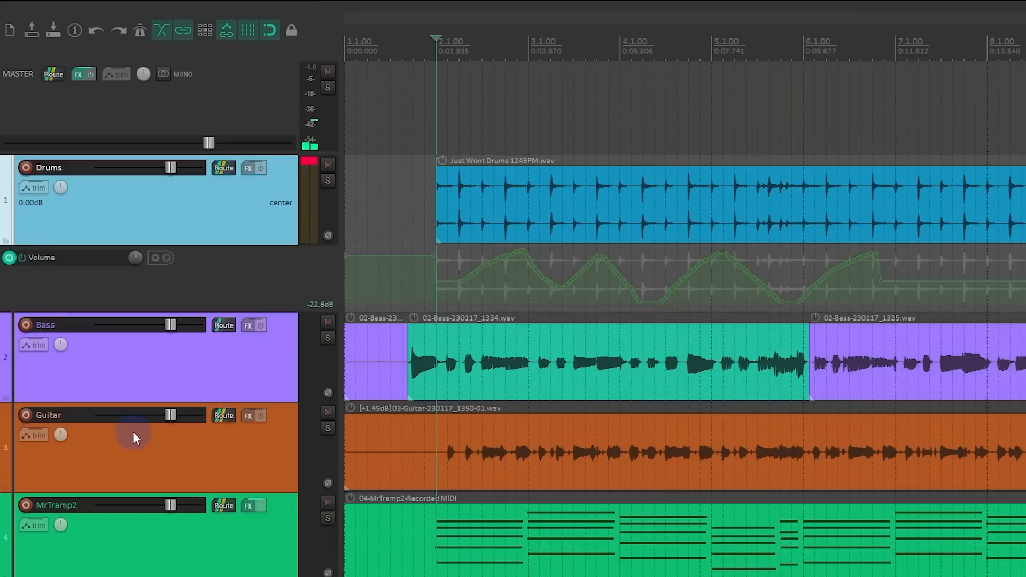
Step: Set the Drums track's automation mode to Read and play the project to watch its fader follow the envelope
right_click(33, 188)
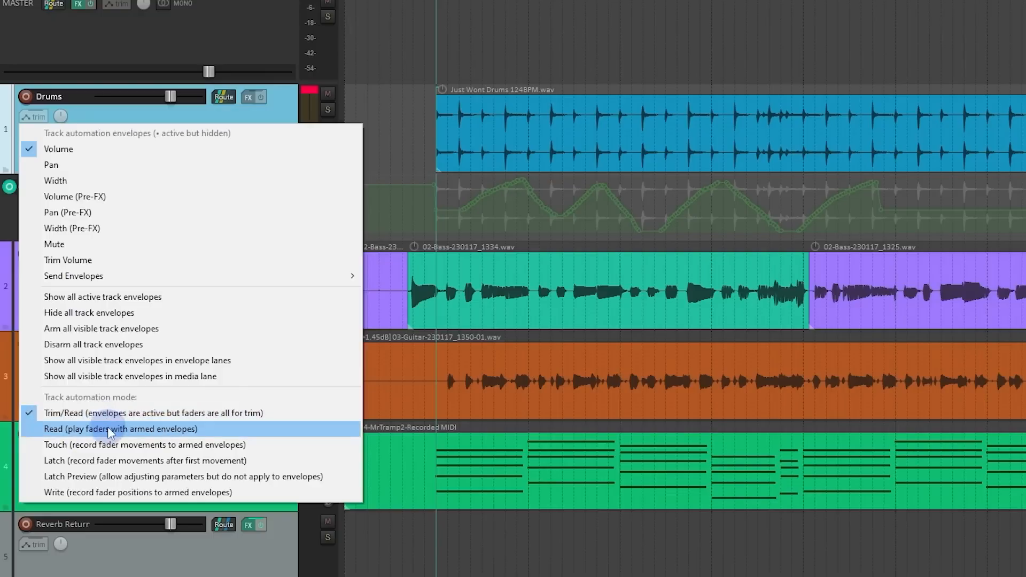
click(110, 429)
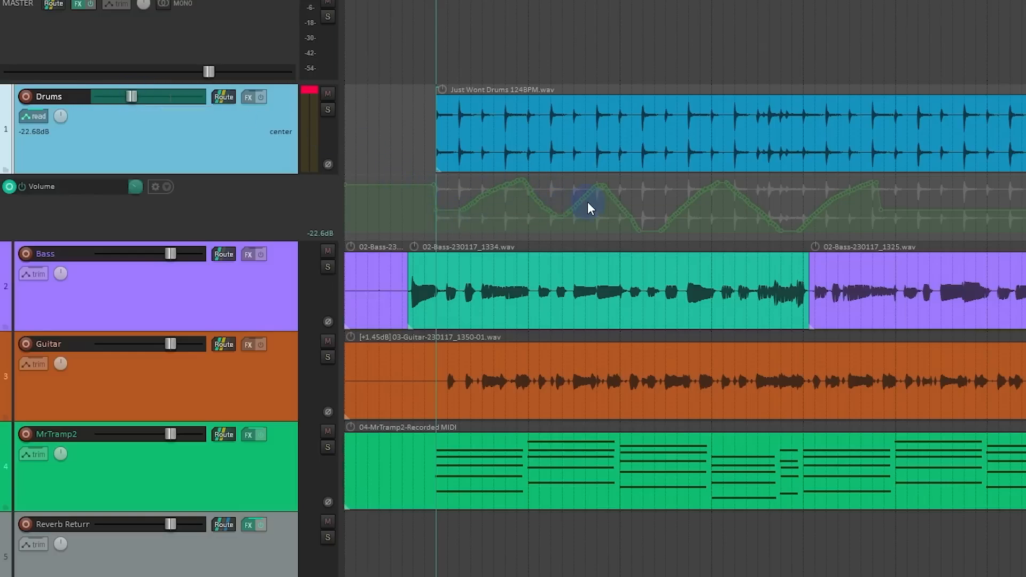
key(space)
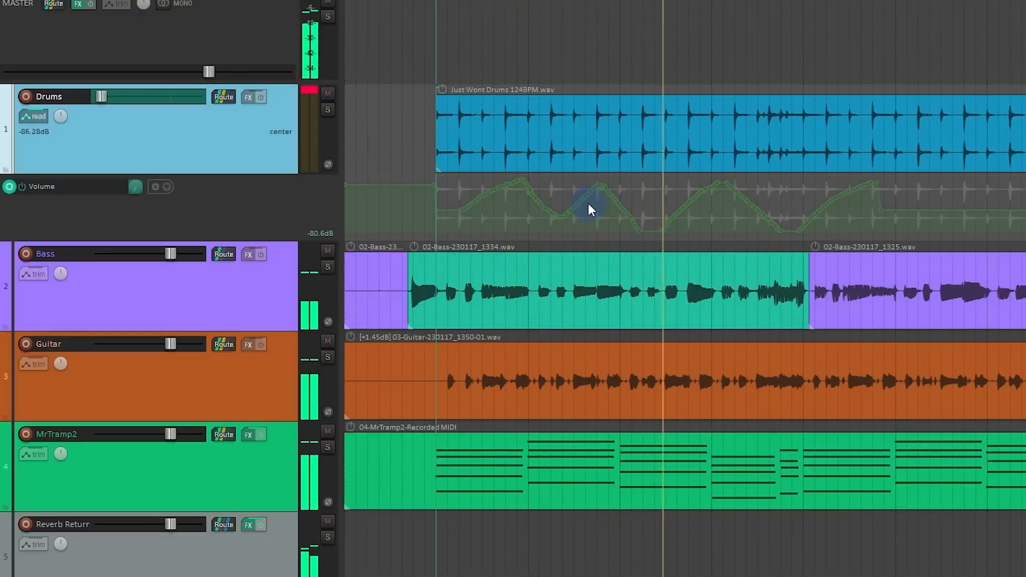
key(space)
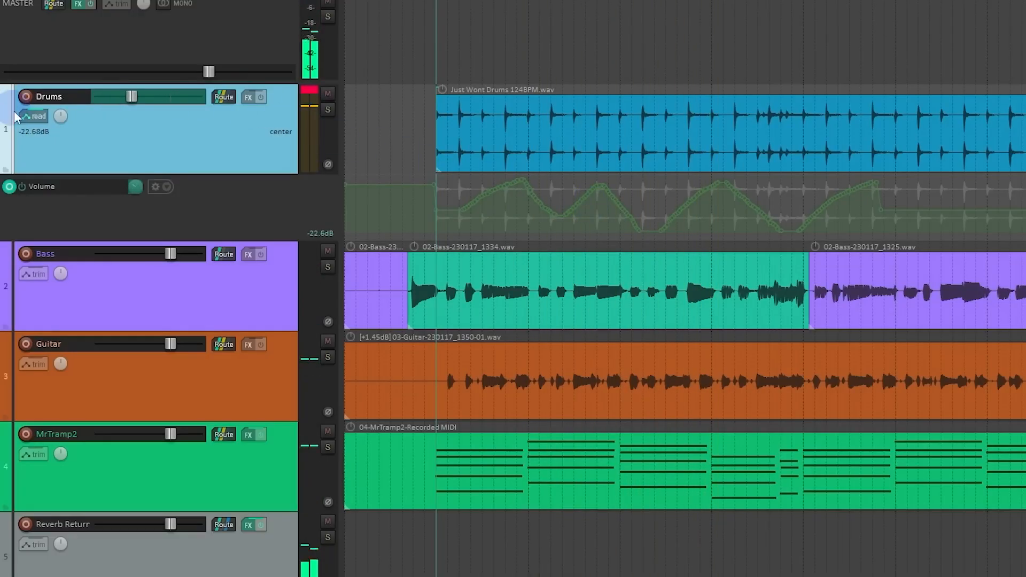
Step: Return the Drums track to Trim/Read automation and play the project again to compare the fader behavior
click(35, 117)
click(137, 414)
click(205, 157)
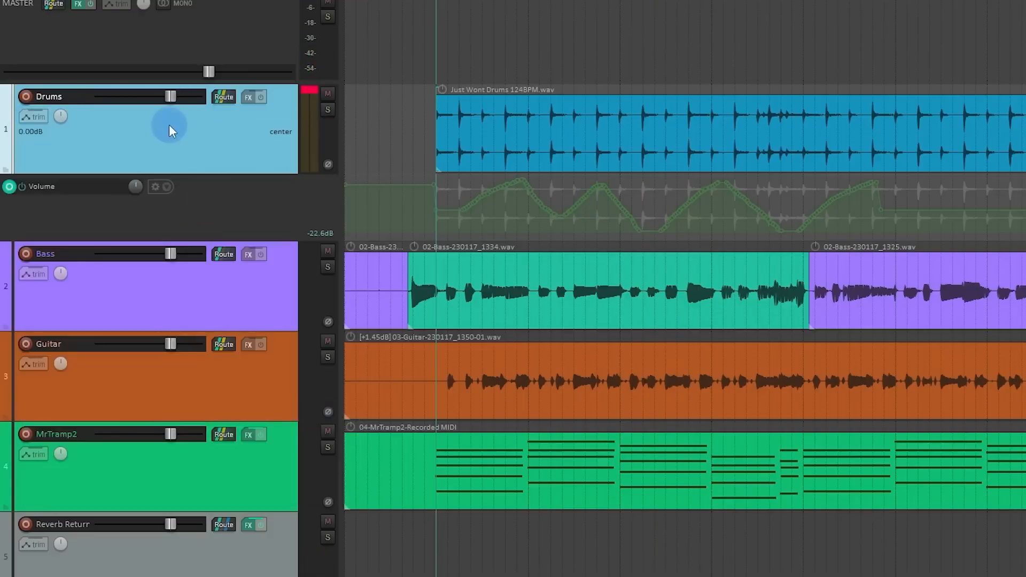
key(space)
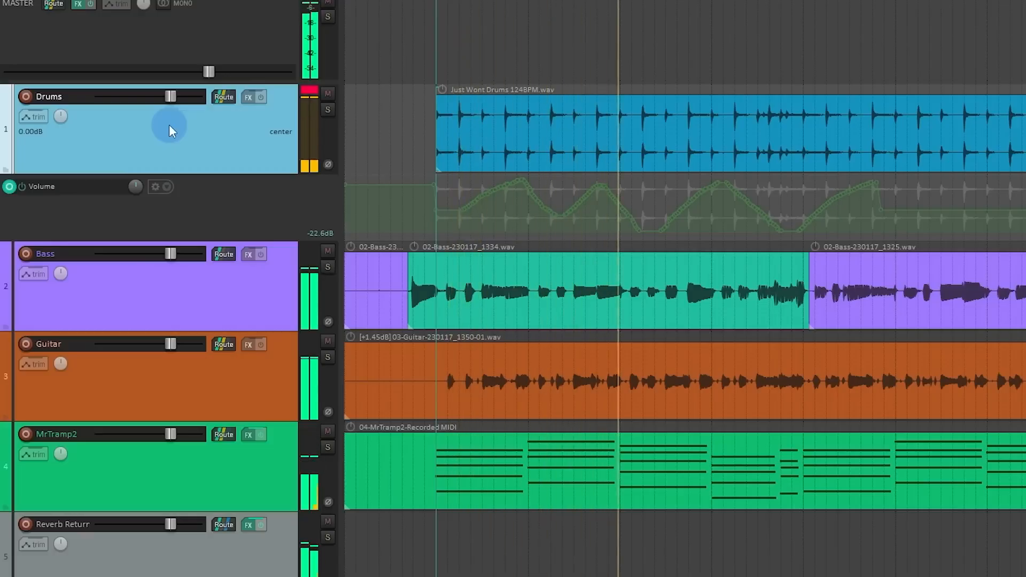
key(space)
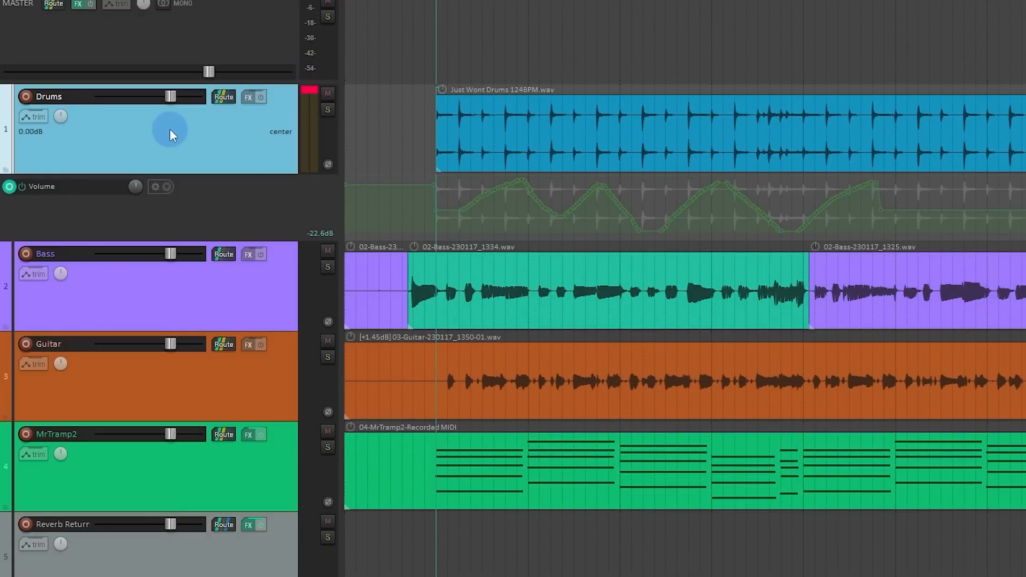
Step: Try trimming the Drums volume up to 1.59 dB and then down, and reset the fader to 0.00 dB
mouse_move(153, 99)
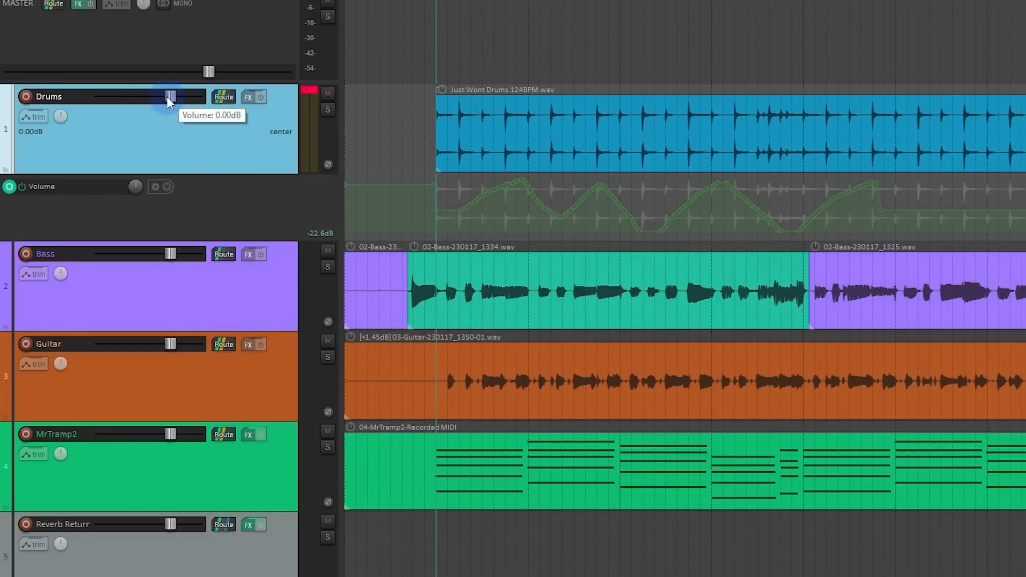
mouse_move(167, 98)
mouse_down()
mouse_move(159, 100)
mouse_move(171, 103)
mouse_up()
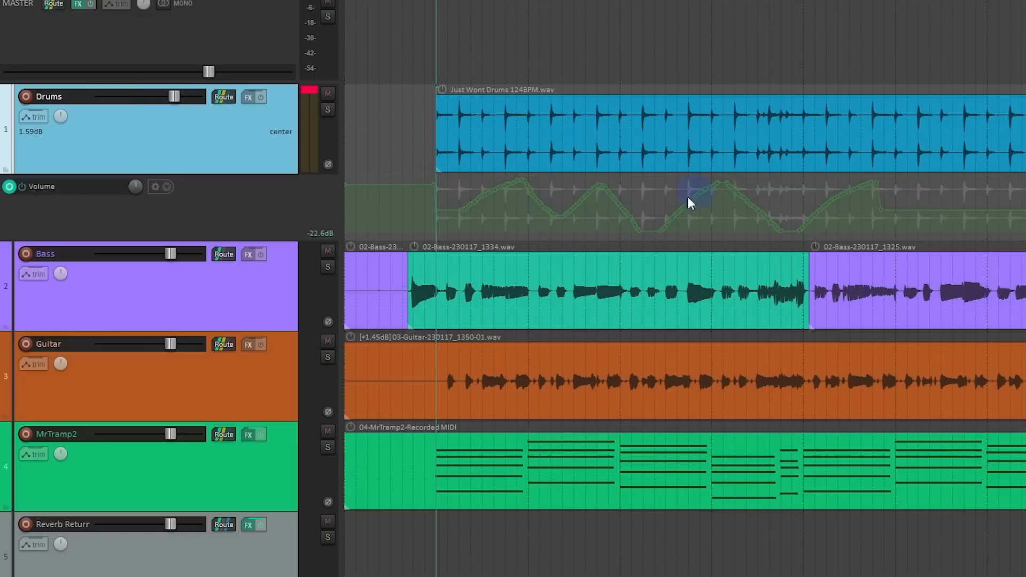
mouse_move(488, 193)
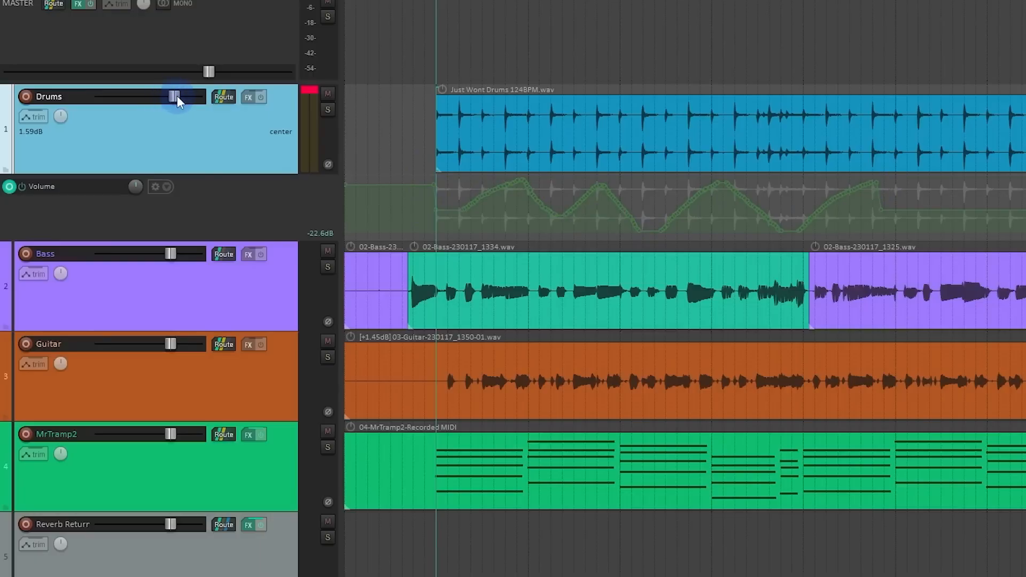
drag(177, 96, 159, 111)
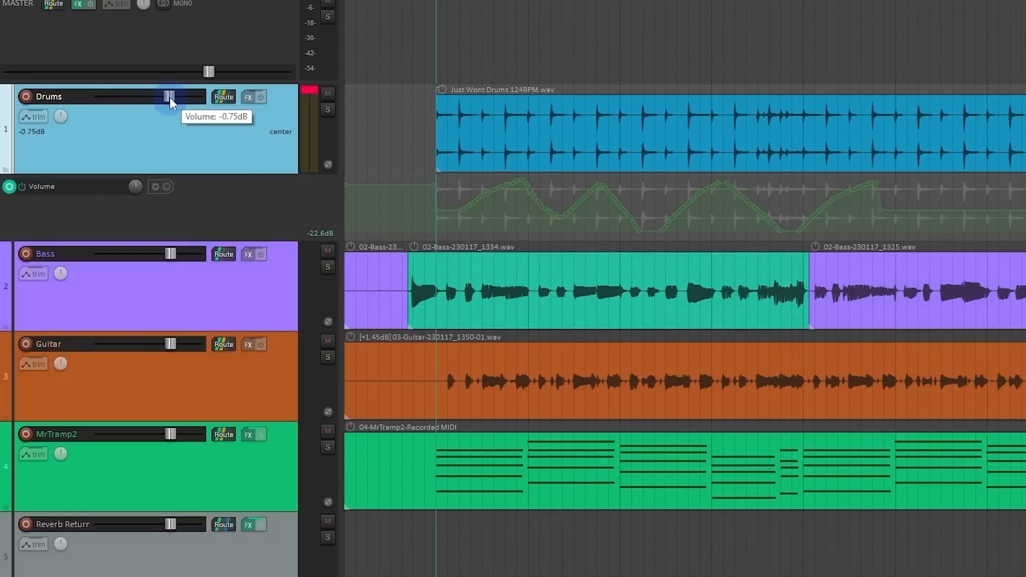
Step: Switch the Drums track's automation mode to Read and back to Trim/Read
click(28, 116)
click(107, 429)
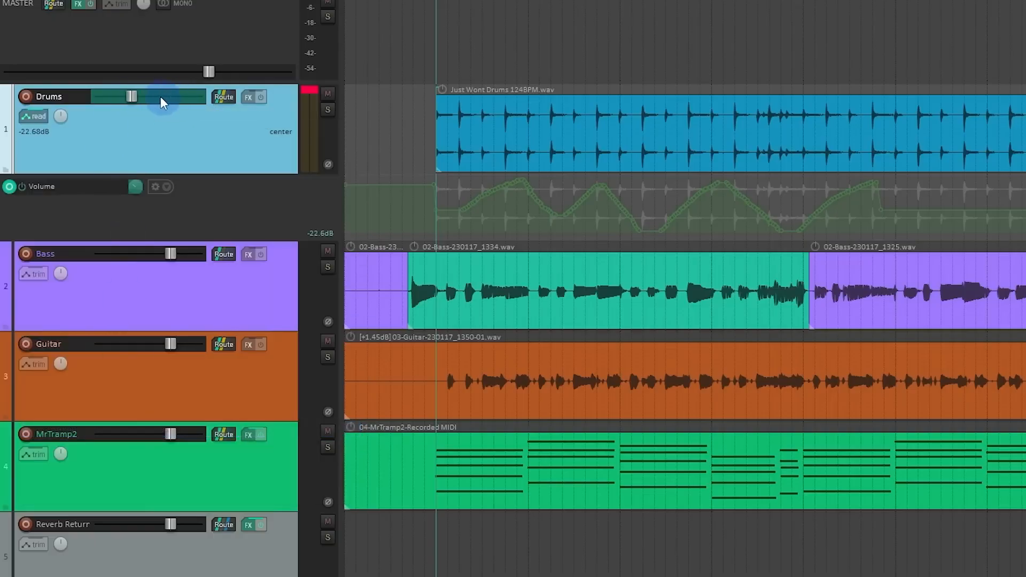
click(32, 116)
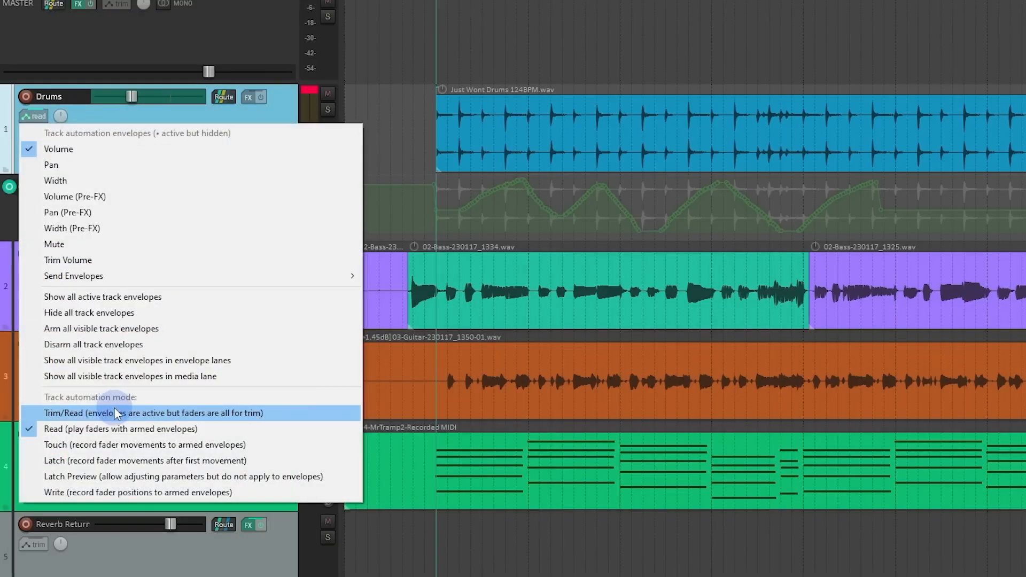
click(117, 414)
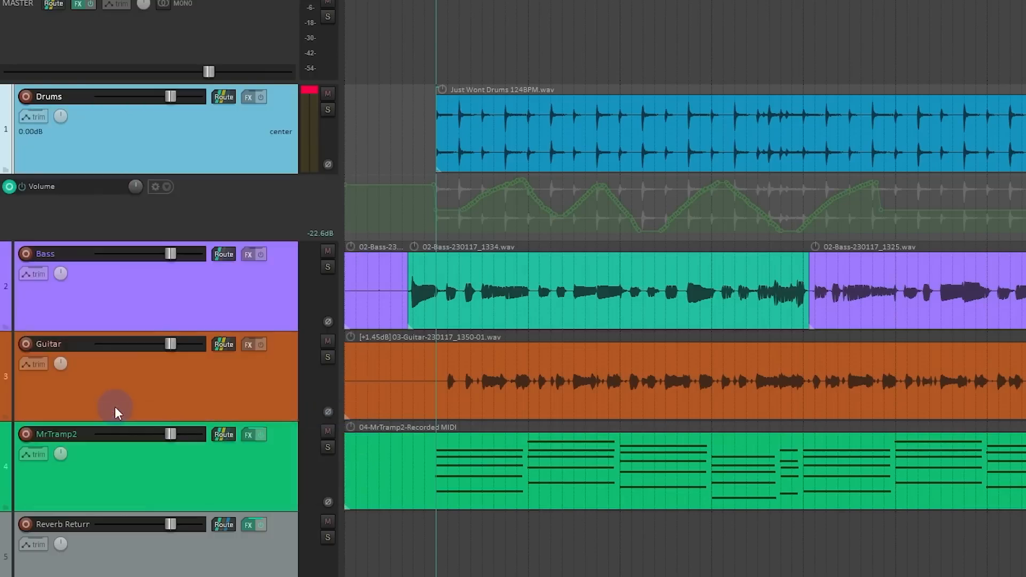
Step: Set the Drums track's automation mode to Latch and clear the previously recorded volume automation
click(39, 117)
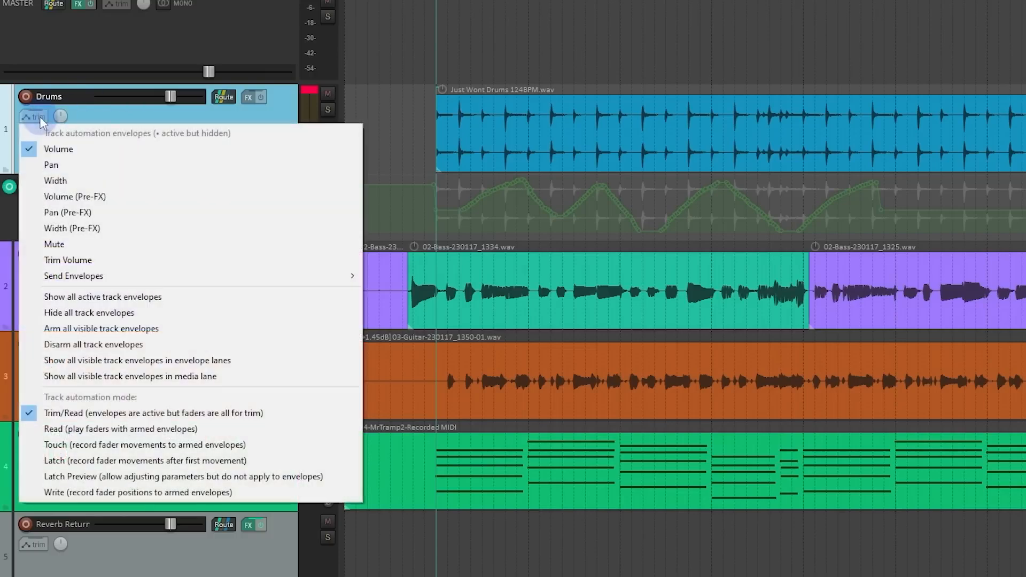
click(116, 463)
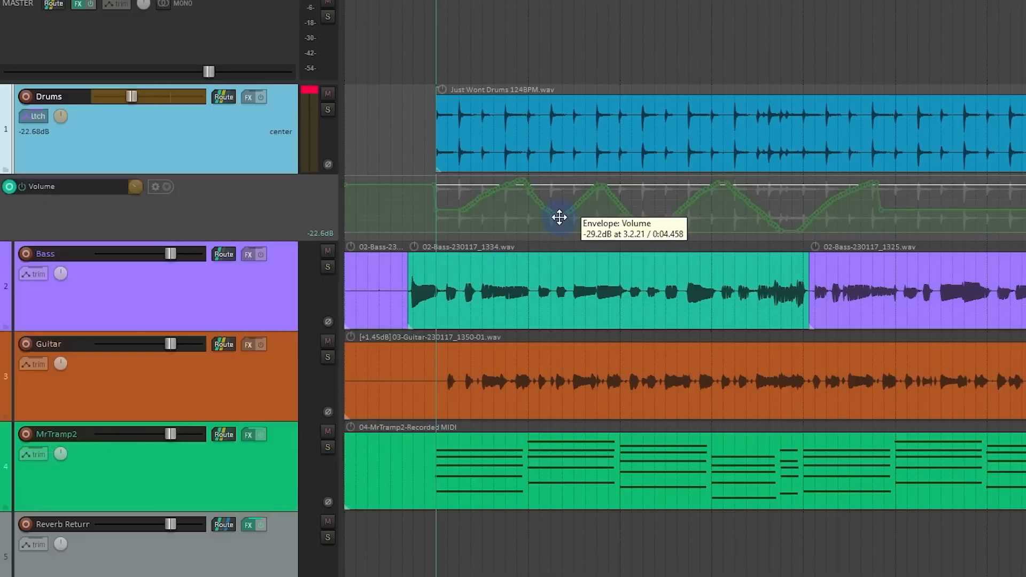
key(ctrl+z)
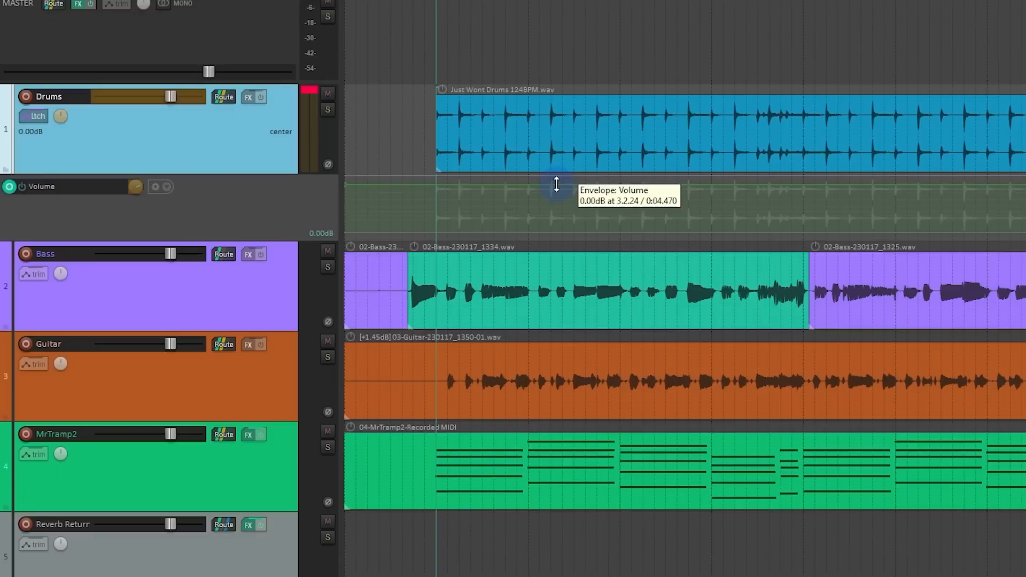
Step: Record Drums volume fader moves in Latch mode during playback, ending at -33.99 dB, and remove the recorded envelope points
key(space)
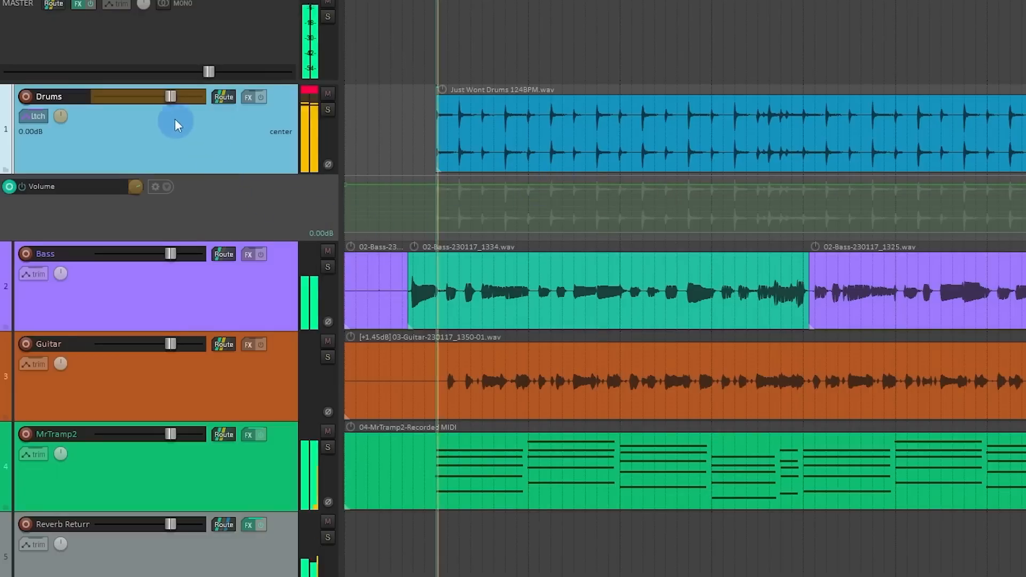
mouse_move(166, 98)
mouse_down()
mouse_move(126, 109)
mouse_move(182, 114)
mouse_move(117, 118)
mouse_up()
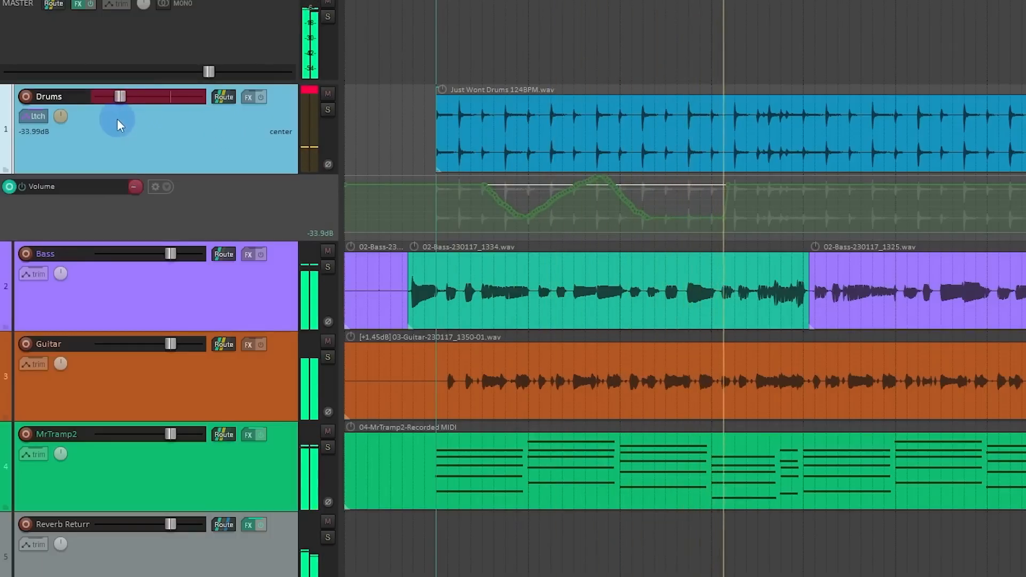
key(space)
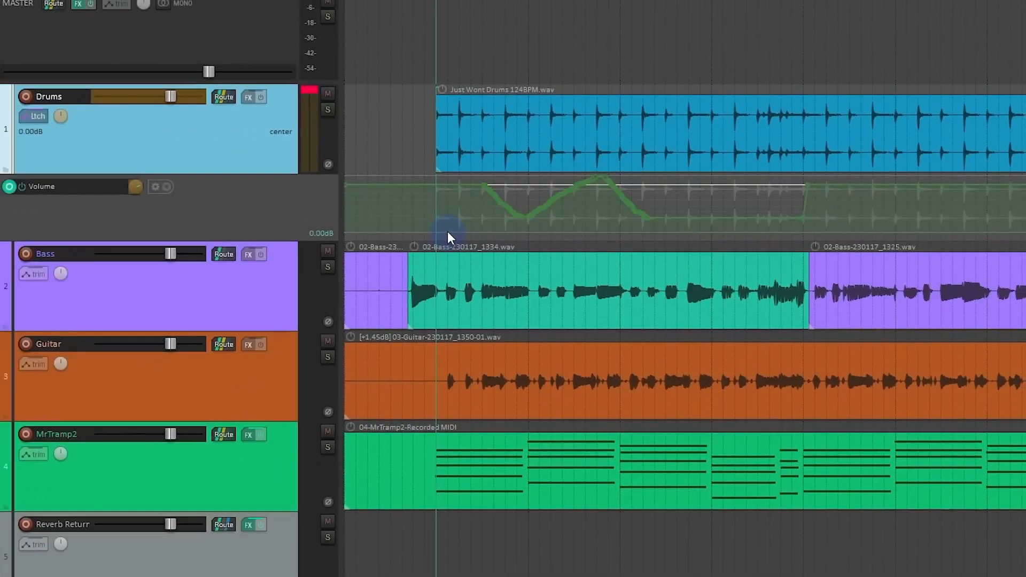
key(Delete)
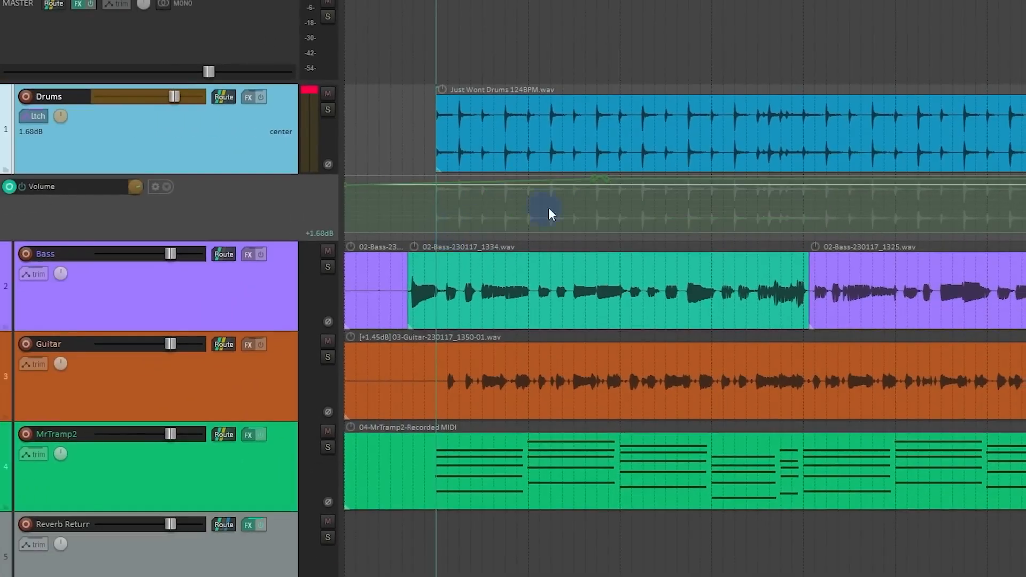
alt+click(598, 184)
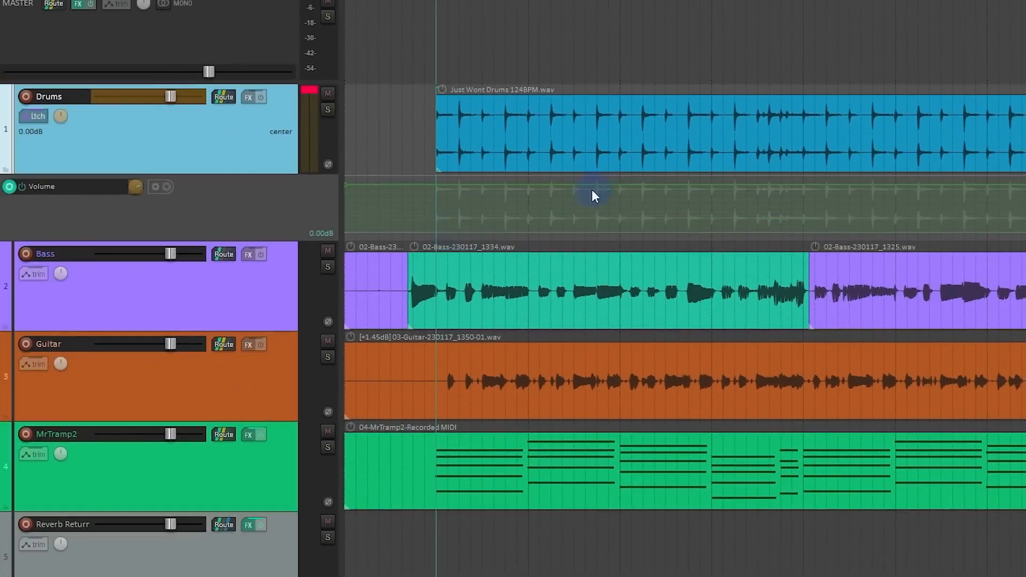
Step: Switch the Drums track to Touch automation and record a short pass of volume fader moves, releasing the fader before stopping playback
click(36, 118)
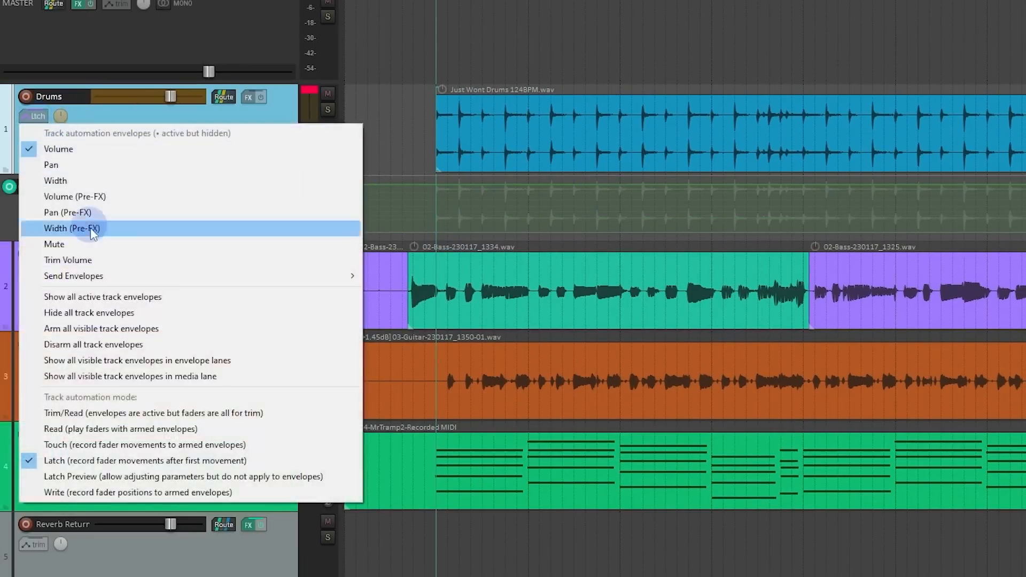
click(153, 447)
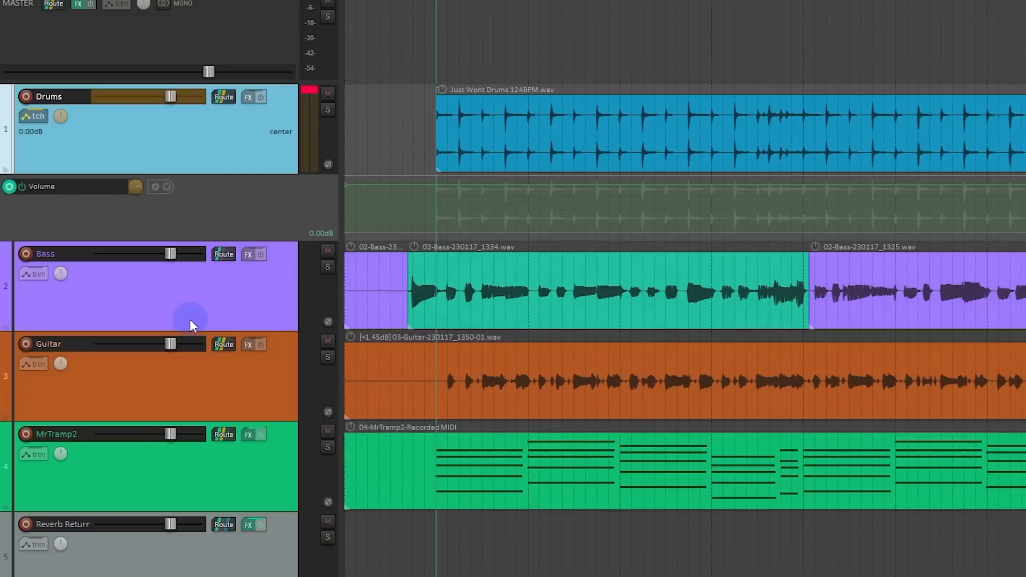
key(space)
mouse_move(171, 97)
mouse_down()
mouse_move(130, 107)
mouse_move(174, 111)
mouse_move(138, 115)
mouse_up()
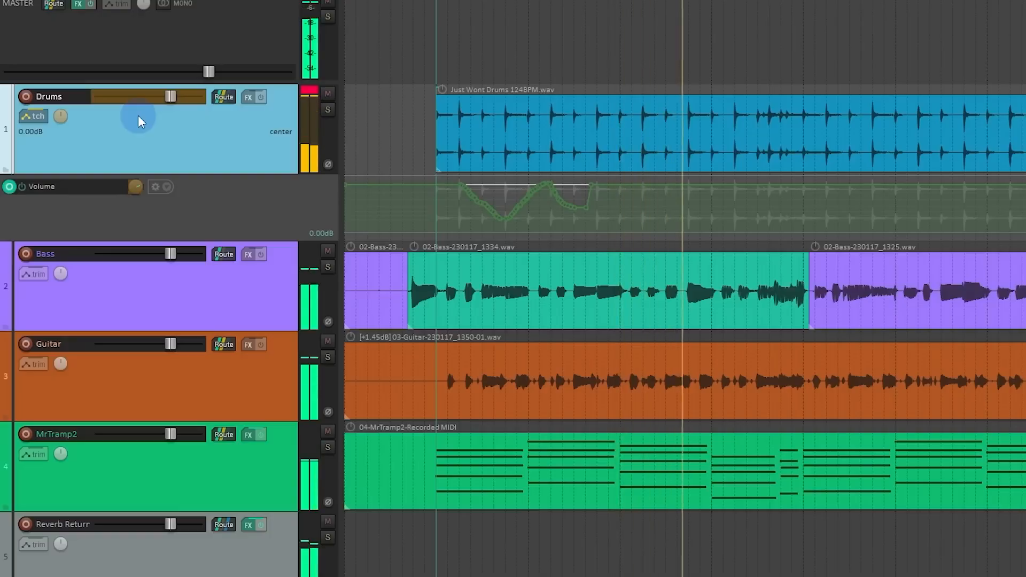
key(space)
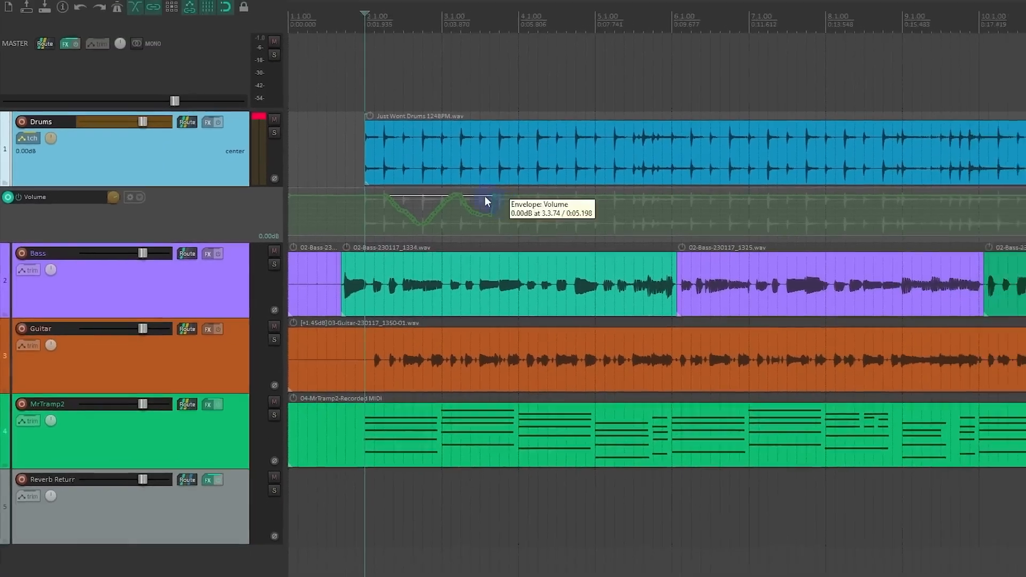
Step: Play the project over the Drums volume envelope to examine the recorded Touch moves and the fader's return
drag(419, 111, 556, 238)
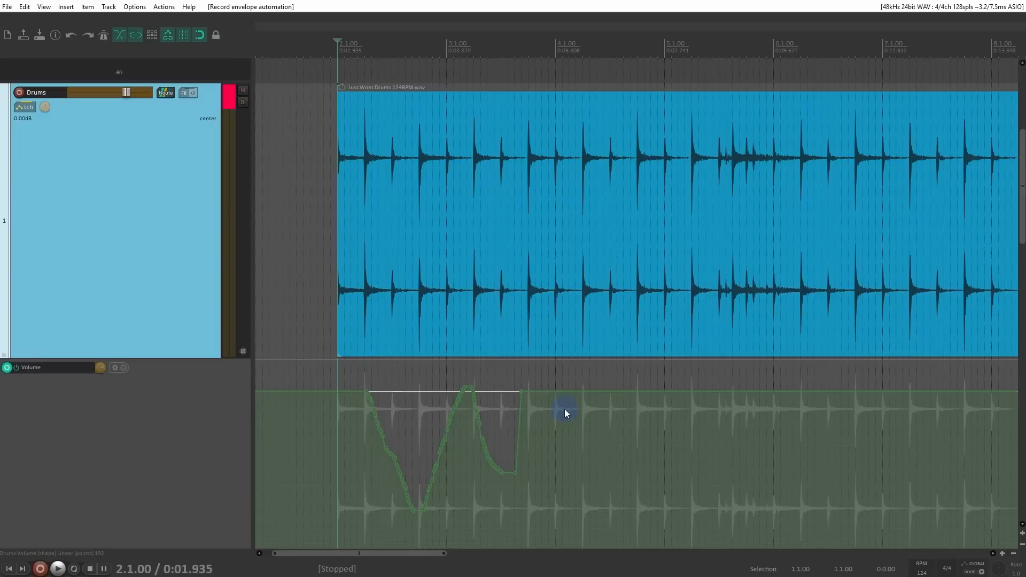
key(space)
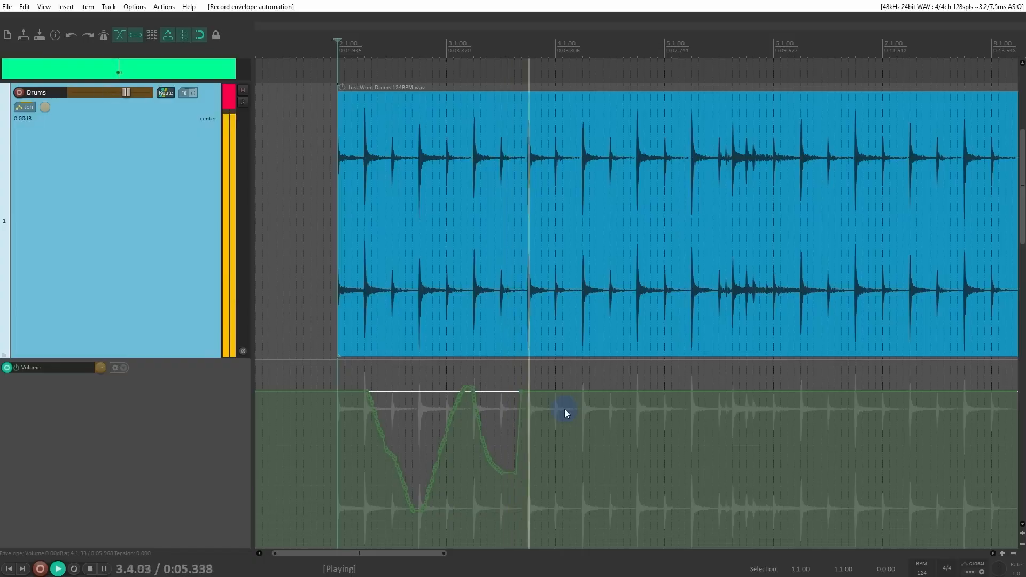
key(space)
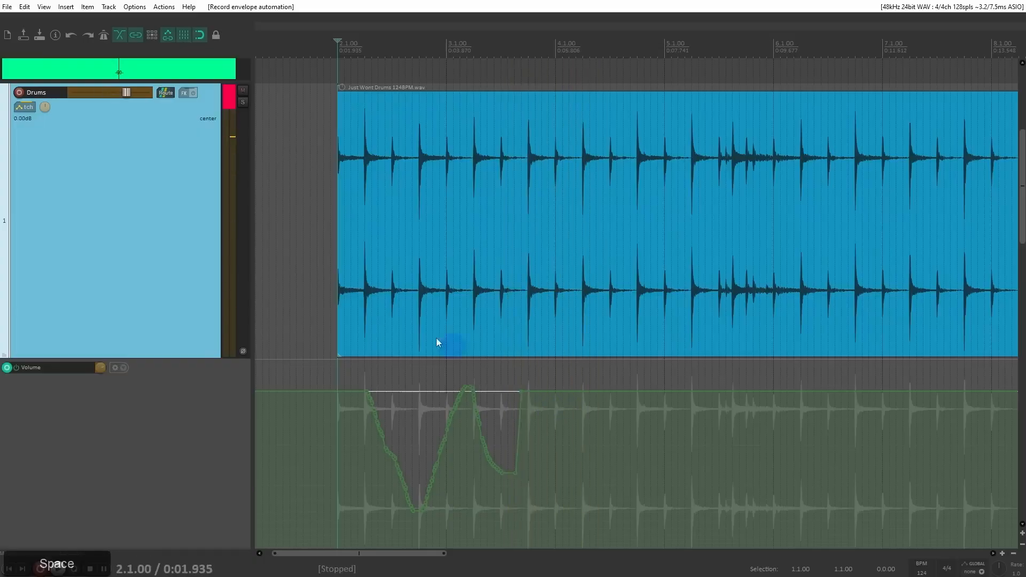
Step: Record a second Touch pass of rapid Drums volume fader moves, starting playback from 3.4.50
click(542, 375)
click(164, 201)
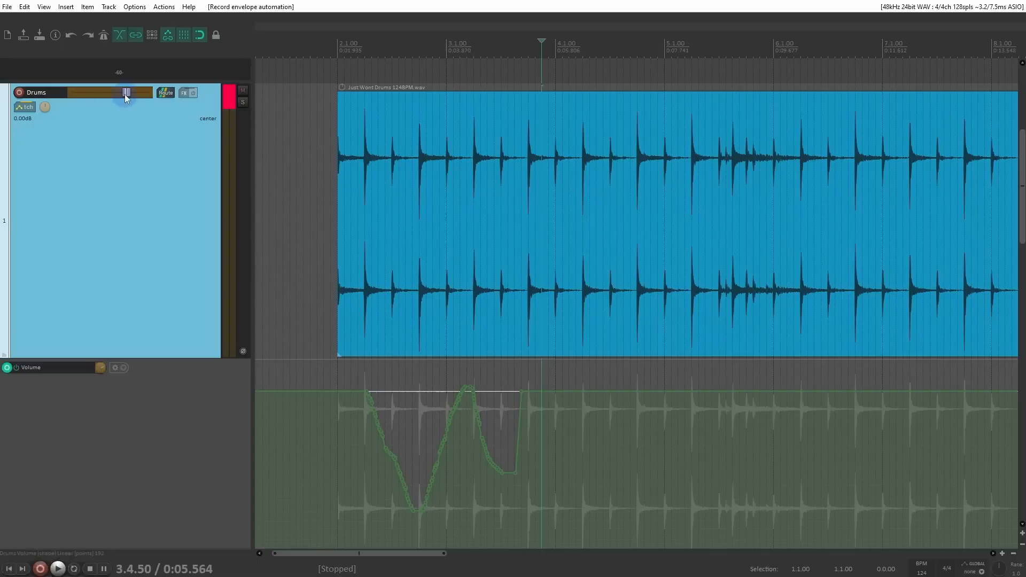
key(space)
mouse_move(126, 94)
mouse_down()
mouse_move(95, 108)
mouse_move(120, 174)
mouse_up()
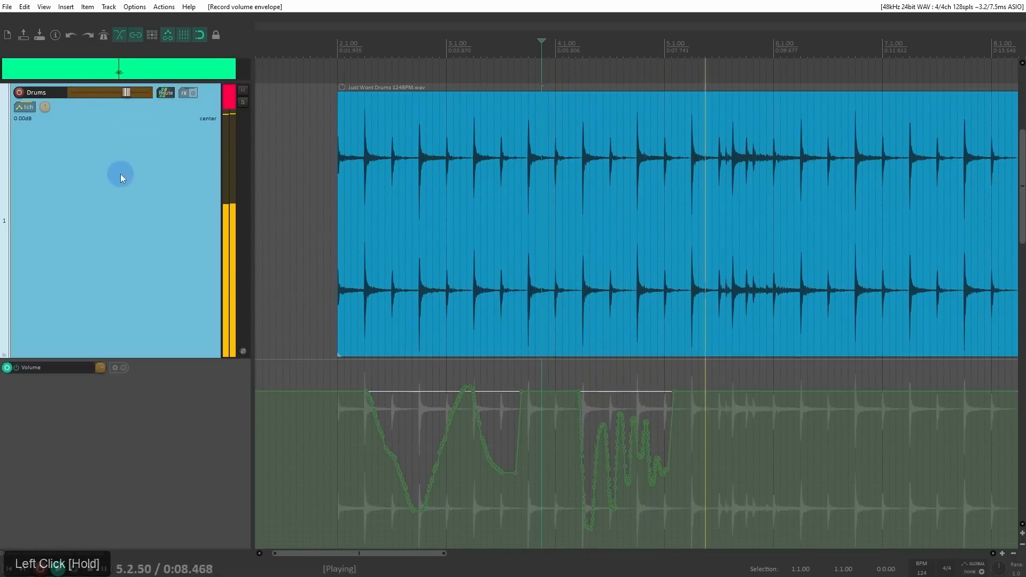
key(space)
Step: Return the Drums track to Trim/Read automation and clear its volume envelope, removing the envelope completely
right_click(120, 174)
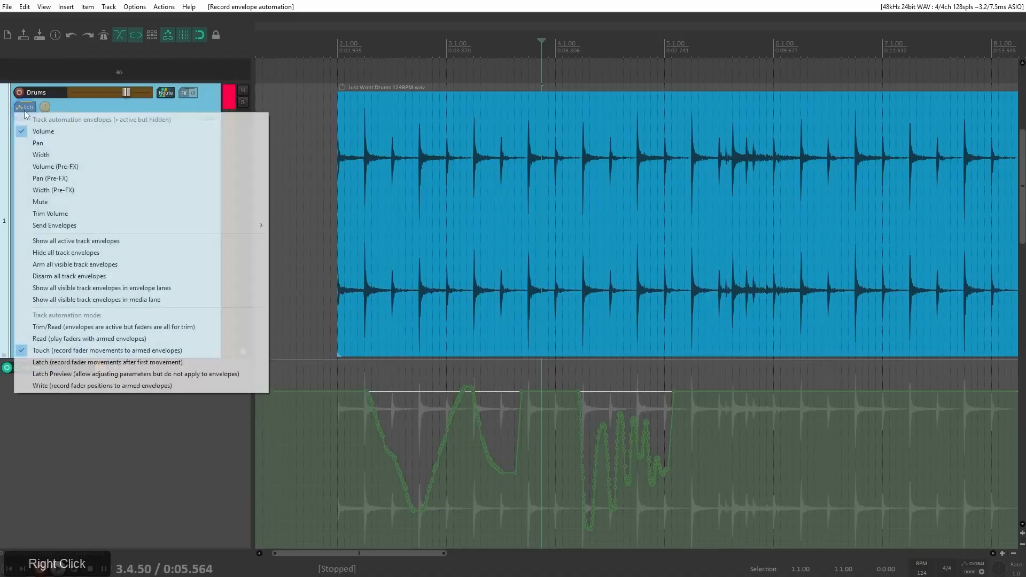
click(89, 322)
click(120, 369)
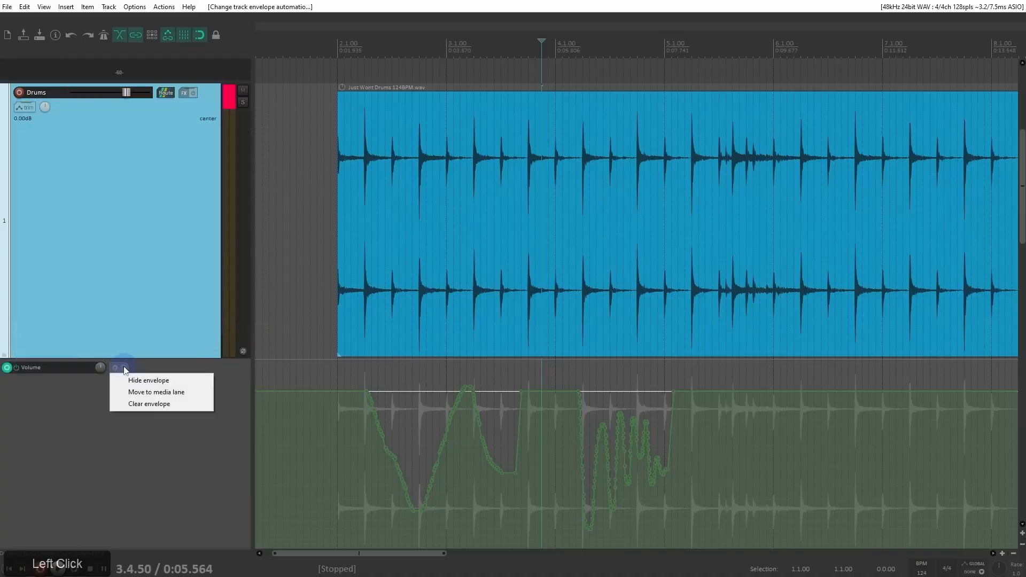
click(154, 405)
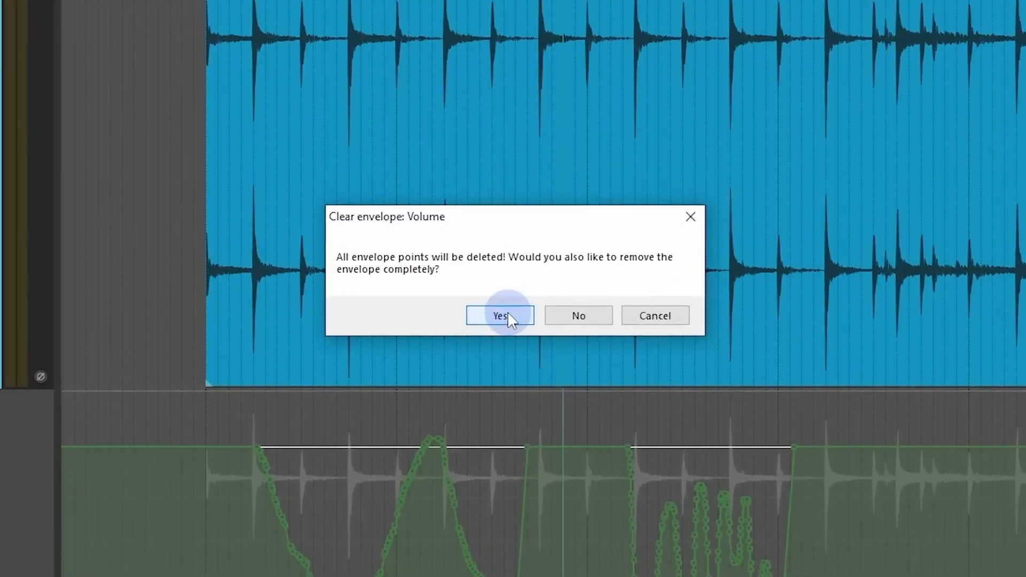
click(508, 313)
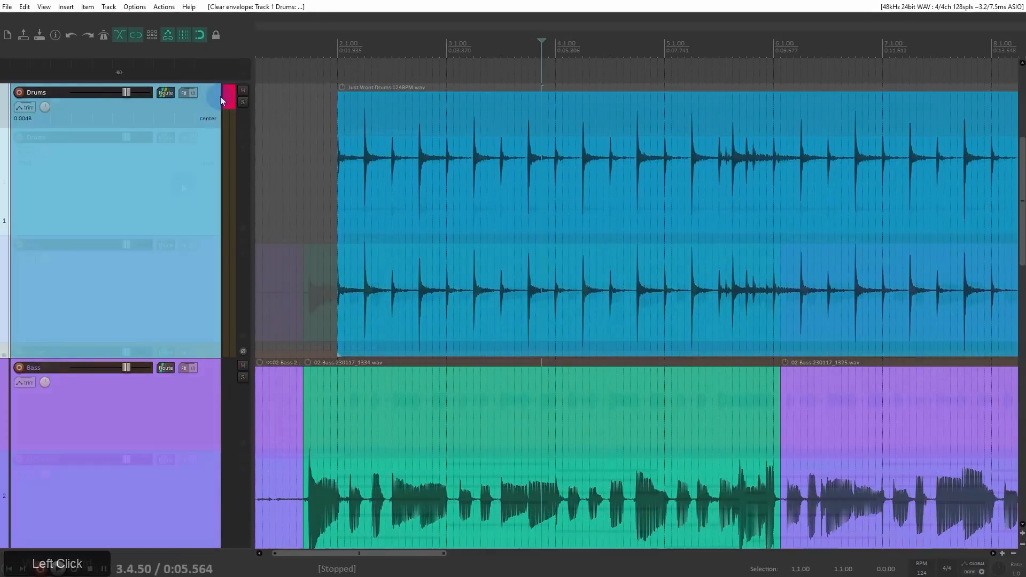
Step: Add the ReaEQ (Cockos) plug-in to the Drums track and set the track's automation mode to Latch
scroll(182, 178, down, 2)
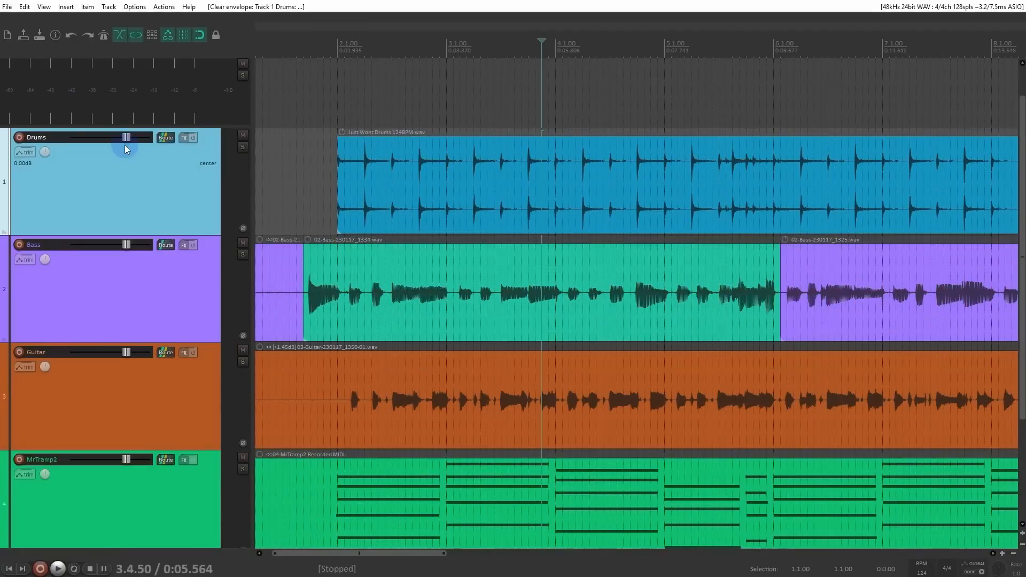
click(183, 137)
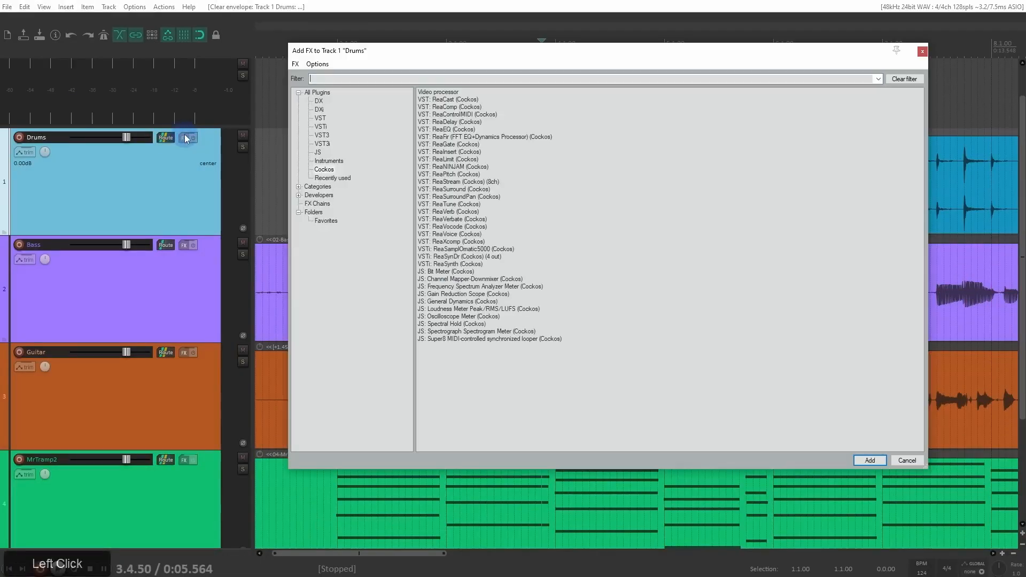
double_click(453, 130)
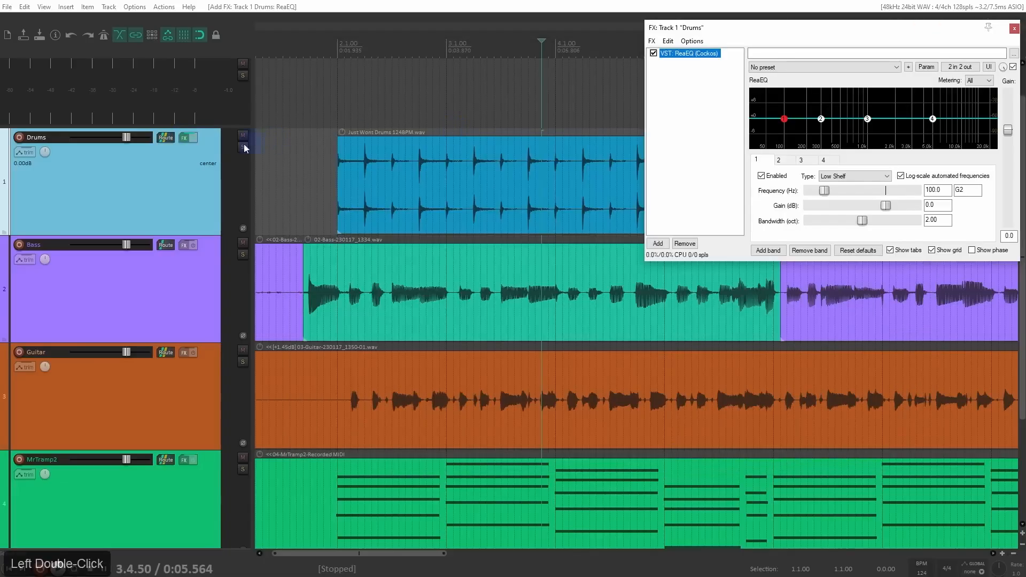
right_click(17, 154)
click(68, 283)
drag(68, 283, 105, 419)
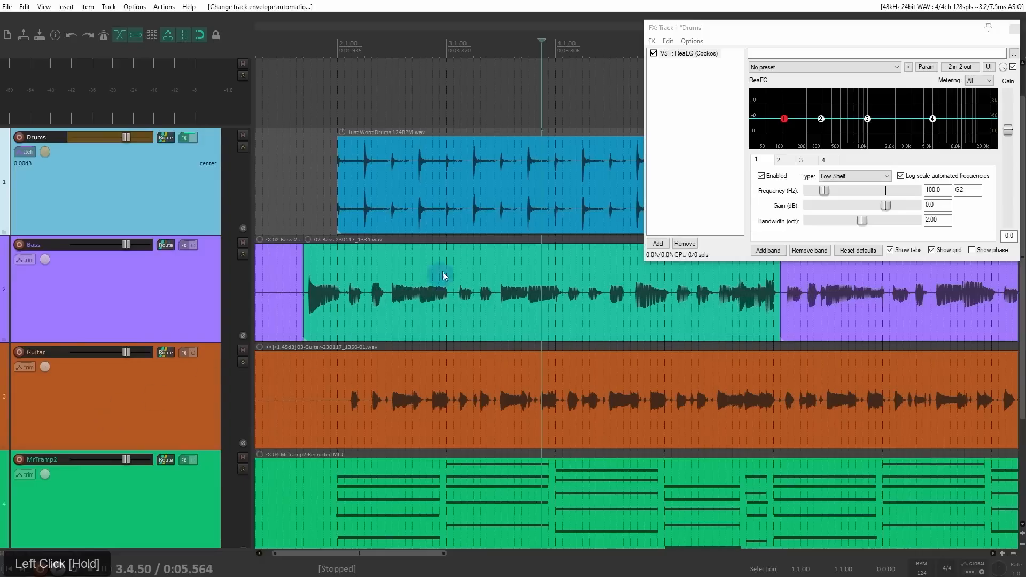
Step: Record gain and frequency moves of ReaEQ bands 3 and 2, plus band 2's bandwidth, during playback from 1.4.75
click(329, 109)
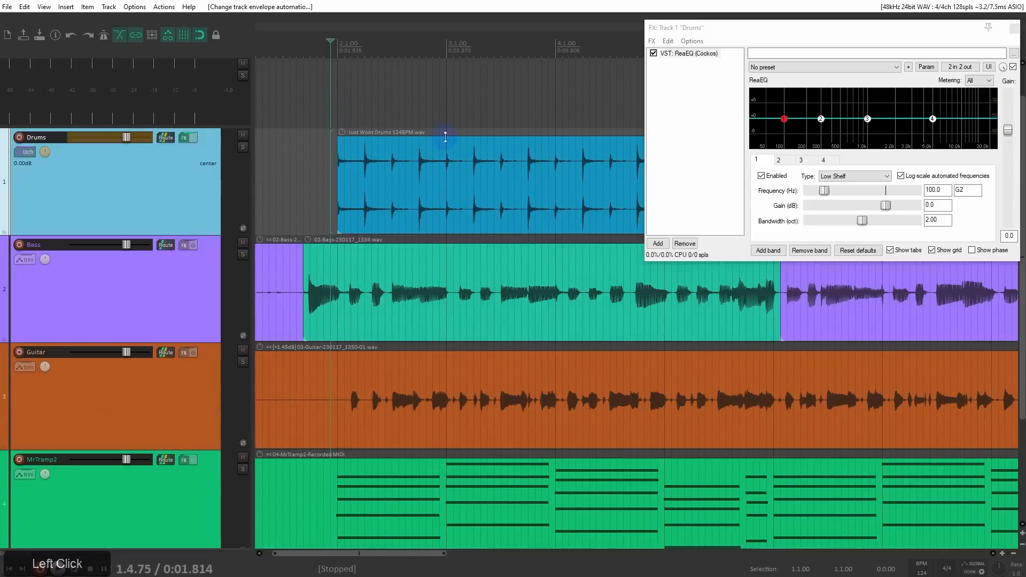
key(space)
mouse_move(868, 119)
mouse_down()
mouse_move(868, 94)
mouse_move(825, 99)
mouse_move(859, 159)
mouse_move(871, 148)
mouse_up()
mouse_move(822, 119)
mouse_down()
mouse_move(828, 100)
mouse_move(891, 142)
mouse_move(874, 107)
mouse_up()
scroll(875, 107, up, 3)
key(space)
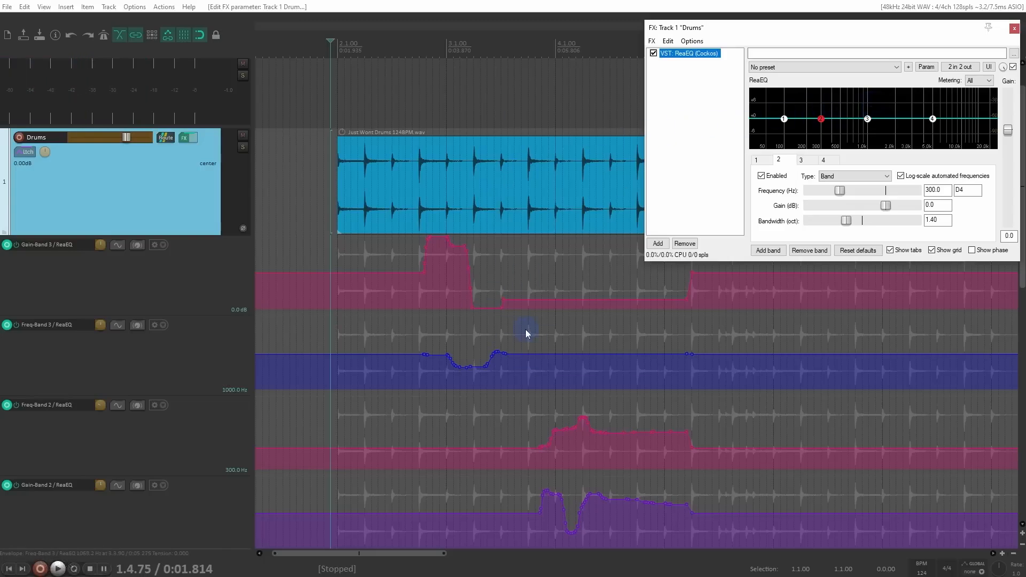
ctrl+scroll(525, 334, down, 3)
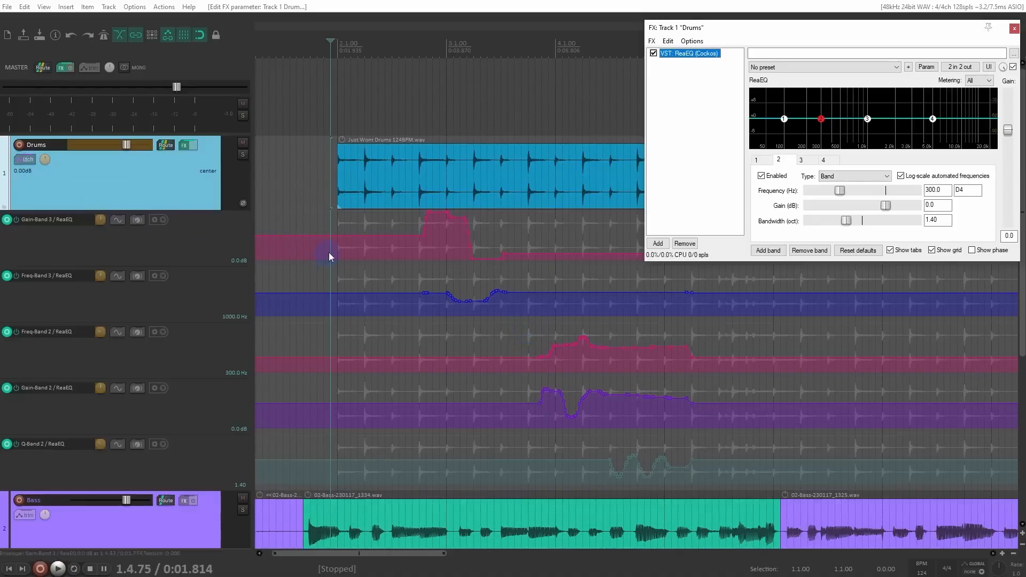
Step: Undo the recorded ReaEQ automation and Latch mode, remove ReaEQ from the Drums track and close its FX window
key(ctrl+z)
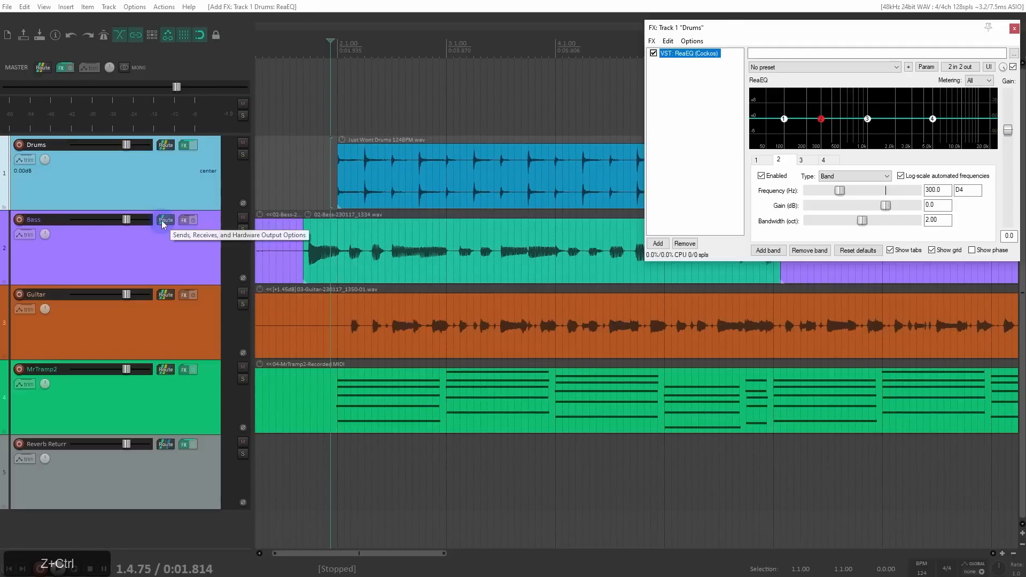
alt+click(184, 147)
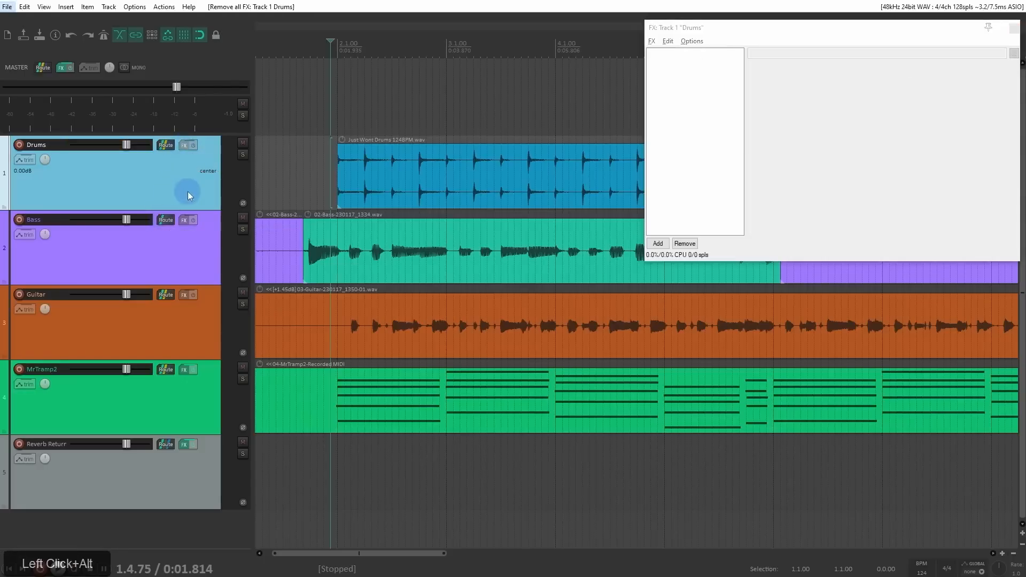
click(1015, 28)
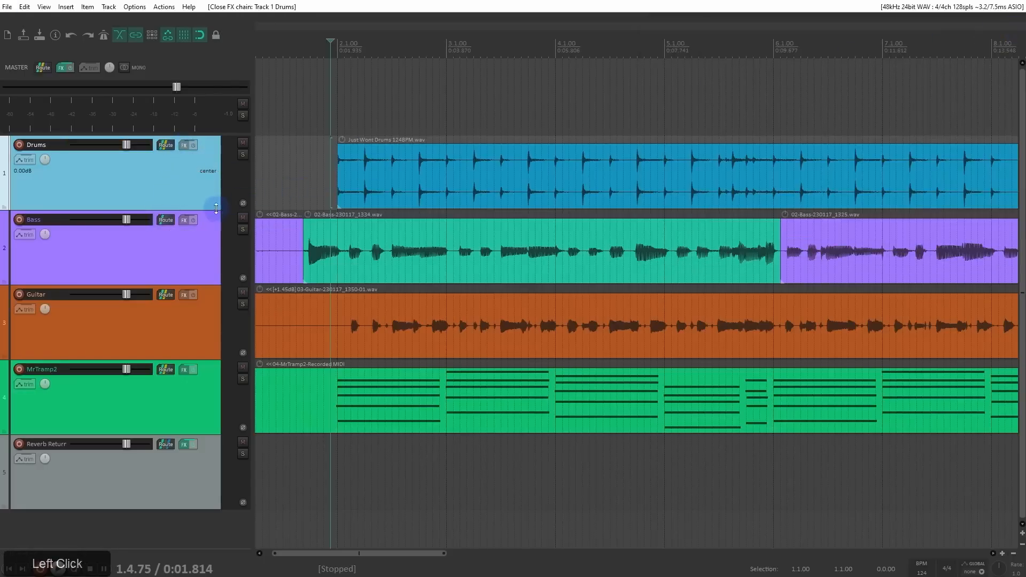
Step: Make the Drums track taller, open its envelopes window and make the Trim Volume envelope visible
drag(213, 210, 214, 318)
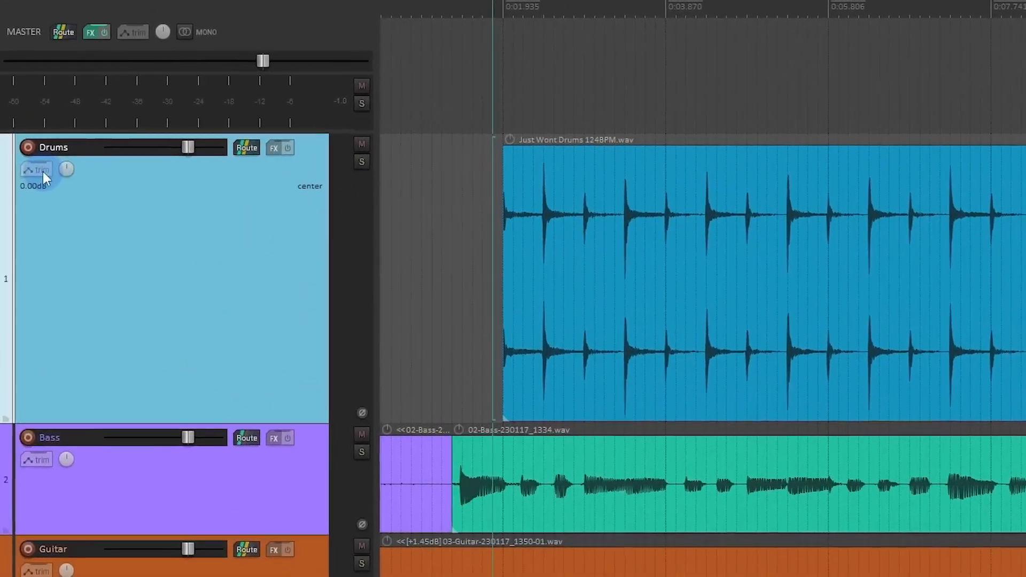
click(28, 160)
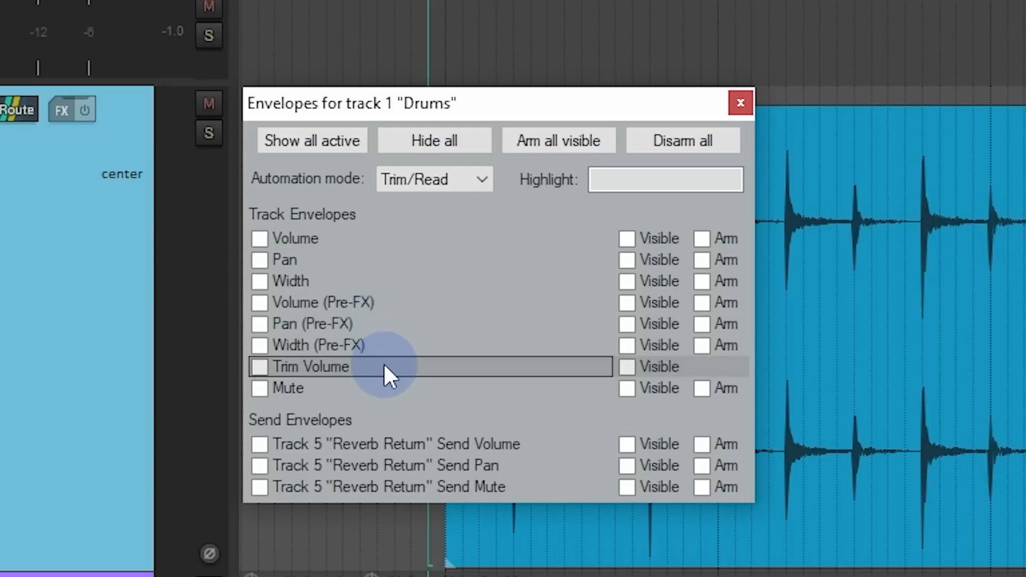
click(725, 387)
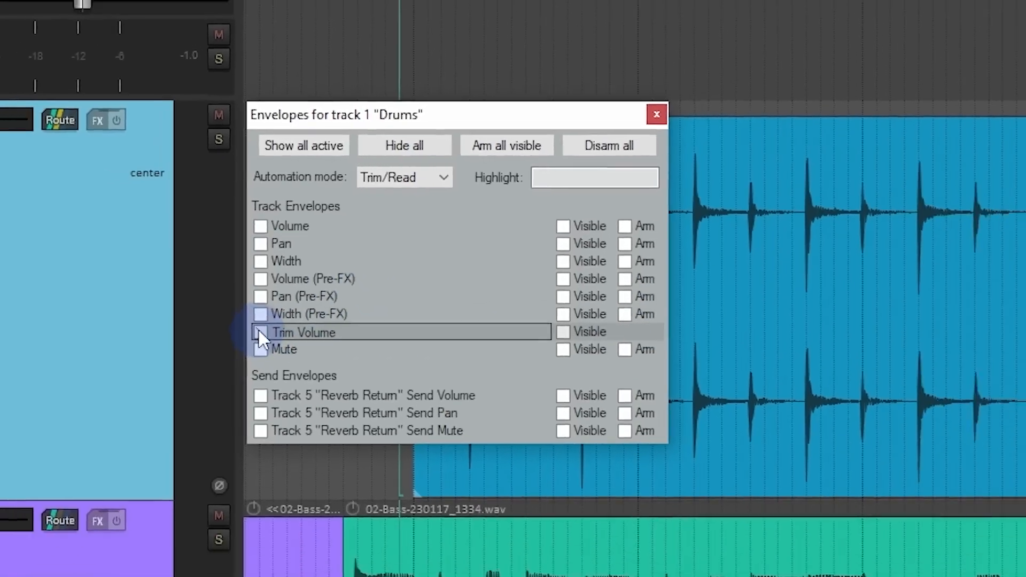
click(260, 368)
mouse_move(343, 353)
ctrl+mouse_down()
mouse_move(537, 376)
mouse_move(316, 420)
ctrl+mouse_up()
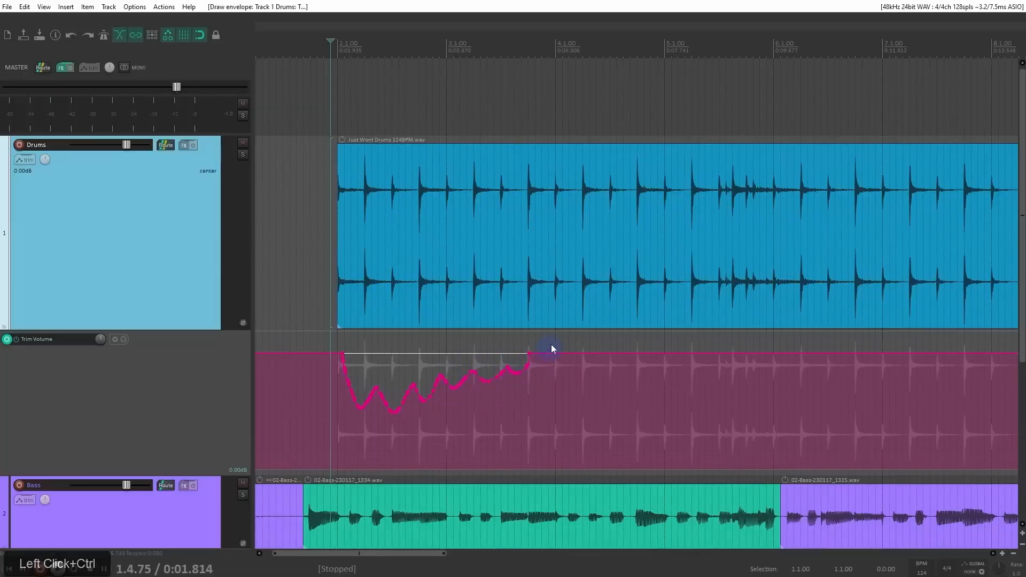
key(Delete)
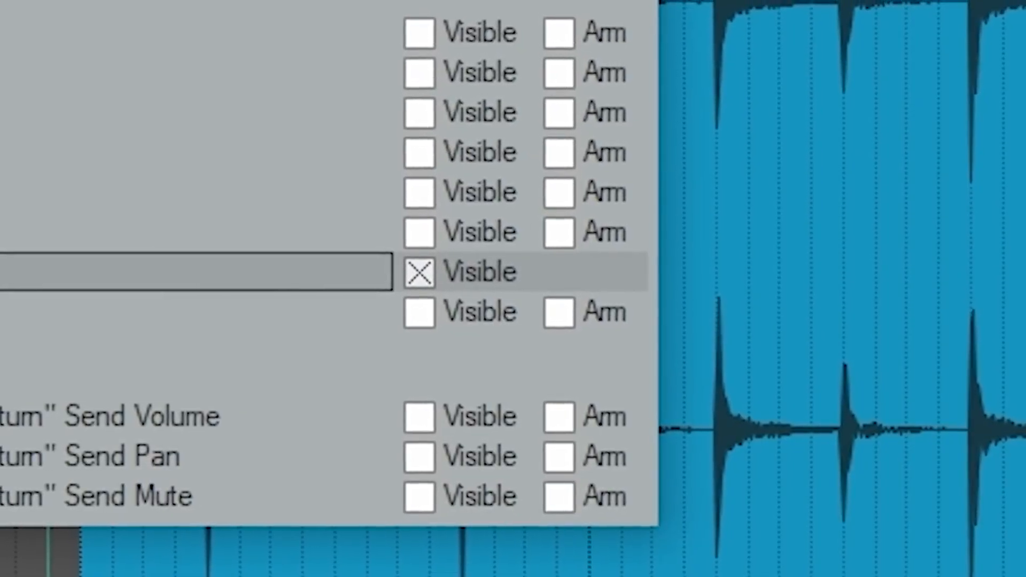
Step: Hide the Trim Volume envelope, show the Drums track's Volume envelope in its own lane and close the envelopes window
click(10, 271)
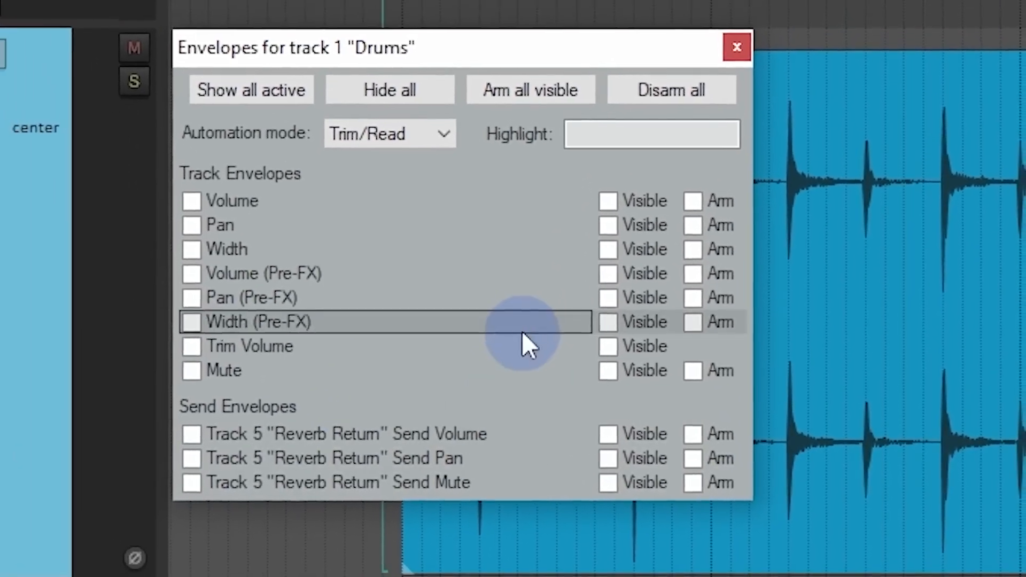
click(215, 201)
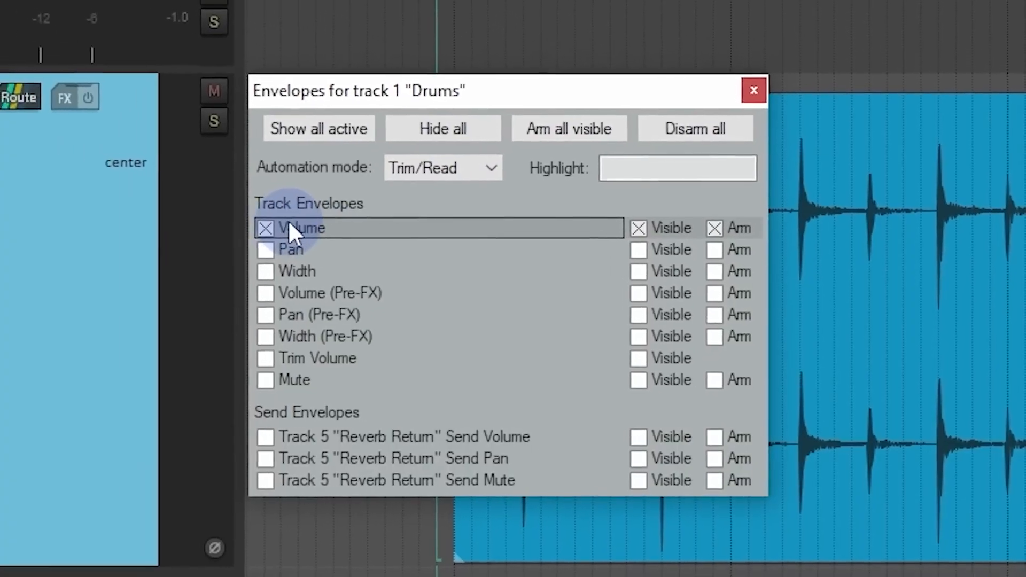
click(754, 91)
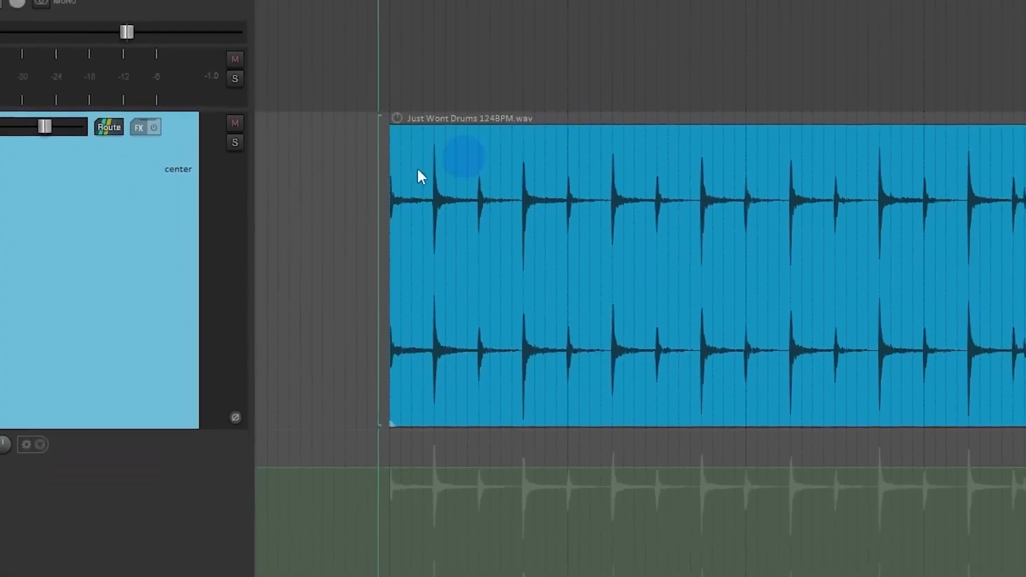
click(75, 278)
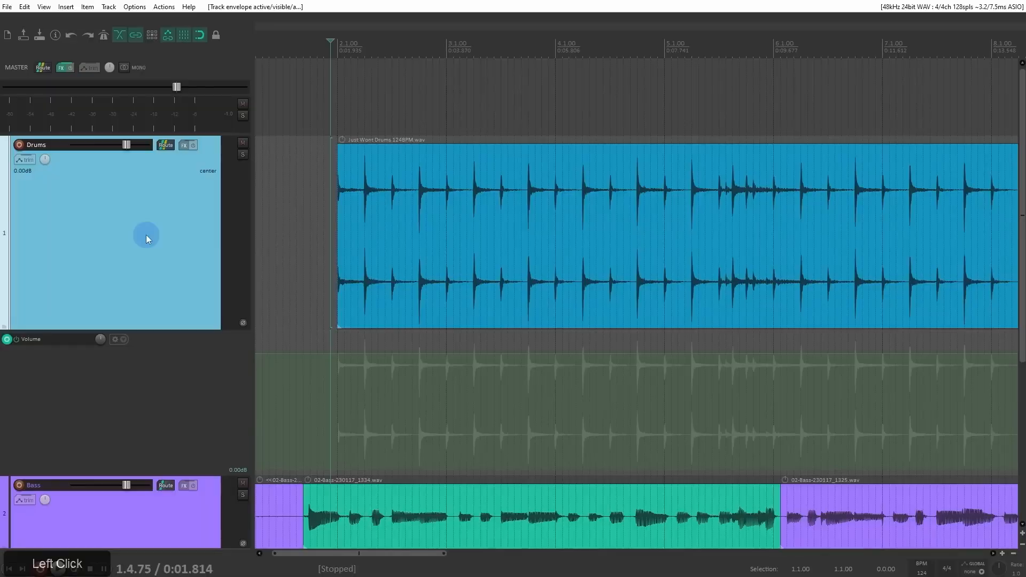
key(v)
key(v)
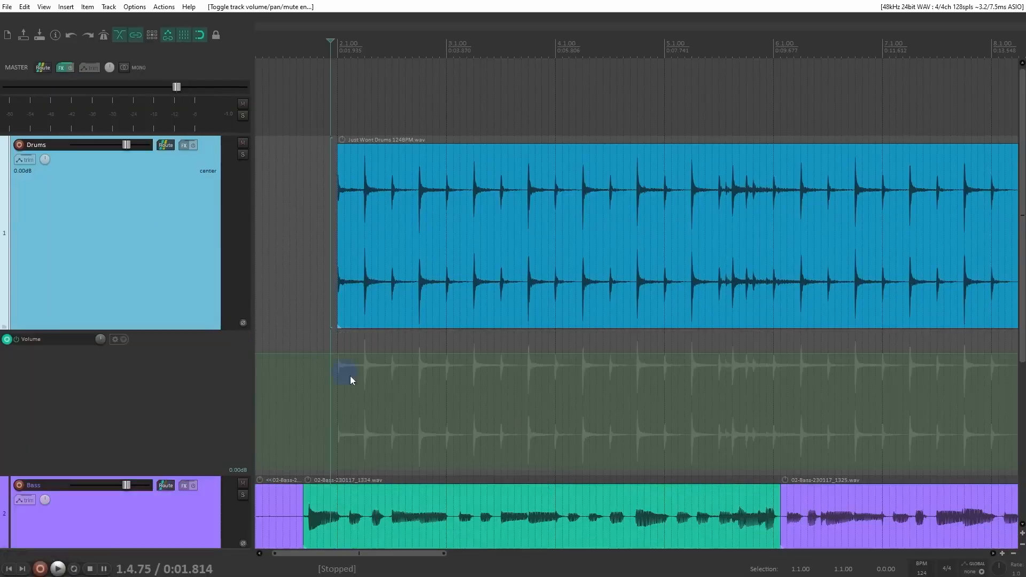
Step: Add snapped points along the Drums Volume envelope from 2.1.00 to about bar 6, forming three dips and ending near -4.43 dB
shift+middle_click(363, 368)
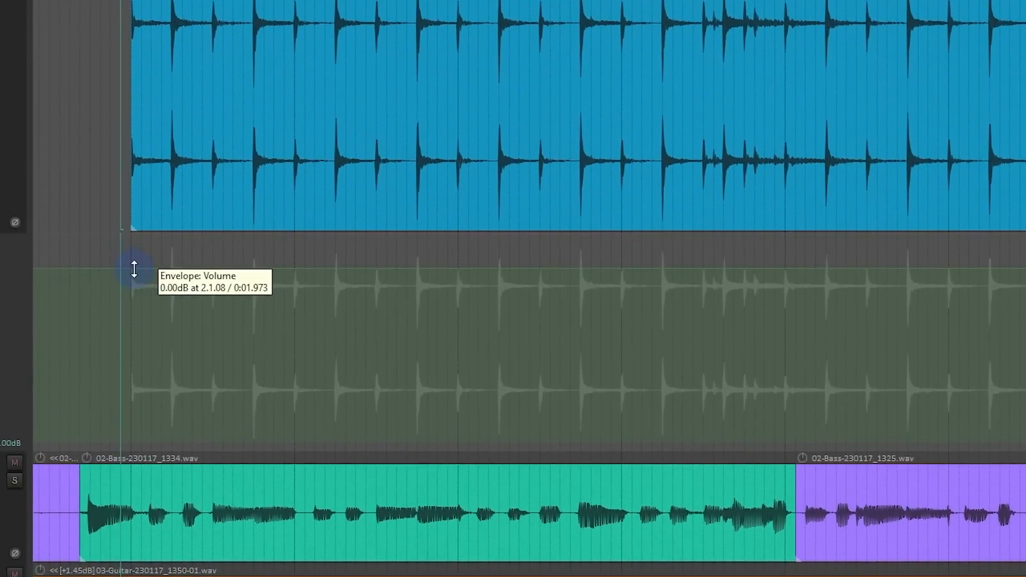
click(131, 268)
mouse_move(179, 277)
mouse_down()
mouse_move(332, 378)
mouse_move(412, 294)
mouse_move(470, 304)
mouse_move(491, 364)
mouse_move(536, 390)
mouse_move(584, 310)
mouse_move(619, 286)
mouse_move(658, 288)
mouse_move(703, 360)
mouse_move(783, 390)
mouse_move(865, 291)
mouse_up()
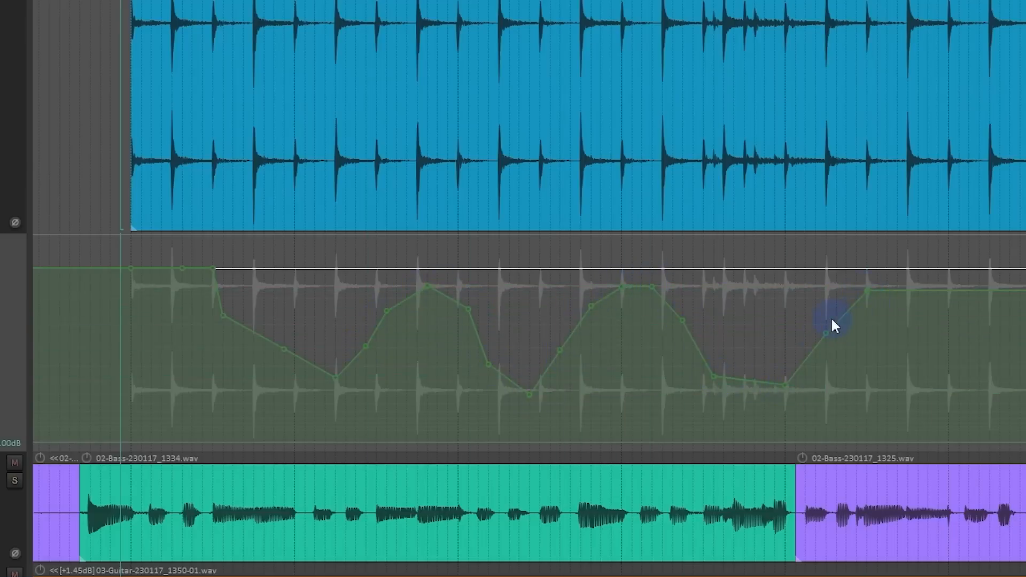
scroll(831, 321, down, 6)
drag(257, 302, 262, 289)
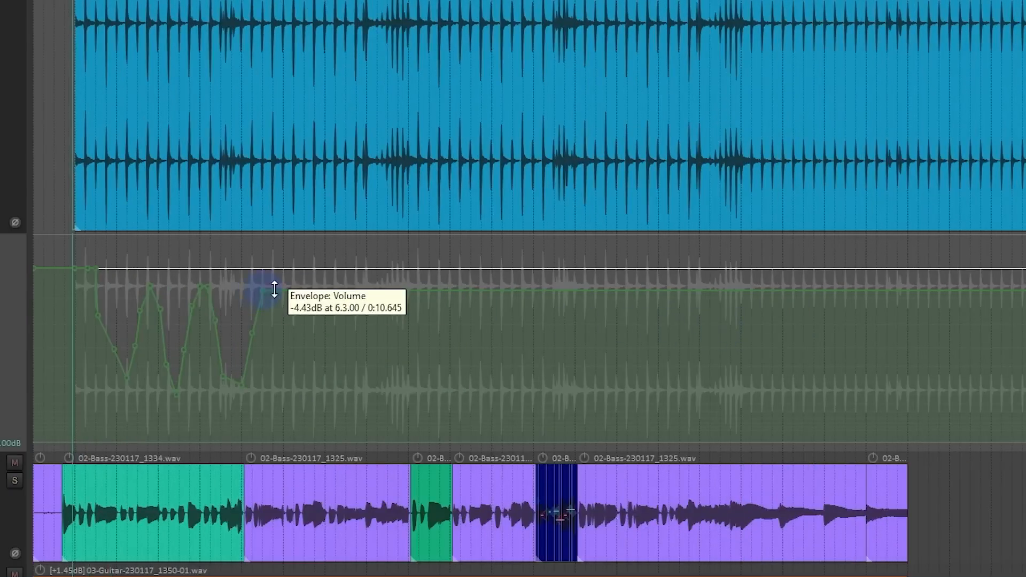
scroll(144, 310, up, 6)
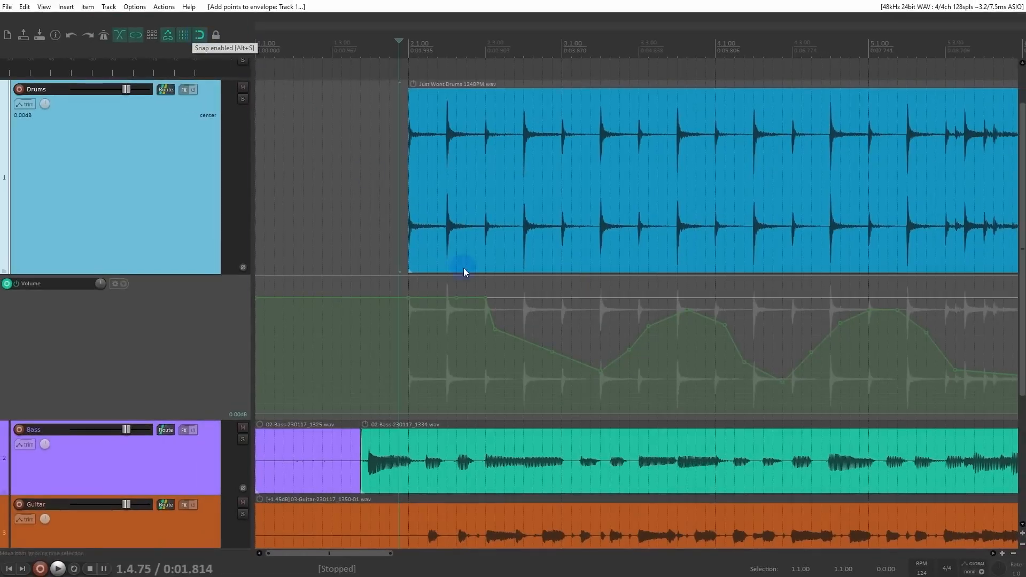
Step: Inspect the Volume envelope point near 2.3.25, select all the added points and delete them
mouse_move(438, 287)
mouse_down()
mouse_move(674, 419)
mouse_move(574, 365)
mouse_up()
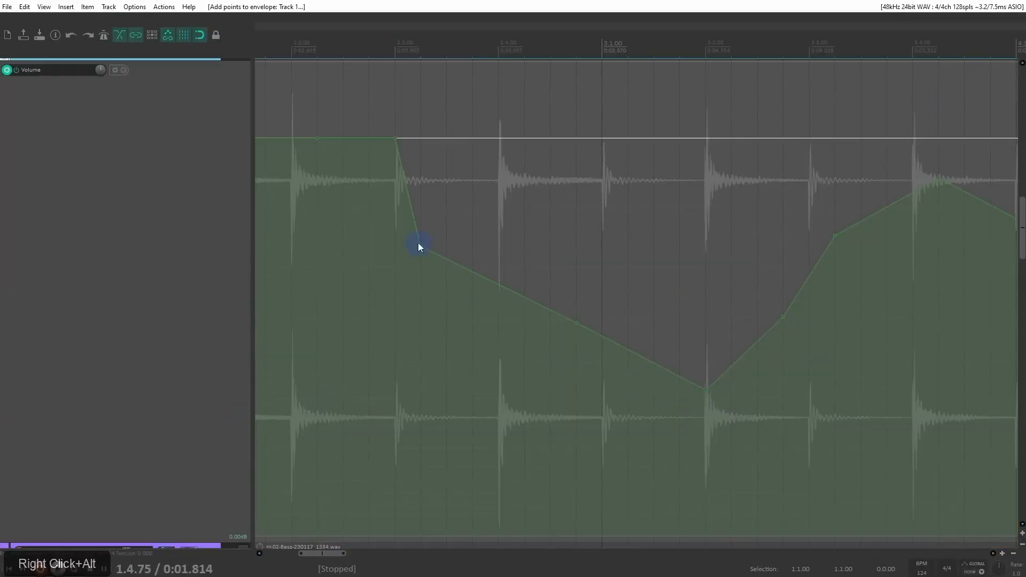
mouse_move(419, 246)
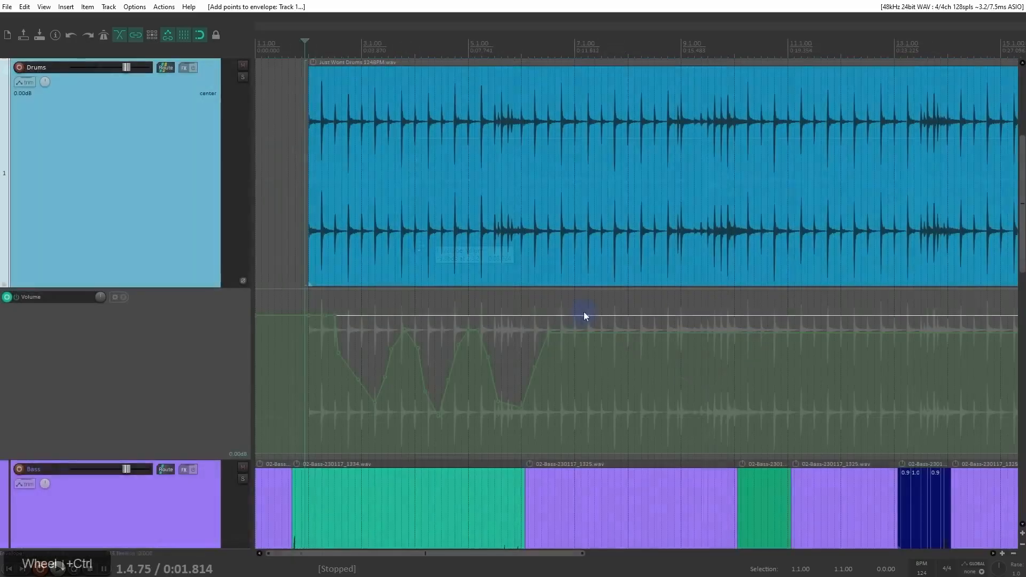
drag(583, 311, 308, 440)
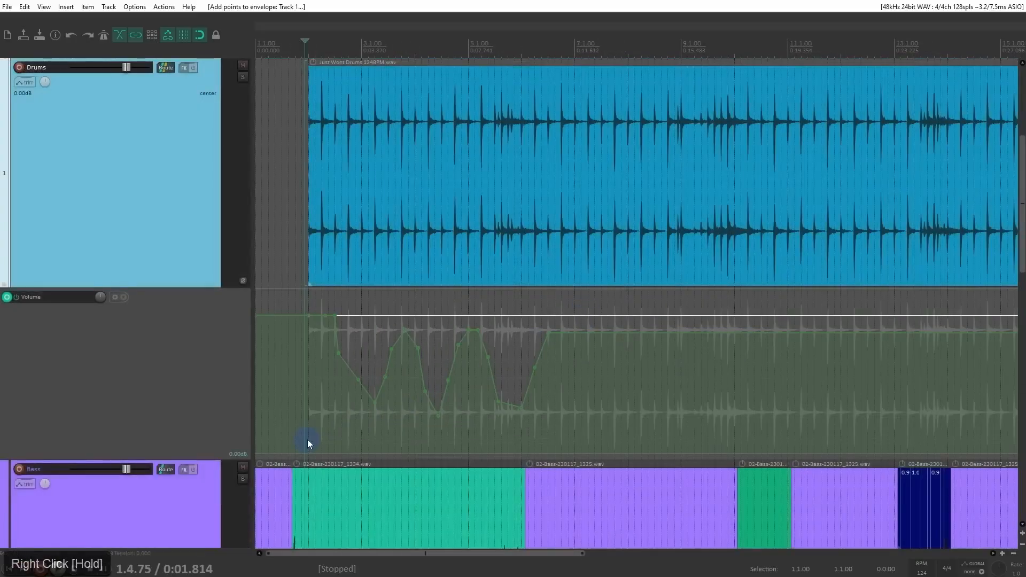
key(Delete)
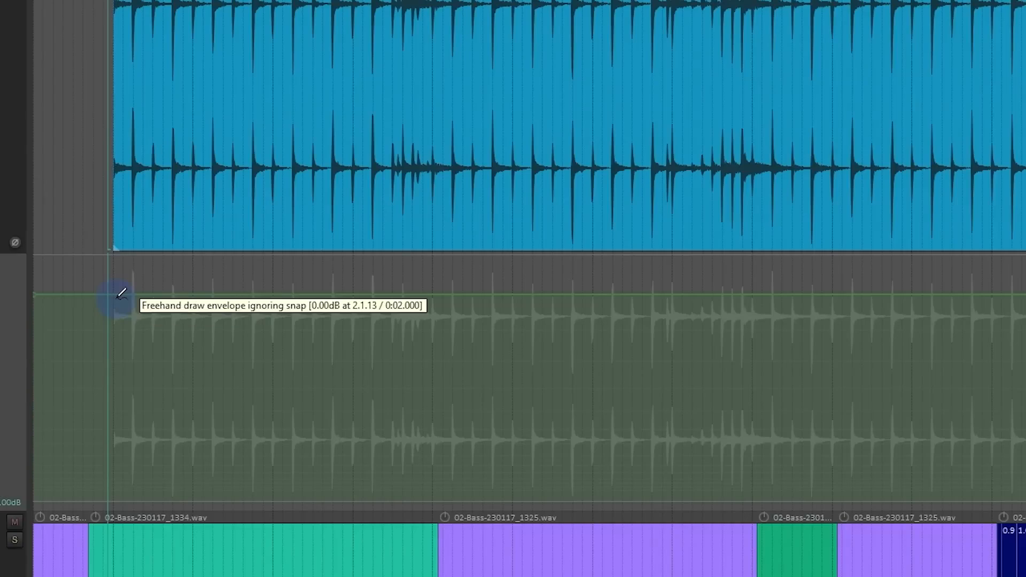
Step: Freehand-draw a wavy Drums volume curve from 2.1.00 to about bar 11, plus a second one up to about 13.1.00
mouse_move(122, 293)
mouse_down()
mouse_move(167, 355)
mouse_move(236, 299)
mouse_move(284, 316)
mouse_move(326, 348)
mouse_move(426, 314)
mouse_move(537, 354)
mouse_move(608, 320)
mouse_move(649, 328)
mouse_move(705, 364)
mouse_move(762, 358)
mouse_move(828, 324)
mouse_up()
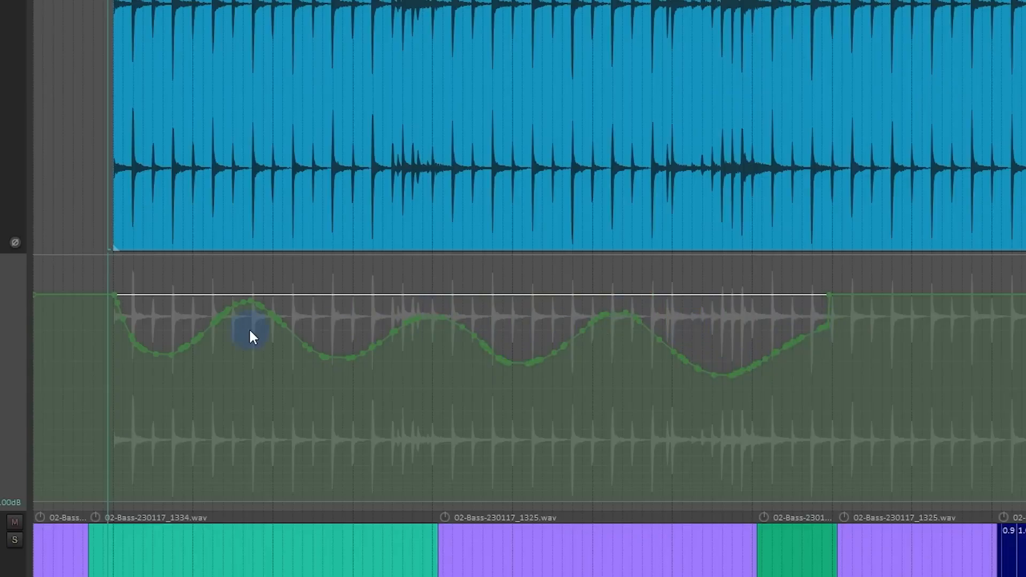
drag(132, 282, 345, 418)
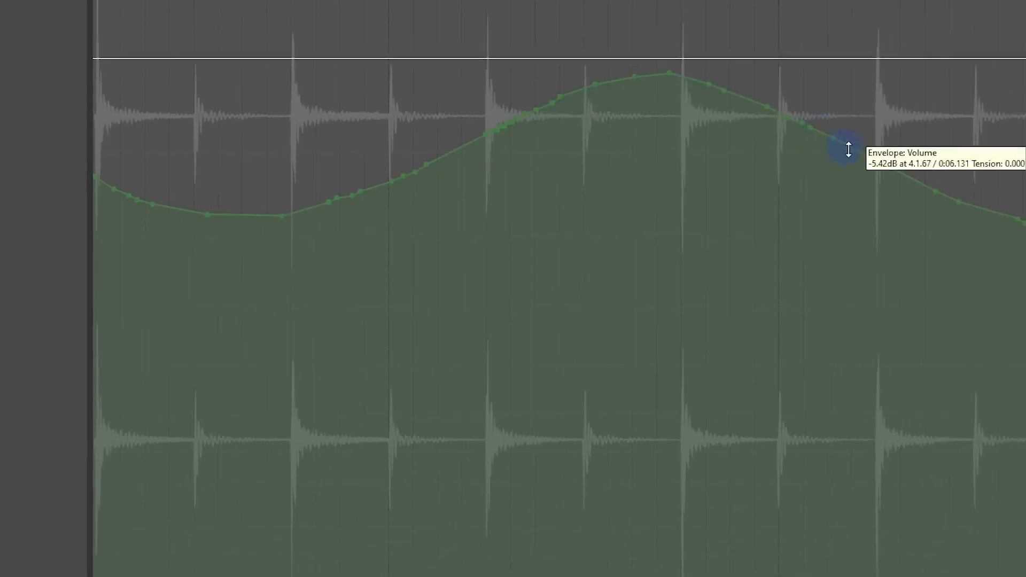
scroll(673, 184, down, 5)
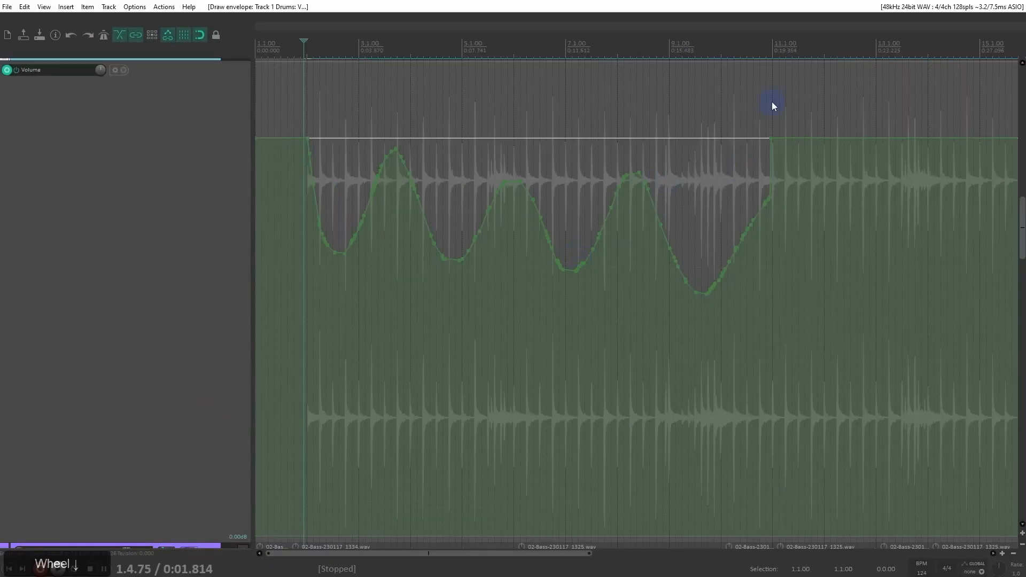
mouse_move(528, 197)
mouse_down()
mouse_move(576, 234)
mouse_move(662, 171)
mouse_move(740, 240)
mouse_move(835, 182)
mouse_move(869, 187)
mouse_up()
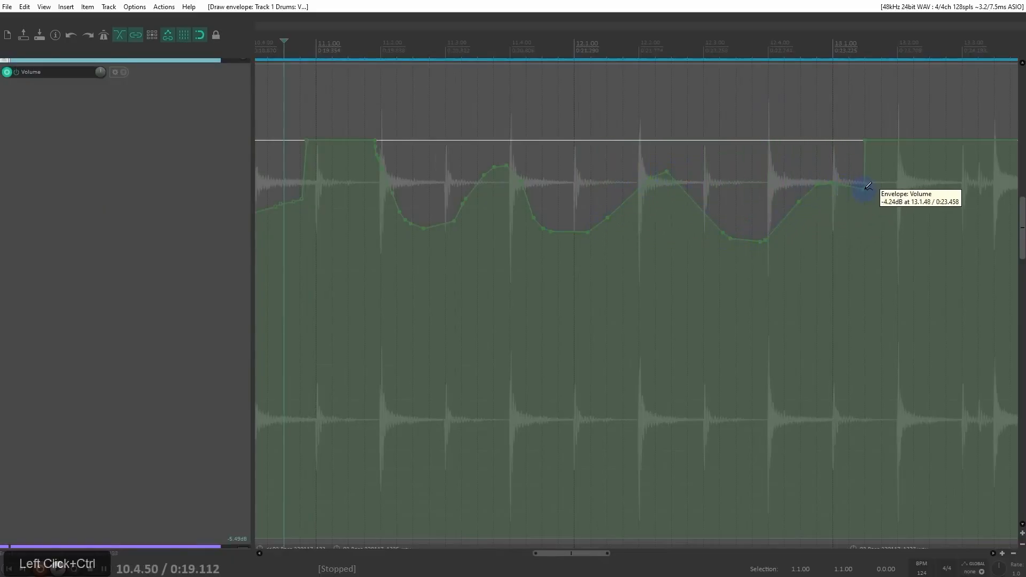
Step: Freehand-draw a steep volume dip over the drum hit at 13.4.00 and redraw its floor lower, at about -58.8 dB
right_click(855, 159)
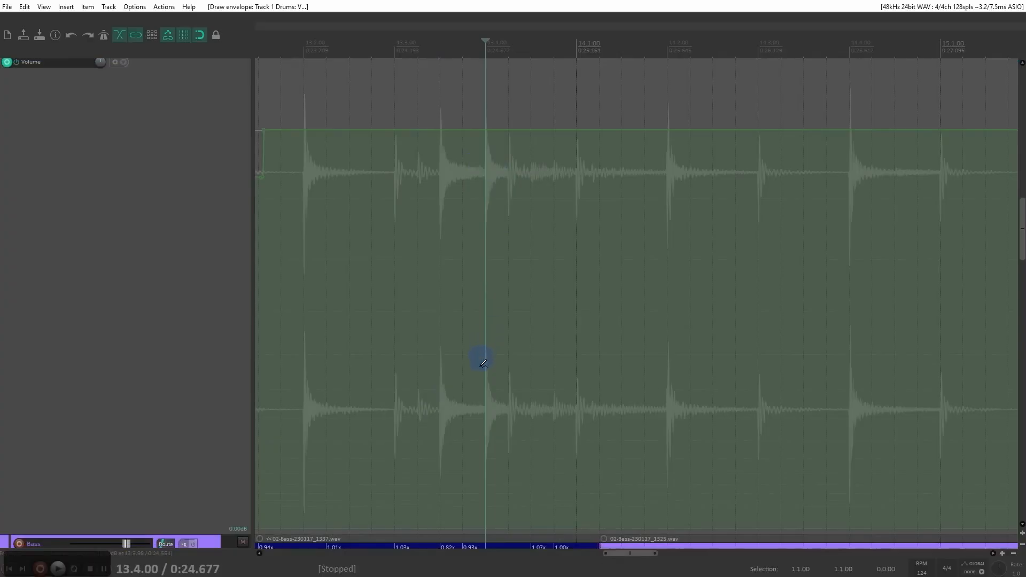
drag(488, 394, 502, 420)
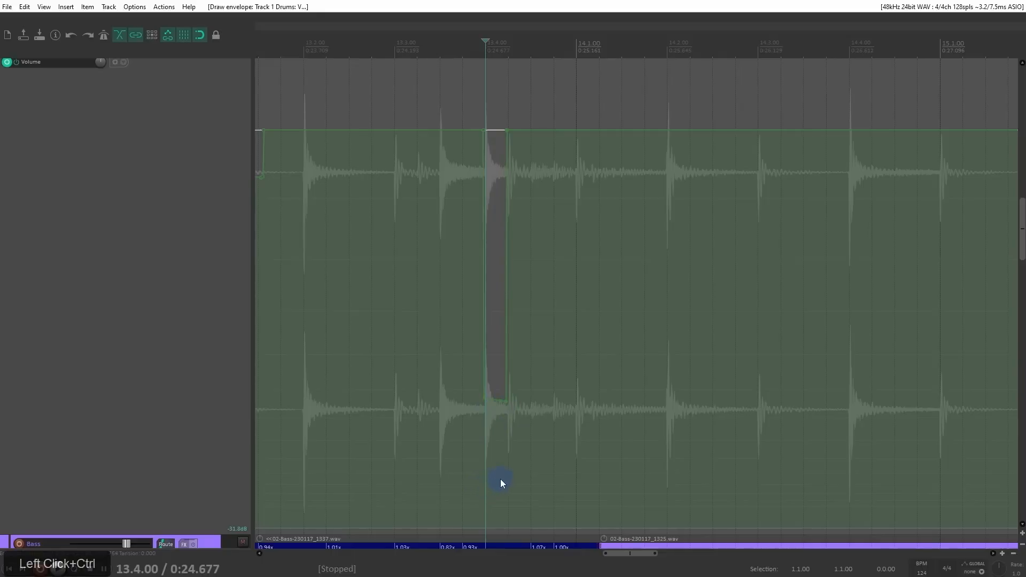
scroll(506, 481, up, 3)
drag(629, 478, 692, 481)
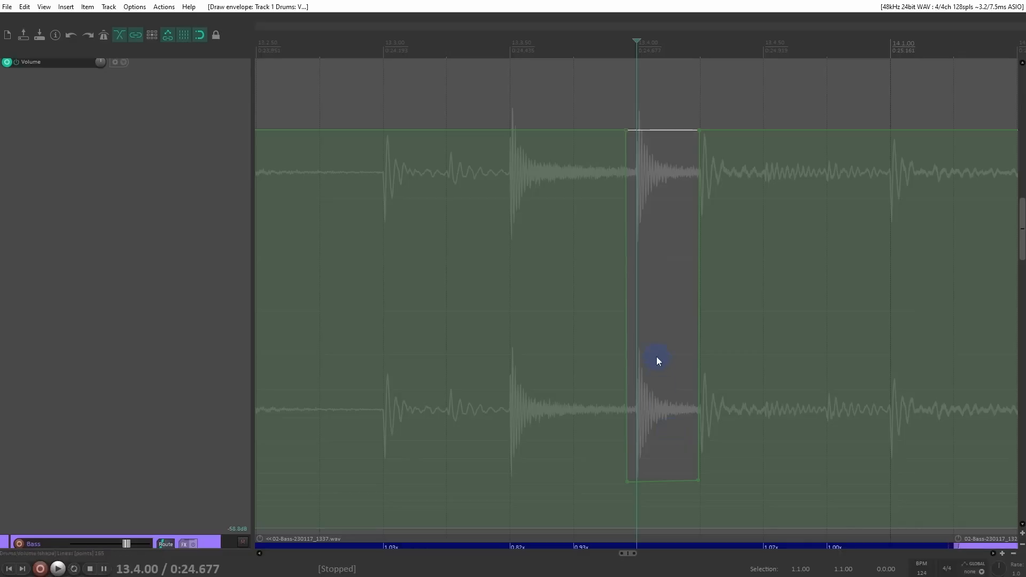
Step: Freehand-draw more steep volume dips over the hits at 14.1.00 and 14.2.00 and over the sound between 13.4.00 and 14.1.00
drag(795, 315, 441, 290)
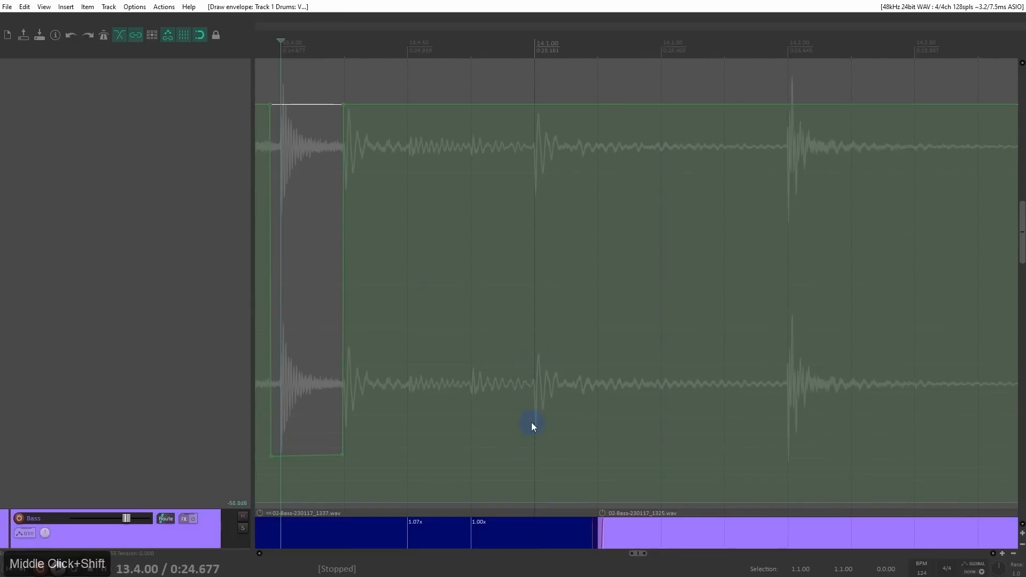
drag(530, 422, 567, 421)
drag(772, 432, 882, 441)
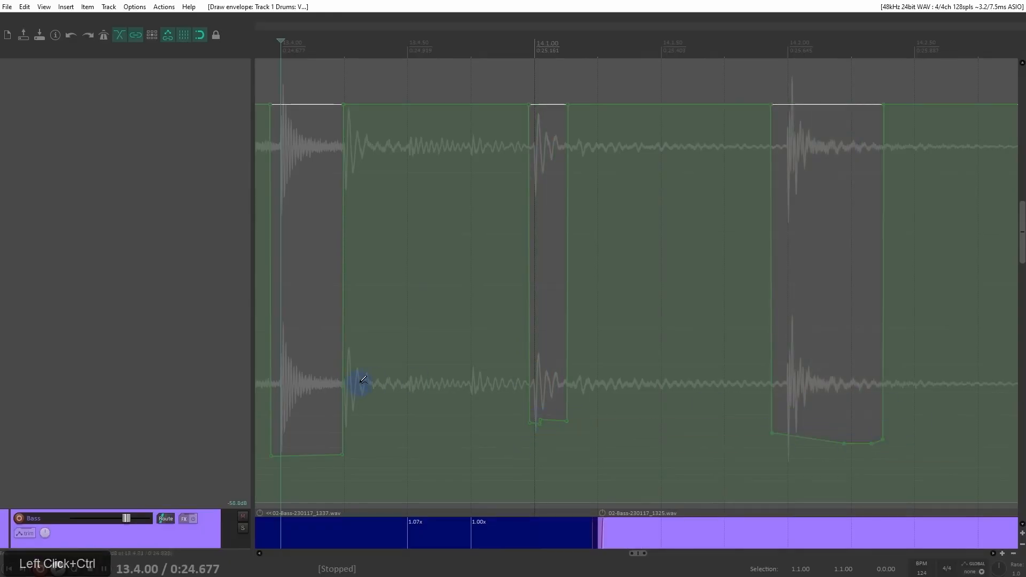
drag(375, 409, 402, 415)
drag(472, 424, 546, 435)
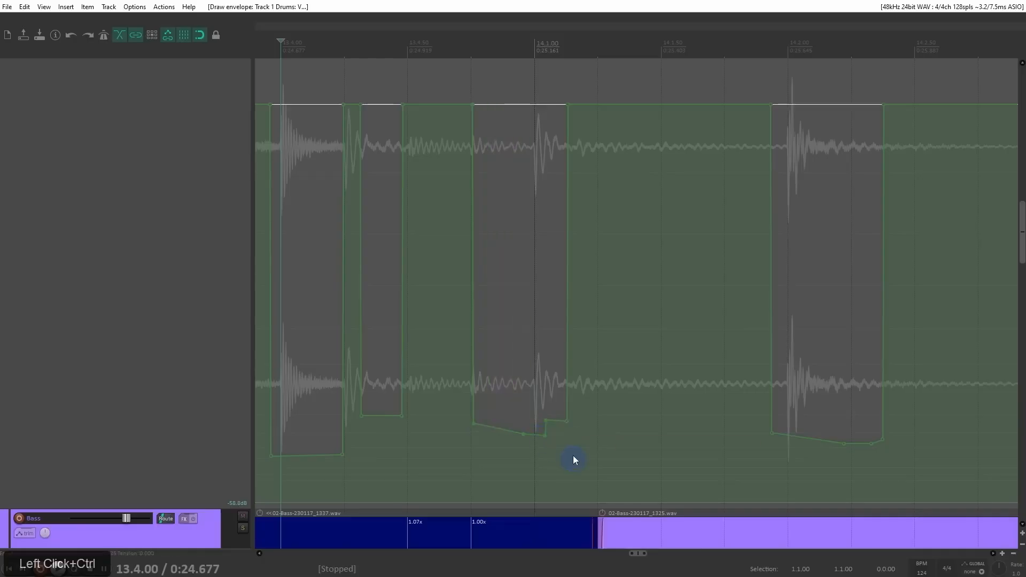
Step: Delete all the freehand-drawn points from the Drums Volume envelope
scroll(568, 393, down, 6)
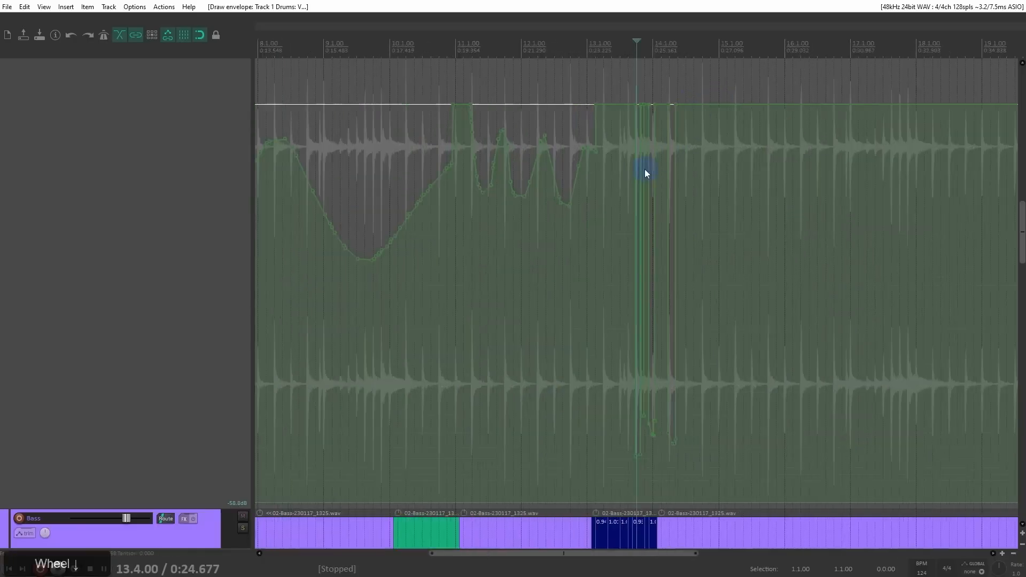
click(362, 194)
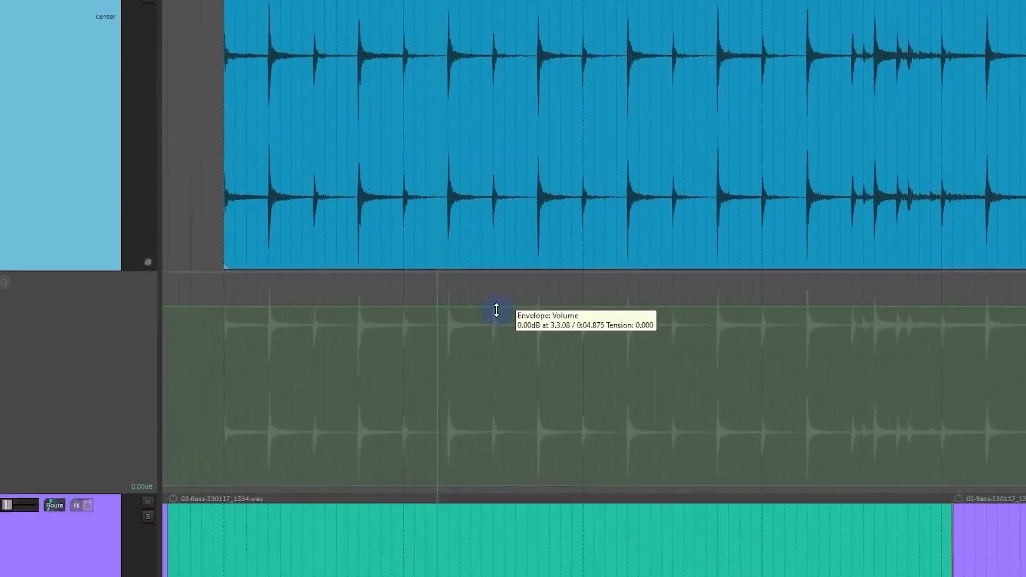
Step: Shape a four-point volume dip to about -10.2 dB between 3.2.00 and 3.4.00 and shift its start to 3.2.03
drag(538, 323, 537, 360)
drag(519, 273, 380, 394)
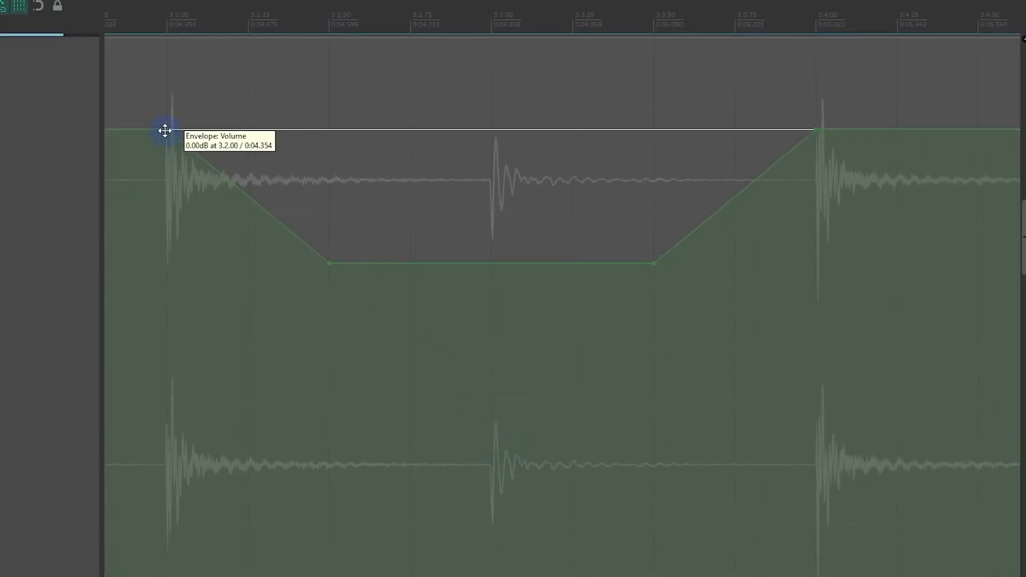
drag(165, 130, 198, 128)
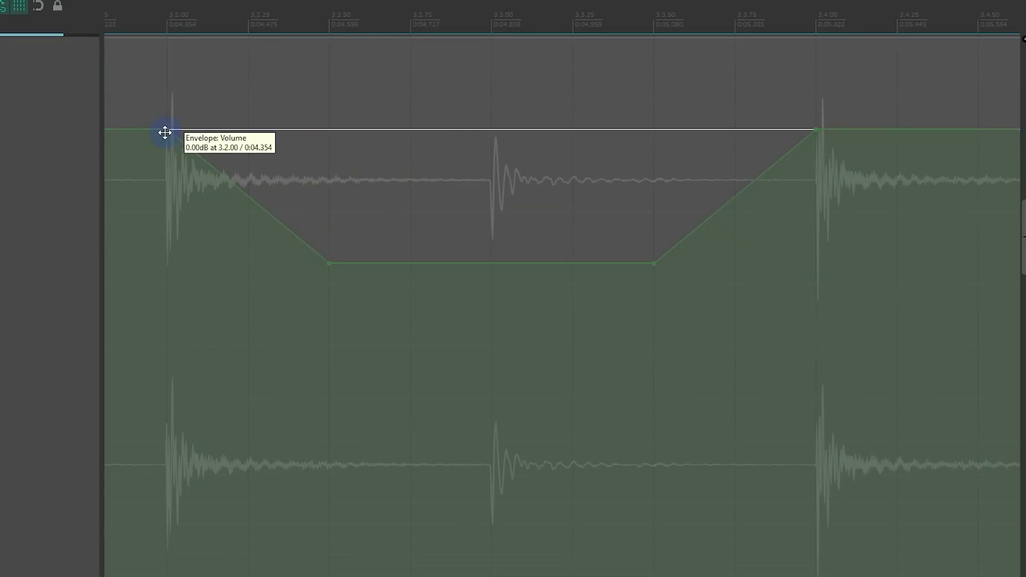
drag(164, 132, 176, 184)
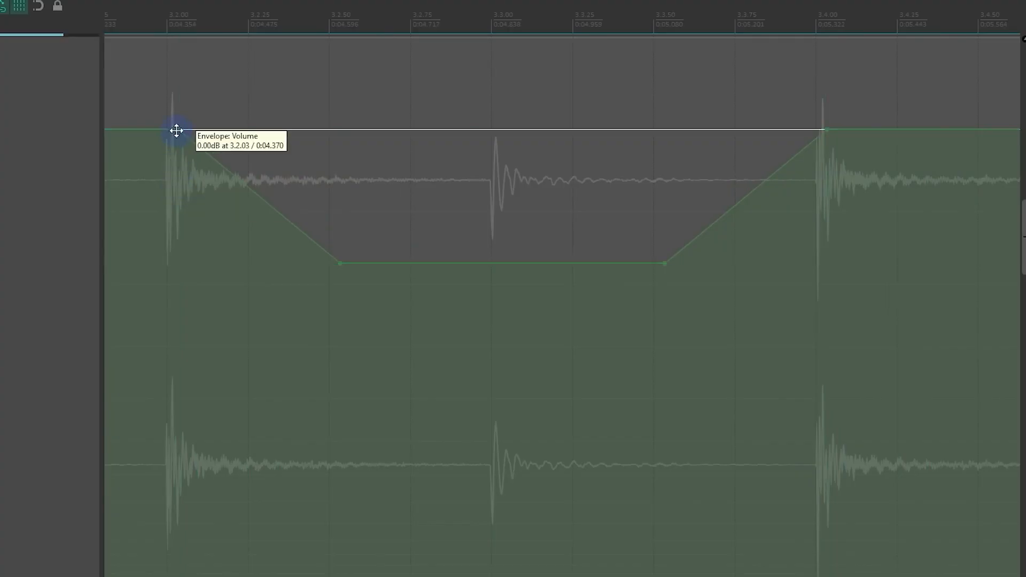
drag(177, 131, 204, 137)
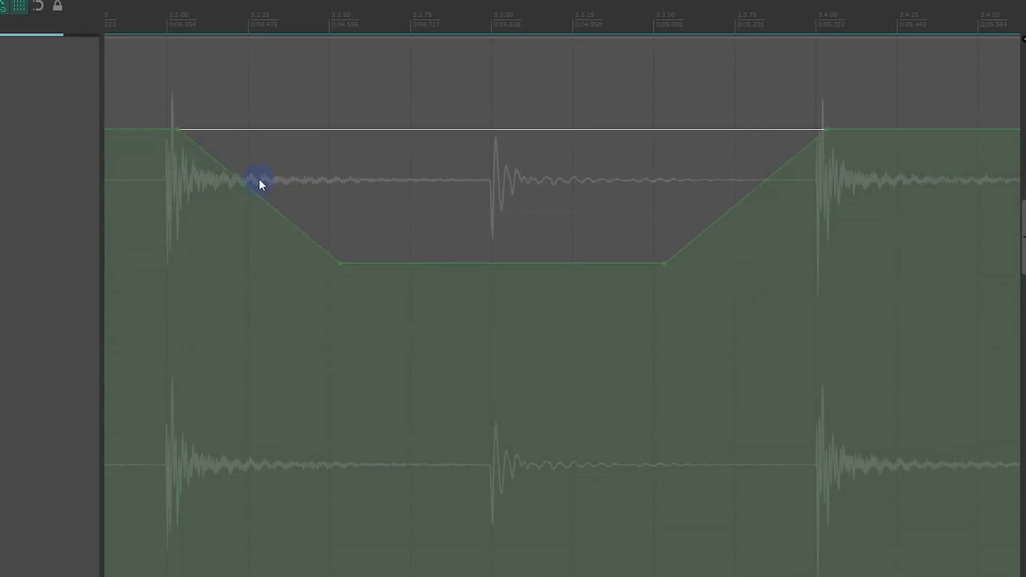
Step: Adjust the level of the dip's lower point near 3.2.53 on the Volume envelope
scroll(259, 178, down, 2)
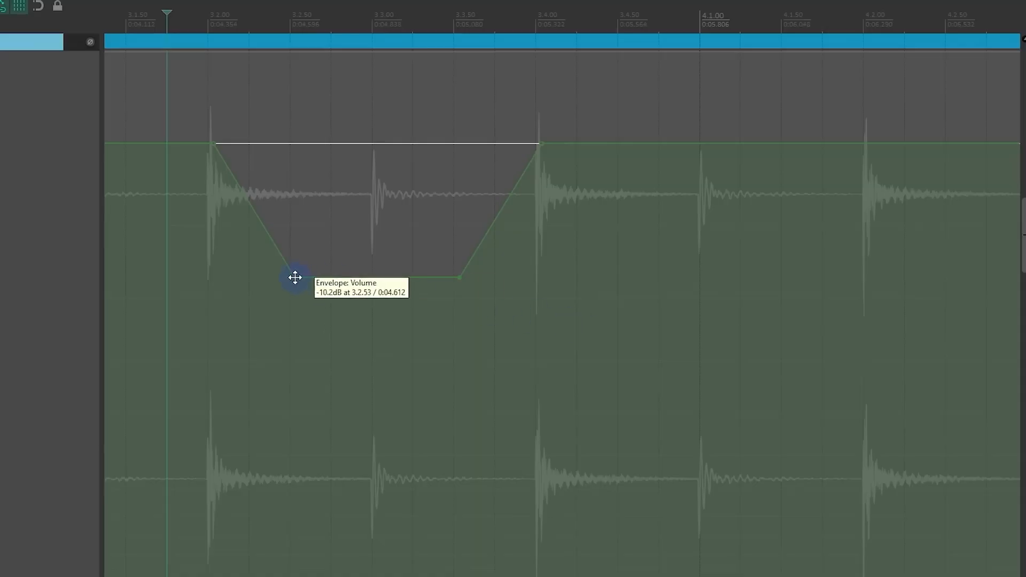
mouse_move(295, 278)
mouse_down()
mouse_move(304, 202)
mouse_move(300, 355)
mouse_move(318, 183)
mouse_move(316, 342)
mouse_move(300, 215)
mouse_move(276, 359)
mouse_move(280, 246)
mouse_move(288, 352)
mouse_move(292, 271)
mouse_up()
drag(291, 271, 290, 367)
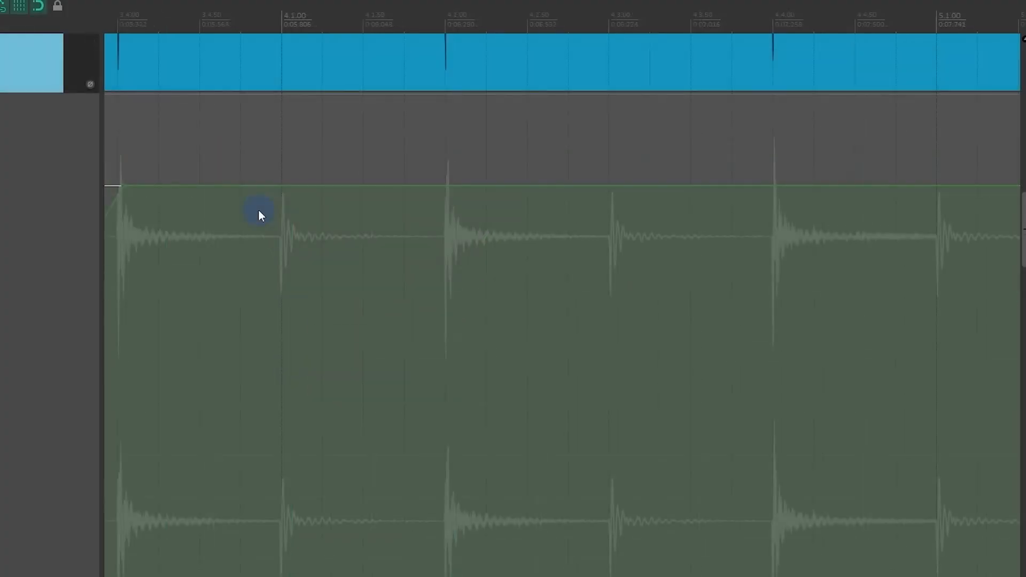
Step: Add Volume envelope points at 4.1.00 and 4.2.00, lower the segment between them and raise the segment from 3.4.00 to 4.1.00
click(283, 187)
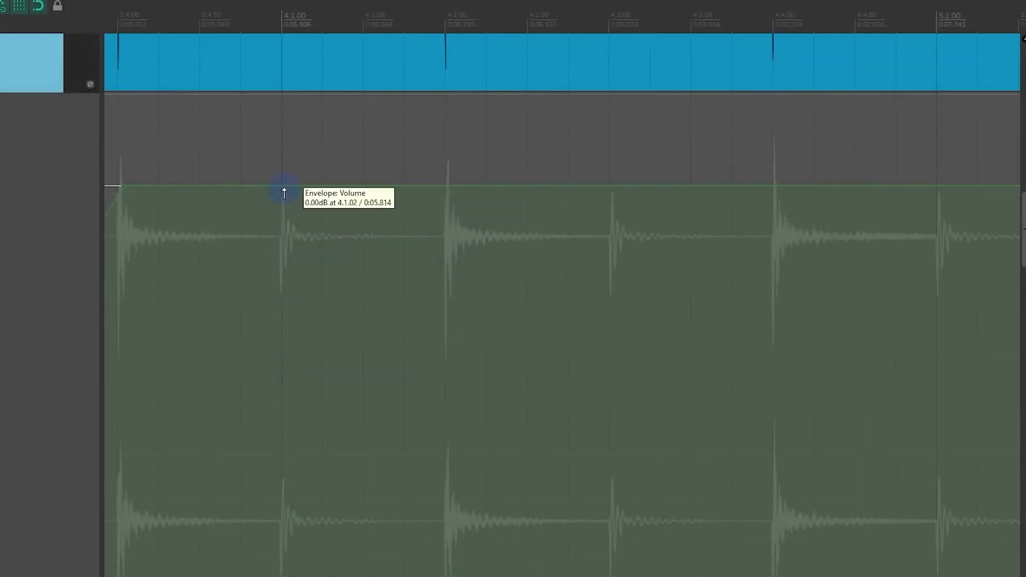
click(447, 187)
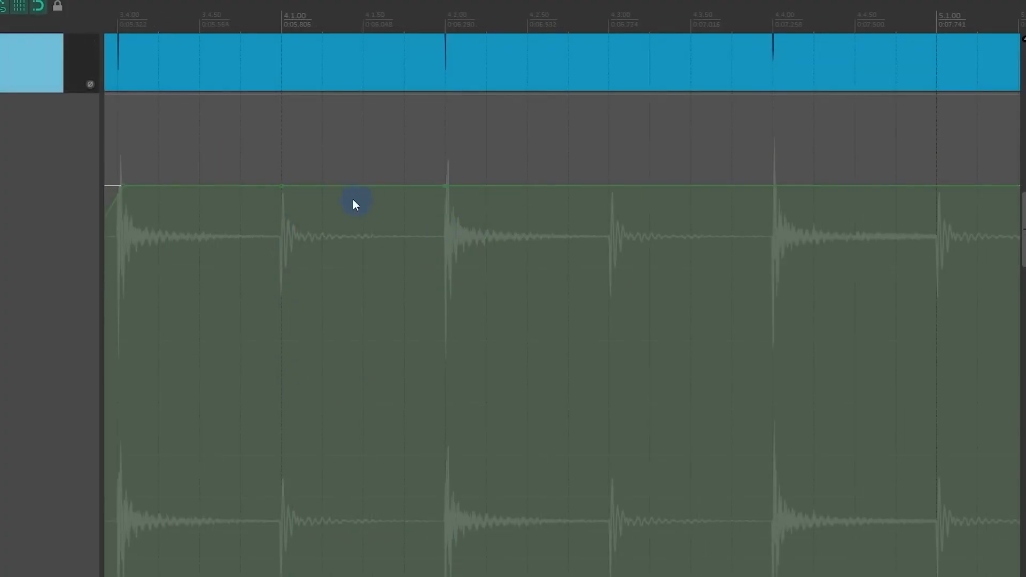
drag(314, 186, 314, 218)
drag(233, 187, 241, 175)
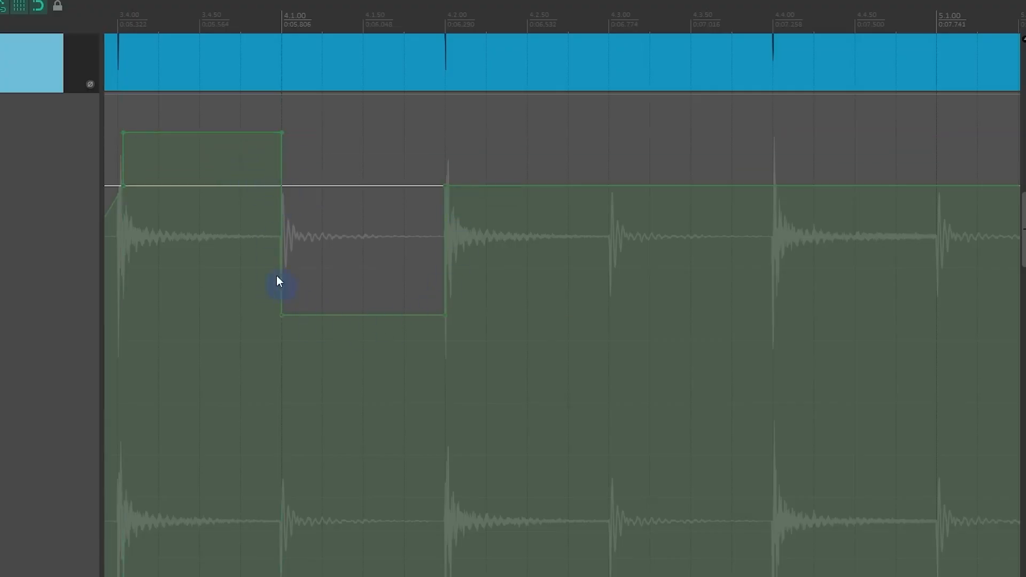
Step: Make a time selection from 4.3.00 to 5.1.00 and lower the Volume envelope within it
drag(539, 241, 247, 251)
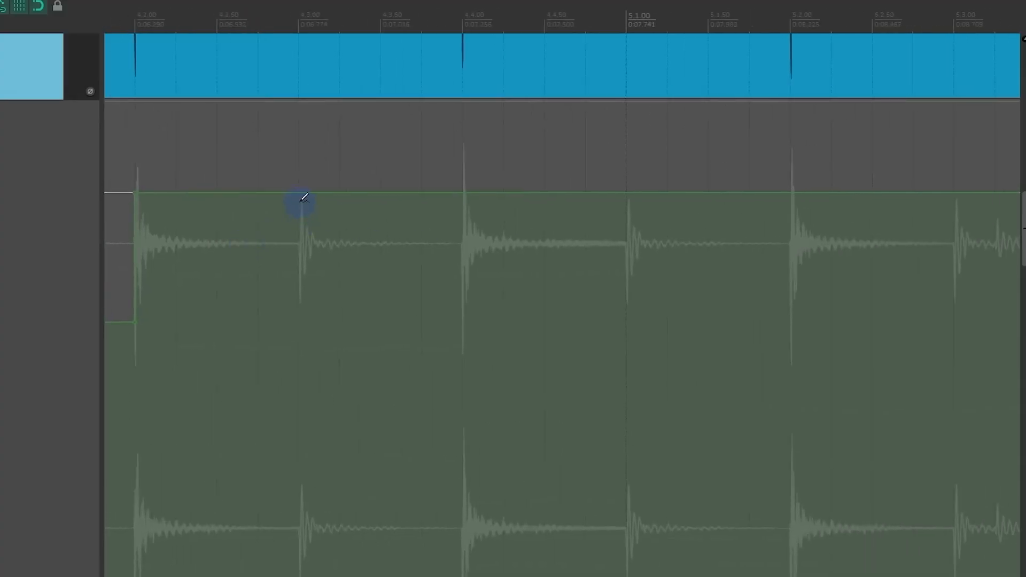
drag(308, 204, 633, 247)
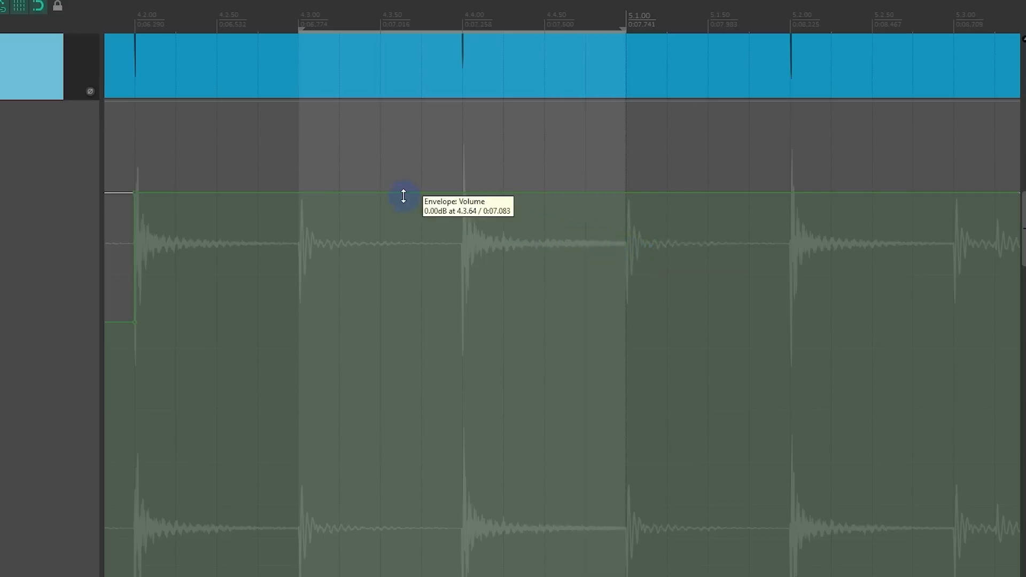
drag(403, 196, 416, 251)
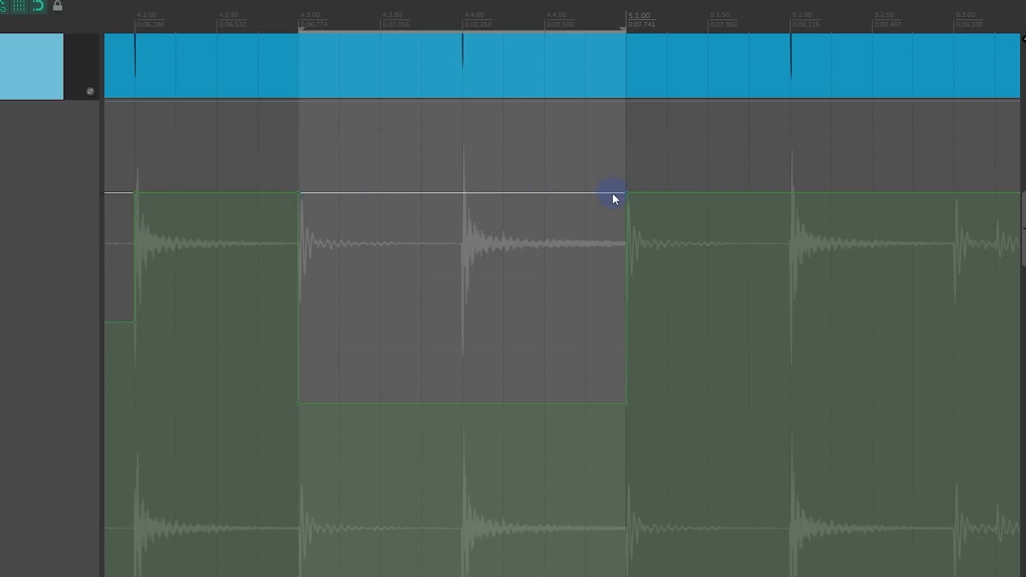
Step: Make a time selection from 5.1.25 to 5.2.25 and lower the Drums Volume envelope within it
drag(663, 238, 837, 258)
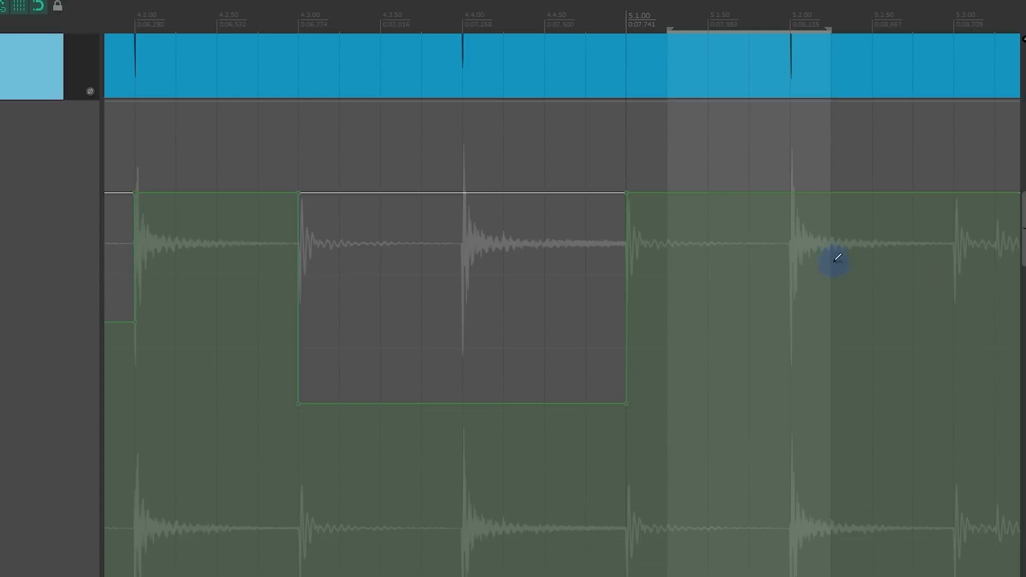
drag(743, 192, 746, 239)
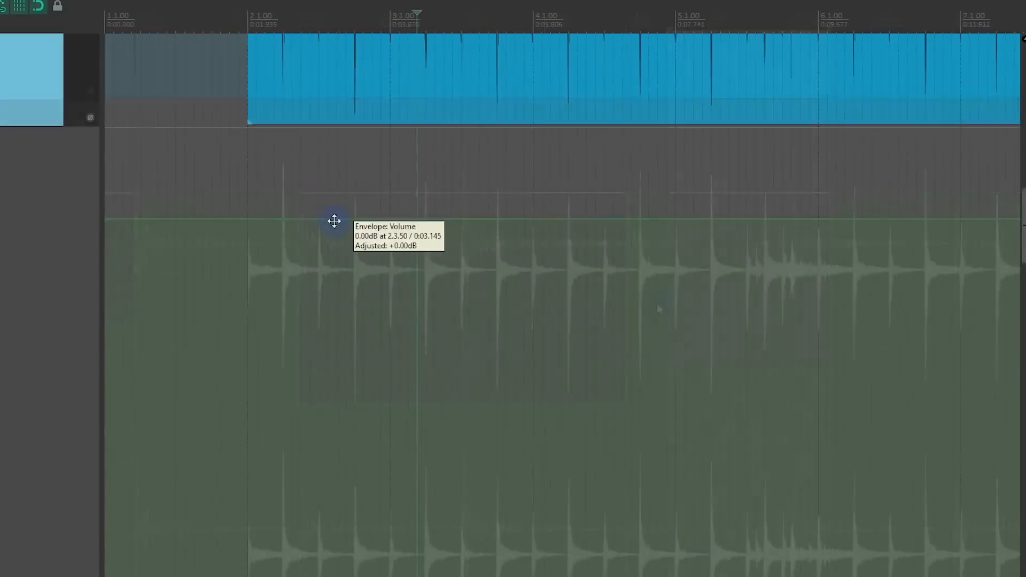
Step: Add Volume envelope points shaping a dip with its low point at 3.2.75, a second dip before 5.1.00, and an end point at 5.2.00
drag(335, 222, 454, 304)
shift+click(506, 283)
shift+click(542, 251)
shift+click(657, 282)
shift+click(676, 249)
shift+click(712, 225)
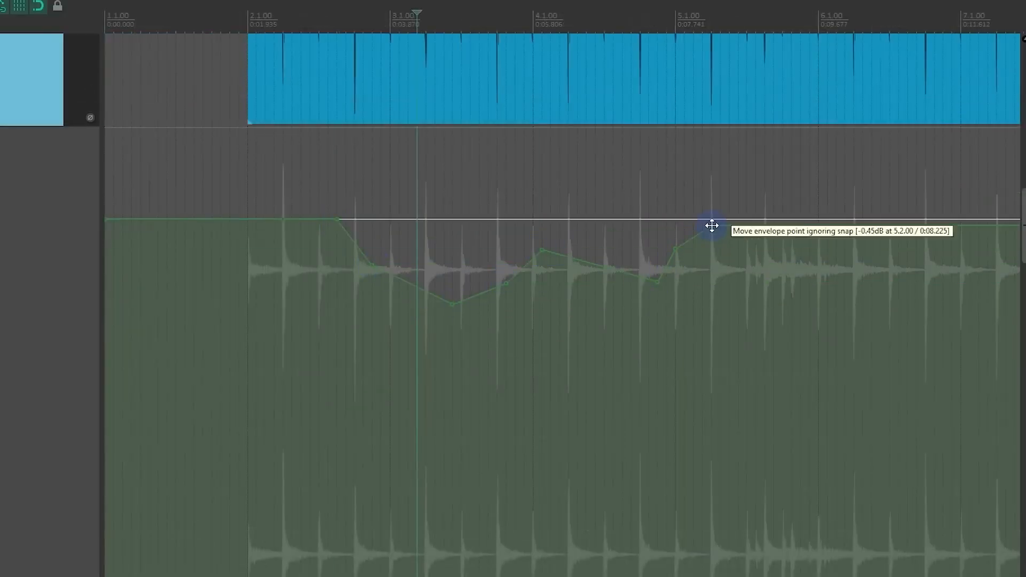
Step: Try adjusting the Volume envelope on either side of 4.1.00 and undo both edits
drag(733, 184, 277, 485)
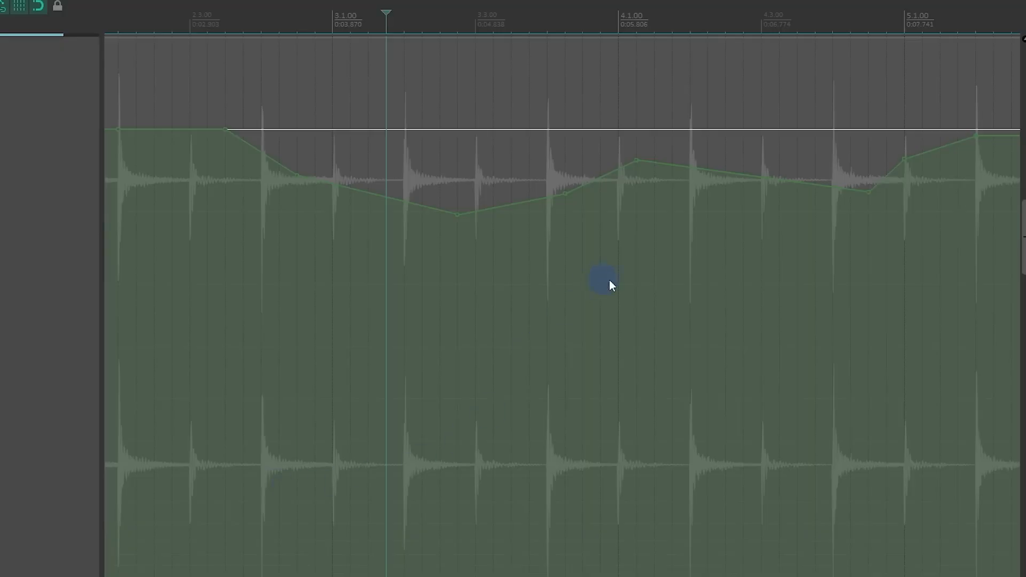
drag(610, 280, 408, 348)
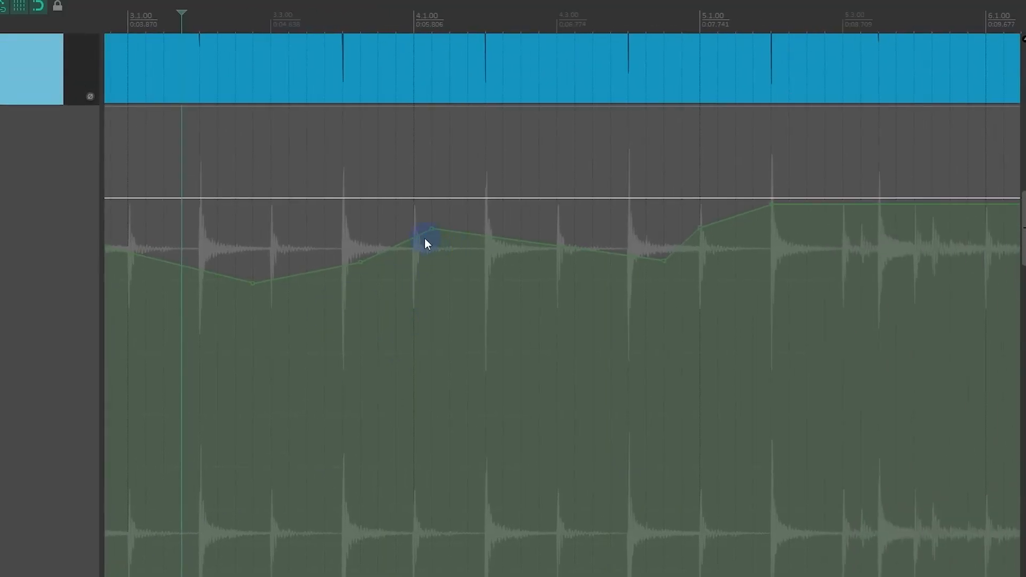
drag(520, 245, 642, 239)
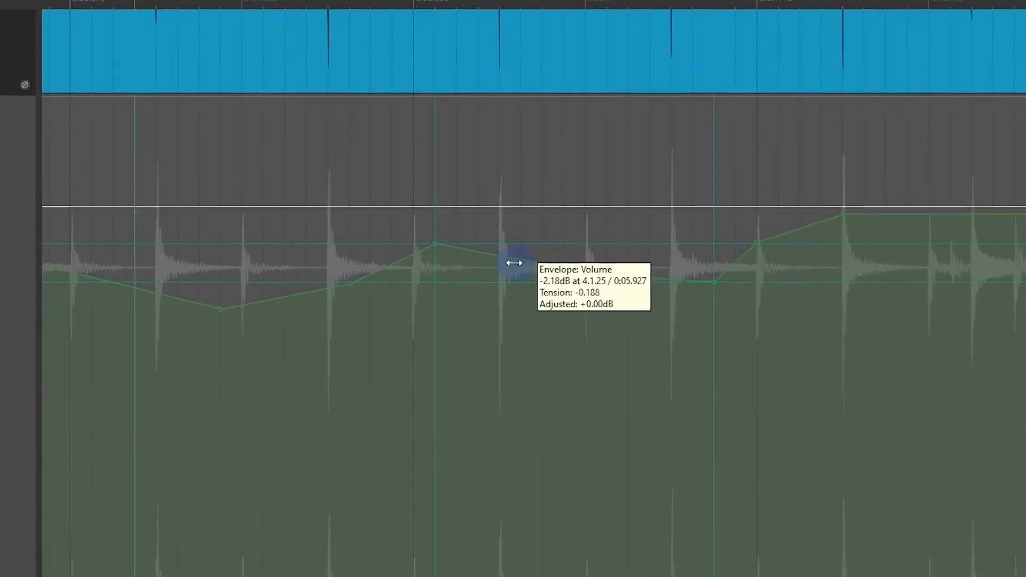
drag(385, 278, 368, 280)
key(ctrl+z)
key(ctrl+z)
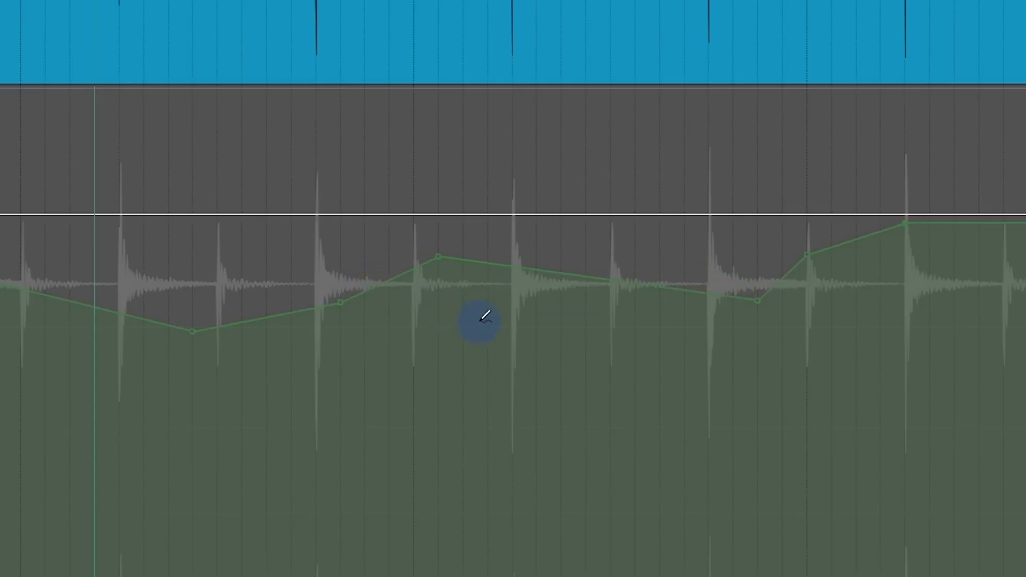
Step: Select the Volume envelope points from 3.2.75 to 5.2.00 and set their shape to Bezier
drag(973, 179, 175, 401)
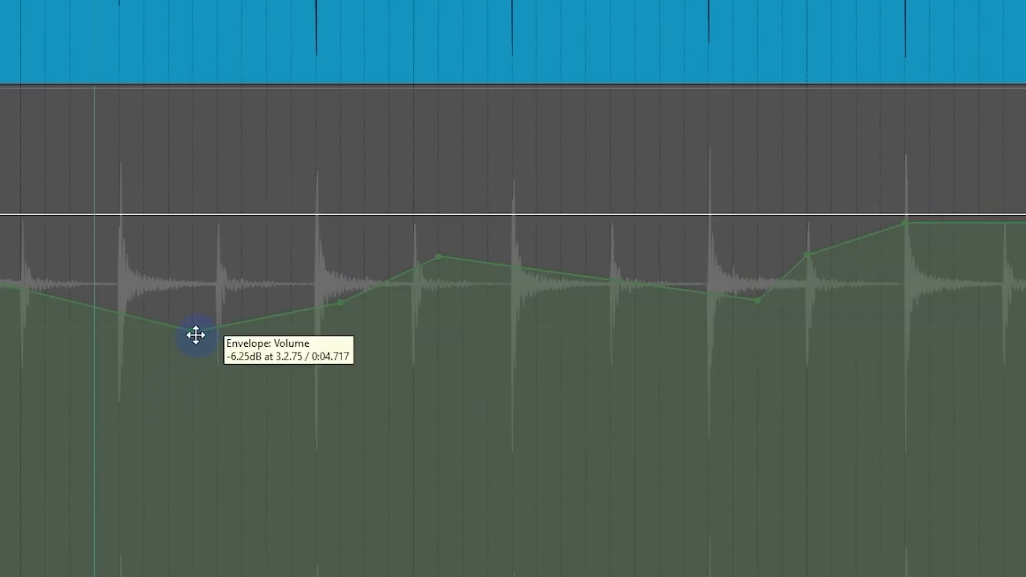
right_click(193, 332)
mouse_move(319, 334)
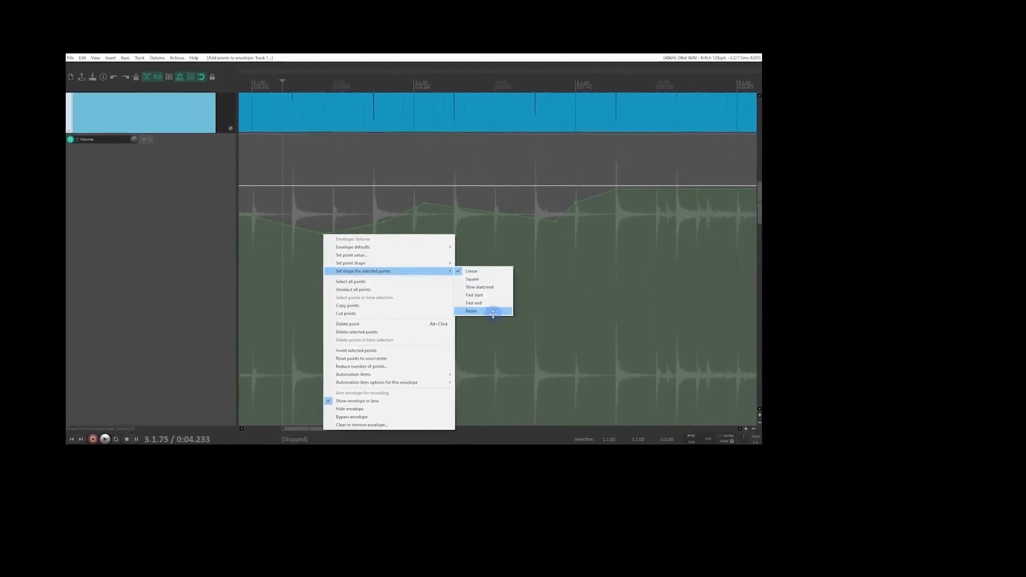
click(493, 311)
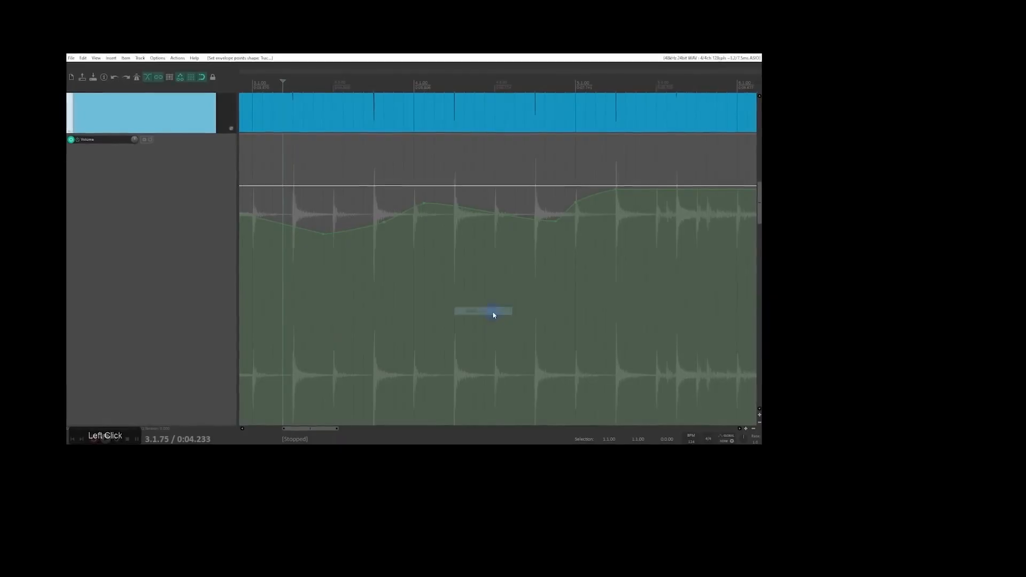
Step: Change the shape of the selected Volume envelope points to Square
right_click(319, 233)
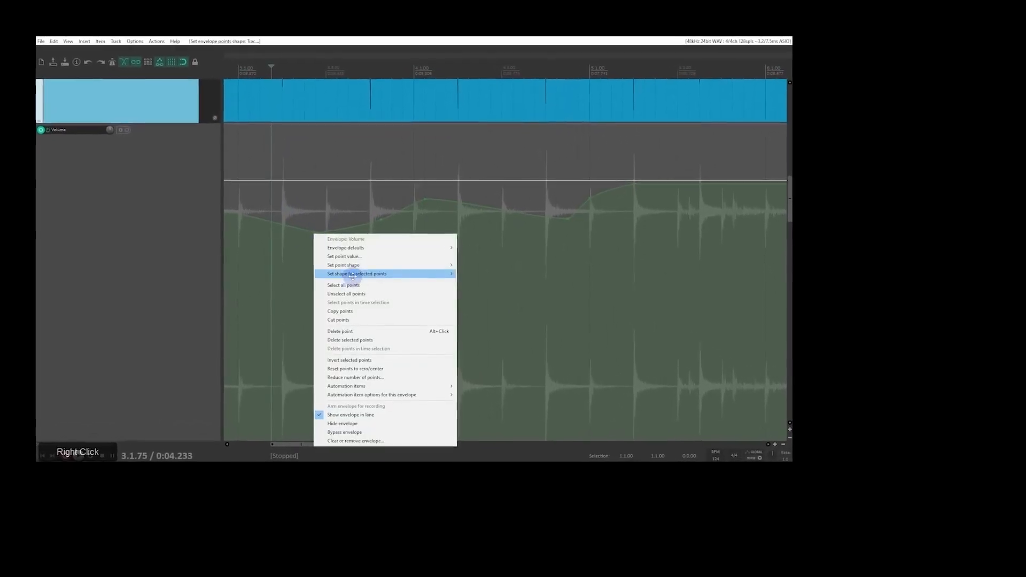
mouse_move(352, 276)
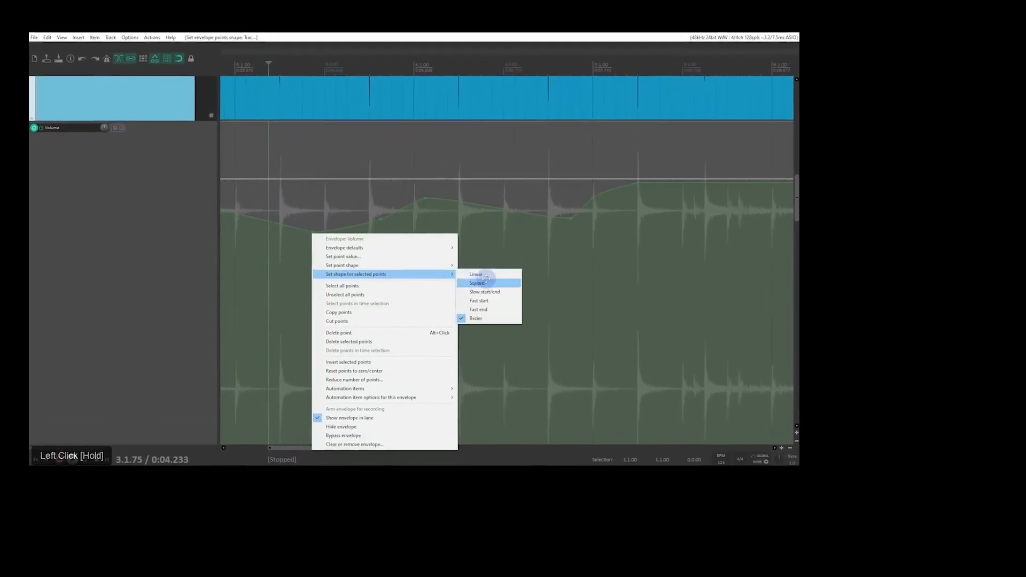
click(486, 282)
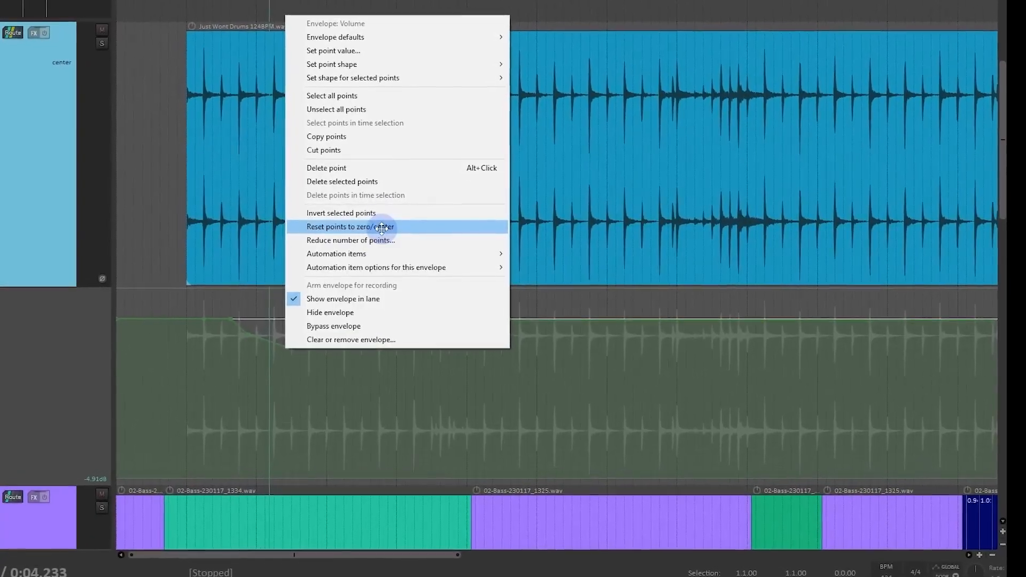
click(384, 380)
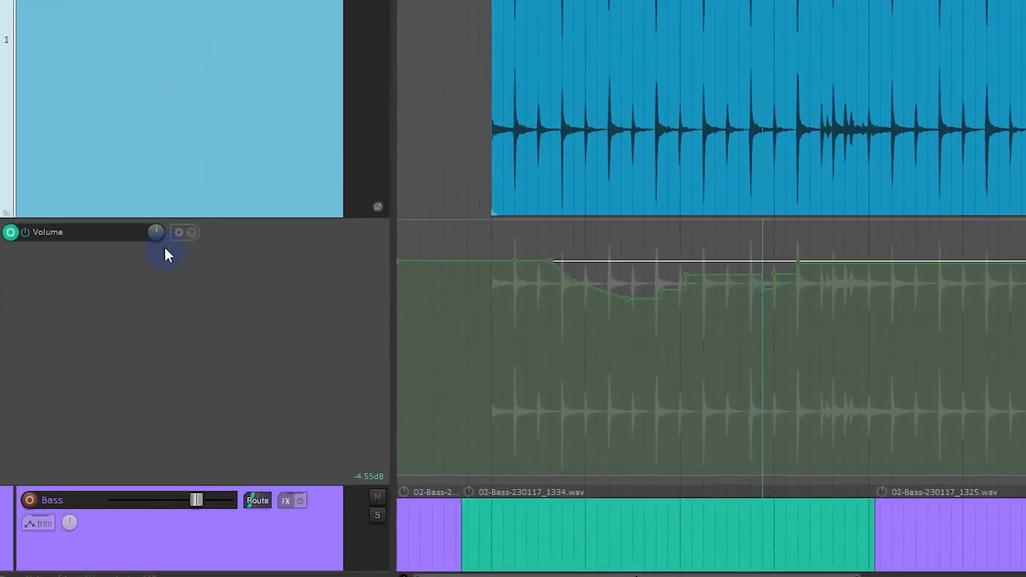
Step: Try the level knob of the Drums Volume envelope, and bypass and re-enable the envelope
drag(101, 331, 101, 339)
drag(175, 198, 791, 231)
drag(933, 232, 667, 336)
mouse_move(175, 198)
mouse_down()
mouse_move(175, 209)
mouse_move(179, 199)
mouse_up()
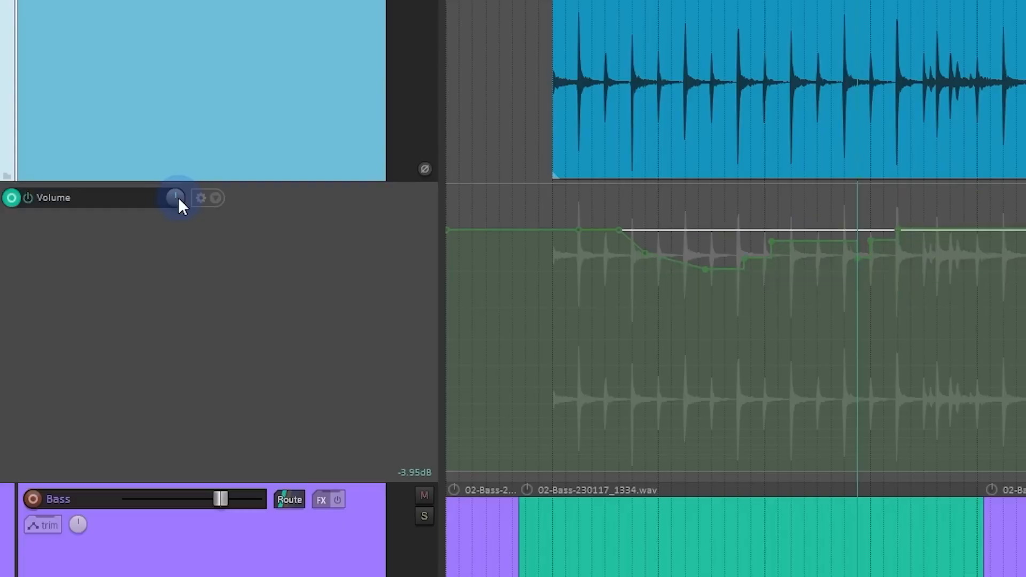
click(27, 198)
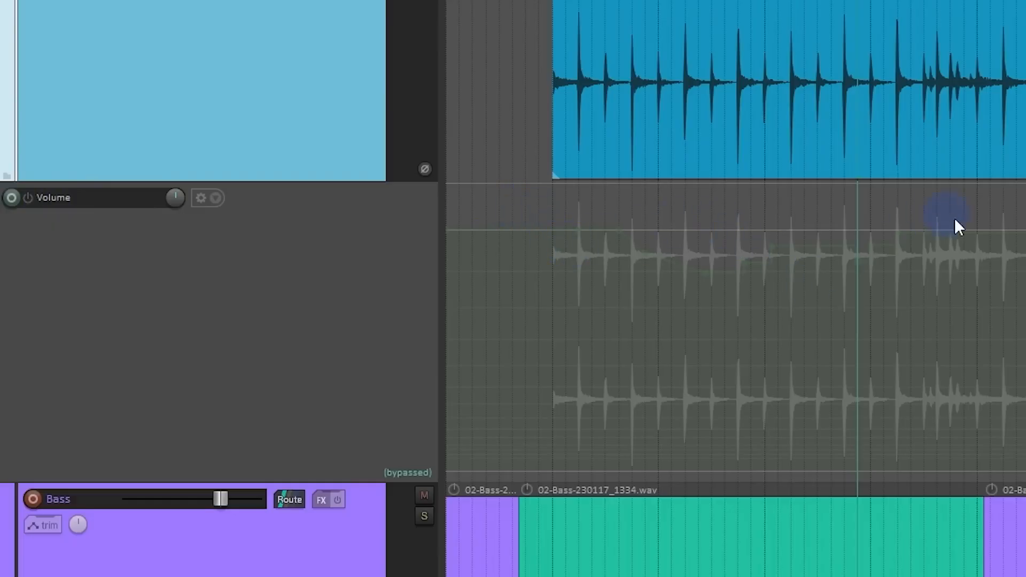
click(28, 198)
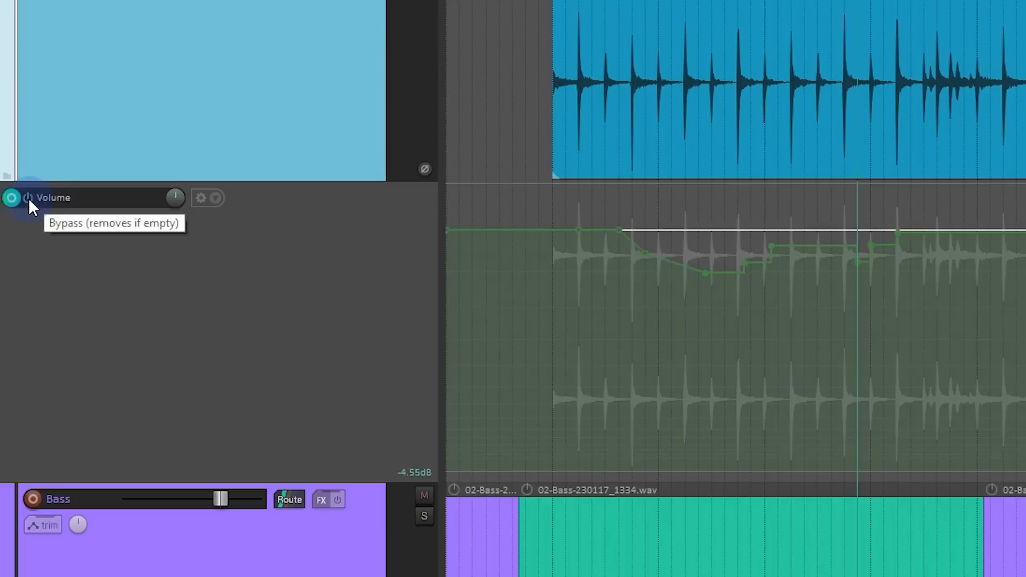
Step: Try moving the Drums Volume envelope to the media lane and undo the move
click(202, 197)
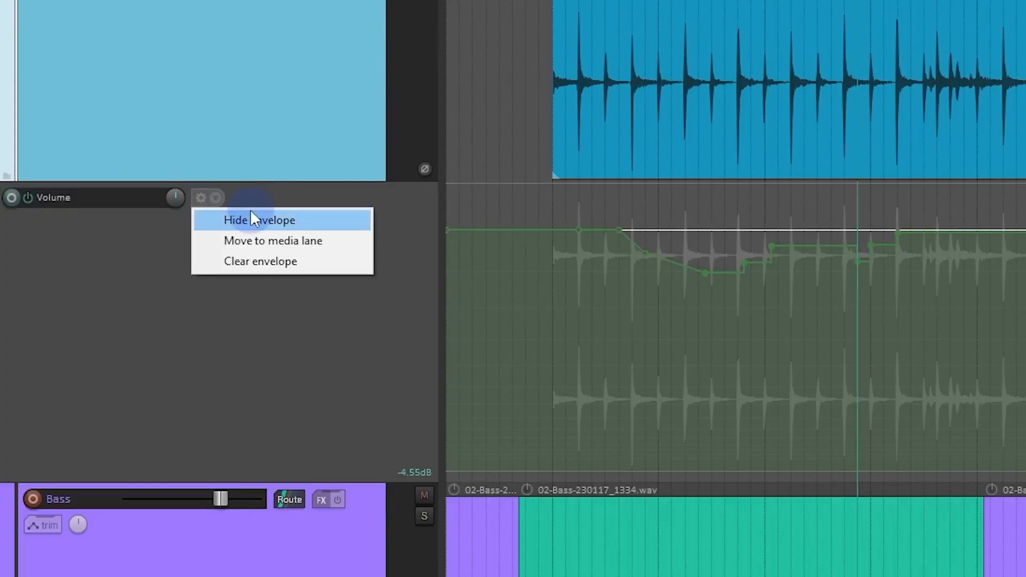
click(342, 247)
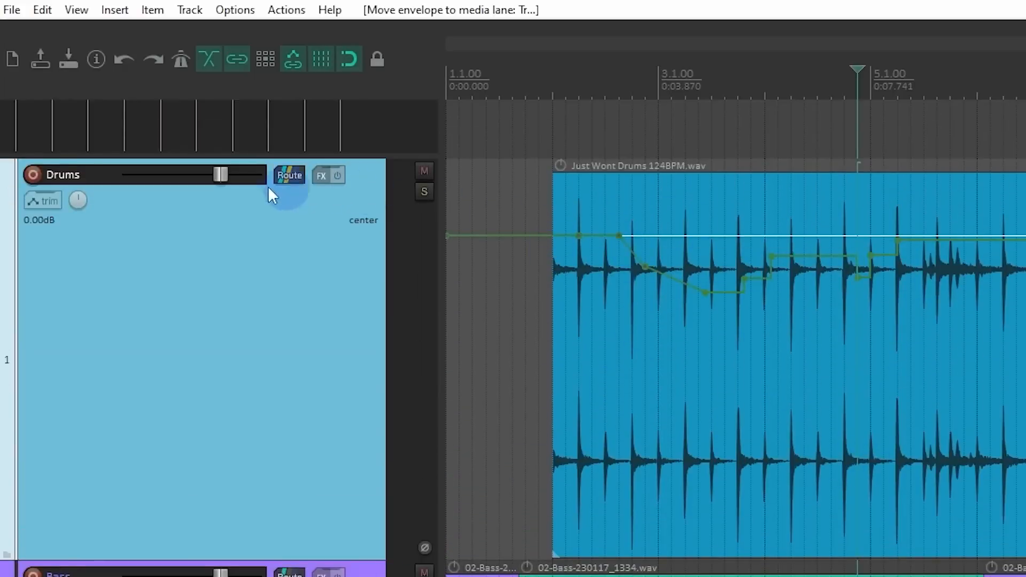
key(ctrl+z)
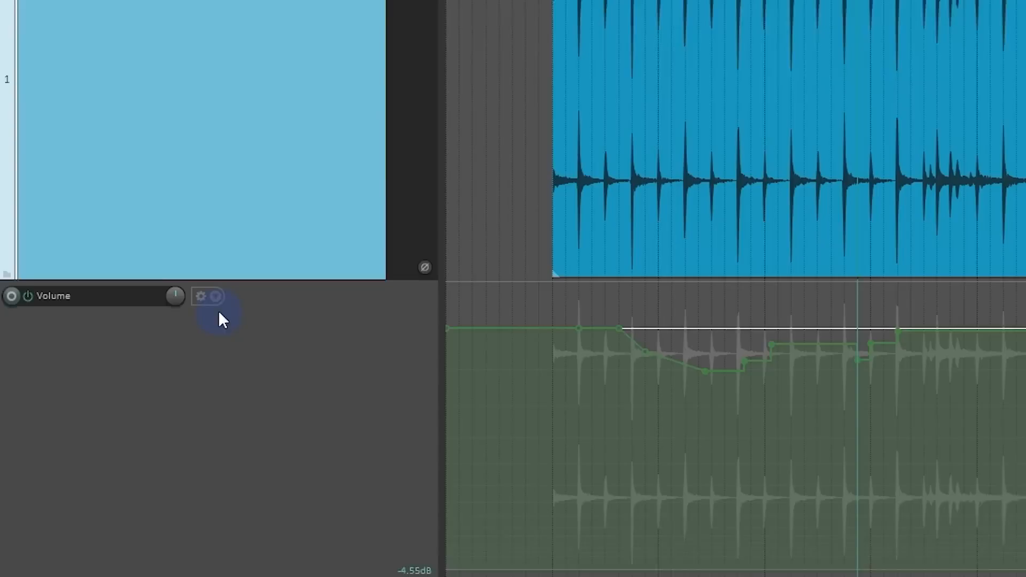
Step: Clear all points from the Drums Volume envelope without removing the envelope itself
click(216, 576)
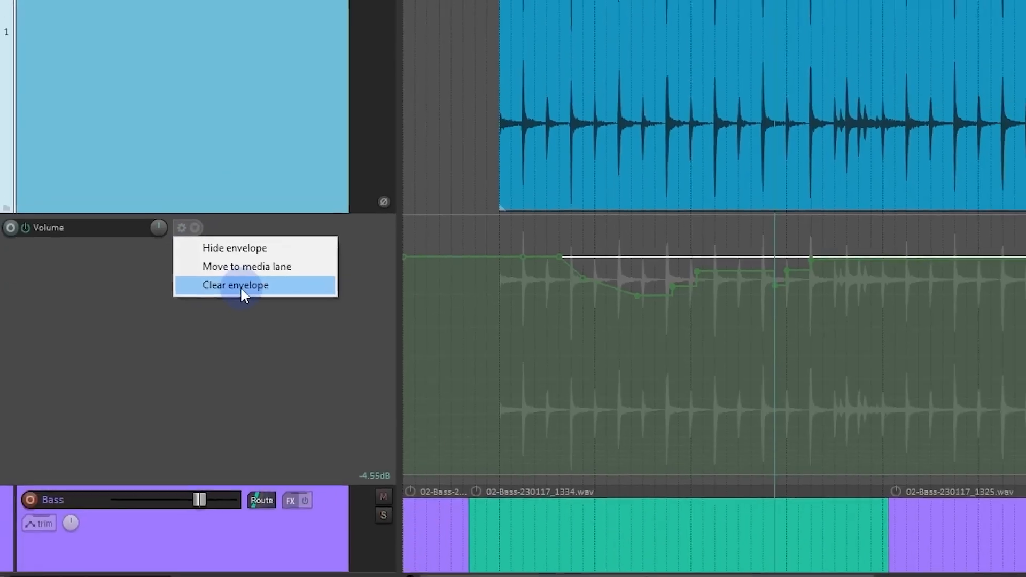
click(261, 261)
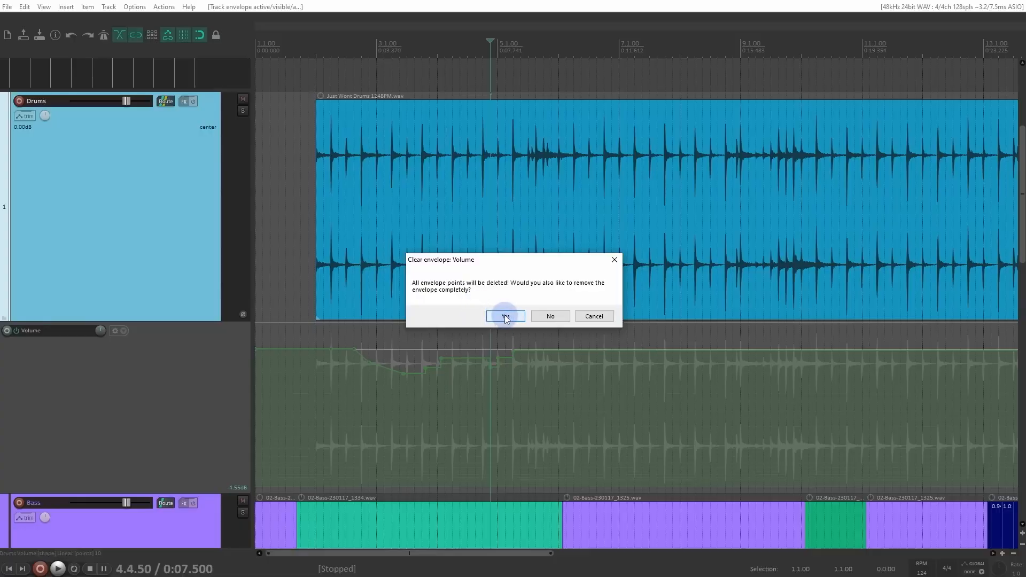
click(553, 316)
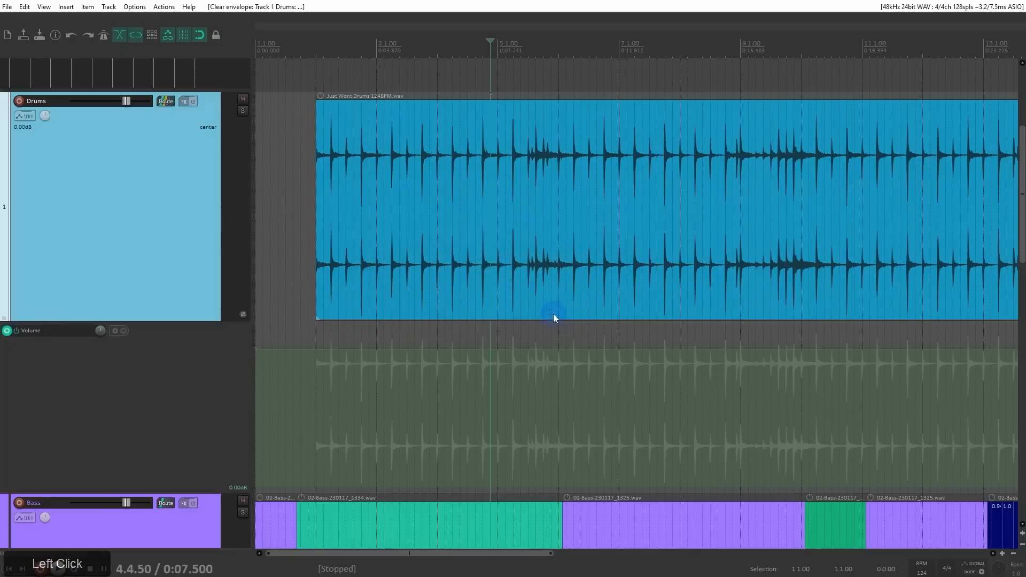
Step: Freehand-draw a wavy dip on the Drums Volume envelope from 2.2.00 to about 2.4.75
click(382, 351)
scroll(358, 353, up, 3)
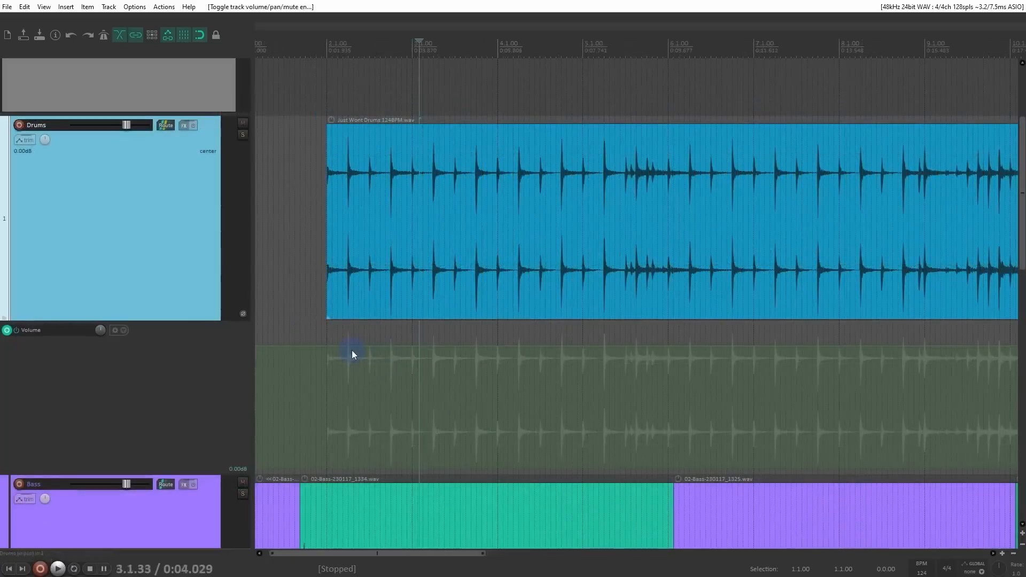
mouse_move(351, 353)
mouse_down()
mouse_move(349, 362)
mouse_move(407, 377)
mouse_up()
Step: Select the points of the wavy dip, copy them and paste them at about 3.4.50 on the same envelope
drag(421, 343, 335, 417)
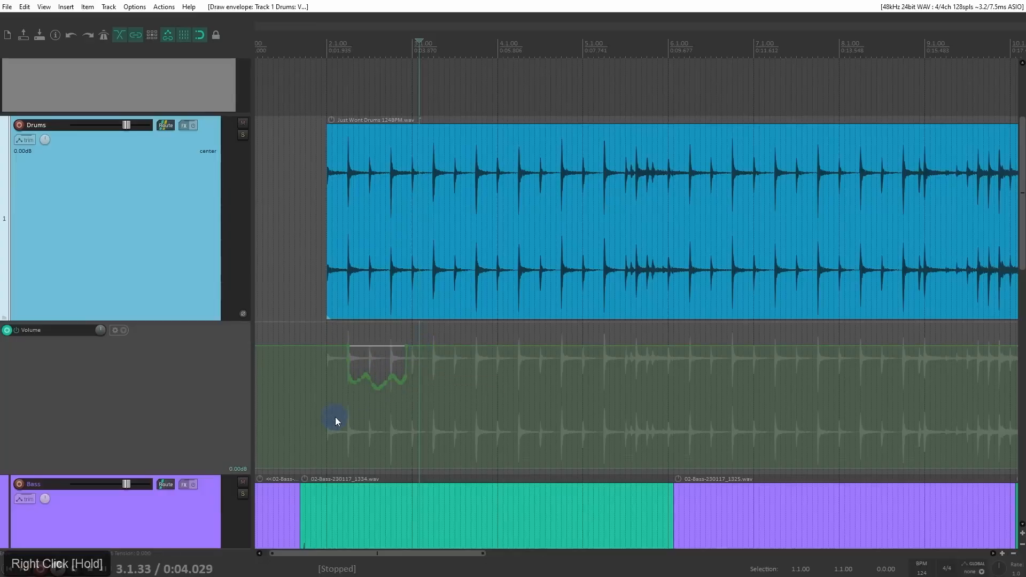
key(ctrl+c)
key(ctrl+v)
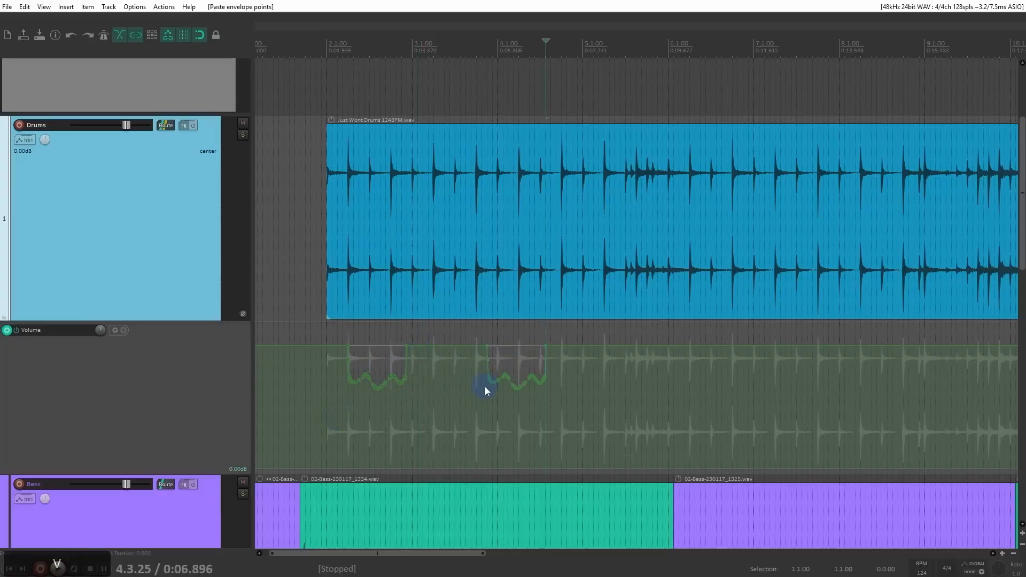
Step: Show the Bass track's Volume envelope and paste the copied points onto it at about 1.4.75
drag(494, 348, 561, 107)
click(149, 324)
key(v)
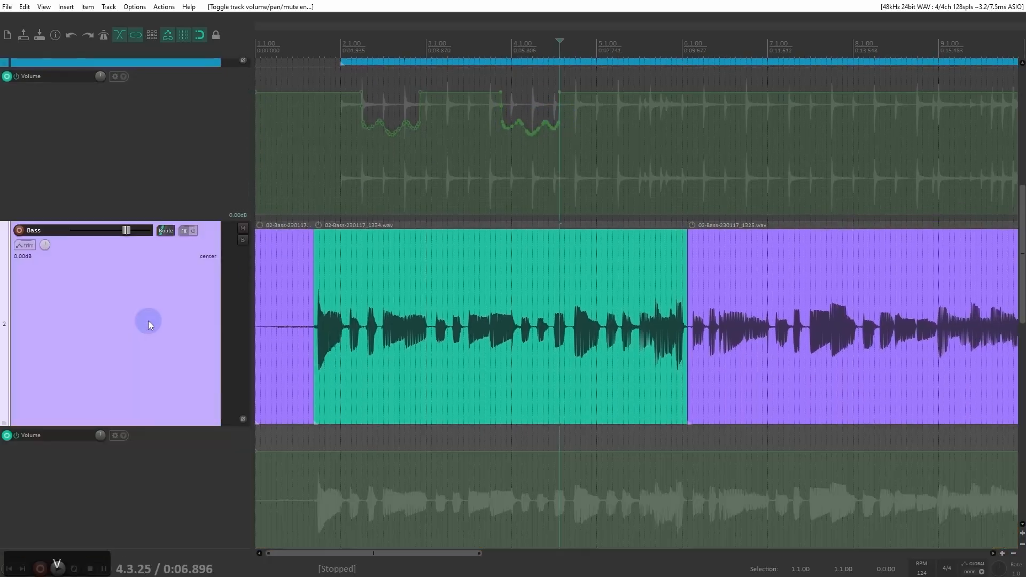
click(334, 471)
key(ctrl+v)
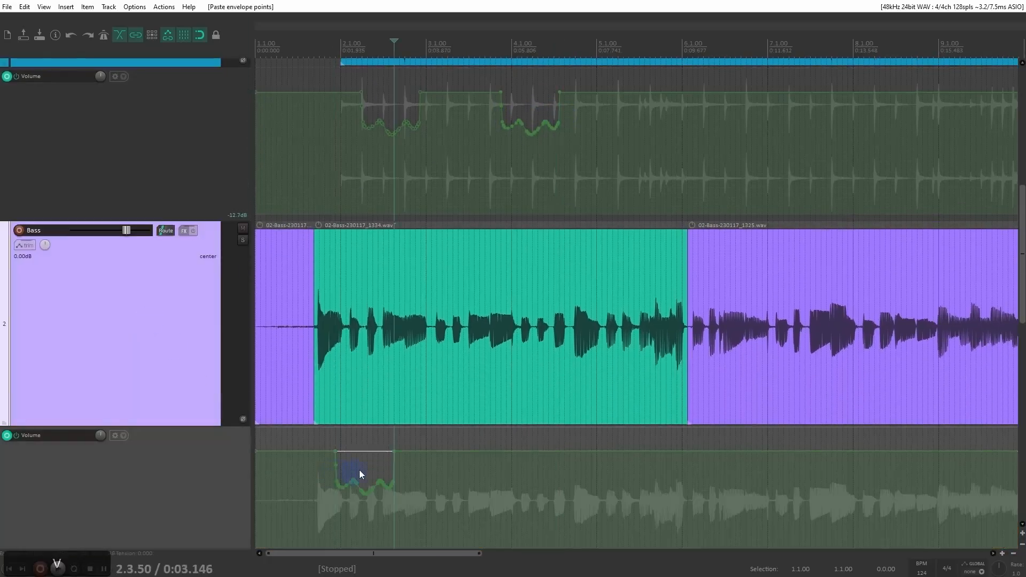
Step: Select the second group of points on the Drums Volume envelope and select the Drums track
mouse_move(598, 91)
mouse_down()
mouse_move(438, 160)
mouse_move(463, 162)
mouse_up()
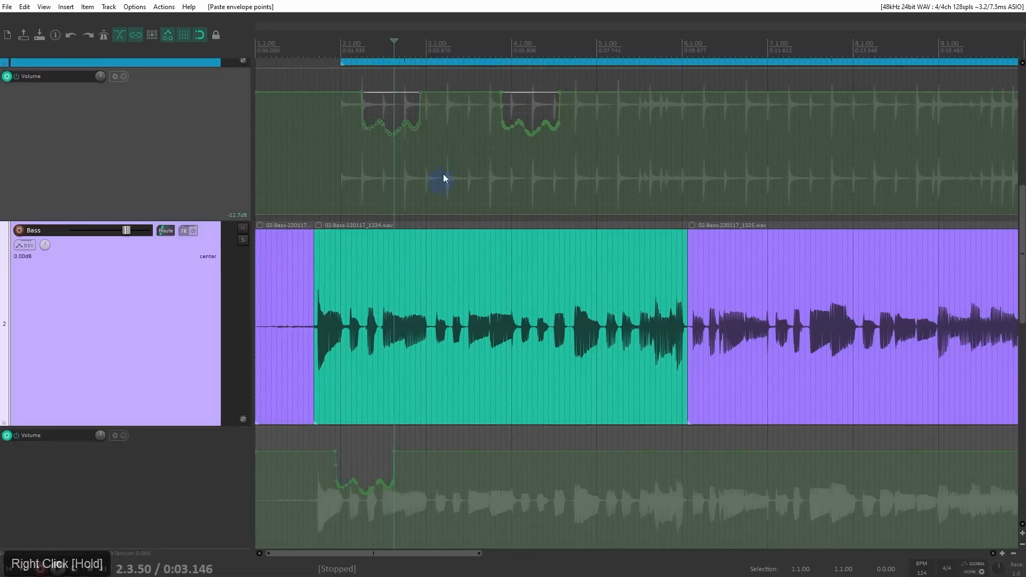
drag(442, 167, 442, 352)
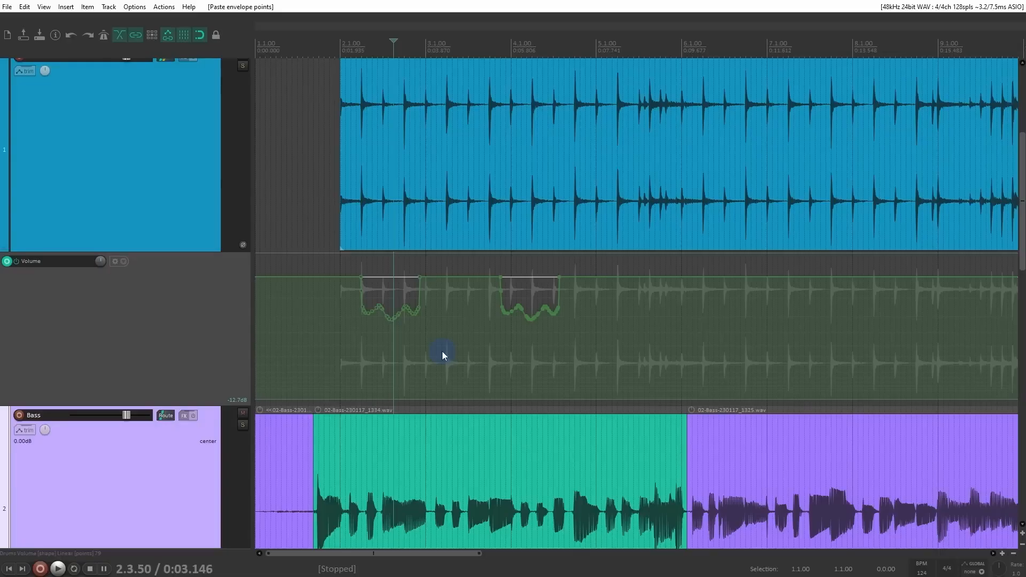
click(163, 222)
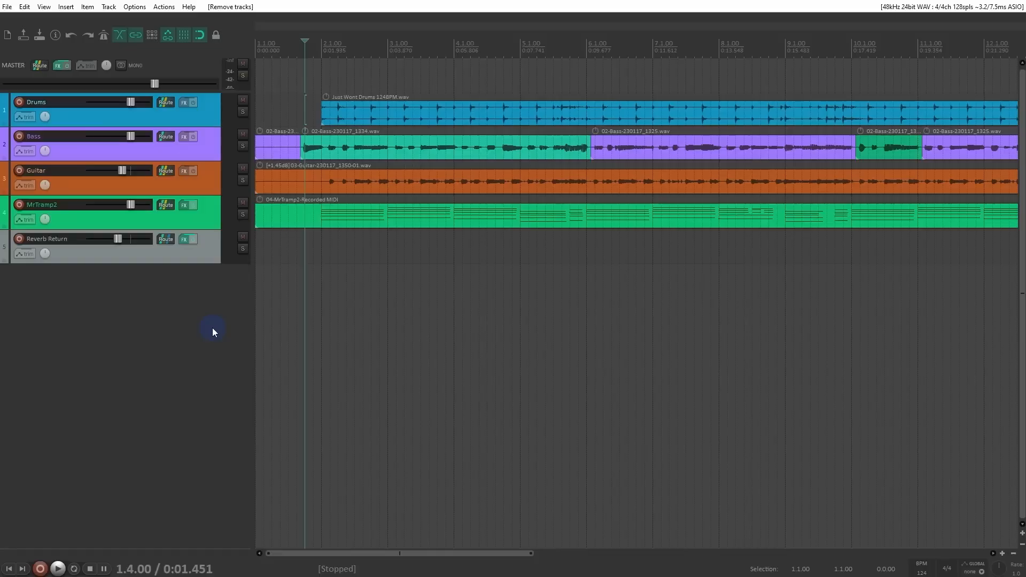
Step: Insert a new track and move it above the Drums track
double_click(86, 278)
drag(81, 291, 91, 99)
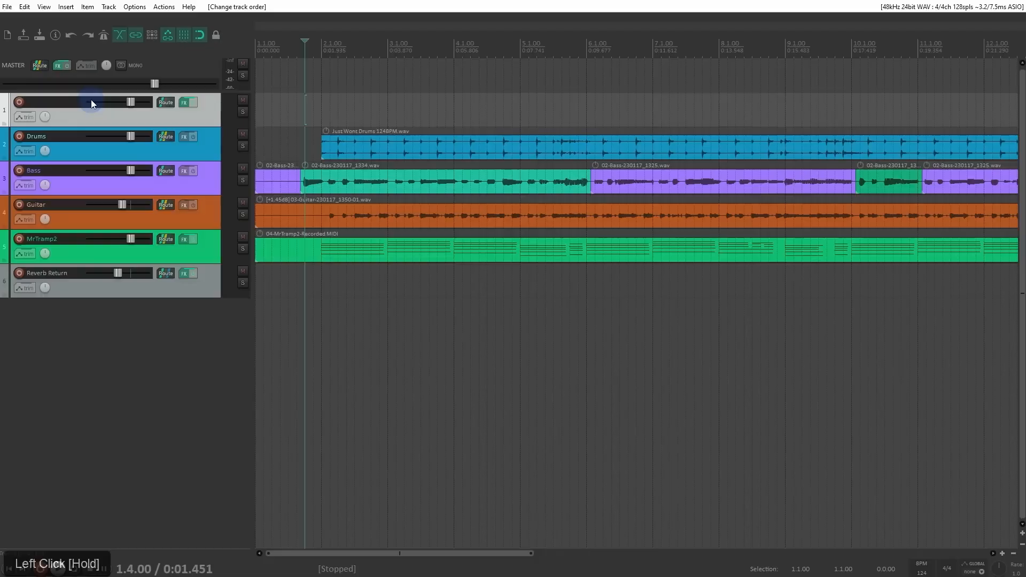
Step: Name the new top track "Track Folder" and turn it into a folder containing the tracks below it
double_click(49, 100)
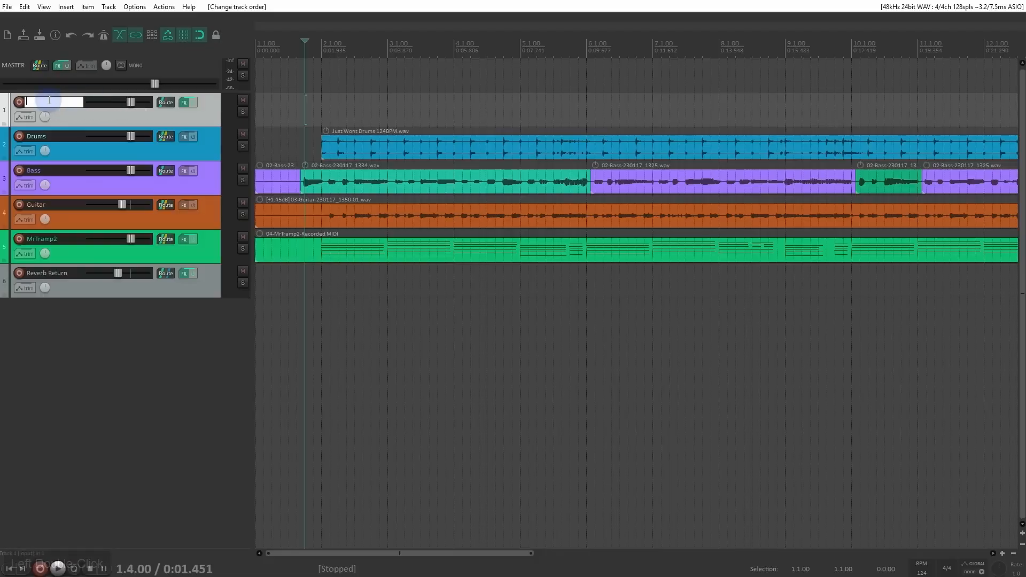
text(Track Folder)
key(Return)
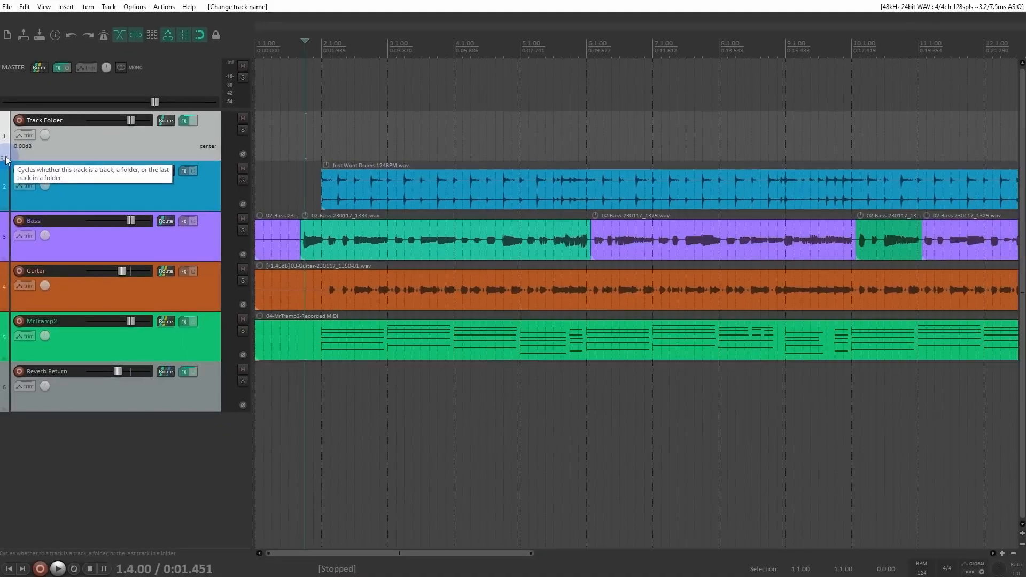
click(5, 159)
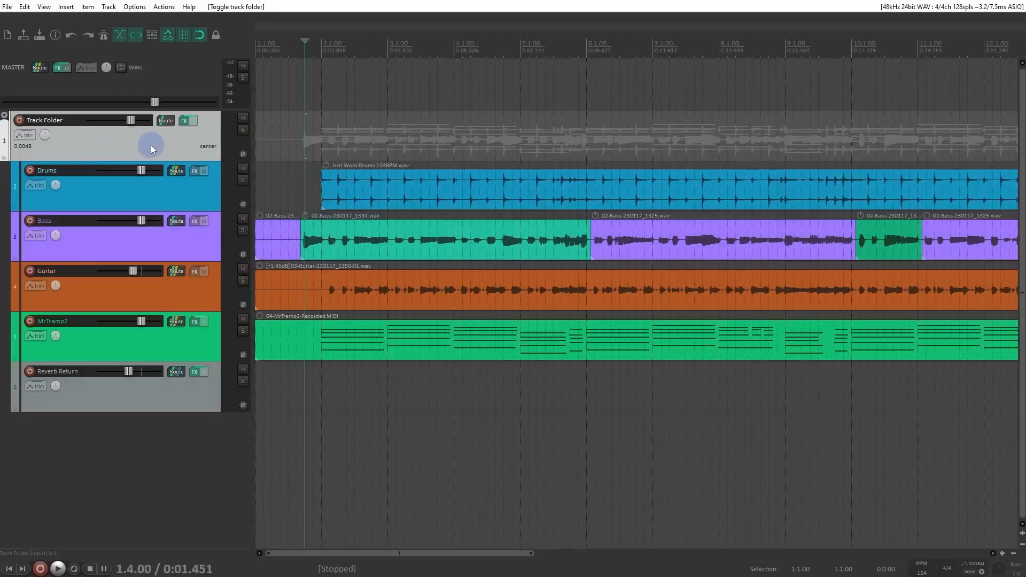
Step: Open the FX chain of Track Folder, try raising ReaEQ band 3 during playback and undo the change
click(186, 120)
drag(206, 23, 658, 231)
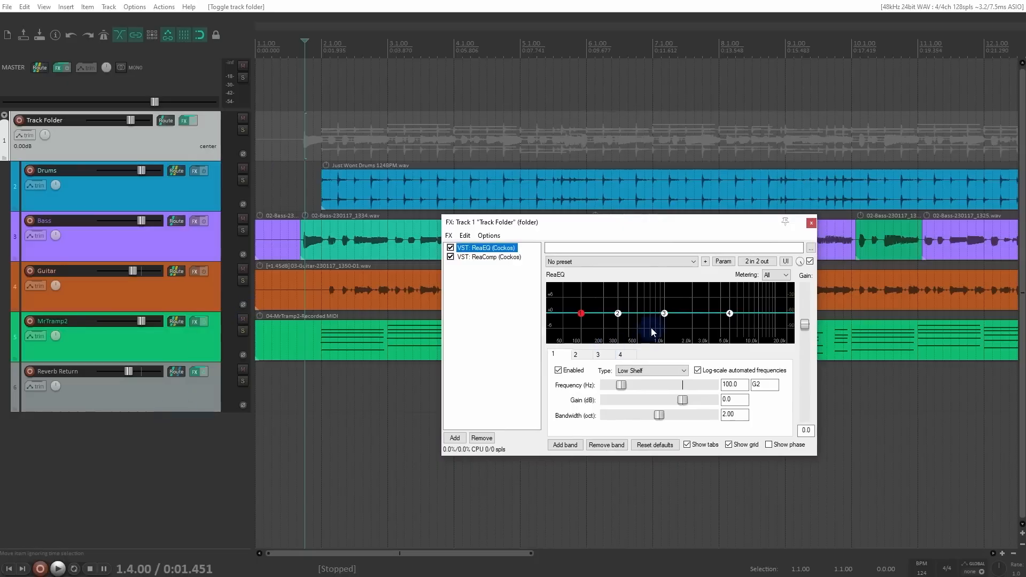
key(space)
mouse_move(663, 313)
mouse_down()
mouse_move(729, 289)
mouse_move(737, 296)
mouse_move(711, 326)
mouse_move(698, 299)
mouse_move(766, 298)
mouse_move(756, 327)
mouse_move(664, 321)
mouse_move(649, 294)
mouse_move(672, 300)
mouse_up()
key(space)
key(ctrl+z)
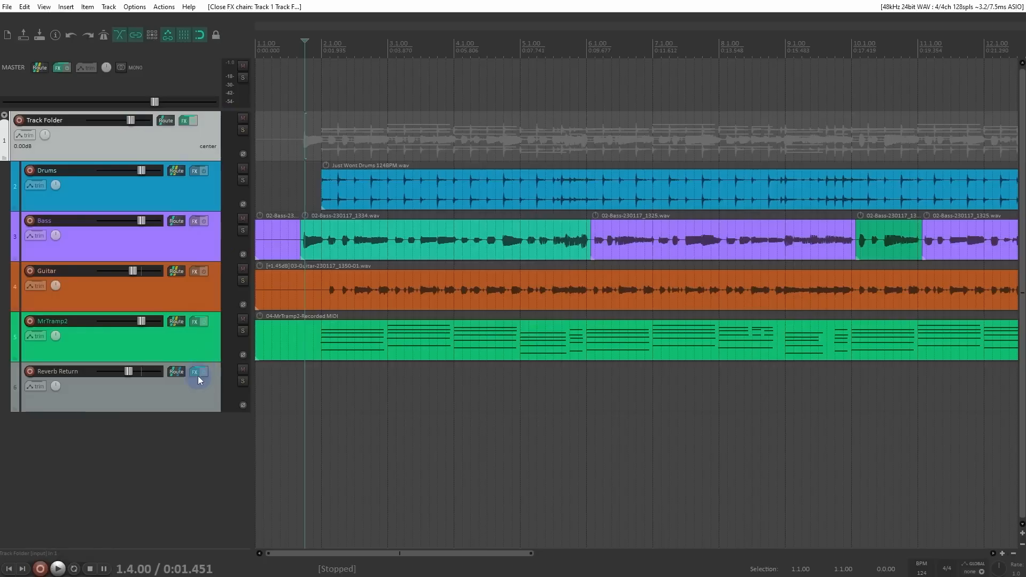
Step: Try adjusting Track Folder's volume during playback and reset it to 0 dB
mouse_move(133, 123)
mouse_down()
mouse_move(96, 123)
mouse_move(130, 121)
mouse_up()
key(space)
double_click(130, 121)
key(space)
click(210, 350)
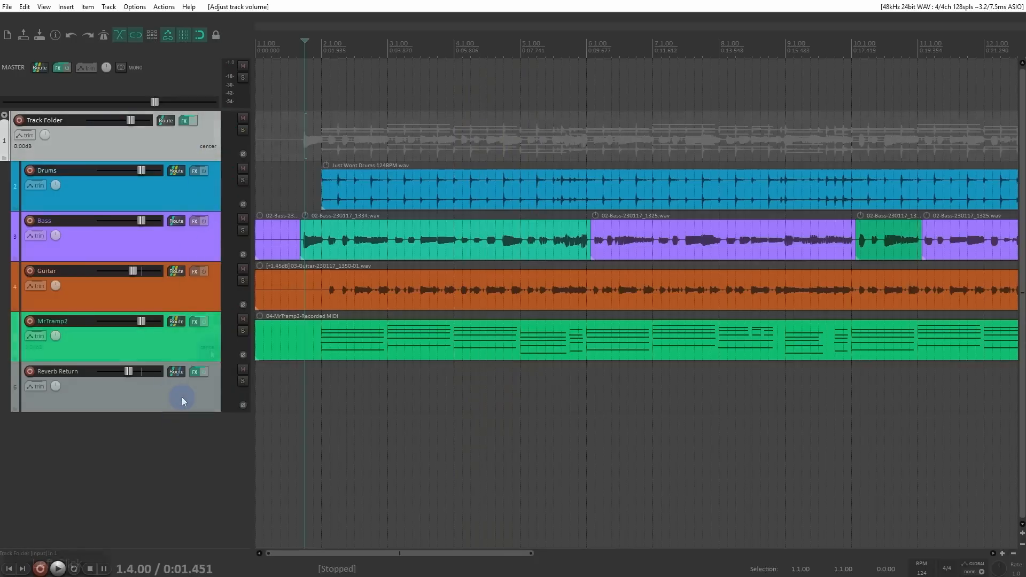
click(201, 292)
click(194, 245)
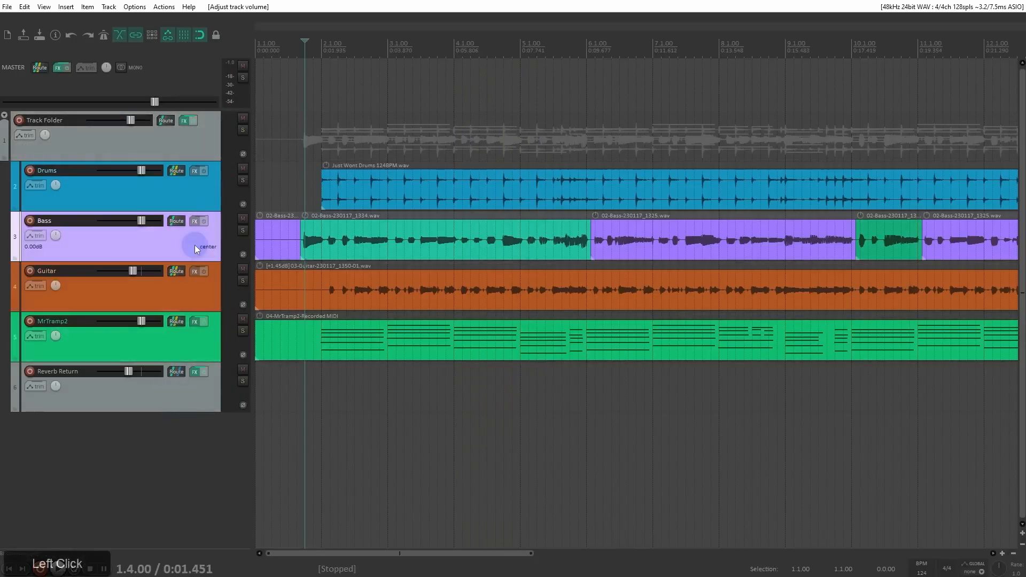
click(196, 176)
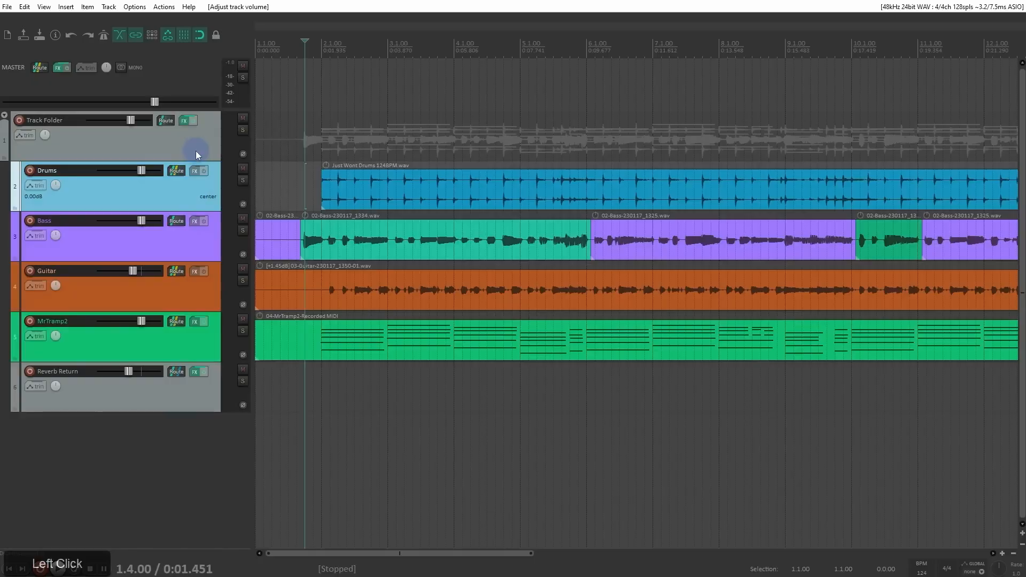
click(194, 156)
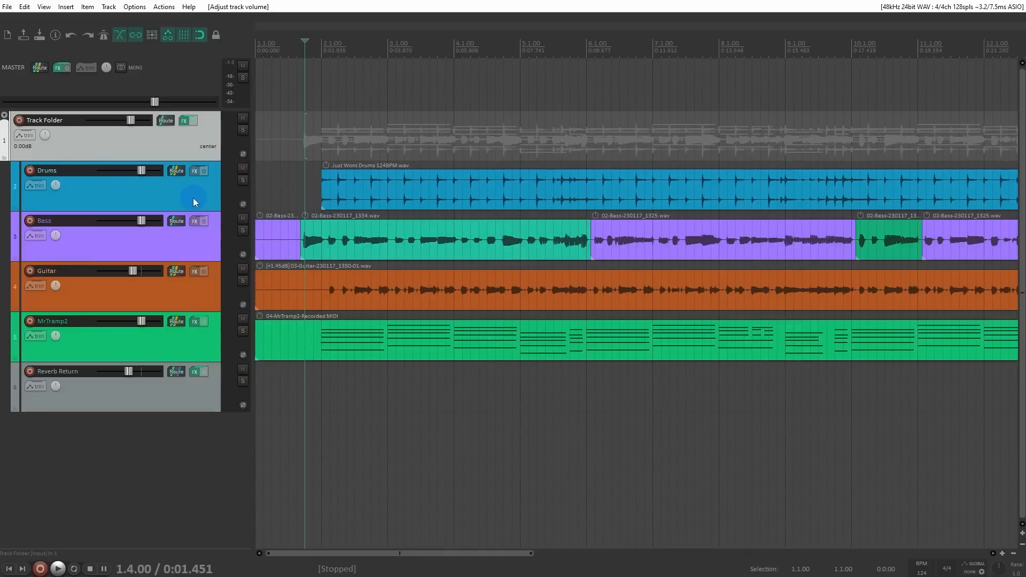
Step: Move the Reverb Return track out of the folder by placing it below the other tracks
click(113, 403)
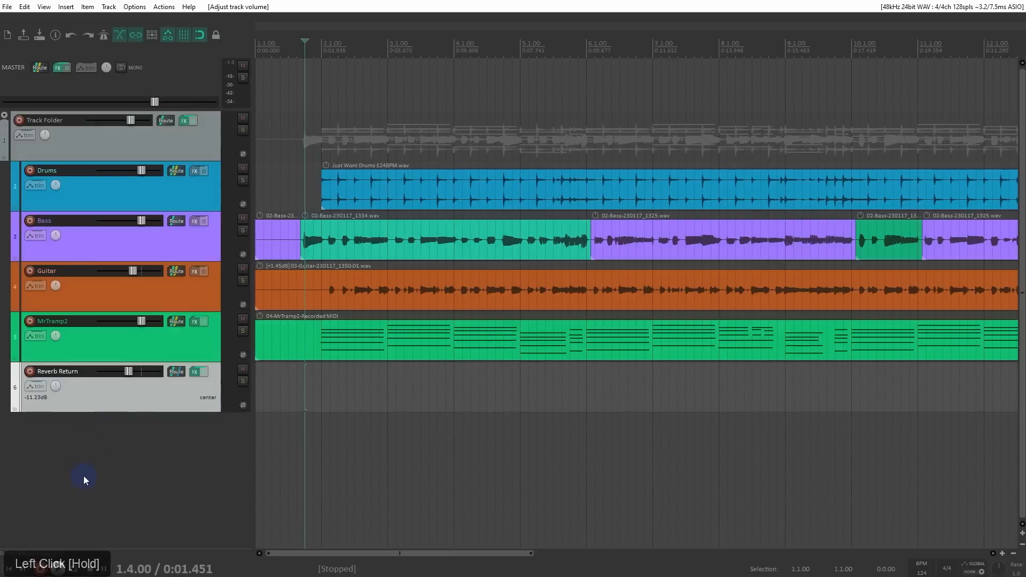
click(120, 403)
drag(120, 402, 120, 498)
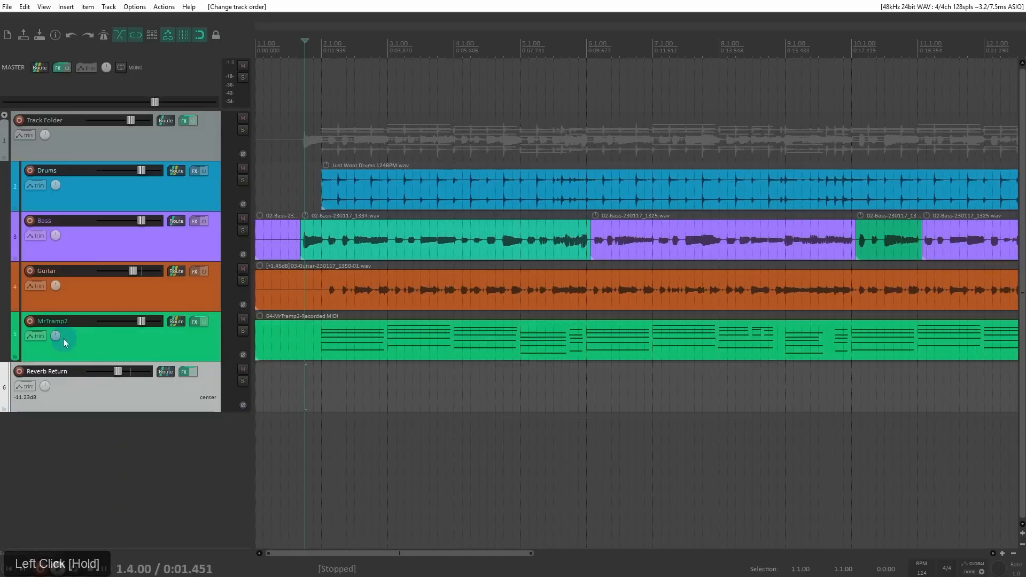
Step: Undo the Reverb Return move and make MrTramp2 the last track in the folder instead
click(62, 340)
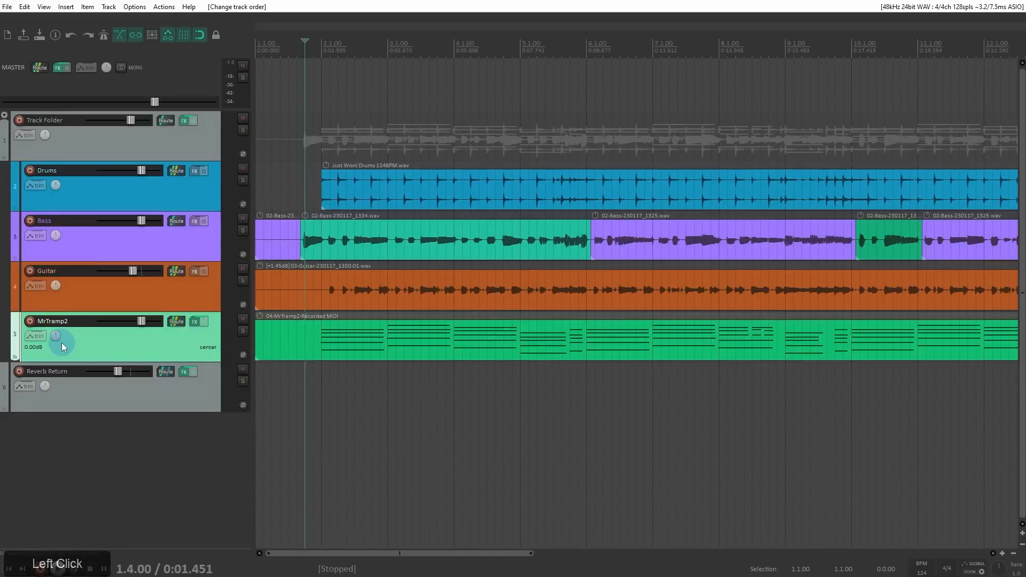
key(ctrl+z)
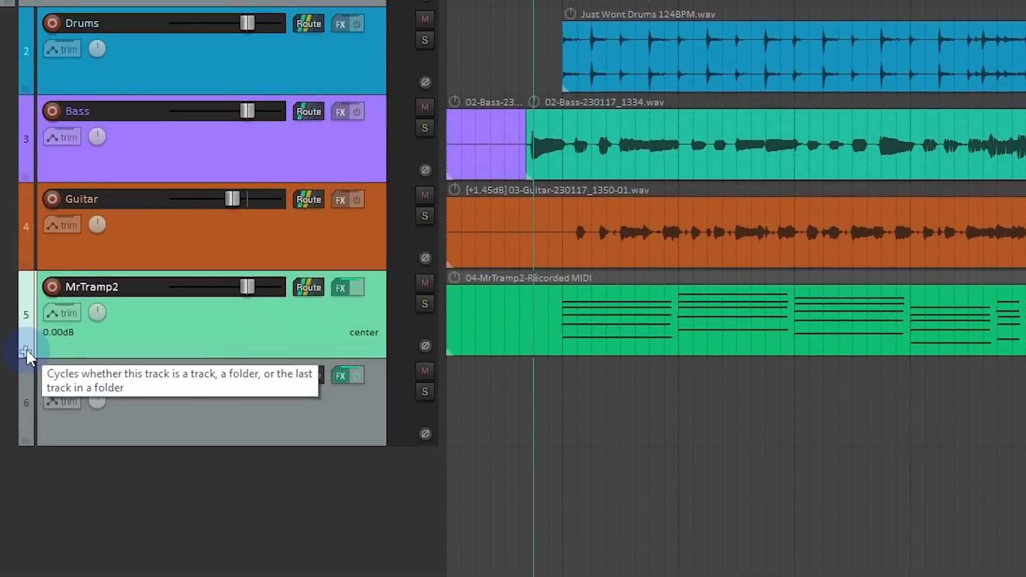
click(27, 350)
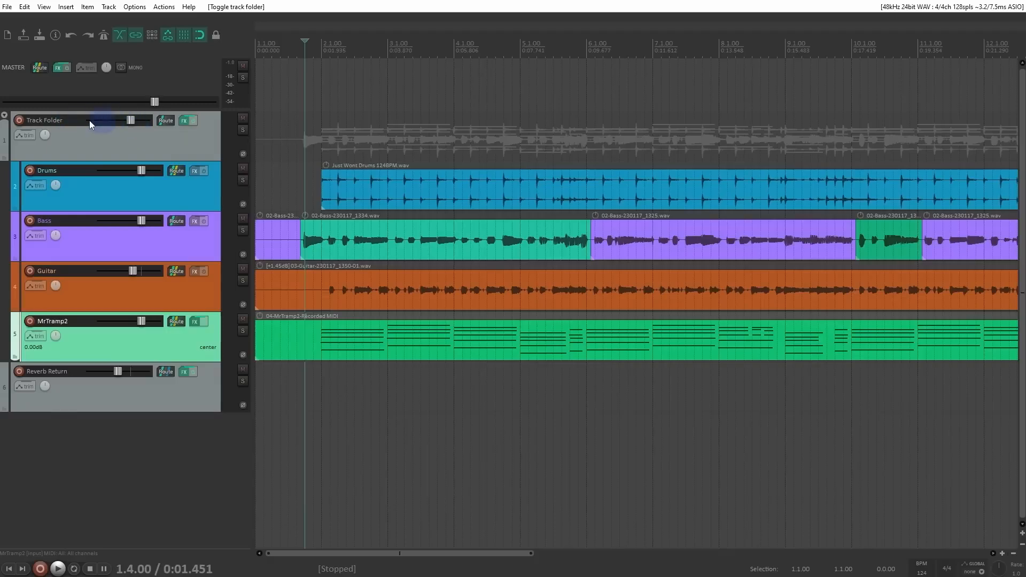
Step: Lower Track Folder's volume almost all the way down during playback
key(space)
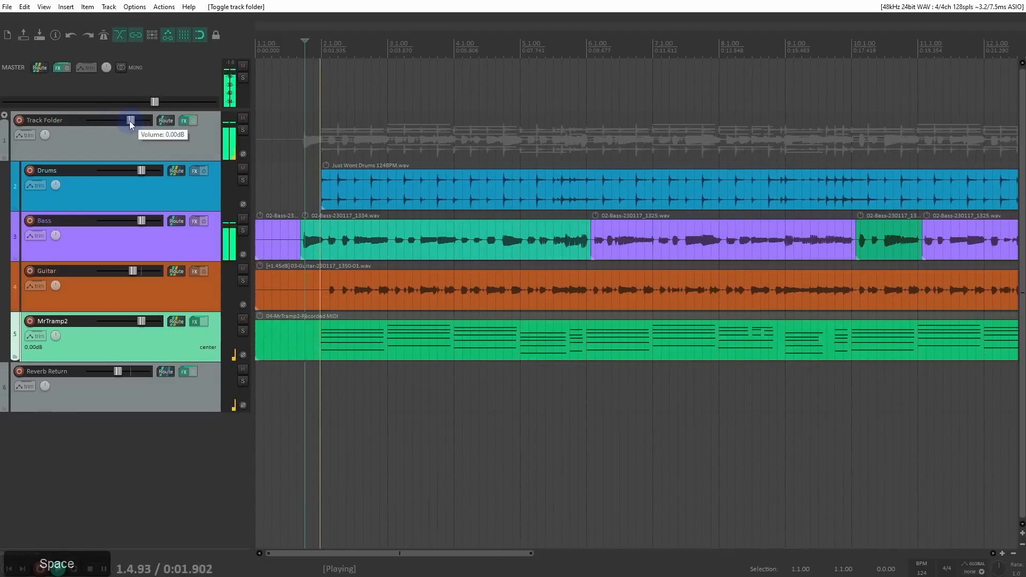
drag(130, 121, 87, 129)
key(space)
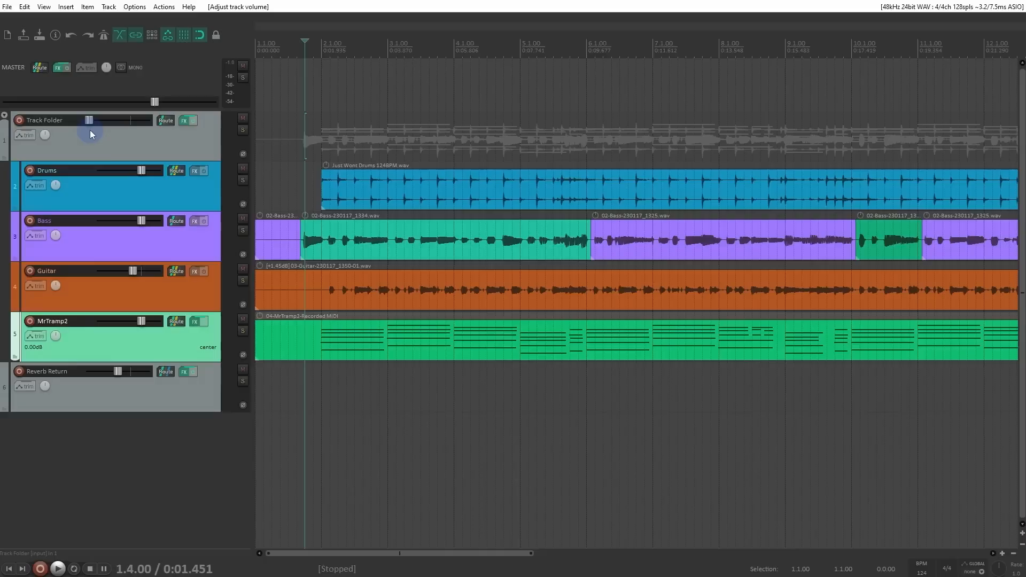
Step: Examine the routing of the Drums track, including its send to Reverb Return
click(172, 175)
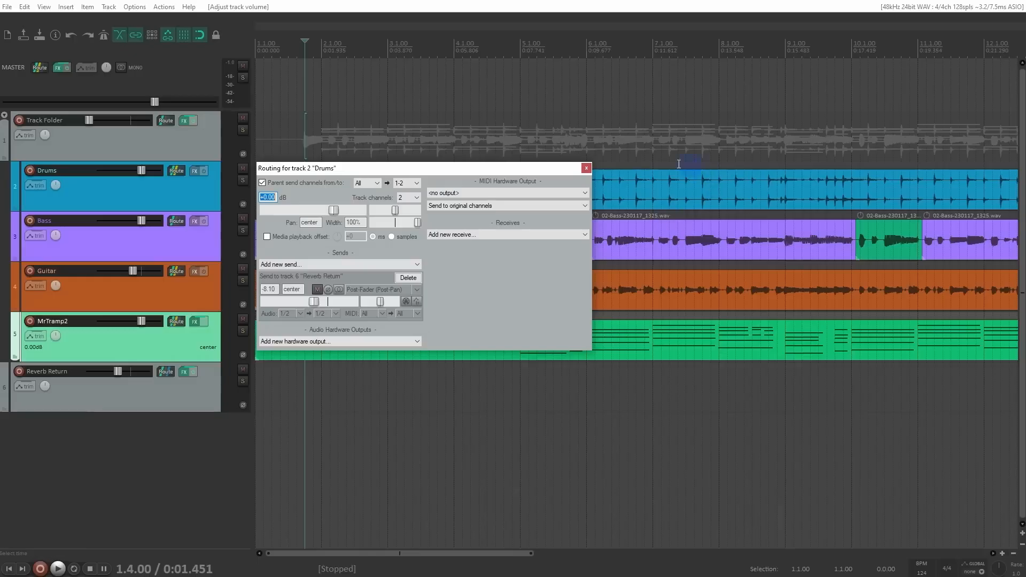
click(586, 168)
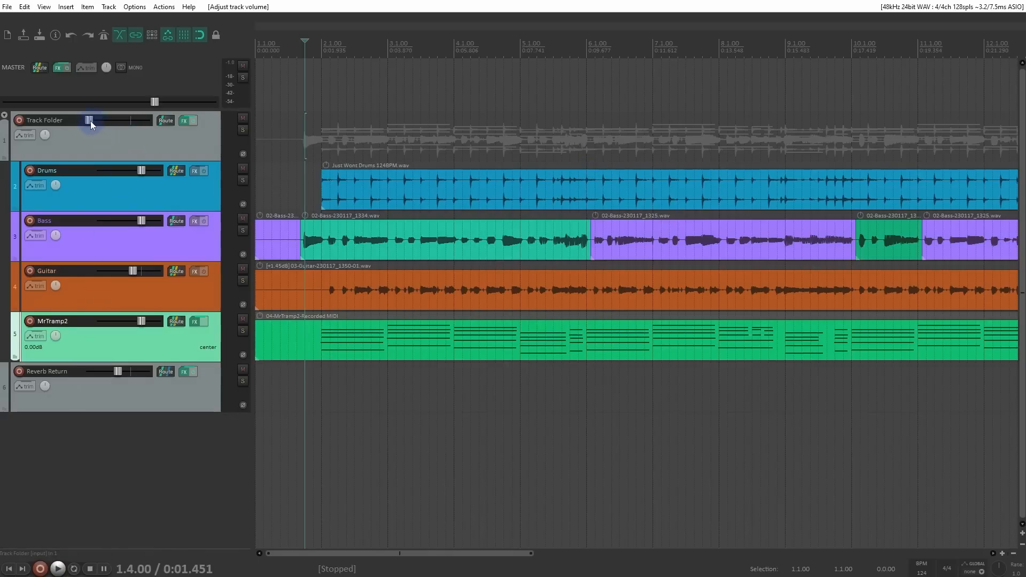
Step: Move Reverb Return back into Track Folder, and take all tracks from Drums to Reverb Return out of the folder
mouse_move(91, 121)
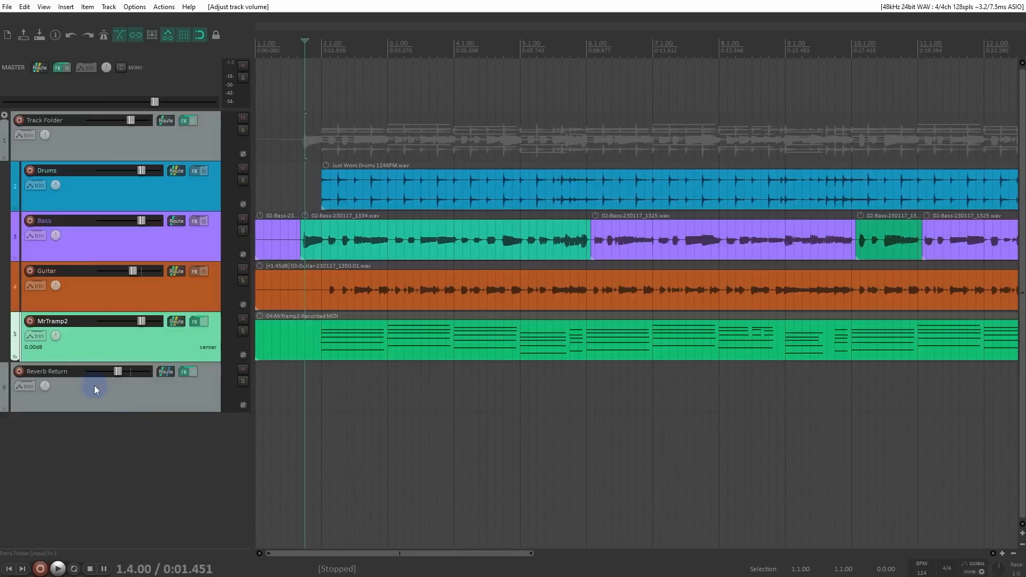
drag(94, 386, 95, 355)
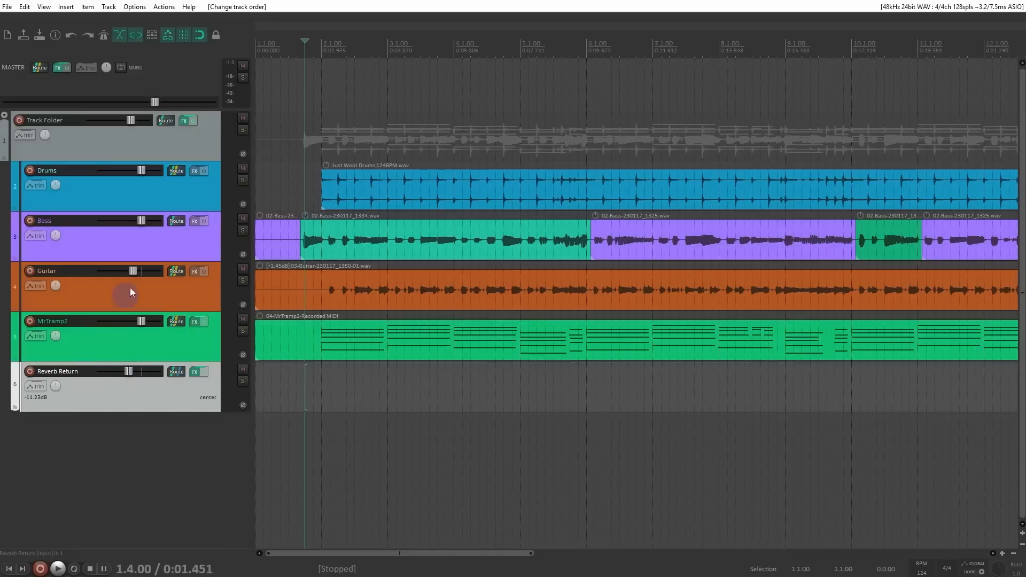
shift+click(64, 197)
drag(124, 399, 111, 508)
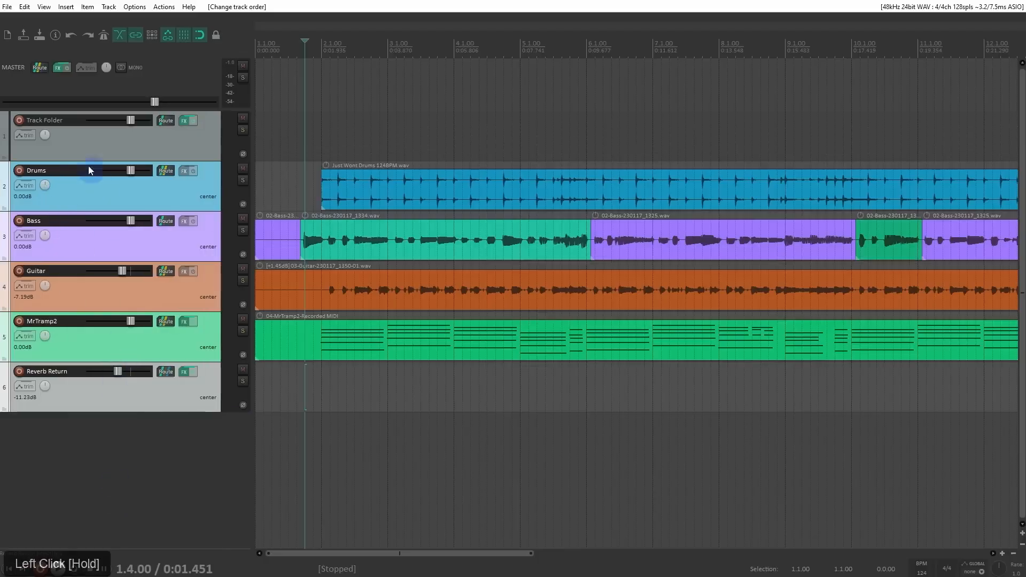
Step: Rename the top track "Lead Track"
double_click(47, 121)
text(Lead Track)
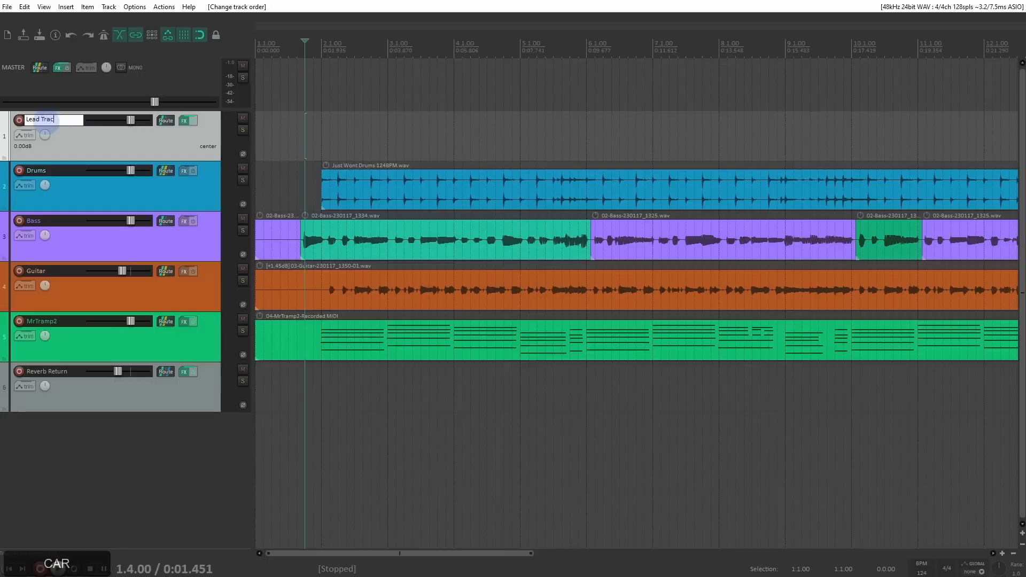
key(Return)
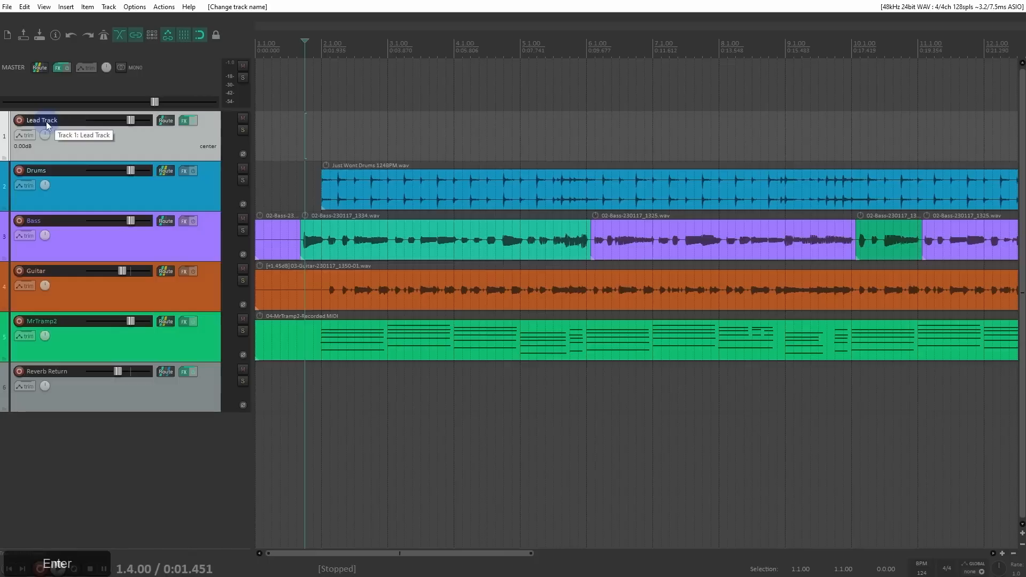
Step: Open the grouping parameters for Lead Track and enable every Group 1 lead option except VCA Lead
click(180, 137)
right_click(181, 140)
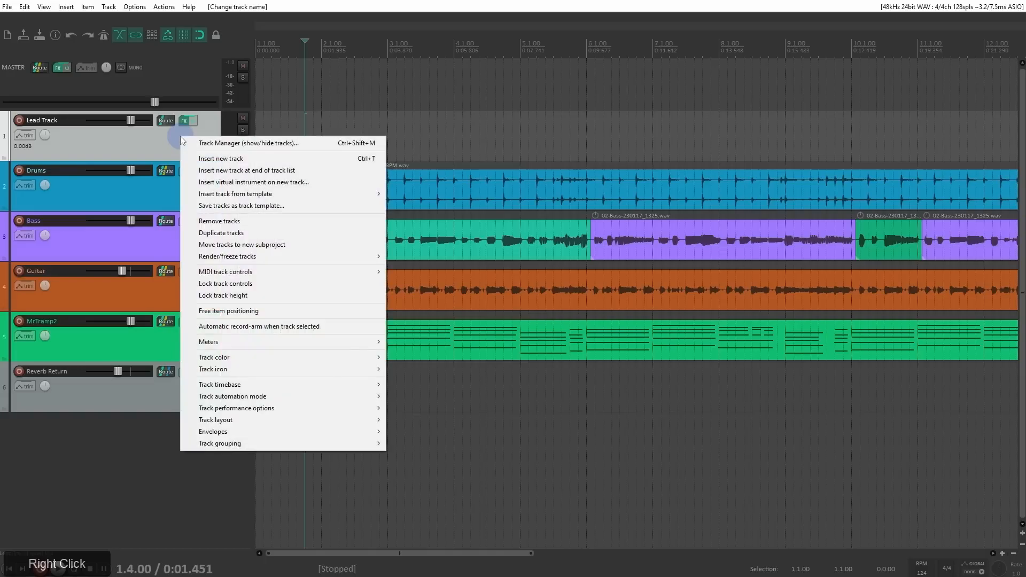
drag(278, 441, 537, 439)
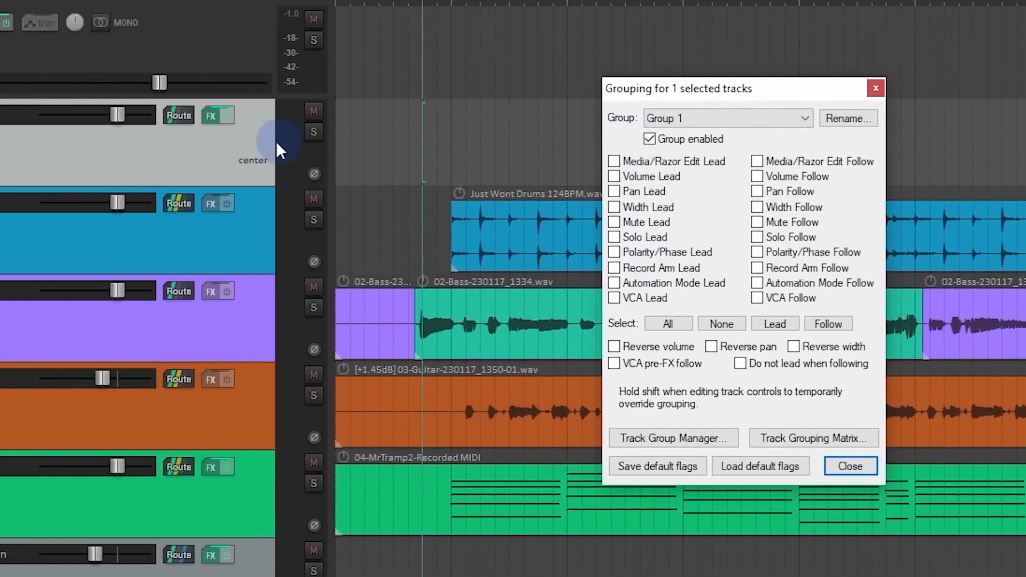
click(31, 148)
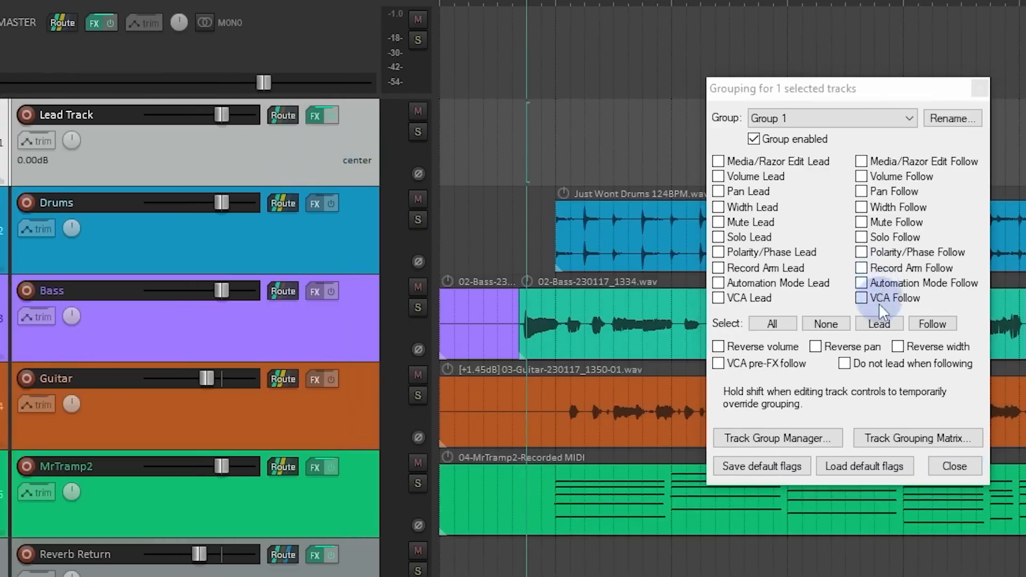
click(880, 324)
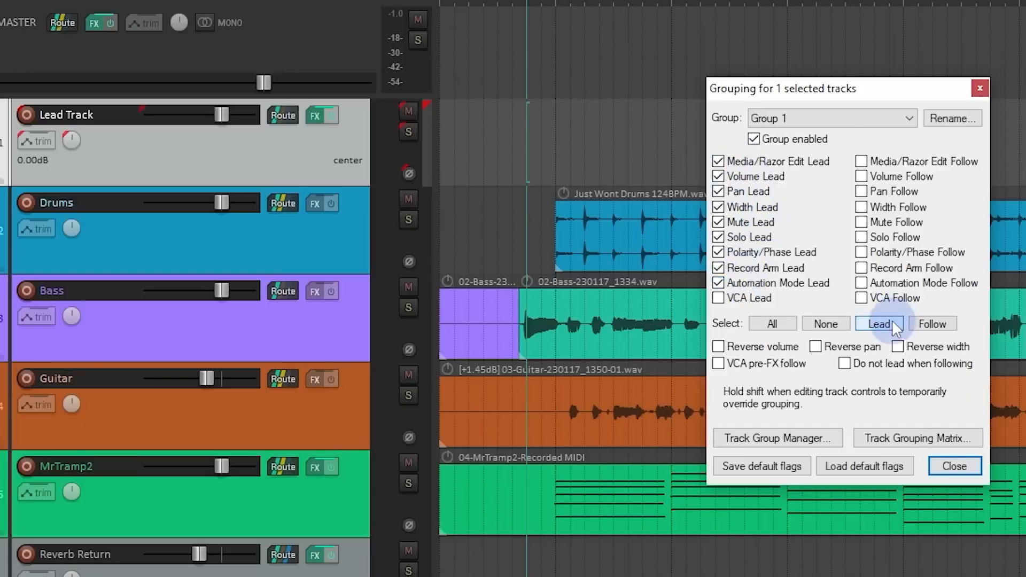
Step: Enable every Group 1 follow option except VCA Follow for the tracks from Drums to Reverb Return, and close the grouping settings
click(305, 230)
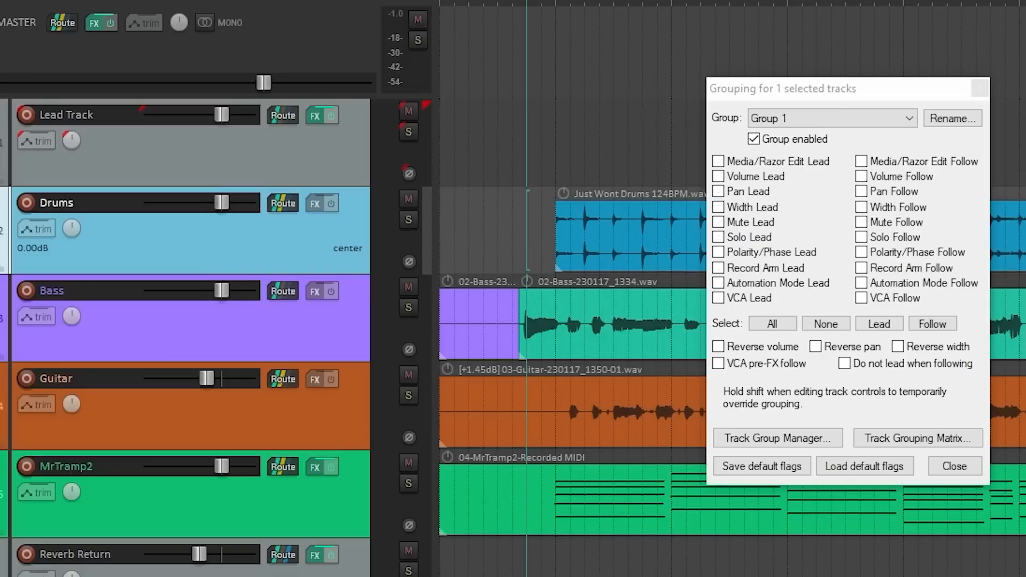
shift+click(331, 571)
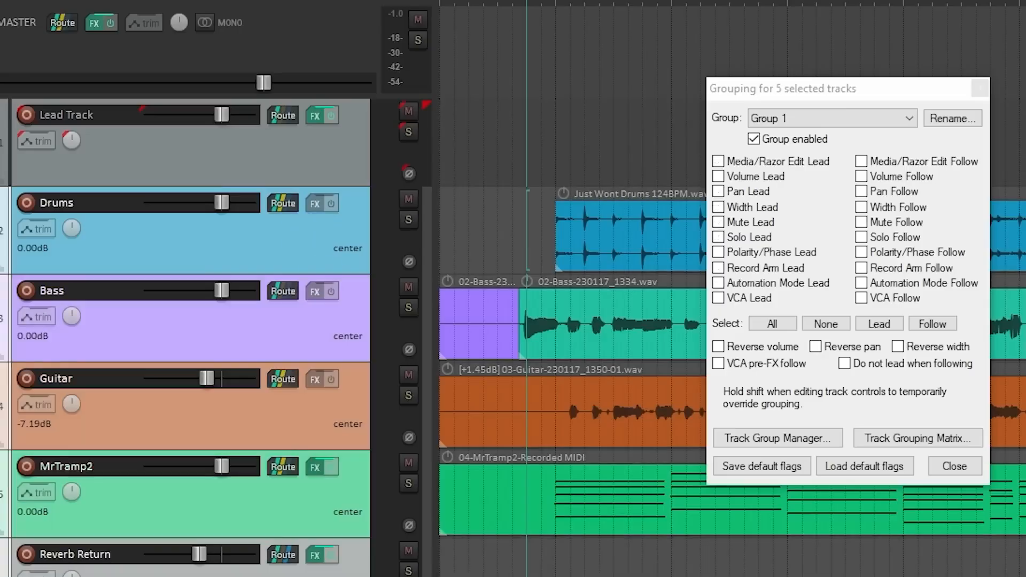
click(935, 324)
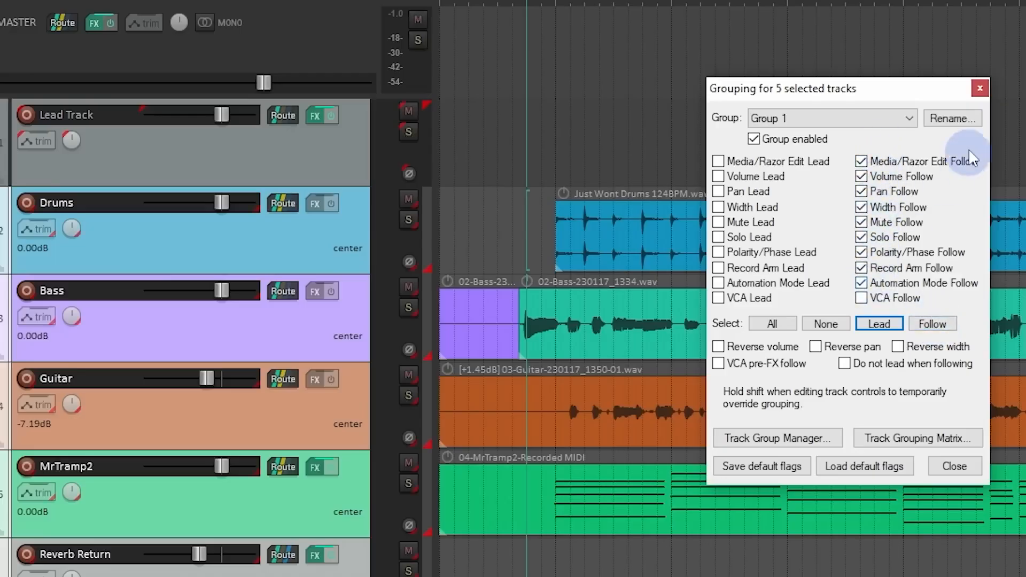
click(980, 88)
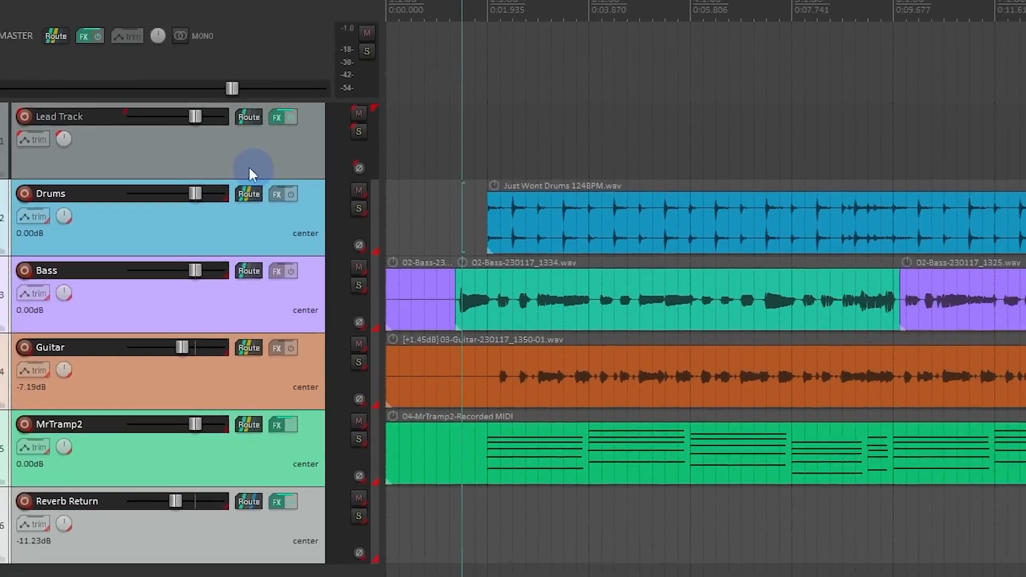
Step: Try moving Lead Track's volume fader with the grouped tracks and reset it to 0 dB
click(250, 170)
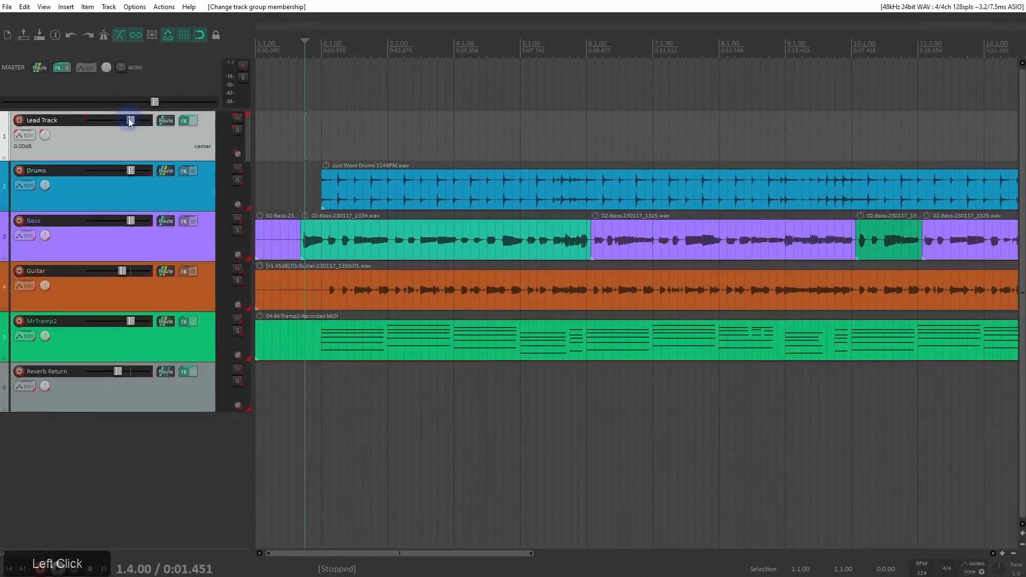
mouse_move(129, 121)
mouse_down()
mouse_move(96, 121)
mouse_move(125, 129)
mouse_move(95, 130)
mouse_move(124, 132)
mouse_move(91, 133)
mouse_move(124, 135)
mouse_up()
double_click(124, 120)
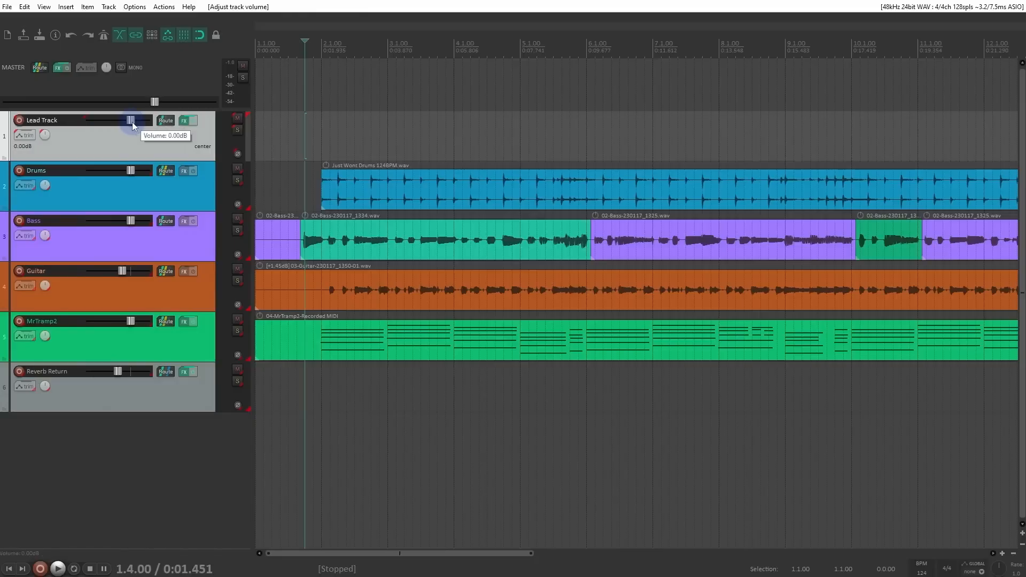
double_click(132, 122)
Step: Lower the Drums volume on its own to about -11.7 dB, and try Lead Track's fader before resetting it to 0 dB
drag(136, 172, 117, 180)
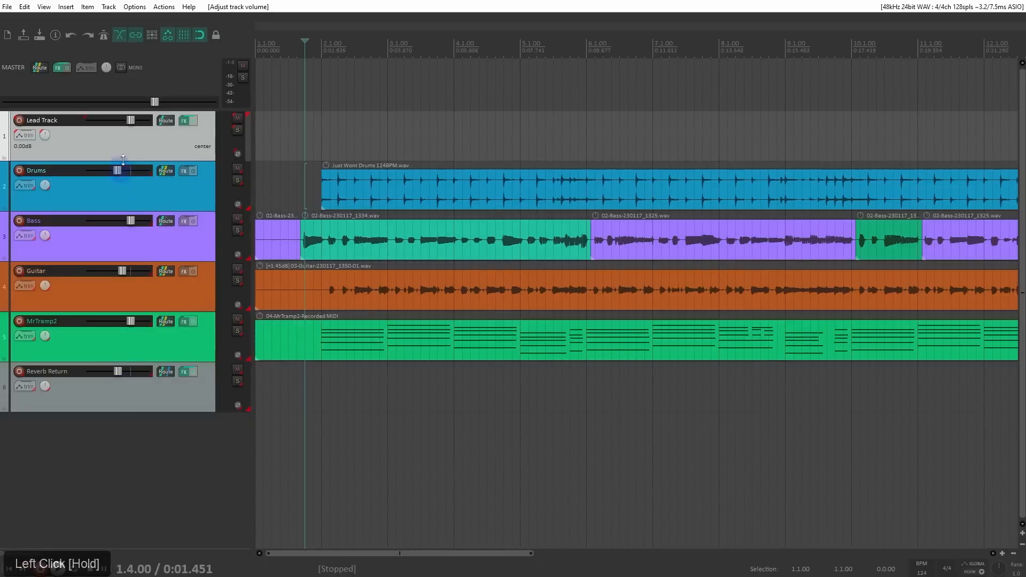
mouse_move(130, 120)
mouse_down()
mouse_move(114, 124)
mouse_move(127, 129)
mouse_move(100, 129)
mouse_move(136, 136)
mouse_up()
double_click(132, 120)
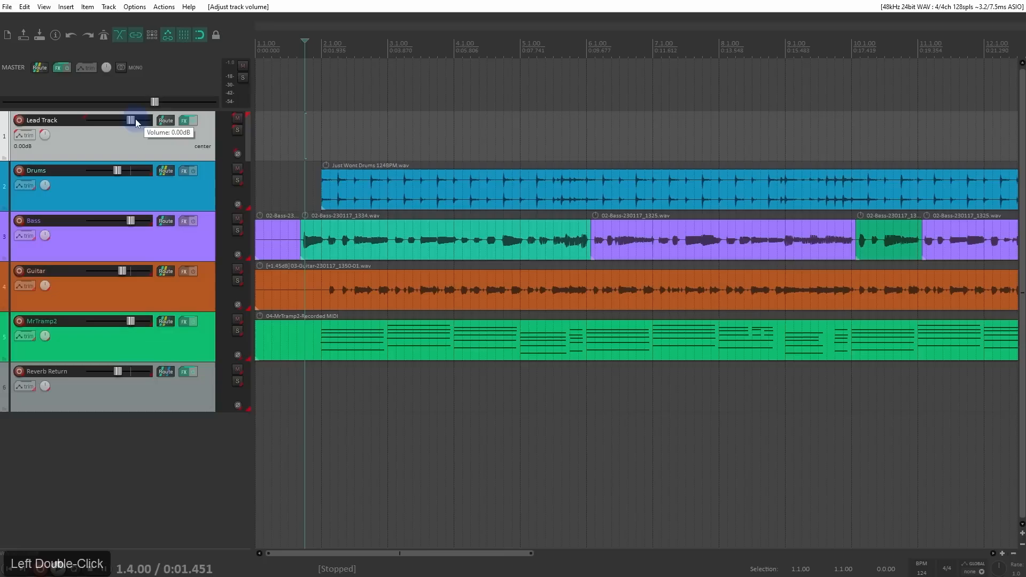
Step: Toggle mute and solo on and off for the group from Lead Track
click(237, 119)
click(238, 118)
click(238, 129)
click(238, 129)
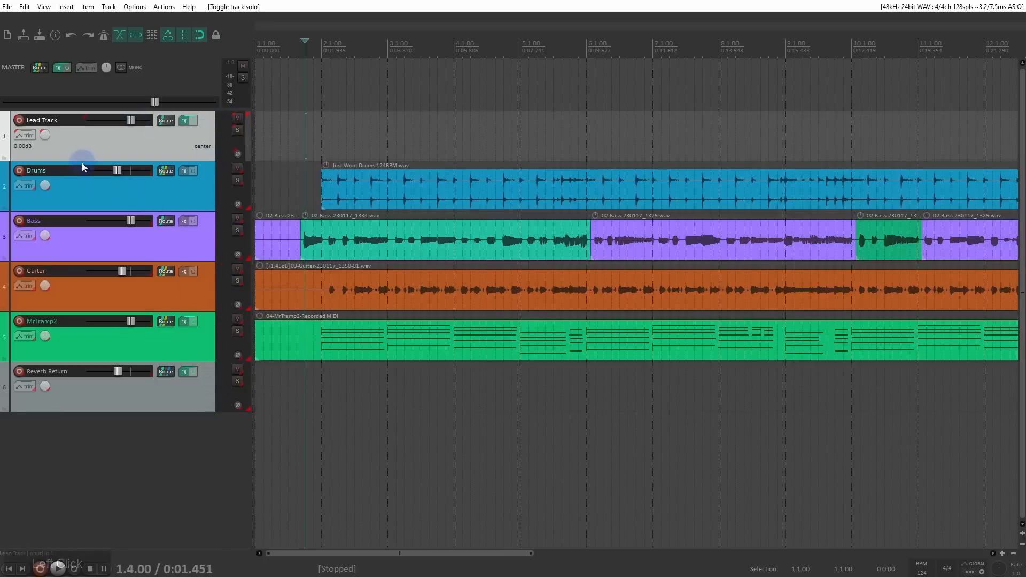
Step: Try panning the group left from Lead Track, recentre the pan and reset Lead Track's volume to 0 dB
drag(45, 134, 45, 147)
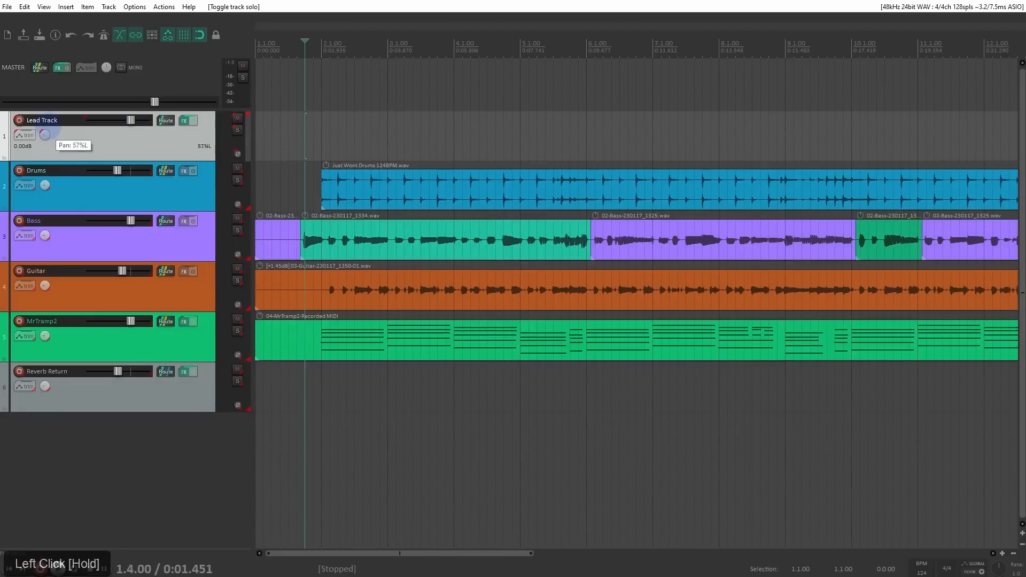
double_click(45, 136)
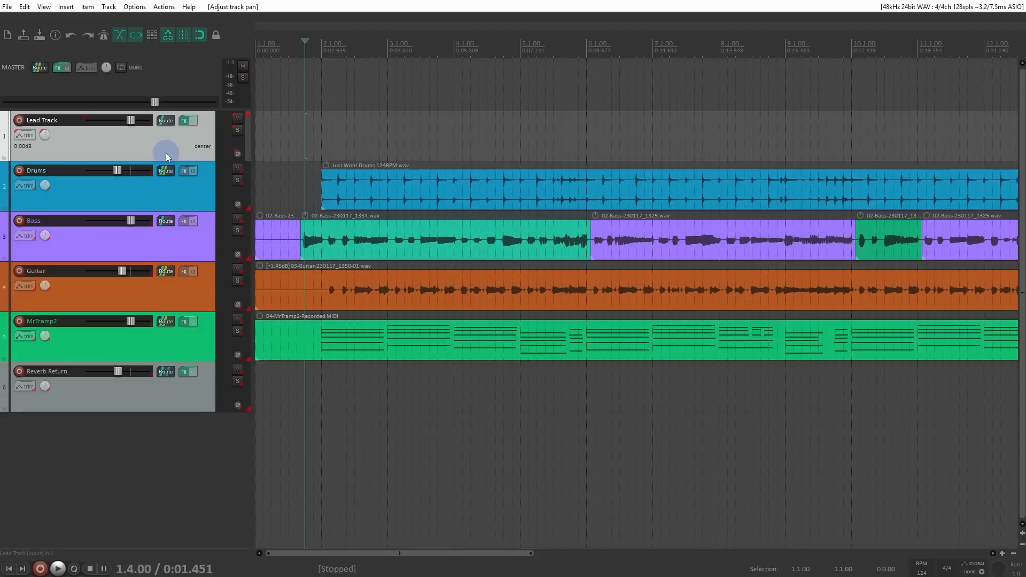
click(132, 123)
double_click(129, 123)
Step: Set Lead Track's automation mode to Touch and record volume fader movements for the group during playback
right_click(27, 135)
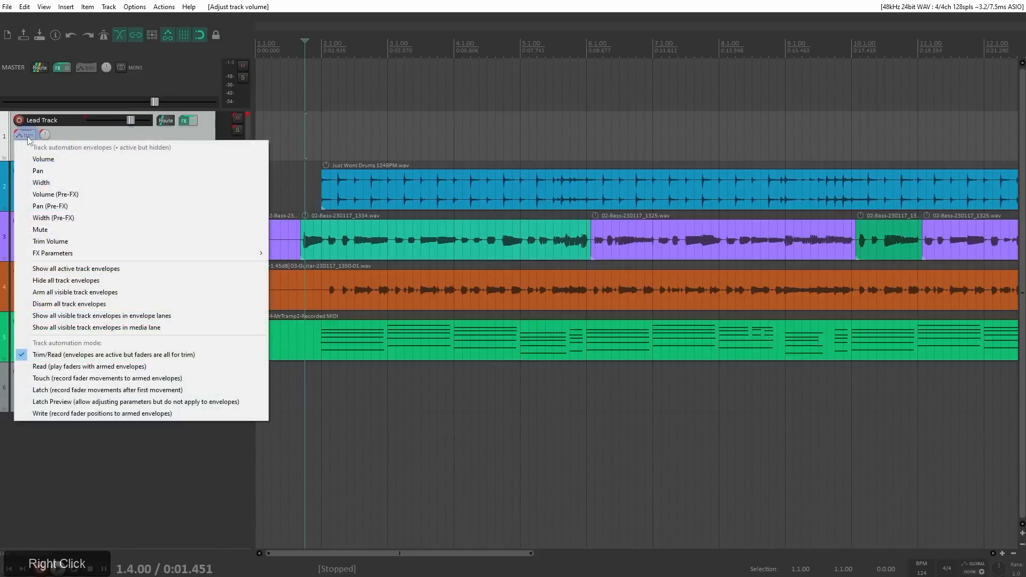
click(88, 379)
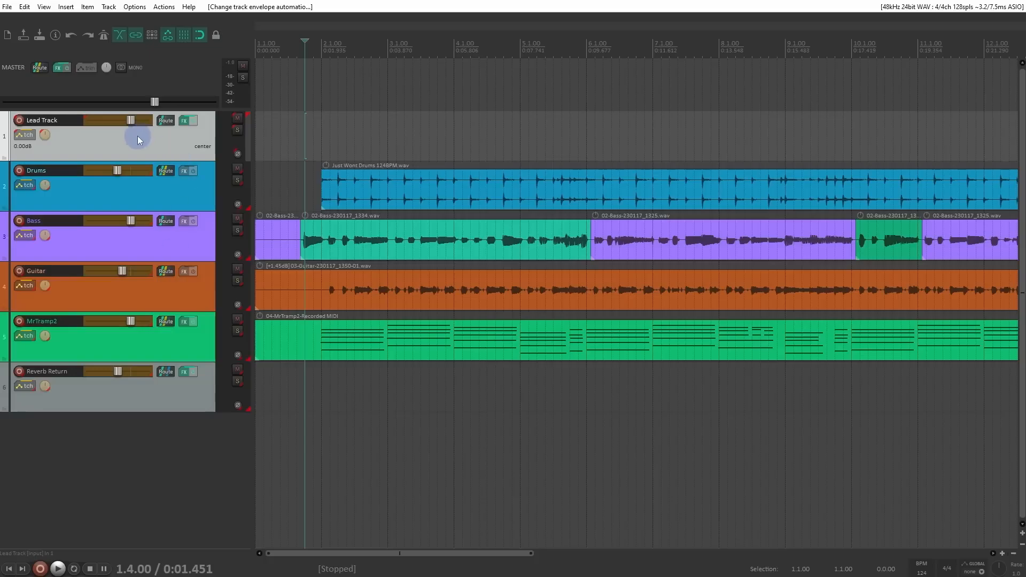
key(space)
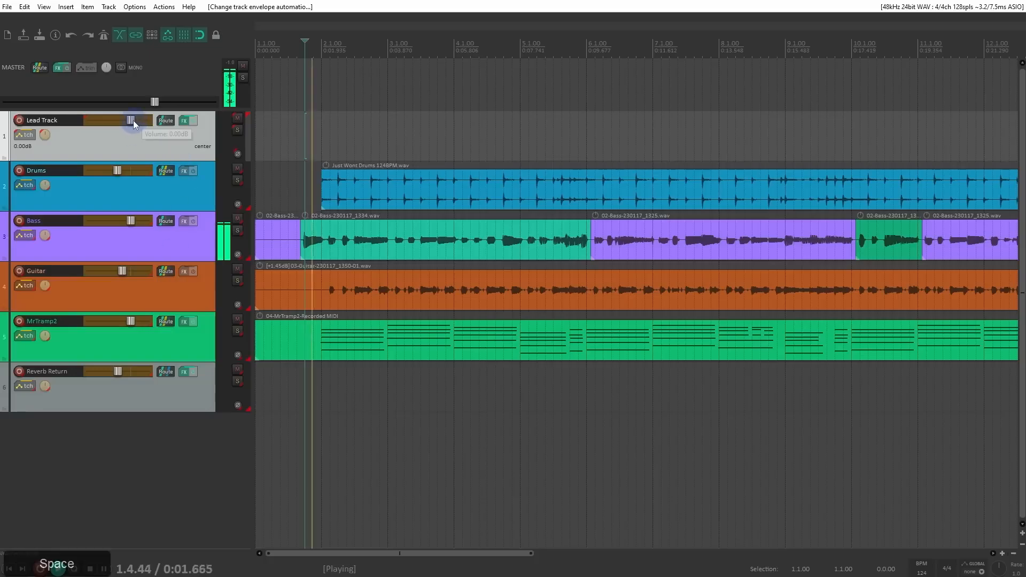
mouse_move(134, 120)
mouse_down()
mouse_move(114, 127)
mouse_move(146, 133)
mouse_move(110, 140)
mouse_up()
key(space)
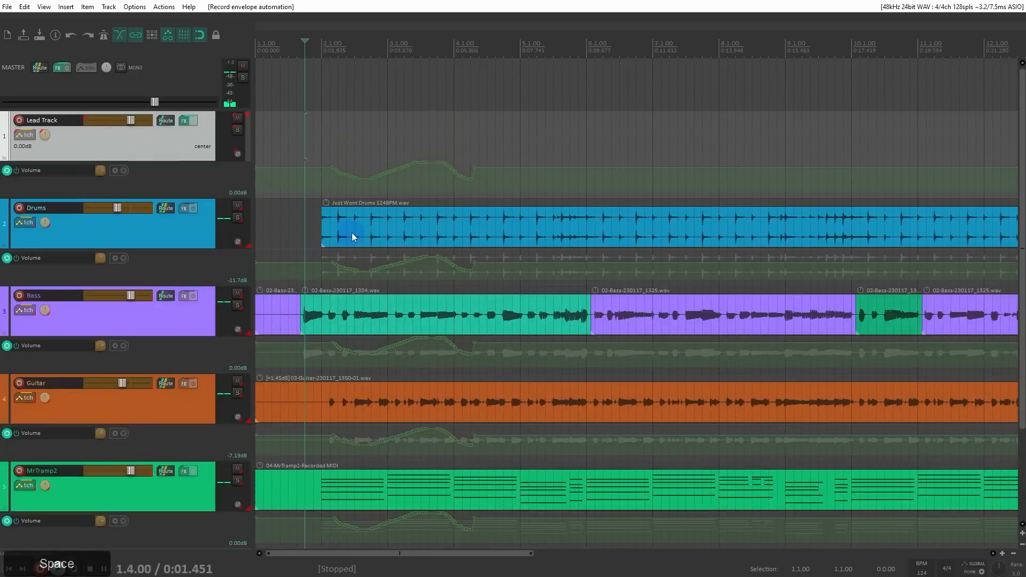
Step: Enlarge Lead Track's volume envelope lane, draw a jagged series of volume dips over bars 2 to 4, and play it back
ctrl+scroll(190, 102, down, 3)
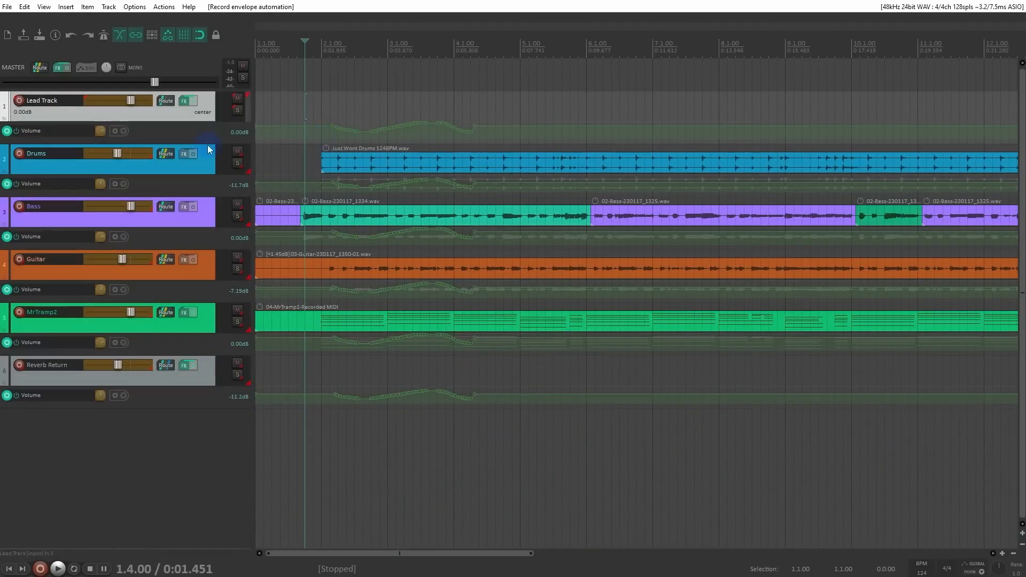
drag(207, 142, 202, 230)
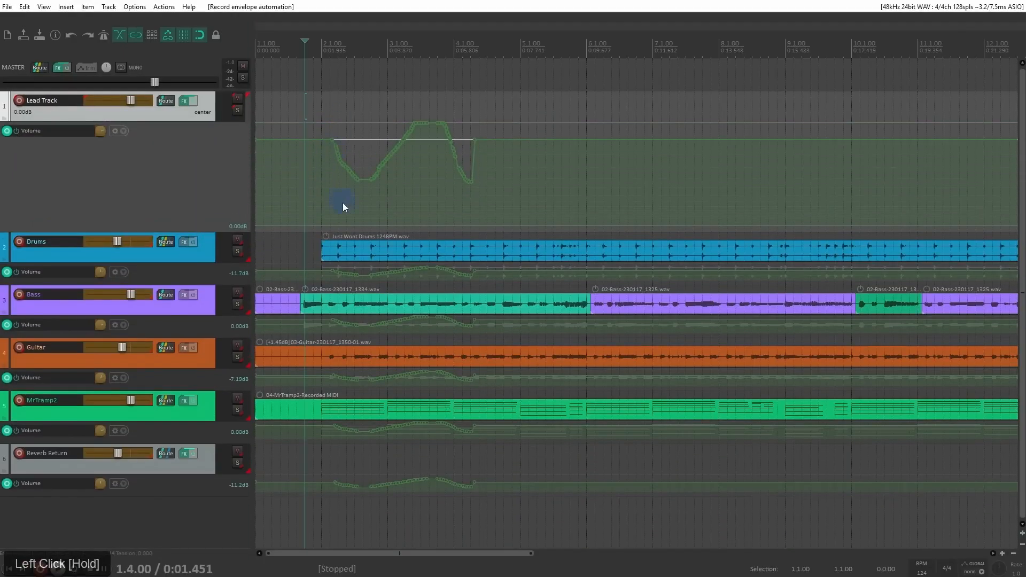
mouse_move(332, 143)
mouse_down()
mouse_move(340, 199)
mouse_move(380, 139)
mouse_move(435, 179)
mouse_move(494, 171)
mouse_move(470, 188)
mouse_up()
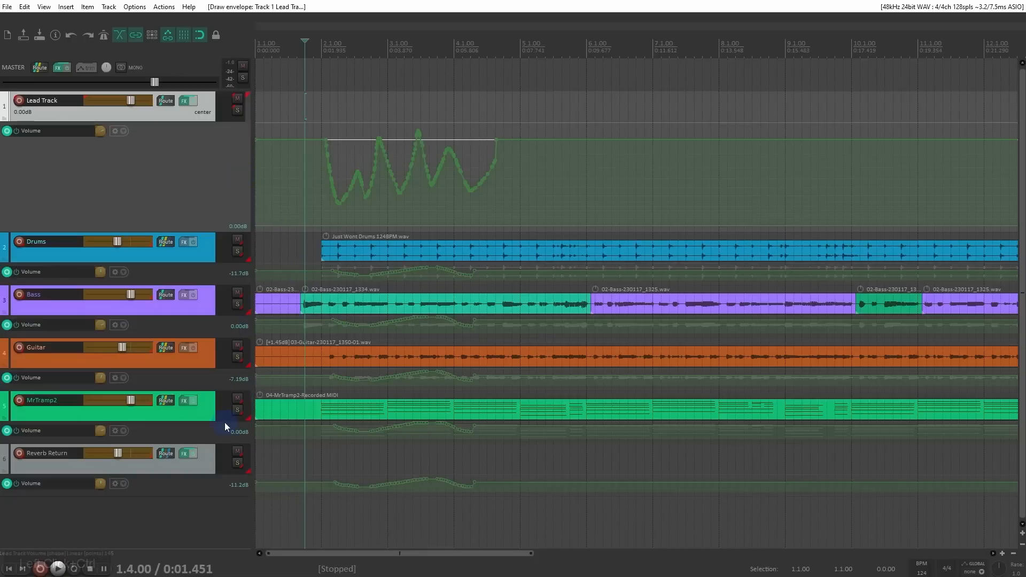
key(space)
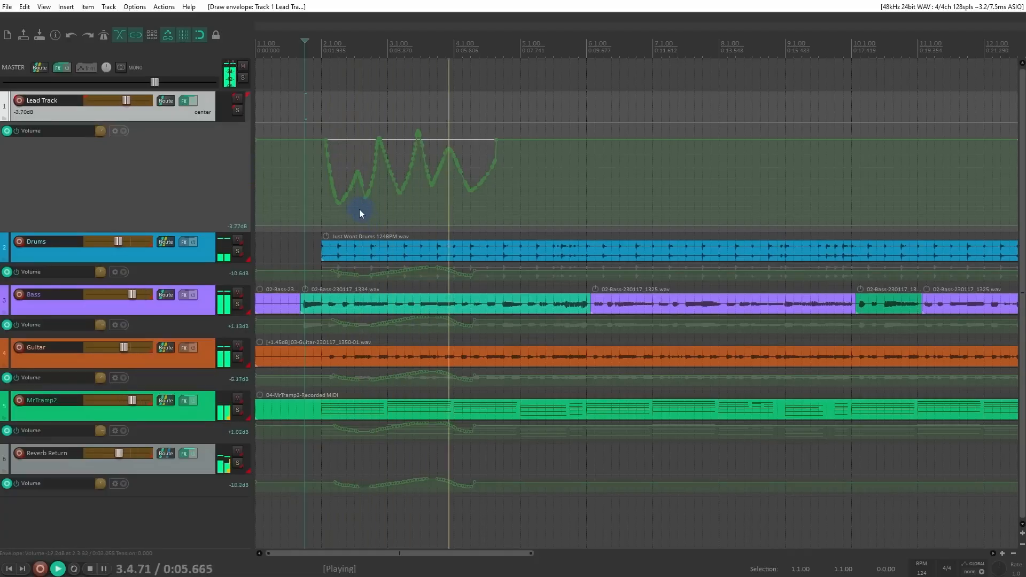
key(space)
Step: Undo Lead Track's drawn envelope and the group's recorded volume automation, back to before the volume envelopes existed
key(ctrl+z)
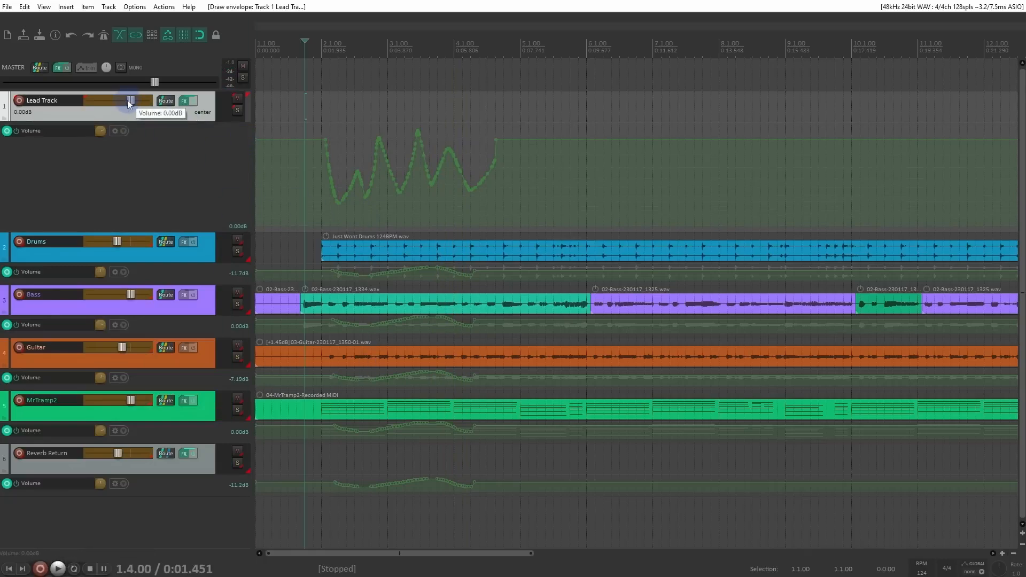
mouse_move(132, 104)
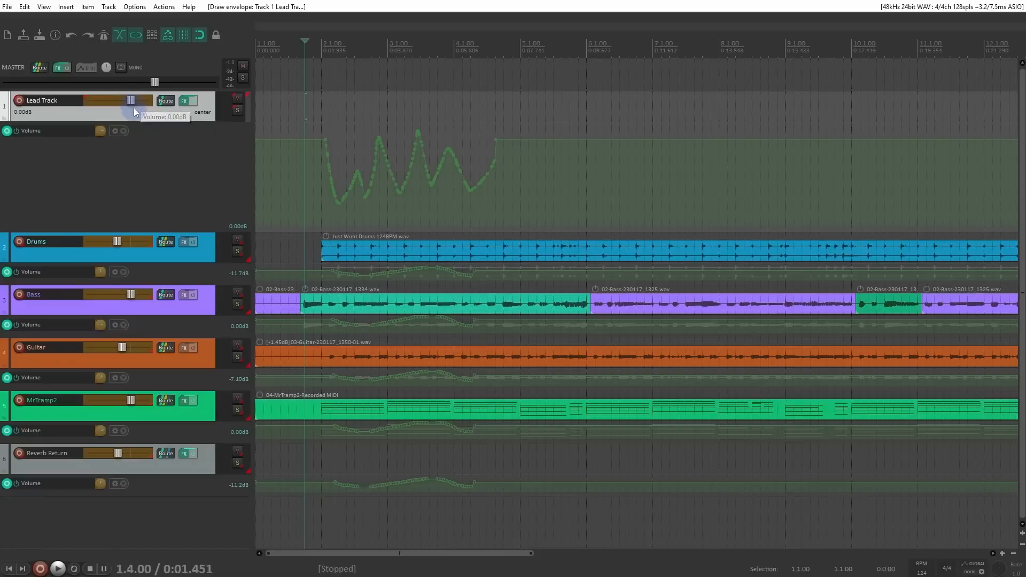
key(ctrl+z)
key(ctrl+z)
key(ctrl+z)
key(ctrl+z)
key(ctrl+z)
key(ctrl+z)
key(ctrl+z)
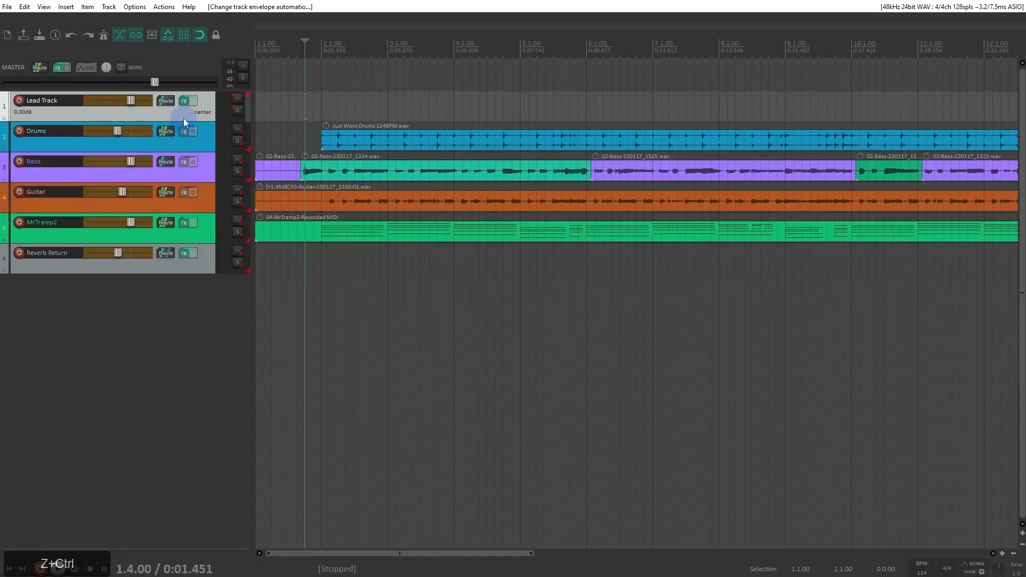
Step: Clear all Group 1 lead and follow settings for all six tracks, from Lead Track to Reverb Return
shift+click(206, 257)
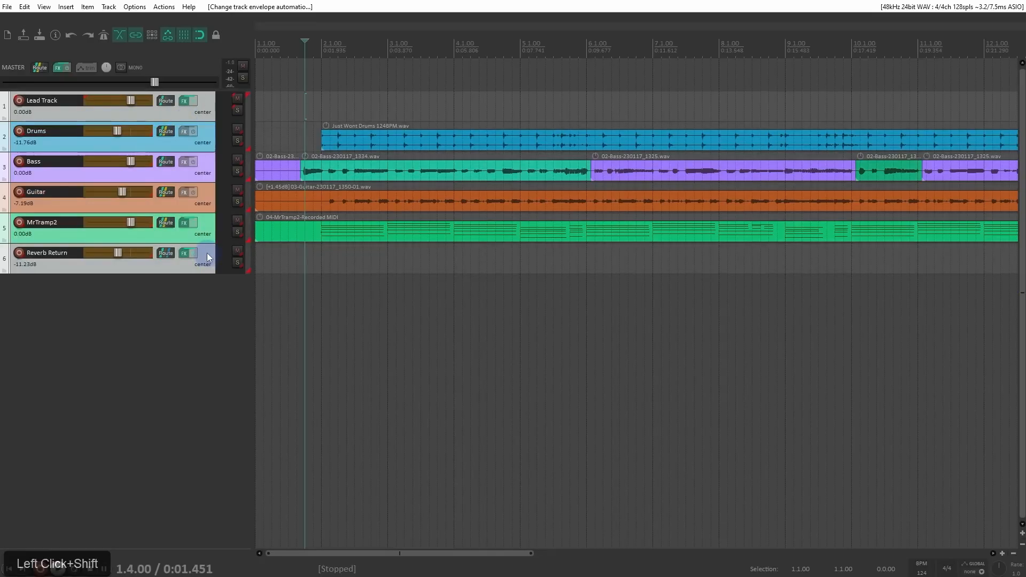
key(shift+g)
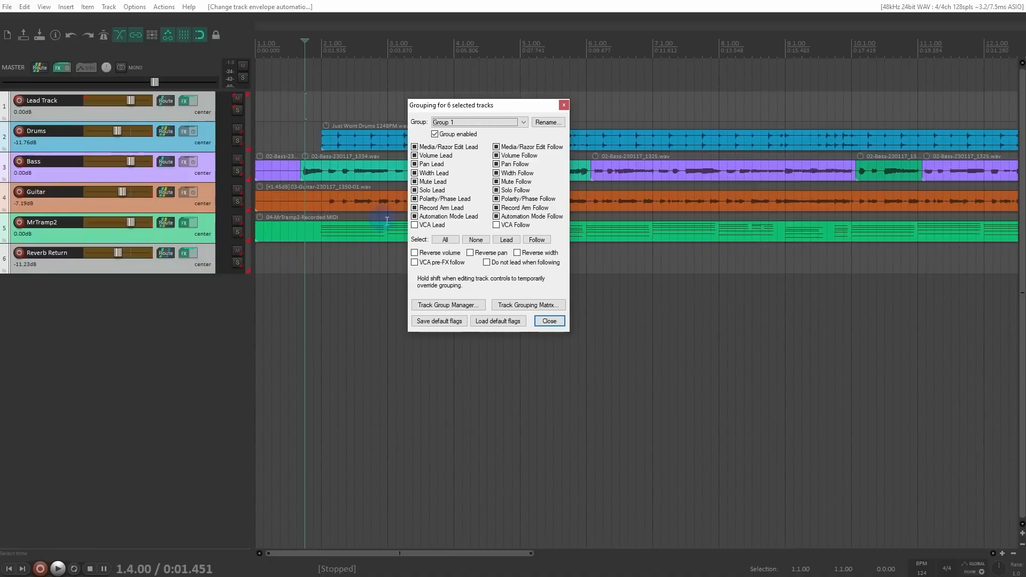
click(475, 240)
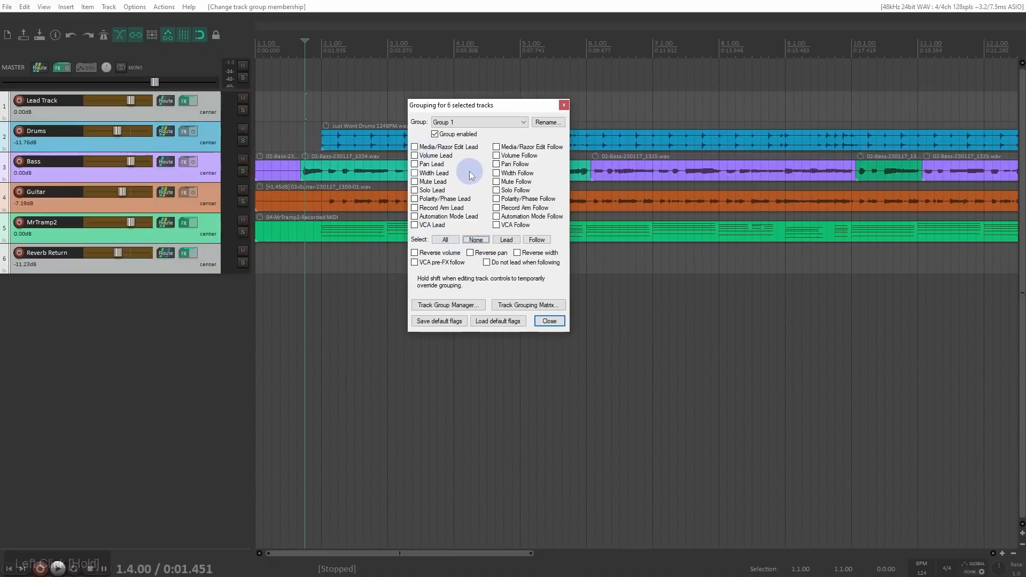
Step: Set the automation mode of all six tracks to Trim/Read
shift+click(179, 299)
right_click(24, 133)
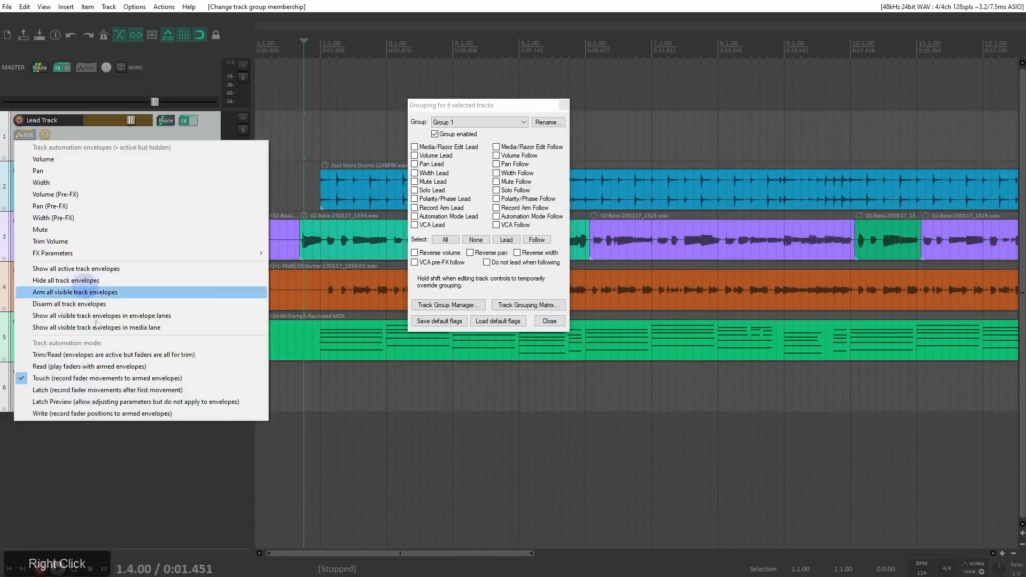
click(113, 354)
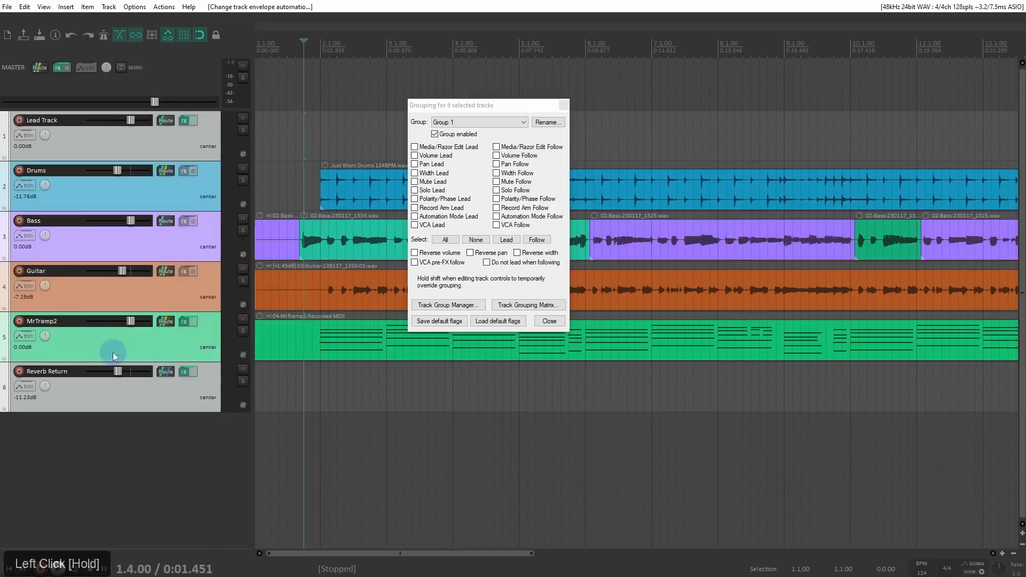
Step: Make only Lead Track the Group 1 leader for VCA, solo, mute and pan
click(188, 420)
click(190, 137)
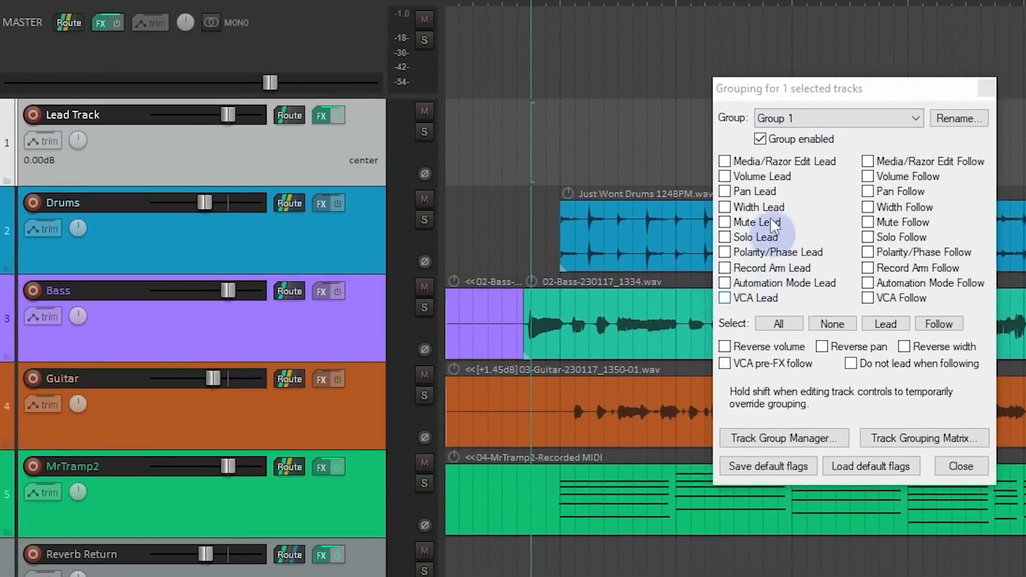
click(732, 298)
click(725, 238)
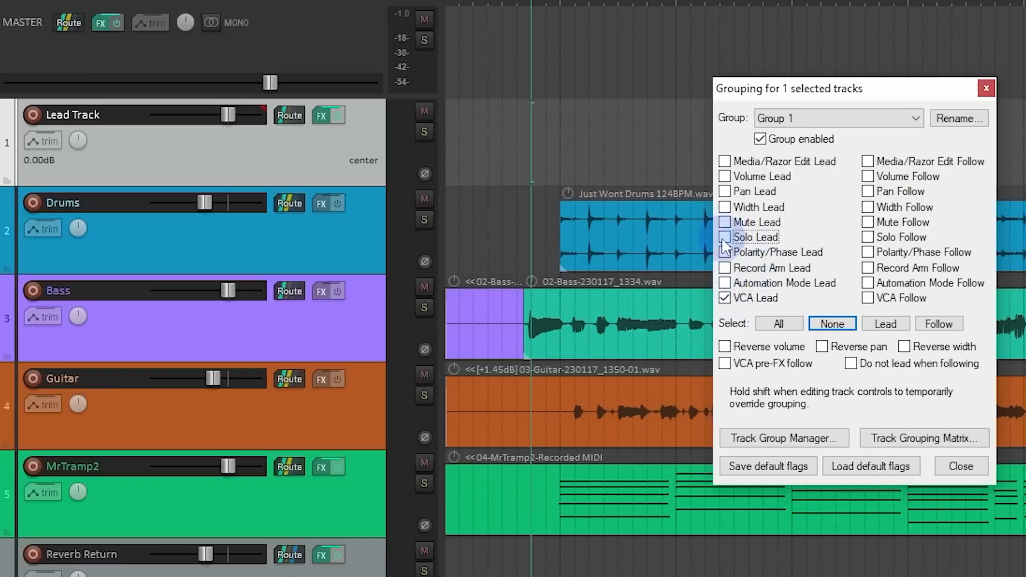
click(725, 223)
click(726, 193)
Step: Make the tracks from Drums to Reverb Return follow Group 1 for VCA, solo, mute and pan, and close the grouping settings
click(340, 231)
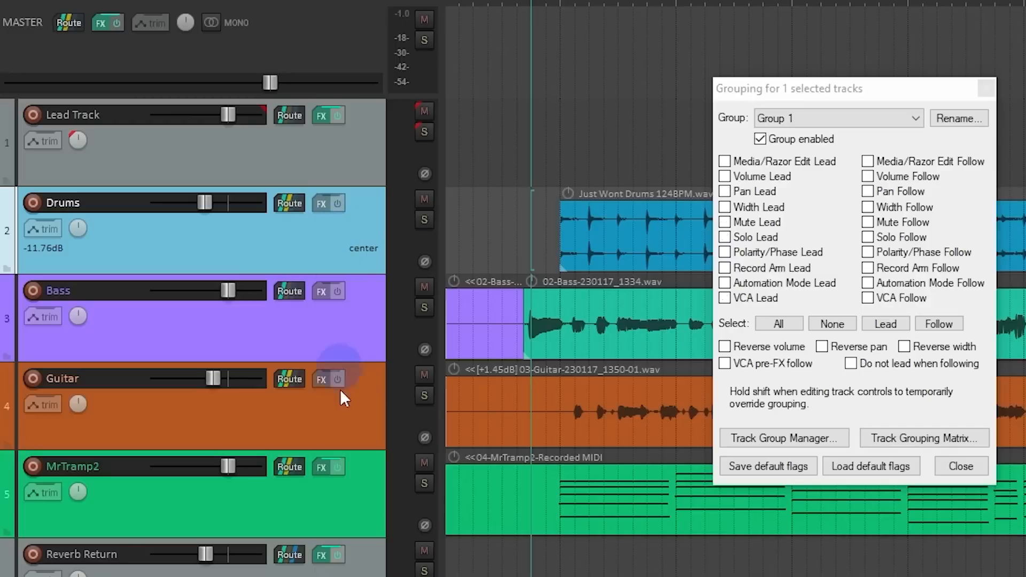
shift+click(340, 573)
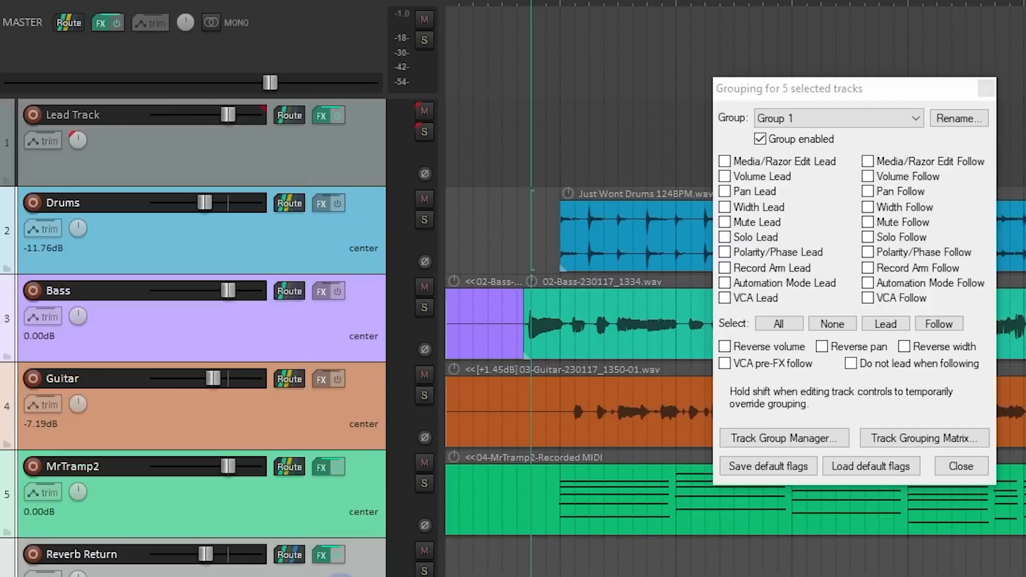
click(875, 297)
click(868, 237)
click(868, 222)
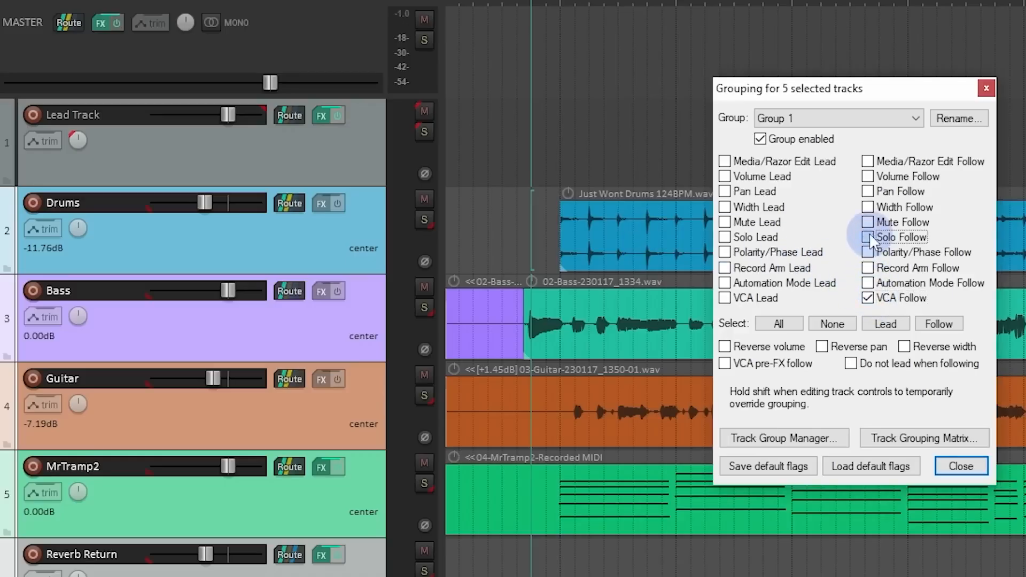
click(870, 189)
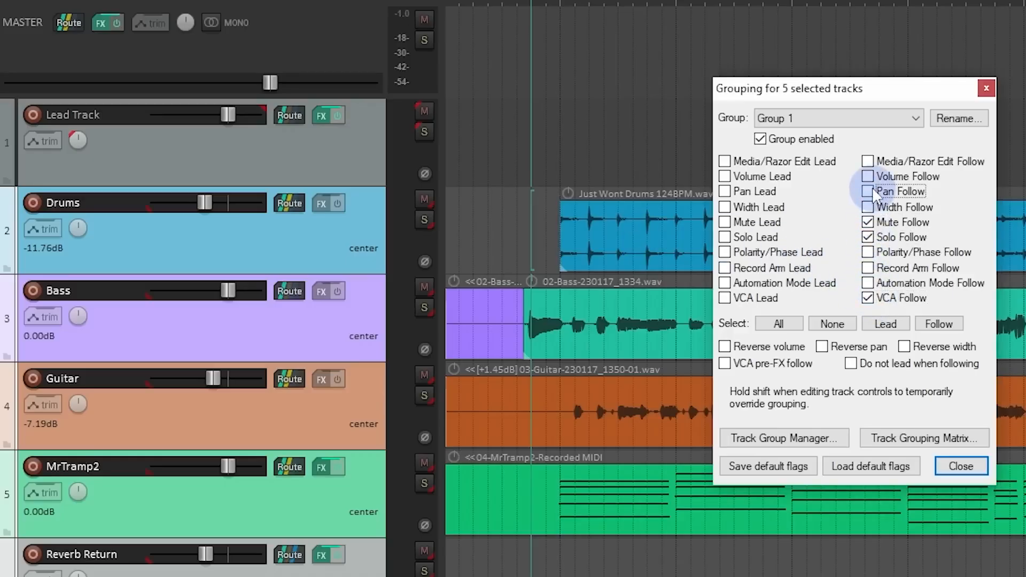
click(987, 88)
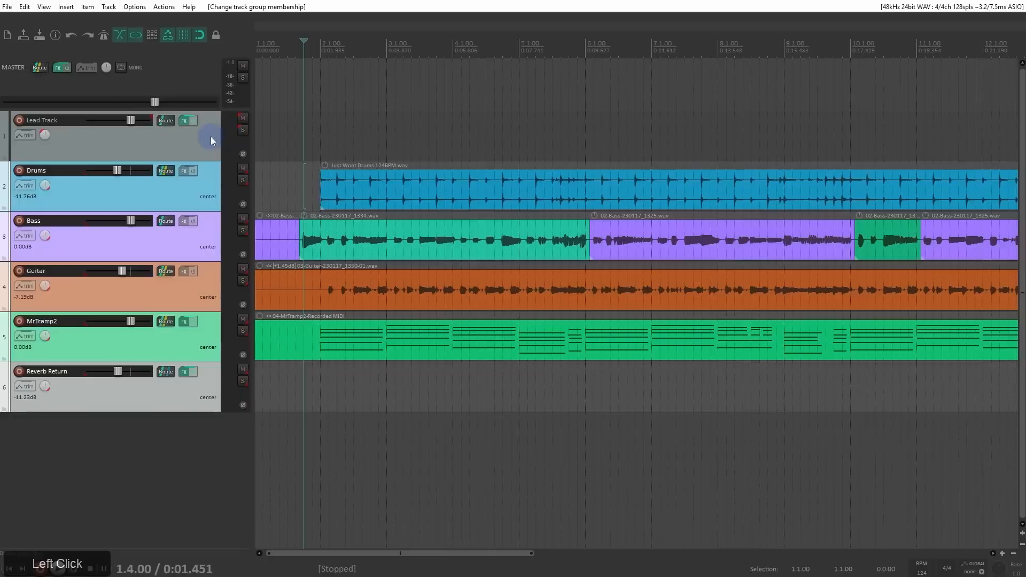
Step: Toggle mute and solo on and off from Lead Track, and try its pan before recentring it
click(243, 117)
click(243, 118)
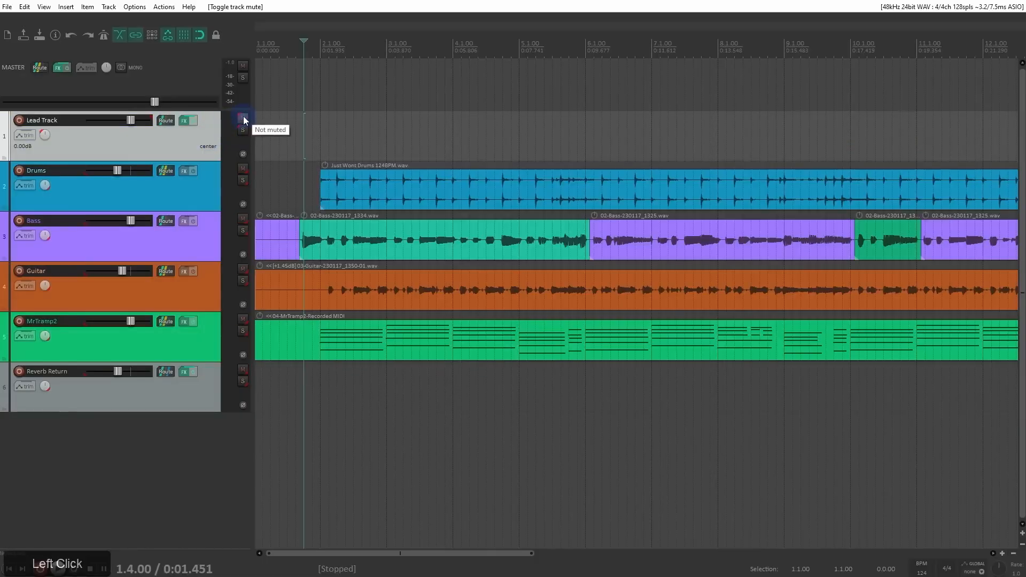
click(243, 131)
click(243, 130)
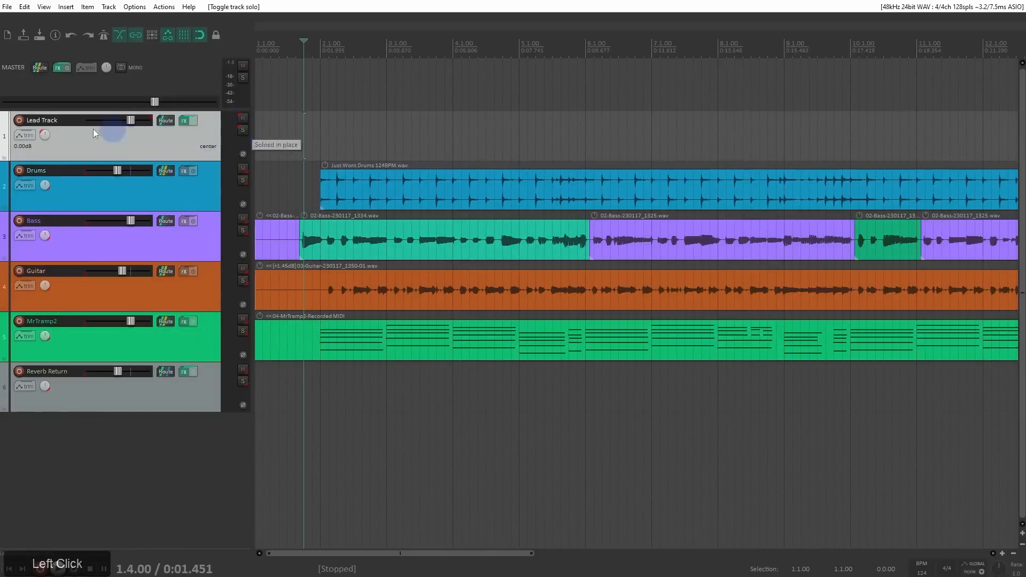
mouse_move(49, 136)
mouse_down()
mouse_move(62, 324)
mouse_move(46, 137)
mouse_up()
triple_click(46, 138)
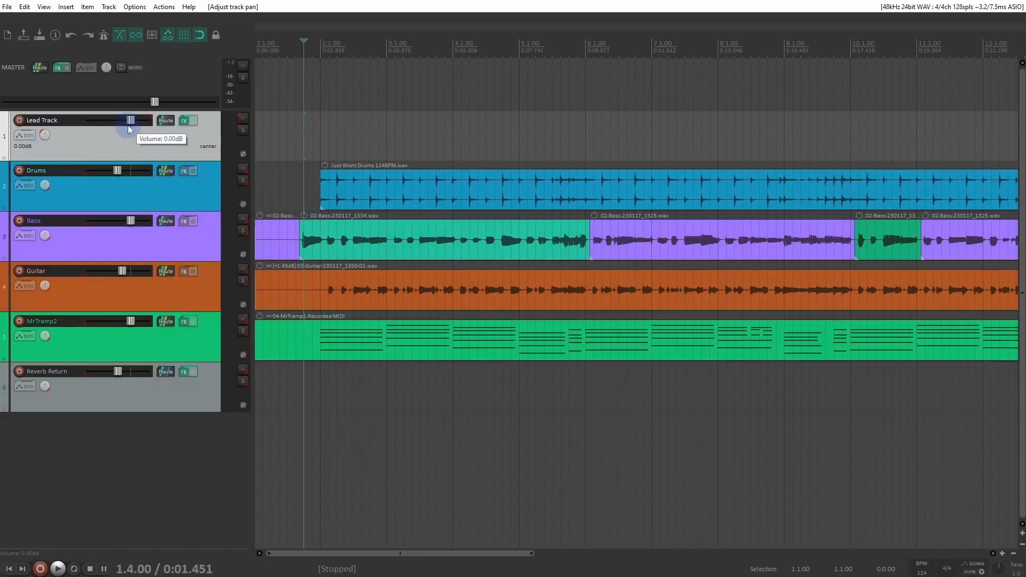
Step: Lower Lead Track's volume to about -27.9 dB and play back the project
mouse_move(127, 125)
mouse_down()
mouse_move(95, 123)
mouse_move(132, 126)
mouse_up()
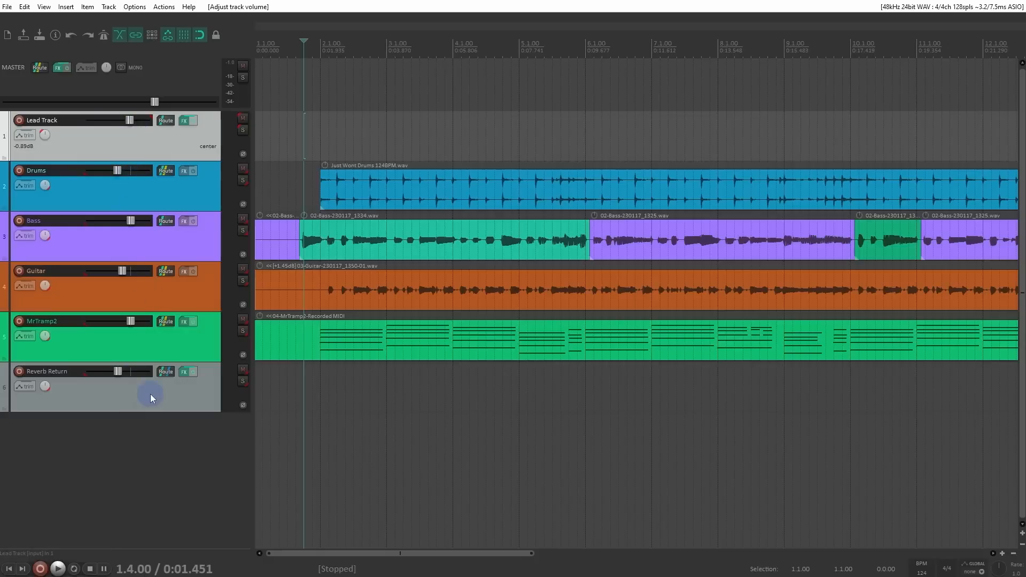
drag(124, 118, 106, 137)
key(space)
key(space)
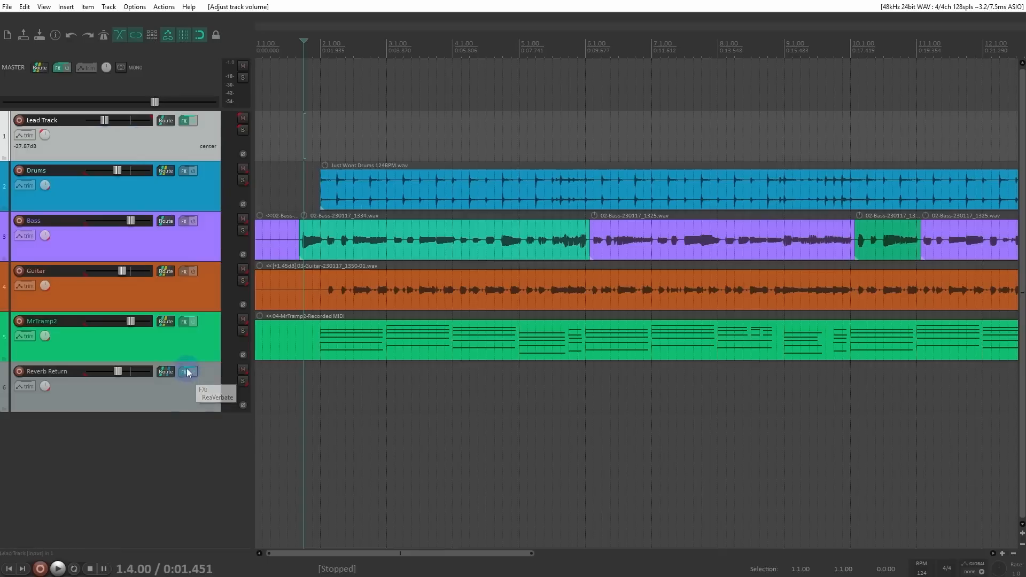
Step: Reset Lead Track's volume to 0 dB, and draw and play back a wavy volume envelope from just before bar 2 to just after bar 4
double_click(105, 121)
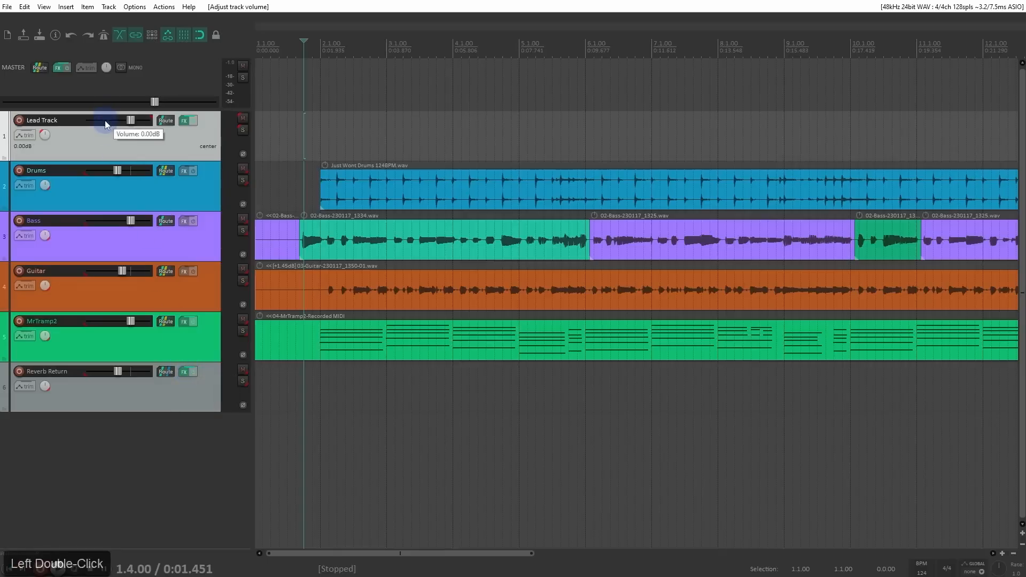
key(v)
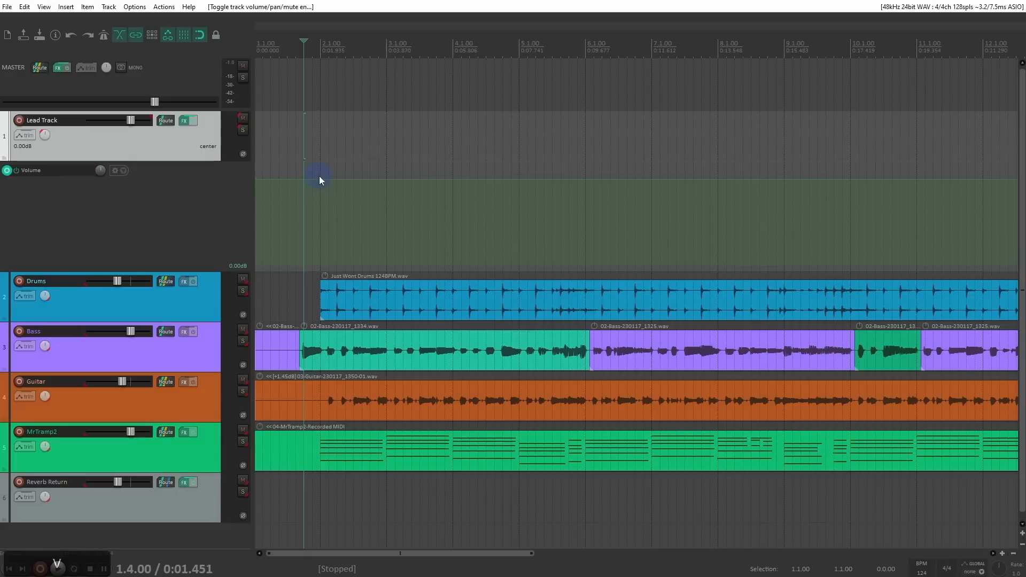
mouse_move(300, 180)
mouse_down()
mouse_move(321, 215)
mouse_move(477, 197)
mouse_up()
key(space)
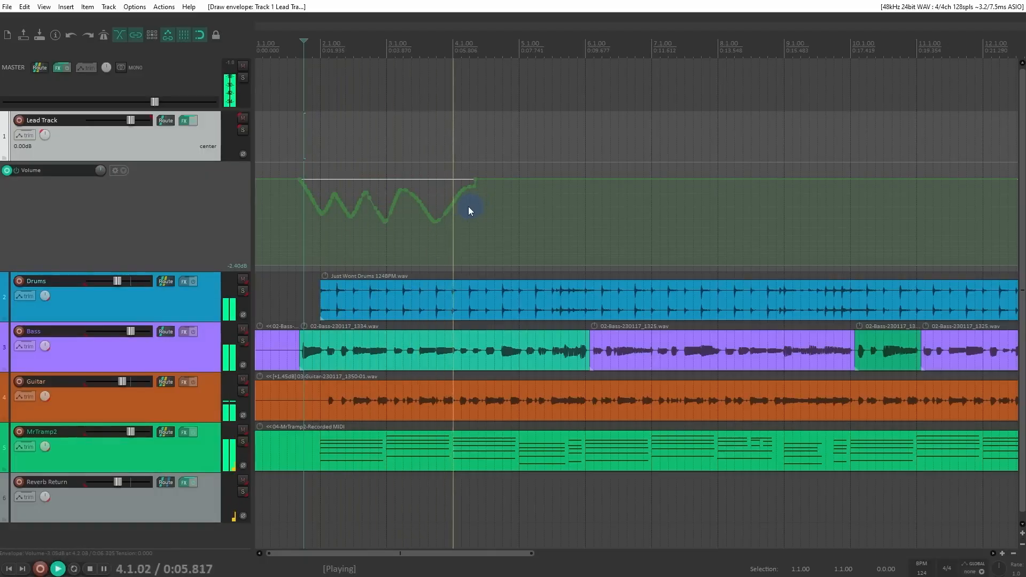
key(space)
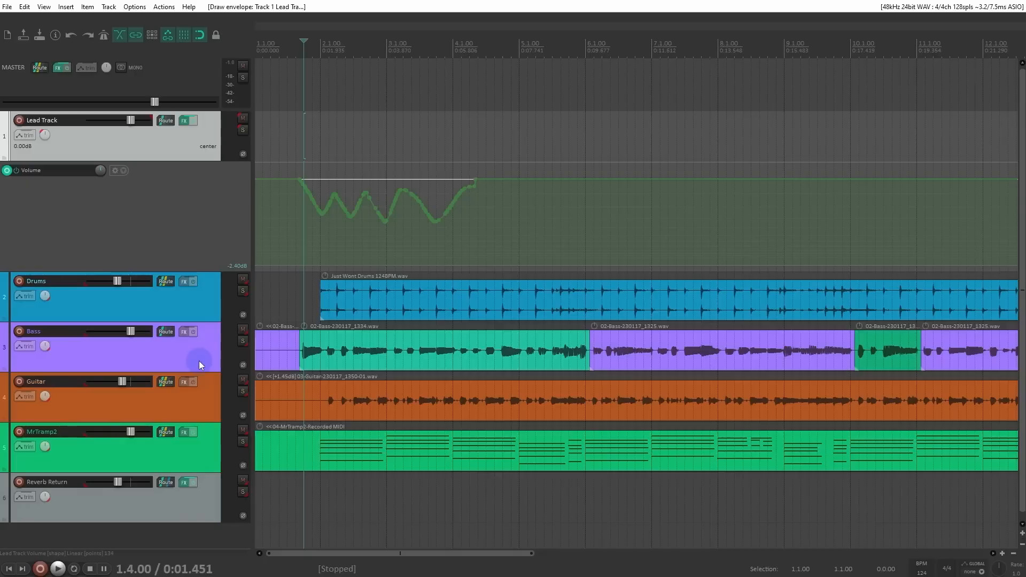
Step: Undo Lead Track's volume envelope drawing and its last volume reset
click(200, 318)
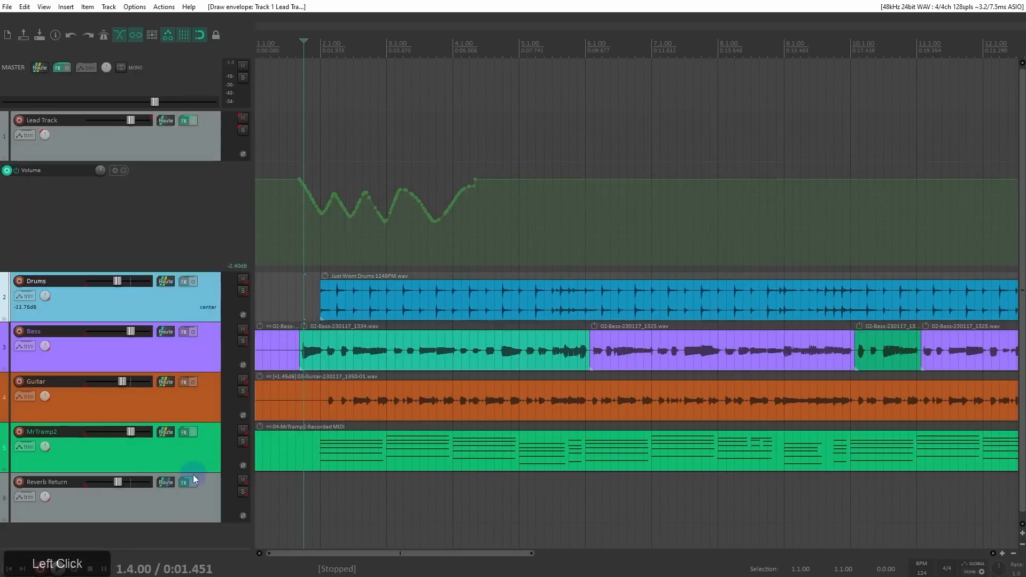
shift+click(193, 503)
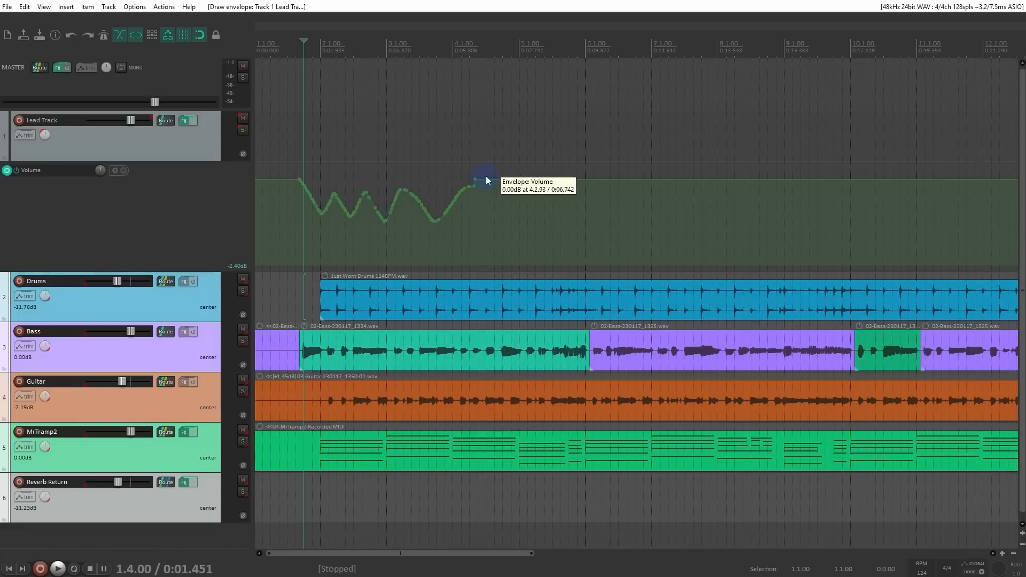
drag(493, 173, 302, 232)
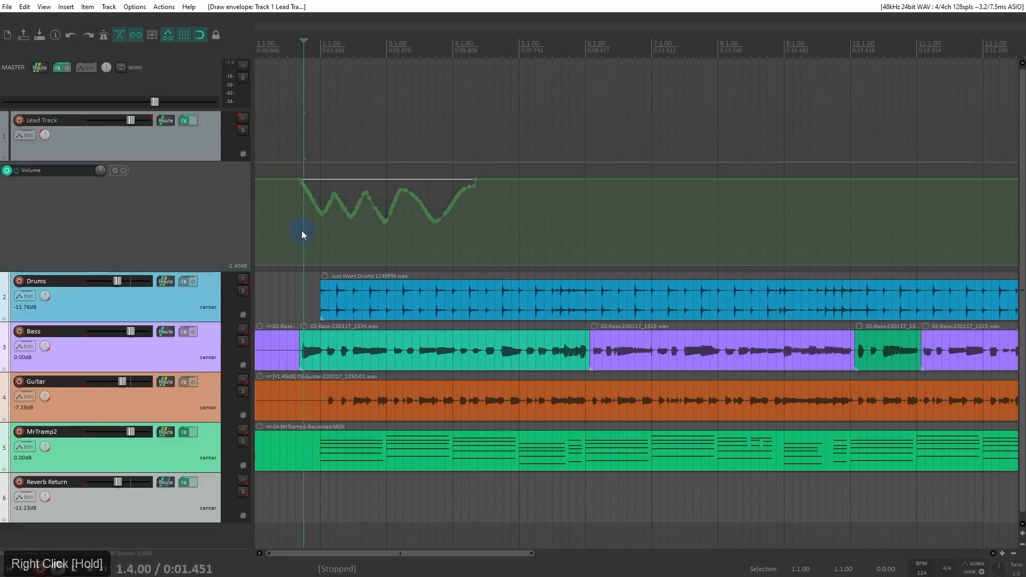
click(210, 299)
key(ctrl+z)
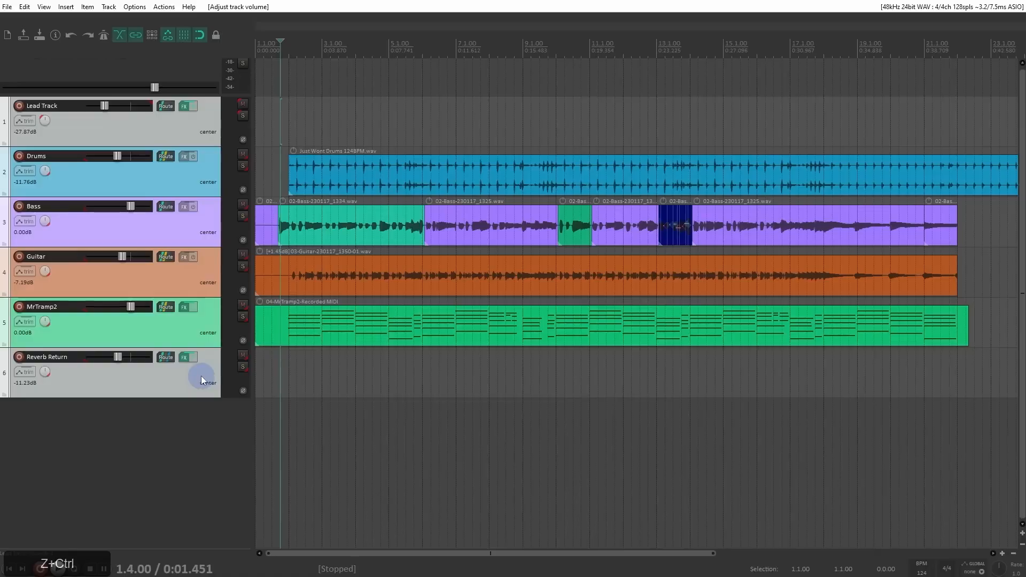
Step: Clear all Group 1 lead and follow settings for the six selected tracks and browse the list of available groups
key(shift+g)
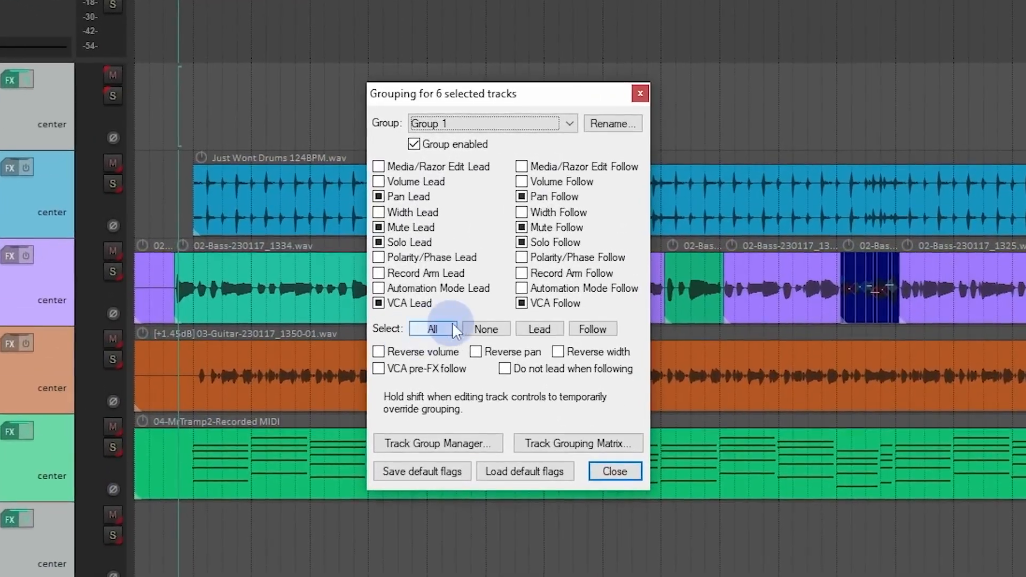
click(485, 324)
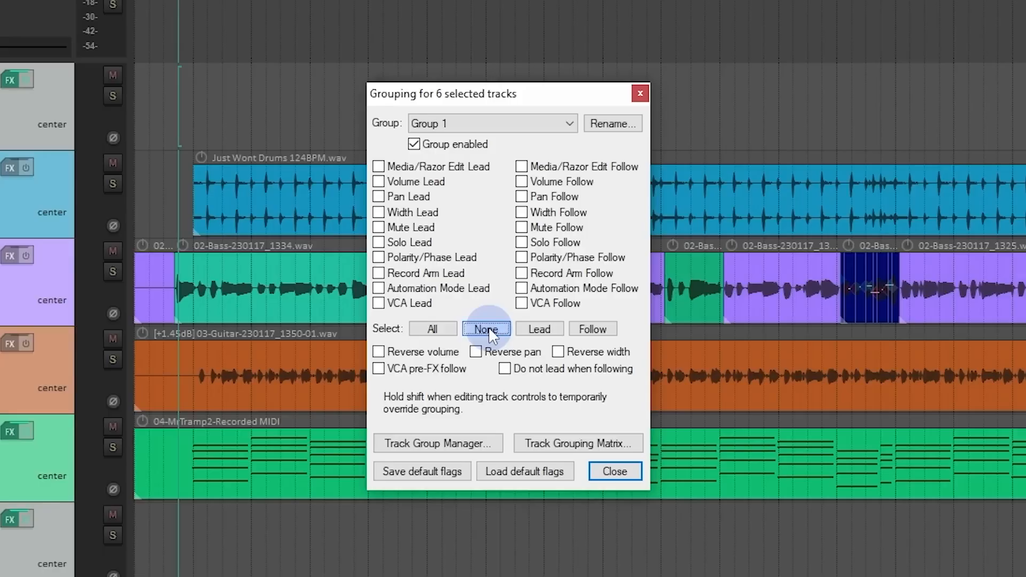
click(572, 123)
drag(576, 159, 600, 147)
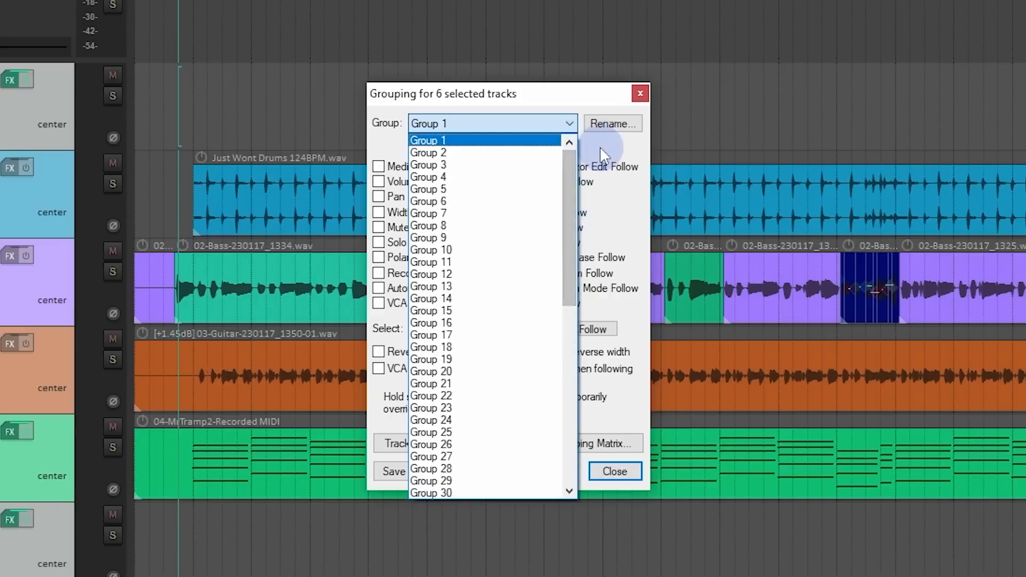
Step: Dismiss the list of groups and close the grouping settings for the selected tracks
click(601, 147)
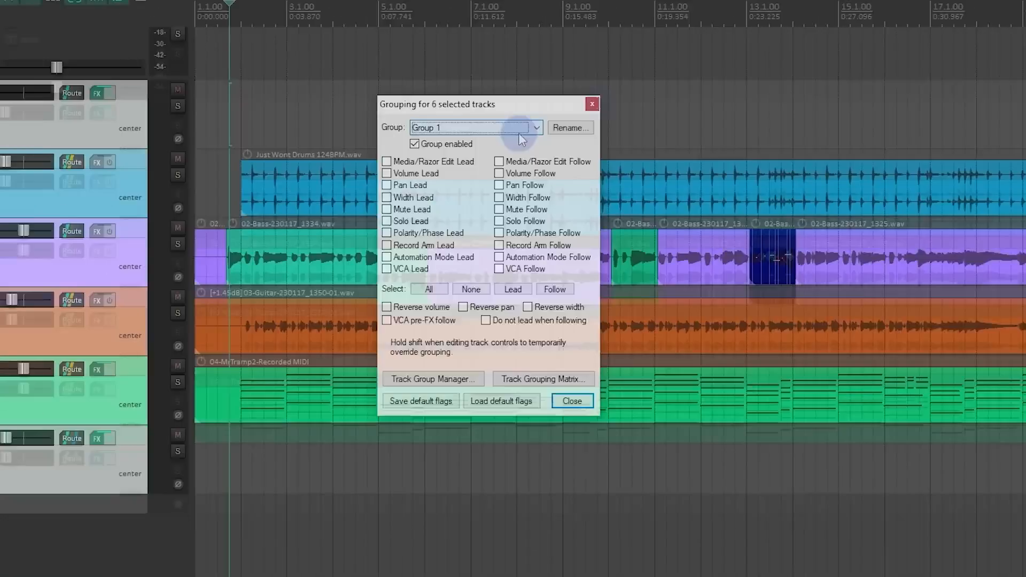
click(641, 94)
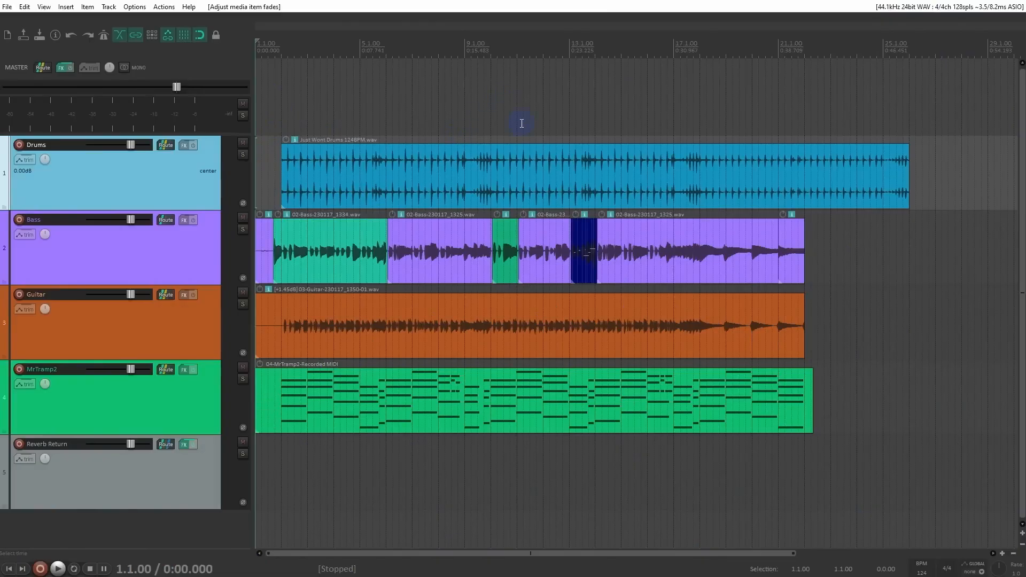
Step: Add project markers at 1.4.00, 5.1.00, 9.1.00 and 13.1.00 on the timeline
click(276, 84)
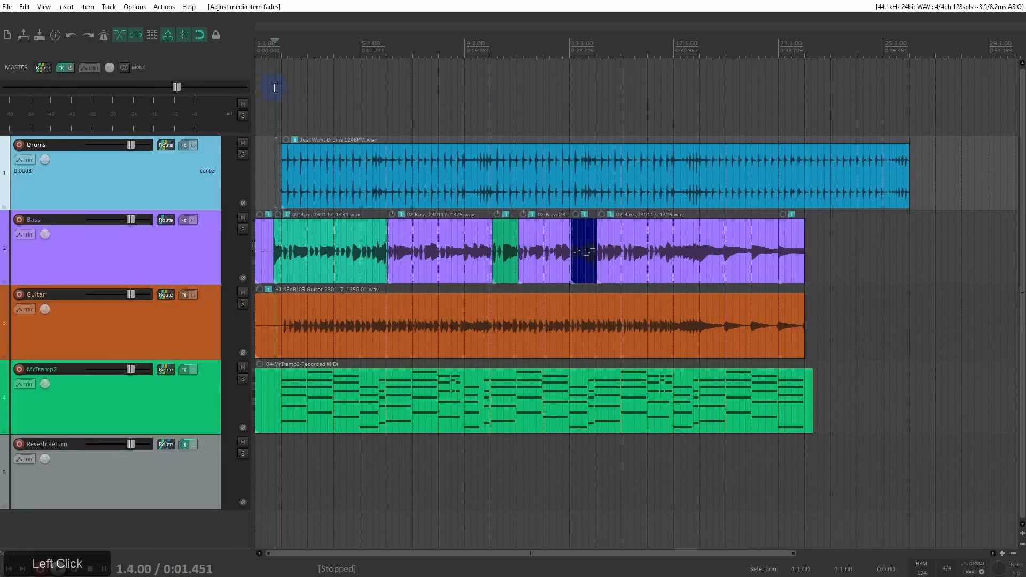
key(m)
click(359, 48)
key(m)
click(468, 54)
key(m)
click(567, 53)
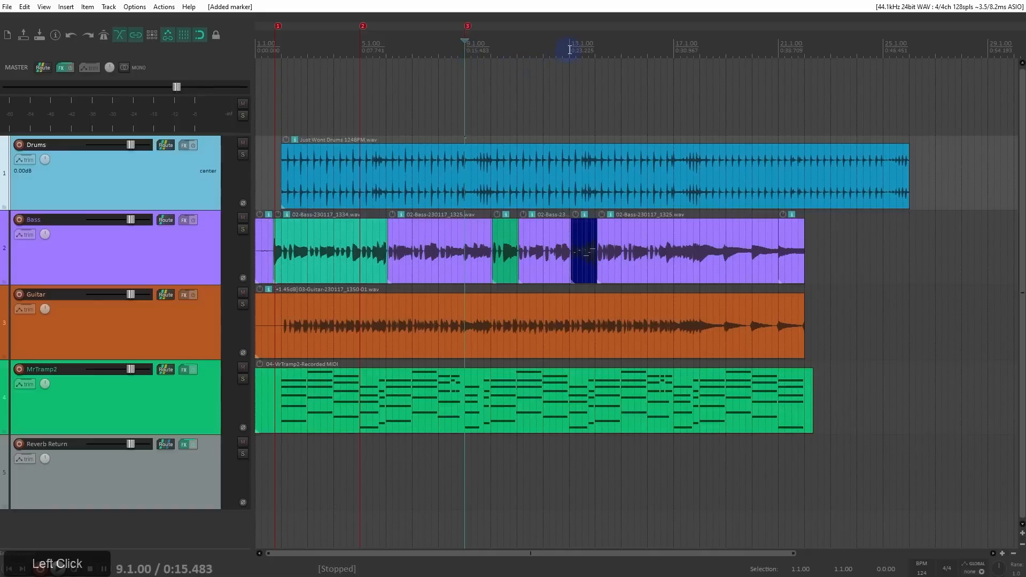
key(m)
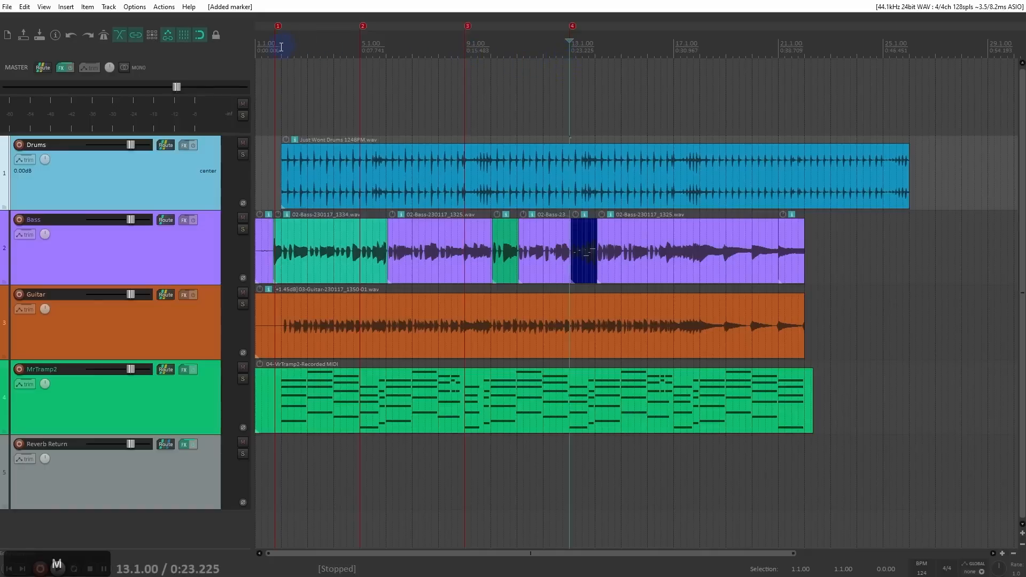
Step: Turn off snapping and move marker 1 to 1.3.61, just before the green bass item
scroll(275, 64, down, 3)
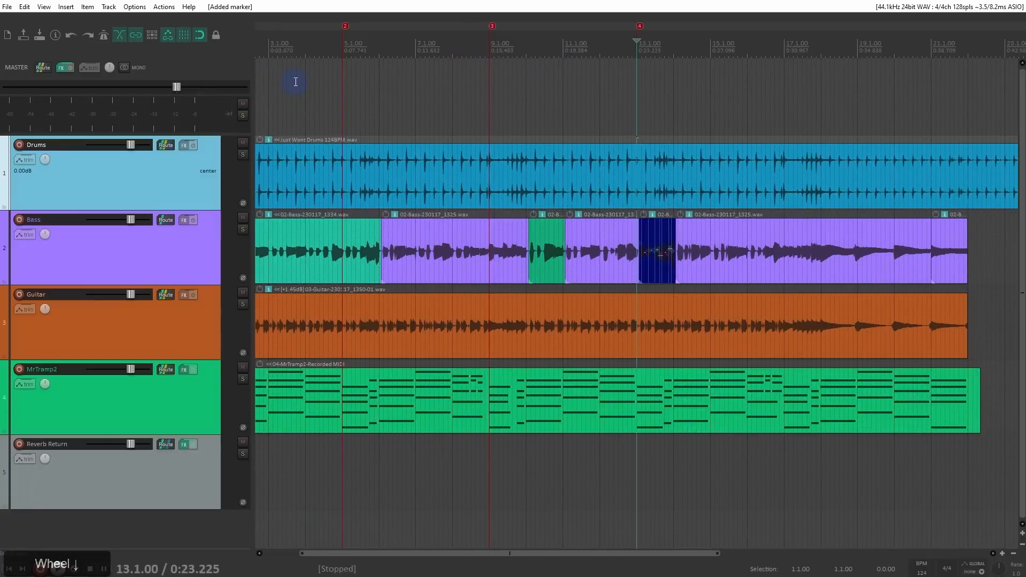
drag(293, 51, 464, 77)
click(281, 57)
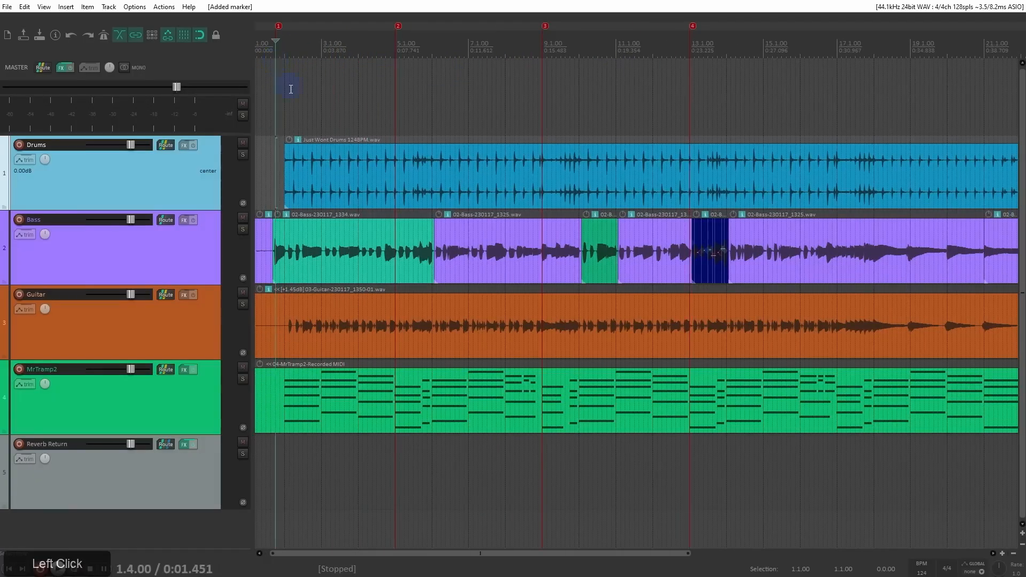
scroll(291, 84, up, 8)
scroll(602, 50, up, 3)
key(alt+s)
mouse_move(643, 28)
mouse_down()
mouse_move(572, 29)
mouse_move(613, 37)
mouse_move(588, 36)
mouse_up()
drag(706, 65, 489, 108)
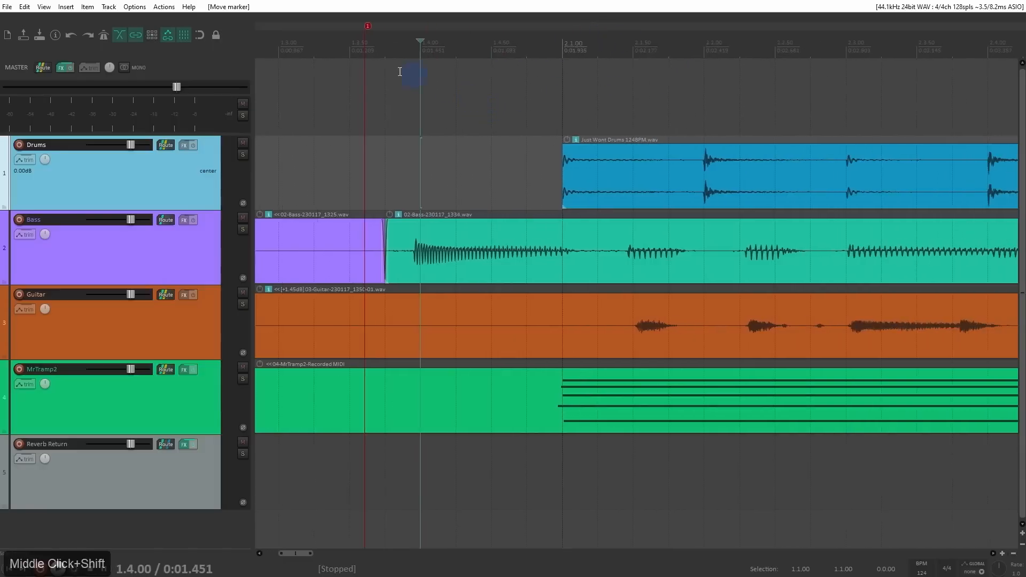
Step: Name marker 1 "Intro" and marker 2 "Verse 1"
double_click(371, 28)
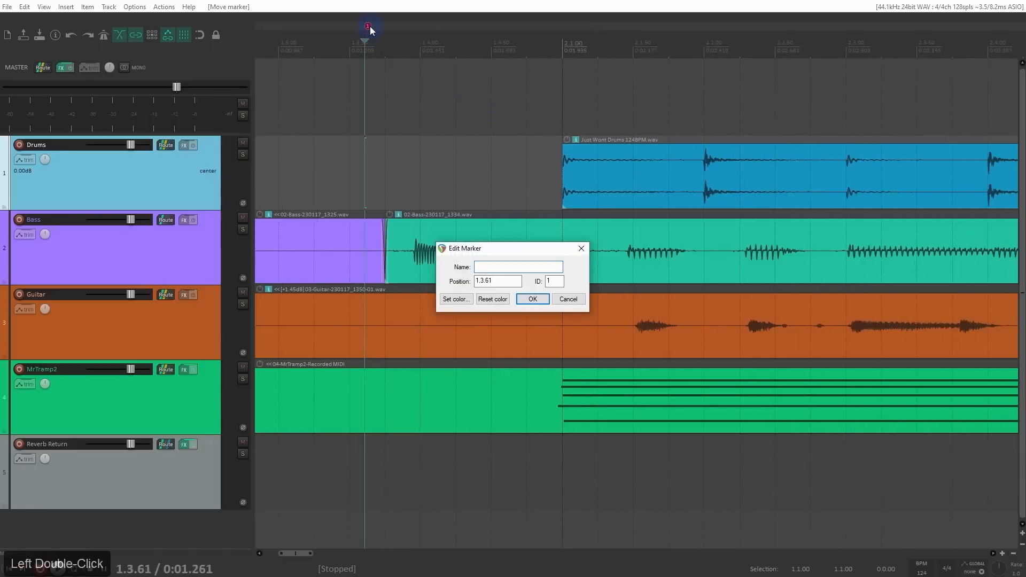
text(Intro)
key(Return)
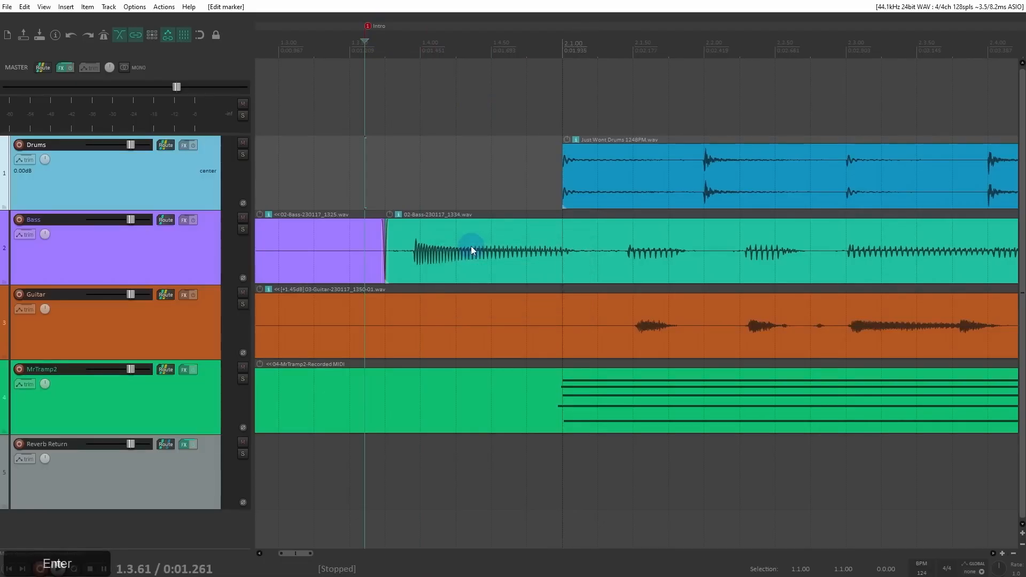
scroll(605, 156, down, 5)
double_click(669, 26)
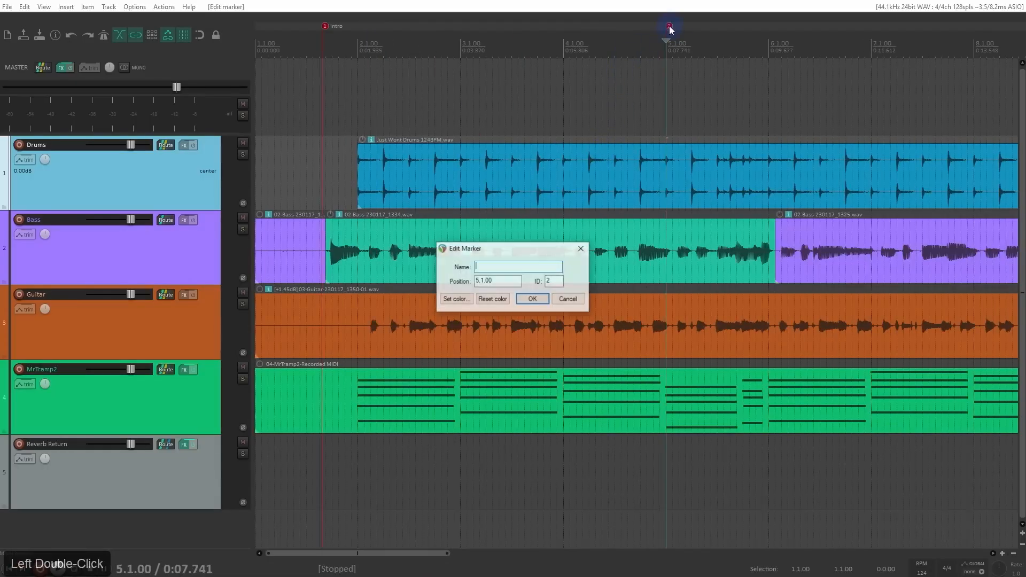
text(Verse )
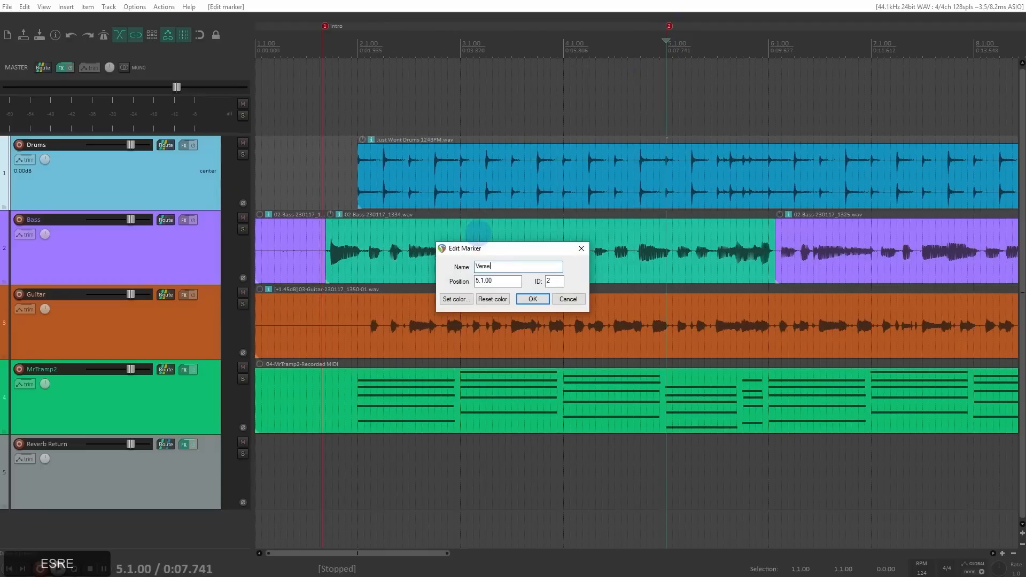
text(1)
key(Return)
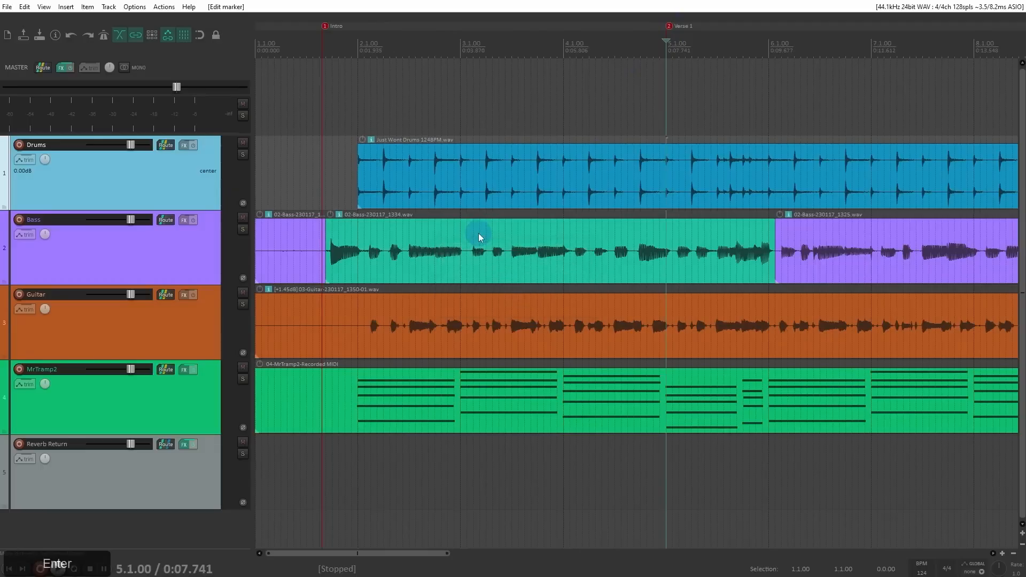
Step: Jump the edit cursor through markers 1, 2, 3 and 4, and back to markers 3 and 1
scroll(488, 194, down, 5)
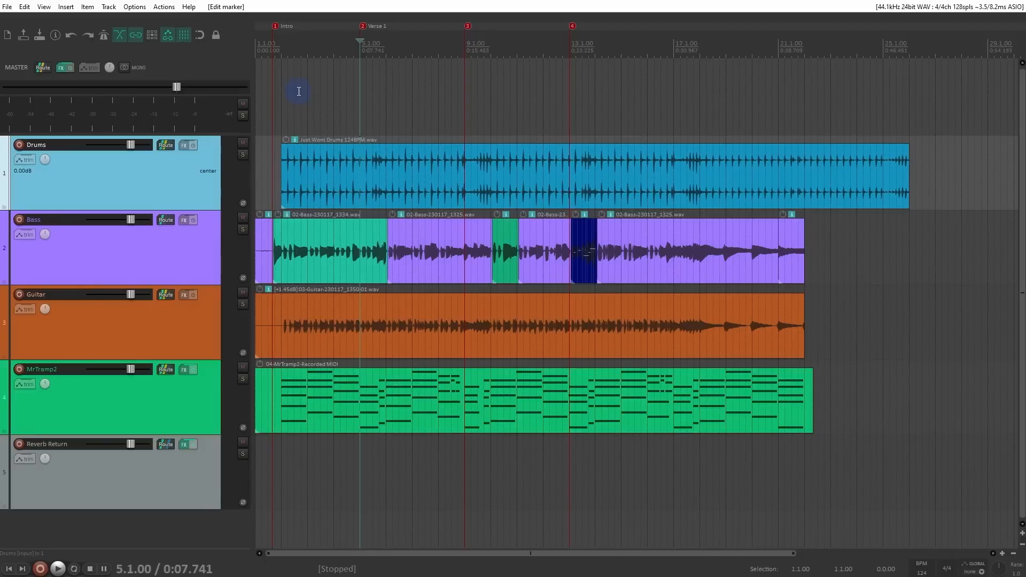
key(1)
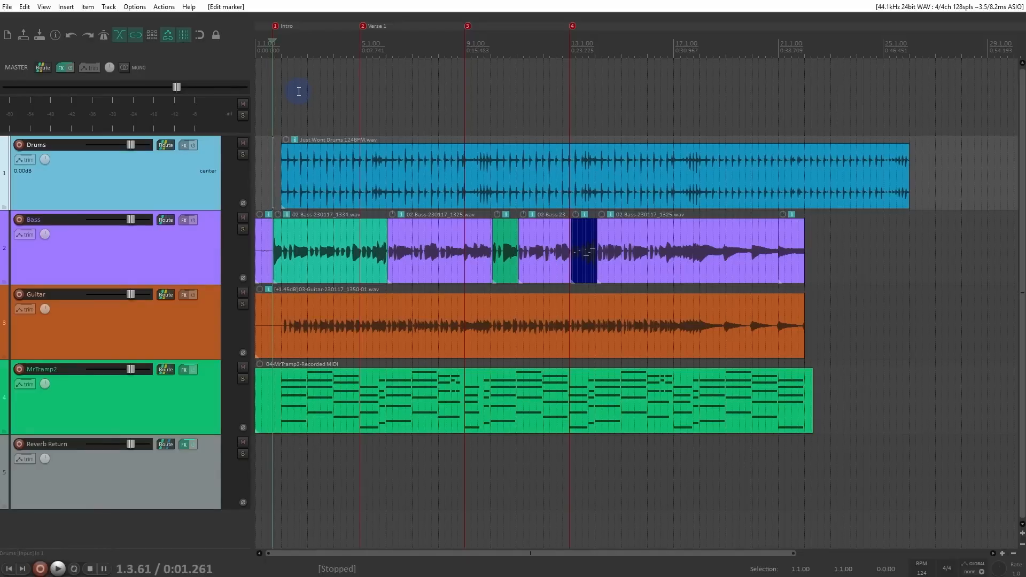
key(2)
key(3)
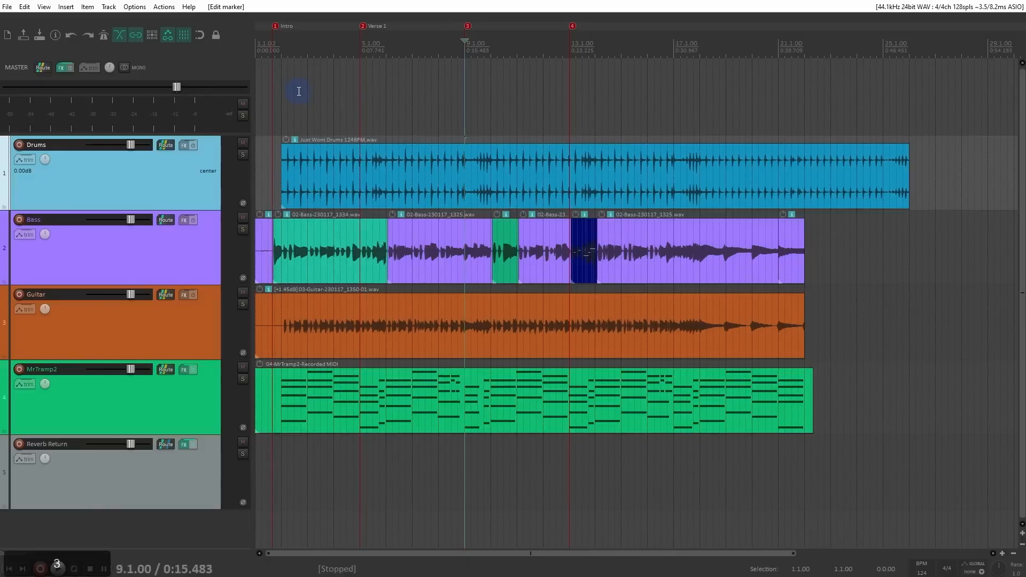
key(4)
key(3)
key(1)
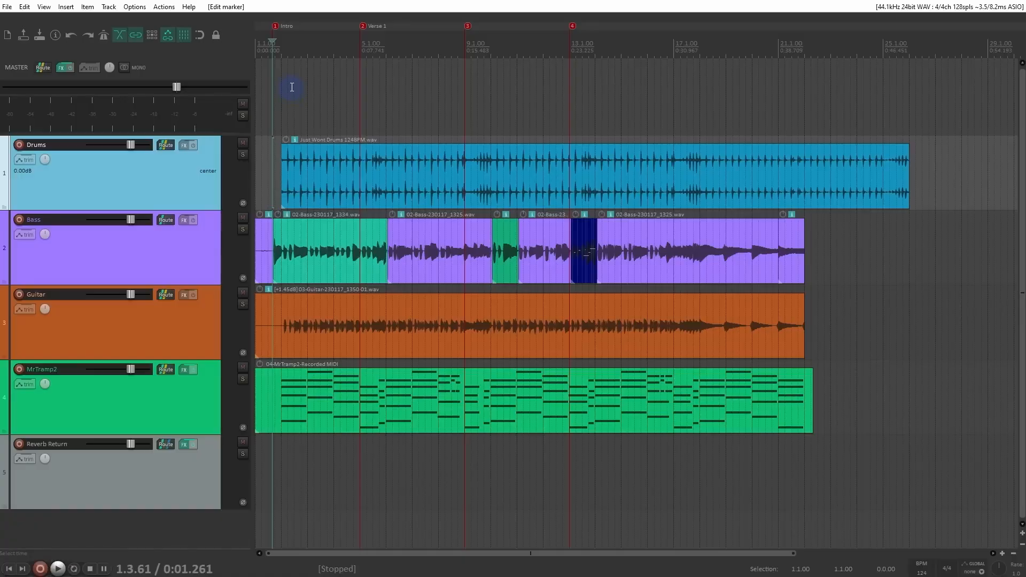
Step: Add a marker at 17.1.00 and, during playback from there, three more at about 18.1.05, 18.2.93 and 18.4.97
mouse_move(534, 217)
click(674, 47)
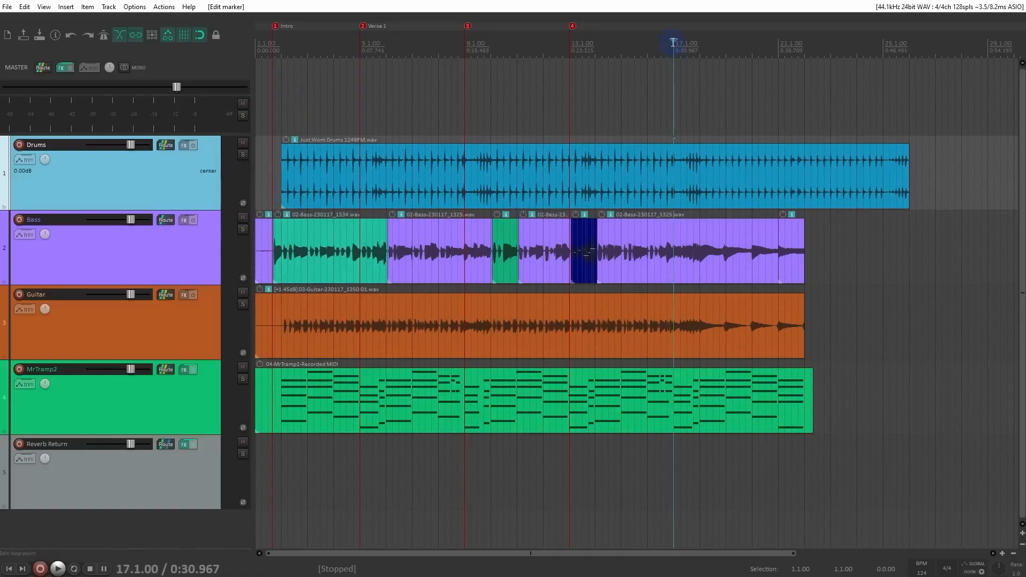
key(m)
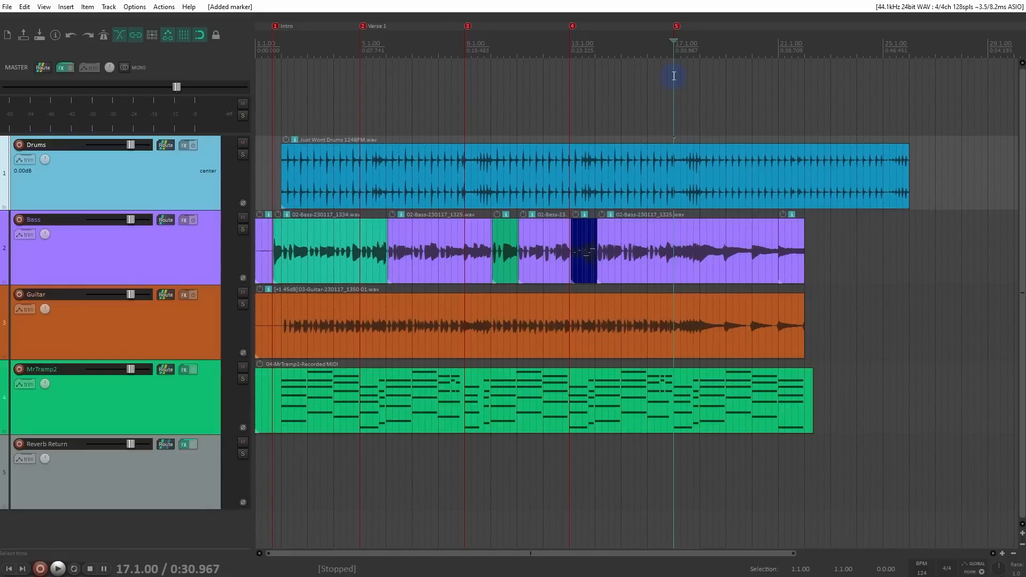
key(space)
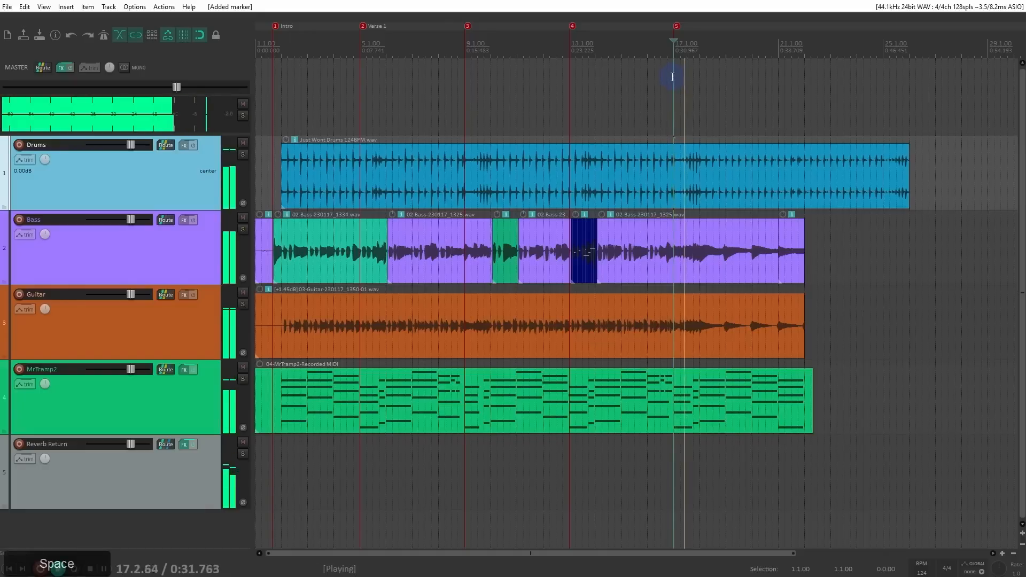
key(m)
key(m)
key(m)
key(space)
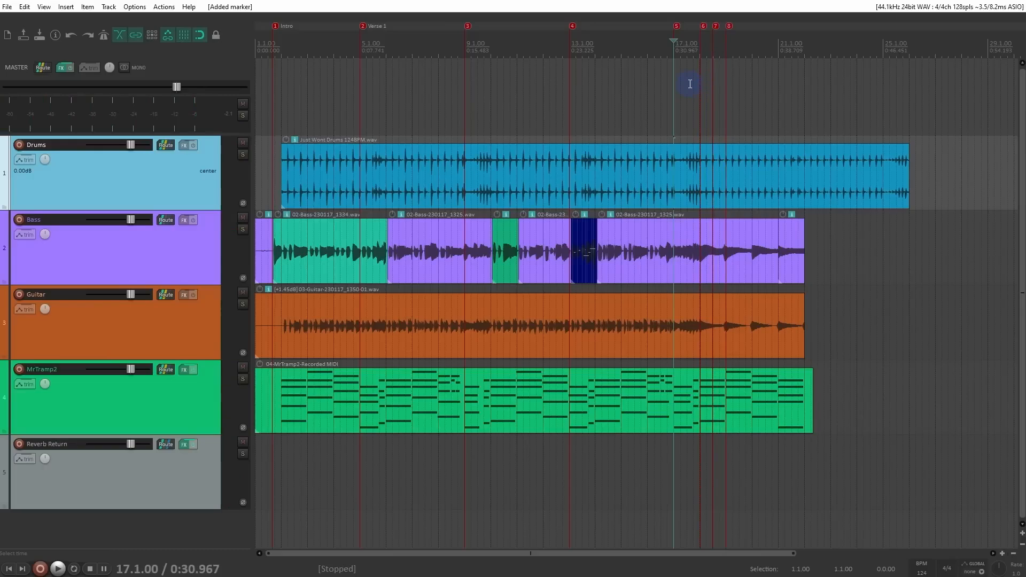
Step: Jump the edit cursor through markers 5 to 8 in order and back down to marker 5
key(5)
key(6)
key(7)
key(8)
key(7)
key(6)
key(5)
Step: Open the Region/Marker Manager and set it to list markers instead of regions
click(44, 8)
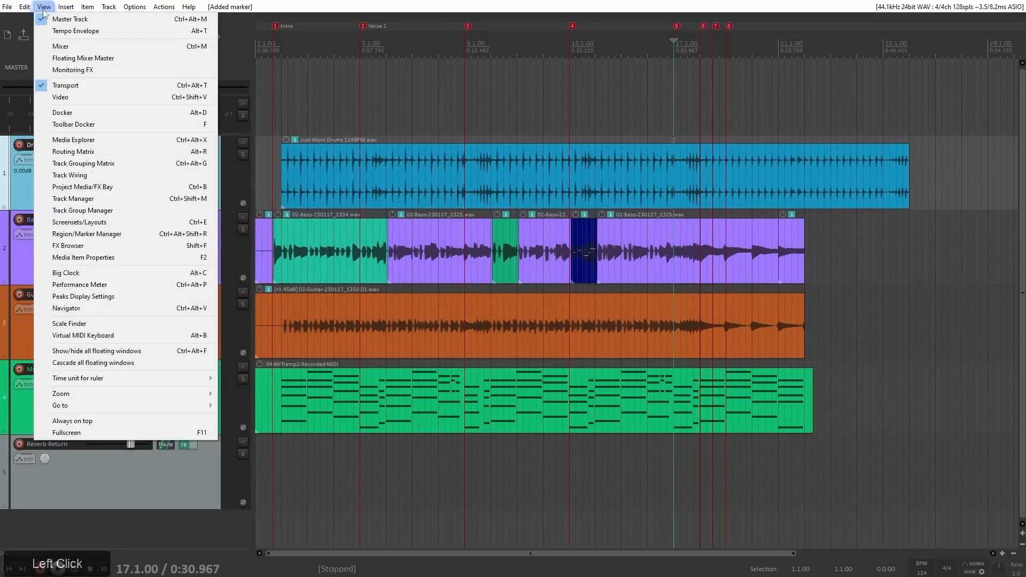
click(108, 236)
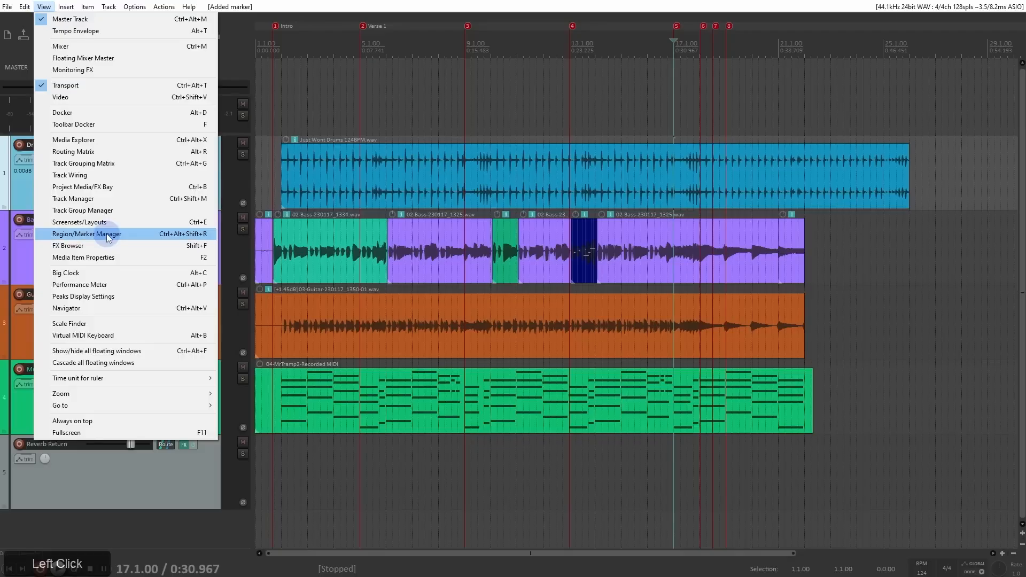
drag(664, 110, 599, 67)
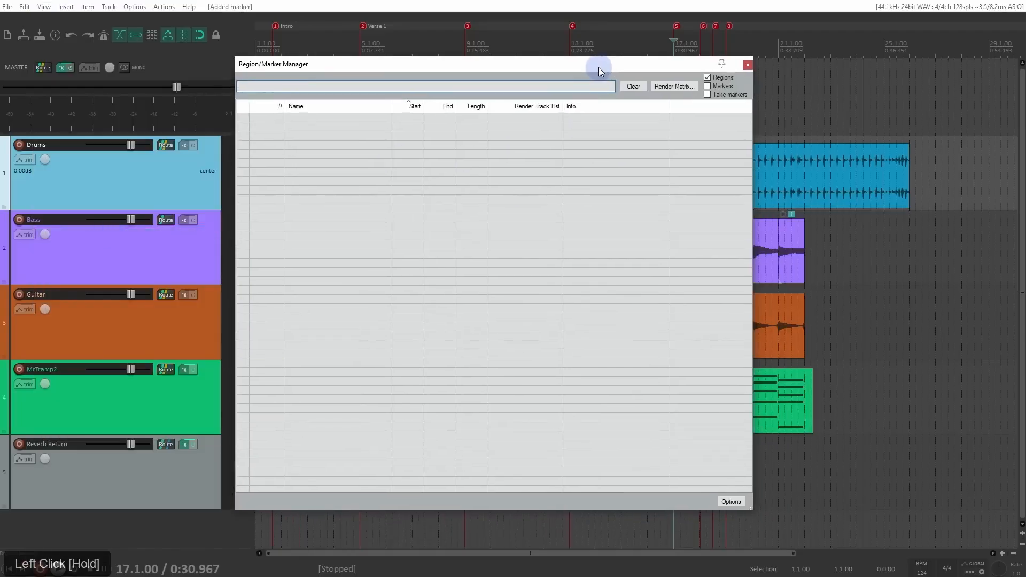
click(708, 78)
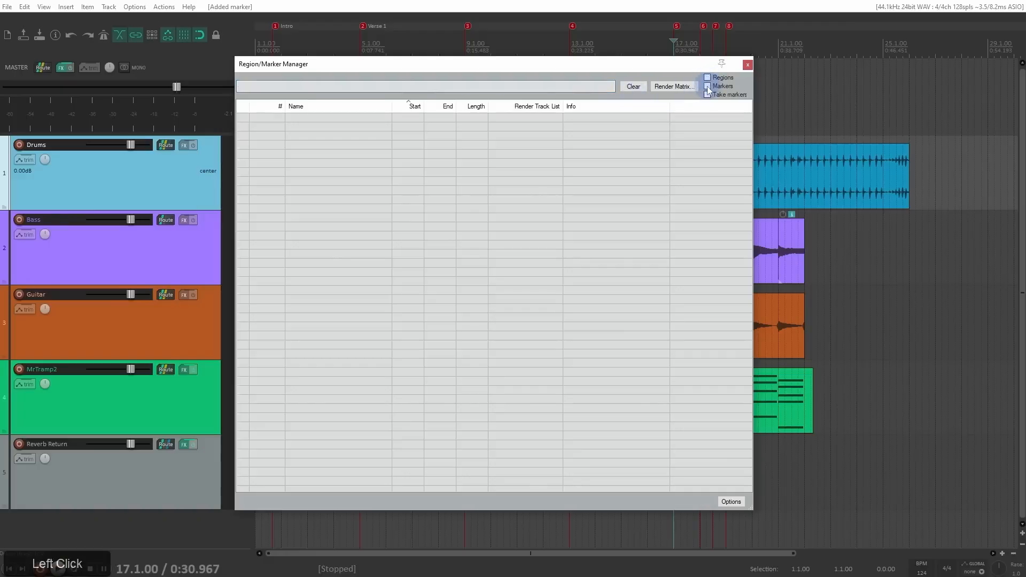
click(708, 87)
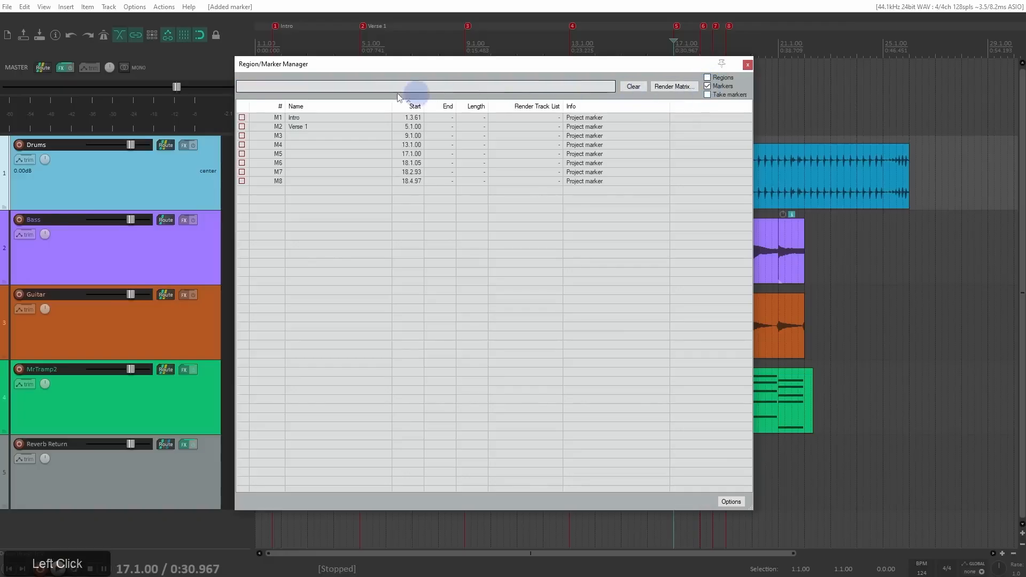
Step: Name markers M3, M4 and M5 "Chorus", "Verse 2" and "Bridge" in the Region/Marker Manager
mouse_move(322, 60)
mouse_down()
mouse_move(376, 61)
mouse_move(469, 146)
mouse_up()
double_click(358, 139)
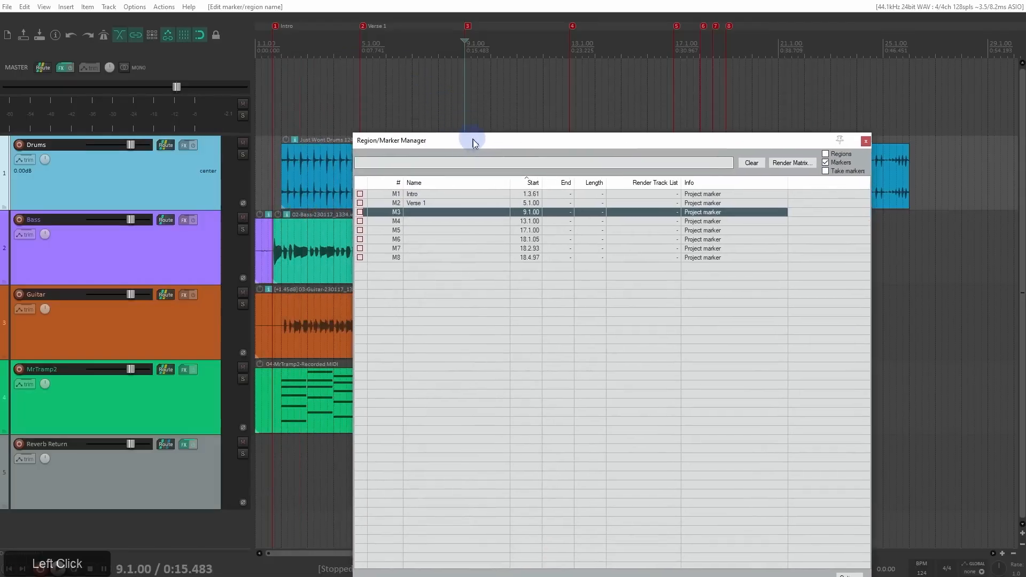
double_click(437, 214)
text(Chorus)
key(Tab)
text(Verse 2)
key(Tab)
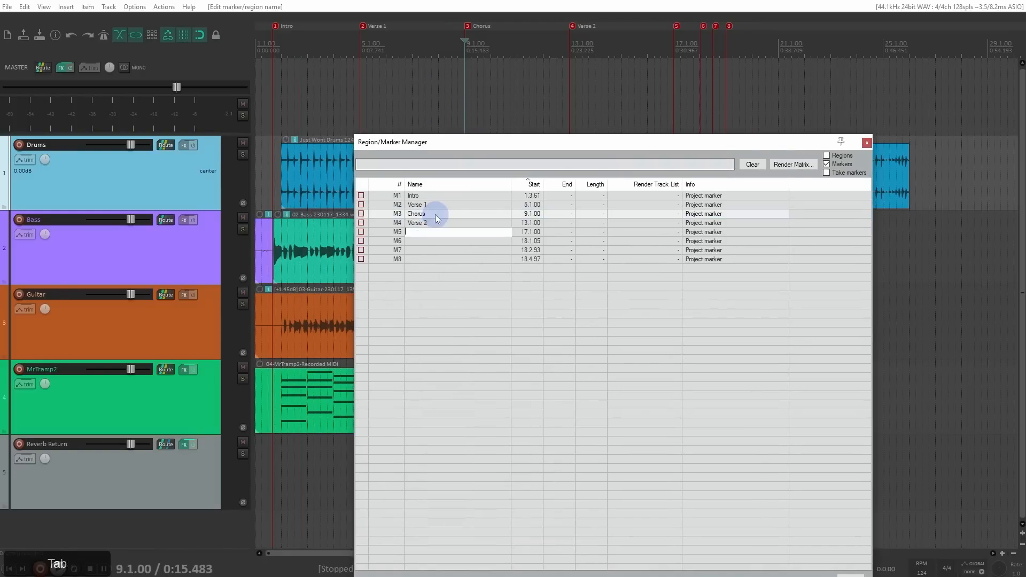
text(Bridge)
key(Return)
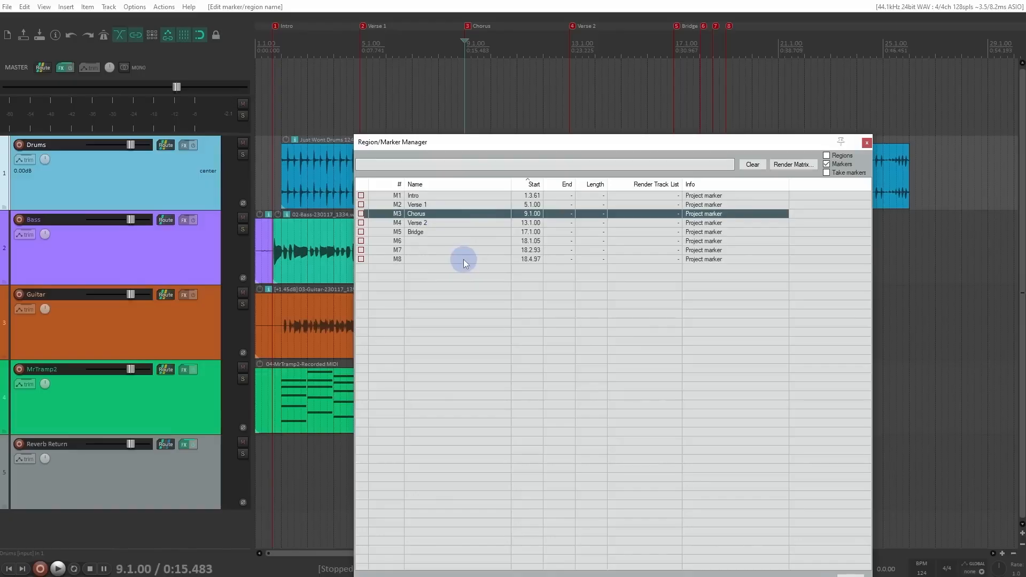
Step: Set the Verse 2 marker's color to orange and give the Bridge marker a random color
click(361, 223)
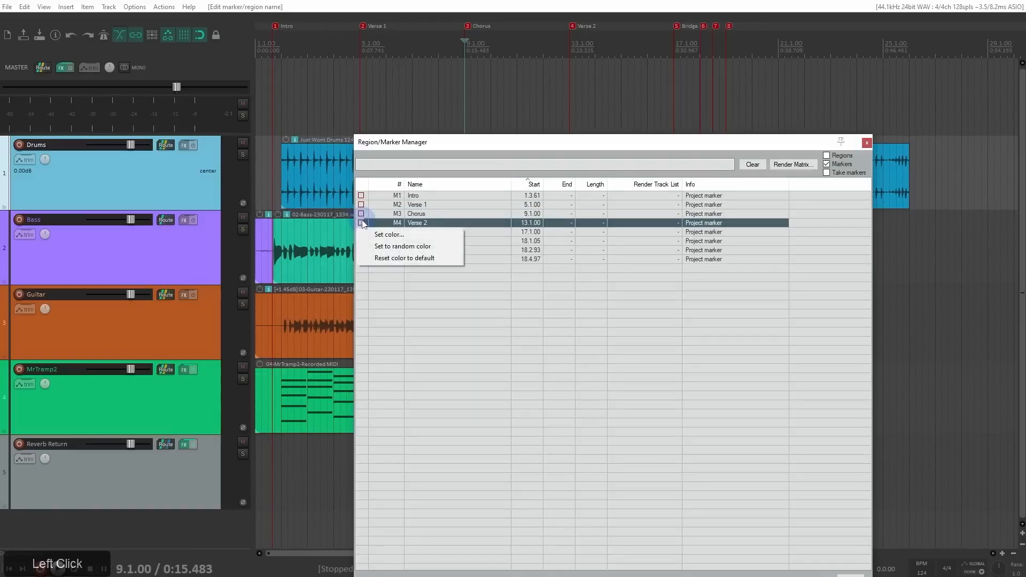
click(369, 234)
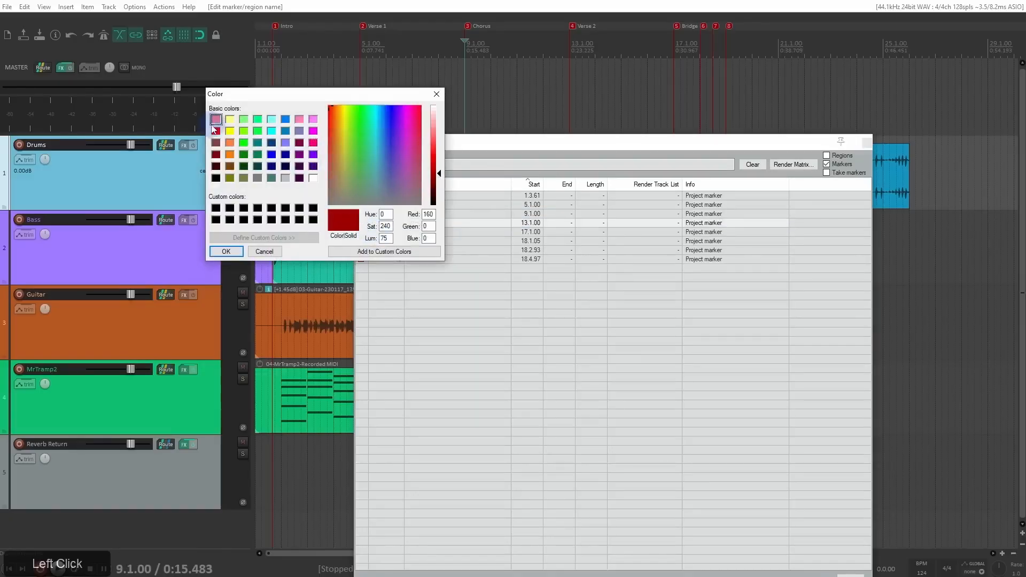
click(230, 145)
click(226, 251)
right_click(361, 232)
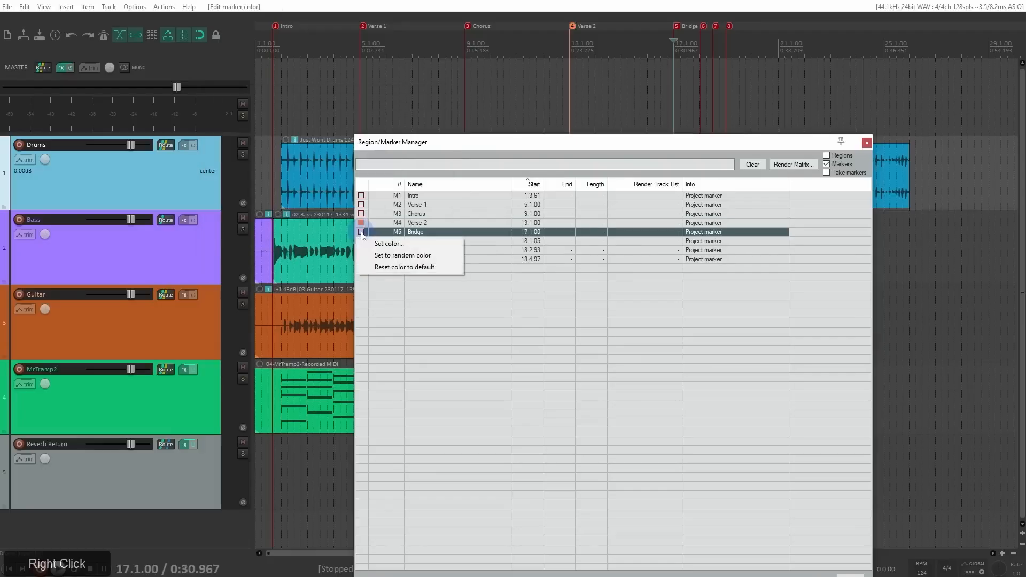
click(376, 256)
Step: Select all eight markers and recolor them with one shared random color, followed by individual random colors
click(362, 241)
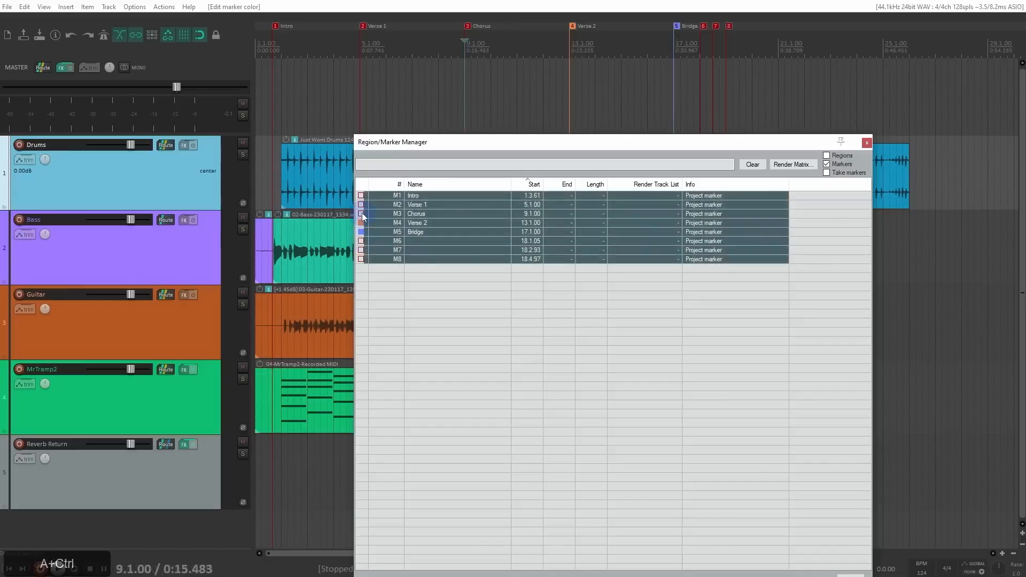
right_click(362, 214)
click(375, 249)
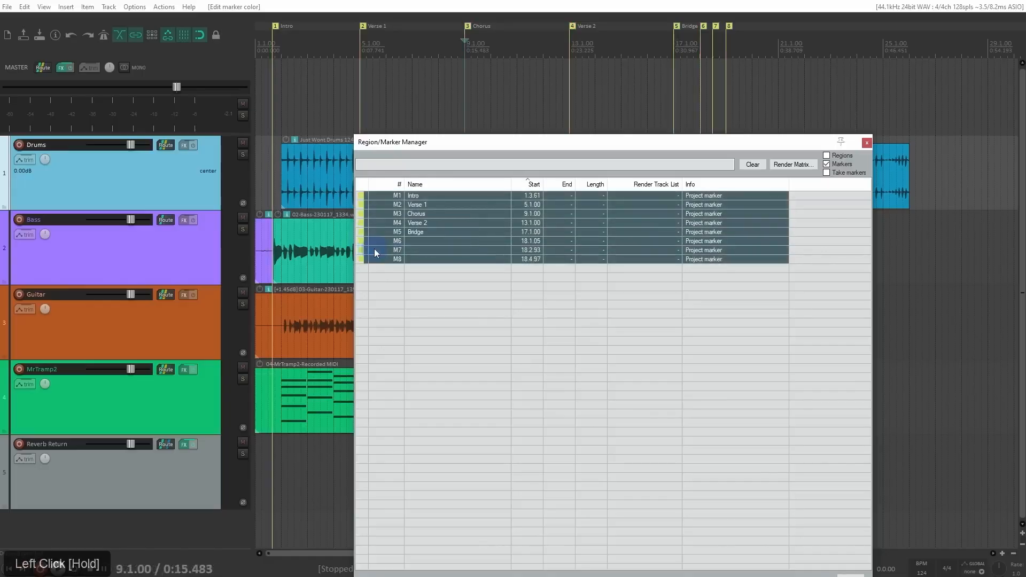
right_click(360, 217)
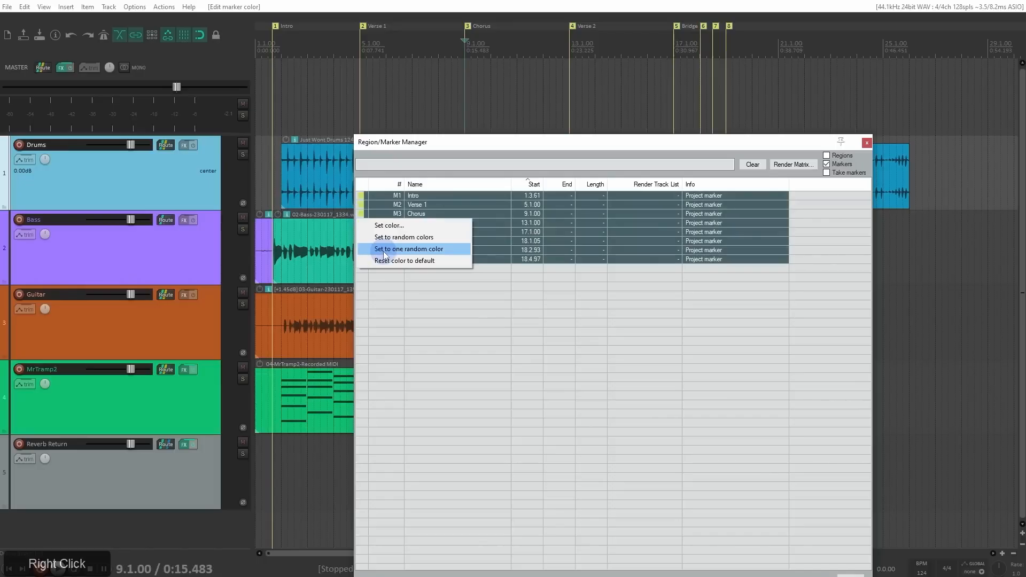
click(386, 241)
Step: Reset the color of all eight selected markers to default
right_click(361, 216)
click(383, 260)
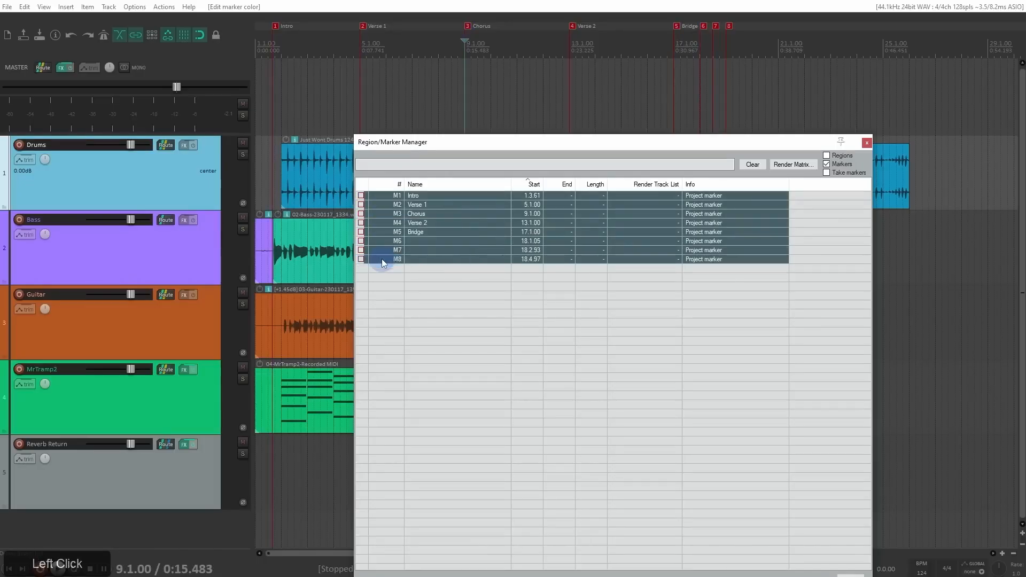
Step: Move marker 6 to 10.3.00 and marker 7 to 7.1.00, and renumber all markers in timeline order
drag(704, 26, 506, 28)
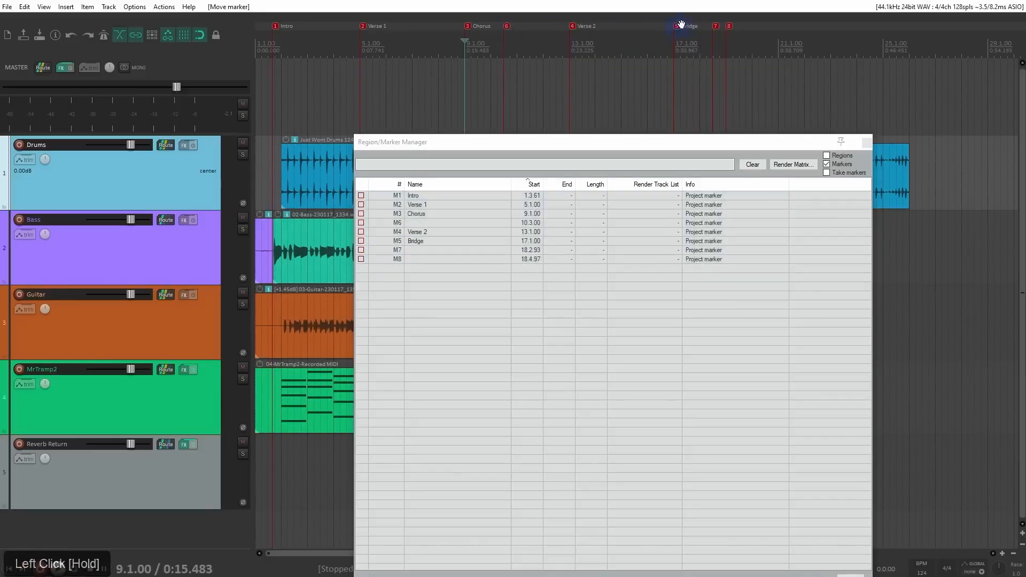
drag(717, 25, 421, 37)
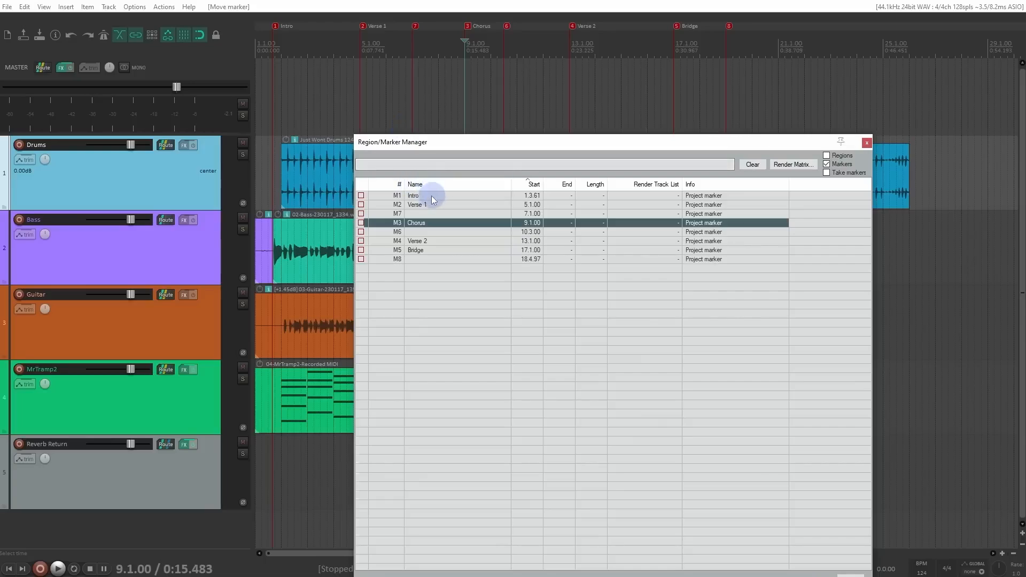
right_click(428, 212)
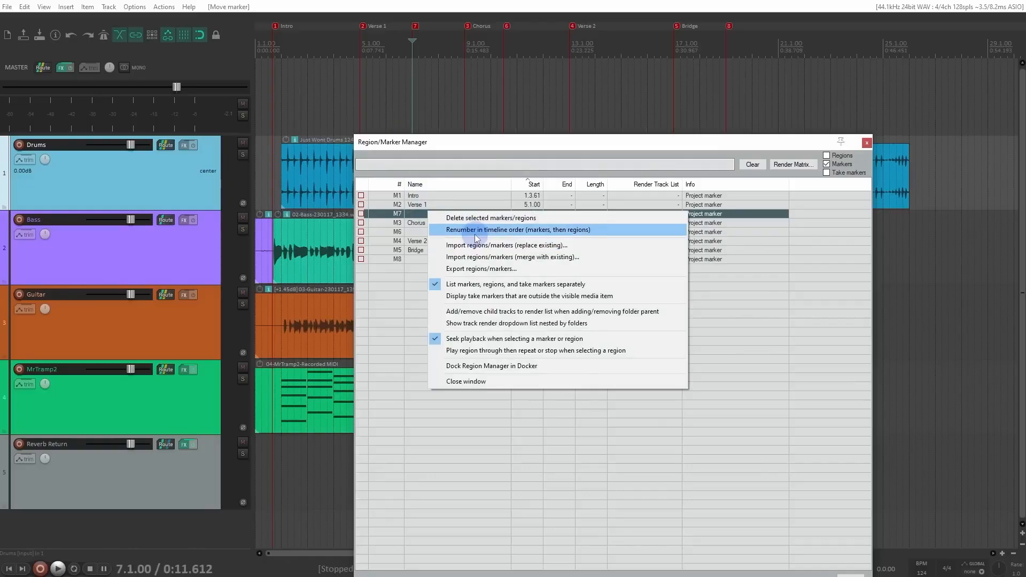
click(475, 235)
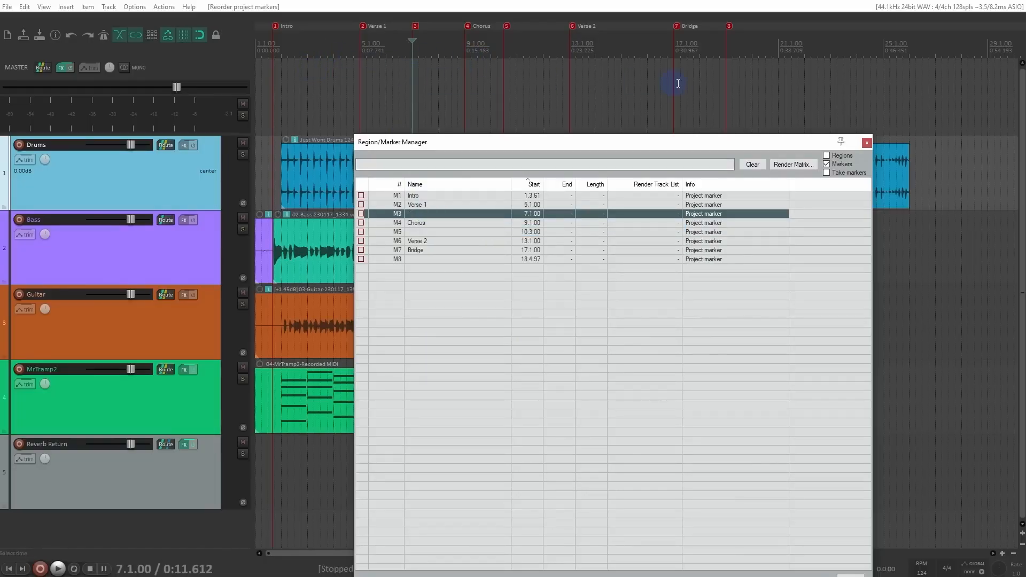
click(758, 95)
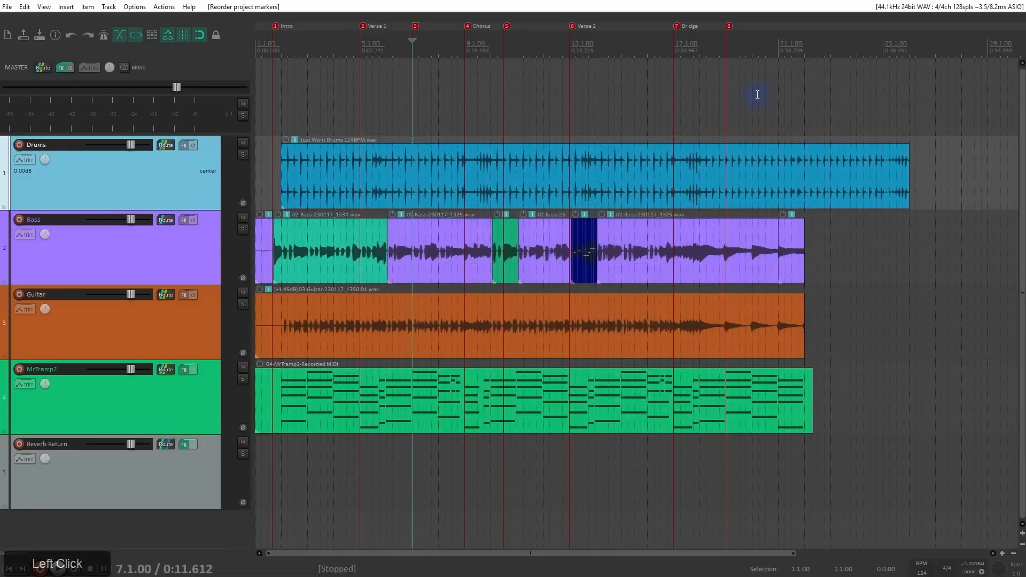
Step: Delete marker 8, the Bridge marker and the Verse 2 marker one by one from the ruler
alt+click(728, 26)
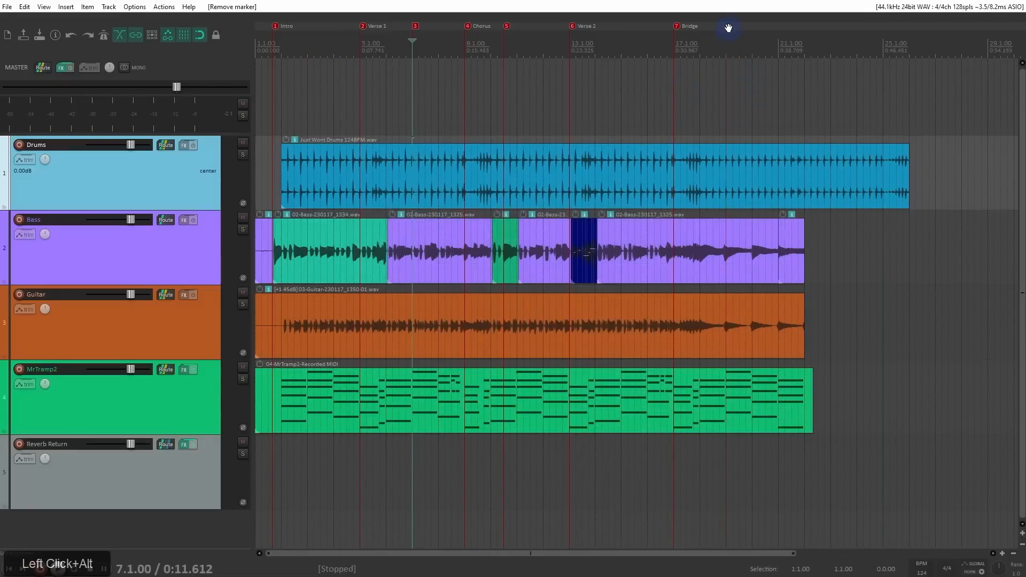
alt+click(676, 25)
alt+click(572, 26)
Step: Remove all markers from a time selection spanning 1.1.00 to 12.1.00, and clear the selection
drag(546, 76, 256, 82)
right_click(305, 72)
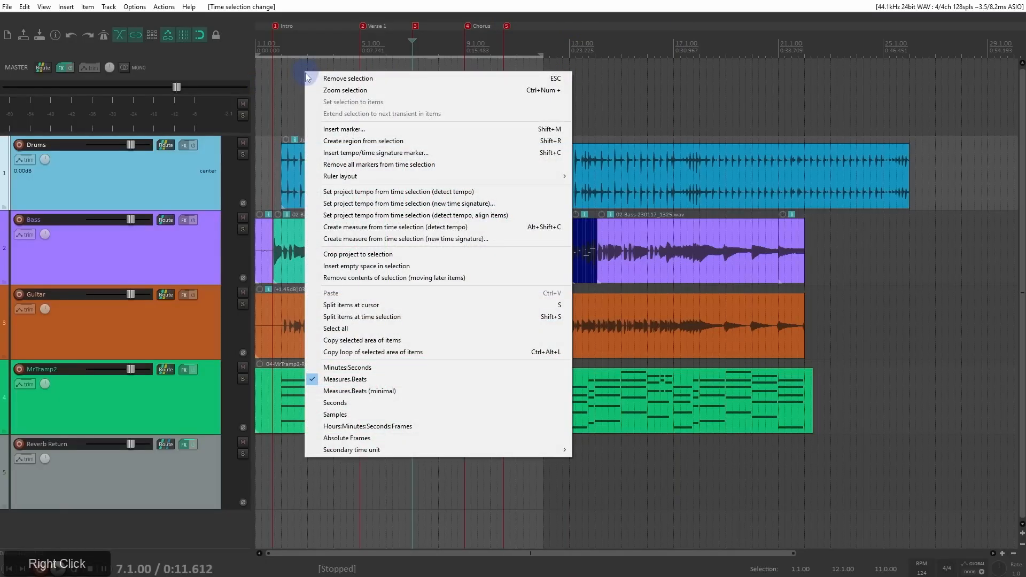
click(346, 163)
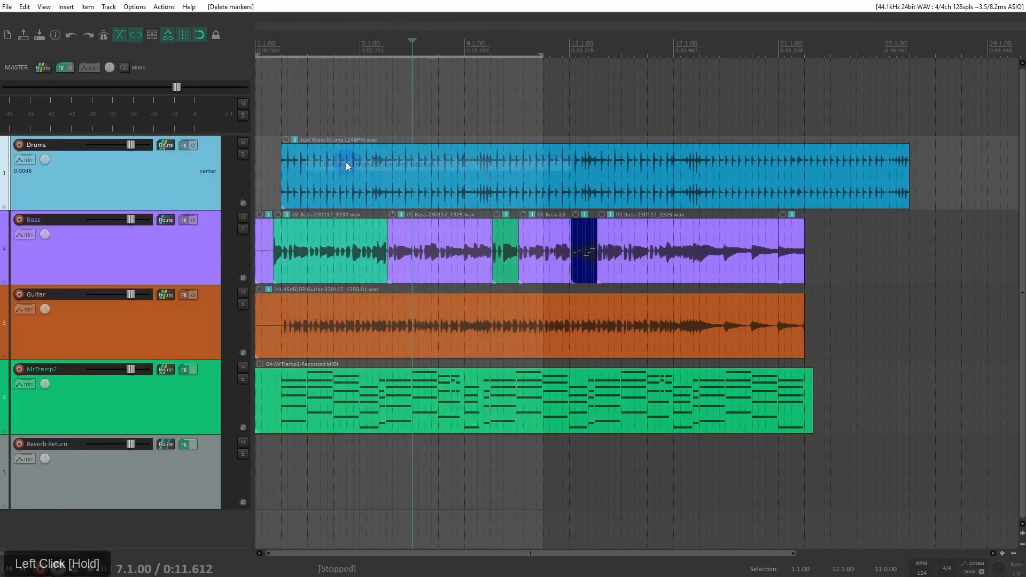
key(Escape)
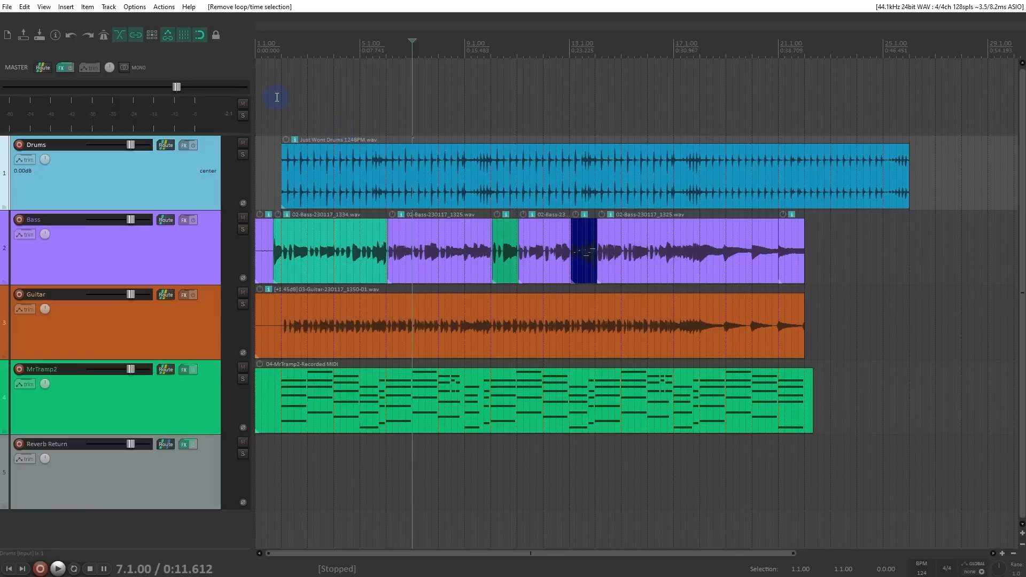
Step: Add a marker at 2.1.00 and move it back to the start of the teal Bass item
click(280, 56)
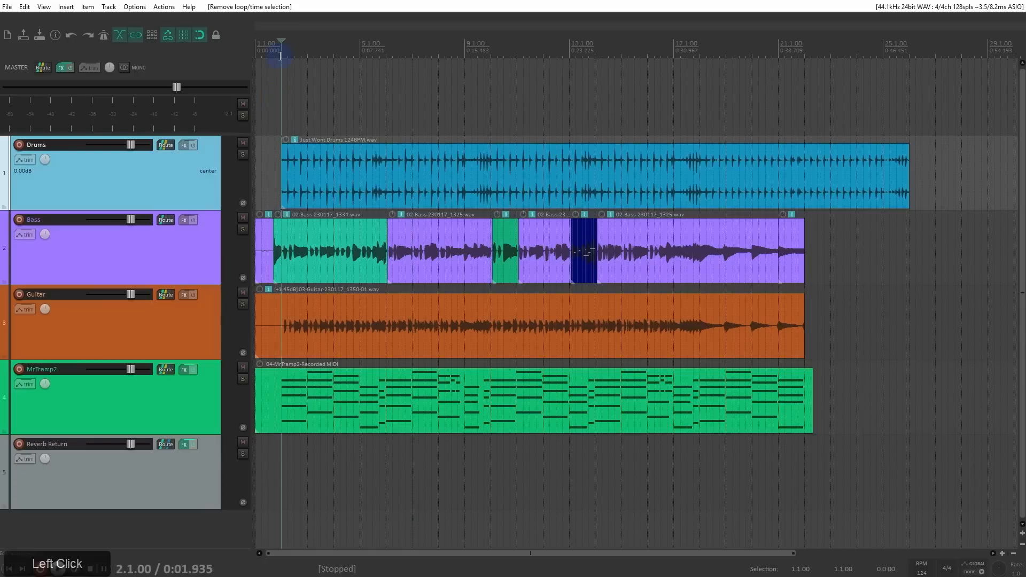
key(m)
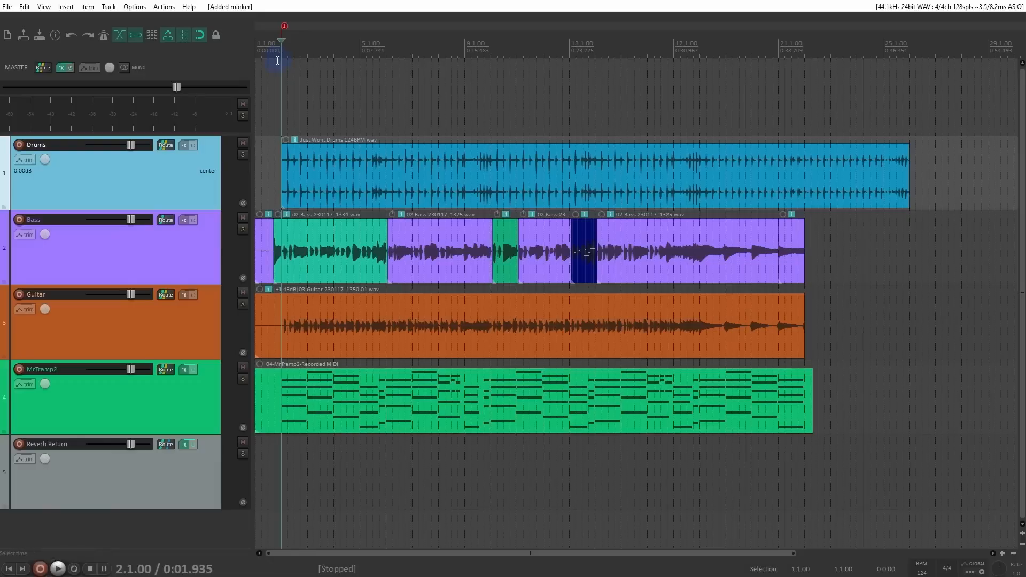
scroll(363, 94, up, 5)
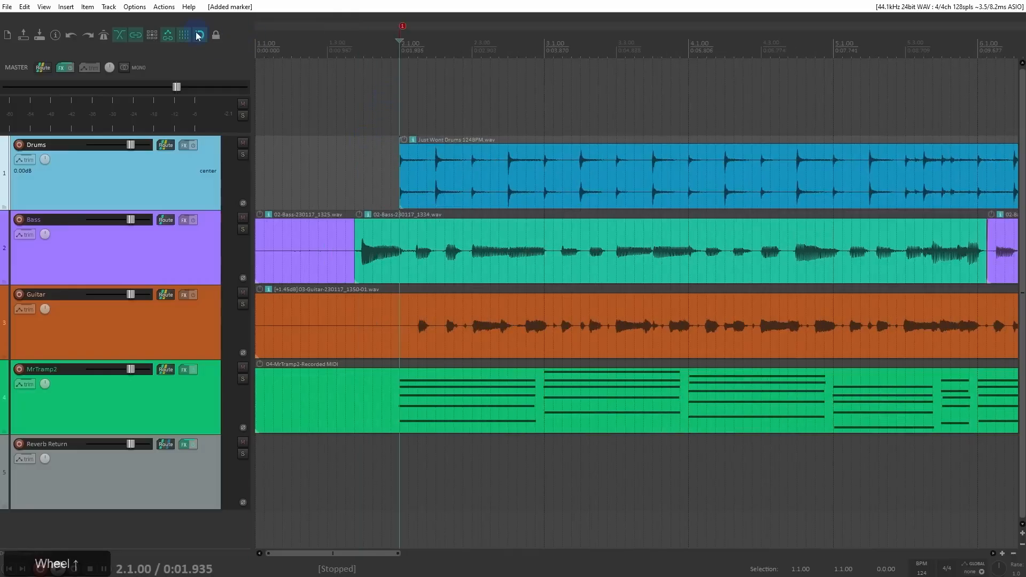
drag(403, 30, 361, 32)
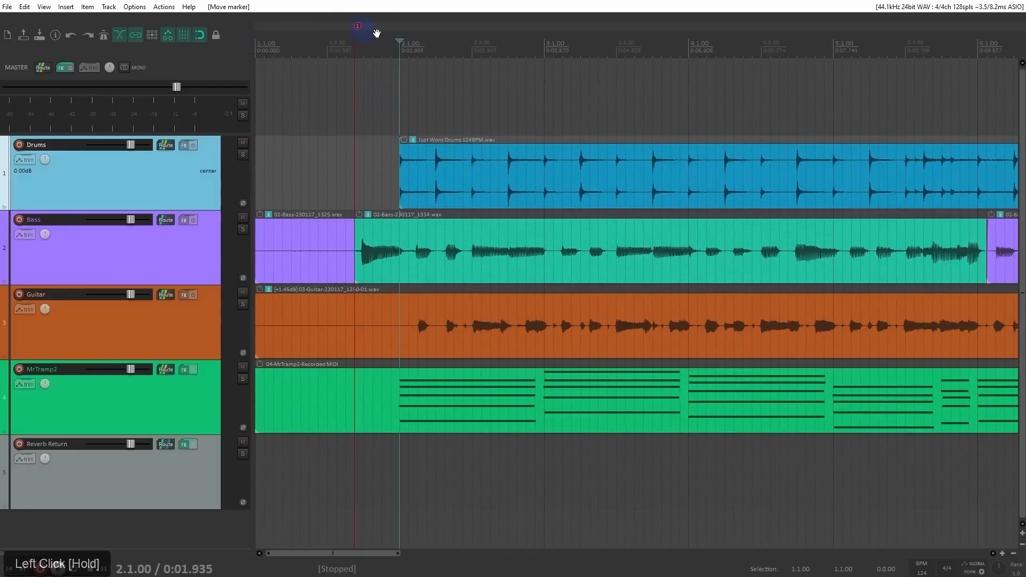
Step: Add a second marker at 6.1.00, near the end of the teal Bass item
scroll(530, 69, down, 3)
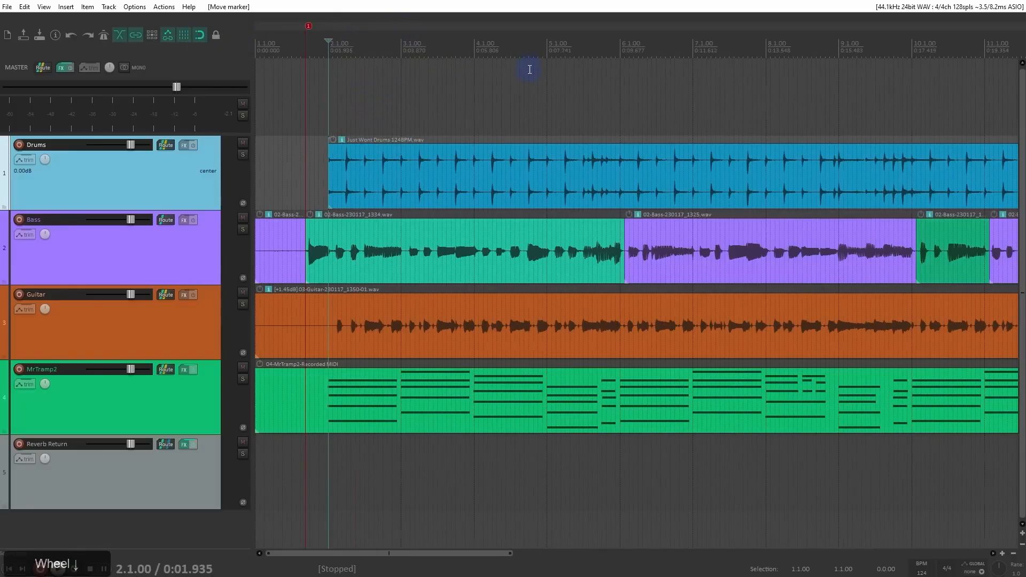
click(620, 52)
key(m)
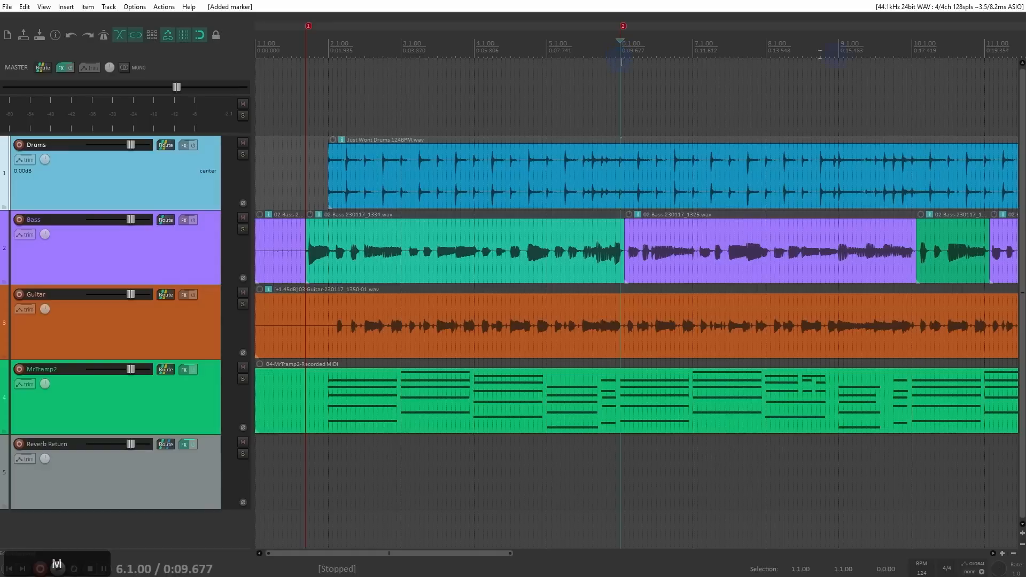
Step: Make a time selection from marker 1 to marker 2, check the snap/grid settings, and create a region from the selection
drag(306, 58, 623, 106)
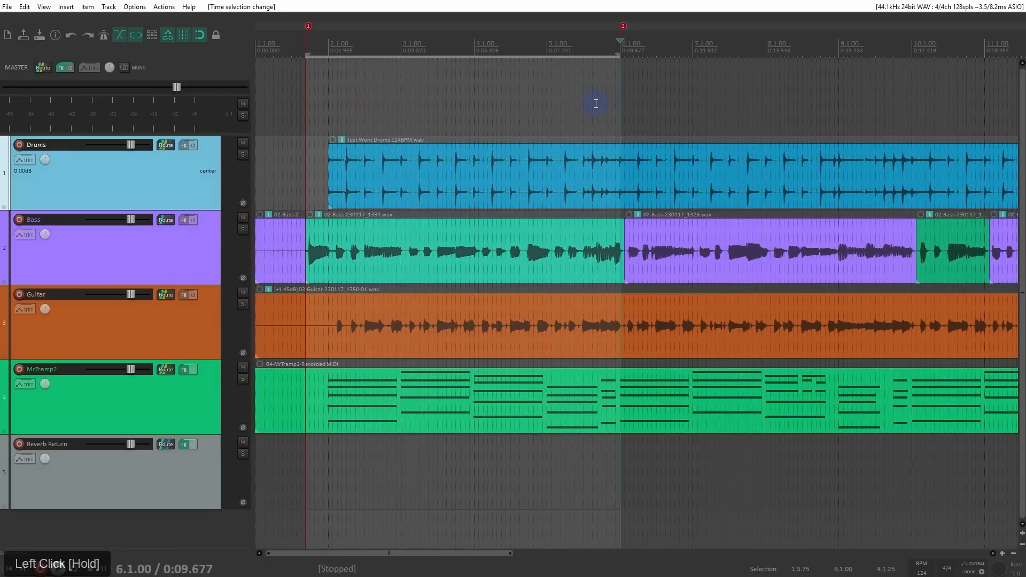
scroll(597, 104, up, 3)
right_click(183, 34)
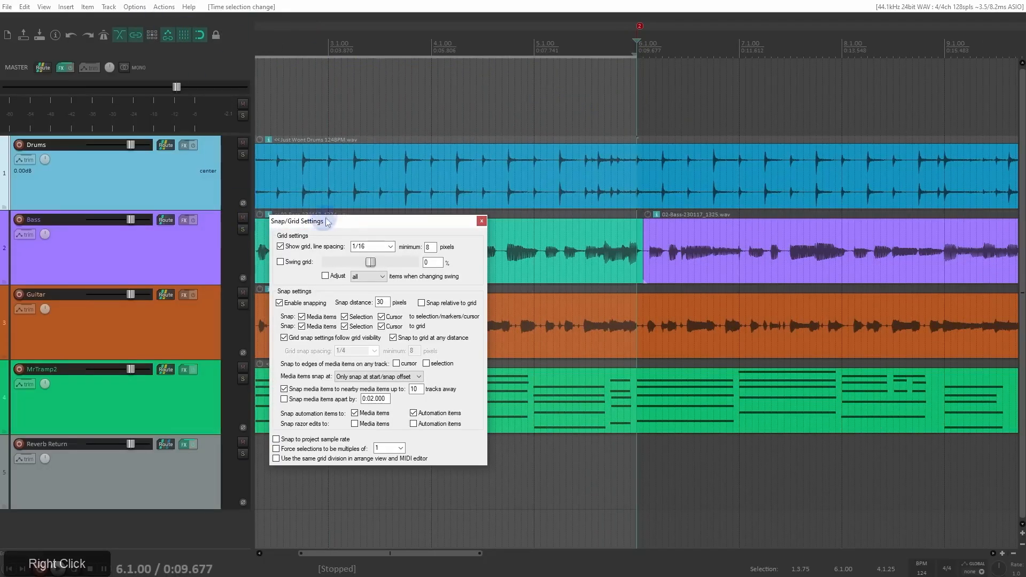
click(482, 220)
scroll(531, 115, down, 2)
scroll(532, 116, down, 1)
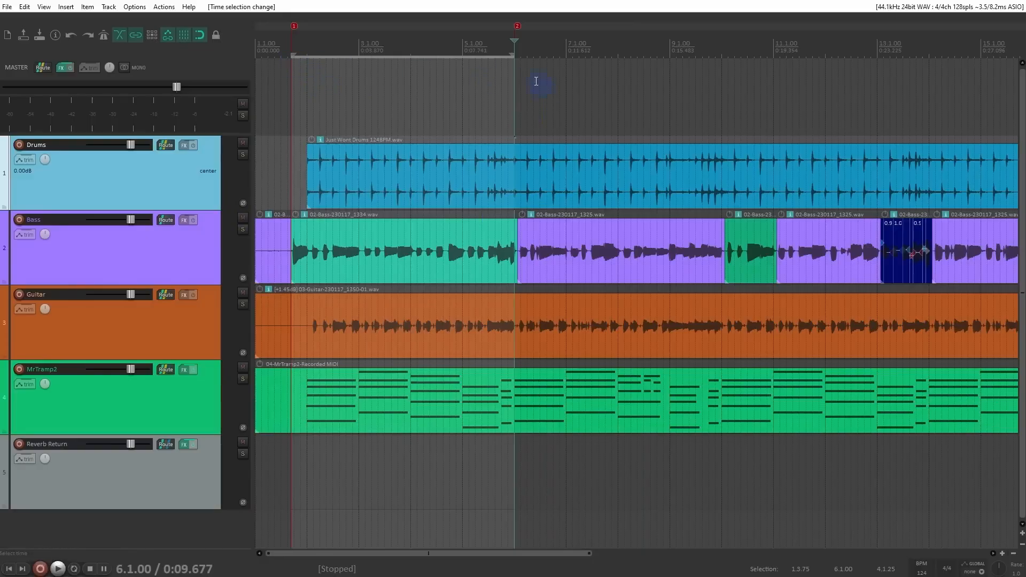
click(517, 91)
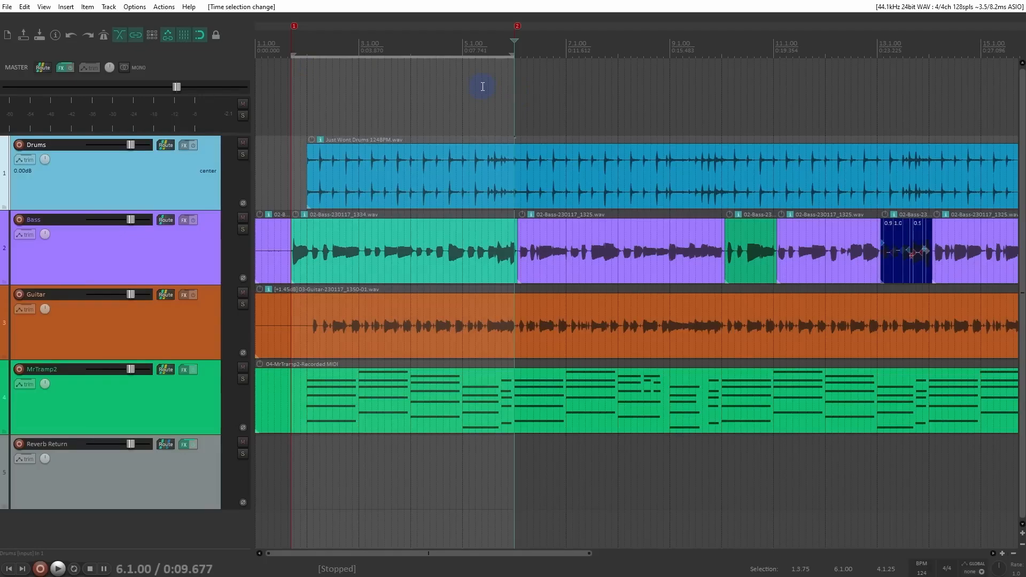
key(shift+r)
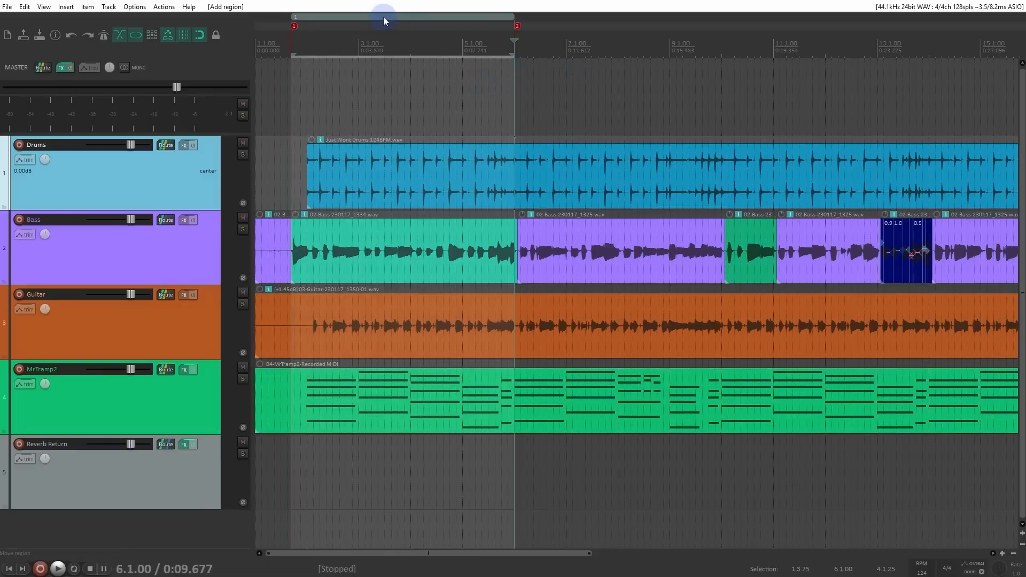
Step: Add a marker at 10.1.00 and create a second region spanning 6.1.00 to 10.1.00
click(523, 126)
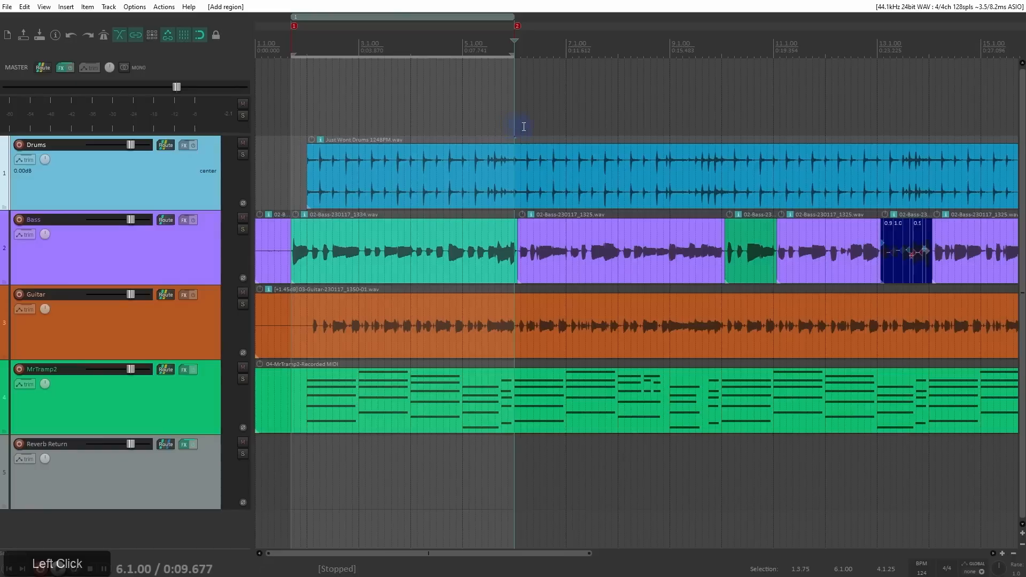
click(722, 120)
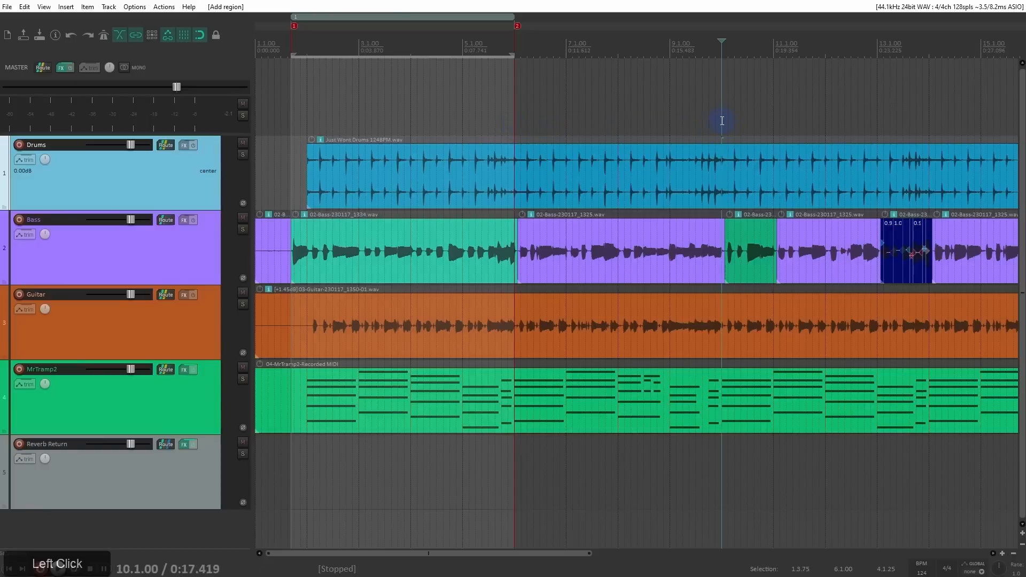
key(m)
drag(514, 48, 721, 94)
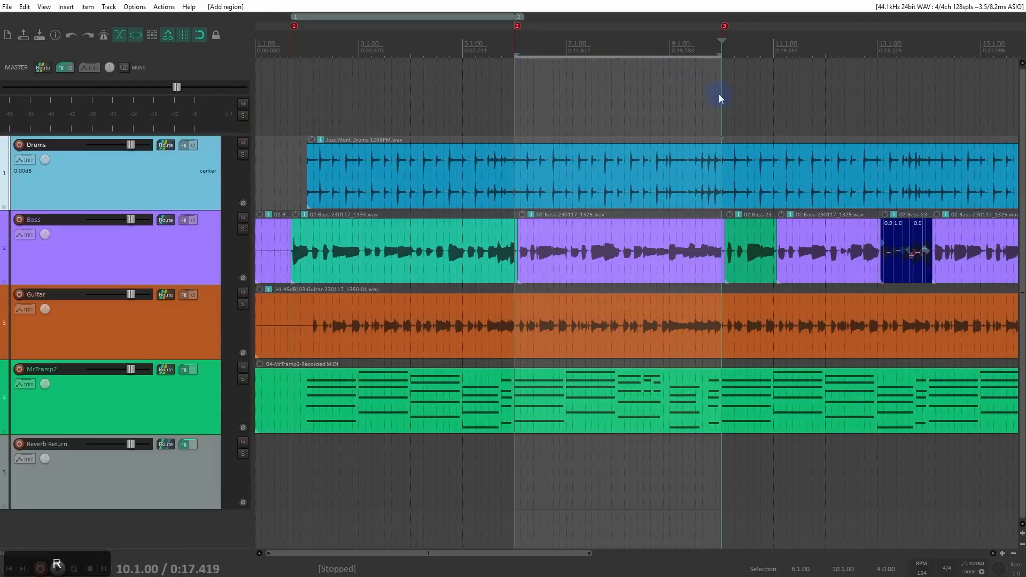
key(shift+r)
Step: Add a marker at 14.1.00 and create a third region spanning 10.1.00 to 14.1.00
drag(790, 92, 554, 94)
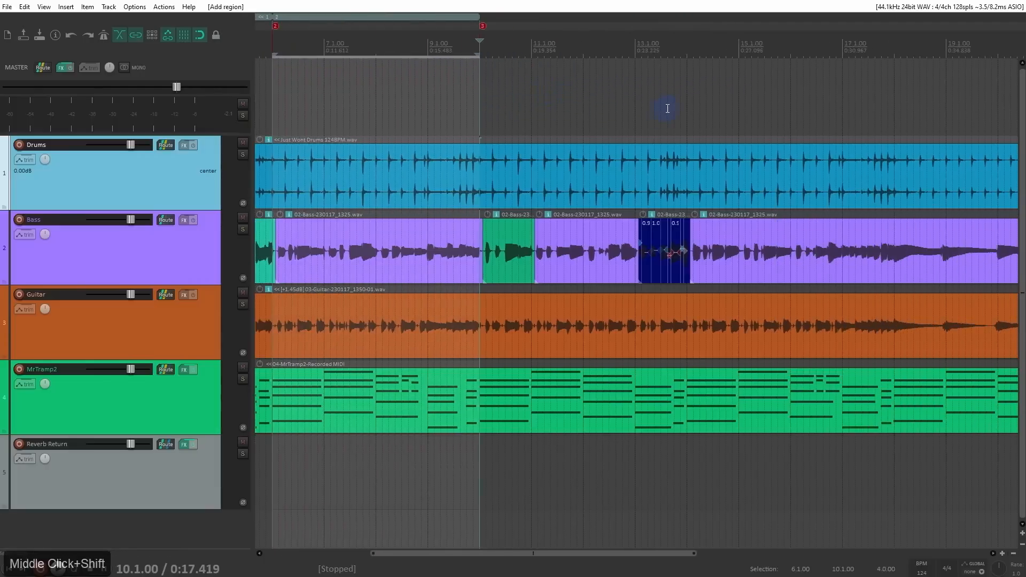
click(684, 99)
key(m)
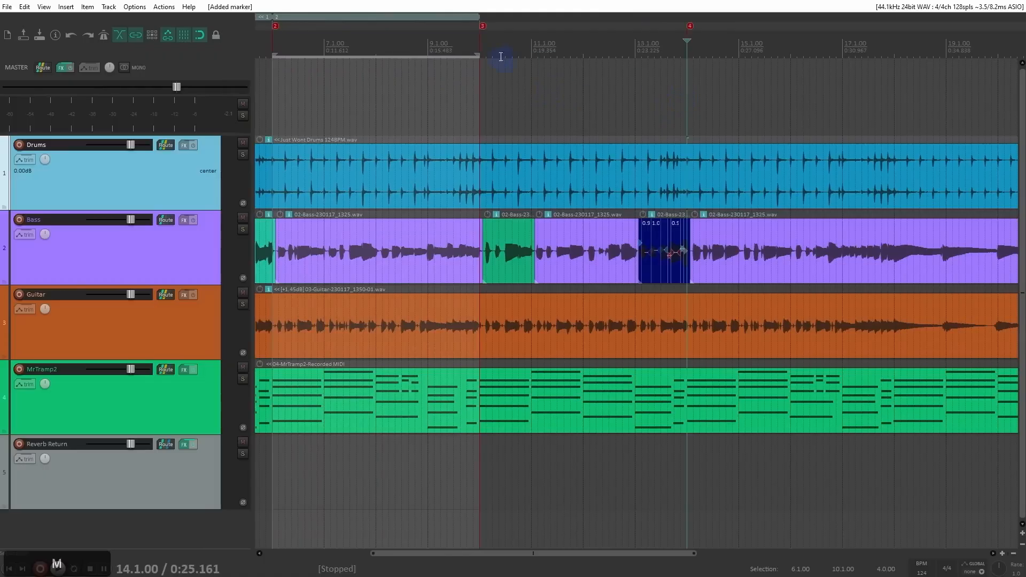
drag(478, 51, 687, 92)
key(shift+r)
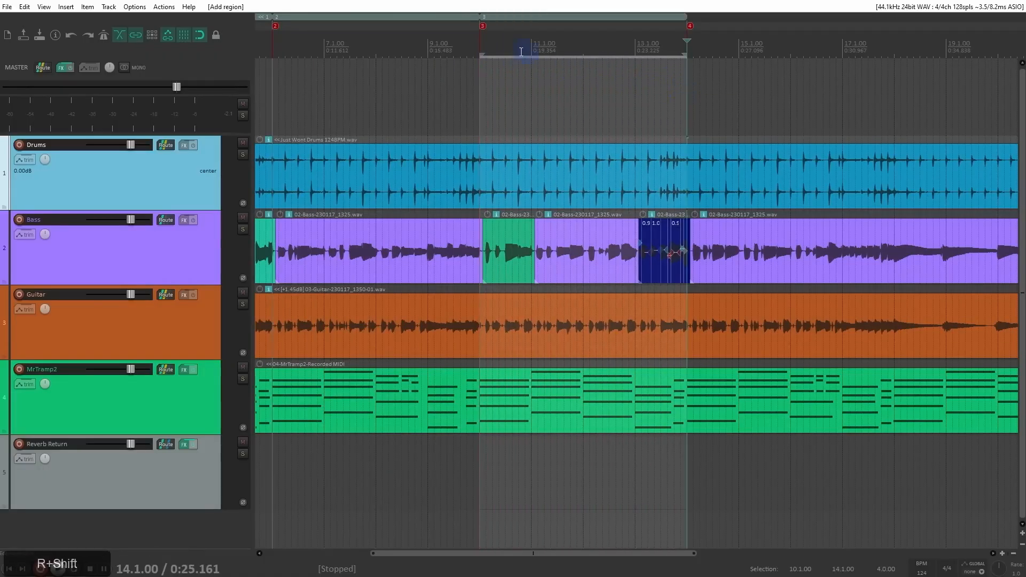
Step: Copy the Verse 1 region with its contents to the point between Verse 1 and Chorus
scroll(490, 70, down, 2)
drag(488, 69, 568, 82)
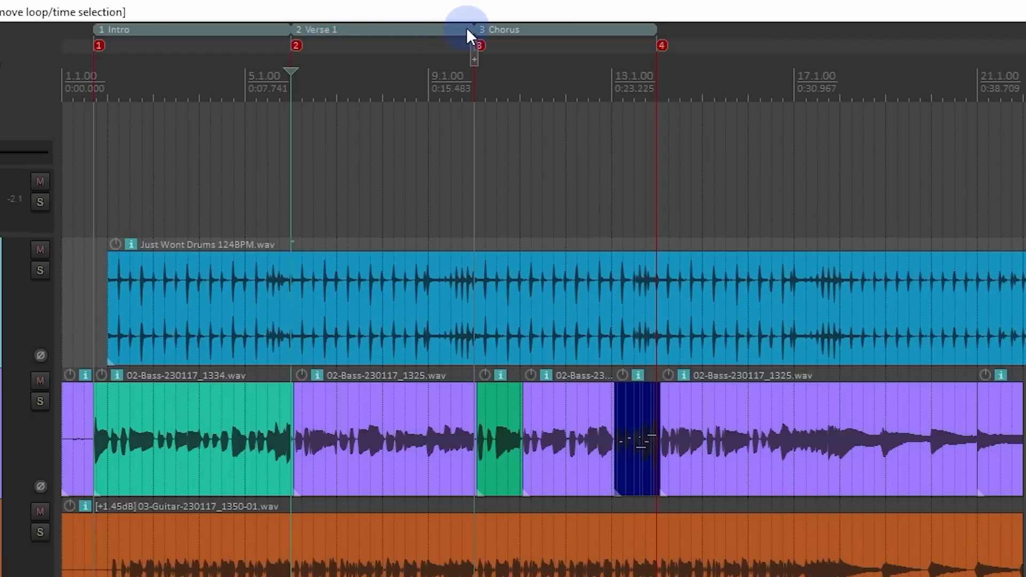
drag(466, 28, 466, 28)
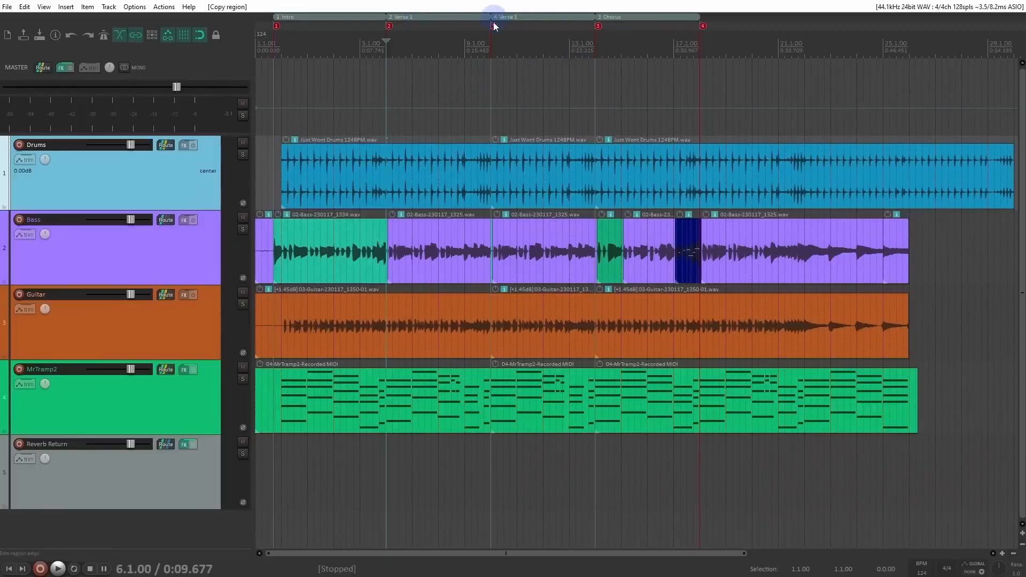
click(515, 185)
click(615, 139)
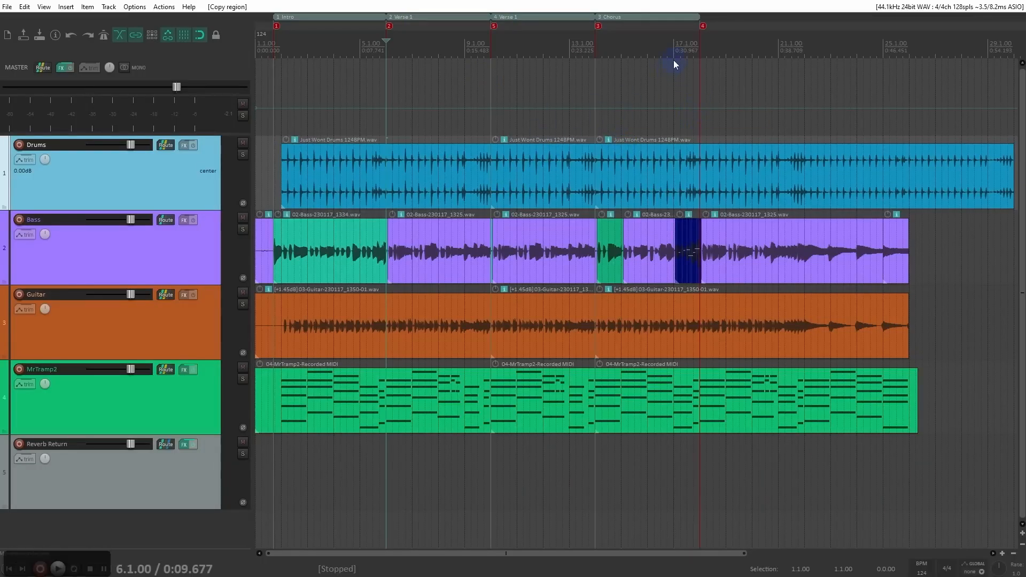
Step: Move the copied Verse 1 region after the Chorus, and place two copies of the Chorus region behind it
scroll(674, 60, right, 3)
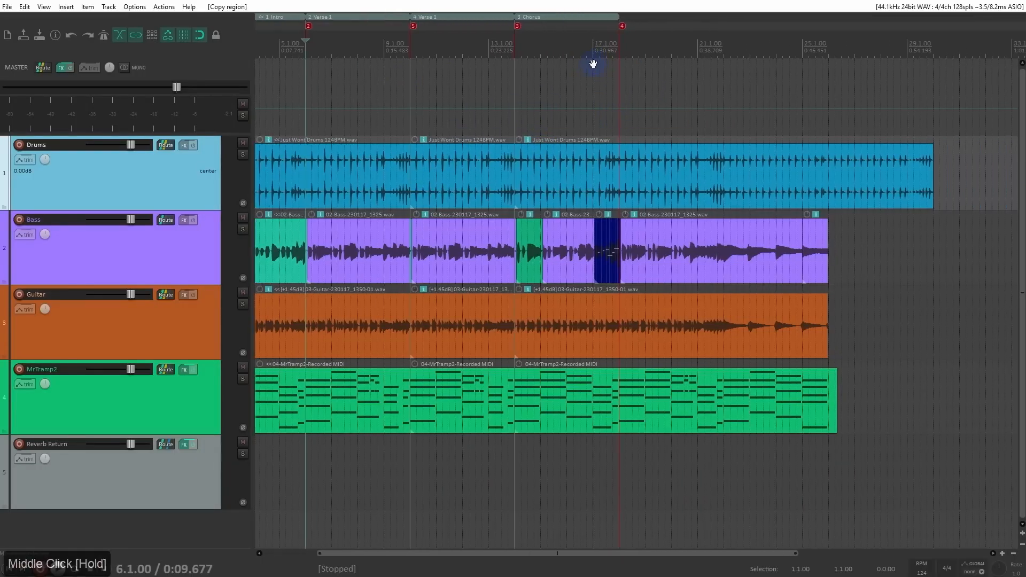
click(436, 21)
drag(435, 22, 623, 20)
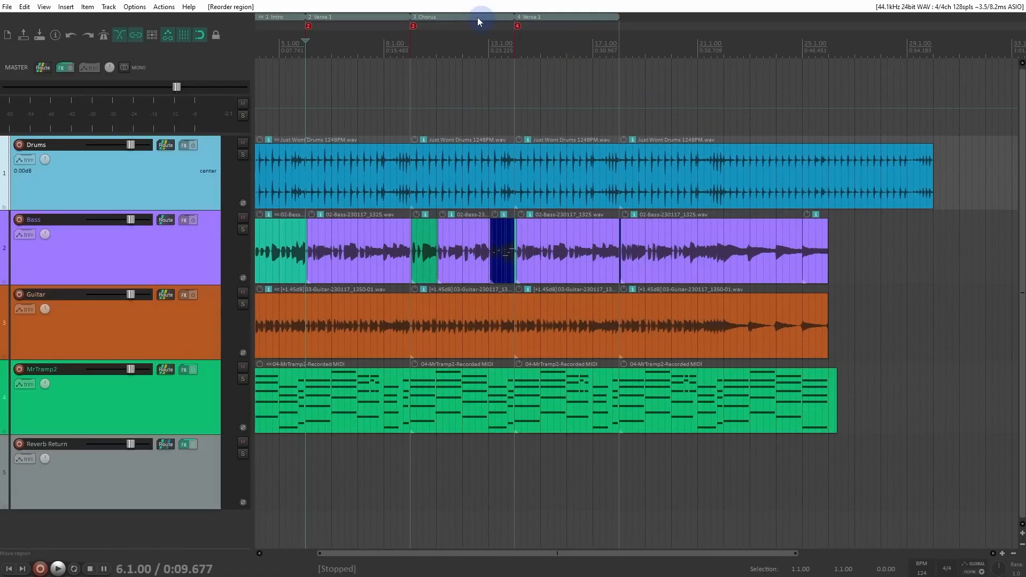
drag(431, 19, 729, 27)
scroll(755, 150, down, 3)
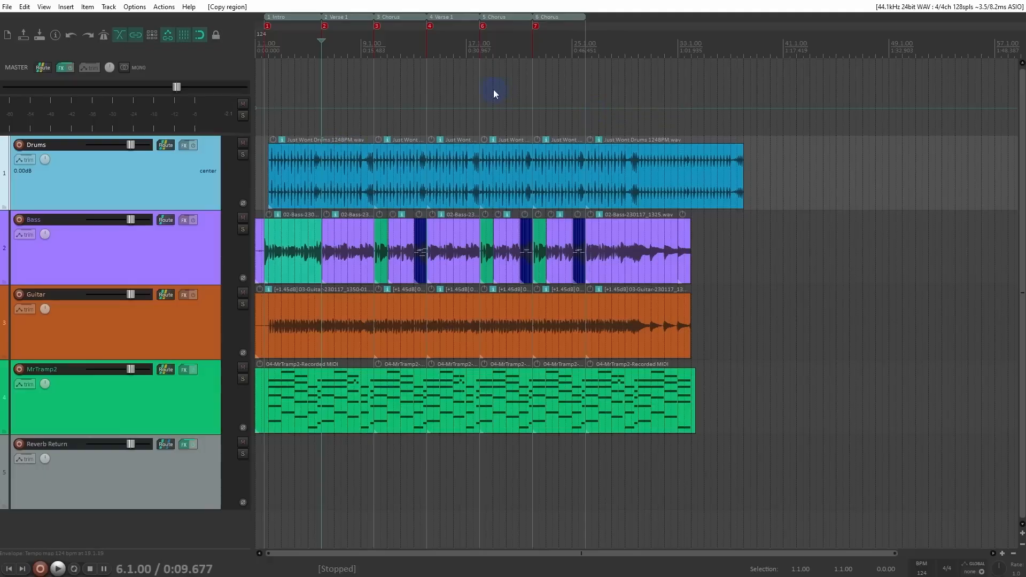
Step: Open the Region/Marker Manager and set it to list only regions, with markers hidden
click(44, 7)
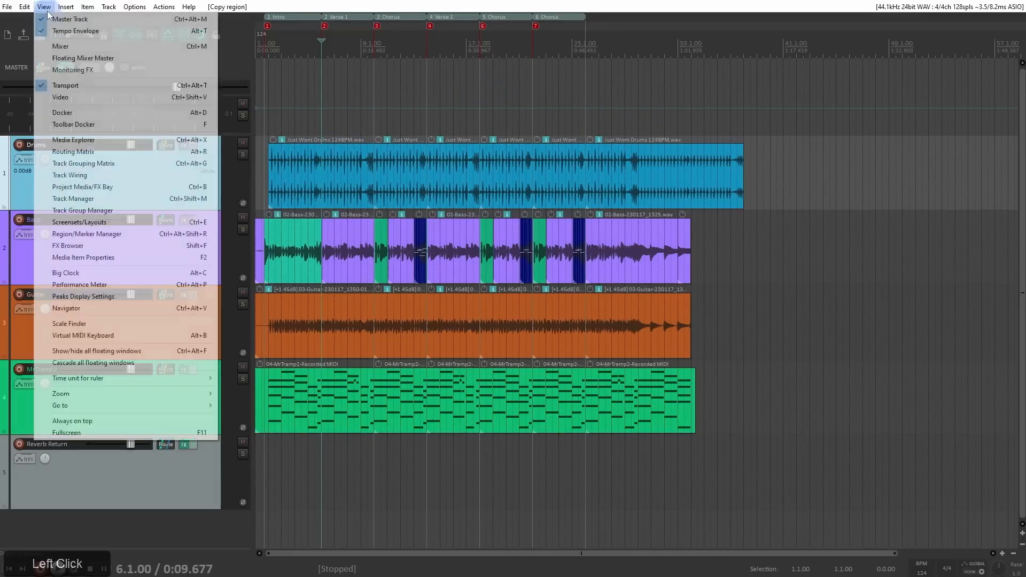
click(137, 235)
click(720, 109)
click(722, 118)
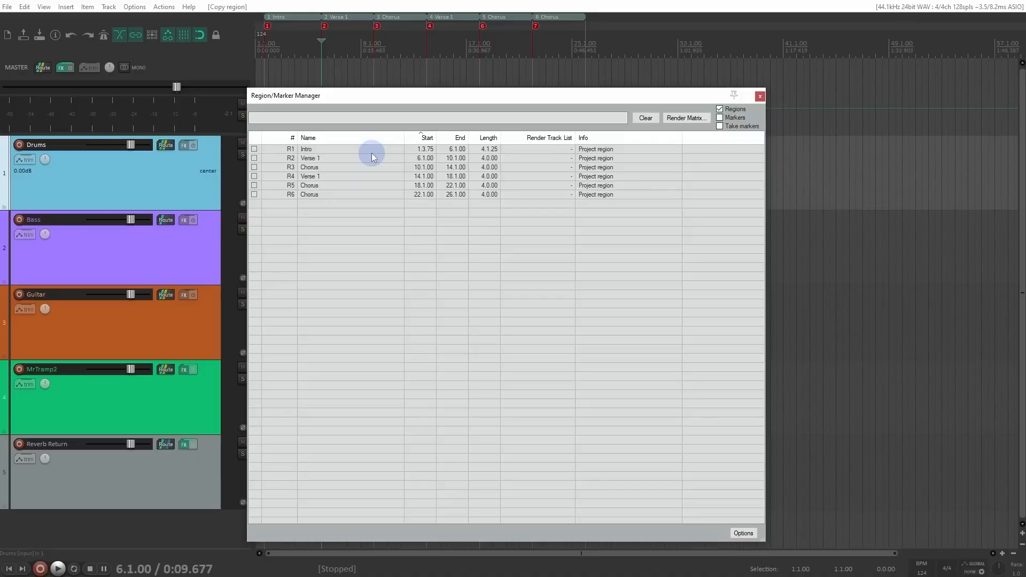
Step: Set the color of region R2 Verse 1 to cyan
right_click(252, 159)
click(267, 167)
click(375, 112)
click(226, 251)
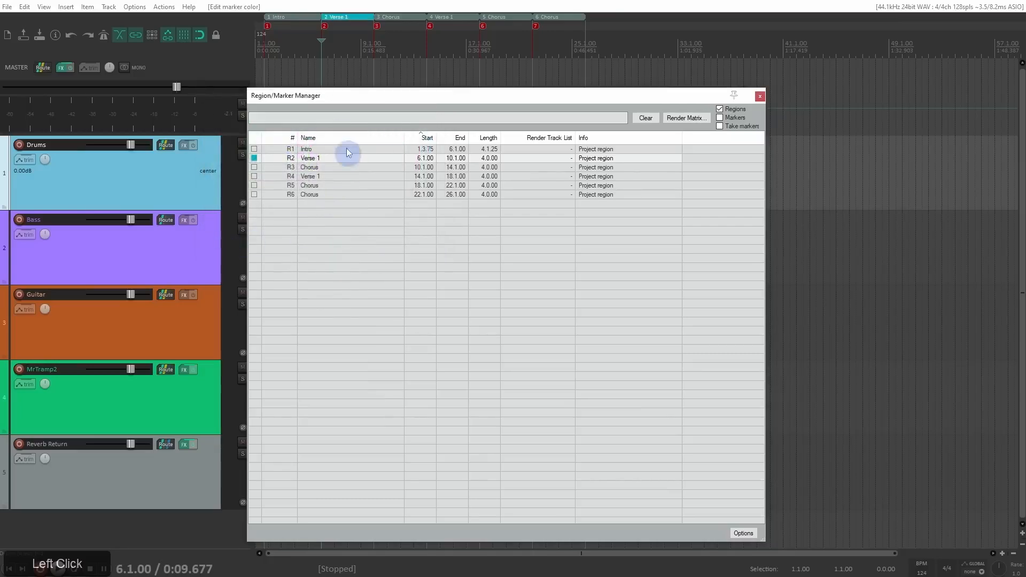
Step: Set the color of region R4 Verse 1 to purple (red 158, green 27, blue 173) and close the Region/Marker Manager
click(255, 176)
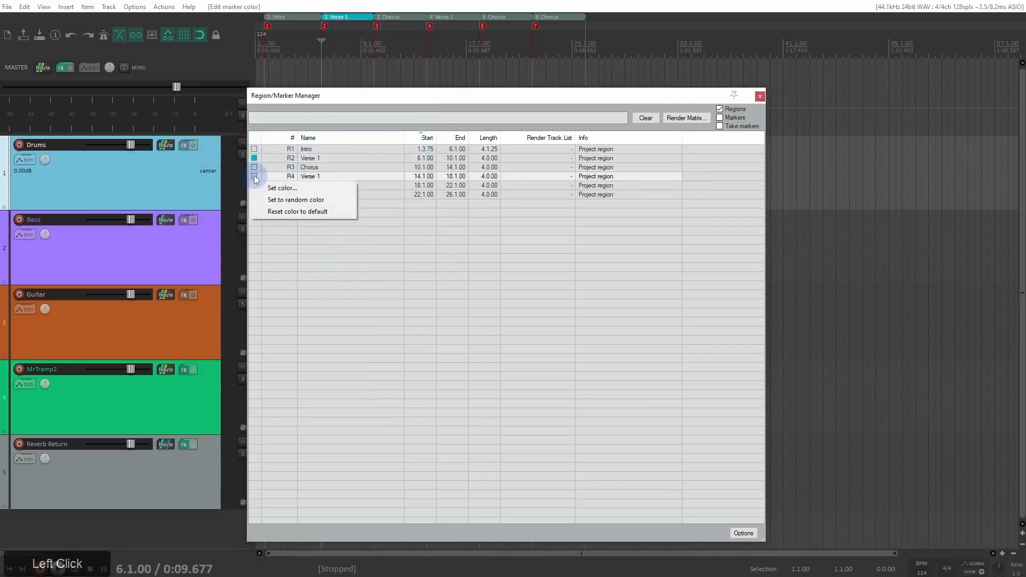
click(283, 188)
click(405, 133)
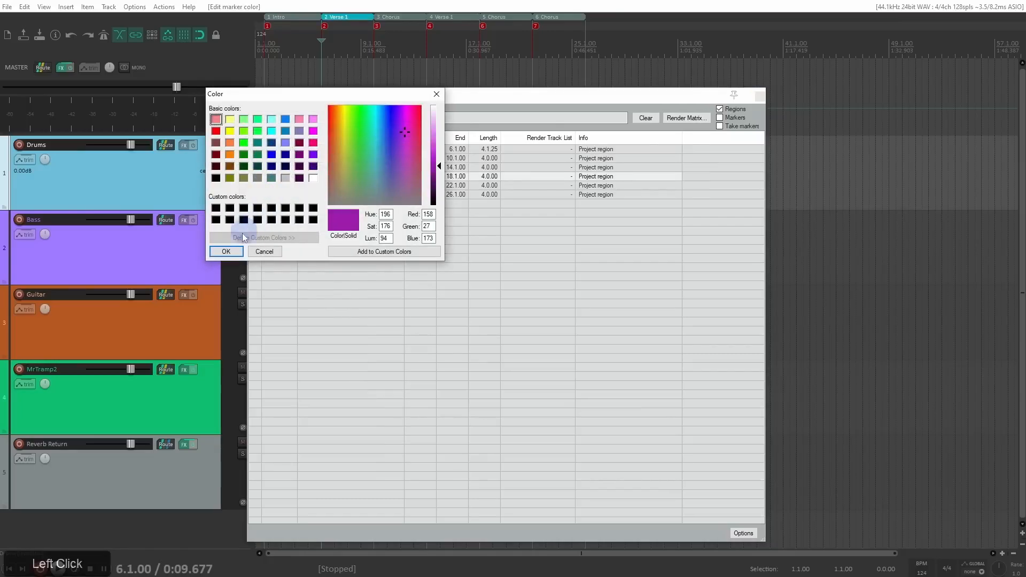
click(226, 252)
mouse_move(434, 103)
mouse_down()
mouse_move(549, 120)
mouse_move(688, 119)
mouse_move(480, 97)
mouse_up()
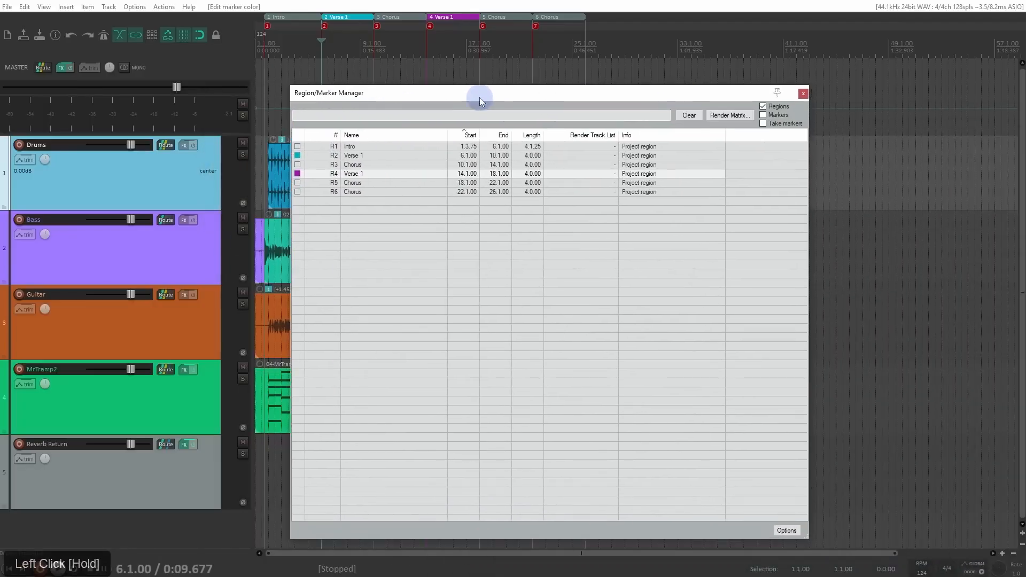
click(173, 172)
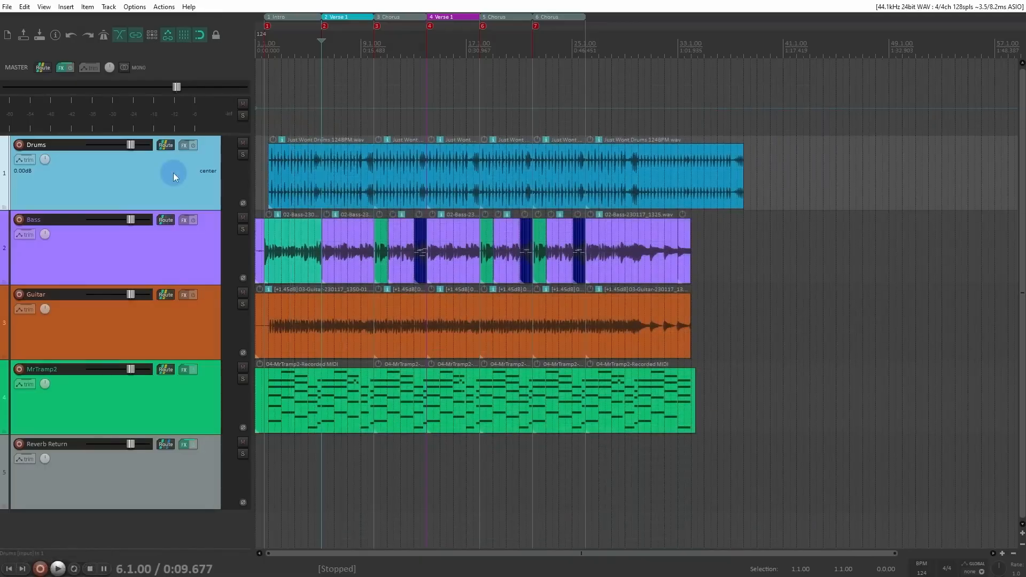
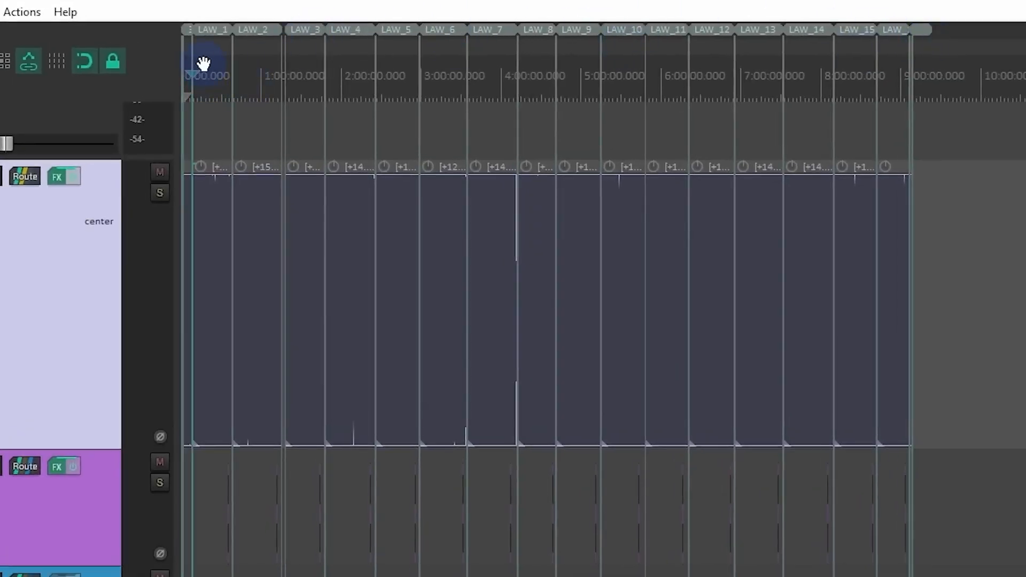
Step: Examine the audiobook project's named chapter regions along the timeline, from Opening and Dedication through the LAW chapters
scroll(202, 64, up, 10)
scroll(371, 50, up, 2)
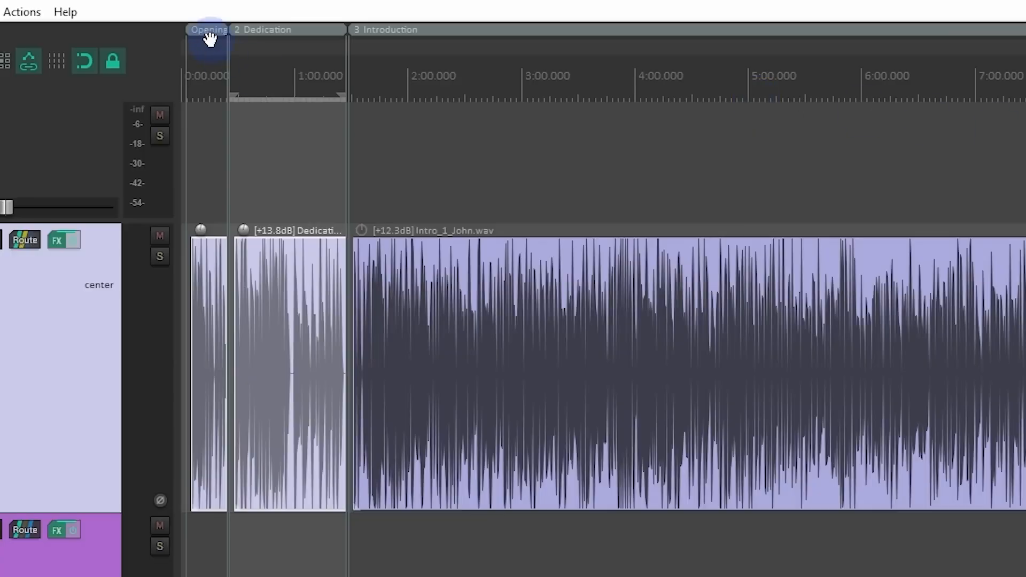
scroll(344, 142, down, 6)
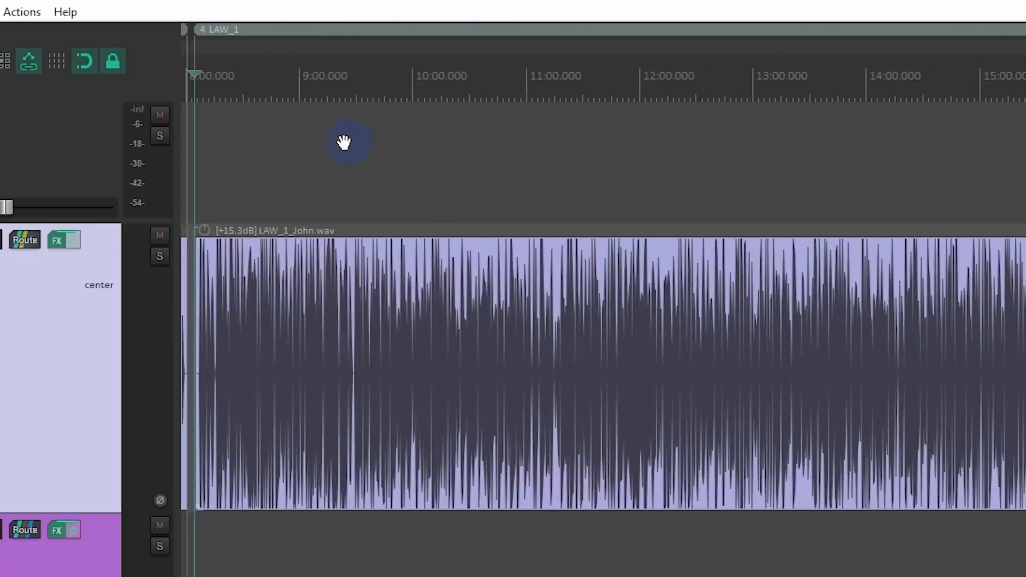
scroll(375, 75, down, 5)
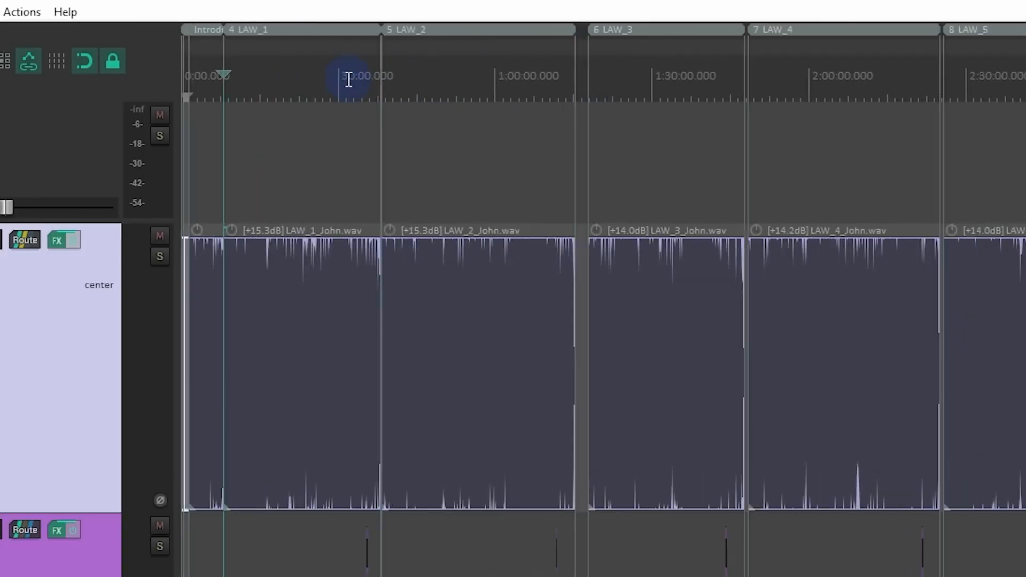
drag(1025, 165, 472, 165)
scroll(404, 138, down, 3)
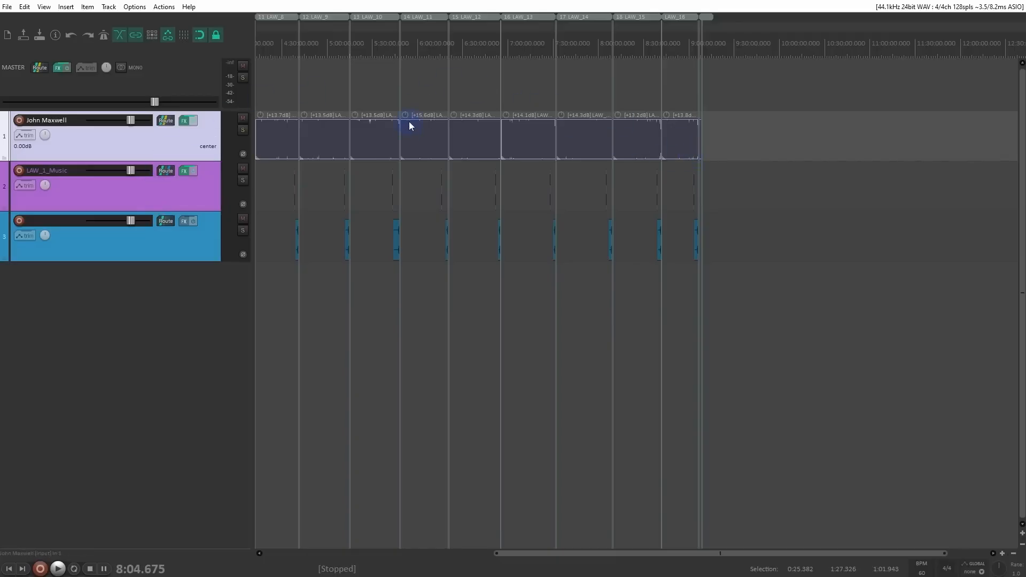
Step: Open the Region Render Matrix by way of the Region/Marker Manager and undock it into a floating window
click(44, 6)
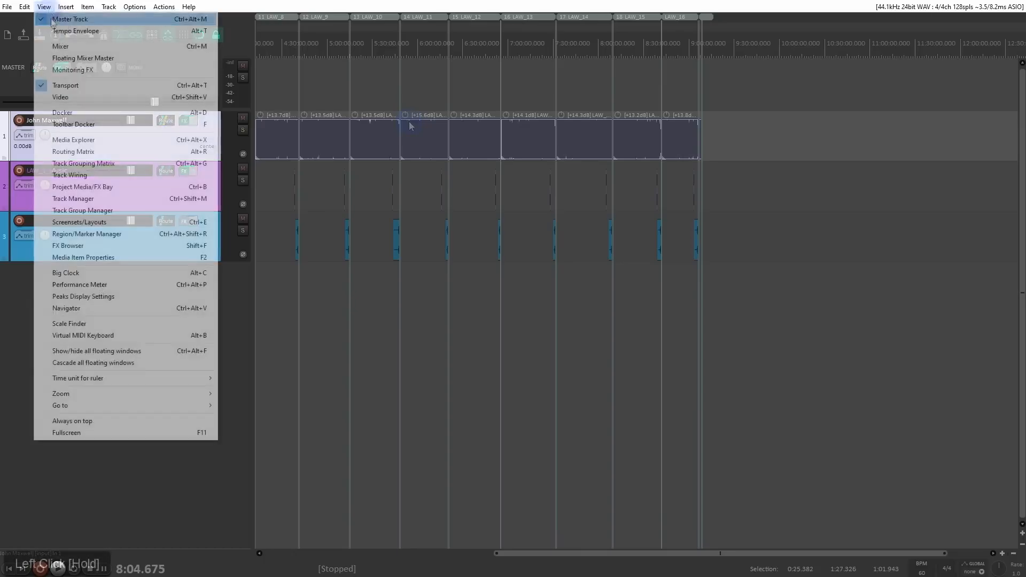
click(119, 239)
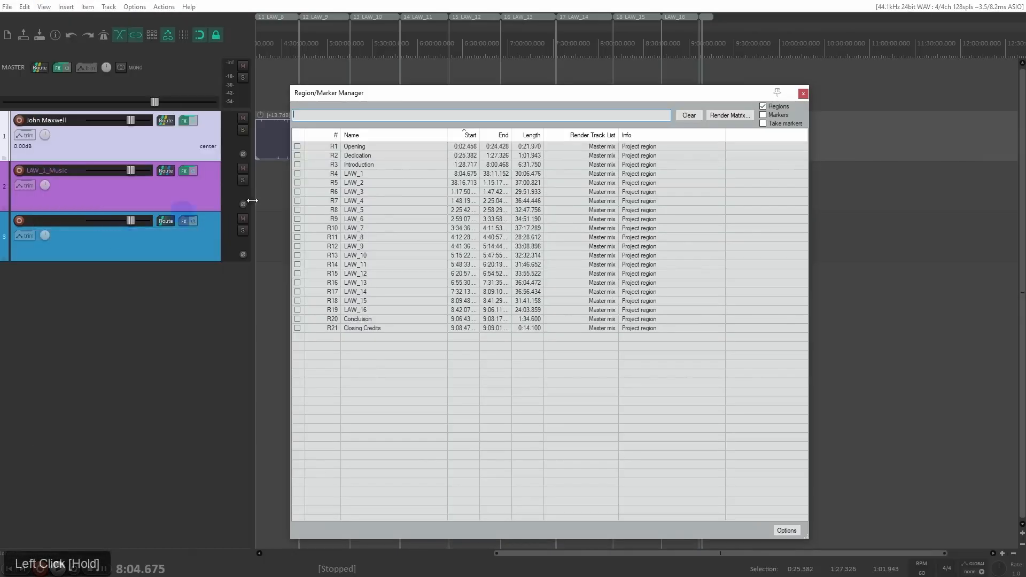
click(728, 115)
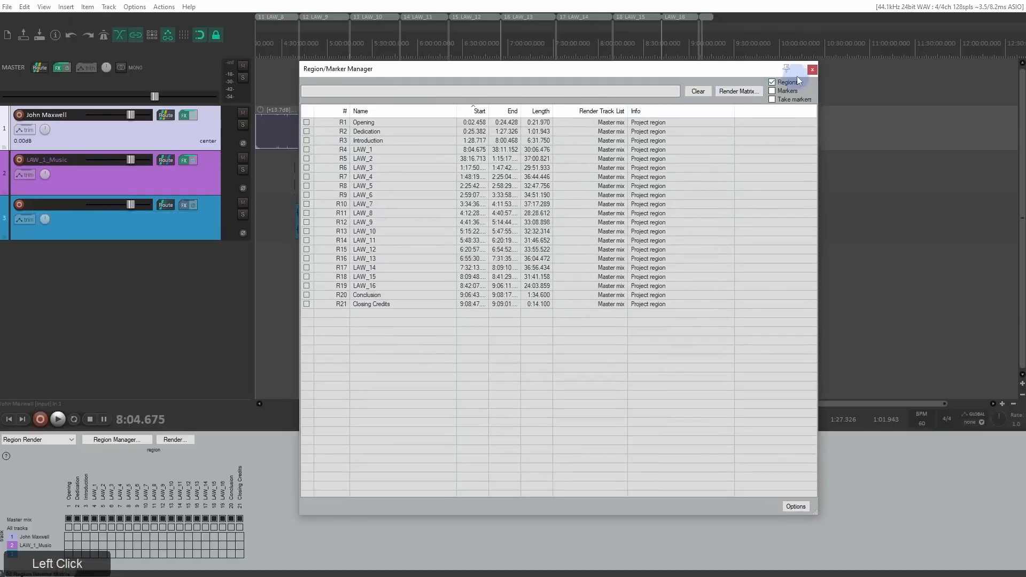
click(56, 459)
drag(30, 574, 469, 176)
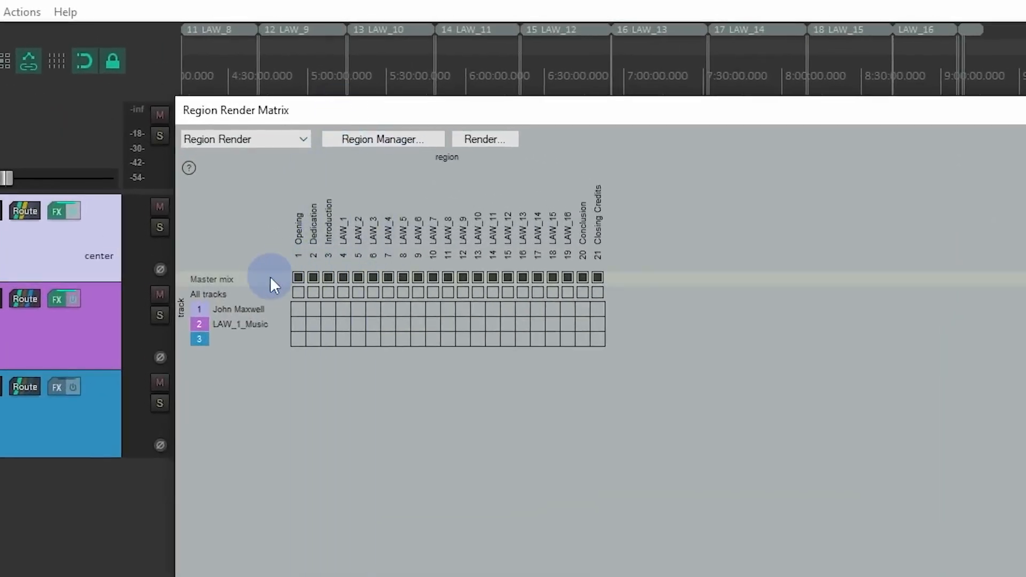
Step: Exclude all regions from the Master mix row of the render matrix, and include them all again
drag(297, 280, 653, 282)
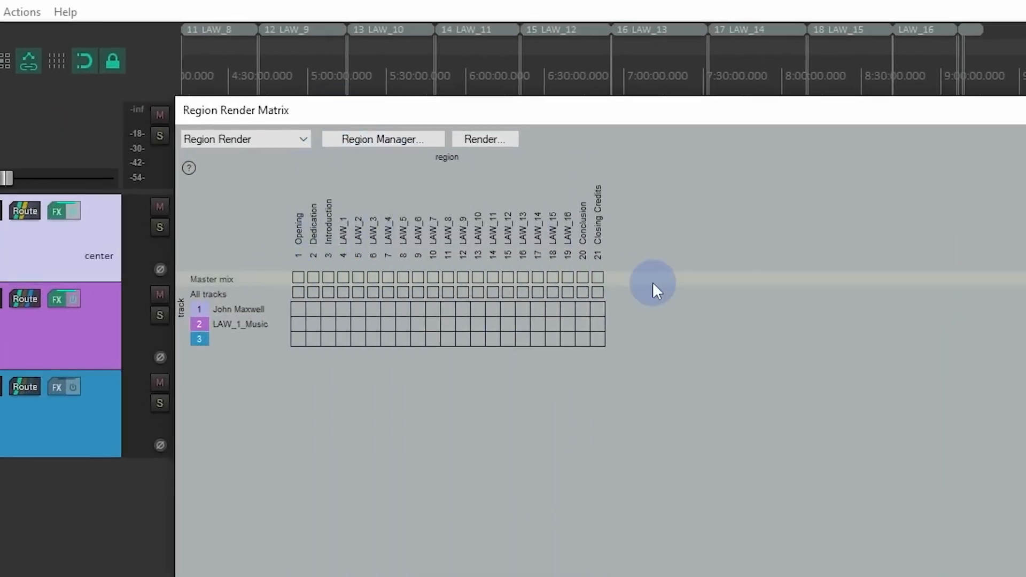
click(298, 277)
drag(304, 274, 599, 278)
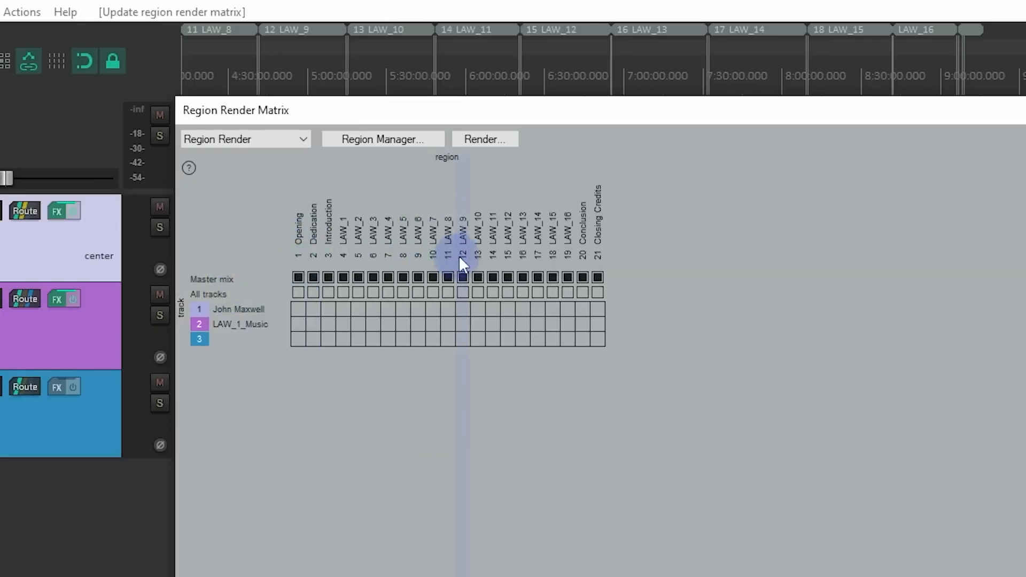
Step: Open the render settings and examine the $regionnumber_$region file name pattern and the list of files it would output
key(ctrl+alt+r)
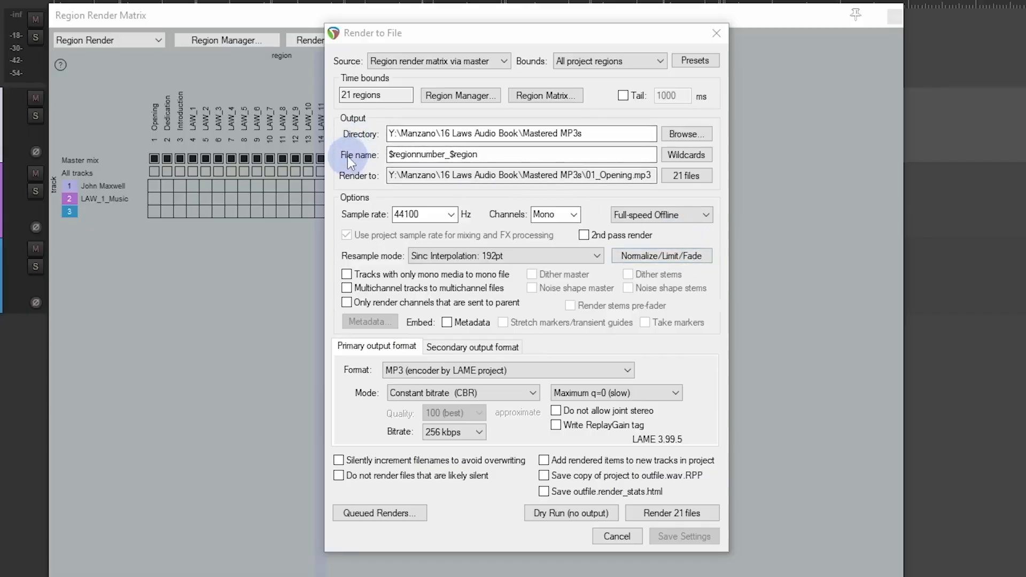
drag(391, 155, 459, 153)
click(502, 155)
drag(389, 155, 407, 155)
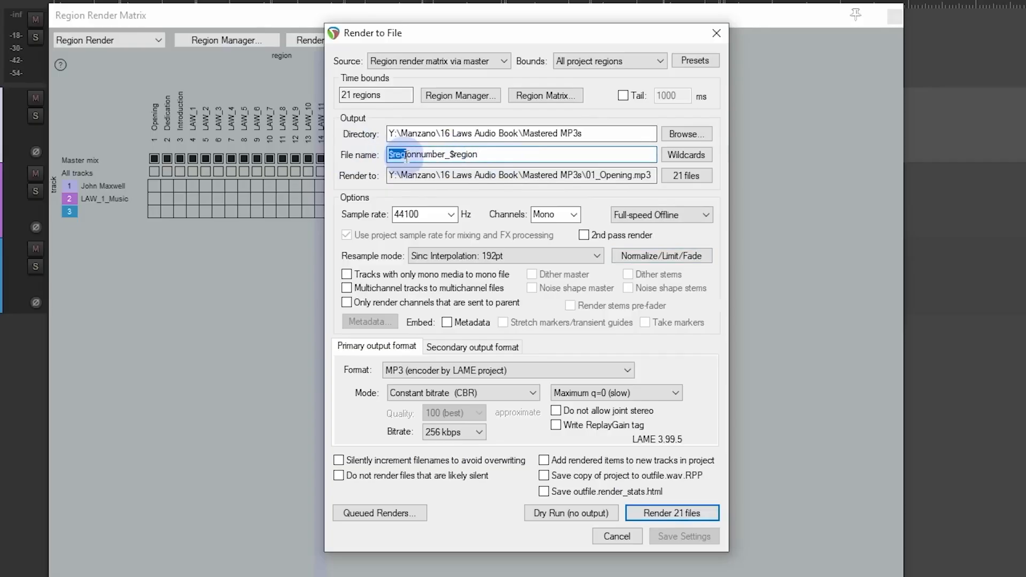
click(433, 154)
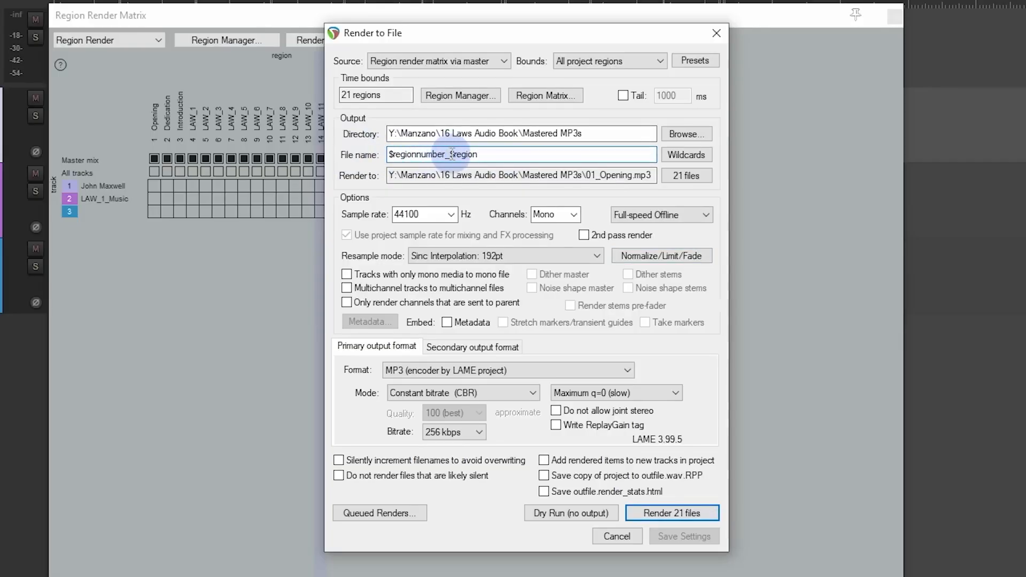
click(694, 177)
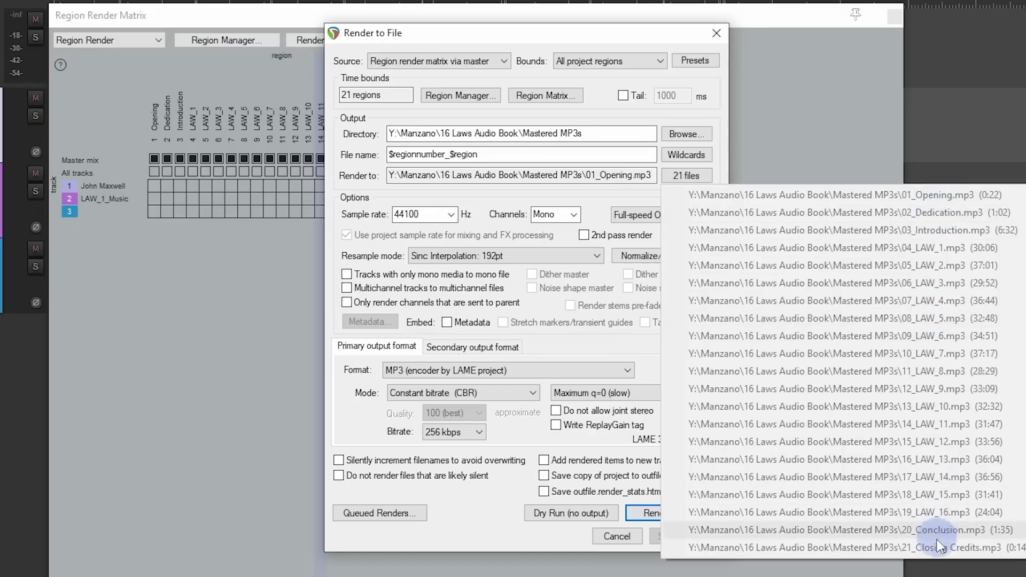
click(605, 37)
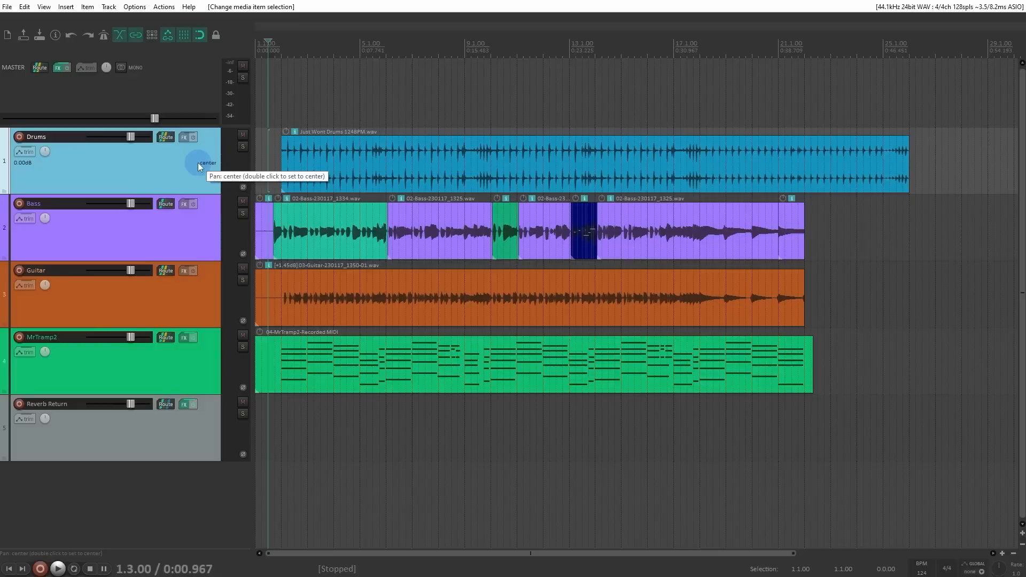
Step: Open the action list and filter it for "normalize"
click(164, 7)
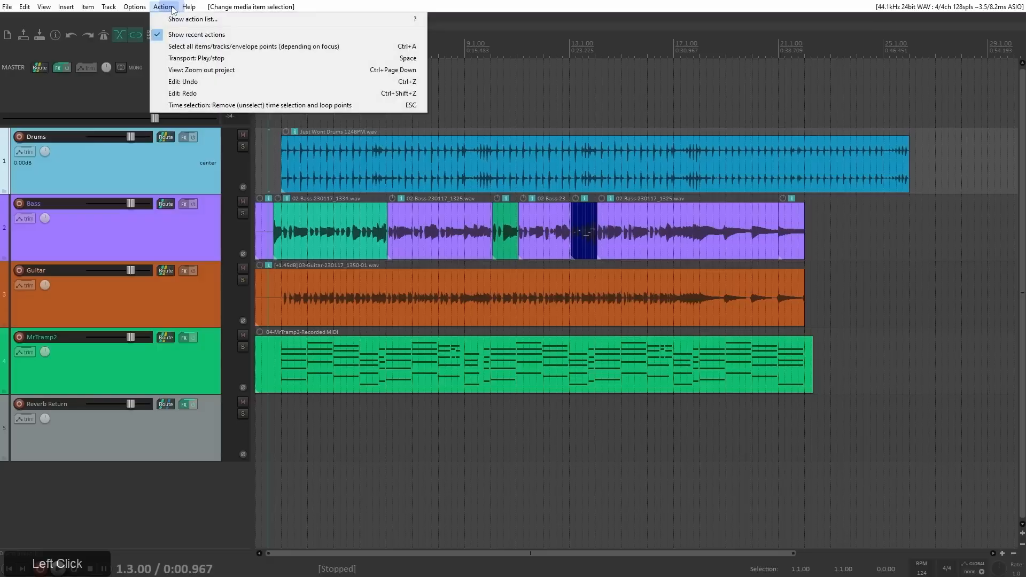
click(273, 23)
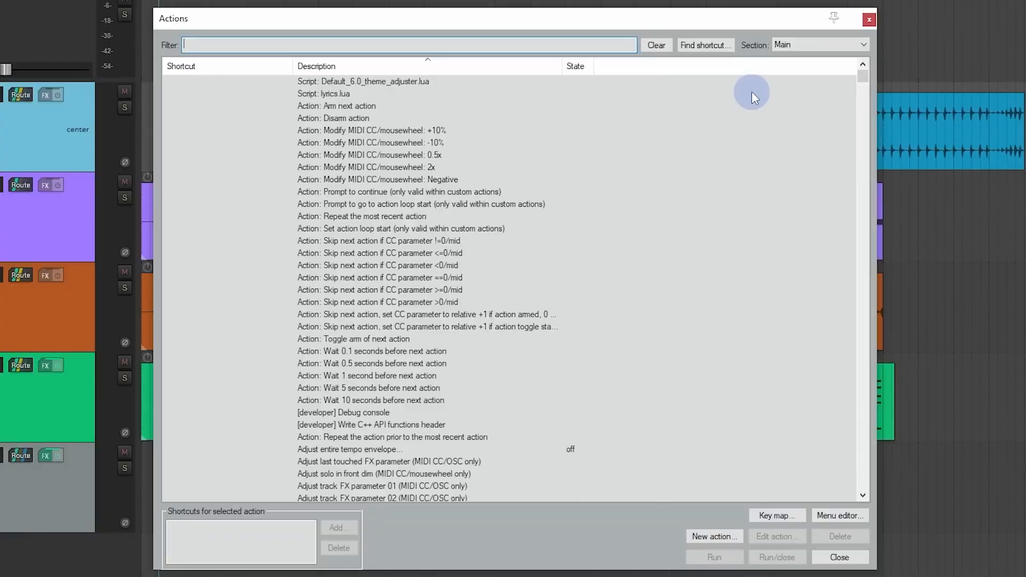
drag(864, 76, 831, 63)
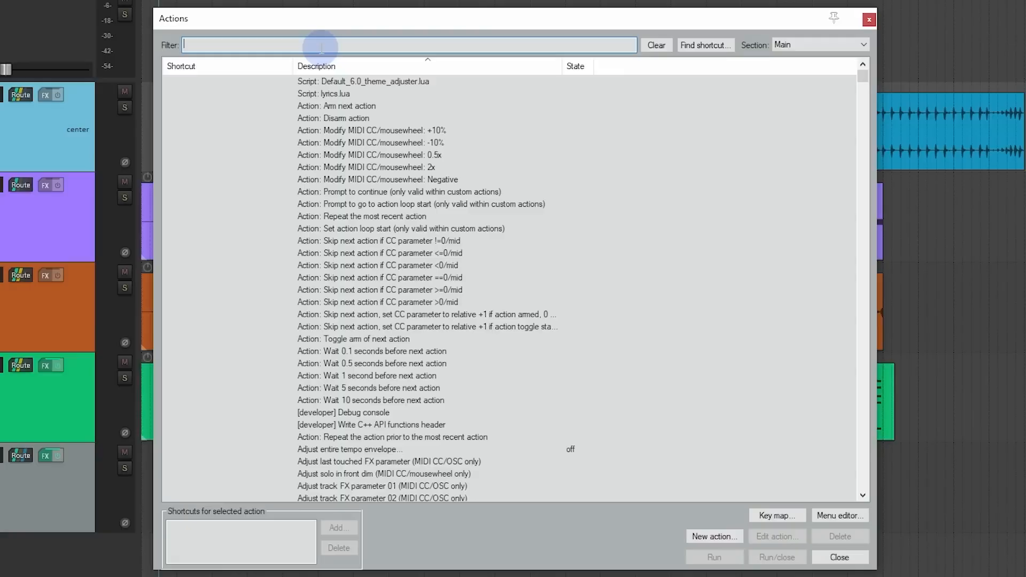
text(normalize)
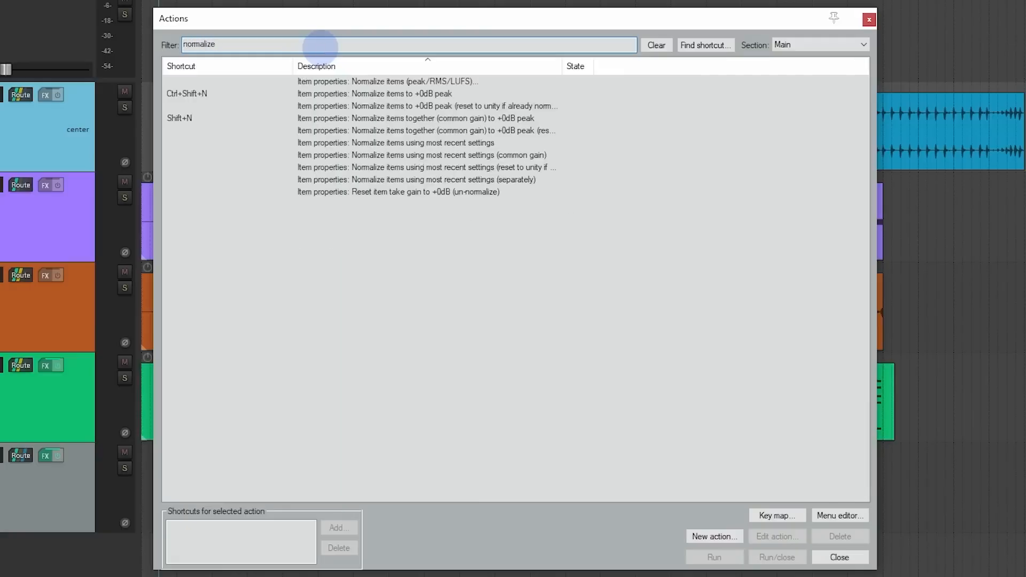
Step: Remove the Ctrl+Shift+N shortcut from the action "Item properties: Normalize items to +0dB peak"
click(368, 94)
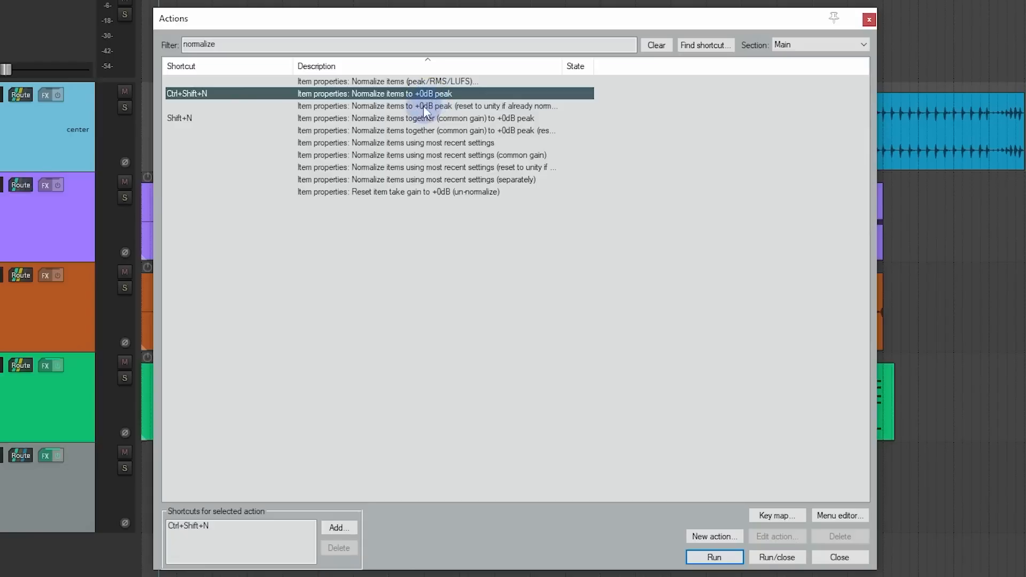
click(212, 527)
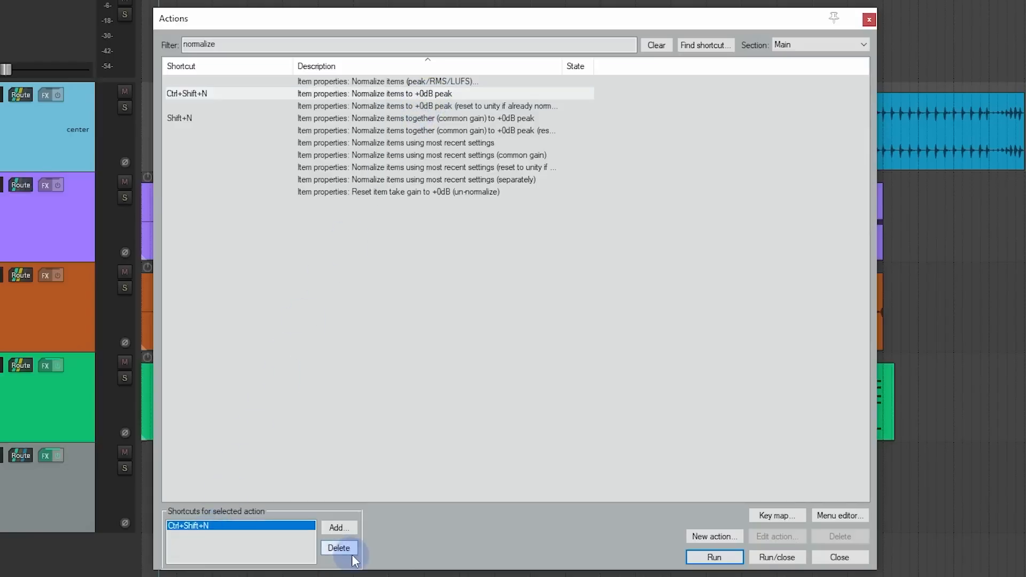
click(349, 549)
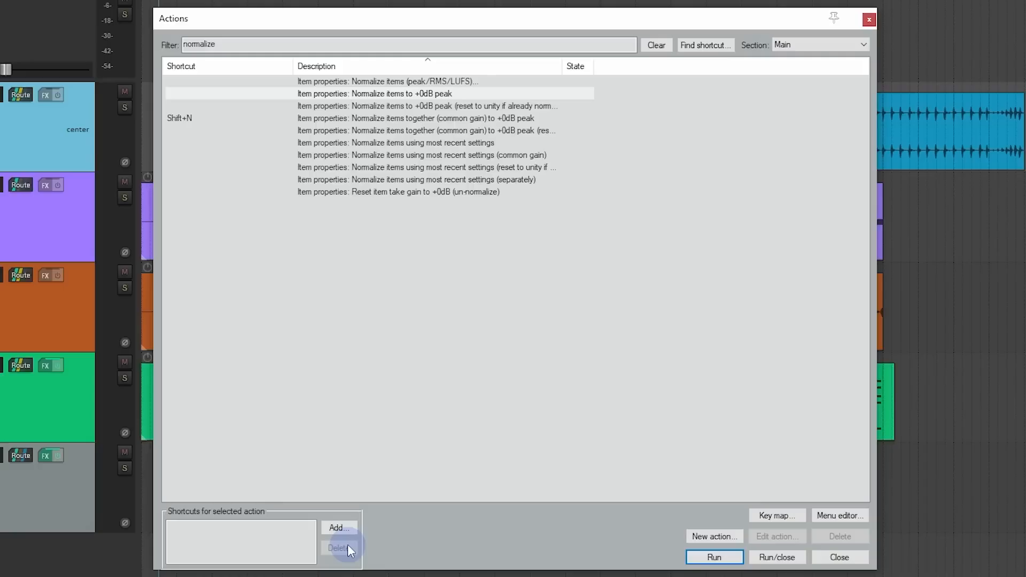
Step: Assign the shortcut Ctrl+Shift+N to the action "Item properties: Normalize items (peak/RMS/LUFS)"
click(366, 81)
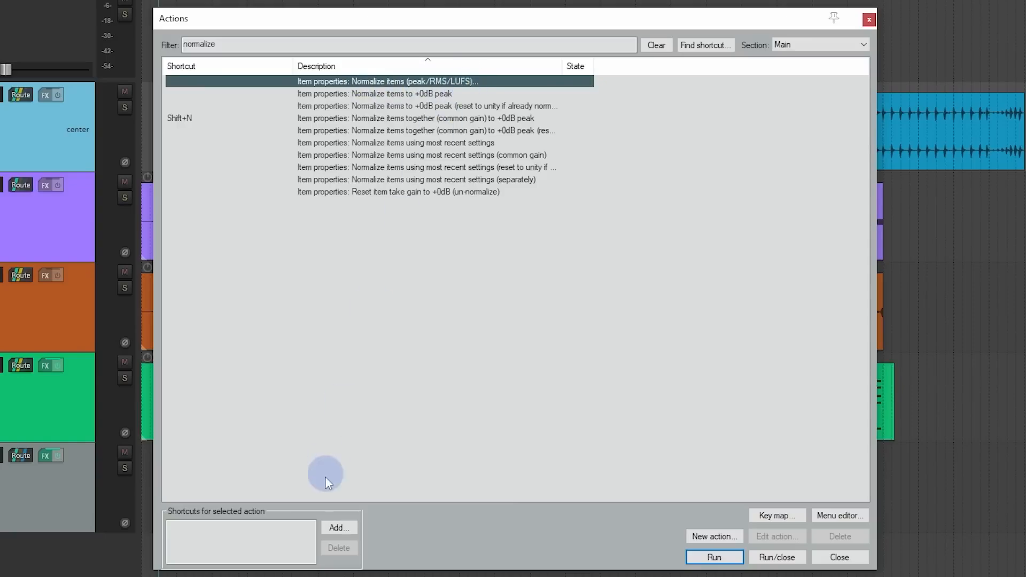
click(343, 535)
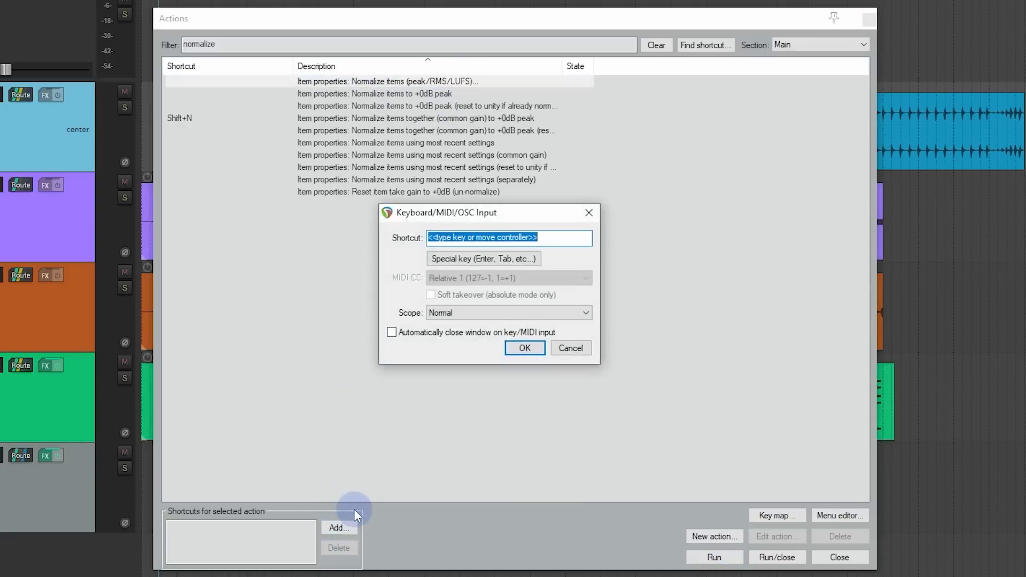
key(ctrl+shift+n)
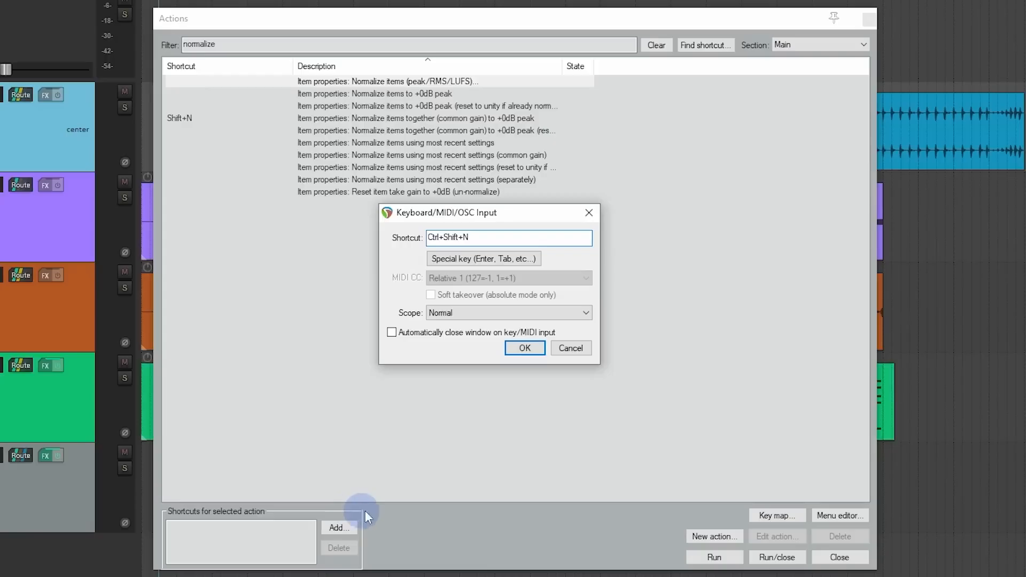
click(541, 353)
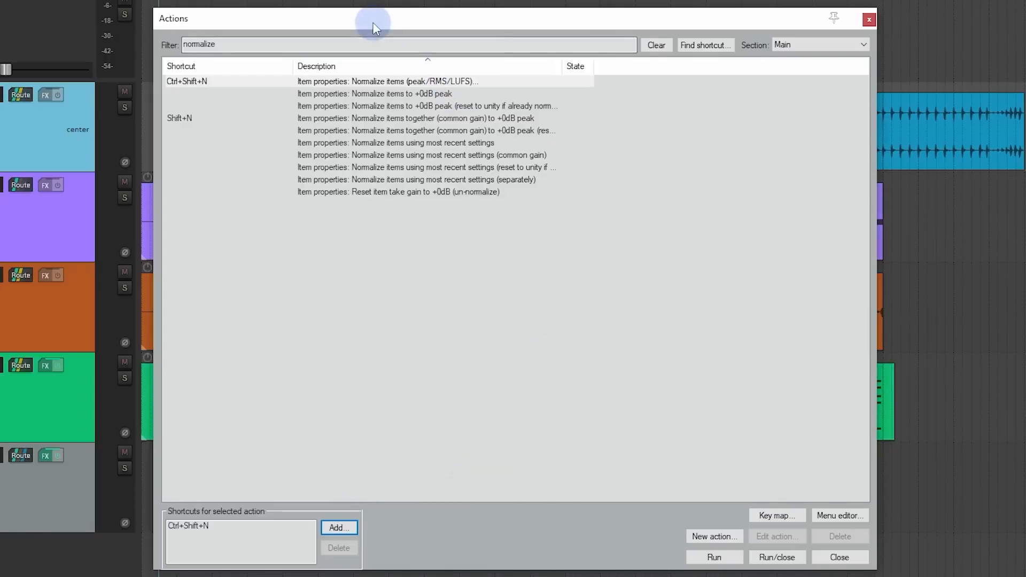
Step: Test the new normalize shortcut on the Guitar item, view the available normalization types, and close the dialog without applying it
drag(373, 22, 649, 22)
click(274, 137)
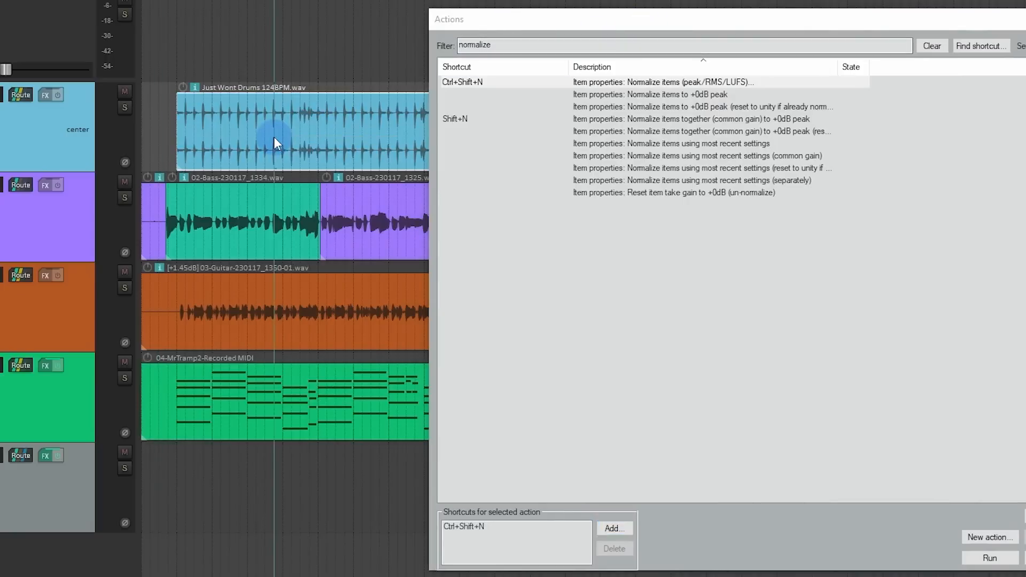
click(210, 319)
key(ctrl+shift+n)
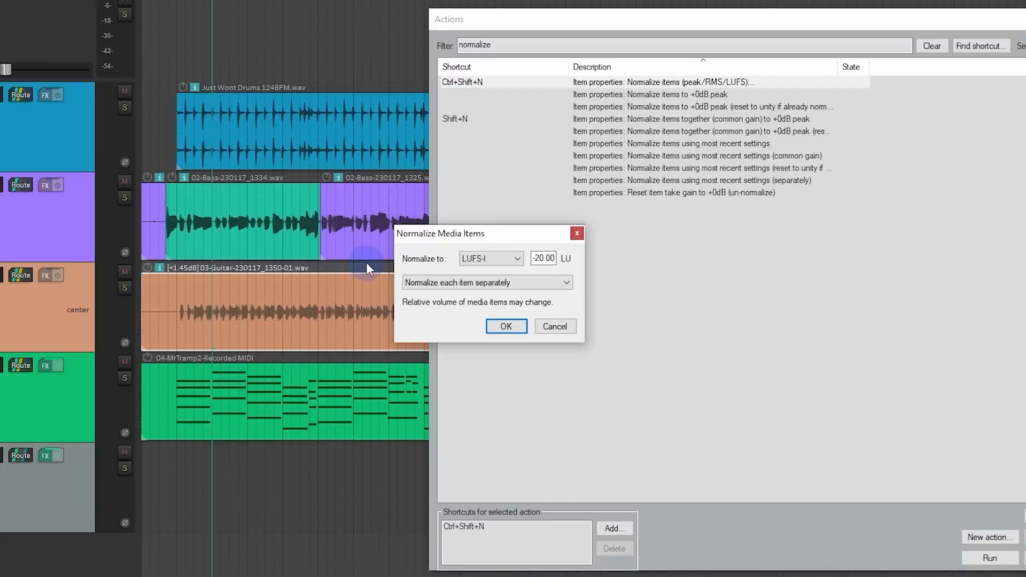
drag(469, 236, 250, 209)
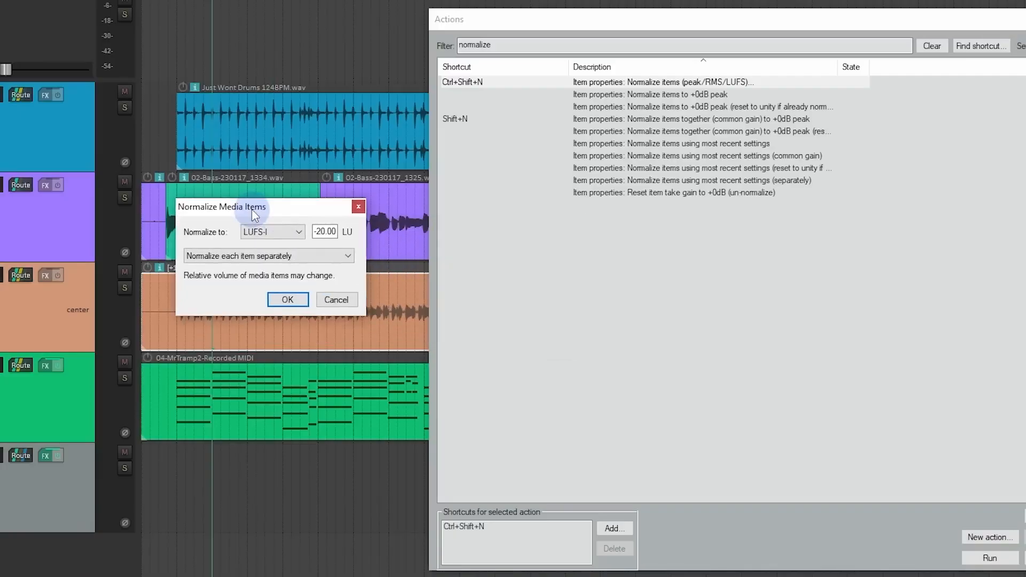
click(298, 234)
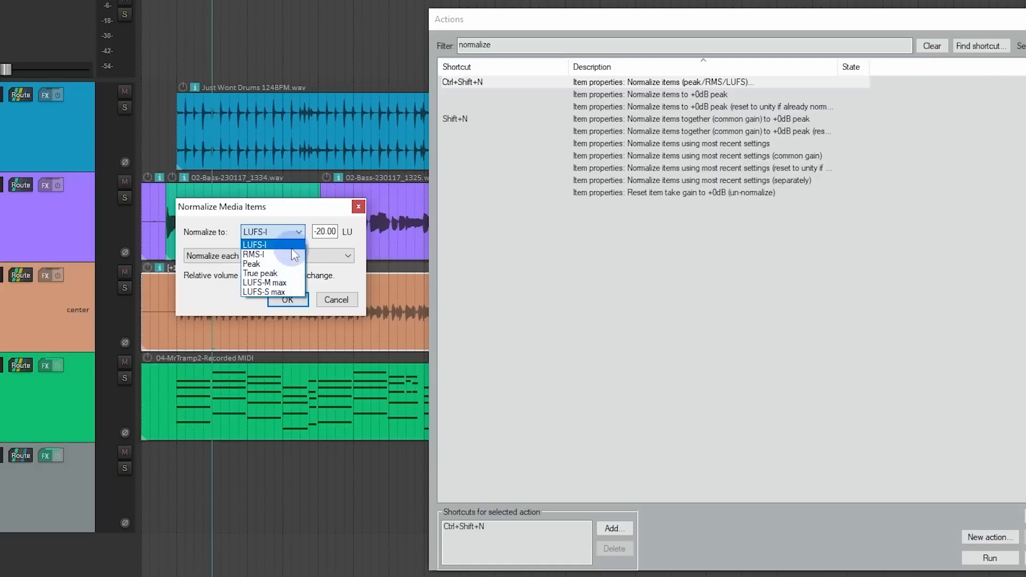
click(291, 247)
click(355, 207)
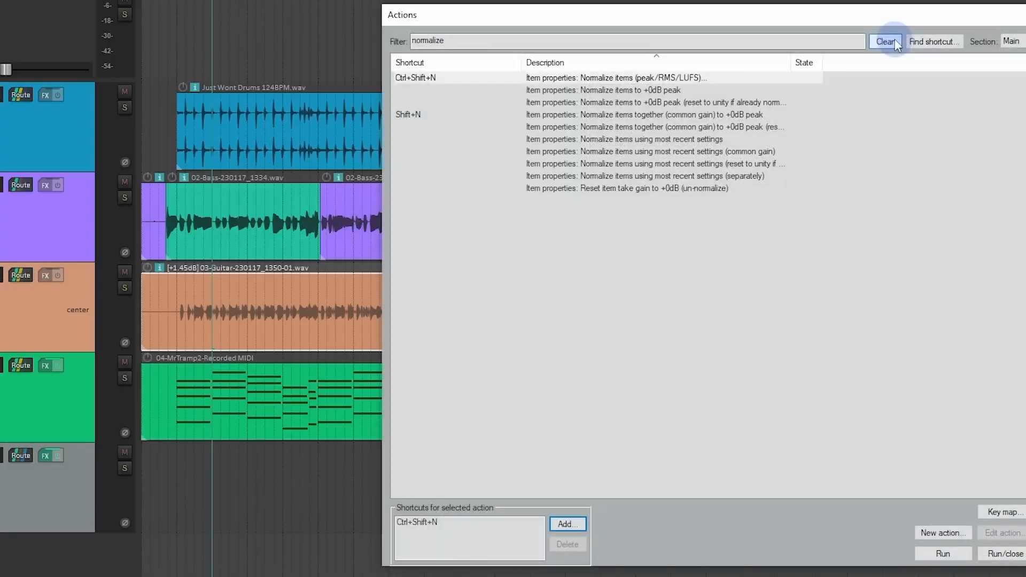
Step: Clear the action list filter, and play the song briefly from the start of the drum item
click(885, 42)
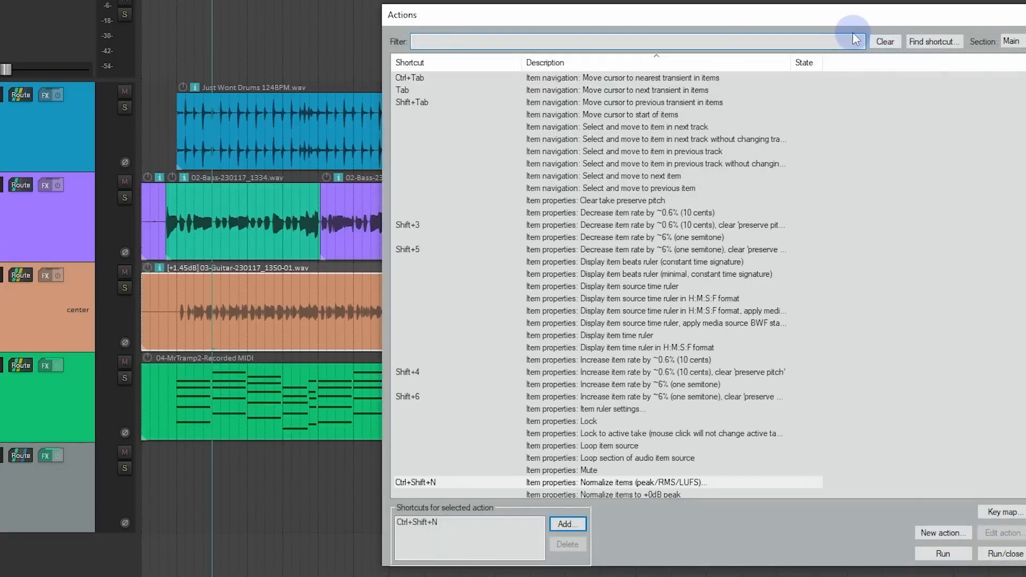
click(181, 73)
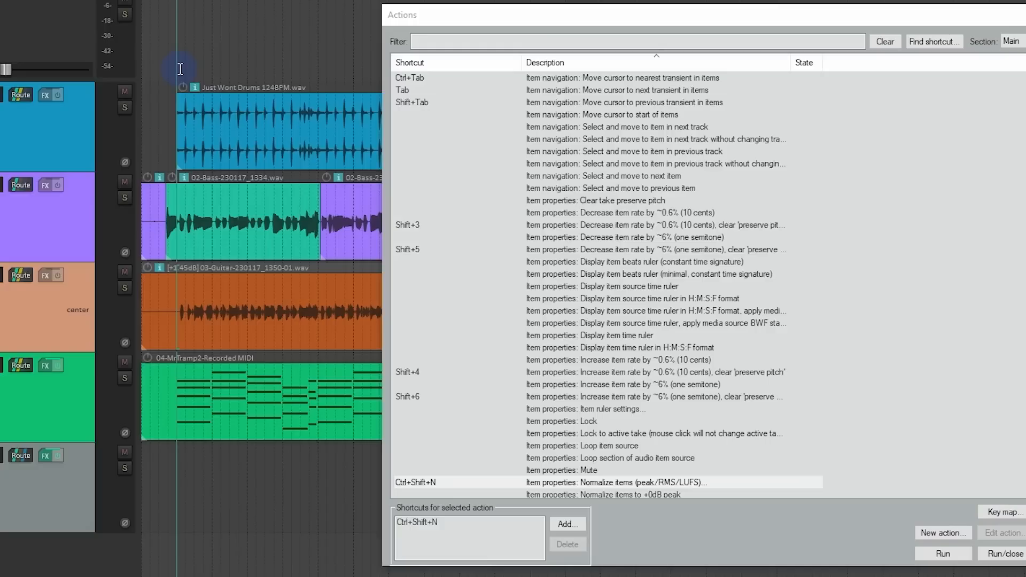
key(space)
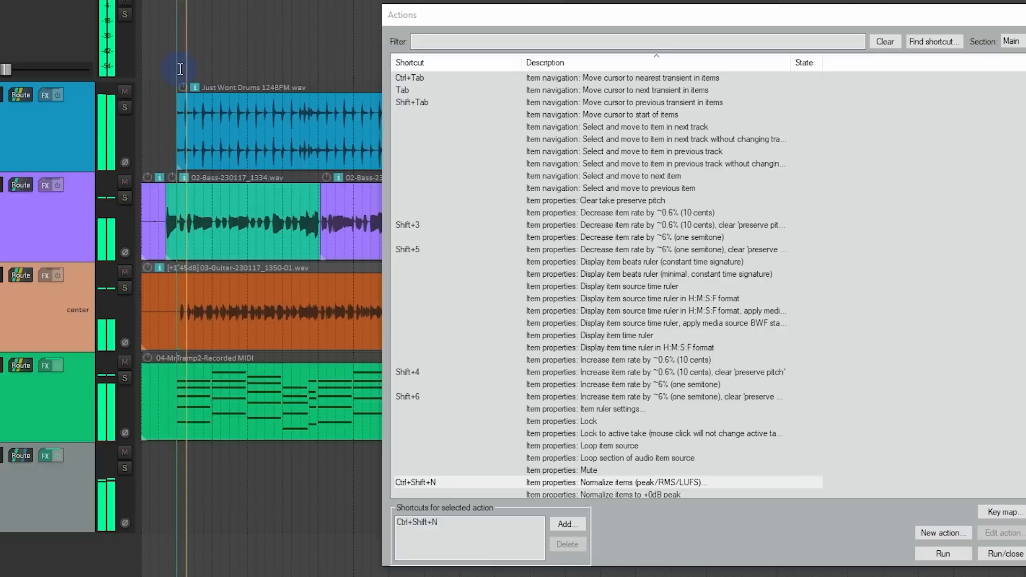
key(space)
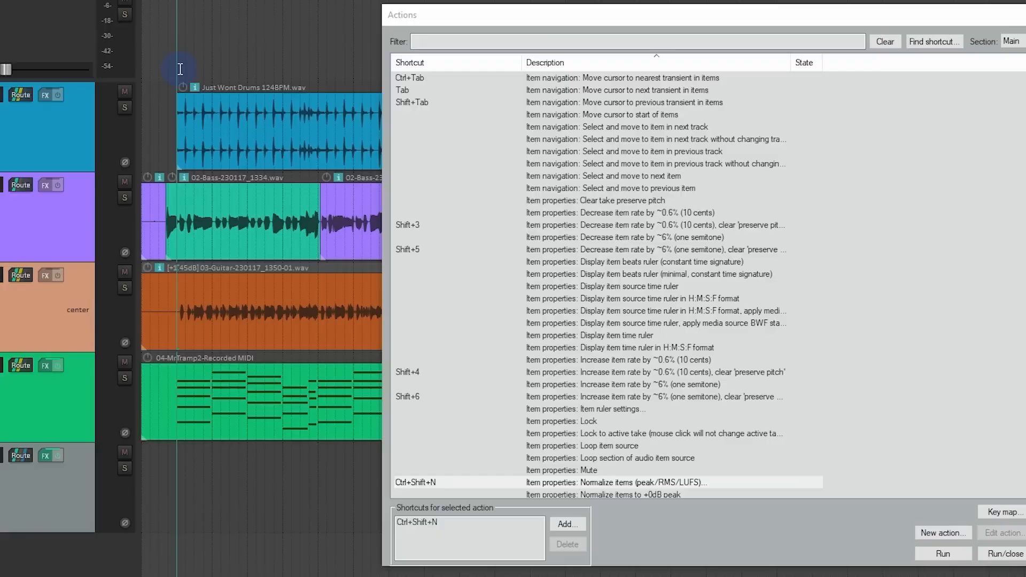
Step: Find the action assigned to Space and remove that shortcut from "Transport: Play/stop"
click(454, 27)
drag(458, 23, 554, 54)
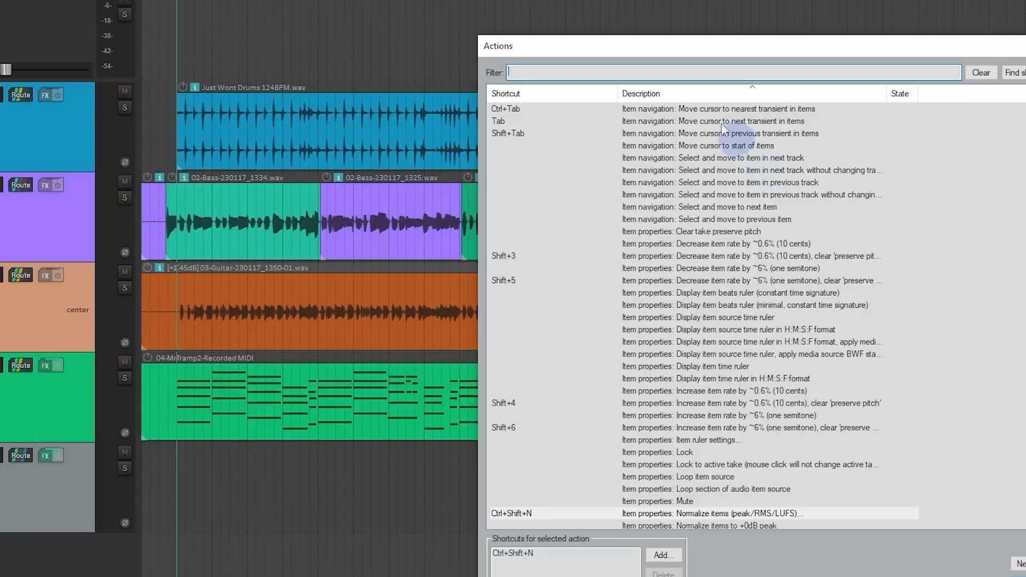
drag(686, 47, 478, 5)
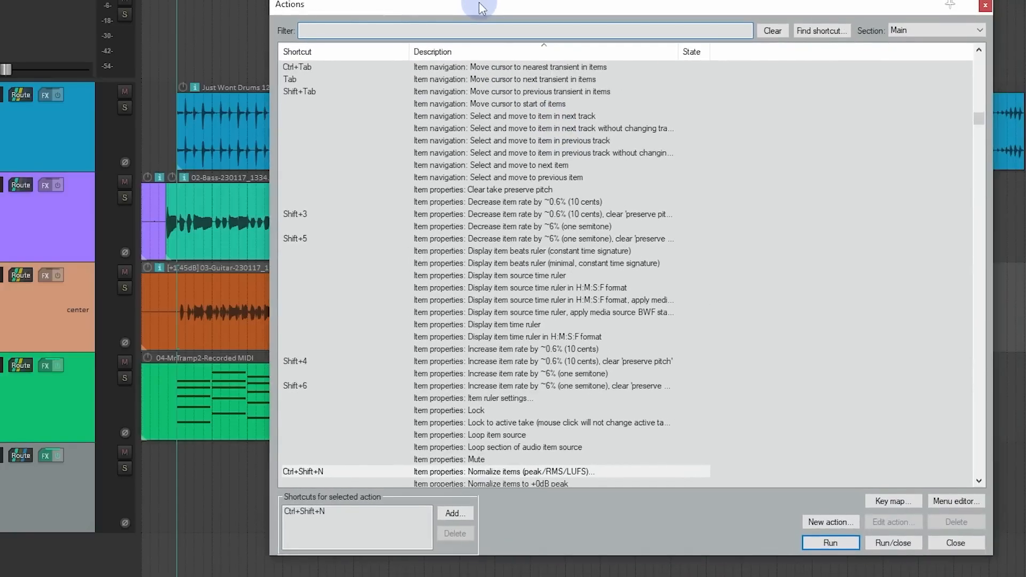
click(834, 32)
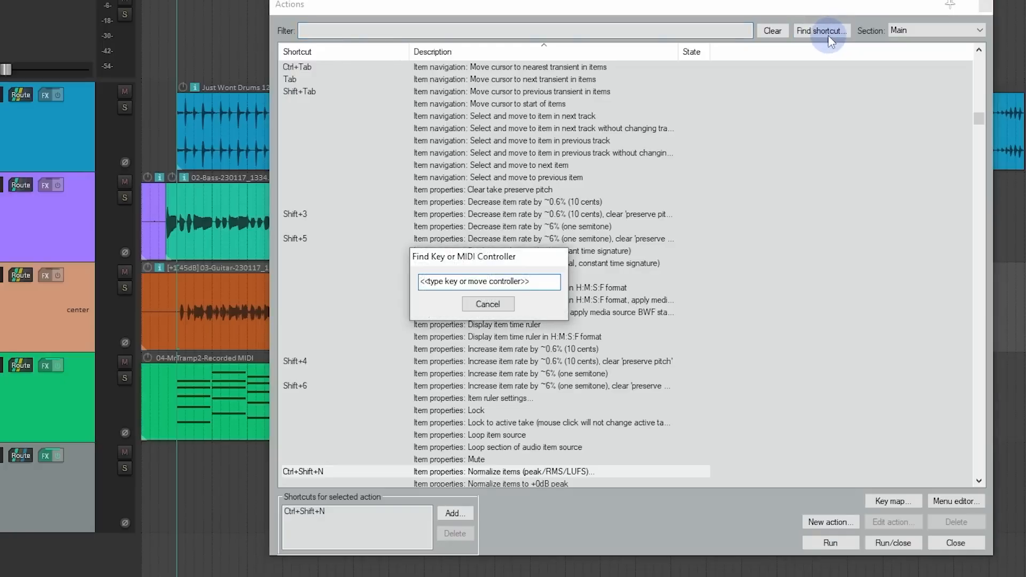
key(space)
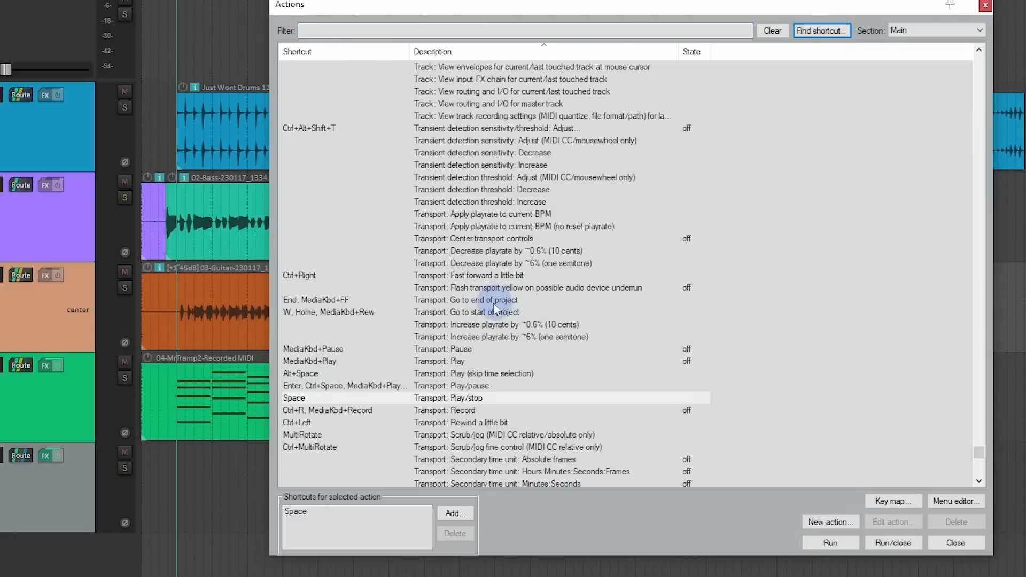
click(442, 397)
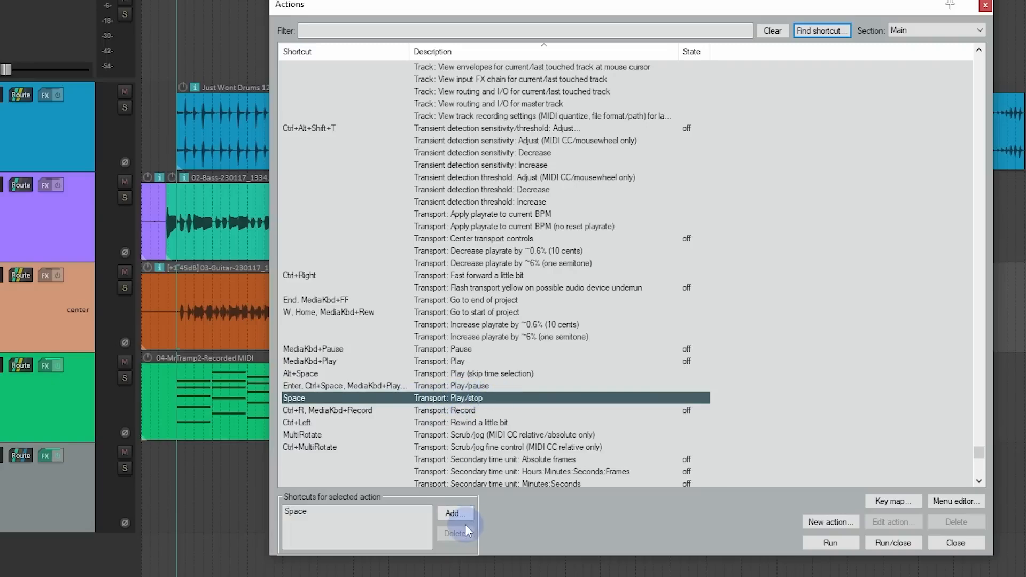
click(383, 512)
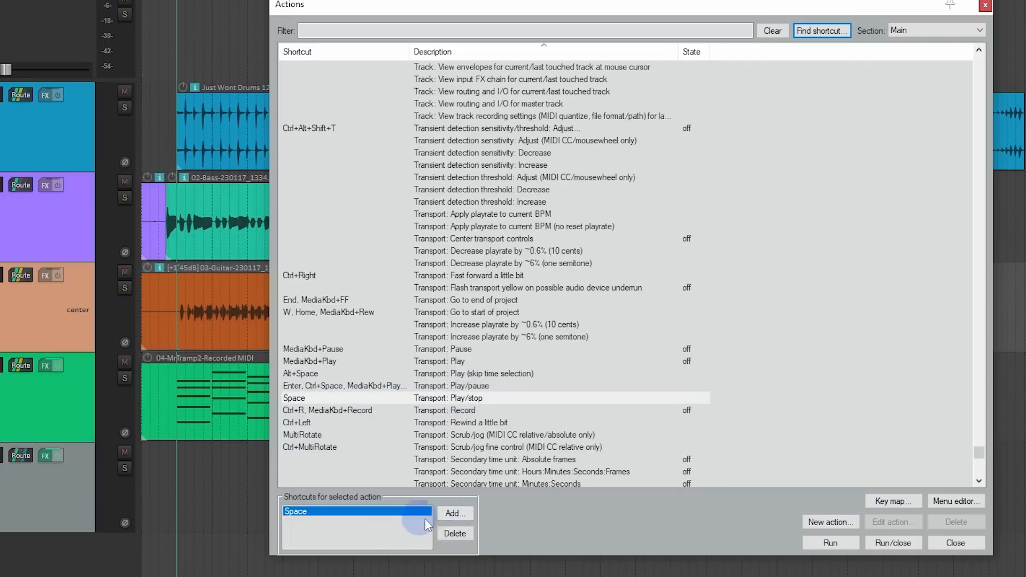
click(460, 533)
Step: Assign the shortcut Shift+Space to the action "Transport: Play/stop"
click(468, 515)
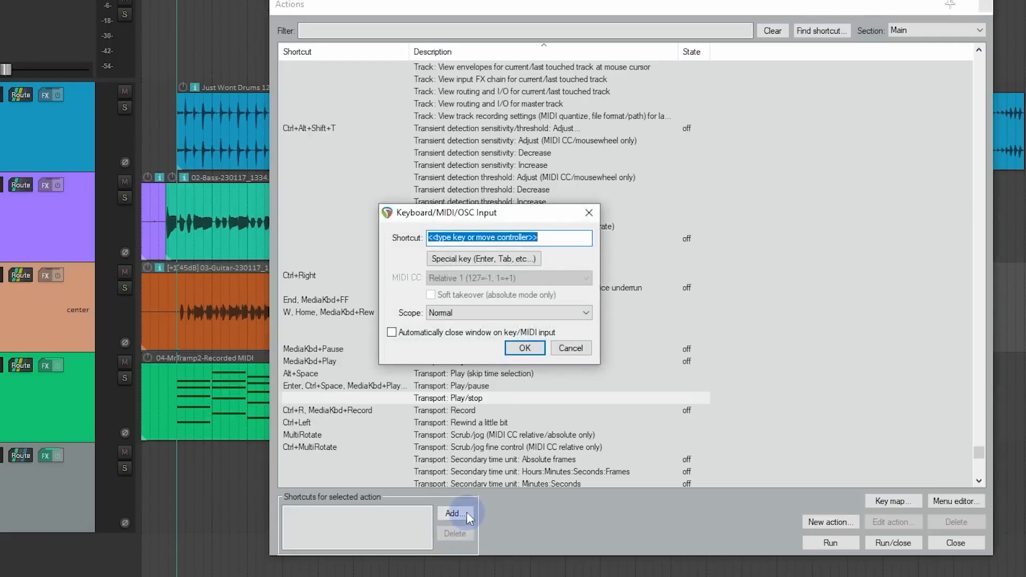
key(shift+space)
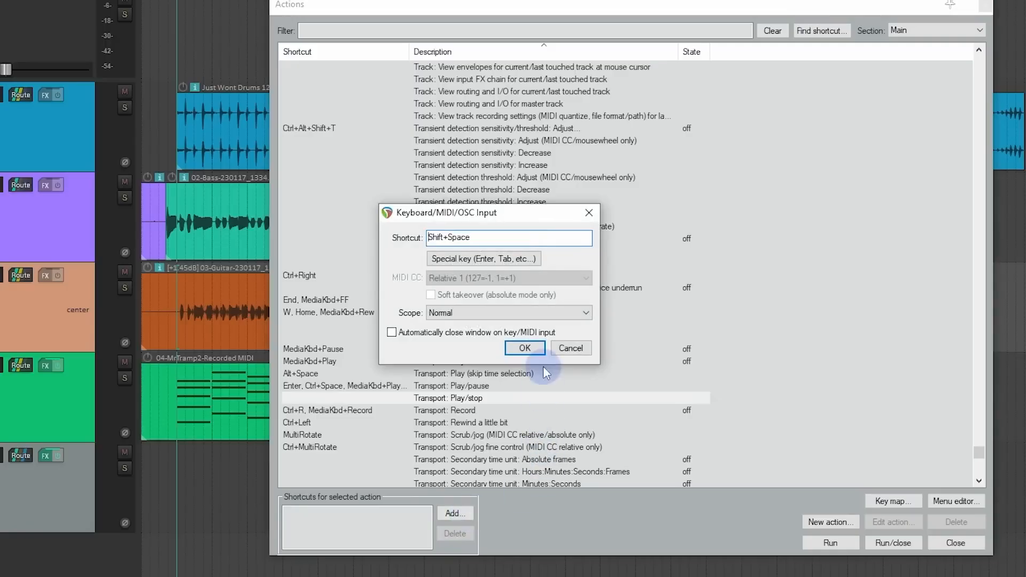
click(543, 351)
click(490, 401)
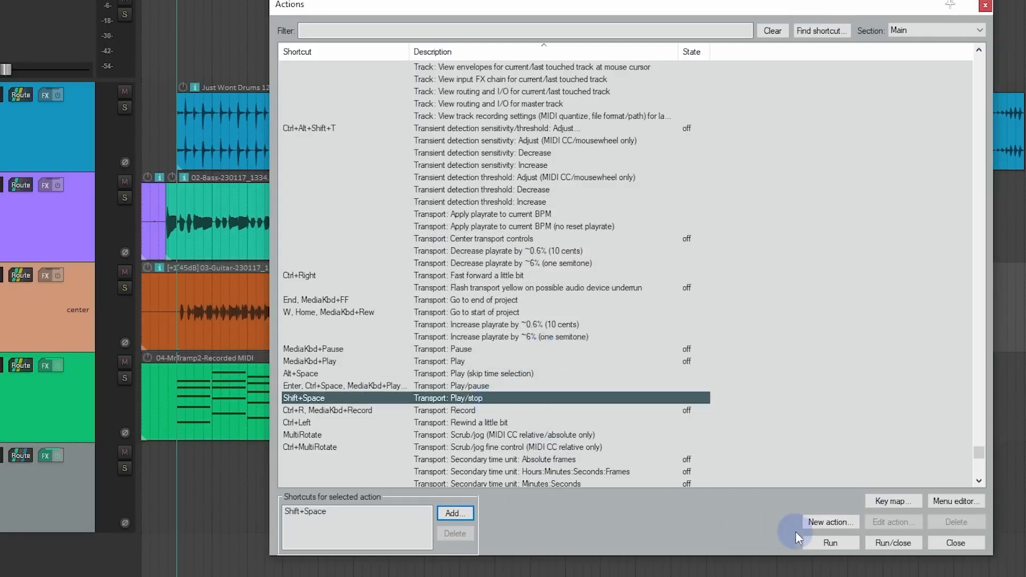
Step: Create a custom action that runs "View: Move edit cursor to play cursor" before "Transport: Play/stop"
click(850, 523)
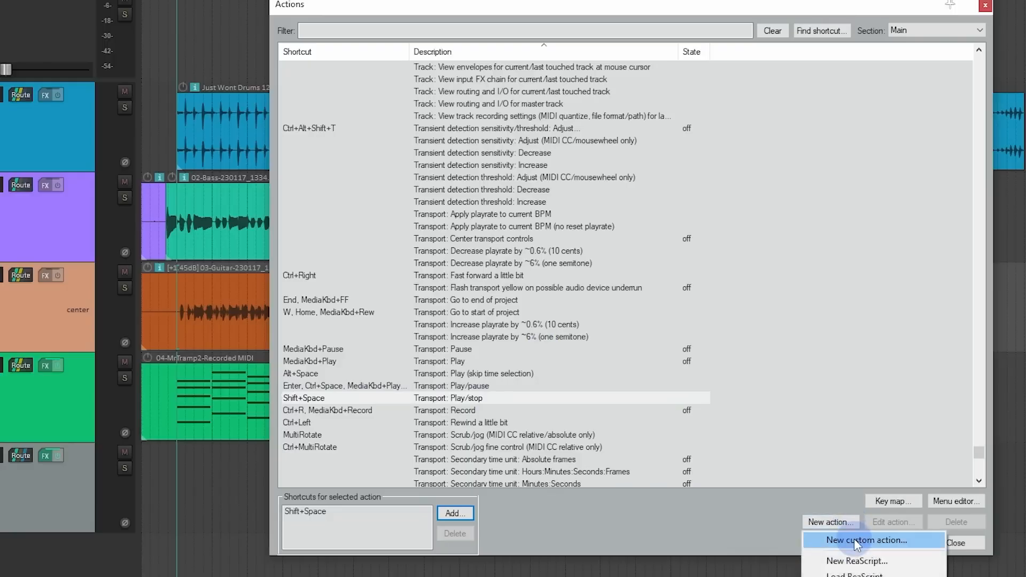
click(866, 541)
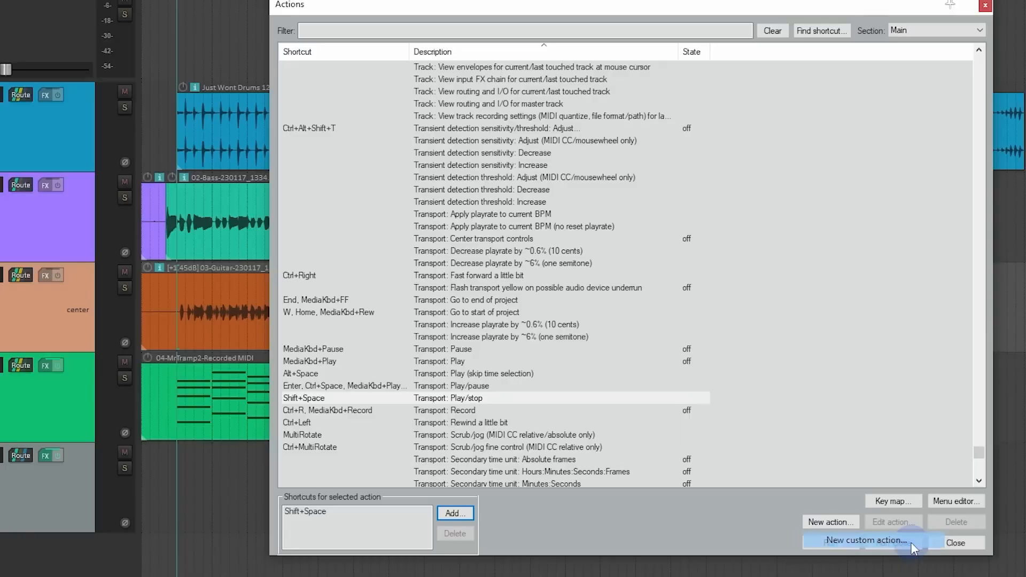
click(540, 172)
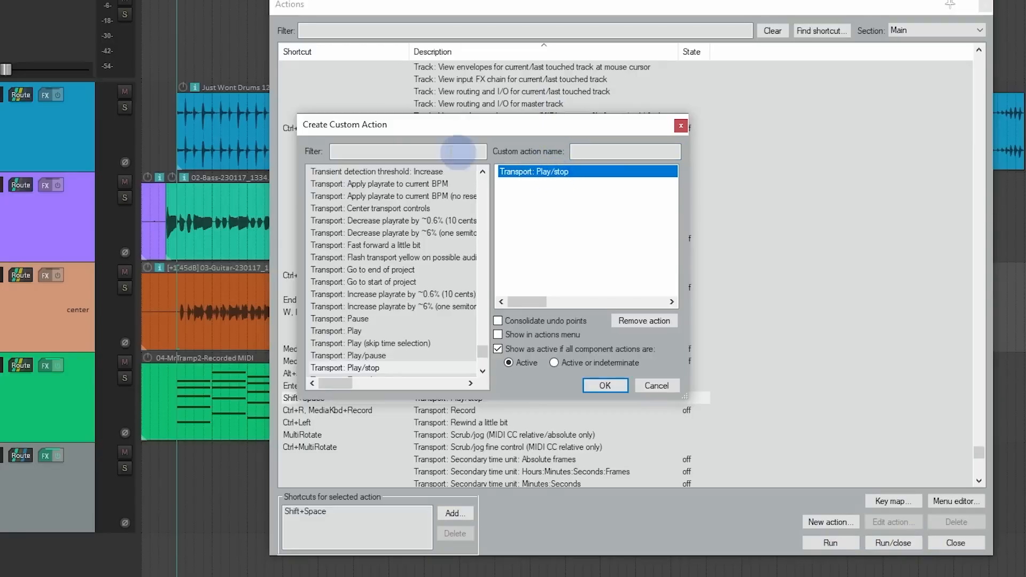
click(428, 150)
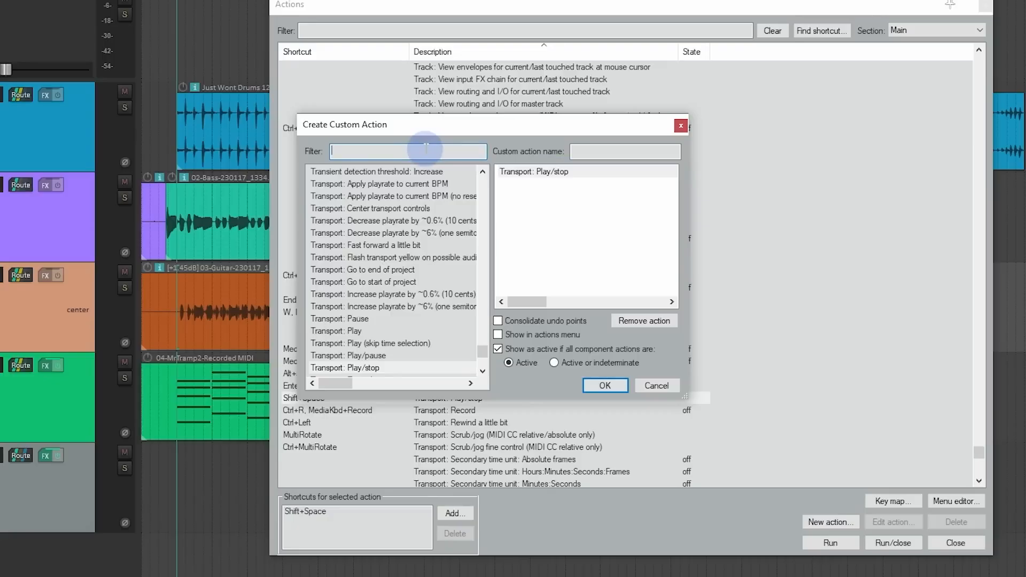
text(mo)
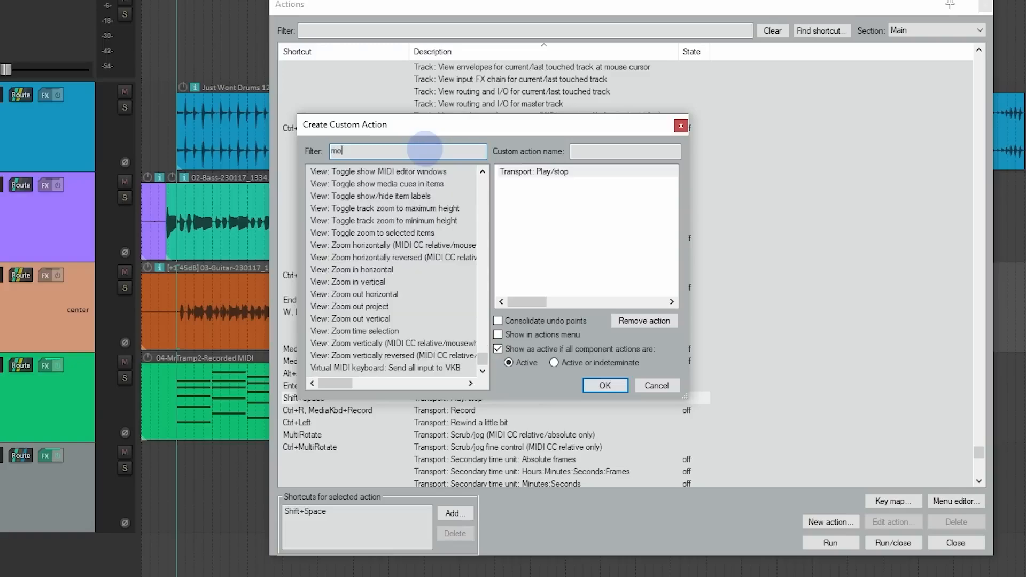
text(ve edit cursor to play)
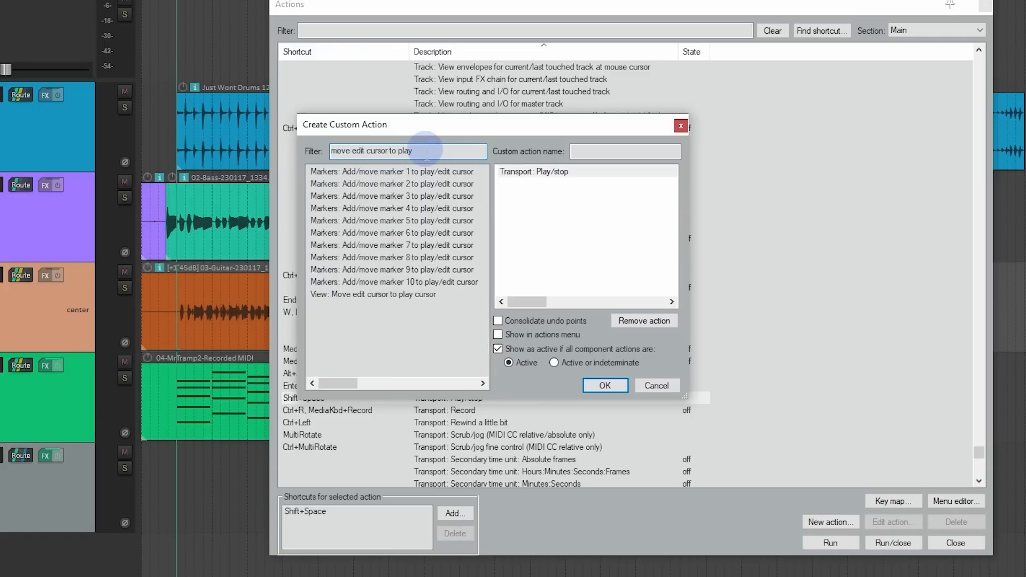
drag(374, 295, 547, 172)
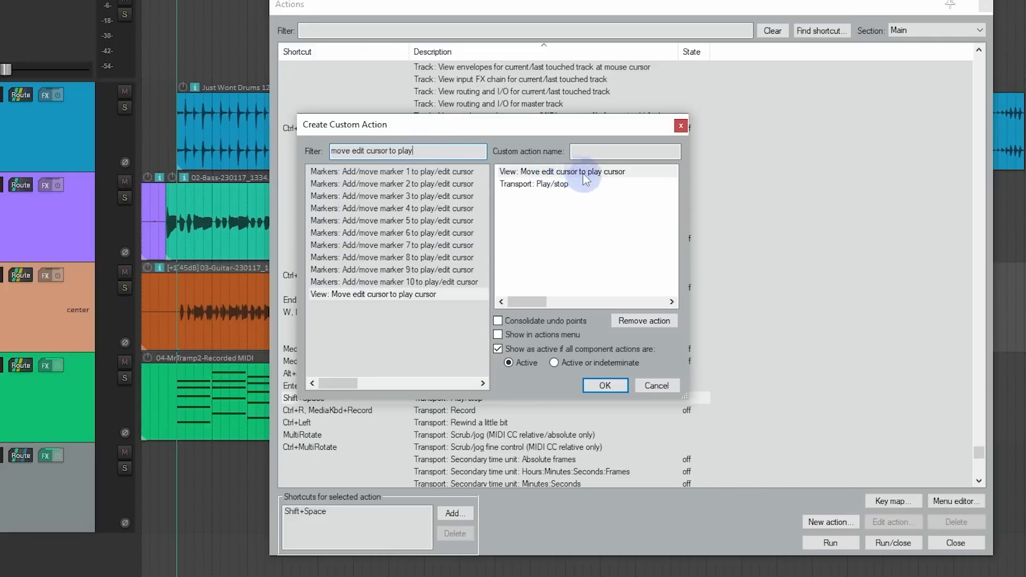
Step: Name the custom action "Stop on cursor" and save it
click(596, 152)
text(Stop on cursor)
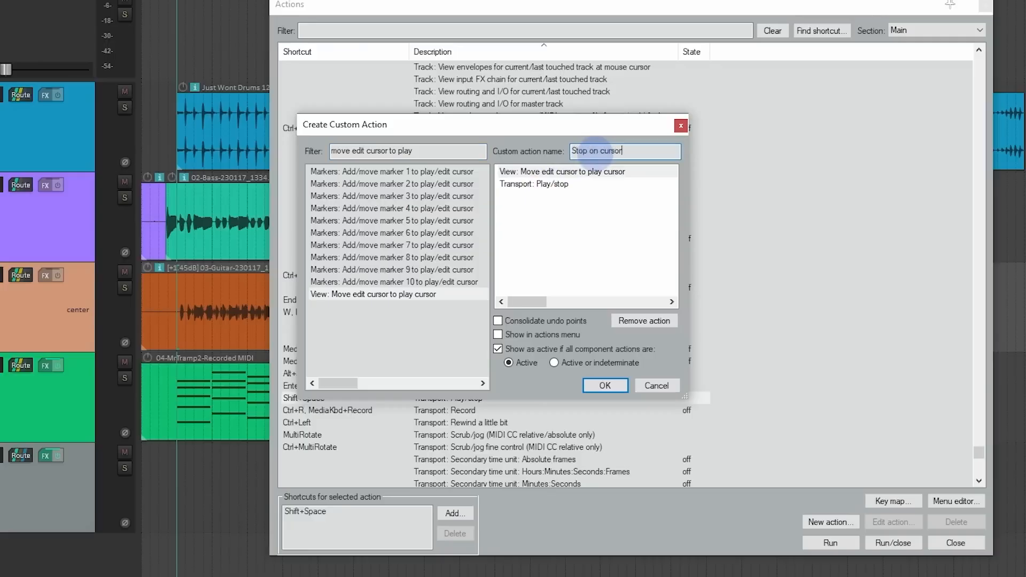
click(604, 386)
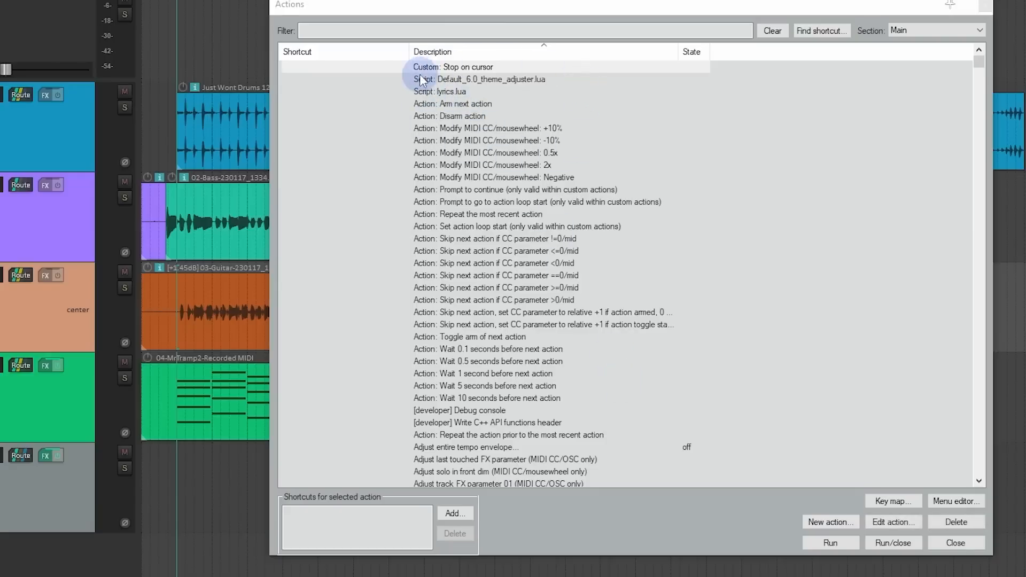
Step: Assign the shortcut Space to the custom action "Stop on cursor"
click(465, 513)
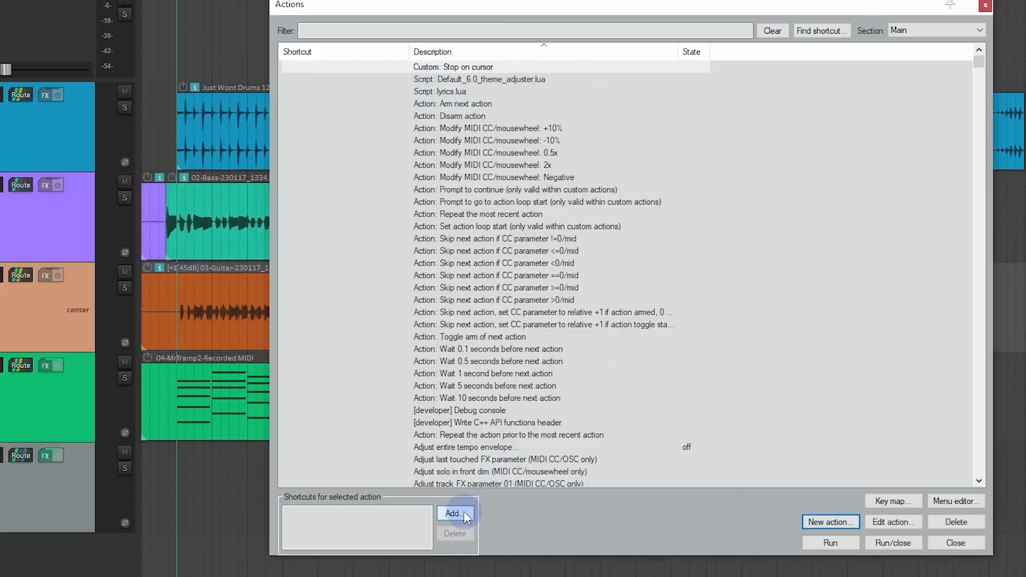
key(space)
click(525, 348)
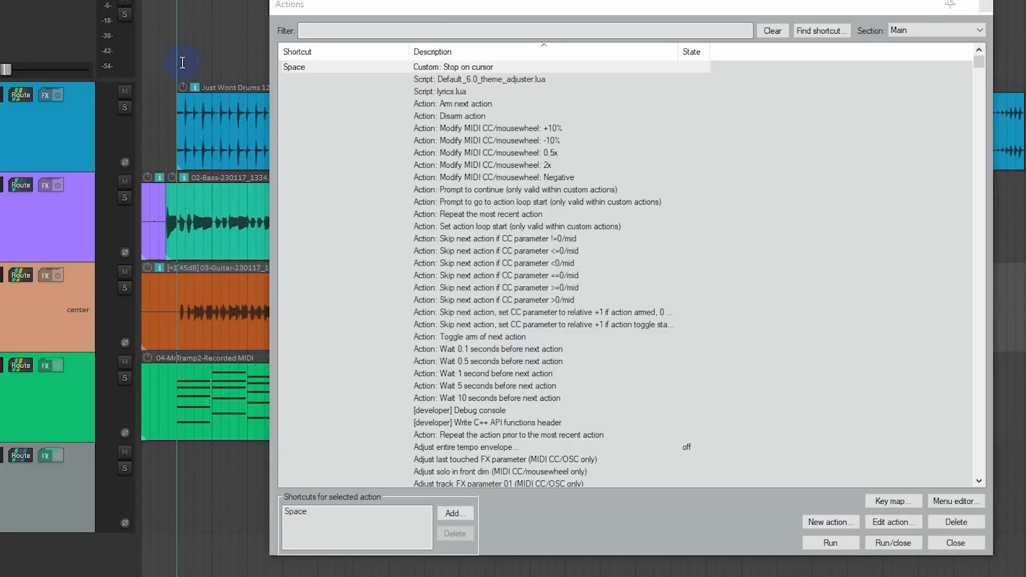
Step: Test the "Stop on cursor" shortcut by starting and stopping playback several times with the tracks in view
click(329, 10)
drag(347, 7, 613, 17)
key(space)
key(space)
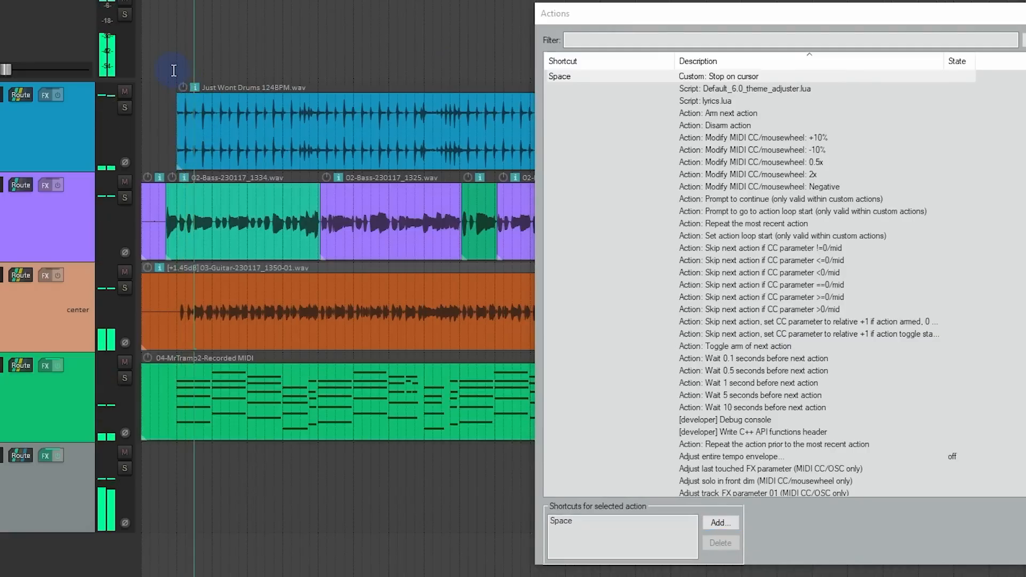
key(space)
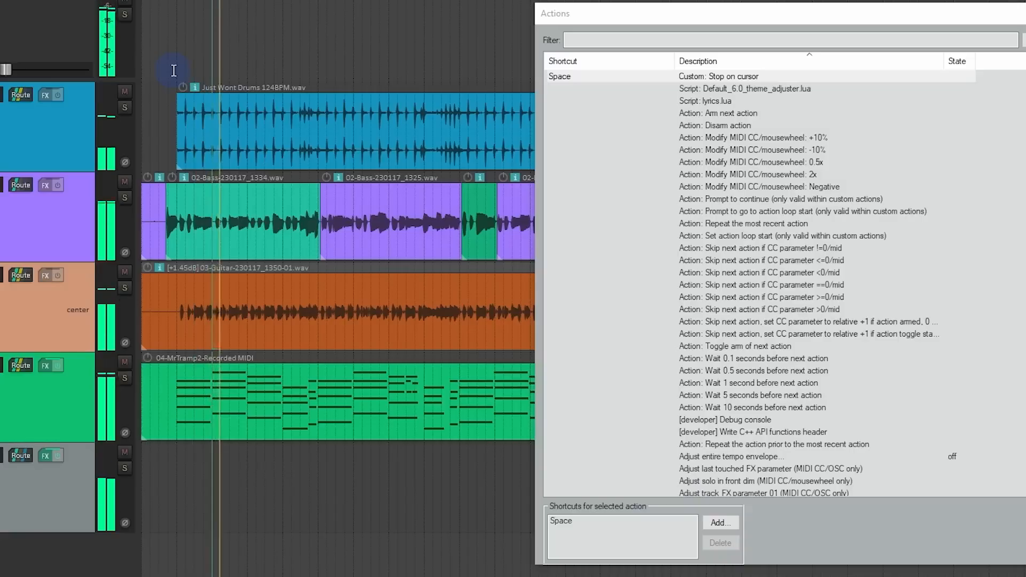
key(space)
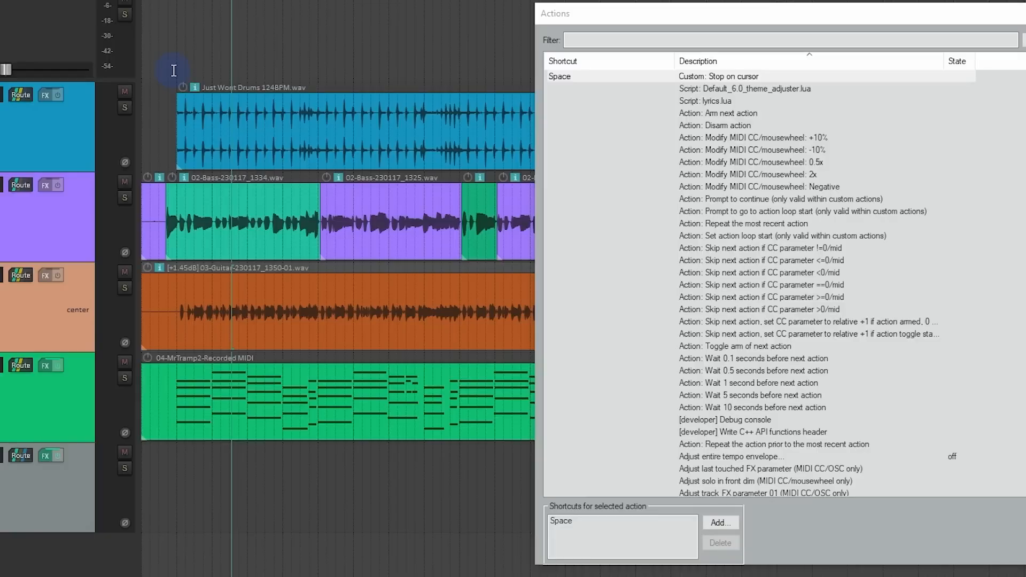
key(space)
Step: Export the shortcut key map to the KeyMaps folder as "Video Play Stop"
drag(800, 14, 539, 3)
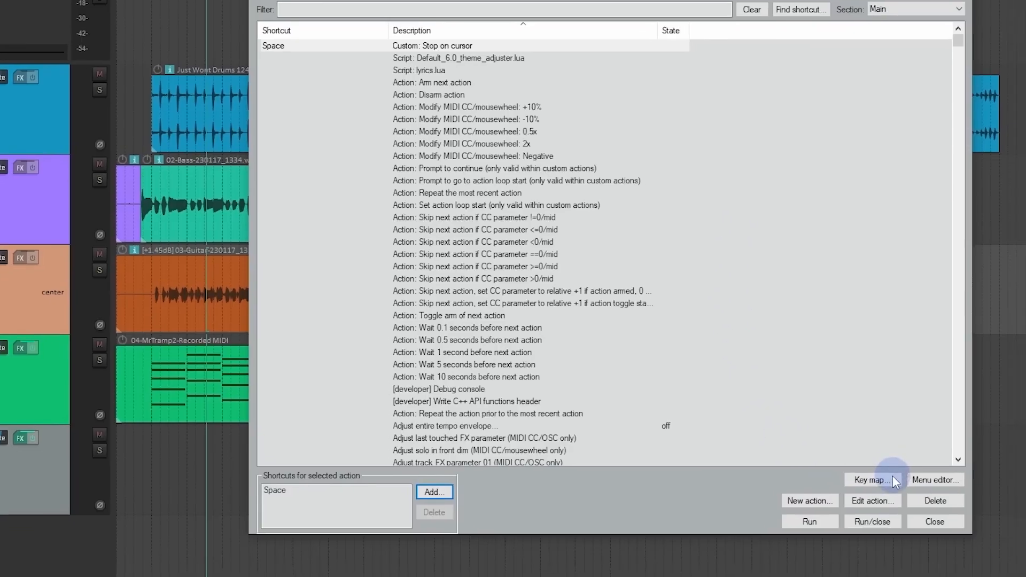
click(911, 496)
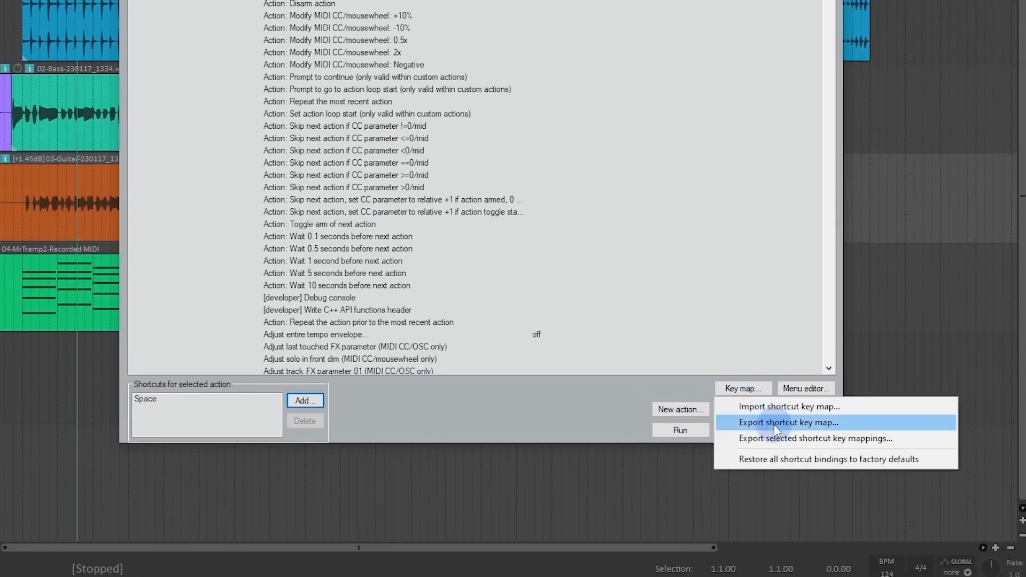
click(774, 425)
key(BackSpace)
text(Video Play Stop)
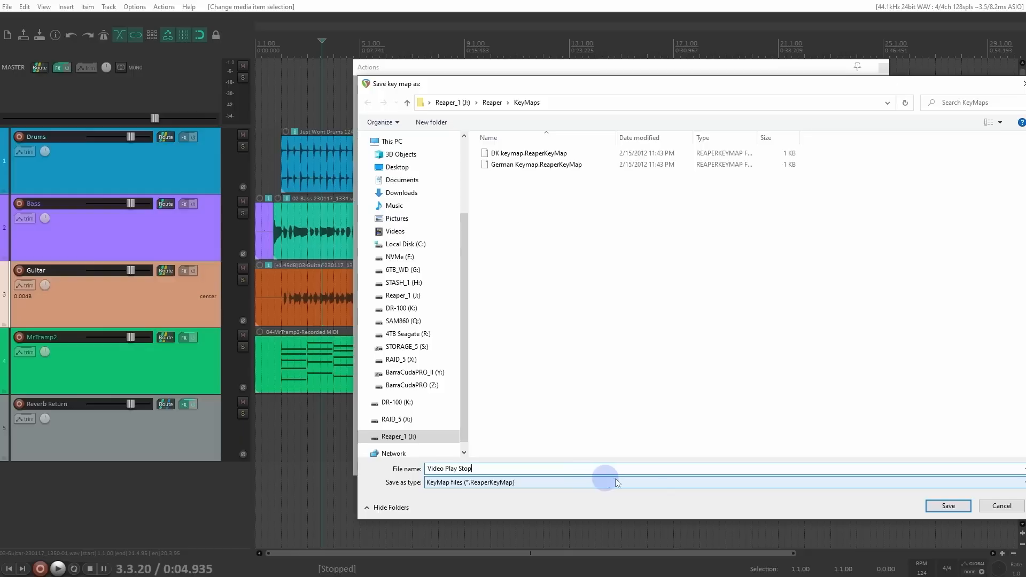
click(948, 506)
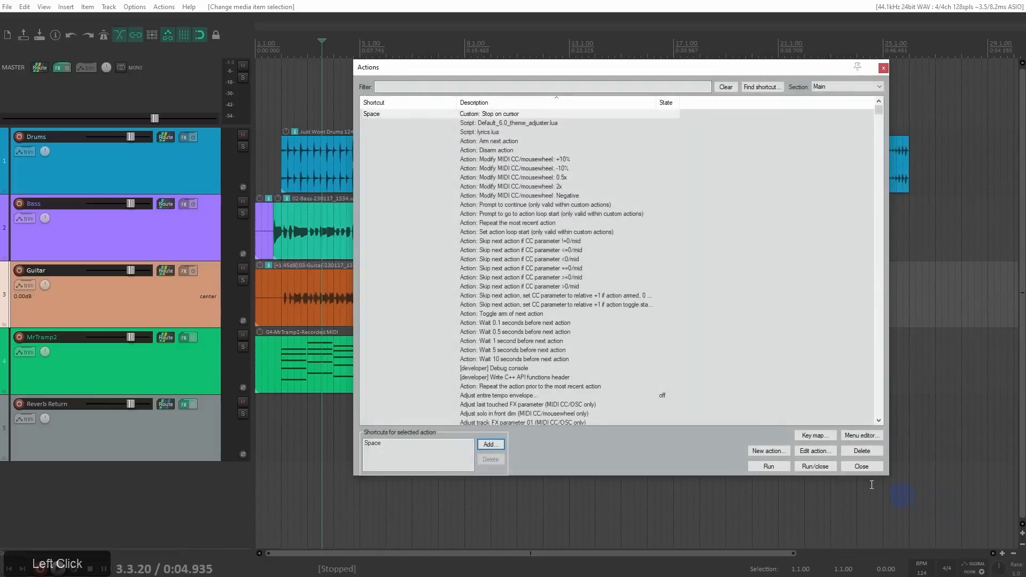
Step: Replace the Space shortcut of "Stop on cursor" with Shift+Space, overriding its mapping to "Transport: Play/stop"
click(490, 116)
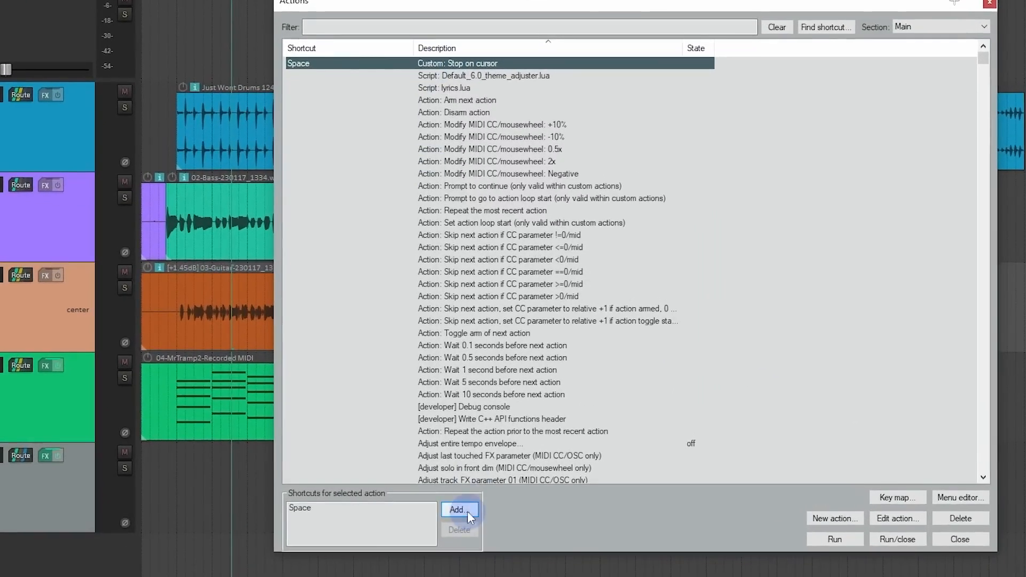
click(457, 510)
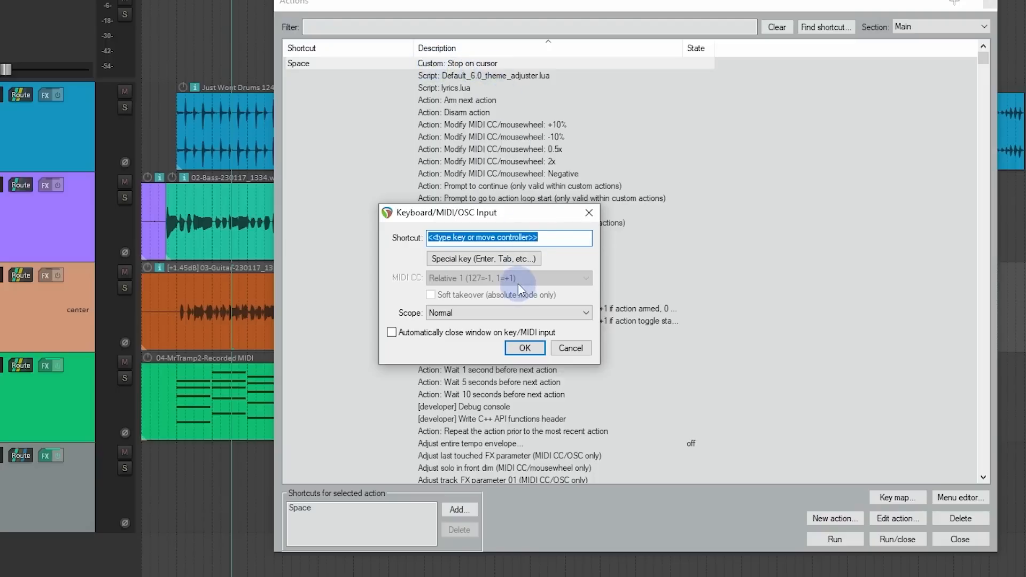
key(shift+space)
click(525, 350)
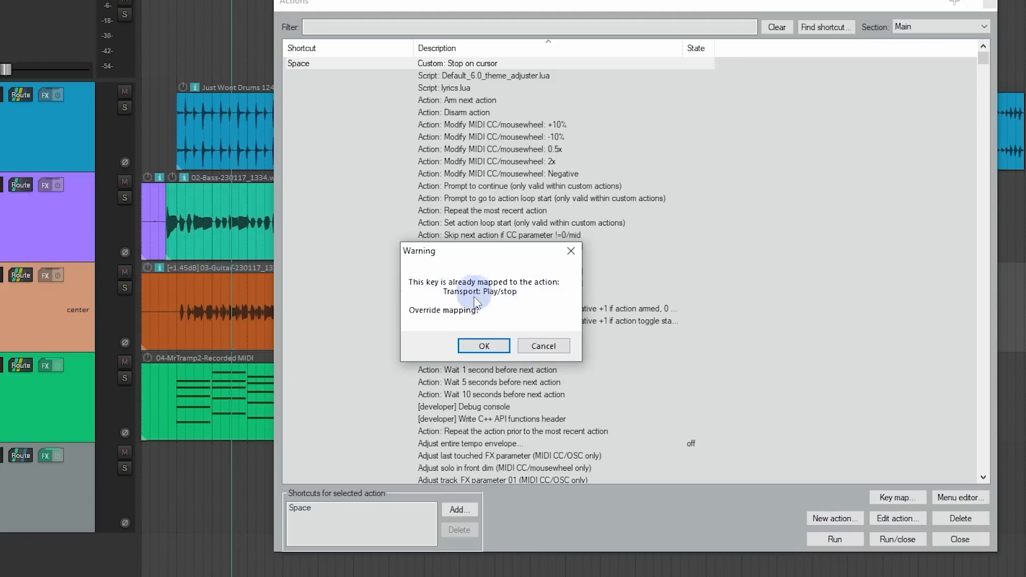
click(483, 347)
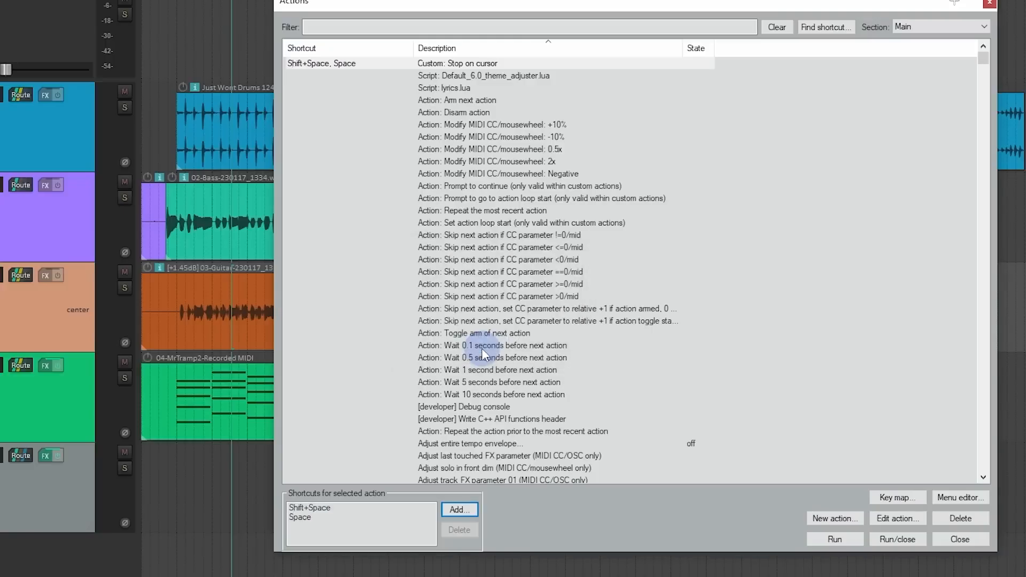
click(315, 518)
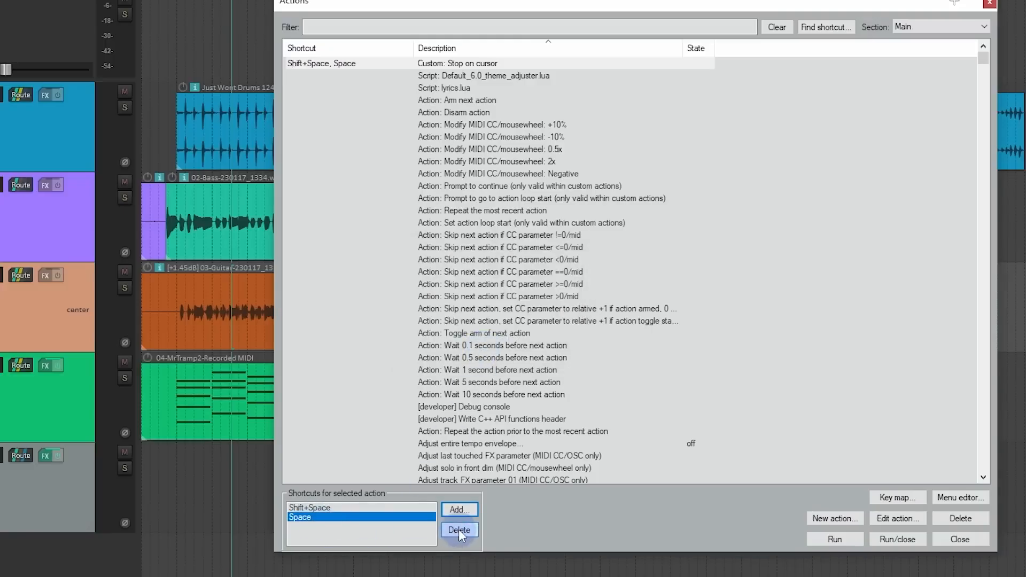
click(458, 529)
Step: Filter the actions by "play stop" and assign the shortcut Space to "Transport: Play/stop"
click(716, 30)
text(play stop)
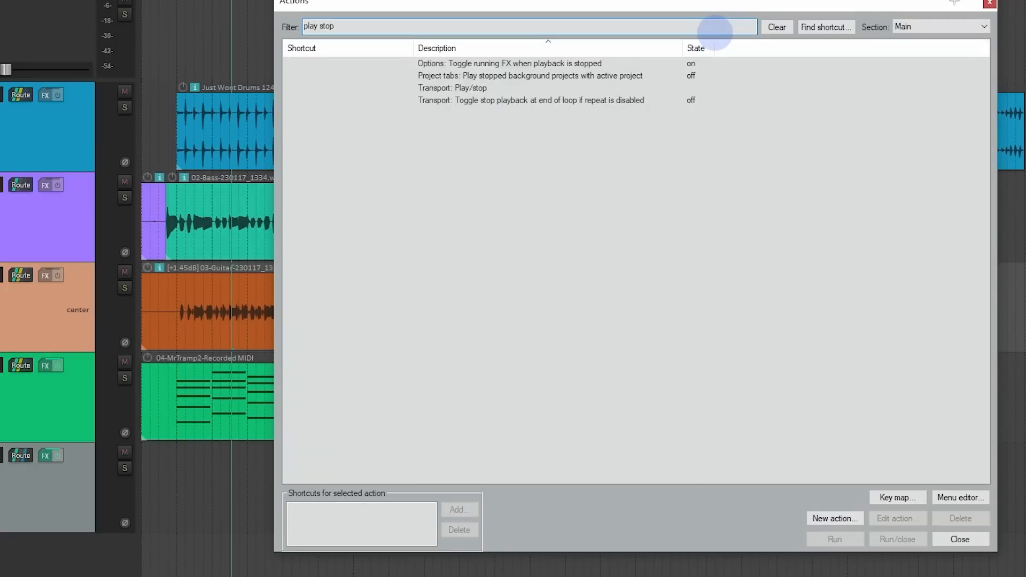
click(436, 88)
click(460, 510)
key(space)
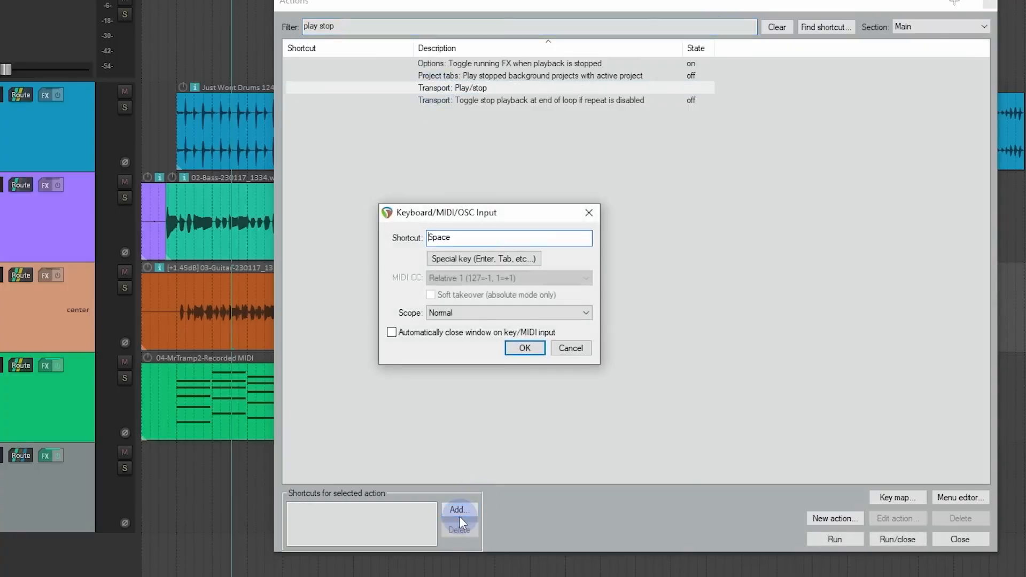
click(525, 348)
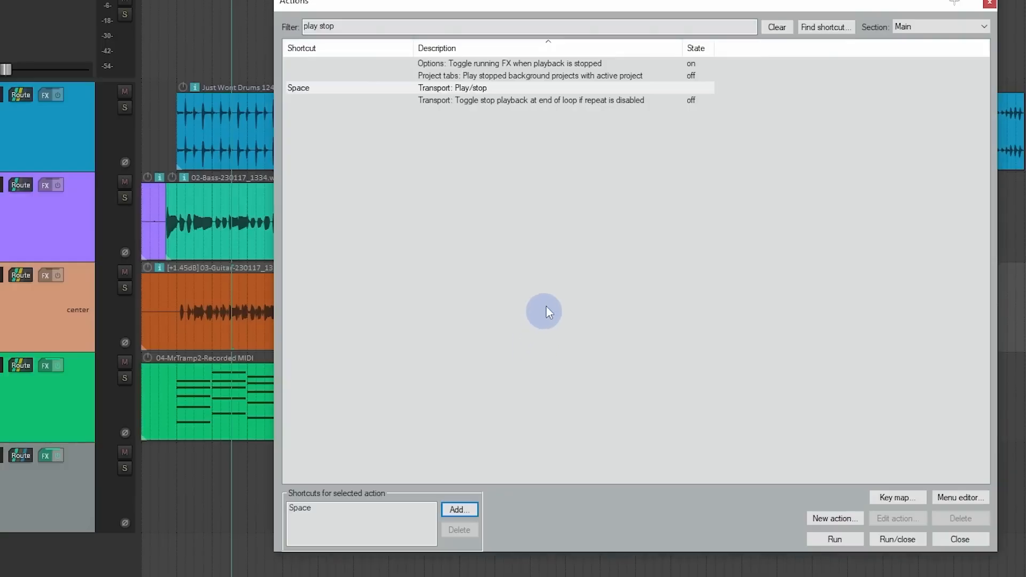
Step: Clear the action filter and export the shortcut key map to the KeyMaps folder as "Normal Play Stop"
click(777, 27)
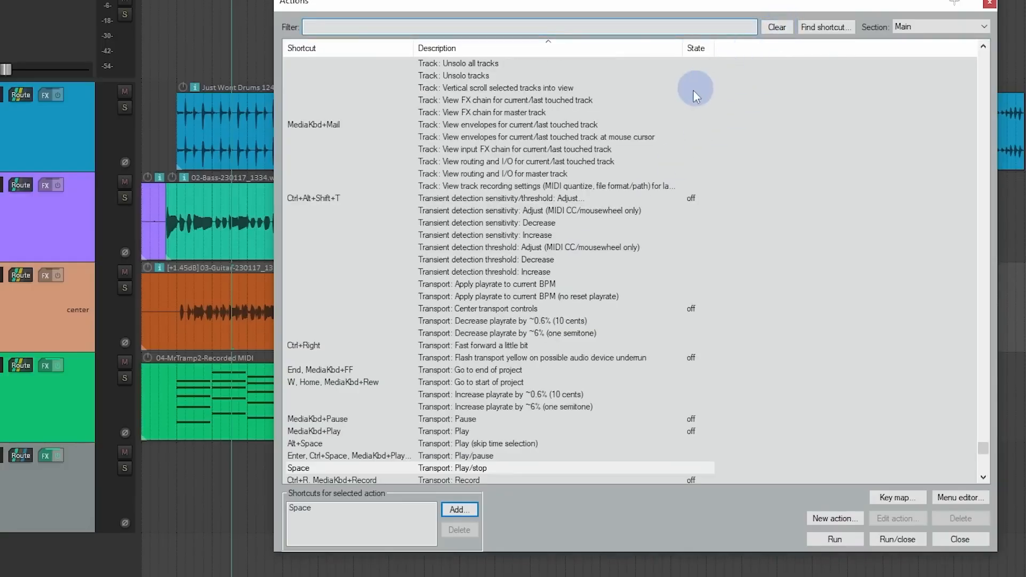
drag(986, 445, 1007, 41)
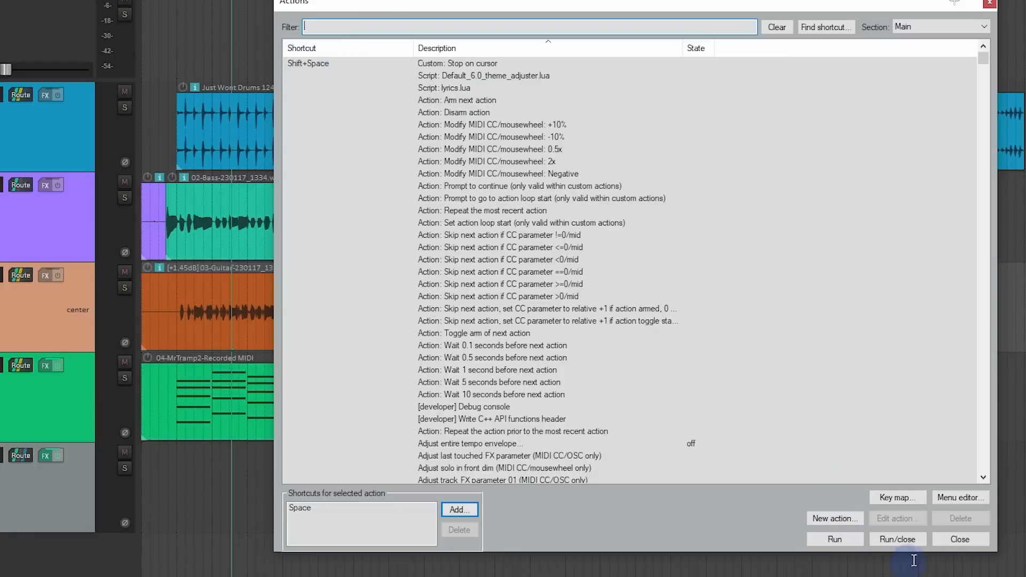
click(910, 499)
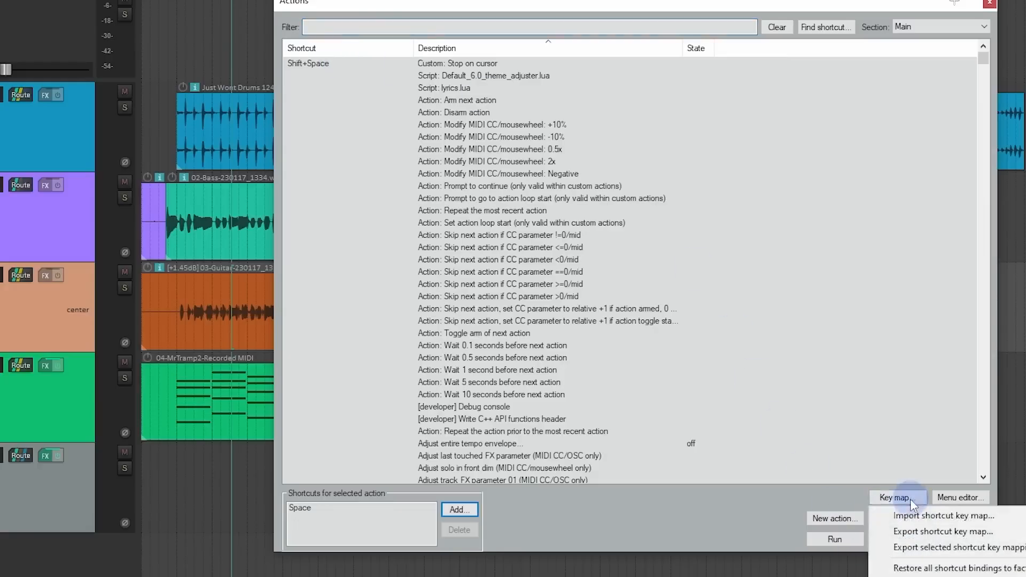
click(919, 532)
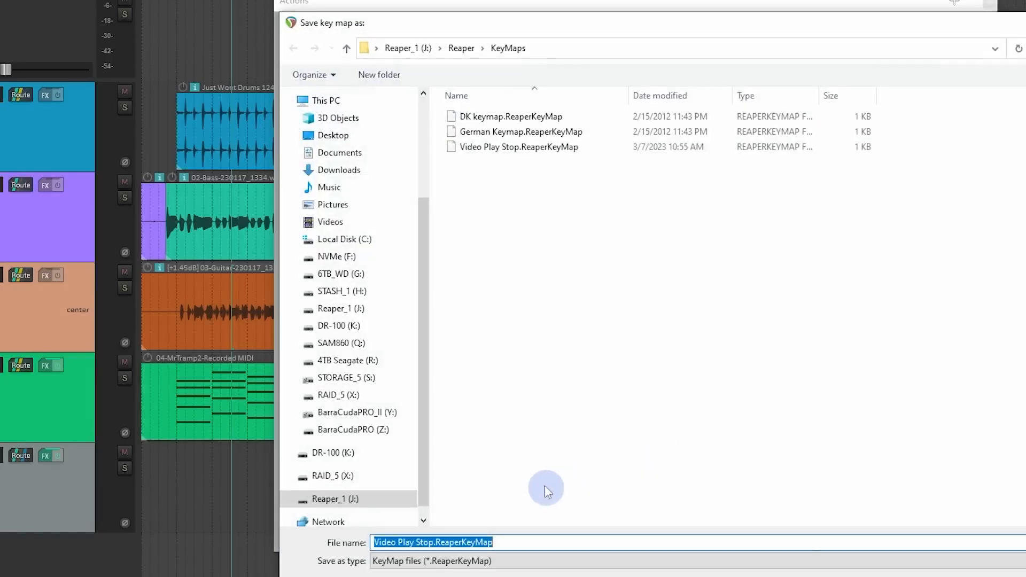
text(Normal Play)
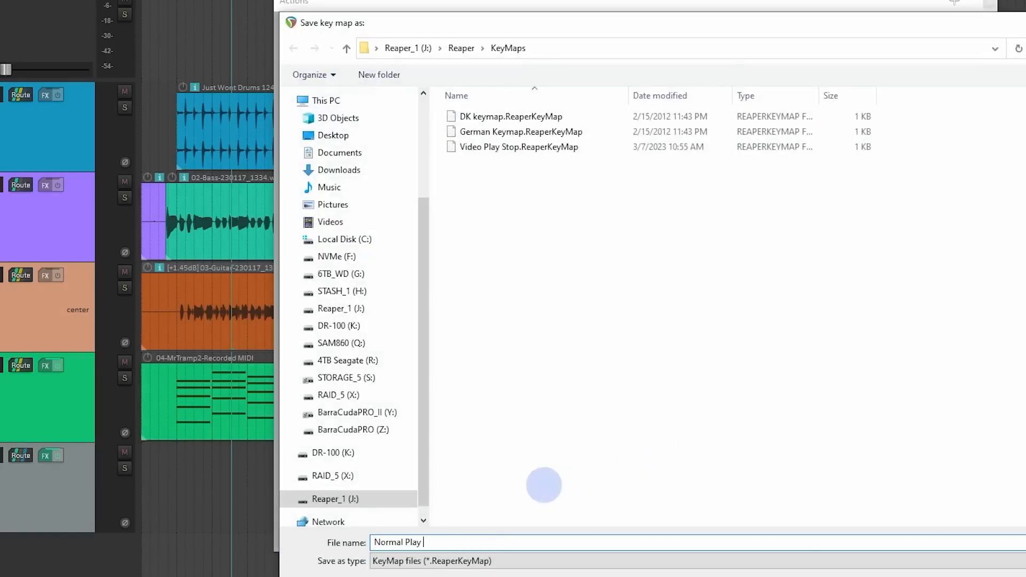
key(Return)
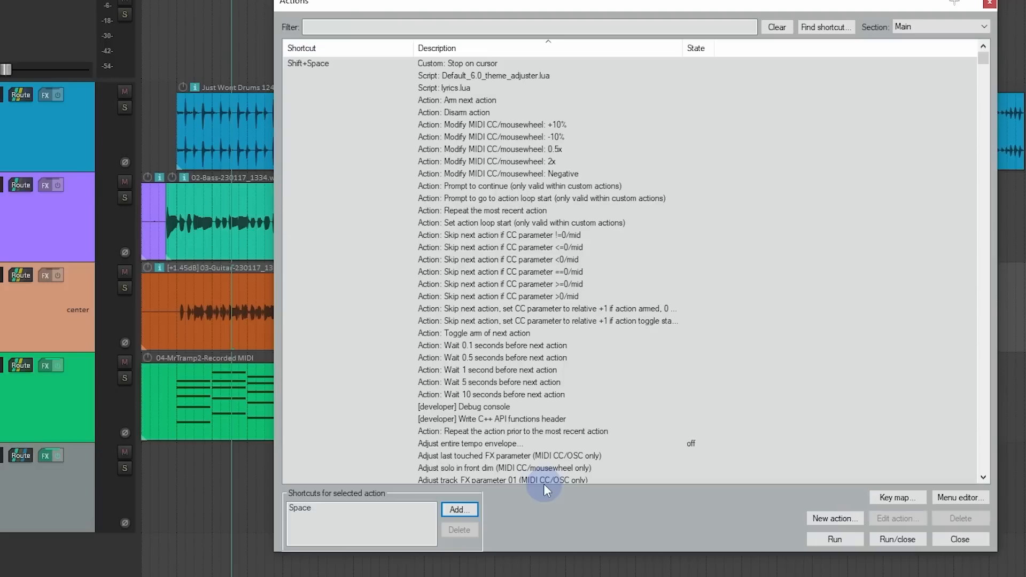
Step: Test the Space play/stop shortcut by playing from the start of the drums item
click(177, 78)
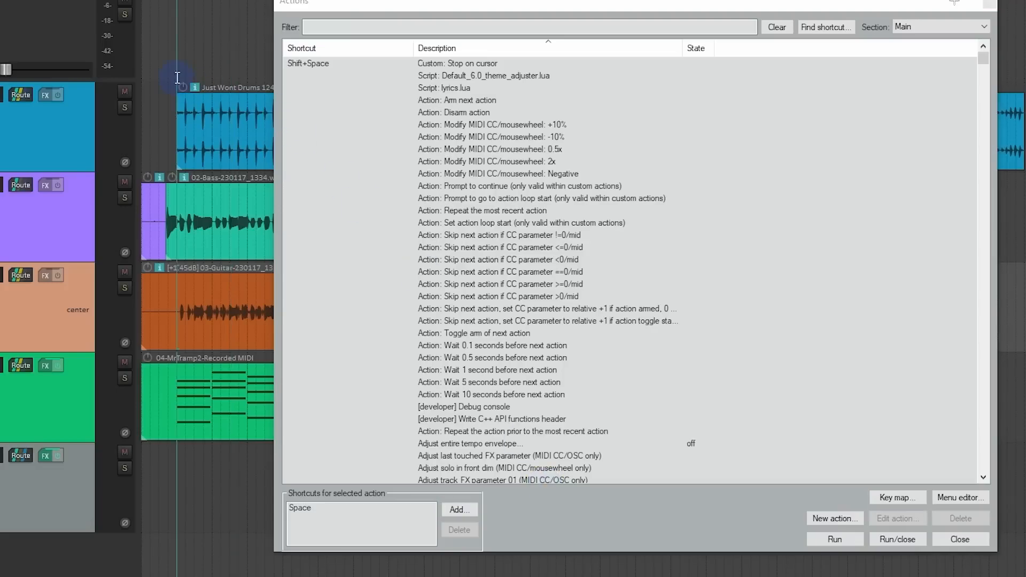
key(space)
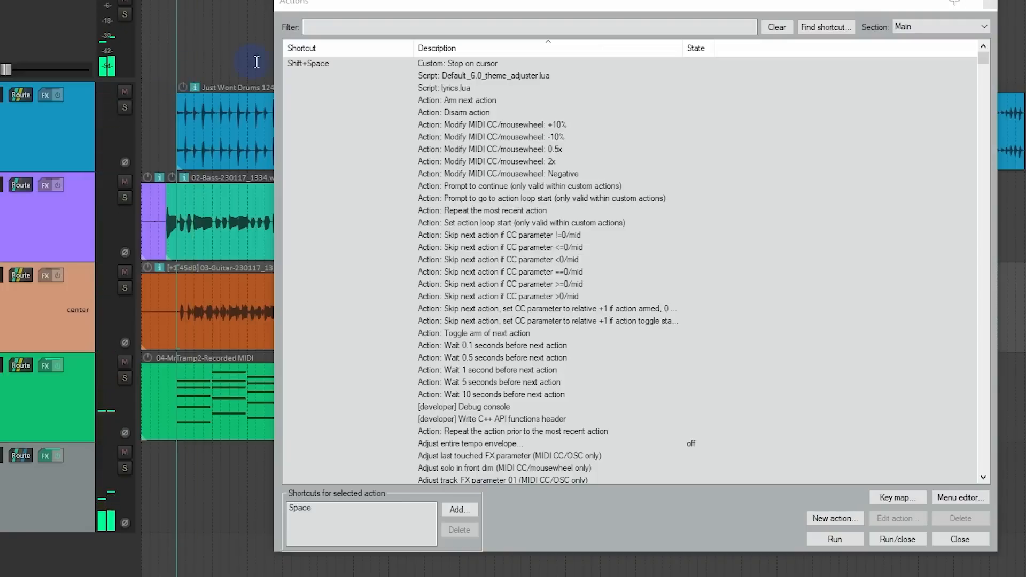
Step: Import the "Video Play Stop" shortcut key map from the KeyMaps folder
click(898, 497)
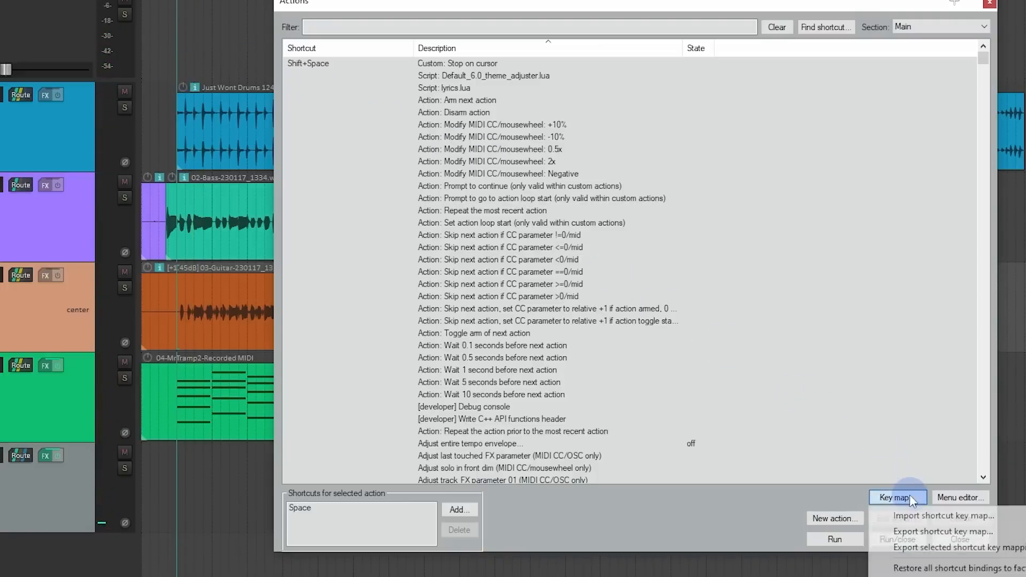
click(912, 523)
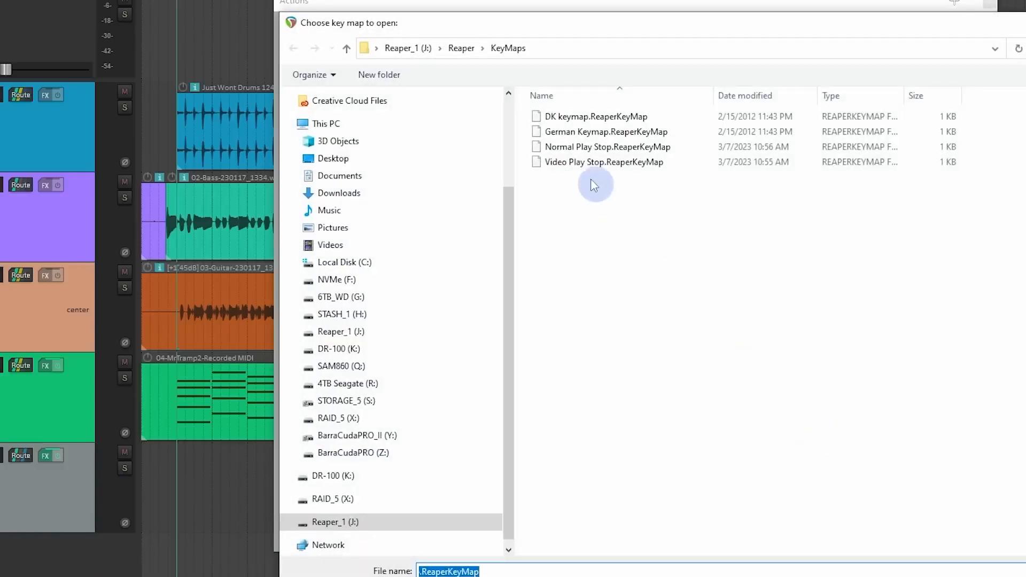
click(577, 153)
click(576, 163)
click(1024, 576)
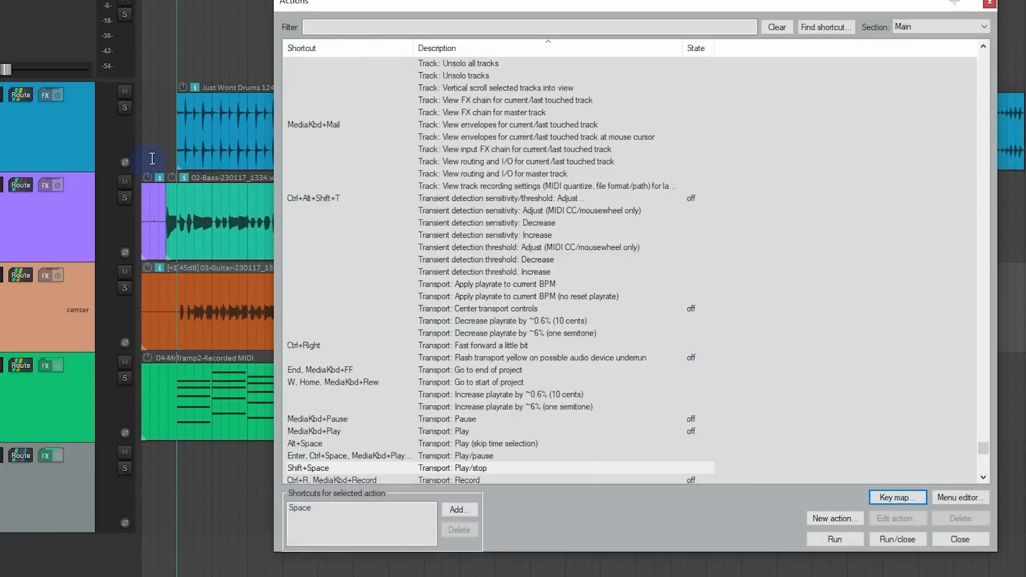
Step: Test the imported key map by starting and stopping playback near the beginning of the drums item
click(173, 137)
key(space)
key(space)
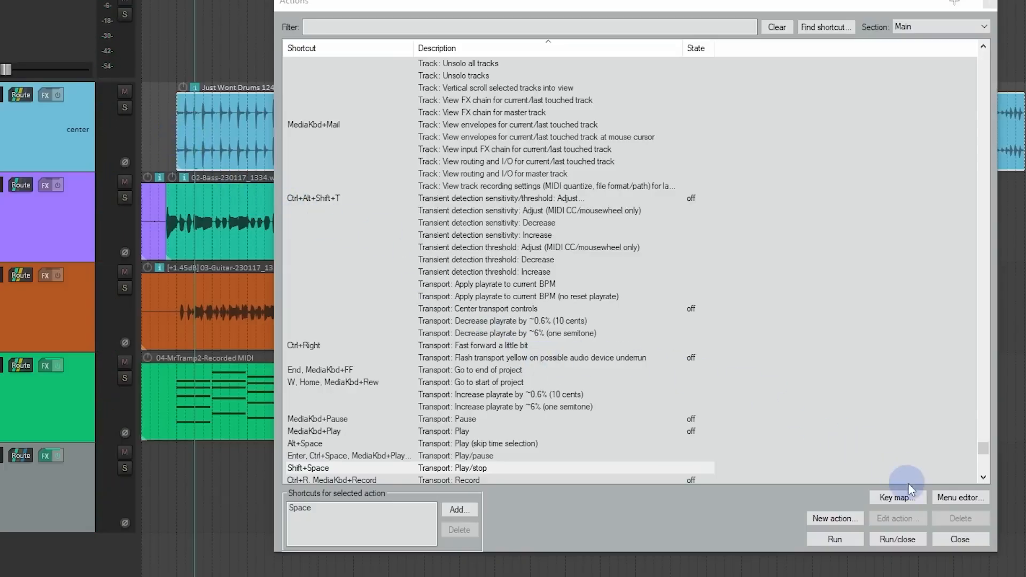
Step: Look over the key map options, including the factory defaults restore, without applying any, and close the Actions window
click(915, 499)
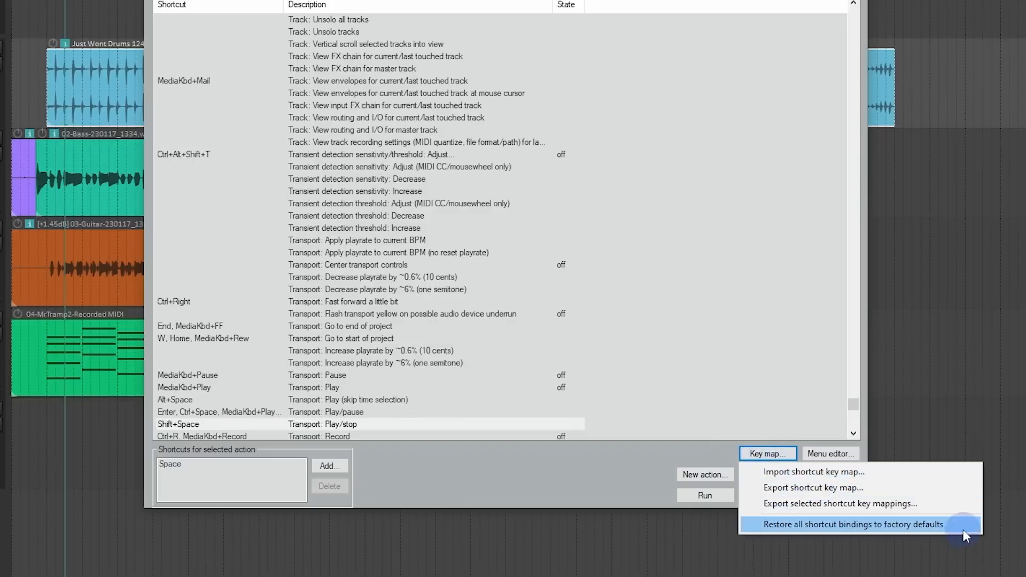
click(609, 483)
click(831, 496)
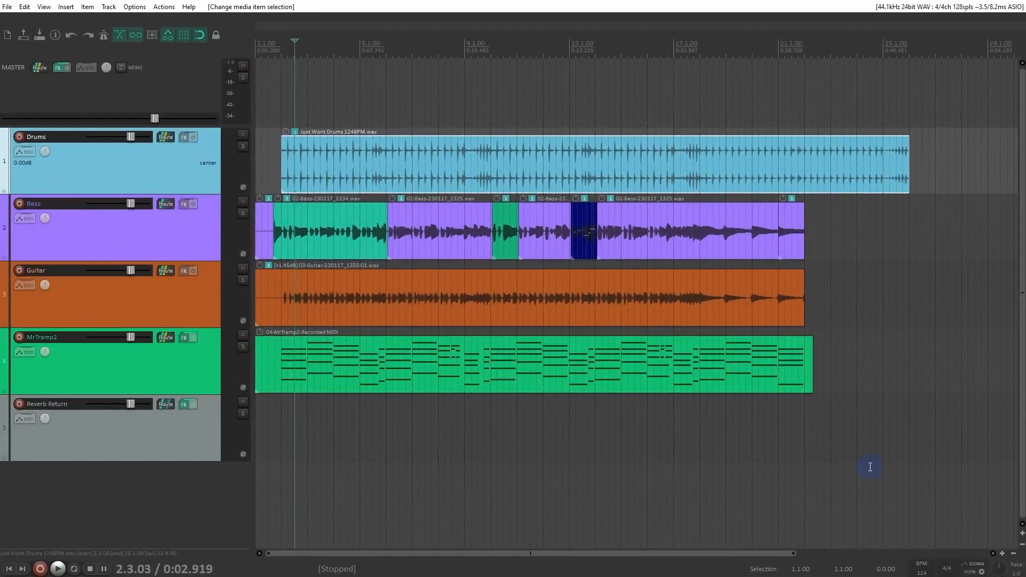
Step: Lengthen the guitar item's fade-out so it starts at the edit cursor, and check its fade shape choices without changing them
key(ctrl+z)
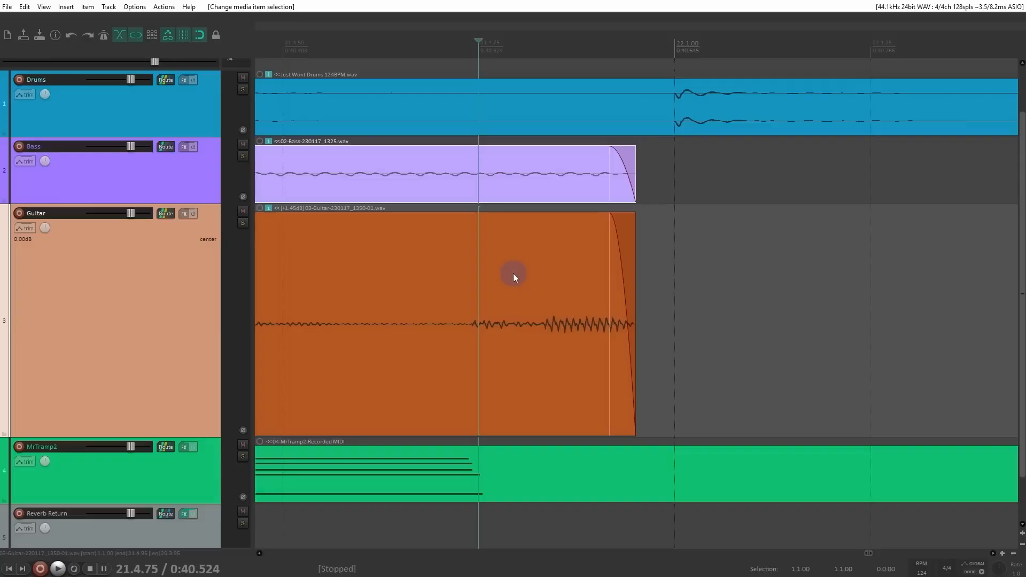
drag(610, 251, 505, 221)
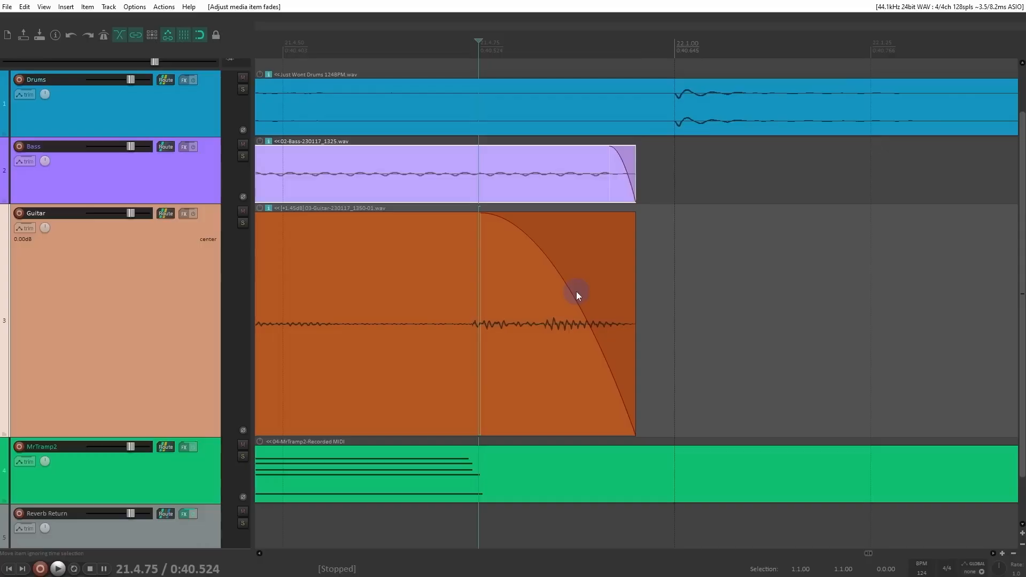
right_click(536, 245)
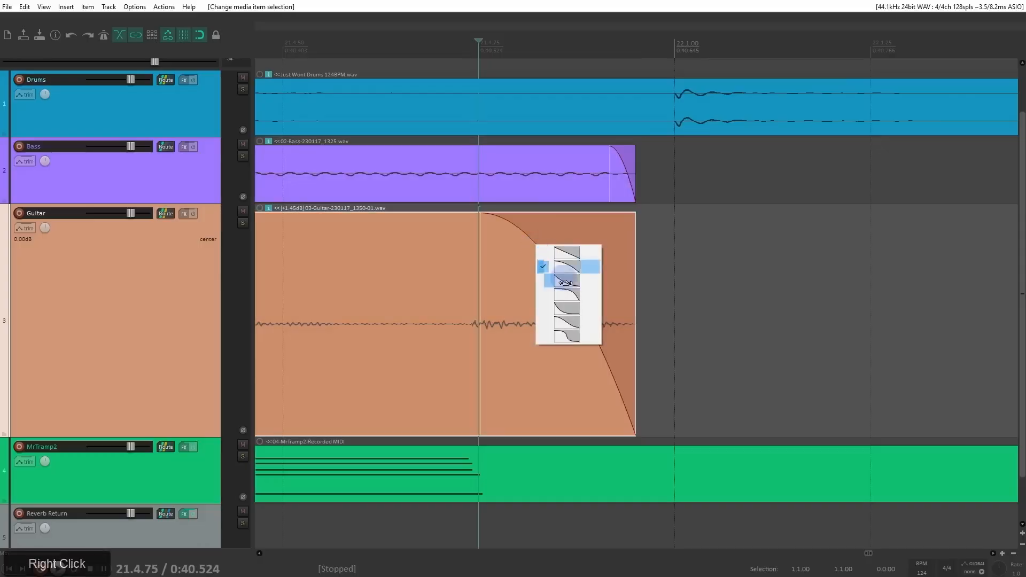
click(524, 231)
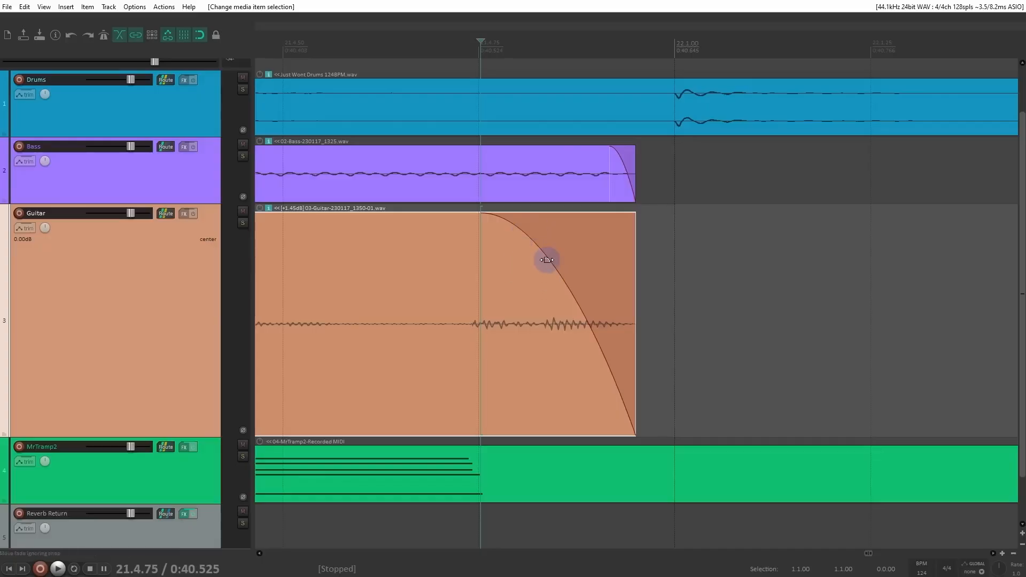
drag(547, 261, 512, 258)
Step: Open the Mouse Modifiers page of the REAPER preferences
key(ctrl+p)
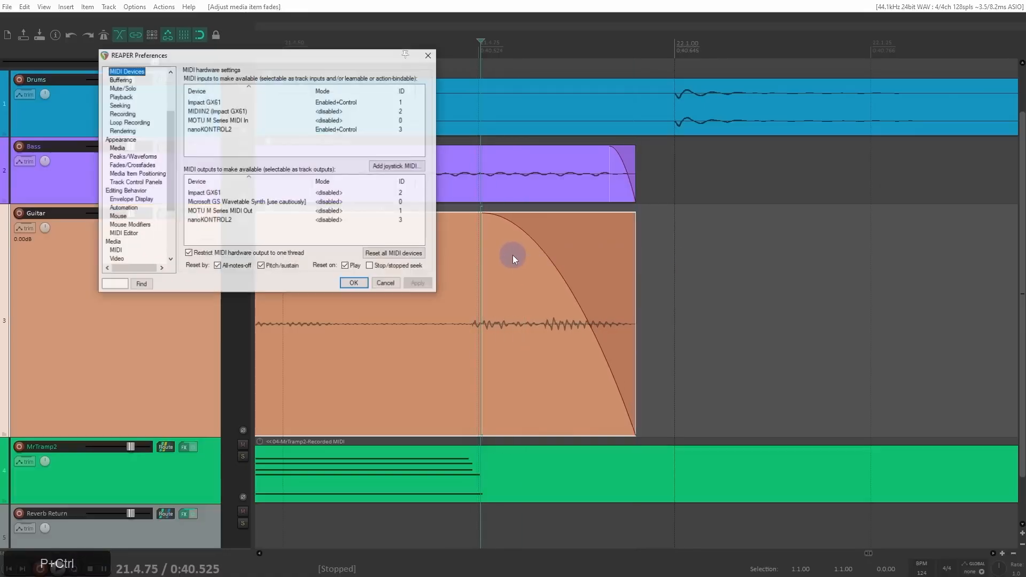
drag(283, 54, 485, 131)
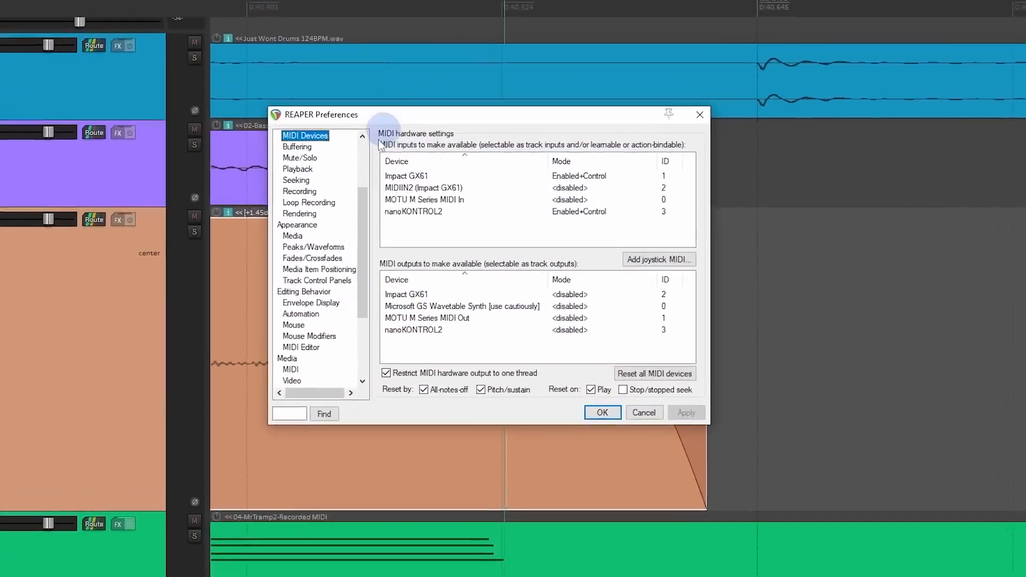
scroll(374, 225, down, 3)
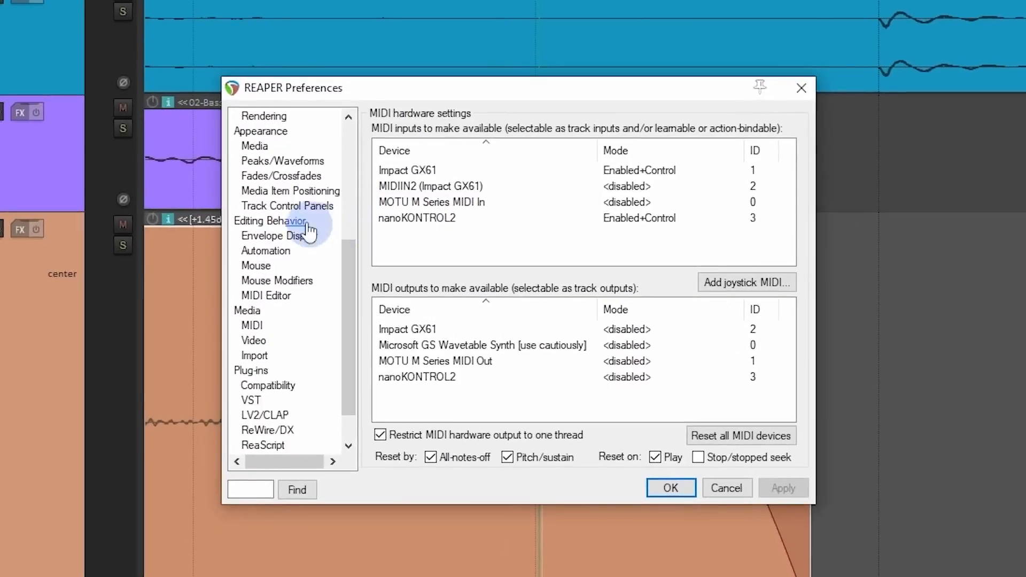
click(287, 283)
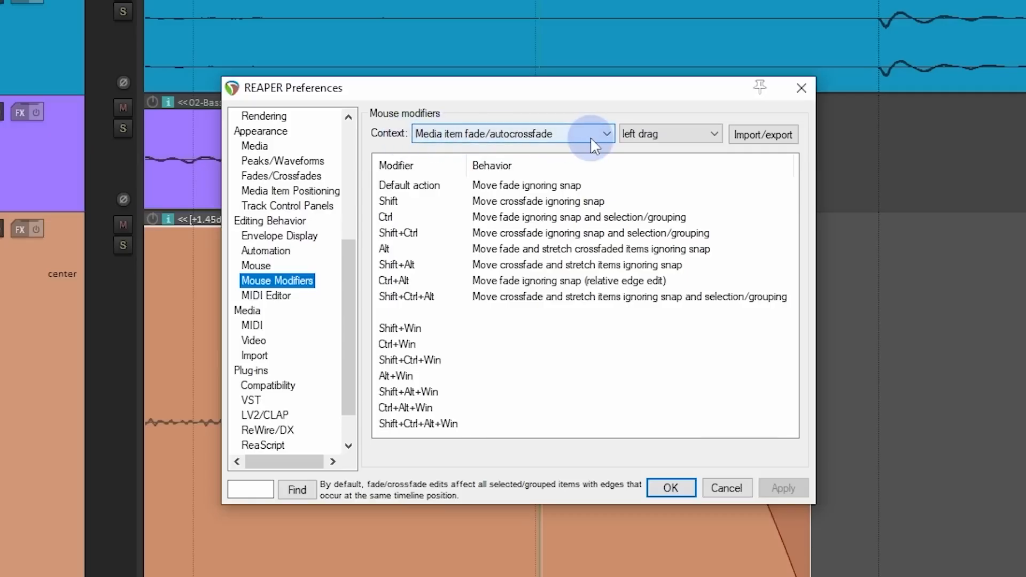
Step: Look through the available mouse modifier contexts and keep "Media item fade/autocrossfade" selected
click(604, 135)
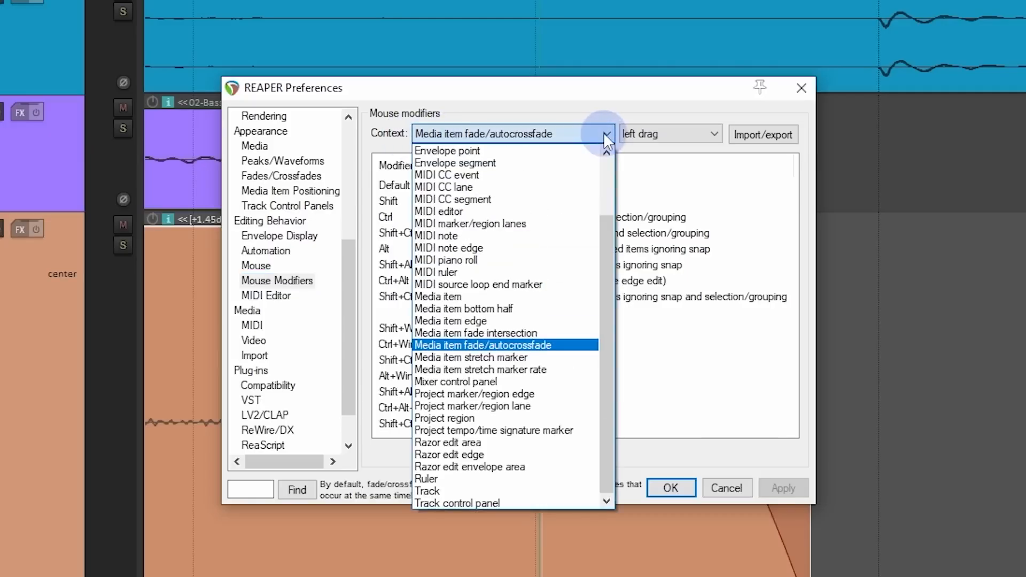
drag(606, 230, 604, 287)
scroll(530, 192, up, 2)
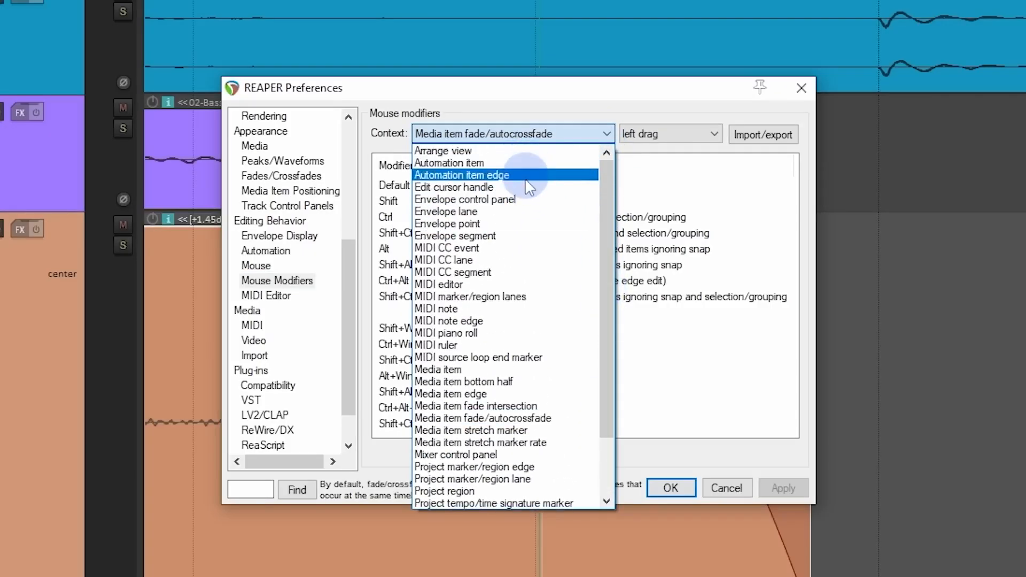
scroll(534, 416, down, 2)
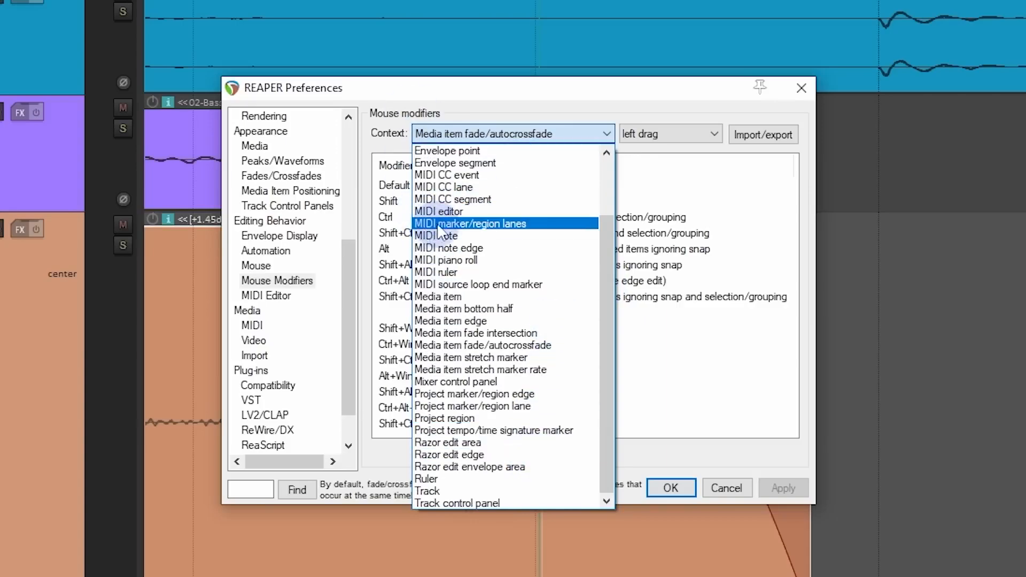
click(579, 88)
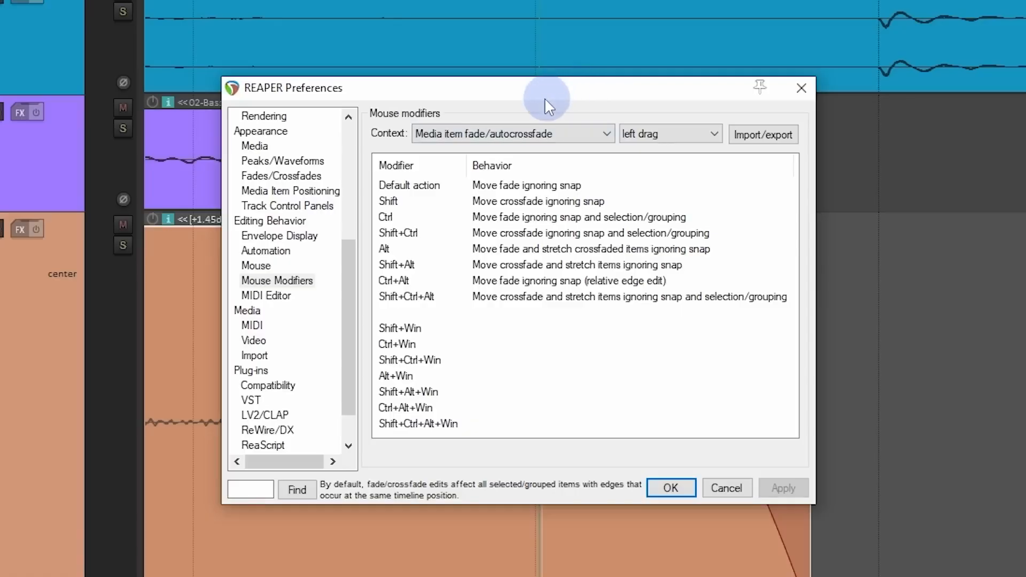
drag(550, 87, 346, 70)
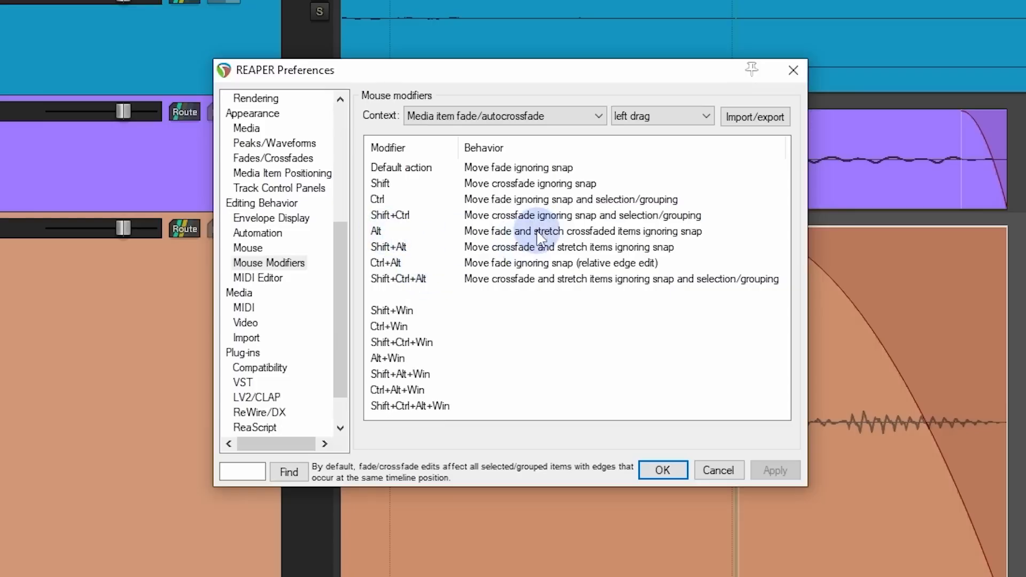
Step: Assign "Just adjust curve" to the Alt+Win left-drag modifier for media item fades and save the preferences
click(476, 322)
click(479, 374)
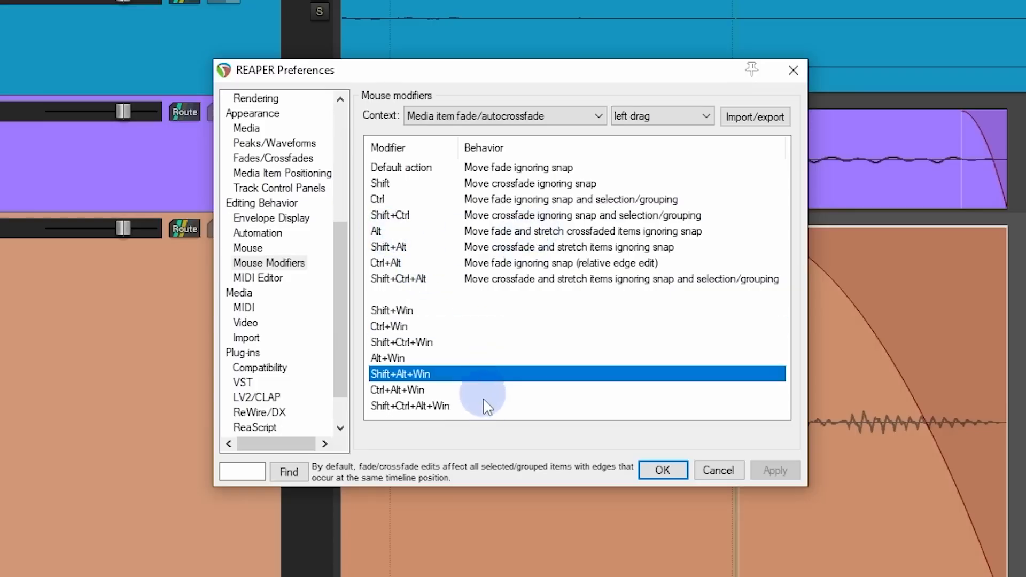
click(486, 406)
click(497, 311)
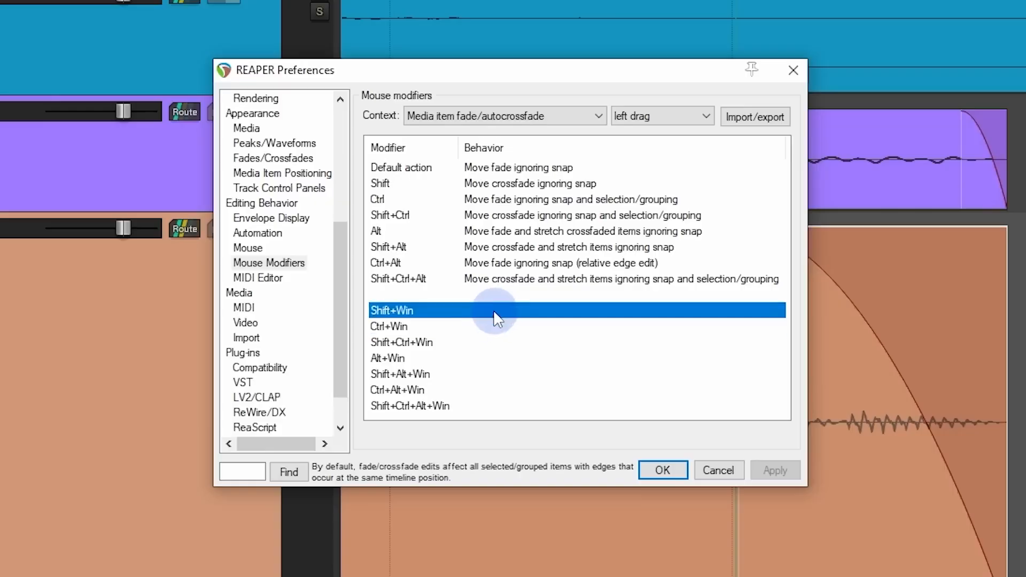
click(484, 359)
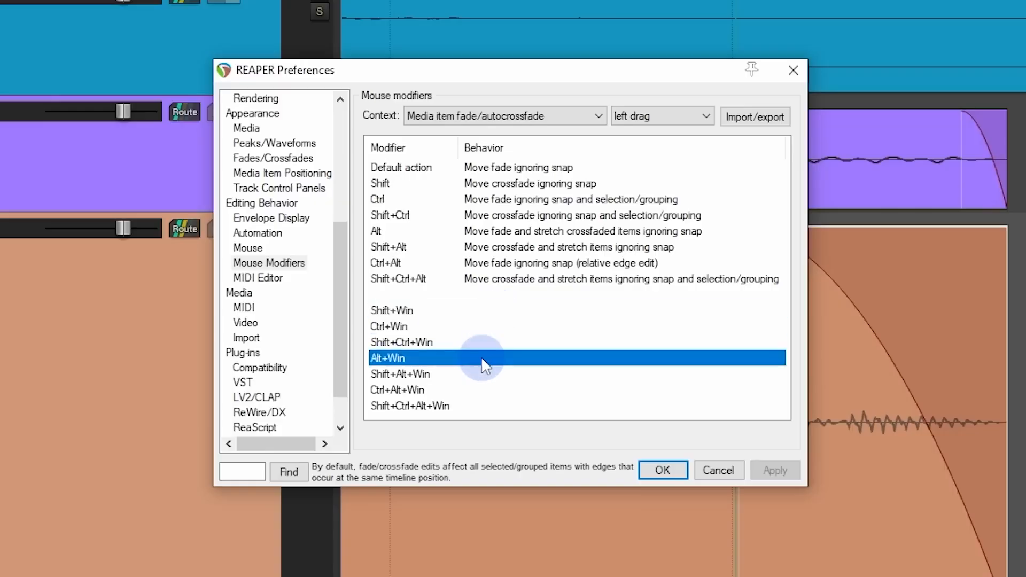
double_click(481, 357)
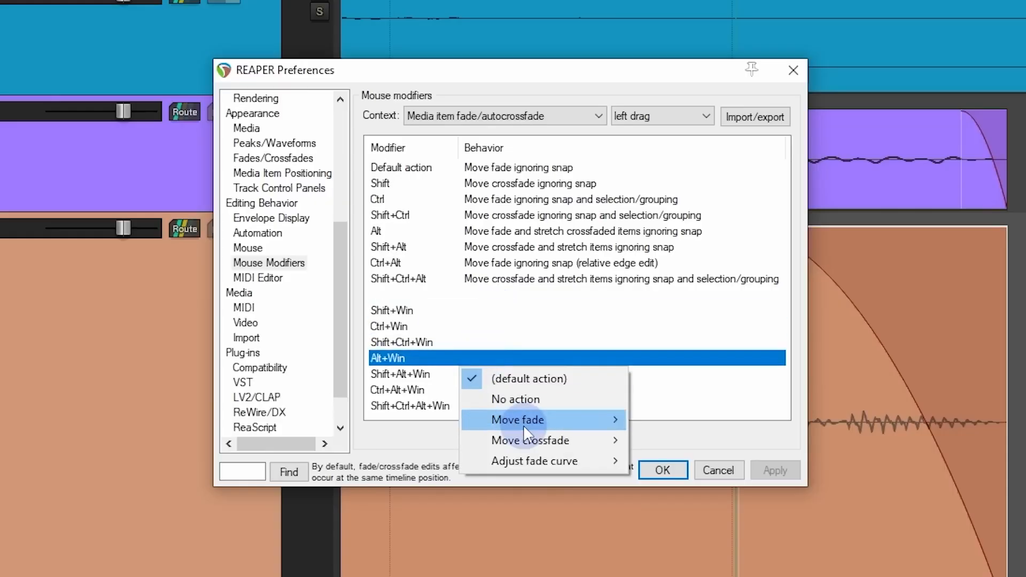
mouse_move(531, 459)
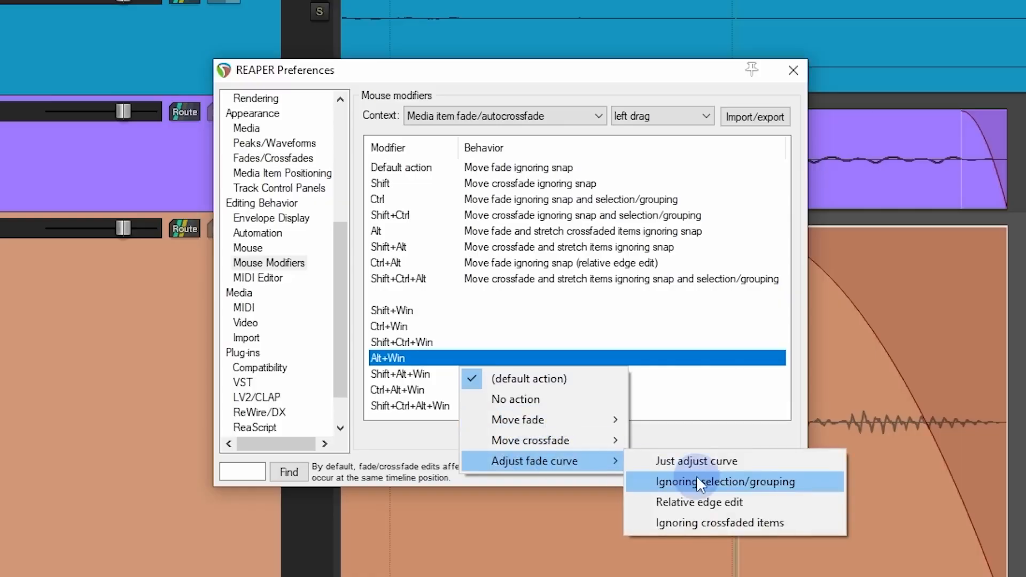
click(704, 463)
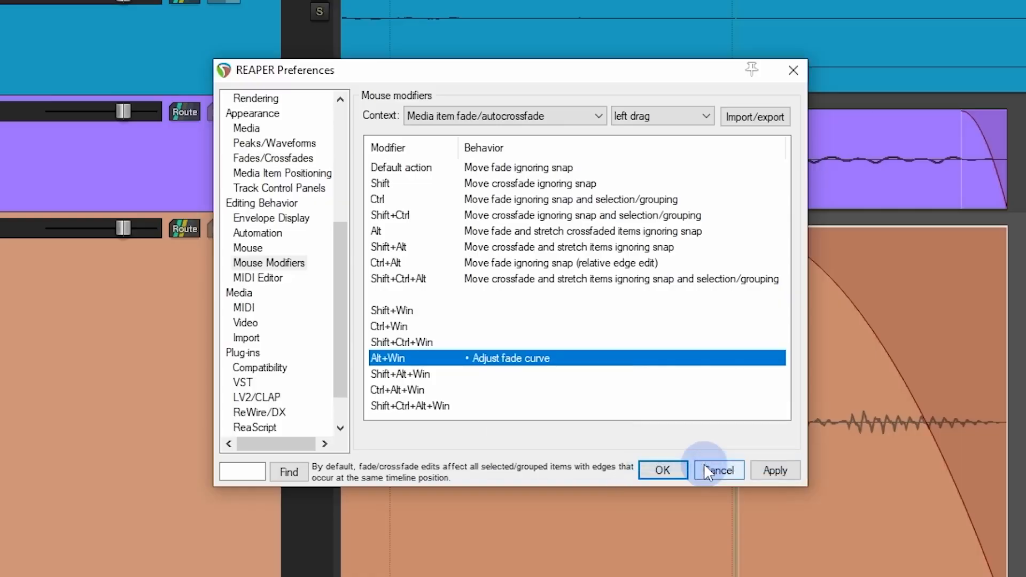
click(662, 470)
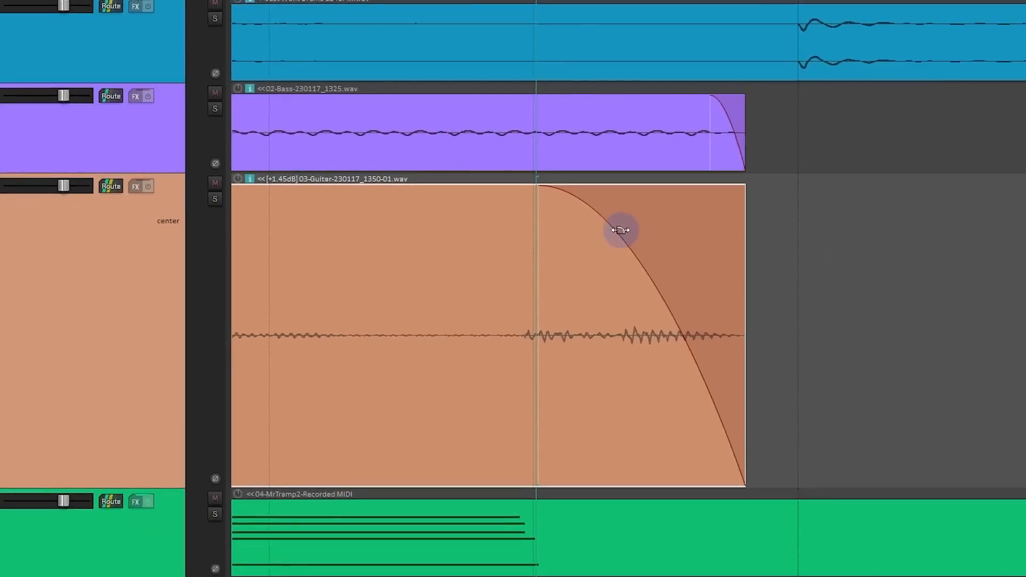
Step: Test the Alt+Win modifier by reshaping the curve of the guitar item's fade-out
drag(615, 230, 533, 551)
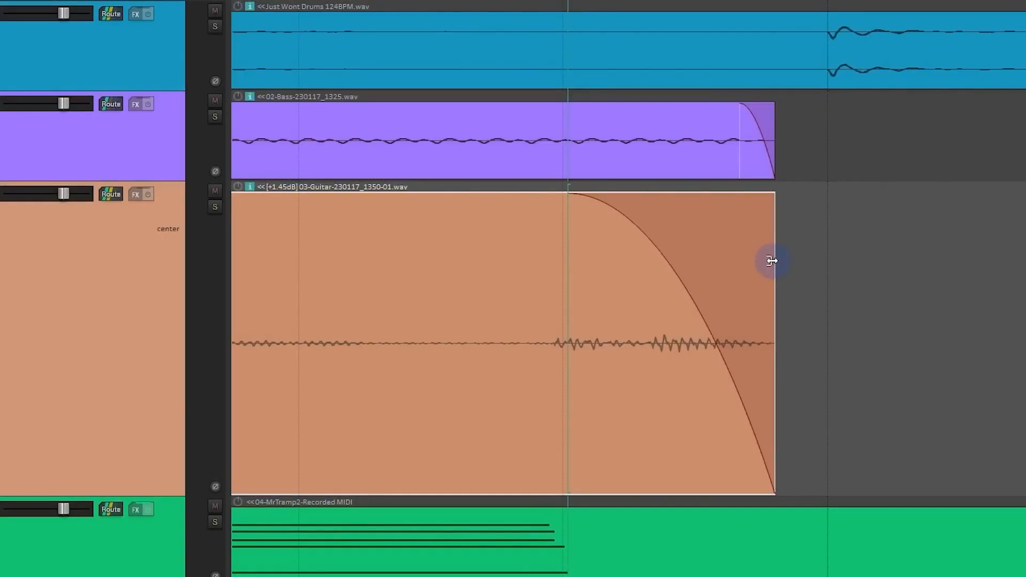
Step: Extend the guitar item's end, pull its fade-out start back to the edit cursor, and undo both changes
mouse_move(565, 219)
mouse_down()
mouse_move(553, 219)
mouse_move(563, 226)
mouse_up()
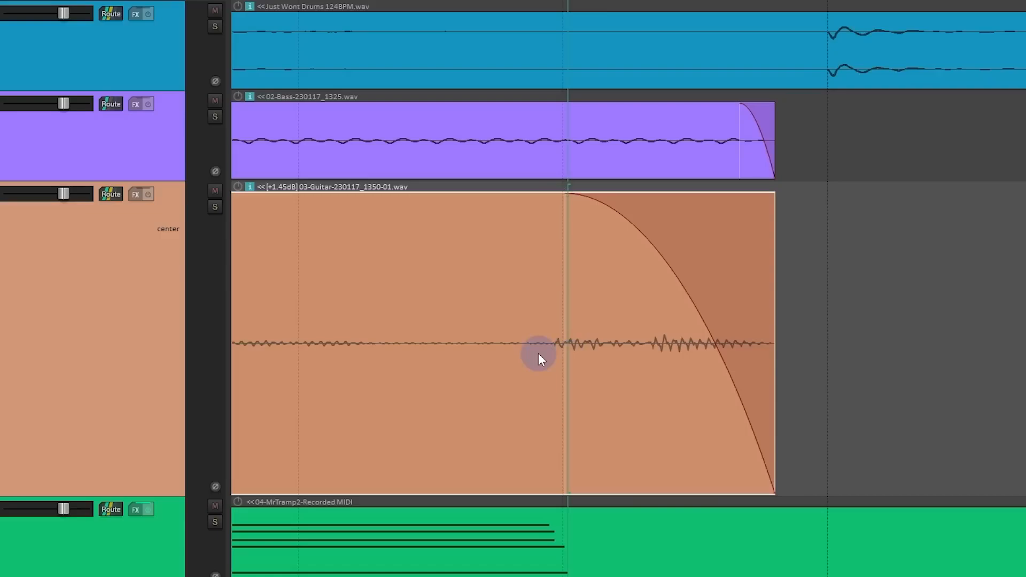
drag(775, 293, 1025, 315)
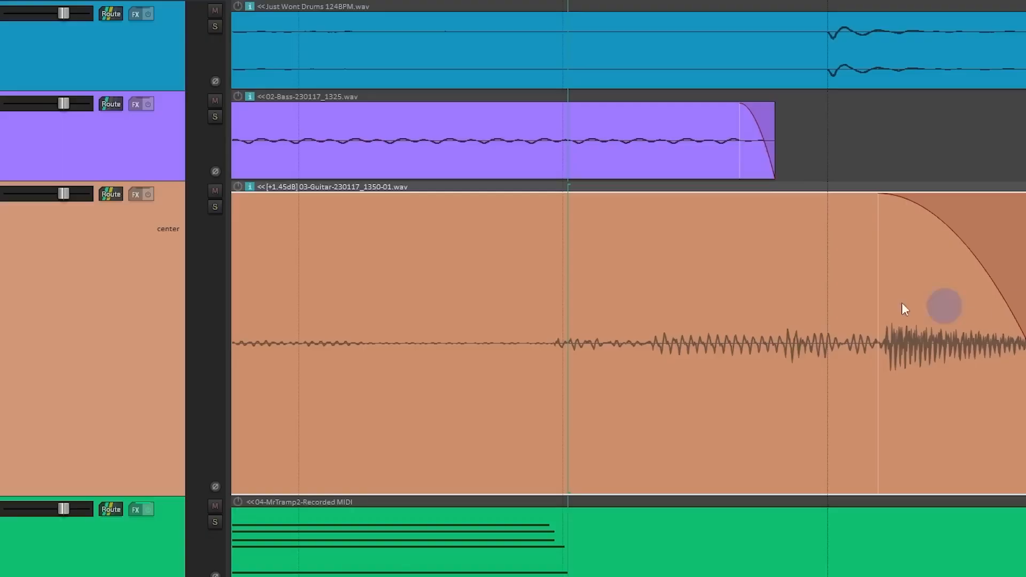
drag(878, 300, 574, 321)
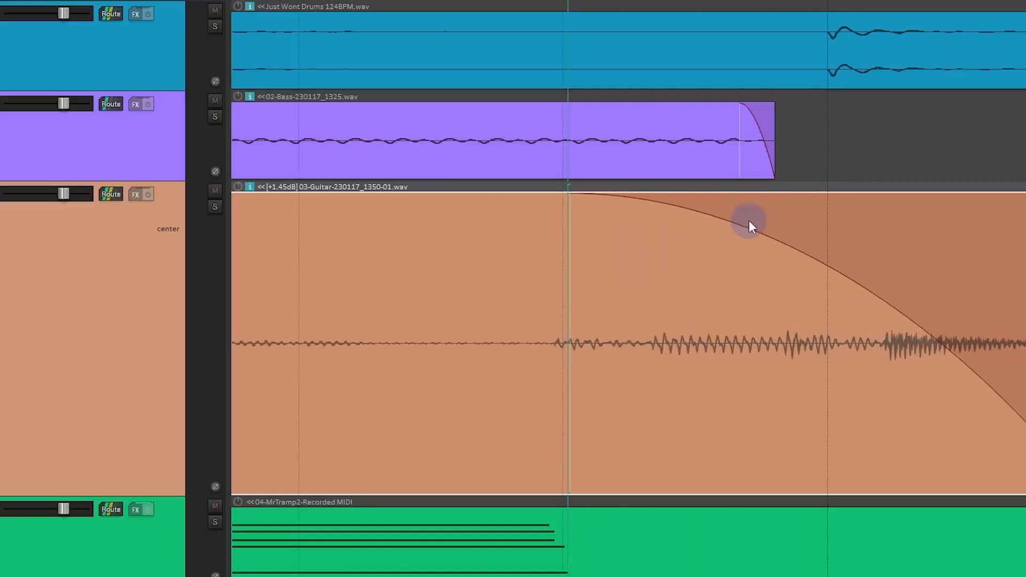
key(ctrl+z)
key(ctrl+z)
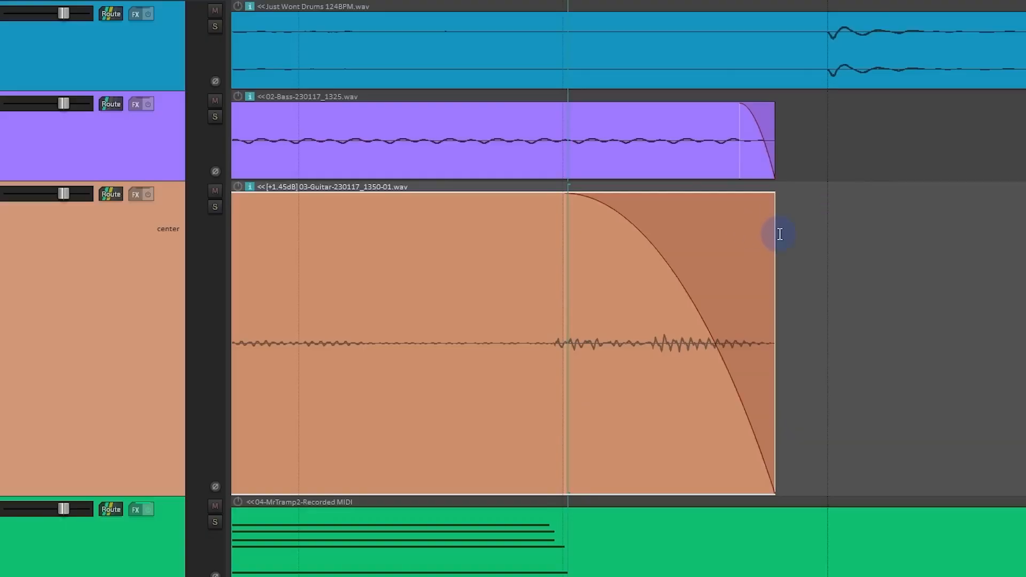
Step: Assign "Move edge without changing fade time" to the Ctrl+Win left-drag modifier for media item edges and save the preferences
drag(776, 234, 776, 258)
key(ctrl+p)
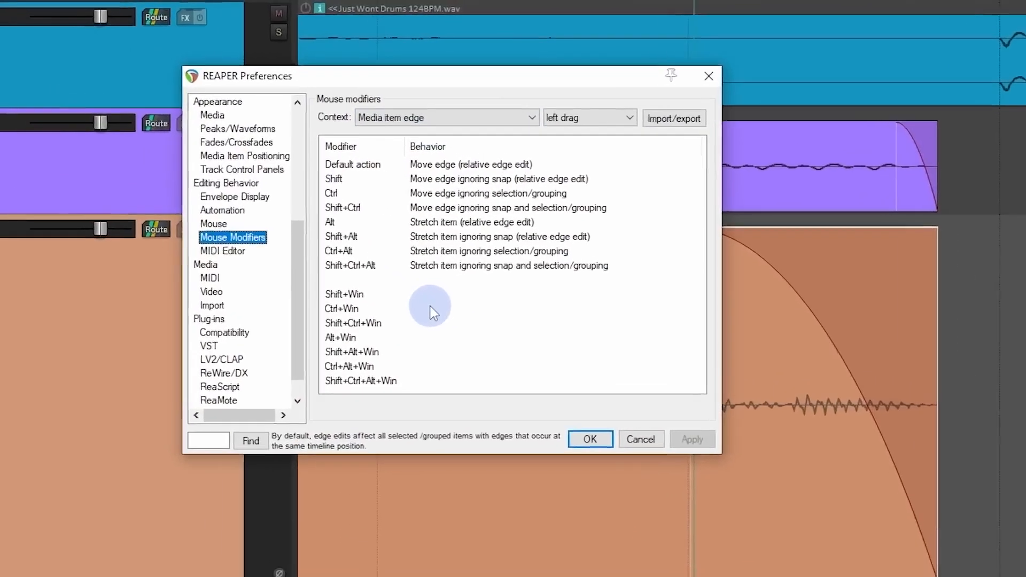
click(344, 261)
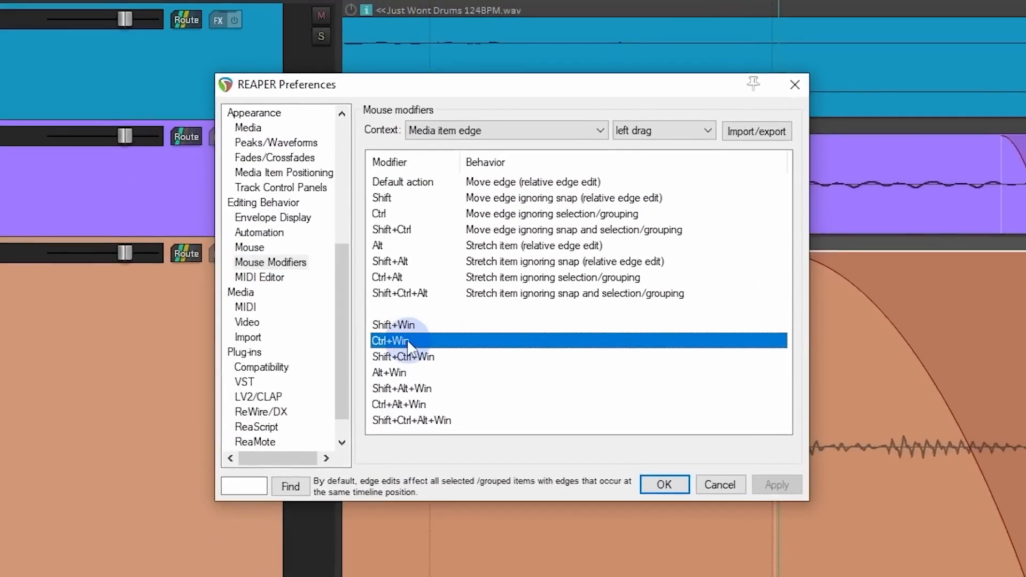
click(476, 339)
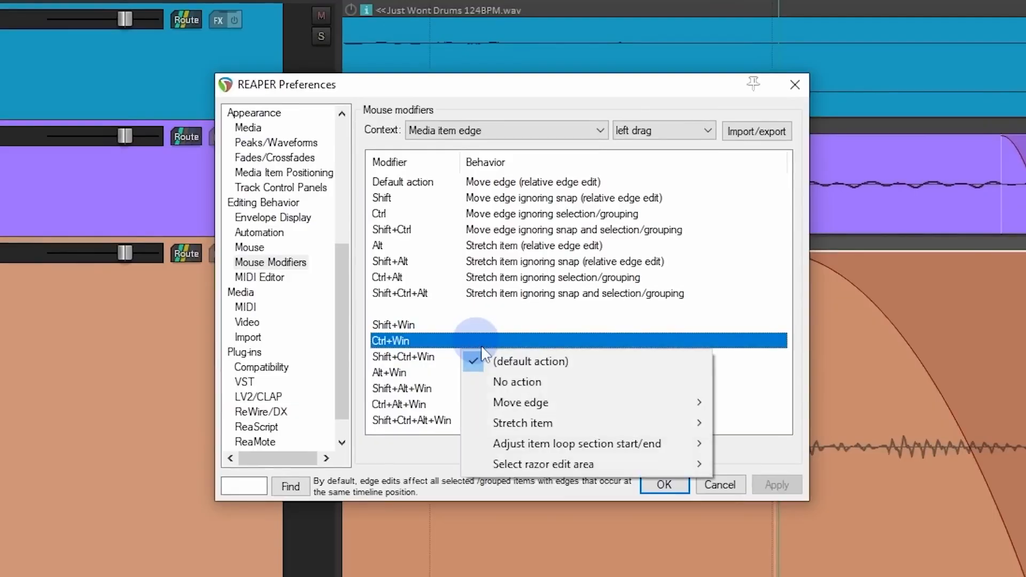
mouse_move(547, 404)
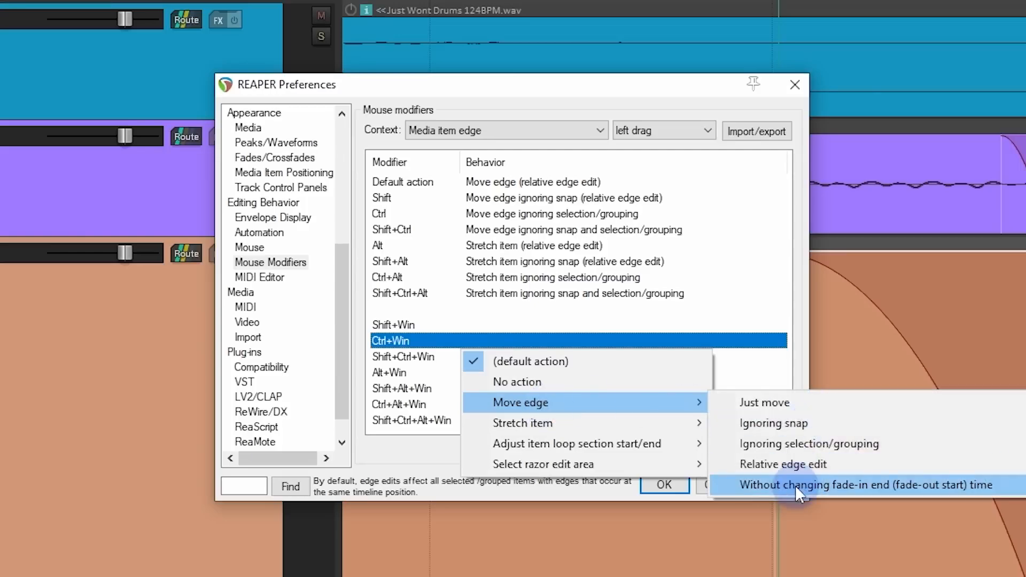
click(970, 488)
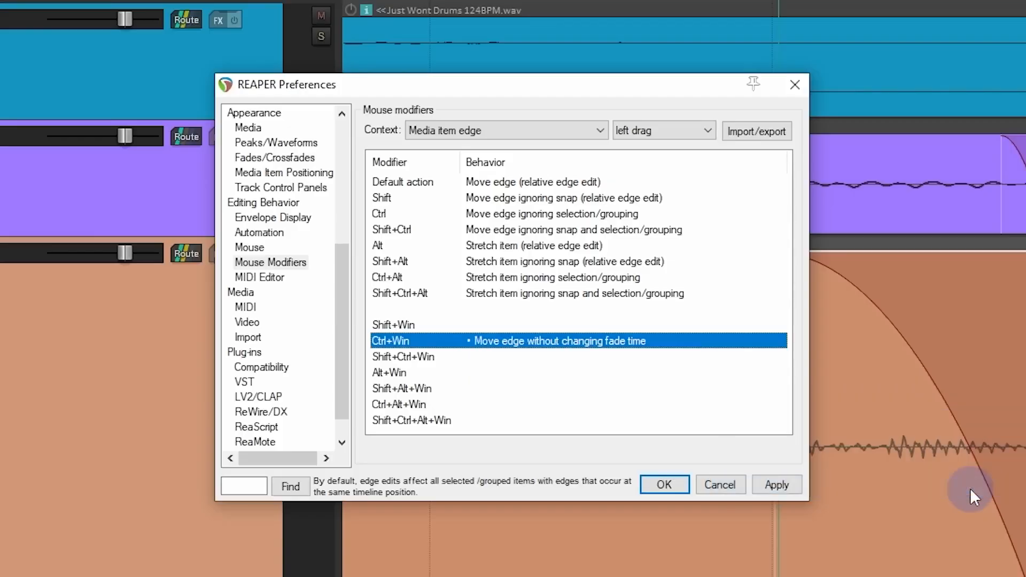
click(665, 485)
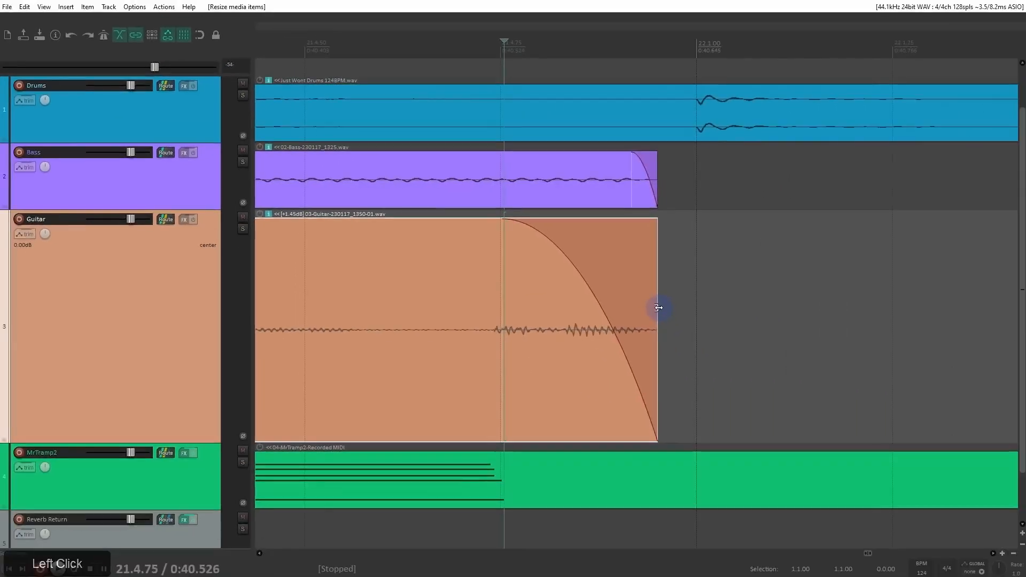
Step: Test the Ctrl+Win modifier by lengthening and shortening the guitar item's end, bending the fade-out curve steeply inward in between
drag(658, 308, 908, 342)
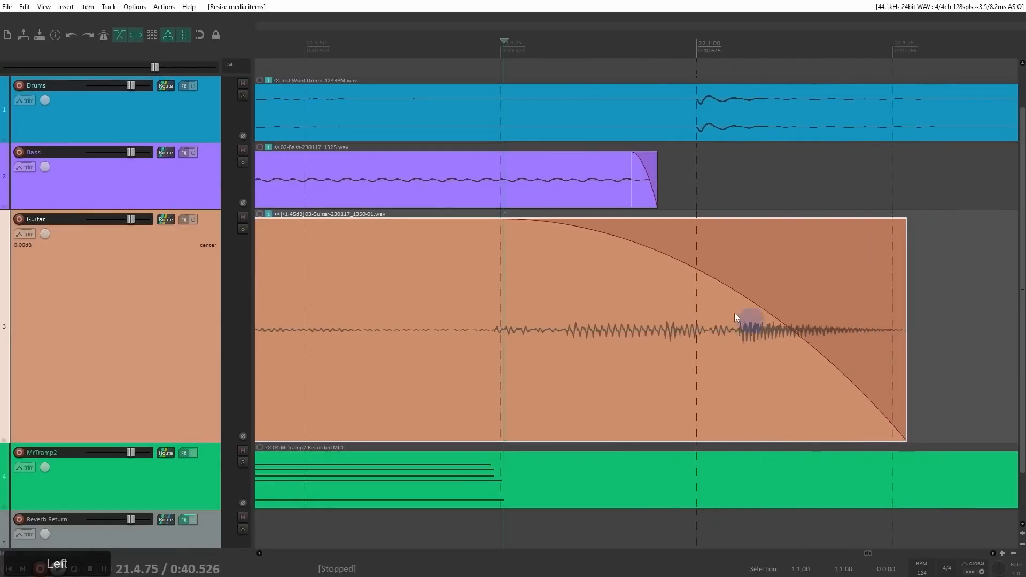
drag(708, 277, 852, 392)
drag(905, 328, 727, 320)
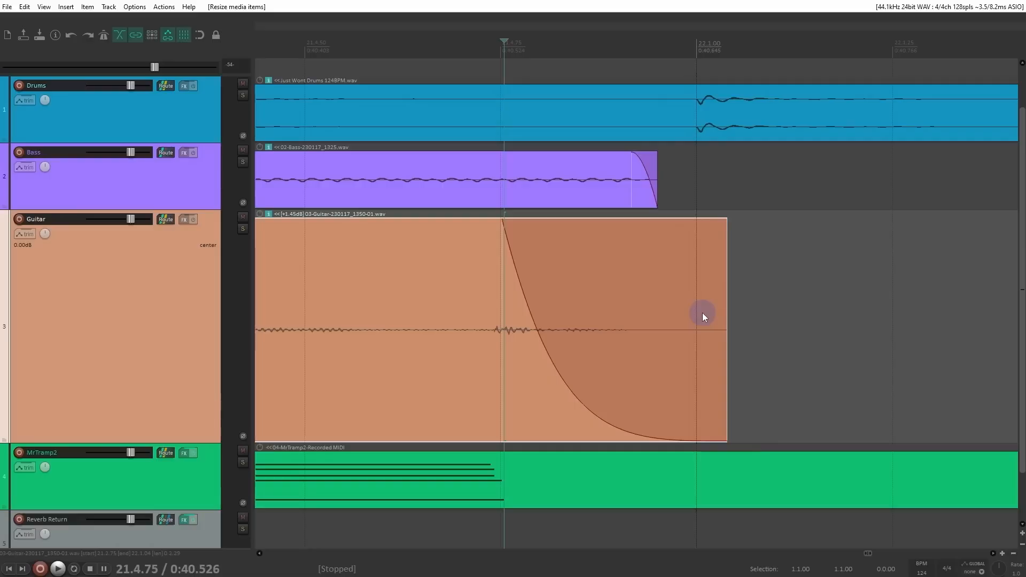
scroll(599, 277, down, 6)
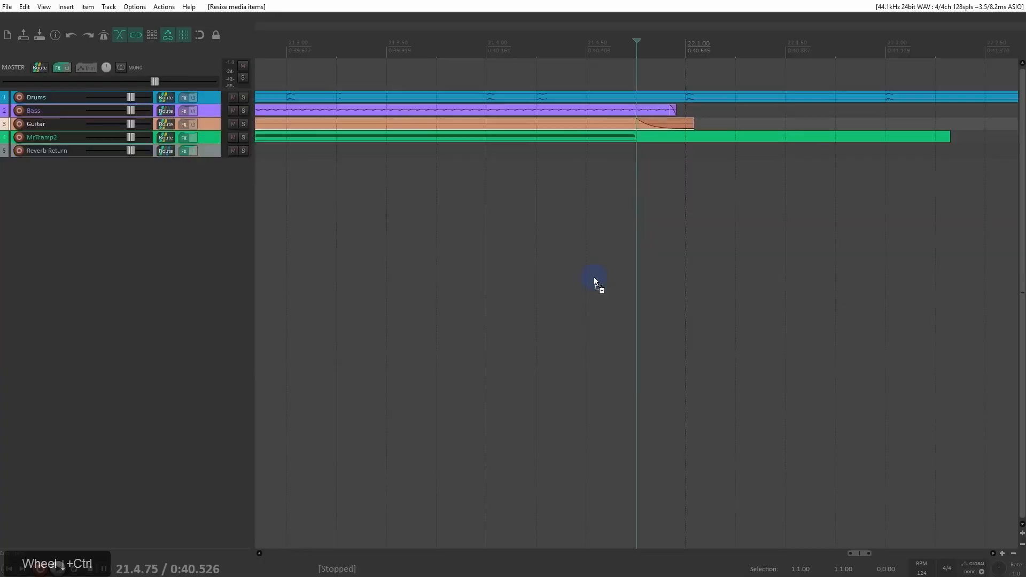
scroll(591, 283, up, 3)
scroll(585, 287, up, 3)
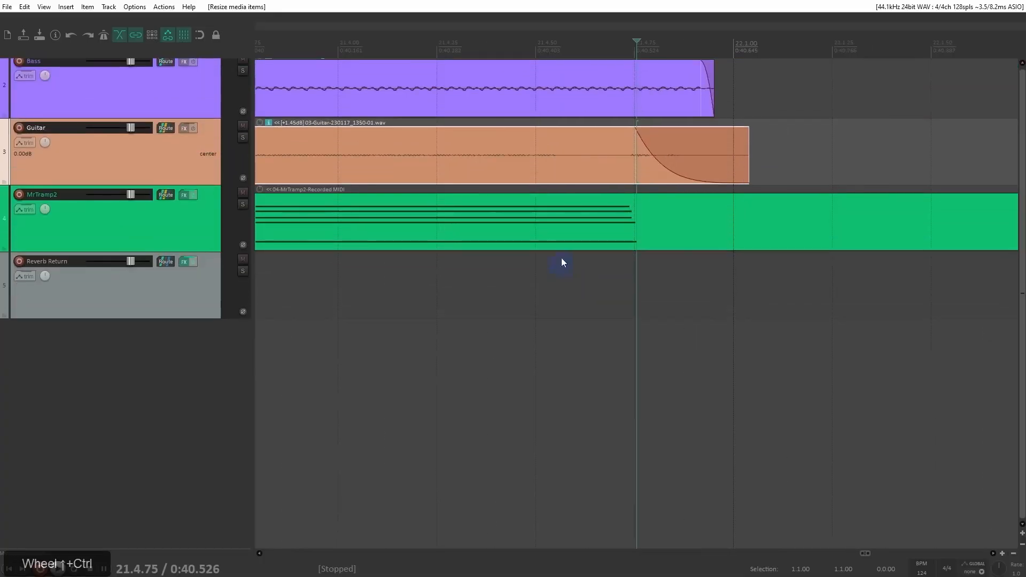
shift+middle_click(561, 275)
scroll(548, 416, up, 6)
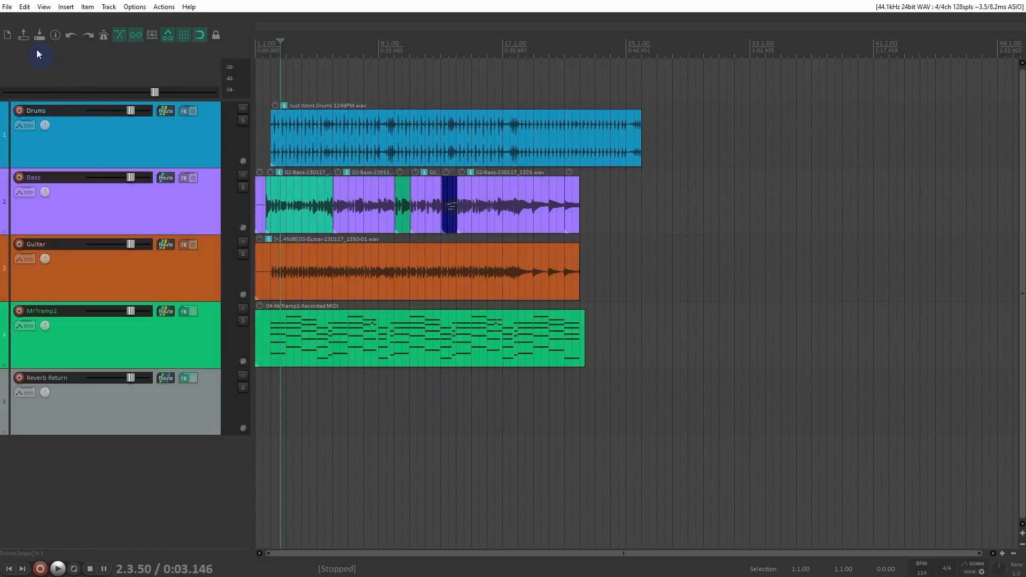
Step: Open the Render to File dialog, look through the source options and keep "Master mix"
click(7, 7)
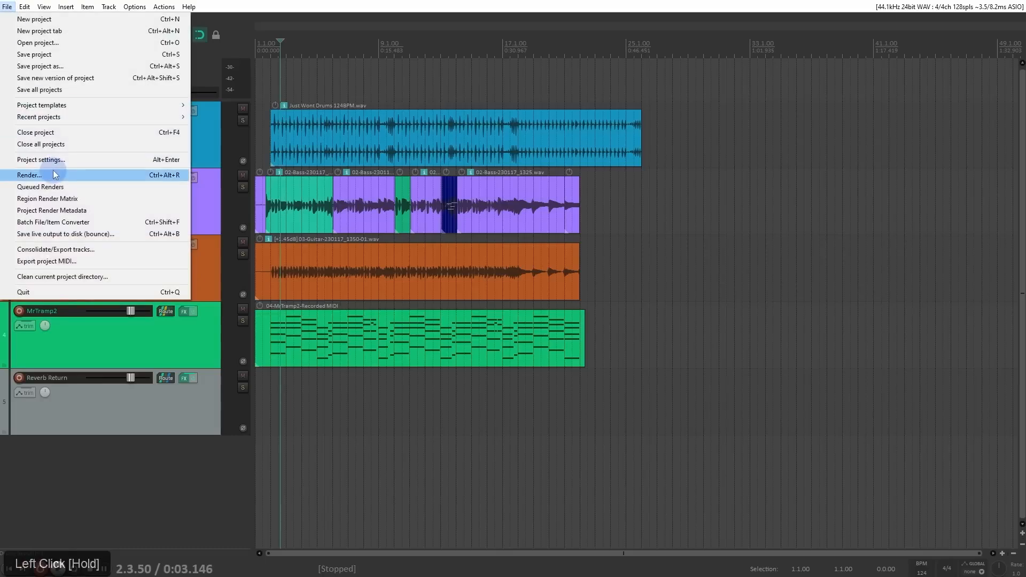
click(53, 171)
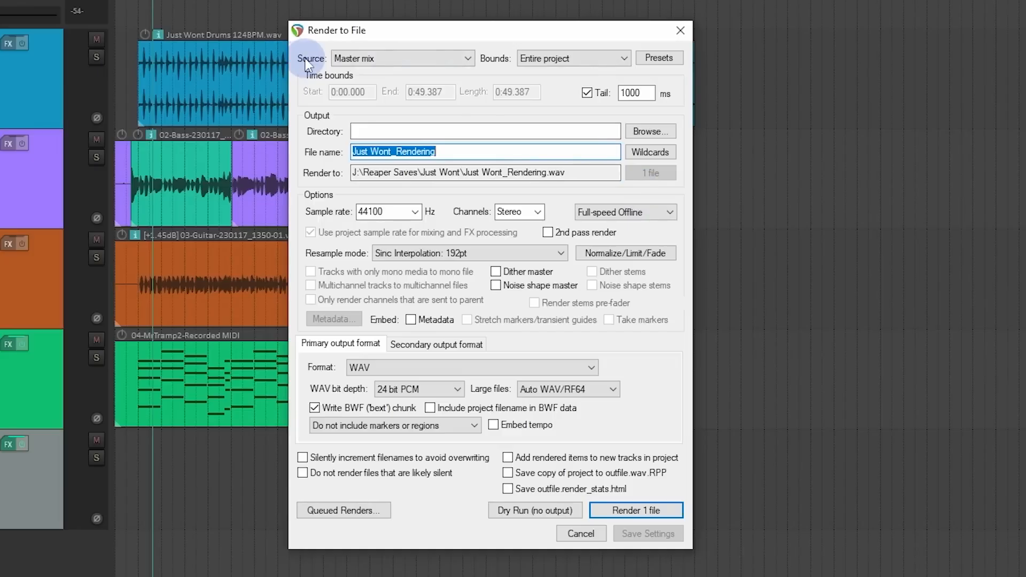
click(469, 60)
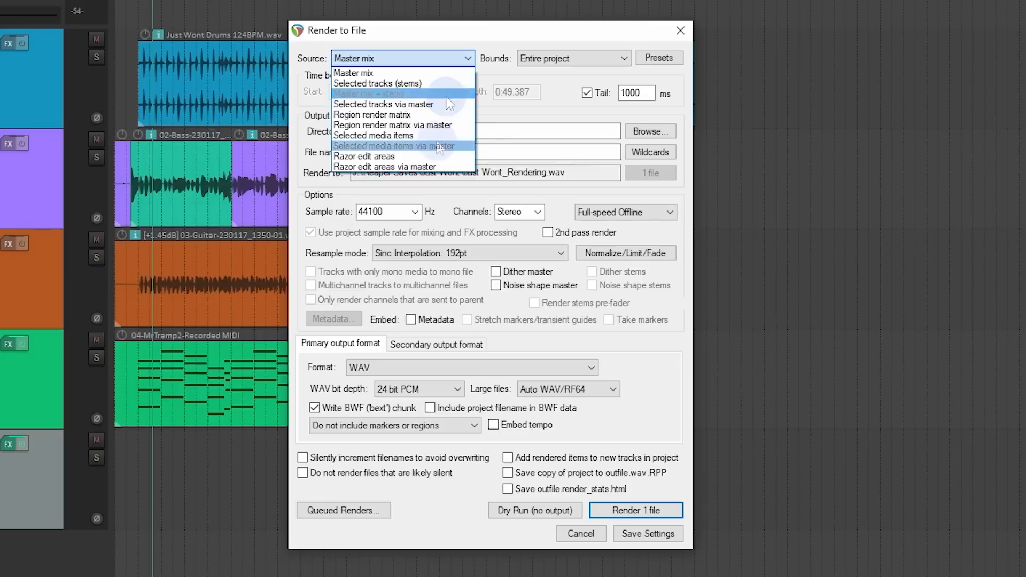
click(315, 74)
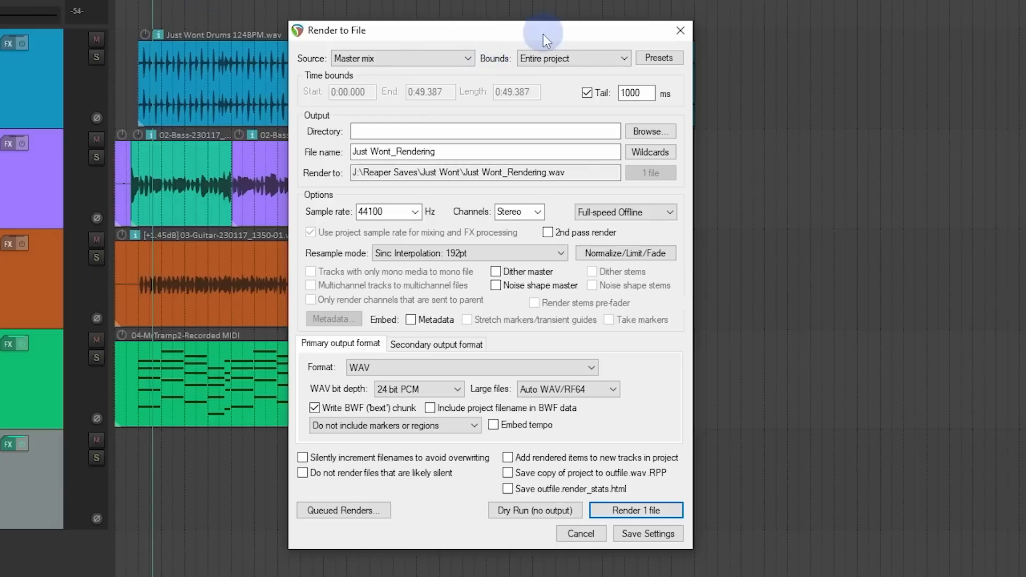
Step: Move the render dialog aside and play the opening of the project from 1.1.00
drag(550, 31, 1001, 63)
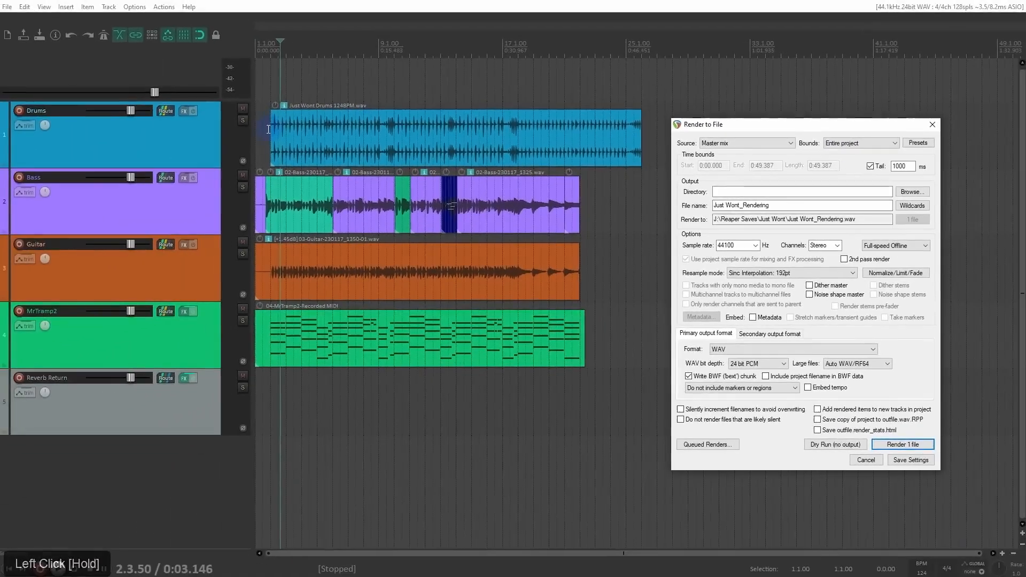
click(199, 117)
scroll(218, 118, up, 6)
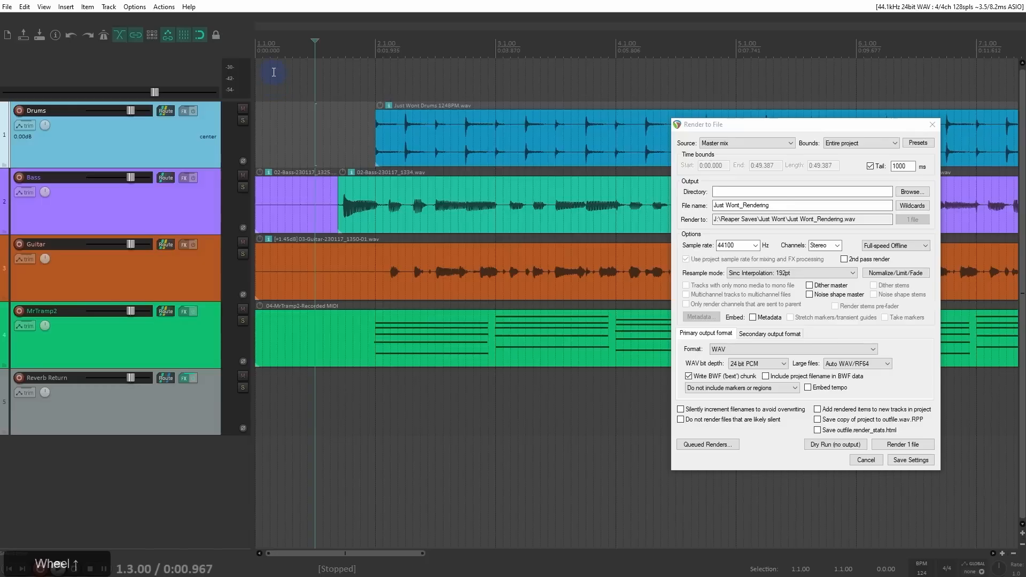
click(257, 68)
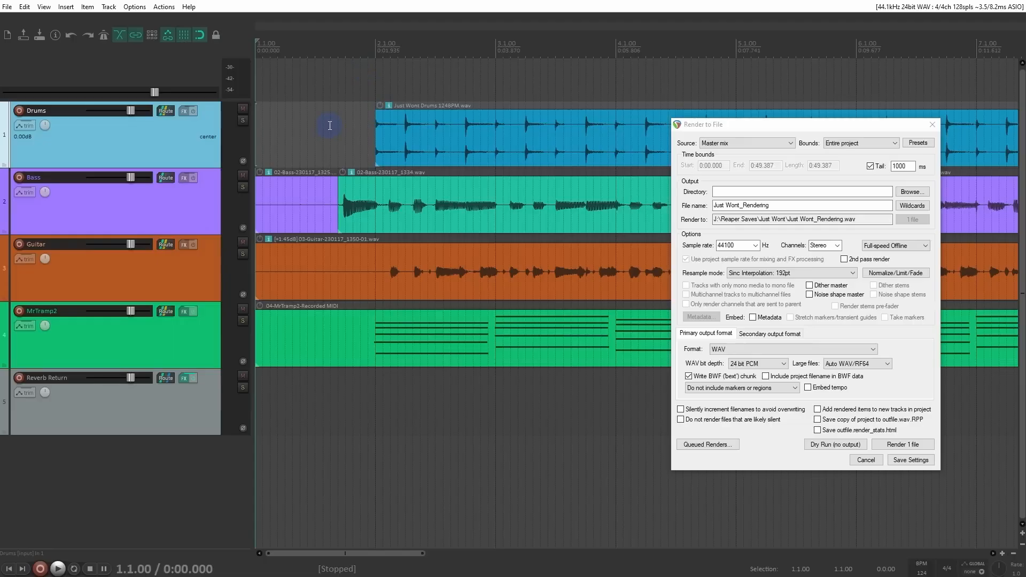
key(space)
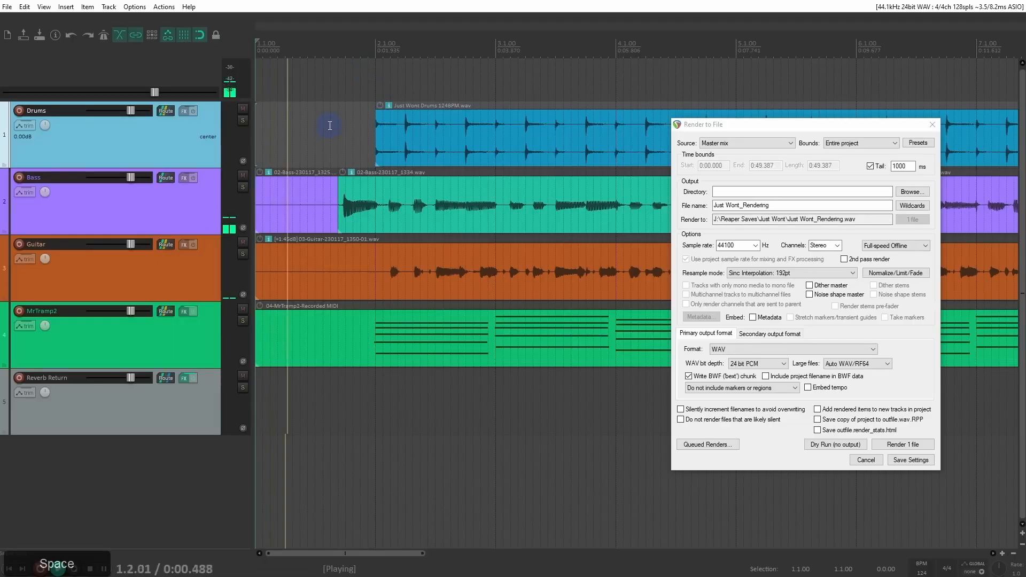
key(space)
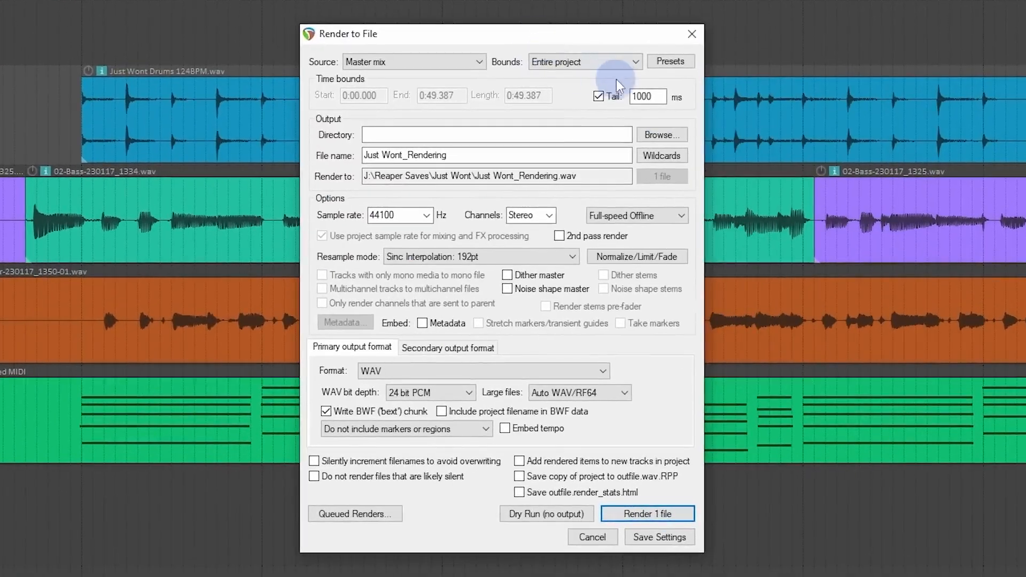
Step: Look through the render bounds options and keep "Entire project"
click(832, 133)
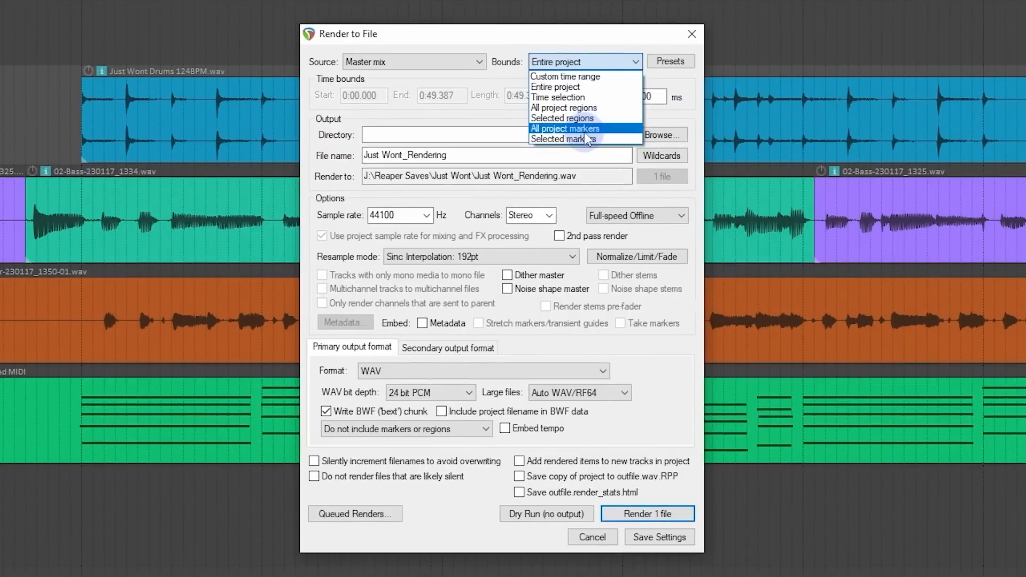
click(587, 89)
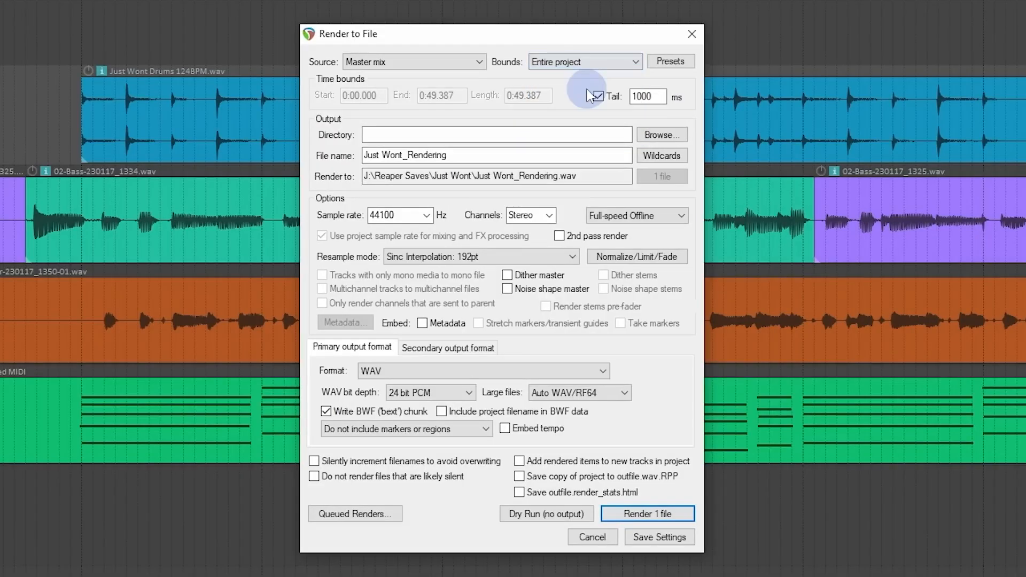
Step: Draw an empty MIDI item on the Bass track well past the song's end to check the render bounds, and delete it
scroll(217, 98, down, 5)
scroll(211, 101, down, 2)
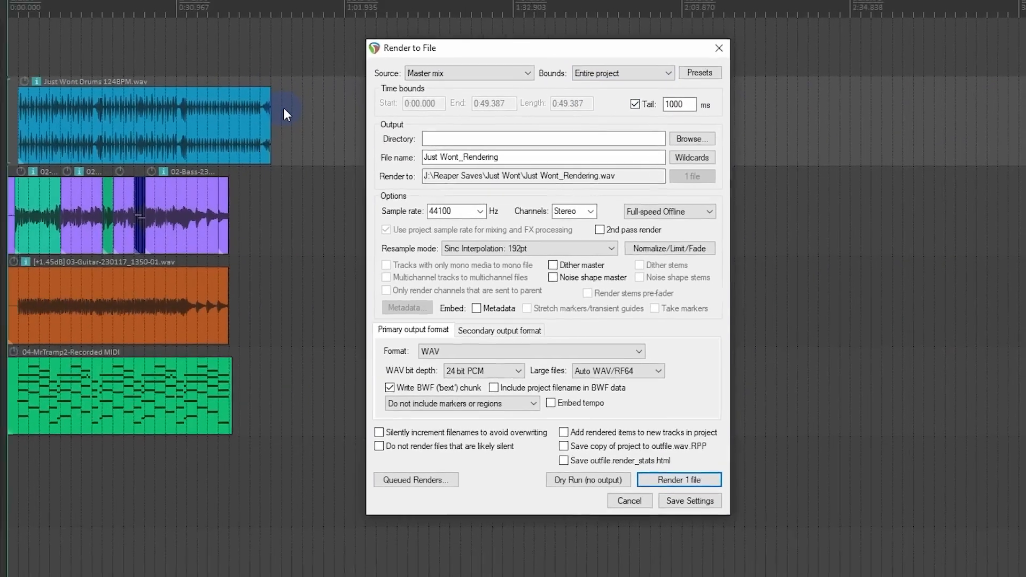
drag(372, 35, 350, 206)
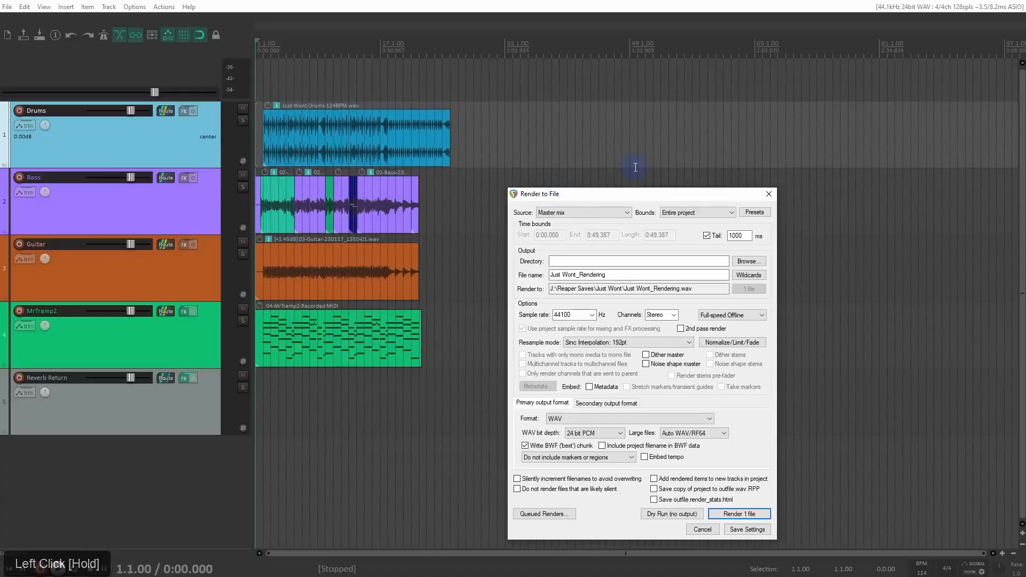
drag(637, 178, 790, 183)
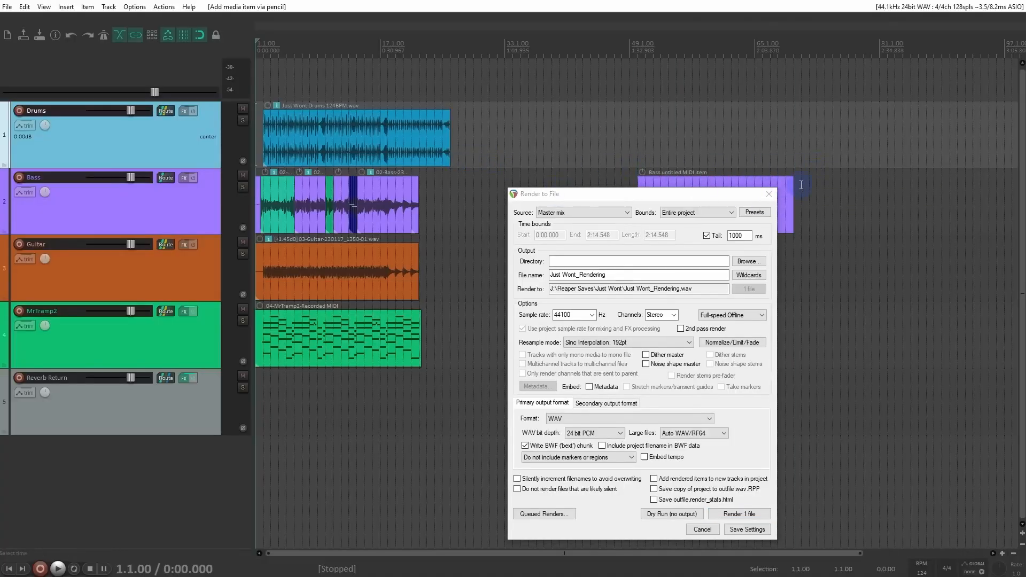
click(777, 182)
key(Delete)
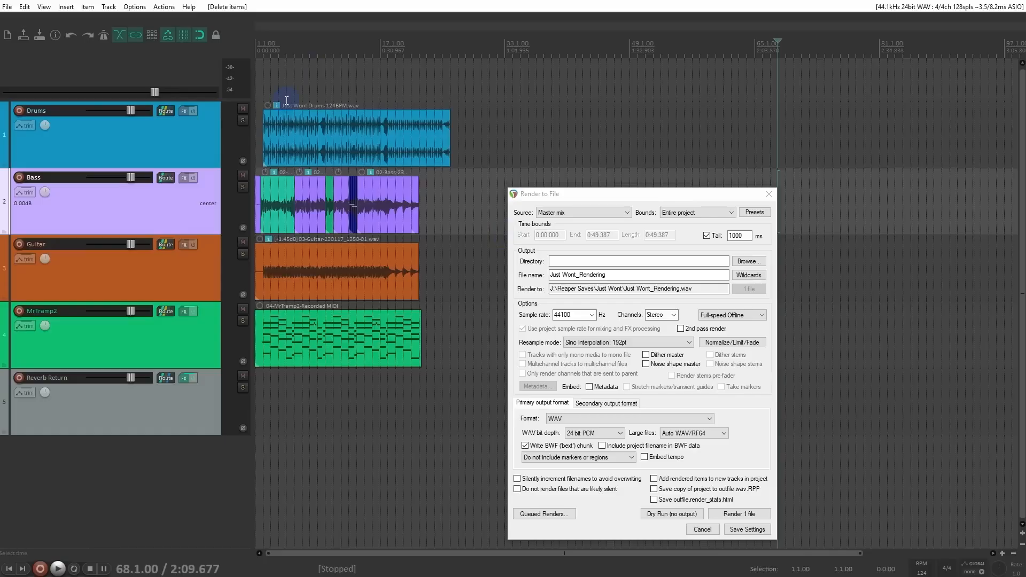
Step: Make a time selection from 1.3.00 to 2.3.00 and clear it
scroll(287, 100, up, 3)
drag(267, 56, 287, 55)
click(278, 63)
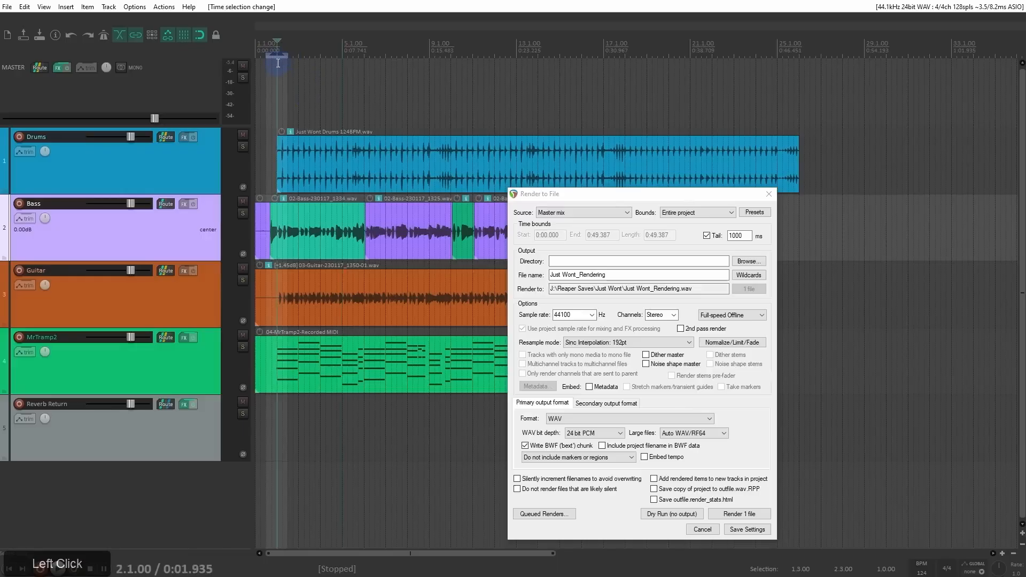
key(Escape)
Step: Move the render dialog clear of the first bass edit and add a marker at 1.3.75, where the teal bass item starts
click(268, 54)
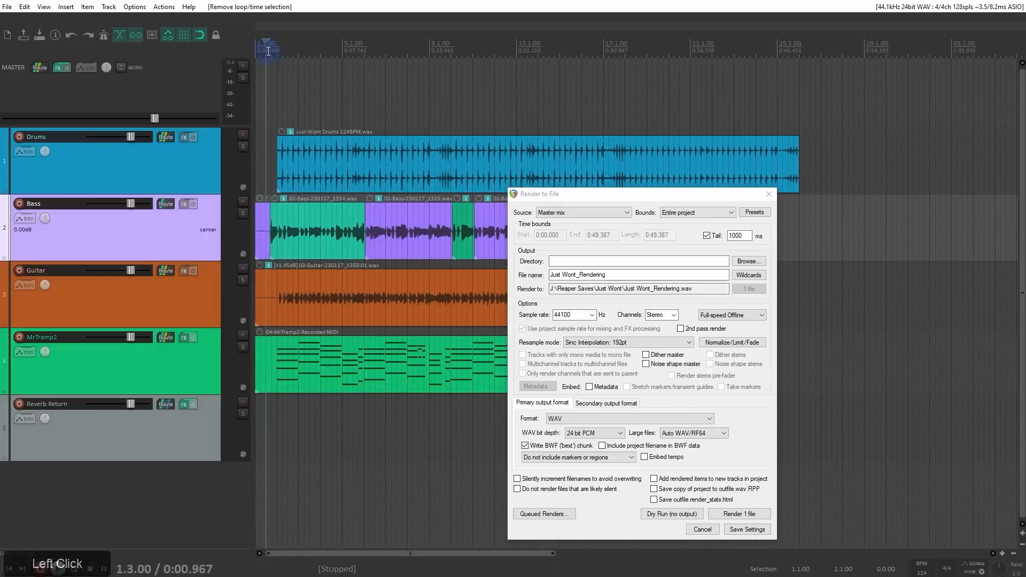
scroll(316, 98, up, 5)
click(339, 50)
scroll(338, 50, up, 3)
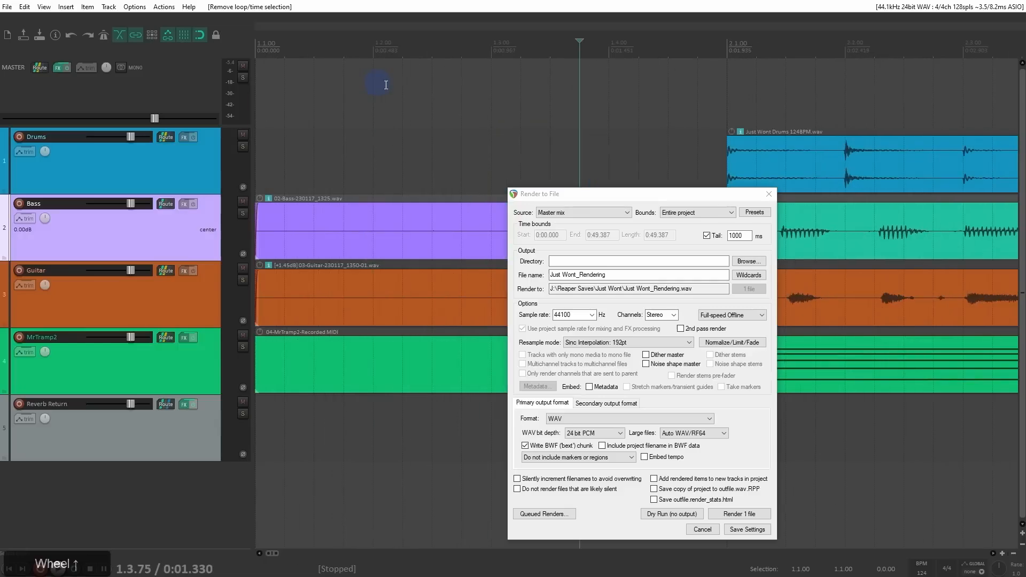
drag(664, 195, 422, 175)
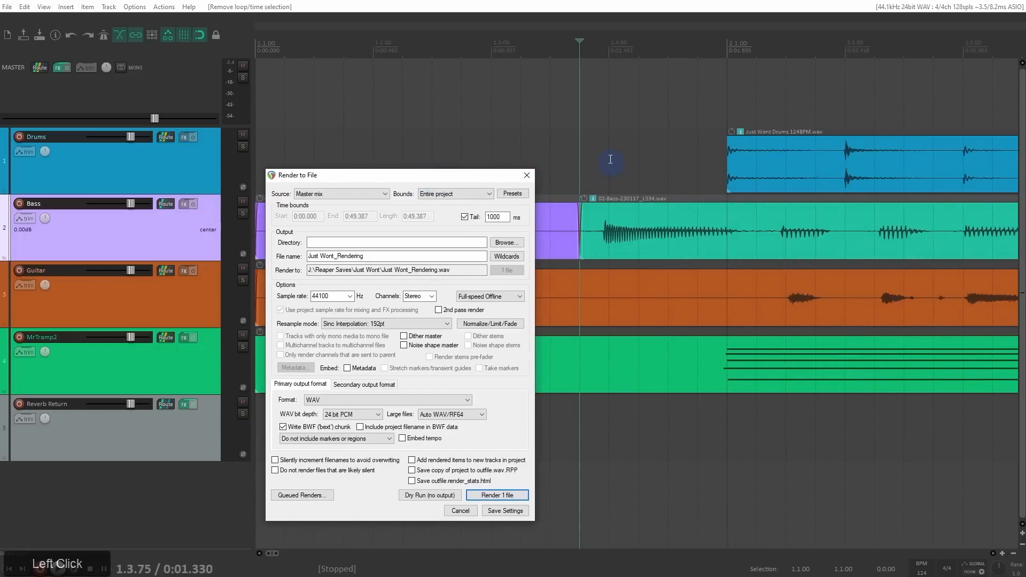
click(581, 51)
key(m)
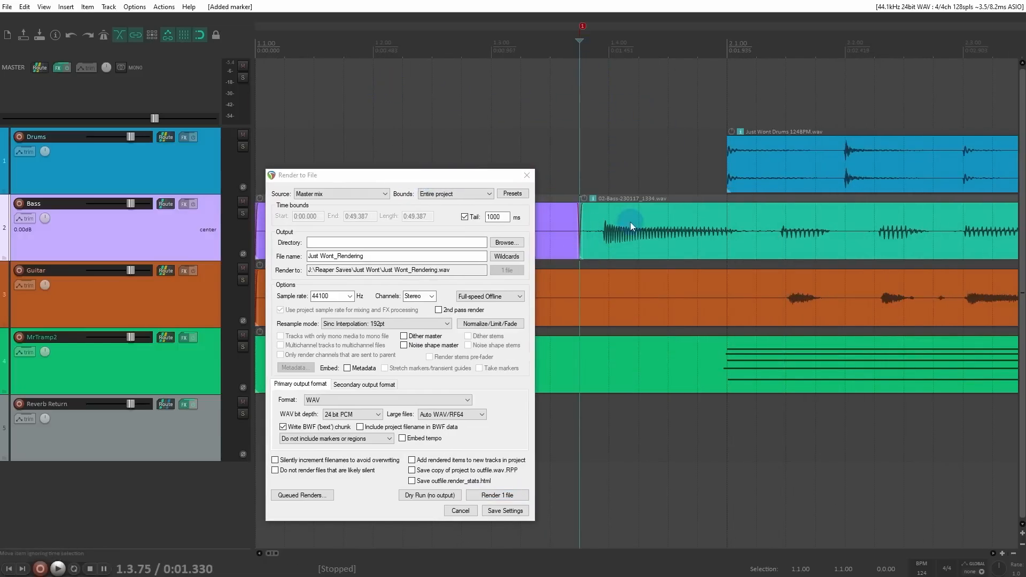
Step: Add a second marker at 26.1.00, at the end of the drums item
scroll(630, 223, down, 8)
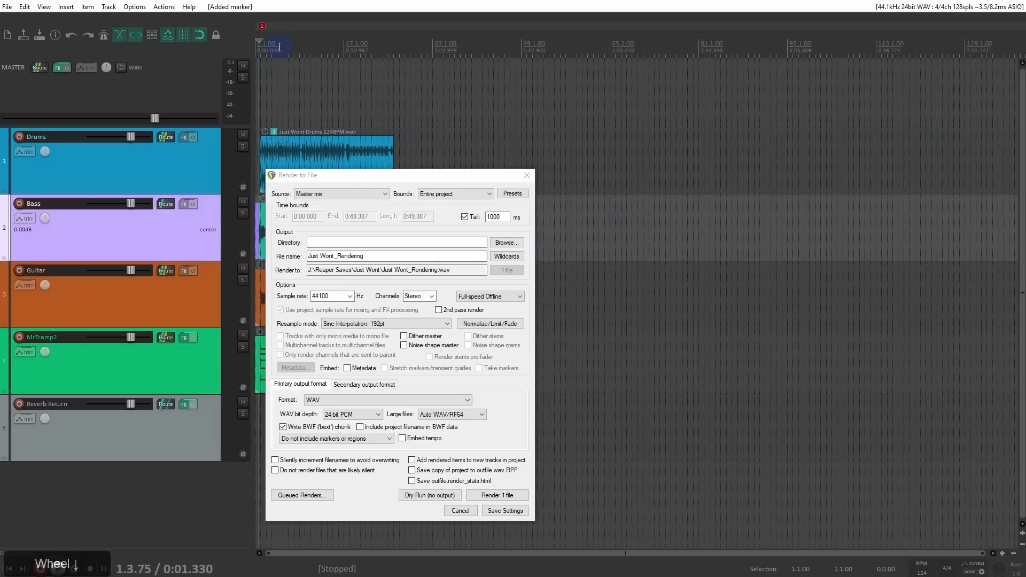
scroll(320, 75, up, 4)
click(663, 118)
scroll(669, 118, up, 6)
key(m)
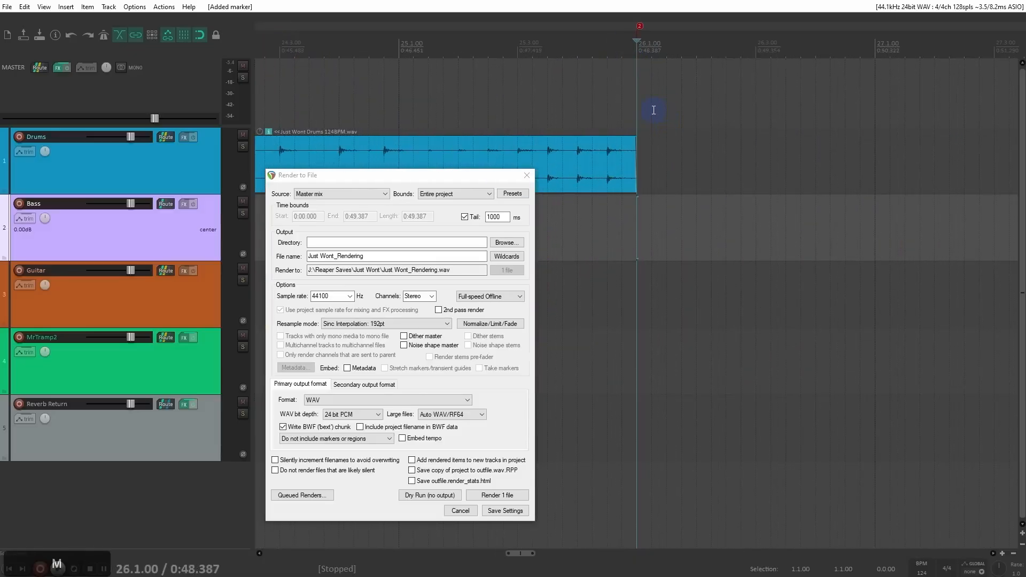
Step: Make a time selection from 1.3.75 to 26.1.00 between the two markers and set the render bounds to Time selection
scroll(648, 107, down, 8)
drag(278, 175, 621, 115)
drag(261, 53, 531, 101)
click(770, 135)
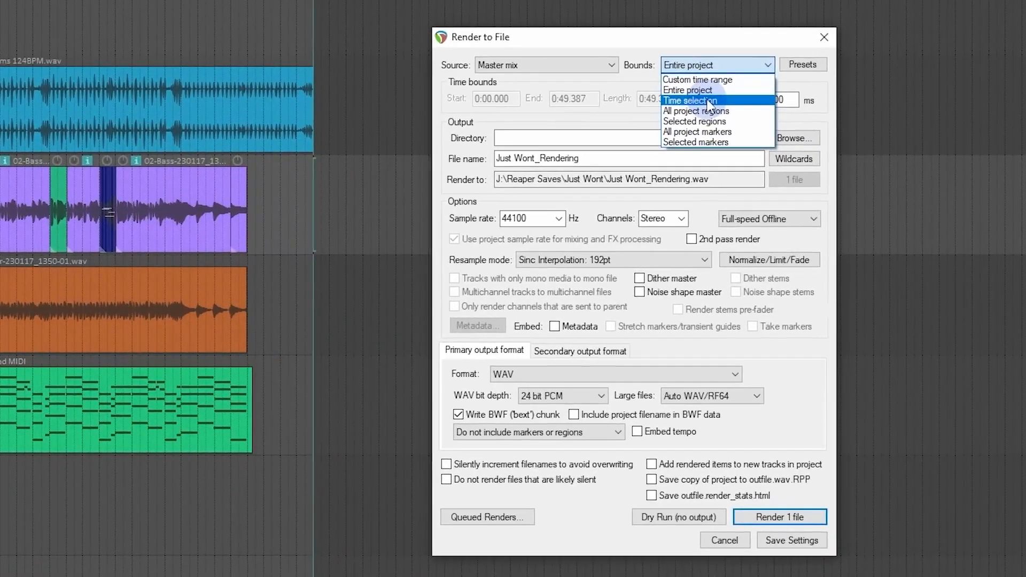
click(710, 101)
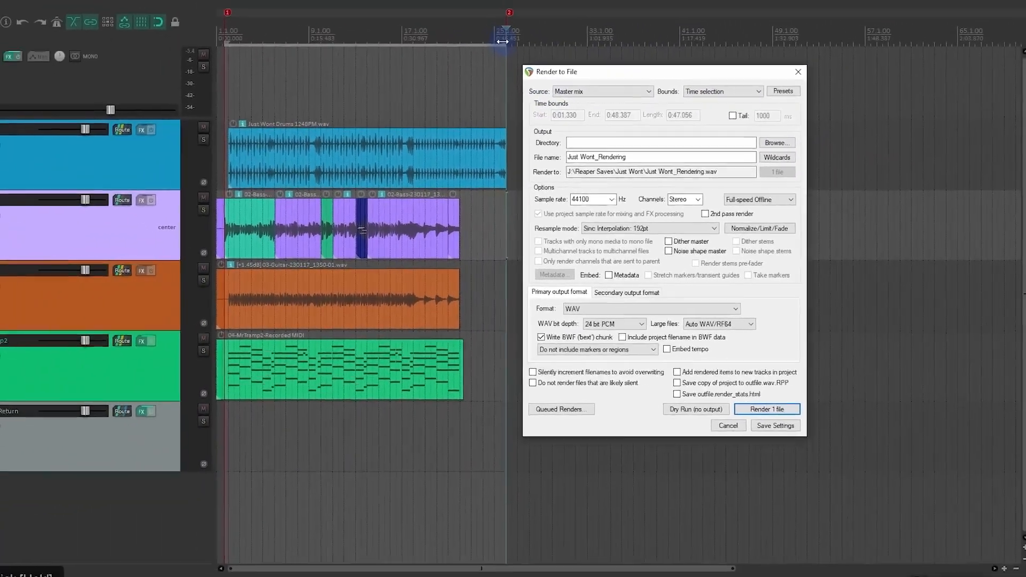
Step: Shorten the time selection to end at 20.1.00, extend its end back to the second marker at 26.1.00, and clear it
drag(503, 42, 436, 37)
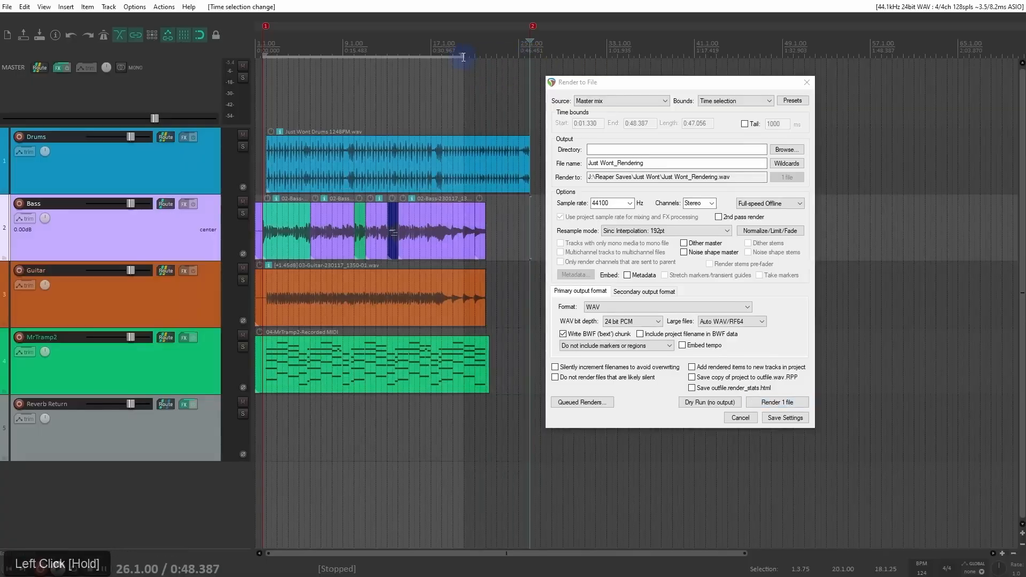
click(729, 93)
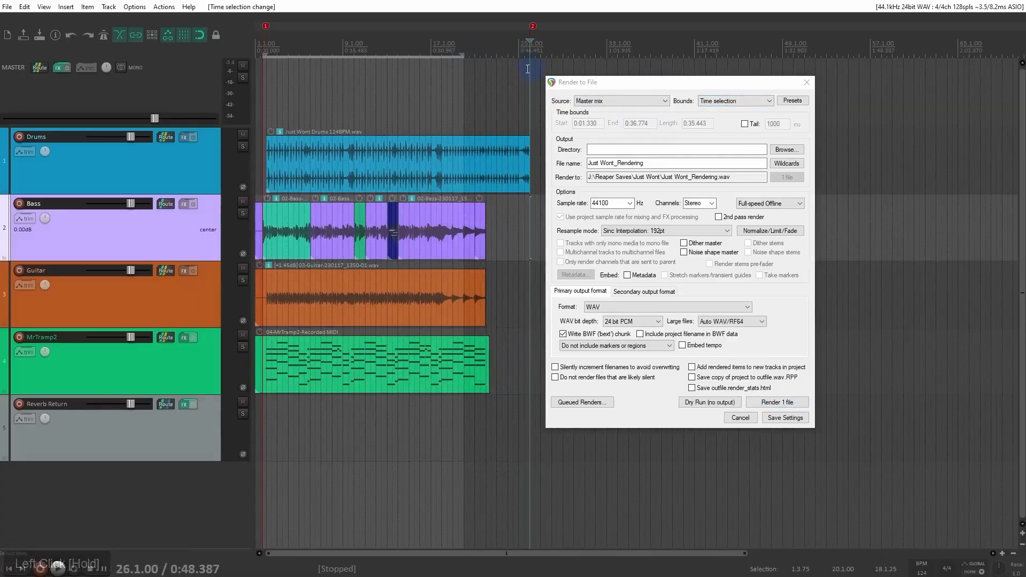
click(463, 57)
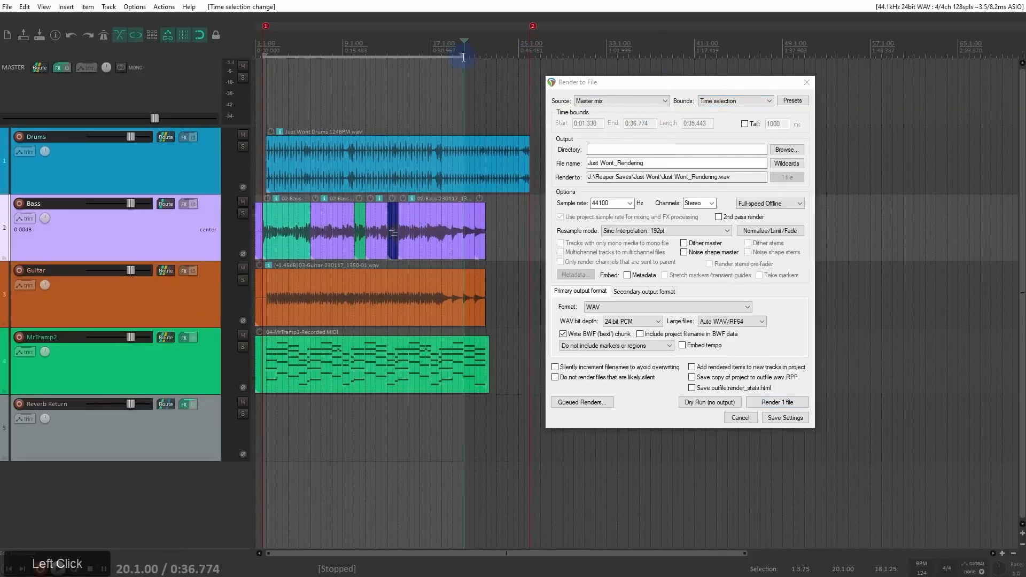
drag(463, 57, 538, 73)
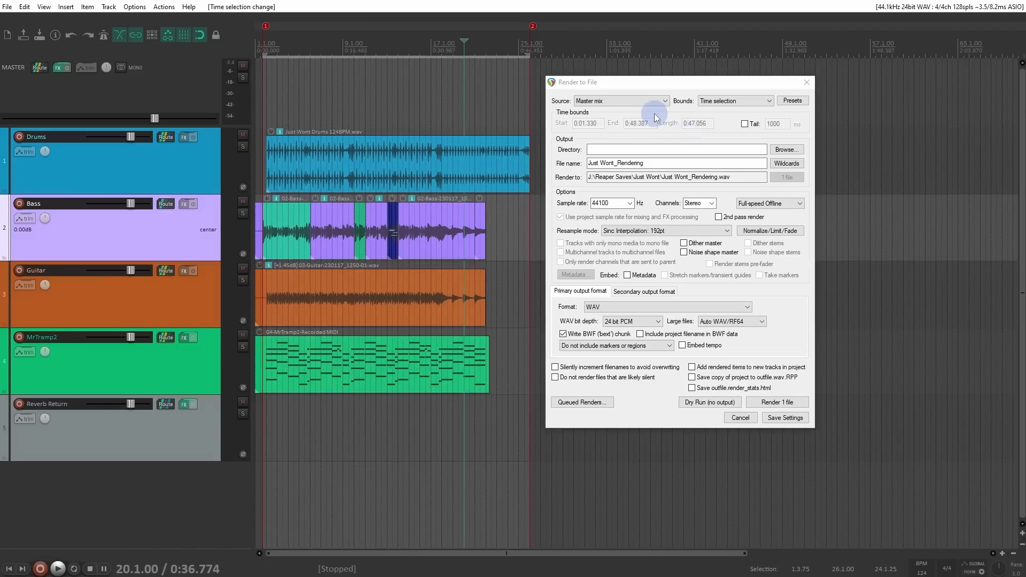
click(430, 97)
key(Escape)
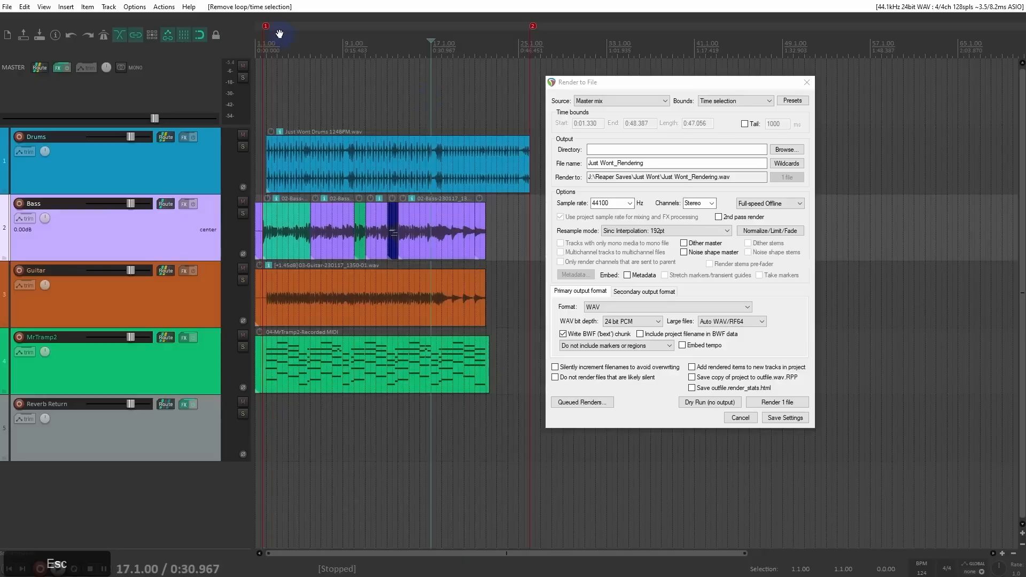
Step: Name the marker at 1.3.75 =START and the marker at 26.1.00 =END
double_click(266, 26)
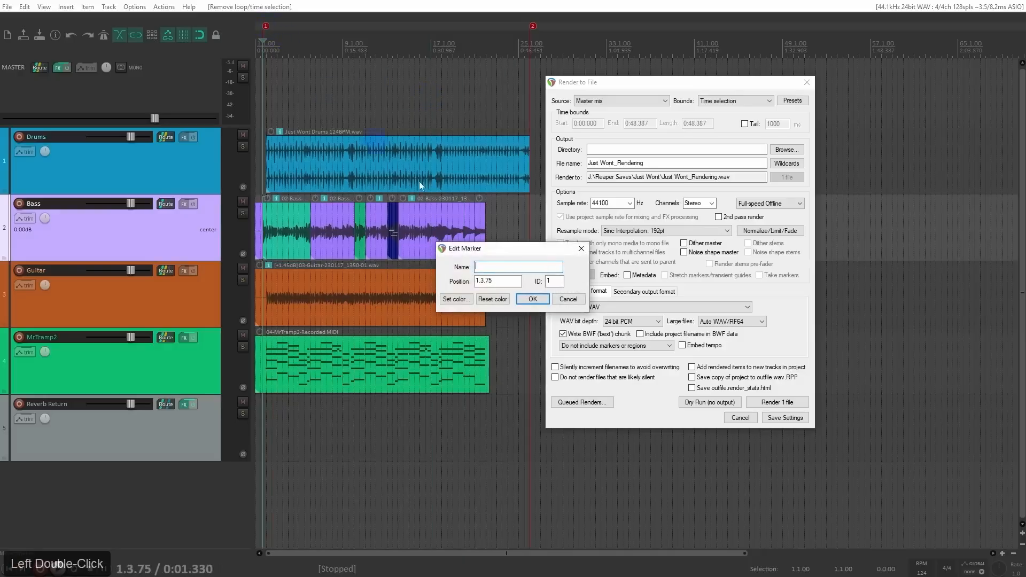
text(=START)
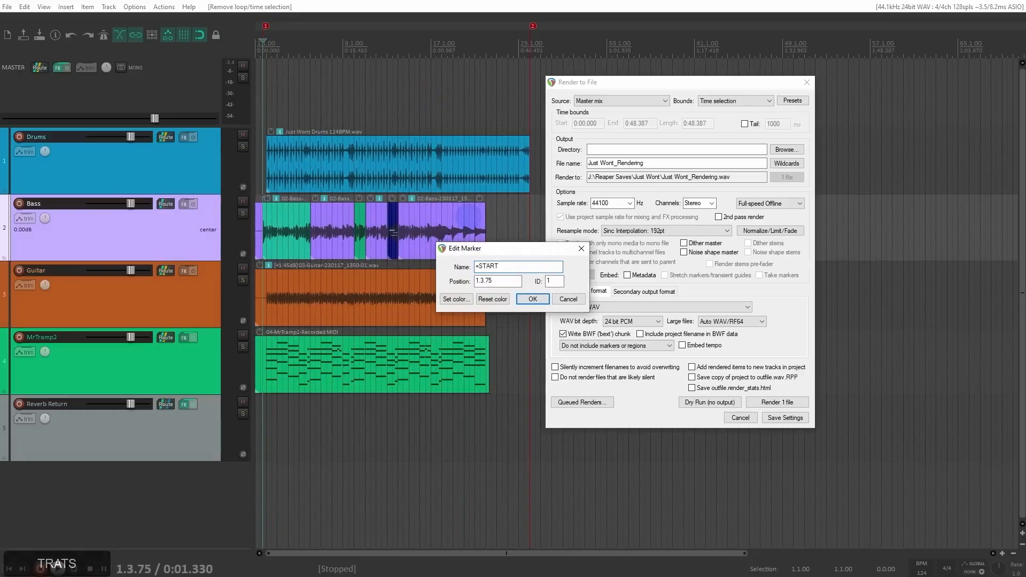
click(532, 299)
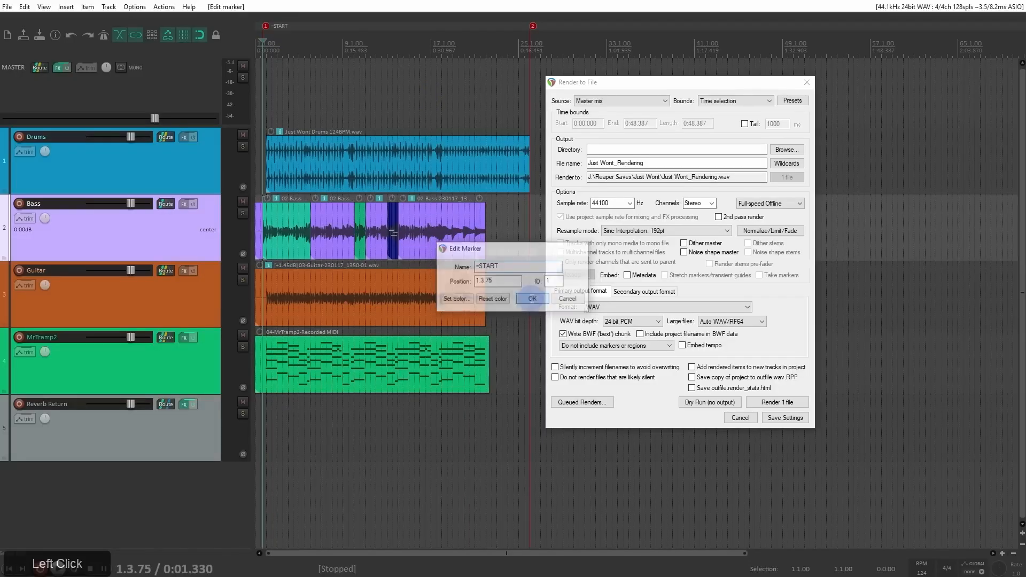
double_click(533, 25)
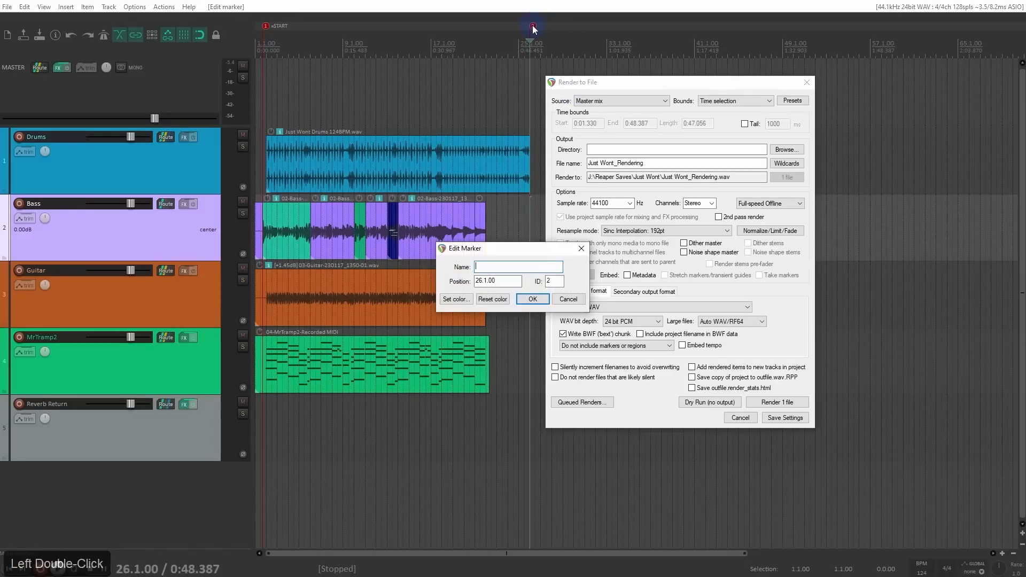
click(494, 265)
text(=END)
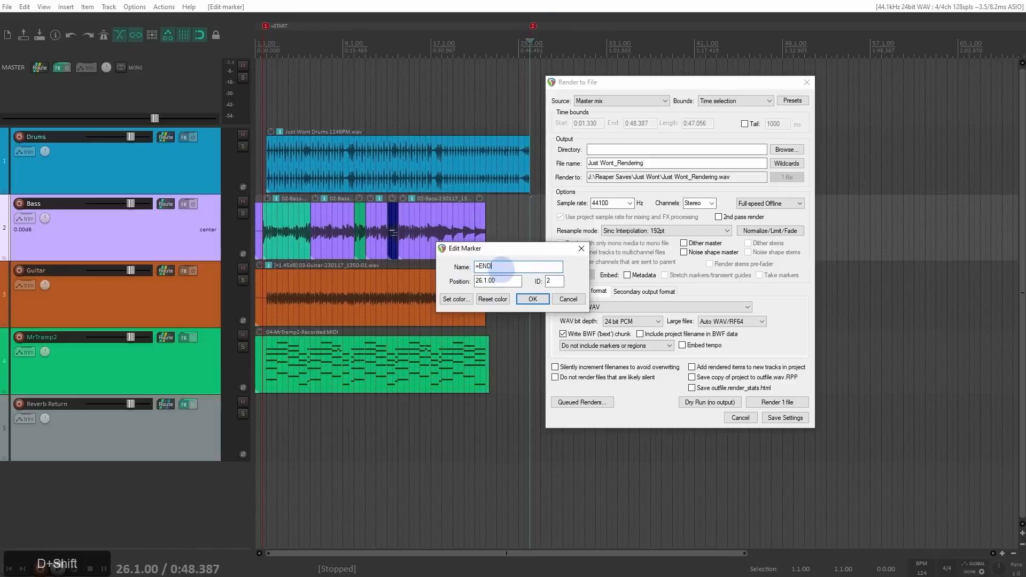
click(530, 299)
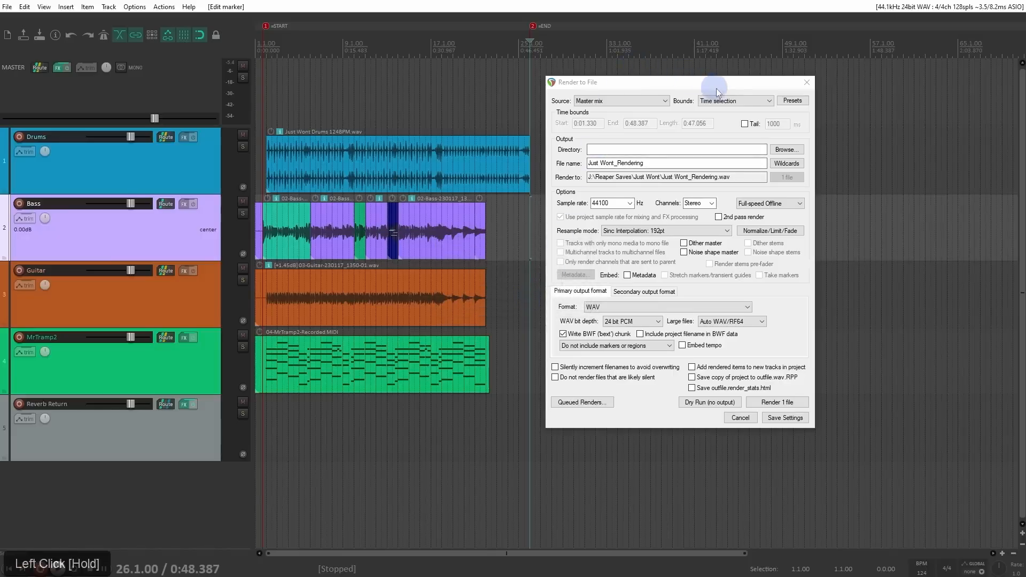
Step: Set the render bounds to Custom time range, move the =END marker earlier to about 0:41.612, and refresh the range
click(734, 101)
click(736, 115)
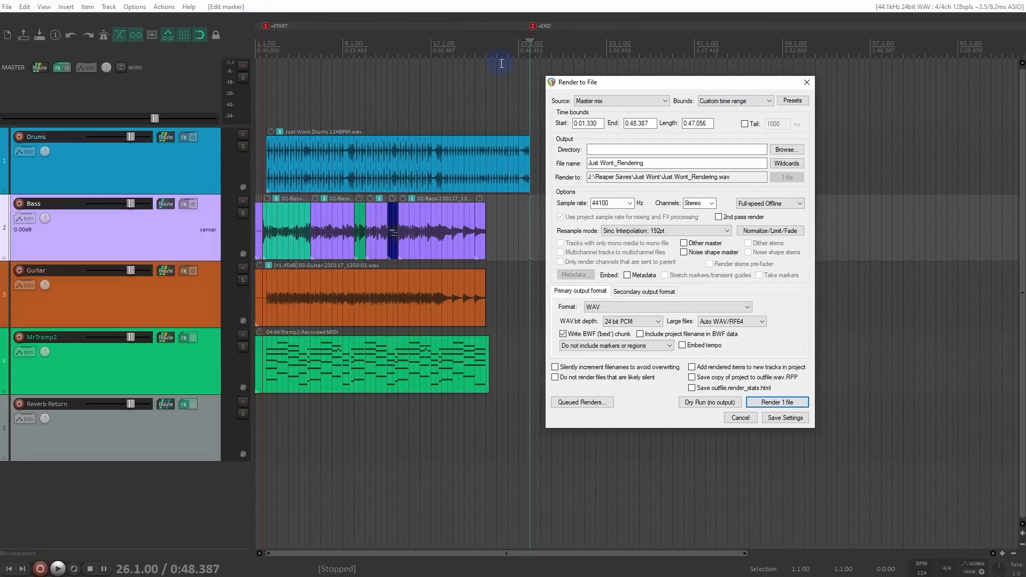
drag(531, 26, 495, 26)
scroll(735, 99, down, 1)
scroll(734, 99, up, 1)
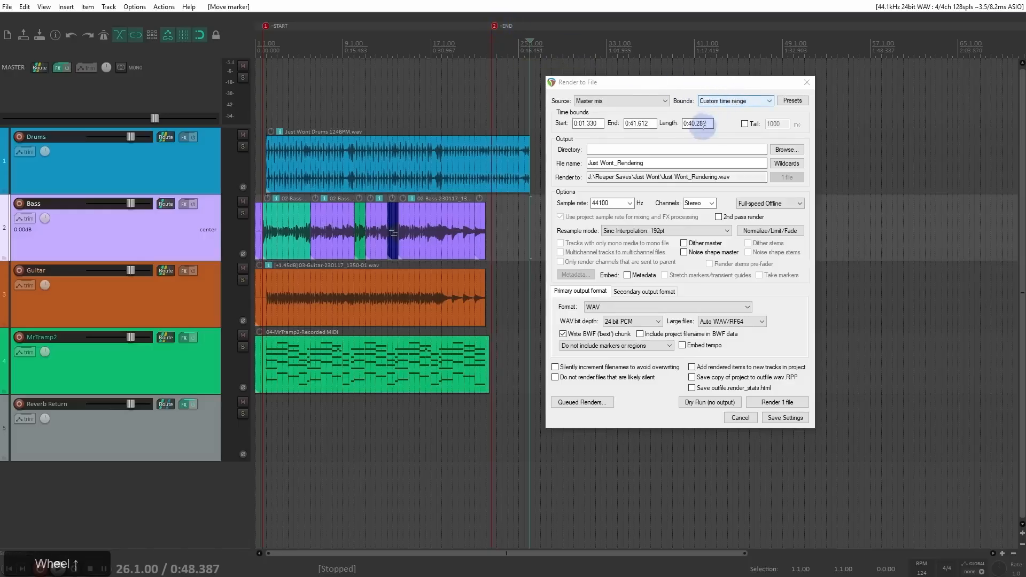
Step: Return the =END marker to 26.1.00 at the end of the drums item and refresh the custom render range
drag(495, 26, 535, 33)
scroll(746, 103, down, 1)
scroll(746, 103, up, 1)
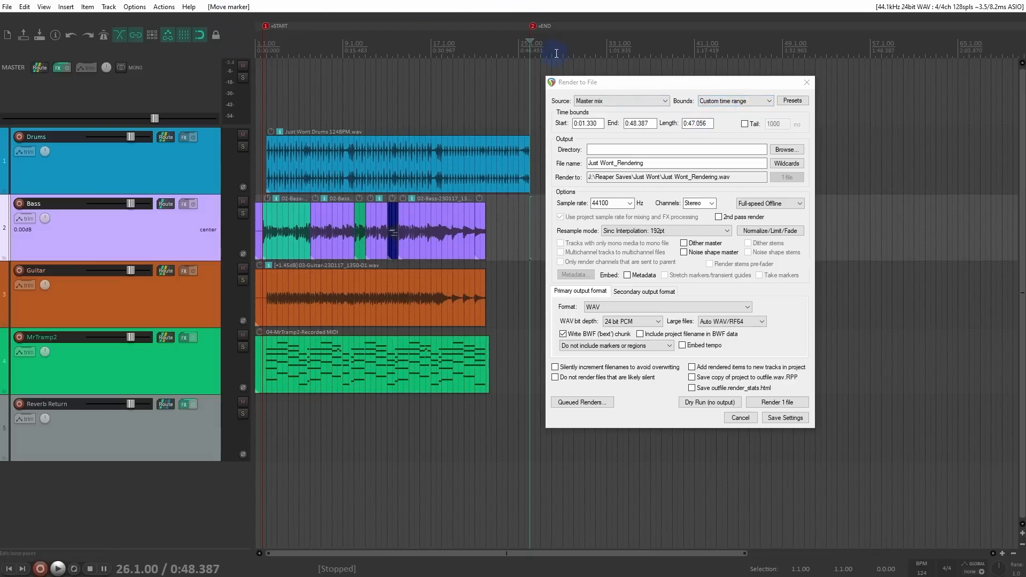
Step: Make a time selection from 6.1.00 to 13.3.00, load it as the render bounds, and switch the bounds to Custom time range
drag(308, 68, 393, 72)
click(758, 101)
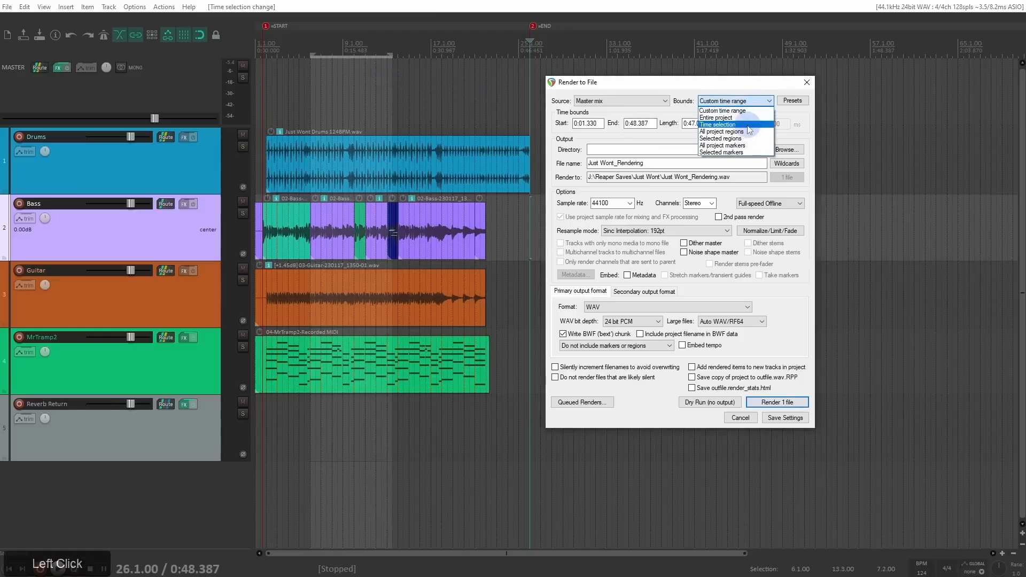
click(747, 125)
click(756, 102)
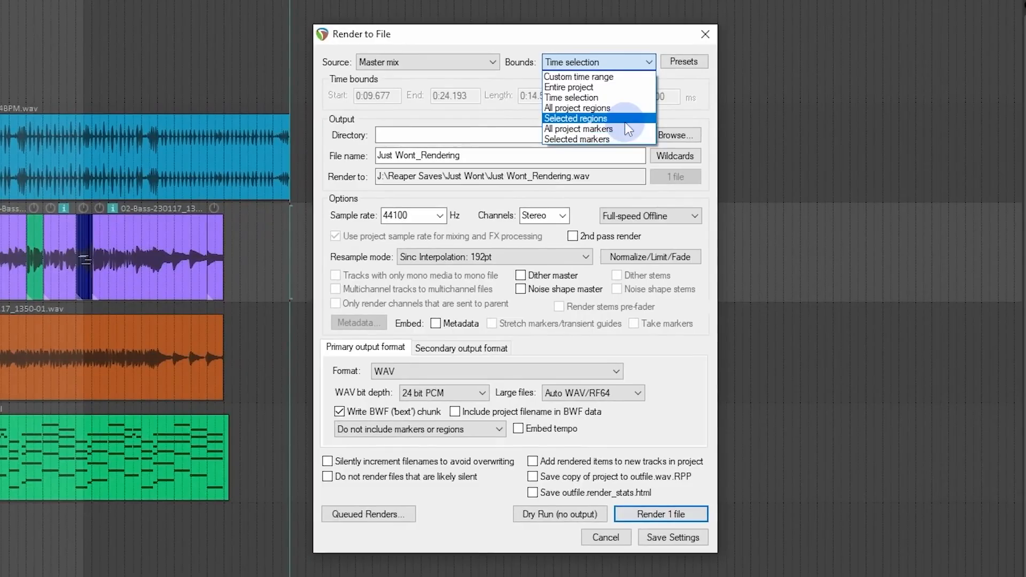
click(618, 81)
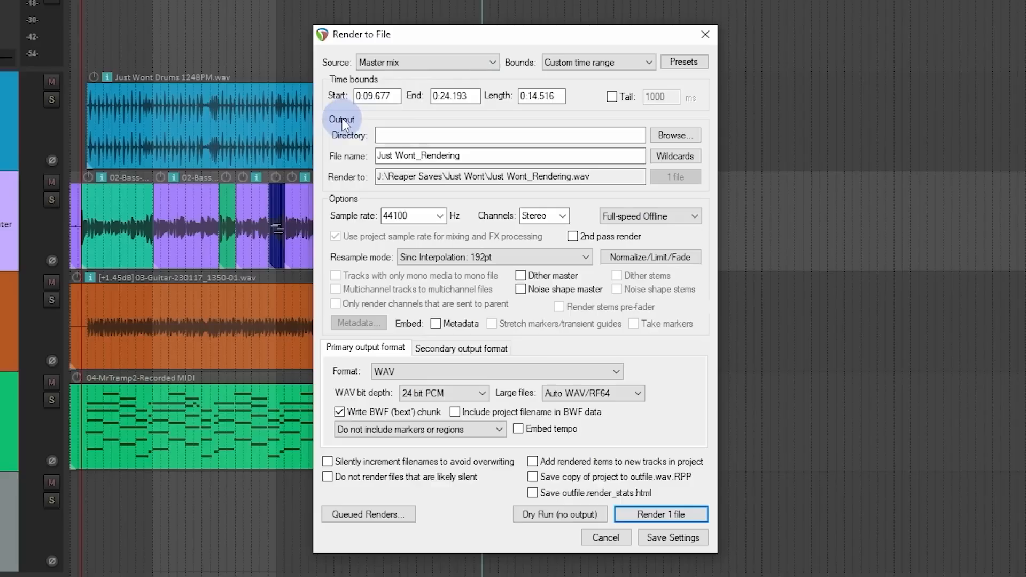
Step: Set the render output directory to the project folder J:\Reaper Saves\Just Wont
click(682, 136)
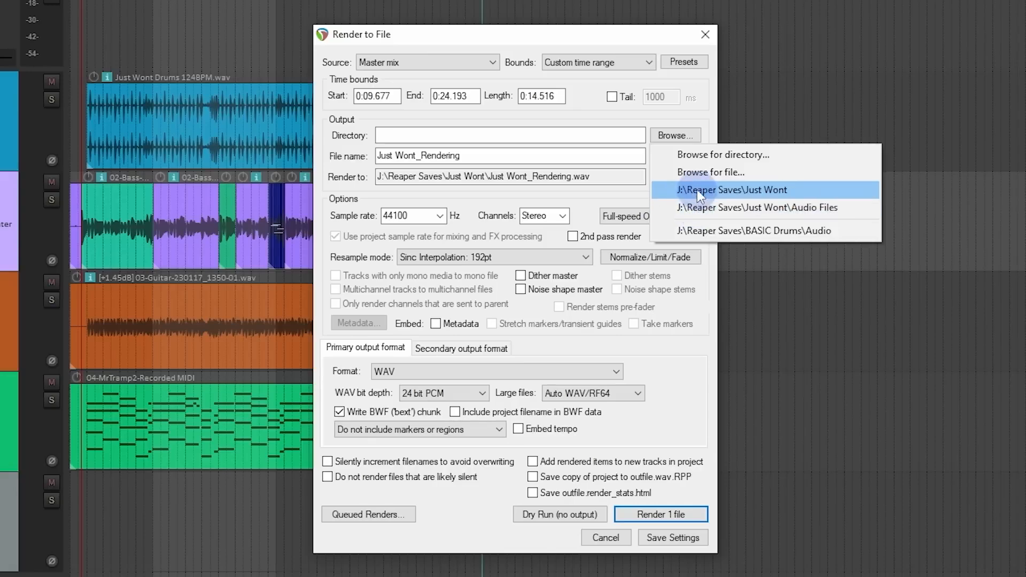
click(703, 161)
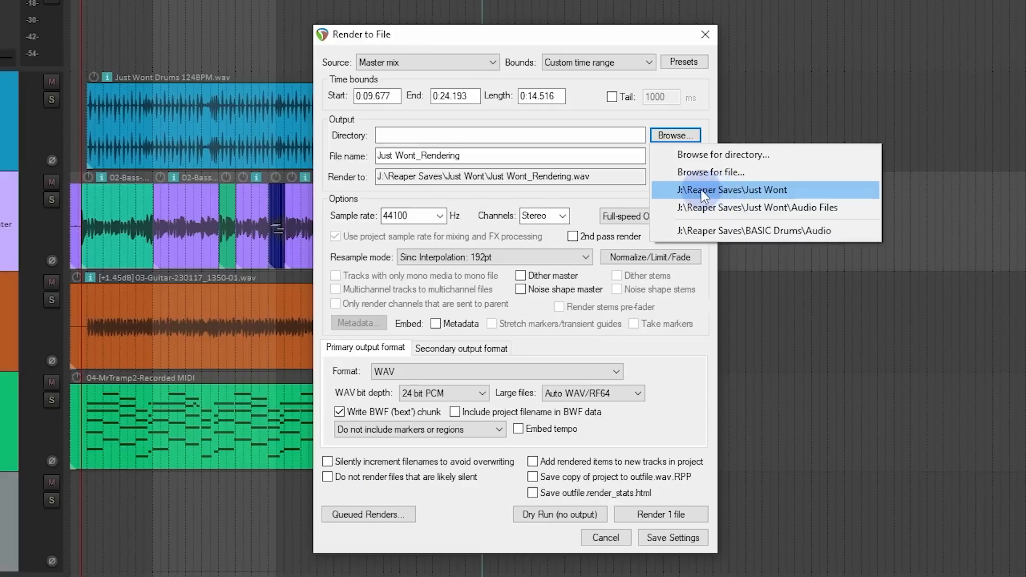
click(717, 190)
Step: Create a folder named Renders inside the Just Wont folder and use it as the render output directory
click(684, 136)
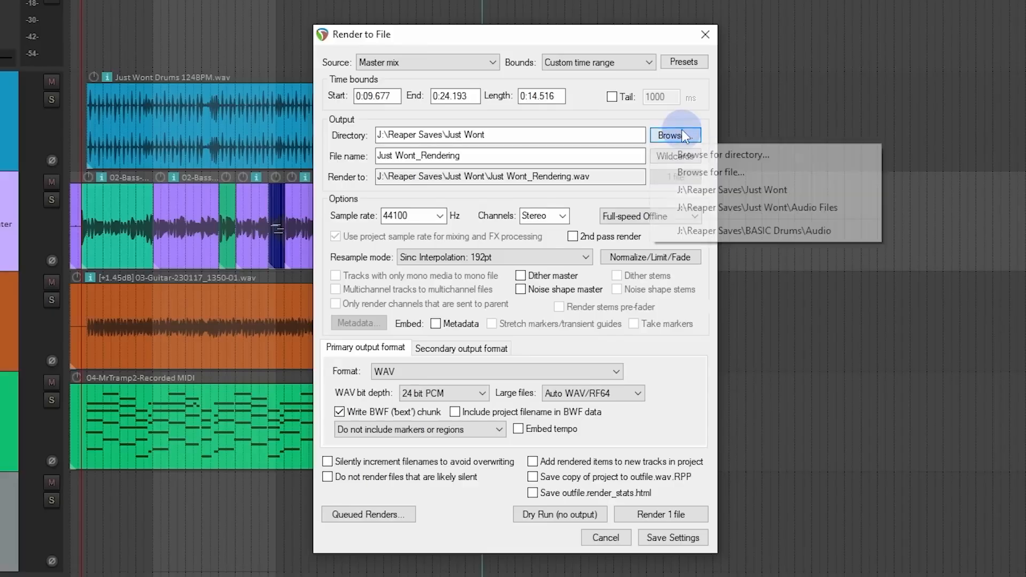
click(697, 160)
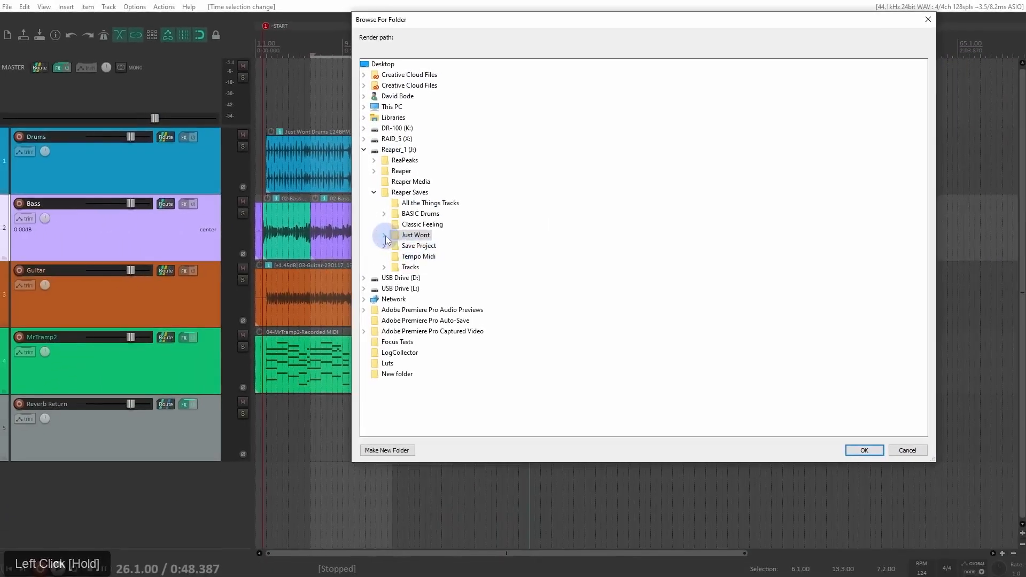
click(369, 234)
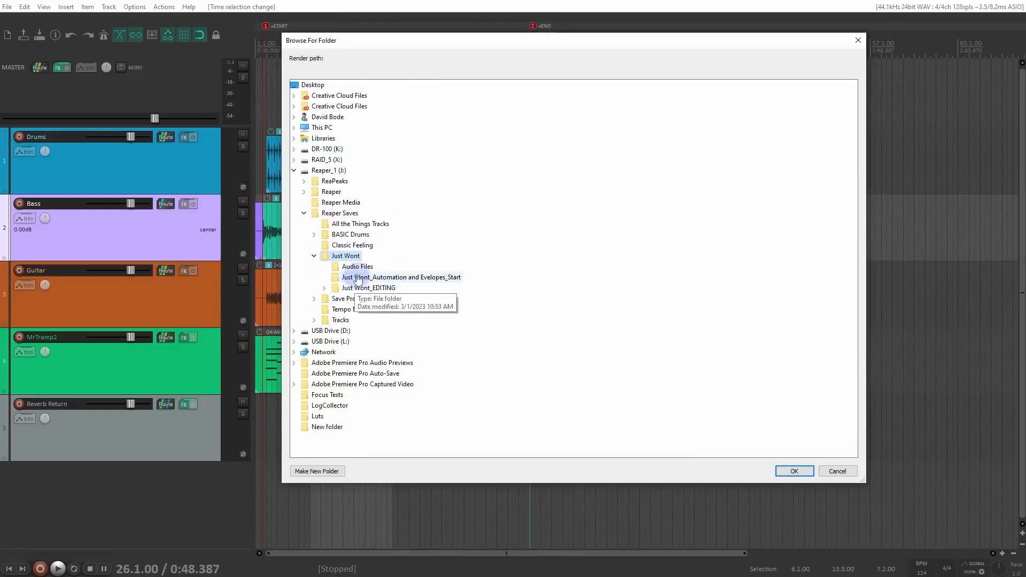
click(338, 464)
text(Re)
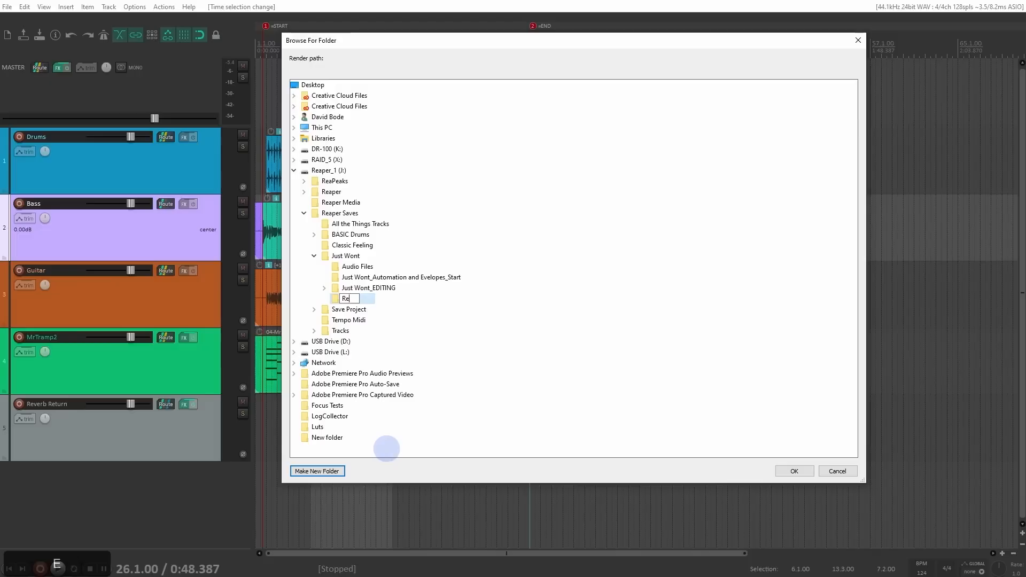
text(nders)
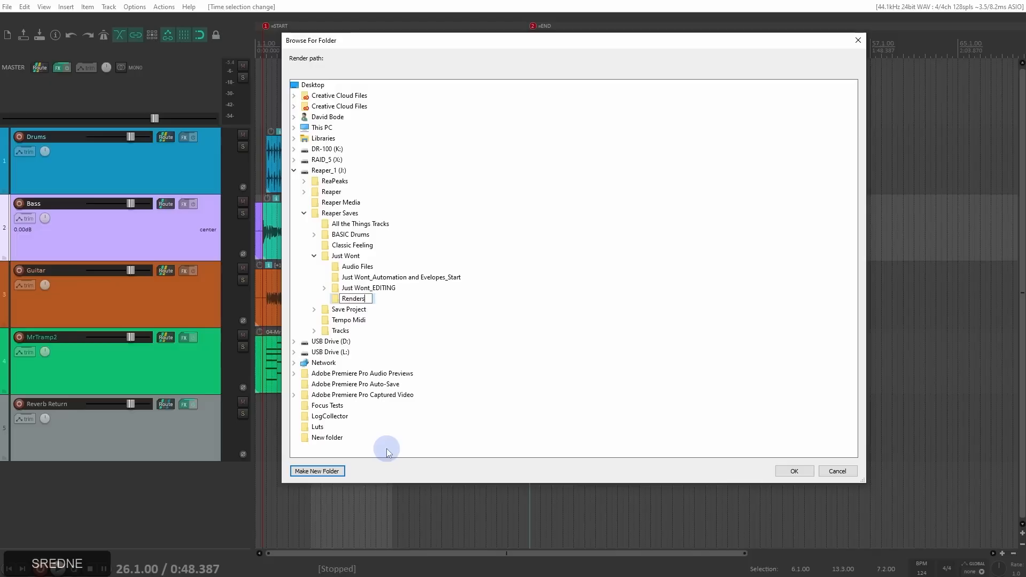
key(KP_Enter)
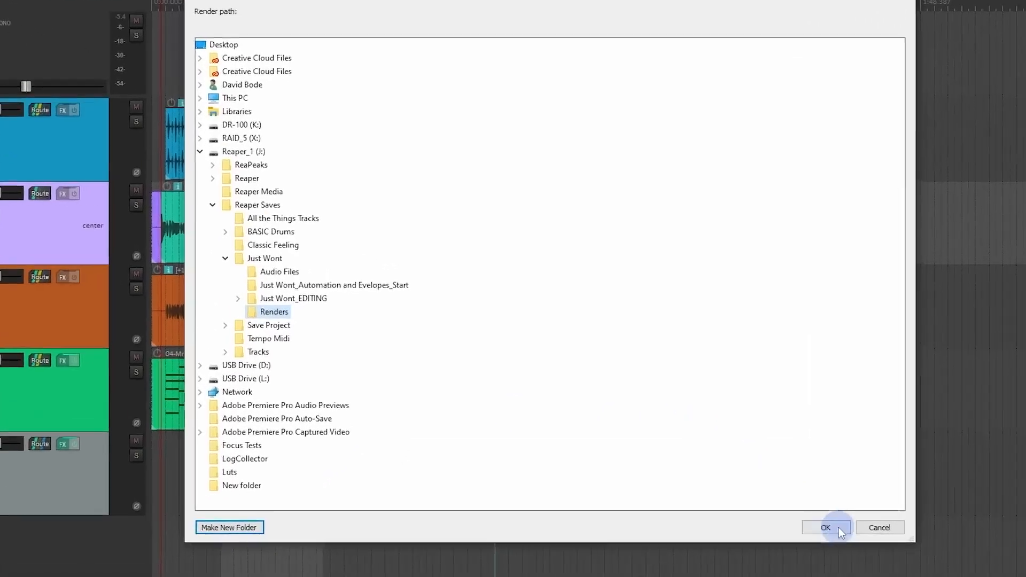
click(795, 471)
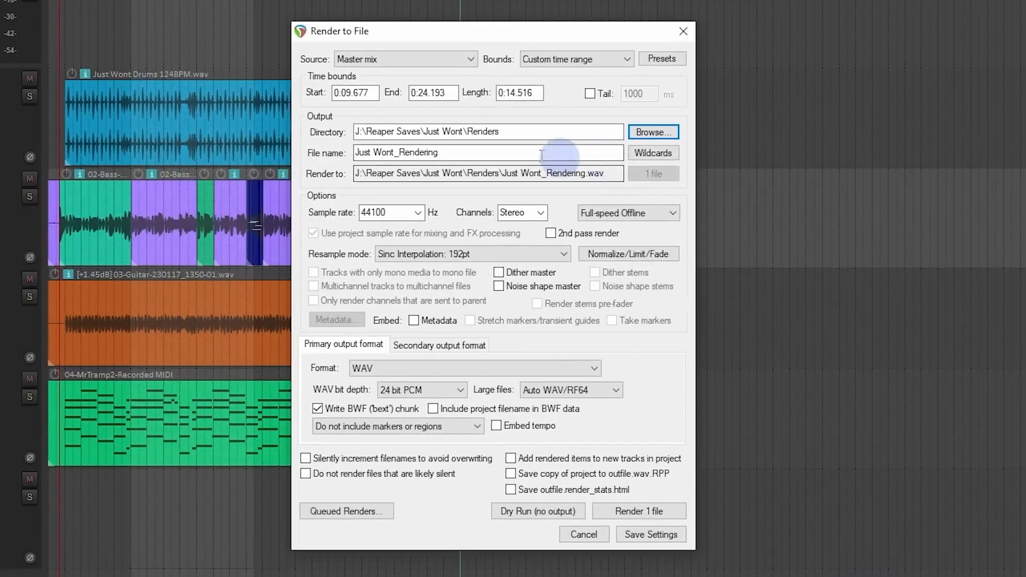
drag(355, 132, 523, 135)
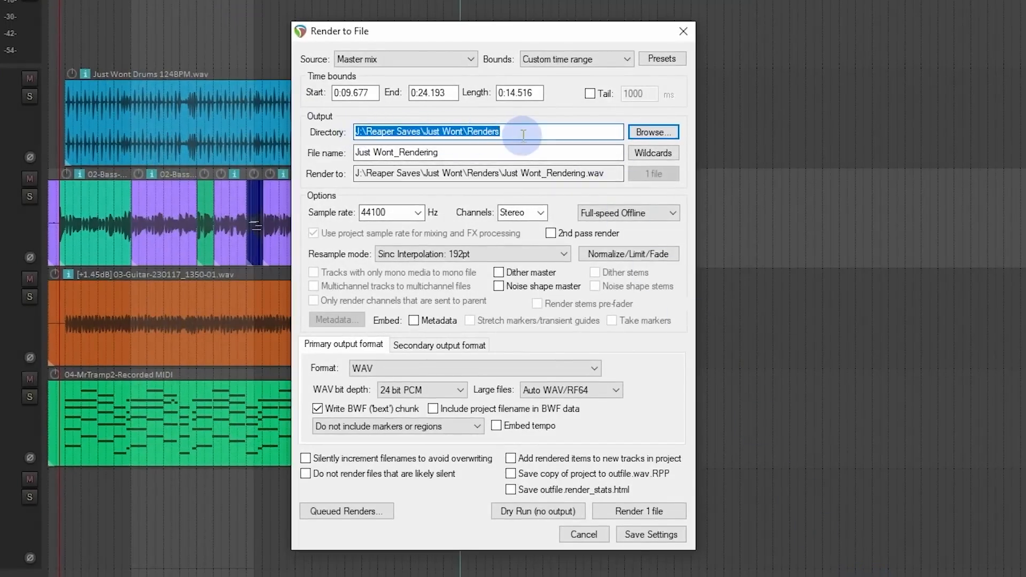
click(523, 135)
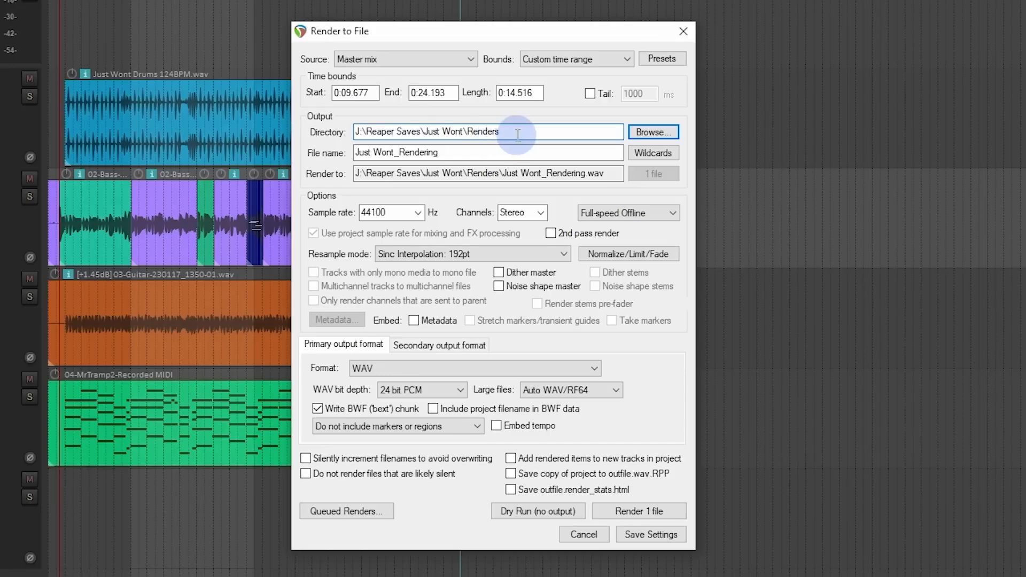
mouse_move(530, 130)
mouse_down()
mouse_move(471, 130)
mouse_move(524, 130)
mouse_up()
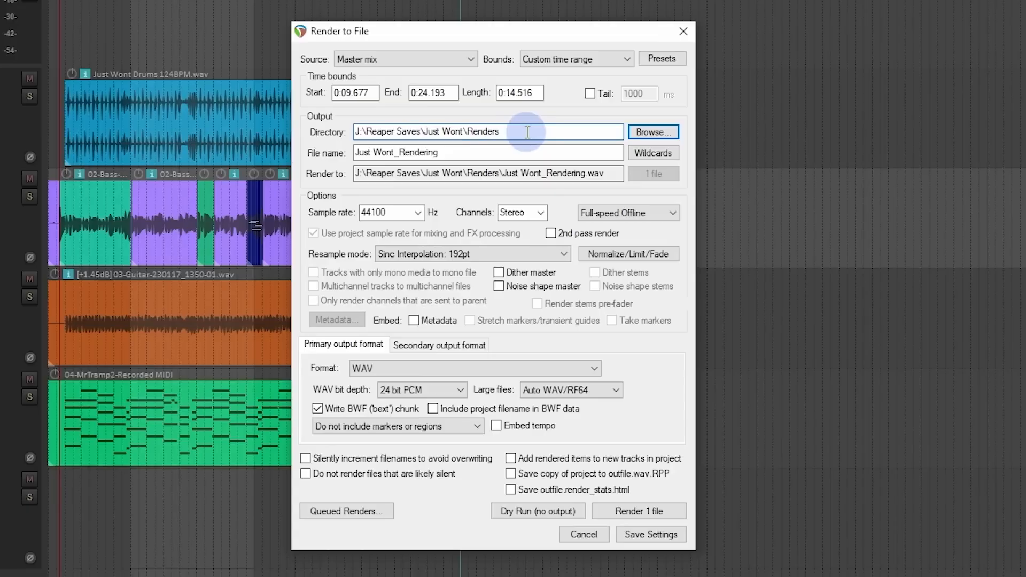
Step: Replace the render file name with the $project wildcard from the project information wildcards
click(518, 150)
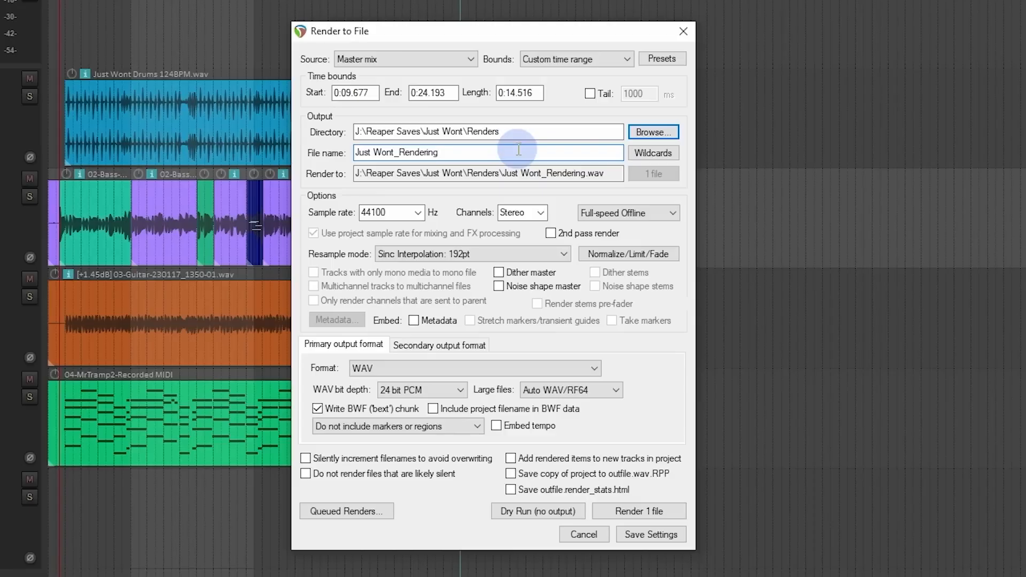
drag(519, 151, 252, 136)
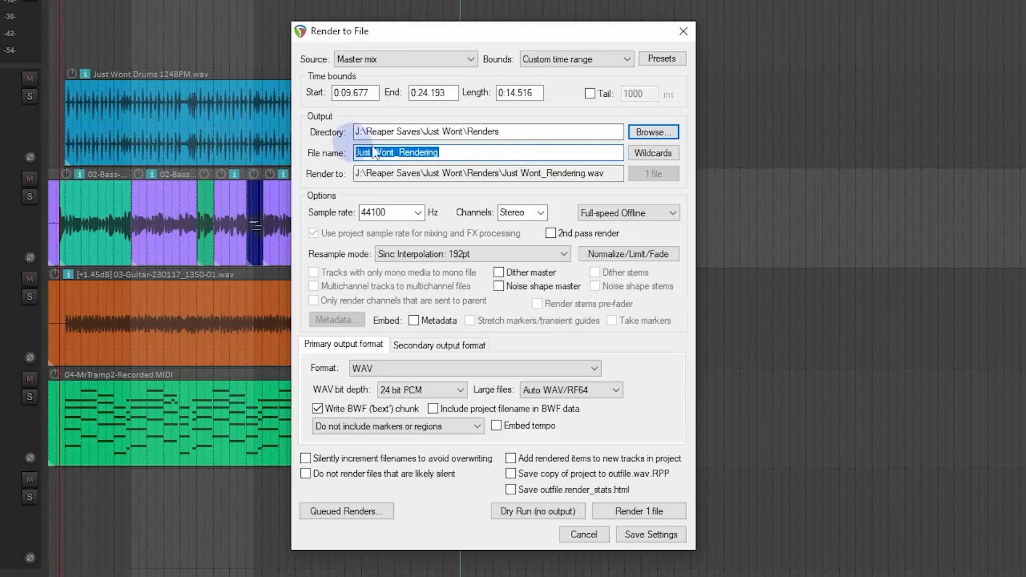
key(Delete)
click(673, 155)
mouse_move(675, 172)
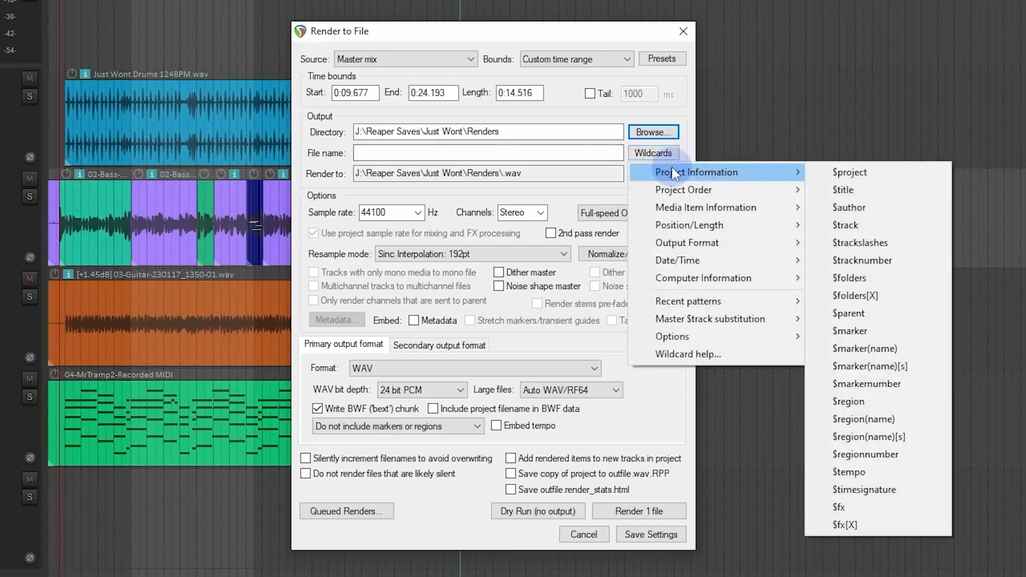
mouse_move(772, 191)
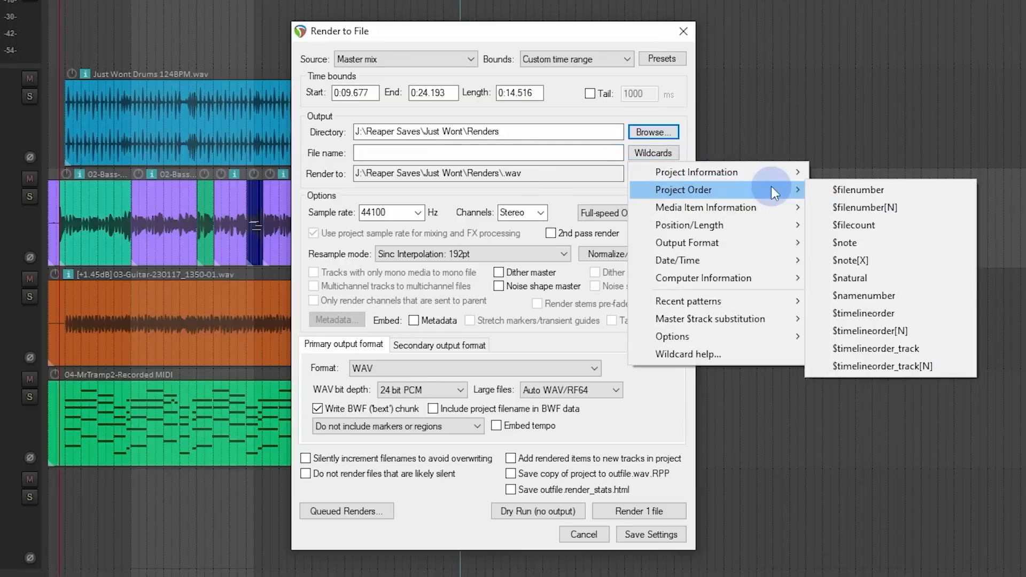
mouse_move(741, 312)
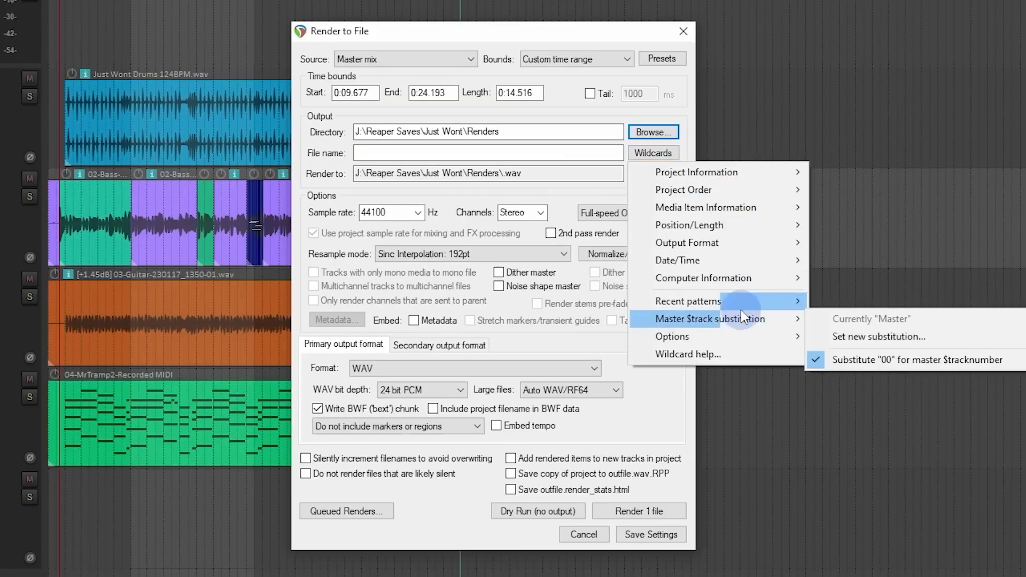
mouse_move(740, 197)
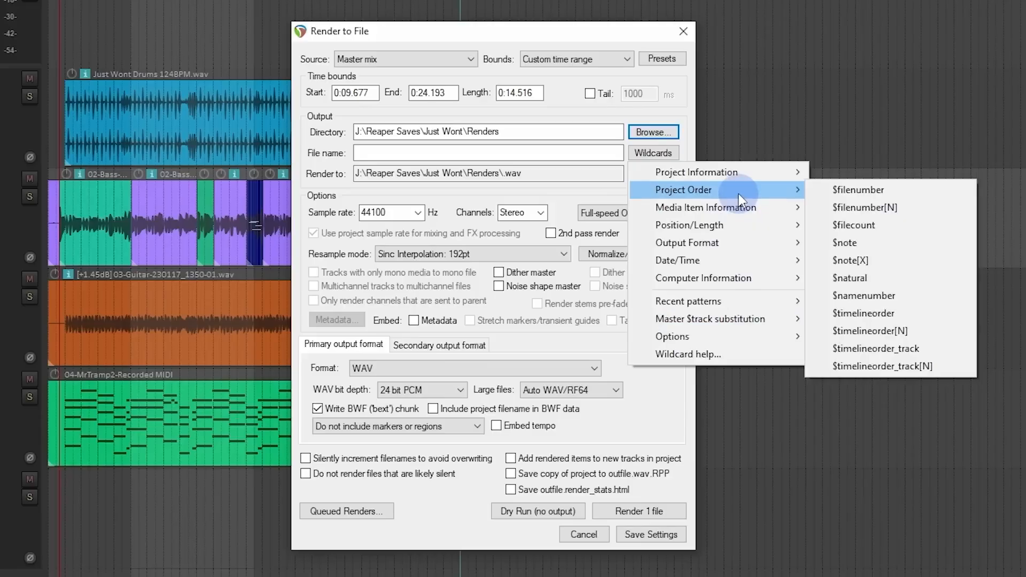
mouse_move(752, 167)
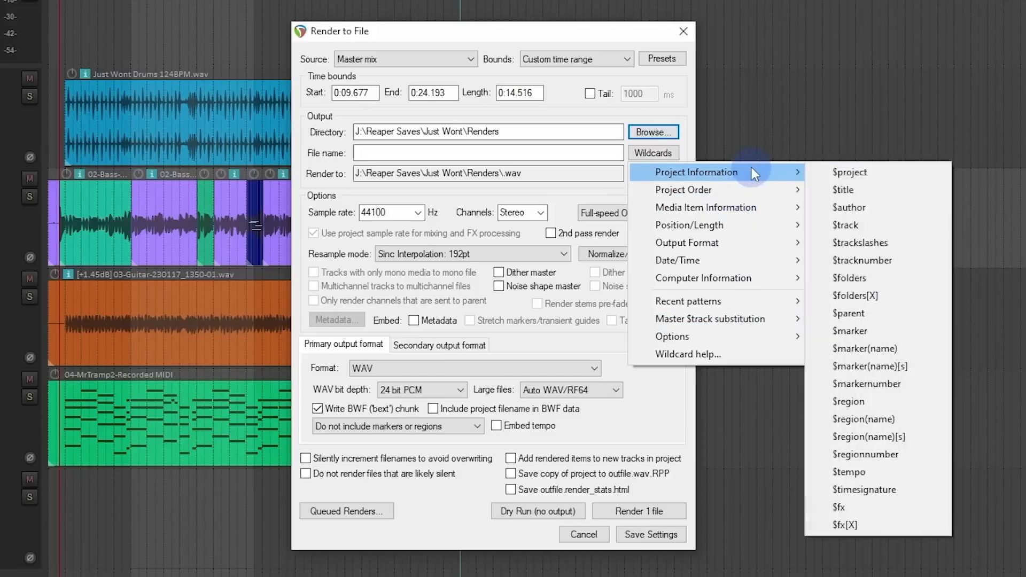
click(877, 172)
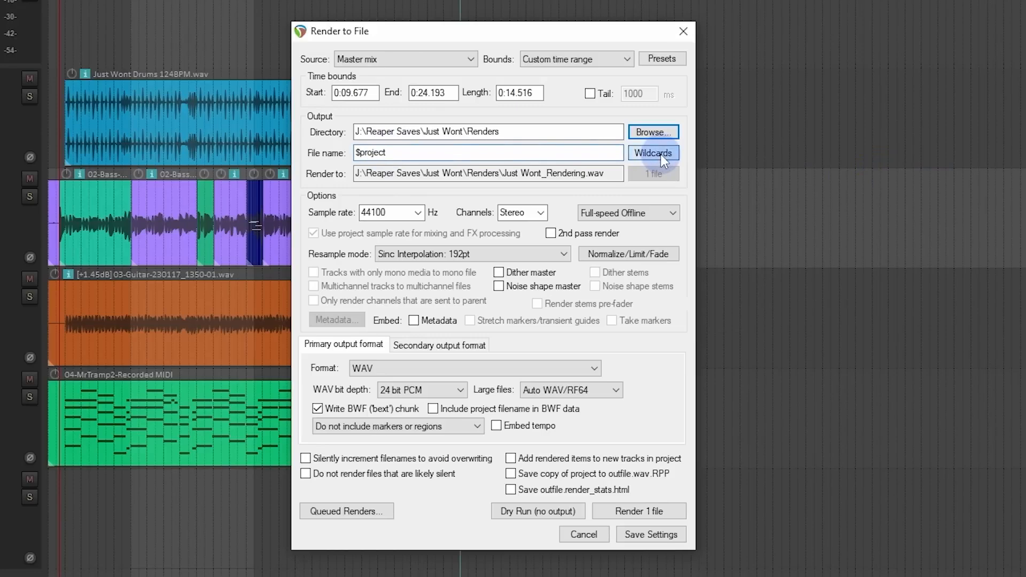
Step: Append an underscore and the $date wildcard to the render file name, and check the resulting output path
click(438, 151)
text(_)
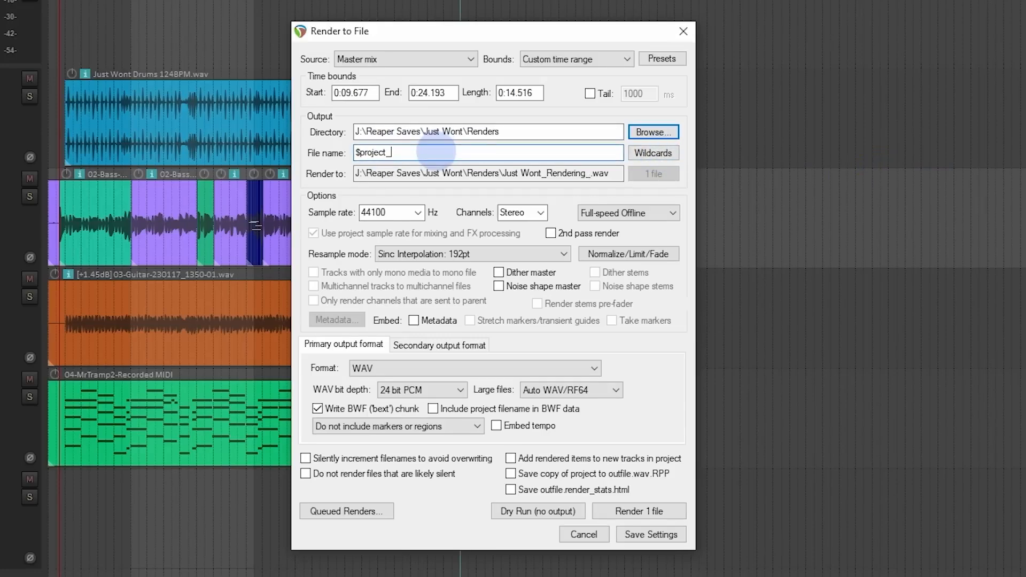
click(656, 153)
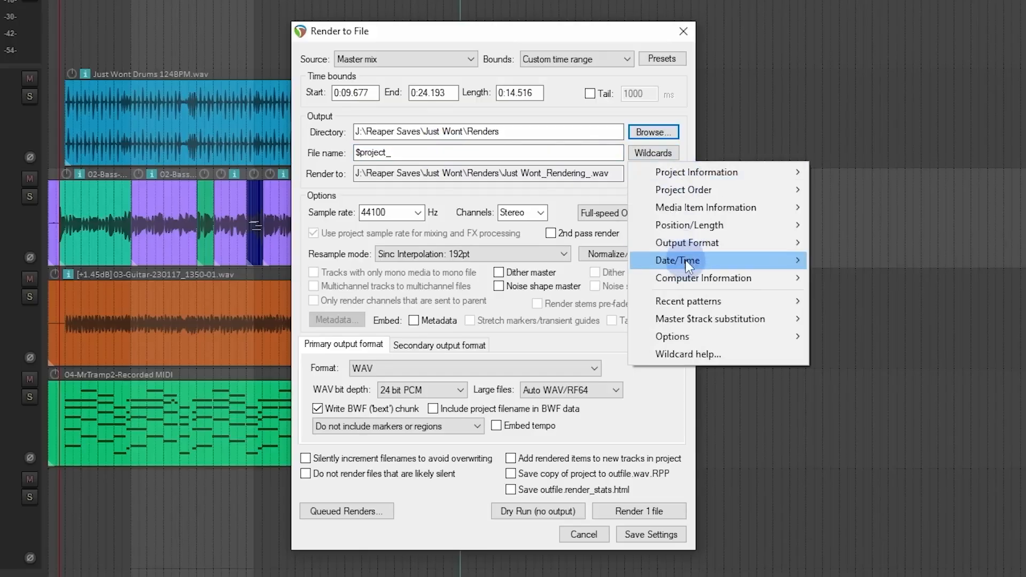
mouse_move(759, 261)
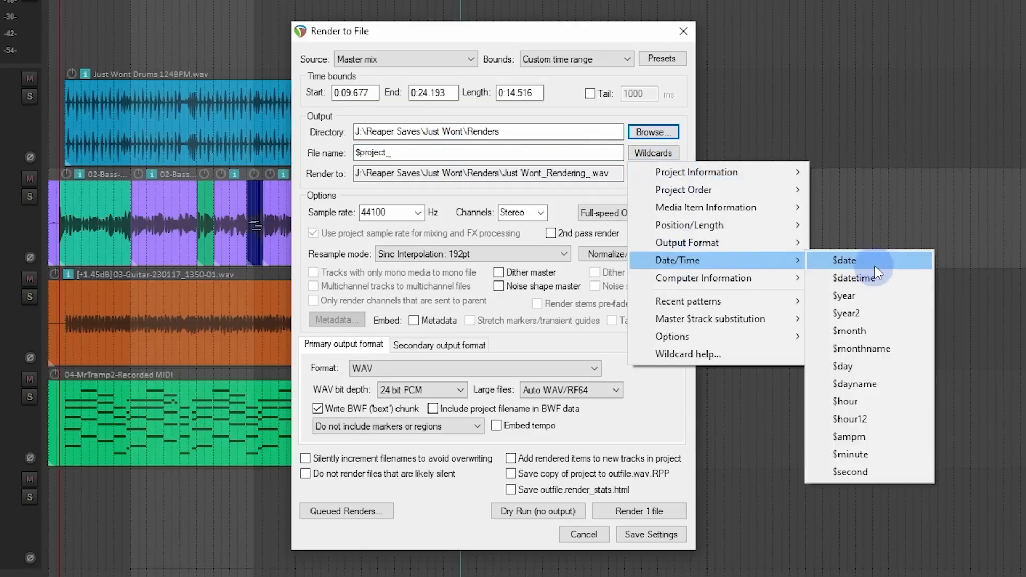
click(876, 261)
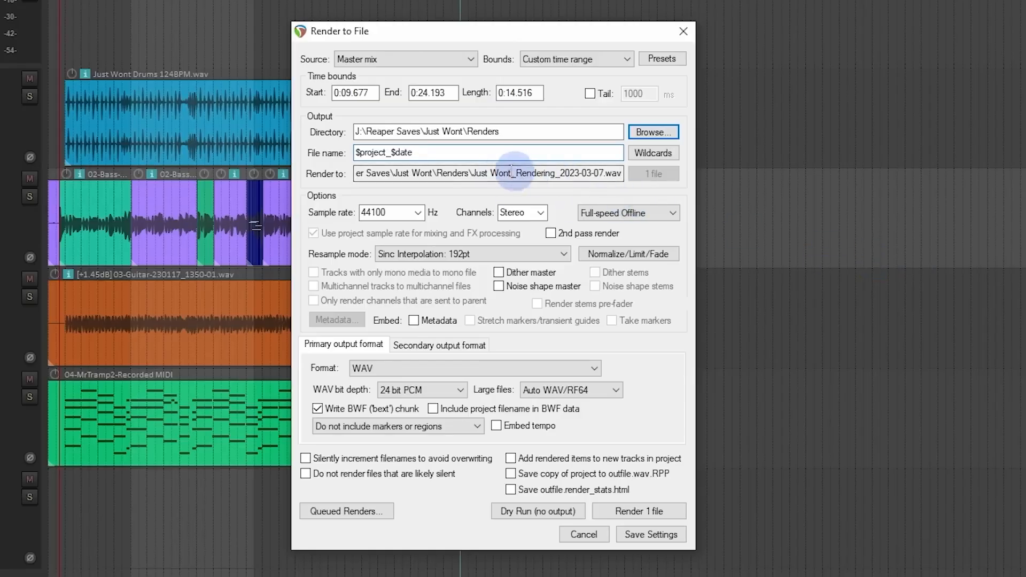
drag(476, 171, 620, 174)
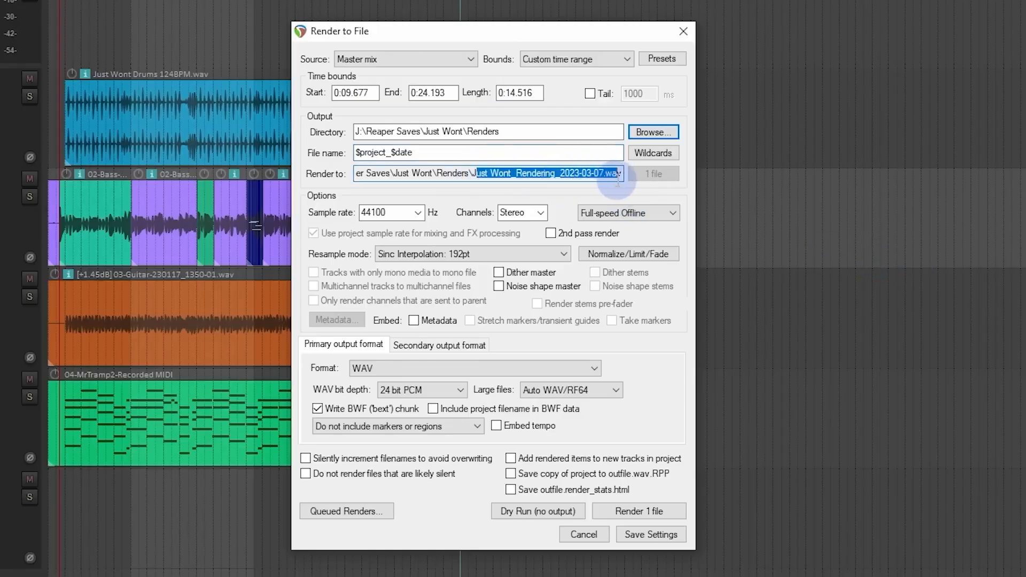
click(503, 178)
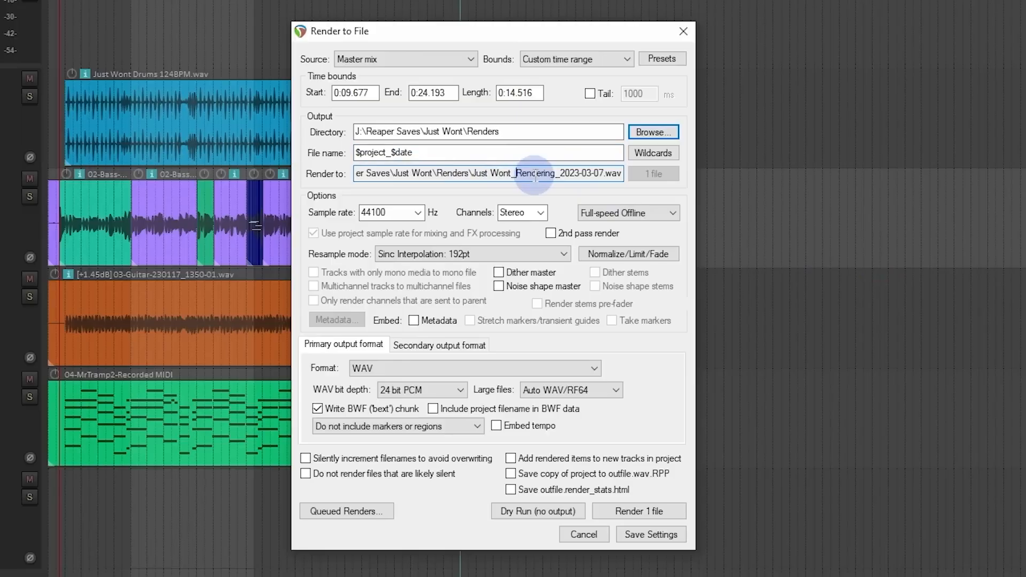
drag(558, 174, 614, 176)
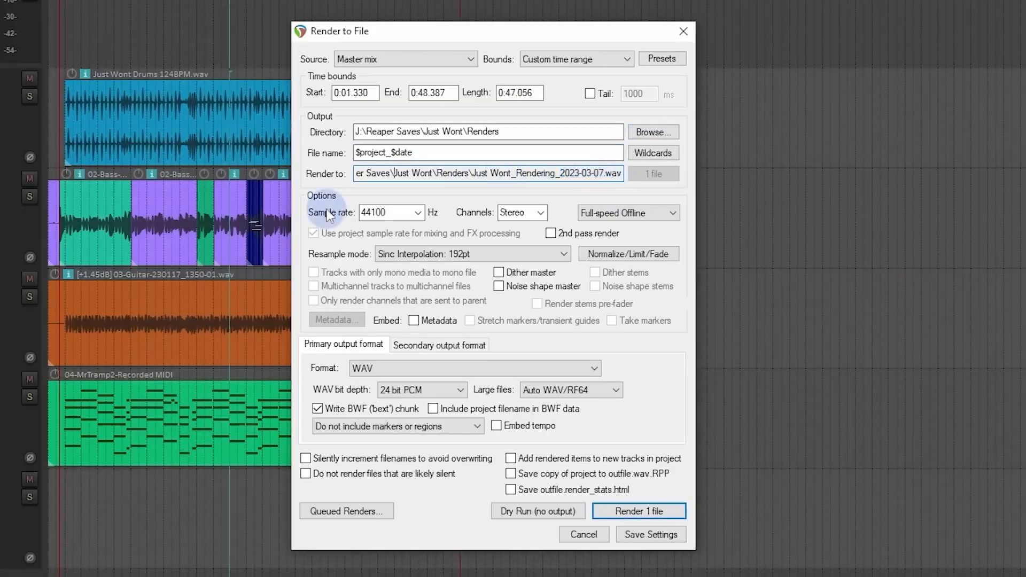
Step: Try a render sample rate of 48000 Hz and return it to 44100 Hz
click(418, 213)
click(397, 297)
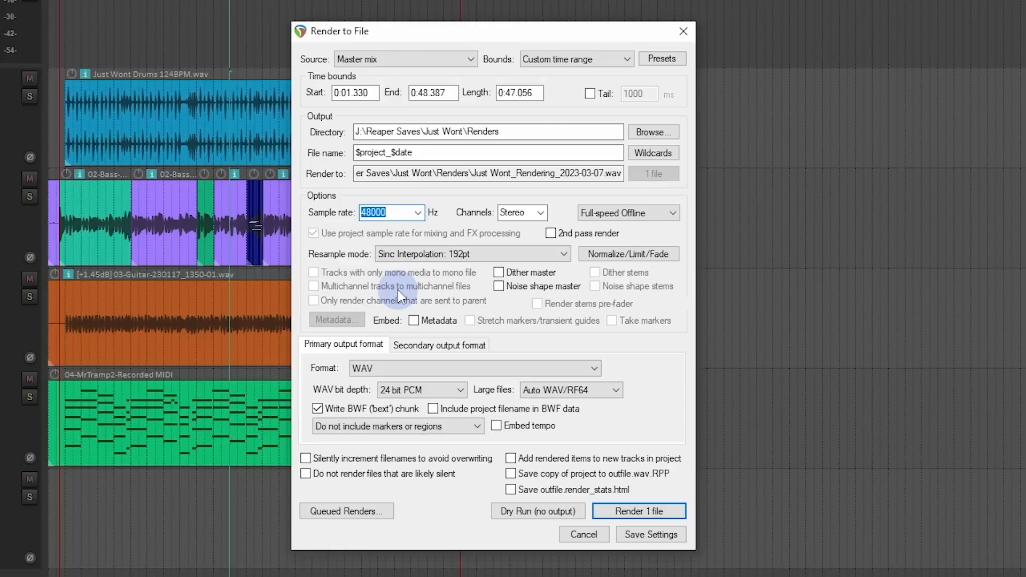
key(Up)
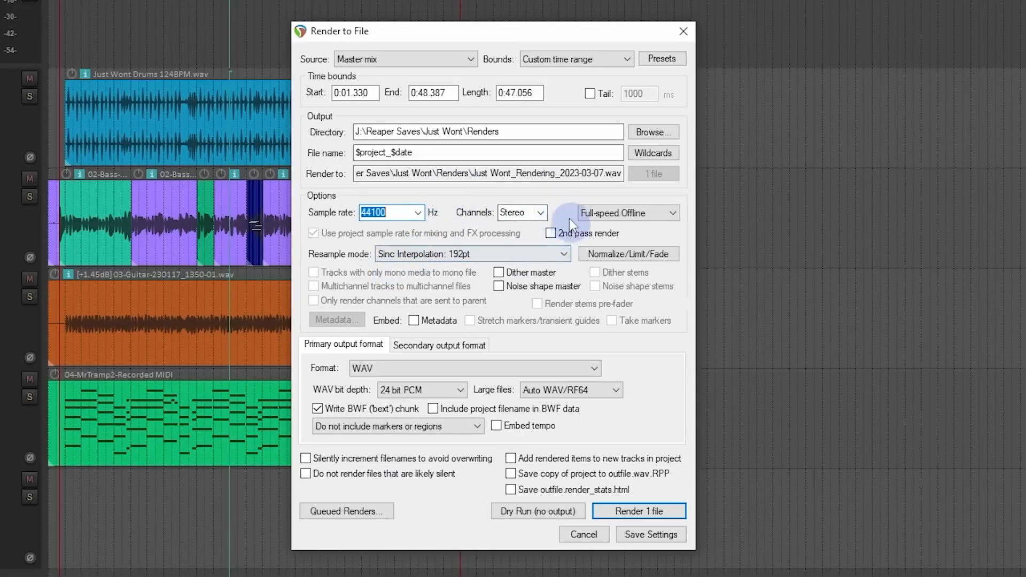
Step: Try Mono for the render channels, switch the master track output to mono, and restore the render channels to Stereo
click(541, 213)
click(536, 229)
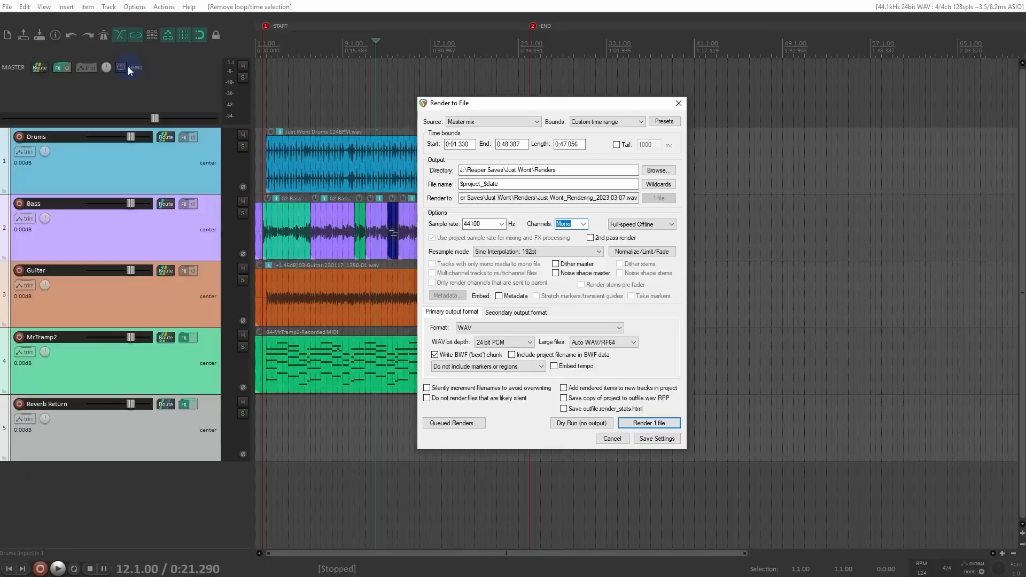
click(11, 30)
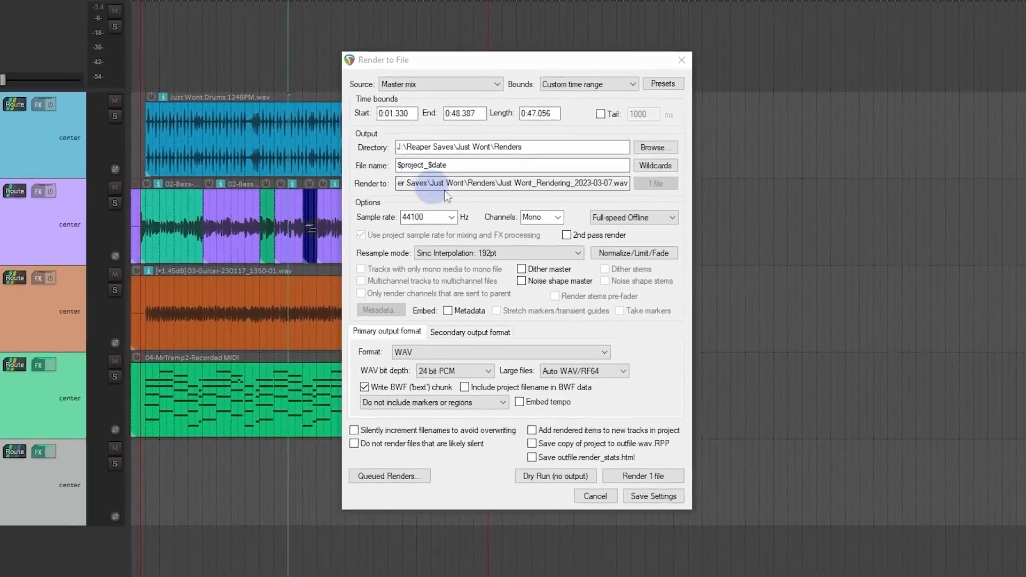
click(584, 225)
click(530, 239)
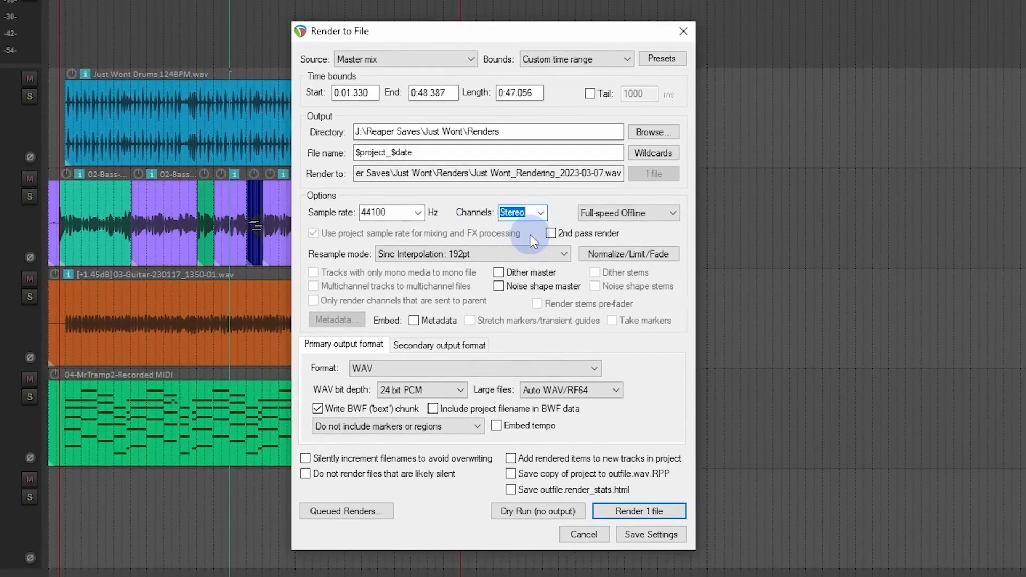
Step: Enable normalization for the render, using RMS-I with a target of -18 dB
click(628, 254)
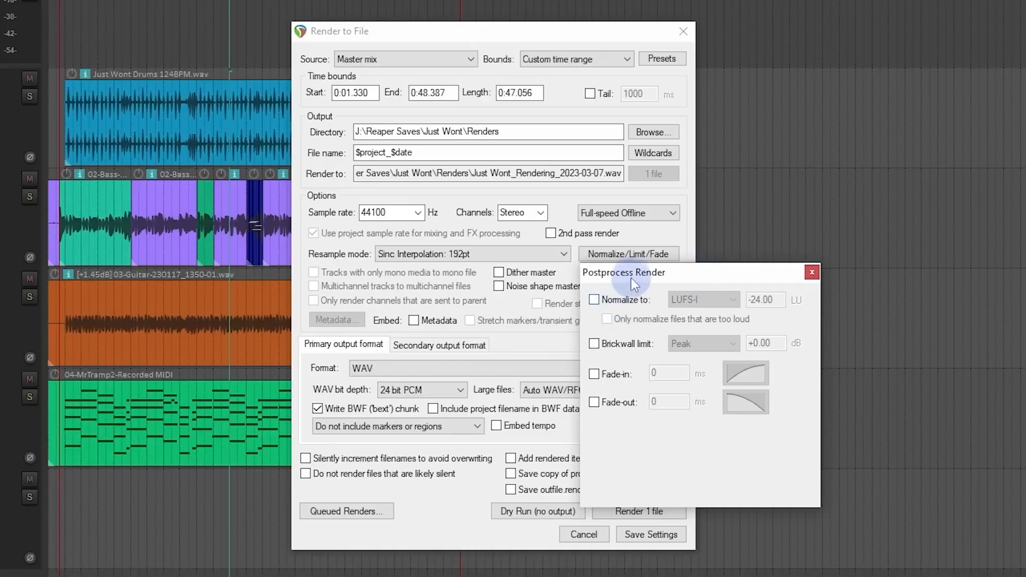
click(599, 303)
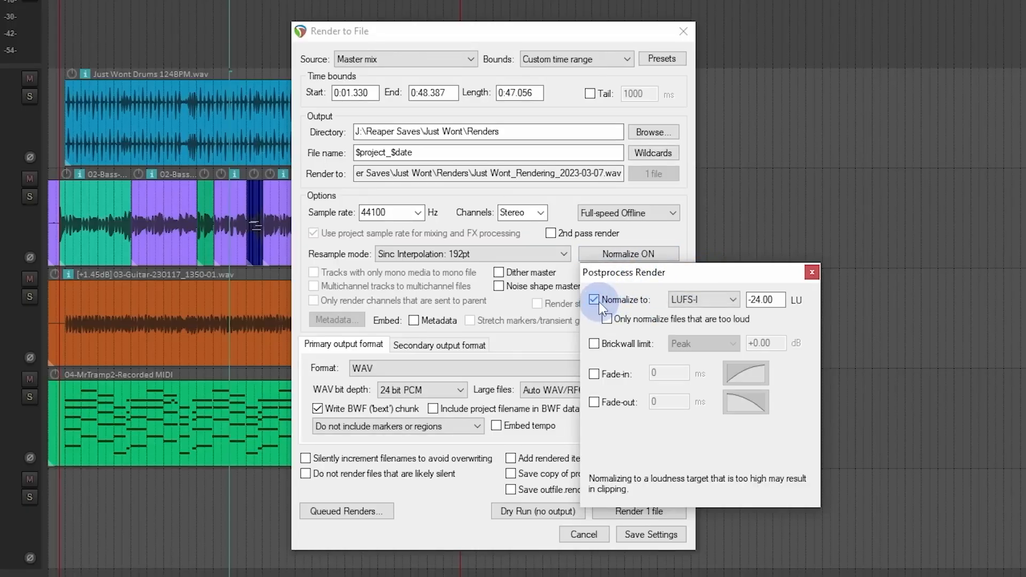
click(738, 301)
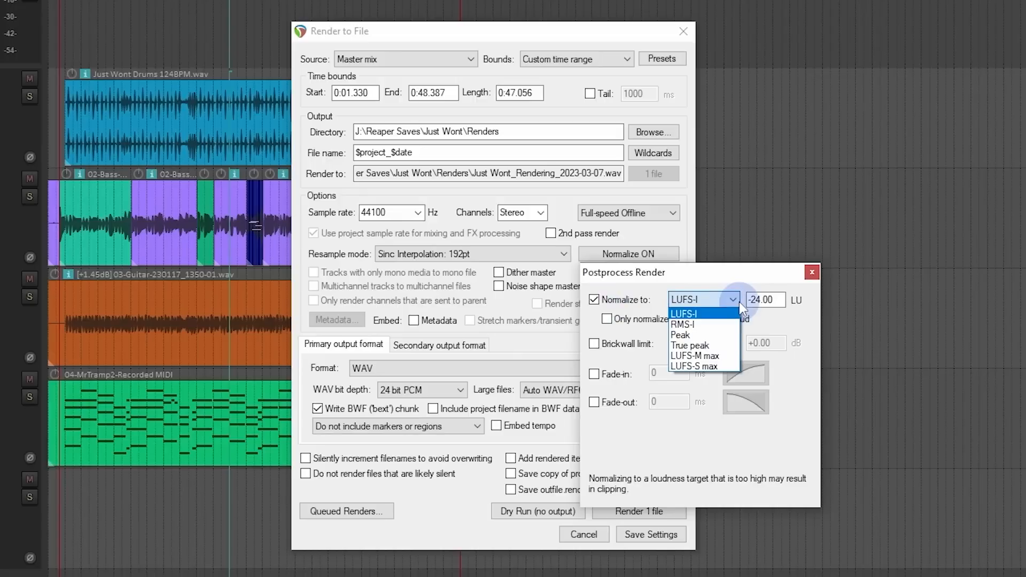
click(730, 324)
double_click(755, 300)
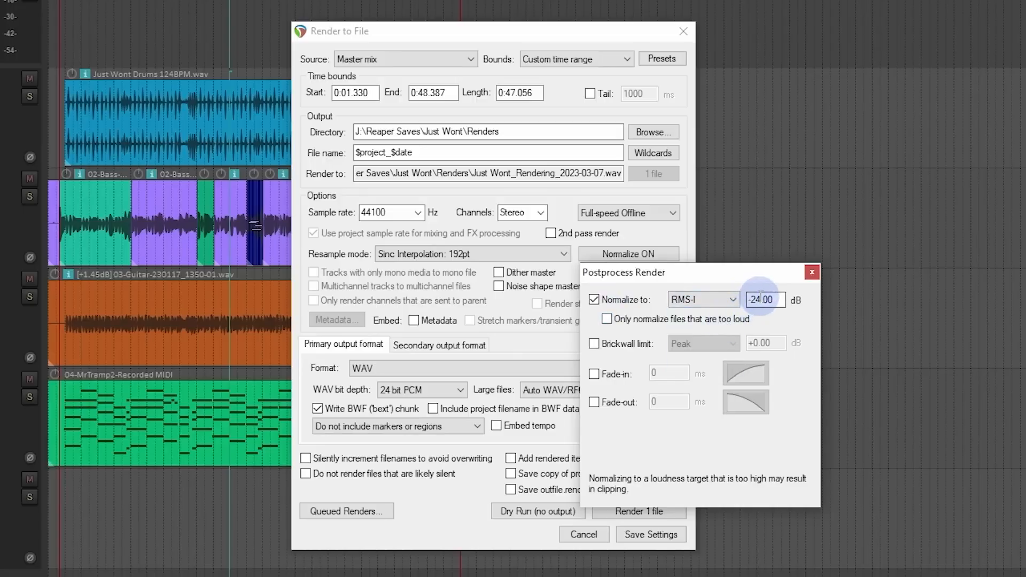
drag(750, 300, 764, 302)
text(-18)
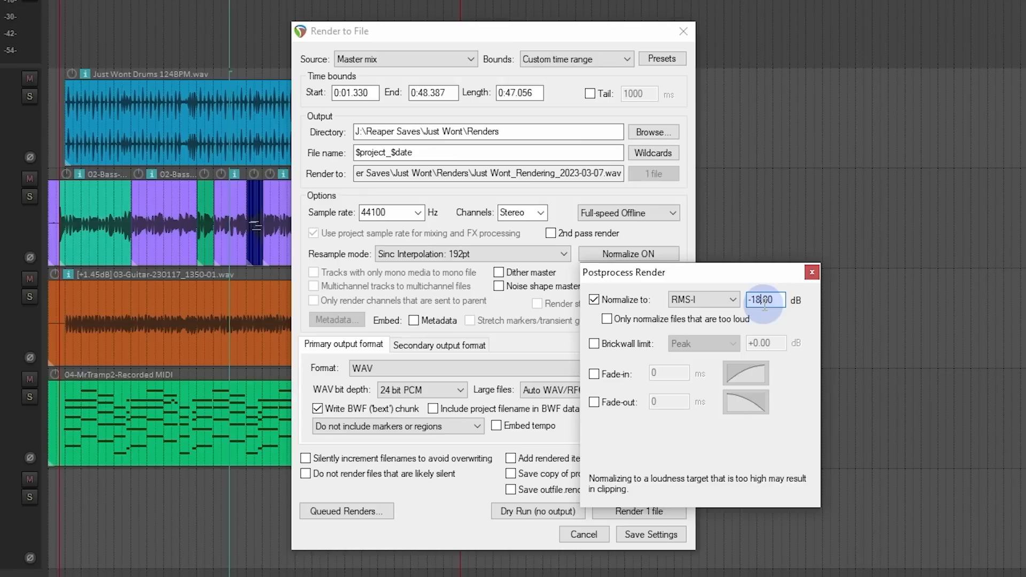
Step: Try an RMS-I normalization target of -18.5 dB and settle on -19 dB
key(Right)
key(Right)
key(BackSpace)
text(5)
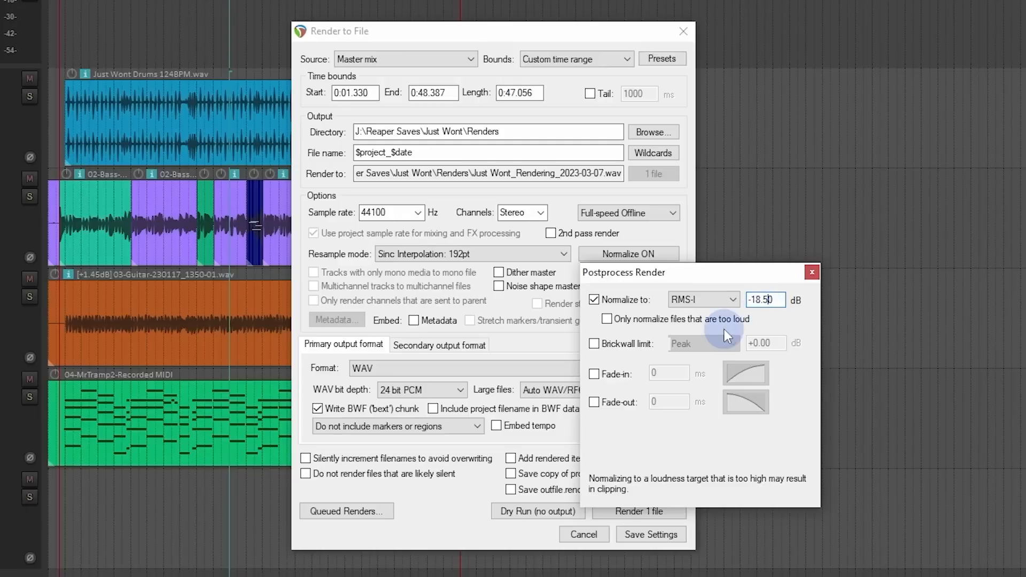
key(End)
key(BackSpace)
key(BackSpace)
key(BackSpace)
key(BackSpace)
text(9)
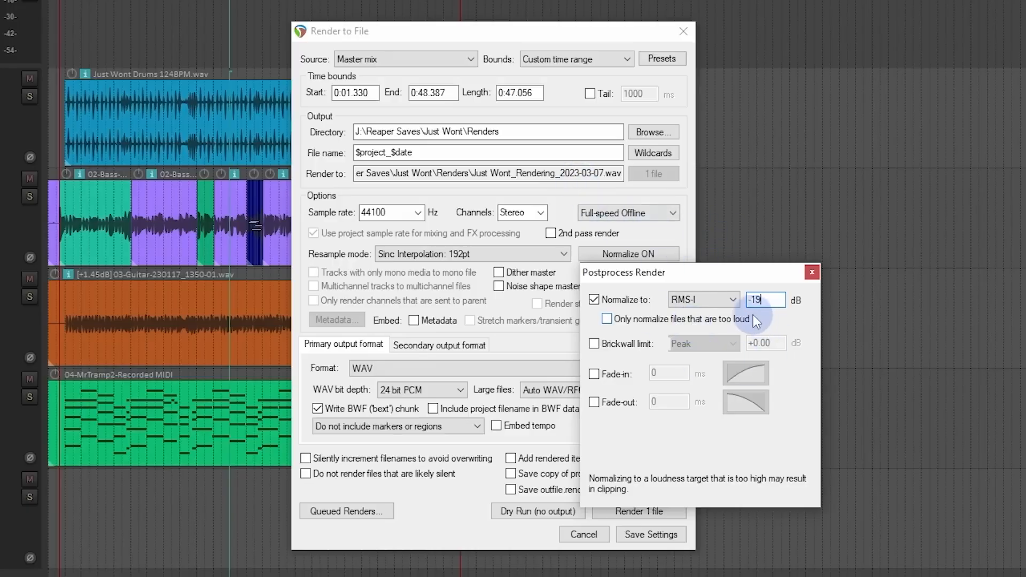
Step: Enable the brickwall limit for the render, set to True peak at -3 dB
click(598, 346)
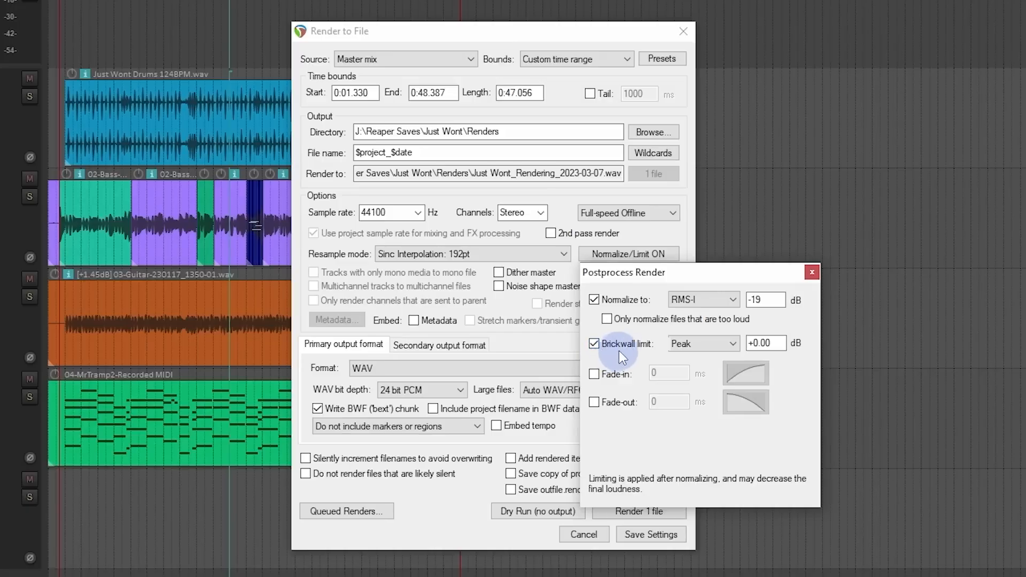
click(678, 344)
click(690, 368)
double_click(759, 343)
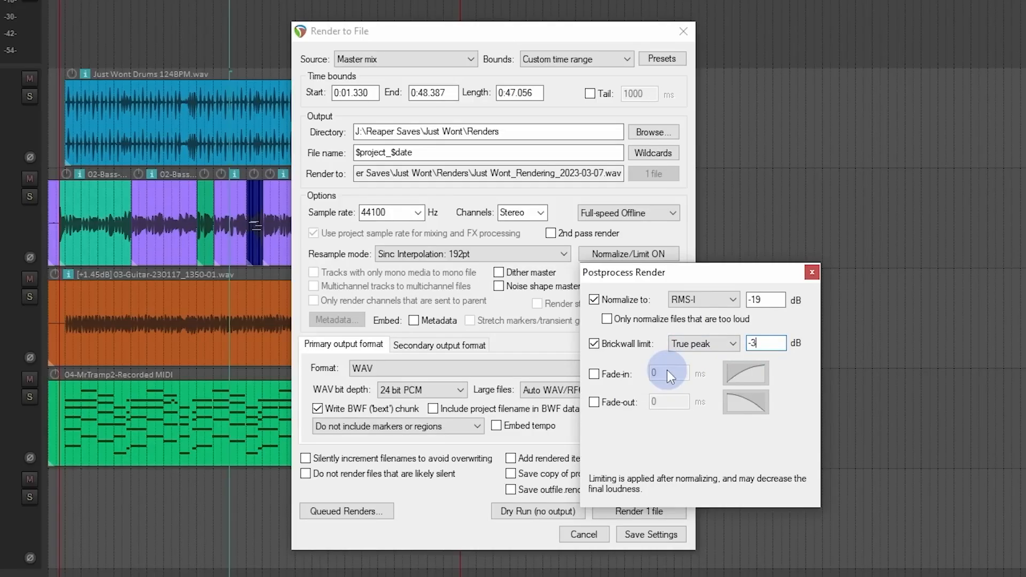
Step: Enable the render fade-in and fade-out, and turn both off again
click(619, 381)
click(621, 402)
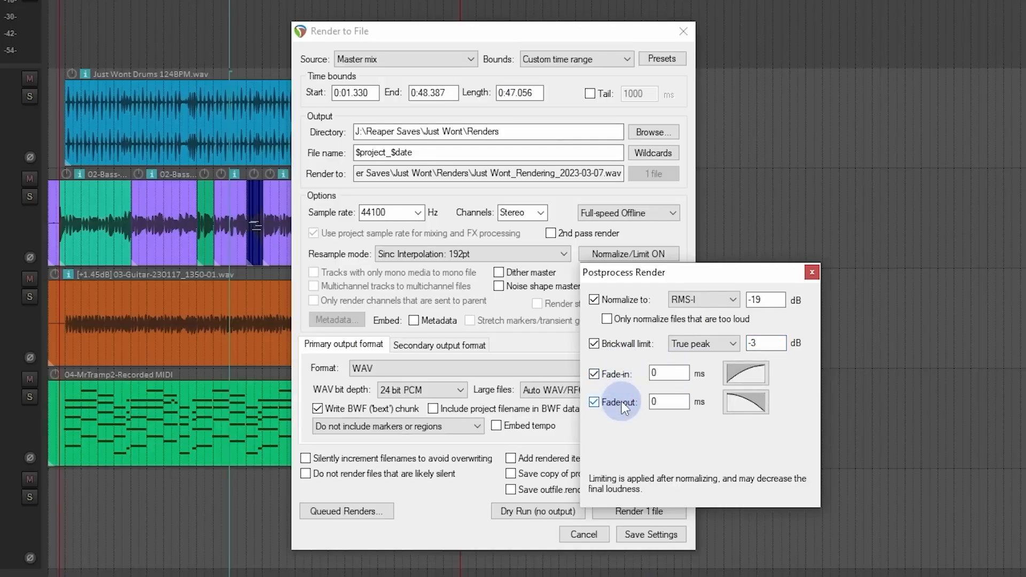
click(615, 374)
click(616, 407)
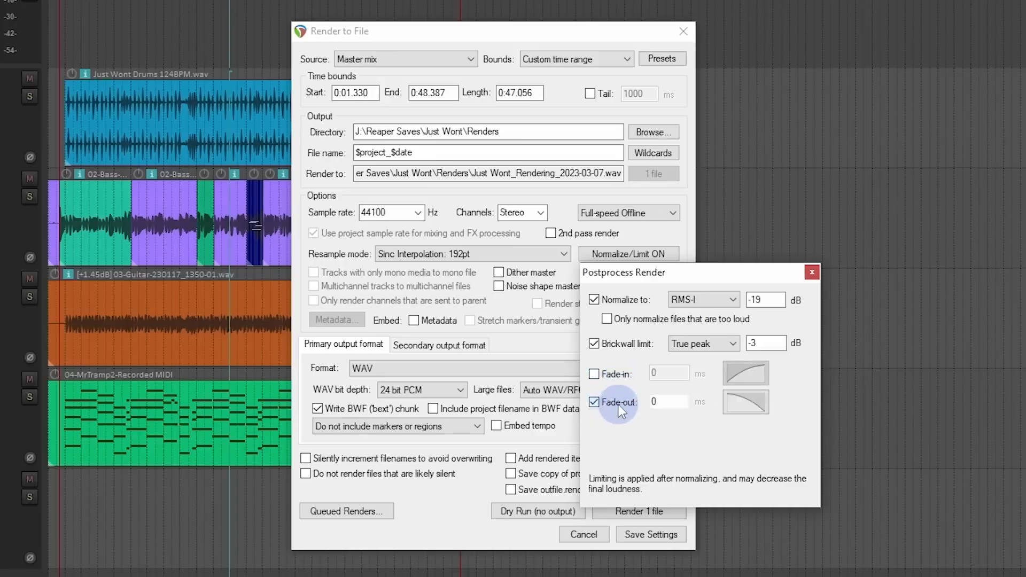
Step: Close the normalization settings, enable metadata embedding, view the ID3 scheme in the project render metadata, and cancel
click(814, 273)
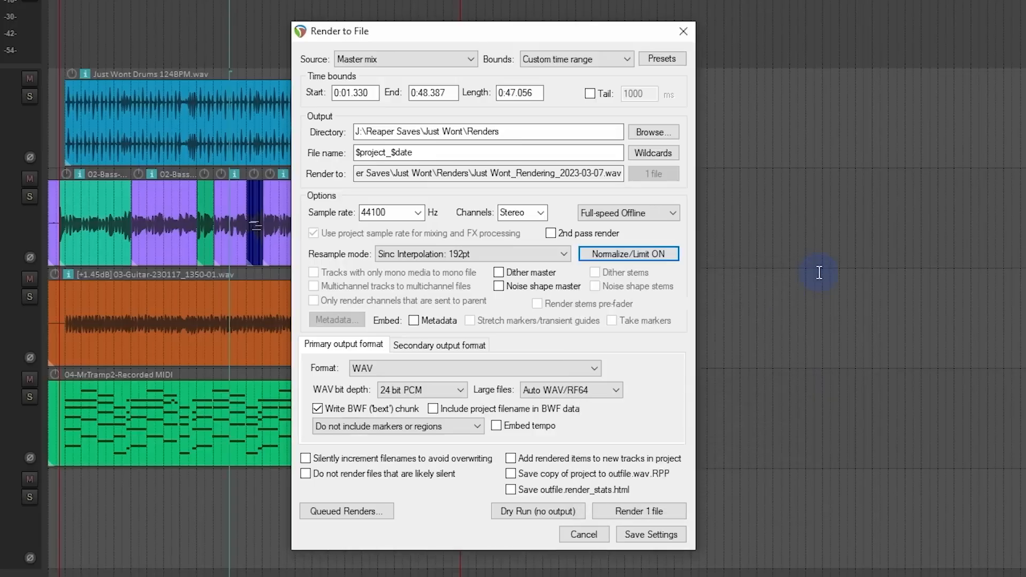
click(414, 321)
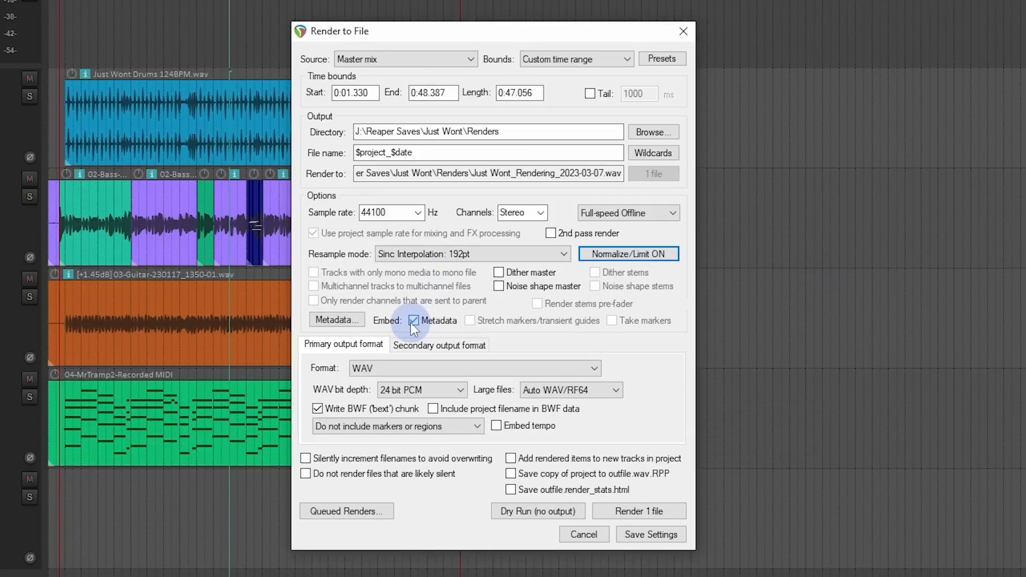
click(335, 321)
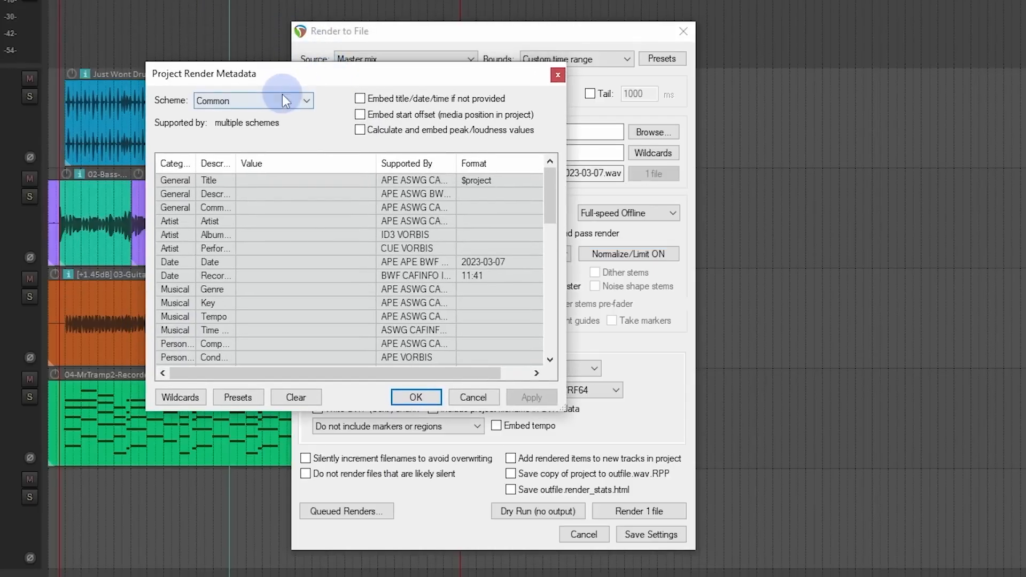
click(279, 100)
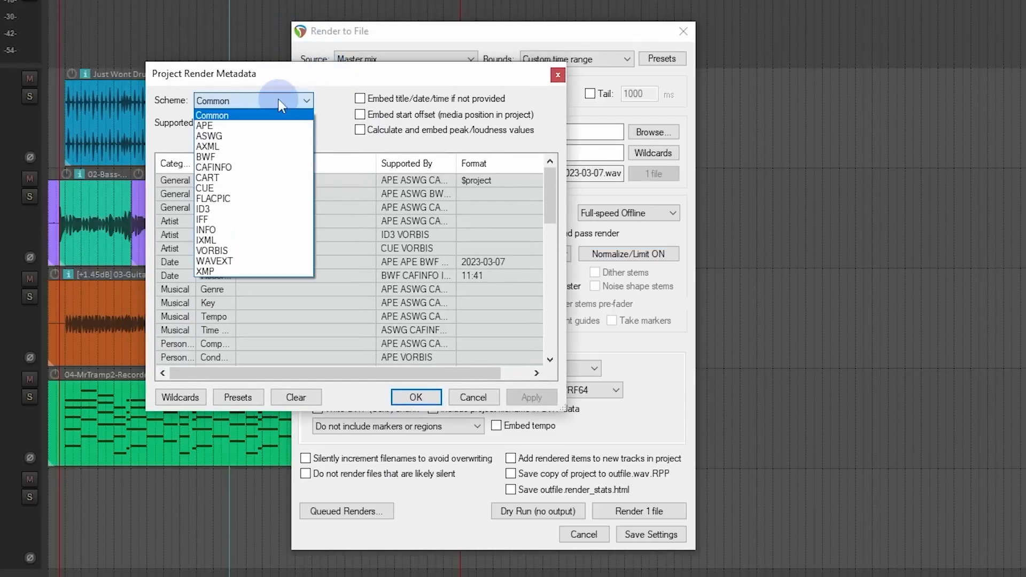
click(252, 208)
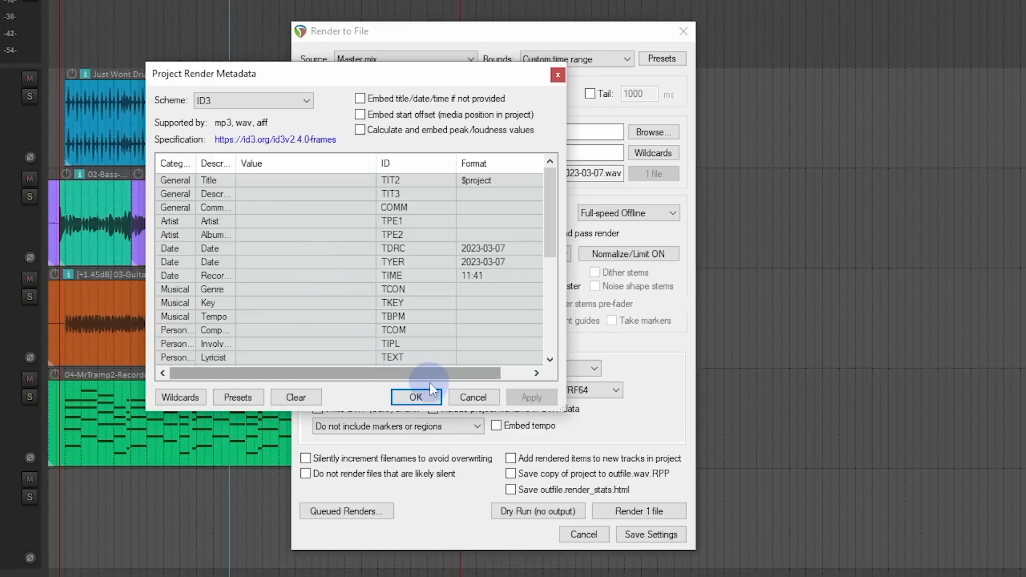
click(470, 402)
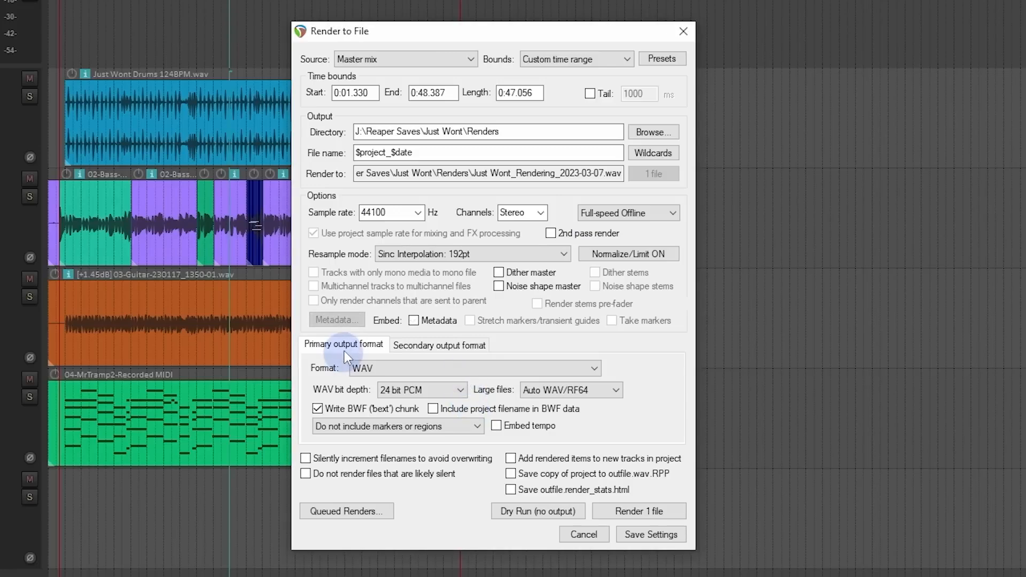
Step: Set the secondary output format of the render to MP3 (encoder by LAME project)
click(436, 346)
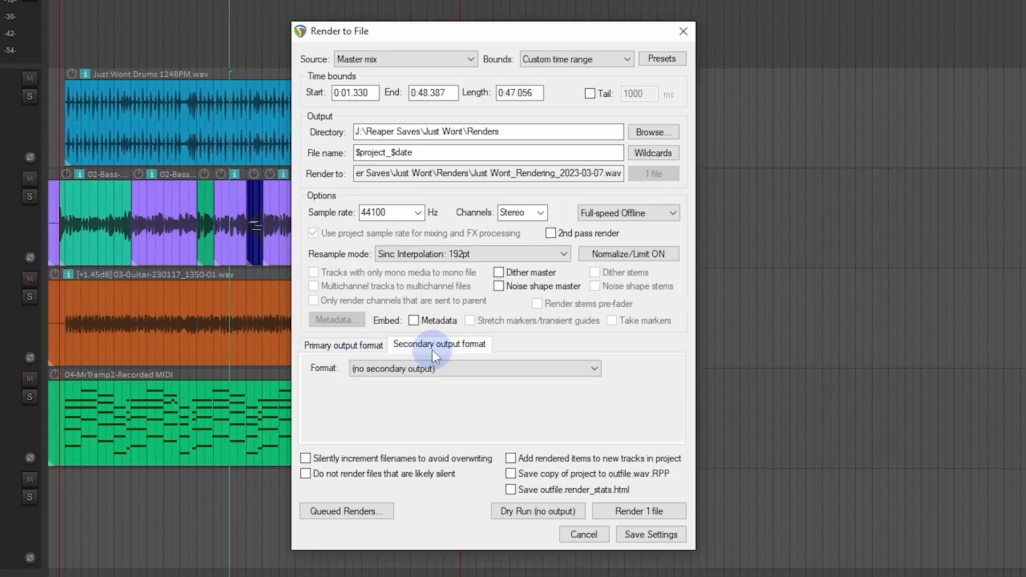
click(361, 347)
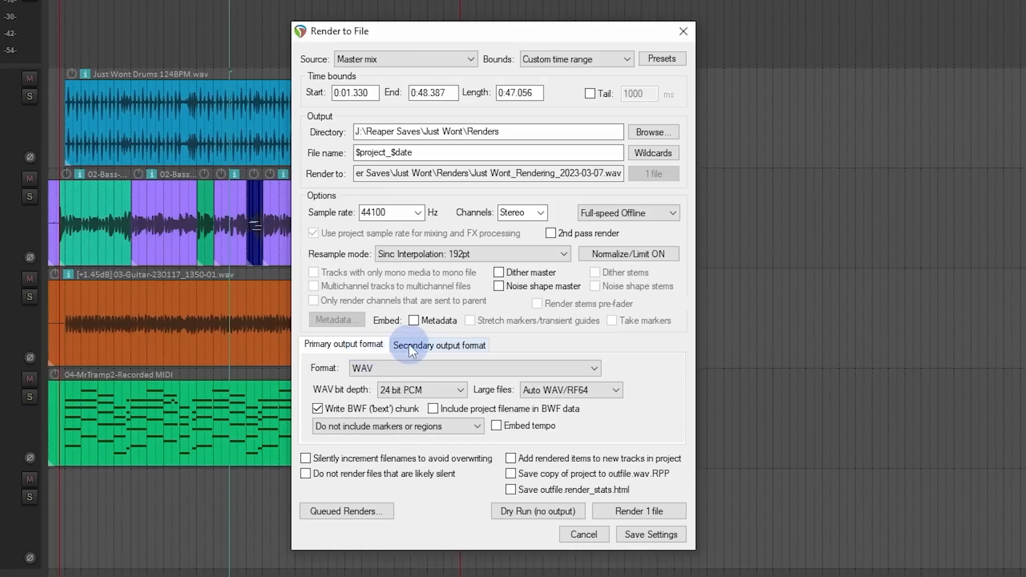
click(440, 345)
click(435, 368)
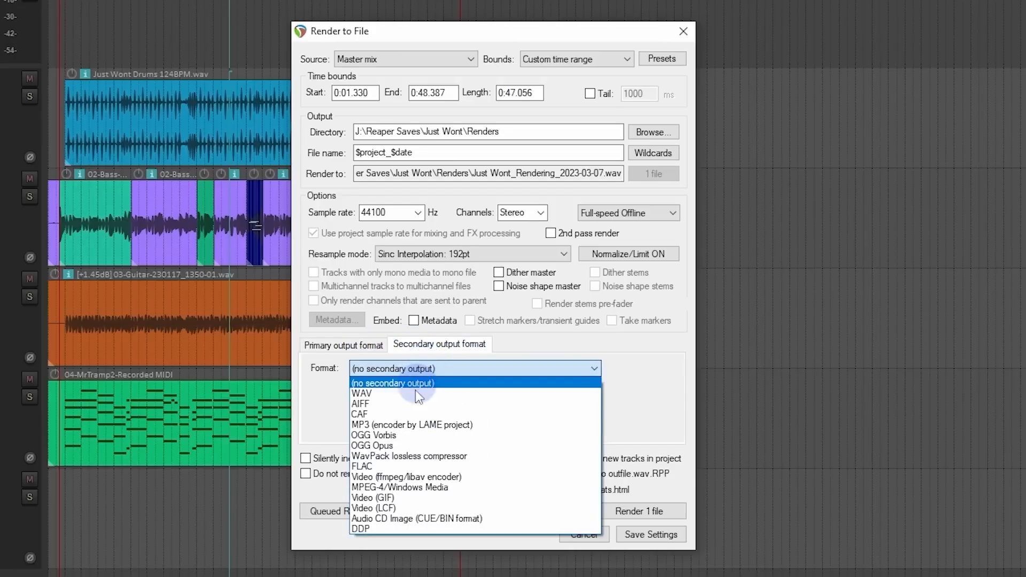
click(410, 427)
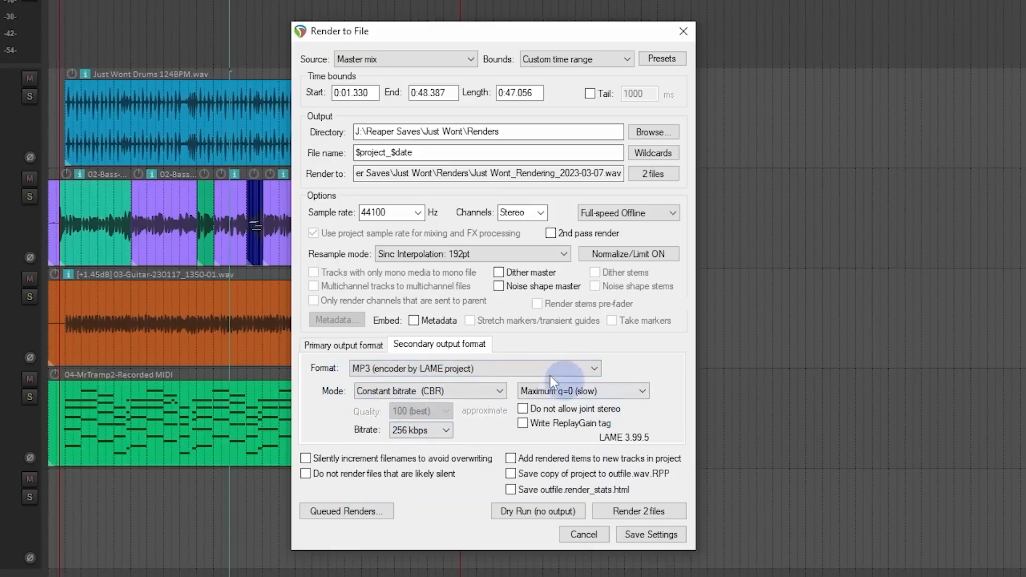
Step: Try MP3 as the primary output format, review its bitrate and mode options, and return the format to WAV
click(359, 345)
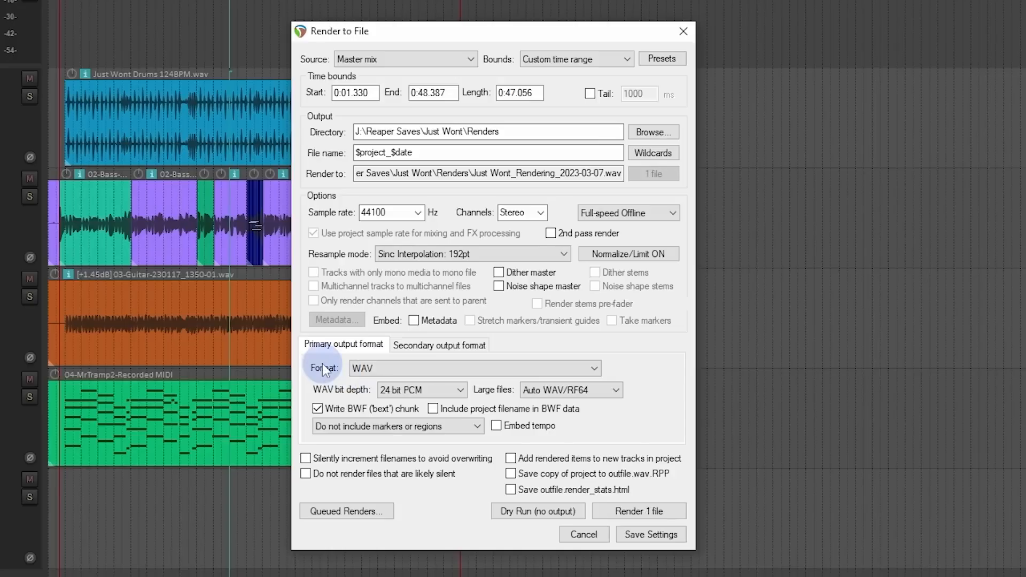
click(369, 368)
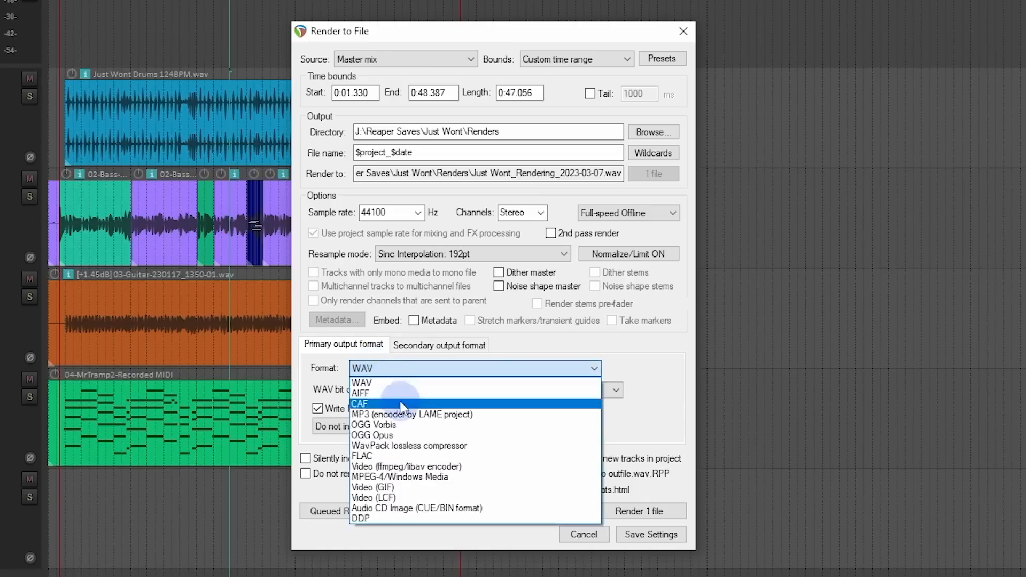
click(409, 416)
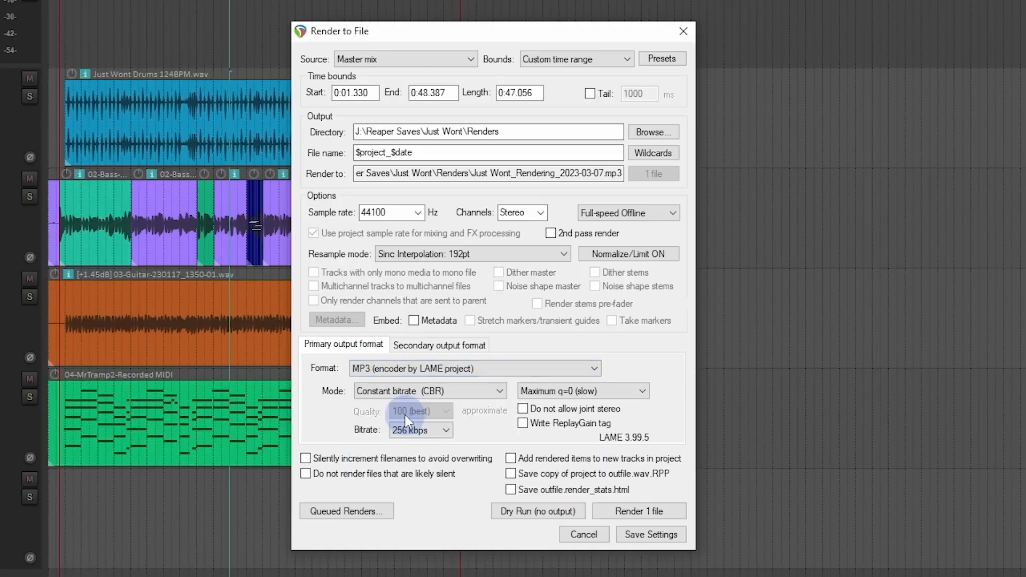
click(436, 430)
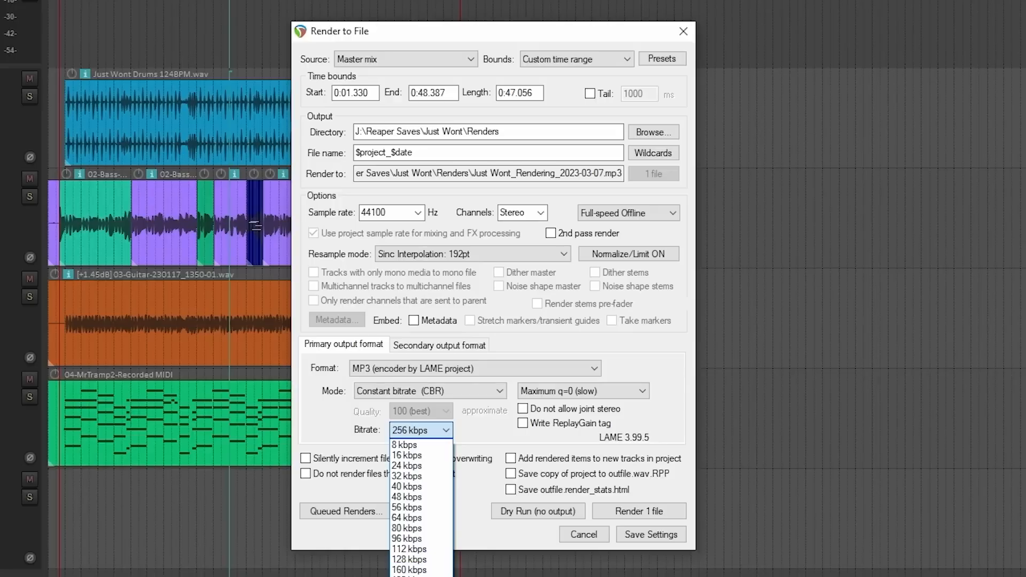
click(495, 416)
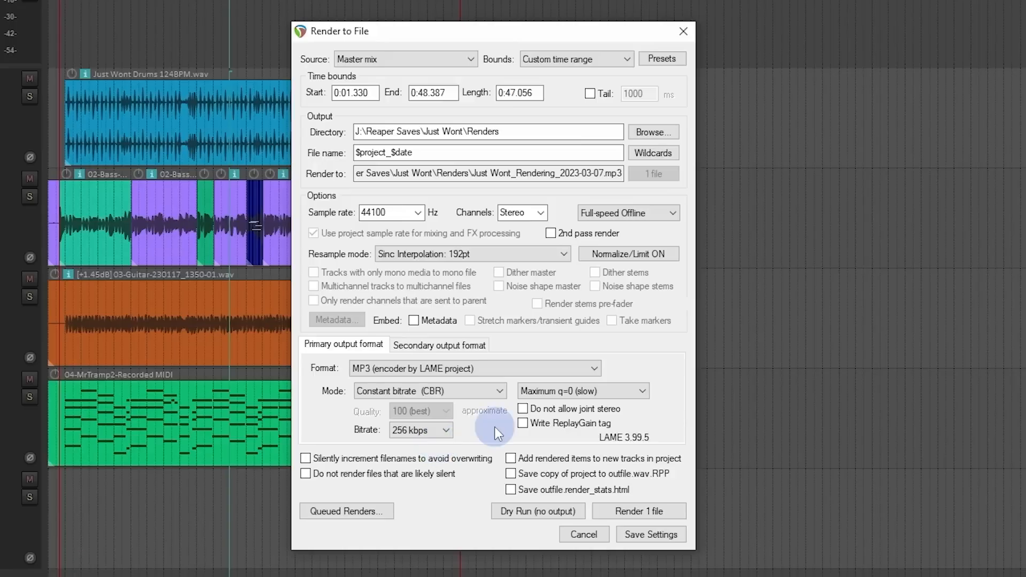
click(475, 390)
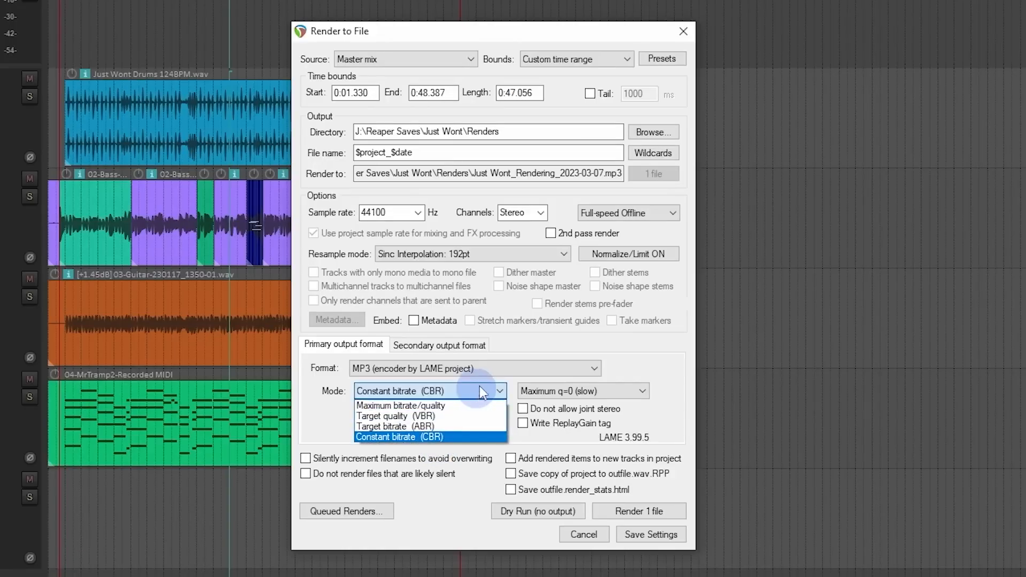
click(475, 389)
click(484, 368)
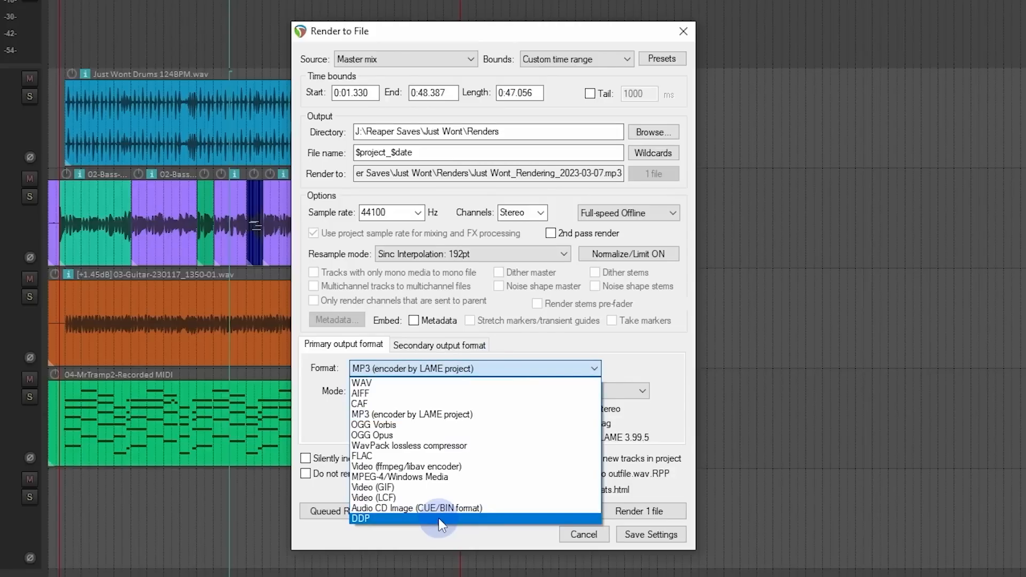
click(374, 383)
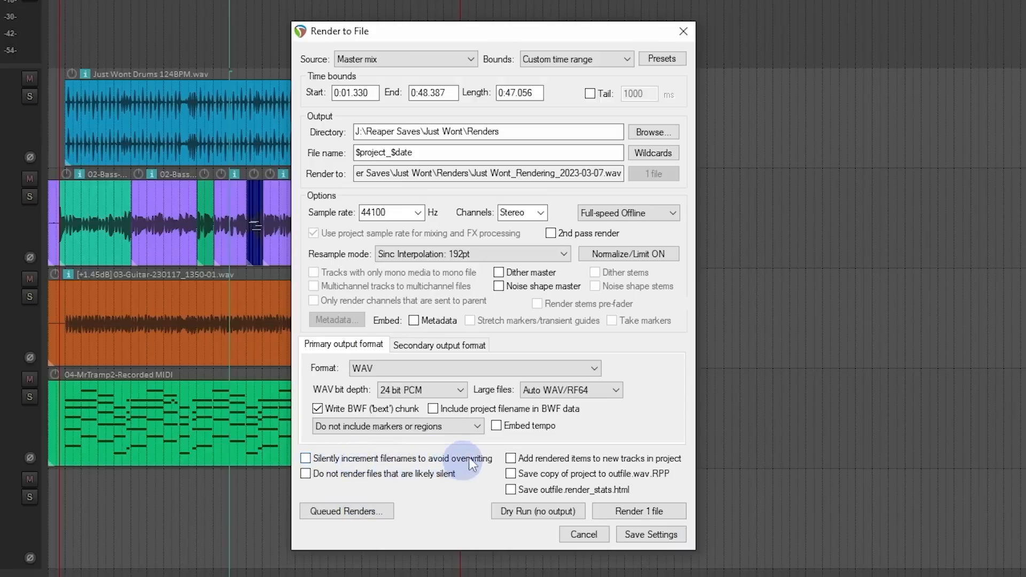
Step: Leave silent filename incrementing off, render the master mix to a WAV file, and close the finished render
click(491, 467)
click(306, 459)
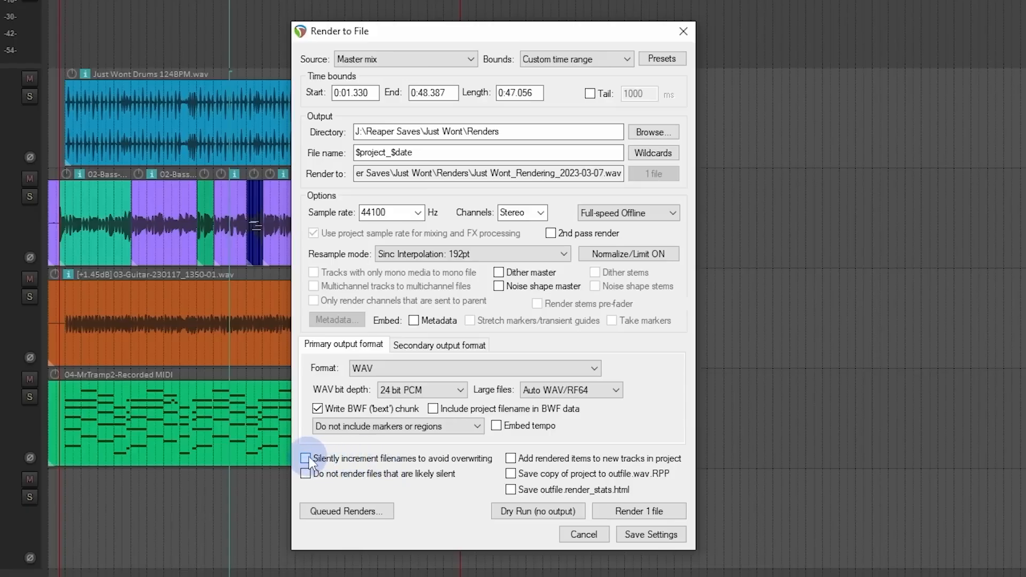
click(630, 512)
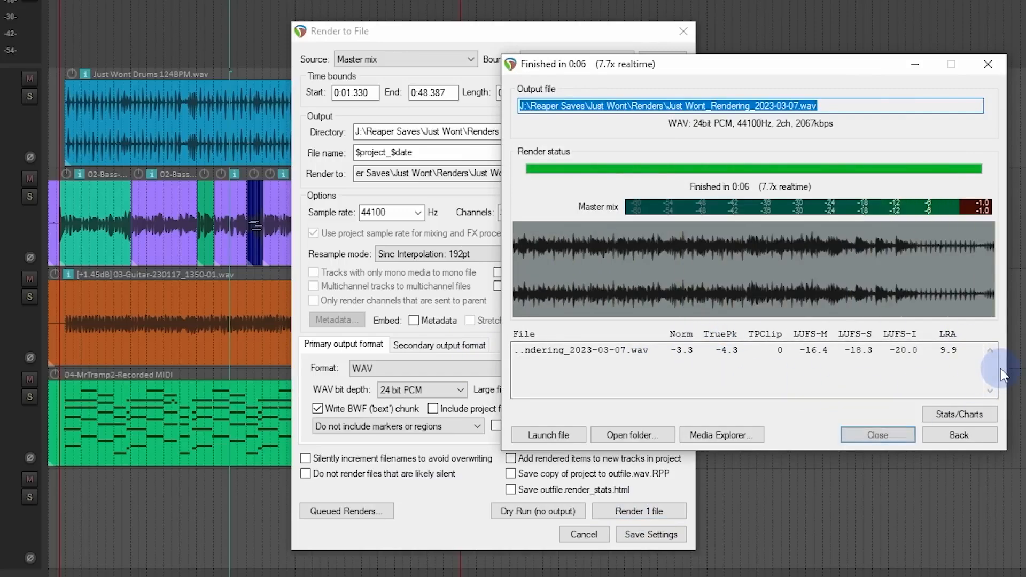
click(878, 435)
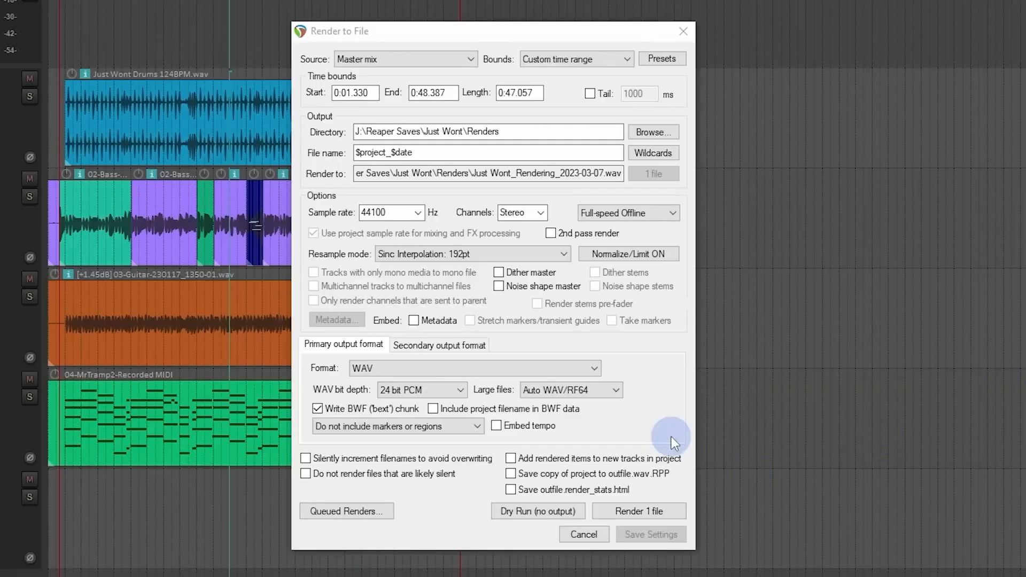
Step: Render the master mix again with the same settings, overwriting the existing WAV file
click(642, 512)
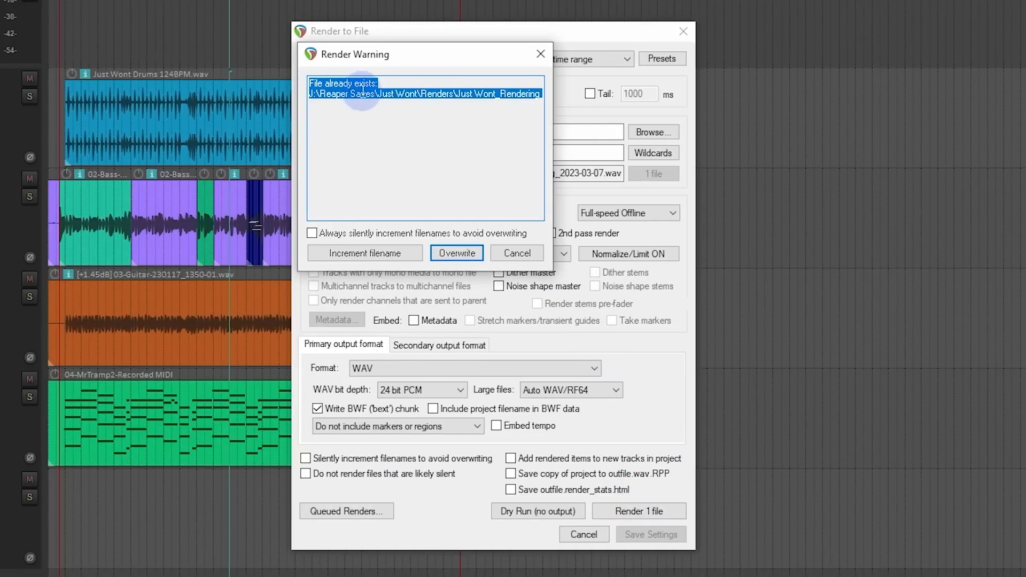
click(497, 252)
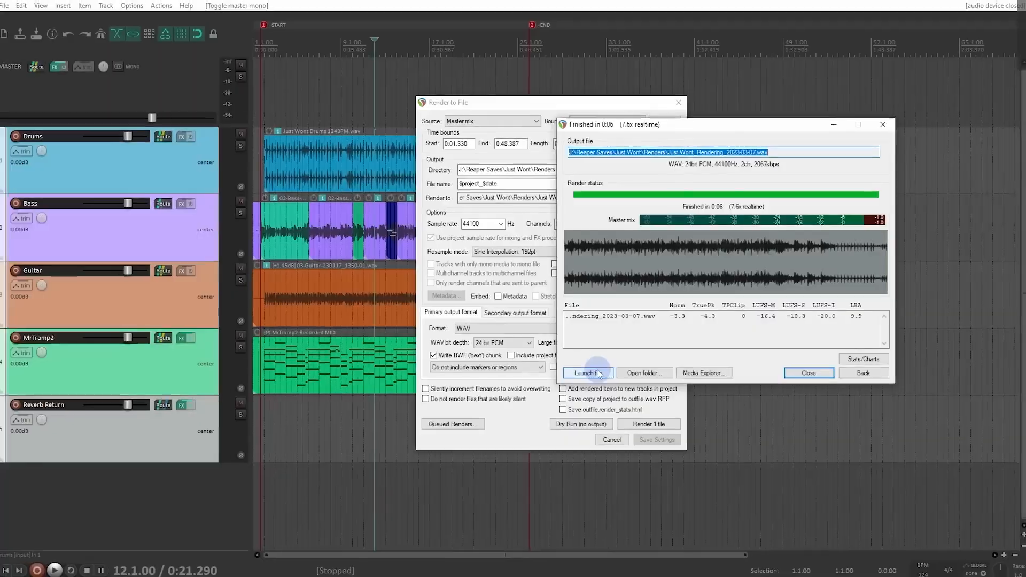
Step: Launch the rendered WAV file, then view it in Media Explorer and close that window
click(599, 374)
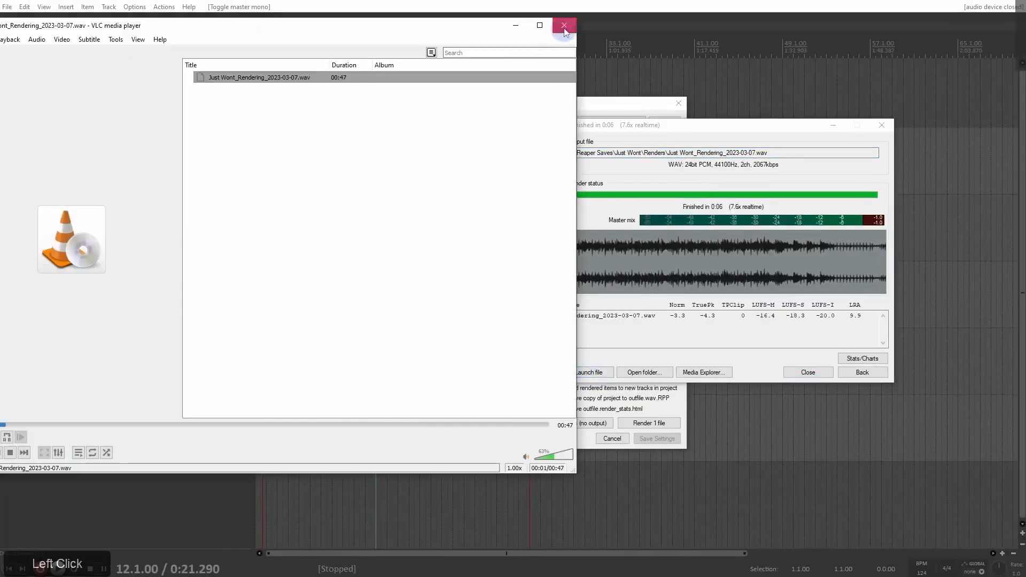
click(565, 27)
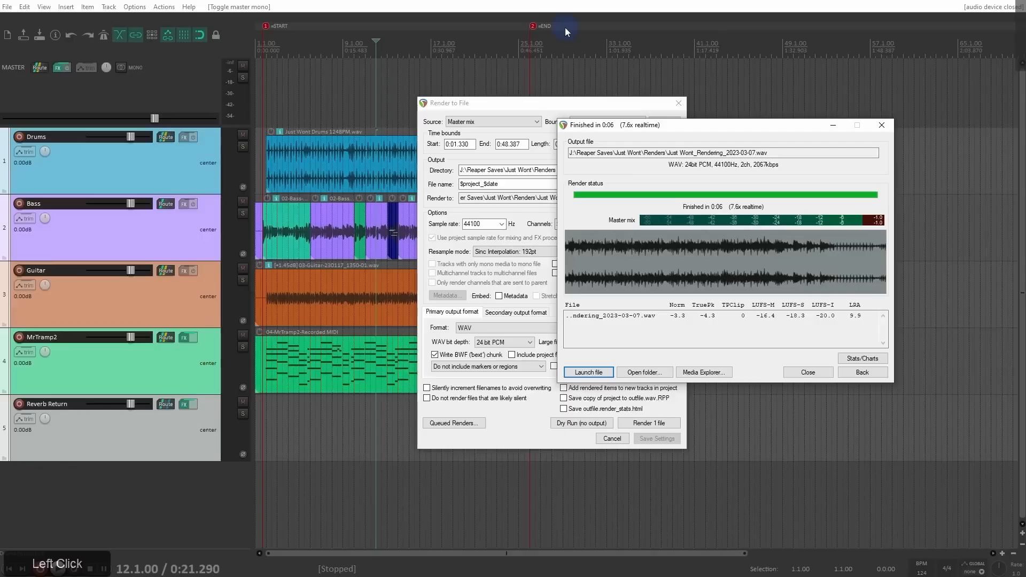
click(705, 373)
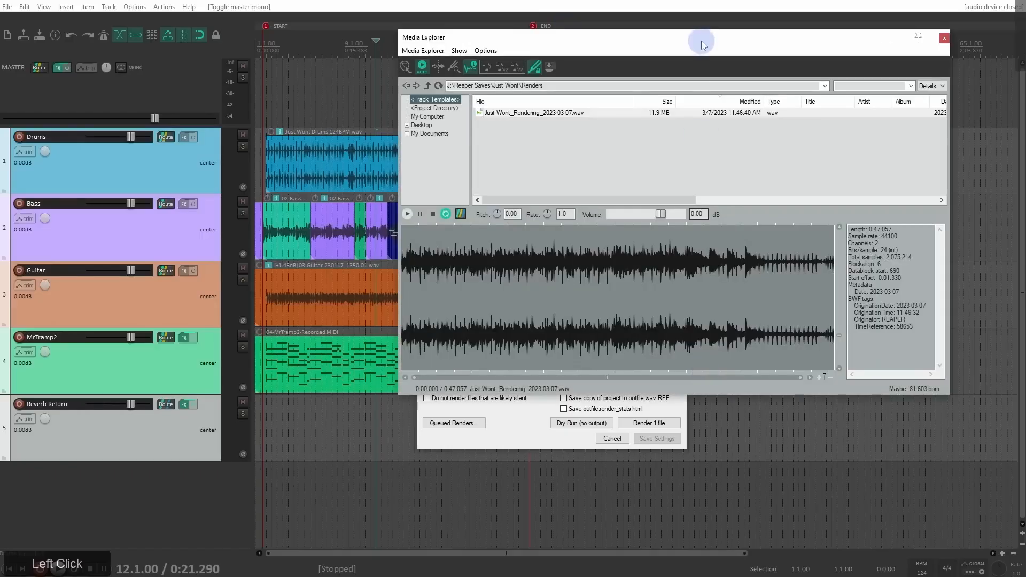
drag(704, 33, 436, 54)
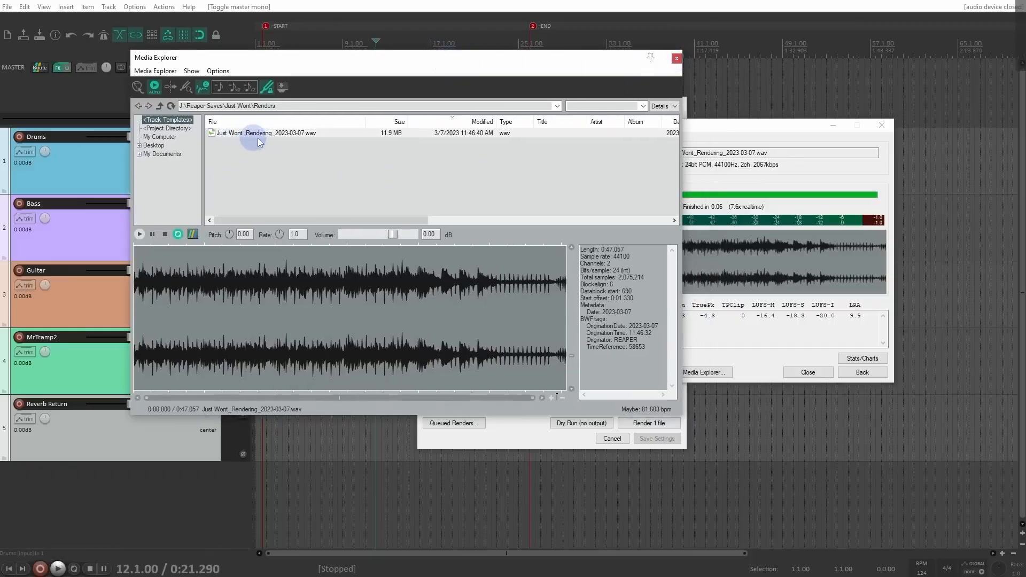
click(675, 59)
Step: Examine the render statistics options, including which statistics are calculated when rendering, and return to the project
click(863, 358)
mouse_move(904, 426)
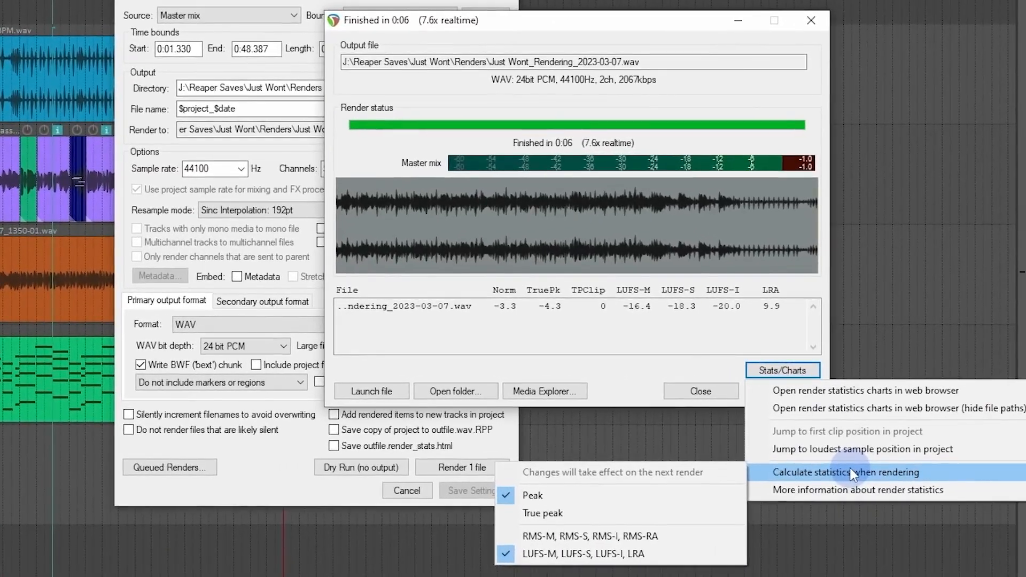
click(603, 368)
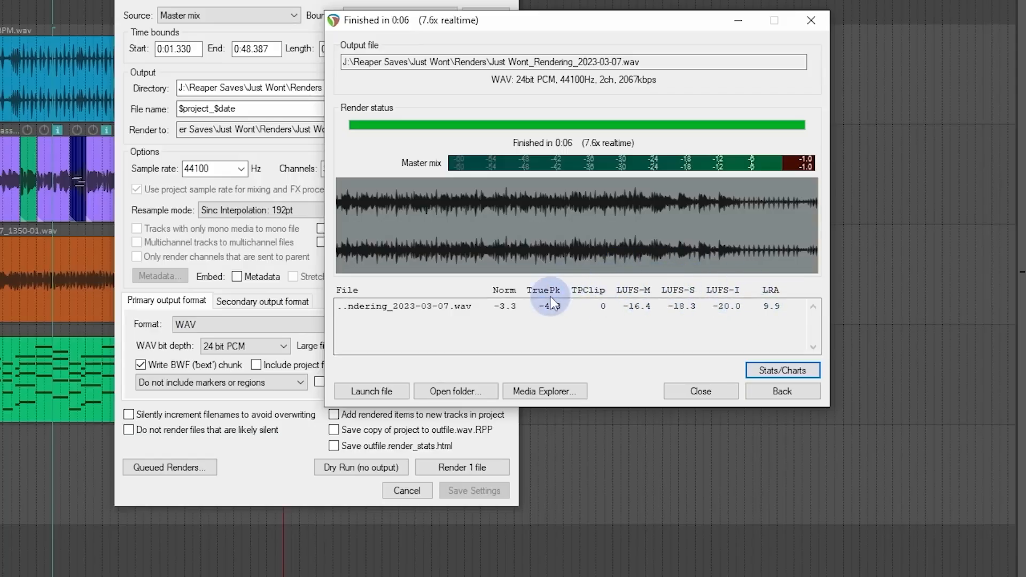
click(768, 371)
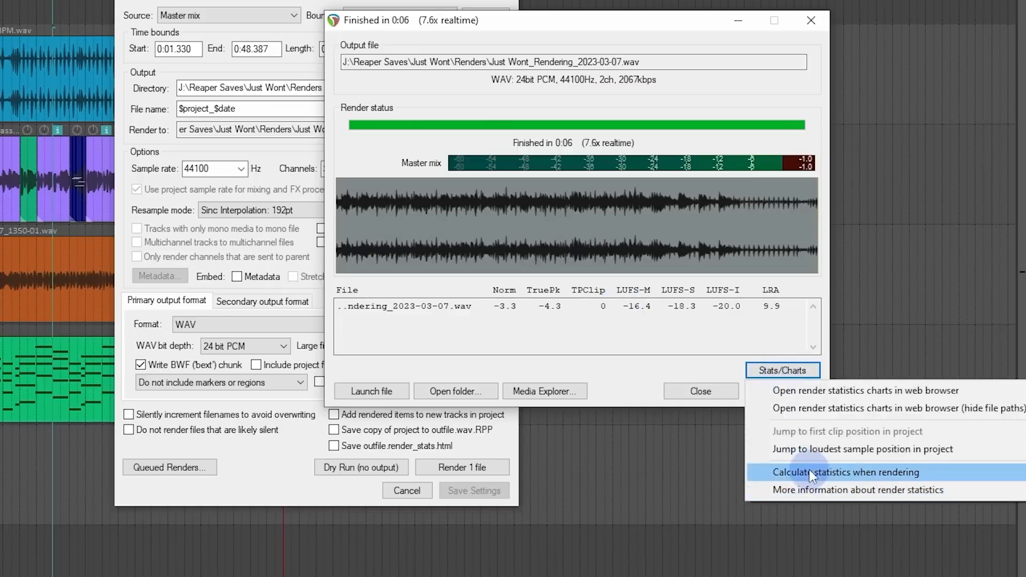
mouse_move(810, 473)
click(658, 364)
click(783, 391)
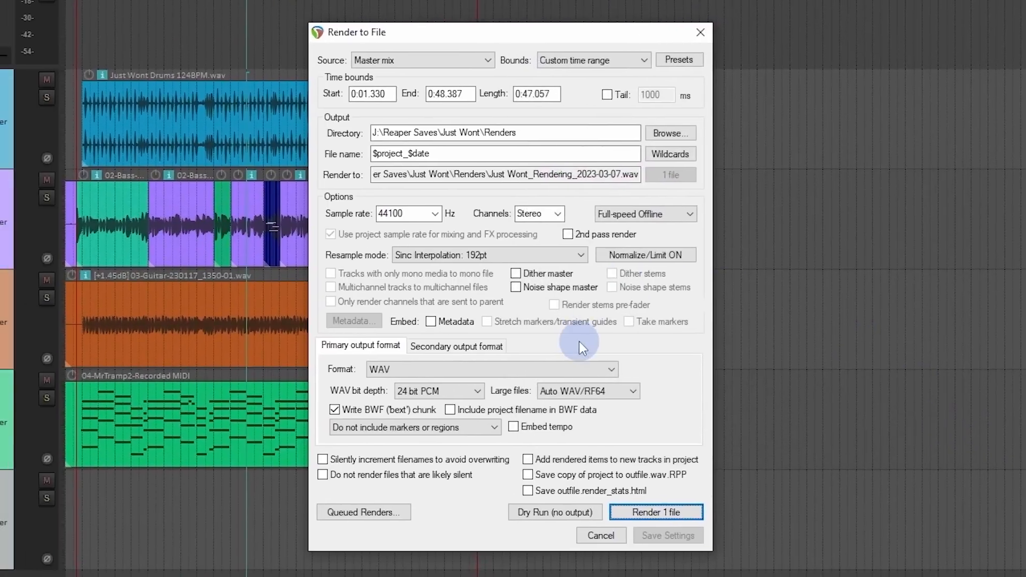
click(610, 527)
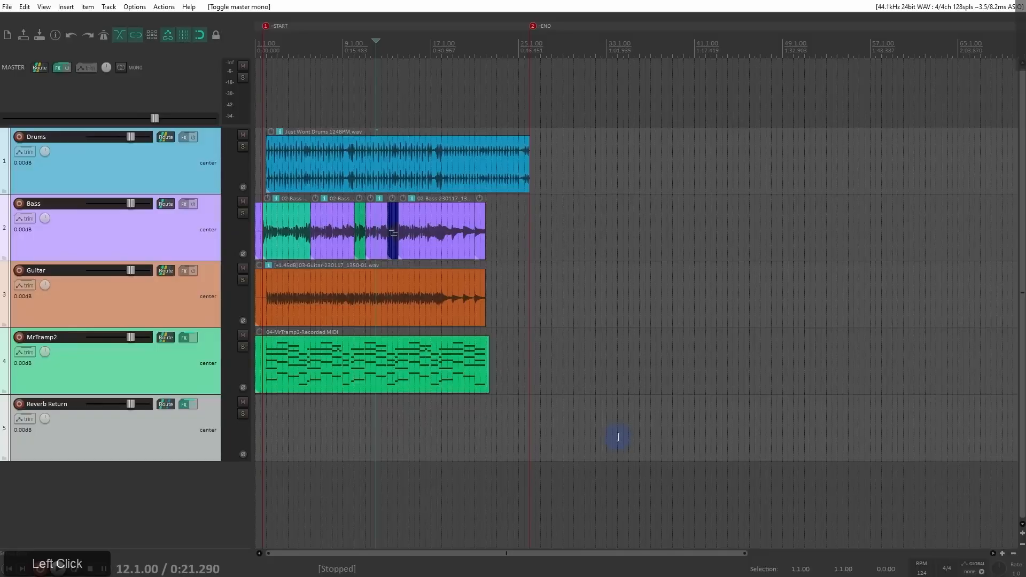